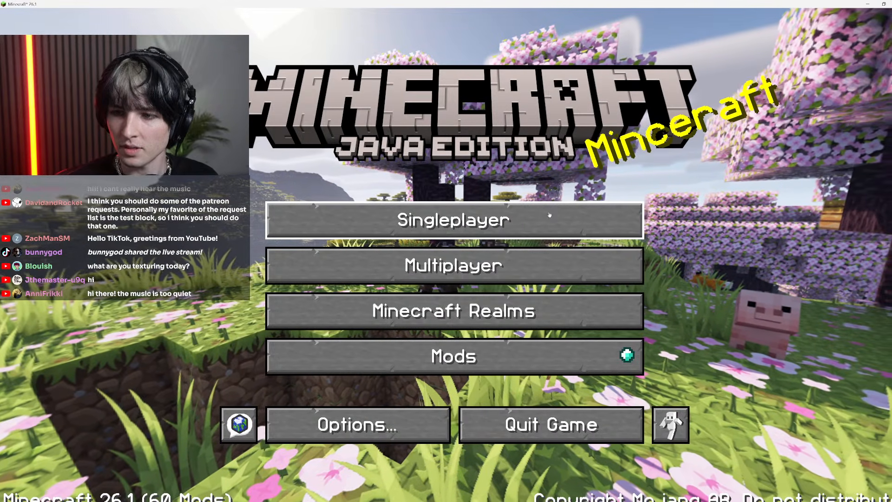
Load the White World singleplayer save and fly over the block displays to an open patch of ground
{"action": "left_click", "coordinate": [550, 215]}
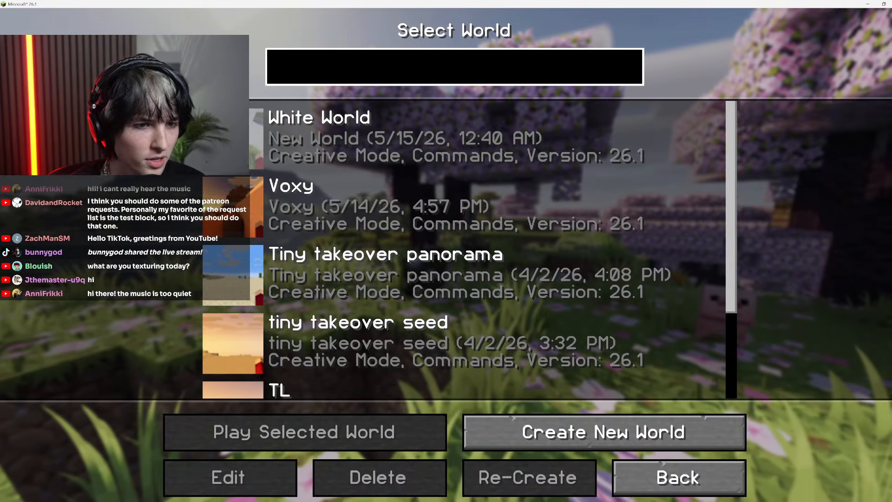
{"action": "double_click", "coordinate": [567, 203]}
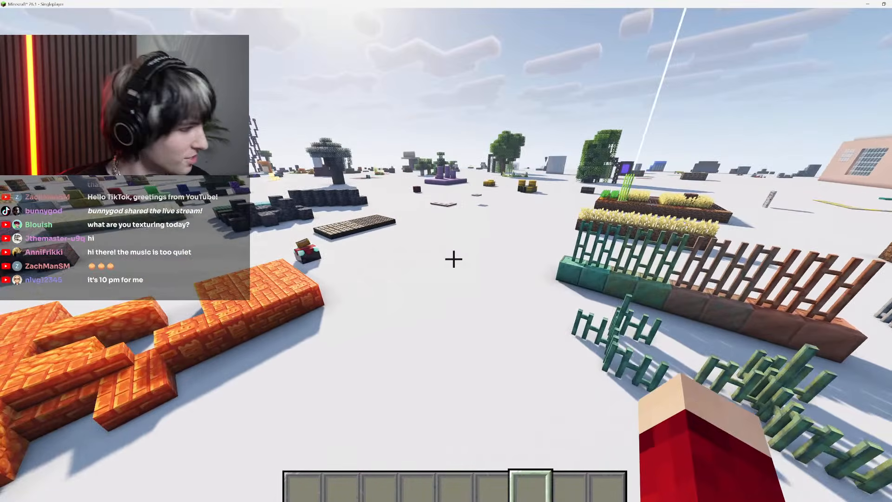
{"action": "key", "text": "w"}
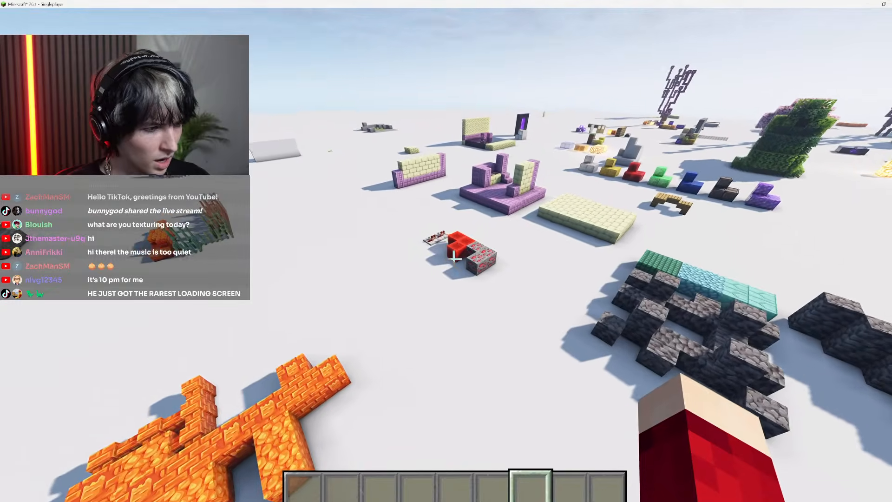
{"action": "key", "text": "w"}
{"action": "key", "text": "w"}
{"action": "key", "text": "space"}
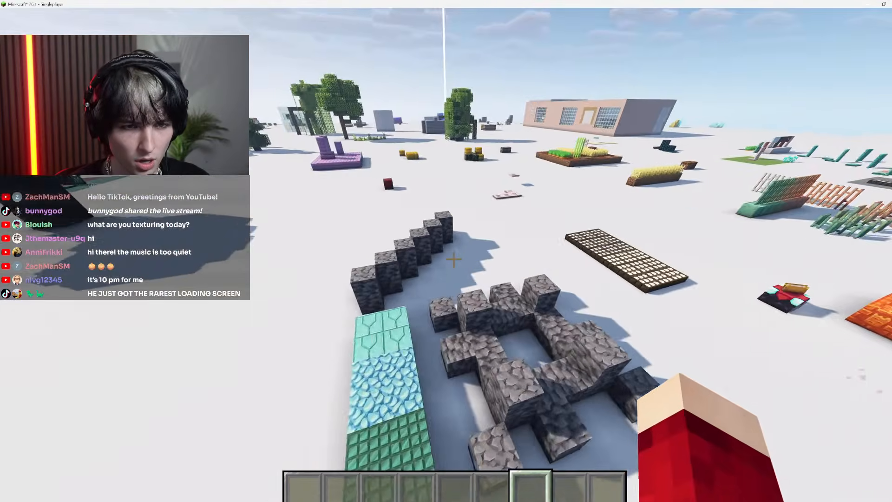
{"action": "key", "text": "Escape"}
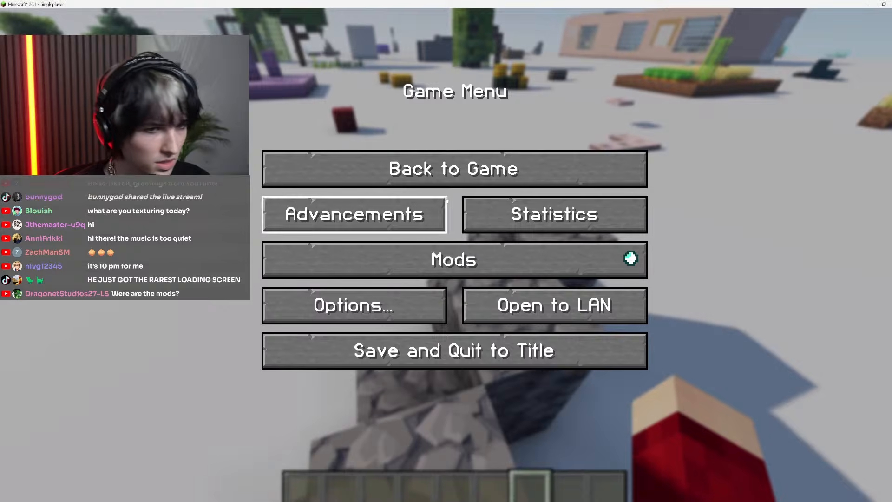
{"action": "key", "text": "Escape"}
Search the creative inventory for "reinfor", put Reinforced Deepslate in the first hotbar slot and hold it
{"action": "key", "text": "e"}
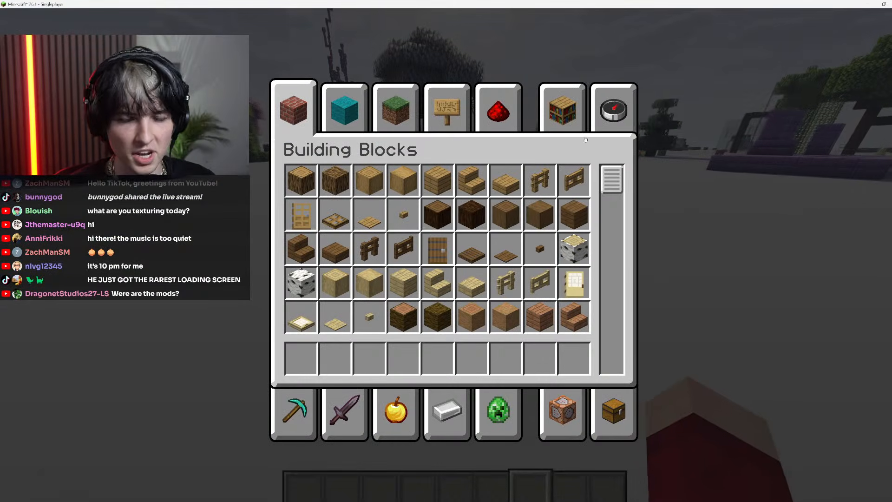
{"action": "left_click", "coordinate": [614, 112]}
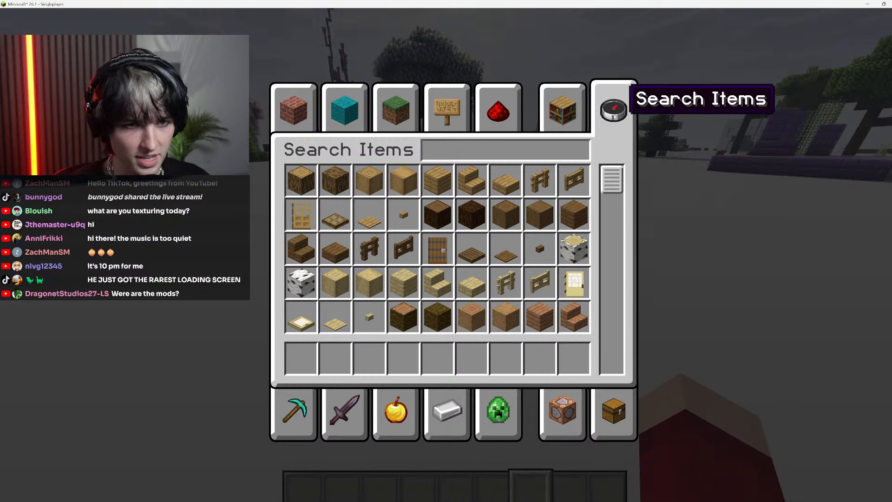
{"action": "type", "text": "reinfor"}
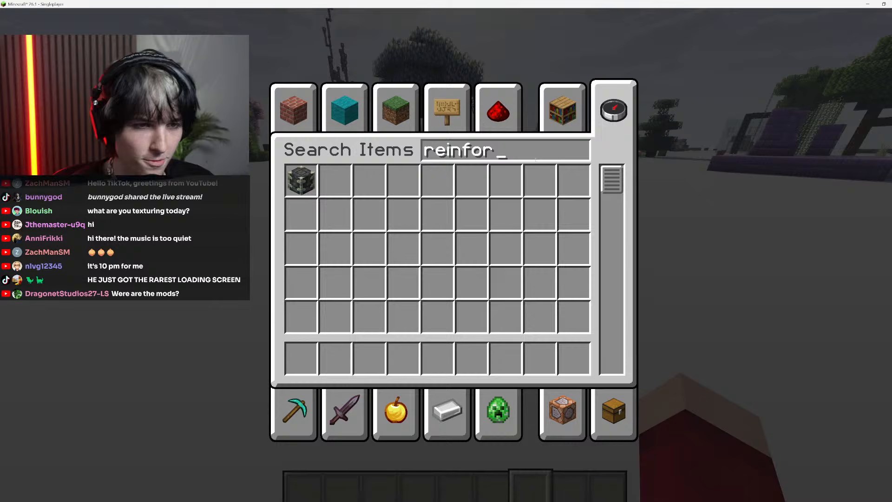
{"action": "left_click", "coordinate": [302, 181]}
{"action": "left_click", "coordinate": [302, 358]}
{"action": "key", "text": "e"}
{"action": "scroll", "coordinate": [453, 259], "scroll_direction": "down", "scroll_amount": 3}
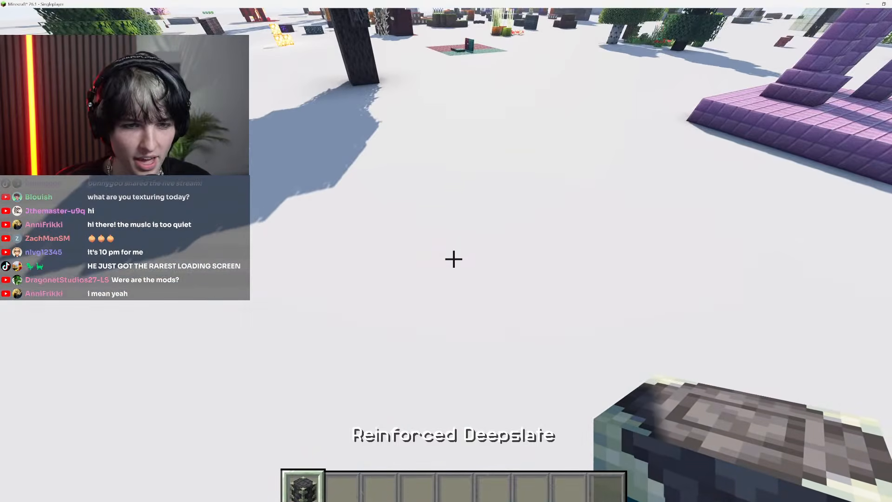
Place a small cluster of Reinforced Deepslate blocks on the white ground and view its texture from several sides
{"action": "right_click", "coordinate": [454, 258]}
{"action": "right_click", "coordinate": [454, 259]}
{"action": "right_click", "coordinate": [454, 258]}
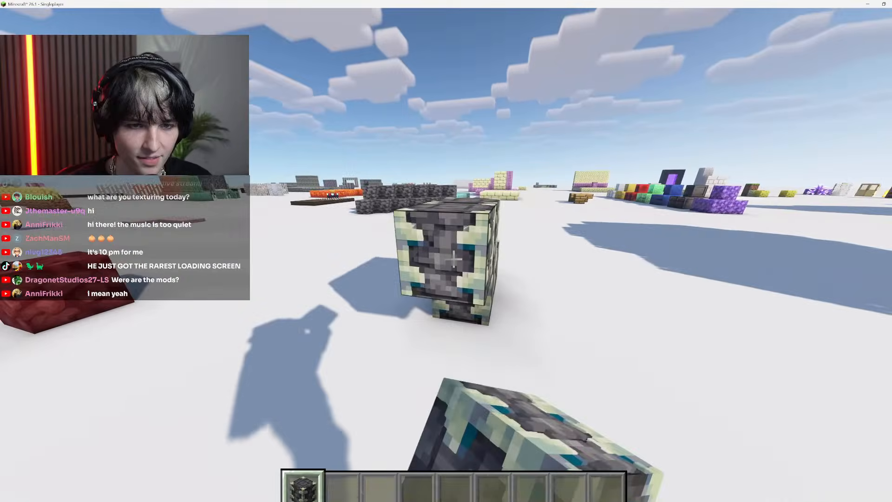
{"action": "left_click", "coordinate": [453, 259]}
{"action": "right_click", "coordinate": [454, 258]}
{"action": "key", "text": "w"}
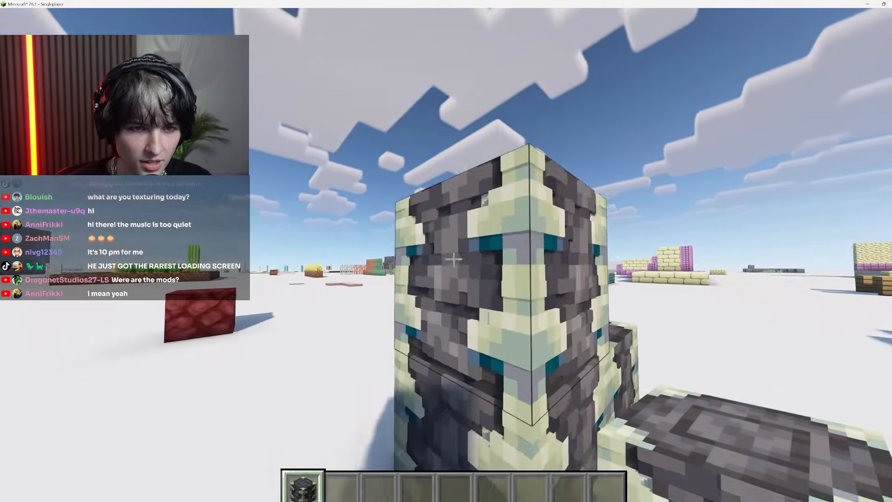
{"action": "key", "text": "s"}
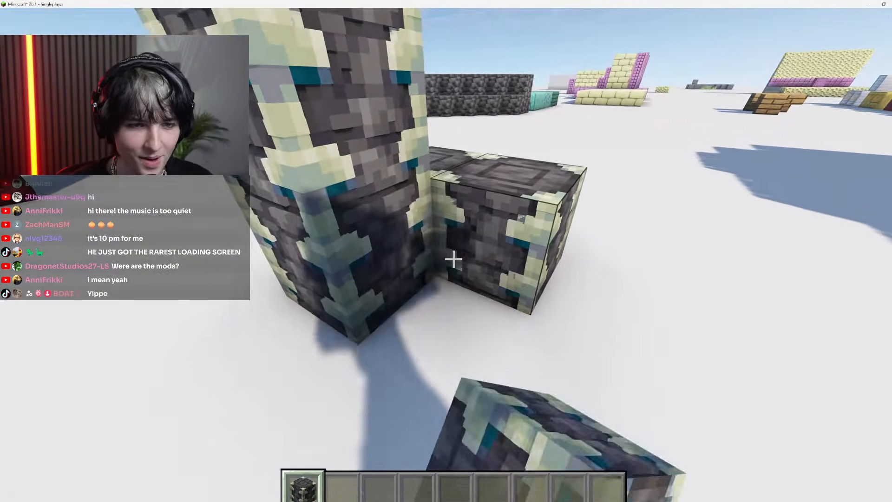
Switch to File Explorer and move its window away from the game, then resume the game and reload the resource packs
{"action": "key", "text": "Escape"}
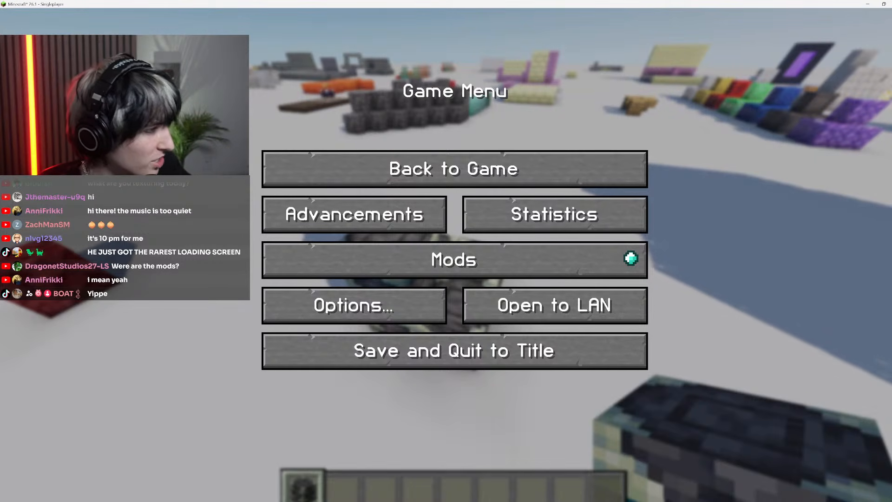
{"action": "key", "text": "alt+Tab"}
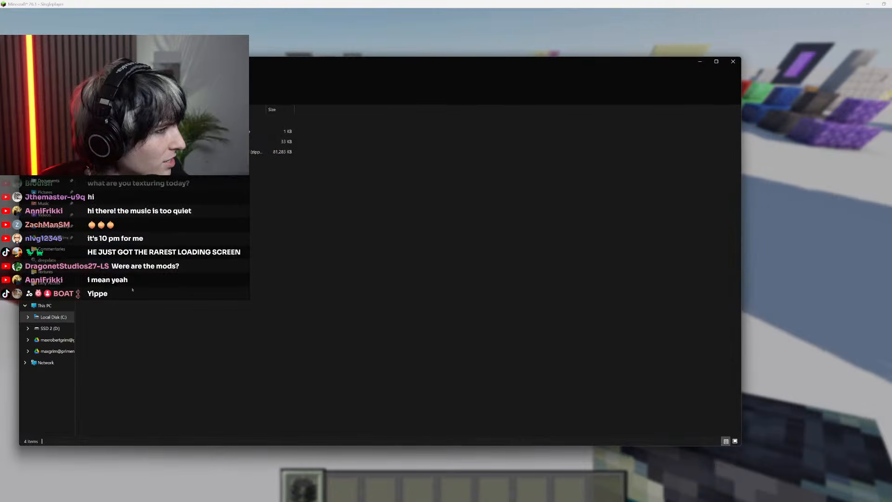
{"action": "left_click_drag", "start_coordinate": [418, 61], "coordinate": [0, 219]}
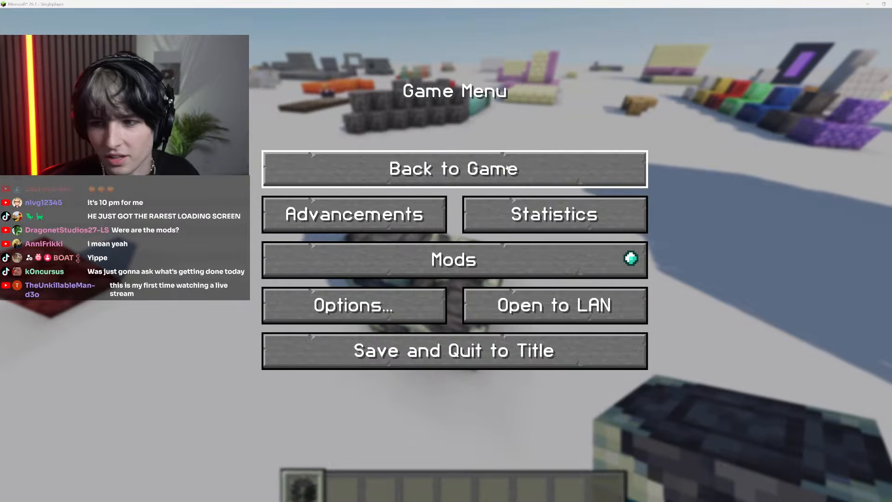
{"action": "left_click", "coordinate": [456, 169]}
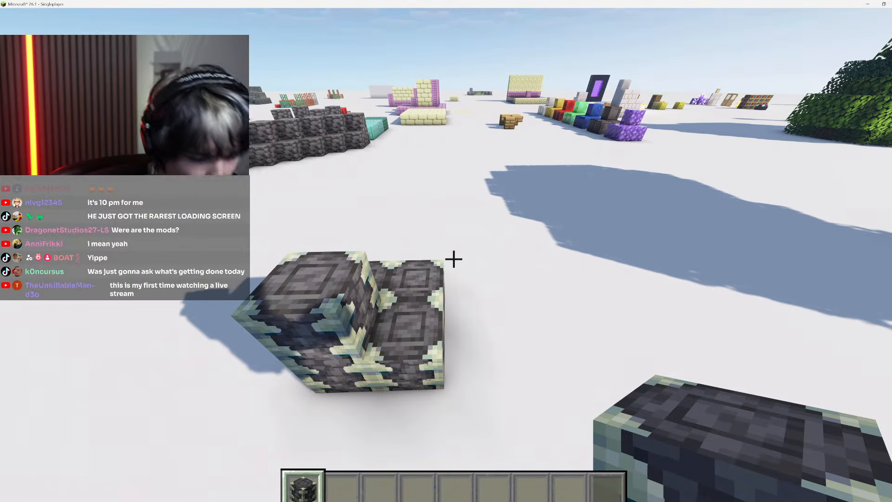
{"action": "key", "text": "F3+t"}
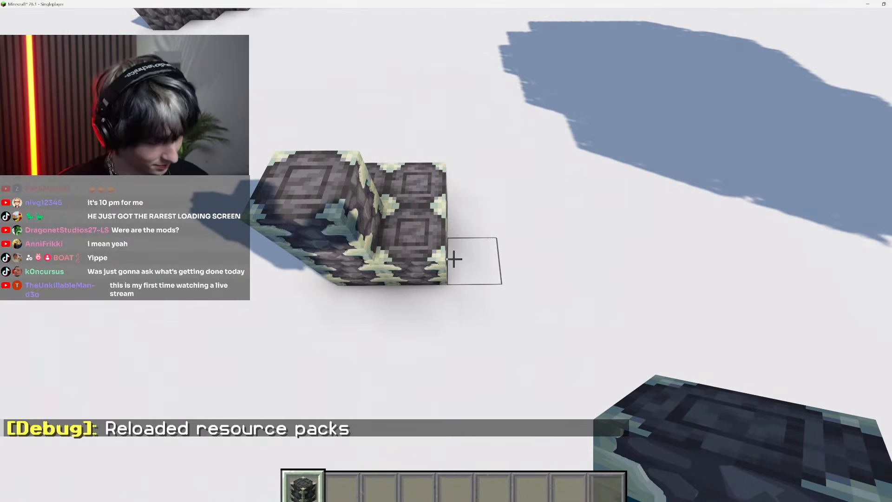
Break the cluster of test Reinforced Deepslate blocks with an empty hand
{"action": "key", "text": "5"}
{"action": "left_click", "coordinate": [454, 259]}
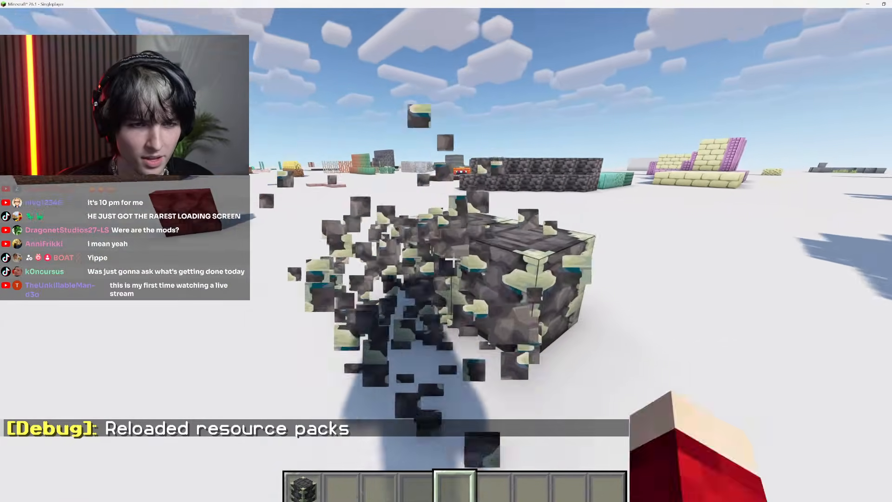
{"action": "key", "text": "Escape"}
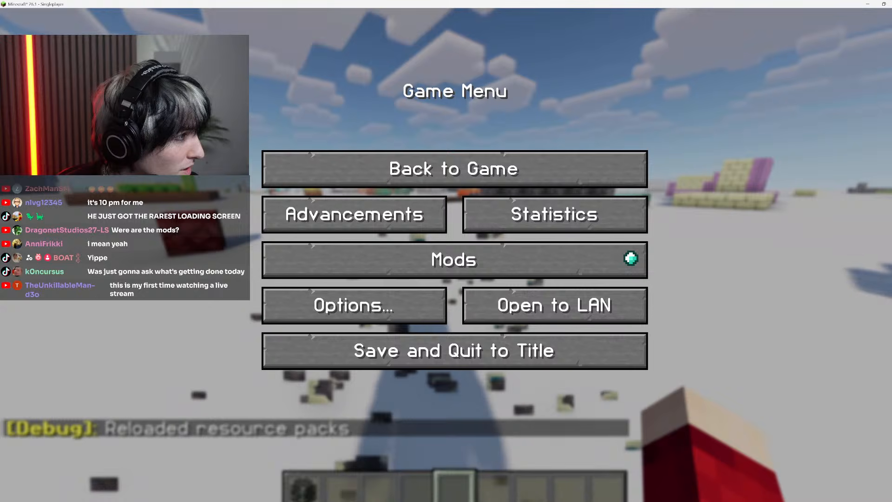
{"action": "left_click", "coordinate": [600, 169]}
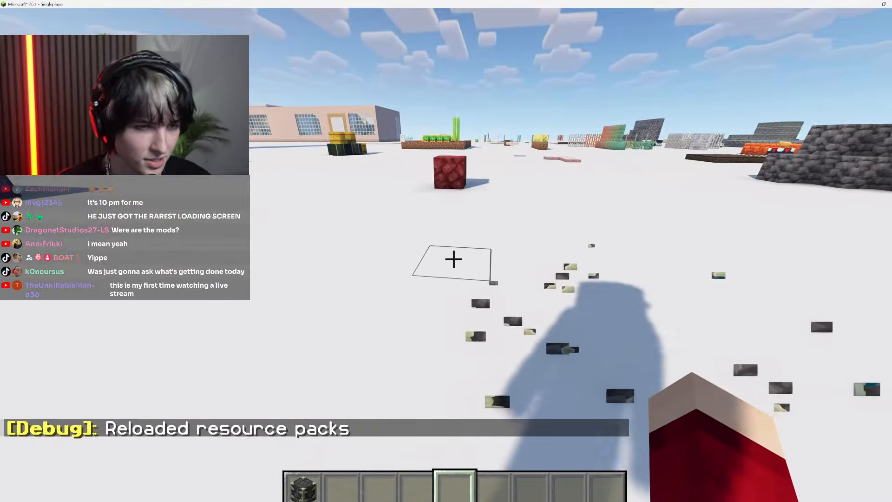
Fly across the world to the rectangular Reinforced Deepslate frame and examine the texture on the platform beside it
{"action": "key", "text": "space"}
{"action": "key", "text": "w"}
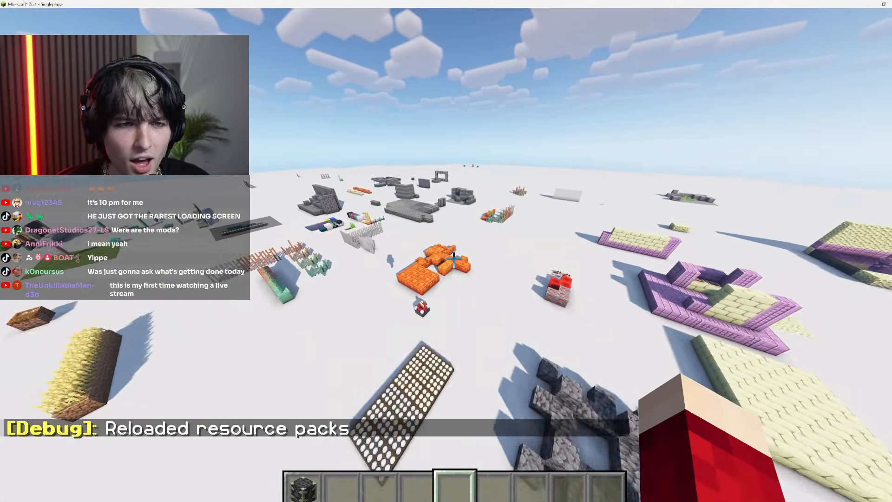
{"action": "key", "text": "w"}
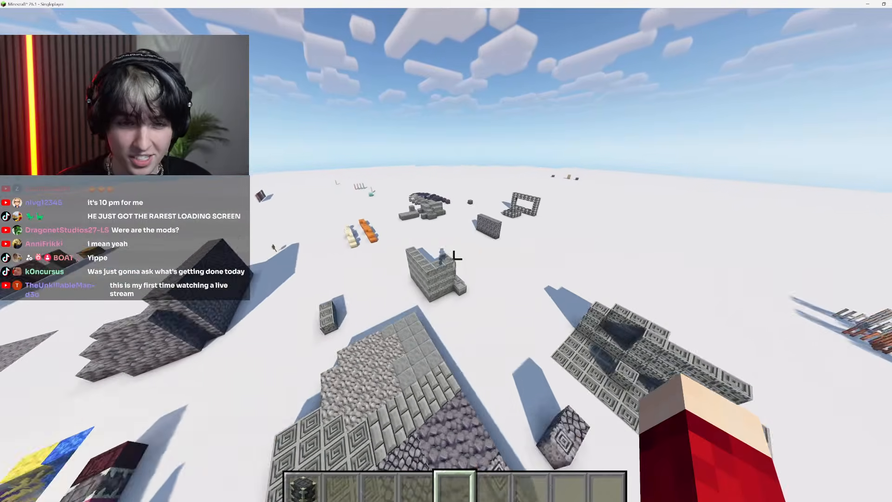
{"action": "key", "text": "w"}
{"action": "key", "text": "shift"}
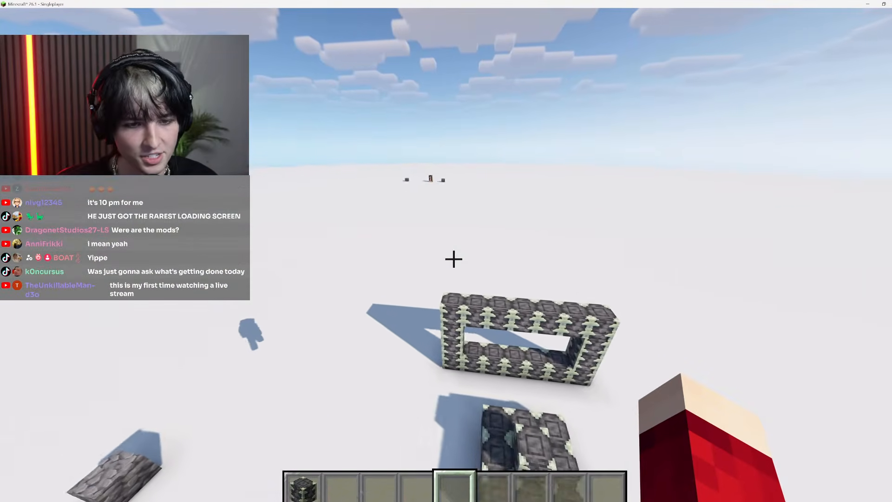
{"action": "key", "text": "shift"}
{"action": "key", "text": "s"}
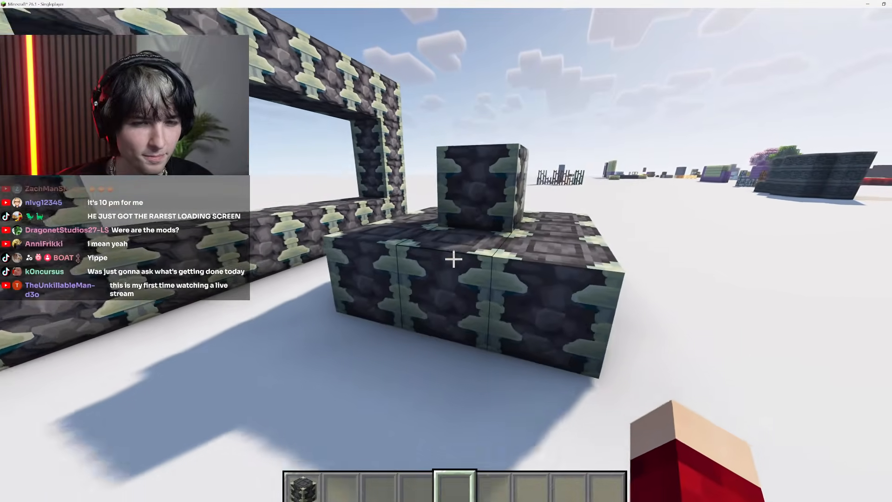
{"action": "key", "text": "d"}
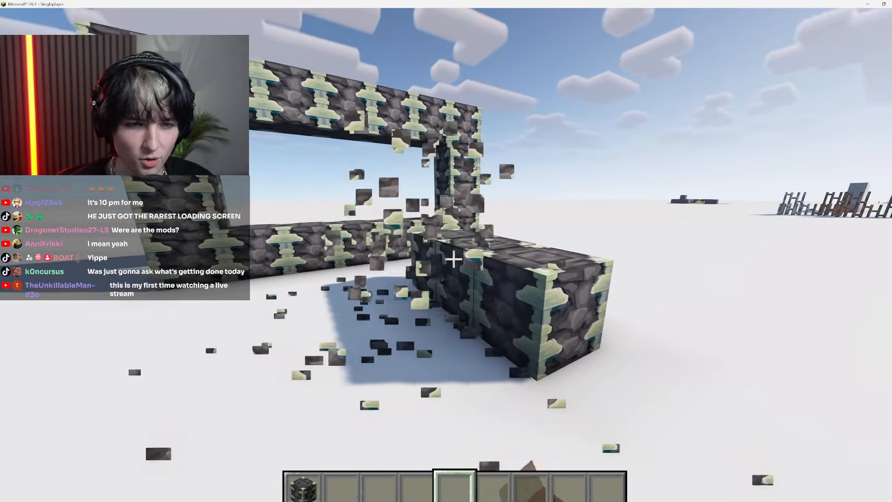
Break the small Reinforced Deepslate platform in front of the frame and move around to the frame's corner
{"action": "left_click", "coordinate": [454, 259]}
{"action": "left_click", "coordinate": [454, 260]}
{"action": "key", "text": "s"}
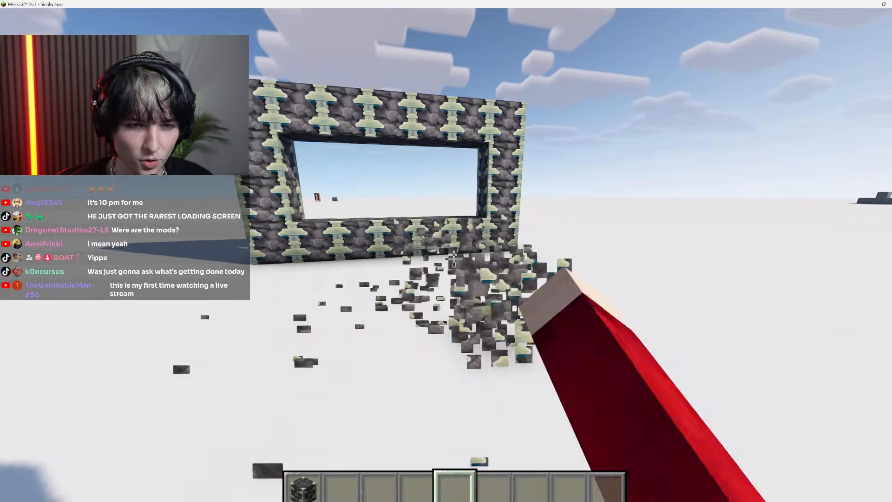
{"action": "key", "text": "a"}
{"action": "key", "text": "w"}
{"action": "key", "text": "w"}
{"action": "key", "text": "a"}
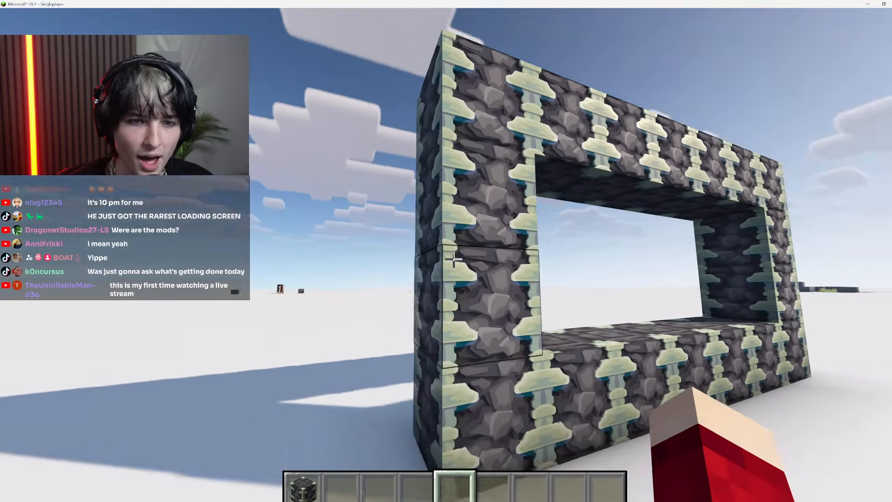
Set the field of view to 30 and return to the world
{"action": "key", "text": "Escape"}
{"action": "left_click", "coordinate": [424, 302]}
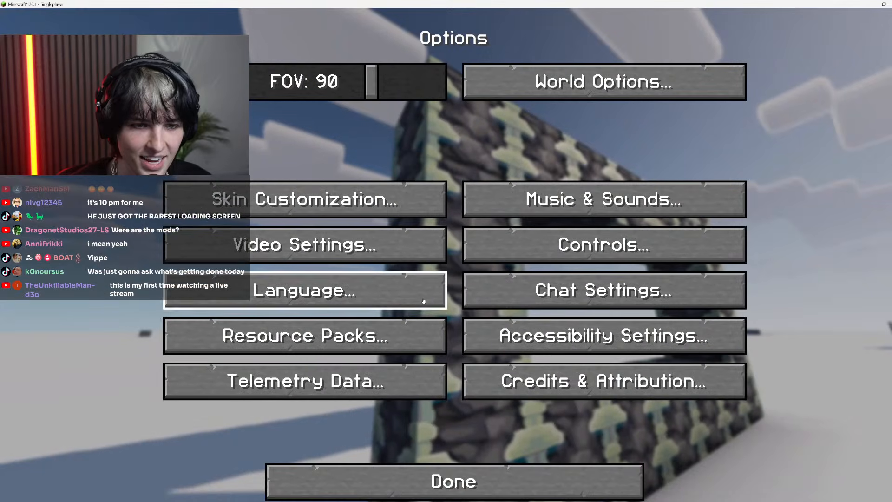
{"action": "left_click_drag", "start_coordinate": [371, 82], "coordinate": [169, 83]}
{"action": "key", "text": "Escape"}
{"action": "key", "text": "Escape"}
Examine the Reinforced Deepslate frame's side, top and underside textures up close from different angles
{"action": "key", "text": "s"}
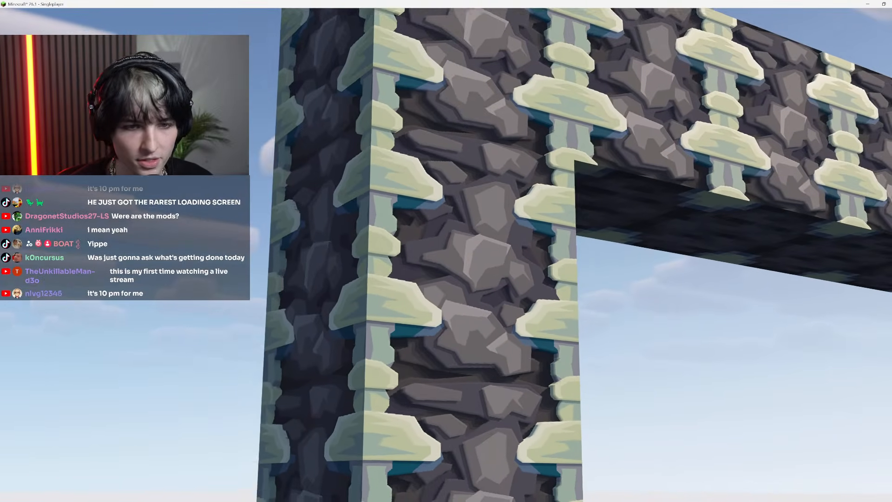
{"action": "key", "text": "d"}
{"action": "key", "text": "d"}
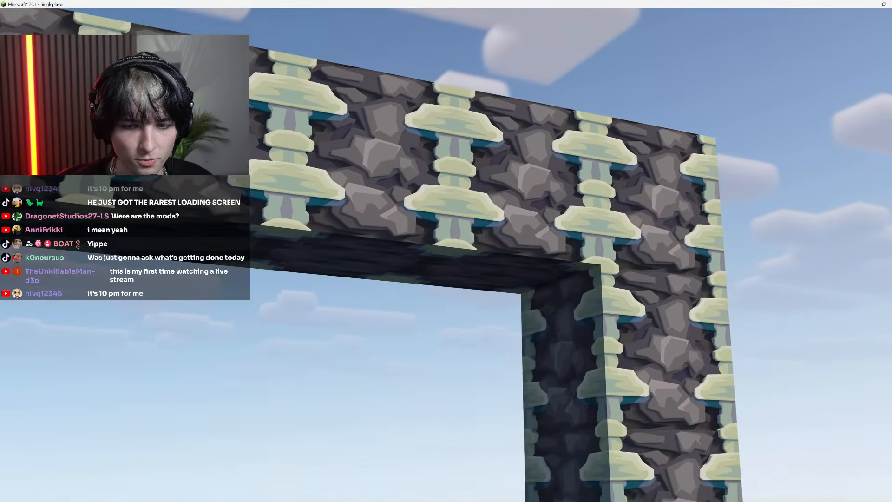
{"action": "key", "text": "space"}
{"action": "key", "text": "s"}
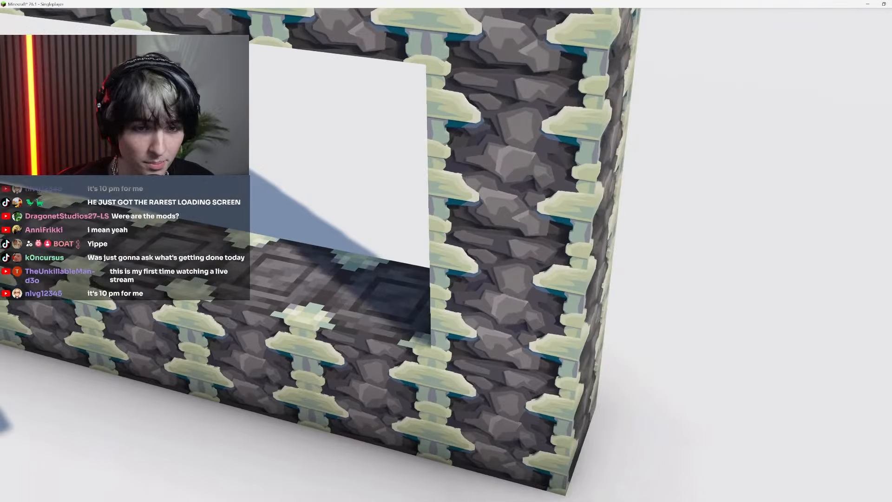
{"action": "key", "text": "w"}
{"action": "key", "text": "shift"}
{"action": "key", "text": "s"}
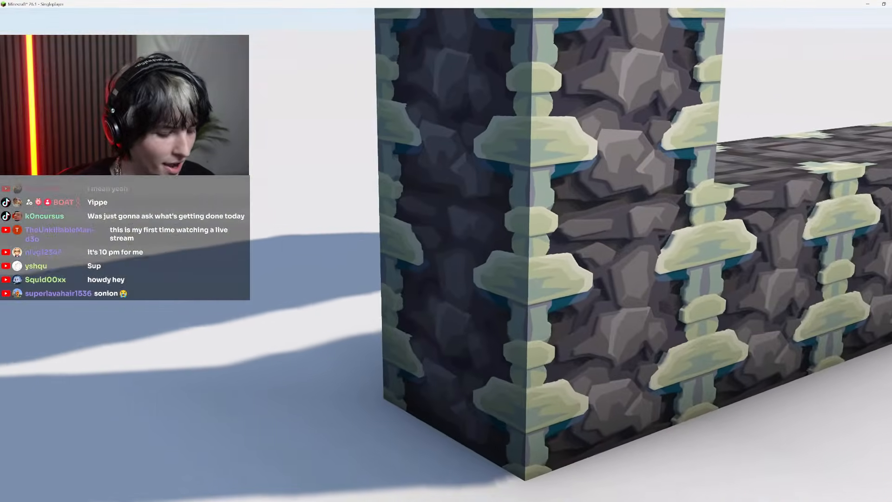
Widen the field of view again and return to the world
{"action": "key", "text": "Escape"}
{"action": "left_click", "coordinate": [418, 295]}
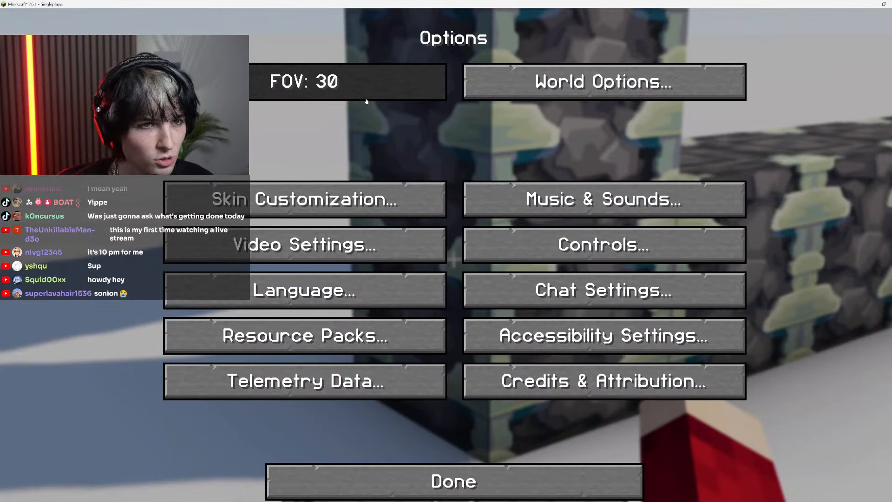
{"action": "left_click", "coordinate": [375, 80]}
{"action": "key", "text": "Escape"}
{"action": "key", "text": "Escape"}
Place Reinforced Deepslate blocks on the open ground near the frame and break them again
{"action": "right_click", "coordinate": [453, 260]}
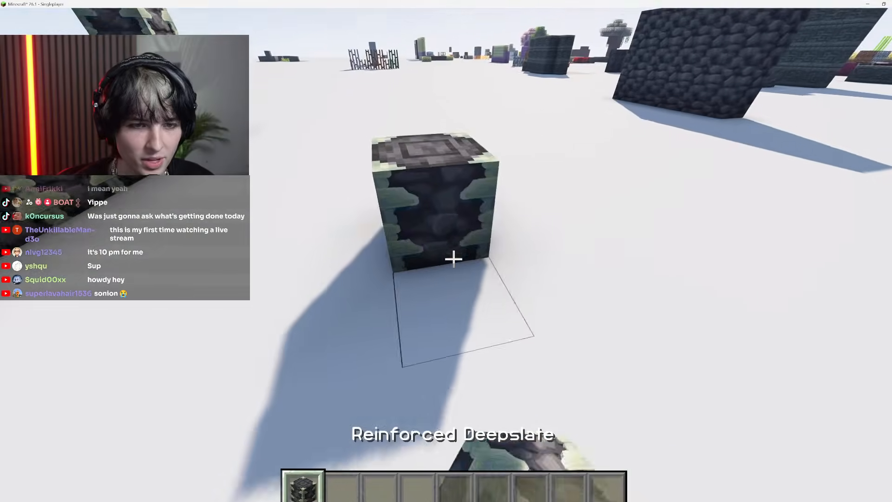
{"action": "key", "text": "space"}
{"action": "right_click", "coordinate": [453, 259]}
{"action": "left_click", "coordinate": [453, 260]}
{"action": "left_click", "coordinate": [453, 259]}
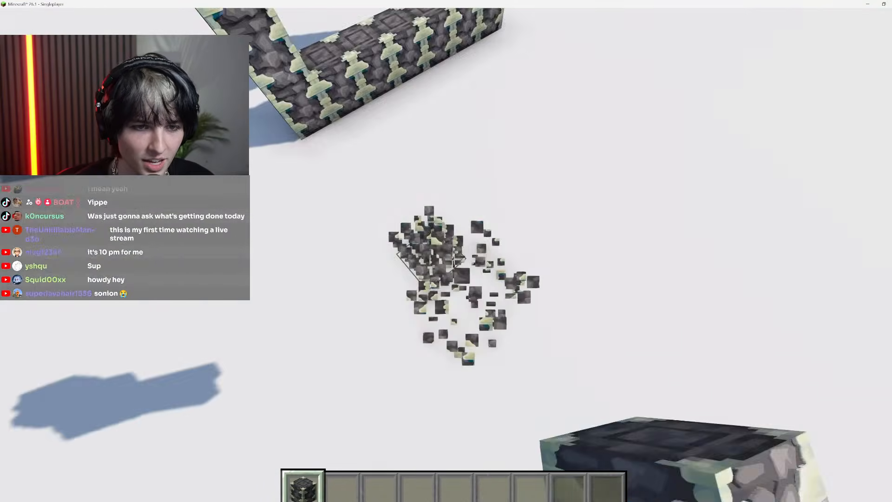
Examine the Reinforced Deepslate frame's corner column from close up and from farther back
{"action": "scroll", "coordinate": [454, 259], "scroll_direction": "up", "scroll_amount": 3}
{"action": "key", "text": "w"}
{"action": "key", "text": "w"}
{"action": "key", "text": "a"}
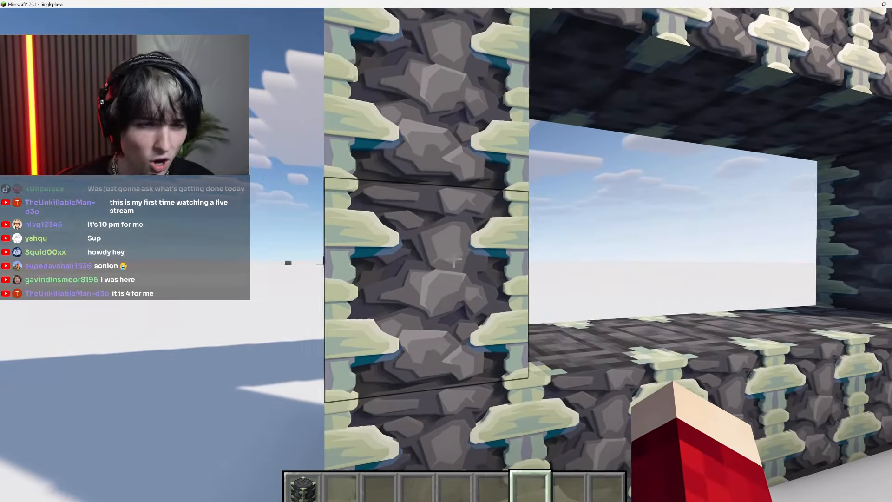
{"action": "key", "text": "s"}
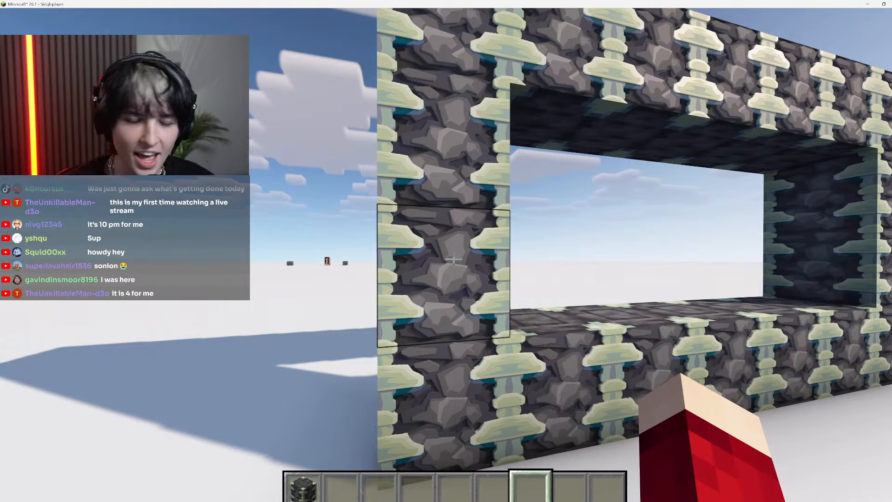
{"action": "key", "text": "s"}
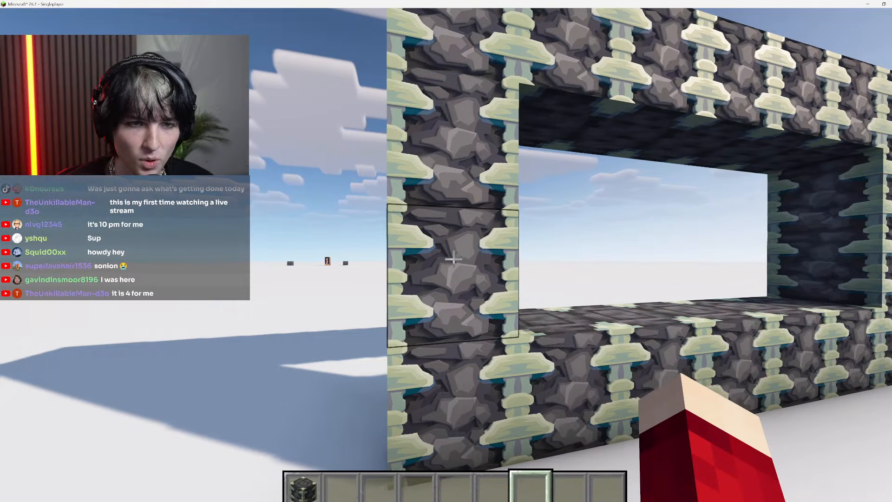
{"action": "key", "text": "w"}
{"action": "key", "text": "s"}
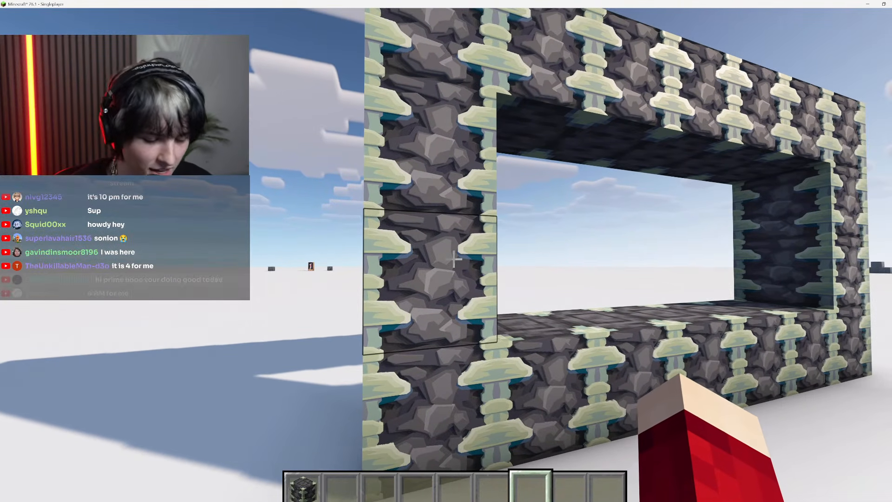
{"action": "key", "text": "w"}
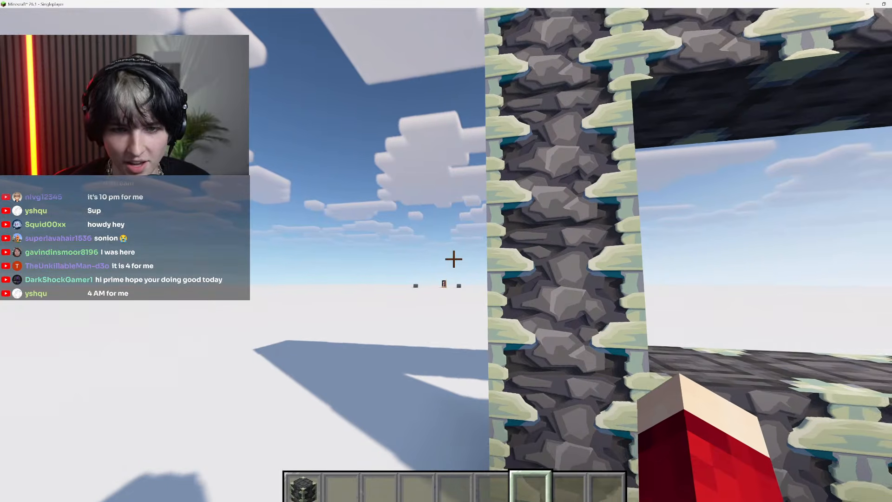
{"action": "key", "text": "s"}
{"action": "key", "text": "w"}
{"action": "key", "text": "s"}
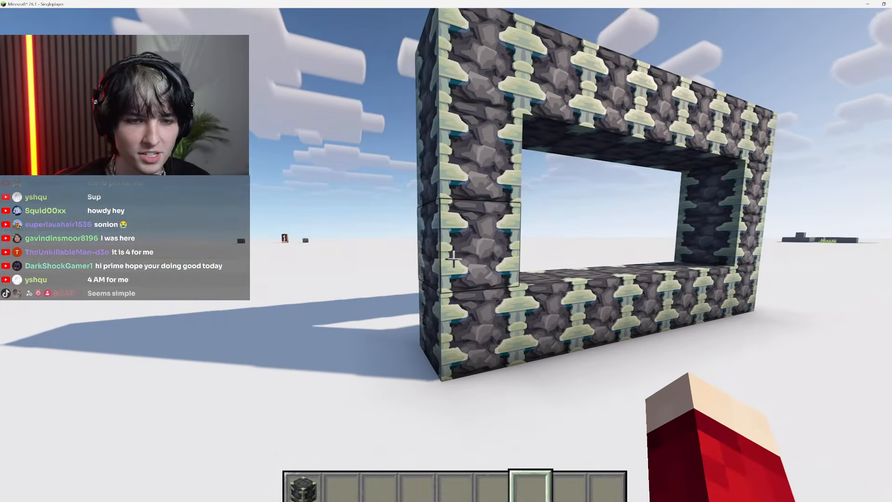
Empty the hotbar and bring up the maximised Photoshop window with the before-and-after stone texture screenshot
{"action": "key", "text": "e"}
{"action": "left_click", "coordinate": [613, 411]}
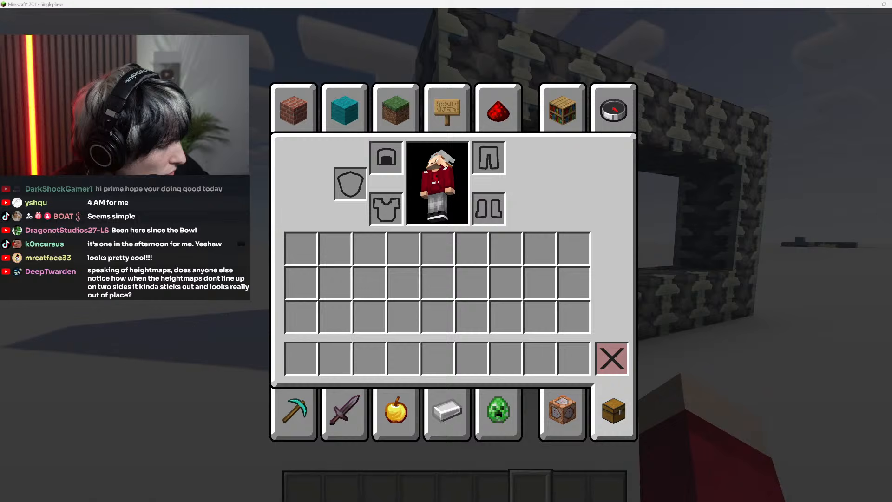
{"action": "left_click_drag", "start_coordinate": [0, 283], "coordinate": [74, 282]}
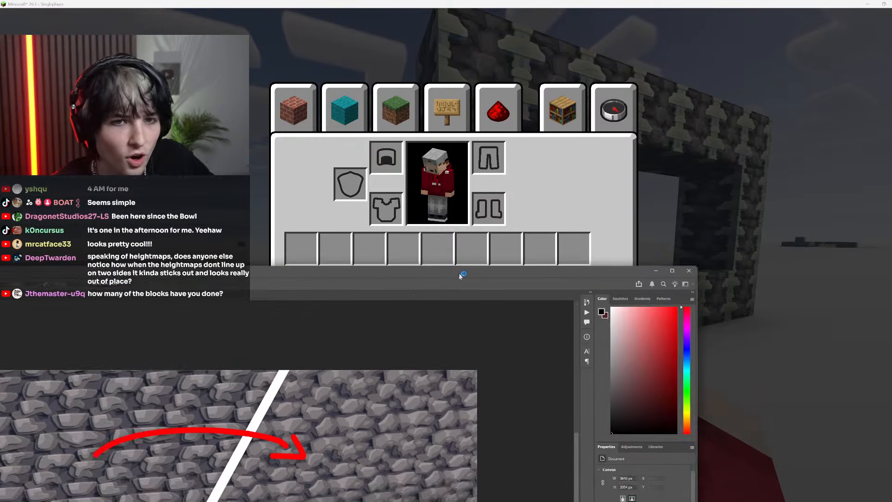
{"action": "double_click", "coordinate": [404, 279]}
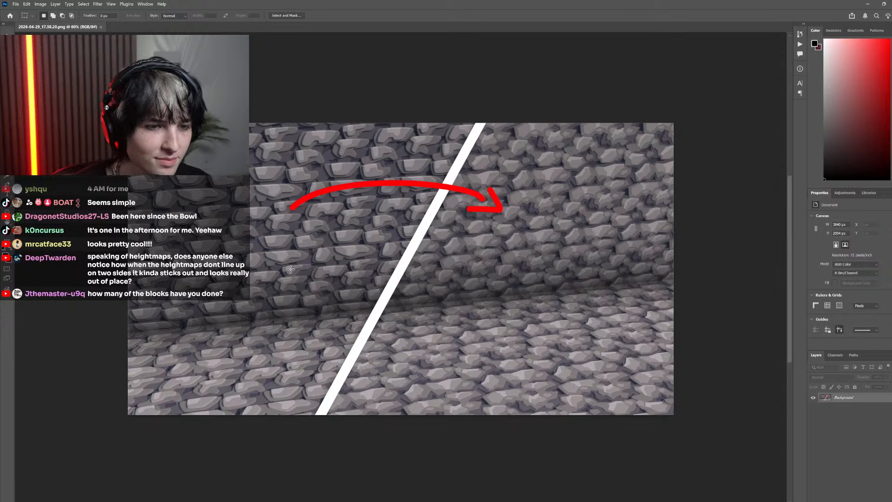
Examine the old stone texture on the "before" side of the comparison screenshot, where wall and floor meet
{"action": "scroll", "coordinate": [191, 304], "scroll_direction": "left", "scroll_amount": 2}
{"action": "scroll", "coordinate": [271, 307], "scroll_direction": "up", "scroll_amount": 5}
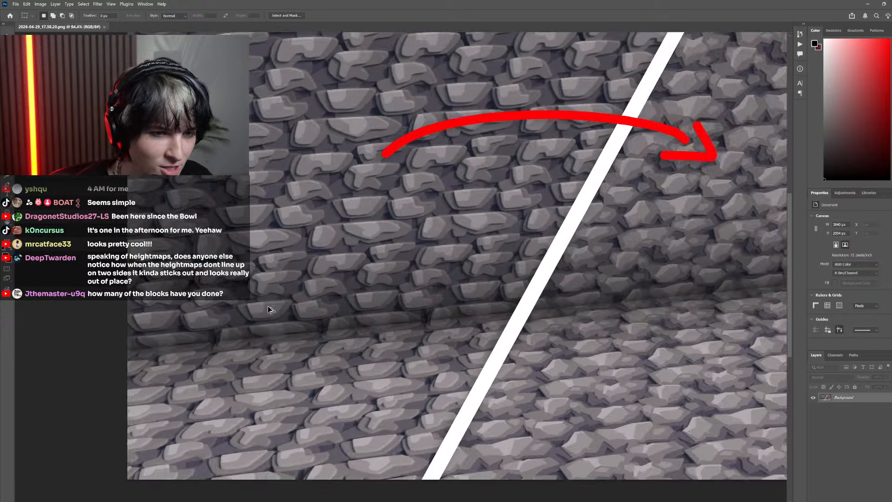
{"action": "scroll", "coordinate": [325, 292], "scroll_direction": "left", "scroll_amount": 2}
{"action": "scroll", "coordinate": [356, 307], "scroll_direction": "down", "scroll_amount": 5}
{"action": "scroll", "coordinate": [367, 316], "scroll_direction": "up", "scroll_amount": 2}
{"action": "scroll", "coordinate": [380, 337], "scroll_direction": "up", "scroll_amount": 5}
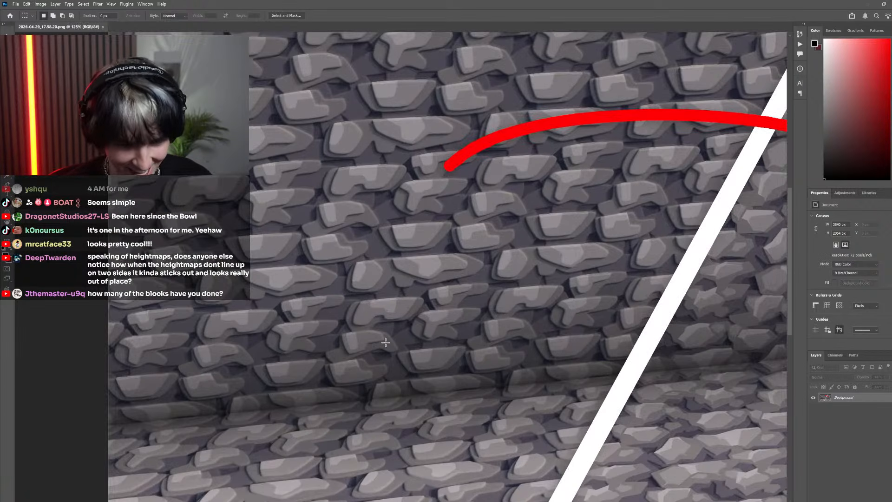
{"action": "scroll", "coordinate": [381, 351], "scroll_direction": "up", "scroll_amount": 2}
{"action": "scroll", "coordinate": [377, 353], "scroll_direction": "down", "scroll_amount": 5}
{"action": "scroll", "coordinate": [367, 351], "scroll_direction": "up", "scroll_amount": 5}
{"action": "scroll", "coordinate": [372, 353], "scroll_direction": "down", "scroll_amount": 1}
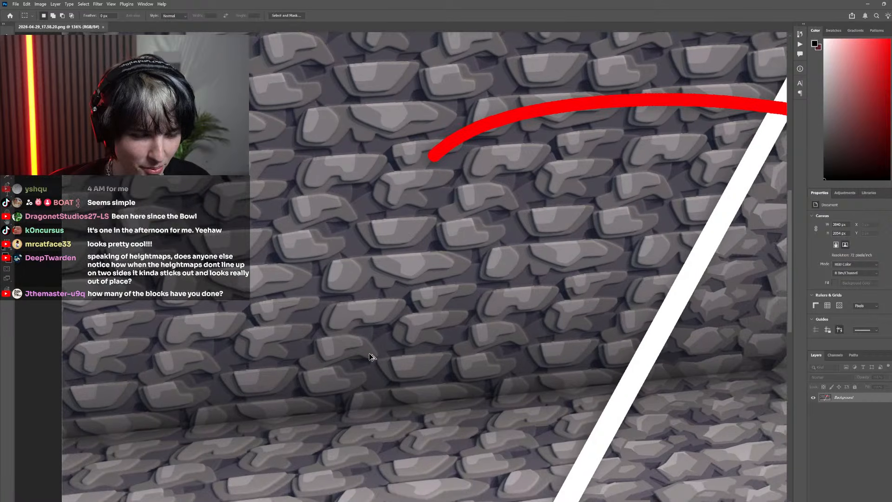
{"action": "scroll", "coordinate": [378, 356], "scroll_direction": "down", "scroll_amount": 5}
{"action": "scroll", "coordinate": [393, 409], "scroll_direction": "right", "scroll_amount": 3}
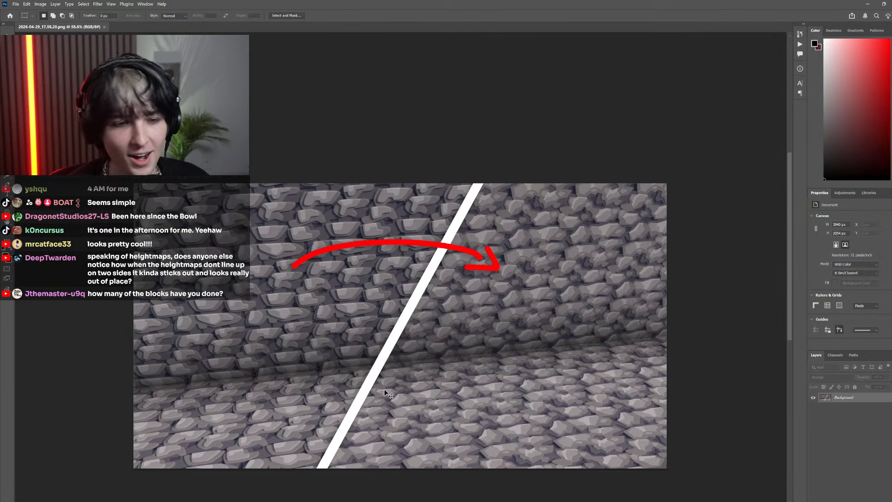
Inspect the new stone texture on the "after" side, marking a wall-and-floor area with a temporary rectangular selection
{"action": "scroll", "coordinate": [418, 372], "scroll_direction": "up", "scroll_amount": 5}
{"action": "left_click_drag", "start_coordinate": [509, 389], "coordinate": [279, 139]}
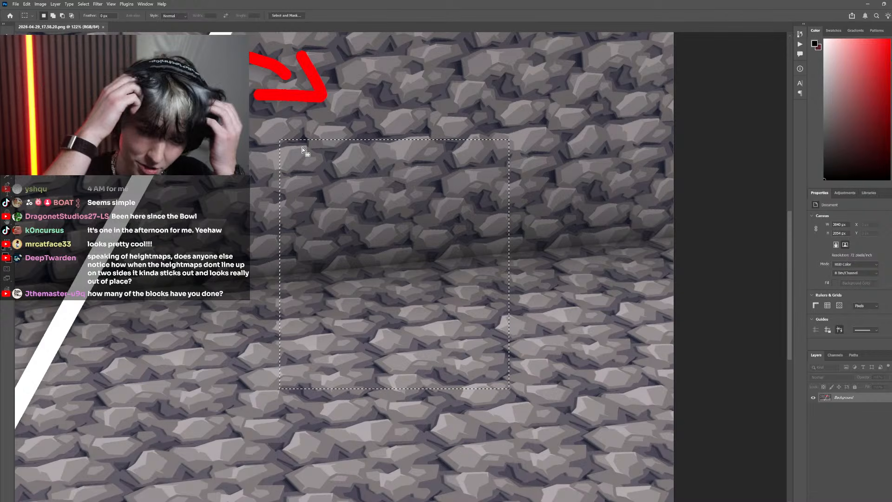
{"action": "scroll", "coordinate": [302, 149], "scroll_direction": "down", "scroll_amount": 5}
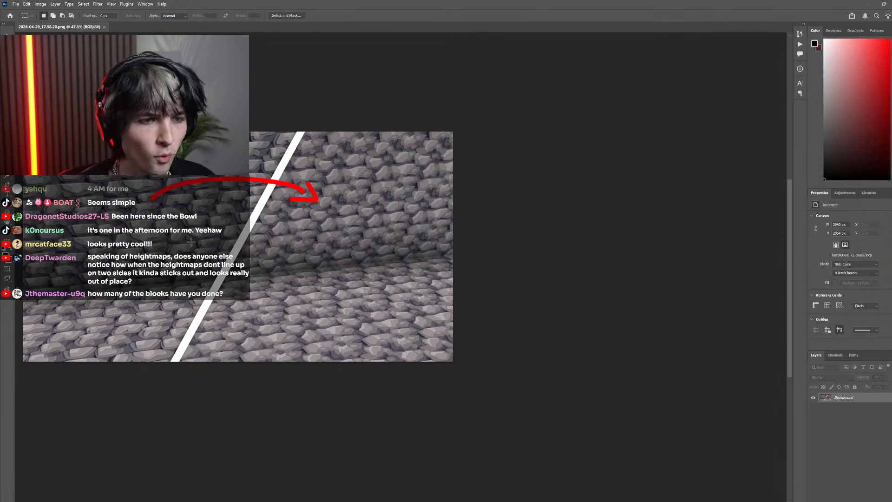
{"action": "scroll", "coordinate": [233, 303], "scroll_direction": "left", "scroll_amount": 3}
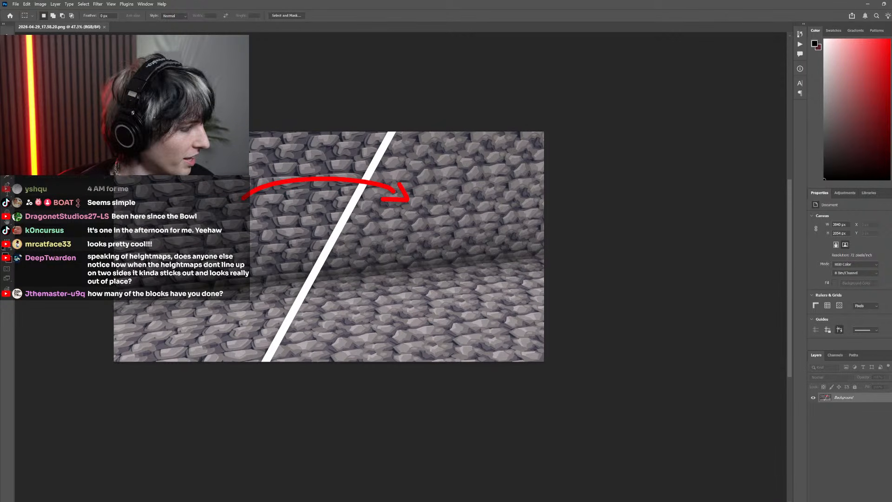
Switch back to Minecraft, view the Reinforced Deepslate frame again and pause the game
{"action": "key", "text": "alt+Tab"}
{"action": "key", "text": "e"}
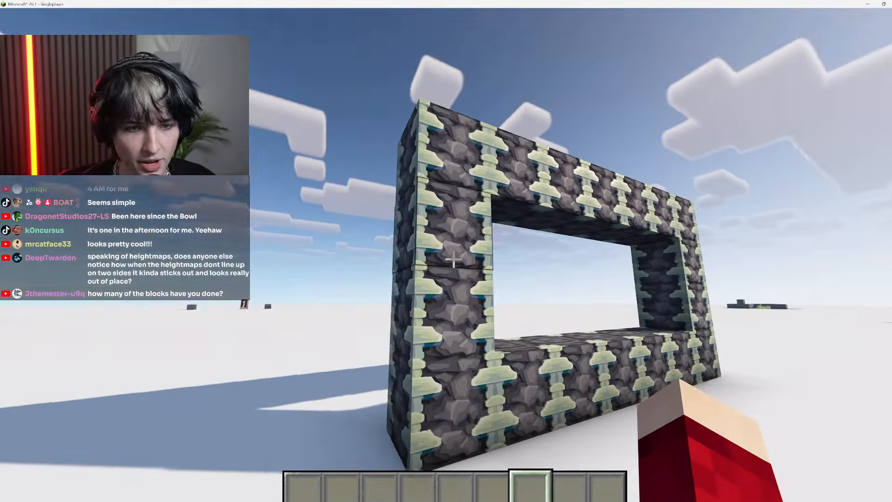
{"action": "key", "text": "w"}
{"action": "key", "text": "Escape"}
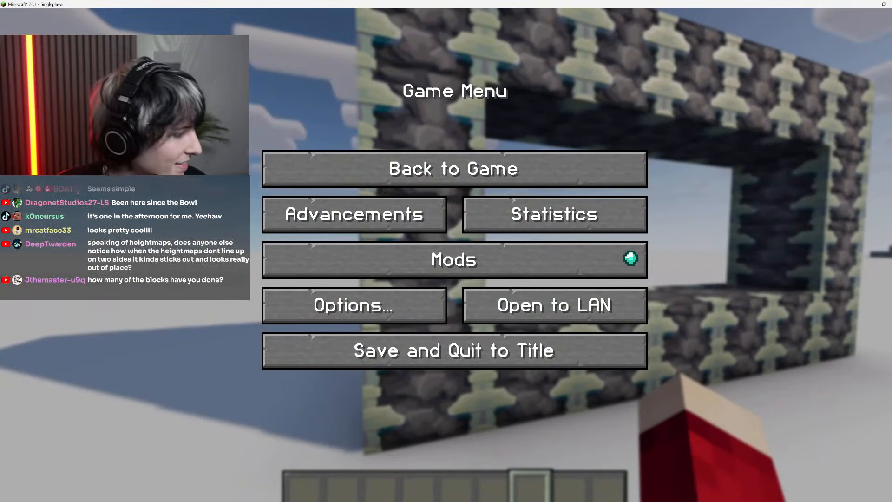
Recheck the new stone texture up close in the Photoshop comparison screenshot and return to Minecraft
{"action": "key", "text": "alt+Tab"}
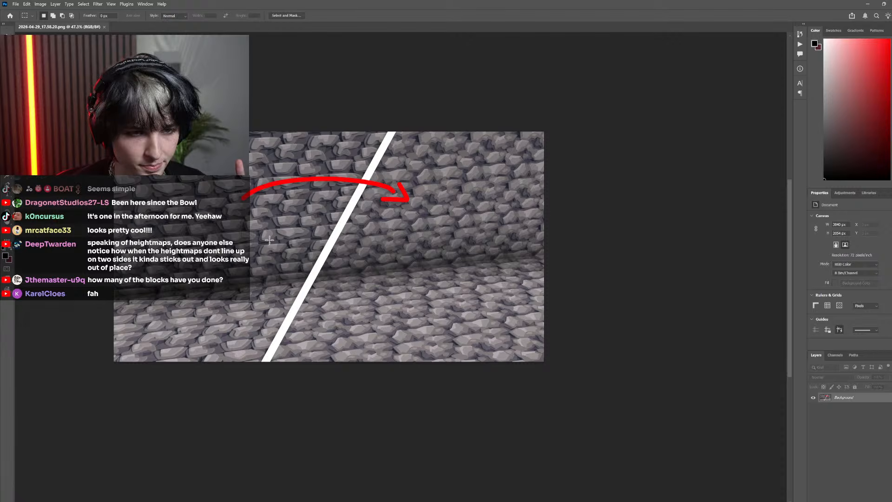
{"action": "left_click_drag", "start_coordinate": [419, 292], "coordinate": [541, 351]}
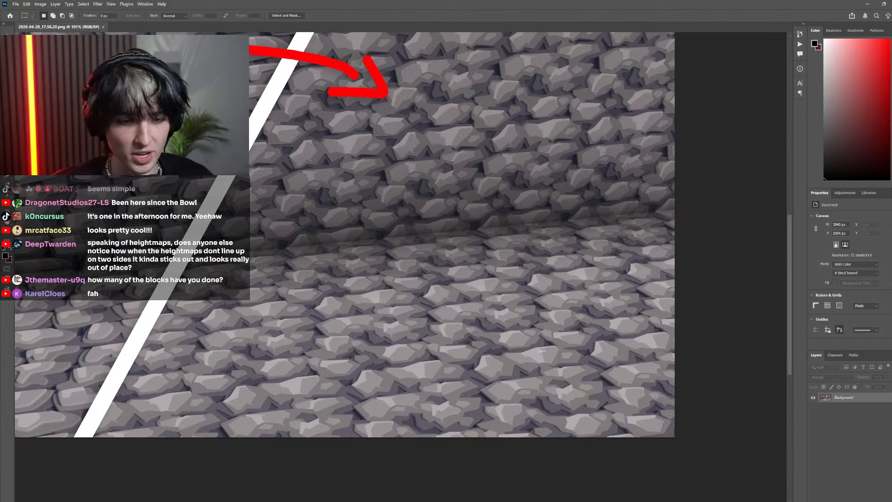
{"action": "key", "text": "alt+Tab"}
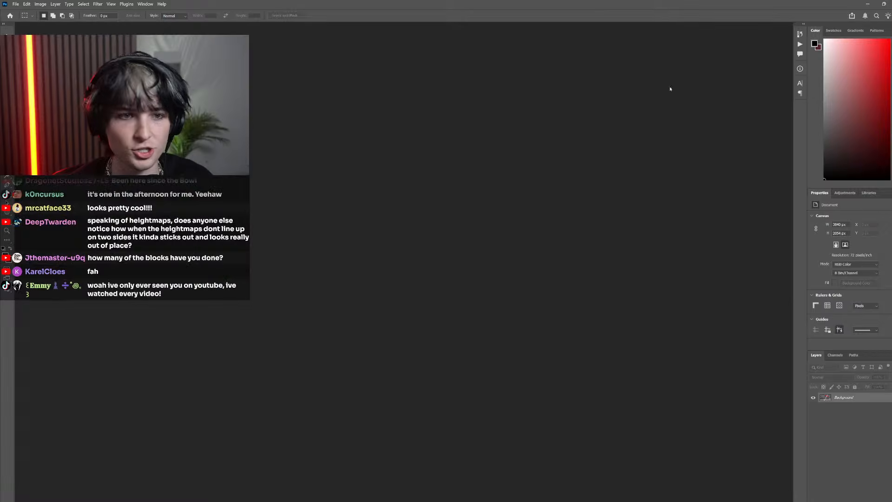
Resume the game, search the creative inventory for "deepsl" and put Deepslate in the first hotbar slot
{"action": "key", "text": "Escape"}
{"action": "key", "text": "e"}
{"action": "left_click", "coordinate": [613, 110]}
{"action": "type", "text": "deepsl"}
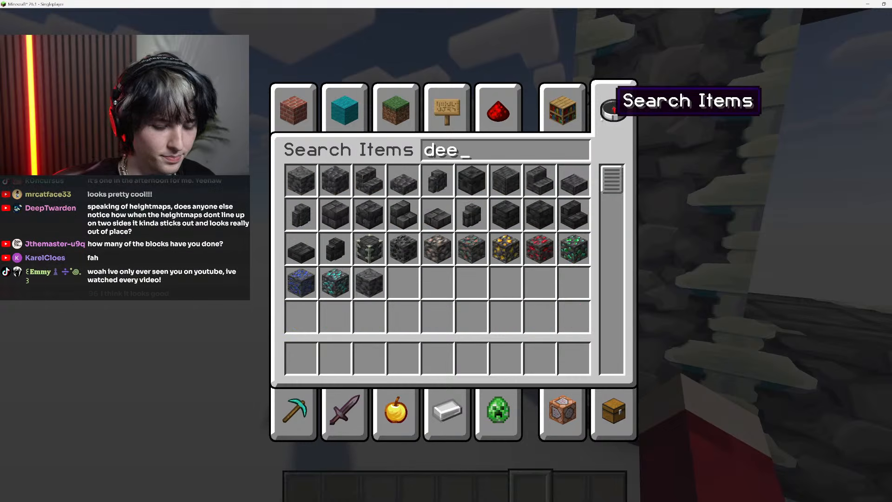
{"action": "left_click", "coordinate": [309, 371]}
{"action": "key", "text": "Escape"}
Build a small stepped cluster of Deepslate blocks on the open ground near the frame
{"action": "scroll", "coordinate": [454, 259], "scroll_direction": "up", "scroll_amount": 6}
{"action": "right_click", "coordinate": [454, 259]}
{"action": "right_click", "coordinate": [454, 259]}
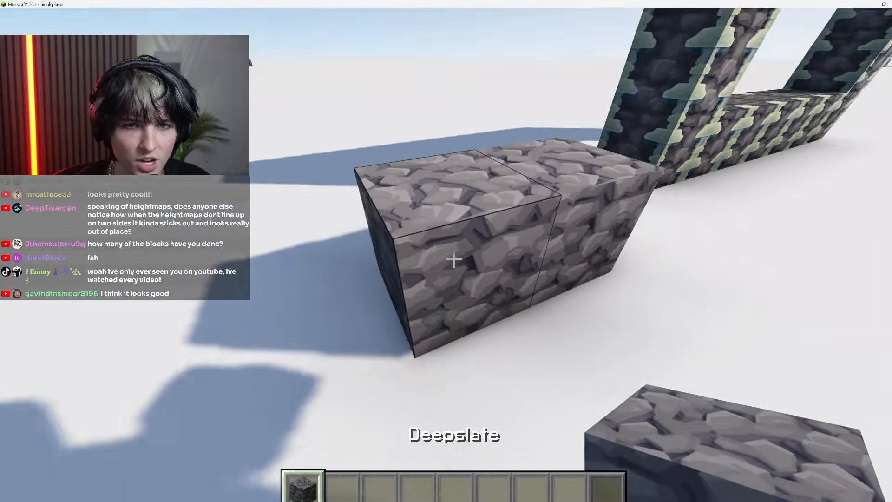
{"action": "right_click", "coordinate": [454, 260]}
{"action": "key", "text": "space"}
{"action": "right_click", "coordinate": [454, 259]}
{"action": "left_click", "coordinate": [454, 259]}
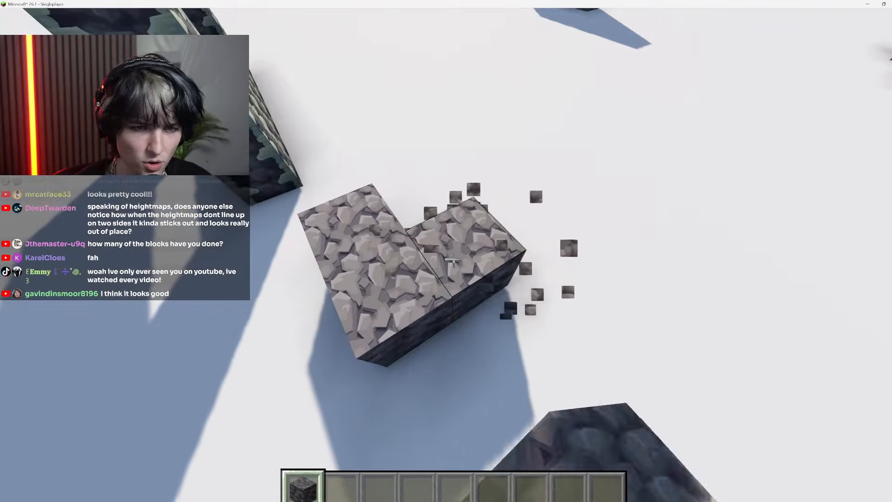
{"action": "right_click", "coordinate": [454, 260]}
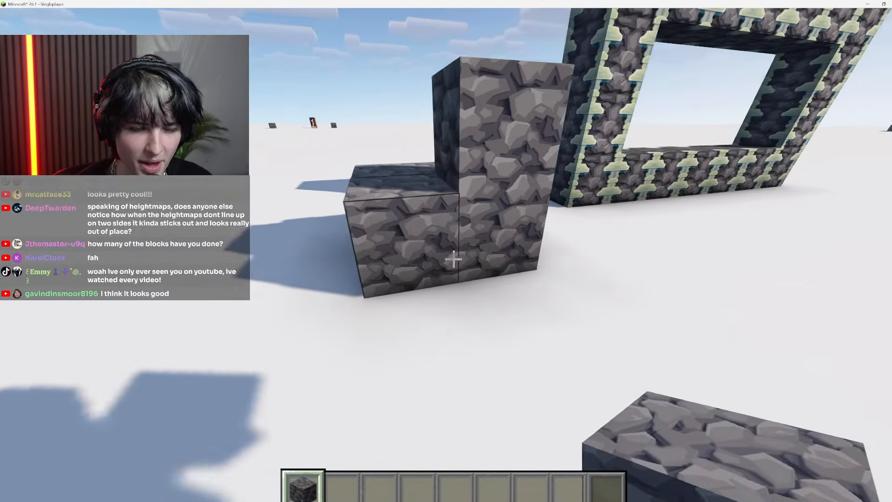
{"action": "right_click", "coordinate": [454, 259]}
{"action": "right_click", "coordinate": [454, 260]}
{"action": "key", "text": "space"}
Break the stepped cluster of Deepslate blocks near the frame with an empty hand
{"action": "scroll", "coordinate": [454, 259], "scroll_direction": "down", "scroll_amount": 3}
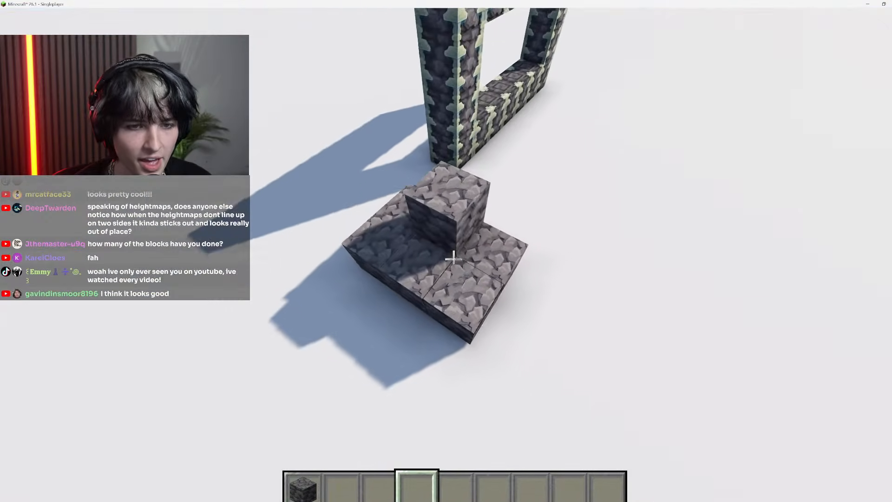
{"action": "left_click", "coordinate": [454, 260]}
{"action": "left_click", "coordinate": [454, 259]}
{"action": "left_click", "coordinate": [454, 259]}
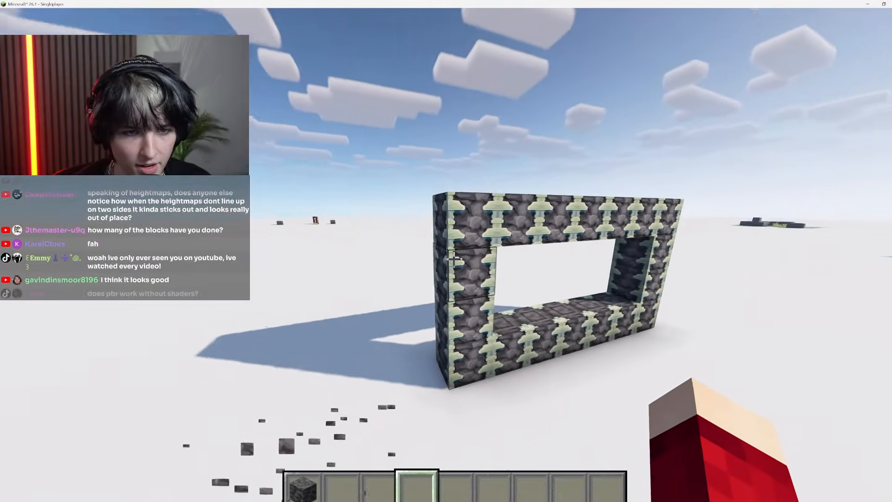
Stack two Deepslate blocks against the frame's outer column and compare their texture with Reinforced Deepslate
{"action": "key", "text": "w"}
{"action": "scroll", "coordinate": [455, 259], "scroll_direction": "up", "scroll_amount": 3}
{"action": "right_click", "coordinate": [454, 260]}
{"action": "right_click", "coordinate": [454, 259]}
{"action": "scroll", "coordinate": [454, 259], "scroll_direction": "down", "scroll_amount": 5}
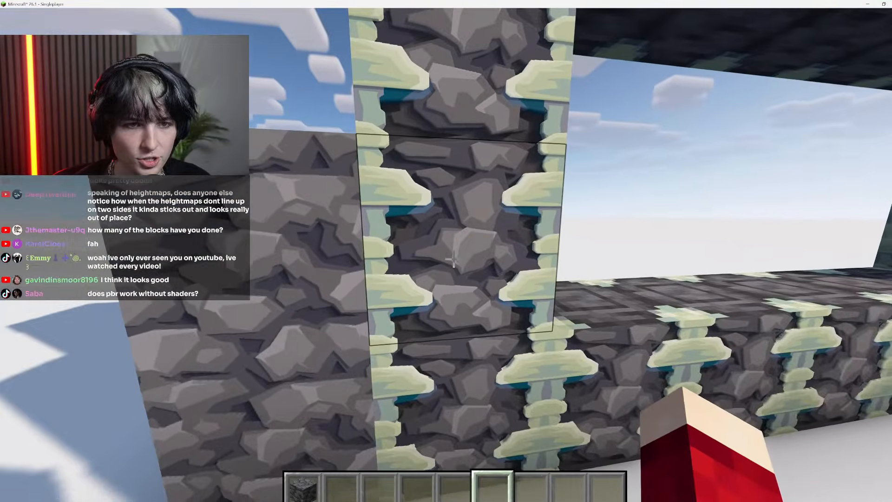
{"action": "key", "text": "d"}
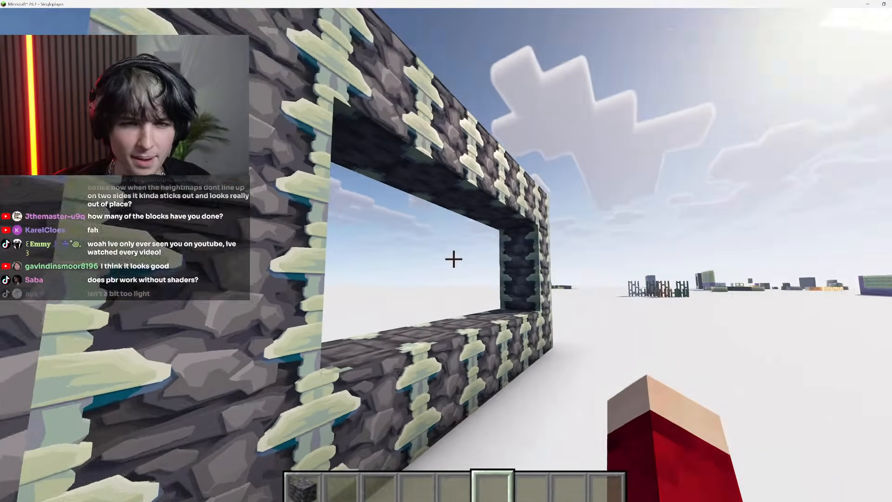
Break the two Deepslate blocks standing against the frame's outer column
{"action": "key", "text": "s"}
{"action": "key", "text": "w"}
{"action": "left_click", "coordinate": [454, 259]}
{"action": "left_click", "coordinate": [455, 259]}
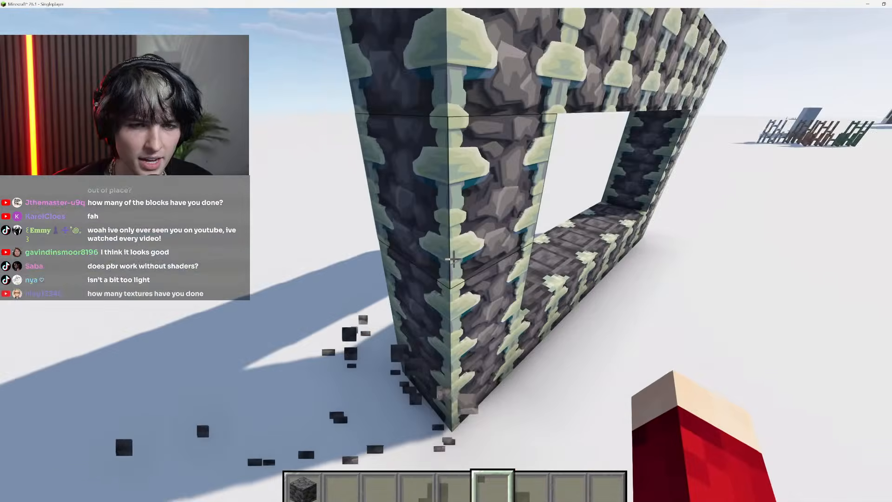
Pick Reinforced Deepslate from the frame, place one block on the open ground and break it again
{"action": "key", "text": "s"}
{"action": "middle_click", "coordinate": [454, 260]}
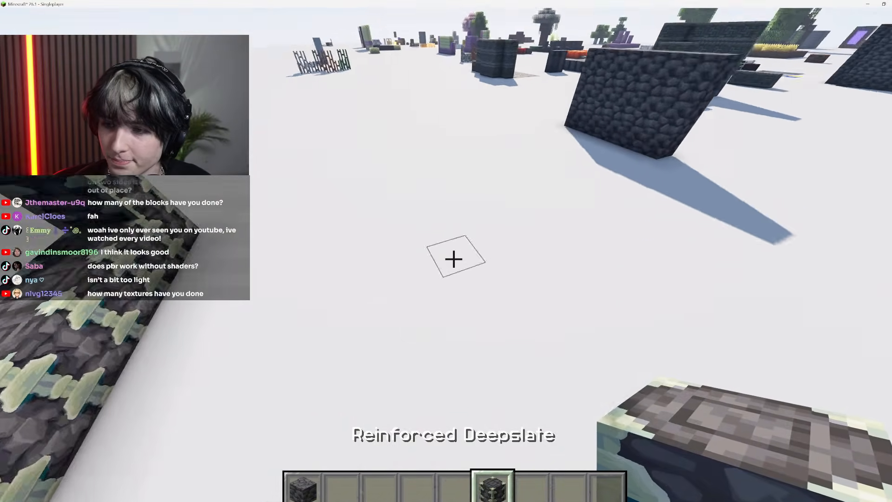
{"action": "right_click", "coordinate": [455, 260]}
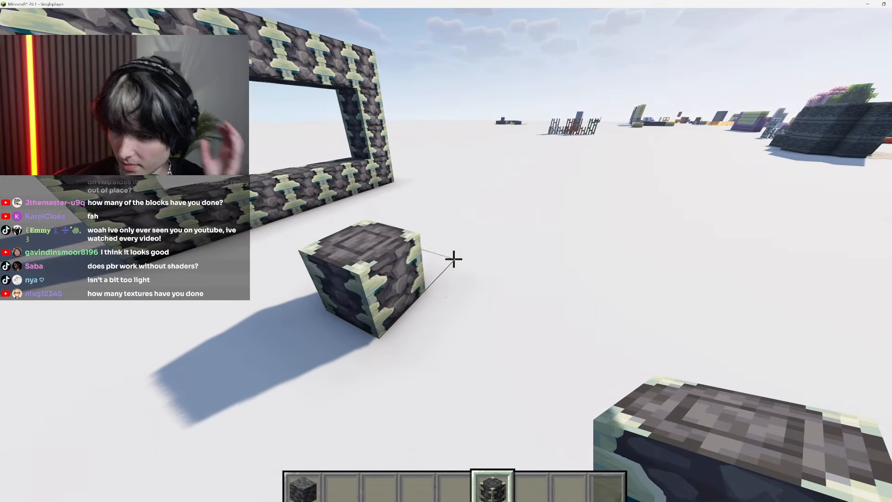
{"action": "key", "text": "w"}
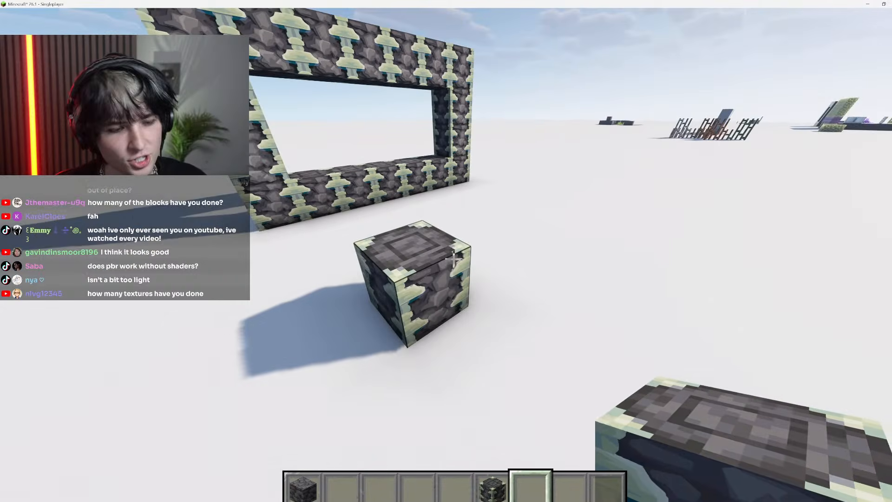
{"action": "left_click", "coordinate": [454, 260]}
{"action": "scroll", "coordinate": [454, 260], "scroll_direction": "down", "scroll_amount": 1}
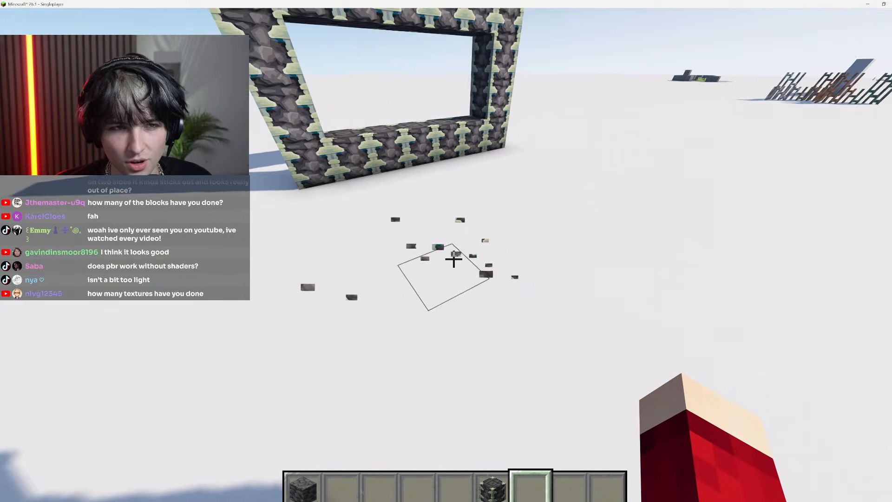
Build a Deepslate wall three blocks wide and two blocks high on the open ground near the frame
{"action": "key", "text": "1"}
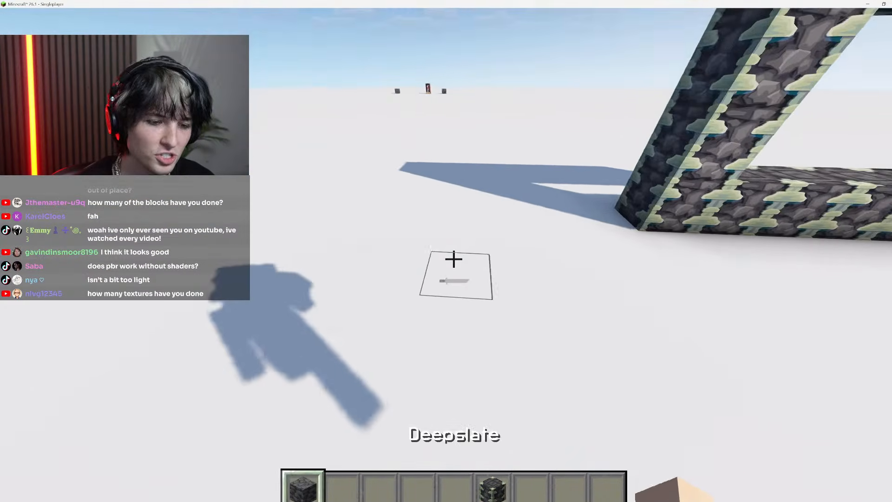
{"action": "right_click", "coordinate": [454, 260]}
{"action": "right_click", "coordinate": [454, 260]}
{"action": "key", "text": "s"}
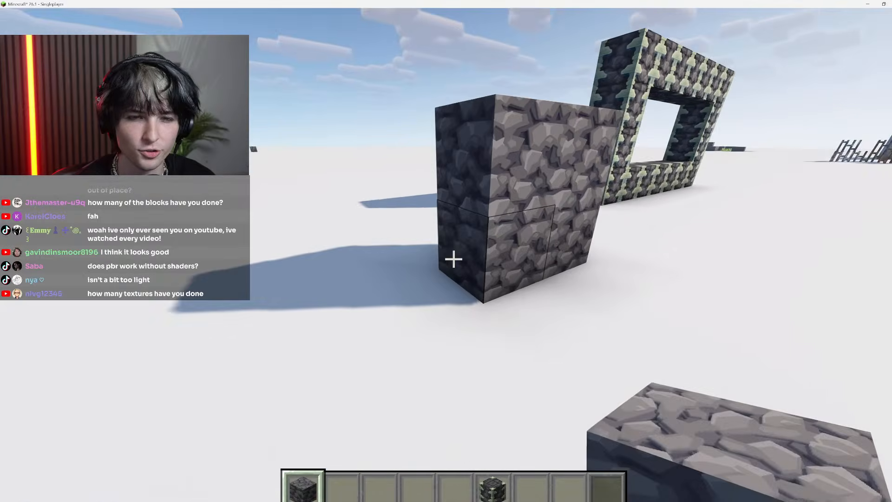
{"action": "right_click", "coordinate": [454, 259]}
{"action": "key", "text": "w"}
{"action": "left_click", "coordinate": [454, 259]}
{"action": "right_click", "coordinate": [454, 260]}
{"action": "key", "text": "s"}
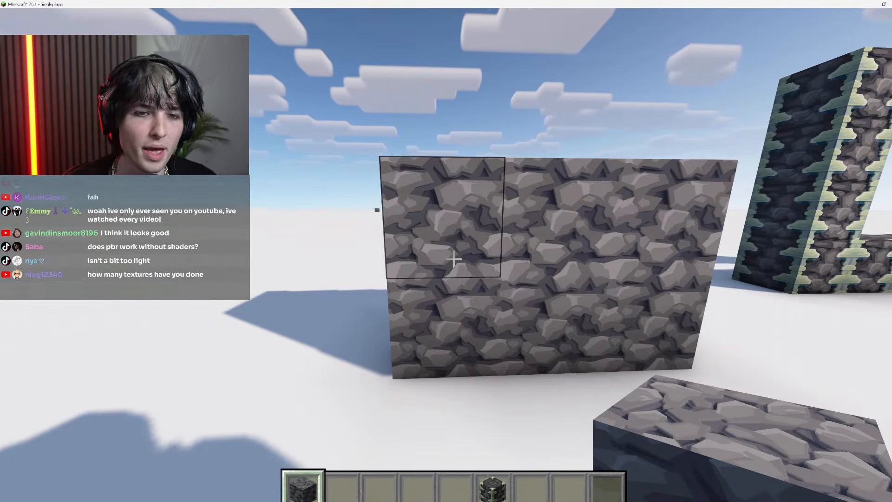
Examine the Deepslate wall's texture and its repetition from close up and from farther away
{"action": "key", "text": "w"}
{"action": "key", "text": "s"}
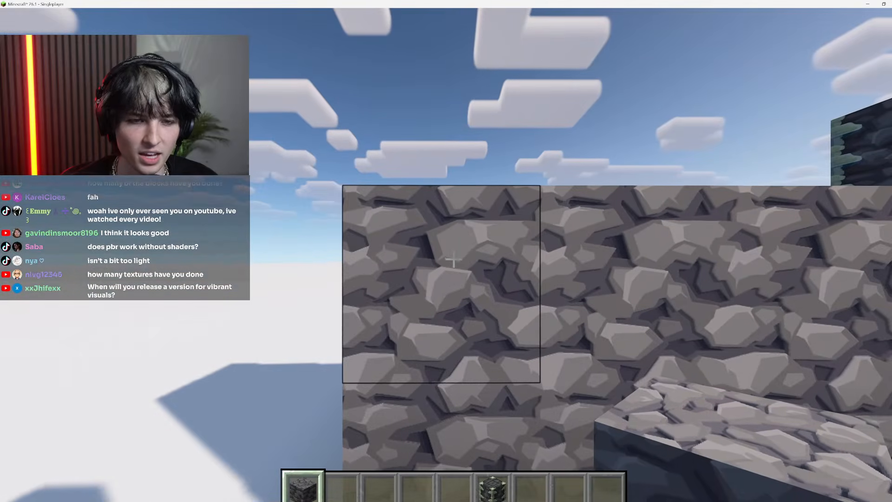
{"action": "key", "text": "w"}
{"action": "key", "text": "s"}
{"action": "key", "text": "s"}
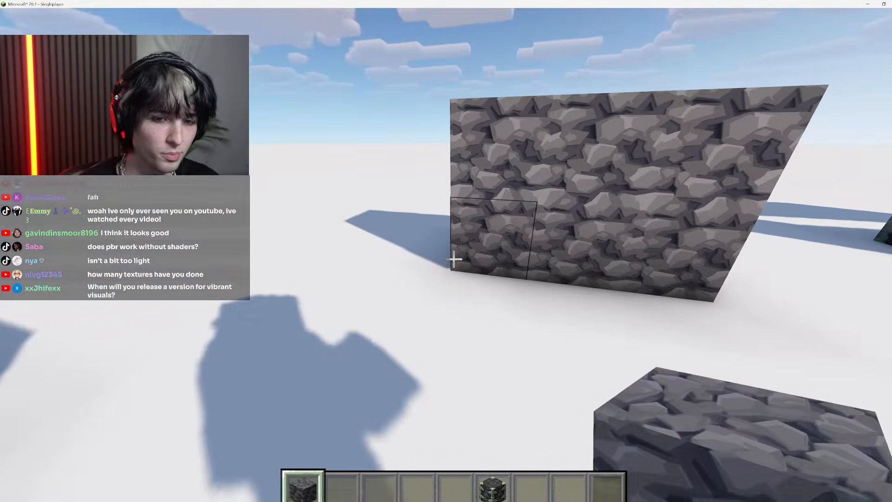
{"action": "key", "text": "e"}
{"action": "key", "text": "e"}
Lengthen the Deepslate wall with more blocks and raise it to three blocks high
{"action": "right_click", "coordinate": [454, 258]}
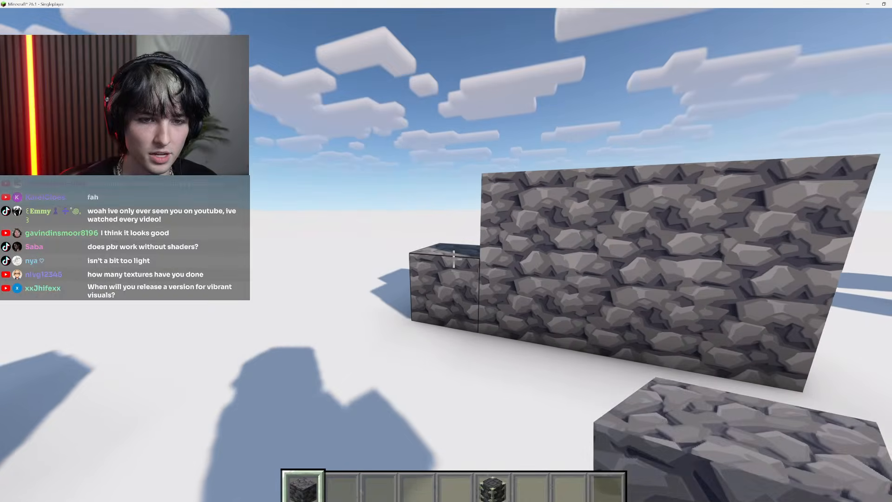
{"action": "right_click", "coordinate": [454, 259]}
{"action": "key", "text": "space"}
{"action": "key", "text": "space"}
{"action": "right_click", "coordinate": [454, 260]}
{"action": "right_click", "coordinate": [454, 260]}
{"action": "right_click", "coordinate": [455, 259]}
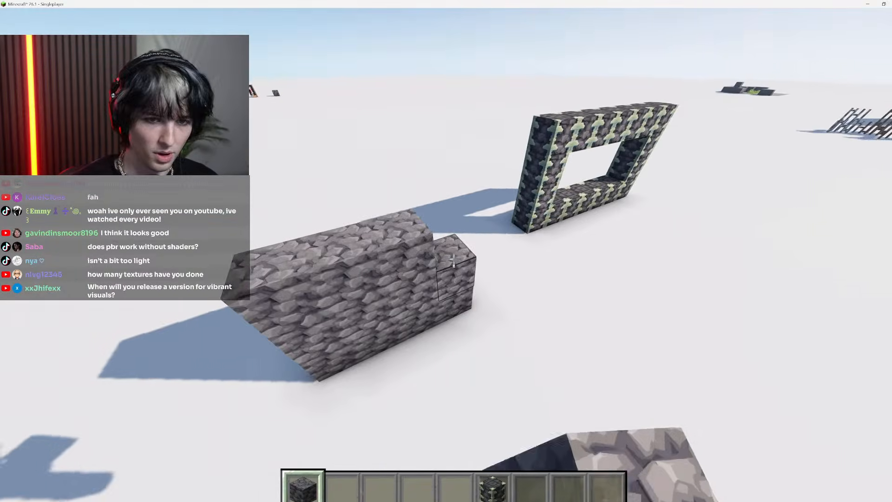
{"action": "right_click", "coordinate": [454, 259]}
{"action": "key", "text": "w"}
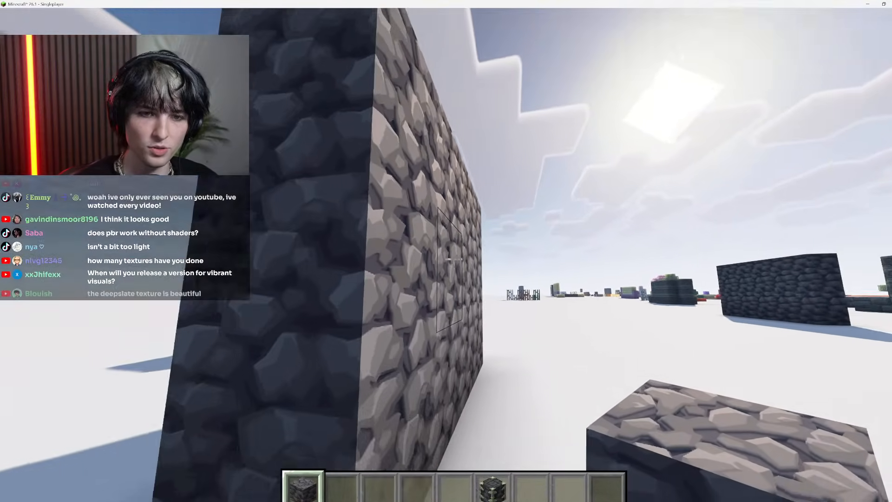
Lower the field of view in the game options to magnify the Deepslate wall's texture
{"action": "key", "text": "s"}
{"action": "key", "text": "Escape"}
{"action": "left_click", "coordinate": [372, 305]}
{"action": "left_click_drag", "start_coordinate": [370, 82], "coordinate": [182, 81]}
{"action": "key", "text": "Escape"}
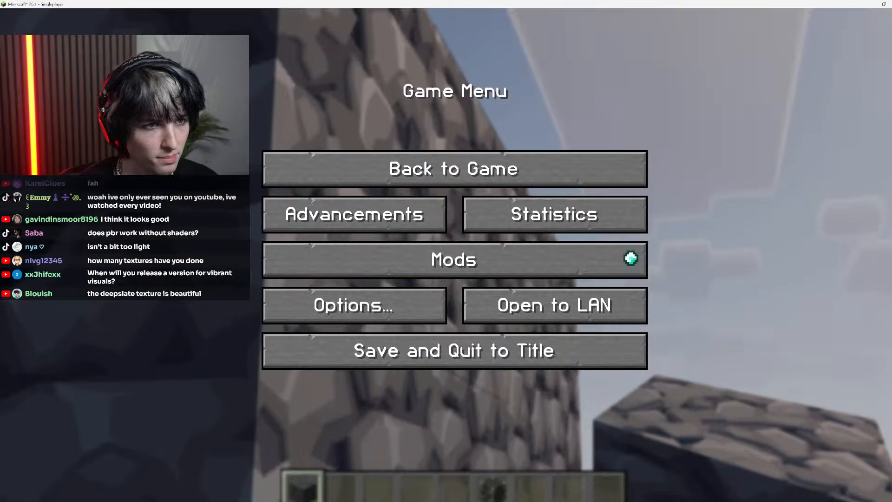
{"action": "key", "text": "Escape"}
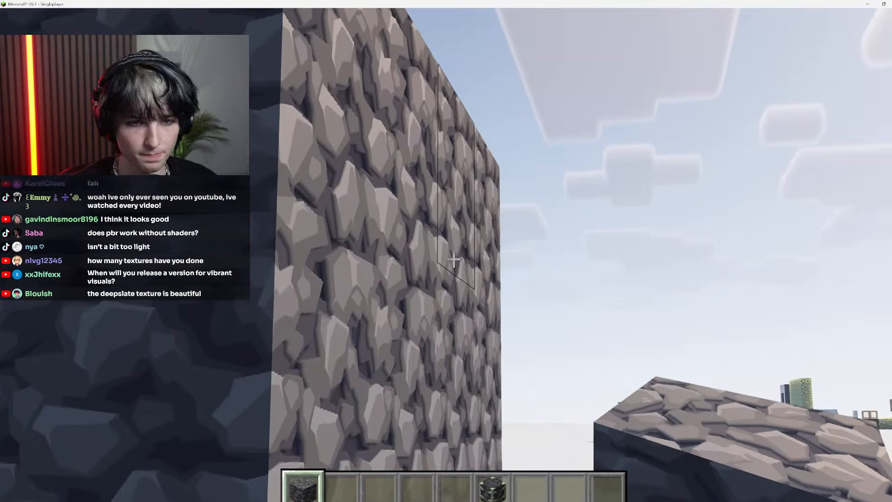
Set the field of view to 89 and return to the world
{"action": "key", "text": "Escape"}
{"action": "left_click", "coordinate": [402, 289]}
{"action": "left_click", "coordinate": [372, 82]}
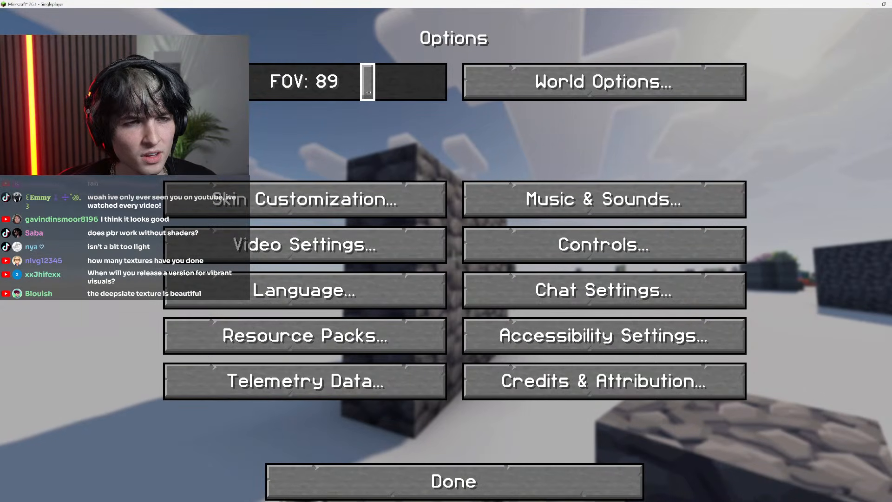
{"action": "key", "text": "Escape"}
{"action": "key", "text": "Escape"}
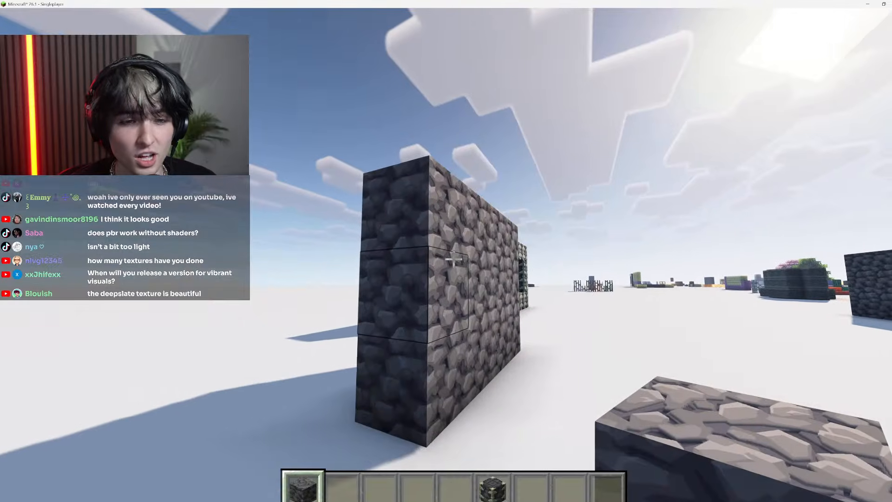
Break every block of the test Deepslate wall near the frame
{"action": "key", "text": "w"}
{"action": "left_click", "coordinate": [454, 261]}
{"action": "left_click", "coordinate": [453, 261]}
{"action": "left_click", "coordinate": [454, 259]}
{"action": "left_click", "coordinate": [453, 259]}
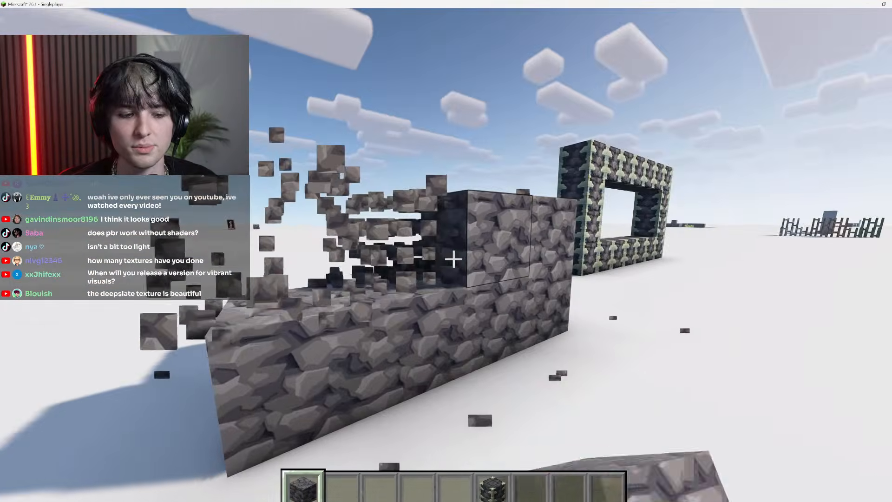
{"action": "left_click", "coordinate": [454, 259]}
{"action": "left_click", "coordinate": [454, 259]}
{"action": "left_click", "coordinate": [453, 259]}
{"action": "left_click", "coordinate": [454, 259]}
{"action": "left_click", "coordinate": [454, 259]}
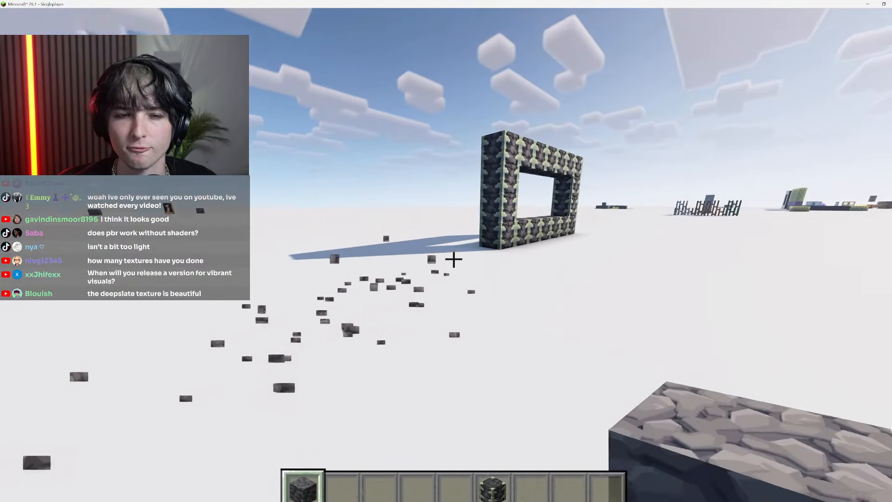
Fly above the Reinforced Deepslate frame and examine the blocks' top and side textures
{"action": "key", "text": "w"}
{"action": "key", "text": "space"}
{"action": "key", "text": "space"}
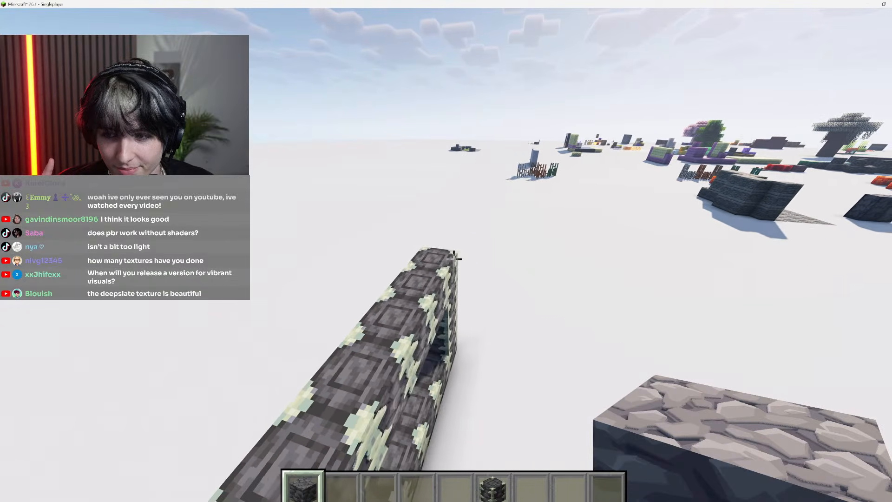
{"action": "key", "text": "w"}
{"action": "key", "text": "a"}
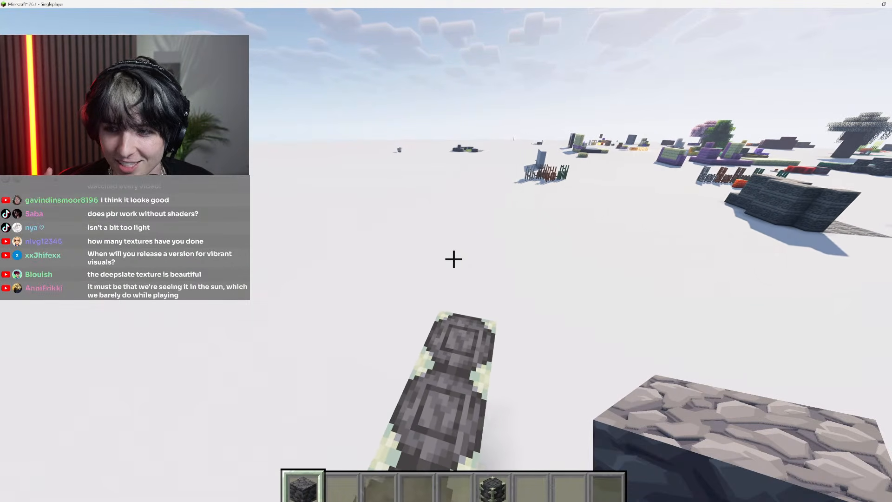
{"action": "key", "text": "s"}
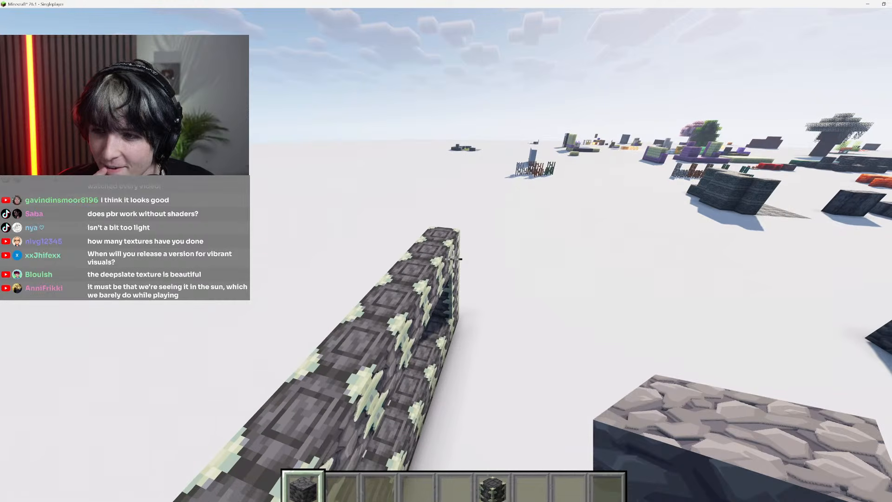
{"action": "key", "text": "d"}
{"action": "key", "text": "s"}
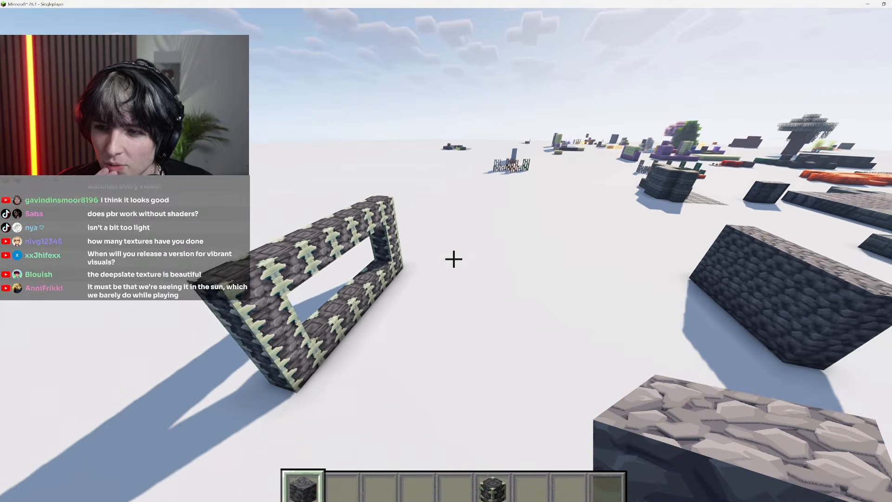
{"action": "key", "text": "w"}
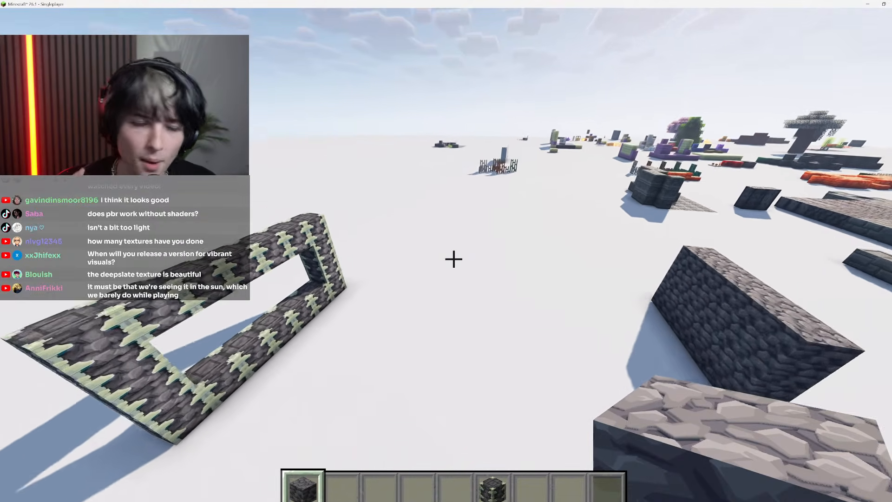
Fly to the Chiseled Tuff structure, inspect its texture and pick Chiseled Tuff into an empty hotbar slot
{"action": "key", "text": "shift"}
{"action": "key", "text": "w"}
{"action": "key", "text": "space"}
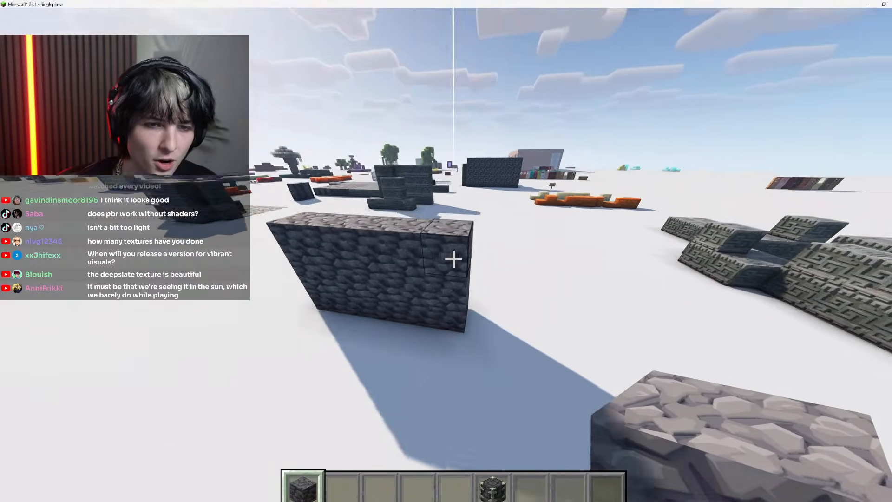
{"action": "scroll", "coordinate": [453, 259], "scroll_direction": "down", "scroll_amount": 3}
{"action": "key", "text": "w"}
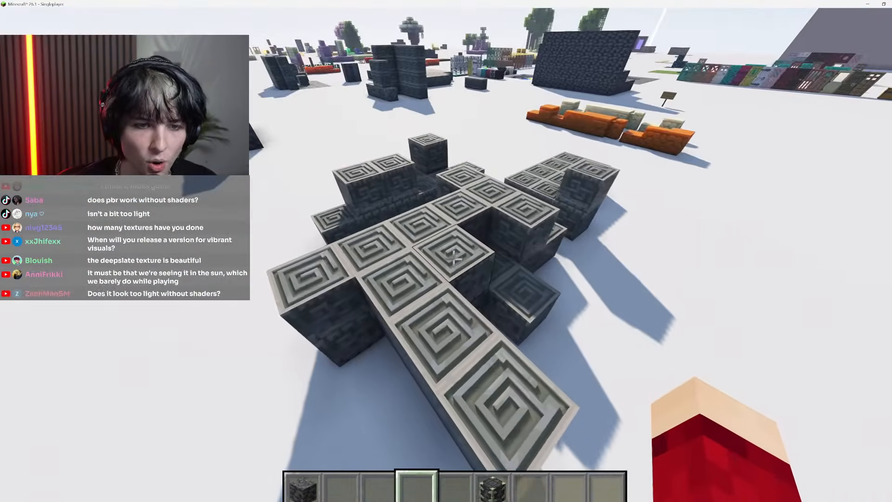
{"action": "key", "text": "shift"}
{"action": "key", "text": "space"}
{"action": "key", "text": "s"}
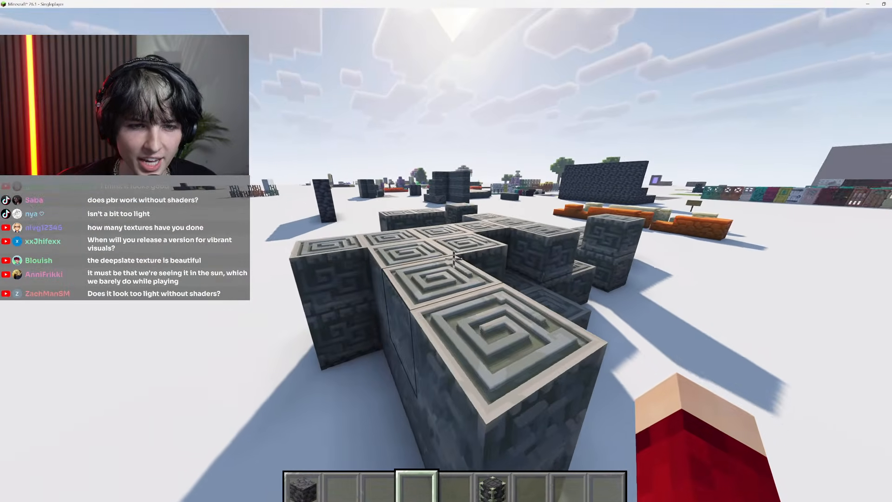
{"action": "key", "text": "w"}
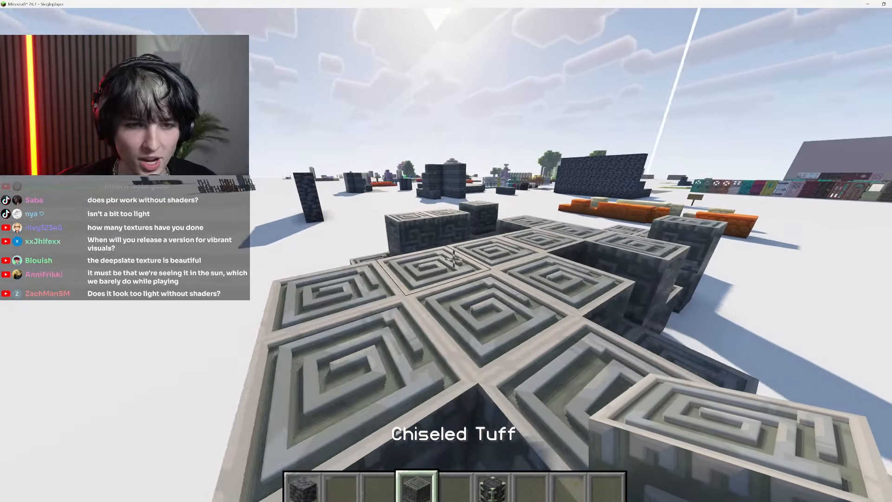
Build a stepped wall on open ground with two columns of Chiseled Tuff beside two columns of Deepslate for comparison
{"action": "key", "text": "s"}
{"action": "key", "text": "w"}
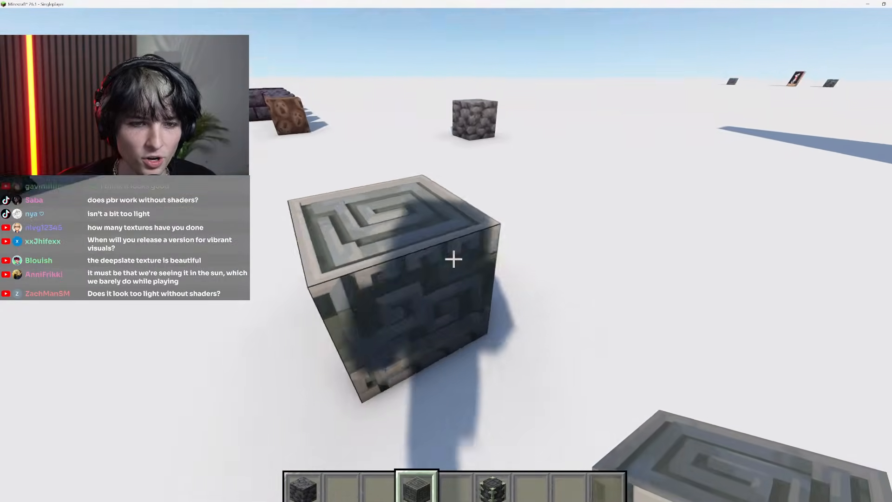
{"action": "key", "text": "2"}
{"action": "key", "text": "1"}
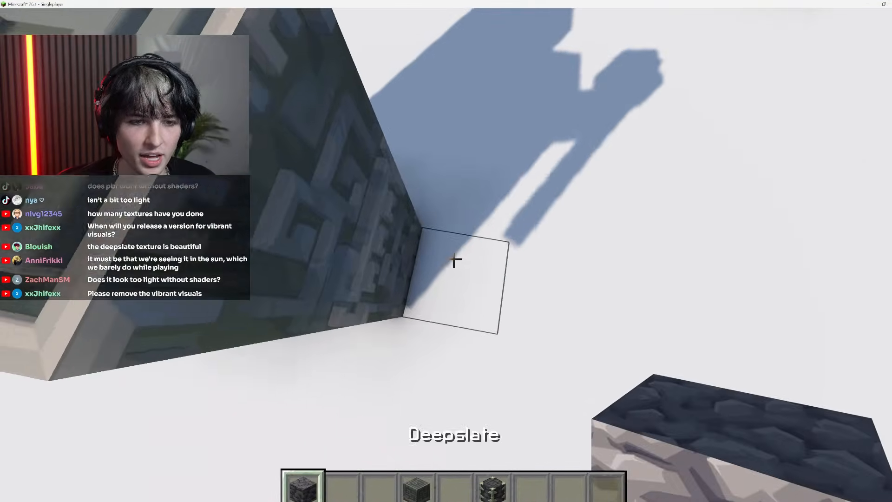
{"action": "key", "text": "a"}
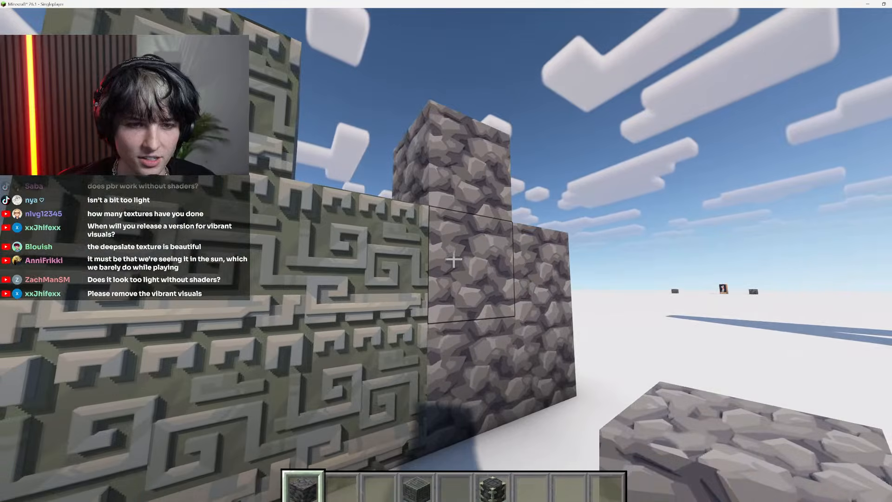
{"action": "key", "text": "w"}
{"action": "key", "text": "space"}
{"action": "key", "text": "a"}
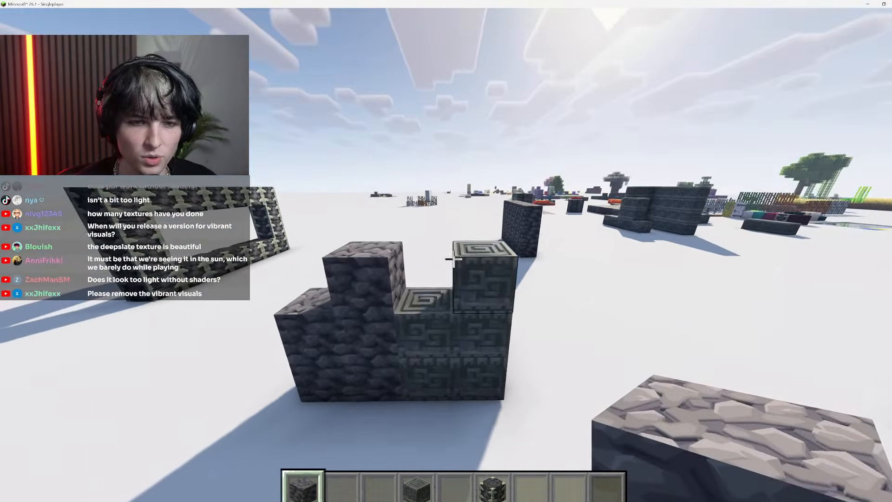
Set the world time to 0 with the time command
{"action": "key", "text": "w"}
{"action": "key", "text": "space"}
{"action": "type", "text": "/time set 0"}
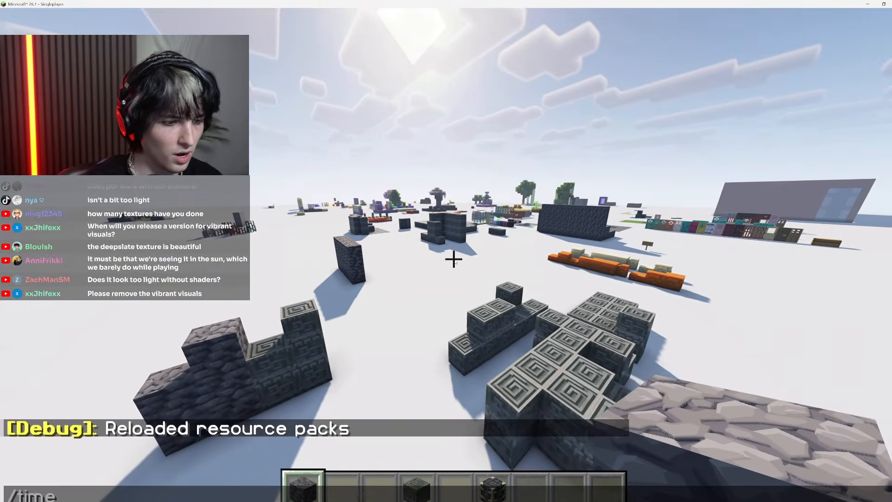
{"action": "key", "text": "Return"}
Fly around the block displays and compare the Deepslate and Chiseled Tuff textures in the sunrise light
{"action": "key", "text": "s"}
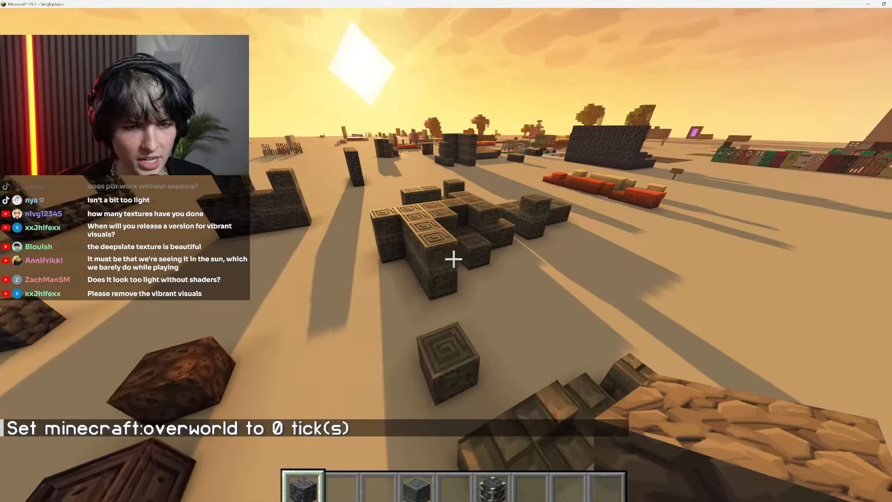
{"action": "key", "text": "s"}
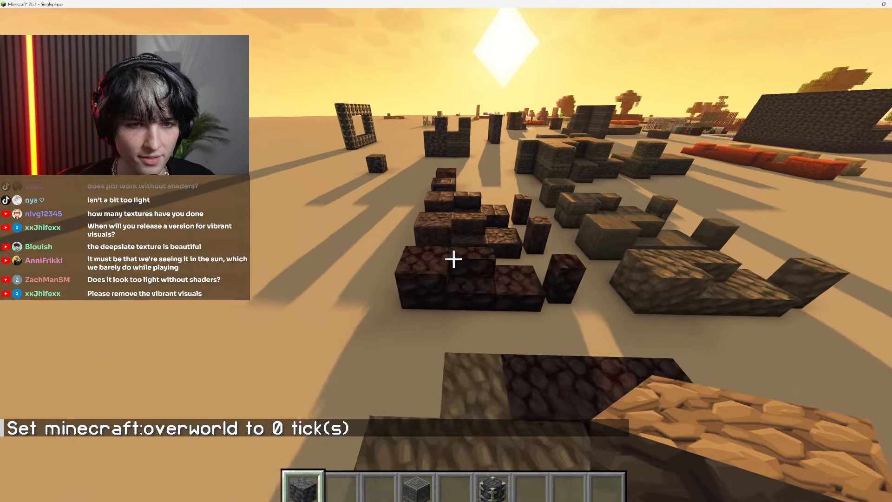
{"action": "key", "text": "shift"}
{"action": "key", "text": "space"}
{"action": "key", "text": "w"}
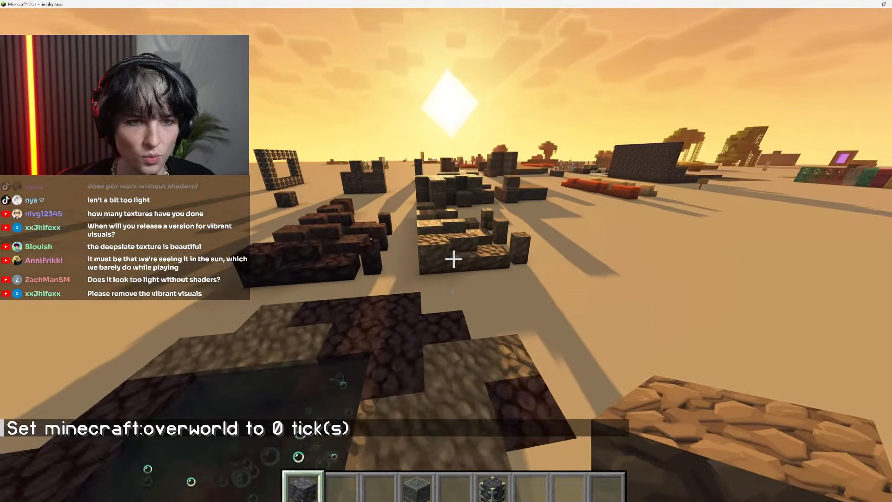
{"action": "key", "text": "w"}
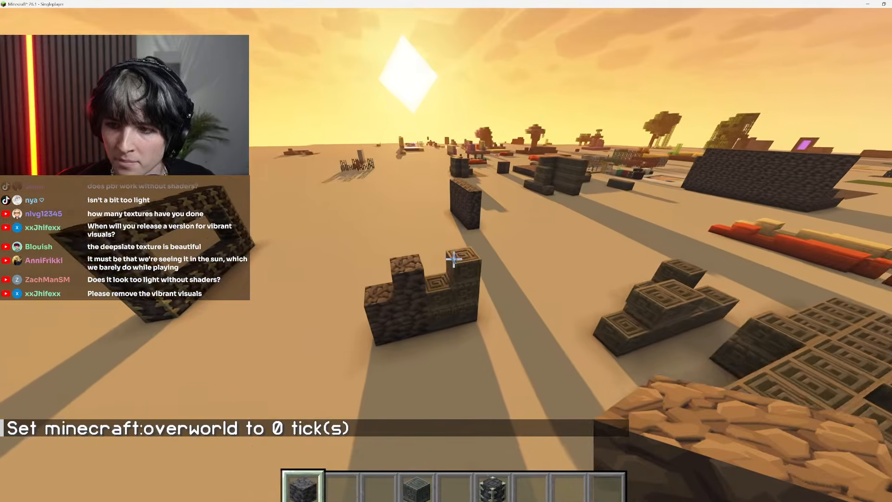
Set the world time to noon and adjust it to 7000 ticks with the time command
{"action": "type", "text": "/time set noon"}
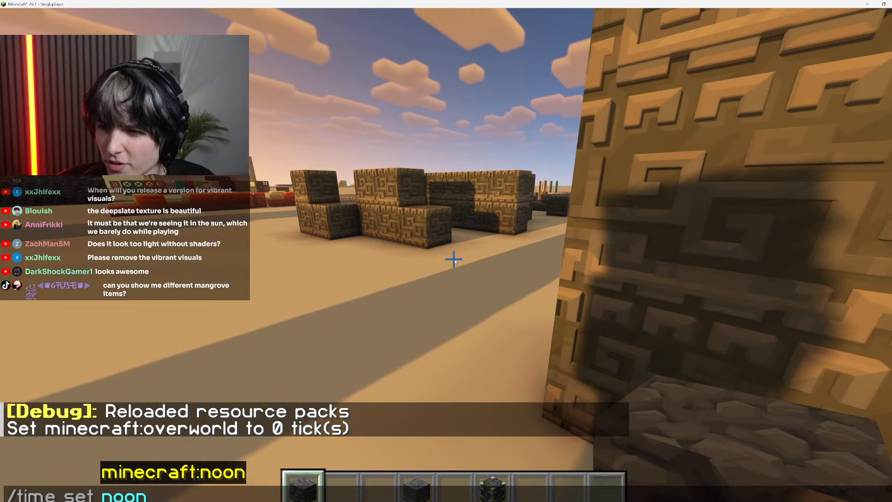
{"action": "key", "text": "Return"}
{"action": "type", "text": "/time "}
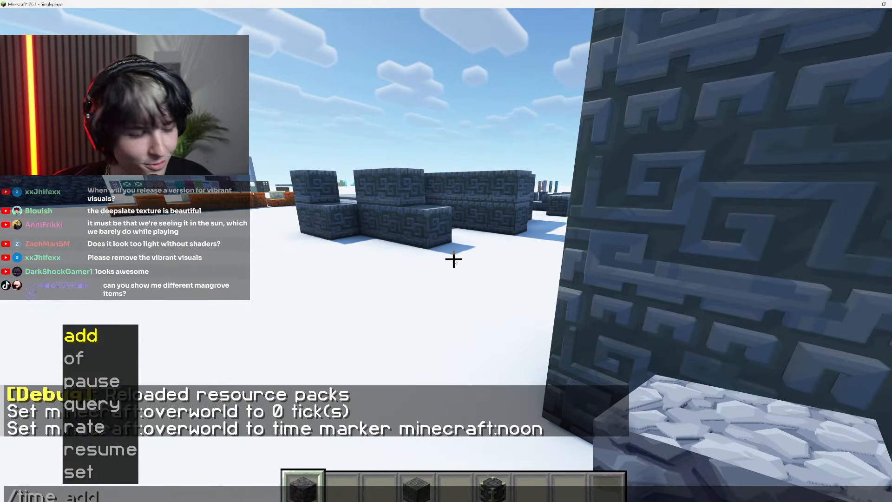
{"action": "type", "text": " 7000"}
{"action": "key", "text": "Return"}
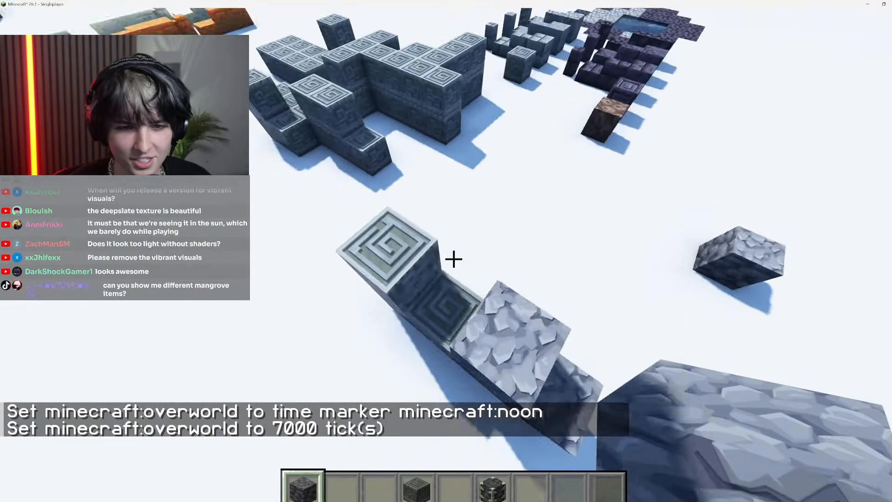
Break the blocks of the stepped Chiseled Tuff and Deepslate comparison wall to clear the ground
{"action": "left_click", "coordinate": [453, 259]}
{"action": "left_click", "coordinate": [454, 259]}
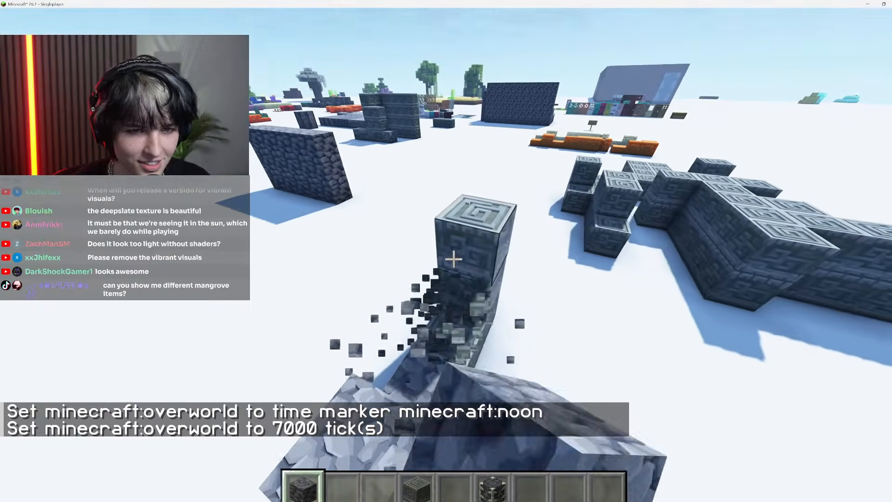
{"action": "left_click", "coordinate": [454, 259]}
{"action": "left_click", "coordinate": [454, 259]}
{"action": "left_click", "coordinate": [454, 259]}
{"action": "left_click", "coordinate": [454, 259]}
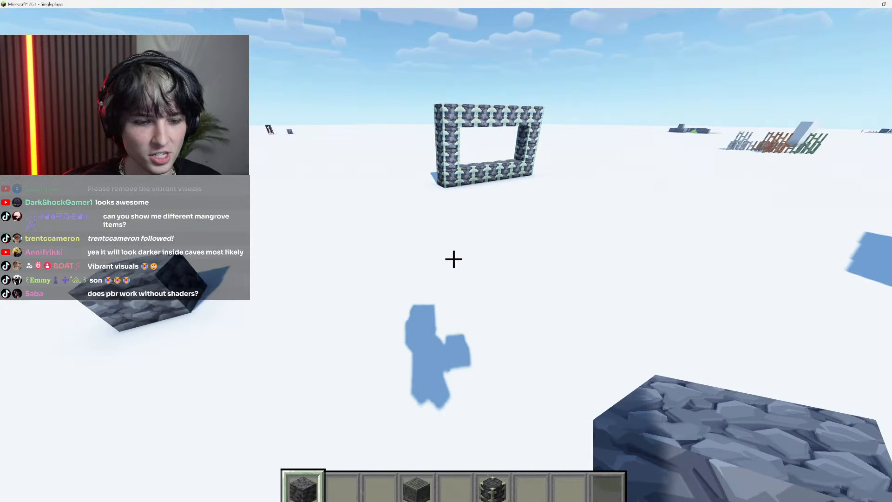
{"action": "key", "text": "w"}
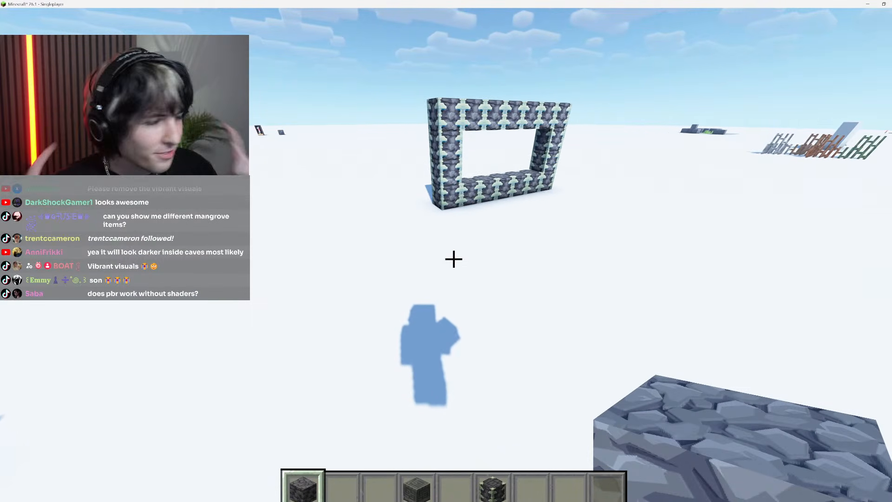
{"action": "key", "text": "Escape"}
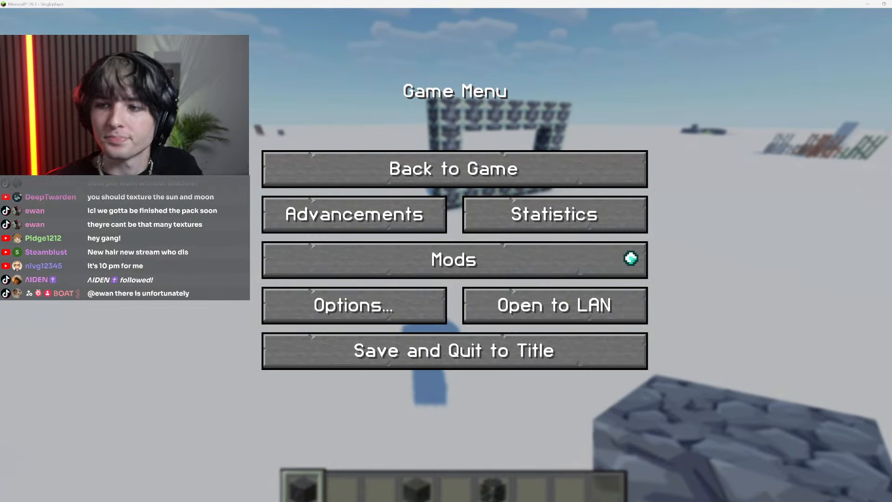
{"action": "left_click", "coordinate": [299, 159]}
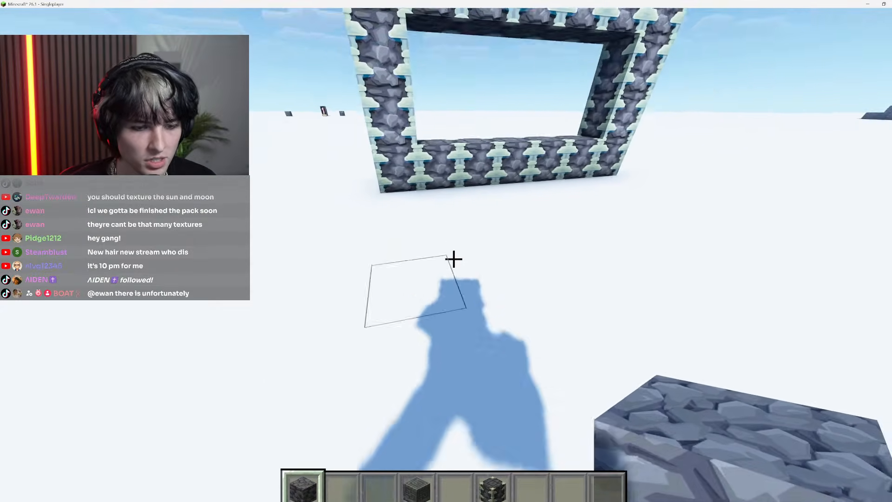
Place a single Reinforced Deepslate block on the ground in front of the Reinforced Deepslate frame
{"action": "key", "text": "6"}
{"action": "right_click", "coordinate": [453, 259]}
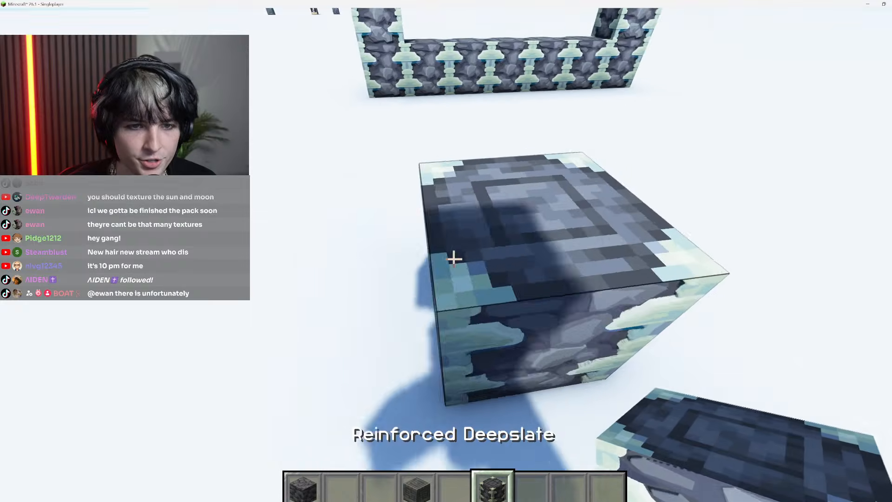
{"action": "key", "text": "space"}
{"action": "key", "text": "space"}
{"action": "key", "text": "w"}
Break part of the frame's top row and refill the gap with Reinforced Deepslate blocks
{"action": "left_click", "coordinate": [454, 259]}
{"action": "left_click", "coordinate": [454, 259]}
{"action": "left_click", "coordinate": [453, 259]}
{"action": "left_click", "coordinate": [454, 258]}
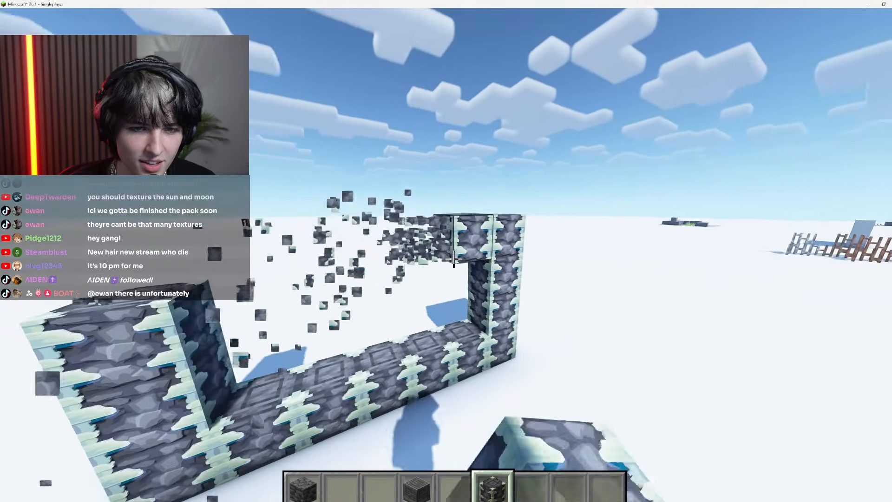
{"action": "left_click", "coordinate": [454, 259]}
{"action": "key", "text": "a"}
{"action": "right_click", "coordinate": [454, 259]}
{"action": "right_click", "coordinate": [453, 259]}
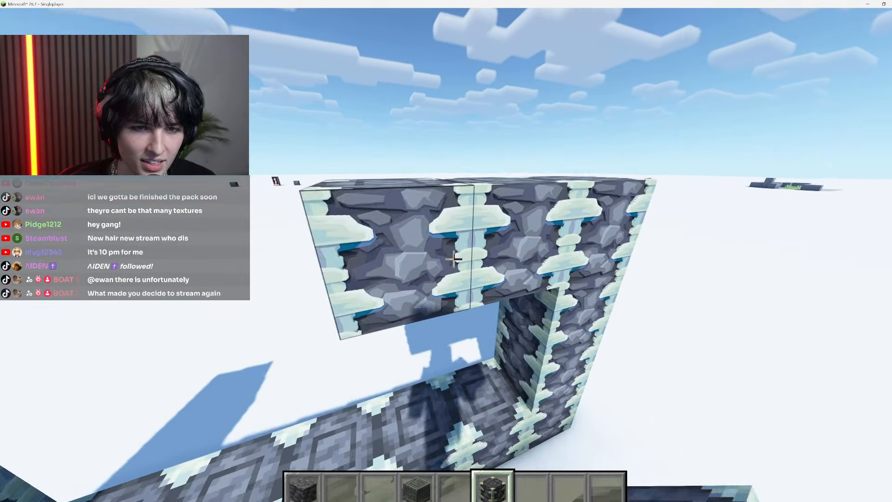
{"action": "right_click", "coordinate": [453, 259]}
{"action": "right_click", "coordinate": [454, 259]}
{"action": "right_click", "coordinate": [454, 258]}
{"action": "right_click", "coordinate": [454, 259]}
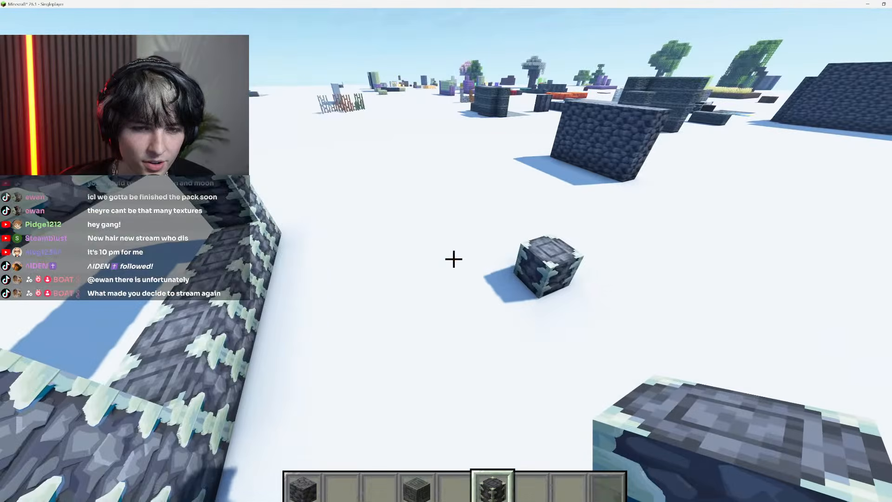
Add a second Reinforced Deepslate block near the first, stack another on top, and clear the loose test blocks
{"action": "key", "text": "w"}
{"action": "key", "text": "space"}
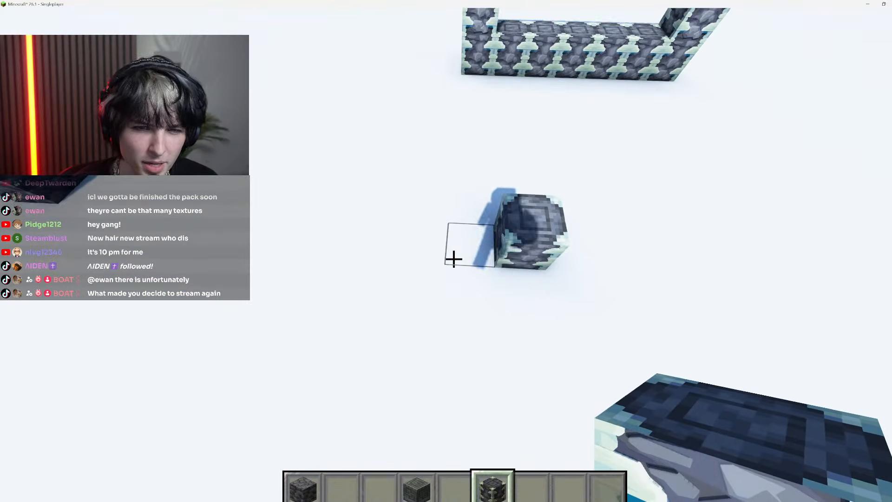
{"action": "right_click", "coordinate": [454, 259]}
{"action": "key", "text": "1"}
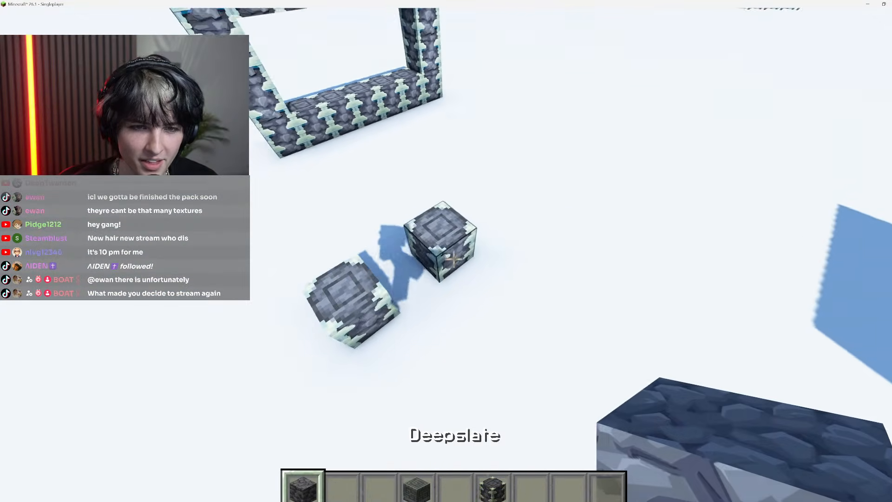
{"action": "key", "text": "4"}
{"action": "key", "text": "w"}
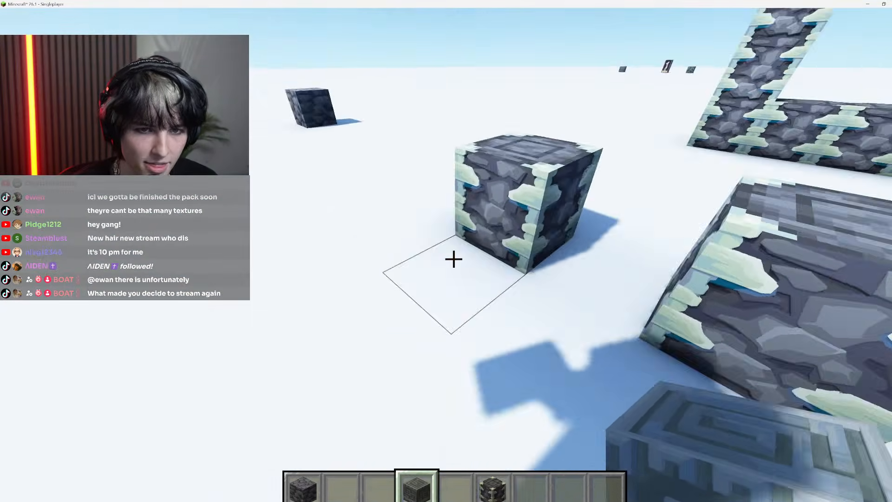
{"action": "key", "text": "6"}
{"action": "right_click", "coordinate": [454, 259]}
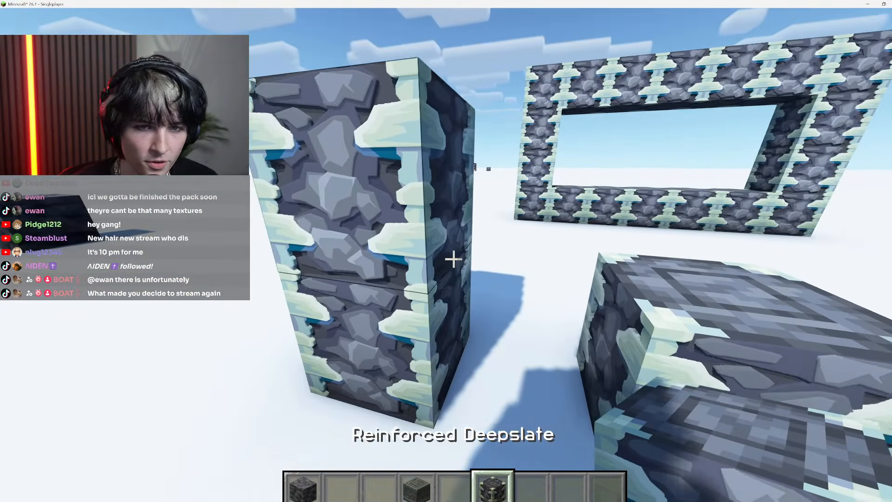
{"action": "left_click", "coordinate": [453, 259]}
{"action": "left_click", "coordinate": [454, 259]}
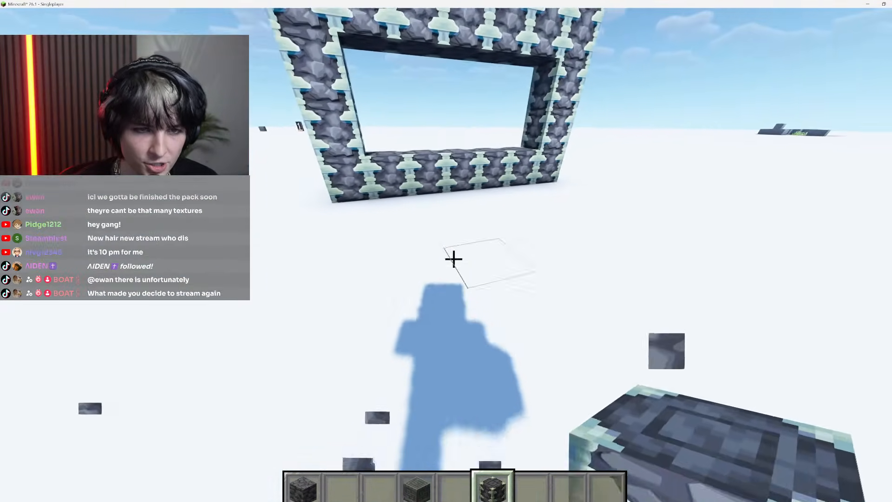
Place a Reinforced Deepslate block against the front of the frame's bottom row and break it again
{"action": "key", "text": "w"}
{"action": "key", "text": "s"}
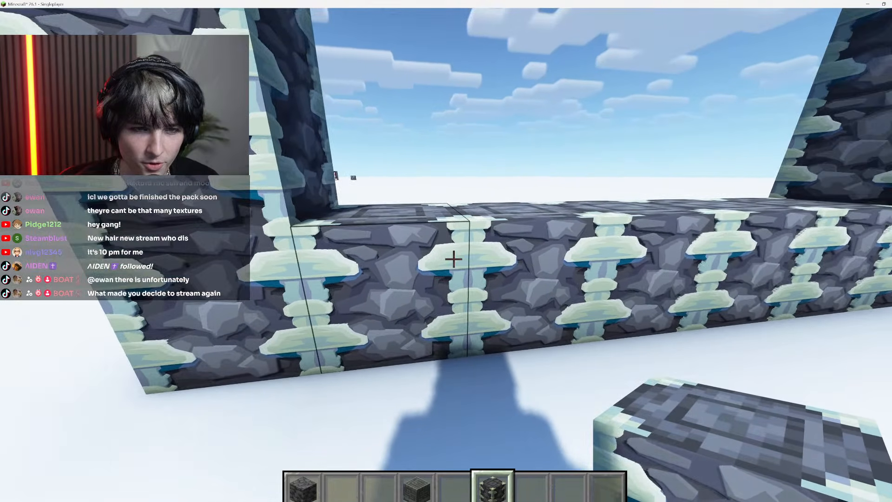
{"action": "right_click", "coordinate": [454, 259]}
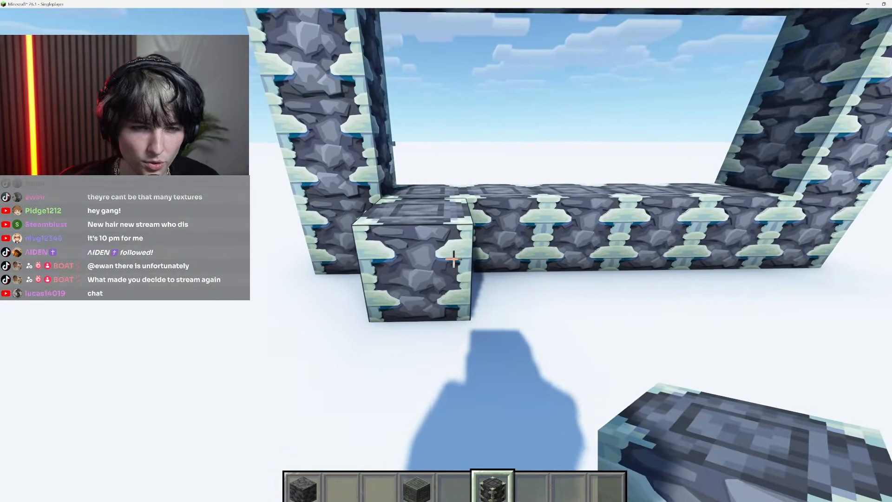
{"action": "left_click", "coordinate": [454, 259]}
Examine the top and side textures of the frame's Reinforced Deepslate blocks up close from several angles
{"action": "key", "text": "w"}
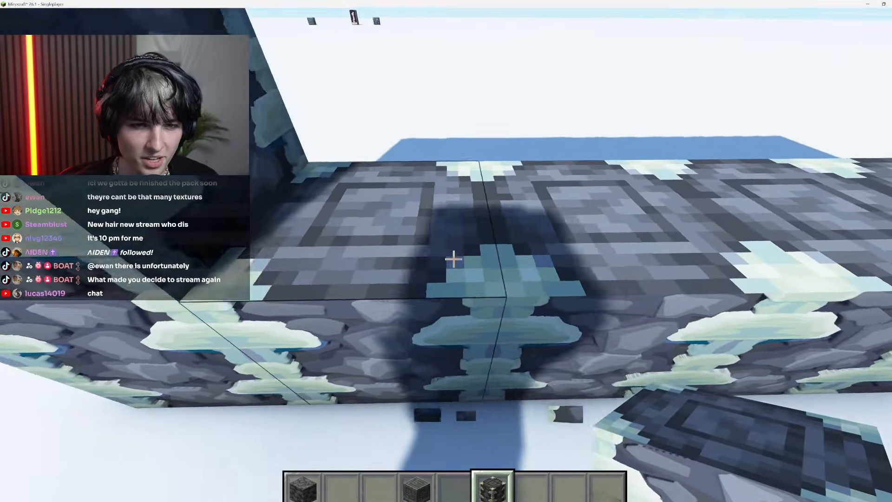
{"action": "key", "text": "d"}
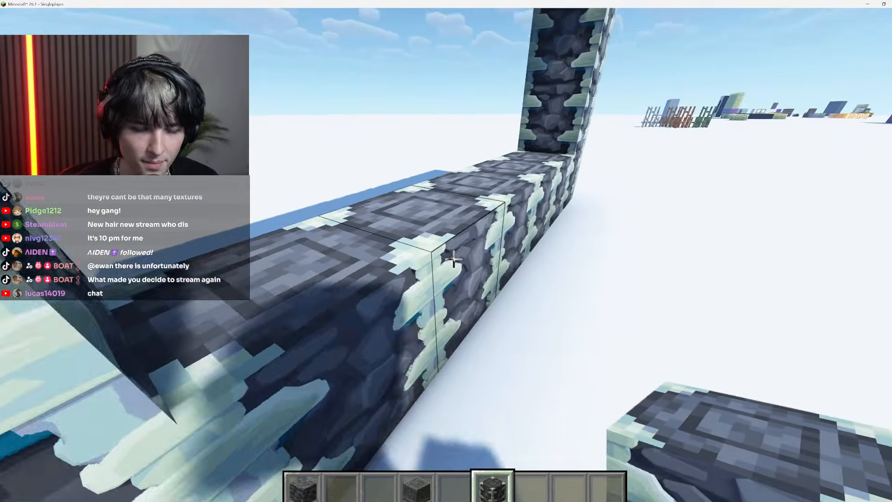
{"action": "key", "text": "s"}
{"action": "key", "text": "space"}
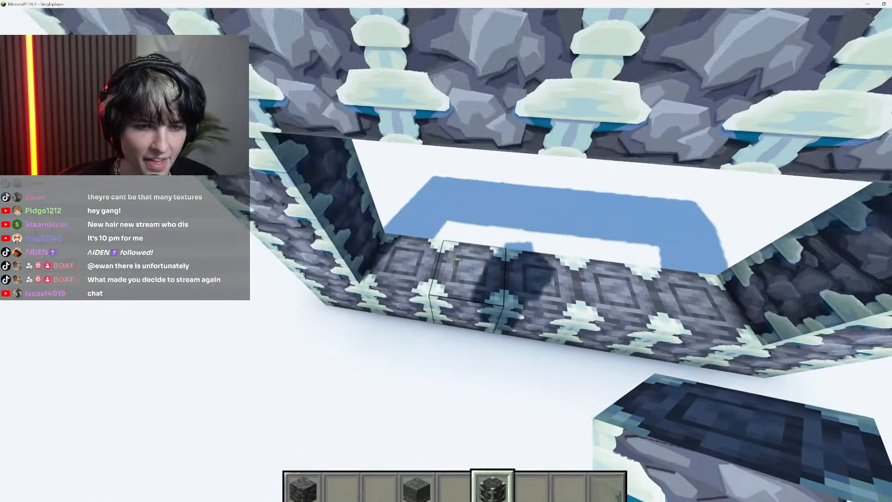
{"action": "key", "text": "shift"}
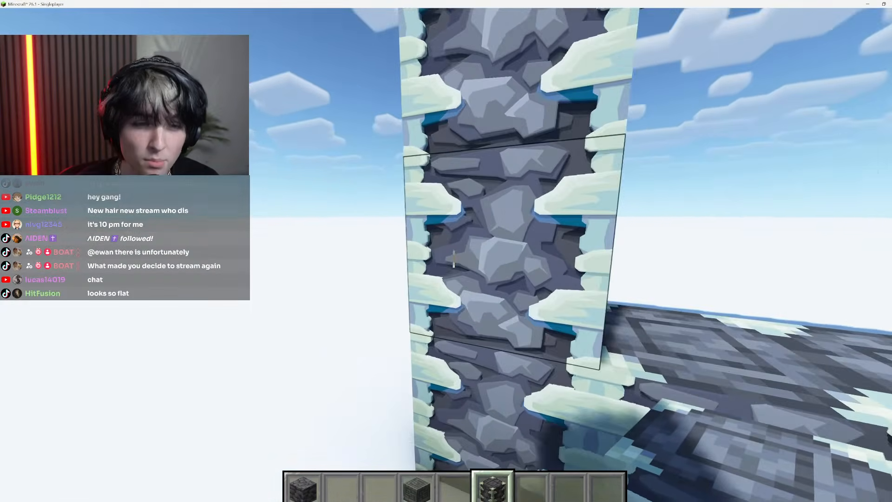
{"action": "key", "text": "a"}
{"action": "key", "text": "d"}
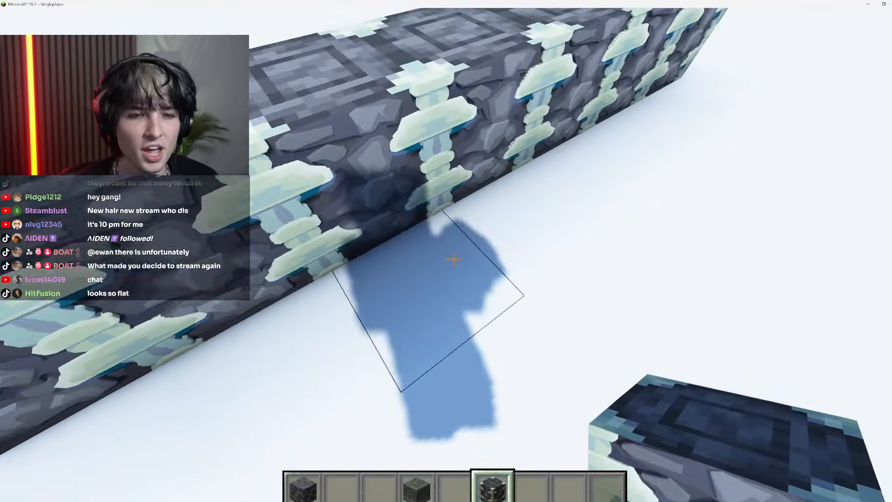
Place a Reinforced Deepslate block just in front of the frame's bottom row and compare its top texture with its sides
{"action": "right_click", "coordinate": [453, 259]}
{"action": "key", "text": "a"}
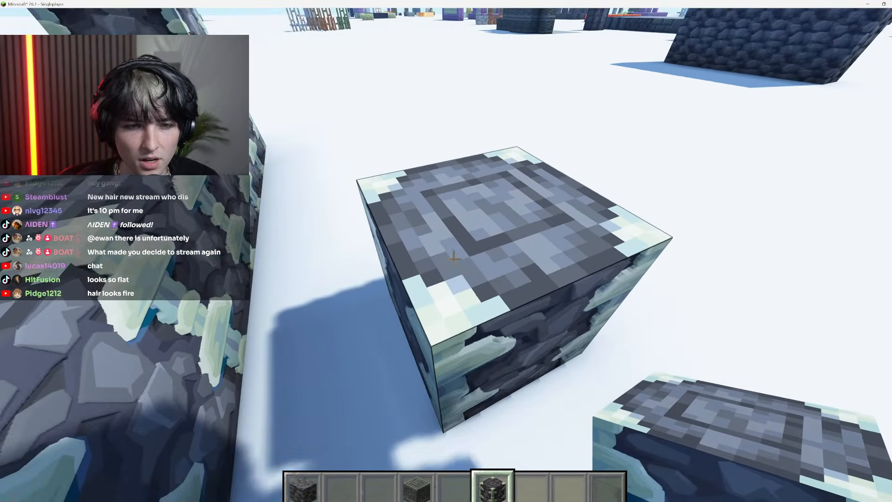
{"action": "key", "text": "d"}
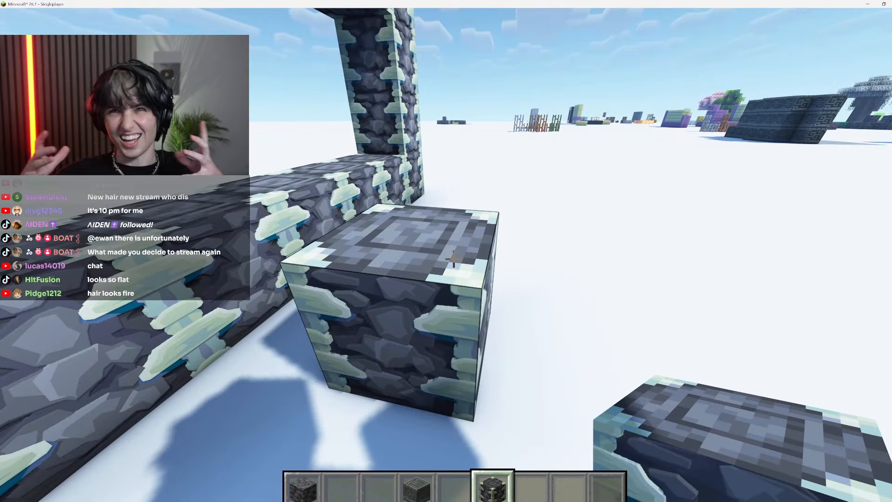
{"action": "key", "text": "w"}
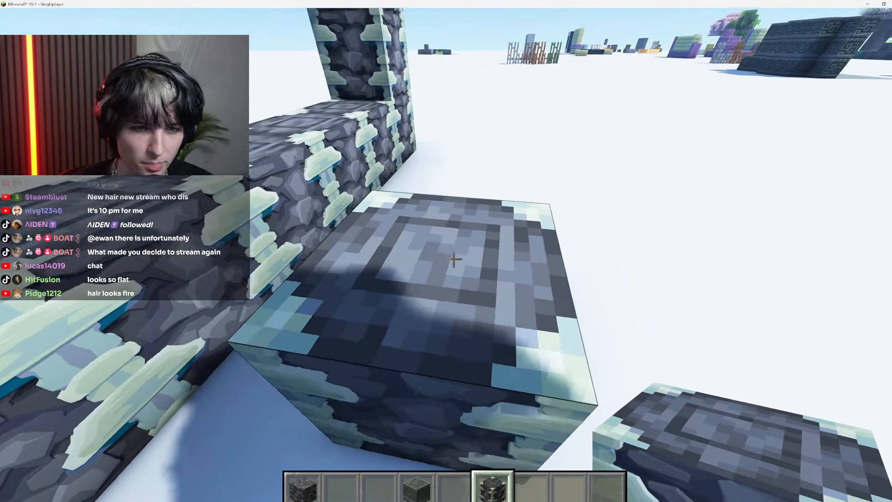
{"action": "key", "text": "a"}
{"action": "key", "text": "s"}
{"action": "key", "text": "d"}
{"action": "key", "text": "w"}
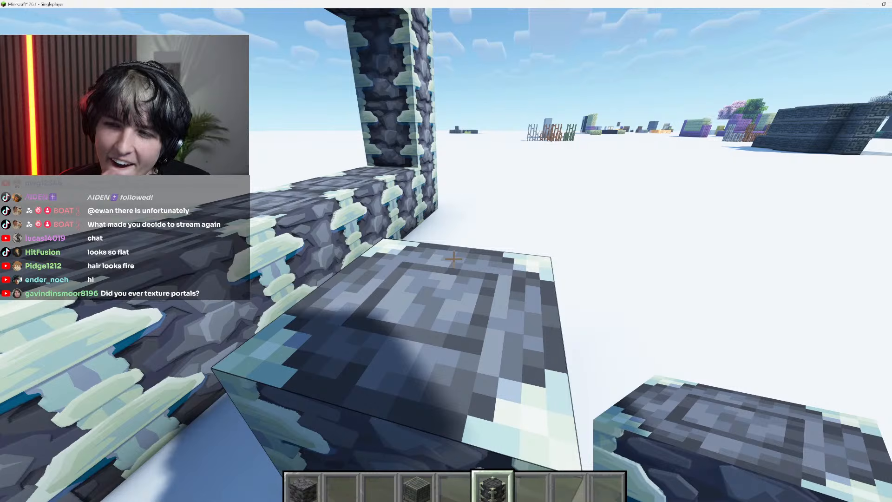
{"action": "key", "text": "s"}
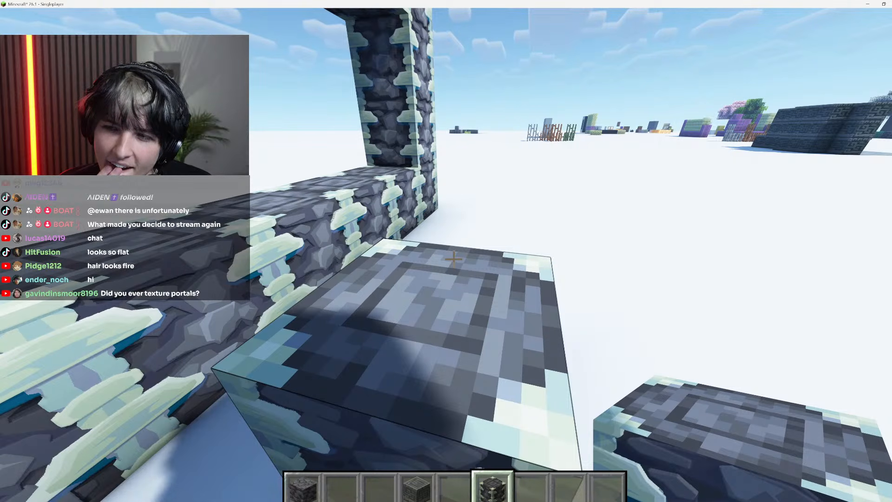
{"action": "key", "text": "s"}
{"action": "key", "text": "space"}
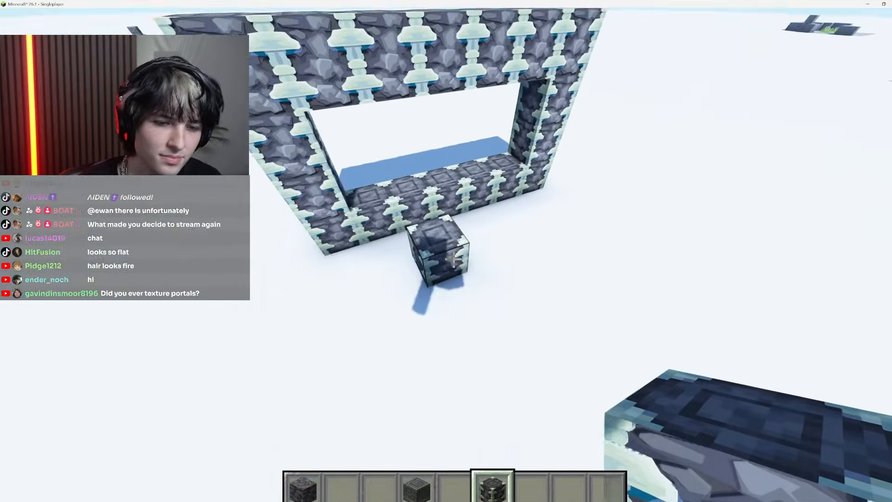
Place further Reinforced Deepslate test blocks in front of the frame and break all the loose ones there
{"action": "key", "text": "shift"}
{"action": "right_click", "coordinate": [453, 260]}
{"action": "left_click", "coordinate": [454, 259]}
{"action": "left_click", "coordinate": [454, 260]}
{"action": "key", "text": "s"}
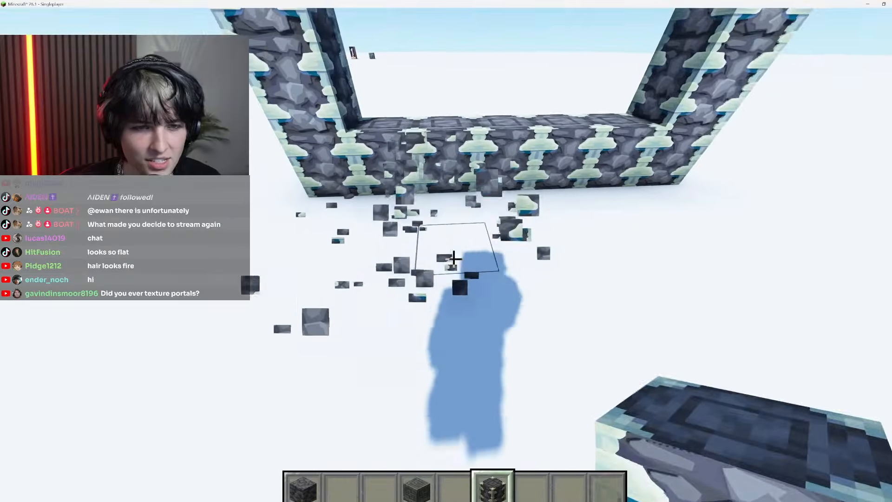
{"action": "right_click", "coordinate": [454, 260]}
{"action": "left_click", "coordinate": [453, 259]}
{"action": "key", "text": "shift"}
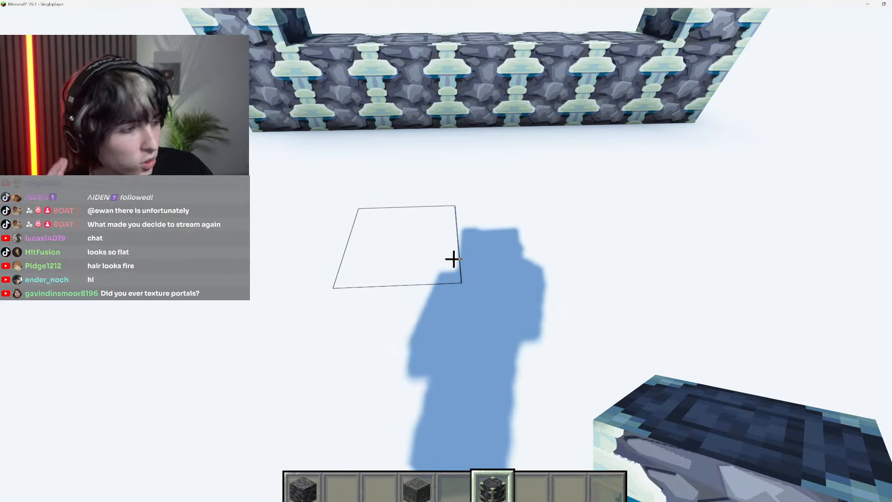
{"action": "key", "text": "Escape"}
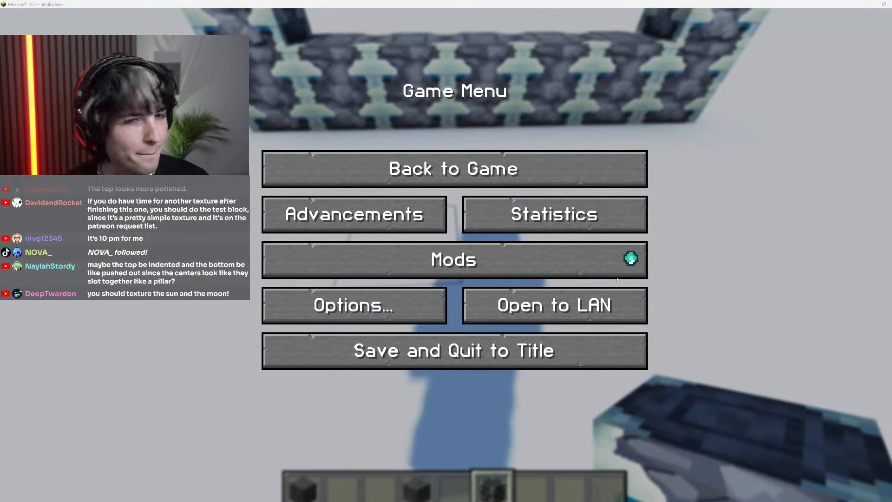
{"action": "left_click", "coordinate": [455, 170]}
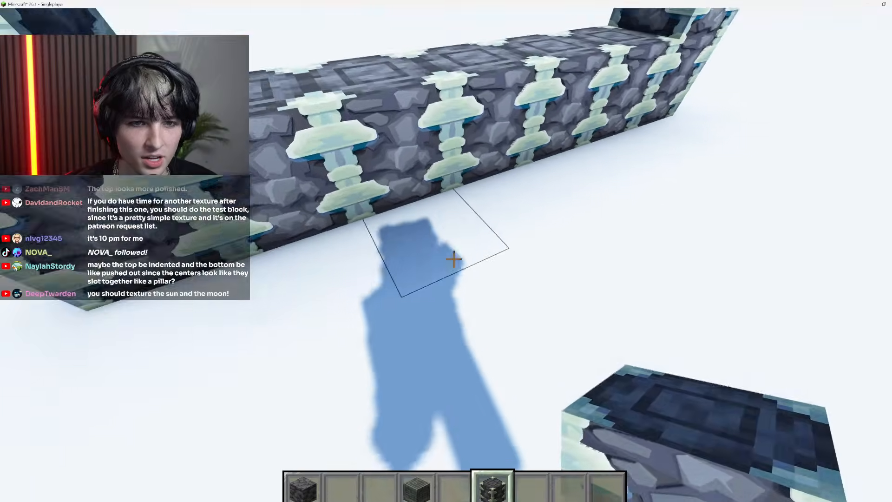
Build a short Reinforced Deepslate pillar beside the frame, inspect the underside of its raised block, and clear it
{"action": "key", "text": "w"}
{"action": "key", "text": "space"}
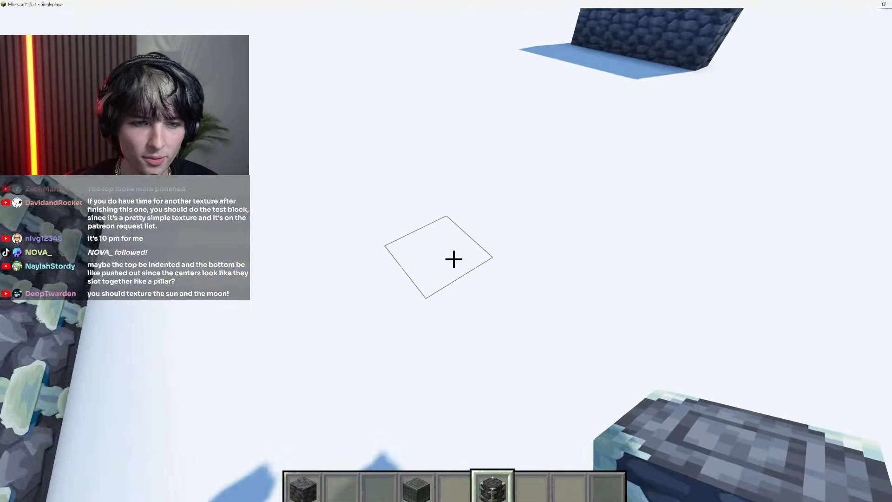
{"action": "key", "text": "space"}
{"action": "right_click", "coordinate": [455, 259]}
{"action": "right_click", "coordinate": [454, 259]}
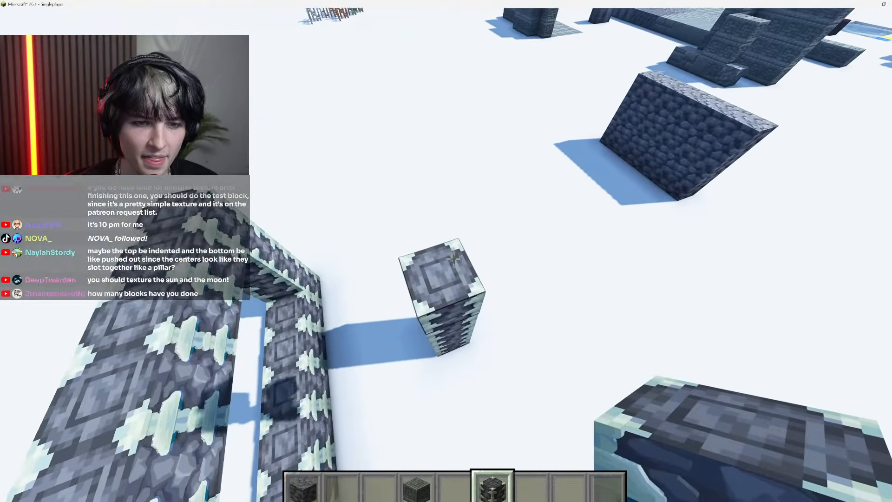
{"action": "key", "text": "e"}
{"action": "key", "text": "e"}
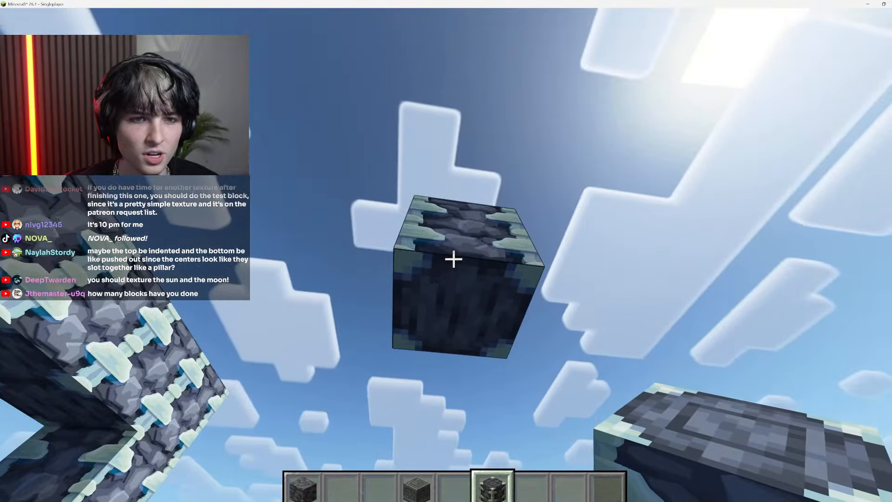
{"action": "key", "text": "space"}
{"action": "left_click", "coordinate": [454, 260]}
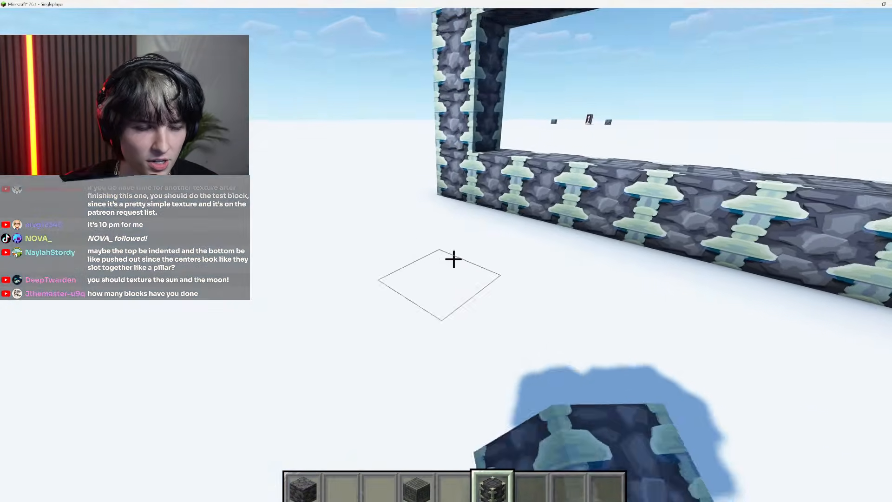
Stack a Reinforced Deepslate pillar in front of the frame and set the world time to day, advanced to 26000 ticks
{"action": "right_click", "coordinate": [454, 259]}
{"action": "right_click", "coordinate": [454, 259]}
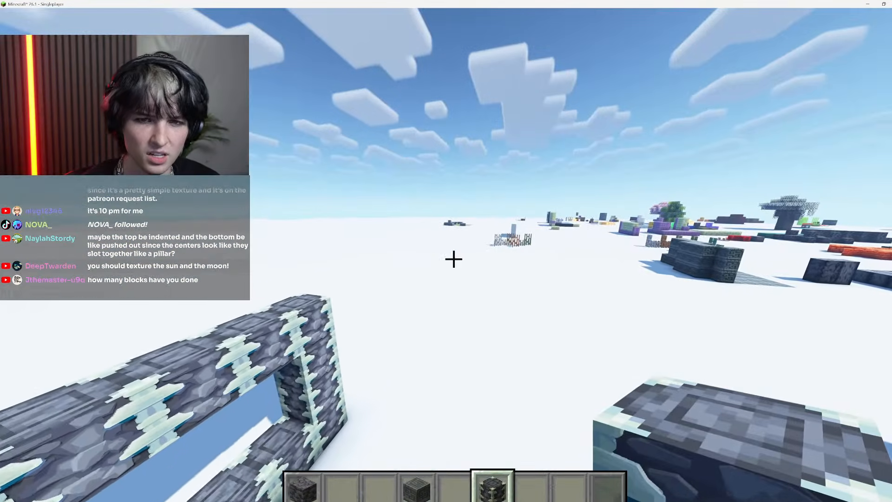
{"action": "key", "text": "slash"}
{"action": "type", "text": "time set dxay"}
{"action": "key", "text": "BackSpace"}
{"action": "key", "text": "BackSpace"}
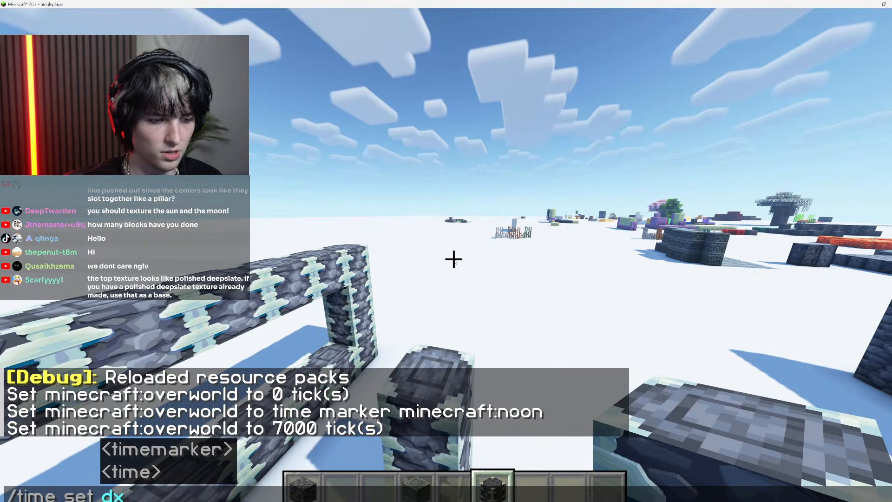
{"action": "key", "text": "Return"}
{"action": "key", "text": "slash"}
{"action": "type", "text": "t"}
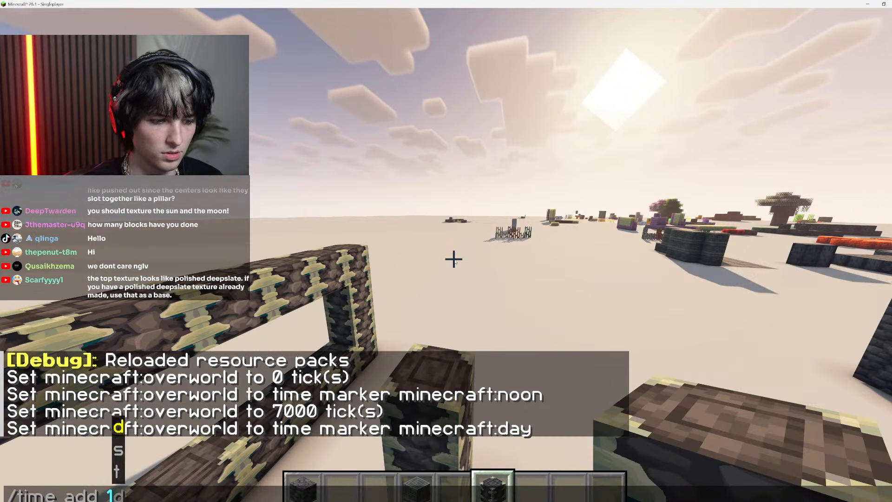
{"action": "key", "text": "Return"}
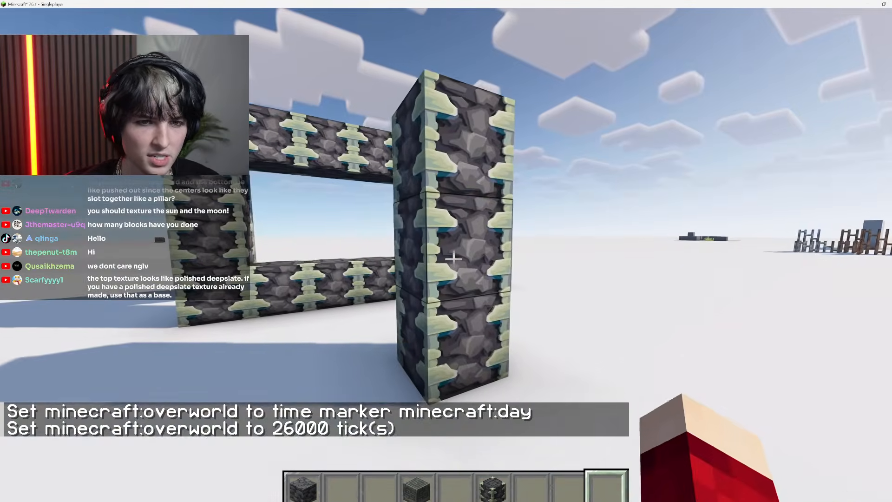
View the pillar's sides and top empty-handed, and break its lower blocks to inspect the underside of the remaining block
{"action": "key", "text": "9"}
{"action": "key", "text": "space"}
{"action": "key", "text": "a"}
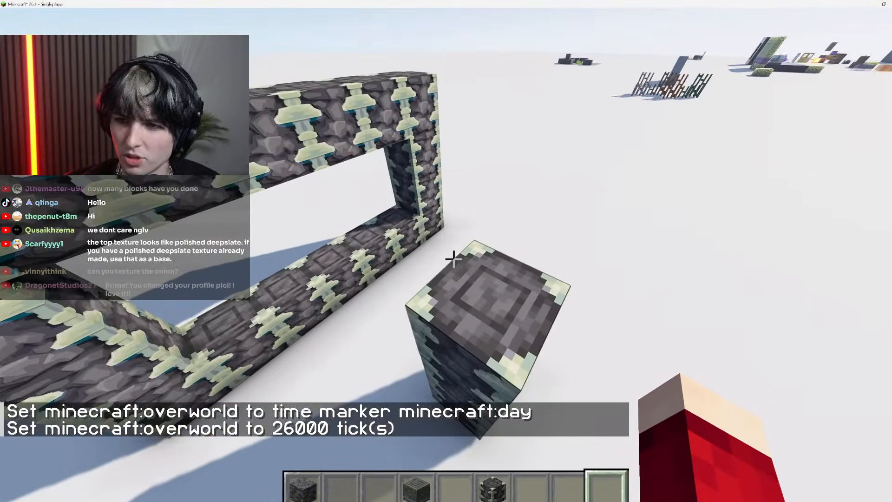
{"action": "key", "text": "shift"}
{"action": "left_click", "coordinate": [453, 259]}
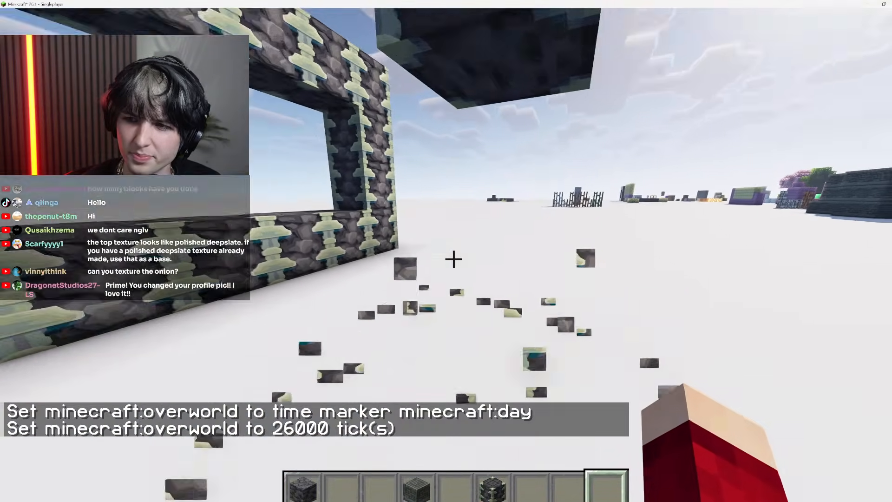
{"action": "key", "text": "w"}
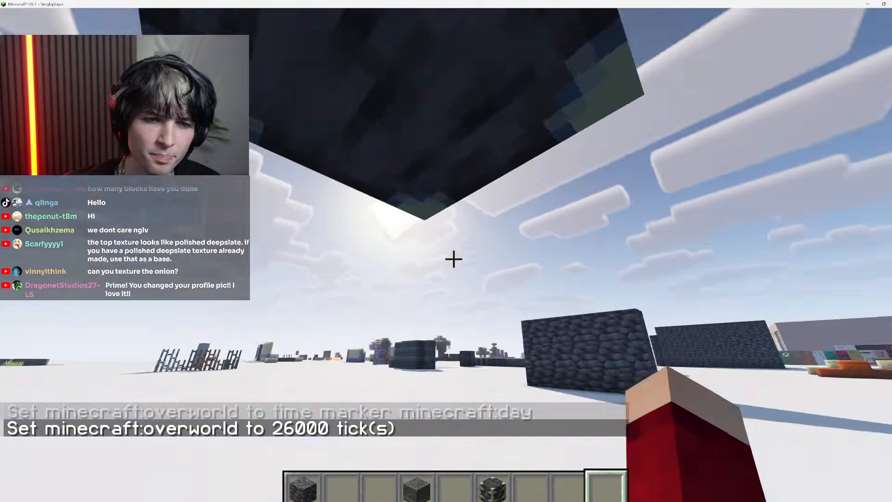
Copy the white floor block into the hotbar and add a Torch from the creative inventory to hotbar slot 5
{"action": "middle_click", "coordinate": [454, 259]}
{"action": "type", "text": "etor"}
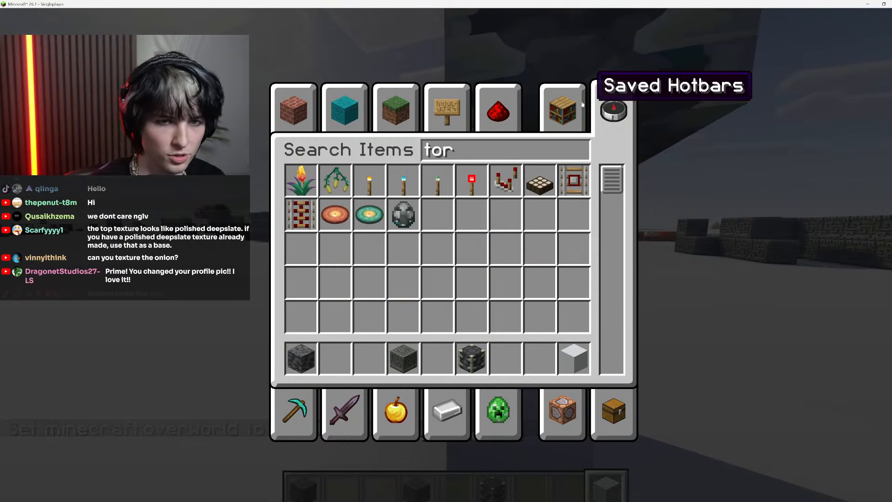
{"action": "type", "text": "c5"}
{"action": "key", "text": "Escape"}
Place a white block beneath the floating Reinforced Deepslate block and stand a torch on it to light the underside
{"action": "key", "text": "s"}
{"action": "right_click", "coordinate": [454, 259]}
{"action": "key", "text": "5"}
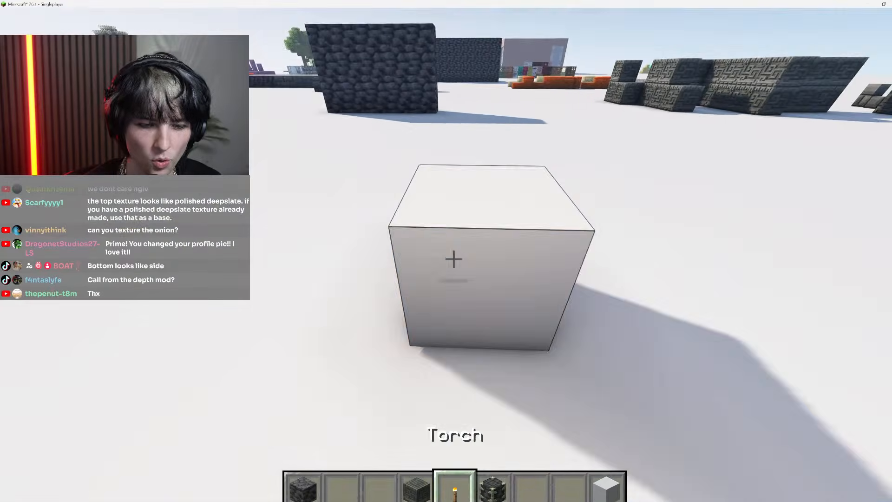
{"action": "left_click", "coordinate": [453, 258]}
{"action": "key", "text": "6"}
{"action": "right_click", "coordinate": [454, 259]}
{"action": "left_click", "coordinate": [454, 259]}
{"action": "key", "text": "5"}
{"action": "right_click", "coordinate": [453, 259]}
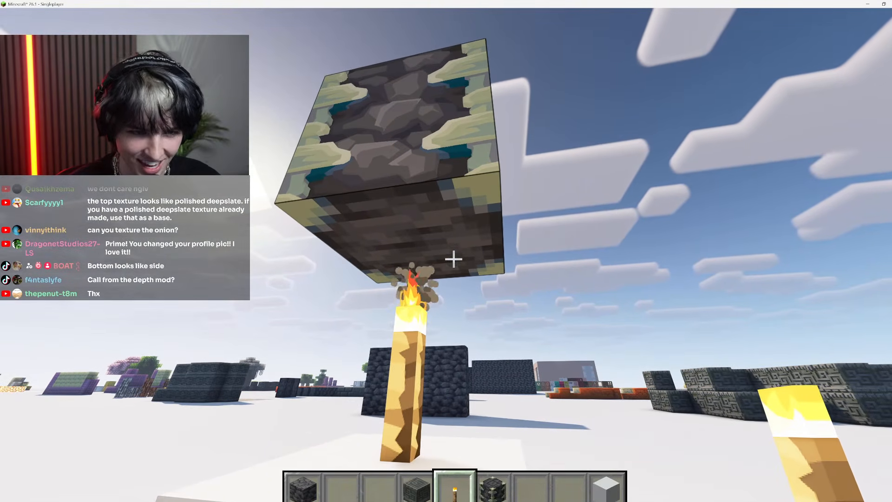
Compare the torch-lit bottom texture of the floating Reinforced Deepslate block with its side and top textures
{"action": "key", "text": "Escape"}
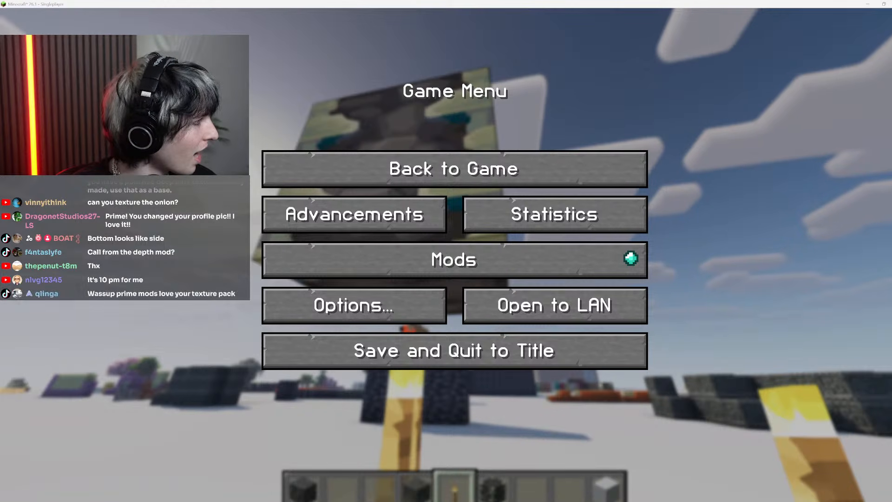
{"action": "key", "text": "Escape"}
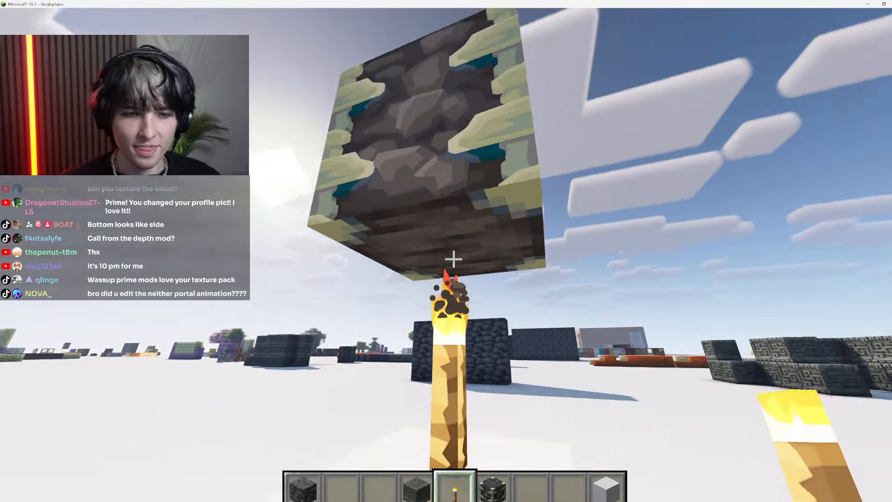
{"action": "key", "text": "space"}
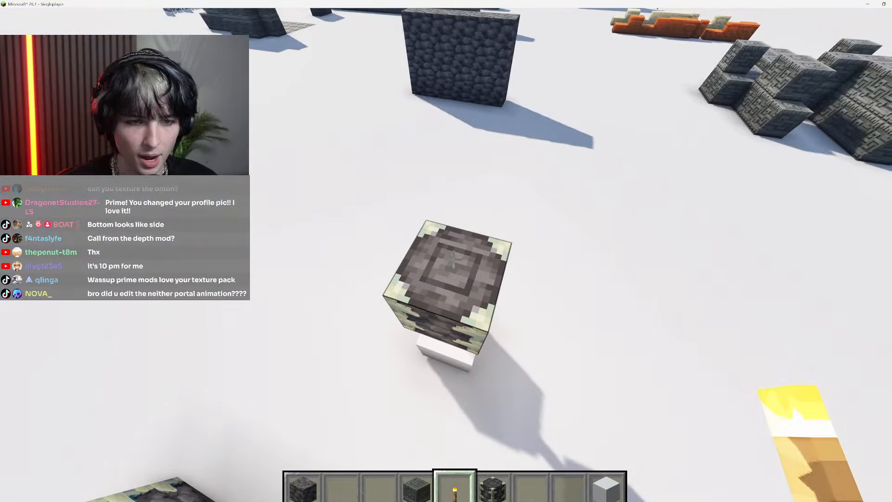
{"action": "key", "text": "shift"}
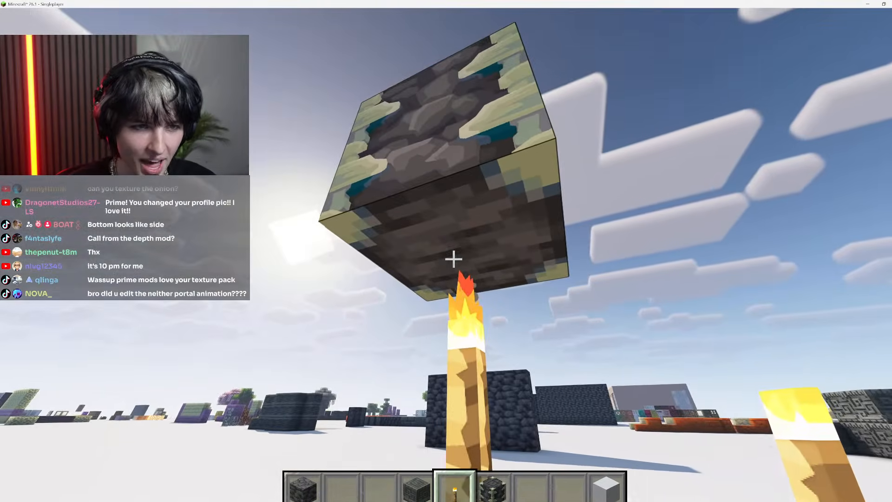
{"action": "key", "text": "space"}
Pause the game, switch to Photoshop, and resize reinforced_deepslate_bottom.png to 512 × 512 pixels with Nearest Neighbor resampling
{"action": "key", "text": "Escape"}
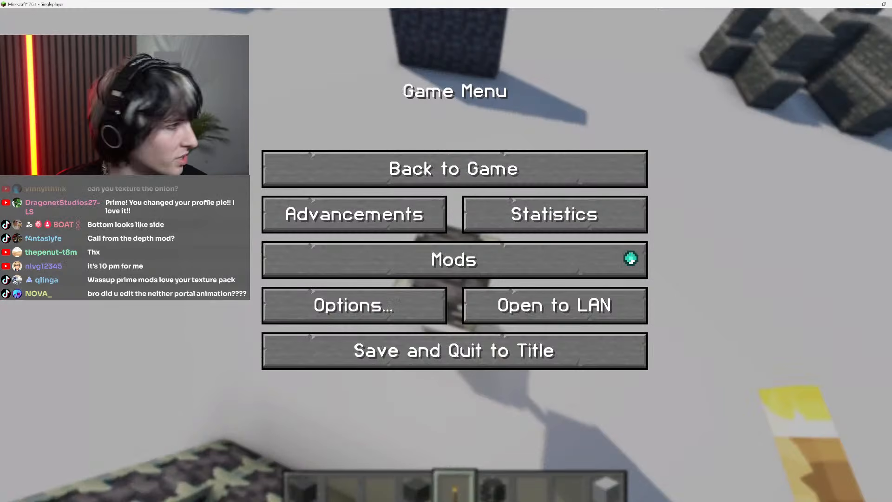
{"action": "key", "text": "alt+Tab"}
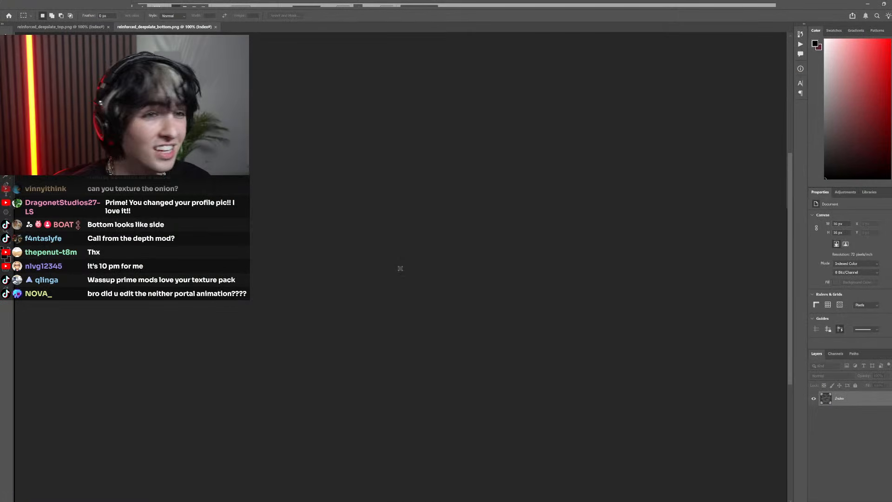
{"action": "left_click", "coordinate": [40, 4]}
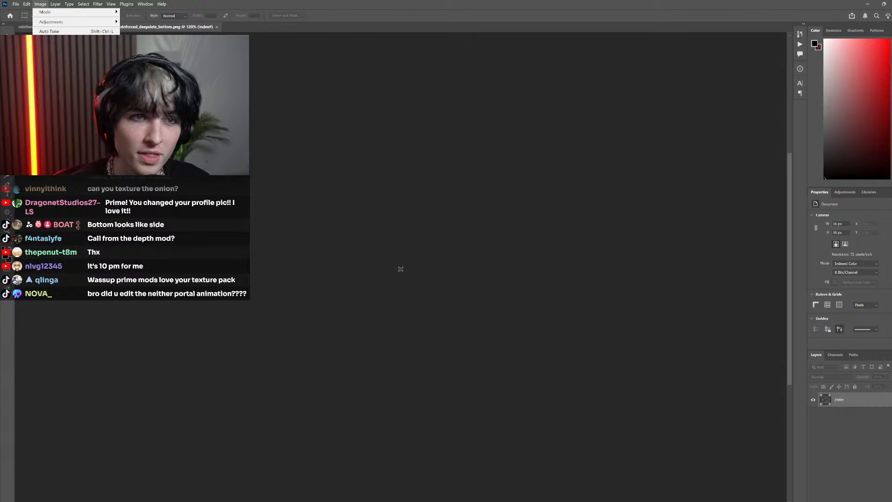
{"action": "key", "text": "ctrl+alt+i"}
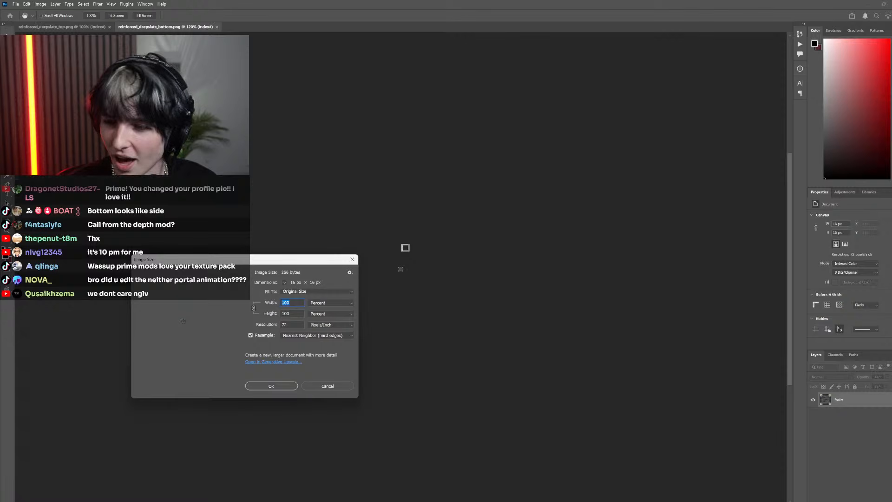
{"action": "type", "text": "512"}
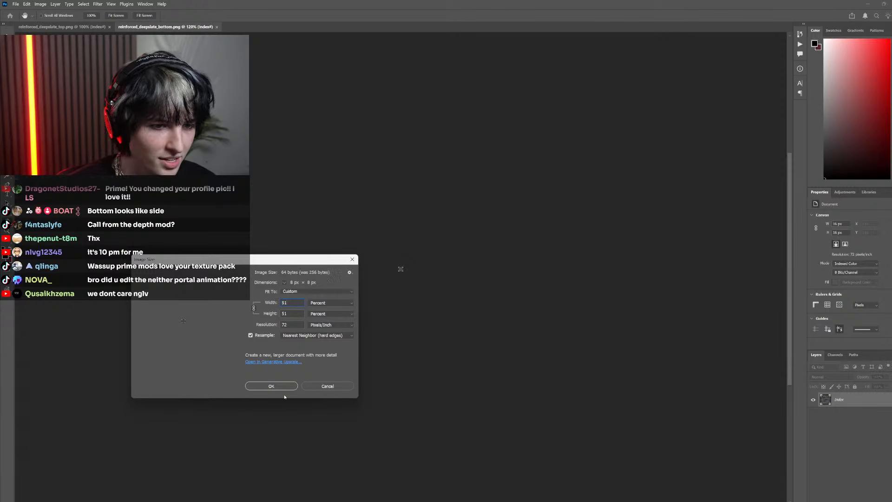
{"action": "left_click", "coordinate": [330, 303]}
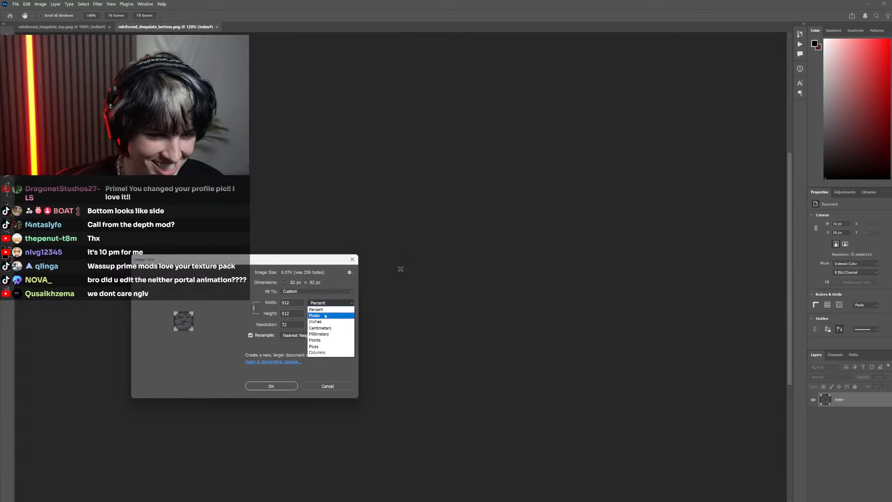
{"action": "left_click", "coordinate": [316, 315]}
{"action": "type", "text": "512"}
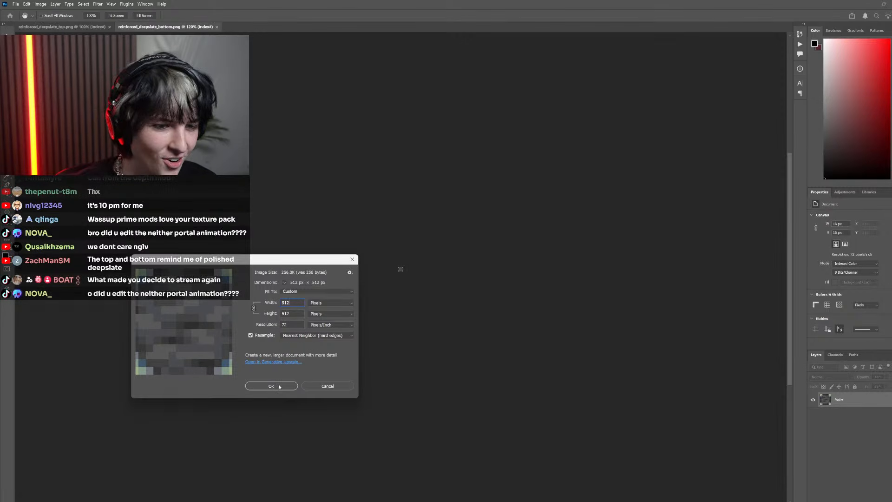
{"action": "left_click", "coordinate": [271, 386]}
Resize reinforced_deepslate_top.png to 512 × 512 pixels and save both the top and bottom textures
{"action": "left_click", "coordinate": [60, 27]}
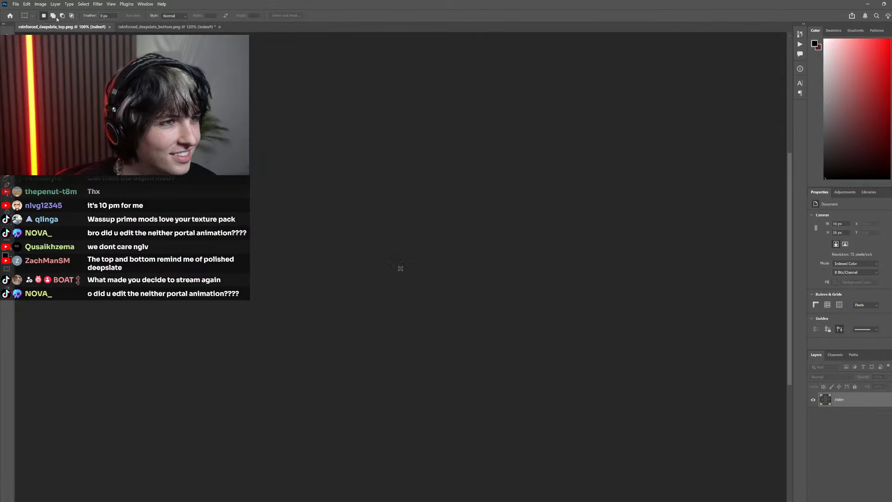
{"action": "left_click", "coordinate": [41, 4]}
{"action": "left_click", "coordinate": [50, 57]}
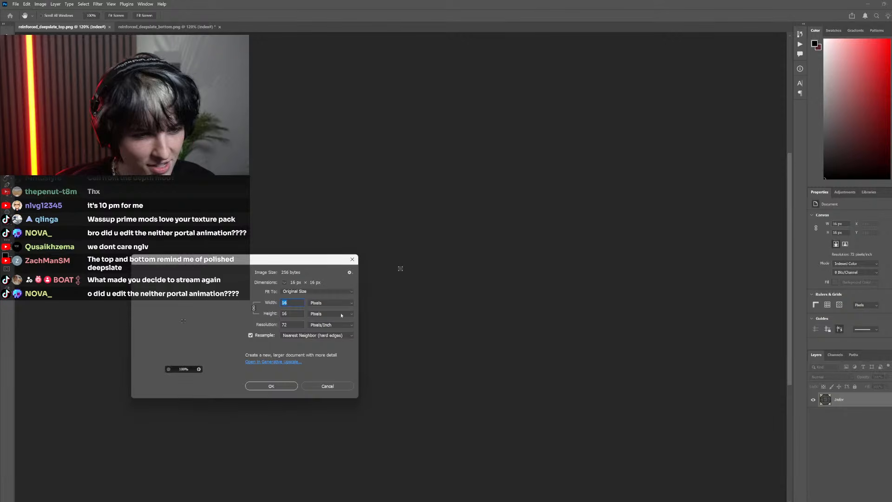
{"action": "type", "text": "512"}
{"action": "key", "text": "Return"}
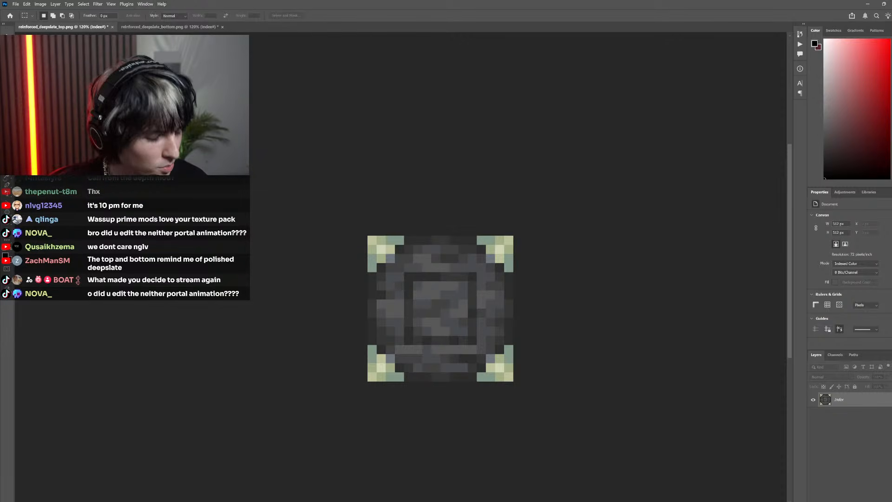
{"action": "left_click", "coordinate": [177, 29]}
{"action": "key", "text": "ctrl+s"}
Compare the top and bottom textures by alternating between them, checking the corner pieces and the top's inner square
{"action": "left_click", "coordinate": [62, 26]}
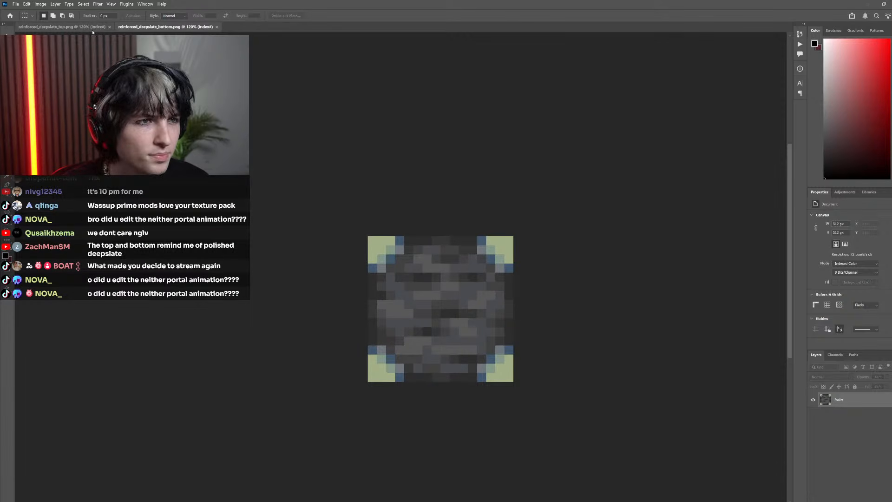
{"action": "left_click", "coordinate": [157, 27]}
{"action": "left_click", "coordinate": [100, 28]}
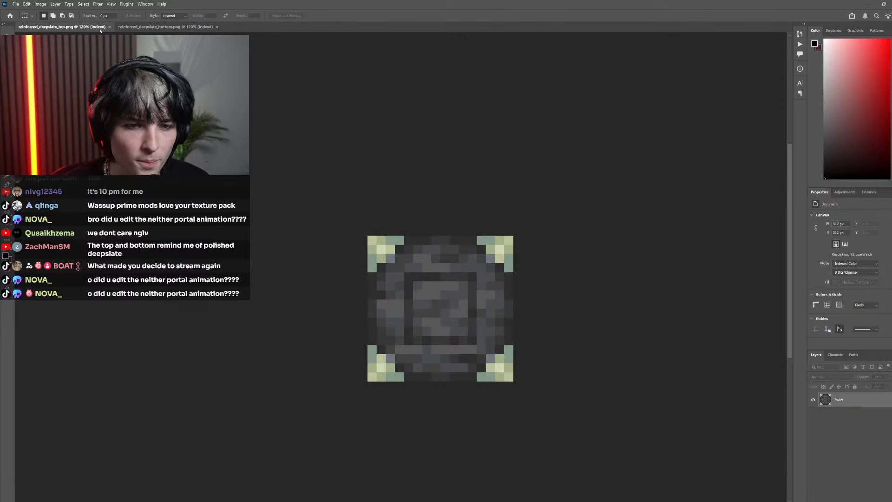
{"action": "left_click", "coordinate": [167, 29]}
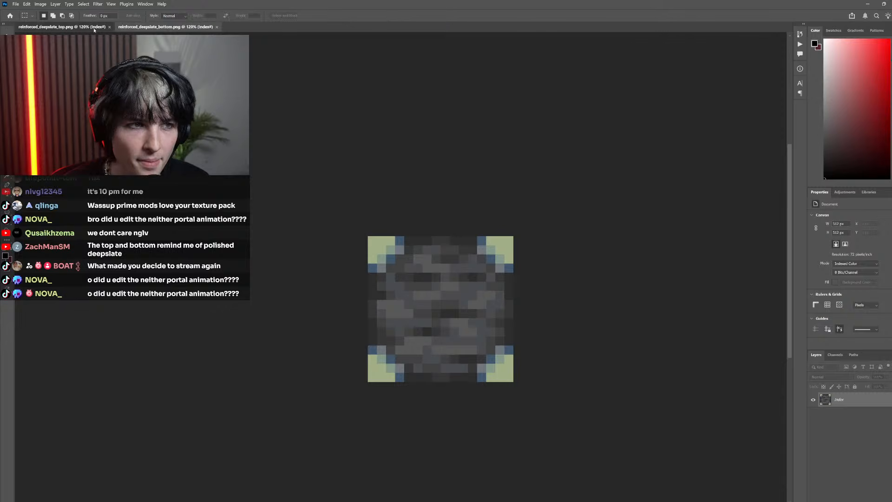
{"action": "left_click", "coordinate": [62, 27]}
{"action": "left_click", "coordinate": [159, 28]}
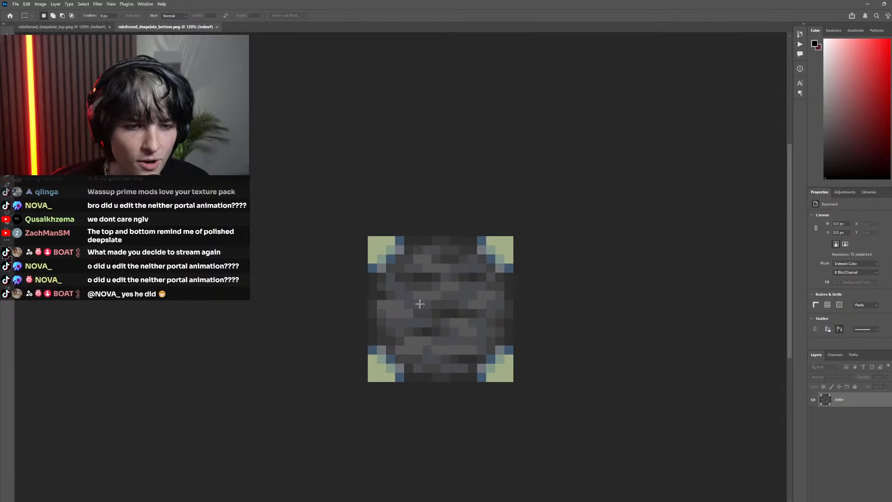
{"action": "left_click", "coordinate": [67, 28]}
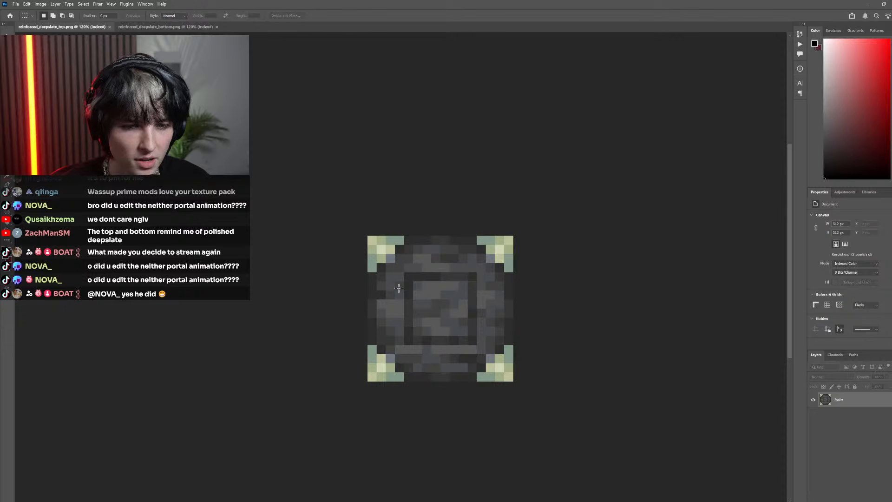
{"action": "left_click", "coordinate": [207, 27]}
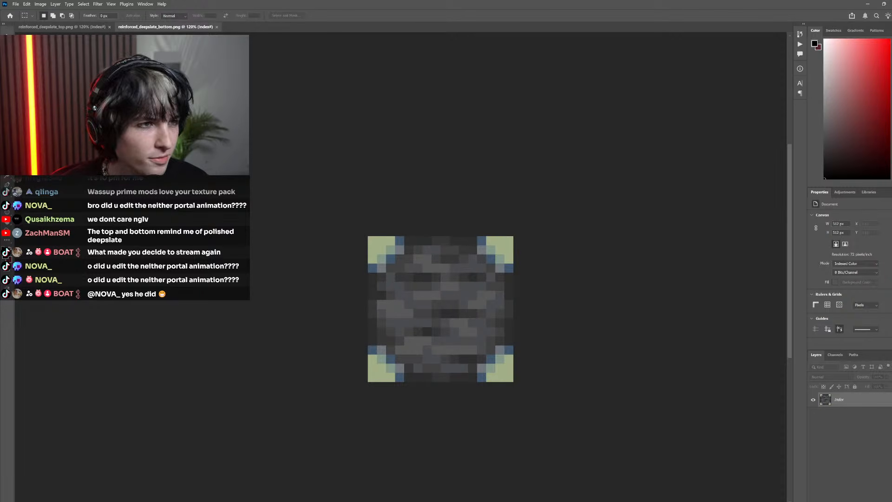
{"action": "left_click", "coordinate": [67, 27]}
{"action": "left_click_drag", "start_coordinate": [473, 342], "coordinate": [413, 278]}
{"action": "left_click", "coordinate": [413, 278]}
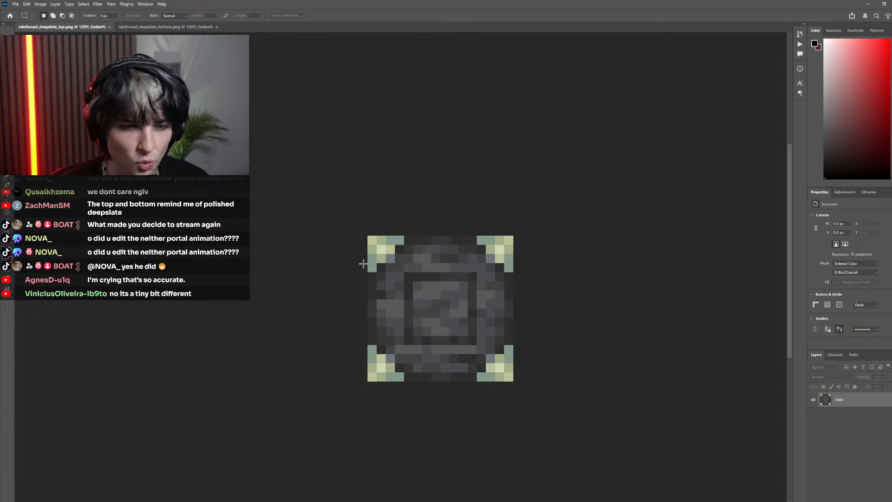
Open reinforced_deepslate_side.png and compare its stones and pale edge pieces with the bottom texture
{"action": "left_click", "coordinate": [141, 28]}
{"action": "left_click_drag", "start_coordinate": [518, 270], "coordinate": [613, 211]}
{"action": "left_click", "coordinate": [448, 194]}
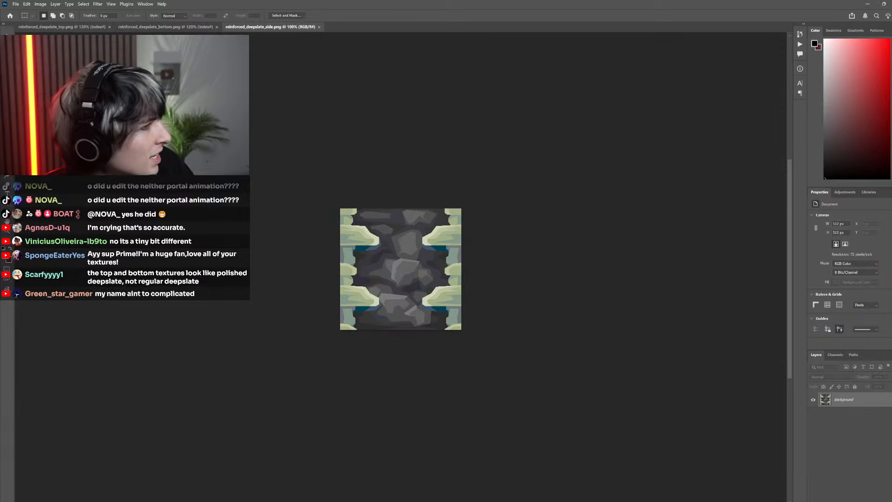
{"action": "scroll", "coordinate": [447, 266], "scroll_direction": "up", "scroll_amount": 4}
{"action": "left_click_drag", "start_coordinate": [307, 197], "coordinate": [445, 248]}
{"action": "left_click", "coordinate": [425, 219]}
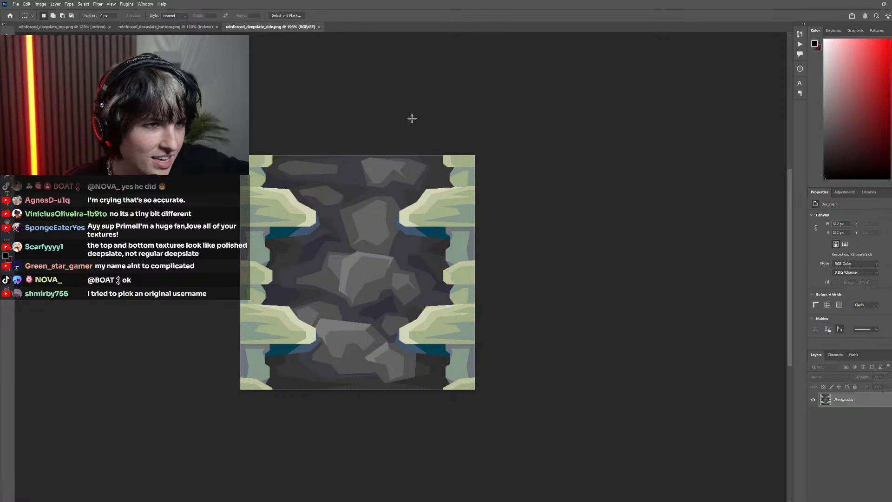
{"action": "left_click", "coordinate": [207, 26]}
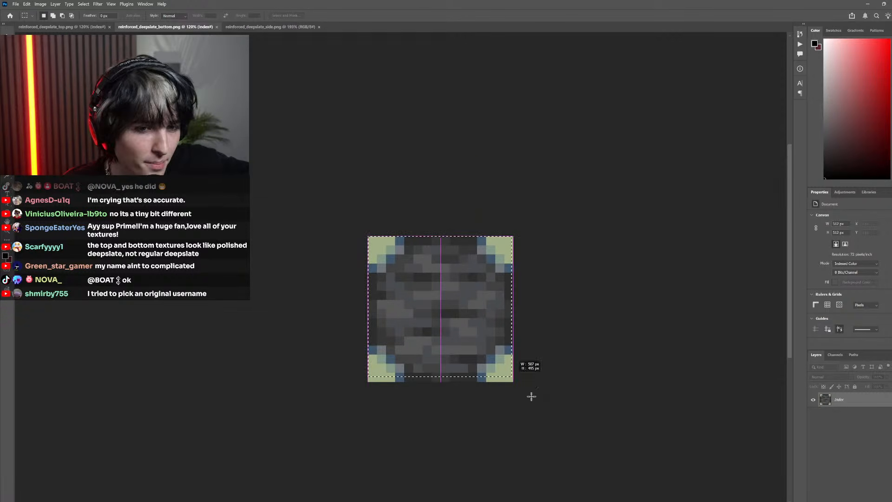
{"action": "scroll", "coordinate": [421, 409], "scroll_direction": "right", "scroll_amount": 2}
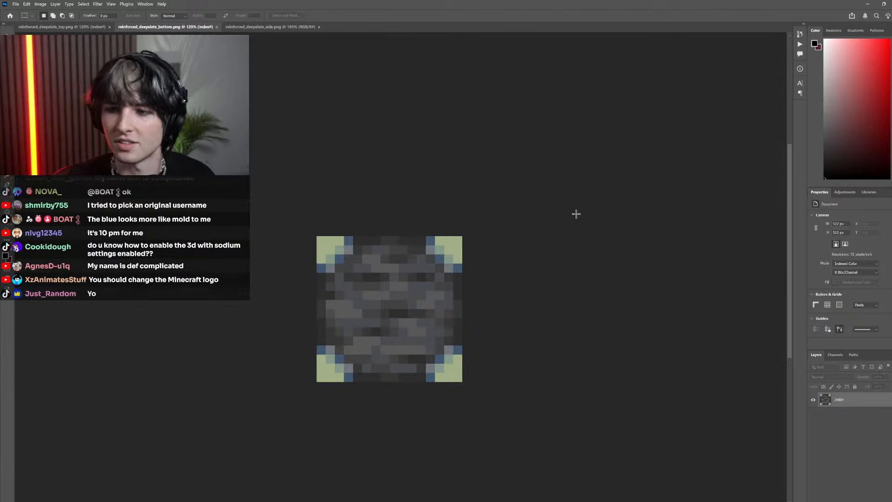
Compare the bottom texture with the stones and pale edge pieces of reinforced_deepslate_side.png
{"action": "scroll", "coordinate": [425, 257], "scroll_direction": "down", "scroll_amount": 3}
{"action": "scroll", "coordinate": [404, 284], "scroll_direction": "up", "scroll_amount": 4}
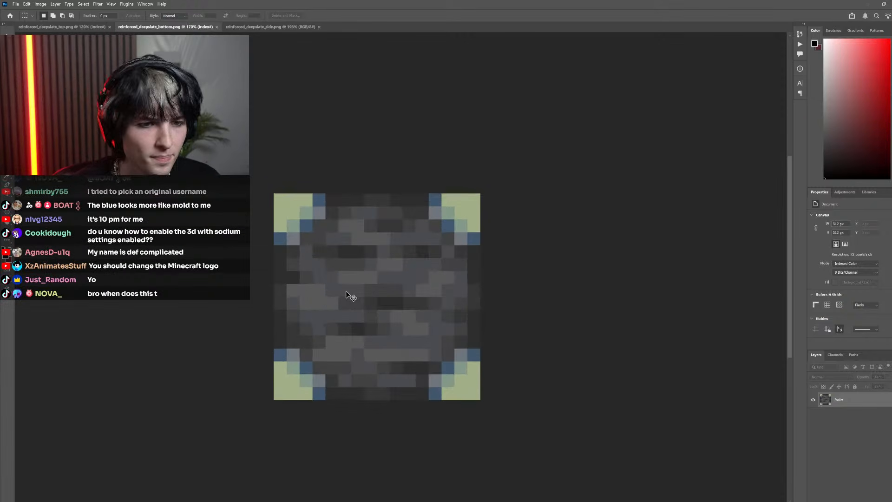
{"action": "left_click", "coordinate": [277, 26]}
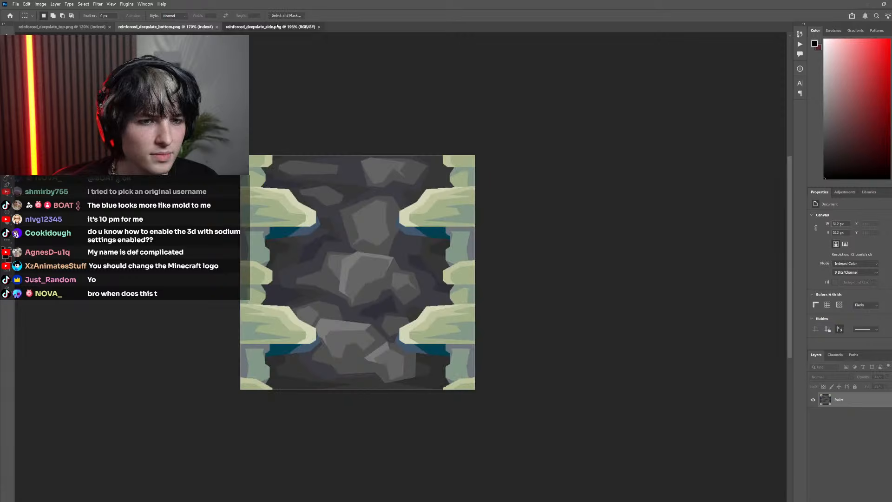
{"action": "scroll", "coordinate": [363, 232], "scroll_direction": "up", "scroll_amount": 2}
{"action": "scroll", "coordinate": [367, 229], "scroll_direction": "down", "scroll_amount": 4}
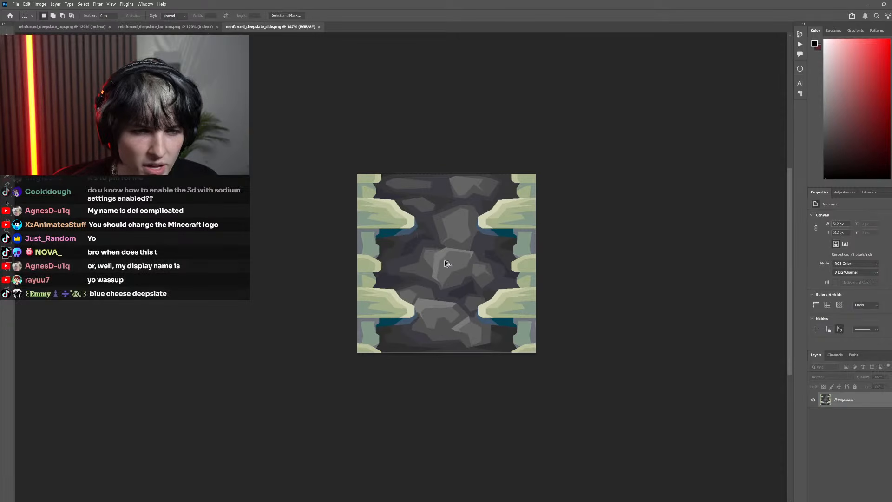
{"action": "scroll", "coordinate": [464, 265], "scroll_direction": "up", "scroll_amount": 3}
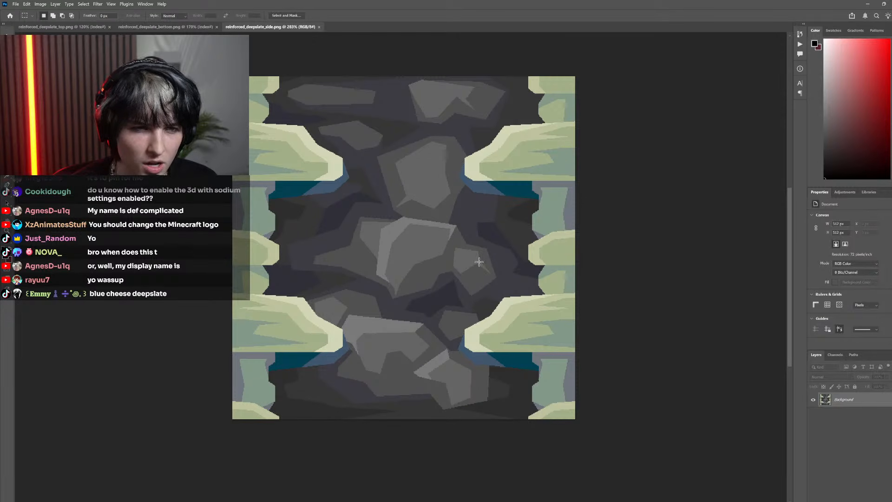
{"action": "left_click", "coordinate": [190, 27]}
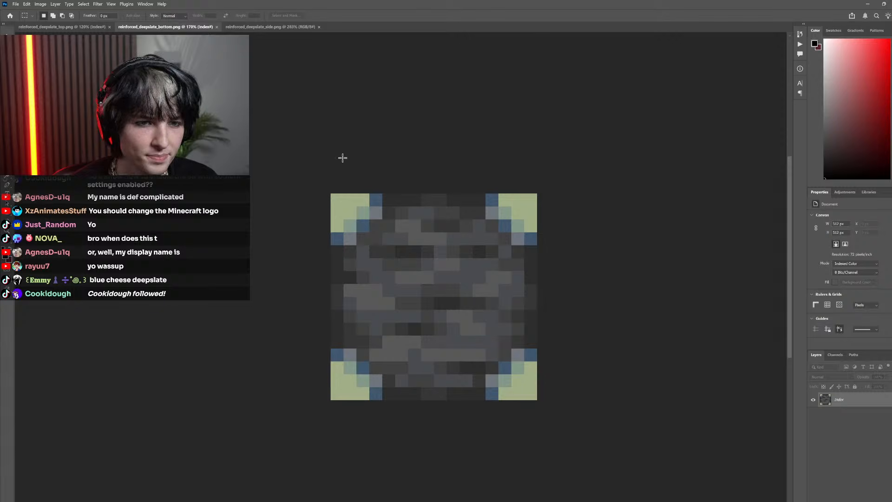
Alternate between the top and bottom textures to compare their stone patterns and corners, with a glance at the side texture
{"action": "left_click", "coordinate": [77, 28]}
{"action": "left_click", "coordinate": [139, 28]}
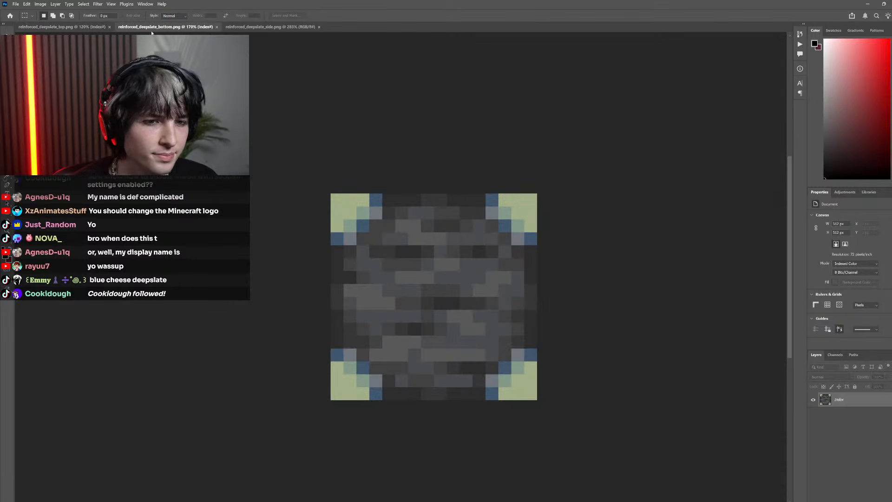
{"action": "left_click", "coordinate": [79, 27]}
{"action": "left_click", "coordinate": [140, 28]}
{"action": "left_click", "coordinate": [79, 28]}
{"action": "left_click", "coordinate": [148, 28]}
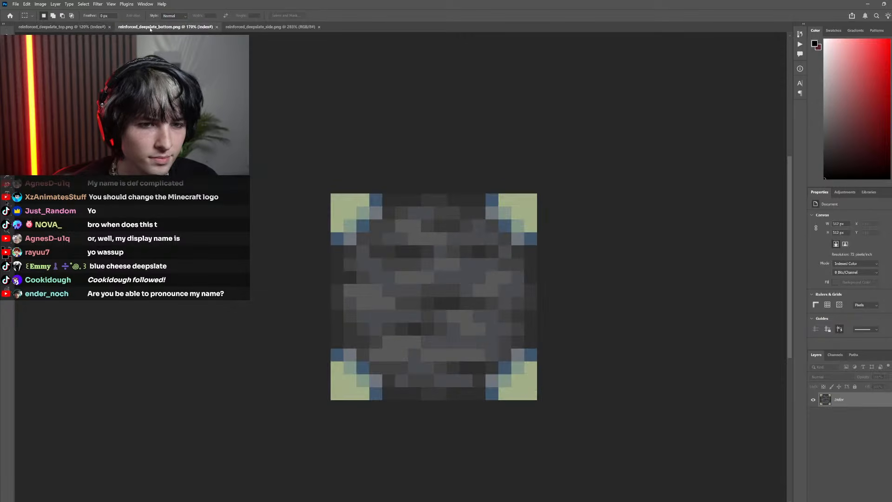
{"action": "left_click", "coordinate": [79, 28]}
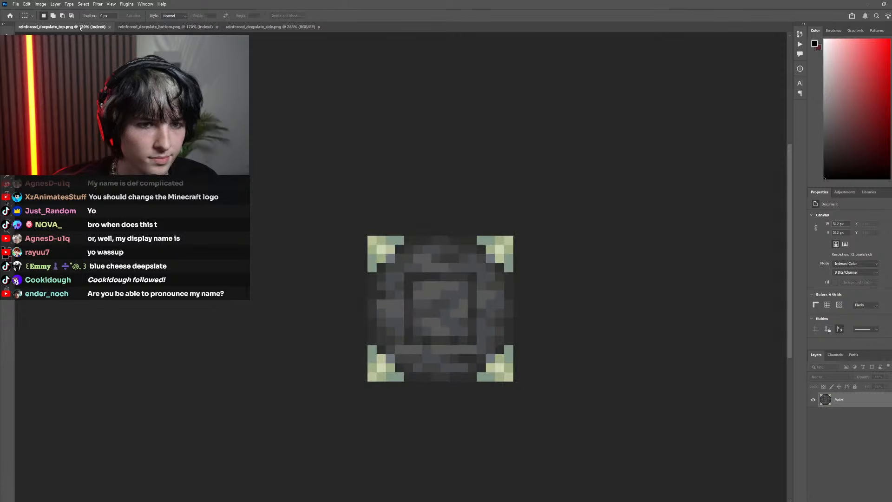
{"action": "left_click", "coordinate": [165, 27]}
{"action": "left_click", "coordinate": [248, 28]}
{"action": "left_click", "coordinate": [165, 27]}
{"action": "left_click", "coordinate": [79, 27]}
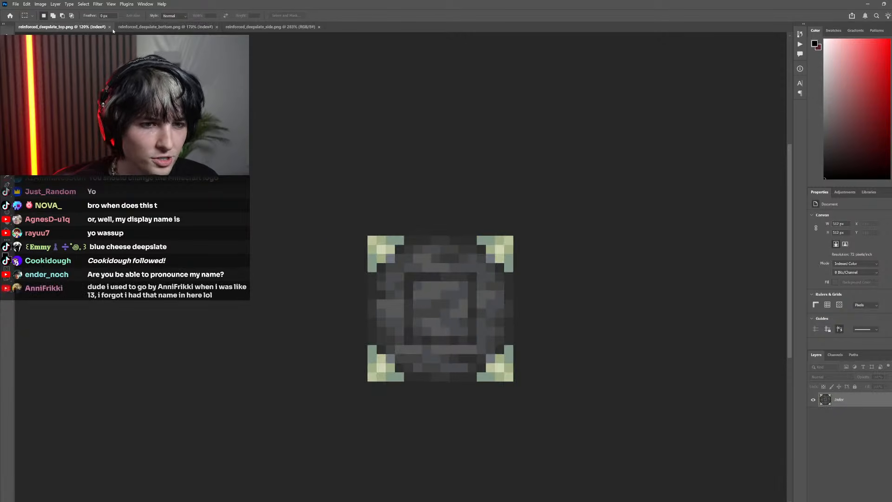
{"action": "left_click", "coordinate": [136, 30]}
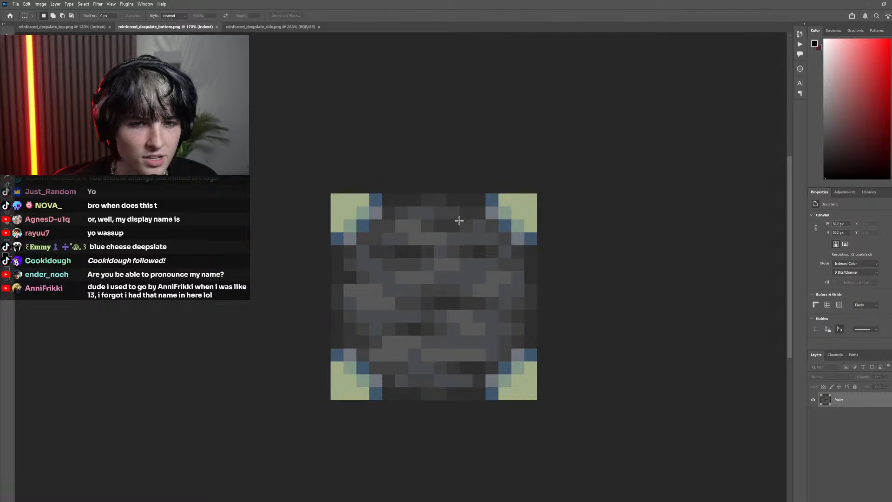
Examine the corner pieces of the bottom and top textures, outlining areas with temporary marquee selections
{"action": "left_click_drag", "start_coordinate": [496, 245], "coordinate": [497, 224]}
{"action": "left_click", "coordinate": [566, 166]}
{"action": "left_click", "coordinate": [409, 158]}
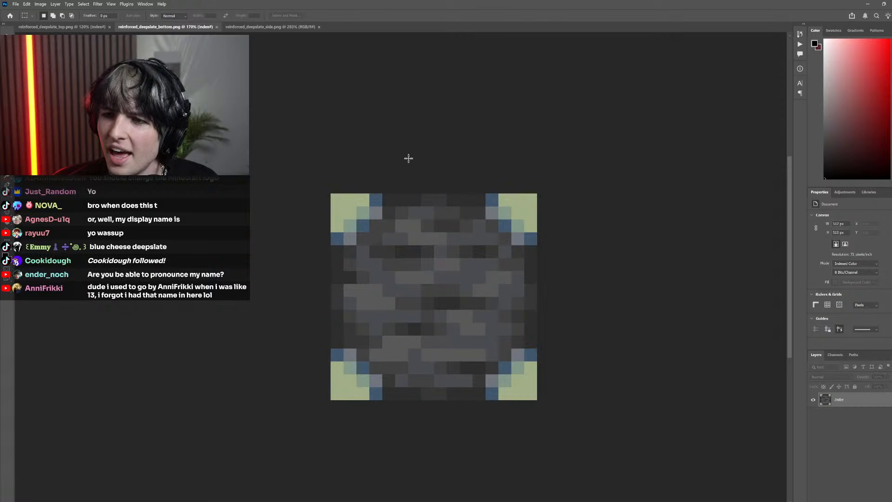
{"action": "left_click", "coordinate": [67, 27]}
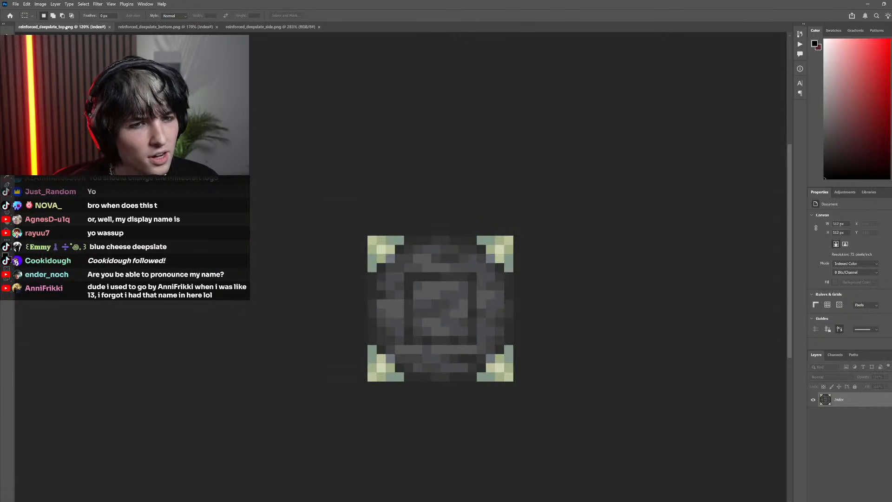
{"action": "left_click_drag", "start_coordinate": [368, 236], "coordinate": [249, 113]}
{"action": "left_click", "coordinate": [141, 27]}
{"action": "left_click", "coordinate": [89, 27]}
{"action": "key", "text": "ctrl+d"}
{"action": "scroll", "coordinate": [393, 244], "scroll_direction": "left", "scroll_amount": 2}
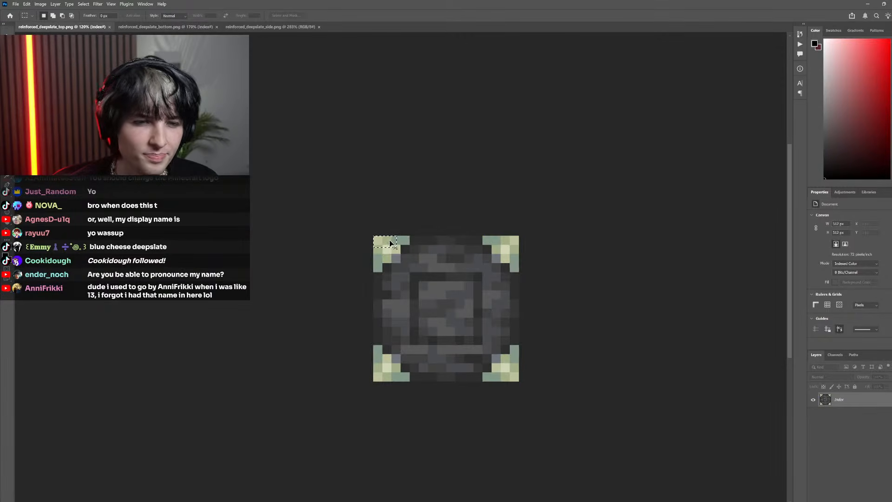
Compare the pale corner pixels of the top texture with the bottom's corners at close range
{"action": "scroll", "coordinate": [438, 261], "scroll_direction": "up", "scroll_amount": 7}
{"action": "left_click", "coordinate": [154, 27]}
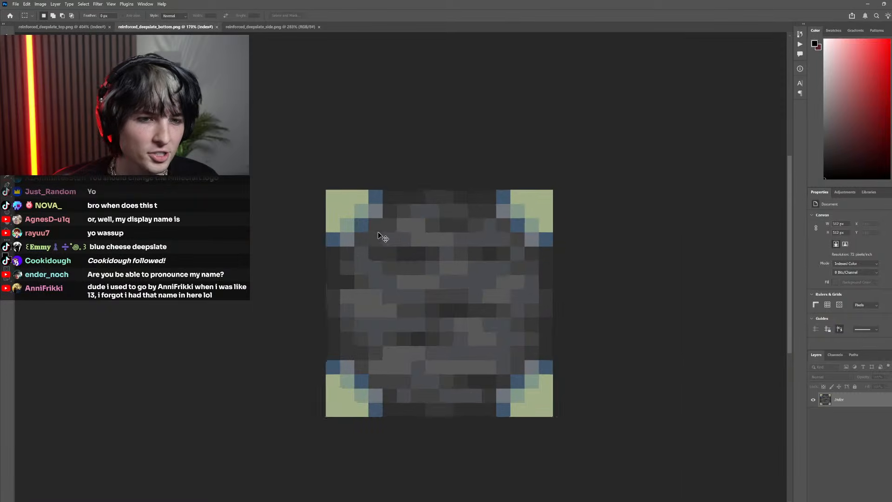
{"action": "scroll", "coordinate": [375, 232], "scroll_direction": "up", "scroll_amount": 4}
{"action": "left_click", "coordinate": [52, 28]}
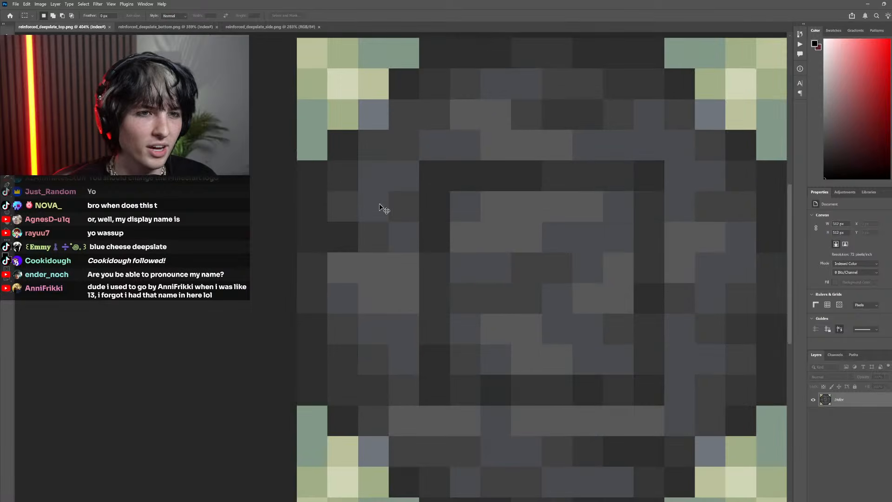
{"action": "scroll", "coordinate": [384, 208], "scroll_direction": "down", "scroll_amount": 5}
{"action": "left_click", "coordinate": [206, 28]}
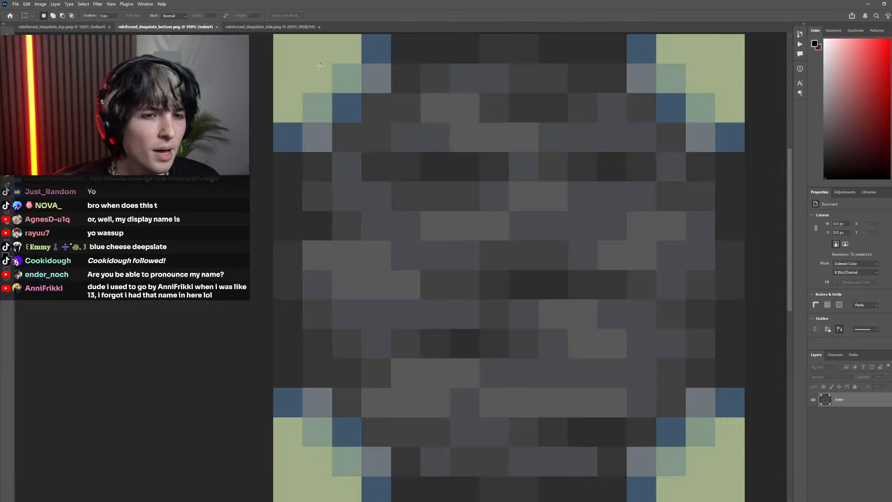
Compare the stone areas of the bottom and top textures, including the top's inner square, using temporary marquee selections
{"action": "scroll", "coordinate": [421, 186], "scroll_direction": "down", "scroll_amount": 5}
{"action": "left_click_drag", "start_coordinate": [522, 274], "coordinate": [413, 167]}
{"action": "key", "text": "ctrl+d"}
{"action": "left_click", "coordinate": [65, 27]}
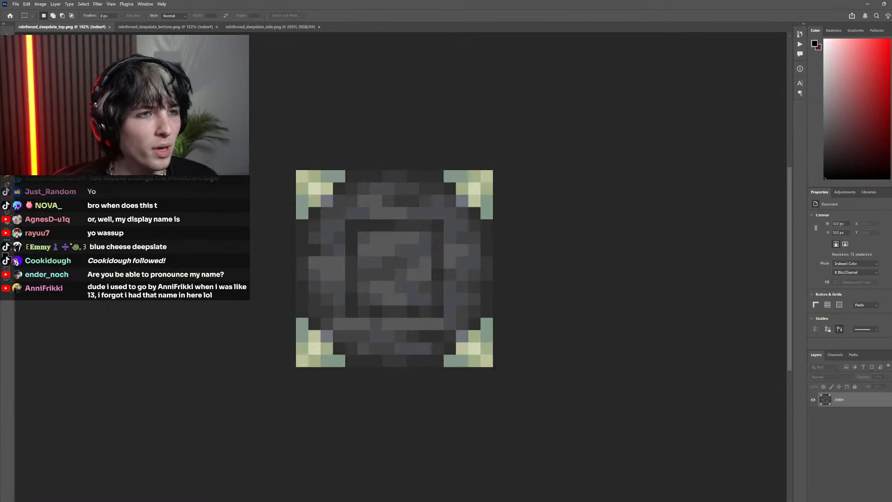
{"action": "left_click_drag", "start_coordinate": [454, 328], "coordinate": [376, 191]}
{"action": "key", "text": "ctrl+d"}
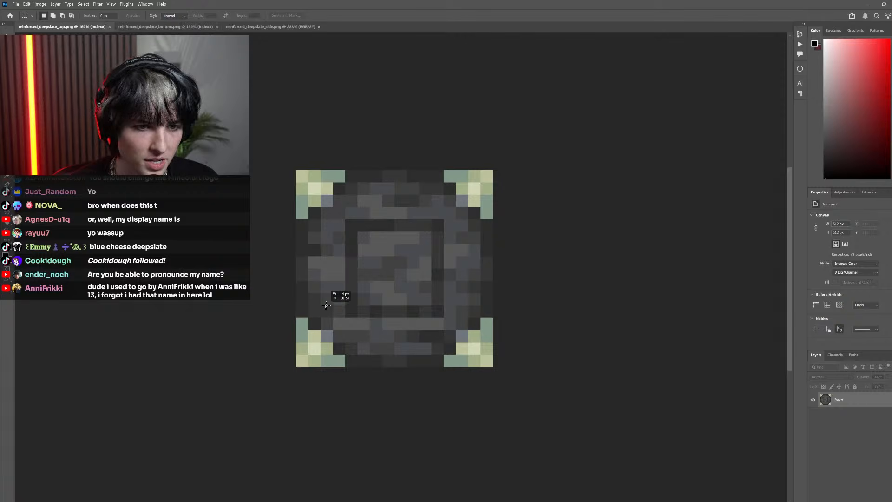
{"action": "left_click", "coordinate": [126, 30]}
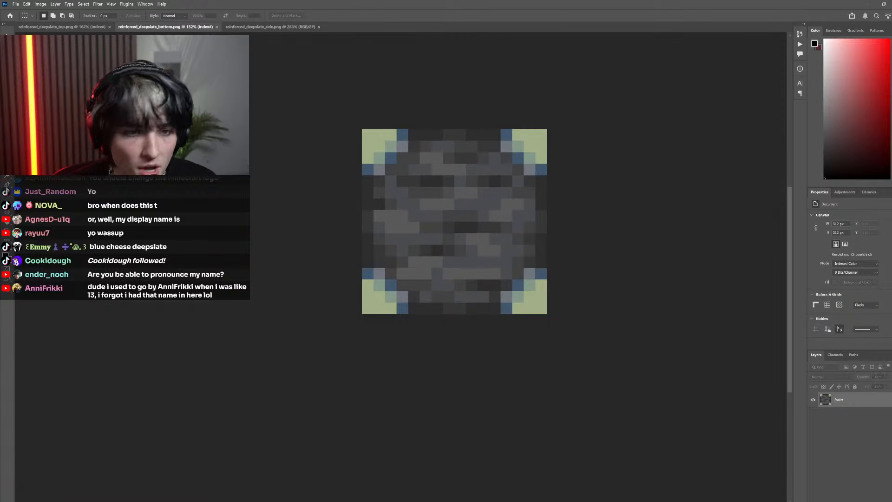
{"action": "scroll", "coordinate": [409, 182], "scroll_direction": "down", "scroll_amount": 3}
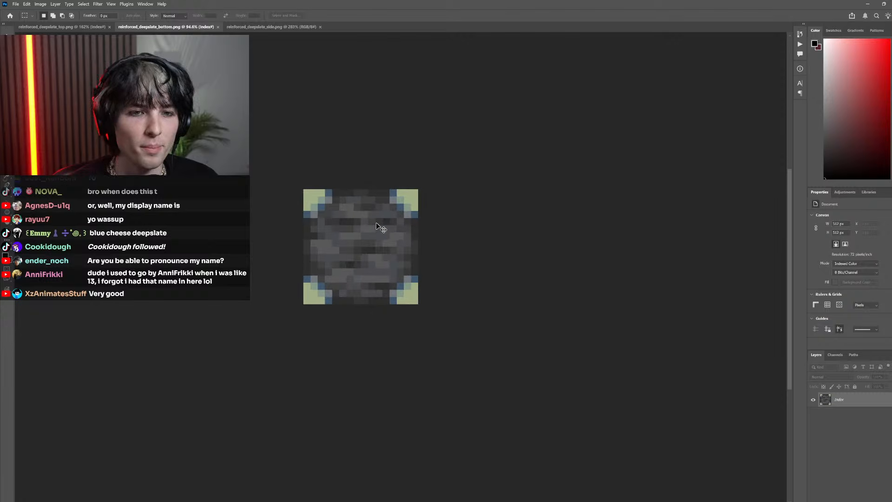
{"action": "scroll", "coordinate": [375, 222], "scroll_direction": "up", "scroll_amount": 3}
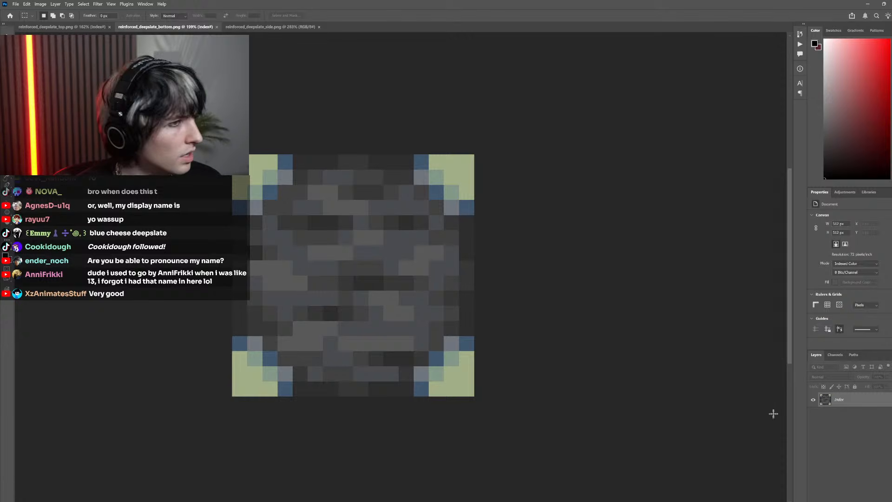
Convert reinforced_deepslate_bottom.png to RGB Color mode and turn its locked background into an editable layer
{"action": "left_click", "coordinate": [41, 4]}
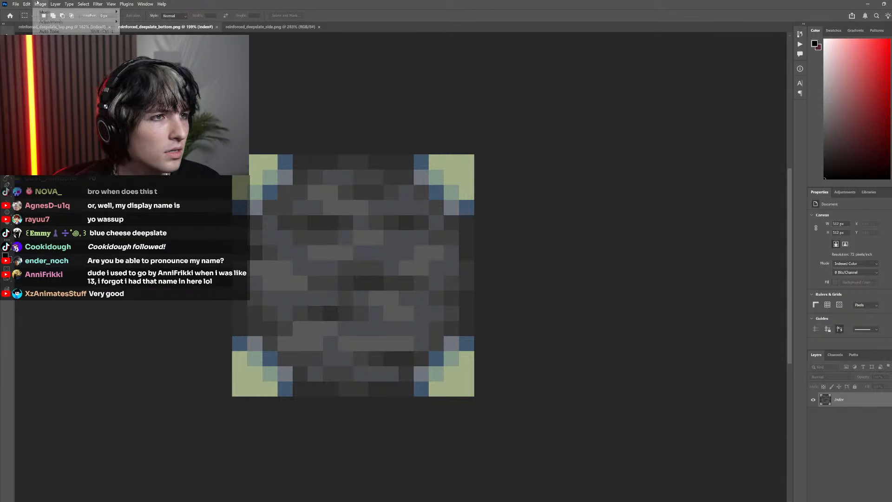
{"action": "mouse_move", "coordinate": [46, 10]}
{"action": "left_click", "coordinate": [135, 38]}
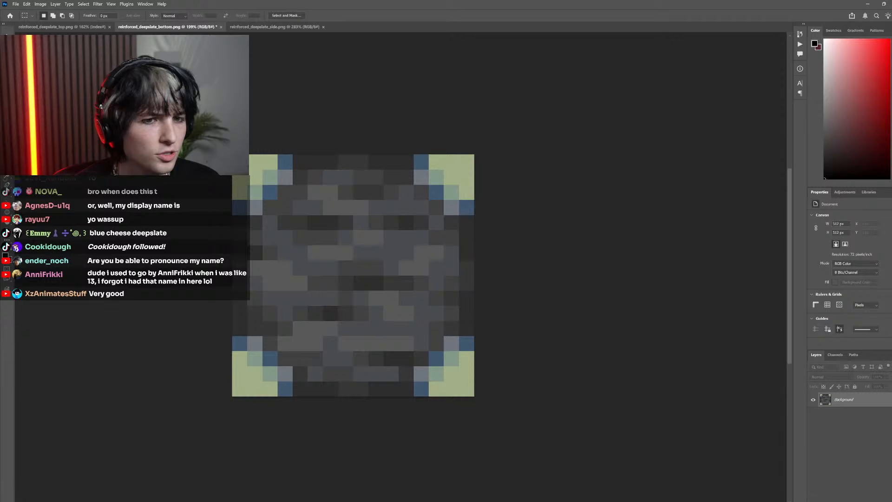
{"action": "double_click", "coordinate": [859, 407]}
{"action": "left_click", "coordinate": [534, 253]}
Extend the bottom texture's canvas upward by 512 px to add an empty square above it
{"action": "scroll", "coordinate": [423, 253], "scroll_direction": "down", "scroll_amount": 1}
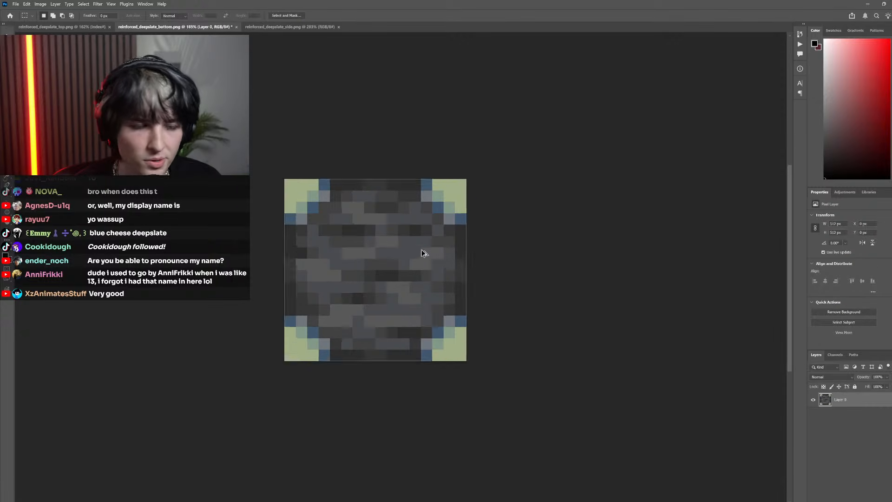
{"action": "scroll", "coordinate": [423, 253], "scroll_direction": "down", "scroll_amount": 3}
{"action": "left_click", "coordinate": [41, 4]}
{"action": "left_click", "coordinate": [52, 54]}
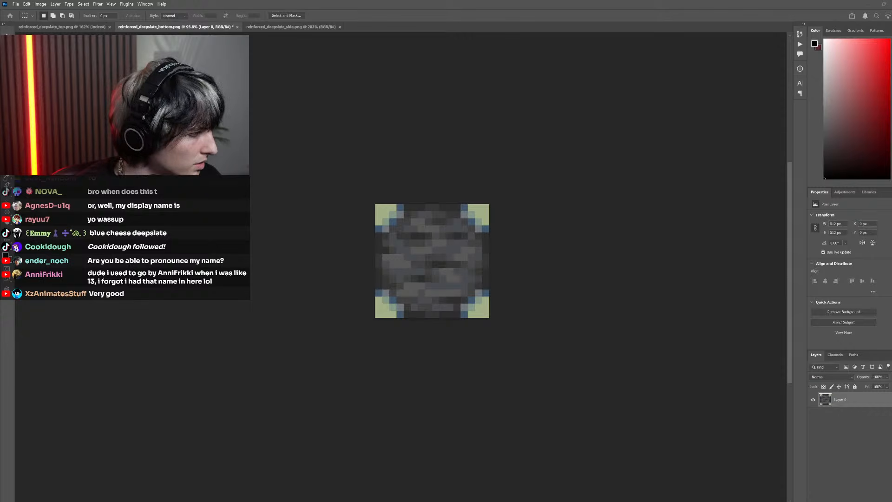
{"action": "key", "text": "Return"}
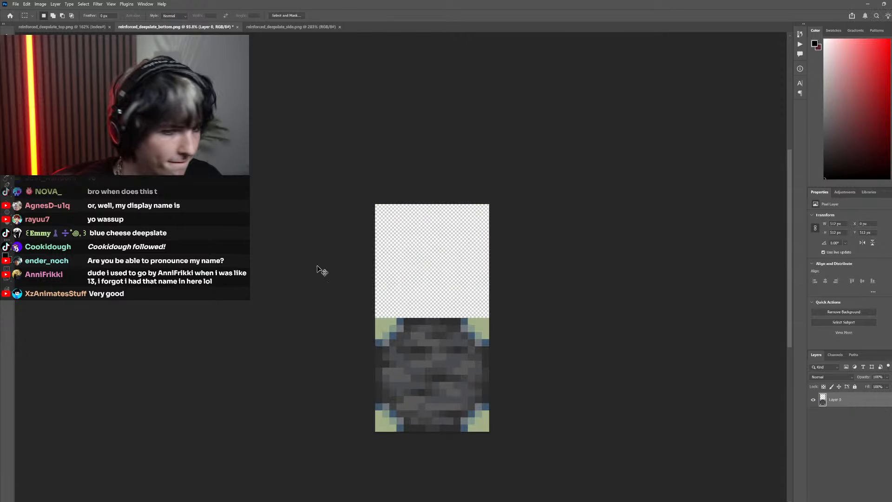
{"action": "scroll", "coordinate": [441, 362], "scroll_direction": "down", "scroll_amount": 5}
{"action": "scroll", "coordinate": [404, 357], "scroll_direction": "up", "scroll_amount": 9}
{"action": "scroll", "coordinate": [405, 352], "scroll_direction": "down", "scroll_amount": 6}
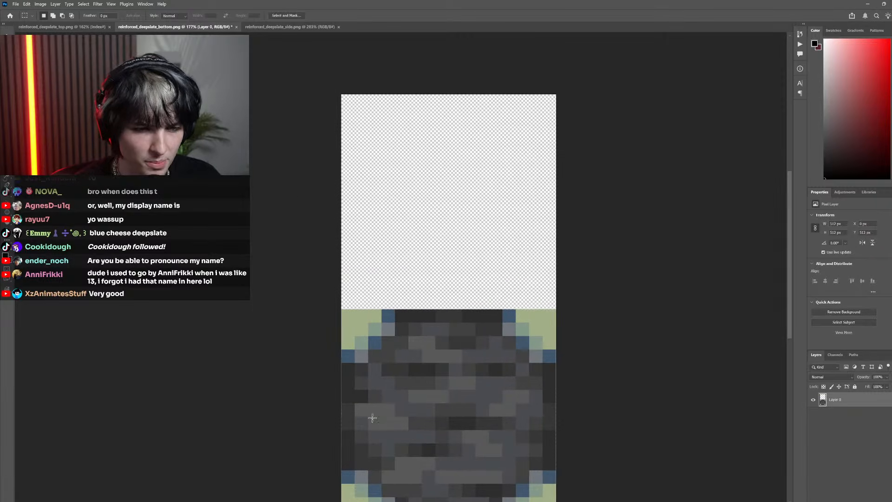
Copy the whole reinforced_deepslate_side.png image and paste it into the bottom document, filling the empty square above the bottom texture
{"action": "left_click", "coordinate": [290, 27]}
{"action": "key", "text": "ctrl+a"}
{"action": "key", "text": "ctrl+c"}
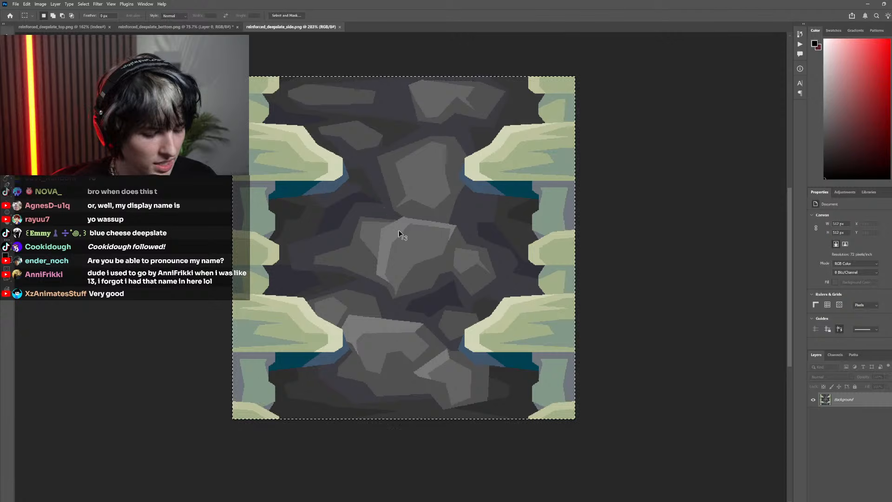
{"action": "left_click", "coordinate": [195, 27]}
{"action": "key", "text": "ctrl+v"}
{"action": "left_click_drag", "start_coordinate": [381, 287], "coordinate": [420, 291]}
{"action": "scroll", "coordinate": [459, 395], "scroll_direction": "down", "scroll_amount": 3}
{"action": "scroll", "coordinate": [428, 377], "scroll_direction": "up", "scroll_amount": 5}
{"action": "scroll", "coordinate": [438, 352], "scroll_direction": "down", "scroll_amount": 2}
{"action": "left_click_drag", "start_coordinate": [358, 229], "coordinate": [506, 399]}
{"action": "left_click", "coordinate": [352, 232]}
Toggle the visibility of the pasted side layer and the bottom layer to compare them, and examine the seam where they meet
{"action": "left_click", "coordinate": [814, 400]}
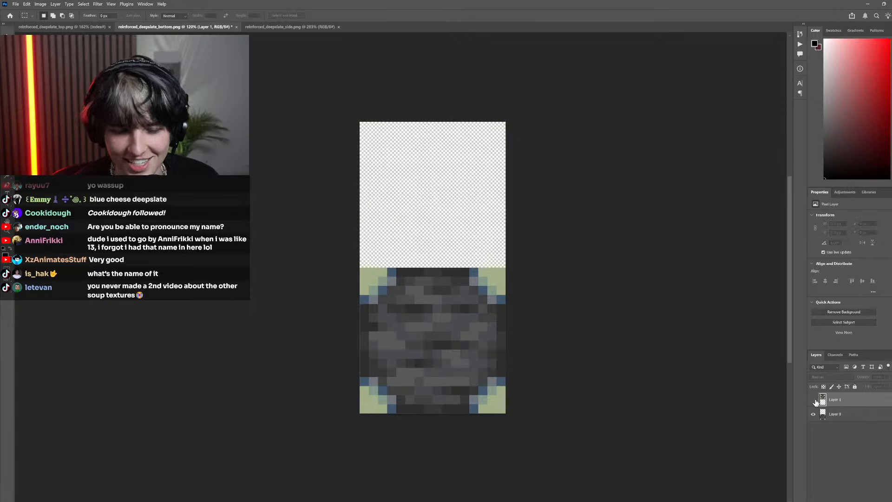
{"action": "left_click", "coordinate": [814, 400]}
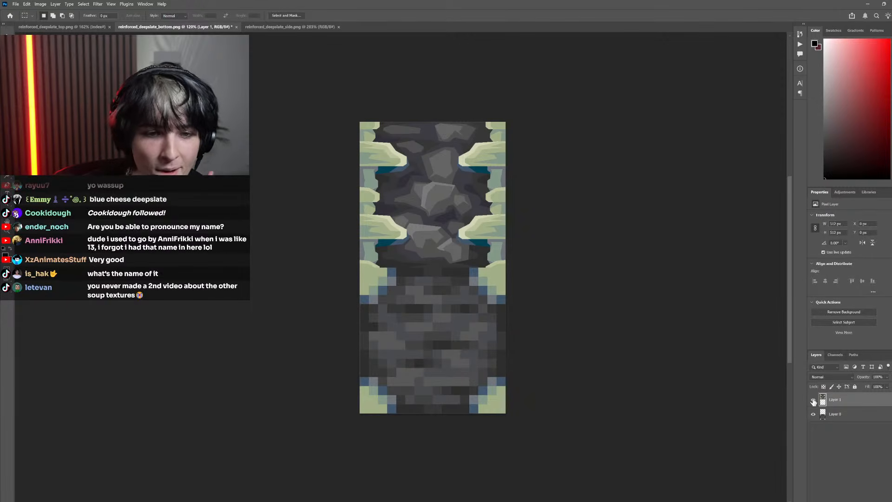
{"action": "left_click", "coordinate": [814, 400]}
{"action": "left_click", "coordinate": [814, 399]}
{"action": "left_click", "coordinate": [814, 414]}
{"action": "left_click", "coordinate": [814, 414]}
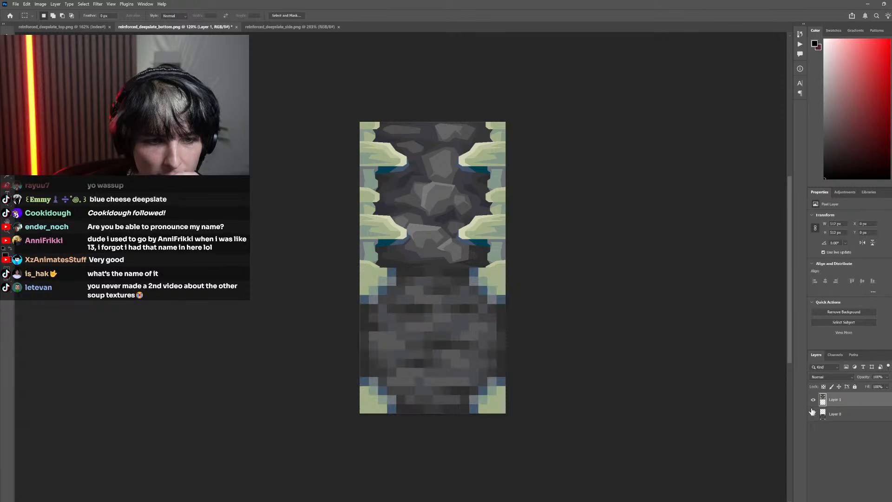
{"action": "left_click", "coordinate": [813, 400]}
{"action": "left_click", "coordinate": [814, 400]}
{"action": "left_click", "coordinate": [813, 414]}
{"action": "left_click", "coordinate": [813, 414]}
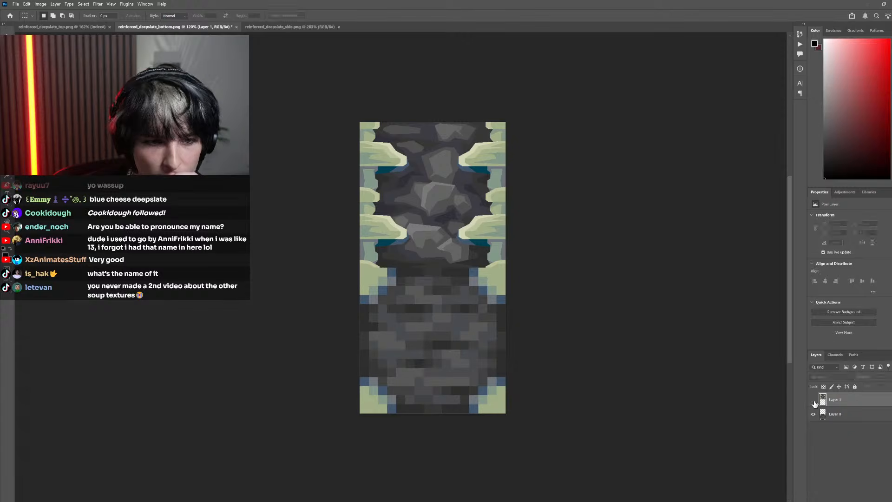
{"action": "left_click", "coordinate": [814, 401]}
{"action": "left_click", "coordinate": [814, 401]}
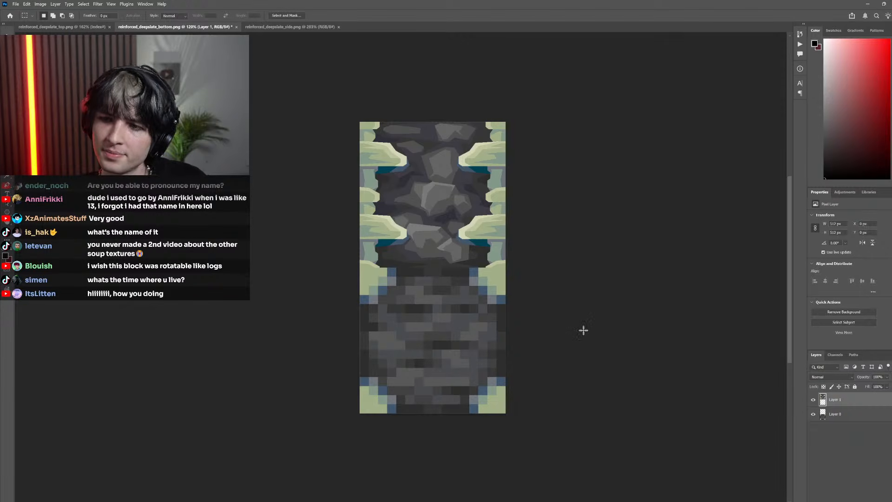
{"action": "scroll", "coordinate": [503, 273], "scroll_direction": "left", "scroll_amount": 1}
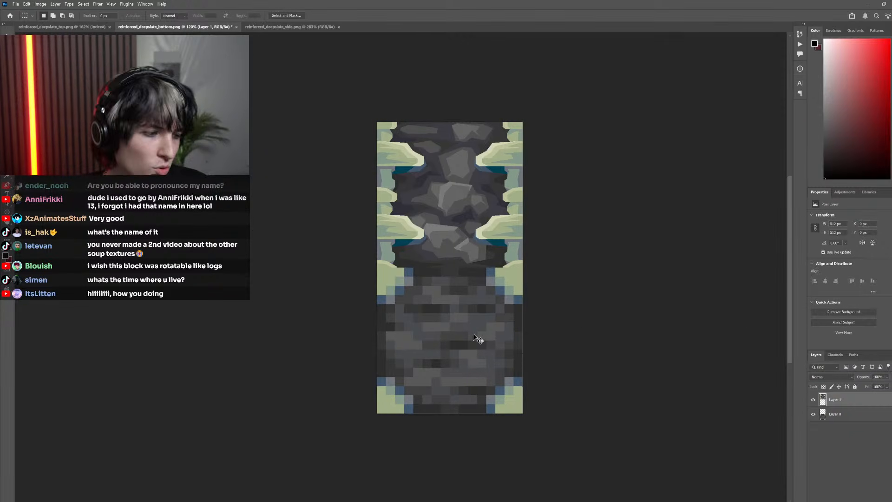
{"action": "scroll", "coordinate": [436, 292], "scroll_direction": "down", "scroll_amount": 4}
{"action": "scroll", "coordinate": [429, 281], "scroll_direction": "up", "scroll_amount": 7}
{"action": "scroll", "coordinate": [484, 302], "scroll_direction": "right", "scroll_amount": 3}
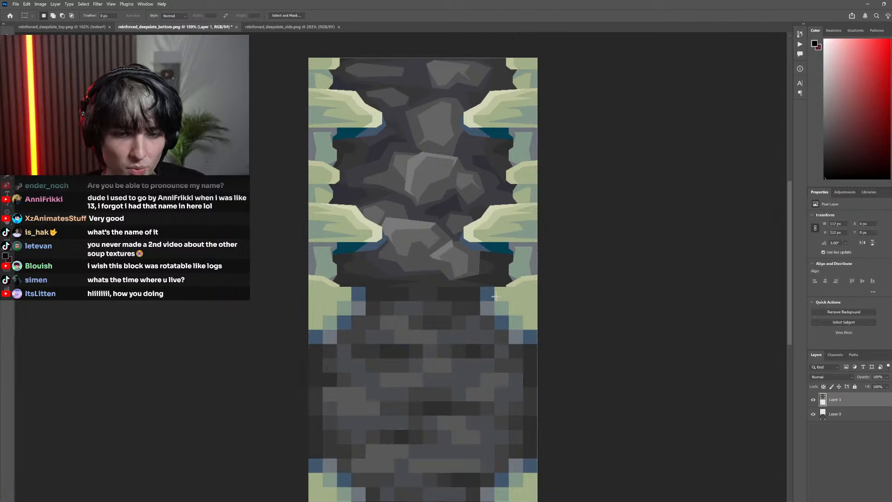
Examine the seam between the side texture and the bottom texture beneath it, comparing how the corner patches meet the beams
{"action": "scroll", "coordinate": [786, 392], "scroll_direction": "down", "scroll_amount": 2}
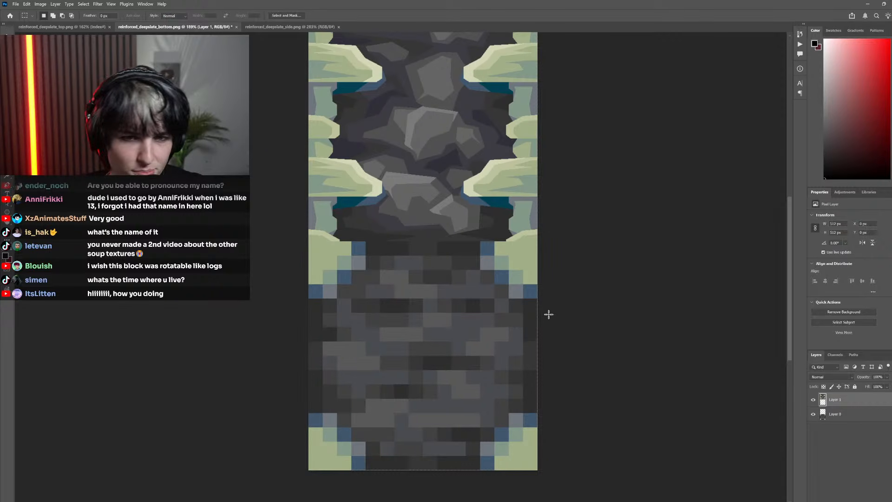
{"action": "scroll", "coordinate": [458, 328], "scroll_direction": "down", "scroll_amount": 3}
{"action": "scroll", "coordinate": [396, 304], "scroll_direction": "up", "scroll_amount": 4}
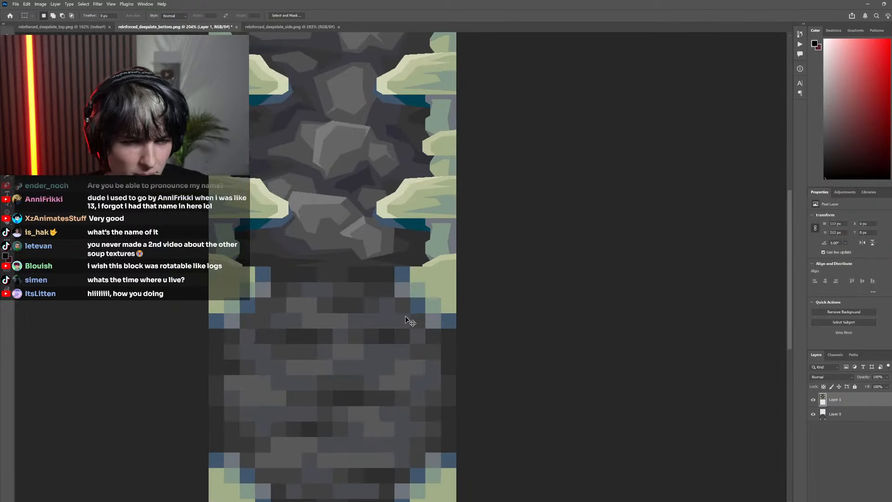
{"action": "scroll", "coordinate": [406, 320], "scroll_direction": "left", "scroll_amount": 2}
{"action": "scroll", "coordinate": [430, 289], "scroll_direction": "up", "scroll_amount": 3}
{"action": "scroll", "coordinate": [319, 304], "scroll_direction": "down", "scroll_amount": 4}
{"action": "scroll", "coordinate": [284, 291], "scroll_direction": "left", "scroll_amount": 2}
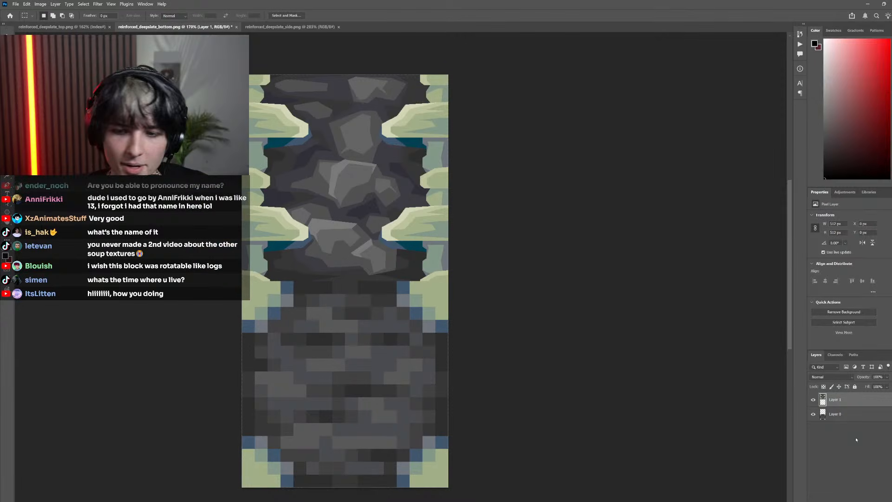
Hide the bottom layer and marquee the partial beam at the side texture's lower-left corner, comparing it with the upper-left corner
{"action": "left_click", "coordinate": [814, 413]}
{"action": "scroll", "coordinate": [325, 285], "scroll_direction": "left", "scroll_amount": 2}
{"action": "scroll", "coordinate": [349, 289], "scroll_direction": "up", "scroll_amount": 4}
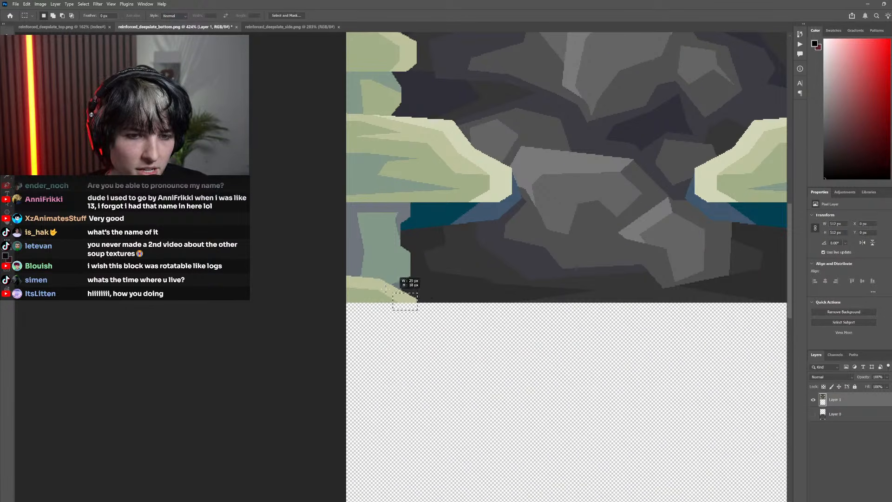
{"action": "left_click_drag", "start_coordinate": [386, 289], "coordinate": [343, 254]}
{"action": "scroll", "coordinate": [441, 289], "scroll_direction": "up", "scroll_amount": 3}
{"action": "scroll", "coordinate": [432, 279], "scroll_direction": "down", "scroll_amount": 4}
{"action": "scroll", "coordinate": [416, 191], "scroll_direction": "up", "scroll_amount": 5}
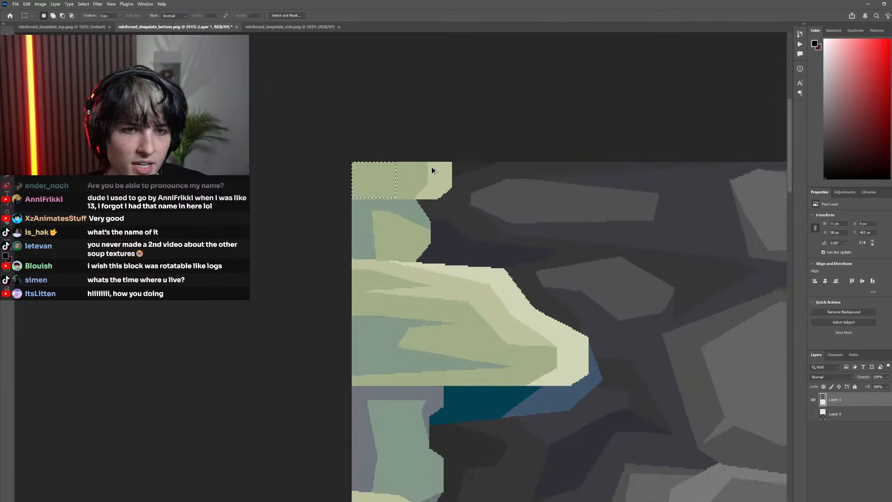
{"action": "scroll", "coordinate": [434, 171], "scroll_direction": "up", "scroll_amount": 1}
{"action": "left_click", "coordinate": [463, 186]}
{"action": "scroll", "coordinate": [464, 345], "scroll_direction": "down", "scroll_amount": 8}
{"action": "scroll", "coordinate": [465, 355], "scroll_direction": "down", "scroll_amount": 2}
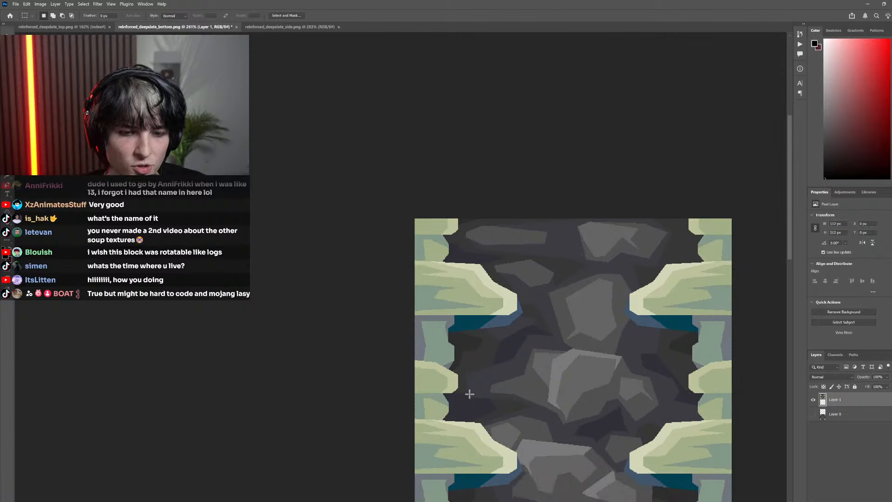
Try a duplicate of the side texture directly below the original to test vertical tiling, and undo it
{"action": "scroll", "coordinate": [470, 394], "scroll_direction": "down", "scroll_amount": 4}
{"action": "scroll", "coordinate": [557, 352], "scroll_direction": "down", "scroll_amount": 5}
{"action": "left_click_drag", "start_coordinate": [557, 301], "coordinate": [569, 428]}
{"action": "scroll", "coordinate": [577, 353], "scroll_direction": "down", "scroll_amount": 4}
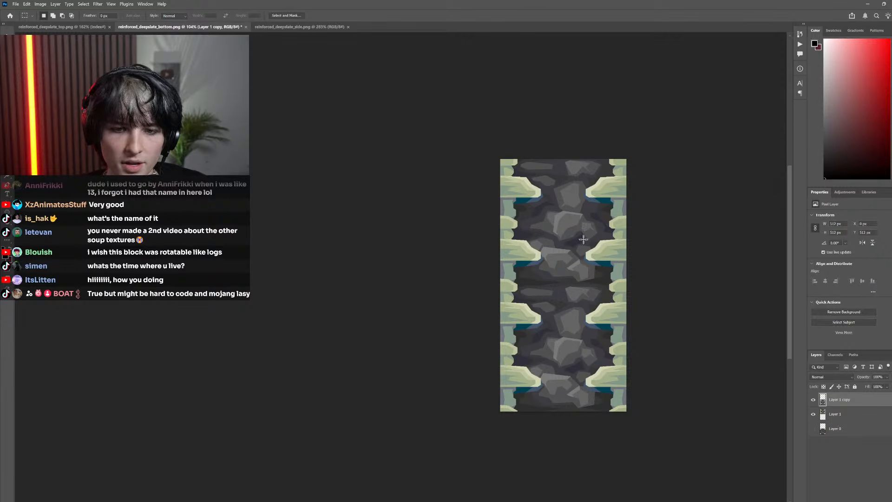
{"action": "key", "text": "ctrl+z"}
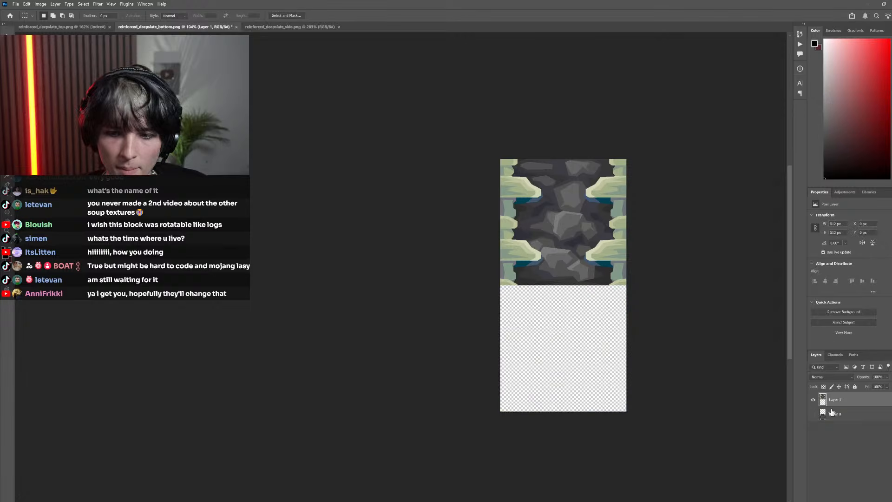
Show the bottom layer again and gauge its upper-left corner patch against the beam above with temporary marquee selections
{"action": "left_click", "coordinate": [814, 414]}
{"action": "scroll", "coordinate": [470, 320], "scroll_direction": "up", "scroll_amount": 5}
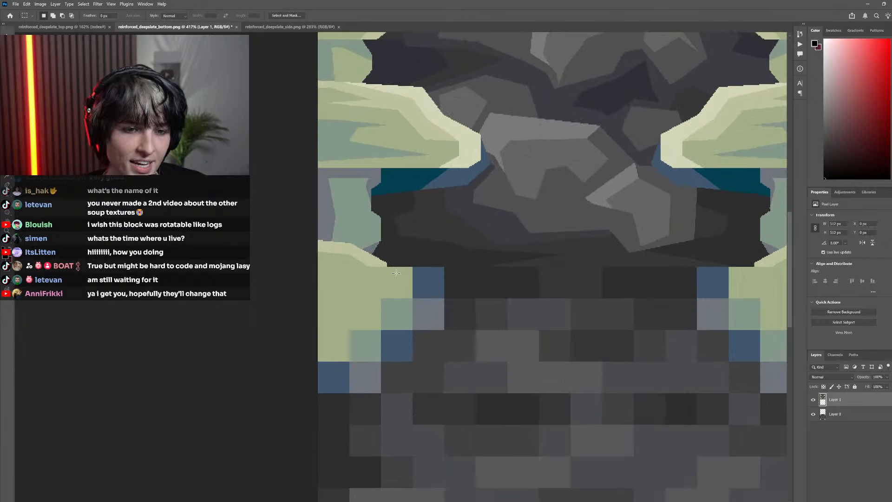
{"action": "left_click_drag", "start_coordinate": [391, 264], "coordinate": [348, 339]}
{"action": "scroll", "coordinate": [398, 321], "scroll_direction": "down", "scroll_amount": 3}
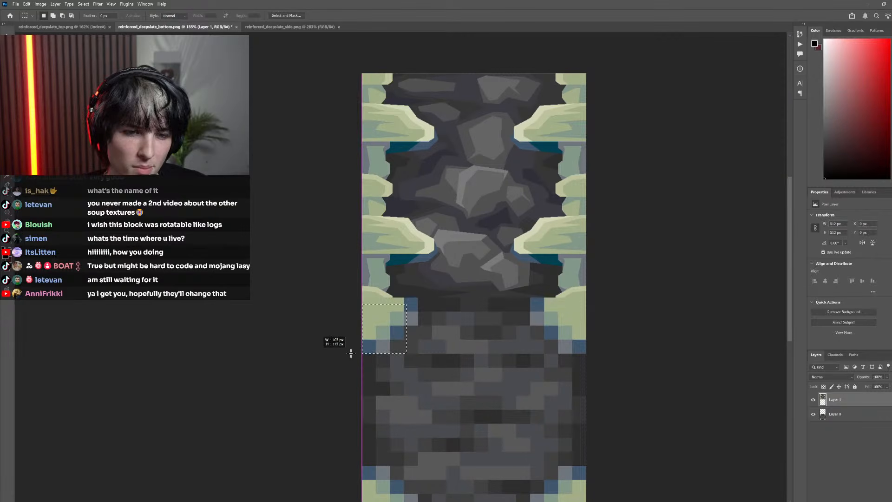
{"action": "scroll", "coordinate": [398, 319], "scroll_direction": "up", "scroll_amount": 4}
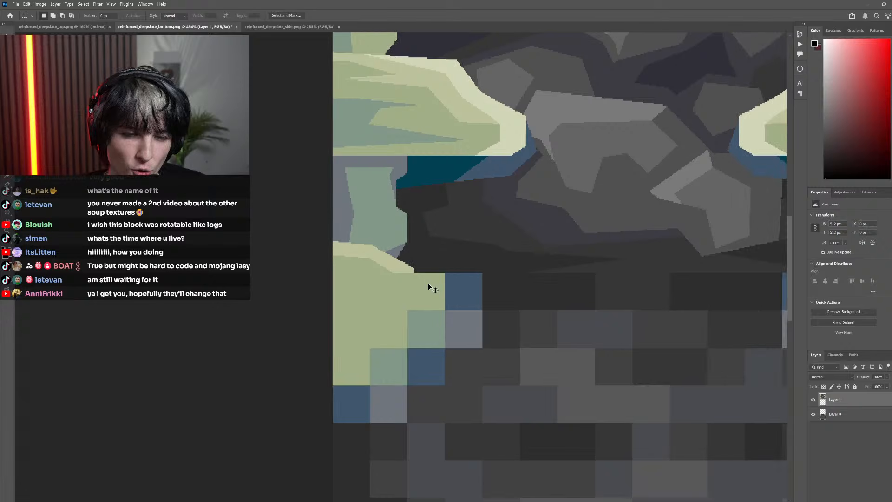
{"action": "left_click_drag", "start_coordinate": [416, 265], "coordinate": [412, 264]}
{"action": "scroll", "coordinate": [636, 355], "scroll_direction": "down", "scroll_amount": 4}
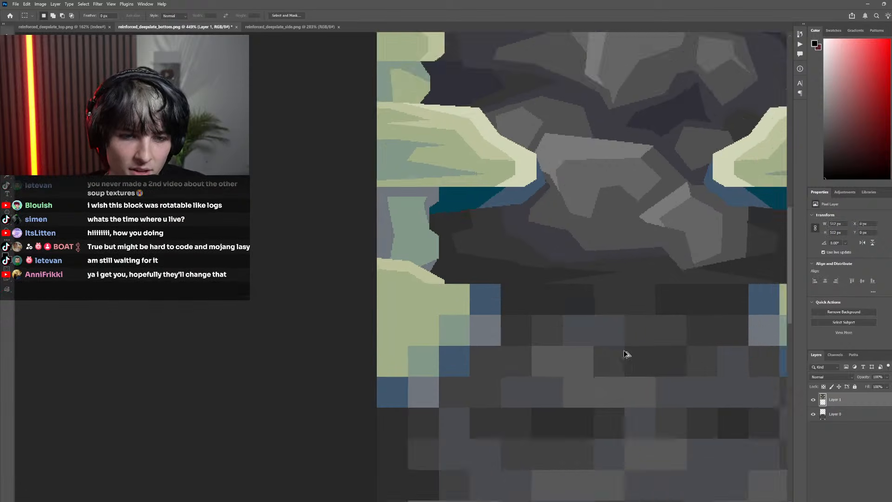
Toggle the bottom layer off and on, and inspect how the side texture's lower-left beam continues into the corner patch
{"action": "left_click", "coordinate": [814, 414]}
{"action": "scroll", "coordinate": [587, 330], "scroll_direction": "down", "scroll_amount": 3}
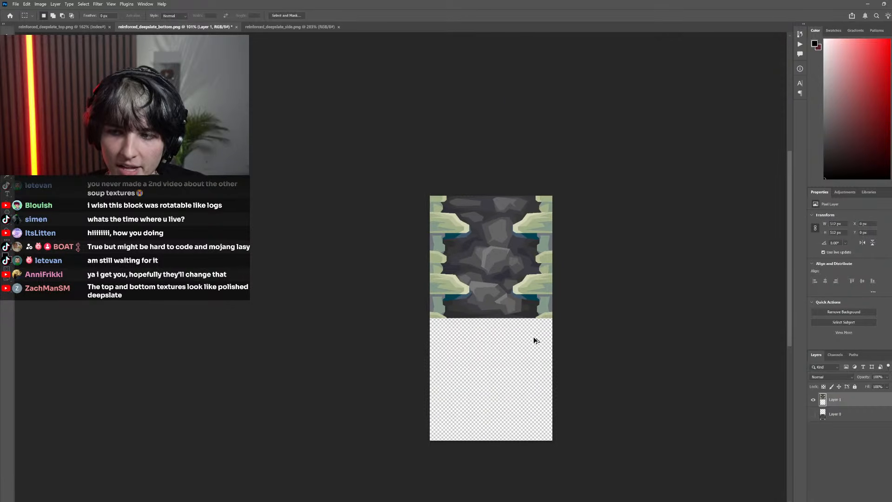
{"action": "scroll", "coordinate": [534, 339], "scroll_direction": "up", "scroll_amount": 3}
{"action": "left_click", "coordinate": [814, 414]}
{"action": "scroll", "coordinate": [379, 287], "scroll_direction": "left", "scroll_amount": 2}
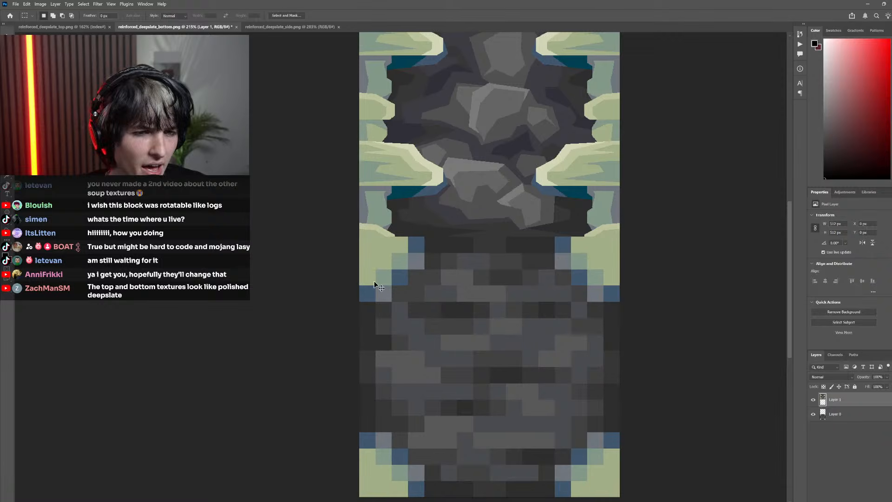
{"action": "scroll", "coordinate": [647, 365], "scroll_direction": "left", "scroll_amount": 2}
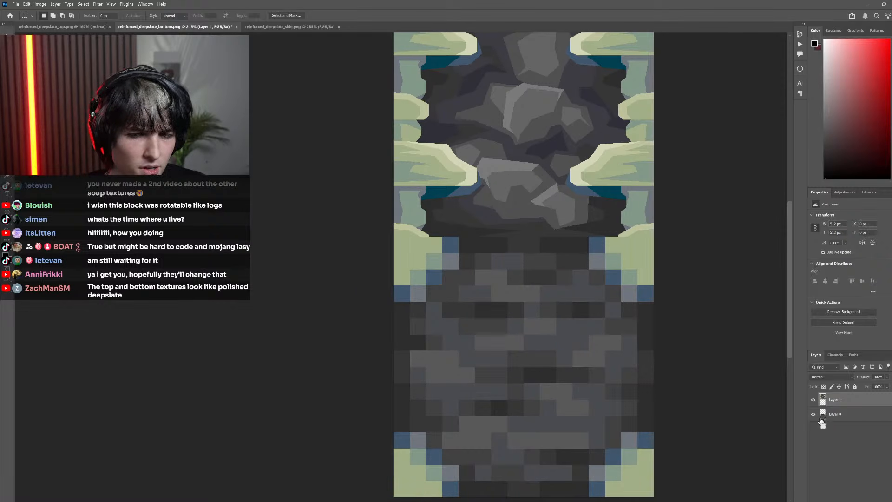
{"action": "scroll", "coordinate": [421, 246], "scroll_direction": "up", "scroll_amount": 3}
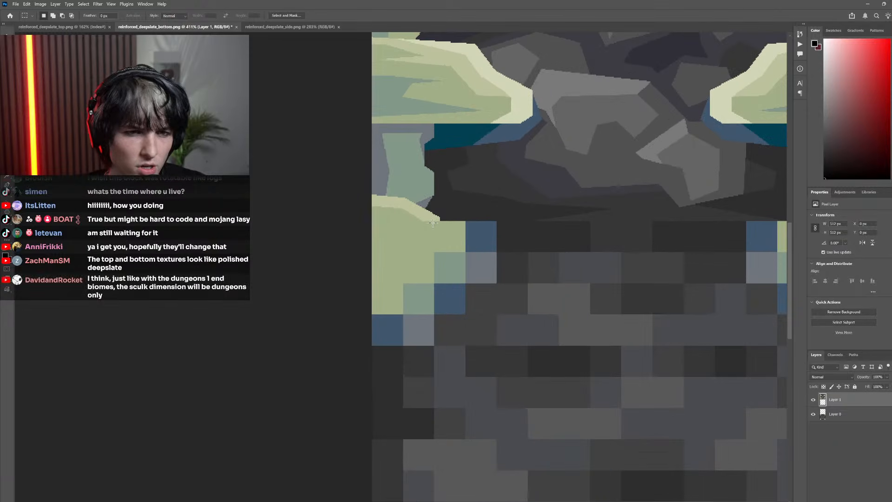
{"action": "scroll", "coordinate": [479, 256], "scroll_direction": "down", "scroll_amount": 7}
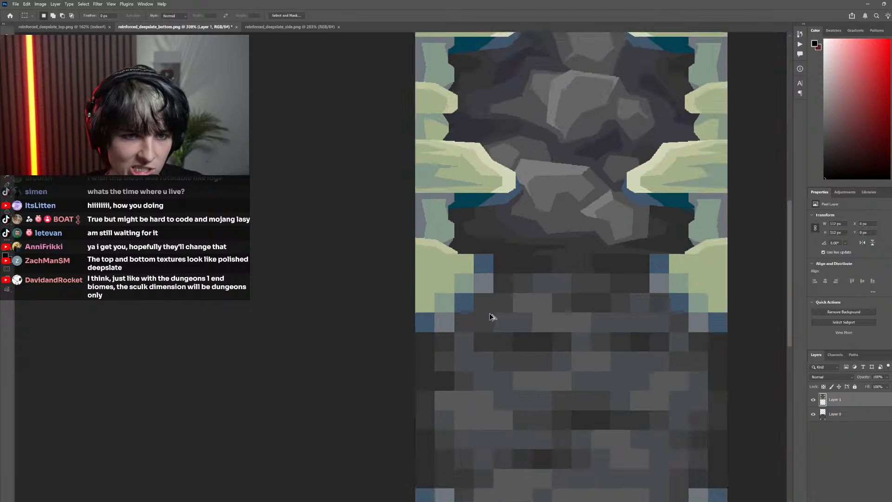
Extend the canvas to the right to double its width, adding an empty column beside the two textures
{"action": "left_click", "coordinate": [27, 4]}
{"action": "mouse_move", "coordinate": [41, 4]}
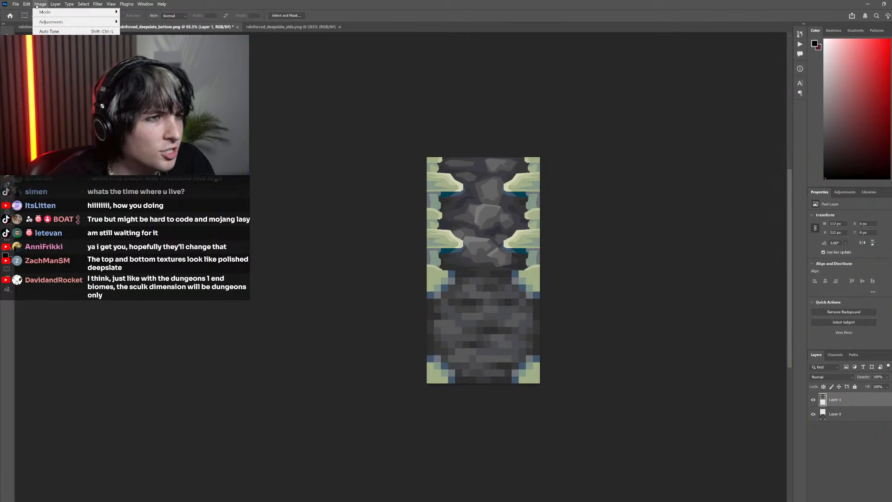
{"action": "left_click", "coordinate": [52, 61]}
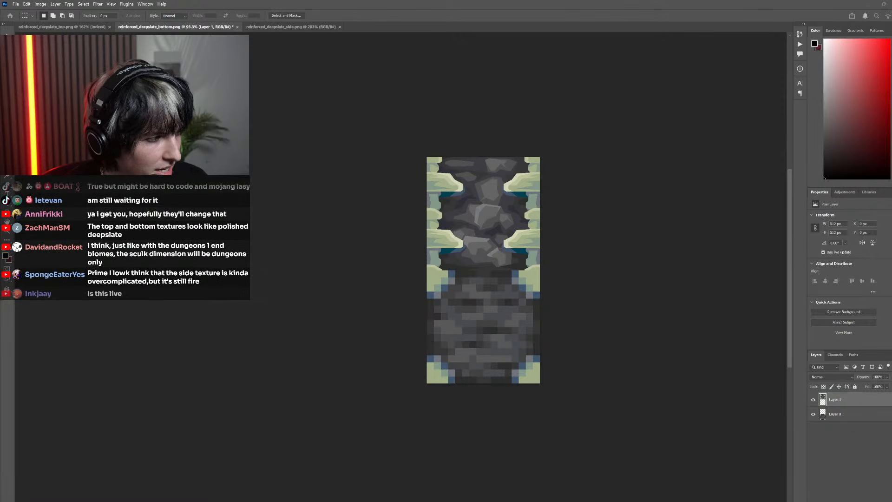
{"action": "key", "text": "Return"}
{"action": "scroll", "coordinate": [386, 356], "scroll_direction": "right", "scroll_amount": 3}
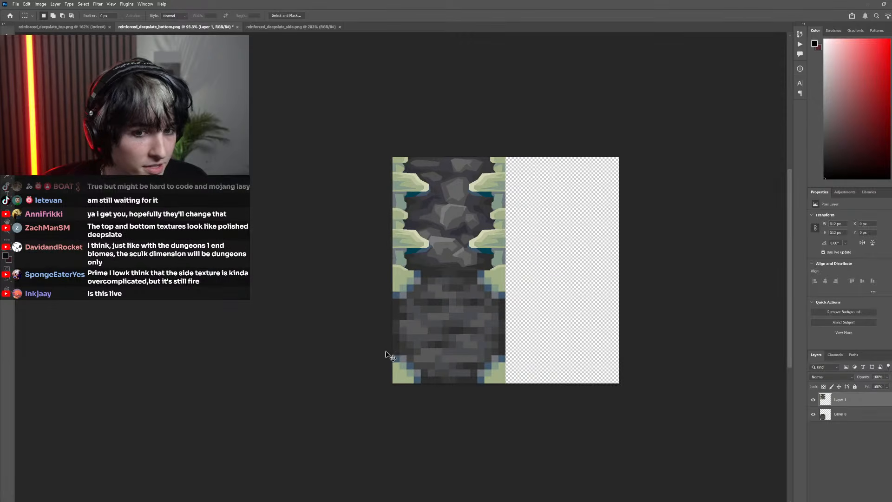
Duplicate the side texture, rotate the copy 90° clockwise and place it directly beside the bottom texture in the lower-right square
{"action": "left_click_drag", "start_coordinate": [423, 233], "coordinate": [499, 305]}
{"action": "key", "text": "ctrl+t"}
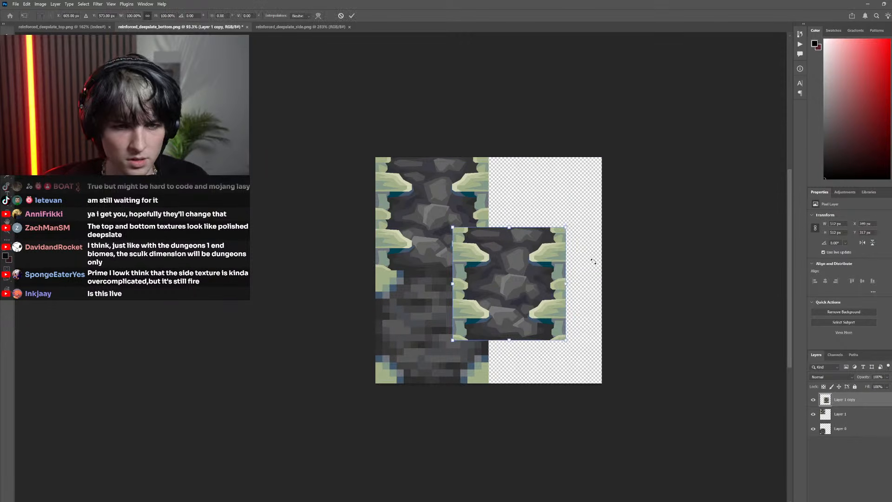
{"action": "left_click_drag", "start_coordinate": [592, 258], "coordinate": [527, 382]}
{"action": "left_click_drag", "start_coordinate": [511, 280], "coordinate": [548, 322]}
{"action": "left_click", "coordinate": [352, 15]}
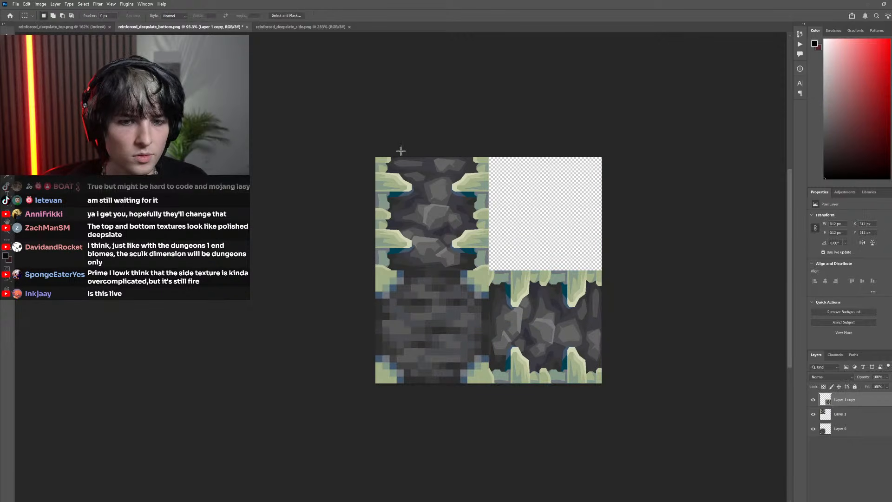
Inspect the corner where the three textures meet, toggling the visibility of the original side layer and the bottom layer
{"action": "scroll", "coordinate": [419, 300], "scroll_direction": "right", "scroll_amount": 2}
{"action": "scroll", "coordinate": [422, 301], "scroll_direction": "up", "scroll_amount": 7}
{"action": "scroll", "coordinate": [508, 319], "scroll_direction": "up", "scroll_amount": 2}
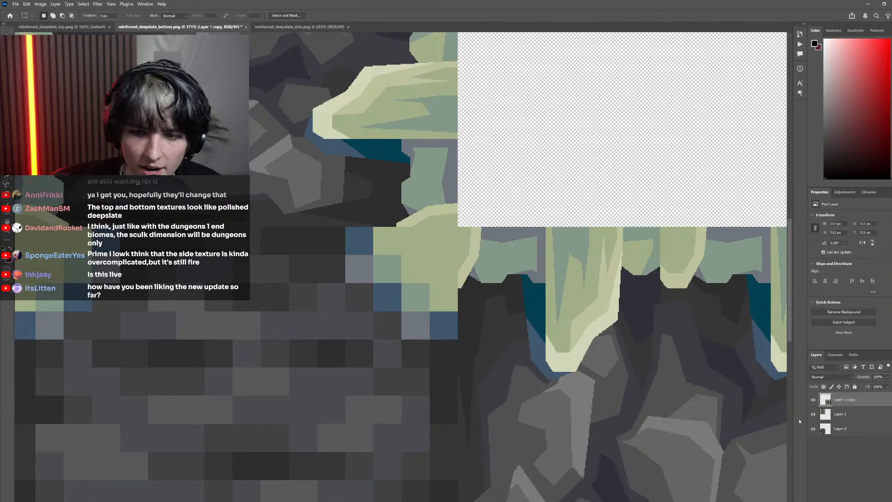
{"action": "left_click", "coordinate": [813, 414]}
{"action": "left_click", "coordinate": [814, 414]}
{"action": "left_click", "coordinate": [814, 429]}
{"action": "left_click", "coordinate": [813, 428]}
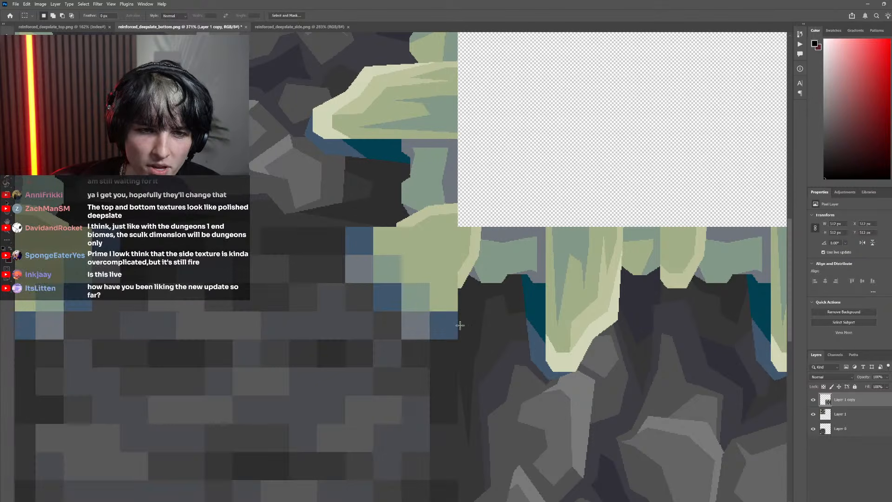
Draw a closed five-point Pen path about 80 px wide and tall over the bottom texture's upper-right corner, joining both adjoining beams' ends
{"action": "key", "text": "p"}
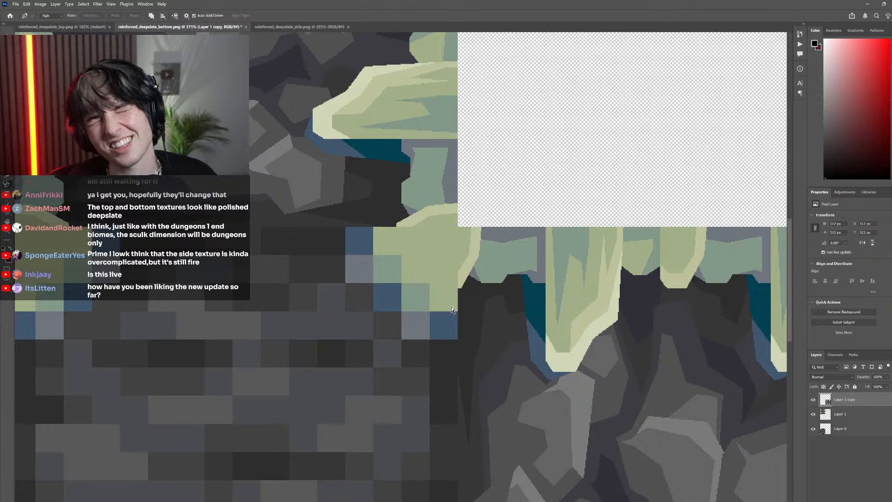
{"action": "scroll", "coordinate": [461, 283], "scroll_direction": "up", "scroll_amount": 3}
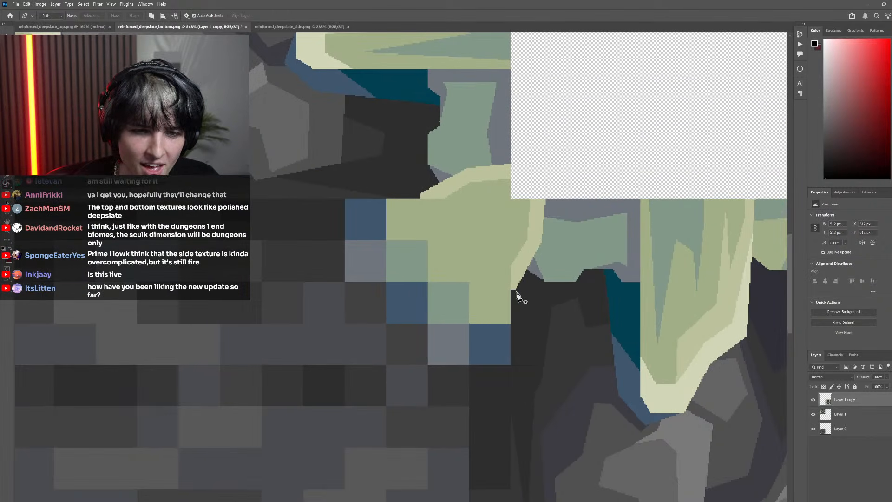
{"action": "left_click", "coordinate": [516, 291]}
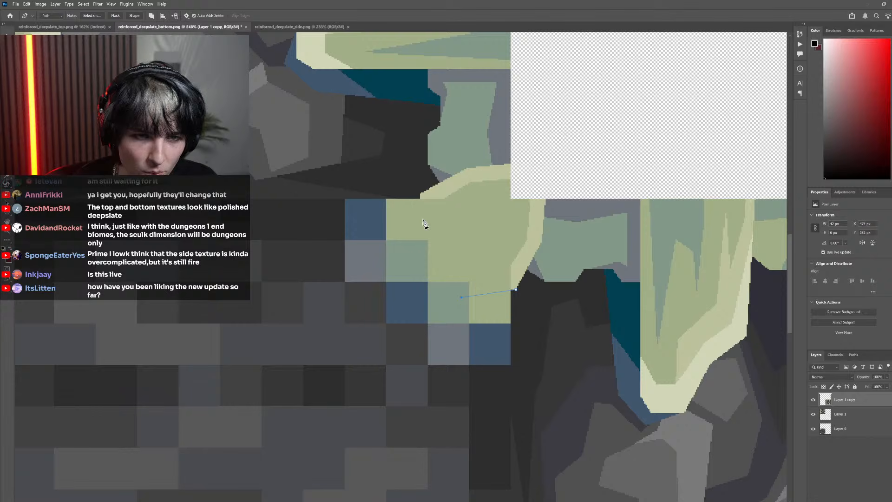
{"action": "left_click", "coordinate": [422, 194]}
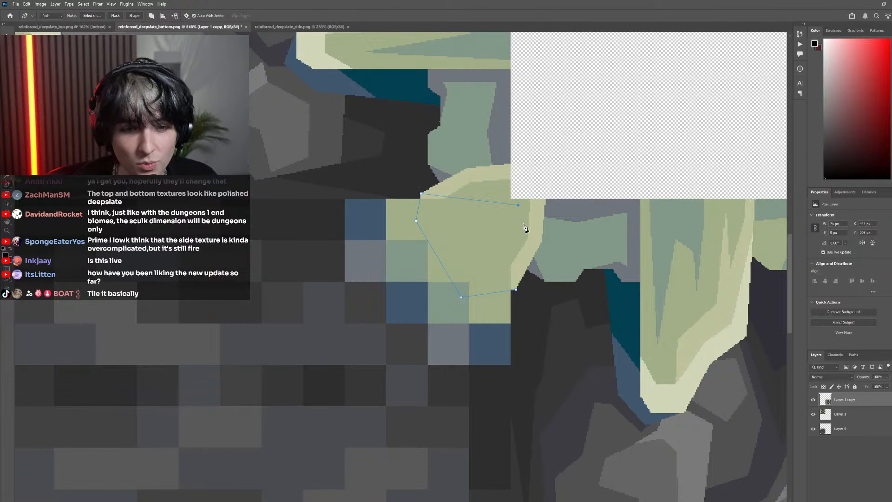
{"action": "scroll", "coordinate": [455, 294], "scroll_direction": "down", "scroll_amount": 5}
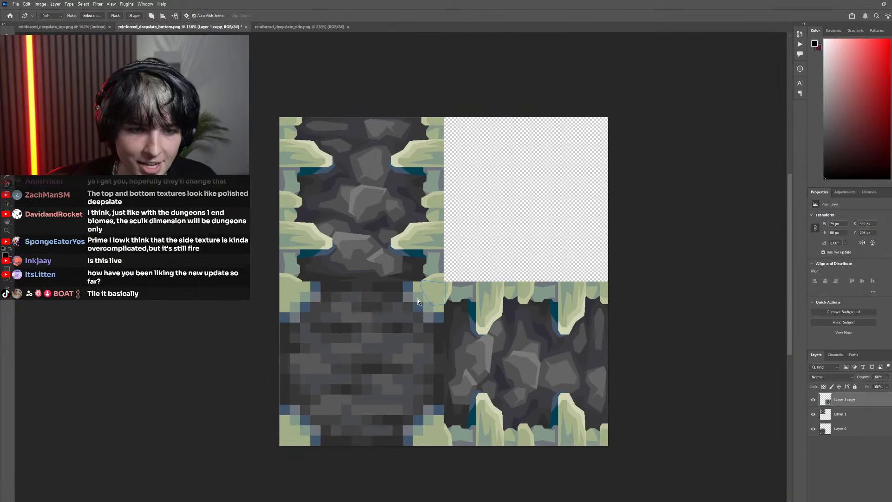
{"action": "scroll", "coordinate": [456, 297], "scroll_direction": "up", "scroll_amount": 5}
{"action": "scroll", "coordinate": [498, 319], "scroll_direction": "up", "scroll_amount": 3}
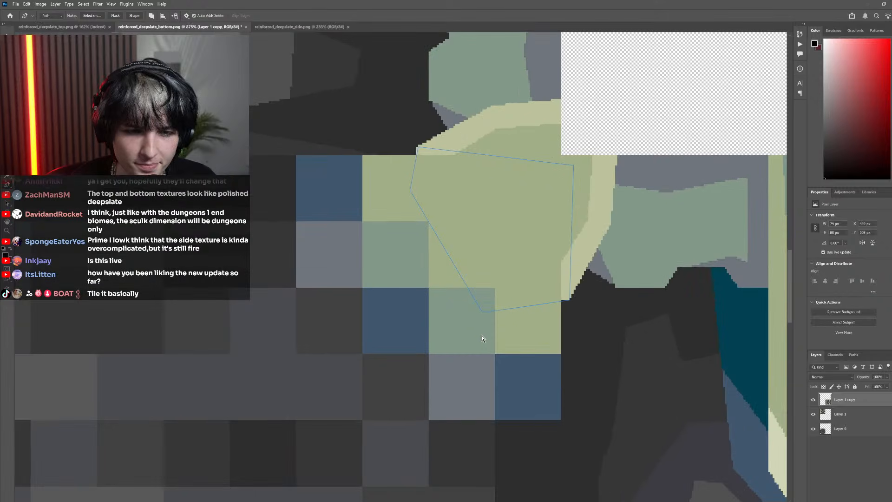
Refine the corner path's anchors, fitting the top one to the upper beam's tip and moving the left one further down
{"action": "left_click", "coordinate": [485, 315]}
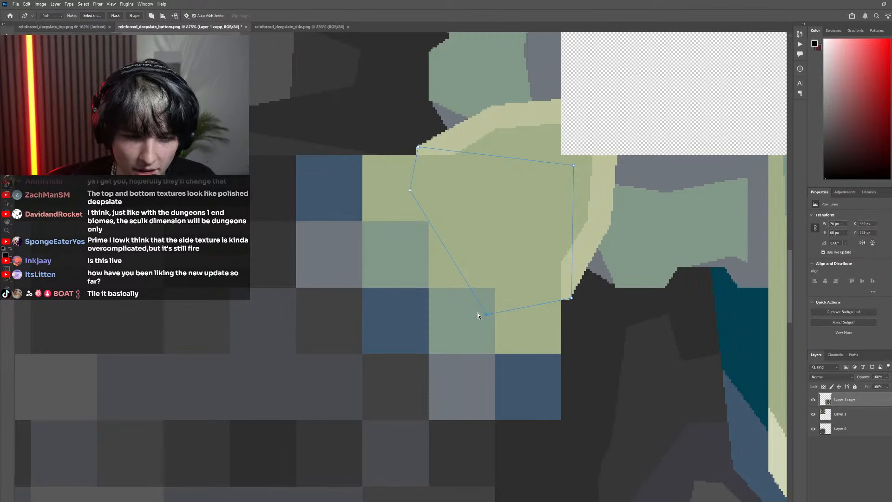
{"action": "scroll", "coordinate": [484, 293], "scroll_direction": "down", "scroll_amount": 5}
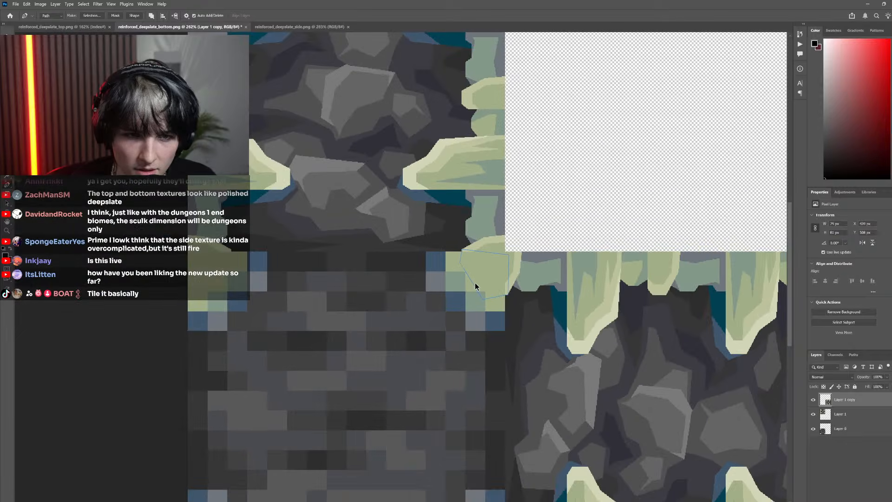
{"action": "scroll", "coordinate": [475, 283], "scroll_direction": "up", "scroll_amount": 8}
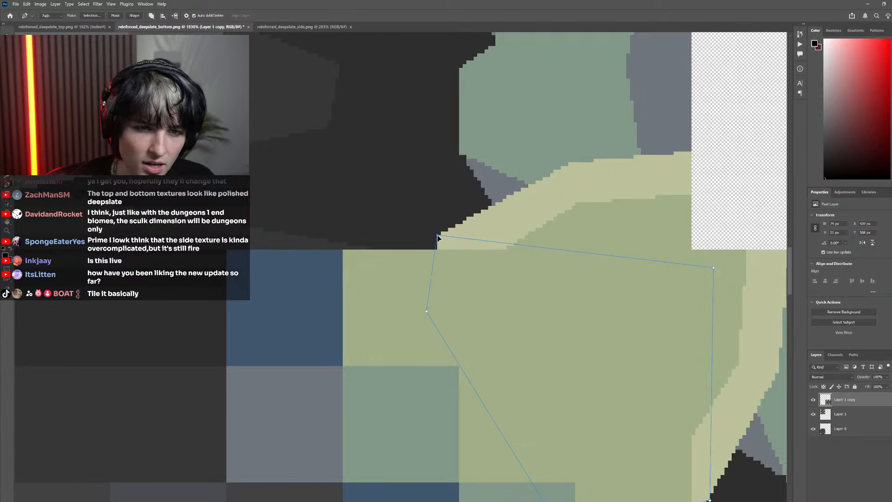
{"action": "left_click", "coordinate": [439, 237]}
{"action": "scroll", "coordinate": [379, 274], "scroll_direction": "down", "scroll_amount": 10}
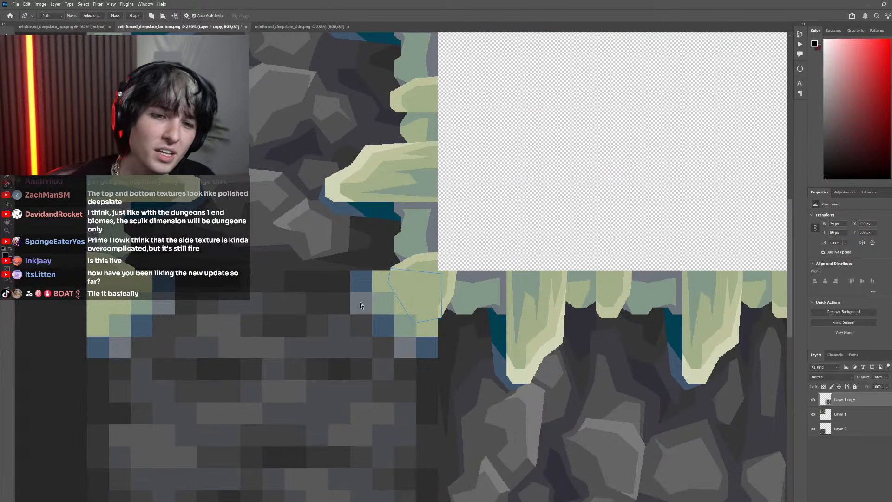
{"action": "scroll", "coordinate": [360, 306], "scroll_direction": "up", "scroll_amount": 6}
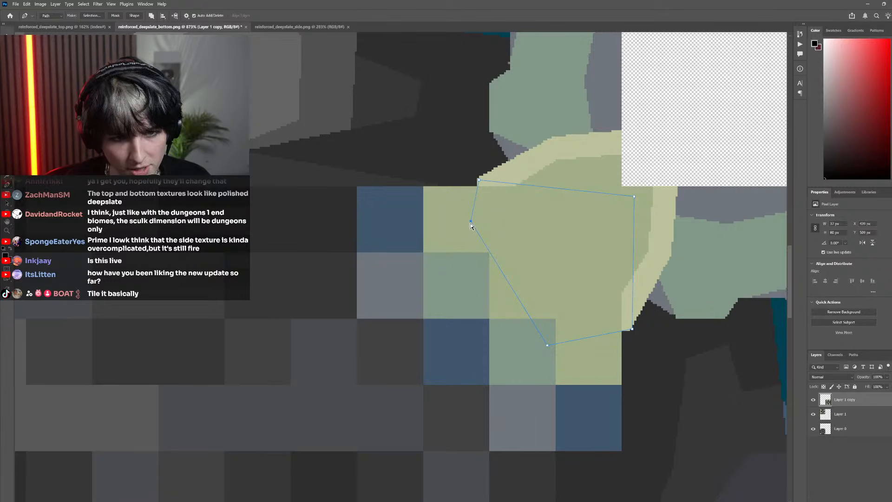
{"action": "left_click_drag", "start_coordinate": [468, 238], "coordinate": [463, 244]}
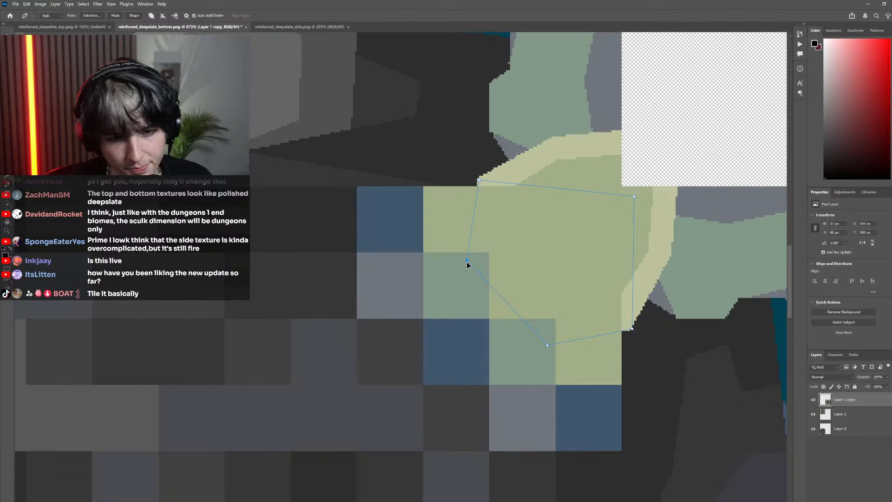
{"action": "scroll", "coordinate": [530, 291], "scroll_direction": "down", "scroll_amount": 5}
{"action": "scroll", "coordinate": [530, 291], "scroll_direction": "down", "scroll_amount": 5}
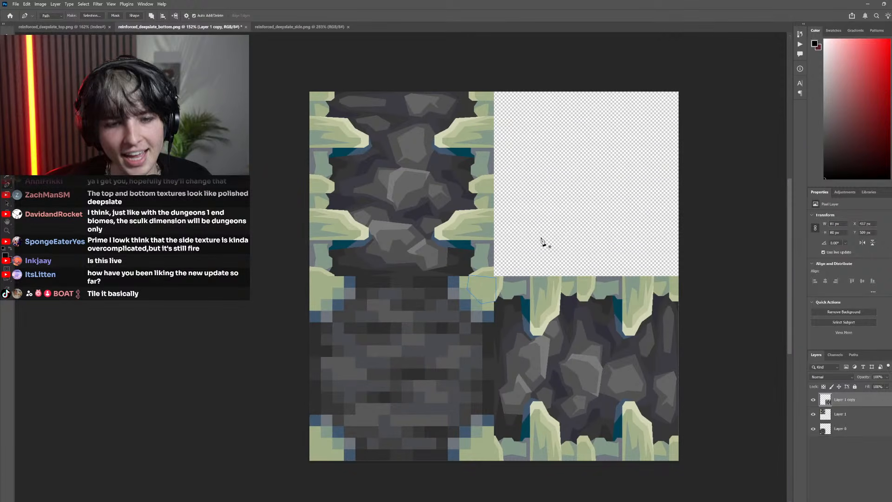
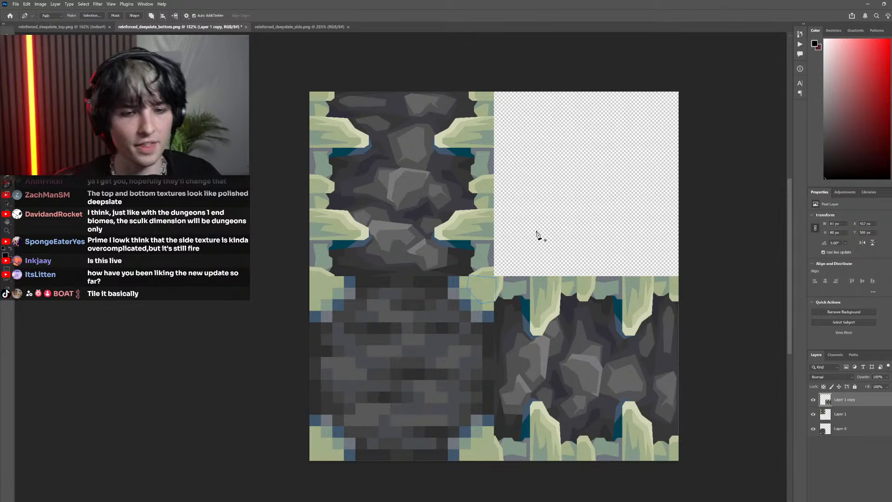
Inspect the corner path against the adjoining beams, toggling the visibility of the original side layer and the bottom layer
{"action": "scroll", "coordinate": [489, 302], "scroll_direction": "up", "scroll_amount": 5}
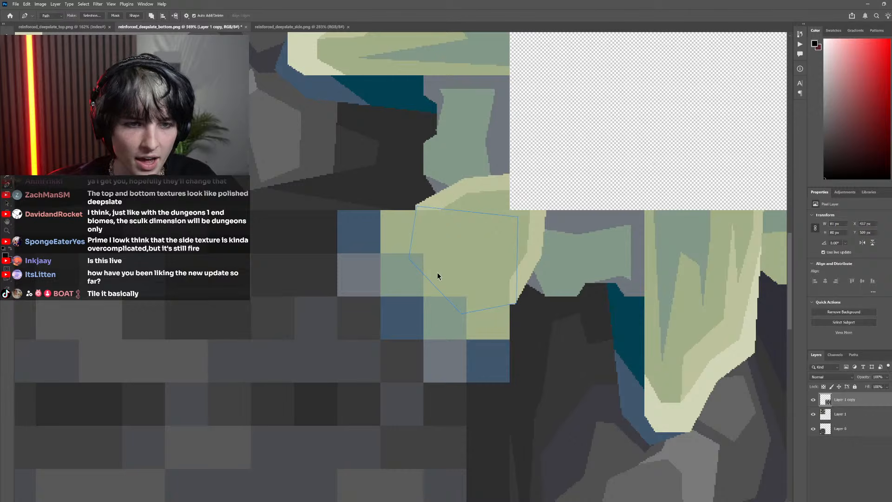
{"action": "scroll", "coordinate": [436, 273], "scroll_direction": "down", "scroll_amount": 3}
{"action": "scroll", "coordinate": [424, 279], "scroll_direction": "up", "scroll_amount": 3}
{"action": "scroll", "coordinate": [424, 303], "scroll_direction": "down", "scroll_amount": 3}
{"action": "scroll", "coordinate": [446, 311], "scroll_direction": "up", "scroll_amount": 3}
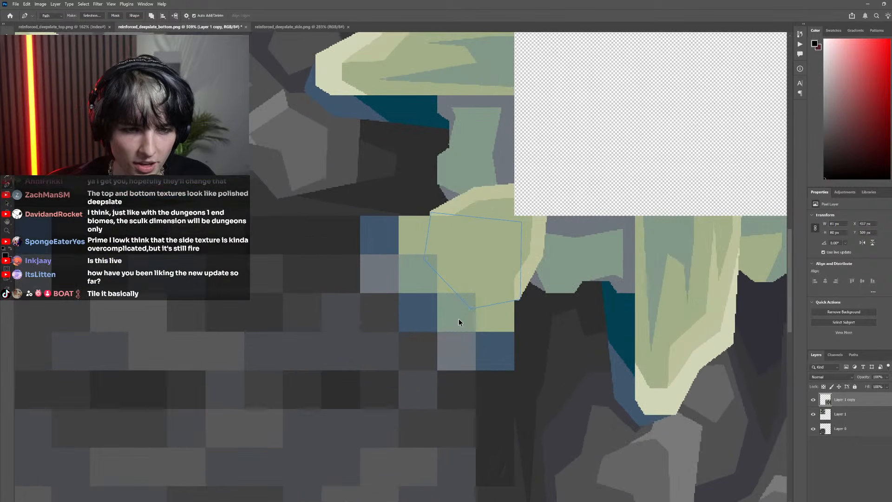
{"action": "left_click", "coordinate": [813, 415]}
{"action": "left_click", "coordinate": [813, 428]}
{"action": "scroll", "coordinate": [628, 379], "scroll_direction": "down", "scroll_amount": 4}
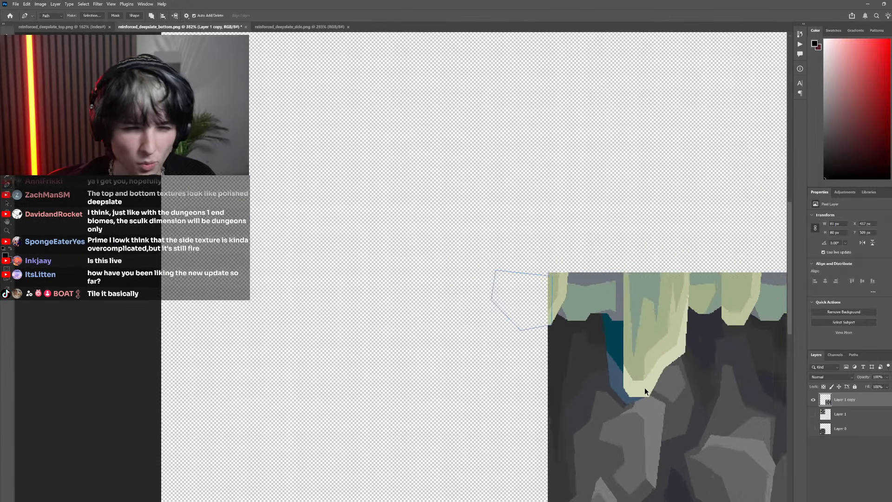
{"action": "left_click", "coordinate": [813, 414]}
{"action": "left_click", "coordinate": [814, 429]}
{"action": "scroll", "coordinate": [540, 355], "scroll_direction": "up", "scroll_amount": 4}
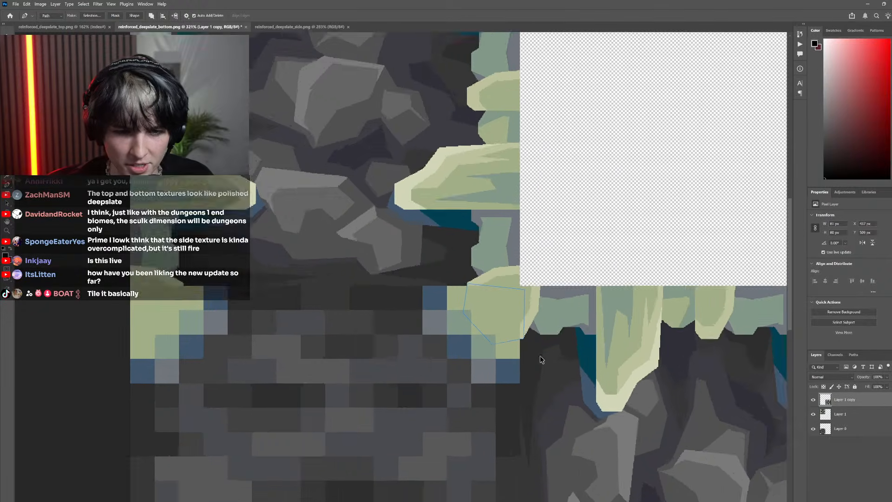
{"action": "scroll", "coordinate": [465, 312], "scroll_direction": "up", "scroll_amount": 2}
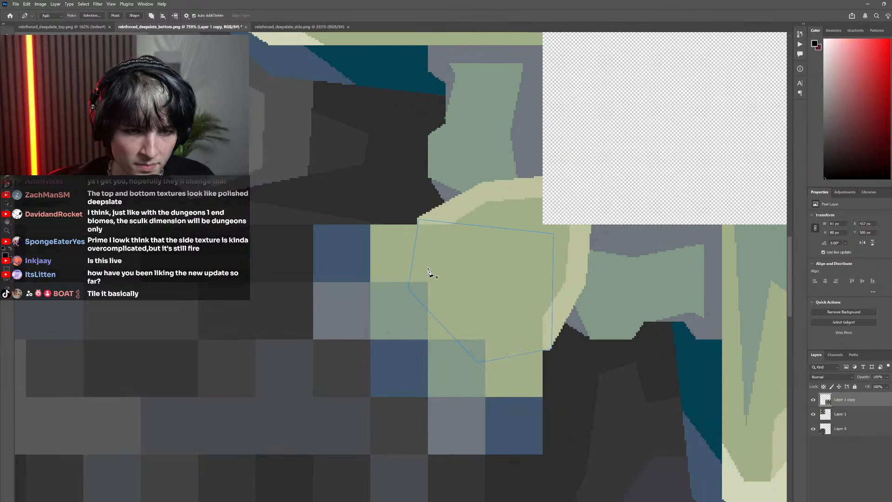
{"action": "scroll", "coordinate": [446, 326], "scroll_direction": "down", "scroll_amount": 3}
{"action": "scroll", "coordinate": [406, 314], "scroll_direction": "up", "scroll_amount": 3}
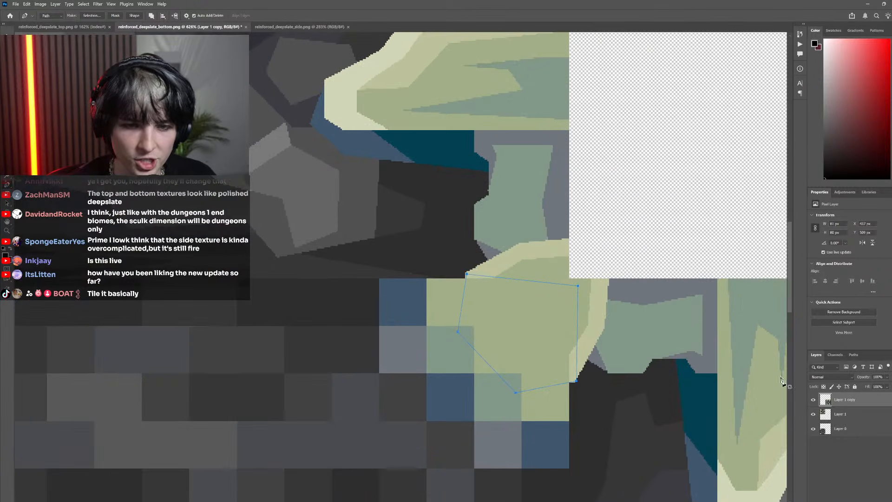
{"action": "left_click", "coordinate": [813, 429]}
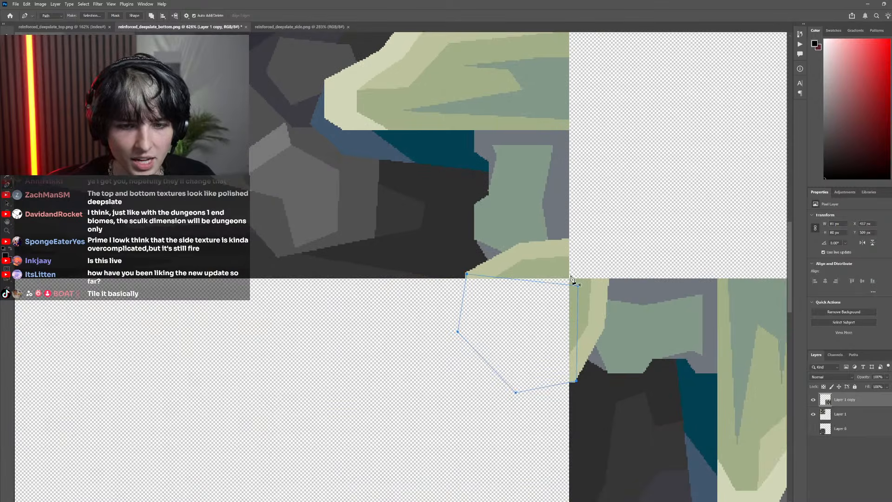
{"action": "left_click", "coordinate": [813, 429]}
{"action": "scroll", "coordinate": [413, 328], "scroll_direction": "right", "scroll_amount": 2}
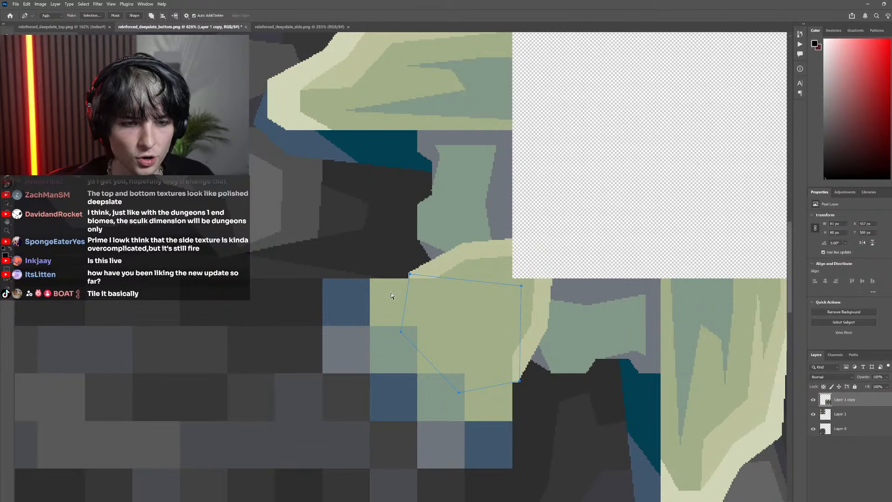
{"action": "scroll", "coordinate": [464, 346], "scroll_direction": "down", "scroll_amount": 4}
{"action": "scroll", "coordinate": [458, 333], "scroll_direction": "up", "scroll_amount": 4}
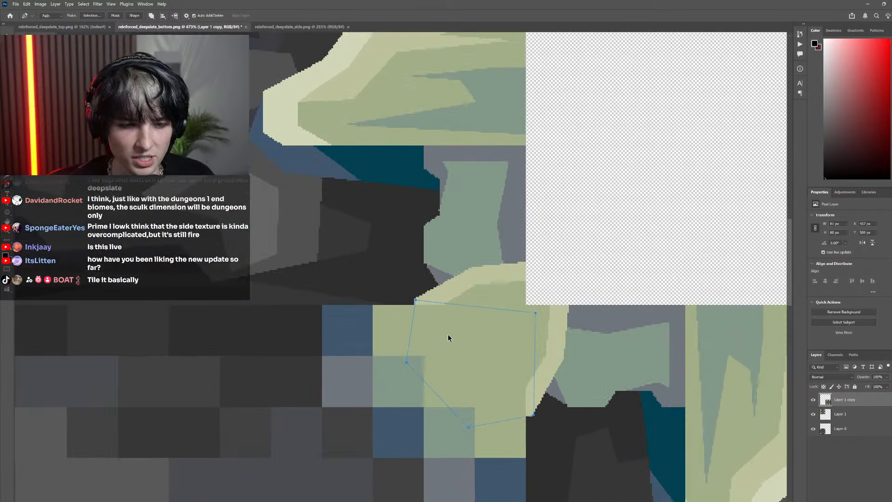
Convert the corner path to a selection and subtract the part that overlaps the adjacent side texture, trimming it to the bottom texture's square
{"action": "right_click", "coordinate": [468, 324]}
{"action": "left_click", "coordinate": [504, 356]}
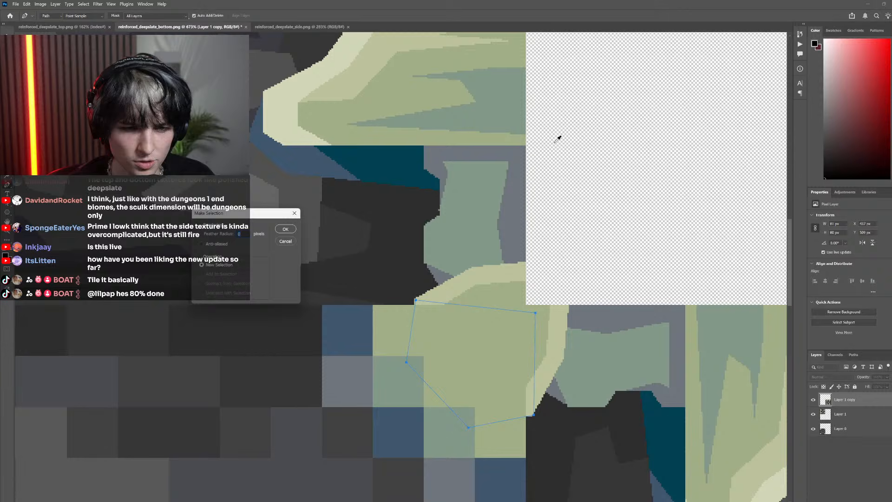
{"action": "left_click", "coordinate": [286, 229]}
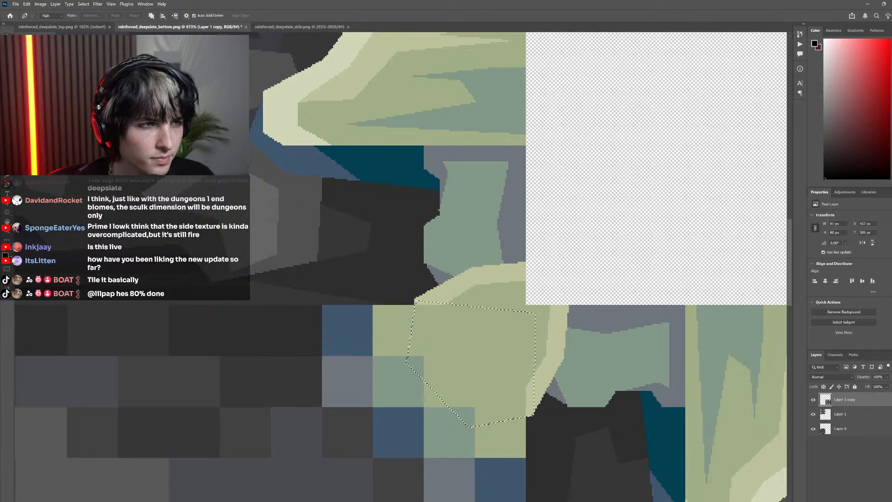
{"action": "key", "text": "m"}
{"action": "scroll", "coordinate": [543, 293], "scroll_direction": "down", "scroll_amount": 2}
{"action": "scroll", "coordinate": [542, 292], "scroll_direction": "up", "scroll_amount": 3}
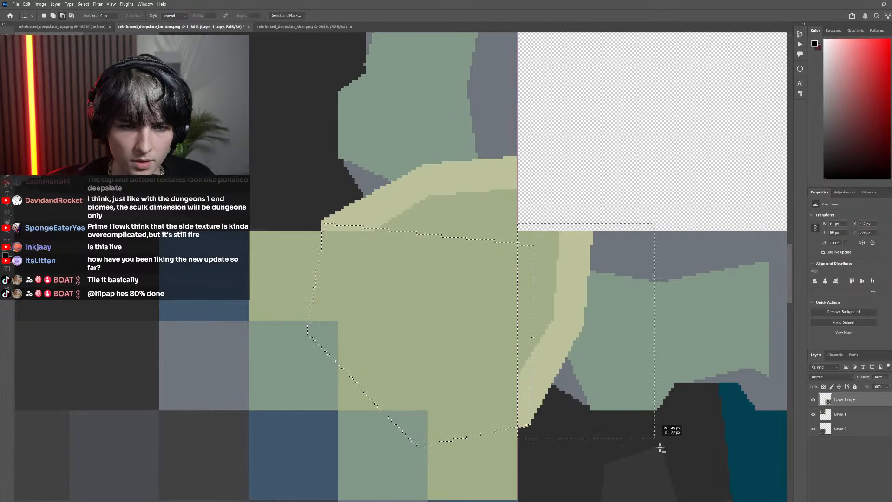
{"action": "left_click_drag", "start_coordinate": [304, 230], "coordinate": [688, 163]}
{"action": "scroll", "coordinate": [439, 310], "scroll_direction": "down", "scroll_amount": 4}
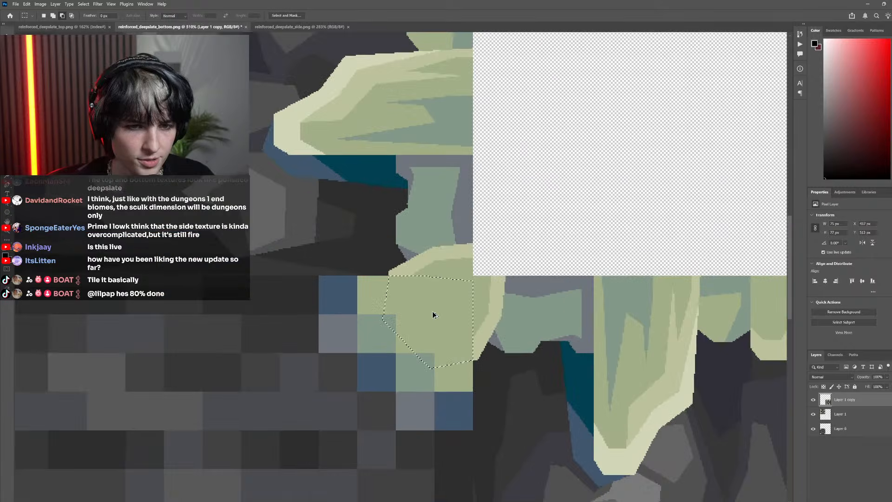
Sample the beam's light green, fill the corner selection with it on a new layer, and deselect
{"action": "key", "text": "i"}
{"action": "left_click", "coordinate": [438, 305]}
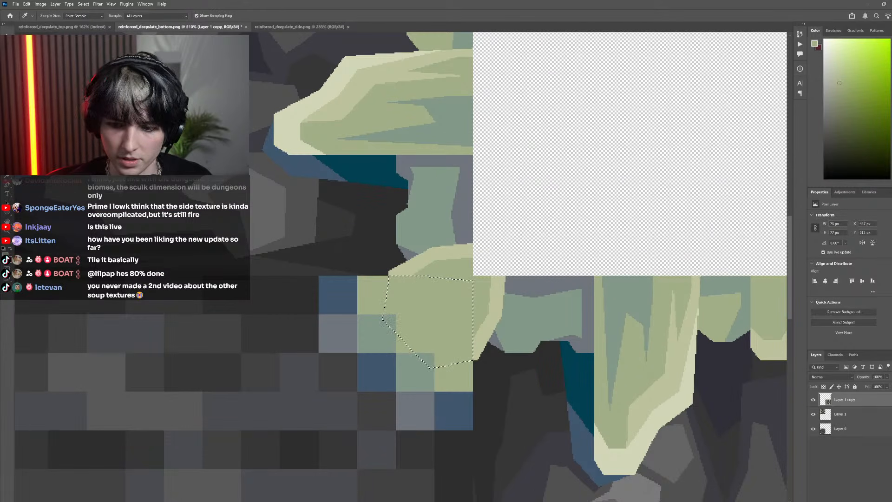
{"action": "key", "text": "ctrl+shift+alt+n"}
{"action": "key", "text": "g"}
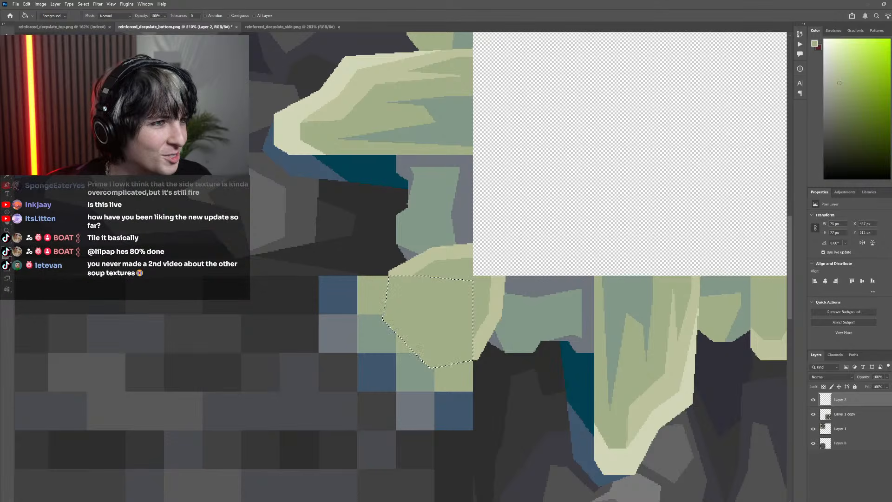
{"action": "key", "text": "ctrl+d"}
{"action": "key", "text": "m"}
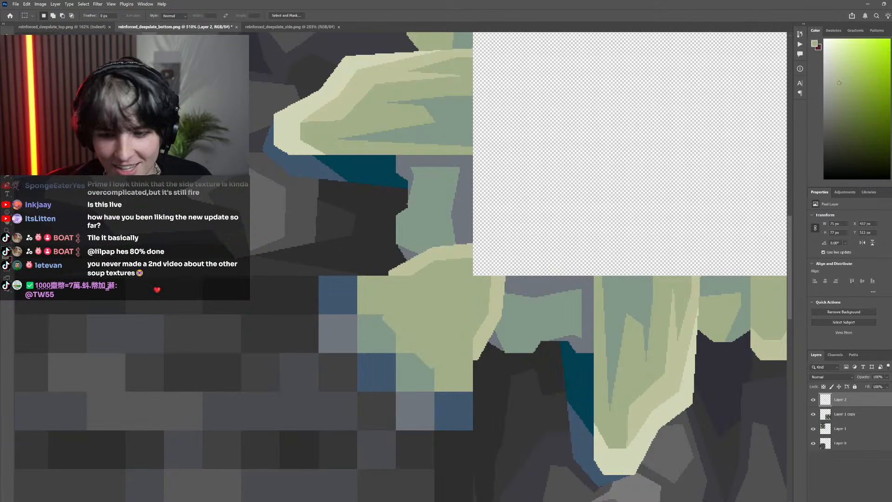
With the bottom texture temporarily hidden, fill the gap along the corner shape's upper edge with the same green using a selection about 40 × 13 px
{"action": "left_click", "coordinate": [814, 443]}
{"action": "scroll", "coordinate": [365, 261], "scroll_direction": "up", "scroll_amount": 6}
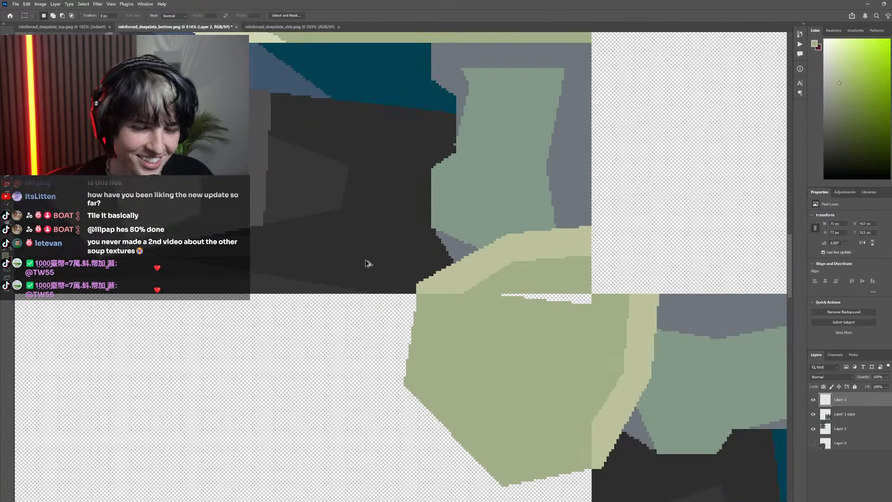
{"action": "left_click_drag", "start_coordinate": [460, 292], "coordinate": [743, 377]}
{"action": "scroll", "coordinate": [561, 333], "scroll_direction": "down", "scroll_amount": 3}
{"action": "scroll", "coordinate": [561, 333], "scroll_direction": "right", "scroll_amount": 2}
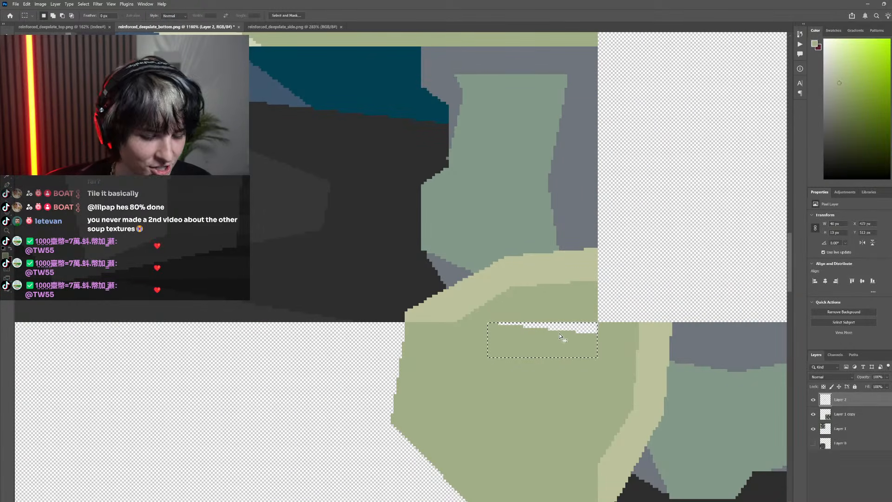
{"action": "key", "text": "g"}
{"action": "scroll", "coordinate": [601, 381], "scroll_direction": "down", "scroll_amount": 5}
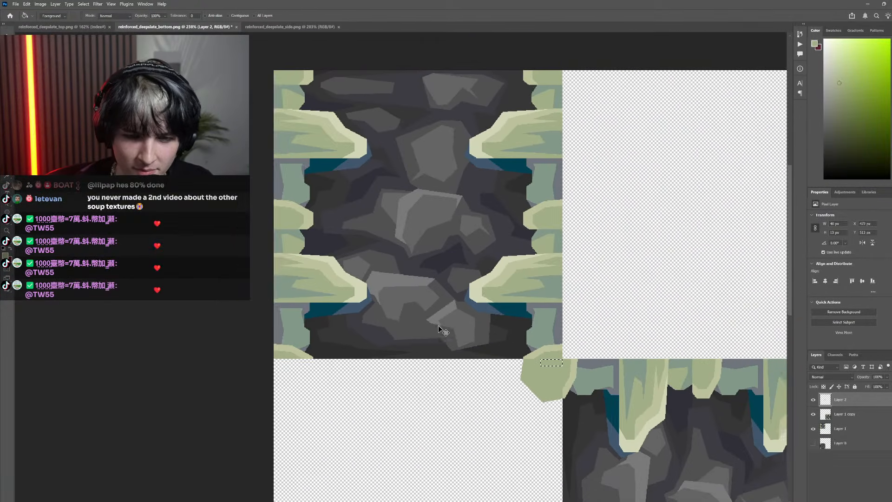
{"action": "scroll", "coordinate": [439, 329], "scroll_direction": "up", "scroll_amount": 4}
{"action": "key", "text": "m"}
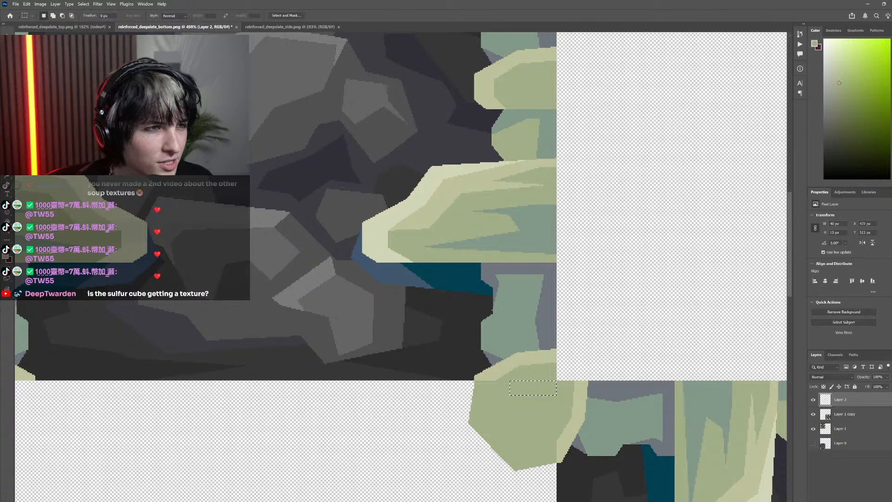
{"action": "scroll", "coordinate": [319, 294], "scroll_direction": "down", "scroll_amount": 6}
{"action": "scroll", "coordinate": [279, 372], "scroll_direction": "up", "scroll_amount": 5}
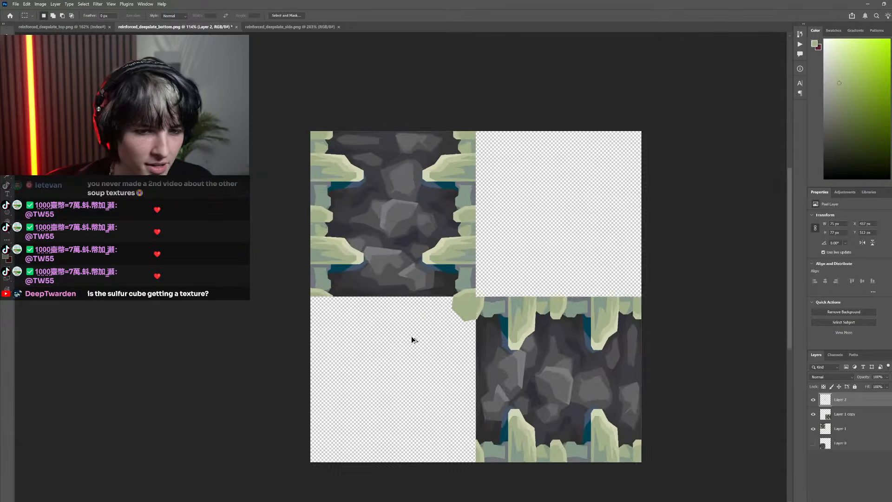
{"action": "left_click", "coordinate": [814, 444]}
{"action": "scroll", "coordinate": [539, 395], "scroll_direction": "down", "scroll_amount": 4}
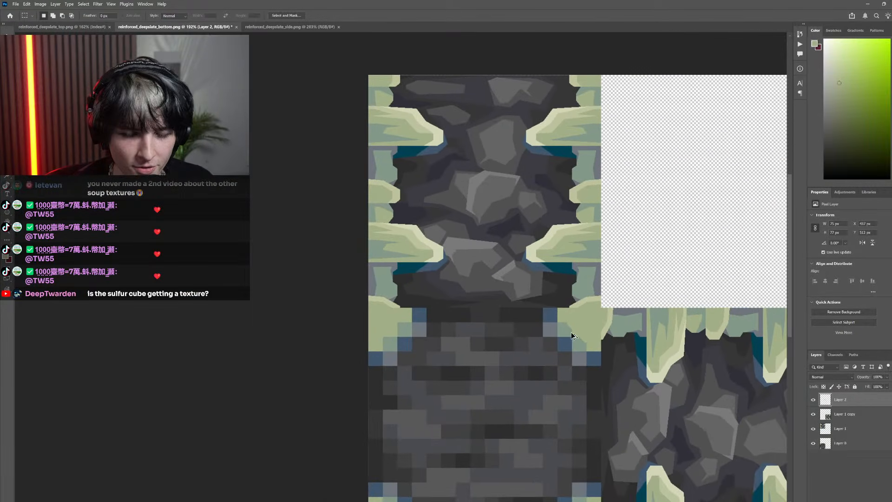
Place a horizontally flipped copy of the corner shape in the bottom texture's upper-left corner and merge it down into the original shape's layer
{"action": "scroll", "coordinate": [573, 332], "scroll_direction": "up", "scroll_amount": 3}
{"action": "left_click_drag", "start_coordinate": [596, 333], "coordinate": [348, 331]}
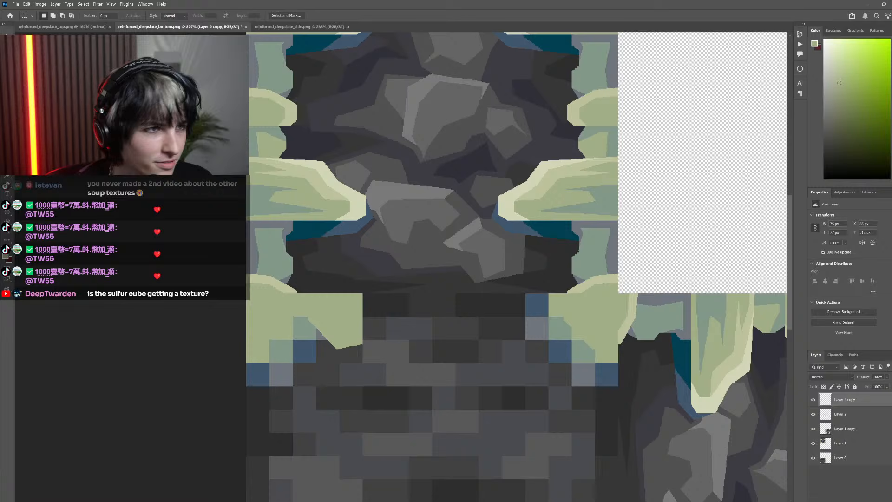
{"action": "left_click", "coordinate": [26, 4]}
{"action": "mouse_move", "coordinate": [47, 175]}
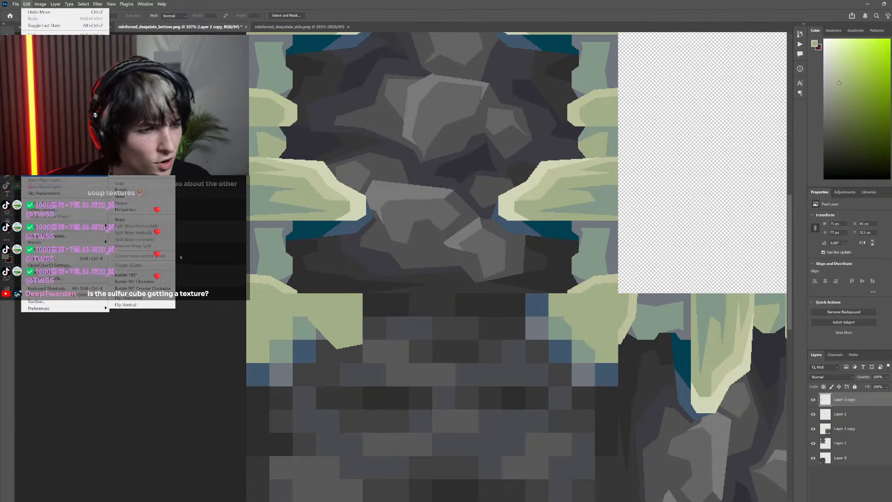
{"action": "left_click", "coordinate": [129, 298]}
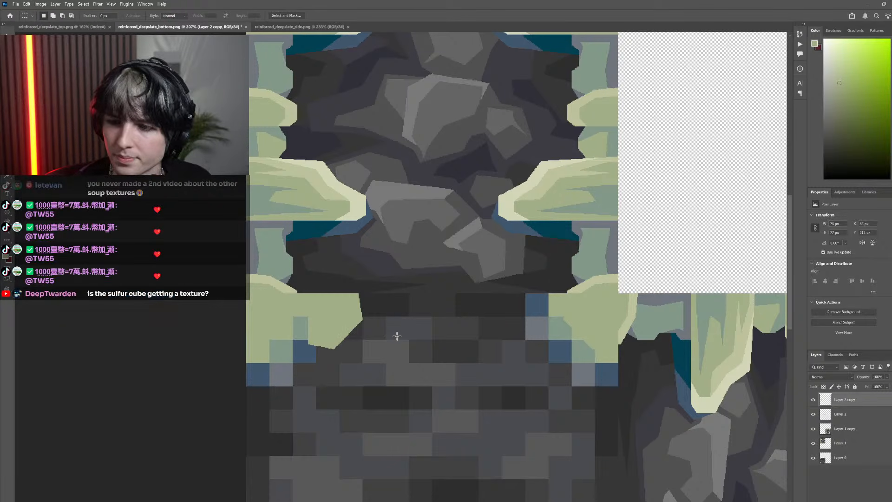
{"action": "left_click_drag", "start_coordinate": [328, 331], "coordinate": [288, 336]}
{"action": "scroll", "coordinate": [288, 336], "scroll_direction": "down", "scroll_amount": 5}
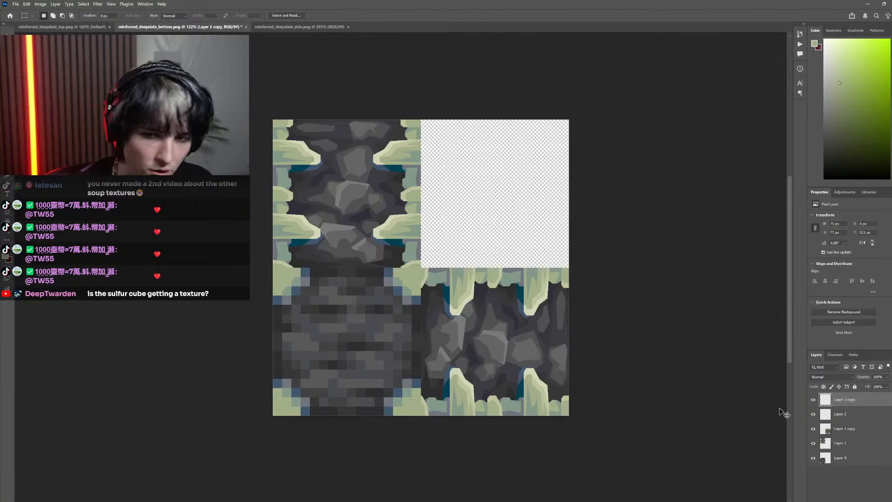
{"action": "right_click", "coordinate": [860, 402]}
{"action": "left_click", "coordinate": [860, 261]}
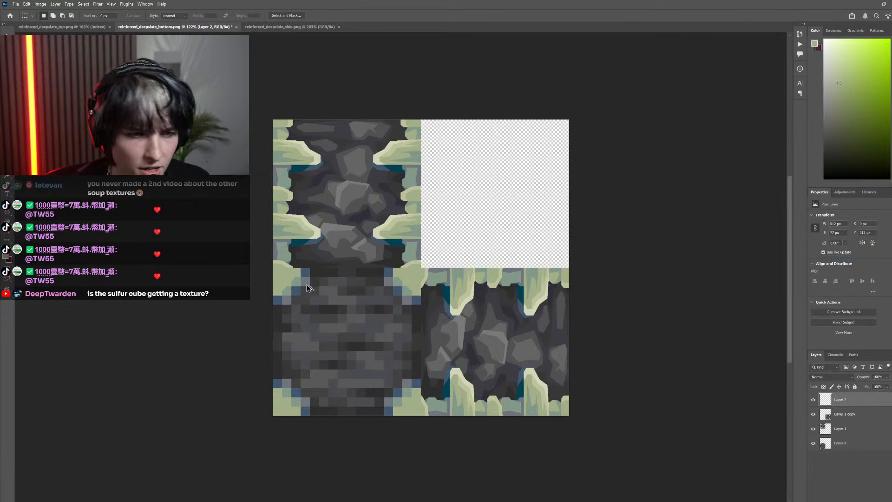
Duplicate the pair of upper corner shapes, flip the copy vertically and align it with the bottom texture's lower edge
{"action": "left_click_drag", "start_coordinate": [307, 288], "coordinate": [307, 368]}
{"action": "left_click", "coordinate": [27, 4]}
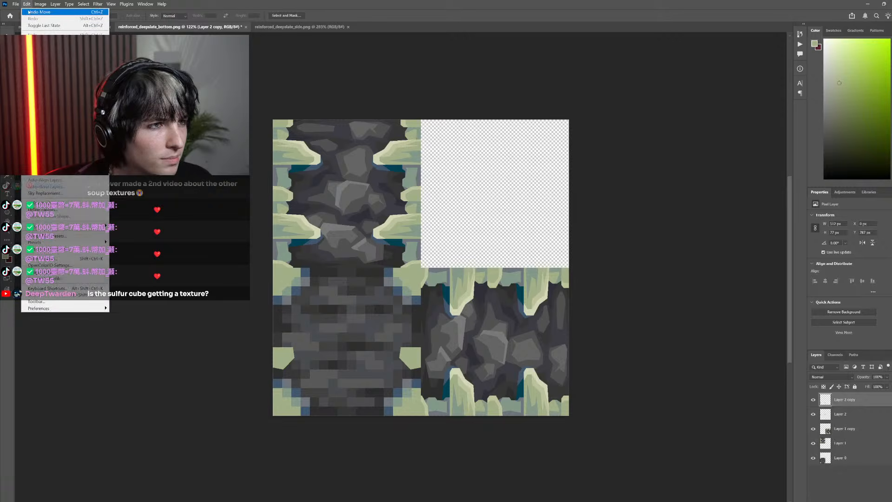
{"action": "mouse_move", "coordinate": [60, 174]}
{"action": "left_click", "coordinate": [135, 305]}
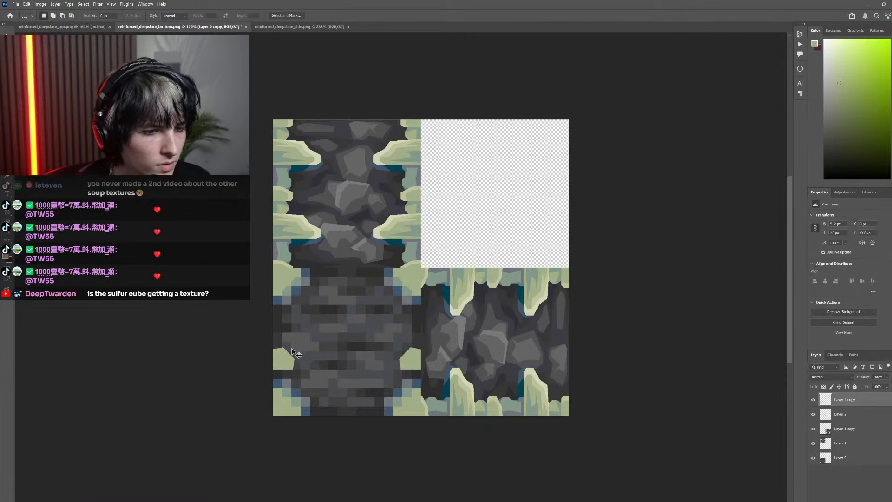
{"action": "left_click_drag", "start_coordinate": [291, 349], "coordinate": [279, 403]}
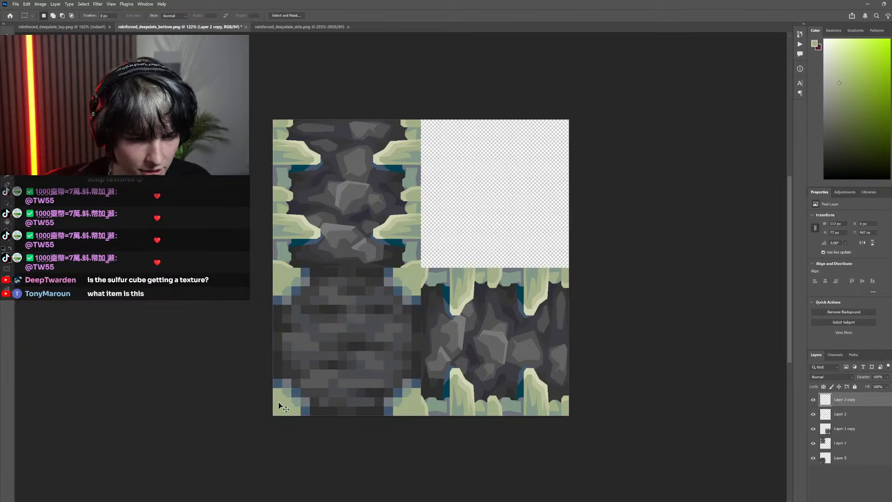
Check the four corner shapes by toggling the visibility of both side layers and the bottom layer
{"action": "scroll", "coordinate": [408, 379], "scroll_direction": "up", "scroll_amount": 2}
{"action": "scroll", "coordinate": [410, 366], "scroll_direction": "down", "scroll_amount": 2}
{"action": "left_click", "coordinate": [814, 429]}
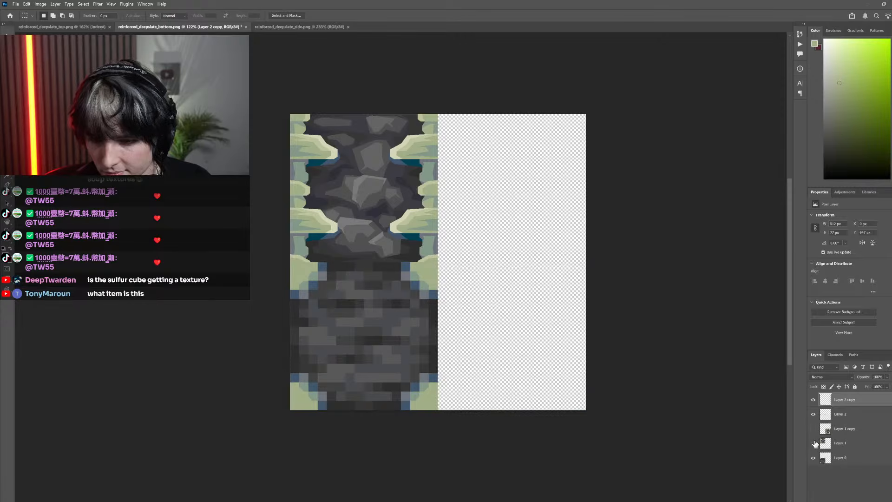
{"action": "left_click", "coordinate": [814, 443]}
{"action": "left_click", "coordinate": [814, 459]}
{"action": "left_click", "coordinate": [813, 458]}
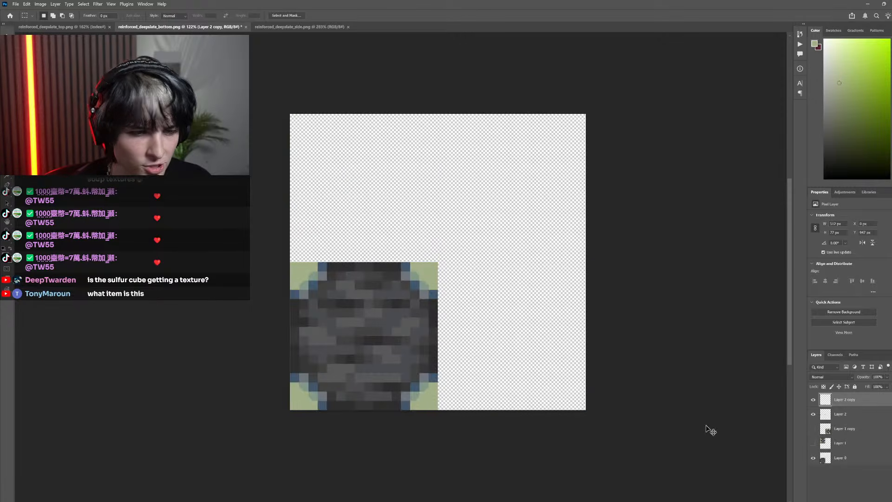
{"action": "scroll", "coordinate": [472, 369], "scroll_direction": "up", "scroll_amount": 3}
{"action": "left_click", "coordinate": [814, 444]}
{"action": "left_click", "coordinate": [810, 429]}
{"action": "scroll", "coordinate": [367, 342], "scroll_direction": "down", "scroll_amount": 2}
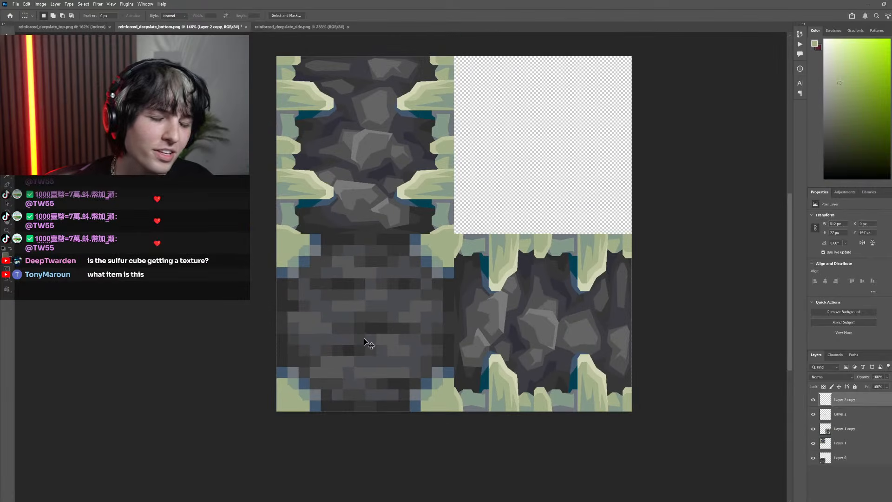
{"action": "scroll", "coordinate": [458, 325], "scroll_direction": "up", "scroll_amount": 3}
Merge the lower corner shapes' layer down into the upper corner shapes' layer
{"action": "right_click", "coordinate": [844, 399]}
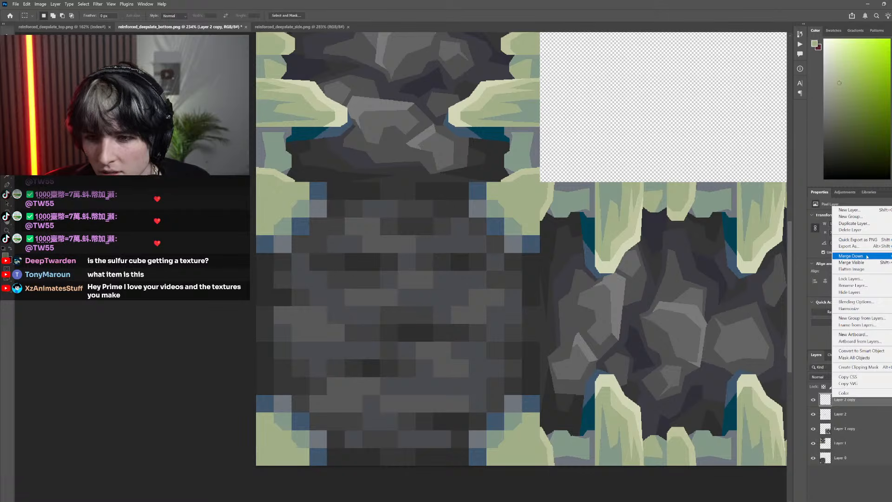
{"action": "left_click", "coordinate": [851, 230]}
{"action": "scroll", "coordinate": [681, 423], "scroll_direction": "down", "scroll_amount": 3}
{"action": "scroll", "coordinate": [682, 423], "scroll_direction": "up", "scroll_amount": 4}
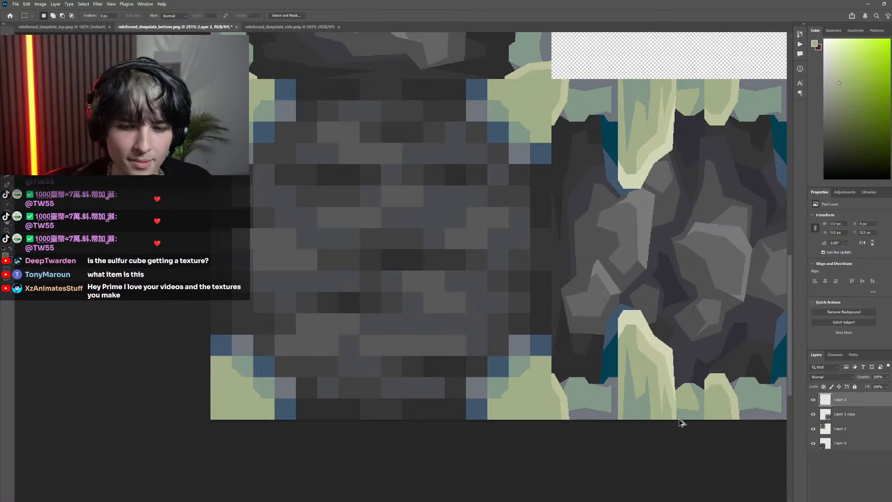
Hide the original bottom texture's layer and select the 512 × 512 px bottom tile enclosing the four corner shapes
{"action": "left_click", "coordinate": [813, 444]}
{"action": "scroll", "coordinate": [516, 437], "scroll_direction": "up", "scroll_amount": 5}
{"action": "mouse_move", "coordinate": [606, 456]}
{"action": "left_mouse_down"}
{"action": "mouse_move", "coordinate": [593, 393]}
{"action": "mouse_move", "coordinate": [534, 337]}
{"action": "left_mouse_up"}
{"action": "scroll", "coordinate": [603, 387], "scroll_direction": "down", "scroll_amount": 6}
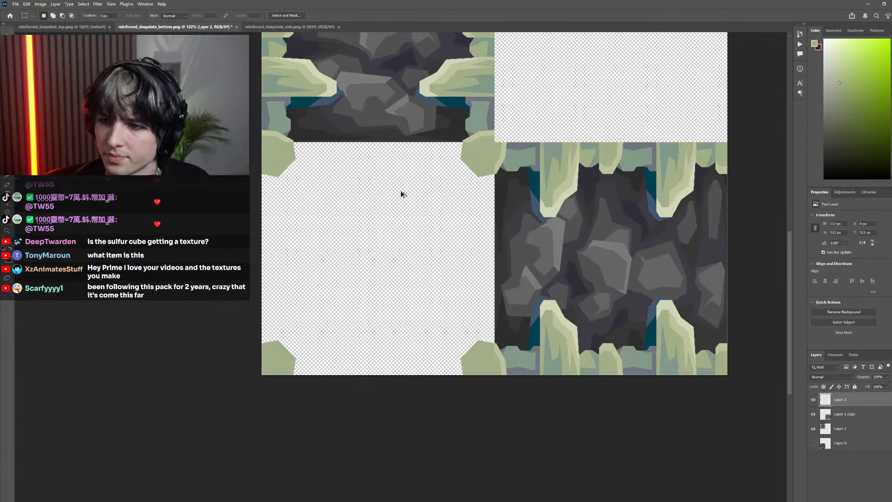
{"action": "scroll", "coordinate": [402, 193], "scroll_direction": "up", "scroll_amount": 3}
{"action": "scroll", "coordinate": [342, 193], "scroll_direction": "down", "scroll_amount": 4}
{"action": "scroll", "coordinate": [369, 215], "scroll_direction": "up", "scroll_amount": 7}
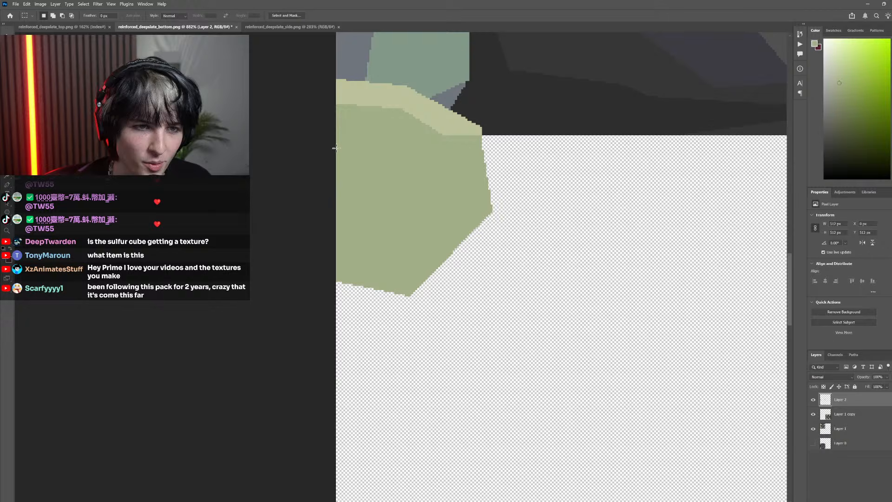
{"action": "left_click_drag", "start_coordinate": [337, 148], "coordinate": [689, 470]}
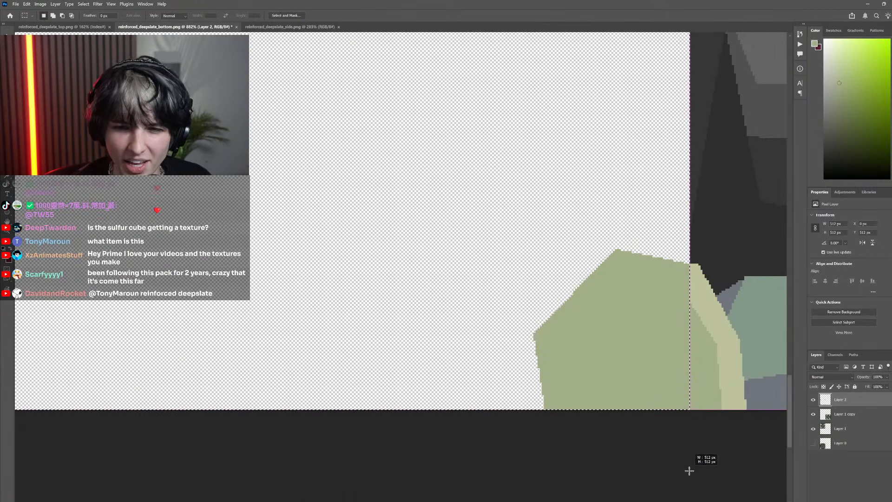
{"action": "scroll", "coordinate": [576, 359], "scroll_direction": "down", "scroll_amount": 8}
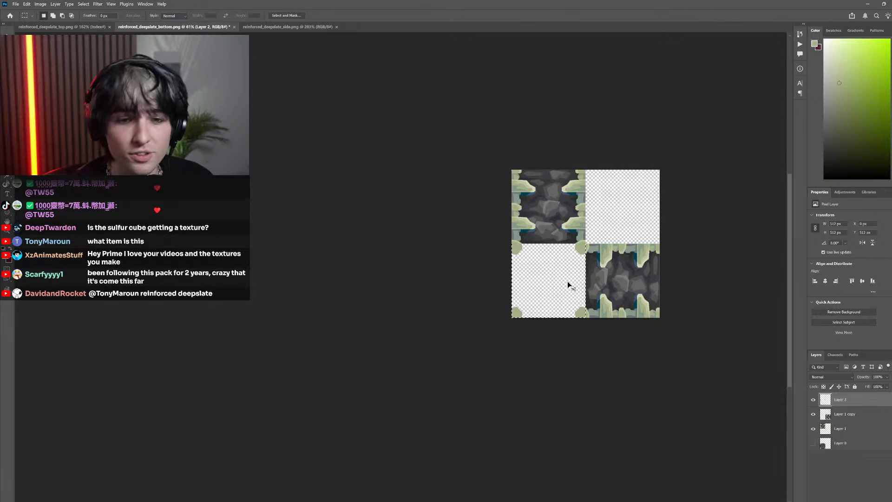
{"action": "scroll", "coordinate": [549, 271], "scroll_direction": "up", "scroll_amount": 4}
{"action": "scroll", "coordinate": [556, 291], "scroll_direction": "up", "scroll_amount": 1}
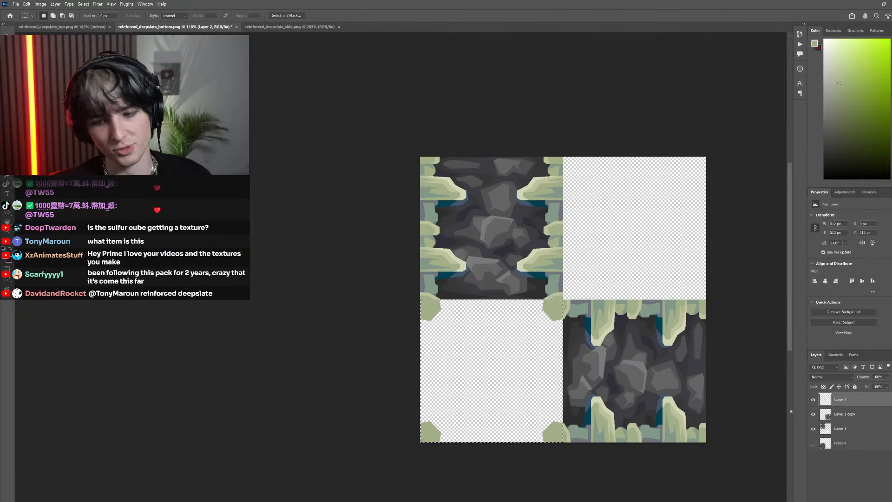
{"action": "left_click", "coordinate": [813, 429]}
{"action": "left_click", "coordinate": [813, 414]}
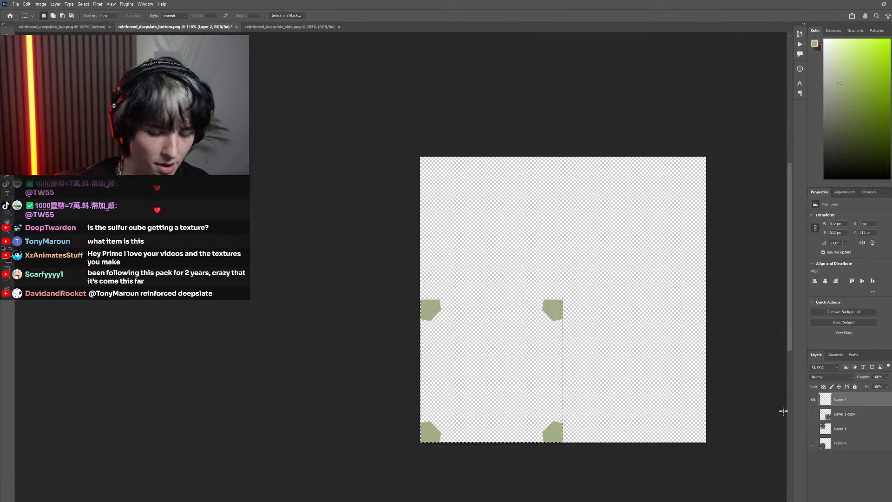
{"action": "left_click", "coordinate": [814, 414]}
{"action": "left_click", "coordinate": [814, 429]}
Sample the dark grey from the upper side texture's stone, hide both side layers, and fill the selected bottom tile around the corner shapes
{"action": "key", "text": "i"}
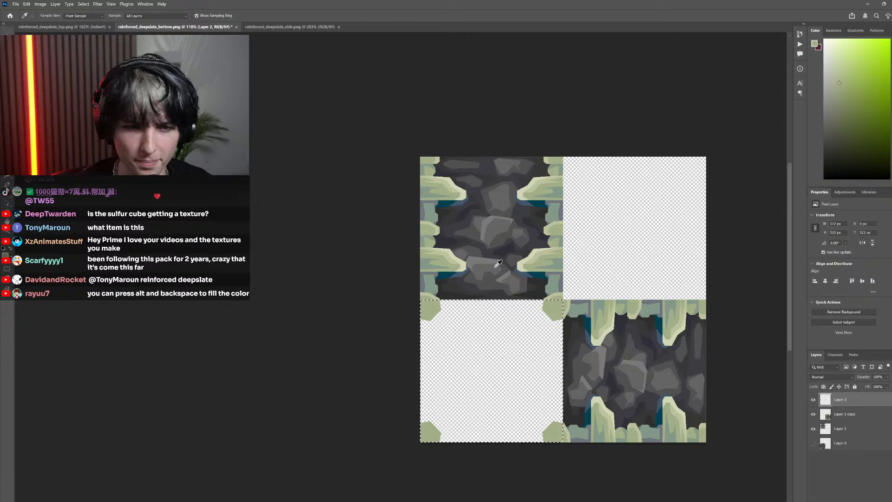
{"action": "left_click", "coordinate": [467, 226]}
{"action": "left_click", "coordinate": [813, 414]}
{"action": "left_click", "coordinate": [814, 429]}
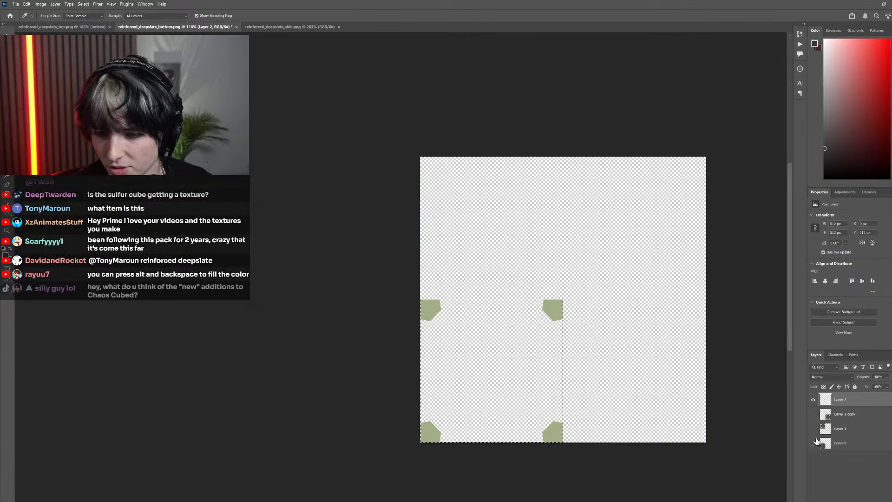
{"action": "key", "text": "g"}
{"action": "left_click", "coordinate": [509, 354]}
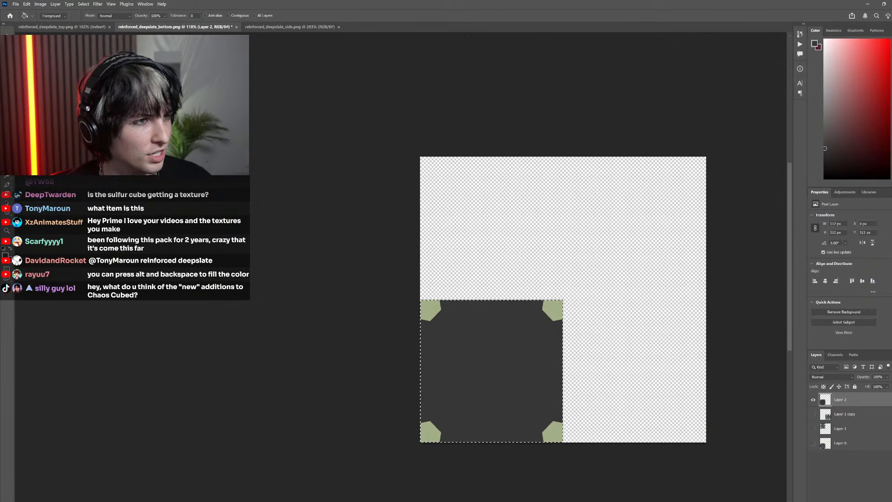
{"action": "key", "text": "m"}
{"action": "scroll", "coordinate": [462, 315], "scroll_direction": "up", "scroll_amount": 5}
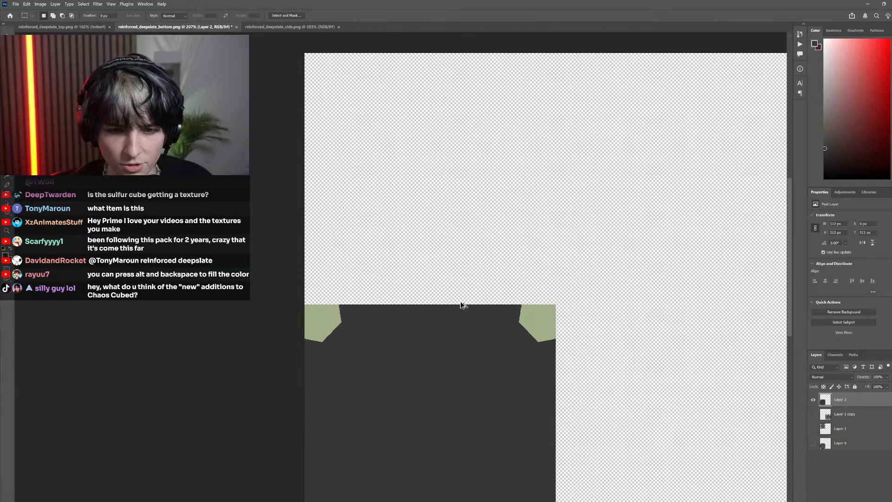
{"action": "scroll", "coordinate": [469, 278], "scroll_direction": "down", "scroll_amount": 3}
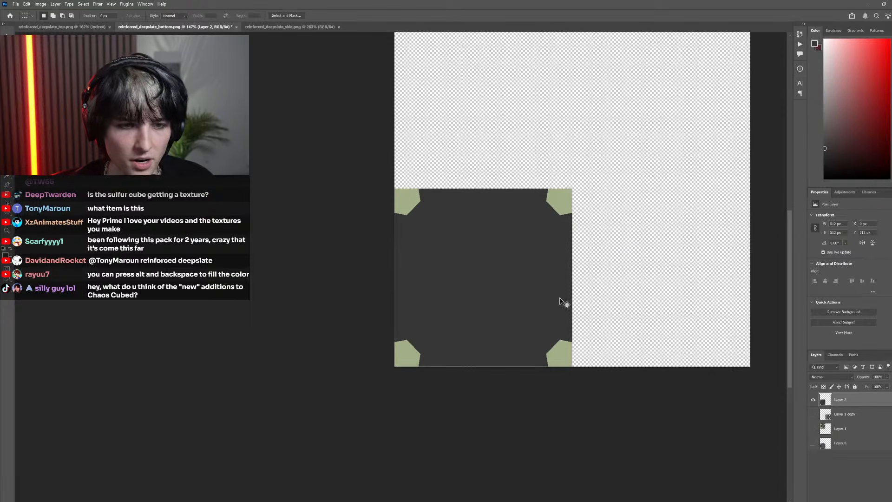
Sample the green of the lower-left corner shape as the foreground colour
{"action": "scroll", "coordinate": [431, 383], "scroll_direction": "up", "scroll_amount": 5}
{"action": "scroll", "coordinate": [375, 338], "scroll_direction": "down", "scroll_amount": 1}
{"action": "scroll", "coordinate": [381, 319], "scroll_direction": "up", "scroll_amount": 2}
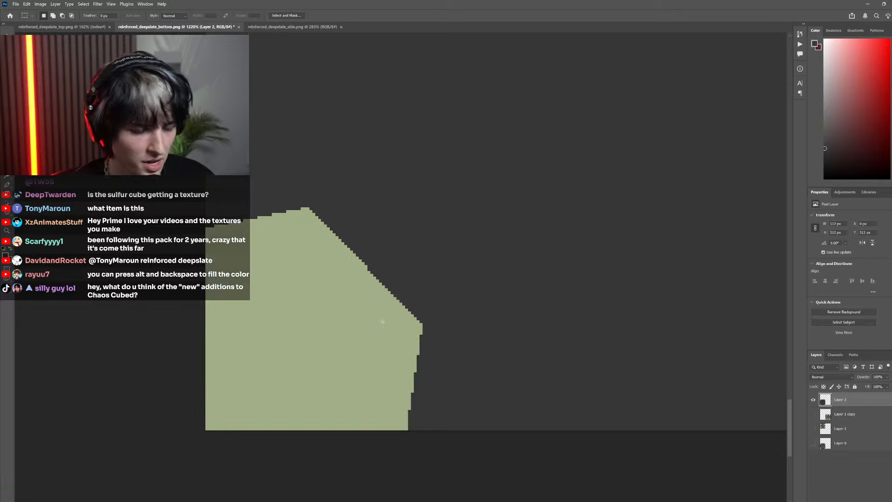
{"action": "key", "text": "i"}
{"action": "left_click", "coordinate": [394, 309]}
{"action": "key", "text": "b"}
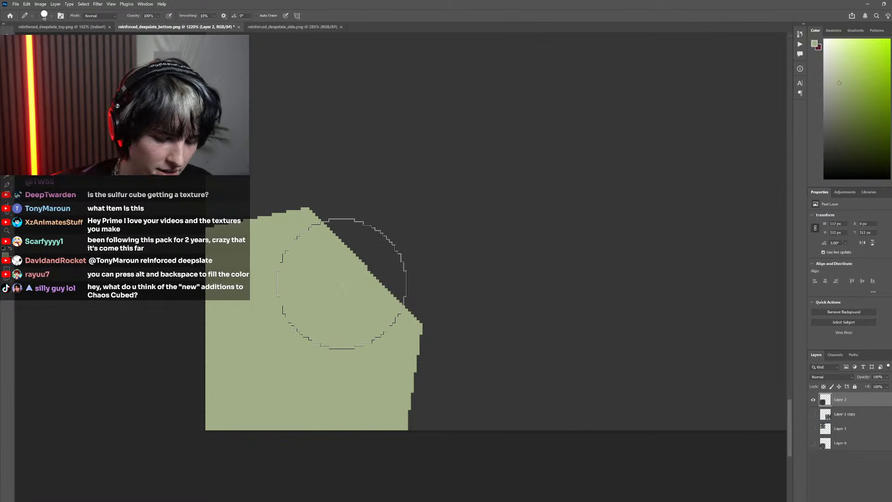
{"action": "scroll", "coordinate": [353, 247], "scroll_direction": "up", "scroll_amount": 2}
{"action": "scroll", "coordinate": [353, 246], "scroll_direction": "up", "scroll_amount": 2}
{"action": "scroll", "coordinate": [440, 387], "scroll_direction": "down", "scroll_amount": 3}
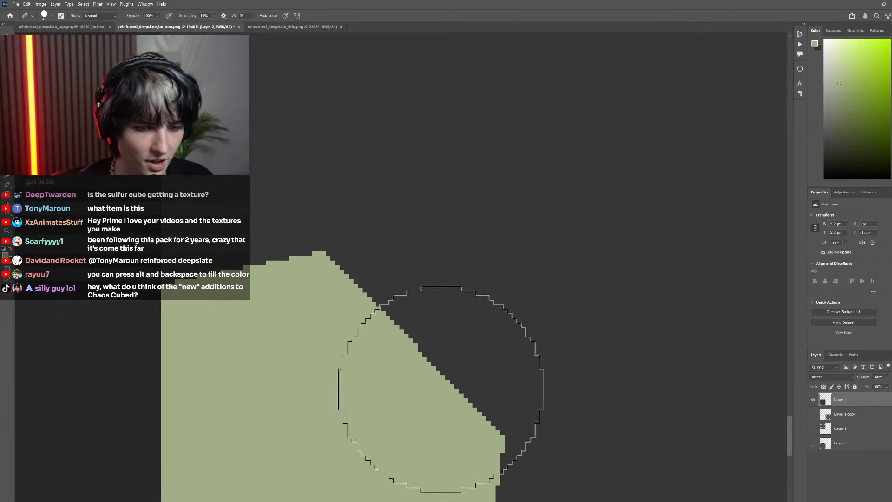
{"action": "key", "text": "l"}
{"action": "scroll", "coordinate": [422, 325], "scroll_direction": "down", "scroll_amount": 1}
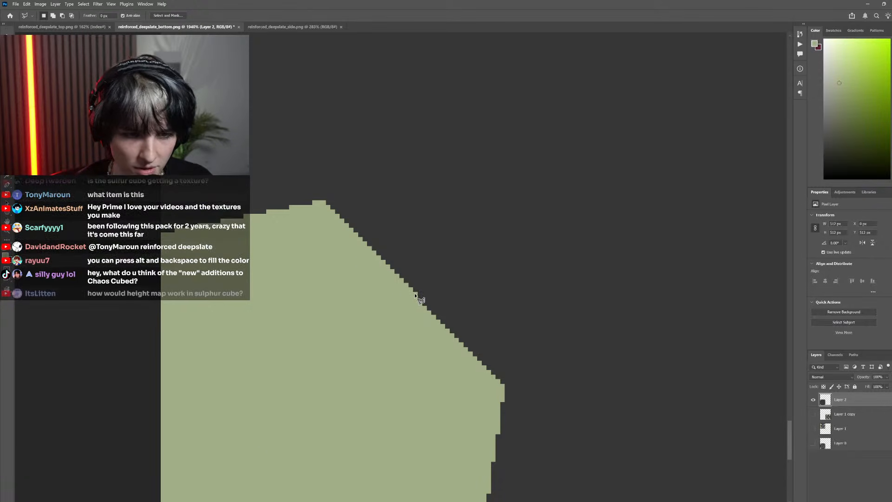
{"action": "left_click", "coordinate": [415, 293]}
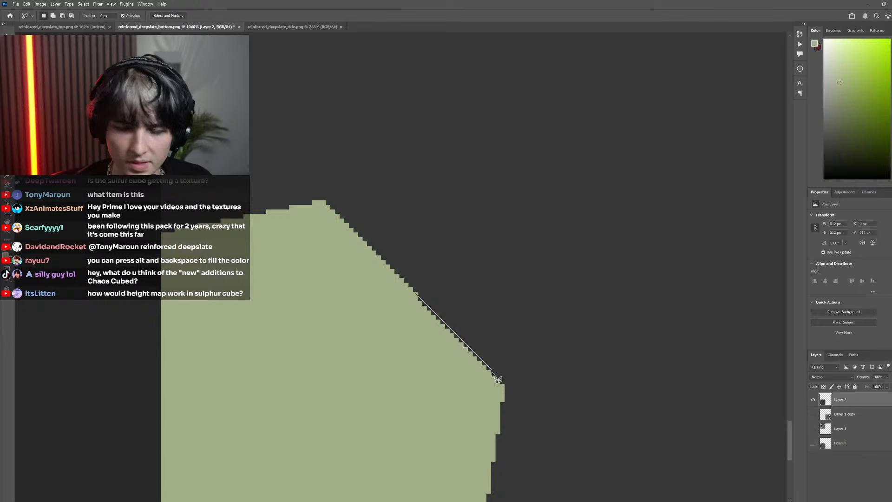
{"action": "left_click", "coordinate": [419, 297]}
{"action": "key", "text": "g"}
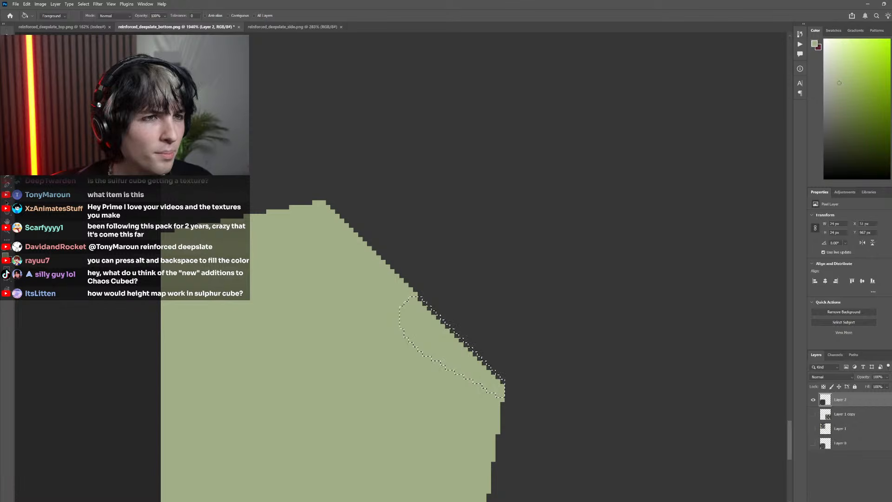
{"action": "key", "text": "m"}
{"action": "key", "text": "ctrl+d"}
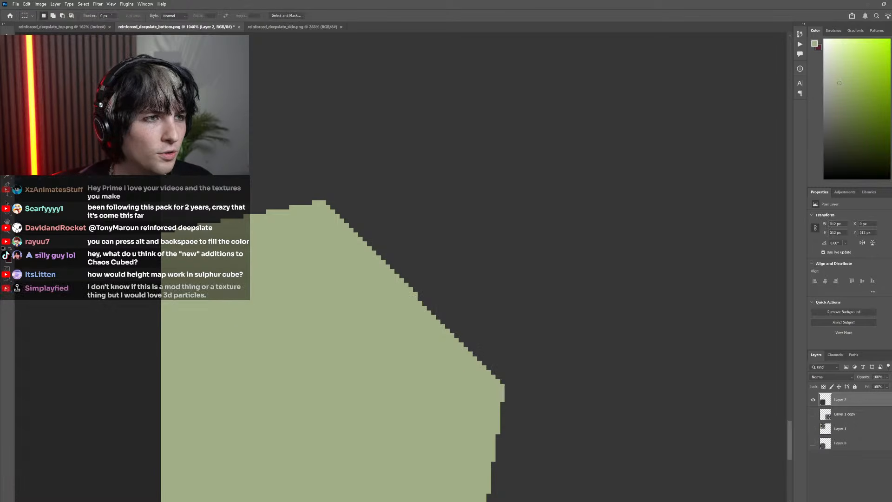
Straighten the lower-left corner shape's diagonal edge by lassoing its recessed lower half without anti-aliasing, filling it green and deselecting
{"action": "key", "text": "l"}
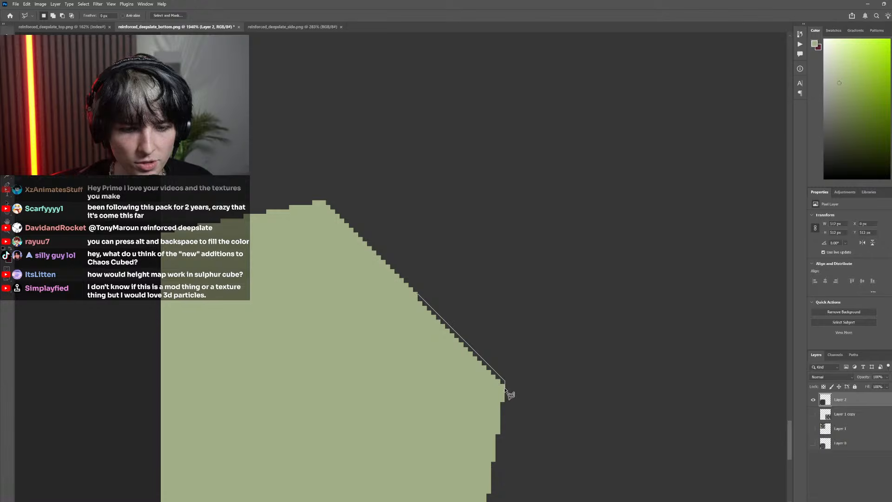
{"action": "left_click", "coordinate": [417, 296]}
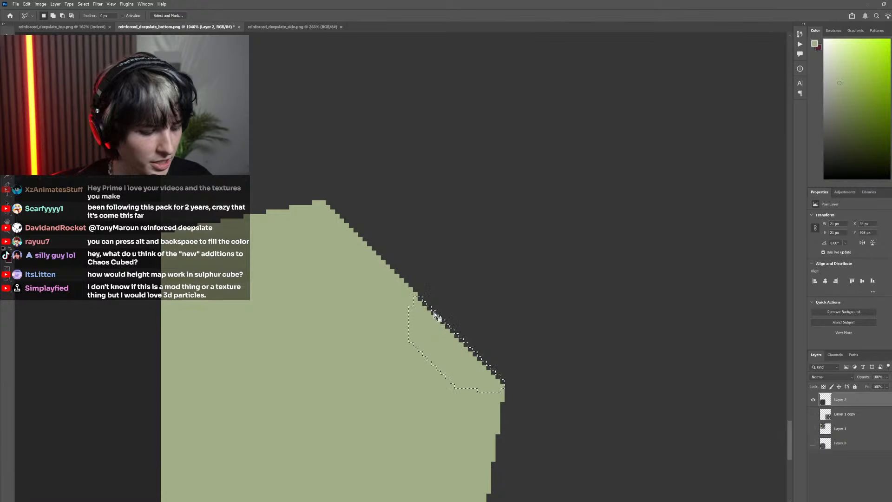
{"action": "key", "text": "g"}
{"action": "left_click", "coordinate": [438, 317]}
{"action": "scroll", "coordinate": [357, 251], "scroll_direction": "down", "scroll_amount": 14}
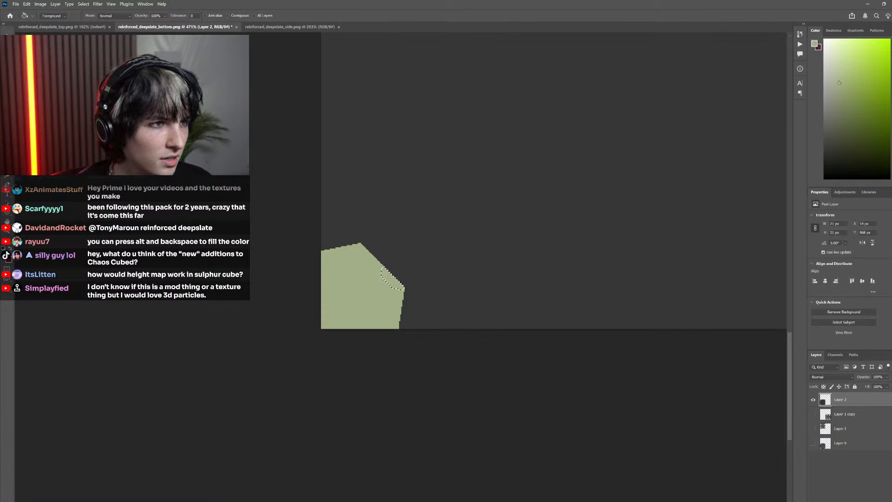
{"action": "key", "text": "m"}
{"action": "key", "text": "ctrl+d"}
Lasso the recessed lower half of the lower-right corner shape's diagonal edge, fill it with the same green and deselect
{"action": "scroll", "coordinate": [353, 299], "scroll_direction": "down", "scroll_amount": 20}
{"action": "scroll", "coordinate": [414, 276], "scroll_direction": "up", "scroll_amount": 18}
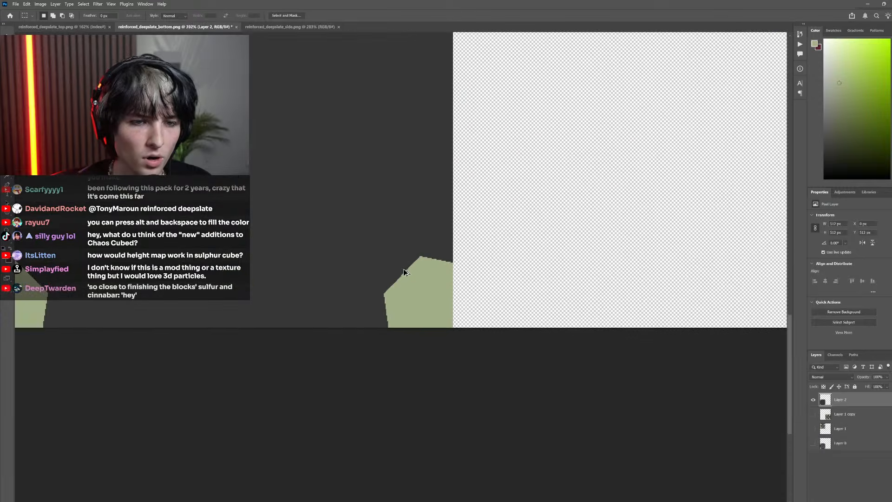
{"action": "scroll", "coordinate": [404, 272], "scroll_direction": "up", "scroll_amount": 6}
{"action": "key", "text": "l"}
{"action": "scroll", "coordinate": [399, 291], "scroll_direction": "left", "scroll_amount": 2}
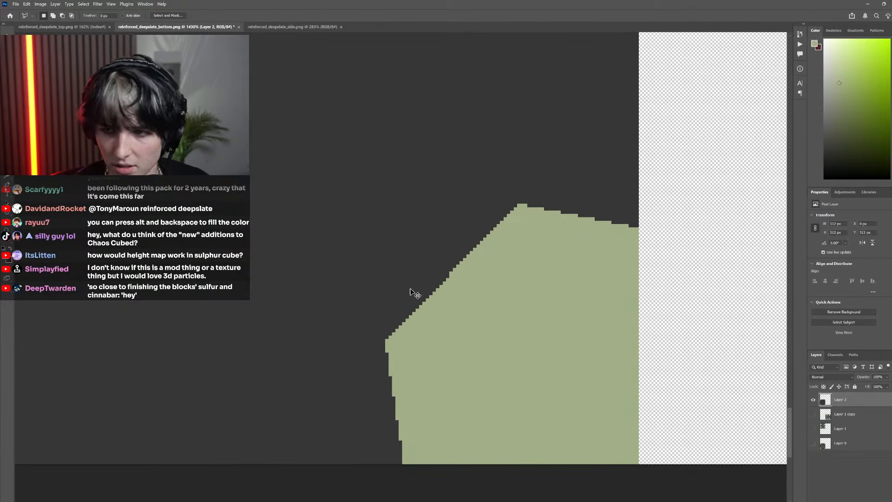
{"action": "scroll", "coordinate": [414, 295], "scroll_direction": "up", "scroll_amount": 2}
{"action": "scroll", "coordinate": [464, 260], "scroll_direction": "left", "scroll_amount": 2}
{"action": "scroll", "coordinate": [511, 233], "scroll_direction": "up", "scroll_amount": 3}
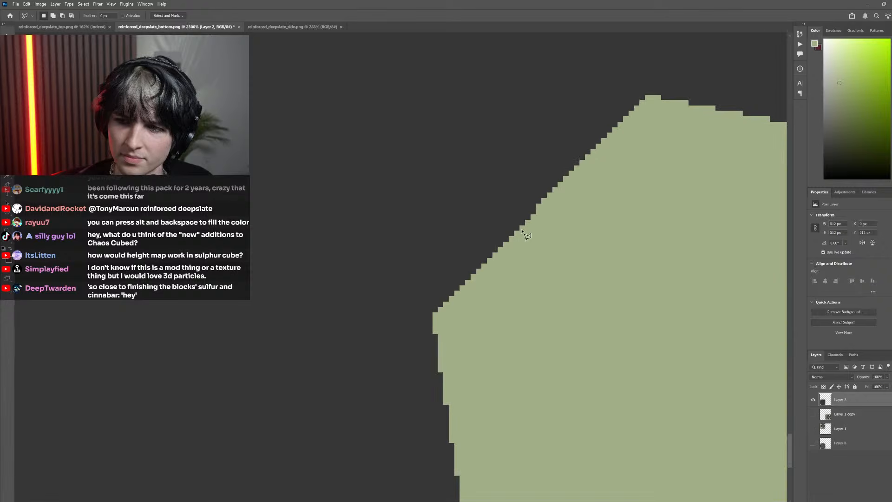
{"action": "left_click", "coordinate": [547, 195]}
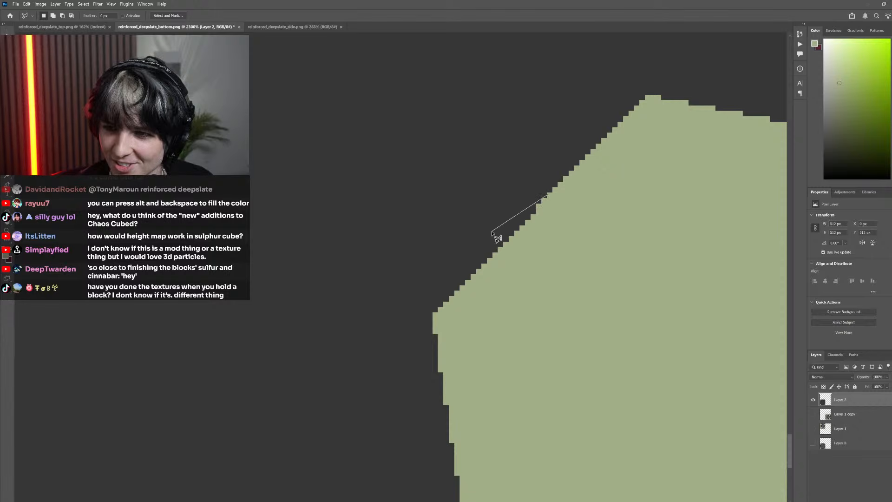
{"action": "left_click", "coordinate": [452, 324]}
{"action": "left_click", "coordinate": [548, 197]}
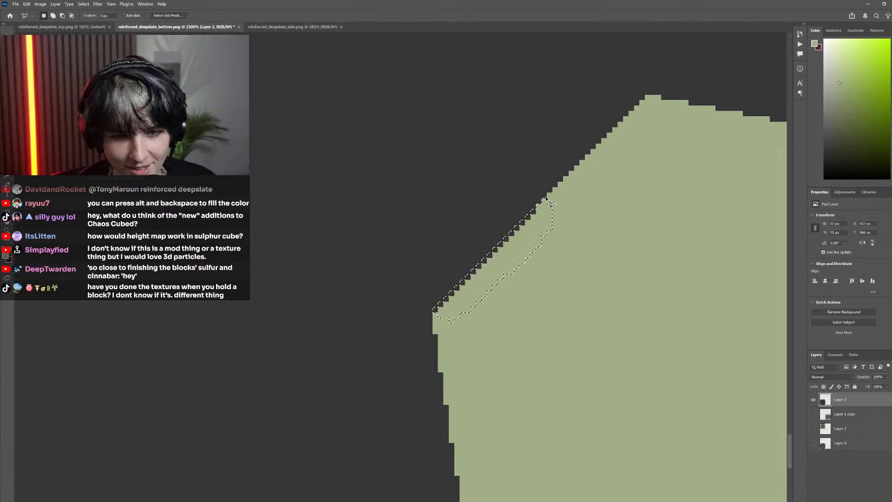
{"action": "key", "text": "g"}
{"action": "scroll", "coordinate": [523, 269], "scroll_direction": "down", "scroll_amount": 10}
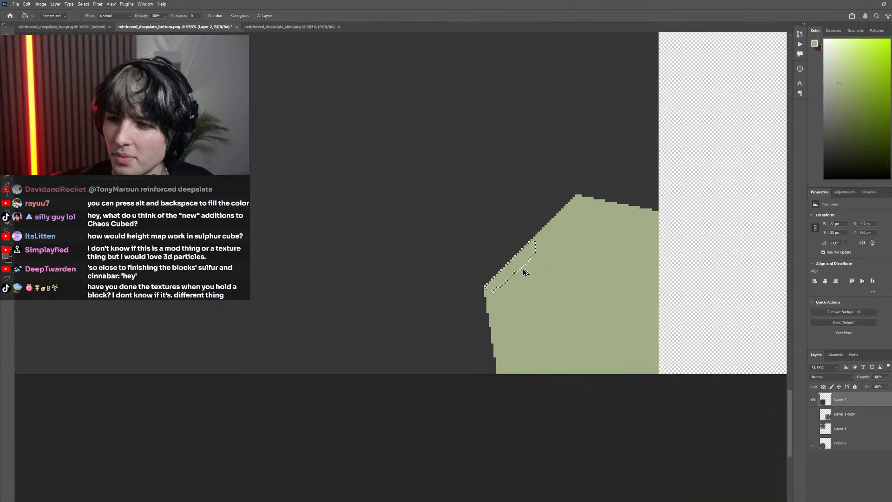
{"action": "key", "text": "m"}
{"action": "key", "text": "ctrl+d"}
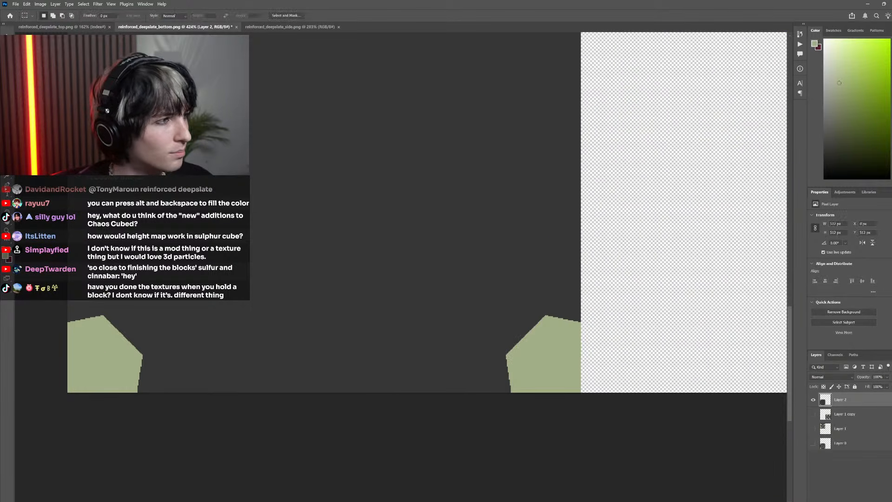
Lasso the recessed upper half of the upper-right corner shape's diagonal edge, fill it with green and clear the selection
{"action": "scroll", "coordinate": [345, 241], "scroll_direction": "down", "scroll_amount": 9}
{"action": "scroll", "coordinate": [435, 190], "scroll_direction": "up", "scroll_amount": 5}
{"action": "scroll", "coordinate": [432, 189], "scroll_direction": "up", "scroll_amount": 7}
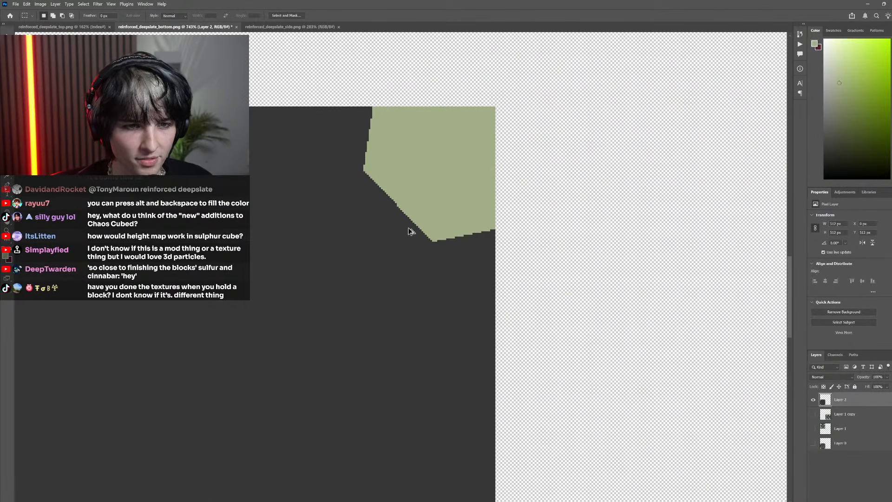
{"action": "key", "text": "l"}
{"action": "scroll", "coordinate": [459, 292], "scroll_direction": "up", "scroll_amount": 3}
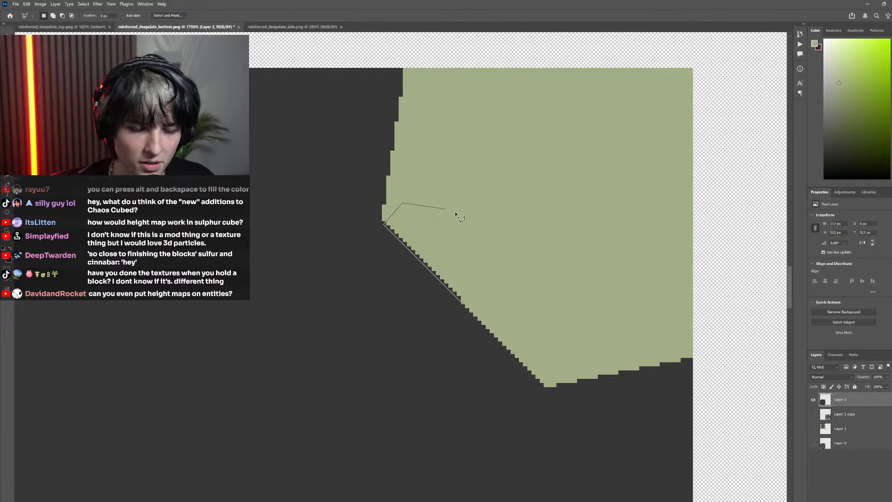
{"action": "left_click", "coordinate": [463, 305]}
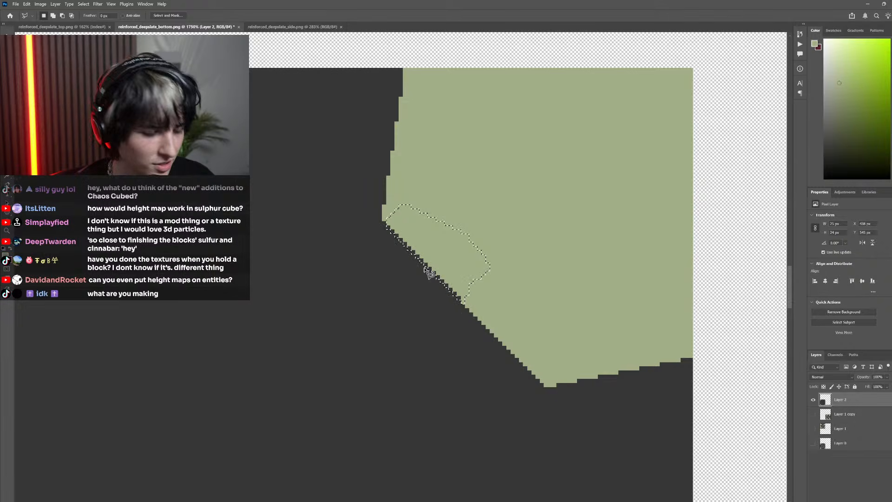
{"action": "key", "text": "g"}
{"action": "key", "text": "ctrl+d"}
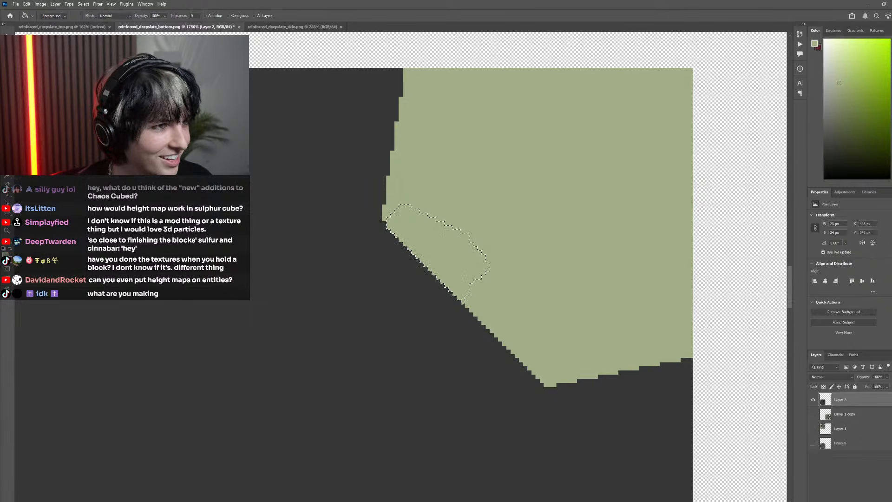
Clear the selection and switch to the Pencil tool with a smaller brush tip
{"action": "key", "text": "b"}
{"action": "key", "text": "bracketleft"}
{"action": "key", "text": "bracketleft"}
{"action": "key", "text": "bracketleft"}
{"action": "key", "text": "bracketleft"}
{"action": "key", "text": "bracketleft"}
{"action": "key", "text": "bracketleft"}
{"action": "key", "text": "bracketleft"}
{"action": "key", "text": "bracketleft"}
{"action": "key", "text": "bracketleft"}
{"action": "key", "text": "bracketleft"}
{"action": "key", "text": "bracketleft"}
{"action": "key", "text": "bracketleft"}
{"action": "key", "text": "bracketleft"}
{"action": "key", "text": "bracketleft"}
{"action": "key", "text": "bracketleft"}
{"action": "key", "text": "bracketleft"}
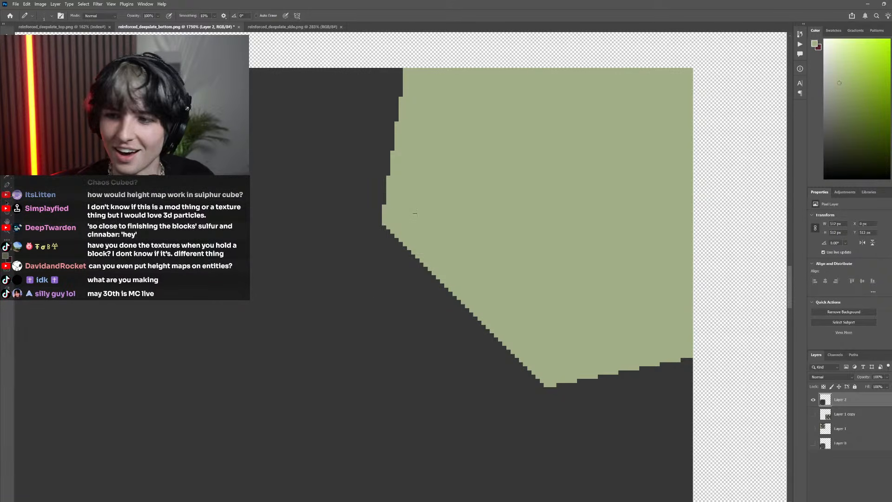
Lasso the recessed upper half of the upper-left corner shape's diagonal edge, fill it with the same green and deselect
{"action": "scroll", "coordinate": [415, 216], "scroll_direction": "down", "scroll_amount": 10}
{"action": "scroll", "coordinate": [344, 225], "scroll_direction": "left", "scroll_amount": 5}
{"action": "scroll", "coordinate": [319, 227], "scroll_direction": "down", "scroll_amount": 2}
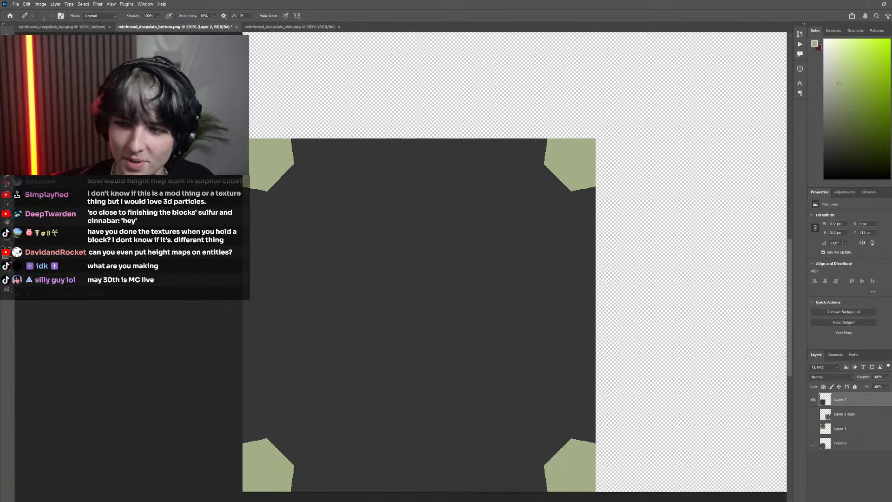
{"action": "scroll", "coordinate": [319, 228], "scroll_direction": "down", "scroll_amount": 3}
{"action": "scroll", "coordinate": [319, 227], "scroll_direction": "left", "scroll_amount": 1}
{"action": "scroll", "coordinate": [291, 159], "scroll_direction": "up", "scroll_amount": 5}
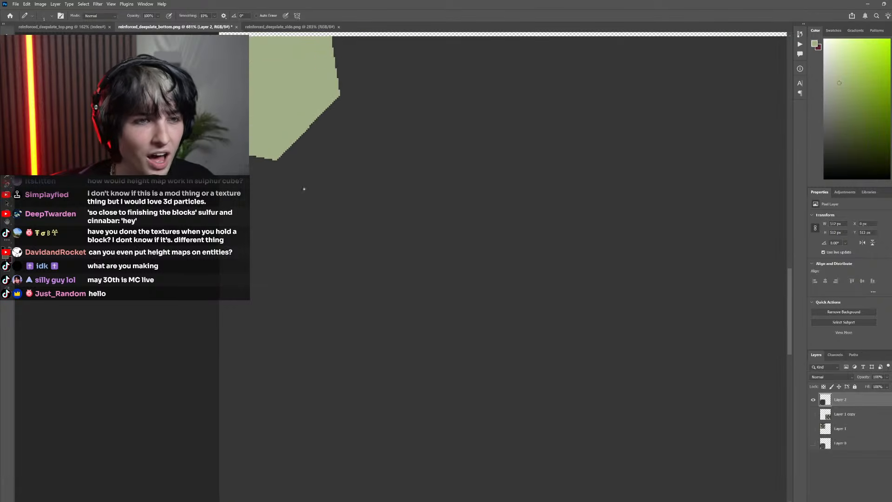
{"action": "scroll", "coordinate": [304, 188], "scroll_direction": "up", "scroll_amount": 8}
{"action": "key", "text": "l"}
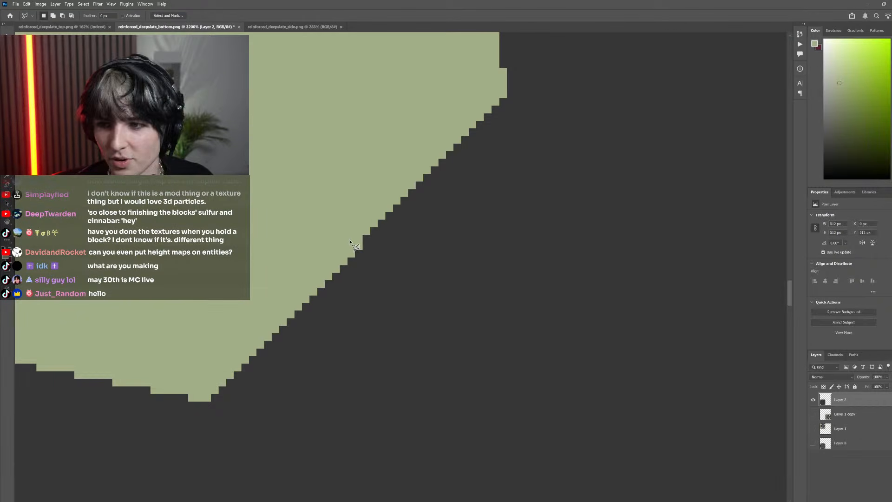
{"action": "scroll", "coordinate": [350, 242], "scroll_direction": "up", "scroll_amount": 3}
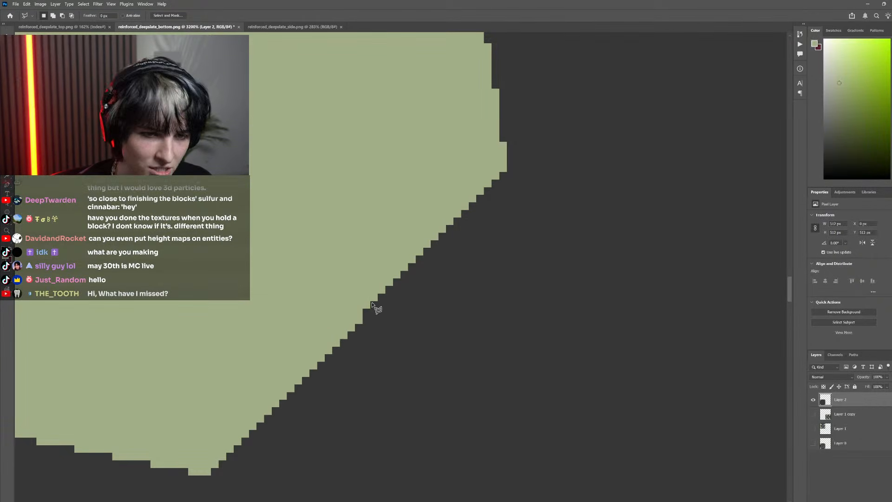
{"action": "left_click", "coordinate": [360, 321]}
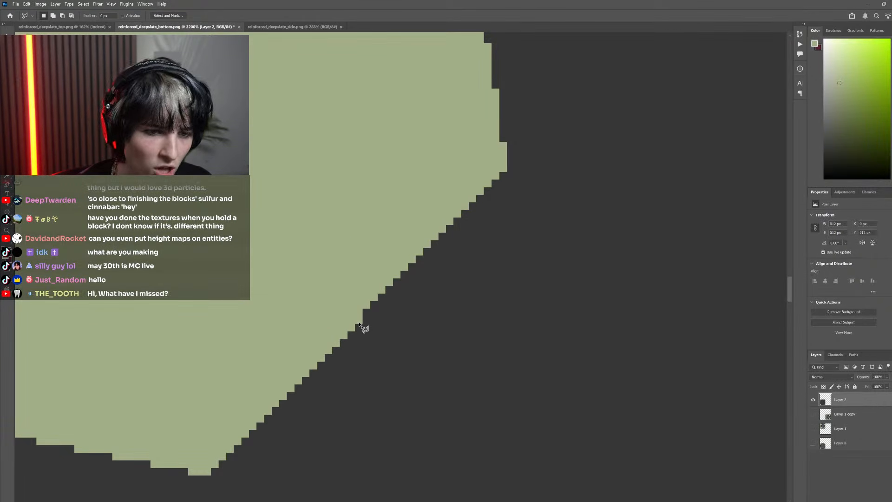
{"action": "left_click", "coordinate": [504, 175]}
{"action": "left_click", "coordinate": [498, 152]}
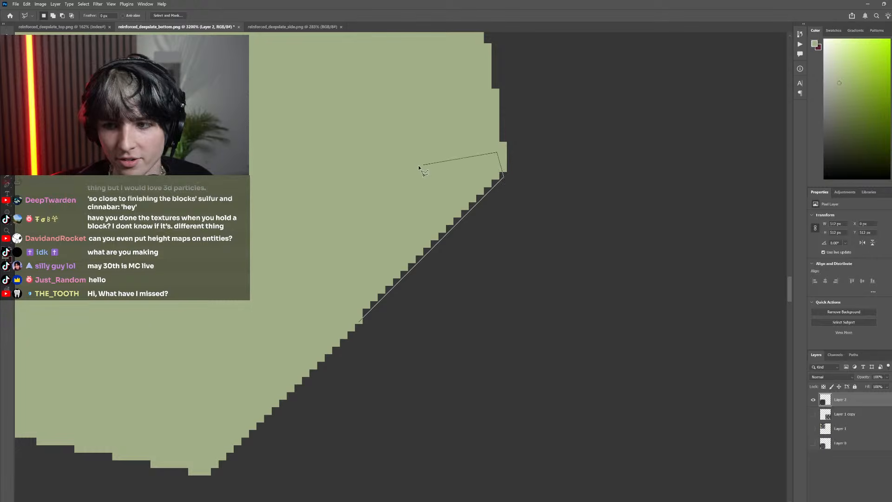
{"action": "left_click", "coordinate": [359, 322]}
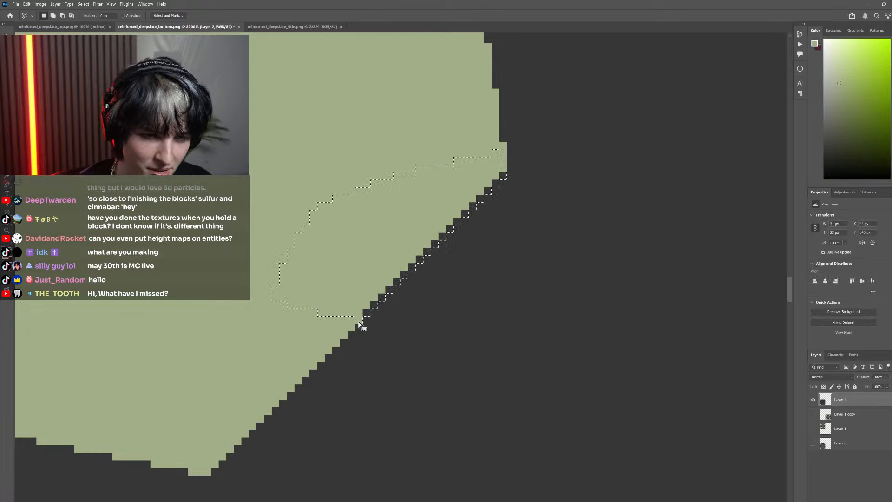
{"action": "scroll", "coordinate": [362, 320], "scroll_direction": "down", "scroll_amount": 10}
{"action": "scroll", "coordinate": [372, 316], "scroll_direction": "up", "scroll_amount": 10}
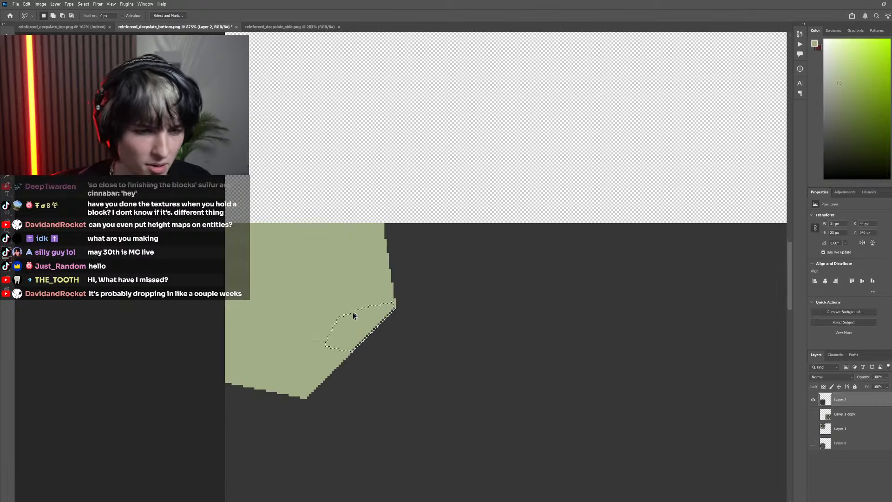
{"action": "key", "text": "g"}
{"action": "left_click", "coordinate": [436, 333]}
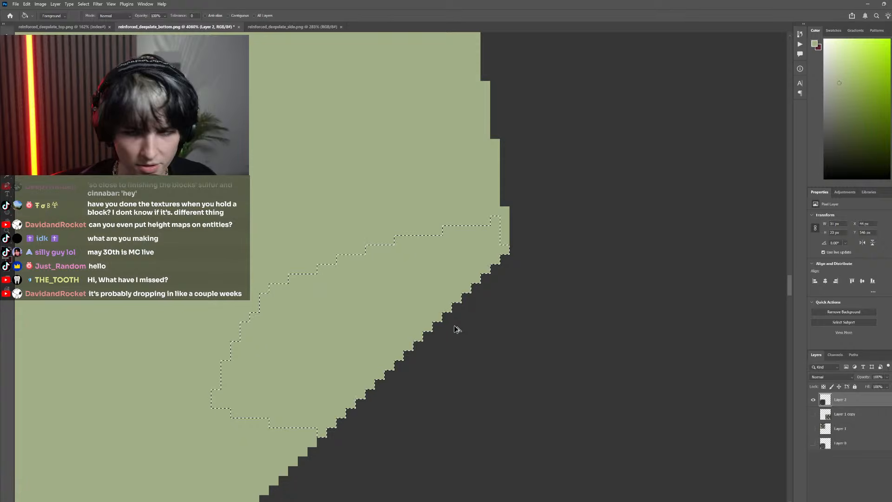
{"action": "scroll", "coordinate": [418, 309], "scroll_direction": "down", "scroll_amount": 8}
{"action": "scroll", "coordinate": [417, 305], "scroll_direction": "down", "scroll_amount": 5}
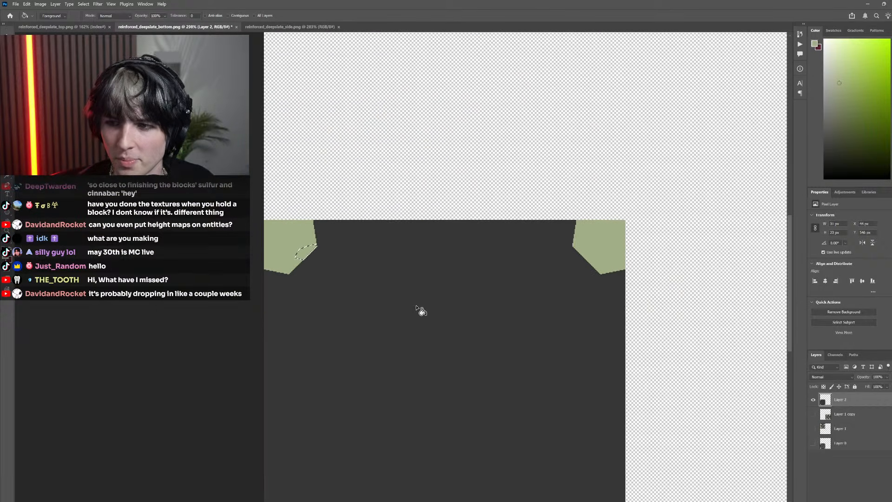
{"action": "key", "text": "m"}
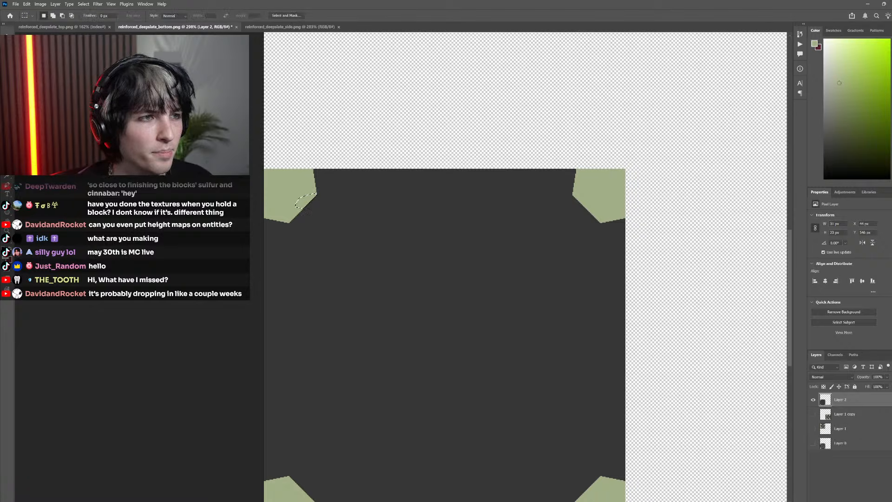
{"action": "scroll", "coordinate": [374, 255], "scroll_direction": "down", "scroll_amount": 3}
{"action": "scroll", "coordinate": [344, 281], "scroll_direction": "up", "scroll_amount": 3}
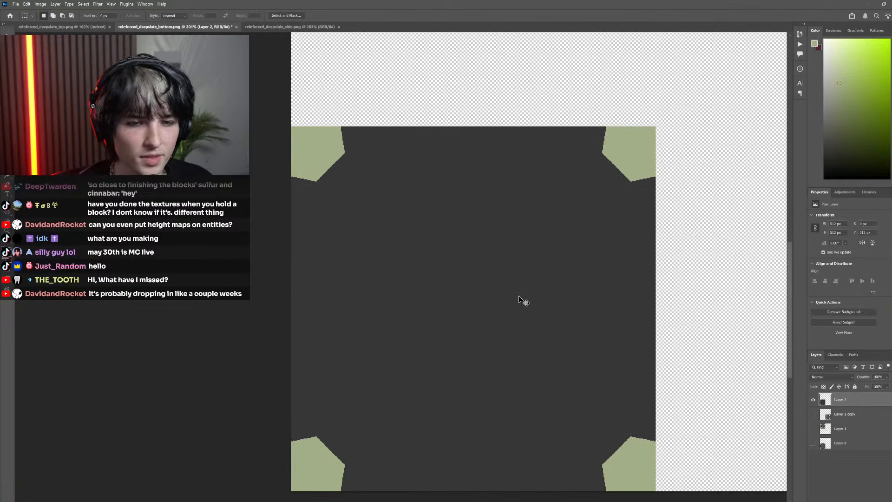
Show Layer 1 copy and Layer 1 beside the bottom texture and toggle Layer 2 to compare the corner pieces
{"action": "left_click", "coordinate": [814, 414]}
{"action": "left_click", "coordinate": [813, 429]}
{"action": "scroll", "coordinate": [517, 348], "scroll_direction": "down", "scroll_amount": 3}
{"action": "scroll", "coordinate": [520, 347], "scroll_direction": "right", "scroll_amount": 1}
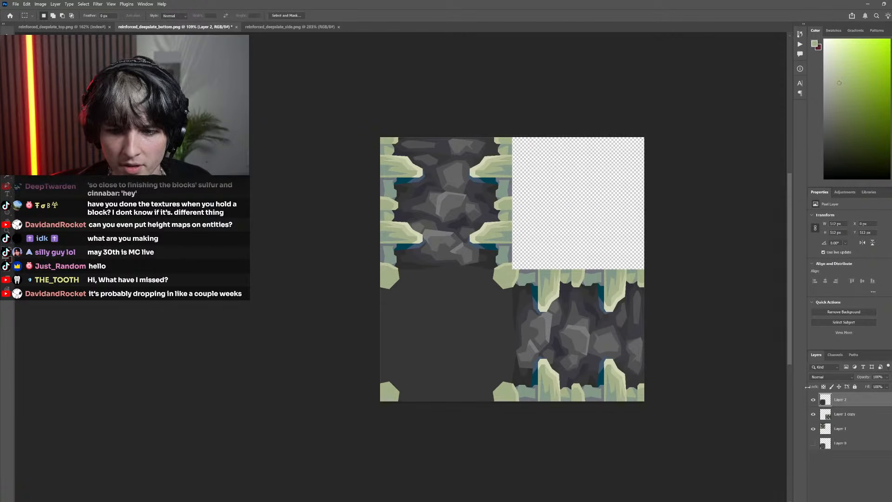
{"action": "left_click", "coordinate": [814, 401]}
{"action": "left_click", "coordinate": [814, 401]}
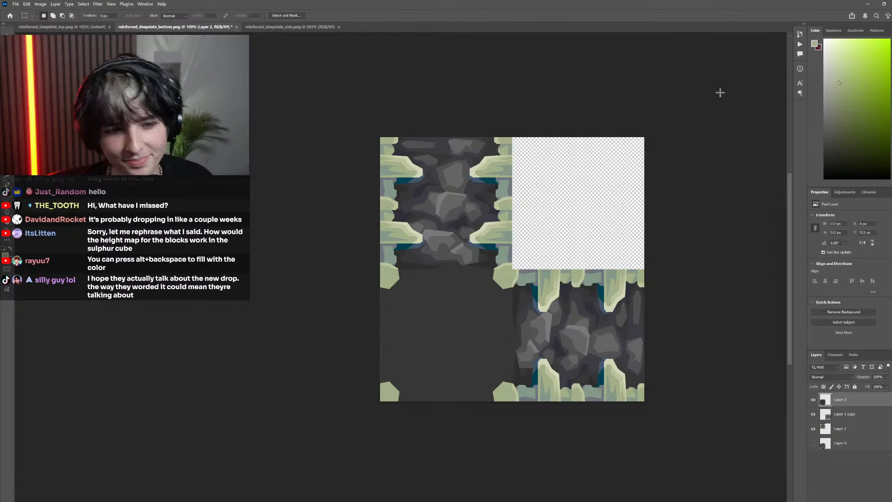
{"action": "scroll", "coordinate": [483, 361], "scroll_direction": "up", "scroll_amount": 3}
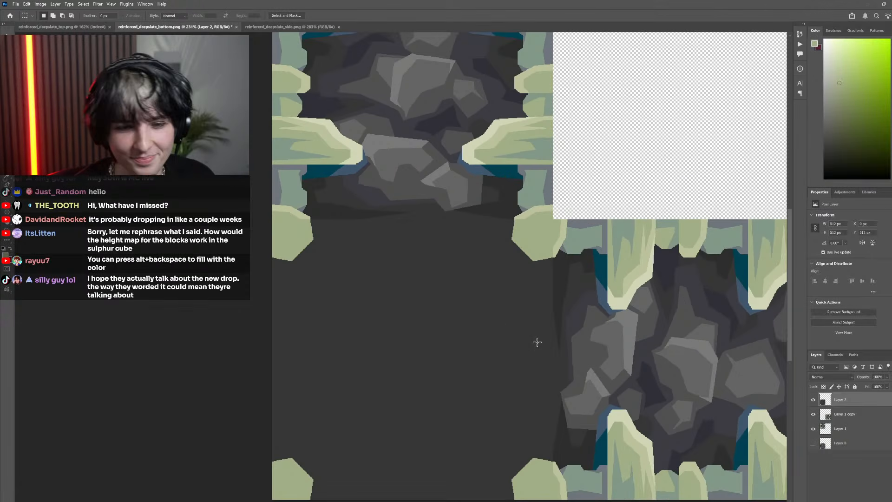
Toggle Layer 1 copy, Layer 1 and Layer 2 off and on to compare the corner pieces with the adjoining side textures
{"action": "left_click", "coordinate": [813, 414]}
{"action": "left_click", "coordinate": [814, 429]}
{"action": "left_click", "coordinate": [814, 428]}
{"action": "left_click", "coordinate": [814, 414]}
{"action": "scroll", "coordinate": [394, 355], "scroll_direction": "left", "scroll_amount": 2}
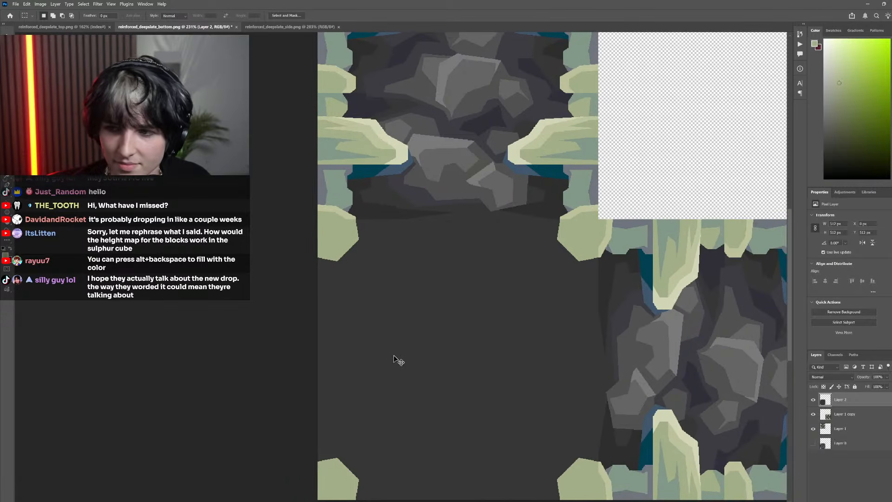
{"action": "scroll", "coordinate": [395, 355], "scroll_direction": "down", "scroll_amount": 3}
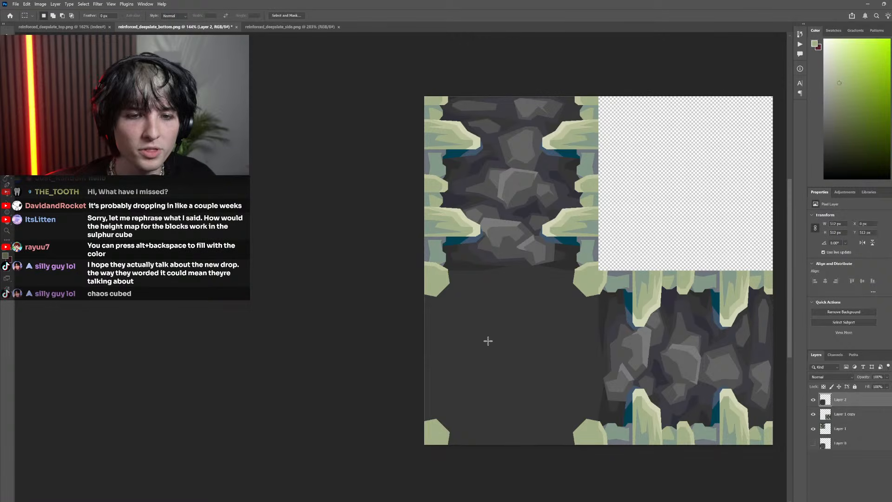
{"action": "left_click", "coordinate": [813, 414]}
{"action": "left_click", "coordinate": [814, 428]}
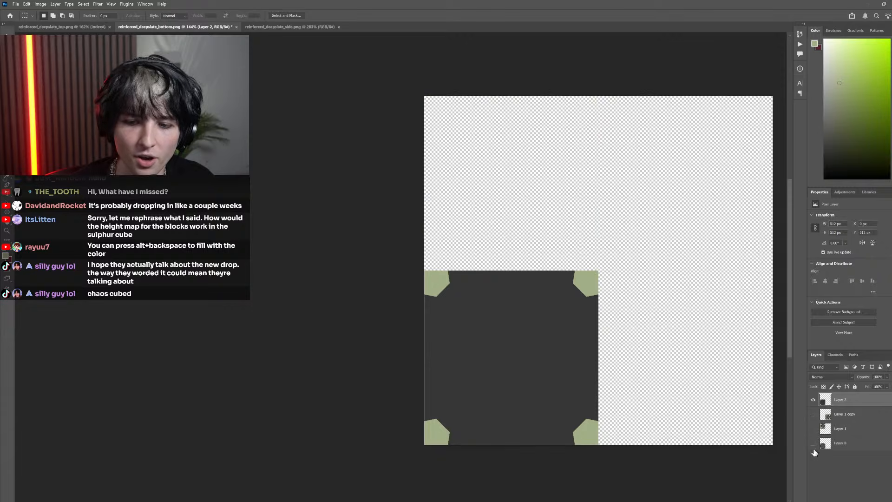
{"action": "left_click", "coordinate": [813, 428]}
{"action": "left_click", "coordinate": [813, 414]}
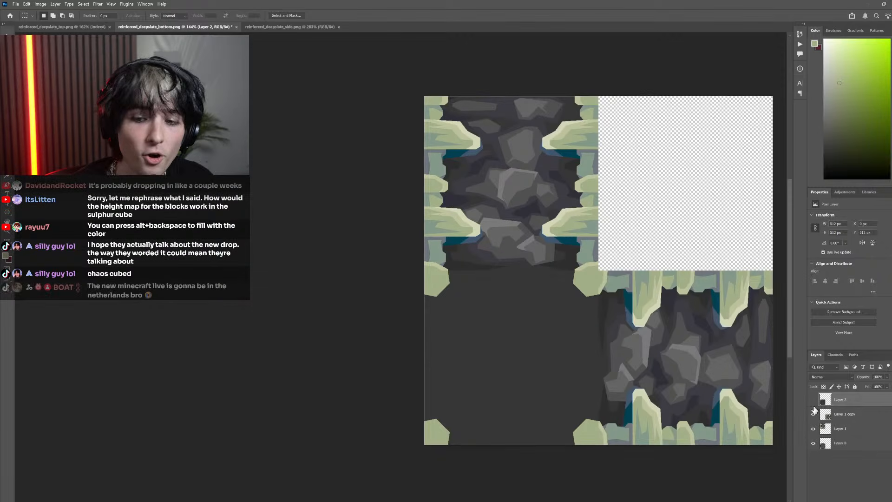
{"action": "left_click", "coordinate": [813, 399]}
{"action": "left_click", "coordinate": [814, 400]}
{"action": "left_click", "coordinate": [813, 401]}
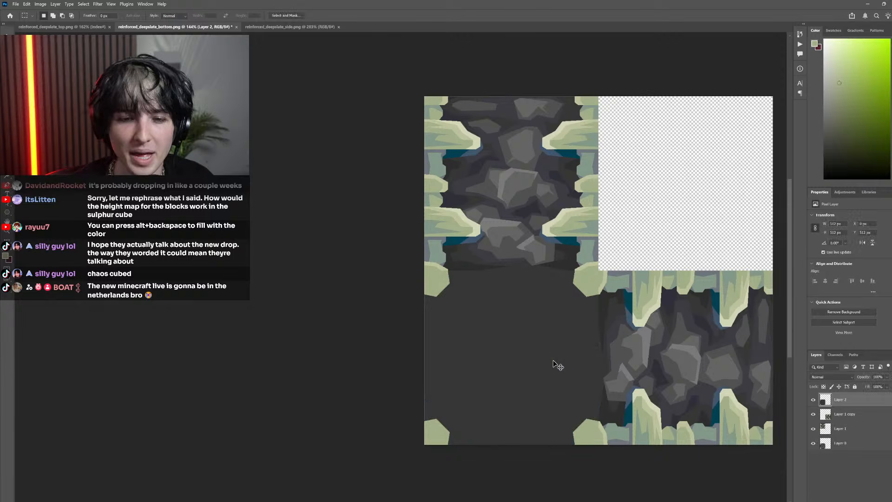
Hide all layers, then show only Layer 2, Layer 1 copy and Layer 1 again, leaving Layer 0 hidden
{"action": "scroll", "coordinate": [520, 327], "scroll_direction": "up", "scroll_amount": 2}
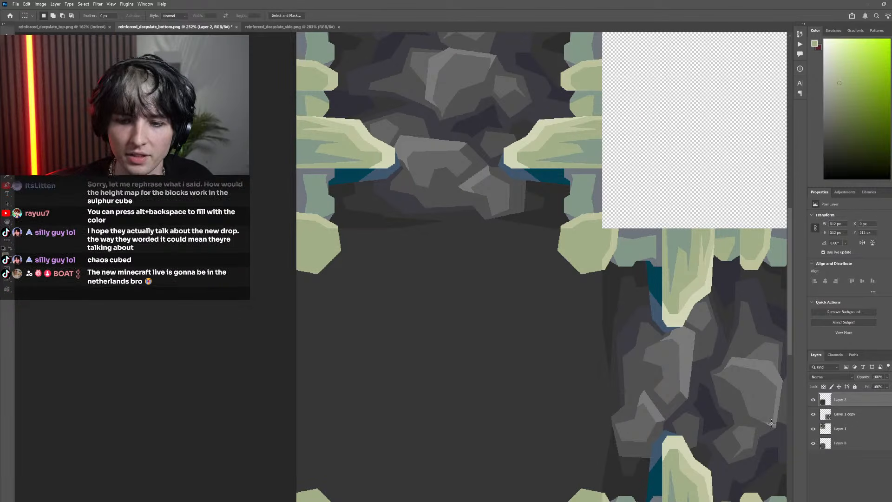
{"action": "left_click", "coordinate": [814, 415]}
{"action": "left_click", "coordinate": [813, 429]}
{"action": "left_click", "coordinate": [814, 453]}
{"action": "left_click", "coordinate": [814, 442]}
{"action": "left_click", "coordinate": [814, 400]}
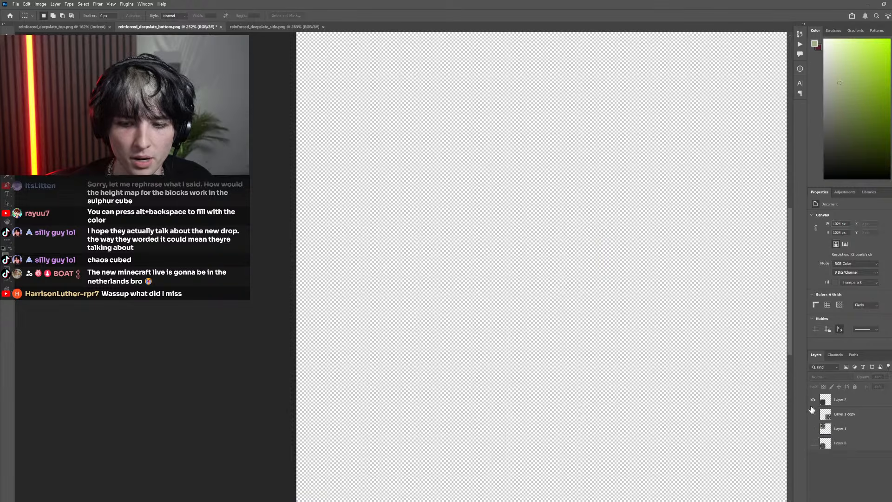
{"action": "left_click", "coordinate": [813, 399]}
{"action": "left_click", "coordinate": [813, 414]}
{"action": "left_click", "coordinate": [813, 429]}
{"action": "left_click", "coordinate": [813, 399]}
{"action": "left_click", "coordinate": [813, 400]}
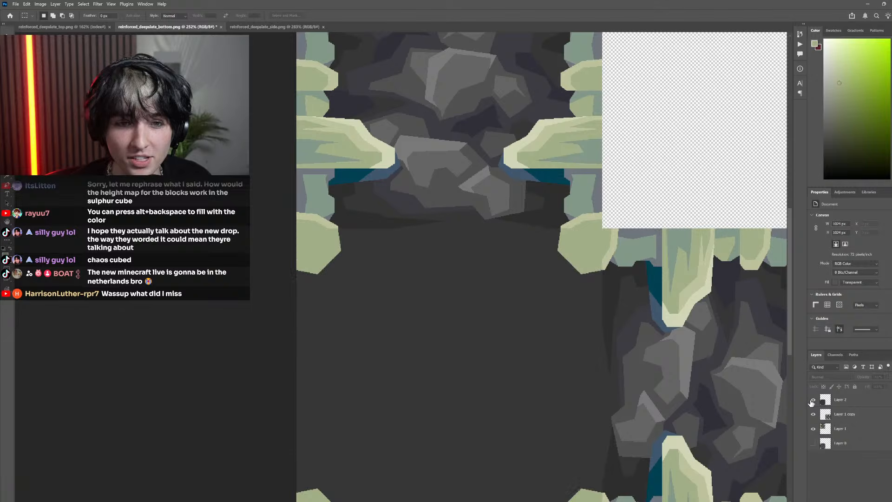
Toggle Layer 1 copy and Layer 1 to examine how the upper-right corner piece meets the side textures
{"action": "scroll", "coordinate": [534, 244], "scroll_direction": "up", "scroll_amount": 3}
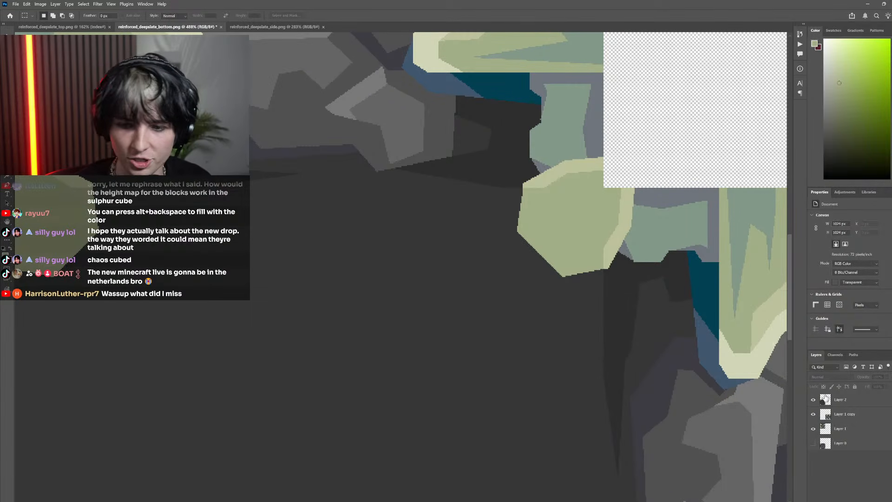
{"action": "left_click", "coordinate": [814, 414]}
{"action": "left_click", "coordinate": [813, 414]}
{"action": "left_click", "coordinate": [814, 429]}
{"action": "left_click", "coordinate": [814, 428]}
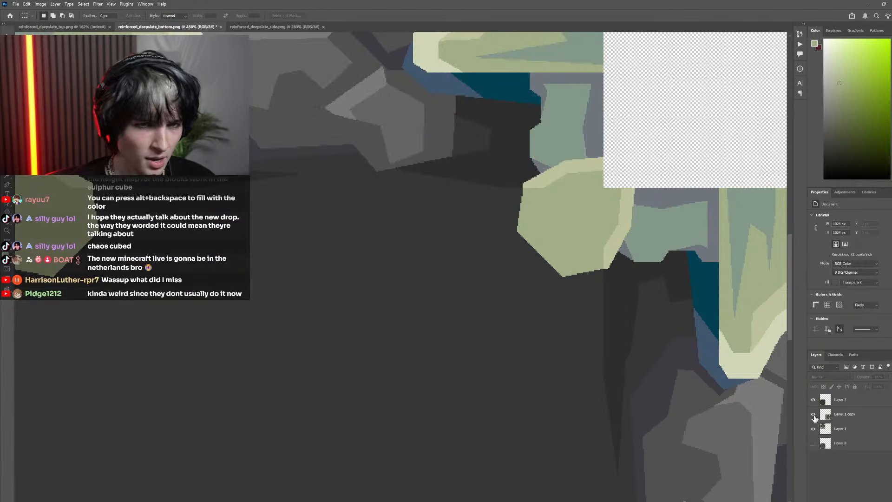
Draw a closed four-point Pen path around the exposed inner edges of the upper-right green corner shape
{"action": "scroll", "coordinate": [587, 328], "scroll_direction": "up", "scroll_amount": 2}
{"action": "key", "text": "p"}
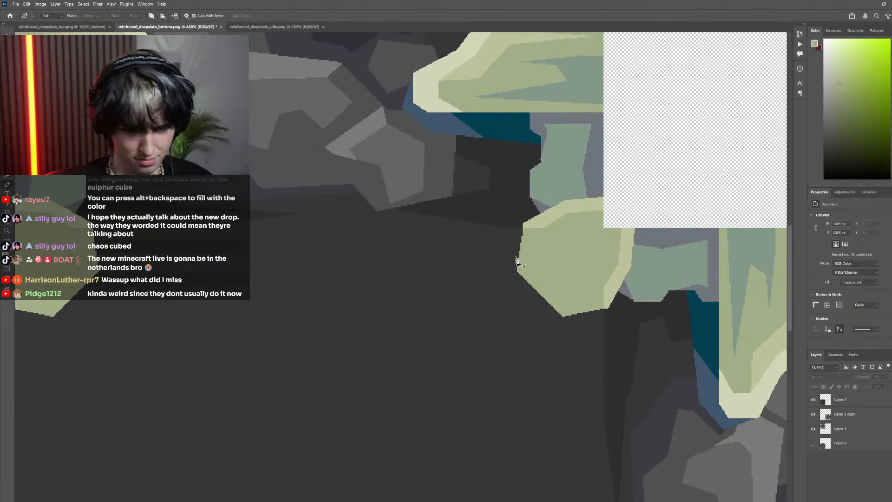
{"action": "left_click", "coordinate": [522, 227]}
{"action": "left_click", "coordinate": [485, 276]}
{"action": "left_click", "coordinate": [557, 334]}
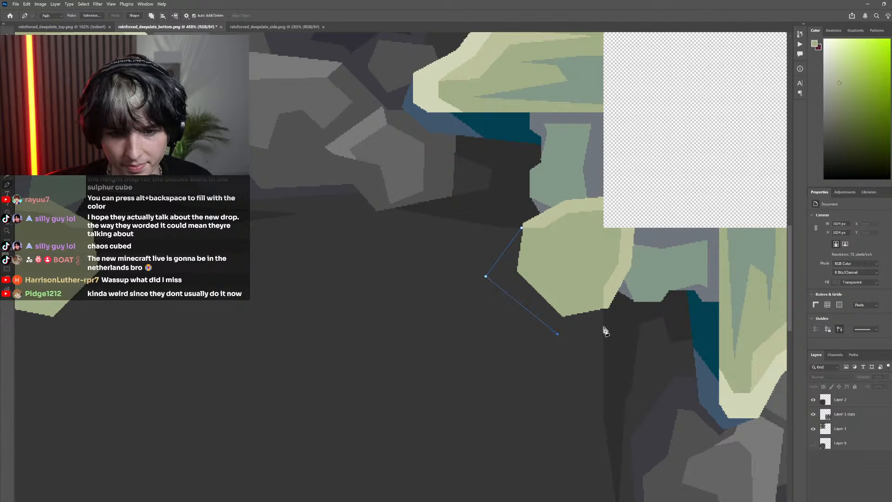
{"action": "left_click", "coordinate": [607, 308]}
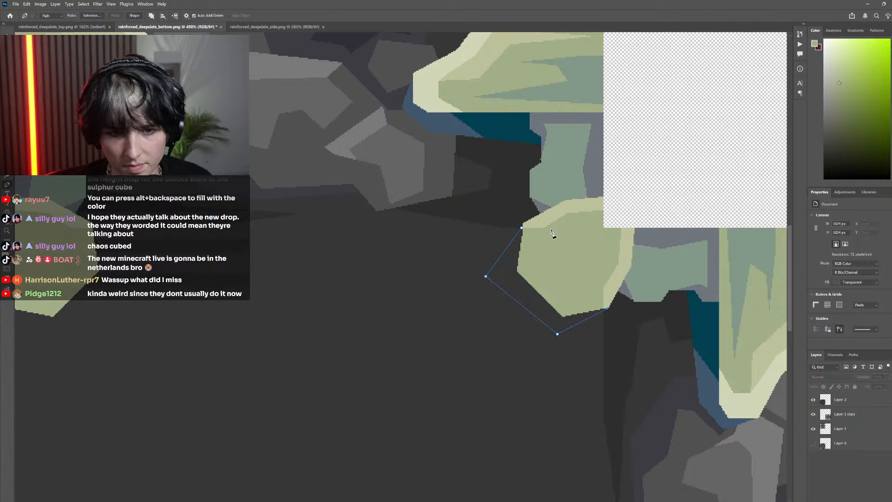
{"action": "left_click", "coordinate": [522, 228]}
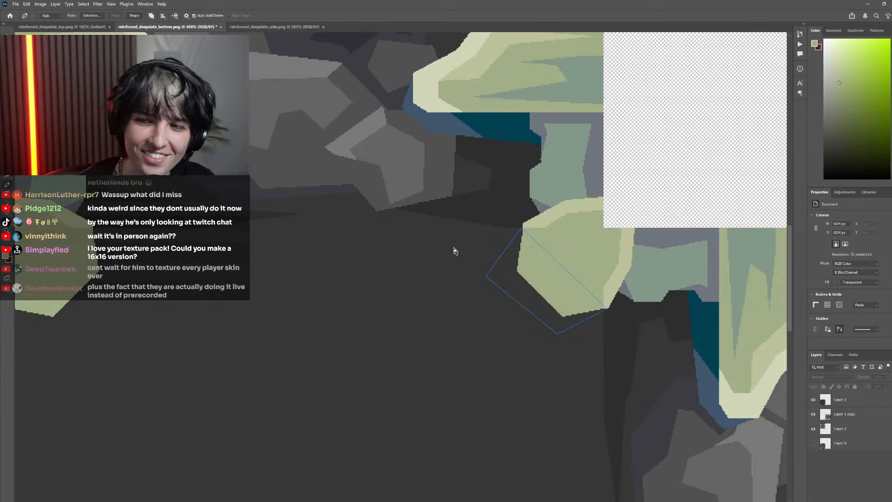
{"action": "scroll", "coordinate": [550, 253], "scroll_direction": "up", "scroll_amount": 3}
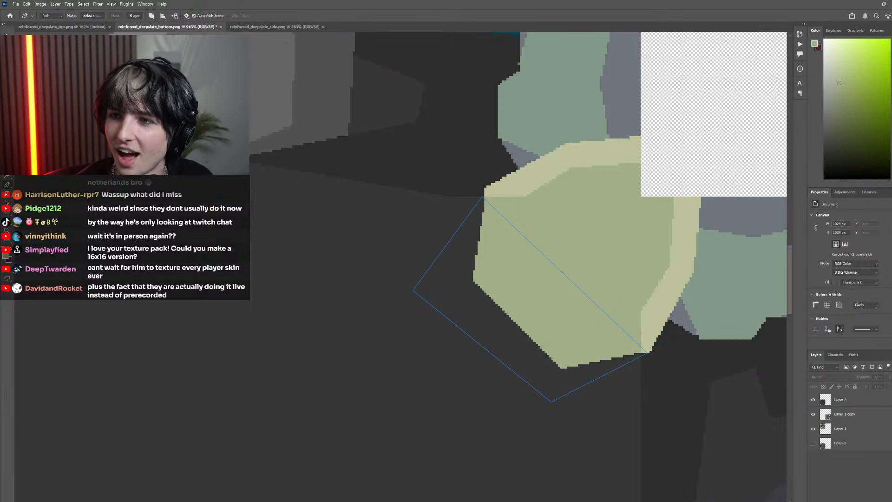
{"action": "left_click_drag", "start_coordinate": [891, 32], "coordinate": [891, 97]}
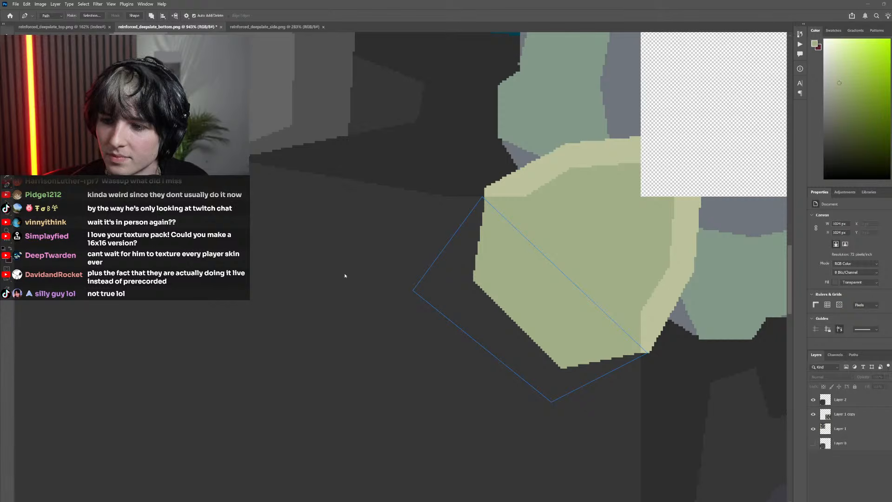
{"action": "scroll", "coordinate": [323, 303], "scroll_direction": "down", "scroll_amount": 5}
{"action": "scroll", "coordinate": [311, 299], "scroll_direction": "up", "scroll_amount": 3}
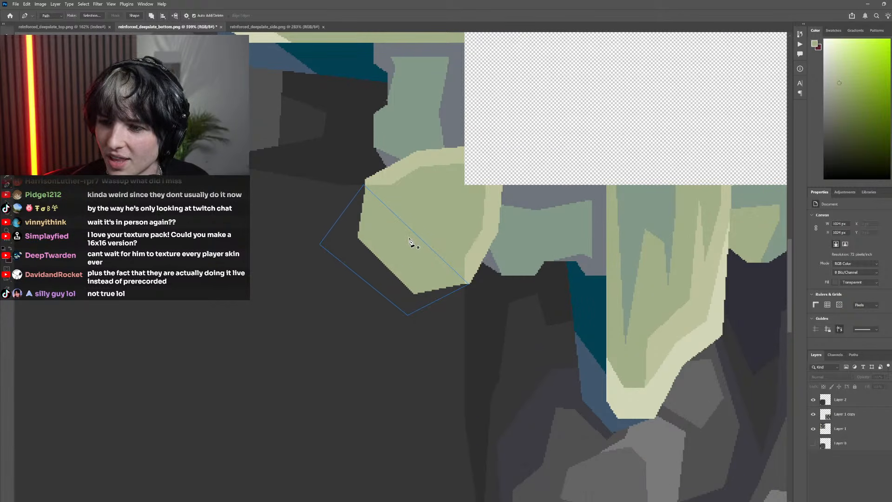
Hide Layer 2 and toggle the other layers to compare the path with the original pixelated corner in Layer 0
{"action": "left_click", "coordinate": [812, 431]}
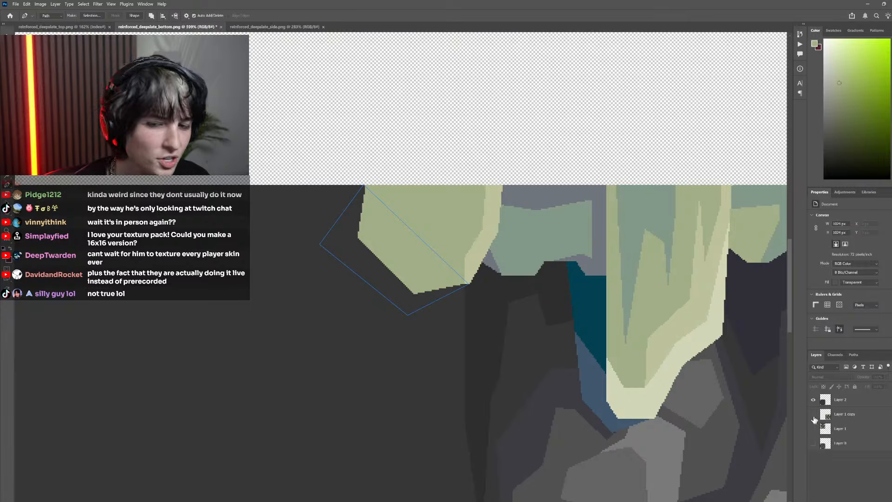
{"action": "left_click", "coordinate": [814, 416]}
{"action": "scroll", "coordinate": [558, 422], "scroll_direction": "down", "scroll_amount": 5}
{"action": "left_click", "coordinate": [813, 429]}
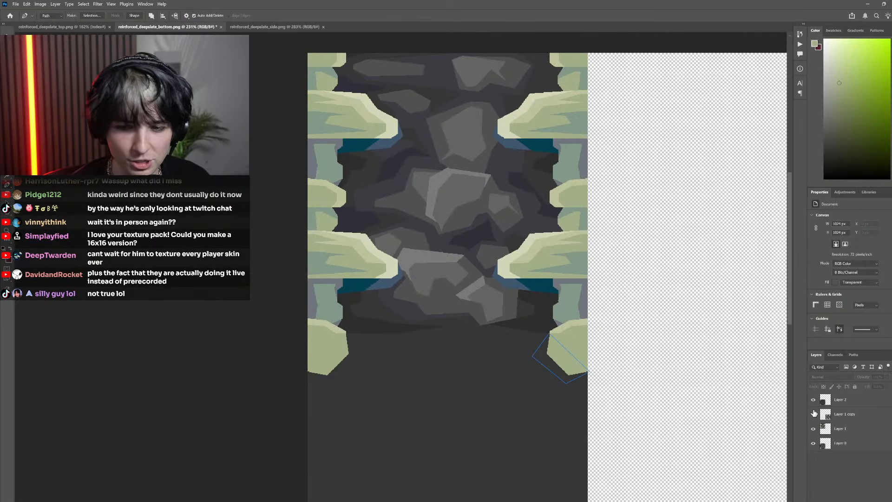
{"action": "left_click", "coordinate": [814, 414]}
{"action": "left_click", "coordinate": [813, 400]}
{"action": "left_click", "coordinate": [814, 401]}
{"action": "left_click", "coordinate": [814, 401]}
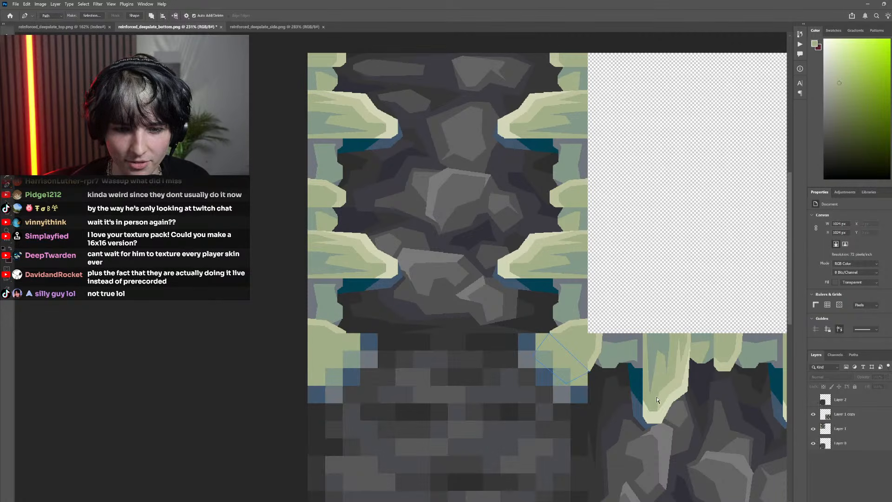
{"action": "scroll", "coordinate": [548, 377], "scroll_direction": "up", "scroll_amount": 5}
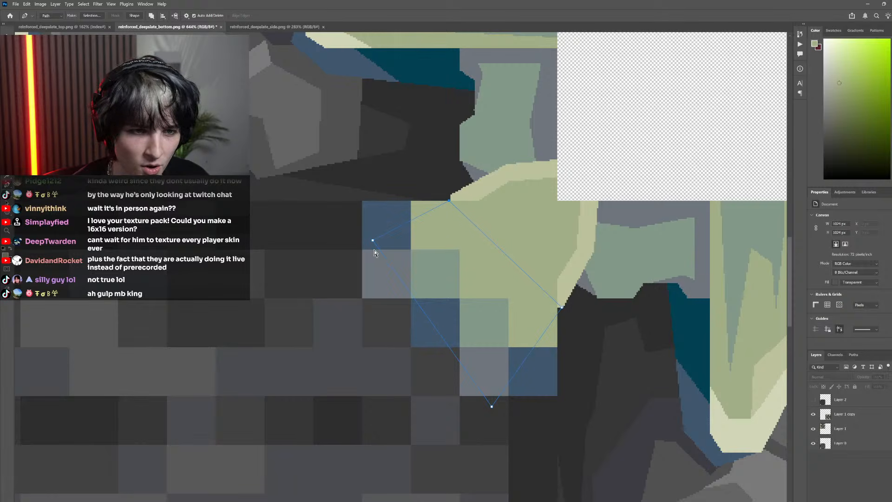
{"action": "scroll", "coordinate": [562, 298], "scroll_direction": "down", "scroll_amount": 5}
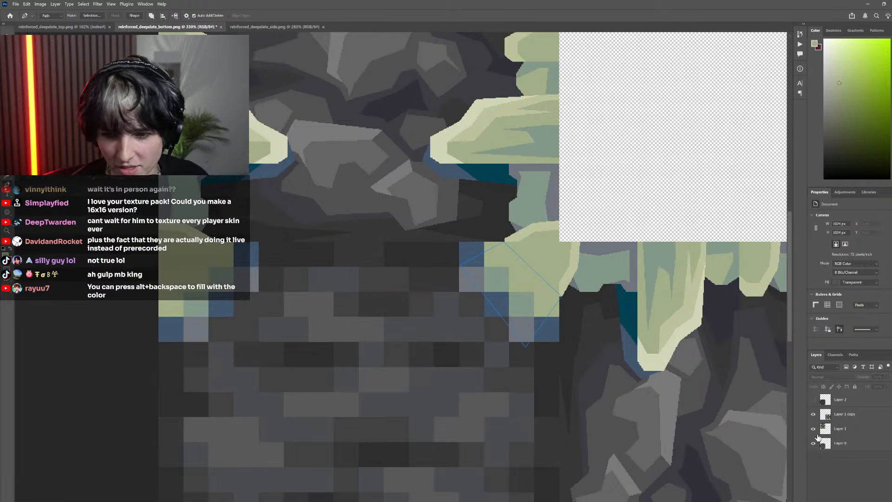
Show Layer 2 again and reshape the Pen path with extra anchors into an even border around the upper-right corner piece
{"action": "left_click", "coordinate": [813, 400]}
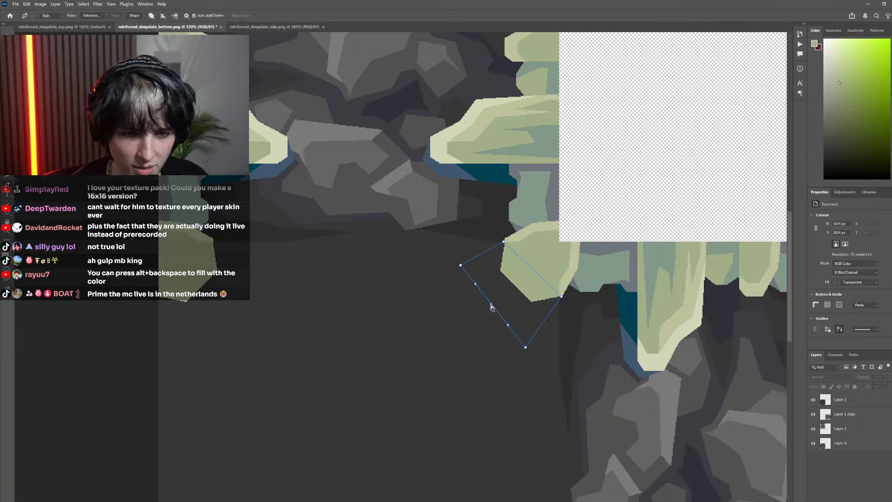
{"action": "left_click_drag", "start_coordinate": [491, 307], "coordinate": [479, 316]}
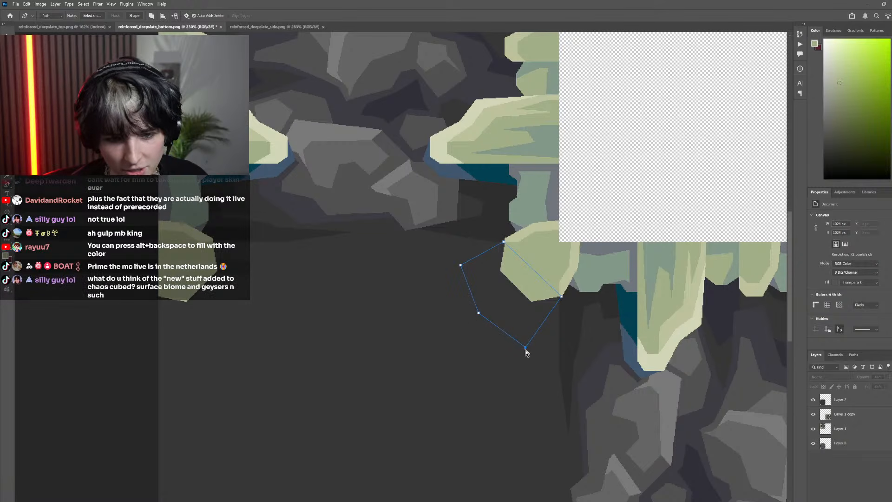
{"action": "mouse_move", "coordinate": [526, 347]}
{"action": "left_mouse_down"}
{"action": "mouse_move", "coordinate": [544, 319]}
{"action": "mouse_move", "coordinate": [519, 342]}
{"action": "left_mouse_up"}
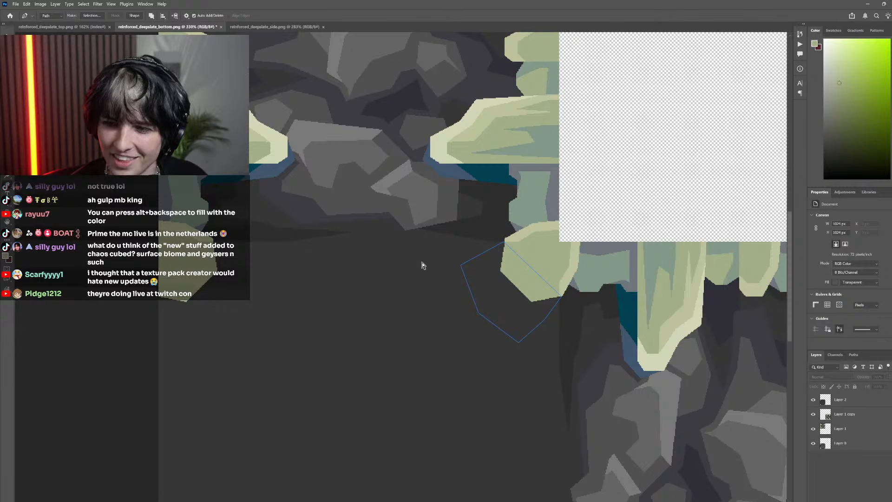
{"action": "left_click_drag", "start_coordinate": [461, 265], "coordinate": [476, 251]}
{"action": "left_click", "coordinate": [459, 278], "text": "alt"}
Toggle Layer 2, Layer 0 and the side-texture layers to compare the flat green corners with the original pixelated ones
{"action": "scroll", "coordinate": [545, 343], "scroll_direction": "down", "scroll_amount": 5}
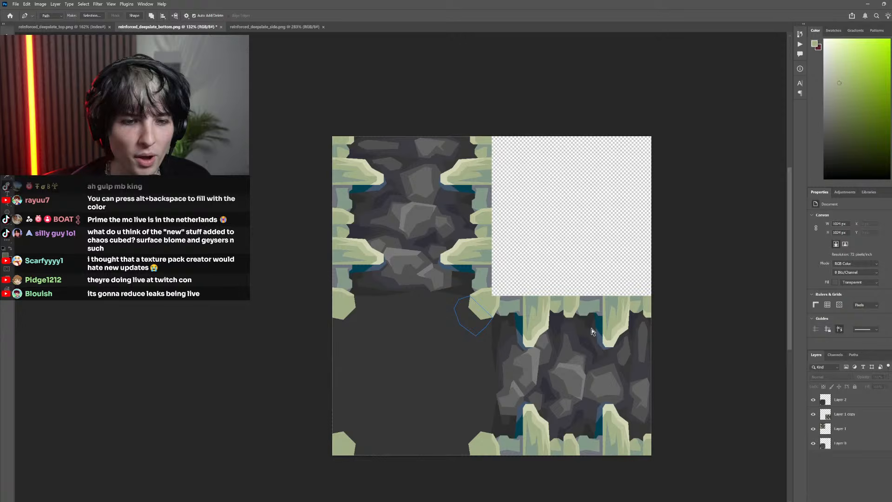
{"action": "left_click", "coordinate": [814, 414]}
{"action": "left_click", "coordinate": [813, 429]}
{"action": "left_click", "coordinate": [813, 443]}
{"action": "left_click", "coordinate": [813, 401]}
{"action": "left_click", "coordinate": [814, 400]}
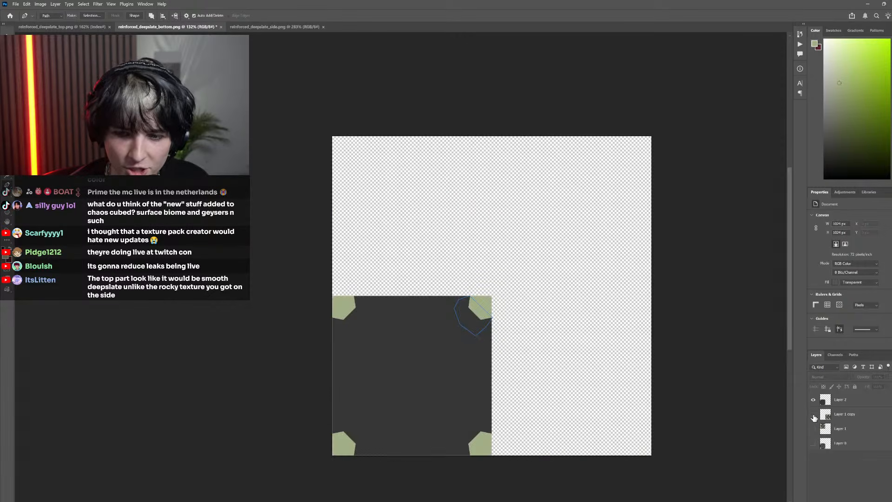
{"action": "left_click", "coordinate": [812, 401]}
{"action": "scroll", "coordinate": [470, 320], "scroll_direction": "up", "scroll_amount": 4}
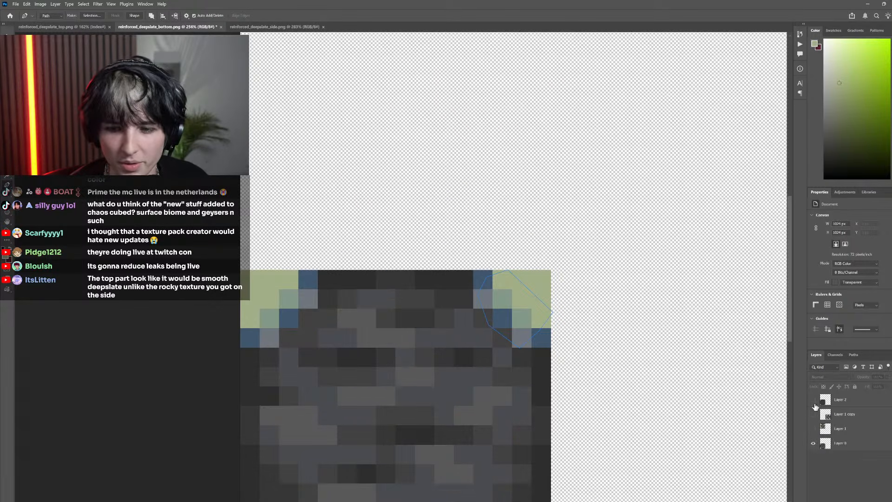
{"action": "left_click", "coordinate": [814, 400]}
{"action": "left_click", "coordinate": [813, 414]}
{"action": "left_click", "coordinate": [813, 428]}
{"action": "left_click", "coordinate": [813, 443]}
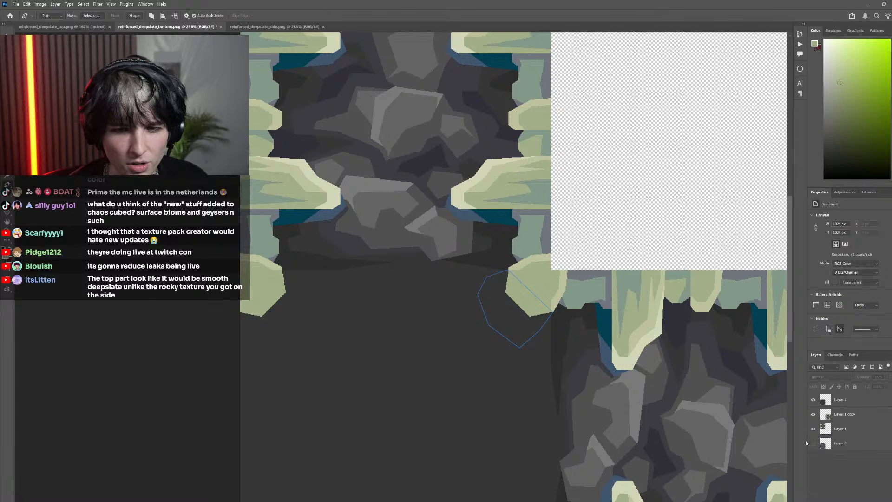
{"action": "left_click", "coordinate": [813, 443], "text": "alt"}
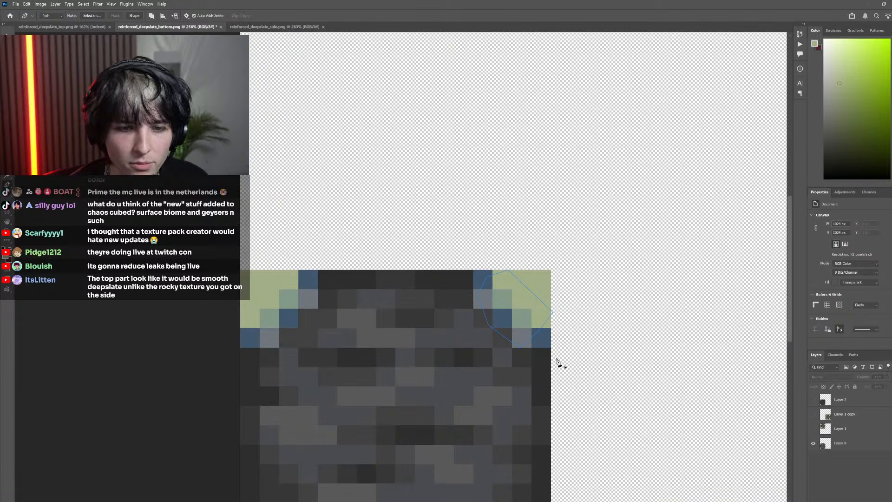
{"action": "left_click", "coordinate": [813, 414]}
{"action": "left_click", "coordinate": [813, 428]}
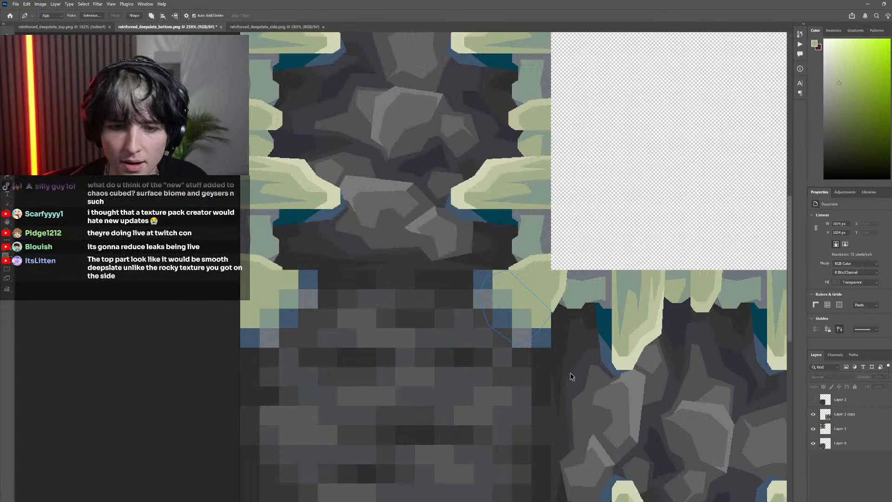
Toggle each layer's visibility to examine how the upper-right corner piece and its border area meet the side textures
{"action": "scroll", "coordinate": [525, 329], "scroll_direction": "down", "scroll_amount": 5}
{"action": "scroll", "coordinate": [524, 329], "scroll_direction": "up", "scroll_amount": 4}
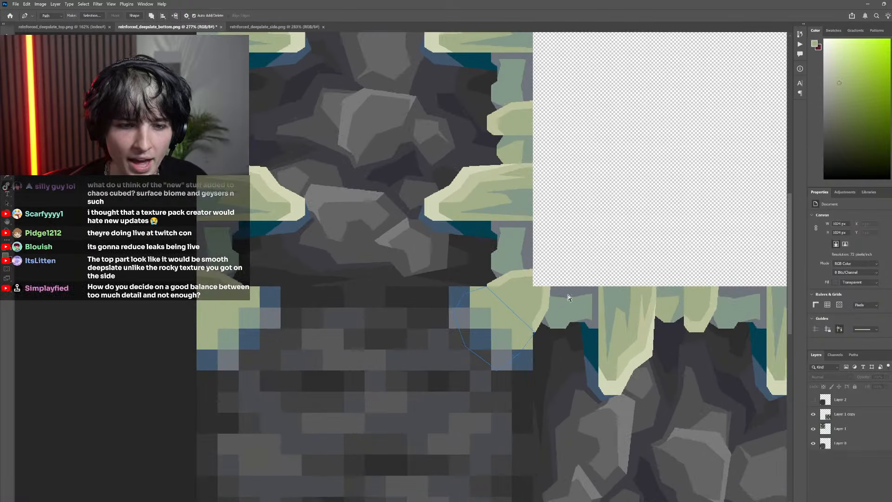
{"action": "left_click", "coordinate": [814, 445]}
{"action": "scroll", "coordinate": [516, 355], "scroll_direction": "down", "scroll_amount": 4}
{"action": "scroll", "coordinate": [523, 360], "scroll_direction": "up", "scroll_amount": 5}
{"action": "left_click", "coordinate": [813, 445]}
{"action": "scroll", "coordinate": [498, 372], "scroll_direction": "left", "scroll_amount": 3}
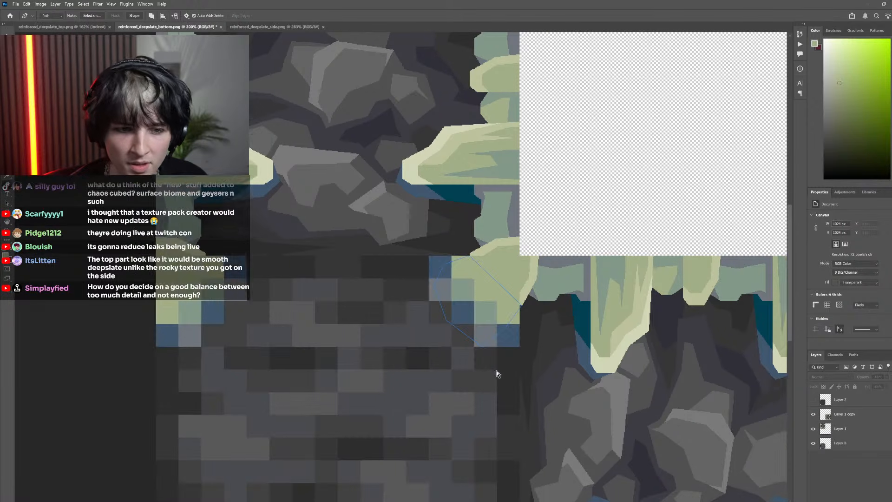
{"action": "left_click", "coordinate": [813, 400]}
{"action": "scroll", "coordinate": [495, 331], "scroll_direction": "down", "scroll_amount": 3}
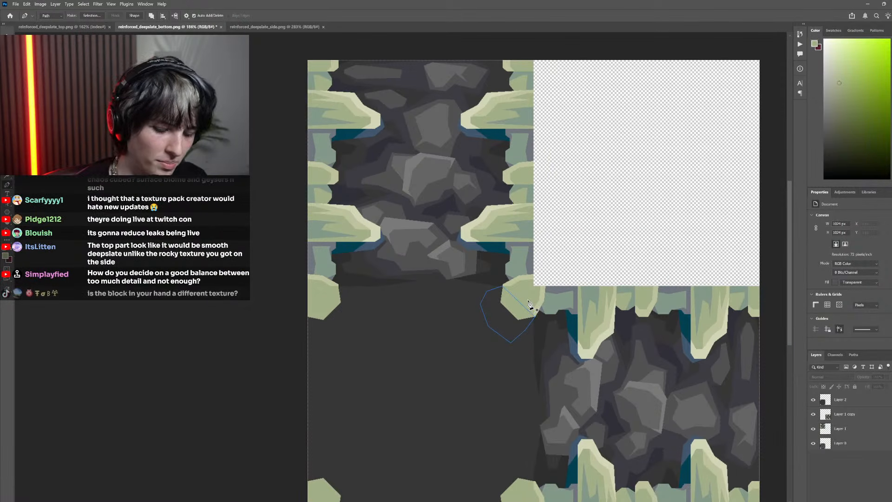
{"action": "scroll", "coordinate": [502, 337], "scroll_direction": "up", "scroll_amount": 4}
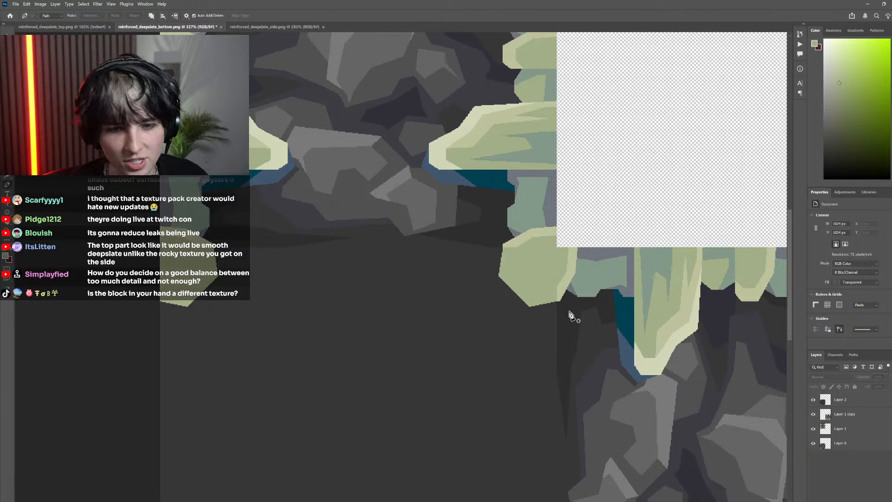
{"action": "left_click", "coordinate": [814, 417]}
{"action": "left_click", "coordinate": [813, 430]}
{"action": "left_click", "coordinate": [813, 430]}
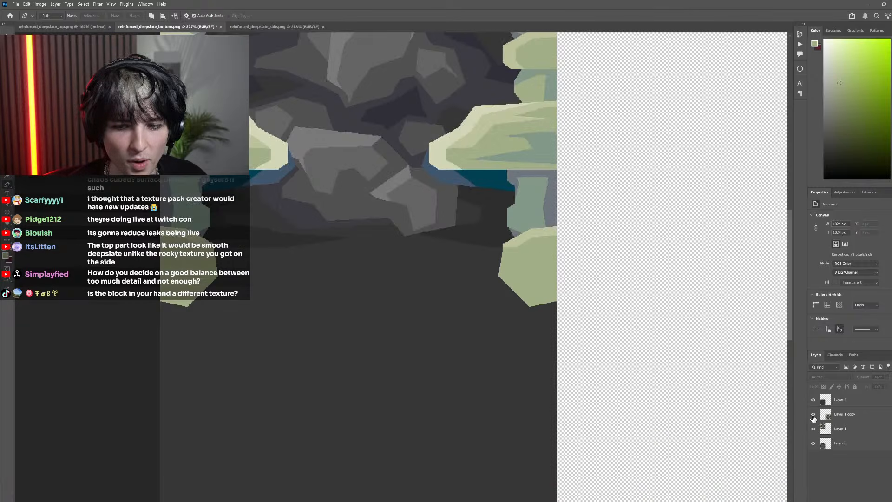
{"action": "left_click", "coordinate": [814, 416]}
{"action": "left_click", "coordinate": [813, 401]}
{"action": "left_click", "coordinate": [812, 401]}
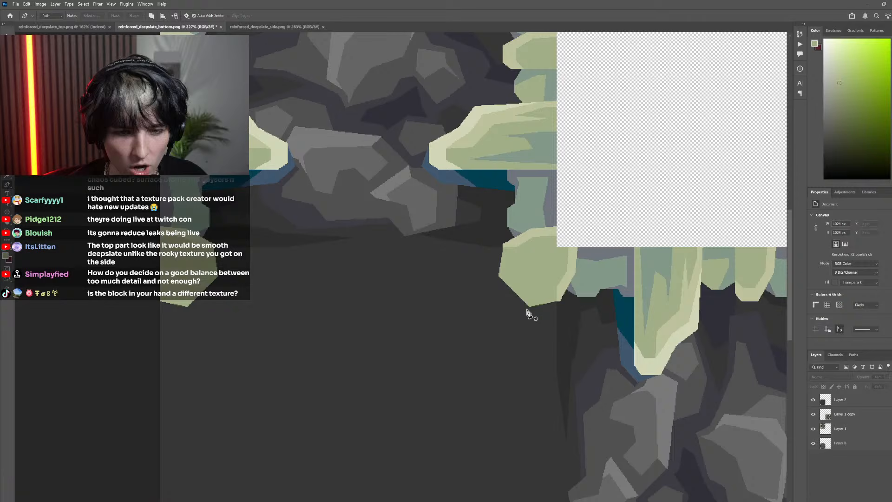
Draw a closed five-point Pen path around the inner edges of the upper-right corner piece, extending past the bottom face's edges
{"action": "left_click", "coordinate": [564, 323]}
{"action": "left_click", "coordinate": [517, 338]}
{"action": "key", "text": "ctrl+z"}
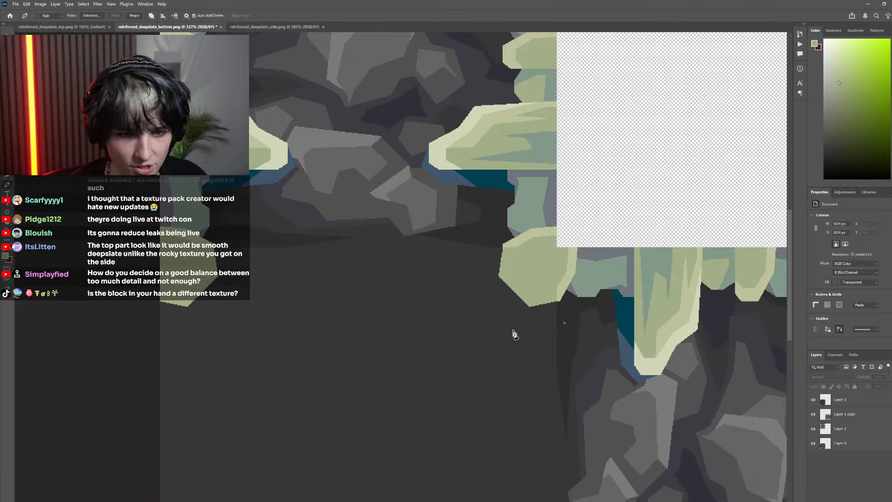
{"action": "left_click", "coordinate": [519, 340]}
{"action": "left_click", "coordinate": [474, 290]}
{"action": "left_click", "coordinate": [480, 232]}
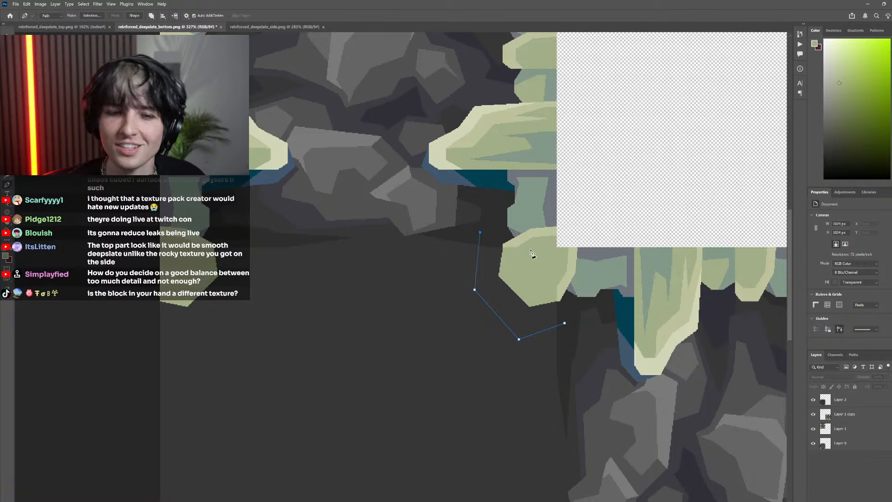
{"action": "left_click", "coordinate": [597, 278]}
{"action": "left_click", "coordinate": [566, 324]}
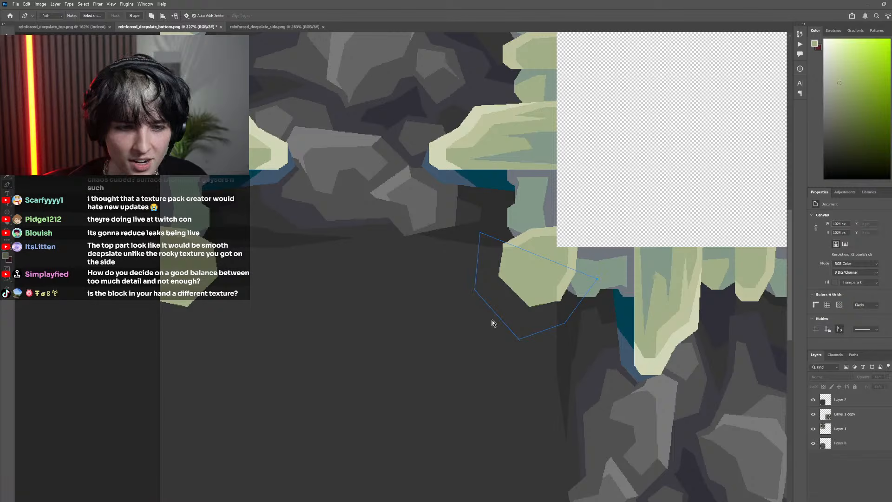
Move the path's two innermost anchors outward and compare the outline with the pixelated corner in Layer 0
{"action": "left_click_drag", "start_coordinate": [474, 291], "coordinate": [465, 288]}
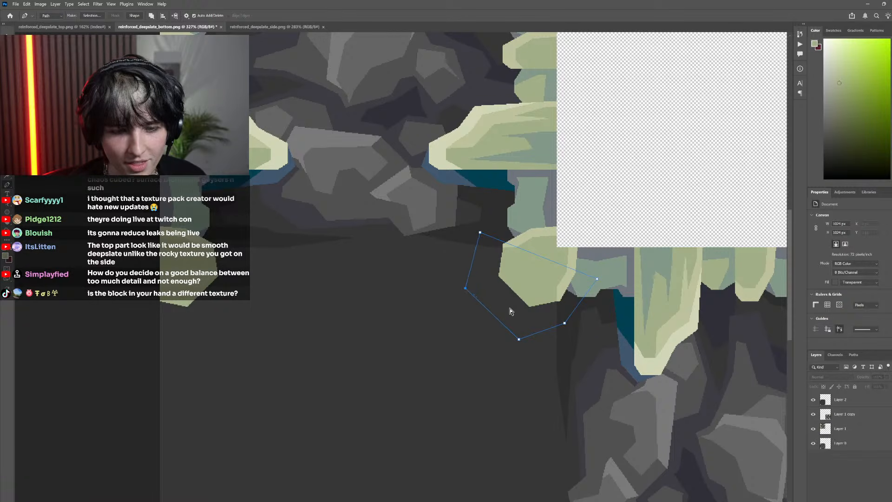
{"action": "left_click_drag", "start_coordinate": [537, 363], "coordinate": [521, 345]}
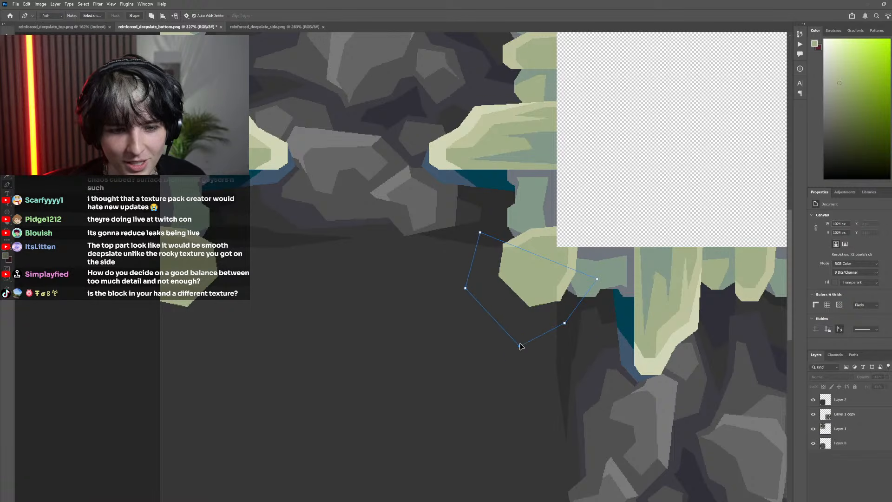
{"action": "left_click", "coordinate": [813, 416]}
{"action": "left_click", "coordinate": [814, 401]}
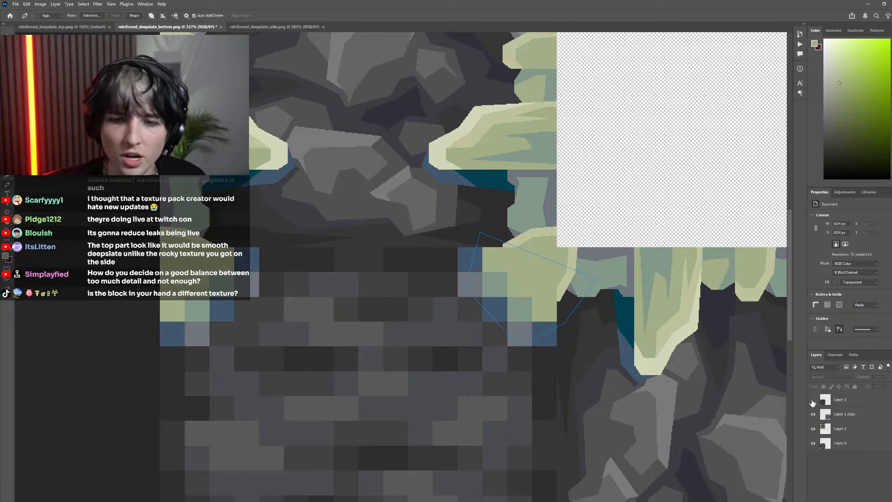
{"action": "left_click", "coordinate": [814, 400]}
Fine-tune the path's anchors to even out the border around the corner piece, checking it against Layer 0 and the side textures
{"action": "left_click_drag", "start_coordinate": [464, 290], "coordinate": [461, 287]}
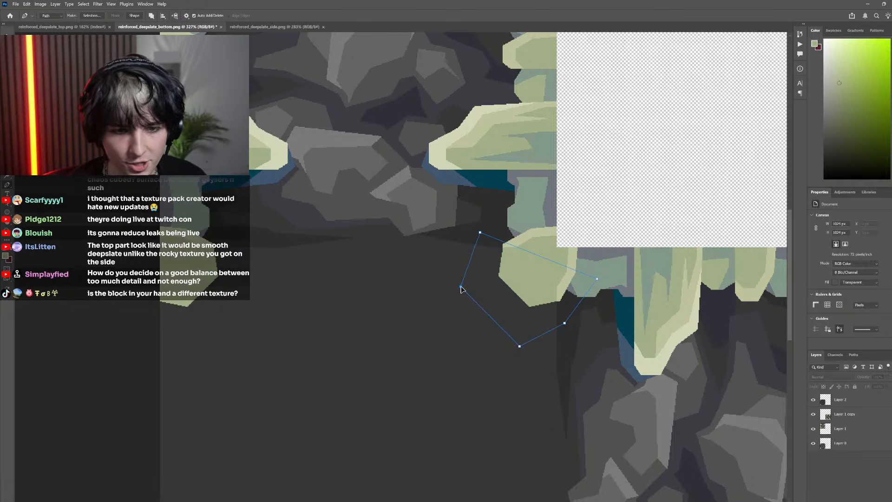
{"action": "left_click_drag", "start_coordinate": [482, 233], "coordinate": [489, 237]}
{"action": "left_click_drag", "start_coordinate": [567, 323], "coordinate": [570, 318]}
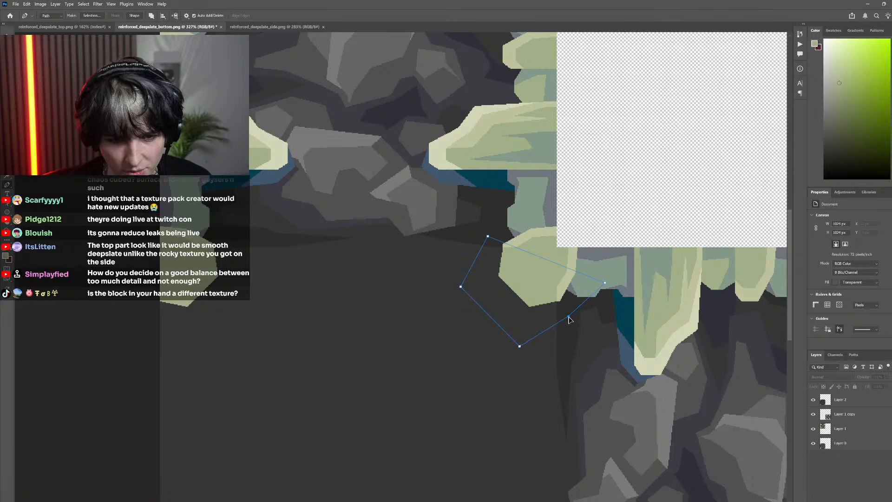
{"action": "left_click_drag", "start_coordinate": [521, 347], "coordinate": [523, 341]}
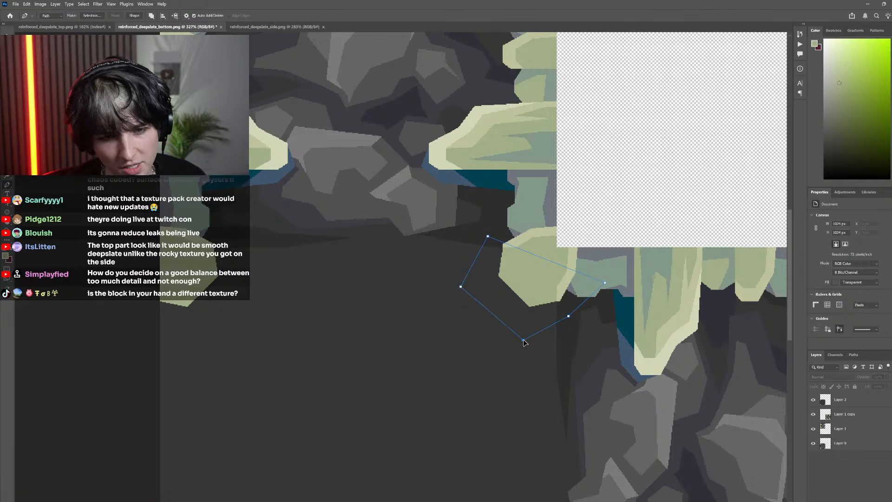
{"action": "left_click_drag", "start_coordinate": [461, 286], "coordinate": [468, 281]}
{"action": "left_click", "coordinate": [814, 414]}
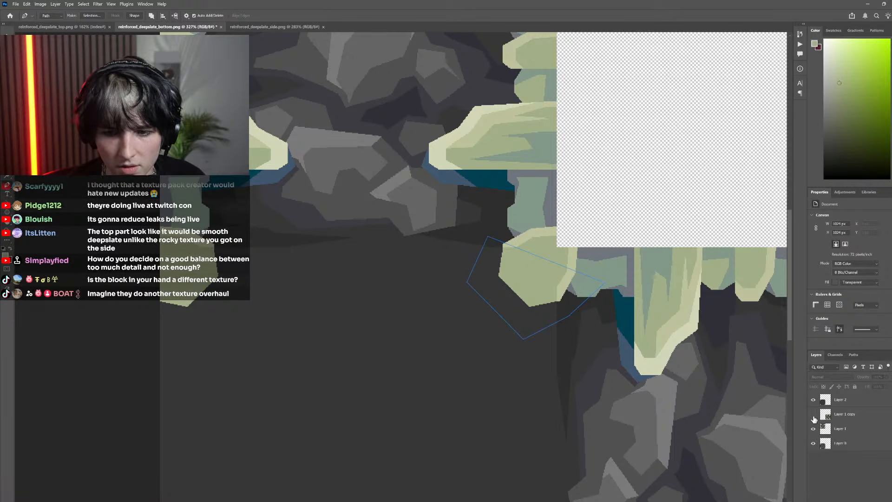
{"action": "left_click", "coordinate": [814, 429]}
{"action": "left_click", "coordinate": [813, 428]}
{"action": "left_click", "coordinate": [813, 414]}
{"action": "left_click", "coordinate": [813, 399]}
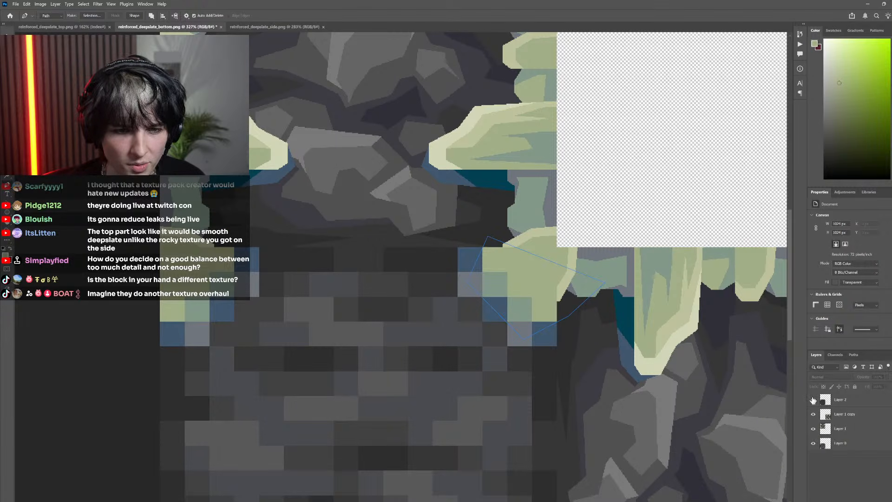
{"action": "left_click", "coordinate": [813, 400]}
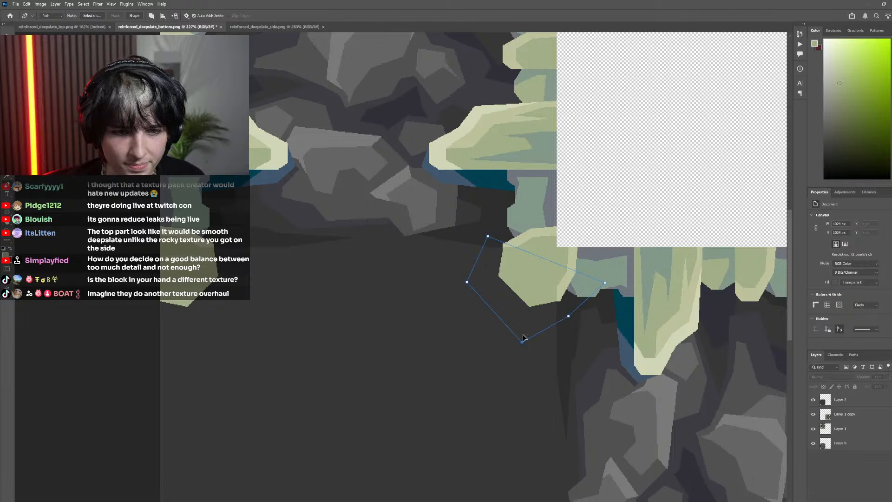
Hide Layer 0, Layer 1 and Layer 1 copy to isolate Layer 2 with the path around its upper-right corner piece
{"action": "scroll", "coordinate": [695, 396], "scroll_direction": "down", "scroll_amount": 3}
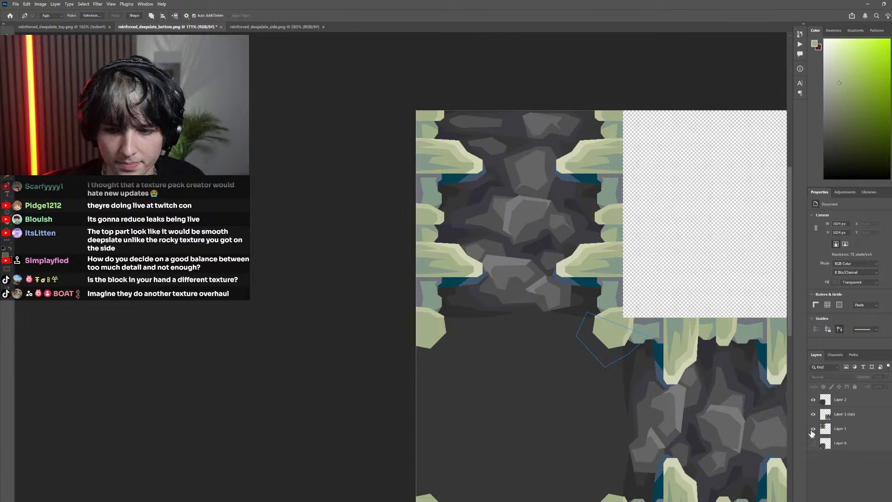
{"action": "left_click_drag", "start_coordinate": [812, 430], "coordinate": [813, 414]}
{"action": "scroll", "coordinate": [586, 379], "scroll_direction": "down", "scroll_amount": 5}
{"action": "scroll", "coordinate": [611, 373], "scroll_direction": "right", "scroll_amount": 2}
{"action": "scroll", "coordinate": [550, 380], "scroll_direction": "up", "scroll_amount": 5}
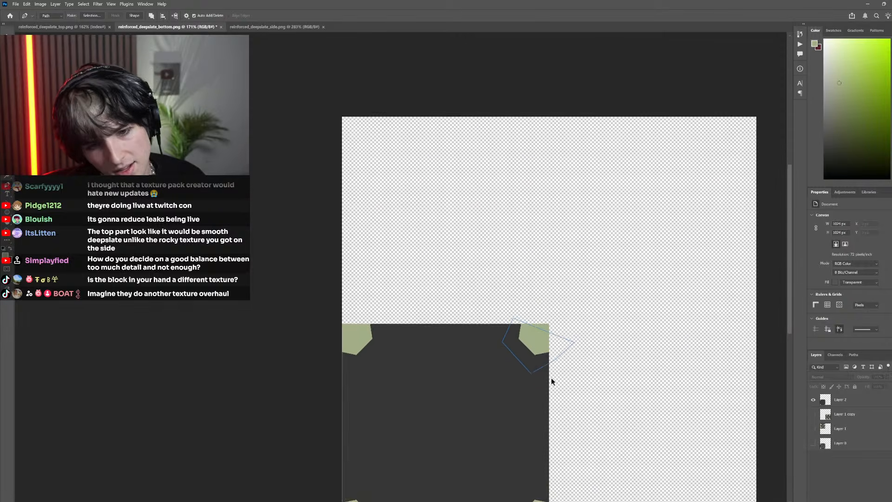
{"action": "scroll", "coordinate": [553, 380], "scroll_direction": "up", "scroll_amount": 2}
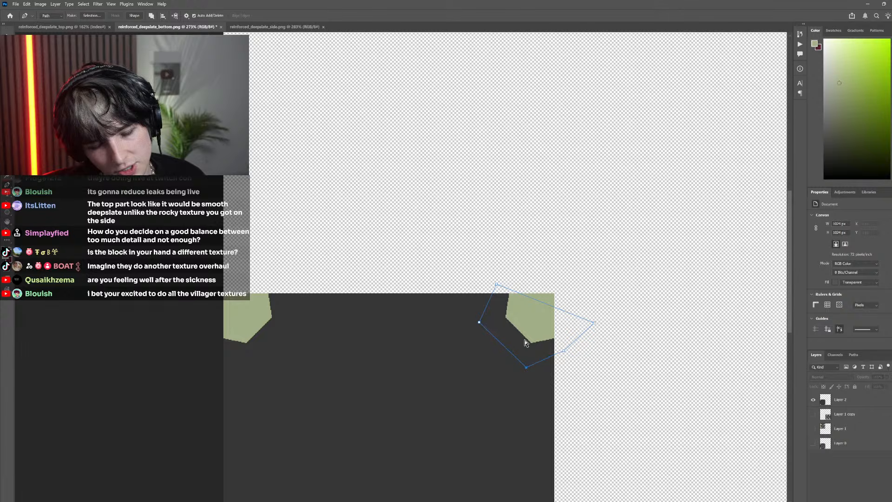
Show Layer 1, Layer 1 copy and Layer 0 again alongside Layer 2
{"action": "scroll", "coordinate": [526, 343], "scroll_direction": "down", "scroll_amount": 4}
{"action": "scroll", "coordinate": [495, 341], "scroll_direction": "up", "scroll_amount": 4}
{"action": "left_click_drag", "start_coordinate": [813, 429], "coordinate": [814, 415]}
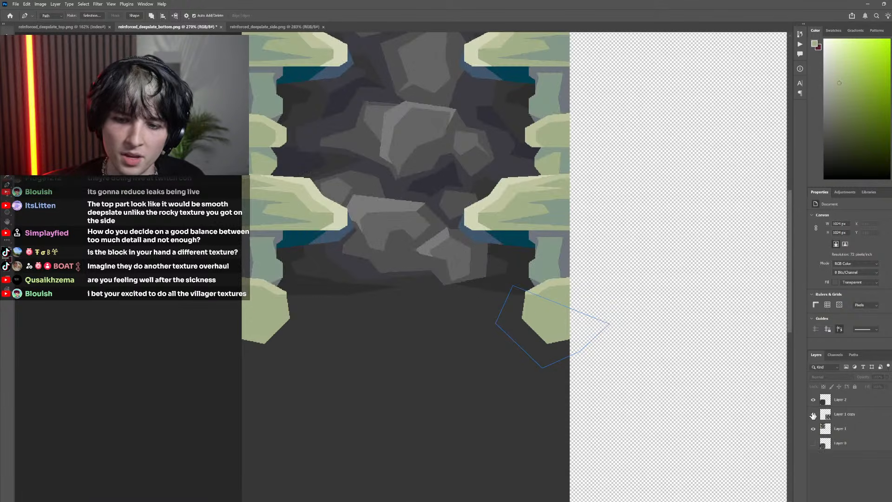
{"action": "left_click", "coordinate": [813, 443]}
{"action": "scroll", "coordinate": [509, 300], "scroll_direction": "up", "scroll_amount": 3}
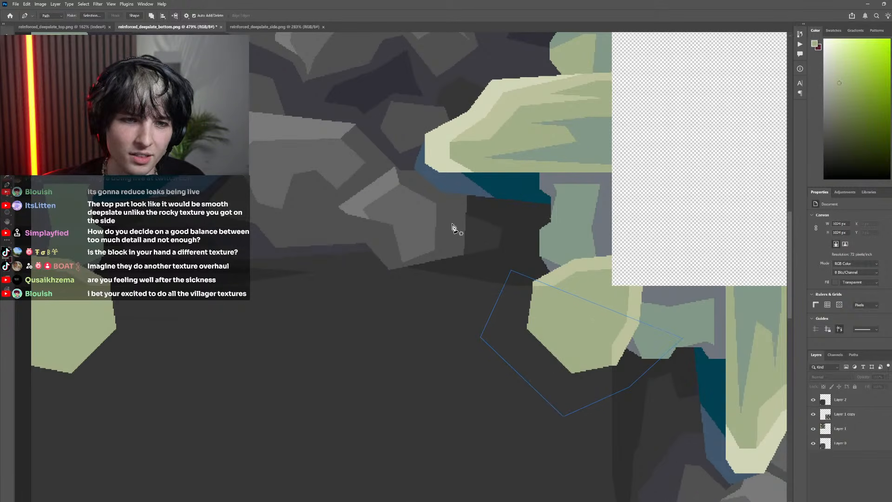
Convert the closed path around the upper-right corner piece into a selection
{"action": "right_click", "coordinate": [505, 303]}
{"action": "left_click", "coordinate": [520, 327]}
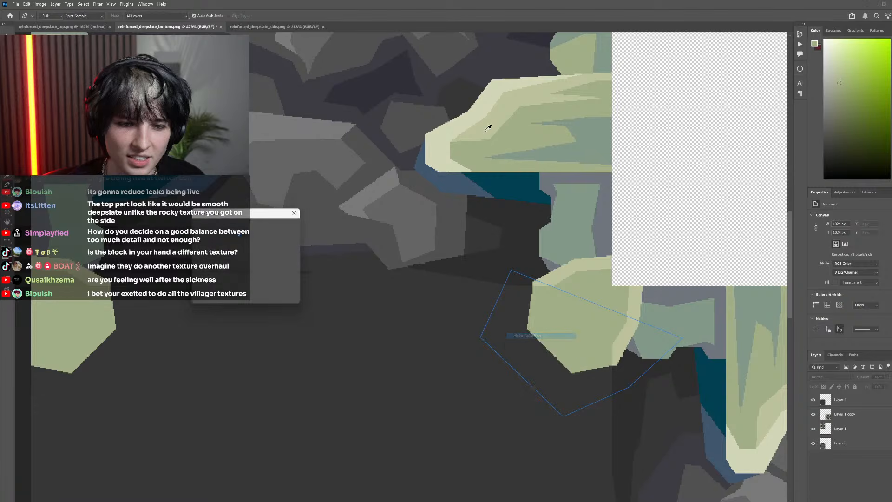
{"action": "left_click", "coordinate": [286, 229]}
Sample the dark blue from Layer 0's pixelated corner by temporarily hiding the other layers, restoring their visibility after sampling
{"action": "left_click", "coordinate": [814, 414]}
{"action": "left_click", "coordinate": [814, 428]}
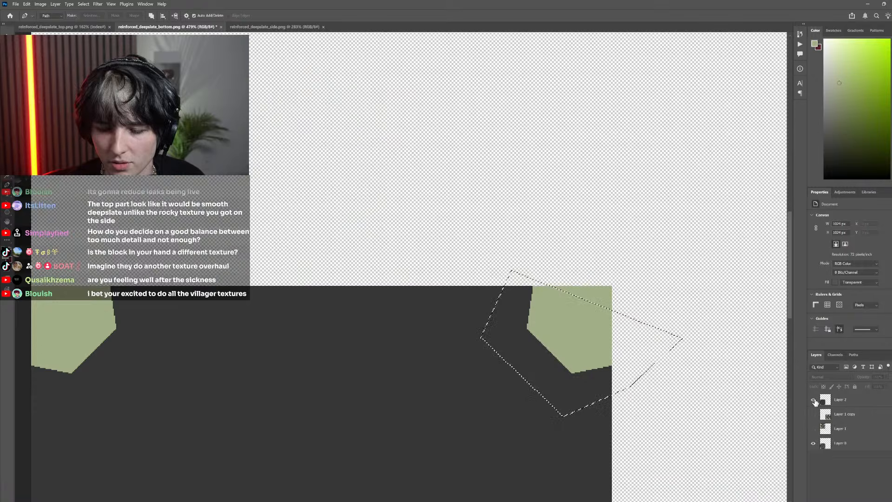
{"action": "left_click", "coordinate": [813, 400]}
{"action": "key", "text": "i"}
{"action": "left_click", "coordinate": [520, 377]}
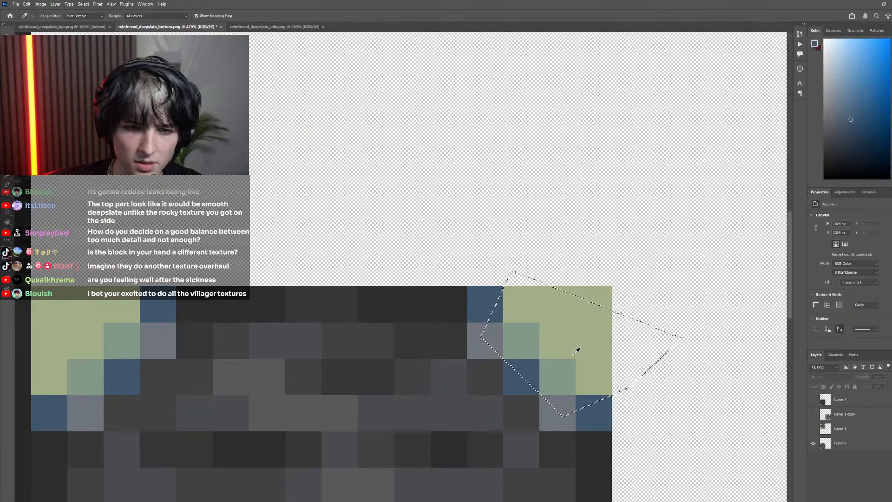
{"action": "left_click_drag", "start_coordinate": [813, 399], "coordinate": [813, 439]}
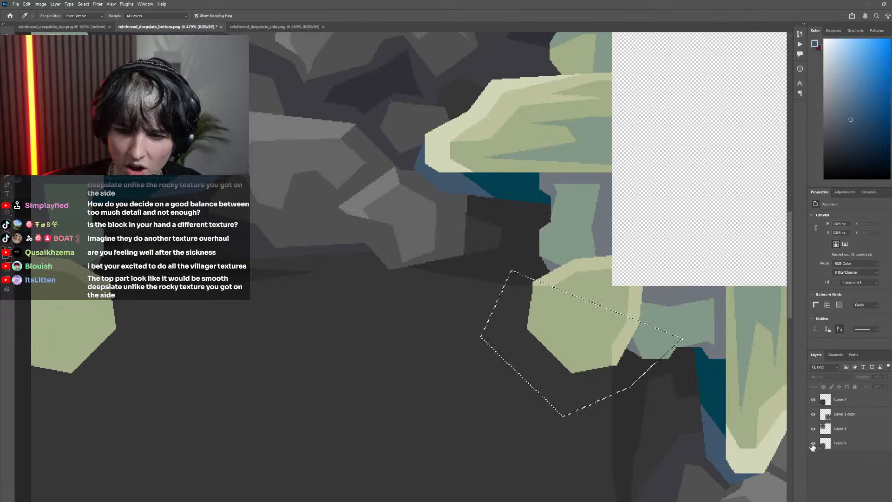
On Layer 2, fill the selected dark grey area around the upper-right corner piece with the sampled blue
{"action": "key", "text": "g"}
{"action": "left_click", "coordinate": [538, 343]}
{"action": "key", "text": "Return"}
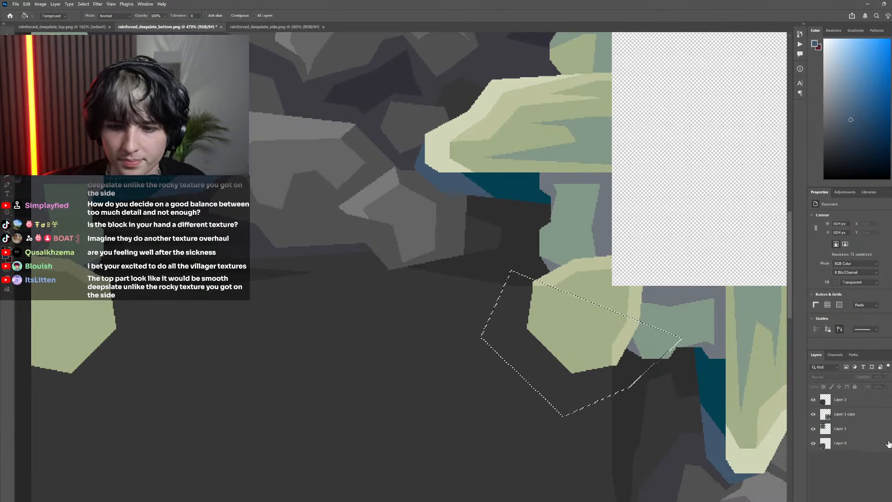
{"action": "left_click", "coordinate": [840, 400]}
{"action": "left_click", "coordinate": [546, 368]}
{"action": "key", "text": "ctrl+z"}
{"action": "left_click", "coordinate": [565, 374]}
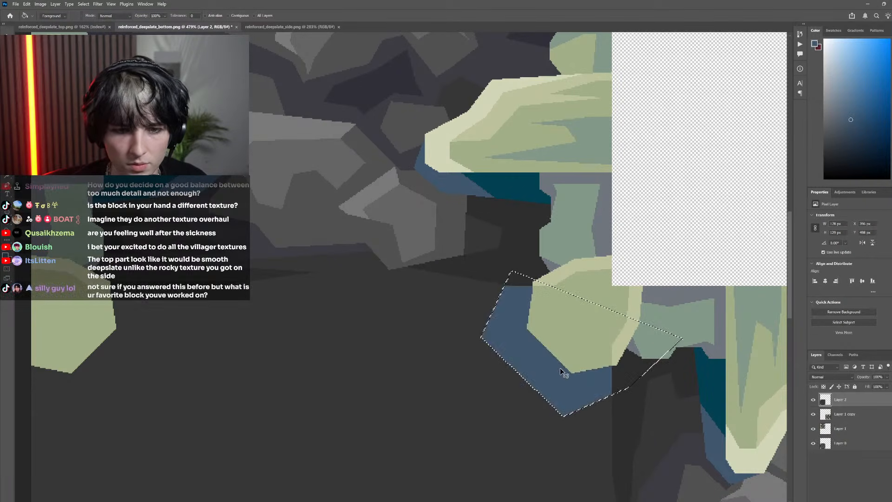
Clear the selection and compare the blue border with Layer 0's pixelated corner by toggling Layer 2's visibility
{"action": "scroll", "coordinate": [396, 279], "scroll_direction": "down", "scroll_amount": 12}
{"action": "key", "text": "m"}
{"action": "key", "text": "ctrl+d"}
{"action": "scroll", "coordinate": [401, 267], "scroll_direction": "down", "scroll_amount": 5}
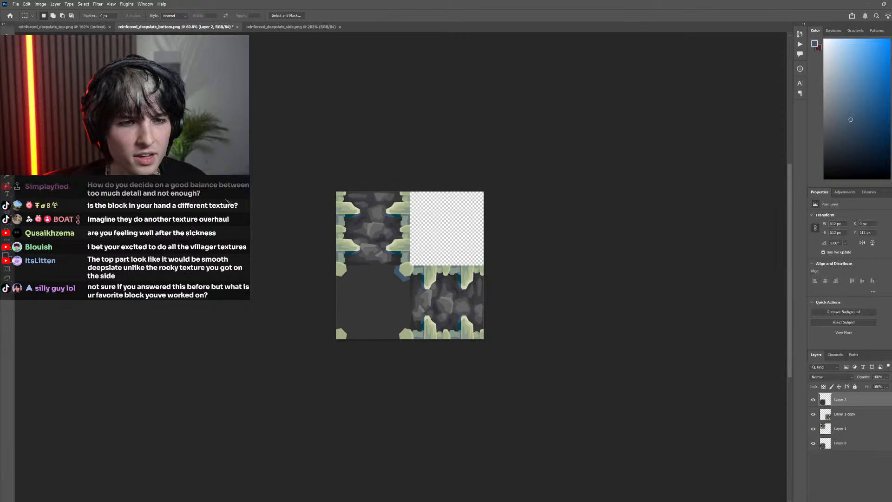
{"action": "scroll", "coordinate": [326, 257], "scroll_direction": "up", "scroll_amount": 12}
{"action": "left_click", "coordinate": [813, 401]}
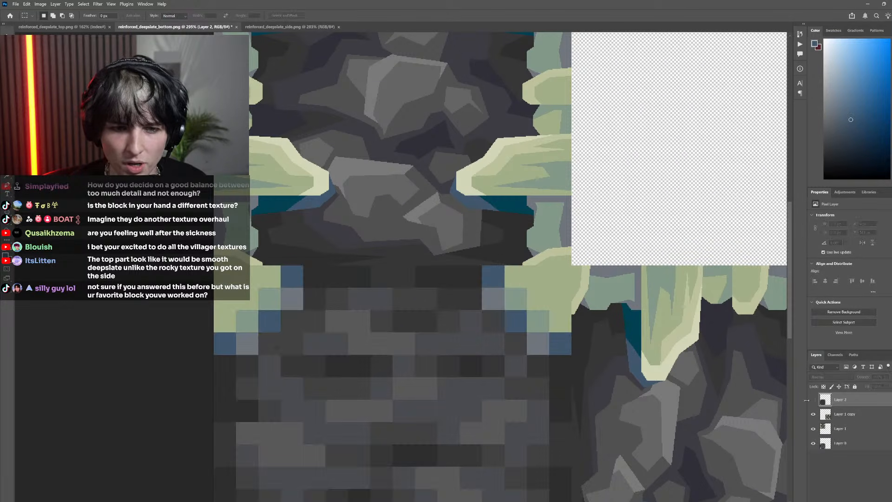
{"action": "left_click", "coordinate": [814, 400]}
{"action": "scroll", "coordinate": [580, 315], "scroll_direction": "up", "scroll_amount": 5}
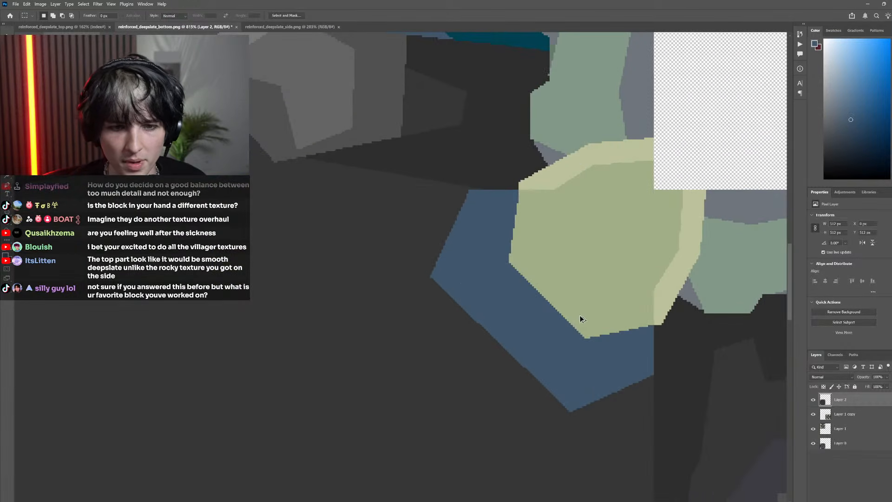
Lasso a polygonal band that covers the inner edges of the green corner piece and extends out over the blue border
{"action": "key", "text": "l"}
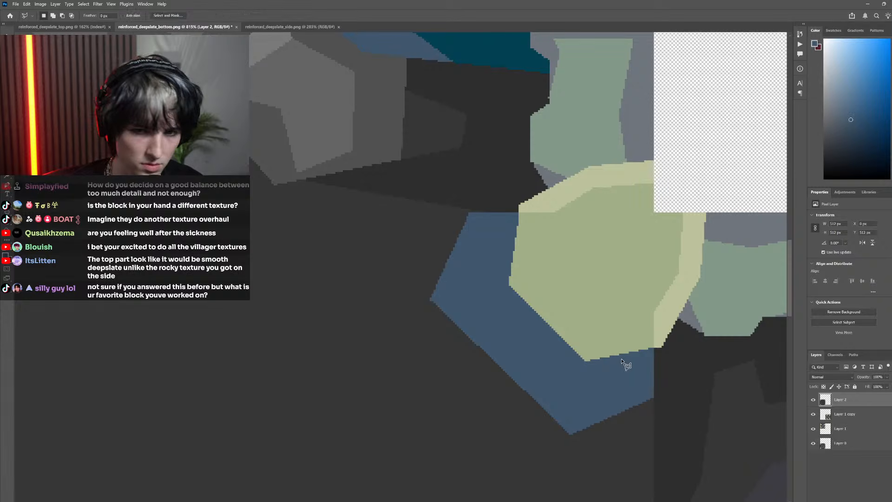
{"action": "left_click", "coordinate": [556, 212]}
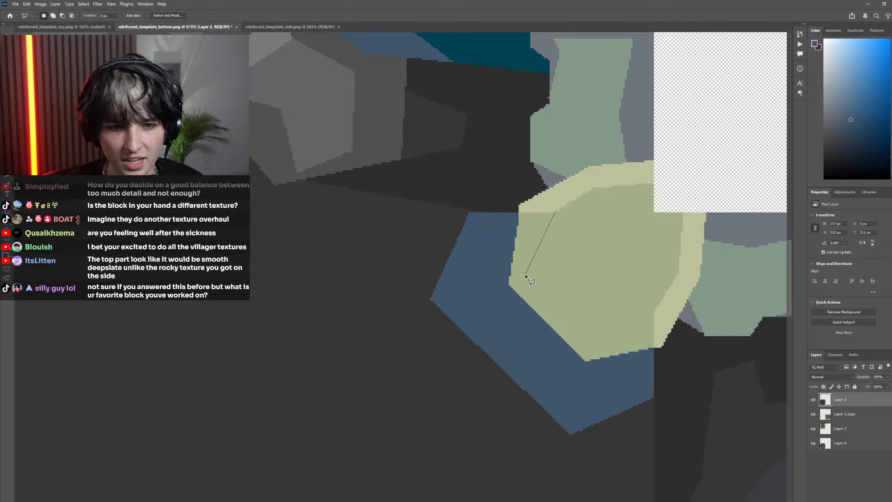
{"action": "left_click", "coordinate": [532, 263]}
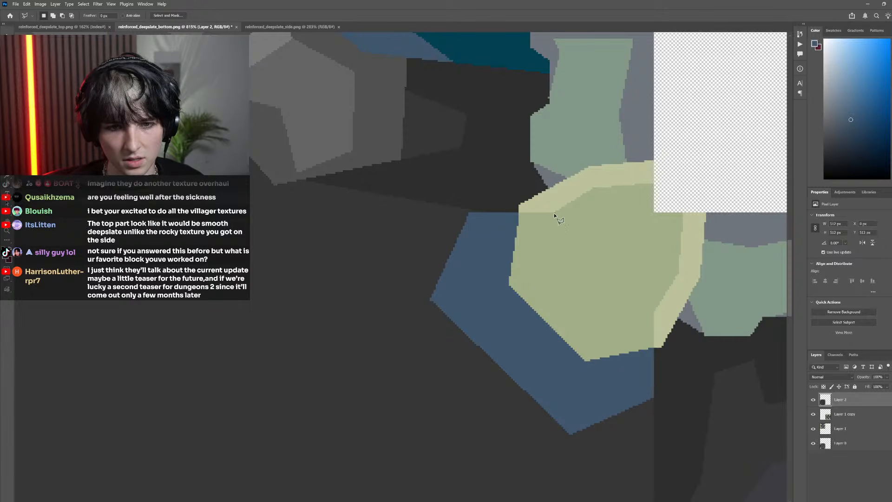
{"action": "left_click", "coordinate": [589, 333]}
{"action": "left_click", "coordinate": [659, 311]}
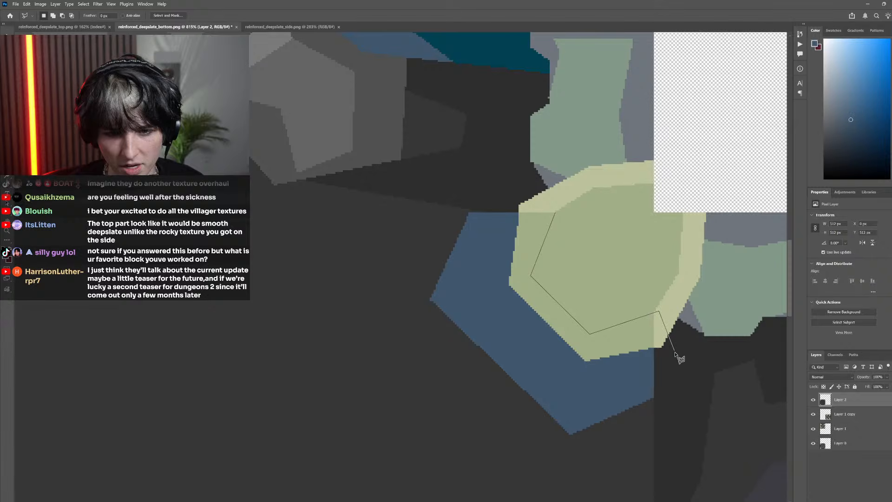
{"action": "left_click", "coordinate": [674, 349]}
{"action": "left_click", "coordinate": [658, 378]}
{"action": "left_click", "coordinate": [444, 258]}
{"action": "left_click", "coordinate": [485, 214]}
{"action": "left_click", "coordinate": [525, 194]}
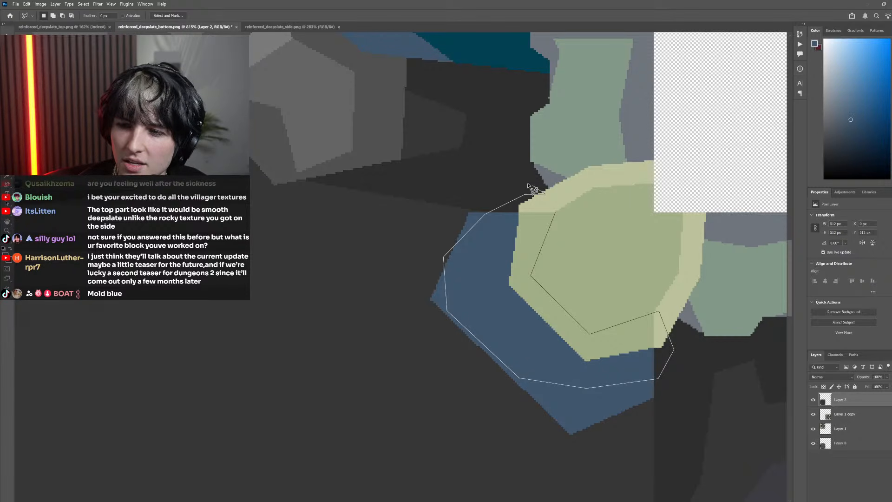
{"action": "double_click", "coordinate": [561, 219]}
Hide Layer 1 copy and Layer 2 to sample the grey-green from Layer 0's pixelated corner, restoring both layers after sampling
{"action": "scroll", "coordinate": [539, 320], "scroll_direction": "down", "scroll_amount": 5}
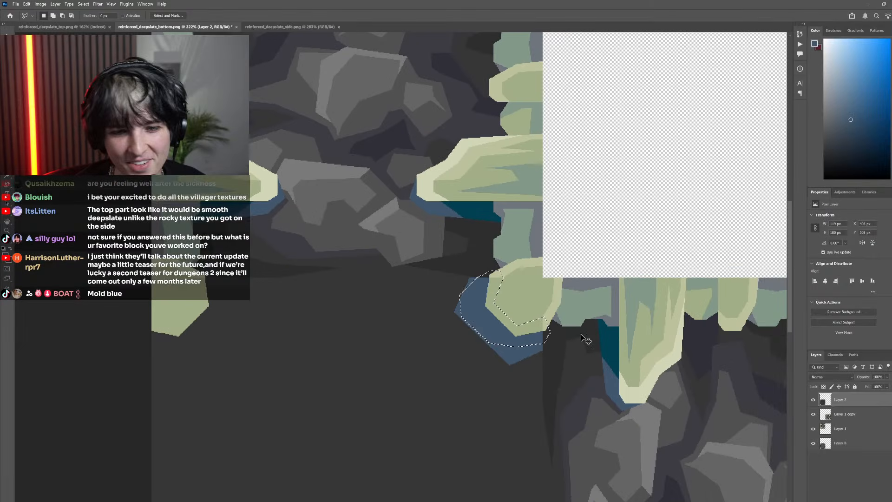
{"action": "left_click", "coordinate": [813, 414]}
{"action": "left_click", "coordinate": [813, 399]}
{"action": "scroll", "coordinate": [474, 349], "scroll_direction": "up", "scroll_amount": 2}
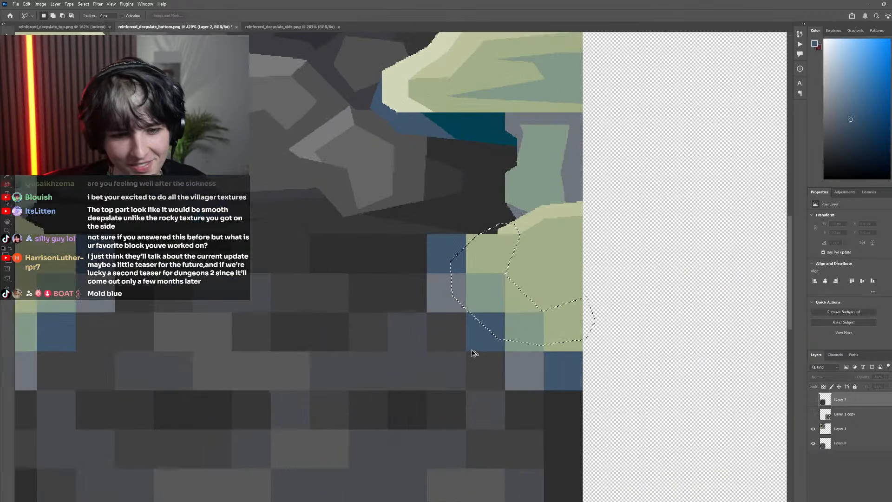
{"action": "key", "text": "i"}
{"action": "left_click", "coordinate": [521, 322]}
{"action": "left_click", "coordinate": [814, 400]}
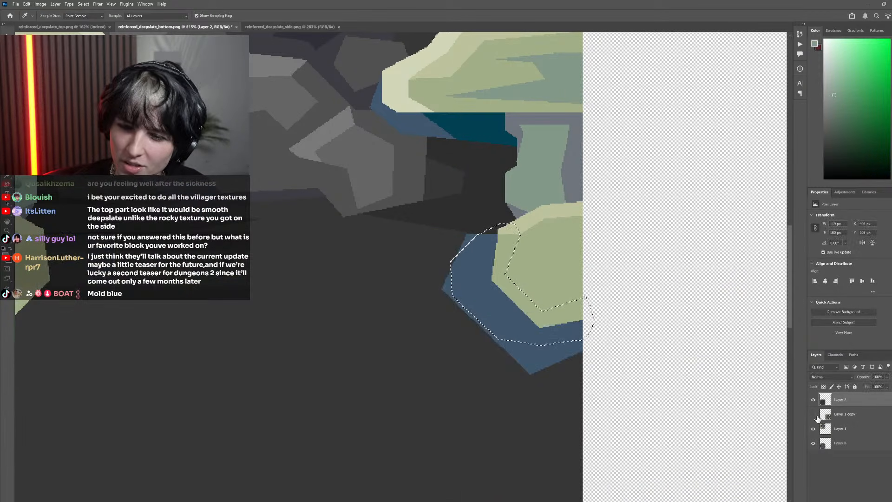
{"action": "left_click", "coordinate": [813, 414]}
Fill the green part inside the selected band with the sampled grey-green to shade the corner piece's inner edges, and deselect
{"action": "key", "text": "g"}
{"action": "left_click", "coordinate": [552, 321]}
{"action": "scroll", "coordinate": [571, 312], "scroll_direction": "down", "scroll_amount": 4}
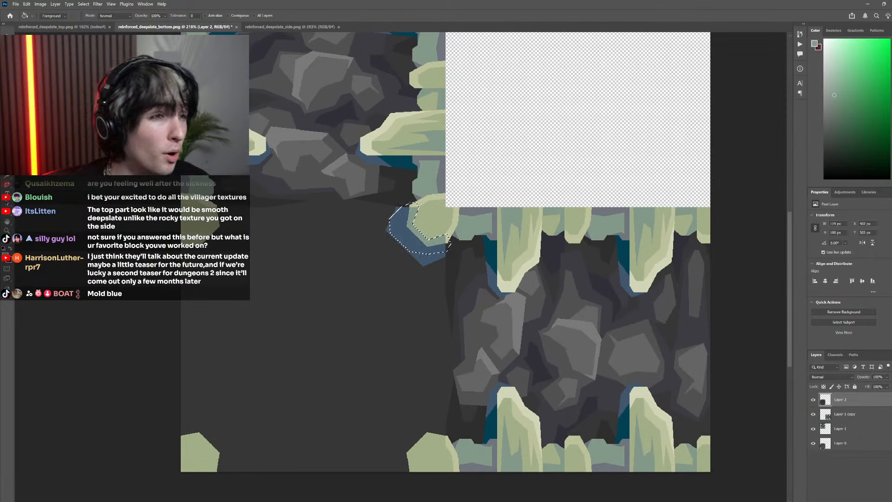
{"action": "key", "text": "m"}
{"action": "scroll", "coordinate": [374, 257], "scroll_direction": "down", "scroll_amount": 4}
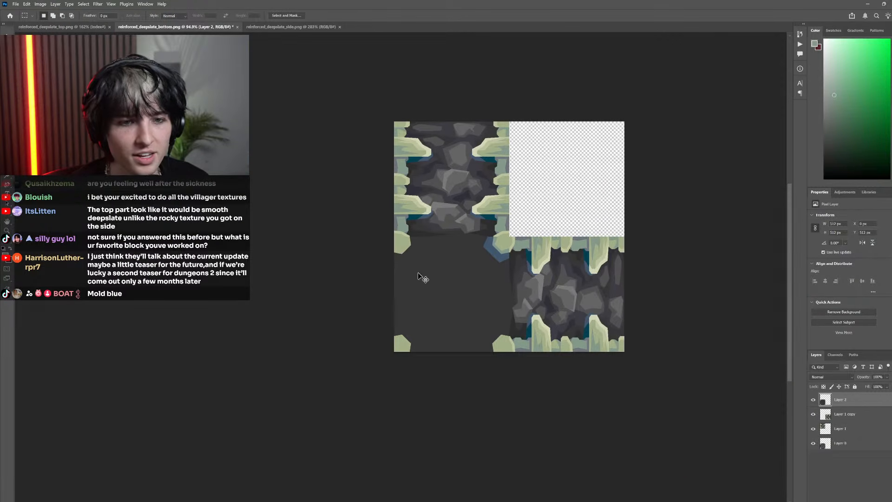
Examine how the shaded corner piece and its blue border fit with the adjoining side textures
{"action": "scroll", "coordinate": [516, 244], "scroll_direction": "up", "scroll_amount": 3}
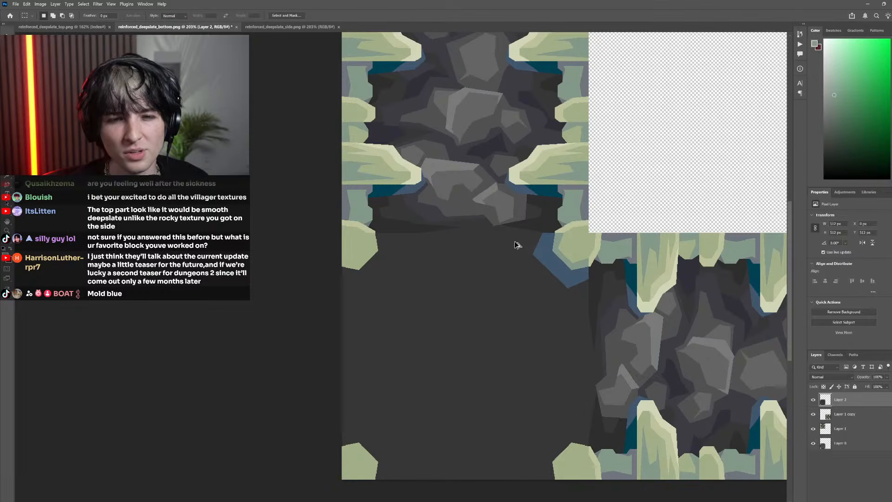
{"action": "scroll", "coordinate": [517, 244], "scroll_direction": "up", "scroll_amount": 5}
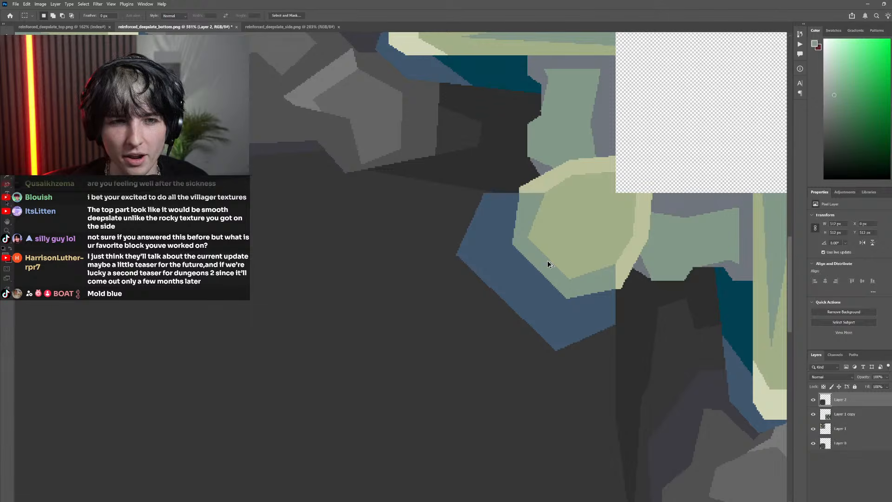
{"action": "scroll", "coordinate": [548, 264], "scroll_direction": "down", "scroll_amount": 5}
{"action": "scroll", "coordinate": [556, 289], "scroll_direction": "up", "scroll_amount": 3}
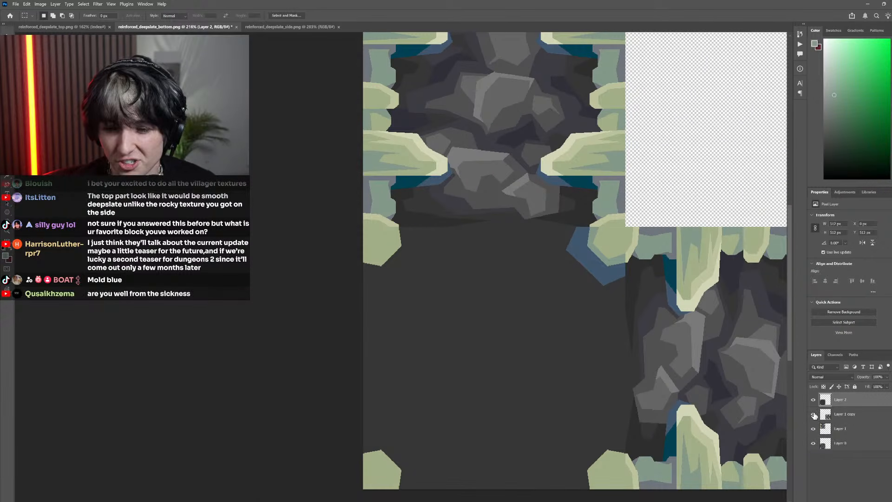
{"action": "scroll", "coordinate": [629, 355], "scroll_direction": "down", "scroll_amount": 2}
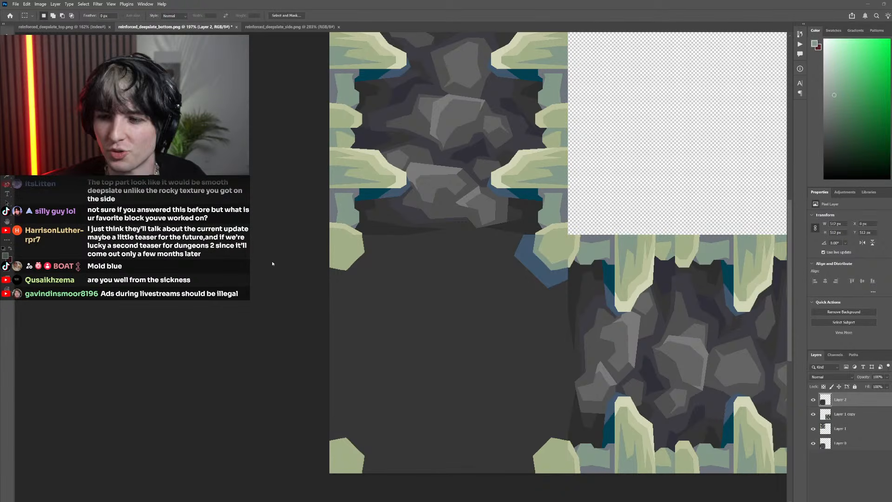
{"action": "scroll", "coordinate": [465, 311], "scroll_direction": "down", "scroll_amount": 3}
{"action": "scroll", "coordinate": [479, 323], "scroll_direction": "up", "scroll_amount": 4}
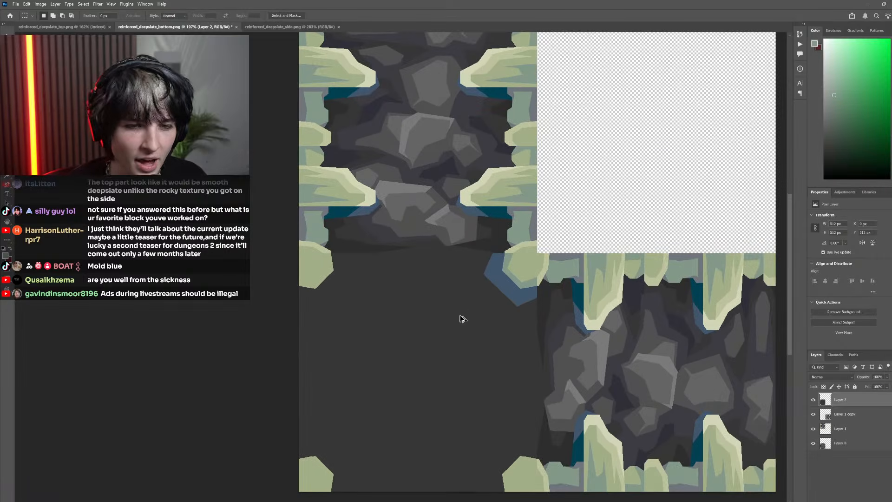
Straighten the blue border's lower-left edge by lassoing the uneven strip along it, filling it with the sampled background dark grey, and deselecting
{"action": "scroll", "coordinate": [522, 315], "scroll_direction": "up", "scroll_amount": 8}
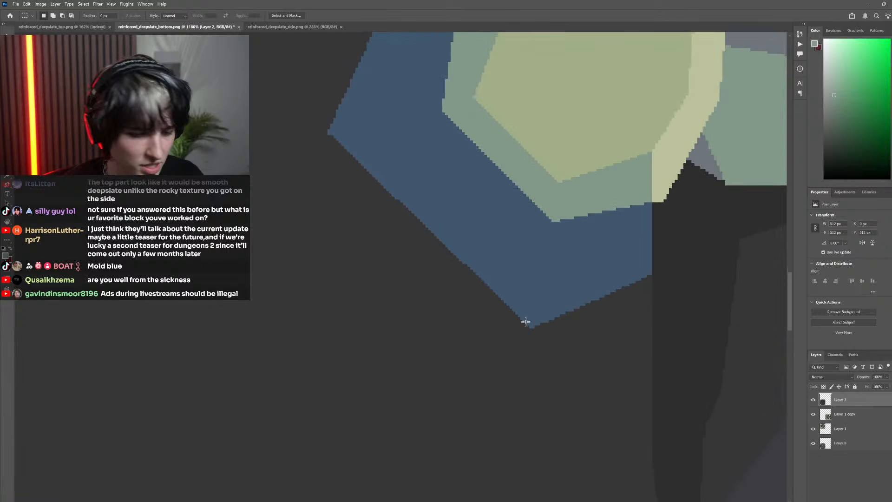
{"action": "key", "text": "l"}
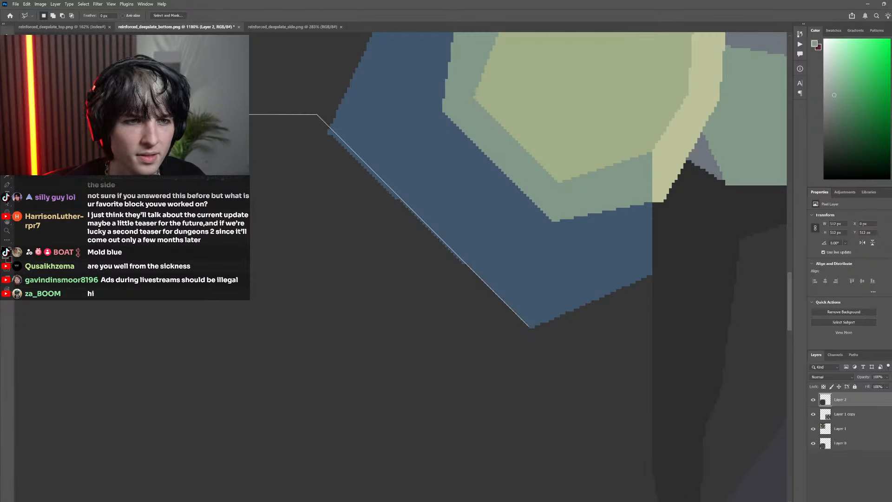
{"action": "left_click", "coordinate": [246, 177]}
{"action": "left_click", "coordinate": [347, 278]}
{"action": "left_click", "coordinate": [433, 334]}
{"action": "left_click", "coordinate": [489, 337]}
{"action": "left_click", "coordinate": [528, 329]}
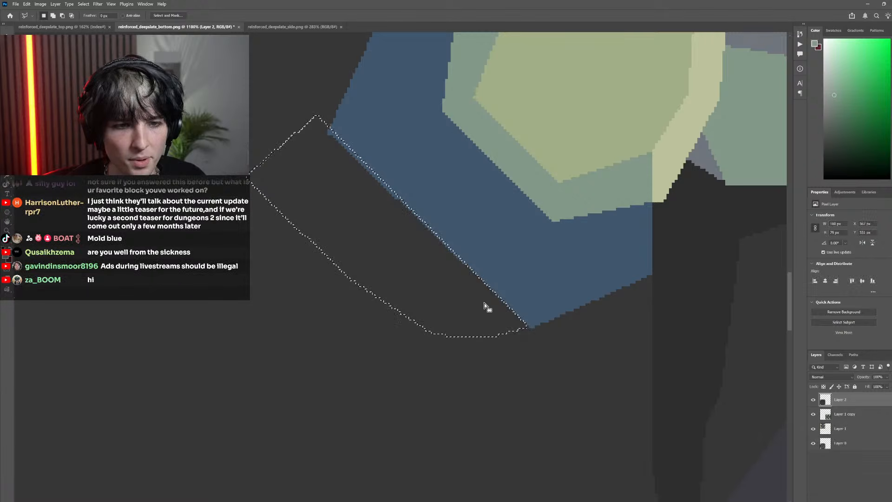
{"action": "key", "text": "i"}
{"action": "left_click", "coordinate": [444, 285]}
{"action": "key", "text": "g"}
{"action": "left_click", "coordinate": [400, 198]}
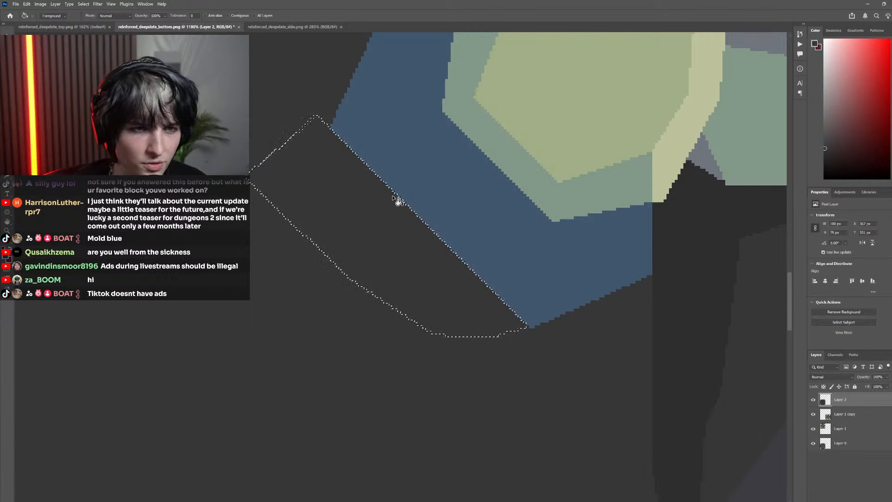
{"action": "scroll", "coordinate": [179, 125], "scroll_direction": "down", "scroll_amount": 10}
{"action": "key", "text": "m"}
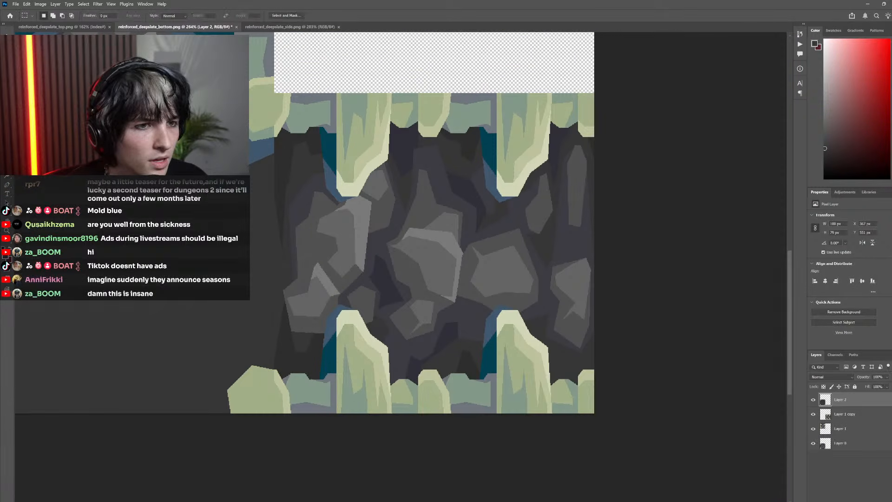
{"action": "scroll", "coordinate": [263, 172], "scroll_direction": "up", "scroll_amount": 10}
{"action": "scroll", "coordinate": [251, 162], "scroll_direction": "down", "scroll_amount": 9}
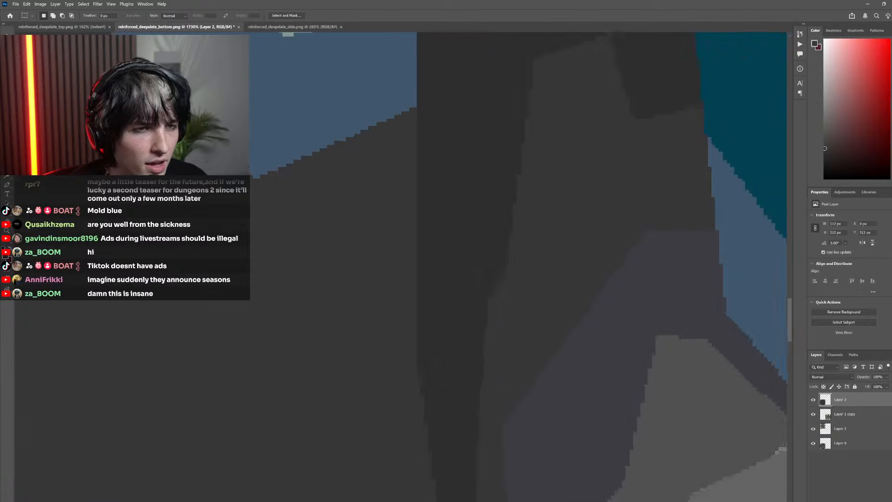
{"action": "scroll", "coordinate": [250, 161], "scroll_direction": "down", "scroll_amount": 5}
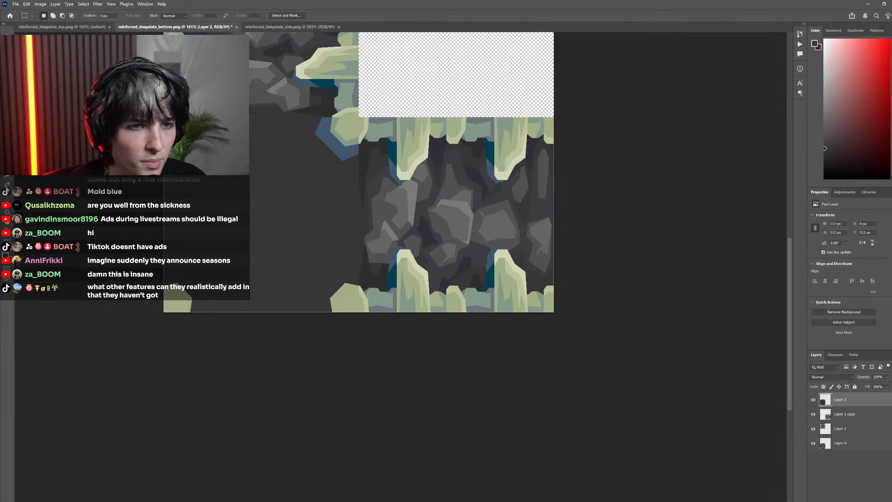
{"action": "scroll", "coordinate": [251, 149], "scroll_direction": "left", "scroll_amount": 4}
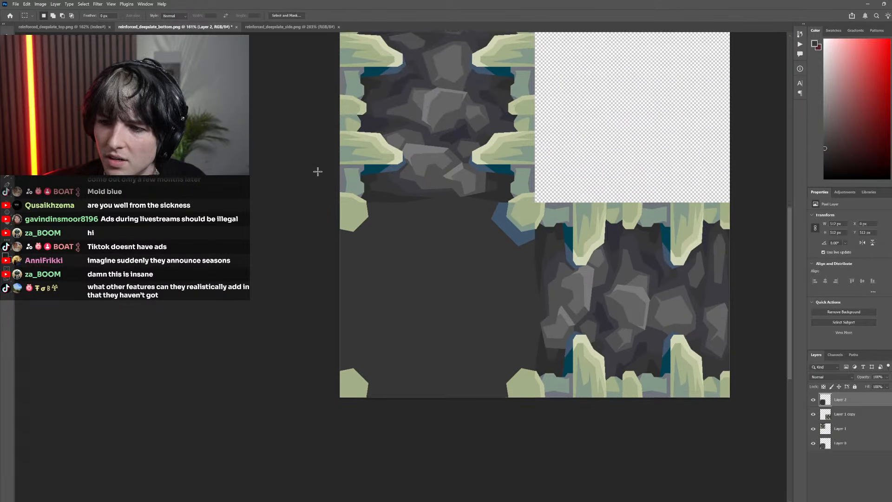
{"action": "scroll", "coordinate": [315, 172], "scroll_direction": "up", "scroll_amount": 4}
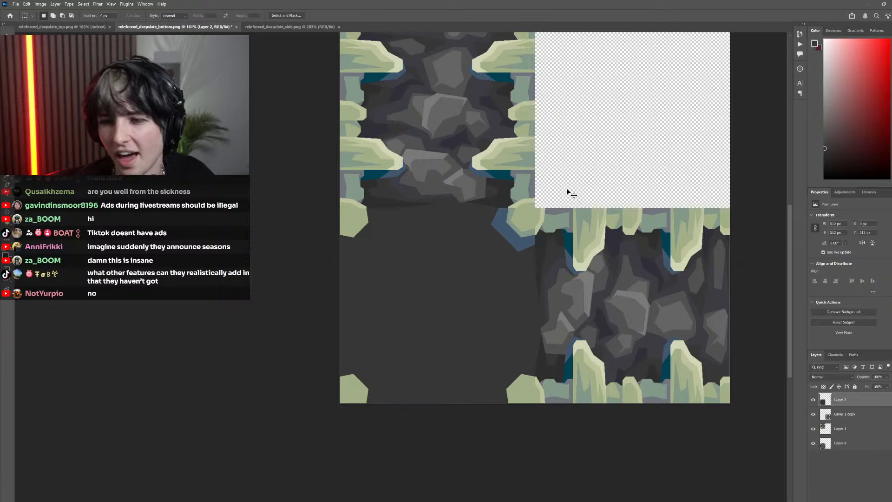
Compare the corner pieces with the adjoining side textures by toggling the visibility of Layer 1 copy and Layer 1
{"action": "scroll", "coordinate": [546, 203], "scroll_direction": "right", "scroll_amount": 1}
{"action": "left_click", "coordinate": [813, 414]}
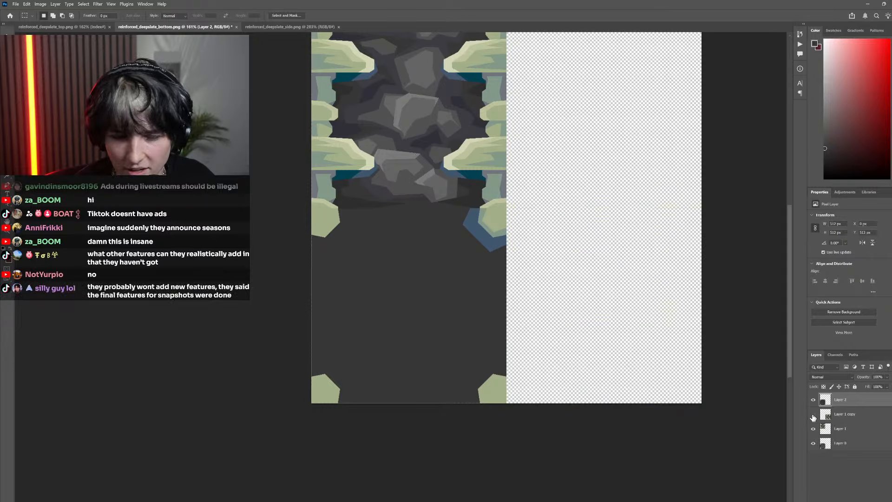
{"action": "left_click", "coordinate": [813, 415]}
{"action": "left_click", "coordinate": [813, 429]}
{"action": "left_click", "coordinate": [813, 429]}
{"action": "left_click", "coordinate": [813, 414]}
{"action": "left_click", "coordinate": [814, 414]}
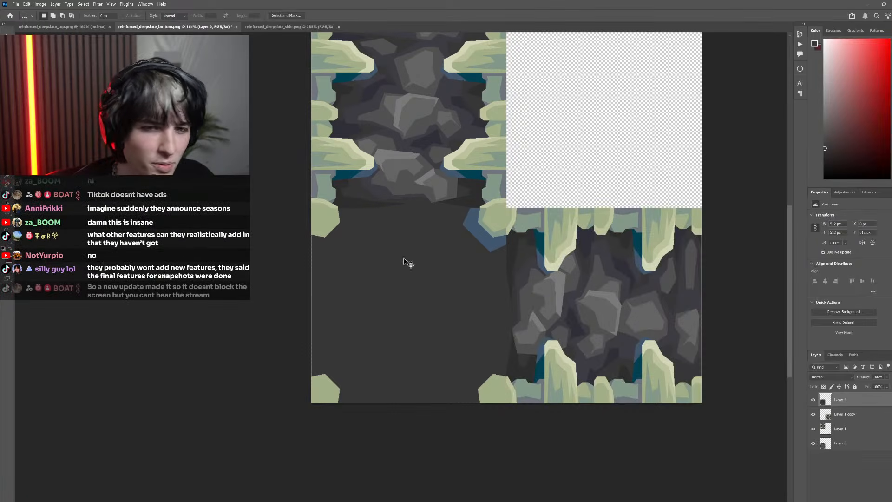
{"action": "key", "text": "ctrl+1"}
{"action": "scroll", "coordinate": [427, 293], "scroll_direction": "up", "scroll_amount": 3}
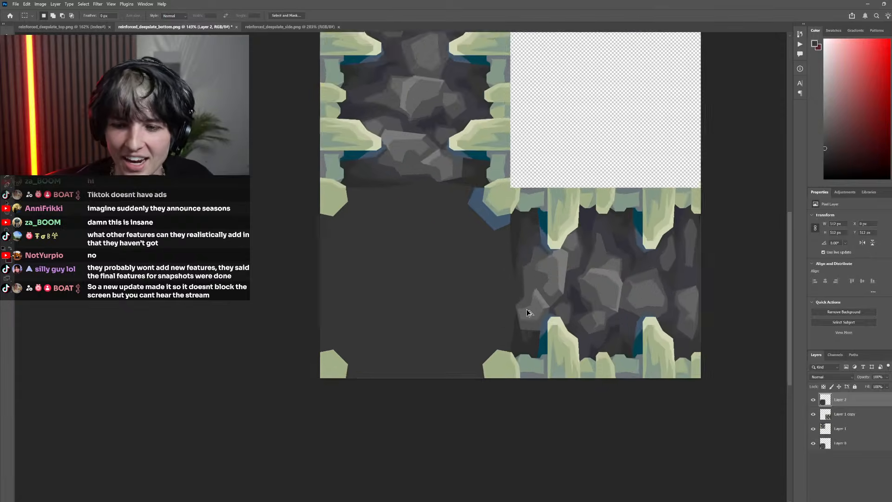
Compare the redrawn corners on Layer 2 with the pixelated original by repeatedly hiding and showing Layer 2
{"action": "left_click", "coordinate": [813, 400]}
{"action": "left_click", "coordinate": [813, 400]}
{"action": "left_click", "coordinate": [813, 400]}
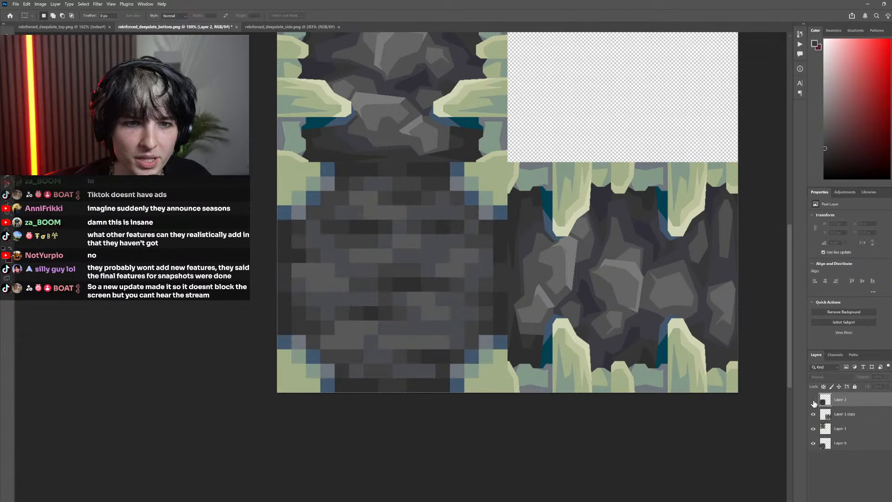
{"action": "left_click", "coordinate": [814, 400]}
{"action": "left_click", "coordinate": [814, 400]}
{"action": "left_click", "coordinate": [813, 401]}
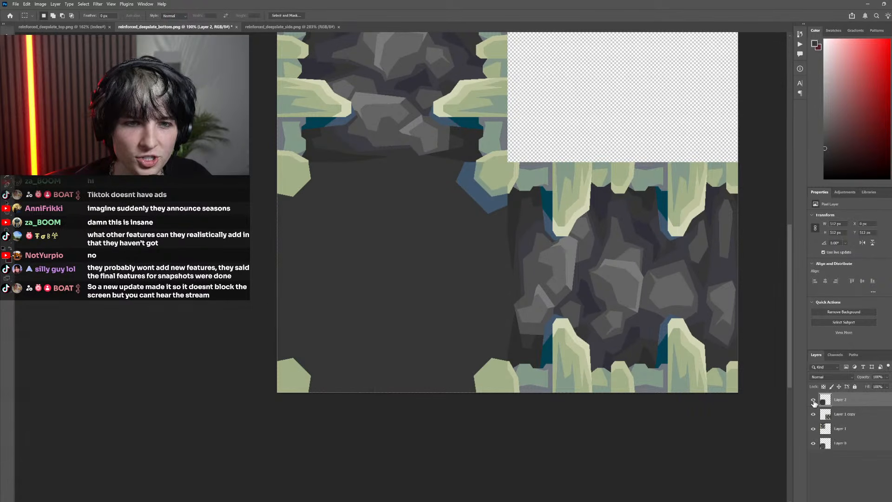
{"action": "left_click", "coordinate": [814, 400]}
{"action": "left_click", "coordinate": [814, 401]}
{"action": "scroll", "coordinate": [516, 345], "scroll_direction": "down", "scroll_amount": 4}
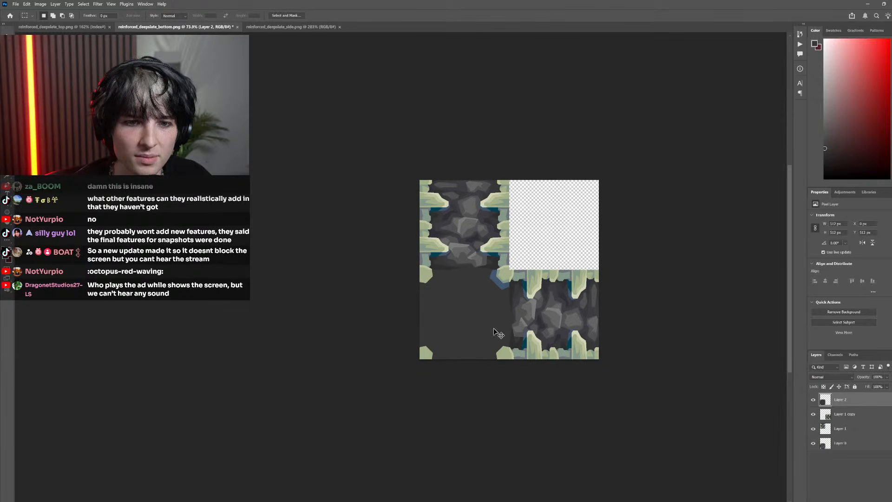
Select the corner pieces of the bottom face on Layer 2 with the Magic Wand, undoing the accidental move
{"action": "scroll", "coordinate": [504, 275], "scroll_direction": "up", "scroll_amount": 3}
{"action": "key", "text": "w"}
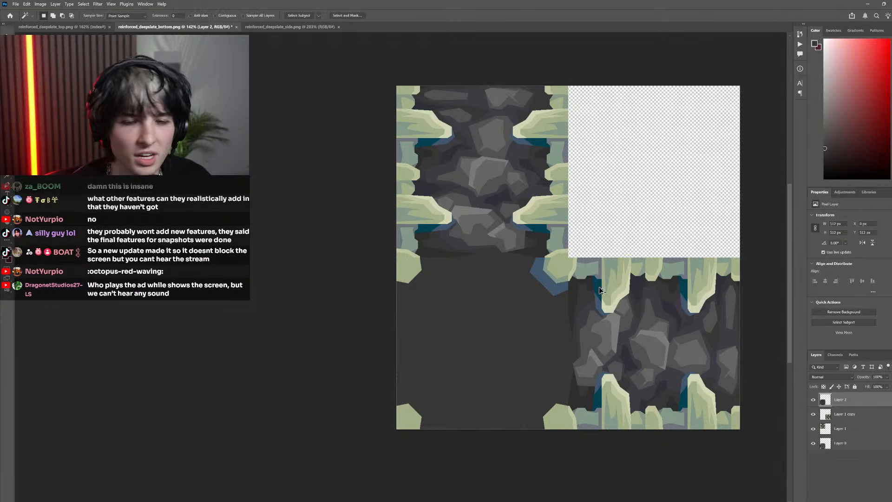
{"action": "scroll", "coordinate": [603, 283], "scroll_direction": "up", "scroll_amount": 2}
{"action": "left_click", "coordinate": [509, 260], "text": "shift"}
{"action": "scroll", "coordinate": [518, 283], "scroll_direction": "up", "scroll_amount": 2}
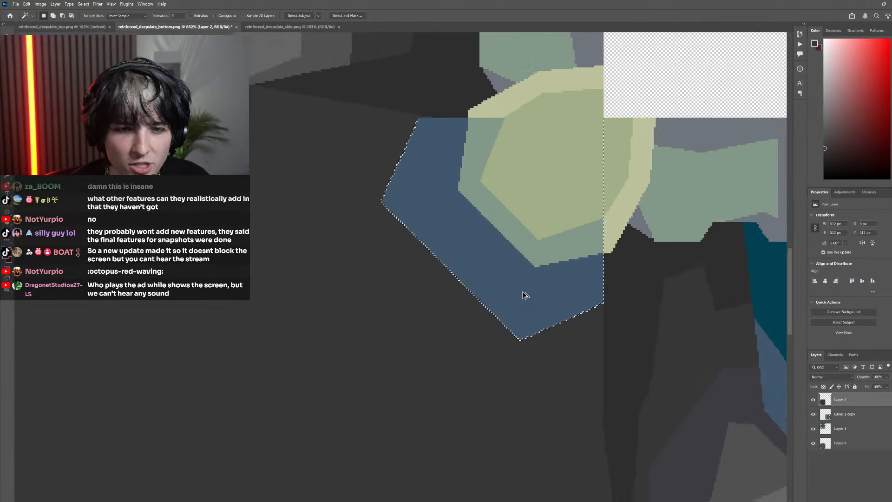
{"action": "scroll", "coordinate": [509, 298], "scroll_direction": "down", "scroll_amount": 4}
{"action": "left_click_drag", "start_coordinate": [510, 293], "coordinate": [434, 293]}
{"action": "key", "text": "ctrl+z"}
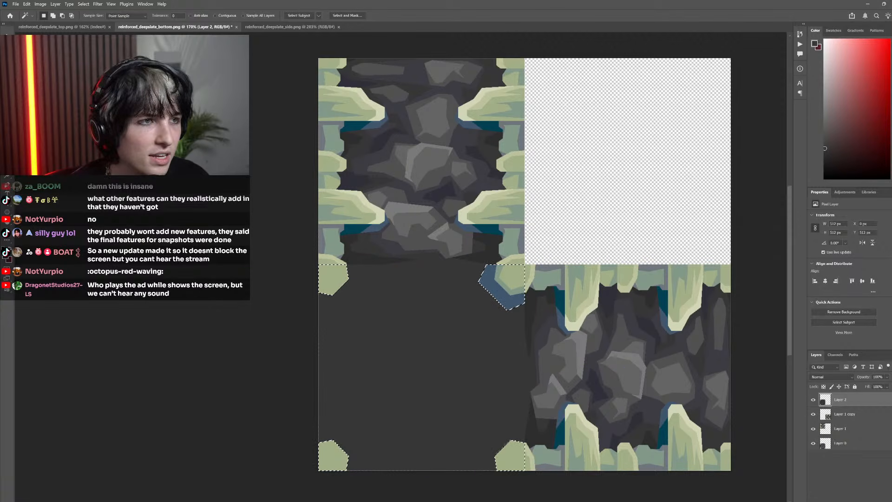
Subtract the three plain green corners from the selection with the Rectangular Marquee, keeping only the shaded upper-right corner piece selected
{"action": "key", "text": "m"}
{"action": "left_click_drag", "start_coordinate": [538, 412], "coordinate": [447, 501]}
{"action": "left_click_drag", "start_coordinate": [365, 338], "coordinate": [274, 441]}
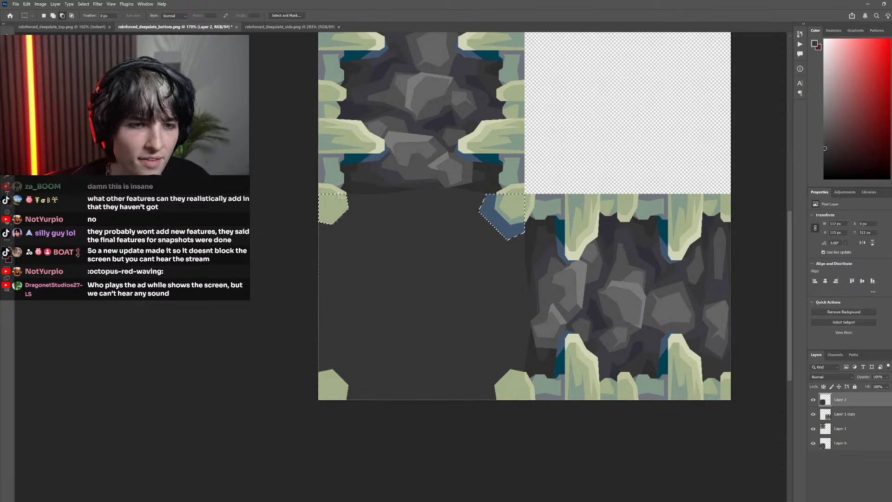
{"action": "left_click_drag", "start_coordinate": [370, 241], "coordinate": [305, 169]}
{"action": "scroll", "coordinate": [535, 209], "scroll_direction": "left", "scroll_amount": 1}
{"action": "scroll", "coordinate": [537, 209], "scroll_direction": "up", "scroll_amount": 2}
Duplicate the shaded corner piece, flip the copy horizontally, and align it over the dark square's plain upper-left corner
{"action": "left_click_drag", "start_coordinate": [507, 206], "coordinate": [361, 206]}
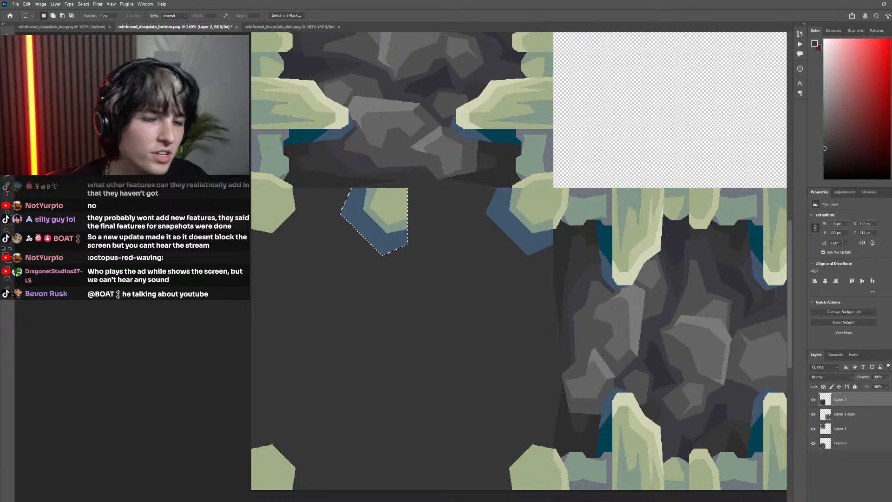
{"action": "left_click", "coordinate": [27, 4]}
{"action": "mouse_move", "coordinate": [70, 205]}
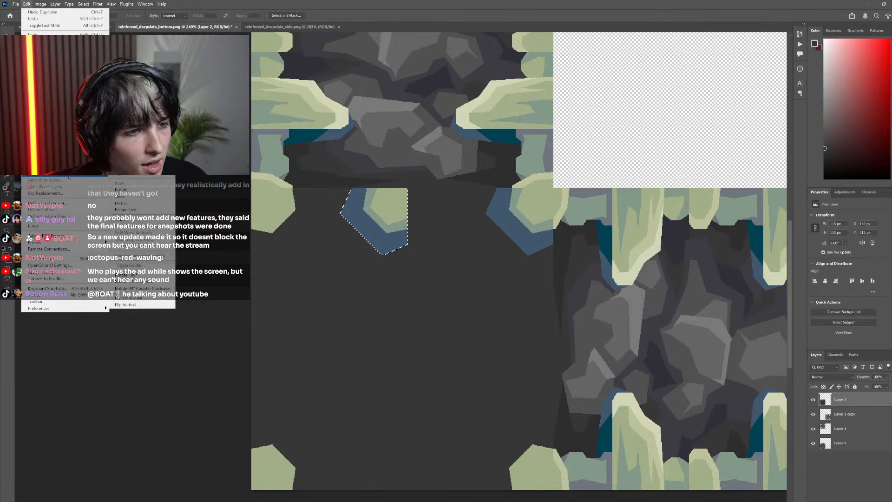
{"action": "left_click", "coordinate": [139, 298]}
{"action": "scroll", "coordinate": [334, 221], "scroll_direction": "up", "scroll_amount": 2}
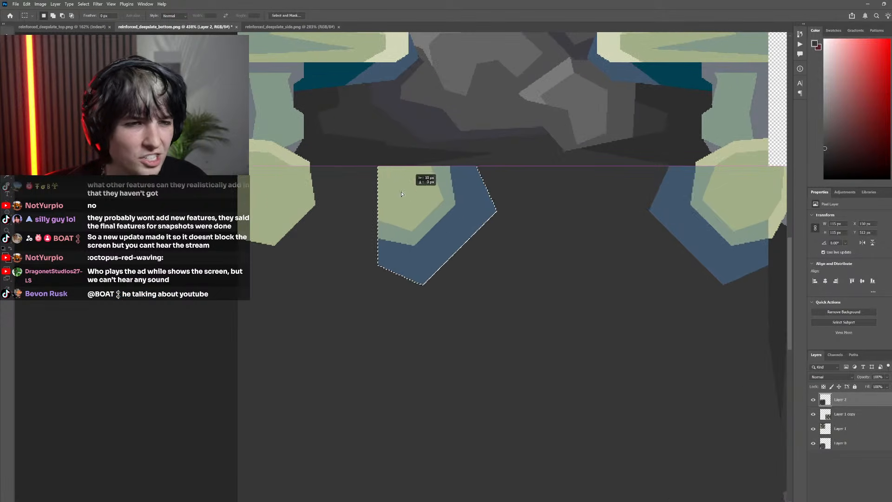
{"action": "left_click_drag", "start_coordinate": [425, 179], "coordinate": [272, 200]}
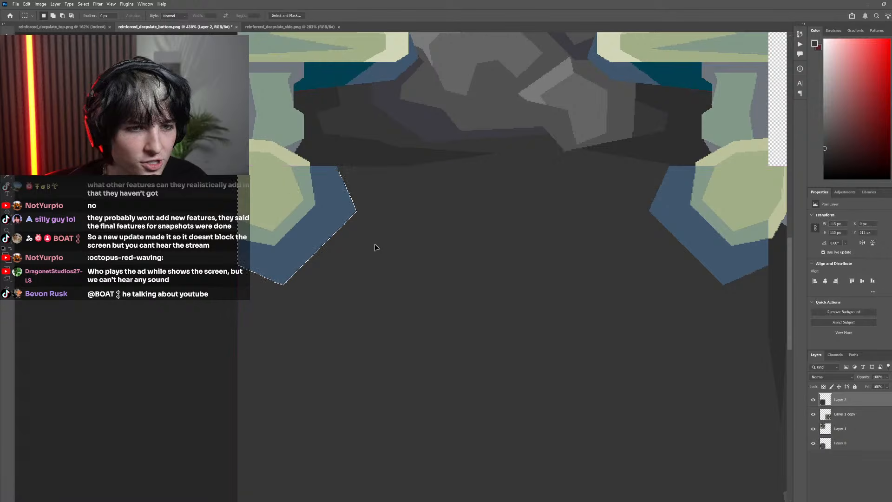
Try to duplicate the two bordered upper corner pieces downward within Layer 2, then undo the duplicate
{"action": "scroll", "coordinate": [419, 247], "scroll_direction": "down", "scroll_amount": 3}
{"action": "key", "text": "w"}
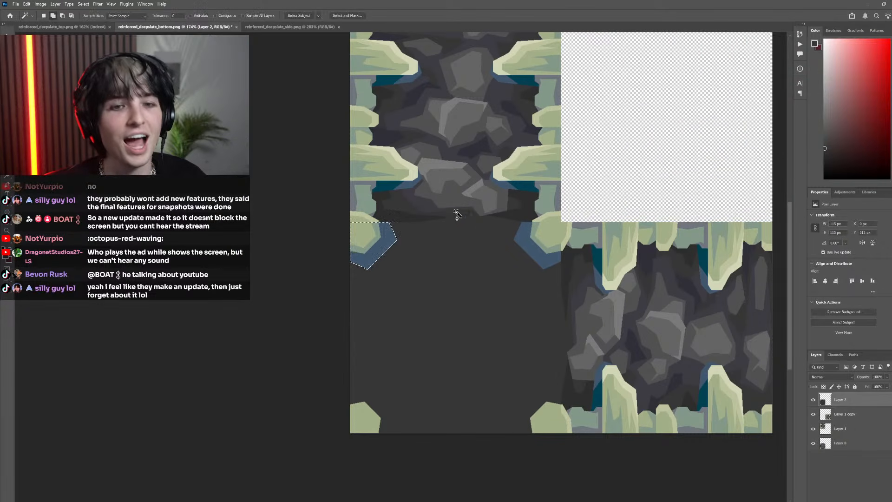
{"action": "left_click", "coordinate": [526, 239]}
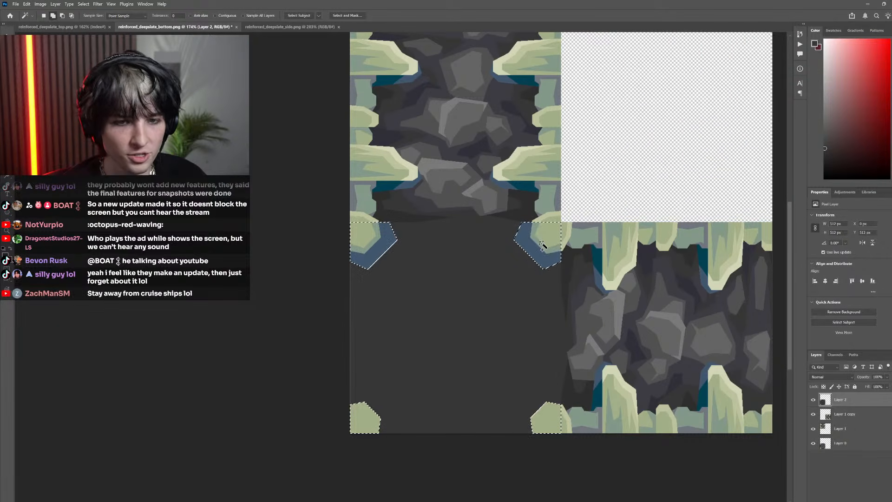
{"action": "left_click_drag", "start_coordinate": [504, 258], "coordinate": [504, 357]}
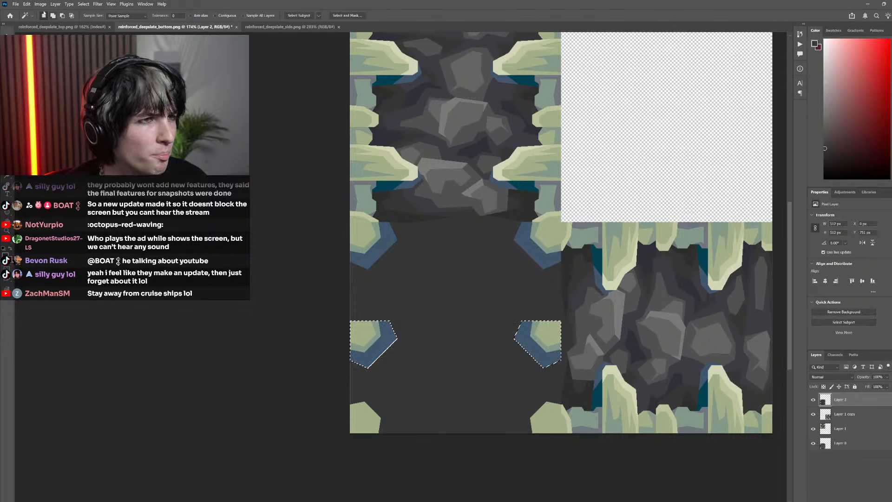
{"action": "left_click", "coordinate": [27, 3]}
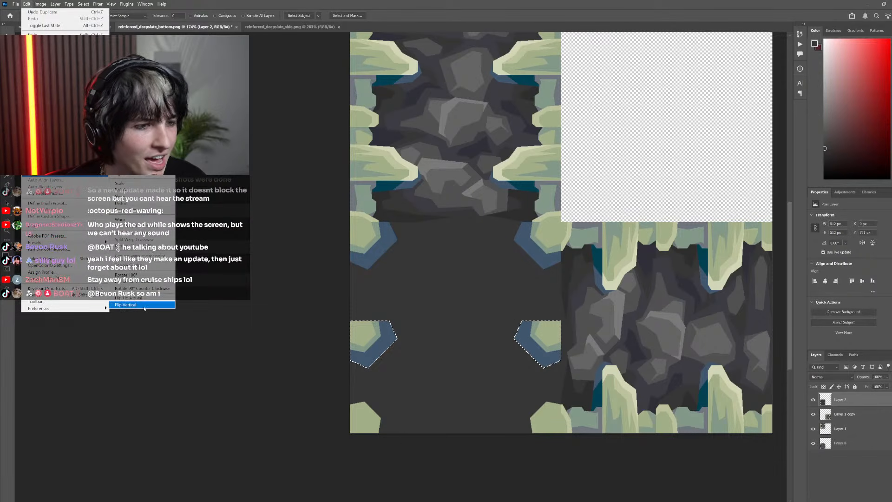
{"action": "left_click", "coordinate": [43, 12]}
{"action": "scroll", "coordinate": [358, 324], "scroll_direction": "down", "scroll_amount": 1}
{"action": "key", "text": "ctrl+z"}
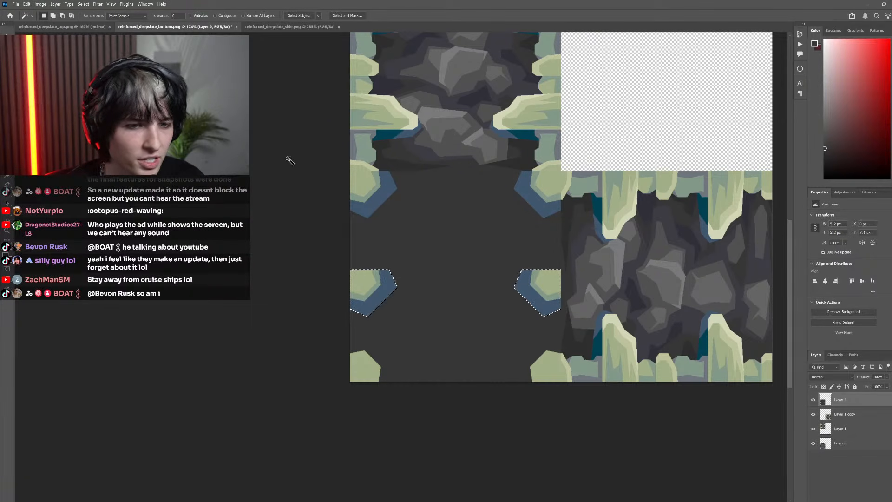
{"action": "key", "text": "ctrl+z"}
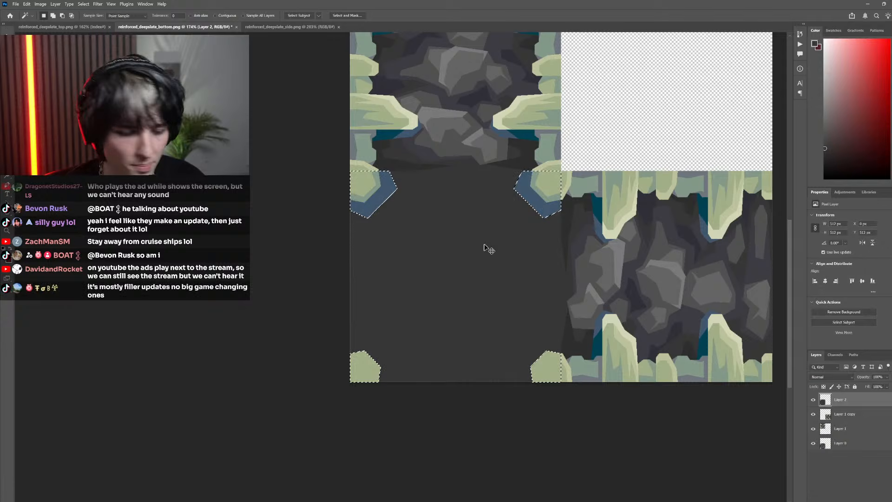
Try to copy the selected corner pieces to a new layer, flip them vertically, and move them toward the lower corners
{"action": "key", "text": "ctrl+j"}
{"action": "left_click_drag", "start_coordinate": [379, 195], "coordinate": [380, 268]}
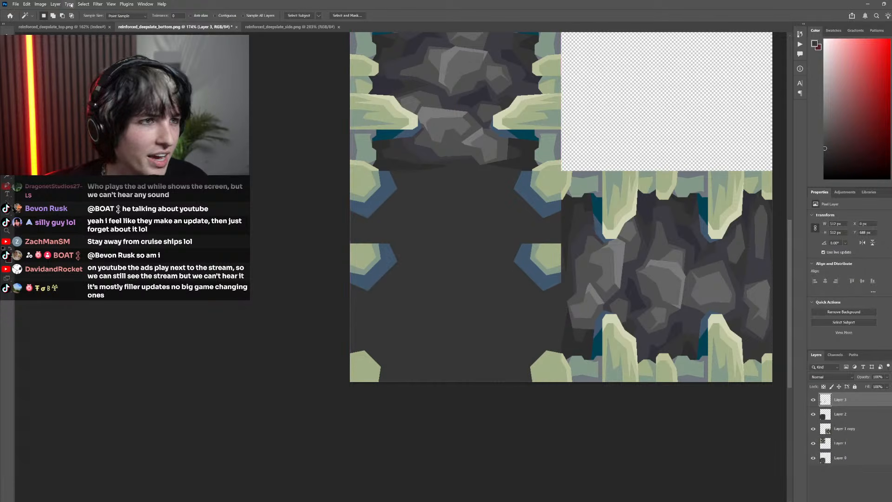
{"action": "left_click", "coordinate": [27, 5]}
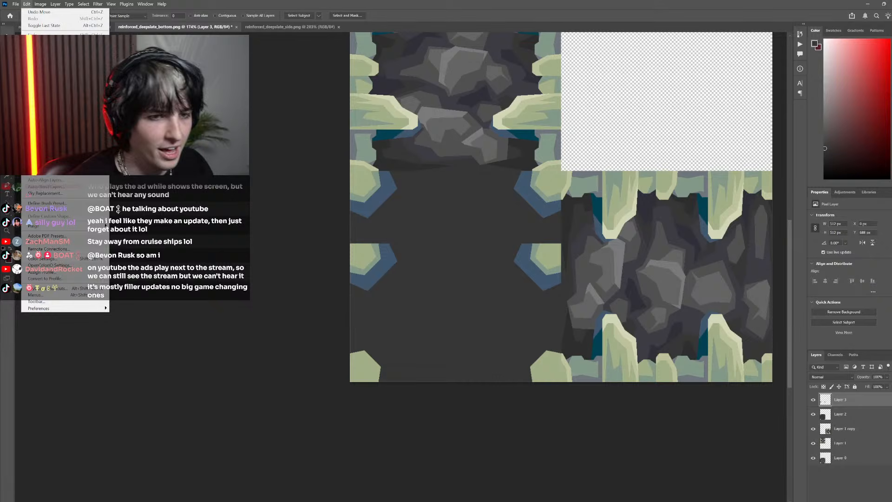
{"action": "mouse_move", "coordinate": [65, 173]}
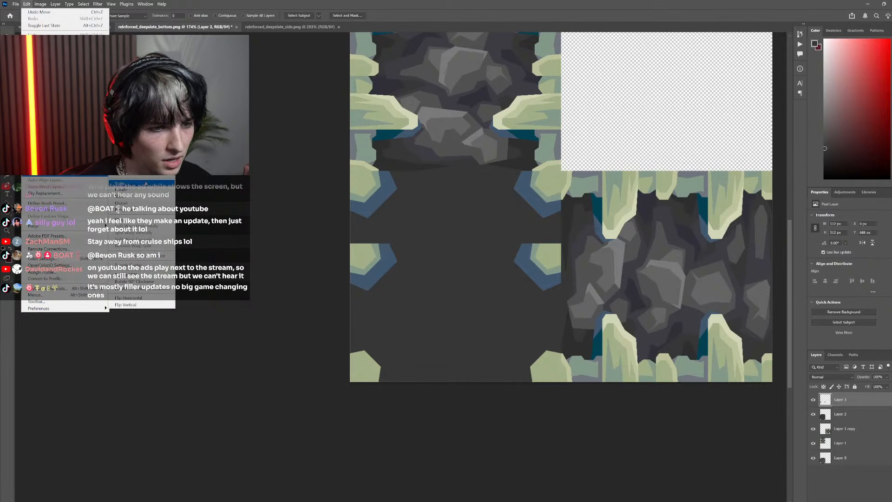
{"action": "left_click", "coordinate": [157, 306]}
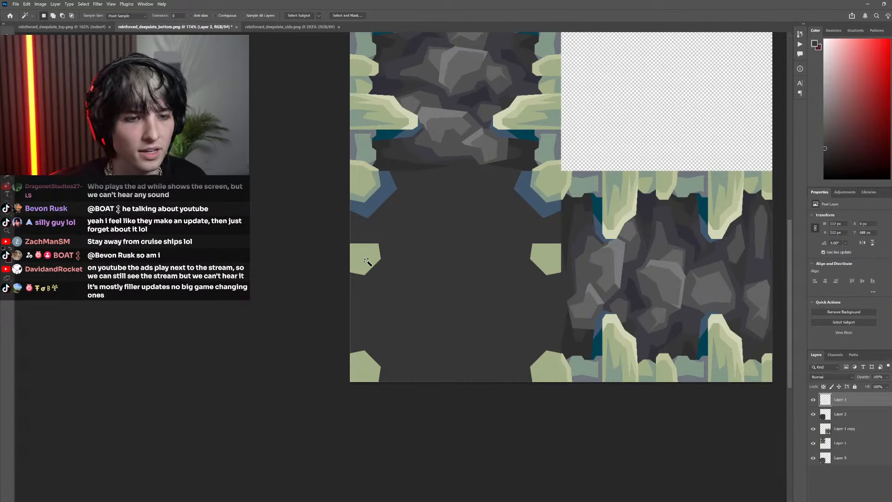
{"action": "left_click_drag", "start_coordinate": [367, 261], "coordinate": [379, 292]}
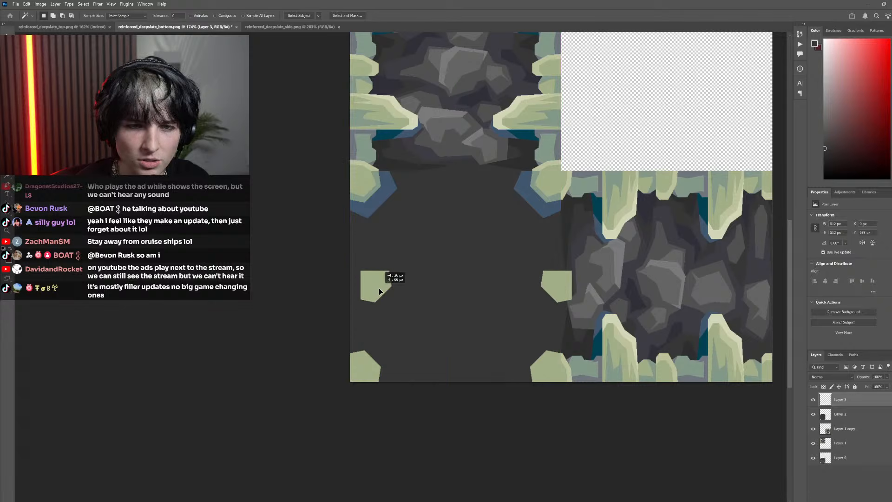
Undo the moves and vertical flip of the copied corner pieces, and delete Layer 3
{"action": "key", "text": "ctrl+z"}
{"action": "key", "text": "ctrl+z"}
{"action": "key", "text": "ctrl+z"}
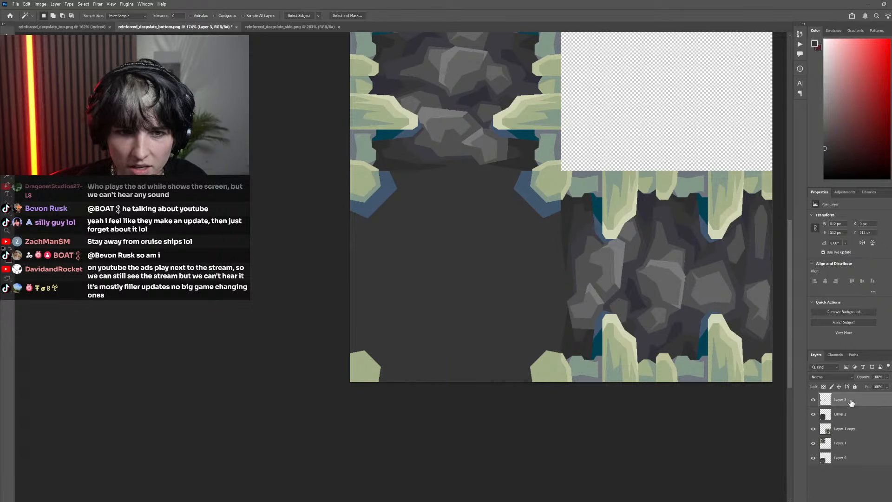
{"action": "right_click", "coordinate": [852, 403]}
{"action": "left_click", "coordinate": [842, 258]}
Select both bordered upper corner pieces on Layer 2 with their green parts, subtracting the plain lower corners from the selection
{"action": "scroll", "coordinate": [341, 90], "scroll_direction": "right", "scroll_amount": 2}
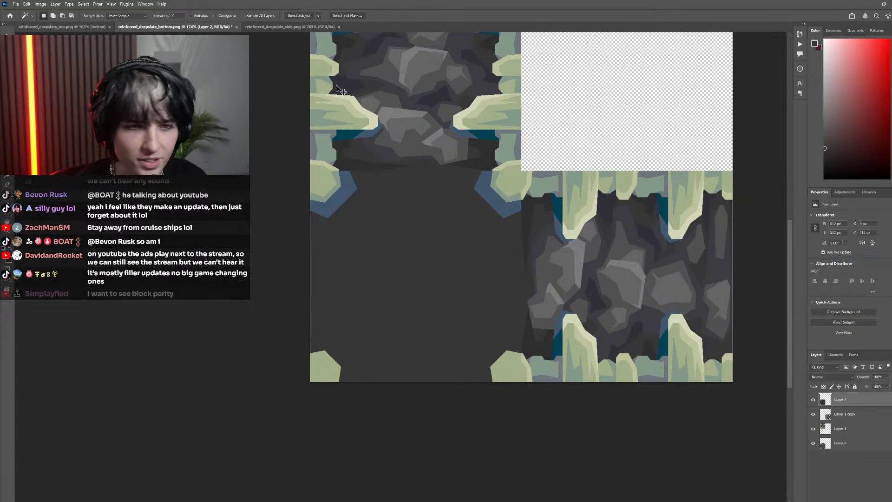
{"action": "scroll", "coordinate": [337, 198], "scroll_direction": "up", "scroll_amount": 2}
{"action": "left_click", "coordinate": [338, 199]}
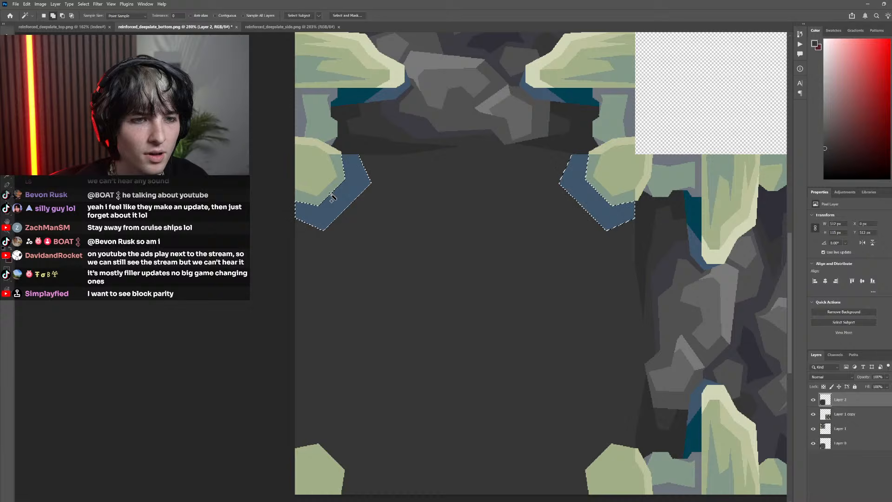
{"action": "left_click", "coordinate": [315, 178], "text": "shift"}
{"action": "scroll", "coordinate": [560, 194], "scroll_direction": "down", "scroll_amount": 3}
{"action": "left_click_drag", "start_coordinate": [562, 189], "coordinate": [562, 259]}
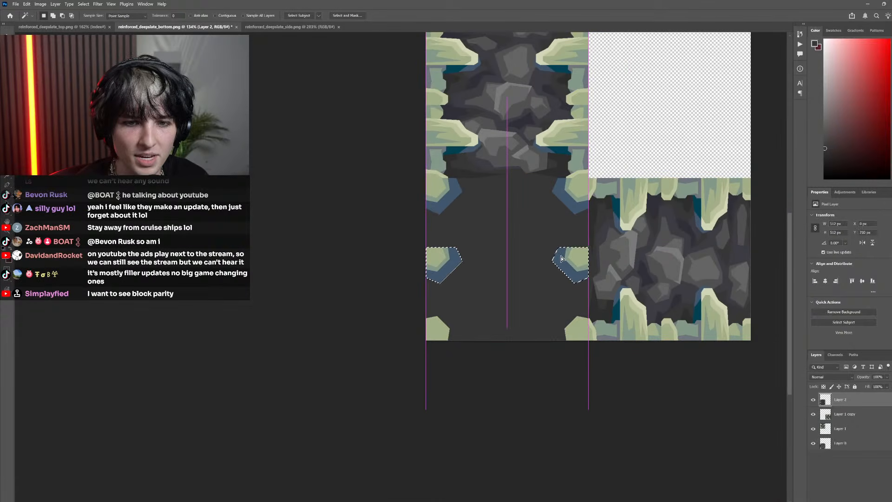
{"action": "key", "text": "ctrl+z"}
{"action": "left_click", "coordinate": [7, 54]}
{"action": "left_click_drag", "start_coordinate": [635, 294], "coordinate": [421, 415]}
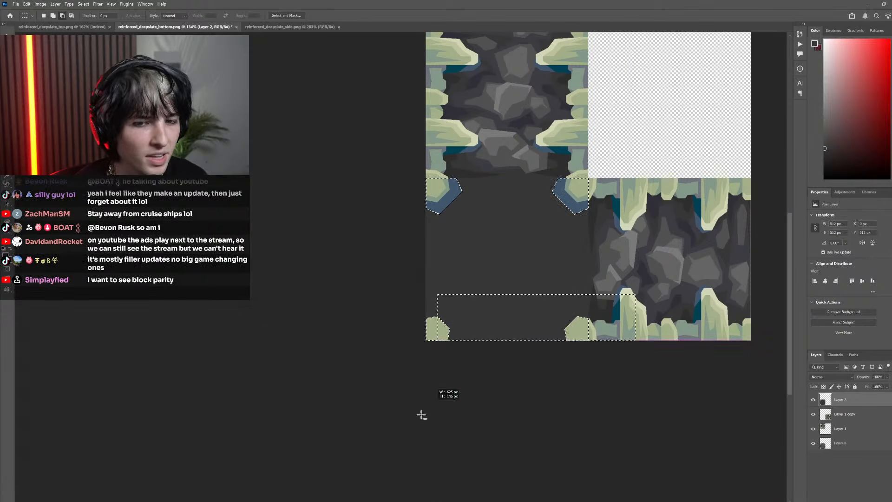
Duplicate the two upper corner pieces, flip the copies vertically, and place them over the dark square's plain lower corners
{"action": "left_click_drag", "start_coordinate": [571, 196], "coordinate": [579, 264]}
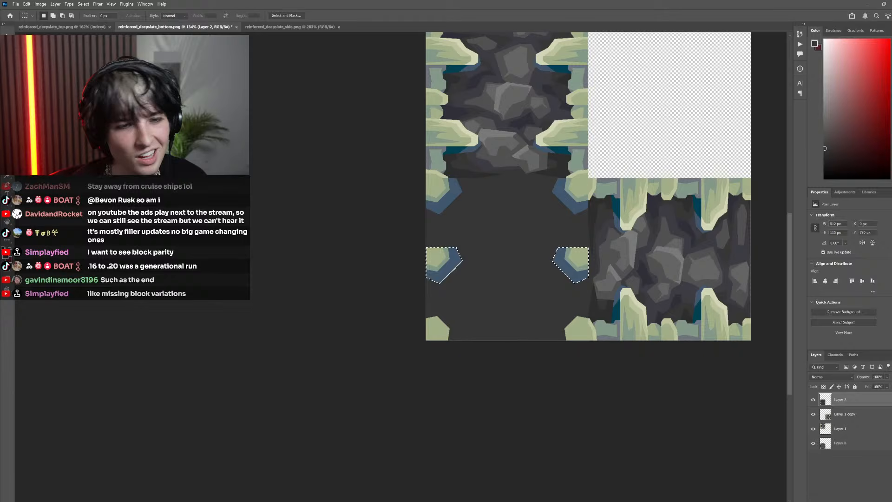
{"action": "left_click", "coordinate": [27, 4]}
{"action": "mouse_move", "coordinate": [69, 173]}
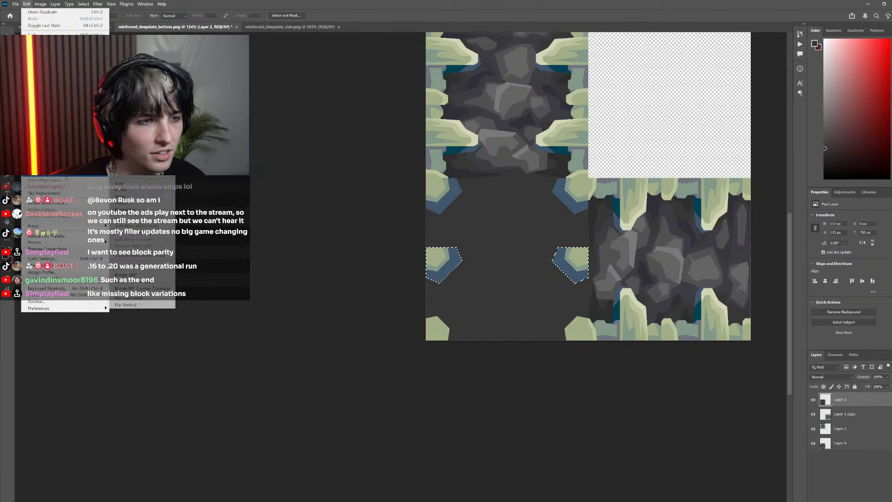
{"action": "left_click", "coordinate": [139, 305]}
{"action": "left_click_drag", "start_coordinate": [446, 269], "coordinate": [444, 329]}
{"action": "scroll", "coordinate": [361, 254], "scroll_direction": "down", "scroll_amount": 5}
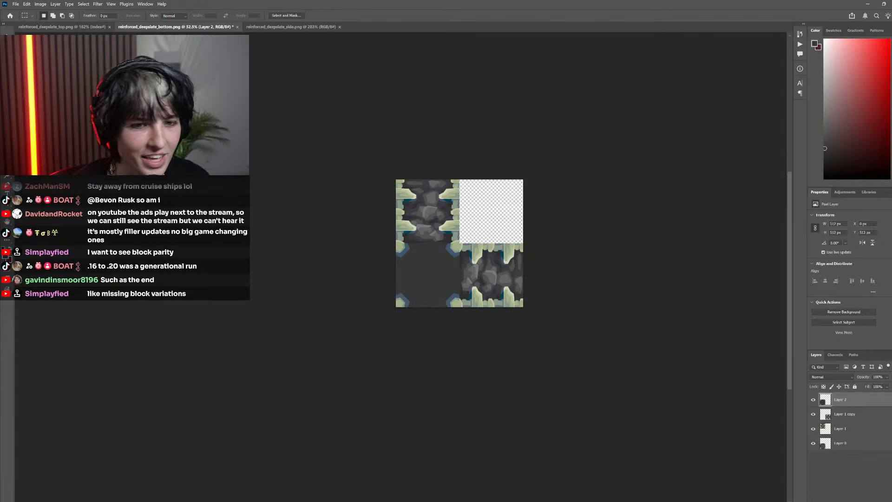
{"action": "scroll", "coordinate": [384, 194], "scroll_direction": "right", "scroll_amount": 3}
{"action": "scroll", "coordinate": [388, 181], "scroll_direction": "left", "scroll_amount": 7}
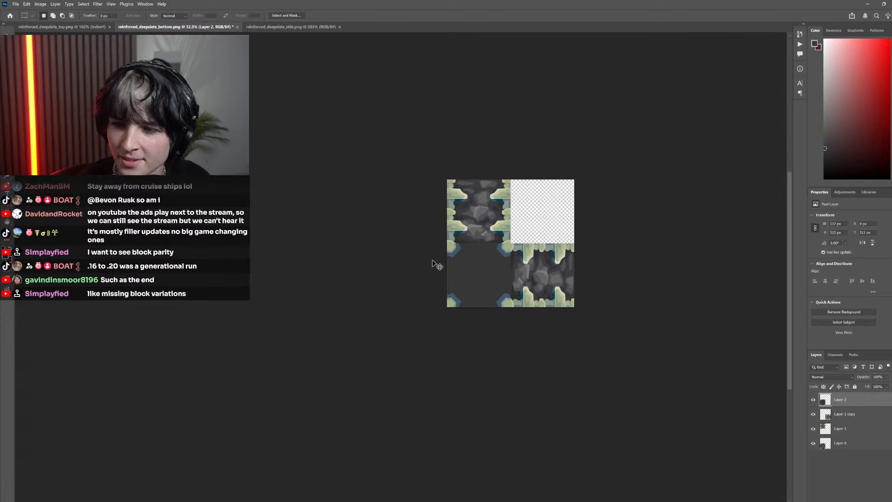
{"action": "scroll", "coordinate": [434, 259], "scroll_direction": "up", "scroll_amount": 3}
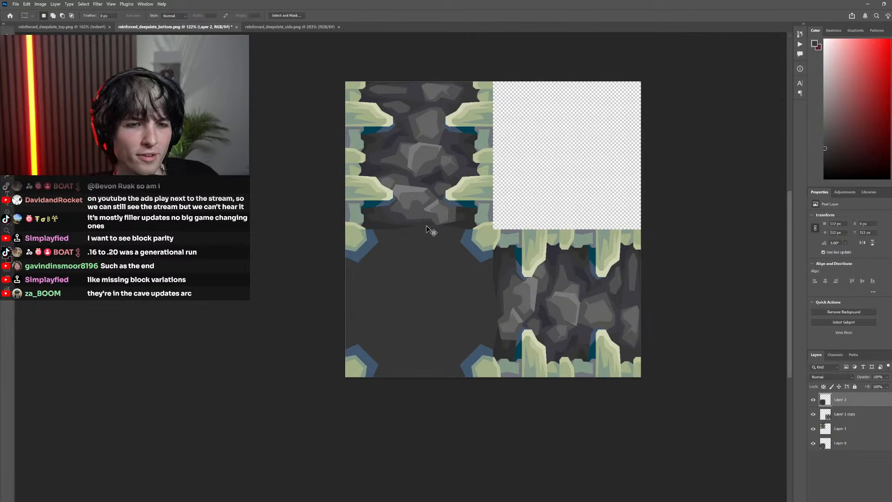
Inspect the finished corner pieces and toggle the lower layers to identify which hold the surrounding side textures
{"action": "scroll", "coordinate": [421, 230], "scroll_direction": "down", "scroll_amount": 4}
{"action": "scroll", "coordinate": [434, 220], "scroll_direction": "right", "scroll_amount": 2}
{"action": "scroll", "coordinate": [418, 263], "scroll_direction": "up", "scroll_amount": 10}
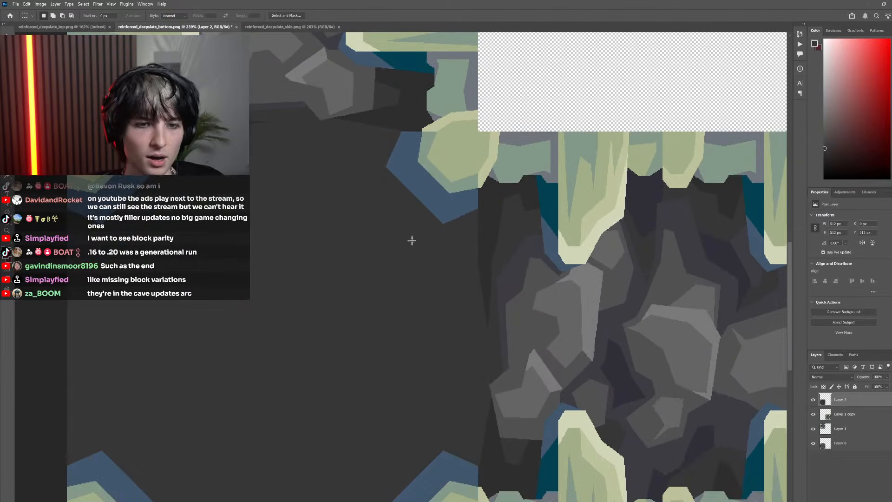
{"action": "scroll", "coordinate": [438, 283], "scroll_direction": "down", "scroll_amount": 10}
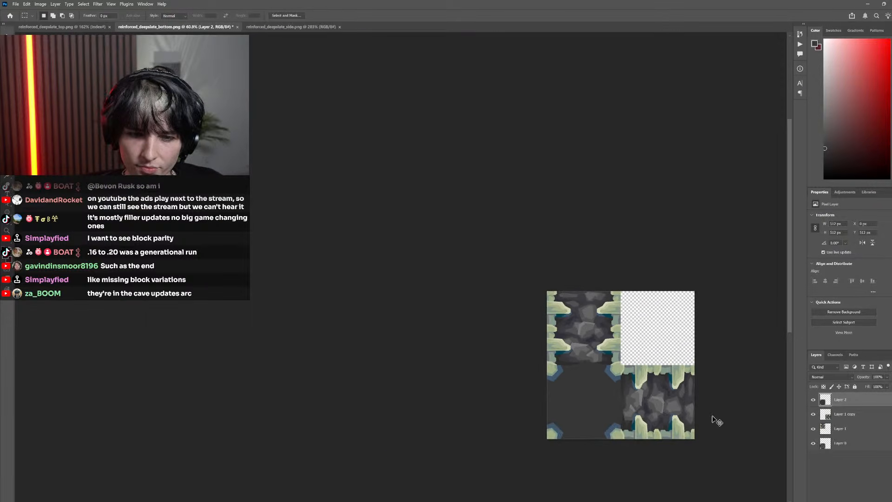
{"action": "left_click_drag", "start_coordinate": [814, 416], "coordinate": [816, 428]}
{"action": "left_click", "coordinate": [814, 428]}
{"action": "left_click", "coordinate": [813, 415]}
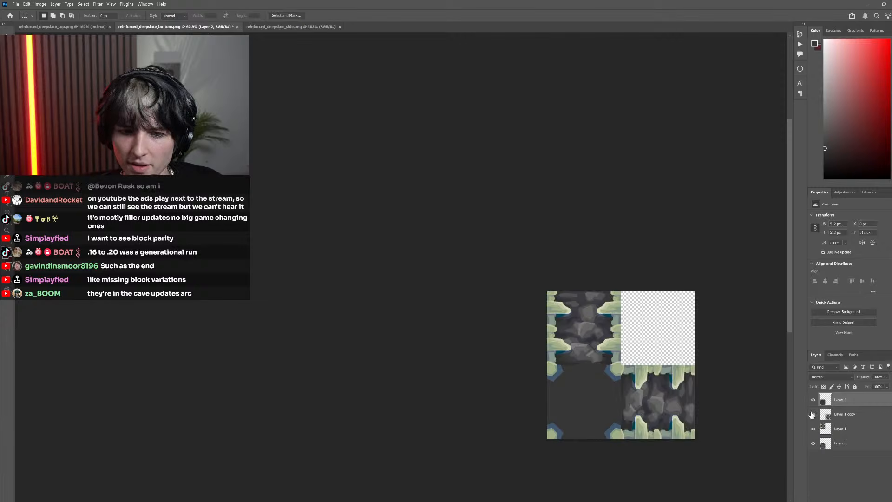
{"action": "left_click_drag", "start_coordinate": [650, 403], "coordinate": [593, 402]}
{"action": "left_click_drag", "start_coordinate": [496, 402], "coordinate": [581, 404]}
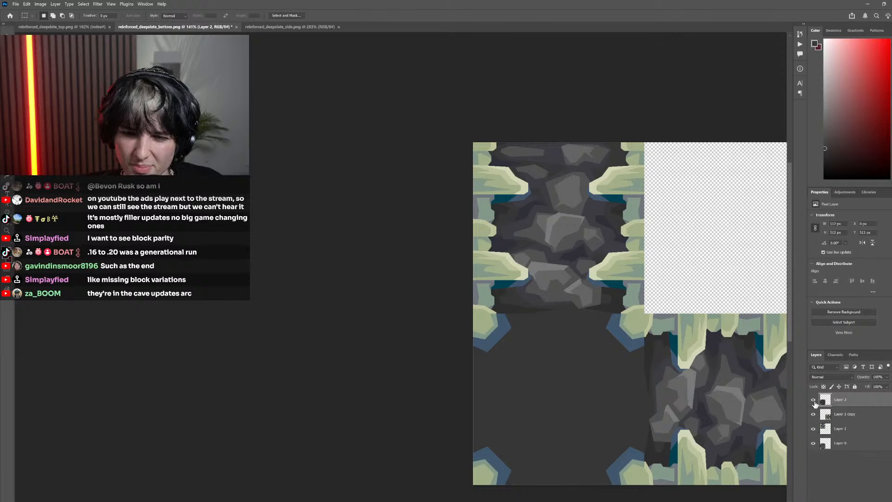
Merge Layer 1 copy down into Layer 1 and place the merged layer beneath Layer 0
{"action": "right_click", "coordinate": [836, 414]}
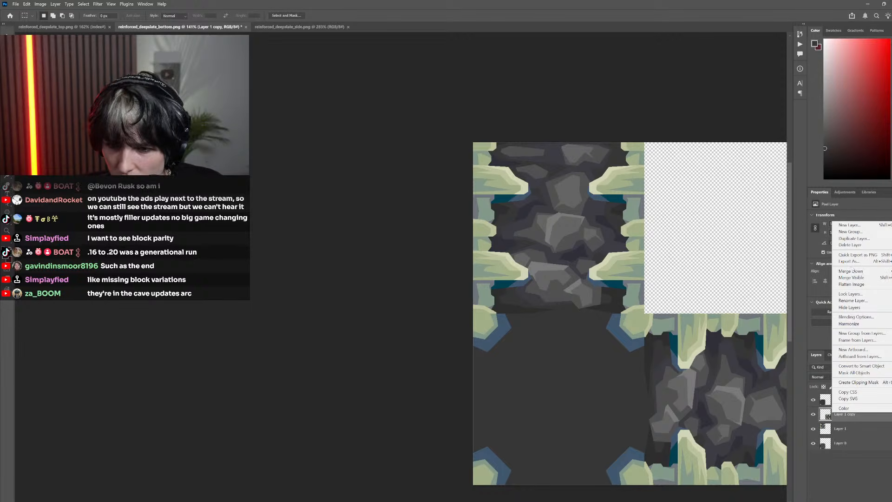
{"action": "left_click", "coordinate": [850, 271]}
{"action": "left_click_drag", "start_coordinate": [835, 424], "coordinate": [833, 435]}
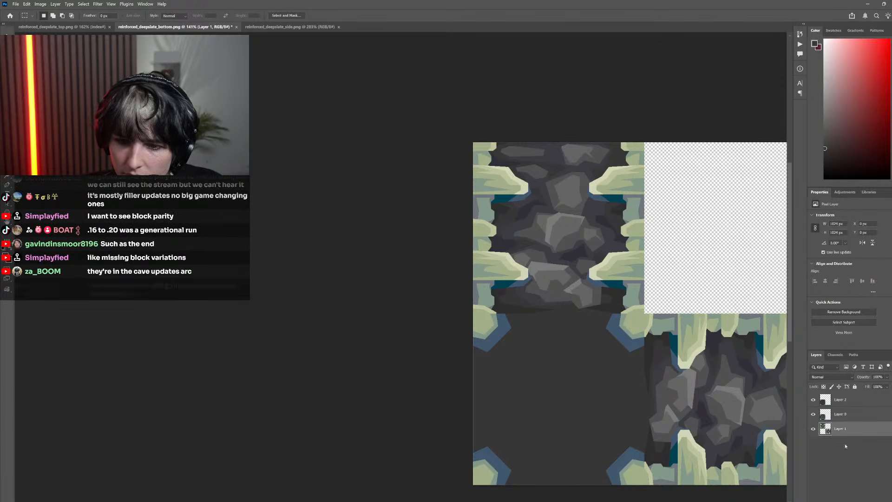
Toggle Layer 2's visibility repeatedly to compare the redrawn corners with the original pixel texture underneath
{"action": "left_click", "coordinate": [811, 404]}
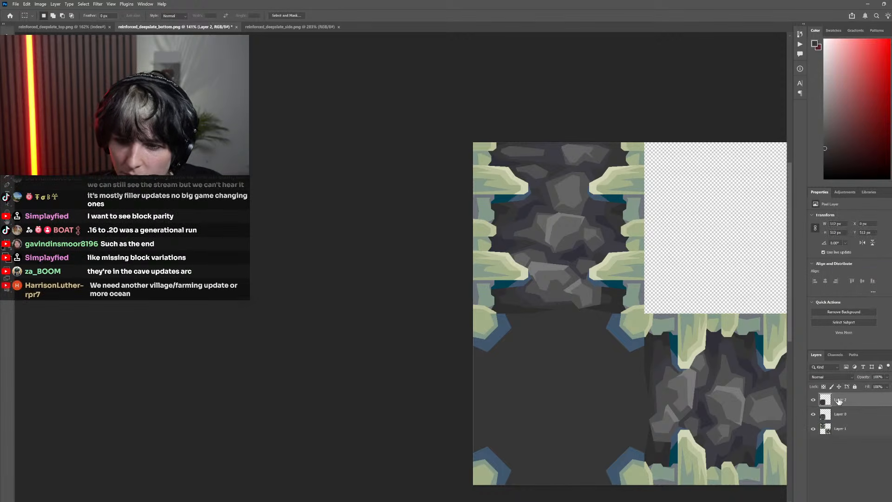
{"action": "left_click", "coordinate": [810, 404]}
{"action": "left_click", "coordinate": [810, 403]}
{"action": "left_click", "coordinate": [811, 403]}
{"action": "left_click", "coordinate": [811, 404]}
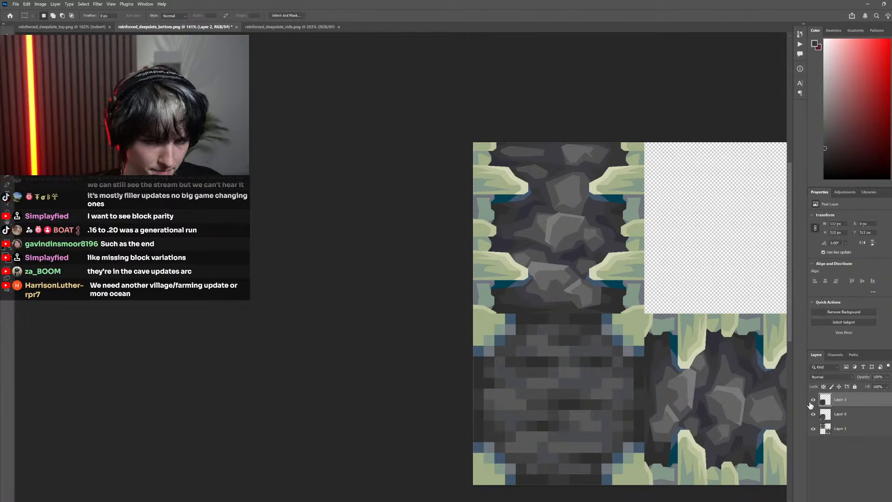
{"action": "left_click", "coordinate": [811, 404]}
{"action": "left_click", "coordinate": [811, 404]}
{"action": "left_click", "coordinate": [811, 403]}
{"action": "left_click", "coordinate": [810, 404]}
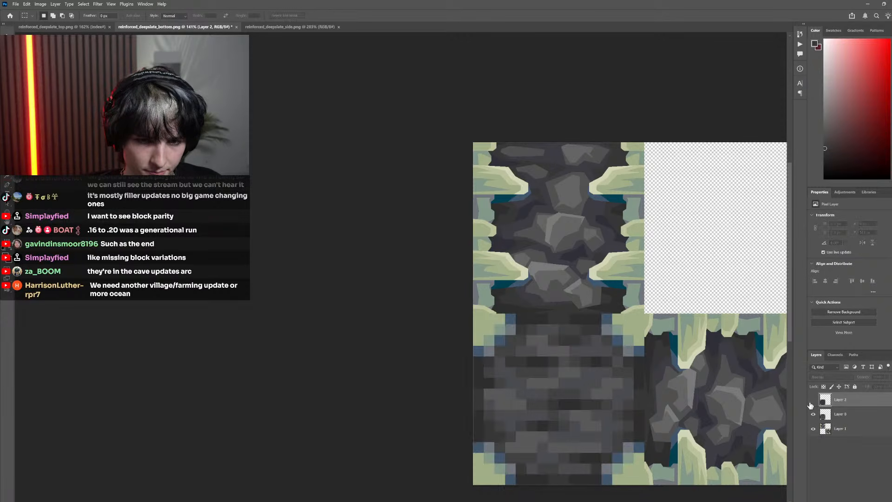
{"action": "left_click", "coordinate": [810, 403]}
{"action": "left_click", "coordinate": [811, 404]}
{"action": "scroll", "coordinate": [644, 411], "scroll_direction": "down", "scroll_amount": 6}
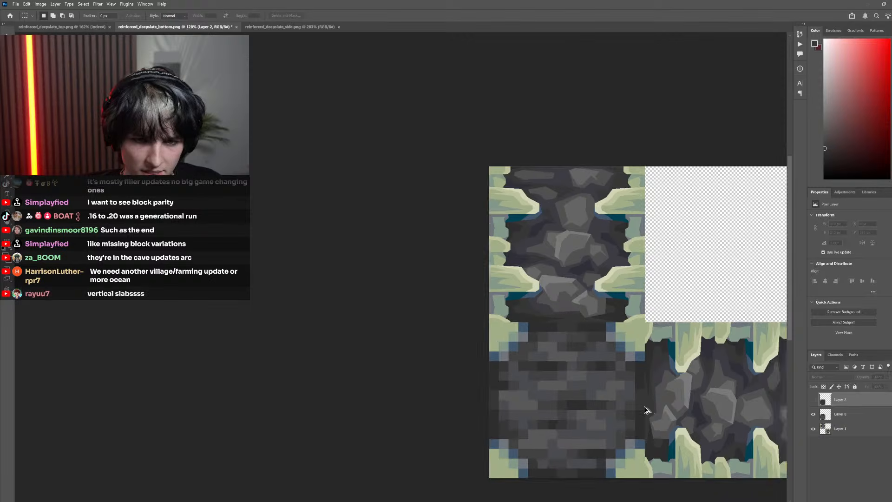
{"action": "scroll", "coordinate": [590, 388], "scroll_direction": "up", "scroll_amount": 4}
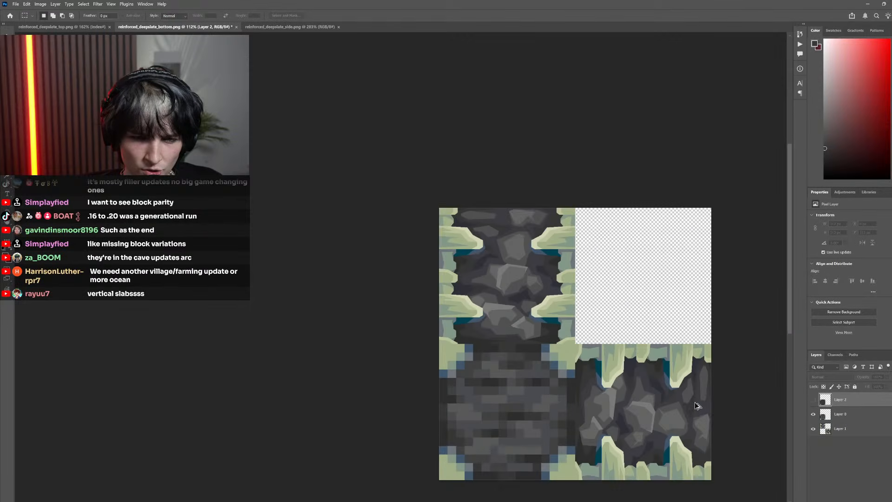
Show Layer 2 and hide Layer 0 and Layer 1 so the dark square with its corner pieces stands alone
{"action": "left_click", "coordinate": [813, 403]}
{"action": "left_click_drag", "start_coordinate": [813, 414], "coordinate": [814, 428]}
{"action": "scroll", "coordinate": [513, 371], "scroll_direction": "down", "scroll_amount": 4}
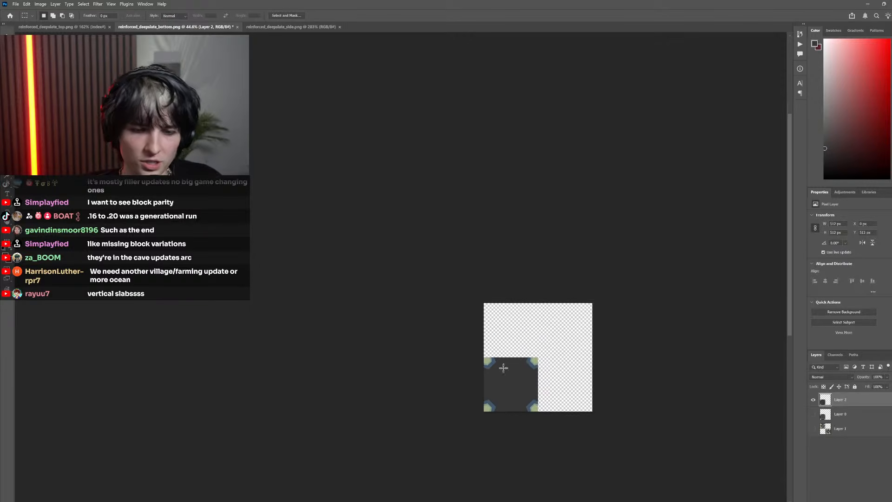
{"action": "scroll", "coordinate": [564, 360], "scroll_direction": "up", "scroll_amount": 5}
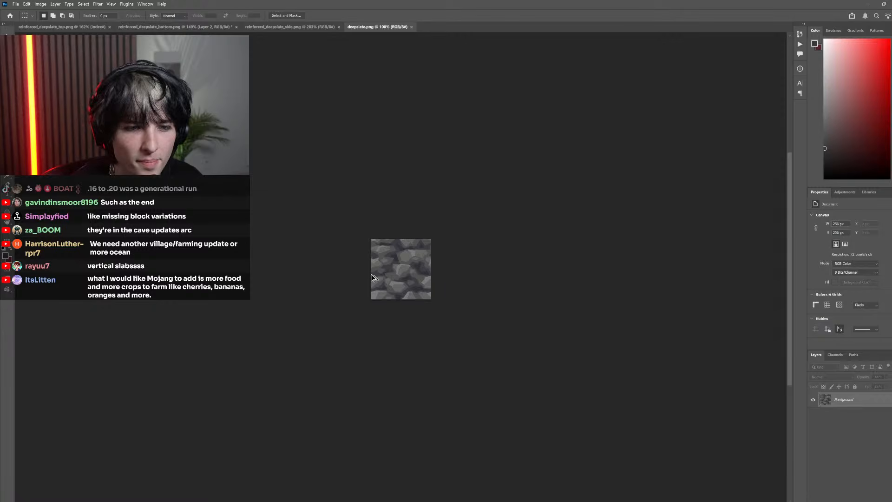
Examine the stone patterns in deepslate.png and reinforced_deepslate_side.png, and return to the bottom texture document
{"action": "scroll", "coordinate": [395, 270], "scroll_direction": "up", "scroll_amount": 8}
{"action": "scroll", "coordinate": [406, 268], "scroll_direction": "down", "scroll_amount": 5}
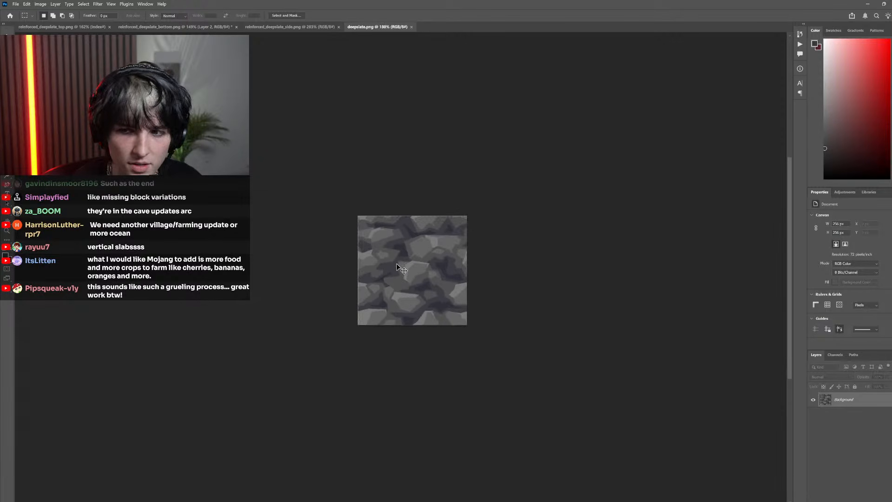
{"action": "scroll", "coordinate": [397, 264], "scroll_direction": "right", "scroll_amount": 1}
{"action": "scroll", "coordinate": [398, 264], "scroll_direction": "left", "scroll_amount": 2}
{"action": "scroll", "coordinate": [414, 266], "scroll_direction": "up", "scroll_amount": 4}
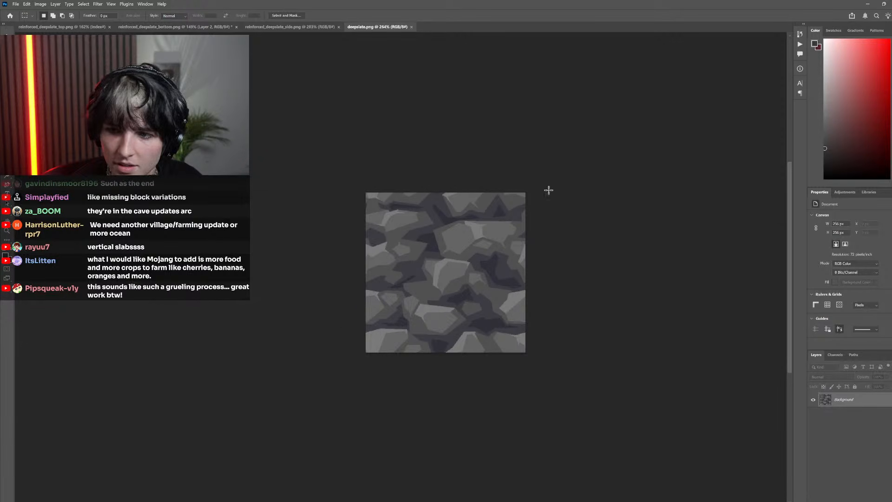
{"action": "left_click", "coordinate": [288, 27]}
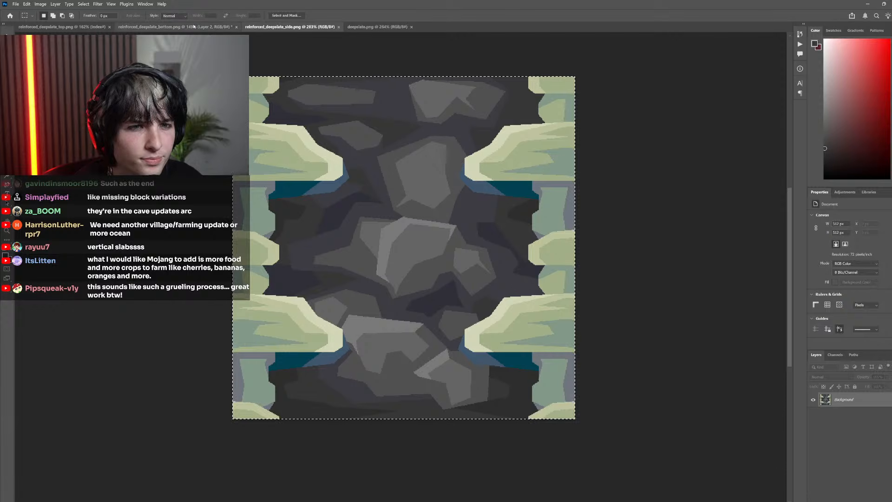
{"action": "left_click", "coordinate": [194, 27]}
Show Layer 0 and hide Layer 2 to work over the bottom face's original pixel texture
{"action": "scroll", "coordinate": [459, 321], "scroll_direction": "right", "scroll_amount": 2}
{"action": "left_click", "coordinate": [814, 414]}
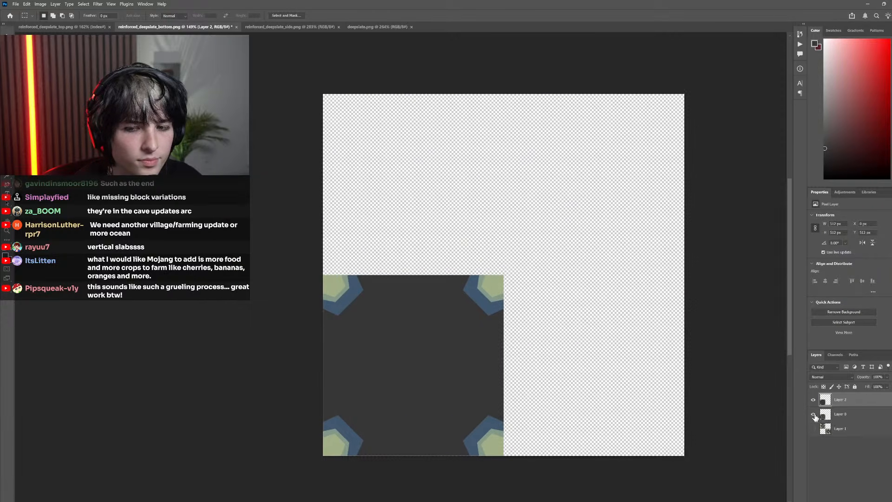
{"action": "left_click", "coordinate": [813, 400]}
{"action": "left_click", "coordinate": [813, 399]}
{"action": "left_click", "coordinate": [813, 400]}
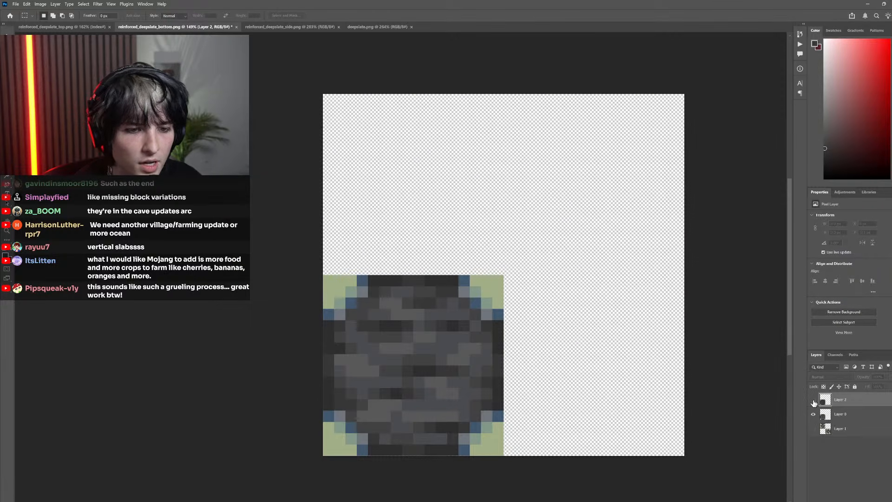
{"action": "scroll", "coordinate": [363, 385], "scroll_direction": "left", "scroll_amount": 1}
{"action": "scroll", "coordinate": [404, 367], "scroll_direction": "down", "scroll_amount": 2}
{"action": "scroll", "coordinate": [445, 322], "scroll_direction": "up", "scroll_amount": 4}
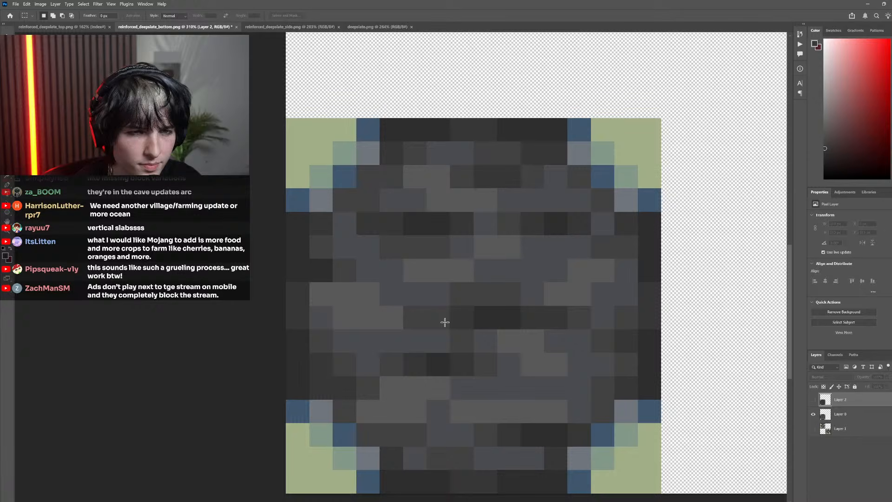
Copy the entire deepslate.png texture and paste it as a new layer into reinforced_deepslate_bottom.png
{"action": "left_click", "coordinate": [372, 26]}
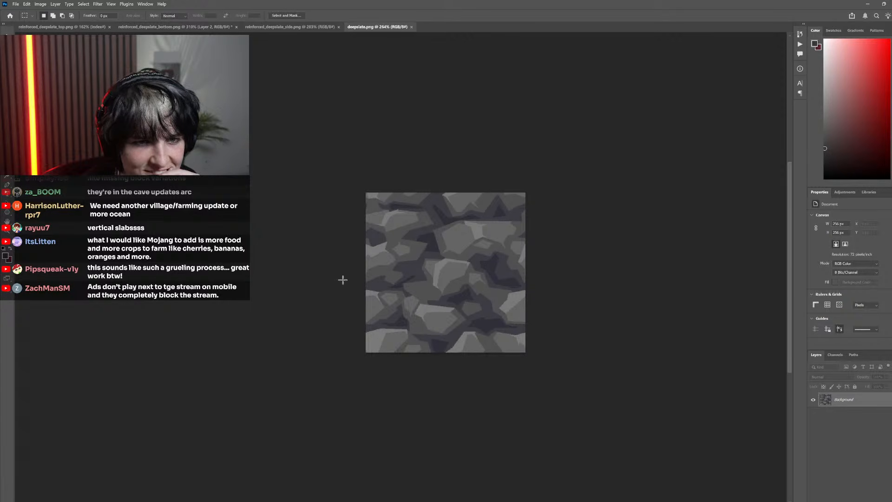
{"action": "left_click", "coordinate": [201, 28]}
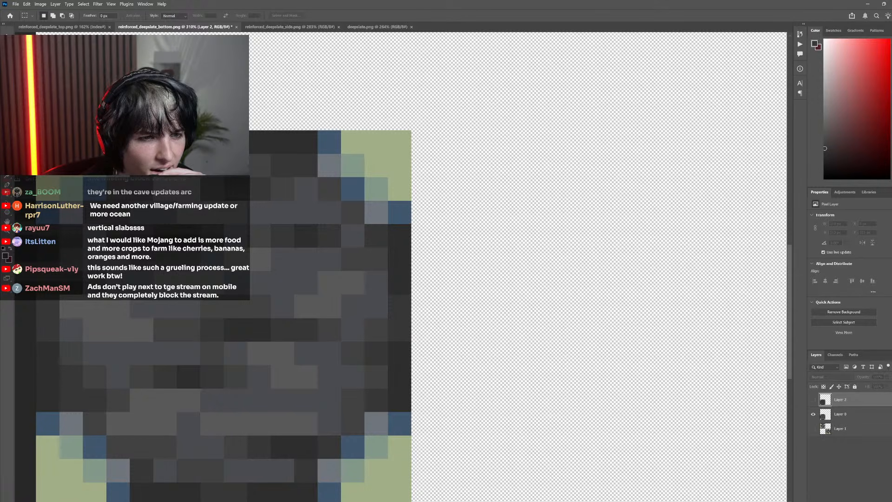
{"action": "left_click", "coordinate": [374, 27]}
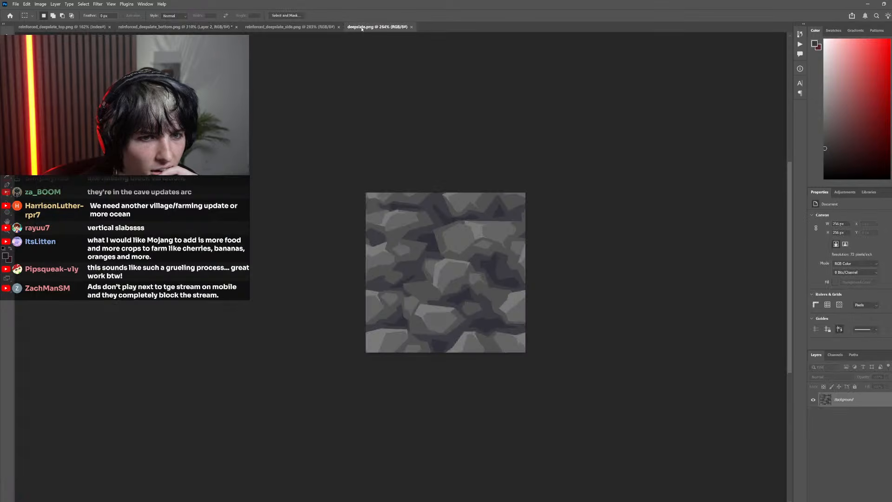
{"action": "key", "text": "ctrl+a"}
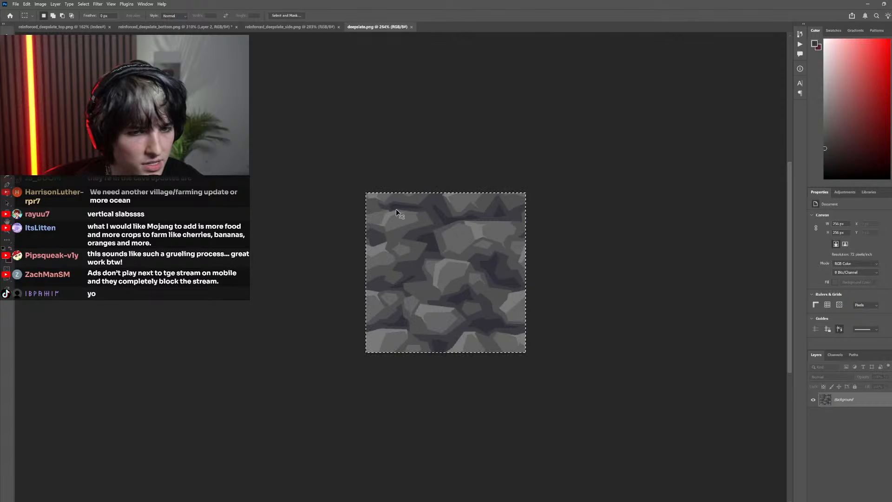
{"action": "left_click_drag", "start_coordinate": [381, 235], "coordinate": [394, 303]}
{"action": "scroll", "coordinate": [395, 303], "scroll_direction": "down", "scroll_amount": 5}
{"action": "key", "text": "ctrl+v"}
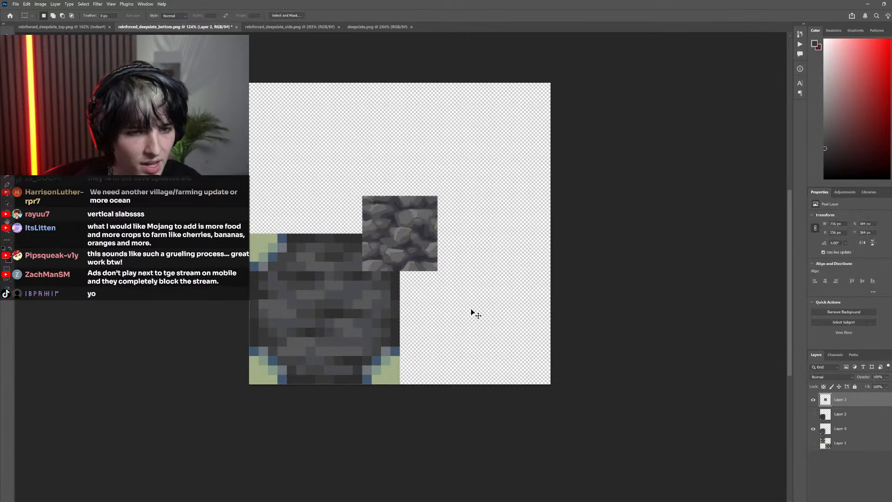
Enlarge the pasted deepslate texture to about 474 × 464 px and place it at the canvas's right edge, beside the pixel texture
{"action": "left_click_drag", "start_coordinate": [424, 240], "coordinate": [462, 249]}
{"action": "key", "text": "ctrl+t"}
{"action": "left_click_drag", "start_coordinate": [476, 204], "coordinate": [539, 143]}
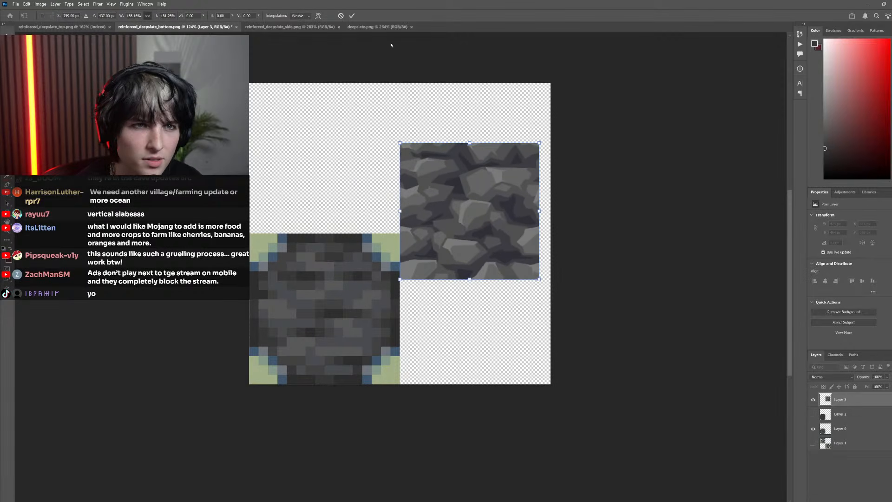
{"action": "left_click", "coordinate": [352, 15]}
{"action": "left_click_drag", "start_coordinate": [486, 196], "coordinate": [486, 149]}
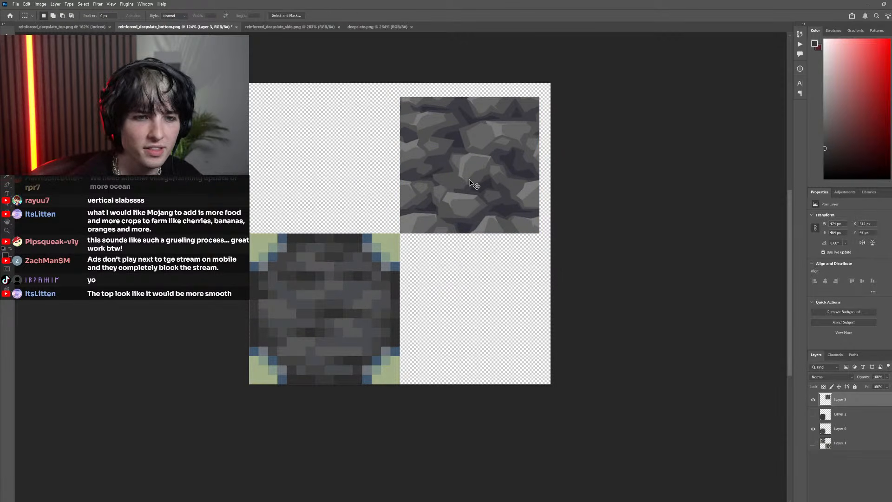
{"action": "left_click_drag", "start_coordinate": [470, 180], "coordinate": [484, 259]}
{"action": "scroll", "coordinate": [442, 329], "scroll_direction": "left", "scroll_amount": 7}
{"action": "scroll", "coordinate": [412, 353], "scroll_direction": "right", "scroll_amount": 2}
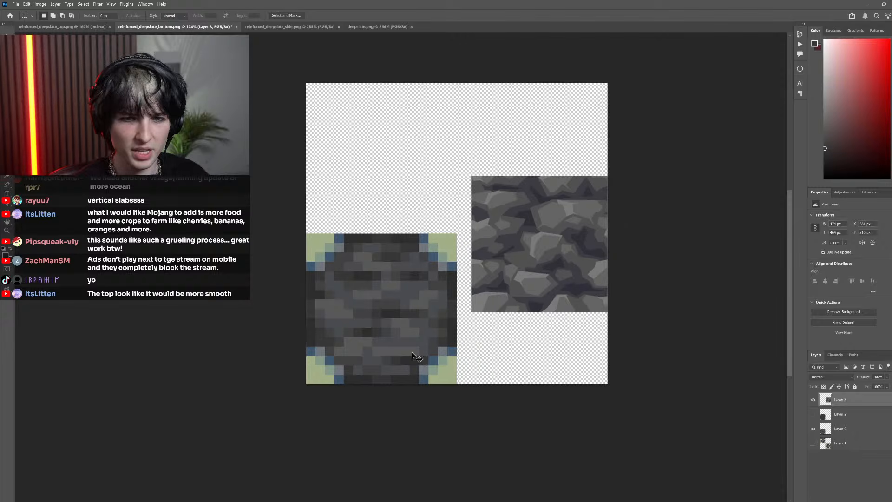
{"action": "scroll", "coordinate": [335, 315], "scroll_direction": "right", "scroll_amount": 1}
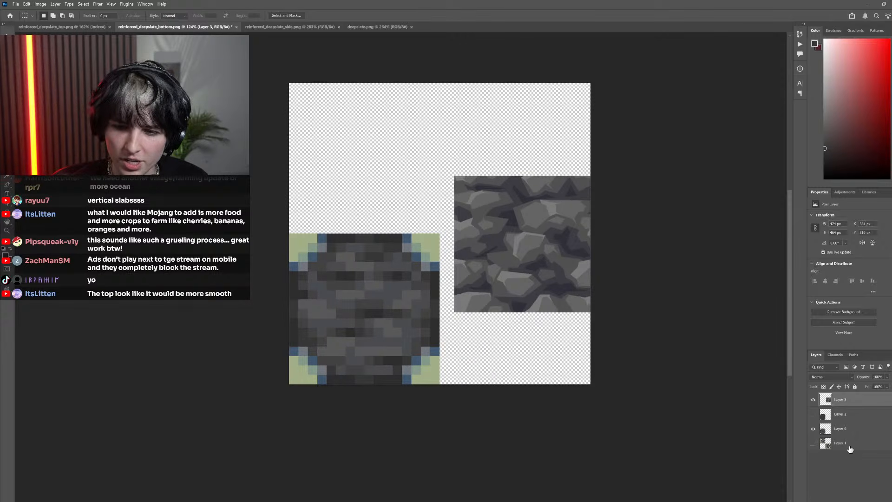
Check the dark square on Layer 2, hide it again, and create a new empty layer directly above it
{"action": "left_click", "coordinate": [841, 415]}
{"action": "left_click", "coordinate": [813, 414]}
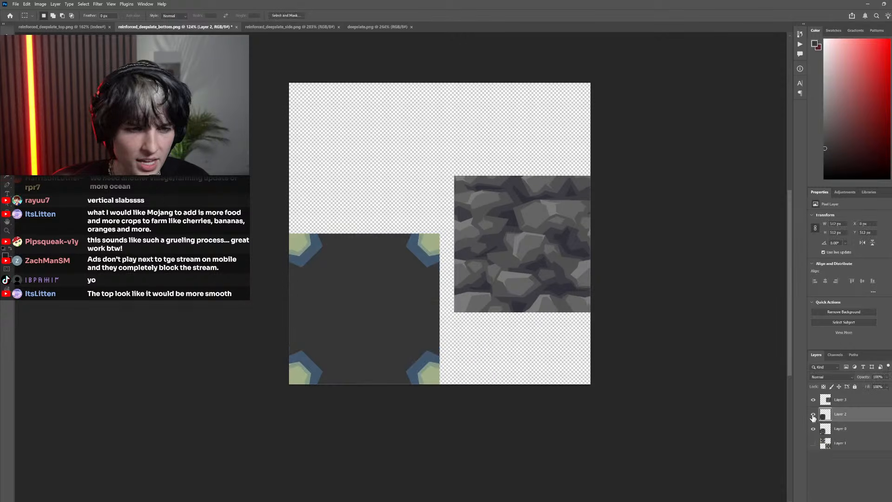
{"action": "left_click", "coordinate": [814, 414]}
{"action": "scroll", "coordinate": [711, 396], "scroll_direction": "left", "scroll_amount": 2}
{"action": "key", "text": "ctrl+alt+shift+n"}
{"action": "scroll", "coordinate": [361, 353], "scroll_direction": "up", "scroll_amount": 2}
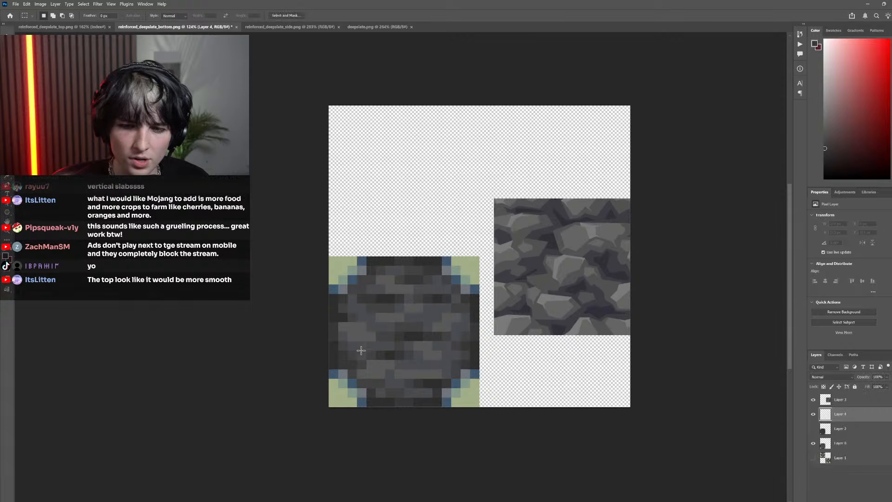
Examine the deepslate reference's stones alongside the original pixel pattern of the bottom face
{"action": "scroll", "coordinate": [420, 345], "scroll_direction": "up", "scroll_amount": 5}
{"action": "scroll", "coordinate": [401, 341], "scroll_direction": "left", "scroll_amount": 1}
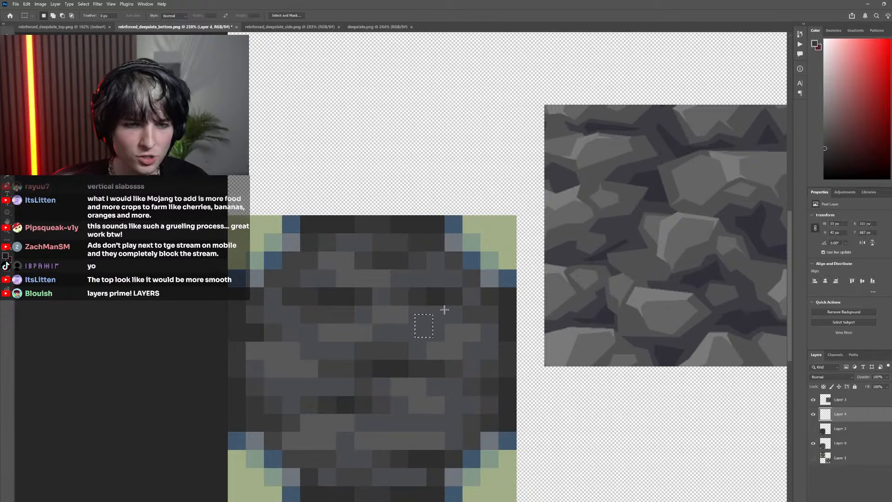
{"action": "scroll", "coordinate": [425, 337], "scroll_direction": "down", "scroll_amount": 3}
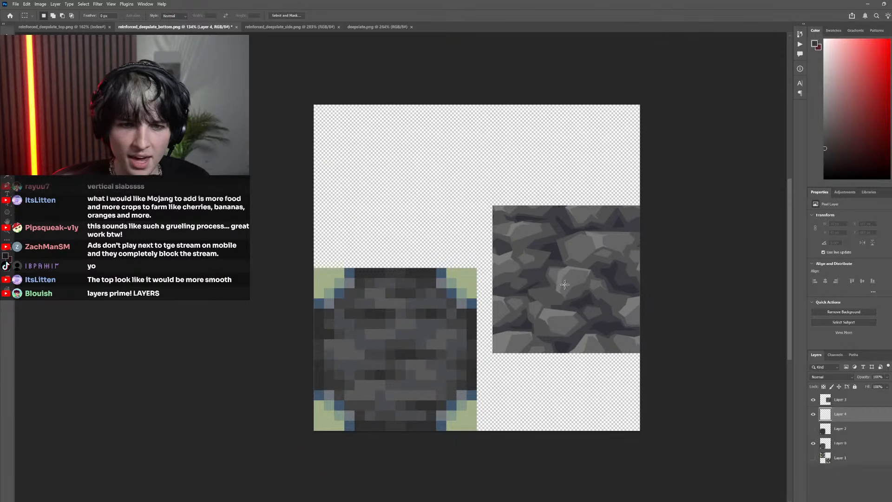
{"action": "scroll", "coordinate": [537, 306], "scroll_direction": "up", "scroll_amount": 3}
{"action": "scroll", "coordinate": [515, 297], "scroll_direction": "down", "scroll_amount": 3}
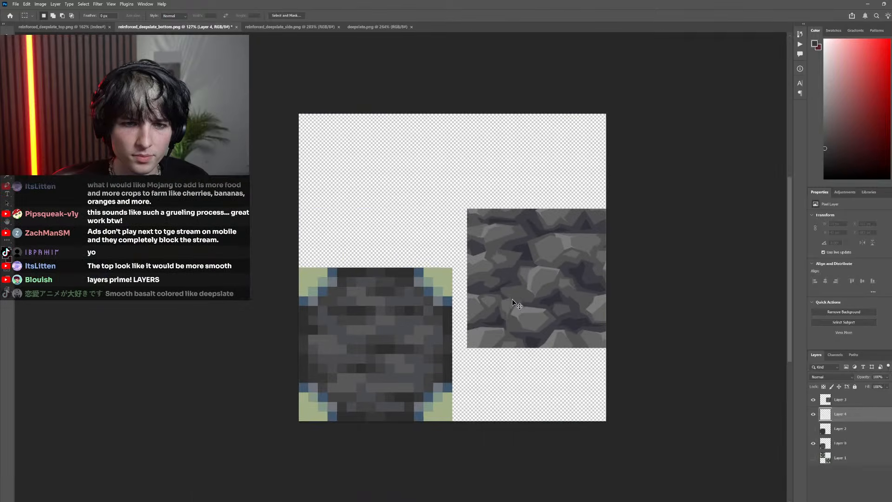
{"action": "left_click_drag", "start_coordinate": [562, 275], "coordinate": [569, 285]}
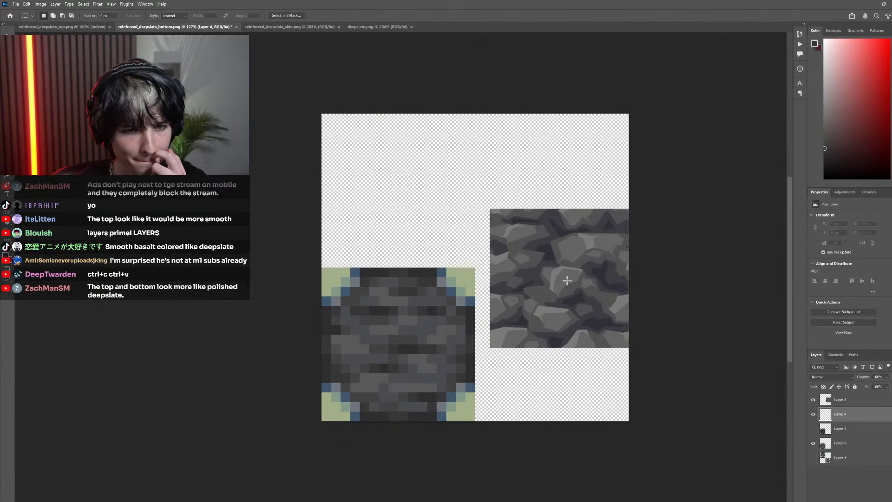
{"action": "left_click", "coordinate": [566, 285]}
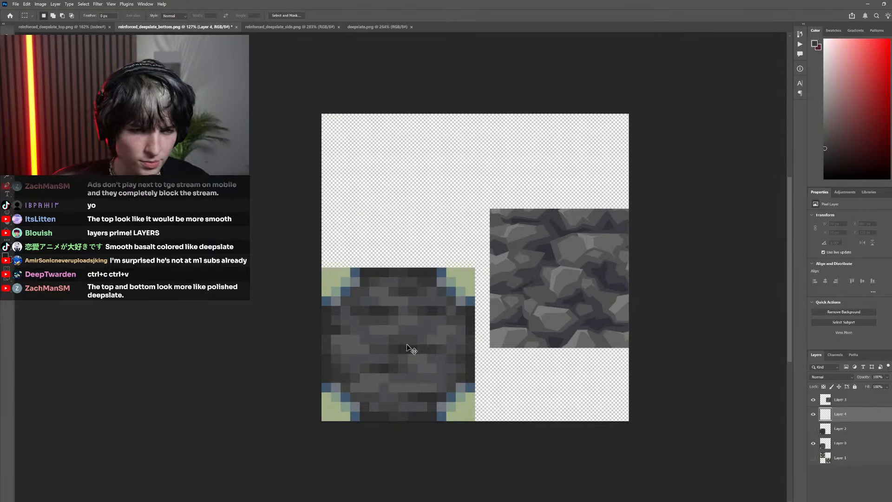
Activate the Pen tool in Path mode for drawing over the bottom face's pixel texture
{"action": "scroll", "coordinate": [406, 343], "scroll_direction": "up", "scroll_amount": 3}
{"action": "key", "text": "p"}
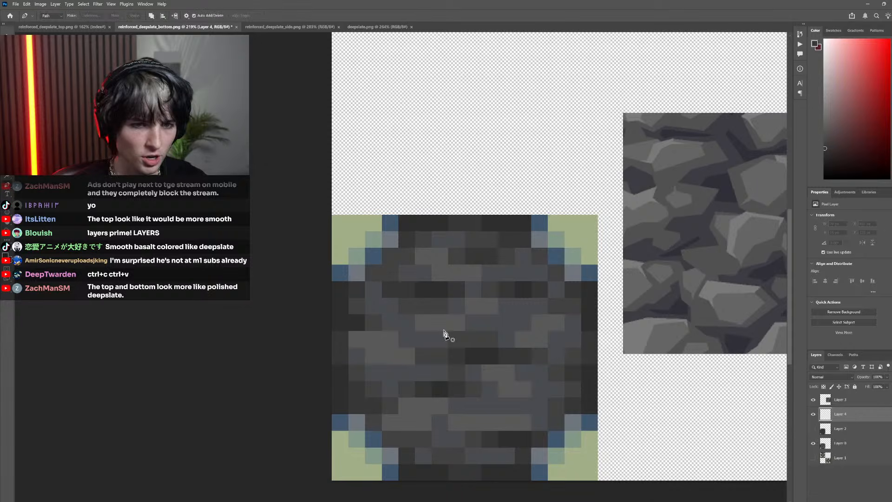
{"action": "scroll", "coordinate": [462, 371], "scroll_direction": "down", "scroll_amount": 3}
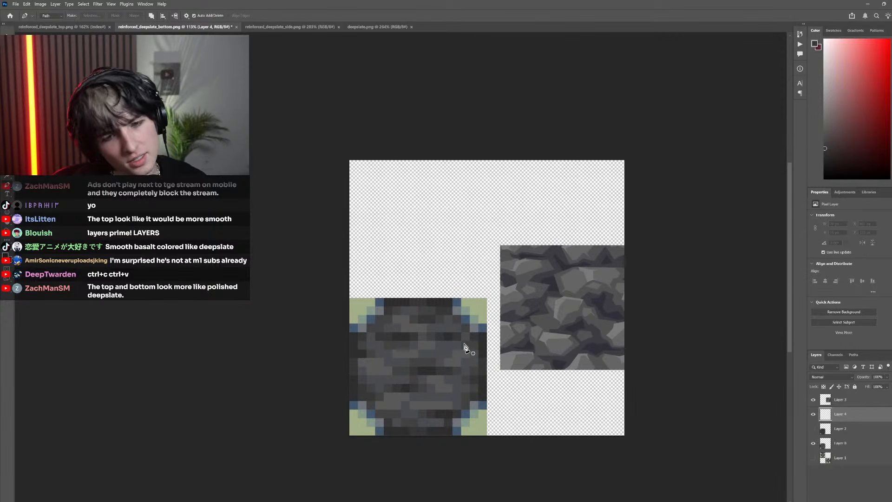
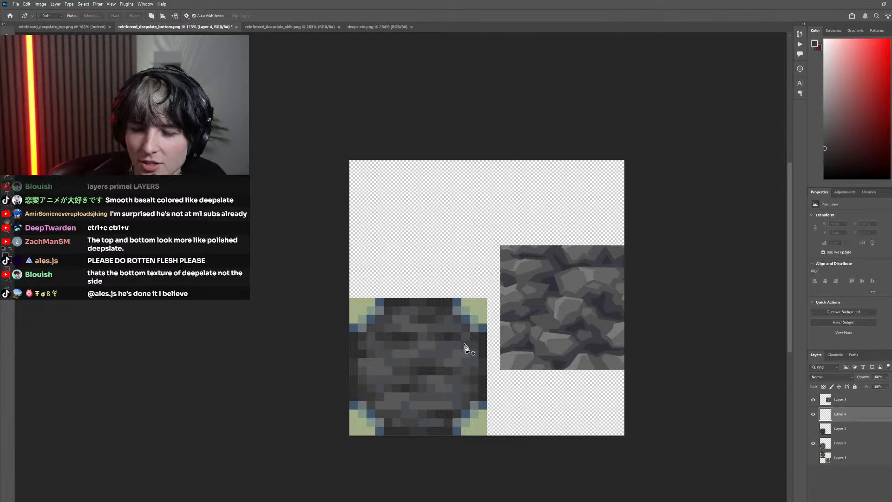
Examine the bottom face's stone pixels up close and compare them with the deepslate reference beside it
{"action": "scroll", "coordinate": [395, 346], "scroll_direction": "right", "scroll_amount": 1}
{"action": "scroll", "coordinate": [363, 376], "scroll_direction": "up", "scroll_amount": 4}
{"action": "scroll", "coordinate": [377, 396], "scroll_direction": "left", "scroll_amount": 1}
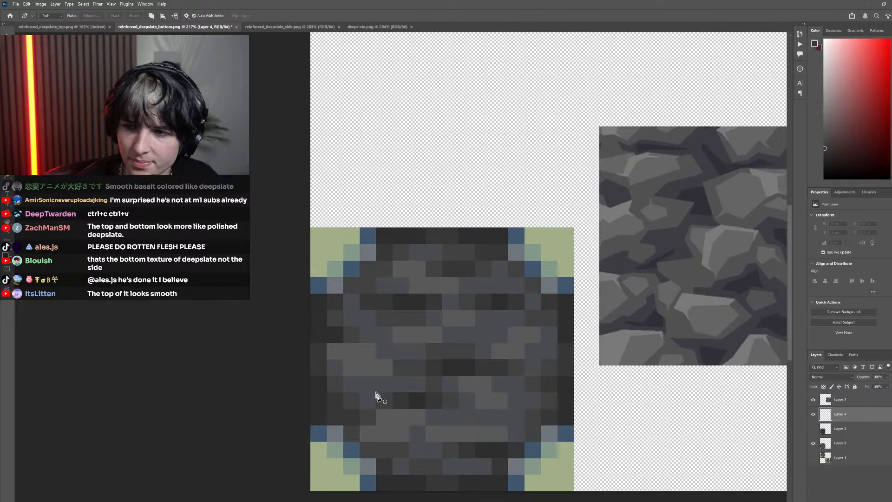
{"action": "left_click", "coordinate": [499, 353]}
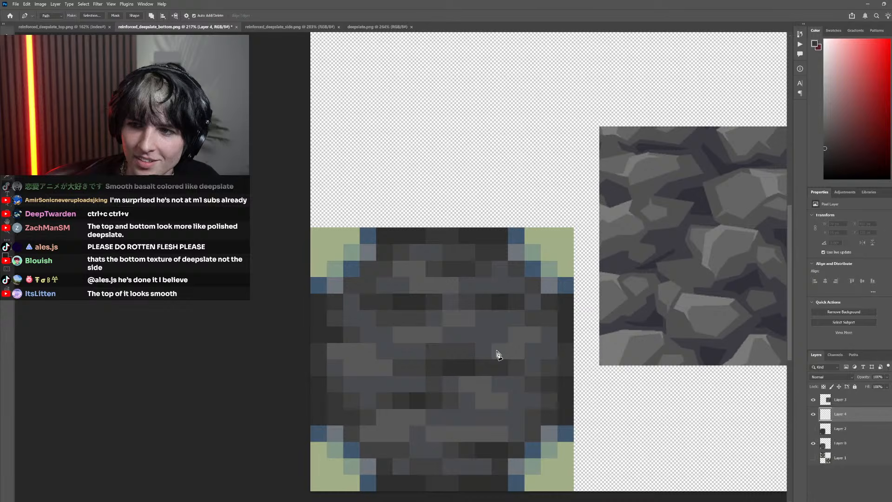
{"action": "scroll", "coordinate": [451, 419], "scroll_direction": "right", "scroll_amount": 1}
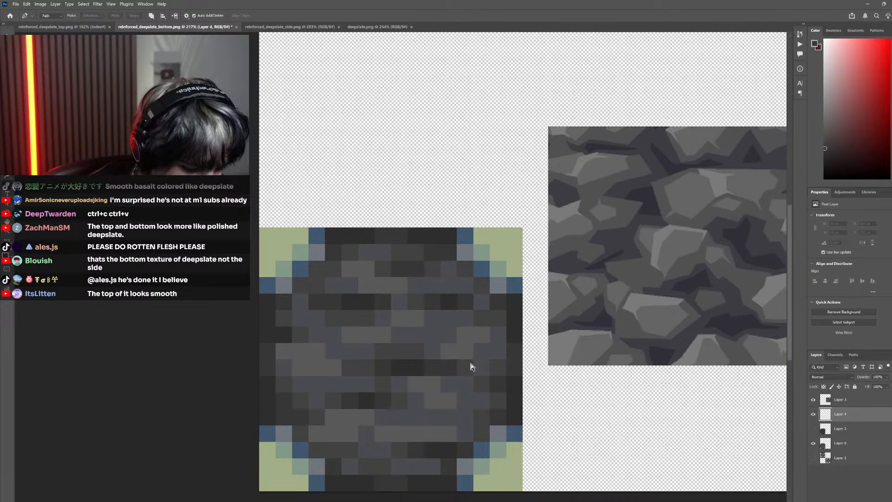
{"action": "scroll", "coordinate": [441, 355], "scroll_direction": "left", "scroll_amount": 1}
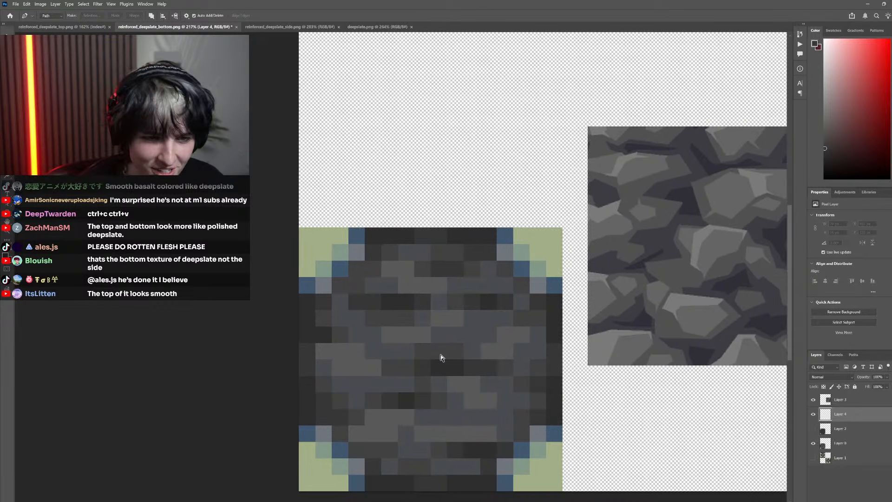
{"action": "scroll", "coordinate": [441, 355], "scroll_direction": "down", "scroll_amount": 2}
{"action": "scroll", "coordinate": [433, 347], "scroll_direction": "up", "scroll_amount": 4}
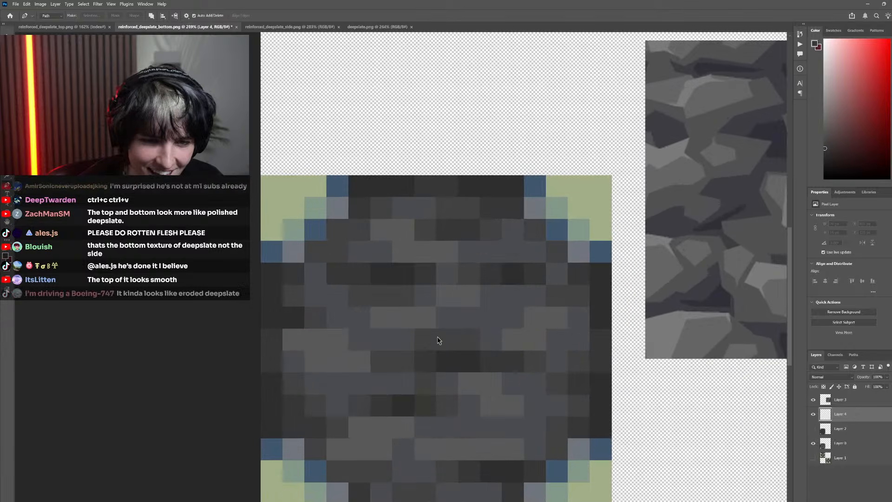
{"action": "scroll", "coordinate": [418, 332], "scroll_direction": "right", "scroll_amount": 1}
{"action": "scroll", "coordinate": [396, 327], "scroll_direction": "down", "scroll_amount": 1}
{"action": "scroll", "coordinate": [404, 348], "scroll_direction": "left", "scroll_amount": 1}
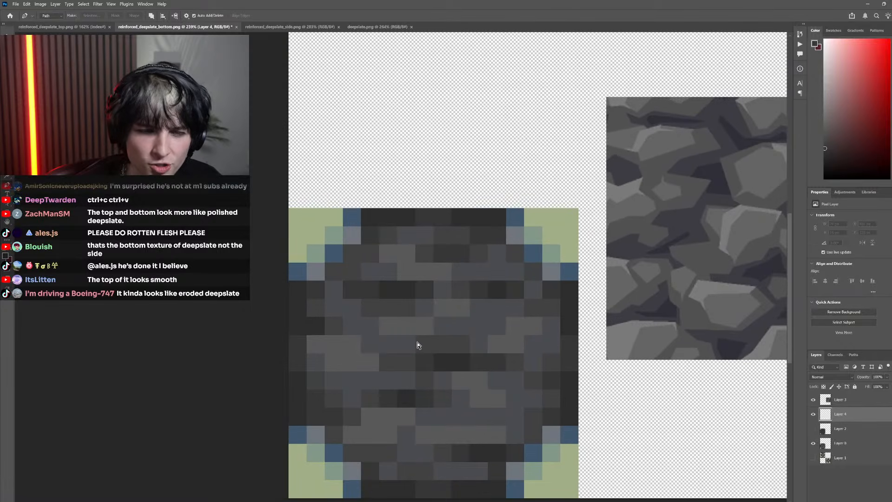
Set up the Pencil tool with a muted dark red colour and a small tip for sketching stone outlines
{"action": "scroll", "coordinate": [423, 335], "scroll_direction": "right", "scroll_amount": 1}
{"action": "left_click_drag", "start_coordinate": [853, 85], "coordinate": [889, 39]}
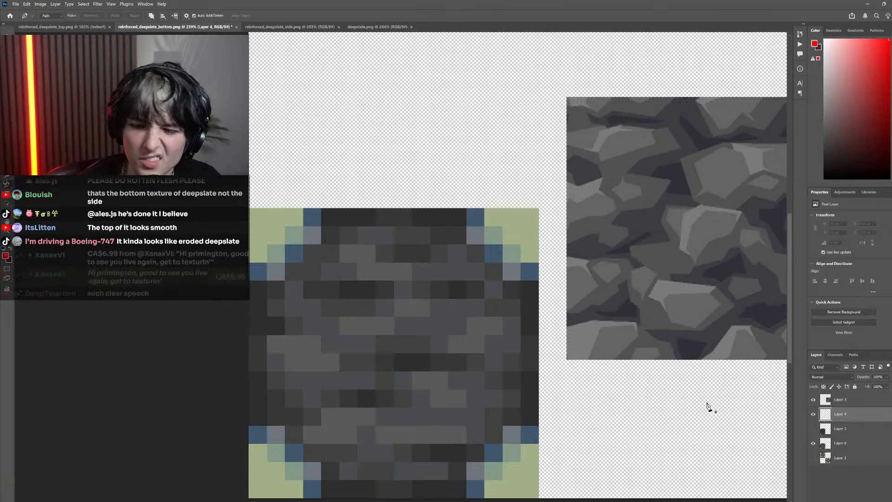
{"action": "key", "text": "b"}
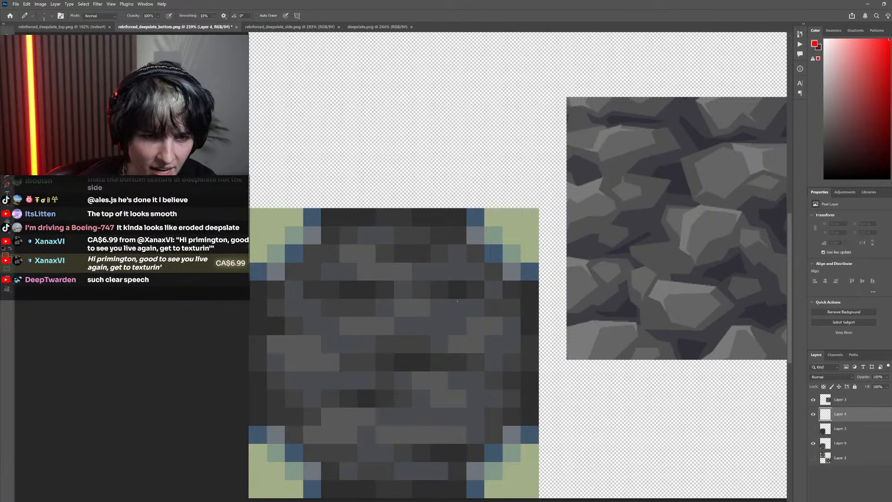
{"action": "left_click_drag", "start_coordinate": [872, 95], "coordinate": [854, 106]}
{"action": "left_click", "coordinate": [858, 122]}
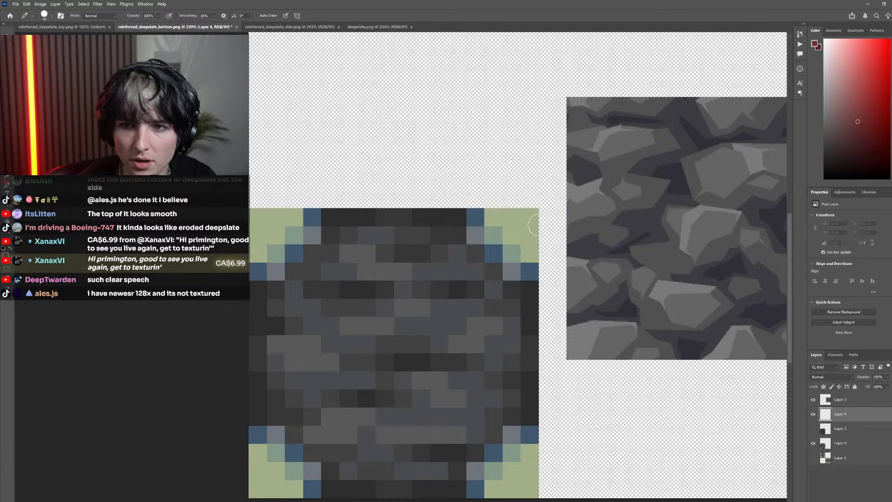
{"action": "key", "text": "bracketleft"}
{"action": "key", "text": "bracketleft"}
{"action": "key", "text": "bracketleft"}
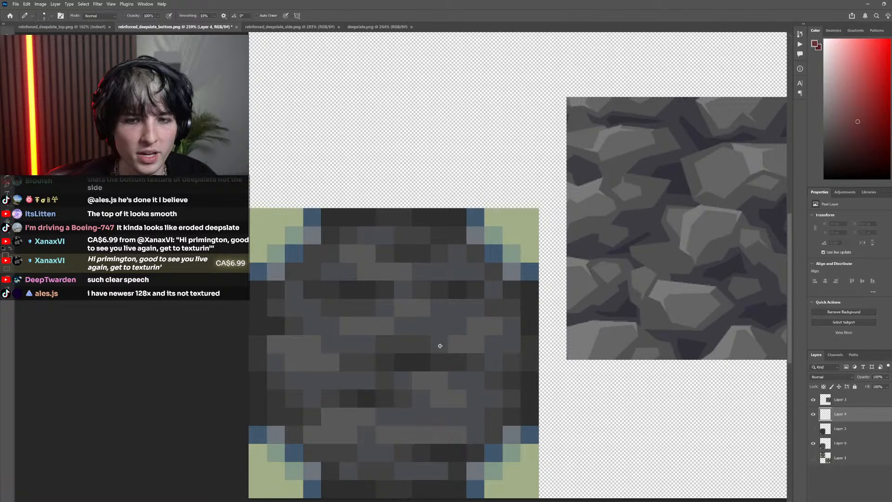
Sketch a five-sided red stone outline, about 154 × 102 px, in the upper right of the pixel face's centre
{"action": "scroll", "coordinate": [441, 345], "scroll_direction": "up", "scroll_amount": 3}
{"action": "mouse_move", "coordinate": [440, 324]}
{"action": "left_mouse_down"}
{"action": "mouse_move", "coordinate": [438, 310]}
{"action": "mouse_move", "coordinate": [534, 283]}
{"action": "left_mouse_up"}
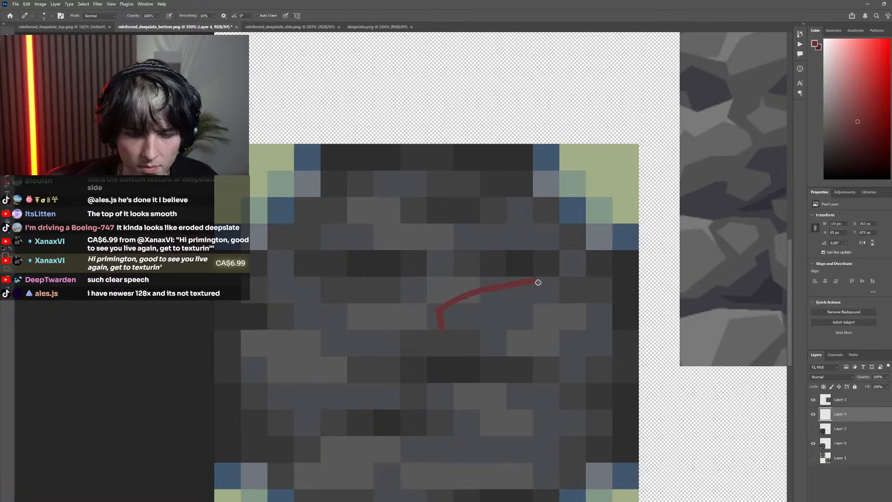
{"action": "key", "text": "ctrl+z"}
{"action": "mouse_move", "coordinate": [440, 310]}
{"action": "left_mouse_down"}
{"action": "mouse_move", "coordinate": [542, 275]}
{"action": "mouse_move", "coordinate": [564, 298]}
{"action": "mouse_move", "coordinate": [502, 355]}
{"action": "mouse_move", "coordinate": [441, 331]}
{"action": "left_mouse_up"}
{"action": "scroll", "coordinate": [534, 373], "scroll_direction": "down", "scroll_amount": 5}
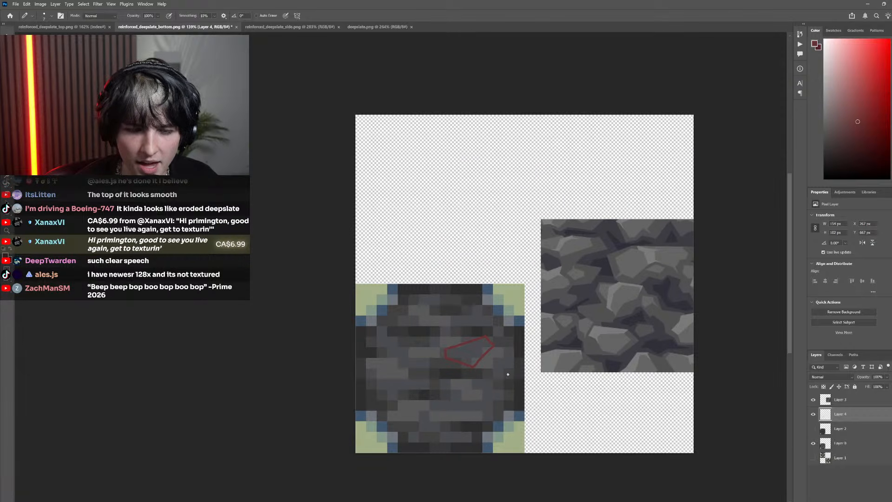
{"action": "scroll", "coordinate": [415, 397], "scroll_direction": "up", "scroll_amount": 4}
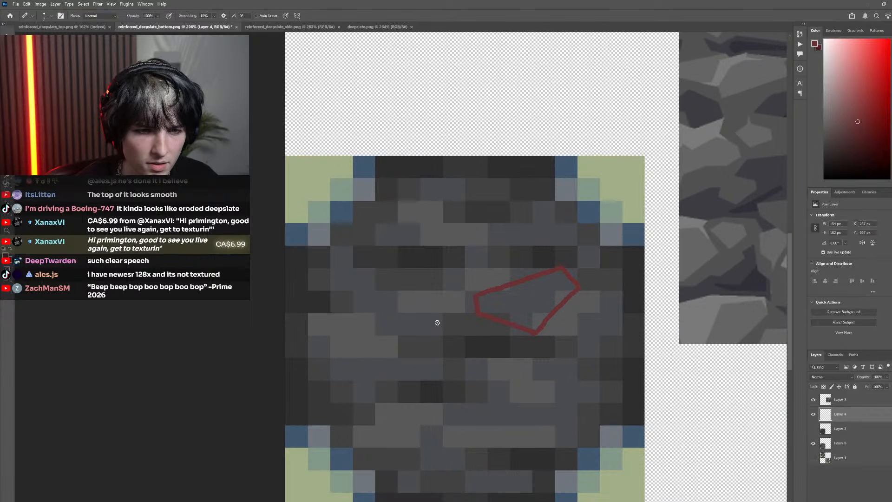
Sketch a second, elongated red stone outline sloping across the upper left of the pixel face's centre
{"action": "left_click_drag", "start_coordinate": [436, 340], "coordinate": [353, 315]}
{"action": "mouse_move", "coordinate": [331, 275]}
{"action": "left_mouse_down"}
{"action": "mouse_move", "coordinate": [331, 250]}
{"action": "mouse_move", "coordinate": [360, 256]}
{"action": "left_mouse_up"}
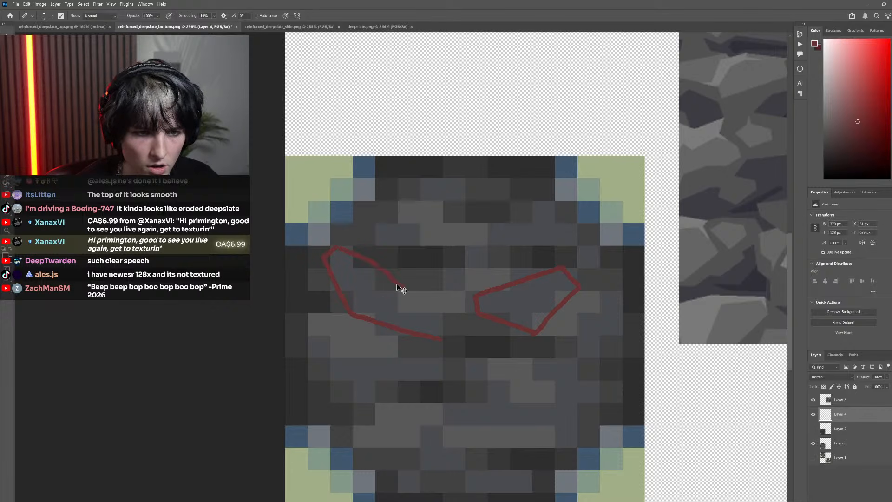
{"action": "key", "text": "ctrl+z"}
{"action": "mouse_move", "coordinate": [338, 247]}
{"action": "left_mouse_down"}
{"action": "mouse_move", "coordinate": [440, 314]}
{"action": "mouse_move", "coordinate": [441, 341]}
{"action": "left_mouse_up"}
{"action": "scroll", "coordinate": [488, 351], "scroll_direction": "down", "scroll_amount": 5}
{"action": "scroll", "coordinate": [458, 381], "scroll_direction": "up", "scroll_amount": 3}
{"action": "scroll", "coordinate": [457, 381], "scroll_direction": "up", "scroll_amount": 2}
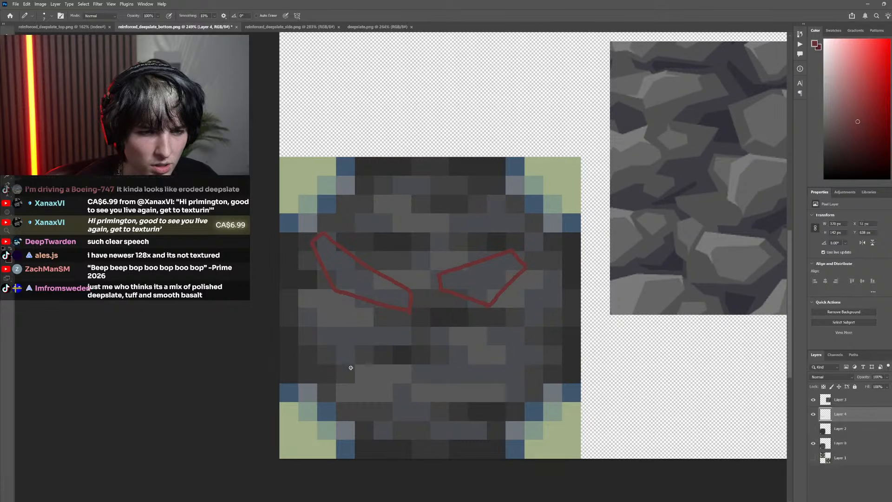
Try a third red stone outline below the elongated one, and undo the recent outline strokes
{"action": "mouse_move", "coordinate": [347, 367]}
{"action": "left_mouse_down"}
{"action": "mouse_move", "coordinate": [294, 319]}
{"action": "mouse_move", "coordinate": [308, 311]}
{"action": "mouse_move", "coordinate": [416, 335]}
{"action": "left_mouse_up"}
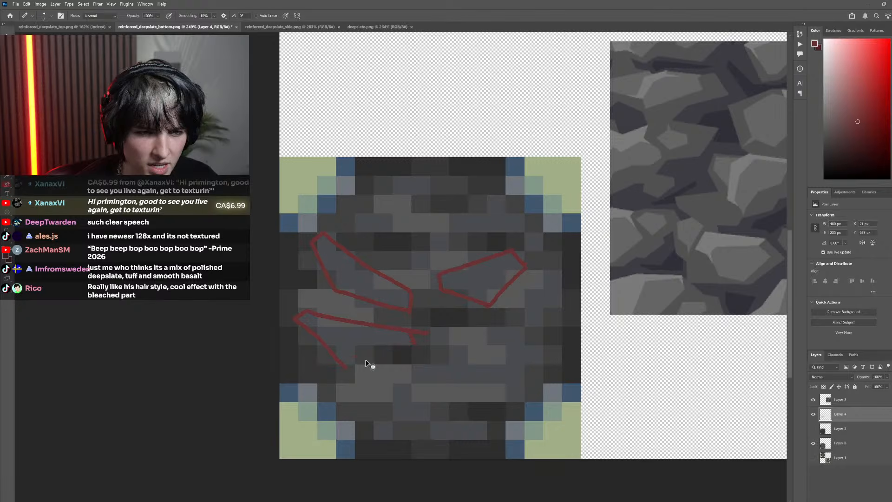
{"action": "scroll", "coordinate": [365, 359], "scroll_direction": "down", "scroll_amount": 4}
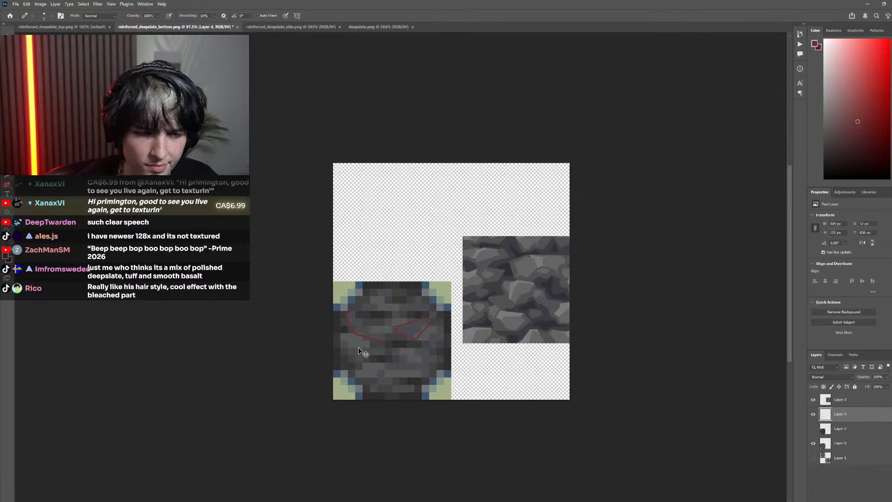
{"action": "key", "text": "ctrl+z"}
{"action": "key", "text": "ctrl+z"}
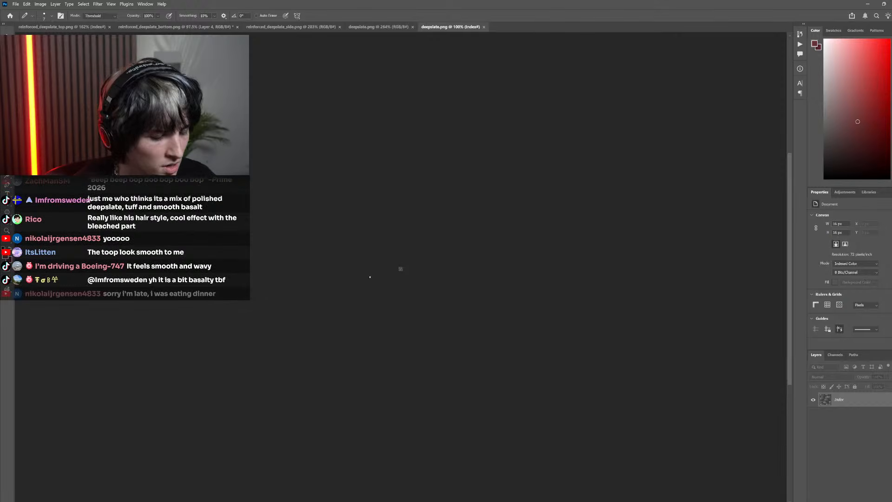
Resize the original pixel deepslate.png to 256 × 256 px with Nearest Neighbor resampling
{"action": "scroll", "coordinate": [403, 264], "scroll_direction": "up", "scroll_amount": 10}
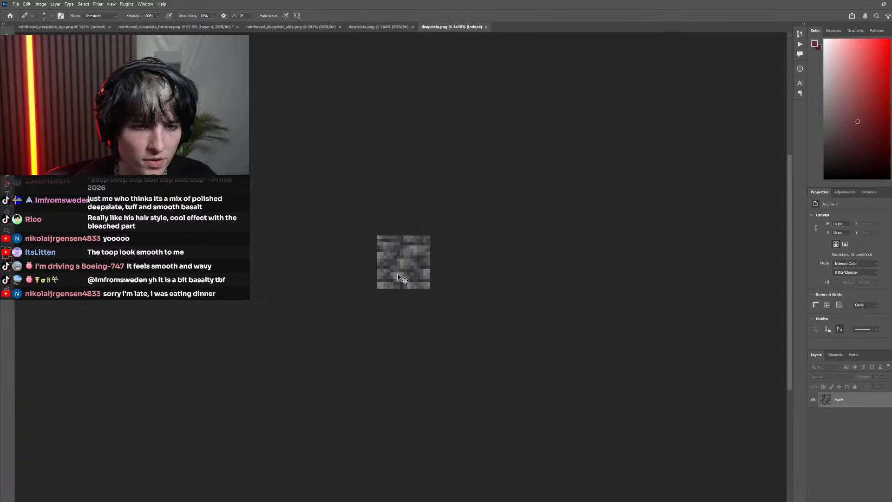
{"action": "left_click", "coordinate": [40, 4]}
{"action": "left_click", "coordinate": [52, 58]}
{"action": "type", "text": "256"}
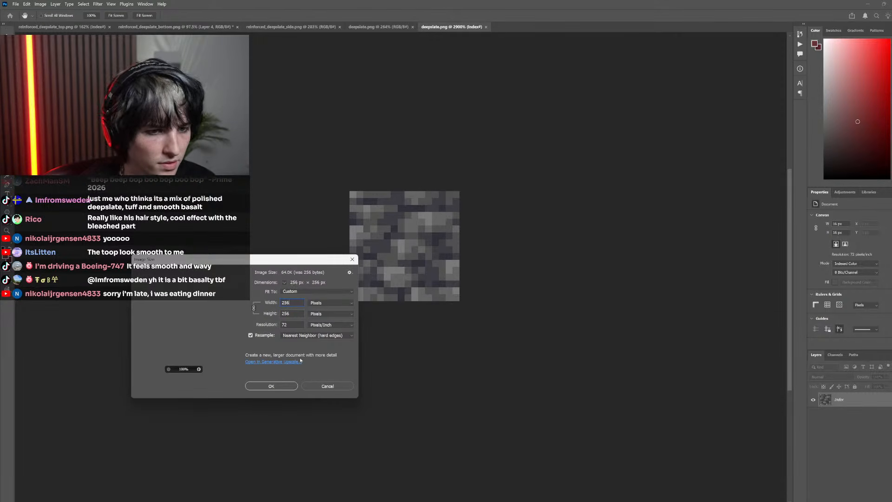
{"action": "left_click", "coordinate": [285, 387]}
{"action": "scroll", "coordinate": [387, 282], "scroll_direction": "down", "scroll_amount": 6}
{"action": "scroll", "coordinate": [293, 126], "scroll_direction": "down", "scroll_amount": 3}
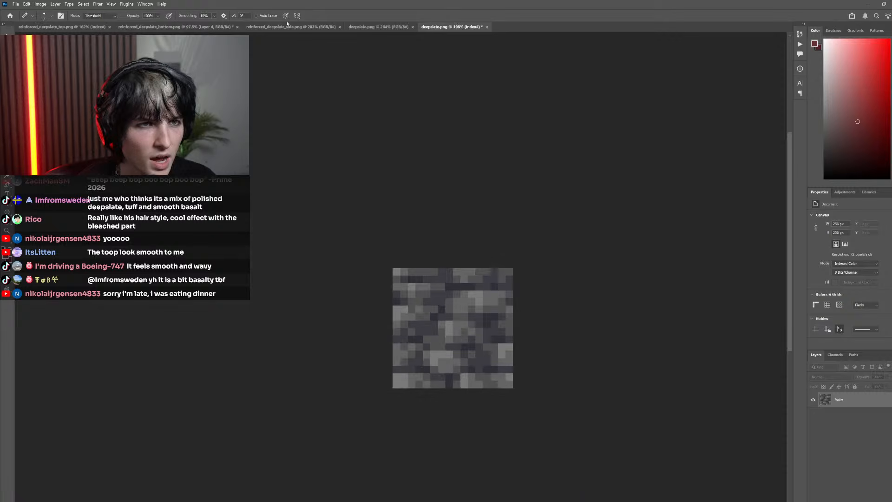
Convert the enlarged pixel deepslate image to RGB Color and place the retextured deepslate over it as a new layer
{"action": "left_click", "coordinate": [291, 26]}
{"action": "left_click", "coordinate": [359, 27]}
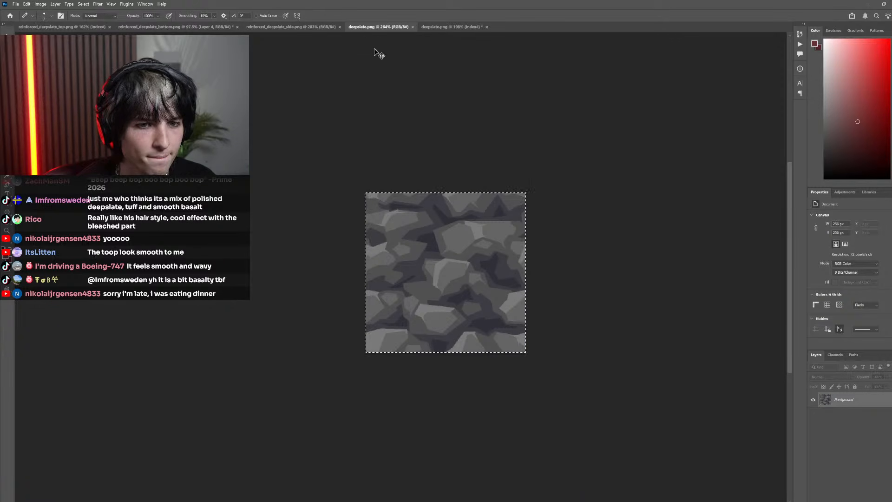
{"action": "key", "text": "ctrl+Tab"}
{"action": "scroll", "coordinate": [468, 200], "scroll_direction": "right", "scroll_amount": 5}
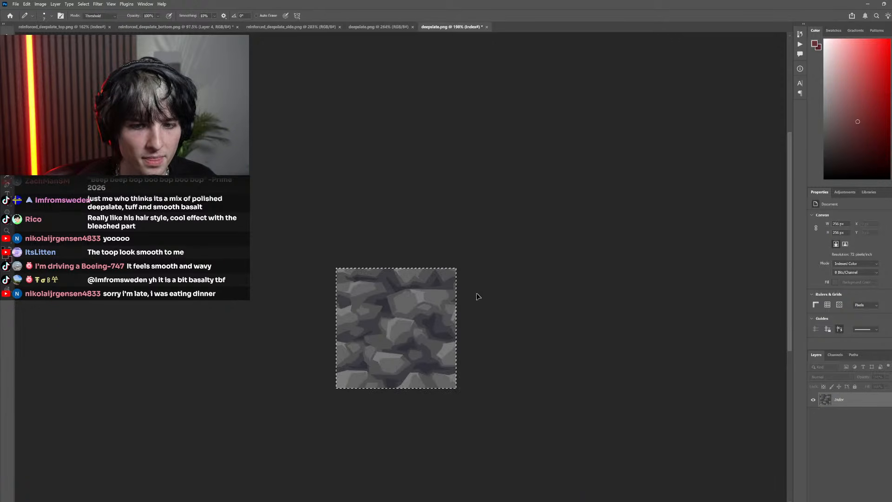
{"action": "left_click", "coordinate": [41, 4]}
{"action": "mouse_move", "coordinate": [47, 12]}
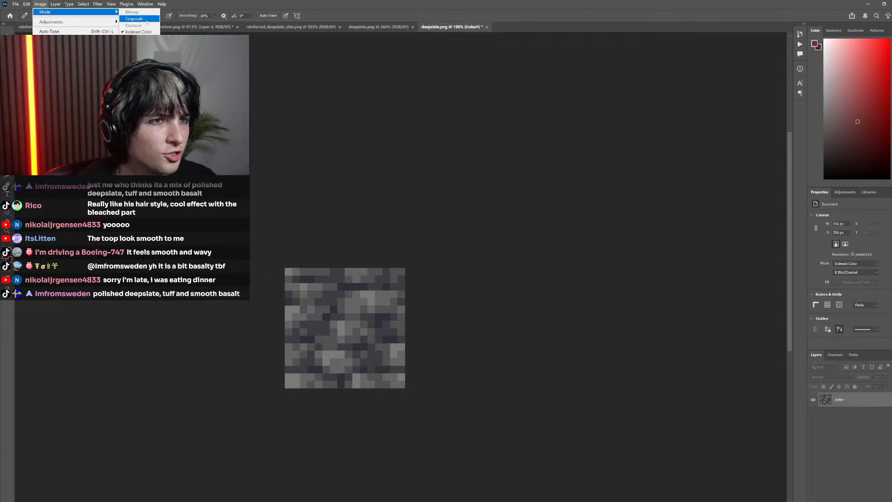
{"action": "left_click", "coordinate": [135, 42]}
{"action": "key", "text": "ctrl+j"}
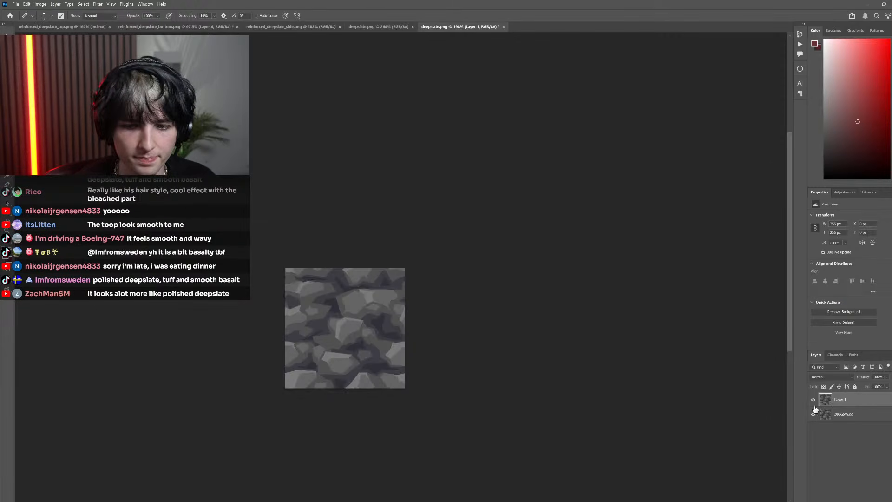
Compare the retextured deepslate with its pixel original by switching Layer 1 on and off, leaving it hidden
{"action": "left_click", "coordinate": [814, 401]}
{"action": "left_click", "coordinate": [813, 400]}
{"action": "left_click", "coordinate": [813, 401]}
{"action": "left_click", "coordinate": [814, 401]}
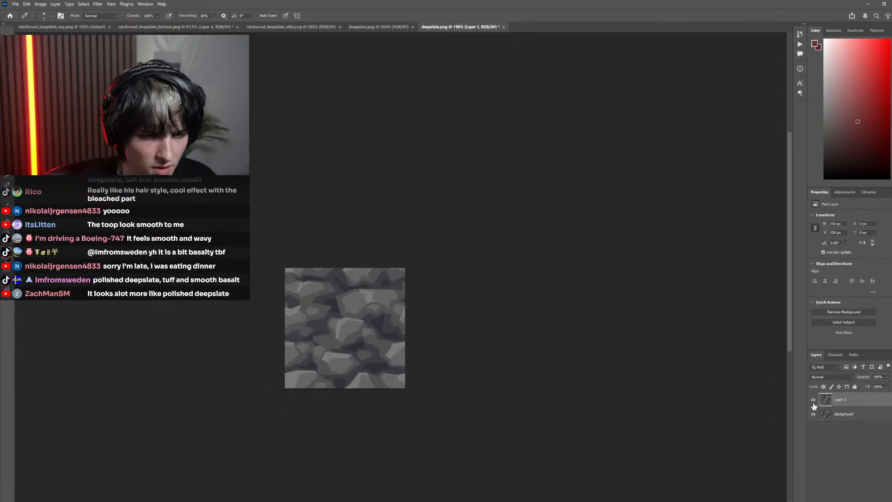
{"action": "left_click", "coordinate": [814, 400]}
{"action": "scroll", "coordinate": [382, 356], "scroll_direction": "up", "scroll_amount": 5}
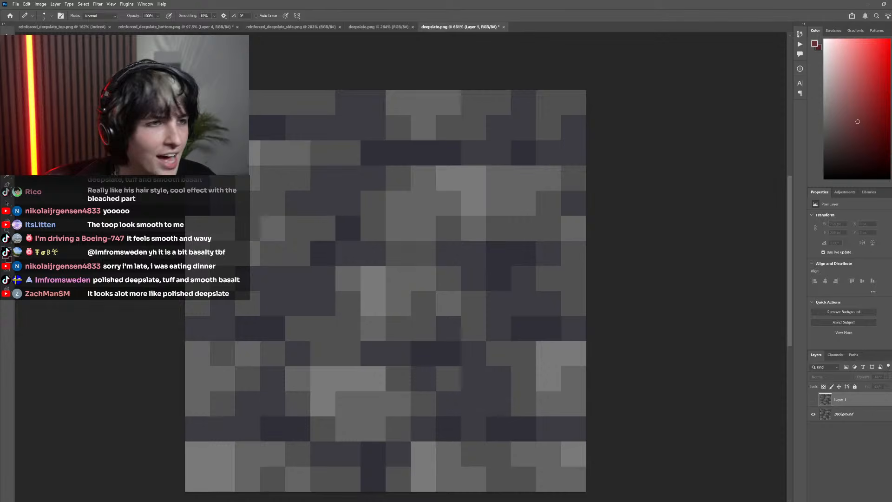
Point out individual grey pixel groups in the original's upper-middle and central stones with small rectangular selections
{"action": "key", "text": "m"}
{"action": "left_click_drag", "start_coordinate": [409, 205], "coordinate": [426, 230]}
{"action": "scroll", "coordinate": [475, 307], "scroll_direction": "down", "scroll_amount": 3}
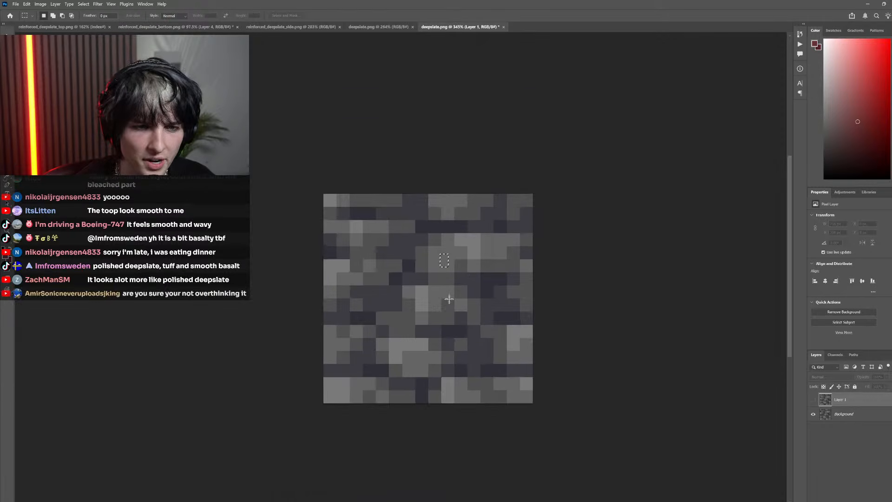
{"action": "left_click_drag", "start_coordinate": [465, 288], "coordinate": [447, 277]}
{"action": "left_click_drag", "start_coordinate": [436, 293], "coordinate": [450, 299]}
Check how the original's grey pixel groups were turned into stones by alternating between Layer 1 and the background
{"action": "left_click", "coordinate": [813, 402]}
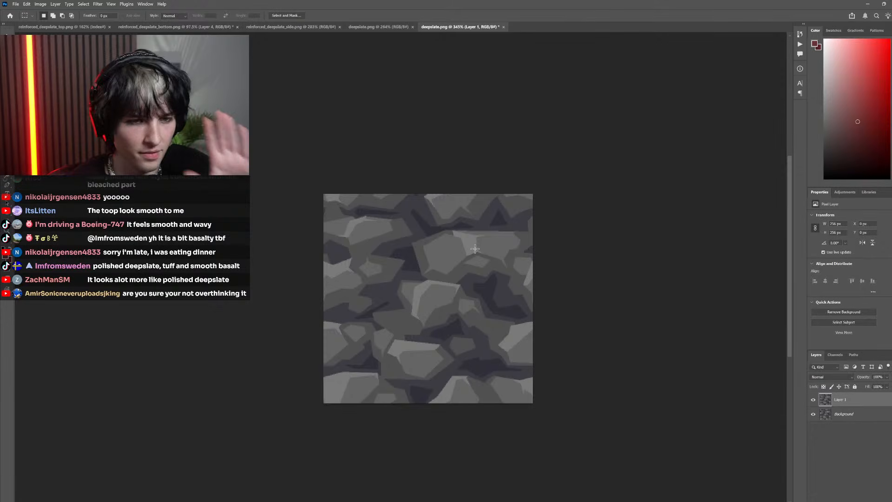
{"action": "left_click", "coordinate": [814, 400]}
{"action": "left_click", "coordinate": [816, 402]}
{"action": "left_click", "coordinate": [817, 402]}
{"action": "left_click", "coordinate": [816, 402]}
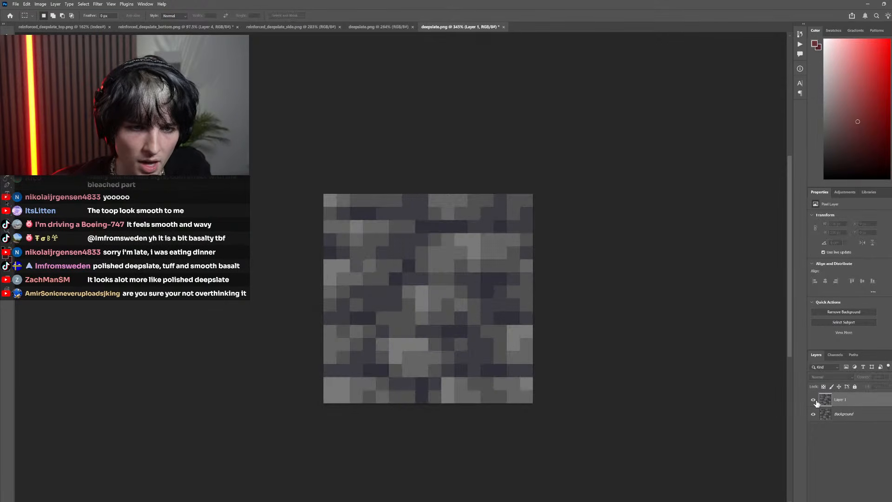
{"action": "left_click", "coordinate": [816, 401]}
{"action": "left_click", "coordinate": [816, 403]}
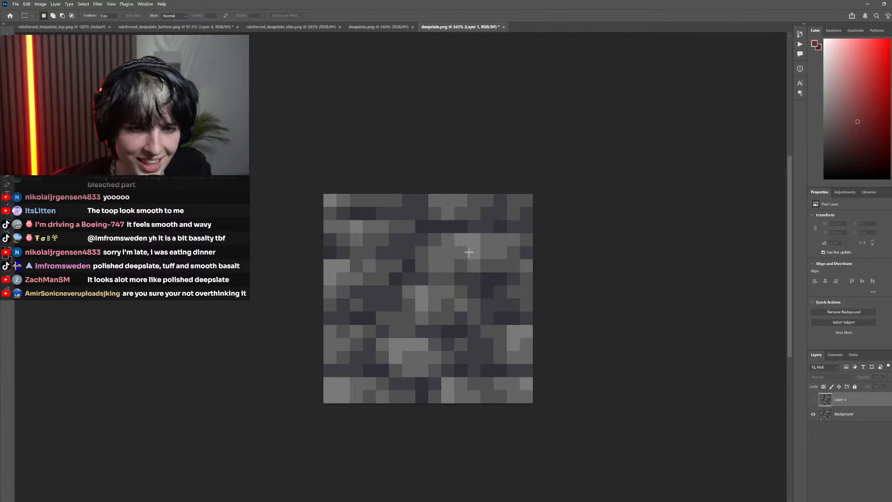
Mark stone highlights and shaded areas with rectangular selections while switching Layer 1 on and off to match them with the pixels
{"action": "left_click", "coordinate": [814, 400]}
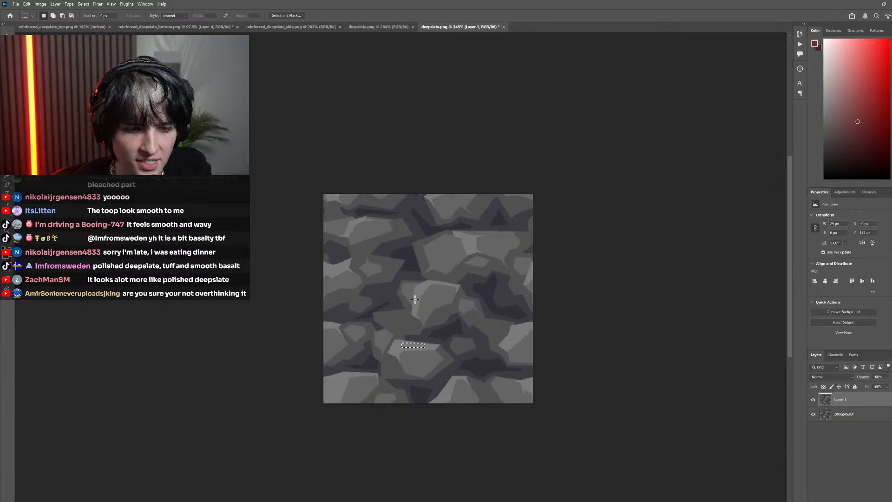
{"action": "left_click", "coordinate": [814, 401]}
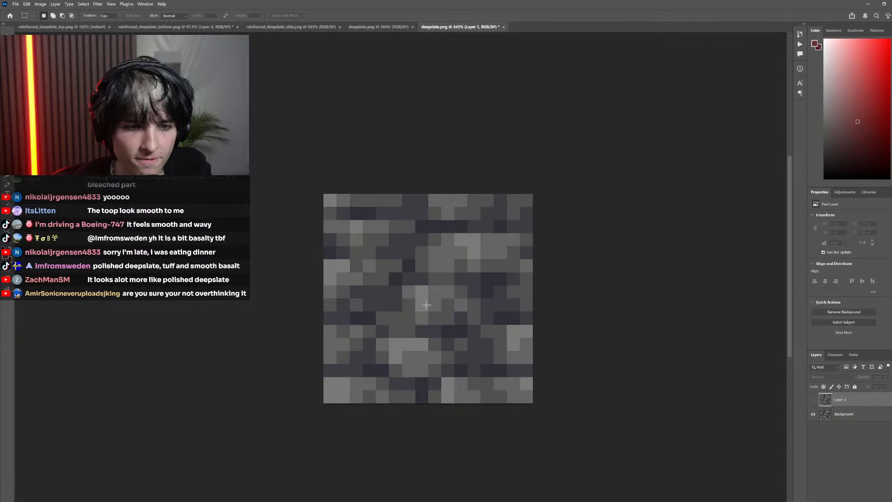
{"action": "left_click", "coordinate": [814, 400]}
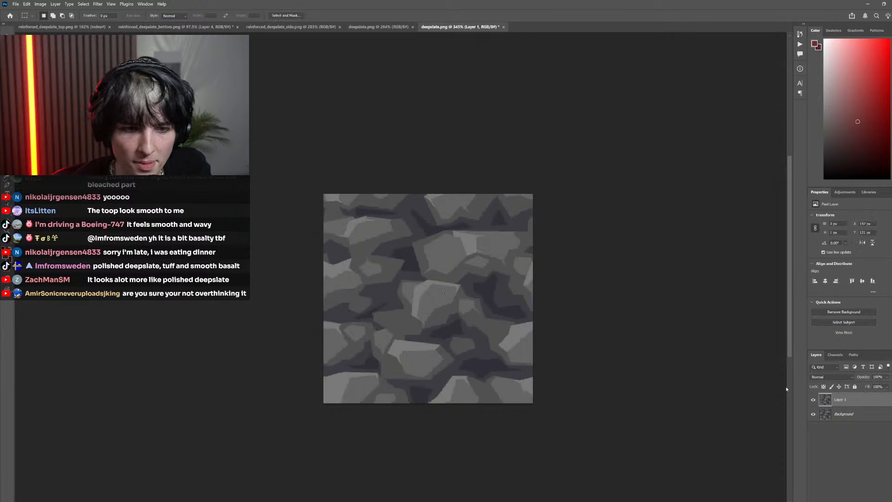
{"action": "left_click_drag", "start_coordinate": [355, 245], "coordinate": [418, 284]}
{"action": "left_click", "coordinate": [814, 401]}
{"action": "left_click_drag", "start_coordinate": [424, 322], "coordinate": [457, 303]}
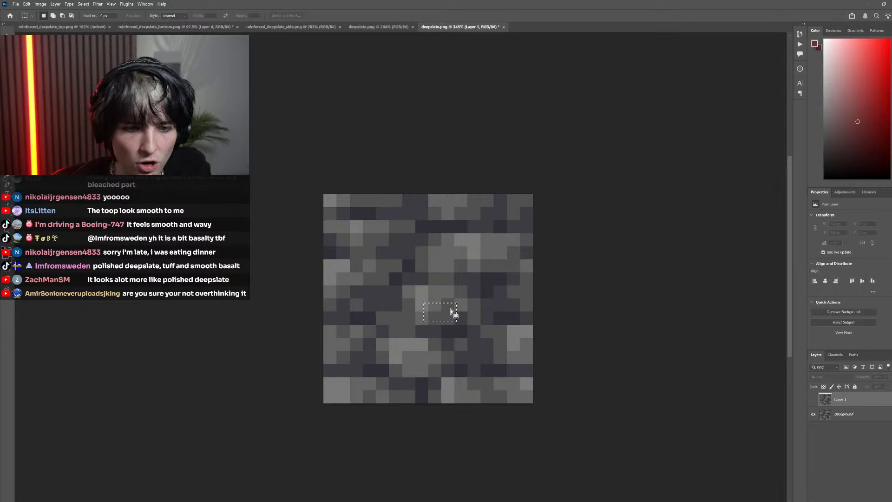
Show Layer 1 over the deepslate original and mark individual retextured stones with small rectangular selections
{"action": "left_click", "coordinate": [814, 400]}
{"action": "left_click", "coordinate": [434, 318]}
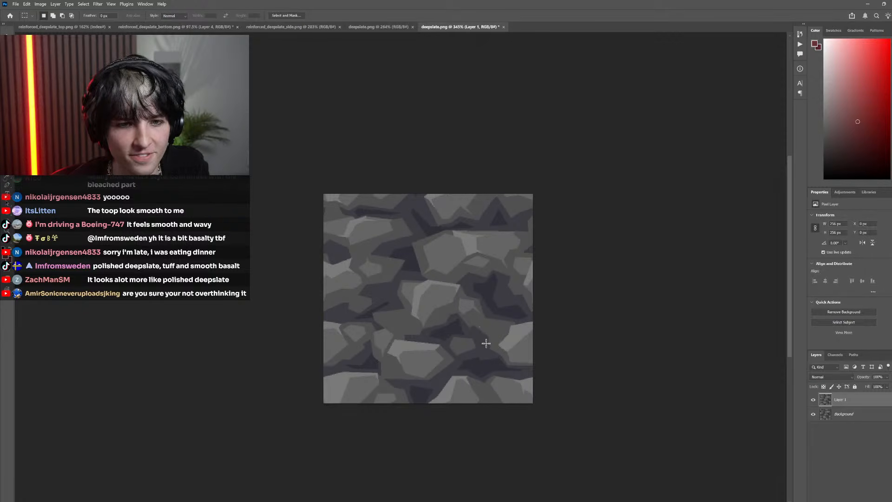
{"action": "left_click_drag", "start_coordinate": [387, 239], "coordinate": [422, 289]}
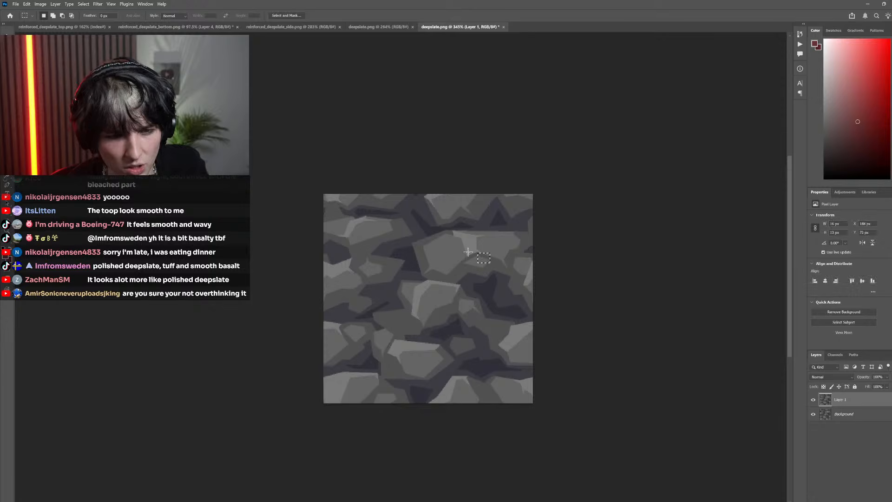
{"action": "left_click", "coordinate": [528, 286]}
Switch to reinforced_deepslate_bottom.png and point out grey pixel groups in the bottom face's upper middle with thin rectangular selections
{"action": "left_click", "coordinate": [291, 27]}
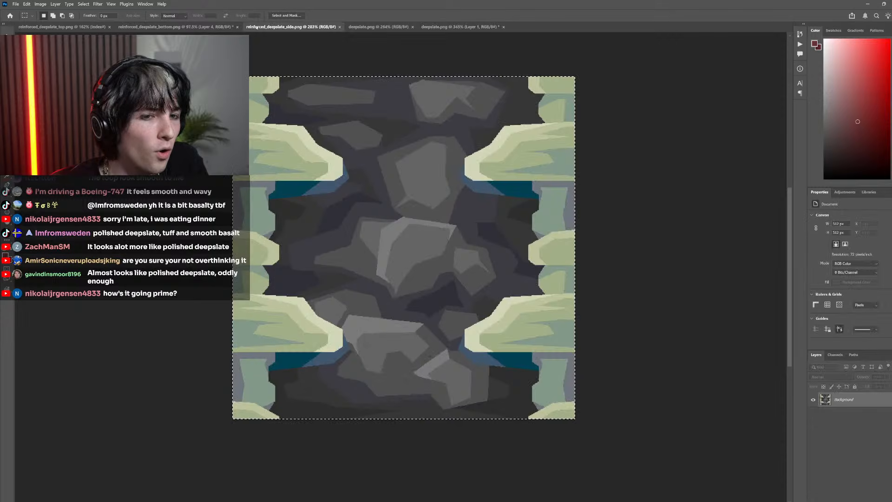
{"action": "left_click", "coordinate": [219, 26]}
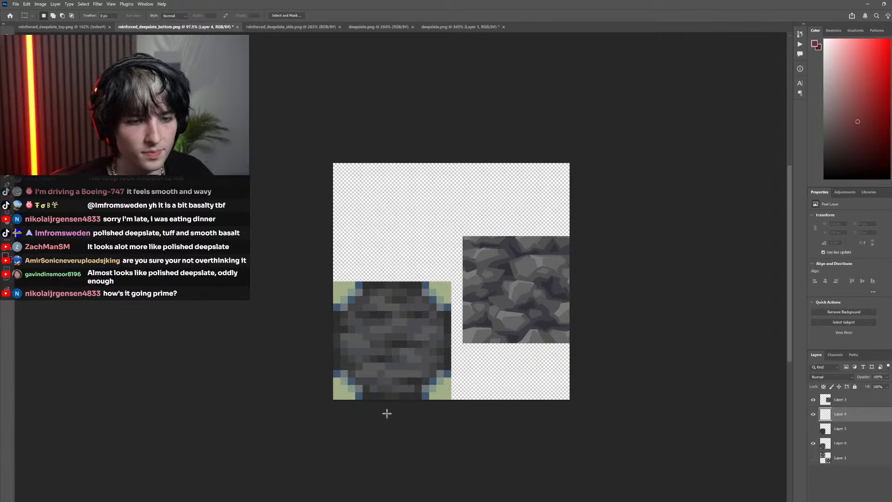
{"action": "scroll", "coordinate": [447, 335], "scroll_direction": "up", "scroll_amount": 5}
{"action": "left_click_drag", "start_coordinate": [460, 325], "coordinate": [401, 331]}
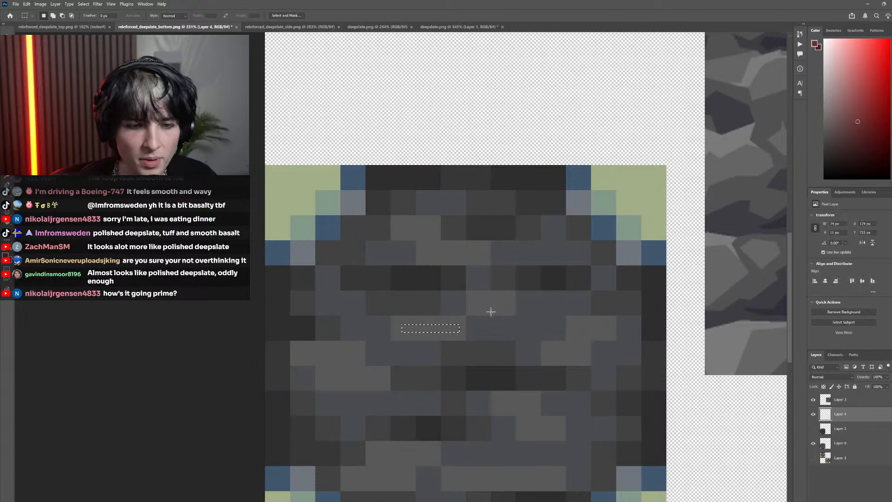
{"action": "left_click_drag", "start_coordinate": [496, 308], "coordinate": [474, 310]}
{"action": "scroll", "coordinate": [518, 344], "scroll_direction": "down", "scroll_amount": 3}
{"action": "scroll", "coordinate": [446, 353], "scroll_direction": "up", "scroll_amount": 2}
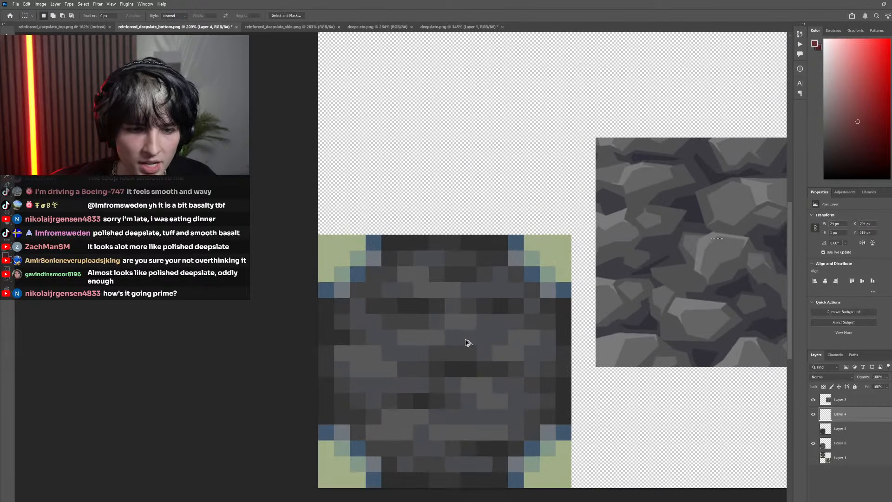
{"action": "scroll", "coordinate": [470, 372], "scroll_direction": "right", "scroll_amount": 3}
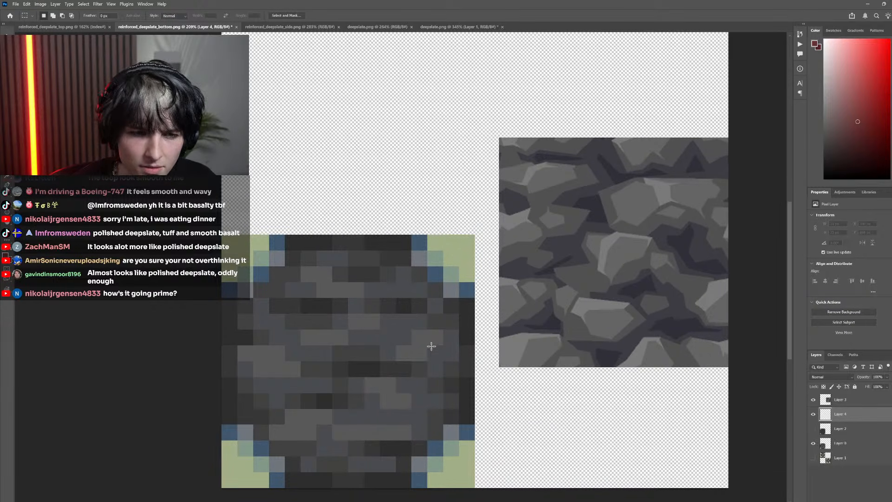
Examine the bottom face's central and right-hand pixel groups beside the deepslate sample, marking some with rectangular selections
{"action": "scroll", "coordinate": [471, 344], "scroll_direction": "down", "scroll_amount": 2}
{"action": "mouse_move", "coordinate": [415, 345]}
{"action": "left_mouse_down"}
{"action": "mouse_move", "coordinate": [451, 339]}
{"action": "mouse_move", "coordinate": [442, 316]}
{"action": "mouse_move", "coordinate": [397, 318]}
{"action": "left_mouse_up"}
{"action": "scroll", "coordinate": [403, 372], "scroll_direction": "left", "scroll_amount": 2}
{"action": "scroll", "coordinate": [450, 372], "scroll_direction": "up", "scroll_amount": 3}
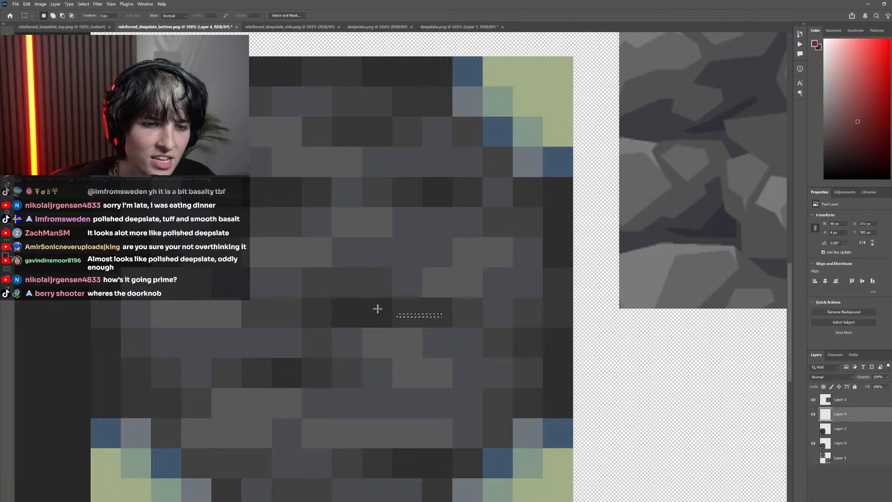
{"action": "scroll", "coordinate": [374, 309], "scroll_direction": "down", "scroll_amount": 1}
{"action": "scroll", "coordinate": [341, 309], "scroll_direction": "right", "scroll_amount": 2}
{"action": "left_click", "coordinate": [340, 309], "text": "ctrl"}
{"action": "scroll", "coordinate": [442, 325], "scroll_direction": "down", "scroll_amount": 3}
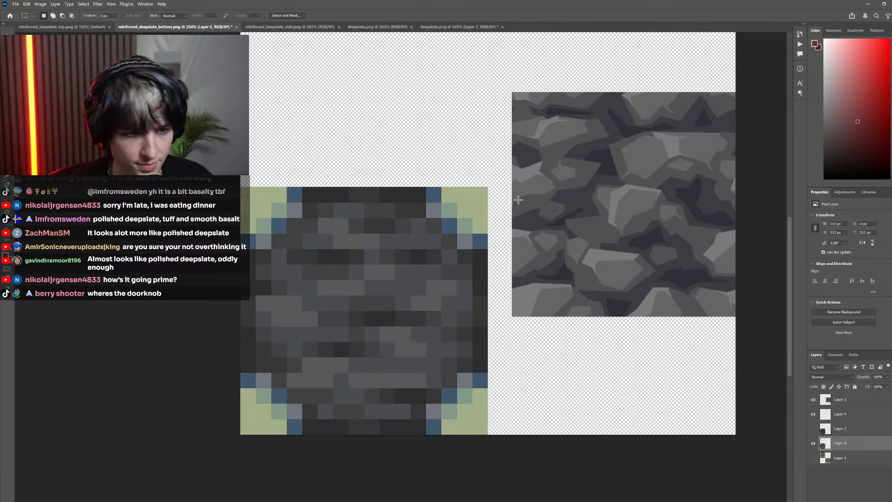
{"action": "scroll", "coordinate": [425, 273], "scroll_direction": "down", "scroll_amount": 4}
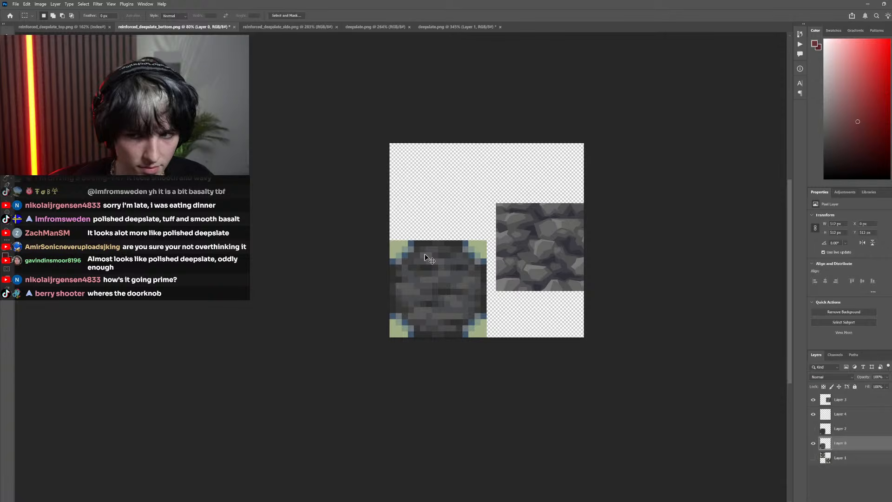
{"action": "scroll", "coordinate": [467, 308], "scroll_direction": "up", "scroll_amount": 3}
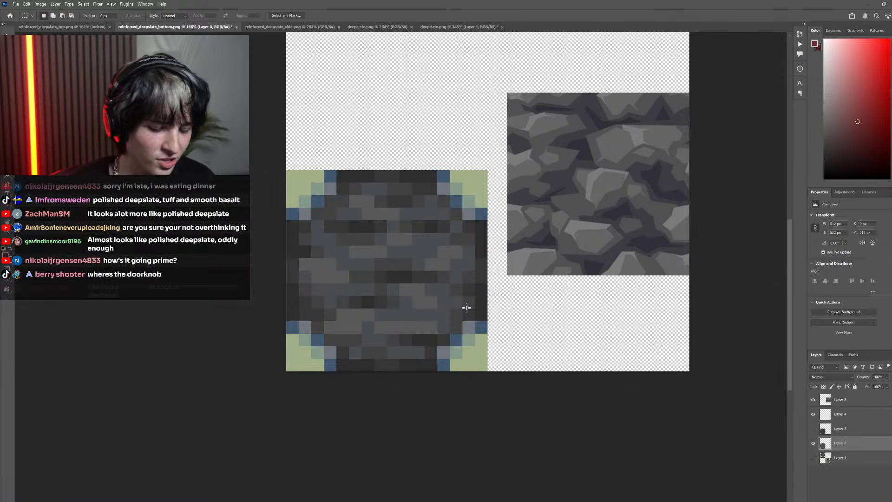
{"action": "key", "text": "p"}
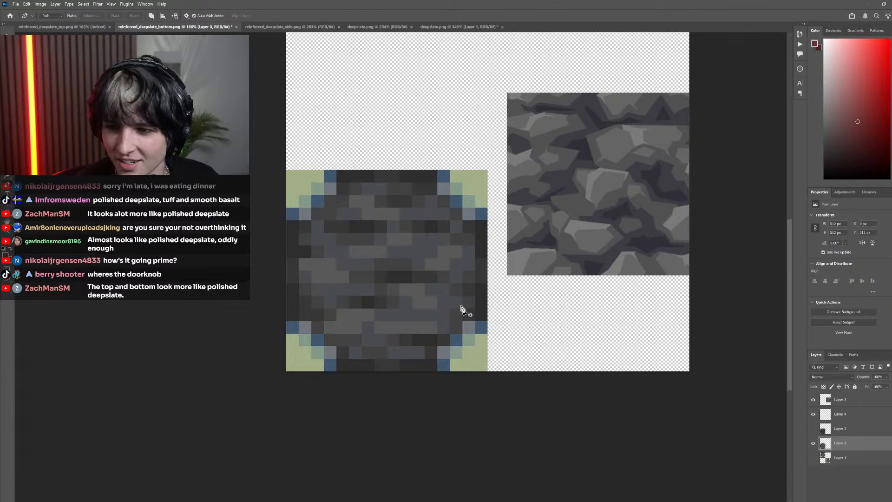
{"action": "scroll", "coordinate": [432, 332], "scroll_direction": "right", "scroll_amount": 1}
{"action": "scroll", "coordinate": [389, 319], "scroll_direction": "left", "scroll_amount": 2}
{"action": "scroll", "coordinate": [398, 314], "scroll_direction": "down", "scroll_amount": 3}
{"action": "scroll", "coordinate": [354, 306], "scroll_direction": "right", "scroll_amount": 1}
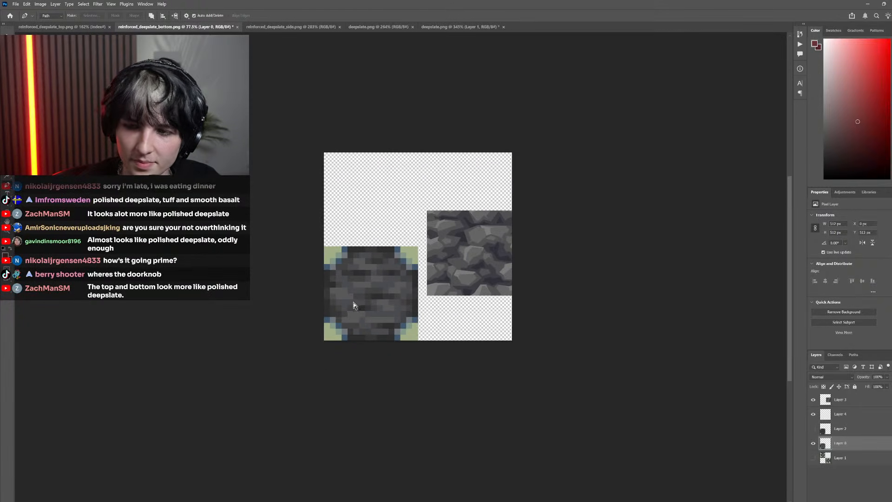
{"action": "scroll", "coordinate": [364, 317], "scroll_direction": "up", "scroll_amount": 3}
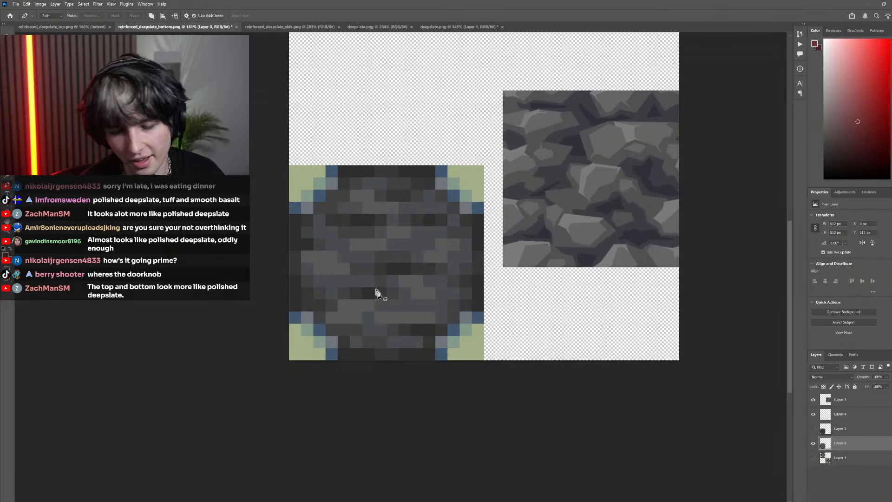
Make Layer 4 active and ready the brush with a bright red foreground colour for sketching stone outlines
{"action": "left_click", "coordinate": [859, 417]}
{"action": "scroll", "coordinate": [391, 303], "scroll_direction": "left", "scroll_amount": 2}
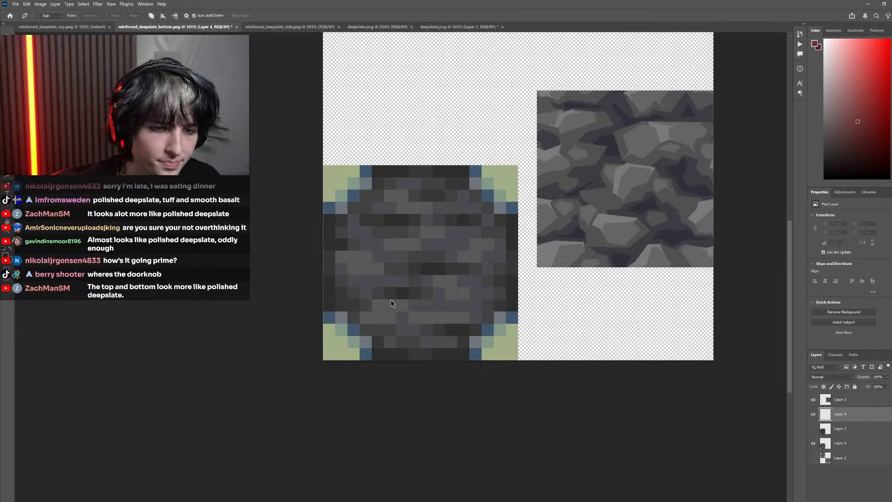
{"action": "scroll", "coordinate": [400, 302], "scroll_direction": "up", "scroll_amount": 5}
{"action": "left_click", "coordinate": [877, 79]}
{"action": "scroll", "coordinate": [404, 179], "scroll_direction": "down", "scroll_amount": 8}
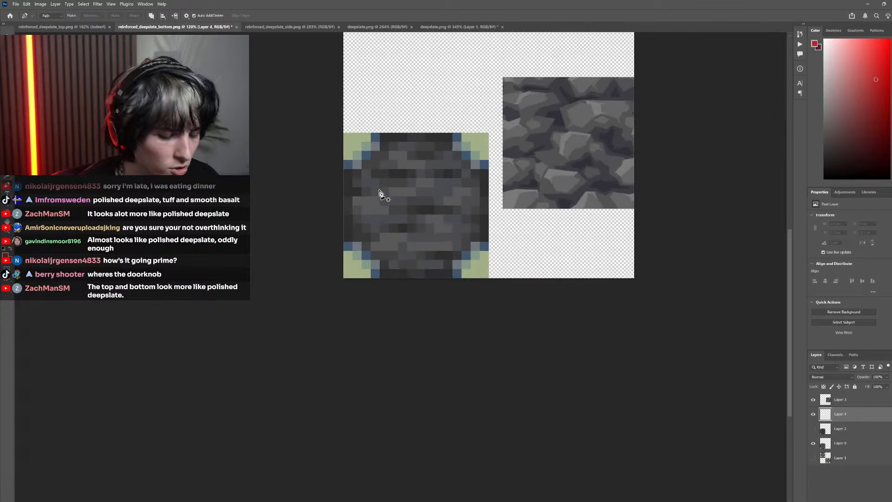
{"action": "key", "text": "b"}
Outline two small angular stones in red around the bluish pixel groups at the bottom face's upper left and upper middle
{"action": "scroll", "coordinate": [409, 223], "scroll_direction": "up", "scroll_amount": 4}
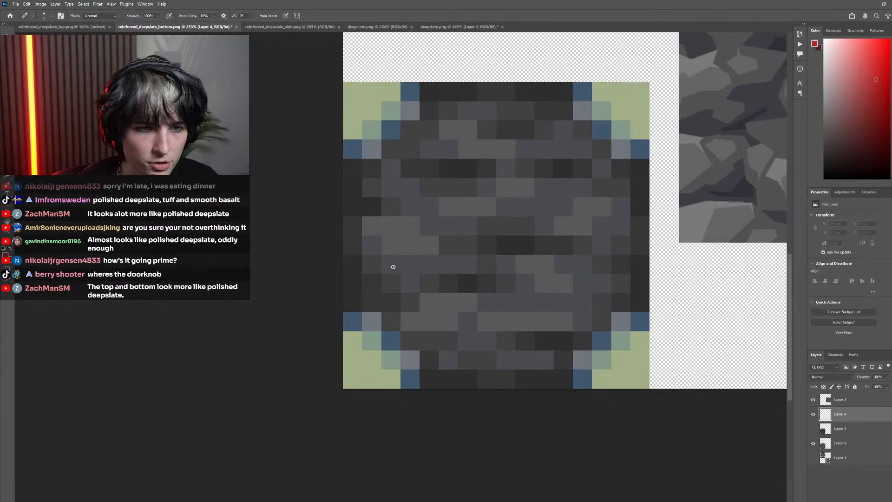
{"action": "scroll", "coordinate": [393, 267], "scroll_direction": "up", "scroll_amount": 5}
{"action": "scroll", "coordinate": [367, 297], "scroll_direction": "down", "scroll_amount": 4}
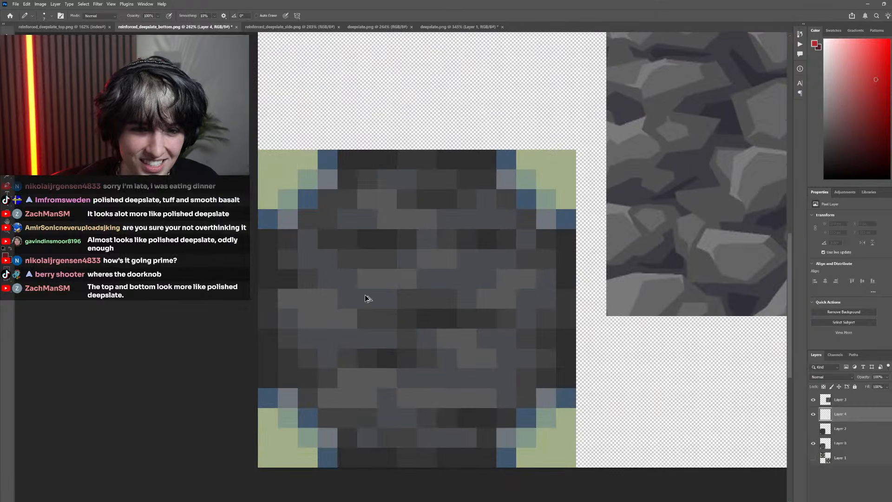
{"action": "scroll", "coordinate": [366, 298], "scroll_direction": "down", "scroll_amount": 3}
{"action": "scroll", "coordinate": [381, 279], "scroll_direction": "up", "scroll_amount": 5}
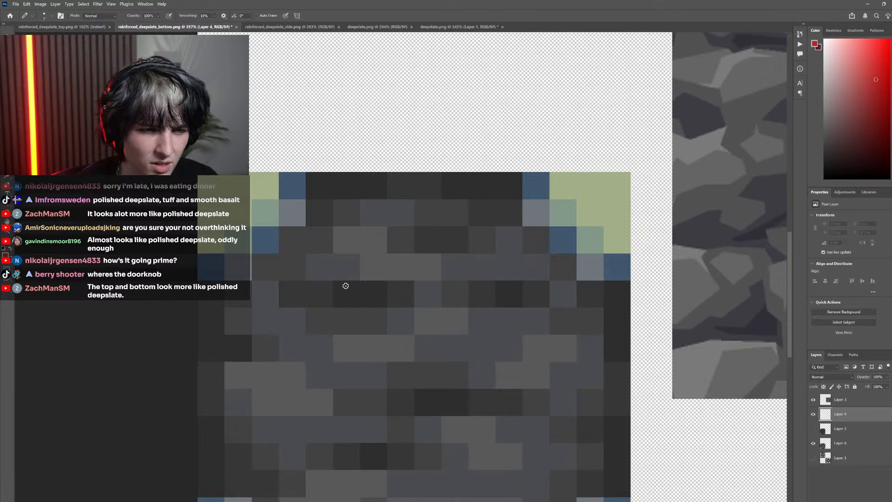
{"action": "mouse_move", "coordinate": [365, 278]}
{"action": "left_mouse_down"}
{"action": "mouse_move", "coordinate": [340, 285]}
{"action": "mouse_move", "coordinate": [301, 268]}
{"action": "mouse_move", "coordinate": [315, 245]}
{"action": "mouse_move", "coordinate": [362, 256]}
{"action": "mouse_move", "coordinate": [312, 254]}
{"action": "mouse_move", "coordinate": [363, 252]}
{"action": "mouse_move", "coordinate": [324, 248]}
{"action": "mouse_move", "coordinate": [347, 248]}
{"action": "mouse_move", "coordinate": [365, 273]}
{"action": "left_mouse_up"}
{"action": "key", "text": "ctrl+z"}
{"action": "key", "text": "ctrl+z"}
{"action": "key", "text": "ctrl+z"}
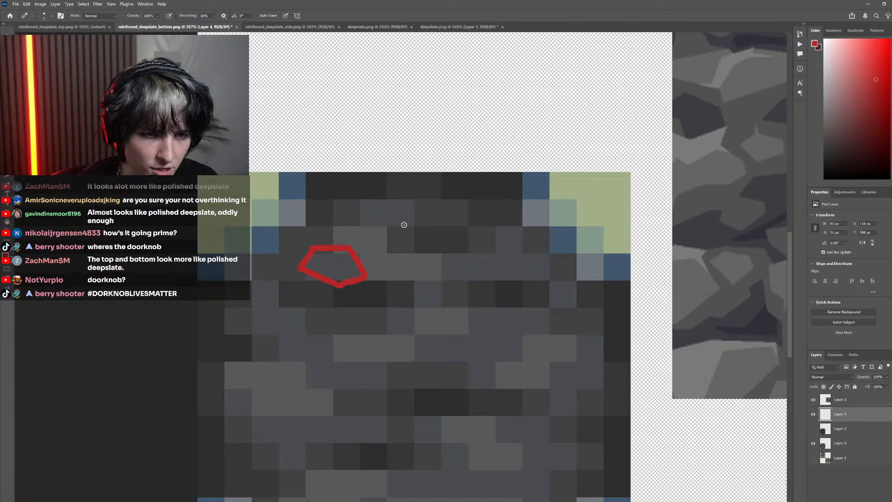
{"action": "mouse_move", "coordinate": [420, 223]}
{"action": "left_mouse_down"}
{"action": "mouse_move", "coordinate": [378, 233]}
{"action": "mouse_move", "coordinate": [346, 212]}
{"action": "mouse_move", "coordinate": [366, 196]}
{"action": "mouse_move", "coordinate": [412, 204]}
{"action": "mouse_move", "coordinate": [416, 223]}
{"action": "left_mouse_up"}
Outline a wide, pointed stone at the bottom face's upper right and a small stone adjoining its lower-right tip
{"action": "left_click_drag", "start_coordinate": [440, 264], "coordinate": [503, 228]}
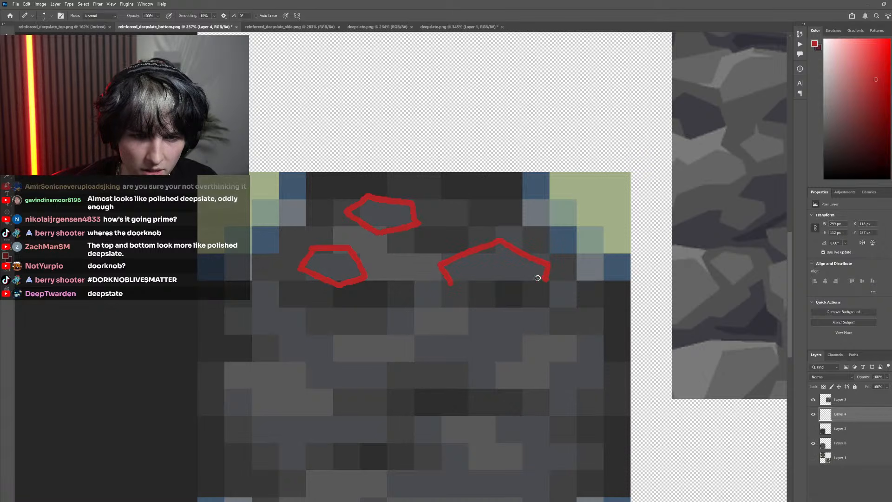
{"action": "left_click_drag", "start_coordinate": [538, 278], "coordinate": [449, 284]}
{"action": "left_click_drag", "start_coordinate": [539, 290], "coordinate": [535, 273]}
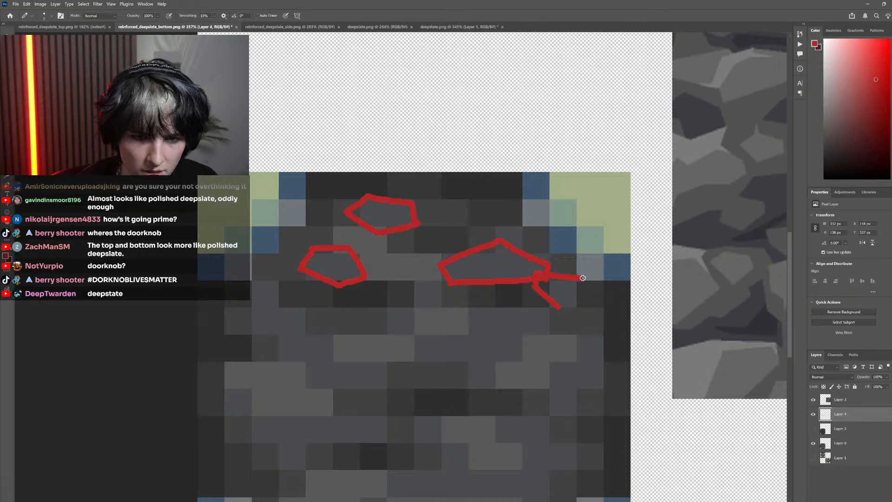
{"action": "key", "text": "ctrl+z"}
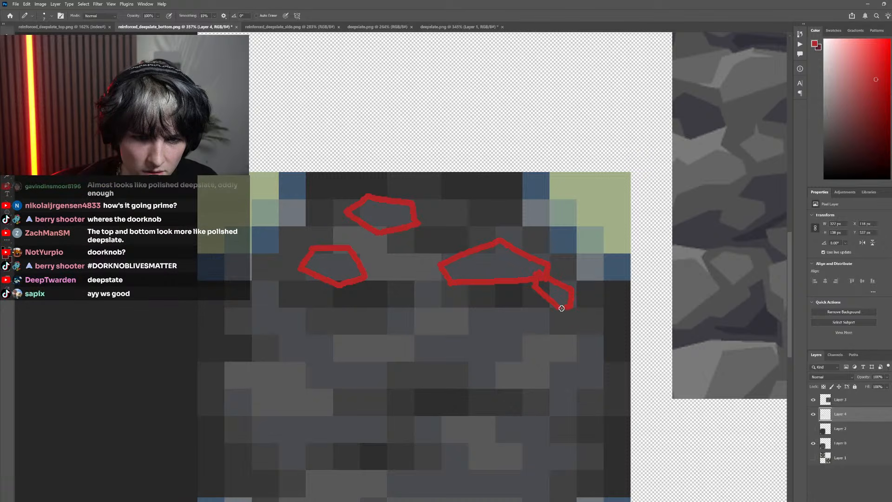
{"action": "left_click_drag", "start_coordinate": [562, 308], "coordinate": [556, 311]}
{"action": "mouse_move", "coordinate": [420, 322]}
{"action": "left_mouse_down"}
{"action": "mouse_move", "coordinate": [408, 301]}
{"action": "mouse_move", "coordinate": [425, 285]}
{"action": "mouse_move", "coordinate": [445, 293]}
{"action": "mouse_move", "coordinate": [450, 310]}
{"action": "mouse_move", "coordinate": [416, 320]}
{"action": "left_mouse_up"}
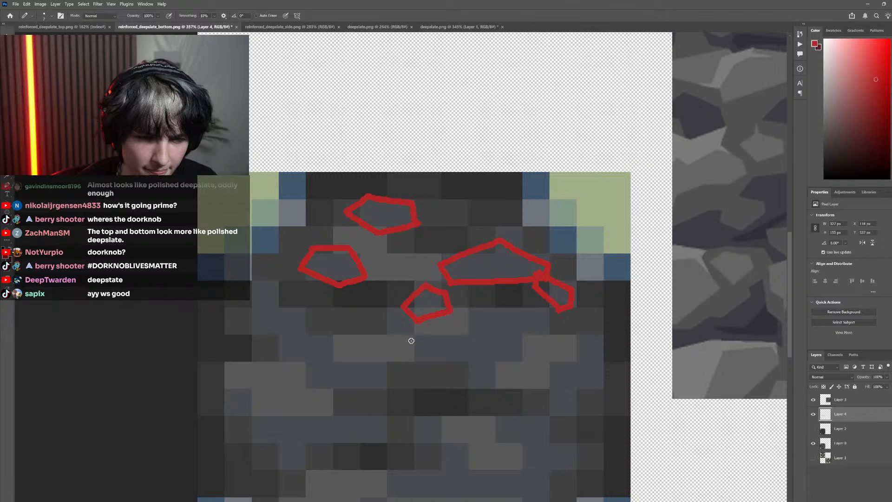
{"action": "key", "text": "ctrl+z"}
{"action": "key", "text": "ctrl+z"}
{"action": "key", "text": "ctrl+z"}
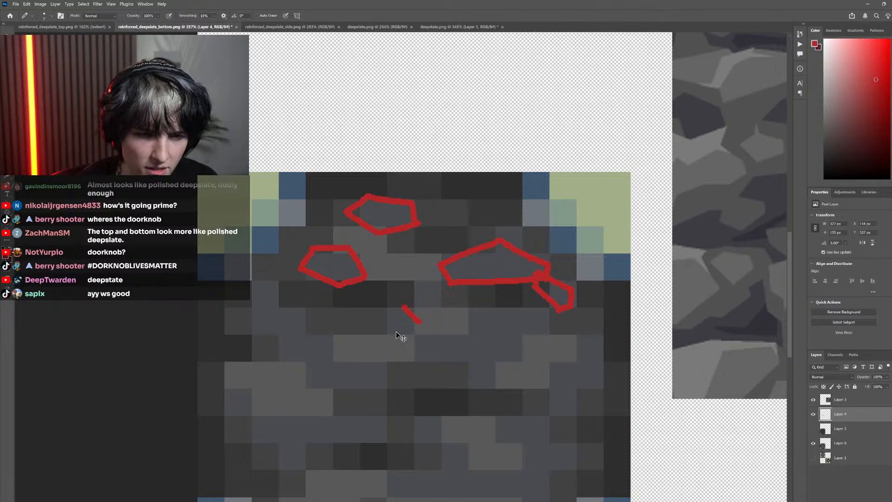
Outline a small stone near the upper centre, a large angular stone beside it and another at the right edge
{"action": "mouse_move", "coordinate": [389, 303]}
{"action": "left_mouse_down"}
{"action": "mouse_move", "coordinate": [404, 284]}
{"action": "mouse_move", "coordinate": [434, 289]}
{"action": "mouse_move", "coordinate": [440, 302]}
{"action": "mouse_move", "coordinate": [407, 331]}
{"action": "mouse_move", "coordinate": [413, 343]}
{"action": "mouse_move", "coordinate": [481, 314]}
{"action": "mouse_move", "coordinate": [523, 325]}
{"action": "mouse_move", "coordinate": [488, 376]}
{"action": "mouse_move", "coordinate": [423, 360]}
{"action": "mouse_move", "coordinate": [472, 394]}
{"action": "mouse_move", "coordinate": [459, 381]}
{"action": "mouse_move", "coordinate": [492, 327]}
{"action": "mouse_move", "coordinate": [511, 327]}
{"action": "mouse_move", "coordinate": [527, 377]}
{"action": "left_mouse_up"}
{"action": "scroll", "coordinate": [420, 356], "scroll_direction": "down", "scroll_amount": 2}
{"action": "scroll", "coordinate": [420, 357], "scroll_direction": "down", "scroll_amount": 5}
{"action": "scroll", "coordinate": [420, 358], "scroll_direction": "up", "scroll_amount": 5}
{"action": "scroll", "coordinate": [474, 389], "scroll_direction": "up", "scroll_amount": 2}
{"action": "scroll", "coordinate": [413, 415], "scroll_direction": "down", "scroll_amount": 6}
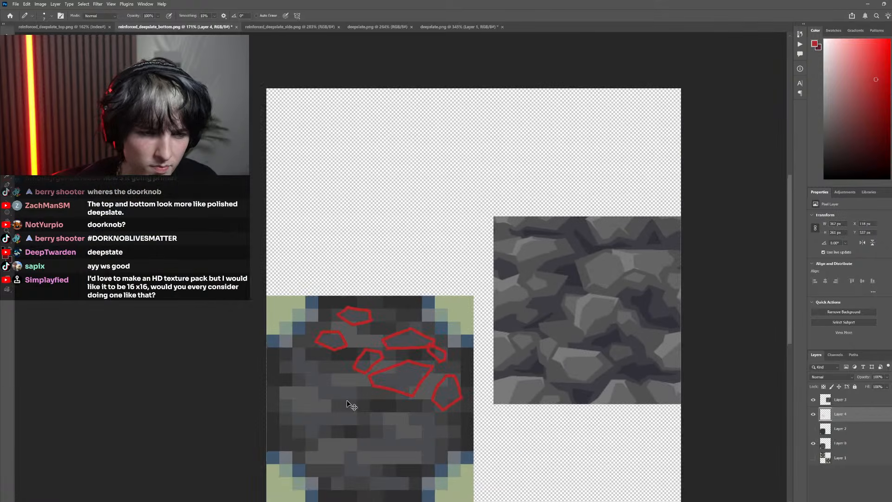
{"action": "scroll", "coordinate": [399, 403], "scroll_direction": "up", "scroll_amount": 5}
{"action": "left_click_drag", "start_coordinate": [349, 401], "coordinate": [418, 400]}
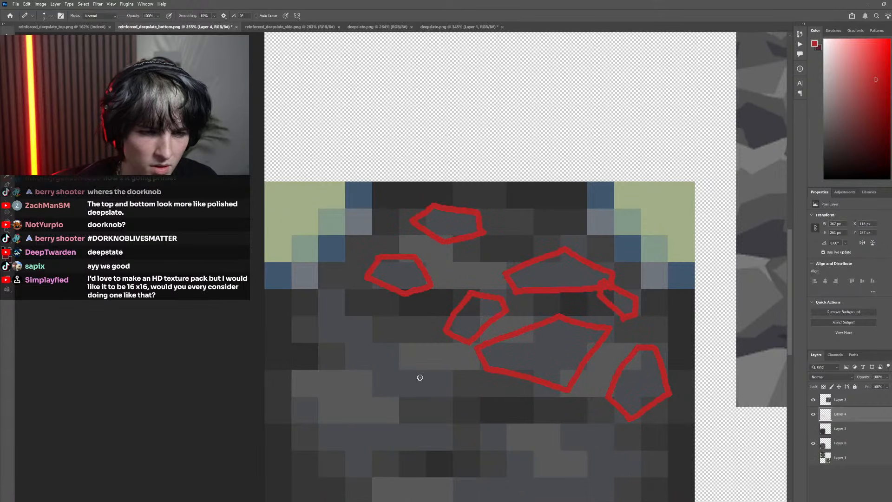
{"action": "scroll", "coordinate": [325, 358], "scroll_direction": "right", "scroll_amount": 1}
{"action": "mouse_move", "coordinate": [307, 303]}
{"action": "left_mouse_down"}
{"action": "mouse_move", "coordinate": [395, 367]}
{"action": "mouse_move", "coordinate": [307, 310]}
{"action": "left_mouse_up"}
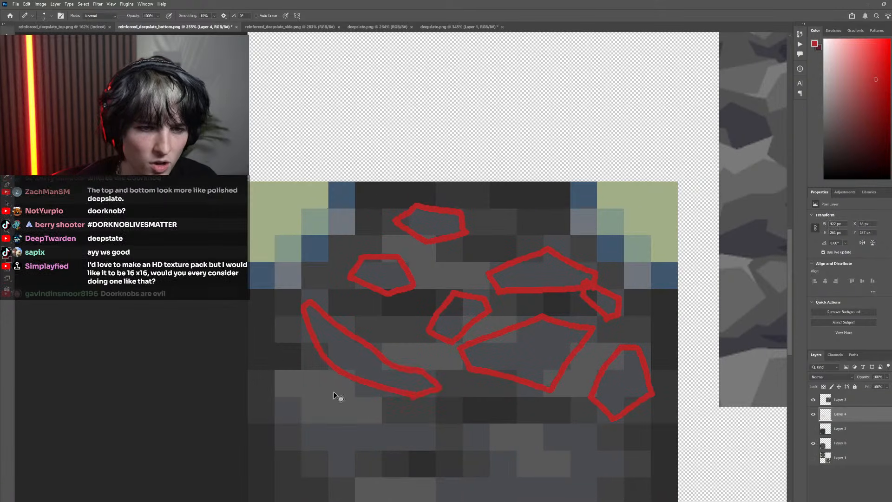
{"action": "key", "text": "ctrl+z"}
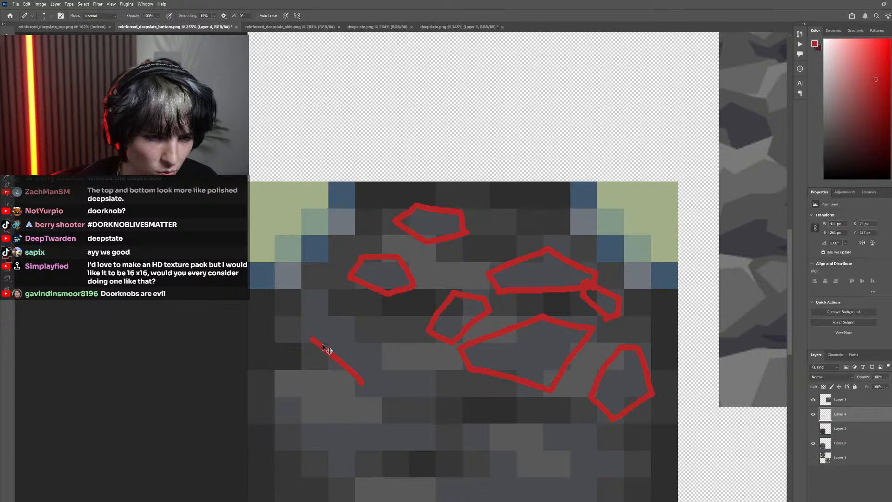
Outline a slanted angular stone on the left bluish pixel group and a smaller stone touching its lower-right corner
{"action": "mouse_move", "coordinate": [304, 337]}
{"action": "left_mouse_down"}
{"action": "mouse_move", "coordinate": [341, 376]}
{"action": "mouse_move", "coordinate": [398, 374]}
{"action": "left_mouse_up"}
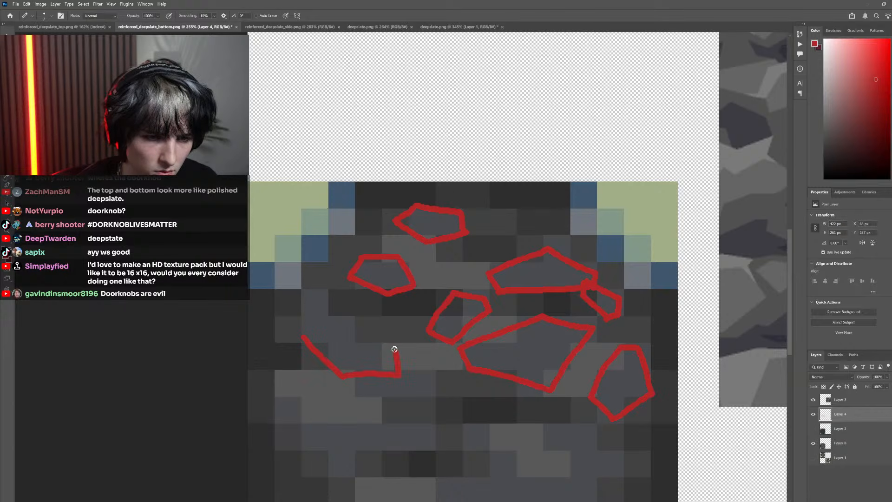
{"action": "key", "text": "ctrl+z"}
{"action": "mouse_move", "coordinate": [345, 377]}
{"action": "left_mouse_down"}
{"action": "mouse_move", "coordinate": [379, 363]}
{"action": "mouse_move", "coordinate": [384, 348]}
{"action": "mouse_move", "coordinate": [319, 299]}
{"action": "mouse_move", "coordinate": [305, 305]}
{"action": "left_mouse_up"}
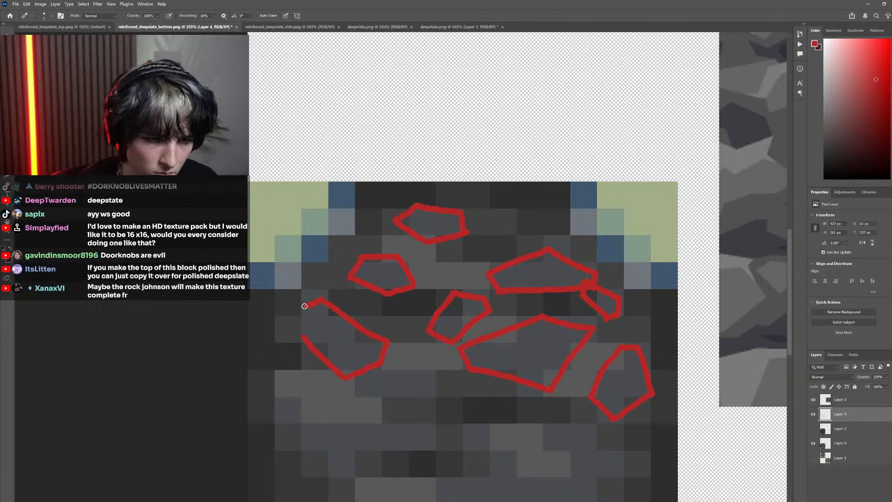
{"action": "mouse_move", "coordinate": [355, 372]}
{"action": "left_mouse_down"}
{"action": "mouse_move", "coordinate": [413, 363]}
{"action": "mouse_move", "coordinate": [434, 378]}
{"action": "left_mouse_up"}
{"action": "left_click_drag", "start_coordinate": [377, 398], "coordinate": [424, 399]}
Outline a wide stone in the face's lower left and a small stone adjoining its left tip
{"action": "scroll", "coordinate": [361, 406], "scroll_direction": "down", "scroll_amount": 2}
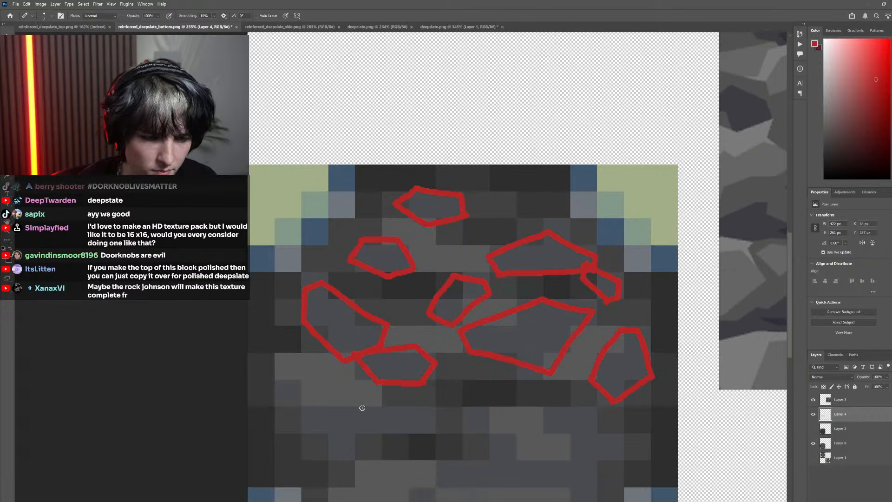
{"action": "mouse_move", "coordinate": [314, 393]}
{"action": "left_mouse_down"}
{"action": "mouse_move", "coordinate": [347, 370]}
{"action": "mouse_move", "coordinate": [416, 387]}
{"action": "mouse_move", "coordinate": [423, 402]}
{"action": "mouse_move", "coordinate": [336, 426]}
{"action": "mouse_move", "coordinate": [417, 392]}
{"action": "mouse_move", "coordinate": [341, 429]}
{"action": "left_mouse_up"}
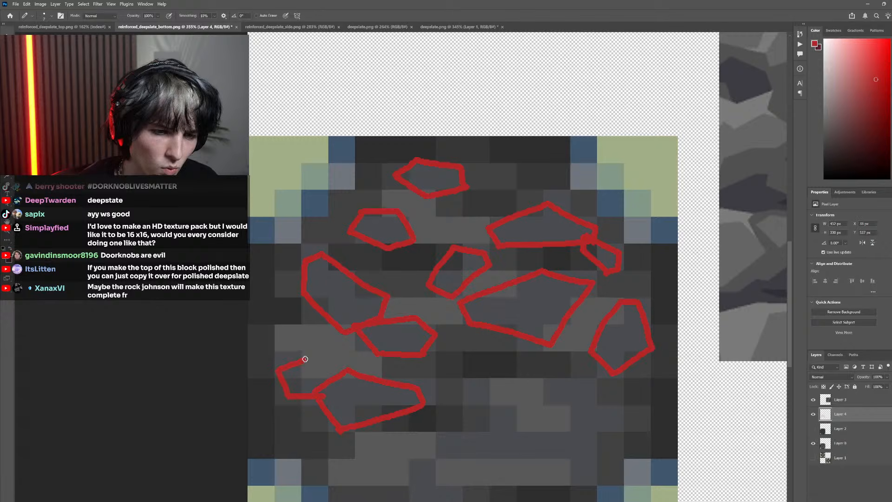
{"action": "left_click_drag", "start_coordinate": [305, 358], "coordinate": [324, 386]}
{"action": "scroll", "coordinate": [423, 412], "scroll_direction": "down", "scroll_amount": 8}
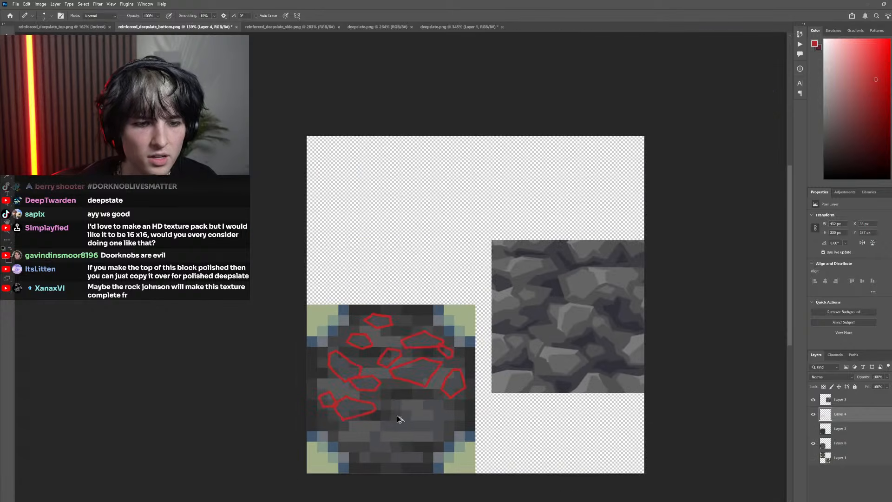
{"action": "scroll", "coordinate": [395, 404], "scroll_direction": "up", "scroll_amount": 6}
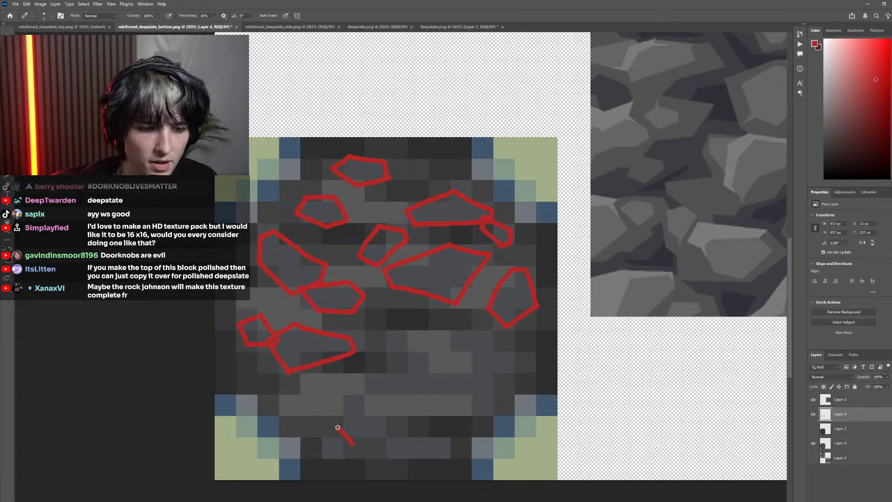
Outline an angular stone tapering upward in red near the bottom face's lower centre, following the bluish pixel group
{"action": "mouse_move", "coordinate": [338, 428]}
{"action": "left_mouse_down"}
{"action": "mouse_move", "coordinate": [347, 393]}
{"action": "mouse_move", "coordinate": [358, 391]}
{"action": "mouse_move", "coordinate": [395, 423]}
{"action": "left_mouse_up"}
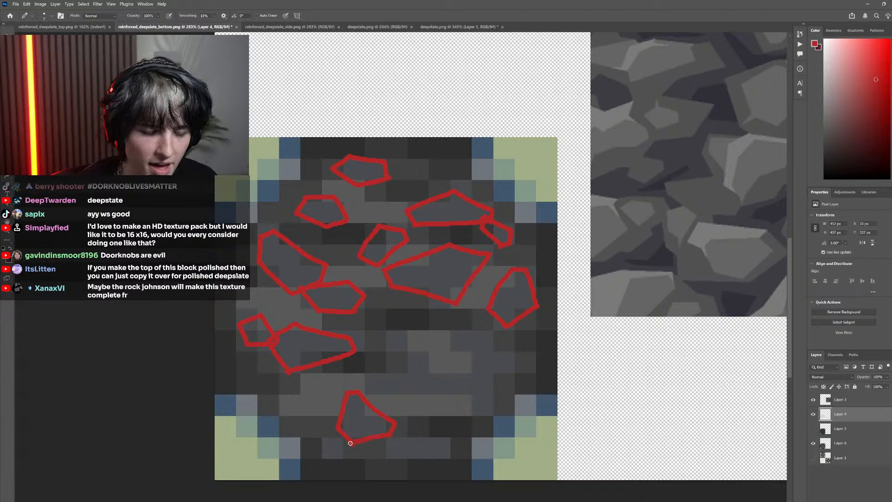
{"action": "scroll", "coordinate": [389, 402], "scroll_direction": "down", "scroll_amount": 3}
{"action": "left_click_drag", "start_coordinate": [381, 374], "coordinate": [444, 382]}
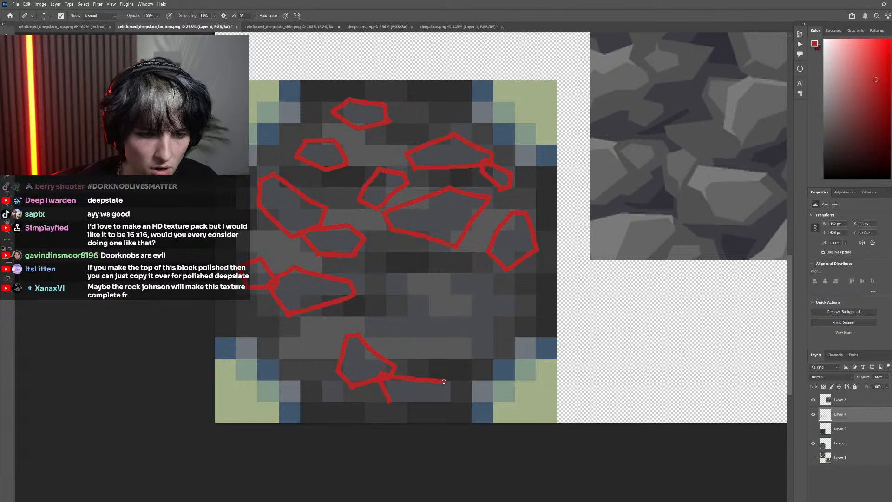
{"action": "mouse_move", "coordinate": [403, 408]}
{"action": "left_mouse_down"}
{"action": "mouse_move", "coordinate": [382, 409]}
{"action": "mouse_move", "coordinate": [449, 389]}
{"action": "left_mouse_up"}
{"action": "key", "text": "ctrl+z"}
{"action": "key", "text": "ctrl+z"}
{"action": "key", "text": "ctrl+z"}
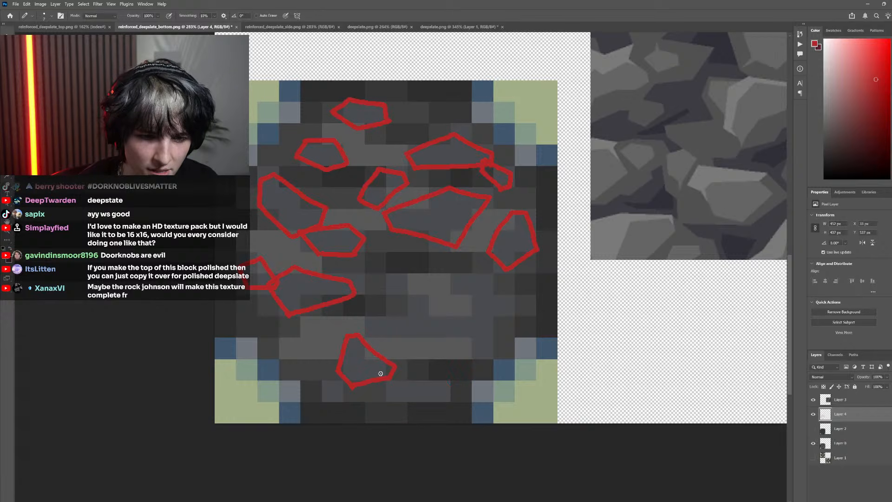
Outline a flat, wide stone adjoining the lowest central stone's lower-right tip and a small stone overlapping its lower-left corner
{"action": "mouse_move", "coordinate": [381, 374]}
{"action": "left_mouse_down"}
{"action": "mouse_move", "coordinate": [430, 373]}
{"action": "mouse_move", "coordinate": [423, 373]}
{"action": "left_mouse_up"}
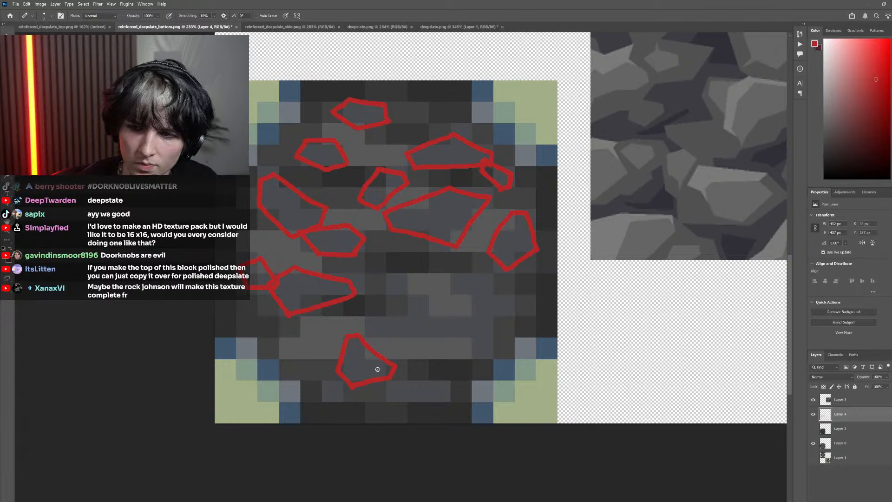
{"action": "mouse_move", "coordinate": [420, 370]}
{"action": "left_mouse_down"}
{"action": "mouse_move", "coordinate": [453, 385]}
{"action": "mouse_move", "coordinate": [451, 400]}
{"action": "mouse_move", "coordinate": [395, 402]}
{"action": "left_mouse_up"}
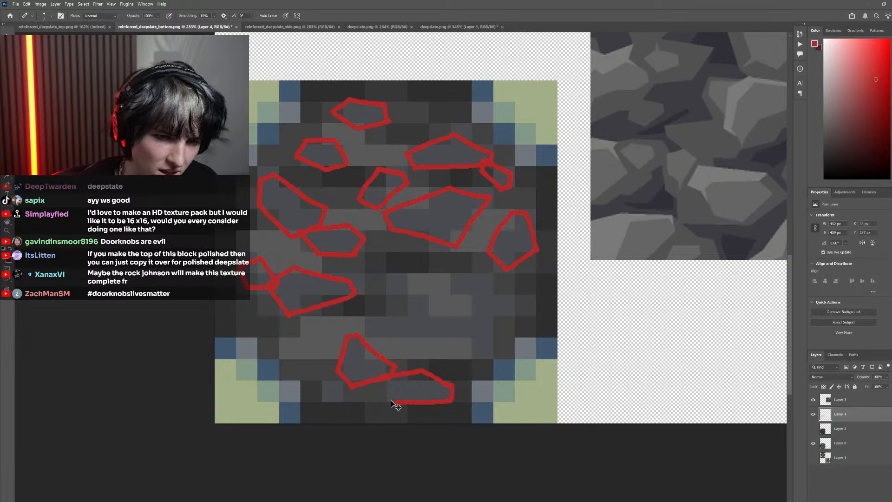
{"action": "scroll", "coordinate": [366, 404], "scroll_direction": "up", "scroll_amount": 3}
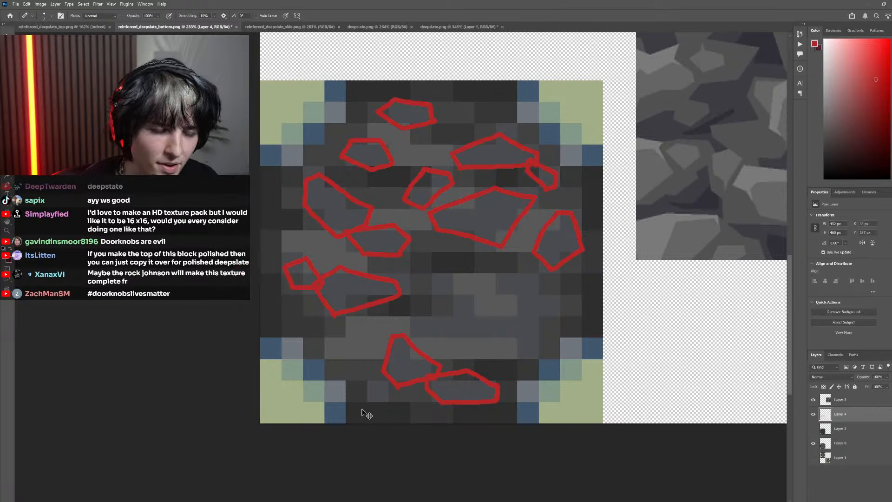
{"action": "mouse_move", "coordinate": [388, 391]}
{"action": "left_mouse_down"}
{"action": "mouse_move", "coordinate": [365, 380]}
{"action": "mouse_move", "coordinate": [395, 346]}
{"action": "left_mouse_up"}
{"action": "key", "text": "ctrl+z"}
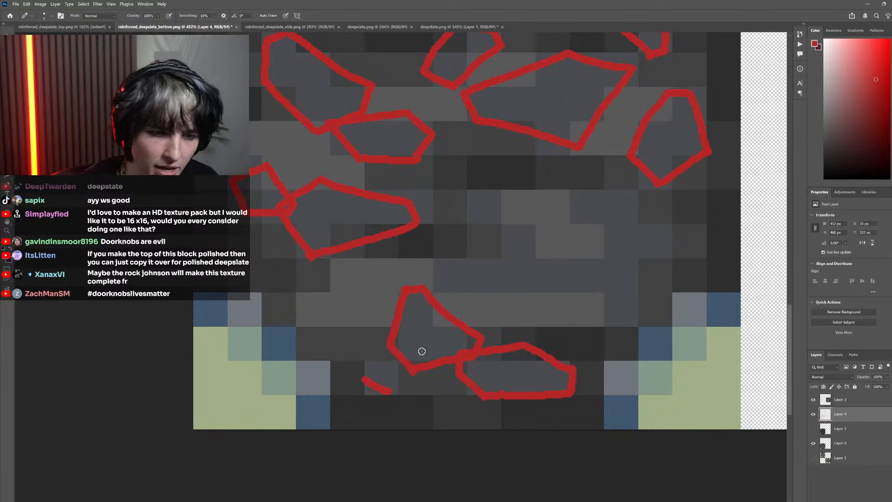
{"action": "left_click_drag", "start_coordinate": [362, 379], "coordinate": [354, 358]}
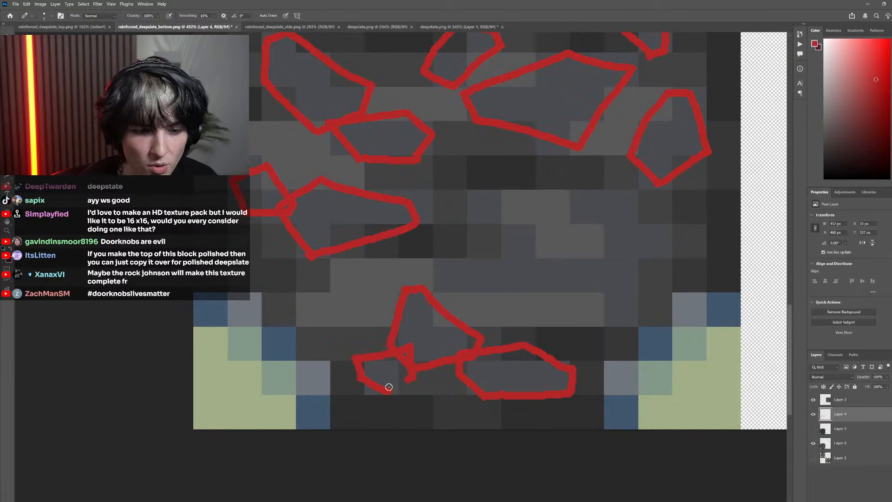
Outline a small slanted stone right of the face's lower centre and a wide, flat stone overlapping its lower tip
{"action": "scroll", "coordinate": [436, 369], "scroll_direction": "down", "scroll_amount": 4}
{"action": "scroll", "coordinate": [445, 333], "scroll_direction": "up", "scroll_amount": 3}
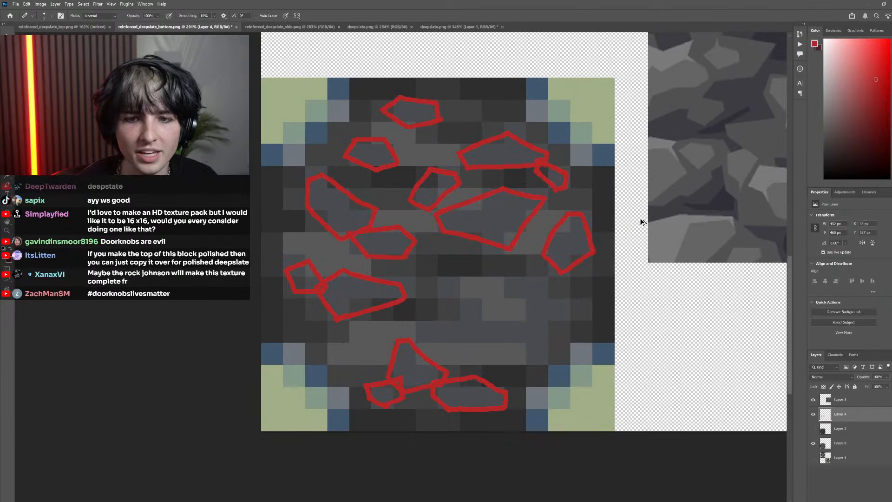
{"action": "scroll", "coordinate": [624, 216], "scroll_direction": "down", "scroll_amount": 5}
{"action": "scroll", "coordinate": [523, 261], "scroll_direction": "up", "scroll_amount": 3}
{"action": "scroll", "coordinate": [409, 283], "scroll_direction": "up", "scroll_amount": 2}
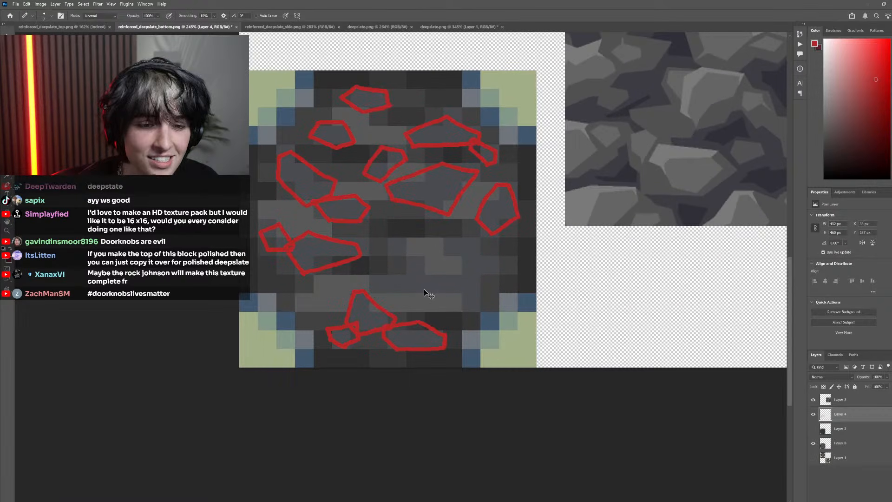
{"action": "scroll", "coordinate": [424, 290], "scroll_direction": "right", "scroll_amount": 2}
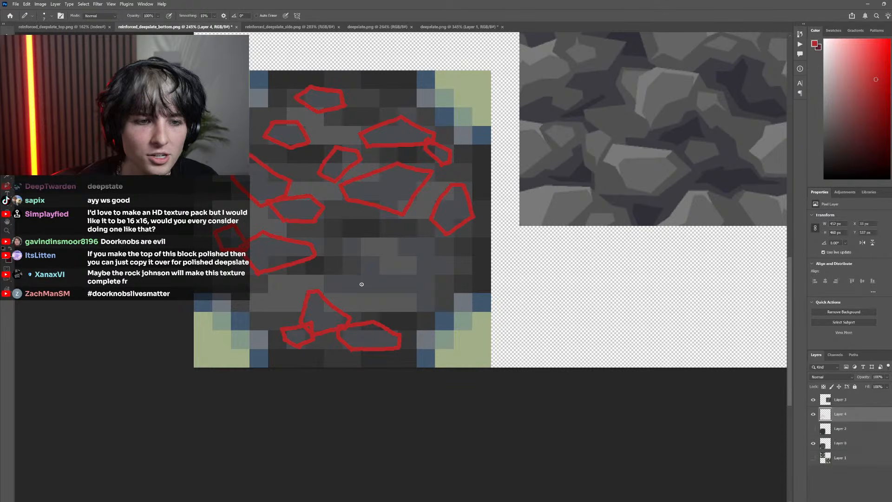
{"action": "key", "text": "ctrl+z"}
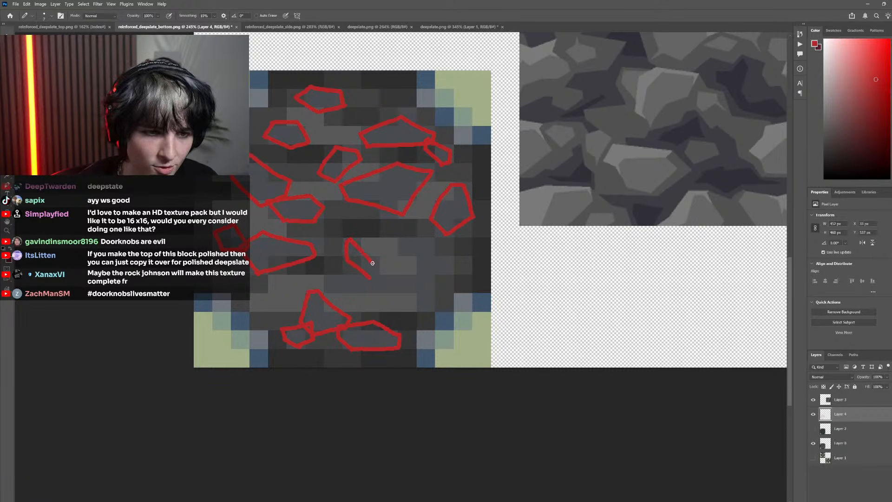
{"action": "mouse_move", "coordinate": [347, 239]}
{"action": "left_mouse_down"}
{"action": "mouse_move", "coordinate": [379, 258]}
{"action": "mouse_move", "coordinate": [373, 278]}
{"action": "left_mouse_up"}
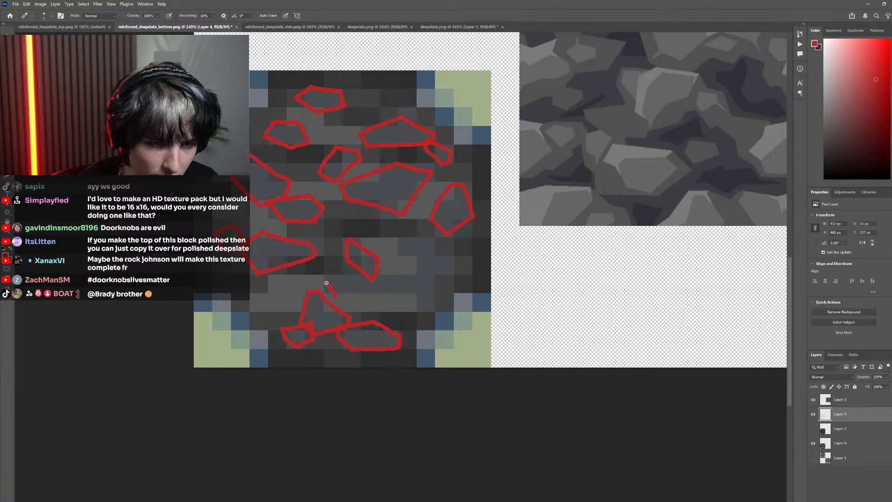
{"action": "key", "text": "ctrl+z"}
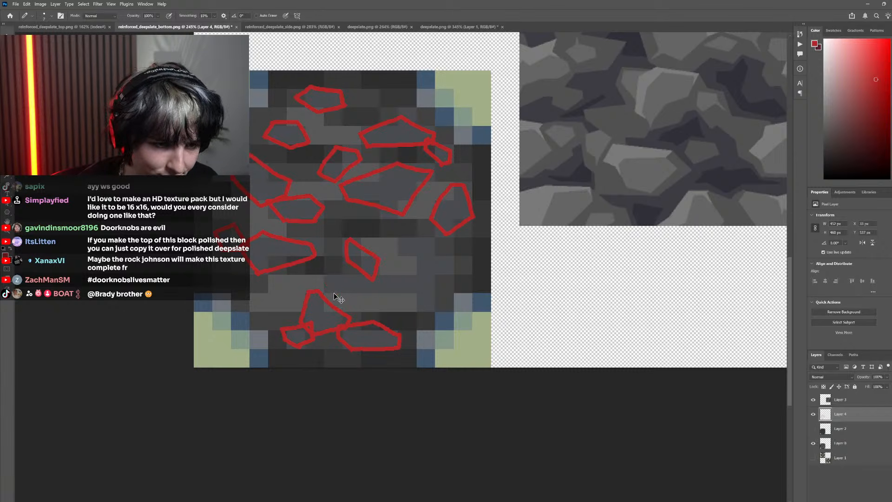
{"action": "mouse_move", "coordinate": [322, 284]}
{"action": "left_mouse_down"}
{"action": "mouse_move", "coordinate": [373, 263]}
{"action": "mouse_move", "coordinate": [421, 282]}
{"action": "left_mouse_up"}
{"action": "mouse_move", "coordinate": [411, 271]}
{"action": "left_mouse_down"}
{"action": "mouse_move", "coordinate": [415, 283]}
{"action": "mouse_move", "coordinate": [341, 293]}
{"action": "mouse_move", "coordinate": [384, 303]}
{"action": "left_mouse_up"}
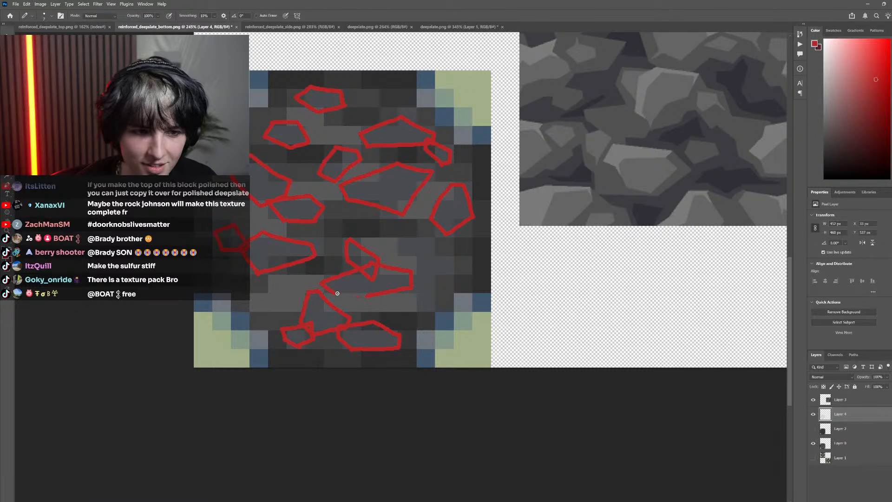
{"action": "scroll", "coordinate": [386, 307], "scroll_direction": "right", "scroll_amount": 3}
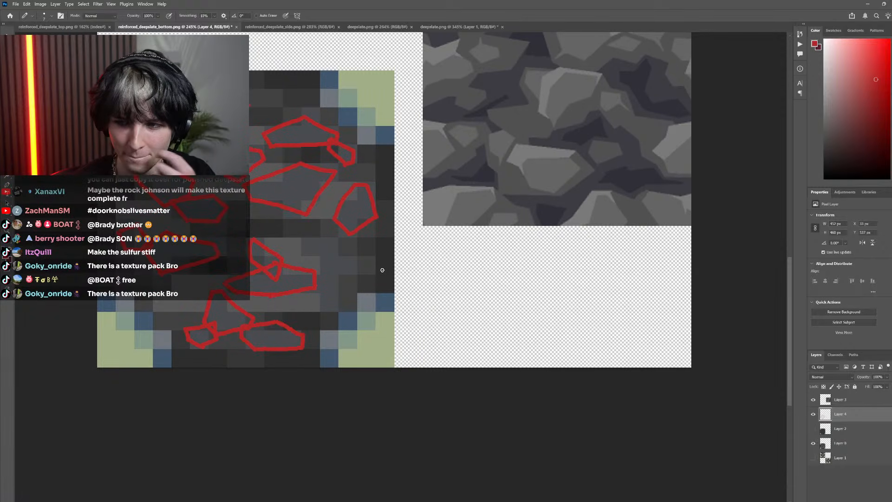
{"action": "scroll", "coordinate": [386, 268], "scroll_direction": "left", "scroll_amount": 2}
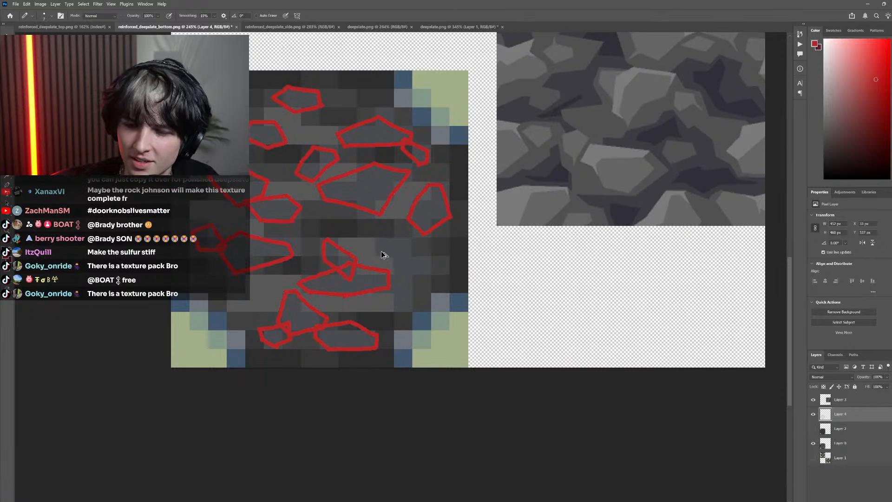
{"action": "scroll", "coordinate": [380, 254], "scroll_direction": "up", "scroll_amount": 2}
{"action": "scroll", "coordinate": [379, 256], "scroll_direction": "right", "scroll_amount": 1}
{"action": "scroll", "coordinate": [371, 258], "scroll_direction": "down", "scroll_amount": 2}
{"action": "scroll", "coordinate": [367, 258], "scroll_direction": "left", "scroll_amount": 2}
{"action": "scroll", "coordinate": [371, 261], "scroll_direction": "right", "scroll_amount": 1}
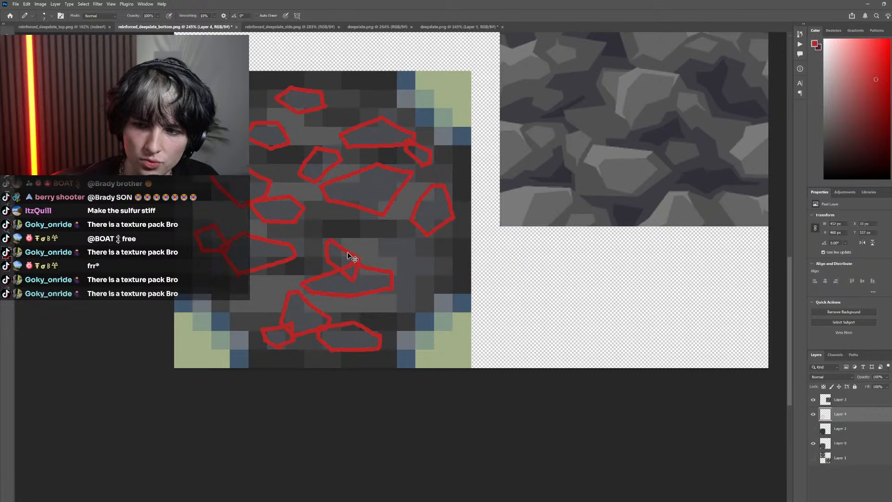
{"action": "scroll", "coordinate": [345, 274], "scroll_direction": "left", "scroll_amount": 2}
{"action": "scroll", "coordinate": [377, 290], "scroll_direction": "up", "scroll_amount": 4}
{"action": "left_click_drag", "start_coordinate": [432, 321], "coordinate": [395, 285]}
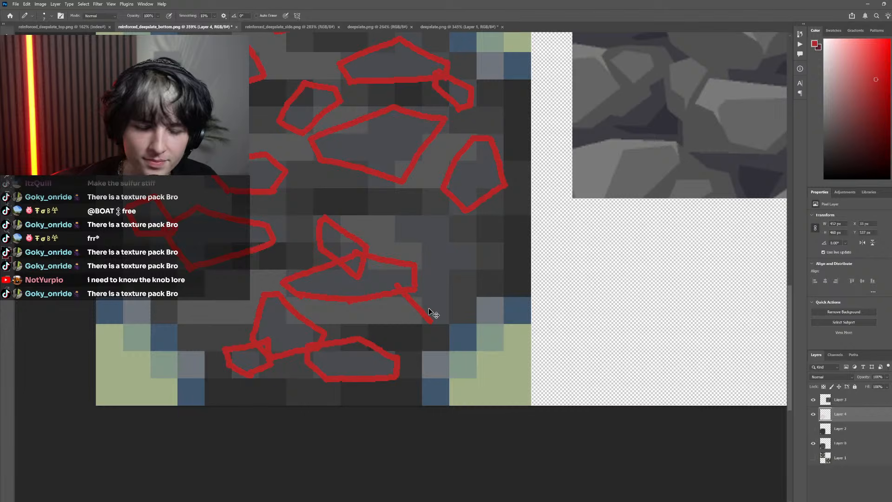
{"action": "key", "text": "ctrl+z"}
{"action": "left_click_drag", "start_coordinate": [424, 320], "coordinate": [396, 284]}
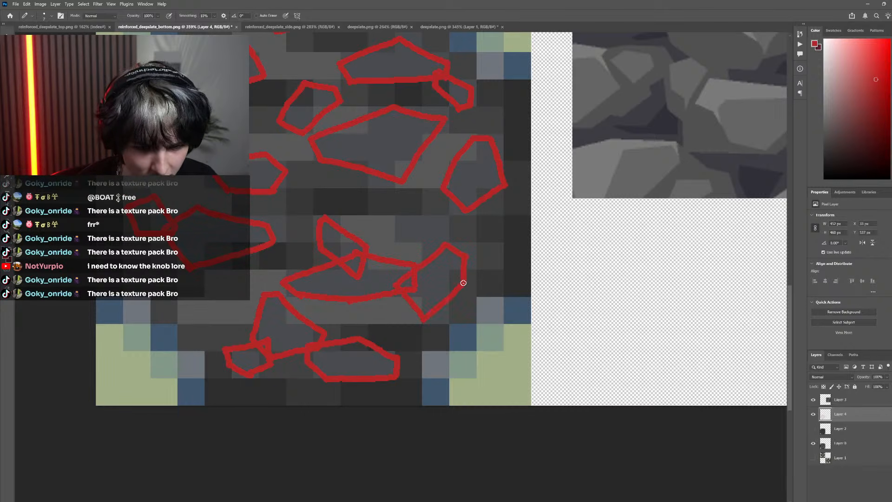
{"action": "key", "text": "ctrl+z"}
{"action": "key", "text": "ctrl+z"}
{"action": "left_click_drag", "start_coordinate": [424, 320], "coordinate": [462, 269]}
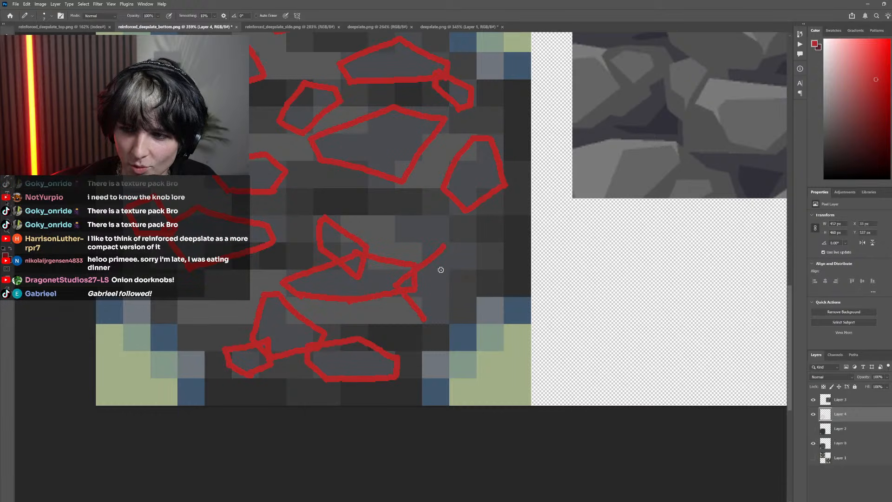
{"action": "key", "text": "ctrl+z"}
{"action": "key", "text": "ctrl+z"}
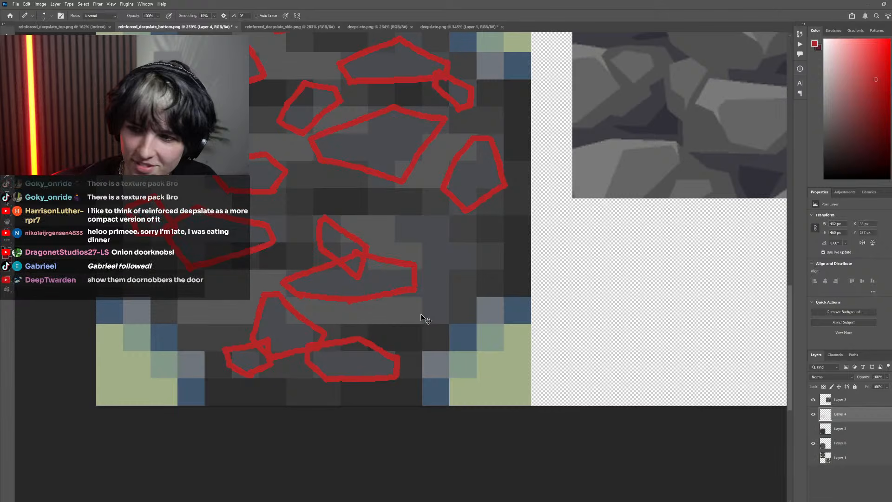
{"action": "mouse_move", "coordinate": [427, 317]}
{"action": "left_mouse_down"}
{"action": "mouse_move", "coordinate": [395, 279]}
{"action": "mouse_move", "coordinate": [406, 271]}
{"action": "mouse_move", "coordinate": [404, 282]}
{"action": "mouse_move", "coordinate": [432, 240]}
{"action": "left_mouse_up"}
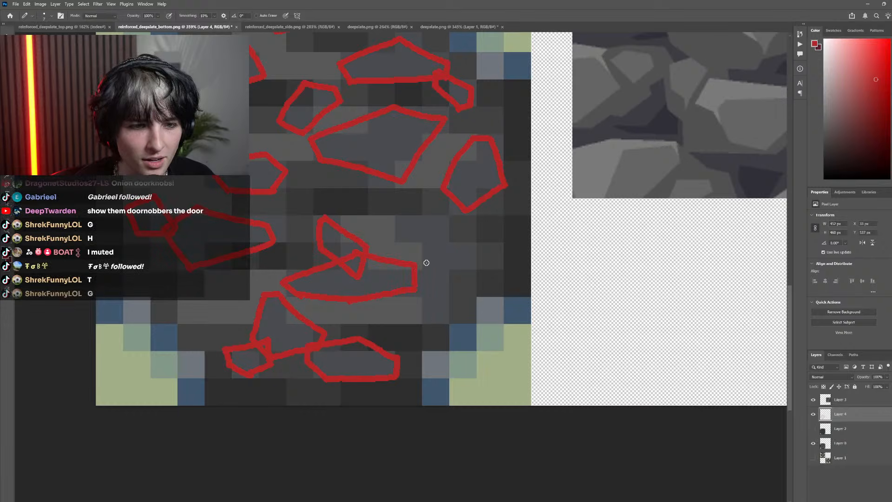
Outline an angular stone in the face's lower right and a narrower stone below it, overlapping the wide flat stone's right end
{"action": "mouse_move", "coordinate": [431, 271]}
{"action": "left_mouse_down"}
{"action": "mouse_move", "coordinate": [398, 237]}
{"action": "mouse_move", "coordinate": [414, 215]}
{"action": "mouse_move", "coordinate": [466, 235]}
{"action": "mouse_move", "coordinate": [477, 259]}
{"action": "left_mouse_up"}
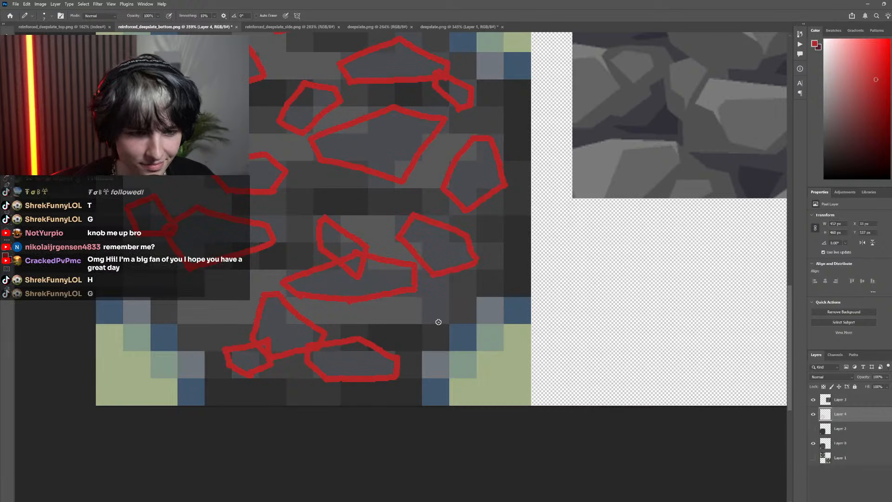
{"action": "mouse_move", "coordinate": [428, 324]}
{"action": "left_mouse_down"}
{"action": "mouse_move", "coordinate": [405, 277]}
{"action": "mouse_move", "coordinate": [438, 256]}
{"action": "mouse_move", "coordinate": [459, 295]}
{"action": "left_mouse_up"}
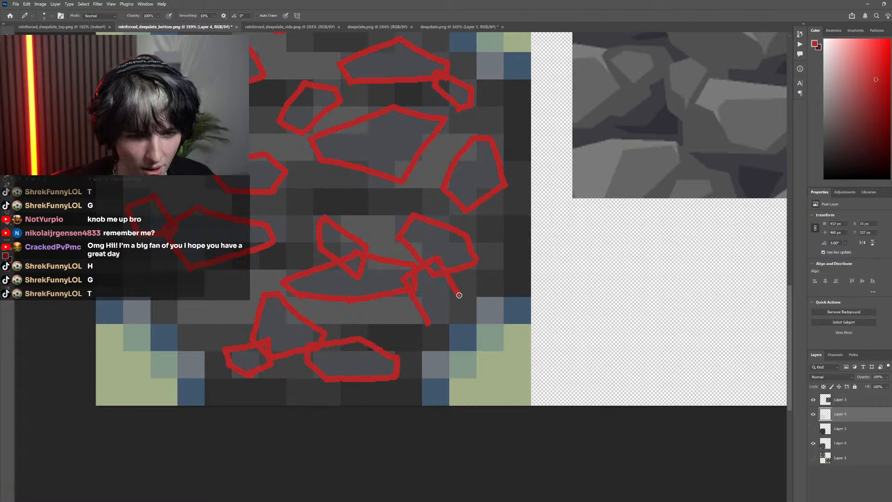
{"action": "scroll", "coordinate": [447, 316], "scroll_direction": "down", "scroll_amount": 6}
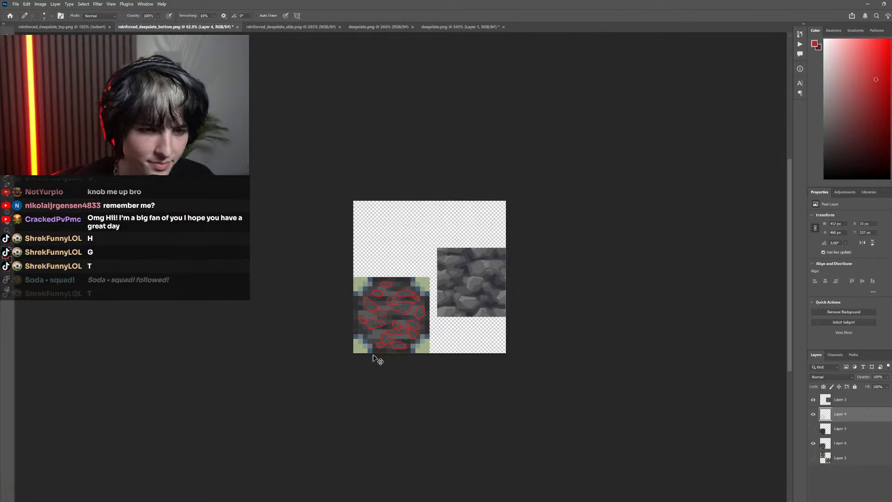
{"action": "scroll", "coordinate": [343, 293], "scroll_direction": "up", "scroll_amount": 3}
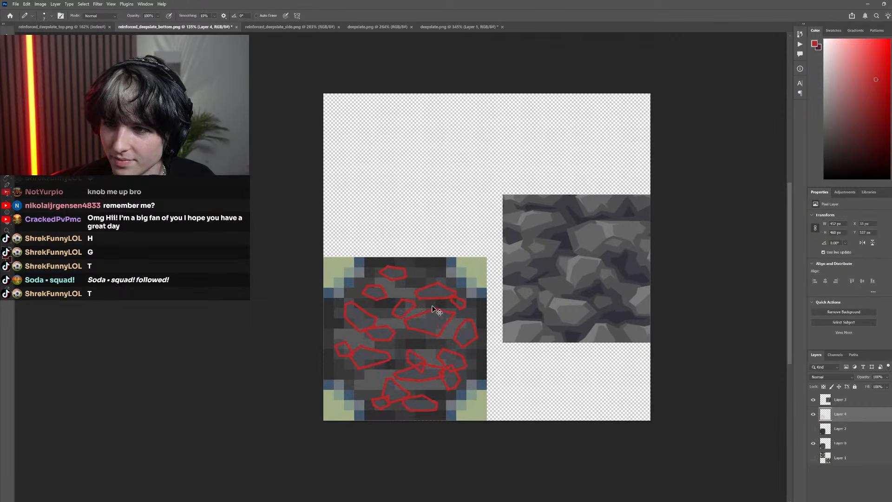
{"action": "scroll", "coordinate": [399, 293], "scroll_direction": "down", "scroll_amount": 2}
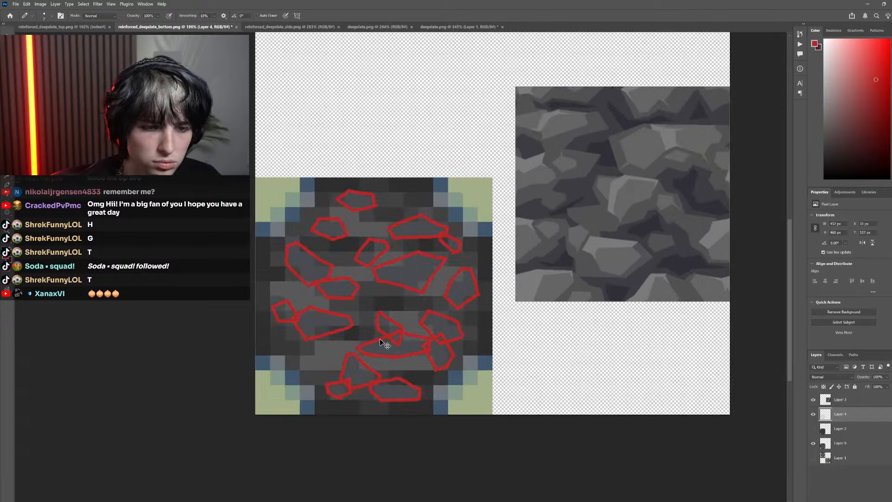
{"action": "scroll", "coordinate": [384, 343], "scroll_direction": "up", "scroll_amount": 4}
{"action": "scroll", "coordinate": [388, 314], "scroll_direction": "down", "scroll_amount": 2}
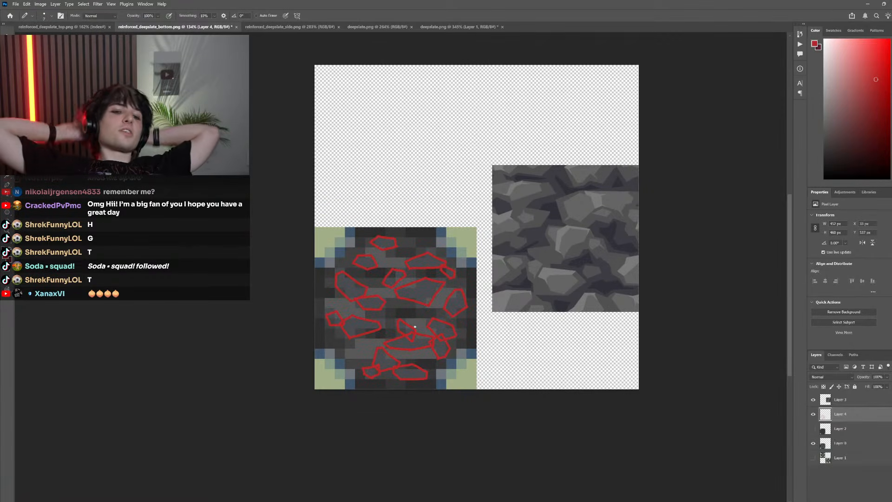
Cut off the large central stone's pointed bottom tip with a polygonal selection and redraw the outline there with a blunter lower edge
{"action": "scroll", "coordinate": [403, 307], "scroll_direction": "up", "scroll_amount": 5}
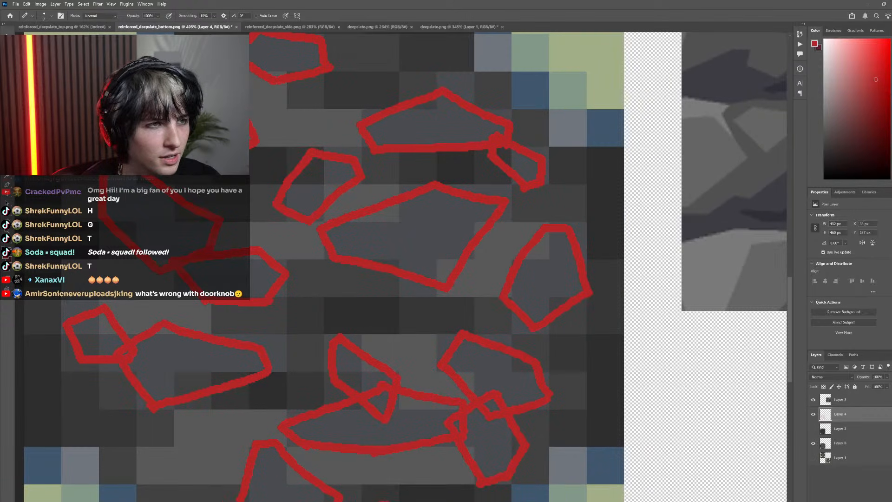
{"action": "key", "text": "l"}
{"action": "left_click", "coordinate": [483, 260]}
{"action": "left_click", "coordinate": [386, 285]}
{"action": "left_click", "coordinate": [416, 309]}
{"action": "left_click", "coordinate": [471, 305]}
{"action": "left_click", "coordinate": [482, 283]}
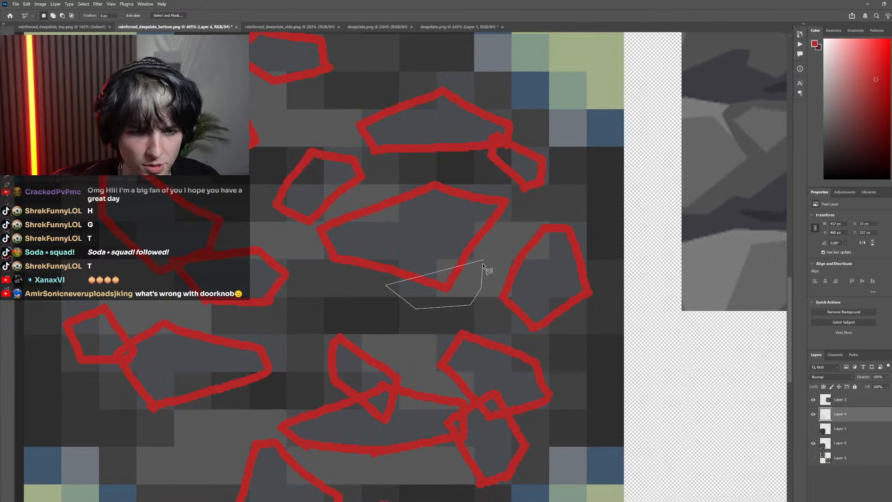
{"action": "left_click", "coordinate": [484, 261]}
{"action": "key", "text": "Delete"}
{"action": "key", "text": "ctrl+d"}
{"action": "key", "text": "b"}
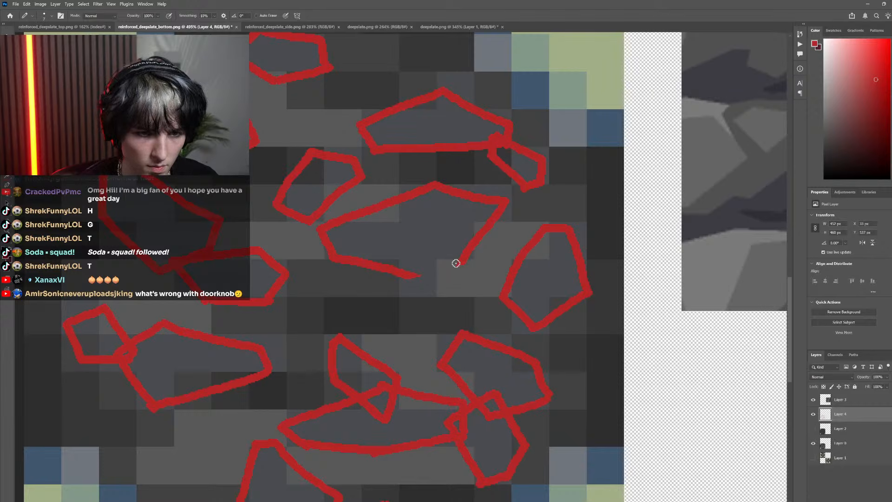
{"action": "left_click_drag", "start_coordinate": [456, 263], "coordinate": [412, 278]}
{"action": "scroll", "coordinate": [465, 344], "scroll_direction": "down", "scroll_amount": 9}
{"action": "scroll", "coordinate": [420, 360], "scroll_direction": "up", "scroll_amount": 3}
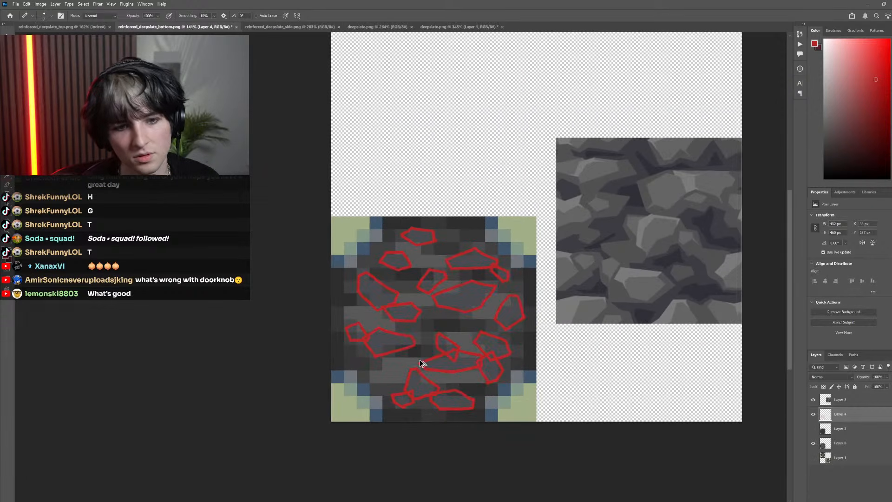
{"action": "scroll", "coordinate": [418, 351], "scroll_direction": "down", "scroll_amount": 2}
{"action": "scroll", "coordinate": [406, 330], "scroll_direction": "up", "scroll_amount": 3}
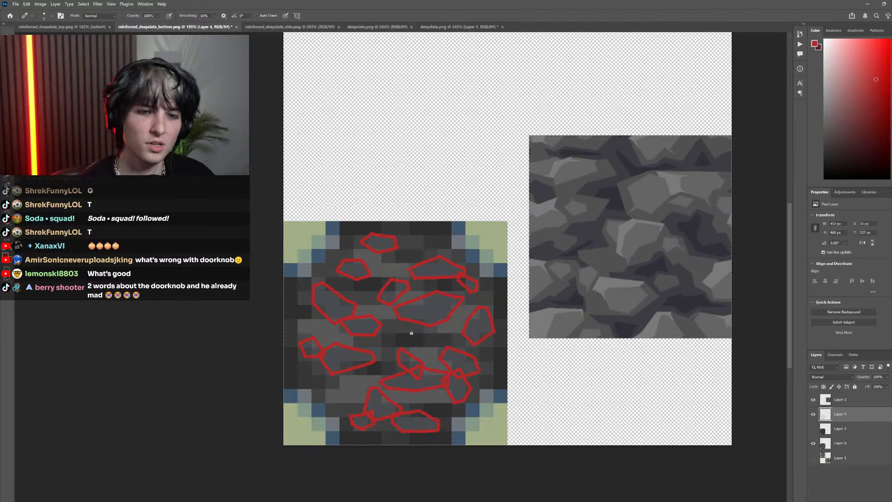
{"action": "scroll", "coordinate": [445, 300], "scroll_direction": "up", "scroll_amount": 5}
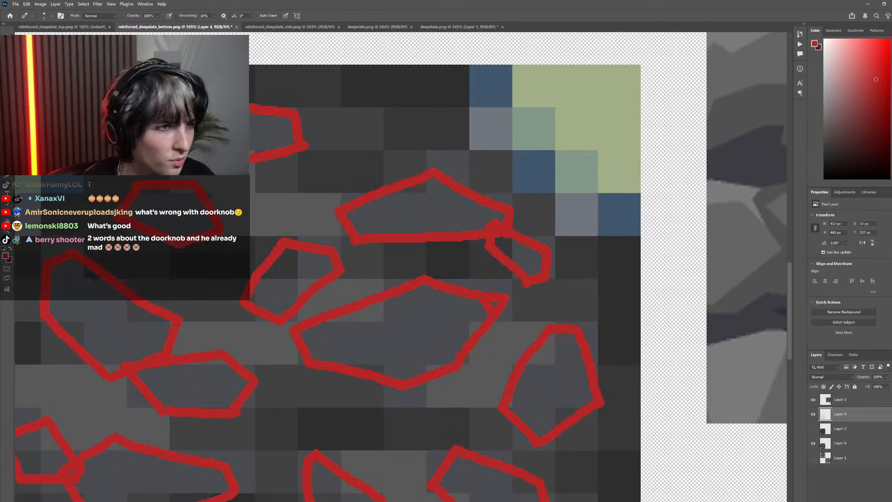
Hide the red outlines on Layer 4 and examine the bottom face's original pixel pattern beside the deepslate reference
{"action": "key", "text": "l"}
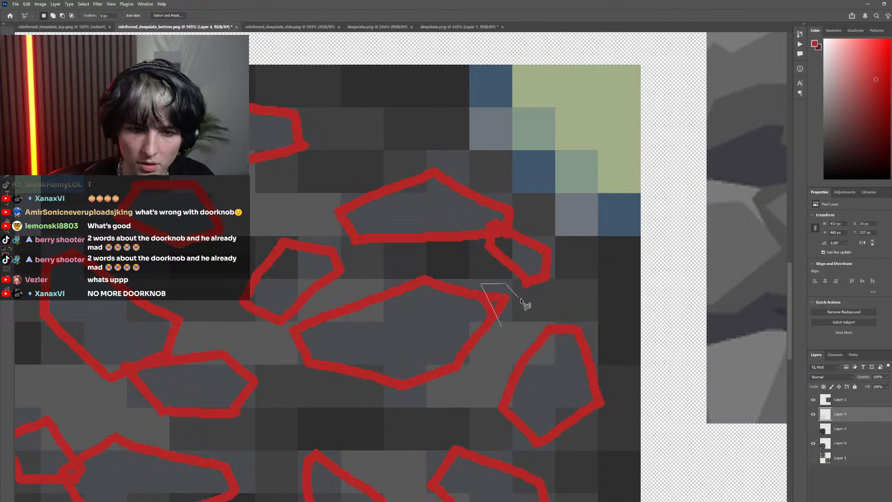
{"action": "scroll", "coordinate": [523, 369], "scroll_direction": "down", "scroll_amount": 4}
{"action": "scroll", "coordinate": [498, 398], "scroll_direction": "down", "scroll_amount": 2}
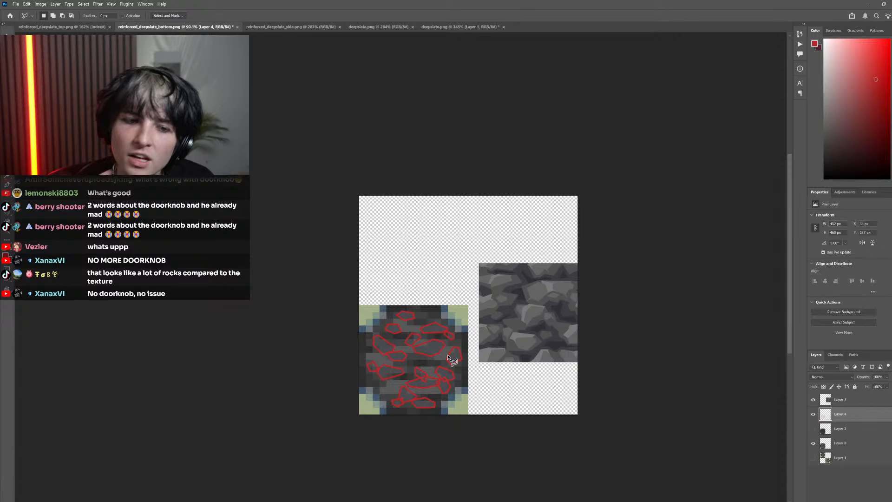
{"action": "scroll", "coordinate": [451, 360], "scroll_direction": "up", "scroll_amount": 3}
{"action": "left_click", "coordinate": [813, 415]}
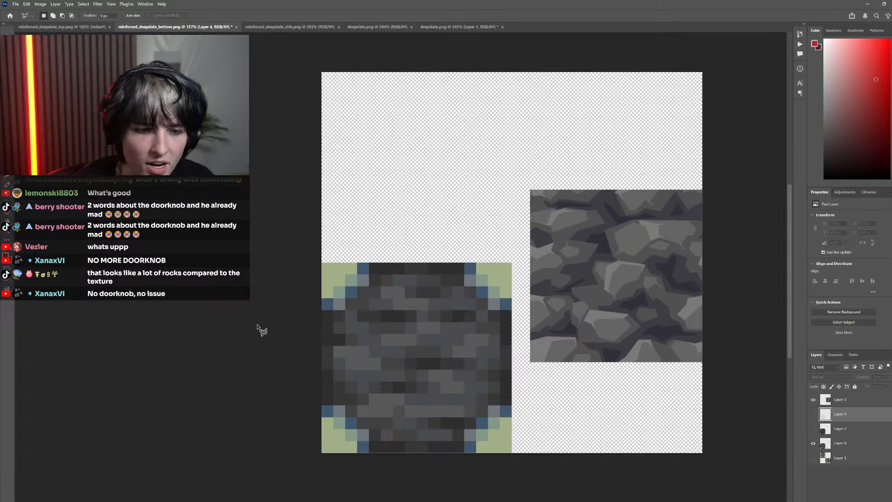
{"action": "scroll", "coordinate": [434, 294], "scroll_direction": "up", "scroll_amount": 3}
{"action": "scroll", "coordinate": [455, 301], "scroll_direction": "down", "scroll_amount": 4}
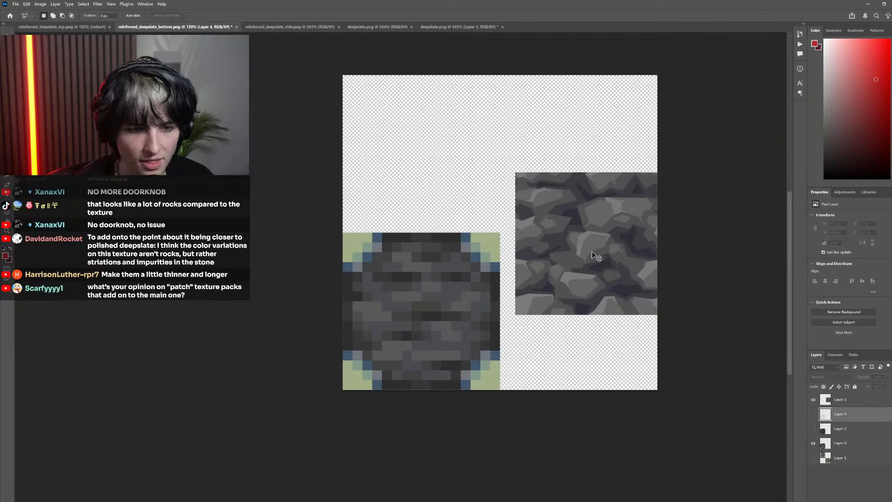
{"action": "scroll", "coordinate": [492, 309], "scroll_direction": "up", "scroll_amount": 3}
{"action": "scroll", "coordinate": [369, 323], "scroll_direction": "down", "scroll_amount": 3}
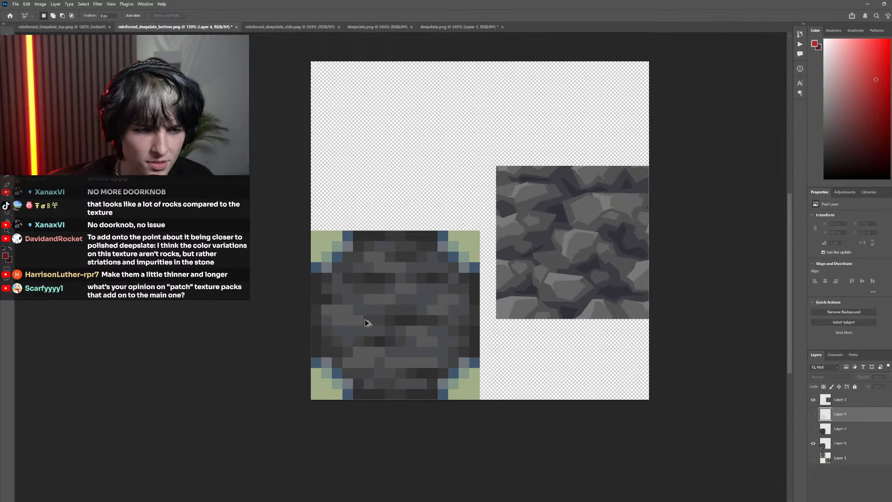
{"action": "scroll", "coordinate": [388, 329], "scroll_direction": "up", "scroll_amount": 3}
Add a new layer above Layer 4 and outline a long, tapering stone on the face's lower left in blue
{"action": "key", "text": "ctrl+shift+alt+n"}
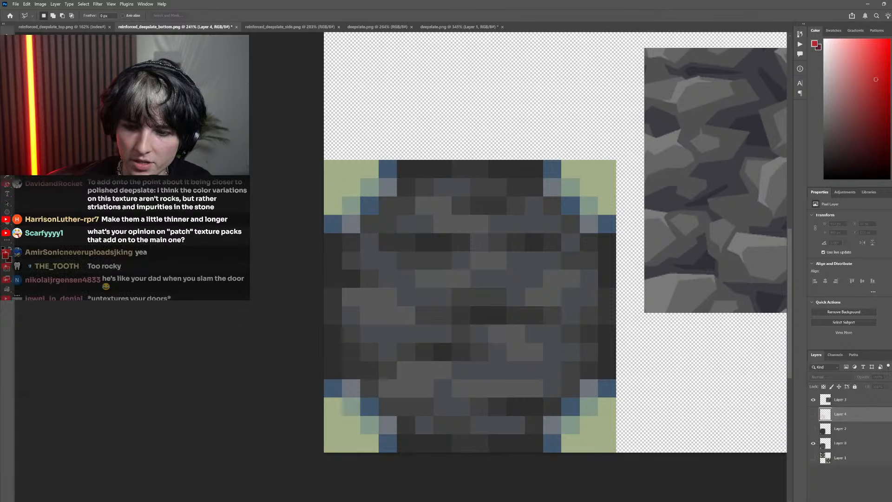
{"action": "left_click", "coordinate": [888, 100]}
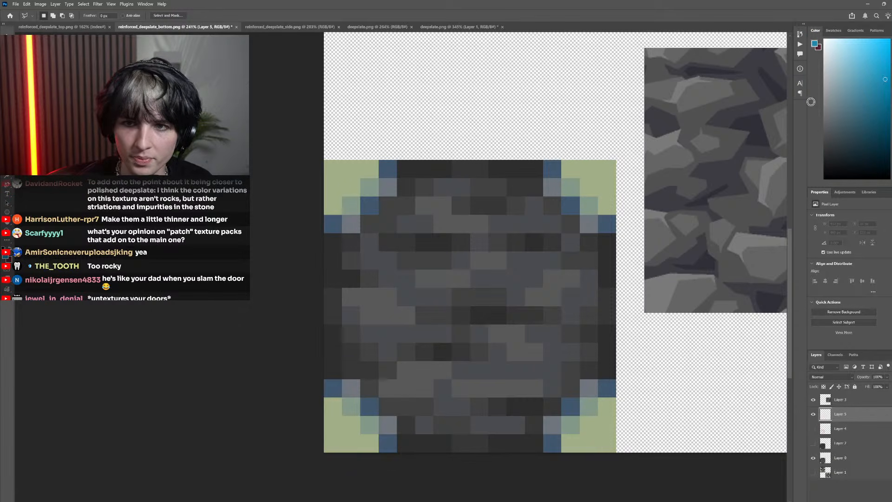
{"action": "key", "text": "b"}
{"action": "mouse_move", "coordinate": [453, 338]}
{"action": "left_mouse_down"}
{"action": "mouse_move", "coordinate": [380, 355]}
{"action": "mouse_move", "coordinate": [346, 314]}
{"action": "mouse_move", "coordinate": [455, 339]}
{"action": "left_mouse_up"}
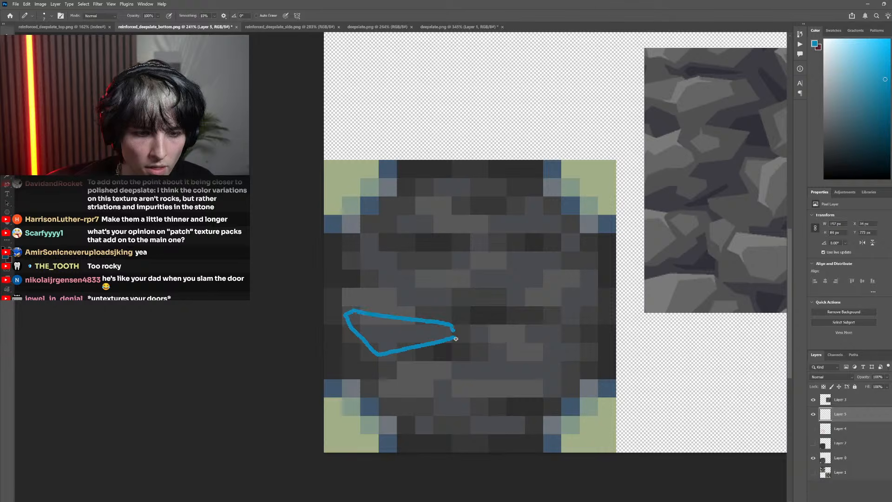
Outline a curved stone at the left, angular stones at the centre and right, and overlapping ones at the lower right and bottom in blue
{"action": "mouse_move", "coordinate": [458, 306]}
{"action": "left_mouse_down"}
{"action": "mouse_move", "coordinate": [377, 296]}
{"action": "mouse_move", "coordinate": [358, 249]}
{"action": "mouse_move", "coordinate": [377, 238]}
{"action": "mouse_move", "coordinate": [410, 274]}
{"action": "mouse_move", "coordinate": [456, 297]}
{"action": "left_mouse_up"}
{"action": "mouse_move", "coordinate": [521, 309]}
{"action": "left_mouse_down"}
{"action": "mouse_move", "coordinate": [464, 275]}
{"action": "mouse_move", "coordinate": [521, 251]}
{"action": "mouse_move", "coordinate": [549, 255]}
{"action": "mouse_move", "coordinate": [516, 310]}
{"action": "left_mouse_up"}
{"action": "mouse_move", "coordinate": [578, 324]}
{"action": "left_mouse_down"}
{"action": "mouse_move", "coordinate": [572, 277]}
{"action": "mouse_move", "coordinate": [594, 275]}
{"action": "mouse_move", "coordinate": [603, 297]}
{"action": "mouse_move", "coordinate": [572, 331]}
{"action": "left_mouse_up"}
{"action": "mouse_move", "coordinate": [545, 392]}
{"action": "left_mouse_down"}
{"action": "mouse_move", "coordinate": [521, 323]}
{"action": "mouse_move", "coordinate": [539, 321]}
{"action": "mouse_move", "coordinate": [575, 348]}
{"action": "mouse_move", "coordinate": [559, 357]}
{"action": "mouse_move", "coordinate": [556, 394]}
{"action": "mouse_move", "coordinate": [457, 375]}
{"action": "mouse_move", "coordinate": [489, 363]}
{"action": "mouse_move", "coordinate": [490, 350]}
{"action": "mouse_move", "coordinate": [535, 358]}
{"action": "mouse_move", "coordinate": [487, 352]}
{"action": "mouse_move", "coordinate": [471, 344]}
{"action": "mouse_move", "coordinate": [477, 329]}
{"action": "mouse_move", "coordinate": [501, 356]}
{"action": "left_mouse_up"}
{"action": "mouse_move", "coordinate": [475, 418]}
{"action": "left_mouse_down"}
{"action": "mouse_move", "coordinate": [425, 393]}
{"action": "mouse_move", "coordinate": [526, 437]}
{"action": "mouse_move", "coordinate": [411, 426]}
{"action": "mouse_move", "coordinate": [442, 446]}
{"action": "left_mouse_up"}
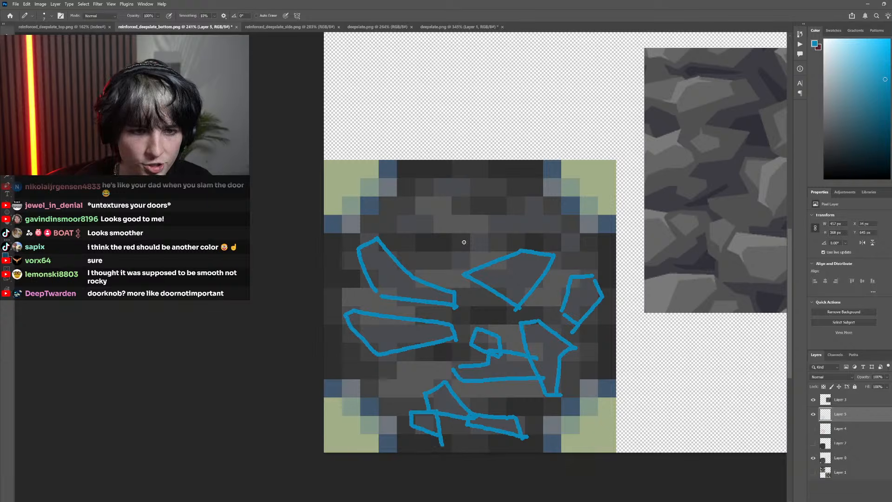
Add blue outlines for a wide stone at the upper right, small stones at its ends, and two small stones near the top
{"action": "mouse_move", "coordinate": [453, 266]}
{"action": "left_mouse_down"}
{"action": "mouse_move", "coordinate": [464, 239]}
{"action": "mouse_move", "coordinate": [484, 243]}
{"action": "left_mouse_up"}
{"action": "mouse_move", "coordinate": [560, 241]}
{"action": "left_mouse_down"}
{"action": "mouse_move", "coordinate": [477, 236]}
{"action": "mouse_move", "coordinate": [489, 222]}
{"action": "mouse_move", "coordinate": [540, 202]}
{"action": "mouse_move", "coordinate": [570, 243]}
{"action": "mouse_move", "coordinate": [555, 246]}
{"action": "mouse_move", "coordinate": [575, 262]}
{"action": "mouse_move", "coordinate": [571, 239]}
{"action": "mouse_move", "coordinate": [587, 256]}
{"action": "left_mouse_up"}
{"action": "mouse_move", "coordinate": [433, 231]}
{"action": "left_mouse_down"}
{"action": "mouse_move", "coordinate": [403, 232]}
{"action": "mouse_move", "coordinate": [388, 218]}
{"action": "mouse_move", "coordinate": [435, 227]}
{"action": "mouse_move", "coordinate": [455, 201]}
{"action": "mouse_move", "coordinate": [433, 177]}
{"action": "mouse_move", "coordinate": [467, 208]}
{"action": "left_mouse_up"}
Compare the blue sketch with the red one by showing each alone and both overlaid, ending on blue alone
{"action": "scroll", "coordinate": [565, 359], "scroll_direction": "down", "scroll_amount": 6}
{"action": "scroll", "coordinate": [605, 418], "scroll_direction": "right", "scroll_amount": 3}
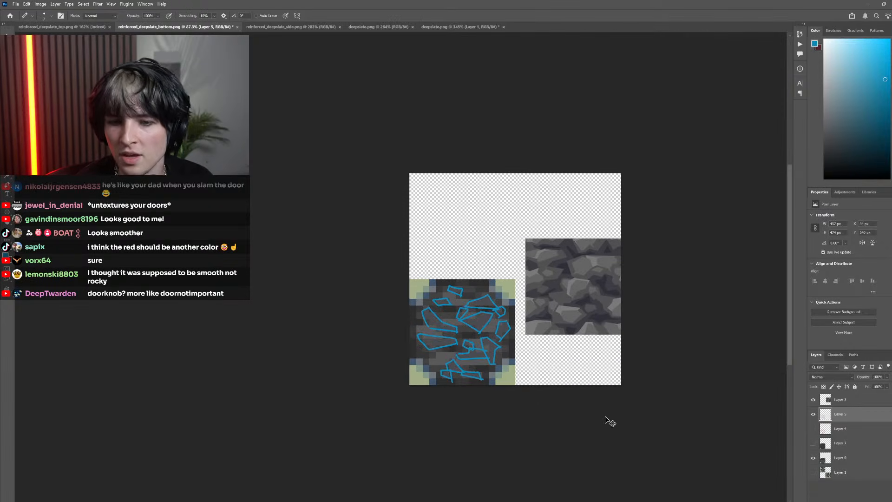
{"action": "scroll", "coordinate": [439, 388], "scroll_direction": "up", "scroll_amount": 4}
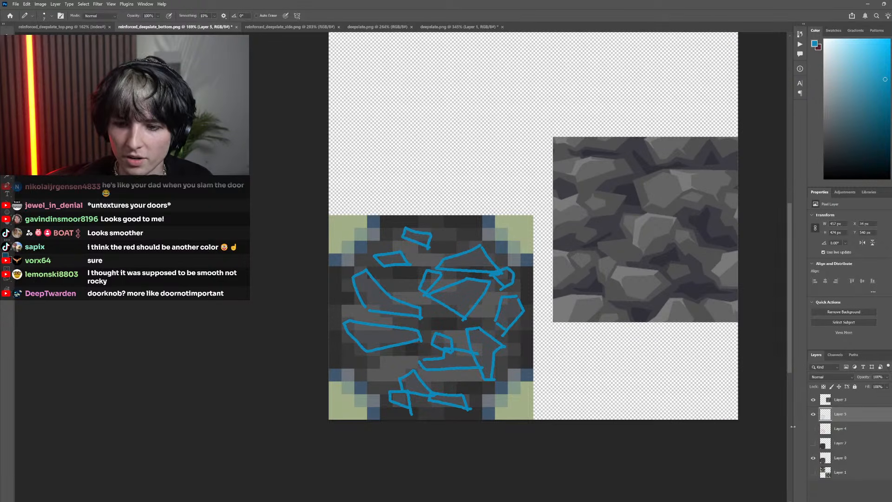
{"action": "left_click", "coordinate": [813, 429]}
{"action": "left_click", "coordinate": [814, 413]}
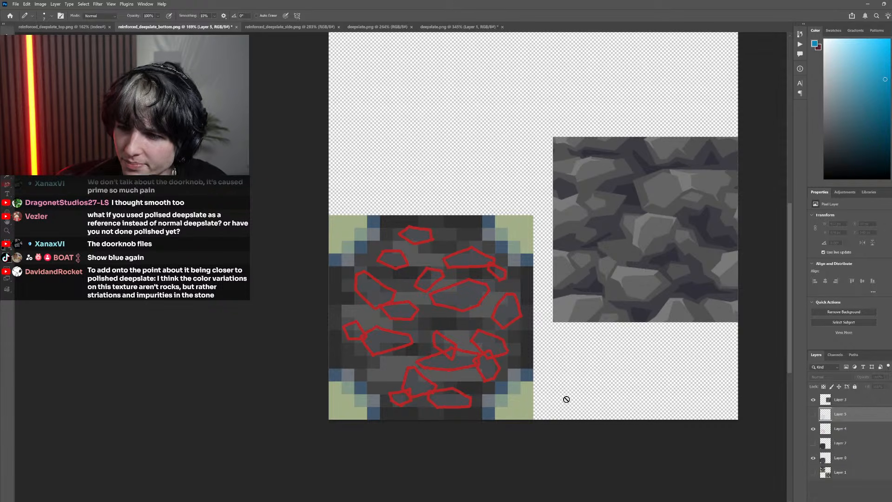
{"action": "left_click", "coordinate": [814, 414]}
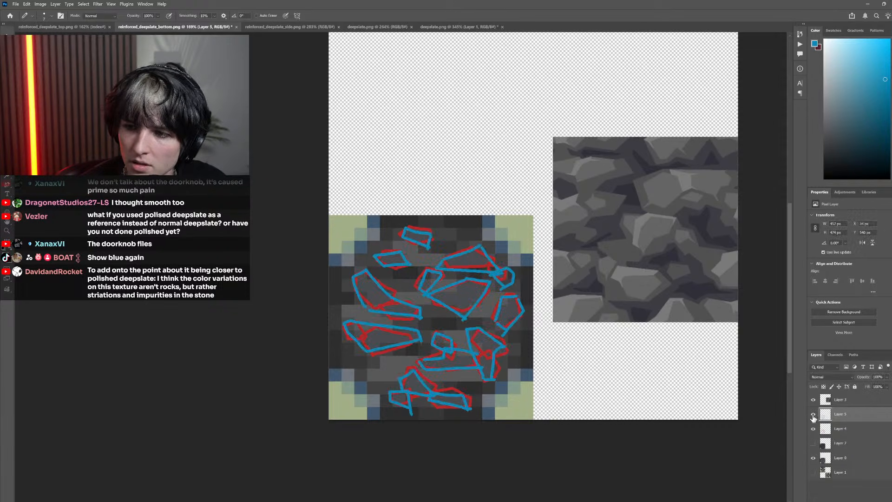
{"action": "left_click", "coordinate": [817, 438]}
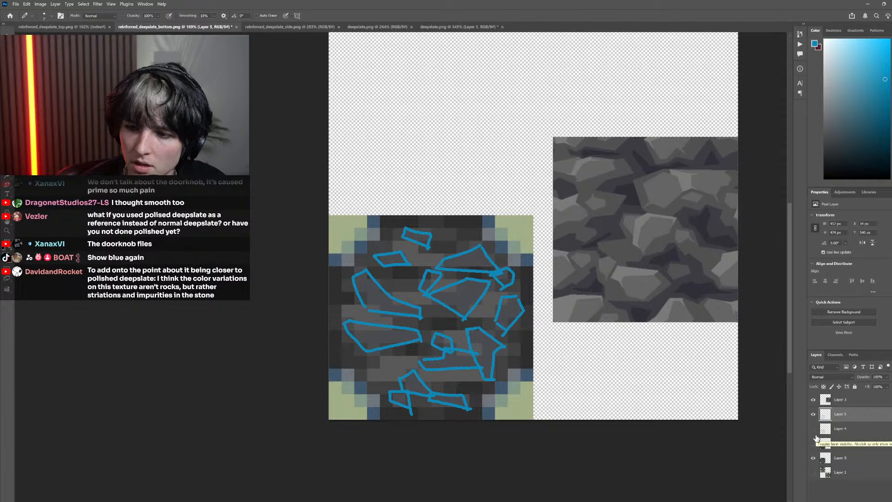
Alternate the visibility of Layer 4 and Layer 5 to judge the red and blue stone layouts against each other
{"action": "left_click", "coordinate": [814, 428]}
{"action": "left_click", "coordinate": [813, 429]}
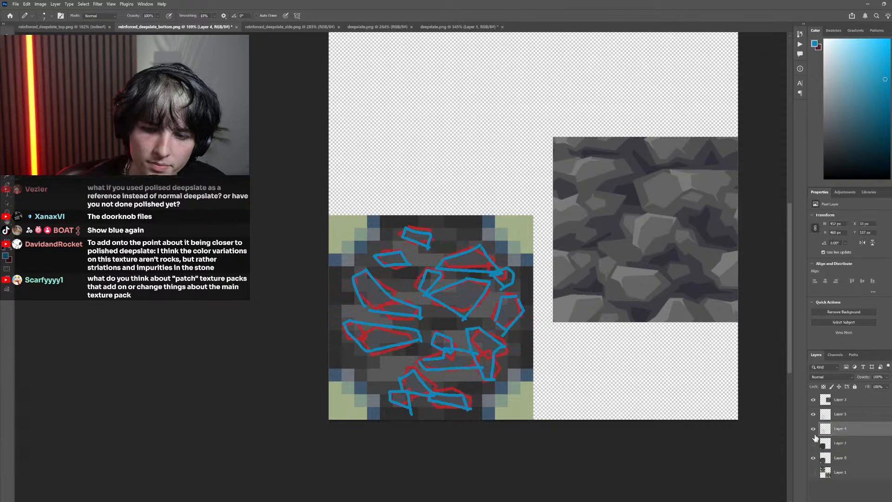
{"action": "left_click", "coordinate": [814, 414]}
{"action": "left_click", "coordinate": [814, 414]}
{"action": "left_click", "coordinate": [814, 428]}
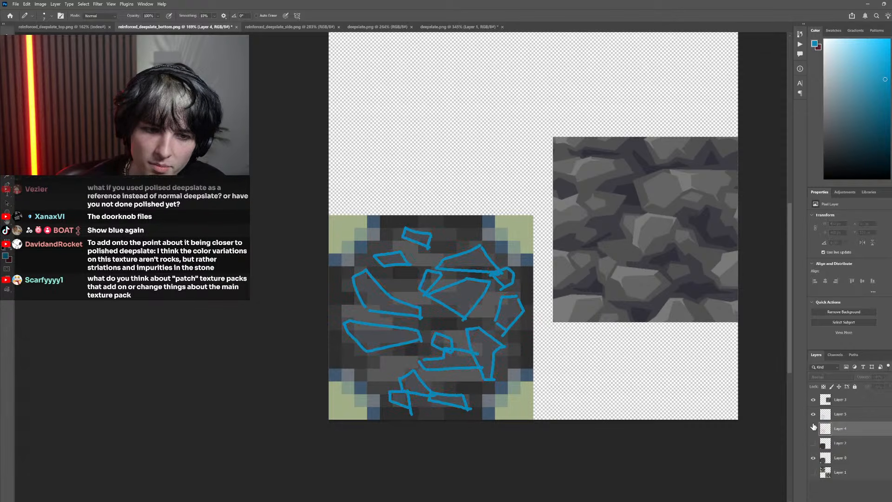
{"action": "left_click", "coordinate": [813, 428]}
{"action": "left_click", "coordinate": [814, 414]}
{"action": "left_click", "coordinate": [813, 415]}
{"action": "left_click", "coordinate": [813, 428]}
{"action": "left_click", "coordinate": [813, 428]}
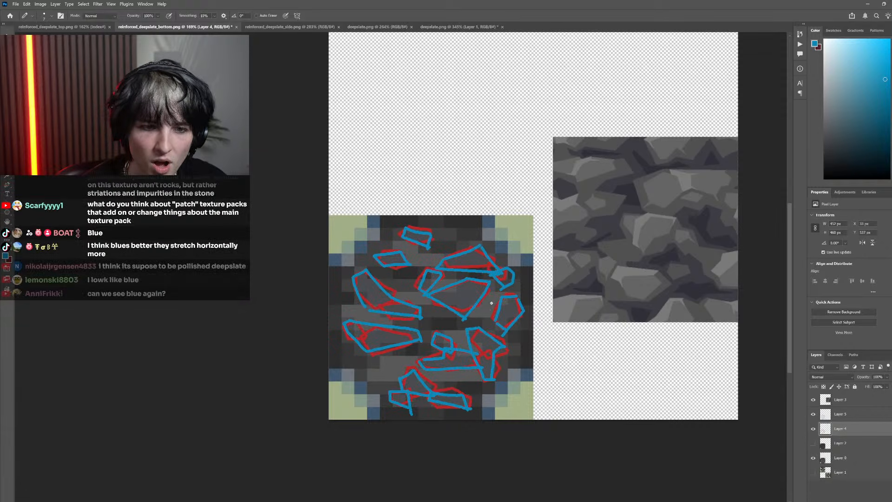
{"action": "left_click", "coordinate": [813, 429]}
{"action": "left_click", "coordinate": [814, 414]}
{"action": "left_click", "coordinate": [814, 415]}
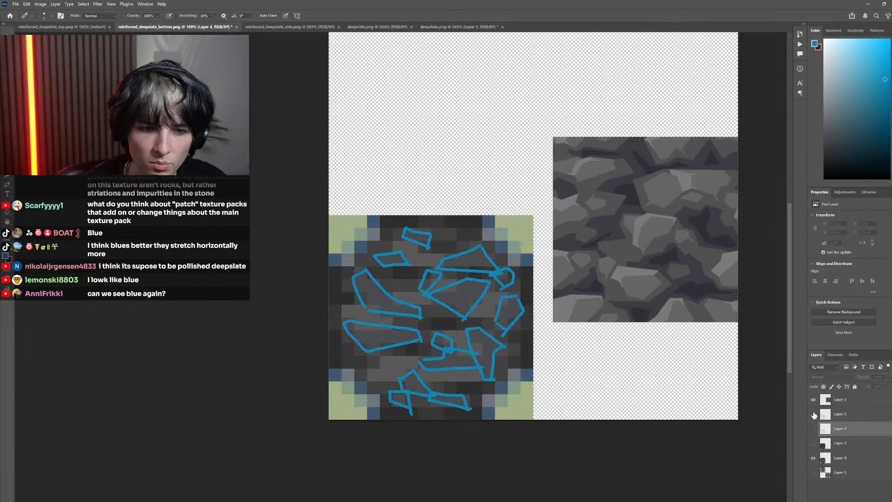
{"action": "left_click", "coordinate": [813, 414]}
{"action": "left_click", "coordinate": [813, 428]}
{"action": "left_click", "coordinate": [814, 429]}
{"action": "left_click", "coordinate": [814, 415]}
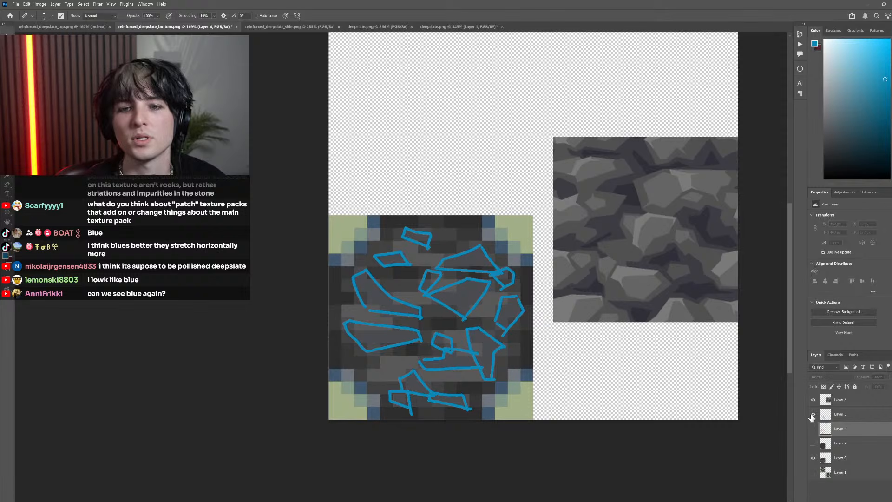
Check each stone sketch against the bare pixel face by switching Layer 4 and Layer 5 on and off
{"action": "scroll", "coordinate": [330, 191], "scroll_direction": "right", "scroll_amount": 2}
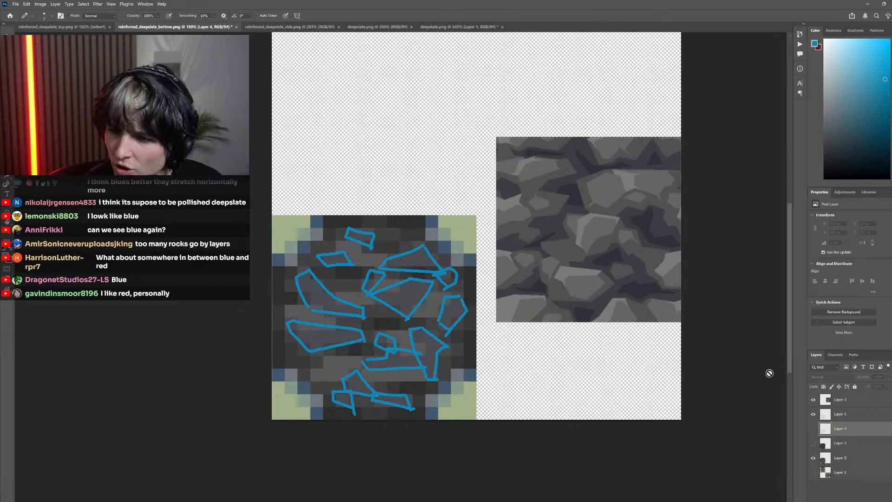
{"action": "left_click", "coordinate": [813, 428]}
{"action": "left_click", "coordinate": [814, 428]}
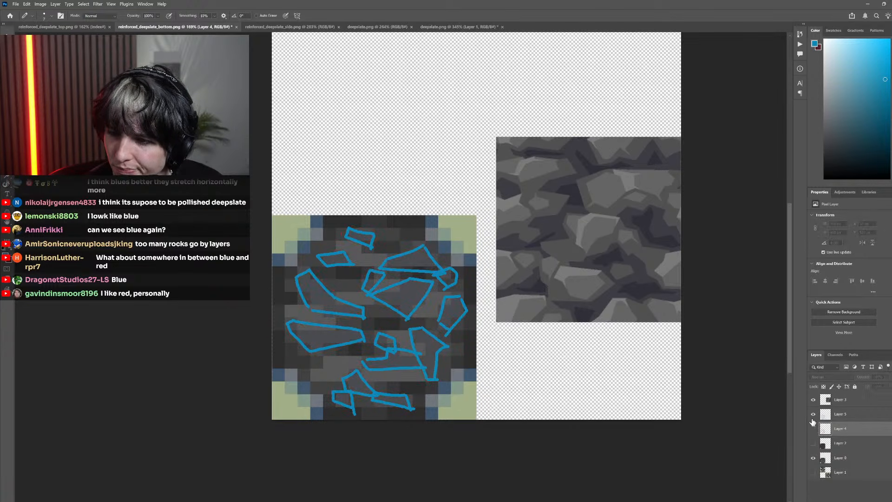
{"action": "left_click", "coordinate": [814, 414]}
{"action": "left_click", "coordinate": [814, 415]}
{"action": "left_click", "coordinate": [813, 430]}
{"action": "left_click", "coordinate": [814, 429]}
{"action": "left_click", "coordinate": [814, 415]}
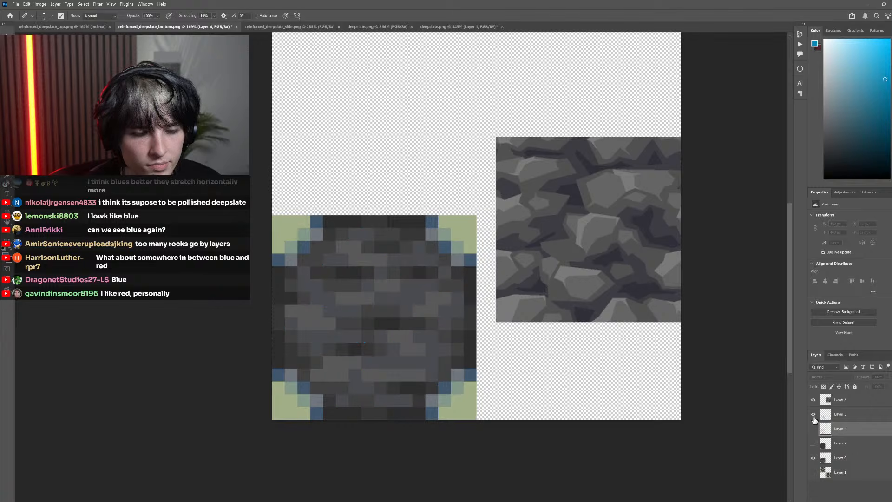
{"action": "left_click", "coordinate": [814, 414]}
{"action": "left_click", "coordinate": [813, 414]}
{"action": "left_click", "coordinate": [813, 414]}
{"action": "left_click", "coordinate": [814, 418]}
{"action": "left_click", "coordinate": [814, 418]}
{"action": "left_click", "coordinate": [814, 417]}
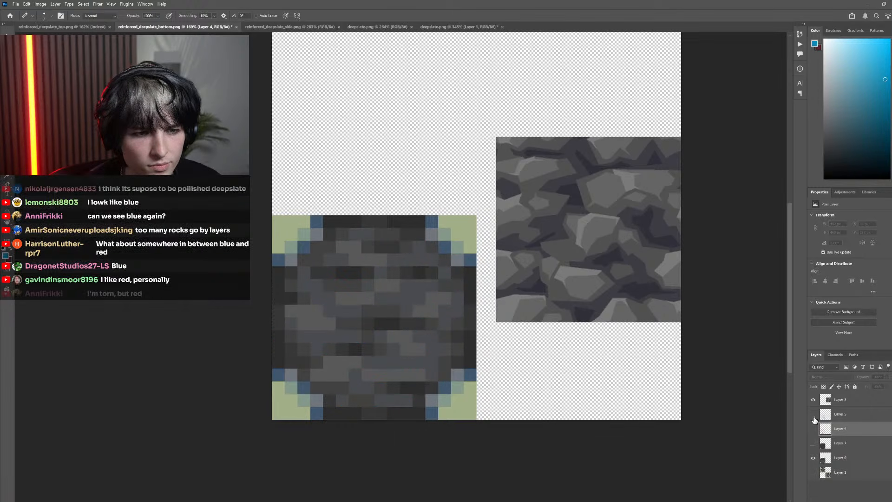
{"action": "left_click", "coordinate": [814, 418]}
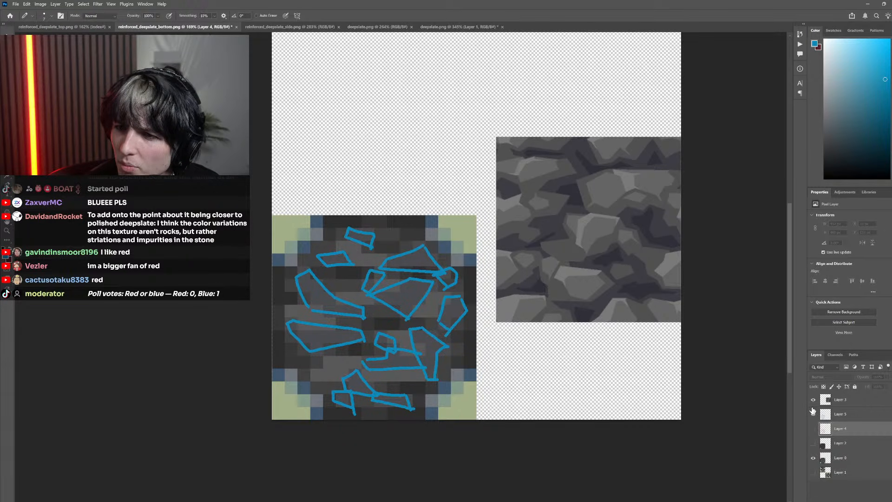
{"action": "left_click", "coordinate": [814, 414]}
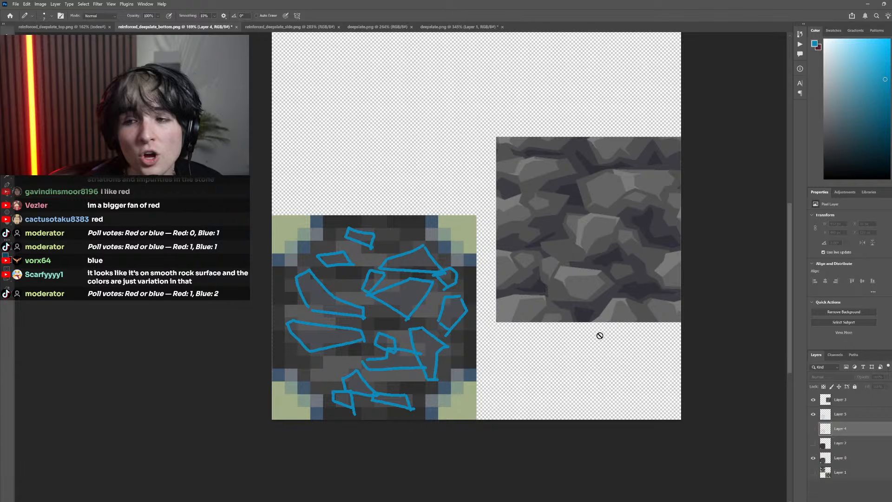
{"action": "scroll", "coordinate": [604, 325], "scroll_direction": "right", "scroll_amount": 2}
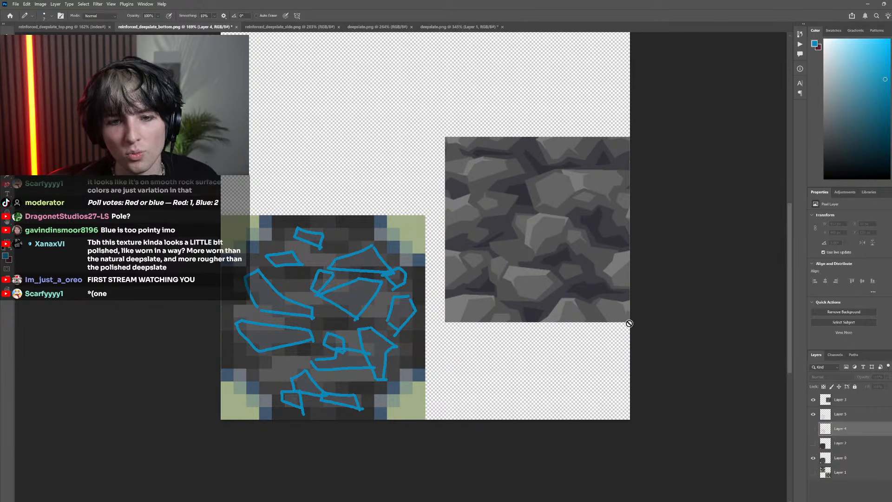
{"action": "key", "text": "m"}
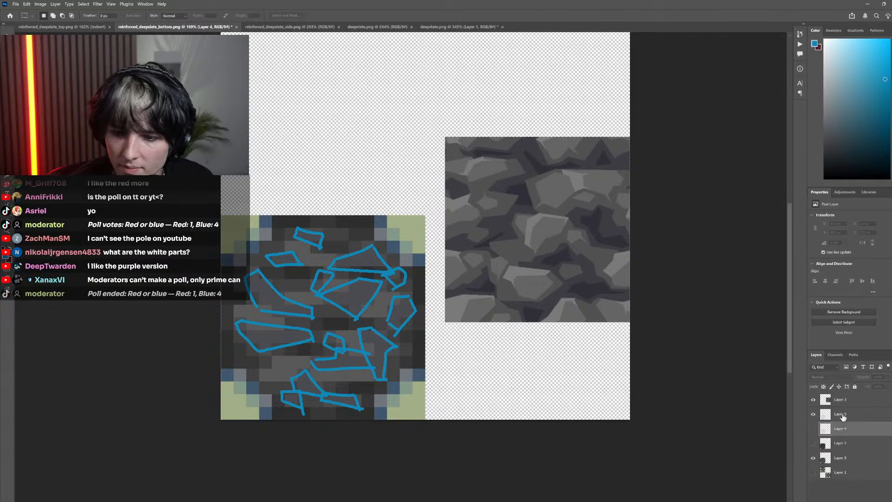
{"action": "left_click", "coordinate": [792, 423]}
{"action": "scroll", "coordinate": [587, 313], "scroll_direction": "up", "scroll_amount": 5}
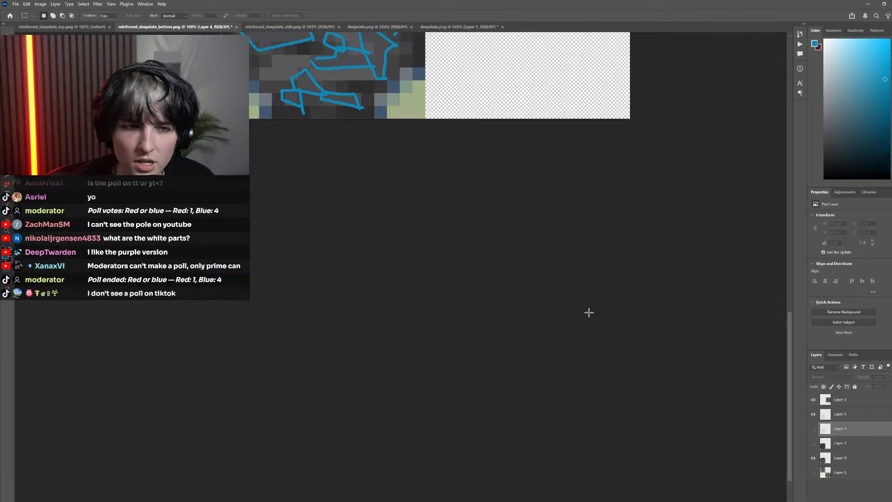
{"action": "scroll", "coordinate": [548, 325], "scroll_direction": "down", "scroll_amount": 5}
{"action": "scroll", "coordinate": [441, 289], "scroll_direction": "left", "scroll_amount": 2}
{"action": "scroll", "coordinate": [446, 293], "scroll_direction": "up", "scroll_amount": 4}
{"action": "scroll", "coordinate": [456, 297], "scroll_direction": "left", "scroll_amount": 2}
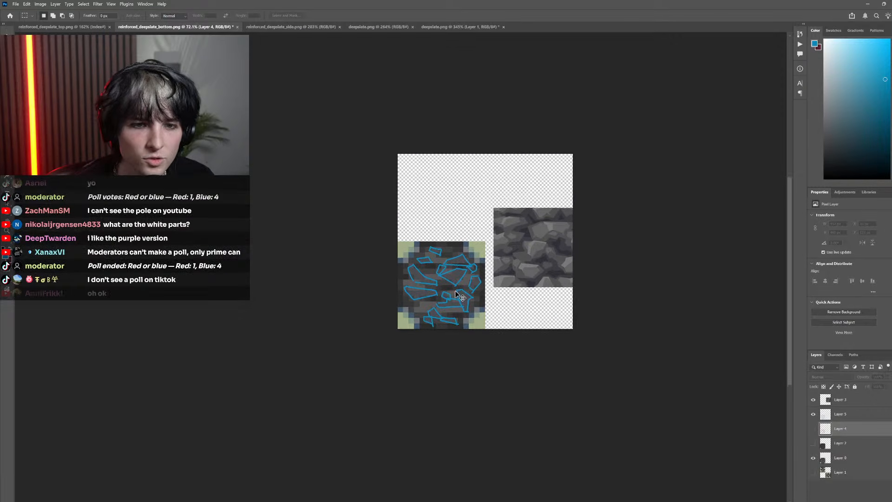
{"action": "scroll", "coordinate": [462, 293], "scroll_direction": "up", "scroll_amount": 3}
{"action": "scroll", "coordinate": [462, 293], "scroll_direction": "right", "scroll_amount": 2}
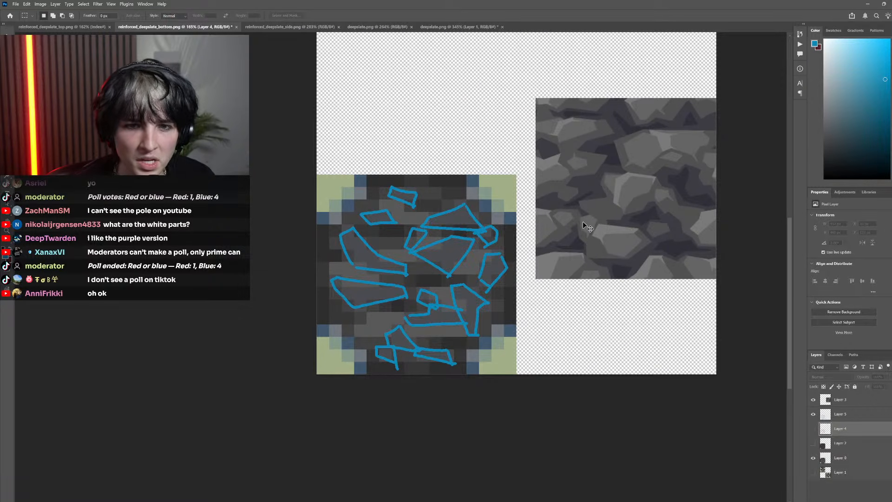
Compare the overlaid red and blue sketches once more and delete both Layer 4 and Layer 5
{"action": "left_click", "coordinate": [813, 430]}
{"action": "left_click", "coordinate": [813, 429]}
{"action": "left_click", "coordinate": [814, 429]}
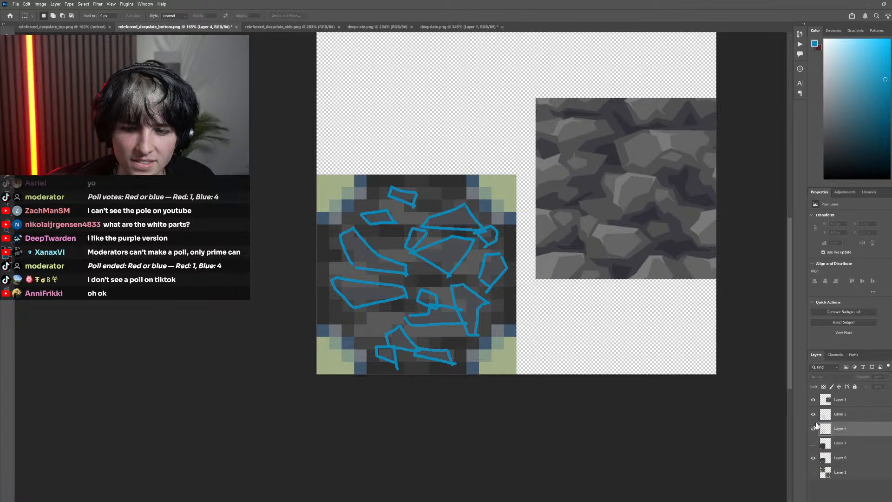
{"action": "left_click", "coordinate": [814, 414]}
{"action": "left_click", "coordinate": [813, 414]}
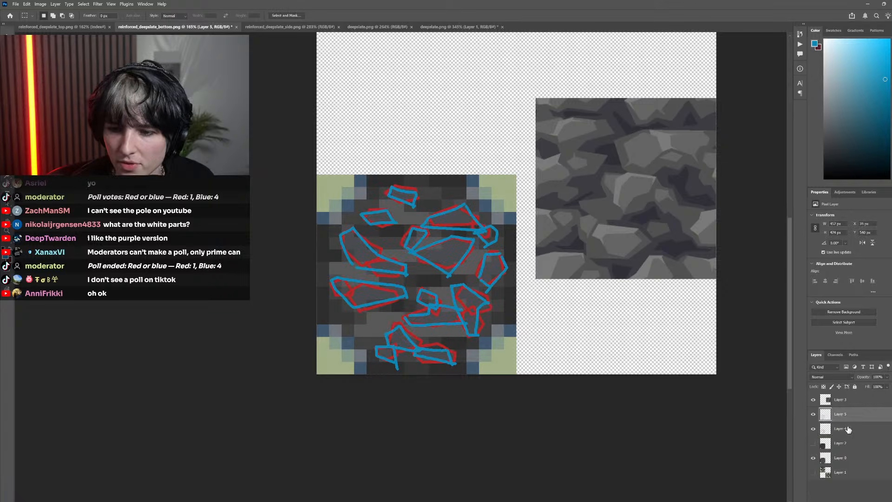
{"action": "left_click", "coordinate": [837, 414], "text": "shift"}
{"action": "key", "text": "Delete"}
{"action": "key", "text": "Return"}
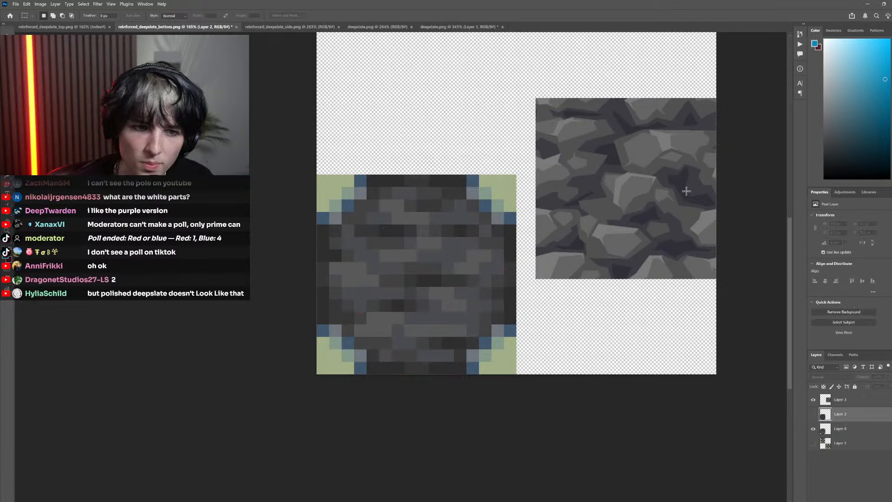
Set the foreground colour to a bright red and fit the bottom face and deepslate reference in view
{"action": "left_click", "coordinate": [891, 41]}
{"action": "left_click_drag", "start_coordinate": [880, 63], "coordinate": [873, 55]}
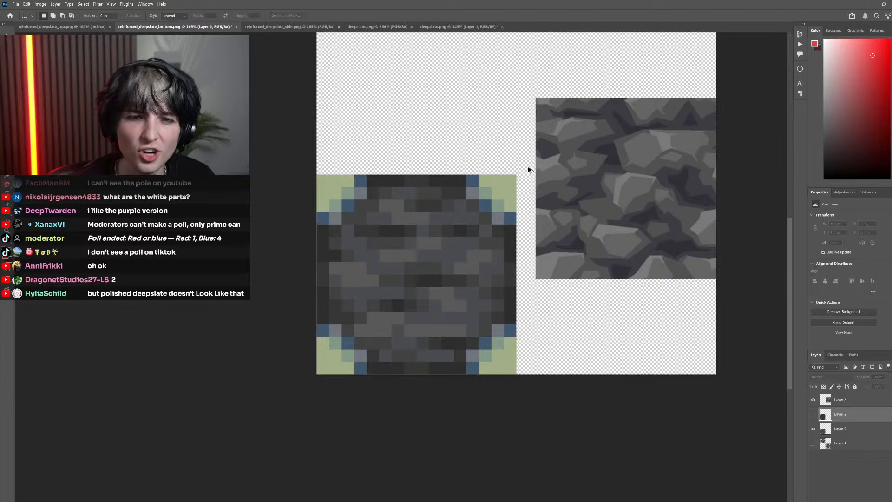
{"action": "scroll", "coordinate": [528, 170], "scroll_direction": "down", "scroll_amount": 4}
{"action": "scroll", "coordinate": [526, 285], "scroll_direction": "right", "scroll_amount": 1}
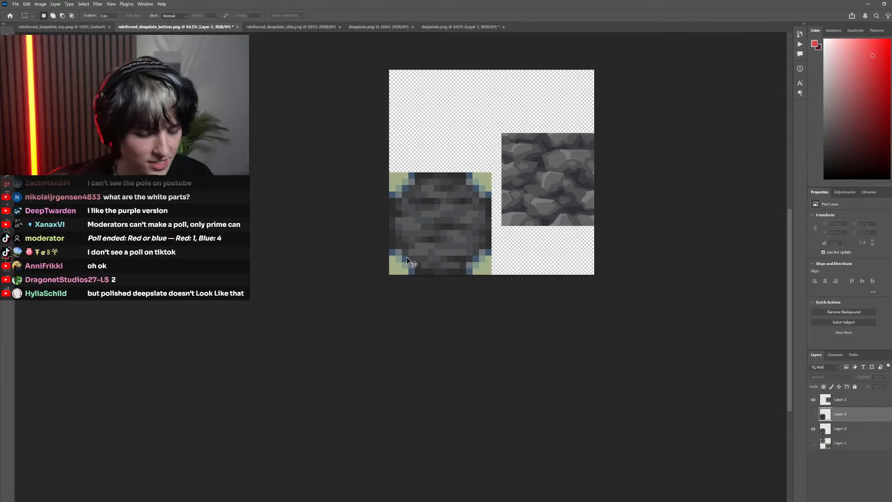
Create an empty layer above Layer 2 for a new Pencil sketch over the bottom face
{"action": "key", "text": "b"}
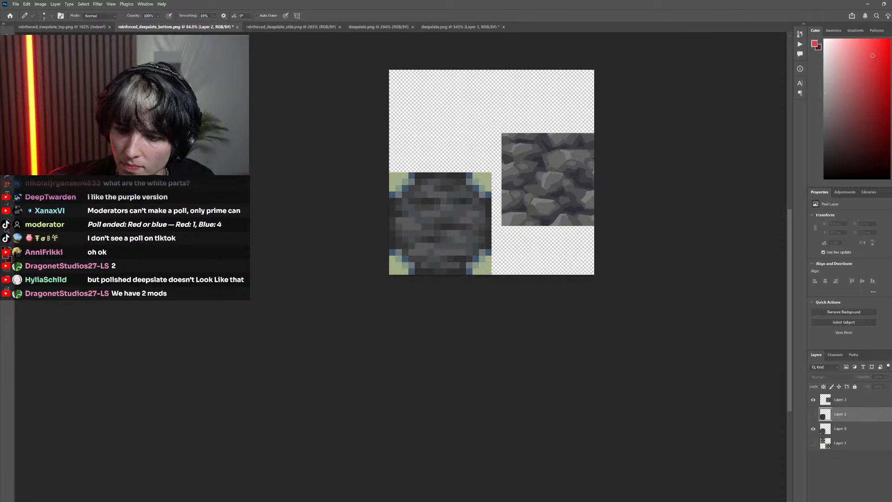
{"action": "key", "text": "ctrl+shift+alt+n"}
{"action": "scroll", "coordinate": [500, 260], "scroll_direction": "up", "scroll_amount": 3}
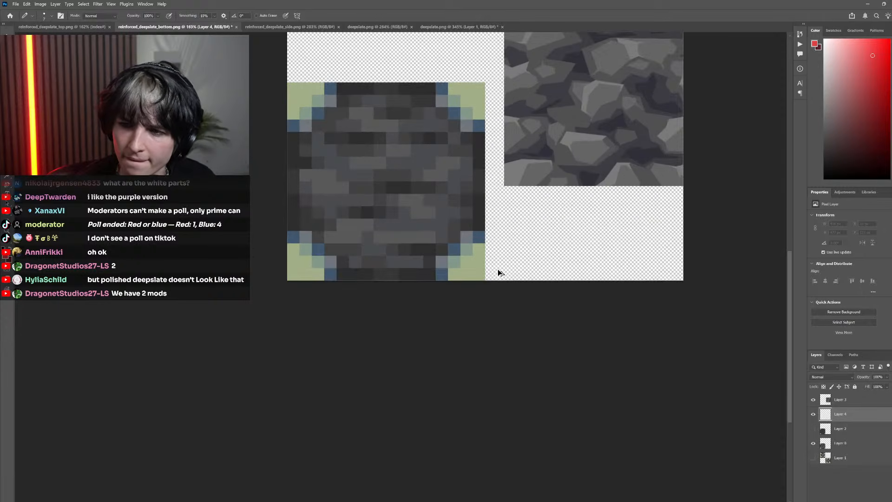
{"action": "scroll", "coordinate": [498, 273], "scroll_direction": "up", "scroll_amount": 2}
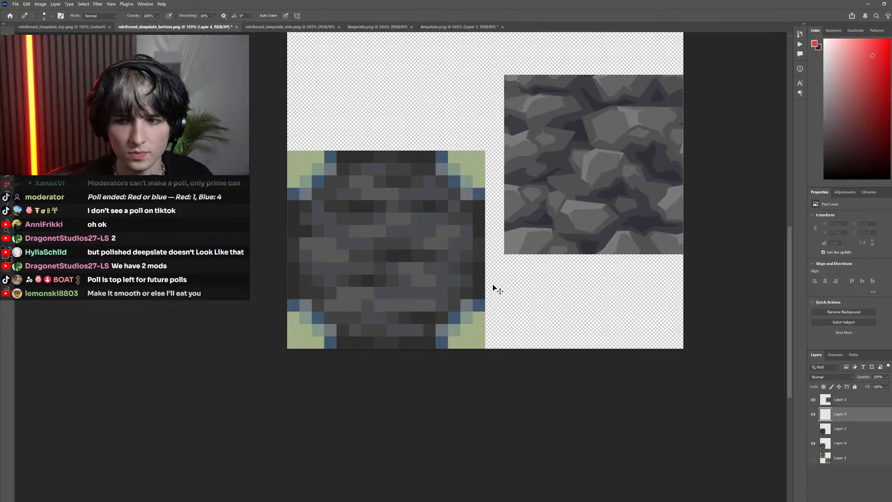
{"action": "scroll", "coordinate": [479, 297], "scroll_direction": "left", "scroll_amount": 3}
{"action": "scroll", "coordinate": [428, 306], "scroll_direction": "right", "scroll_amount": 1}
{"action": "scroll", "coordinate": [417, 302], "scroll_direction": "up", "scroll_amount": 3}
{"action": "scroll", "coordinate": [412, 314], "scroll_direction": "right", "scroll_amount": 1}
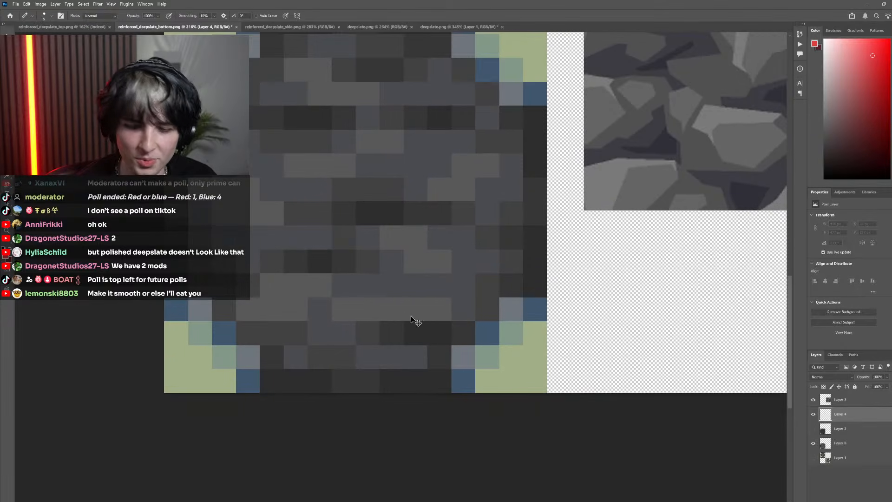
{"action": "scroll", "coordinate": [411, 319], "scroll_direction": "down", "scroll_amount": 1}
{"action": "scroll", "coordinate": [372, 348], "scroll_direction": "up", "scroll_amount": 2}
{"action": "scroll", "coordinate": [372, 313], "scroll_direction": "down", "scroll_amount": 3}
{"action": "scroll", "coordinate": [381, 317], "scroll_direction": "left", "scroll_amount": 1}
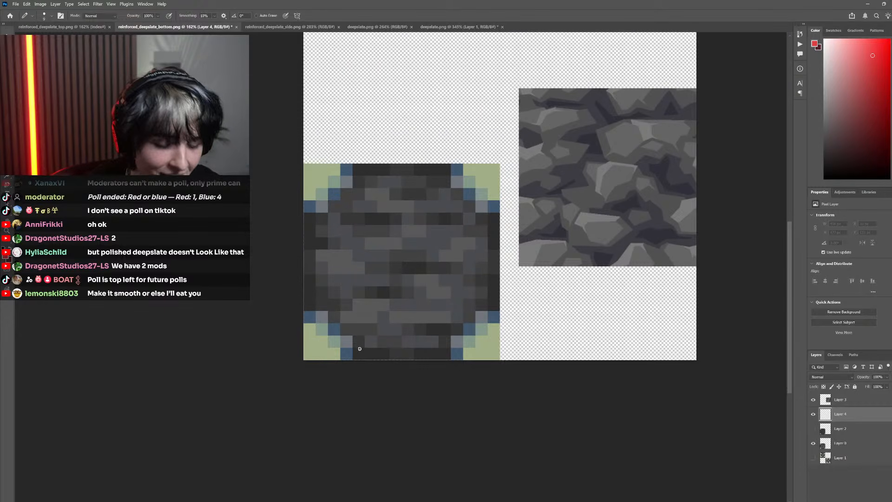
{"action": "scroll", "coordinate": [351, 291], "scroll_direction": "up", "scroll_amount": 2}
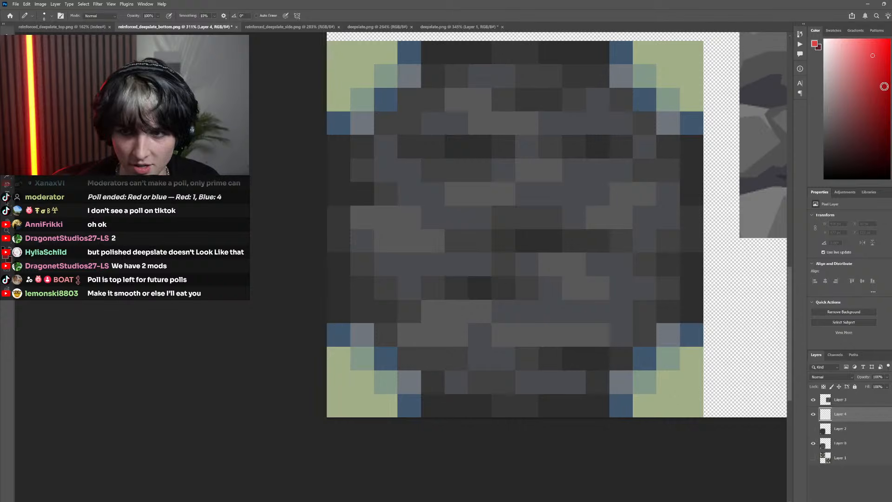
{"action": "mouse_move", "coordinate": [424, 293]}
{"action": "left_mouse_down"}
{"action": "mouse_move", "coordinate": [398, 297]}
{"action": "mouse_move", "coordinate": [376, 262]}
{"action": "mouse_move", "coordinate": [406, 251]}
{"action": "mouse_move", "coordinate": [396, 245]}
{"action": "mouse_move", "coordinate": [498, 258]}
{"action": "mouse_move", "coordinate": [497, 268]}
{"action": "mouse_move", "coordinate": [413, 296]}
{"action": "left_mouse_up"}
{"action": "key", "text": "ctrl+z"}
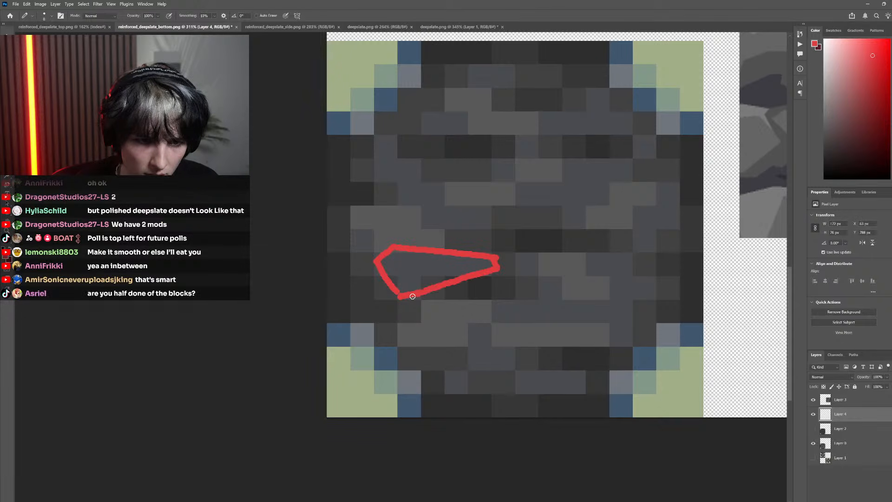
{"action": "key", "text": "ctrl+z"}
{"action": "key", "text": "ctrl+z"}
{"action": "key", "text": "ctrl+z"}
{"action": "key", "text": "ctrl+z"}
{"action": "key", "text": "ctrl+z"}
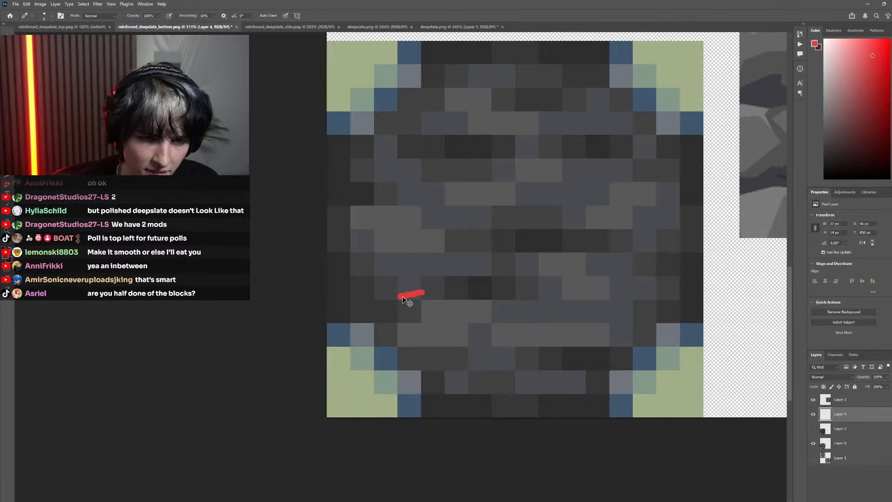
Outline a wide red stone tapering to the right in the lower left half of the bottom face, redrawing strokes until its shape fits
{"action": "mouse_move", "coordinate": [402, 298]}
{"action": "left_mouse_down"}
{"action": "mouse_move", "coordinate": [374, 269]}
{"action": "mouse_move", "coordinate": [380, 256]}
{"action": "mouse_move", "coordinate": [474, 253]}
{"action": "left_mouse_up"}
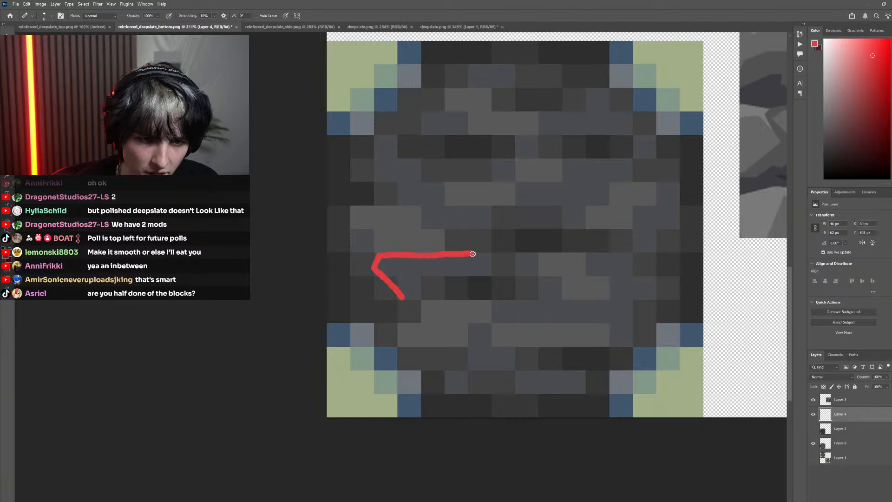
{"action": "key", "text": "ctrl+z"}
{"action": "mouse_move", "coordinate": [378, 254]}
{"action": "left_mouse_down"}
{"action": "mouse_move", "coordinate": [476, 248]}
{"action": "mouse_move", "coordinate": [484, 265]}
{"action": "mouse_move", "coordinate": [410, 294]}
{"action": "left_mouse_up"}
{"action": "key", "text": "ctrl+z"}
{"action": "key", "text": "ctrl+z"}
{"action": "key", "text": "ctrl+z"}
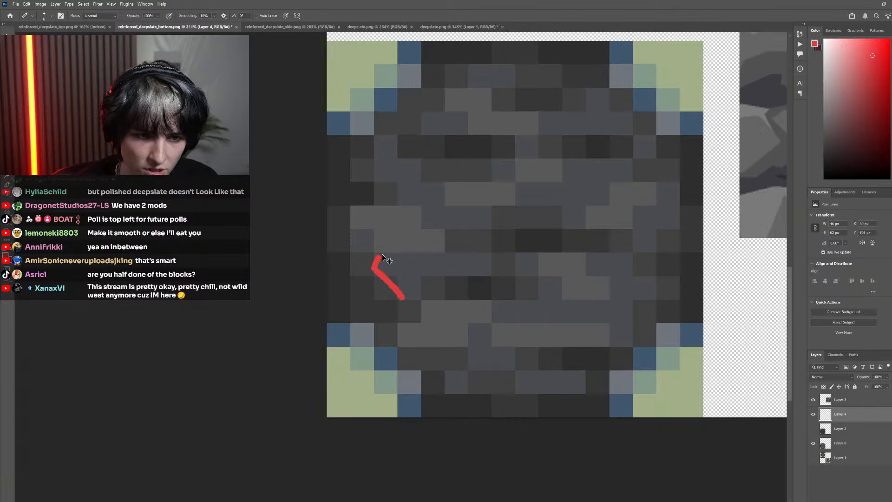
{"action": "mouse_move", "coordinate": [378, 255]}
{"action": "left_mouse_down"}
{"action": "mouse_move", "coordinate": [481, 251]}
{"action": "mouse_move", "coordinate": [492, 265]}
{"action": "mouse_move", "coordinate": [401, 296]}
{"action": "left_mouse_up"}
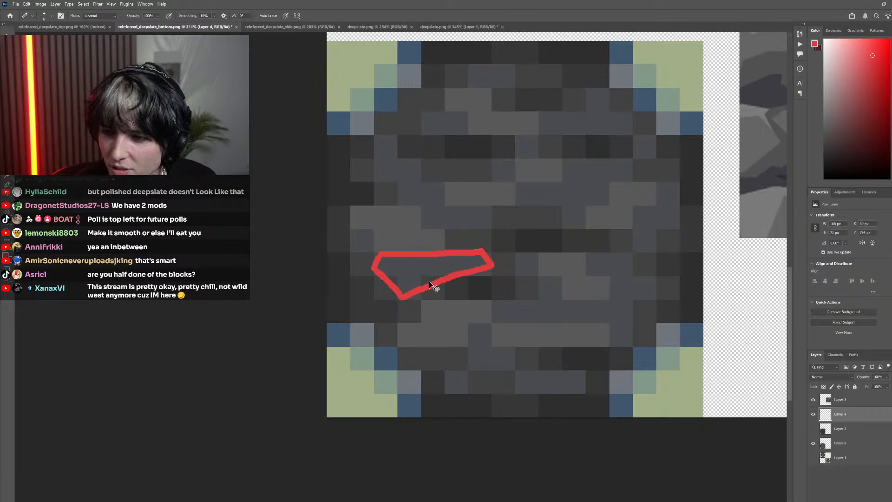
{"action": "scroll", "coordinate": [428, 279], "scroll_direction": "down", "scroll_amount": 4}
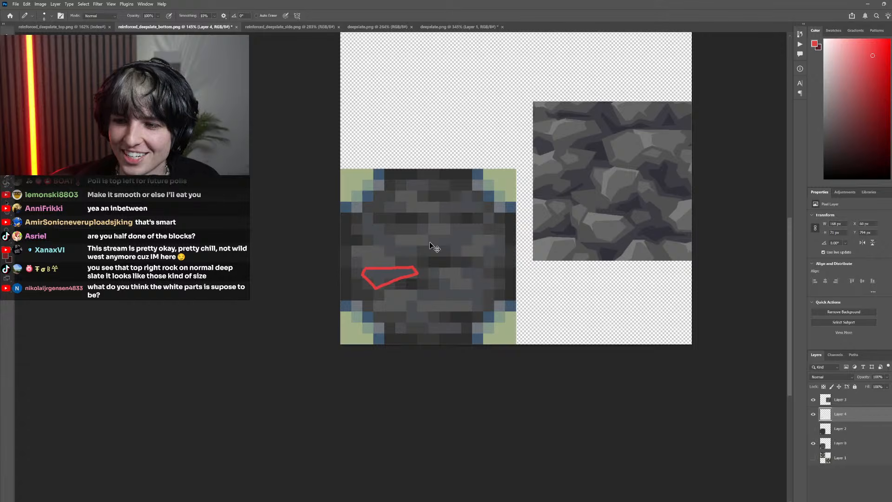
{"action": "scroll", "coordinate": [429, 244], "scroll_direction": "up", "scroll_amount": 4}
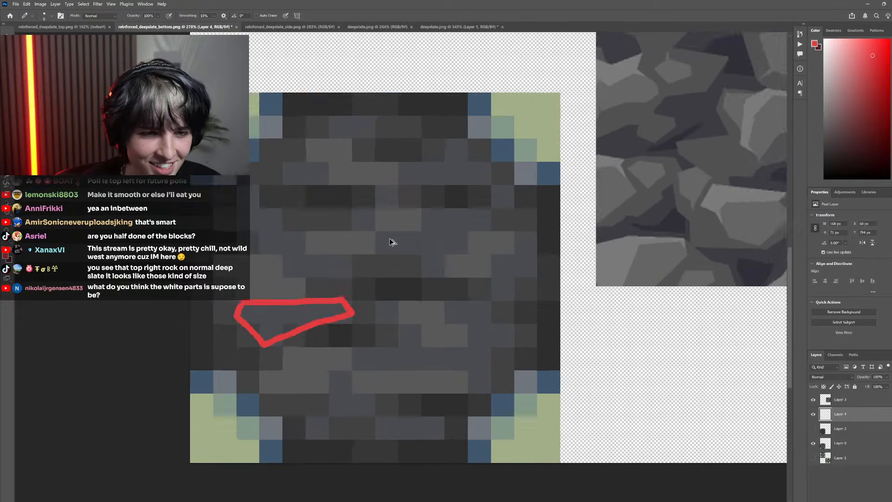
{"action": "scroll", "coordinate": [392, 242], "scroll_direction": "up", "scroll_amount": 1}
{"action": "left_click_drag", "start_coordinate": [440, 281], "coordinate": [377, 248]}
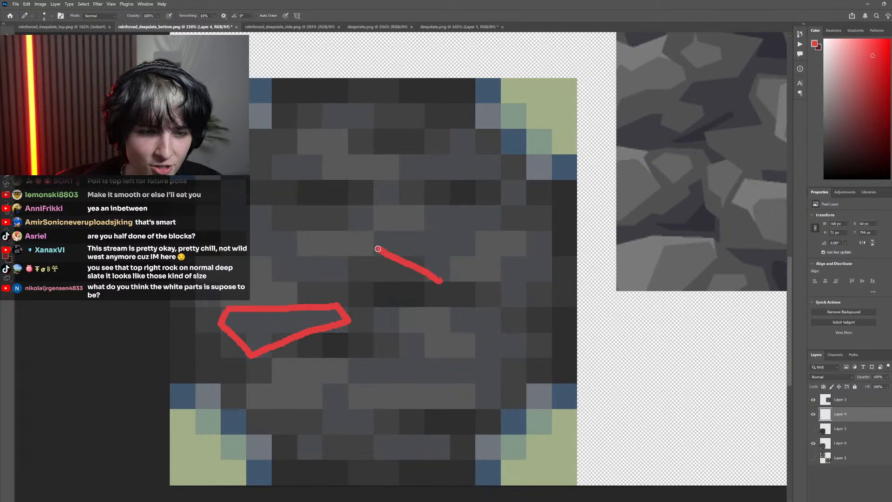
{"action": "key", "text": "ctrl+z"}
{"action": "mouse_move", "coordinate": [436, 280]}
{"action": "left_mouse_down"}
{"action": "mouse_move", "coordinate": [497, 222]}
{"action": "mouse_move", "coordinate": [487, 208]}
{"action": "mouse_move", "coordinate": [382, 239]}
{"action": "left_mouse_up"}
{"action": "key", "text": "ctrl+z"}
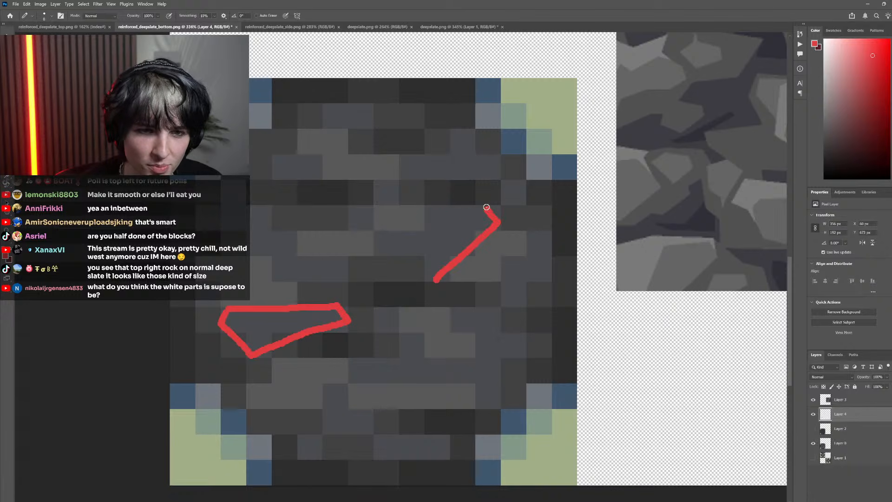
{"action": "mouse_move", "coordinate": [480, 208]}
{"action": "left_mouse_down"}
{"action": "mouse_move", "coordinate": [374, 235]}
{"action": "mouse_move", "coordinate": [374, 251]}
{"action": "mouse_move", "coordinate": [436, 281]}
{"action": "left_mouse_up"}
{"action": "key", "text": "ctrl+z"}
{"action": "key", "text": "ctrl+z"}
{"action": "key", "text": "ctrl+z"}
{"action": "key", "text": "ctrl+z"}
{"action": "key", "text": "ctrl+z"}
{"action": "key", "text": "ctrl+z"}
{"action": "key", "text": "ctrl+z"}
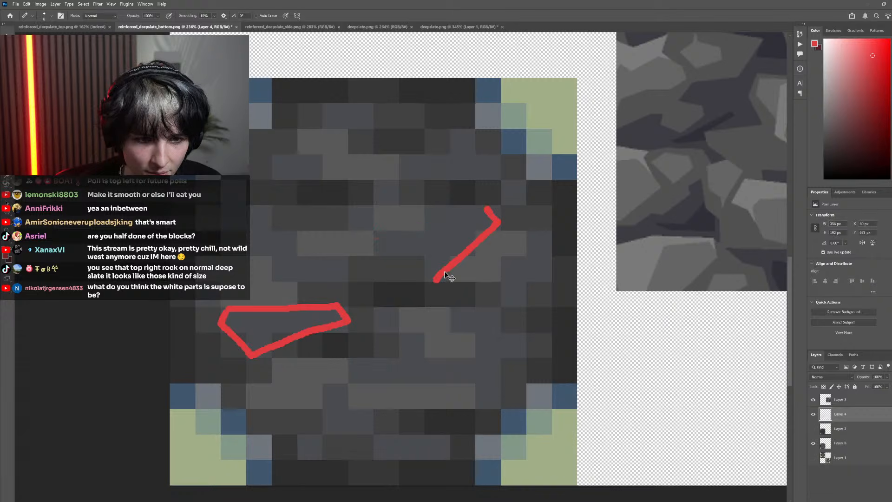
{"action": "key", "text": "ctrl+shift+z"}
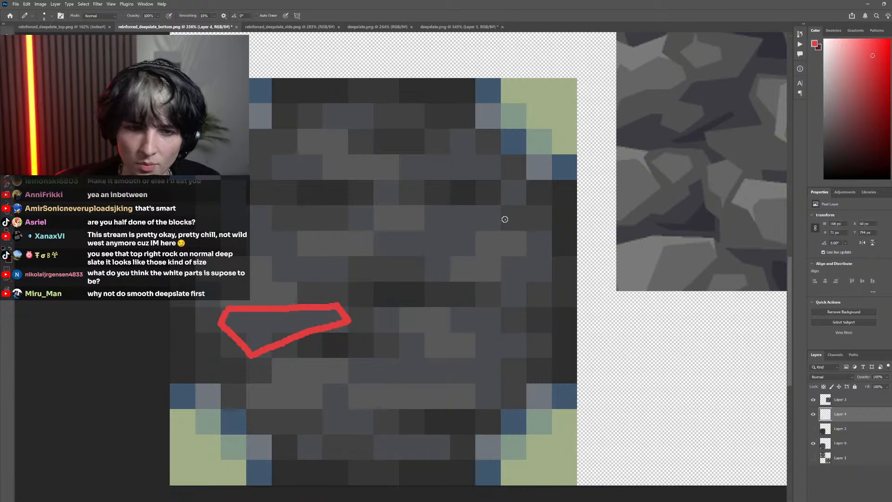
Draw the V-shaped lower edge of a second red stone above and right of the first outline
{"action": "mouse_move", "coordinate": [505, 215]}
{"action": "left_mouse_down"}
{"action": "mouse_move", "coordinate": [446, 272]}
{"action": "mouse_move", "coordinate": [425, 271]}
{"action": "left_mouse_up"}
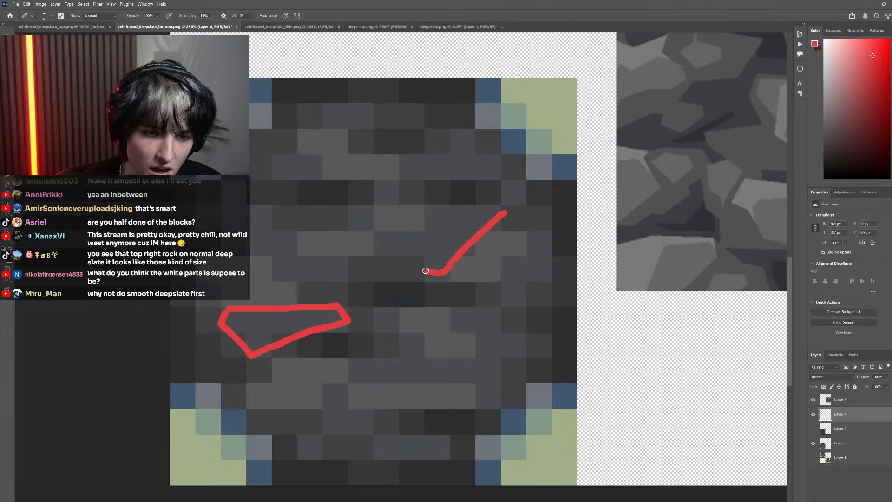
{"action": "left_click_drag", "start_coordinate": [374, 243], "coordinate": [424, 271]}
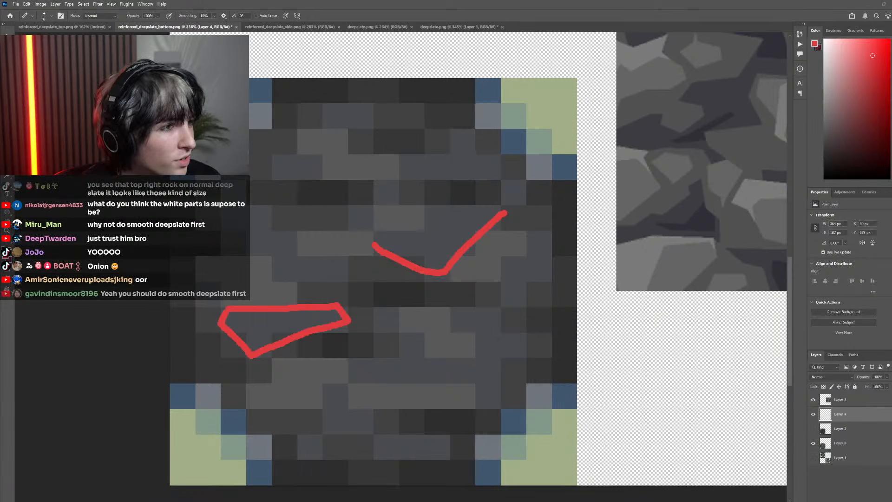
Copy the entire polished_deepslate.png texture and return to reinforced_deepslate_bottom.png
{"action": "scroll", "coordinate": [434, 284], "scroll_direction": "up", "scroll_amount": 4}
{"action": "scroll", "coordinate": [433, 284], "scroll_direction": "up", "scroll_amount": 5}
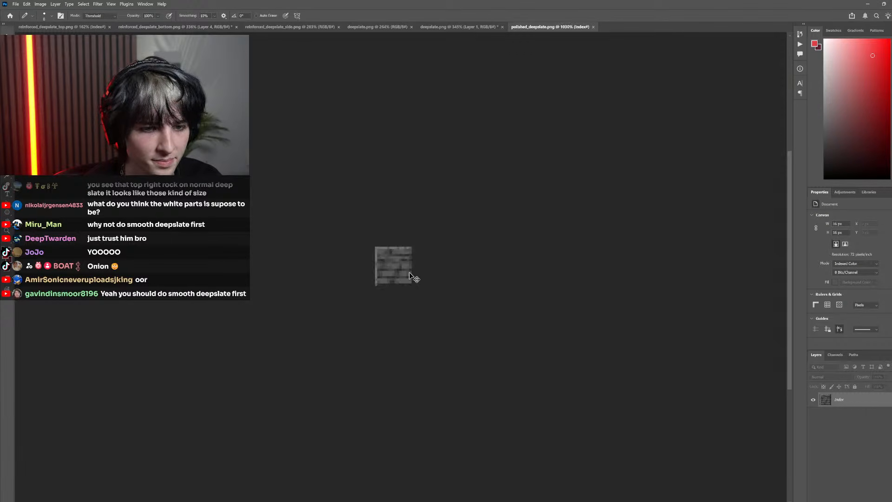
{"action": "key", "text": "ctrl+a"}
{"action": "left_click", "coordinate": [85, 27]}
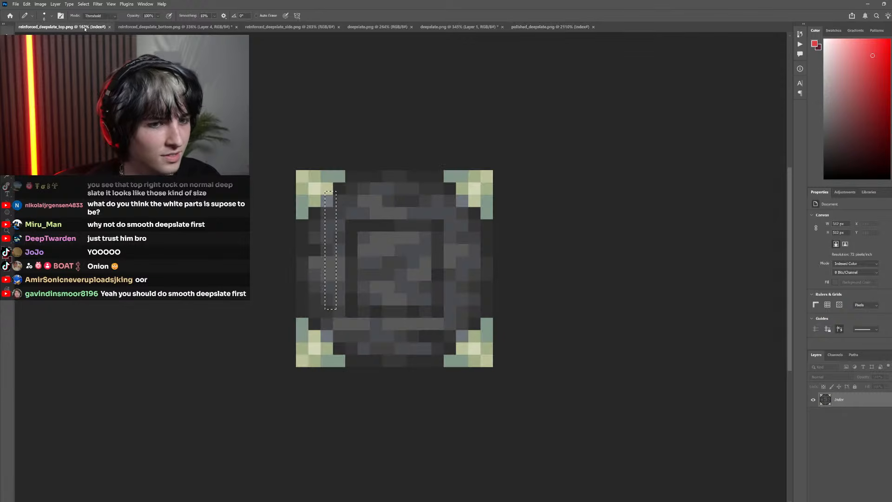
{"action": "left_click", "coordinate": [206, 27]}
Hide the red sketch on Layer 4 and paste the polished deepslate texture as a new layer
{"action": "scroll", "coordinate": [351, 309], "scroll_direction": "down", "scroll_amount": 5}
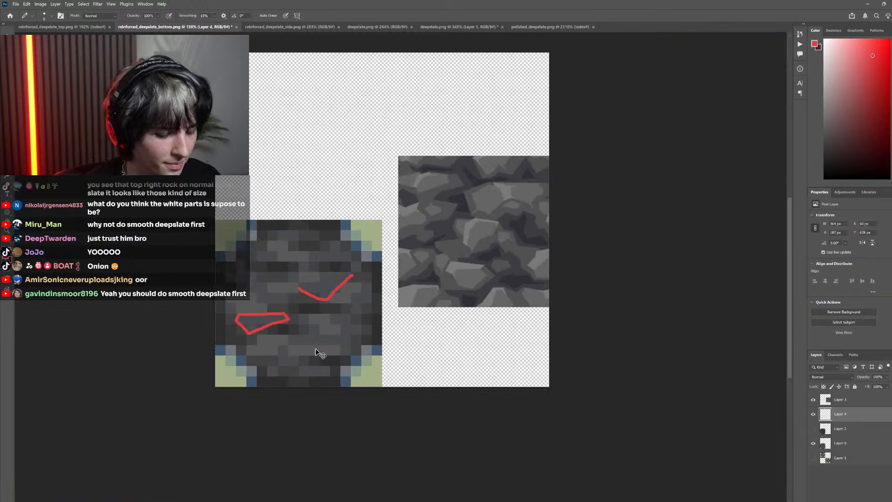
{"action": "left_click_drag", "start_coordinate": [319, 353], "coordinate": [348, 354]}
{"action": "left_click", "coordinate": [813, 413]}
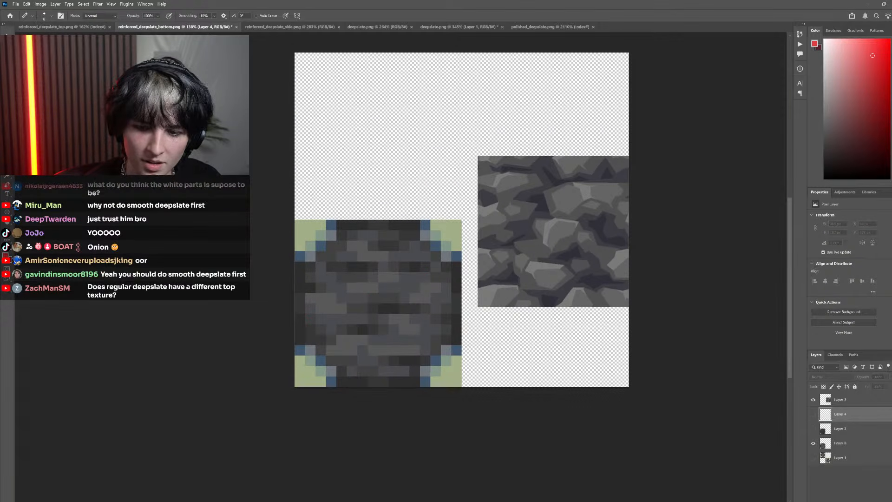
{"action": "key", "text": "ctrl+v"}
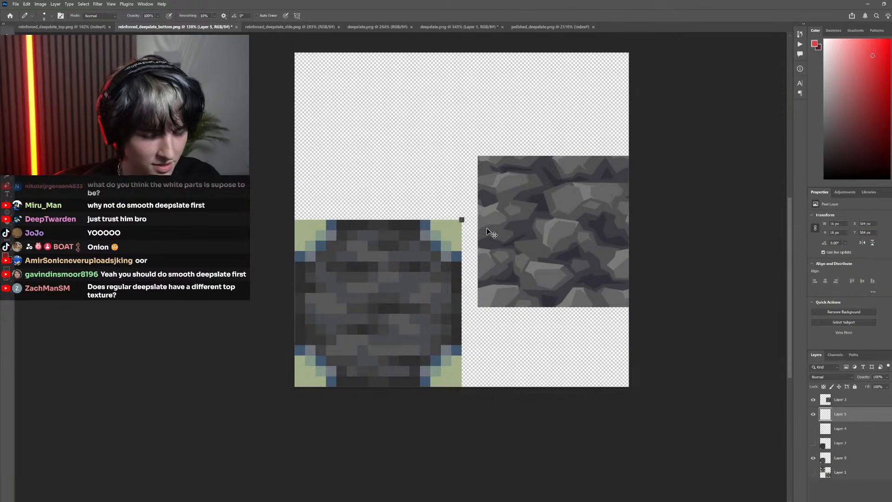
Scale the pasted texture to about 510 px with Nearest Neighbor interpolation and position it over the bottom face
{"action": "key", "text": "ctrl+t"}
{"action": "left_click", "coordinate": [300, 16]}
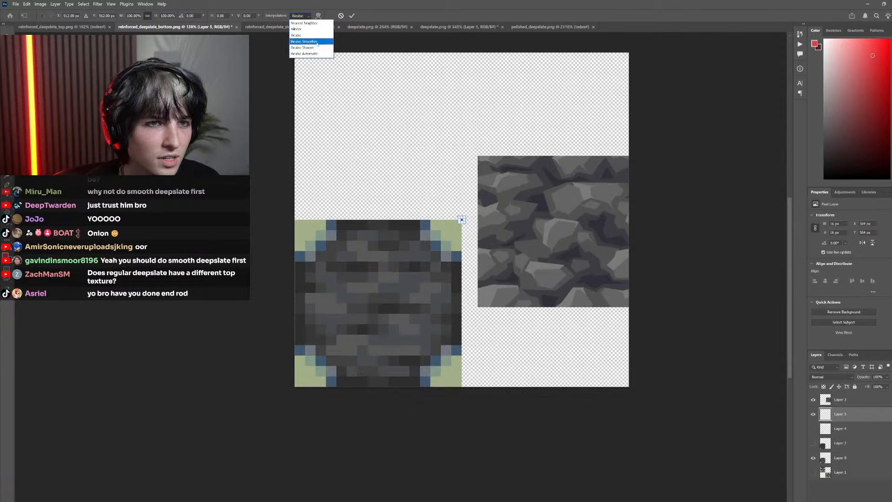
{"action": "left_click", "coordinate": [304, 23]}
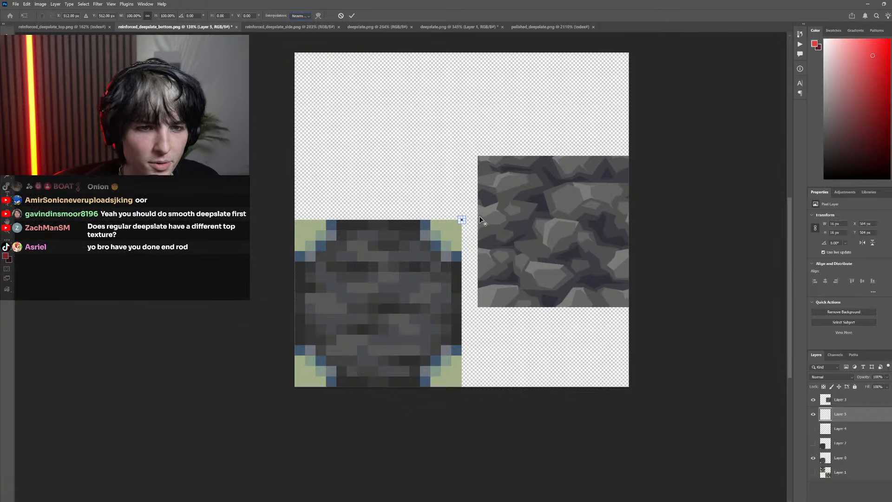
{"action": "left_click_drag", "start_coordinate": [465, 215], "coordinate": [539, 144]}
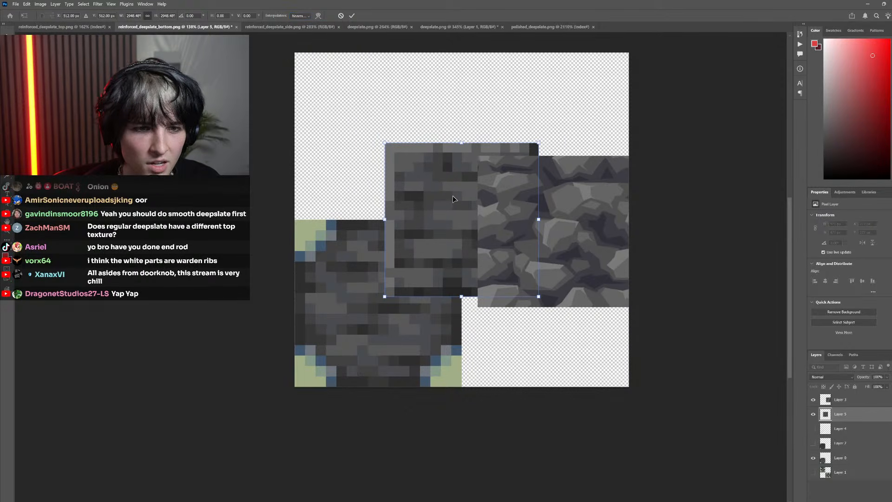
{"action": "left_click_drag", "start_coordinate": [452, 196], "coordinate": [369, 279]}
{"action": "left_click_drag", "start_coordinate": [455, 226], "coordinate": [461, 220]}
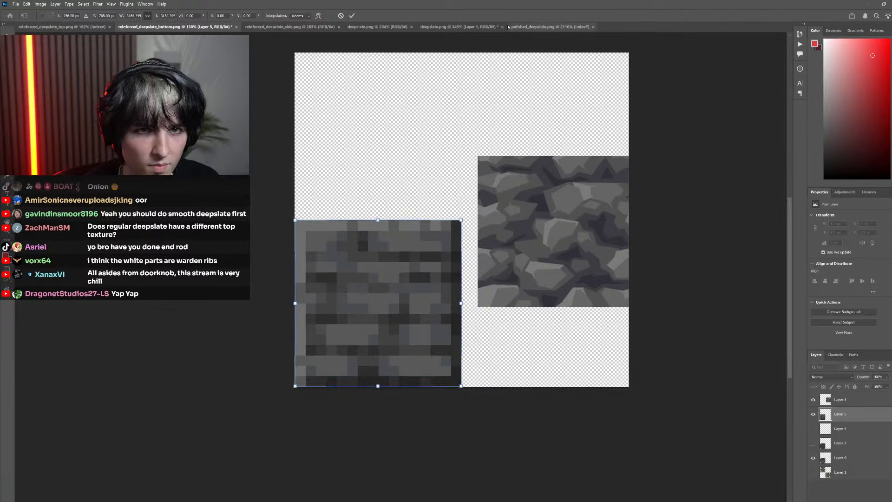
{"action": "left_click", "coordinate": [352, 16]}
{"action": "scroll", "coordinate": [444, 257], "scroll_direction": "left", "scroll_amount": 3}
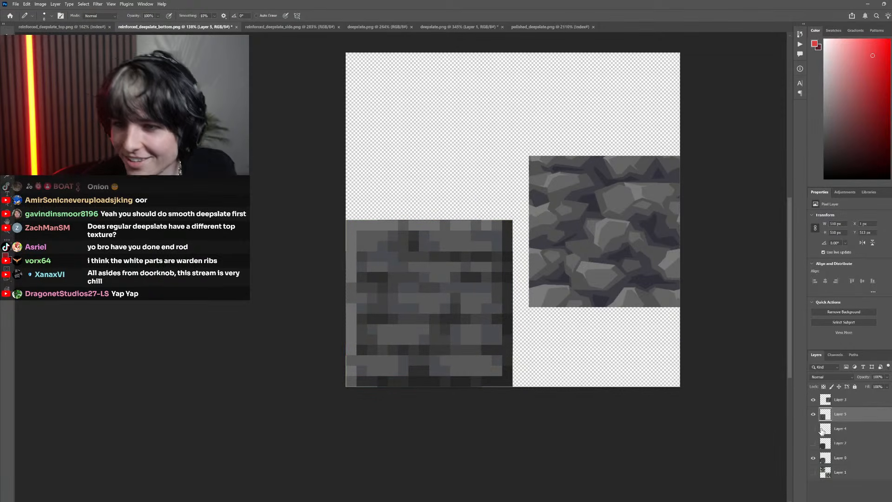
Switch the polished deepslate layer off and on repeatedly to compare its pixel layout with the reinforced deepslate bottom face
{"action": "left_click", "coordinate": [813, 415]}
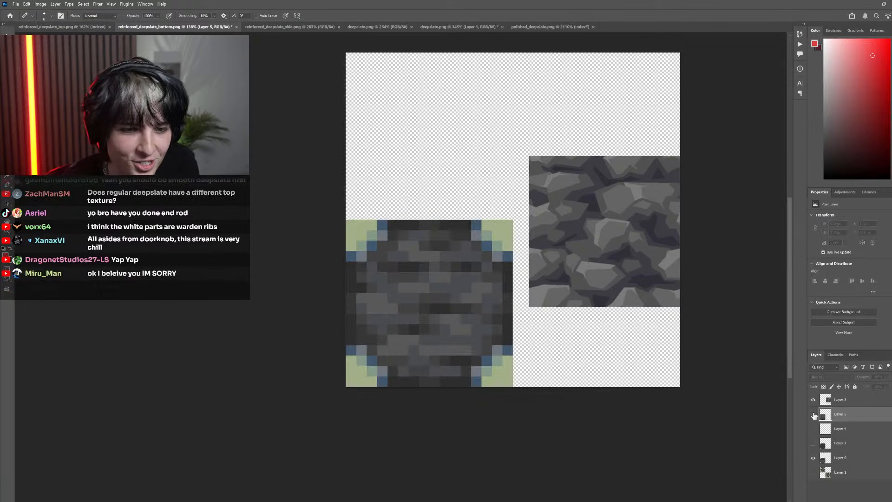
{"action": "left_click", "coordinate": [814, 414]}
{"action": "left_click", "coordinate": [814, 415]}
{"action": "left_click", "coordinate": [814, 414]}
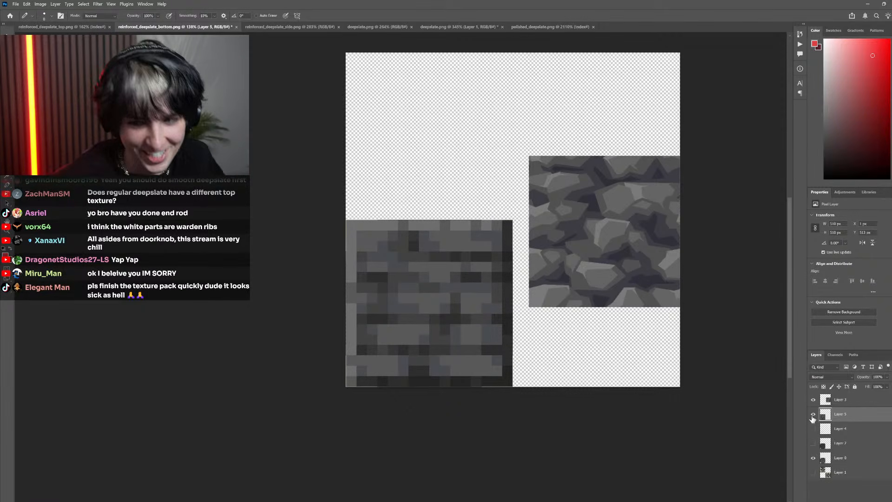
{"action": "left_click", "coordinate": [814, 416]}
{"action": "left_click", "coordinate": [814, 415]}
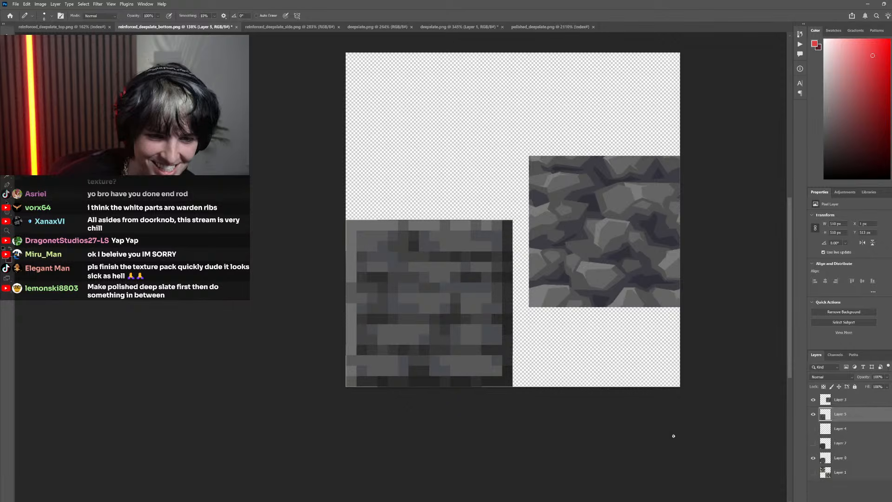
{"action": "left_click", "coordinate": [813, 415]}
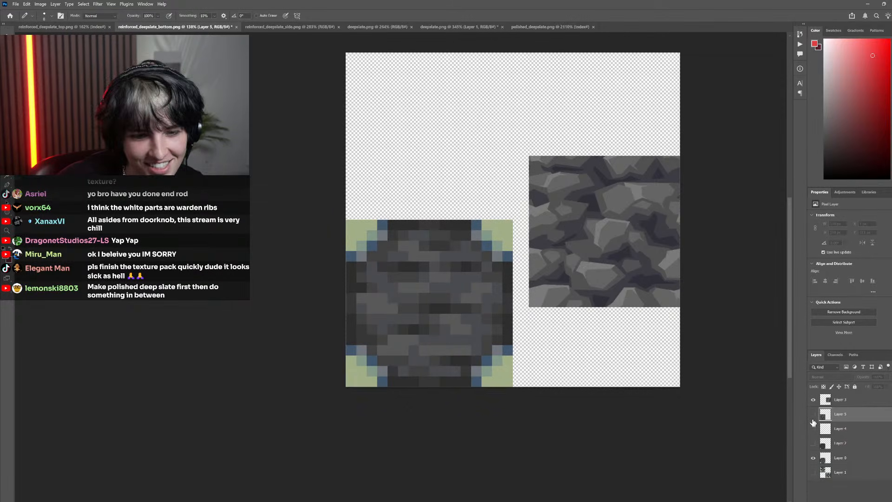
{"action": "left_click", "coordinate": [813, 415]}
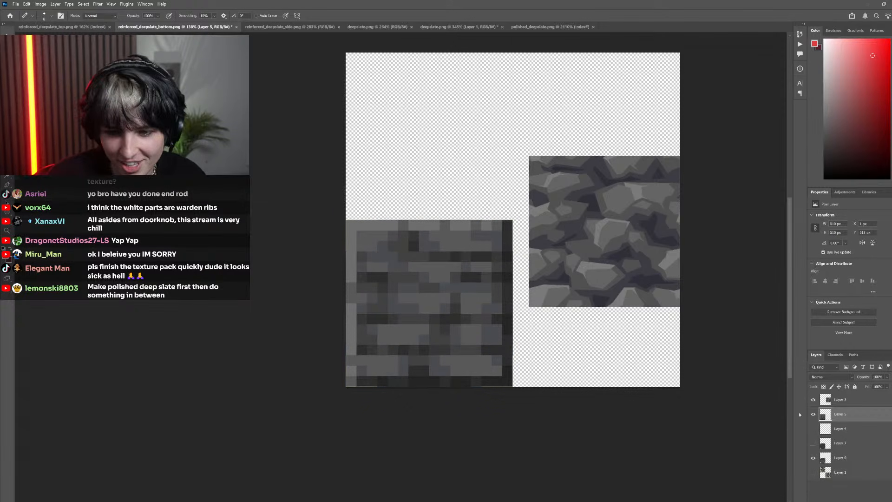
{"action": "left_click", "coordinate": [814, 416]}
{"action": "left_click", "coordinate": [814, 415]}
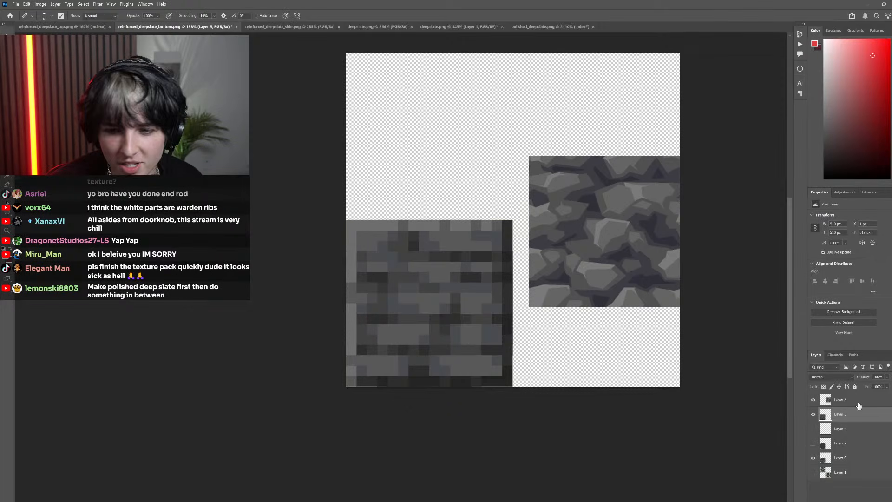
Toggle the pasted polished deepslate layer for a last comparison and delete it
{"action": "left_click", "coordinate": [814, 415]}
{"action": "left_click", "coordinate": [814, 415]}
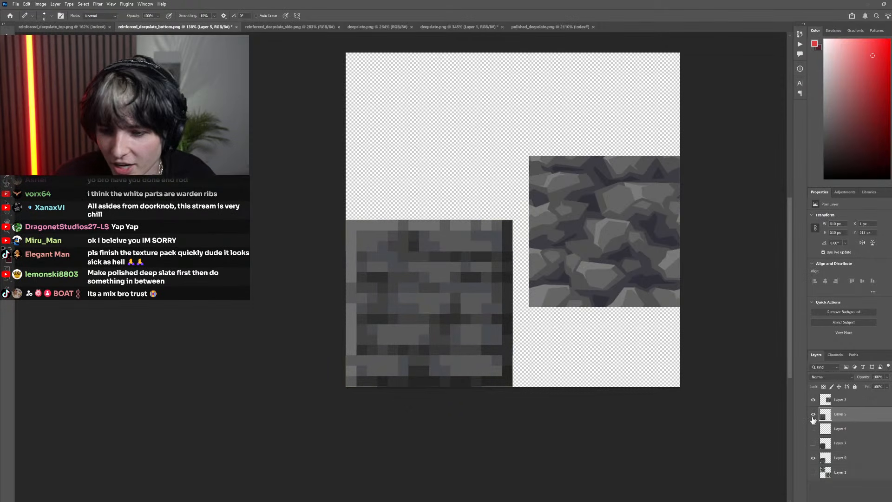
{"action": "left_click", "coordinate": [814, 417]}
{"action": "left_click", "coordinate": [814, 417]}
{"action": "left_click", "coordinate": [881, 500]}
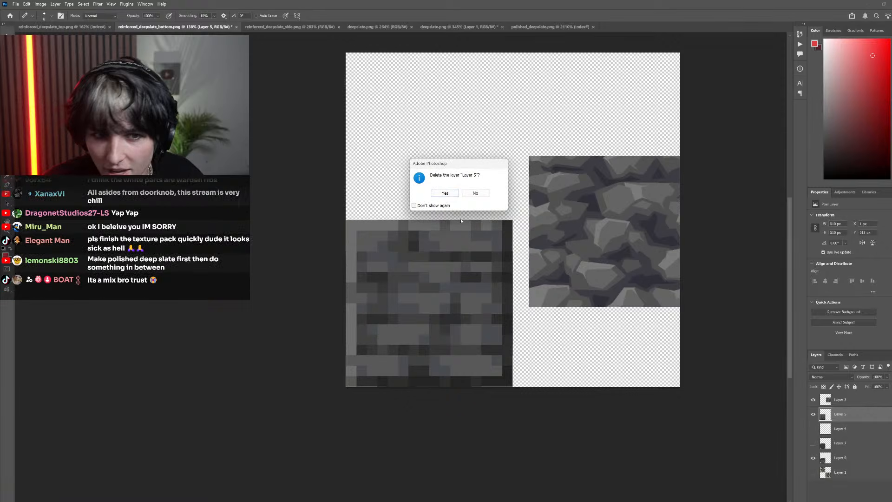
{"action": "left_click", "coordinate": [445, 193]}
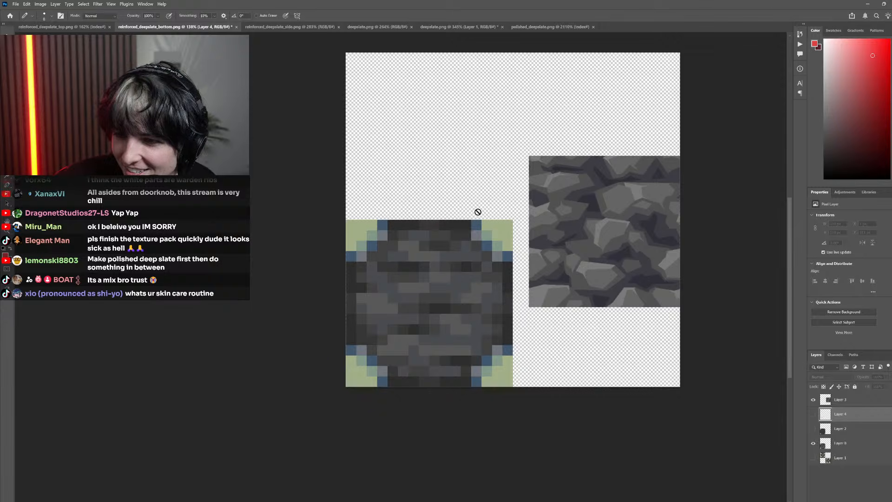
Examine the original reinforced deepslate bottom face beside the finished deepslate texture at several magnifications
{"action": "key", "text": "m"}
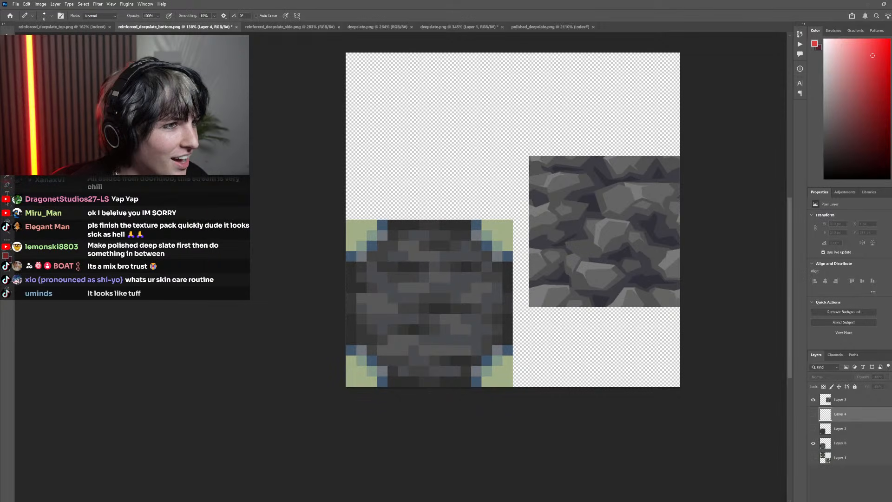
{"action": "scroll", "coordinate": [492, 332], "scroll_direction": "left", "scroll_amount": 3}
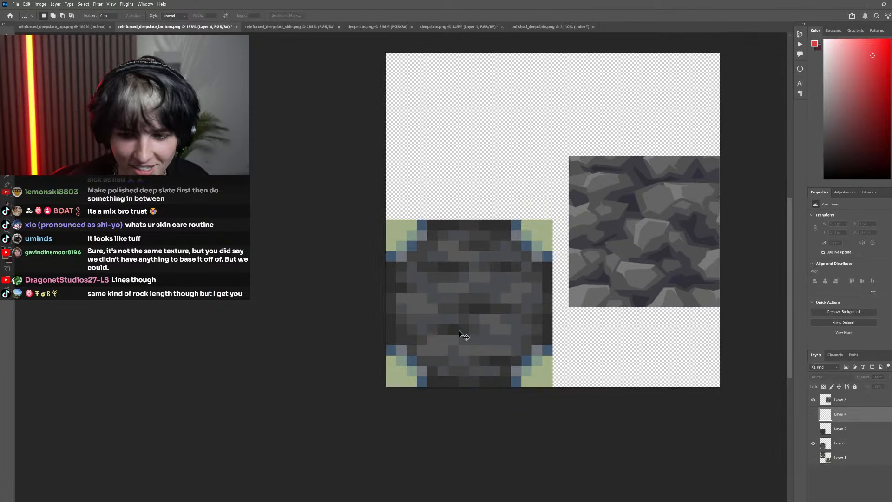
{"action": "scroll", "coordinate": [465, 337], "scroll_direction": "down", "scroll_amount": 1}
{"action": "scroll", "coordinate": [521, 357], "scroll_direction": "left", "scroll_amount": 2}
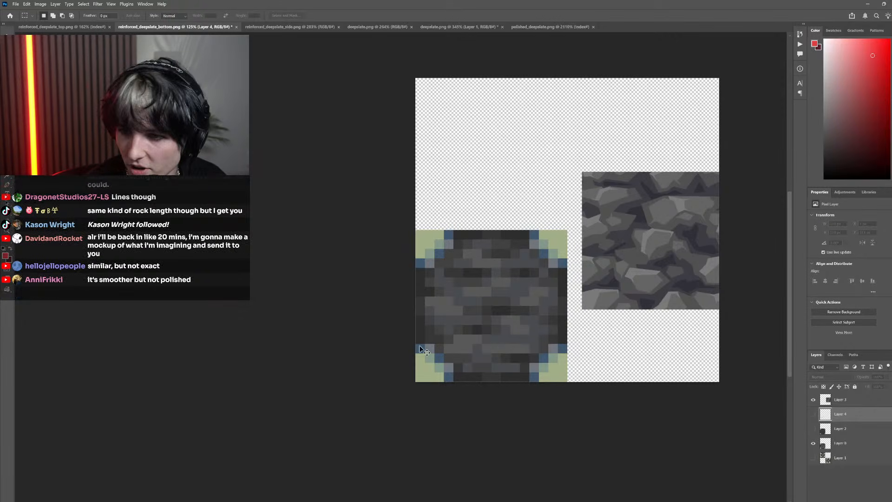
{"action": "scroll", "coordinate": [517, 357], "scroll_direction": "right", "scroll_amount": 2}
{"action": "scroll", "coordinate": [516, 324], "scroll_direction": "up", "scroll_amount": 2}
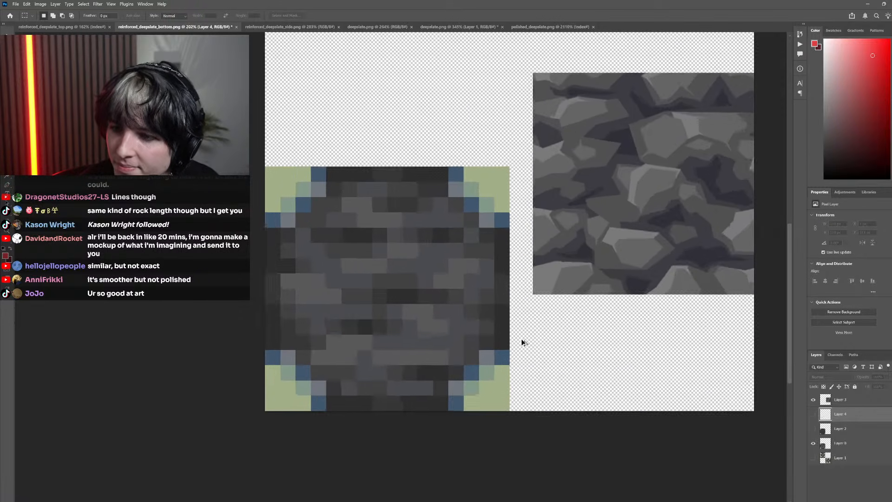
{"action": "scroll", "coordinate": [523, 347], "scroll_direction": "down", "scroll_amount": 3}
{"action": "scroll", "coordinate": [522, 347], "scroll_direction": "right", "scroll_amount": 2}
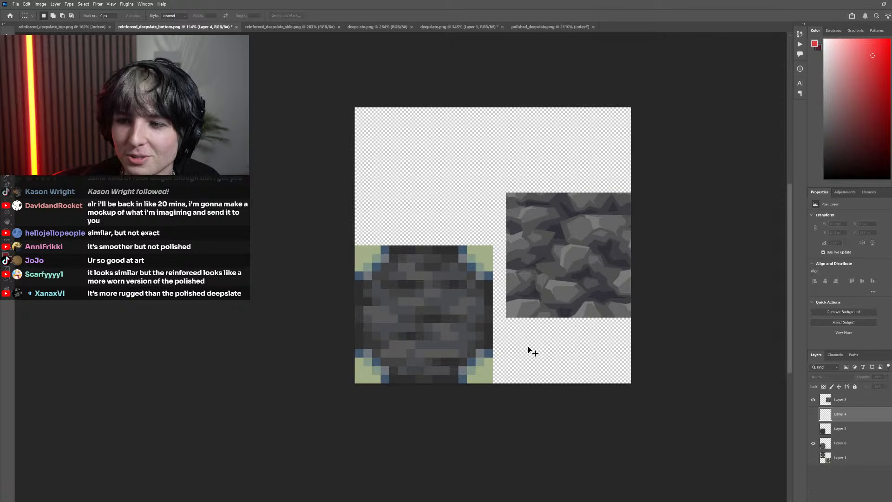
Show the red sketch on Layer 4 over the original pixel texture, keeping the flat gray base layer hidden
{"action": "left_click", "coordinate": [814, 414]}
{"action": "left_click", "coordinate": [813, 429]}
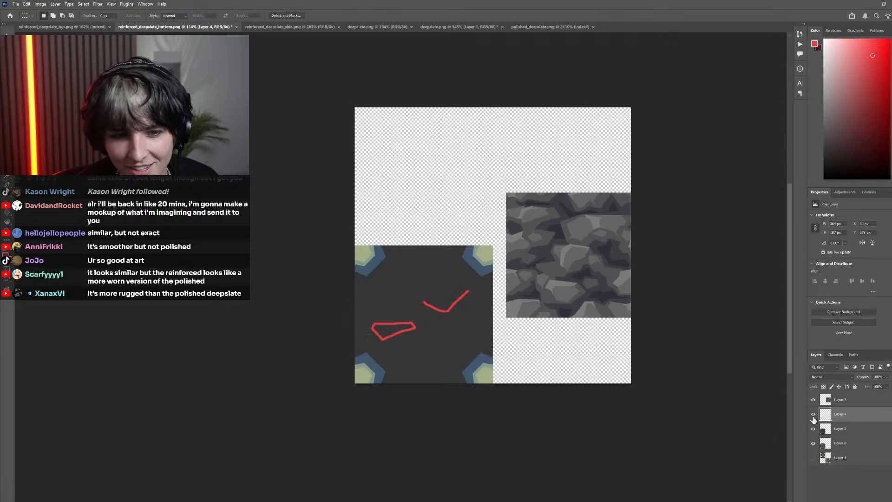
{"action": "left_click", "coordinate": [813, 414]}
{"action": "left_click", "coordinate": [813, 428]}
{"action": "left_click", "coordinate": [814, 414]}
{"action": "scroll", "coordinate": [462, 308], "scroll_direction": "up", "scroll_amount": 5}
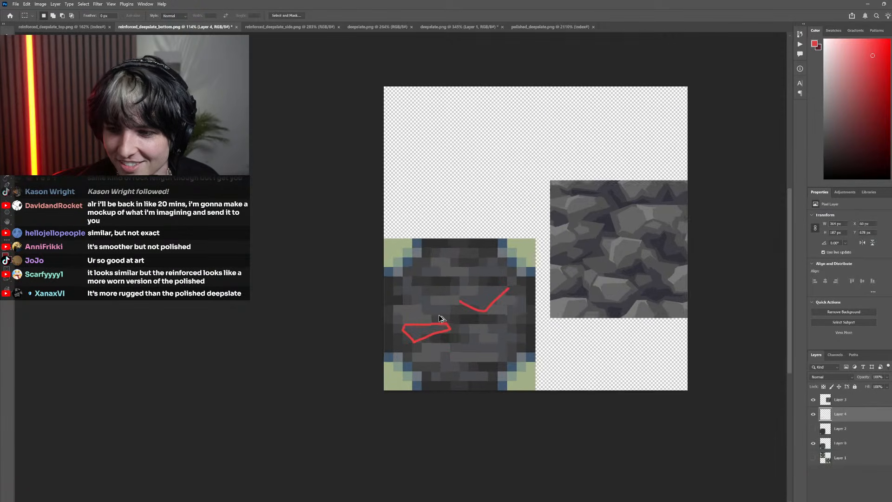
{"action": "scroll", "coordinate": [492, 279], "scroll_direction": "down", "scroll_amount": 4}
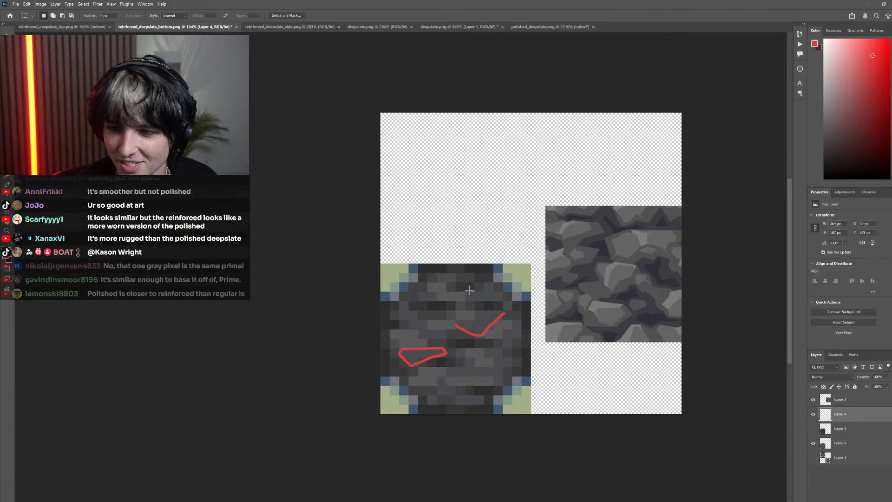
{"action": "key", "text": "p"}
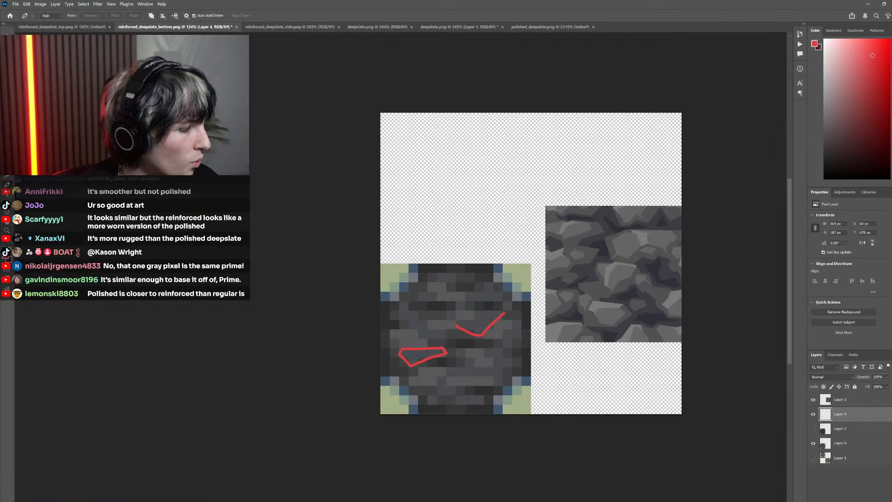
Switch to Minecraft and place reinforced deepslate blocks beside the large frame to view their side texture, breaking the upper one
{"action": "key", "text": "alt+Tab"}
{"action": "key", "text": "Escape"}
{"action": "scroll", "coordinate": [454, 259], "scroll_direction": "down", "scroll_amount": 1}
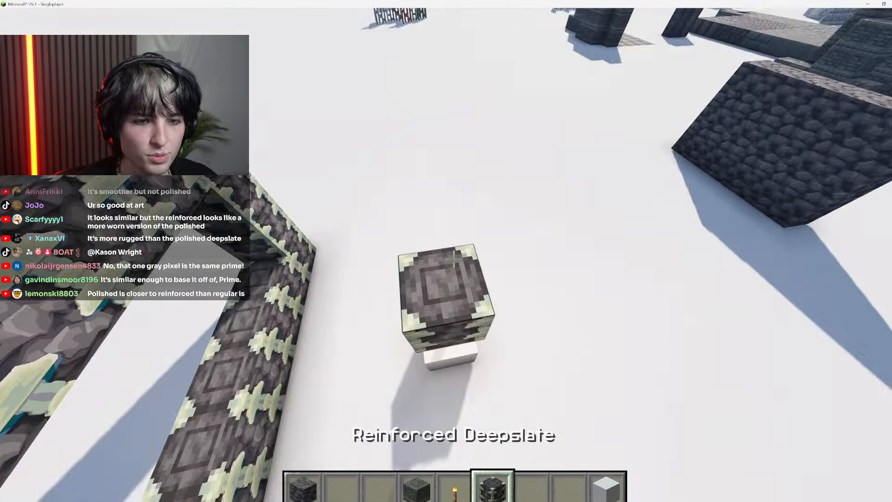
{"action": "right_click", "coordinate": [454, 259]}
{"action": "right_click", "coordinate": [454, 259]}
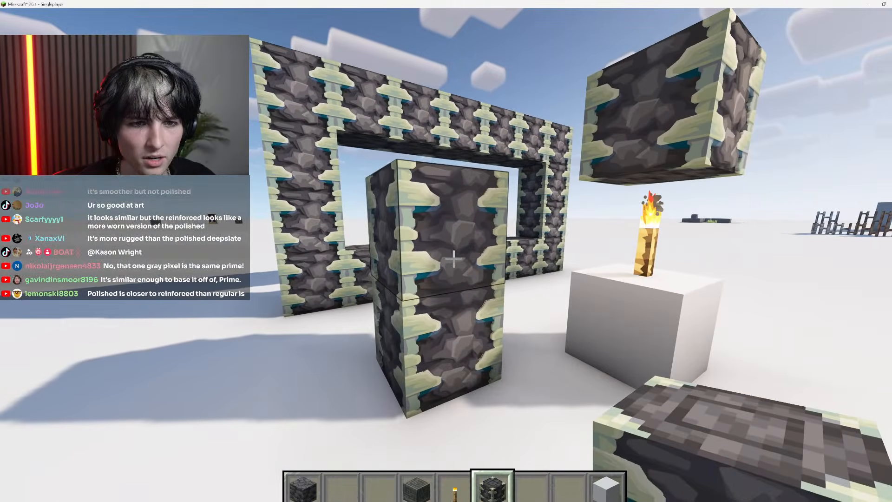
{"action": "left_click", "coordinate": [454, 259]}
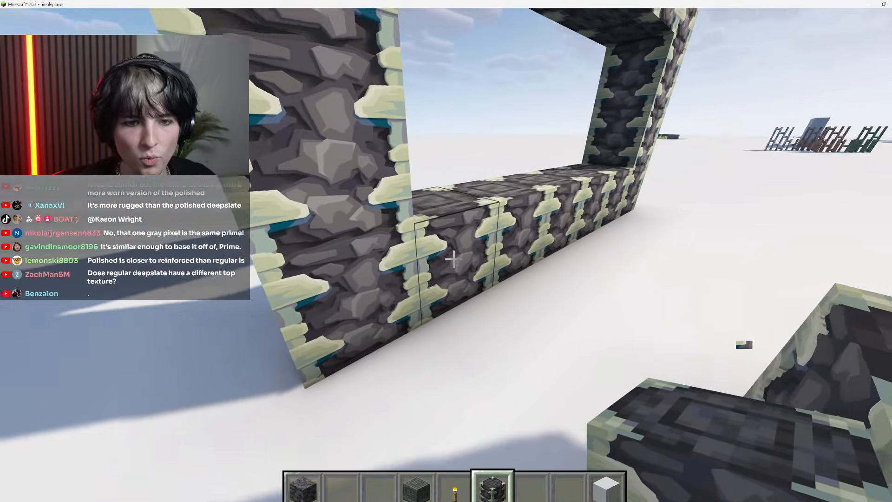
Inspect the stone shapes on the reinforced deepslate frame, break the remaining test block, and return to Photoshop
{"action": "key", "text": "w"}
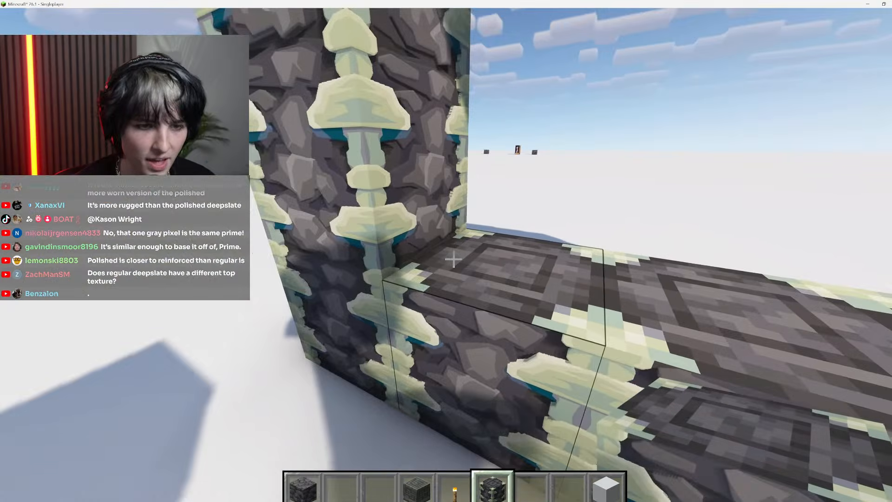
{"action": "key", "text": "a"}
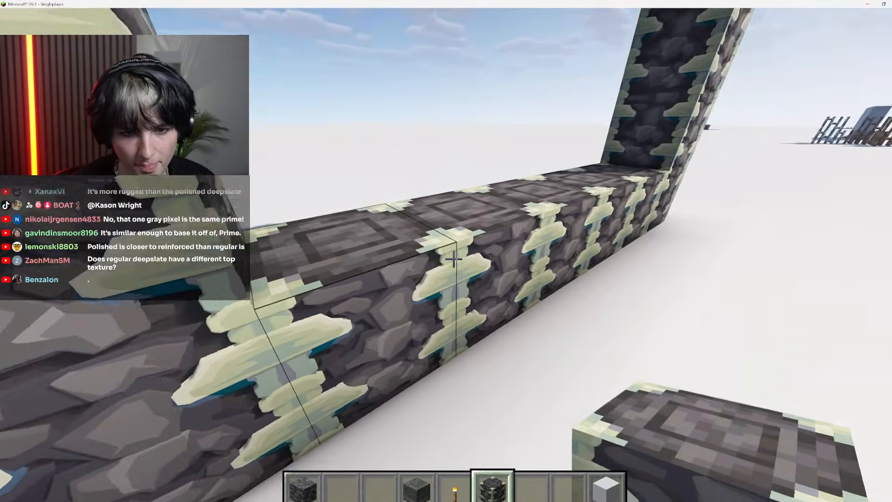
{"action": "key", "text": "s"}
{"action": "key", "text": "s"}
{"action": "left_click", "coordinate": [454, 259]}
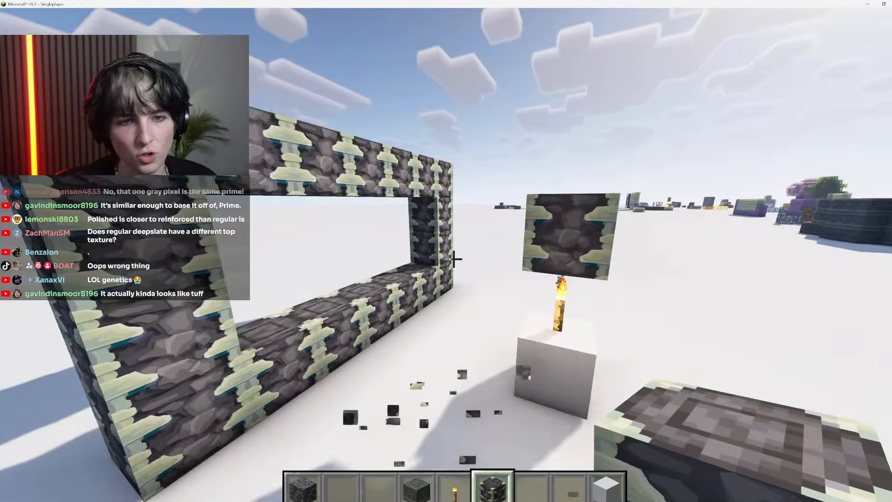
{"action": "key", "text": "d"}
{"action": "key", "text": "space"}
{"action": "scroll", "coordinate": [454, 259], "scroll_direction": "down", "scroll_amount": 2}
{"action": "key", "text": "Escape"}
{"action": "key", "text": "alt+Tab"}
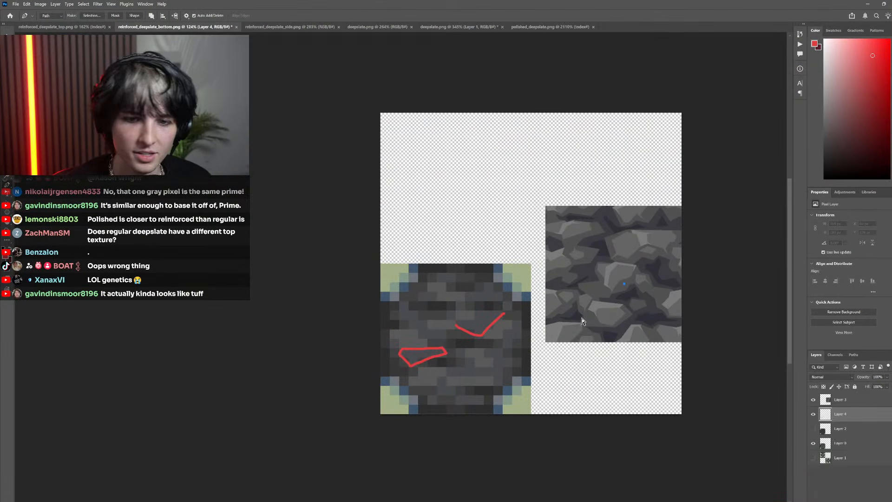
Try extending the open V-shaped red outline on Layer 4 with a short left side and a slanted upper edge
{"action": "scroll", "coordinate": [504, 343], "scroll_direction": "right", "scroll_amount": 1}
{"action": "key", "text": "i"}
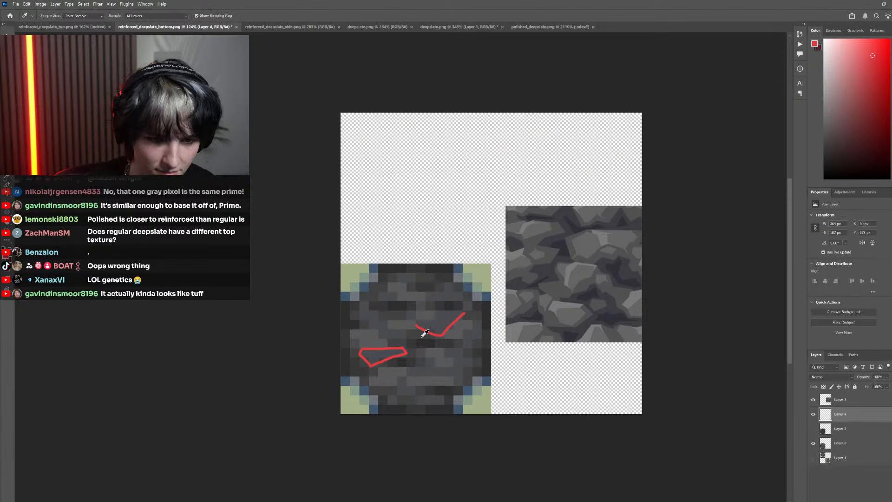
{"action": "key", "text": "b"}
{"action": "scroll", "coordinate": [423, 329], "scroll_direction": "up", "scroll_amount": 2}
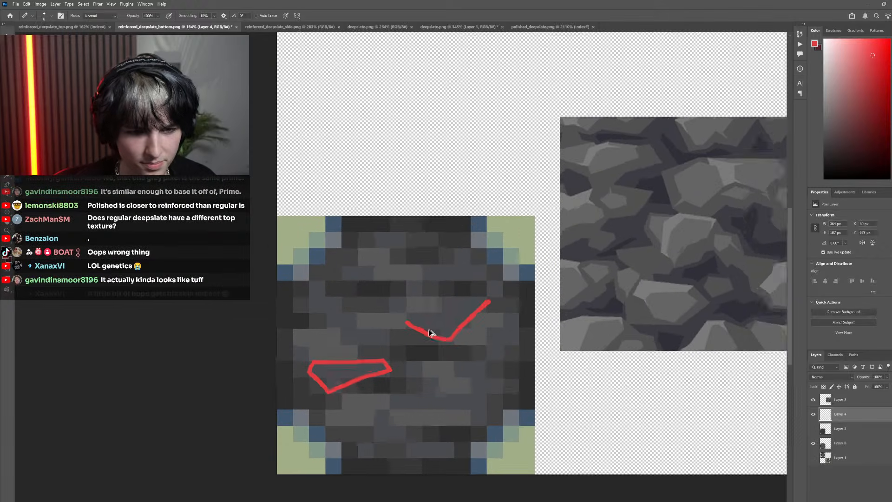
{"action": "scroll", "coordinate": [399, 316], "scroll_direction": "right", "scroll_amount": 1}
{"action": "scroll", "coordinate": [327, 336], "scroll_direction": "up", "scroll_amount": 1}
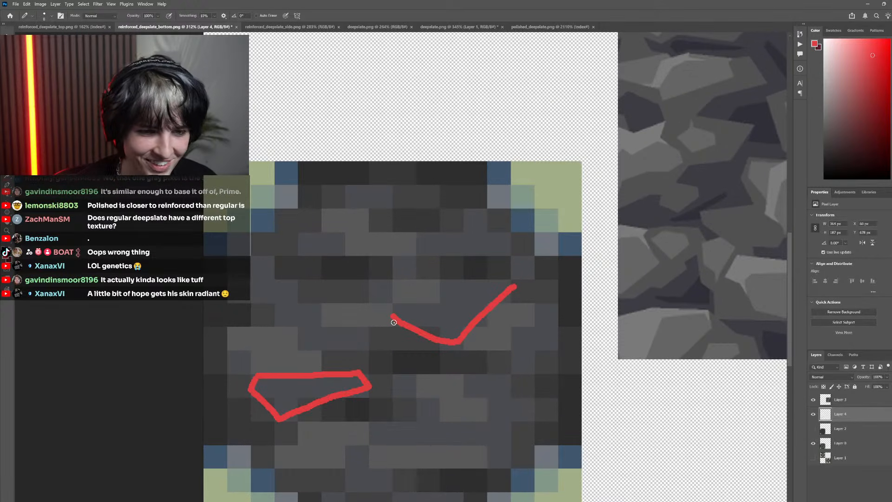
{"action": "left_click_drag", "start_coordinate": [399, 305], "coordinate": [466, 282]}
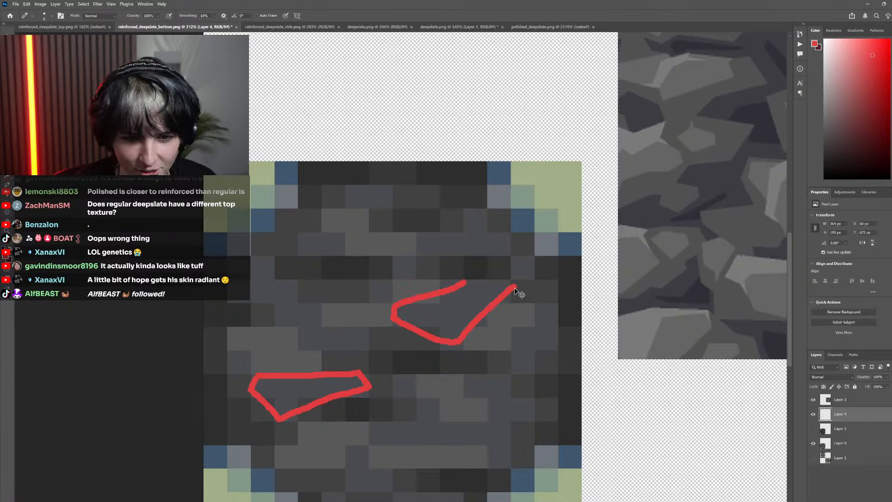
Undo the recent red strokes and layer visibility changes, and redo up to the open V-shaped outline
{"action": "key", "text": "ctrl+z"}
{"action": "key", "text": "ctrl+z"}
{"action": "key", "text": "ctrl+z"}
{"action": "key", "text": "ctrl+z"}
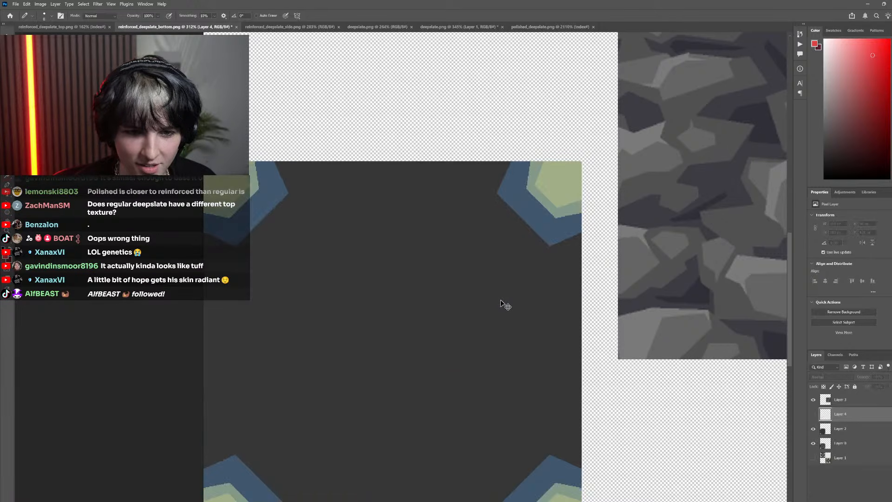
{"action": "key", "text": "ctrl+shift+z"}
{"action": "key", "text": "ctrl+shift+z"}
{"action": "key", "text": "ctrl+shift+z"}
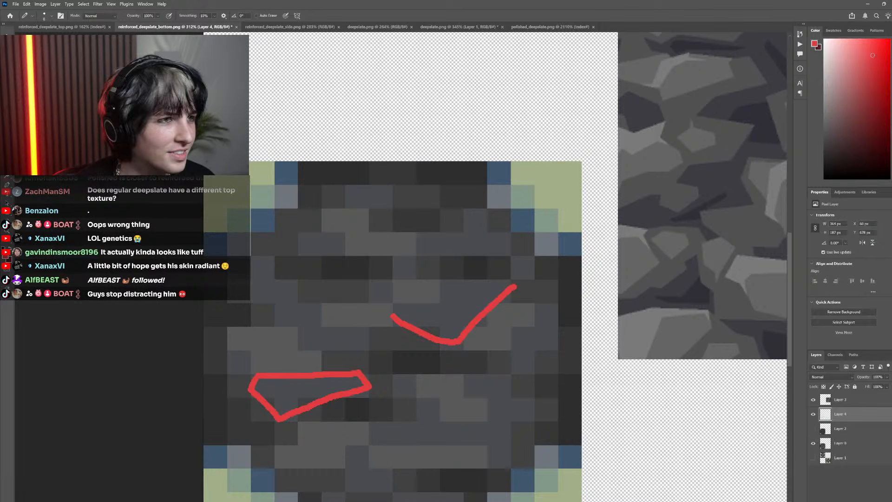
Select the open V-shaped red stroke with a rectangular marquee and delete it from Layer 4
{"action": "key", "text": "m"}
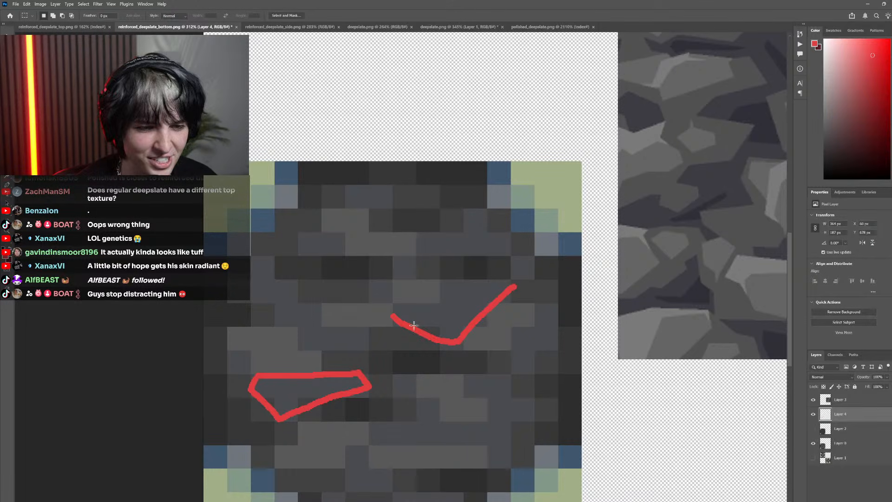
{"action": "left_click_drag", "start_coordinate": [379, 277], "coordinate": [560, 351]}
{"action": "key", "text": "Delete"}
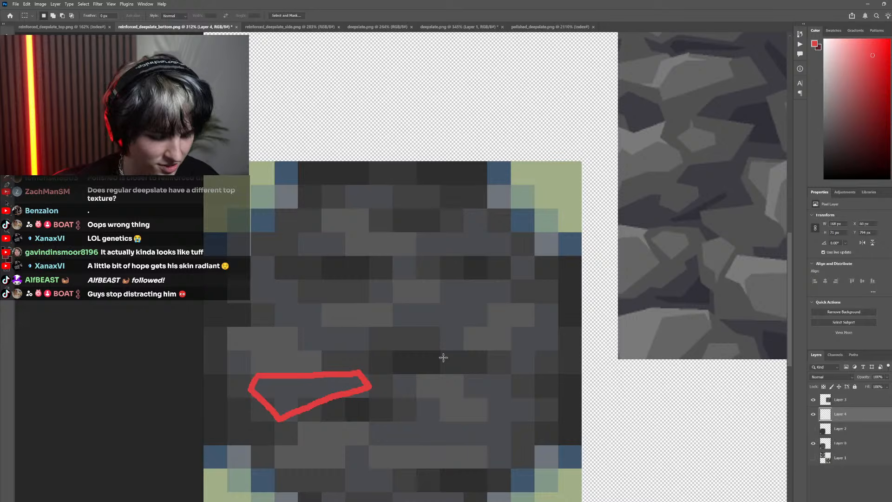
Draw a closed, angular red stone outline right of the face's center, in place of the deleted V-shaped stroke
{"action": "key", "text": "b"}
{"action": "mouse_move", "coordinate": [453, 348]}
{"action": "left_mouse_down"}
{"action": "mouse_move", "coordinate": [400, 322]}
{"action": "mouse_move", "coordinate": [452, 343]}
{"action": "left_mouse_up"}
{"action": "key", "text": "ctrl+z"}
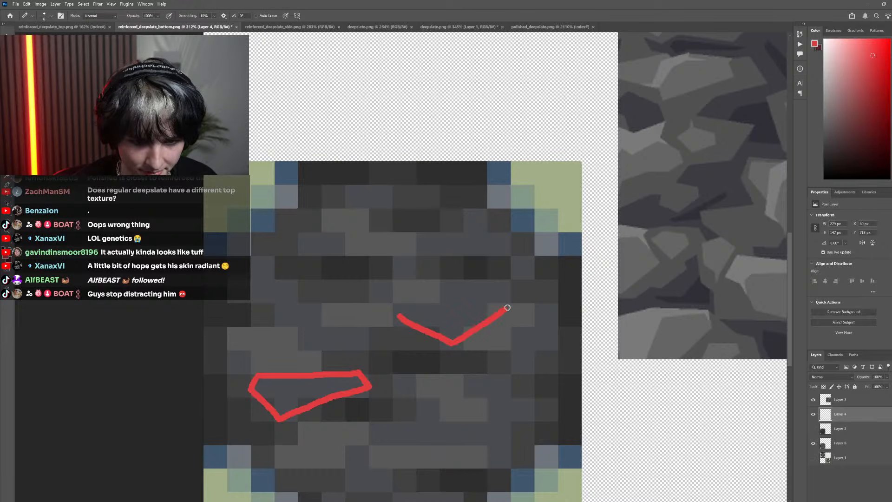
{"action": "mouse_move", "coordinate": [507, 308]}
{"action": "left_mouse_down"}
{"action": "mouse_move", "coordinate": [503, 289]}
{"action": "mouse_move", "coordinate": [437, 288]}
{"action": "left_mouse_up"}
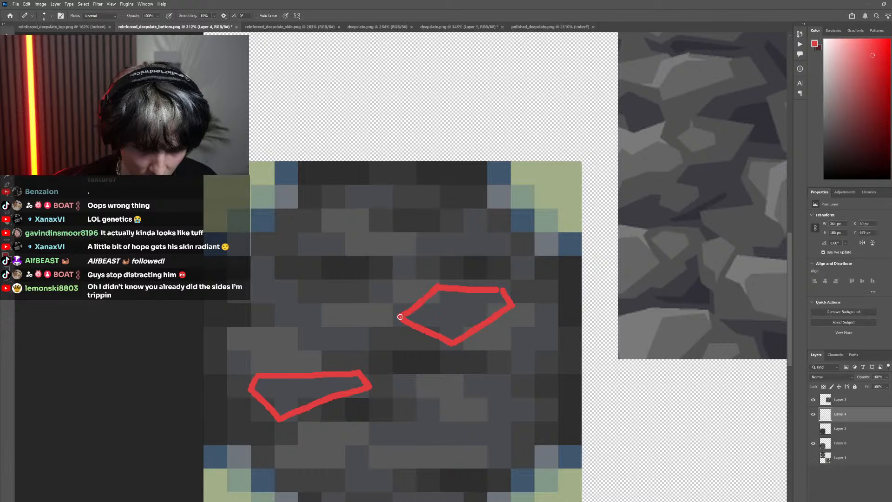
{"action": "key", "text": "ctrl+z"}
{"action": "left_click_drag", "start_coordinate": [398, 312], "coordinate": [409, 304]}
Draw a small, upright red stone outline near the face's right edge, beside the larger angular stone
{"action": "scroll", "coordinate": [441, 289], "scroll_direction": "down", "scroll_amount": 3}
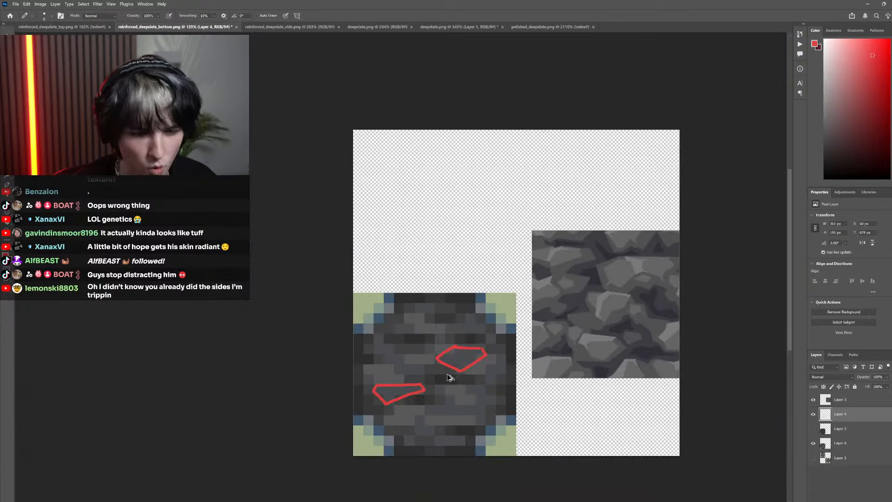
{"action": "scroll", "coordinate": [450, 369], "scroll_direction": "up", "scroll_amount": 4}
{"action": "mouse_move", "coordinate": [474, 402]}
{"action": "left_mouse_down"}
{"action": "mouse_move", "coordinate": [453, 384]}
{"action": "mouse_move", "coordinate": [456, 359]}
{"action": "mouse_move", "coordinate": [467, 326]}
{"action": "mouse_move", "coordinate": [503, 297]}
{"action": "mouse_move", "coordinate": [521, 309]}
{"action": "mouse_move", "coordinate": [514, 354]}
{"action": "mouse_move", "coordinate": [469, 401]}
{"action": "left_mouse_up"}
{"action": "scroll", "coordinate": [437, 404], "scroll_direction": "down", "scroll_amount": 4}
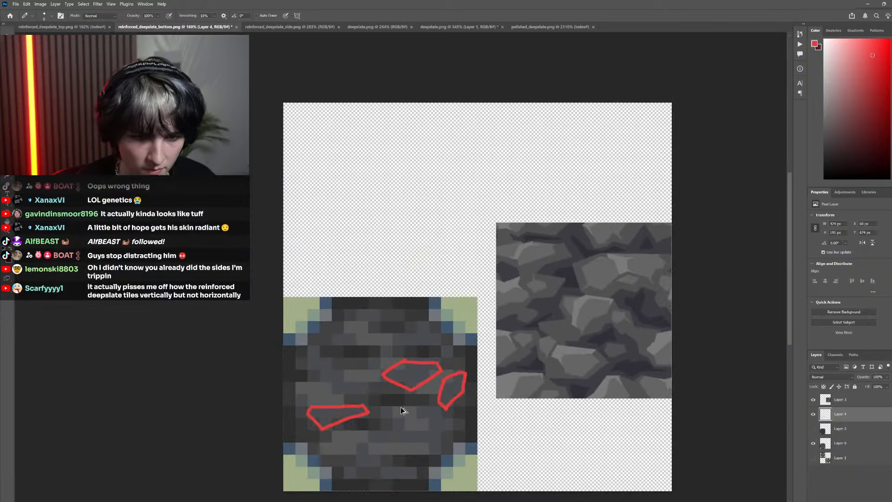
Draw a diagonal, elongated red stone outline in the face's left half, above the long flat stone
{"action": "scroll", "coordinate": [378, 386], "scroll_direction": "up", "scroll_amount": 2}
{"action": "scroll", "coordinate": [349, 395], "scroll_direction": "down", "scroll_amount": 2}
{"action": "scroll", "coordinate": [332, 398], "scroll_direction": "down", "scroll_amount": 1}
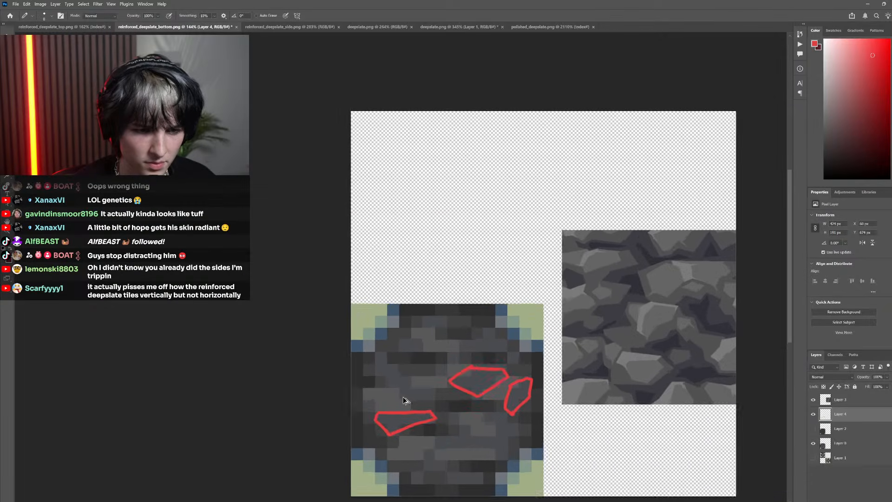
{"action": "scroll", "coordinate": [409, 401], "scroll_direction": "up", "scroll_amount": 2}
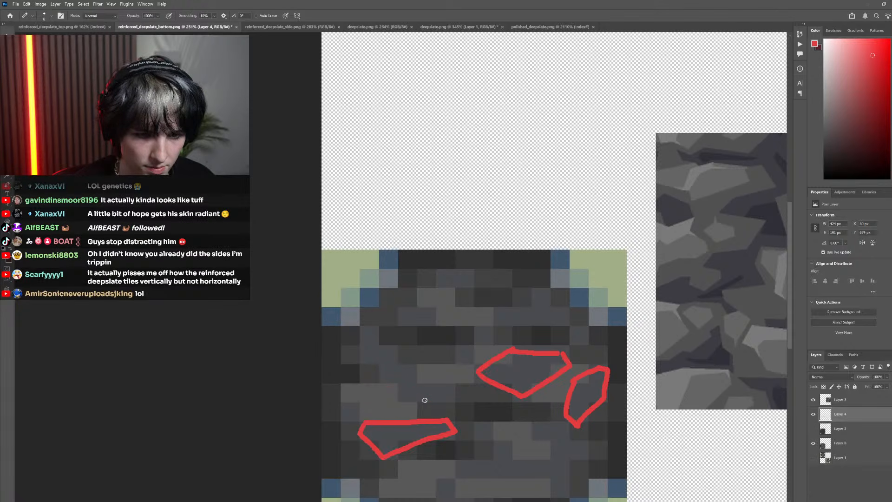
{"action": "left_click_drag", "start_coordinate": [427, 400], "coordinate": [392, 387]}
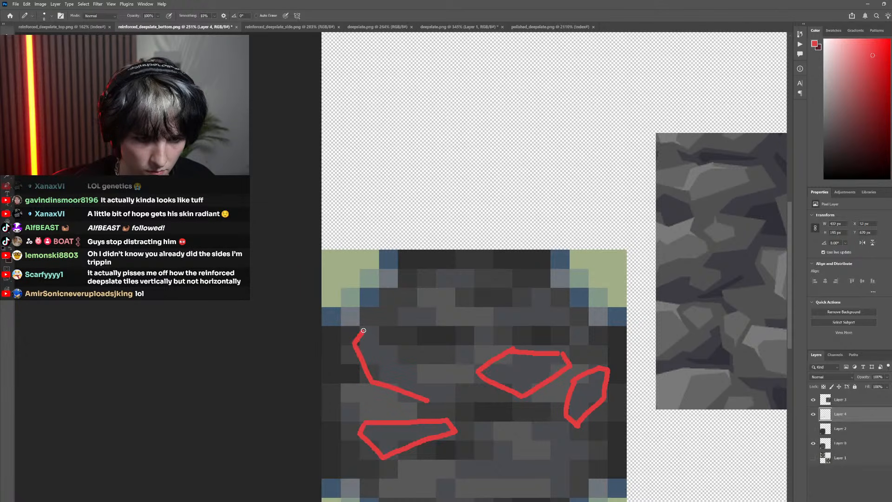
{"action": "left_click_drag", "start_coordinate": [363, 331], "coordinate": [404, 354]}
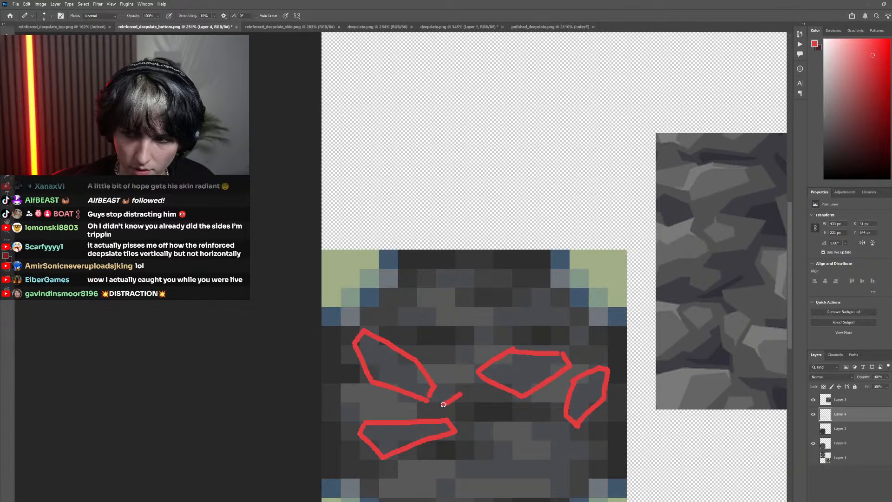
Undo the stray stroke and draw a small red stone outline overlapping the lower-right tip of the diagonal stone
{"action": "key", "text": "ctrl+z"}
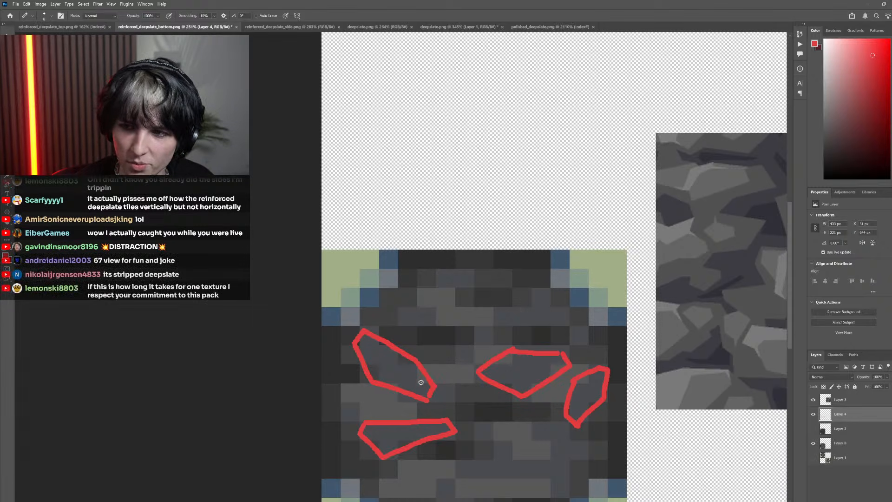
{"action": "scroll", "coordinate": [410, 378], "scroll_direction": "up", "scroll_amount": 5}
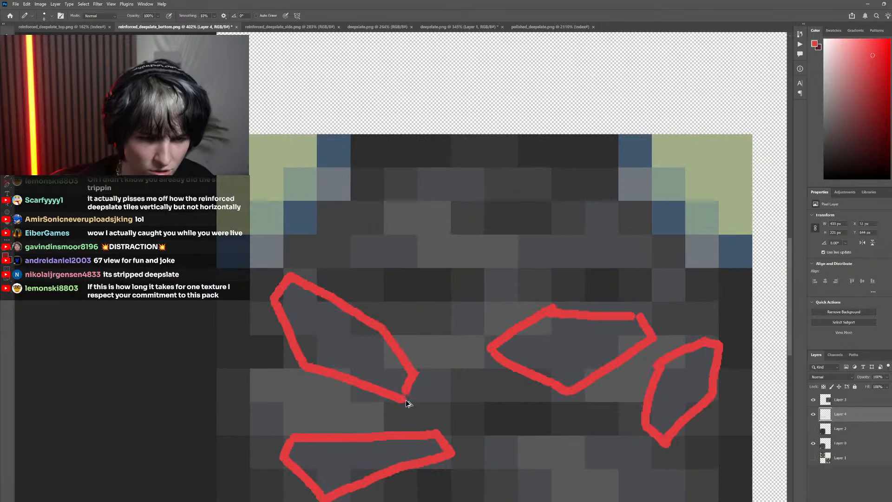
{"action": "mouse_move", "coordinate": [437, 368]}
{"action": "left_mouse_down"}
{"action": "mouse_move", "coordinate": [453, 386]}
{"action": "mouse_move", "coordinate": [446, 405]}
{"action": "mouse_move", "coordinate": [388, 407]}
{"action": "left_mouse_up"}
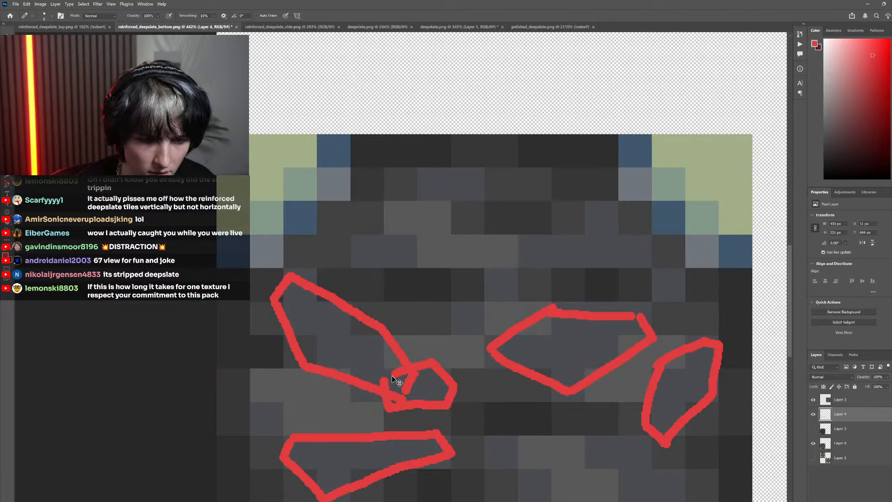
Examine the red stone layout on the bottom face and compare it with the finished rock texture beside it
{"action": "scroll", "coordinate": [397, 381], "scroll_direction": "down", "scroll_amount": 5}
{"action": "scroll", "coordinate": [399, 389], "scroll_direction": "up", "scroll_amount": 3}
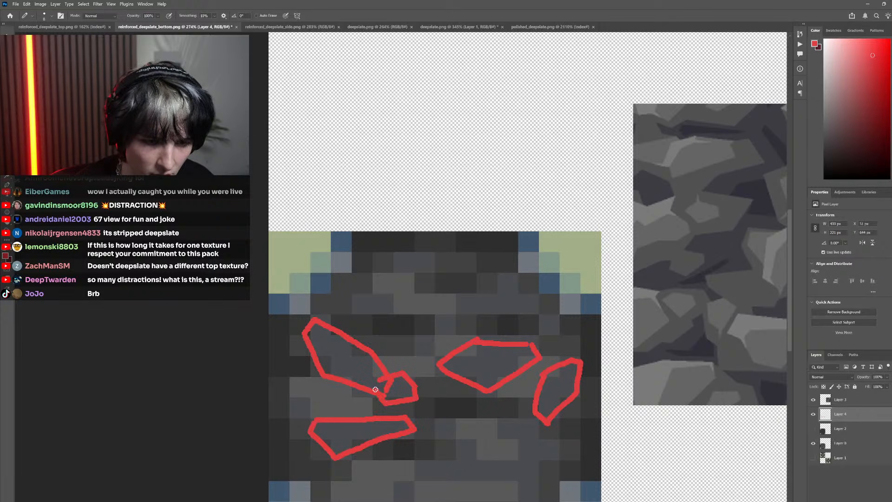
{"action": "scroll", "coordinate": [398, 409], "scroll_direction": "down", "scroll_amount": 4}
{"action": "scroll", "coordinate": [398, 412], "scroll_direction": "up", "scroll_amount": 3}
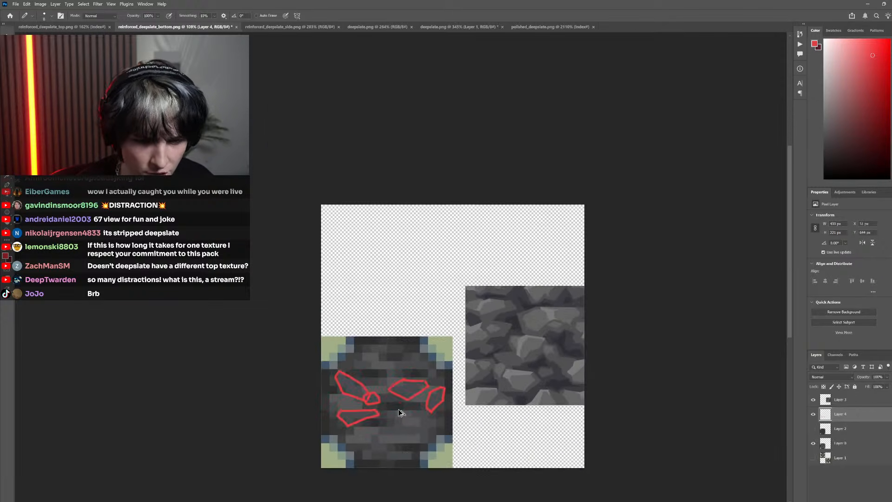
{"action": "scroll", "coordinate": [399, 418], "scroll_direction": "up", "scroll_amount": 3}
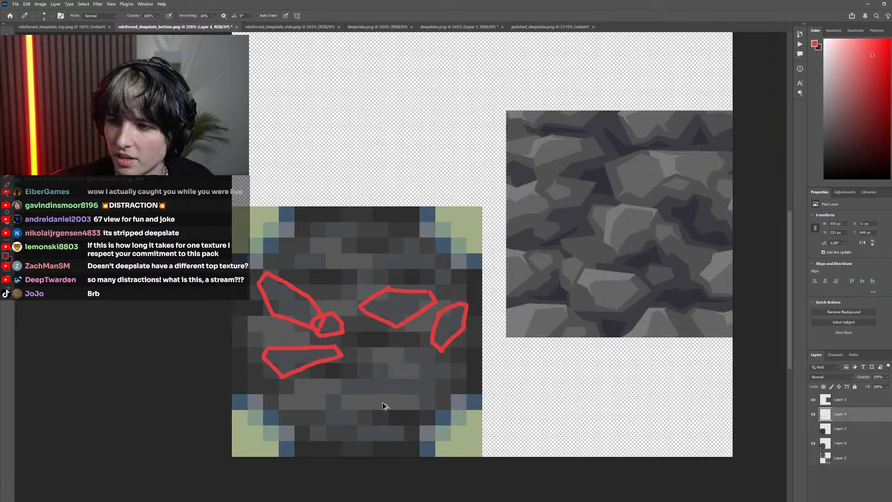
{"action": "scroll", "coordinate": [380, 379], "scroll_direction": "right", "scroll_amount": 1}
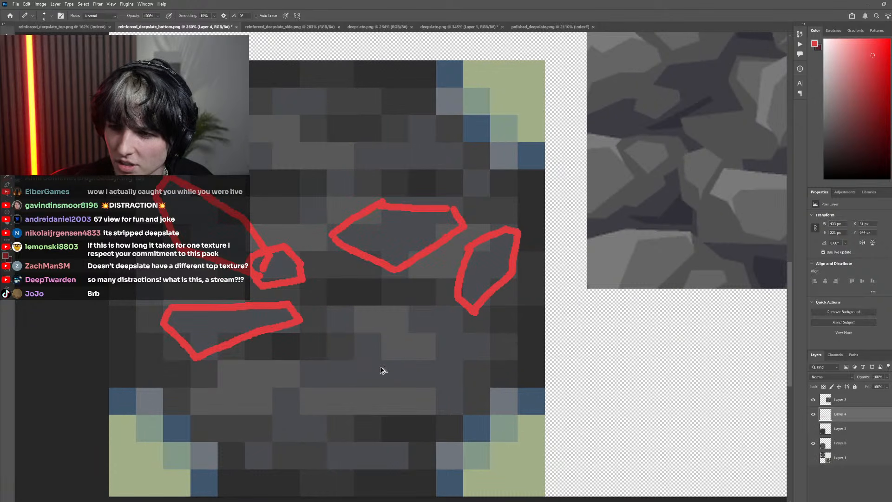
{"action": "scroll", "coordinate": [382, 370], "scroll_direction": "down", "scroll_amount": 3}
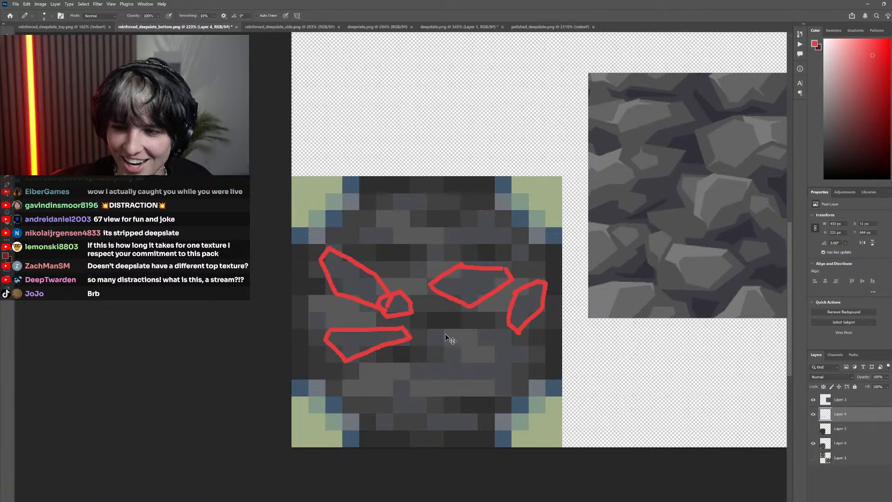
{"action": "scroll", "coordinate": [445, 334], "scroll_direction": "right", "scroll_amount": 2}
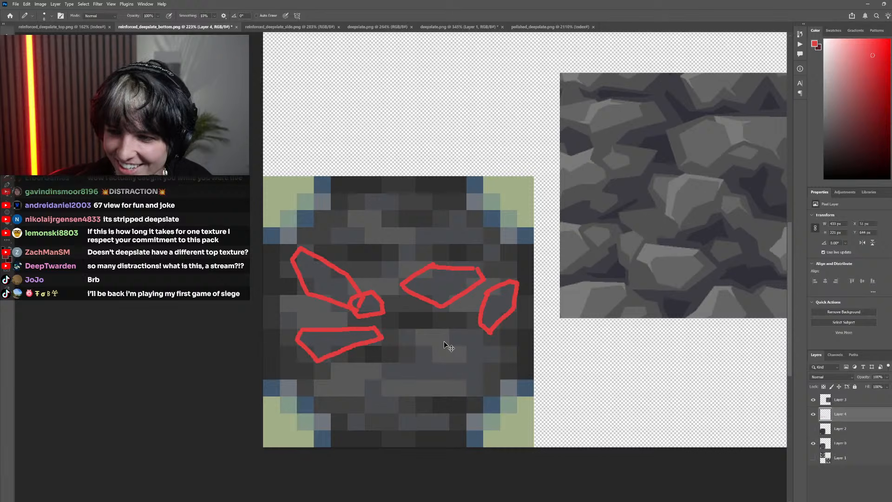
{"action": "scroll", "coordinate": [392, 327], "scroll_direction": "left", "scroll_amount": 5}
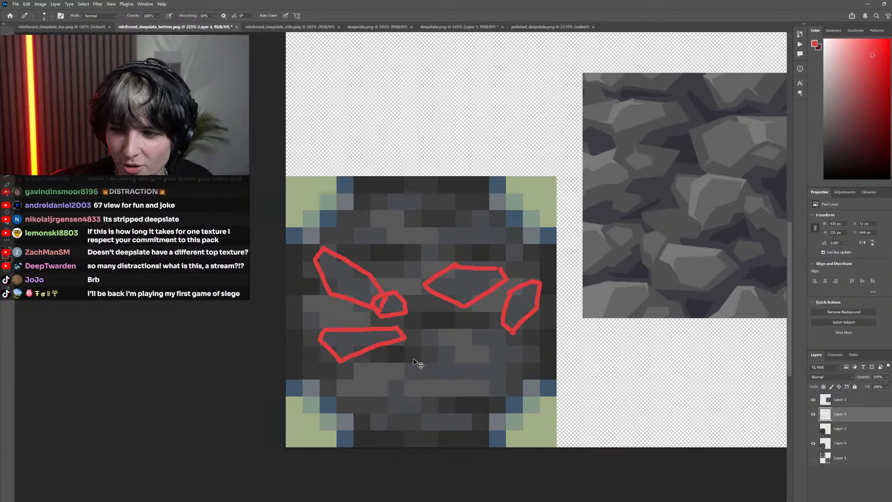
{"action": "scroll", "coordinate": [433, 317], "scroll_direction": "left", "scroll_amount": 2}
{"action": "scroll", "coordinate": [419, 350], "scroll_direction": "right", "scroll_amount": 4}
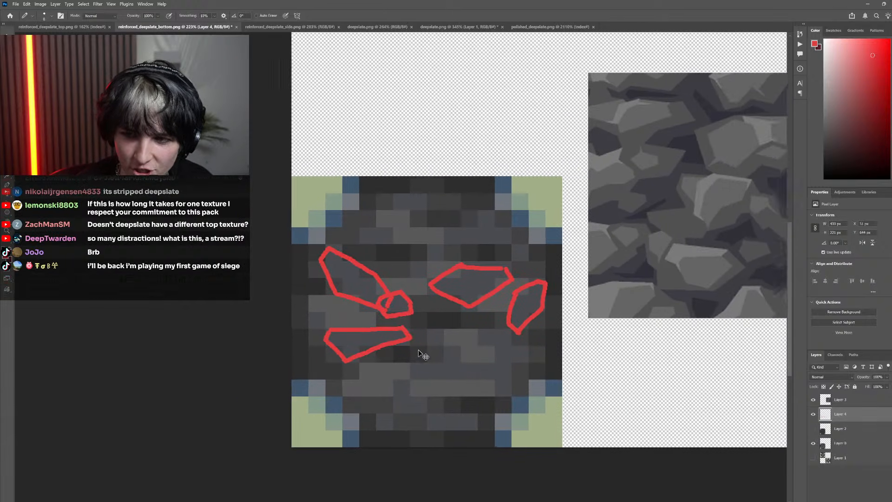
{"action": "scroll", "coordinate": [414, 355], "scroll_direction": "up", "scroll_amount": 2}
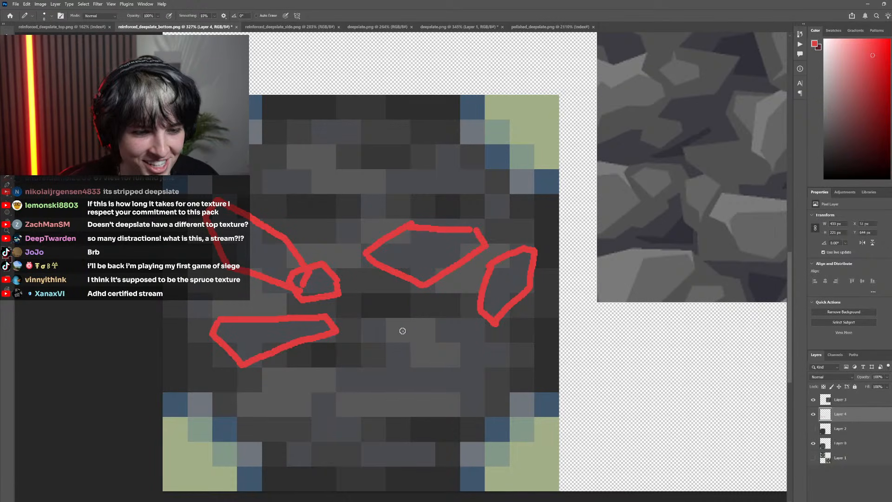
Draw a small, compact red stone outline near the middle of the face's bottom edge, below the long flat stone
{"action": "scroll", "coordinate": [466, 389], "scroll_direction": "down", "scroll_amount": 1}
{"action": "scroll", "coordinate": [451, 412], "scroll_direction": "left", "scroll_amount": 2}
{"action": "scroll", "coordinate": [410, 432], "scroll_direction": "up", "scroll_amount": 3}
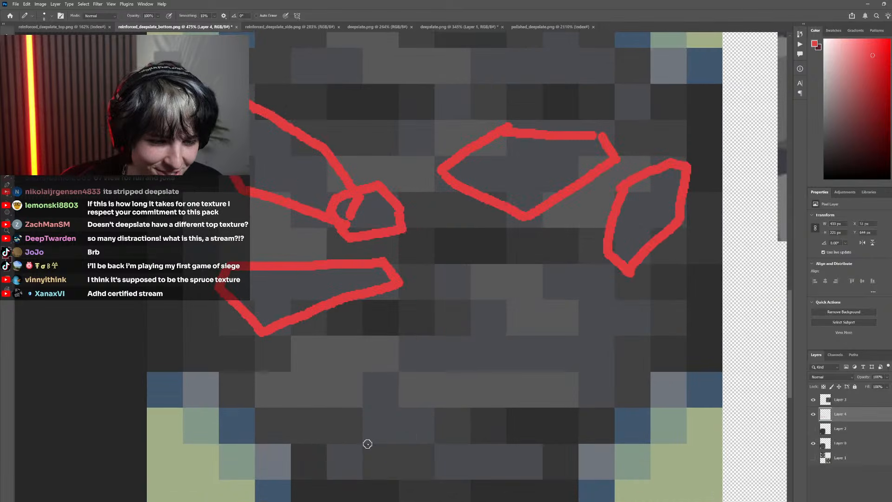
{"action": "mouse_move", "coordinate": [379, 452]}
{"action": "left_mouse_down"}
{"action": "mouse_move", "coordinate": [359, 430]}
{"action": "mouse_move", "coordinate": [364, 385]}
{"action": "left_mouse_up"}
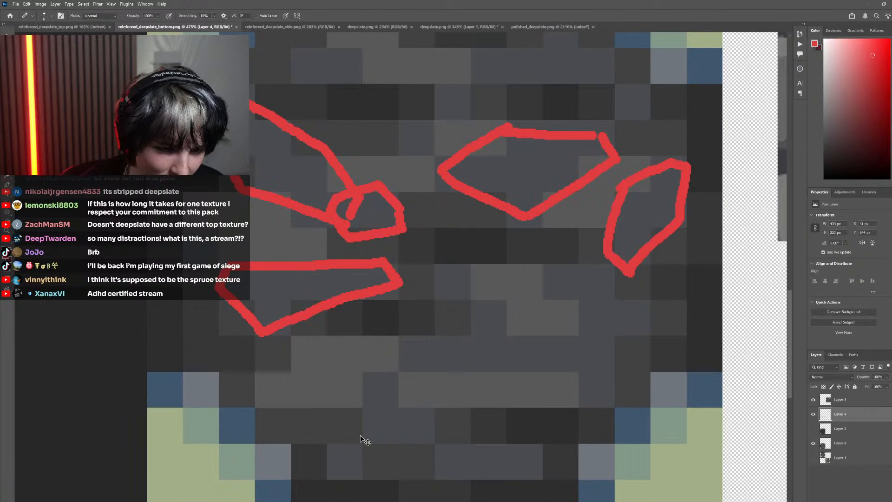
{"action": "mouse_move", "coordinate": [353, 427]}
{"action": "left_mouse_down"}
{"action": "mouse_move", "coordinate": [375, 447]}
{"action": "mouse_move", "coordinate": [433, 432]}
{"action": "mouse_move", "coordinate": [436, 416]}
{"action": "mouse_move", "coordinate": [386, 377]}
{"action": "mouse_move", "coordinate": [433, 422]}
{"action": "left_mouse_up"}
{"action": "key", "text": "ctrl+z"}
{"action": "left_click_drag", "start_coordinate": [388, 371], "coordinate": [432, 413]}
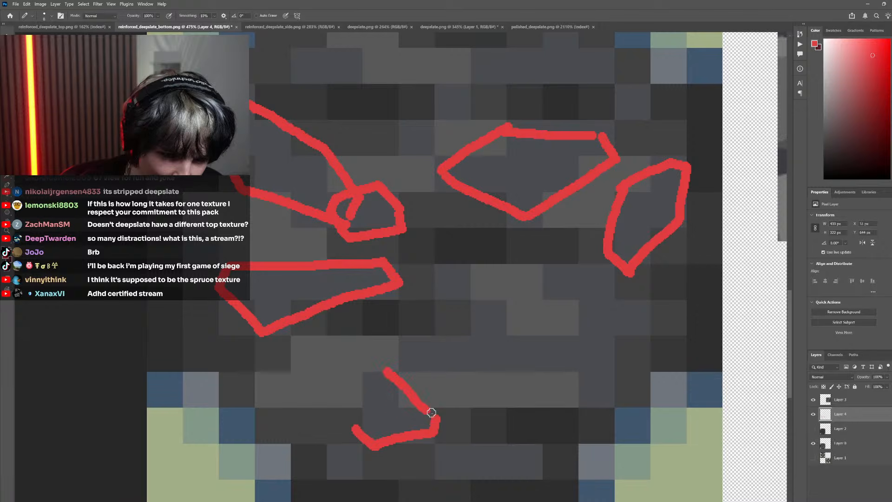
{"action": "mouse_move", "coordinate": [388, 373]}
{"action": "left_mouse_down"}
{"action": "mouse_move", "coordinate": [358, 387]}
{"action": "mouse_move", "coordinate": [356, 430]}
{"action": "left_mouse_up"}
{"action": "scroll", "coordinate": [398, 439], "scroll_direction": "down", "scroll_amount": 5}
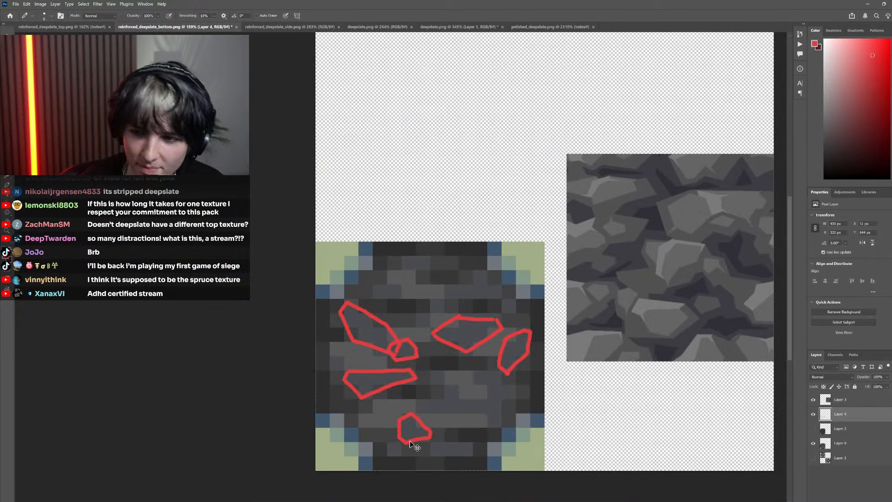
Draw a slanted, elongated red stone outline adjoining the lower-right corner of the compact stone near the bottom edge
{"action": "scroll", "coordinate": [383, 444], "scroll_direction": "up", "scroll_amount": 4}
{"action": "scroll", "coordinate": [377, 423], "scroll_direction": "right", "scroll_amount": 4}
{"action": "scroll", "coordinate": [366, 416], "scroll_direction": "down", "scroll_amount": 4}
{"action": "scroll", "coordinate": [346, 409], "scroll_direction": "left", "scroll_amount": 4}
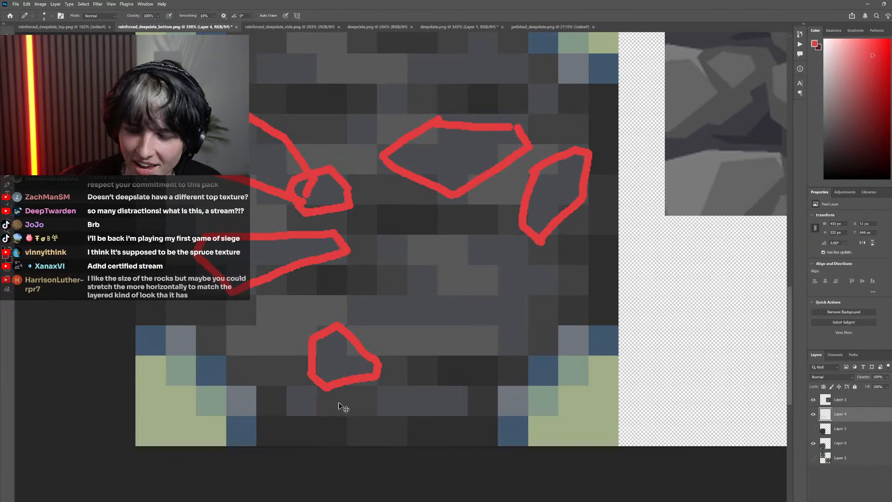
{"action": "mouse_move", "coordinate": [427, 418]}
{"action": "left_mouse_down"}
{"action": "mouse_move", "coordinate": [394, 376]}
{"action": "mouse_move", "coordinate": [410, 405]}
{"action": "mouse_move", "coordinate": [509, 414]}
{"action": "left_mouse_up"}
{"action": "key", "text": "ctrl+z"}
{"action": "key", "text": "ctrl+z"}
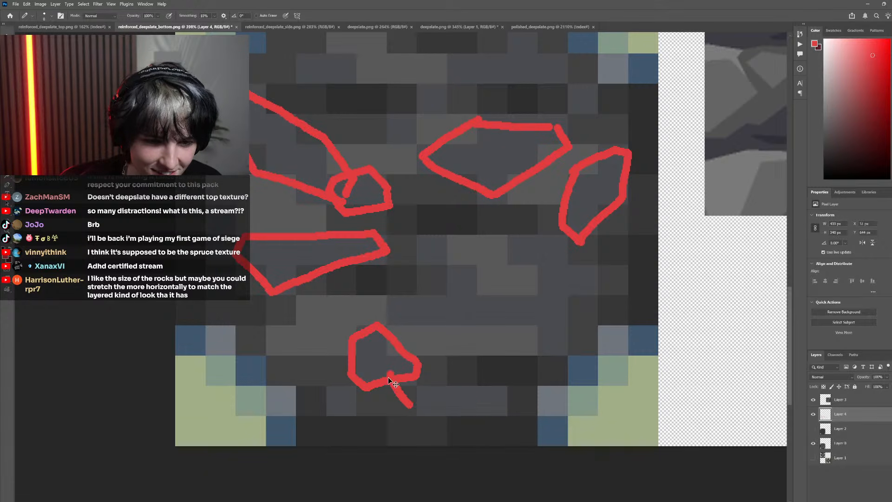
{"action": "mouse_move", "coordinate": [390, 375]}
{"action": "left_mouse_down"}
{"action": "mouse_move", "coordinate": [414, 407]}
{"action": "mouse_move", "coordinate": [490, 419]}
{"action": "mouse_move", "coordinate": [503, 409]}
{"action": "mouse_move", "coordinate": [463, 386]}
{"action": "left_mouse_up"}
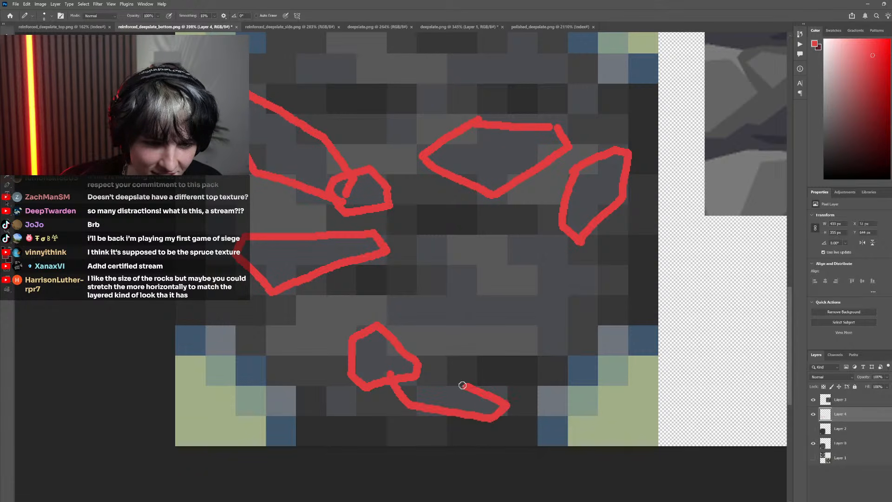
{"action": "left_click_drag", "start_coordinate": [390, 375], "coordinate": [453, 379]}
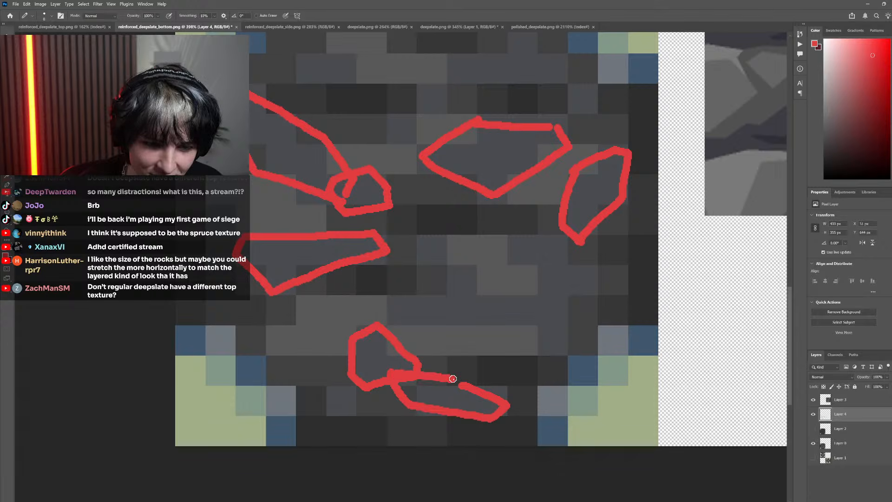
{"action": "scroll", "coordinate": [441, 426], "scroll_direction": "down", "scroll_amount": 10}
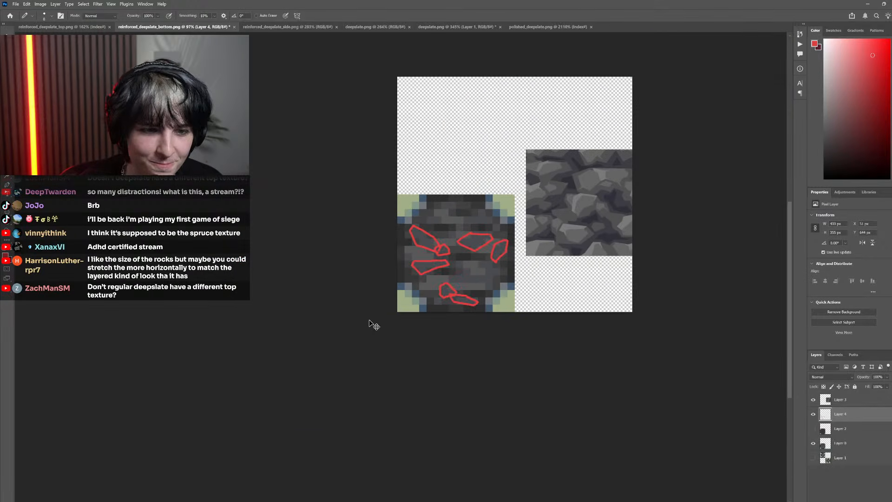
{"action": "scroll", "coordinate": [453, 297], "scroll_direction": "up", "scroll_amount": 9}
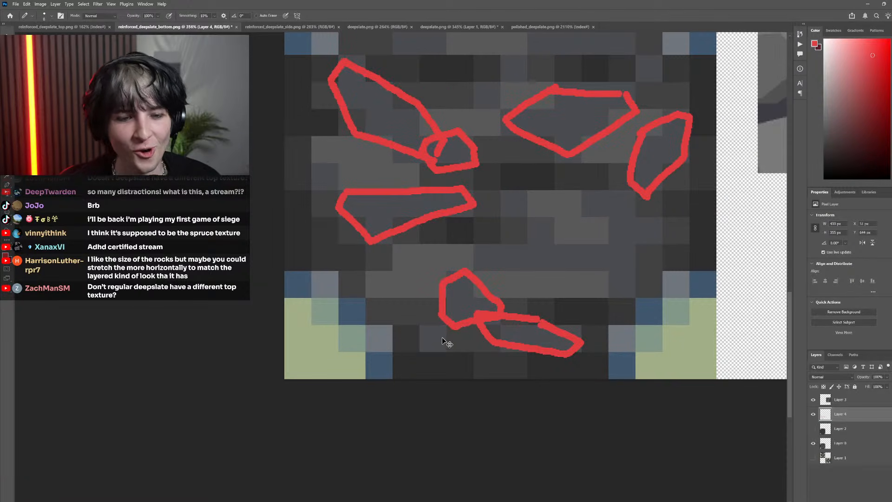
Try a small five-sided red outline overlapping the lower-left corner of the compact stone near the bottom edge
{"action": "scroll", "coordinate": [437, 349], "scroll_direction": "up", "scroll_amount": 3}
{"action": "mouse_move", "coordinate": [460, 349]}
{"action": "left_mouse_down"}
{"action": "mouse_move", "coordinate": [425, 346]}
{"action": "mouse_move", "coordinate": [399, 325]}
{"action": "mouse_move", "coordinate": [422, 300]}
{"action": "mouse_move", "coordinate": [464, 323]}
{"action": "mouse_move", "coordinate": [468, 335]}
{"action": "mouse_move", "coordinate": [434, 352]}
{"action": "mouse_move", "coordinate": [408, 323]}
{"action": "mouse_move", "coordinate": [425, 298]}
{"action": "mouse_move", "coordinate": [464, 300]}
{"action": "left_mouse_up"}
{"action": "key", "text": "ctrl+z"}
{"action": "scroll", "coordinate": [500, 396], "scroll_direction": "down", "scroll_amount": 10}
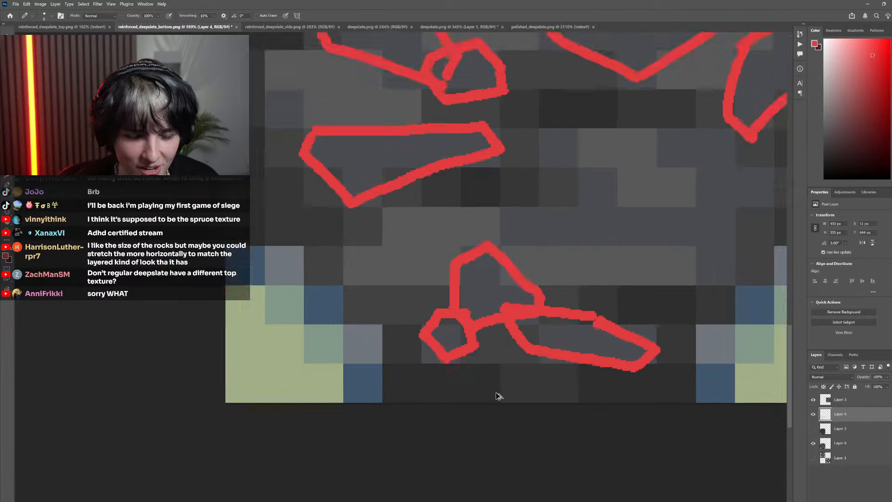
Undo the strokes of the three stone outlines drawn near the face's bottom edge
{"action": "scroll", "coordinate": [424, 305], "scroll_direction": "up", "scroll_amount": 3}
{"action": "scroll", "coordinate": [450, 319], "scroll_direction": "up", "scroll_amount": 4}
{"action": "key", "text": "ctrl+z"}
{"action": "key", "text": "ctrl+z"}
{"action": "key", "text": "ctrl+z"}
{"action": "key", "text": "ctrl+z"}
{"action": "key", "text": "ctrl+z"}
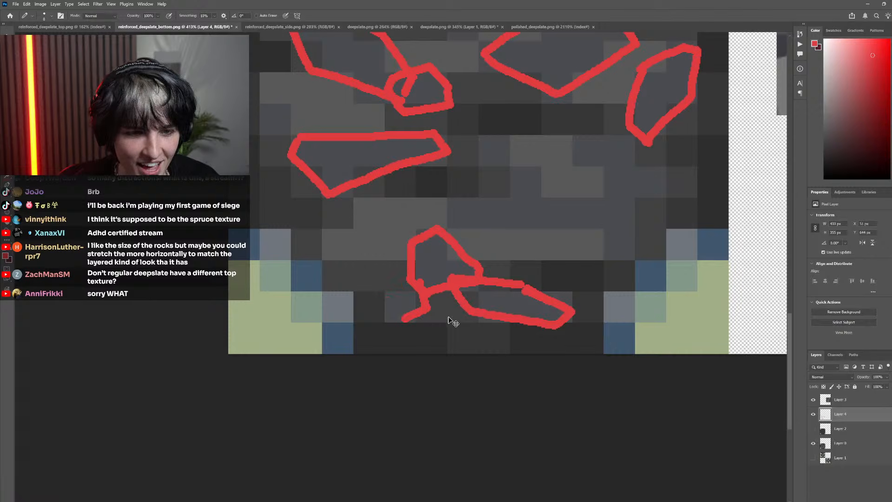
{"action": "key", "text": "ctrl+z"}
{"action": "key", "text": "ctrl+z"}
{"action": "key", "text": "ctrl+z"}
{"action": "key", "text": "ctrl+z"}
{"action": "key", "text": "ctrl+z"}
{"action": "key", "text": "ctrl+z"}
{"action": "key", "text": "ctrl+z"}
{"action": "key", "text": "ctrl+z"}
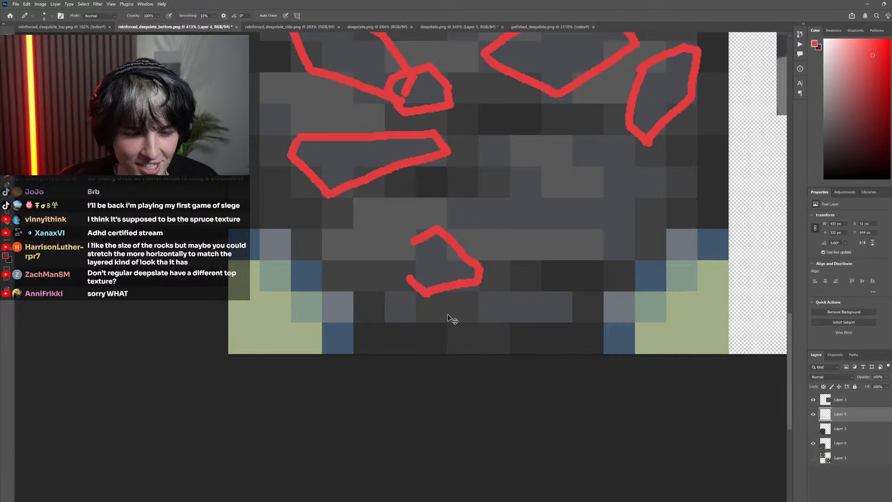
{"action": "key", "text": "ctrl+z"}
Draw a triangular red stone outline near the face's bottom edge, with a flat elongated stone outline adjoining its lower-right corner
{"action": "mouse_move", "coordinate": [407, 324]}
{"action": "left_mouse_down"}
{"action": "mouse_move", "coordinate": [388, 308]}
{"action": "mouse_move", "coordinate": [397, 275]}
{"action": "left_mouse_up"}
{"action": "mouse_move", "coordinate": [396, 307]}
{"action": "left_mouse_down"}
{"action": "mouse_move", "coordinate": [422, 234]}
{"action": "mouse_move", "coordinate": [442, 234]}
{"action": "mouse_move", "coordinate": [471, 292]}
{"action": "mouse_move", "coordinate": [422, 303]}
{"action": "mouse_move", "coordinate": [408, 317]}
{"action": "mouse_move", "coordinate": [441, 316]}
{"action": "mouse_move", "coordinate": [429, 301]}
{"action": "mouse_move", "coordinate": [437, 296]}
{"action": "mouse_move", "coordinate": [509, 300]}
{"action": "mouse_move", "coordinate": [530, 317]}
{"action": "mouse_move", "coordinate": [523, 329]}
{"action": "mouse_move", "coordinate": [449, 326]}
{"action": "left_mouse_up"}
{"action": "scroll", "coordinate": [492, 328], "scroll_direction": "down", "scroll_amount": 3}
{"action": "scroll", "coordinate": [459, 319], "scroll_direction": "up", "scroll_amount": 2}
{"action": "scroll", "coordinate": [449, 326], "scroll_direction": "down", "scroll_amount": 5}
{"action": "scroll", "coordinate": [460, 350], "scroll_direction": "up", "scroll_amount": 8}
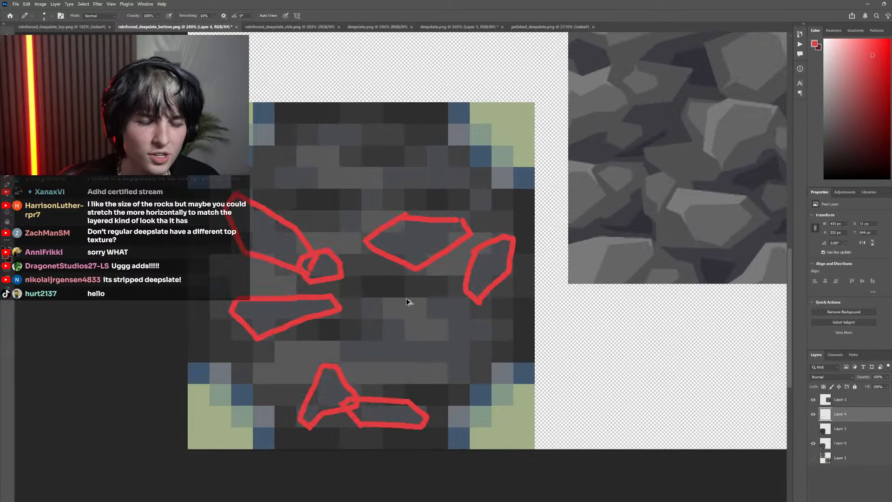
Draw a small red stone outline near the face's left edge, overlapping the long flat stone's upper-left corner
{"action": "scroll", "coordinate": [358, 354], "scroll_direction": "down", "scroll_amount": 5}
{"action": "scroll", "coordinate": [360, 350], "scroll_direction": "up", "scroll_amount": 8}
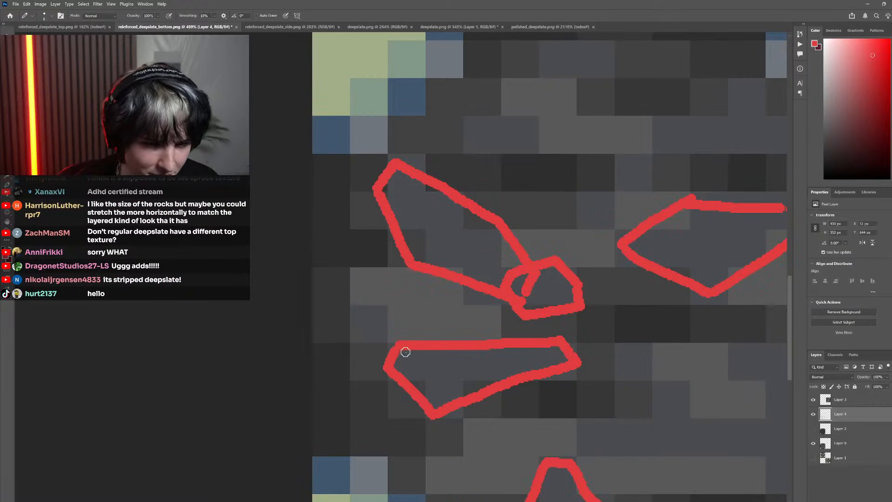
{"action": "mouse_move", "coordinate": [405, 352]}
{"action": "left_mouse_down"}
{"action": "mouse_move", "coordinate": [405, 327]}
{"action": "mouse_move", "coordinate": [367, 305]}
{"action": "mouse_move", "coordinate": [350, 316]}
{"action": "mouse_move", "coordinate": [363, 346]}
{"action": "mouse_move", "coordinate": [399, 359]}
{"action": "left_mouse_up"}
{"action": "scroll", "coordinate": [399, 359], "scroll_direction": "down", "scroll_amount": 5}
{"action": "scroll", "coordinate": [375, 359], "scroll_direction": "up", "scroll_amount": 7}
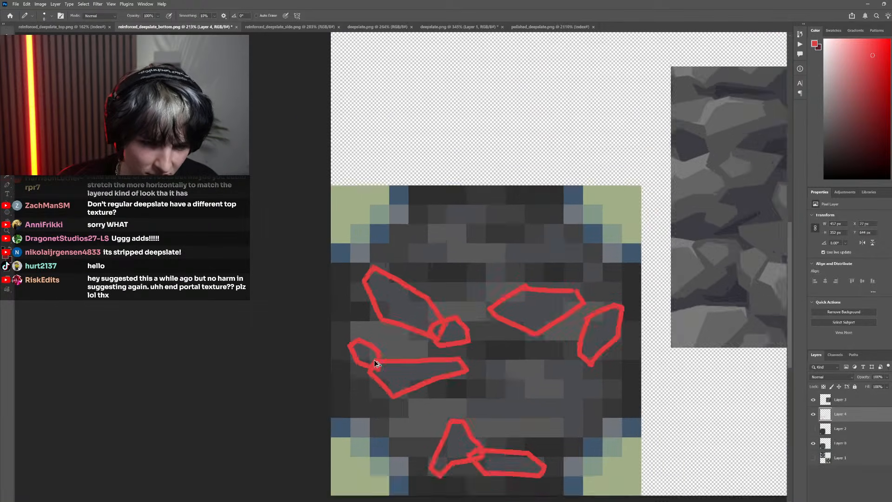
Undo the strokes of the small outline overlapping the long flat stone's upper-left corner
{"action": "key", "text": "ctrl+z"}
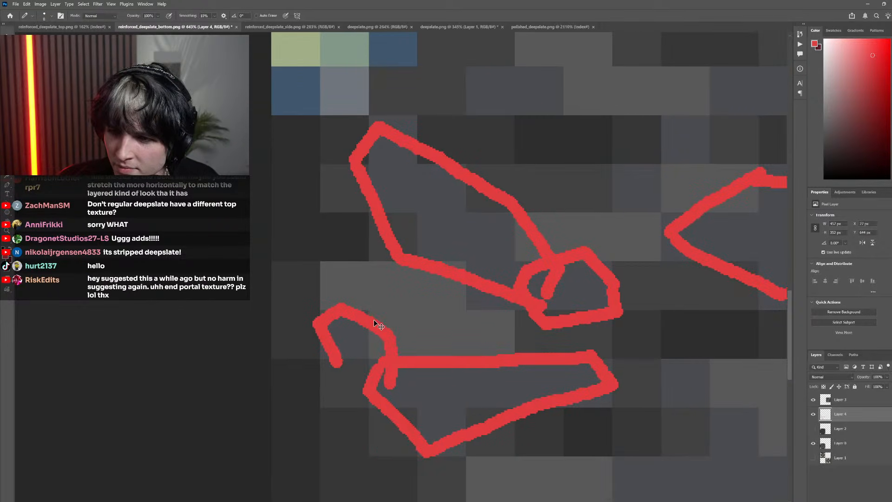
{"action": "scroll", "coordinate": [372, 314], "scroll_direction": "down", "scroll_amount": 2}
{"action": "scroll", "coordinate": [374, 307], "scroll_direction": "right", "scroll_amount": 2}
{"action": "scroll", "coordinate": [351, 281], "scroll_direction": "up", "scroll_amount": 1}
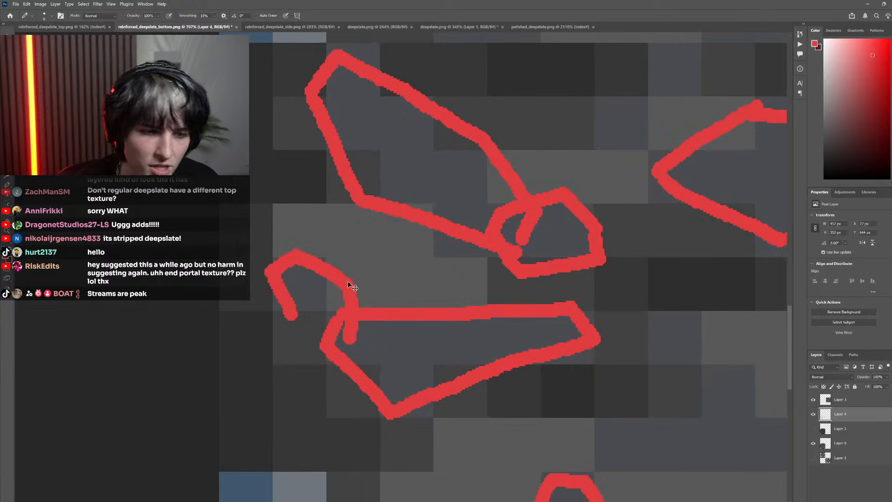
{"action": "key", "text": "ctrl+z"}
{"action": "key", "text": "ctrl+z"}
{"action": "key", "text": "ctrl+z"}
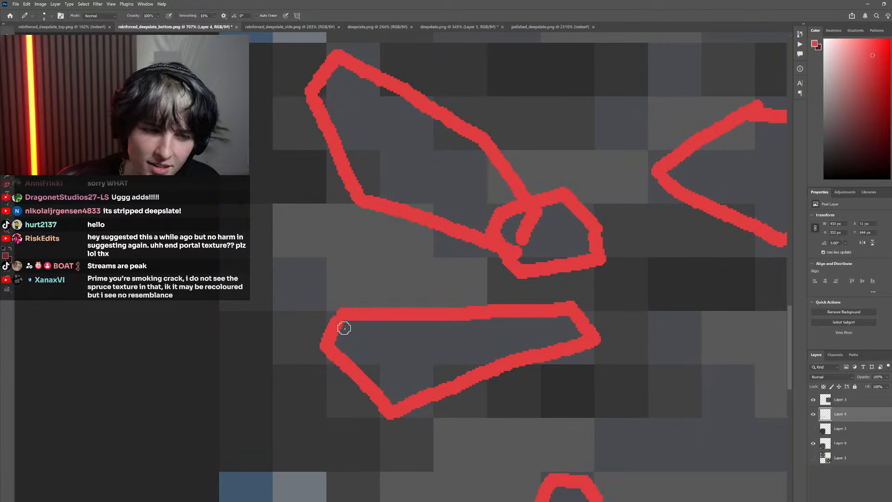
{"action": "key", "text": "ctrl+z"}
Try a rounded red outline rising from the long flat stone's upper-left corner, and undo its strokes
{"action": "mouse_move", "coordinate": [346, 331]}
{"action": "left_mouse_down"}
{"action": "mouse_move", "coordinate": [337, 286]}
{"action": "mouse_move", "coordinate": [297, 259]}
{"action": "mouse_move", "coordinate": [267, 281]}
{"action": "mouse_move", "coordinate": [300, 330]}
{"action": "left_mouse_up"}
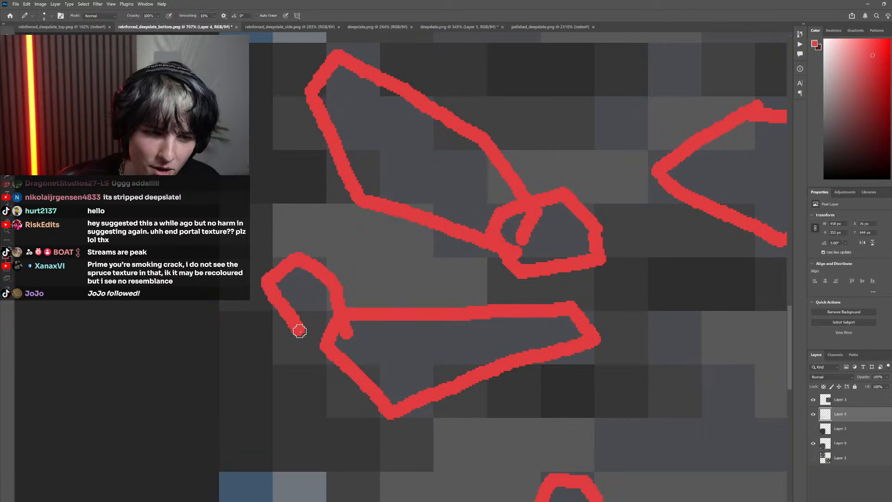
{"action": "key", "text": "ctrl+z"}
{"action": "key", "text": "ctrl+z"}
{"action": "key", "text": "ctrl+z"}
{"action": "key", "text": "ctrl+z"}
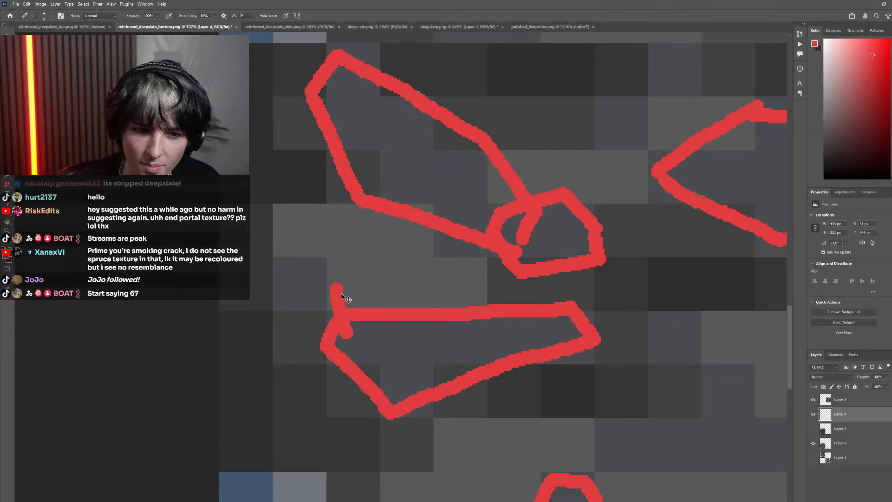
Draw a small, closed red stone outline near the face's left edge, separate from the long flat stone
{"action": "mouse_move", "coordinate": [343, 286]}
{"action": "left_mouse_down"}
{"action": "mouse_move", "coordinate": [311, 306]}
{"action": "mouse_move", "coordinate": [271, 289]}
{"action": "mouse_move", "coordinate": [275, 254]}
{"action": "mouse_move", "coordinate": [331, 251]}
{"action": "mouse_move", "coordinate": [347, 281]}
{"action": "left_mouse_up"}
{"action": "scroll", "coordinate": [476, 348], "scroll_direction": "down", "scroll_amount": 8}
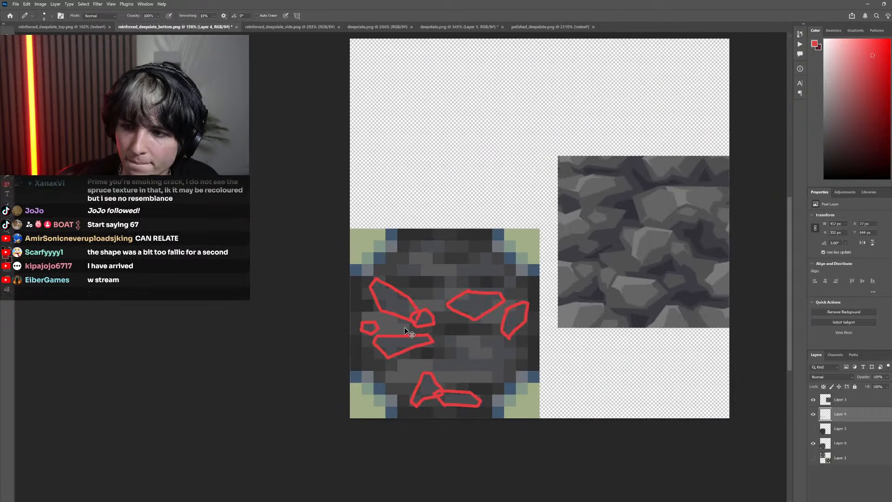
{"action": "scroll", "coordinate": [396, 319], "scroll_direction": "right", "scroll_amount": 2}
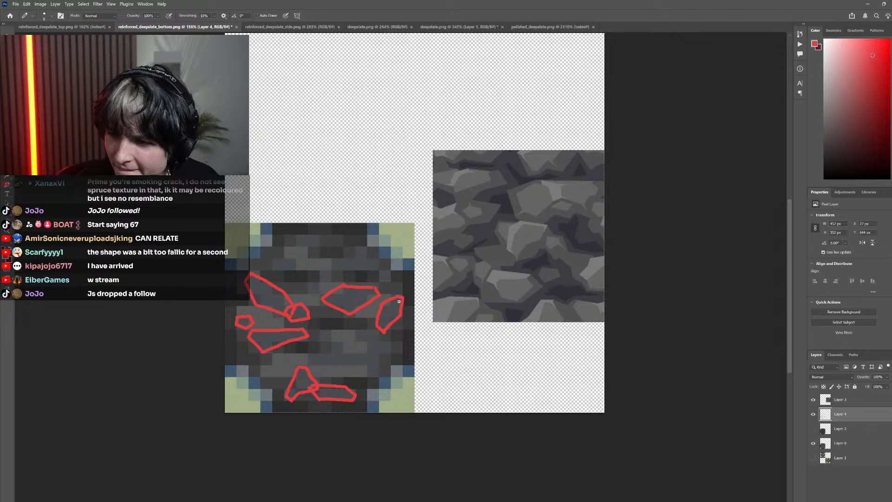
Draw a closed red stone outline below the narrow upright stone near the face's right edge, tapering to a narrow foot
{"action": "scroll", "coordinate": [399, 301], "scroll_direction": "left", "scroll_amount": 3}
{"action": "scroll", "coordinate": [397, 302], "scroll_direction": "down", "scroll_amount": 2}
{"action": "scroll", "coordinate": [397, 302], "scroll_direction": "right", "scroll_amount": 2}
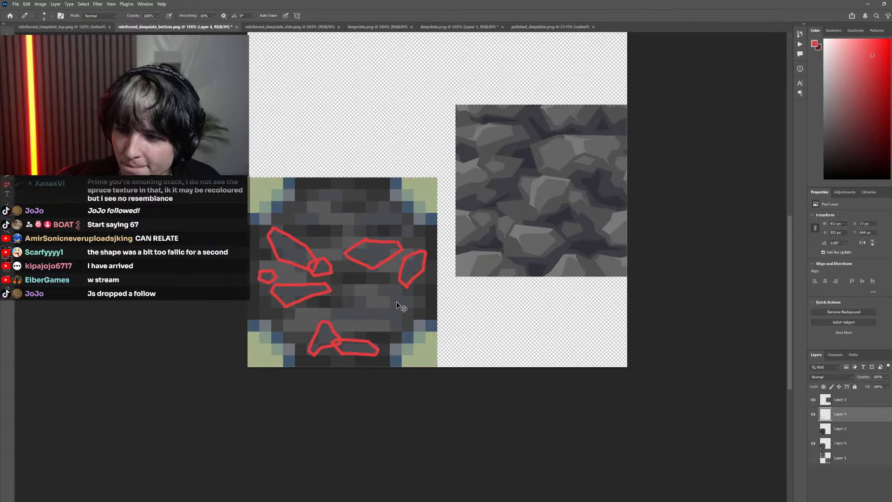
{"action": "scroll", "coordinate": [397, 302], "scroll_direction": "down", "scroll_amount": 2}
{"action": "scroll", "coordinate": [391, 298], "scroll_direction": "left", "scroll_amount": 3}
{"action": "scroll", "coordinate": [392, 300], "scroll_direction": "right", "scroll_amount": 1}
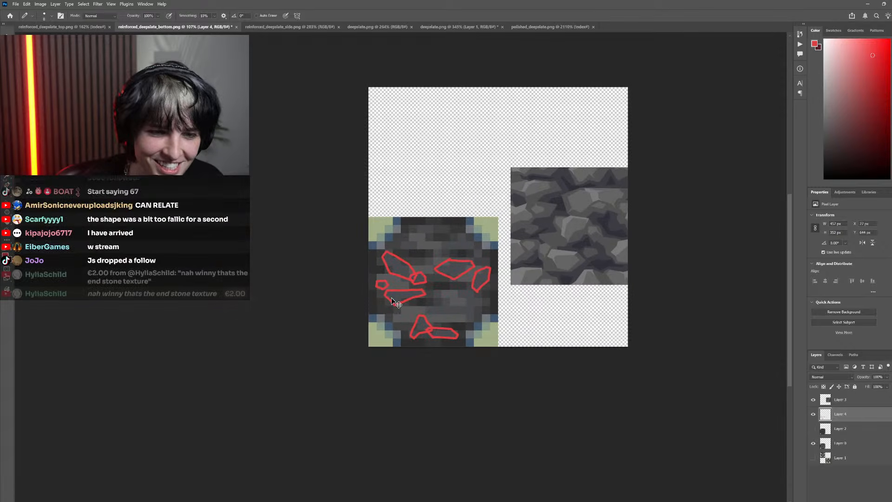
{"action": "scroll", "coordinate": [395, 301], "scroll_direction": "up", "scroll_amount": 8}
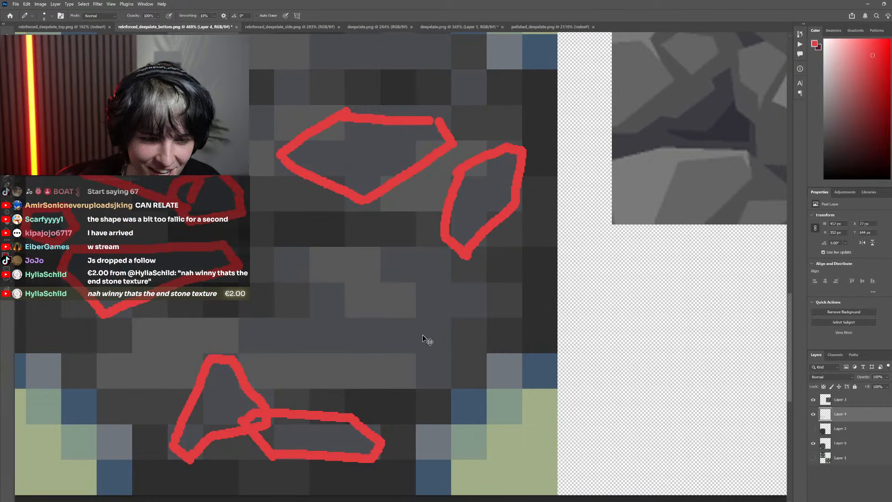
{"action": "left_click_drag", "start_coordinate": [464, 367], "coordinate": [433, 374]}
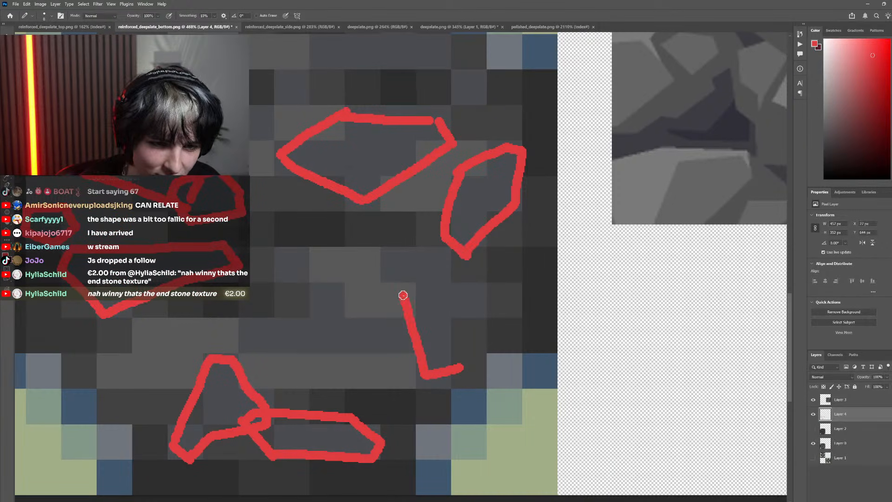
{"action": "mouse_move", "coordinate": [375, 269]}
{"action": "left_mouse_down"}
{"action": "mouse_move", "coordinate": [393, 244]}
{"action": "mouse_move", "coordinate": [463, 258]}
{"action": "left_mouse_up"}
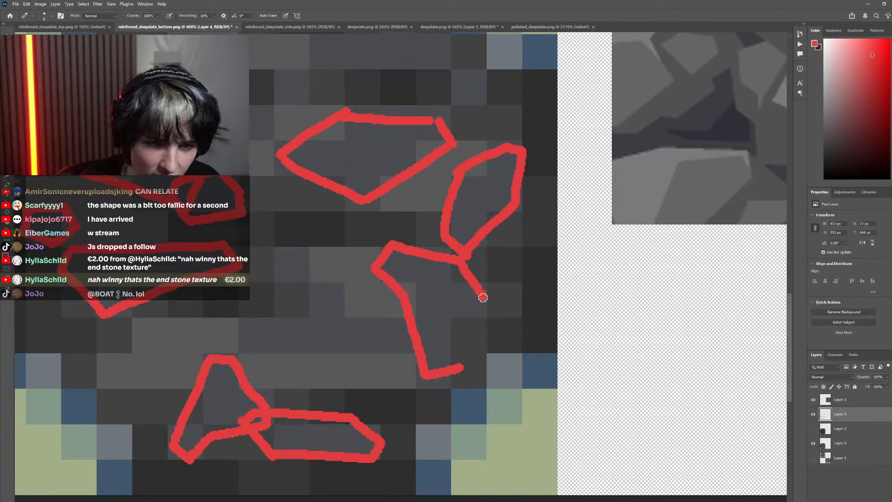
{"action": "key", "text": "ctrl+z"}
{"action": "mouse_move", "coordinate": [392, 243]}
{"action": "left_mouse_down"}
{"action": "mouse_move", "coordinate": [444, 240]}
{"action": "mouse_move", "coordinate": [479, 300]}
{"action": "mouse_move", "coordinate": [476, 312]}
{"action": "mouse_move", "coordinate": [452, 321]}
{"action": "mouse_move", "coordinate": [448, 368]}
{"action": "left_mouse_up"}
{"action": "scroll", "coordinate": [437, 365], "scroll_direction": "down", "scroll_amount": 9}
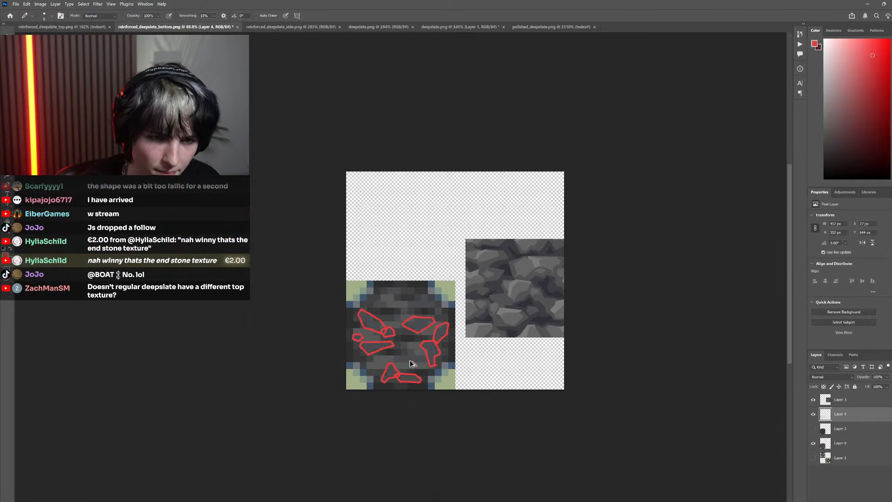
Draw a long, flat, pointed red stone outline above the two lowest stones, with its right end overlapping the tapered stone
{"action": "scroll", "coordinate": [393, 368], "scroll_direction": "up", "scroll_amount": 8}
{"action": "mouse_move", "coordinate": [515, 345]}
{"action": "left_mouse_down"}
{"action": "mouse_move", "coordinate": [444, 356]}
{"action": "mouse_move", "coordinate": [358, 335]}
{"action": "mouse_move", "coordinate": [460, 300]}
{"action": "left_mouse_up"}
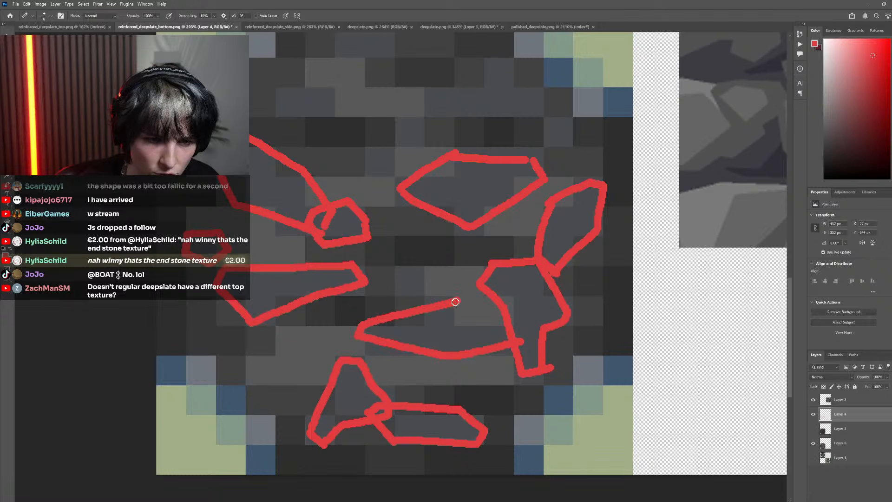
{"action": "key", "text": "ctrl+z"}
{"action": "mouse_move", "coordinate": [367, 324]}
{"action": "left_mouse_down"}
{"action": "mouse_move", "coordinate": [447, 310]}
{"action": "mouse_move", "coordinate": [532, 331]}
{"action": "left_mouse_up"}
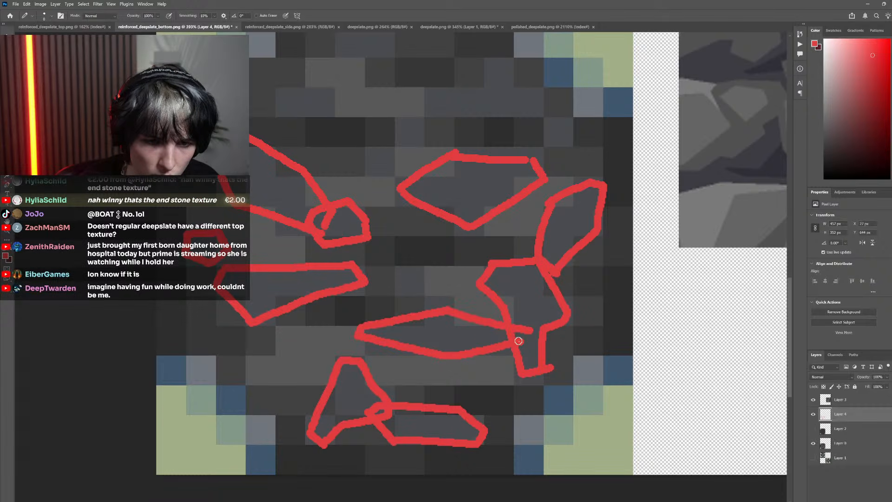
Draw a small five-sided red stone outline near the face's centre, between the left flat stone and the tapered stone
{"action": "scroll", "coordinate": [420, 319], "scroll_direction": "down", "scroll_amount": 3}
{"action": "scroll", "coordinate": [454, 305], "scroll_direction": "up", "scroll_amount": 4}
{"action": "mouse_move", "coordinate": [459, 306]}
{"action": "left_mouse_down"}
{"action": "mouse_move", "coordinate": [409, 304]}
{"action": "mouse_move", "coordinate": [398, 286]}
{"action": "mouse_move", "coordinate": [415, 266]}
{"action": "mouse_move", "coordinate": [459, 303]}
{"action": "left_mouse_up"}
{"action": "scroll", "coordinate": [472, 391], "scroll_direction": "down", "scroll_amount": 6}
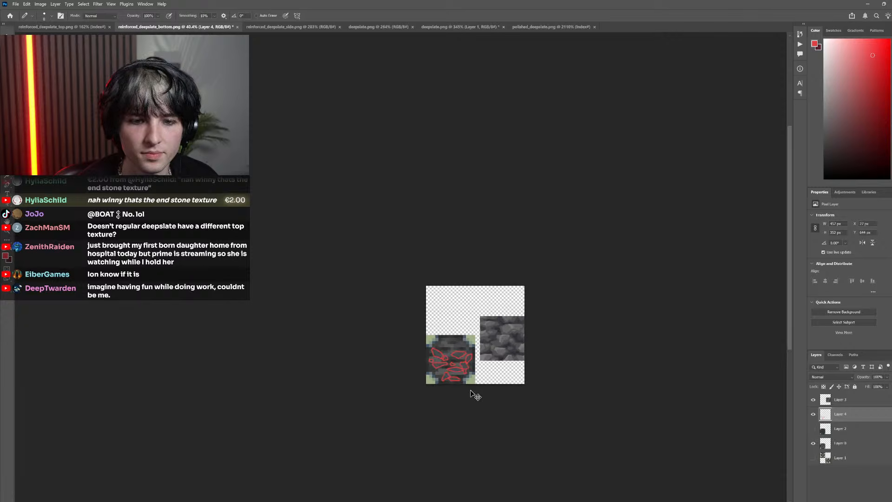
{"action": "scroll", "coordinate": [470, 390], "scroll_direction": "right", "scroll_amount": 1}
{"action": "scroll", "coordinate": [470, 386], "scroll_direction": "up", "scroll_amount": 4}
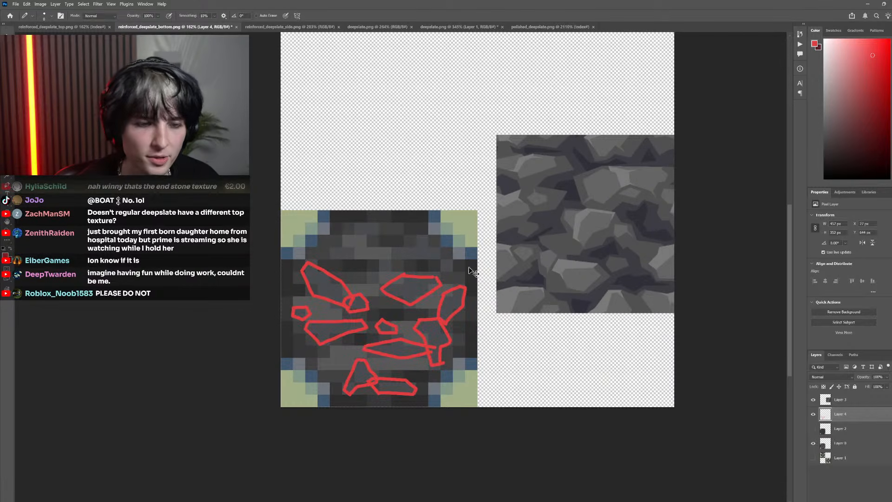
Draw a peaked, flat-bottomed red stone outline in the face's upper-right area and a small stone overlapping its right end
{"action": "scroll", "coordinate": [374, 263], "scroll_direction": "up", "scroll_amount": 3}
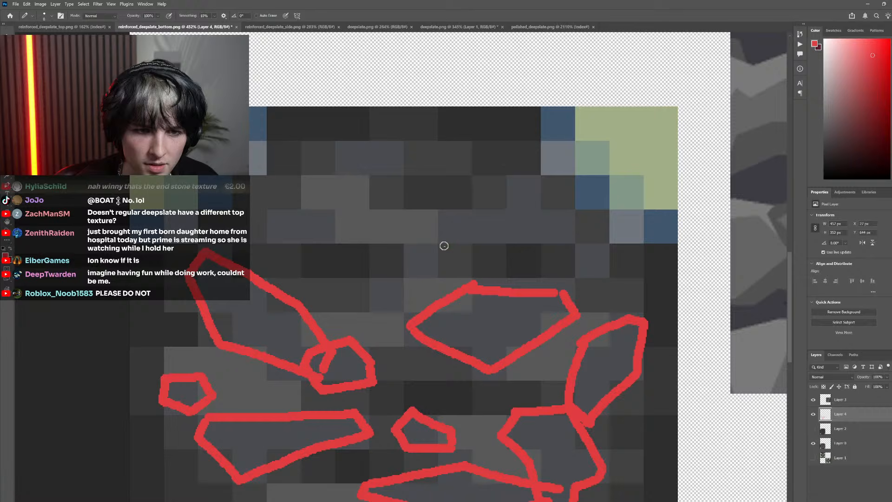
{"action": "left_click_drag", "start_coordinate": [444, 246], "coordinate": [503, 191]}
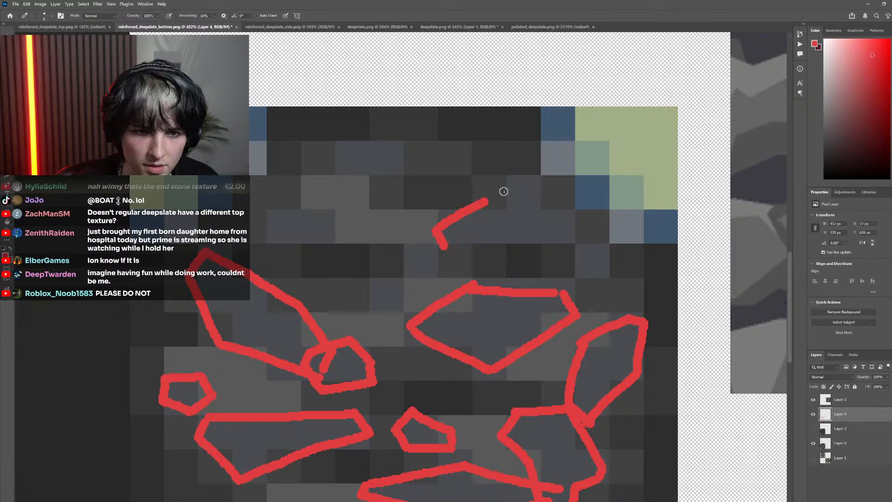
{"action": "key", "text": "ctrl+z"}
{"action": "mouse_move", "coordinate": [444, 247]}
{"action": "left_mouse_down"}
{"action": "mouse_move", "coordinate": [433, 225]}
{"action": "mouse_move", "coordinate": [511, 190]}
{"action": "mouse_move", "coordinate": [566, 217]}
{"action": "mouse_move", "coordinate": [523, 242]}
{"action": "mouse_move", "coordinate": [444, 247]}
{"action": "left_mouse_up"}
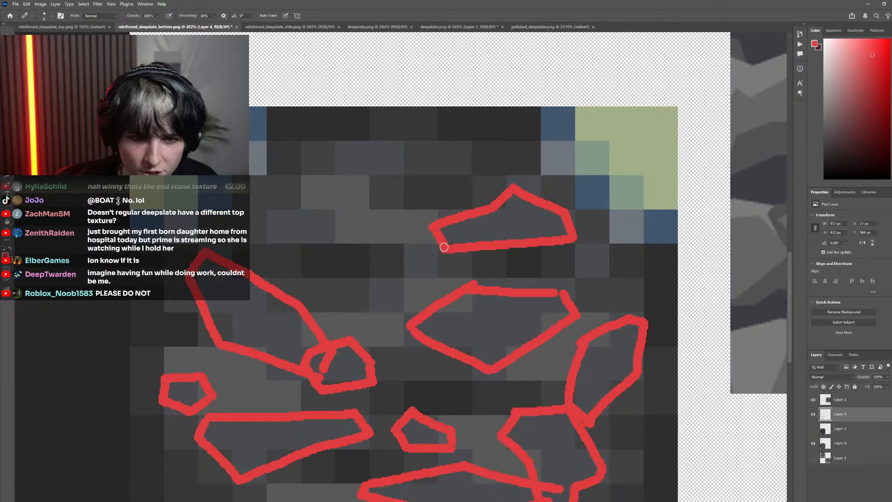
{"action": "mouse_move", "coordinate": [576, 270]}
{"action": "left_mouse_down"}
{"action": "mouse_move", "coordinate": [551, 242]}
{"action": "mouse_move", "coordinate": [560, 232]}
{"action": "mouse_move", "coordinate": [606, 243]}
{"action": "mouse_move", "coordinate": [618, 261]}
{"action": "mouse_move", "coordinate": [572, 273]}
{"action": "left_mouse_up"}
{"action": "scroll", "coordinate": [467, 282], "scroll_direction": "down", "scroll_amount": 4}
{"action": "scroll", "coordinate": [456, 279], "scroll_direction": "up", "scroll_amount": 6}
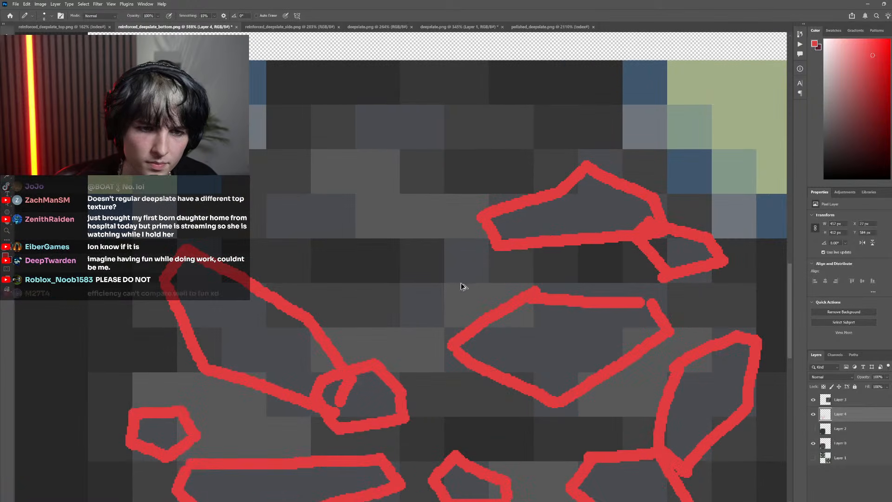
Draw a small slanted red stone outline just above and left of the large hexagonal stone
{"action": "mouse_move", "coordinate": [491, 280]}
{"action": "left_mouse_down"}
{"action": "mouse_move", "coordinate": [426, 320]}
{"action": "mouse_move", "coordinate": [384, 305]}
{"action": "mouse_move", "coordinate": [432, 246]}
{"action": "mouse_move", "coordinate": [468, 255]}
{"action": "mouse_move", "coordinate": [489, 280]}
{"action": "left_mouse_up"}
{"action": "scroll", "coordinate": [524, 327], "scroll_direction": "down", "scroll_amount": 6}
{"action": "scroll", "coordinate": [490, 307], "scroll_direction": "up", "scroll_amount": 2}
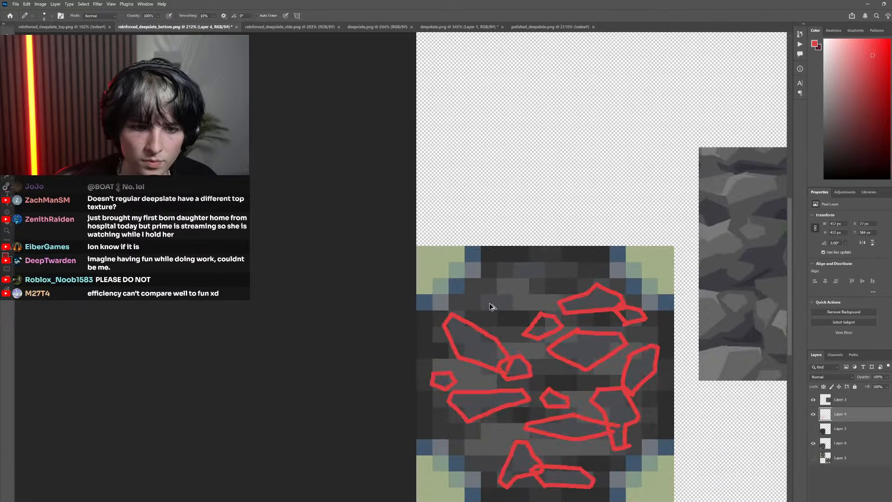
{"action": "scroll", "coordinate": [490, 306], "scroll_direction": "up", "scroll_amount": 3}
{"action": "left_click_drag", "start_coordinate": [526, 306], "coordinate": [472, 318]}
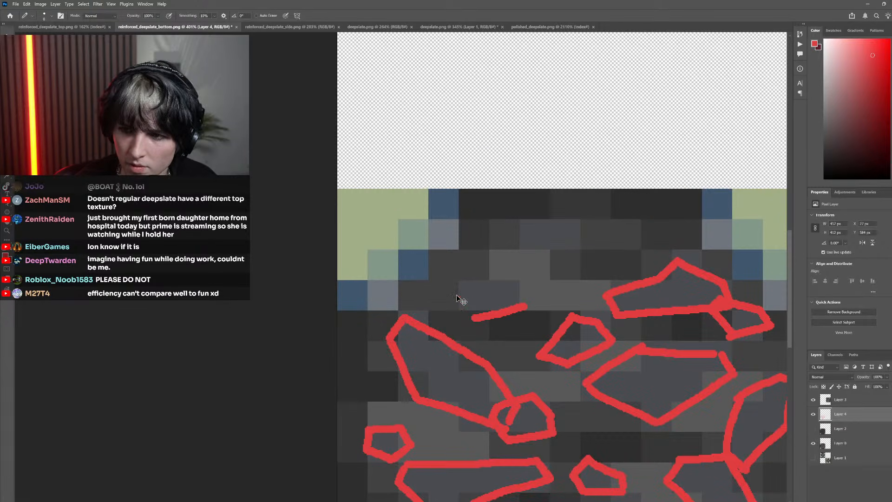
{"action": "scroll", "coordinate": [459, 297], "scroll_direction": "right", "scroll_amount": 2}
{"action": "scroll", "coordinate": [461, 305], "scroll_direction": "up", "scroll_amount": 3}
{"action": "scroll", "coordinate": [461, 305], "scroll_direction": "right", "scroll_amount": 1}
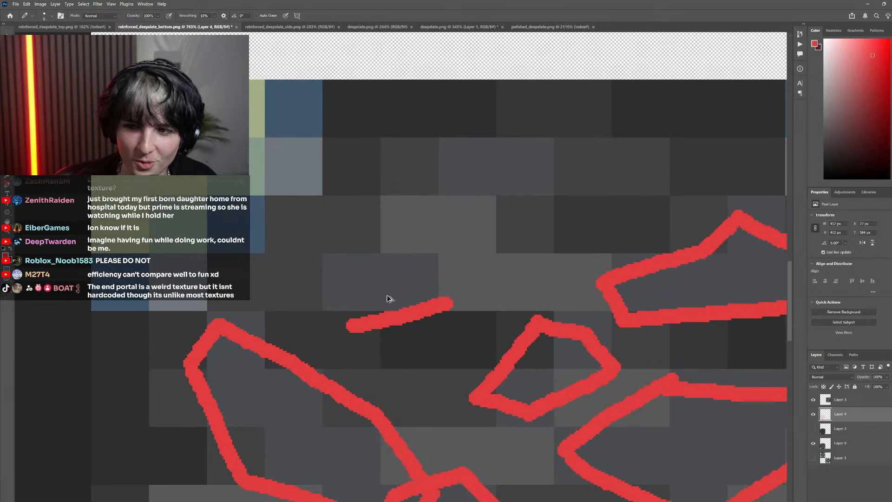
{"action": "scroll", "coordinate": [381, 304], "scroll_direction": "down", "scroll_amount": 2}
{"action": "key", "text": "ctrl+z"}
Draw a closed six-sided red stone outline above the elongated stone in the face's upper-left area, redoing unsatisfactory strokes
{"action": "mouse_move", "coordinate": [327, 288]}
{"action": "left_mouse_down"}
{"action": "mouse_move", "coordinate": [341, 312]}
{"action": "mouse_move", "coordinate": [419, 314]}
{"action": "left_mouse_up"}
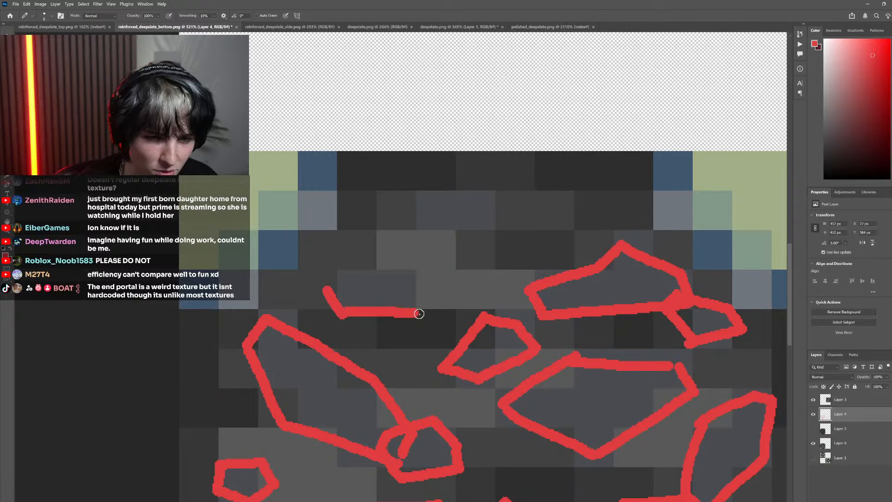
{"action": "mouse_move", "coordinate": [363, 322]}
{"action": "left_mouse_down"}
{"action": "mouse_move", "coordinate": [391, 321]}
{"action": "mouse_move", "coordinate": [425, 293]}
{"action": "mouse_move", "coordinate": [372, 279]}
{"action": "mouse_move", "coordinate": [356, 296]}
{"action": "left_mouse_up"}
{"action": "scroll", "coordinate": [356, 297], "scroll_direction": "down", "scroll_amount": 3}
{"action": "scroll", "coordinate": [409, 309], "scroll_direction": "up", "scroll_amount": 3}
{"action": "key", "text": "ctrl+z"}
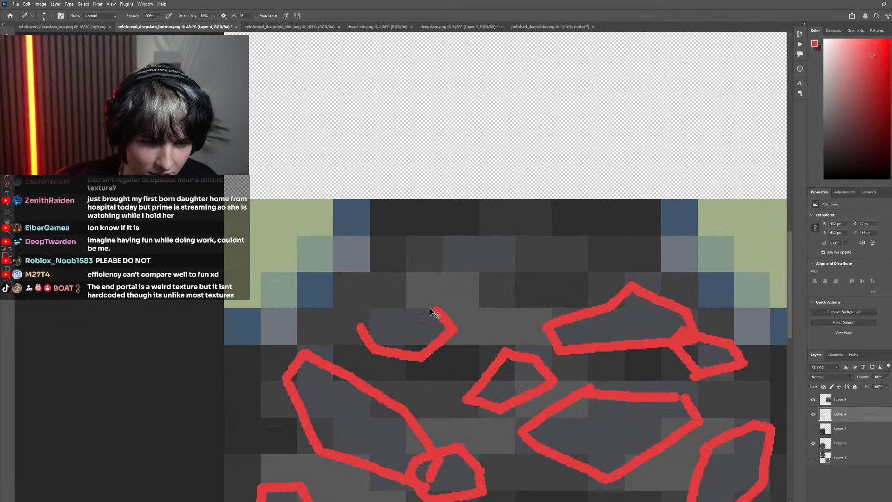
{"action": "mouse_move", "coordinate": [433, 308]}
{"action": "left_mouse_down"}
{"action": "mouse_move", "coordinate": [371, 308]}
{"action": "mouse_move", "coordinate": [360, 328]}
{"action": "mouse_move", "coordinate": [347, 318]}
{"action": "mouse_move", "coordinate": [351, 330]}
{"action": "mouse_move", "coordinate": [335, 323]}
{"action": "mouse_move", "coordinate": [392, 283]}
{"action": "mouse_move", "coordinate": [435, 300]}
{"action": "mouse_move", "coordinate": [443, 315]}
{"action": "mouse_move", "coordinate": [386, 344]}
{"action": "left_mouse_up"}
Try a small diamond-shaped red stone outline near the face's top edge, and undo its strokes
{"action": "scroll", "coordinate": [358, 328], "scroll_direction": "down", "scroll_amount": 4}
{"action": "scroll", "coordinate": [374, 325], "scroll_direction": "up", "scroll_amount": 5}
{"action": "key", "text": "ctrl+z"}
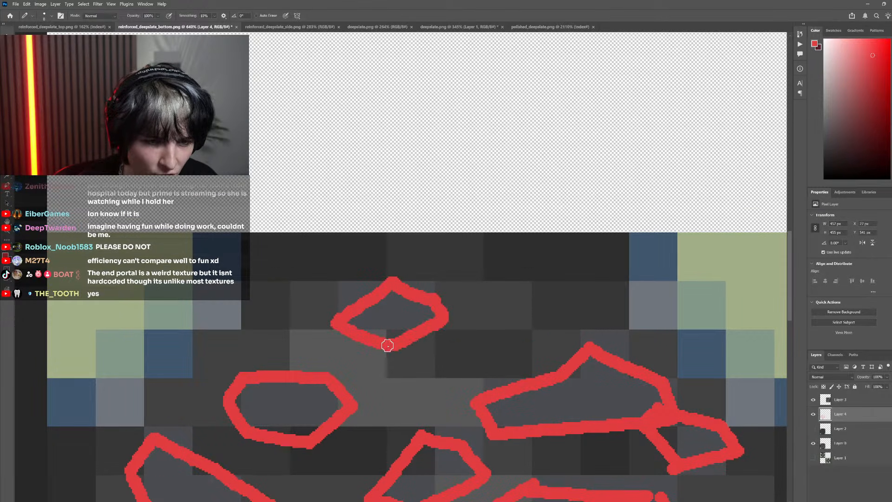
{"action": "scroll", "coordinate": [395, 343], "scroll_direction": "down", "scroll_amount": 4}
{"action": "scroll", "coordinate": [441, 337], "scroll_direction": "down", "scroll_amount": 3}
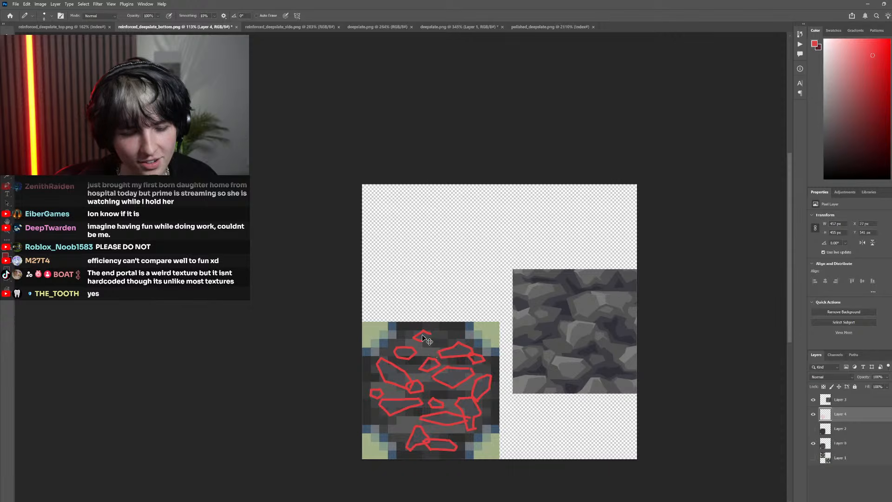
{"action": "scroll", "coordinate": [426, 341], "scroll_direction": "up", "scroll_amount": 5}
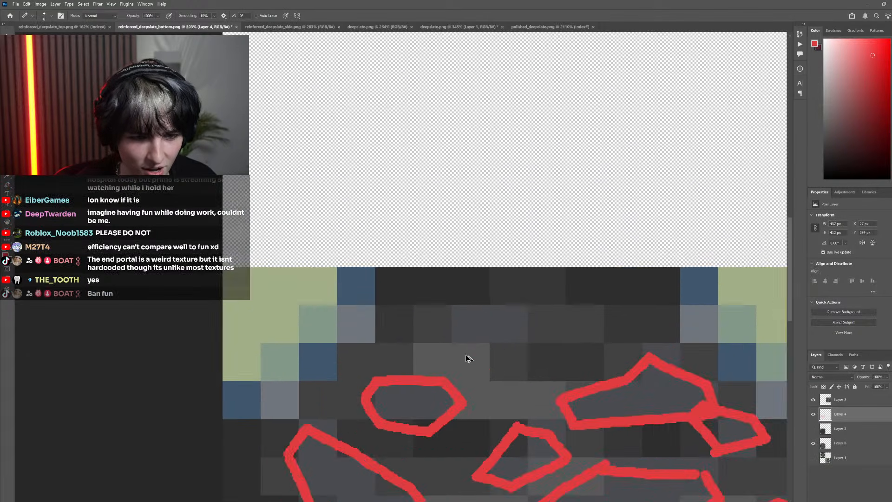
Draw a small, closed six-sided red stone outline centred near the face's top edge
{"action": "scroll", "coordinate": [467, 358], "scroll_direction": "up", "scroll_amount": 3}
{"action": "mouse_move", "coordinate": [498, 353]}
{"action": "left_mouse_down"}
{"action": "mouse_move", "coordinate": [421, 317]}
{"action": "mouse_move", "coordinate": [486, 273]}
{"action": "mouse_move", "coordinate": [563, 283]}
{"action": "mouse_move", "coordinate": [581, 311]}
{"action": "mouse_move", "coordinate": [504, 348]}
{"action": "left_mouse_up"}
{"action": "scroll", "coordinate": [504, 347], "scroll_direction": "down", "scroll_amount": 8}
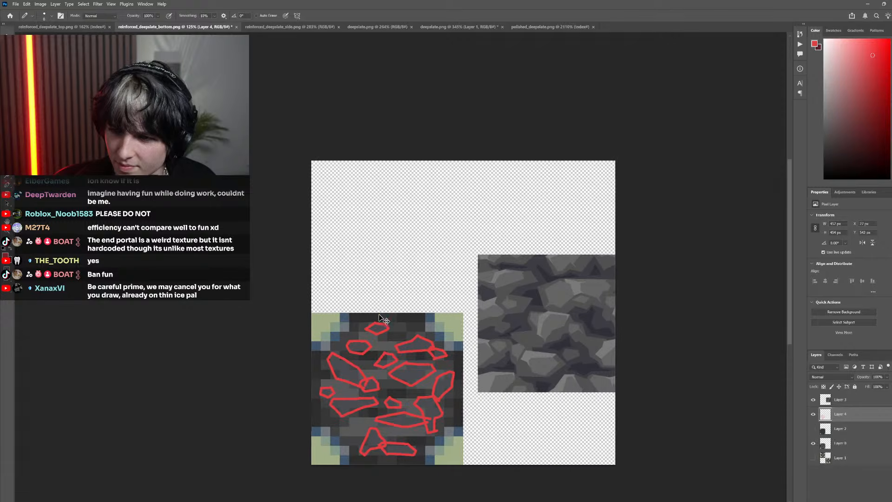
{"action": "scroll", "coordinate": [379, 316], "scroll_direction": "up", "scroll_amount": 4}
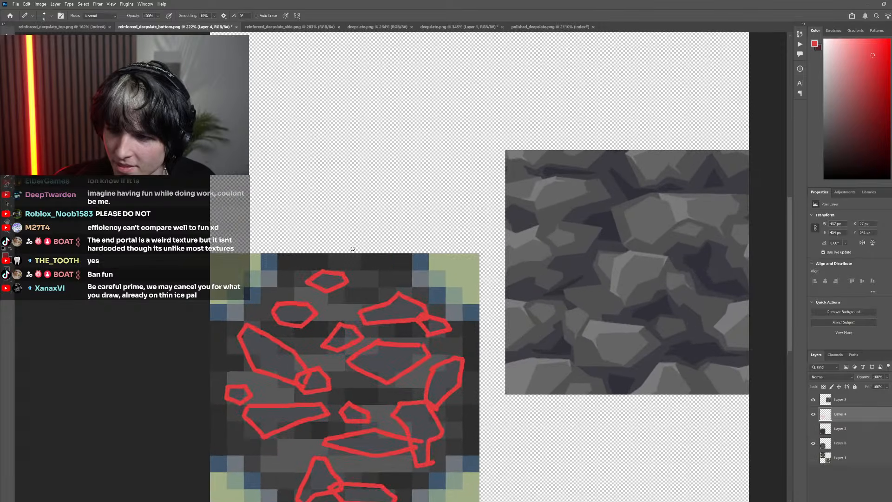
{"action": "scroll", "coordinate": [353, 249], "scroll_direction": "down", "scroll_amount": 4}
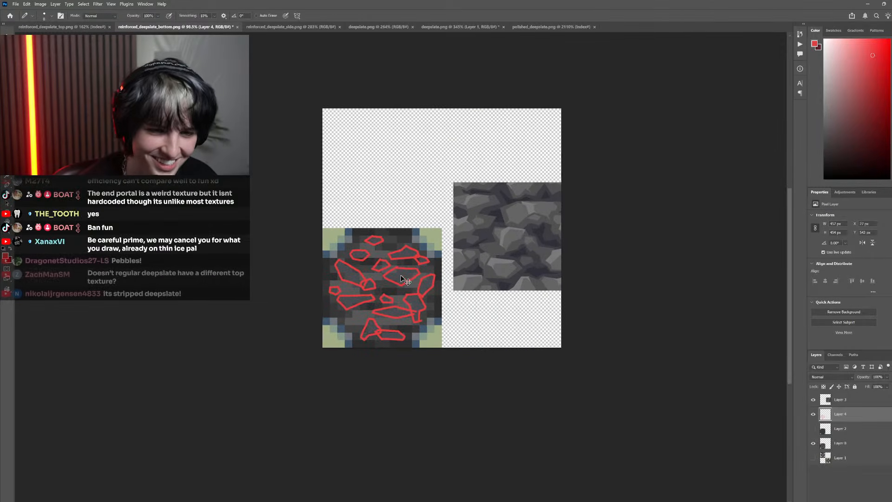
{"action": "scroll", "coordinate": [401, 276], "scroll_direction": "up", "scroll_amount": 3}
{"action": "scroll", "coordinate": [364, 307], "scroll_direction": "down", "scroll_amount": 3}
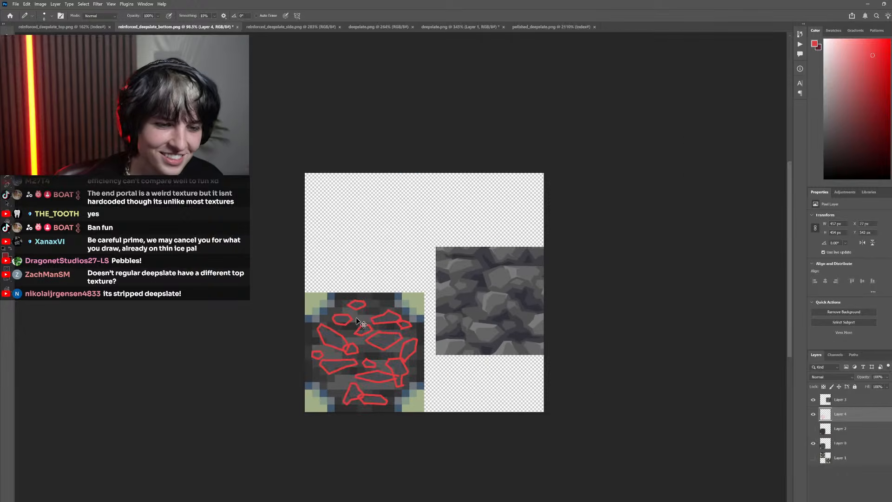
{"action": "scroll", "coordinate": [358, 321], "scroll_direction": "down", "scroll_amount": 2}
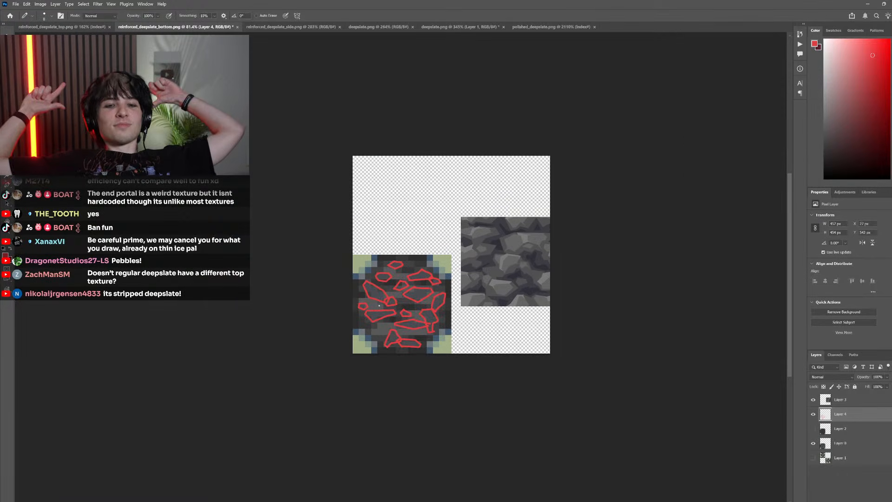
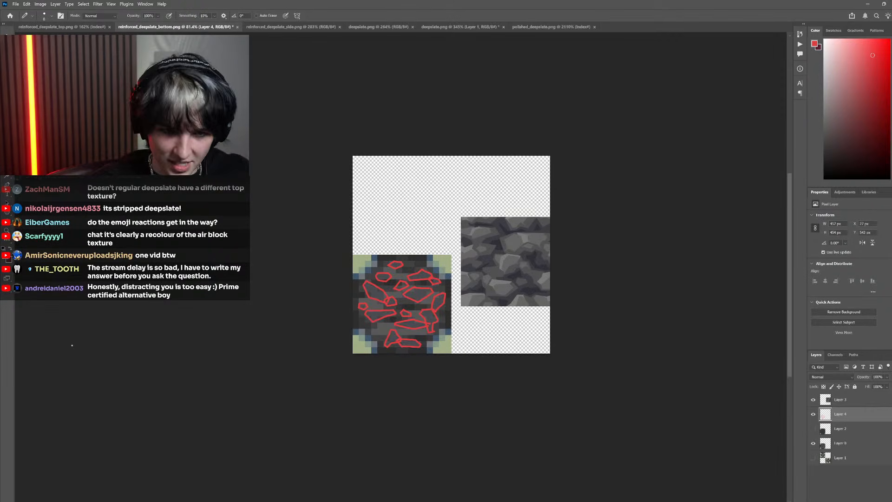
Toggle the red sketch layer's visibility to compare the stone layout with the original pixel texture and the deepslate reference
{"action": "left_click", "coordinate": [814, 414]}
{"action": "left_click", "coordinate": [814, 414]}
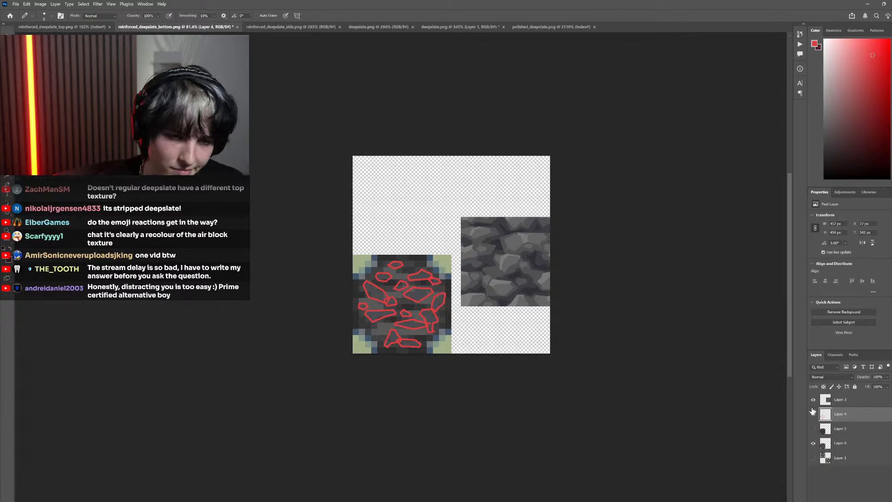
{"action": "left_click", "coordinate": [814, 413]}
{"action": "key", "text": "p"}
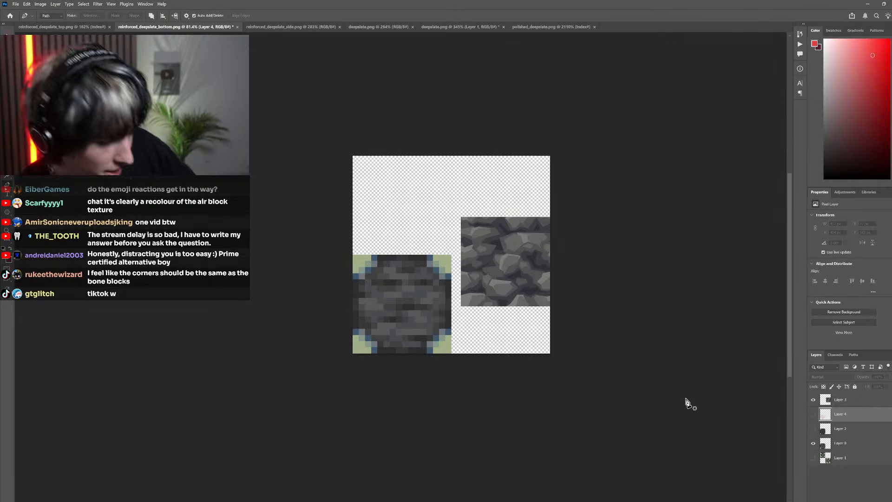
{"action": "scroll", "coordinate": [454, 319], "scroll_direction": "left", "scroll_amount": 1}
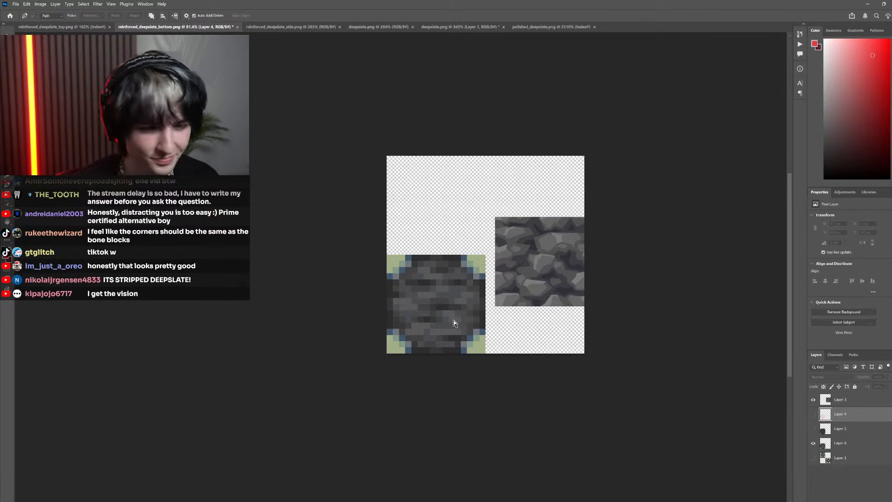
{"action": "scroll", "coordinate": [469, 330], "scroll_direction": "up", "scroll_amount": 3}
{"action": "left_click", "coordinate": [814, 414]}
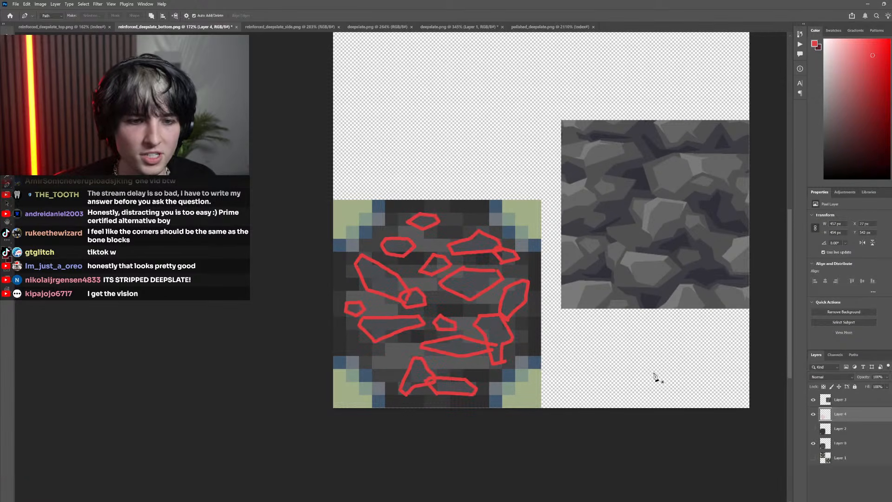
{"action": "scroll", "coordinate": [464, 237], "scroll_direction": "left", "scroll_amount": 1}
{"action": "scroll", "coordinate": [523, 307], "scroll_direction": "up", "scroll_amount": 3}
{"action": "scroll", "coordinate": [523, 305], "scroll_direction": "down", "scroll_amount": 4}
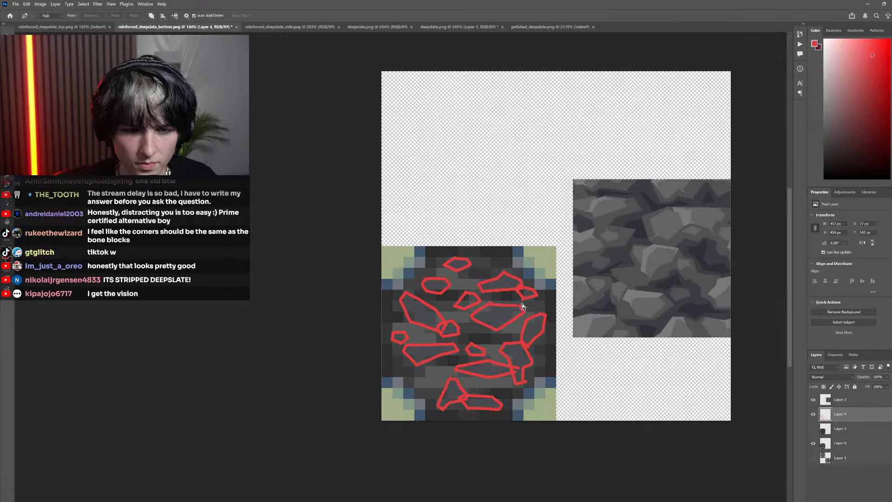
Undo a trial Paint Bucket fill on the sketch layer and restrict the fill to contiguous areas
{"action": "scroll", "coordinate": [523, 306], "scroll_direction": "up", "scroll_amount": 3}
{"action": "key", "text": "g"}
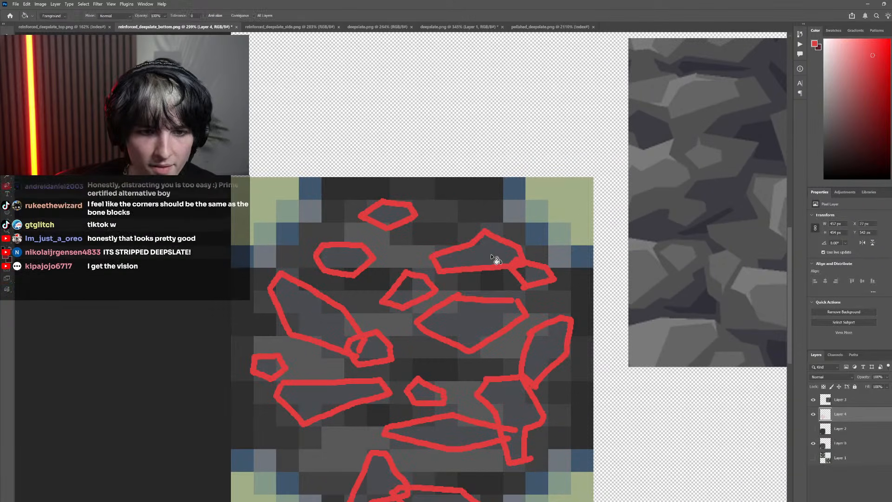
{"action": "left_click", "coordinate": [528, 273]}
{"action": "key", "text": "ctrl+z"}
{"action": "left_click", "coordinate": [228, 15]}
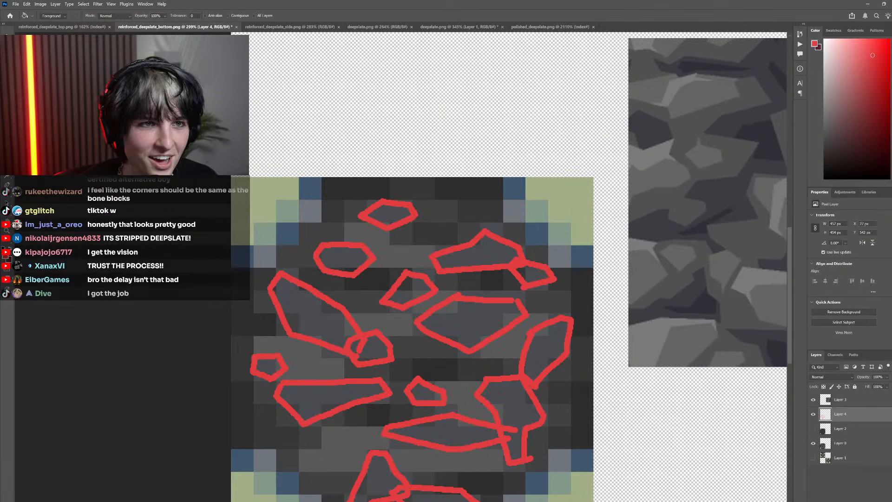
Fill the upper-right slanted stone and the small stone beside it red, undoing the fill that floods the background
{"action": "left_click", "coordinate": [482, 257]}
{"action": "left_click", "coordinate": [417, 286]}
{"action": "left_click", "coordinate": [541, 272]}
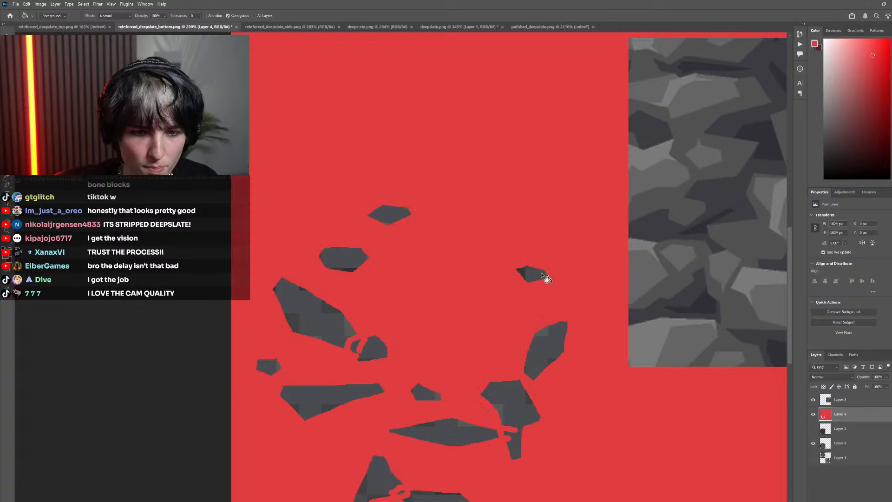
{"action": "key", "text": "ctrl+z"}
Close the gap in the large hexagonal stone's outline and fill it and the stones along the right and lower right red
{"action": "key", "text": "b"}
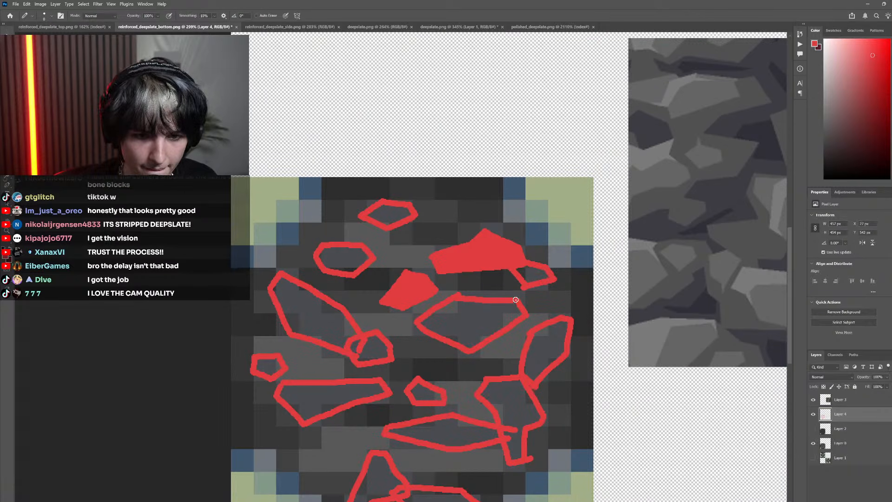
{"action": "key", "text": "g"}
{"action": "left_click", "coordinate": [487, 316]}
{"action": "left_click", "coordinate": [548, 346]}
{"action": "left_click", "coordinate": [507, 439]}
{"action": "left_click", "coordinate": [465, 439]}
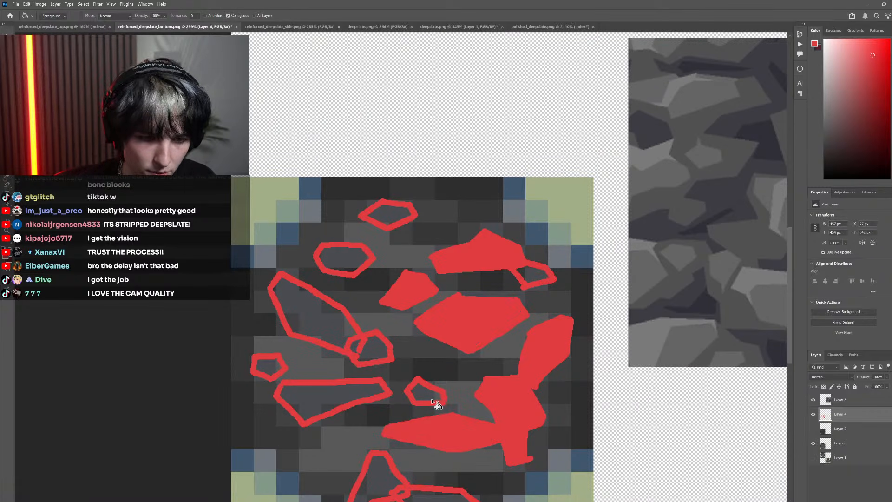
Fill the small central stone, the wide lower-left stone, and the elongated left stone with its small neighbour red
{"action": "left_click", "coordinate": [423, 393]}
{"action": "left_click", "coordinate": [355, 396]}
{"action": "left_click", "coordinate": [323, 327]}
{"action": "left_click", "coordinate": [367, 349]}
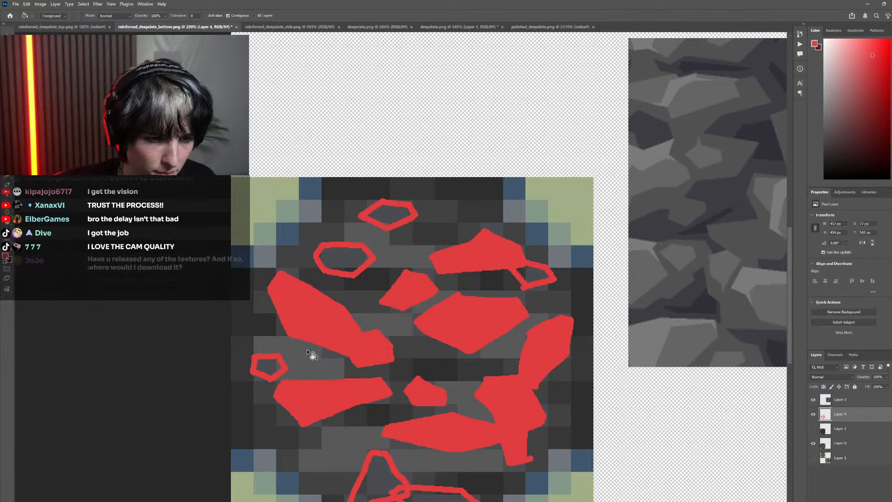
Fill the remaining outlines red: the small left-edge stone, the two upper stones, the small upper-right stone and the two bottom stones
{"action": "left_click", "coordinate": [268, 365]}
{"action": "left_click", "coordinate": [345, 260]}
{"action": "left_click", "coordinate": [390, 216]}
{"action": "left_click", "coordinate": [537, 275]}
{"action": "scroll", "coordinate": [465, 348], "scroll_direction": "down", "scroll_amount": 3}
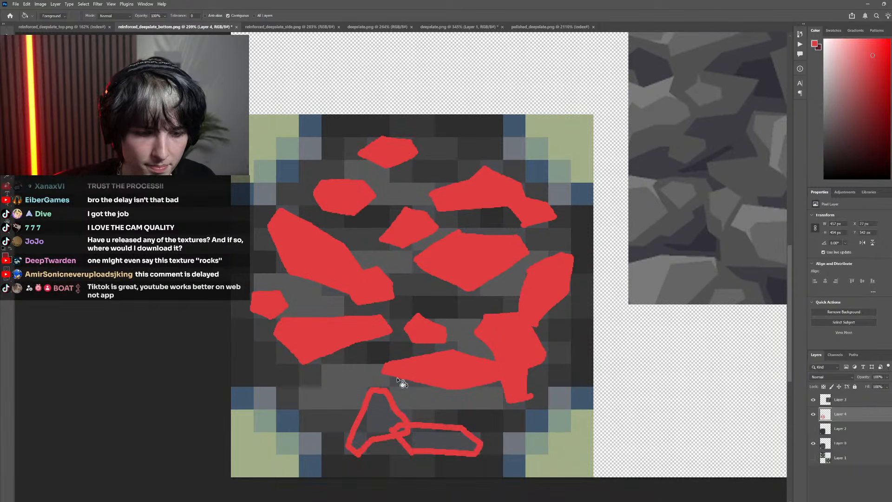
{"action": "left_click", "coordinate": [381, 488]}
{"action": "left_click", "coordinate": [409, 438]}
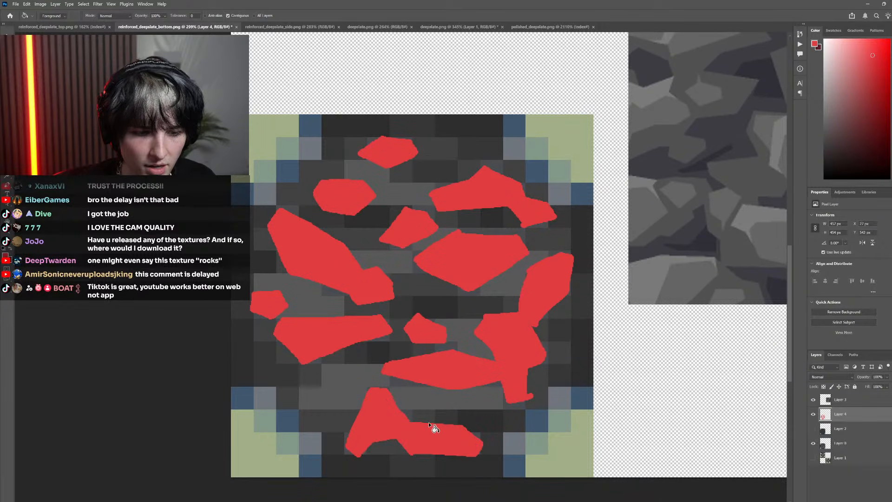
Trim the small red spur off the foot of the lower-right stone with a lasso selection
{"action": "scroll", "coordinate": [428, 422], "scroll_direction": "down", "scroll_amount": 5}
{"action": "scroll", "coordinate": [447, 403], "scroll_direction": "up", "scroll_amount": 5}
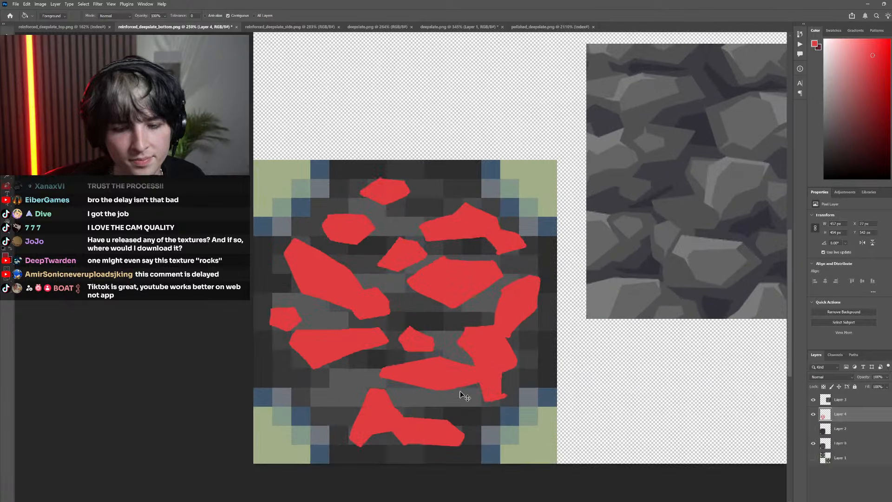
{"action": "scroll", "coordinate": [458, 385], "scroll_direction": "up", "scroll_amount": 3}
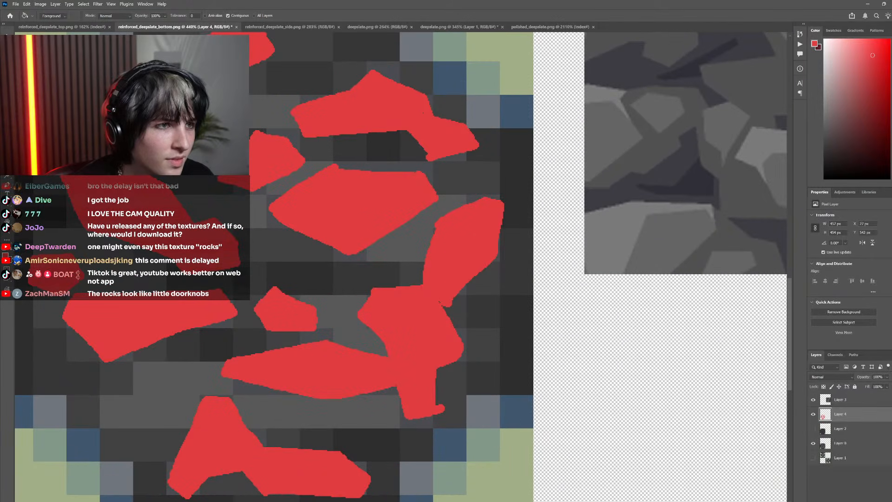
{"action": "key", "text": "l"}
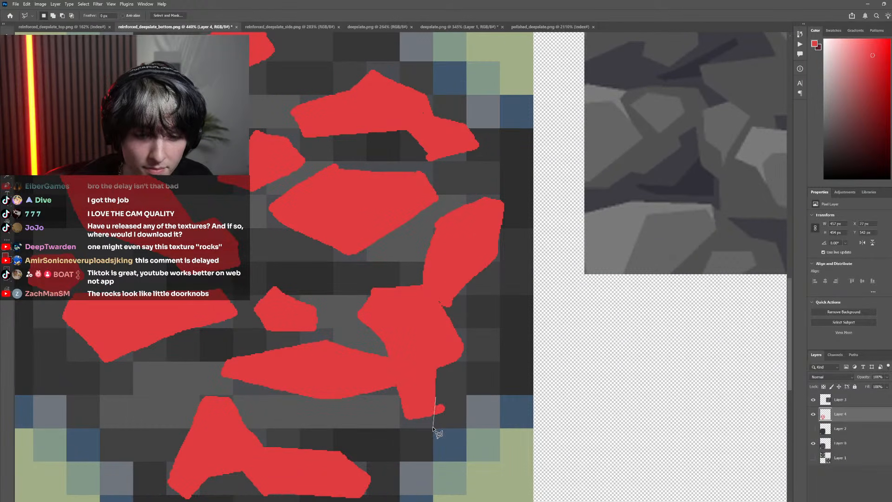
{"action": "scroll", "coordinate": [446, 405], "scroll_direction": "down", "scroll_amount": 5}
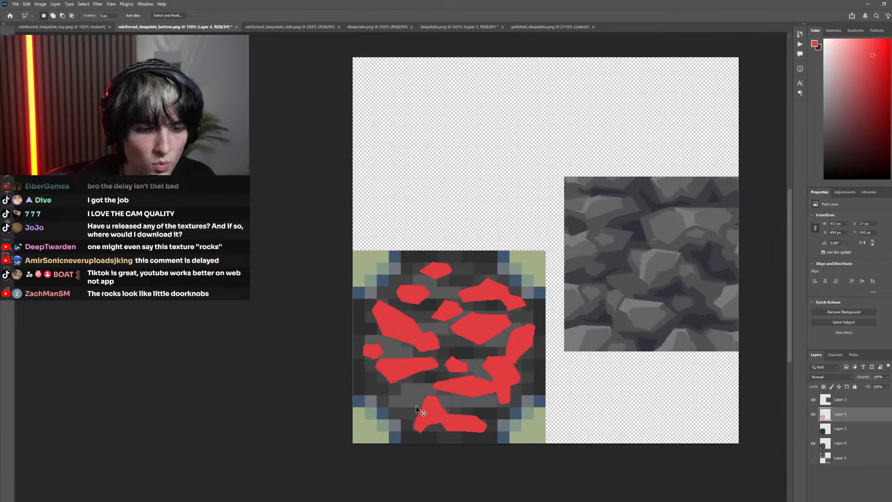
Compare the filled red stones with the deepslate reference and, with the sketch layer hidden and shown again, the original pixels
{"action": "scroll", "coordinate": [489, 372], "scroll_direction": "up", "scroll_amount": 3}
{"action": "key", "text": "i"}
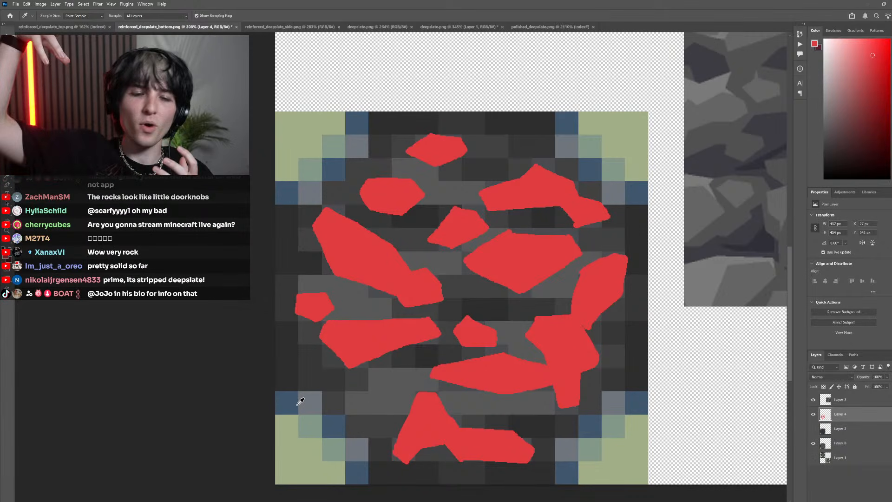
{"action": "scroll", "coordinate": [592, 233], "scroll_direction": "down", "scroll_amount": 8}
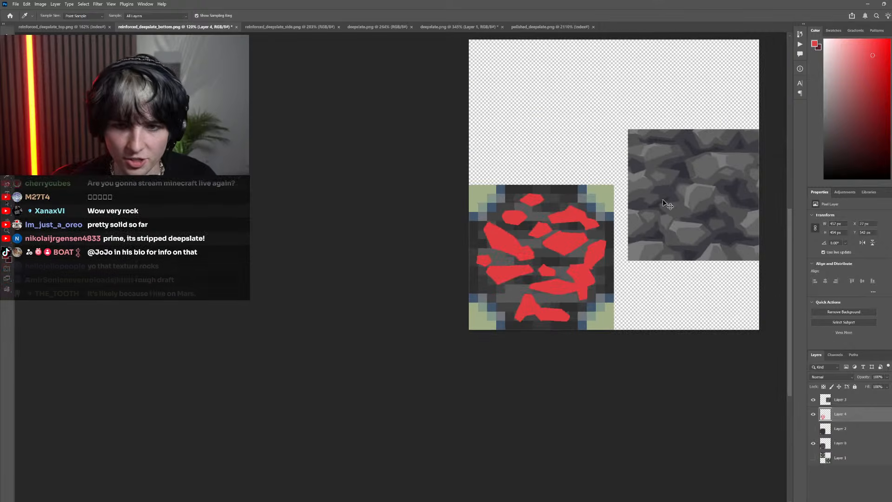
{"action": "left_click_drag", "start_coordinate": [555, 273], "coordinate": [505, 242]}
{"action": "scroll", "coordinate": [508, 232], "scroll_direction": "up", "scroll_amount": 8}
{"action": "scroll", "coordinate": [507, 336], "scroll_direction": "up", "scroll_amount": 2}
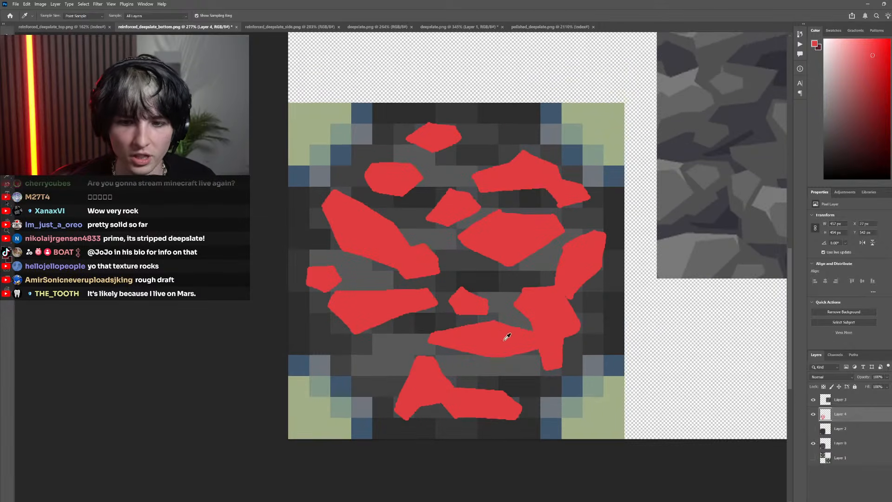
{"action": "left_click", "coordinate": [814, 414]}
{"action": "scroll", "coordinate": [522, 319], "scroll_direction": "down", "scroll_amount": 3}
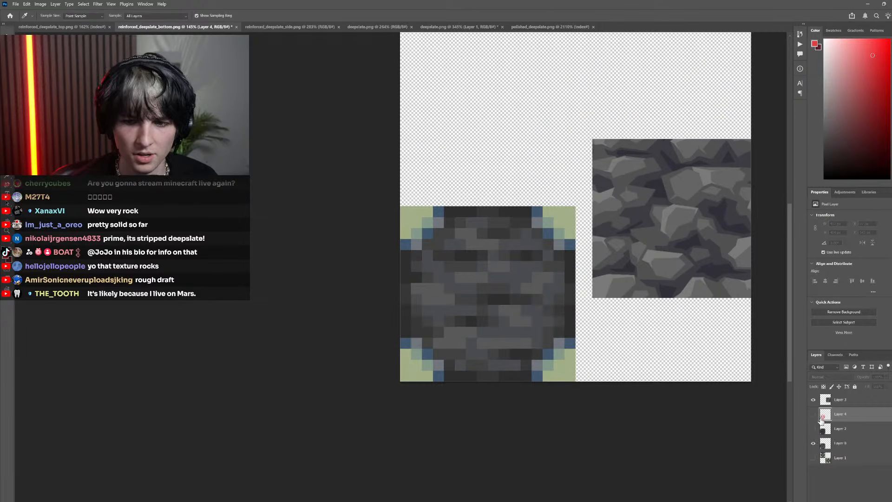
{"action": "scroll", "coordinate": [531, 284], "scroll_direction": "up", "scroll_amount": 4}
{"action": "scroll", "coordinate": [528, 282], "scroll_direction": "down", "scroll_amount": 2}
{"action": "scroll", "coordinate": [517, 341], "scroll_direction": "up", "scroll_amount": 1}
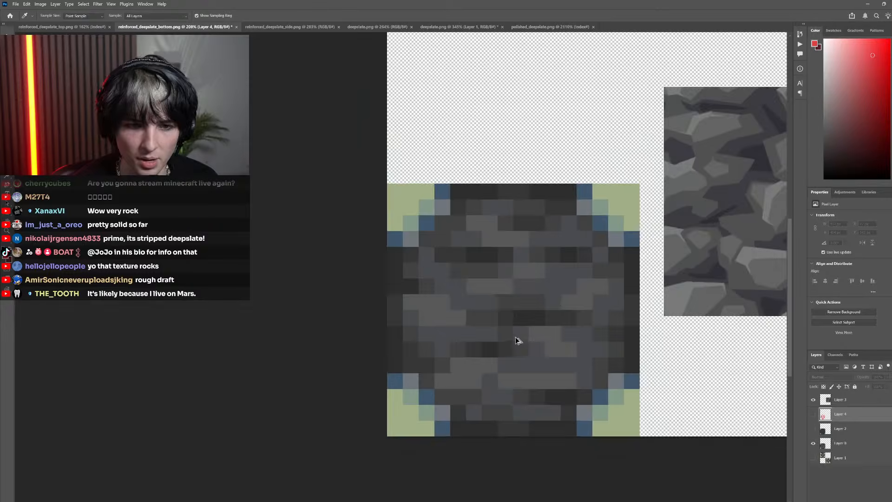
{"action": "scroll", "coordinate": [519, 340], "scroll_direction": "up", "scroll_amount": 2}
{"action": "left_click", "coordinate": [813, 414]}
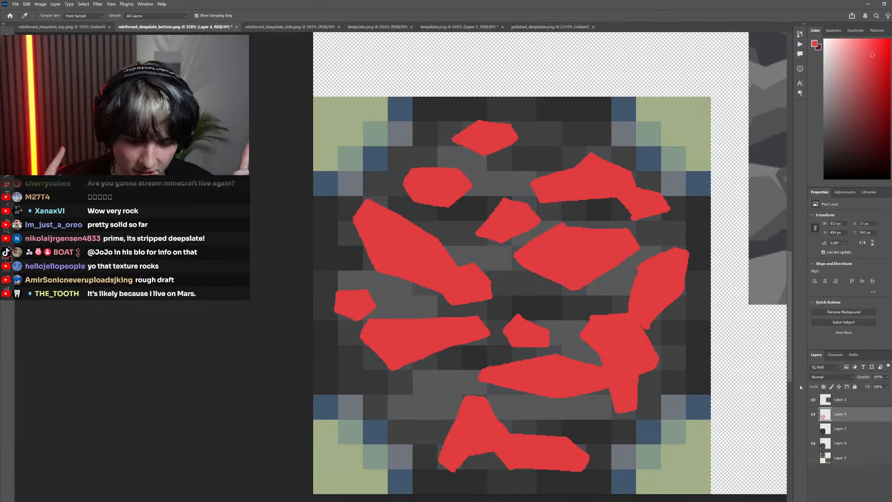
{"action": "key", "text": "m"}
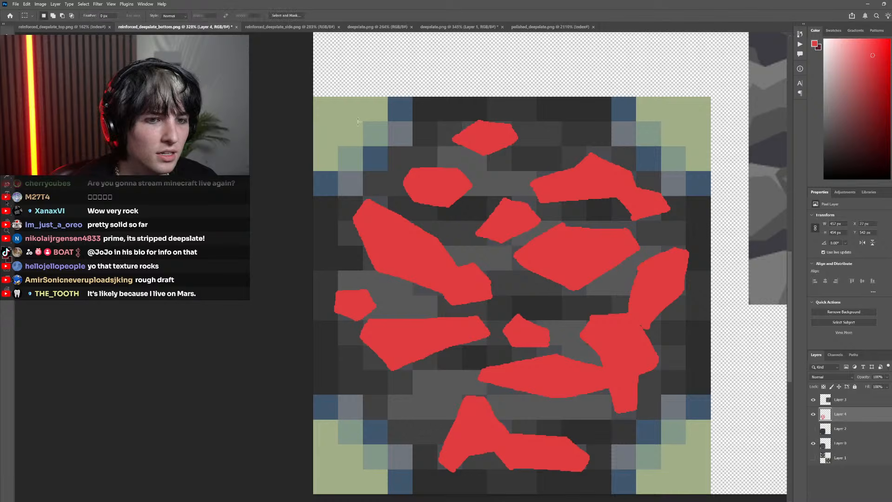
{"action": "left_click_drag", "start_coordinate": [438, 326], "coordinate": [345, 277]}
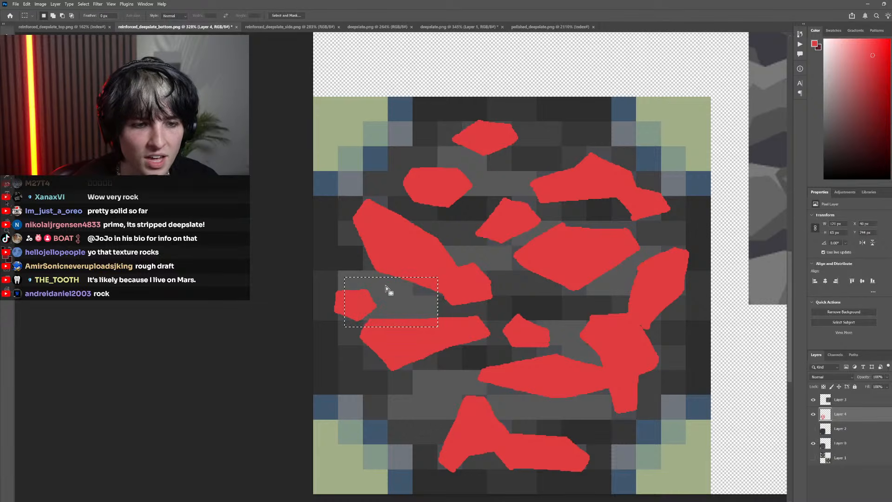
{"action": "left_click", "coordinate": [394, 305]}
{"action": "left_click_drag", "start_coordinate": [429, 315], "coordinate": [351, 213]}
{"action": "left_click", "coordinate": [446, 279]}
{"action": "left_click", "coordinate": [502, 304]}
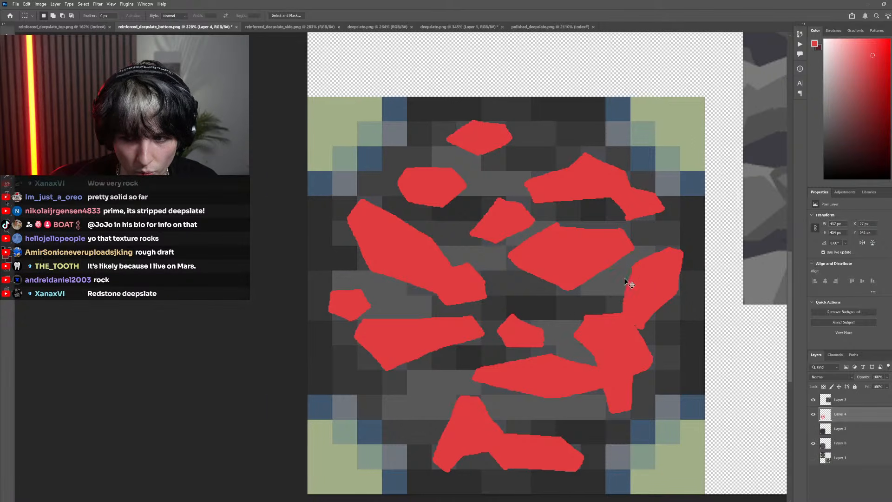
Examine the spacing and shapes of the filled red stones across the whole bottom face, up close and from afar
{"action": "scroll", "coordinate": [623, 278], "scroll_direction": "right", "scroll_amount": 2}
{"action": "scroll", "coordinate": [586, 278], "scroll_direction": "down", "scroll_amount": 4}
{"action": "scroll", "coordinate": [586, 279], "scroll_direction": "down", "scroll_amount": 1}
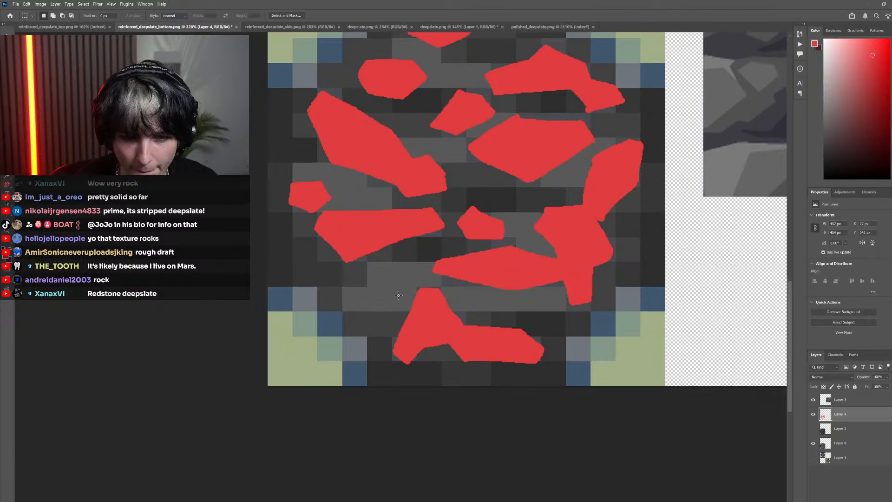
{"action": "scroll", "coordinate": [358, 307], "scroll_direction": "up", "scroll_amount": 3}
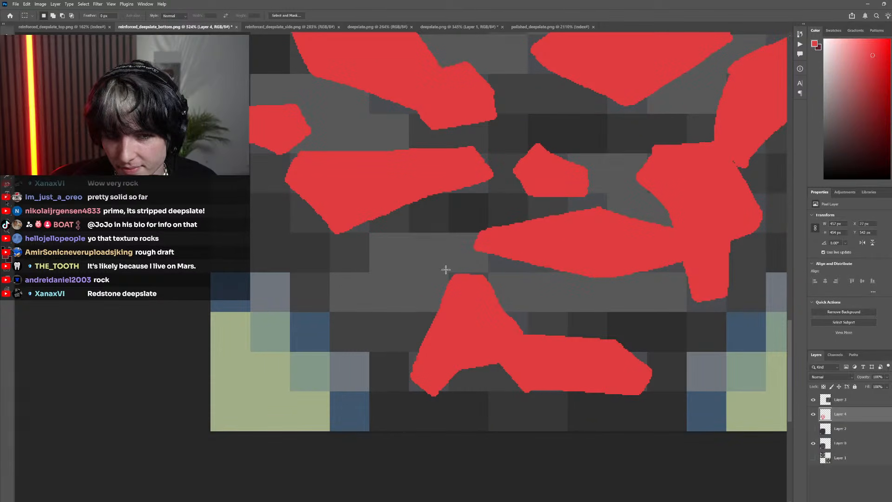
{"action": "scroll", "coordinate": [441, 274], "scroll_direction": "down", "scroll_amount": 4}
{"action": "scroll", "coordinate": [465, 270], "scroll_direction": "left", "scroll_amount": 1}
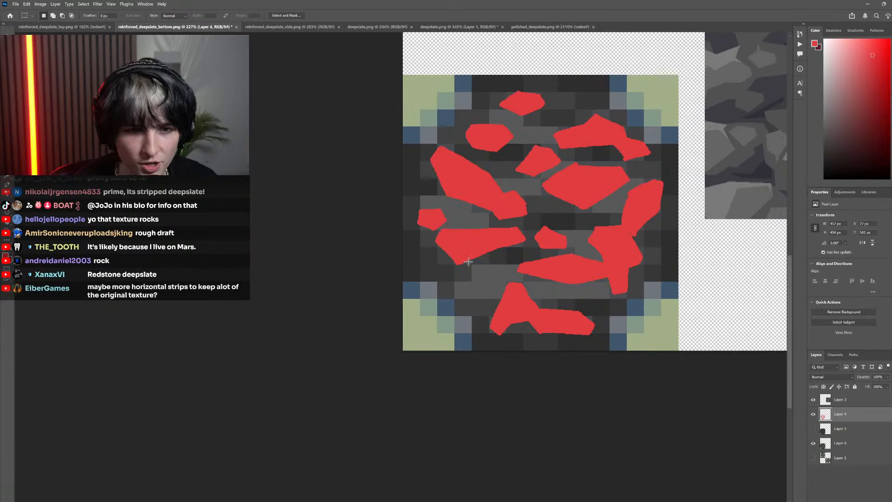
{"action": "scroll", "coordinate": [480, 258], "scroll_direction": "up", "scroll_amount": 1}
{"action": "scroll", "coordinate": [480, 259], "scroll_direction": "right", "scroll_amount": 2}
{"action": "scroll", "coordinate": [476, 214], "scroll_direction": "up", "scroll_amount": 1}
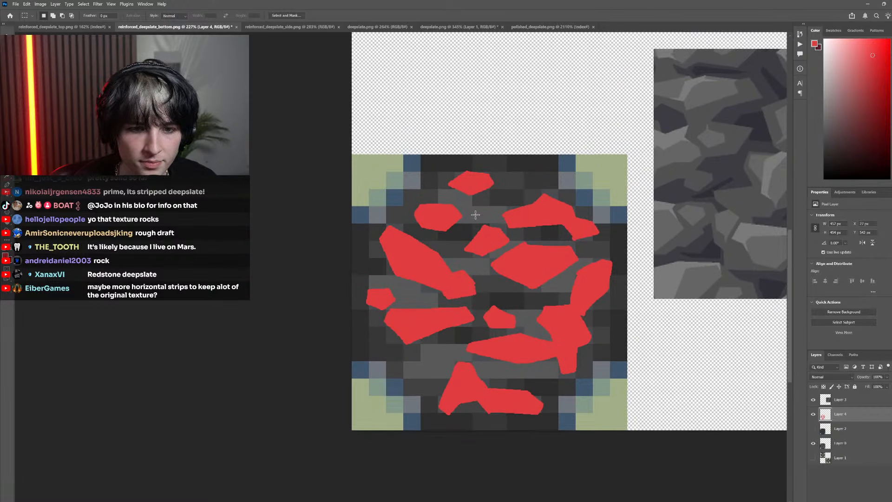
{"action": "scroll", "coordinate": [480, 230], "scroll_direction": "up", "scroll_amount": 5}
{"action": "scroll", "coordinate": [475, 240], "scroll_direction": "right", "scroll_amount": 2}
{"action": "scroll", "coordinate": [475, 242], "scroll_direction": "down", "scroll_amount": 2}
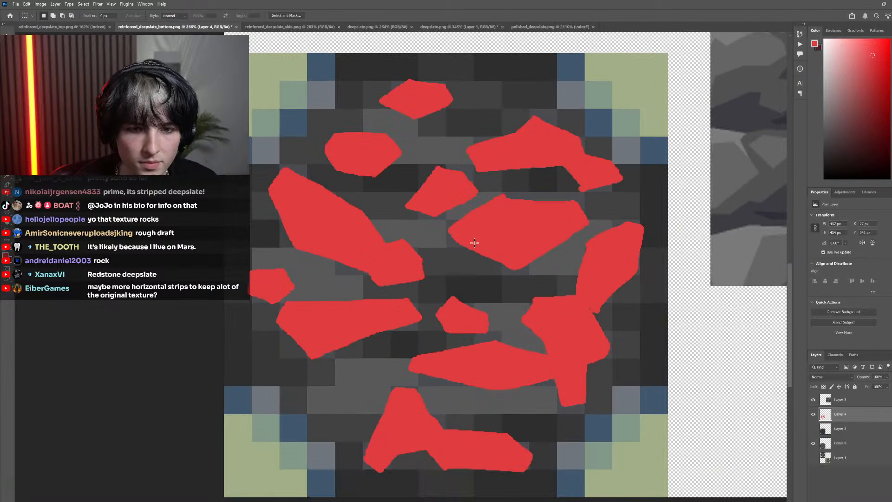
{"action": "scroll", "coordinate": [474, 241], "scroll_direction": "down", "scroll_amount": 6}
Hide the red sketch layer and examine the original texture's horizontal pixel strips next to the deepslate reference
{"action": "left_click", "coordinate": [813, 414]}
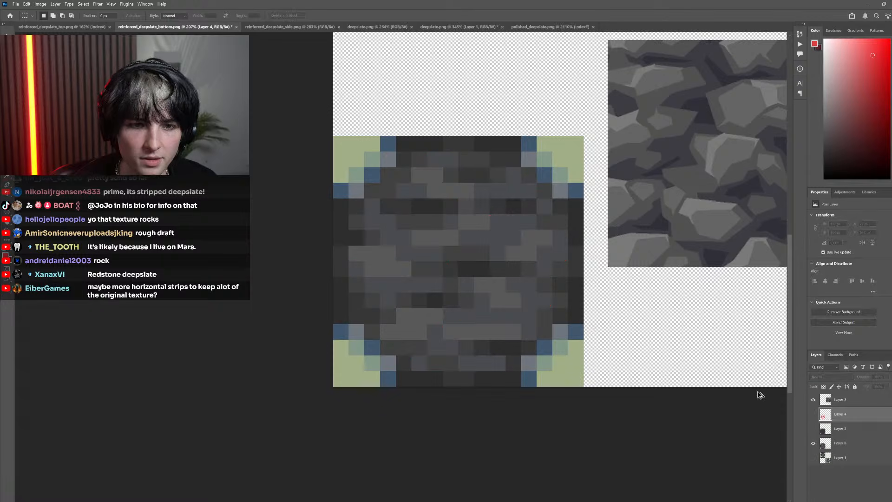
{"action": "scroll", "coordinate": [566, 292], "scroll_direction": "down", "scroll_amount": 3}
{"action": "scroll", "coordinate": [483, 318], "scroll_direction": "up", "scroll_amount": 3}
{"action": "scroll", "coordinate": [483, 319], "scroll_direction": "left", "scroll_amount": 1}
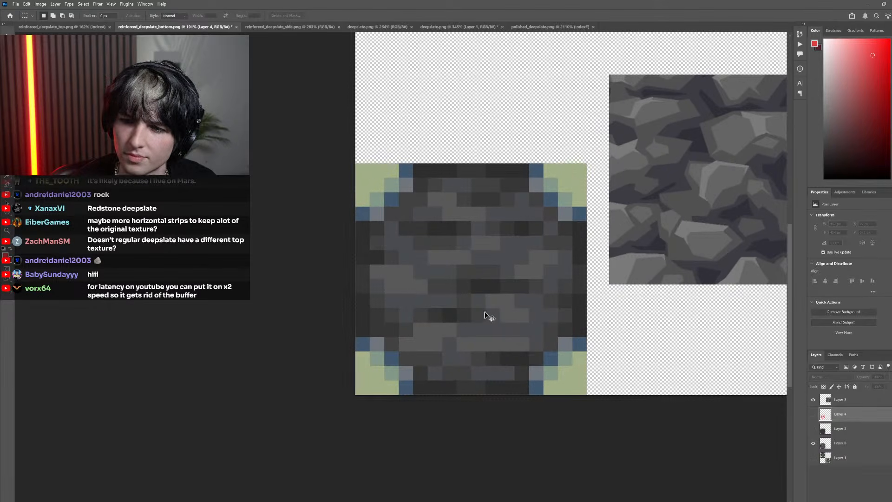
{"action": "scroll", "coordinate": [491, 306], "scroll_direction": "up", "scroll_amount": 3}
{"action": "scroll", "coordinate": [491, 305], "scroll_direction": "right", "scroll_amount": 1}
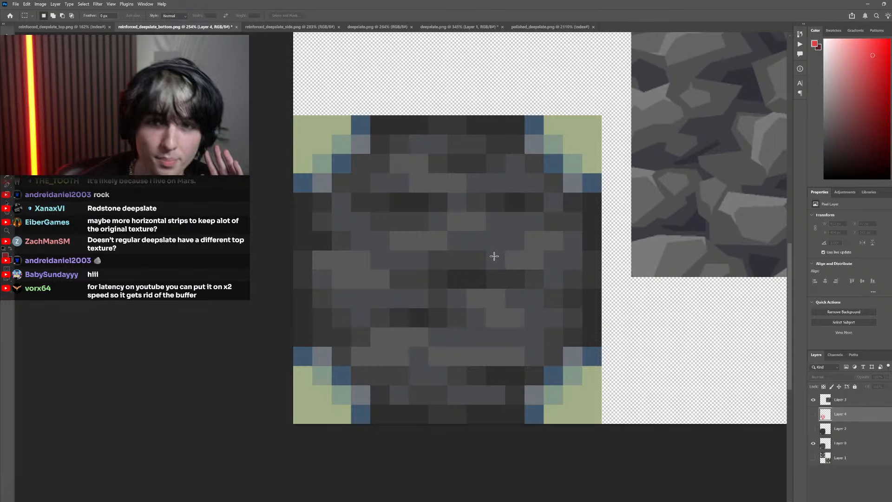
{"action": "scroll", "coordinate": [496, 256], "scroll_direction": "down", "scroll_amount": 3}
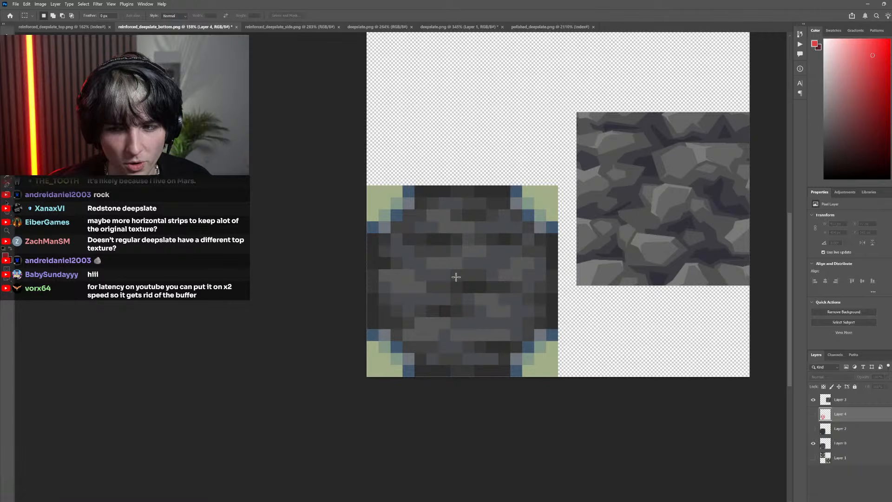
Compare the red stone layout with the original pixels by showing, hiding and showing the sketch layer again
{"action": "left_click", "coordinate": [811, 415]}
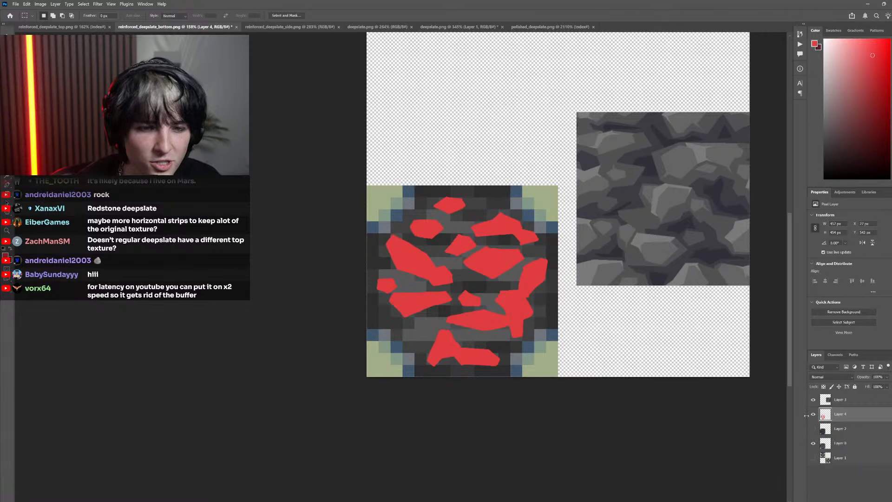
{"action": "left_click", "coordinate": [811, 415]}
{"action": "left_click_drag", "start_coordinate": [486, 319], "coordinate": [688, 349]}
{"action": "left_click", "coordinate": [811, 415]}
{"action": "scroll", "coordinate": [482, 330], "scroll_direction": "up", "scroll_amount": 3}
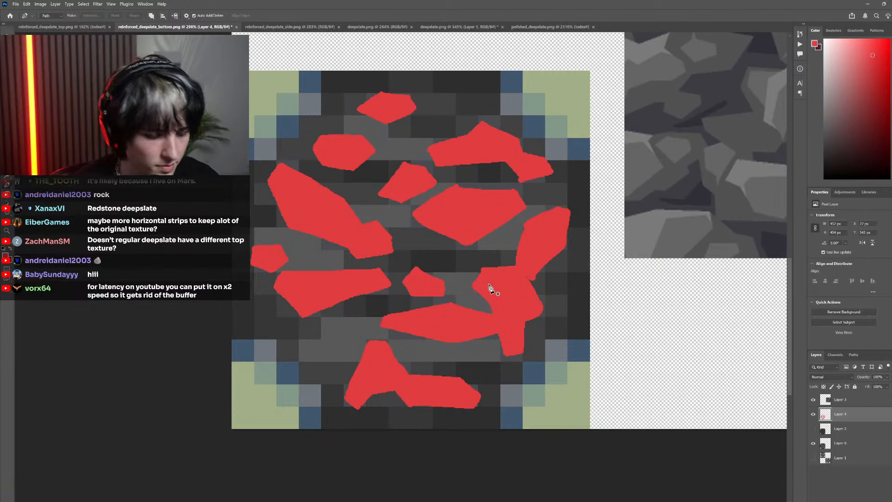
Set the foreground colour to a lighter, pinkish red and ready the Pencil tool for drawing on the stone sketch
{"action": "key", "text": "i"}
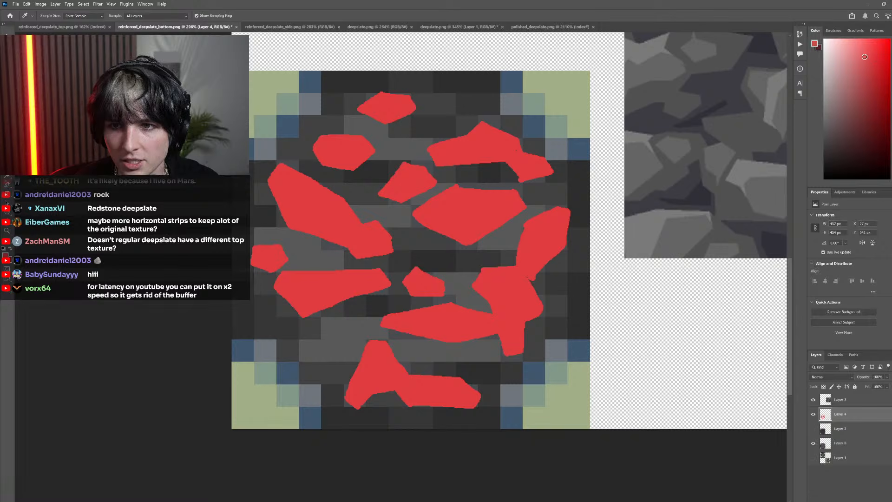
{"action": "key", "text": "b"}
{"action": "scroll", "coordinate": [452, 298], "scroll_direction": "up", "scroll_amount": 7}
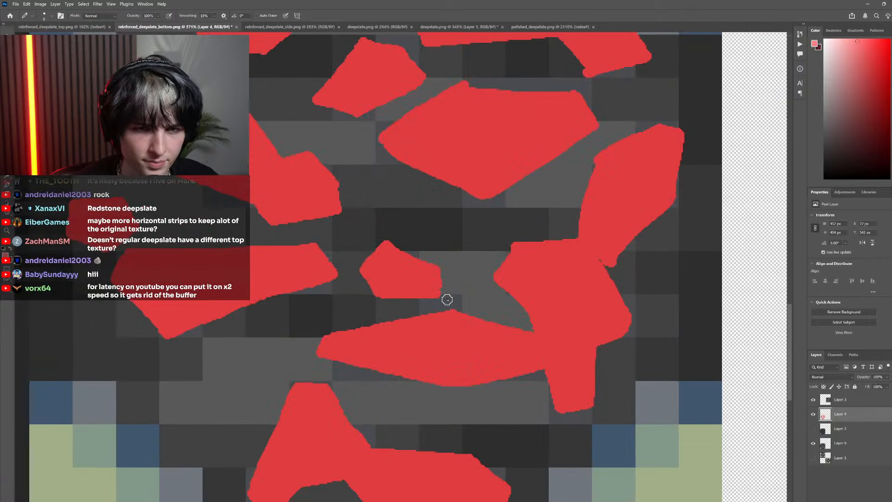
{"action": "scroll", "coordinate": [447, 298], "scroll_direction": "down", "scroll_amount": 9}
{"action": "scroll", "coordinate": [475, 273], "scroll_direction": "up", "scroll_amount": 3}
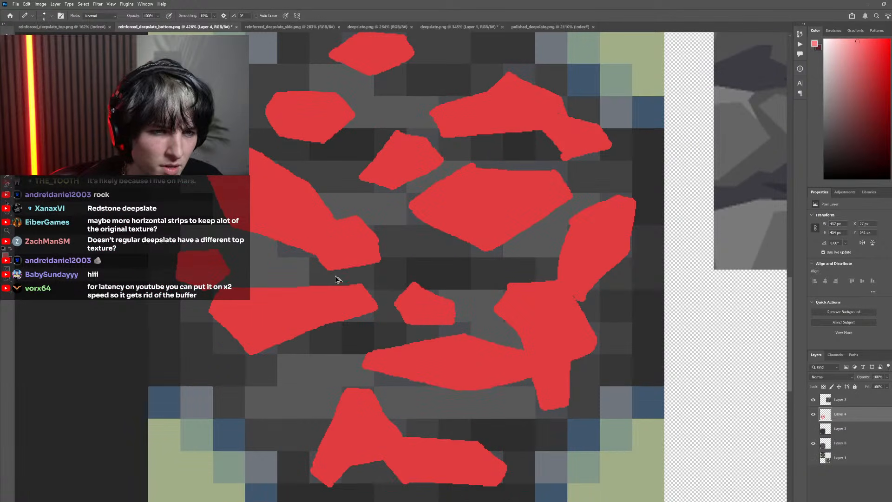
{"action": "scroll", "coordinate": [337, 279], "scroll_direction": "down", "scroll_amount": 5}
{"action": "scroll", "coordinate": [349, 258], "scroll_direction": "up", "scroll_amount": 5}
{"action": "left_click_drag", "start_coordinate": [401, 251], "coordinate": [407, 222]}
{"action": "key", "text": "ctrl+z"}
{"action": "left_click_drag", "start_coordinate": [439, 260], "coordinate": [455, 253]}
{"action": "scroll", "coordinate": [406, 266], "scroll_direction": "down", "scroll_amount": 5}
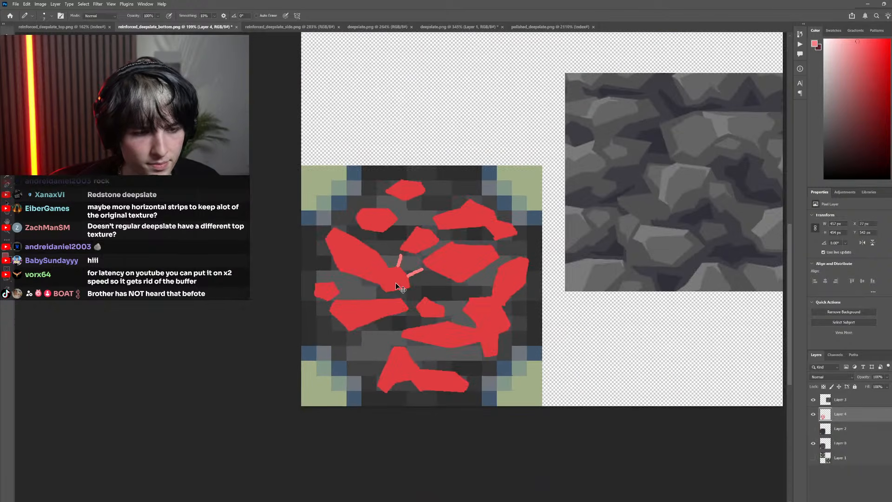
{"action": "scroll", "coordinate": [395, 283], "scroll_direction": "up", "scroll_amount": 4}
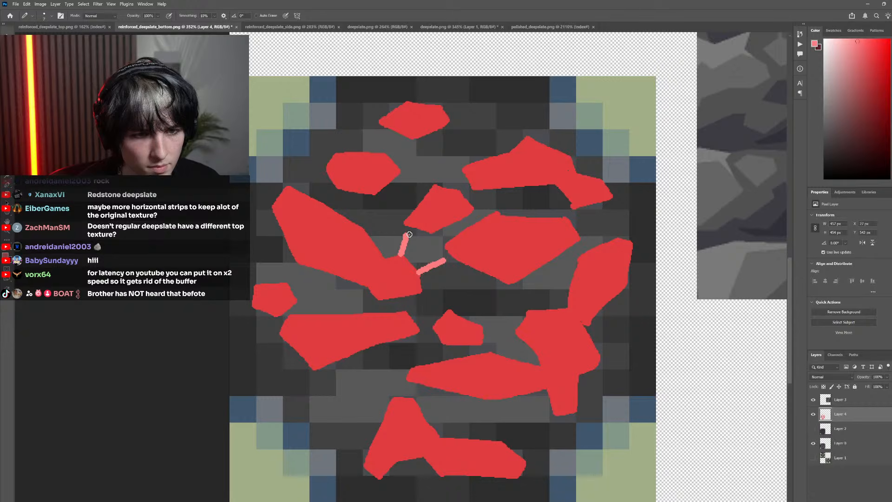
{"action": "left_click_drag", "start_coordinate": [408, 234], "coordinate": [441, 257]}
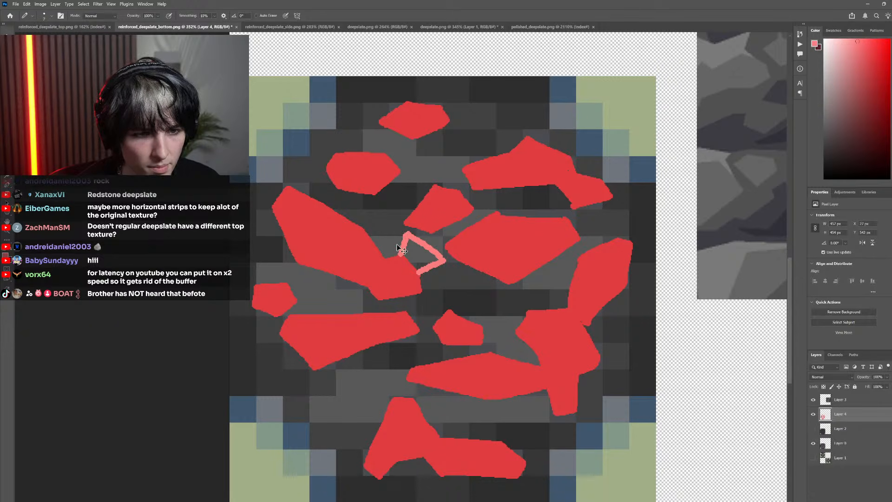
{"action": "key", "text": "ctrl+z"}
{"action": "key", "text": "ctrl+z"}
{"action": "key", "text": "ctrl+z"}
Outline a light red underside along the wide lower stone, extending it past the stone's left end and behind the bottom stone
{"action": "scroll", "coordinate": [418, 281], "scroll_direction": "down", "scroll_amount": 5}
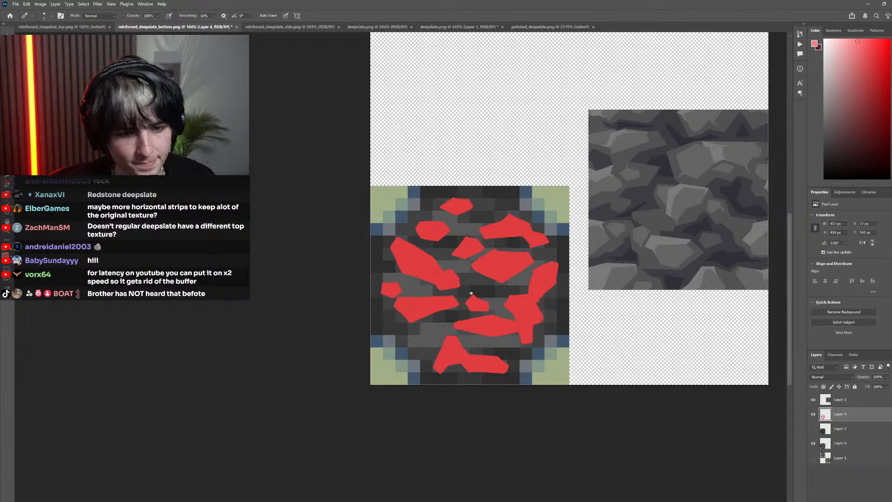
{"action": "scroll", "coordinate": [441, 351], "scroll_direction": "up", "scroll_amount": 3}
{"action": "scroll", "coordinate": [445, 341], "scroll_direction": "down", "scroll_amount": 3}
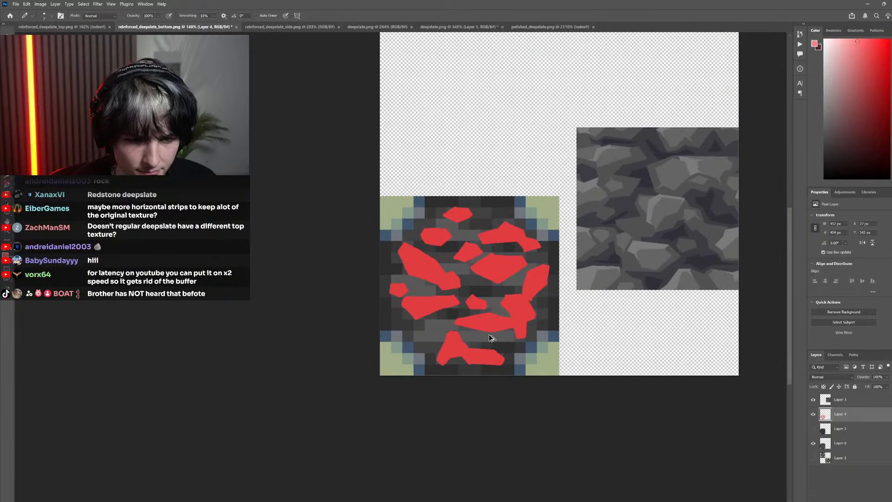
{"action": "scroll", "coordinate": [502, 334], "scroll_direction": "up", "scroll_amount": 4}
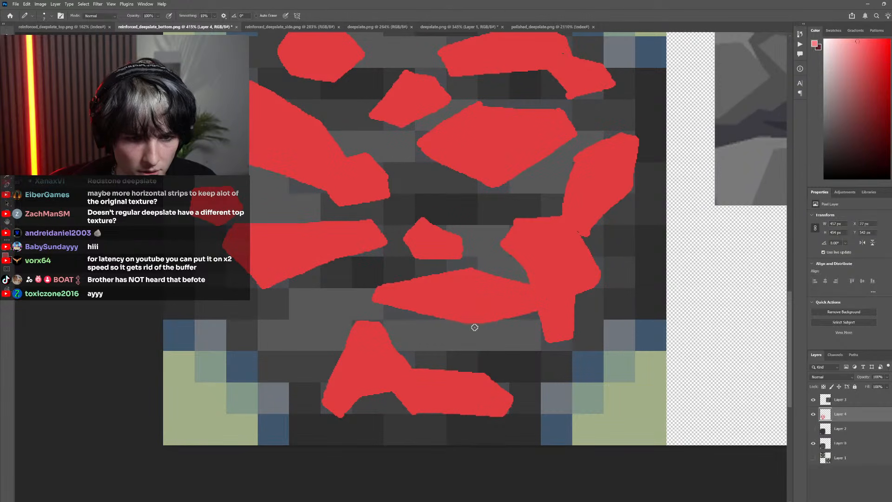
{"action": "mouse_move", "coordinate": [475, 327]}
{"action": "left_mouse_down"}
{"action": "mouse_move", "coordinate": [475, 352]}
{"action": "mouse_move", "coordinate": [505, 352]}
{"action": "mouse_move", "coordinate": [480, 350]}
{"action": "mouse_move", "coordinate": [537, 328]}
{"action": "left_mouse_up"}
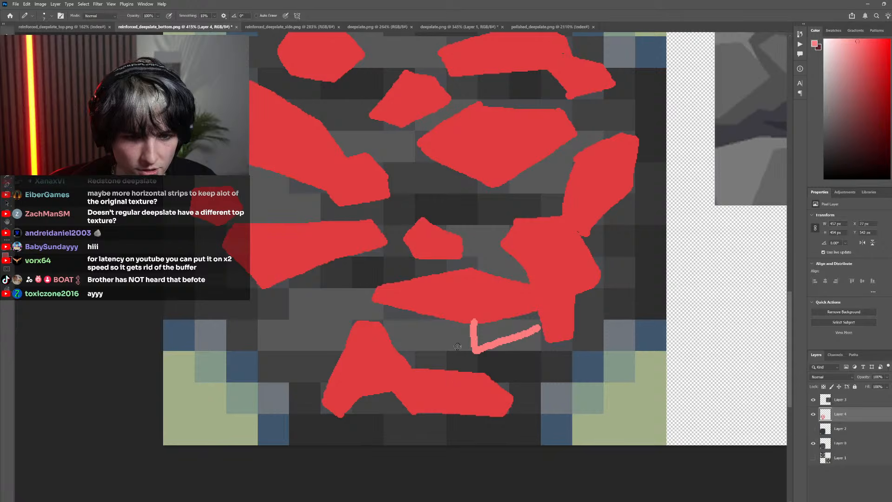
{"action": "mouse_move", "coordinate": [369, 304]}
{"action": "left_mouse_down"}
{"action": "mouse_move", "coordinate": [265, 324]}
{"action": "mouse_move", "coordinate": [304, 290]}
{"action": "mouse_move", "coordinate": [386, 289]}
{"action": "left_mouse_up"}
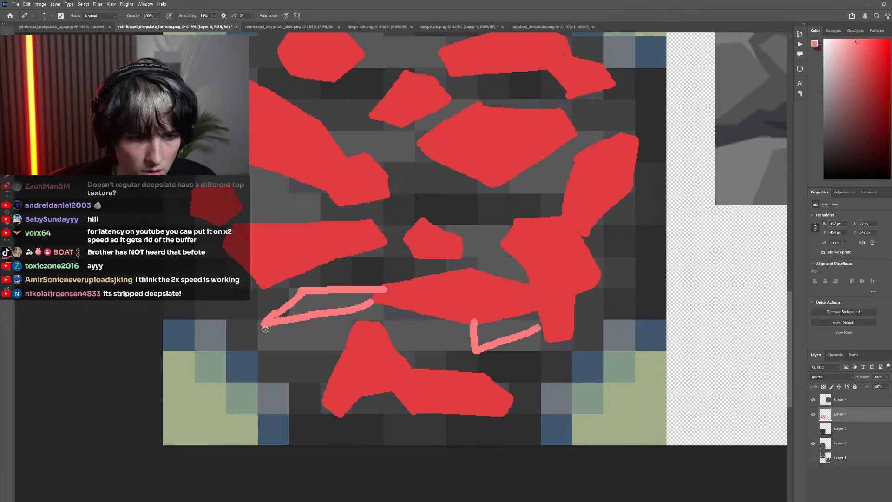
{"action": "mouse_move", "coordinate": [263, 328]}
{"action": "left_mouse_down"}
{"action": "mouse_move", "coordinate": [279, 346]}
{"action": "mouse_move", "coordinate": [474, 353]}
{"action": "left_mouse_up"}
{"action": "scroll", "coordinate": [433, 365], "scroll_direction": "down", "scroll_amount": 8}
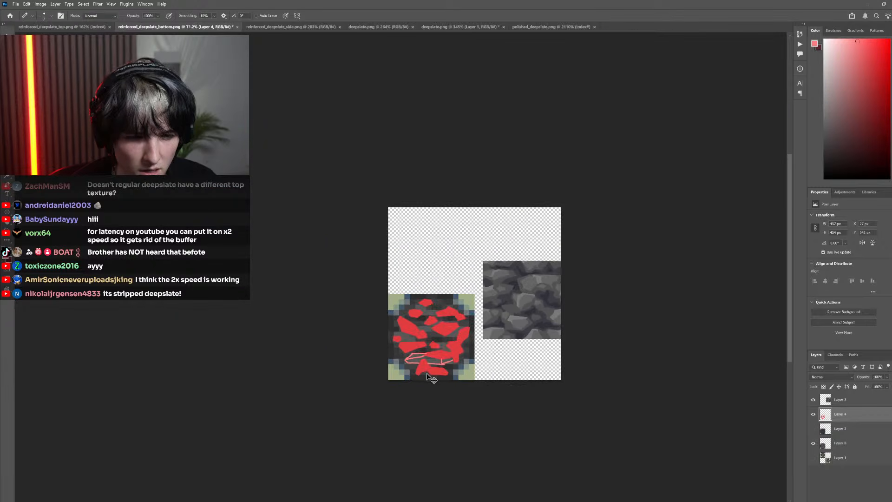
{"action": "scroll", "coordinate": [434, 370], "scroll_direction": "up", "scroll_amount": 5}
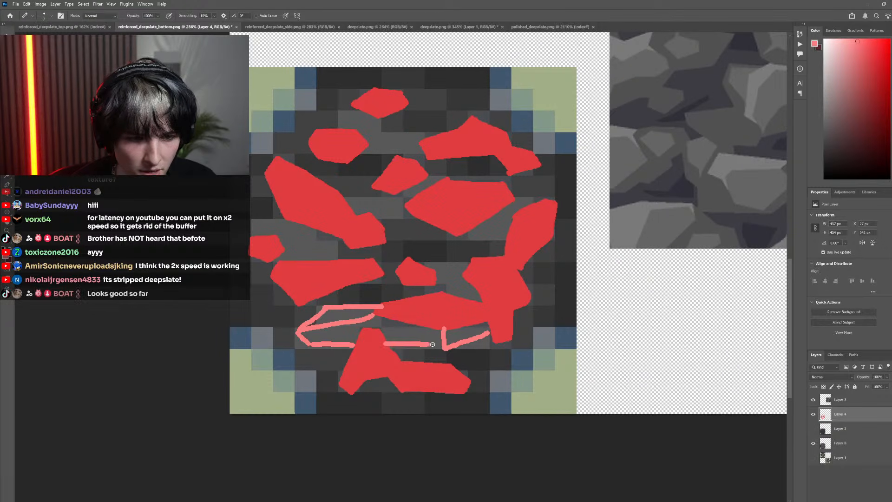
{"action": "scroll", "coordinate": [342, 390], "scroll_direction": "up", "scroll_amount": 2}
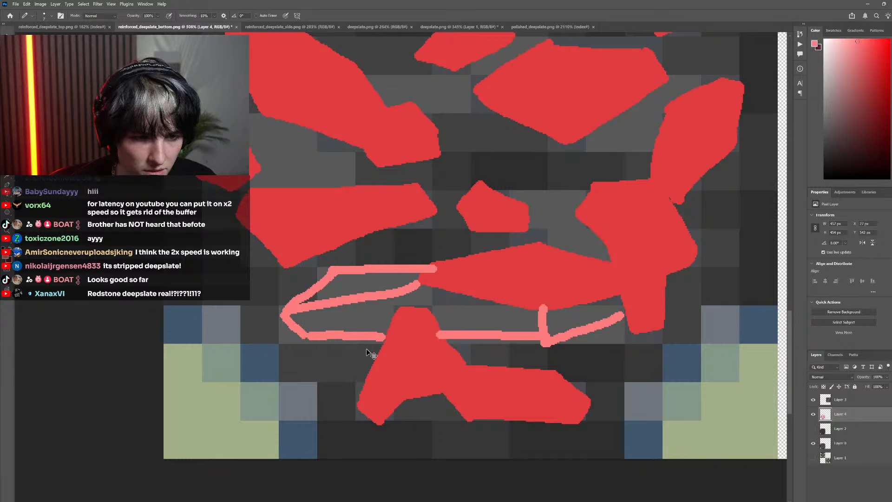
Compare the lower stone with and without its latest outline strokes by undoing and redoing them
{"action": "key", "text": "ctrl+z"}
{"action": "key", "text": "ctrl+z"}
{"action": "key", "text": "ctrl+z"}
{"action": "key", "text": "ctrl+z"}
{"action": "key", "text": "ctrl+z"}
{"action": "key", "text": "ctrl+shift+z"}
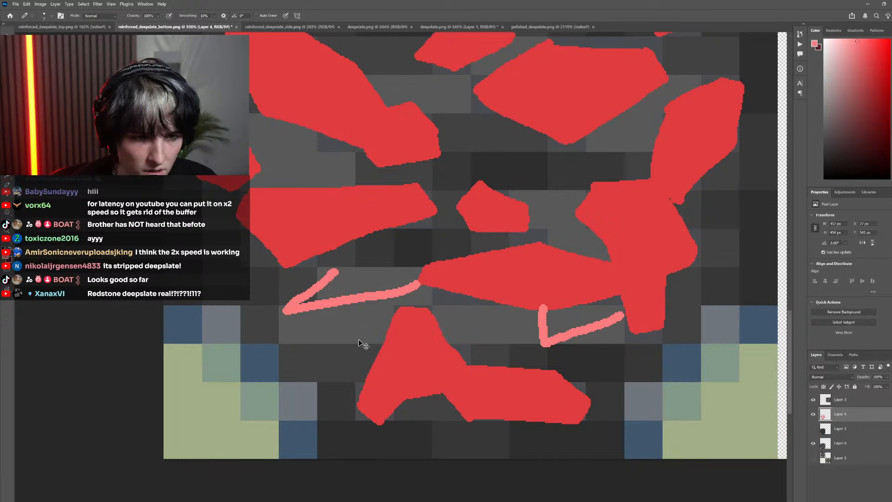
{"action": "key", "text": "ctrl+shift+z"}
{"action": "key", "text": "ctrl+shift+z"}
{"action": "key", "text": "ctrl+shift+z"}
{"action": "key", "text": "ctrl+shift+z"}
{"action": "scroll", "coordinate": [419, 331], "scroll_direction": "down", "scroll_amount": 3}
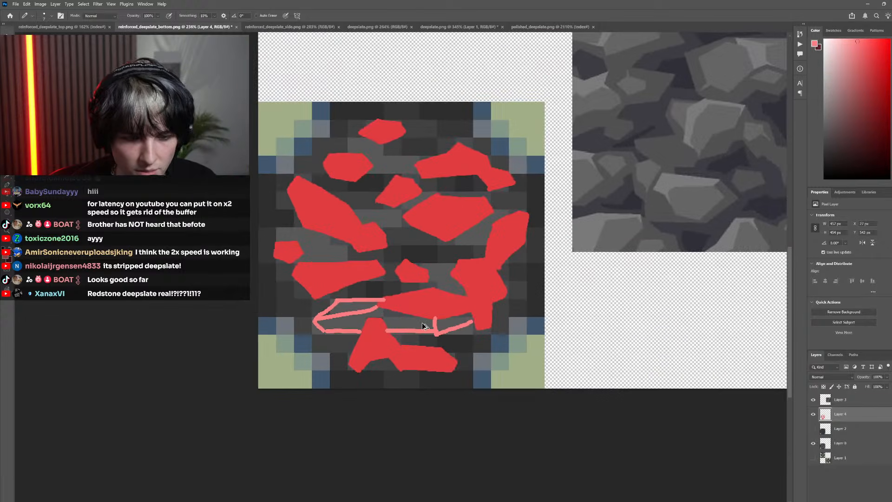
{"action": "scroll", "coordinate": [423, 324], "scroll_direction": "up", "scroll_amount": 2}
{"action": "scroll", "coordinate": [304, 321], "scroll_direction": "down", "scroll_amount": 2}
Draw light red outline strokes below and to the right of the small left stone, above the wedge-shaped stone
{"action": "scroll", "coordinate": [278, 304], "scroll_direction": "left", "scroll_amount": 3}
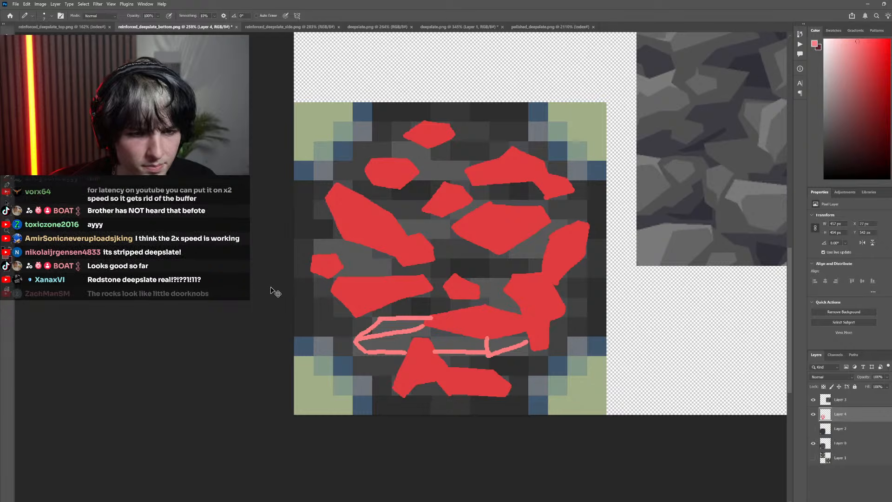
{"action": "scroll", "coordinate": [275, 292], "scroll_direction": "up", "scroll_amount": 4}
{"action": "mouse_move", "coordinate": [300, 330]}
{"action": "left_mouse_down"}
{"action": "mouse_move", "coordinate": [283, 321]}
{"action": "mouse_move", "coordinate": [315, 301]}
{"action": "mouse_move", "coordinate": [288, 305]}
{"action": "left_mouse_up"}
{"action": "left_click_drag", "start_coordinate": [335, 279], "coordinate": [517, 296]}
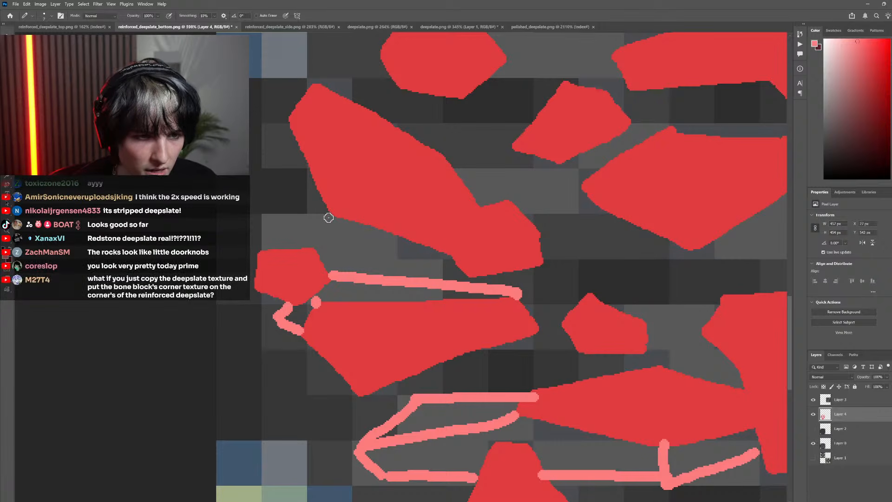
Outline light red facets along the long left stone's left and lower edges and around the small stone beneath it
{"action": "mouse_move", "coordinate": [328, 216]}
{"action": "left_mouse_down"}
{"action": "mouse_move", "coordinate": [310, 233]}
{"action": "mouse_move", "coordinate": [293, 128]}
{"action": "left_mouse_up"}
{"action": "key", "text": "ctrl+z"}
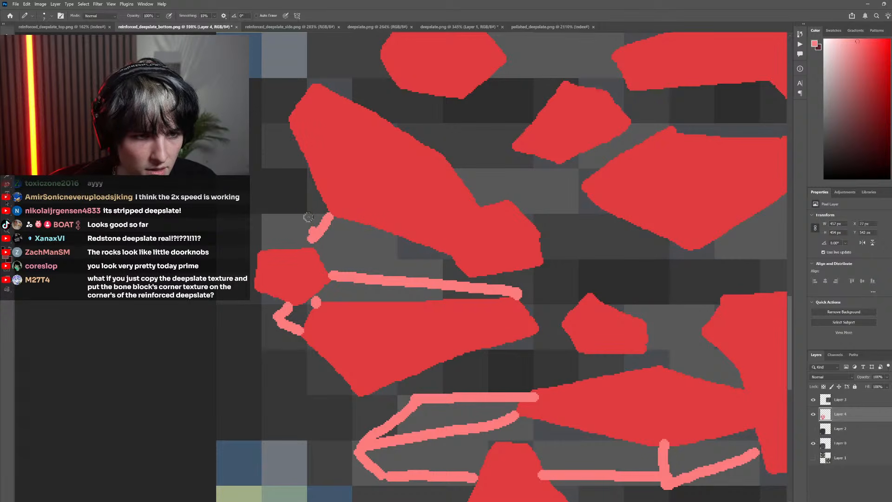
{"action": "mouse_move", "coordinate": [312, 227]}
{"action": "left_mouse_down"}
{"action": "mouse_move", "coordinate": [288, 131]}
{"action": "mouse_move", "coordinate": [335, 240]}
{"action": "mouse_move", "coordinate": [427, 255]}
{"action": "mouse_move", "coordinate": [461, 279]}
{"action": "left_mouse_up"}
{"action": "key", "text": "ctrl+z"}
{"action": "key", "text": "ctrl+z"}
{"action": "key", "text": "ctrl+z"}
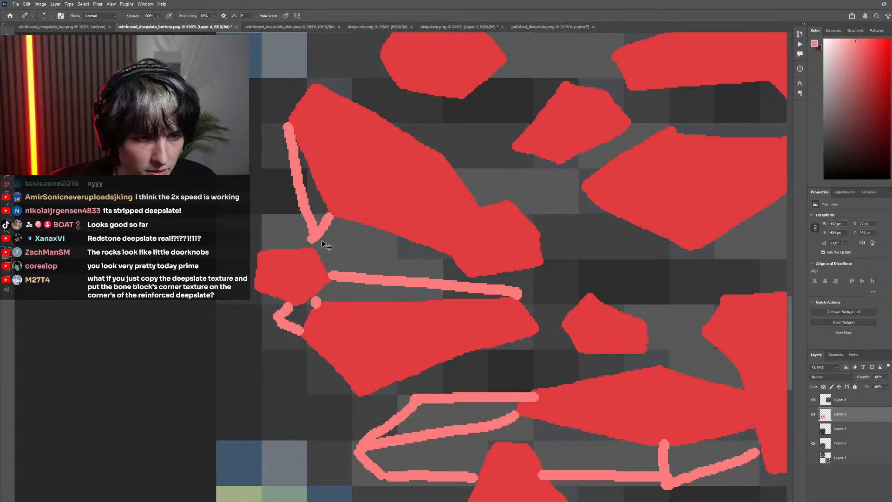
{"action": "mouse_move", "coordinate": [311, 239]}
{"action": "left_mouse_down"}
{"action": "mouse_move", "coordinate": [421, 257]}
{"action": "mouse_move", "coordinate": [452, 280]}
{"action": "mouse_move", "coordinate": [474, 281]}
{"action": "mouse_move", "coordinate": [440, 248]}
{"action": "left_mouse_up"}
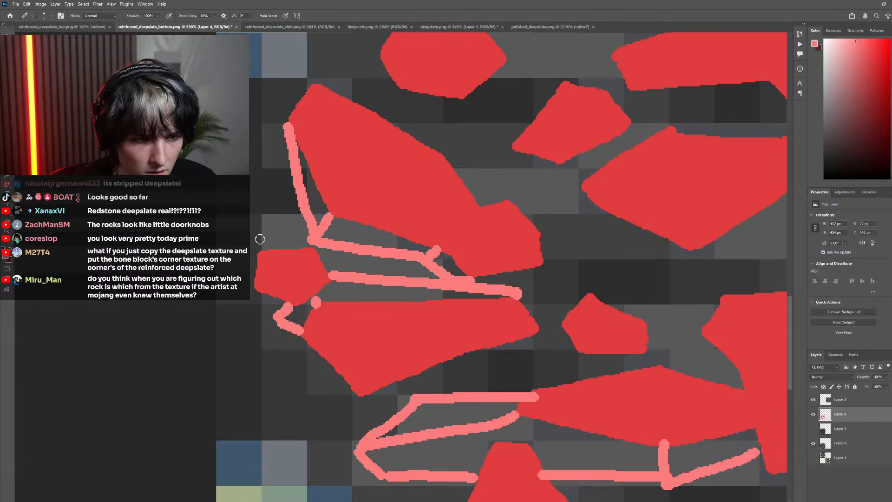
{"action": "mouse_move", "coordinate": [259, 253]}
{"action": "left_mouse_down"}
{"action": "mouse_move", "coordinate": [324, 227]}
{"action": "mouse_move", "coordinate": [327, 242]}
{"action": "mouse_move", "coordinate": [368, 267]}
{"action": "mouse_move", "coordinate": [327, 277]}
{"action": "mouse_move", "coordinate": [345, 264]}
{"action": "left_mouse_up"}
Outline two small light red facets along the upper right edge of the long left stone
{"action": "scroll", "coordinate": [400, 347], "scroll_direction": "down", "scroll_amount": 8}
{"action": "scroll", "coordinate": [381, 335], "scroll_direction": "up", "scroll_amount": 5}
{"action": "scroll", "coordinate": [371, 304], "scroll_direction": "up", "scroll_amount": 4}
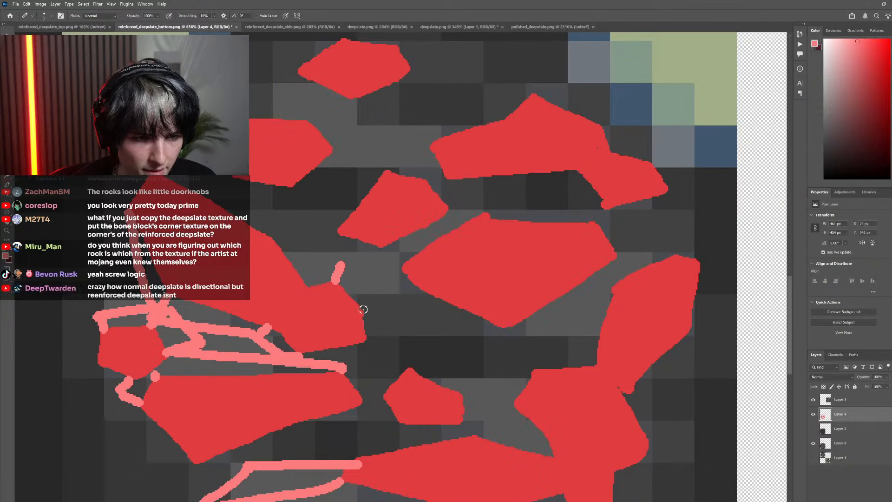
{"action": "left_click_drag", "start_coordinate": [361, 308], "coordinate": [398, 299]}
{"action": "left_click_drag", "start_coordinate": [345, 264], "coordinate": [397, 297]}
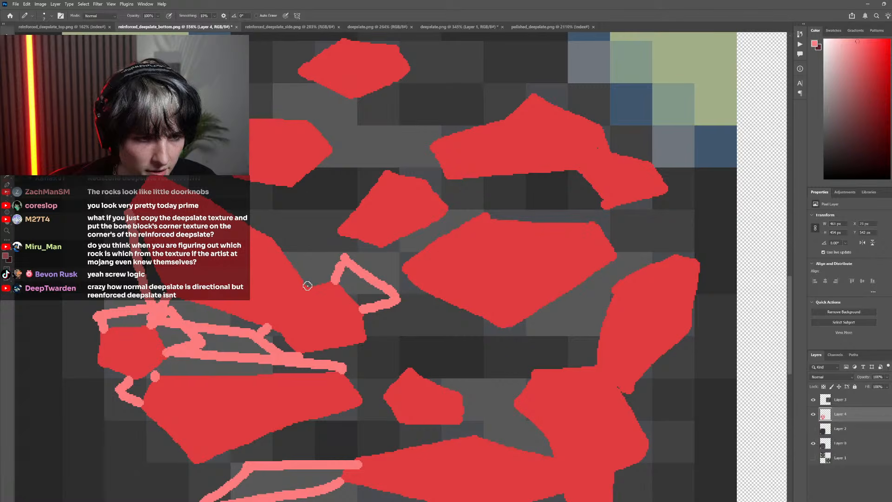
{"action": "mouse_move", "coordinate": [308, 285]}
{"action": "left_mouse_down"}
{"action": "mouse_move", "coordinate": [320, 257]}
{"action": "mouse_move", "coordinate": [307, 262]}
{"action": "mouse_move", "coordinate": [295, 235]}
{"action": "mouse_move", "coordinate": [270, 237]}
{"action": "left_mouse_up"}
{"action": "scroll", "coordinate": [375, 313], "scroll_direction": "down", "scroll_amount": 5}
{"action": "scroll", "coordinate": [380, 297], "scroll_direction": "up", "scroll_amount": 5}
{"action": "scroll", "coordinate": [380, 297], "scroll_direction": "down", "scroll_amount": 3}
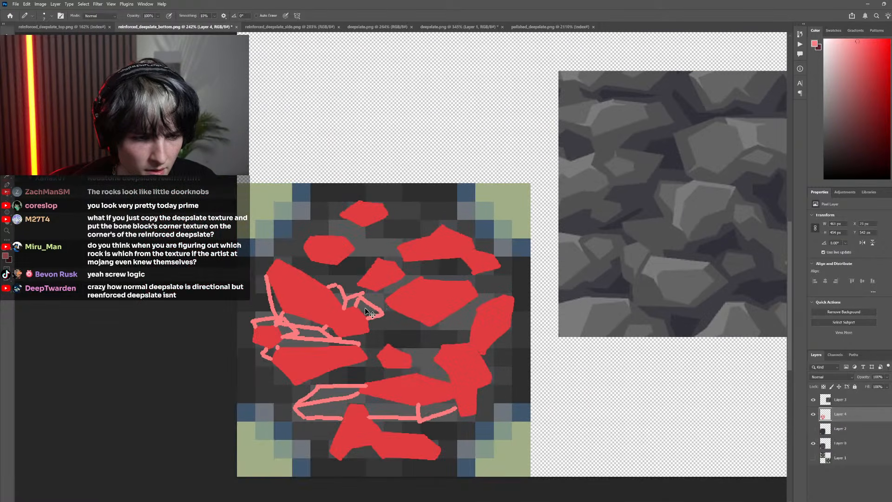
Fill the outlined facets around the left stones and the left part of the lower stone's underside with light red
{"action": "key", "text": "g"}
{"action": "left_click", "coordinate": [368, 310]}
{"action": "scroll", "coordinate": [359, 347], "scroll_direction": "left", "scroll_amount": 5}
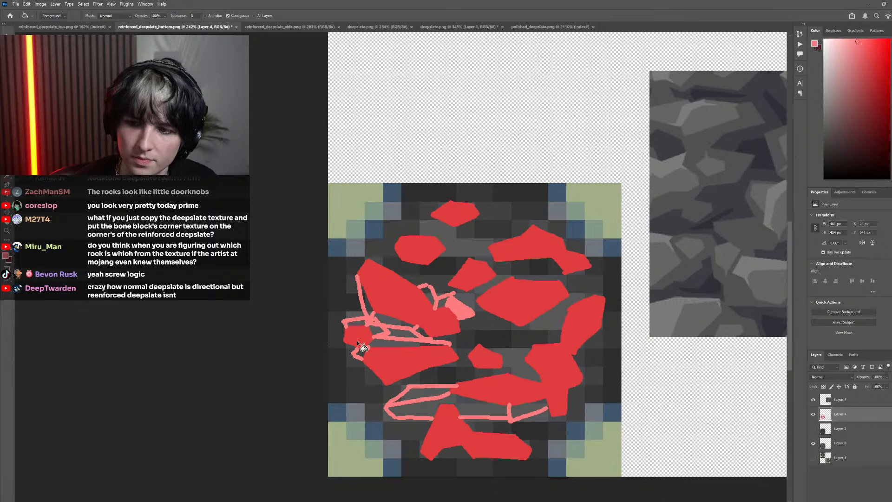
{"action": "scroll", "coordinate": [370, 327], "scroll_direction": "up", "scroll_amount": 4}
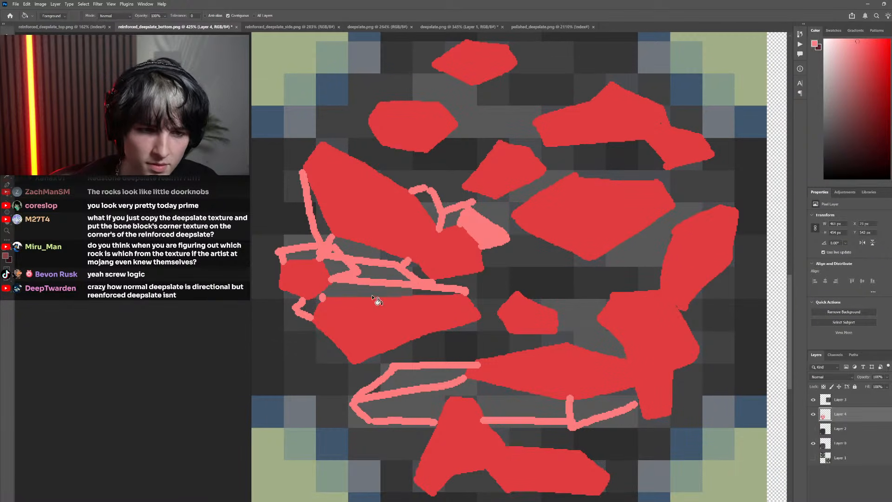
{"action": "left_click", "coordinate": [378, 298]}
{"action": "left_click", "coordinate": [388, 277]}
{"action": "left_click", "coordinate": [349, 255]}
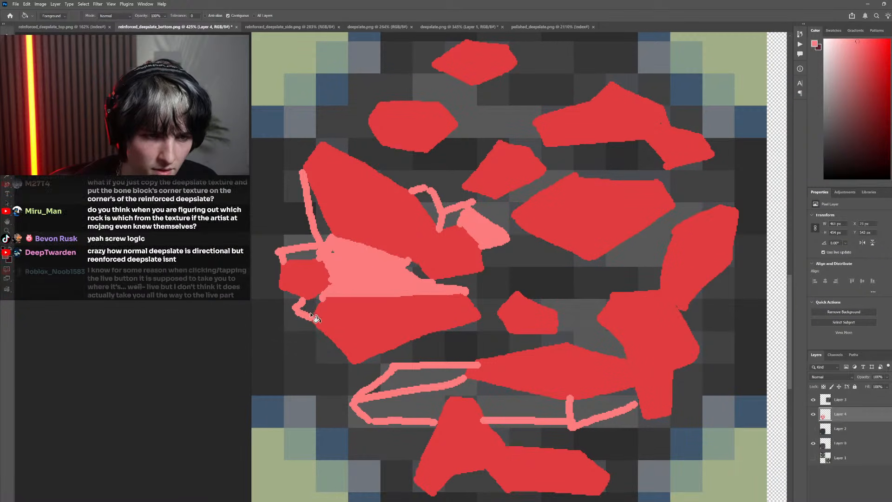
{"action": "left_click", "coordinate": [308, 307]}
{"action": "scroll", "coordinate": [434, 344], "scroll_direction": "down", "scroll_amount": 4}
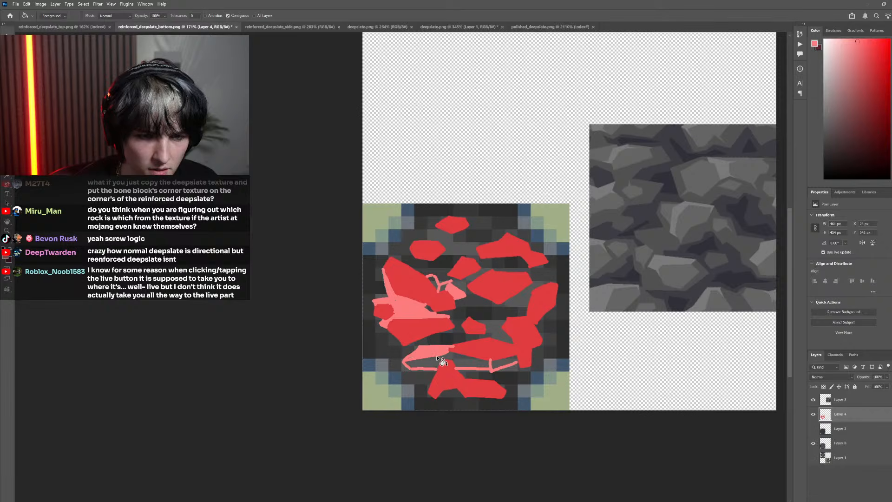
{"action": "left_click", "coordinate": [504, 363]}
{"action": "key", "text": "ctrl+z"}
{"action": "key", "text": "ctrl+shift+z"}
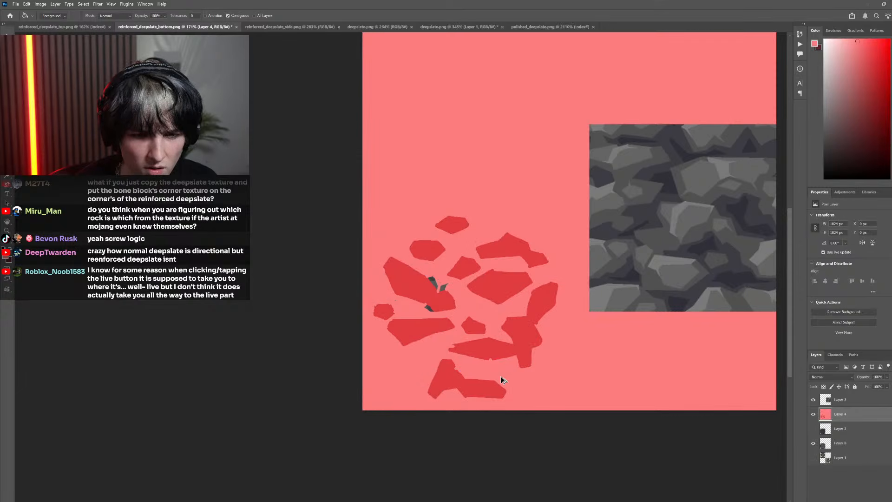
{"action": "key", "text": "ctrl+z"}
Close the outline gap at the right end of the lower stone's underside and fill the remaining wedge with light red
{"action": "scroll", "coordinate": [511, 369], "scroll_direction": "up", "scroll_amount": 3}
{"action": "scroll", "coordinate": [514, 372], "scroll_direction": "up", "scroll_amount": 4}
{"action": "key", "text": "b"}
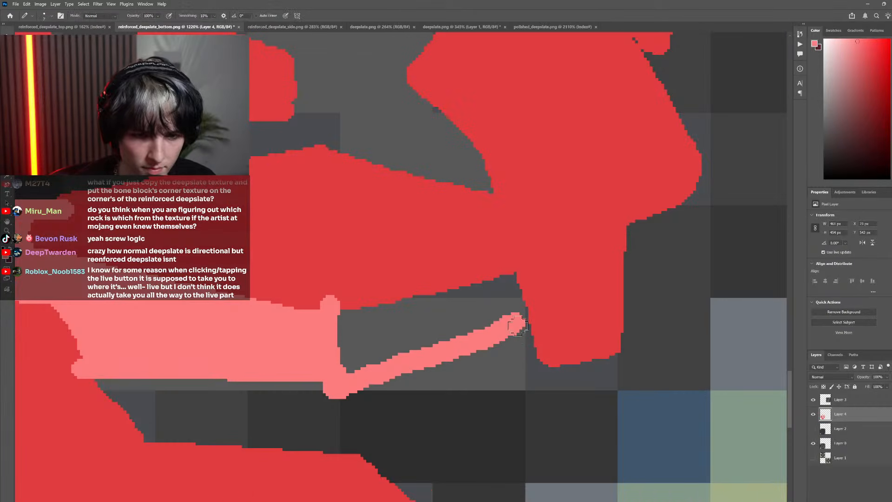
{"action": "scroll", "coordinate": [476, 341], "scroll_direction": "down", "scroll_amount": 2}
{"action": "key", "text": "g"}
{"action": "left_click", "coordinate": [458, 331]}
{"action": "scroll", "coordinate": [475, 356], "scroll_direction": "down", "scroll_amount": 7}
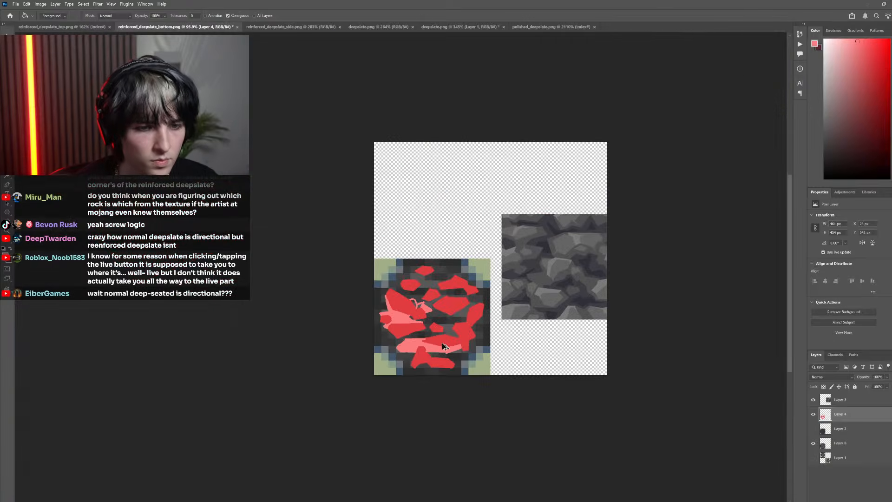
Fill the two unfilled facets on the long left stone's upper right edge with light red
{"action": "scroll", "coordinate": [403, 323], "scroll_direction": "up", "scroll_amount": 7}
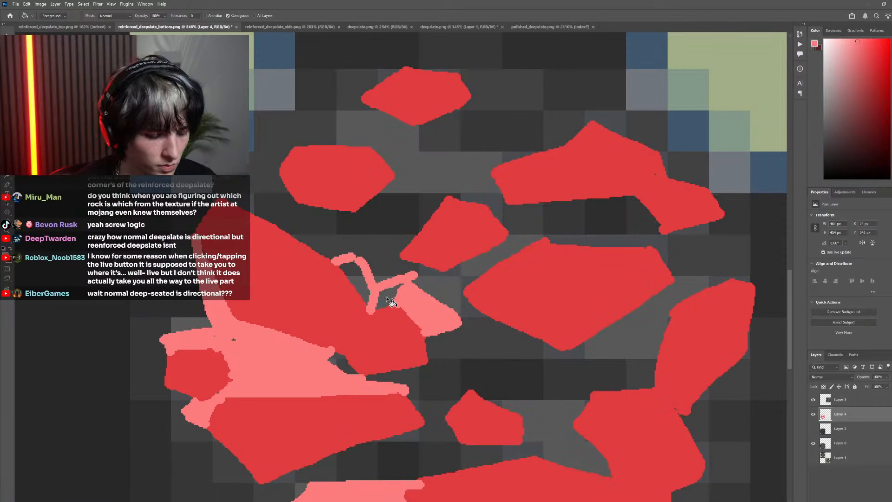
{"action": "left_click", "coordinate": [387, 298]}
{"action": "left_click", "coordinate": [351, 269]}
{"action": "scroll", "coordinate": [416, 370], "scroll_direction": "down", "scroll_amount": 7}
{"action": "scroll", "coordinate": [426, 369], "scroll_direction": "up", "scroll_amount": 3}
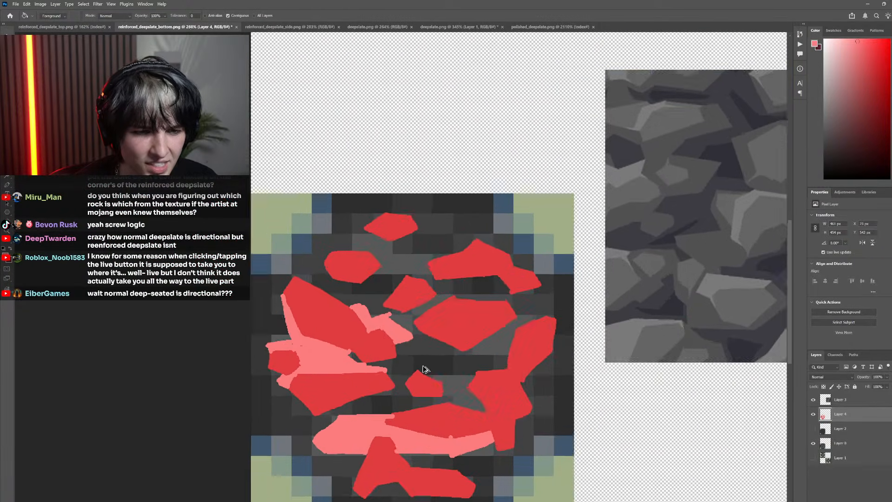
Compare the painted red stones and light red facets with the original pixels by toggling Layer 4's visibility
{"action": "scroll", "coordinate": [425, 370], "scroll_direction": "up", "scroll_amount": 2}
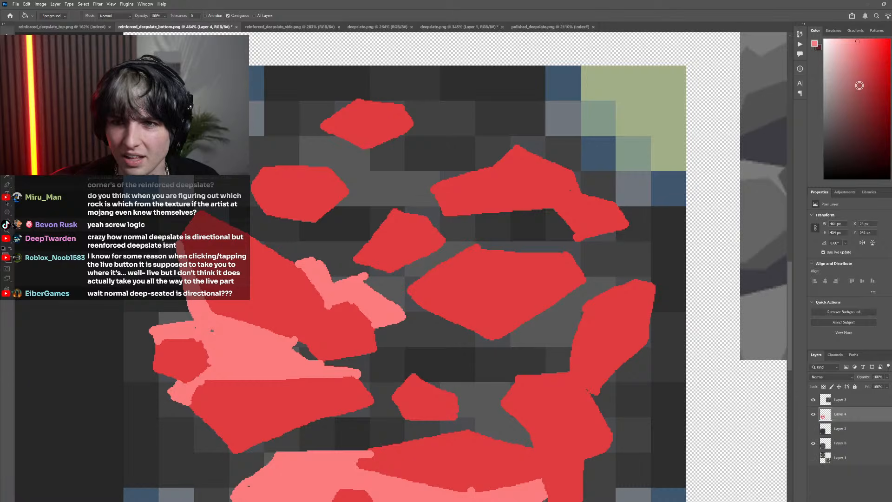
{"action": "left_click", "coordinate": [860, 86]}
{"action": "scroll", "coordinate": [414, 398], "scroll_direction": "down", "scroll_amount": 3}
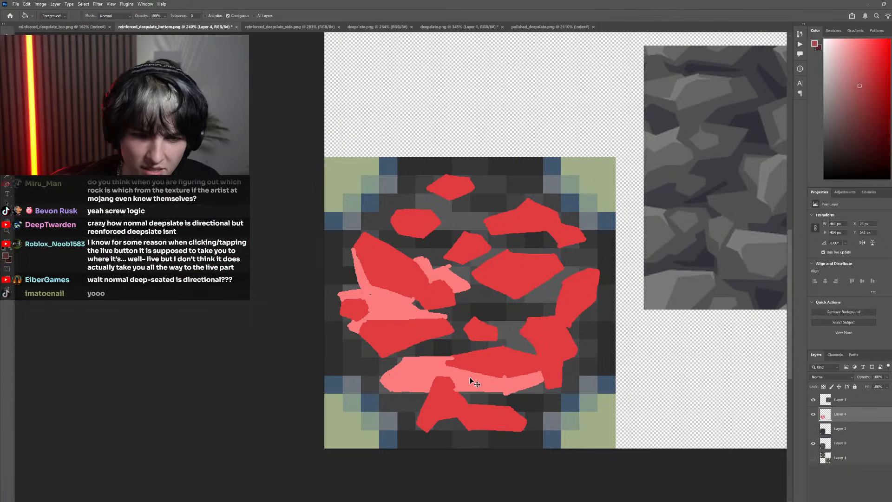
{"action": "scroll", "coordinate": [472, 382], "scroll_direction": "right", "scroll_amount": 2}
{"action": "left_click", "coordinate": [813, 414]}
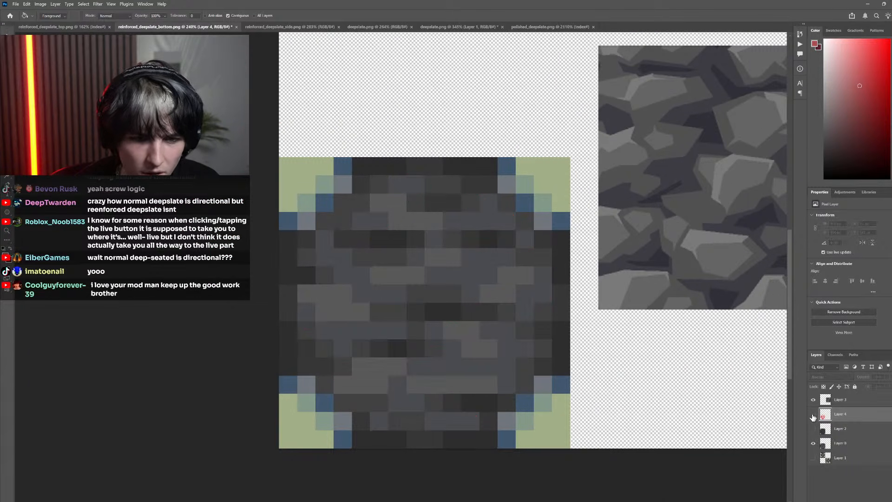
{"action": "left_click", "coordinate": [813, 415]}
{"action": "left_click", "coordinate": [814, 415]}
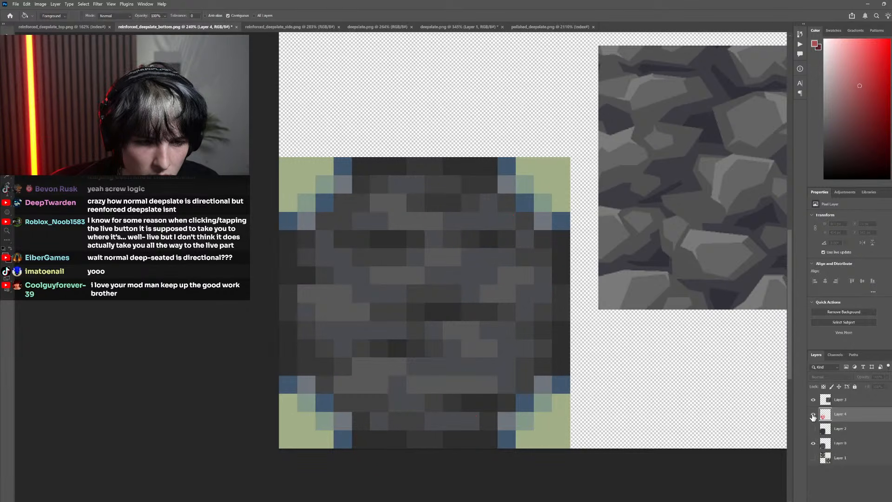
{"action": "left_click", "coordinate": [813, 415]}
{"action": "left_click", "coordinate": [814, 415]}
{"action": "left_click", "coordinate": [814, 415]}
{"action": "left_click", "coordinate": [814, 415]}
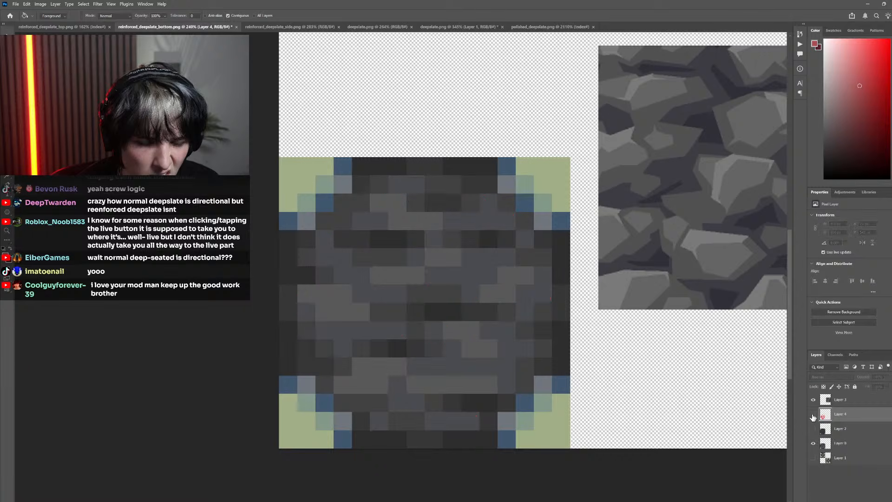
{"action": "left_click", "coordinate": [813, 415]}
{"action": "left_click", "coordinate": [814, 415]}
{"action": "left_click", "coordinate": [813, 415]}
{"action": "left_click", "coordinate": [814, 415]}
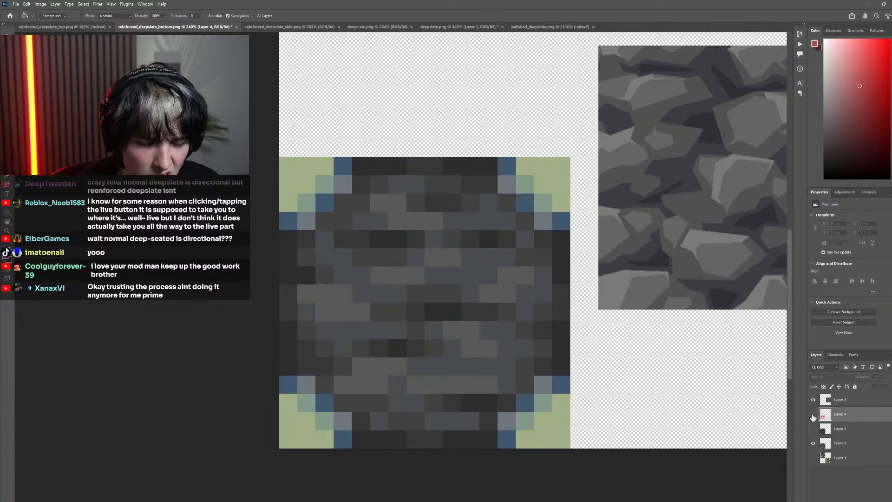
{"action": "left_click", "coordinate": [813, 415]}
{"action": "left_click", "coordinate": [813, 415]}
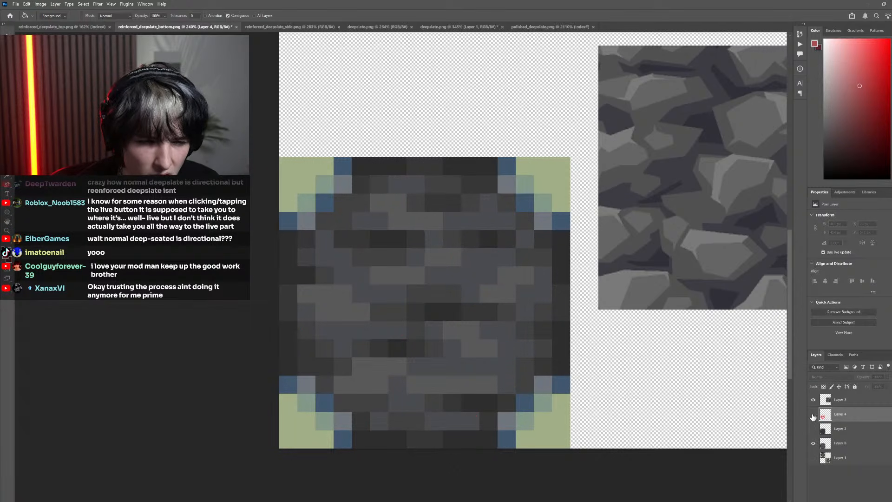
{"action": "left_click", "coordinate": [813, 416]}
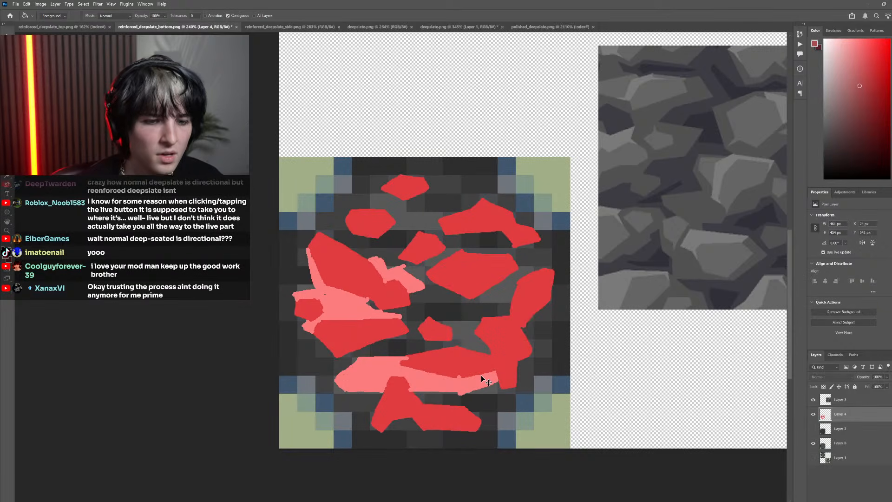
Select all the light red areas on Layer 4, delete them and clear the selection, keeping only the red stones
{"action": "key", "text": "ctrl+z"}
{"action": "key", "text": "ctrl+z"}
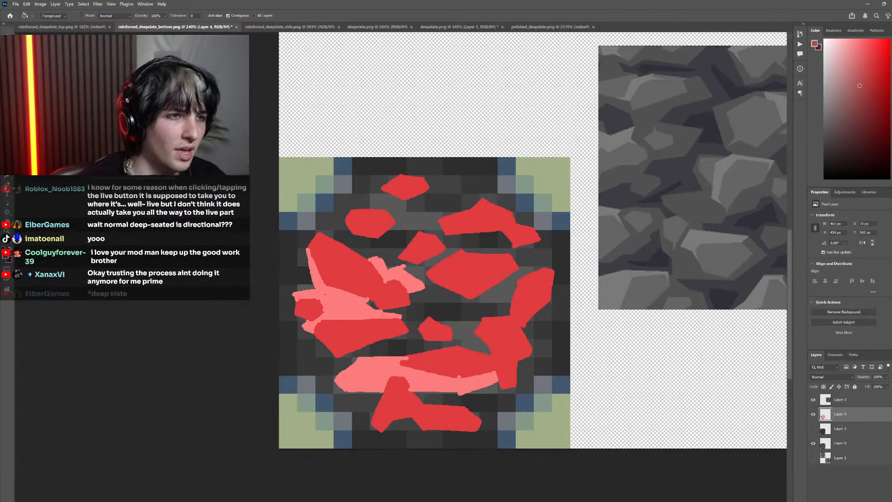
{"action": "left_click", "coordinate": [7, 65]}
{"action": "left_click", "coordinate": [355, 311]}
{"action": "key", "text": "Delete"}
{"action": "key", "text": "ctrl+d"}
{"action": "scroll", "coordinate": [432, 353], "scroll_direction": "down", "scroll_amount": 2}
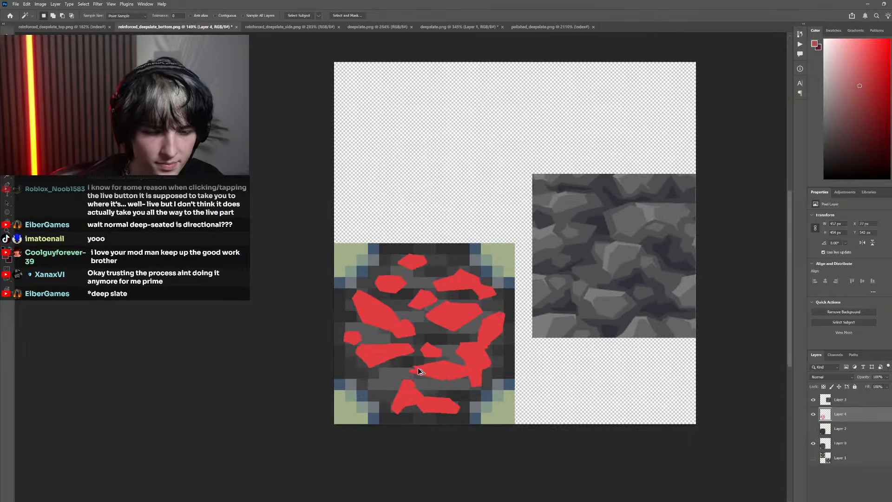
Cut away the left leg of the bottom red stone with a rectangular selection
{"action": "scroll", "coordinate": [416, 388], "scroll_direction": "up", "scroll_amount": 6}
{"action": "key", "text": "b"}
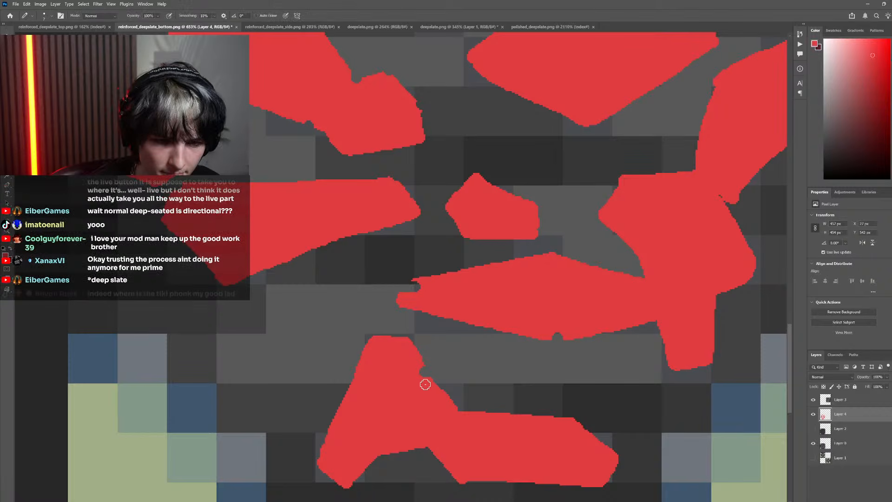
{"action": "scroll", "coordinate": [472, 414], "scroll_direction": "down", "scroll_amount": 2}
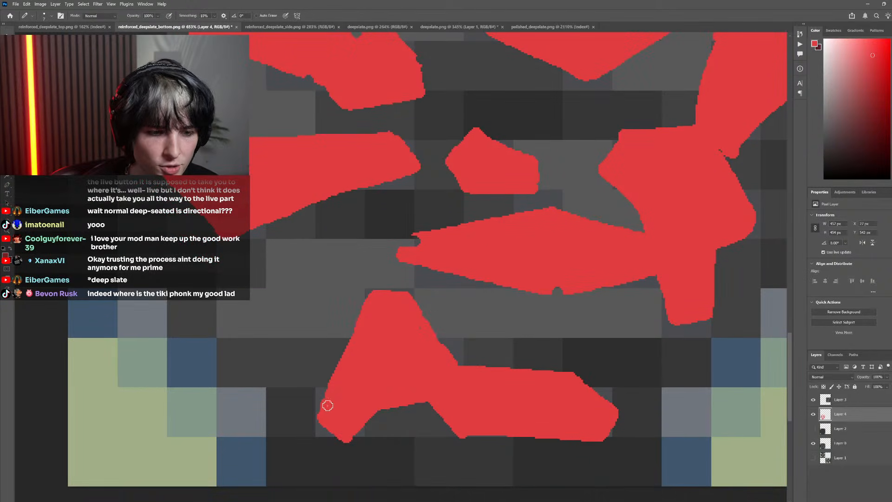
{"action": "key", "text": "l"}
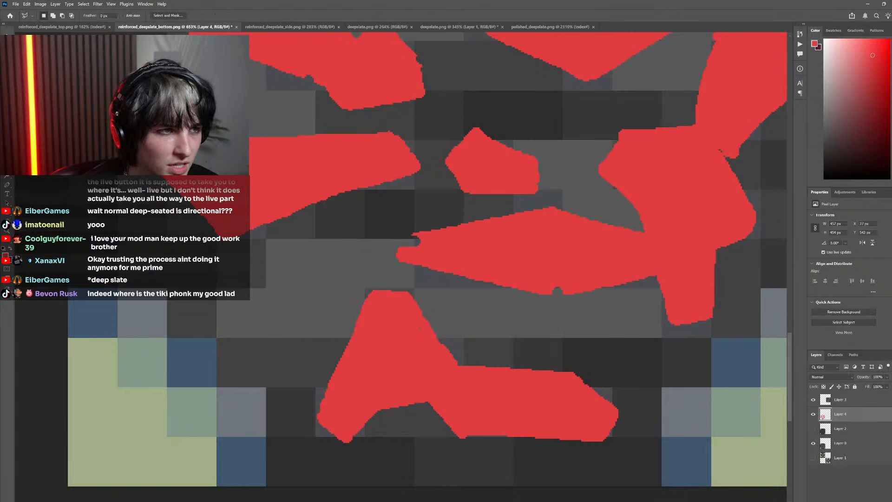
{"action": "key", "text": "m"}
{"action": "left_click_drag", "start_coordinate": [408, 474], "coordinate": [285, 338]}
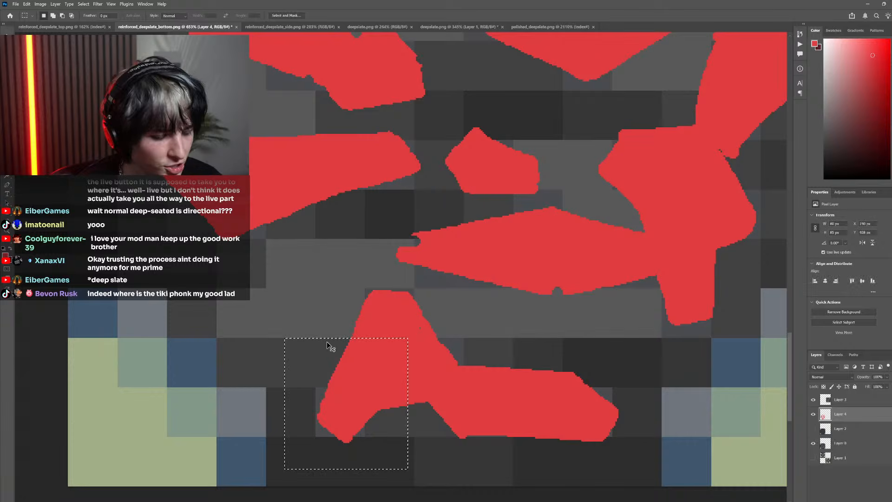
{"action": "left_click_drag", "start_coordinate": [402, 446], "coordinate": [308, 321]}
{"action": "key", "text": "ctrl+x"}
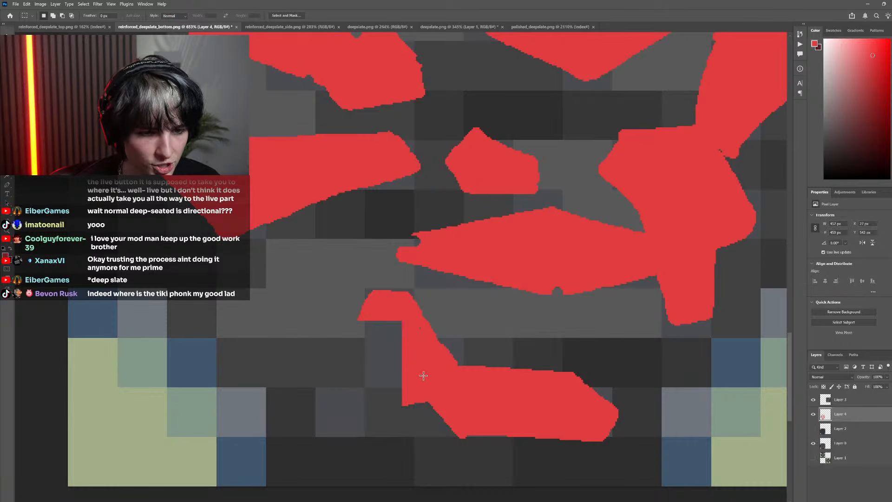
Repaint the bottom stone's cut left side in red as a diagonal edge sloping down toward the lower right
{"action": "key", "text": "b"}
{"action": "left_click_drag", "start_coordinate": [401, 402], "coordinate": [344, 342]}
{"action": "mouse_move", "coordinate": [367, 305]}
{"action": "left_mouse_down"}
{"action": "mouse_move", "coordinate": [351, 328]}
{"action": "mouse_move", "coordinate": [381, 336]}
{"action": "mouse_move", "coordinate": [398, 351]}
{"action": "mouse_move", "coordinate": [351, 329]}
{"action": "mouse_move", "coordinate": [395, 350]}
{"action": "mouse_move", "coordinate": [373, 353]}
{"action": "mouse_move", "coordinate": [405, 366]}
{"action": "mouse_move", "coordinate": [395, 330]}
{"action": "mouse_move", "coordinate": [303, 362]}
{"action": "mouse_move", "coordinate": [223, 359]}
{"action": "mouse_move", "coordinate": [245, 313]}
{"action": "mouse_move", "coordinate": [293, 269]}
{"action": "mouse_move", "coordinate": [285, 265]}
{"action": "mouse_move", "coordinate": [374, 317]}
{"action": "left_mouse_up"}
Outline light red facets above the bottom stone, reaching from its left side up to the neighbouring stone and along its right slope
{"action": "scroll", "coordinate": [395, 329], "scroll_direction": "up", "scroll_amount": 1}
{"action": "left_click_drag", "start_coordinate": [297, 271], "coordinate": [414, 258]}
{"action": "left_click_drag", "start_coordinate": [414, 318], "coordinate": [432, 289]}
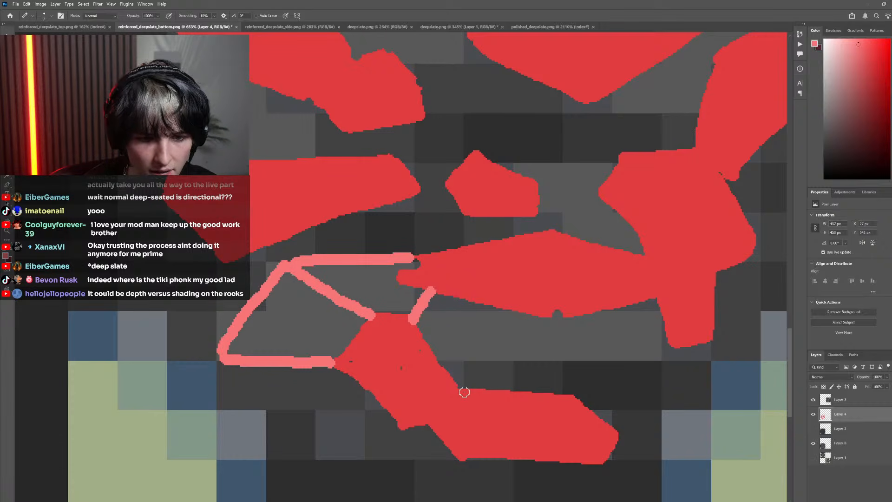
{"action": "left_click_drag", "start_coordinate": [458, 386], "coordinate": [515, 357]}
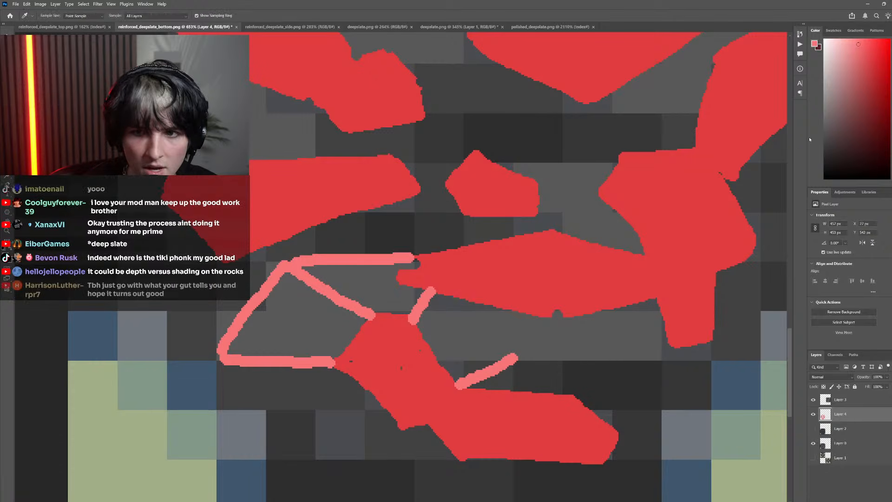
Outline dark red shadow facets under the bottom stone and at its upper right, and close the right-hand light red facet
{"action": "left_click", "coordinate": [452, 388], "text": "alt"}
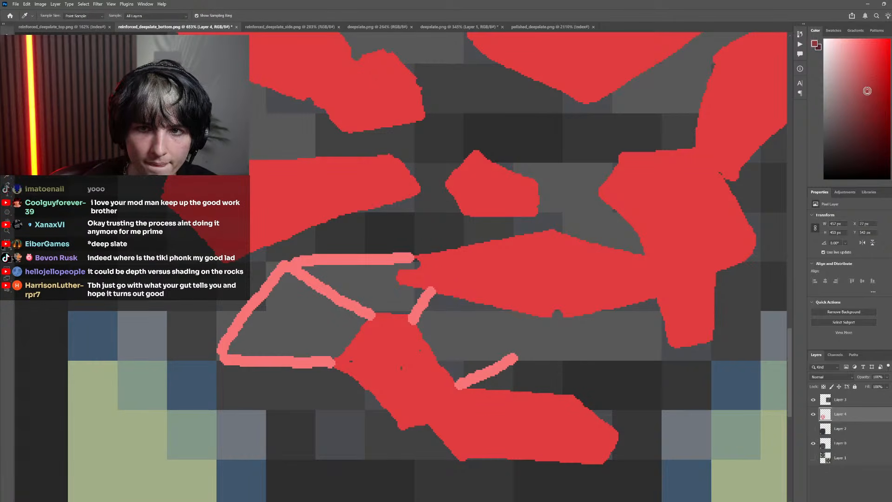
{"action": "mouse_move", "coordinate": [220, 362]}
{"action": "left_mouse_down"}
{"action": "mouse_move", "coordinate": [390, 436]}
{"action": "mouse_move", "coordinate": [399, 428]}
{"action": "mouse_move", "coordinate": [421, 441]}
{"action": "mouse_move", "coordinate": [391, 441]}
{"action": "mouse_move", "coordinate": [431, 451]}
{"action": "mouse_move", "coordinate": [433, 444]}
{"action": "mouse_move", "coordinate": [459, 467]}
{"action": "mouse_move", "coordinate": [602, 468]}
{"action": "mouse_move", "coordinate": [445, 462]}
{"action": "left_mouse_up"}
{"action": "mouse_move", "coordinate": [575, 392]}
{"action": "left_mouse_down"}
{"action": "mouse_move", "coordinate": [513, 363]}
{"action": "mouse_move", "coordinate": [453, 302]}
{"action": "left_mouse_up"}
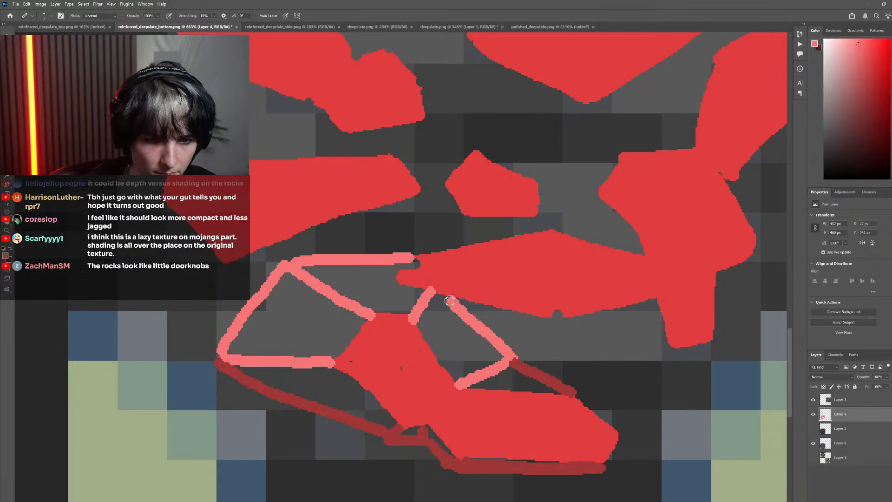
Fill the three outlined facets above the bottom stone with light red
{"action": "key", "text": "g"}
{"action": "left_click", "coordinate": [434, 323]}
{"action": "left_click", "coordinate": [379, 293]}
{"action": "left_click", "coordinate": [298, 325]}
{"action": "scroll", "coordinate": [403, 427], "scroll_direction": "down", "scroll_amount": 3}
{"action": "scroll", "coordinate": [403, 425], "scroll_direction": "down", "scroll_amount": 5}
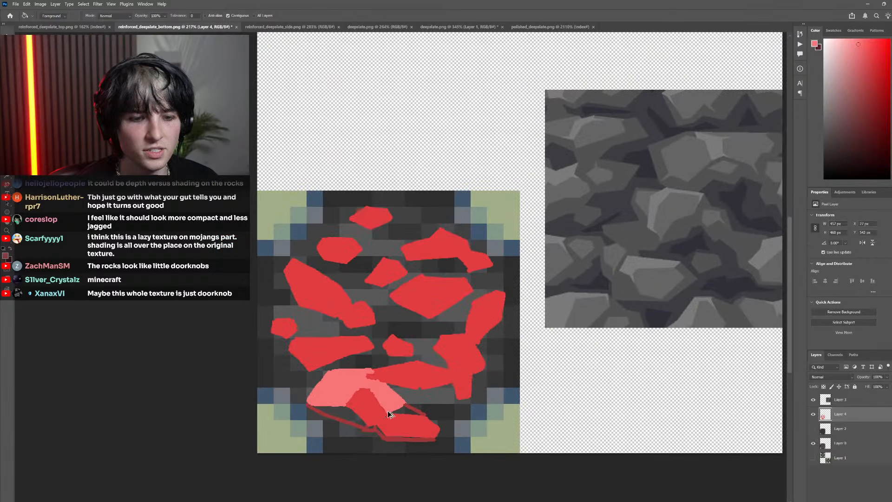
Fill the shadow facets beneath and at the upper right of the bottom stone with dark red, undoing fills that spill over
{"action": "scroll", "coordinate": [442, 409], "scroll_direction": "up", "scroll_amount": 5}
{"action": "left_click", "coordinate": [444, 406], "text": "alt"}
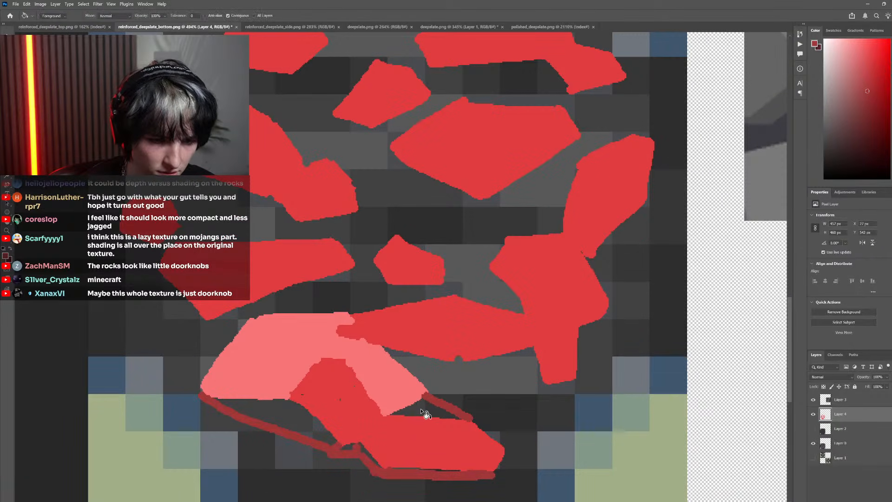
{"action": "left_click", "coordinate": [424, 412]}
{"action": "left_click", "coordinate": [306, 429]}
{"action": "left_click", "coordinate": [367, 453]}
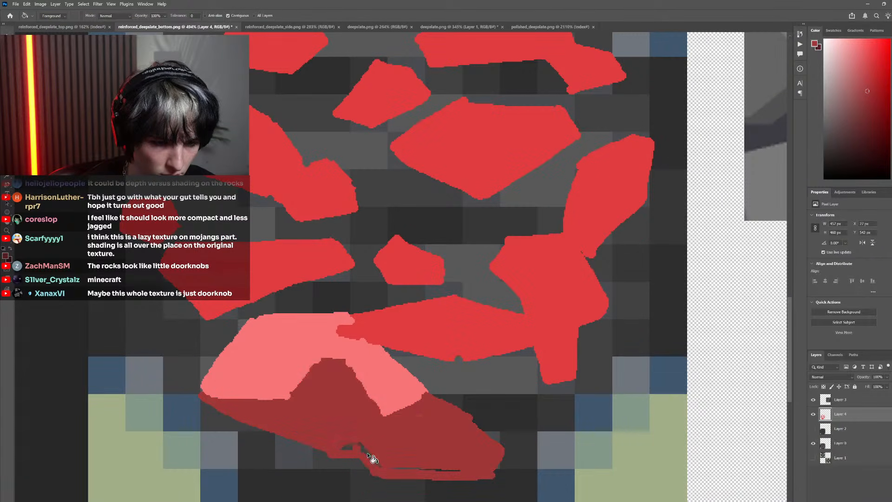
{"action": "key", "text": "ctrl+z"}
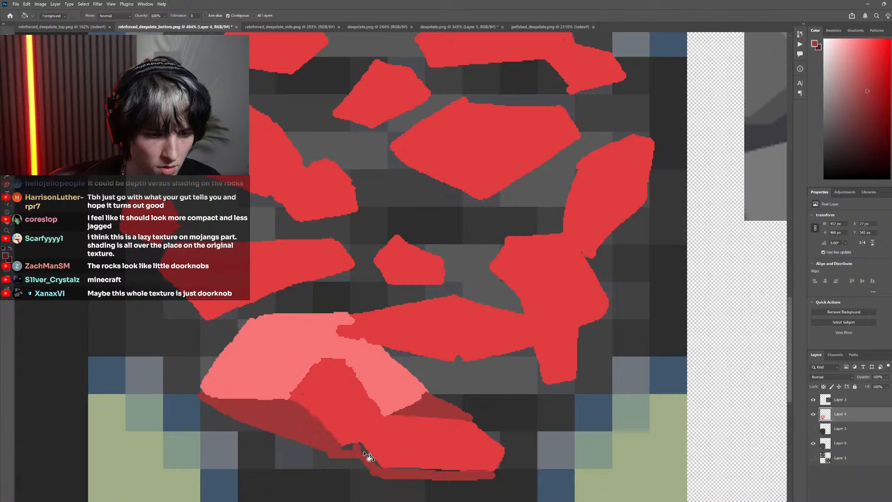
{"action": "left_click", "coordinate": [349, 448]}
{"action": "left_click", "coordinate": [424, 470]}
{"action": "key", "text": "ctrl+z"}
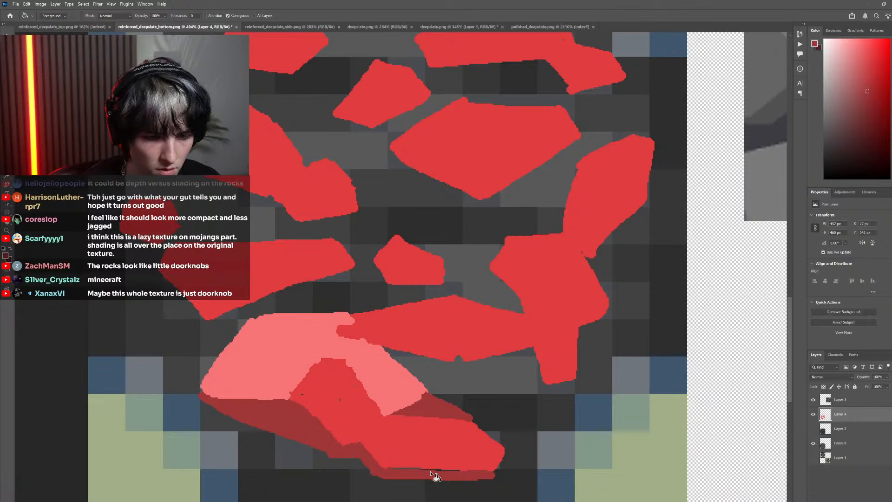
{"action": "scroll", "coordinate": [436, 476], "scroll_direction": "down", "scroll_amount": 8}
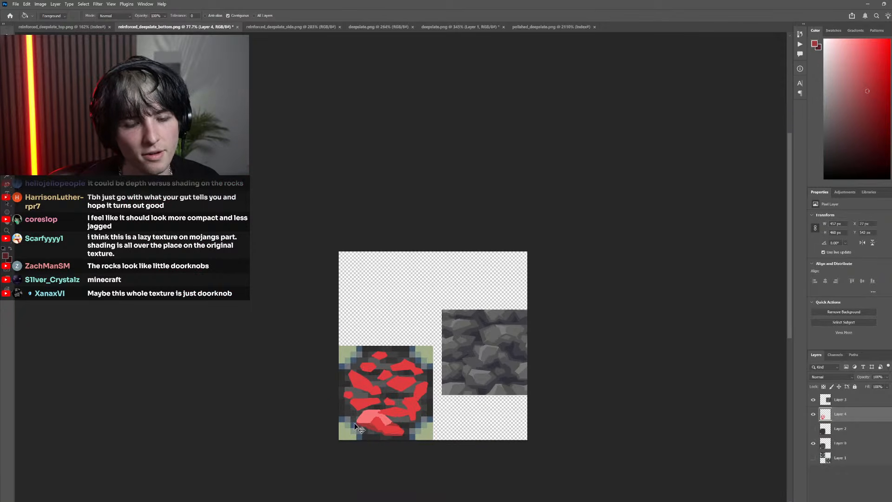
Paint and fill a small red stone overlapping the lower left edge of the bottom stone's dark red shadow
{"action": "scroll", "coordinate": [358, 428], "scroll_direction": "up", "scroll_amount": 9}
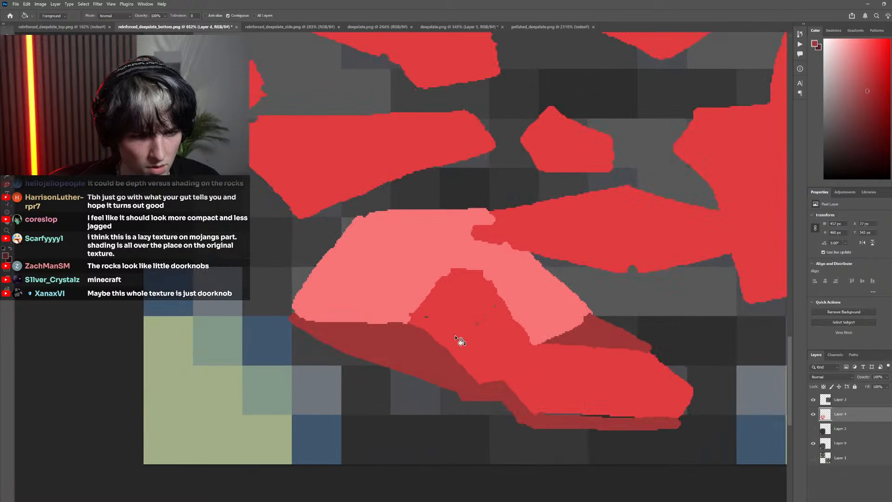
{"action": "key", "text": "i"}
{"action": "left_click", "coordinate": [469, 339]}
{"action": "key", "text": "b"}
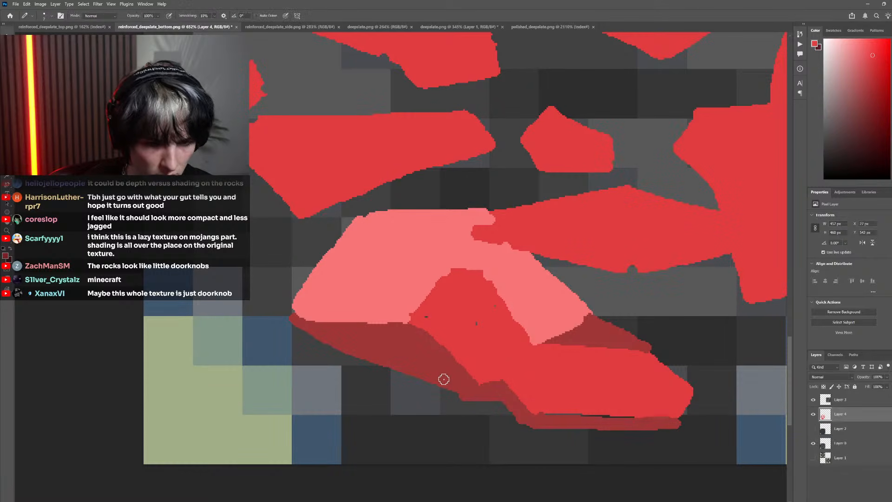
{"action": "mouse_move", "coordinate": [445, 374]}
{"action": "left_mouse_down"}
{"action": "mouse_move", "coordinate": [419, 357]}
{"action": "mouse_move", "coordinate": [377, 372]}
{"action": "mouse_move", "coordinate": [398, 413]}
{"action": "mouse_move", "coordinate": [437, 401]}
{"action": "mouse_move", "coordinate": [449, 371]}
{"action": "left_mouse_up"}
{"action": "key", "text": "g"}
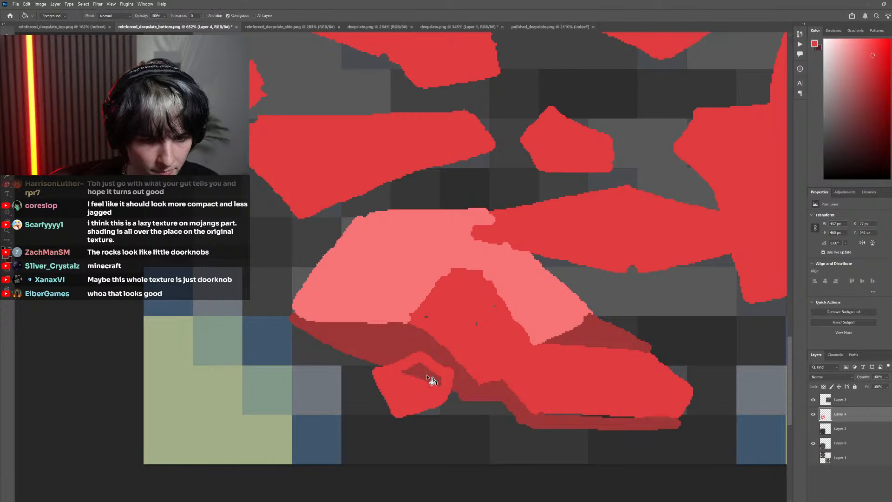
{"action": "left_click", "coordinate": [431, 377]}
Paint a dark red shadow beneath the small stone, joining it to the bottom stone's underside
{"action": "key", "text": "i"}
{"action": "left_click", "coordinate": [490, 386]}
{"action": "key", "text": "b"}
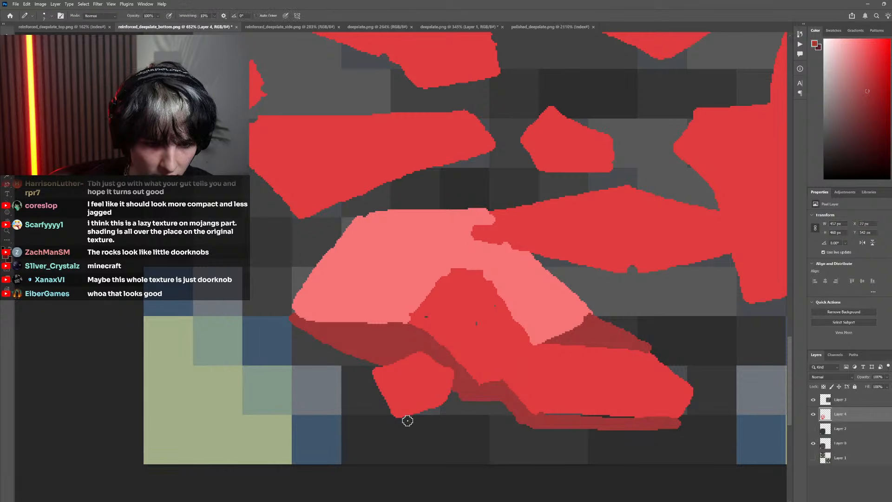
{"action": "left_click_drag", "start_coordinate": [407, 418], "coordinate": [460, 411]}
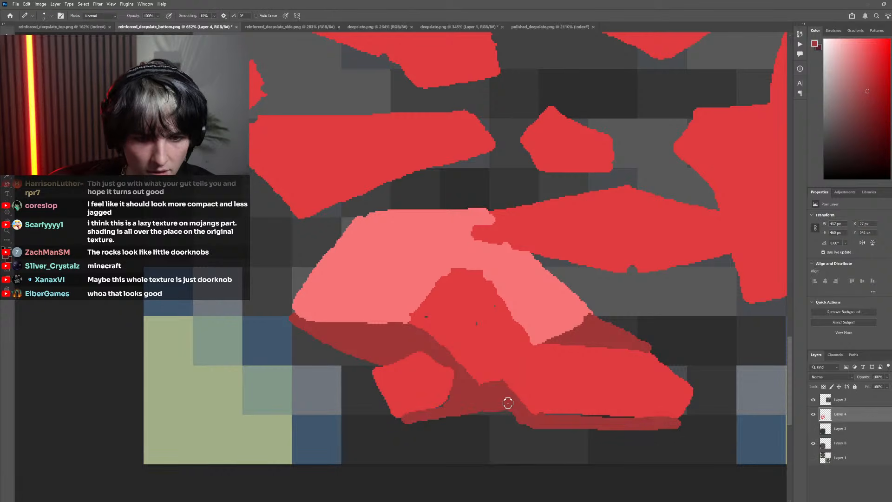
Extend the bottom stone's red middle face leftward between the light and dark facets, and compare it with the original pixels
{"action": "scroll", "coordinate": [515, 462], "scroll_direction": "down", "scroll_amount": 8}
{"action": "scroll", "coordinate": [411, 285], "scroll_direction": "up", "scroll_amount": 8}
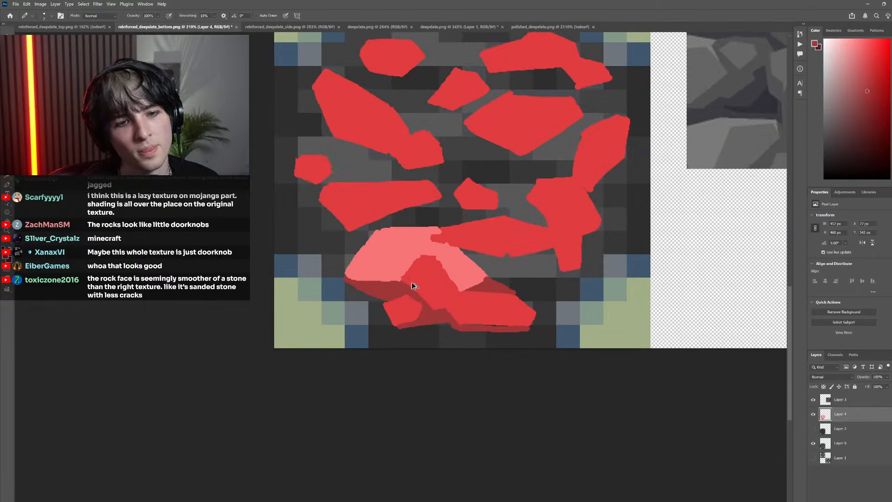
{"action": "left_click", "coordinate": [420, 289], "text": "alt"}
{"action": "mouse_move", "coordinate": [412, 285]}
{"action": "left_mouse_down"}
{"action": "mouse_move", "coordinate": [342, 277]}
{"action": "mouse_move", "coordinate": [429, 257]}
{"action": "mouse_move", "coordinate": [361, 285]}
{"action": "mouse_move", "coordinate": [382, 276]}
{"action": "mouse_move", "coordinate": [347, 274]}
{"action": "mouse_move", "coordinate": [419, 258]}
{"action": "left_mouse_up"}
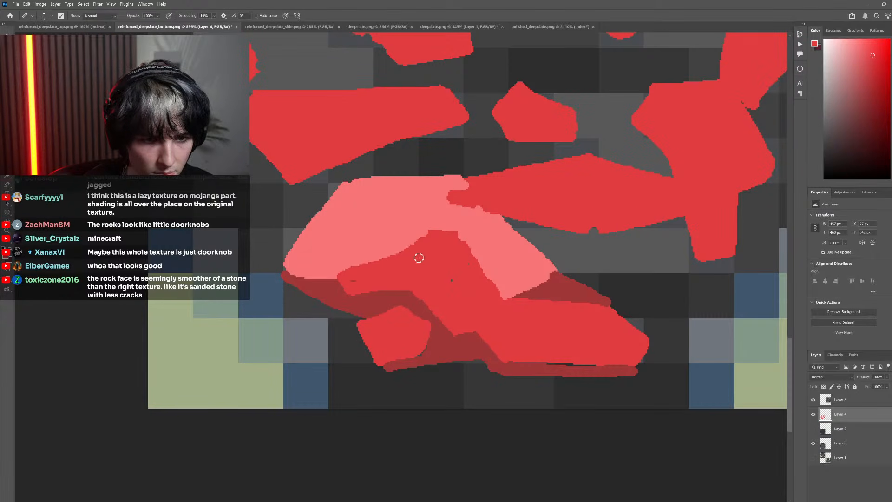
{"action": "left_click", "coordinate": [813, 415]}
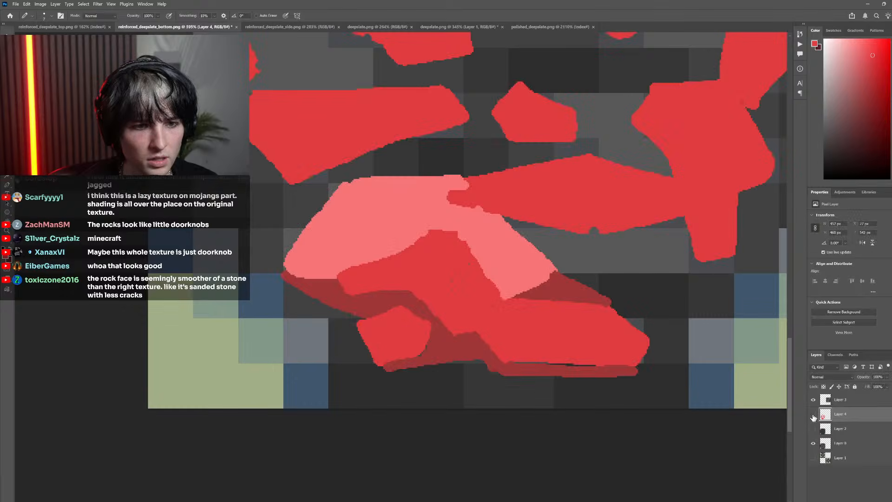
{"action": "left_click", "coordinate": [813, 414]}
{"action": "left_click", "coordinate": [814, 414]}
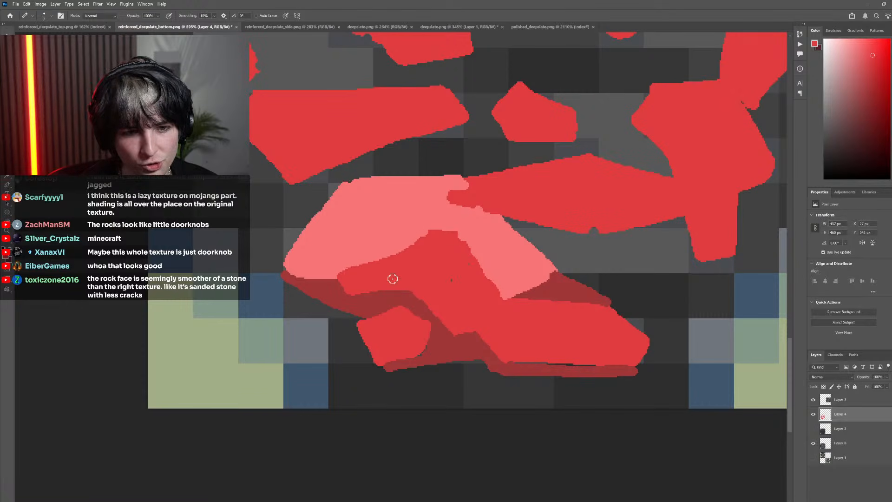
{"action": "left_click", "coordinate": [813, 414]}
{"action": "left_click", "coordinate": [813, 414]}
{"action": "scroll", "coordinate": [512, 353], "scroll_direction": "down", "scroll_amount": 10}
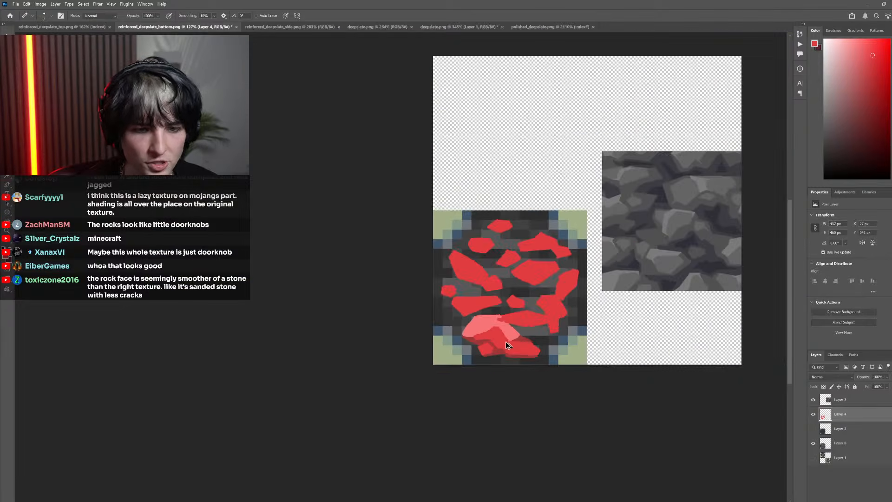
Touch up the dark red facet at the bottom stone's upper right, and extend the long red stone's left end over the light facet
{"action": "scroll", "coordinate": [479, 347], "scroll_direction": "up", "scroll_amount": 10}
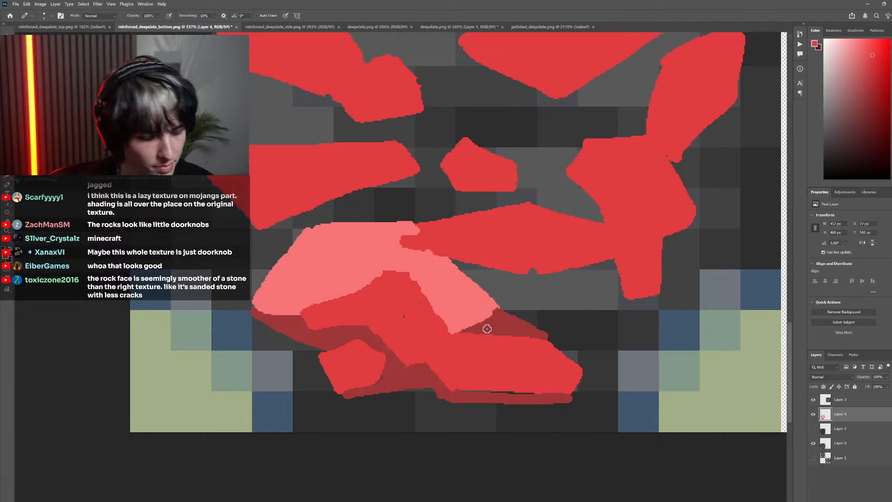
{"action": "left_click_drag", "start_coordinate": [465, 324], "coordinate": [488, 316]}
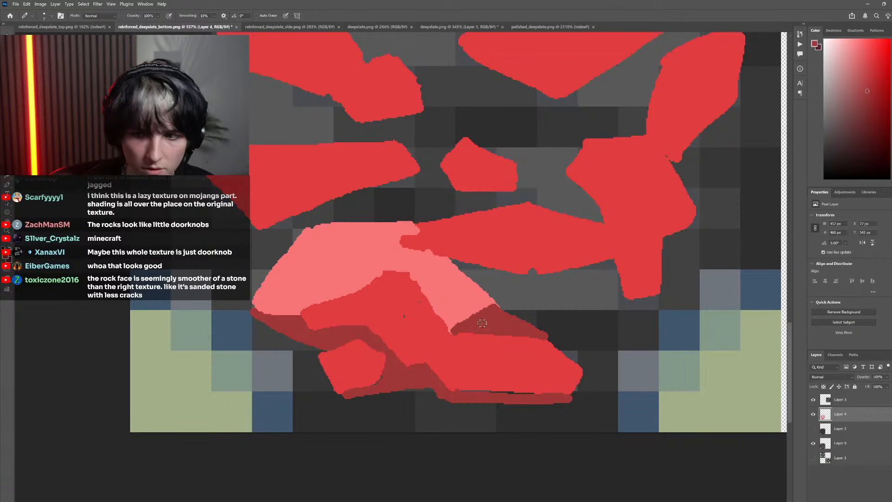
{"action": "scroll", "coordinate": [533, 330], "scroll_direction": "down", "scroll_amount": 4}
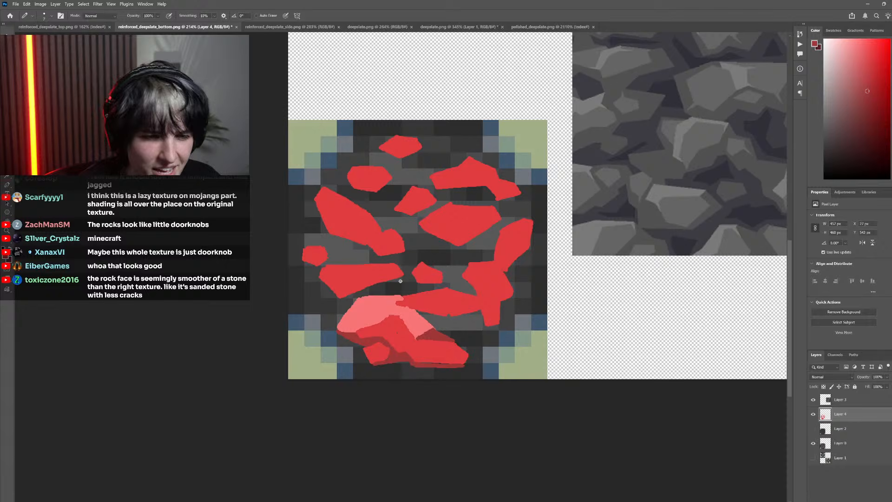
{"action": "scroll", "coordinate": [401, 282], "scroll_direction": "up", "scroll_amount": 6}
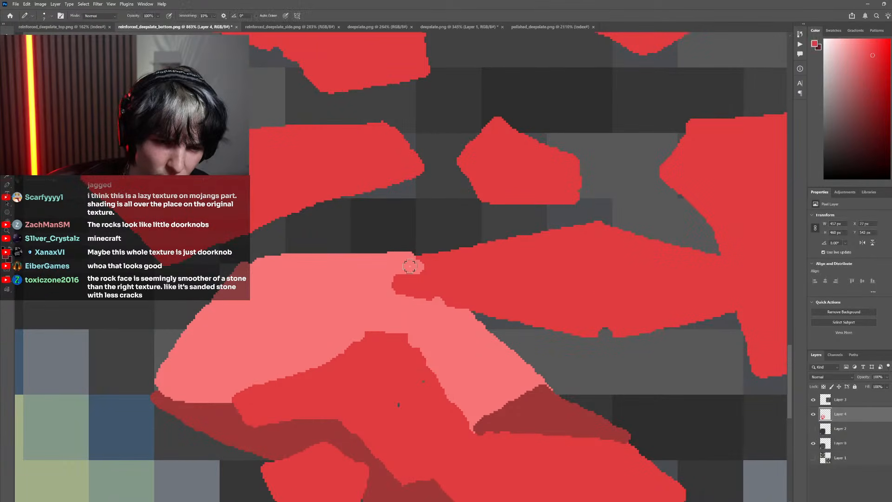
{"action": "left_click_drag", "start_coordinate": [409, 266], "coordinate": [418, 271]}
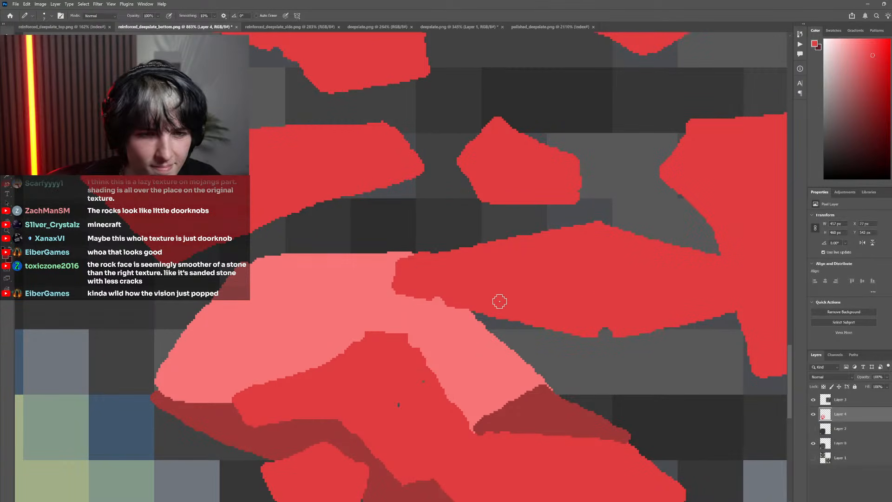
{"action": "scroll", "coordinate": [497, 298], "scroll_direction": "down", "scroll_amount": 10}
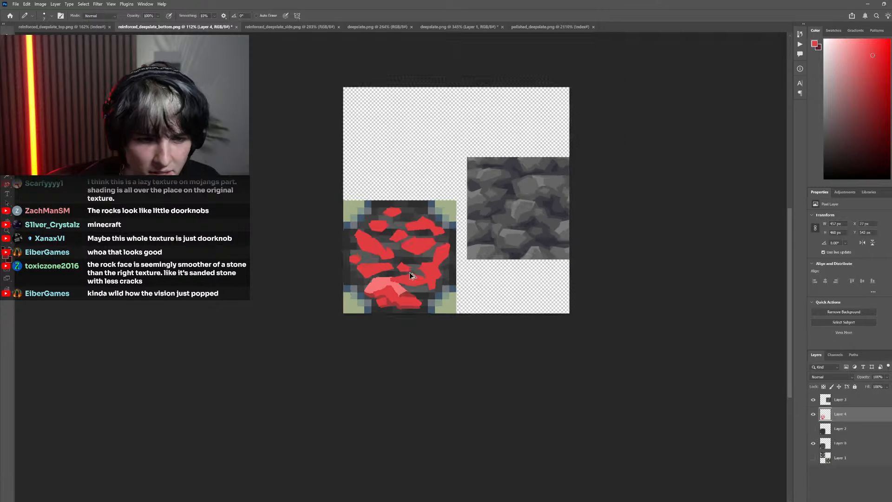
Close the thin gap between the bottom stone's red face and its underside shadow with dark red
{"action": "scroll", "coordinate": [404, 277], "scroll_direction": "up", "scroll_amount": 8}
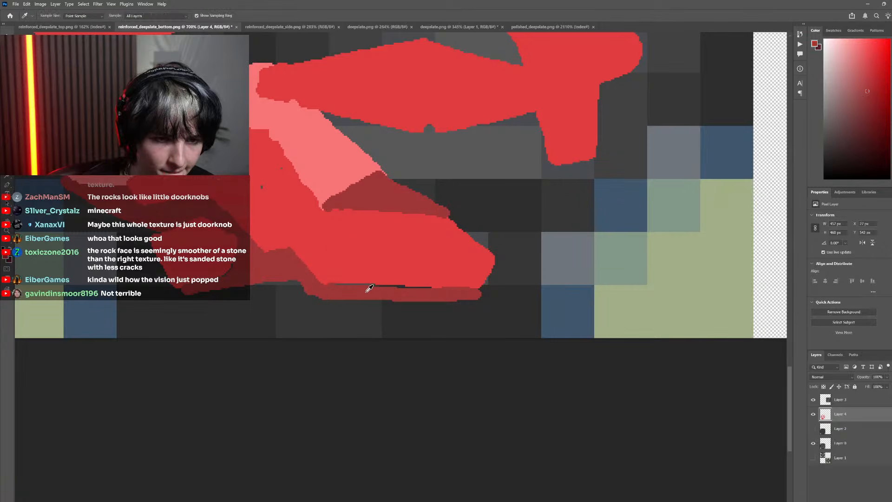
{"action": "scroll", "coordinate": [468, 337], "scroll_direction": "down", "scroll_amount": 1}
{"action": "scroll", "coordinate": [468, 337], "scroll_direction": "down", "scroll_amount": 6}
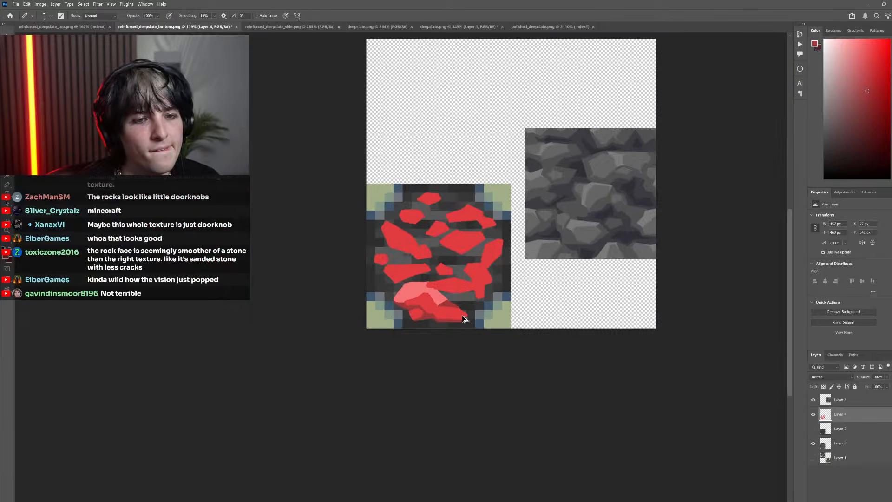
Examine the bottom stone's shading up close and compare the painted stones with the original pixels underneath
{"action": "scroll", "coordinate": [418, 306], "scroll_direction": "up", "scroll_amount": 5}
{"action": "scroll", "coordinate": [386, 344], "scroll_direction": "up", "scroll_amount": 3}
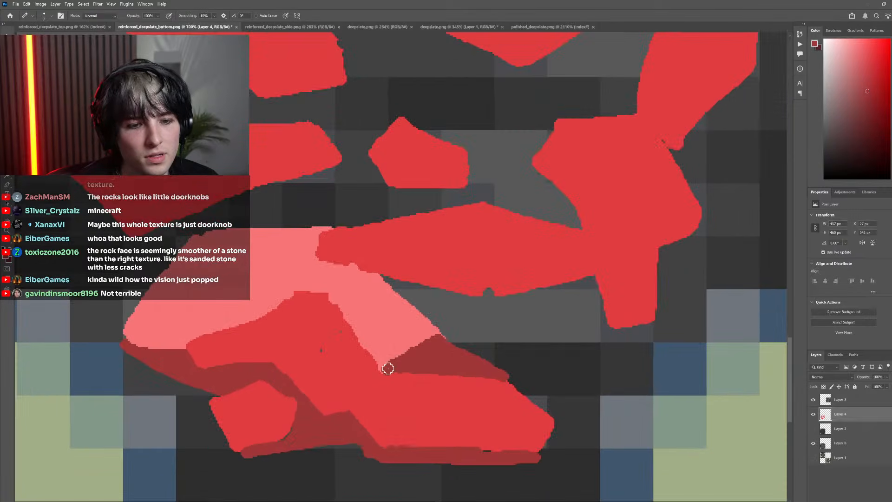
{"action": "scroll", "coordinate": [417, 345], "scroll_direction": "down", "scroll_amount": 4}
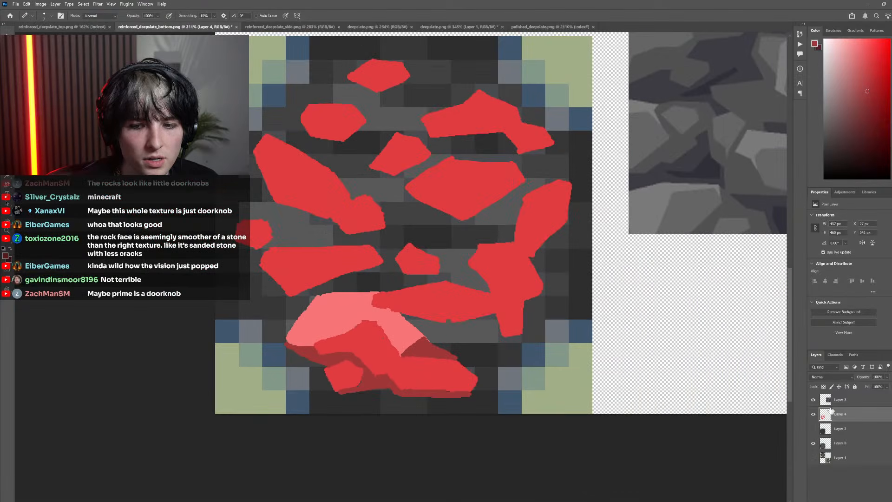
{"action": "left_click", "coordinate": [813, 415]}
{"action": "left_click", "coordinate": [814, 415]}
{"action": "left_click", "coordinate": [814, 415]}
{"action": "left_click", "coordinate": [813, 415]}
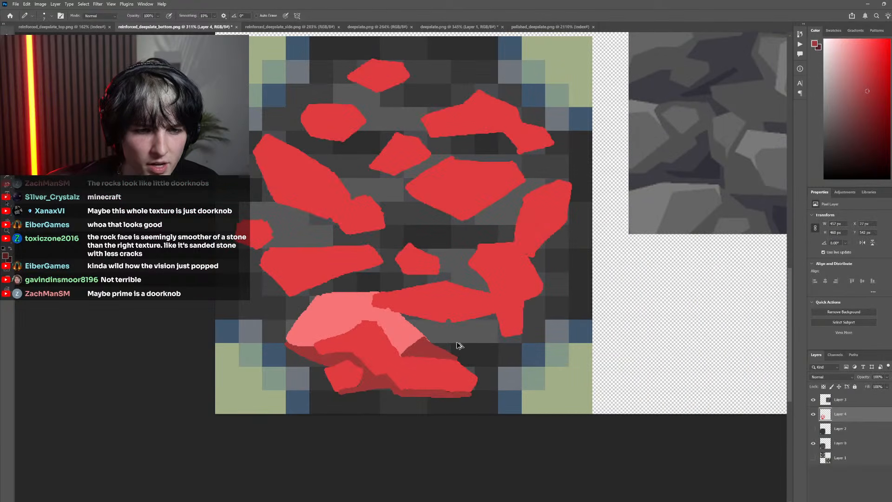
{"action": "scroll", "coordinate": [431, 325], "scroll_direction": "up", "scroll_amount": 3}
{"action": "scroll", "coordinate": [472, 337], "scroll_direction": "down", "scroll_amount": 2}
{"action": "scroll", "coordinate": [467, 338], "scroll_direction": "up", "scroll_amount": 4}
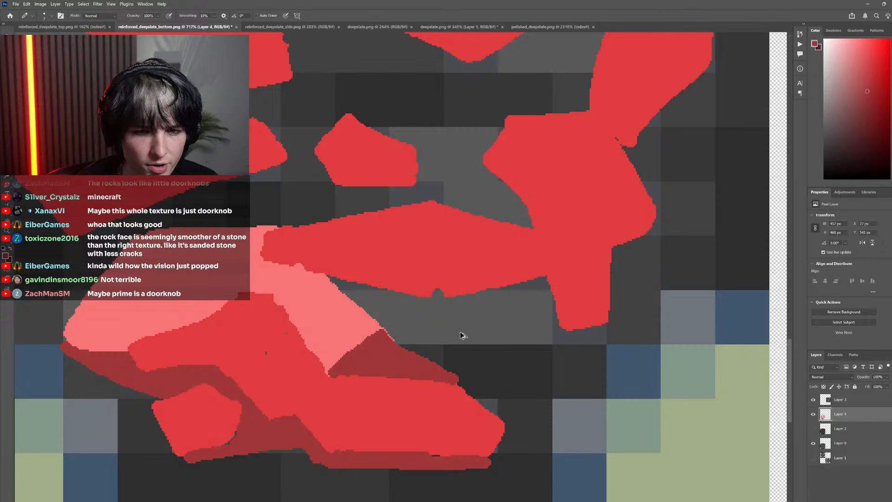
Outline a light red facet beneath the long horizontal stone, from the bottom stone's light face to the right stone's leg
{"action": "key", "text": "i"}
{"action": "left_click", "coordinate": [325, 329]}
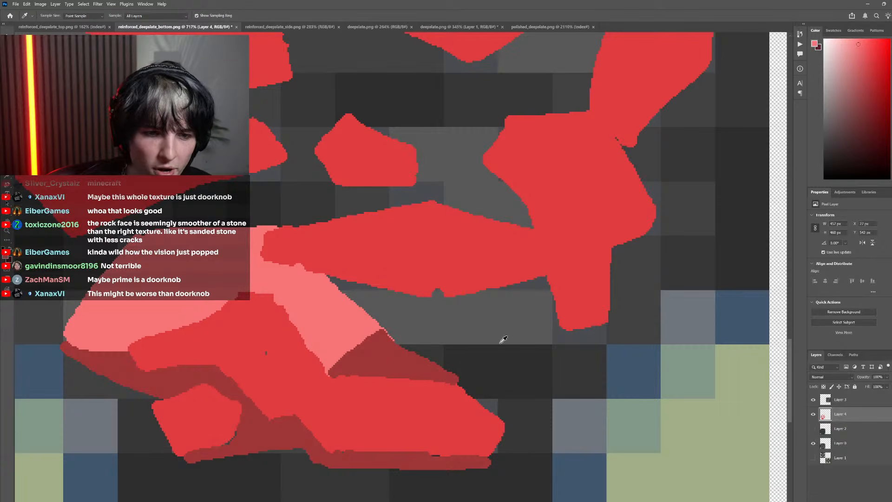
{"action": "left_click", "coordinate": [814, 414]}
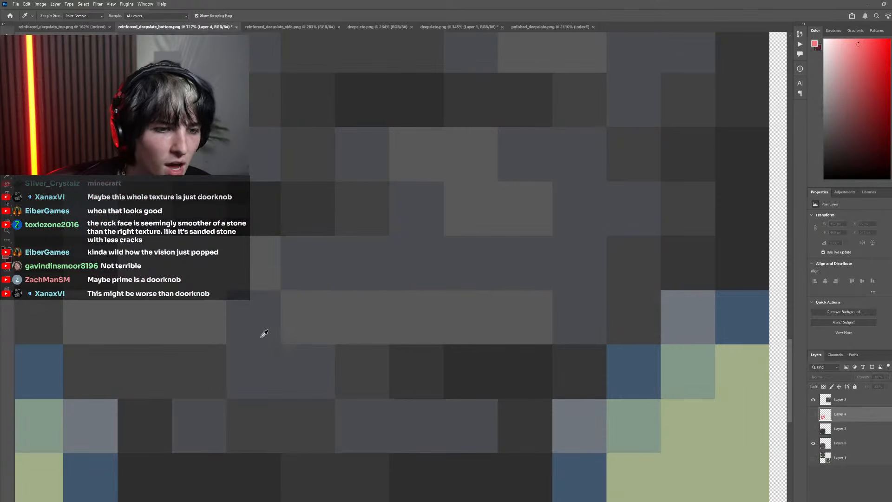
{"action": "left_click", "coordinate": [813, 415]}
{"action": "key", "text": "b"}
{"action": "left_click", "coordinate": [439, 295]}
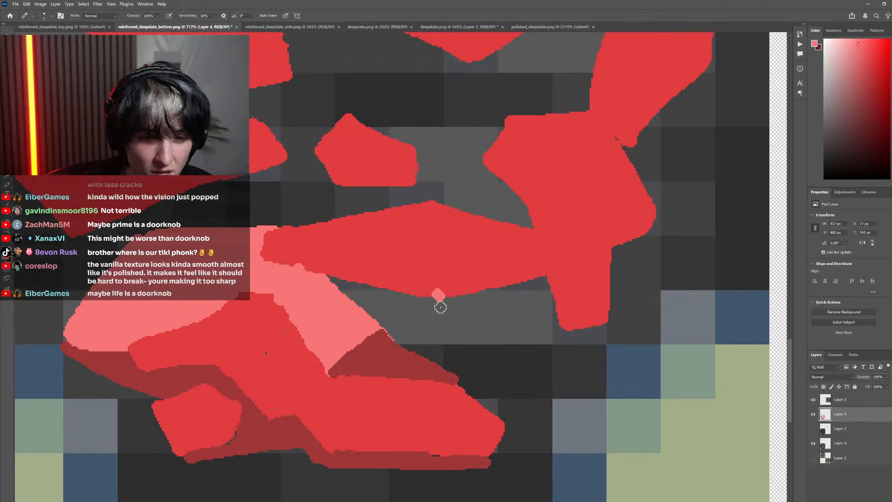
{"action": "mouse_move", "coordinate": [441, 307]}
{"action": "left_mouse_down"}
{"action": "mouse_move", "coordinate": [447, 325]}
{"action": "mouse_move", "coordinate": [464, 323]}
{"action": "mouse_move", "coordinate": [442, 327]}
{"action": "mouse_move", "coordinate": [536, 305]}
{"action": "left_mouse_up"}
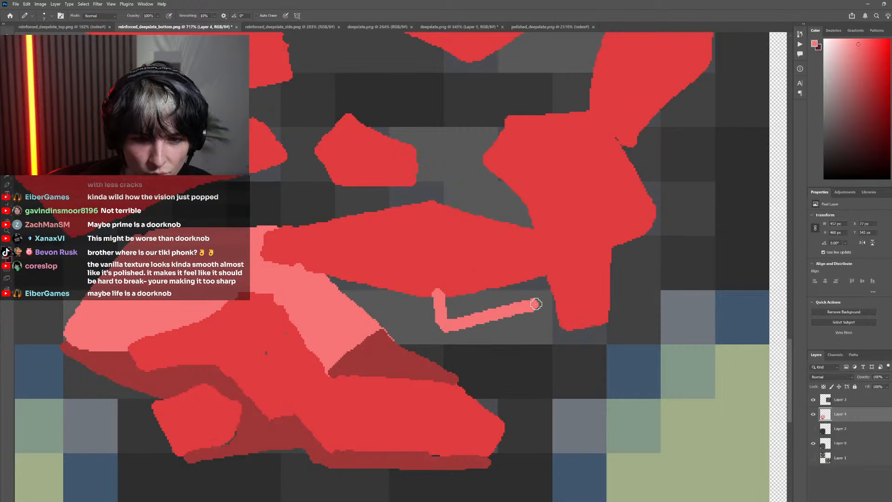
{"action": "left_click_drag", "start_coordinate": [440, 328], "coordinate": [359, 307]}
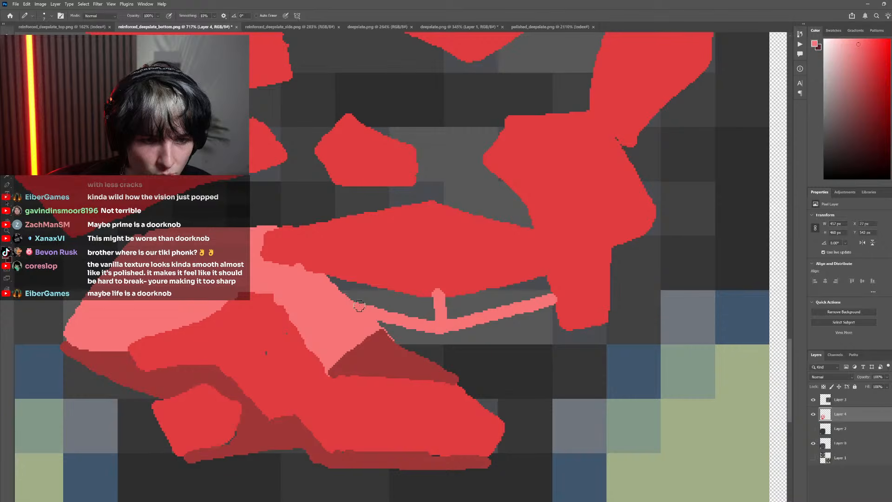
Fill both outlined sections beneath the long horizontal stone with the same light red
{"action": "key", "text": "g"}
{"action": "left_click", "coordinate": [412, 304]}
{"action": "left_click", "coordinate": [477, 304]}
{"action": "scroll", "coordinate": [465, 339], "scroll_direction": "down", "scroll_amount": 8}
{"action": "scroll", "coordinate": [441, 336], "scroll_direction": "right", "scroll_amount": 2}
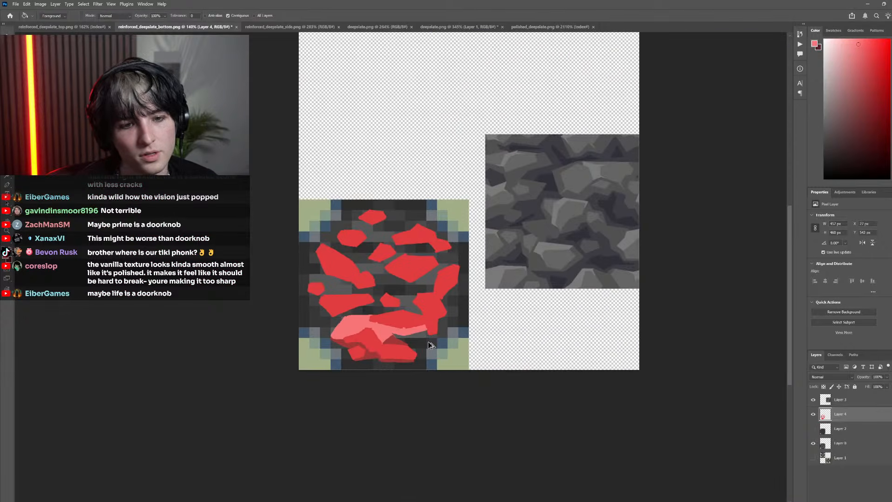
Extend the light red facet down the left side of the right stone's leg, and paint a dark red shadow beneath the leg
{"action": "scroll", "coordinate": [427, 339], "scroll_direction": "up", "scroll_amount": 10}
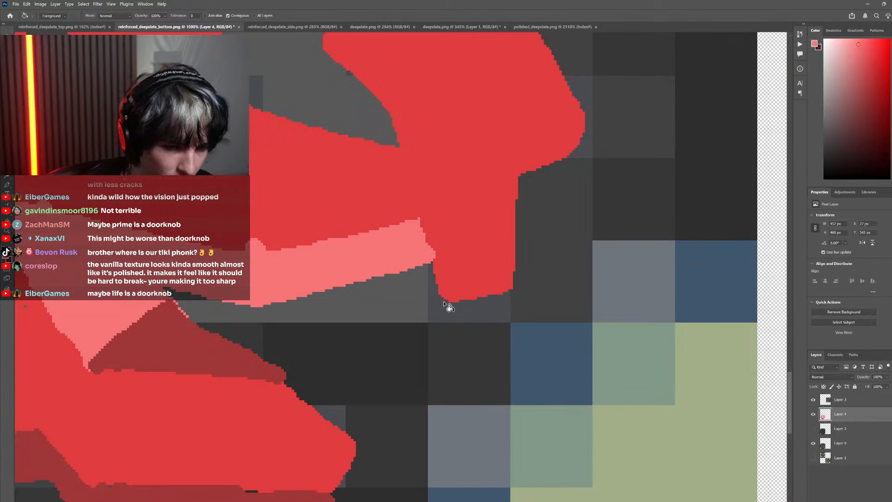
{"action": "key", "text": "b"}
{"action": "mouse_move", "coordinate": [446, 308]}
{"action": "left_mouse_down"}
{"action": "mouse_move", "coordinate": [424, 318]}
{"action": "mouse_move", "coordinate": [411, 285]}
{"action": "mouse_move", "coordinate": [437, 279]}
{"action": "left_mouse_up"}
{"action": "left_click", "coordinate": [239, 369], "text": "alt"}
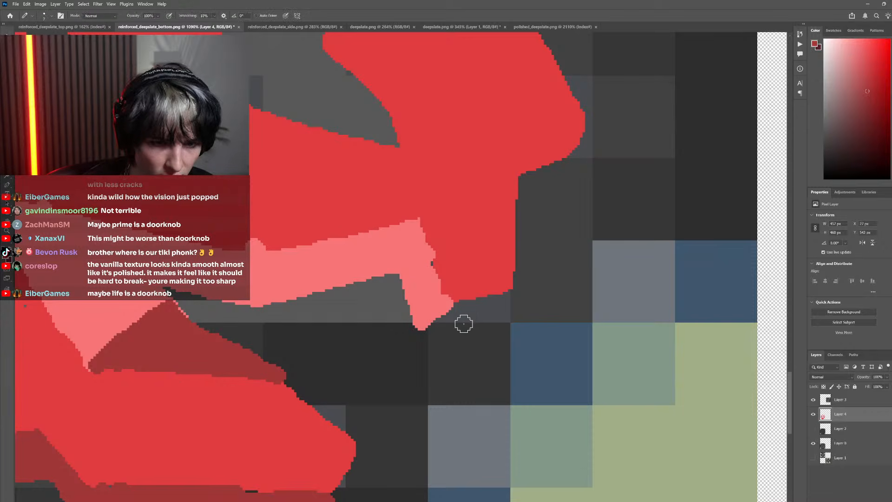
{"action": "left_click_drag", "start_coordinate": [430, 334], "coordinate": [514, 296]}
{"action": "left_click_drag", "start_coordinate": [457, 309], "coordinate": [514, 301]}
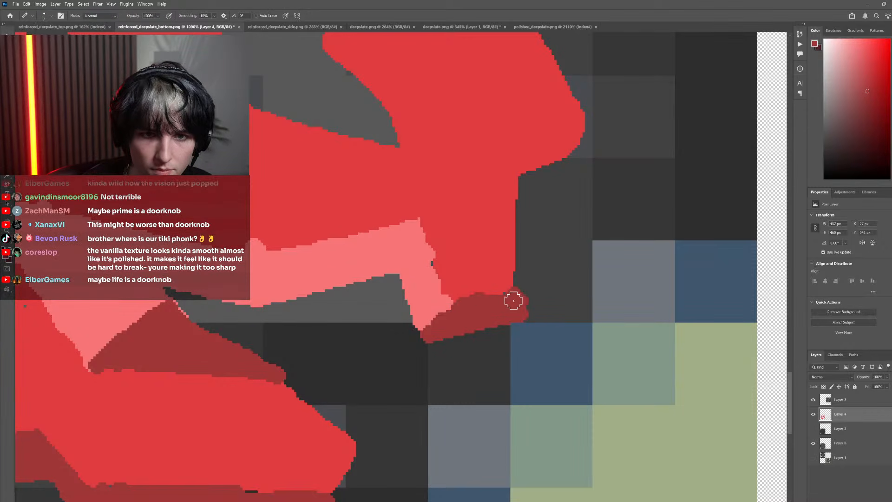
Check the original pixels, then outline and fill a dark red shadow facet along the leg's right side, ending in a point beside the stone
{"action": "scroll", "coordinate": [514, 301], "scroll_direction": "up", "scroll_amount": 1}
{"action": "left_click", "coordinate": [814, 415]}
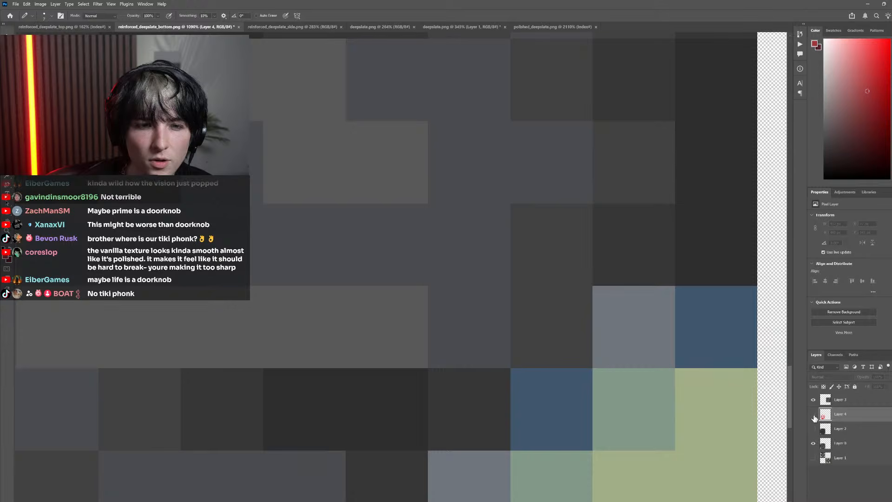
{"action": "left_click", "coordinate": [814, 414]}
{"action": "left_click", "coordinate": [814, 415]}
{"action": "left_click", "coordinate": [814, 414]}
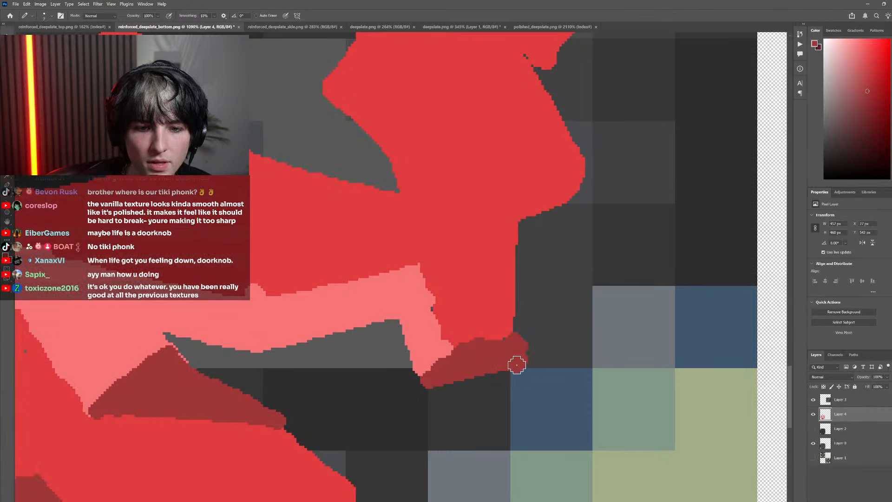
{"action": "mouse_move", "coordinate": [517, 365]}
{"action": "left_mouse_down"}
{"action": "mouse_move", "coordinate": [576, 354]}
{"action": "mouse_move", "coordinate": [520, 345]}
{"action": "mouse_move", "coordinate": [583, 344]}
{"action": "mouse_move", "coordinate": [586, 266]}
{"action": "mouse_move", "coordinate": [565, 244]}
{"action": "left_mouse_up"}
{"action": "scroll", "coordinate": [520, 343], "scroll_direction": "up", "scroll_amount": 1}
{"action": "left_click_drag", "start_coordinate": [582, 202], "coordinate": [647, 189]}
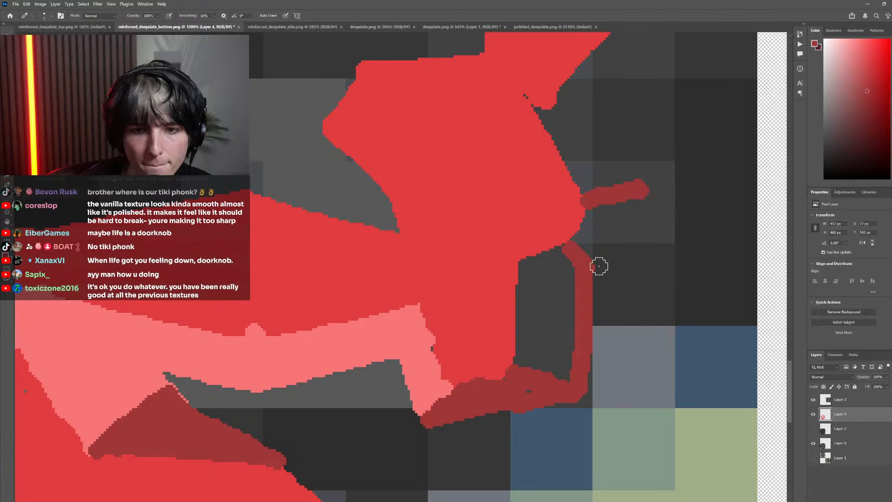
{"action": "mouse_move", "coordinate": [600, 267]}
{"action": "left_mouse_down"}
{"action": "mouse_move", "coordinate": [655, 199]}
{"action": "mouse_move", "coordinate": [592, 218]}
{"action": "mouse_move", "coordinate": [606, 217]}
{"action": "mouse_move", "coordinate": [592, 229]}
{"action": "left_mouse_up"}
{"action": "key", "text": "g"}
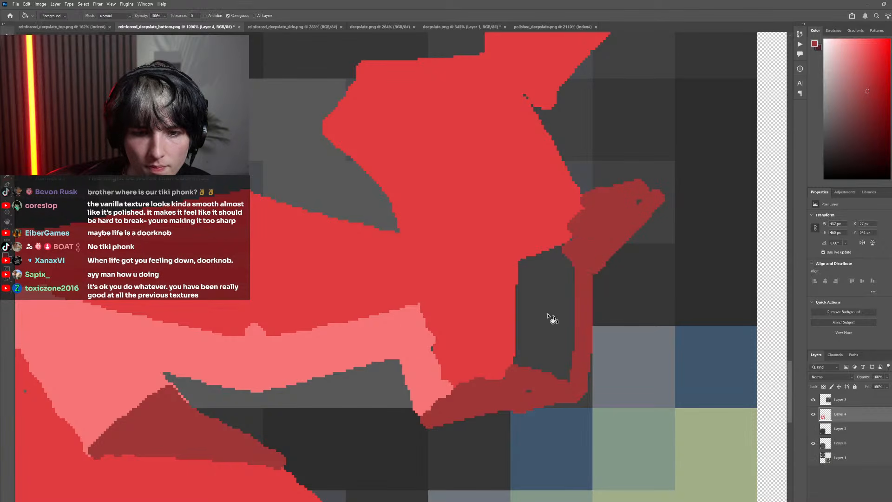
{"action": "left_click", "coordinate": [553, 319]}
Continue the dark red shadow up the lower right side and right edge of the tall upper stone, covering small gaps
{"action": "scroll", "coordinate": [624, 309], "scroll_direction": "up", "scroll_amount": 3}
{"action": "key", "text": "b"}
{"action": "mouse_move", "coordinate": [636, 293]}
{"action": "left_mouse_down"}
{"action": "mouse_move", "coordinate": [588, 238]}
{"action": "mouse_move", "coordinate": [548, 234]}
{"action": "mouse_move", "coordinate": [598, 308]}
{"action": "mouse_move", "coordinate": [554, 253]}
{"action": "mouse_move", "coordinate": [573, 240]}
{"action": "mouse_move", "coordinate": [569, 270]}
{"action": "mouse_move", "coordinate": [591, 311]}
{"action": "mouse_move", "coordinate": [574, 337]}
{"action": "mouse_move", "coordinate": [583, 316]}
{"action": "mouse_move", "coordinate": [675, 262]}
{"action": "mouse_move", "coordinate": [656, 195]}
{"action": "mouse_move", "coordinate": [672, 244]}
{"action": "mouse_move", "coordinate": [662, 234]}
{"action": "mouse_move", "coordinate": [606, 260]}
{"action": "mouse_move", "coordinate": [547, 330]}
{"action": "mouse_move", "coordinate": [588, 297]}
{"action": "mouse_move", "coordinate": [623, 286]}
{"action": "mouse_move", "coordinate": [626, 260]}
{"action": "mouse_move", "coordinate": [651, 237]}
{"action": "left_mouse_up"}
{"action": "scroll", "coordinate": [623, 267], "scroll_direction": "up", "scroll_amount": 1}
{"action": "scroll", "coordinate": [623, 268], "scroll_direction": "up", "scroll_amount": 1}
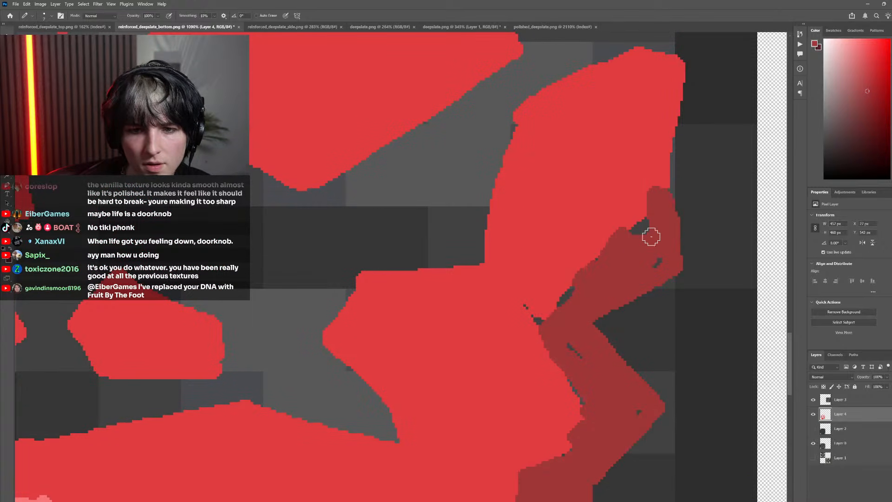
{"action": "scroll", "coordinate": [605, 293], "scroll_direction": "up", "scroll_amount": 2}
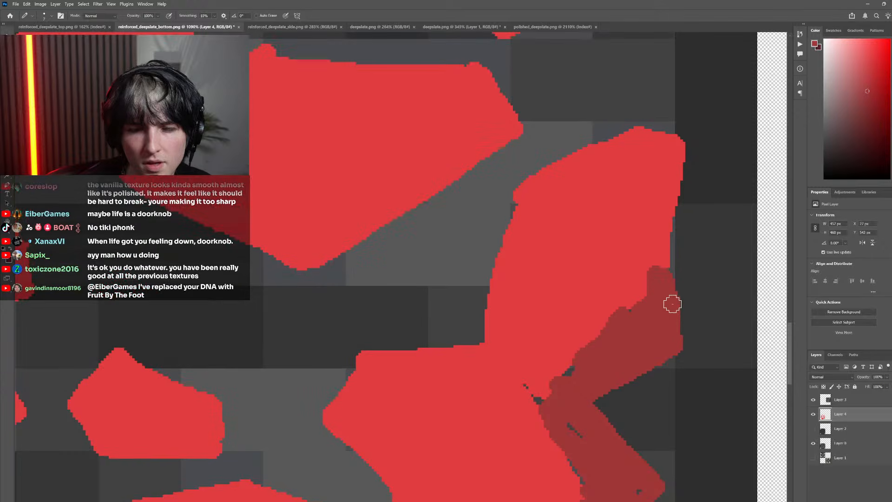
{"action": "mouse_move", "coordinate": [679, 298]}
{"action": "left_mouse_down"}
{"action": "mouse_move", "coordinate": [685, 163]}
{"action": "mouse_move", "coordinate": [650, 327]}
{"action": "left_mouse_up"}
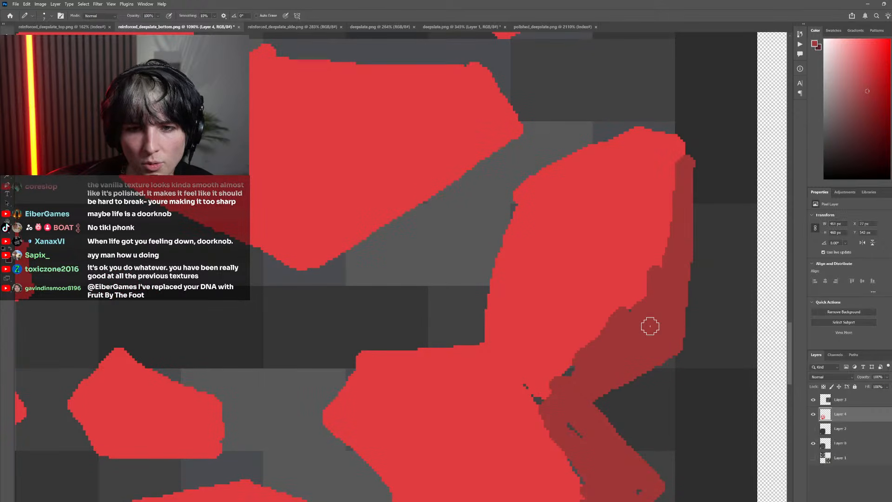
Sample the light red, then outline and fill a light facet between the tall upper stone's left side and the wide central stone
{"action": "scroll", "coordinate": [511, 273], "scroll_direction": "down", "scroll_amount": 7}
{"action": "scroll", "coordinate": [554, 285], "scroll_direction": "up", "scroll_amount": 4}
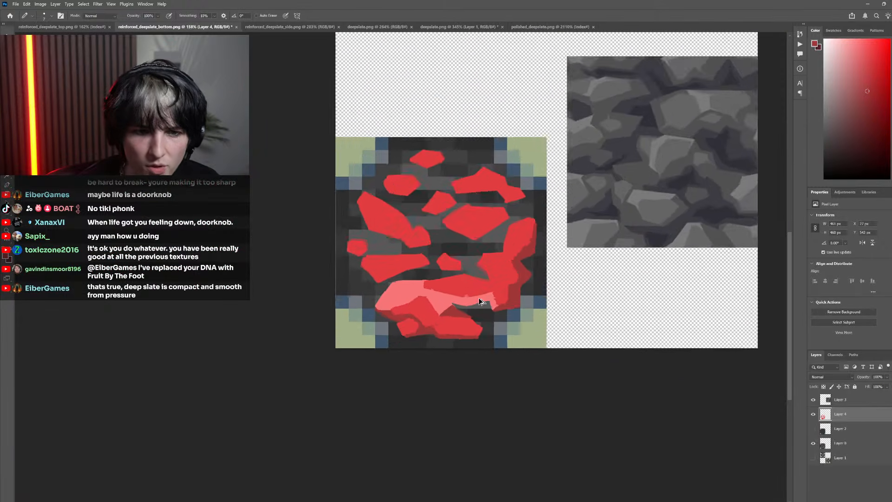
{"action": "scroll", "coordinate": [502, 314], "scroll_direction": "up", "scroll_amount": 2}
{"action": "left_click", "coordinate": [486, 286], "text": "alt"}
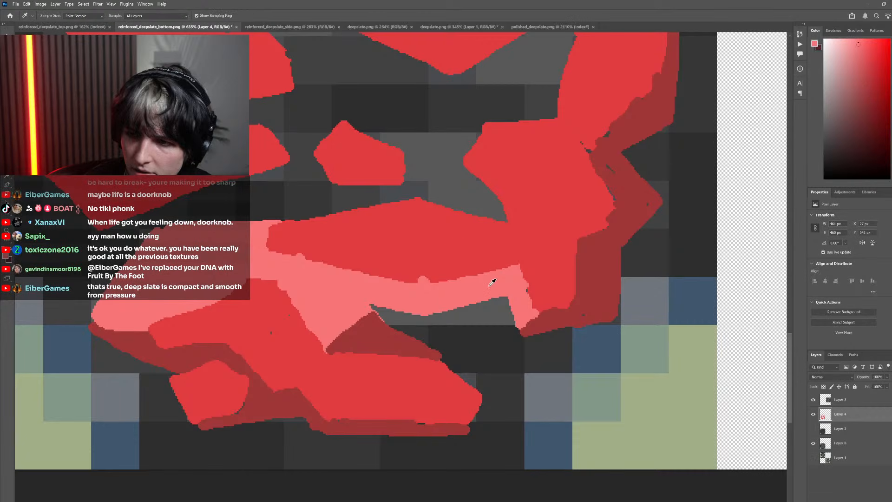
{"action": "scroll", "coordinate": [529, 302], "scroll_direction": "up", "scroll_amount": 5}
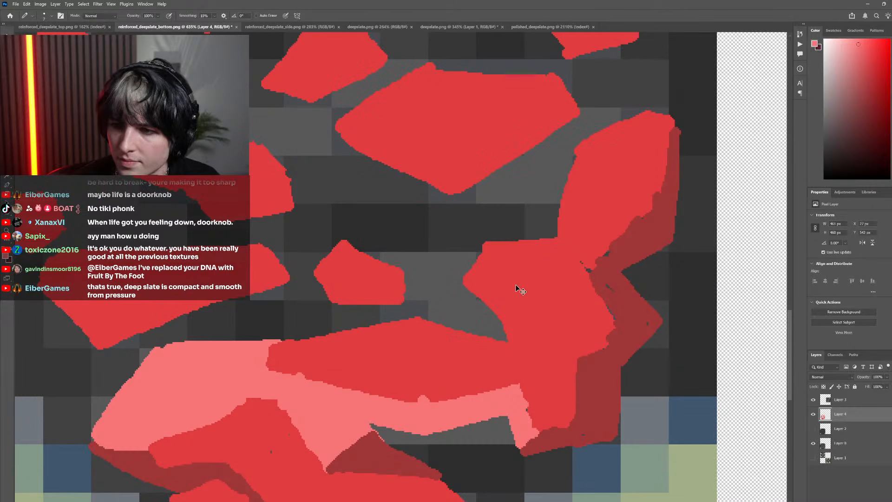
{"action": "scroll", "coordinate": [515, 278], "scroll_direction": "down", "scroll_amount": 5}
{"action": "scroll", "coordinate": [498, 260], "scroll_direction": "up", "scroll_amount": 5}
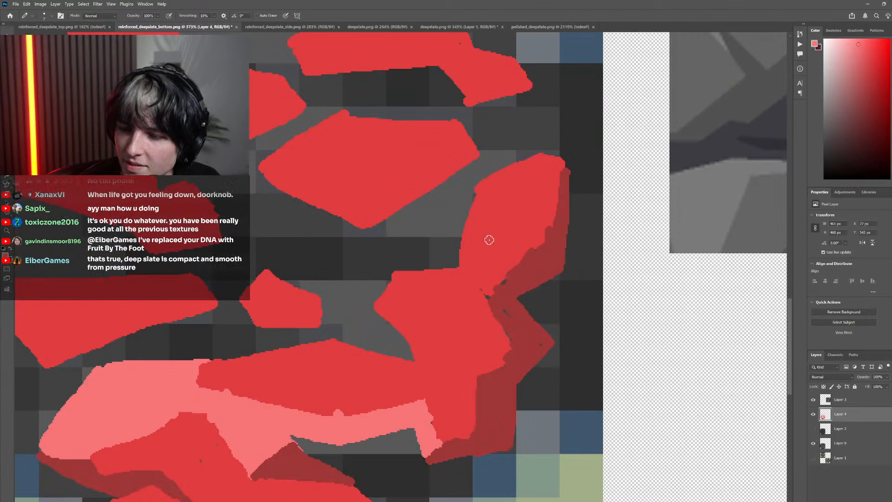
{"action": "scroll", "coordinate": [490, 240], "scroll_direction": "down", "scroll_amount": 1}
{"action": "scroll", "coordinate": [478, 239], "scroll_direction": "down", "scroll_amount": 2}
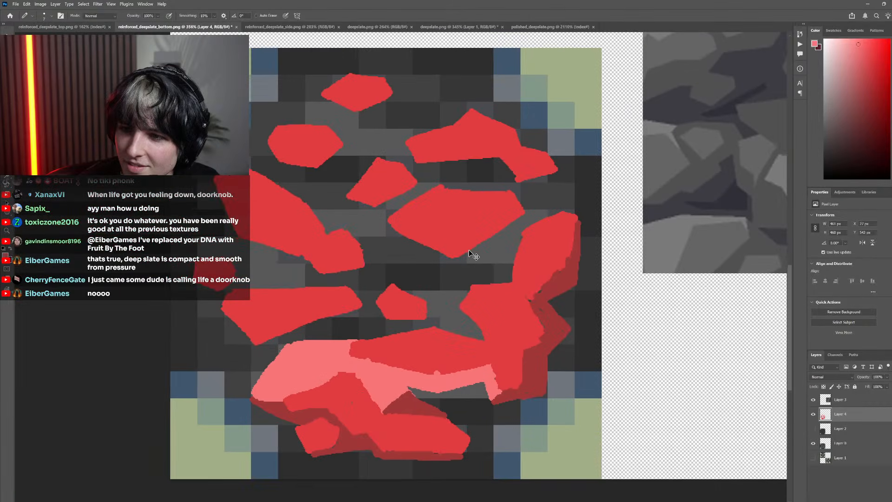
{"action": "scroll", "coordinate": [489, 249], "scroll_direction": "right", "scroll_amount": 1}
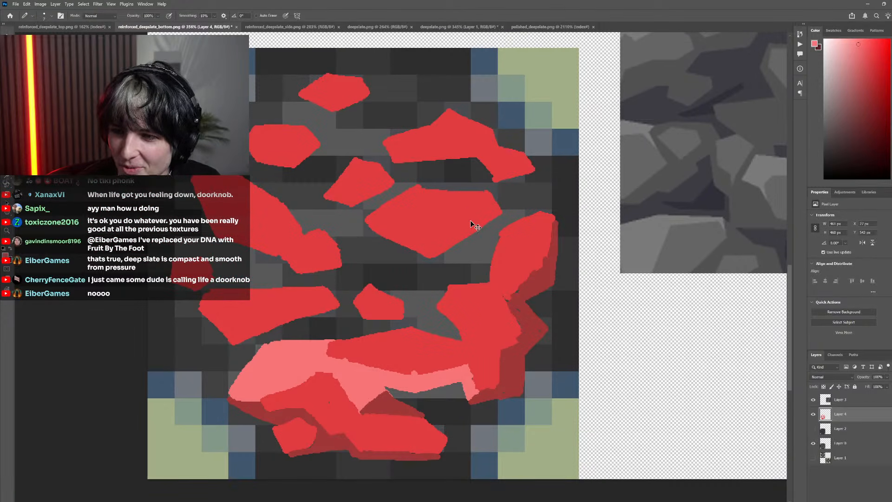
{"action": "scroll", "coordinate": [453, 244], "scroll_direction": "up", "scroll_amount": 4}
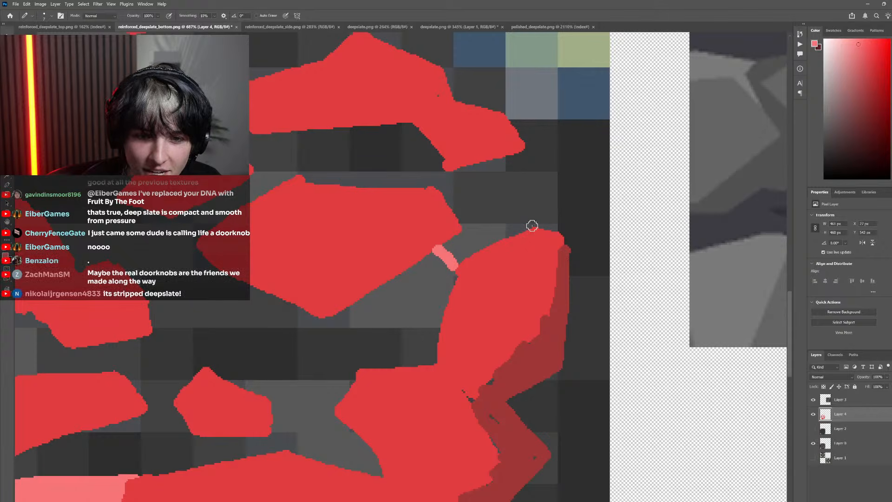
{"action": "left_click_drag", "start_coordinate": [439, 326], "coordinate": [366, 310]}
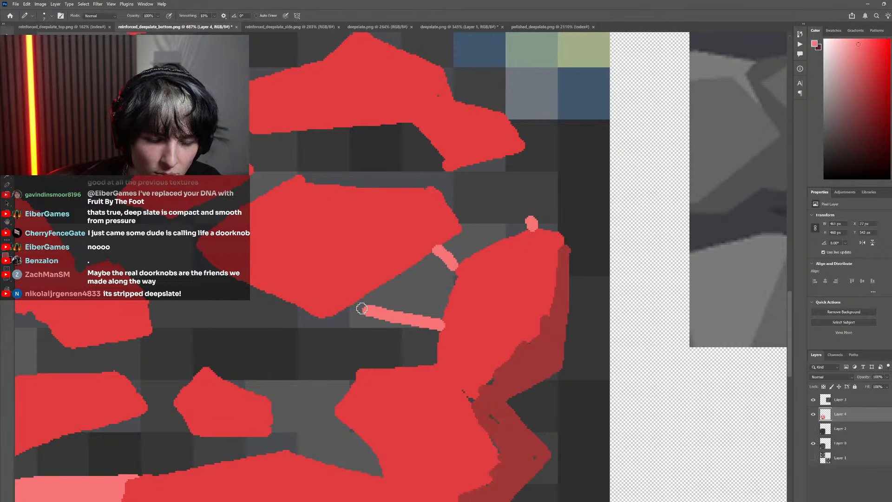
{"action": "left_click_drag", "start_coordinate": [466, 226], "coordinate": [529, 218]}
{"action": "key", "text": "g"}
{"action": "left_click", "coordinate": [487, 235]}
{"action": "left_click", "coordinate": [431, 292]}
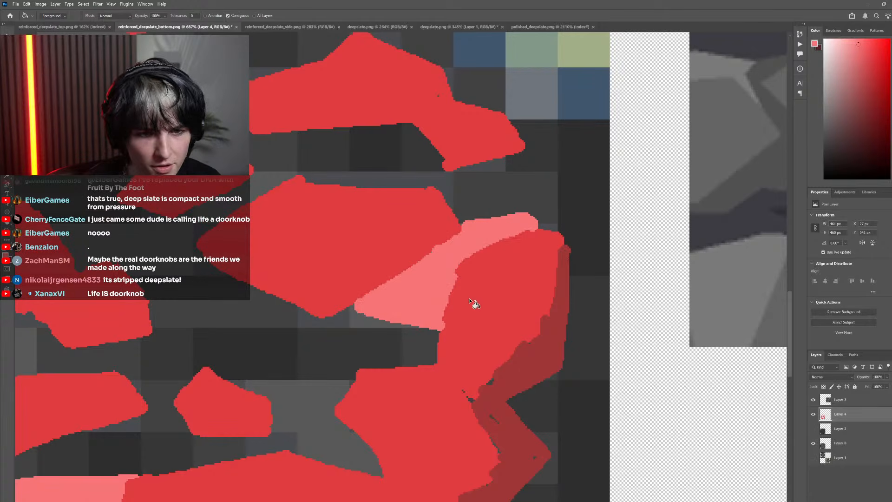
Outline and fill a dark red shadow beneath the new light facet, tapering along its lower edge to the tall upper stone
{"action": "key", "text": "b"}
{"action": "left_click", "coordinate": [488, 356], "text": "alt"}
{"action": "left_click_drag", "start_coordinate": [360, 311], "coordinate": [435, 364]}
{"action": "key", "text": "g"}
{"action": "scroll", "coordinate": [444, 347], "scroll_direction": "down", "scroll_amount": 5}
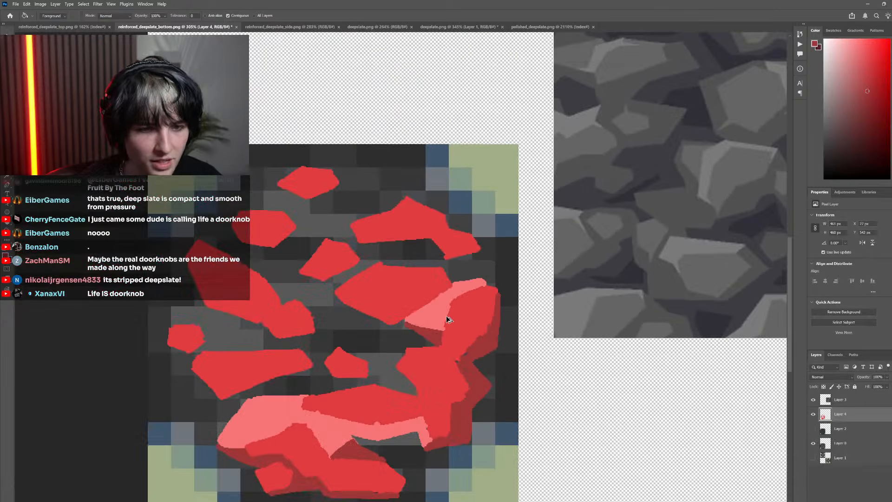
{"action": "scroll", "coordinate": [449, 330], "scroll_direction": "up", "scroll_amount": 3}
{"action": "scroll", "coordinate": [462, 331], "scroll_direction": "up", "scroll_amount": 4}
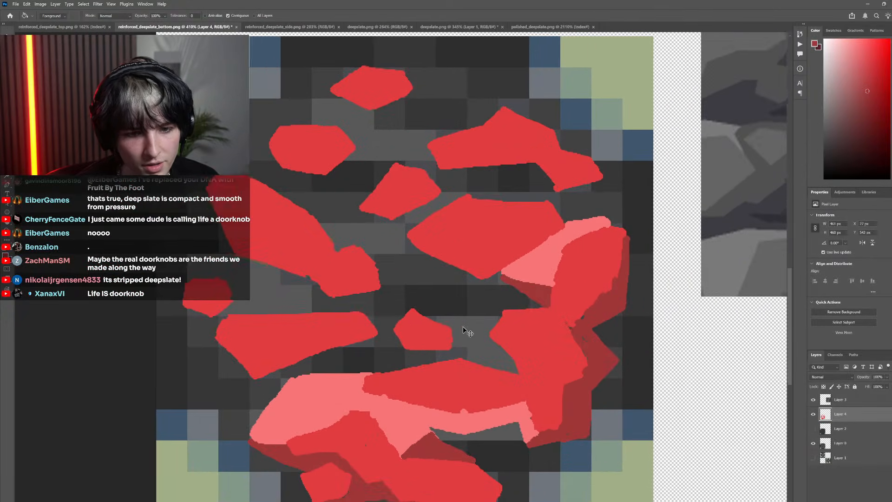
Outline and fill a light red facet along the left side of the right stone's middle section, down to the long horizontal stone
{"action": "key", "text": "b"}
{"action": "left_click", "coordinate": [554, 239], "text": "alt"}
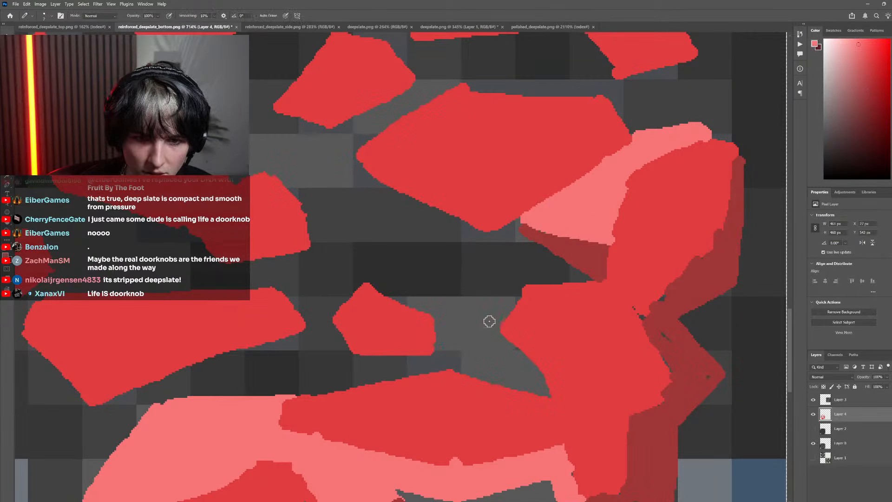
{"action": "left_click_drag", "start_coordinate": [497, 328], "coordinate": [467, 312]}
{"action": "left_click_drag", "start_coordinate": [525, 288], "coordinate": [519, 280]}
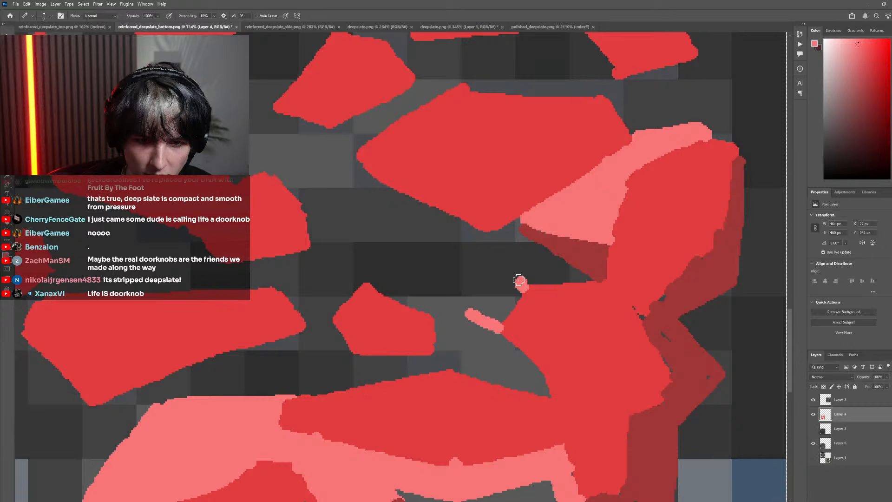
{"action": "left_click", "coordinate": [468, 311], "text": "shift"}
{"action": "left_click_drag", "start_coordinate": [467, 321], "coordinate": [487, 377]}
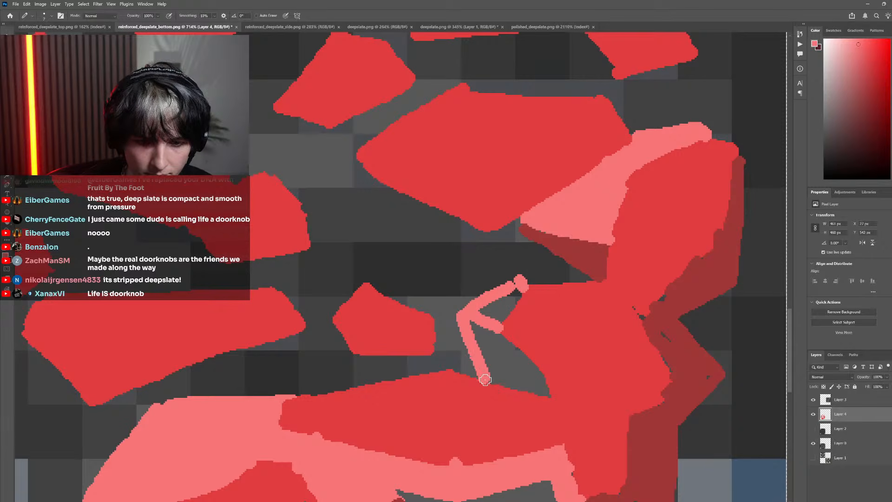
{"action": "key", "text": "g"}
{"action": "left_click", "coordinate": [509, 346]}
{"action": "scroll", "coordinate": [503, 324], "scroll_direction": "down", "scroll_amount": 1}
Paint a dark red shadow beneath and left of the small middle stone, and a light red facet joining its upper right to the right stone
{"action": "key", "text": "b"}
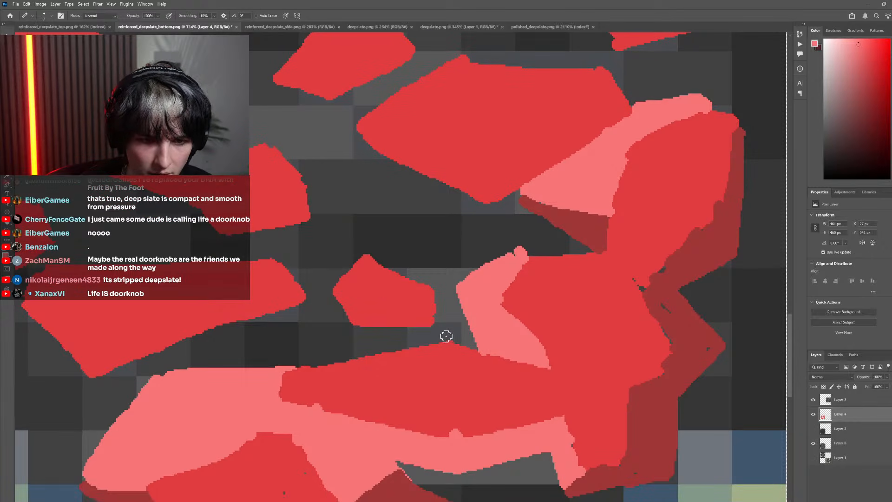
{"action": "mouse_move", "coordinate": [447, 336]}
{"action": "left_mouse_down"}
{"action": "mouse_move", "coordinate": [455, 313]}
{"action": "mouse_move", "coordinate": [473, 311]}
{"action": "mouse_move", "coordinate": [469, 329]}
{"action": "mouse_move", "coordinate": [451, 333]}
{"action": "mouse_move", "coordinate": [466, 334]}
{"action": "mouse_move", "coordinate": [461, 322]}
{"action": "mouse_move", "coordinate": [473, 342]}
{"action": "mouse_move", "coordinate": [428, 329]}
{"action": "mouse_move", "coordinate": [320, 359]}
{"action": "left_mouse_up"}
{"action": "left_click", "coordinate": [451, 349], "text": "alt"}
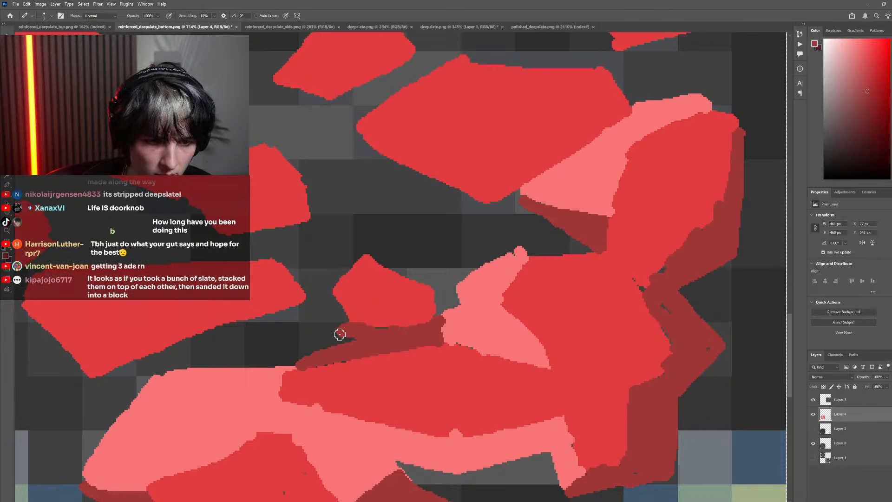
{"action": "mouse_move", "coordinate": [342, 332]}
{"action": "left_mouse_down"}
{"action": "mouse_move", "coordinate": [327, 317]}
{"action": "mouse_move", "coordinate": [349, 251]}
{"action": "mouse_move", "coordinate": [360, 247]}
{"action": "mouse_move", "coordinate": [427, 274]}
{"action": "mouse_move", "coordinate": [412, 278]}
{"action": "left_mouse_up"}
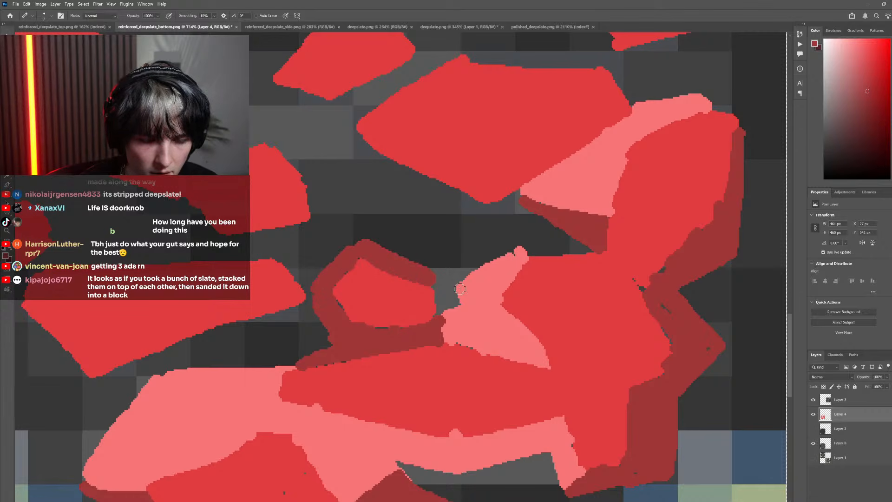
{"action": "left_click", "coordinate": [467, 282], "text": "alt"}
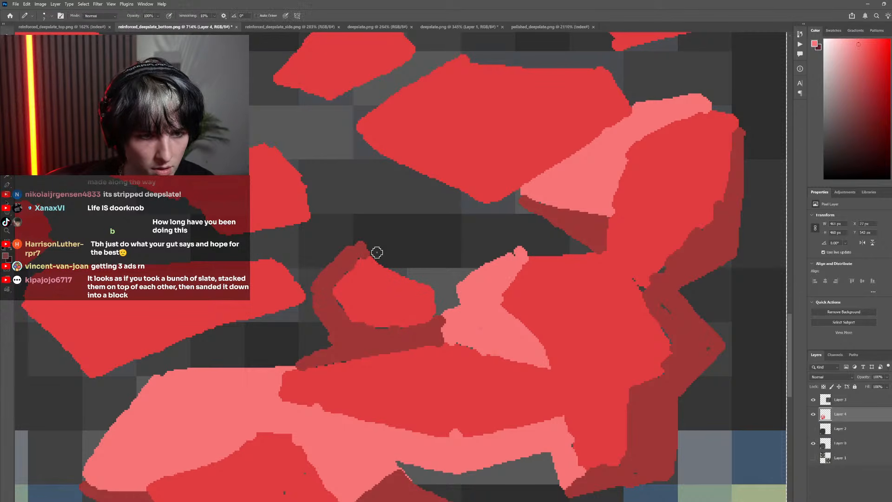
{"action": "mouse_move", "coordinate": [365, 247]}
{"action": "left_mouse_down"}
{"action": "mouse_move", "coordinate": [435, 273]}
{"action": "mouse_move", "coordinate": [396, 267]}
{"action": "mouse_move", "coordinate": [462, 277]}
{"action": "mouse_move", "coordinate": [463, 329]}
{"action": "mouse_move", "coordinate": [394, 254]}
{"action": "mouse_move", "coordinate": [456, 281]}
{"action": "mouse_move", "coordinate": [399, 276]}
{"action": "left_mouse_up"}
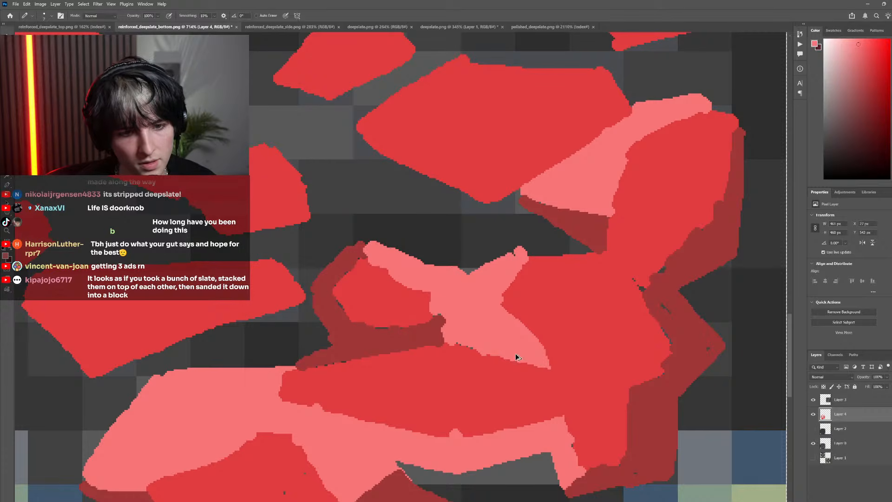
Toggle the visibility of Layer 4 repeatedly to compare the painted stones with the original pixels beneath
{"action": "scroll", "coordinate": [523, 374], "scroll_direction": "down", "scroll_amount": 12}
{"action": "scroll", "coordinate": [474, 377], "scroll_direction": "up", "scroll_amount": 8}
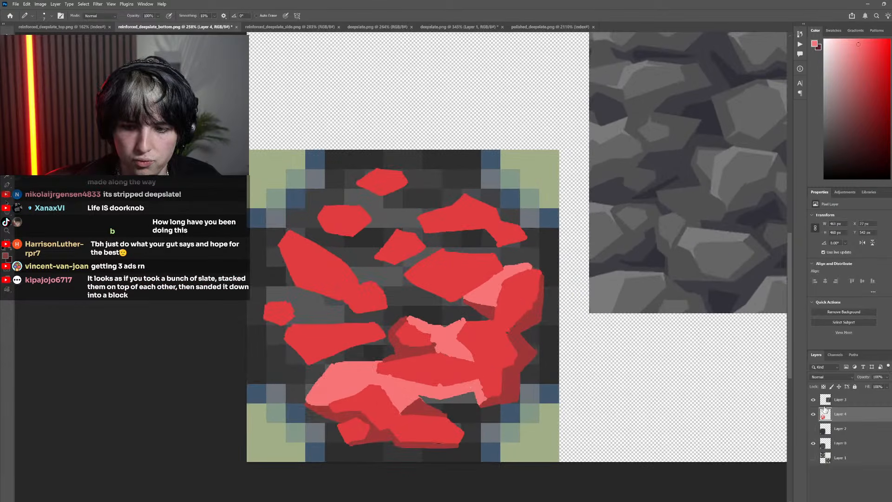
{"action": "left_click", "coordinate": [813, 414]}
{"action": "left_click", "coordinate": [813, 414]}
{"action": "left_click", "coordinate": [814, 415]}
{"action": "left_click", "coordinate": [813, 414]}
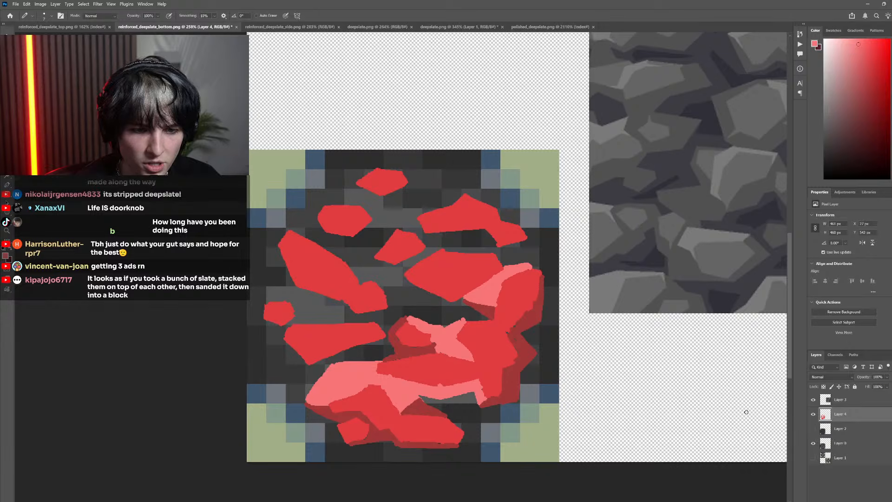
{"action": "left_click", "coordinate": [813, 415]}
{"action": "left_click", "coordinate": [813, 415]}
{"action": "left_click", "coordinate": [814, 414]}
{"action": "left_click", "coordinate": [813, 414]}
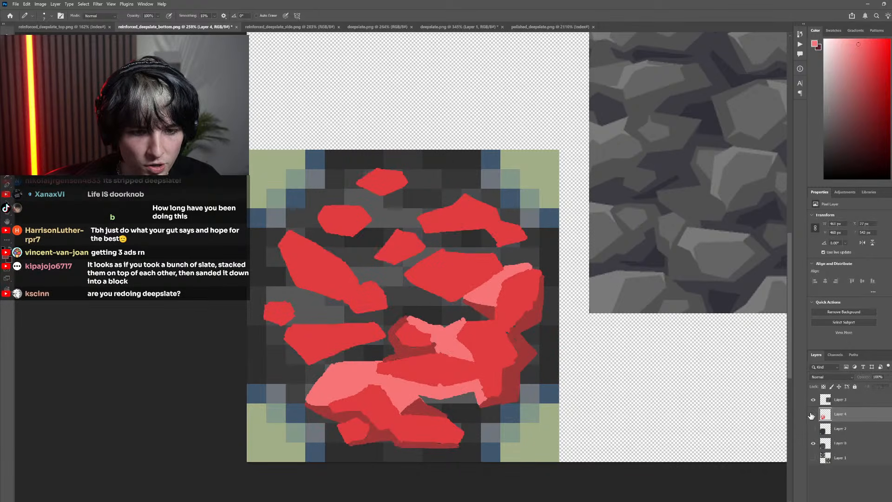
{"action": "left_click", "coordinate": [814, 414]}
{"action": "left_click", "coordinate": [813, 414]}
{"action": "left_click", "coordinate": [814, 414]}
{"action": "left_click", "coordinate": [813, 414]}
{"action": "left_click", "coordinate": [813, 415]}
{"action": "left_click", "coordinate": [813, 414]}
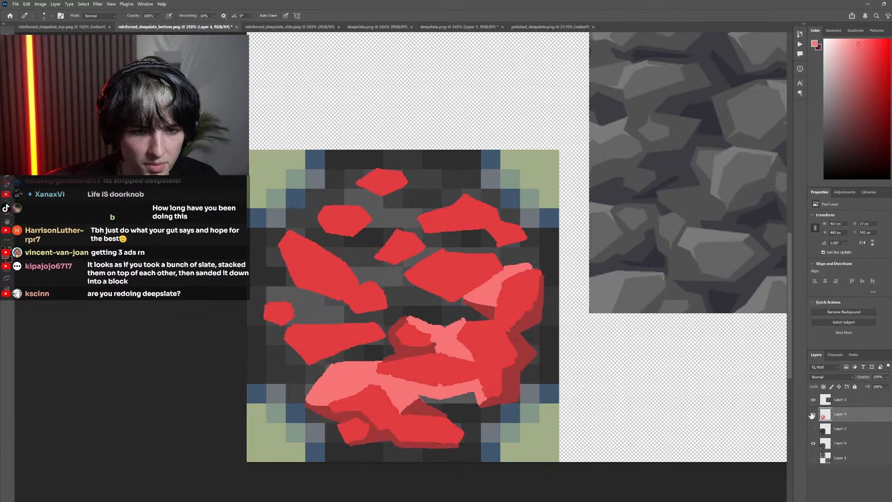
{"action": "scroll", "coordinate": [520, 348], "scroll_direction": "down", "scroll_amount": 4}
{"action": "scroll", "coordinate": [520, 348], "scroll_direction": "down", "scroll_amount": 2}
{"action": "scroll", "coordinate": [456, 335], "scroll_direction": "up", "scroll_amount": 4}
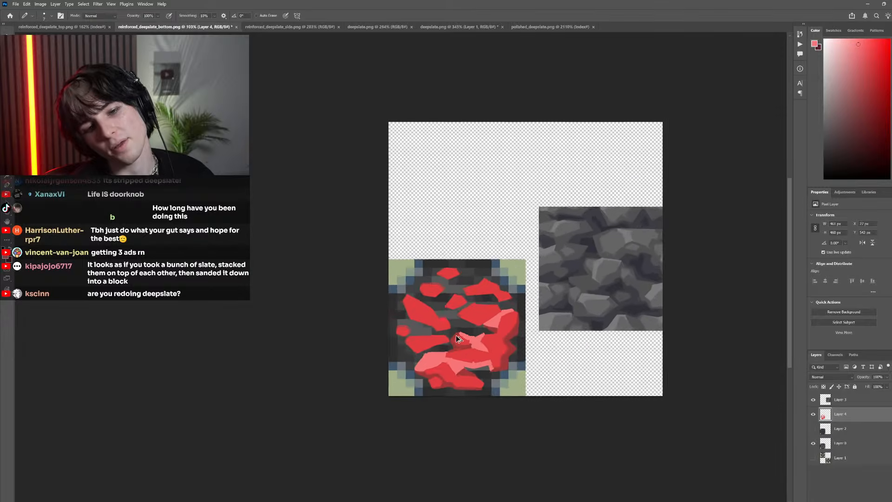
{"action": "scroll", "coordinate": [460, 355], "scroll_direction": "up", "scroll_amount": 5}
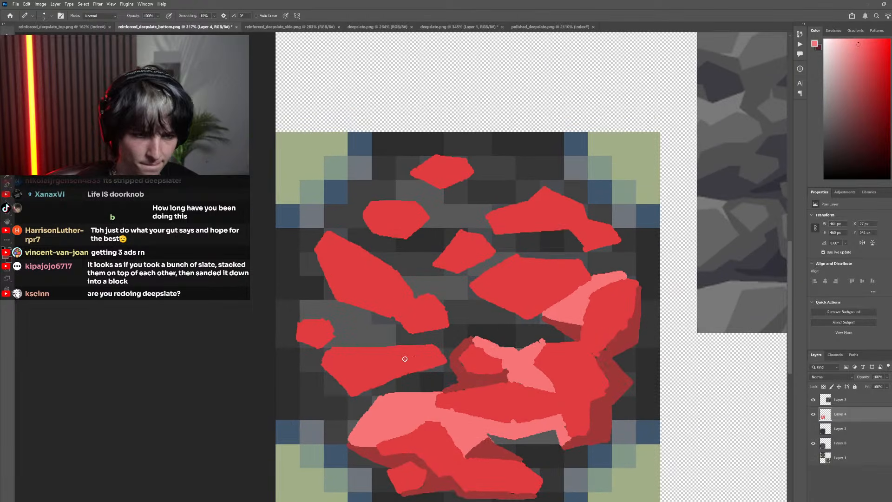
Outline and fill a light red facet over the top and right side of the small far-left stone, reaching the long diagonal stone
{"action": "key", "text": "i"}
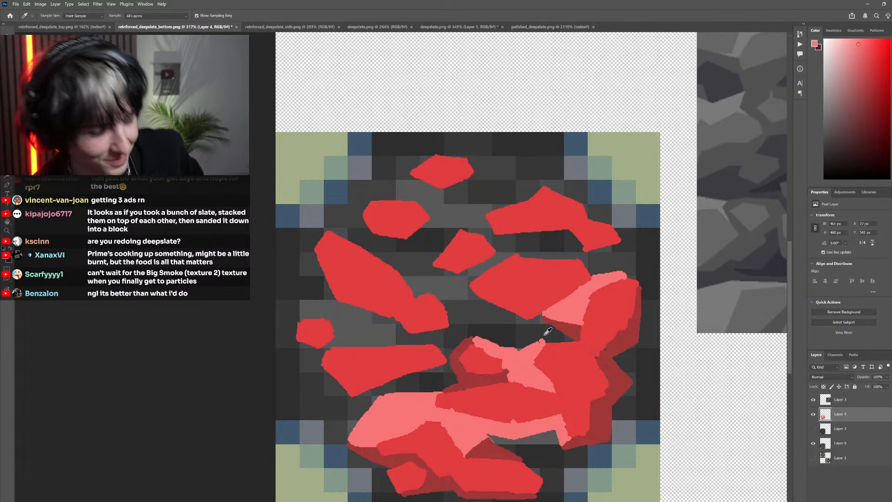
{"action": "key", "text": "b"}
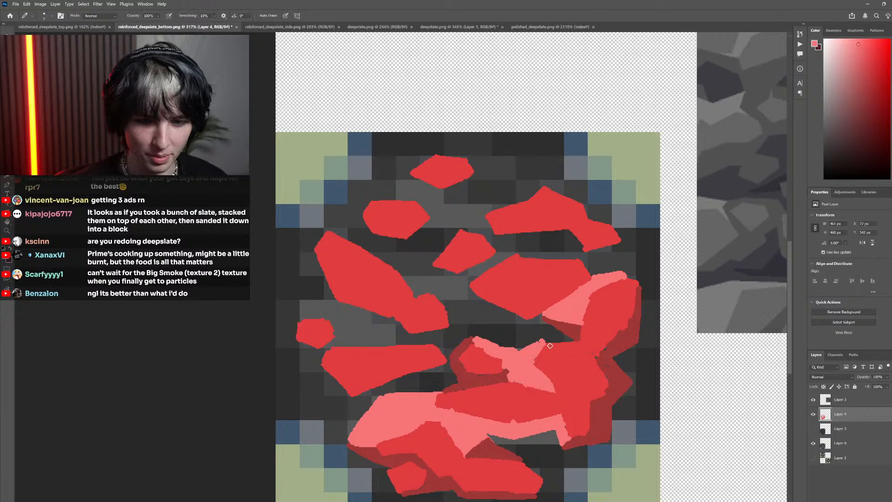
{"action": "scroll", "coordinate": [369, 328], "scroll_direction": "up", "scroll_amount": 4}
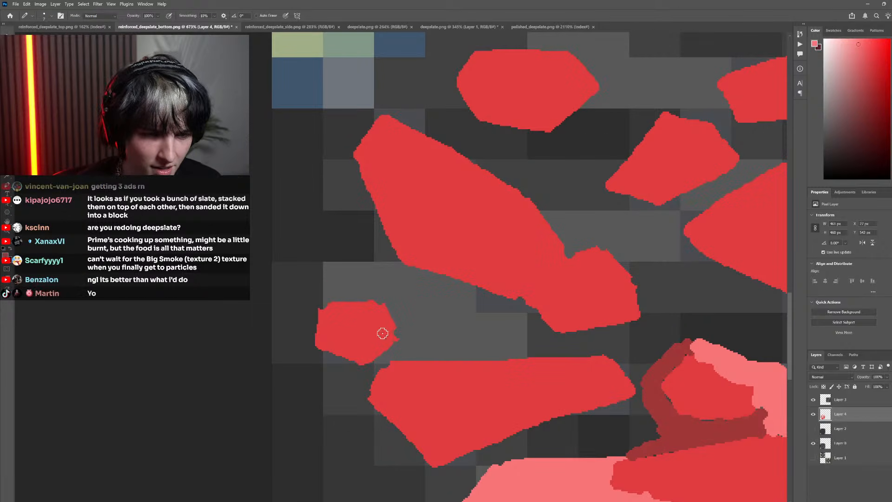
{"action": "mouse_move", "coordinate": [379, 305]}
{"action": "left_mouse_down"}
{"action": "mouse_move", "coordinate": [413, 273]}
{"action": "mouse_move", "coordinate": [416, 348]}
{"action": "mouse_move", "coordinate": [397, 339]}
{"action": "left_mouse_up"}
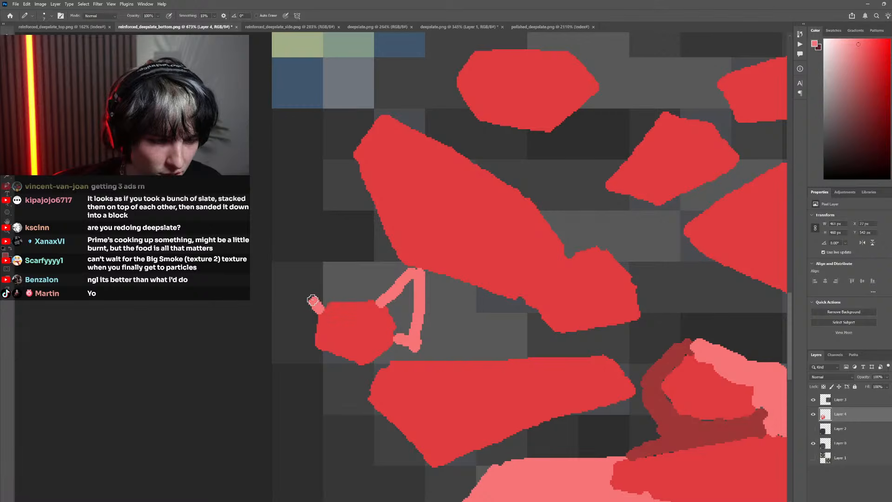
{"action": "left_click_drag", "start_coordinate": [315, 294], "coordinate": [407, 264]}
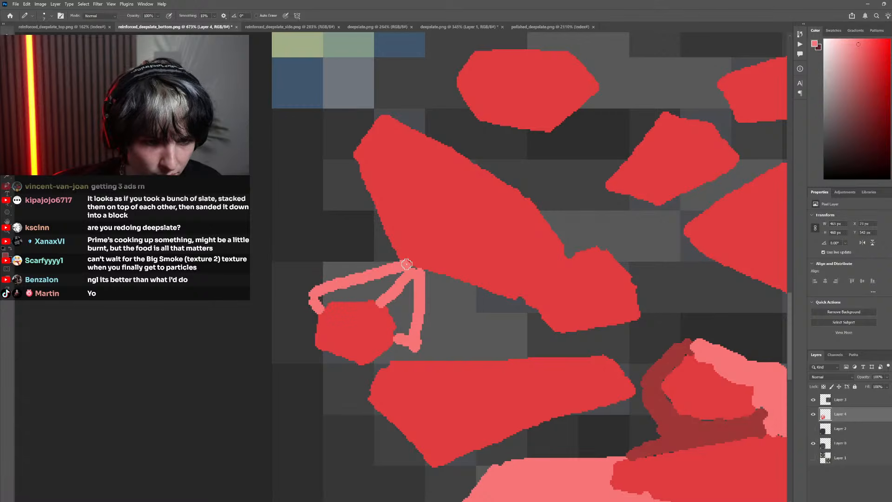
{"action": "key", "text": "g"}
{"action": "left_click", "coordinate": [368, 294]}
{"action": "left_click", "coordinate": [405, 317]}
{"action": "scroll", "coordinate": [436, 363], "scroll_direction": "down", "scroll_amount": 1}
Sample the dark red and paint a shadow around the left side and underside of the small far-left stone
{"action": "key", "text": "i"}
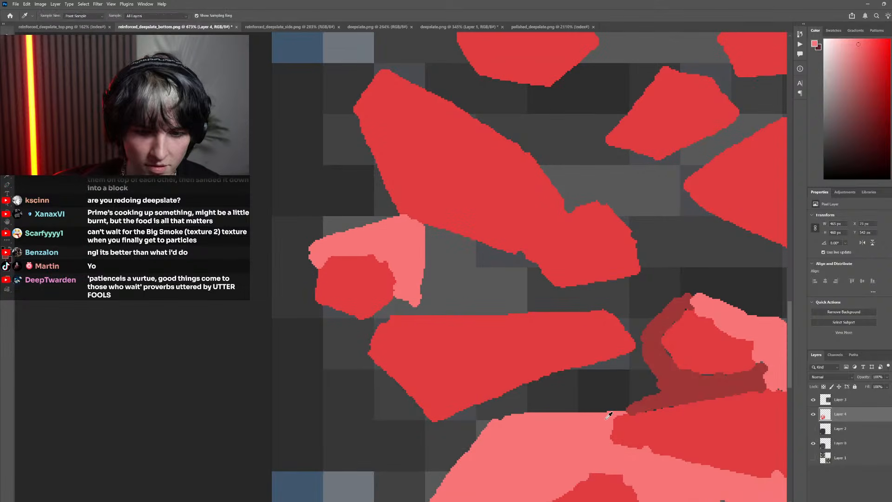
{"action": "key", "text": "b"}
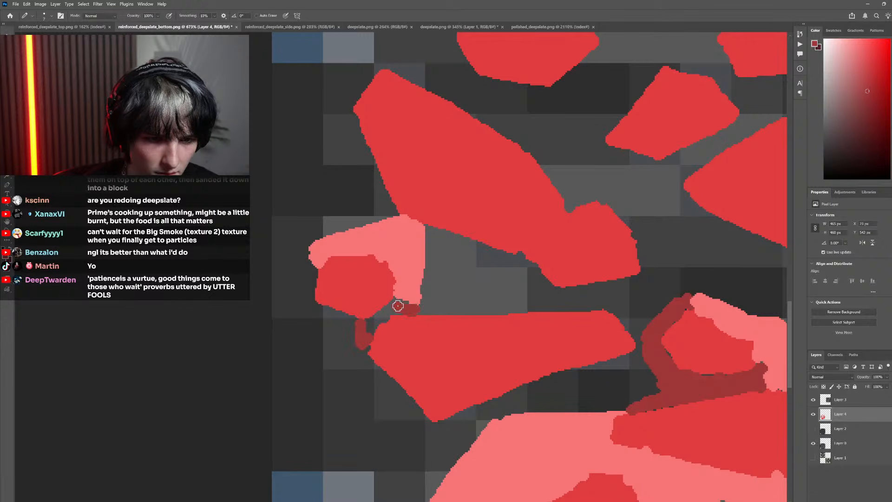
{"action": "mouse_move", "coordinate": [398, 306]}
{"action": "left_mouse_down"}
{"action": "mouse_move", "coordinate": [358, 343]}
{"action": "mouse_move", "coordinate": [316, 305]}
{"action": "mouse_move", "coordinate": [355, 324]}
{"action": "mouse_move", "coordinate": [310, 302]}
{"action": "mouse_move", "coordinate": [311, 275]}
{"action": "left_mouse_up"}
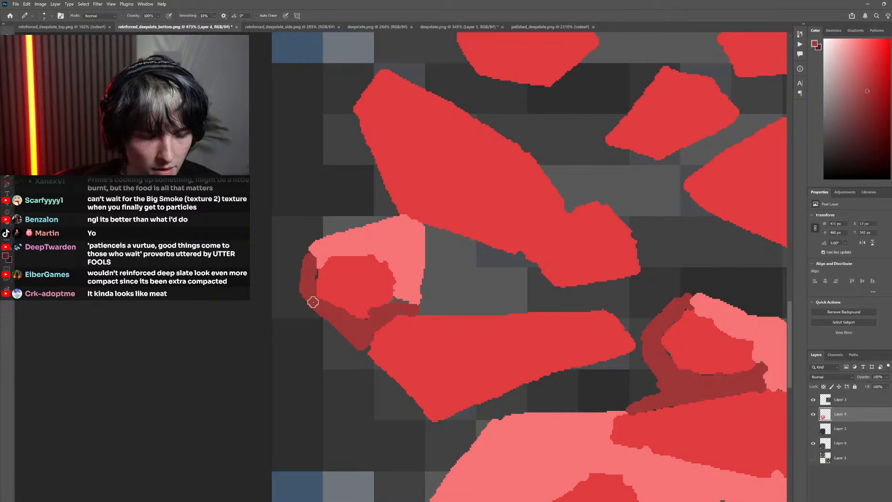
Sample the light red, then outline and fill a facet along the top of the wide left stone, reaching the small far-left stone
{"action": "left_click_drag", "start_coordinate": [430, 361], "coordinate": [423, 327]}
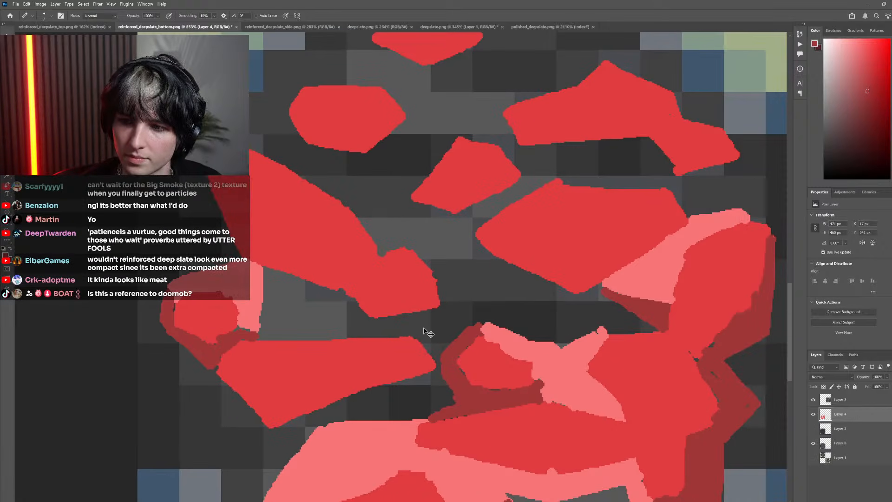
{"action": "key", "text": "i"}
{"action": "left_click", "coordinate": [257, 282]}
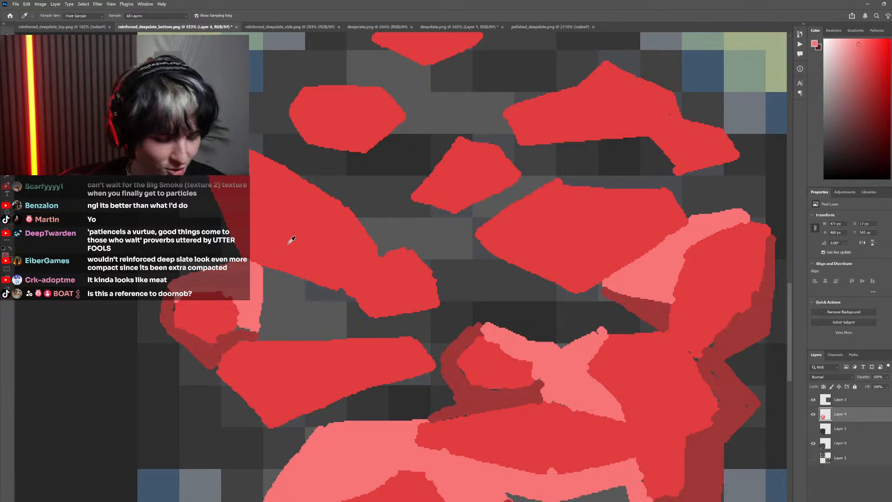
{"action": "key", "text": "b"}
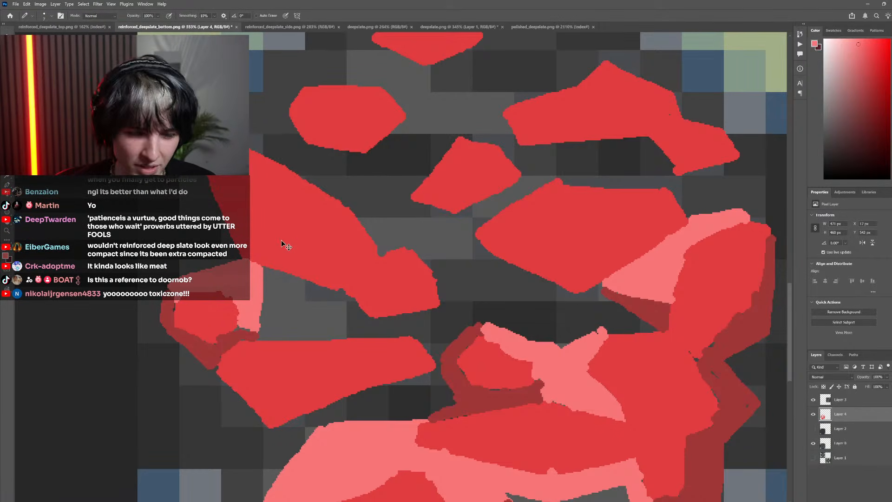
{"action": "scroll", "coordinate": [355, 331], "scroll_direction": "up", "scroll_amount": 3}
{"action": "mouse_move", "coordinate": [444, 341]}
{"action": "left_mouse_down"}
{"action": "mouse_move", "coordinate": [449, 332]}
{"action": "mouse_move", "coordinate": [289, 283]}
{"action": "left_mouse_up"}
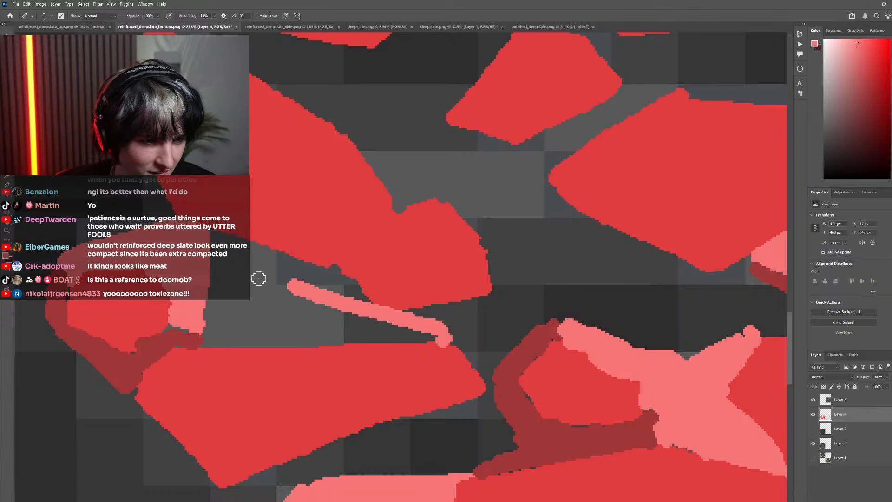
{"action": "left_click_drag", "start_coordinate": [205, 272], "coordinate": [299, 290]}
{"action": "key", "text": "g"}
{"action": "left_click", "coordinate": [290, 332]}
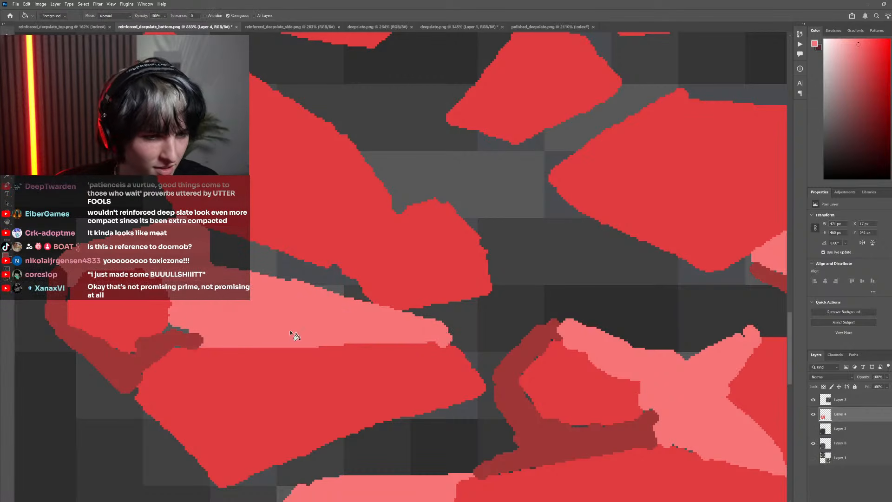
Sample the dark red and paint a shadow along the wide left stone's right end, joining the small middle stone's shadow
{"action": "scroll", "coordinate": [353, 358], "scroll_direction": "down", "scroll_amount": 5}
{"action": "scroll", "coordinate": [437, 377], "scroll_direction": "up", "scroll_amount": 5}
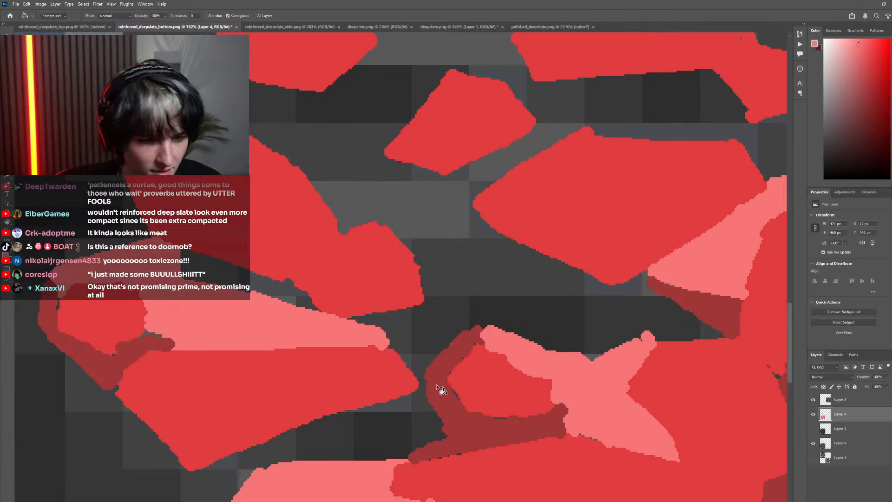
{"action": "key", "text": "i"}
{"action": "key", "text": "b"}
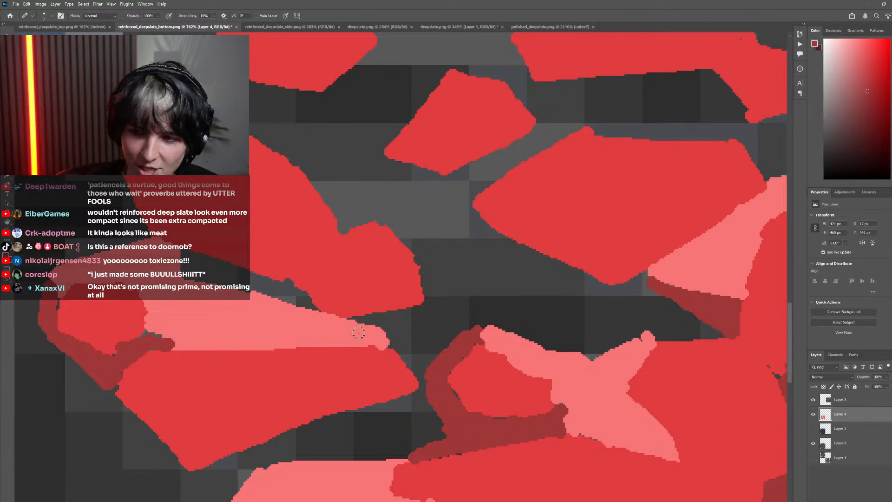
{"action": "left_click_drag", "start_coordinate": [398, 342], "coordinate": [429, 382]}
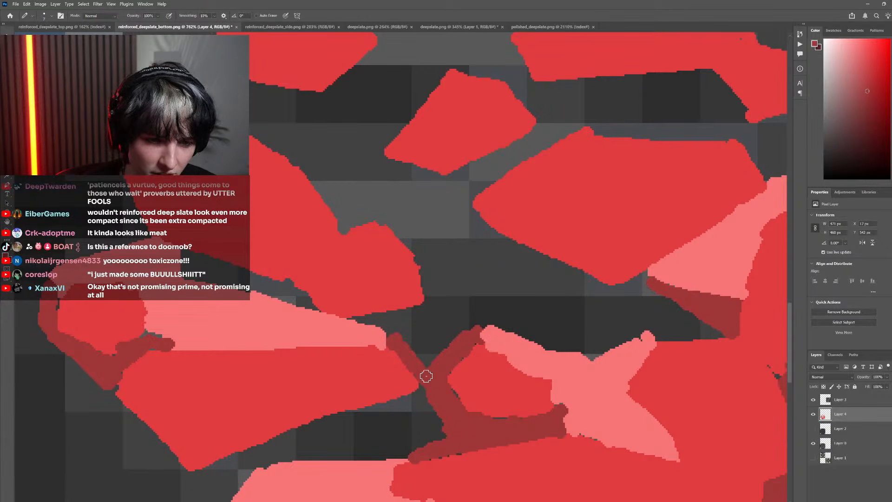
{"action": "scroll", "coordinate": [302, 422], "scroll_direction": "down", "scroll_amount": 2}
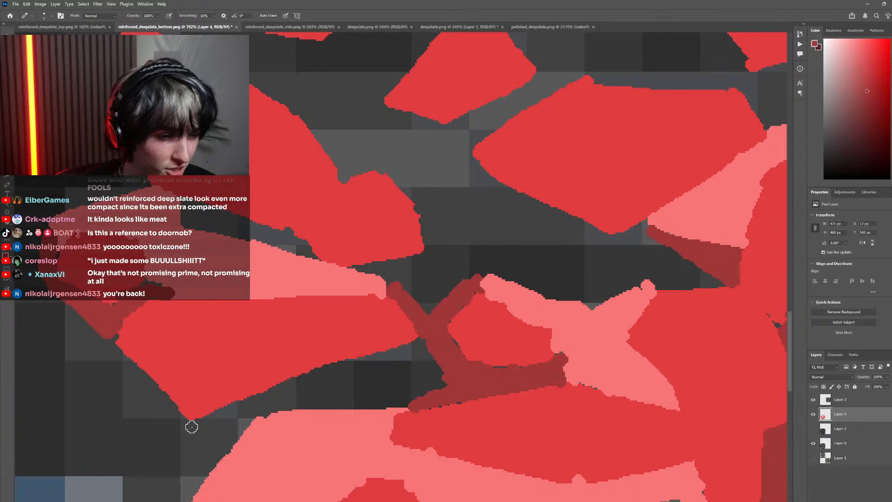
{"action": "mouse_move", "coordinate": [191, 421]}
{"action": "left_mouse_down"}
{"action": "mouse_move", "coordinate": [193, 449]}
{"action": "mouse_move", "coordinate": [255, 435]}
{"action": "left_mouse_up"}
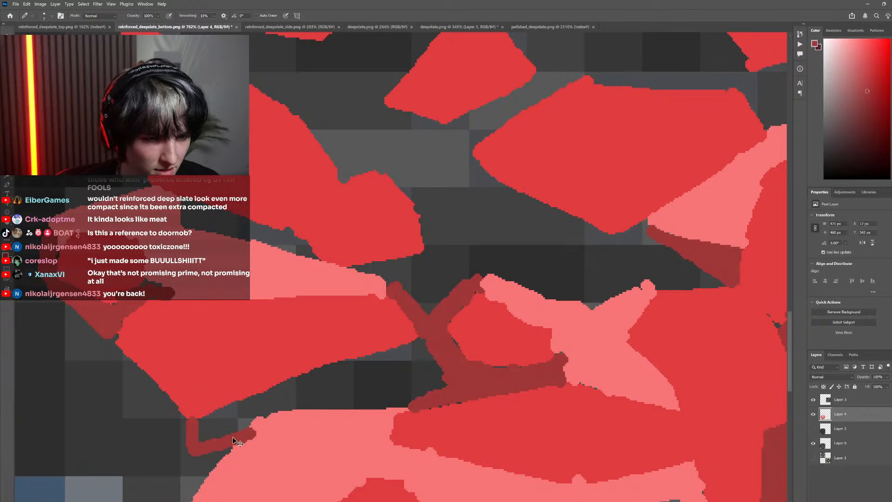
{"action": "key", "text": "ctrl+z"}
{"action": "key", "text": "ctrl+z"}
Outline and fill a dark red shadow beneath the wide left stone, from its bottom tip to its right end
{"action": "mouse_move", "coordinate": [189, 420]}
{"action": "left_mouse_down"}
{"action": "mouse_move", "coordinate": [200, 469]}
{"action": "mouse_move", "coordinate": [247, 435]}
{"action": "left_mouse_up"}
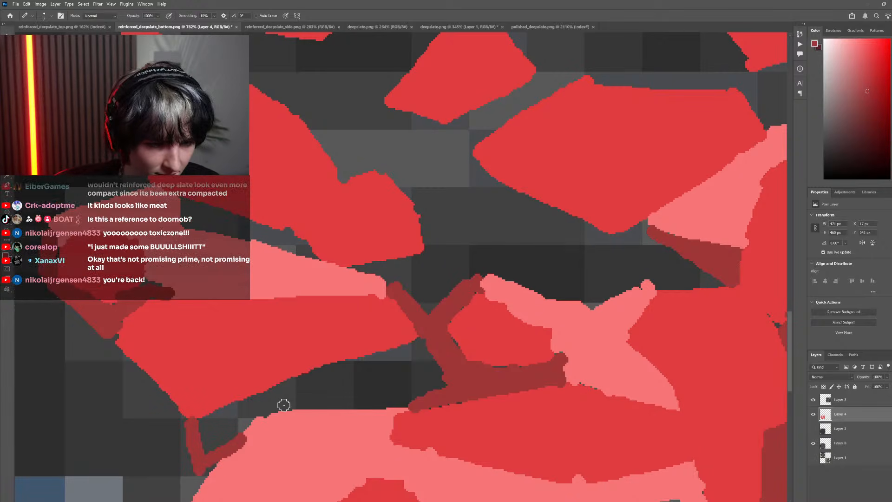
{"action": "left_click_drag", "start_coordinate": [284, 405], "coordinate": [430, 337]}
{"action": "key", "text": "g"}
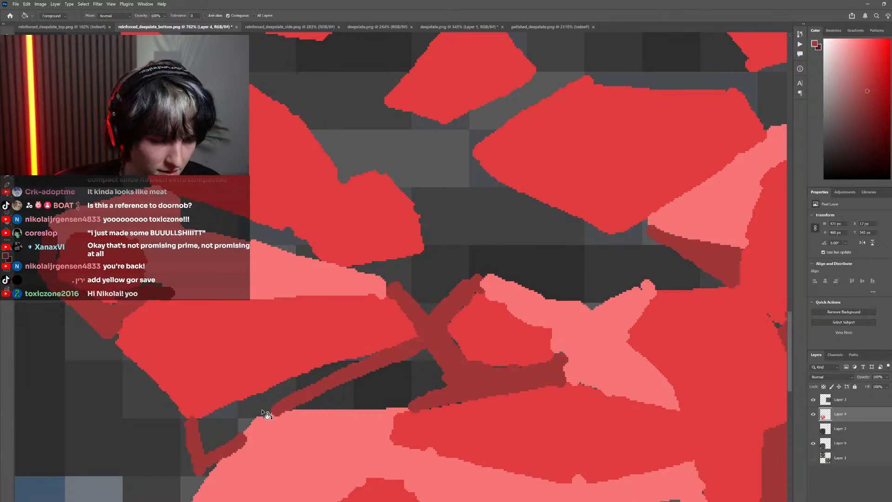
{"action": "left_click", "coordinate": [264, 412]}
{"action": "scroll", "coordinate": [356, 407], "scroll_direction": "down", "scroll_amount": 5}
{"action": "scroll", "coordinate": [357, 408], "scroll_direction": "left", "scroll_amount": 4}
{"action": "scroll", "coordinate": [355, 405], "scroll_direction": "right", "scroll_amount": 2}
{"action": "scroll", "coordinate": [343, 388], "scroll_direction": "up", "scroll_amount": 3}
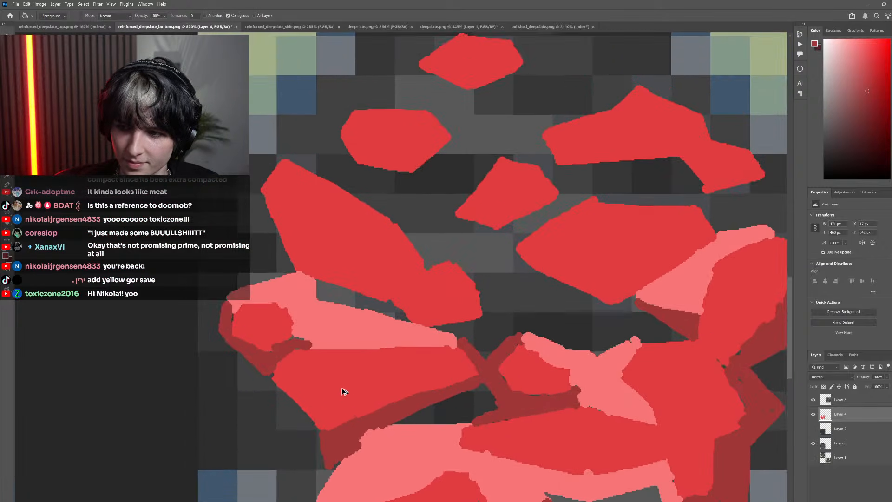
Outline and fill a dark red shadow along the wide left stone's lower-left edge, up to the small far-left stone's shadow
{"action": "left_click_drag", "start_coordinate": [342, 388], "coordinate": [342, 333]}
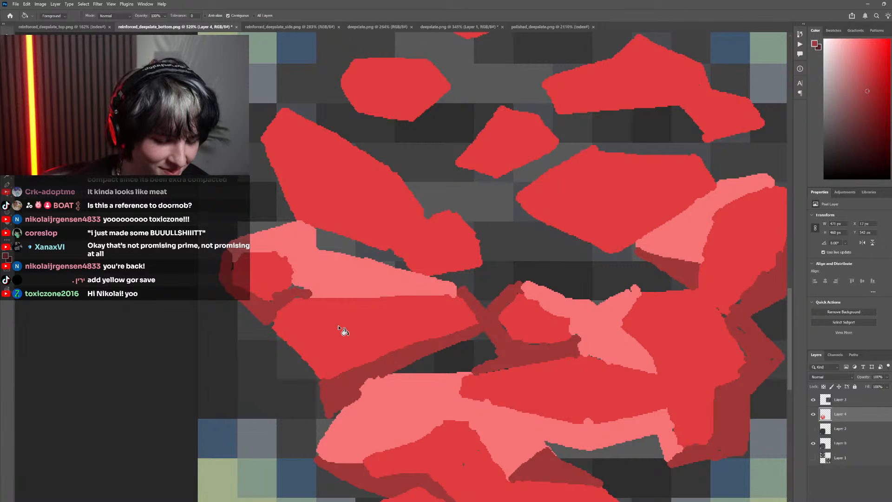
{"action": "key", "text": "b"}
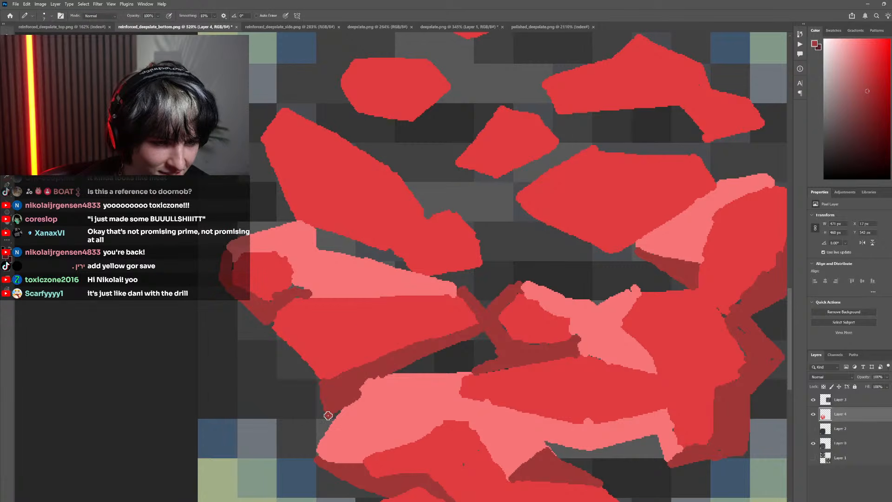
{"action": "mouse_move", "coordinate": [329, 415]}
{"action": "left_mouse_down"}
{"action": "mouse_move", "coordinate": [256, 329]}
{"action": "mouse_move", "coordinate": [260, 304]}
{"action": "left_mouse_up"}
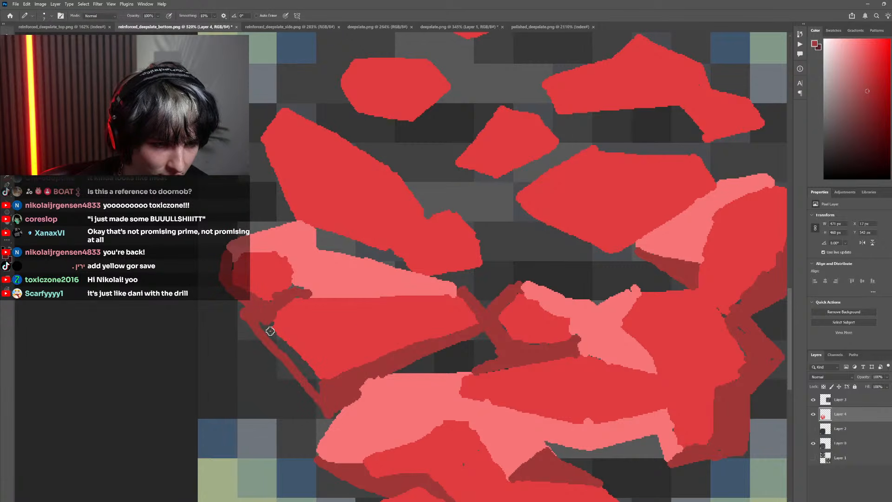
{"action": "key", "text": "ctrl+z"}
{"action": "left_click_drag", "start_coordinate": [328, 413], "coordinate": [251, 334]}
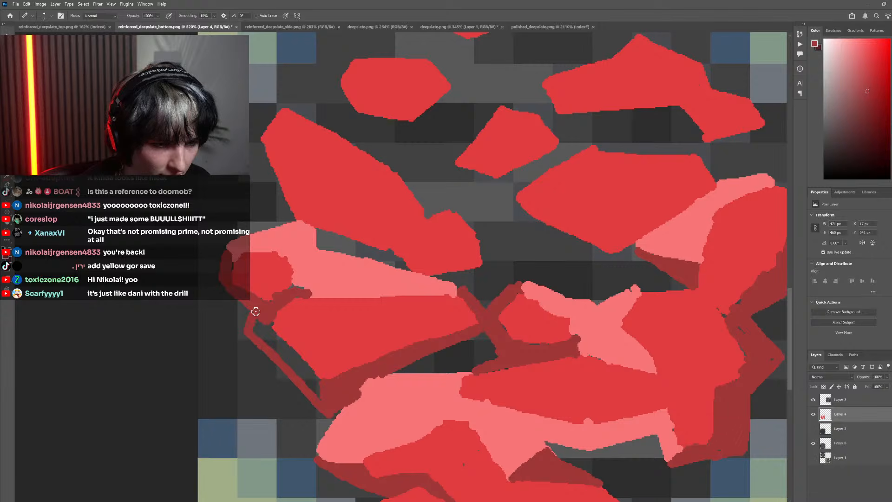
{"action": "key", "text": "g"}
{"action": "left_click", "coordinate": [285, 352]}
Sample the light red, outline facets above and right of the oval upper-left stone, and fill the right-hand facet
{"action": "scroll", "coordinate": [460, 403], "scroll_direction": "down", "scroll_amount": 12}
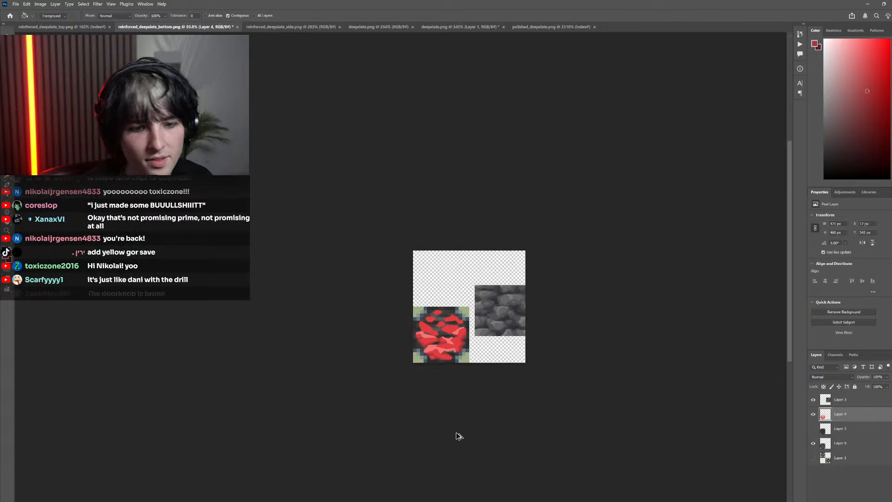
{"action": "scroll", "coordinate": [442, 316], "scroll_direction": "up", "scroll_amount": 10}
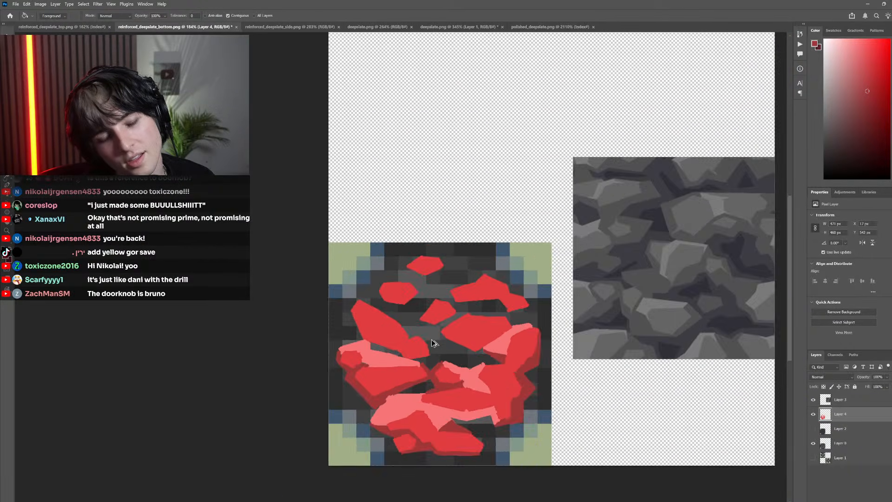
{"action": "left_click_drag", "start_coordinate": [431, 349], "coordinate": [430, 379]}
{"action": "scroll", "coordinate": [469, 370], "scroll_direction": "up", "scroll_amount": 1}
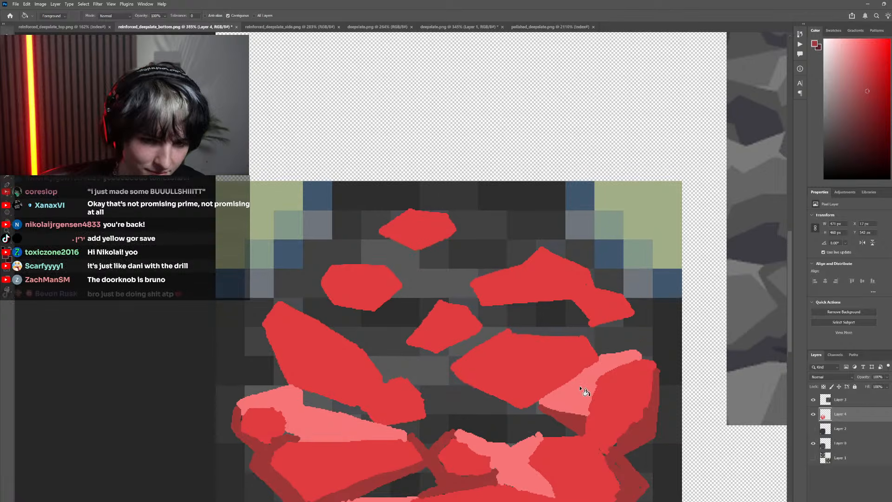
{"action": "key", "text": "b"}
{"action": "left_click", "coordinate": [582, 385], "text": "alt"}
{"action": "scroll", "coordinate": [482, 313], "scroll_direction": "down", "scroll_amount": 4}
{"action": "scroll", "coordinate": [410, 258], "scroll_direction": "up", "scroll_amount": 1}
{"action": "scroll", "coordinate": [410, 258], "scroll_direction": "up", "scroll_amount": 1}
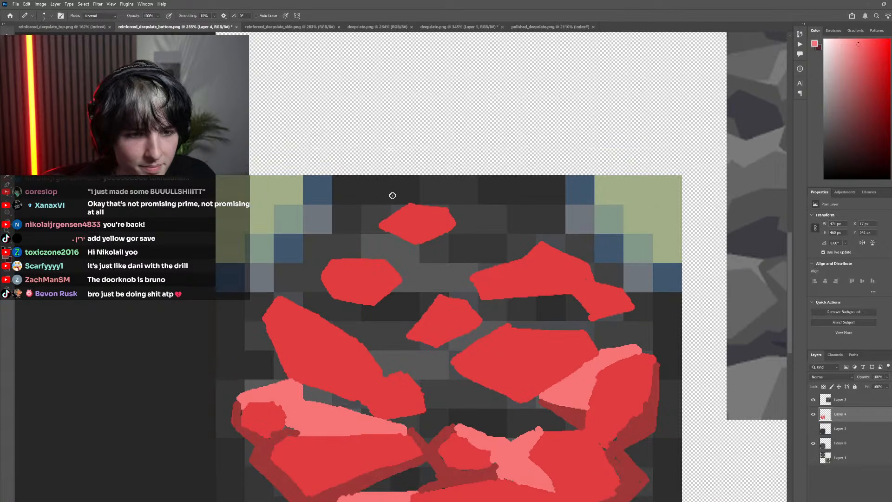
{"action": "scroll", "coordinate": [402, 297], "scroll_direction": "up", "scroll_amount": 2}
{"action": "left_click_drag", "start_coordinate": [373, 278], "coordinate": [385, 248]}
{"action": "mouse_move", "coordinate": [295, 276]}
{"action": "left_mouse_down"}
{"action": "mouse_move", "coordinate": [284, 264]}
{"action": "mouse_move", "coordinate": [385, 239]}
{"action": "mouse_move", "coordinate": [432, 291]}
{"action": "mouse_move", "coordinate": [399, 307]}
{"action": "mouse_move", "coordinate": [439, 303]}
{"action": "left_mouse_up"}
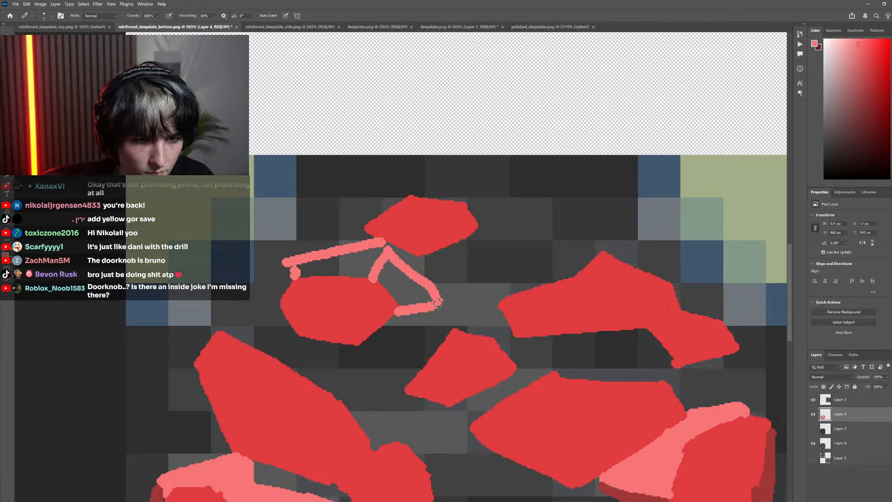
{"action": "key", "text": "g"}
{"action": "left_click", "coordinate": [402, 287]}
Close the gap in the outline above the oval upper-left stone and fill its upper facet with light red
{"action": "left_click", "coordinate": [365, 266]}
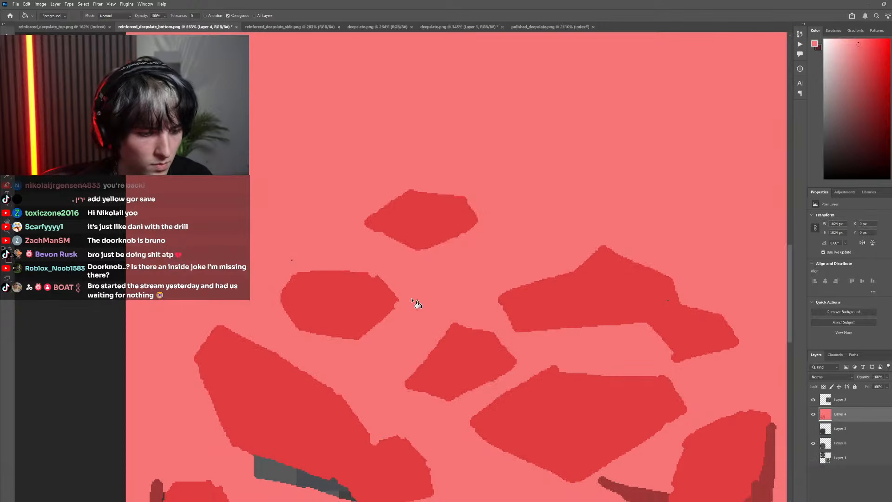
{"action": "key", "text": "ctrl+z"}
{"action": "scroll", "coordinate": [411, 298], "scroll_direction": "down", "scroll_amount": 1}
{"action": "key", "text": "b"}
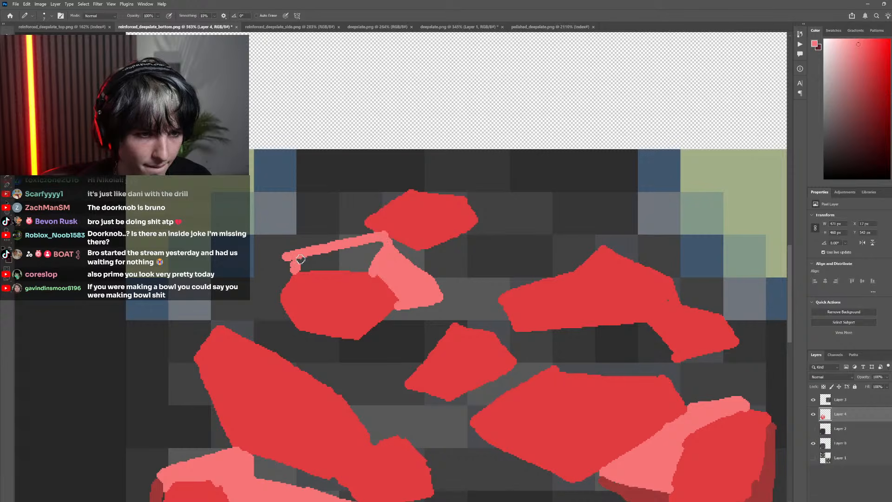
{"action": "key", "text": "f"}
{"action": "key", "text": "g"}
{"action": "left_click", "coordinate": [346, 262]}
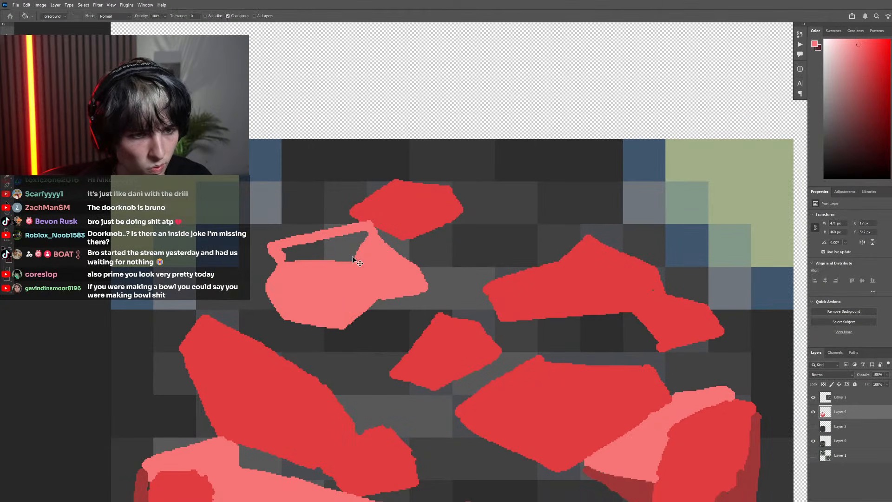
{"action": "key", "text": "ctrl+z"}
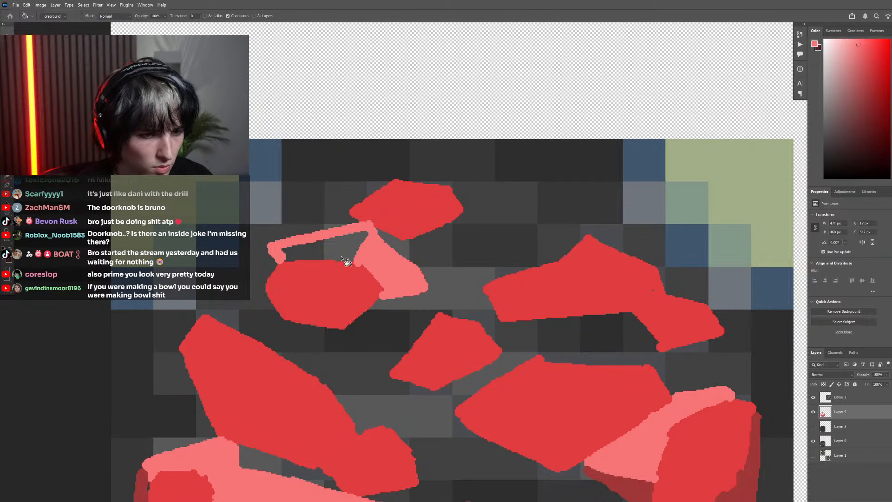
{"action": "key", "text": "f"}
{"action": "key", "text": "f"}
{"action": "left_click", "coordinate": [344, 259]}
Sample the dark red, outline a shadow on the left side of the oval upper-left stone, and fill it
{"action": "scroll", "coordinate": [381, 302], "scroll_direction": "down", "scroll_amount": 7}
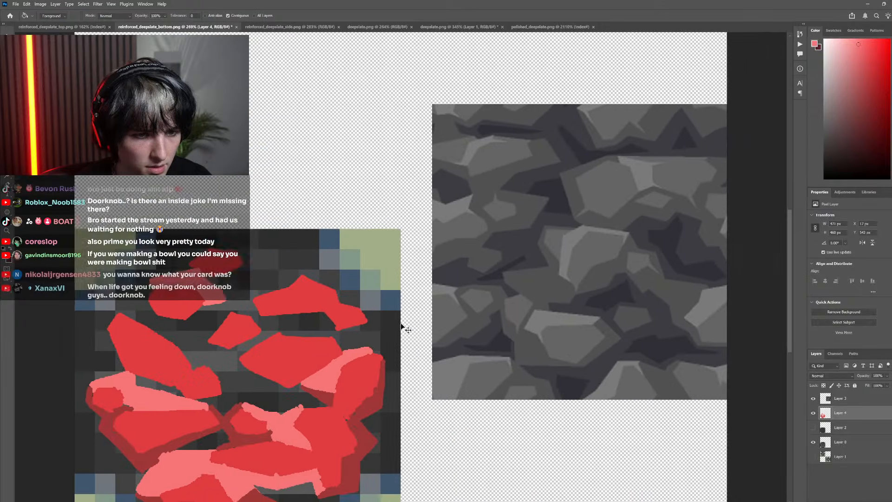
{"action": "scroll", "coordinate": [398, 341], "scroll_direction": "up", "scroll_amount": 1}
{"action": "left_click", "coordinate": [392, 404], "text": "alt"}
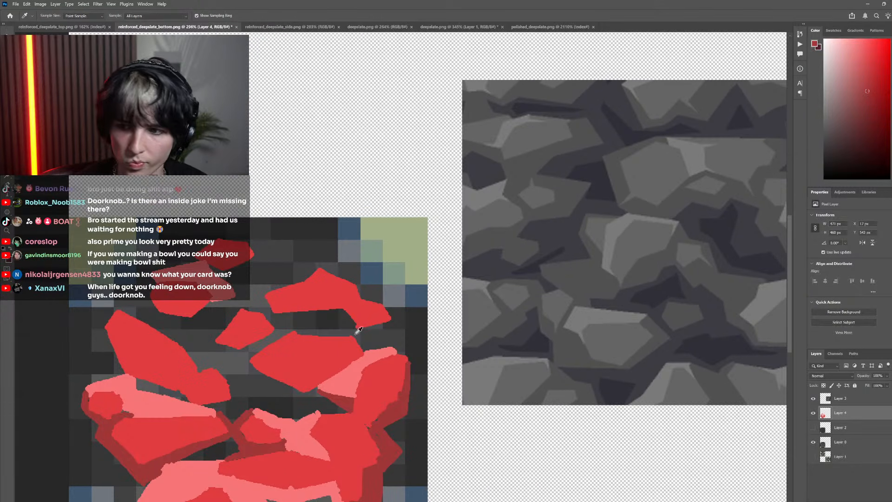
{"action": "scroll", "coordinate": [367, 303], "scroll_direction": "left", "scroll_amount": 2}
{"action": "scroll", "coordinate": [367, 302], "scroll_direction": "up", "scroll_amount": 2}
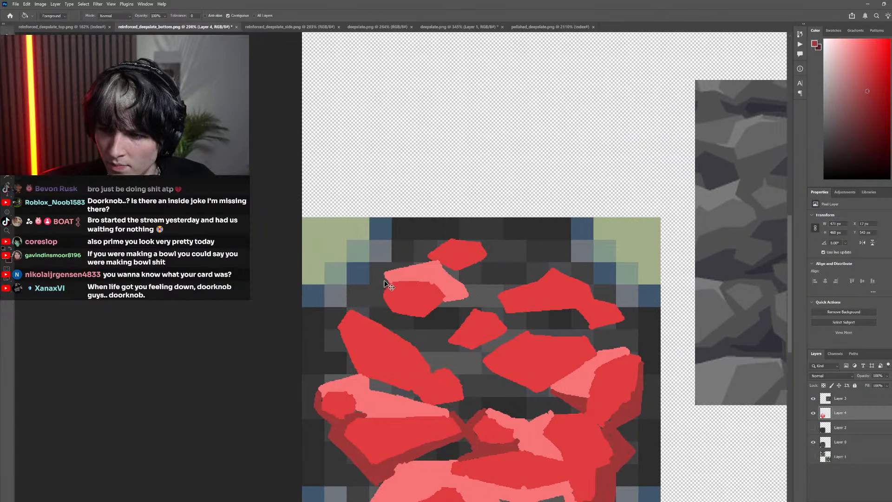
{"action": "scroll", "coordinate": [377, 274], "scroll_direction": "down", "scroll_amount": 1}
{"action": "scroll", "coordinate": [396, 265], "scroll_direction": "up", "scroll_amount": 2}
{"action": "key", "text": "b"}
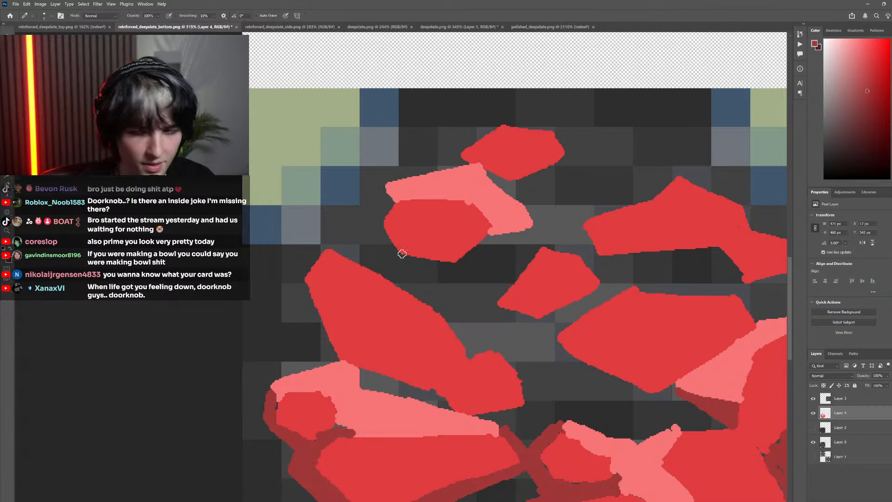
{"action": "scroll", "coordinate": [377, 249], "scroll_direction": "left", "scroll_amount": 1}
{"action": "scroll", "coordinate": [375, 251], "scroll_direction": "up", "scroll_amount": 2}
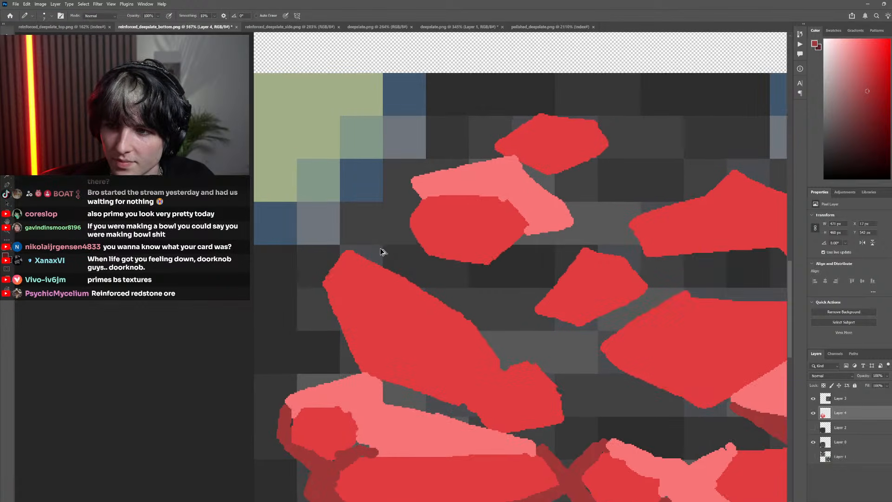
{"action": "scroll", "coordinate": [370, 262], "scroll_direction": "right", "scroll_amount": 2}
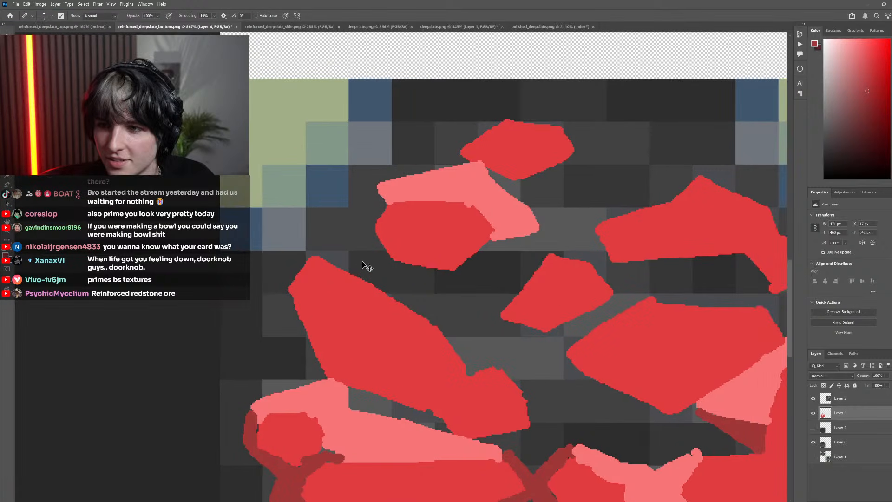
{"action": "scroll", "coordinate": [370, 213], "scroll_direction": "up", "scroll_amount": 5}
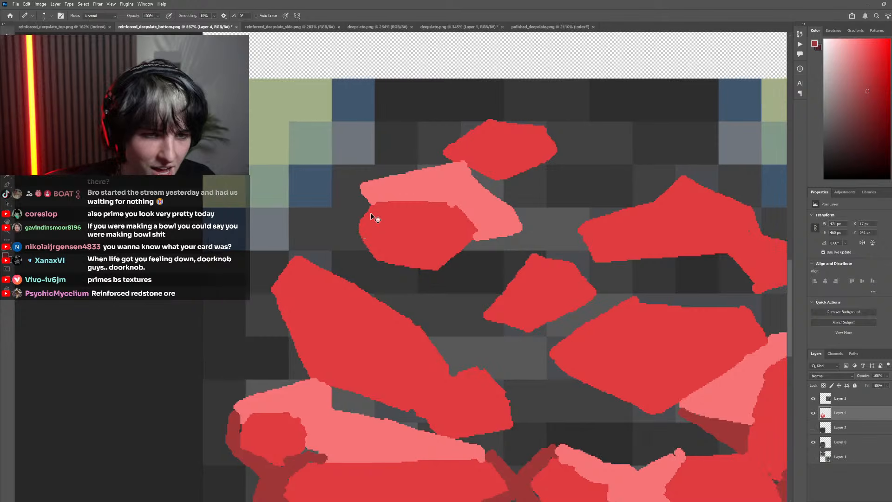
{"action": "scroll", "coordinate": [350, 278], "scroll_direction": "down", "scroll_amount": 8}
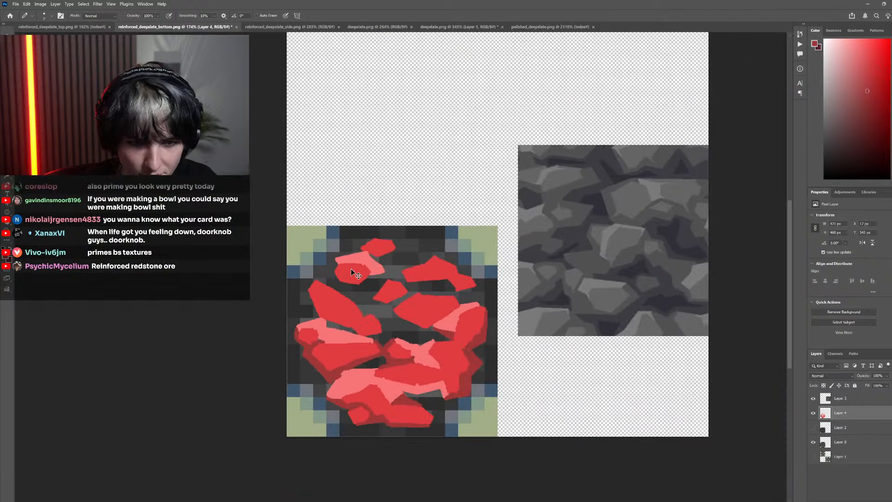
{"action": "scroll", "coordinate": [378, 284], "scroll_direction": "up", "scroll_amount": 5}
{"action": "scroll", "coordinate": [581, 336], "scroll_direction": "down", "scroll_amount": 3}
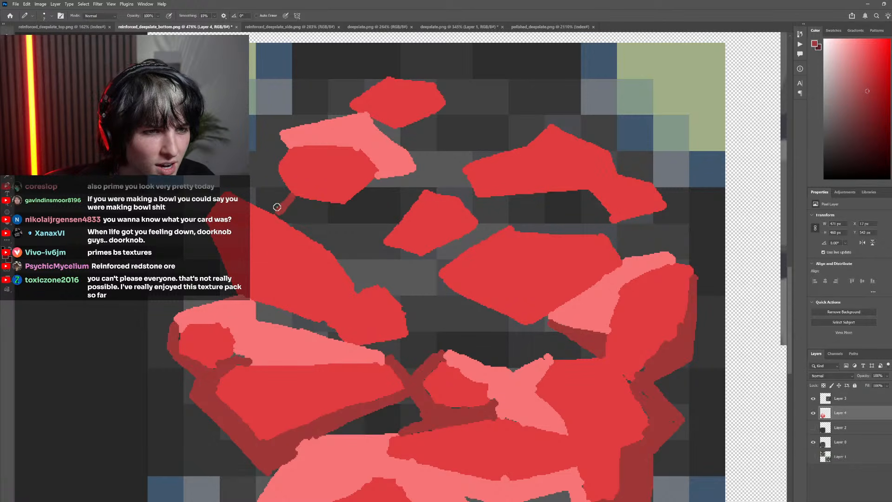
{"action": "key", "text": "ctrl+z"}
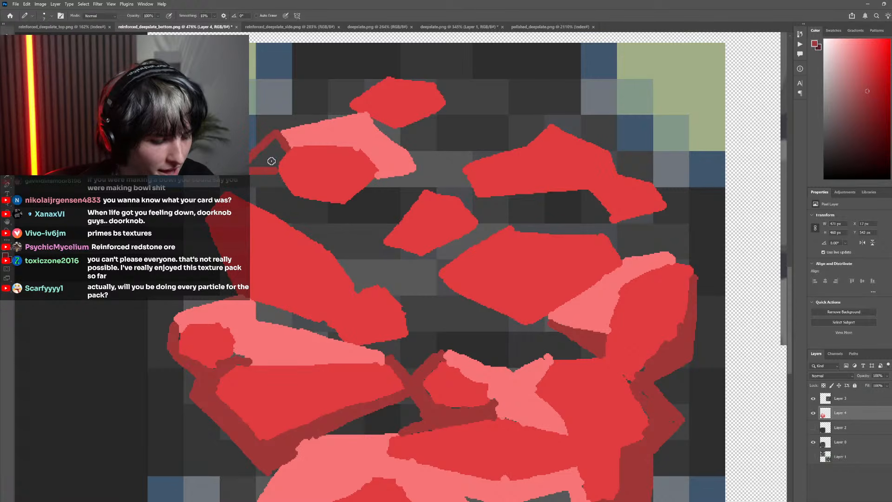
{"action": "key", "text": "g"}
{"action": "left_click", "coordinate": [270, 162]}
Extend the dark red shadow beneath the oval upper-left stone, from its left side to the light facet's right end
{"action": "key", "text": "b"}
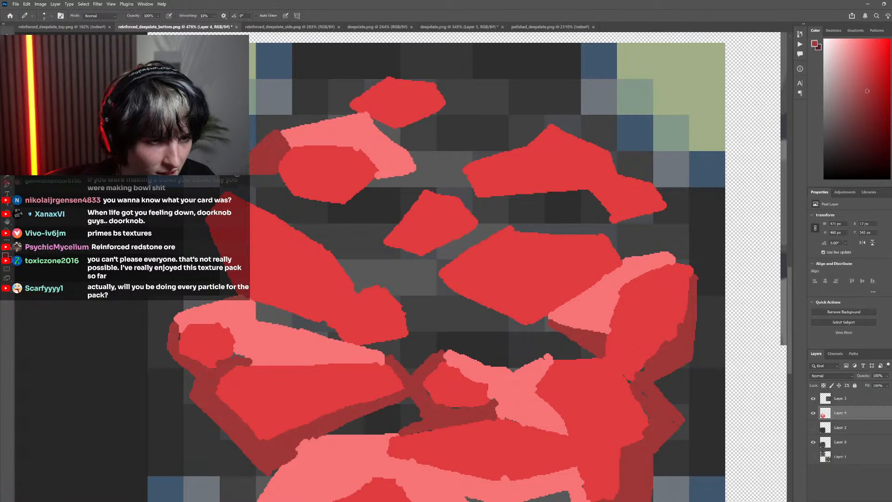
{"action": "mouse_move", "coordinate": [251, 177]}
{"action": "left_mouse_down"}
{"action": "mouse_move", "coordinate": [289, 196]}
{"action": "mouse_move", "coordinate": [274, 175]}
{"action": "mouse_move", "coordinate": [280, 187]}
{"action": "mouse_move", "coordinate": [251, 172]}
{"action": "mouse_move", "coordinate": [296, 203]}
{"action": "mouse_move", "coordinate": [290, 198]}
{"action": "mouse_move", "coordinate": [343, 207]}
{"action": "mouse_move", "coordinate": [407, 174]}
{"action": "mouse_move", "coordinate": [359, 193]}
{"action": "mouse_move", "coordinate": [376, 176]}
{"action": "mouse_move", "coordinate": [410, 174]}
{"action": "left_mouse_up"}
{"action": "scroll", "coordinate": [386, 273], "scroll_direction": "down", "scroll_amount": 5}
{"action": "scroll", "coordinate": [352, 229], "scroll_direction": "up", "scroll_amount": 8}
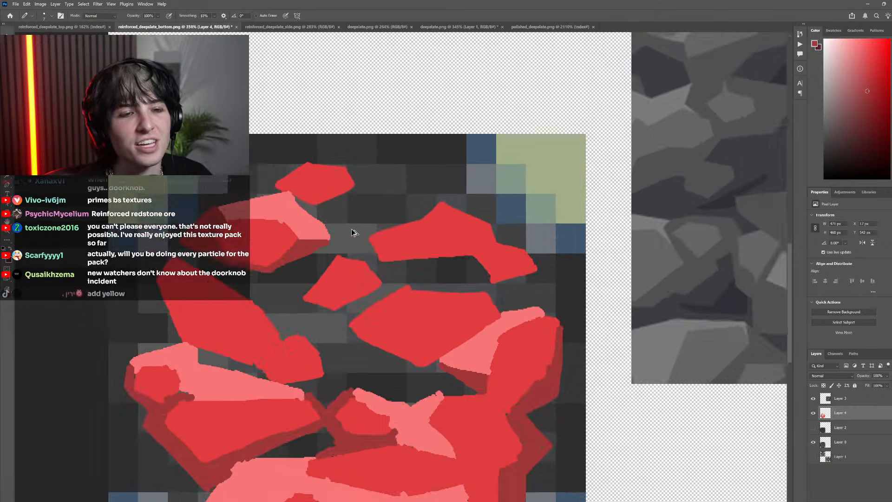
Sample the light red and extend the oval stone's facet up to the underside of the topmost stone
{"action": "left_click", "coordinate": [267, 207], "text": "alt"}
{"action": "scroll", "coordinate": [269, 218], "scroll_direction": "up", "scroll_amount": 2}
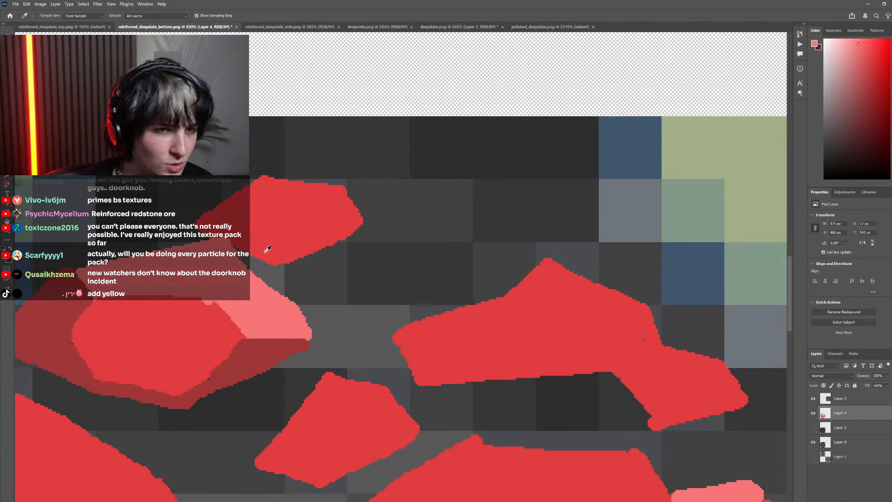
{"action": "left_click_drag", "start_coordinate": [276, 266], "coordinate": [272, 288]}
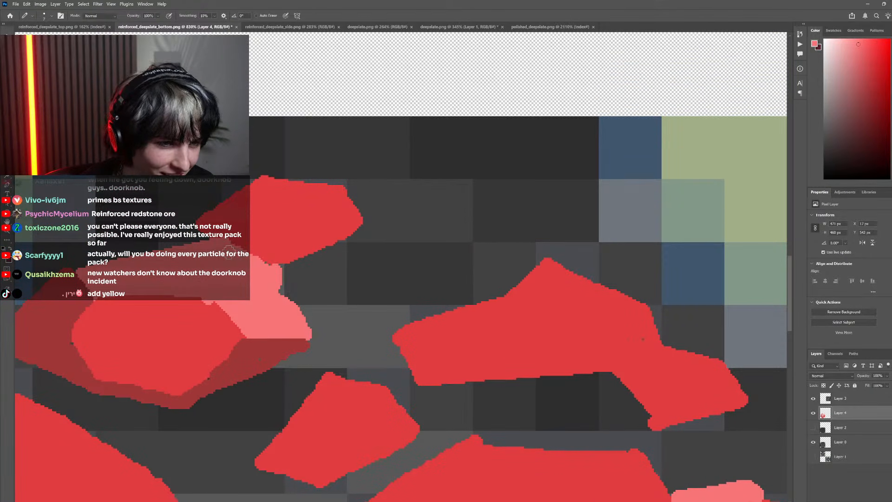
Sample the dark red, outline and fill a shadow around the topmost stone and out to its right, and straighten its upper edge
{"action": "left_click", "coordinate": [264, 344], "text": "alt"}
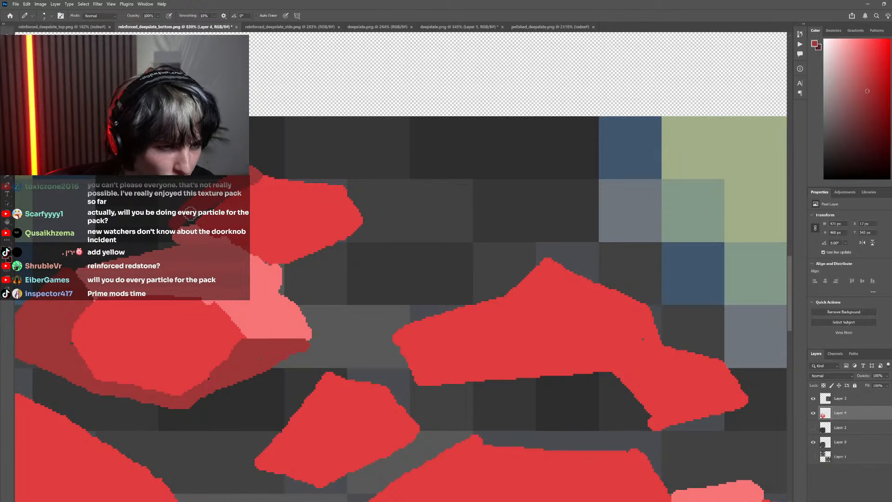
{"action": "mouse_move", "coordinate": [250, 182]}
{"action": "left_mouse_down"}
{"action": "mouse_move", "coordinate": [261, 174]}
{"action": "mouse_move", "coordinate": [314, 183]}
{"action": "left_mouse_up"}
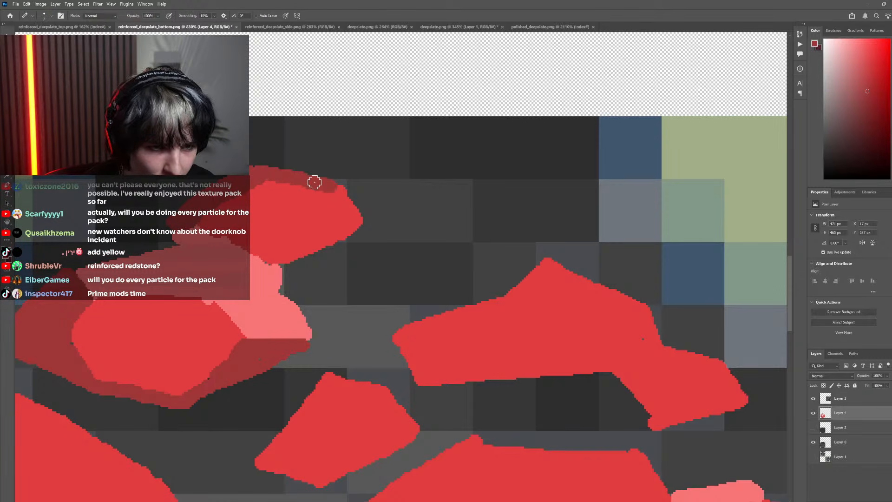
{"action": "left_click_drag", "start_coordinate": [362, 219], "coordinate": [449, 210]}
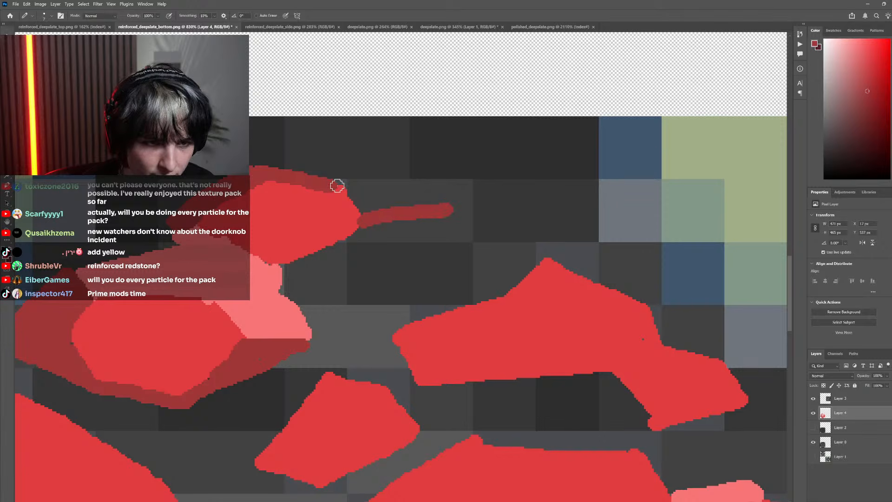
{"action": "mouse_move", "coordinate": [338, 186]}
{"action": "left_mouse_down"}
{"action": "mouse_move", "coordinate": [440, 178]}
{"action": "mouse_move", "coordinate": [454, 210]}
{"action": "mouse_move", "coordinate": [296, 289]}
{"action": "mouse_move", "coordinate": [275, 274]}
{"action": "left_mouse_up"}
{"action": "key", "text": "g"}
{"action": "left_click", "coordinate": [367, 234]}
{"action": "left_click", "coordinate": [390, 208]}
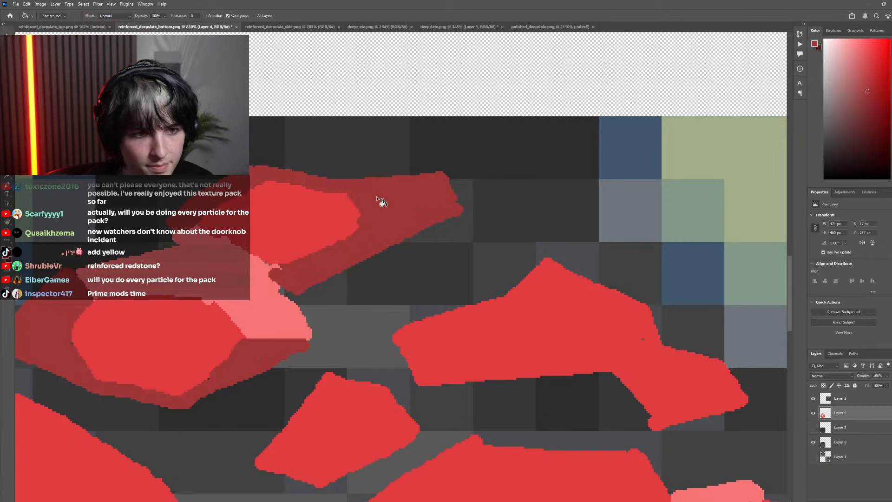
{"action": "key", "text": "b"}
{"action": "mouse_move", "coordinate": [267, 171]}
{"action": "left_mouse_down"}
{"action": "mouse_move", "coordinate": [251, 168]}
{"action": "mouse_move", "coordinate": [442, 176]}
{"action": "left_mouse_up"}
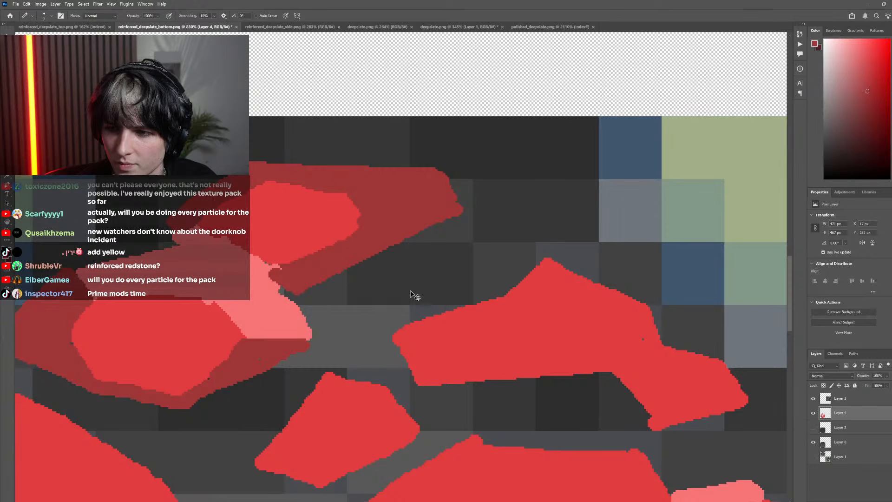
Sample the light red, smooth the oval stone's facet edge against the topmost stone's shadow, and undo the last stray stroke
{"action": "scroll", "coordinate": [410, 294], "scroll_direction": "down", "scroll_amount": 5}
{"action": "scroll", "coordinate": [393, 262], "scroll_direction": "up", "scroll_amount": 3}
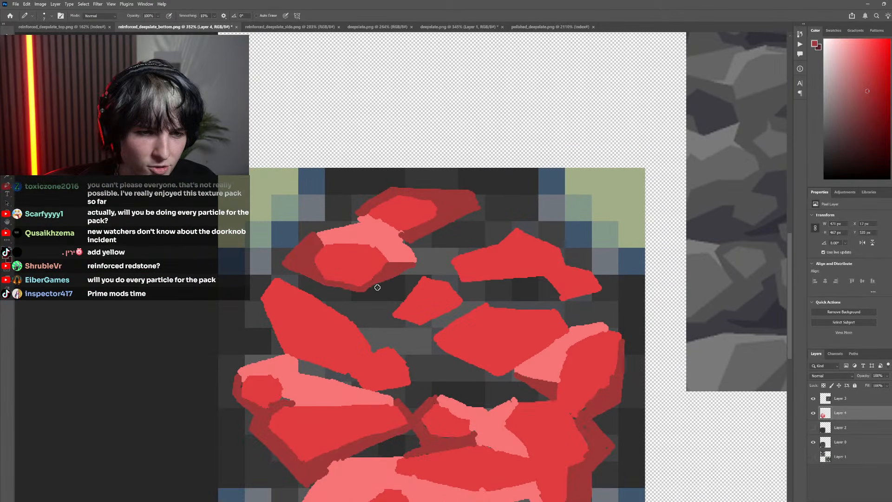
{"action": "scroll", "coordinate": [378, 288], "scroll_direction": "up", "scroll_amount": 2}
{"action": "scroll", "coordinate": [397, 289], "scroll_direction": "down", "scroll_amount": 2}
{"action": "scroll", "coordinate": [411, 274], "scroll_direction": "up", "scroll_amount": 3}
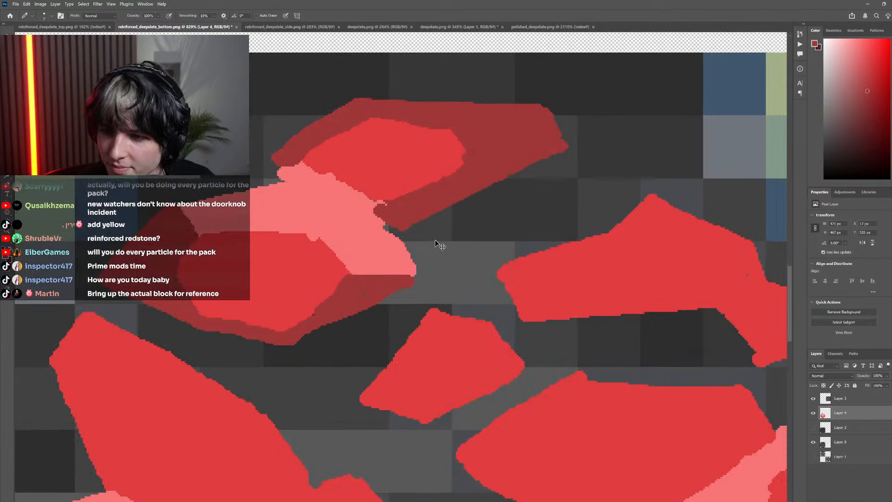
{"action": "scroll", "coordinate": [428, 241], "scroll_direction": "up", "scroll_amount": 3}
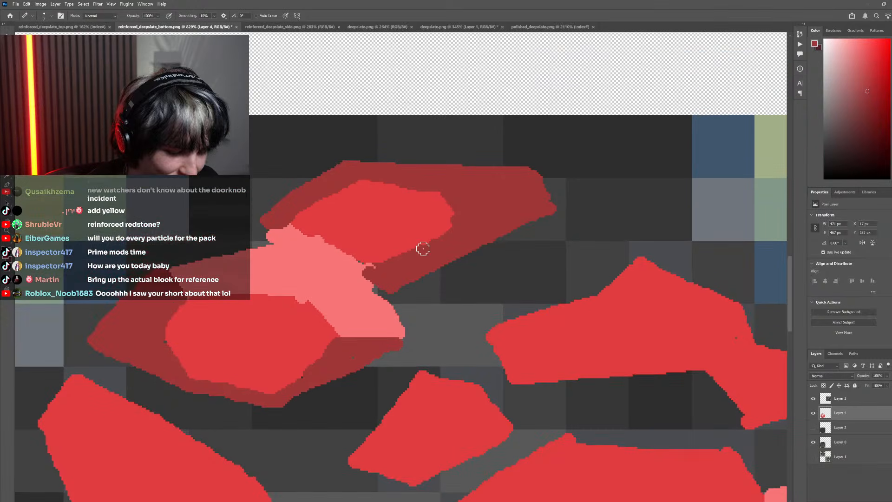
{"action": "left_click", "coordinate": [348, 280], "text": "alt"}
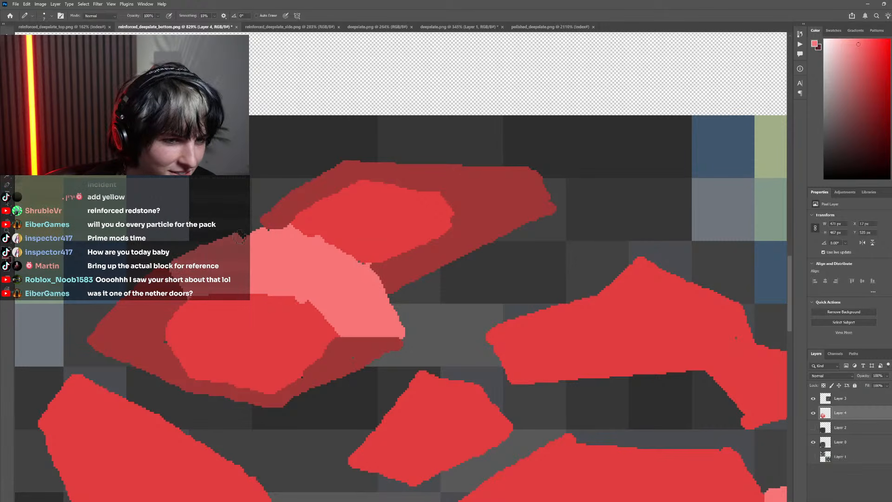
{"action": "key", "text": "ctrl+z"}
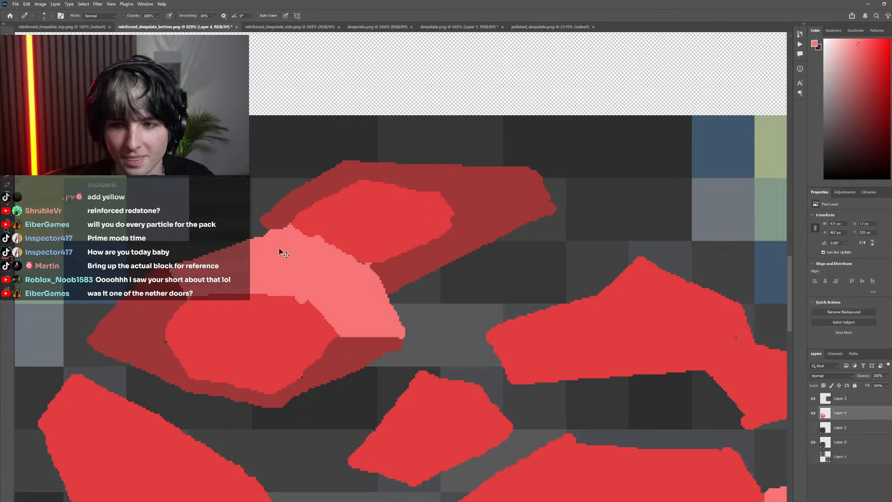
Sample the dark red, hide and reshow Layer 4 to compare, and touch up the topmost stone's shadow beside the light facet
{"action": "scroll", "coordinate": [279, 247], "scroll_direction": "down", "scroll_amount": 5}
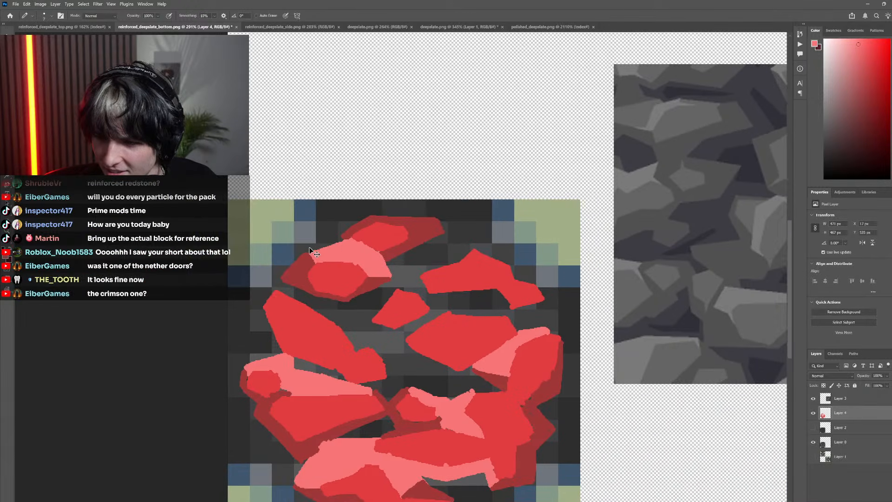
{"action": "scroll", "coordinate": [309, 247], "scroll_direction": "right", "scroll_amount": 3}
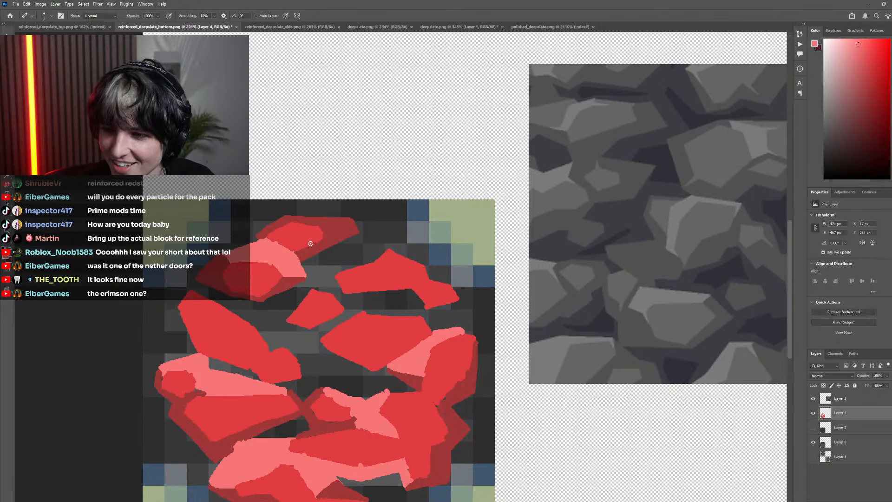
{"action": "scroll", "coordinate": [309, 245], "scroll_direction": "right", "scroll_amount": 2}
{"action": "scroll", "coordinate": [309, 245], "scroll_direction": "down", "scroll_amount": 3}
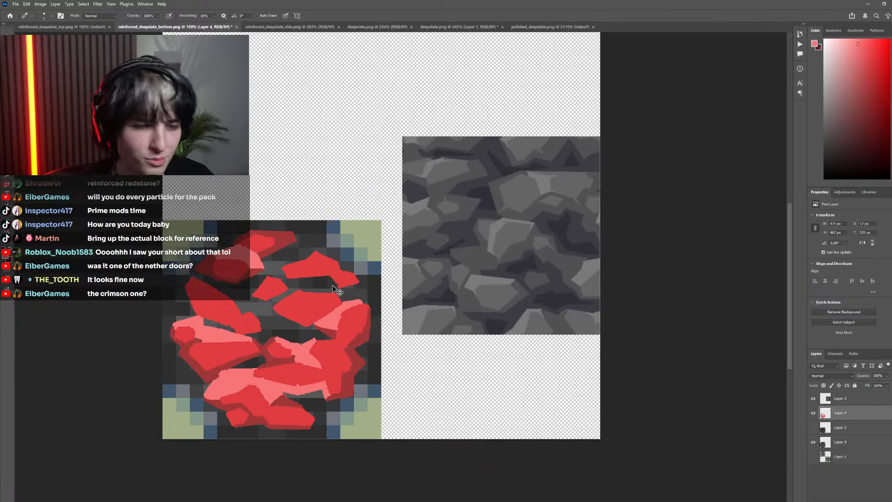
{"action": "scroll", "coordinate": [335, 303], "scroll_direction": "down", "scroll_amount": 2}
{"action": "scroll", "coordinate": [333, 302], "scroll_direction": "up", "scroll_amount": 8}
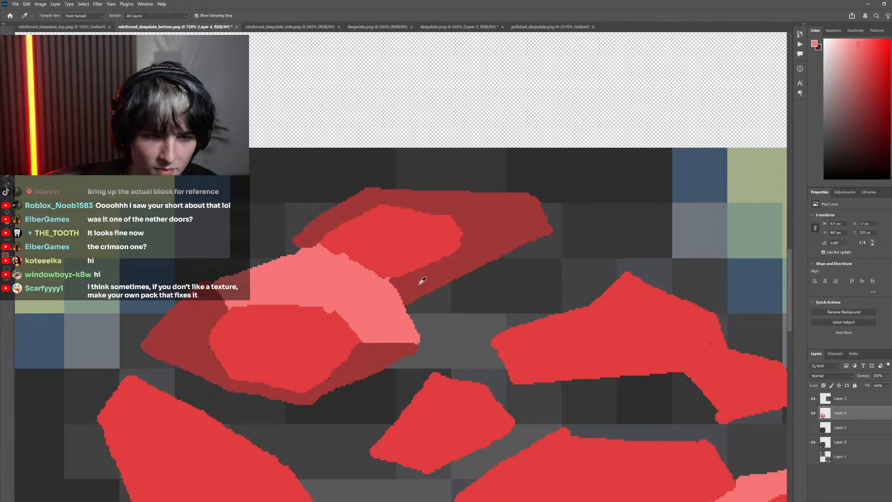
{"action": "left_click", "coordinate": [417, 284], "text": "alt"}
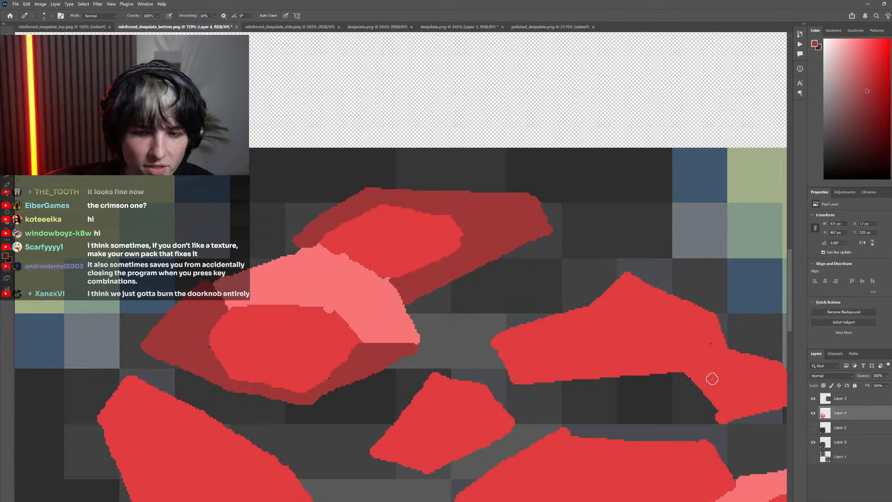
{"action": "left_click", "coordinate": [813, 414]}
{"action": "left_click", "coordinate": [814, 414]}
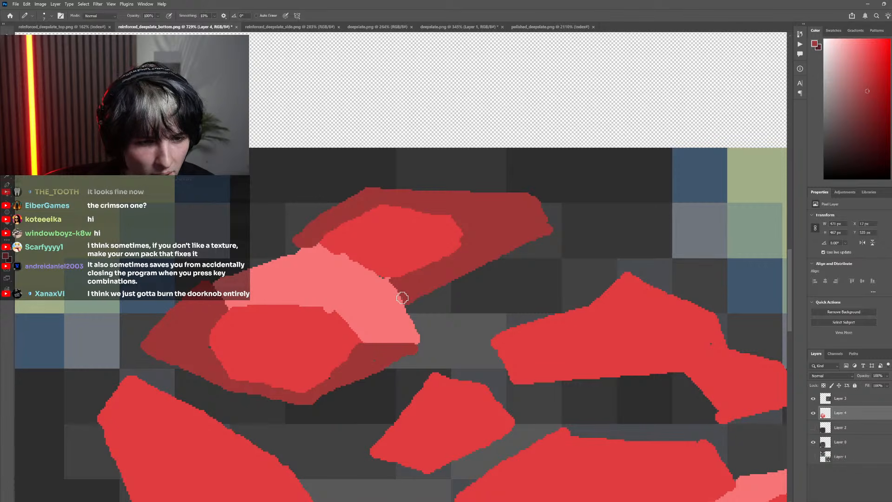
{"action": "mouse_move", "coordinate": [402, 297]}
{"action": "left_mouse_down"}
{"action": "mouse_move", "coordinate": [300, 242]}
{"action": "mouse_move", "coordinate": [400, 292]}
{"action": "left_mouse_up"}
Sample the light red, outline a facet on top of the small stone beside the oval stone, and fill it
{"action": "scroll", "coordinate": [319, 276], "scroll_direction": "down", "scroll_amount": 10}
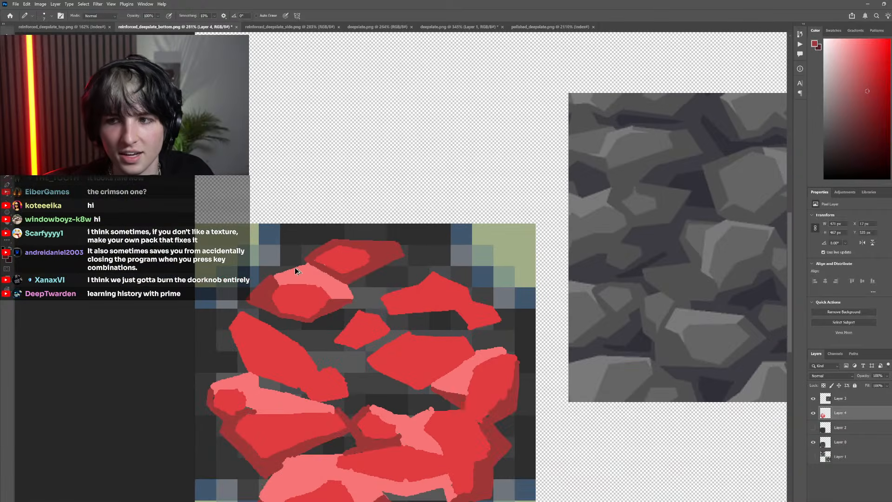
{"action": "scroll", "coordinate": [264, 263], "scroll_direction": "down", "scroll_amount": 2}
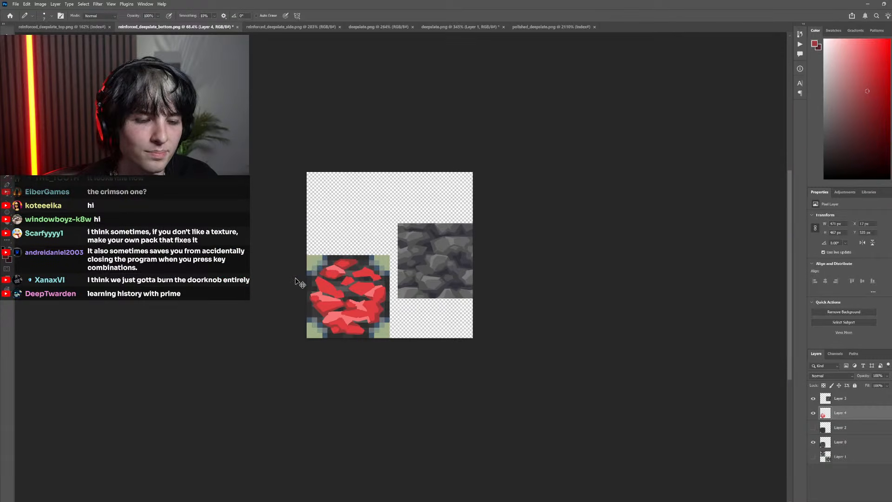
{"action": "scroll", "coordinate": [299, 279], "scroll_direction": "up", "scroll_amount": 10}
{"action": "scroll", "coordinate": [361, 279], "scroll_direction": "up", "scroll_amount": 4}
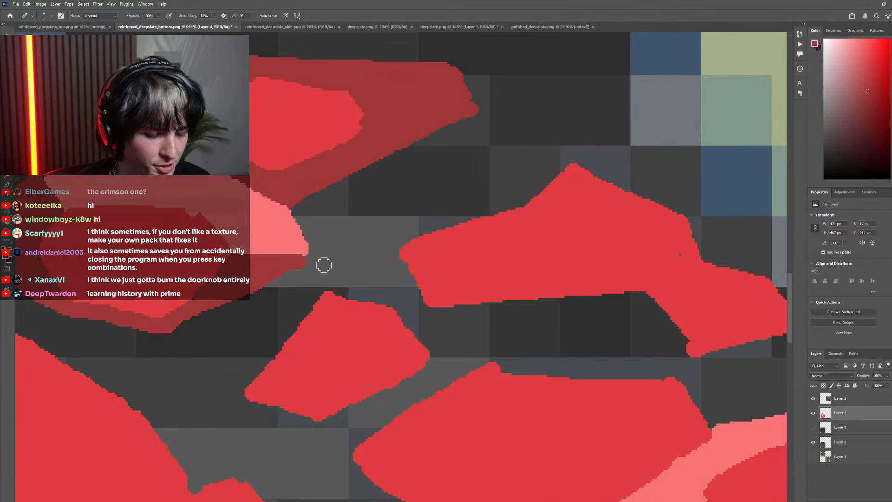
{"action": "scroll", "coordinate": [338, 282], "scroll_direction": "down", "scroll_amount": 3}
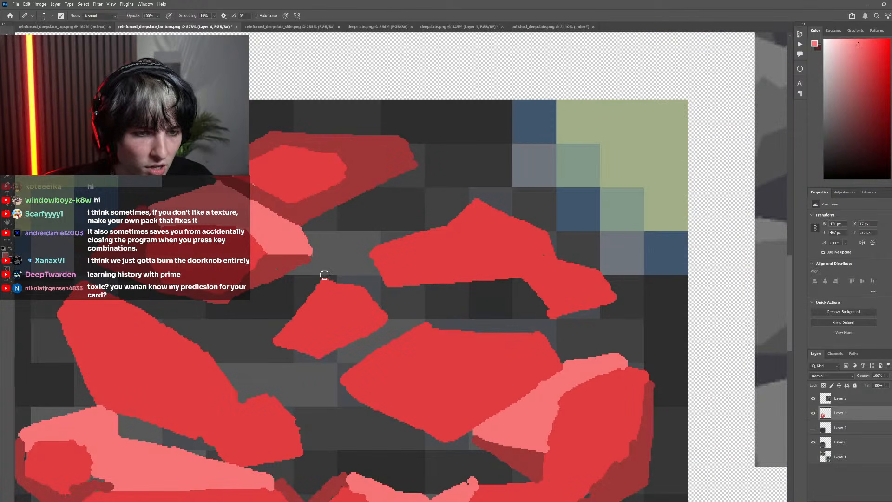
{"action": "mouse_move", "coordinate": [325, 274]}
{"action": "left_mouse_down"}
{"action": "mouse_move", "coordinate": [319, 243]}
{"action": "mouse_move", "coordinate": [373, 265]}
{"action": "left_mouse_up"}
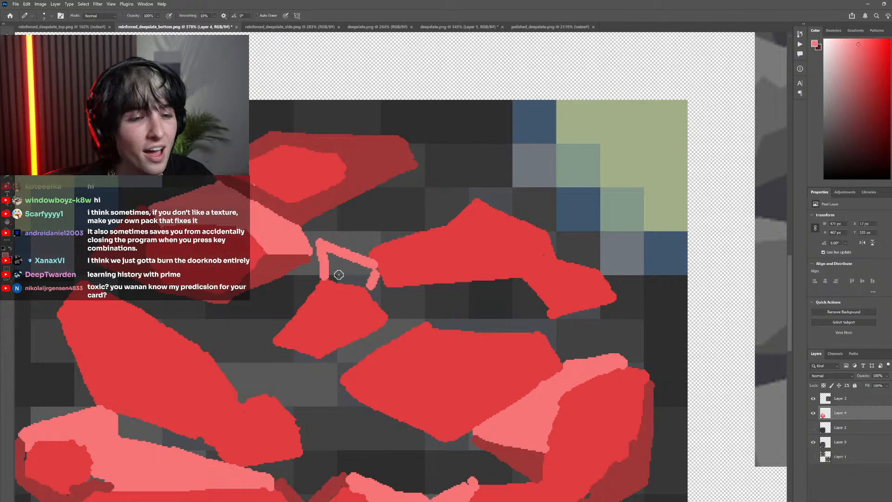
{"action": "key", "text": "g"}
{"action": "left_click", "coordinate": [358, 285]}
{"action": "key", "text": "ctrl+z"}
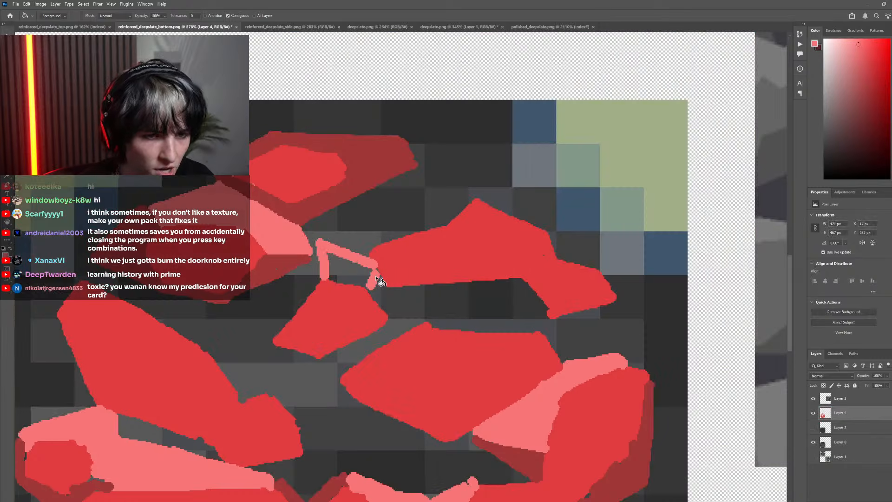
{"action": "left_click", "coordinate": [353, 272]}
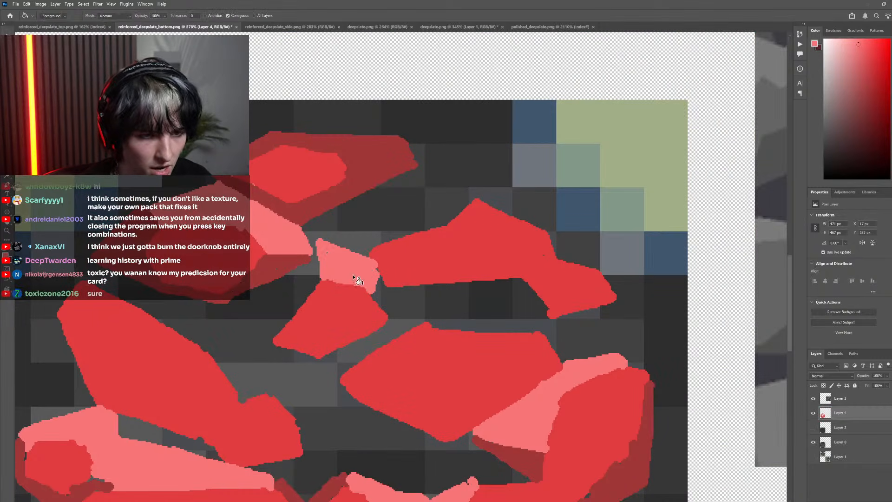
Sample the dark red and paint shadows along the left and right sides of the small stone beside the oval stone
{"action": "scroll", "coordinate": [346, 298], "scroll_direction": "down", "scroll_amount": 3}
{"action": "scroll", "coordinate": [408, 333], "scroll_direction": "down", "scroll_amount": 1}
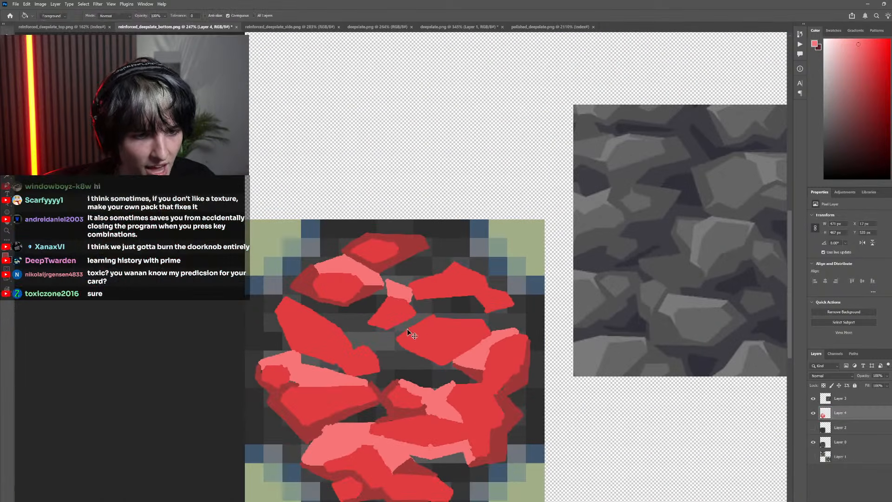
{"action": "left_click", "coordinate": [312, 283], "text": "alt"}
{"action": "scroll", "coordinate": [365, 311], "scroll_direction": "up", "scroll_amount": 5}
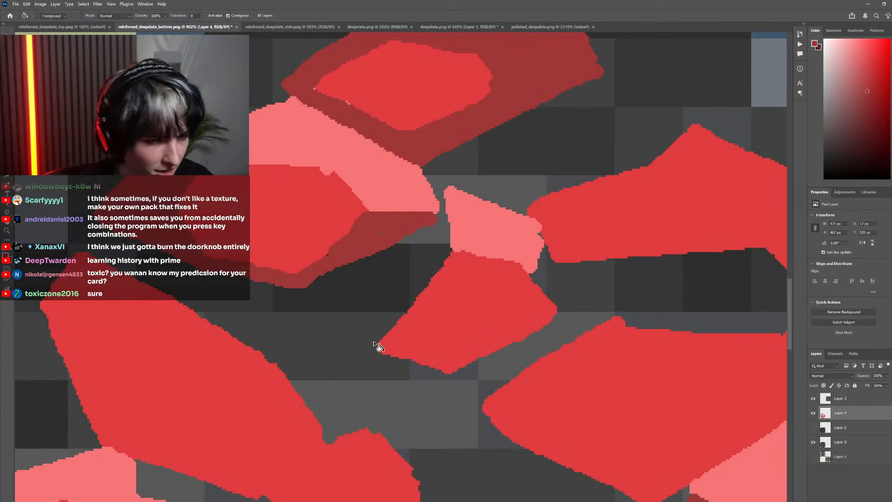
{"action": "key", "text": "b"}
{"action": "mouse_move", "coordinate": [372, 343]}
{"action": "left_mouse_down"}
{"action": "mouse_move", "coordinate": [440, 251]}
{"action": "mouse_move", "coordinate": [376, 329]}
{"action": "mouse_move", "coordinate": [437, 262]}
{"action": "mouse_move", "coordinate": [387, 324]}
{"action": "mouse_move", "coordinate": [409, 302]}
{"action": "left_mouse_up"}
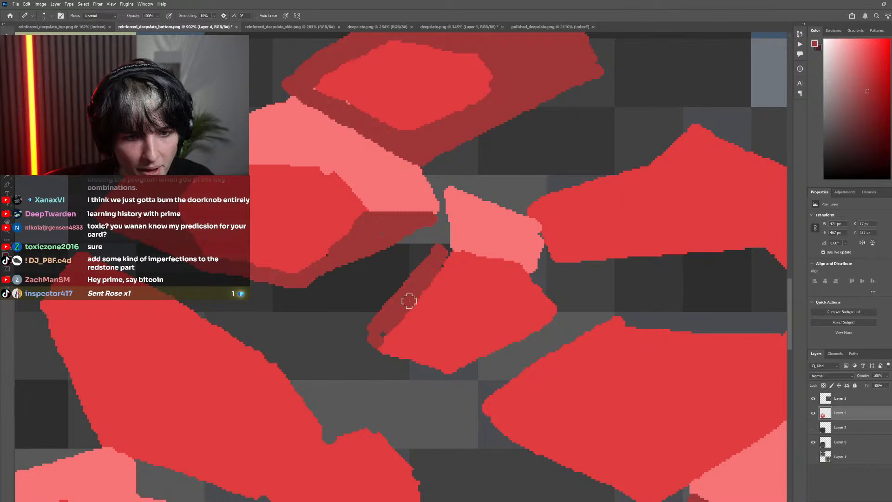
{"action": "mouse_move", "coordinate": [378, 328]}
{"action": "left_mouse_down"}
{"action": "mouse_move", "coordinate": [414, 260]}
{"action": "mouse_move", "coordinate": [442, 259]}
{"action": "mouse_move", "coordinate": [442, 205]}
{"action": "mouse_move", "coordinate": [421, 266]}
{"action": "left_mouse_up"}
{"action": "scroll", "coordinate": [543, 299], "scroll_direction": "down", "scroll_amount": 5}
{"action": "scroll", "coordinate": [542, 293], "scroll_direction": "up", "scroll_amount": 5}
{"action": "mouse_move", "coordinate": [532, 287]}
{"action": "left_mouse_down"}
{"action": "mouse_move", "coordinate": [543, 266]}
{"action": "mouse_move", "coordinate": [559, 314]}
{"action": "left_mouse_up"}
{"action": "scroll", "coordinate": [517, 364], "scroll_direction": "down", "scroll_amount": 5}
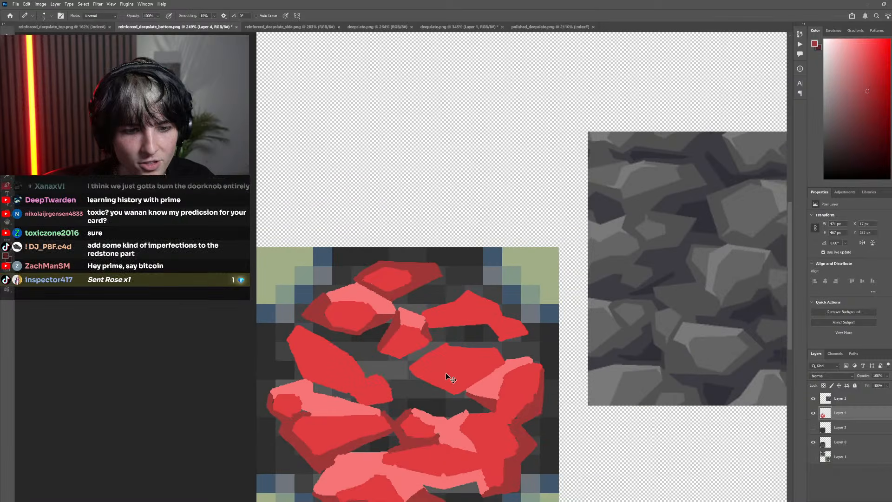
Sample the light red, then outline and fill a pointed facet above the lower right end of the long diagonal stone
{"action": "scroll", "coordinate": [370, 372], "scroll_direction": "up", "scroll_amount": 4}
{"action": "scroll", "coordinate": [357, 400], "scroll_direction": "right", "scroll_amount": 2}
{"action": "scroll", "coordinate": [372, 408], "scroll_direction": "down", "scroll_amount": 2}
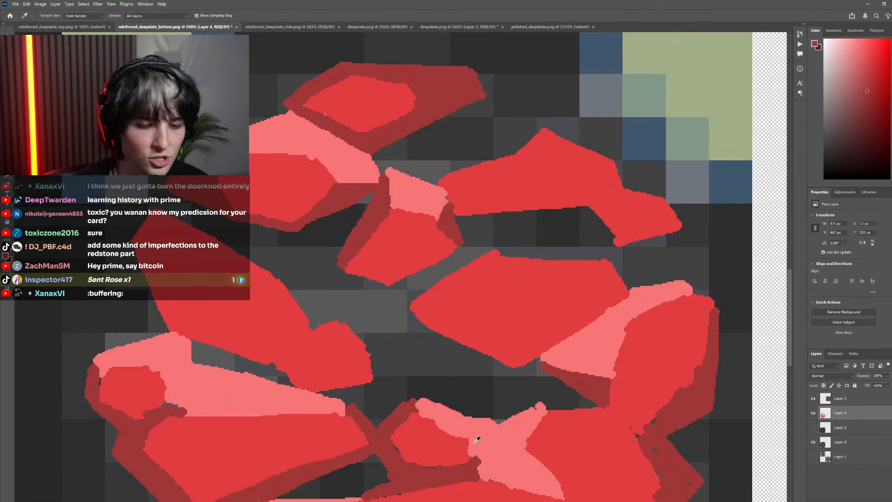
{"action": "left_click", "coordinate": [490, 438], "text": "alt"}
{"action": "left_click_drag", "start_coordinate": [343, 305], "coordinate": [344, 294]}
{"action": "mouse_move", "coordinate": [372, 351]}
{"action": "left_mouse_down"}
{"action": "mouse_move", "coordinate": [387, 330]}
{"action": "mouse_move", "coordinate": [353, 281]}
{"action": "mouse_move", "coordinate": [401, 320]}
{"action": "mouse_move", "coordinate": [364, 351]}
{"action": "left_mouse_up"}
{"action": "key", "text": "ctrl+z"}
{"action": "key", "text": "ctrl+z"}
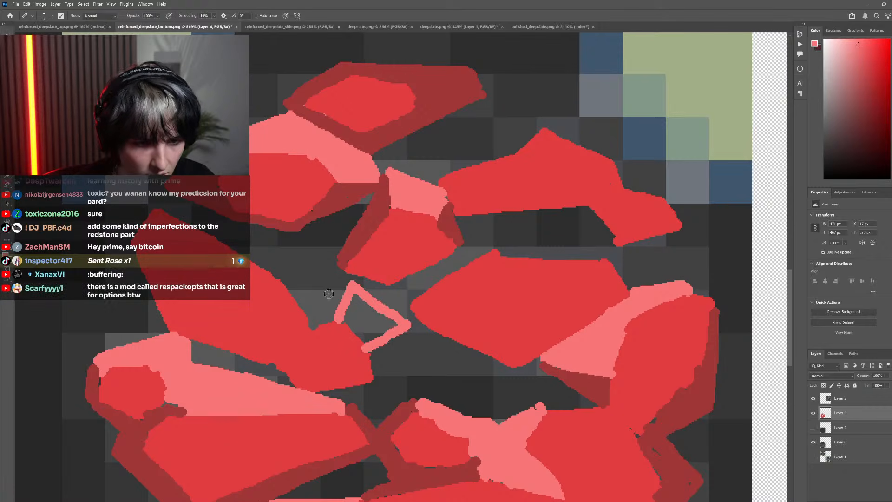
{"action": "left_click_drag", "start_coordinate": [344, 285], "coordinate": [301, 305]}
{"action": "scroll", "coordinate": [321, 310], "scroll_direction": "down", "scroll_amount": 2}
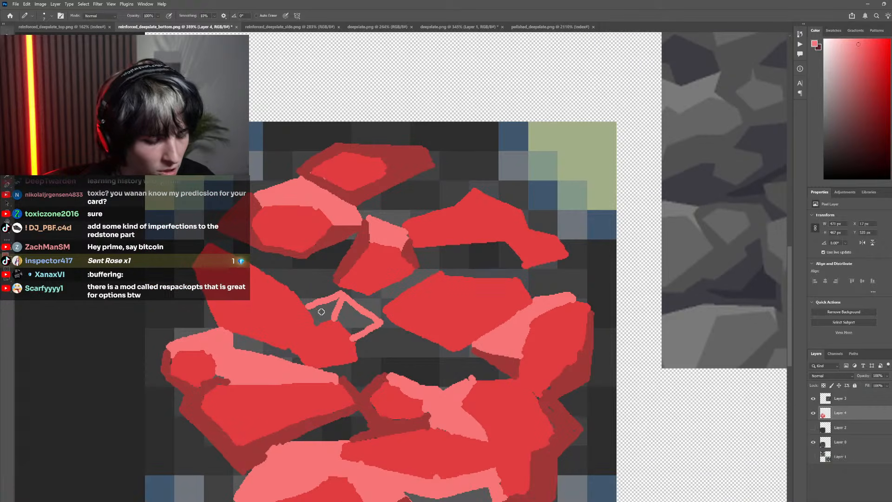
{"action": "key", "text": "g"}
{"action": "left_click", "coordinate": [321, 313]}
{"action": "left_click", "coordinate": [359, 316]}
{"action": "scroll", "coordinate": [349, 335], "scroll_direction": "down", "scroll_amount": 7}
{"action": "scroll", "coordinate": [358, 333], "scroll_direction": "up", "scroll_amount": 8}
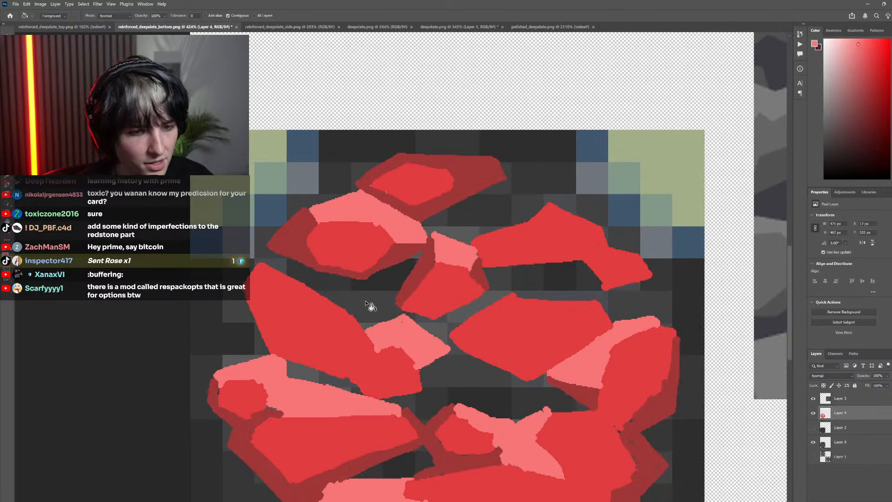
Sample the dark red, then outline and fill a shadow along the long diagonal stone's upper edge up to the small stone
{"action": "scroll", "coordinate": [367, 302], "scroll_direction": "up", "scroll_amount": 2}
{"action": "key", "text": "i"}
{"action": "key", "text": "b"}
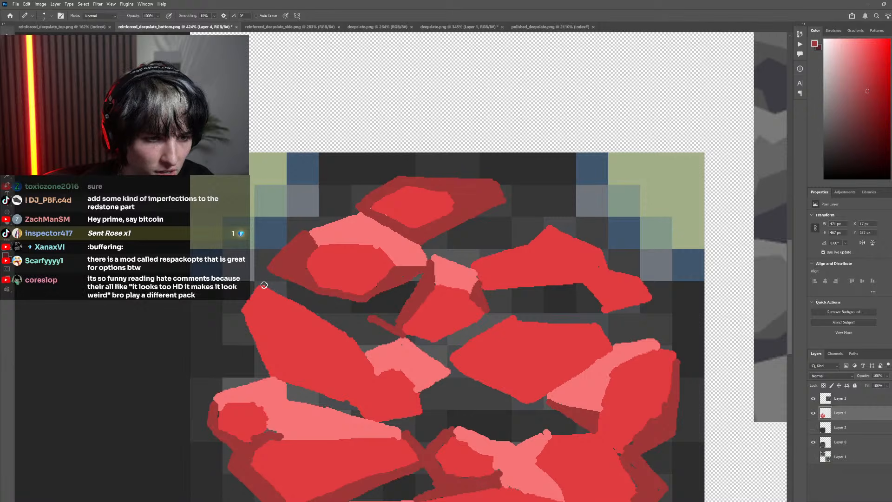
{"action": "left_click_drag", "start_coordinate": [264, 285], "coordinate": [370, 319]}
{"action": "key", "text": "g"}
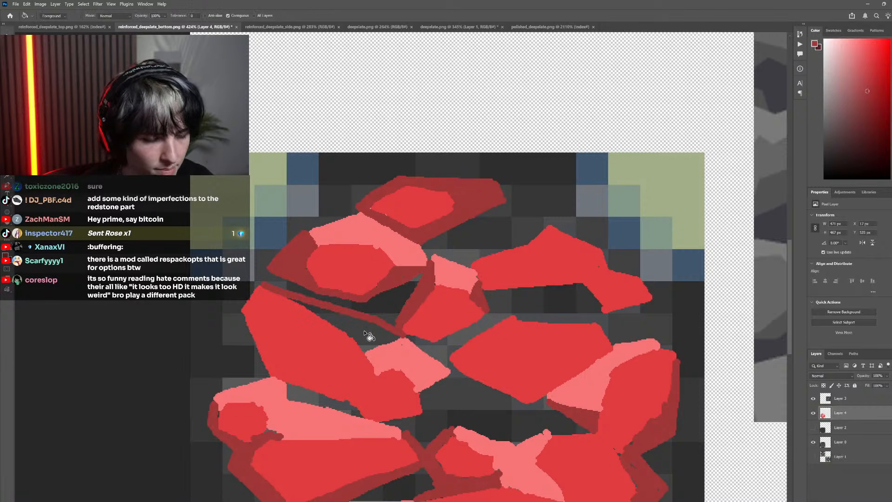
{"action": "left_click", "coordinate": [369, 336]}
Paint a dark red shadow down the long diagonal stone's left side, widening it to a point near the upper corner
{"action": "scroll", "coordinate": [372, 349], "scroll_direction": "down", "scroll_amount": 8}
{"action": "scroll", "coordinate": [360, 355], "scroll_direction": "left", "scroll_amount": 2}
{"action": "scroll", "coordinate": [363, 354], "scroll_direction": "up", "scroll_amount": 10}
{"action": "scroll", "coordinate": [393, 362], "scroll_direction": "right", "scroll_amount": 1}
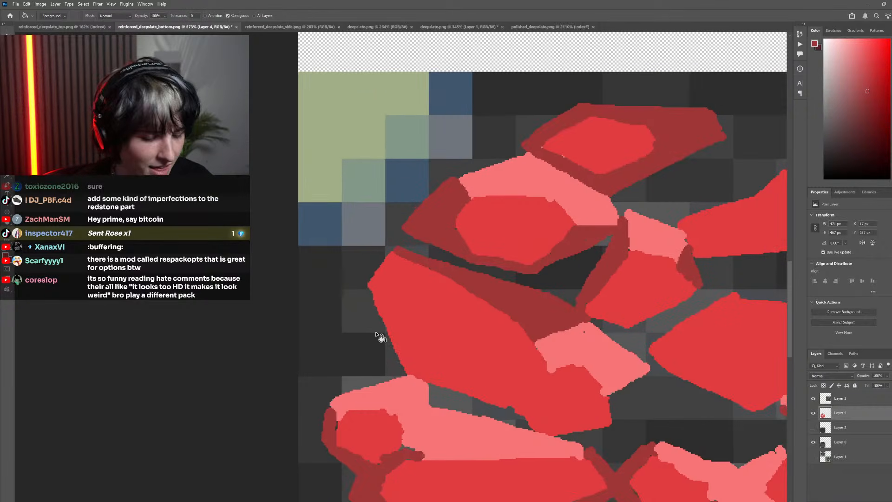
{"action": "scroll", "coordinate": [395, 372], "scroll_direction": "up", "scroll_amount": 1}
{"action": "key", "text": "b"}
{"action": "mouse_move", "coordinate": [402, 388]}
{"action": "left_mouse_down"}
{"action": "mouse_move", "coordinate": [342, 309]}
{"action": "mouse_move", "coordinate": [366, 305]}
{"action": "mouse_move", "coordinate": [372, 343]}
{"action": "left_mouse_up"}
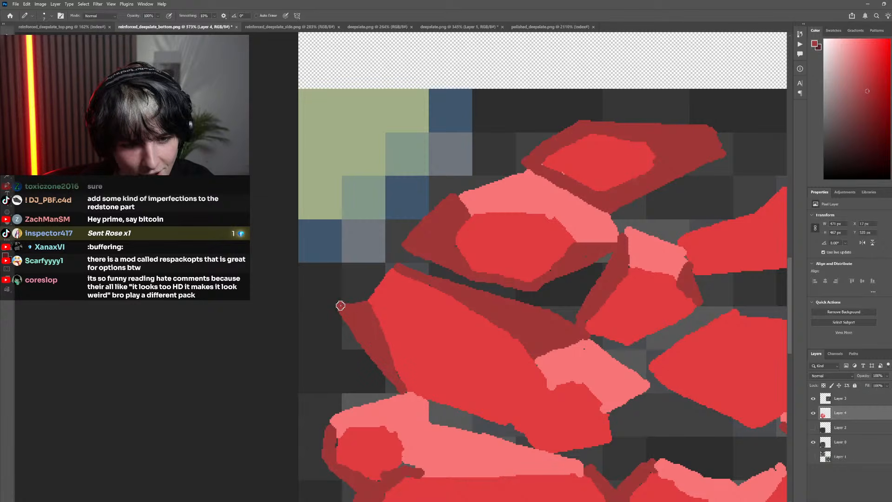
{"action": "left_click_drag", "start_coordinate": [340, 305], "coordinate": [388, 268]}
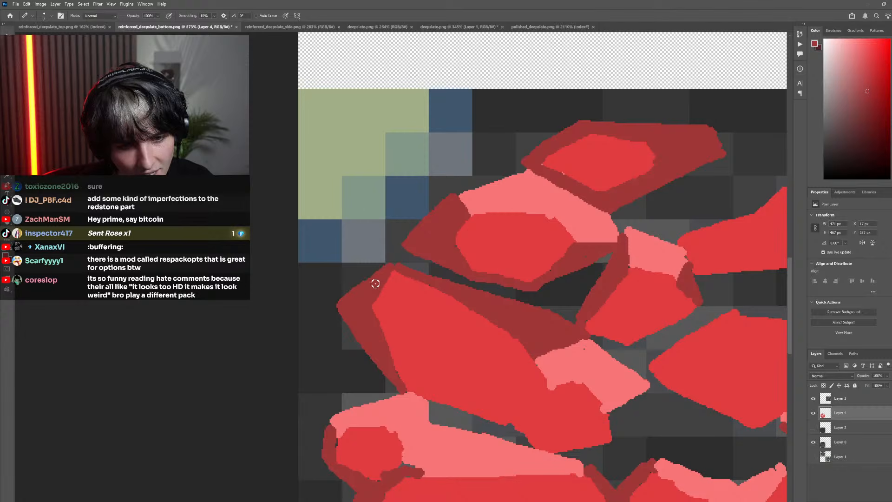
{"action": "scroll", "coordinate": [426, 364], "scroll_direction": "down", "scroll_amount": 6}
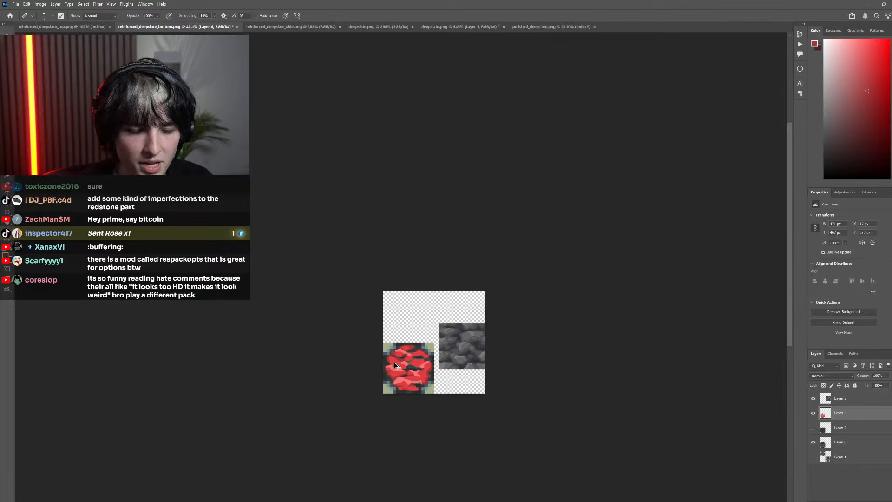
Paint a dark red shadow below the pointed light facet and around the lower right end of the long diagonal stone
{"action": "scroll", "coordinate": [394, 361], "scroll_direction": "up", "scroll_amount": 3}
{"action": "scroll", "coordinate": [375, 372], "scroll_direction": "up", "scroll_amount": 4}
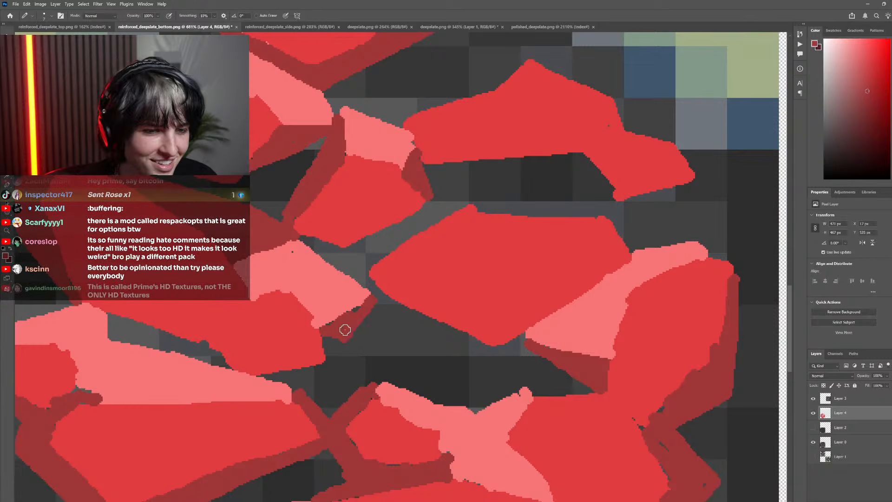
{"action": "scroll", "coordinate": [332, 364], "scroll_direction": "down", "scroll_amount": 1}
{"action": "scroll", "coordinate": [331, 364], "scroll_direction": "down", "scroll_amount": 2}
{"action": "scroll", "coordinate": [339, 326], "scroll_direction": "left", "scroll_amount": 2}
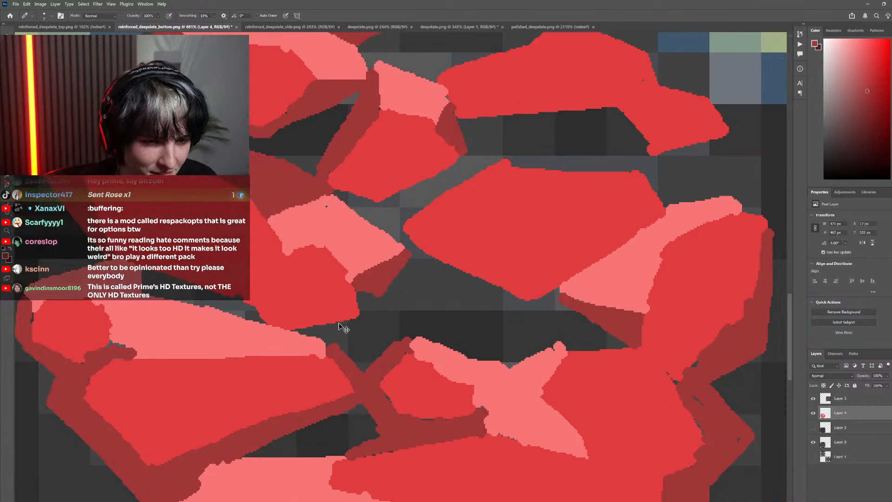
{"action": "mouse_move", "coordinate": [377, 296]}
{"action": "left_mouse_down"}
{"action": "mouse_move", "coordinate": [380, 319]}
{"action": "mouse_move", "coordinate": [361, 290]}
{"action": "mouse_move", "coordinate": [365, 328]}
{"action": "mouse_move", "coordinate": [380, 330]}
{"action": "mouse_move", "coordinate": [332, 330]}
{"action": "left_mouse_up"}
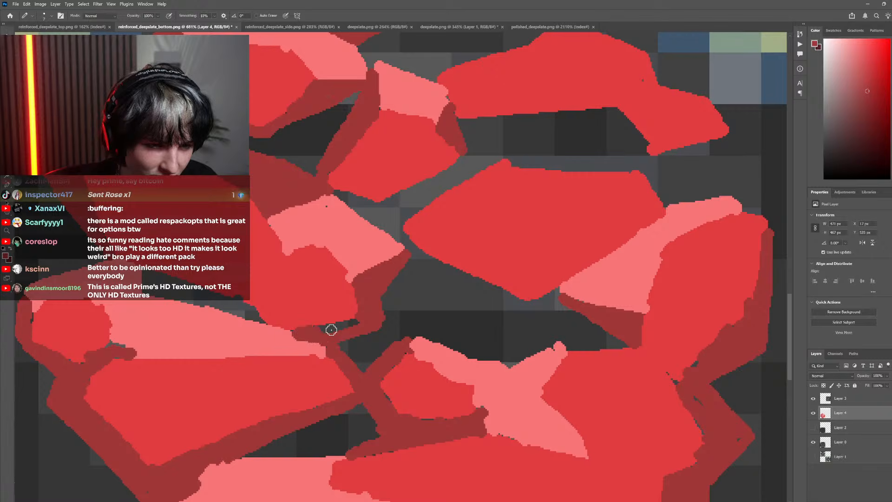
{"action": "scroll", "coordinate": [329, 339], "scroll_direction": "down", "scroll_amount": 4}
{"action": "left_click_drag", "start_coordinate": [292, 361], "coordinate": [364, 350]}
{"action": "scroll", "coordinate": [365, 350], "scroll_direction": "up", "scroll_amount": 4}
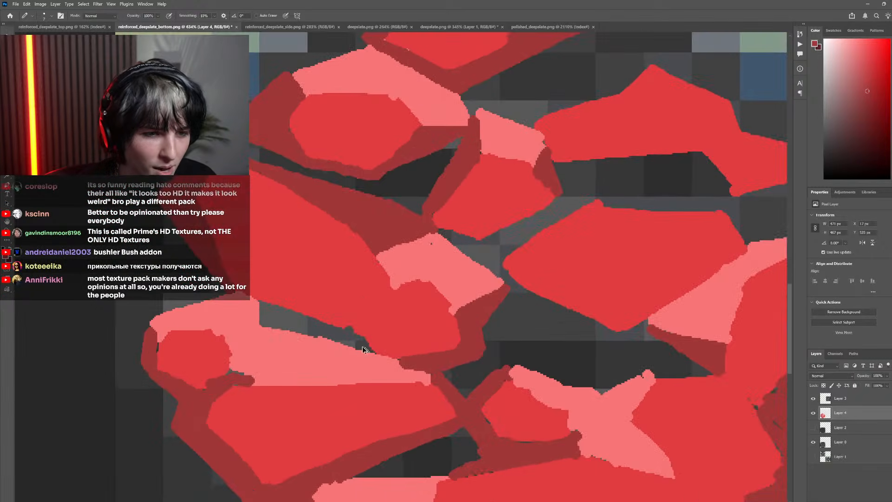
Toggle Layer 4 to compare, sample the light red, and fill the gap between the long diagonal stone and the facet below it
{"action": "left_click", "coordinate": [813, 413]}
{"action": "left_click", "coordinate": [814, 413]}
{"action": "scroll", "coordinate": [484, 360], "scroll_direction": "down", "scroll_amount": 3}
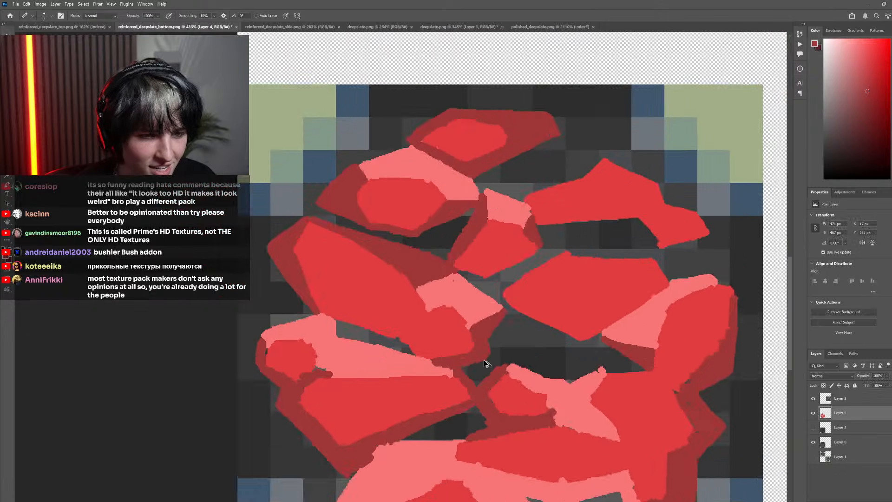
{"action": "scroll", "coordinate": [453, 353], "scroll_direction": "up", "scroll_amount": 5}
{"action": "left_click", "coordinate": [474, 368], "text": "alt"}
{"action": "key", "text": "g"}
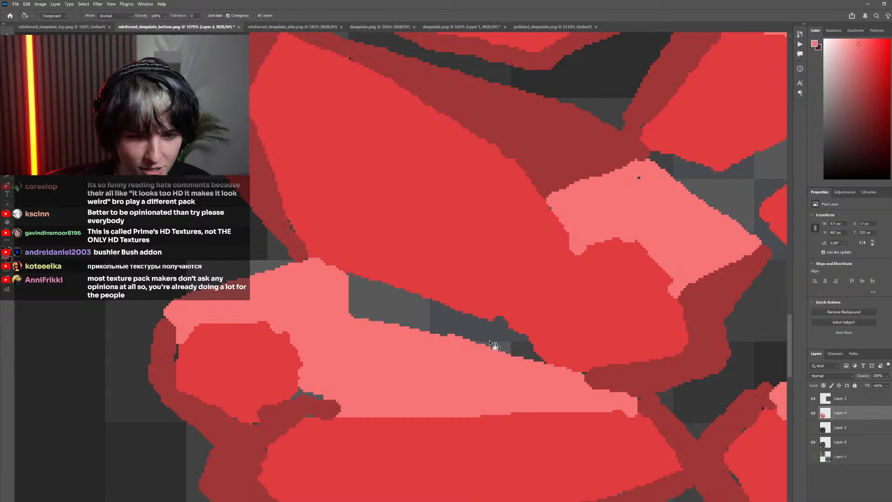
{"action": "left_click", "coordinate": [495, 345]}
{"action": "scroll", "coordinate": [548, 395], "scroll_direction": "down", "scroll_amount": 9}
{"action": "scroll", "coordinate": [507, 384], "scroll_direction": "right", "scroll_amount": 3}
{"action": "scroll", "coordinate": [506, 383], "scroll_direction": "up", "scroll_amount": 4}
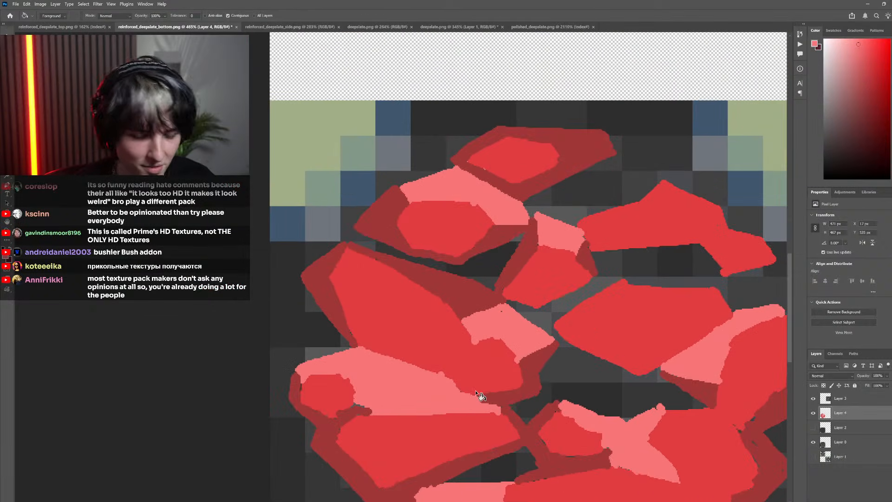
Sample the face red and clean up the long diagonal stone's edges against the pointed facet and the light facet below
{"action": "key", "text": "b"}
{"action": "scroll", "coordinate": [550, 384], "scroll_direction": "up", "scroll_amount": 3}
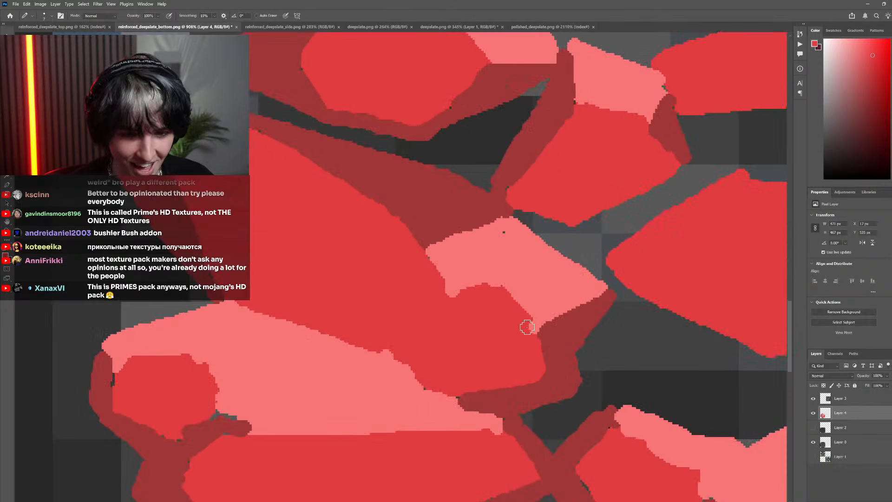
{"action": "mouse_move", "coordinate": [491, 285]}
{"action": "left_mouse_down"}
{"action": "mouse_move", "coordinate": [448, 300]}
{"action": "mouse_move", "coordinate": [436, 332]}
{"action": "left_mouse_up"}
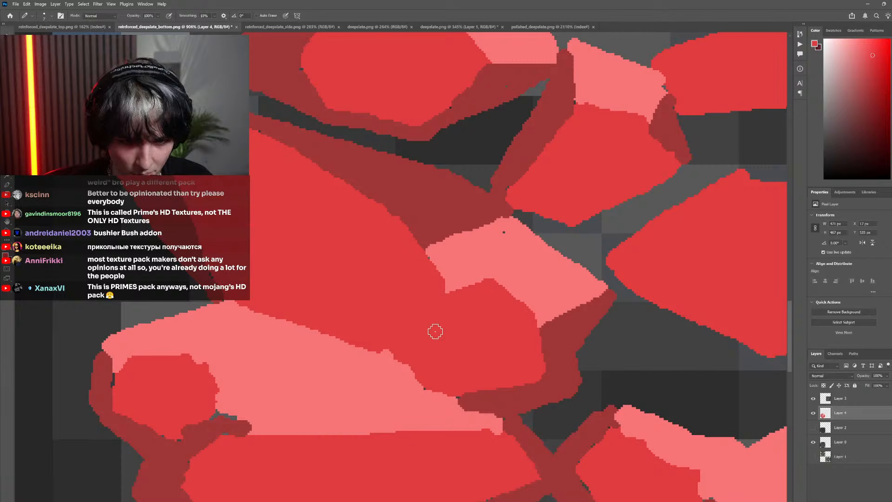
{"action": "mouse_move", "coordinate": [459, 388]}
{"action": "left_mouse_down"}
{"action": "mouse_move", "coordinate": [432, 392]}
{"action": "mouse_move", "coordinate": [422, 370]}
{"action": "left_mouse_up"}
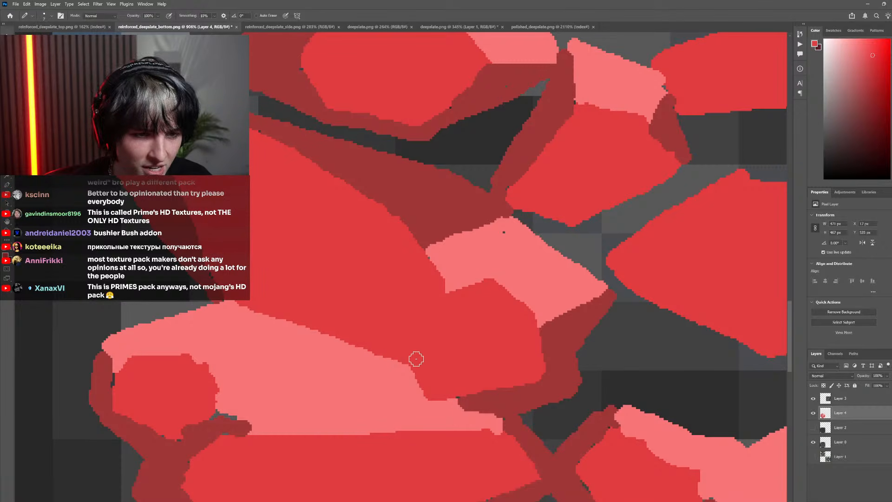
{"action": "scroll", "coordinate": [394, 356], "scroll_direction": "down", "scroll_amount": 10}
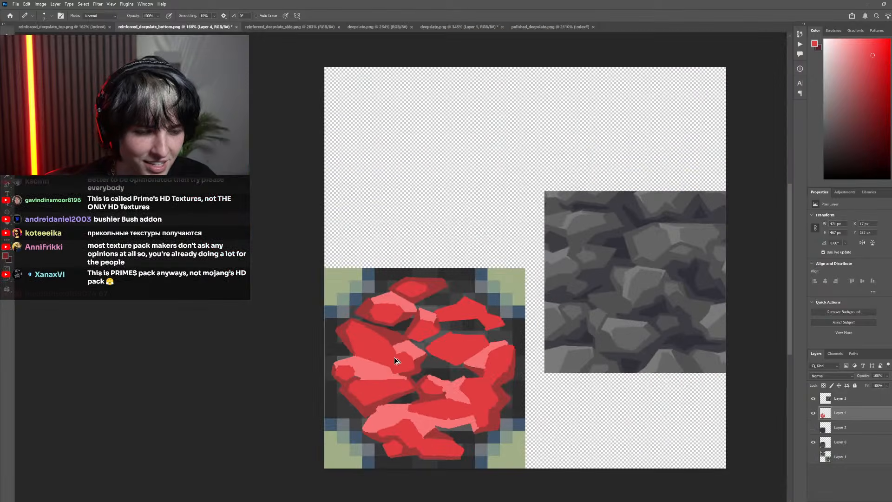
Toggle Layer 4 to compare, sample the dark red, and paint a filled shadow beneath the central stone's lower left edge
{"action": "scroll", "coordinate": [400, 366], "scroll_direction": "up", "scroll_amount": 8}
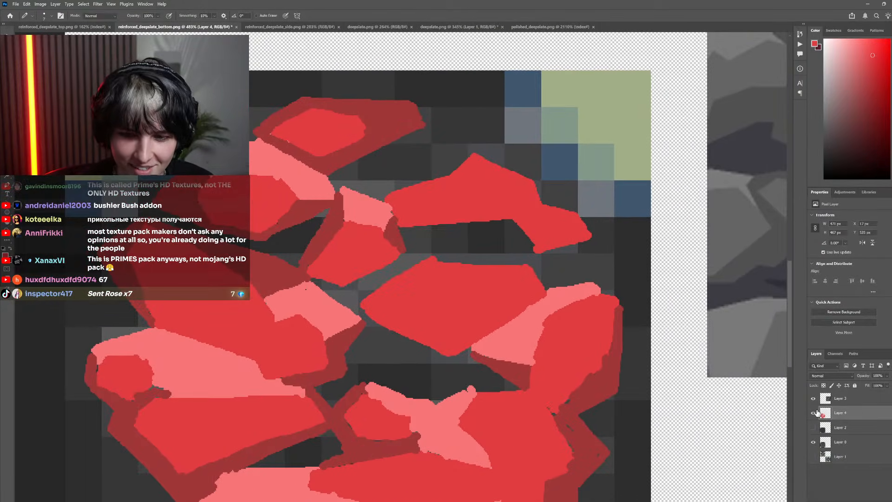
{"action": "left_click", "coordinate": [817, 413]}
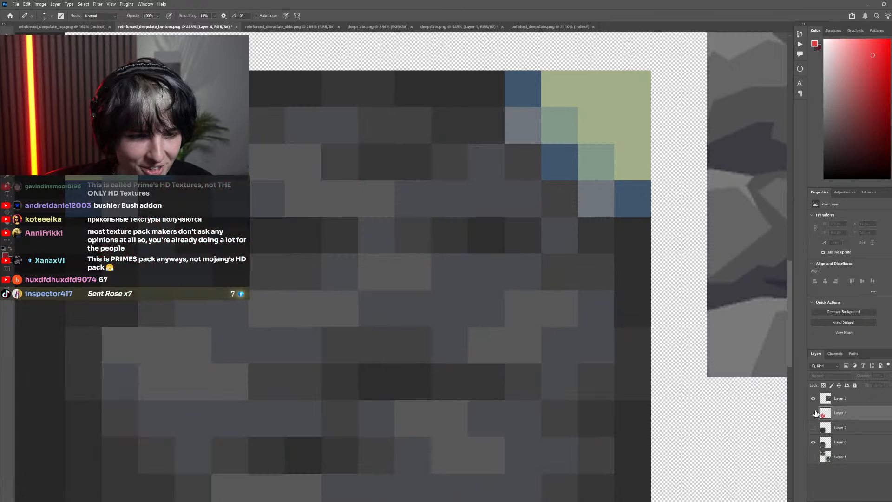
{"action": "left_click", "coordinate": [817, 413]}
{"action": "key", "text": "i"}
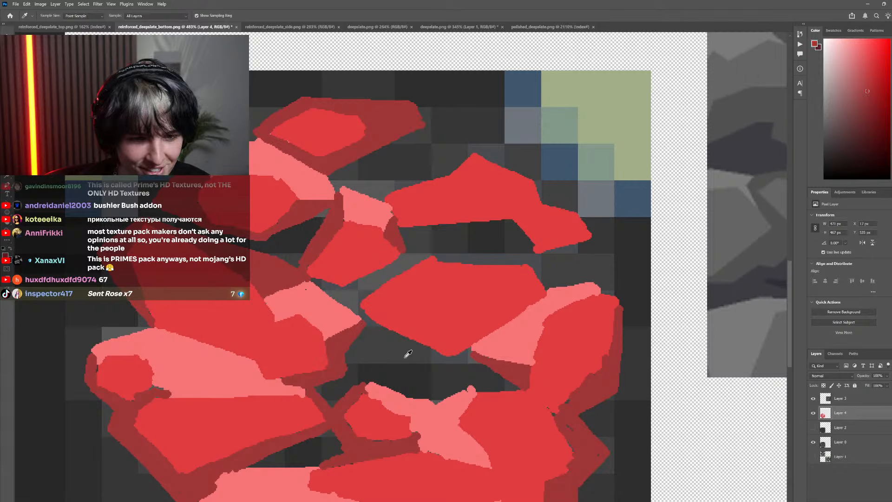
{"action": "key", "text": "b"}
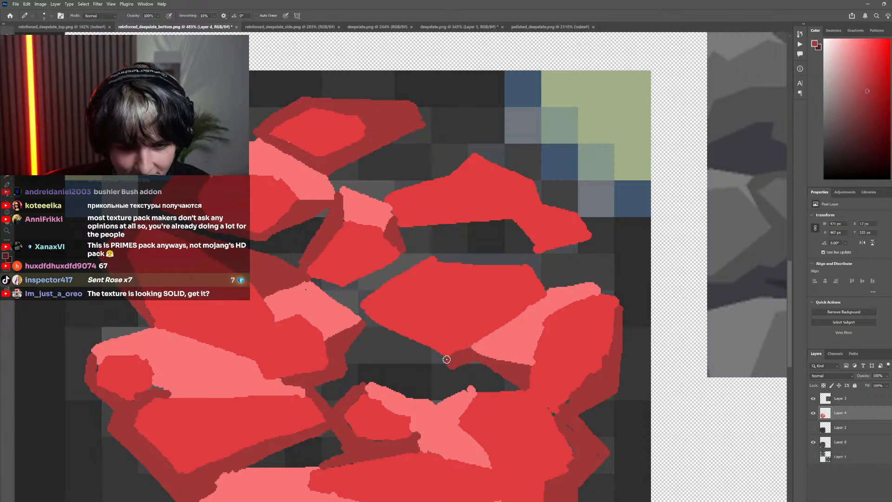
{"action": "left_click_drag", "start_coordinate": [451, 367], "coordinate": [344, 349]}
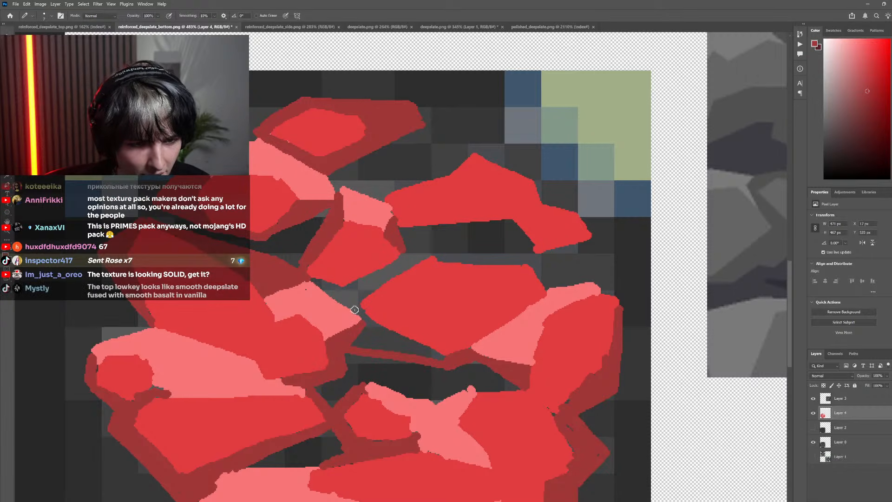
{"action": "scroll", "coordinate": [403, 361], "scroll_direction": "up", "scroll_amount": 3}
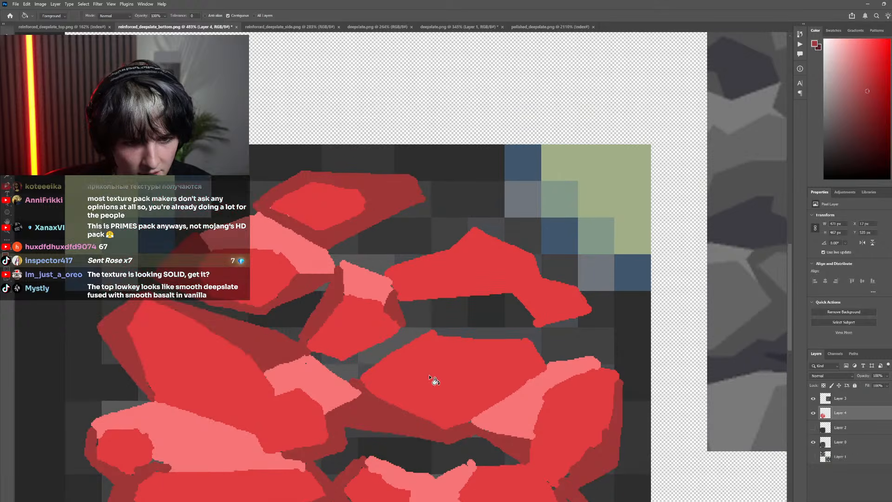
Sample the light red, then outline and fill a narrow facet along the central stone's upper left edge
{"action": "left_click", "coordinate": [338, 382], "text": "alt"}
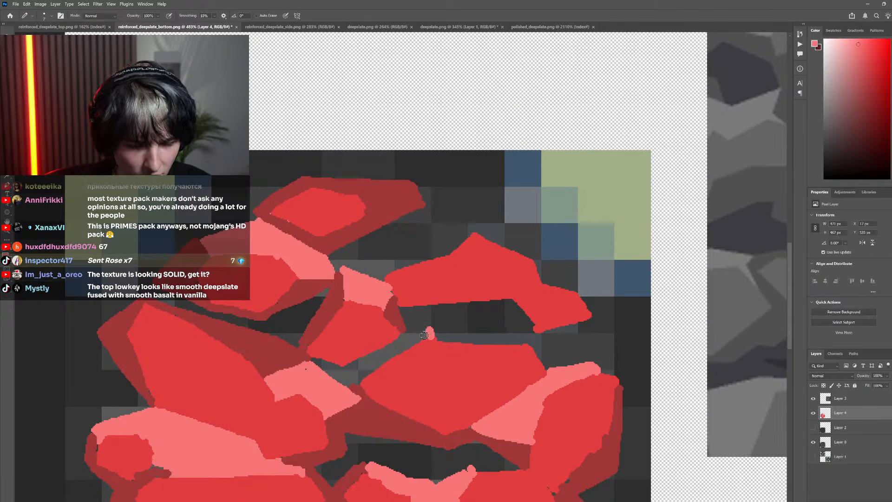
{"action": "left_click_drag", "start_coordinate": [424, 335], "coordinate": [403, 331]}
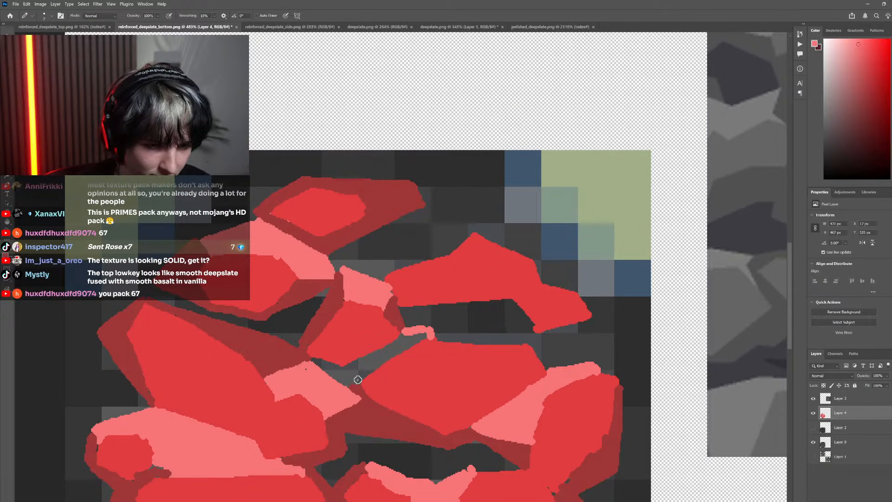
{"action": "key", "text": "g"}
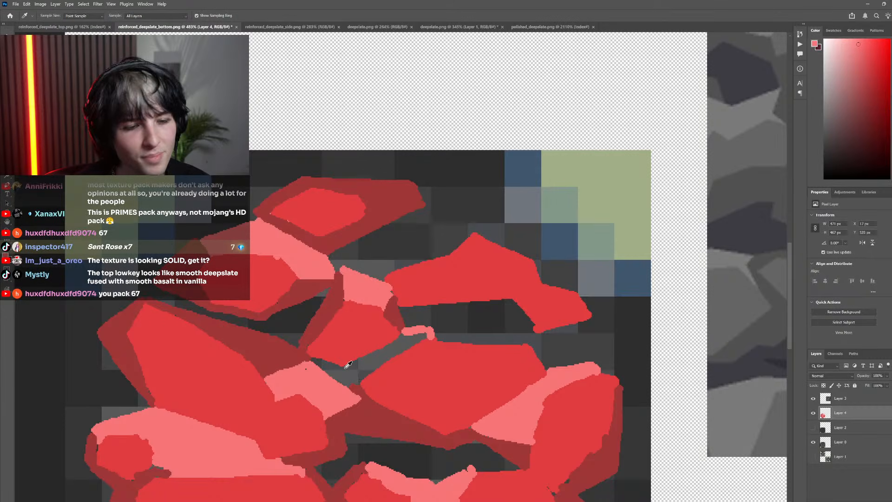
{"action": "key", "text": "b"}
{"action": "key", "text": "g"}
{"action": "mouse_move", "coordinate": [344, 367]}
{"action": "left_mouse_down"}
{"action": "mouse_move", "coordinate": [376, 358]}
{"action": "mouse_move", "coordinate": [373, 407]}
{"action": "mouse_move", "coordinate": [333, 371]}
{"action": "left_mouse_up"}
{"action": "left_click", "coordinate": [375, 360]}
Sample the dark red and fill the remaining gap between the small upper stone and the pointed light facet
{"action": "left_click", "coordinate": [370, 407], "text": "alt"}
{"action": "key", "text": "b"}
{"action": "key", "text": "g"}
{"action": "left_click", "coordinate": [337, 374]}
{"action": "scroll", "coordinate": [427, 401], "scroll_direction": "down", "scroll_amount": 10}
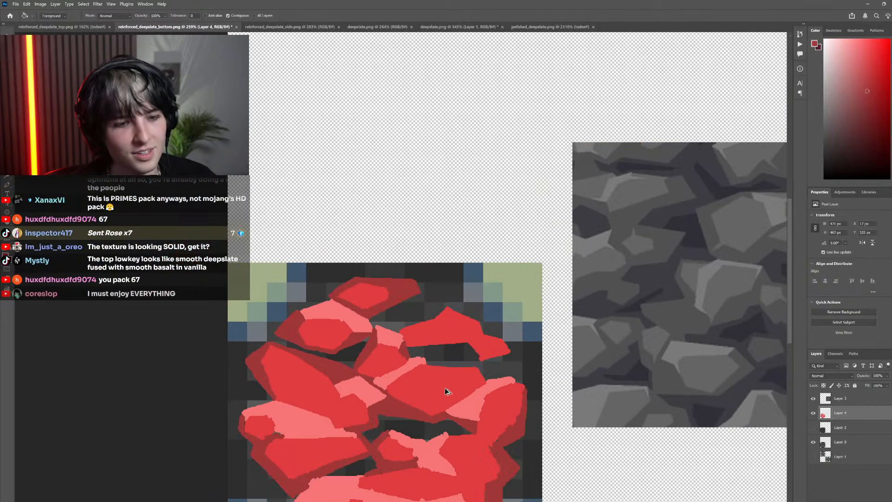
Examine the red stone layout as a whole and up close against the grey deepslate reference
{"action": "scroll", "coordinate": [421, 382], "scroll_direction": "up", "scroll_amount": 2}
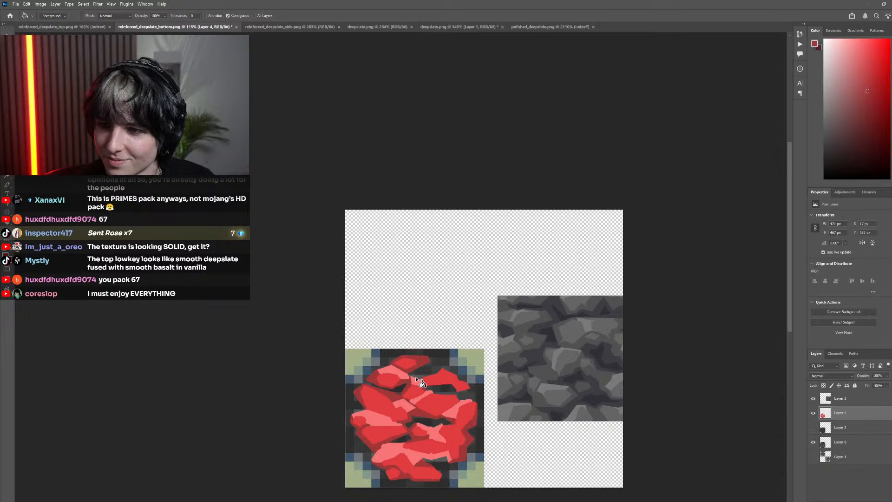
{"action": "scroll", "coordinate": [400, 389], "scroll_direction": "right", "scroll_amount": 2}
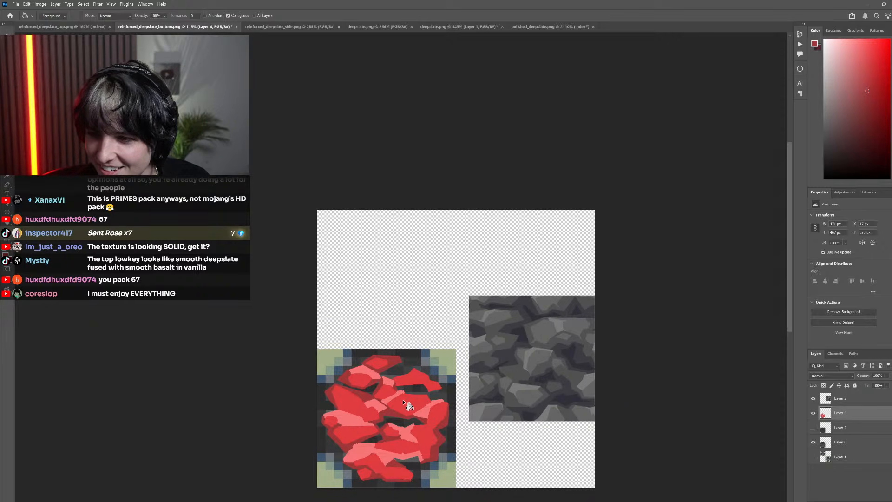
{"action": "scroll", "coordinate": [403, 399], "scroll_direction": "left", "scroll_amount": 5}
{"action": "scroll", "coordinate": [402, 392], "scroll_direction": "right", "scroll_amount": 3}
{"action": "scroll", "coordinate": [402, 391], "scroll_direction": "down", "scroll_amount": 3}
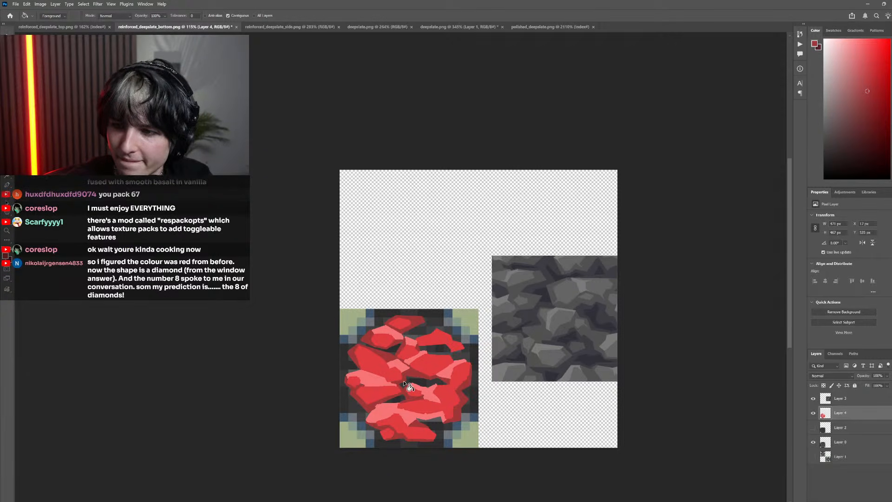
{"action": "scroll", "coordinate": [470, 406], "scroll_direction": "left", "scroll_amount": 2}
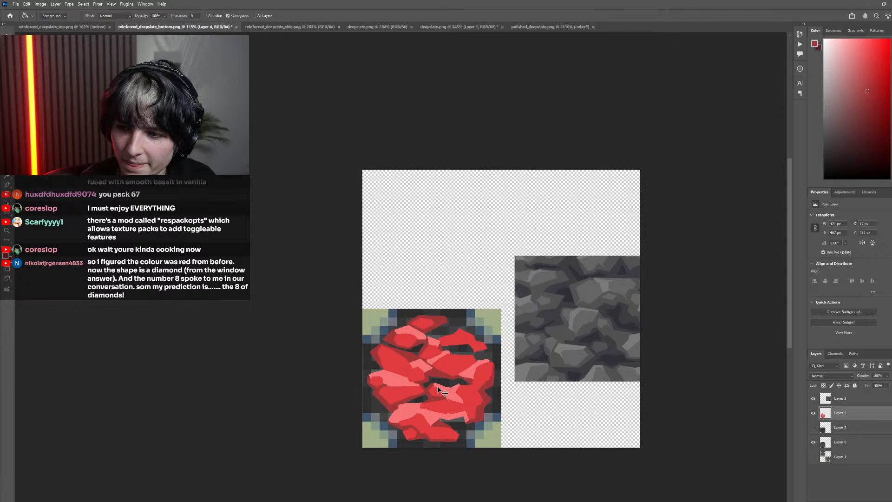
{"action": "scroll", "coordinate": [428, 400], "scroll_direction": "up", "scroll_amount": 5}
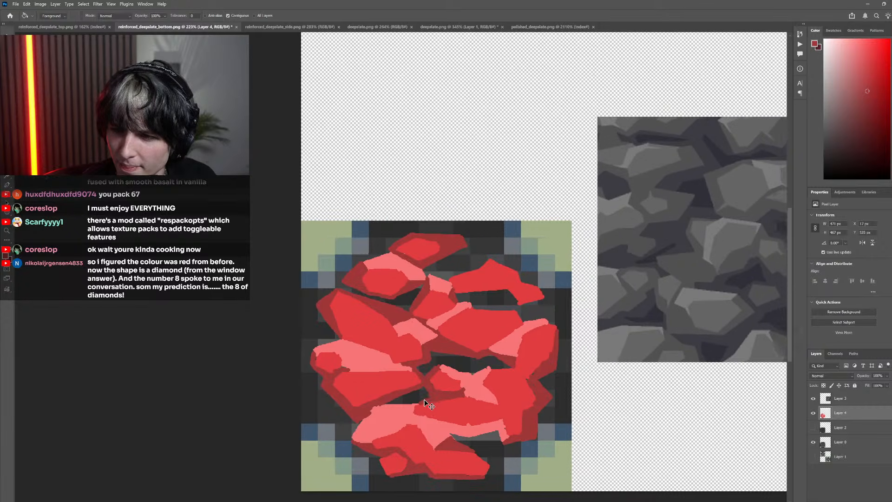
{"action": "scroll", "coordinate": [426, 392], "scroll_direction": "up", "scroll_amount": 3}
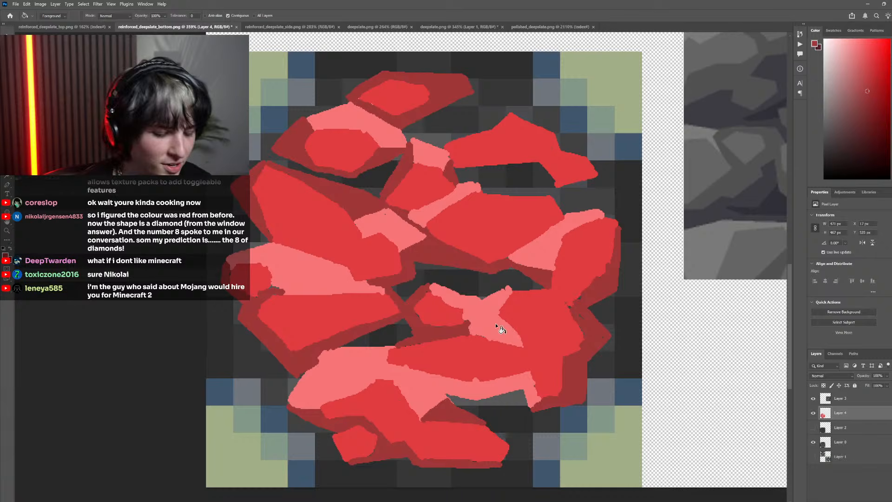
{"action": "scroll", "coordinate": [496, 326], "scroll_direction": "up", "scroll_amount": 1}
{"action": "key", "text": "i"}
{"action": "key", "text": "b"}
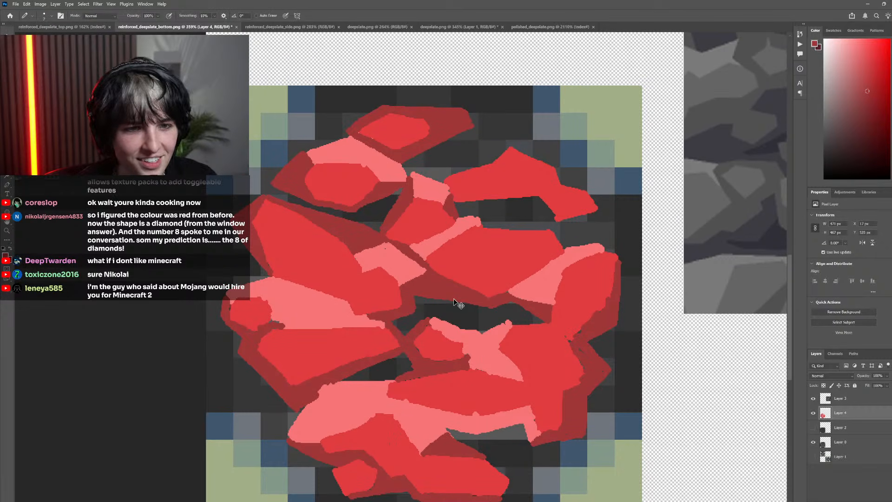
{"action": "scroll", "coordinate": [417, 258], "scroll_direction": "up", "scroll_amount": 5}
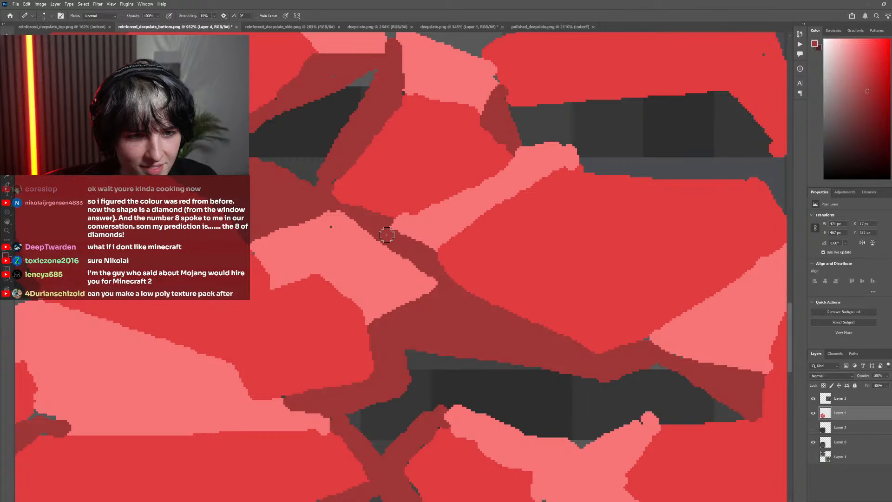
{"action": "scroll", "coordinate": [386, 235], "scroll_direction": "down", "scroll_amount": 7}
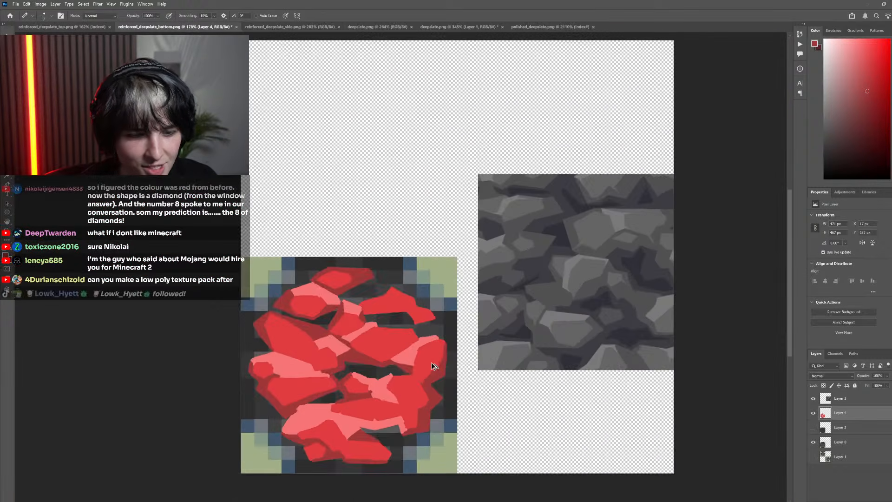
Paint a dark red shadow along the central stone's top edge and down its right corner to the neighbouring light facet
{"action": "scroll", "coordinate": [431, 366], "scroll_direction": "up", "scroll_amount": 6}
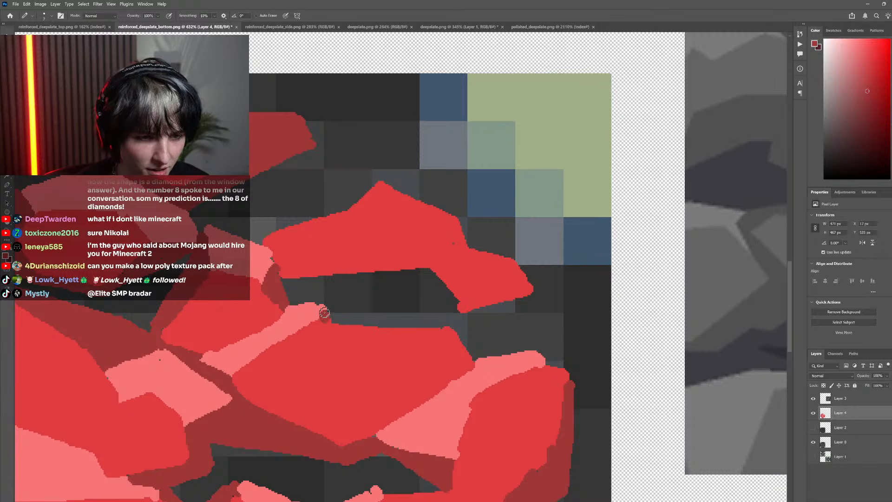
{"action": "mouse_move", "coordinate": [324, 313]}
{"action": "left_mouse_down"}
{"action": "mouse_move", "coordinate": [325, 303]}
{"action": "mouse_move", "coordinate": [426, 317]}
{"action": "left_mouse_up"}
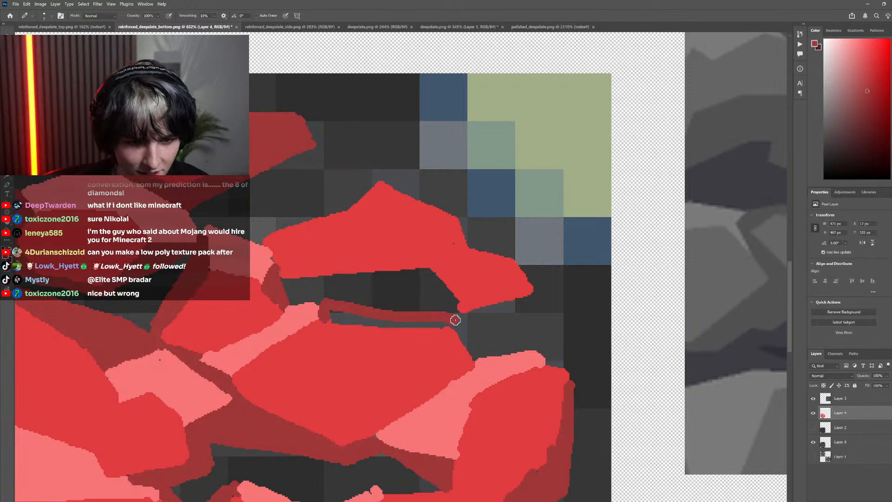
{"action": "key", "text": "ctrl+z"}
{"action": "left_click_drag", "start_coordinate": [323, 303], "coordinate": [454, 311]}
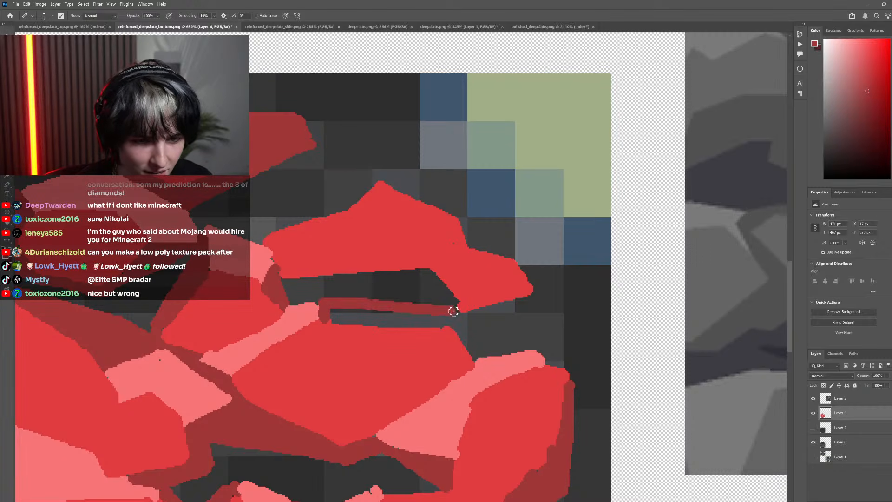
{"action": "left_click_drag", "start_coordinate": [328, 312], "coordinate": [412, 321]}
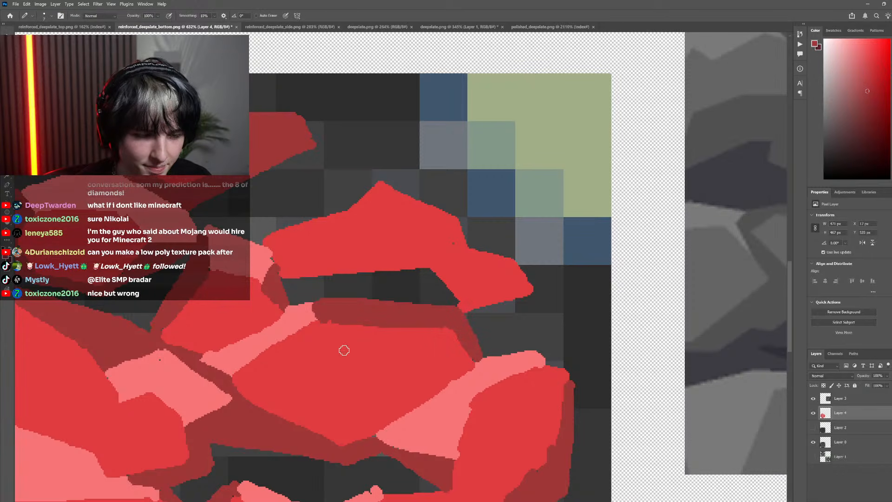
{"action": "scroll", "coordinate": [344, 351], "scroll_direction": "down", "scroll_amount": 5}
Outline and fill a dark red shadow beneath the upper right stone, tapering toward its right arm
{"action": "scroll", "coordinate": [372, 329], "scroll_direction": "up", "scroll_amount": 7}
{"action": "mouse_move", "coordinate": [470, 284]}
{"action": "left_mouse_down"}
{"action": "mouse_move", "coordinate": [279, 323]}
{"action": "mouse_move", "coordinate": [275, 301]}
{"action": "left_mouse_up"}
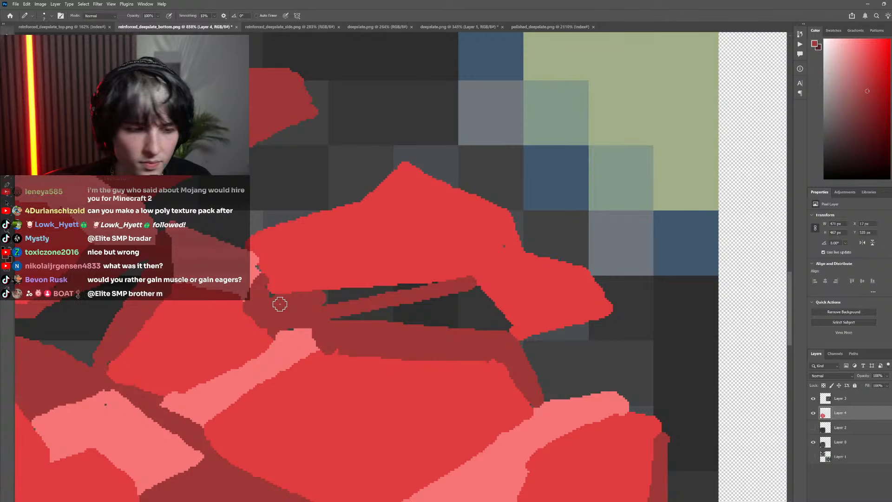
{"action": "key", "text": "g"}
{"action": "left_click", "coordinate": [355, 298]}
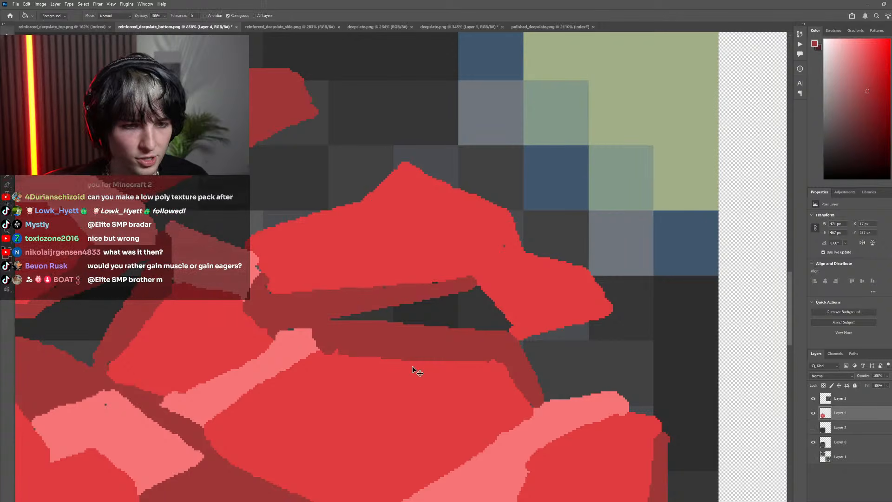
{"action": "scroll", "coordinate": [411, 366], "scroll_direction": "down", "scroll_amount": 10}
Sample the light red and extend the small upper stone's facet upward beside the upper right stone
{"action": "scroll", "coordinate": [386, 333], "scroll_direction": "up", "scroll_amount": 10}
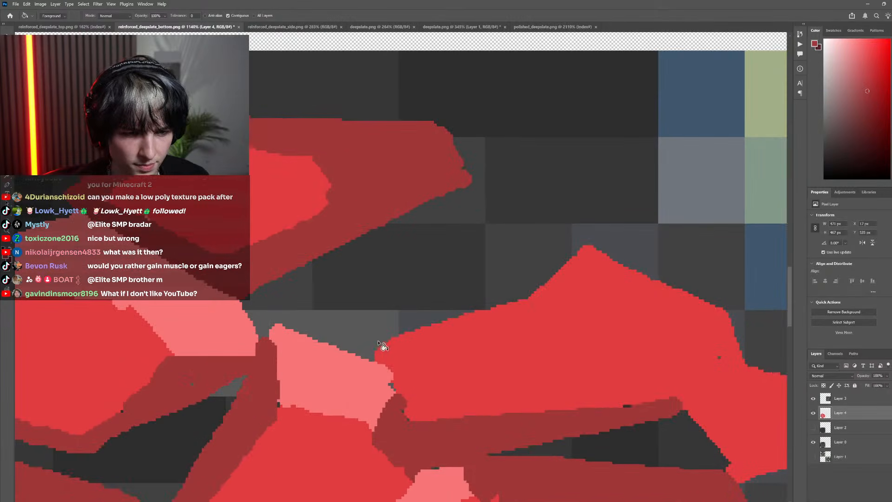
{"action": "key", "text": "b"}
{"action": "left_click", "coordinate": [336, 365], "text": "alt"}
{"action": "mouse_move", "coordinate": [368, 352]}
{"action": "left_mouse_down"}
{"action": "mouse_move", "coordinate": [341, 327]}
{"action": "mouse_move", "coordinate": [346, 353]}
{"action": "left_mouse_up"}
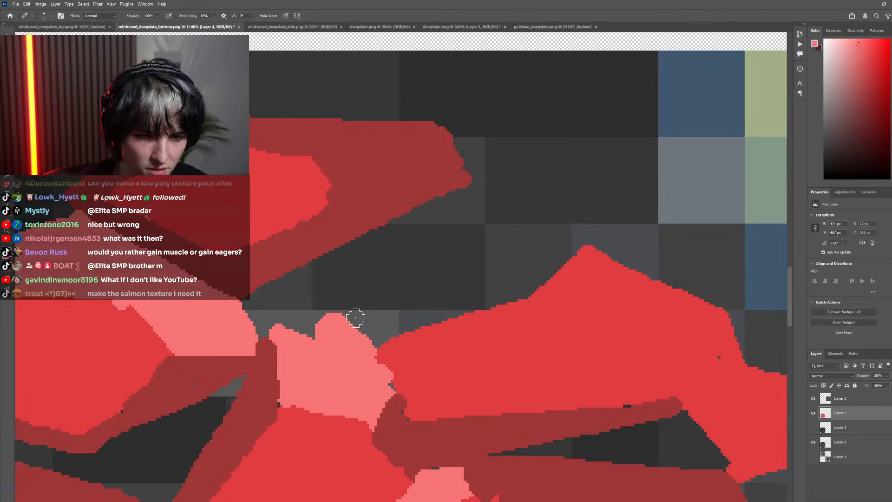
Sample the dark red and paint a shadow along the upper right stone's left slope up to its peak
{"action": "left_click", "coordinate": [525, 420], "text": "alt"}
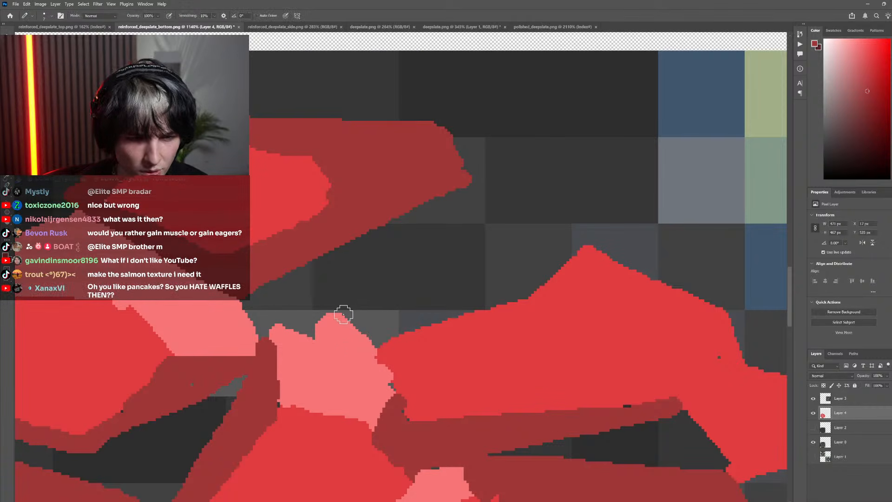
{"action": "mouse_move", "coordinate": [343, 313]}
{"action": "left_mouse_down"}
{"action": "mouse_move", "coordinate": [515, 299]}
{"action": "mouse_move", "coordinate": [382, 330]}
{"action": "mouse_move", "coordinate": [356, 319]}
{"action": "mouse_move", "coordinate": [373, 334]}
{"action": "mouse_move", "coordinate": [407, 313]}
{"action": "mouse_move", "coordinate": [384, 339]}
{"action": "mouse_move", "coordinate": [410, 322]}
{"action": "left_mouse_up"}
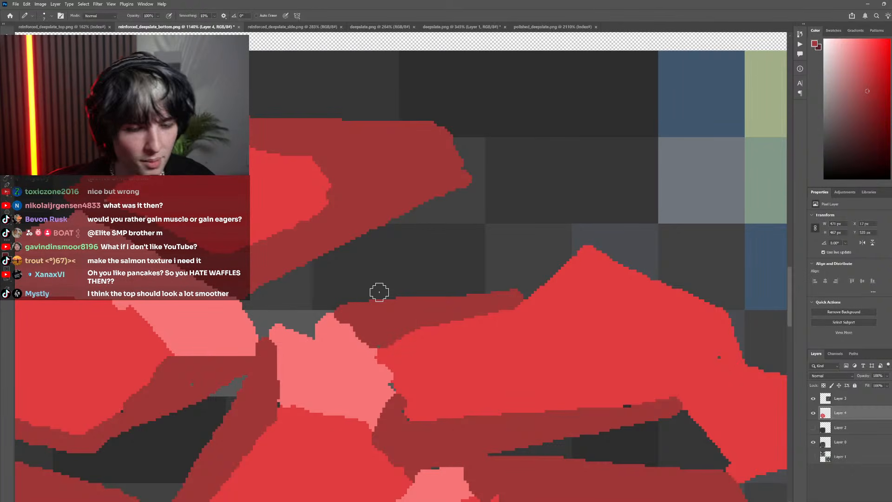
{"action": "scroll", "coordinate": [574, 268], "scroll_direction": "down", "scroll_amount": 10}
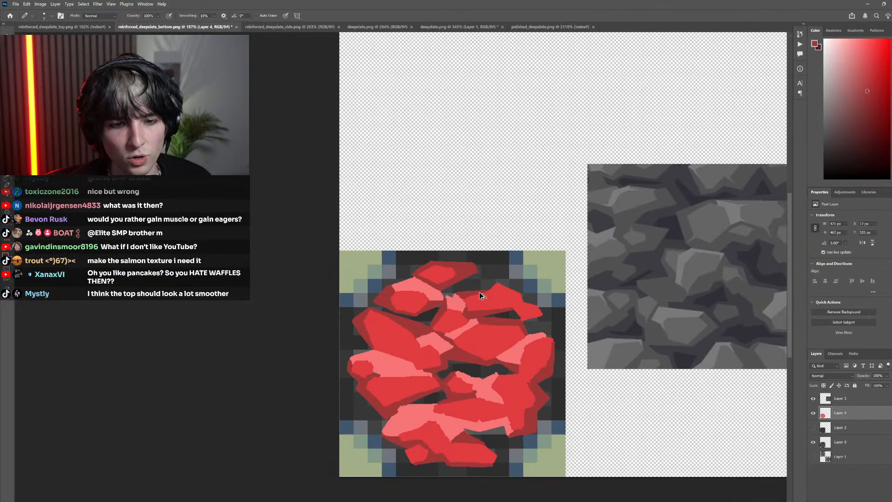
{"action": "scroll", "coordinate": [480, 295], "scroll_direction": "up", "scroll_amount": 10}
{"action": "mouse_move", "coordinate": [459, 286]}
{"action": "left_mouse_down"}
{"action": "mouse_move", "coordinate": [518, 241]}
{"action": "mouse_move", "coordinate": [464, 297]}
{"action": "mouse_move", "coordinate": [489, 259]}
{"action": "mouse_move", "coordinate": [539, 221]}
{"action": "mouse_move", "coordinate": [538, 210]}
{"action": "left_mouse_up"}
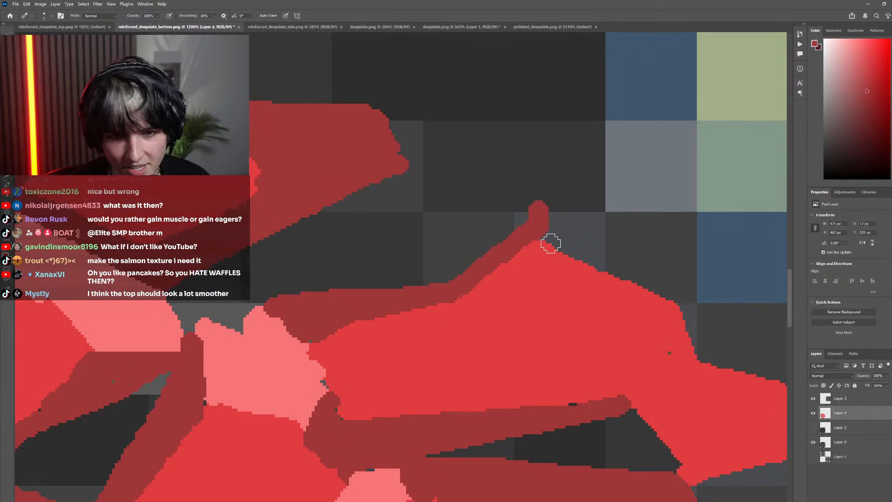
Continue the dark red shadow from the upper right stone's peak down its right slope to the notch above the arm
{"action": "scroll", "coordinate": [530, 242], "scroll_direction": "right", "scroll_amount": 3}
{"action": "scroll", "coordinate": [460, 248], "scroll_direction": "down", "scroll_amount": 2}
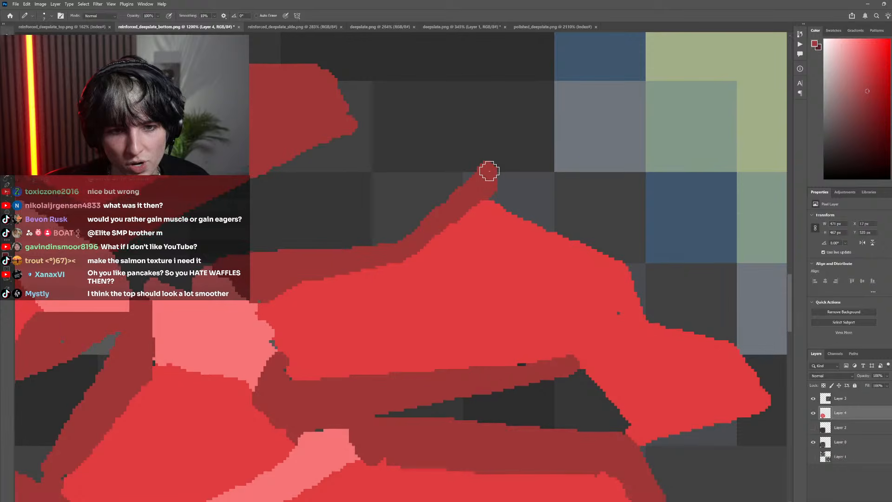
{"action": "mouse_move", "coordinate": [489, 171]}
{"action": "left_mouse_down"}
{"action": "mouse_move", "coordinate": [621, 252]}
{"action": "mouse_move", "coordinate": [487, 192]}
{"action": "left_mouse_up"}
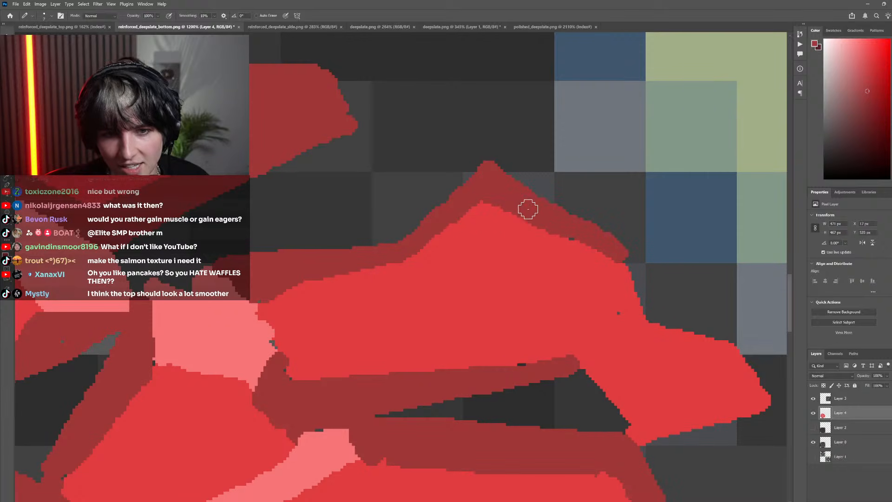
{"action": "scroll", "coordinate": [553, 242], "scroll_direction": "right", "scroll_amount": 3}
{"action": "scroll", "coordinate": [577, 255], "scroll_direction": "down", "scroll_amount": 1}
{"action": "scroll", "coordinate": [568, 260], "scroll_direction": "right", "scroll_amount": 2}
{"action": "scroll", "coordinate": [561, 266], "scroll_direction": "up", "scroll_amount": 4}
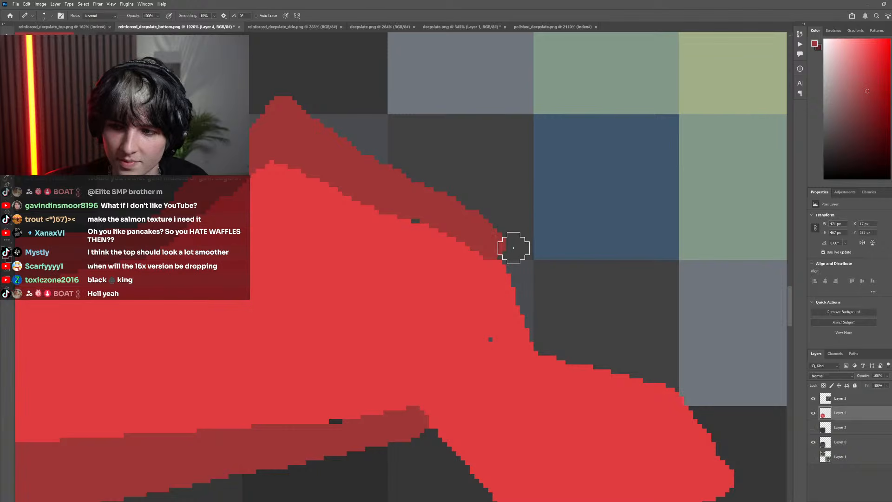
{"action": "mouse_move", "coordinate": [513, 248]}
{"action": "left_mouse_down"}
{"action": "mouse_move", "coordinate": [549, 338]}
{"action": "mouse_move", "coordinate": [514, 268]}
{"action": "mouse_move", "coordinate": [512, 296]}
{"action": "mouse_move", "coordinate": [510, 242]}
{"action": "mouse_move", "coordinate": [543, 336]}
{"action": "mouse_move", "coordinate": [527, 248]}
{"action": "mouse_move", "coordinate": [332, 140]}
{"action": "left_mouse_up"}
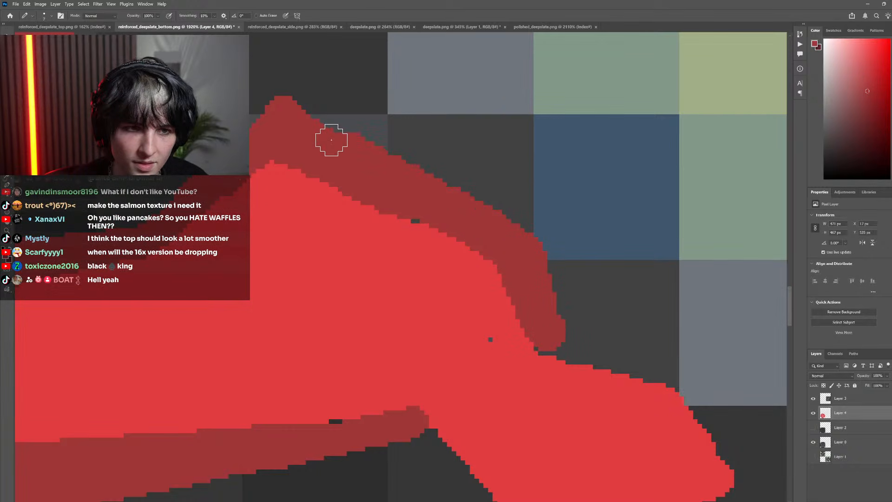
Outline a pointed dark red shadow beneath the upper right stone's right arm, down to the light red facet below, and fill it
{"action": "scroll", "coordinate": [512, 319], "scroll_direction": "right", "scroll_amount": 3}
{"action": "scroll", "coordinate": [514, 313], "scroll_direction": "down", "scroll_amount": 4}
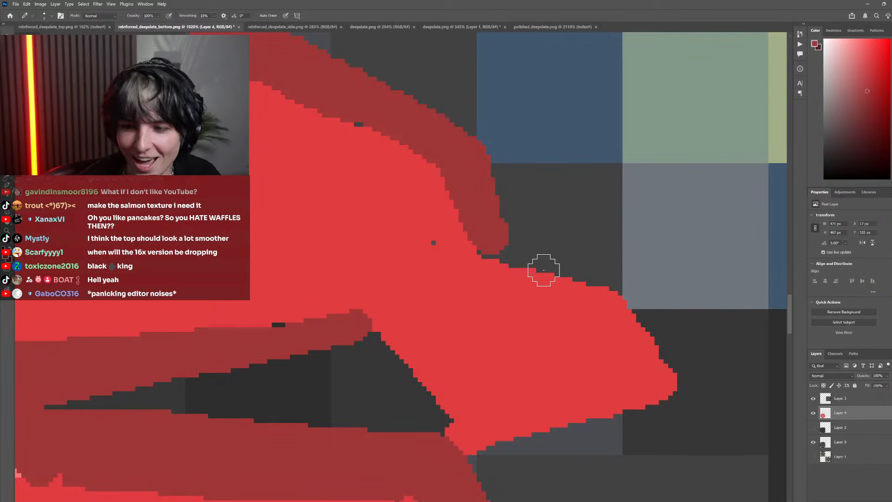
{"action": "scroll", "coordinate": [512, 277], "scroll_direction": "down", "scroll_amount": 5}
{"action": "scroll", "coordinate": [506, 279], "scroll_direction": "up", "scroll_amount": 4}
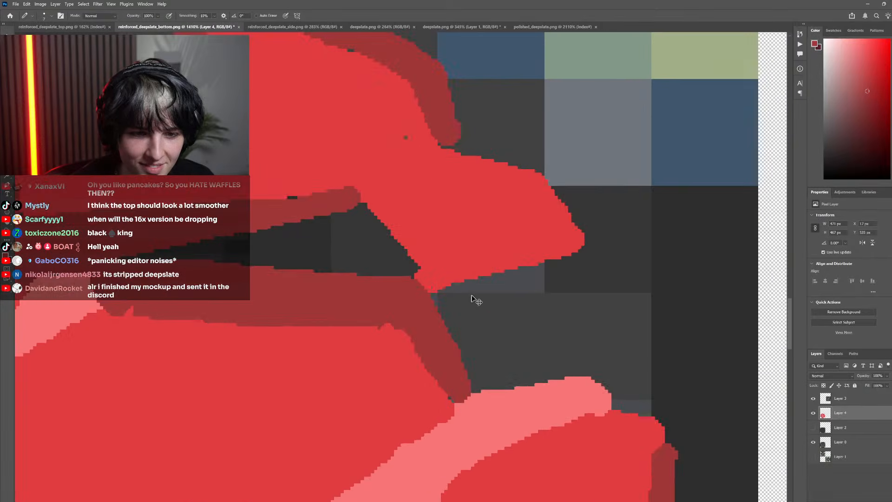
{"action": "scroll", "coordinate": [483, 330], "scroll_direction": "down", "scroll_amount": 4}
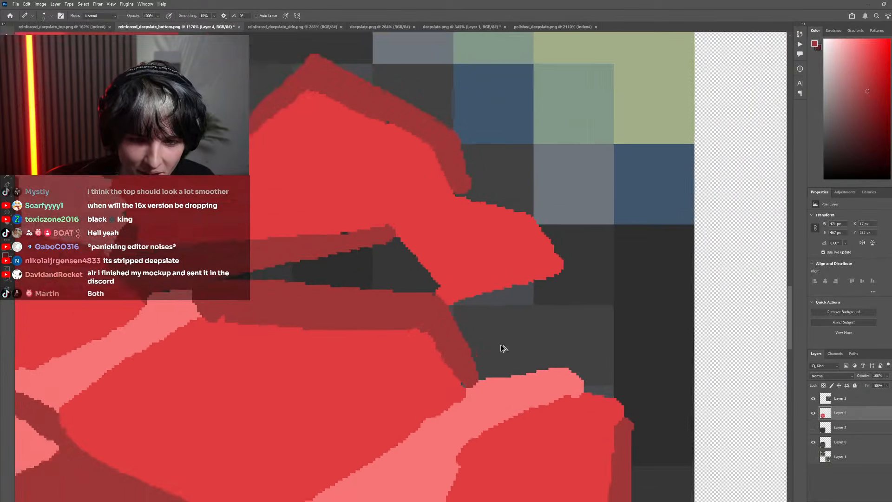
{"action": "scroll", "coordinate": [465, 349], "scroll_direction": "up", "scroll_amount": 3}
{"action": "scroll", "coordinate": [437, 345], "scroll_direction": "down", "scroll_amount": 2}
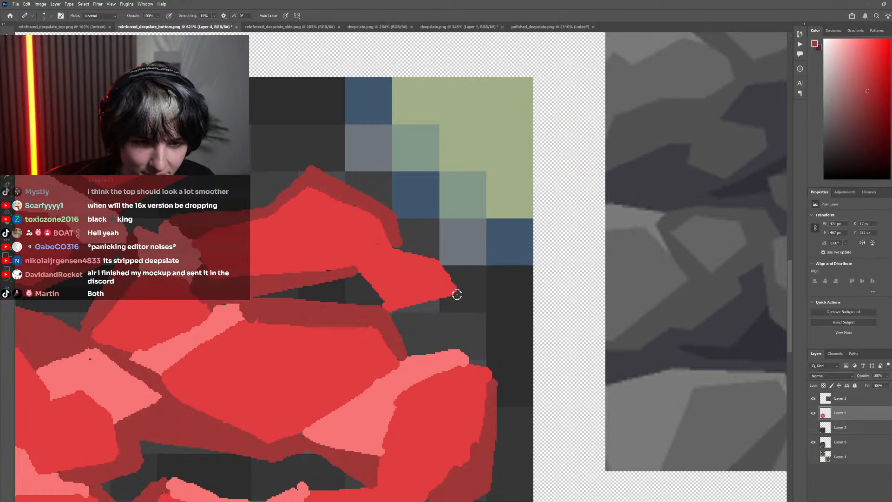
{"action": "left_click_drag", "start_coordinate": [458, 294], "coordinate": [492, 309]}
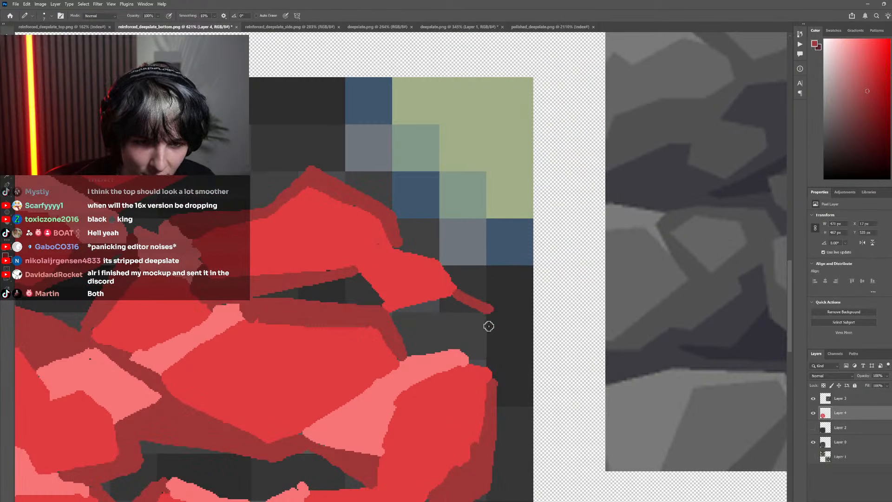
{"action": "key", "text": "g"}
{"action": "left_click", "coordinate": [430, 343]}
{"action": "scroll", "coordinate": [432, 346], "scroll_direction": "down", "scroll_amount": 1}
{"action": "scroll", "coordinate": [432, 344], "scroll_direction": "up", "scroll_amount": 3}
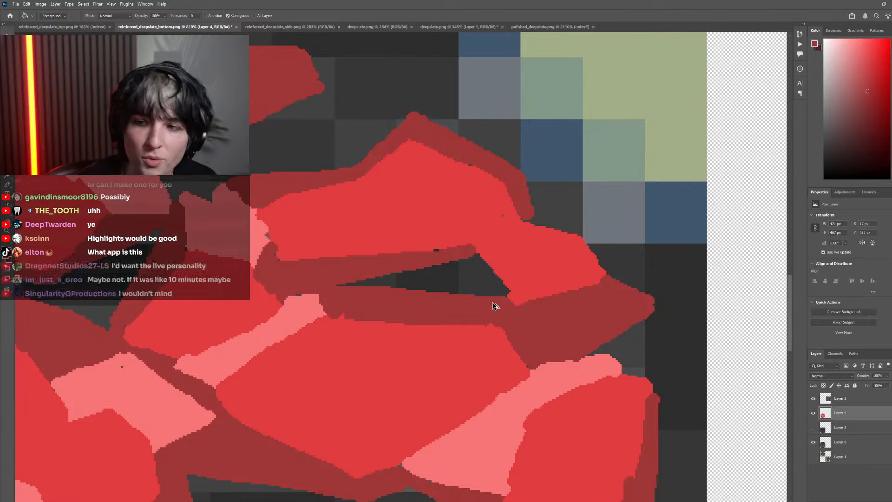
Paint dark red along the arm's lower left edge, closing the right end of the dark gap beneath the upper right stone
{"action": "scroll", "coordinate": [505, 311], "scroll_direction": "down", "scroll_amount": 2}
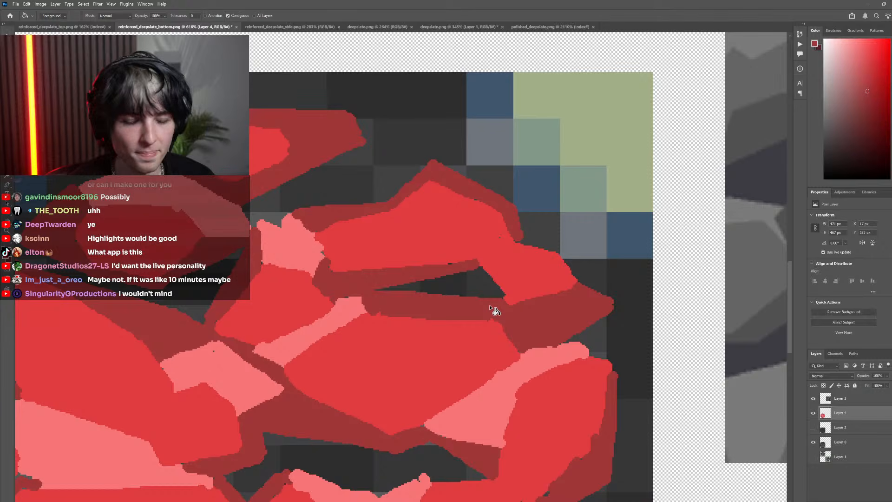
{"action": "key", "text": "b"}
{"action": "mouse_move", "coordinate": [470, 297]}
{"action": "left_mouse_down"}
{"action": "mouse_move", "coordinate": [467, 271]}
{"action": "mouse_move", "coordinate": [494, 311]}
{"action": "mouse_move", "coordinate": [487, 285]}
{"action": "left_mouse_up"}
{"action": "scroll", "coordinate": [585, 294], "scroll_direction": "up", "scroll_amount": 3}
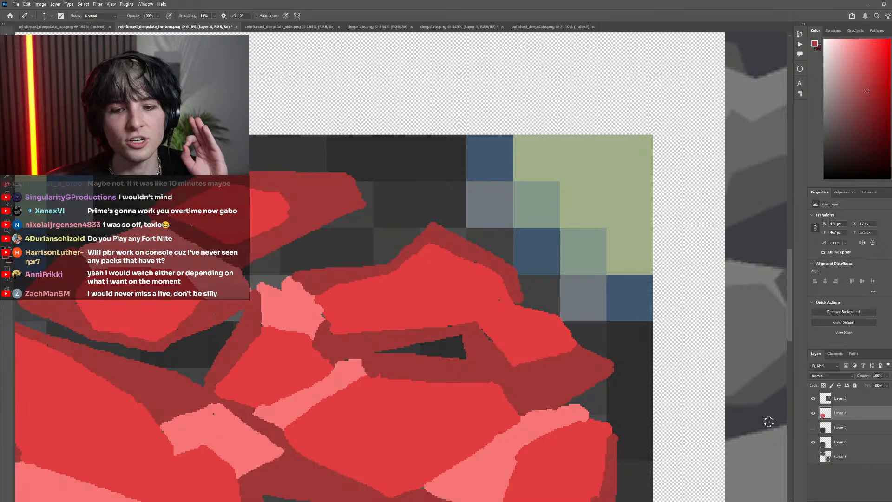
Toggle the red layer's visibility to compare, and extend the dark red shadow over the notch and along the upper right stone's right slope
{"action": "left_click", "coordinate": [812, 418]}
{"action": "left_click", "coordinate": [813, 418]}
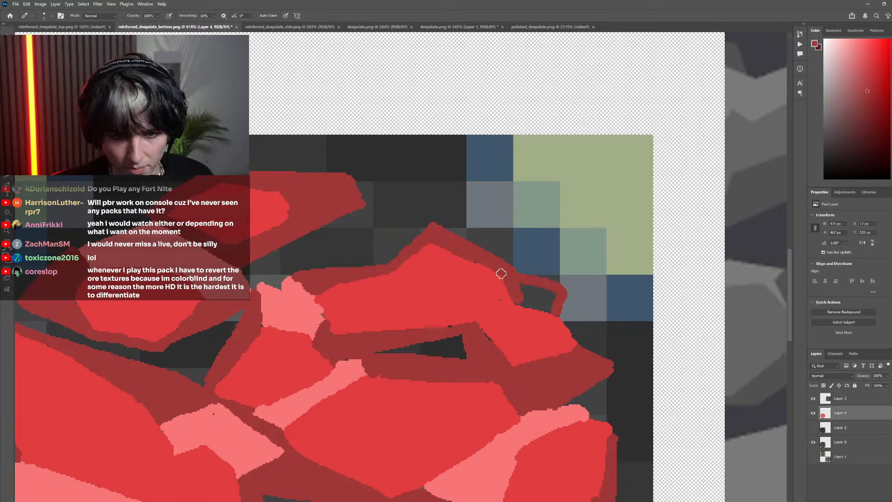
{"action": "mouse_move", "coordinate": [555, 288]}
{"action": "left_mouse_down"}
{"action": "mouse_move", "coordinate": [515, 284]}
{"action": "mouse_move", "coordinate": [514, 300]}
{"action": "mouse_move", "coordinate": [524, 290]}
{"action": "mouse_move", "coordinate": [545, 305]}
{"action": "mouse_move", "coordinate": [526, 288]}
{"action": "mouse_move", "coordinate": [558, 295]}
{"action": "mouse_move", "coordinate": [550, 311]}
{"action": "mouse_move", "coordinate": [522, 284]}
{"action": "mouse_move", "coordinate": [558, 289]}
{"action": "mouse_move", "coordinate": [522, 281]}
{"action": "mouse_move", "coordinate": [559, 292]}
{"action": "mouse_move", "coordinate": [513, 285]}
{"action": "mouse_move", "coordinate": [516, 260]}
{"action": "mouse_move", "coordinate": [510, 266]}
{"action": "mouse_move", "coordinate": [433, 227]}
{"action": "mouse_move", "coordinate": [513, 250]}
{"action": "mouse_move", "coordinate": [510, 274]}
{"action": "left_mouse_up"}
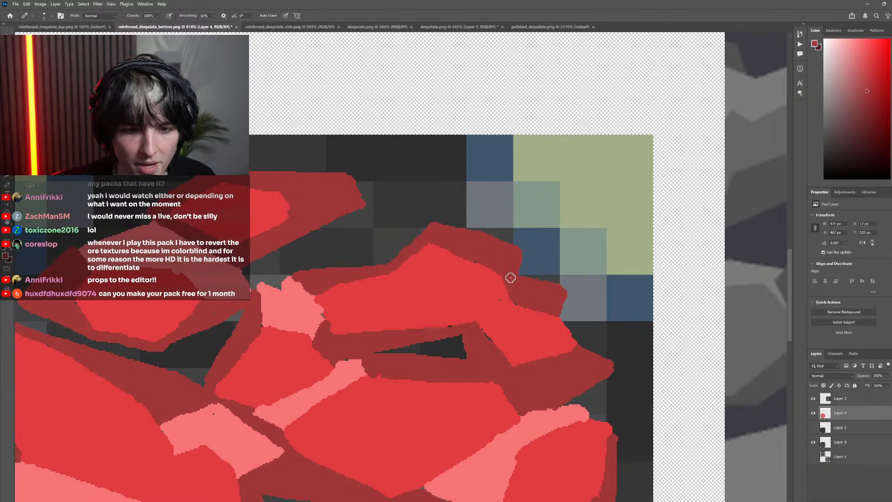
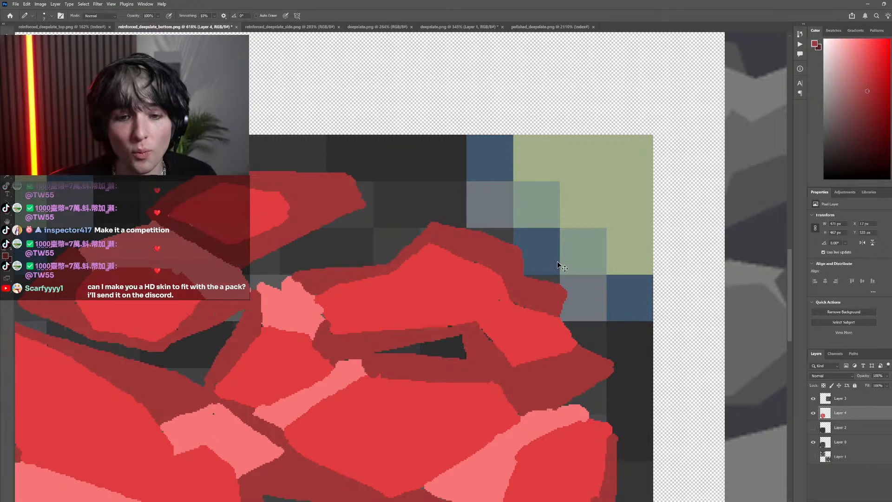
Compare the red rock shapes on Layer 4 with the pixelated deepslate texture beneath by toggling the layer's visibility
{"action": "scroll", "coordinate": [576, 414], "scroll_direction": "down", "scroll_amount": 3}
{"action": "left_click", "coordinate": [814, 412]}
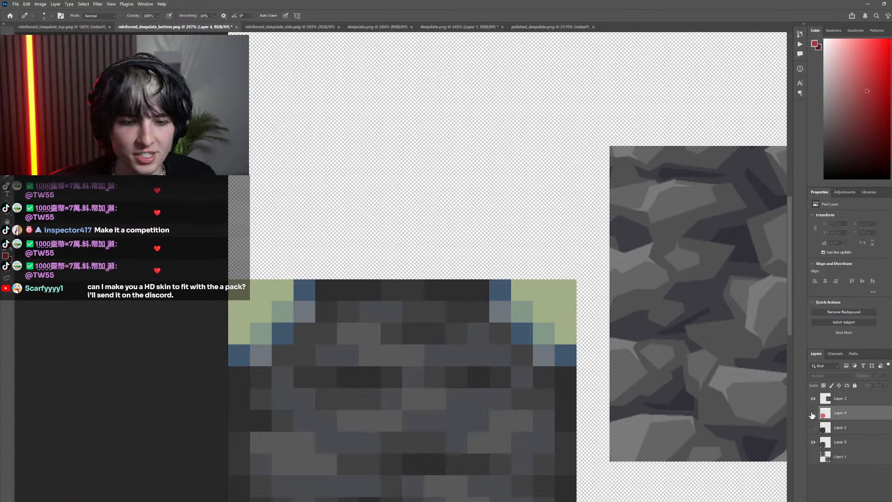
{"action": "left_click", "coordinate": [813, 413]}
{"action": "scroll", "coordinate": [581, 430], "scroll_direction": "up", "scroll_amount": 3}
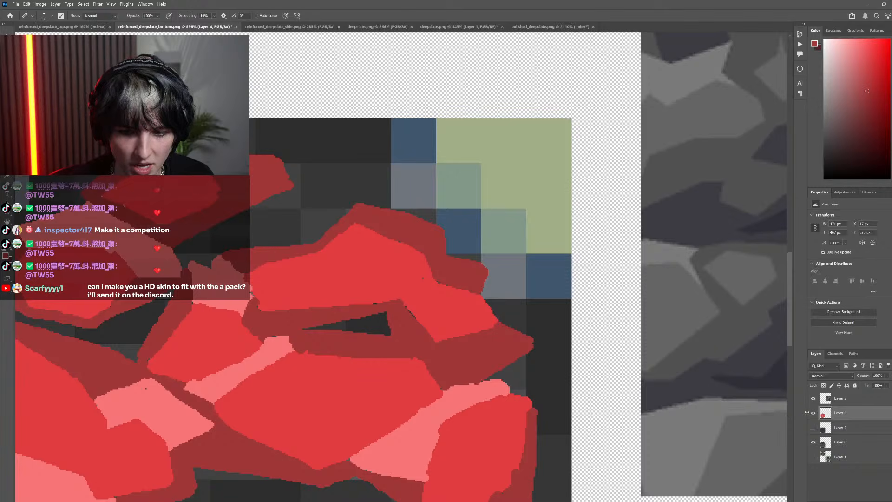
{"action": "left_click", "coordinate": [813, 412]}
{"action": "left_click", "coordinate": [813, 412]}
{"action": "scroll", "coordinate": [534, 376], "scroll_direction": "down", "scroll_amount": 2}
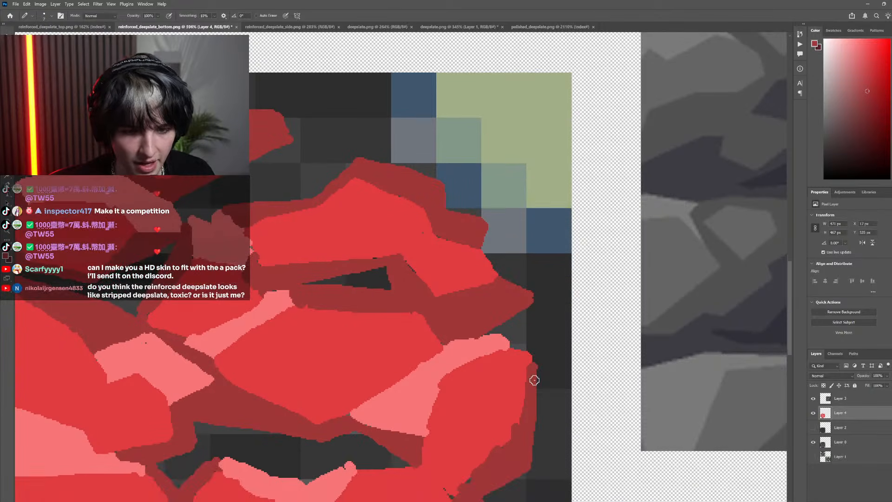
Paint a dark red outline around the upper corner of the rightmost rock, refine its pink highlight tip, and close the gap to the rock above
{"action": "left_click", "coordinate": [531, 390], "text": "alt"}
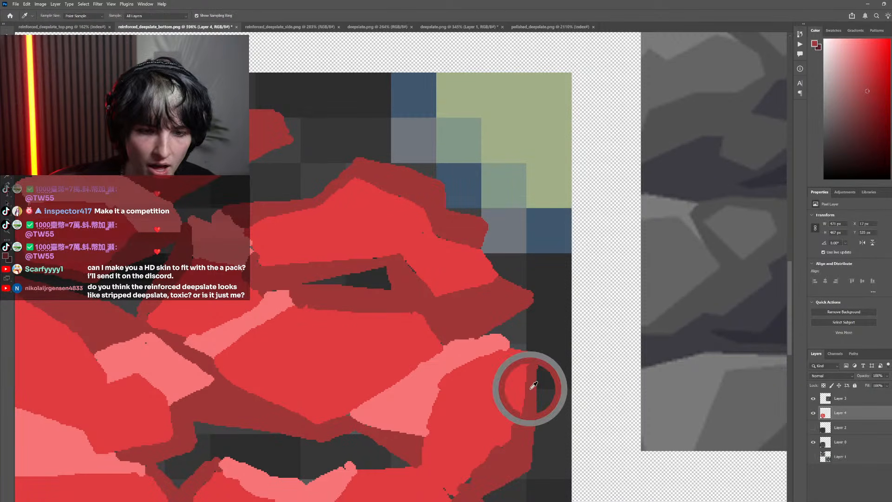
{"action": "mouse_move", "coordinate": [506, 345]}
{"action": "left_mouse_down"}
{"action": "mouse_move", "coordinate": [536, 343]}
{"action": "mouse_move", "coordinate": [516, 342]}
{"action": "mouse_move", "coordinate": [538, 349]}
{"action": "mouse_move", "coordinate": [535, 392]}
{"action": "left_mouse_up"}
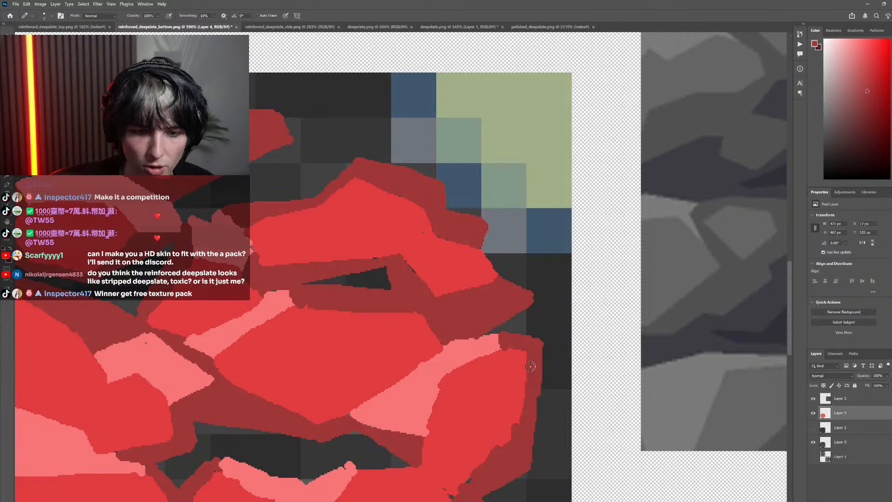
{"action": "left_click", "coordinate": [523, 437], "text": "alt"}
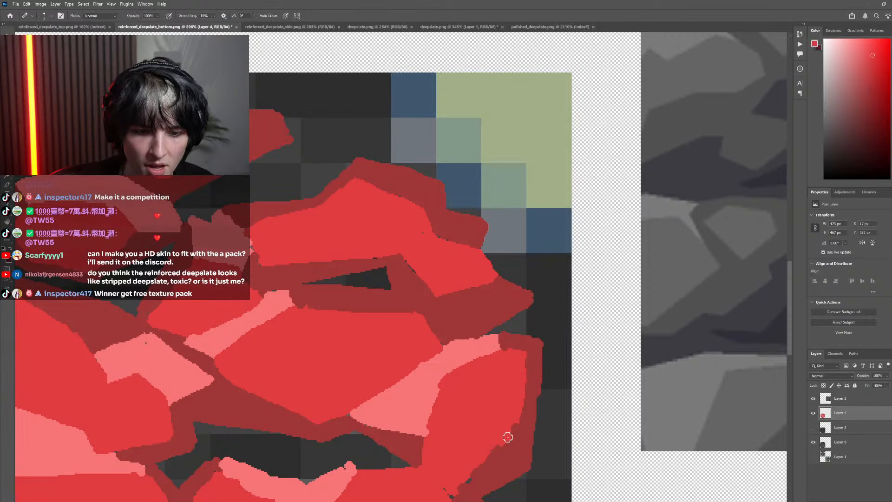
{"action": "scroll", "coordinate": [514, 383], "scroll_direction": "up", "scroll_amount": 2}
{"action": "left_click", "coordinate": [503, 374], "text": "alt"}
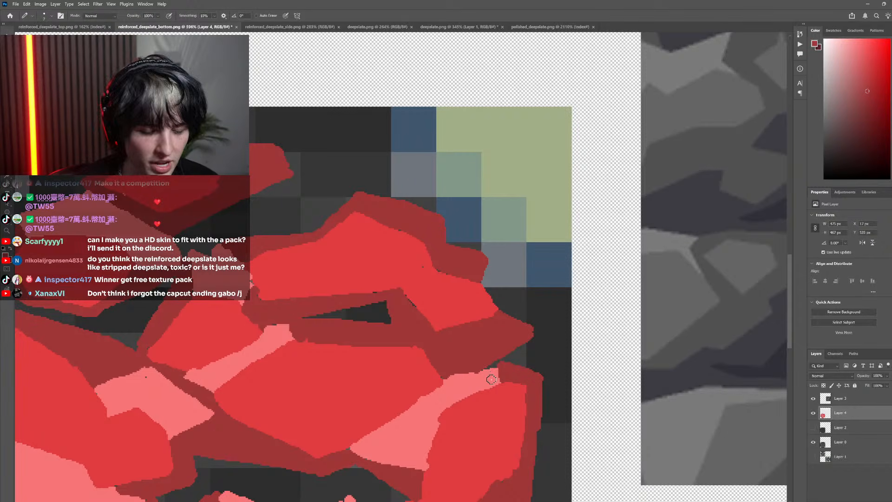
{"action": "left_click", "coordinate": [470, 371], "text": "alt"}
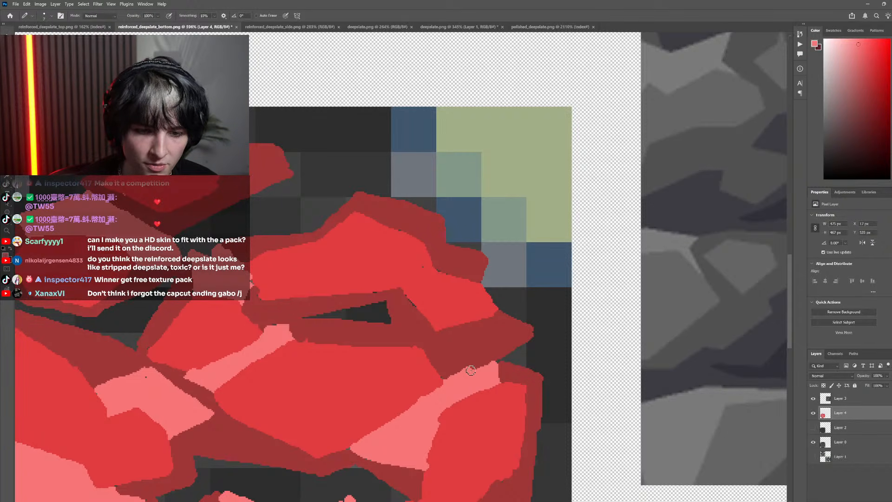
{"action": "left_click", "coordinate": [511, 339], "text": "alt"}
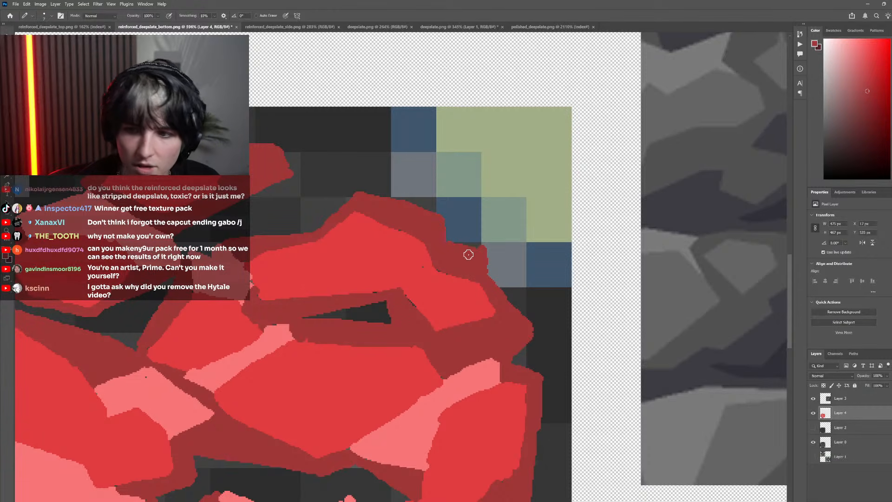
Check the whole red rock pattern from a distance and compare it with the base texture by hiding and showing Layer 4
{"action": "scroll", "coordinate": [556, 343], "scroll_direction": "down", "scroll_amount": 6}
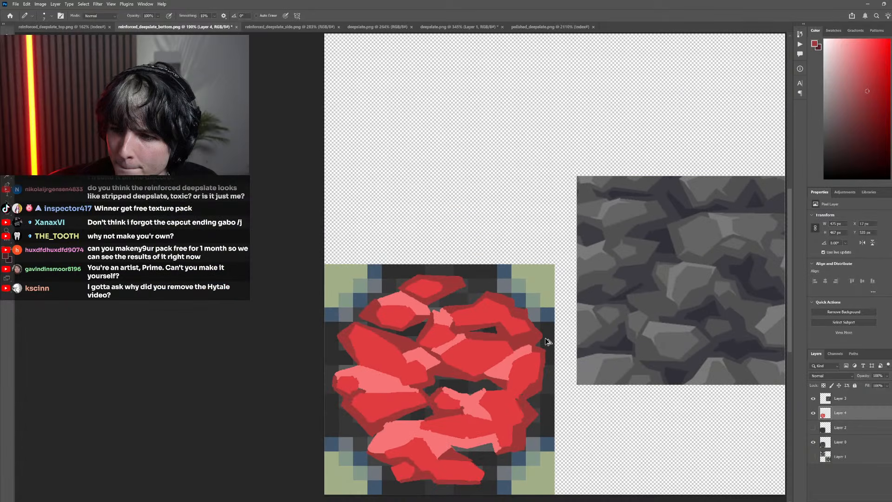
{"action": "scroll", "coordinate": [546, 342], "scroll_direction": "down", "scroll_amount": 1}
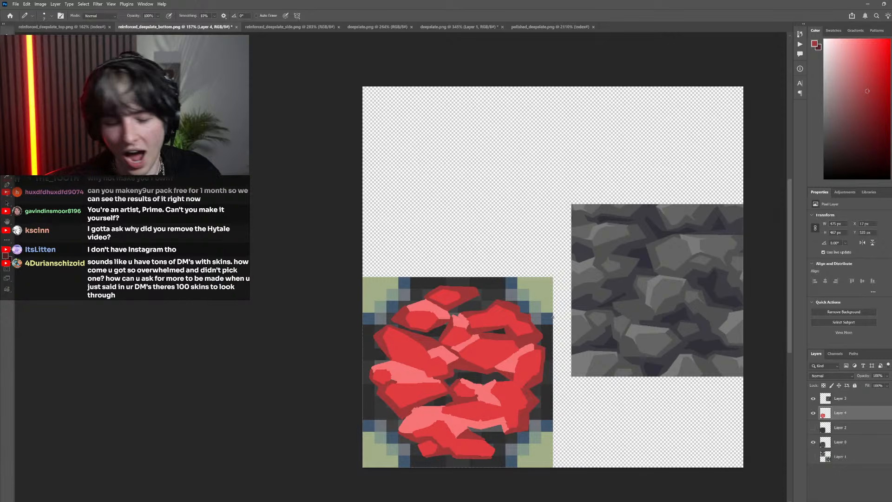
{"action": "scroll", "coordinate": [465, 372], "scroll_direction": "down", "scroll_amount": 5}
{"action": "scroll", "coordinate": [453, 322], "scroll_direction": "up", "scroll_amount": 7}
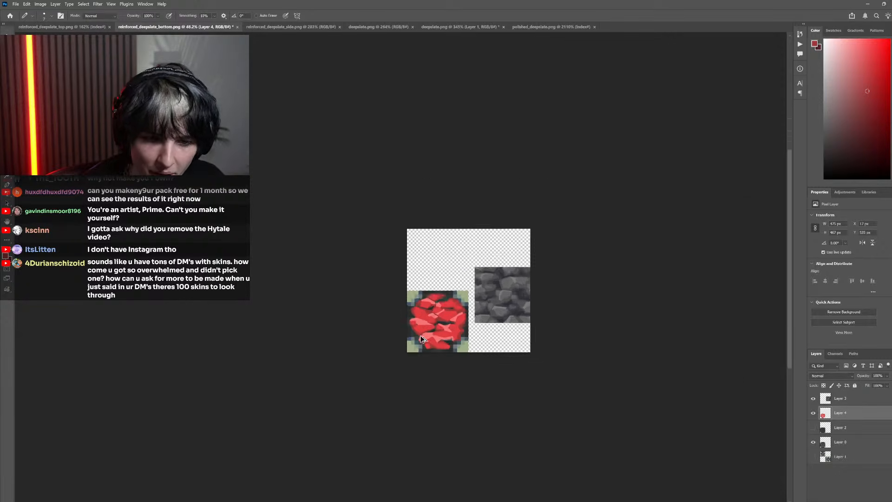
{"action": "scroll", "coordinate": [454, 322], "scroll_direction": "up", "scroll_amount": 2}
{"action": "left_click", "coordinate": [812, 414]}
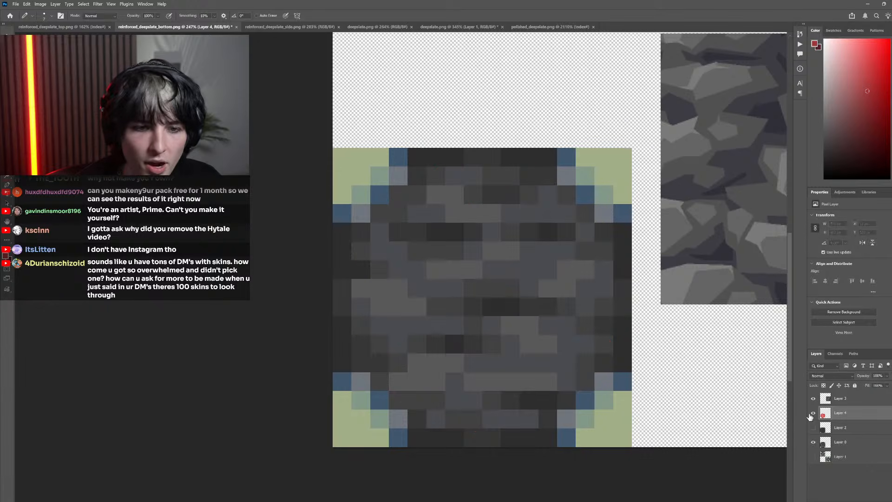
{"action": "left_click", "coordinate": [812, 414]}
{"action": "left_click", "coordinate": [812, 413]}
{"action": "left_click", "coordinate": [812, 414]}
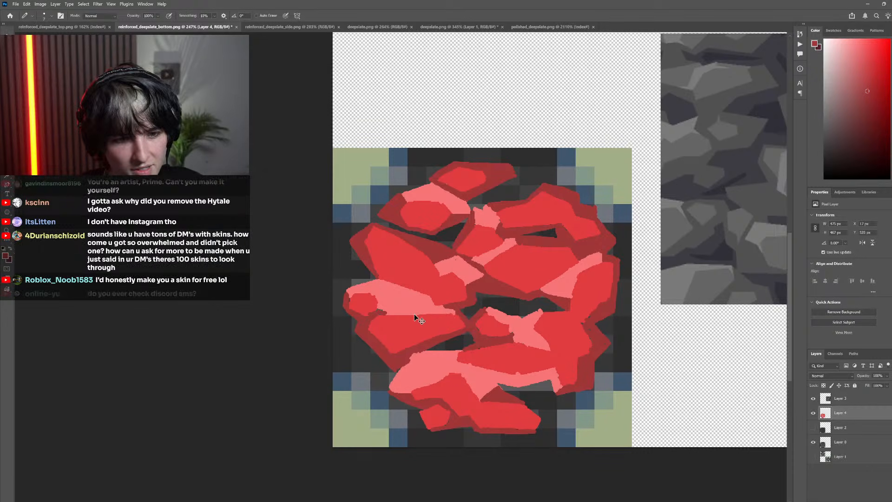
Touch up the edge of the small leftmost rock, filling the gap beside it with the sampled pink highlight colour
{"action": "scroll", "coordinate": [417, 319], "scroll_direction": "up", "scroll_amount": 3}
{"action": "scroll", "coordinate": [373, 323], "scroll_direction": "up", "scroll_amount": 2}
{"action": "left_click", "coordinate": [325, 308], "text": "alt"}
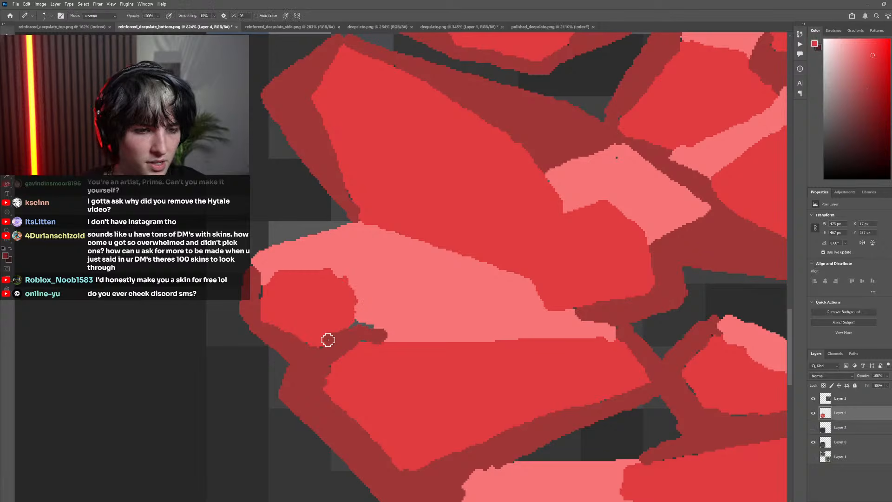
{"action": "left_click", "coordinate": [384, 313], "text": "alt"}
{"action": "mouse_move", "coordinate": [353, 324]}
{"action": "left_mouse_down"}
{"action": "mouse_move", "coordinate": [379, 333]}
{"action": "mouse_move", "coordinate": [356, 317]}
{"action": "left_mouse_up"}
Review the overall red rock pattern at several magnifications beside the grey deepslate reference texture
{"action": "scroll", "coordinate": [420, 358], "scroll_direction": "down", "scroll_amount": 9}
{"action": "scroll", "coordinate": [398, 351], "scroll_direction": "down", "scroll_amount": 3}
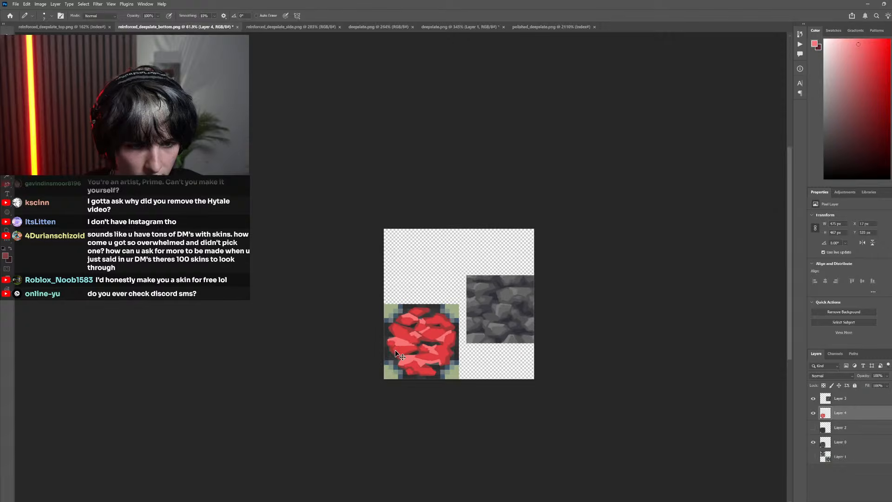
{"action": "scroll", "coordinate": [393, 353], "scroll_direction": "up", "scroll_amount": 5}
{"action": "scroll", "coordinate": [392, 343], "scroll_direction": "down", "scroll_amount": 2}
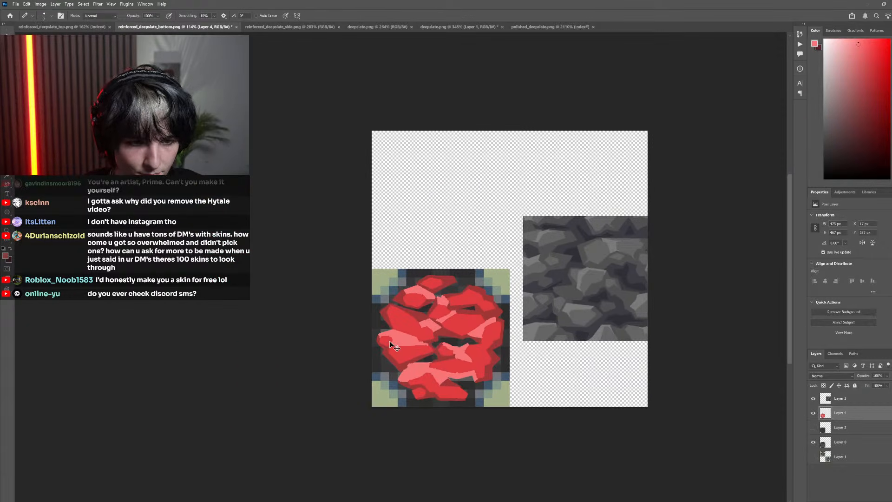
{"action": "scroll", "coordinate": [389, 341], "scroll_direction": "up", "scroll_amount": 3}
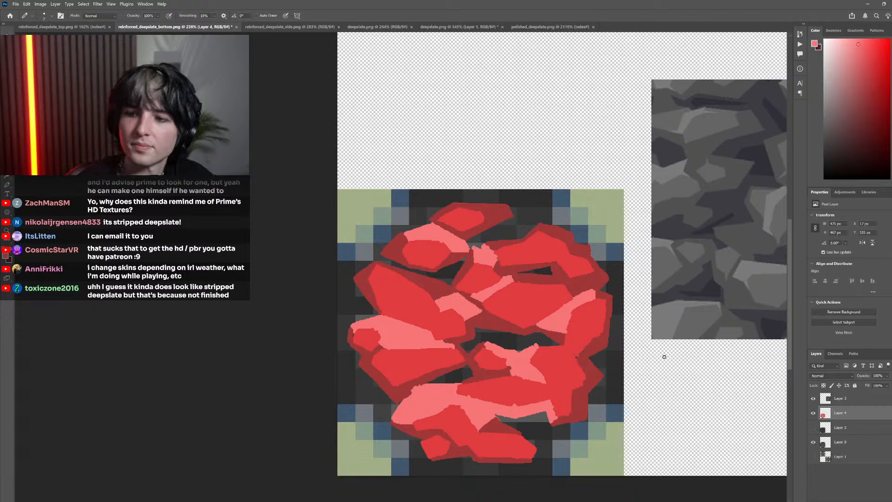
{"action": "scroll", "coordinate": [417, 366], "scroll_direction": "down", "scroll_amount": 10}
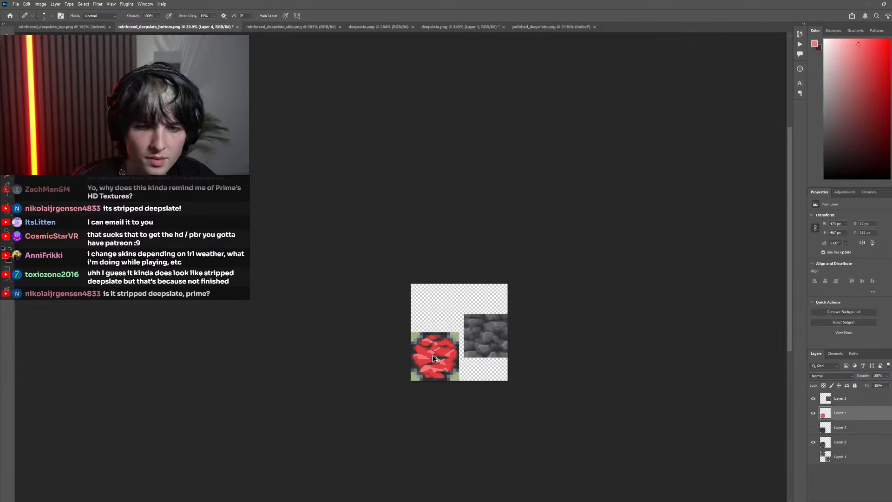
{"action": "scroll", "coordinate": [419, 353], "scroll_direction": "right", "scroll_amount": 3}
{"action": "scroll", "coordinate": [401, 343], "scroll_direction": "up", "scroll_amount": 7}
{"action": "scroll", "coordinate": [409, 348], "scroll_direction": "left", "scroll_amount": 2}
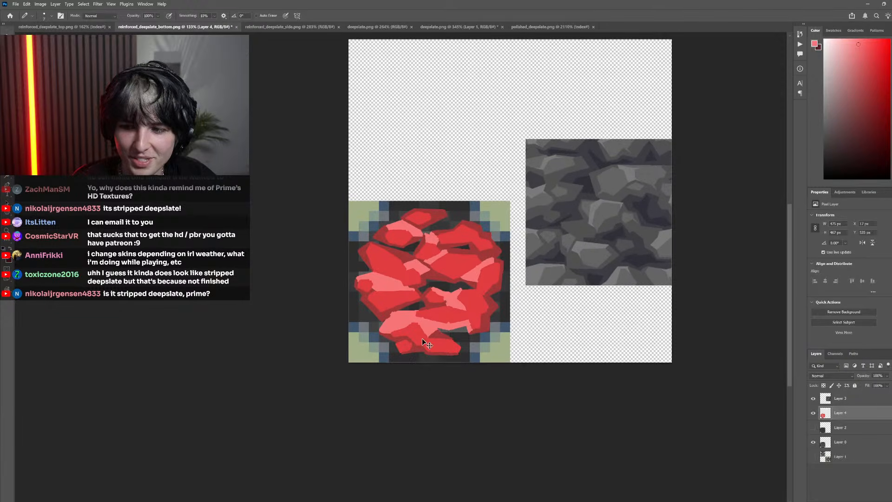
{"action": "scroll", "coordinate": [422, 339], "scroll_direction": "up", "scroll_amount": 4}
{"action": "scroll", "coordinate": [449, 315], "scroll_direction": "down", "scroll_amount": 5}
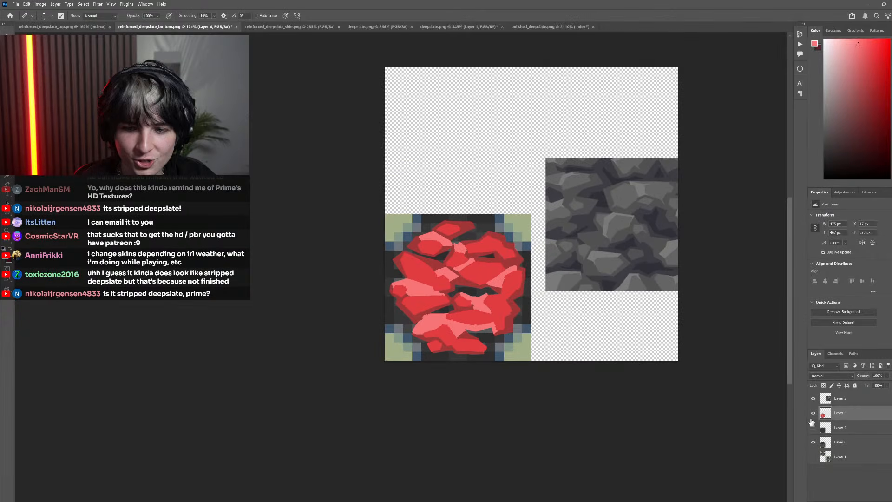
Repeatedly hide and show Layer 4, near and far, to examine how well the rocks follow the base texture's light and dark areas
{"action": "left_click", "coordinate": [814, 413]}
{"action": "left_click", "coordinate": [813, 414]}
{"action": "left_click", "coordinate": [813, 413]}
{"action": "left_click", "coordinate": [813, 413]}
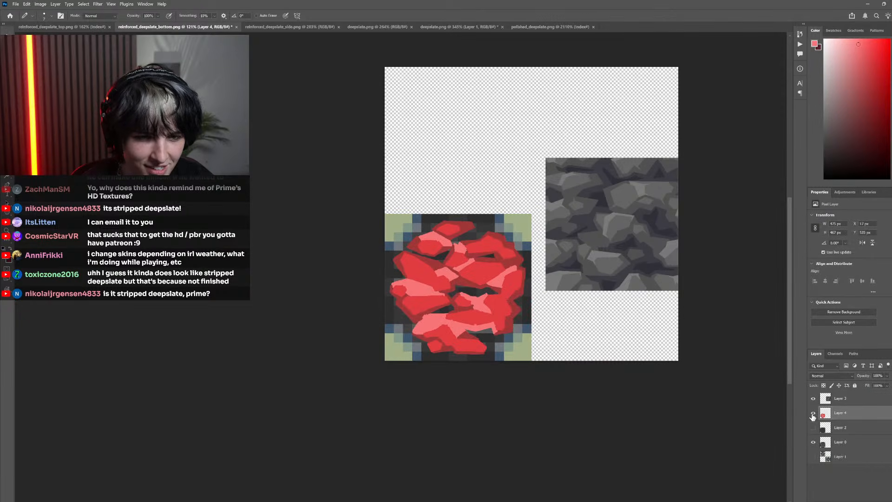
{"action": "left_click", "coordinate": [813, 414]}
{"action": "left_click", "coordinate": [813, 414]}
{"action": "left_click", "coordinate": [814, 413]}
{"action": "left_click", "coordinate": [814, 413]}
{"action": "left_click", "coordinate": [813, 413]}
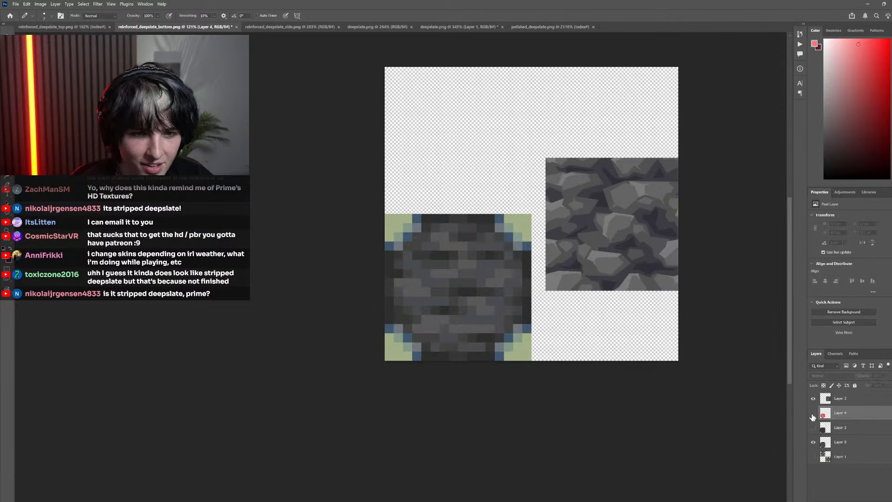
{"action": "scroll", "coordinate": [448, 326], "scroll_direction": "up", "scroll_amount": 3}
{"action": "left_click", "coordinate": [813, 413]}
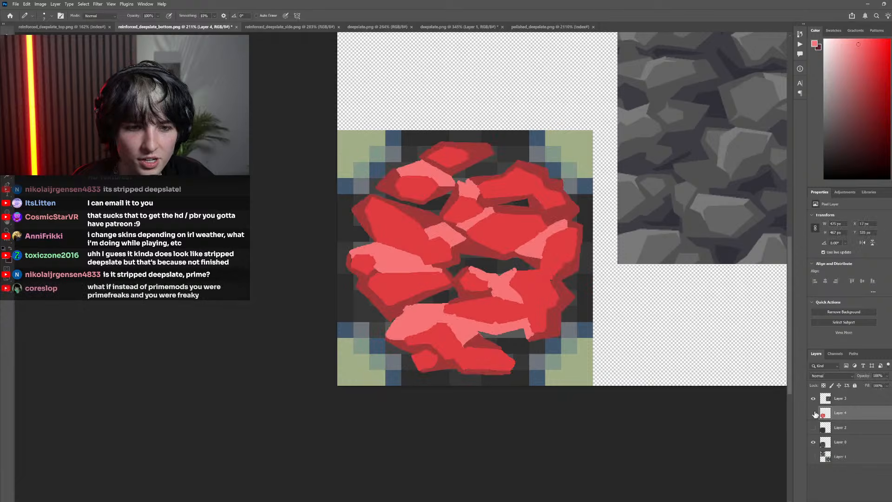
{"action": "left_click", "coordinate": [814, 413]}
{"action": "left_click", "coordinate": [813, 413]}
{"action": "left_click", "coordinate": [813, 413]}
{"action": "left_click", "coordinate": [813, 413]}
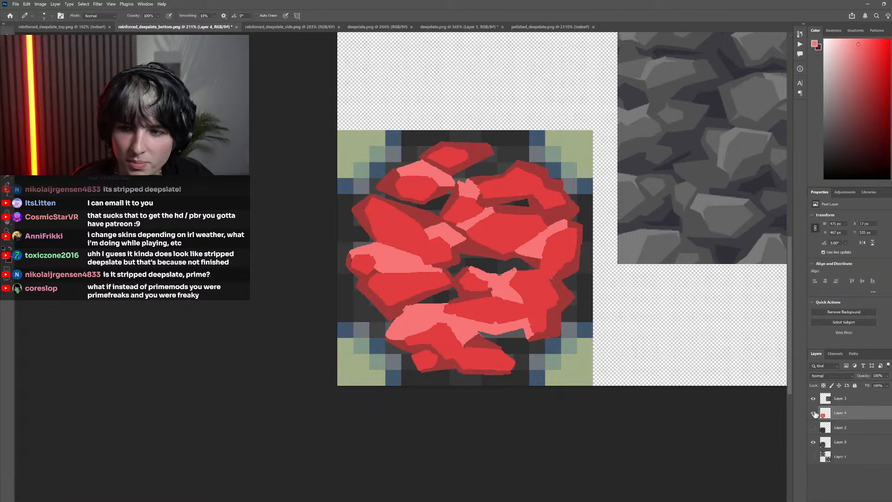
{"action": "left_click", "coordinate": [814, 414]}
{"action": "left_click", "coordinate": [813, 413]}
{"action": "scroll", "coordinate": [598, 351], "scroll_direction": "down", "scroll_amount": 3}
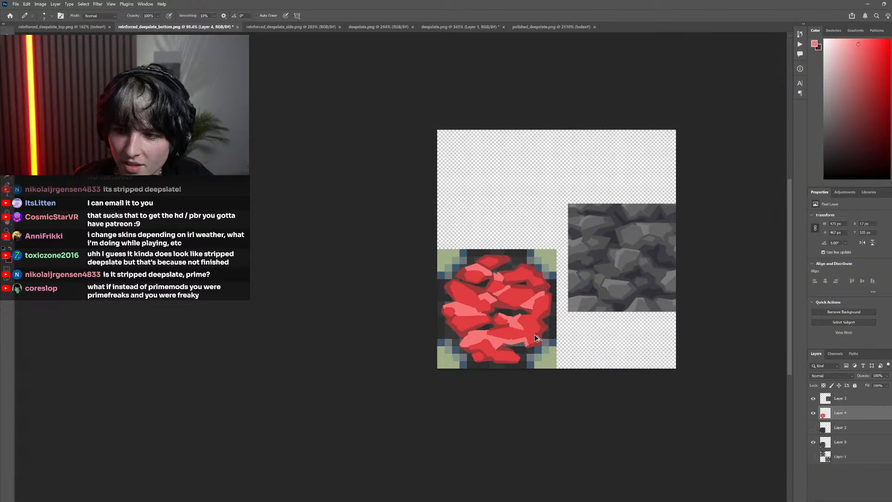
{"action": "scroll", "coordinate": [537, 338], "scroll_direction": "up", "scroll_amount": 3}
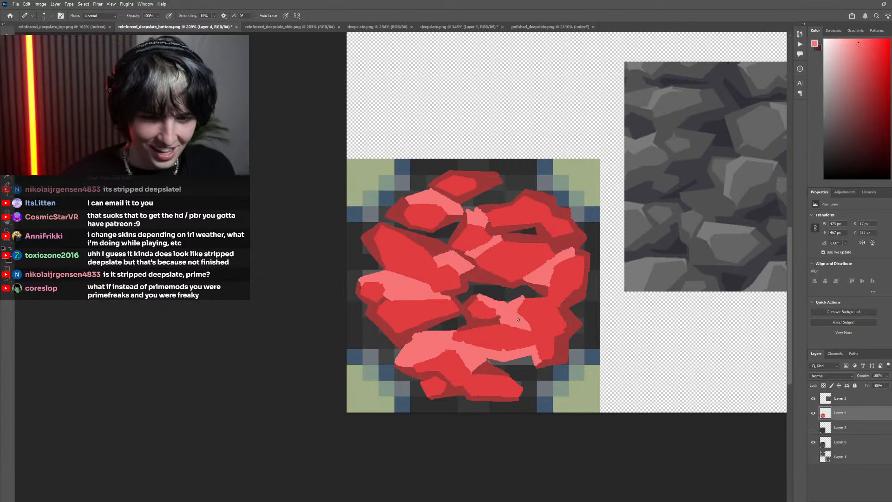
{"action": "left_click", "coordinate": [813, 413]}
{"action": "left_click", "coordinate": [814, 413]}
{"action": "left_click", "coordinate": [813, 412]}
{"action": "left_click", "coordinate": [813, 413]}
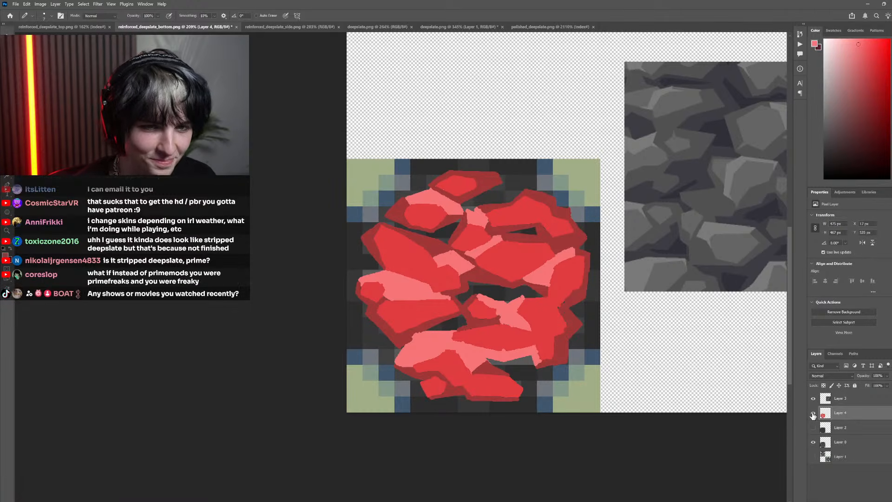
{"action": "left_click", "coordinate": [813, 412]}
{"action": "scroll", "coordinate": [582, 287], "scroll_direction": "down", "scroll_amount": 3}
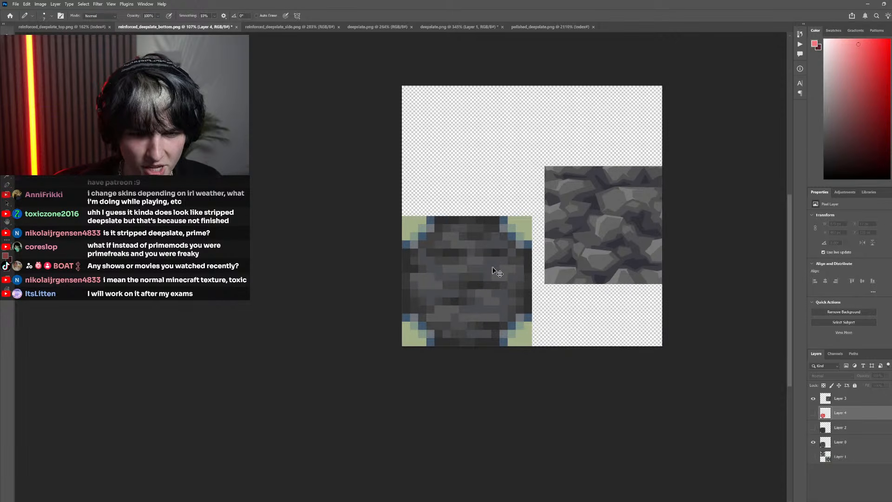
{"action": "scroll", "coordinate": [483, 274], "scroll_direction": "up", "scroll_amount": 3}
{"action": "left_click", "coordinate": [813, 412]}
{"action": "left_click", "coordinate": [813, 414]}
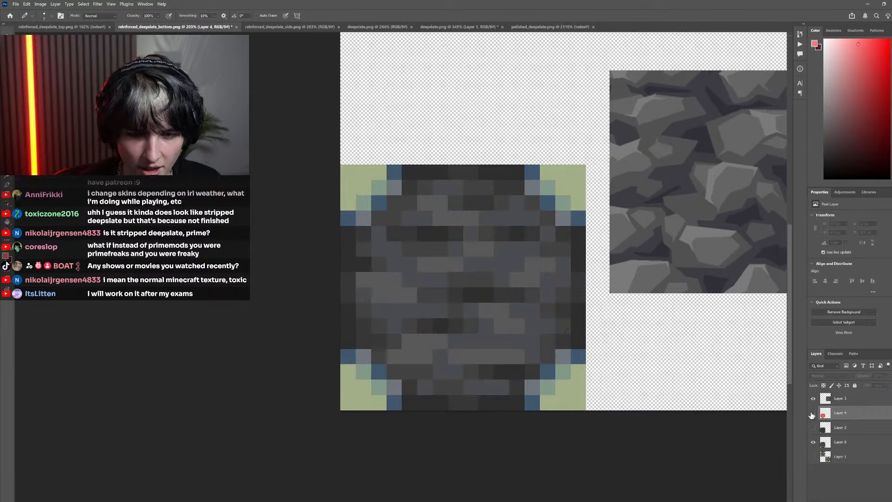
{"action": "left_click", "coordinate": [813, 413]}
{"action": "left_click", "coordinate": [813, 413]}
{"action": "left_click", "coordinate": [813, 413]}
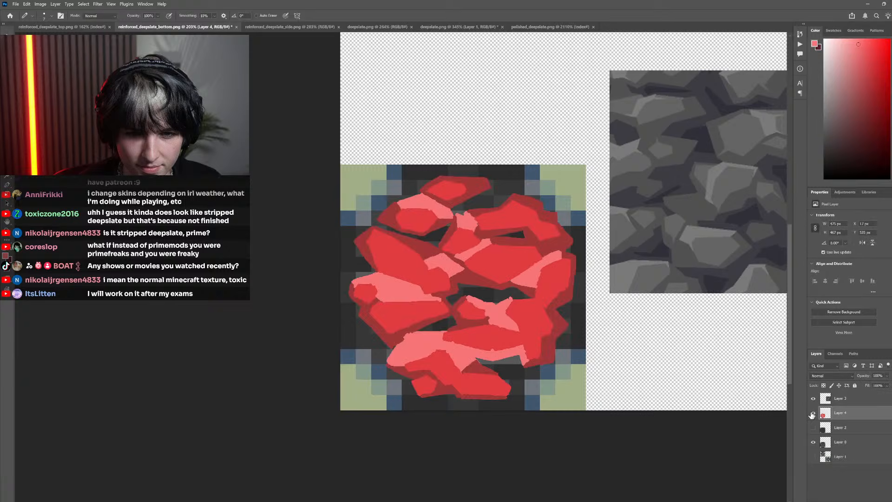
{"action": "left_click", "coordinate": [813, 414]}
{"action": "left_click", "coordinate": [813, 413]}
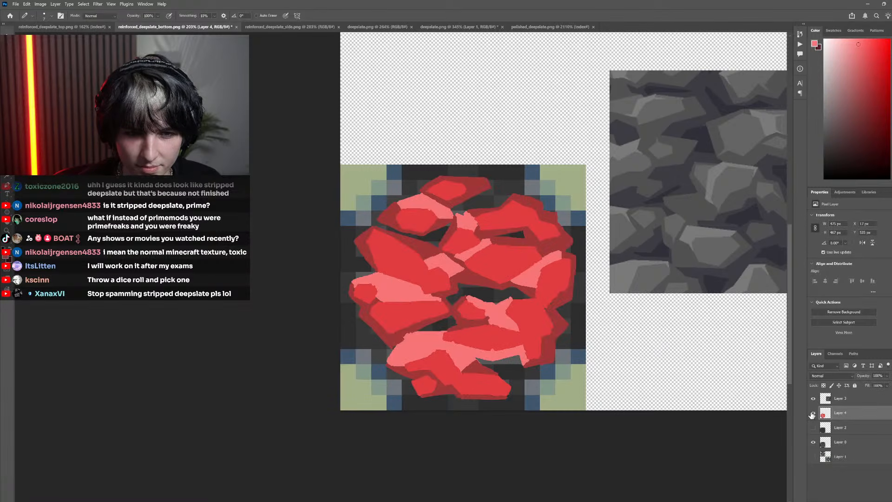
{"action": "left_click", "coordinate": [813, 413]}
{"action": "left_click", "coordinate": [813, 414]}
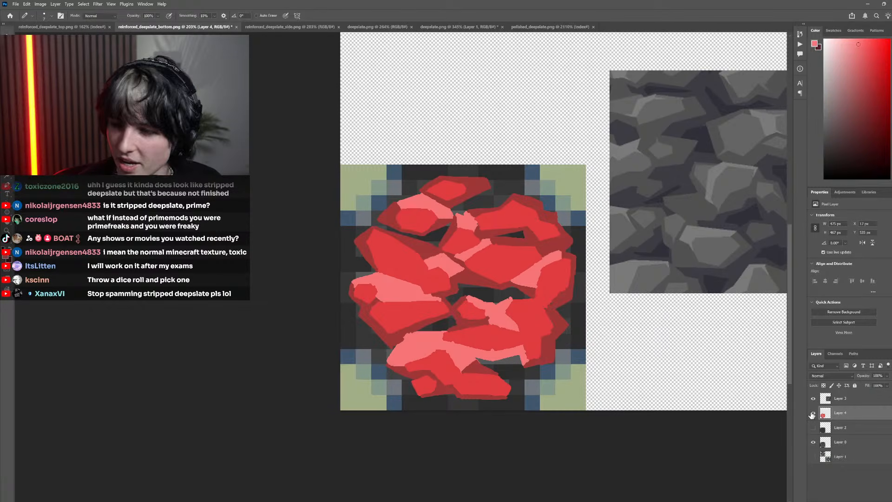
{"action": "scroll", "coordinate": [509, 310], "scroll_direction": "down", "scroll_amount": 3}
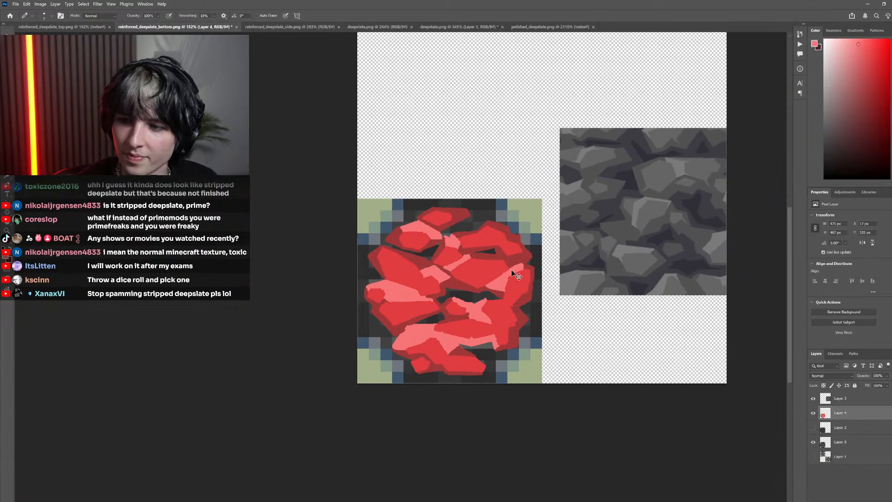
{"action": "scroll", "coordinate": [521, 331], "scroll_direction": "right", "scroll_amount": 2}
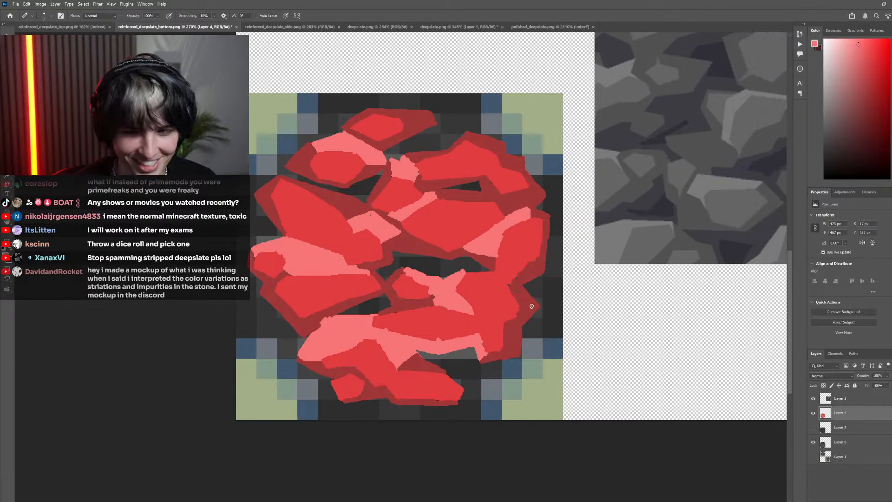
Examine the red rock pattern at several magnifications beside the grey deepslate reference, and compare it with the base texture by hiding and showing Layer 4
{"action": "scroll", "coordinate": [528, 315], "scroll_direction": "down", "scroll_amount": 4}
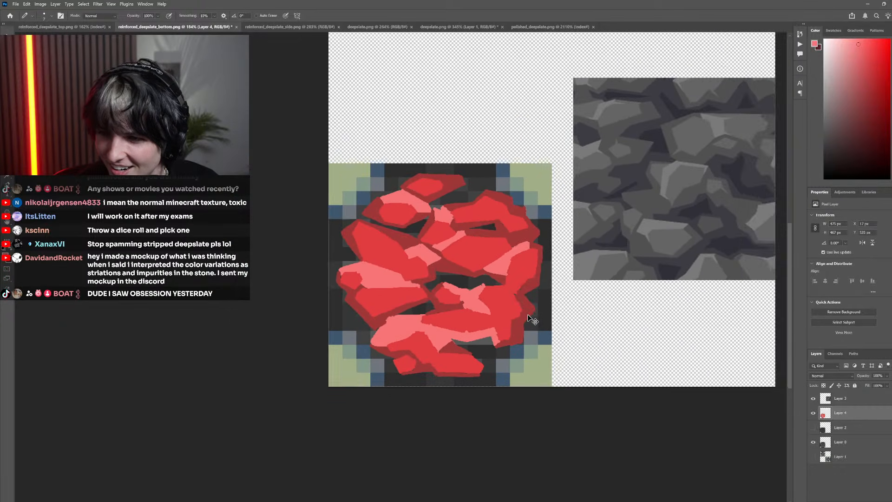
{"action": "scroll", "coordinate": [525, 316], "scroll_direction": "left", "scroll_amount": 3}
{"action": "scroll", "coordinate": [525, 288], "scroll_direction": "up", "scroll_amount": 5}
{"action": "scroll", "coordinate": [523, 313], "scroll_direction": "up", "scroll_amount": 1}
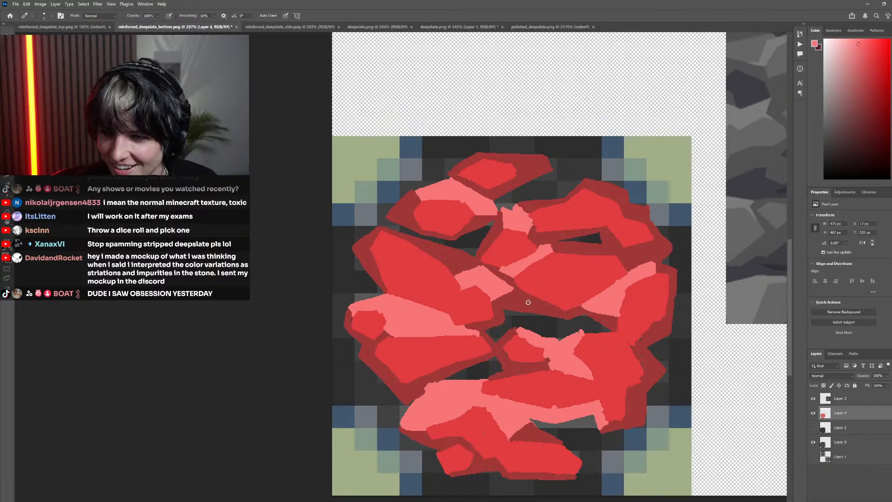
{"action": "scroll", "coordinate": [527, 310], "scroll_direction": "down", "scroll_amount": 1}
{"action": "scroll", "coordinate": [527, 311], "scroll_direction": "right", "scroll_amount": 2}
{"action": "scroll", "coordinate": [530, 320], "scroll_direction": "left", "scroll_amount": 2}
{"action": "scroll", "coordinate": [530, 321], "scroll_direction": "left", "scroll_amount": 2}
{"action": "scroll", "coordinate": [531, 321], "scroll_direction": "down", "scroll_amount": 2}
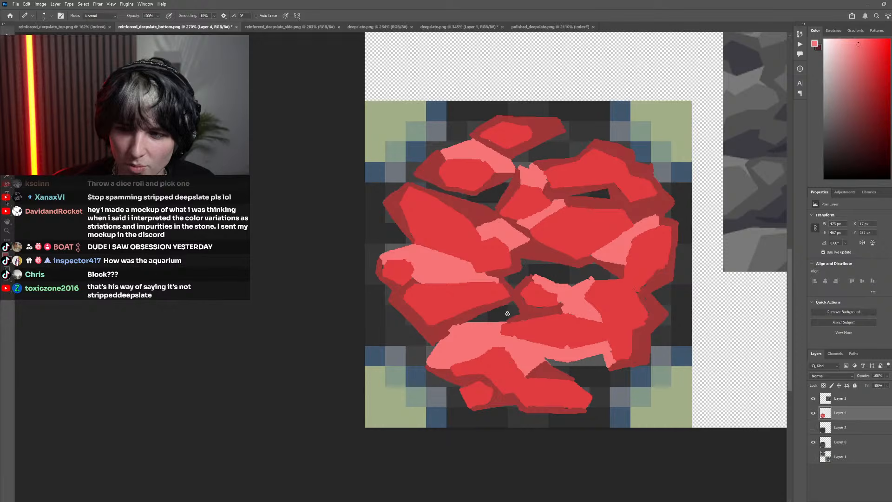
{"action": "scroll", "coordinate": [511, 321], "scroll_direction": "right", "scroll_amount": 2}
{"action": "scroll", "coordinate": [527, 321], "scroll_direction": "down", "scroll_amount": 3}
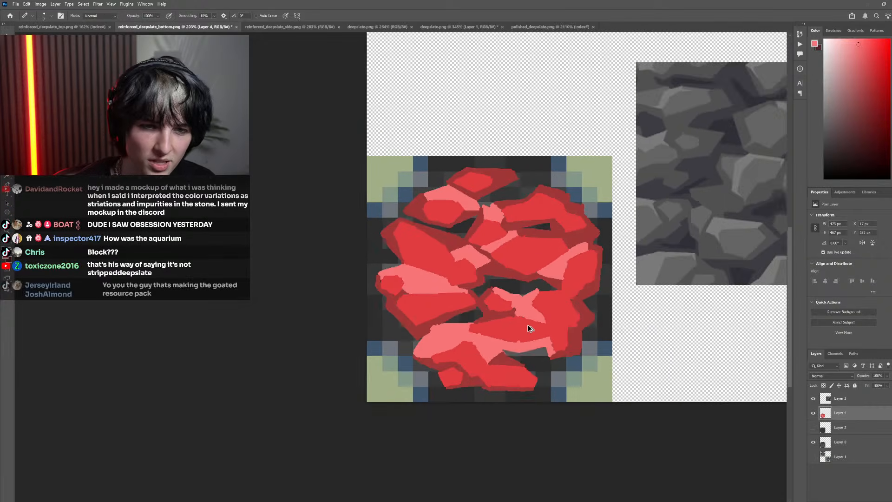
{"action": "scroll", "coordinate": [520, 323], "scroll_direction": "up", "scroll_amount": 2}
{"action": "scroll", "coordinate": [504, 317], "scroll_direction": "up", "scroll_amount": 1}
{"action": "scroll", "coordinate": [509, 305], "scroll_direction": "left", "scroll_amount": 2}
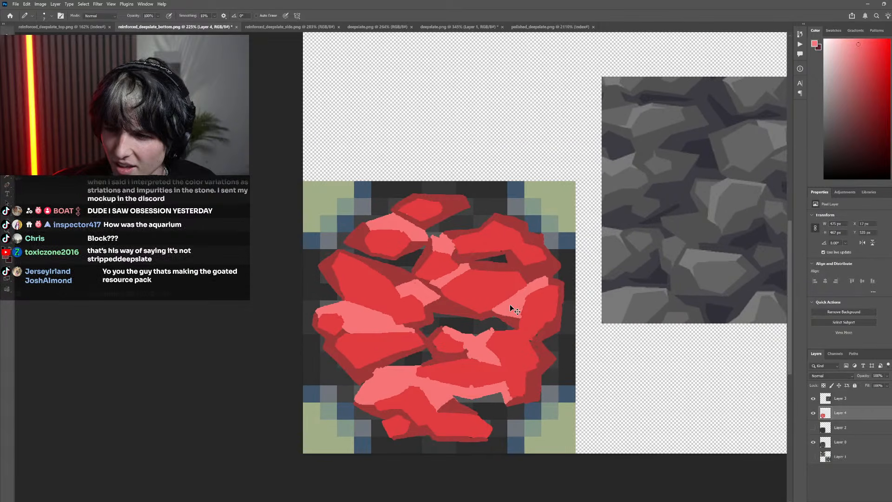
{"action": "scroll", "coordinate": [512, 309], "scroll_direction": "down", "scroll_amount": 1}
{"action": "scroll", "coordinate": [517, 314], "scroll_direction": "down", "scroll_amount": 1}
{"action": "scroll", "coordinate": [519, 317], "scroll_direction": "down", "scroll_amount": 2}
{"action": "left_click", "coordinate": [813, 413]}
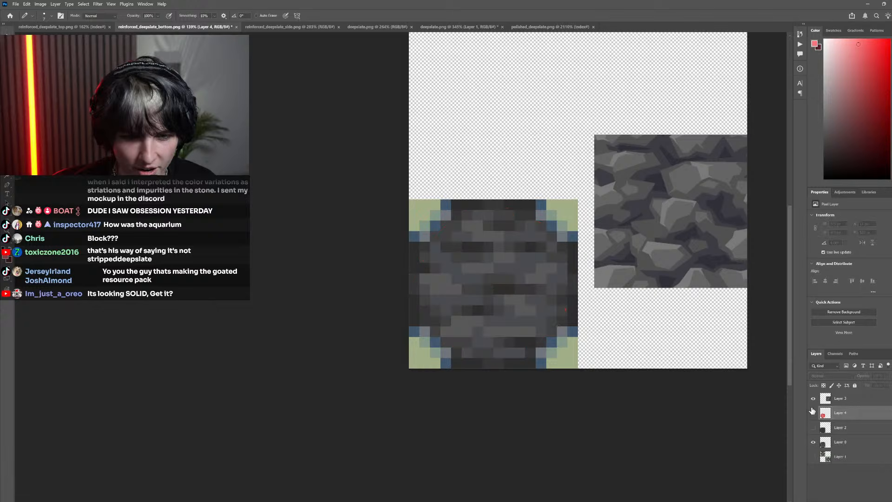
{"action": "left_click", "coordinate": [814, 412]}
Show Layer 2 and add a new empty layer directly above Layer 4, with the Pen tool ready in Path mode
{"action": "left_click", "coordinate": [814, 427]}
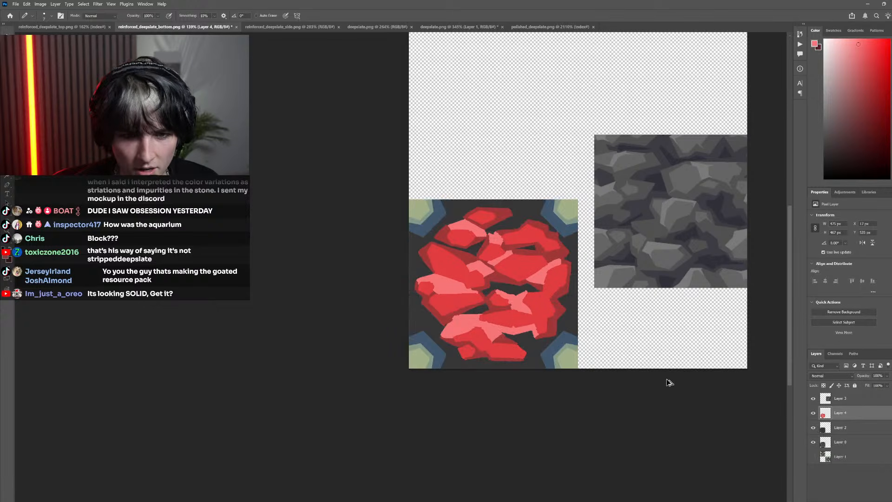
{"action": "scroll", "coordinate": [542, 343], "scroll_direction": "down", "scroll_amount": 3}
{"action": "scroll", "coordinate": [506, 293], "scroll_direction": "up", "scroll_amount": 3}
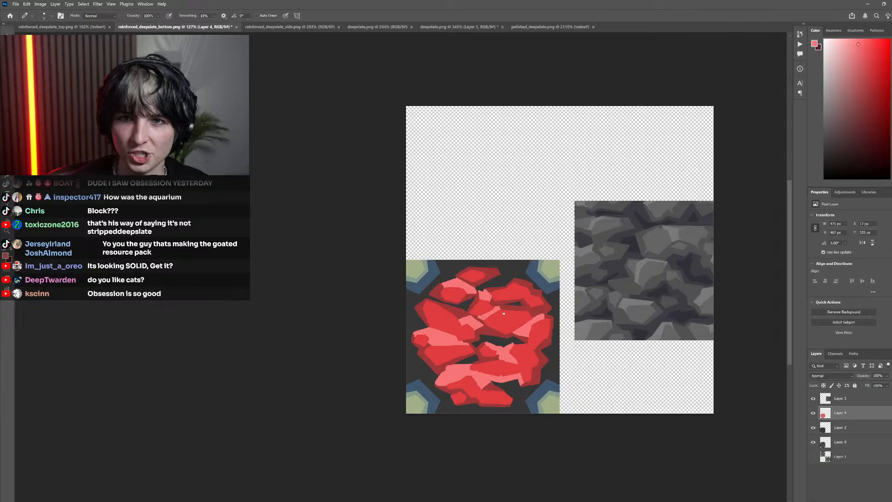
{"action": "key", "text": "p"}
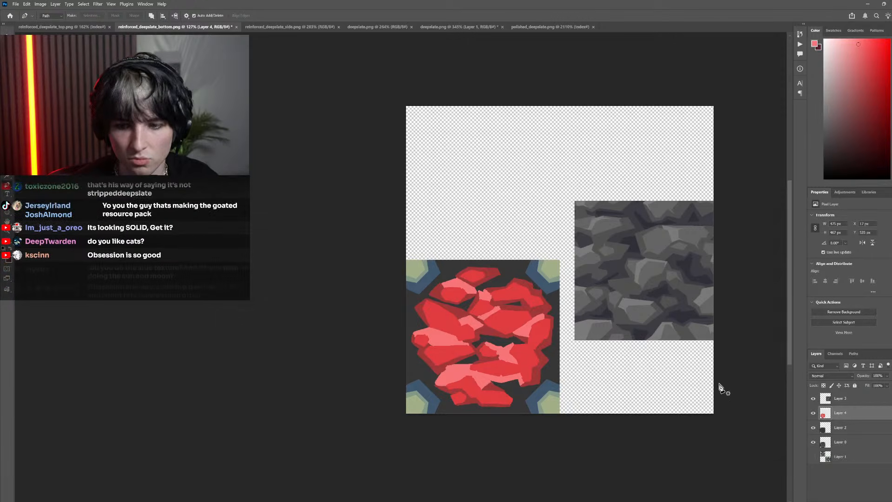
{"action": "left_click", "coordinate": [891, 500]}
Trace the bright red face of the wide, pointed lower-left rock with a straight-sided Pen path on the new layer
{"action": "scroll", "coordinate": [537, 372], "scroll_direction": "left", "scroll_amount": 3}
{"action": "scroll", "coordinate": [538, 373], "scroll_direction": "down", "scroll_amount": 3}
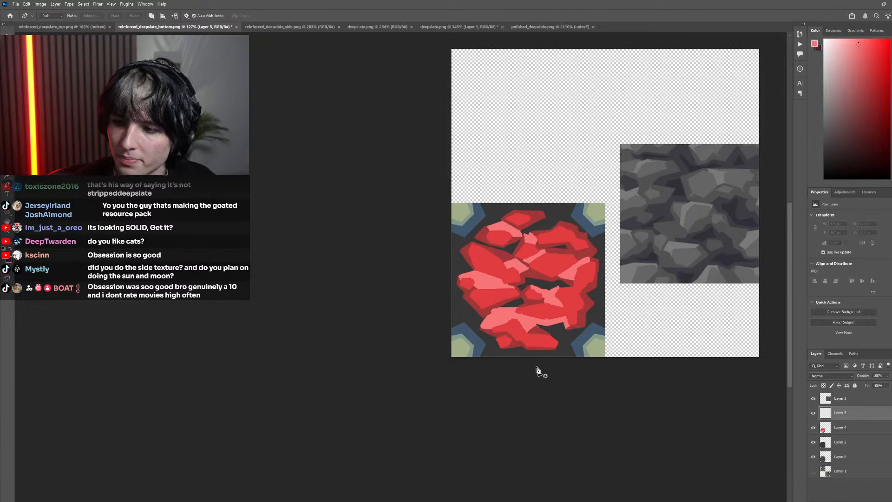
{"action": "scroll", "coordinate": [511, 348], "scroll_direction": "right", "scroll_amount": 3}
{"action": "scroll", "coordinate": [489, 327], "scroll_direction": "up", "scroll_amount": 4}
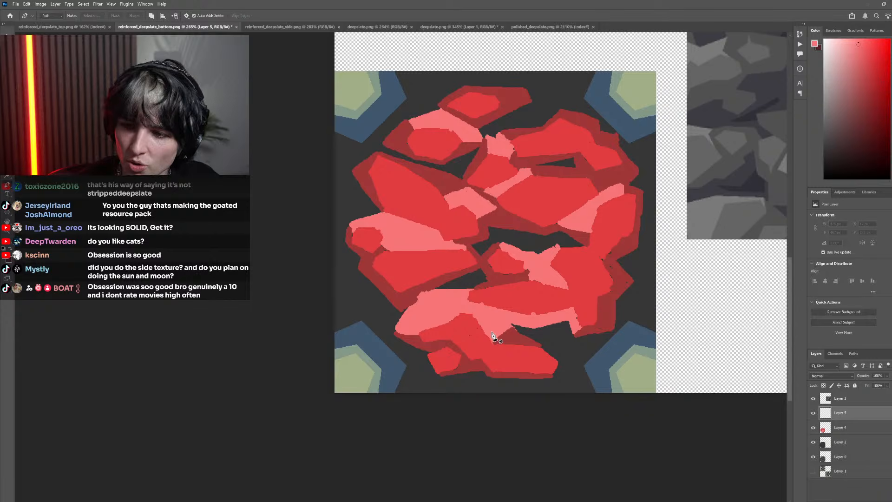
{"action": "scroll", "coordinate": [424, 268], "scroll_direction": "left", "scroll_amount": 2}
{"action": "scroll", "coordinate": [423, 258], "scroll_direction": "down", "scroll_amount": 1}
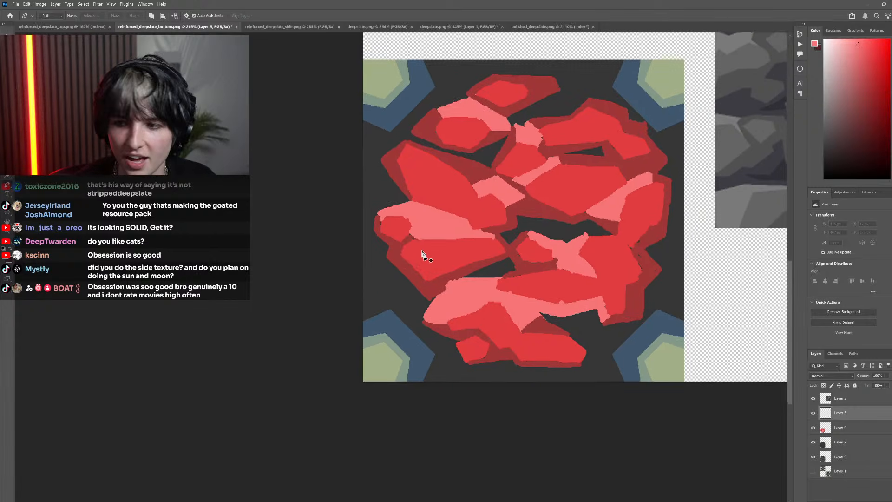
{"action": "scroll", "coordinate": [401, 259], "scroll_direction": "up", "scroll_amount": 6}
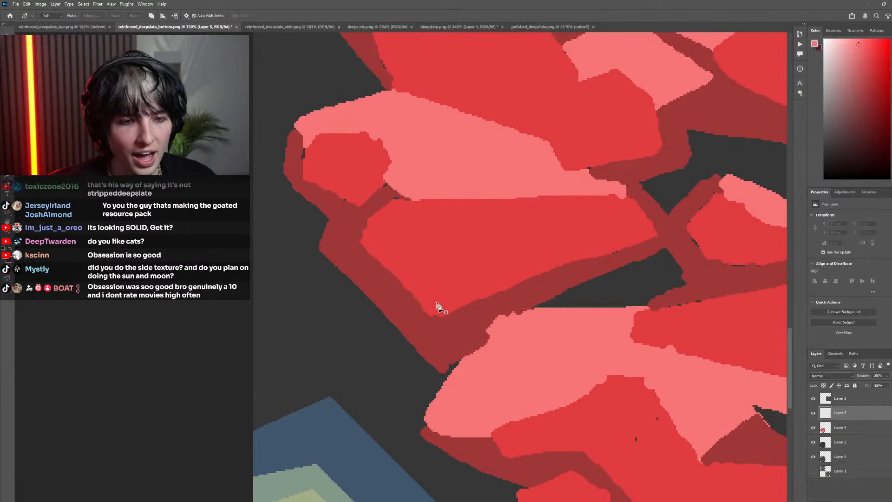
{"action": "left_click", "coordinate": [356, 229]}
{"action": "left_click", "coordinate": [404, 195]}
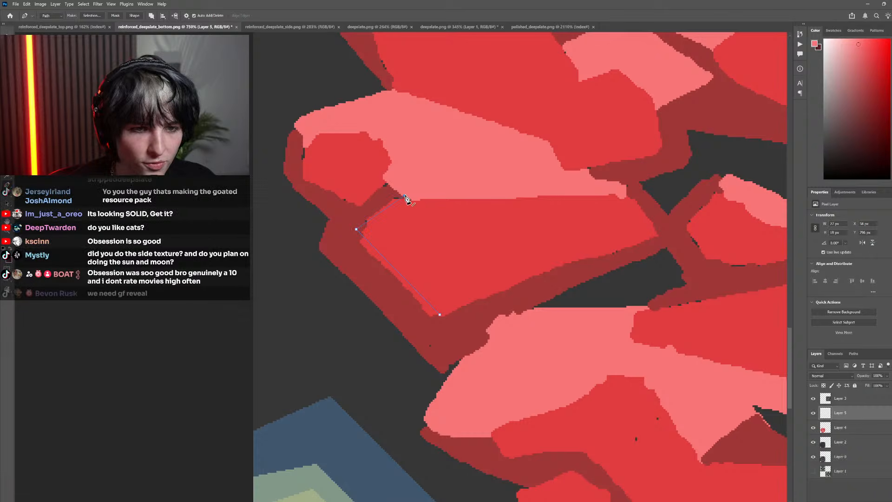
{"action": "left_click", "coordinate": [627, 197]}
{"action": "left_click", "coordinate": [652, 233]}
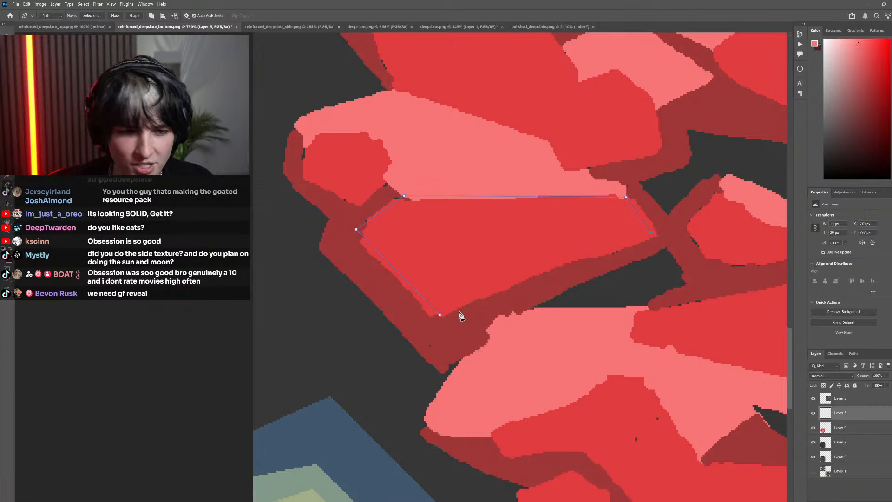
Adjust the corner points of the wide lower-left rock's path so the outline fits its bright red face more closely
{"action": "left_click_drag", "start_coordinate": [357, 230], "coordinate": [358, 241]}
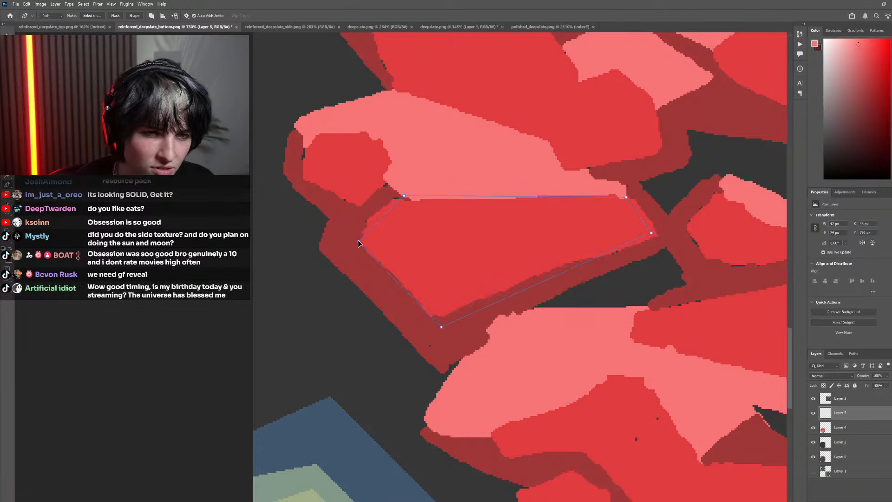
{"action": "mouse_move", "coordinate": [442, 327]}
{"action": "left_mouse_down"}
{"action": "mouse_move", "coordinate": [436, 318]}
{"action": "mouse_move", "coordinate": [440, 324]}
{"action": "left_mouse_up"}
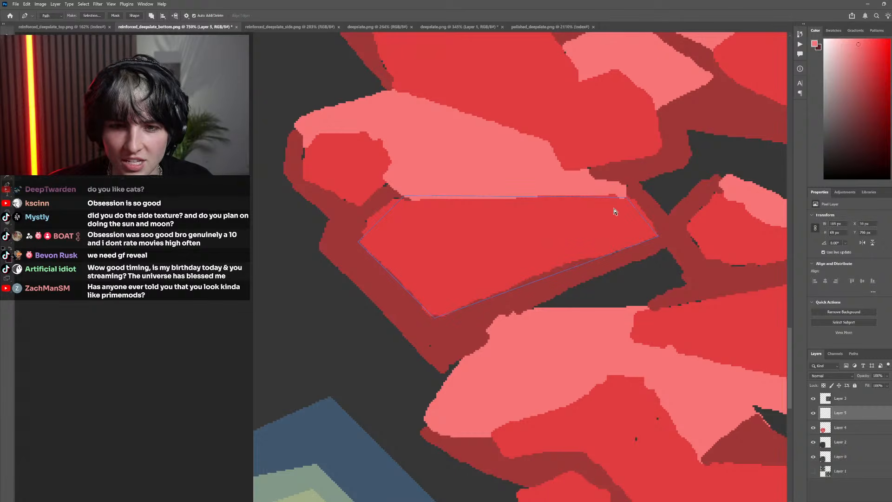
{"action": "left_click_drag", "start_coordinate": [406, 197], "coordinate": [394, 200]}
{"action": "left_click", "coordinate": [392, 190], "text": "ctrl"}
Trace the bright red face of the small leftmost rock with a straight-sided Pen path
{"action": "scroll", "coordinate": [343, 227], "scroll_direction": "down", "scroll_amount": 10}
{"action": "scroll", "coordinate": [342, 227], "scroll_direction": "up", "scroll_amount": 10}
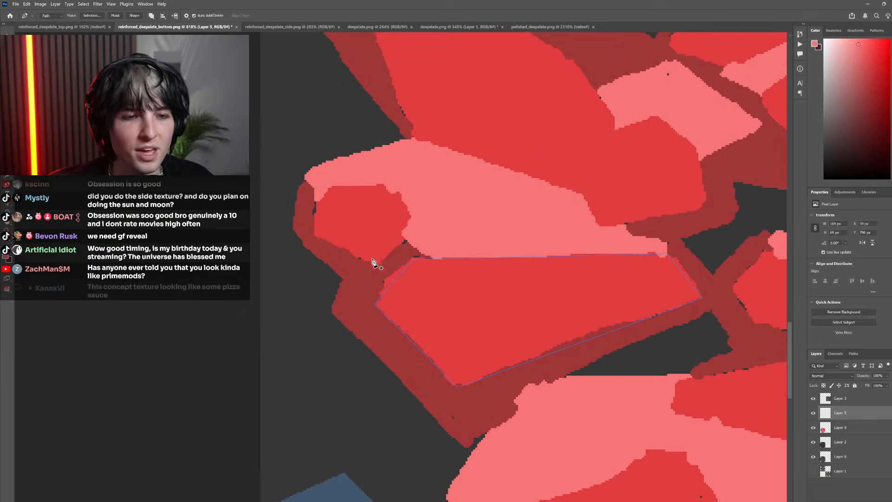
{"action": "left_click", "coordinate": [375, 265]}
{"action": "left_click", "coordinate": [318, 235]}
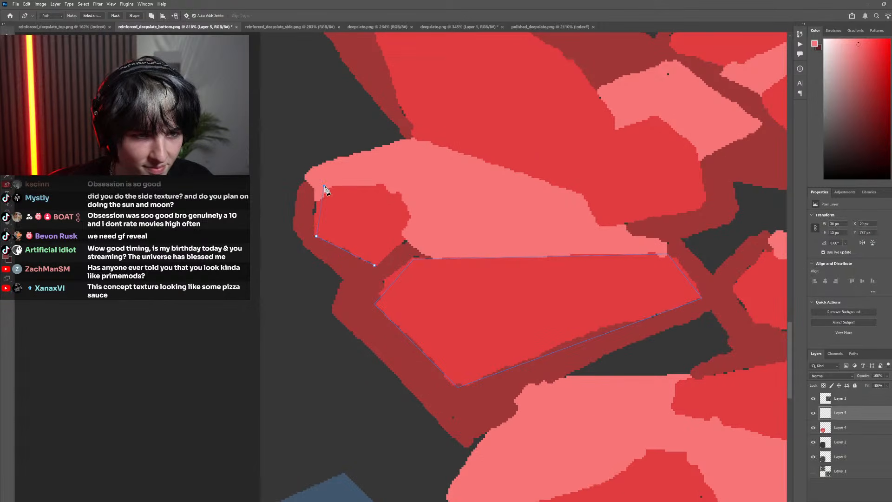
{"action": "left_click", "coordinate": [381, 184]}
{"action": "left_click", "coordinate": [415, 219]}
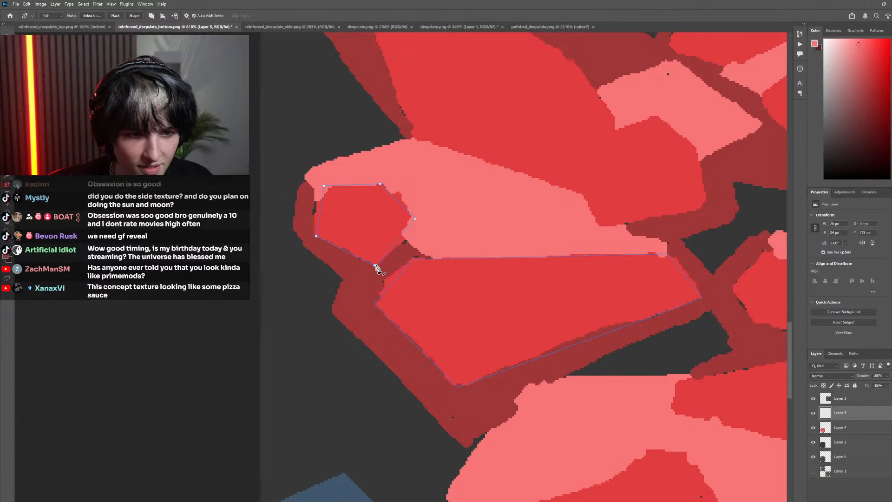
Trace the bright red face of the small central rock, beside the X-shaped pink highlight, with a straight-sided Pen path
{"action": "scroll", "coordinate": [416, 280], "scroll_direction": "down", "scroll_amount": 5}
{"action": "scroll", "coordinate": [411, 281], "scroll_direction": "right", "scroll_amount": 5}
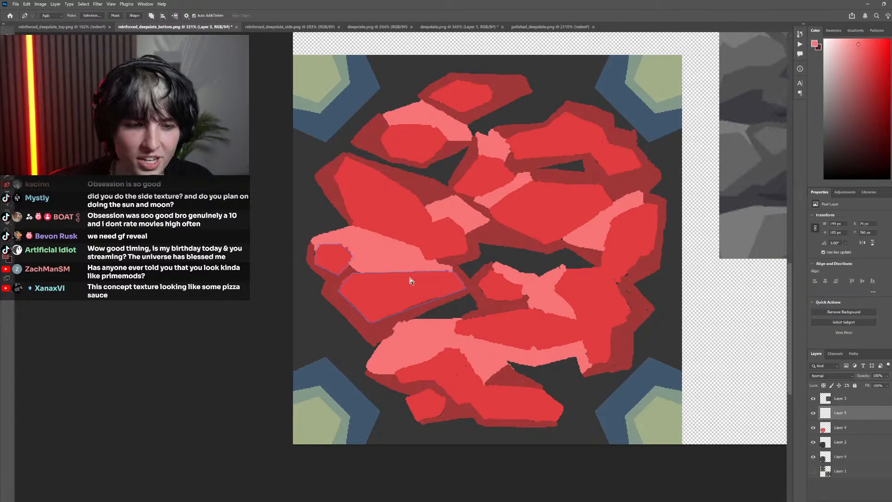
{"action": "scroll", "coordinate": [453, 286], "scroll_direction": "up", "scroll_amount": 2}
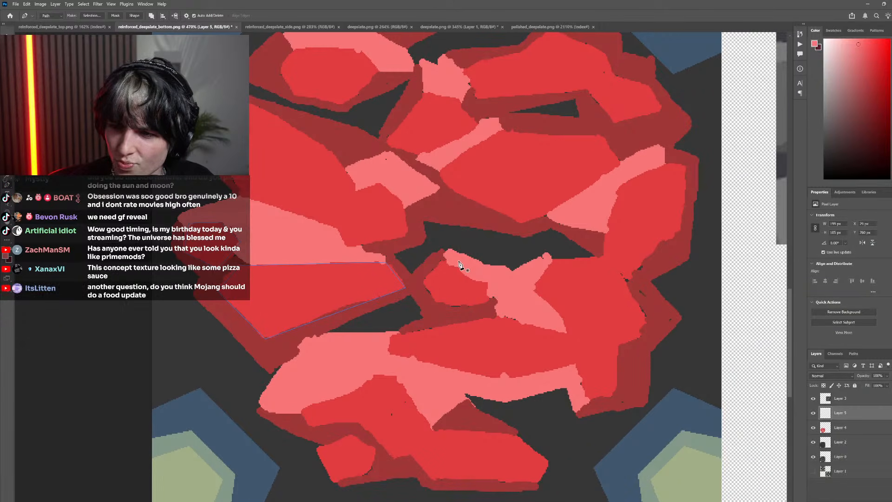
{"action": "scroll", "coordinate": [454, 274], "scroll_direction": "up", "scroll_amount": 2}
{"action": "scroll", "coordinate": [452, 300], "scroll_direction": "up", "scroll_amount": 2}
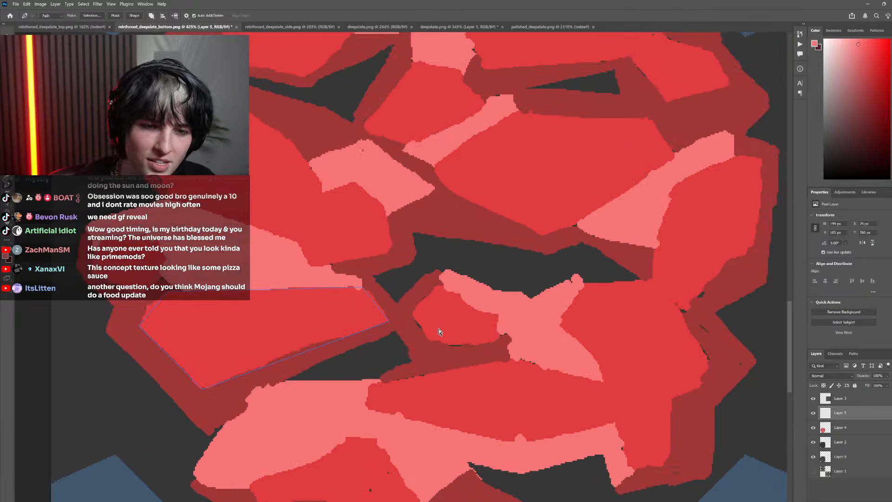
{"action": "left_click", "coordinate": [428, 340]}
{"action": "left_click", "coordinate": [413, 312]}
{"action": "left_click", "coordinate": [441, 284]}
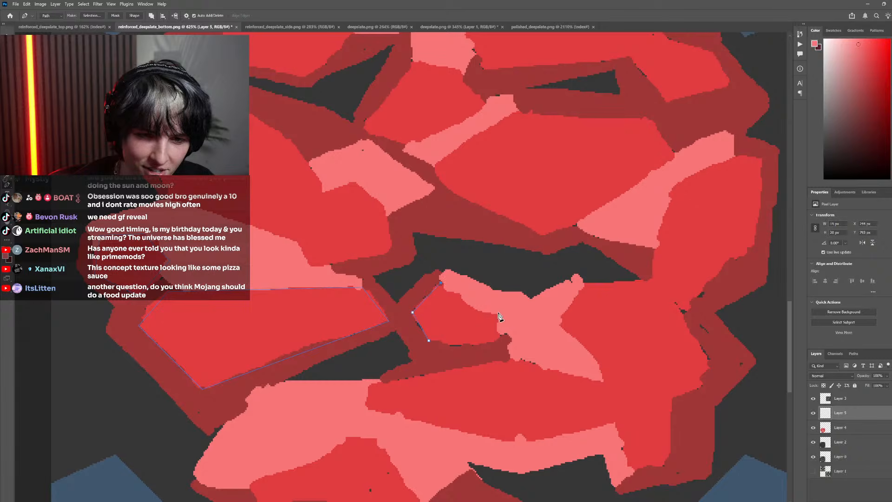
{"action": "left_click", "coordinate": [500, 334]}
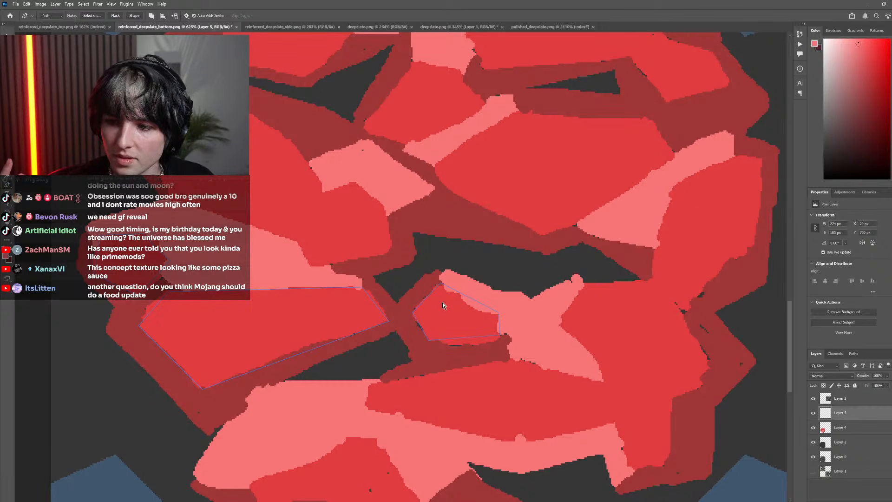
Trace the bright red face of the large upper-left rock, including its notch around the pink highlight, as a closed Pen path
{"action": "scroll", "coordinate": [443, 310], "scroll_direction": "down", "scroll_amount": 5}
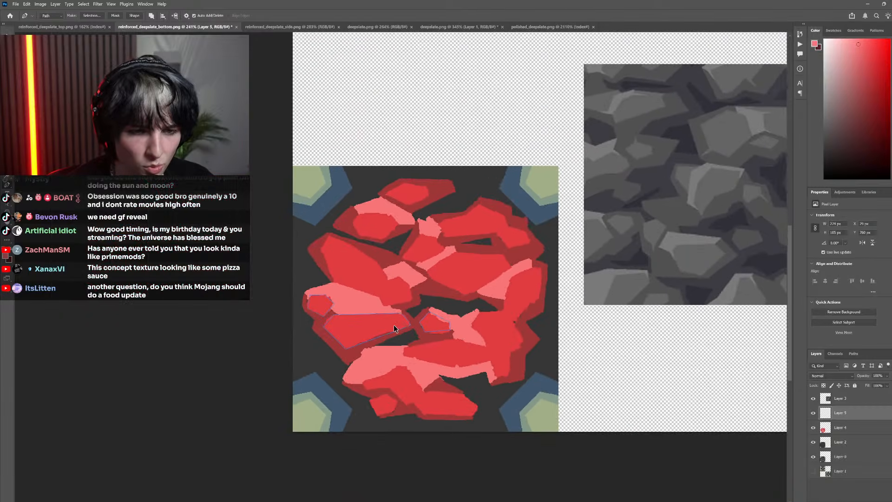
{"action": "scroll", "coordinate": [394, 324], "scroll_direction": "up", "scroll_amount": 4}
{"action": "scroll", "coordinate": [434, 336], "scroll_direction": "up", "scroll_amount": 3}
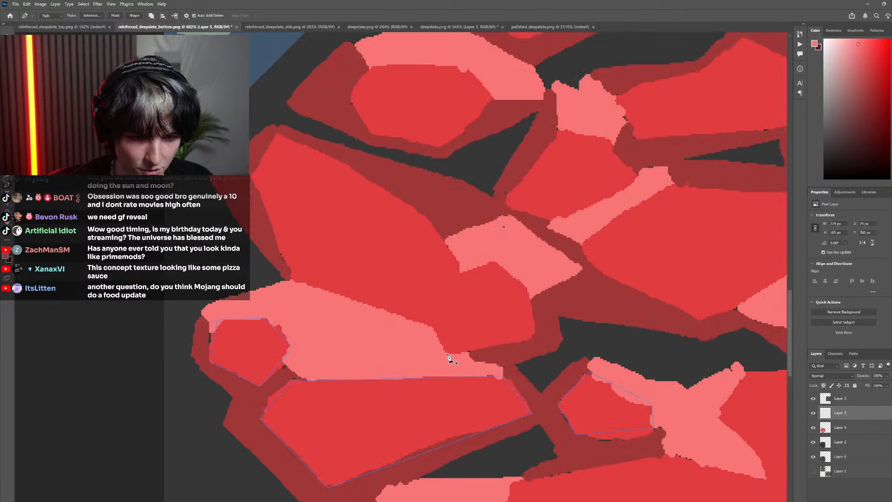
{"action": "left_click", "coordinate": [446, 354]}
{"action": "left_click", "coordinate": [434, 327]}
{"action": "left_click", "coordinate": [295, 281]}
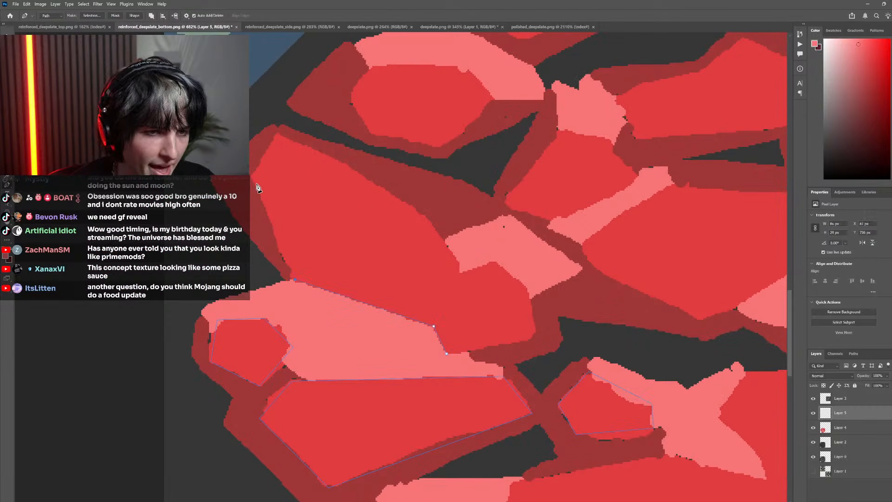
{"action": "left_click", "coordinate": [251, 178]}
{"action": "left_click", "coordinate": [280, 136]}
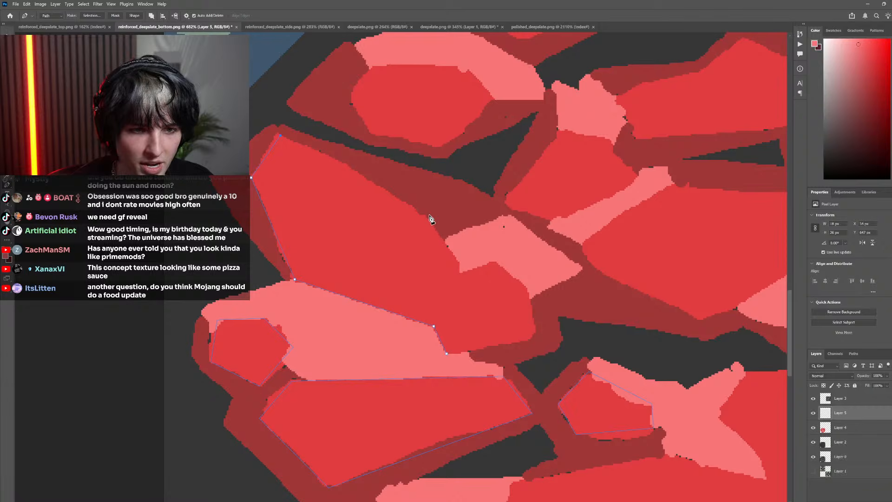
{"action": "left_click", "coordinate": [498, 260]}
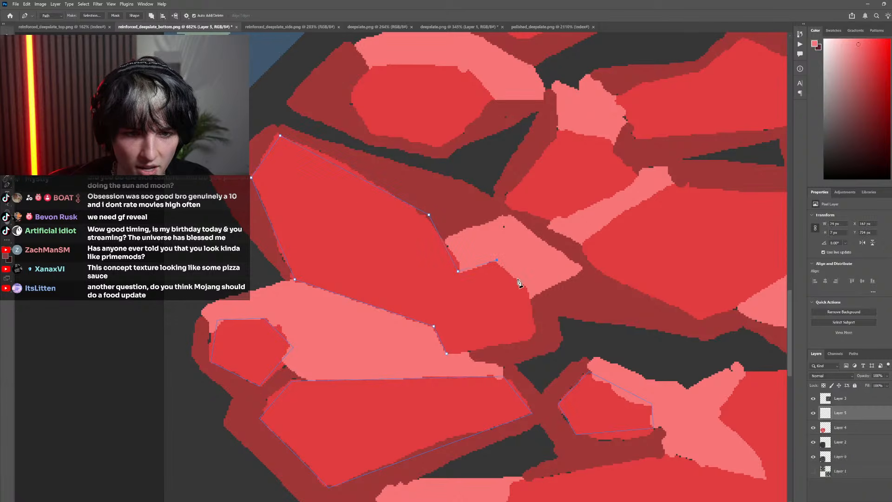
{"action": "left_click", "coordinate": [531, 292]}
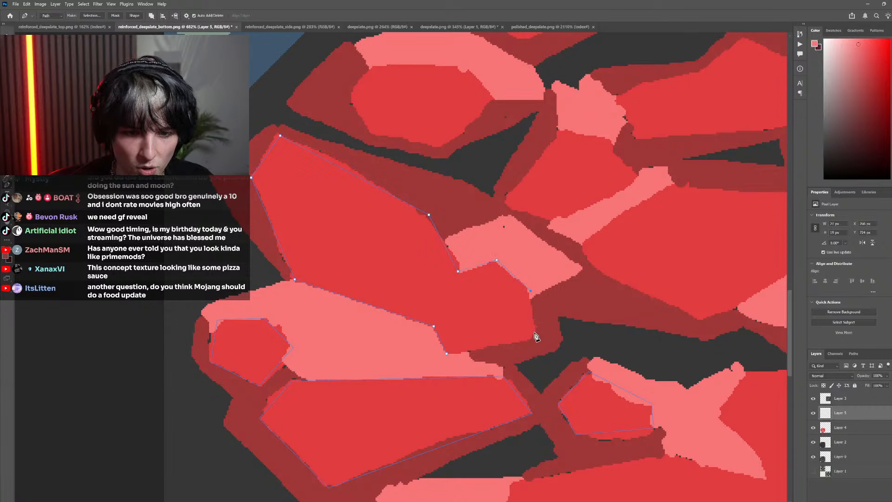
{"action": "left_click", "coordinate": [447, 356]}
Reposition the topmost corner point of the large upper-left rock's path to fit its bright red face, and check the traced outlines
{"action": "scroll", "coordinate": [437, 337], "scroll_direction": "down", "scroll_amount": 5}
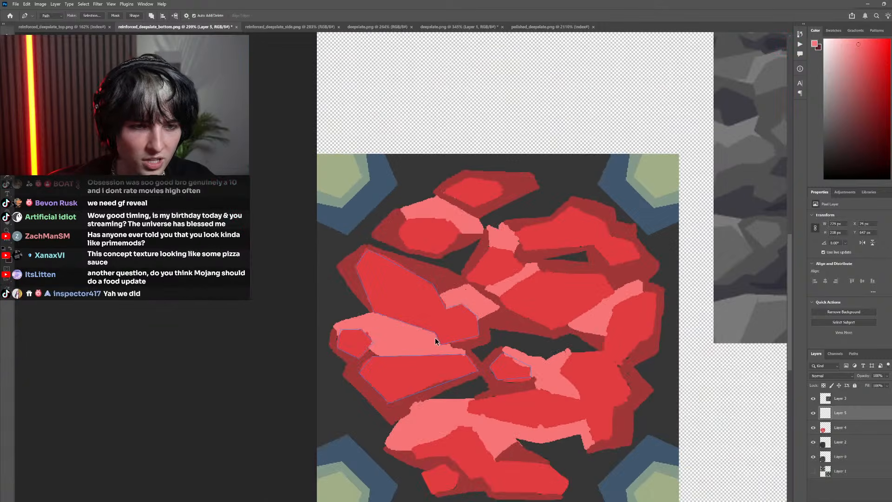
{"action": "scroll", "coordinate": [409, 319], "scroll_direction": "right", "scroll_amount": 2}
{"action": "scroll", "coordinate": [356, 271], "scroll_direction": "up", "scroll_amount": 5}
{"action": "left_click", "coordinate": [270, 193]}
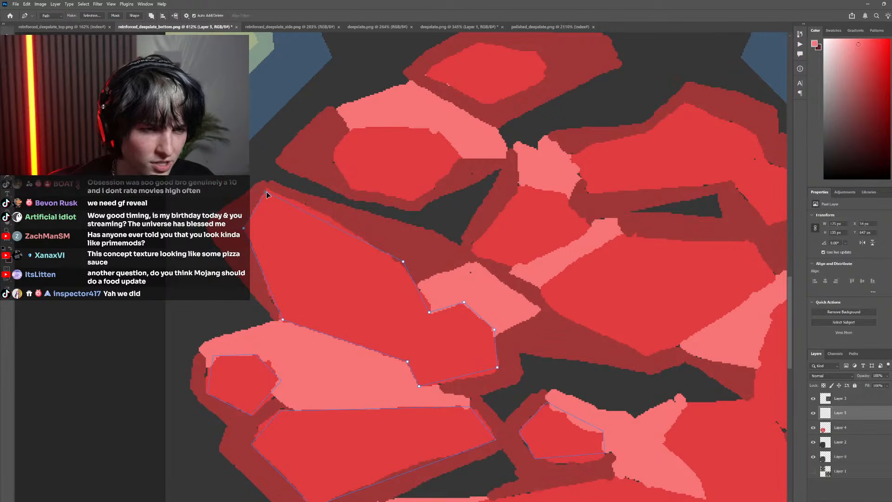
{"action": "scroll", "coordinate": [269, 197], "scroll_direction": "down", "scroll_amount": 2}
{"action": "scroll", "coordinate": [453, 317], "scroll_direction": "down", "scroll_amount": 2}
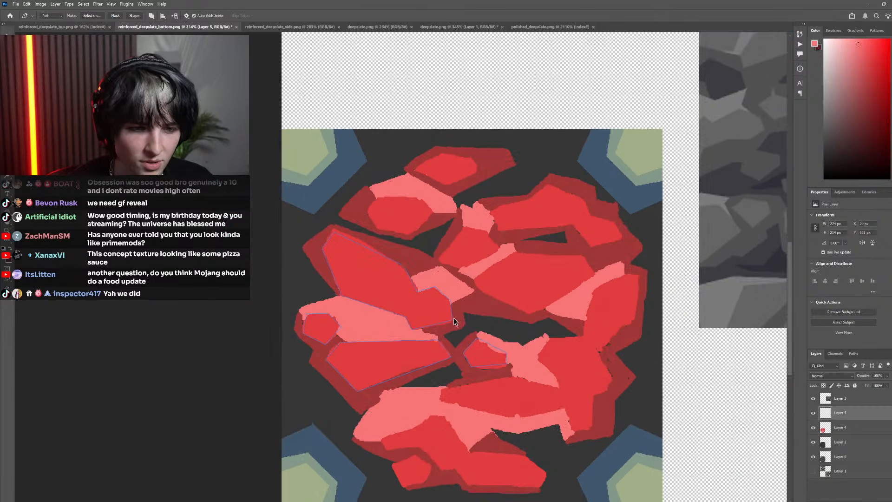
{"action": "scroll", "coordinate": [453, 317], "scroll_direction": "down", "scroll_amount": 2}
{"action": "scroll", "coordinate": [426, 367], "scroll_direction": "up", "scroll_amount": 8}
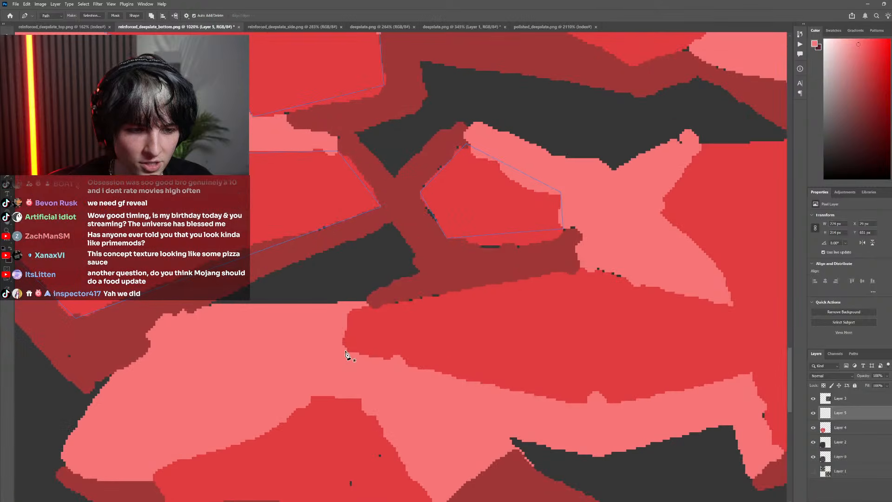
Trace the bright red face of the large lower-right rock, around the X-shaped pink highlight, as a closed straight-sided Pen path
{"action": "left_click", "coordinate": [346, 355]}
{"action": "left_click", "coordinate": [348, 311]}
{"action": "left_click", "coordinate": [600, 266]}
{"action": "scroll", "coordinate": [587, 328], "scroll_direction": "down", "scroll_amount": 2}
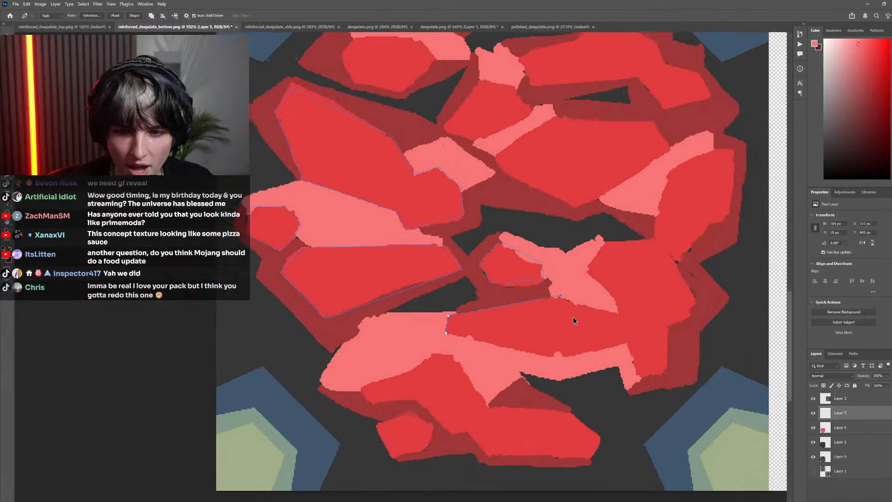
{"action": "scroll", "coordinate": [573, 318], "scroll_direction": "down", "scroll_amount": 1}
{"action": "left_click", "coordinate": [570, 314]}
{"action": "left_click", "coordinate": [563, 298]}
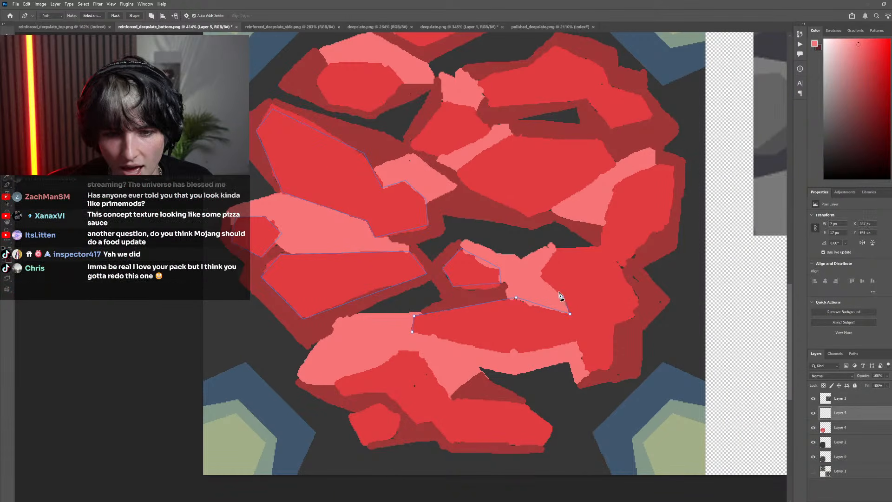
{"action": "left_click", "coordinate": [540, 276]}
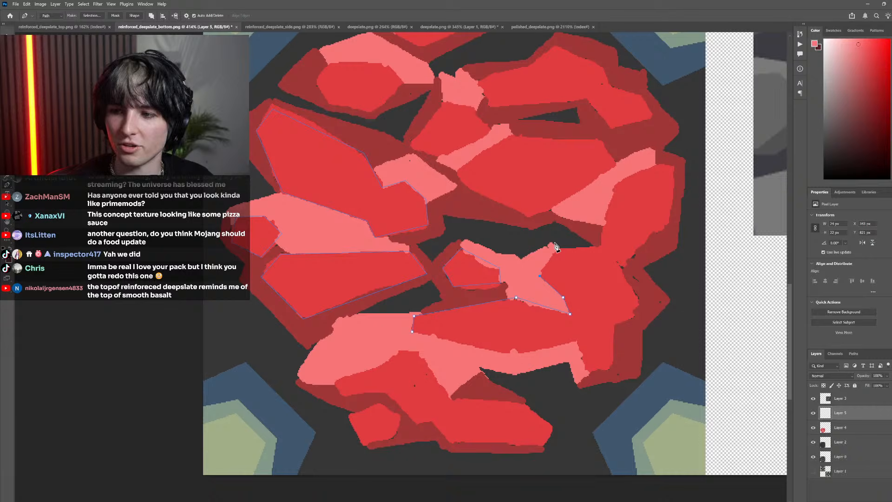
{"action": "left_click", "coordinate": [556, 249]}
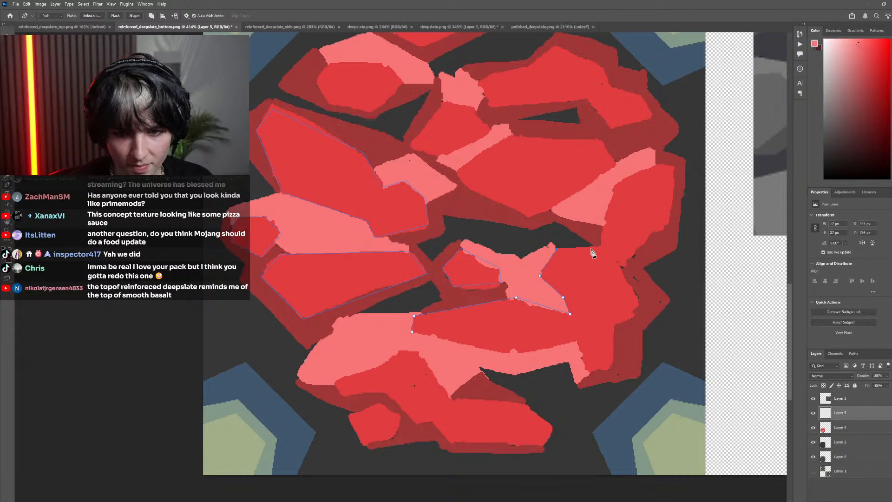
{"action": "left_click", "coordinate": [604, 248]}
{"action": "left_click", "coordinate": [638, 301]}
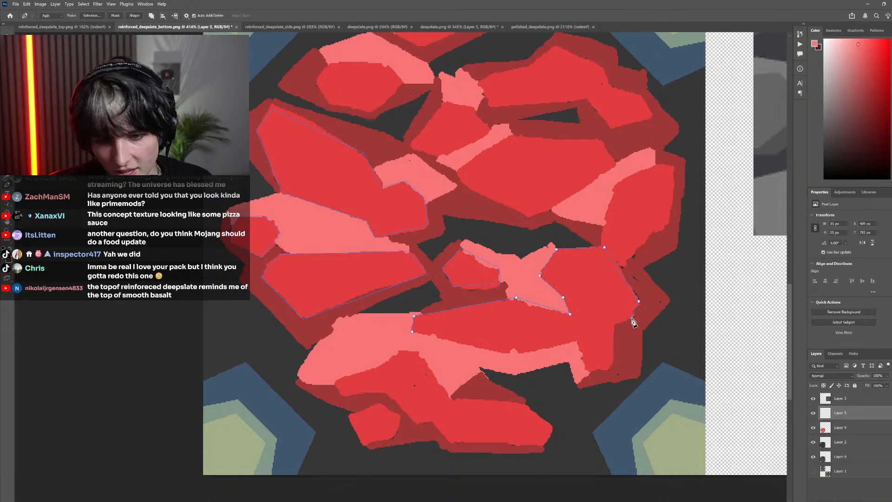
{"action": "left_click", "coordinate": [632, 318]}
{"action": "left_click", "coordinate": [613, 325]}
{"action": "left_click", "coordinate": [609, 368]}
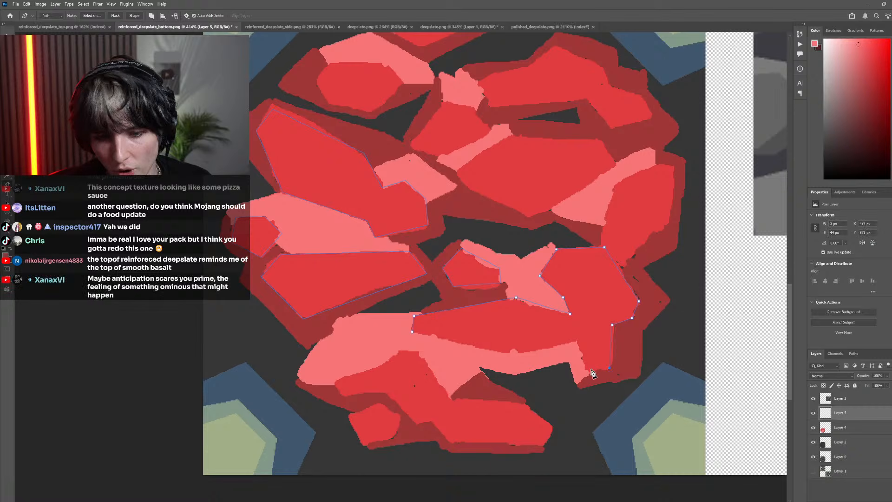
{"action": "left_click", "coordinate": [589, 371]}
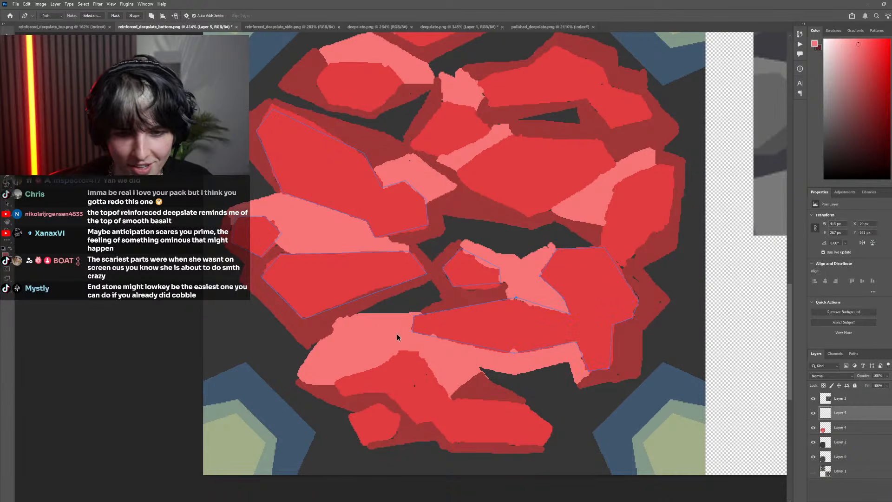
Reposition the upper-right corner point of the small central rock's path to fit the edge of its bright red face
{"action": "scroll", "coordinate": [397, 336], "scroll_direction": "down", "scroll_amount": 5}
{"action": "scroll", "coordinate": [381, 307], "scroll_direction": "up", "scroll_amount": 8}
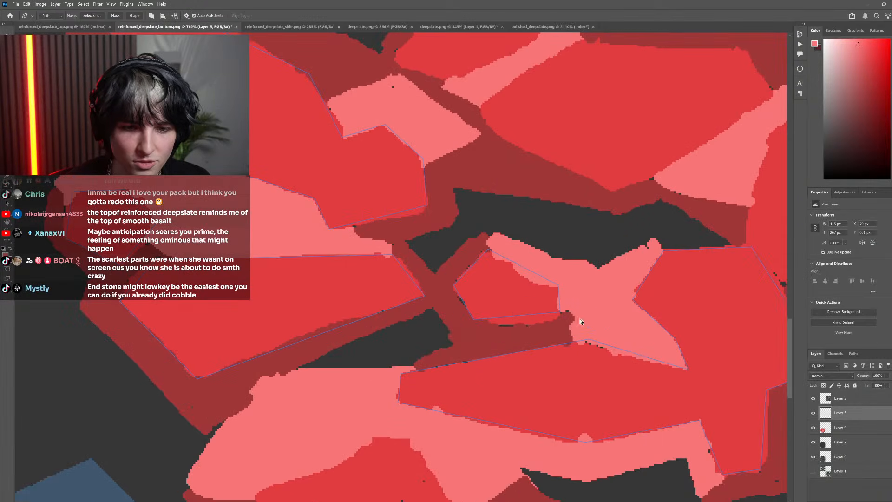
{"action": "left_click", "coordinate": [555, 293]}
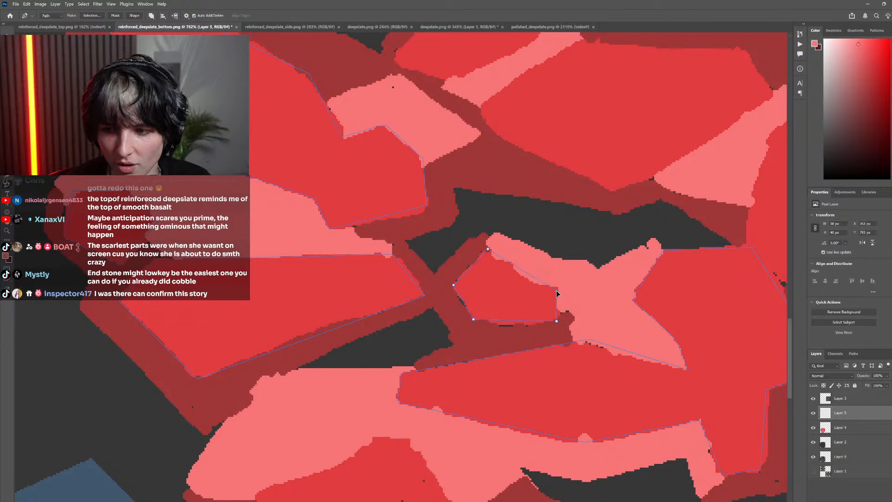
Trace the bright red face of the long bottom rock, below the wide pink highlight, as a closed straight-sided Pen path
{"action": "scroll", "coordinate": [527, 297], "scroll_direction": "down", "scroll_amount": 6}
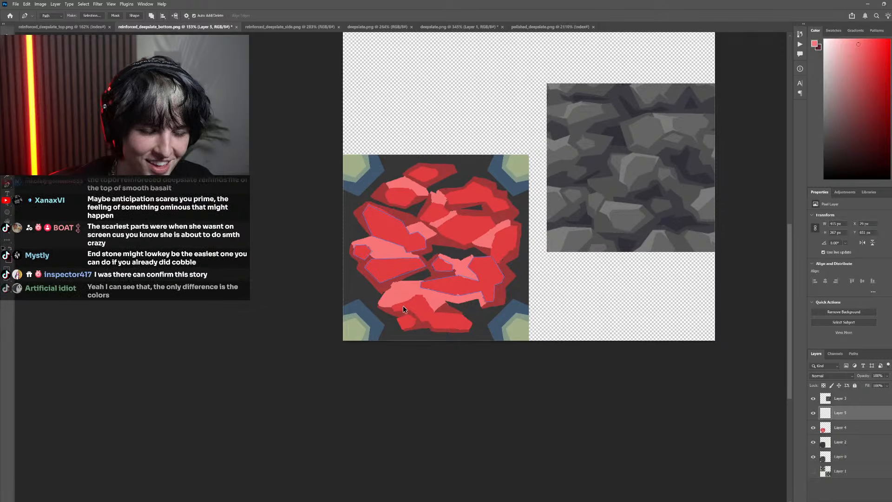
{"action": "scroll", "coordinate": [403, 306], "scroll_direction": "up", "scroll_amount": 7}
{"action": "left_click", "coordinate": [391, 321]}
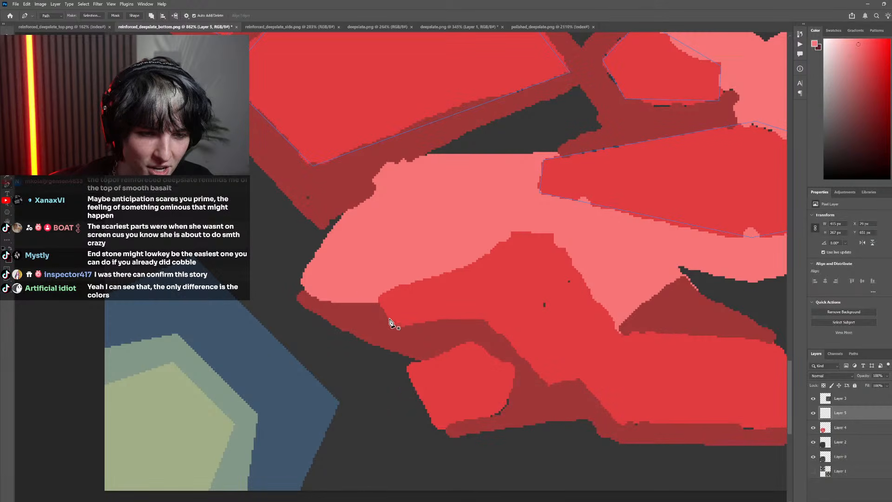
{"action": "left_click", "coordinate": [379, 296]}
{"action": "left_click", "coordinate": [476, 261]}
{"action": "left_click", "coordinate": [515, 232]}
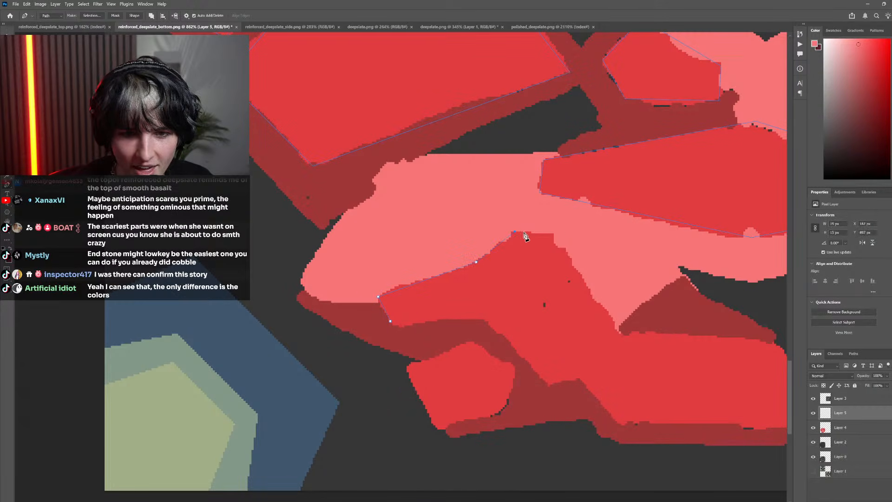
{"action": "left_click", "coordinate": [558, 233]}
{"action": "left_click", "coordinate": [621, 332]}
{"action": "scroll", "coordinate": [563, 333], "scroll_direction": "down", "scroll_amount": 8}
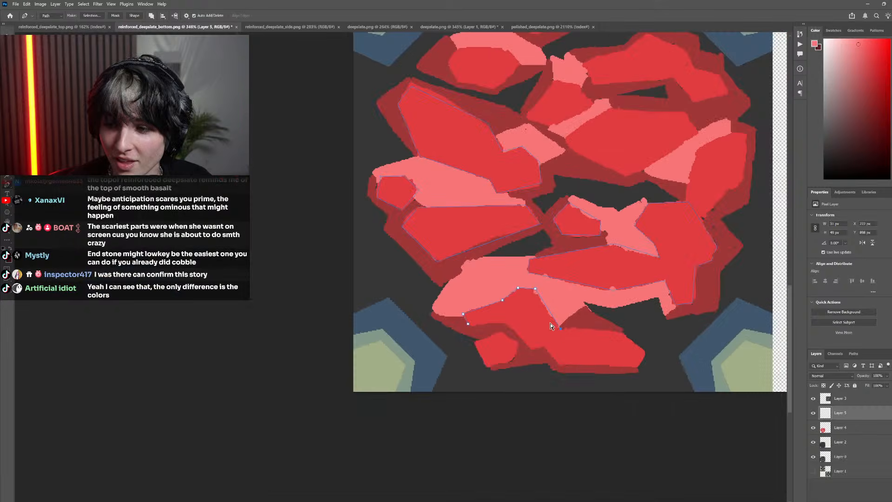
{"action": "scroll", "coordinate": [550, 323], "scroll_direction": "up", "scroll_amount": 7}
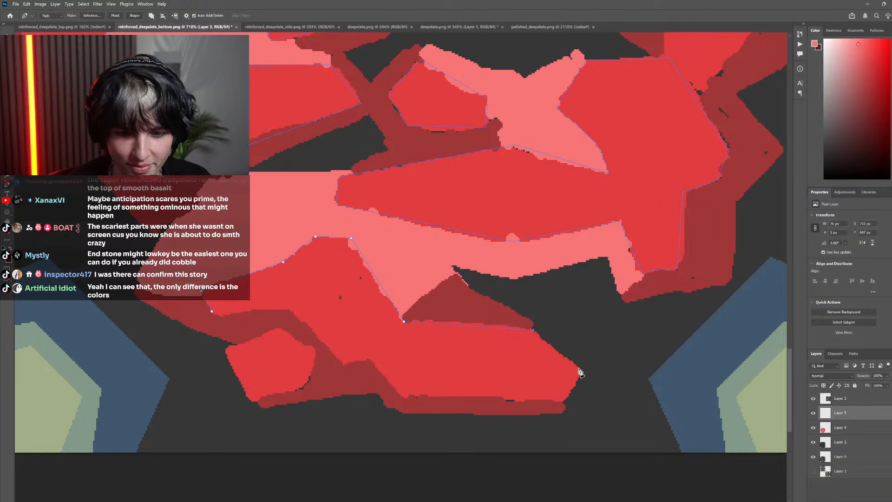
{"action": "left_click", "coordinate": [580, 368]}
{"action": "left_click", "coordinate": [566, 401]}
{"action": "left_click", "coordinate": [399, 398]}
{"action": "left_click", "coordinate": [370, 359]}
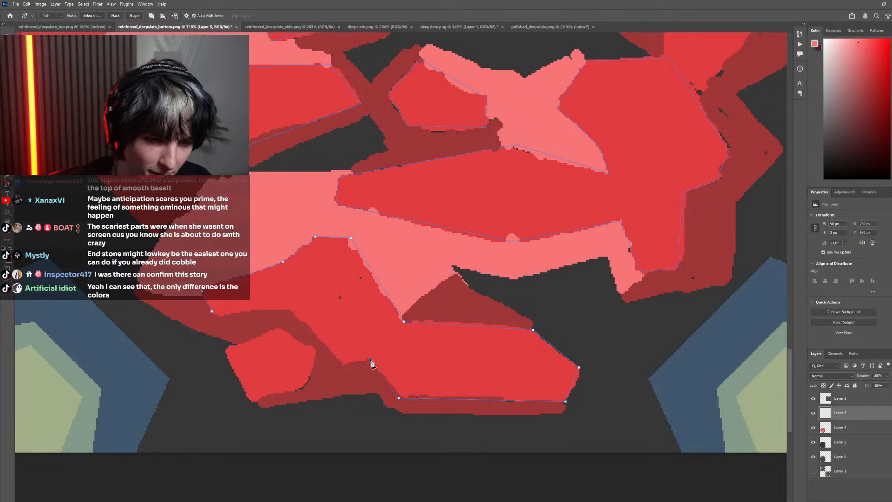
{"action": "left_click", "coordinate": [341, 362]}
{"action": "left_click", "coordinate": [292, 309]}
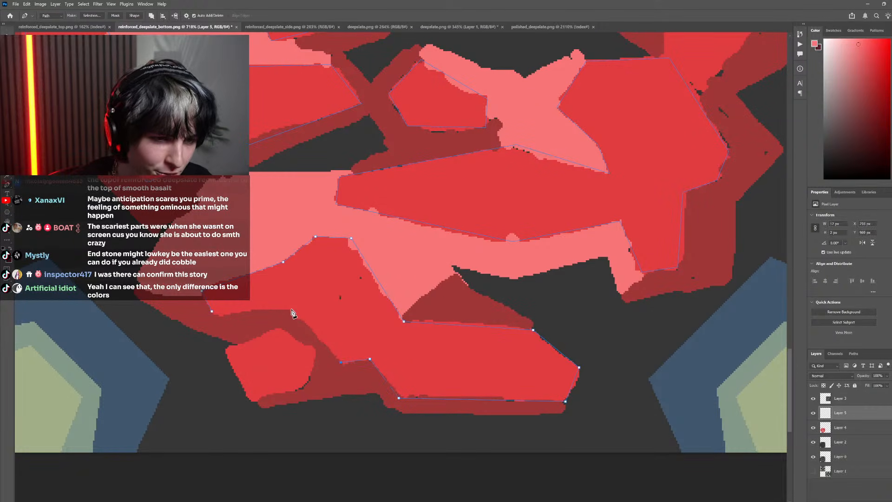
{"action": "left_click", "coordinate": [213, 312]}
Trace the bright red face of the small bottom-left rock as a closed five-cornered Pen path
{"action": "scroll", "coordinate": [214, 315], "scroll_direction": "down", "scroll_amount": 5}
{"action": "left_click_drag", "start_coordinate": [199, 314], "coordinate": [338, 346]}
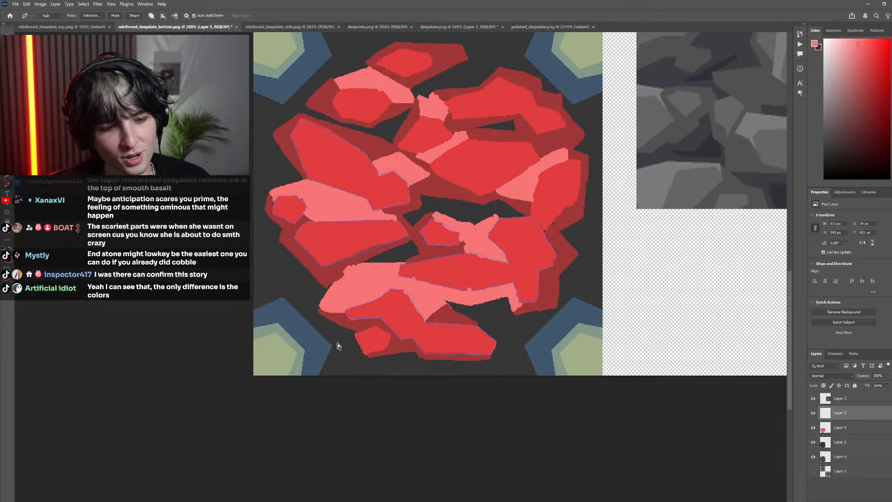
{"action": "scroll", "coordinate": [337, 346], "scroll_direction": "up", "scroll_amount": 6}
{"action": "left_click", "coordinate": [416, 322]}
{"action": "left_click", "coordinate": [347, 343]}
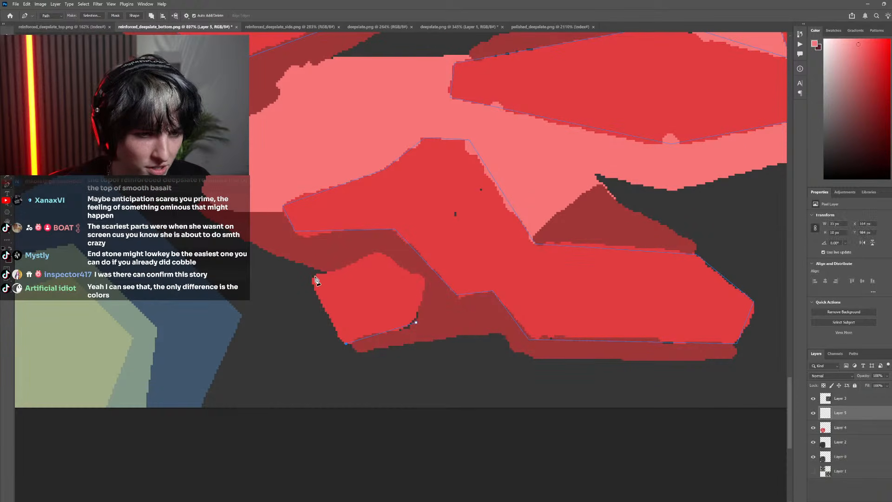
{"action": "left_click", "coordinate": [315, 276]}
{"action": "left_click", "coordinate": [375, 254]}
{"action": "left_click", "coordinate": [421, 284]}
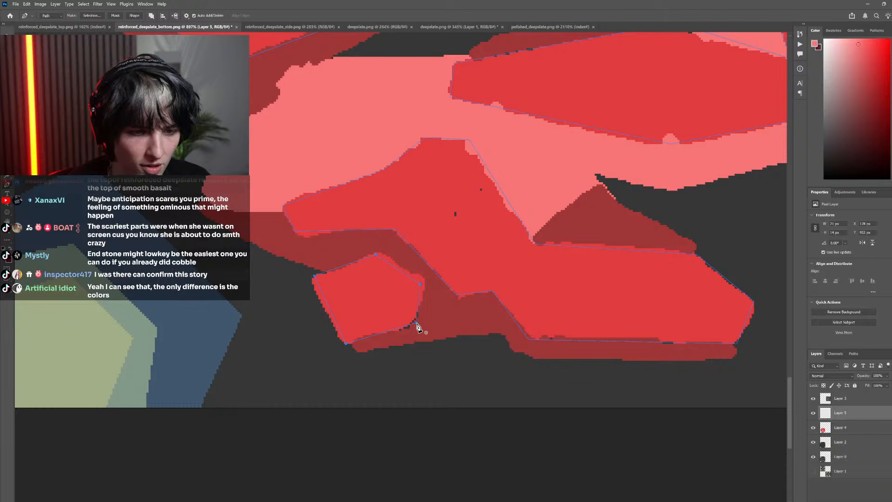
{"action": "left_click", "coordinate": [416, 323]}
Trace the bright red face of the rightmost rock, overlapping the large lower-right rock's path, as a closed straight-sided Pen path
{"action": "scroll", "coordinate": [443, 320], "scroll_direction": "down", "scroll_amount": 6}
{"action": "scroll", "coordinate": [470, 280], "scroll_direction": "up", "scroll_amount": 1}
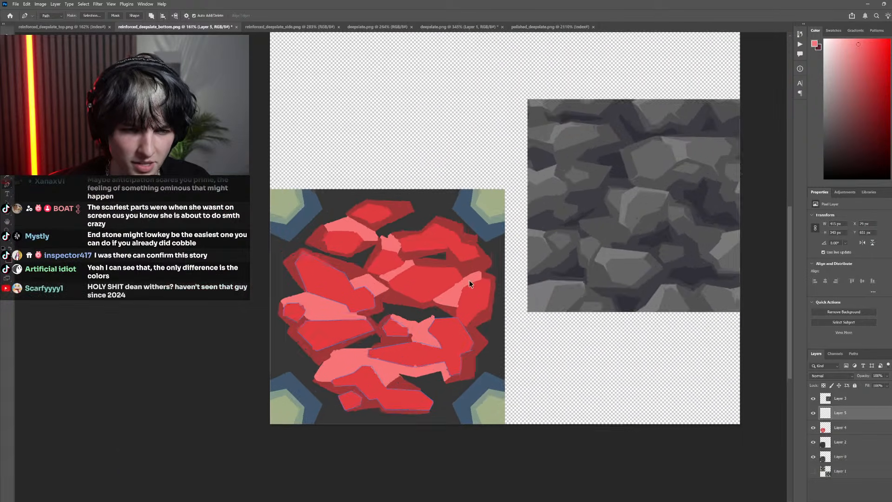
{"action": "scroll", "coordinate": [470, 280], "scroll_direction": "up", "scroll_amount": 7}
{"action": "left_click", "coordinate": [434, 384]}
{"action": "left_click", "coordinate": [455, 242]}
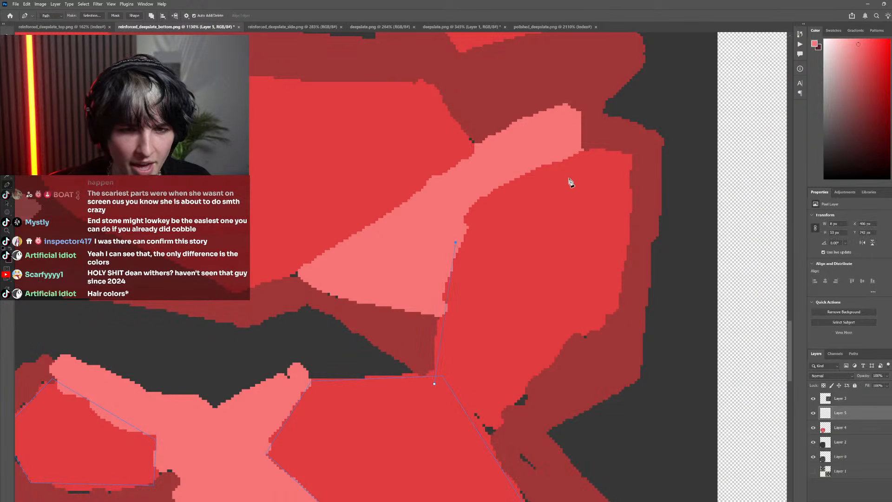
{"action": "left_click", "coordinate": [581, 146]}
{"action": "left_click", "coordinate": [629, 146]}
{"action": "left_click", "coordinate": [611, 319]}
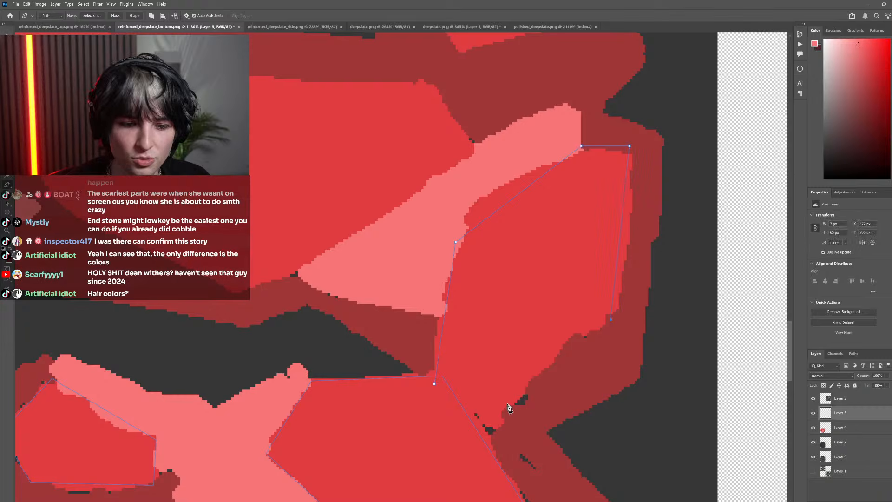
{"action": "left_click", "coordinate": [471, 442]}
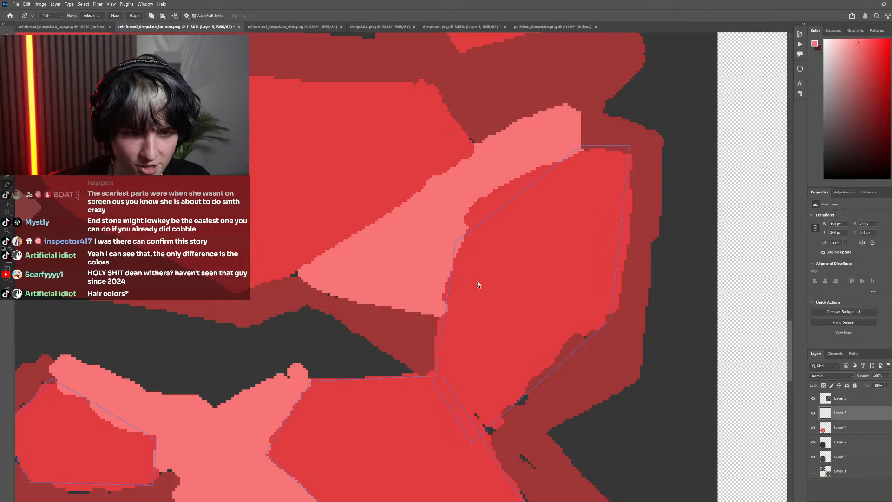
Reposition the upper corner points of the rightmost rock's path to follow its bright red face and the adjoining pink highlight
{"action": "left_click", "coordinate": [455, 241], "text": "ctrl"}
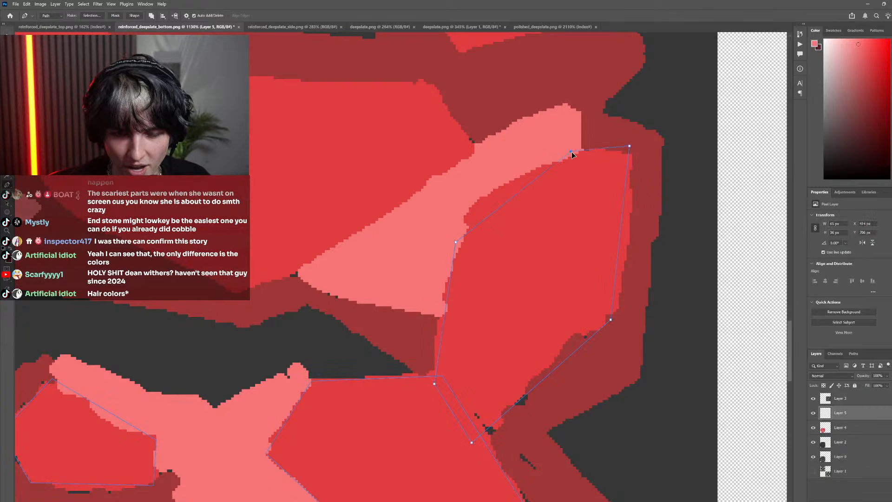
{"action": "left_click", "coordinate": [560, 159]}
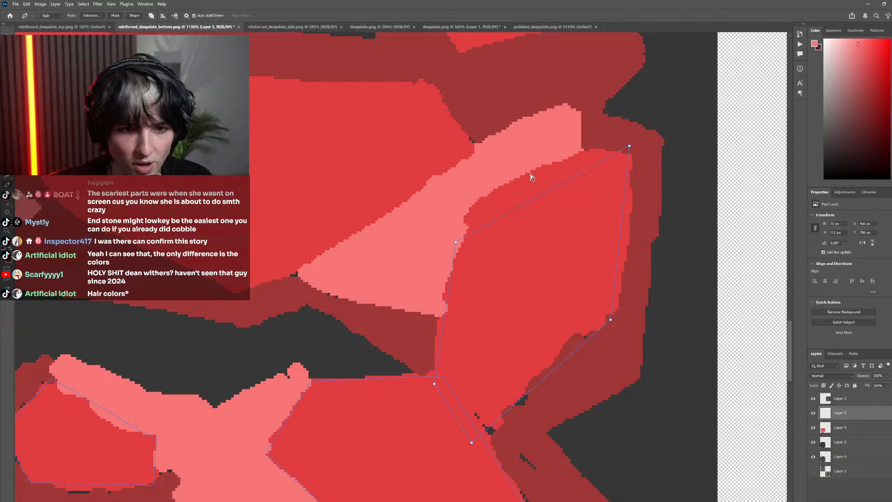
{"action": "left_click_drag", "start_coordinate": [467, 214], "coordinate": [484, 193]}
{"action": "key", "text": "ctrl+z"}
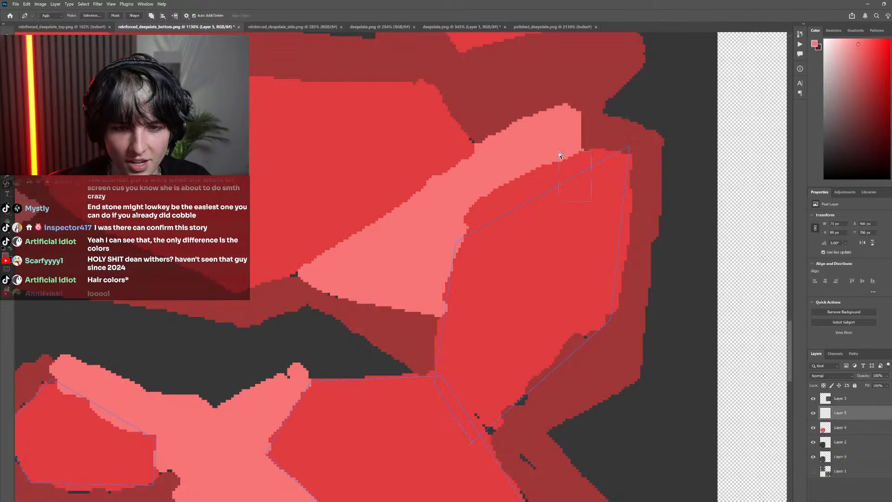
{"action": "left_click", "coordinate": [576, 176]}
{"action": "left_click", "coordinate": [576, 155], "text": "alt"}
{"action": "left_click", "coordinate": [560, 139], "text": "ctrl"}
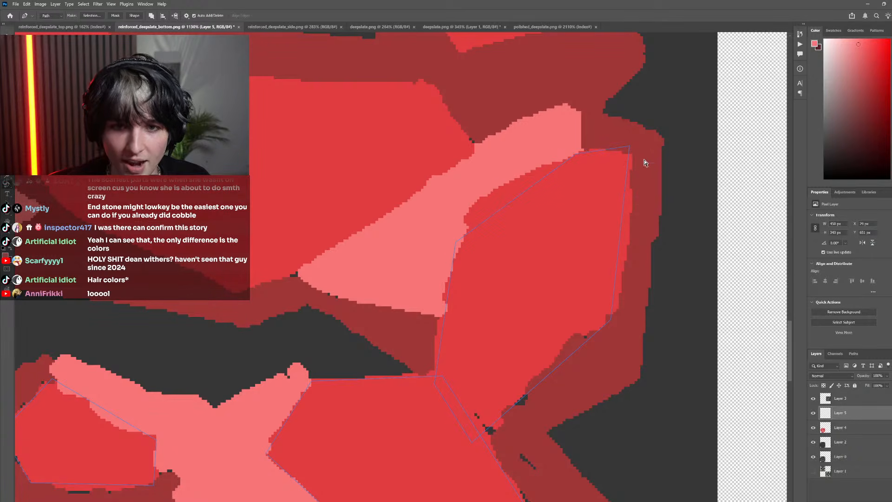
{"action": "left_click", "coordinate": [631, 147], "text": "ctrl"}
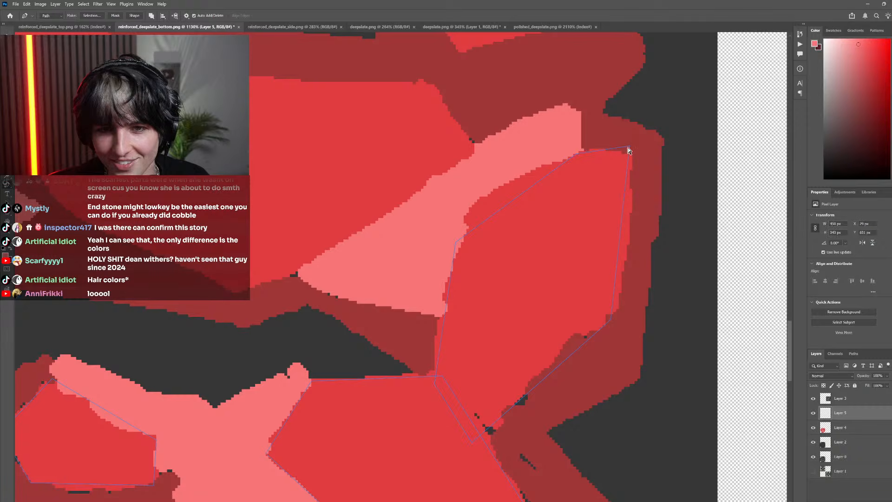
{"action": "left_click", "coordinate": [568, 177], "text": "ctrl"}
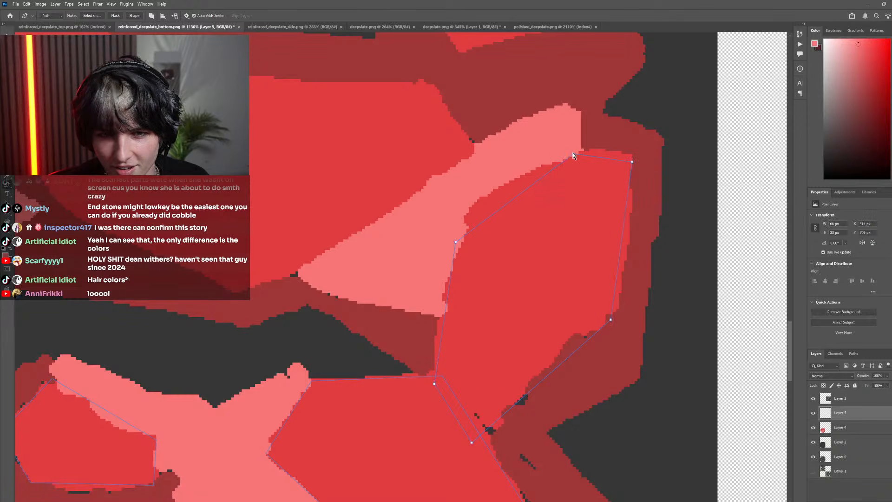
{"action": "left_click", "coordinate": [456, 242], "text": "ctrl"}
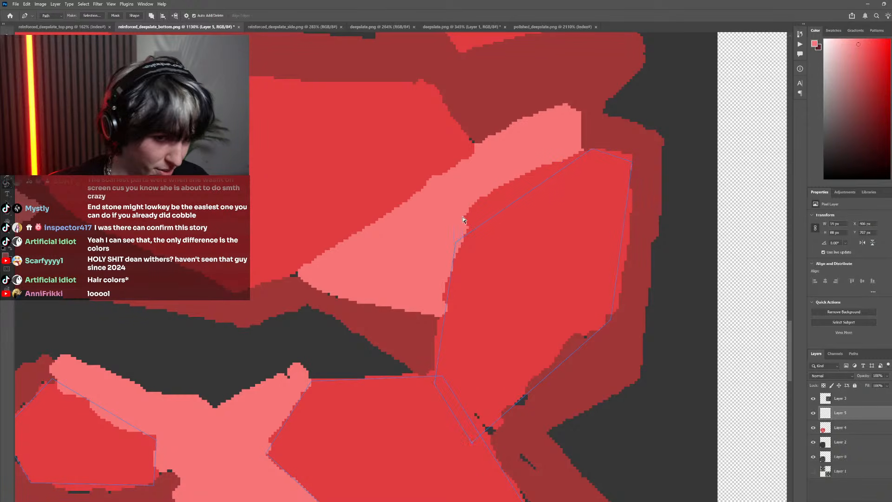
{"action": "left_click_drag", "start_coordinate": [454, 240], "coordinate": [466, 208]}
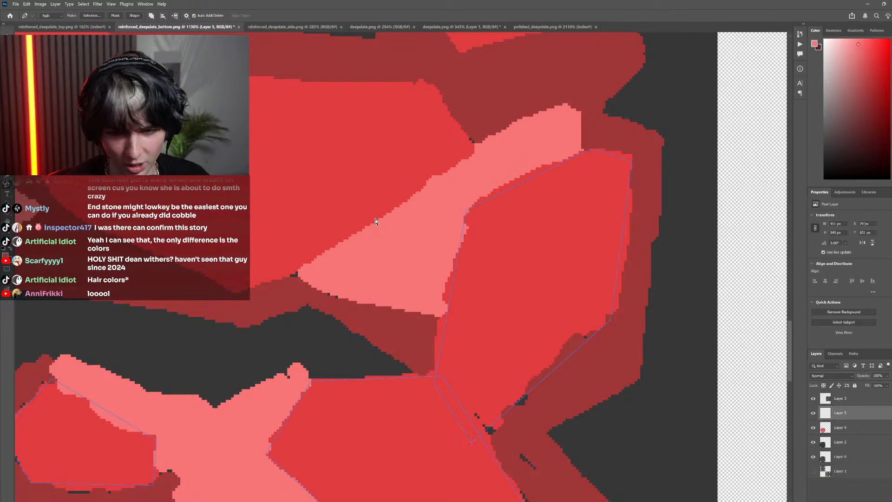
Trace the bright red face of the large centre-right rock, between its two pink highlights, as a closed straight-sided Pen path
{"action": "scroll", "coordinate": [399, 246], "scroll_direction": "down", "scroll_amount": 5}
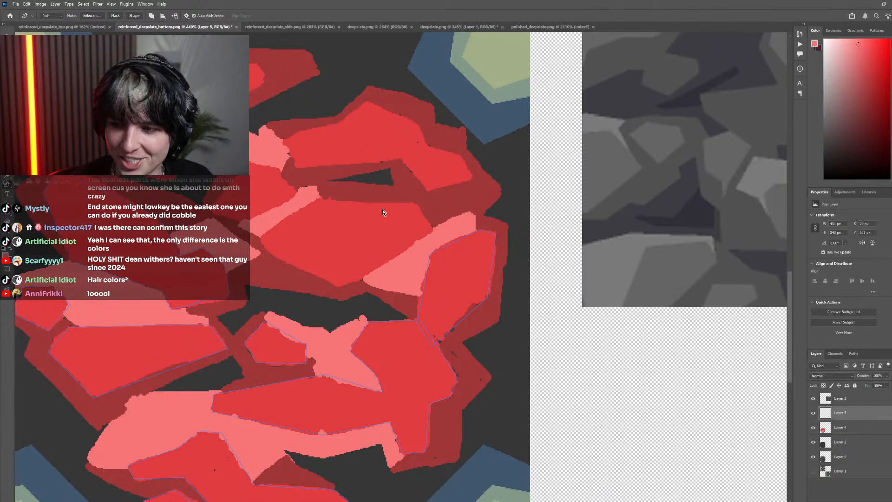
{"action": "scroll", "coordinate": [399, 233], "scroll_direction": "down", "scroll_amount": 3}
{"action": "scroll", "coordinate": [474, 241], "scroll_direction": "left", "scroll_amount": 6}
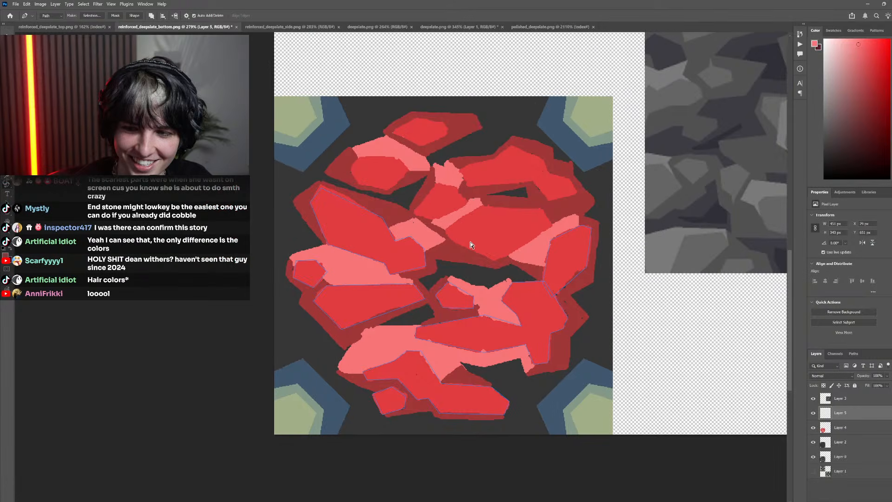
{"action": "scroll", "coordinate": [475, 250], "scroll_direction": "right", "scroll_amount": 2}
{"action": "scroll", "coordinate": [479, 250], "scroll_direction": "up", "scroll_amount": 3}
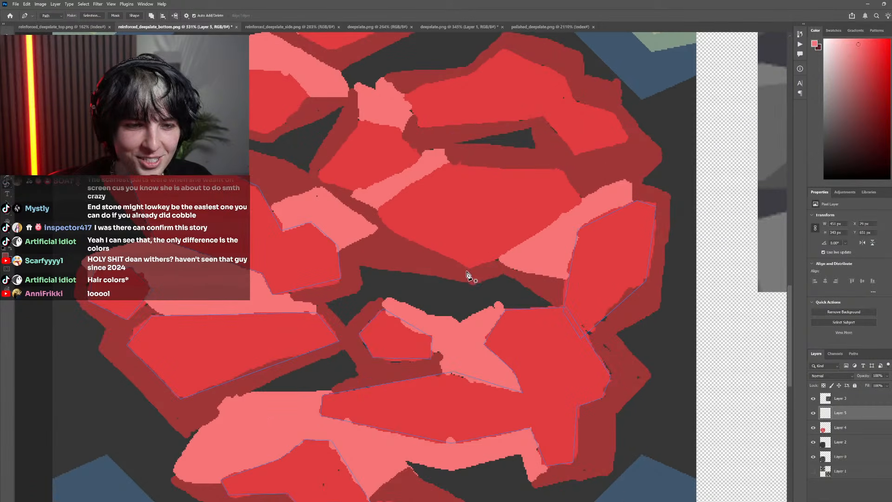
{"action": "left_click", "coordinate": [470, 268]}
{"action": "left_click", "coordinate": [386, 228]}
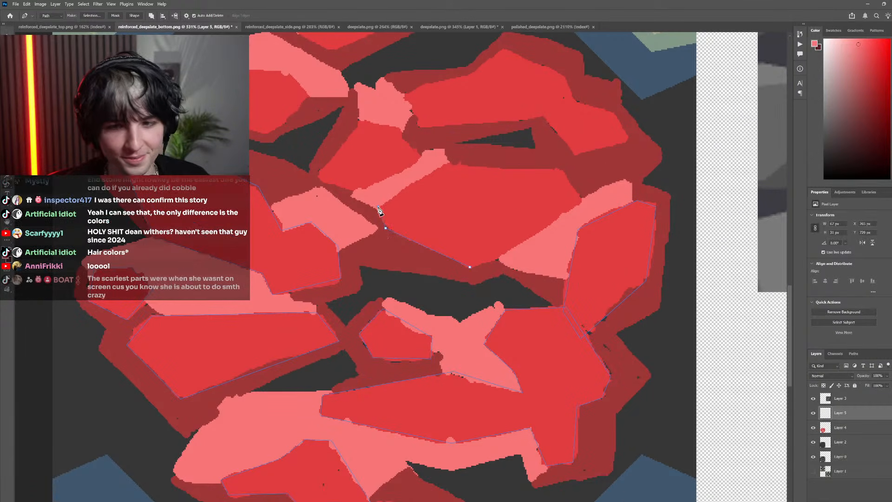
{"action": "left_click", "coordinate": [379, 206]}
{"action": "scroll", "coordinate": [438, 189], "scroll_direction": "up", "scroll_amount": 3}
{"action": "scroll", "coordinate": [436, 237], "scroll_direction": "left", "scroll_amount": 2}
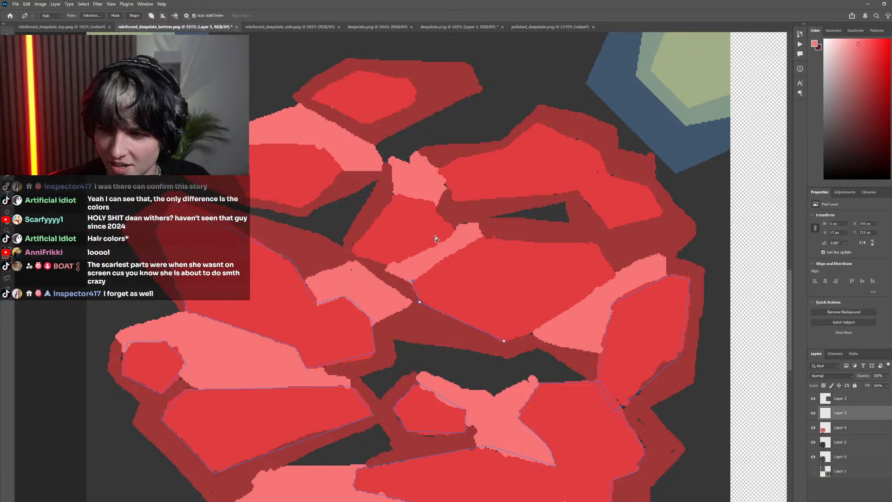
{"action": "scroll", "coordinate": [461, 241], "scroll_direction": "up", "scroll_amount": 3}
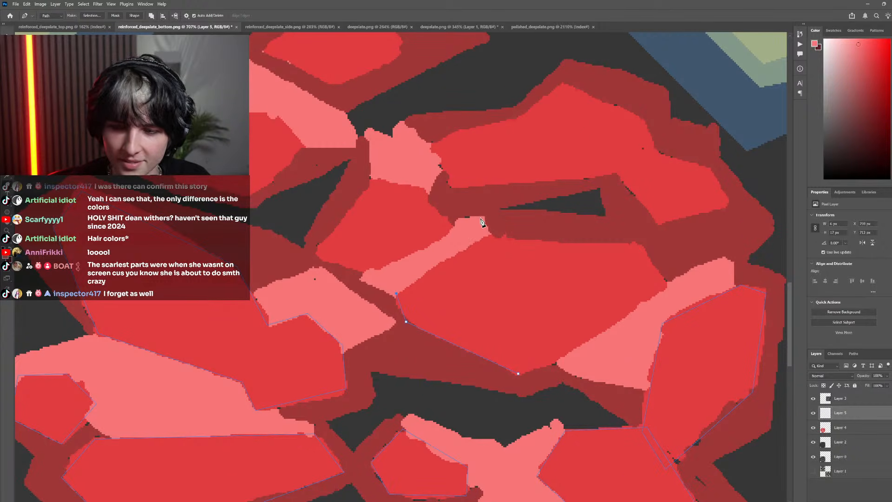
{"action": "left_click", "coordinate": [493, 237]}
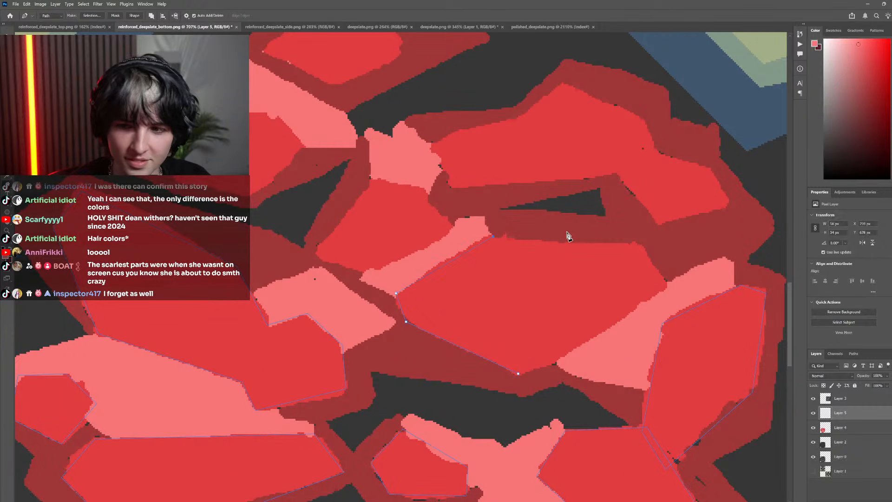
{"action": "left_click", "coordinate": [640, 243]}
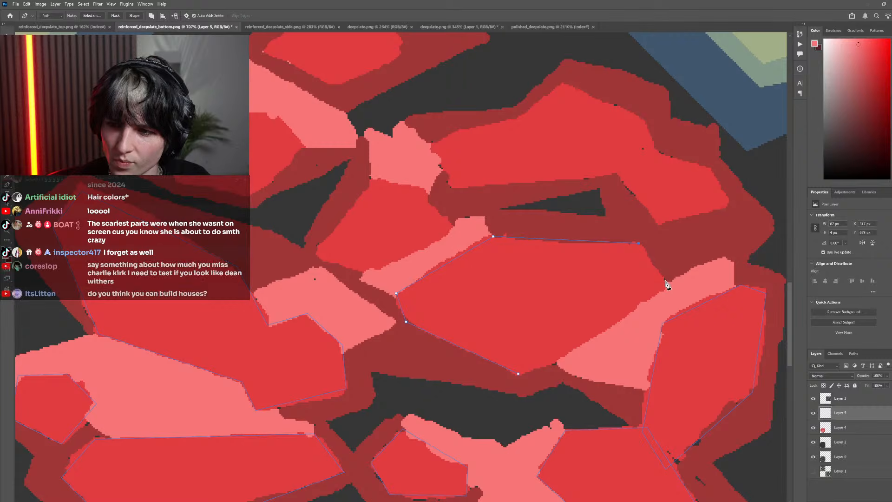
{"action": "scroll", "coordinate": [664, 292], "scroll_direction": "down", "scroll_amount": 5}
{"action": "scroll", "coordinate": [644, 313], "scroll_direction": "up", "scroll_amount": 5}
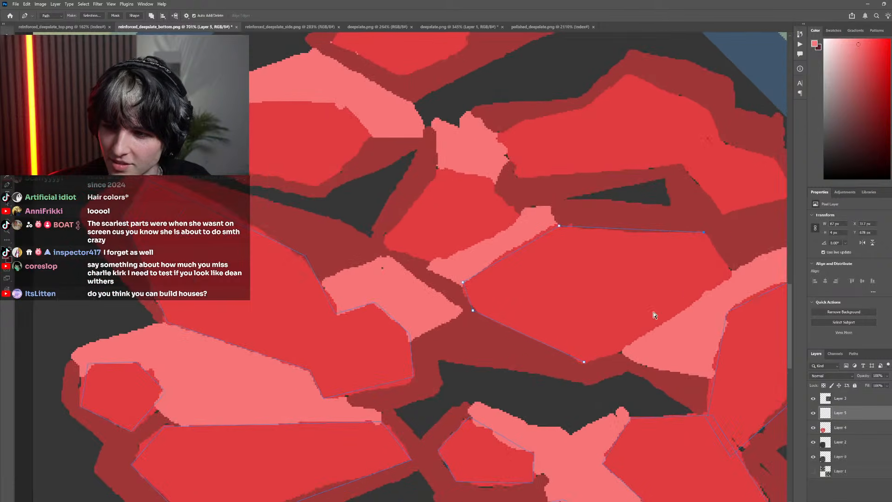
{"action": "scroll", "coordinate": [645, 301], "scroll_direction": "down", "scroll_amount": 2}
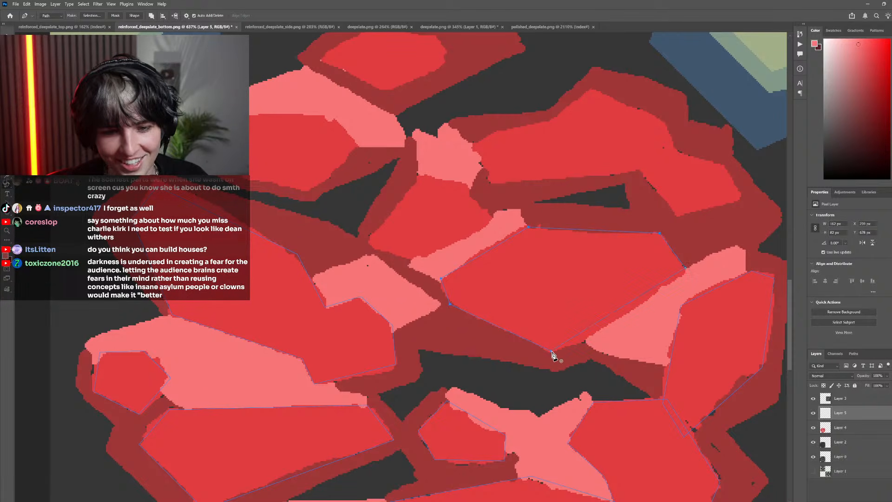
Trace the bright red face of the small upper-middle rock, below its pink cap, as a closed straight-sided Pen path
{"action": "scroll", "coordinate": [538, 313], "scroll_direction": "down", "scroll_amount": 5}
{"action": "scroll", "coordinate": [464, 263], "scroll_direction": "up", "scroll_amount": 5}
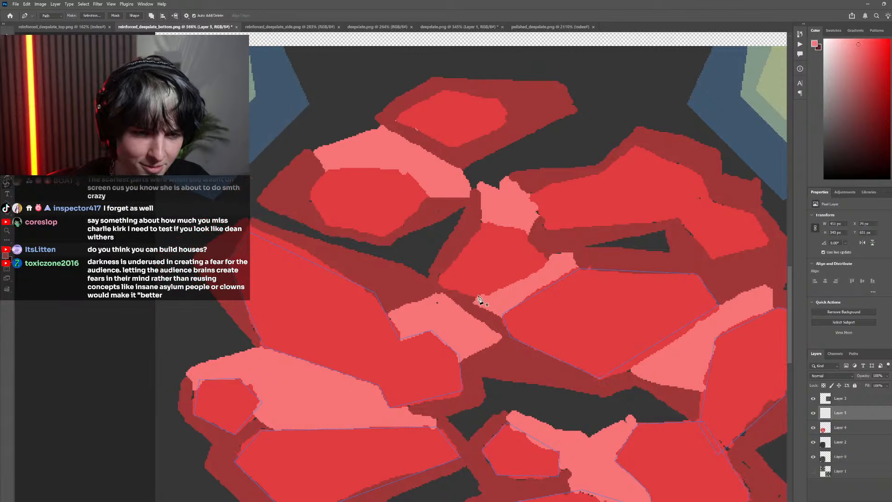
{"action": "left_click", "coordinate": [474, 298]}
{"action": "left_click", "coordinate": [440, 278]}
{"action": "left_click", "coordinate": [477, 223]}
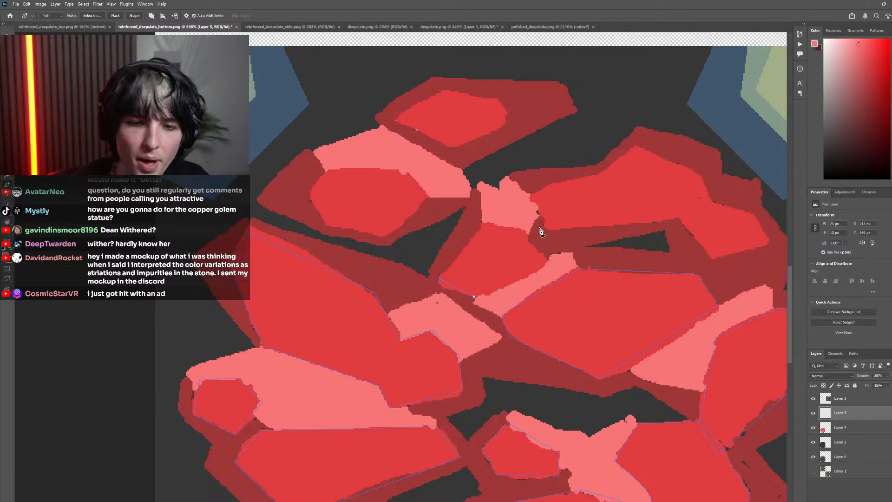
{"action": "left_click", "coordinate": [483, 222]}
{"action": "left_click", "coordinate": [524, 228]}
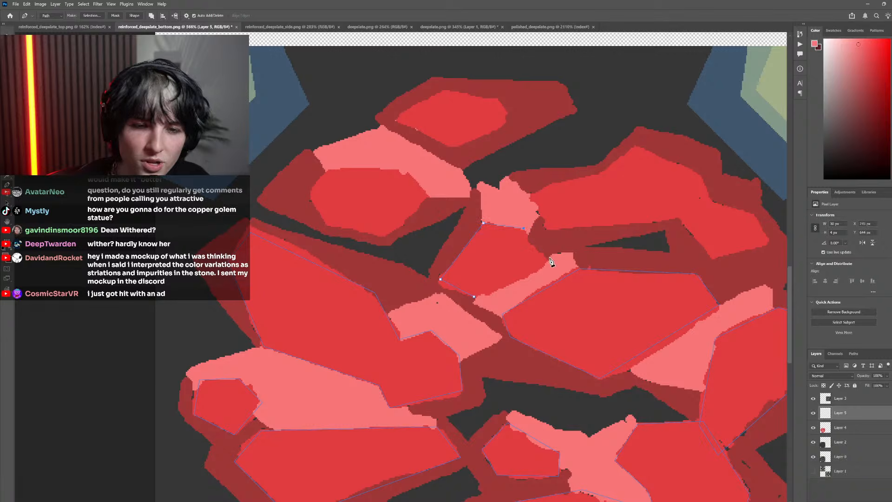
{"action": "left_click", "coordinate": [549, 261]}
Trace the bright red face of the upper-left rock, beneath its pink highlight, as a closed six-cornered Pen path
{"action": "scroll", "coordinate": [464, 319], "scroll_direction": "down", "scroll_amount": 5}
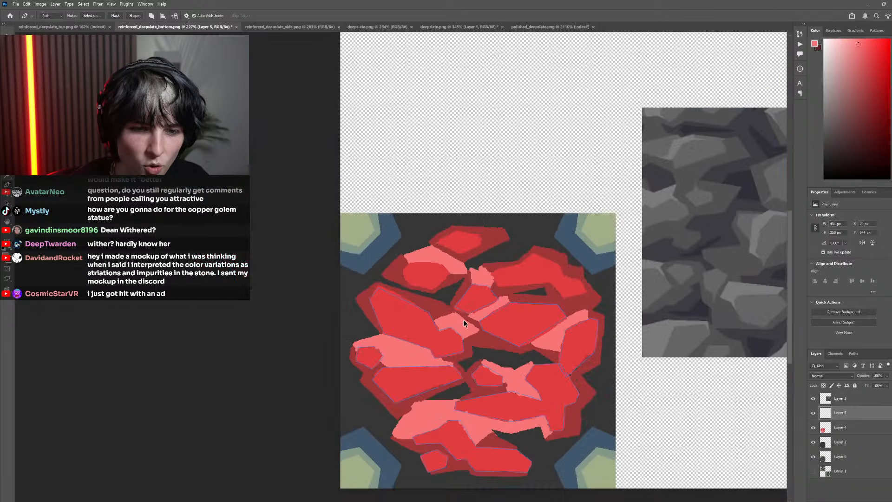
{"action": "scroll", "coordinate": [448, 313], "scroll_direction": "up", "scroll_amount": 5}
{"action": "left_click", "coordinate": [439, 315]}
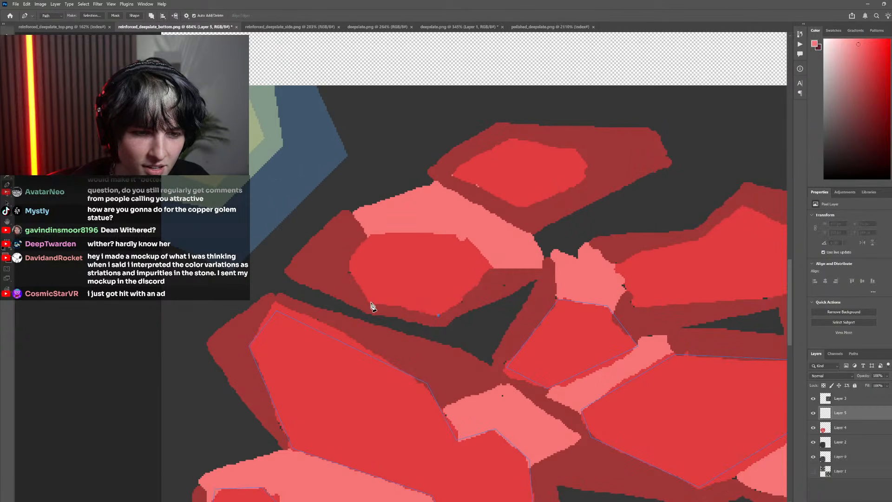
{"action": "left_click", "coordinate": [366, 302]}
{"action": "left_click", "coordinate": [346, 268]}
{"action": "left_click", "coordinate": [369, 231]}
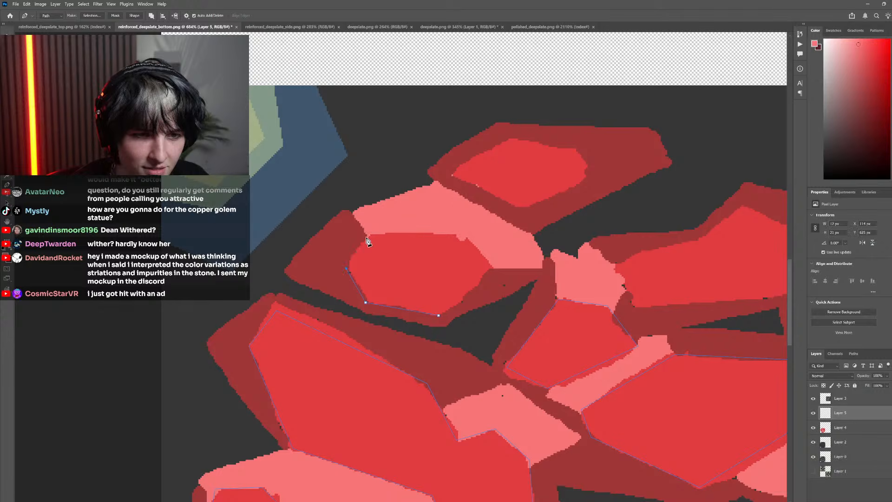
{"action": "left_click", "coordinate": [367, 237]}
{"action": "key", "text": "ctrl+z"}
{"action": "left_click", "coordinate": [369, 236]}
{"action": "left_click", "coordinate": [459, 237]}
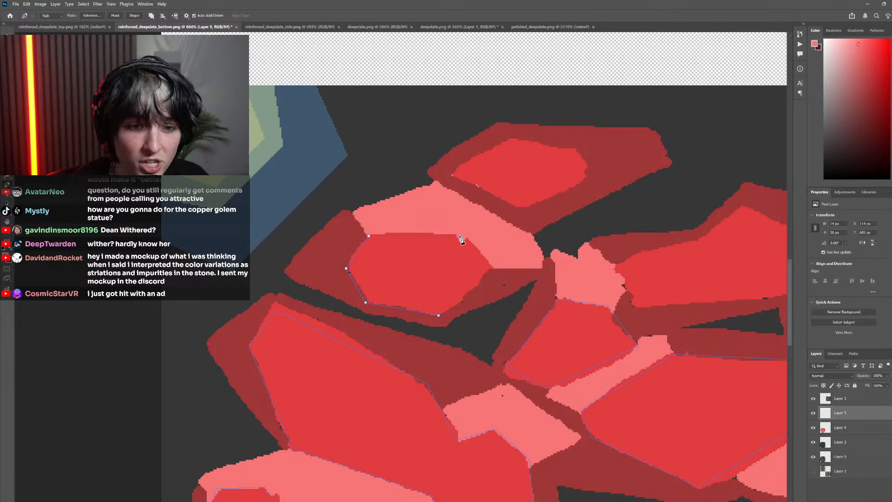
{"action": "left_click", "coordinate": [492, 267]}
{"action": "left_click", "coordinate": [439, 315]}
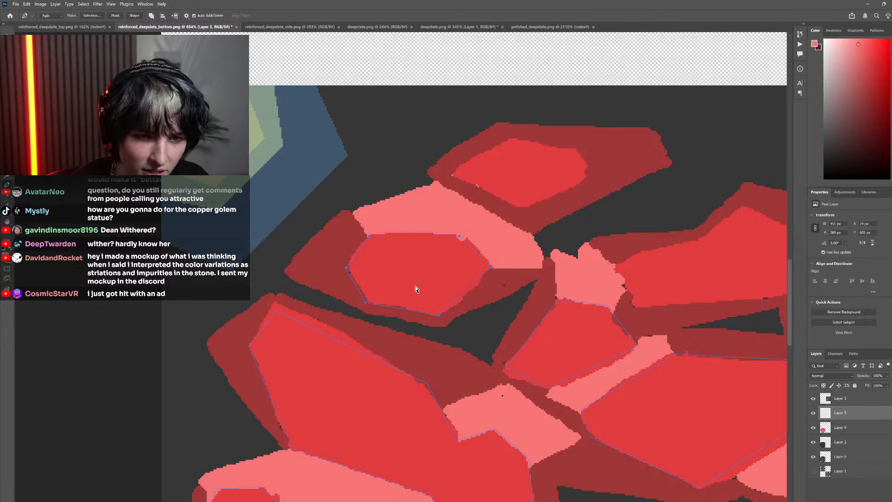
{"action": "scroll", "coordinate": [418, 307], "scroll_direction": "down", "scroll_amount": 5}
{"action": "scroll", "coordinate": [419, 302], "scroll_direction": "up", "scroll_amount": 2}
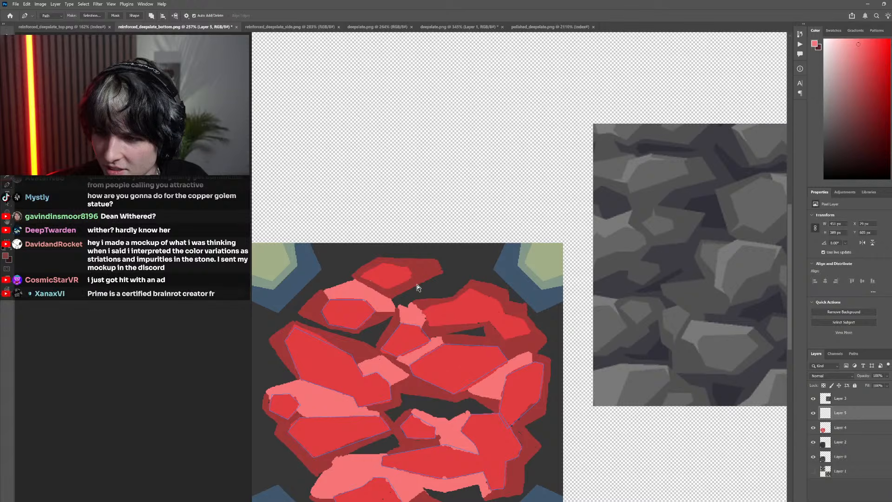
{"action": "scroll", "coordinate": [417, 284], "scroll_direction": "right", "scroll_amount": 1}
{"action": "scroll", "coordinate": [417, 276], "scroll_direction": "down", "scroll_amount": 1}
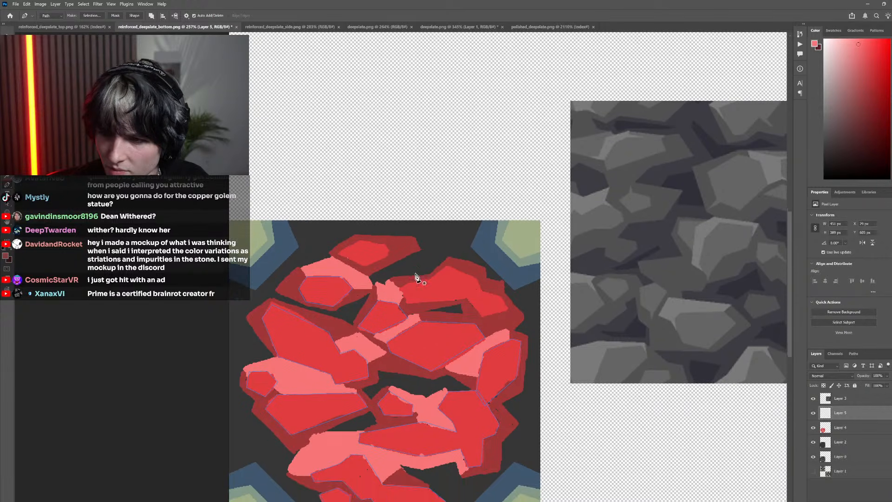
{"action": "scroll", "coordinate": [410, 283], "scroll_direction": "up", "scroll_amount": 1}
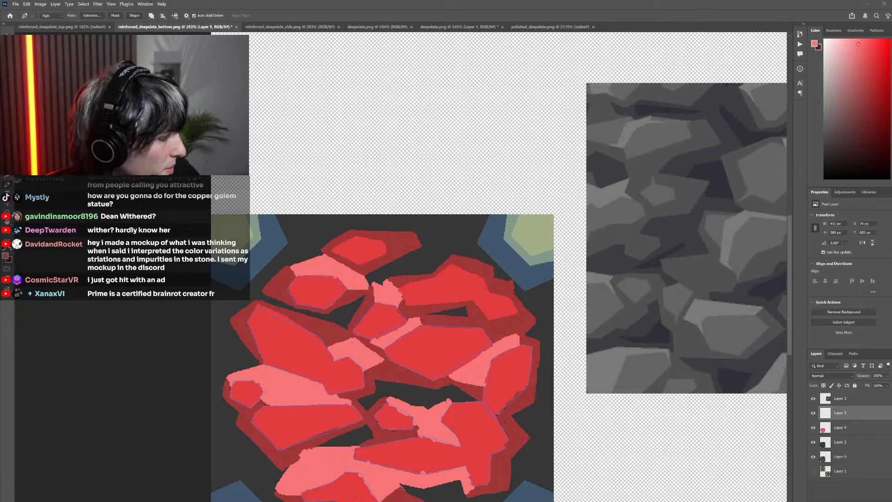
Switch to Discord, view the reinforced deepslate mockup image in the general channel enlarged, and return to Photoshop
{"action": "key", "text": "alt+Tab"}
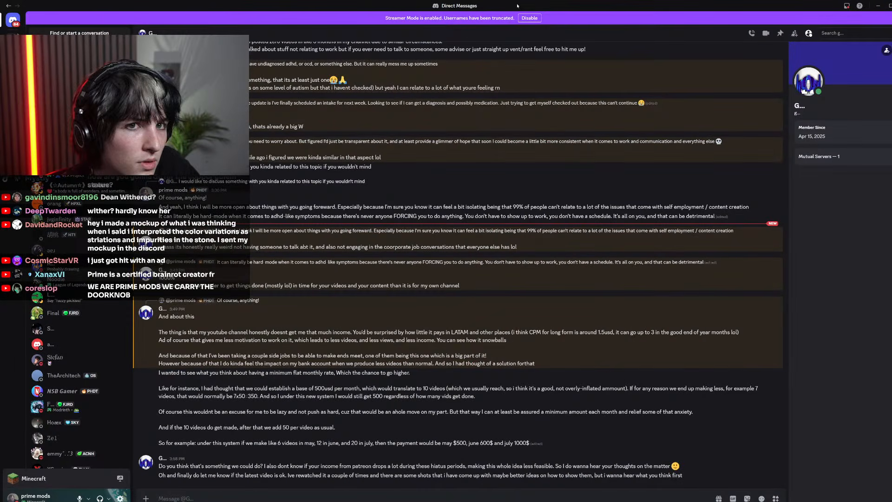
{"action": "left_click_drag", "start_coordinate": [446, 5], "coordinate": [0, 169]}
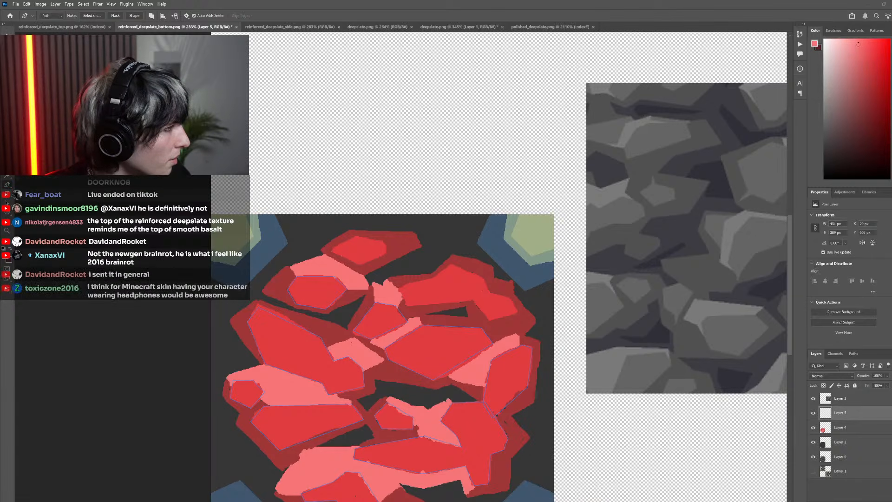
{"action": "left_click_drag", "start_coordinate": [1, 395], "coordinate": [400, 1]}
{"action": "left_click", "coordinate": [259, 227]}
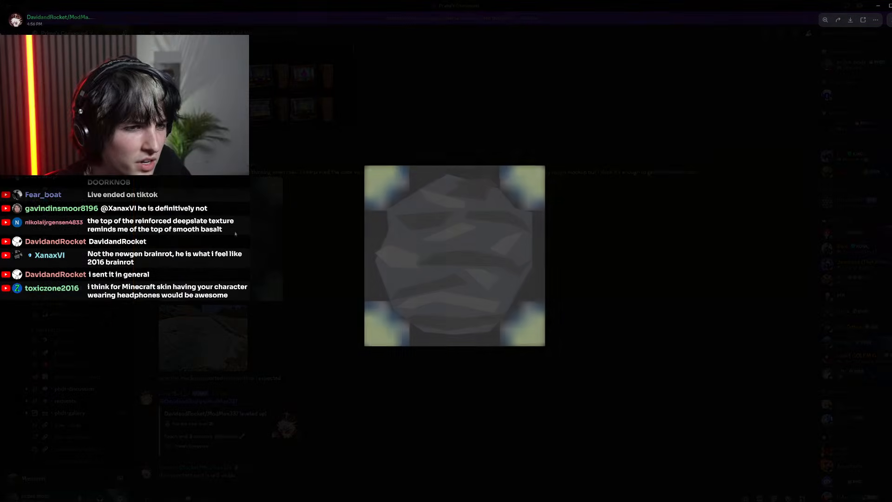
{"action": "left_click", "coordinate": [600, 318]}
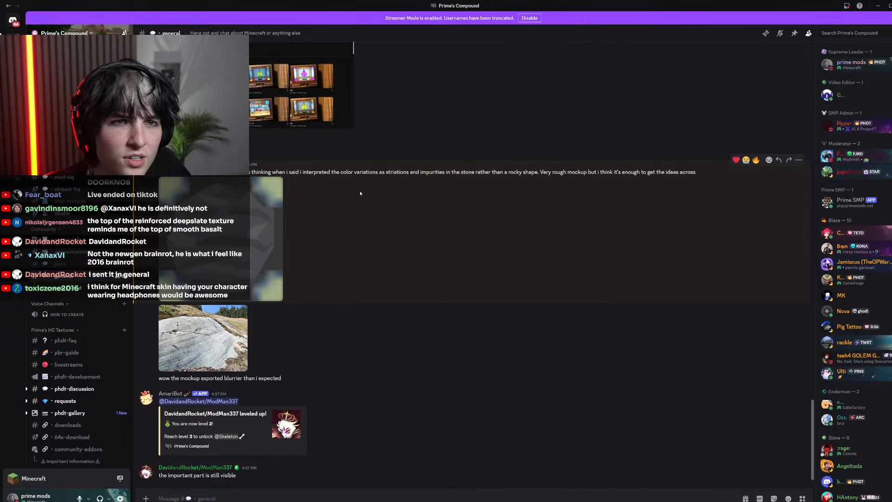
{"action": "left_click", "coordinate": [239, 230]}
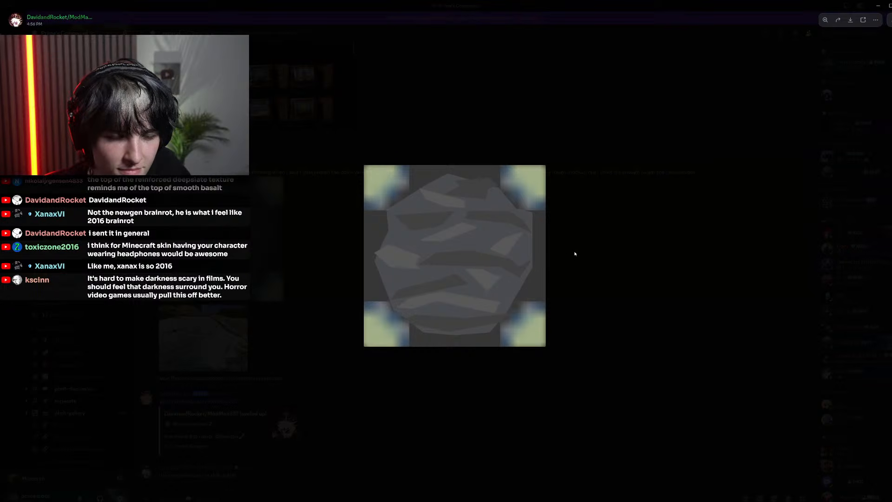
{"action": "left_click", "coordinate": [555, 251]}
{"action": "left_click_drag", "start_coordinate": [367, 5], "coordinate": [0, 186]}
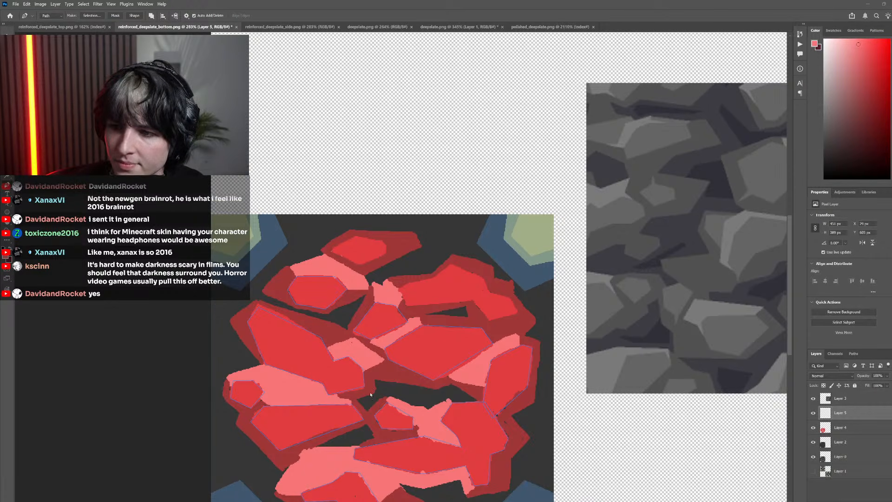
Switch to Minecraft, search the creative inventory for stone, and put Stone in the first hotbar slot and Deepslate in the second
{"action": "key", "text": "alt+Tab"}
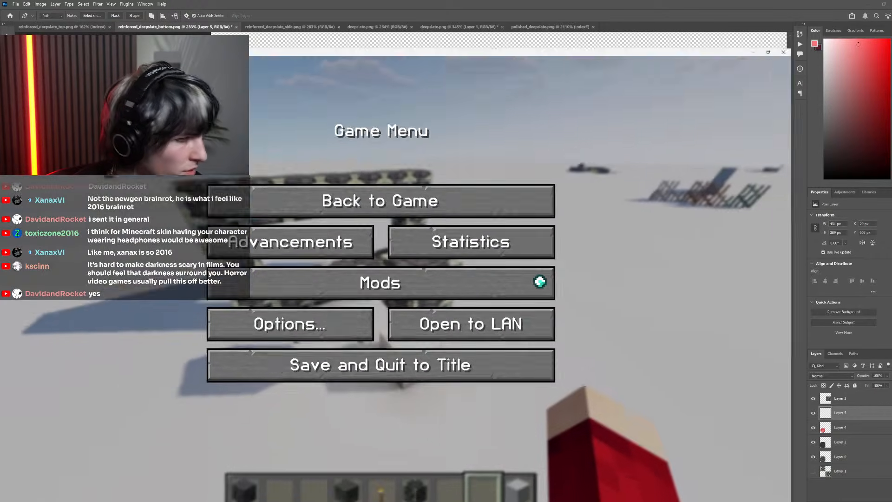
{"action": "key", "text": "Escape"}
{"action": "type", "text": "e"}
{"action": "type", "text": "stone"}
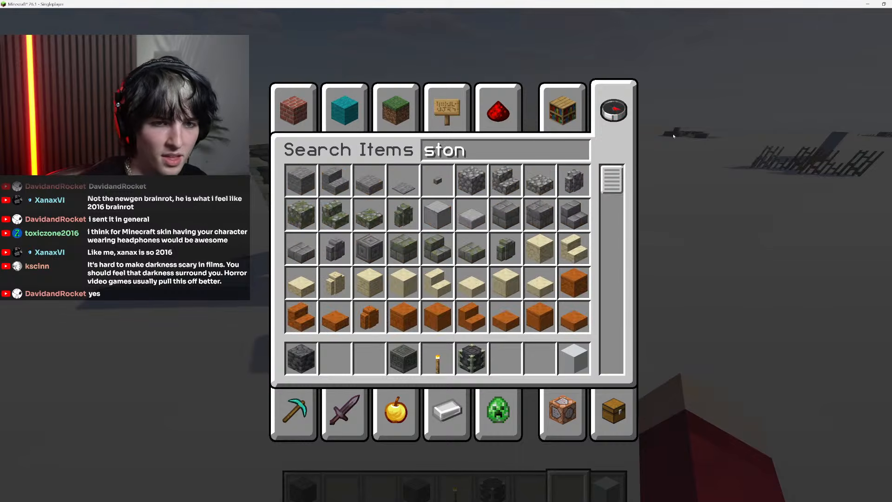
{"action": "left_click", "coordinate": [301, 192]}
{"action": "left_click", "coordinate": [304, 368]}
{"action": "left_click", "coordinate": [327, 371]}
{"action": "key", "text": "Escape"}
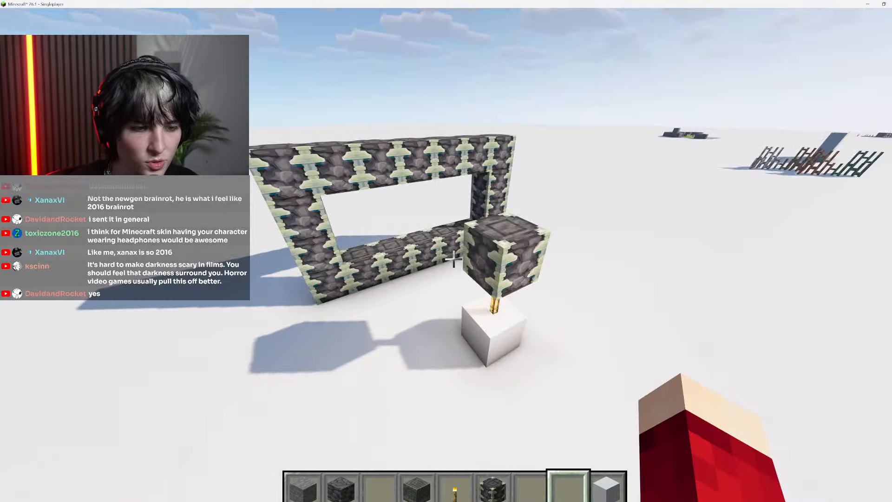
Build a wall of Stone blocks with a wall of Deepslate blocks beside it to compare the two textures
{"action": "key", "text": "1"}
{"action": "key", "text": "w"}
{"action": "right_click", "coordinate": [454, 255]}
{"action": "right_click", "coordinate": [454, 254]}
{"action": "right_click", "coordinate": [454, 255]}
{"action": "right_click", "coordinate": [454, 255]}
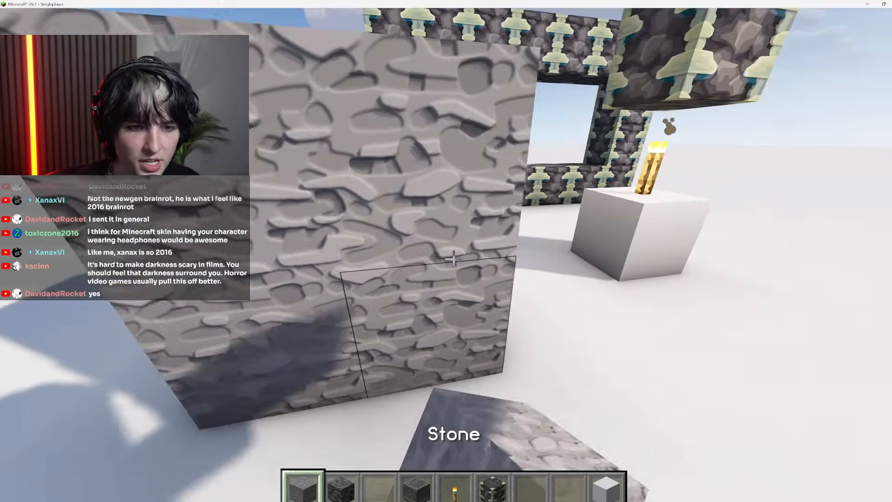
{"action": "key", "text": "s"}
{"action": "key", "text": "2"}
{"action": "right_click", "coordinate": [454, 254]}
{"action": "right_click", "coordinate": [454, 255]}
{"action": "right_click", "coordinate": [454, 254]}
{"action": "right_click", "coordinate": [454, 255]}
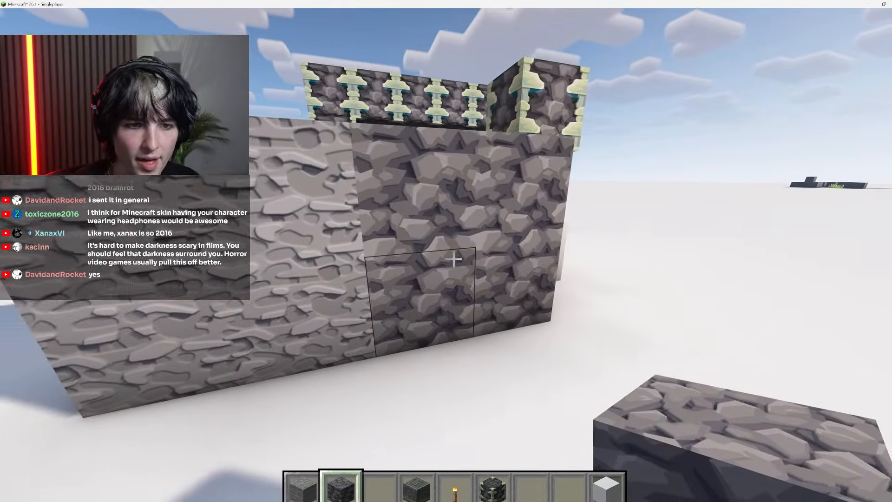
Break the placed Stone and Deepslate blocks and pause the game
{"action": "key", "text": "s"}
{"action": "key", "text": "w"}
{"action": "left_click", "coordinate": [454, 258]}
{"action": "key", "text": "s"}
{"action": "left_click", "coordinate": [454, 258]}
{"action": "left_click", "coordinate": [454, 258]}
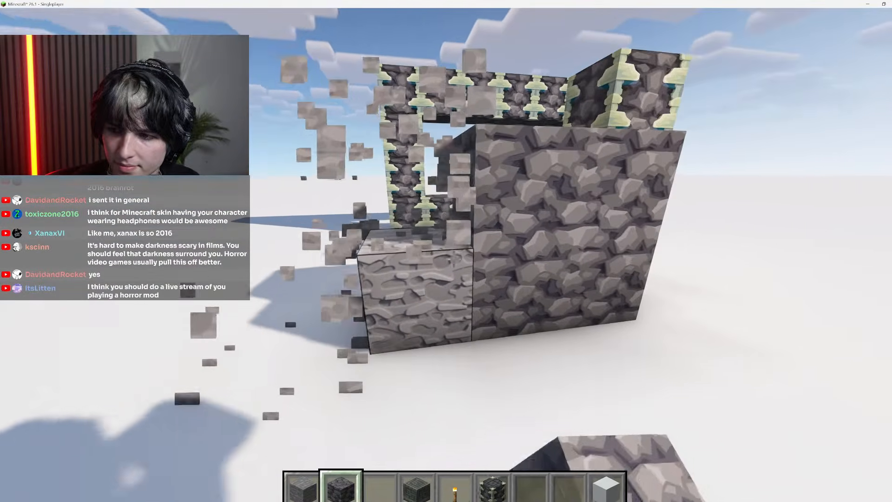
{"action": "key", "text": "w"}
{"action": "left_click", "coordinate": [454, 259]}
{"action": "left_click", "coordinate": [454, 258]}
{"action": "left_click", "coordinate": [454, 259]}
{"action": "left_click", "coordinate": [454, 259]}
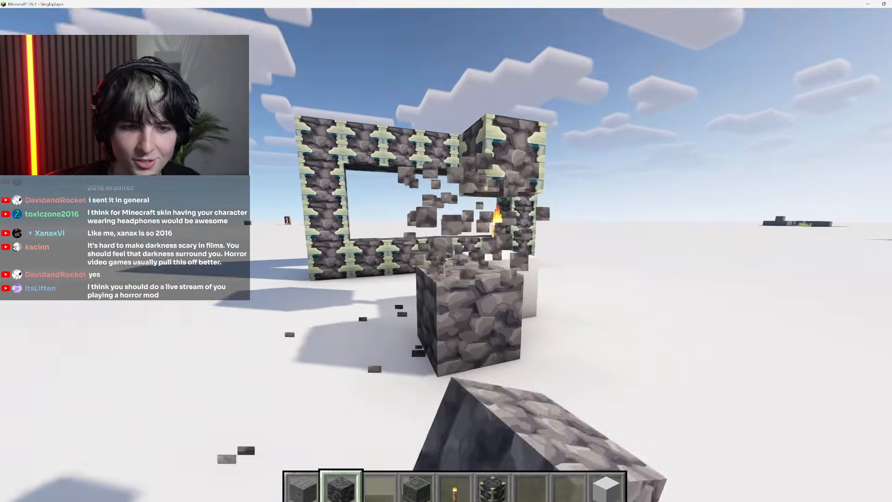
{"action": "key", "text": "w"}
{"action": "left_click", "coordinate": [454, 258]}
{"action": "scroll", "coordinate": [454, 259], "scroll_direction": "up", "scroll_amount": 3}
{"action": "key", "text": "e"}
{"action": "key", "text": "Escape"}
{"action": "key", "text": "Escape"}
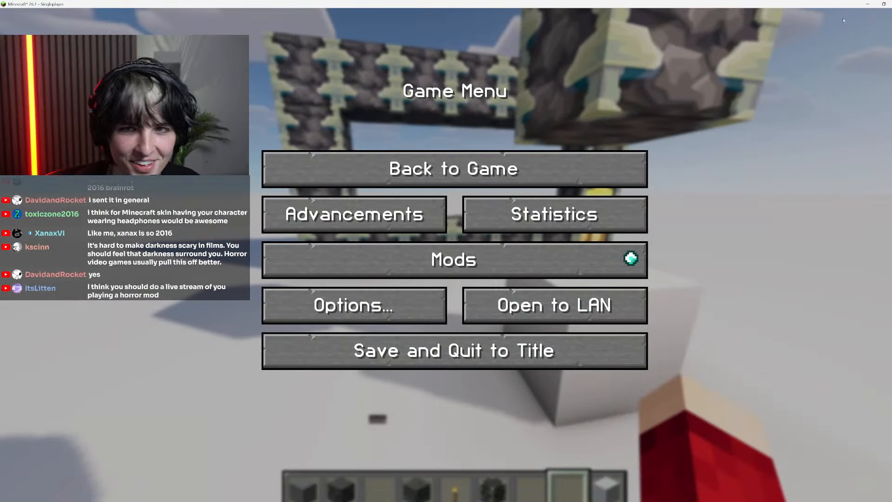
Switch back to Photoshop and trace a closed Pen path around the medium-red face of the upper-right rock
{"action": "key", "text": "alt+Tab"}
{"action": "left_click_drag", "start_coordinate": [478, 312], "coordinate": [385, 330]}
{"action": "left_click_drag", "start_coordinate": [281, 329], "coordinate": [367, 334]}
{"action": "scroll", "coordinate": [367, 334], "scroll_direction": "up", "scroll_amount": 2}
{"action": "scroll", "coordinate": [379, 333], "scroll_direction": "right", "scroll_amount": 2}
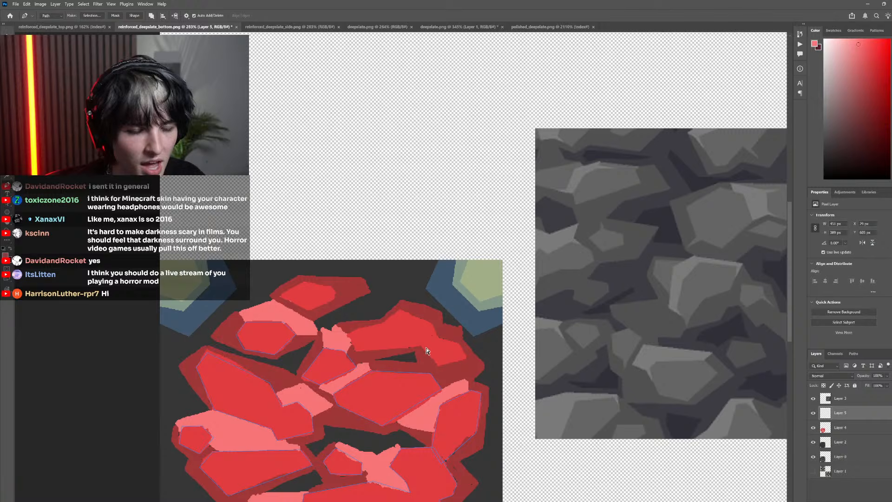
{"action": "scroll", "coordinate": [465, 345], "scroll_direction": "down", "scroll_amount": 10}
{"action": "scroll", "coordinate": [479, 330], "scroll_direction": "left", "scroll_amount": 1}
{"action": "scroll", "coordinate": [474, 316], "scroll_direction": "down", "scroll_amount": 3}
{"action": "scroll", "coordinate": [460, 294], "scroll_direction": "up", "scroll_amount": 12}
{"action": "scroll", "coordinate": [473, 291], "scroll_direction": "up", "scroll_amount": 3}
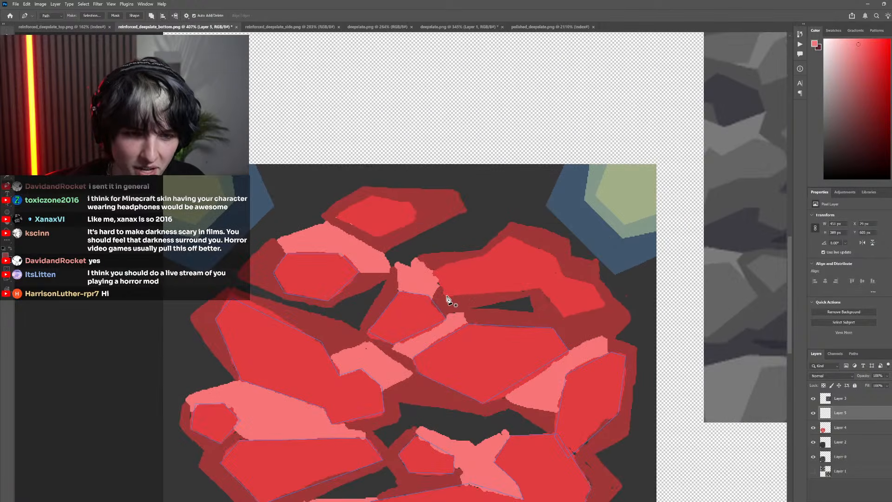
{"action": "left_click", "coordinate": [444, 295]}
{"action": "left_click", "coordinate": [434, 271]}
{"action": "left_click", "coordinate": [487, 254]}
{"action": "left_click", "coordinate": [508, 237]}
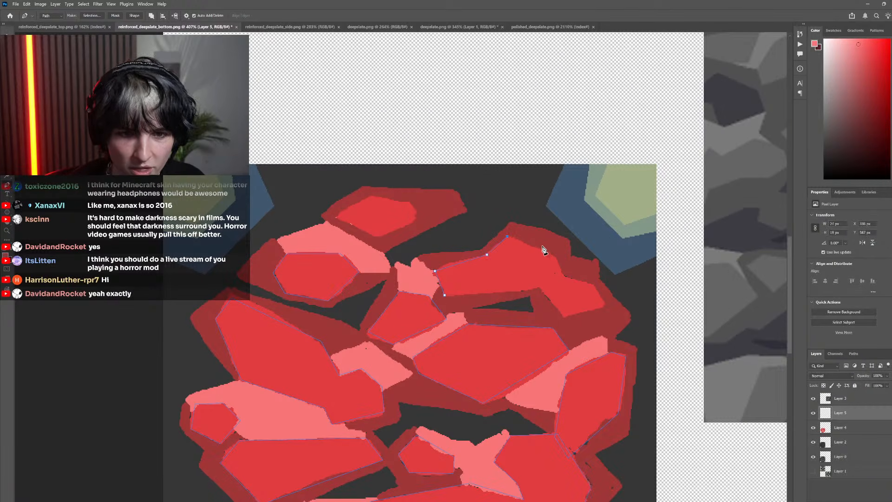
{"action": "left_click", "coordinate": [554, 253]}
{"action": "left_click", "coordinate": [561, 274]}
{"action": "left_click", "coordinate": [594, 285]}
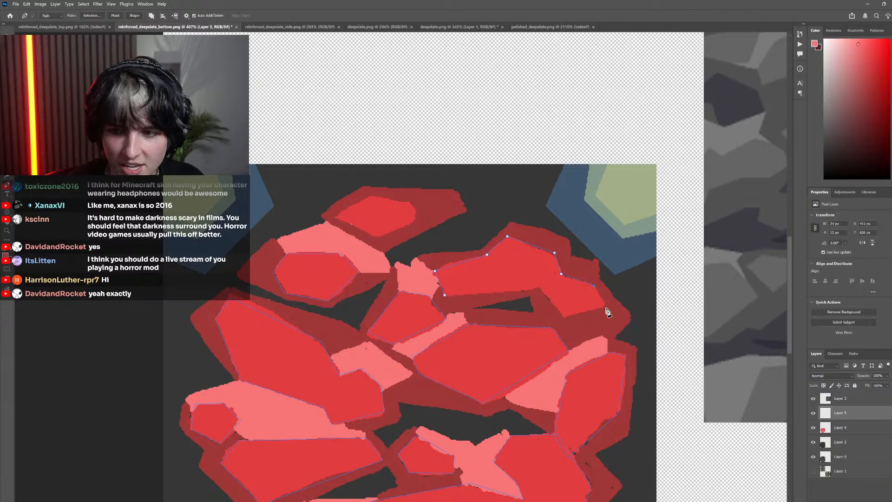
{"action": "left_click", "coordinate": [607, 309]}
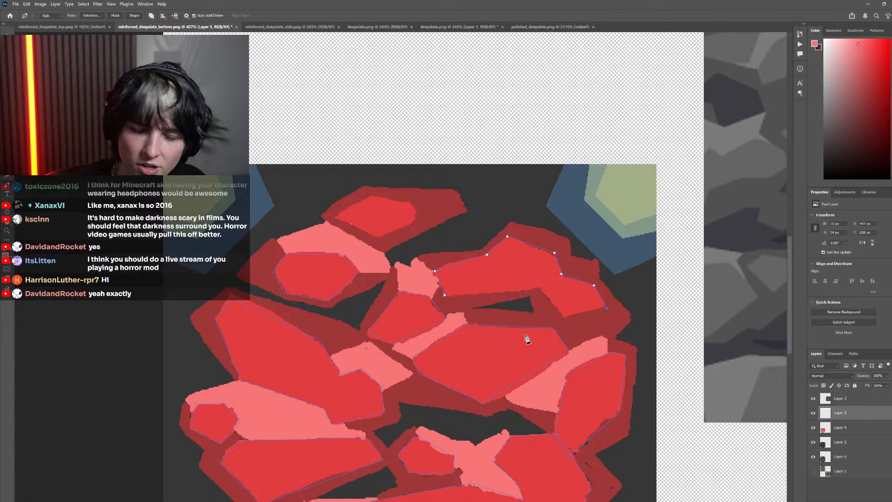
{"action": "left_click", "coordinate": [562, 318]}
{"action": "left_click", "coordinate": [538, 289]}
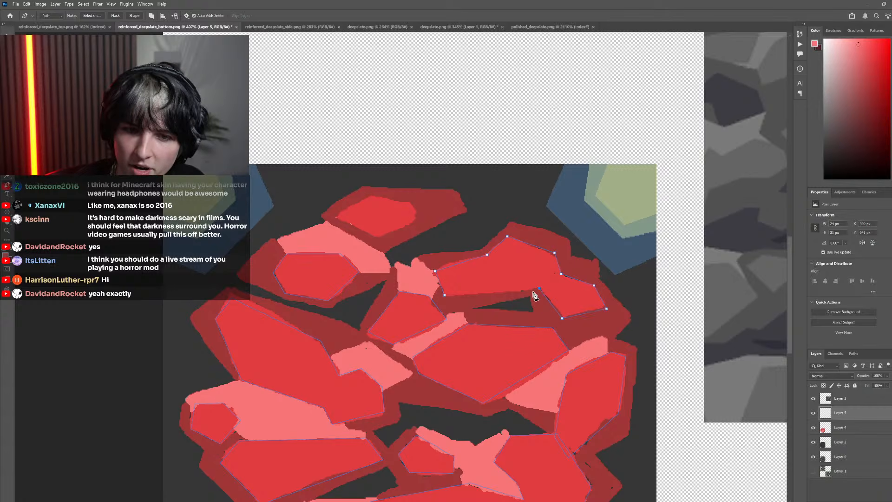
{"action": "left_click", "coordinate": [445, 295]}
Trace a closed Pen path around the medium-red face of the topmost rock
{"action": "scroll", "coordinate": [380, 304], "scroll_direction": "down", "scroll_amount": 6}
{"action": "scroll", "coordinate": [379, 303], "scroll_direction": "up", "scroll_amount": 5}
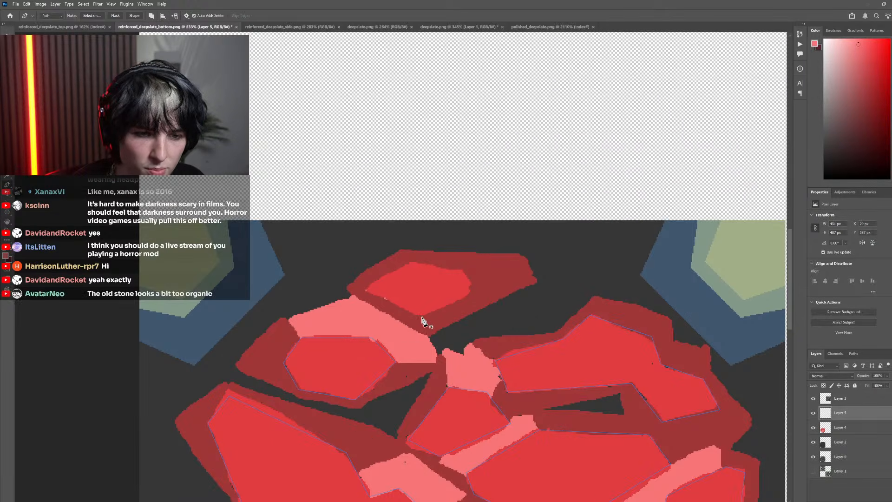
{"action": "left_click", "coordinate": [422, 317]}
{"action": "left_click", "coordinate": [367, 288]}
{"action": "left_click", "coordinate": [412, 262]}
{"action": "left_click", "coordinate": [465, 268]}
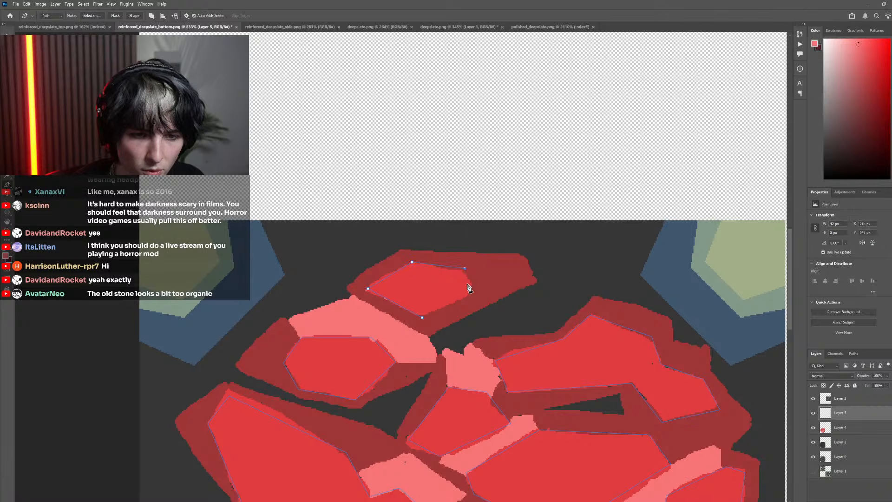
{"action": "left_click", "coordinate": [470, 294]}
{"action": "left_click", "coordinate": [422, 317]}
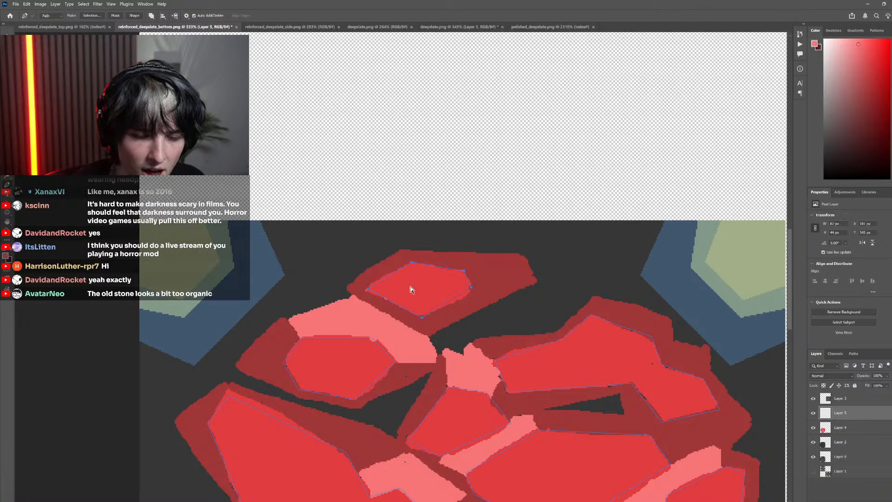
Convert all the traced rock face paths into a new selection with a feather radius of 0 pixels
{"action": "scroll", "coordinate": [473, 377], "scroll_direction": "down", "scroll_amount": 3}
{"action": "scroll", "coordinate": [474, 378], "scroll_direction": "down", "scroll_amount": 2}
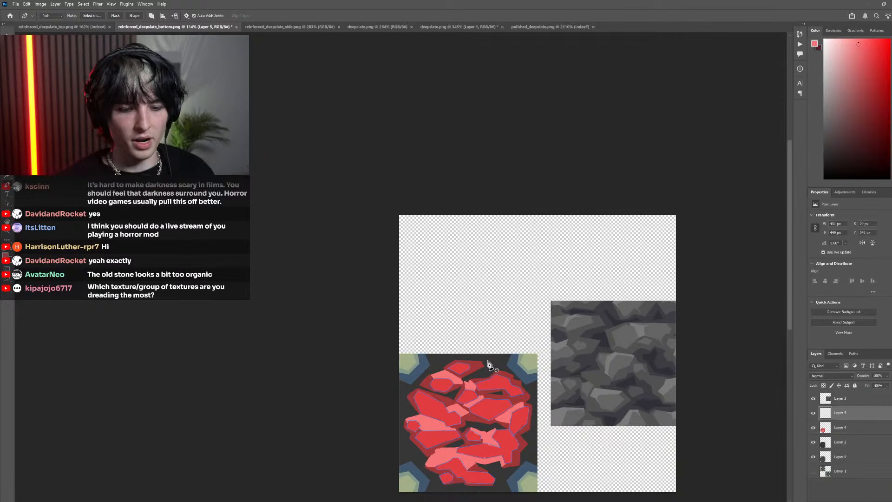
{"action": "scroll", "coordinate": [484, 361], "scroll_direction": "down", "scroll_amount": 1}
{"action": "scroll", "coordinate": [488, 361], "scroll_direction": "down", "scroll_amount": 5}
{"action": "left_click_drag", "start_coordinate": [476, 385], "coordinate": [454, 375]}
{"action": "scroll", "coordinate": [454, 391], "scroll_direction": "up", "scroll_amount": 4}
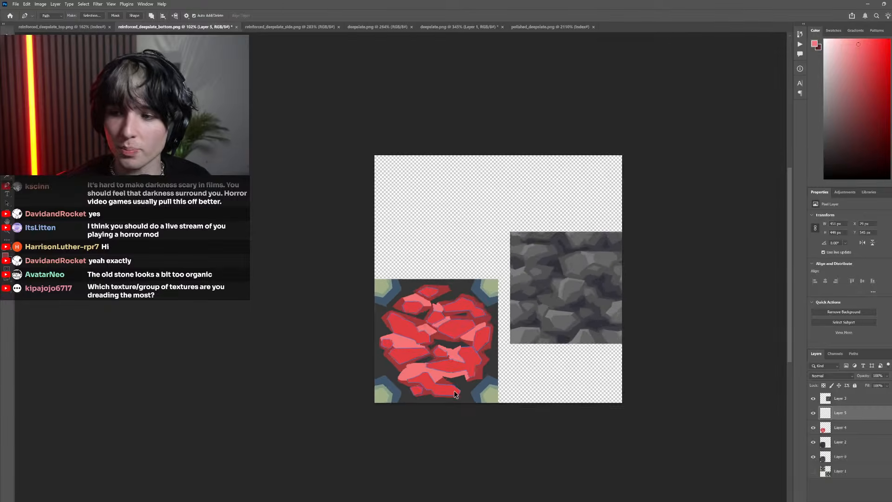
{"action": "scroll", "coordinate": [453, 390], "scroll_direction": "up", "scroll_amount": 4}
{"action": "right_click", "coordinate": [435, 283]}
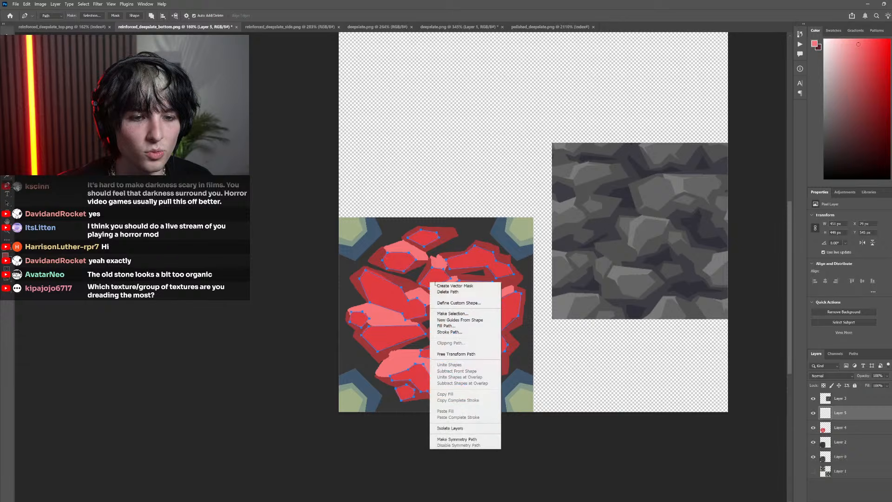
{"action": "left_click", "coordinate": [452, 314]}
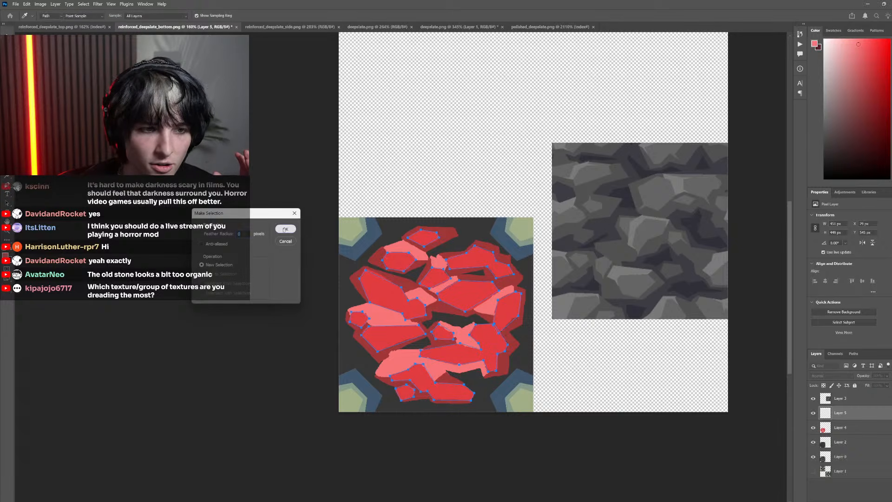
{"action": "left_click", "coordinate": [285, 229]}
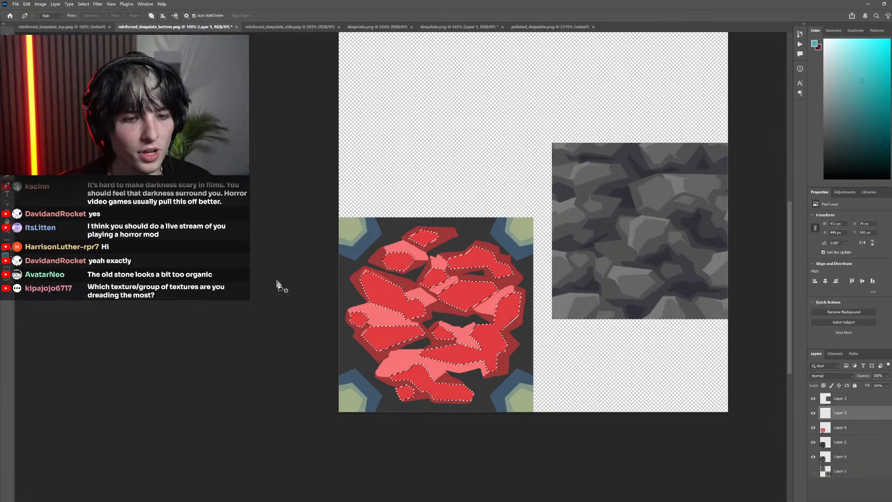
Fill the selected rock faces with teal on Layer 5 using the Paint Bucket
{"action": "left_click", "coordinate": [501, 307]}
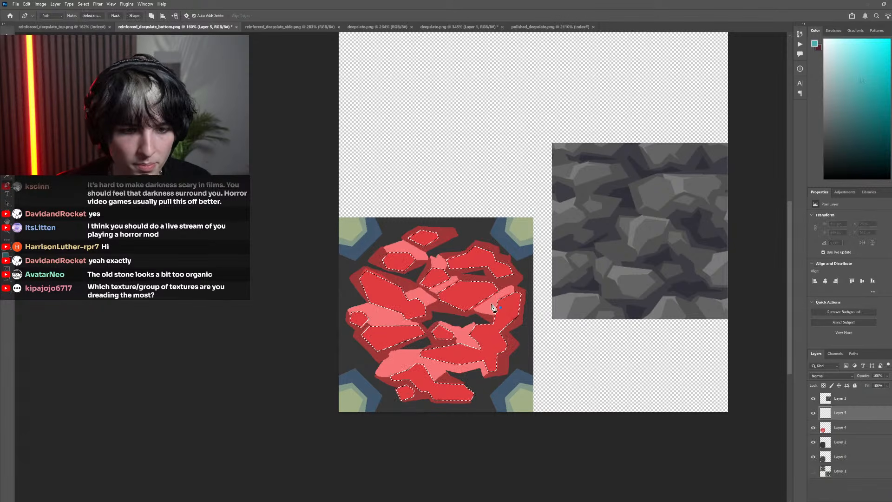
{"action": "key", "text": "g"}
{"action": "scroll", "coordinate": [497, 304], "scroll_direction": "up", "scroll_amount": 3}
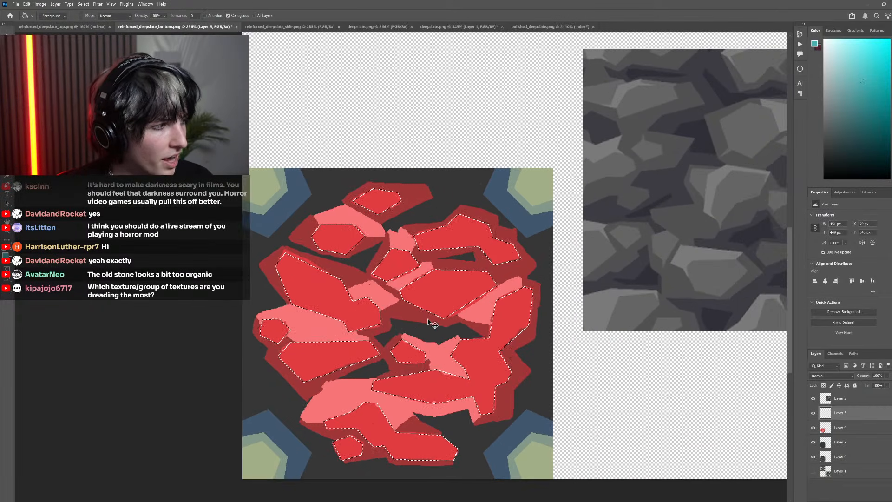
{"action": "scroll", "coordinate": [427, 318], "scroll_direction": "down", "scroll_amount": 4}
{"action": "left_click", "coordinate": [508, 343]}
{"action": "scroll", "coordinate": [509, 341], "scroll_direction": "down", "scroll_amount": 2}
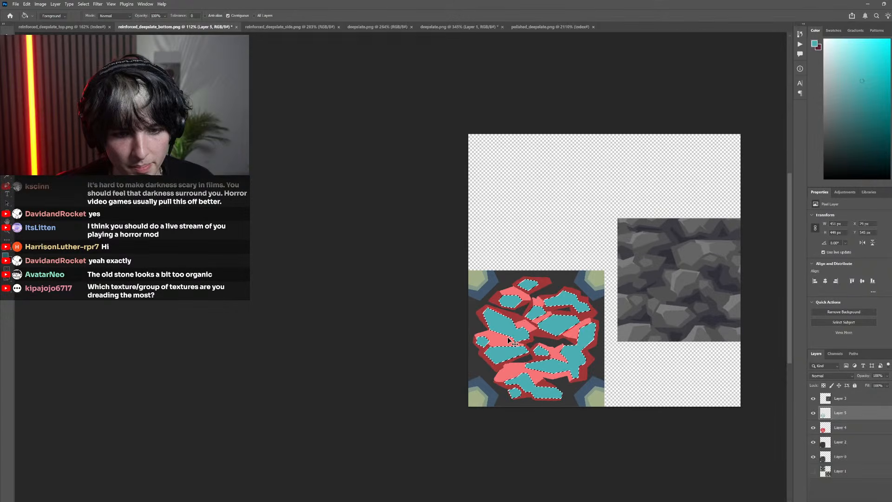
{"action": "scroll", "coordinate": [511, 342], "scroll_direction": "down", "scroll_amount": 1}
Set the foreground colour to a brighter, lighter cyan and return to the Pen tool
{"action": "left_click_drag", "start_coordinate": [853, 88], "coordinate": [860, 34]}
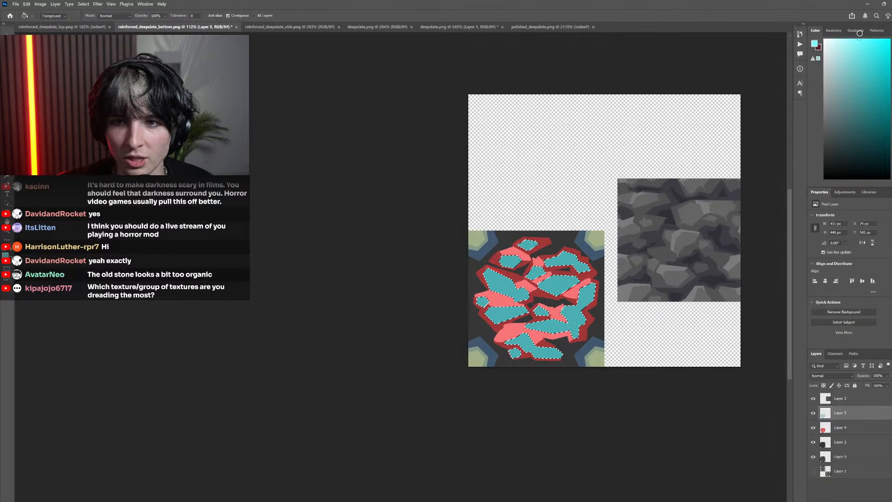
{"action": "key", "text": "p"}
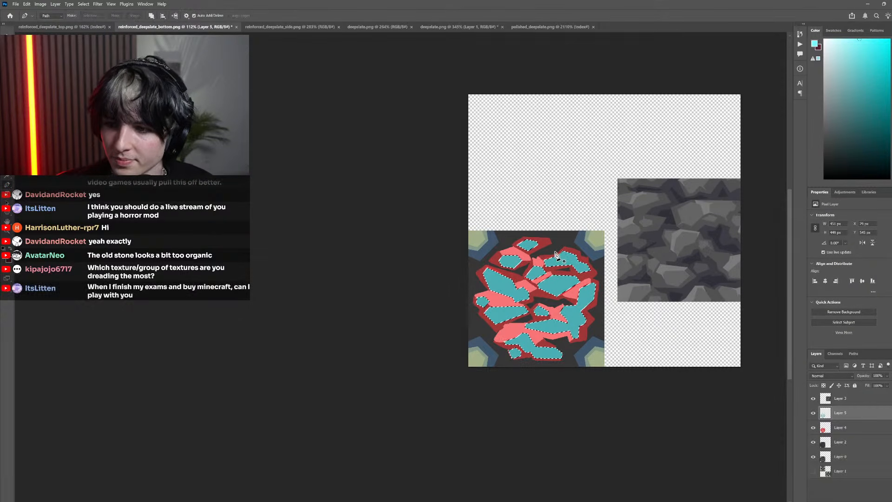
{"action": "scroll", "coordinate": [556, 254], "scroll_direction": "right", "scroll_amount": 2}
{"action": "scroll", "coordinate": [513, 253], "scroll_direction": "up", "scroll_amount": 3}
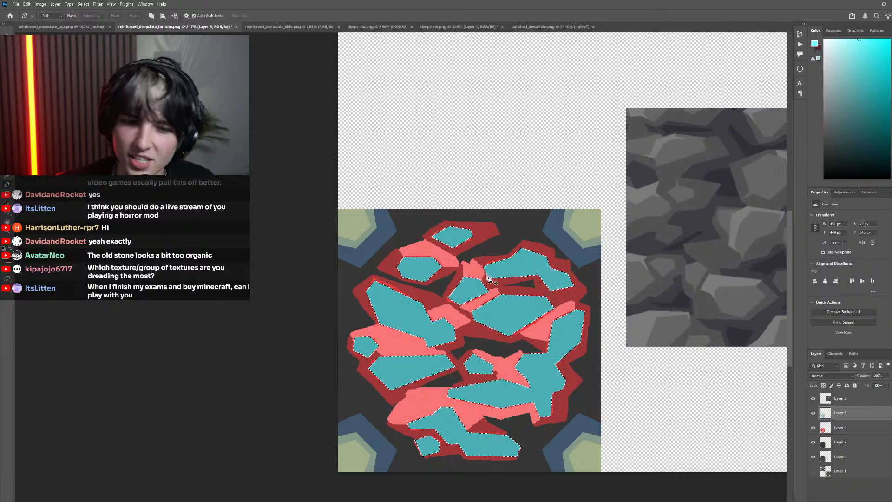
{"action": "scroll", "coordinate": [470, 218], "scroll_direction": "up", "scroll_amount": 1}
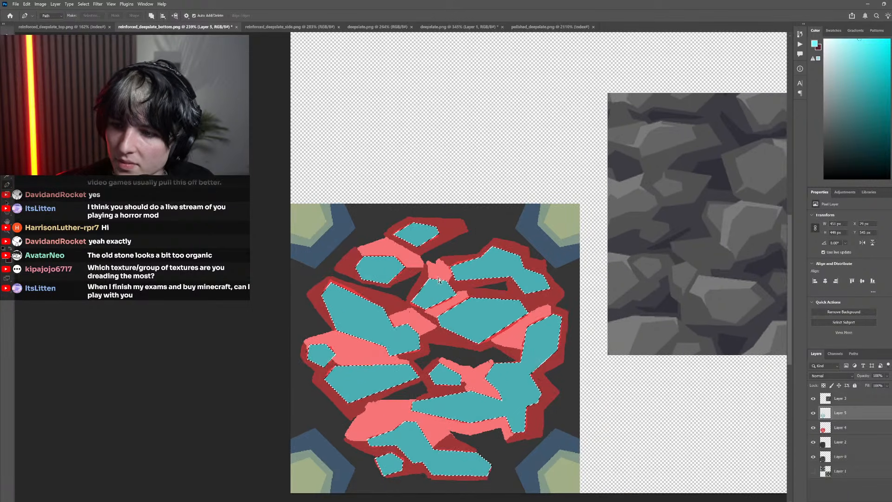
{"action": "scroll", "coordinate": [442, 287], "scroll_direction": "down", "scroll_amount": 2}
{"action": "scroll", "coordinate": [445, 287], "scroll_direction": "left", "scroll_amount": 2}
{"action": "scroll", "coordinate": [460, 271], "scroll_direction": "down", "scroll_amount": 3}
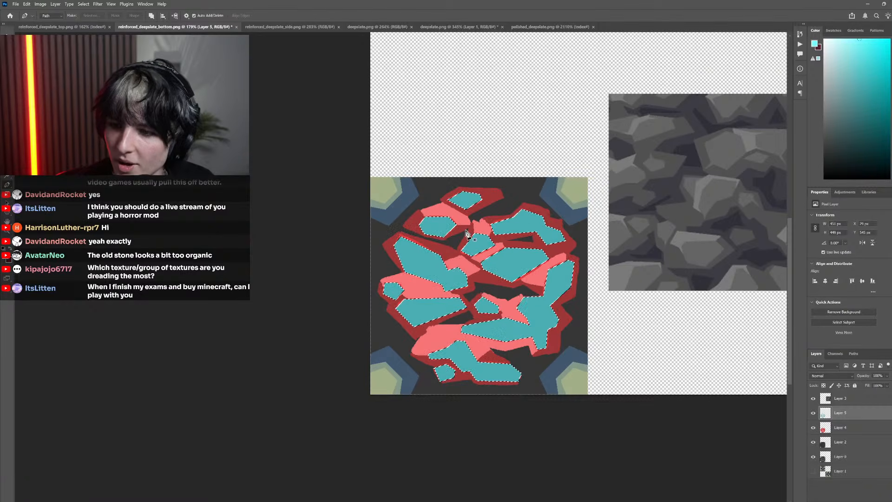
{"action": "scroll", "coordinate": [466, 230], "scroll_direction": "right", "scroll_amount": 1}
{"action": "scroll", "coordinate": [453, 244], "scroll_direction": "left", "scroll_amount": 3}
{"action": "scroll", "coordinate": [442, 251], "scroll_direction": "right", "scroll_amount": 4}
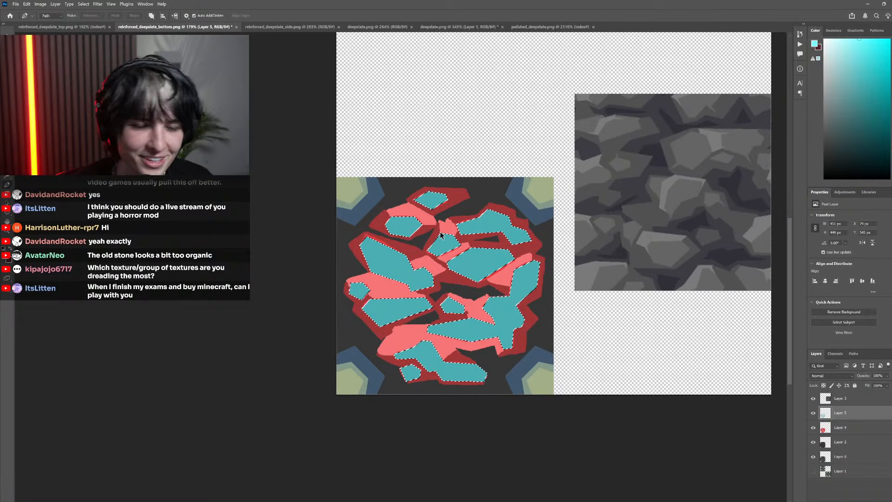
Deselect the rock faces, then hide and reshow Layer 5 to compare the teal shapes with the red sketch
{"action": "scroll", "coordinate": [440, 236], "scroll_direction": "up", "scroll_amount": 5}
{"action": "key", "text": "m"}
{"action": "key", "text": "ctrl+d"}
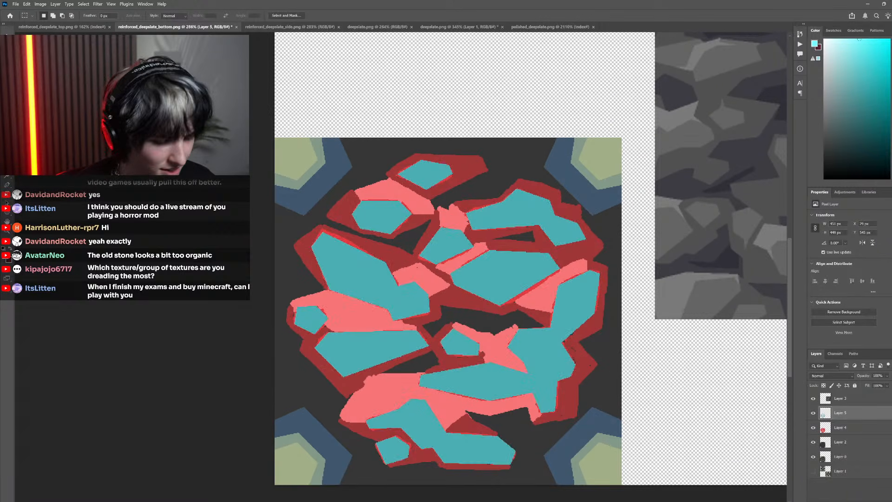
{"action": "key", "text": "p"}
{"action": "left_click", "coordinate": [814, 413]}
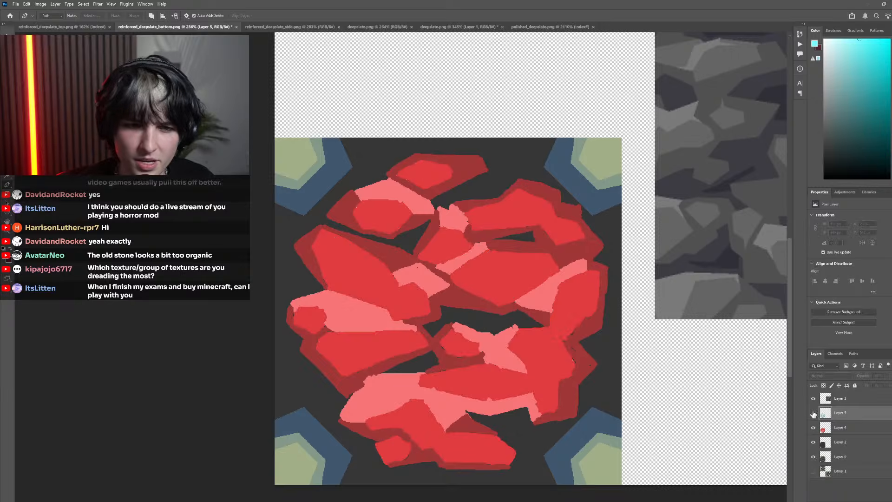
{"action": "left_click", "coordinate": [813, 413]}
Trace a closed Pen path around the light pink facet beside the large left rock, overlapping its teal face
{"action": "scroll", "coordinate": [414, 339], "scroll_direction": "left", "scroll_amount": 1}
{"action": "scroll", "coordinate": [415, 338], "scroll_direction": "up", "scroll_amount": 4}
{"action": "scroll", "coordinate": [516, 283], "scroll_direction": "down", "scroll_amount": 5}
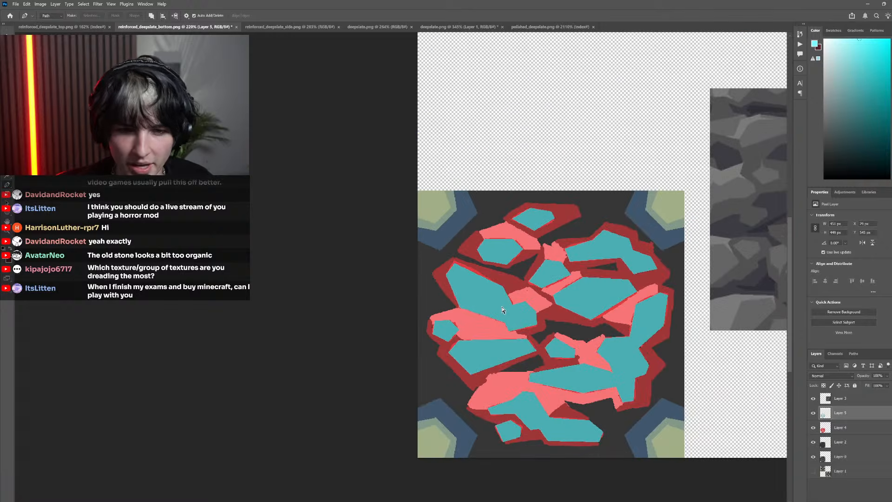
{"action": "scroll", "coordinate": [501, 309], "scroll_direction": "up", "scroll_amount": 2}
{"action": "scroll", "coordinate": [500, 306], "scroll_direction": "up", "scroll_amount": 4}
{"action": "left_click", "coordinate": [395, 278]}
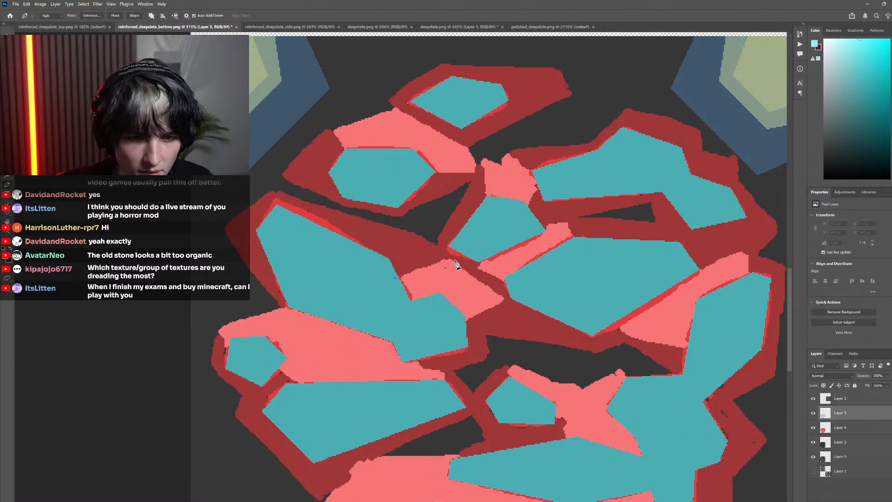
{"action": "left_click", "coordinate": [450, 260]}
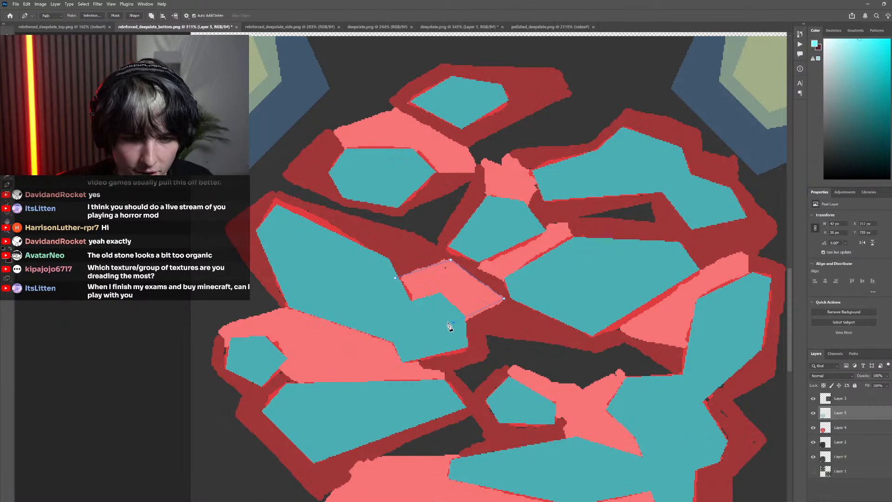
{"action": "left_click", "coordinate": [389, 302]}
Examine the light pink highlight areas and teal faces of the left-hand rocks up close
{"action": "scroll", "coordinate": [343, 275], "scroll_direction": "down", "scroll_amount": 5}
{"action": "scroll", "coordinate": [416, 352], "scroll_direction": "up", "scroll_amount": 6}
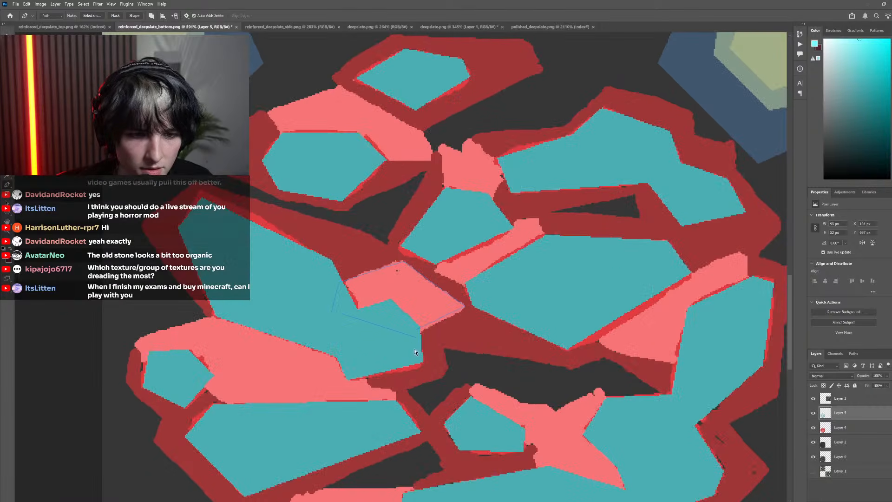
{"action": "scroll", "coordinate": [383, 358], "scroll_direction": "down", "scroll_amount": 5}
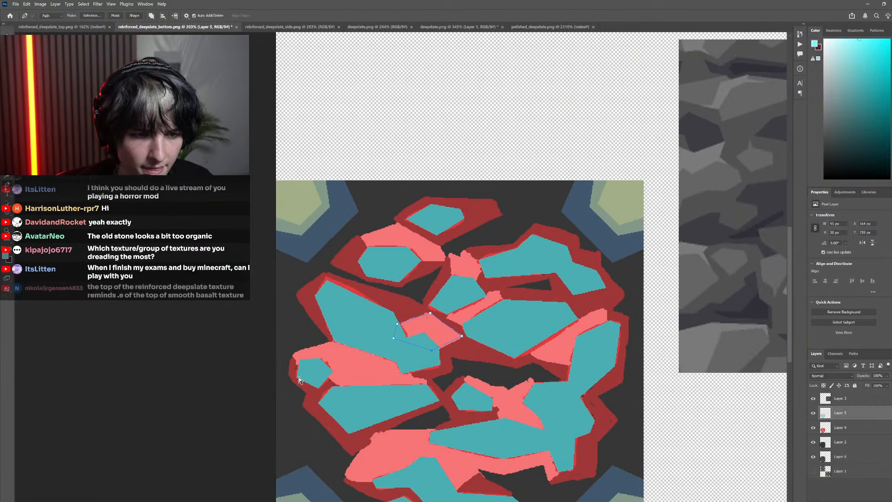
{"action": "scroll", "coordinate": [351, 376], "scroll_direction": "up", "scroll_amount": 5}
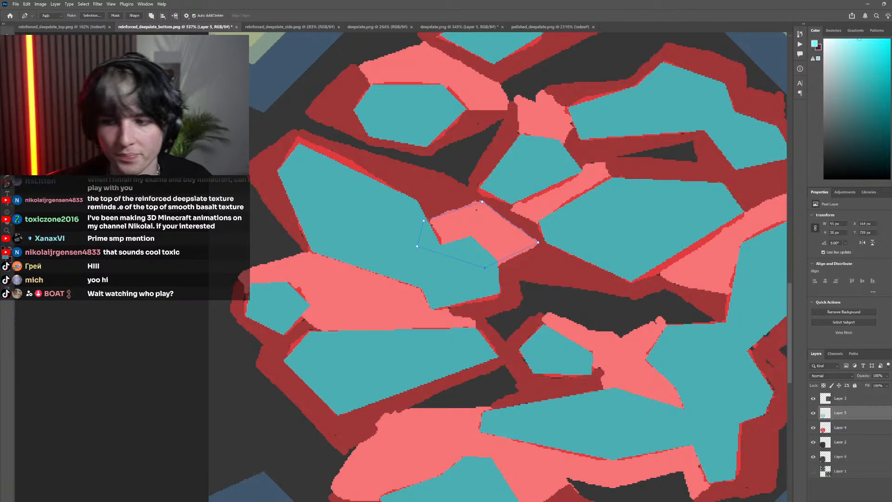
{"action": "scroll", "coordinate": [367, 289], "scroll_direction": "right", "scroll_amount": 1}
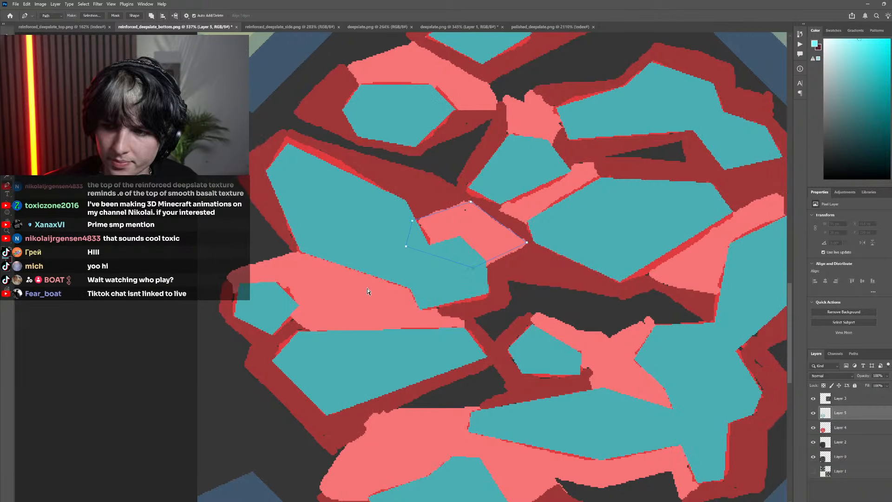
{"action": "scroll", "coordinate": [367, 291], "scroll_direction": "down", "scroll_amount": 3}
{"action": "scroll", "coordinate": [246, 312], "scroll_direction": "up", "scroll_amount": 5}
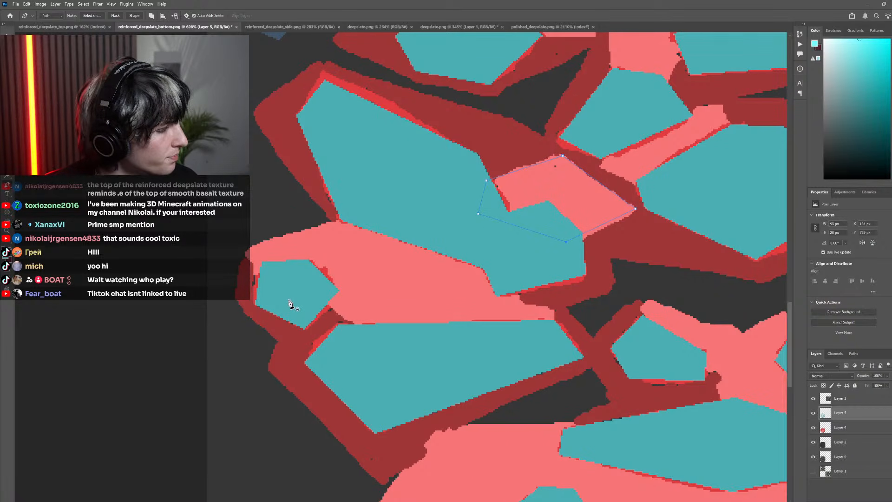
{"action": "scroll", "coordinate": [289, 304], "scroll_direction": "down", "scroll_amount": 4}
{"action": "scroll", "coordinate": [270, 334], "scroll_direction": "up", "scroll_amount": 6}
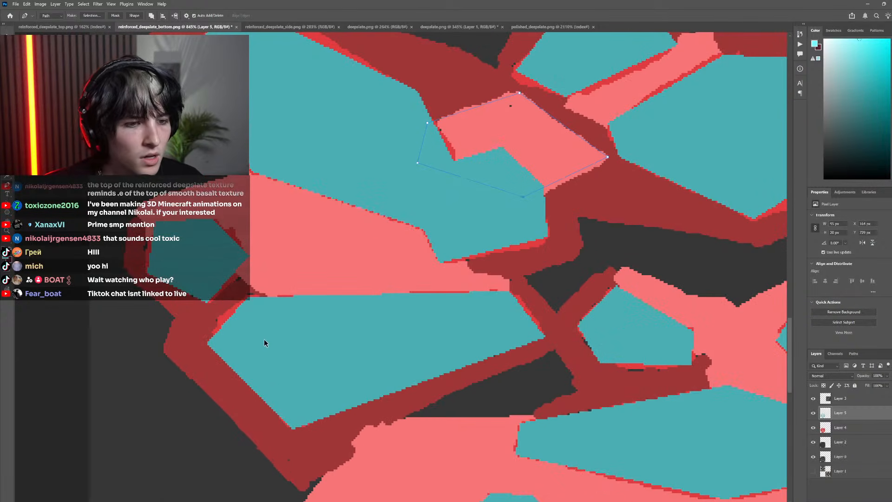
{"action": "scroll", "coordinate": [270, 316], "scroll_direction": "left", "scroll_amount": 4}
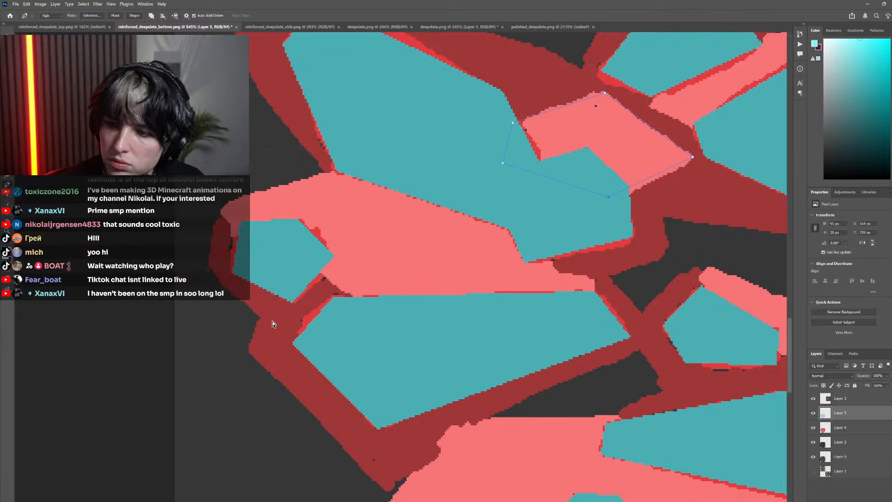
Trace the upper, right and lower edges of the large light pink area between the left-hand rocks with the Pen tool
{"action": "scroll", "coordinate": [273, 320], "scroll_direction": "up", "scroll_amount": 2}
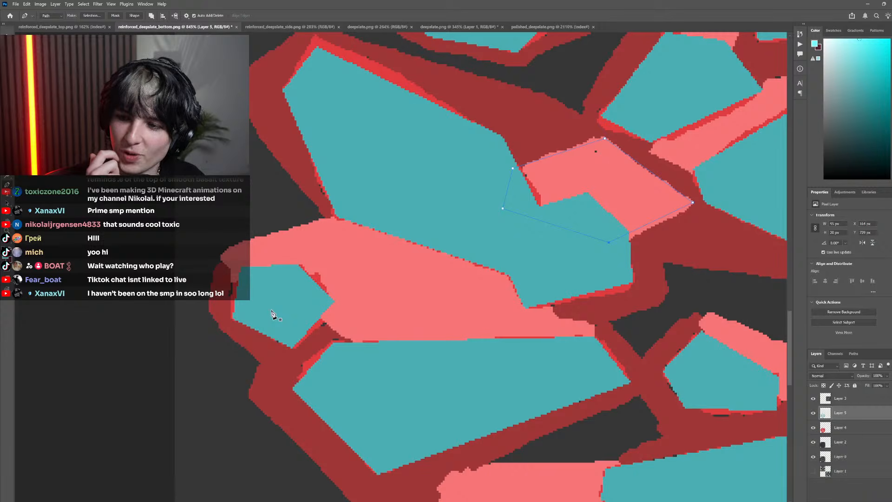
{"action": "scroll", "coordinate": [216, 358], "scroll_direction": "down", "scroll_amount": 2}
{"action": "scroll", "coordinate": [219, 288], "scroll_direction": "up", "scroll_amount": 4}
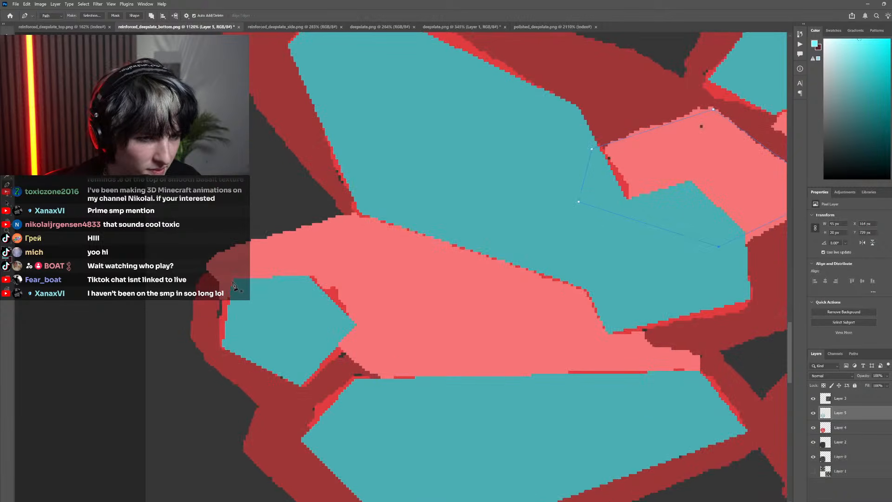
{"action": "left_click", "coordinate": [207, 265]}
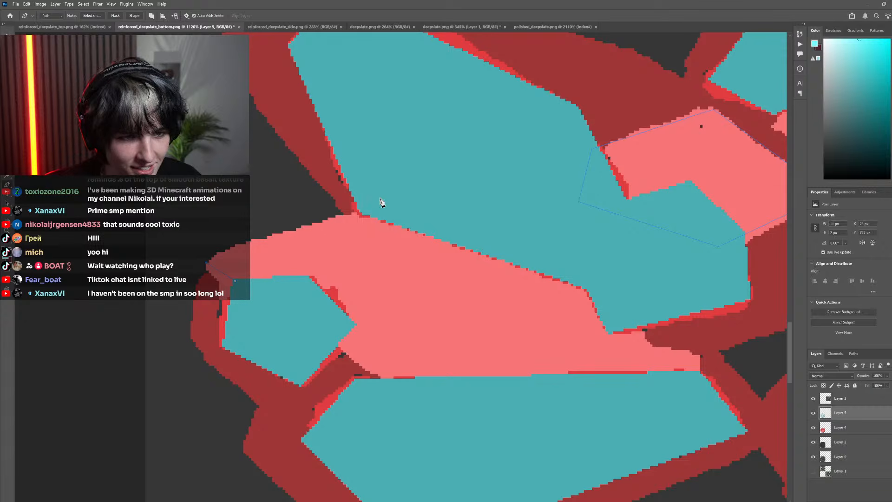
{"action": "scroll", "coordinate": [467, 309], "scroll_direction": "down", "scroll_amount": 3}
{"action": "scroll", "coordinate": [504, 311], "scroll_direction": "up", "scroll_amount": 3}
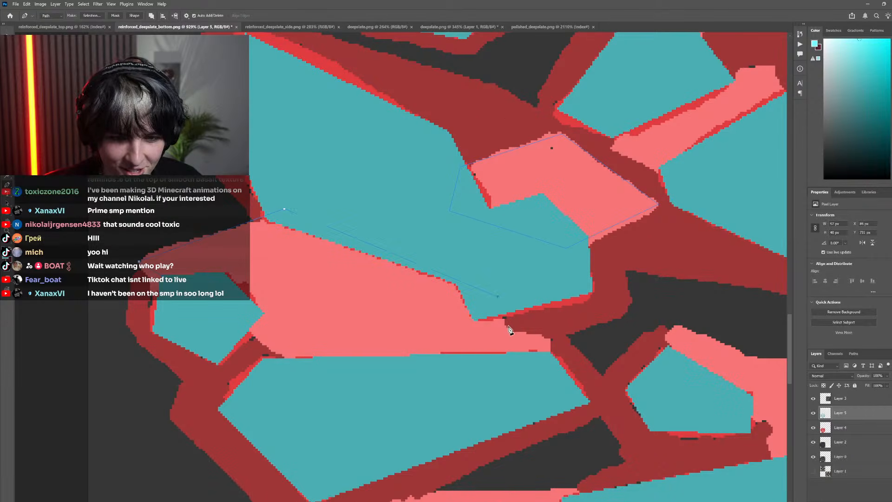
{"action": "left_click", "coordinate": [506, 325]}
{"action": "left_click", "coordinate": [559, 335]}
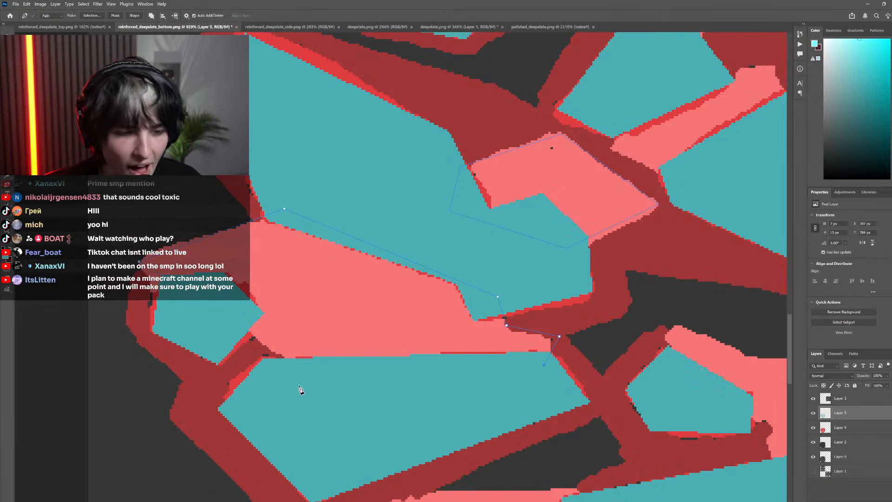
{"action": "left_click", "coordinate": [268, 363]}
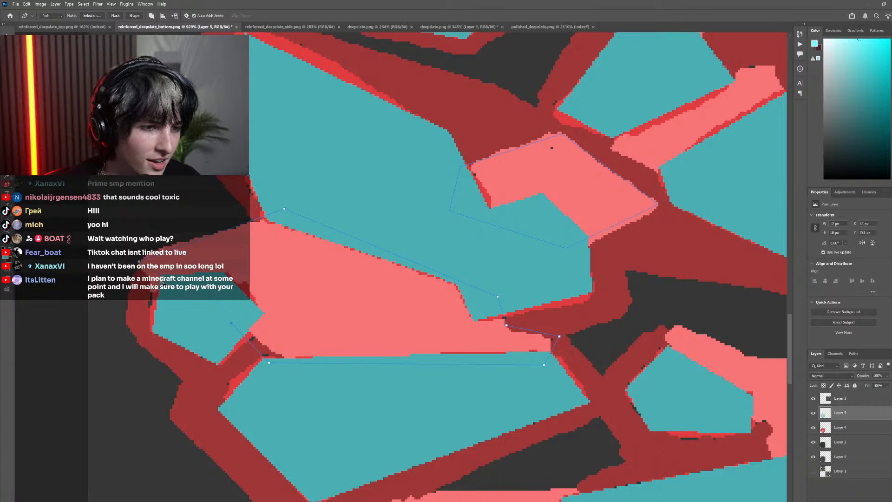
Close the large pink area's path across the small leftmost teal face and adjust its lower-left anchor point
{"action": "scroll", "coordinate": [273, 291], "scroll_direction": "down", "scroll_amount": 3}
{"action": "scroll", "coordinate": [292, 370], "scroll_direction": "up", "scroll_amount": 4}
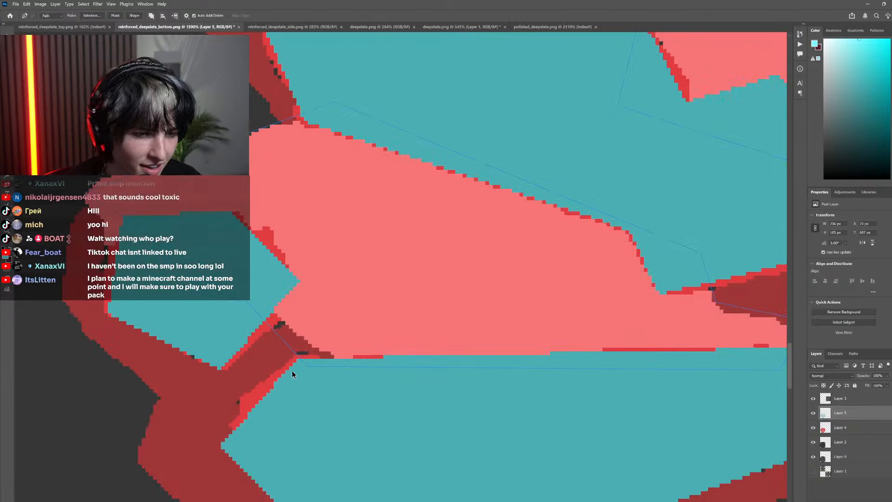
{"action": "scroll", "coordinate": [306, 367], "scroll_direction": "down", "scroll_amount": 2}
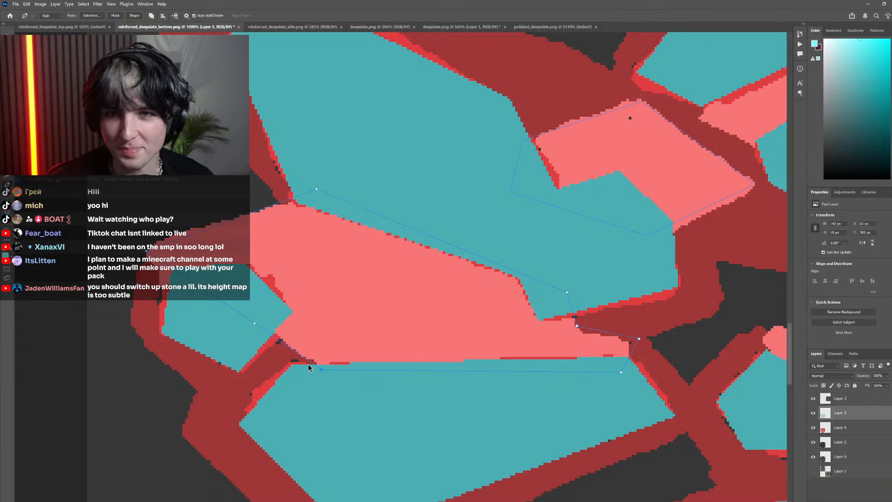
{"action": "scroll", "coordinate": [308, 363], "scroll_direction": "down", "scroll_amount": 3}
{"action": "scroll", "coordinate": [305, 385], "scroll_direction": "up", "scroll_amount": 4}
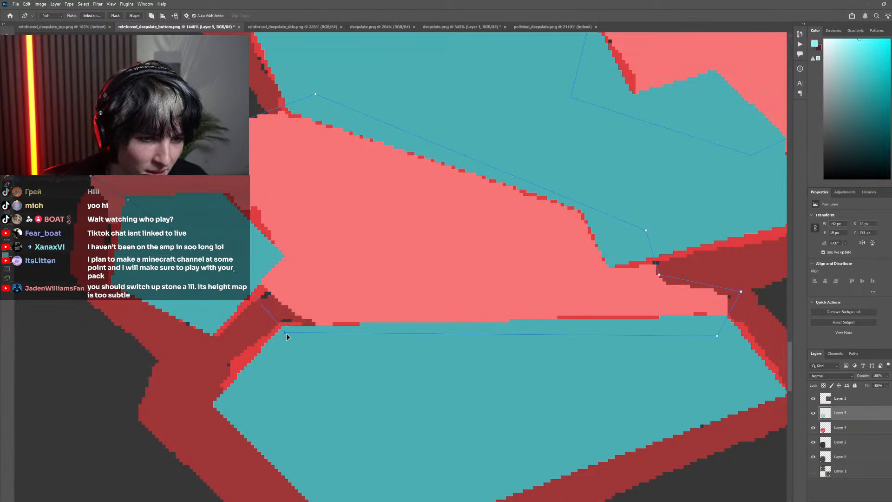
{"action": "scroll", "coordinate": [286, 335], "scroll_direction": "down", "scroll_amount": 5}
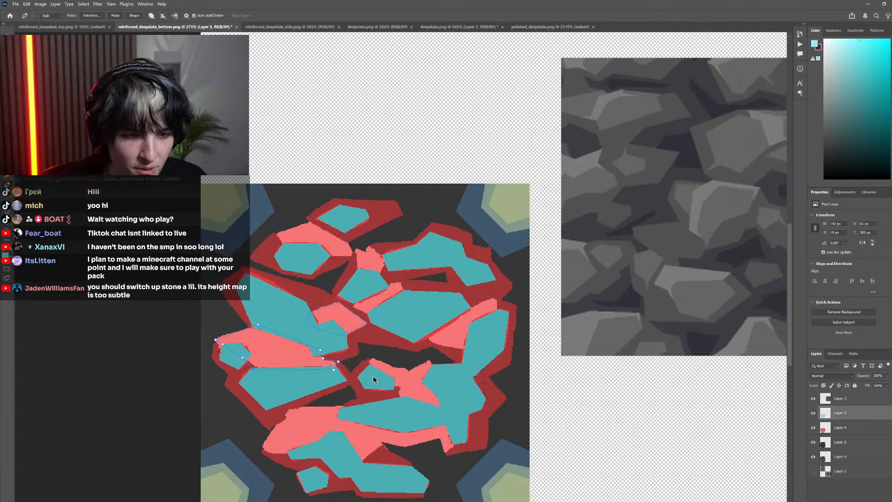
Trace a Pen path around the star-shaped light pink facet between the small middle rock and the large right rock
{"action": "scroll", "coordinate": [372, 378], "scroll_direction": "up", "scroll_amount": 4}
{"action": "left_click", "coordinate": [360, 343]}
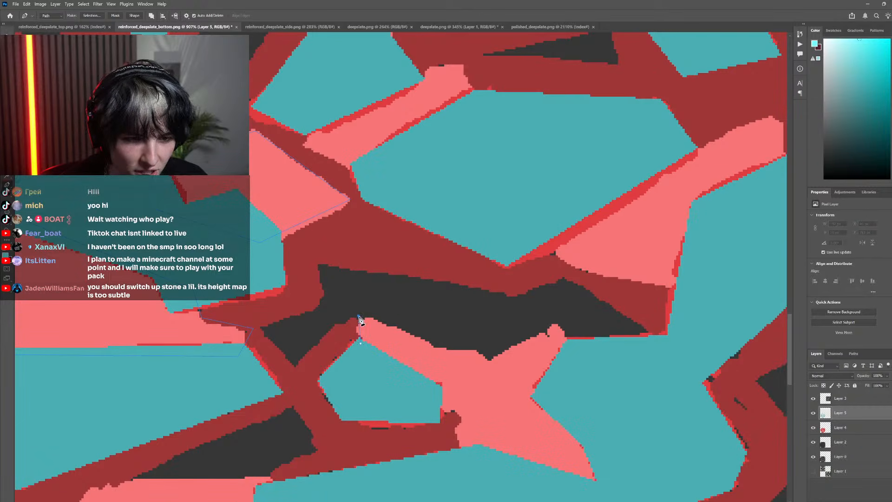
{"action": "left_click", "coordinate": [359, 317]}
{"action": "left_click", "coordinate": [437, 348]}
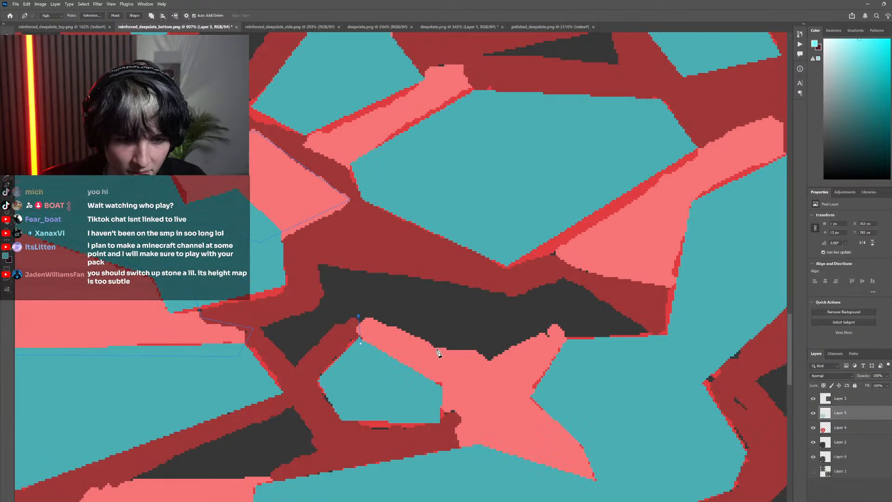
{"action": "left_click", "coordinate": [473, 350]}
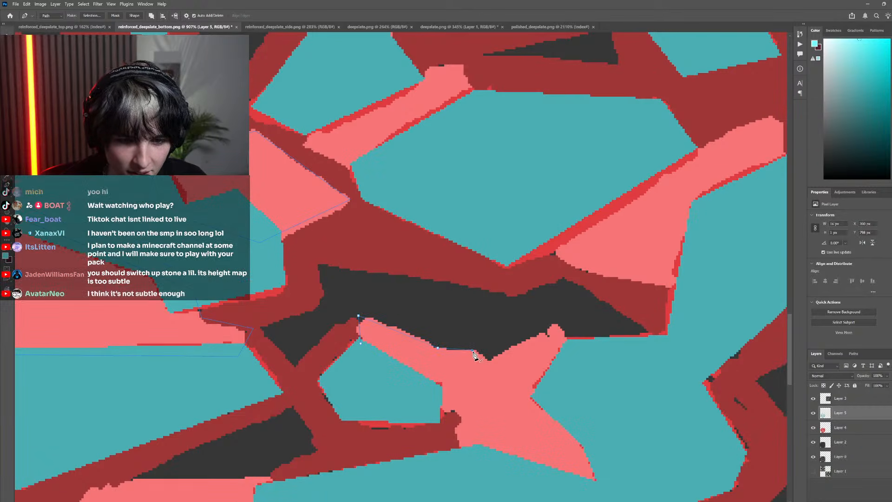
{"action": "left_click", "coordinate": [551, 328]}
{"action": "left_click", "coordinate": [574, 347]}
{"action": "scroll", "coordinate": [568, 400], "scroll_direction": "down", "scroll_amount": 2}
{"action": "left_click", "coordinate": [620, 412]}
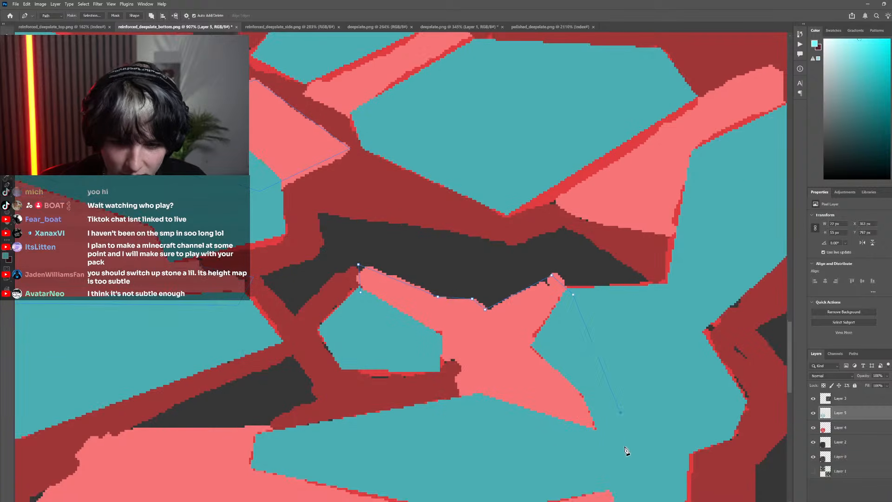
{"action": "left_click", "coordinate": [625, 449]}
{"action": "left_click", "coordinate": [487, 449]}
{"action": "left_click", "coordinate": [464, 406]}
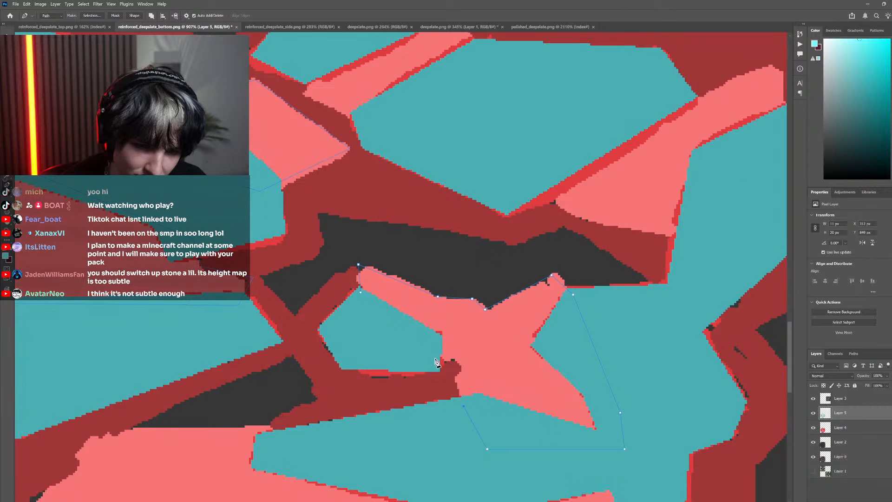
{"action": "left_click", "coordinate": [464, 398]}
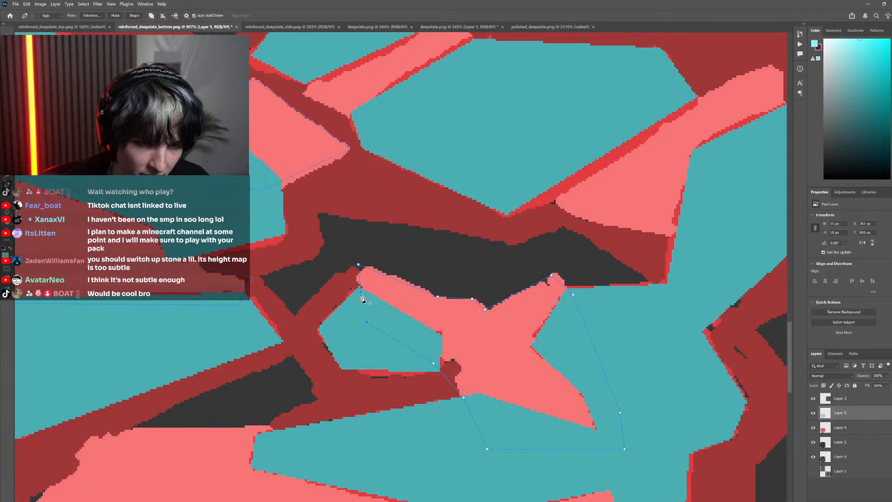
Start a Pen path along the upper end of the light pink facet between the large central rock and the right-hand rock
{"action": "scroll", "coordinate": [456, 299], "scroll_direction": "down", "scroll_amount": 10}
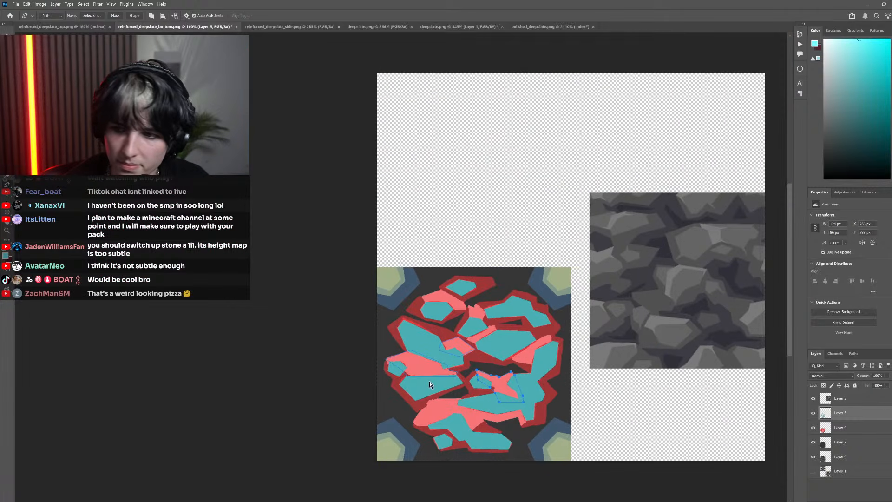
{"action": "scroll", "coordinate": [431, 373], "scroll_direction": "up", "scroll_amount": 5}
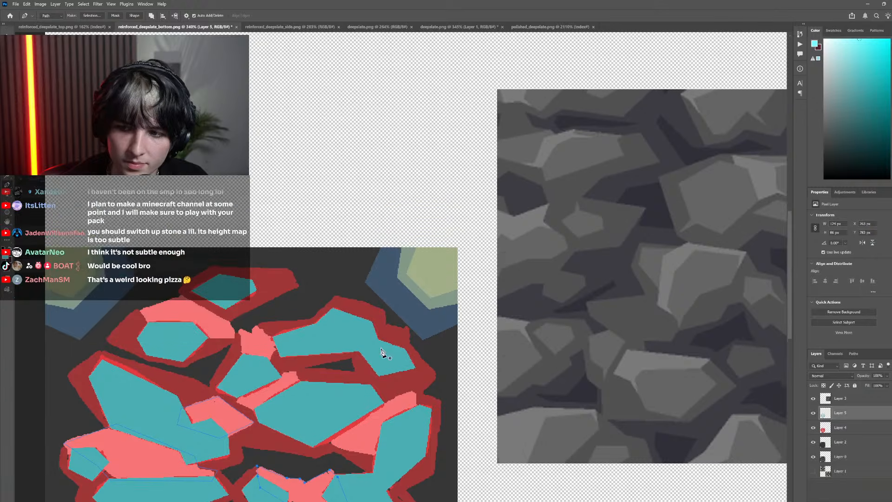
{"action": "scroll", "coordinate": [403, 363], "scroll_direction": "up", "scroll_amount": 4}
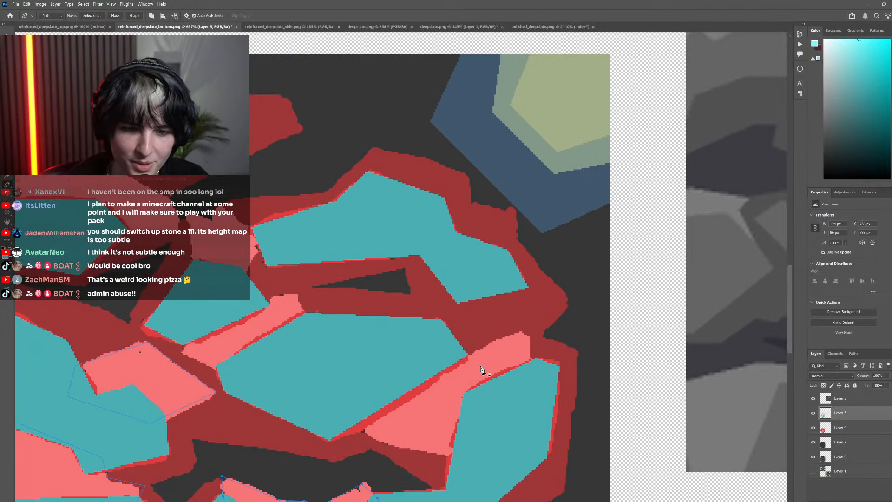
{"action": "scroll", "coordinate": [480, 368], "scroll_direction": "up", "scroll_amount": 2}
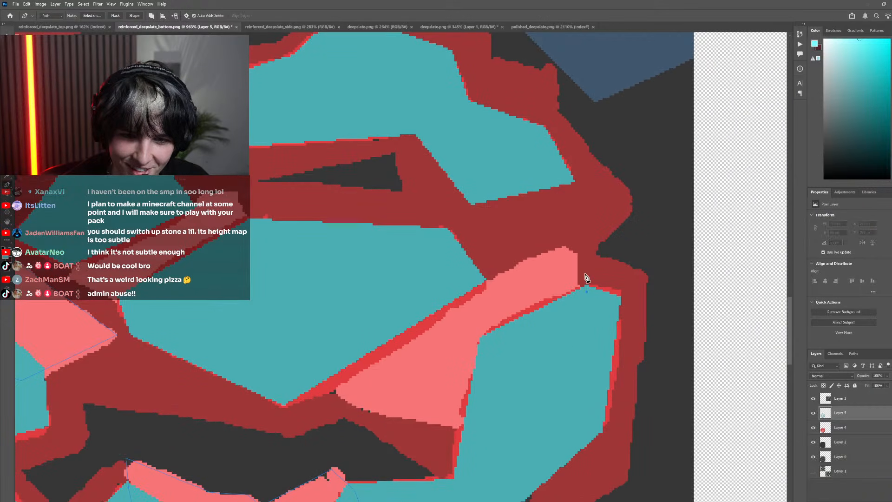
{"action": "left_click", "coordinate": [580, 246]}
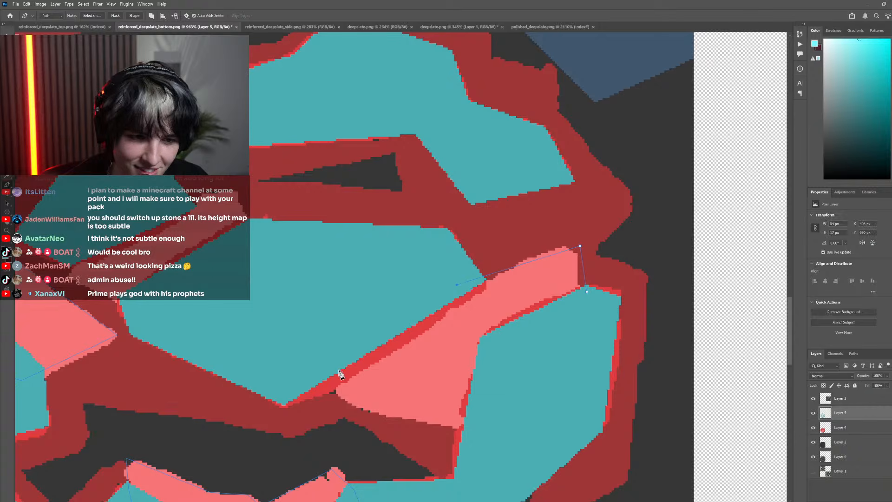
Switch to Minecraft, look over the reinforced deepslate frame and surrounding block builds from the air, and return to Photoshop
{"action": "key", "text": "alt+Tab"}
{"action": "key", "text": "Escape"}
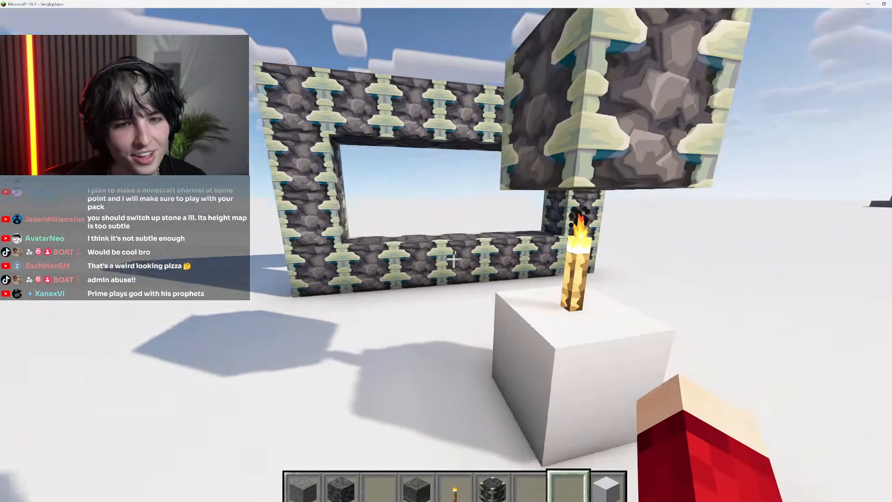
{"action": "key", "text": "w"}
{"action": "key", "text": "space"}
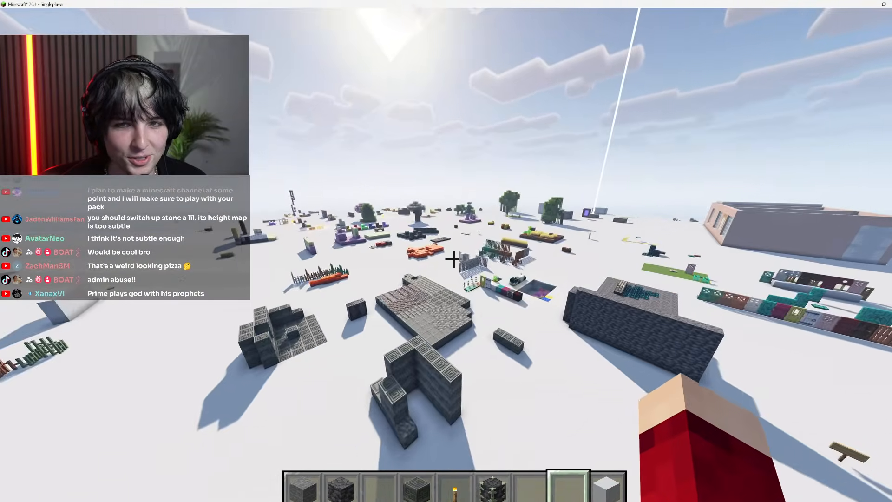
{"action": "key", "text": "w"}
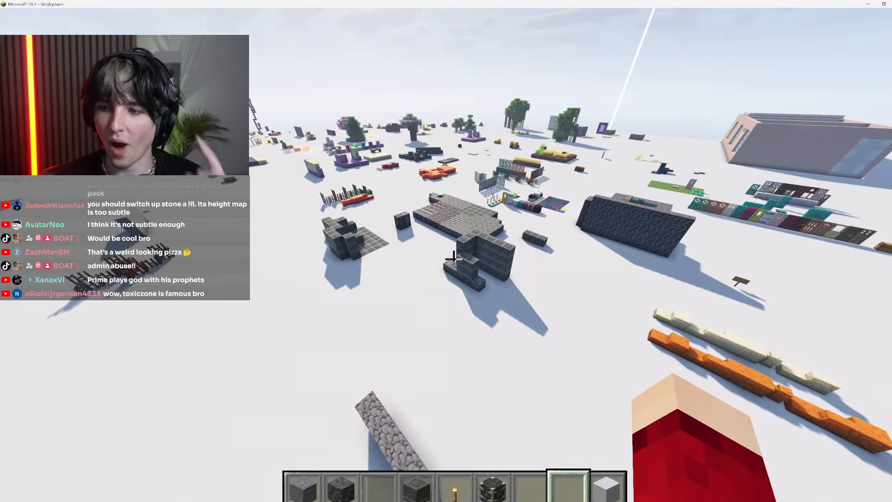
{"action": "key", "text": "w"}
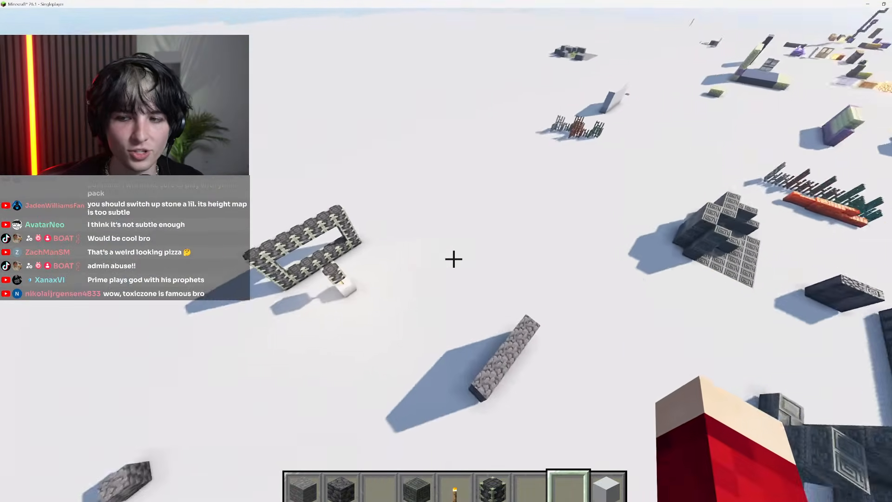
{"action": "key", "text": "w"}
{"action": "left_click", "coordinate": [453, 260]}
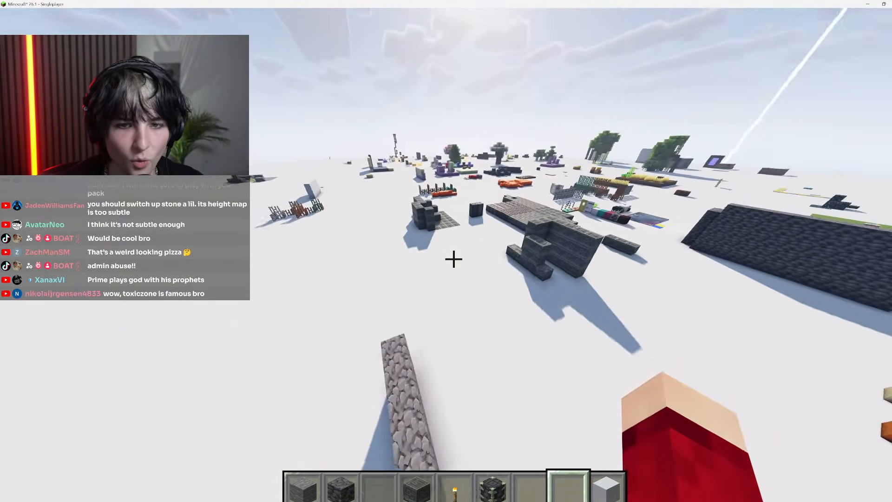
{"action": "key", "text": "w"}
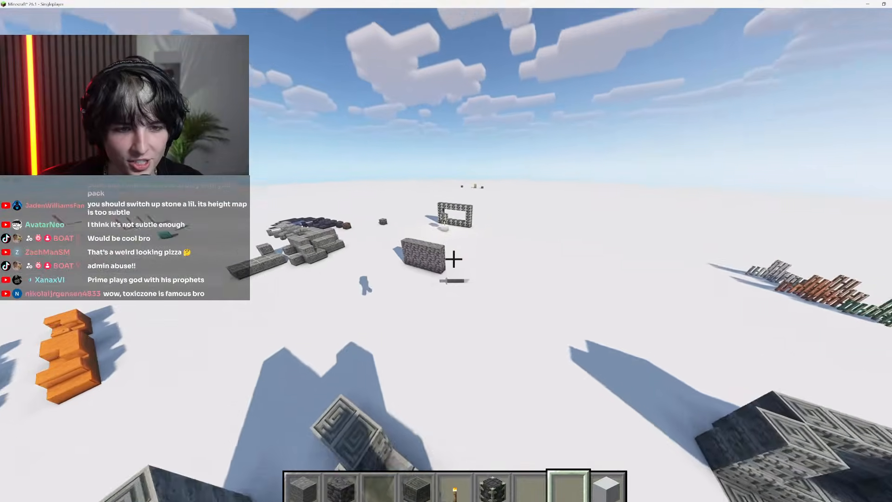
{"action": "key", "text": "w"}
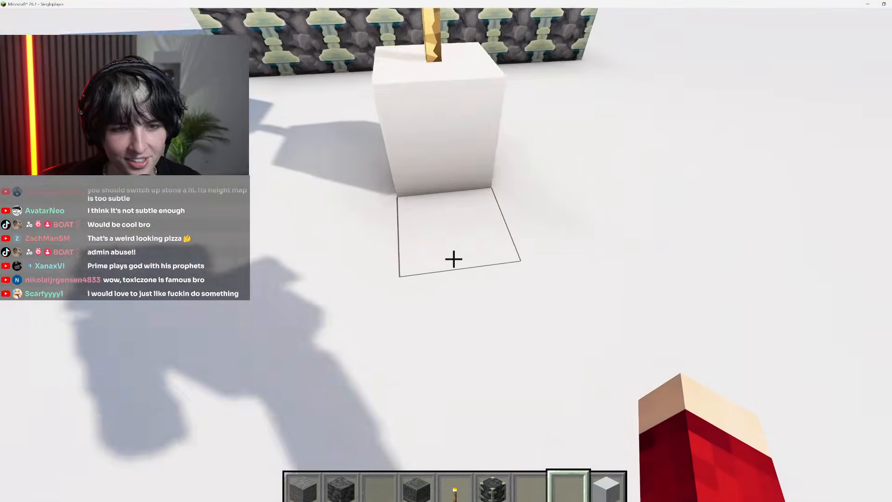
{"action": "key", "text": "Escape"}
{"action": "left_click", "coordinate": [867, 3]}
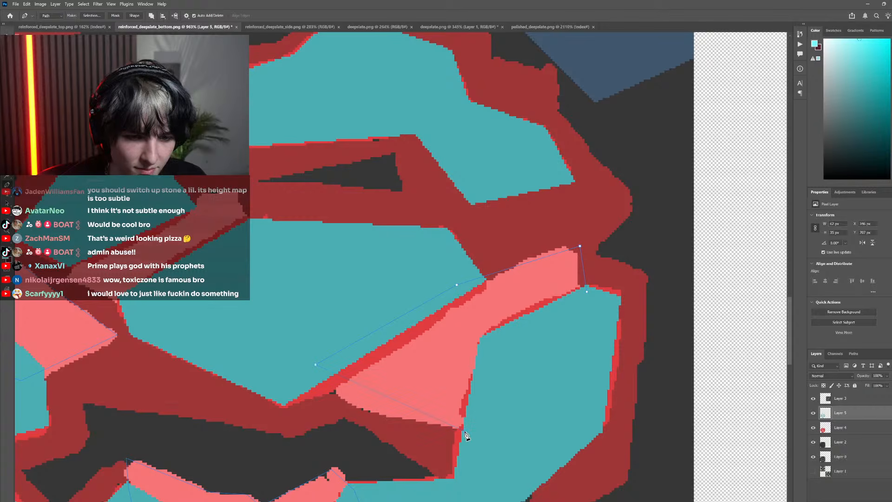
Close the path around the right-hand pink facet and move its lower-left anchor point slightly down
{"action": "left_click", "coordinate": [588, 292]}
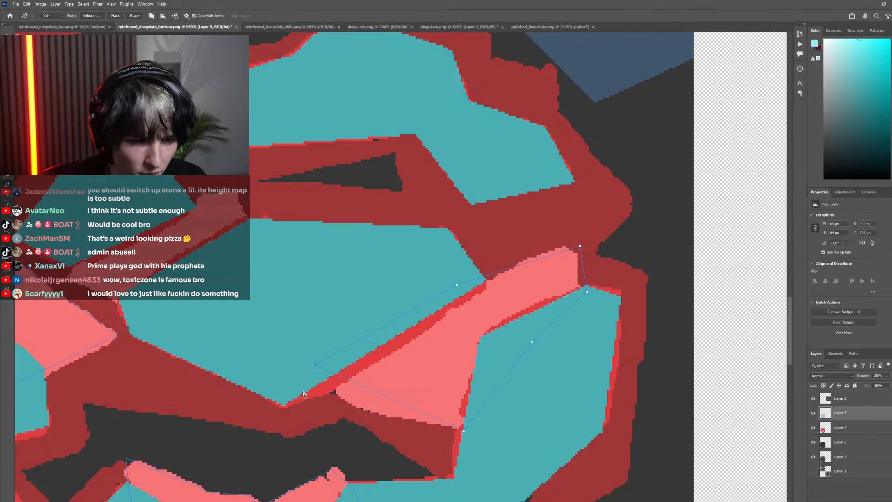
{"action": "left_click_drag", "start_coordinate": [319, 366], "coordinate": [314, 383]}
{"action": "scroll", "coordinate": [331, 361], "scroll_direction": "down", "scroll_amount": 10}
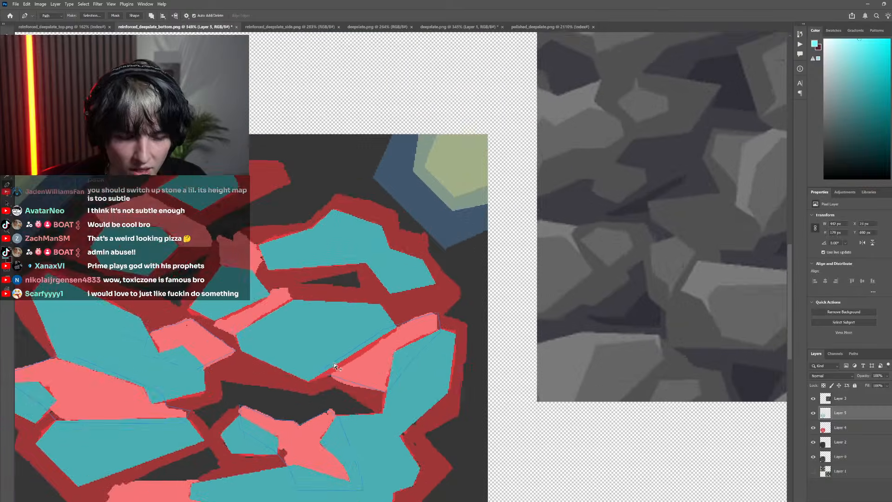
Trace a closed Pen path around the narrow diagonal pink strip between the small upper rock and the large central rock
{"action": "scroll", "coordinate": [344, 351], "scroll_direction": "left", "scroll_amount": 2}
{"action": "scroll", "coordinate": [361, 345], "scroll_direction": "up", "scroll_amount": 10}
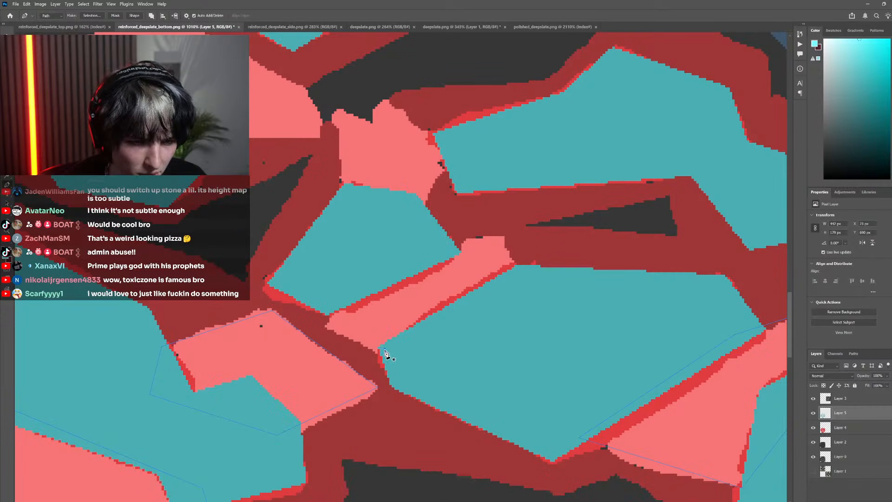
{"action": "left_click", "coordinate": [385, 349]}
{"action": "left_click", "coordinate": [323, 325]}
{"action": "left_click", "coordinate": [339, 274]}
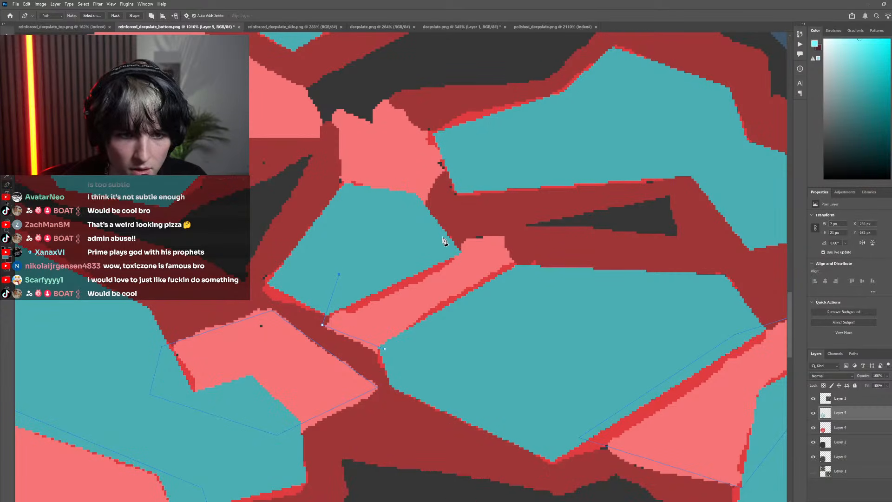
{"action": "left_click", "coordinate": [439, 246]}
{"action": "left_click", "coordinate": [505, 239]}
{"action": "left_click", "coordinate": [521, 274]}
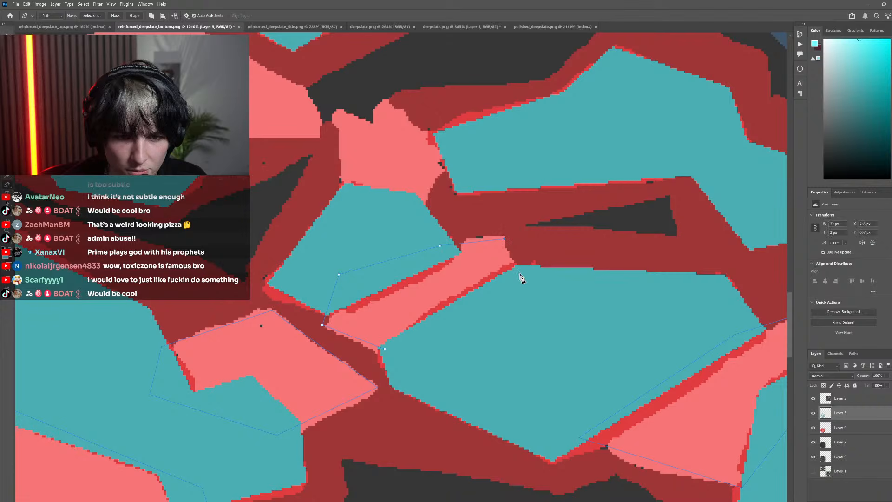
{"action": "scroll", "coordinate": [344, 353], "scroll_direction": "down", "scroll_amount": 8}
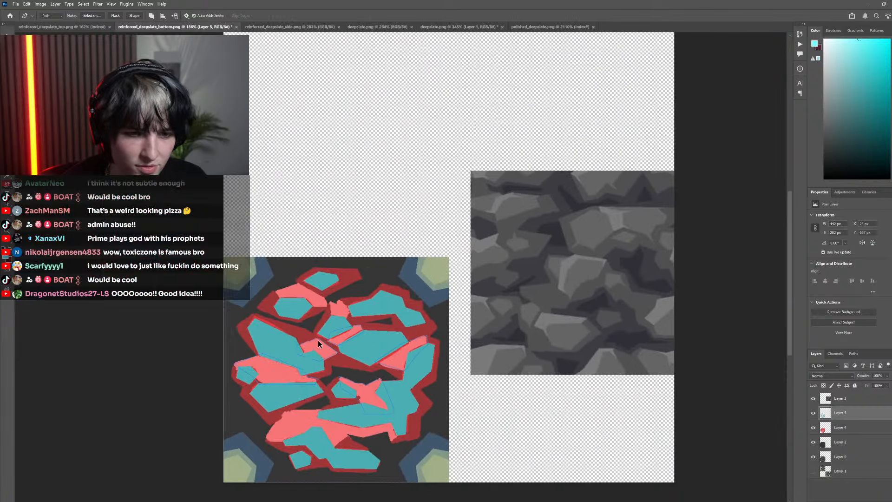
Trace a closed Pen path around the light pink facet directly above the small upper central rock
{"action": "scroll", "coordinate": [320, 349], "scroll_direction": "left", "scroll_amount": 2}
{"action": "scroll", "coordinate": [325, 360], "scroll_direction": "left", "scroll_amount": 1}
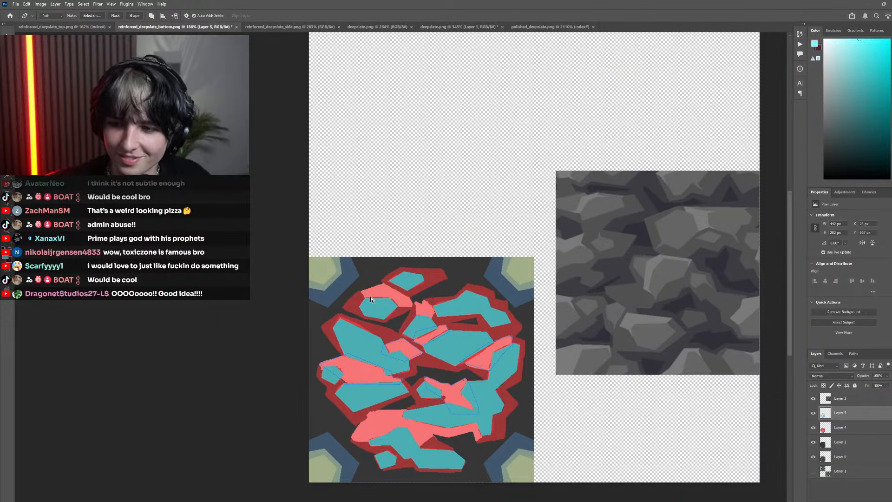
{"action": "scroll", "coordinate": [418, 304], "scroll_direction": "up", "scroll_amount": 4}
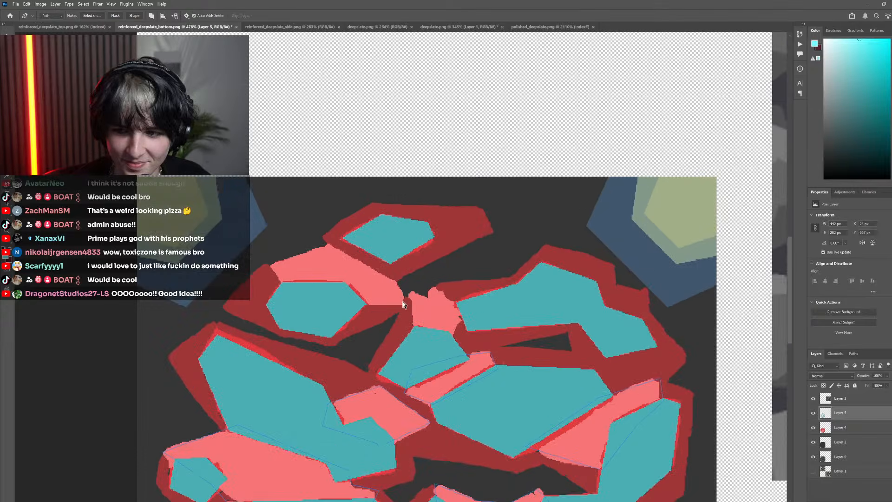
{"action": "scroll", "coordinate": [424, 311], "scroll_direction": "up", "scroll_amount": 4}
{"action": "left_click", "coordinate": [411, 344]}
{"action": "left_click", "coordinate": [401, 262]}
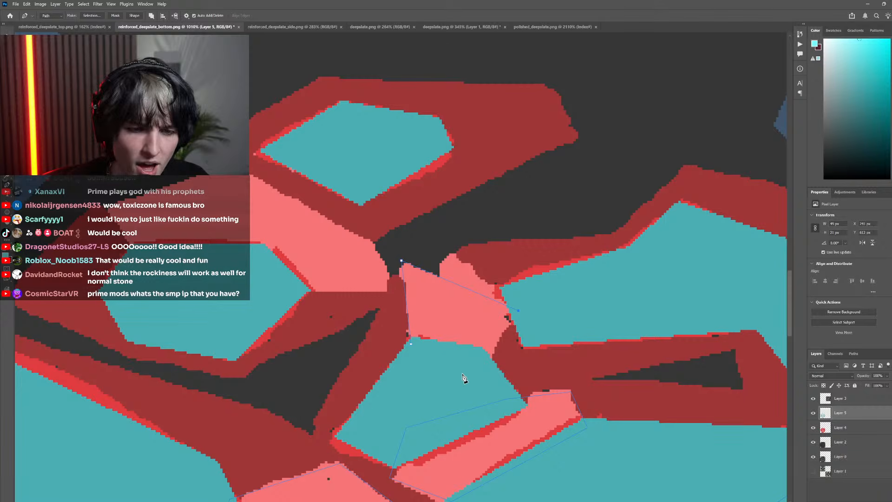
{"action": "left_click", "coordinate": [412, 346]}
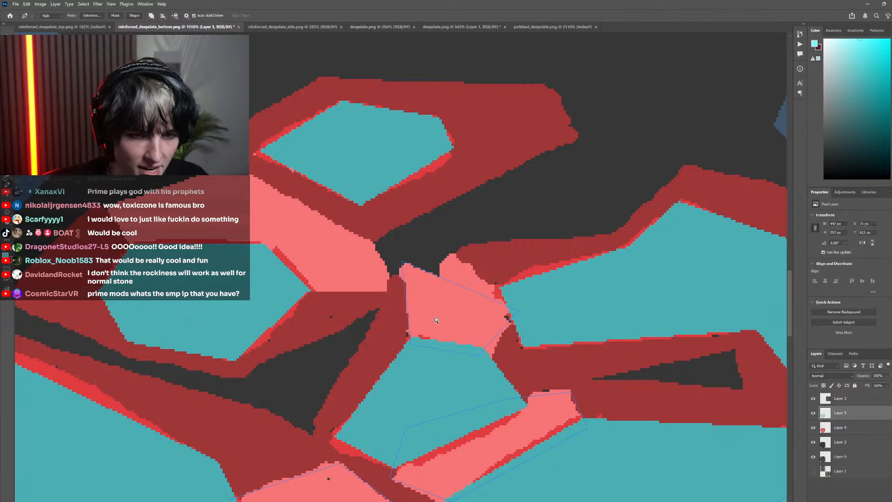
Trace a second closed Pen path around the small pink peak beside that facet, next to the upper-right rock
{"action": "left_click", "coordinate": [505, 289]}
{"action": "left_click", "coordinate": [450, 251]}
{"action": "left_click", "coordinate": [431, 299]}
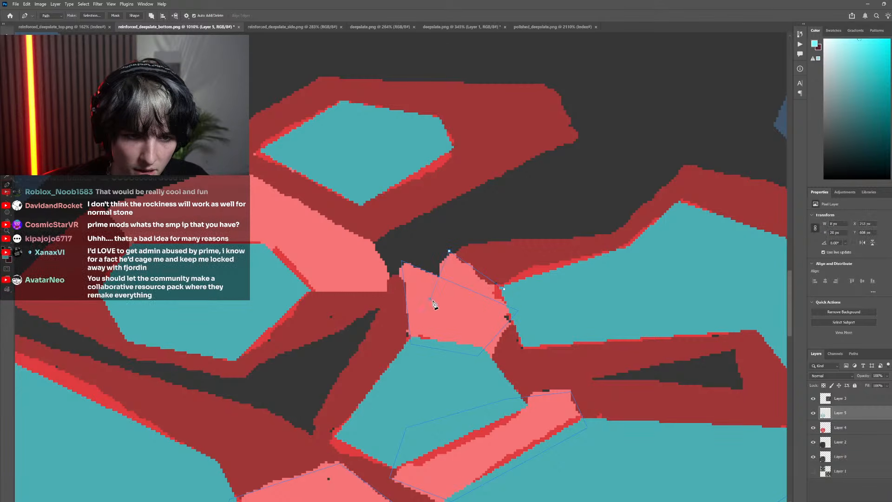
{"action": "left_click", "coordinate": [485, 322]}
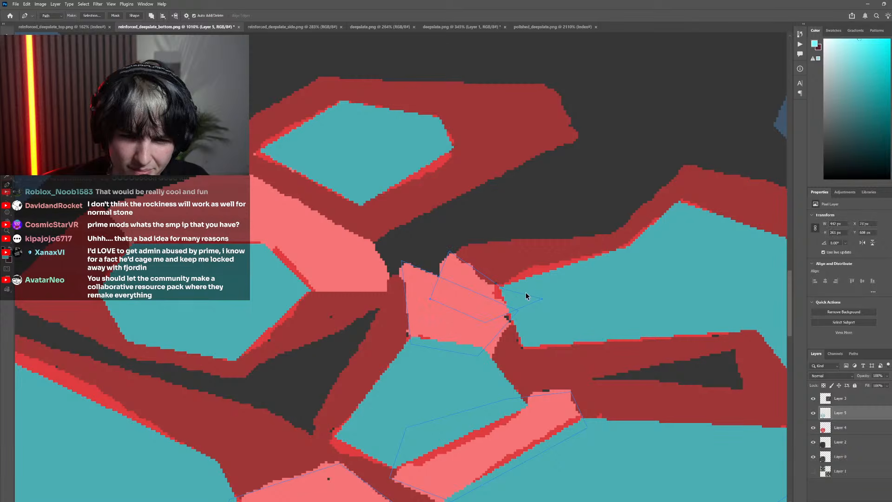
Trace a closed Pen path around the pink facet above the upper-left rock and delete the extra anchor point on its right edge
{"action": "scroll", "coordinate": [523, 298], "scroll_direction": "down", "scroll_amount": 5}
{"action": "scroll", "coordinate": [444, 309], "scroll_direction": "up", "scroll_amount": 5}
{"action": "left_click", "coordinate": [438, 307]}
{"action": "left_click", "coordinate": [512, 303]}
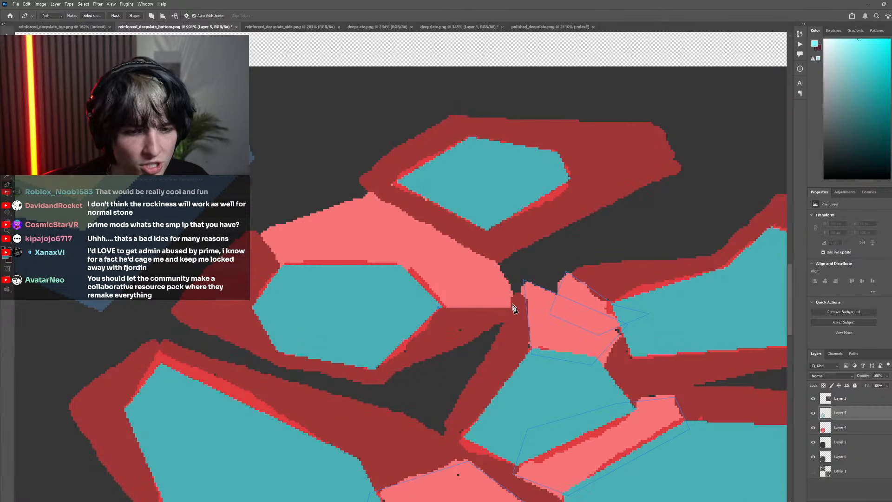
{"action": "left_click", "coordinate": [495, 261]}
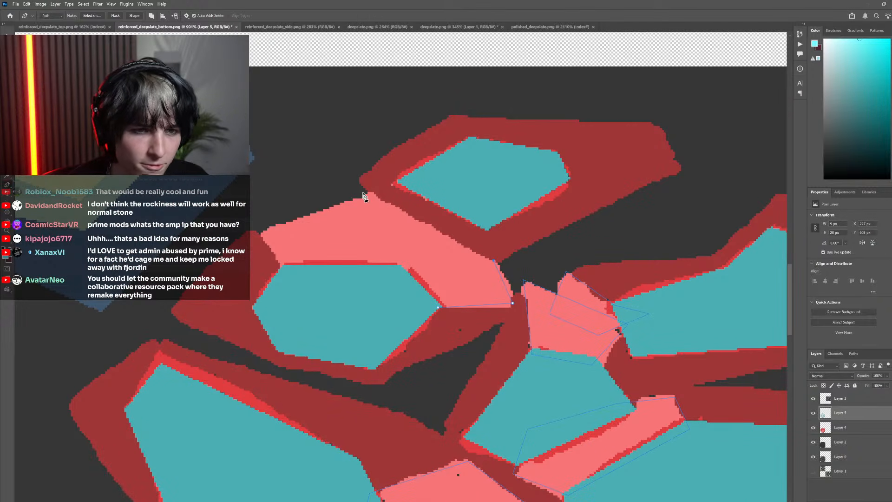
{"action": "left_click", "coordinate": [255, 231]}
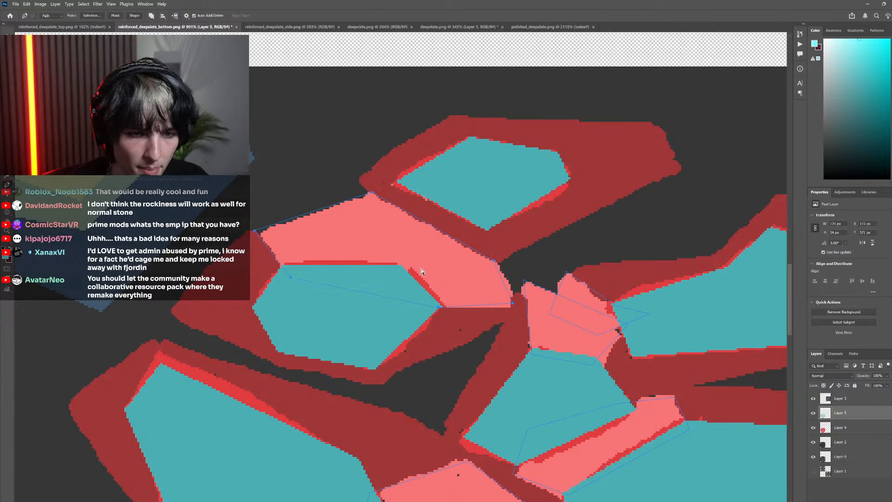
{"action": "left_click", "coordinate": [494, 264]}
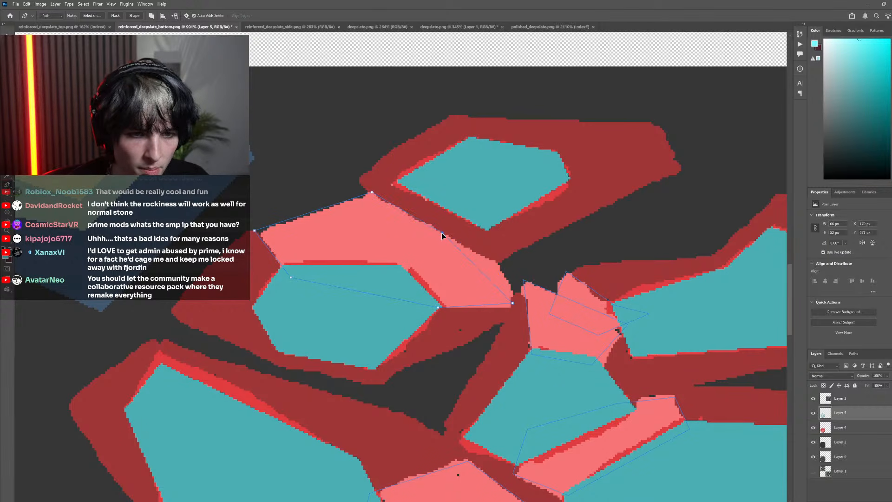
Trace a closed Pen path around the large pink facet above the bottom rock, ending at the dark red notch
{"action": "scroll", "coordinate": [368, 254], "scroll_direction": "down", "scroll_amount": 5}
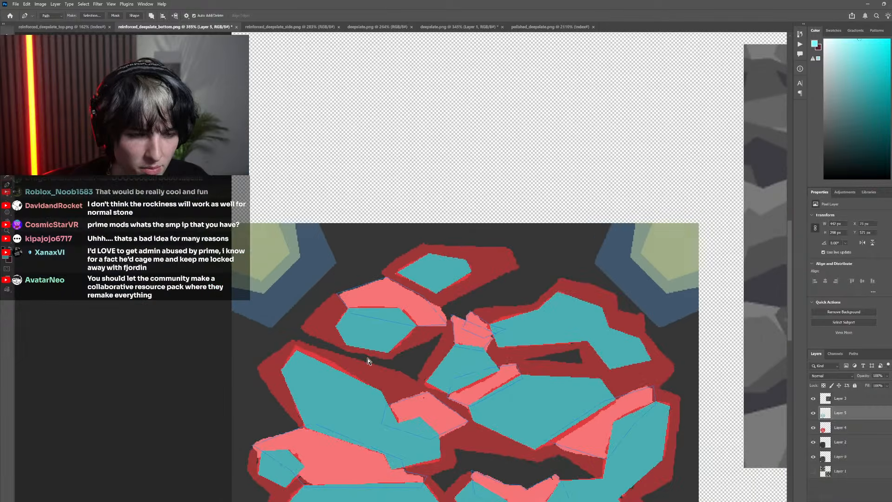
{"action": "scroll", "coordinate": [375, 349], "scroll_direction": "down", "scroll_amount": 2}
{"action": "scroll", "coordinate": [391, 334], "scroll_direction": "up", "scroll_amount": 4}
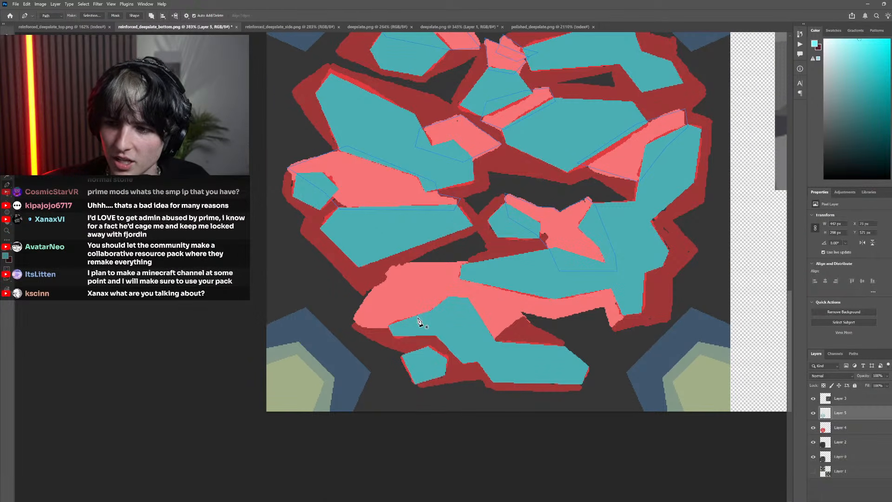
{"action": "scroll", "coordinate": [418, 320], "scroll_direction": "up", "scroll_amount": 3}
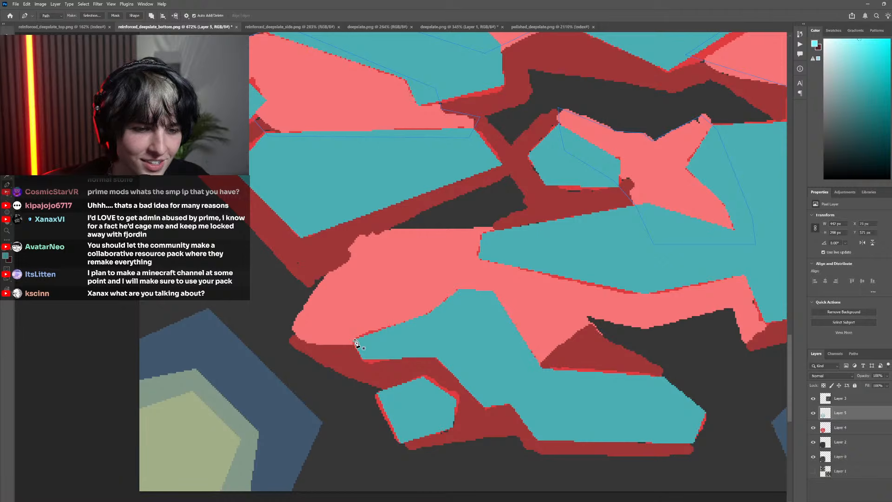
{"action": "left_click", "coordinate": [287, 335]}
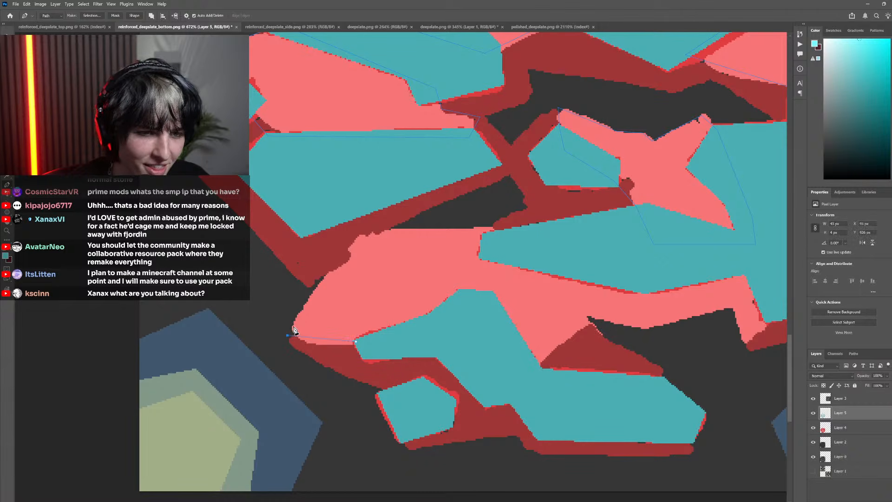
{"action": "left_click", "coordinate": [521, 228]}
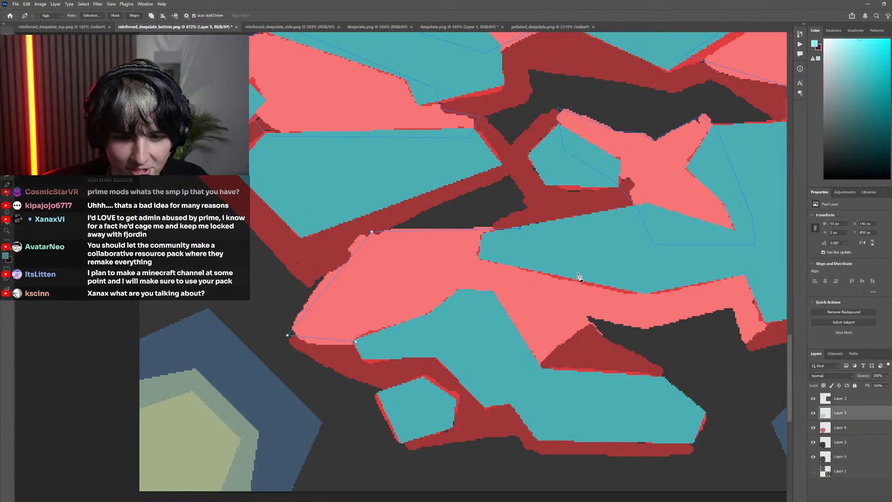
{"action": "left_click", "coordinate": [590, 321]}
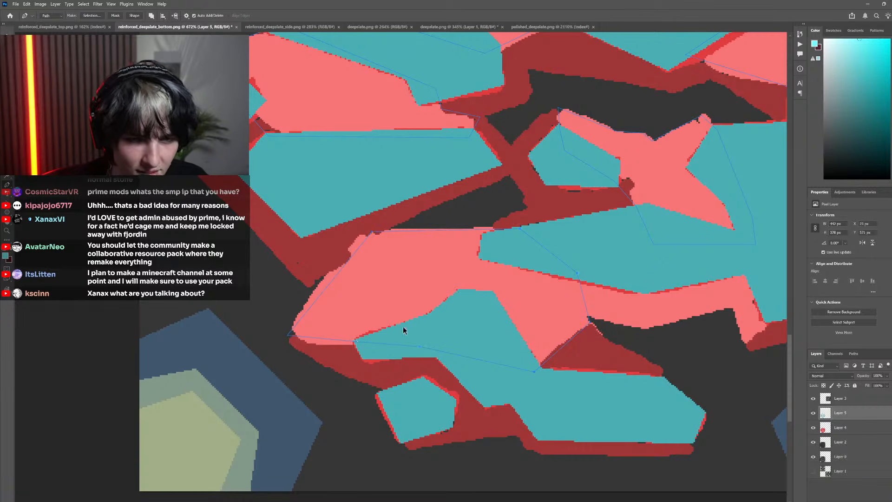
Trace the pink strip under the lower-right rock with a closed Pen path and adjust its anchors near the dark red notch
{"action": "scroll", "coordinate": [403, 327], "scroll_direction": "down", "scroll_amount": 5}
{"action": "scroll", "coordinate": [452, 327], "scroll_direction": "up", "scroll_amount": 4}
{"action": "left_click", "coordinate": [381, 314]}
{"action": "left_click", "coordinate": [447, 328]}
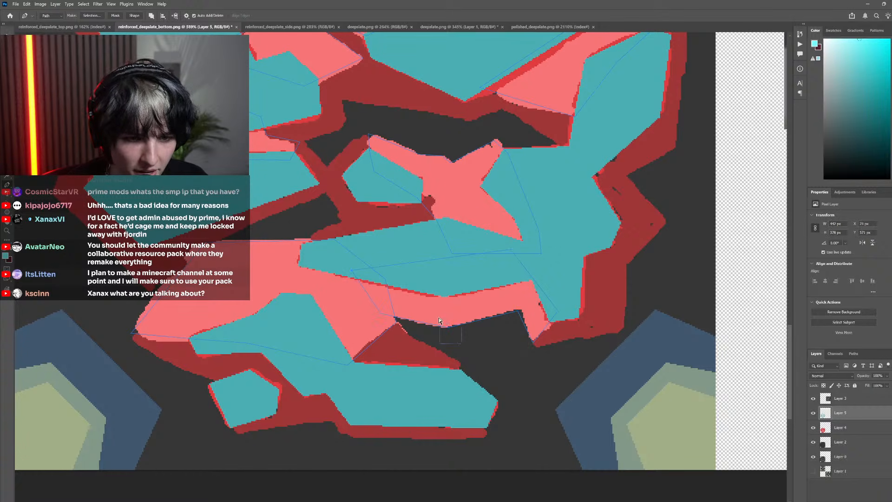
{"action": "scroll", "coordinate": [370, 320], "scroll_direction": "up", "scroll_amount": 4}
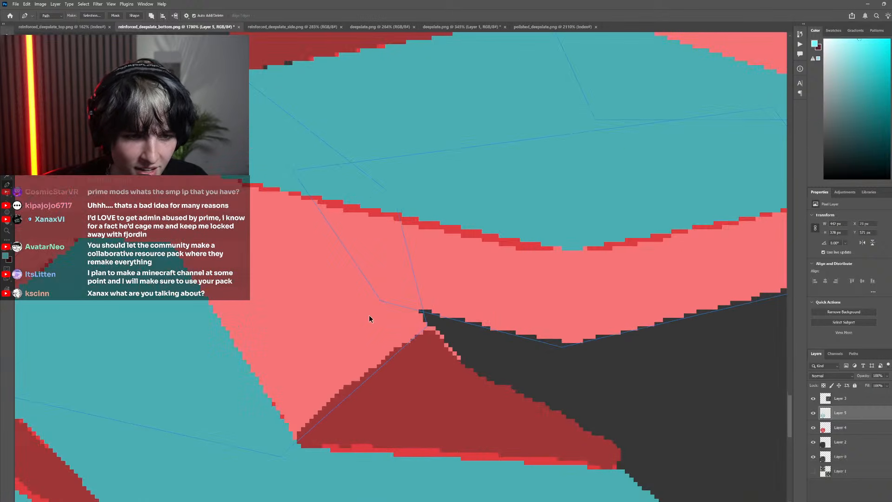
{"action": "scroll", "coordinate": [385, 304], "scroll_direction": "down", "scroll_amount": 3}
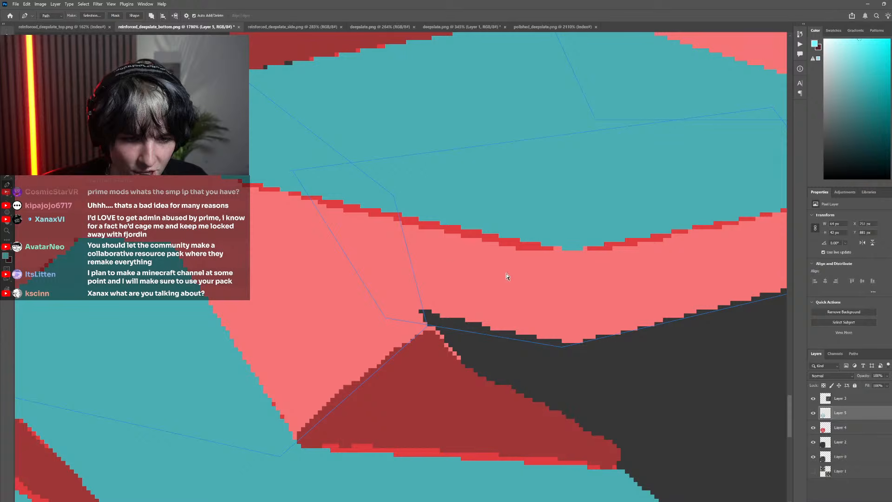
Convert all the traced pink facet paths into a selection
{"action": "scroll", "coordinate": [481, 342], "scroll_direction": "down", "scroll_amount": 1}
{"action": "scroll", "coordinate": [482, 342], "scroll_direction": "down", "scroll_amount": 6}
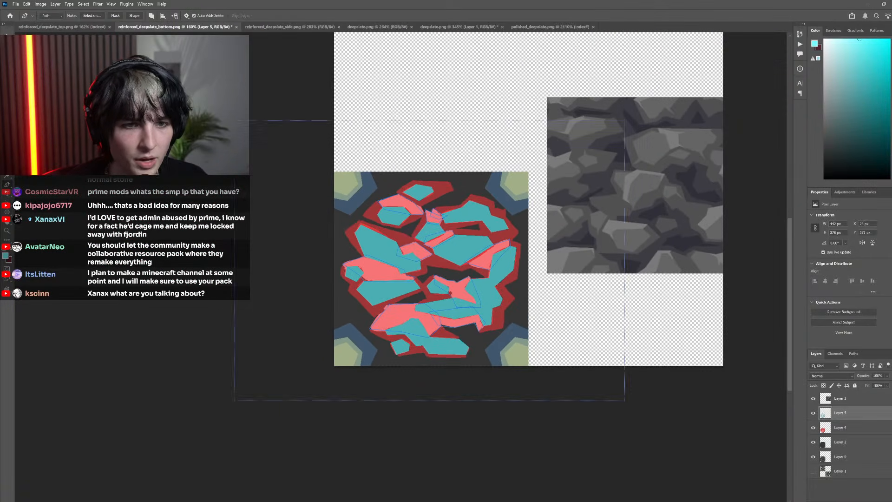
{"action": "right_click", "coordinate": [417, 207]}
{"action": "left_click", "coordinate": [421, 239]}
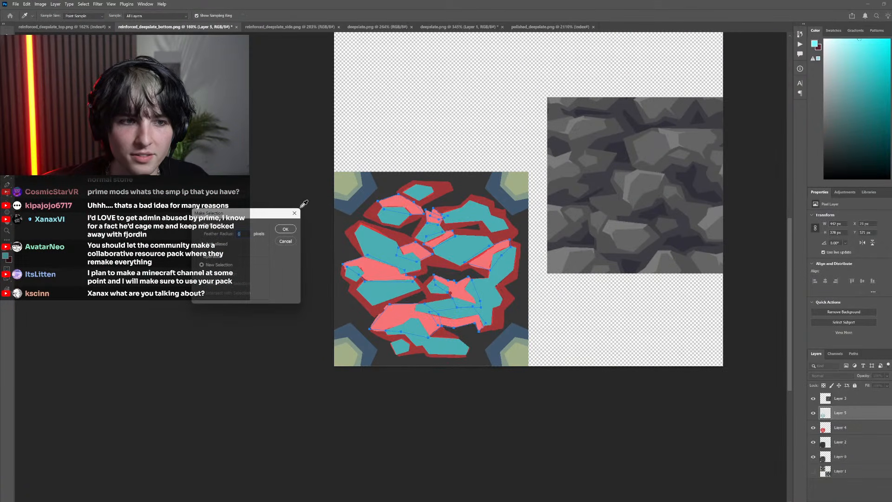
{"action": "left_click", "coordinate": [285, 229]}
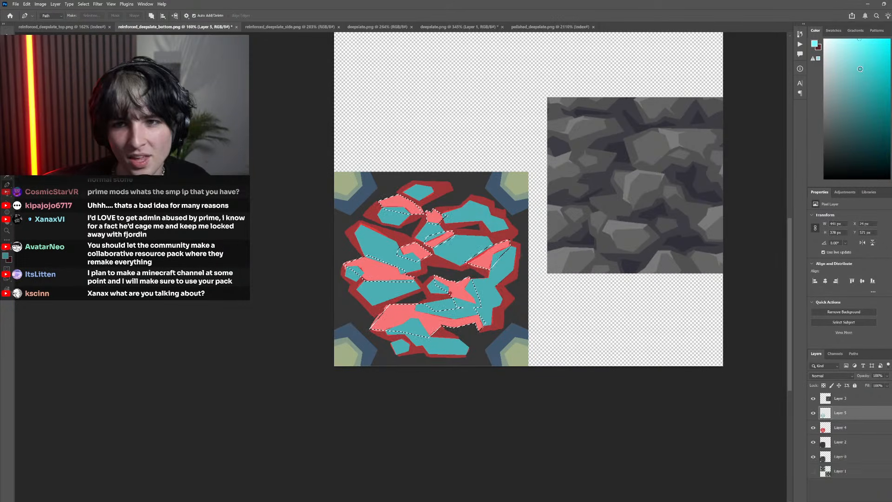
Set the foreground colour to white, fill the selected facets on Layer 5 with it, and deselect
{"action": "left_click", "coordinate": [838, 54]}
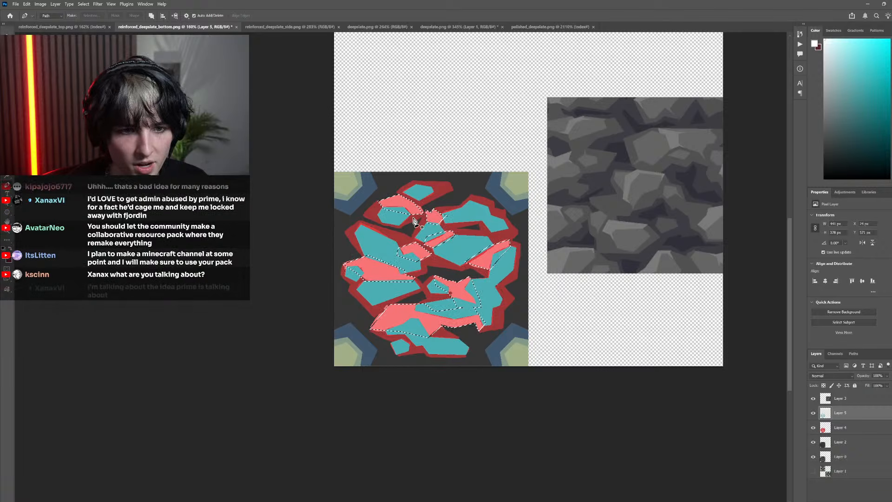
{"action": "key", "text": "g"}
{"action": "key", "text": "alt+BackSpace"}
{"action": "scroll", "coordinate": [553, 271], "scroll_direction": "down", "scroll_amount": 3}
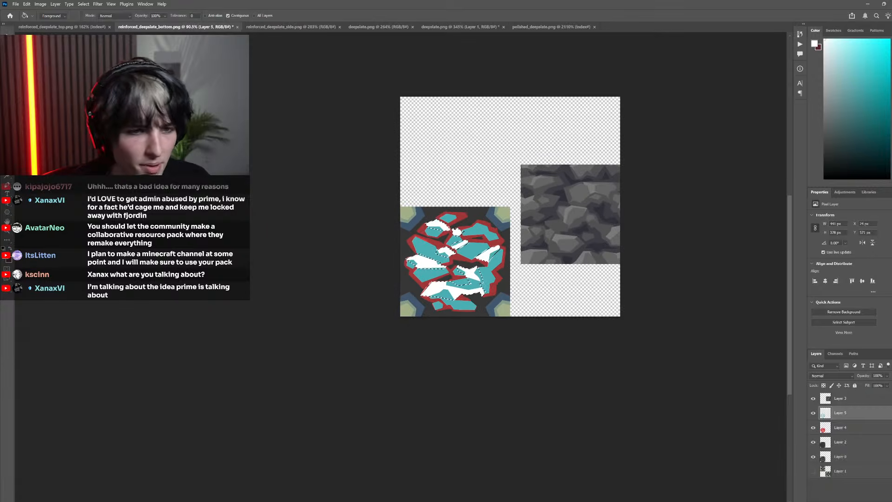
{"action": "key", "text": "m"}
{"action": "key", "text": "ctrl+d"}
Sample the teal of the rock faces and choose a darker teal as the foreground colour
{"action": "scroll", "coordinate": [444, 272], "scroll_direction": "up", "scroll_amount": 6}
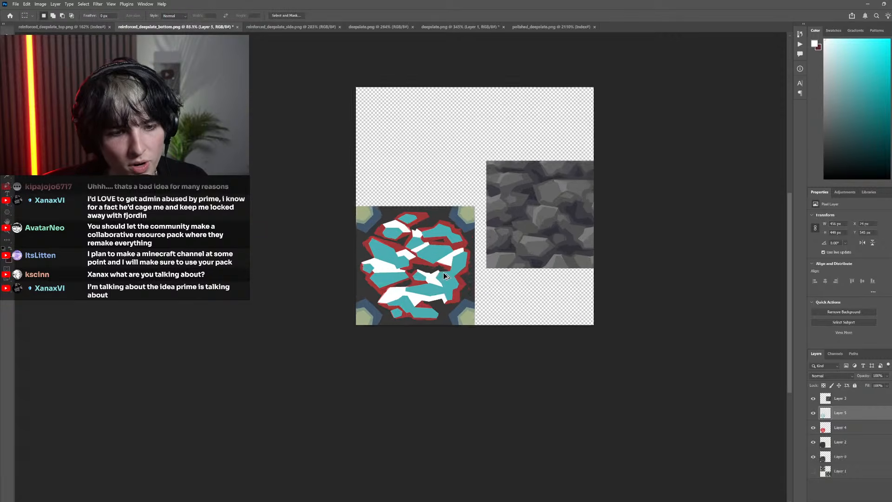
{"action": "scroll", "coordinate": [460, 277], "scroll_direction": "down", "scroll_amount": 3}
{"action": "scroll", "coordinate": [469, 278], "scroll_direction": "up", "scroll_amount": 4}
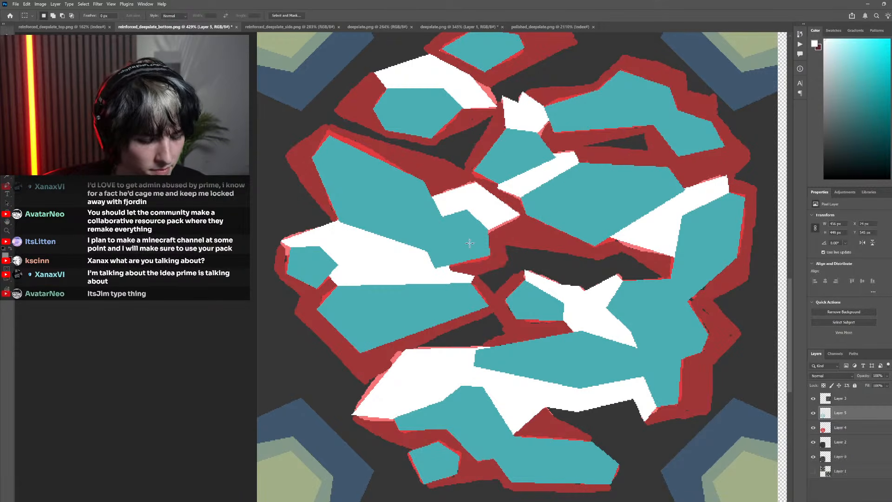
{"action": "key", "text": "i"}
{"action": "left_click", "coordinate": [469, 243]}
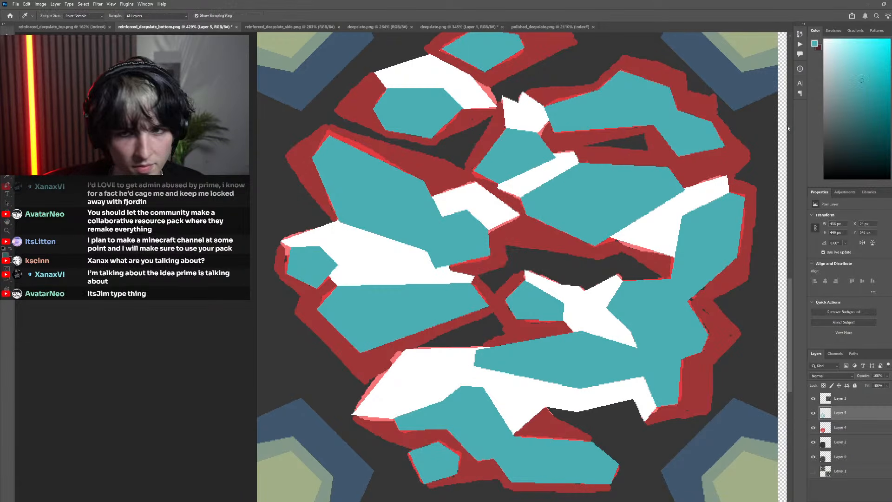
{"action": "left_click", "coordinate": [857, 137]}
{"action": "key", "text": "l"}
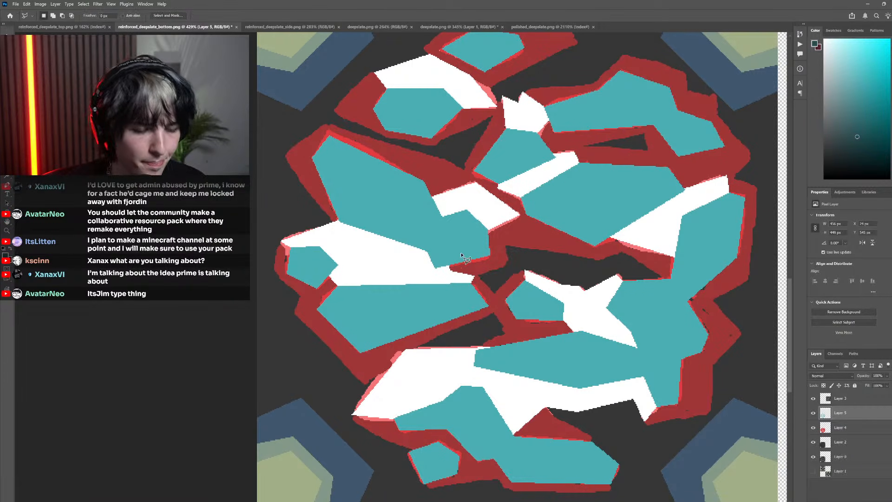
{"action": "scroll", "coordinate": [478, 264], "scroll_direction": "down", "scroll_amount": 5}
{"action": "scroll", "coordinate": [456, 281], "scroll_direction": "up", "scroll_amount": 8}
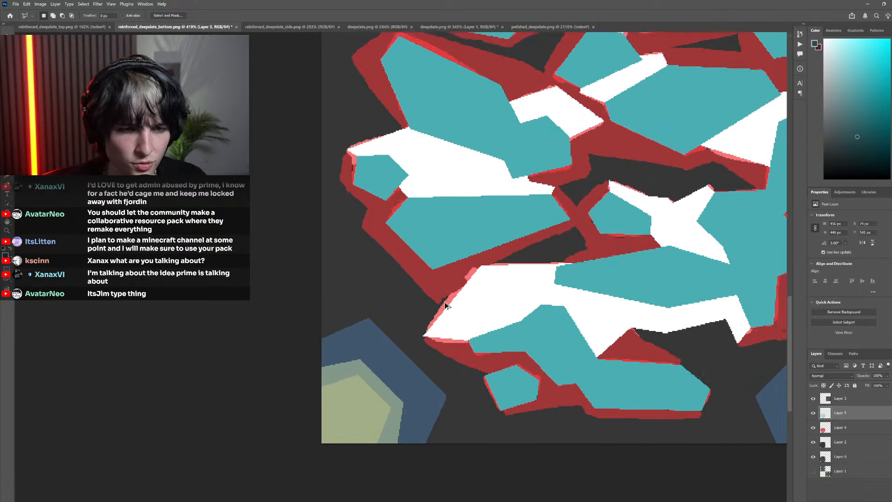
{"action": "left_click", "coordinate": [446, 318]}
{"action": "scroll", "coordinate": [424, 298], "scroll_direction": "up", "scroll_amount": 2}
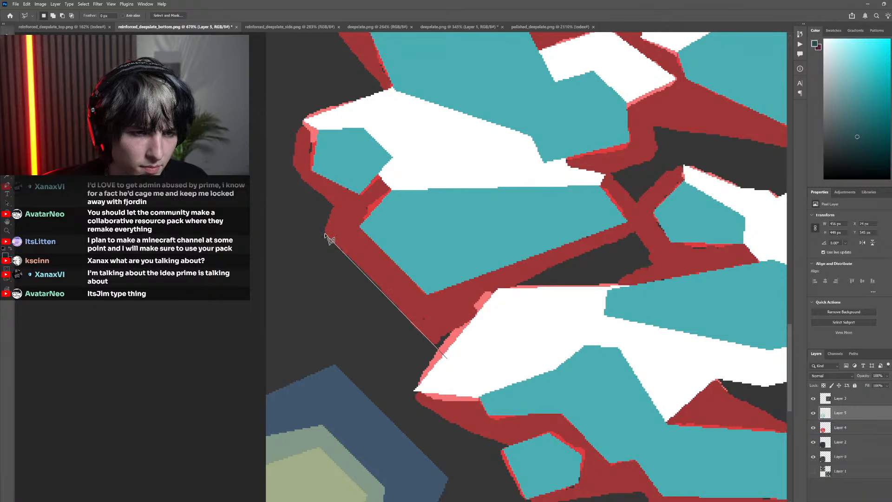
{"action": "key", "text": "Escape"}
Trace the dark red shadow around the lower-left rock with a closed Pen path, cutting its inner side through the white and teal facets
{"action": "key", "text": "p"}
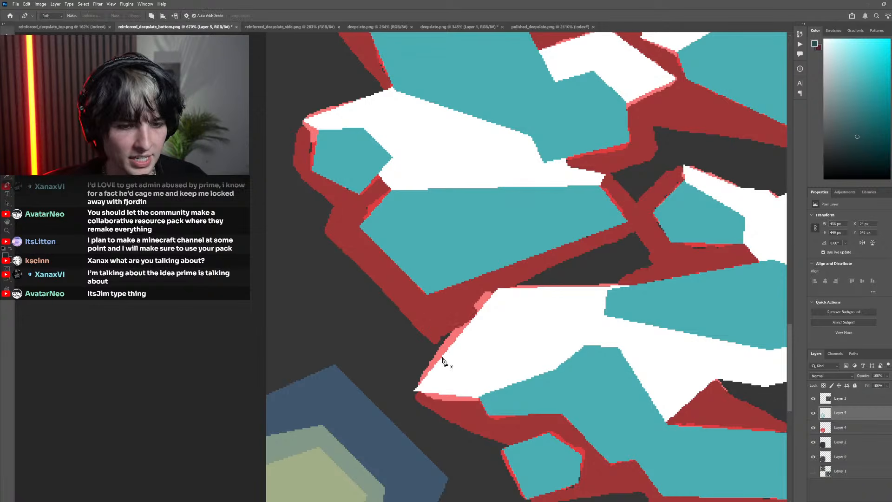
{"action": "left_click", "coordinate": [448, 361]}
{"action": "left_click", "coordinate": [325, 234]}
{"action": "left_click", "coordinate": [334, 206]}
{"action": "scroll", "coordinate": [333, 208], "scroll_direction": "up", "scroll_amount": 2}
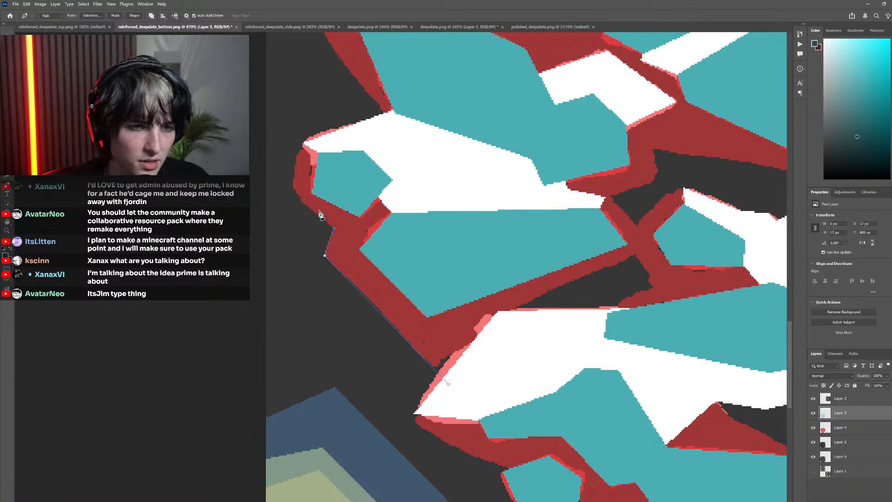
{"action": "left_click", "coordinate": [296, 210]}
{"action": "left_click", "coordinate": [303, 161]}
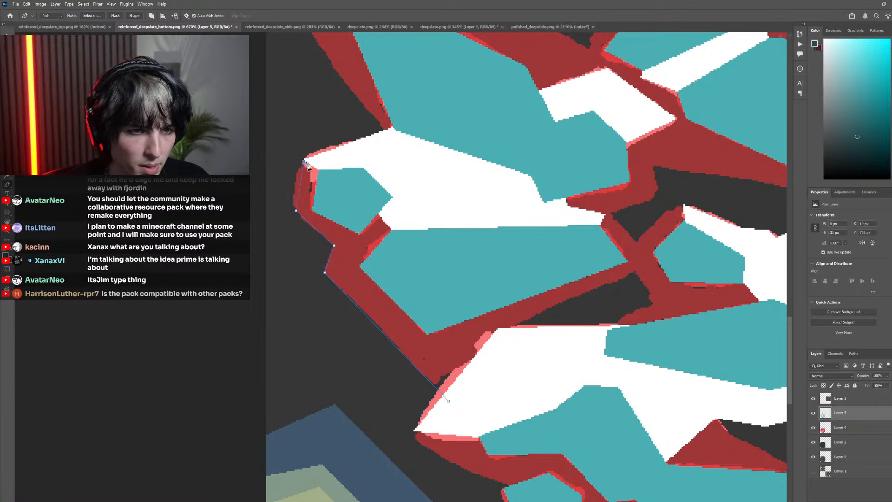
{"action": "left_click", "coordinate": [415, 161]}
{"action": "left_click", "coordinate": [445, 241]}
{"action": "left_click", "coordinate": [580, 251]}
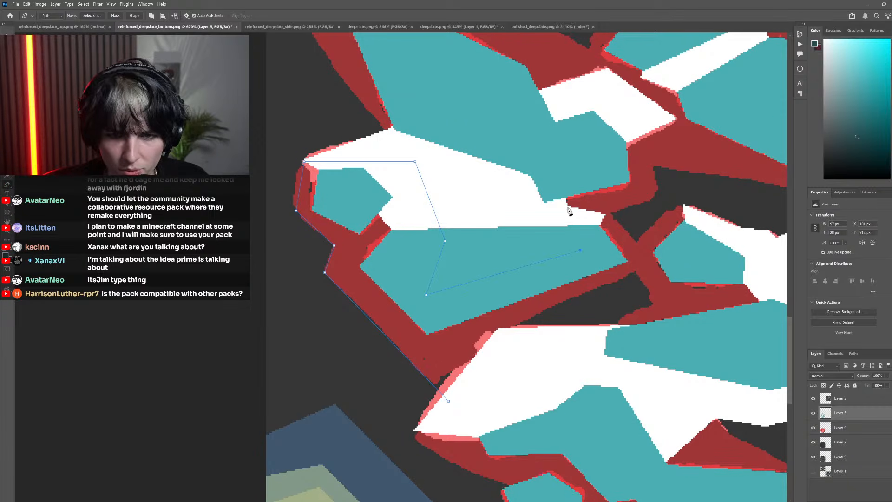
{"action": "left_click", "coordinate": [593, 215]}
{"action": "left_click", "coordinate": [605, 215]}
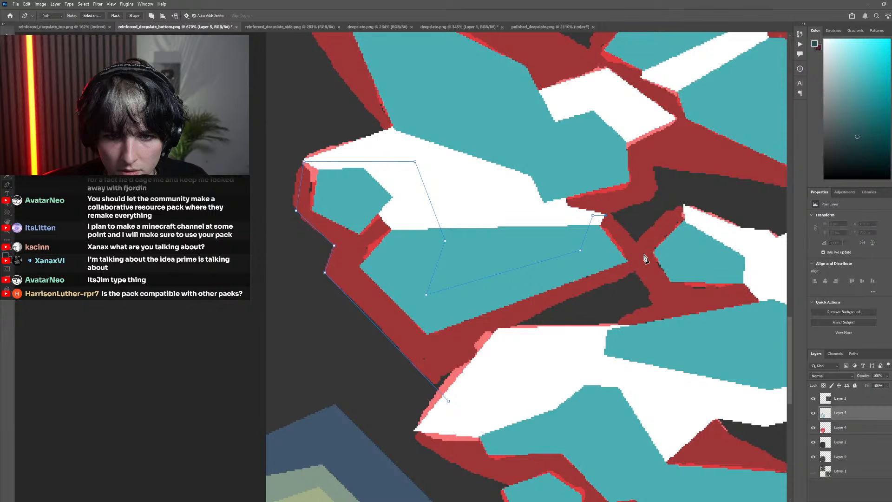
{"action": "left_click", "coordinate": [652, 263]}
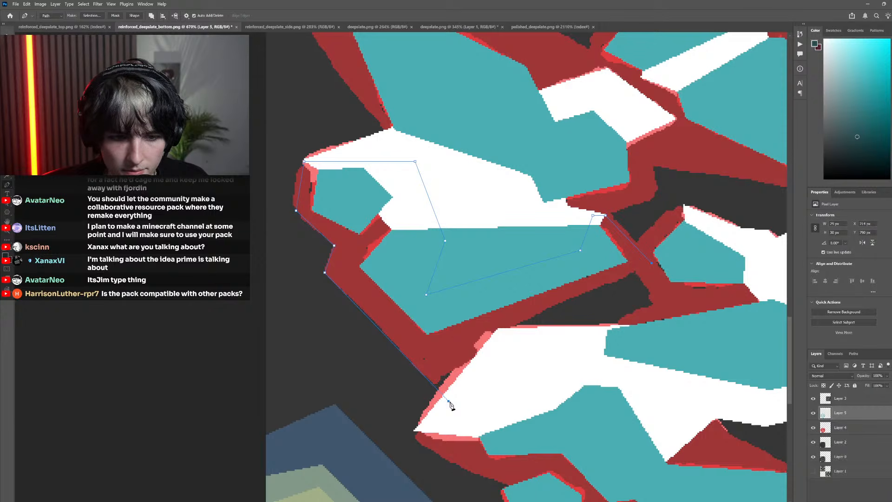
{"action": "left_click", "coordinate": [449, 402]}
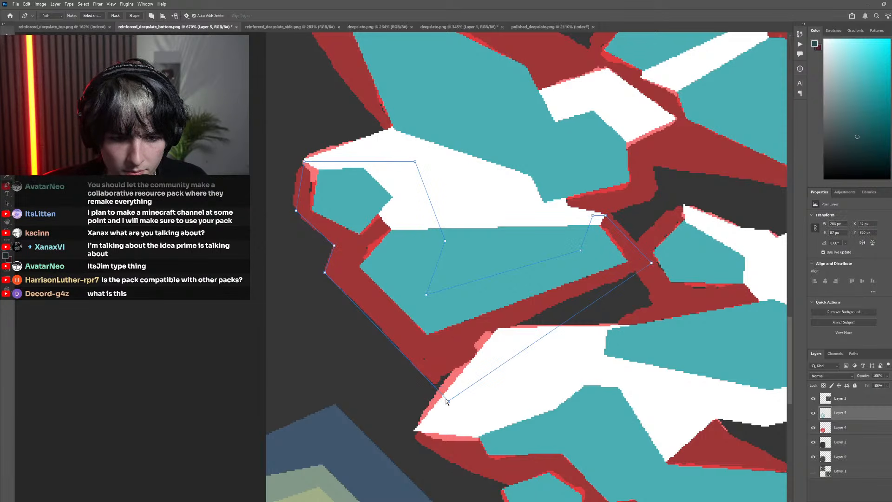
{"action": "left_click_drag", "start_coordinate": [448, 401], "coordinate": [420, 369], "text": "ctrl"}
{"action": "key", "text": "ctrl+z"}
Trace the dark red shadow beside the small teal facet above the lower-left rock with a closed Pen path
{"action": "scroll", "coordinate": [341, 366], "scroll_direction": "down", "scroll_amount": 6}
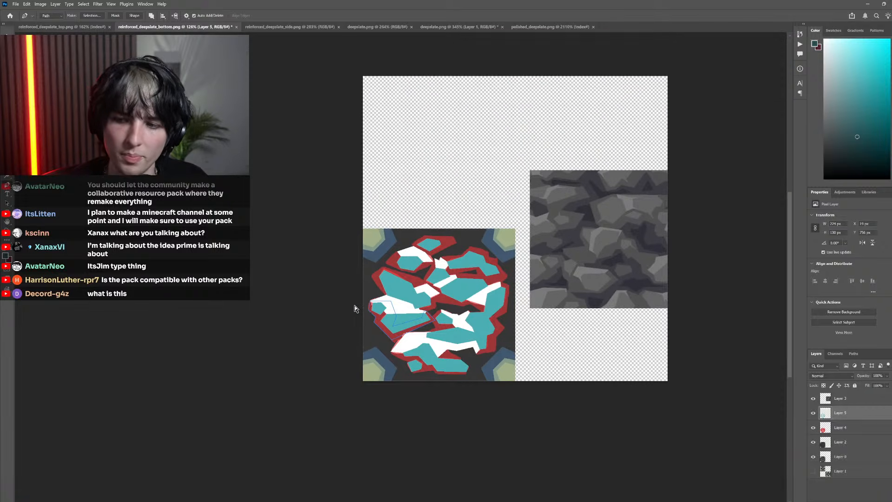
{"action": "scroll", "coordinate": [367, 292], "scroll_direction": "right", "scroll_amount": 2}
{"action": "scroll", "coordinate": [383, 273], "scroll_direction": "up", "scroll_amount": 10}
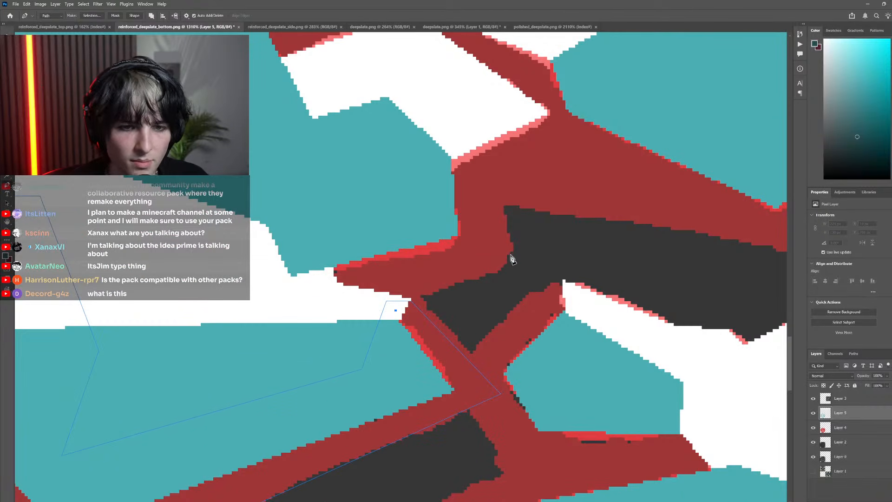
{"action": "left_click", "coordinate": [510, 256]}
{"action": "left_click", "coordinate": [278, 165]}
{"action": "left_click", "coordinate": [284, 298]}
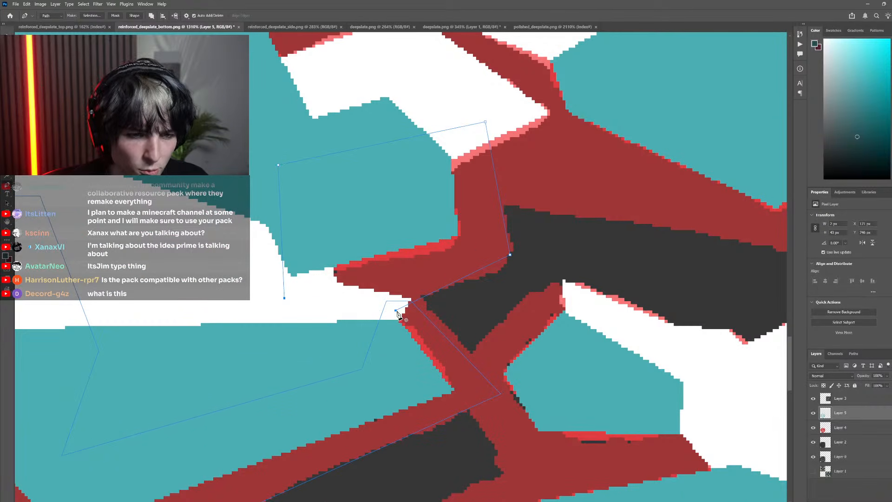
Trace the dark red shadow along the underside of the large central rock with a closed Pen path
{"action": "scroll", "coordinate": [393, 266], "scroll_direction": "down", "scroll_amount": 10}
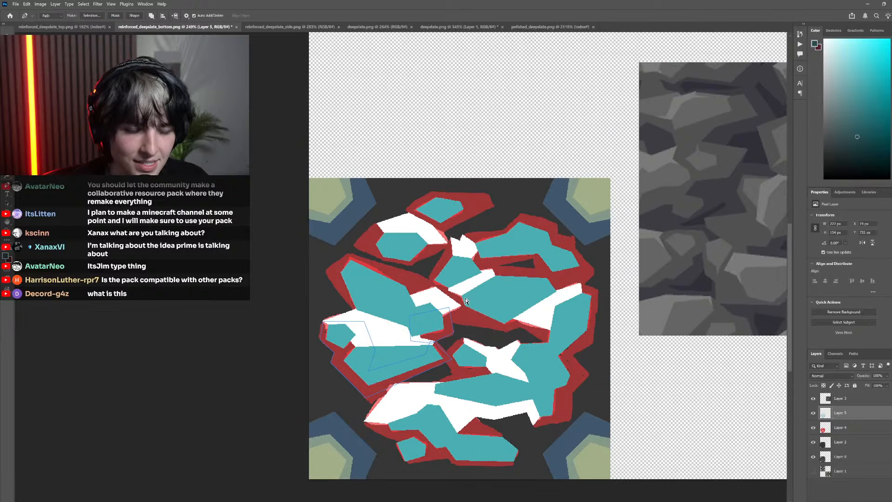
{"action": "scroll", "coordinate": [467, 301], "scroll_direction": "up", "scroll_amount": 5}
{"action": "scroll", "coordinate": [428, 326], "scroll_direction": "down", "scroll_amount": 3}
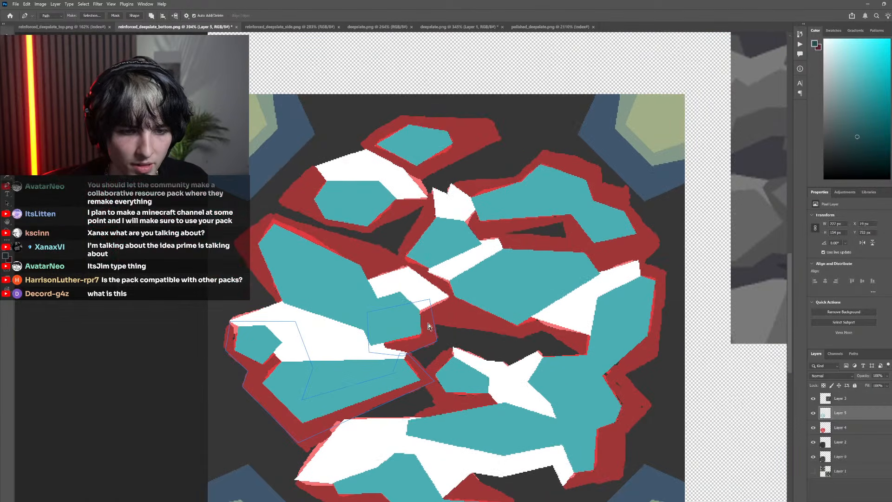
{"action": "left_click", "coordinate": [409, 321]}
{"action": "left_click", "coordinate": [520, 338]}
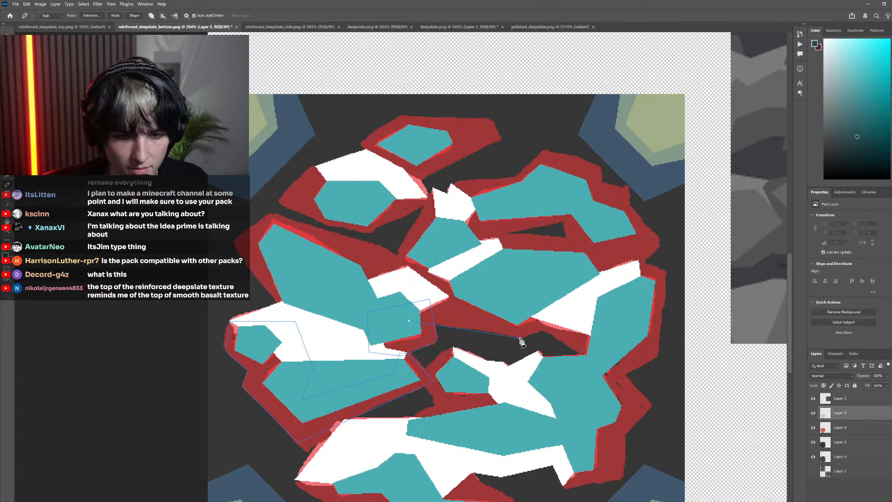
{"action": "left_click", "coordinate": [544, 331]}
{"action": "left_click", "coordinate": [586, 358]}
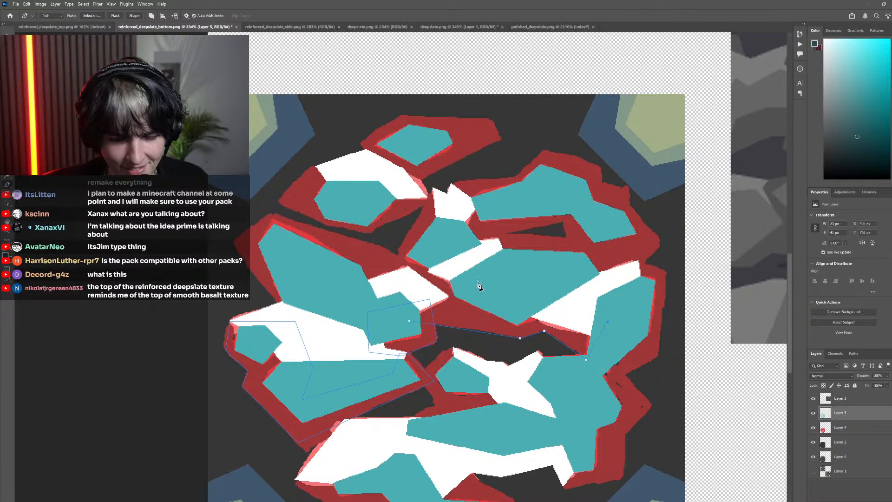
{"action": "left_click", "coordinate": [471, 277]}
{"action": "left_click", "coordinate": [391, 294]}
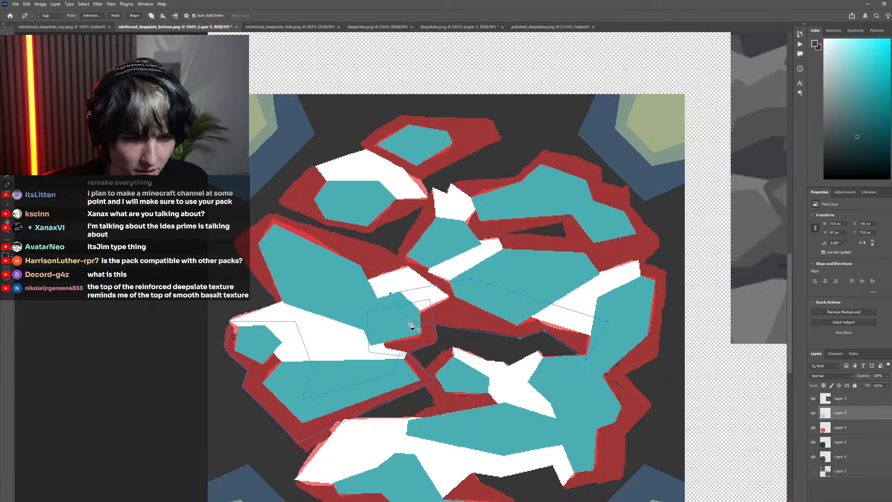
{"action": "left_click", "coordinate": [410, 322]}
Trace the dark red shadow around the large upper-left rock with a closed Pen path running through its teal face
{"action": "scroll", "coordinate": [372, 327], "scroll_direction": "up", "scroll_amount": 4}
{"action": "left_click", "coordinate": [279, 352]}
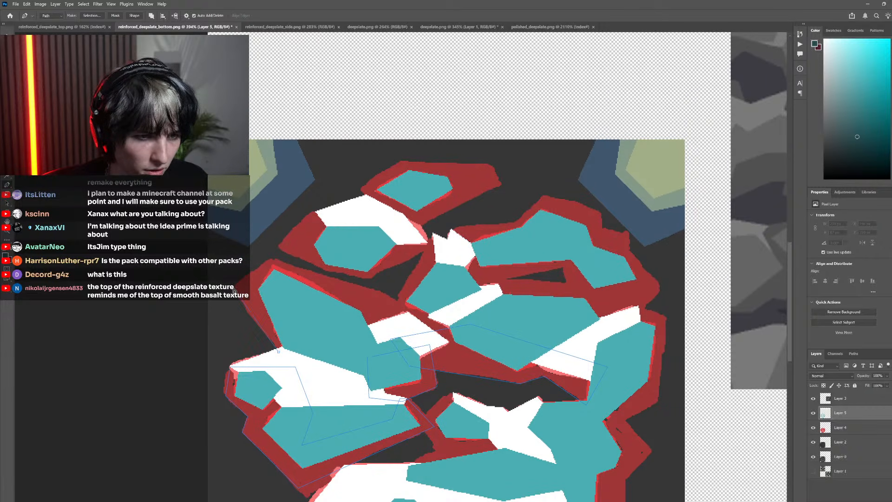
{"action": "left_click", "coordinate": [385, 292]}
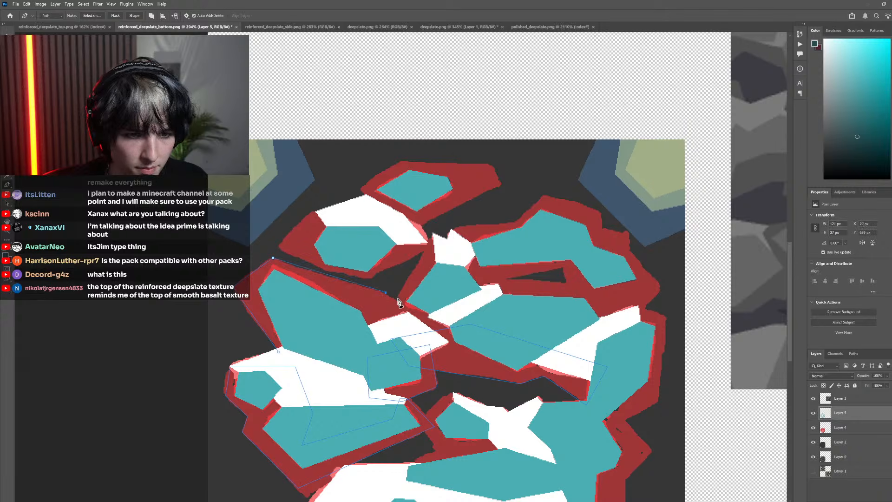
{"action": "left_click", "coordinate": [343, 351]}
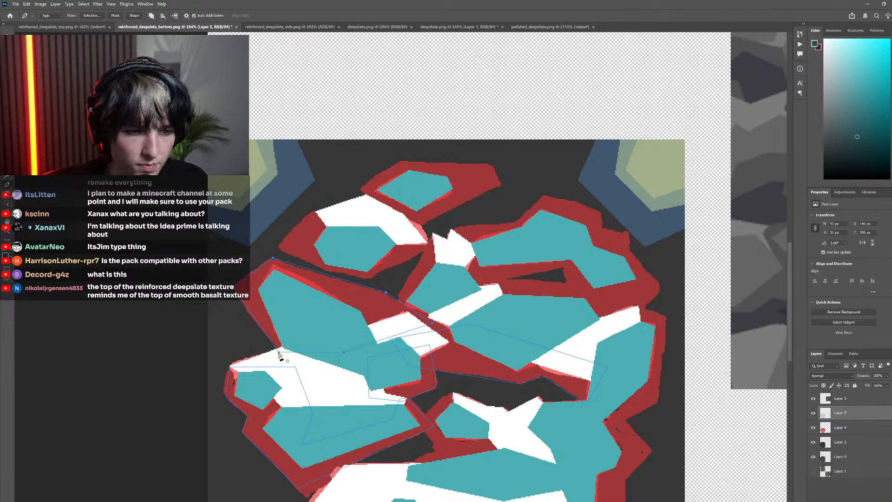
Trace the dark red shadow linking the small upper-left rock and the spiky white-topped rock with a closed Pen path
{"action": "scroll", "coordinate": [379, 302], "scroll_direction": "up", "scroll_amount": 5}
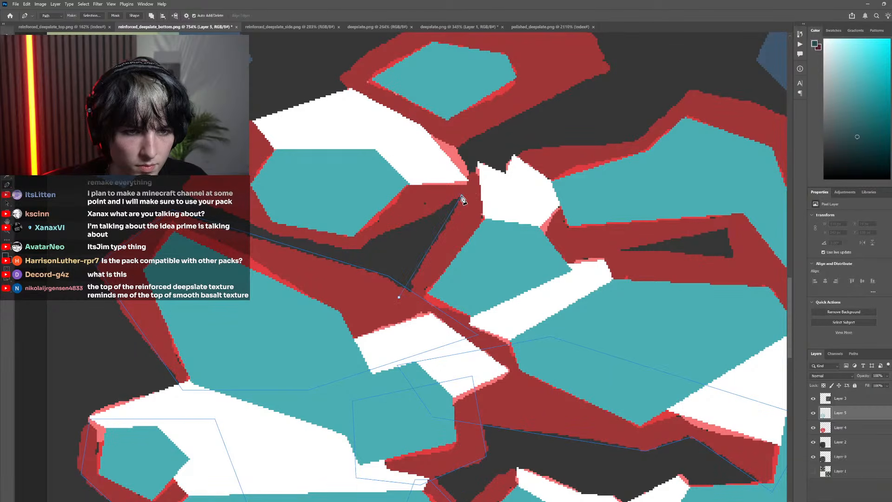
{"action": "left_click", "coordinate": [461, 196]}
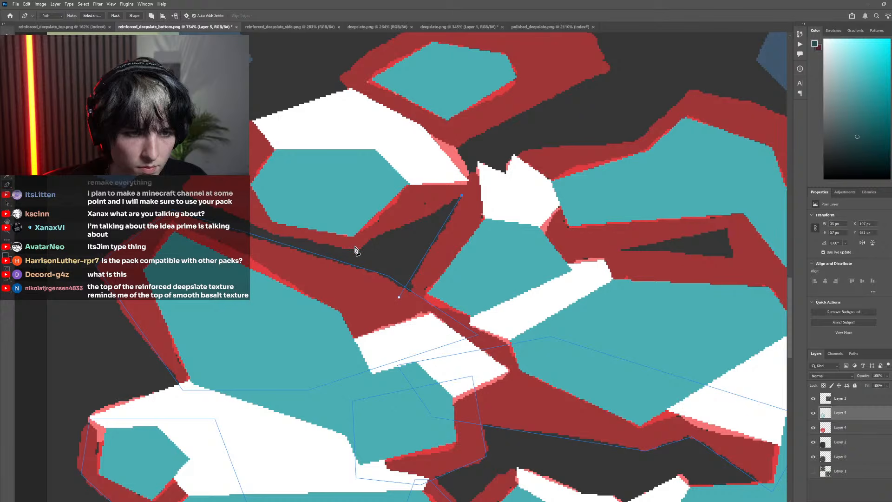
{"action": "left_click", "coordinate": [182, 188]}
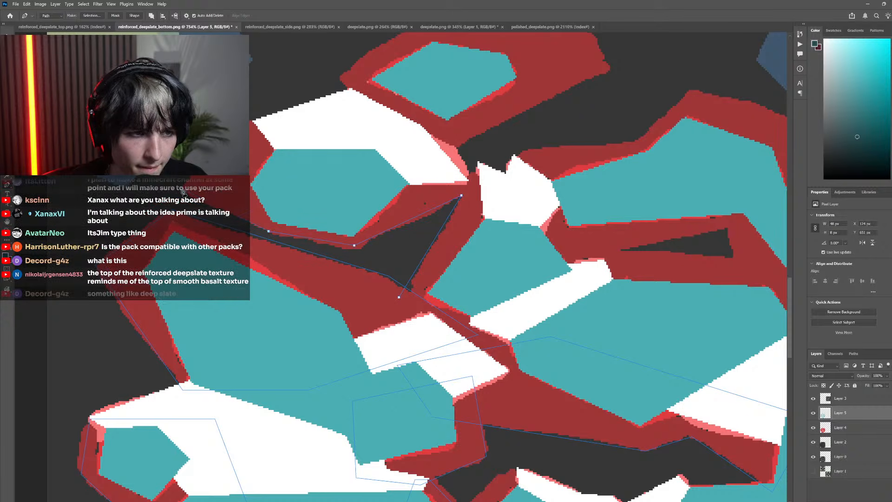
{"action": "left_click", "coordinate": [389, 136]}
{"action": "left_click", "coordinate": [426, 168]}
{"action": "left_click", "coordinate": [458, 184]}
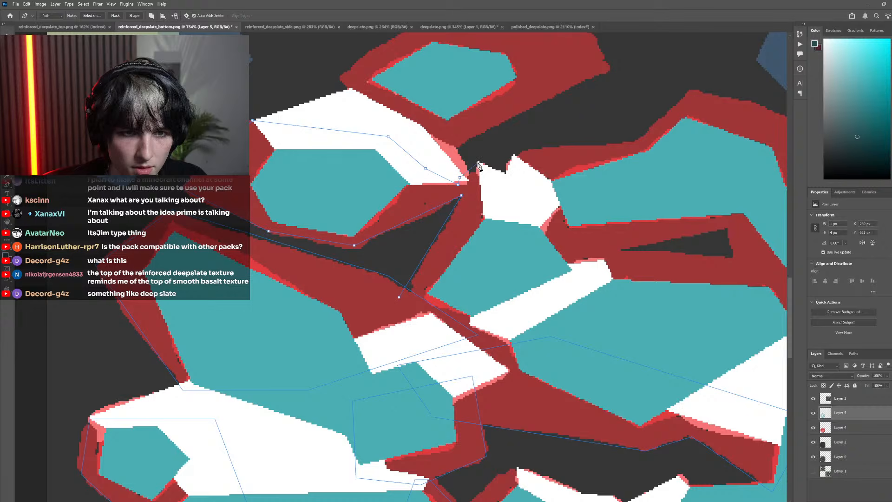
{"action": "left_click", "coordinate": [530, 228]}
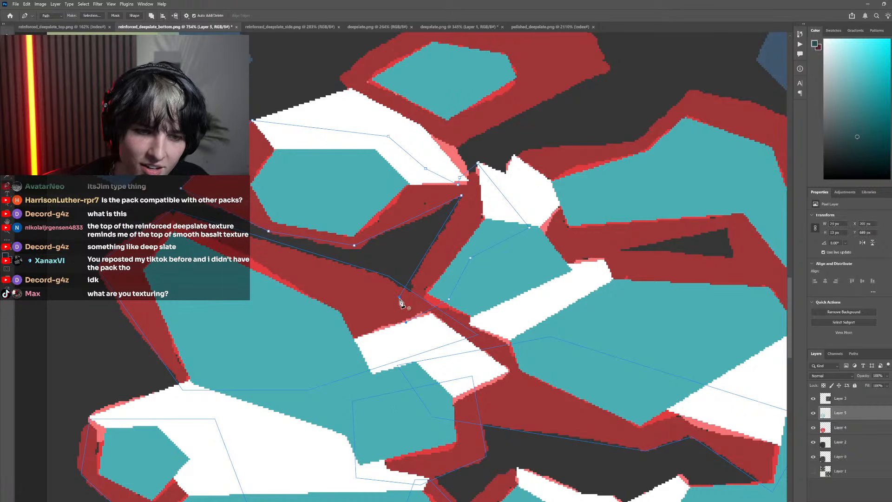
Trace the dark red shadow around the topmost rock with a closed Pen path that overlaps the white highlight below it
{"action": "scroll", "coordinate": [358, 291], "scroll_direction": "down", "scroll_amount": 4}
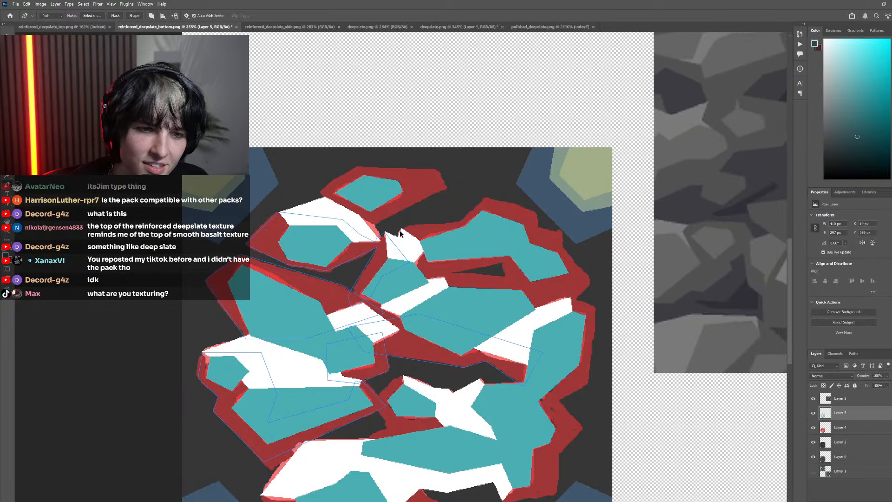
{"action": "scroll", "coordinate": [400, 230], "scroll_direction": "up", "scroll_amount": 2}
{"action": "left_click", "coordinate": [294, 250]}
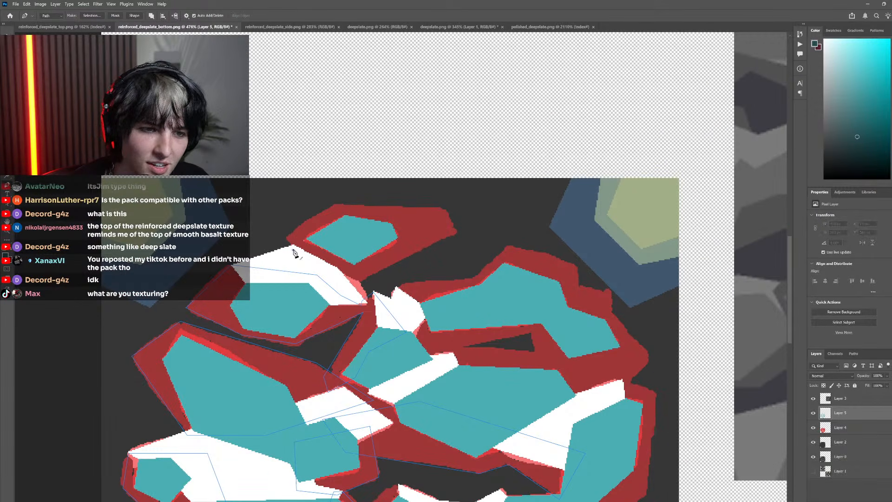
{"action": "left_click", "coordinate": [286, 238]}
{"action": "scroll", "coordinate": [353, 198], "scroll_direction": "left", "scroll_amount": 3}
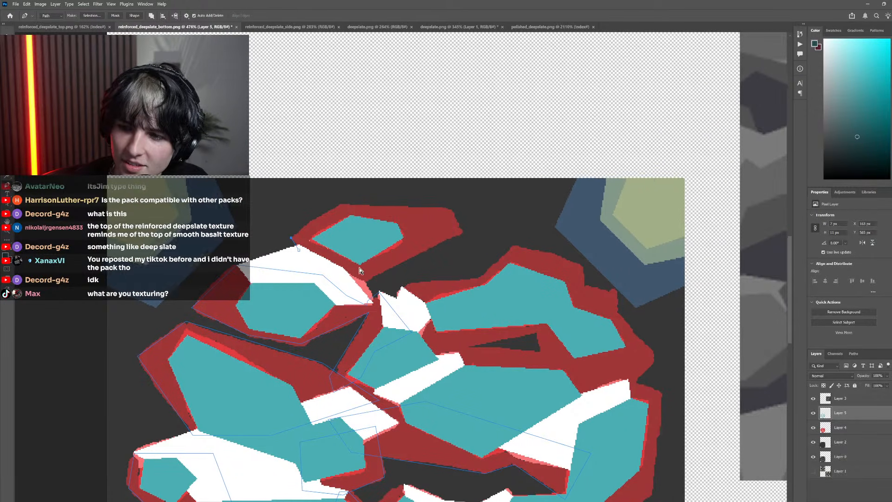
{"action": "left_click", "coordinate": [409, 205]}
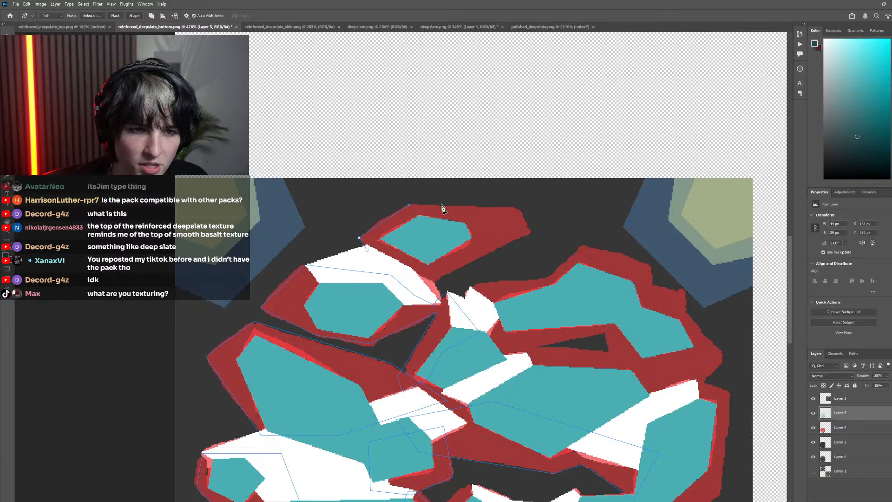
{"action": "left_click", "coordinate": [519, 208]}
{"action": "left_click", "coordinate": [529, 233]}
{"action": "left_click", "coordinate": [419, 288]}
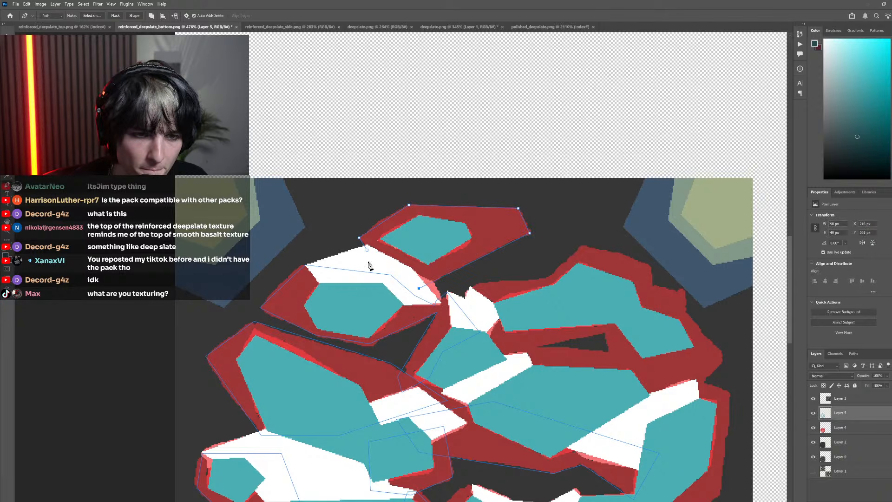
{"action": "left_click", "coordinate": [366, 251]}
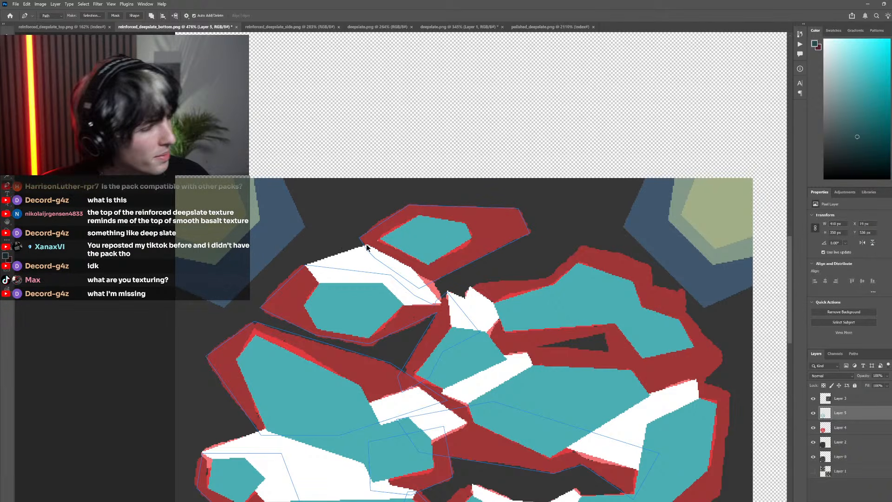
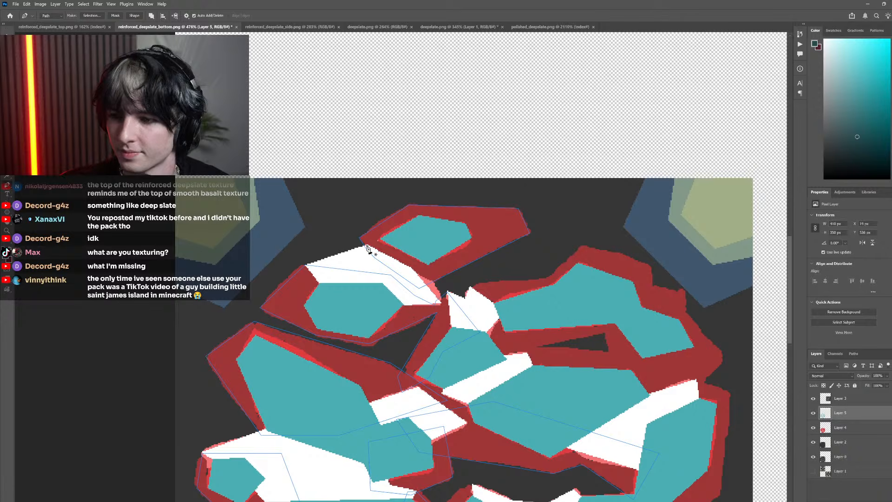
Trace the dark red shadow around the small teal face beside the star-shaped white highlight with a closed Pen path
{"action": "scroll", "coordinate": [472, 292], "scroll_direction": "down", "scroll_amount": 6}
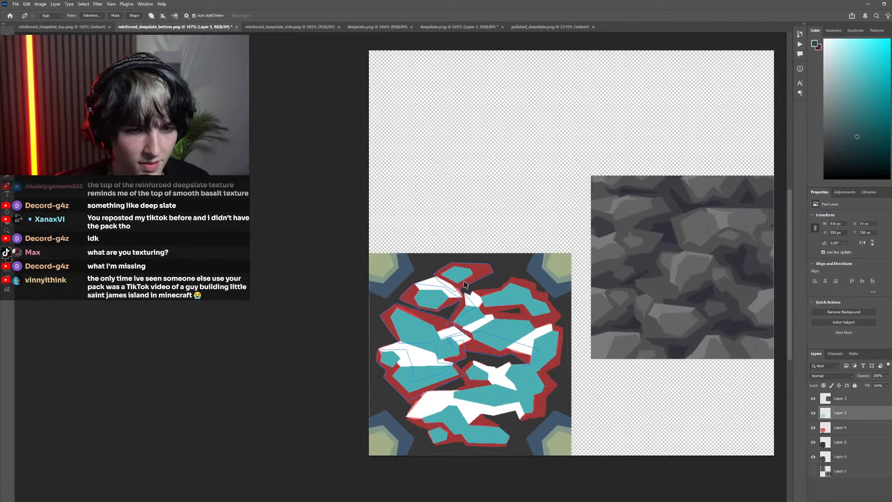
{"action": "scroll", "coordinate": [453, 302], "scroll_direction": "right", "scroll_amount": 2}
{"action": "scroll", "coordinate": [411, 325], "scroll_direction": "up", "scroll_amount": 8}
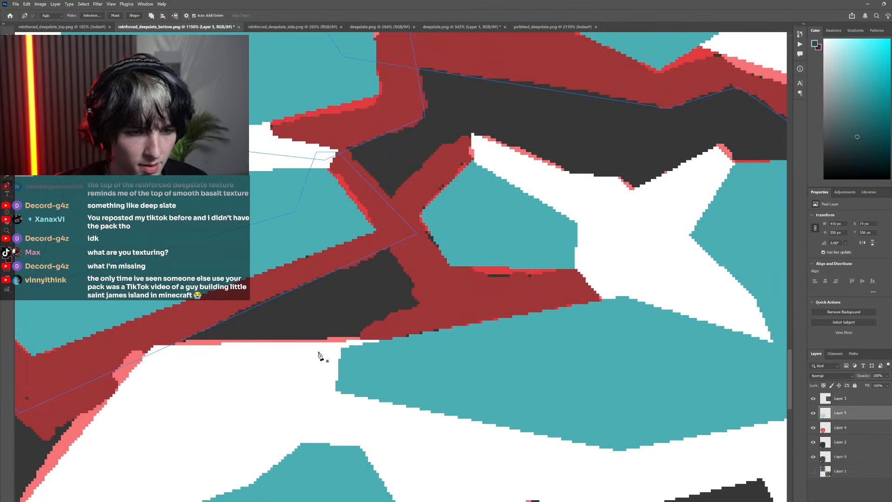
{"action": "left_click", "coordinate": [420, 302]}
{"action": "key", "text": "ctrl+z"}
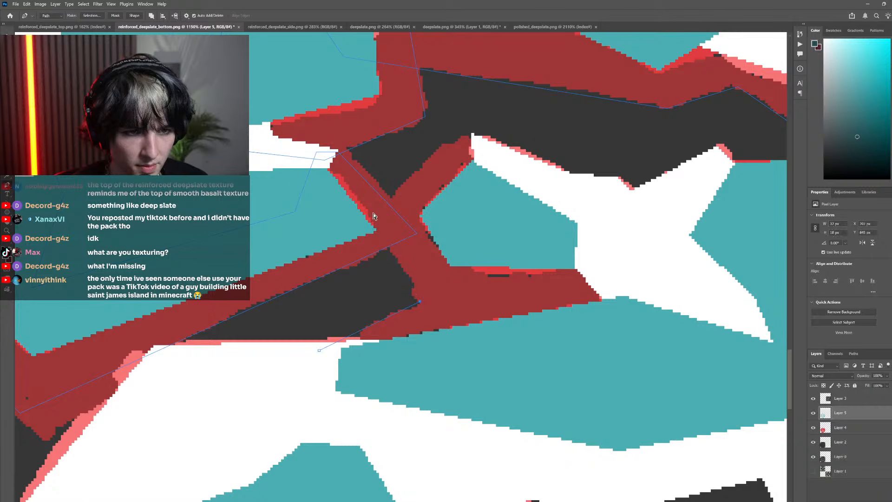
{"action": "left_click", "coordinate": [374, 209]}
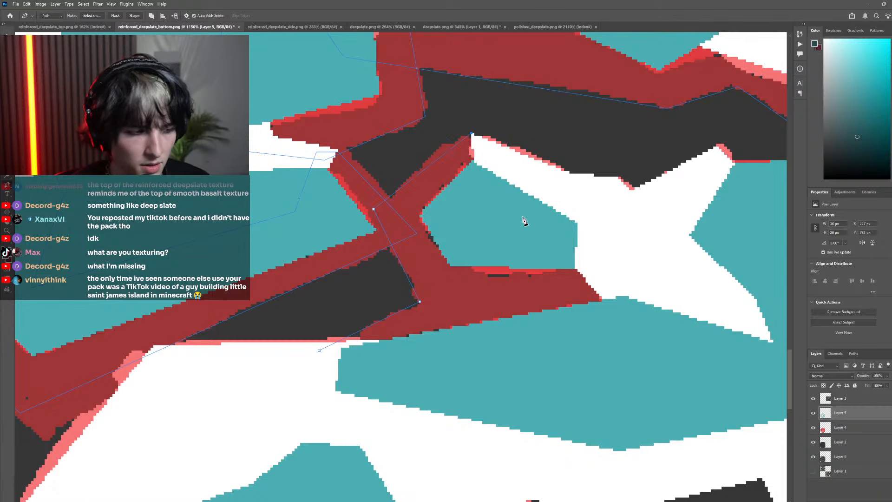
{"action": "left_click", "coordinate": [526, 196]}
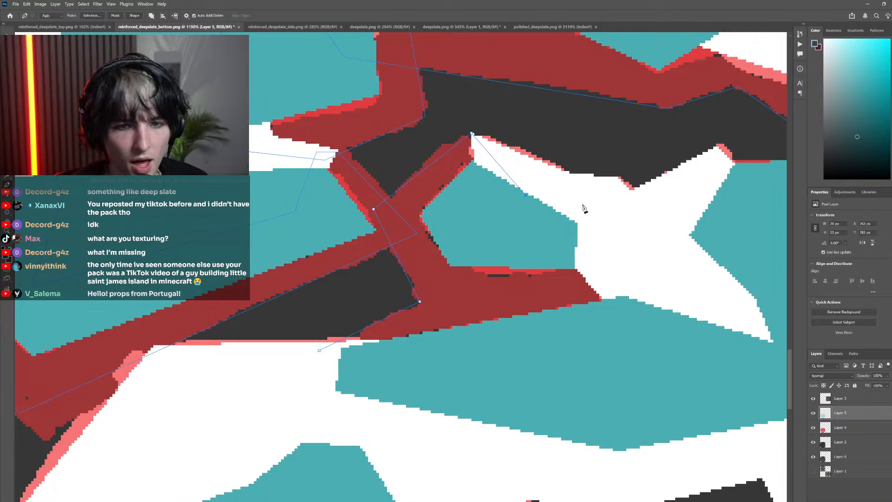
{"action": "left_click", "coordinate": [618, 258]}
{"action": "left_click_drag", "start_coordinate": [631, 322], "coordinate": [635, 325]}
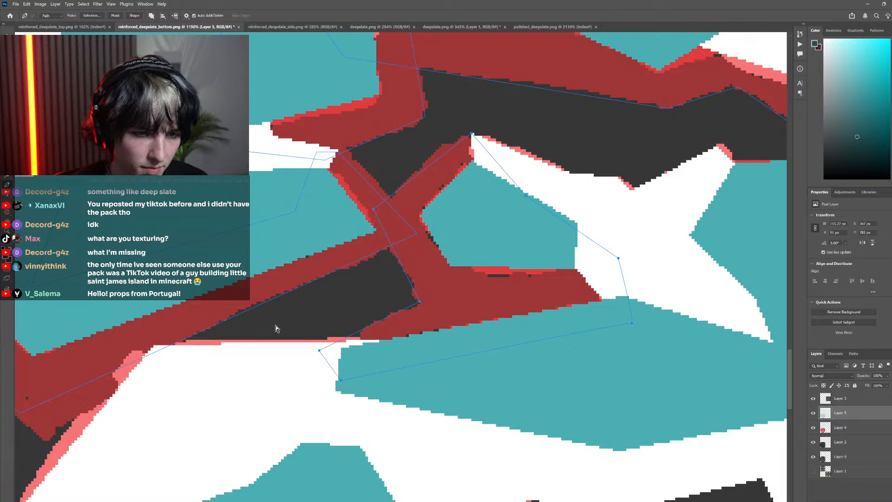
Trace the thin dark red strip at the upper-right tip of the star-shaped highlight with a closed Pen path overlapping the teal below
{"action": "scroll", "coordinate": [325, 265], "scroll_direction": "down", "scroll_amount": 5}
{"action": "scroll", "coordinate": [411, 243], "scroll_direction": "down", "scroll_amount": 3}
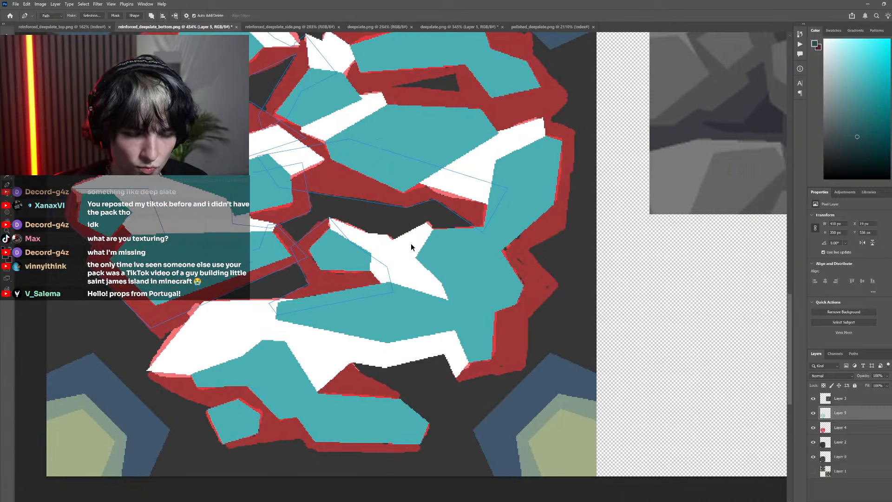
{"action": "scroll", "coordinate": [425, 222], "scroll_direction": "up", "scroll_amount": 6}
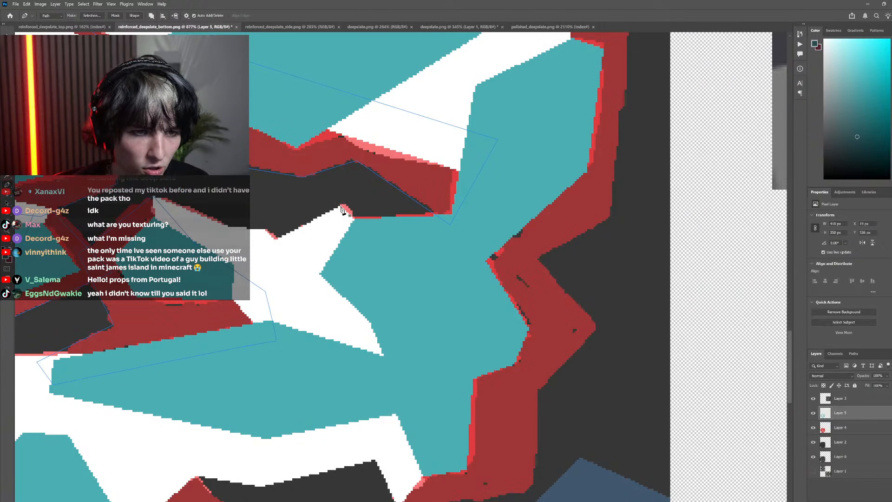
{"action": "left_click", "coordinate": [341, 207]}
{"action": "left_click", "coordinate": [469, 210]}
{"action": "left_click", "coordinate": [419, 250]}
{"action": "left_click", "coordinate": [311, 261]}
{"action": "left_click", "coordinate": [299, 345]}
{"action": "left_click", "coordinate": [257, 356]}
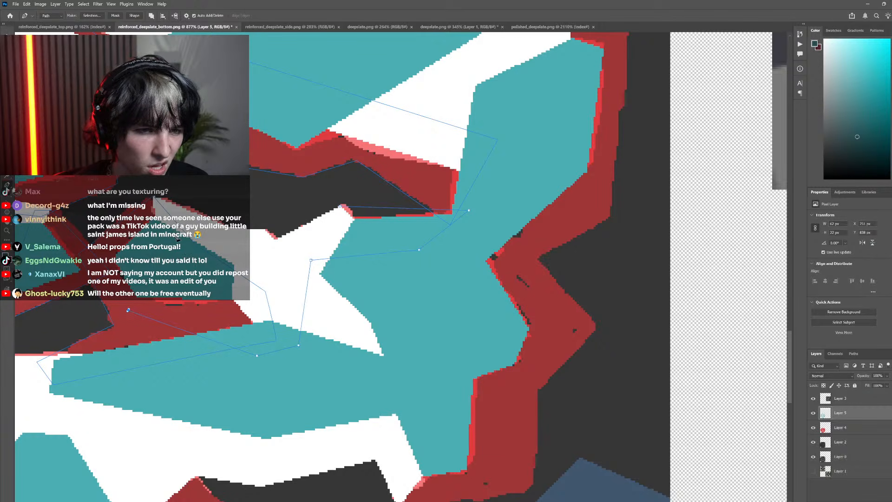
{"action": "key", "text": "ctrl+z"}
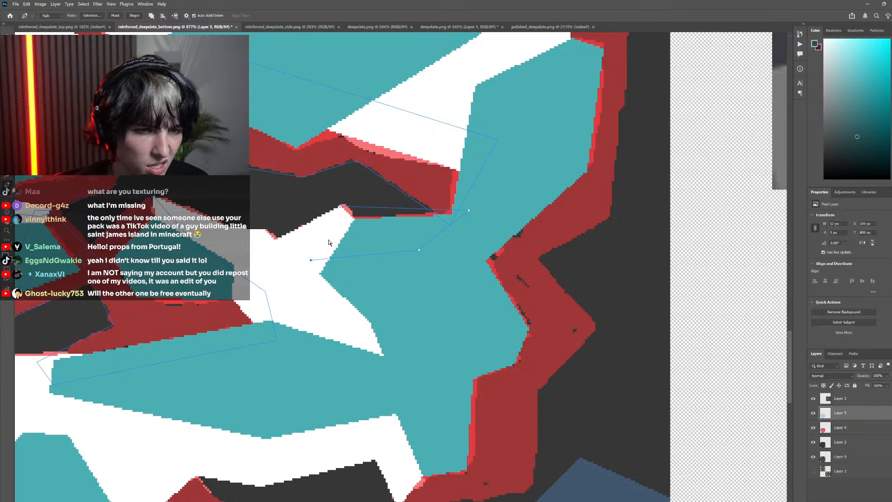
{"action": "left_click", "coordinate": [339, 231]}
{"action": "left_click", "coordinate": [341, 207]}
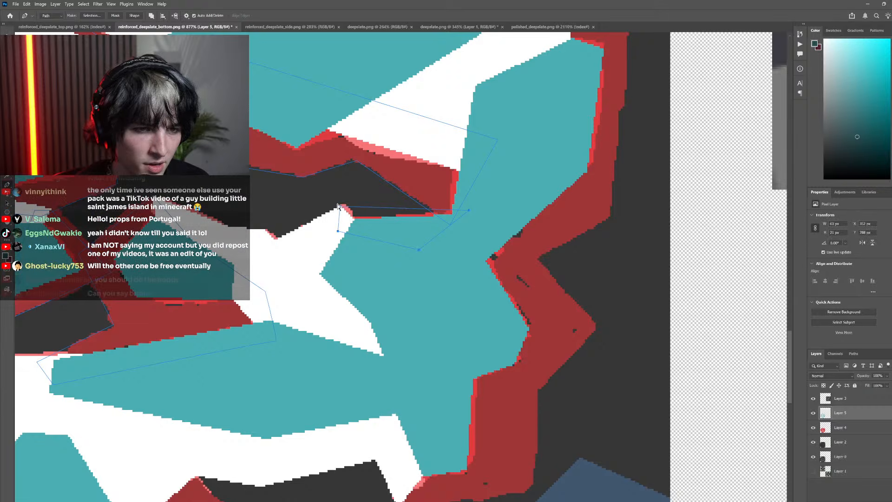
Trace the dark red triangle above the lowest rock with a closed Pen path running through its teal face and the white highlight
{"action": "scroll", "coordinate": [367, 300], "scroll_direction": "down", "scroll_amount": 3}
{"action": "scroll", "coordinate": [390, 295], "scroll_direction": "right", "scroll_amount": 1}
{"action": "scroll", "coordinate": [411, 346], "scroll_direction": "left", "scroll_amount": 2}
{"action": "scroll", "coordinate": [341, 330], "scroll_direction": "down", "scroll_amount": 1}
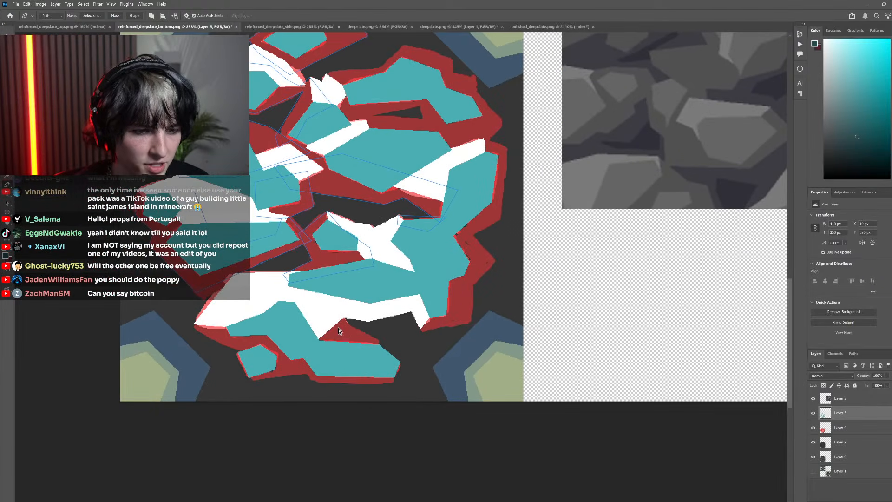
{"action": "scroll", "coordinate": [339, 331], "scroll_direction": "up", "scroll_amount": 4}
{"action": "left_click", "coordinate": [339, 275]}
{"action": "left_click", "coordinate": [374, 317]}
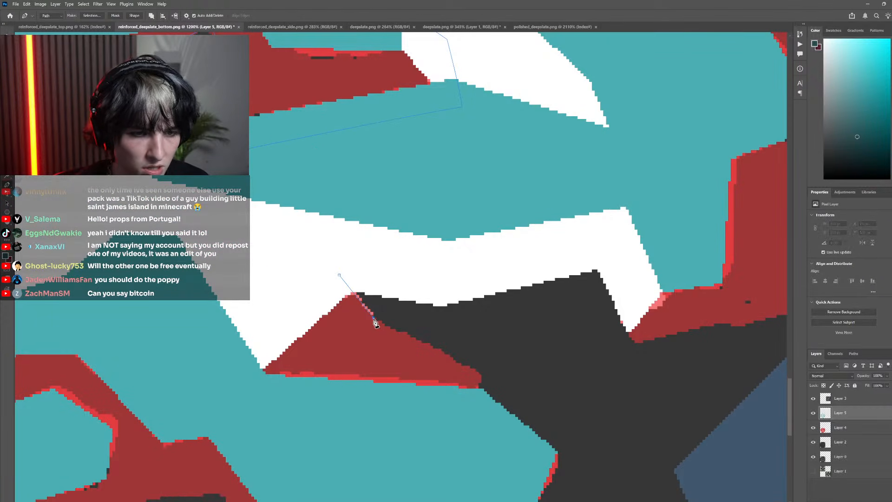
{"action": "left_click", "coordinate": [481, 374]}
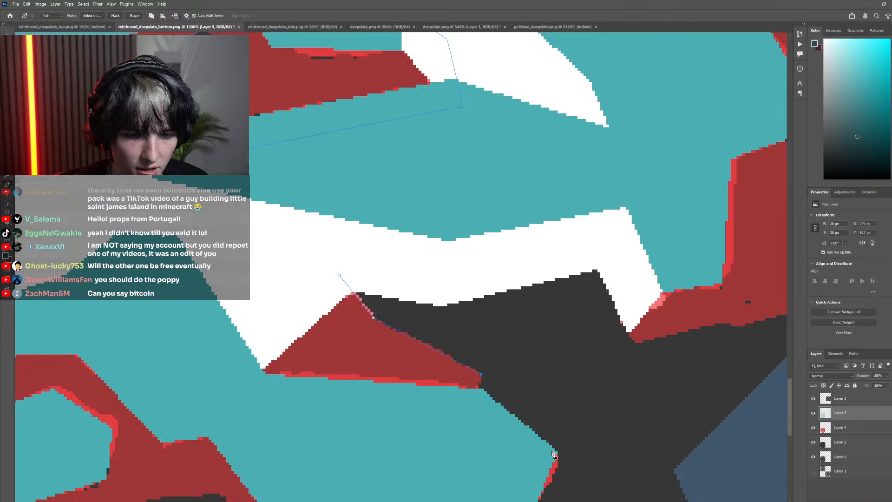
{"action": "left_click", "coordinate": [296, 294]}
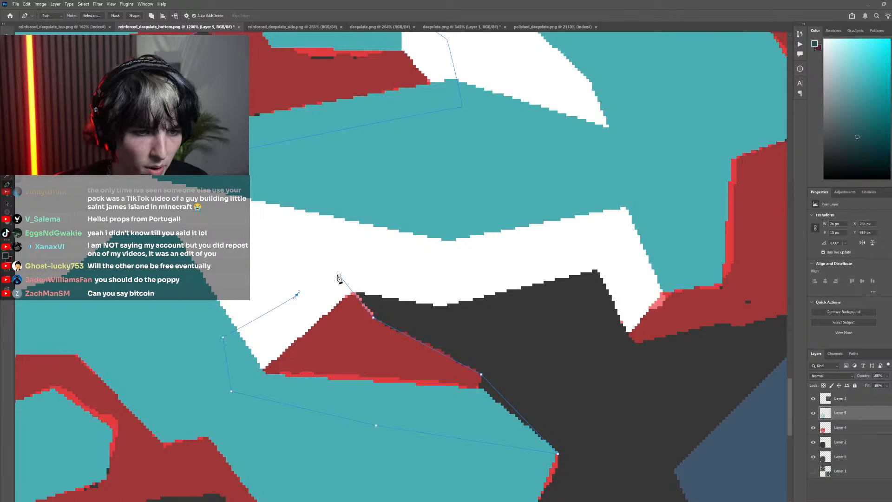
{"action": "left_click", "coordinate": [339, 276]}
Trace the dark red shadow under the lowest rock and around the small teal pentagon with a closed Pen path ending at the white tip
{"action": "scroll", "coordinate": [288, 275], "scroll_direction": "down", "scroll_amount": 10}
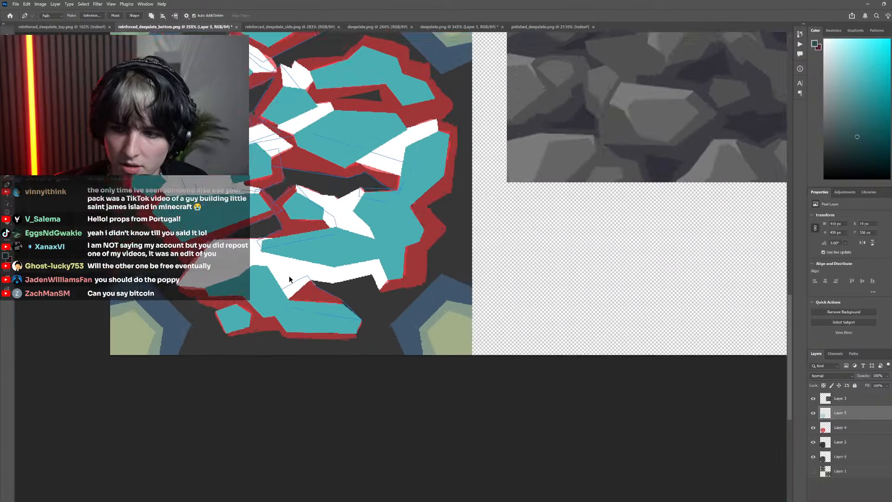
{"action": "scroll", "coordinate": [291, 278], "scroll_direction": "left", "scroll_amount": 8}
{"action": "scroll", "coordinate": [297, 288], "scroll_direction": "right", "scroll_amount": 3}
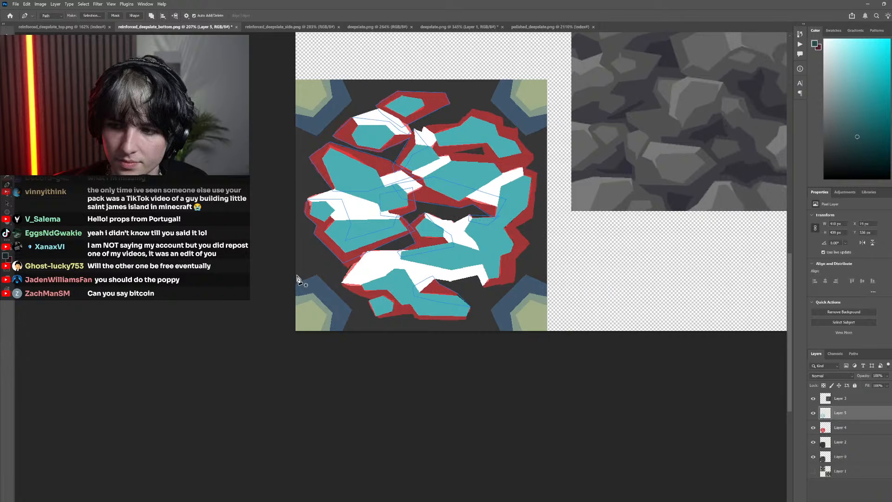
{"action": "scroll", "coordinate": [338, 299], "scroll_direction": "up", "scroll_amount": 4}
{"action": "scroll", "coordinate": [389, 296], "scroll_direction": "up", "scroll_amount": 8}
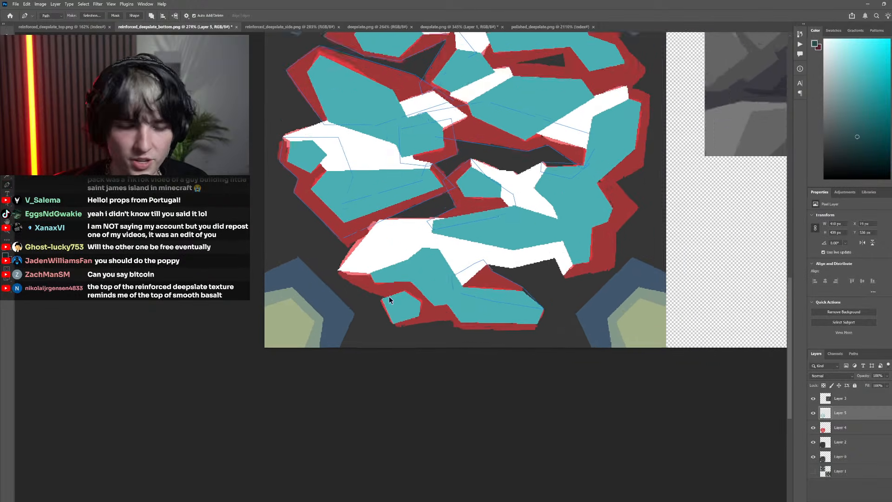
{"action": "scroll", "coordinate": [388, 297], "scroll_direction": "left", "scroll_amount": 2}
{"action": "scroll", "coordinate": [415, 311], "scroll_direction": "down", "scroll_amount": 5}
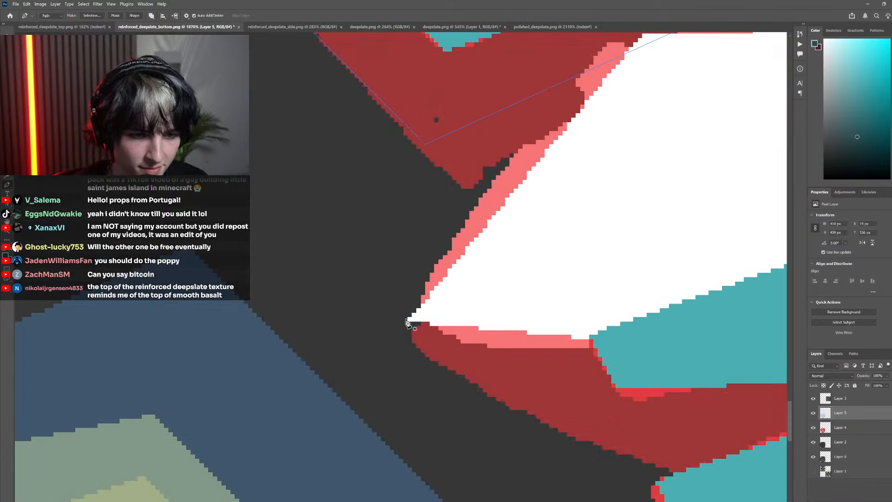
{"action": "scroll", "coordinate": [425, 347], "scroll_direction": "up", "scroll_amount": 2}
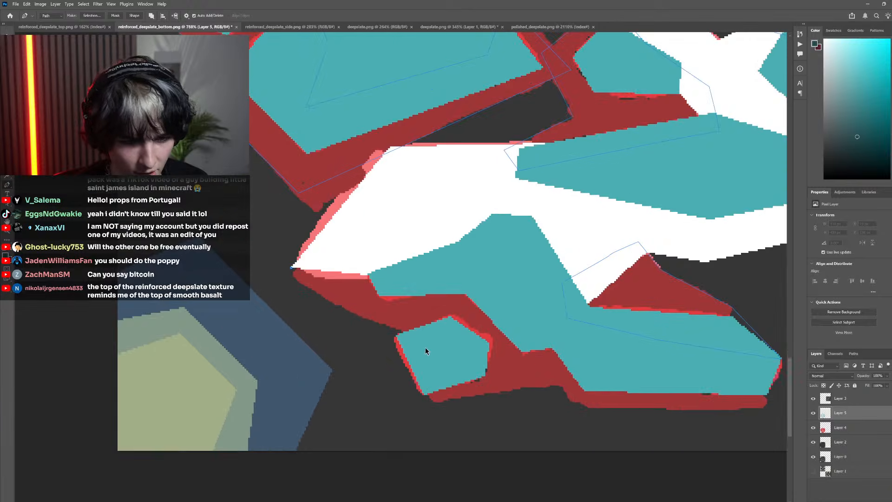
{"action": "left_click", "coordinate": [423, 344]}
{"action": "scroll", "coordinate": [408, 394], "scroll_direction": "up", "scroll_amount": 6}
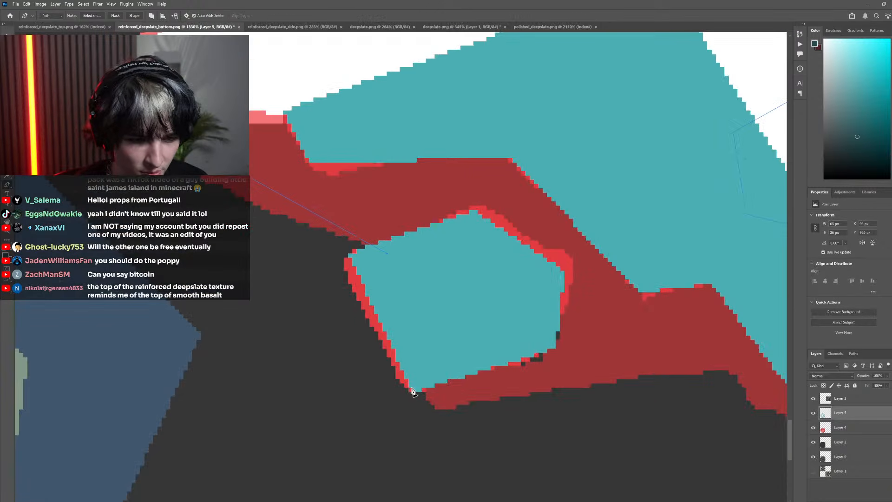
{"action": "left_click", "coordinate": [414, 392]}
{"action": "scroll", "coordinate": [414, 392], "scroll_direction": "down", "scroll_amount": 4}
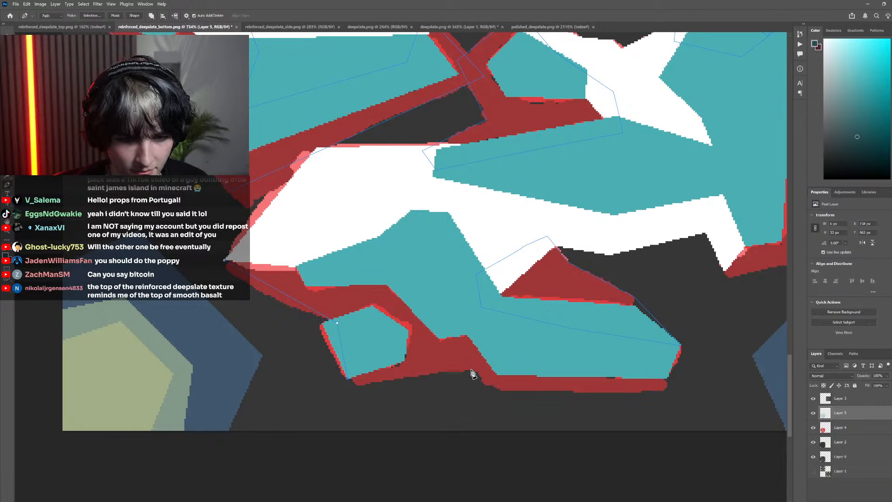
{"action": "left_click", "coordinate": [470, 370]}
{"action": "left_click", "coordinate": [494, 388]}
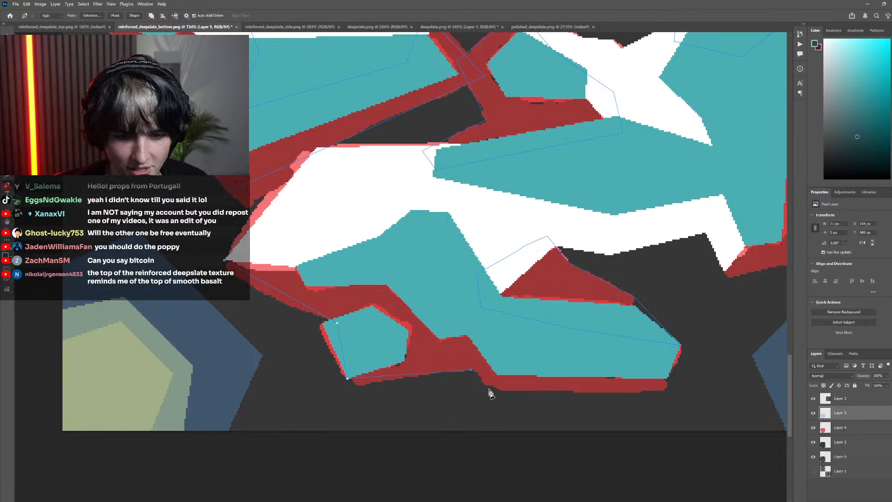
{"action": "left_click", "coordinate": [667, 378]}
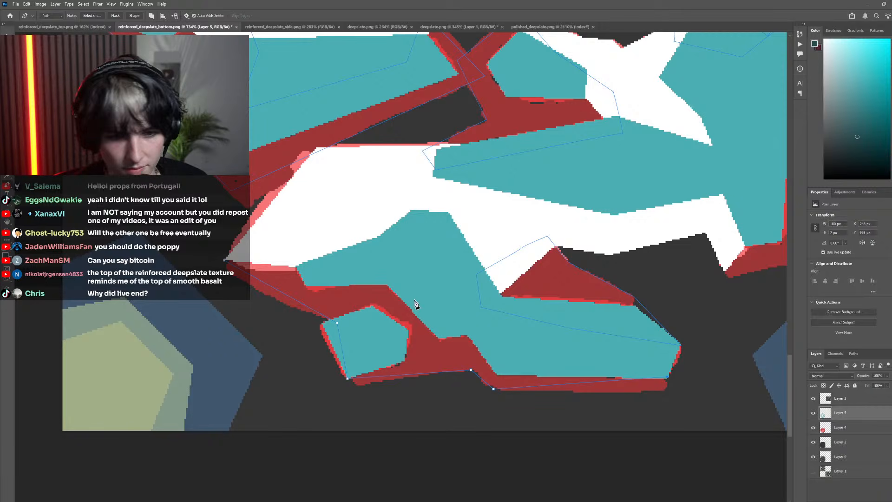
{"action": "left_click", "coordinate": [336, 223]}
{"action": "left_click", "coordinate": [225, 260]}
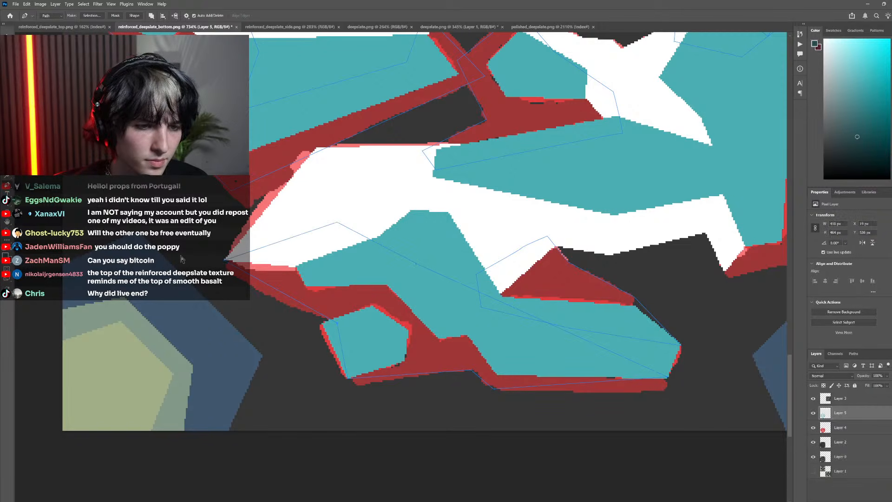
Trace the dark red shadow down the outer edge of the large right-hand rock with a closed Pen path running back through its teal face
{"action": "scroll", "coordinate": [271, 319], "scroll_direction": "down", "scroll_amount": 5}
{"action": "scroll", "coordinate": [266, 310], "scroll_direction": "down", "scroll_amount": 3}
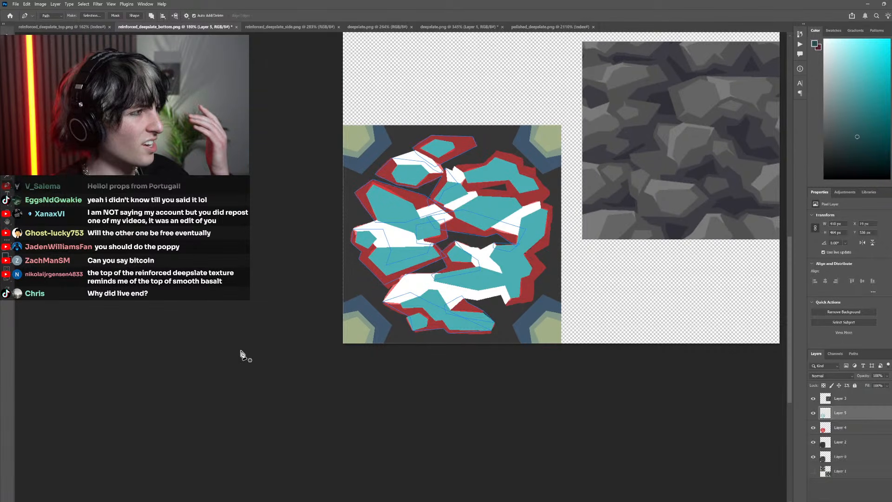
{"action": "scroll", "coordinate": [520, 292], "scroll_direction": "up", "scroll_amount": 10}
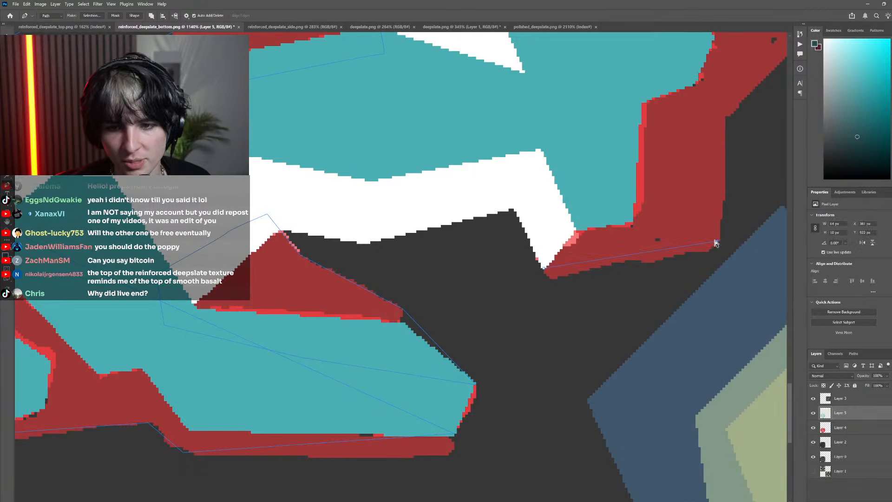
{"action": "scroll", "coordinate": [710, 246], "scroll_direction": "down", "scroll_amount": 5}
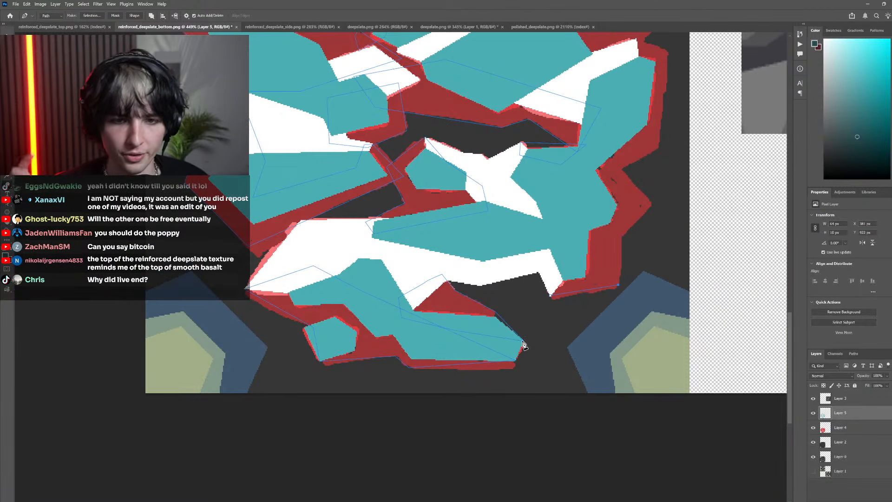
{"action": "scroll", "coordinate": [542, 363], "scroll_direction": "up", "scroll_amount": 3}
{"action": "scroll", "coordinate": [550, 287], "scroll_direction": "right", "scroll_amount": 2}
{"action": "scroll", "coordinate": [550, 288], "scroll_direction": "up", "scroll_amount": 2}
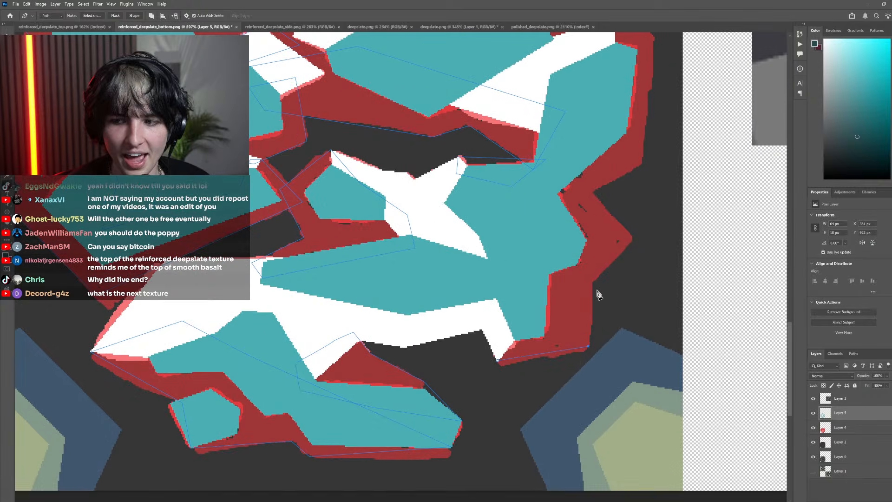
{"action": "left_click", "coordinate": [593, 281]}
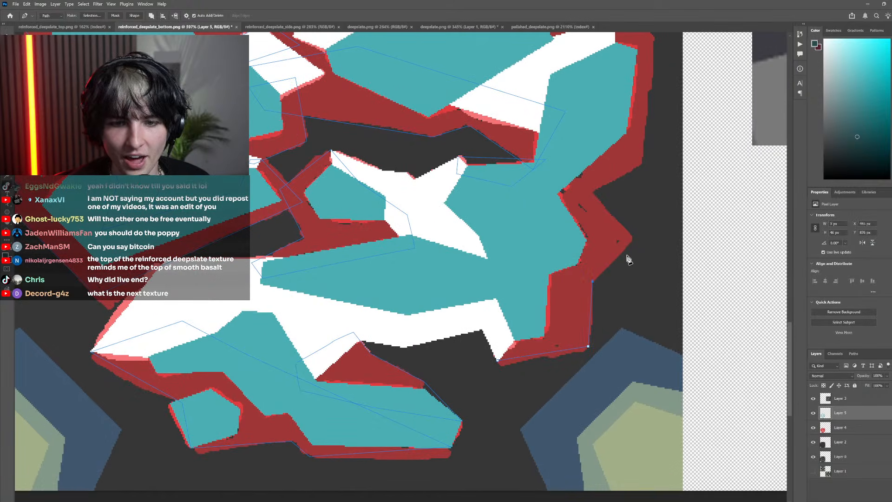
{"action": "left_click", "coordinate": [593, 191]}
{"action": "left_click", "coordinate": [641, 165]}
{"action": "scroll", "coordinate": [651, 111], "scroll_direction": "up", "scroll_amount": 2}
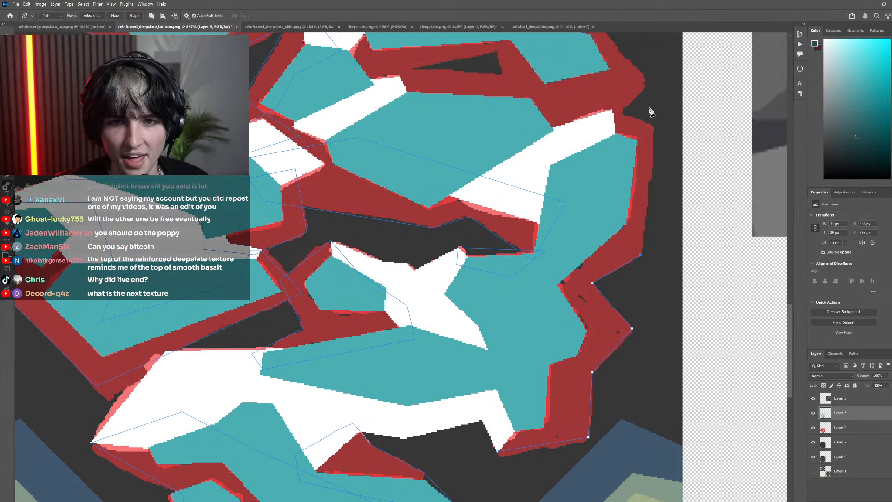
{"action": "left_click", "coordinate": [653, 126]}
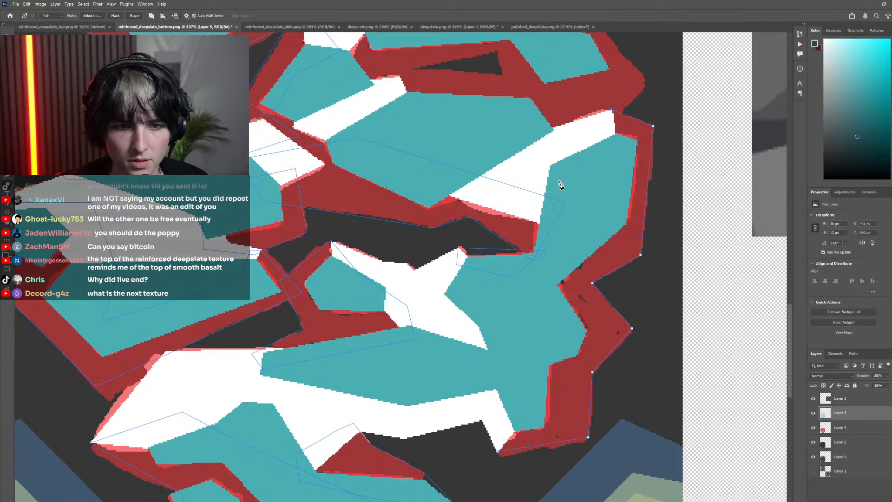
{"action": "left_click", "coordinate": [581, 190]}
{"action": "left_click", "coordinate": [502, 389]}
{"action": "left_click", "coordinate": [498, 451]}
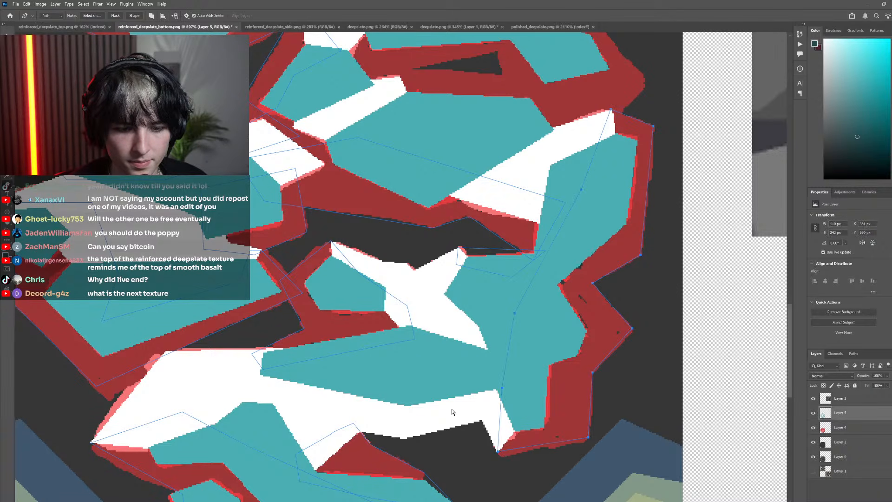
Start a Pen path along the outer edge of the dark red shadow around the upper-right rock, from its right corner over the top
{"action": "scroll", "coordinate": [372, 313], "scroll_direction": "down", "scroll_amount": 10}
{"action": "scroll", "coordinate": [429, 276], "scroll_direction": "up", "scroll_amount": 12}
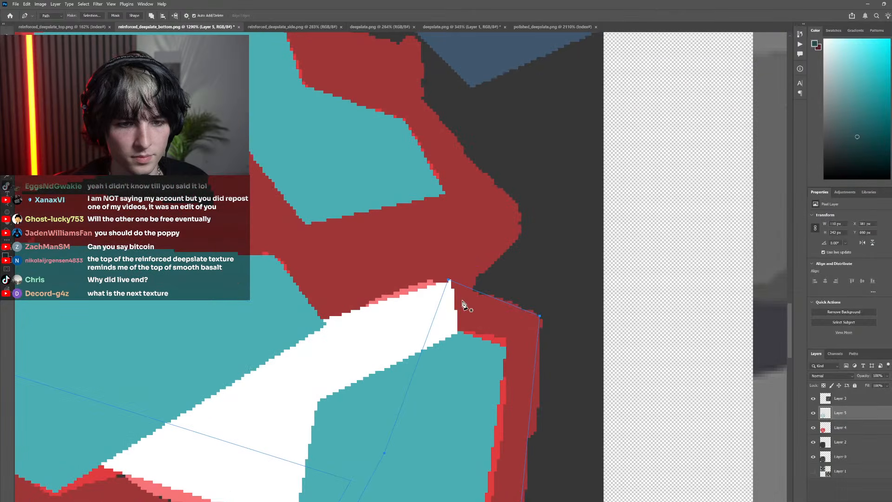
{"action": "left_click", "coordinate": [523, 236]}
{"action": "scroll", "coordinate": [462, 216], "scroll_direction": "down", "scroll_amount": 4}
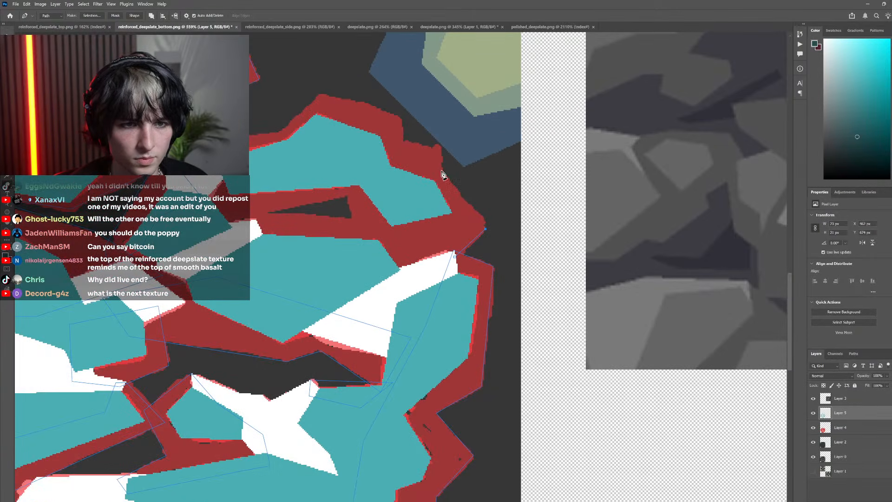
{"action": "left_click", "coordinate": [437, 147]}
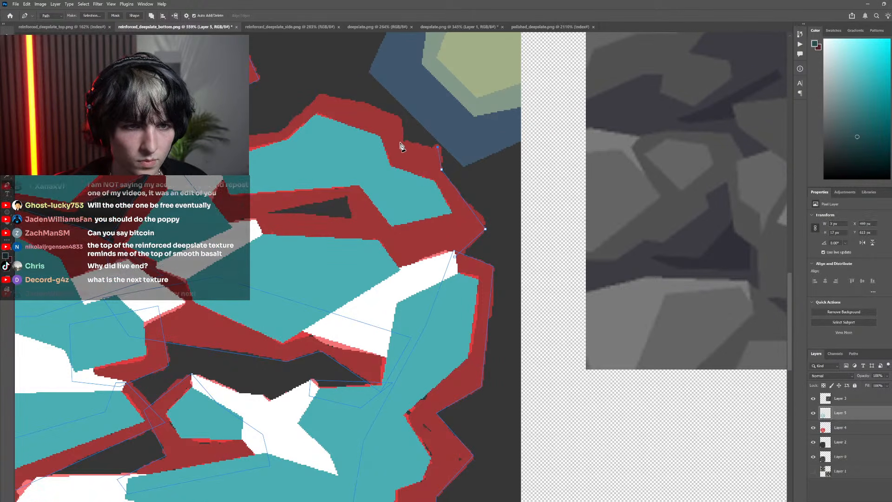
{"action": "left_click", "coordinate": [403, 139]}
{"action": "left_click", "coordinate": [400, 118]}
{"action": "scroll", "coordinate": [343, 143], "scroll_direction": "left", "scroll_amount": 2}
{"action": "scroll", "coordinate": [343, 147], "scroll_direction": "left", "scroll_amount": 6}
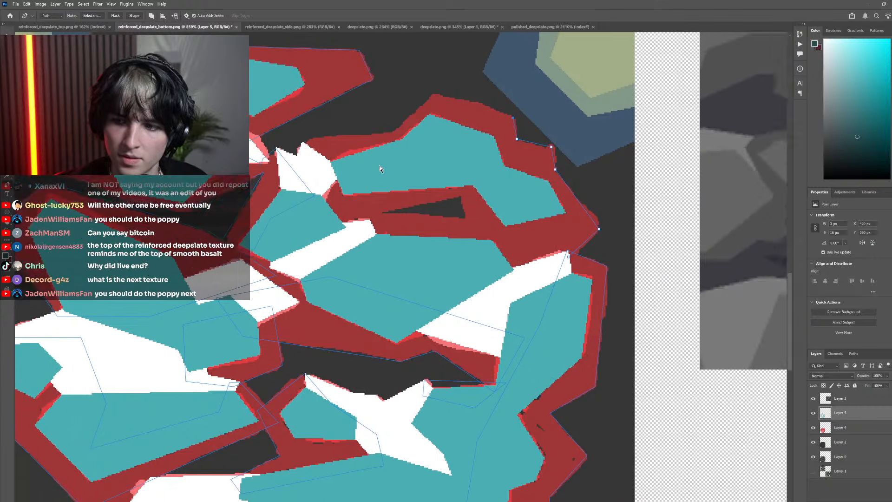
{"action": "scroll", "coordinate": [417, 182], "scroll_direction": "up", "scroll_amount": 4}
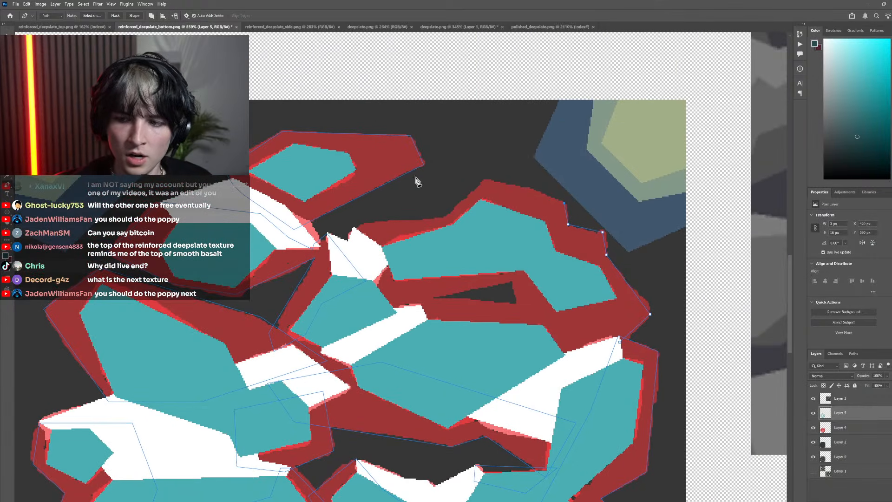
{"action": "left_click", "coordinate": [483, 181]}
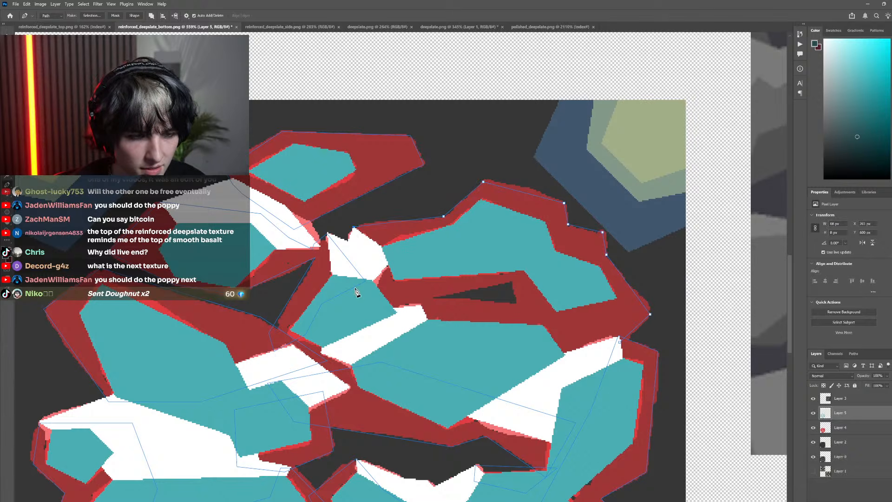
Run that path back past the narrow dark gap and through the white highlight, closing it at the rock's lower-right tip
{"action": "left_click", "coordinate": [372, 300]}
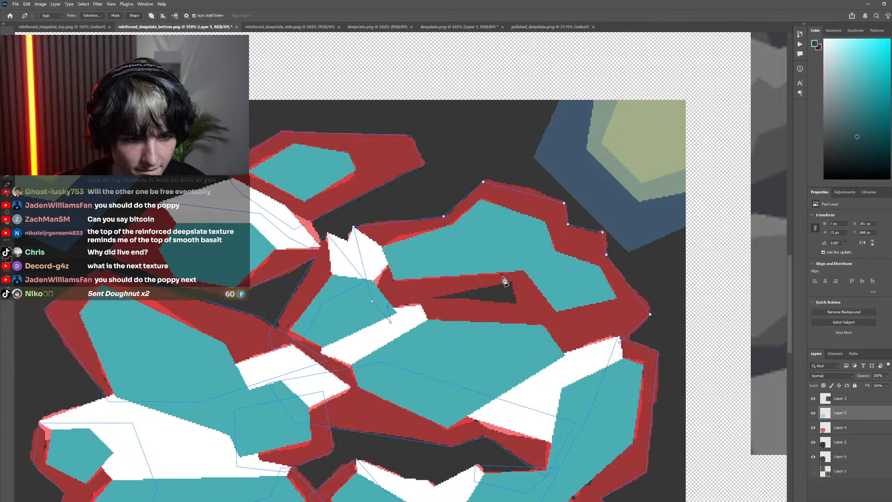
{"action": "left_click", "coordinate": [537, 344]}
{"action": "left_click", "coordinate": [557, 371]}
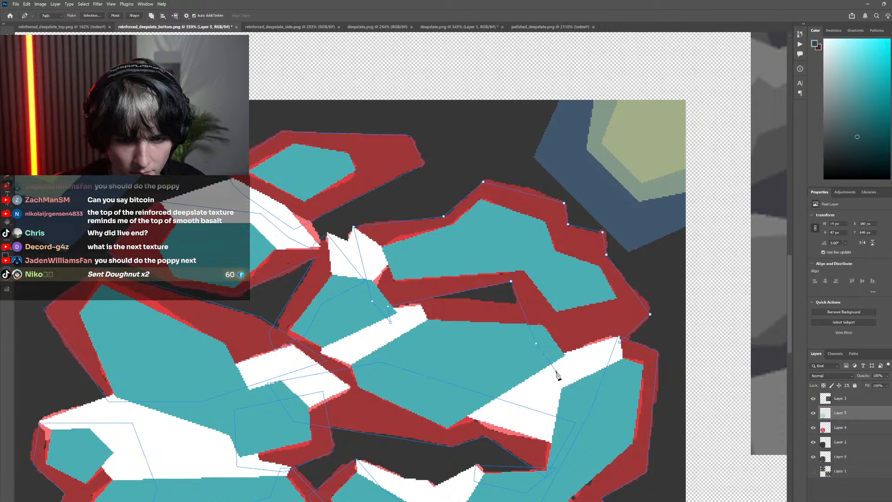
{"action": "left_click", "coordinate": [578, 361]}
{"action": "left_click", "coordinate": [620, 343]}
{"action": "scroll", "coordinate": [428, 290], "scroll_direction": "right", "scroll_amount": 1}
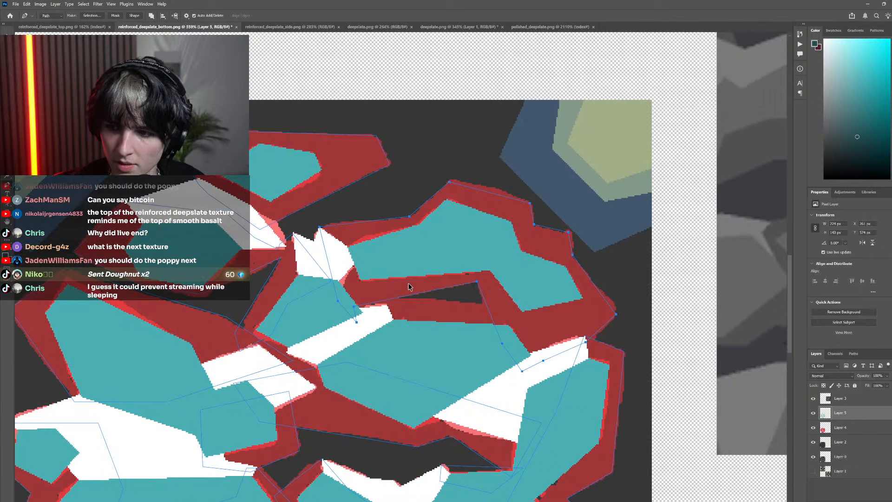
Trace the dark red strip between the narrow dark gap and the large central teal face with a closed Pen path overlapping the teal
{"action": "scroll", "coordinate": [381, 280], "scroll_direction": "up", "scroll_amount": 5}
{"action": "scroll", "coordinate": [381, 279], "scroll_direction": "down", "scroll_amount": 5}
{"action": "scroll", "coordinate": [395, 284], "scroll_direction": "left", "scroll_amount": 2}
{"action": "scroll", "coordinate": [404, 286], "scroll_direction": "up", "scroll_amount": 3}
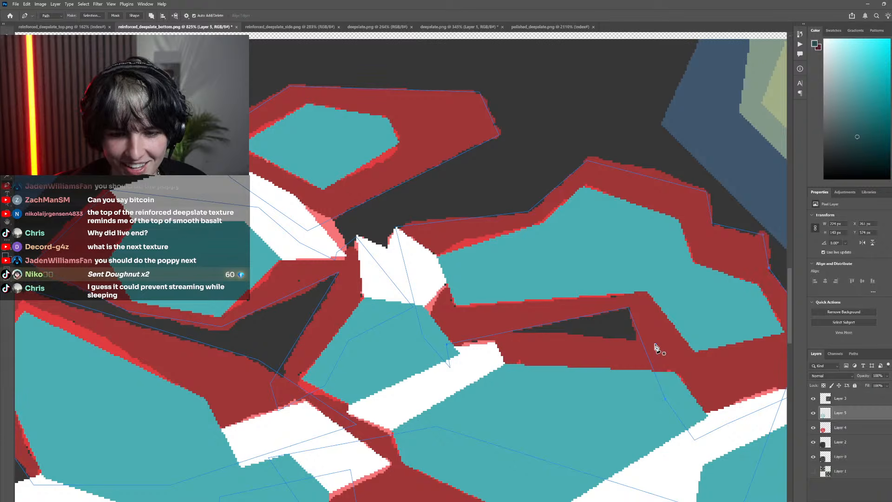
{"action": "left_click", "coordinate": [655, 344]}
{"action": "left_click", "coordinate": [467, 322]}
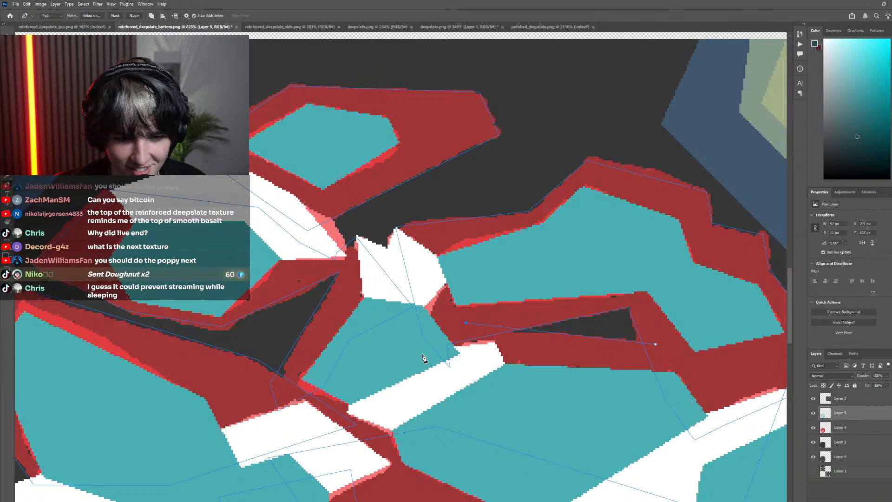
{"action": "key", "text": "ctrl+z"}
{"action": "left_click", "coordinate": [458, 322]}
{"action": "left_click", "coordinate": [421, 360]}
{"action": "left_click", "coordinate": [525, 399]}
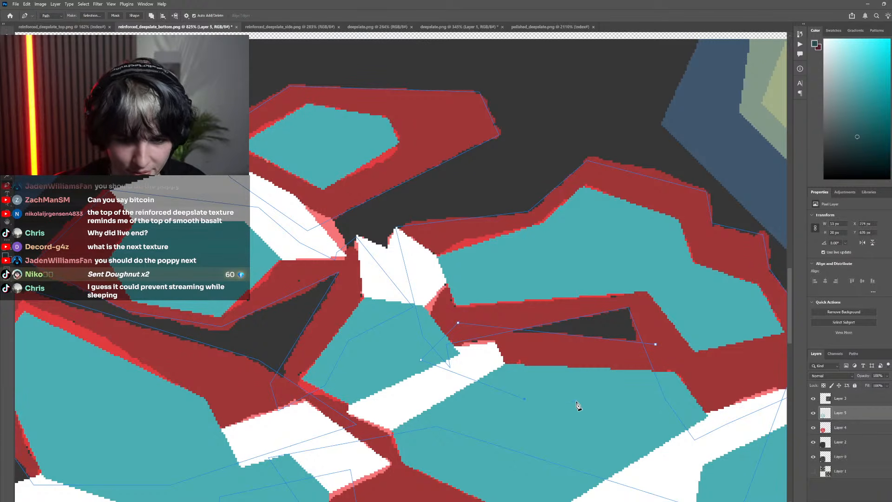
{"action": "left_click", "coordinate": [662, 415]}
Adjust the anchor points of the path under the lowest rock to enclose more of the dark red strip beneath it
{"action": "scroll", "coordinate": [692, 323], "scroll_direction": "down", "scroll_amount": 8}
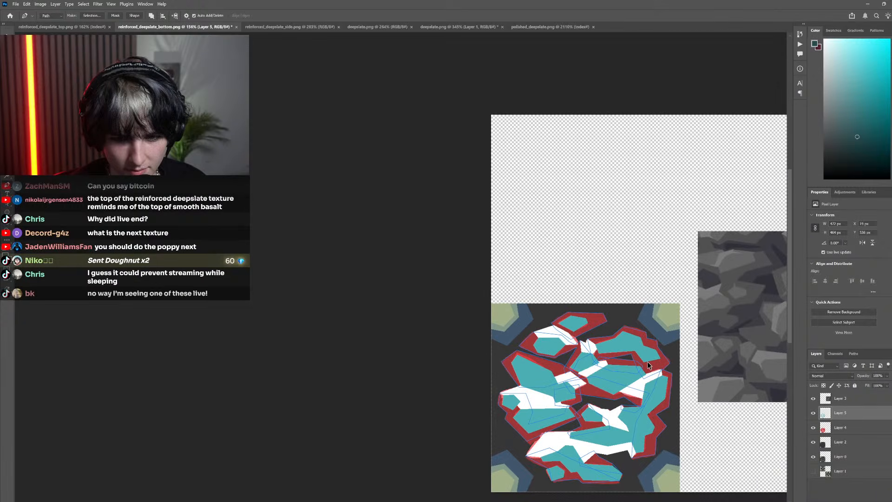
{"action": "scroll", "coordinate": [614, 357], "scroll_direction": "down", "scroll_amount": 2}
{"action": "scroll", "coordinate": [604, 372], "scroll_direction": "up", "scroll_amount": 4}
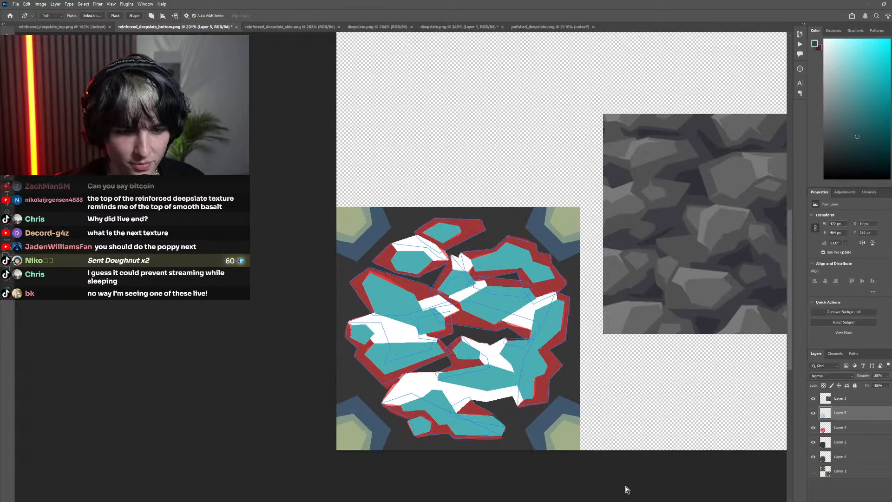
{"action": "scroll", "coordinate": [492, 433], "scroll_direction": "up", "scroll_amount": 10}
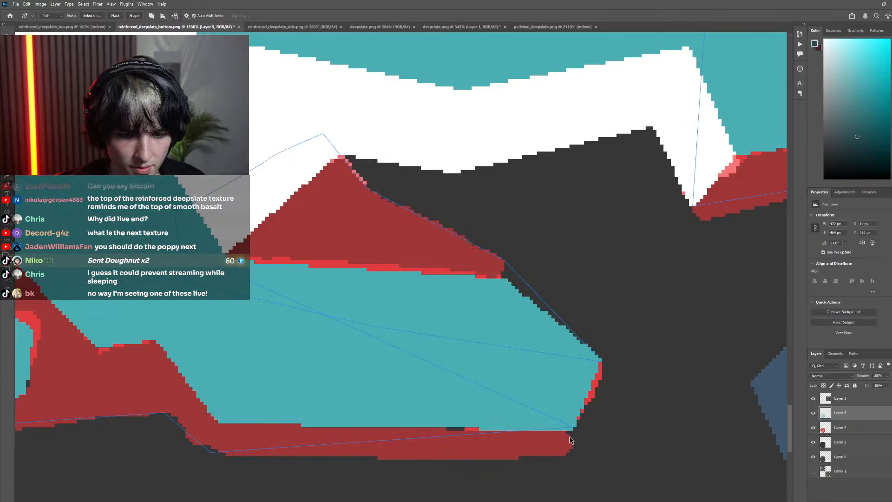
{"action": "scroll", "coordinate": [571, 440], "scroll_direction": "down", "scroll_amount": 10}
{"action": "scroll", "coordinate": [511, 421], "scroll_direction": "up", "scroll_amount": 8}
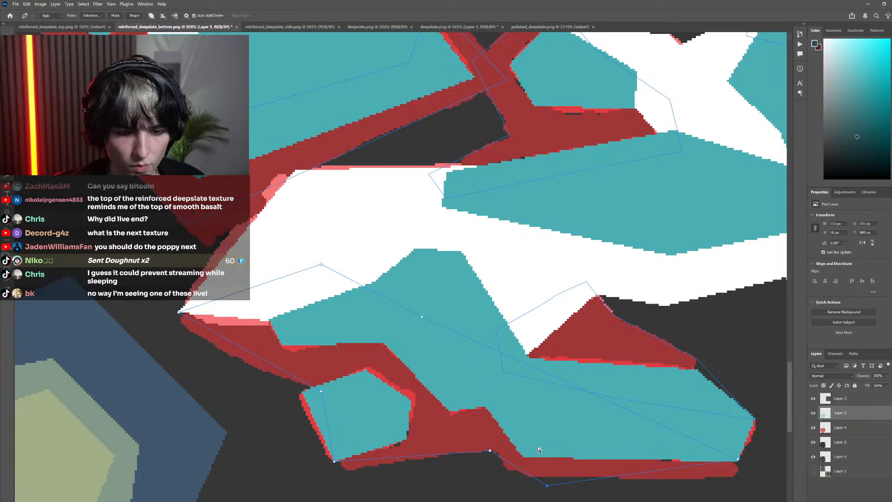
{"action": "scroll", "coordinate": [478, 408], "scroll_direction": "down", "scroll_amount": 5}
Make a selection from the traced paths, fill the shadow areas with dark teal on Layer 5, and deselect
{"action": "scroll", "coordinate": [479, 408], "scroll_direction": "down", "scroll_amount": 3}
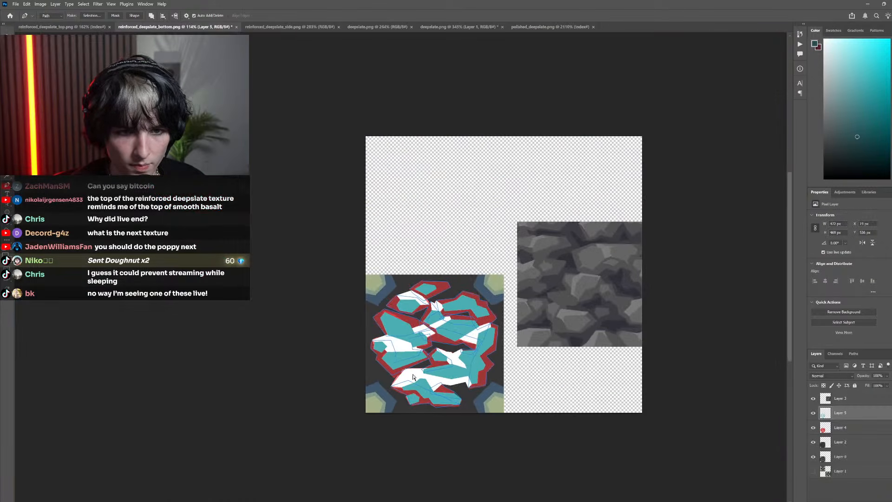
{"action": "right_click", "coordinate": [416, 290]}
{"action": "left_click", "coordinate": [460, 321]}
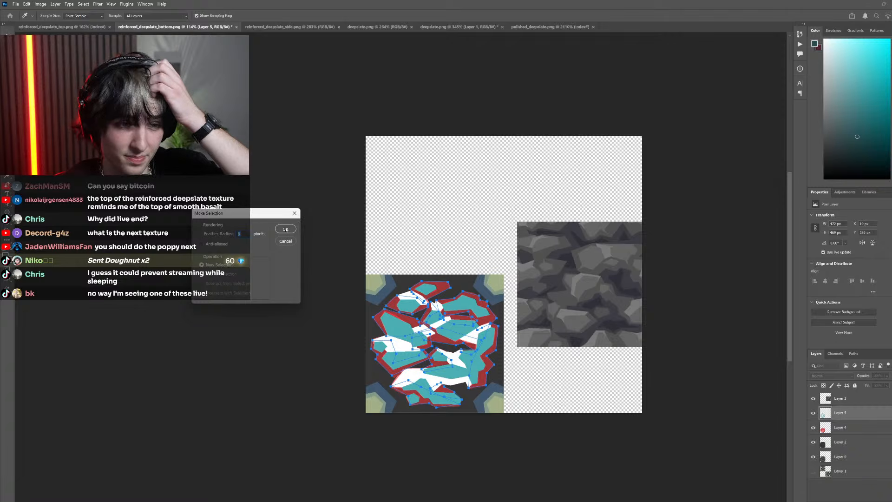
{"action": "left_click", "coordinate": [285, 229]}
{"action": "key", "text": "g"}
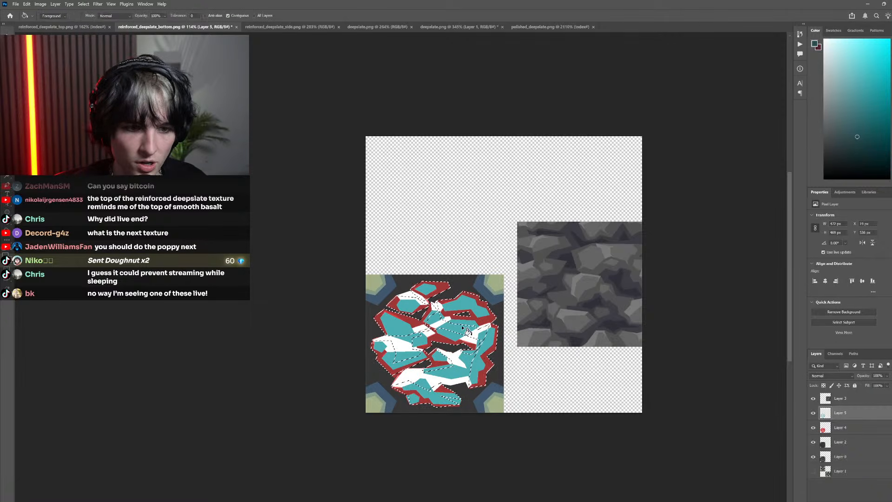
{"action": "left_click", "coordinate": [452, 342]}
{"action": "scroll", "coordinate": [453, 341], "scroll_direction": "up", "scroll_amount": 2}
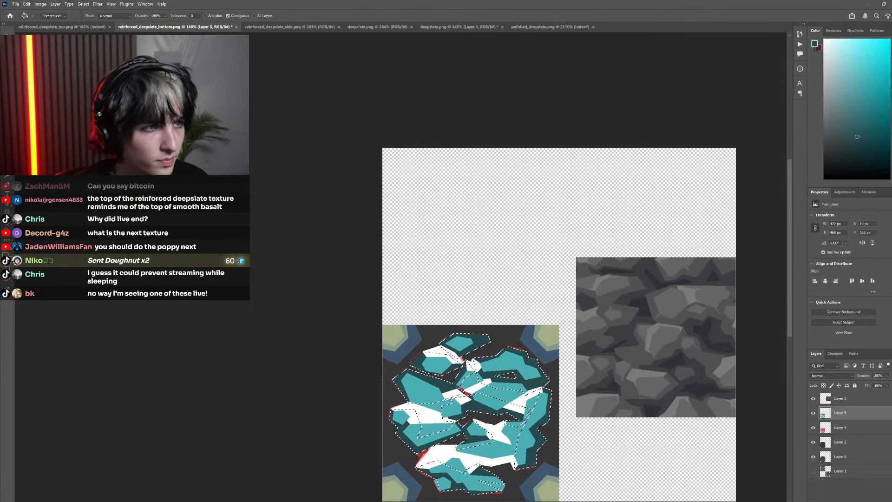
{"action": "key", "text": "m"}
{"action": "key", "text": "ctrl+d"}
Delete Layer 4 holding the red placeholder sketch
{"action": "left_click", "coordinate": [850, 428]}
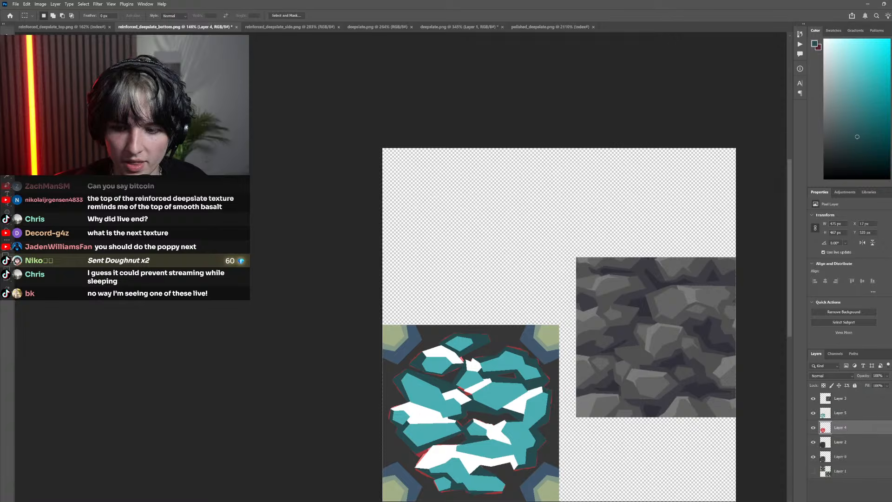
{"action": "left_click", "coordinate": [887, 501]}
{"action": "left_click", "coordinate": [447, 193]}
{"action": "scroll", "coordinate": [448, 325], "scroll_direction": "down", "scroll_amount": 4}
{"action": "scroll", "coordinate": [448, 329], "scroll_direction": "up", "scroll_amount": 5}
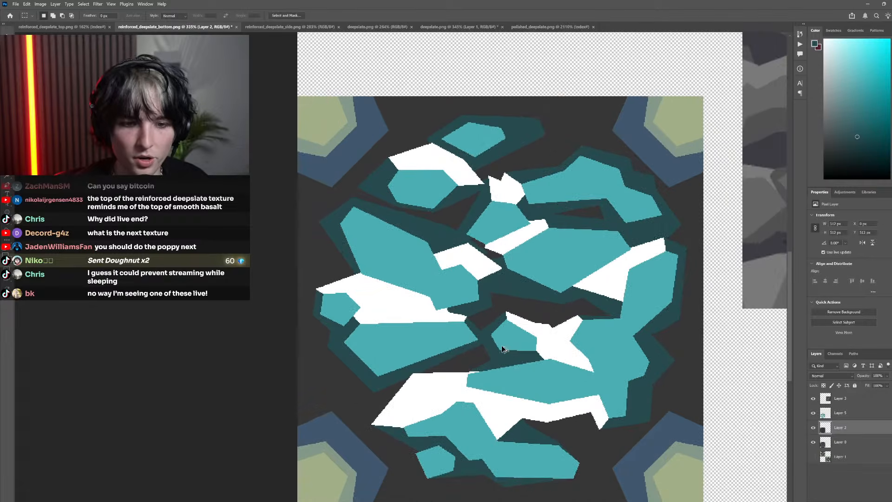
Hide Layer 5 and Layer 2 and sample the bluish gray from the original pixel texture
{"action": "left_click", "coordinate": [813, 428]}
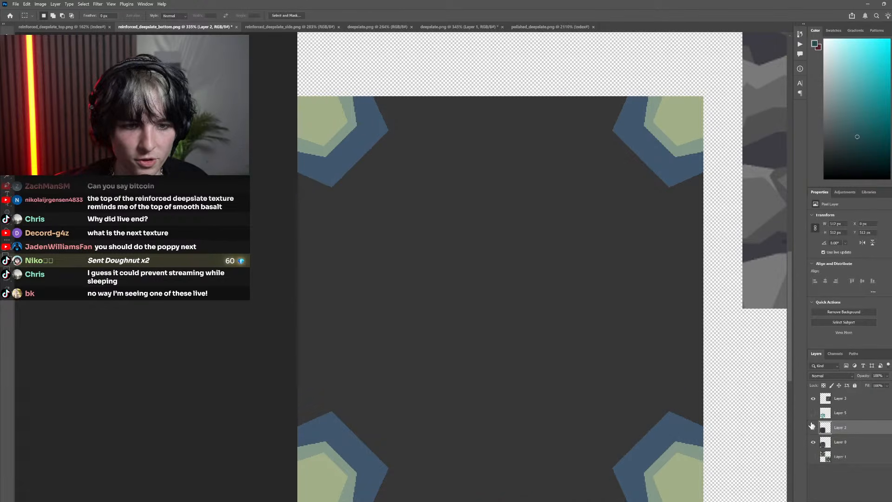
{"action": "left_click", "coordinate": [813, 426]}
{"action": "key", "text": "i"}
{"action": "left_click", "coordinate": [564, 252]}
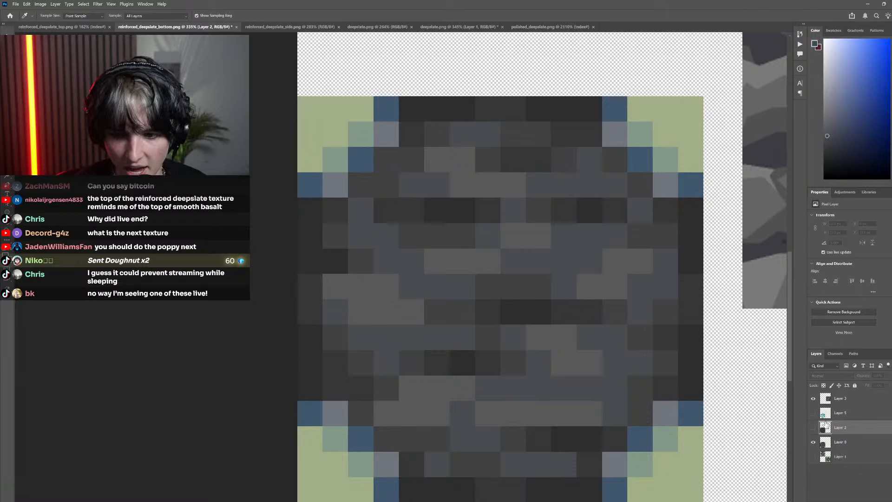
Show both layers again and fill all the light teal faces on Layer 5 with the bluish gray, with contiguous filling off
{"action": "left_click", "coordinate": [813, 413]}
{"action": "left_click", "coordinate": [814, 428]}
{"action": "left_click", "coordinate": [837, 413]}
{"action": "key", "text": "g"}
{"action": "left_click", "coordinate": [554, 265]}
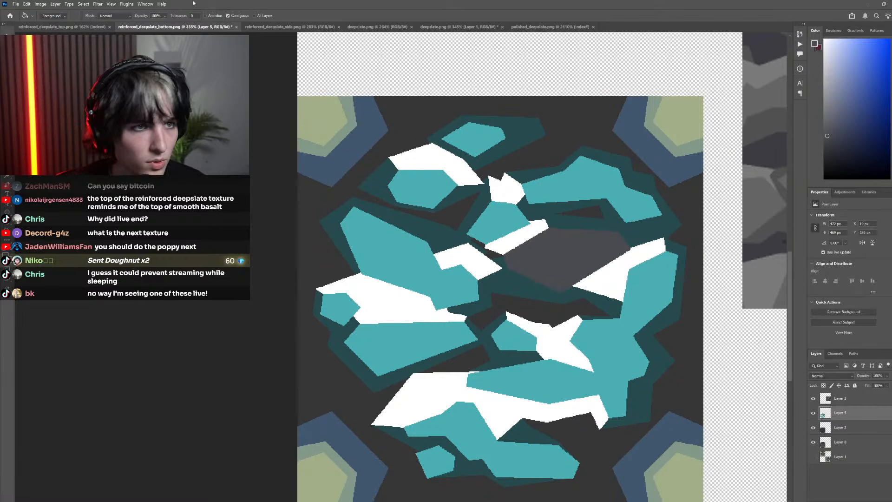
{"action": "key", "text": "ctrl+z"}
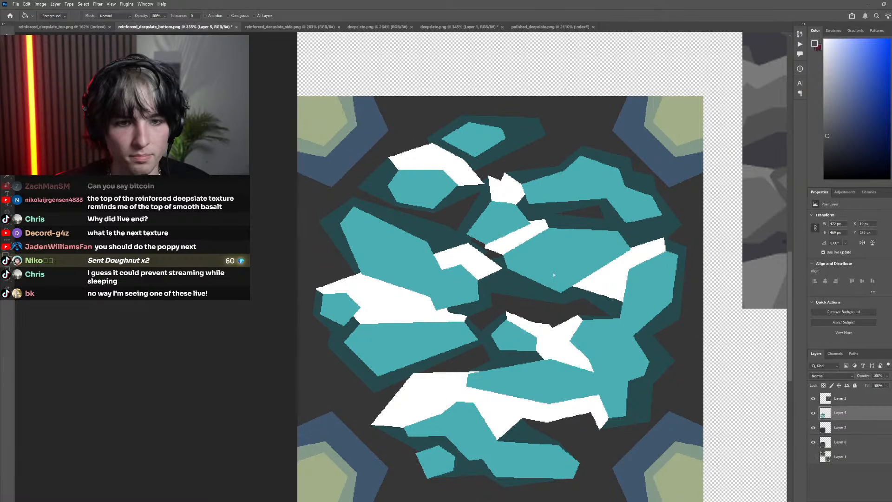
{"action": "left_click", "coordinate": [554, 275]}
Sample the lighter gray from the original pixel texture and fill all the white highlights on Layer 5 with it
{"action": "left_click", "coordinate": [813, 413]}
{"action": "left_click", "coordinate": [833, 430]}
{"action": "left_click", "coordinate": [813, 426]}
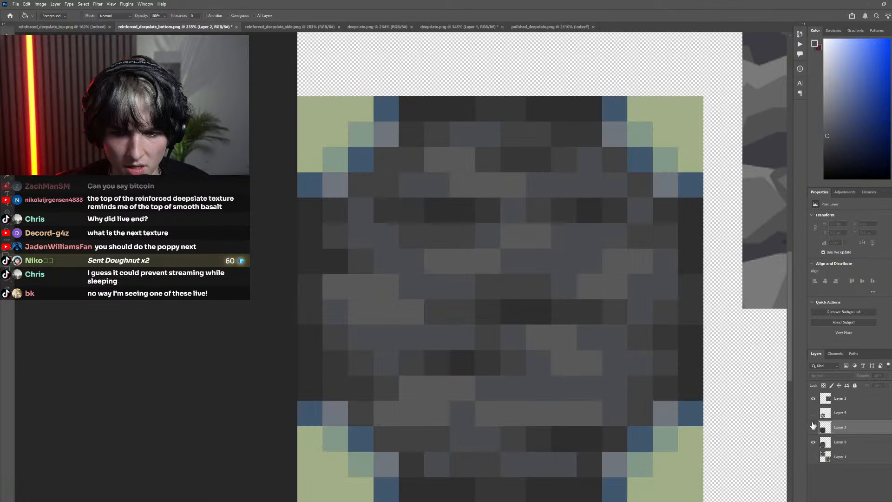
{"action": "key", "text": "i"}
{"action": "left_click", "coordinate": [525, 239]}
{"action": "left_click", "coordinate": [813, 413]}
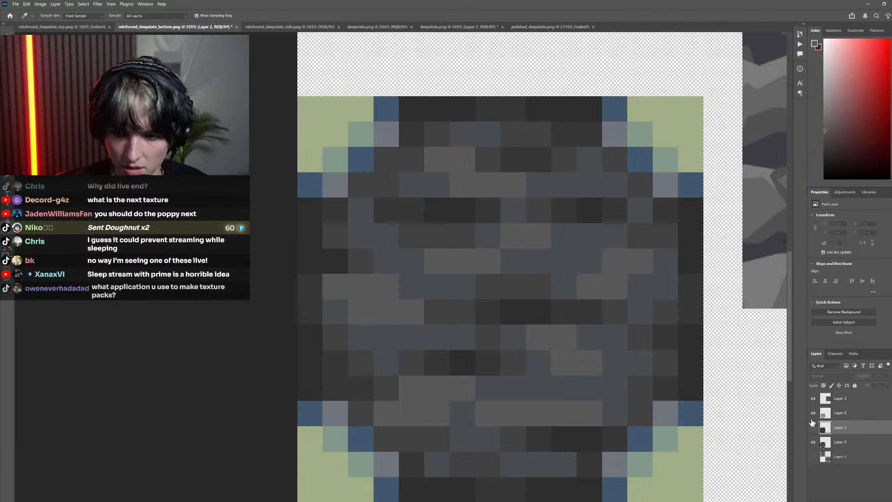
{"action": "left_click", "coordinate": [814, 427]}
{"action": "left_click", "coordinate": [836, 414]}
{"action": "key", "text": "g"}
{"action": "left_click", "coordinate": [564, 347]}
Sample a darker gray from the original pixel texture and fill all the dark teal shadows on Layer 5 with it
{"action": "left_click", "coordinate": [814, 414]}
{"action": "left_click", "coordinate": [830, 428]}
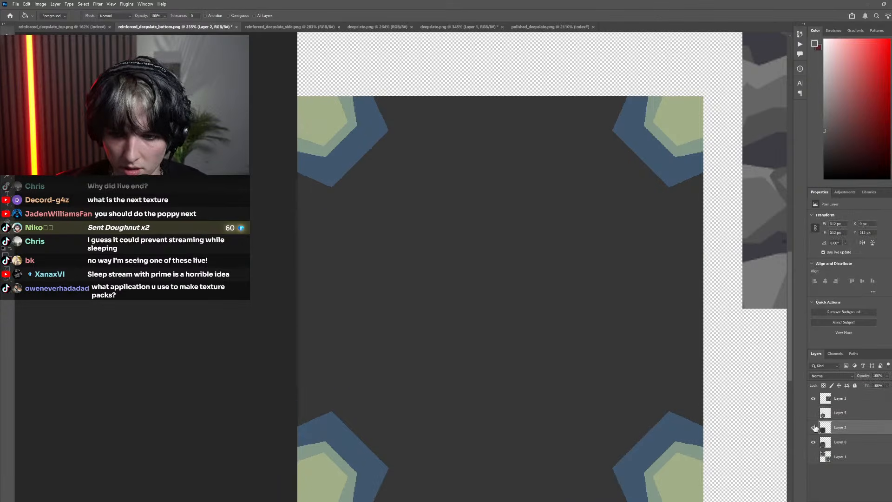
{"action": "left_click", "coordinate": [813, 427]}
{"action": "key", "text": "i"}
{"action": "left_click", "coordinate": [641, 336]}
{"action": "left_click", "coordinate": [813, 413]}
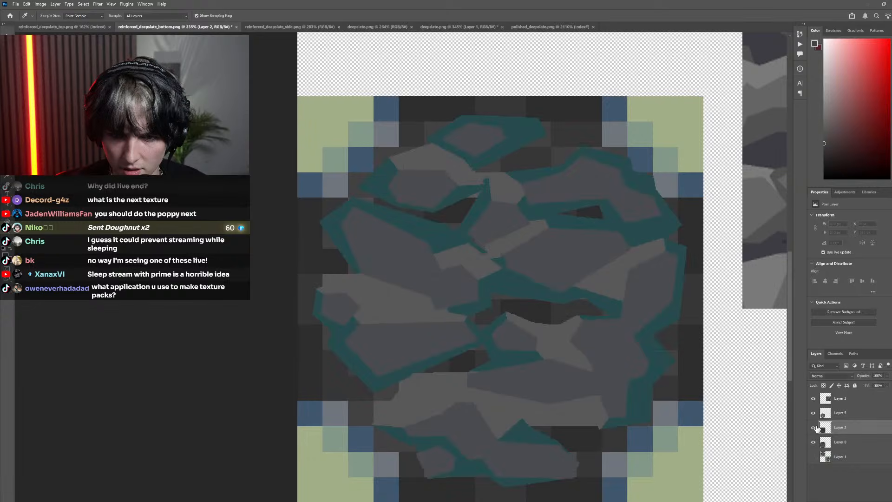
{"action": "left_click", "coordinate": [814, 427]}
{"action": "left_click", "coordinate": [836, 413]}
{"action": "key", "text": "g"}
{"action": "scroll", "coordinate": [594, 367], "scroll_direction": "down", "scroll_amount": 3}
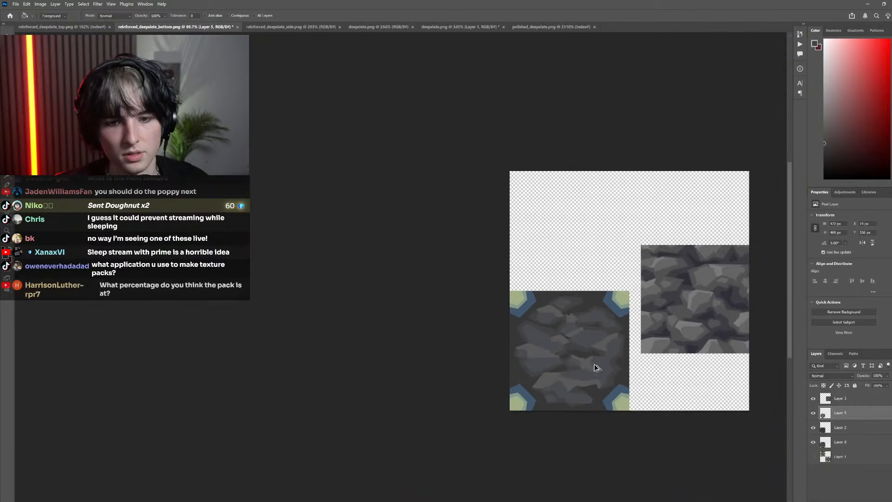
Try to fill the small dark gap between the central rocks with the darker gray, and set the Paint Bucket to contiguous filling
{"action": "scroll", "coordinate": [559, 339], "scroll_direction": "up", "scroll_amount": 8}
{"action": "scroll", "coordinate": [519, 304], "scroll_direction": "down", "scroll_amount": 4}
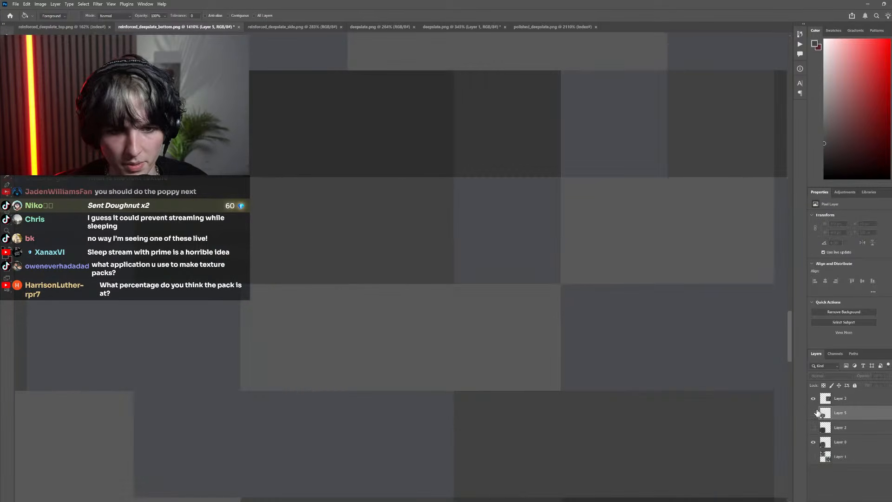
{"action": "scroll", "coordinate": [560, 370], "scroll_direction": "down", "scroll_amount": 1}
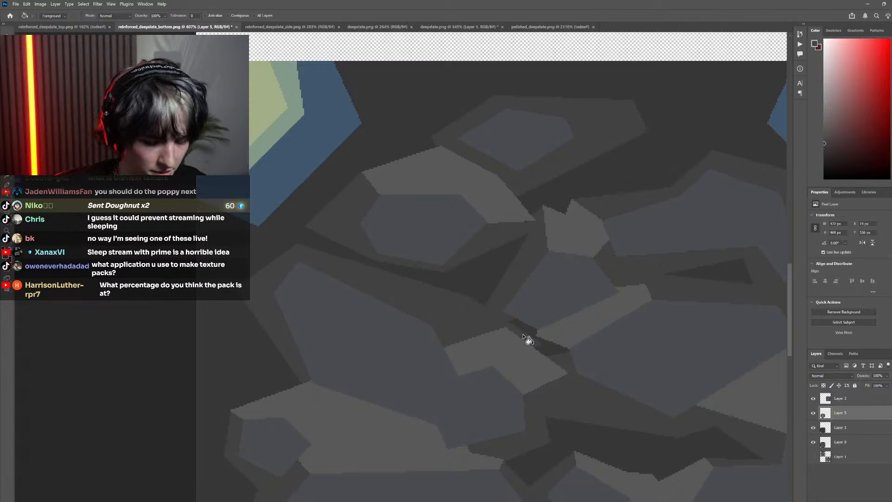
{"action": "left_click", "coordinate": [545, 350]}
{"action": "key", "text": "ctrl+z"}
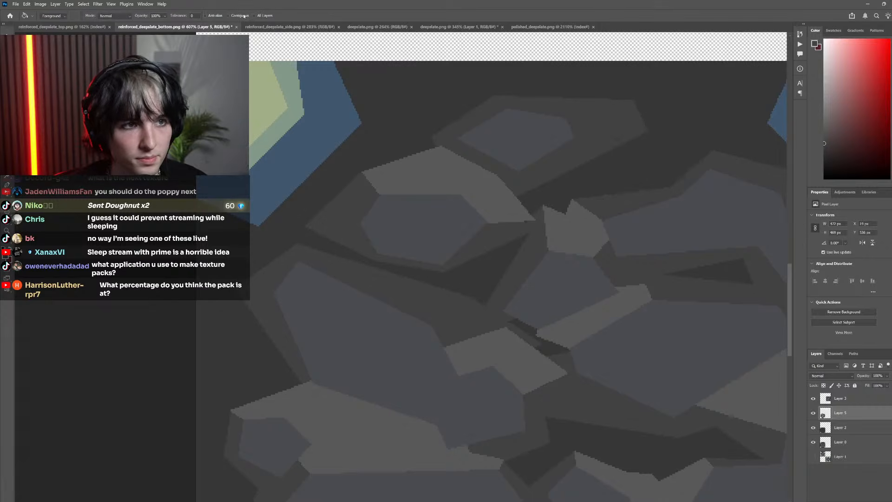
{"action": "scroll", "coordinate": [584, 367], "scroll_direction": "down", "scroll_amount": 10}
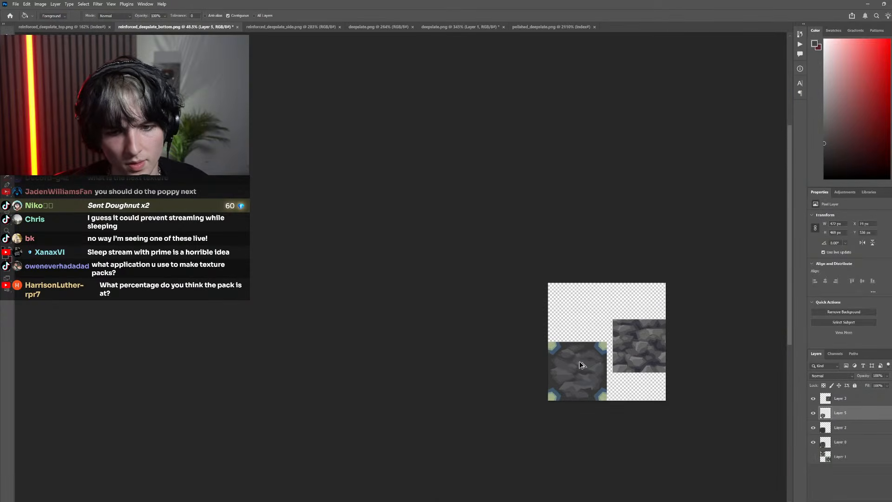
Straighten the upper edge of the left central rock's highlight by filling a polygonal selection over its notches with the lighter gray, and deselect
{"action": "scroll", "coordinate": [489, 379], "scroll_direction": "up", "scroll_amount": 8}
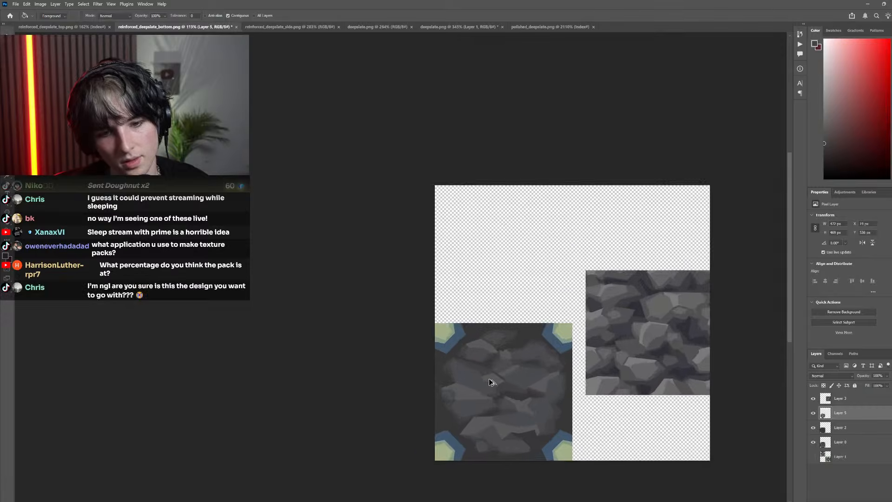
{"action": "scroll", "coordinate": [467, 387], "scroll_direction": "up", "scroll_amount": 3}
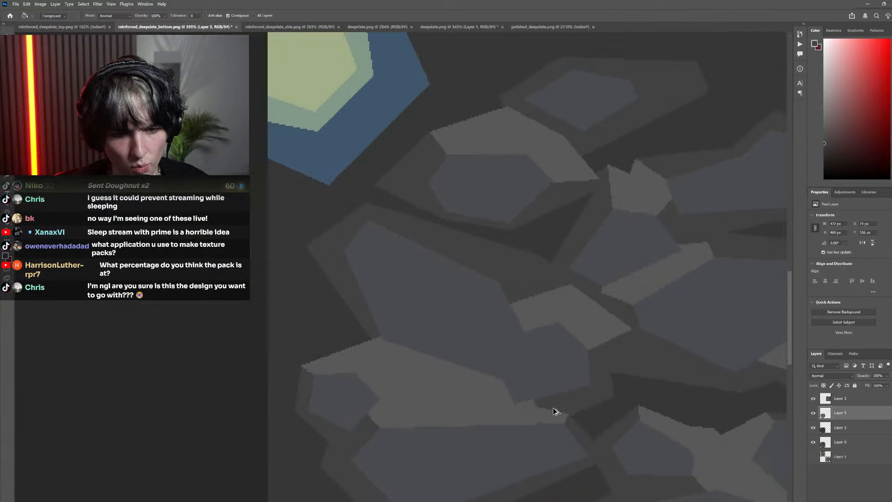
{"action": "key", "text": "l"}
{"action": "scroll", "coordinate": [556, 404], "scroll_direction": "up", "scroll_amount": 4}
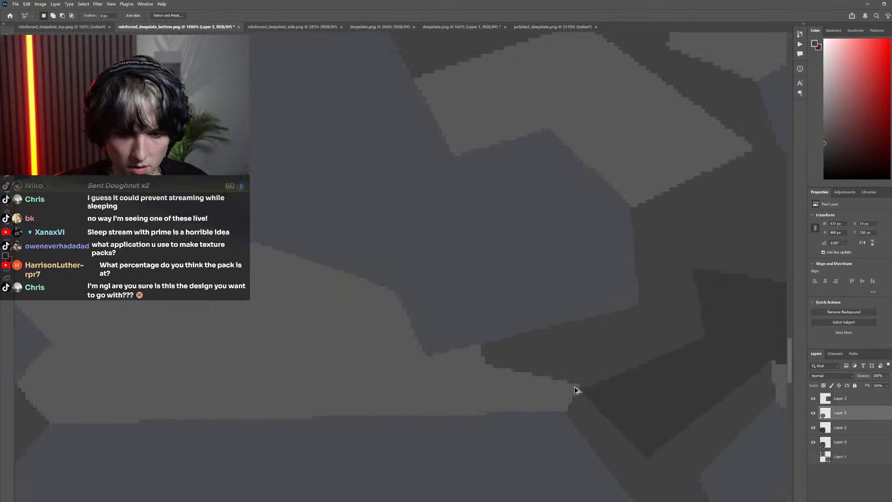
{"action": "left_click", "coordinate": [578, 385]}
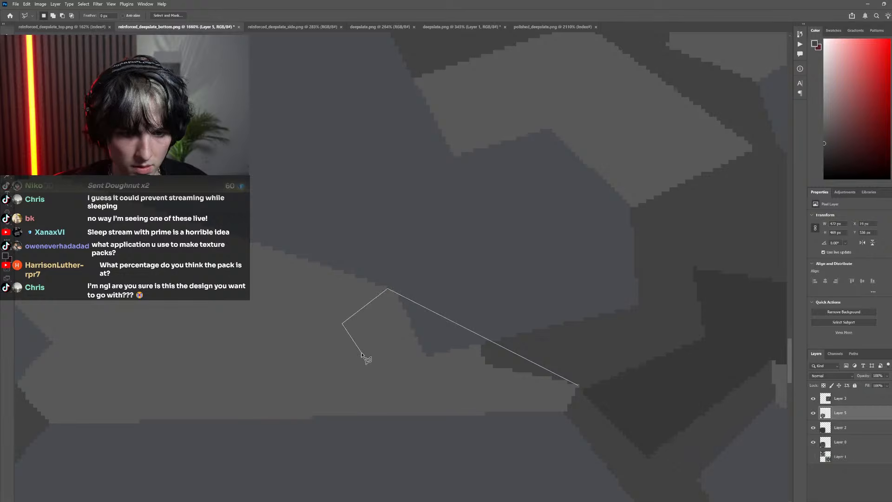
{"action": "left_click", "coordinate": [578, 386]}
{"action": "key", "text": "g"}
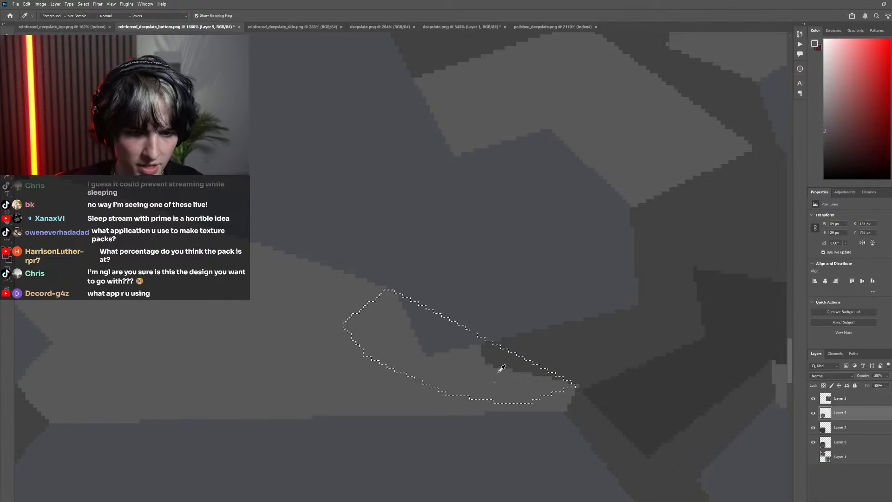
{"action": "left_click", "coordinate": [501, 366]}
{"action": "left_click", "coordinate": [452, 331]}
{"action": "scroll", "coordinate": [442, 333], "scroll_direction": "down", "scroll_amount": 3}
{"action": "key", "text": "m"}
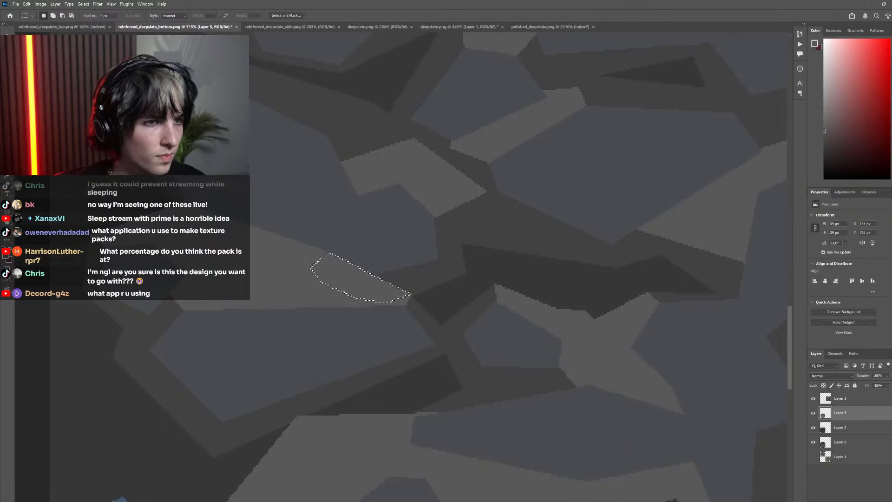
{"action": "left_click", "coordinate": [365, 280]}
{"action": "scroll", "coordinate": [459, 312], "scroll_direction": "down", "scroll_amount": 6}
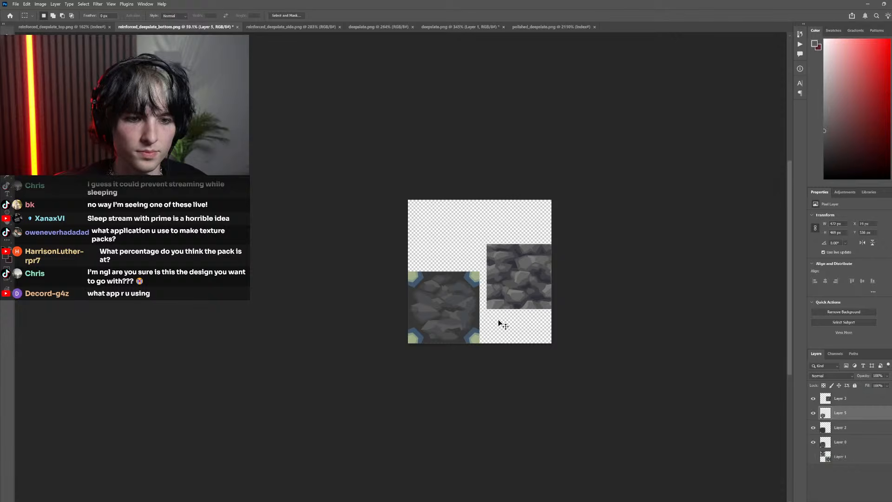
Straighten the lower edge of the star-shaped highlight beside the small central rock face with a lighter gray polygonal fill, and deselect
{"action": "scroll", "coordinate": [495, 322], "scroll_direction": "up", "scroll_amount": 6}
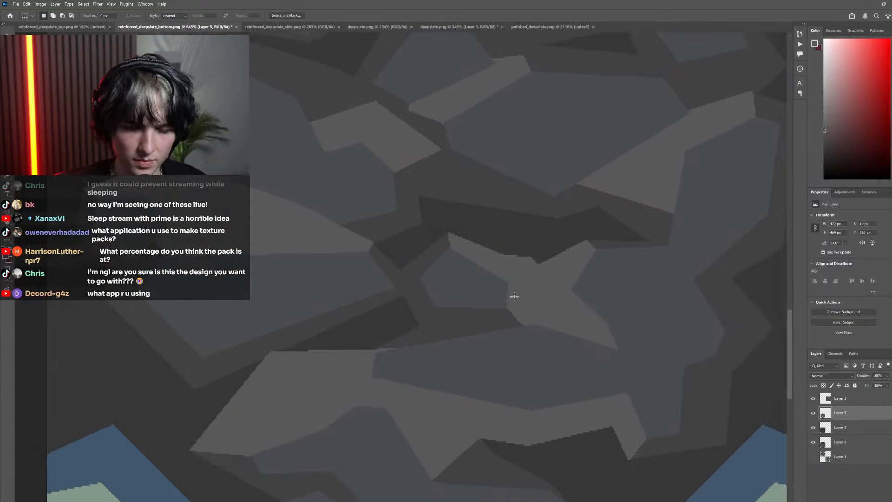
{"action": "scroll", "coordinate": [515, 297], "scroll_direction": "up", "scroll_amount": 2}
{"action": "key", "text": "l"}
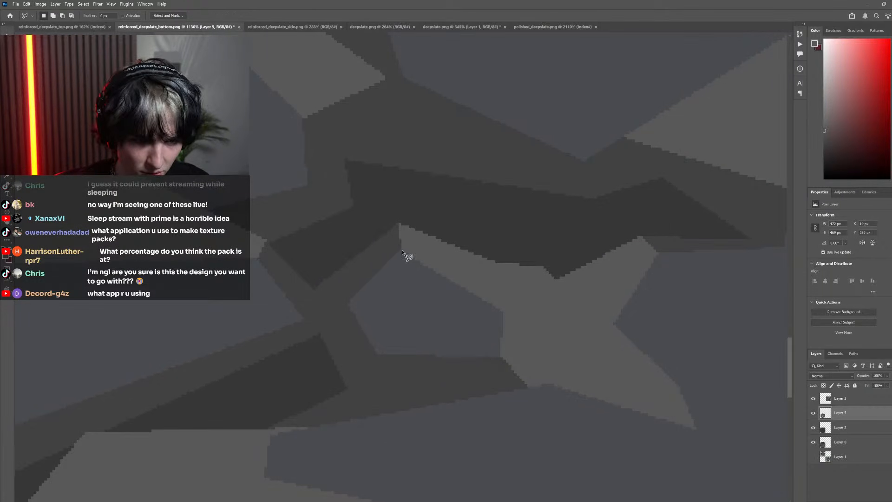
{"action": "left_click", "coordinate": [402, 250]}
{"action": "left_click", "coordinate": [544, 313]}
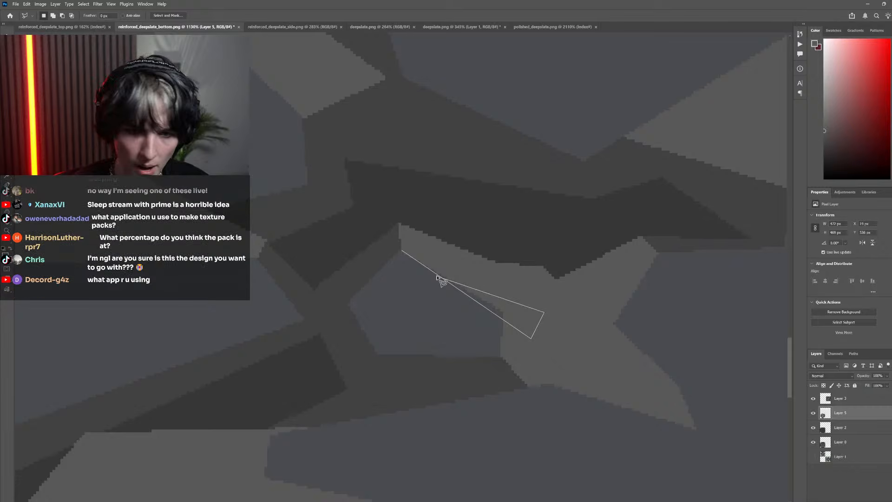
{"action": "left_click", "coordinate": [408, 252]}
{"action": "key", "text": "i"}
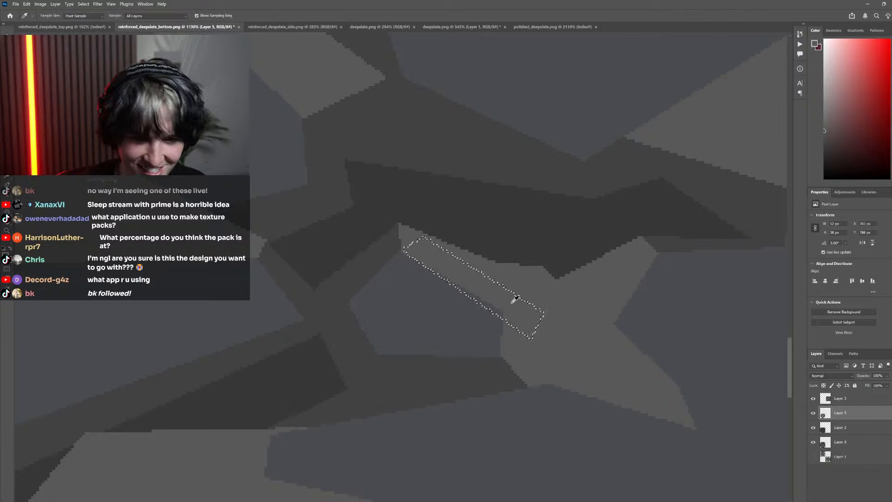
{"action": "key", "text": "g"}
{"action": "scroll", "coordinate": [478, 320], "scroll_direction": "down", "scroll_amount": 4}
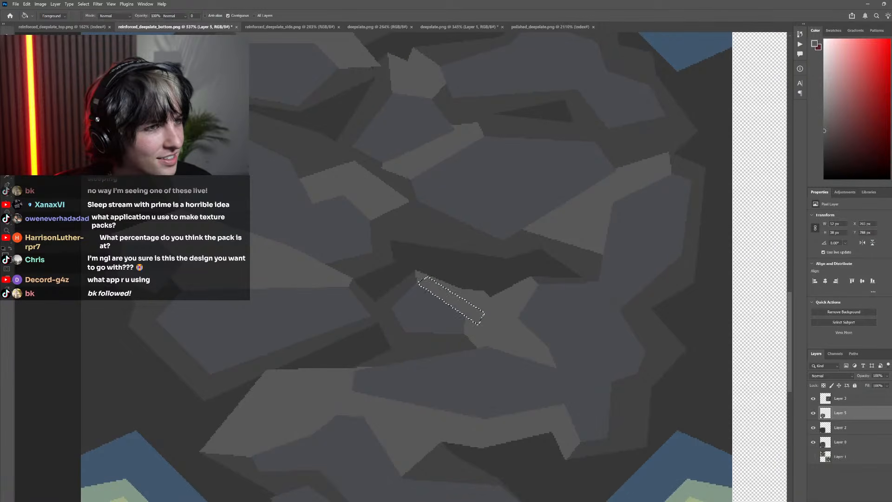
{"action": "key", "text": "m"}
{"action": "left_click", "coordinate": [505, 317]}
Clean up the star-shaped highlight's upper notch by filling a polygonal selection with the dark gap gray, and clear the selection
{"action": "scroll", "coordinate": [506, 317], "scroll_direction": "up", "scroll_amount": 5}
{"action": "key", "text": "l"}
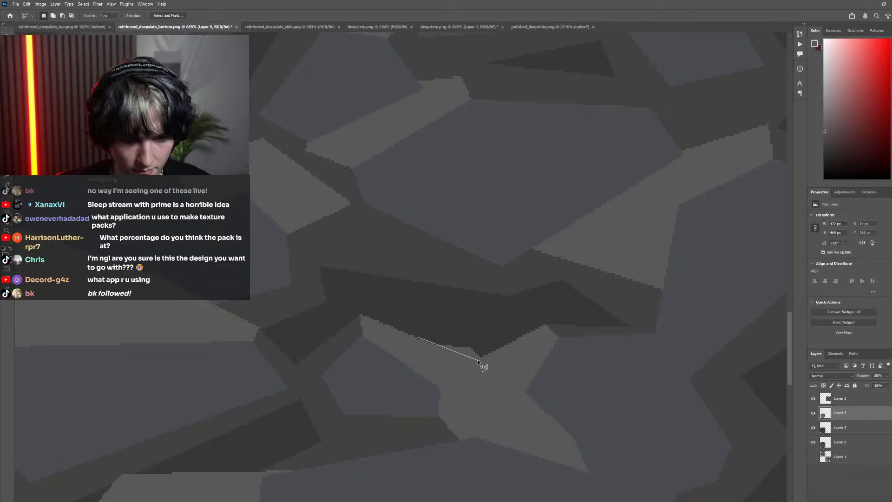
{"action": "left_click", "coordinate": [416, 337]}
{"action": "key", "text": "g"}
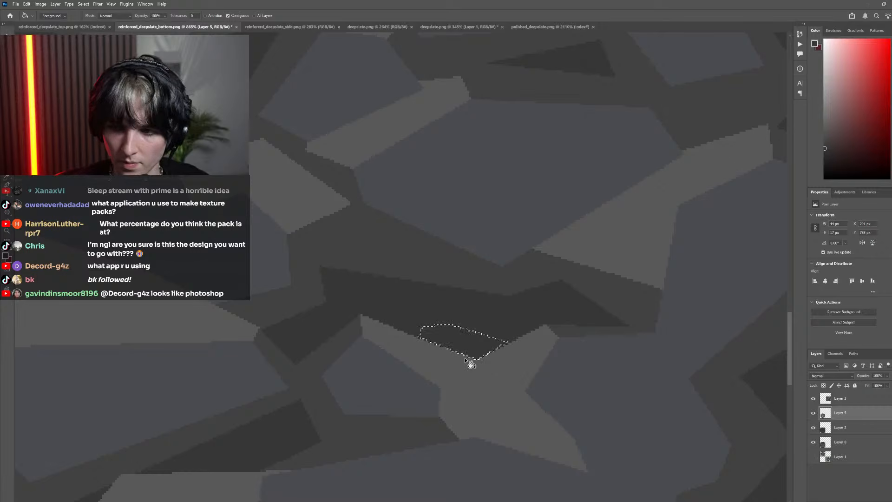
{"action": "scroll", "coordinate": [351, 300], "scroll_direction": "down", "scroll_amount": 8}
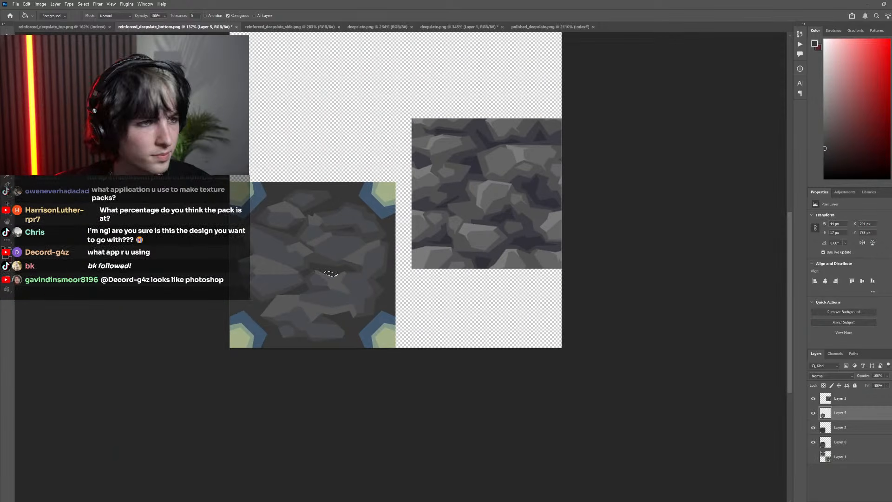
{"action": "key", "text": "m"}
{"action": "left_click", "coordinate": [360, 179]}
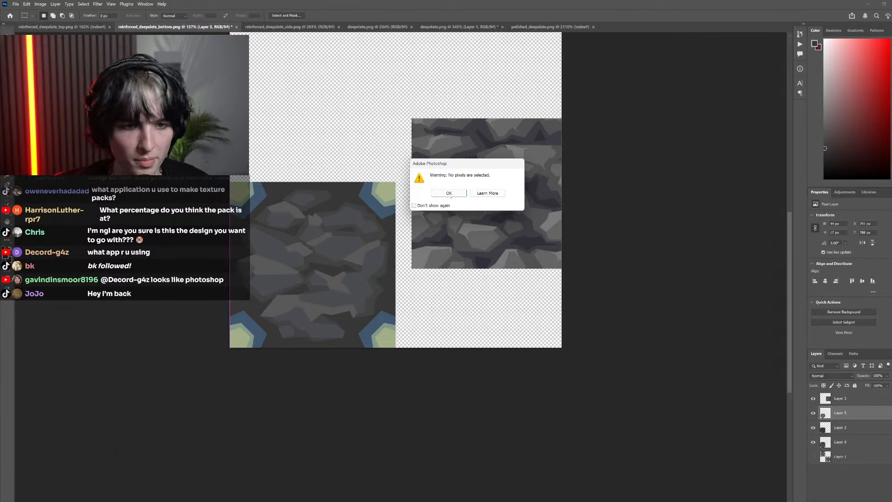
{"action": "left_click", "coordinate": [450, 194]}
Inspect the recolored rocks up close and from afar beside the reference rock texture for remaining uneven edges
{"action": "scroll", "coordinate": [299, 265], "scroll_direction": "down", "scroll_amount": 3}
{"action": "scroll", "coordinate": [319, 263], "scroll_direction": "up", "scroll_amount": 5}
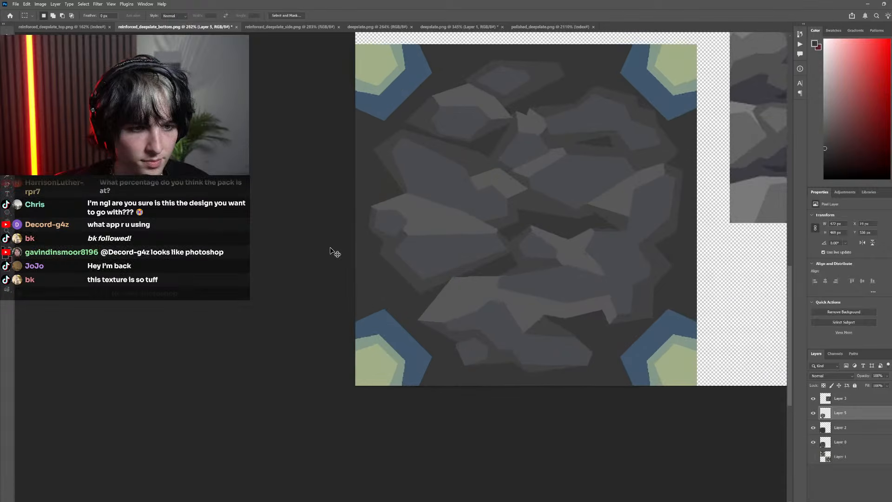
{"action": "scroll", "coordinate": [381, 255], "scroll_direction": "up", "scroll_amount": 6}
{"action": "scroll", "coordinate": [405, 305], "scroll_direction": "down", "scroll_amount": 4}
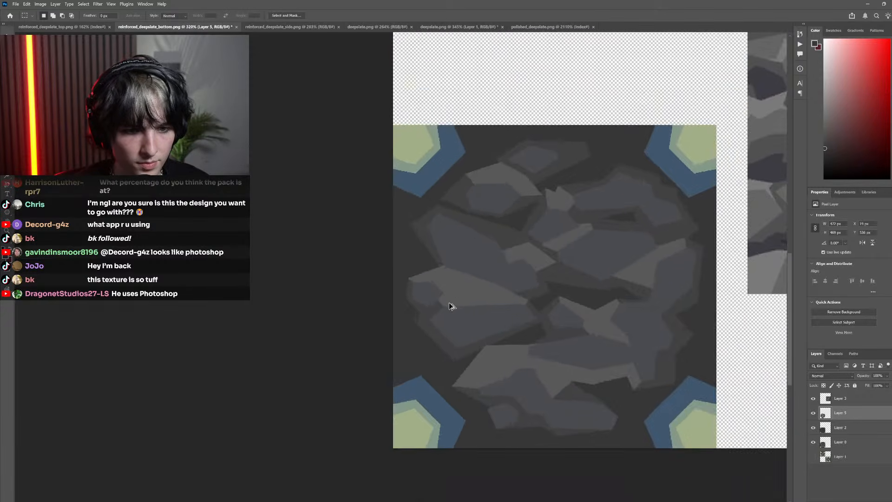
{"action": "scroll", "coordinate": [450, 305], "scroll_direction": "down", "scroll_amount": 4}
{"action": "scroll", "coordinate": [444, 324], "scroll_direction": "up", "scroll_amount": 8}
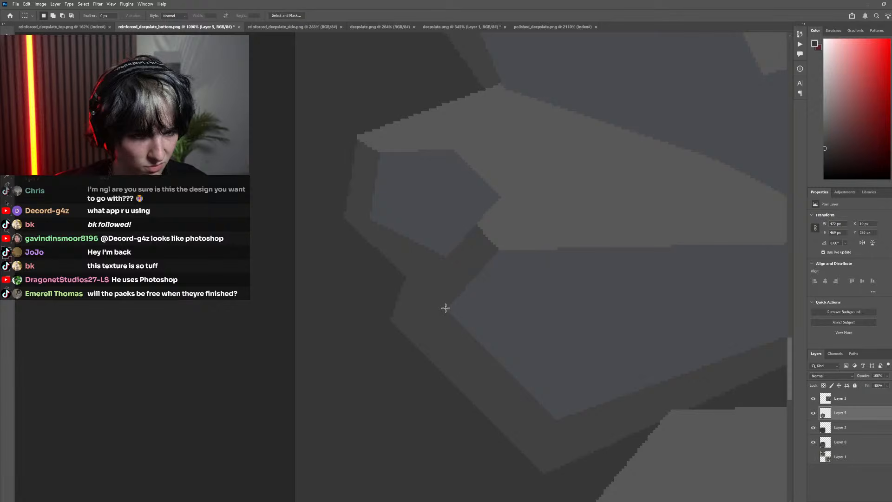
{"action": "scroll", "coordinate": [517, 321], "scroll_direction": "down", "scroll_amount": 8}
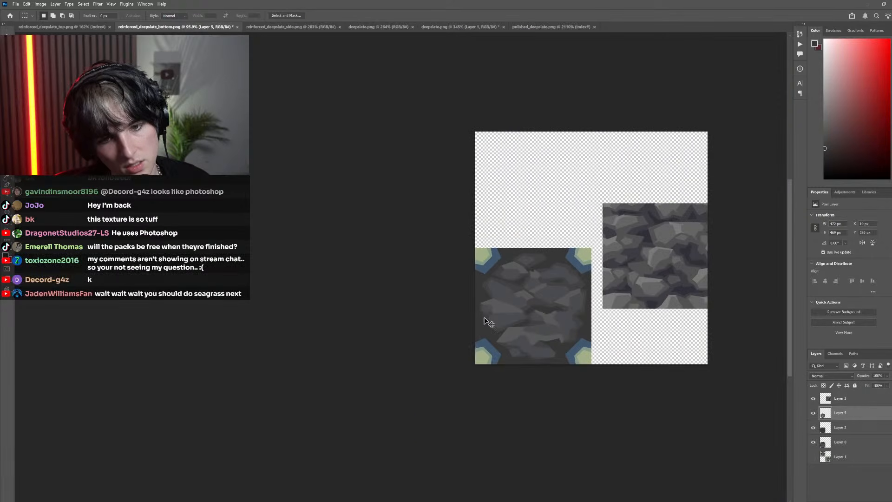
{"action": "scroll", "coordinate": [483, 320], "scroll_direction": "down", "scroll_amount": 3}
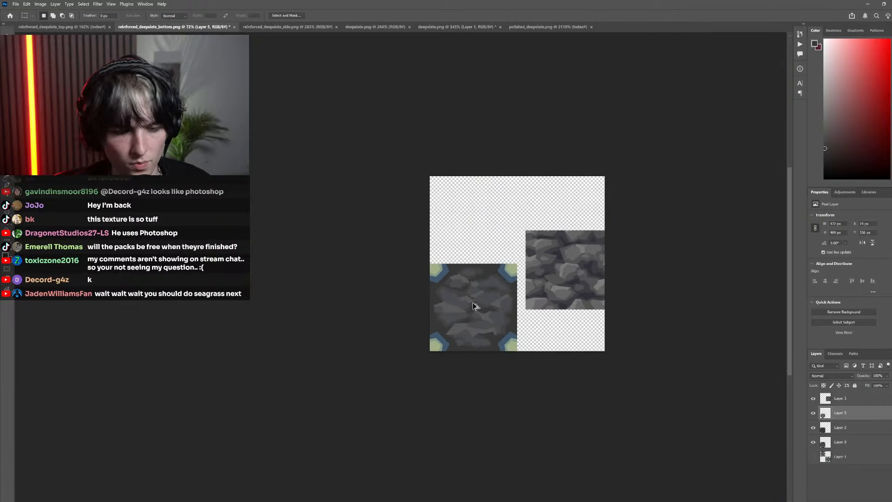
Fill the jagged notch atop the small upper central rock's highlight with the lighter gray inside a polygonal selection, and deselect
{"action": "scroll", "coordinate": [456, 280], "scroll_direction": "up", "scroll_amount": 10}
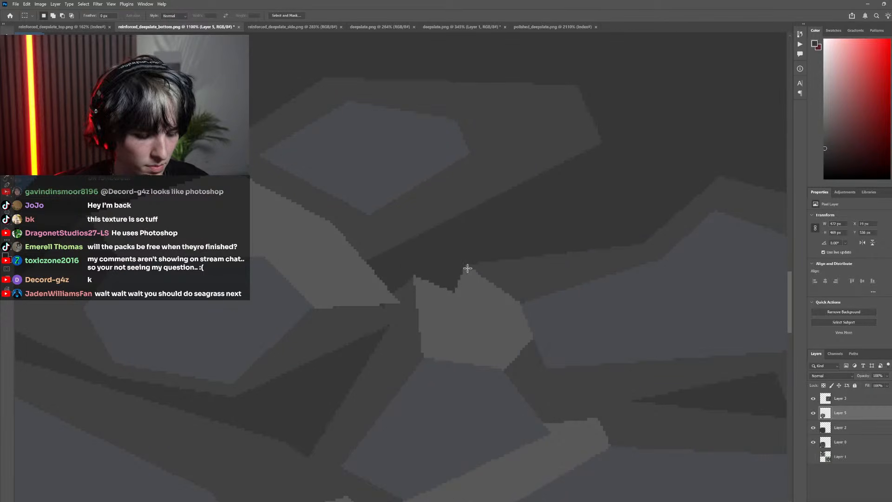
{"action": "key", "text": "l"}
{"action": "left_click", "coordinate": [466, 267]}
{"action": "left_click", "coordinate": [413, 274]}
{"action": "left_click", "coordinate": [447, 322]}
{"action": "left_click", "coordinate": [486, 314]}
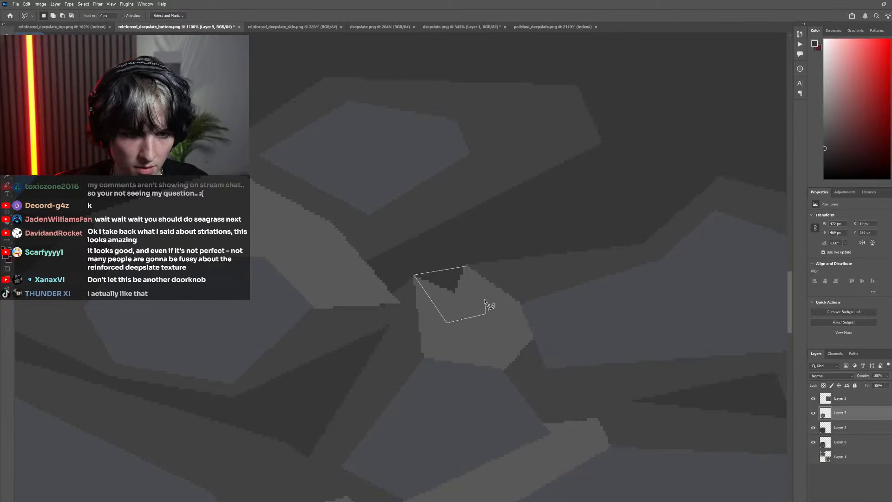
{"action": "left_click", "coordinate": [467, 267]}
{"action": "key", "text": "b"}
{"action": "key", "text": "g"}
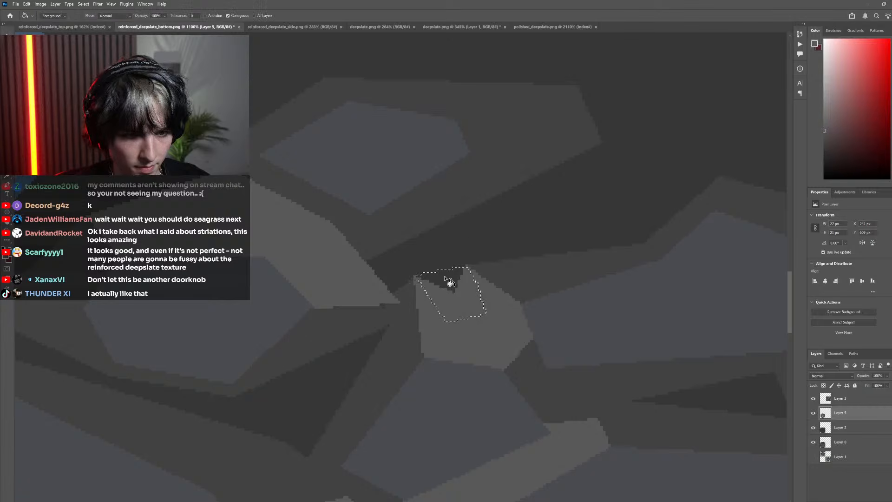
{"action": "left_click", "coordinate": [450, 282]}
{"action": "key", "text": "ctrl+d"}
Shrink the pencil and touch up the stray pixels at the pointed tip of the upper-left rock's highlight with the shadow gray
{"action": "key", "text": "b"}
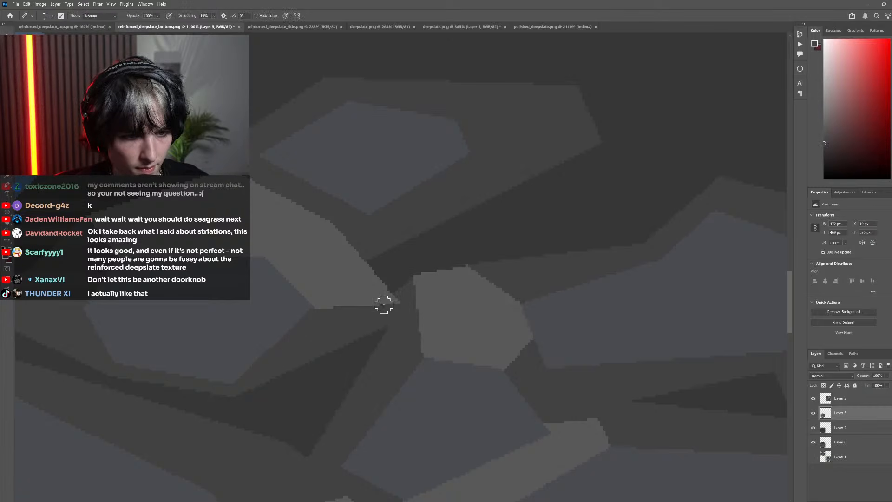
{"action": "key", "text": "bracketleft"}
{"action": "key", "text": "bracketleft"}
{"action": "key", "text": "bracketleft"}
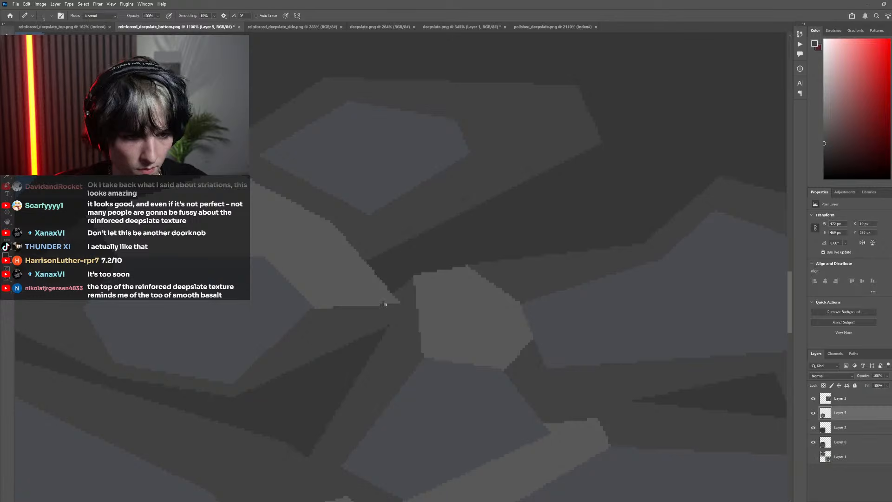
{"action": "scroll", "coordinate": [427, 325], "scroll_direction": "down", "scroll_amount": 15}
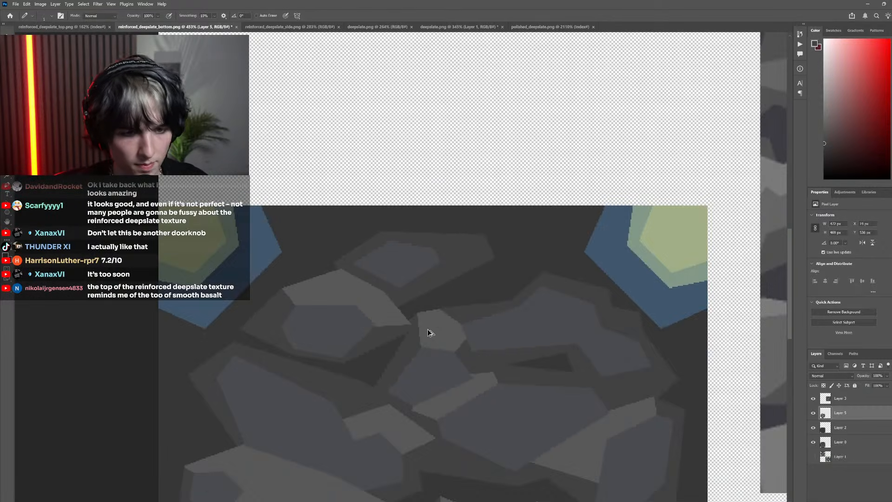
Compare the recolored rocks with the original pixel texture by hiding Layer 5 and showing it again
{"action": "scroll", "coordinate": [431, 343], "scroll_direction": "up", "scroll_amount": 6}
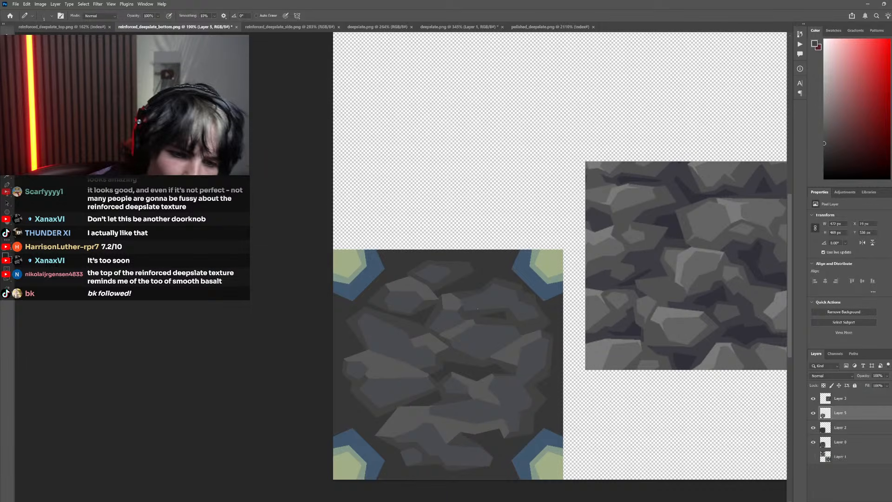
{"action": "scroll", "coordinate": [447, 395], "scroll_direction": "left", "scroll_amount": 2}
{"action": "scroll", "coordinate": [455, 399], "scroll_direction": "up", "scroll_amount": 9}
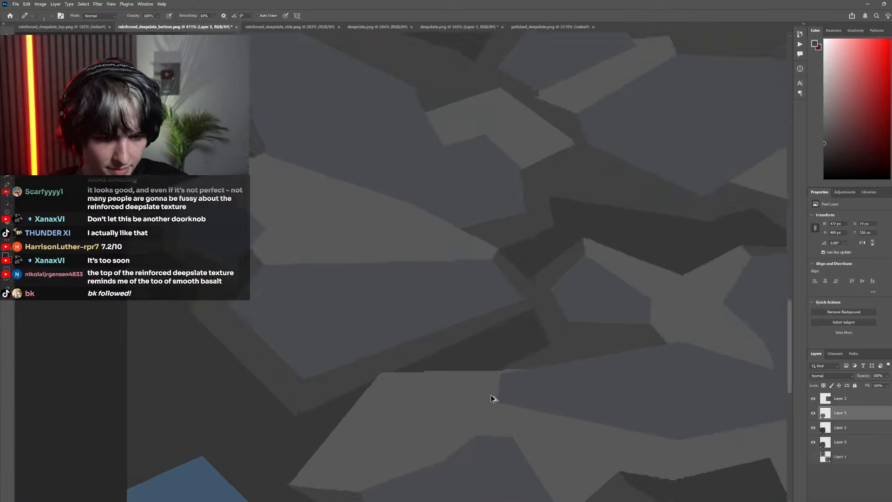
{"action": "scroll", "coordinate": [513, 372], "scroll_direction": "down", "scroll_amount": 7}
{"action": "scroll", "coordinate": [513, 370], "scroll_direction": "down", "scroll_amount": 1}
{"action": "scroll", "coordinate": [482, 372], "scroll_direction": "right", "scroll_amount": 2}
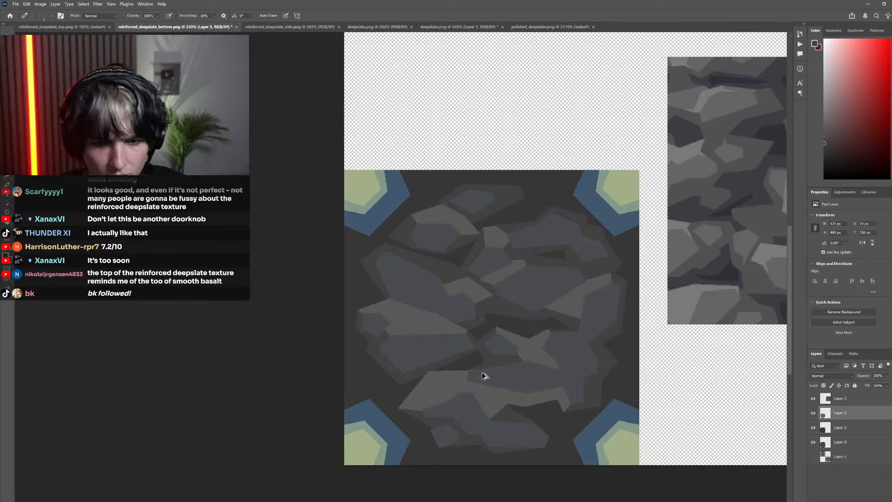
{"action": "scroll", "coordinate": [486, 371], "scroll_direction": "up", "scroll_amount": 5}
{"action": "left_click", "coordinate": [813, 413]}
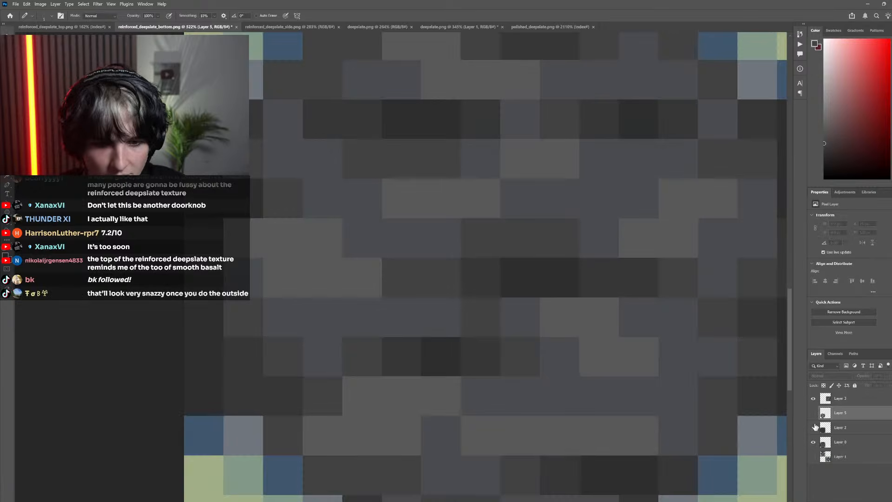
{"action": "left_click", "coordinate": [813, 412]}
{"action": "scroll", "coordinate": [522, 392], "scroll_direction": "down", "scroll_amount": 5}
{"action": "scroll", "coordinate": [506, 393], "scroll_direction": "up", "scroll_amount": 5}
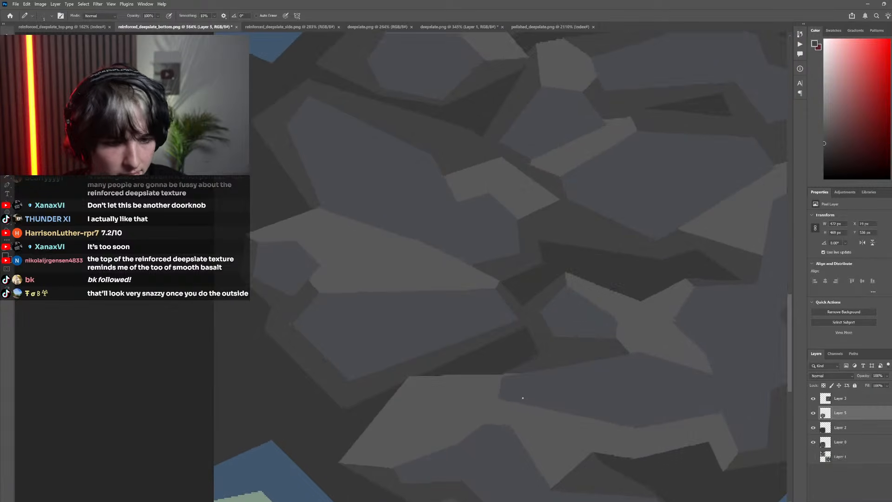
Straighten the top edge of the large lower rock's highlight with the lighter gray inside a polygonal selection, and deselect
{"action": "key", "text": "l"}
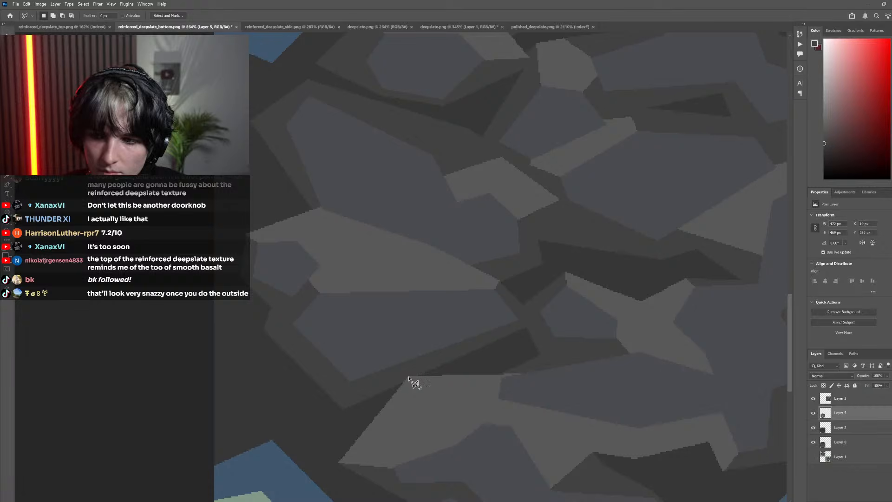
{"action": "left_click", "coordinate": [409, 377]}
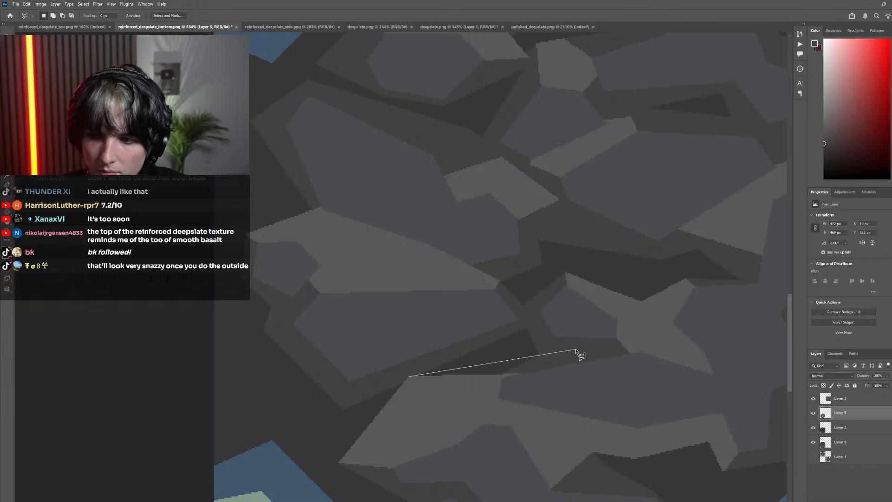
{"action": "left_click", "coordinate": [635, 354]}
{"action": "left_click", "coordinate": [599, 391]}
{"action": "left_click", "coordinate": [411, 379]}
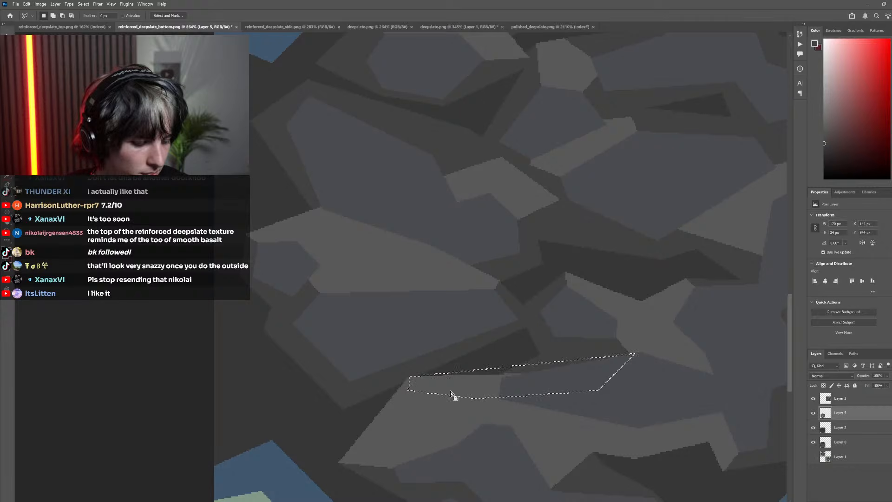
{"action": "key", "text": "g"}
{"action": "left_click", "coordinate": [518, 373]}
{"action": "left_click", "coordinate": [500, 371]}
{"action": "scroll", "coordinate": [284, 262], "scroll_direction": "down", "scroll_amount": 5}
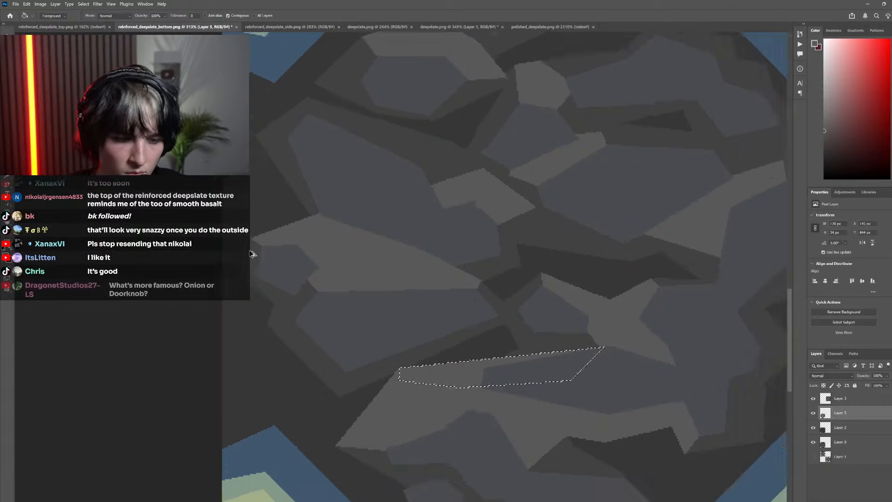
{"action": "key", "text": "ctrl+d"}
{"action": "key", "text": "m"}
Examine the rock texture beside the reference texture from afar and up close for further highlight adjustments
{"action": "scroll", "coordinate": [300, 272], "scroll_direction": "down", "scroll_amount": 6}
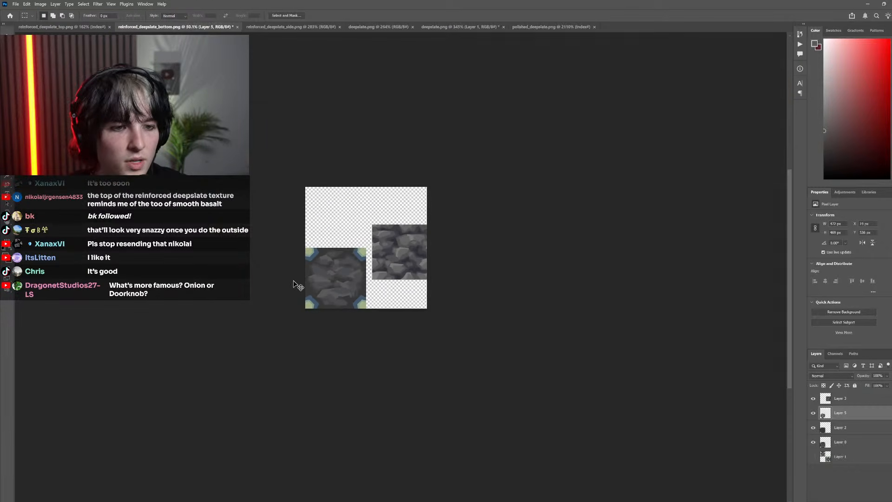
{"action": "scroll", "coordinate": [463, 255], "scroll_direction": "up", "scroll_amount": 3}
{"action": "scroll", "coordinate": [463, 255], "scroll_direction": "up", "scroll_amount": 4}
{"action": "scroll", "coordinate": [572, 274], "scroll_direction": "down", "scroll_amount": 4}
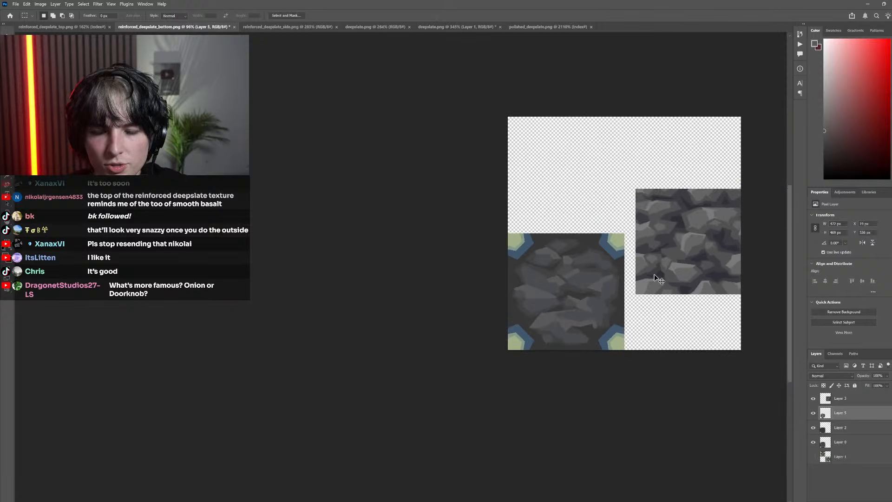
{"action": "scroll", "coordinate": [629, 254], "scroll_direction": "up", "scroll_amount": 2}
{"action": "scroll", "coordinate": [616, 218], "scroll_direction": "up", "scroll_amount": 2}
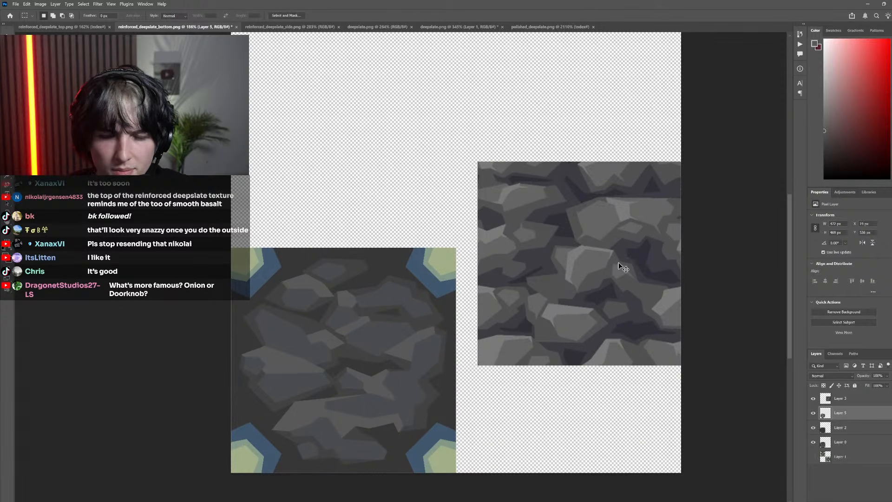
{"action": "scroll", "coordinate": [604, 279], "scroll_direction": "down", "scroll_amount": 3}
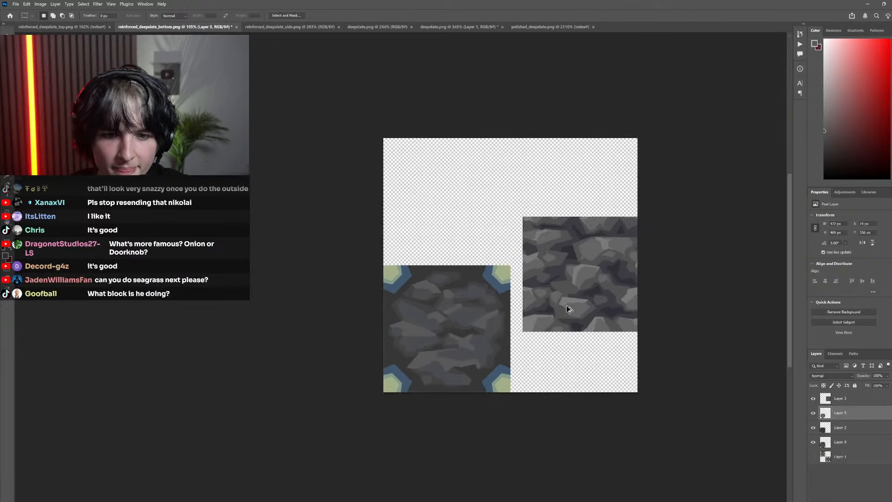
{"action": "scroll", "coordinate": [517, 331], "scroll_direction": "up", "scroll_amount": 1}
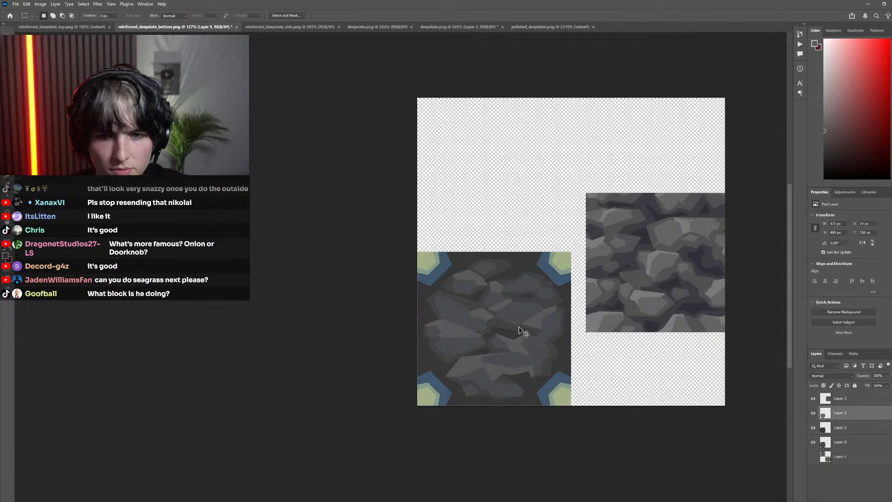
{"action": "scroll", "coordinate": [484, 337], "scroll_direction": "up", "scroll_amount": 8}
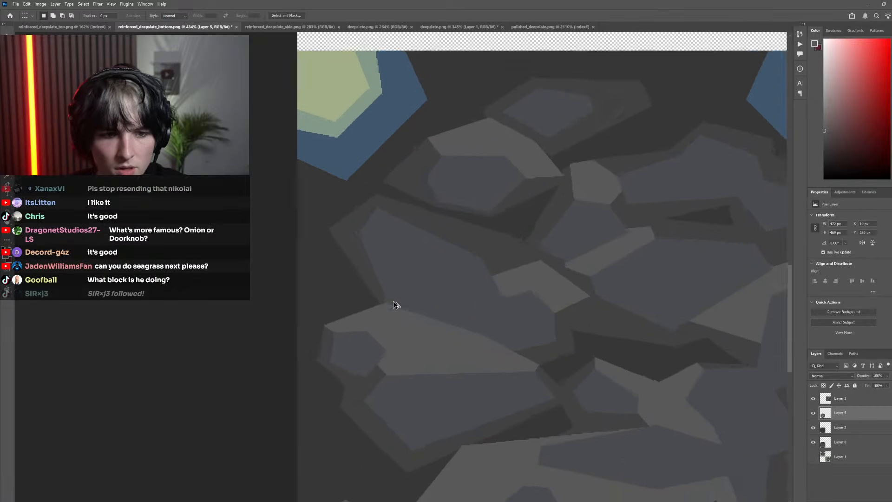
Outline a thin wedge along the lower-left edge of the large left rock with a polygonal selection and add a new layer
{"action": "key", "text": "l"}
{"action": "scroll", "coordinate": [384, 324], "scroll_direction": "up", "scroll_amount": 3}
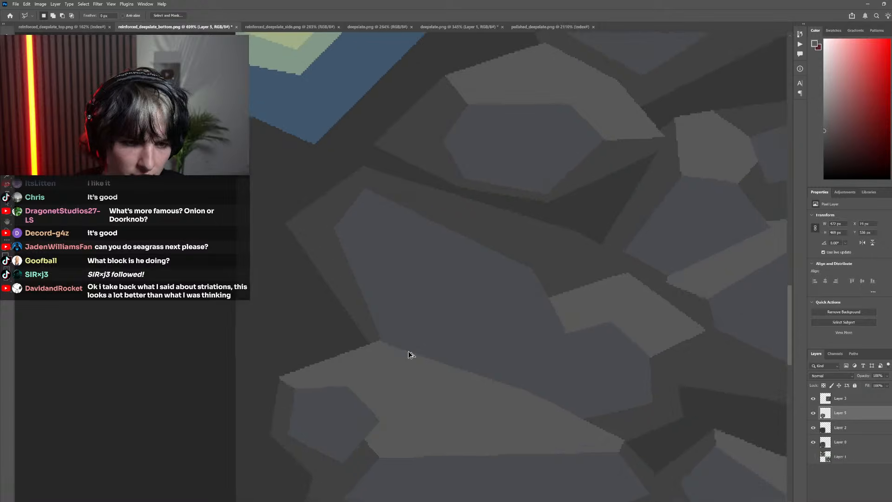
{"action": "left_click", "coordinate": [408, 356]}
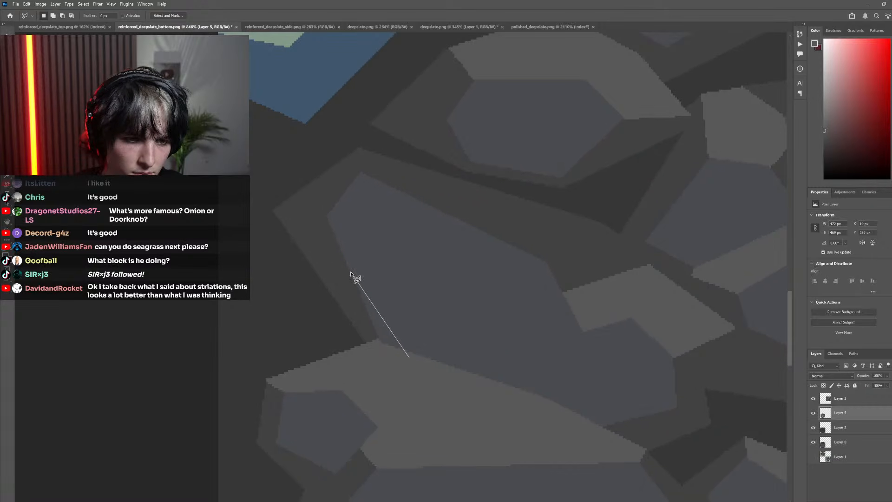
{"action": "left_click", "coordinate": [409, 357]}
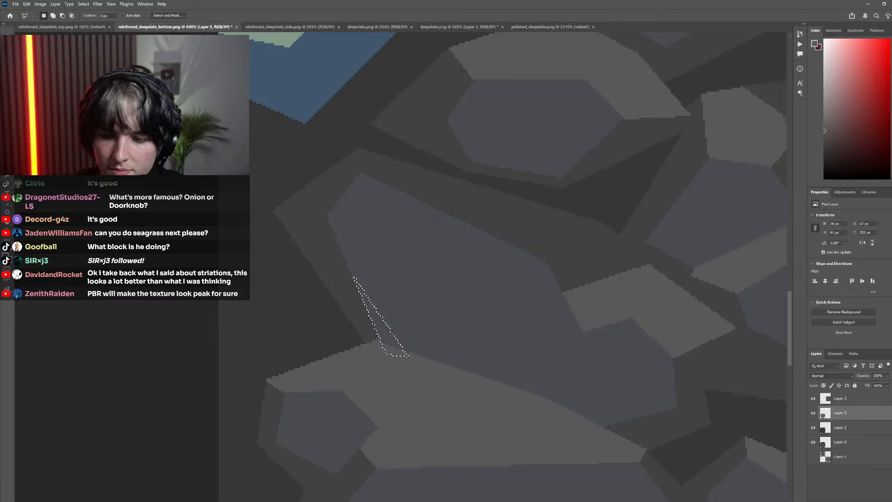
{"action": "key", "text": "ctrl+shift+alt+n"}
Sample the highlight gray, try filling the selected wedge with it on the new layer, and deselect
{"action": "key", "text": "i"}
{"action": "left_click", "coordinate": [385, 369]}
{"action": "key", "text": "g"}
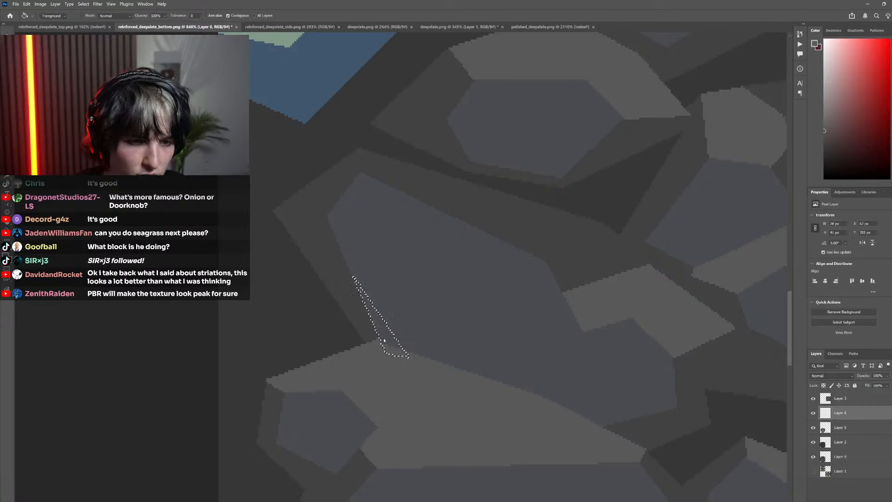
{"action": "left_click", "coordinate": [394, 349]}
{"action": "scroll", "coordinate": [401, 269], "scroll_direction": "down", "scroll_amount": 8}
{"action": "key", "text": "m"}
{"action": "key", "text": "ctrl+d"}
{"action": "scroll", "coordinate": [325, 238], "scroll_direction": "down", "scroll_amount": 8}
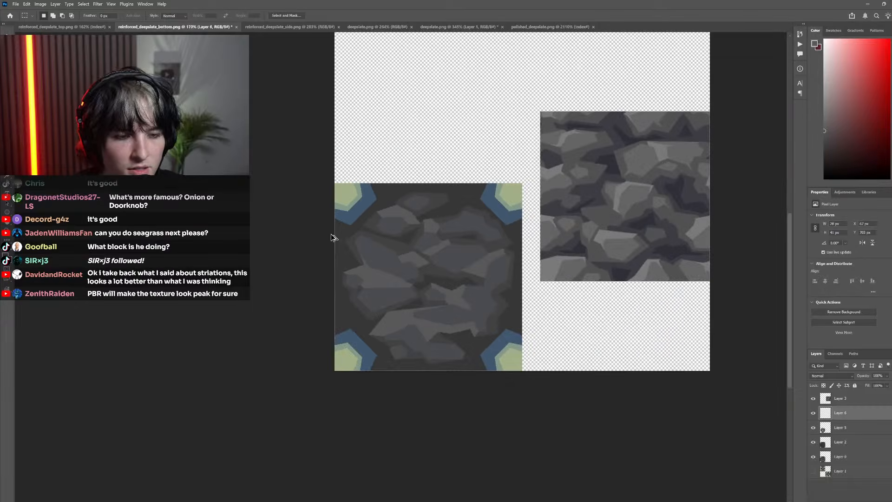
Try to extend the large left highlight with a thin lighter-gray sliver along the lower edge of the rock above it
{"action": "scroll", "coordinate": [607, 295], "scroll_direction": "up", "scroll_amount": 5}
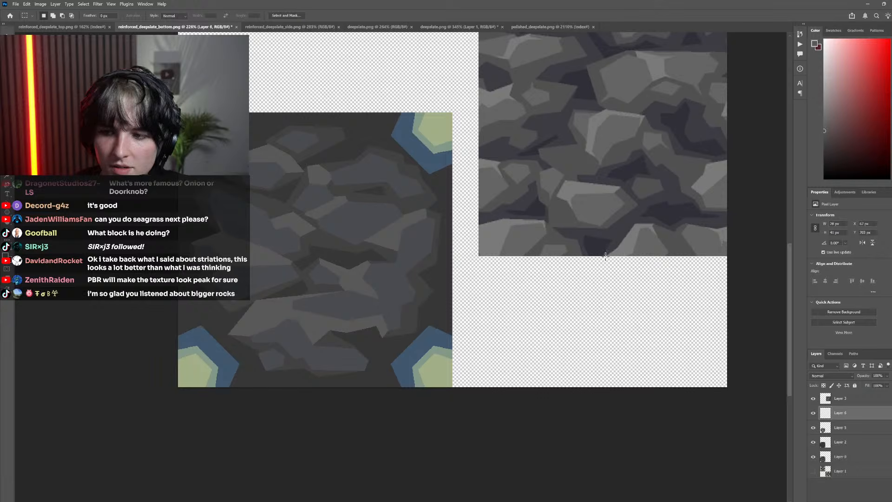
{"action": "key", "text": "l"}
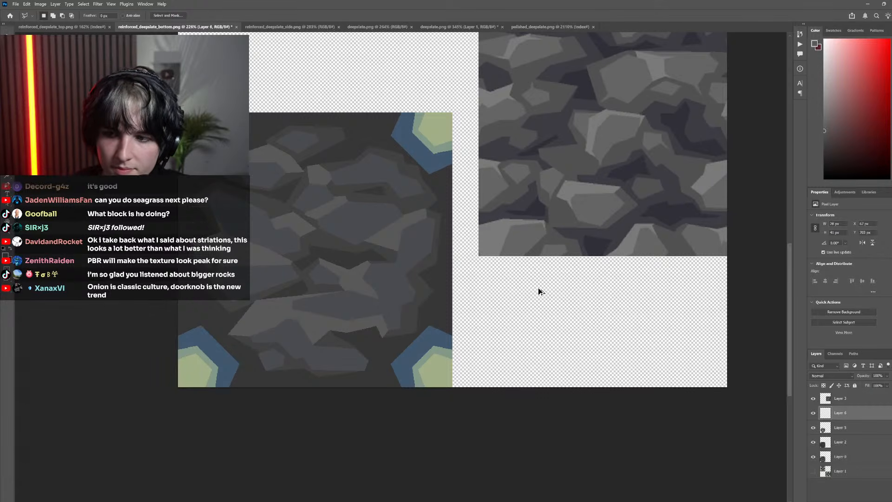
{"action": "scroll", "coordinate": [538, 292], "scroll_direction": "down", "scroll_amount": 4}
{"action": "scroll", "coordinate": [521, 289], "scroll_direction": "up", "scroll_amount": 3}
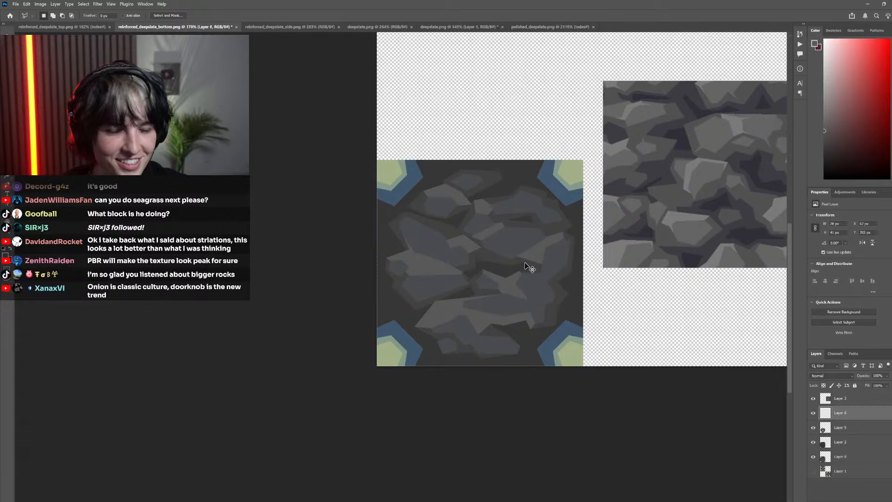
{"action": "scroll", "coordinate": [488, 253], "scroll_direction": "down", "scroll_amount": 3}
{"action": "scroll", "coordinate": [511, 272], "scroll_direction": "up", "scroll_amount": 8}
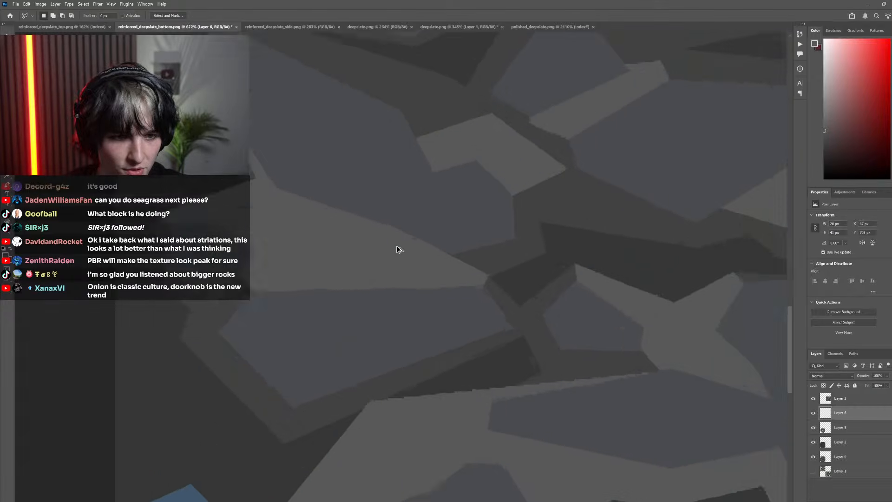
{"action": "scroll", "coordinate": [454, 273], "scroll_direction": "up", "scroll_amount": 2}
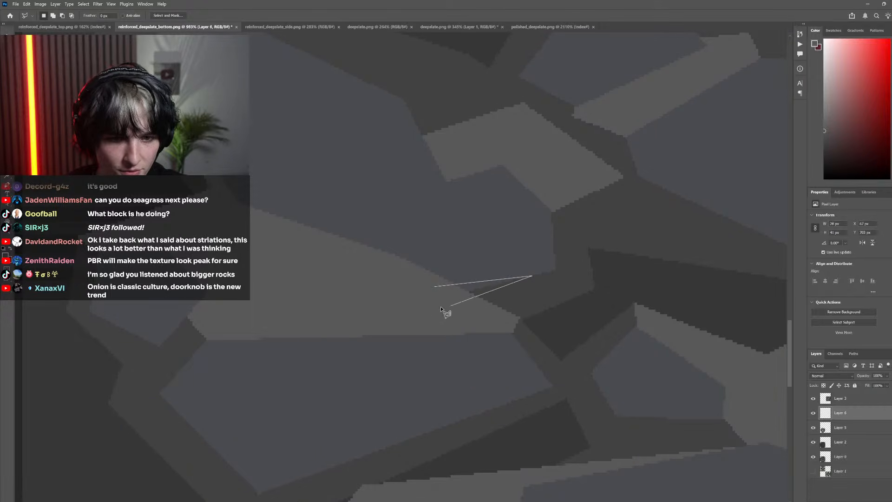
{"action": "left_click", "coordinate": [434, 286]}
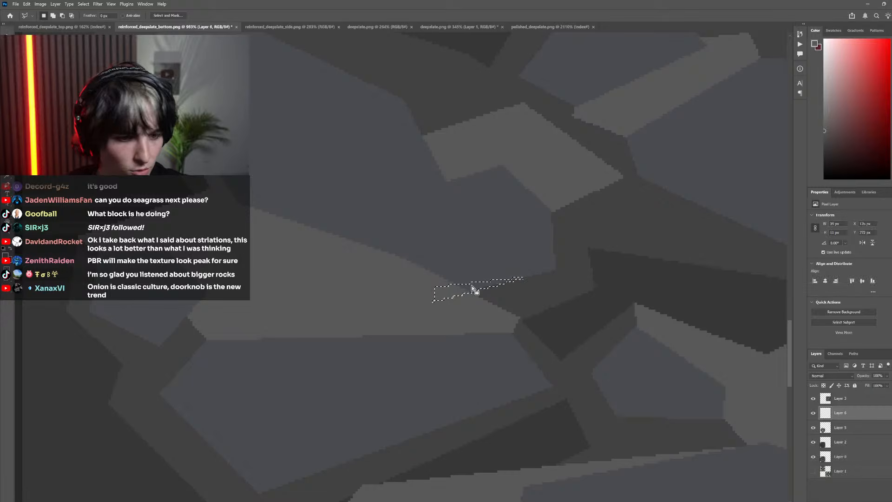
{"action": "key", "text": "g"}
{"action": "scroll", "coordinate": [338, 193], "scroll_direction": "down", "scroll_amount": 1}
{"action": "scroll", "coordinate": [338, 192], "scroll_direction": "down", "scroll_amount": 4}
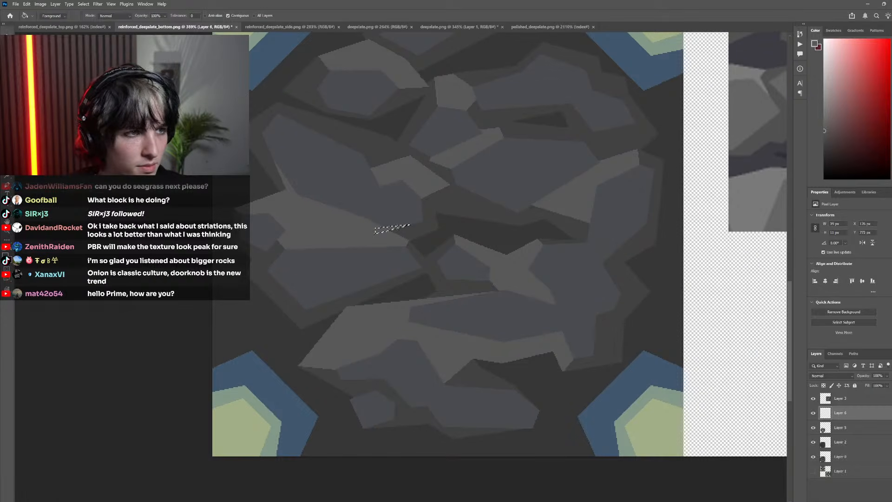
{"action": "key", "text": "m"}
Review the added highlight slivers from afar and undo them together with their new layer
{"action": "scroll", "coordinate": [438, 283], "scroll_direction": "down", "scroll_amount": 8}
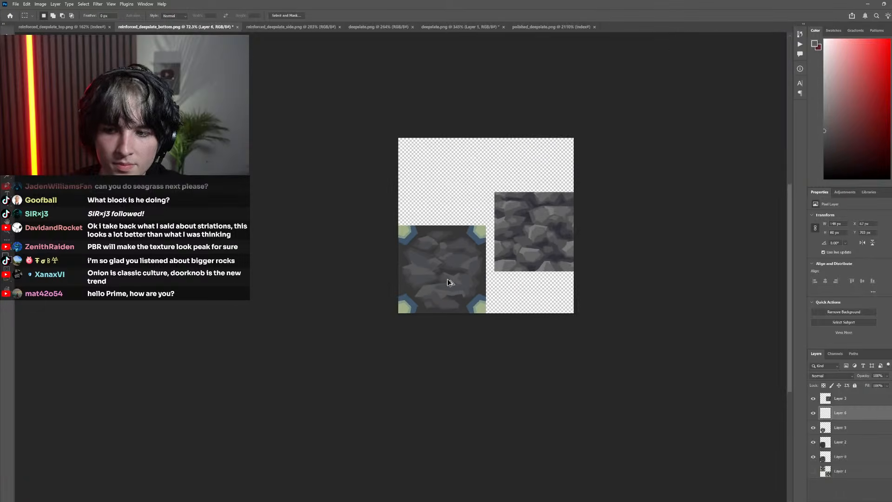
{"action": "scroll", "coordinate": [454, 289], "scroll_direction": "left", "scroll_amount": 1}
{"action": "scroll", "coordinate": [510, 298], "scroll_direction": "up", "scroll_amount": 4}
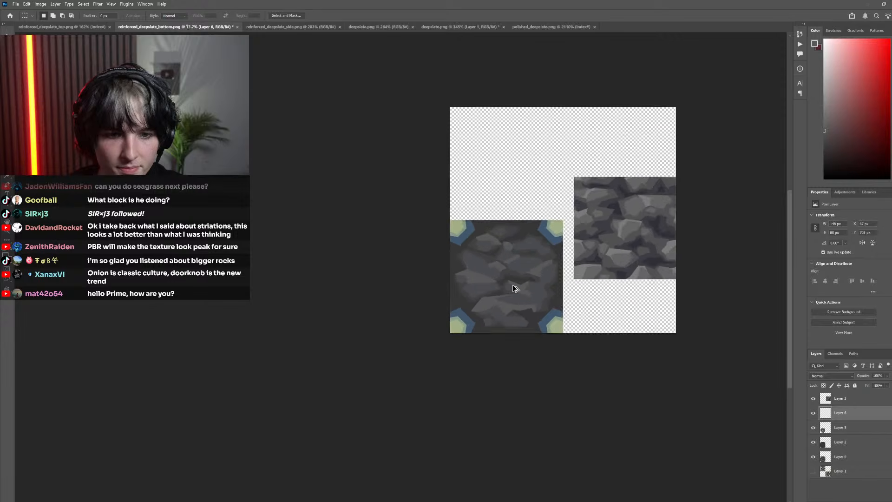
{"action": "key", "text": "ctrl+e"}
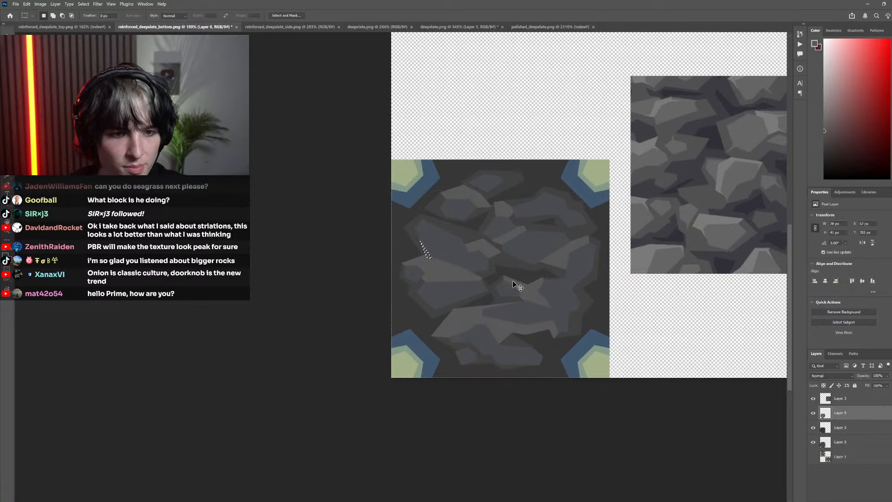
Extend the lower tip of the star-shaped highlight into the right rock with a thin lighter-gray wedge on Layer 5, and deselect
{"action": "scroll", "coordinate": [494, 255], "scroll_direction": "right", "scroll_amount": 2}
{"action": "scroll", "coordinate": [459, 301], "scroll_direction": "up", "scroll_amount": 4}
{"action": "scroll", "coordinate": [470, 309], "scroll_direction": "down", "scroll_amount": 4}
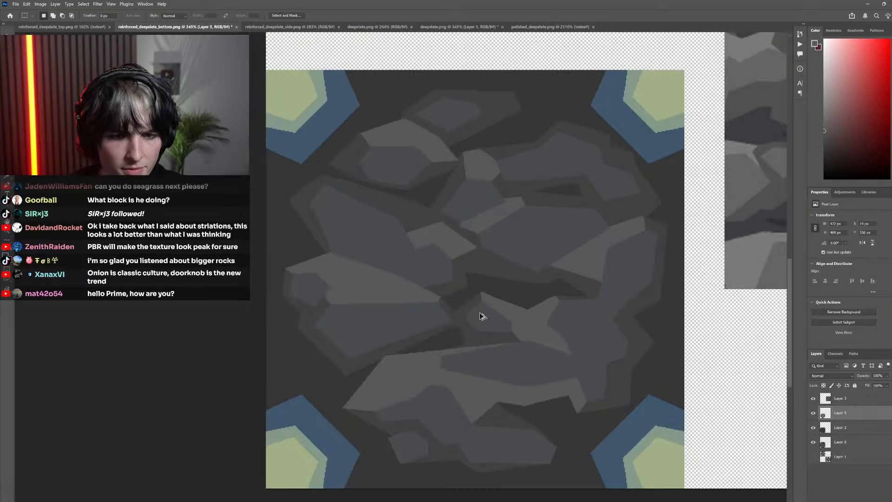
{"action": "scroll", "coordinate": [493, 335], "scroll_direction": "up", "scroll_amount": 6}
{"action": "key", "text": "l"}
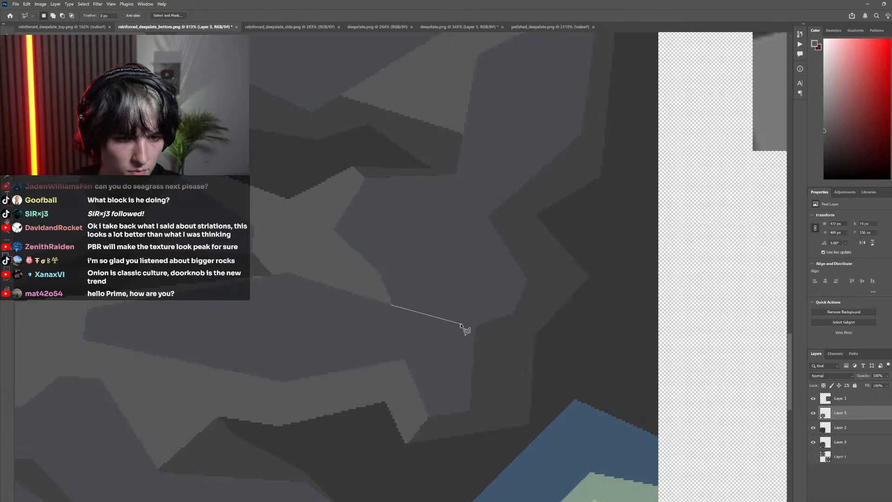
{"action": "double_click", "coordinate": [391, 307]}
{"action": "key", "text": "g"}
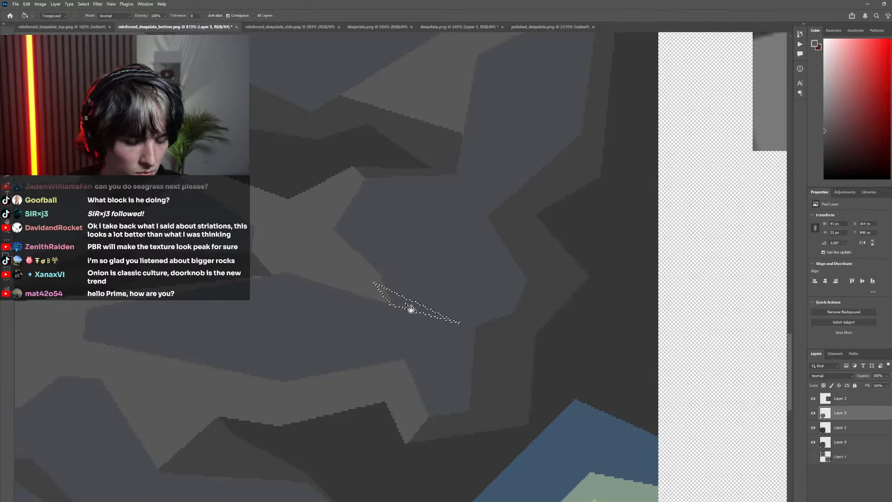
{"action": "scroll", "coordinate": [248, 215], "scroll_direction": "down", "scroll_amount": 5}
{"action": "key", "text": "m"}
{"action": "key", "text": "ctrl+d"}
{"action": "scroll", "coordinate": [315, 237], "scroll_direction": "down", "scroll_amount": 6}
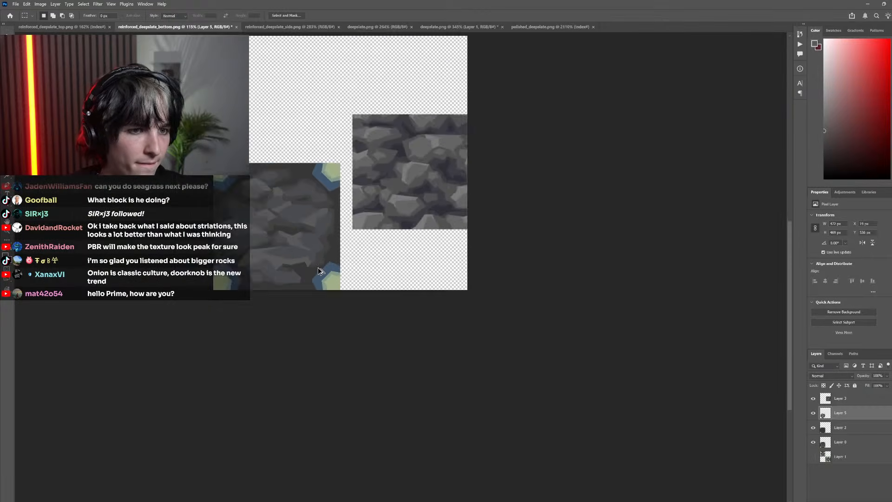
Fill a narrow downward-pointing wedge beneath the central rock highlight with the lighter gray using a polygonal selection, and deselect
{"action": "scroll", "coordinate": [302, 295], "scroll_direction": "left", "scroll_amount": 2}
{"action": "scroll", "coordinate": [358, 249], "scroll_direction": "up", "scroll_amount": 6}
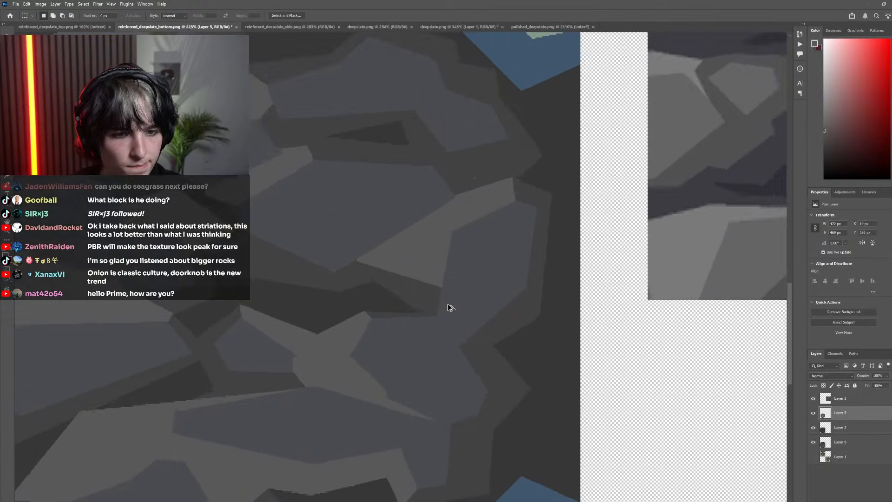
{"action": "scroll", "coordinate": [451, 277], "scroll_direction": "down", "scroll_amount": 4}
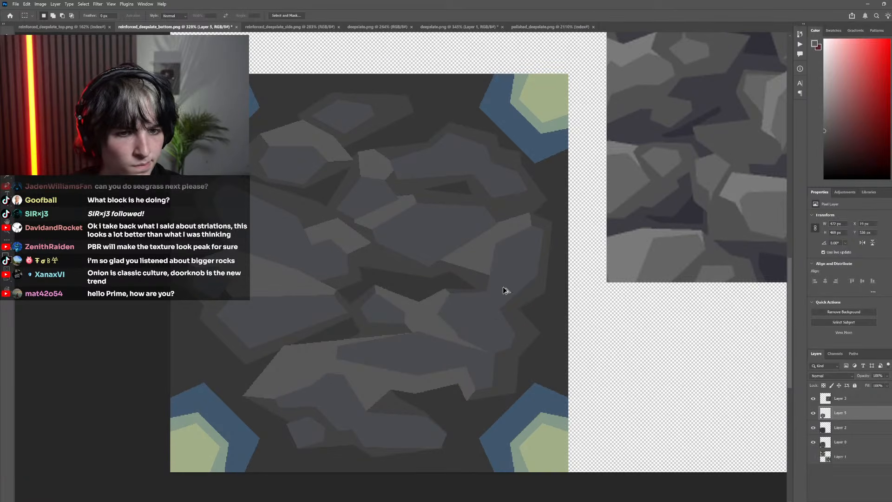
{"action": "scroll", "coordinate": [506, 290], "scroll_direction": "up", "scroll_amount": 4}
{"action": "key", "text": "l"}
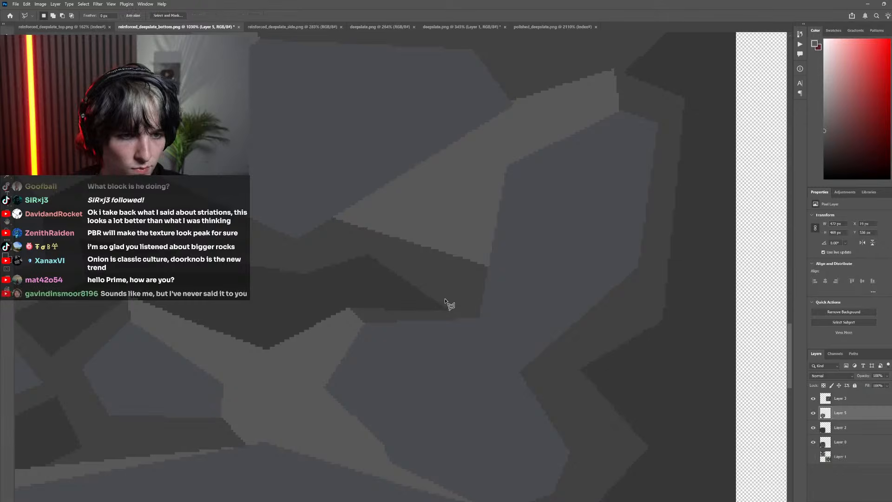
{"action": "scroll", "coordinate": [445, 302], "scroll_direction": "down", "scroll_amount": 8}
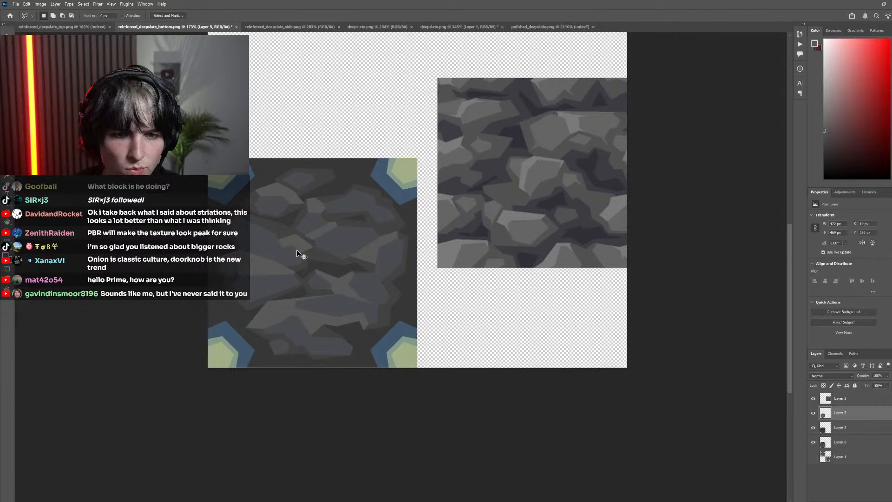
{"action": "scroll", "coordinate": [297, 251], "scroll_direction": "left", "scroll_amount": 2}
{"action": "scroll", "coordinate": [330, 260], "scroll_direction": "up", "scroll_amount": 12}
{"action": "scroll", "coordinate": [314, 250], "scroll_direction": "up", "scroll_amount": 4}
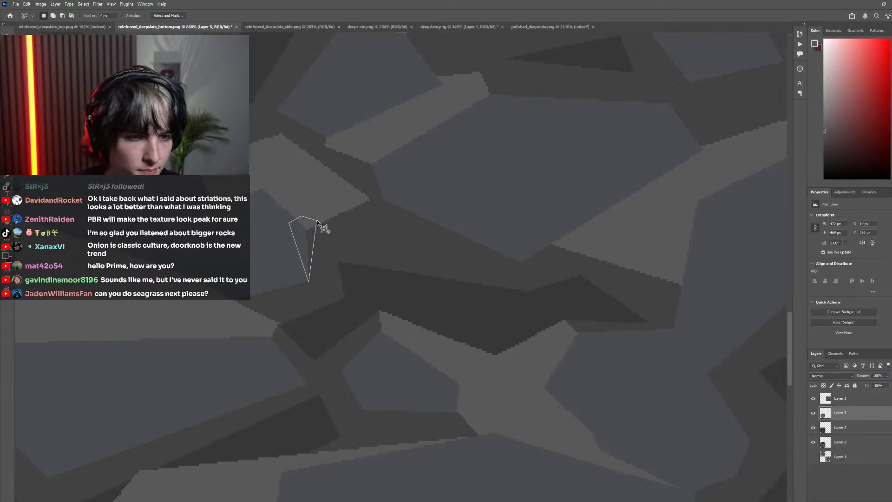
{"action": "key", "text": "g"}
{"action": "scroll", "coordinate": [292, 233], "scroll_direction": "down", "scroll_amount": 8}
{"action": "key", "text": "m"}
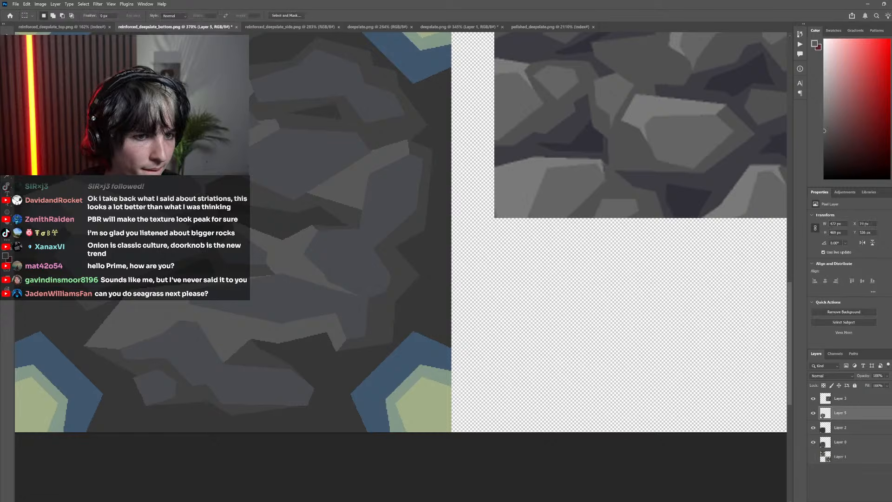
Fill a small lighter-gray wedge at the left tip of the large lower-left rock using a polygonal selection, and deselect
{"action": "scroll", "coordinate": [204, 186], "scroll_direction": "down", "scroll_amount": 15}
{"action": "scroll", "coordinate": [281, 206], "scroll_direction": "up", "scroll_amount": 12}
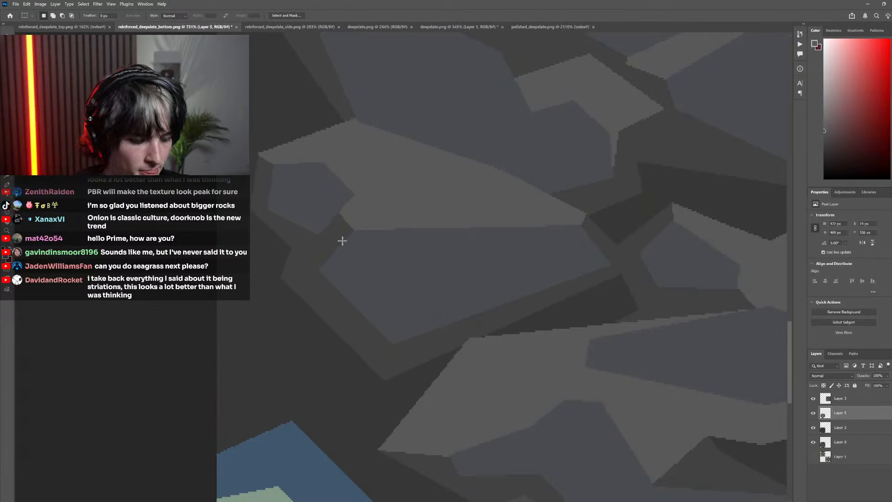
{"action": "key", "text": "l"}
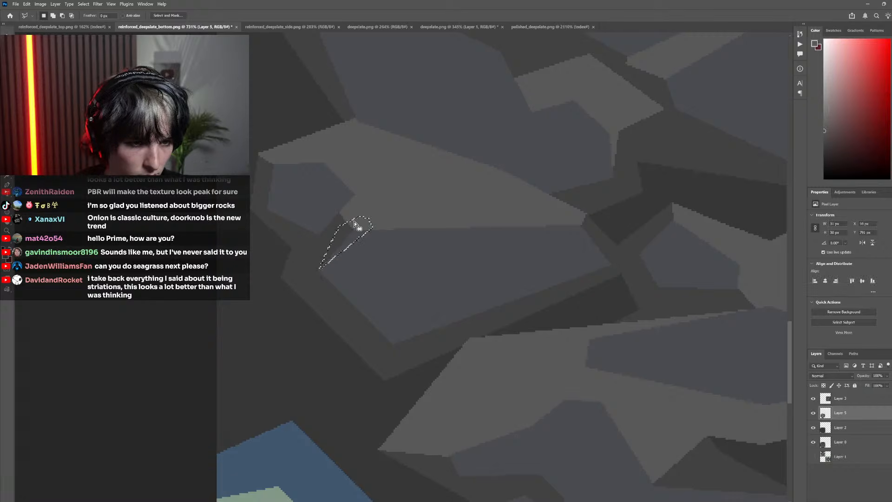
{"action": "key", "text": "g"}
{"action": "left_click", "coordinate": [344, 245]}
{"action": "scroll", "coordinate": [394, 269], "scroll_direction": "down", "scroll_amount": 6}
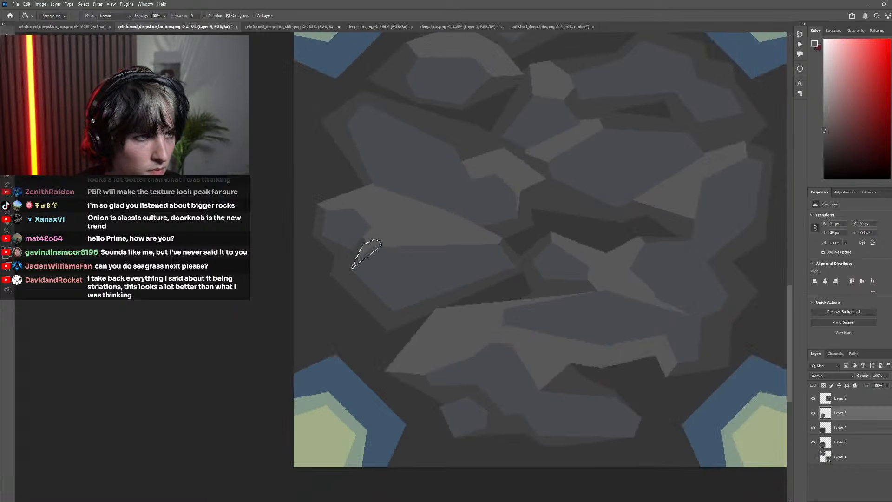
{"action": "key", "text": "m"}
{"action": "key", "text": "ctrl+d"}
{"action": "scroll", "coordinate": [287, 241], "scroll_direction": "down", "scroll_amount": 8}
Extend the downward tip of the large lower highlight with a thin lighter-gray wedge along the bottom rock's upper edge, and deselect
{"action": "scroll", "coordinate": [399, 280], "scroll_direction": "up", "scroll_amount": 6}
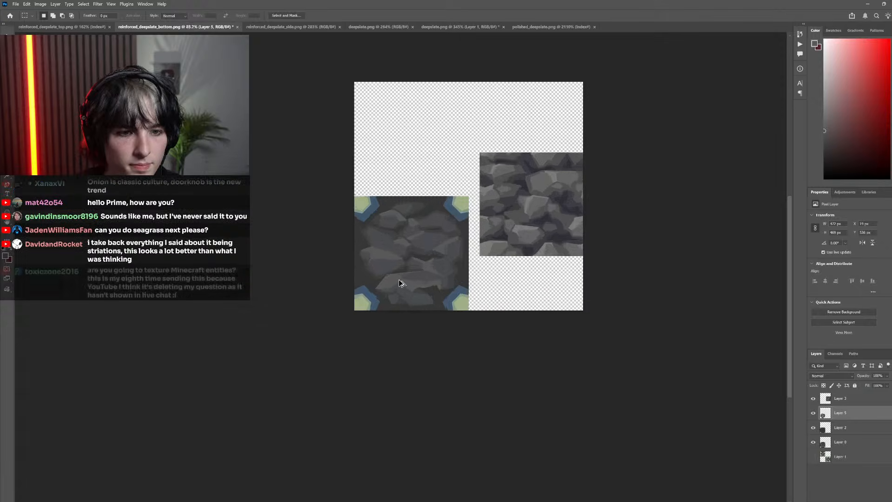
{"action": "scroll", "coordinate": [397, 277], "scroll_direction": "up", "scroll_amount": 5}
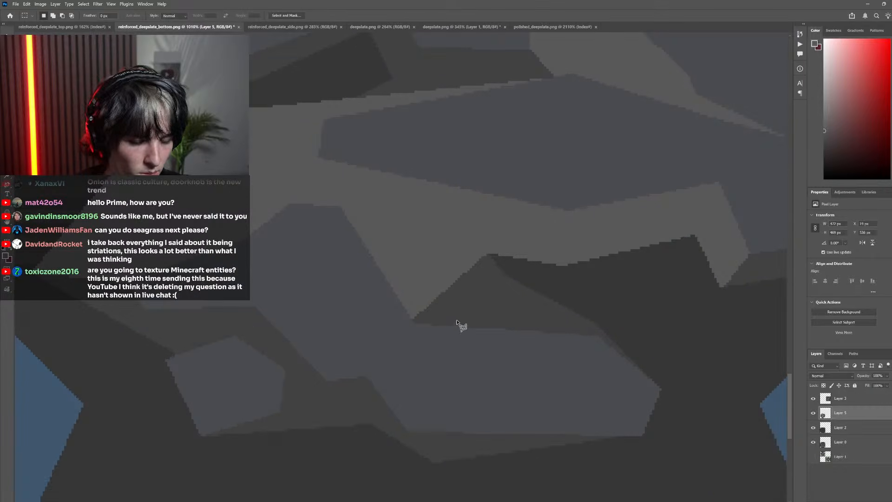
{"action": "key", "text": "l"}
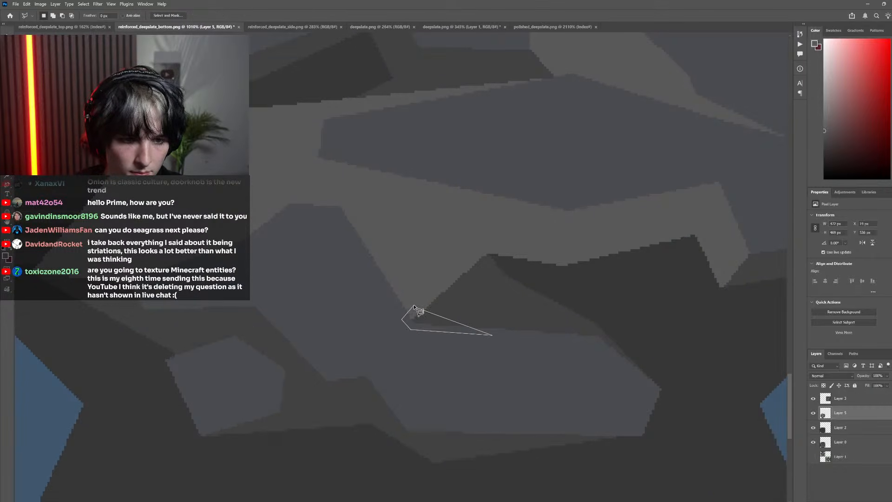
{"action": "left_click", "coordinate": [415, 307]}
{"action": "key", "text": "g"}
{"action": "scroll", "coordinate": [400, 297], "scroll_direction": "down", "scroll_amount": 8}
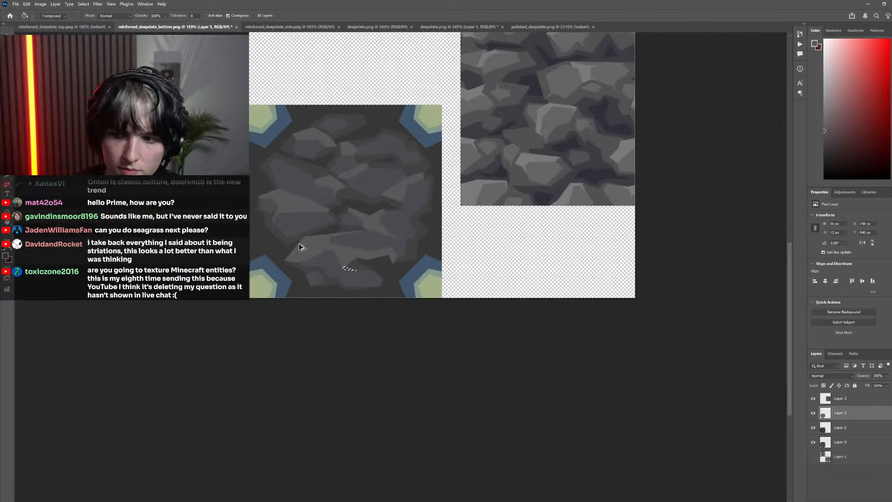
{"action": "scroll", "coordinate": [321, 261], "scroll_direction": "left", "scroll_amount": 2}
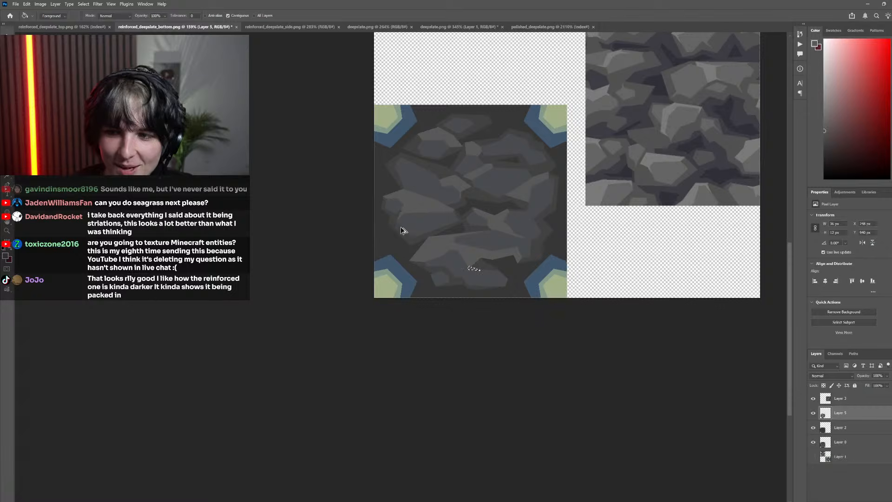
{"action": "scroll", "coordinate": [402, 230], "scroll_direction": "down", "scroll_amount": 5}
{"action": "key", "text": "m"}
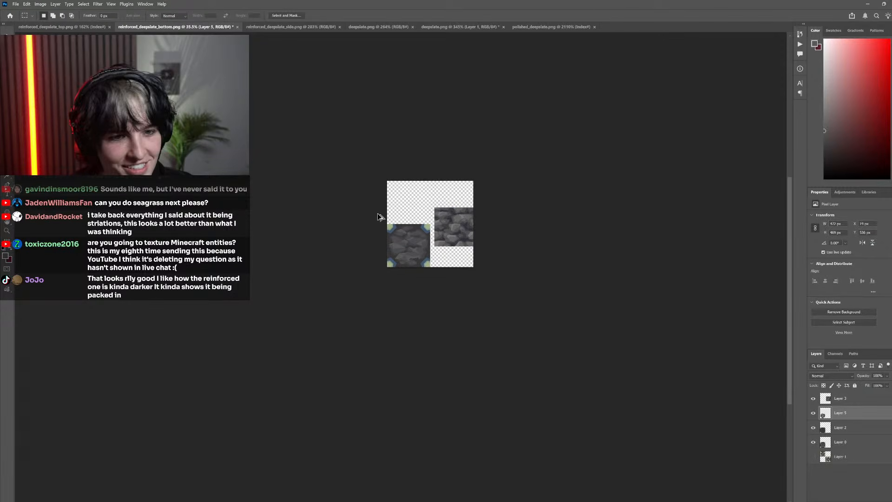
{"action": "scroll", "coordinate": [380, 217], "scroll_direction": "up", "scroll_amount": 6}
{"action": "scroll", "coordinate": [423, 278], "scroll_direction": "down", "scroll_amount": 3}
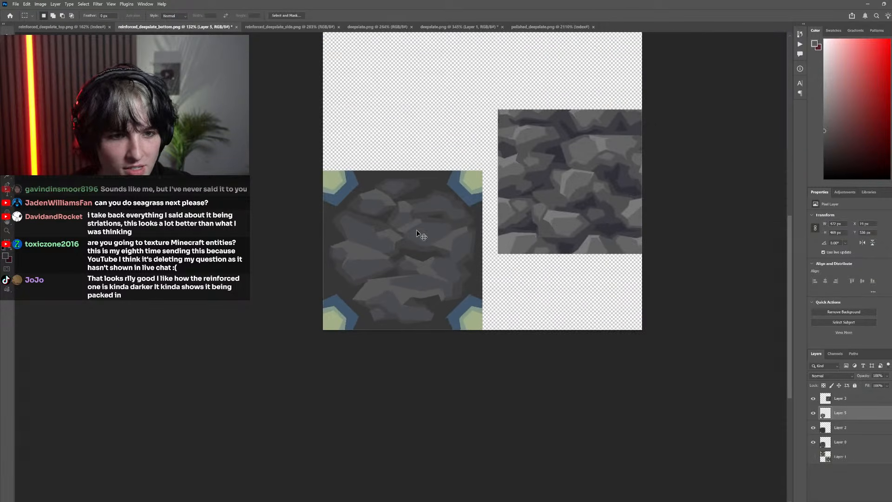
{"action": "scroll", "coordinate": [417, 233], "scroll_direction": "up", "scroll_amount": 5}
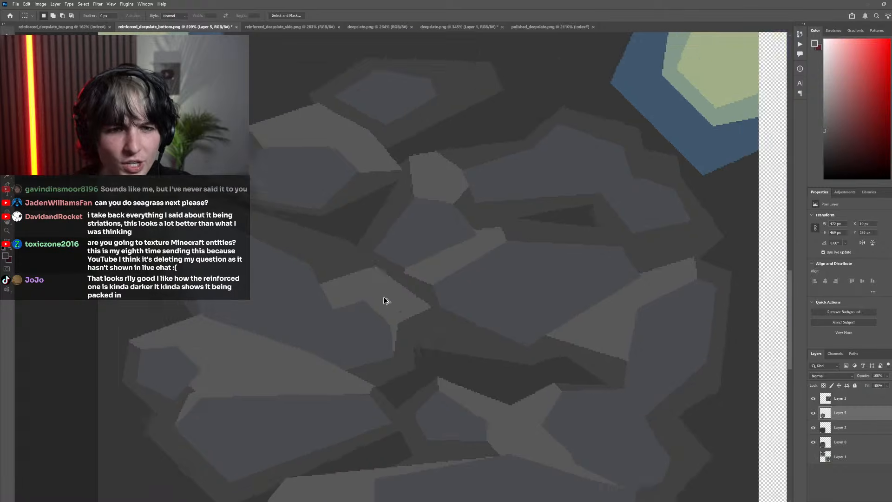
{"action": "scroll", "coordinate": [385, 301], "scroll_direction": "down", "scroll_amount": 4}
{"action": "scroll", "coordinate": [370, 313], "scroll_direction": "up", "scroll_amount": 5}
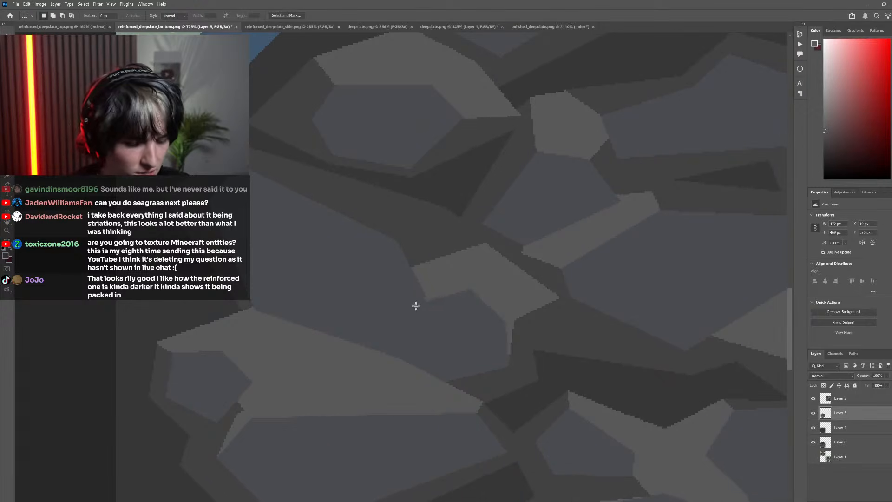
{"action": "key", "text": "l"}
{"action": "right_click", "coordinate": [418, 302]}
{"action": "left_click", "coordinate": [422, 285]}
{"action": "scroll", "coordinate": [580, 279], "scroll_direction": "down", "scroll_amount": 10}
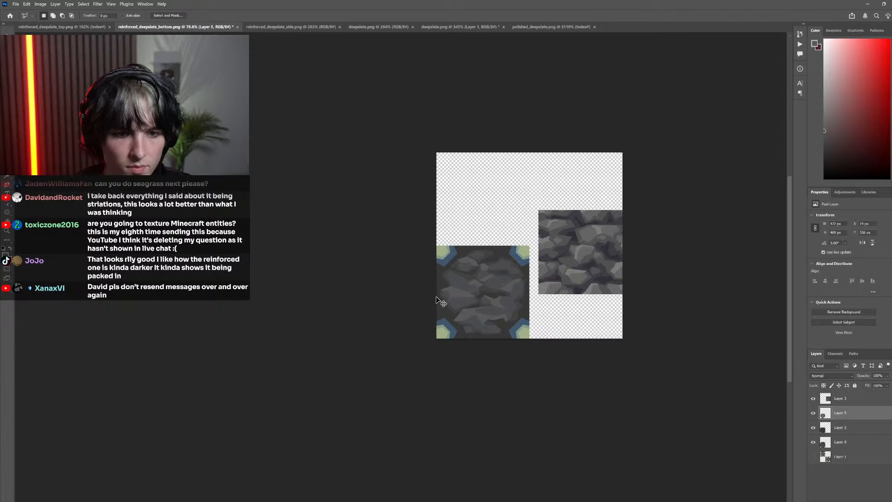
Fill a narrow lighter-gray wedge from the upper-left rock's highlight down along its left edge using a polygonal selection, and deselect
{"action": "scroll", "coordinate": [441, 284], "scroll_direction": "up", "scroll_amount": 6}
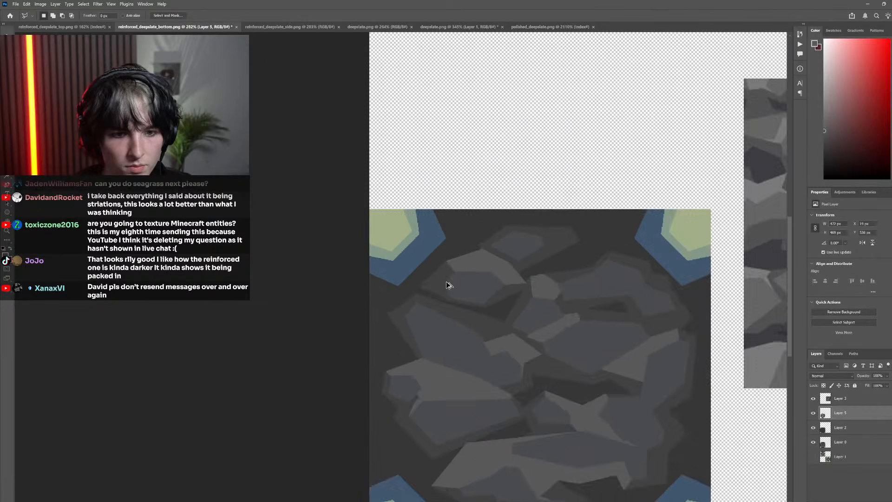
{"action": "scroll", "coordinate": [446, 284], "scroll_direction": "up", "scroll_amount": 5}
{"action": "left_click", "coordinate": [444, 278]}
{"action": "left_click", "coordinate": [471, 225]}
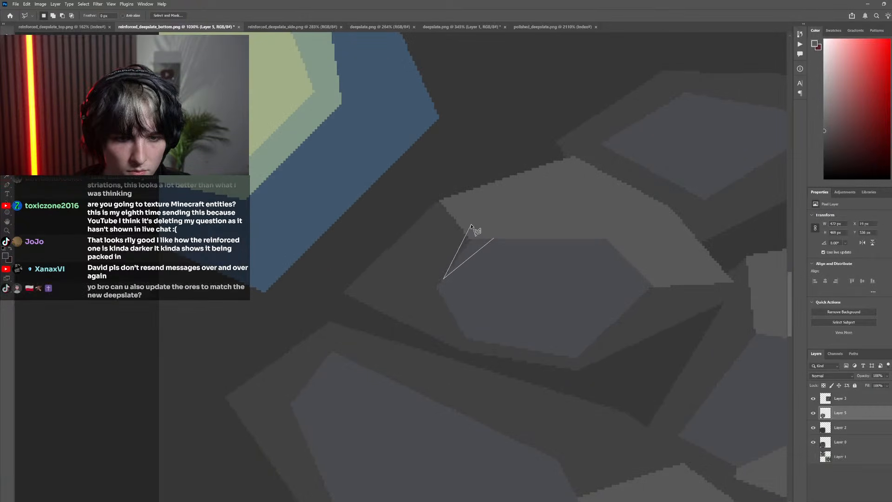
{"action": "left_click", "coordinate": [490, 228]}
{"action": "key", "text": "g"}
{"action": "left_click", "coordinate": [471, 254]}
{"action": "scroll", "coordinate": [472, 260], "scroll_direction": "down", "scroll_amount": 4}
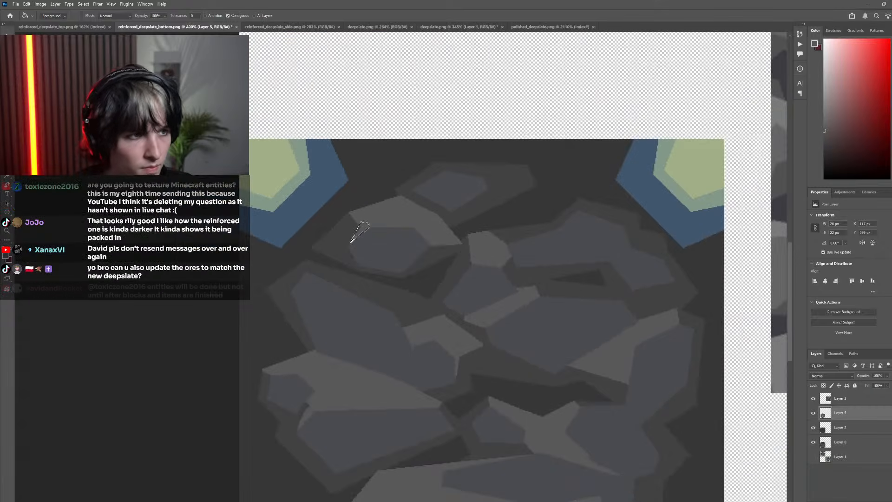
{"action": "key", "text": "m"}
{"action": "key", "text": "ctrl+d"}
{"action": "scroll", "coordinate": [430, 273], "scroll_direction": "down", "scroll_amount": 6}
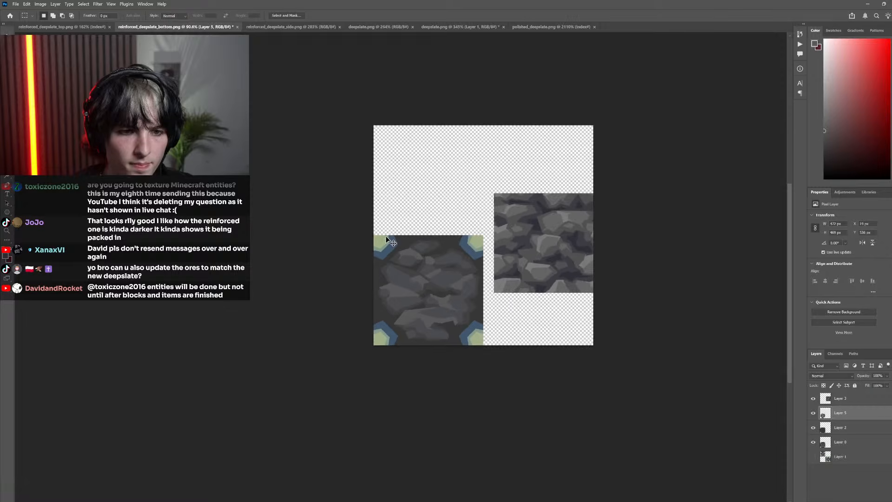
Reshape the small wedge at the large lower-left rock's left tip inside a polygonal selection, and deselect
{"action": "scroll", "coordinate": [444, 261], "scroll_direction": "up", "scroll_amount": 10}
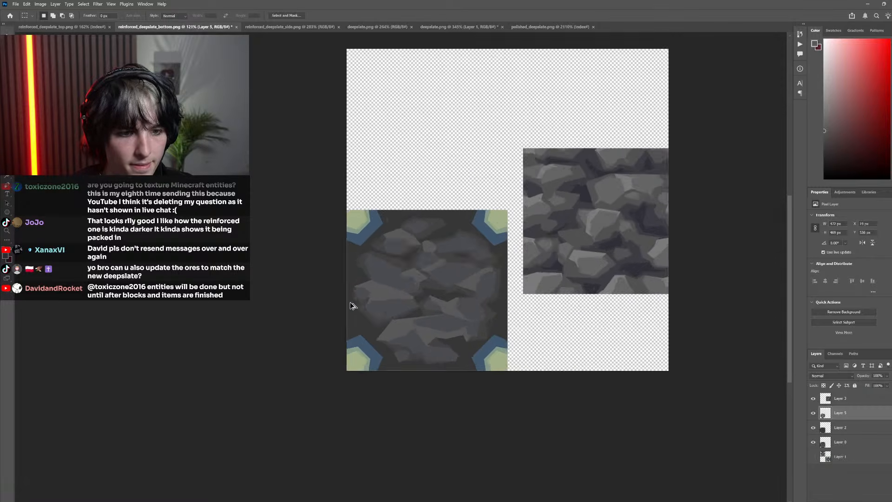
{"action": "key", "text": "l"}
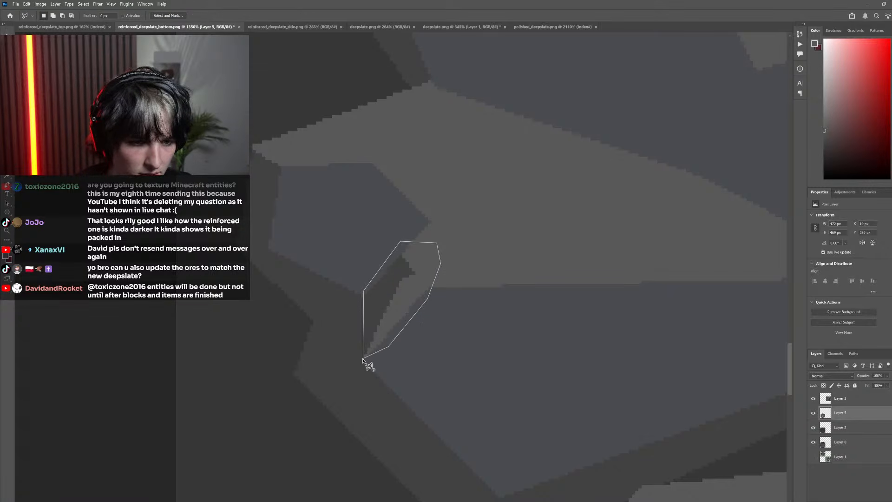
{"action": "left_click", "coordinate": [363, 359]}
{"action": "key", "text": "m"}
{"action": "scroll", "coordinate": [369, 279], "scroll_direction": "down", "scroll_amount": 4}
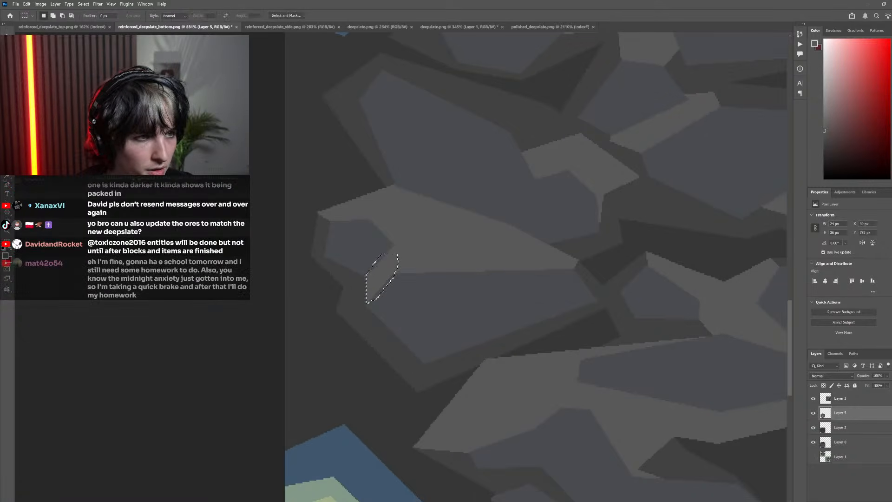
{"action": "scroll", "coordinate": [358, 329], "scroll_direction": "down", "scroll_amount": 8}
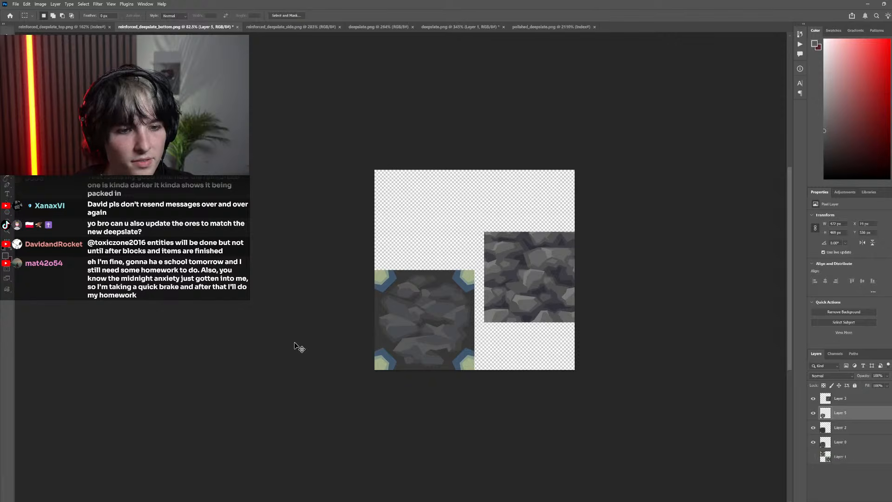
Broaden the thin downward sliver beneath the central rock highlight into a tapered wedge using a polygonal selection, and deselect
{"action": "scroll", "coordinate": [431, 325], "scroll_direction": "up", "scroll_amount": 10}
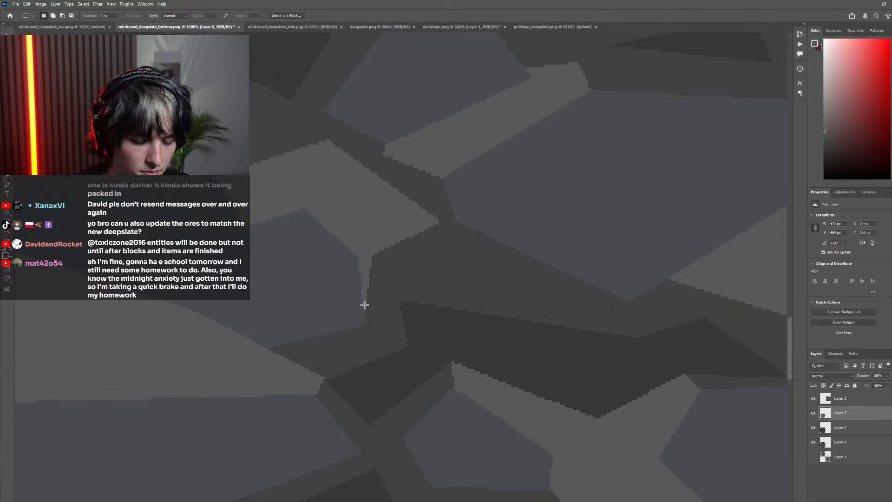
{"action": "key", "text": "l"}
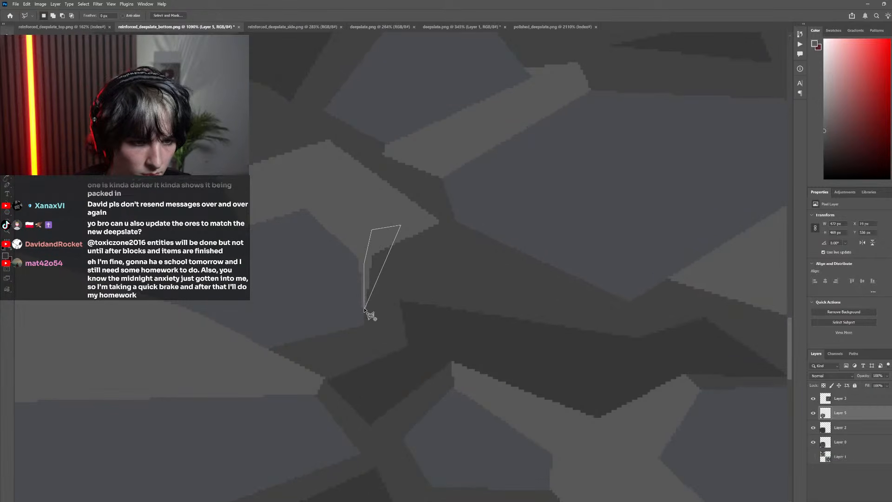
{"action": "left_click", "coordinate": [366, 310]}
{"action": "scroll", "coordinate": [189, 188], "scroll_direction": "down", "scroll_amount": 4}
{"action": "key", "text": "m"}
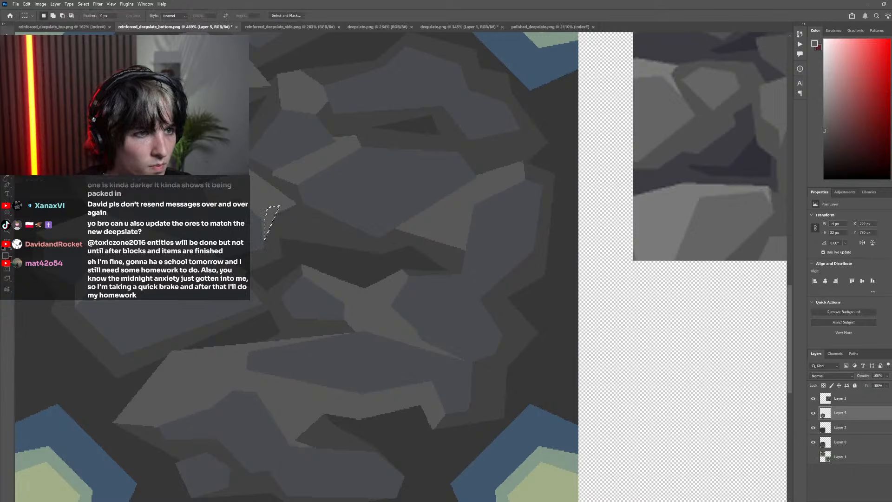
{"action": "scroll", "coordinate": [381, 267], "scroll_direction": "down", "scroll_amount": 5}
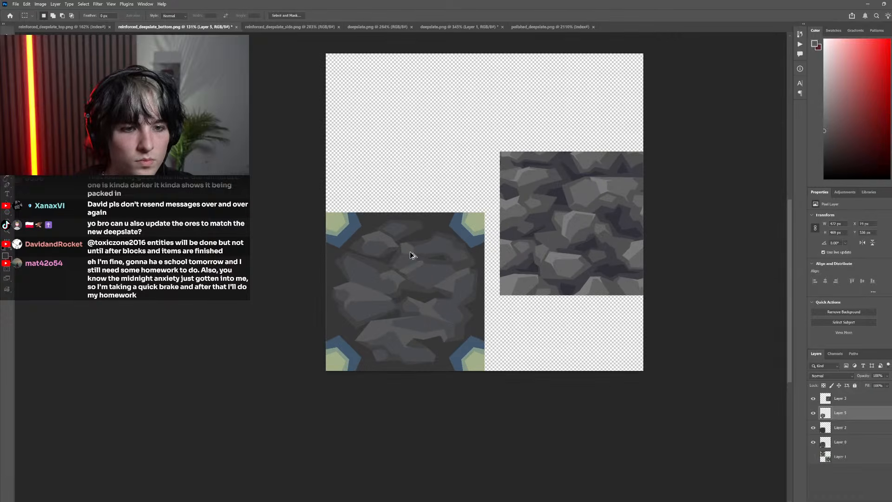
Extend the diagonal highlight's upper end with a pointed lighter-gray wedge along the top edge of the large right-central rock, and deselect
{"action": "scroll", "coordinate": [422, 251], "scroll_direction": "up", "scroll_amount": 8}
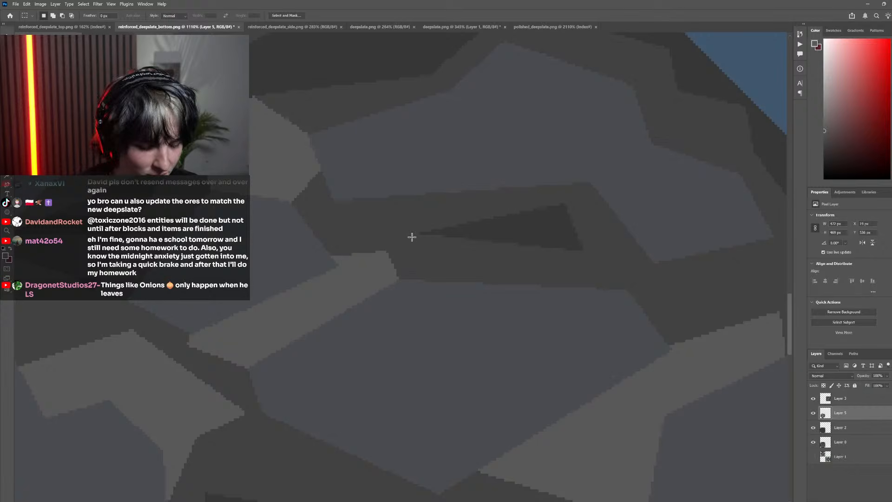
{"action": "key", "text": "l"}
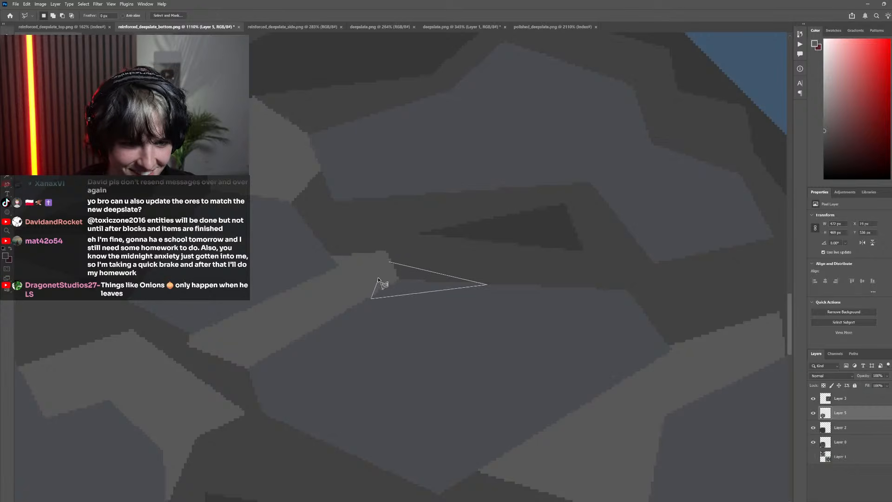
{"action": "key", "text": "g"}
{"action": "left_click", "coordinate": [404, 273]}
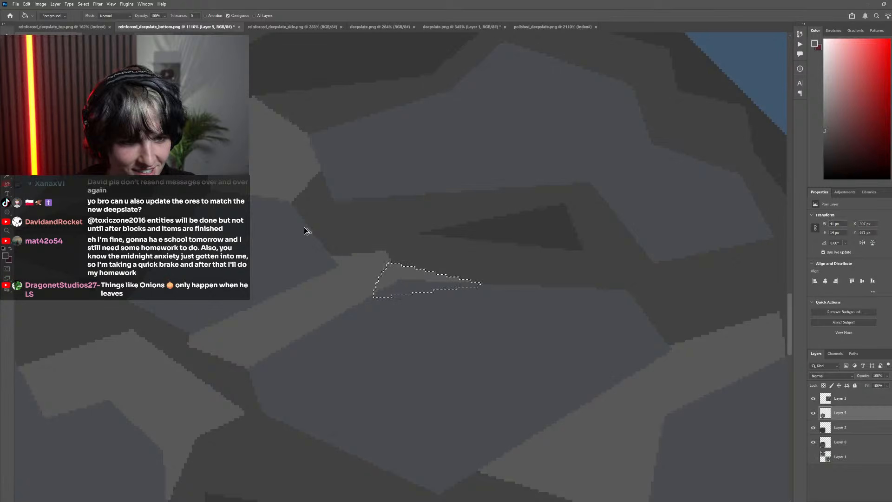
{"action": "scroll", "coordinate": [180, 169], "scroll_direction": "down", "scroll_amount": 4}
{"action": "key", "text": "m"}
{"action": "scroll", "coordinate": [279, 225], "scroll_direction": "down", "scroll_amount": 8}
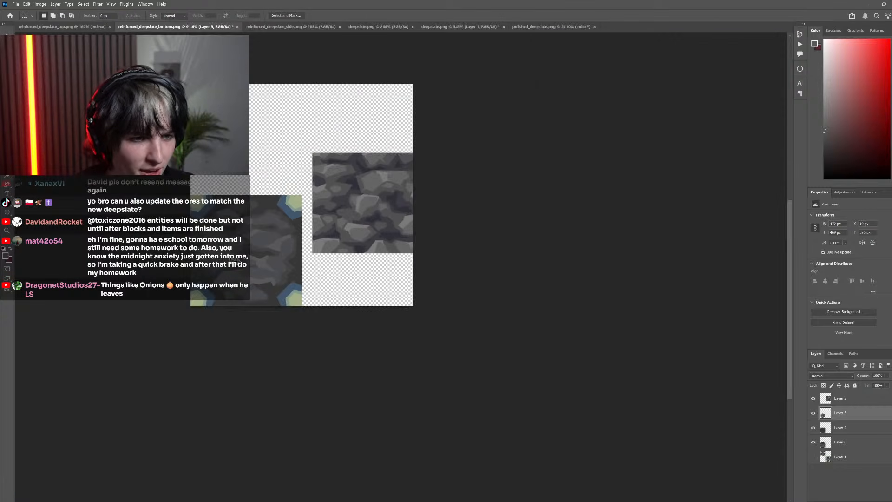
Examine the faceted rock shapes at several zoom levels and compare them with the reference deepslate texture beside them
{"action": "scroll", "coordinate": [241, 249], "scroll_direction": "up", "scroll_amount": 4}
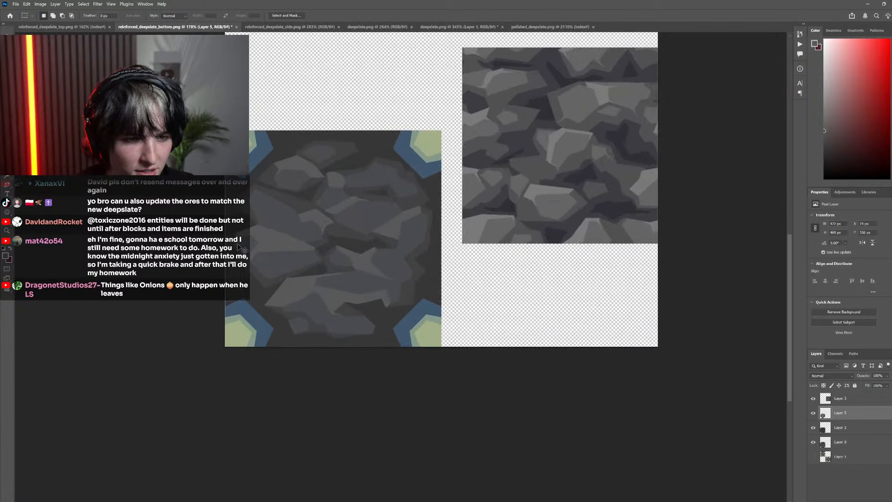
{"action": "scroll", "coordinate": [242, 250], "scroll_direction": "left", "scroll_amount": 2}
{"action": "scroll", "coordinate": [290, 247], "scroll_direction": "up", "scroll_amount": 1}
{"action": "scroll", "coordinate": [362, 255], "scroll_direction": "down", "scroll_amount": 5}
{"action": "scroll", "coordinate": [360, 256], "scroll_direction": "left", "scroll_amount": 1}
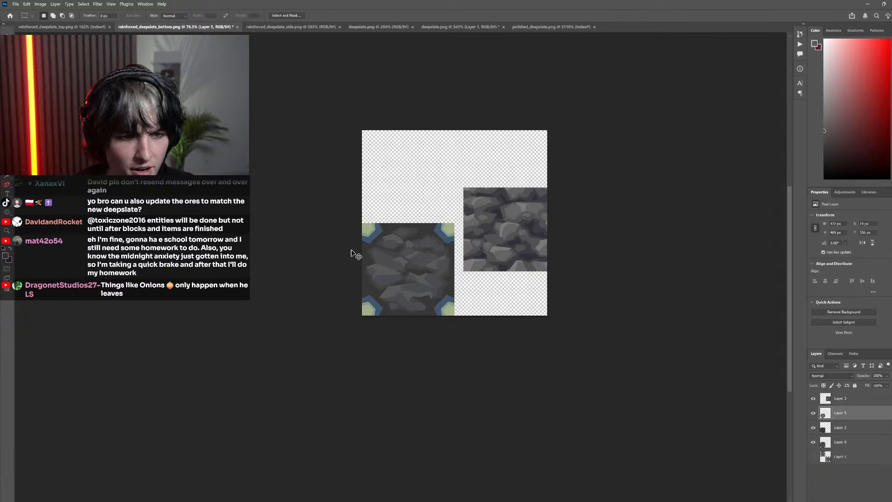
{"action": "scroll", "coordinate": [418, 297], "scroll_direction": "up", "scroll_amount": 5}
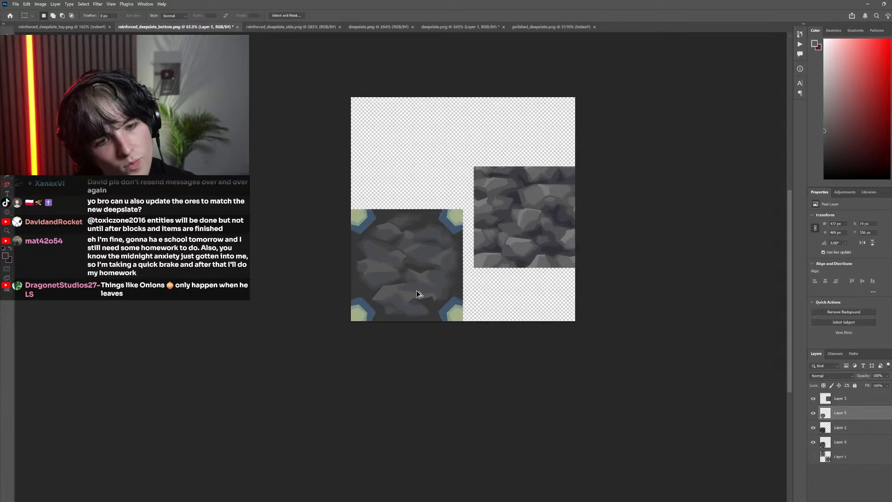
{"action": "scroll", "coordinate": [439, 294], "scroll_direction": "down", "scroll_amount": 4}
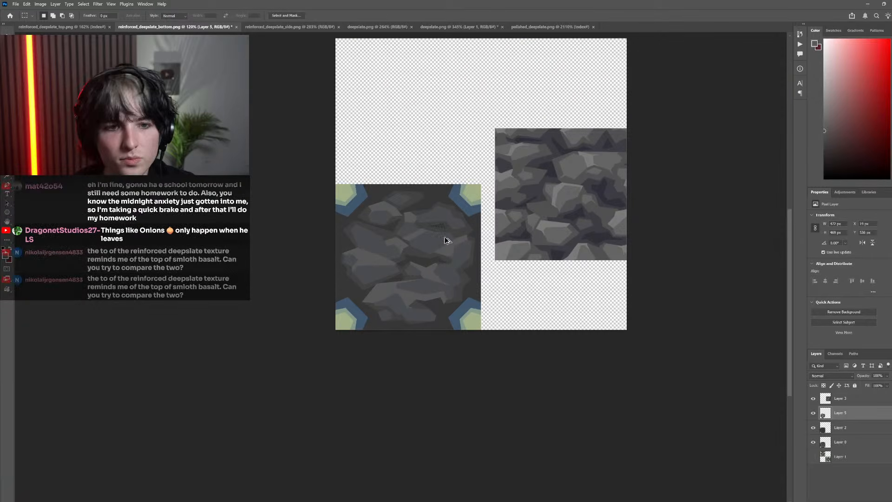
{"action": "scroll", "coordinate": [442, 238], "scroll_direction": "up", "scroll_amount": 3}
{"action": "scroll", "coordinate": [438, 244], "scroll_direction": "left", "scroll_amount": 1}
{"action": "scroll", "coordinate": [438, 249], "scroll_direction": "right", "scroll_amount": 2}
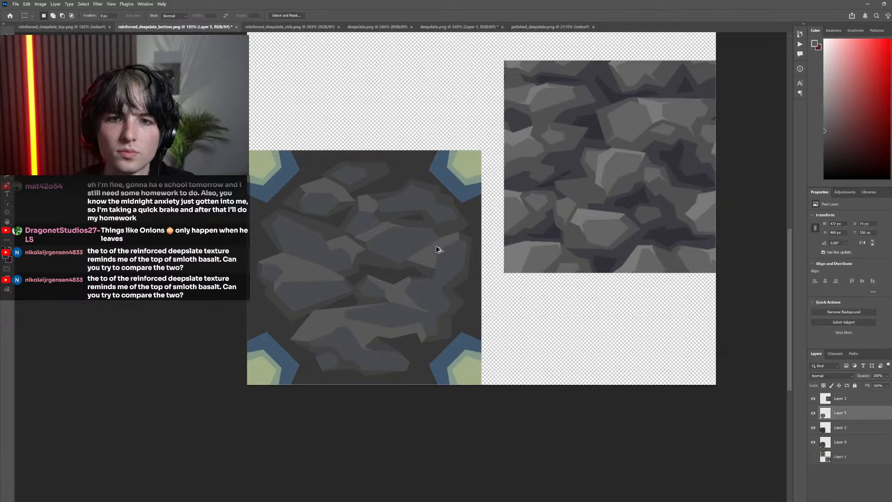
{"action": "scroll", "coordinate": [398, 249], "scroll_direction": "down", "scroll_amount": 2}
{"action": "scroll", "coordinate": [614, 189], "scroll_direction": "up", "scroll_amount": 3}
{"action": "scroll", "coordinate": [540, 236], "scroll_direction": "right", "scroll_amount": 2}
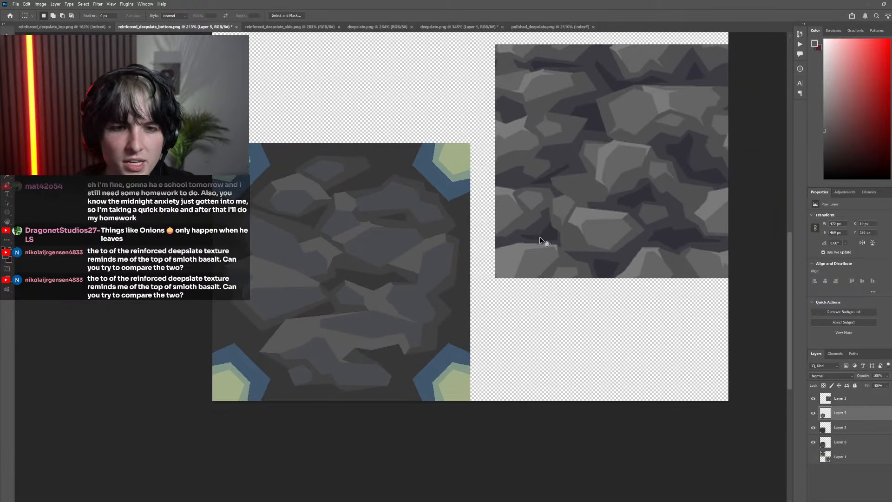
Add a pointed wedge in the sampled slate gray from the far-right rock's inner face toward its outer corner using a polygonal selection
{"action": "scroll", "coordinate": [423, 249], "scroll_direction": "down", "scroll_amount": 2}
{"action": "scroll", "coordinate": [433, 279], "scroll_direction": "up", "scroll_amount": 8}
{"action": "key", "text": "l"}
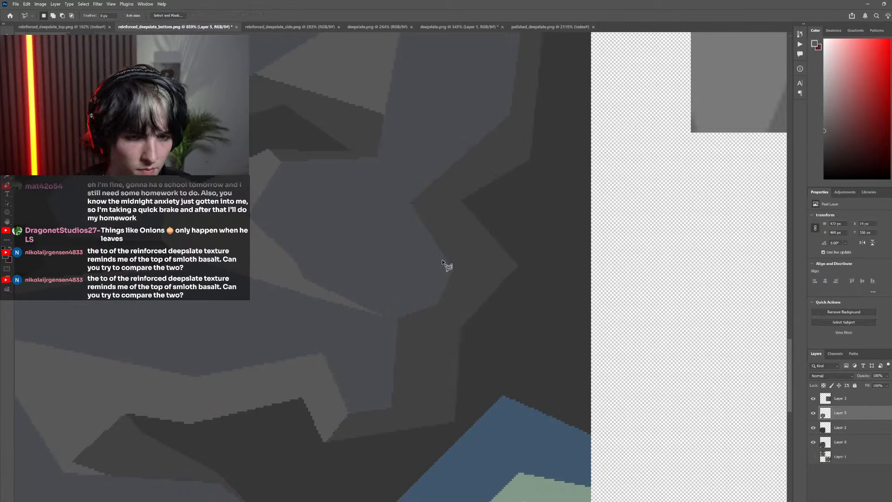
{"action": "left_click", "coordinate": [510, 264]}
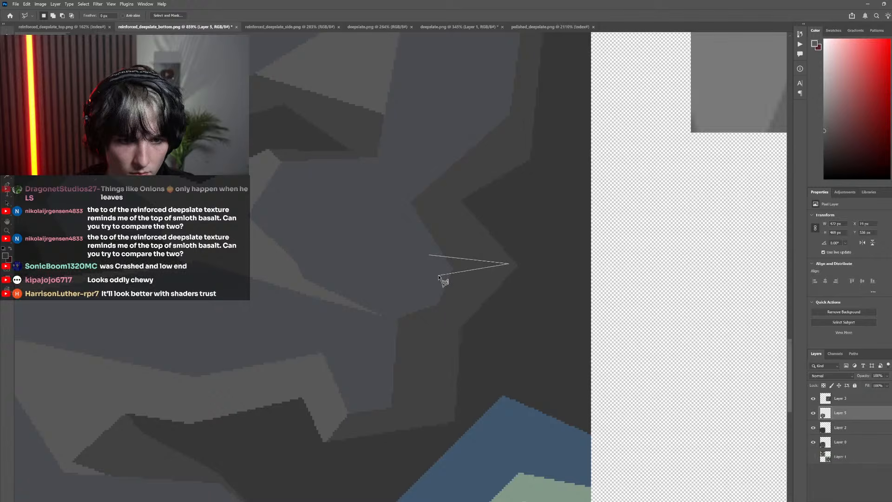
{"action": "left_click", "coordinate": [438, 275]}
{"action": "left_click", "coordinate": [429, 256]}
{"action": "key", "text": "i"}
{"action": "left_click", "coordinate": [407, 250]}
{"action": "key", "text": "g"}
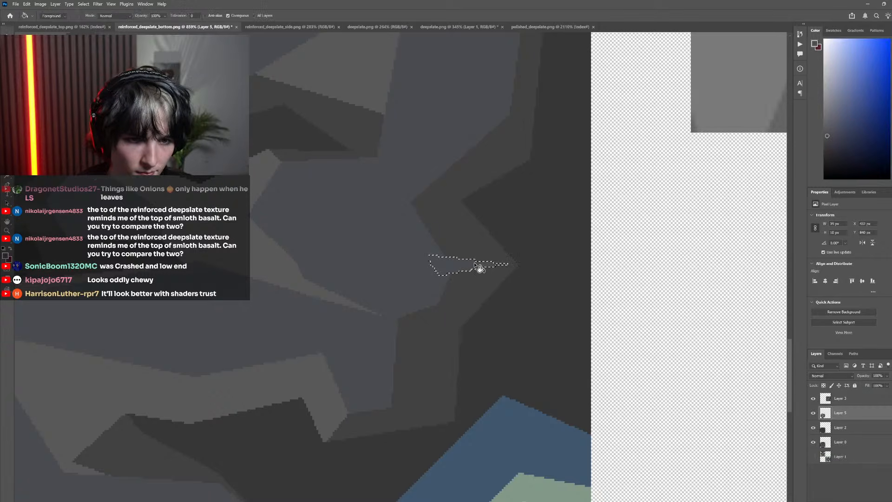
{"action": "left_click", "coordinate": [475, 264]}
{"action": "scroll", "coordinate": [124, 131], "scroll_direction": "down", "scroll_amount": 3}
{"action": "key", "text": "m"}
{"action": "scroll", "coordinate": [260, 234], "scroll_direction": "down", "scroll_amount": 6}
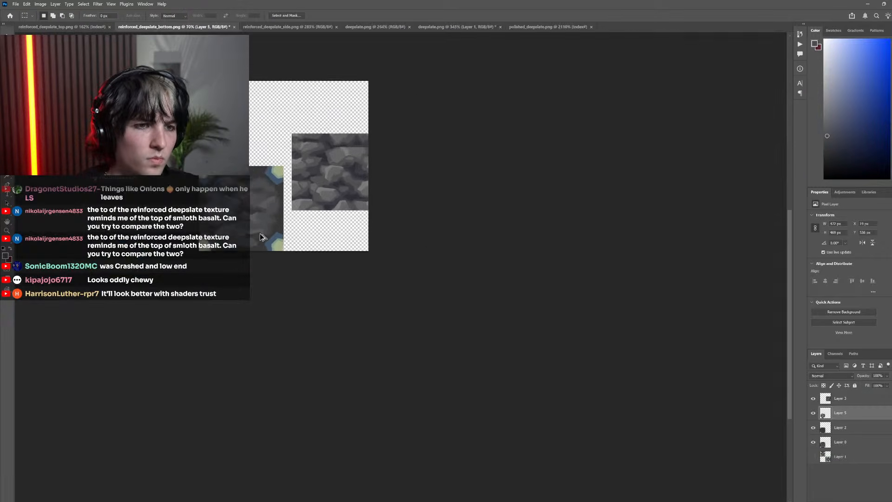
Extend the upper-left rock's slate-gray face with a pointed wedge reaching its left outer corner, and deselect
{"action": "scroll", "coordinate": [301, 191], "scroll_direction": "up", "scroll_amount": 6}
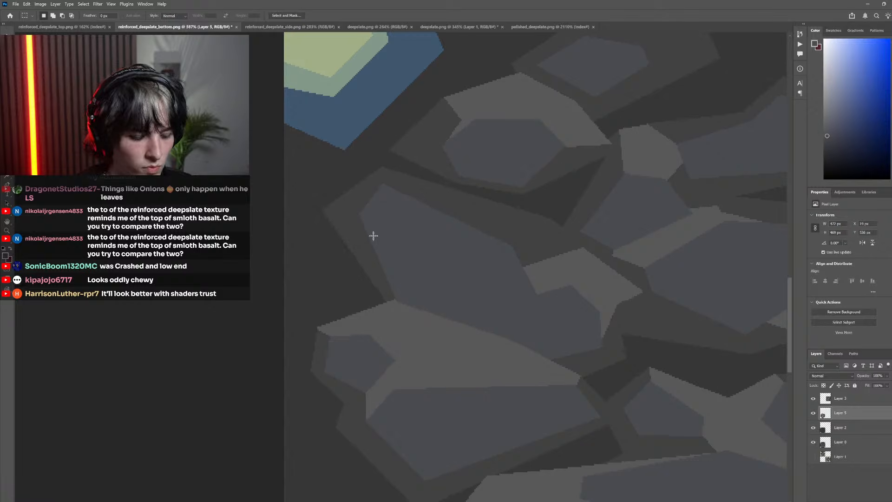
{"action": "key", "text": "l"}
{"action": "left_click", "coordinate": [377, 225]}
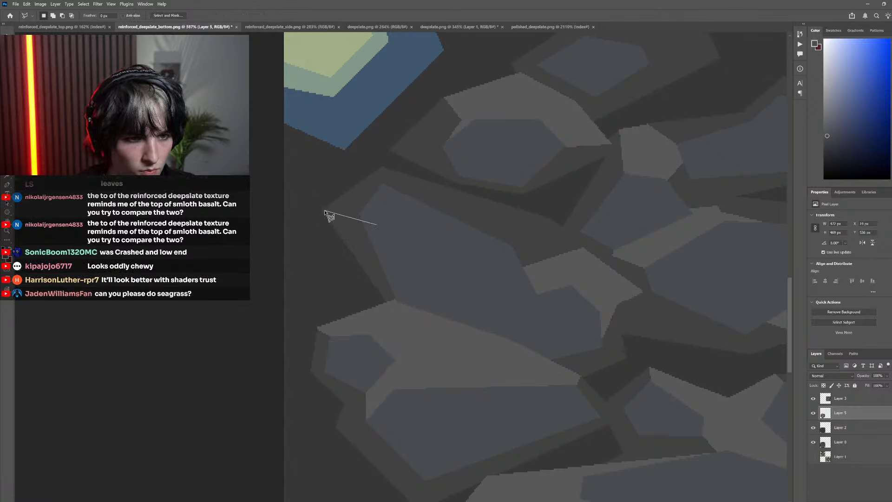
{"action": "double_click", "coordinate": [377, 225]}
{"action": "key", "text": "g"}
{"action": "key", "text": "ctrl+d"}
{"action": "key", "text": "m"}
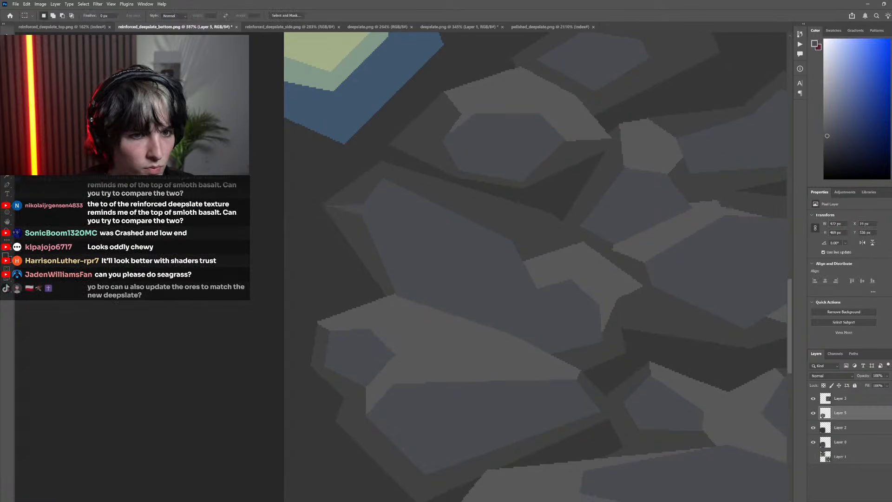
Fill a narrow diagonal slate-gray strip between the upper-right rock and the rock below it using a polygonal selection, and deselect
{"action": "scroll", "coordinate": [311, 216], "scroll_direction": "down", "scroll_amount": 5}
{"action": "scroll", "coordinate": [285, 214], "scroll_direction": "up", "scroll_amount": 5}
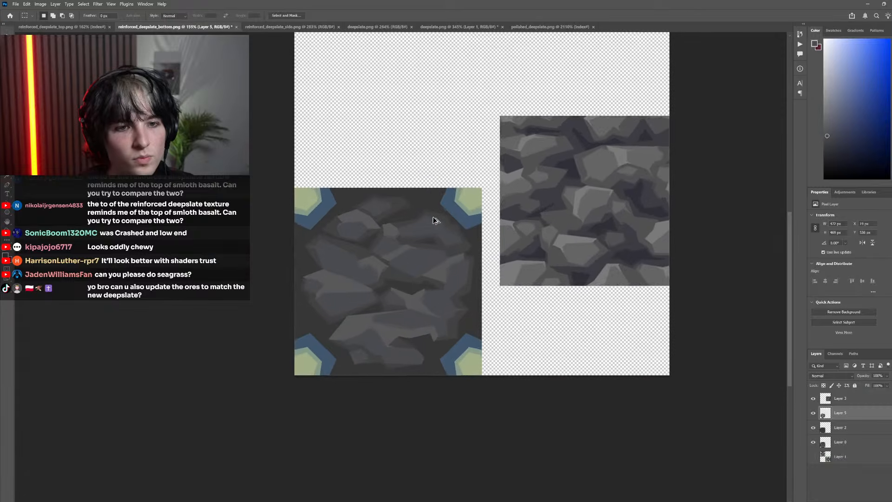
{"action": "scroll", "coordinate": [432, 240], "scroll_direction": "down", "scroll_amount": 4}
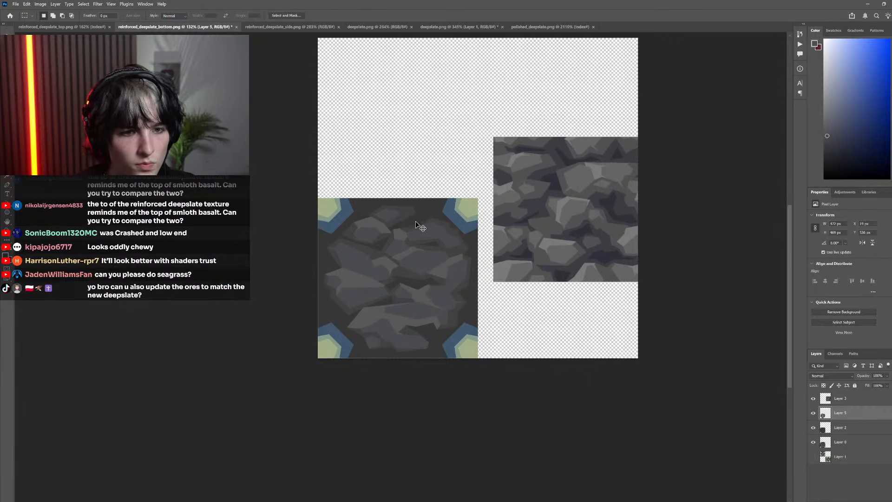
{"action": "scroll", "coordinate": [449, 241], "scroll_direction": "up", "scroll_amount": 5}
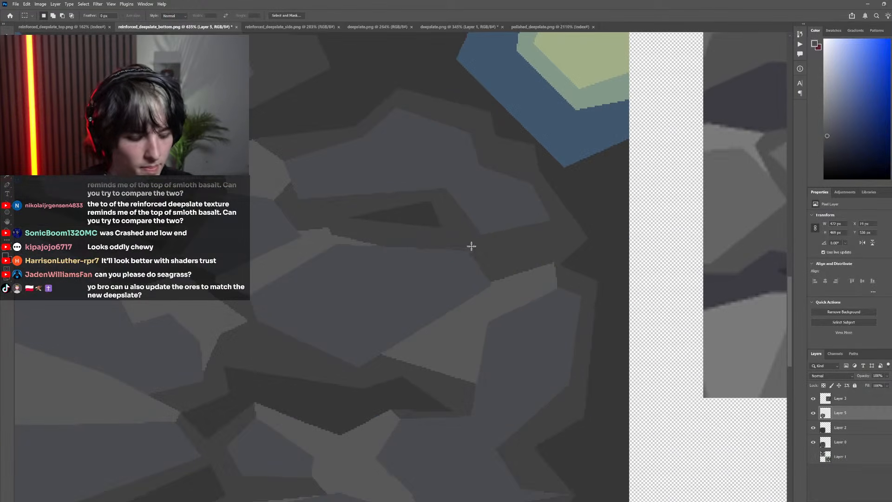
{"action": "key", "text": "l"}
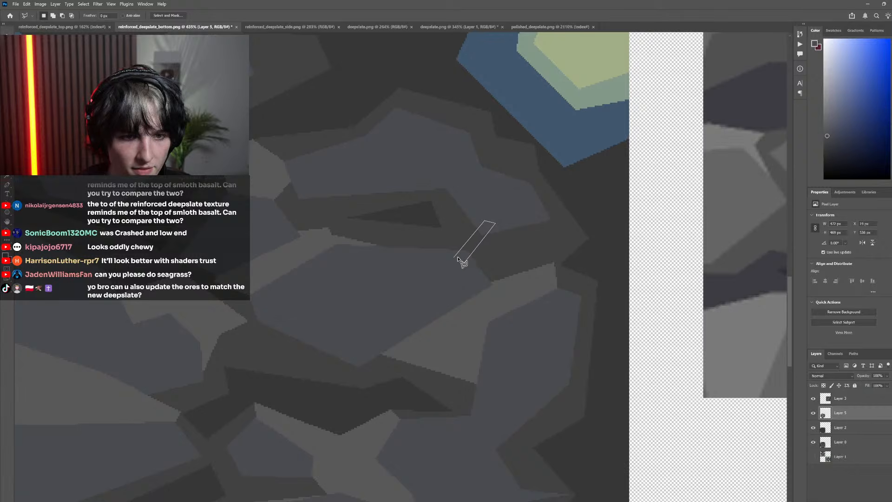
{"action": "left_click", "coordinate": [454, 259]}
{"action": "key", "text": "g"}
{"action": "left_click", "coordinate": [476, 244]}
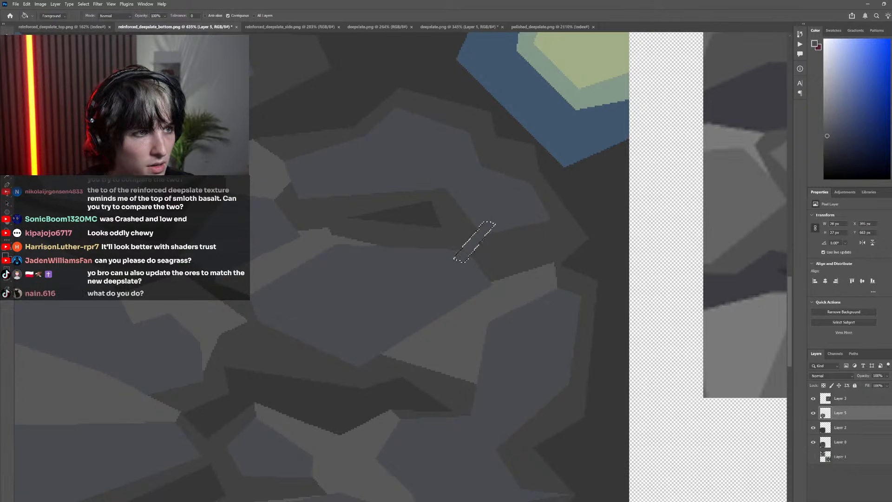
{"action": "key", "text": "m"}
{"action": "key", "text": "ctrl+d"}
{"action": "scroll", "coordinate": [365, 289], "scroll_direction": "down", "scroll_amount": 10}
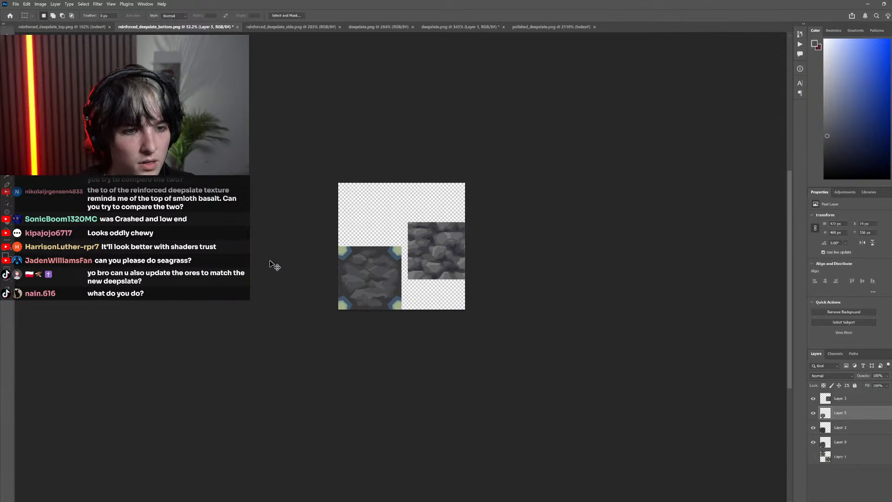
Merge the rock-shape layer (Layer 5) down into Layer 2, checking the artwork by toggling the layer's visibility
{"action": "scroll", "coordinate": [322, 275], "scroll_direction": "up", "scroll_amount": 4}
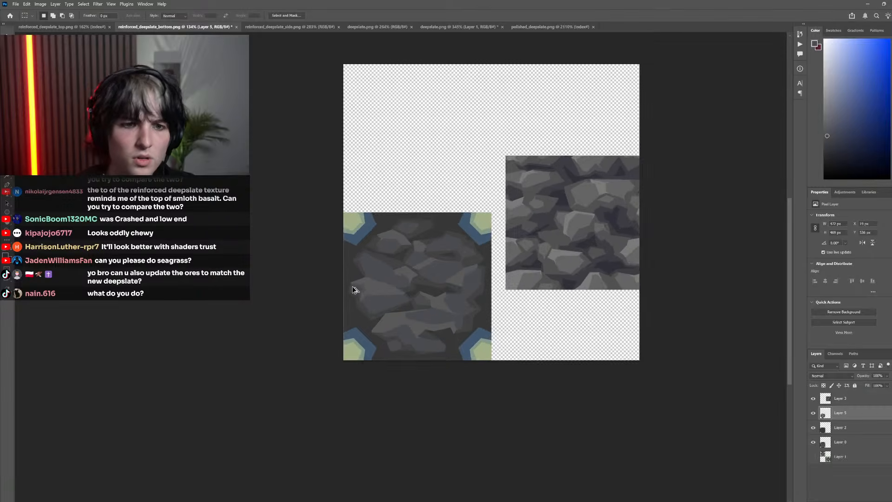
{"action": "scroll", "coordinate": [344, 285], "scroll_direction": "down", "scroll_amount": 2}
{"action": "scroll", "coordinate": [440, 266], "scroll_direction": "up", "scroll_amount": 3}
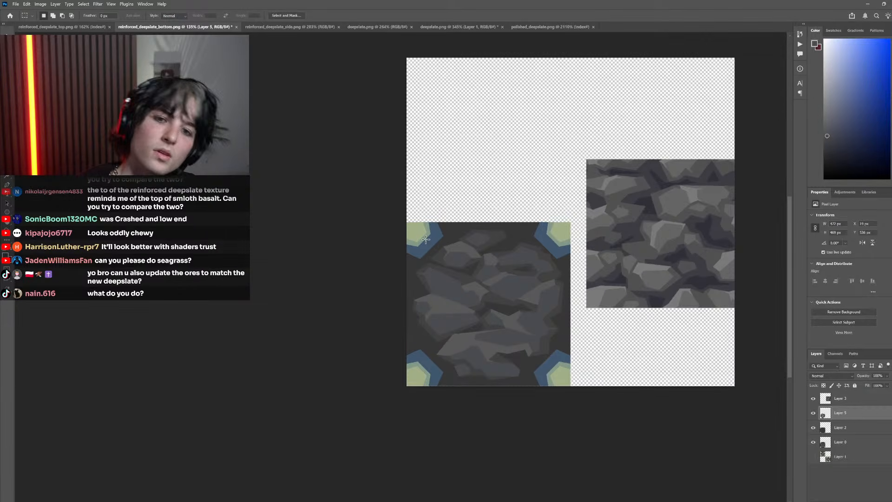
{"action": "scroll", "coordinate": [421, 260], "scroll_direction": "down", "scroll_amount": 3}
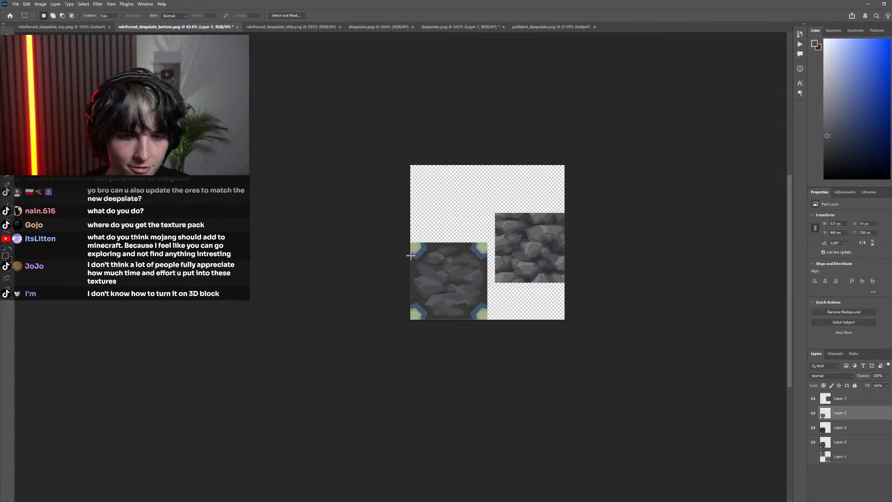
{"action": "scroll", "coordinate": [442, 293], "scroll_direction": "up", "scroll_amount": 3}
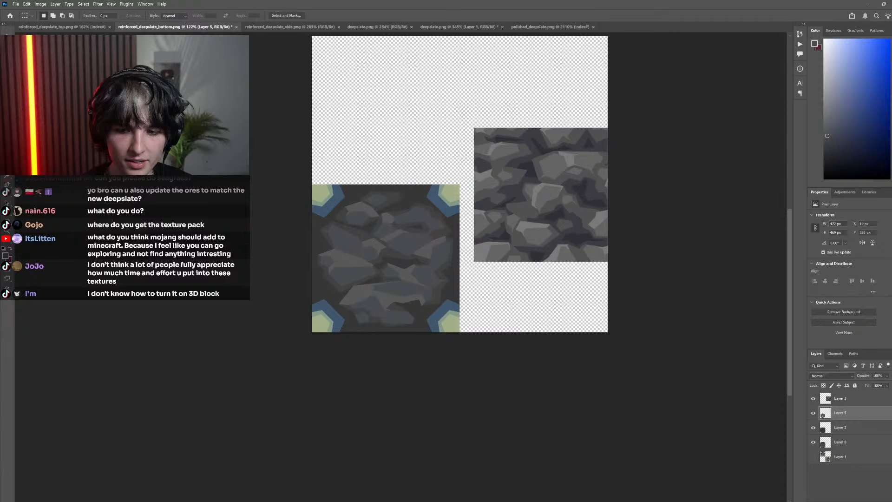
{"action": "left_click", "coordinate": [814, 413]}
{"action": "left_click", "coordinate": [813, 412]}
{"action": "right_click", "coordinate": [834, 413]}
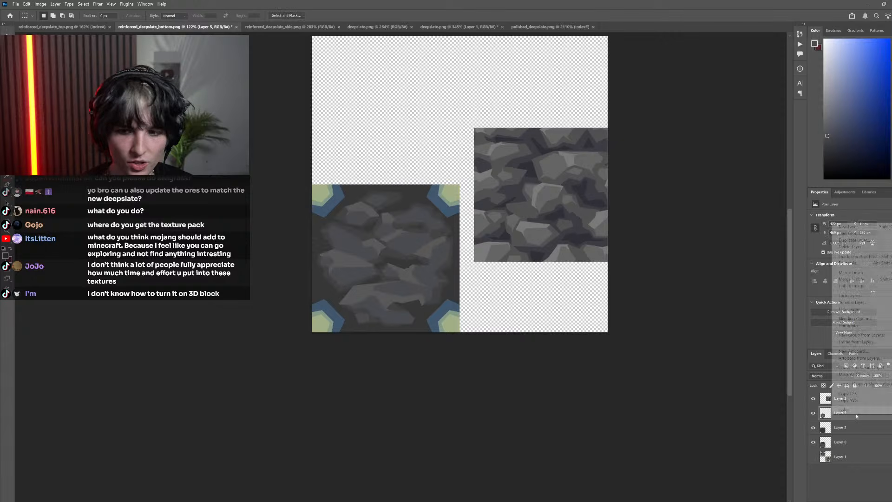
{"action": "left_click", "coordinate": [859, 273]}
{"action": "left_click", "coordinate": [814, 413]}
{"action": "left_click", "coordinate": [815, 413]}
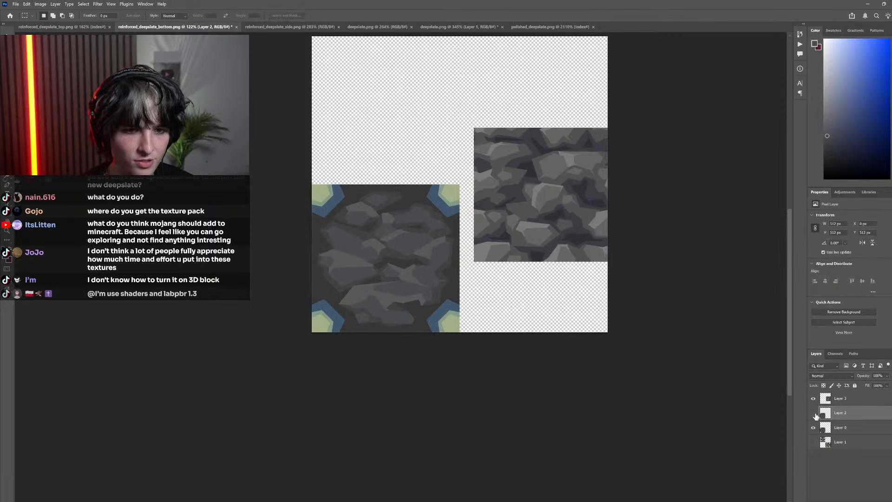
{"action": "left_click", "coordinate": [814, 413]}
{"action": "left_click", "coordinate": [813, 413]}
Hide the deepslate reference on Layer 3 and show the surrounding reinforced deepslate textures on Layer 1
{"action": "left_click", "coordinate": [813, 398]}
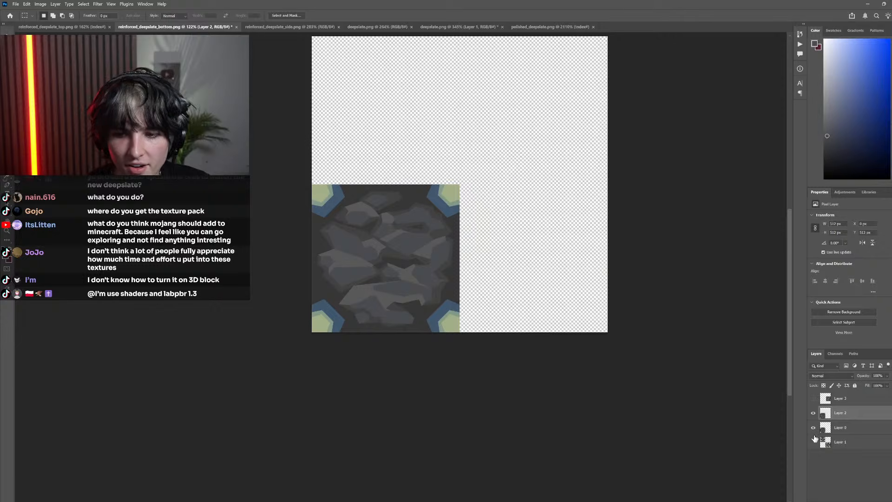
{"action": "left_click", "coordinate": [814, 442]}
{"action": "left_click", "coordinate": [814, 427]}
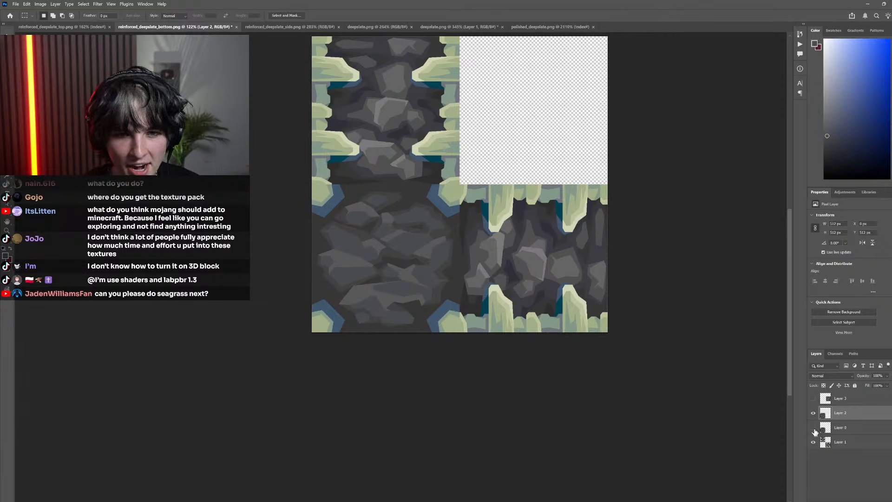
Compare the redrawn rocks on Layer 2 with the pixelated original beneath by repeatedly toggling Layer 2's visibility beside the neighboring textures
{"action": "left_click", "coordinate": [814, 413]}
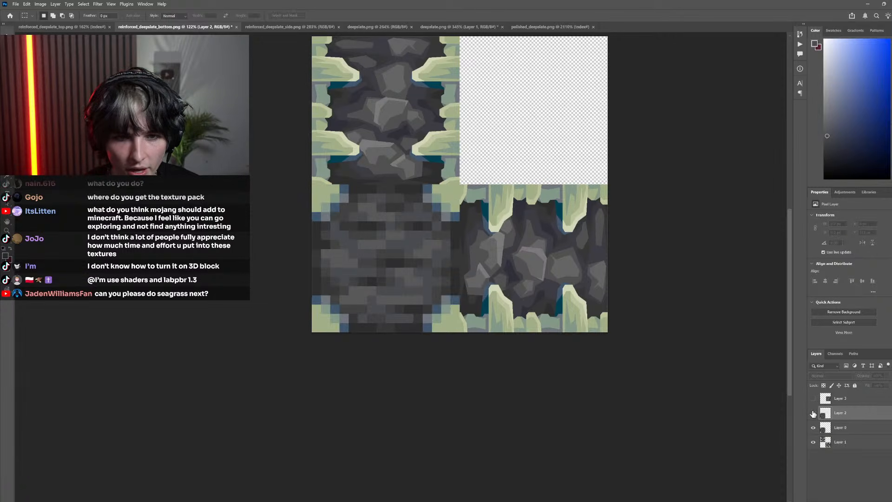
{"action": "left_click", "coordinate": [814, 413]}
{"action": "left_click", "coordinate": [814, 413]}
{"action": "left_click", "coordinate": [813, 413]}
{"action": "left_click", "coordinate": [813, 413]}
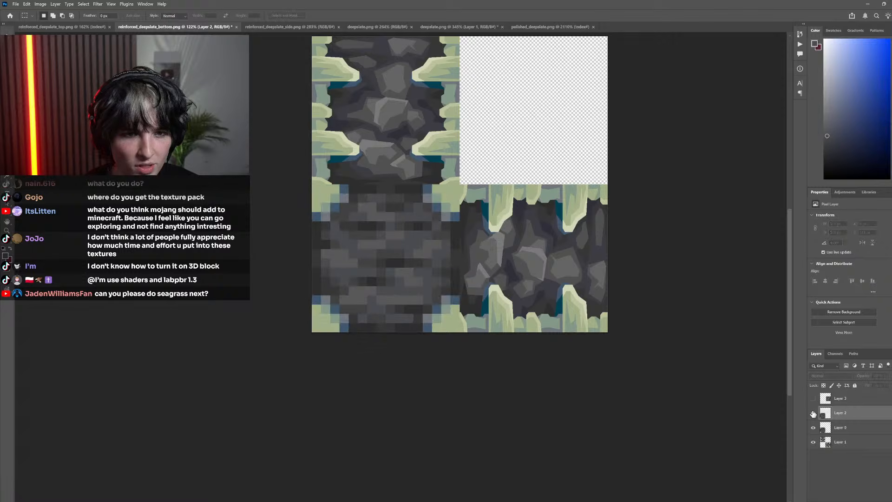
{"action": "left_click", "coordinate": [814, 414]}
{"action": "scroll", "coordinate": [547, 363], "scroll_direction": "up", "scroll_amount": 3}
{"action": "scroll", "coordinate": [548, 363], "scroll_direction": "down", "scroll_amount": 2}
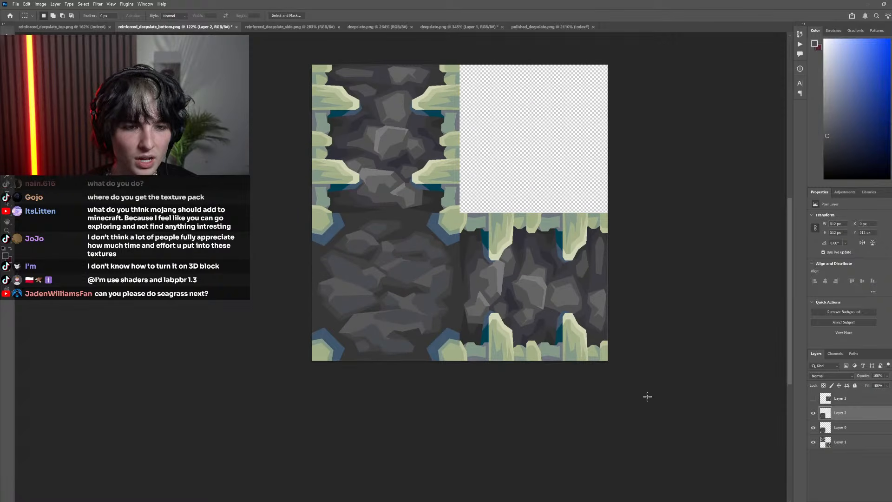
{"action": "left_click", "coordinate": [814, 413]}
{"action": "left_click", "coordinate": [813, 413]}
{"action": "left_click", "coordinate": [813, 413]}
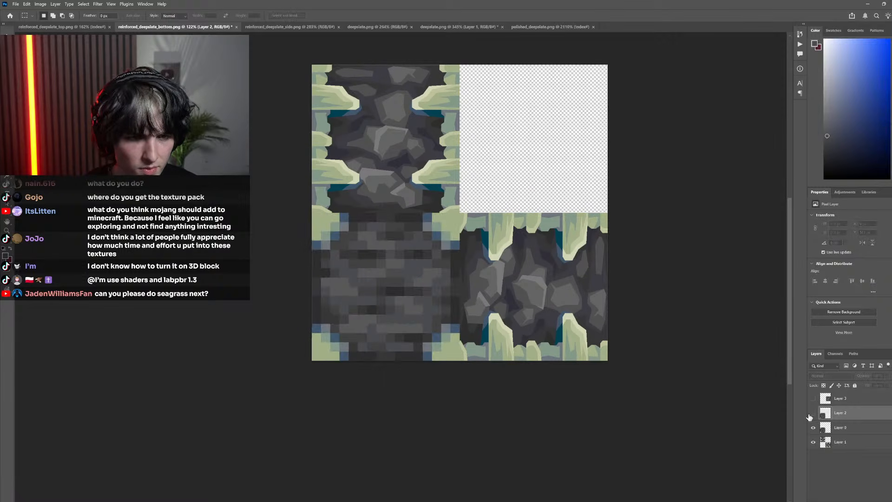
{"action": "left_click", "coordinate": [814, 413]}
{"action": "left_click", "coordinate": [814, 414]}
{"action": "left_click", "coordinate": [813, 413]}
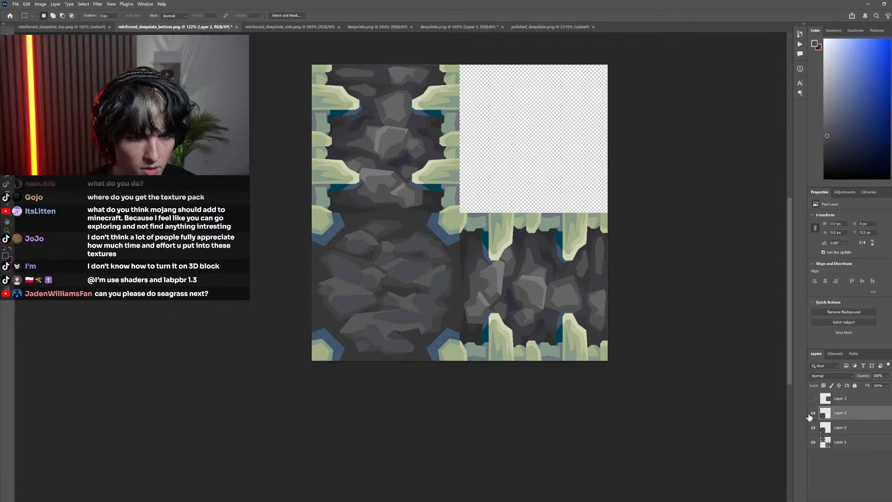
{"action": "left_click", "coordinate": [814, 413]}
{"action": "left_click", "coordinate": [813, 414]}
{"action": "left_click", "coordinate": [813, 413]}
{"action": "left_click", "coordinate": [813, 413]}
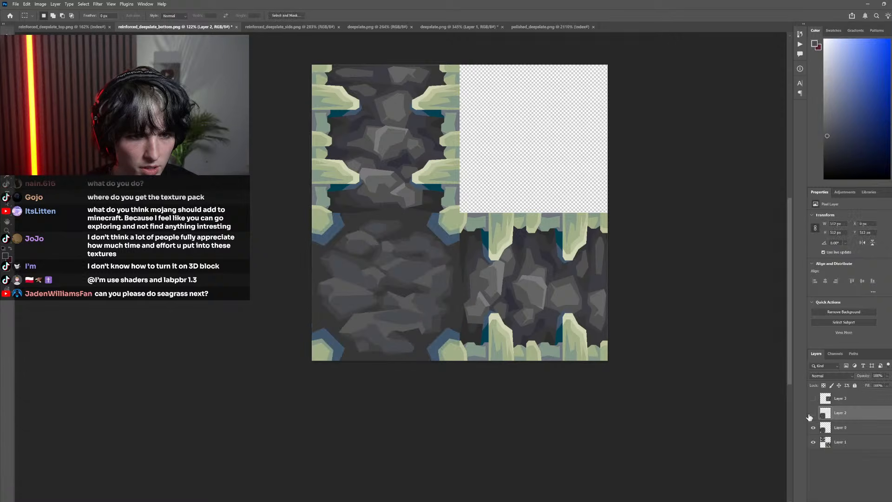
{"action": "left_click", "coordinate": [814, 414]}
{"action": "left_click", "coordinate": [814, 413]}
Hide the surrounding textures on Layer 1 and compare the isolated rock artwork with the pixelated original by toggling Layer 2
{"action": "scroll", "coordinate": [432, 338], "scroll_direction": "left", "scroll_amount": 3}
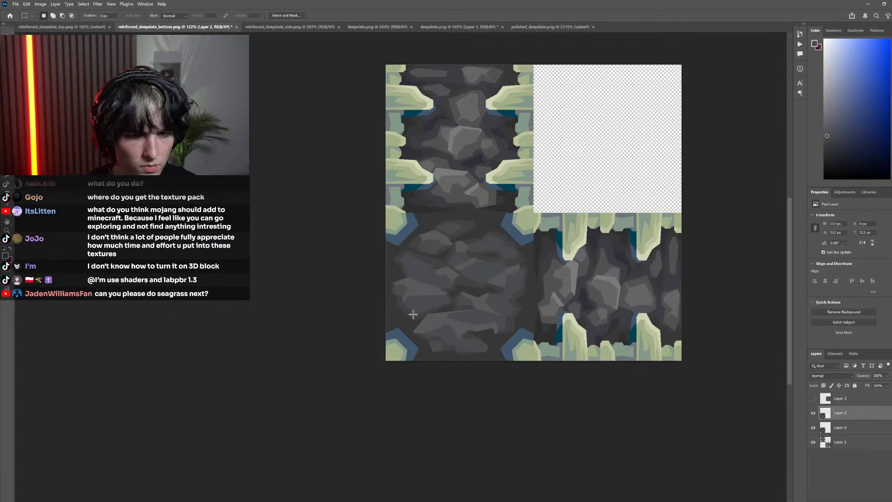
{"action": "scroll", "coordinate": [432, 338], "scroll_direction": "up", "scroll_amount": 1}
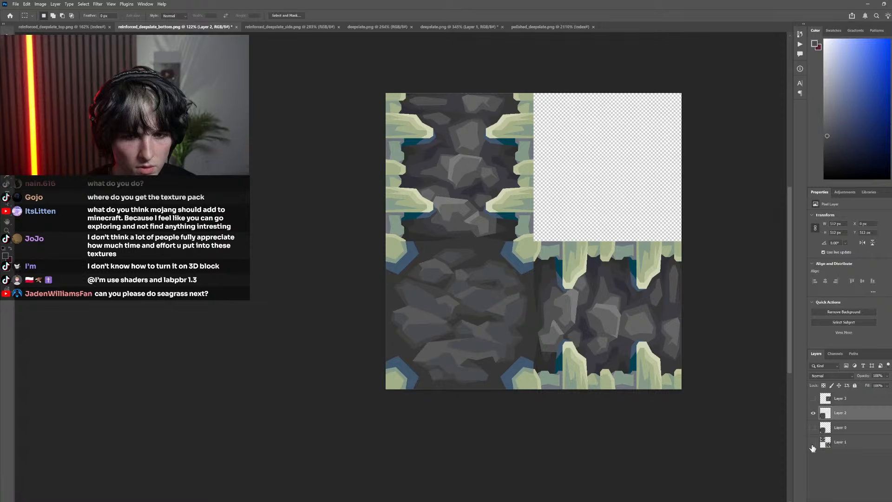
{"action": "scroll", "coordinate": [450, 261], "scroll_direction": "up", "scroll_amount": 5}
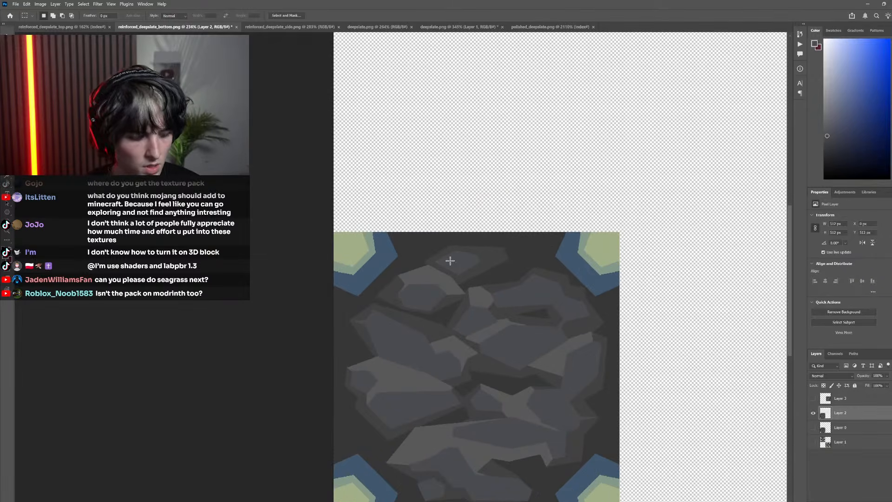
{"action": "key", "text": "l"}
{"action": "scroll", "coordinate": [394, 282], "scroll_direction": "up", "scroll_amount": 1}
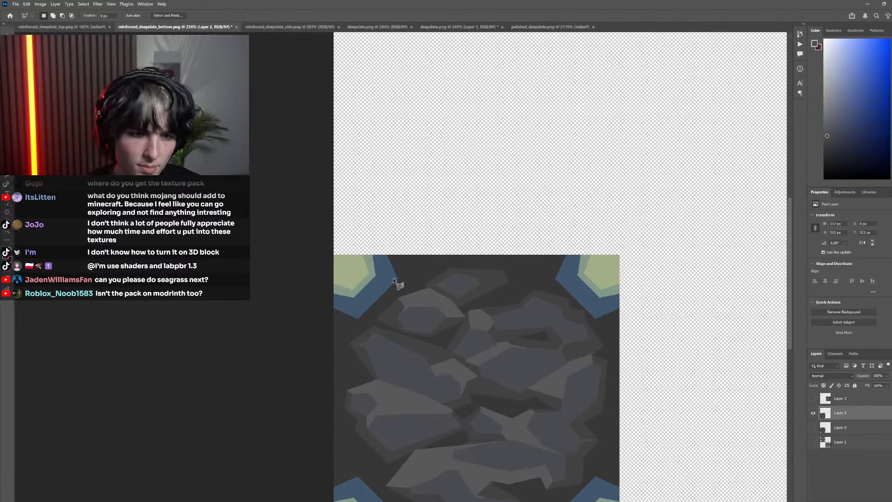
{"action": "left_click", "coordinate": [813, 414]}
{"action": "left_click", "coordinate": [813, 414]}
{"action": "left_click", "coordinate": [814, 413]}
{"action": "left_click", "coordinate": [814, 414]}
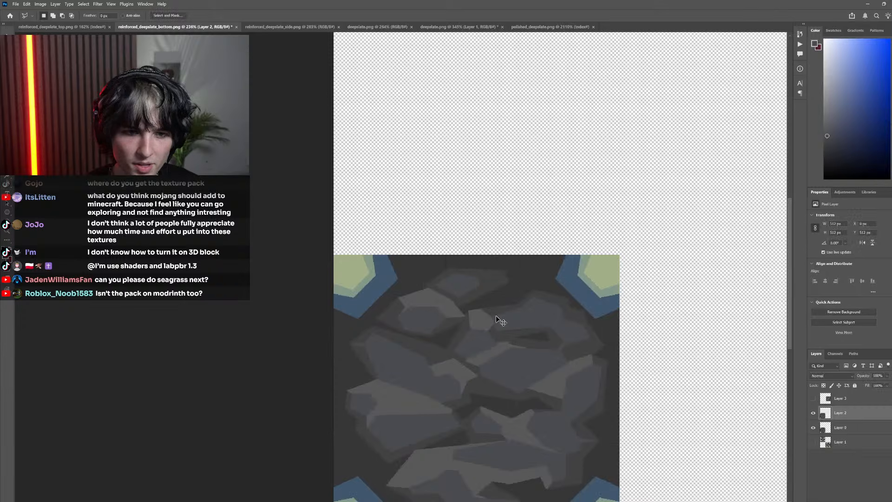
{"action": "scroll", "coordinate": [418, 274], "scroll_direction": "up", "scroll_amount": 3}
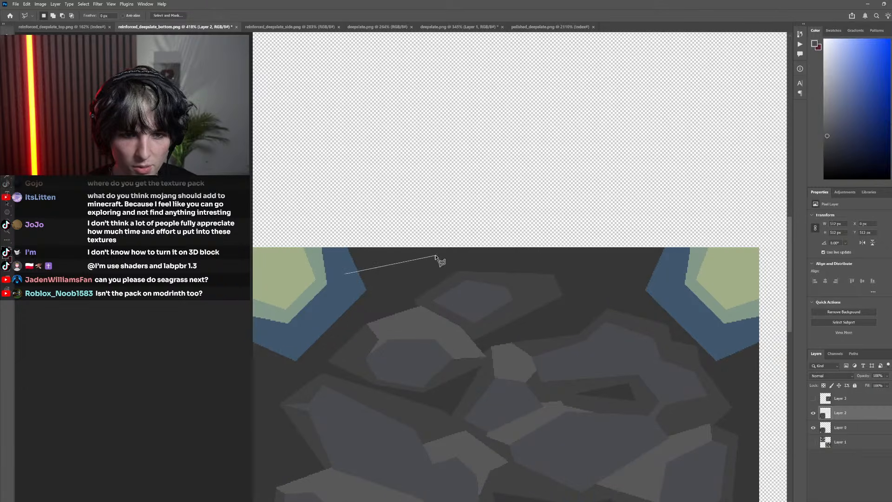
{"action": "mouse_move", "coordinate": [561, 247]}
{"action": "left_mouse_down"}
{"action": "mouse_move", "coordinate": [385, 225]}
{"action": "mouse_move", "coordinate": [347, 236]}
{"action": "left_mouse_up"}
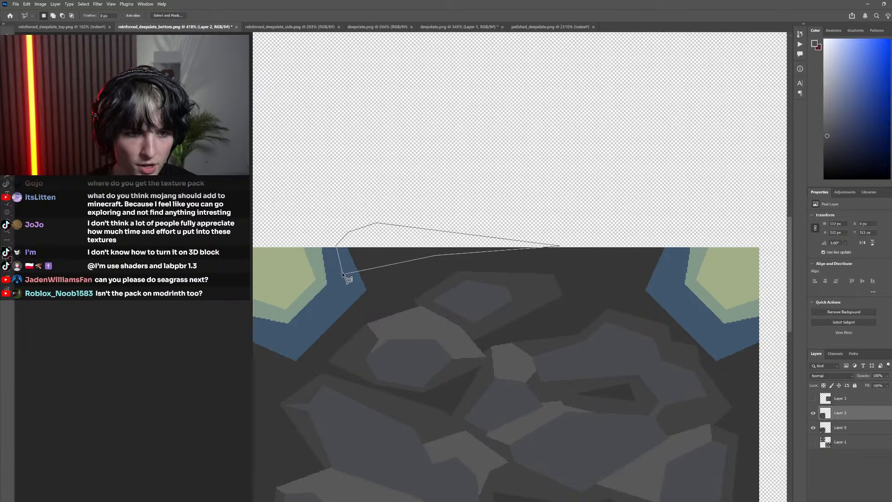
{"action": "left_click_drag", "start_coordinate": [344, 273], "coordinate": [345, 275]}
{"action": "scroll", "coordinate": [688, 350], "scroll_direction": "down", "scroll_amount": 3}
{"action": "left_click", "coordinate": [814, 413]}
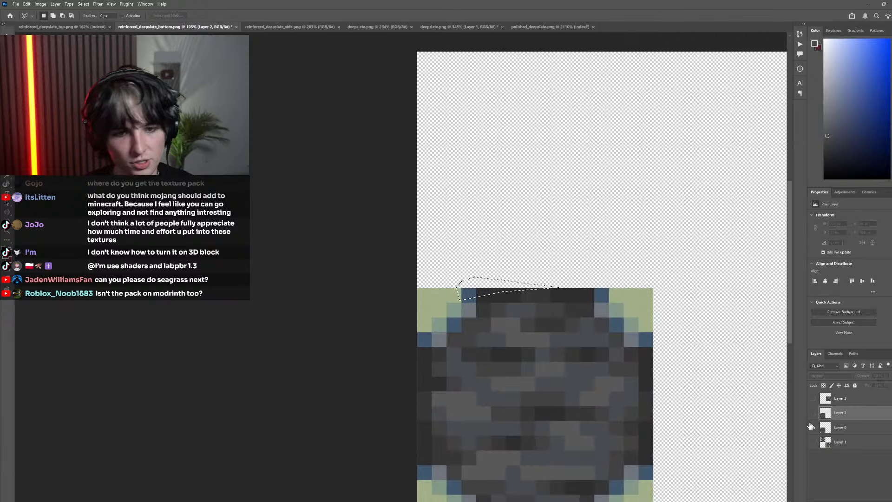
{"action": "key", "text": "i"}
{"action": "left_click", "coordinate": [579, 300]}
{"action": "left_click", "coordinate": [814, 413], "text": "alt"}
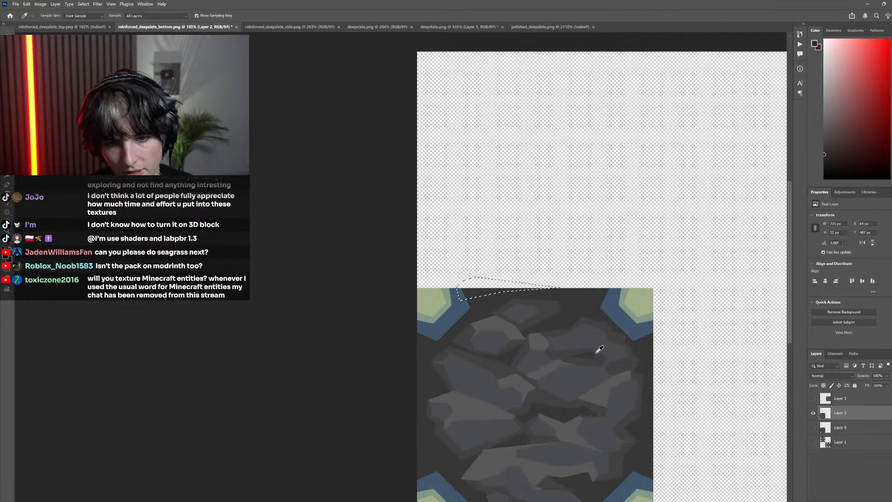
{"action": "key", "text": "g"}
{"action": "scroll", "coordinate": [508, 320], "scroll_direction": "right", "scroll_amount": 2}
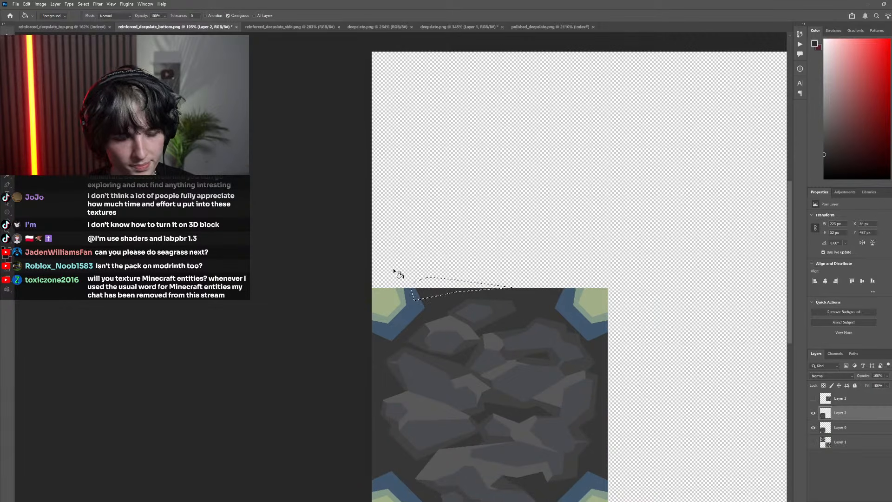
{"action": "left_click", "coordinate": [813, 428]}
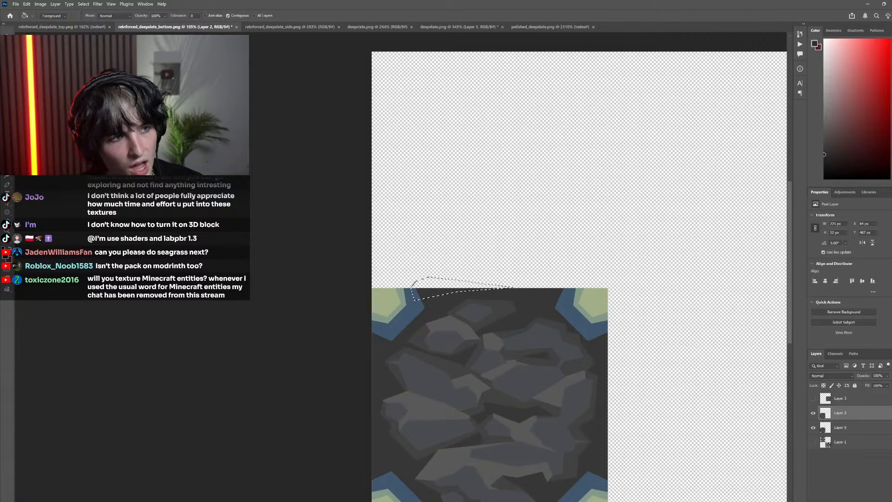
{"action": "key", "text": "m"}
{"action": "left_click", "coordinate": [306, 182]}
Compare the redrawn texture's upper edge and corners with the pixelated original by toggling Layer 2's visibility
{"action": "scroll", "coordinate": [487, 339], "scroll_direction": "right", "scroll_amount": 2}
{"action": "scroll", "coordinate": [486, 335], "scroll_direction": "up", "scroll_amount": 3}
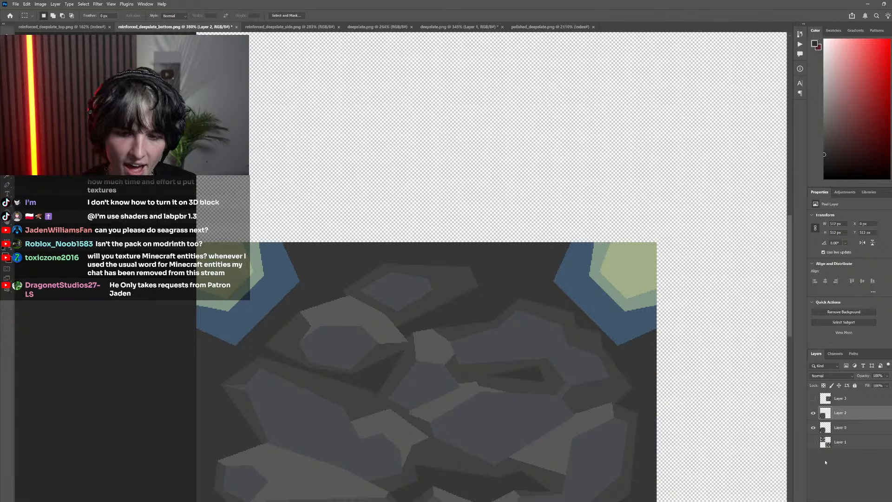
{"action": "left_click", "coordinate": [812, 413]}
{"action": "left_click", "coordinate": [812, 413]}
{"action": "left_click", "coordinate": [812, 414]}
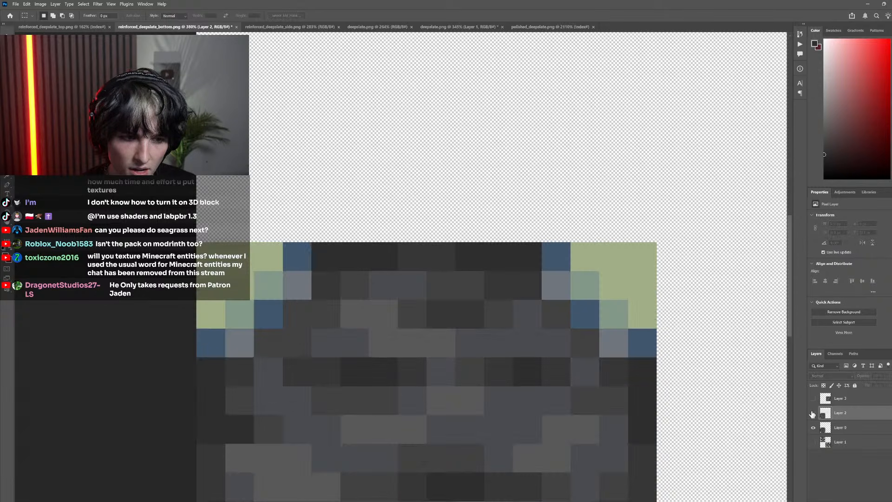
{"action": "scroll", "coordinate": [377, 400], "scroll_direction": "down", "scroll_amount": 2}
{"action": "scroll", "coordinate": [376, 401], "scroll_direction": "down", "scroll_amount": 4}
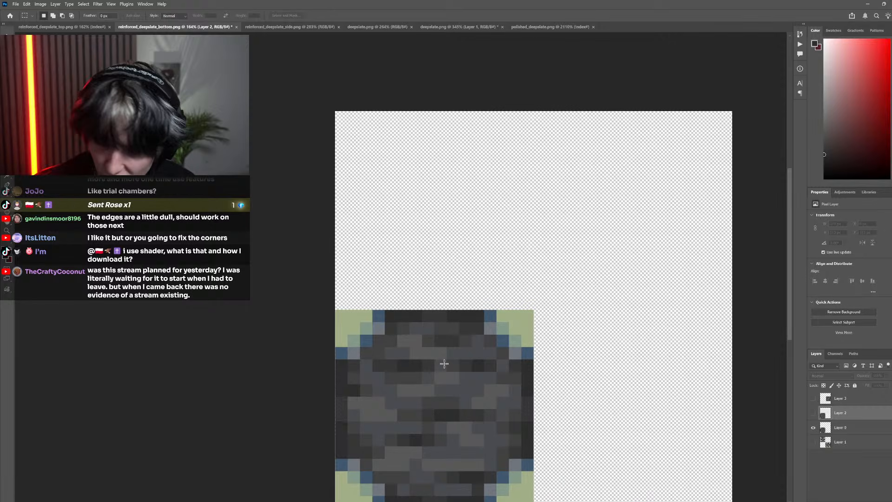
{"action": "scroll", "coordinate": [418, 391], "scroll_direction": "down", "scroll_amount": 6}
{"action": "scroll", "coordinate": [381, 409], "scroll_direction": "down", "scroll_amount": 3}
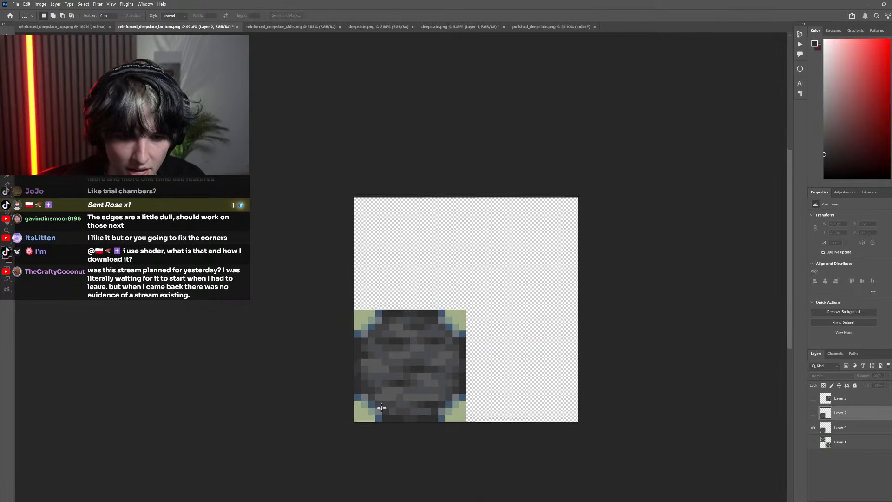
{"action": "scroll", "coordinate": [401, 390], "scroll_direction": "left", "scroll_amount": 3}
{"action": "scroll", "coordinate": [417, 389], "scroll_direction": "up", "scroll_amount": 8}
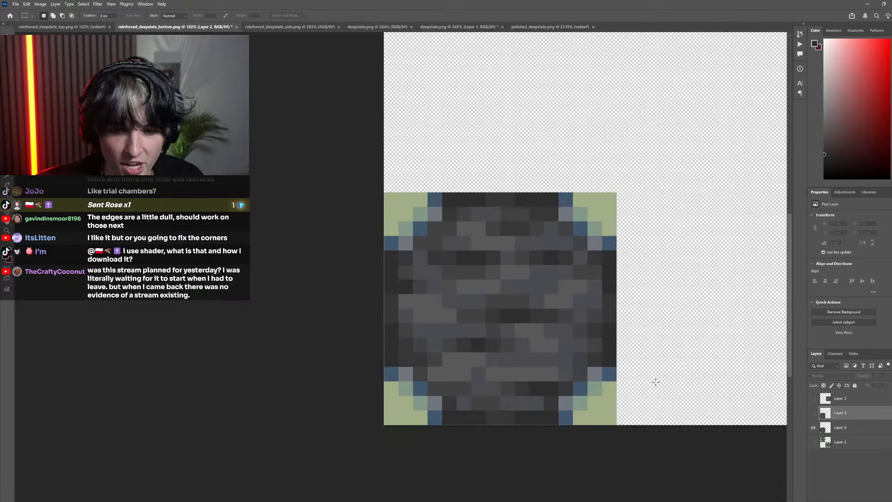
Show the redrawn rocks on Layer 2 and the deepslate reference on Layer 3 for a side-by-side check
{"action": "left_click", "coordinate": [813, 413]}
{"action": "left_click", "coordinate": [814, 400]}
{"action": "scroll", "coordinate": [621, 409], "scroll_direction": "down", "scroll_amount": 8}
{"action": "scroll", "coordinate": [610, 388], "scroll_direction": "right", "scroll_amount": 2}
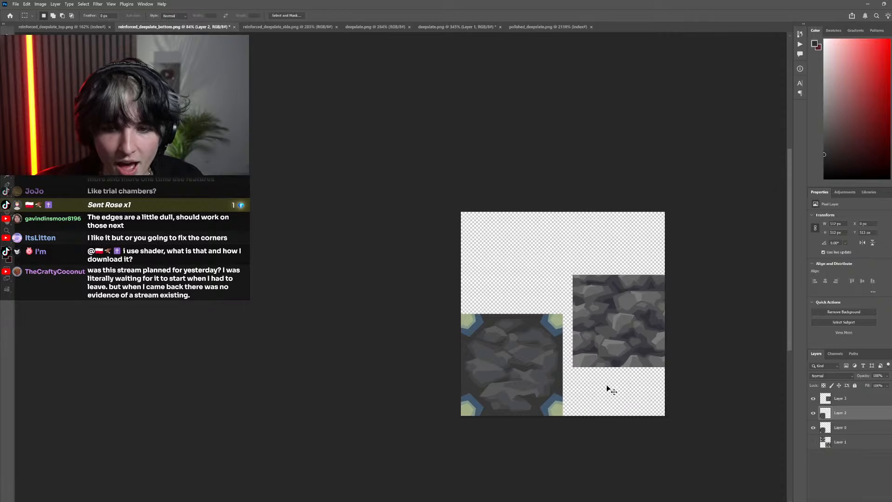
{"action": "scroll", "coordinate": [600, 382], "scroll_direction": "up", "scroll_amount": 6}
{"action": "scroll", "coordinate": [593, 382], "scroll_direction": "right", "scroll_amount": 1}
{"action": "scroll", "coordinate": [576, 372], "scroll_direction": "down", "scroll_amount": 2}
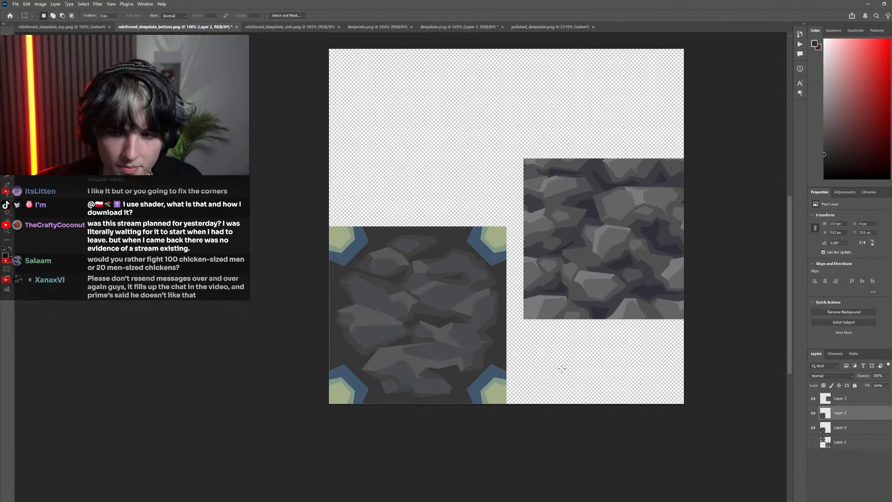
{"action": "scroll", "coordinate": [511, 364], "scroll_direction": "left", "scroll_amount": 2}
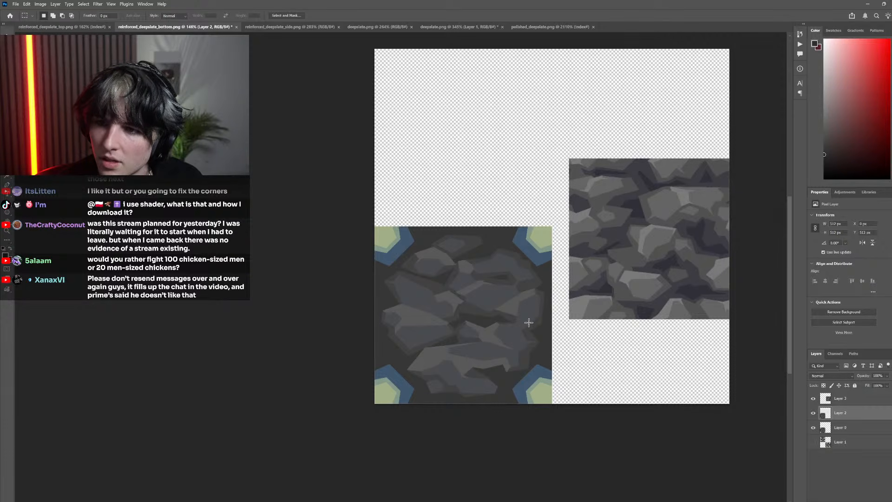
{"action": "scroll", "coordinate": [472, 365], "scroll_direction": "left", "scroll_amount": 2}
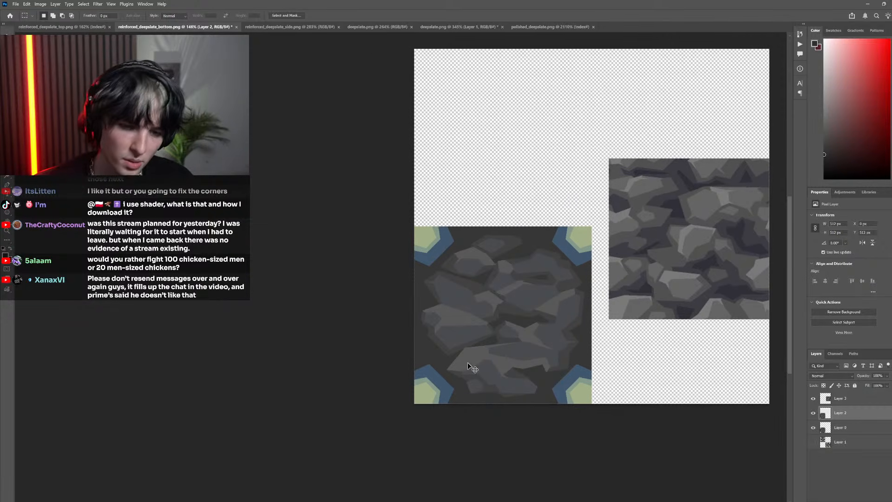
{"action": "scroll", "coordinate": [539, 374], "scroll_direction": "up", "scroll_amount": 2}
{"action": "scroll", "coordinate": [535, 367], "scroll_direction": "up", "scroll_amount": 4}
{"action": "scroll", "coordinate": [694, 264], "scroll_direction": "right", "scroll_amount": 1}
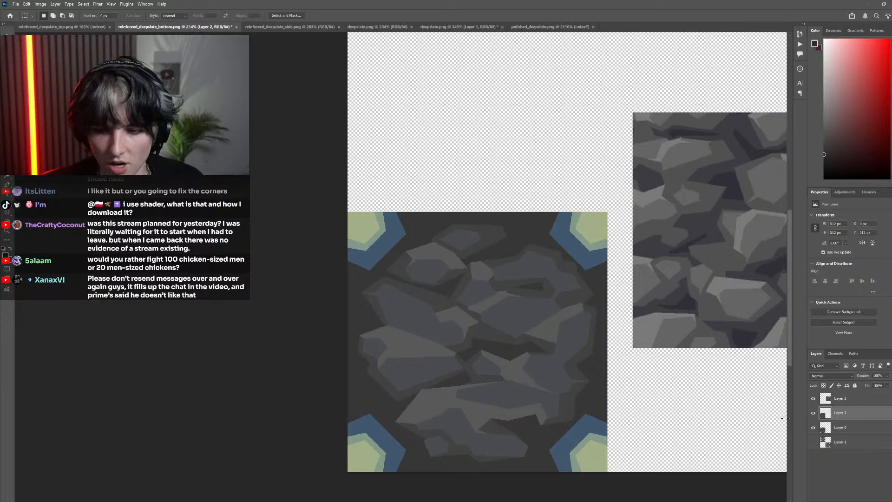
Compare the redrawn rocks with the pixelated original beside the deepslate reference by repeatedly toggling Layer 2
{"action": "left_click", "coordinate": [814, 414]}
{"action": "left_click", "coordinate": [814, 414]}
{"action": "left_click", "coordinate": [814, 414]}
{"action": "left_click", "coordinate": [813, 414]}
{"action": "left_click", "coordinate": [814, 414]}
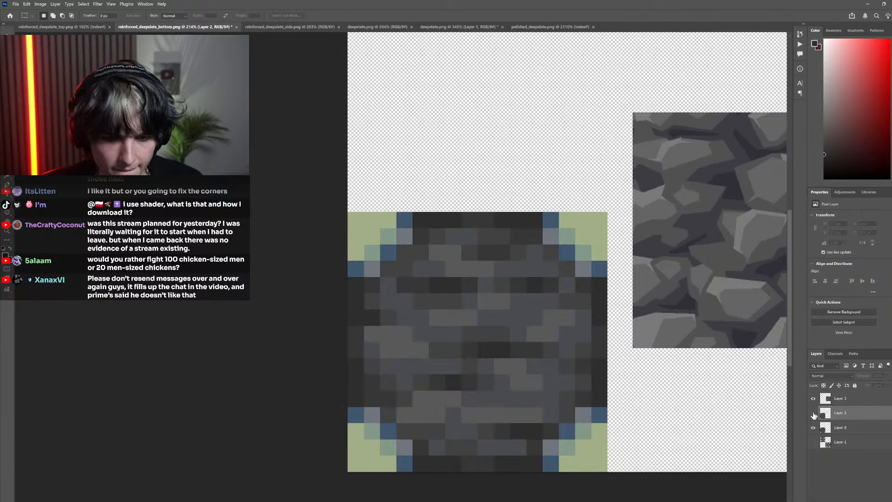
{"action": "left_click", "coordinate": [814, 413]}
{"action": "left_click", "coordinate": [814, 414]}
{"action": "left_click", "coordinate": [814, 413]}
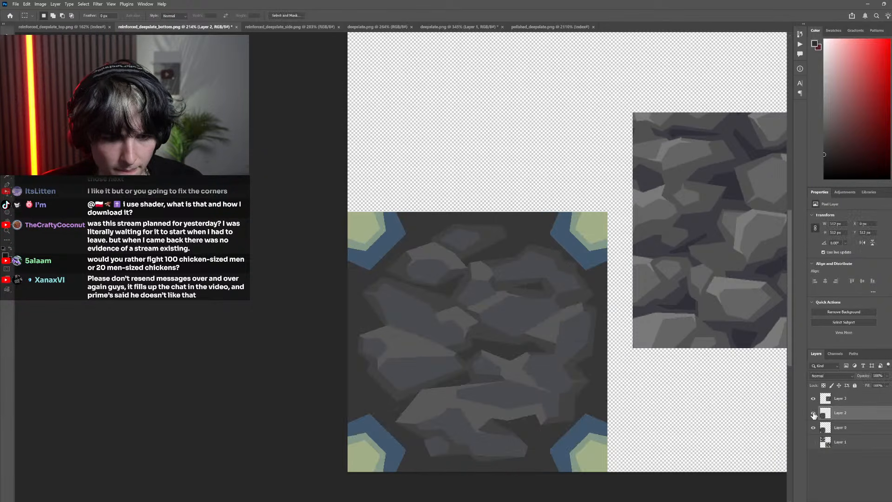
Fill the blue outer borders of all four corner ornaments with the dark gray sampled from the artwork's background
{"action": "key", "text": "g"}
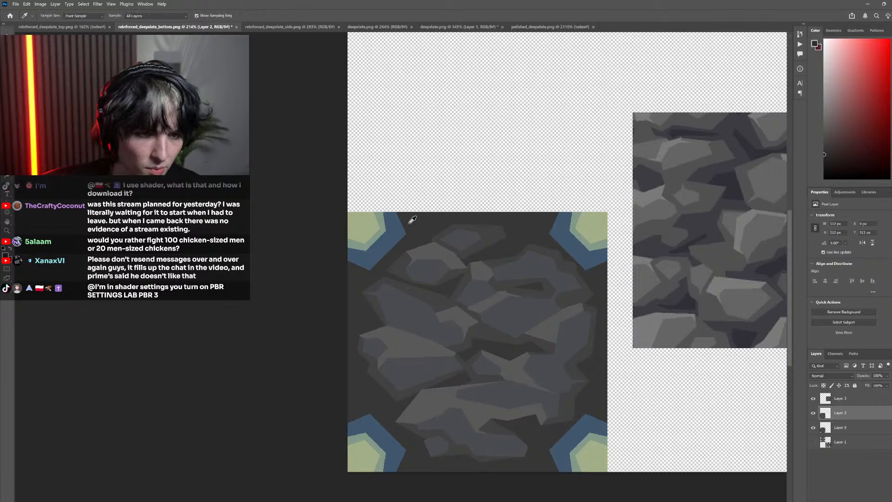
{"action": "left_click", "coordinate": [395, 227]}
{"action": "left_click", "coordinate": [565, 244]}
{"action": "left_click", "coordinate": [403, 449]}
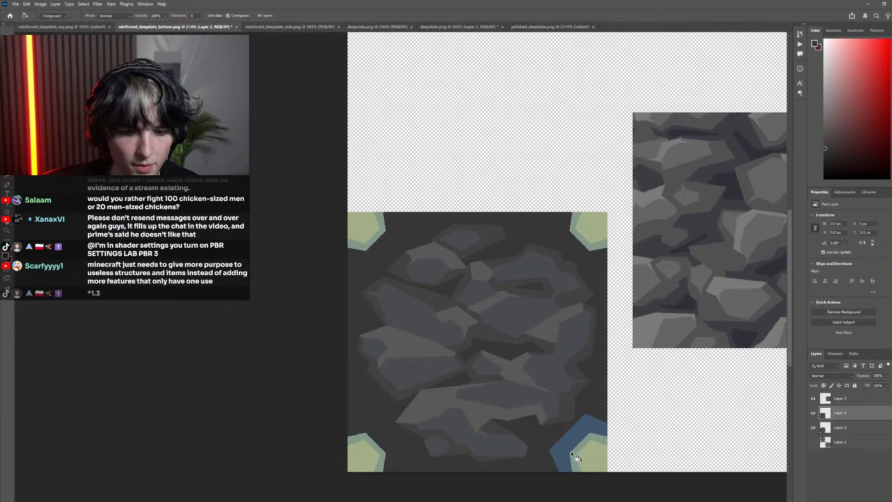
{"action": "left_click", "coordinate": [571, 450]}
Check the texture with its slimmer corners at a reduced view against the pixelated original by toggling Layer 2
{"action": "scroll", "coordinate": [562, 395], "scroll_direction": "down", "scroll_amount": 2}
{"action": "scroll", "coordinate": [753, 417], "scroll_direction": "down", "scroll_amount": 5}
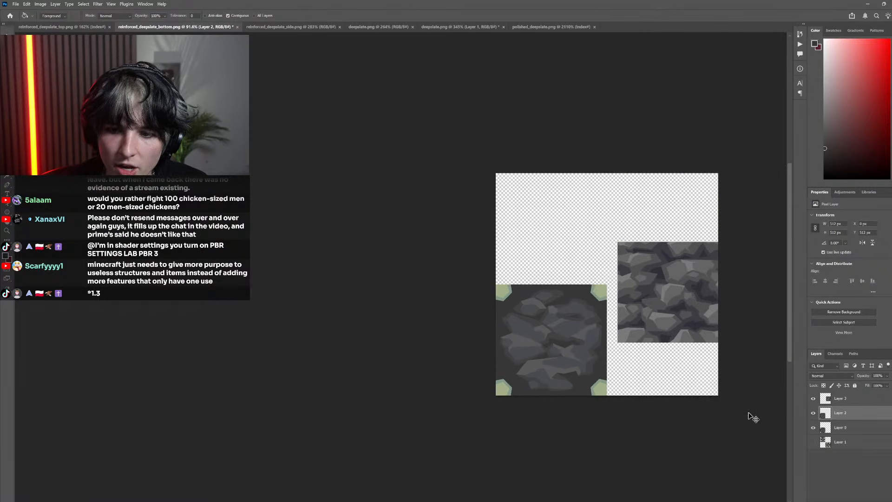
{"action": "left_click", "coordinate": [813, 413]}
{"action": "left_click", "coordinate": [813, 414]}
{"action": "left_click", "coordinate": [814, 414]}
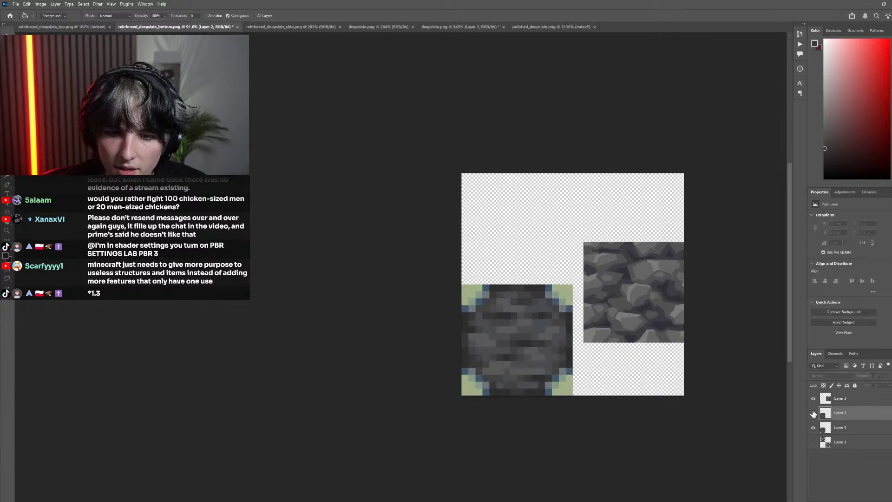
{"action": "left_click", "coordinate": [813, 413]}
{"action": "scroll", "coordinate": [549, 376], "scroll_direction": "up", "scroll_amount": 5}
Fill the background around the rocks and the gaps between them with a darker gray sampled from the pixelated original
{"action": "left_click", "coordinate": [813, 413]}
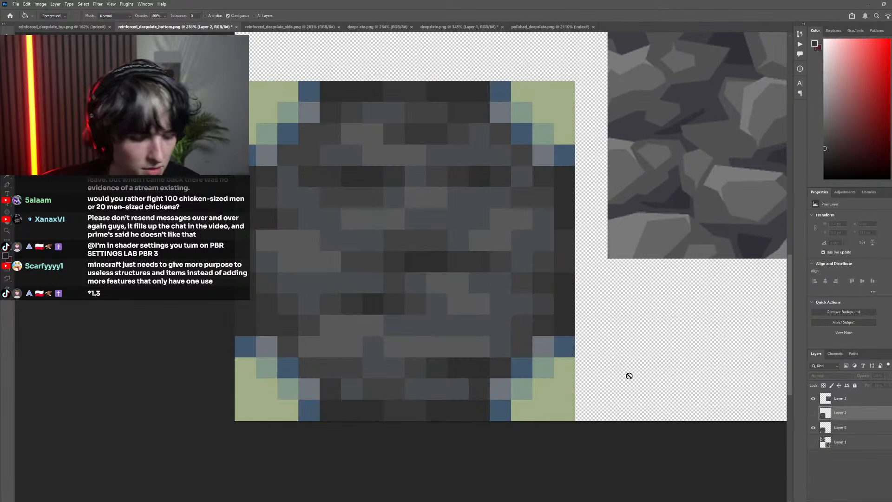
{"action": "key", "text": "i"}
{"action": "left_click", "coordinate": [467, 370]}
{"action": "left_click", "coordinate": [814, 413]}
{"action": "key", "text": "g"}
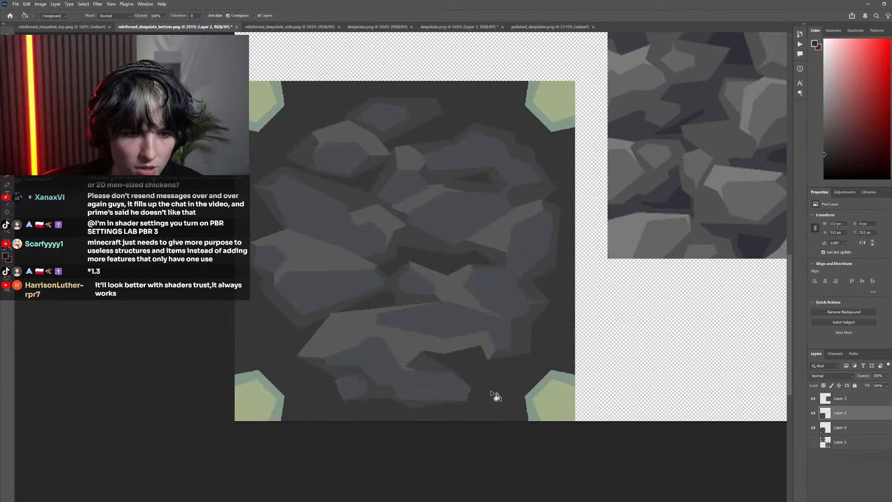
{"action": "left_click", "coordinate": [449, 251]}
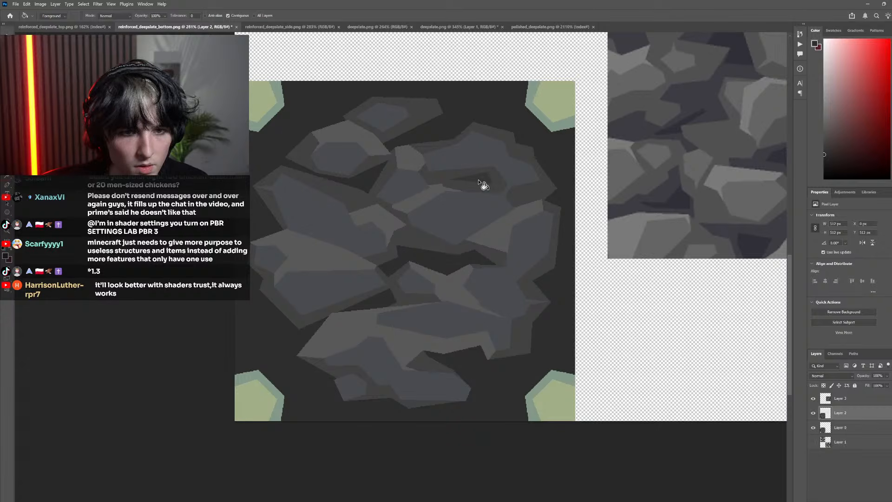
{"action": "scroll", "coordinate": [484, 185], "scroll_direction": "down", "scroll_amount": 4}
{"action": "scroll", "coordinate": [434, 339], "scroll_direction": "up", "scroll_amount": 3}
Sample a lighter dark gray from the pixelated original with Layer 2 hidden, and show Layer 2 again
{"action": "left_click", "coordinate": [814, 413]}
{"action": "scroll", "coordinate": [497, 319], "scroll_direction": "up", "scroll_amount": 3}
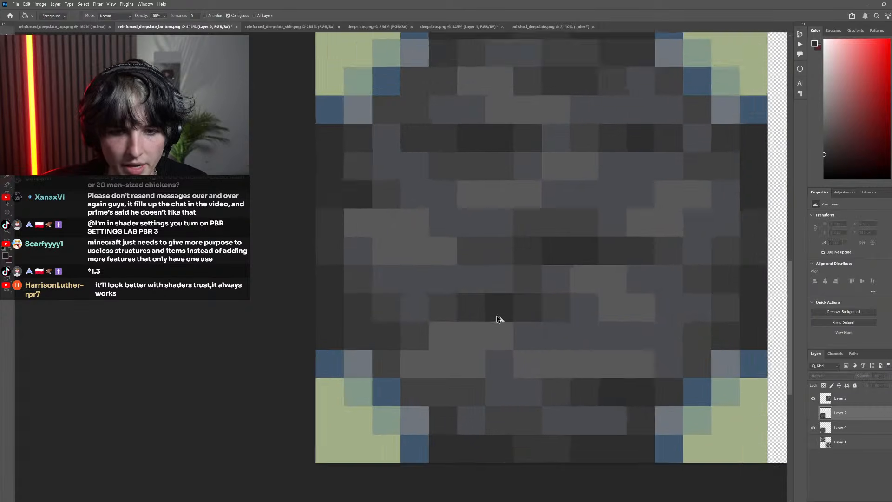
{"action": "key", "text": "i"}
{"action": "left_click", "coordinate": [813, 413]}
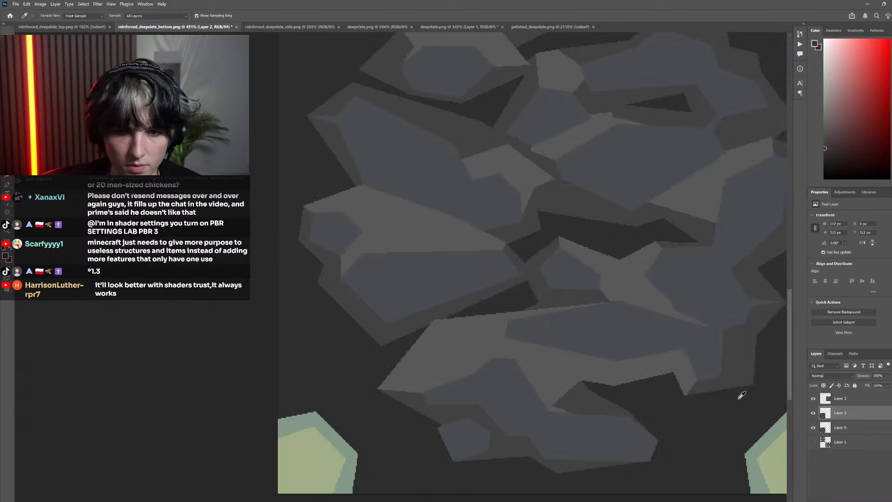
{"action": "key", "text": "l"}
{"action": "left_click", "coordinate": [496, 321]}
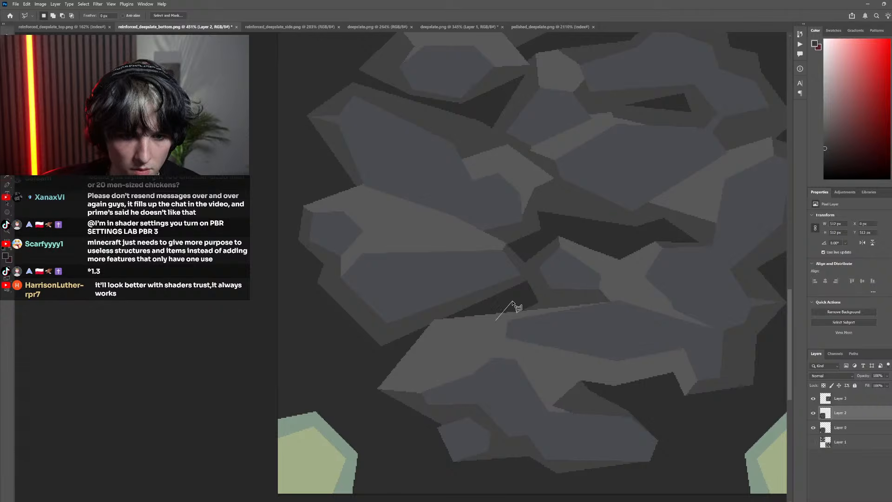
{"action": "left_click", "coordinate": [513, 300]}
{"action": "left_click", "coordinate": [505, 283]}
{"action": "left_click", "coordinate": [479, 290]}
{"action": "key", "text": "Escape"}
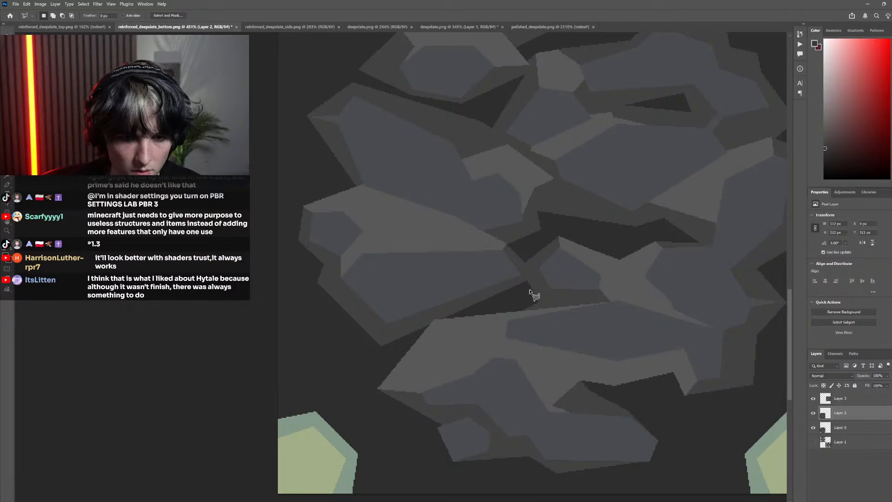
{"action": "left_click", "coordinate": [538, 286]}
{"action": "key", "text": "Escape"}
Draw a closed angular Pen path loosely around the middle rock at the texture's left edge, checking it against the pixelated original
{"action": "left_click", "coordinate": [814, 414]}
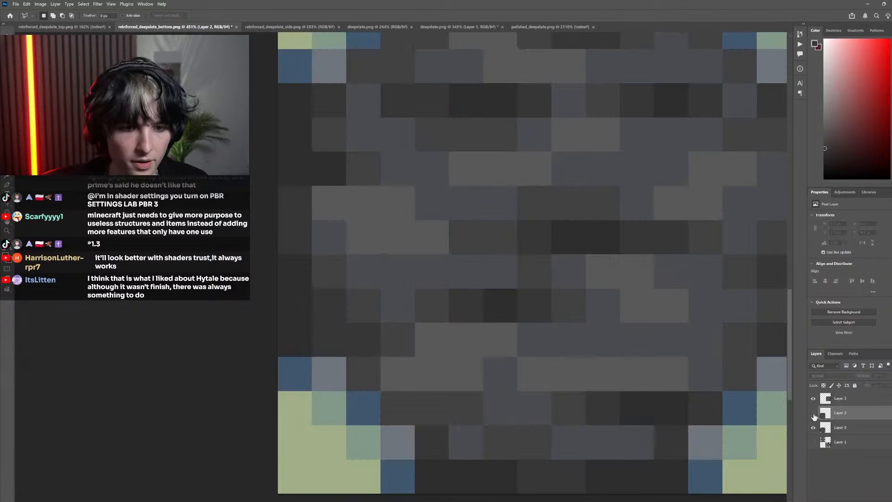
{"action": "left_click", "coordinate": [814, 413]}
{"action": "scroll", "coordinate": [474, 348], "scroll_direction": "down", "scroll_amount": 3}
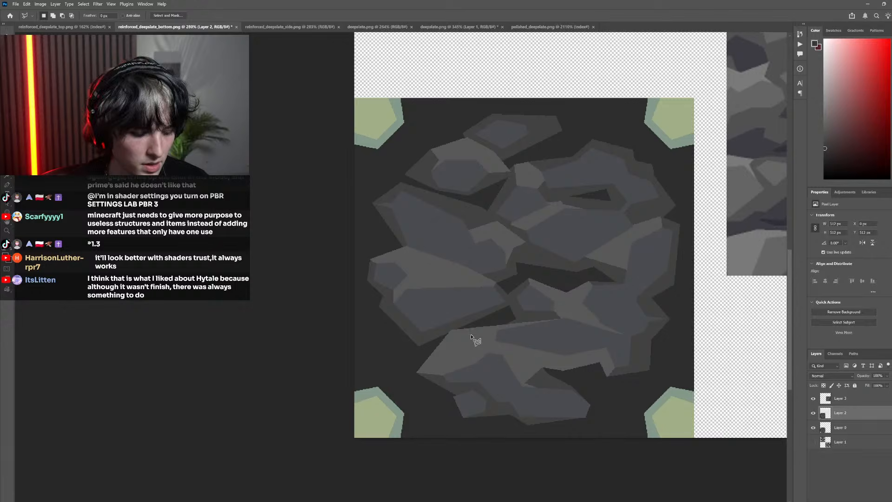
{"action": "key", "text": "p"}
{"action": "left_click", "coordinate": [520, 309]}
{"action": "left_click", "coordinate": [409, 362]}
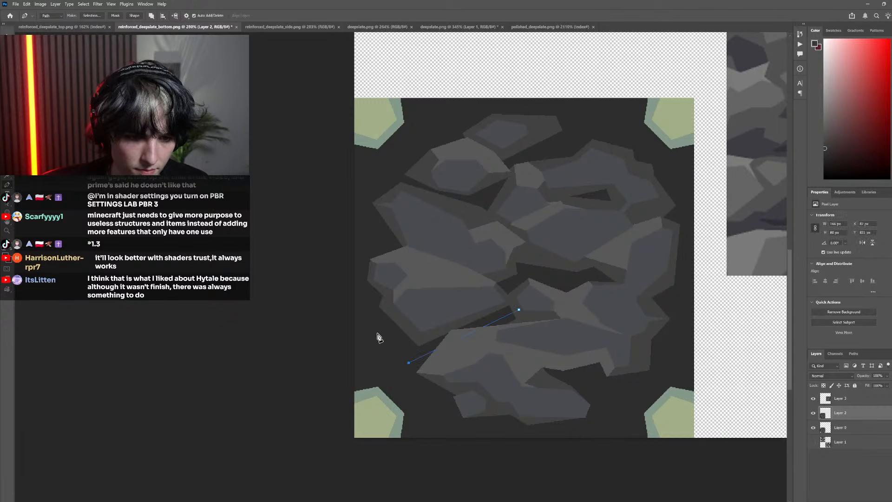
{"action": "left_click", "coordinate": [359, 314]}
{"action": "left_click", "coordinate": [365, 298]}
{"action": "left_click", "coordinate": [352, 288]}
{"action": "left_click", "coordinate": [360, 250]}
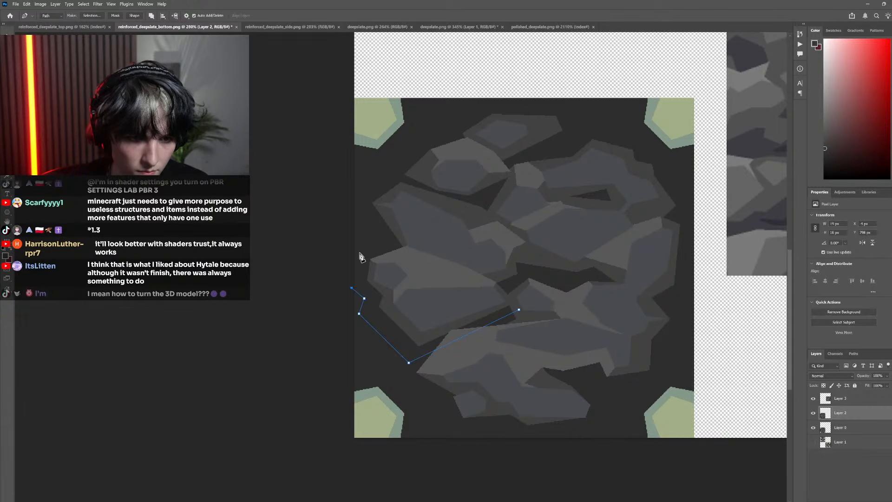
{"action": "left_click", "coordinate": [419, 236]}
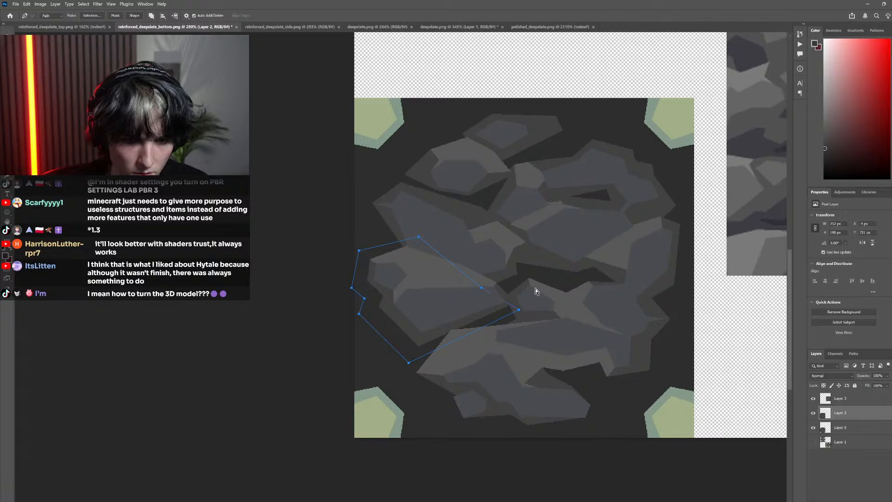
{"action": "left_click", "coordinate": [813, 413]}
{"action": "left_click", "coordinate": [814, 413]}
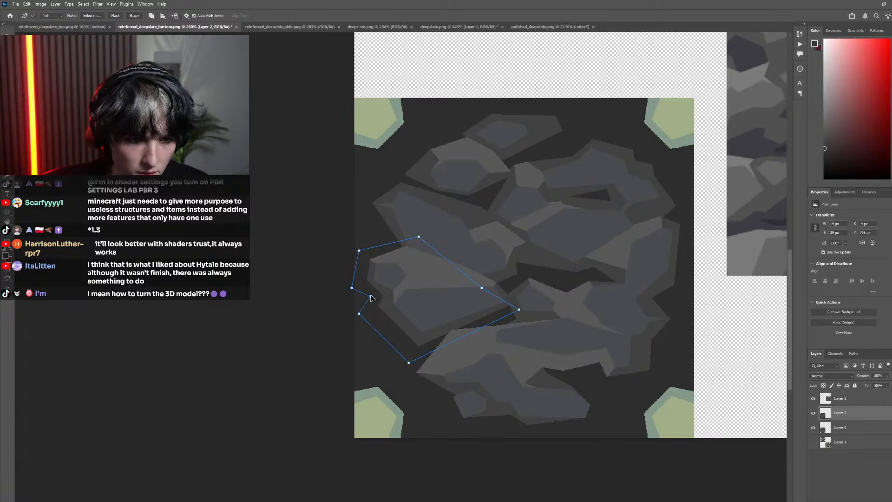
Reshape the Pen path around the middle rock at the texture's left edge by moving its left and lower corner points, comparing with the pixelated original
{"action": "left_click_drag", "start_coordinate": [359, 314], "coordinate": [368, 313]}
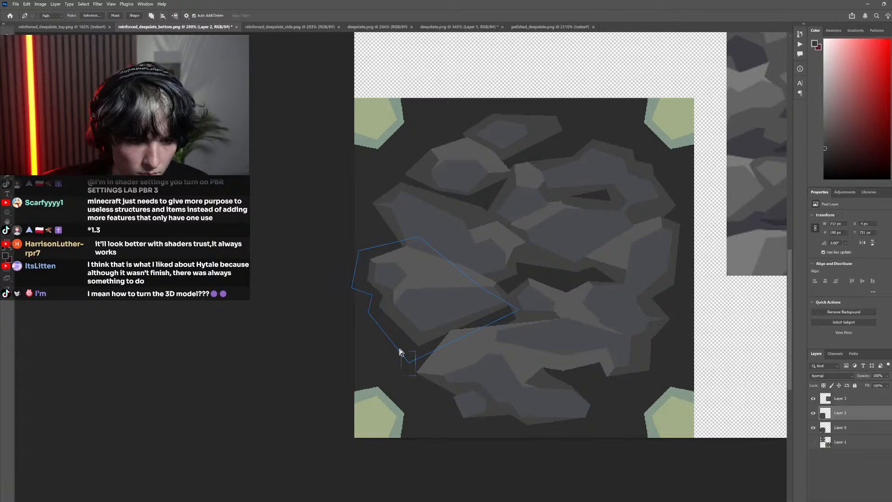
{"action": "left_click_drag", "start_coordinate": [409, 362], "coordinate": [403, 369]}
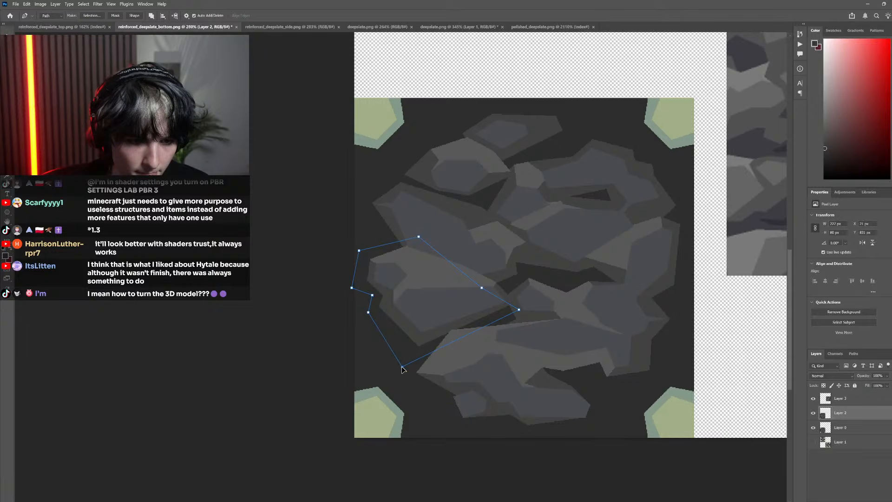
{"action": "left_click", "coordinate": [814, 413]}
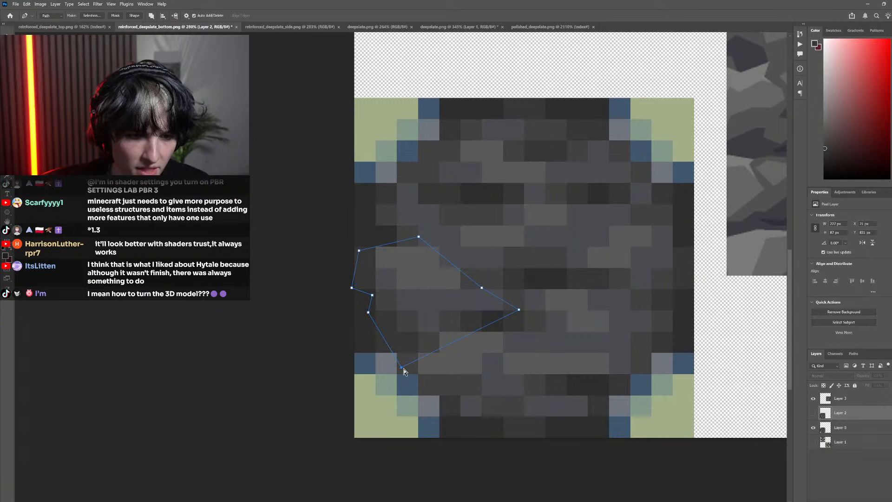
{"action": "left_click_drag", "start_coordinate": [401, 362], "coordinate": [400, 360]}
{"action": "left_click_drag", "start_coordinate": [368, 312], "coordinate": [369, 324]}
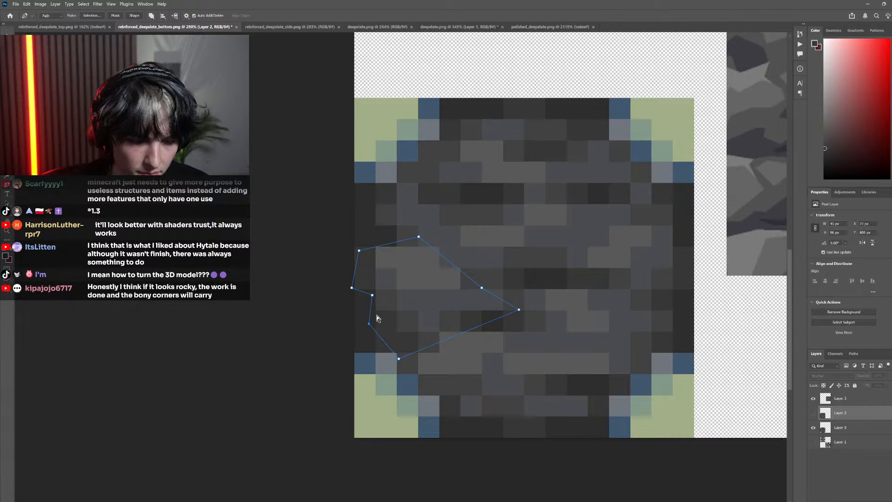
{"action": "left_click", "coordinate": [813, 414]}
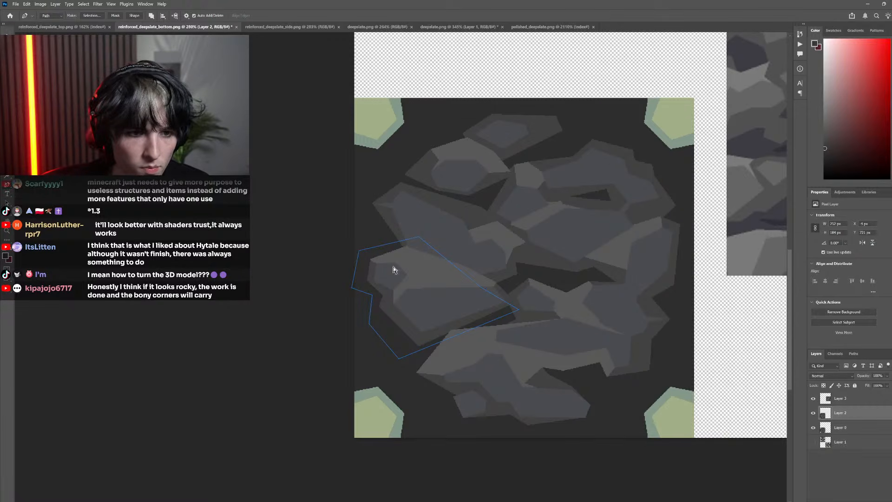
{"action": "left_click_drag", "start_coordinate": [359, 251], "coordinate": [363, 250]}
{"action": "left_click", "coordinate": [338, 228], "text": "ctrl"}
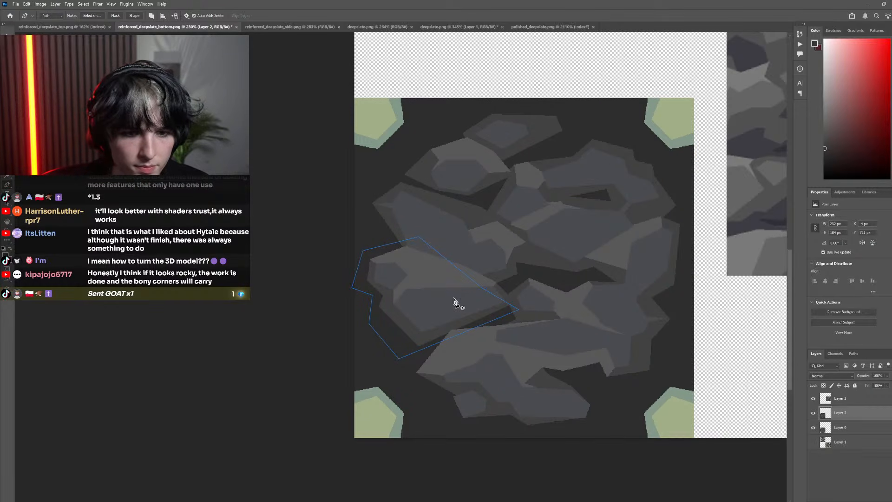
Turn the path around the middle-left rock into a selection and hide Layer 2 to expose the pixelated original
{"action": "right_click", "coordinate": [454, 302]}
{"action": "left_click", "coordinate": [479, 328]}
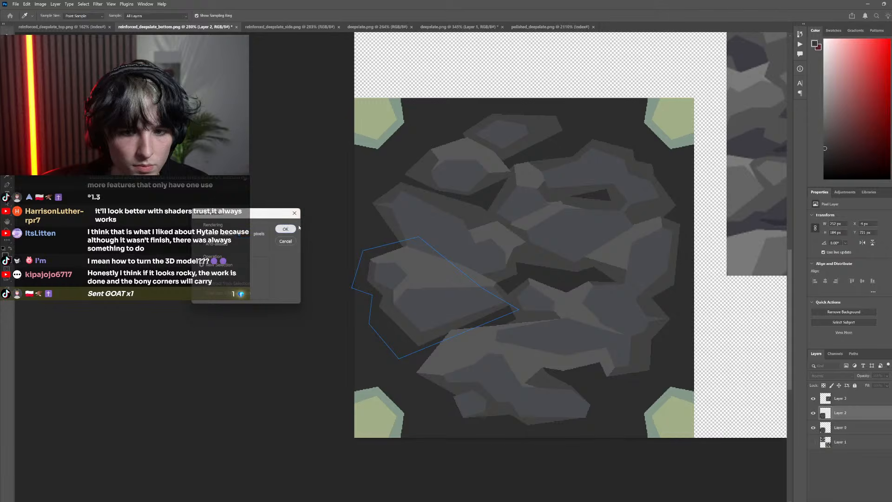
{"action": "left_click", "coordinate": [286, 229]}
{"action": "key", "text": "ctrl+comma"}
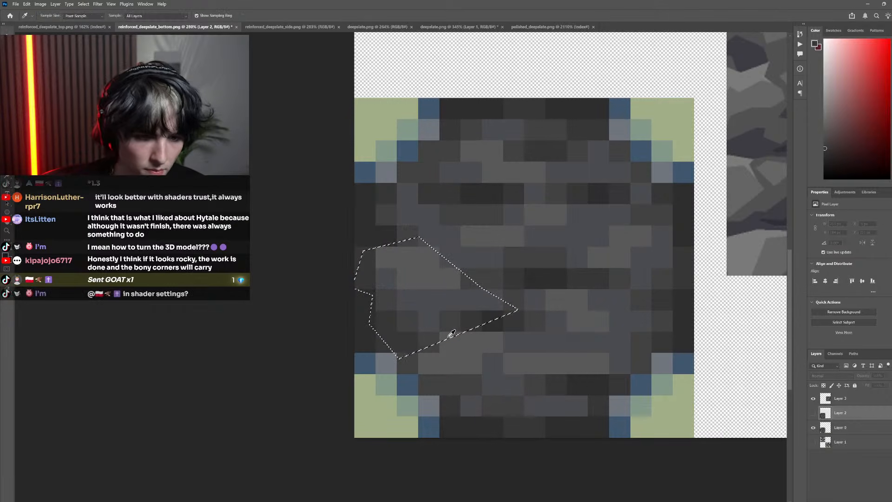
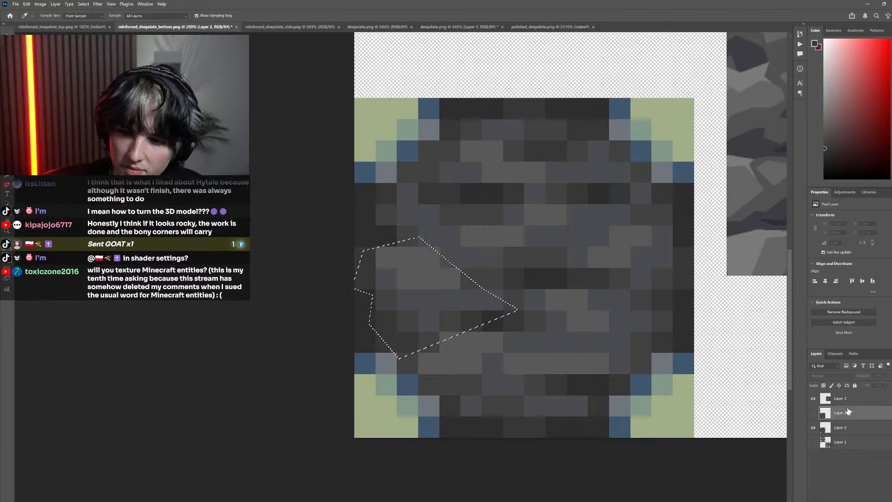
Show Layer 2, fill the selection around the middle-left rock's dark surroundings with the sampled dark gray, and deselect
{"action": "left_click", "coordinate": [814, 413]}
{"action": "key", "text": "g"}
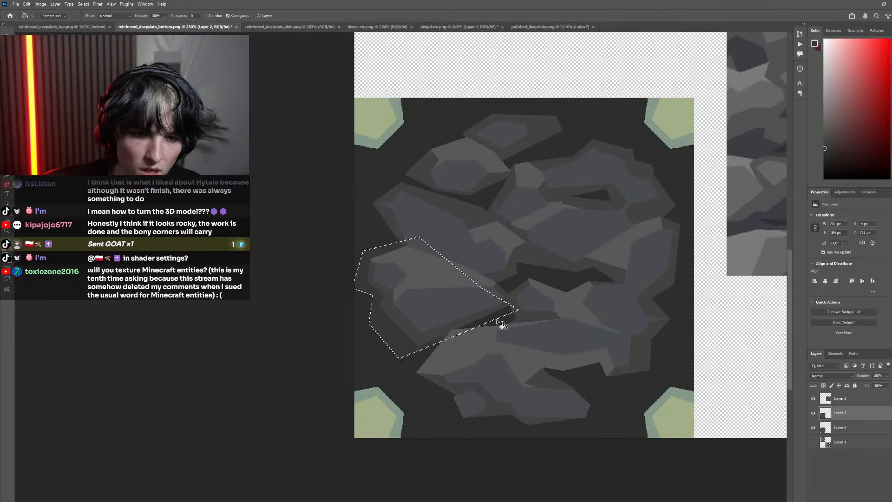
{"action": "key", "text": "m"}
{"action": "key", "text": "ctrl+d"}
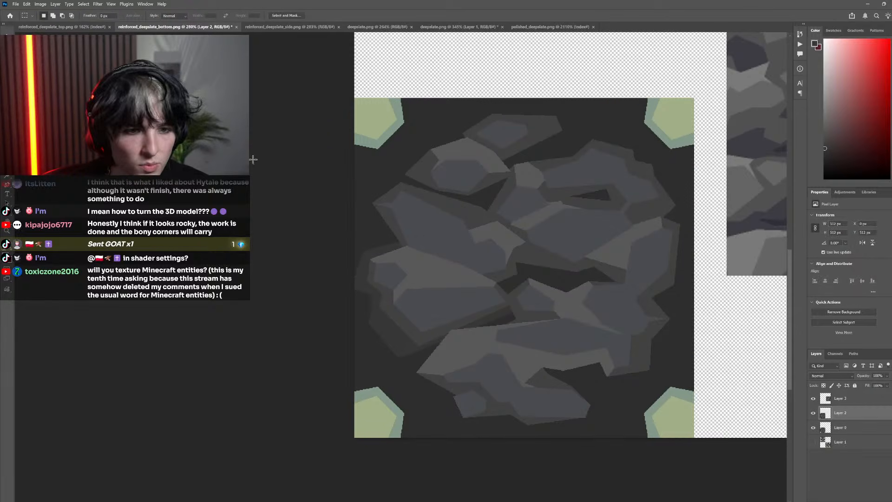
{"action": "scroll", "coordinate": [472, 319], "scroll_direction": "down", "scroll_amount": 6}
{"action": "scroll", "coordinate": [460, 322], "scroll_direction": "up", "scroll_amount": 5}
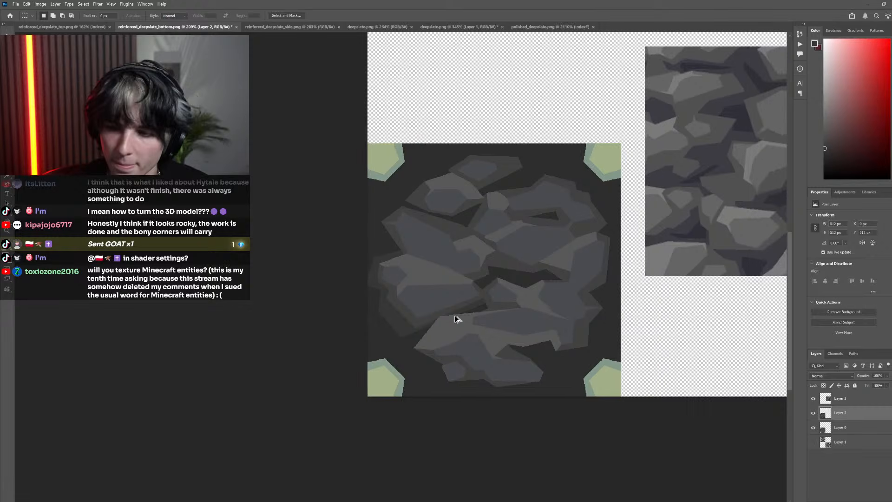
Compare the faceted rocks and their dark background with the pixelated original by repeatedly hiding and showing Layer 2
{"action": "scroll", "coordinate": [456, 319], "scroll_direction": "up", "scroll_amount": 1}
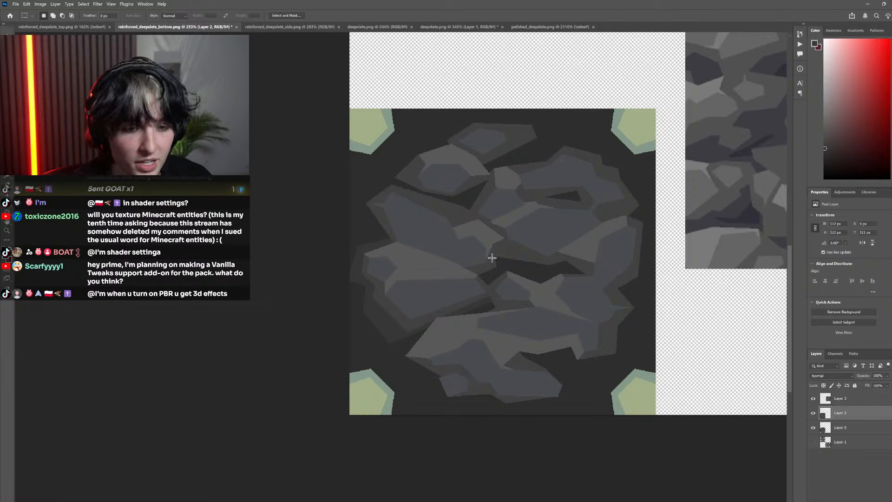
{"action": "scroll", "coordinate": [386, 309], "scroll_direction": "up", "scroll_amount": 2}
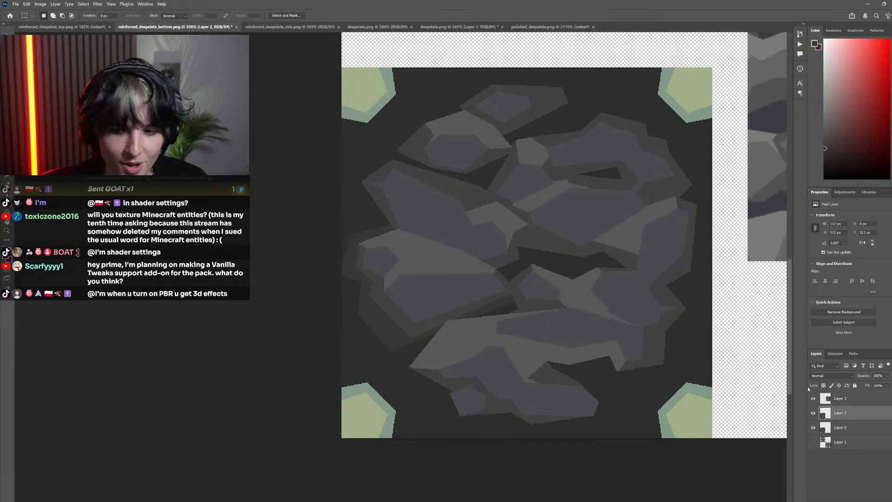
{"action": "left_click", "coordinate": [818, 415]}
{"action": "left_click", "coordinate": [818, 415]}
{"action": "left_click", "coordinate": [818, 415]}
{"action": "left_click", "coordinate": [818, 415]}
{"action": "left_click", "coordinate": [818, 415]}
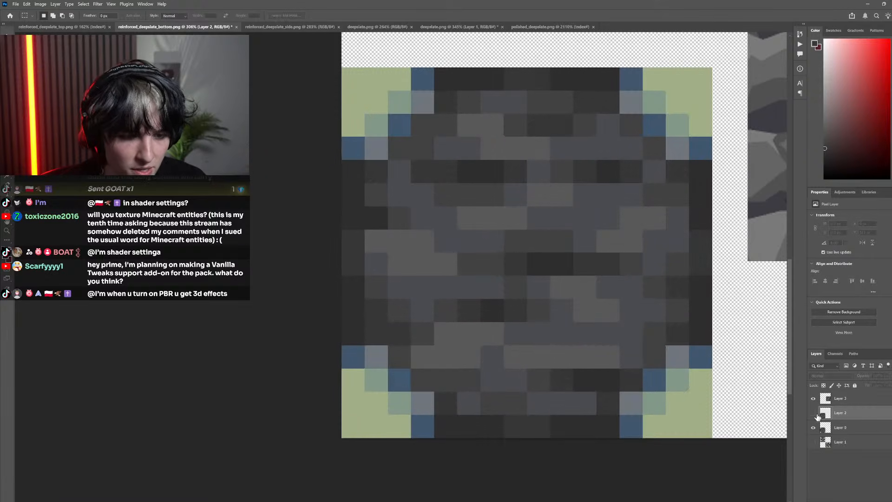
{"action": "left_click", "coordinate": [818, 415]}
{"action": "left_click", "coordinate": [818, 415]}
{"action": "left_click", "coordinate": [818, 415]}
{"action": "scroll", "coordinate": [415, 356], "scroll_direction": "left", "scroll_amount": 1}
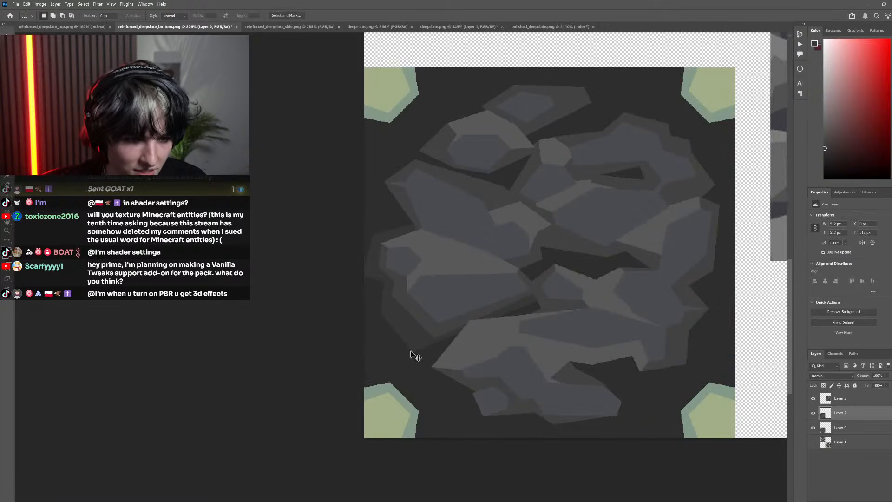
{"action": "scroll", "coordinate": [415, 356], "scroll_direction": "left", "scroll_amount": 1}
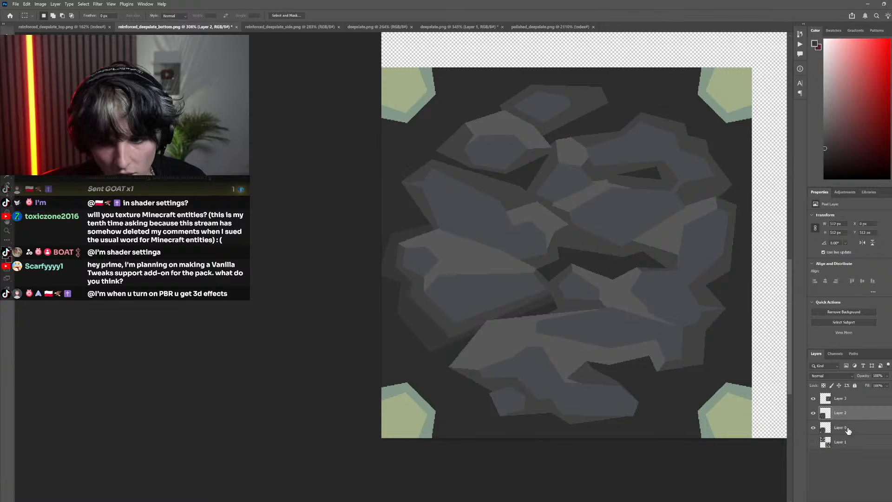
{"action": "left_click", "coordinate": [813, 413]}
{"action": "left_click", "coordinate": [813, 413]}
{"action": "scroll", "coordinate": [637, 405], "scroll_direction": "right", "scroll_amount": 2}
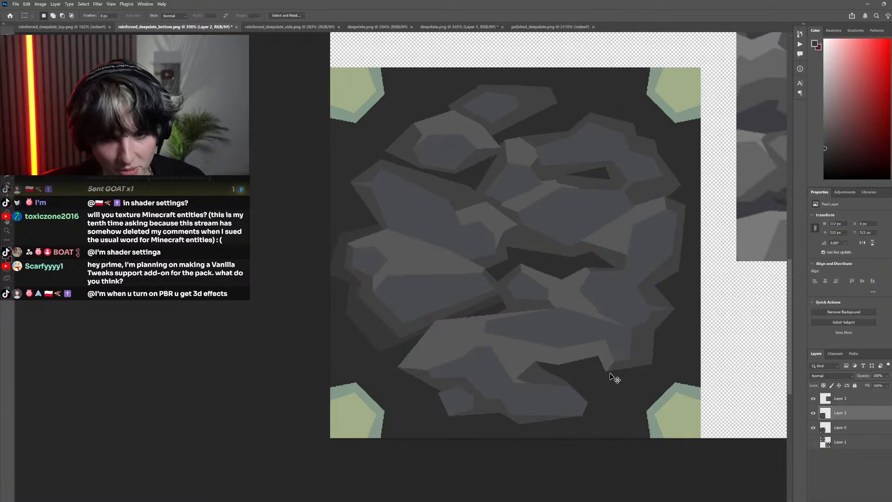
{"action": "left_click", "coordinate": [813, 413]}
{"action": "left_click", "coordinate": [814, 413]}
{"action": "scroll", "coordinate": [572, 314], "scroll_direction": "up", "scroll_amount": 2}
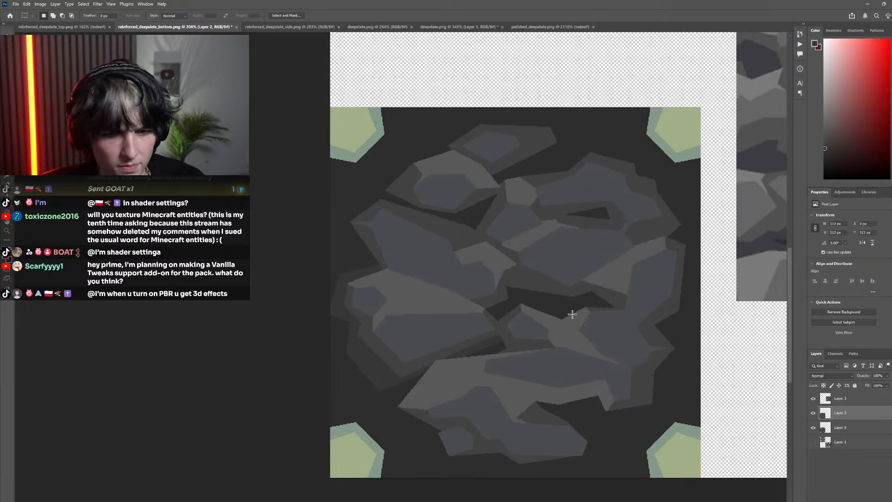
{"action": "left_click", "coordinate": [814, 413]}
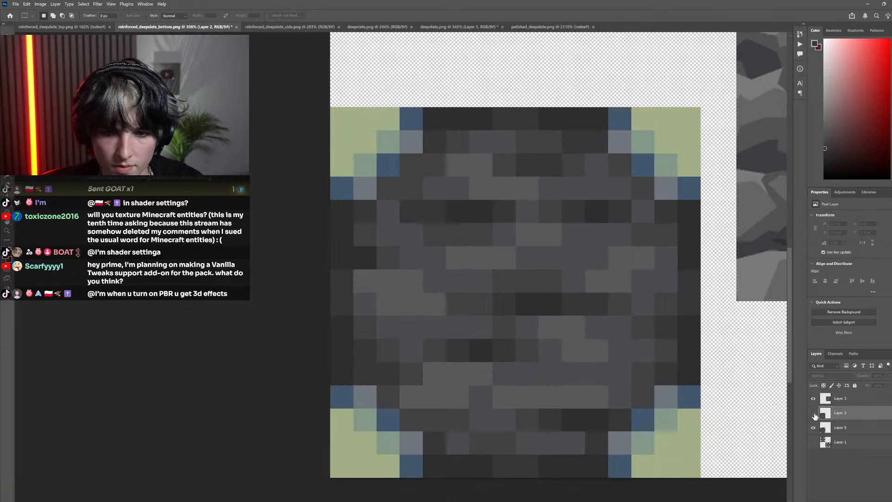
{"action": "left_click", "coordinate": [813, 413]}
Outline the right part of the dark central gap with a polygonal lasso selection and fill its background with the sampled dark gray
{"action": "key", "text": "p"}
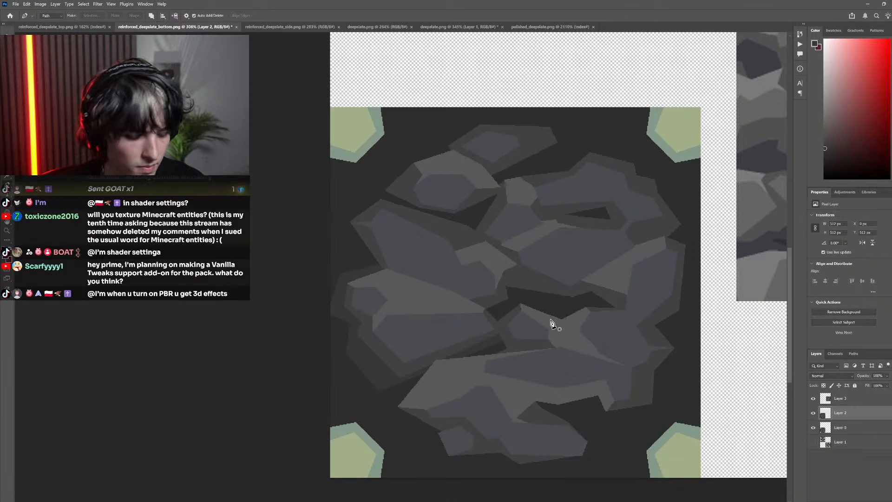
{"action": "key", "text": "l"}
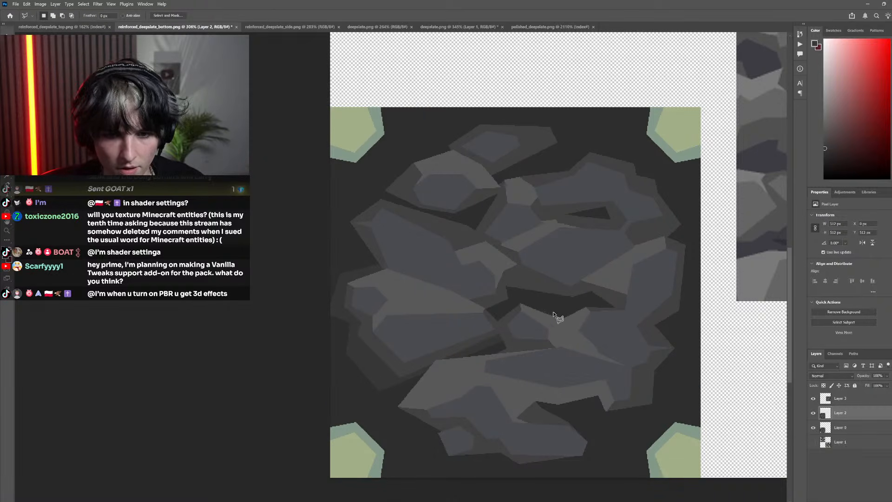
{"action": "left_click", "coordinate": [583, 284]}
{"action": "left_click", "coordinate": [633, 296]}
{"action": "left_click", "coordinate": [633, 319]}
{"action": "left_click", "coordinate": [592, 333]}
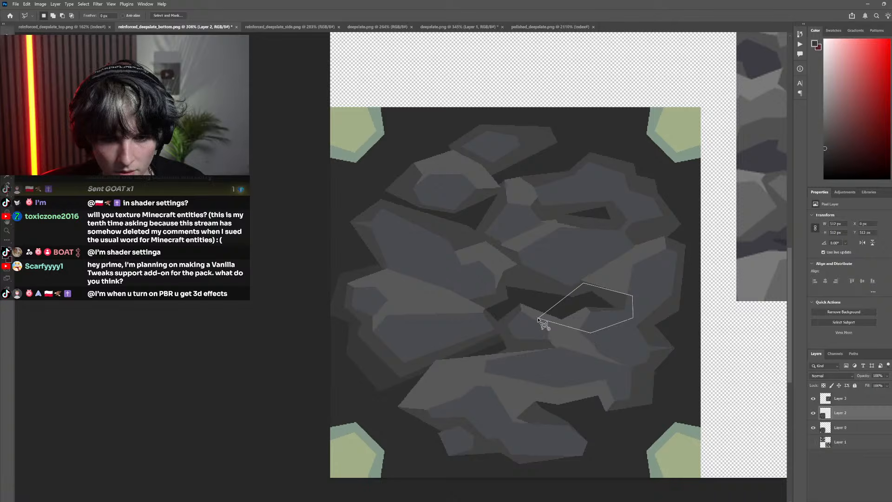
{"action": "left_click", "coordinate": [540, 318]}
{"action": "key", "text": "g"}
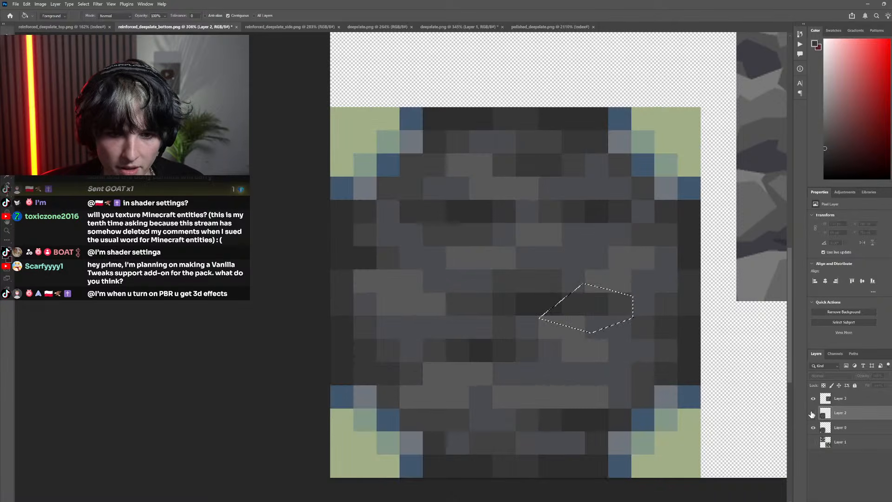
Lasso the left end of the dark central gap between the rocks, fill it with the sampled dark gray, and deselect
{"action": "key", "text": "l"}
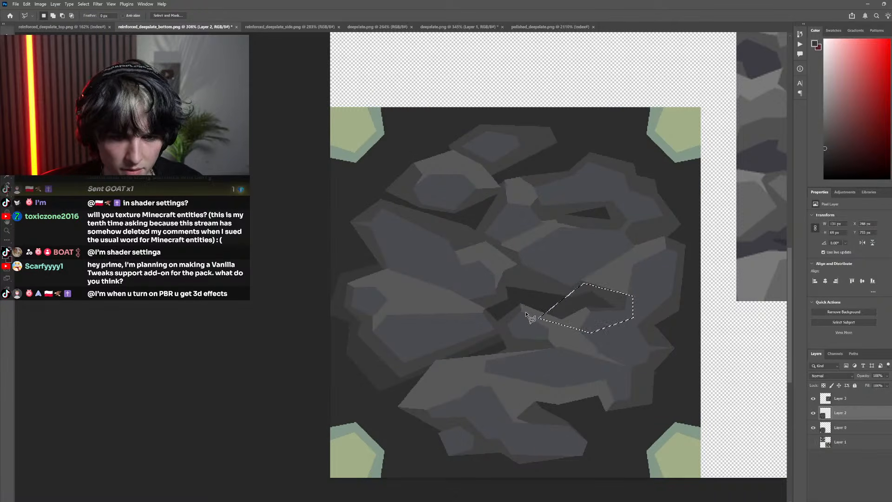
{"action": "left_click", "coordinate": [525, 313]}
{"action": "left_click", "coordinate": [525, 280]}
{"action": "left_click", "coordinate": [487, 283]}
{"action": "left_click", "coordinate": [479, 310]}
{"action": "left_click", "coordinate": [481, 329]}
{"action": "left_click", "coordinate": [508, 329]}
{"action": "left_click", "coordinate": [526, 312]}
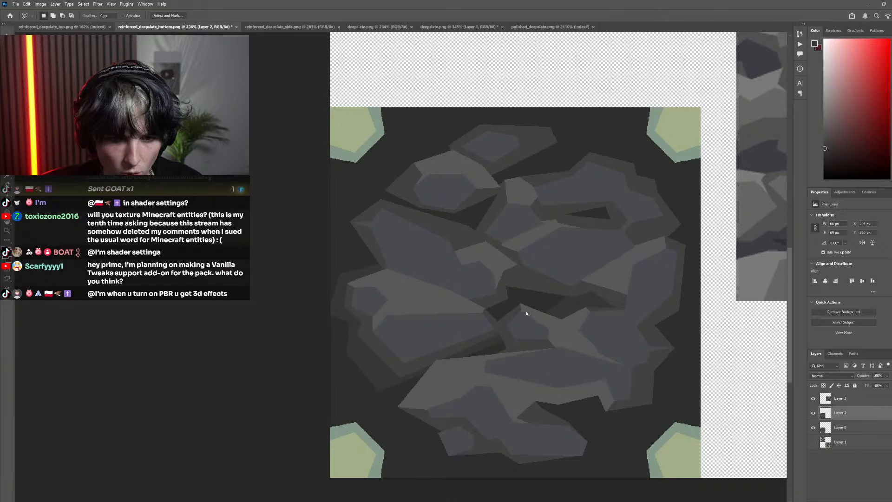
{"action": "key", "text": "g"}
{"action": "left_click", "coordinate": [513, 303]}
{"action": "scroll", "coordinate": [461, 278], "scroll_direction": "down", "scroll_amount": 8}
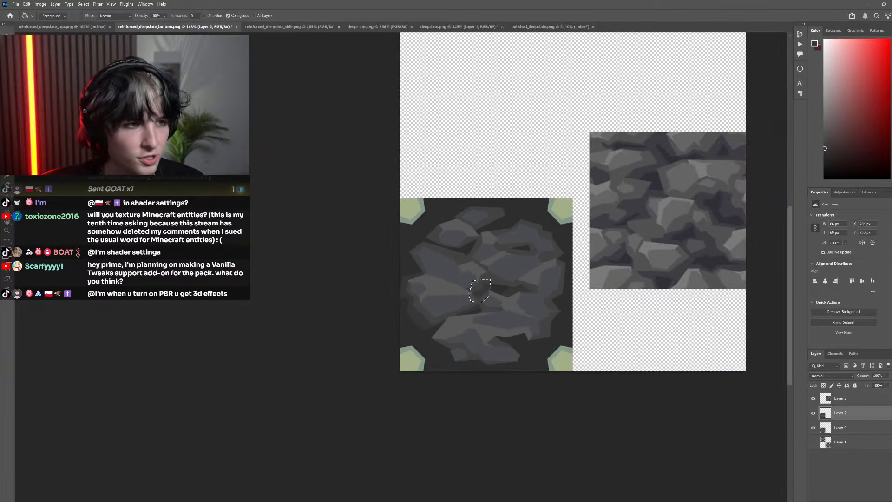
{"action": "key", "text": "m"}
{"action": "key", "text": "ctrl+d"}
Examine the shaded central gap at different zoom levels and compare it with the pixelated original by toggling Layer 2
{"action": "scroll", "coordinate": [432, 309], "scroll_direction": "down", "scroll_amount": 3}
{"action": "scroll", "coordinate": [524, 382], "scroll_direction": "up", "scroll_amount": 6}
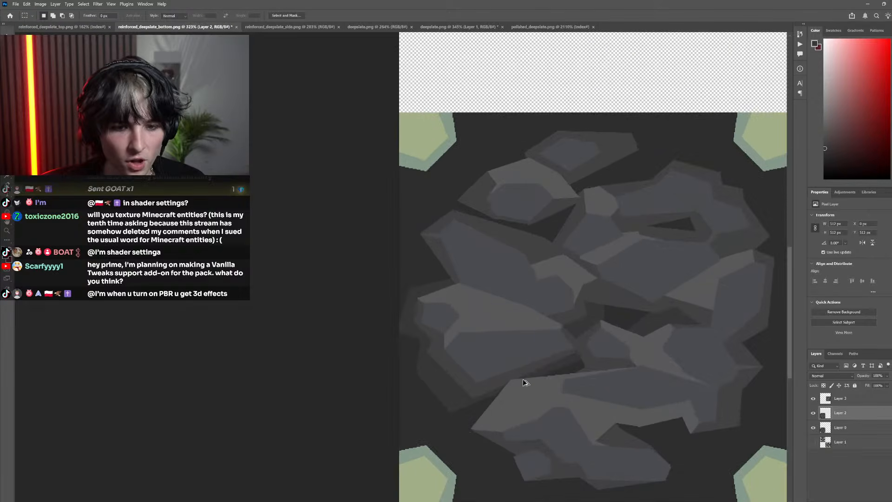
{"action": "scroll", "coordinate": [503, 360], "scroll_direction": "down", "scroll_amount": 5}
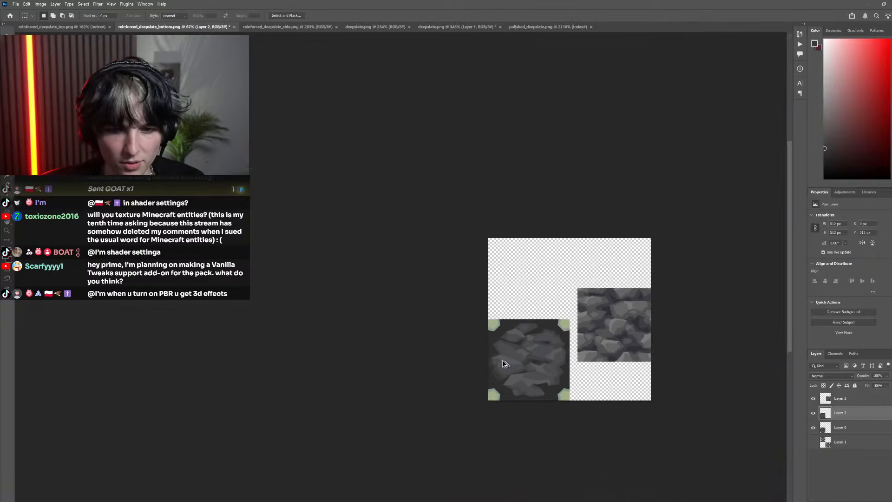
{"action": "scroll", "coordinate": [393, 346], "scroll_direction": "up", "scroll_amount": 3}
{"action": "scroll", "coordinate": [393, 346], "scroll_direction": "up", "scroll_amount": 3}
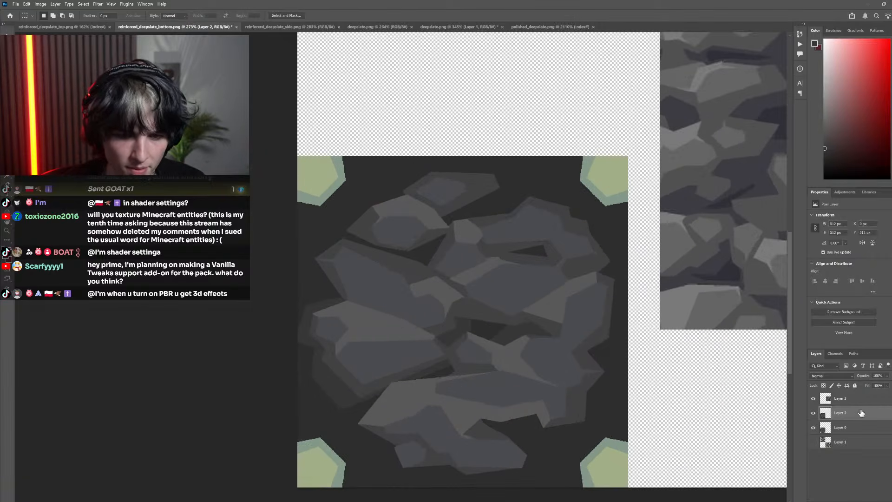
{"action": "left_click", "coordinate": [813, 413]}
{"action": "left_click", "coordinate": [812, 413]}
{"action": "left_click", "coordinate": [813, 413]}
{"action": "left_click", "coordinate": [812, 413]}
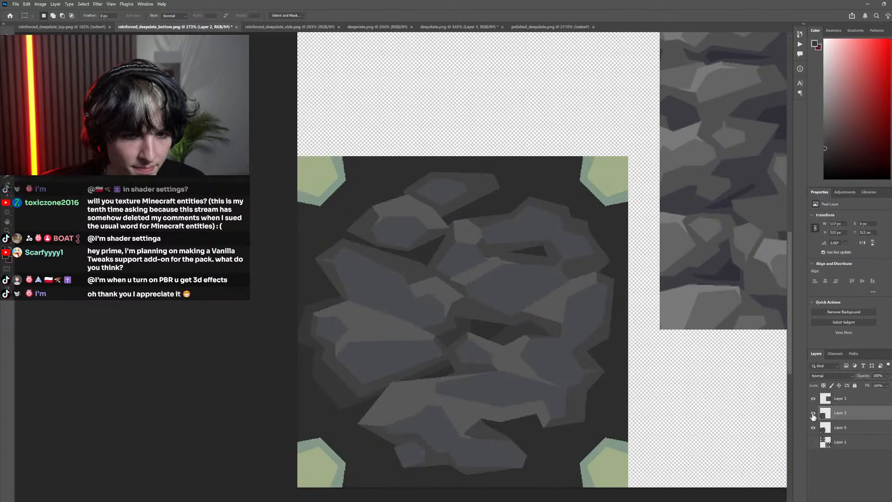
{"action": "left_click", "coordinate": [813, 414]}
{"action": "left_click", "coordinate": [813, 413]}
Lasso an angular area around the right and lower sides of the upper-right rock's small crevice, fill it with dark gray, and deselect
{"action": "scroll", "coordinate": [544, 261], "scroll_direction": "up", "scroll_amount": 5}
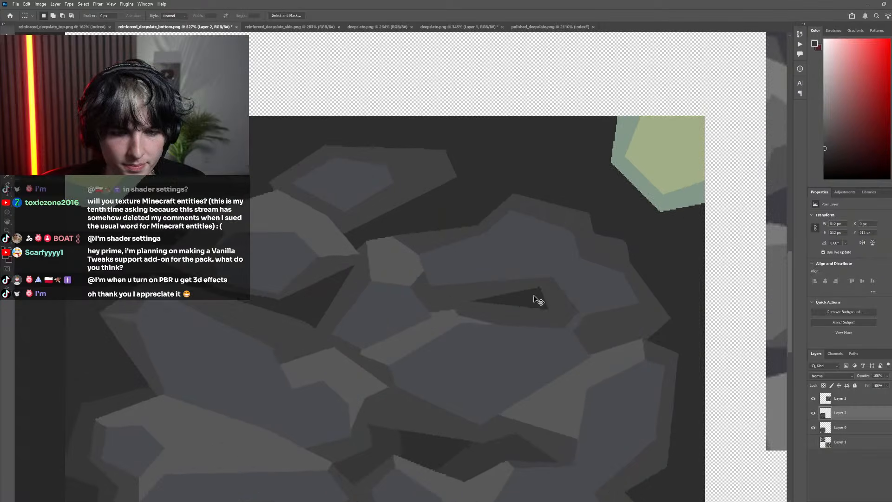
{"action": "key", "text": "l"}
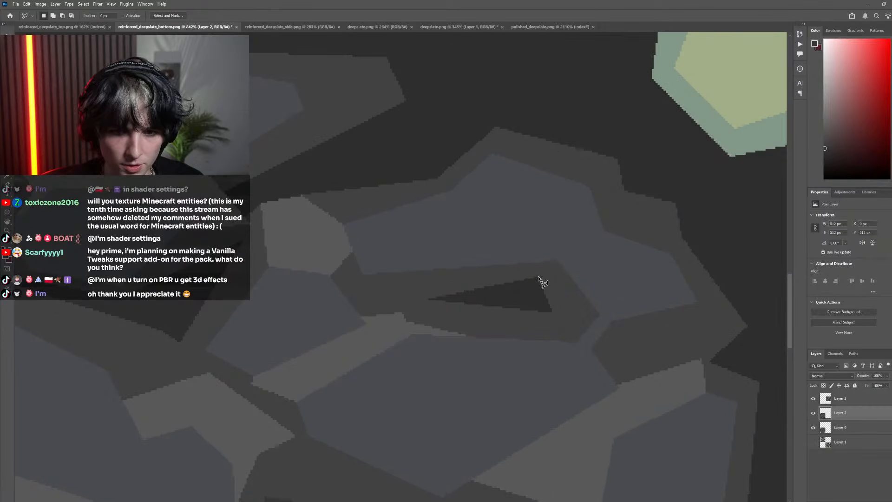
{"action": "left_click", "coordinate": [560, 330]}
{"action": "left_click", "coordinate": [429, 300]}
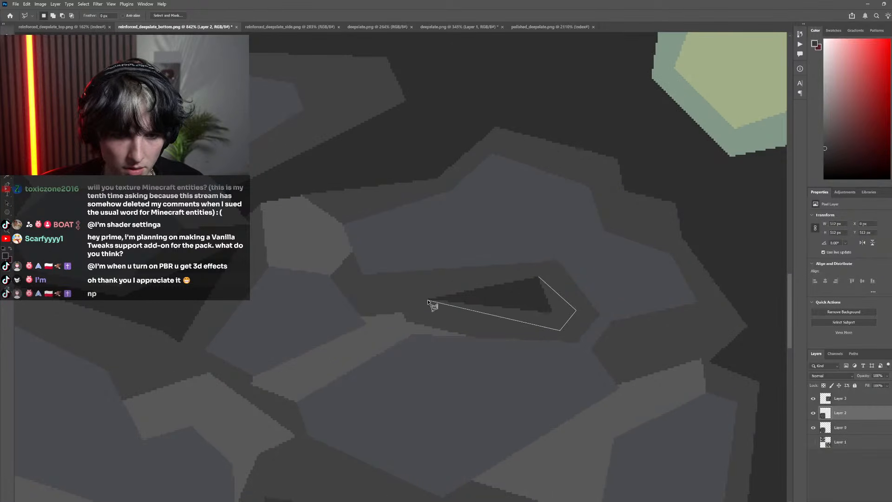
{"action": "left_click", "coordinate": [539, 278]}
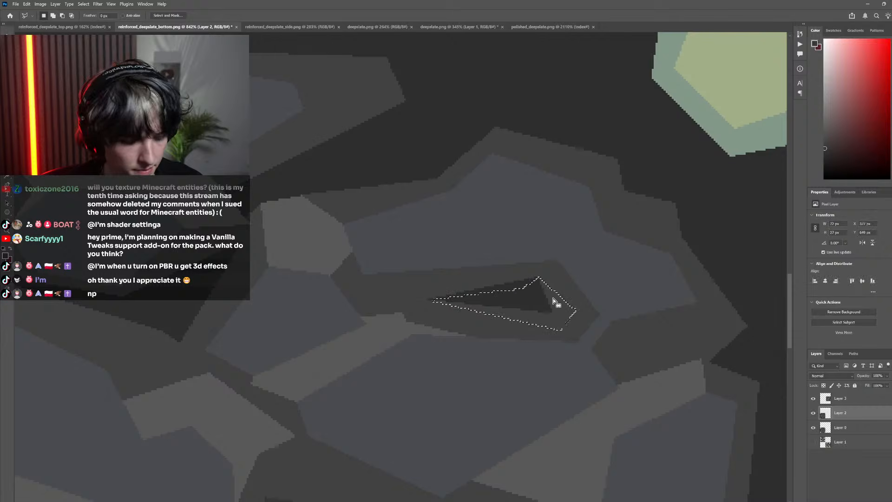
{"action": "key", "text": "g"}
{"action": "scroll", "coordinate": [162, 164], "scroll_direction": "down", "scroll_amount": 4}
{"action": "key", "text": "m"}
{"action": "left_click", "coordinate": [351, 253]}
Lasso the narrow left part of the upper-right rock's small crevice, fill its darkest area with the sampled dark gray, and deselect
{"action": "scroll", "coordinate": [351, 253], "scroll_direction": "down", "scroll_amount": 5}
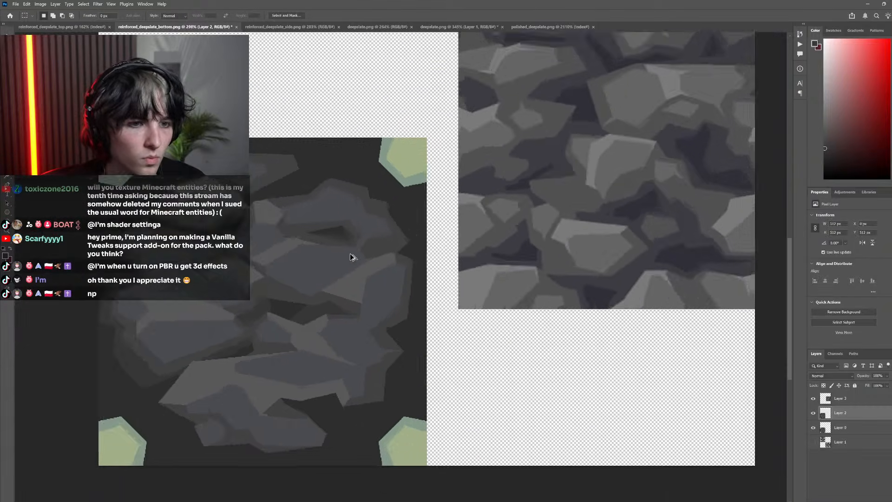
{"action": "scroll", "coordinate": [381, 238], "scroll_direction": "up", "scroll_amount": 5}
{"action": "scroll", "coordinate": [382, 238], "scroll_direction": "left", "scroll_amount": 3}
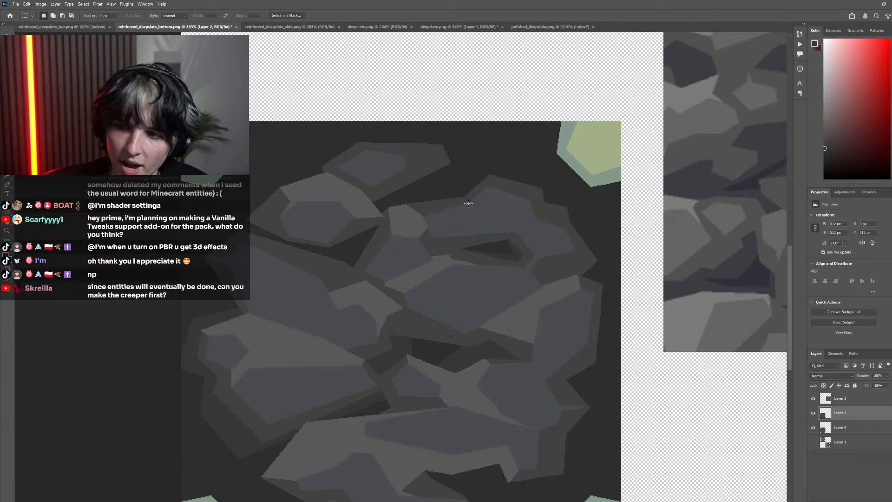
{"action": "key", "text": "l"}
{"action": "left_click", "coordinate": [482, 265]}
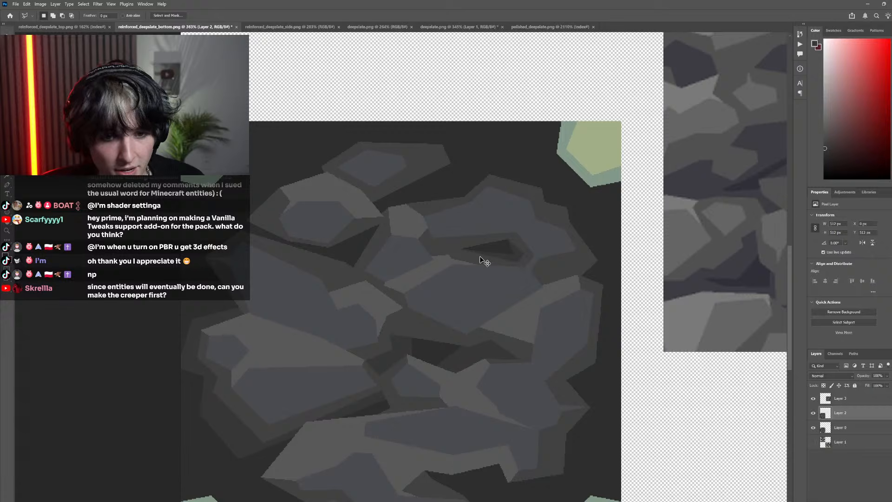
{"action": "scroll", "coordinate": [478, 262], "scroll_direction": "up", "scroll_amount": 3}
{"action": "left_click", "coordinate": [504, 213]}
{"action": "left_click", "coordinate": [435, 211]}
{"action": "left_click", "coordinate": [410, 251]}
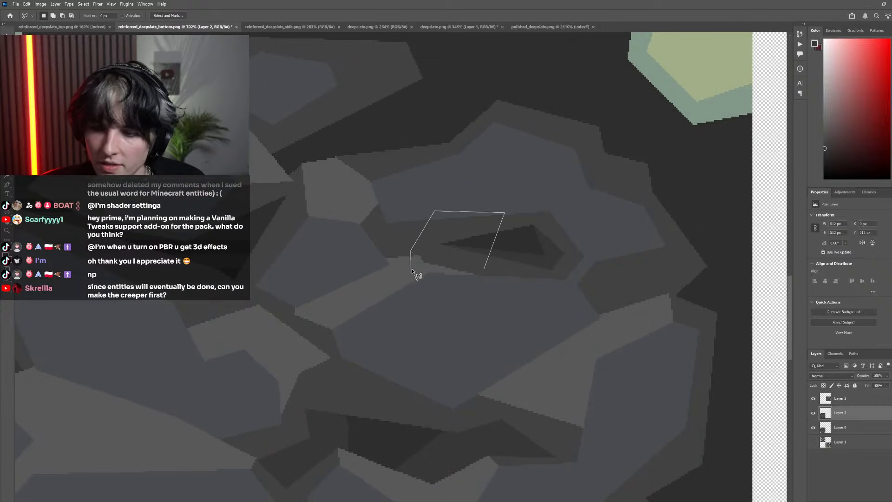
{"action": "left_click", "coordinate": [412, 270]}
{"action": "left_click", "coordinate": [485, 269]}
{"action": "key", "text": "g"}
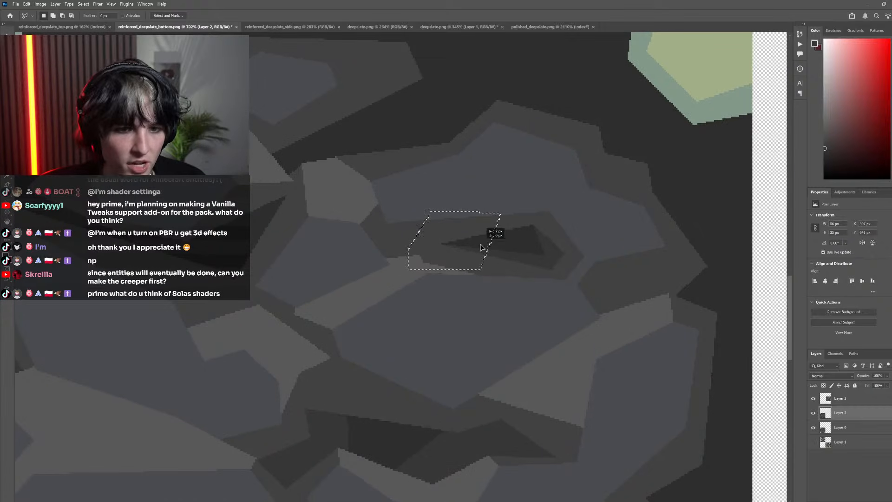
{"action": "scroll", "coordinate": [492, 264], "scroll_direction": "down", "scroll_amount": 3}
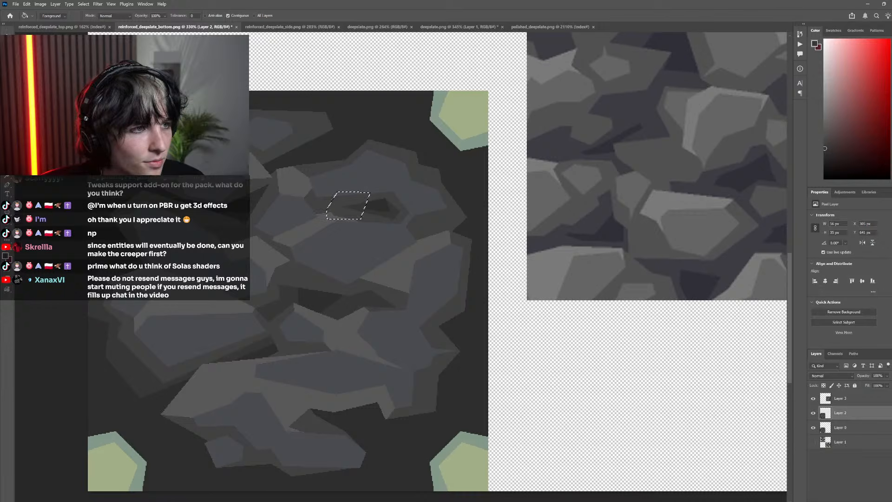
{"action": "key", "text": "m"}
{"action": "key", "text": "ctrl+d"}
{"action": "scroll", "coordinate": [335, 224], "scroll_direction": "down", "scroll_amount": 4}
{"action": "scroll", "coordinate": [355, 262], "scroll_direction": "left", "scroll_amount": 2}
{"action": "scroll", "coordinate": [385, 216], "scroll_direction": "up", "scroll_amount": 4}
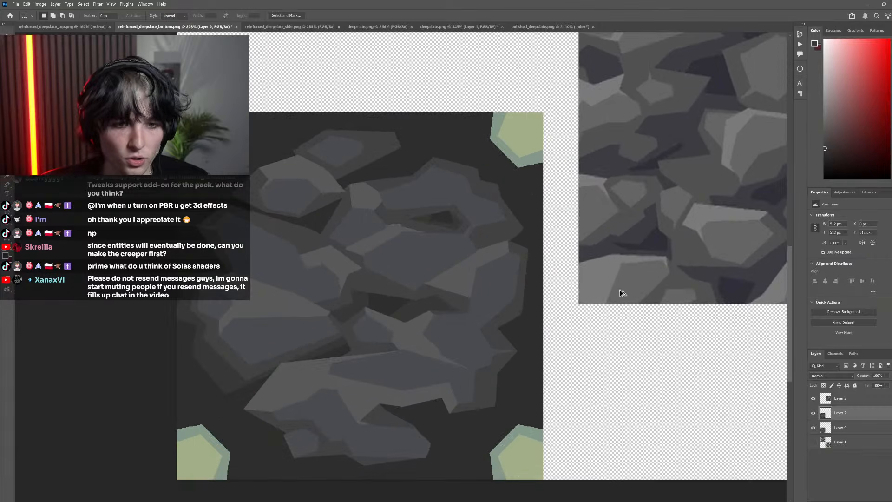
{"action": "scroll", "coordinate": [502, 273], "scroll_direction": "up", "scroll_amount": 1}
{"action": "scroll", "coordinate": [460, 291], "scroll_direction": "up", "scroll_amount": 3}
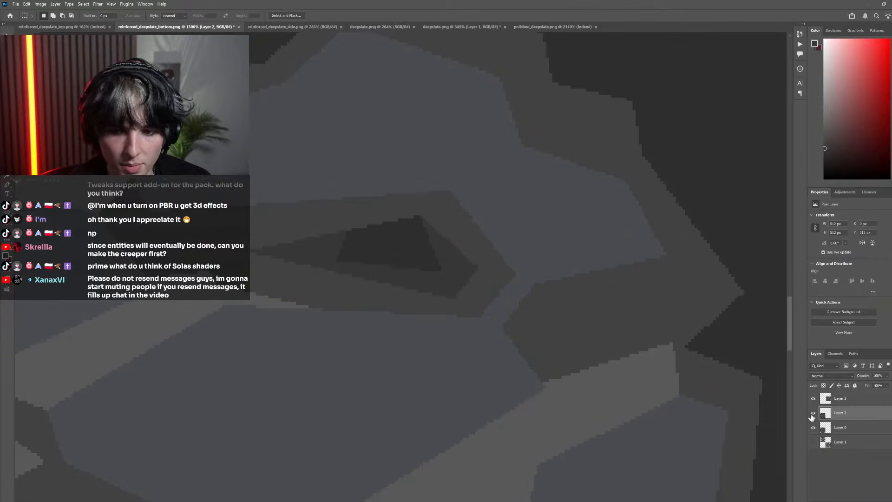
{"action": "scroll", "coordinate": [523, 325], "scroll_direction": "down", "scroll_amount": 10}
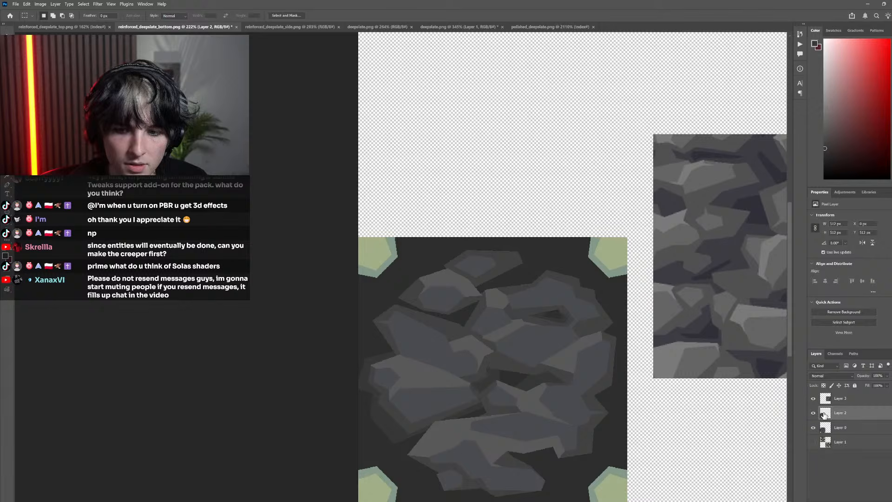
Compare the shaded faceted rocks with the pixelated original by repeatedly hiding and showing Layer 2
{"action": "left_click", "coordinate": [814, 414]}
{"action": "left_click", "coordinate": [814, 413]}
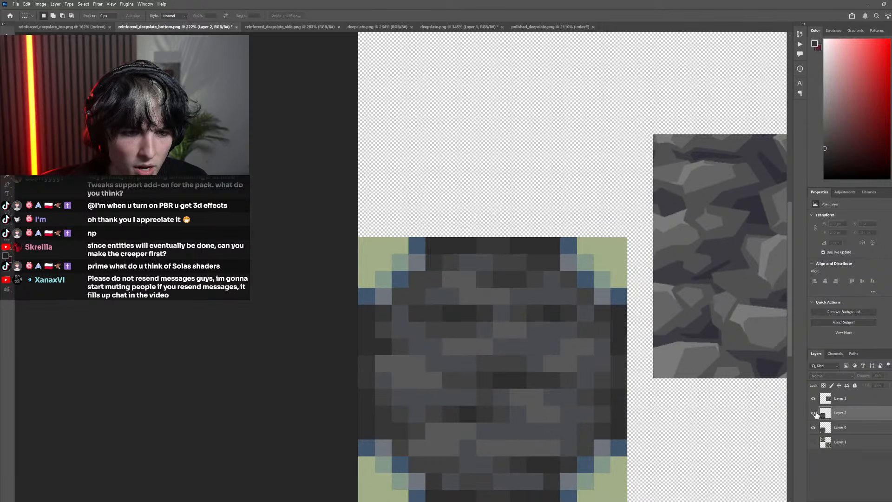
{"action": "left_click", "coordinate": [815, 413]}
{"action": "left_click", "coordinate": [814, 413]}
{"action": "left_click", "coordinate": [815, 413]}
{"action": "left_click", "coordinate": [815, 413]}
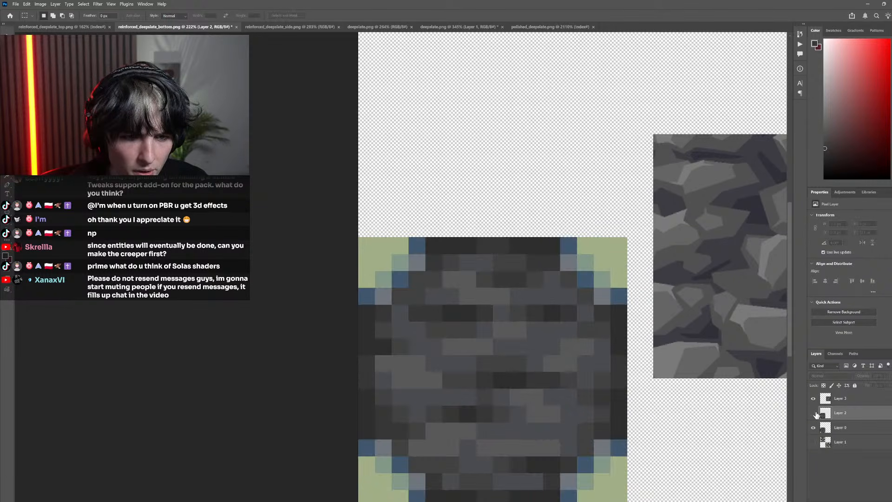
{"action": "left_click", "coordinate": [815, 413]}
{"action": "left_click", "coordinate": [814, 414]}
{"action": "left_click", "coordinate": [814, 414]}
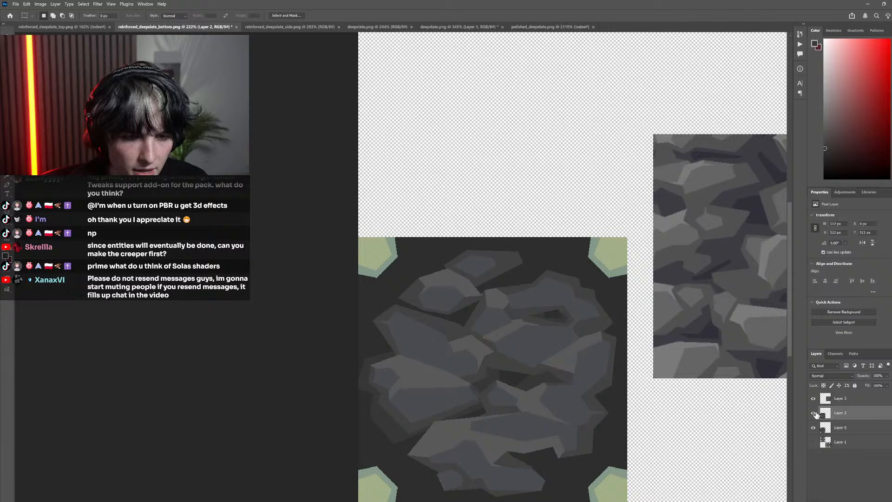
{"action": "left_click", "coordinate": [814, 413]}
{"action": "left_click", "coordinate": [815, 413]}
{"action": "left_click", "coordinate": [814, 413]}
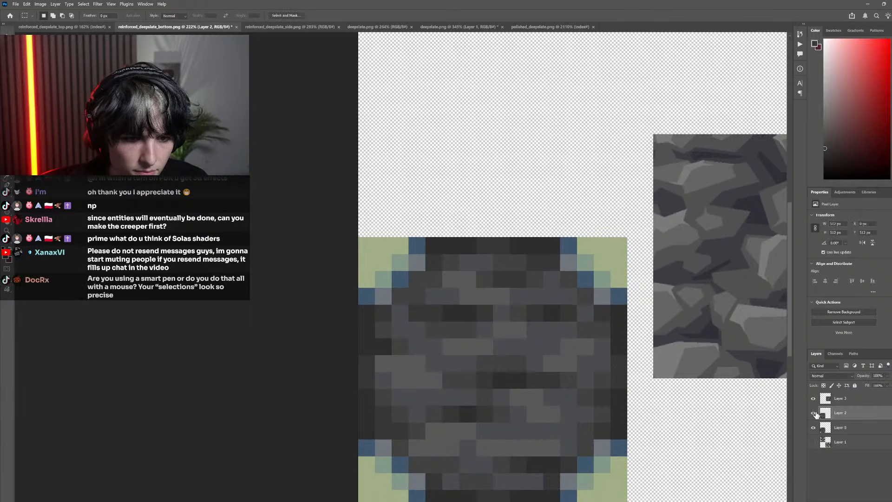
{"action": "left_click", "coordinate": [814, 413]}
{"action": "left_click", "coordinate": [814, 414]}
{"action": "left_click", "coordinate": [814, 413]}
Outline an angular area around the upper-left rock with the Pen tool, convert it to a selection, fill its background with sampled dark gray, and deselect
{"action": "scroll", "coordinate": [425, 319], "scroll_direction": "up", "scroll_amount": 3}
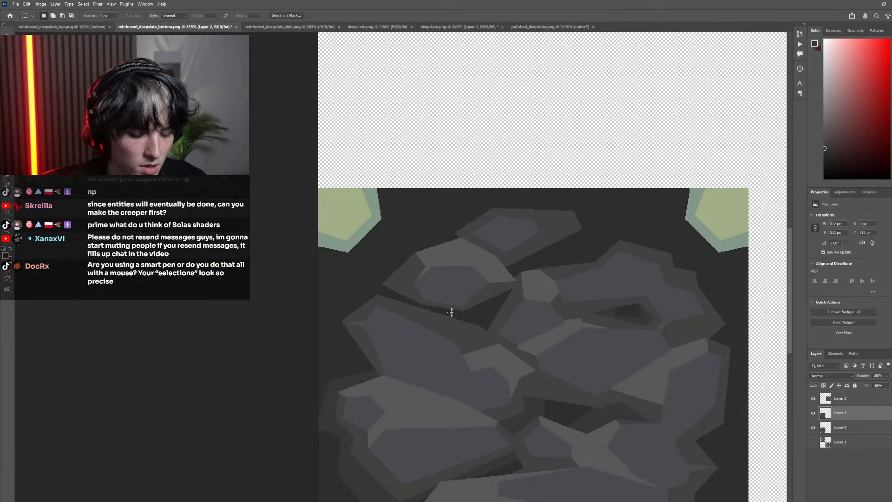
{"action": "key", "text": "p"}
{"action": "left_click", "coordinate": [519, 292]}
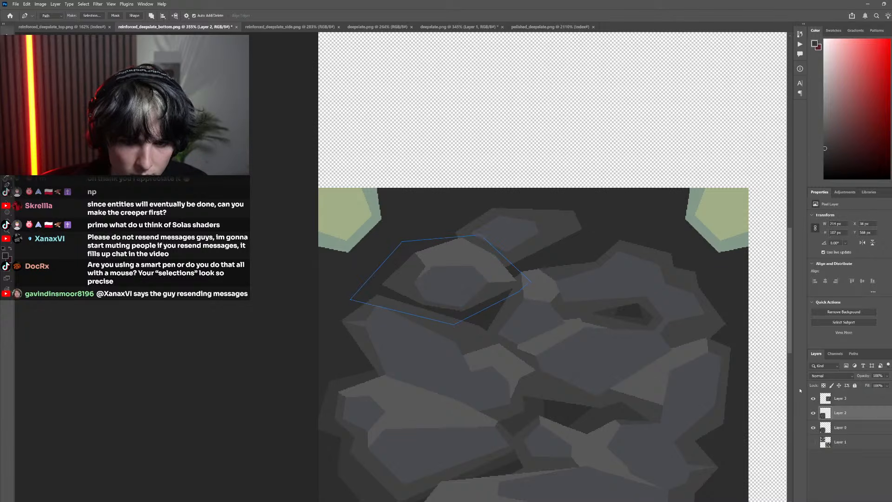
{"action": "left_click", "coordinate": [815, 413]}
{"action": "left_click", "coordinate": [815, 414]}
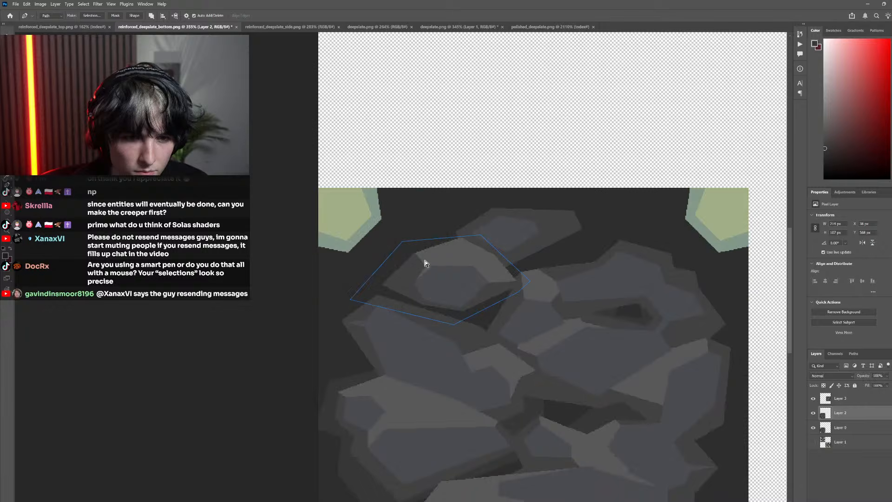
{"action": "left_click_drag", "start_coordinate": [403, 243], "coordinate": [402, 227]}
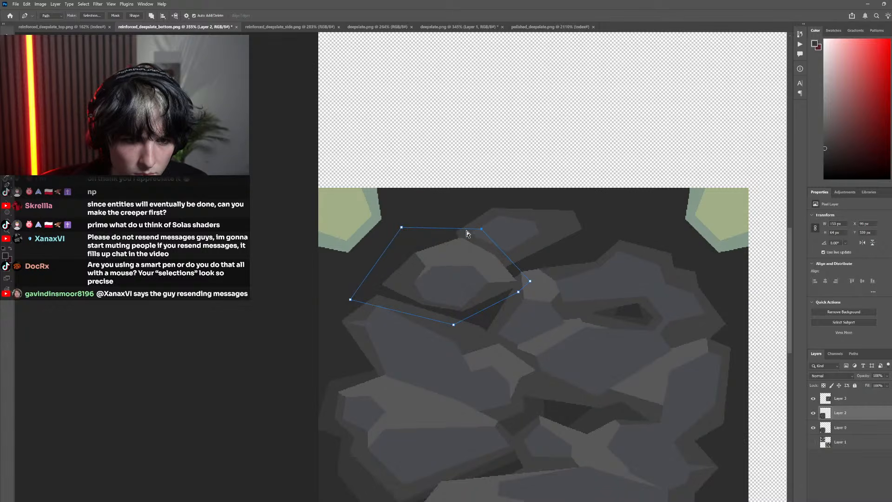
{"action": "right_click", "coordinate": [404, 251]}
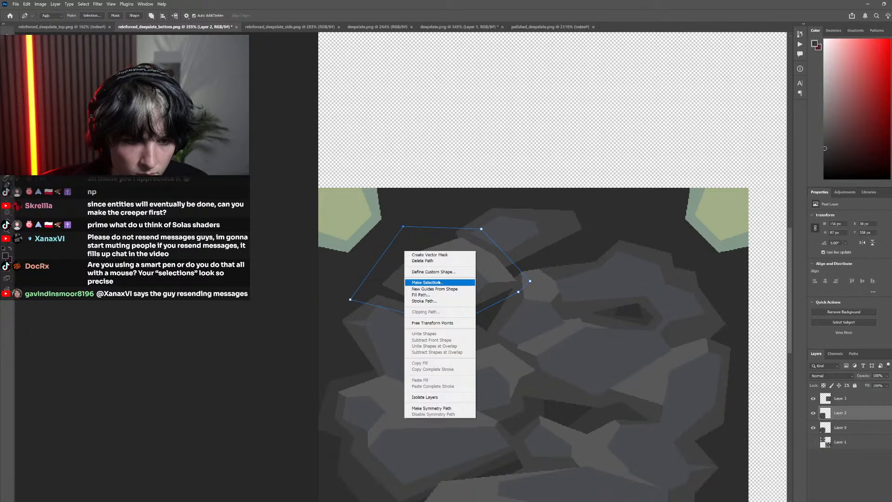
{"action": "left_click", "coordinate": [428, 283]}
{"action": "left_click", "coordinate": [286, 229]}
{"action": "key", "text": "g"}
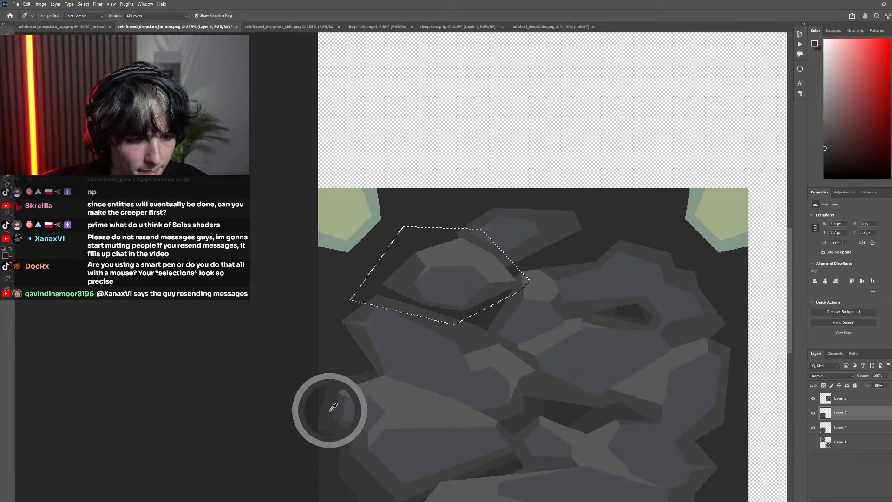
{"action": "scroll", "coordinate": [502, 278], "scroll_direction": "down", "scroll_amount": 4}
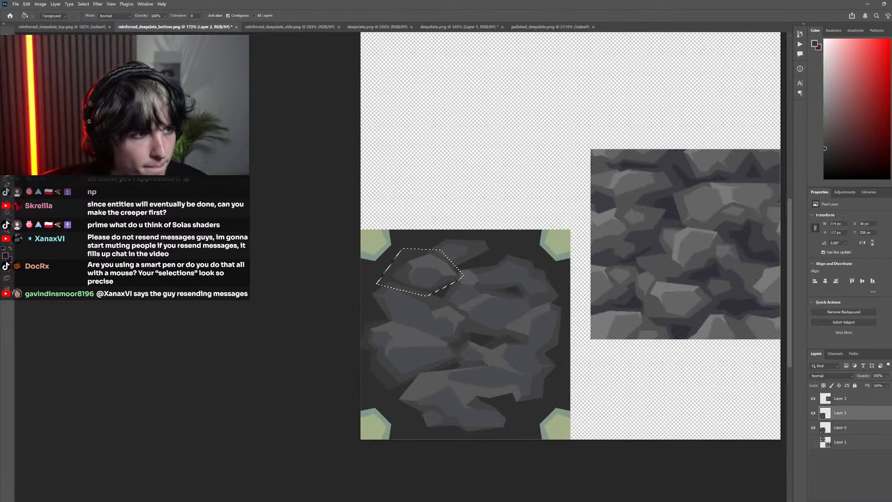
{"action": "key", "text": "m"}
{"action": "key", "text": "ctrl+d"}
Examine the upper-left rock's new shading at different zoom levels and compare it with the pixelated original by toggling Layer 2
{"action": "scroll", "coordinate": [358, 275], "scroll_direction": "down", "scroll_amount": 7}
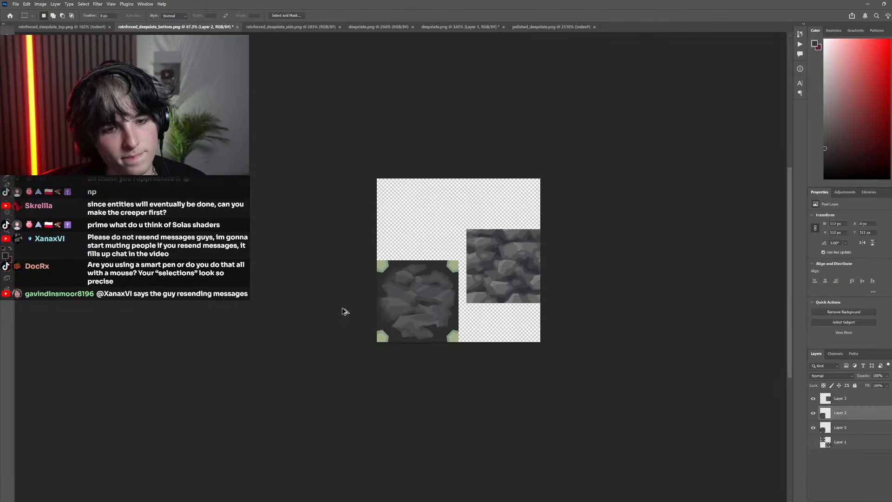
{"action": "scroll", "coordinate": [448, 283], "scroll_direction": "up", "scroll_amount": 8}
{"action": "scroll", "coordinate": [455, 293], "scroll_direction": "up", "scroll_amount": 3}
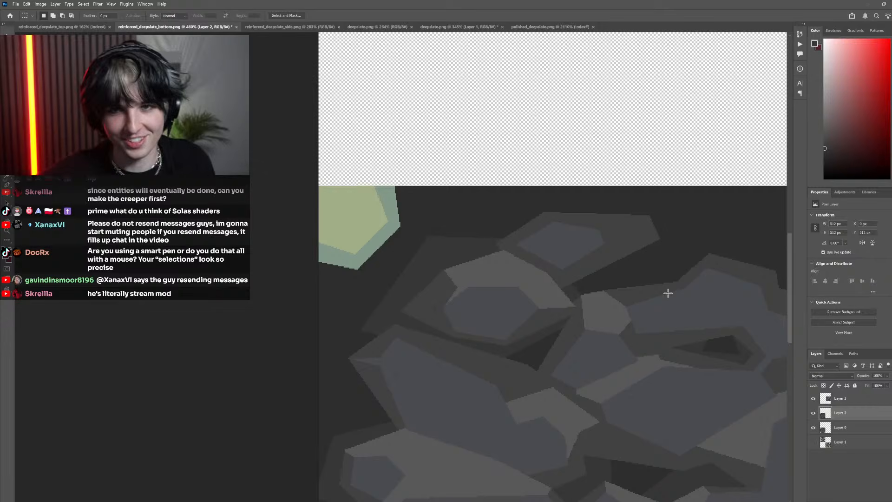
{"action": "left_click", "coordinate": [814, 413]}
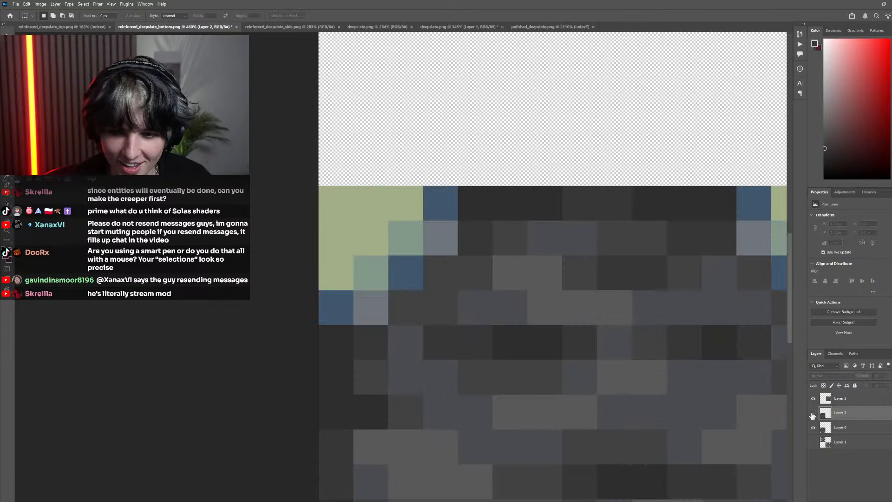
{"action": "left_click", "coordinate": [814, 413]}
{"action": "left_click", "coordinate": [814, 412]}
{"action": "left_click", "coordinate": [813, 412]}
Lasso the narrow upper end of the dark gap below the upper-left rock, fill it with the dark gray, and deselect
{"action": "scroll", "coordinate": [498, 375], "scroll_direction": "up", "scroll_amount": 3}
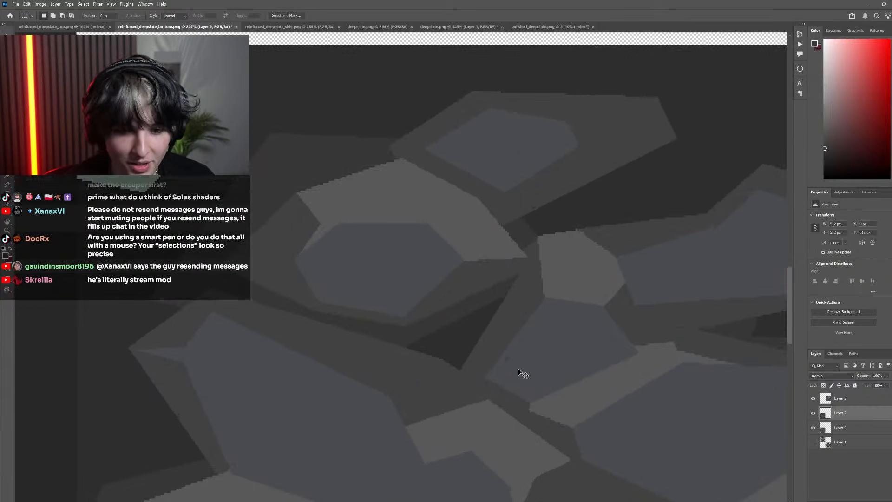
{"action": "key", "text": "l"}
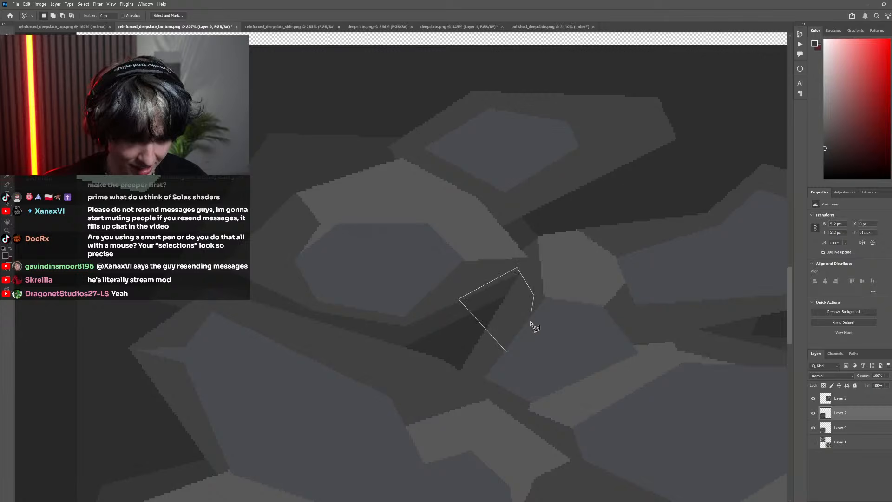
{"action": "left_click", "coordinate": [508, 352]}
{"action": "key", "text": "g"}
{"action": "scroll", "coordinate": [375, 271], "scroll_direction": "down", "scroll_amount": 3}
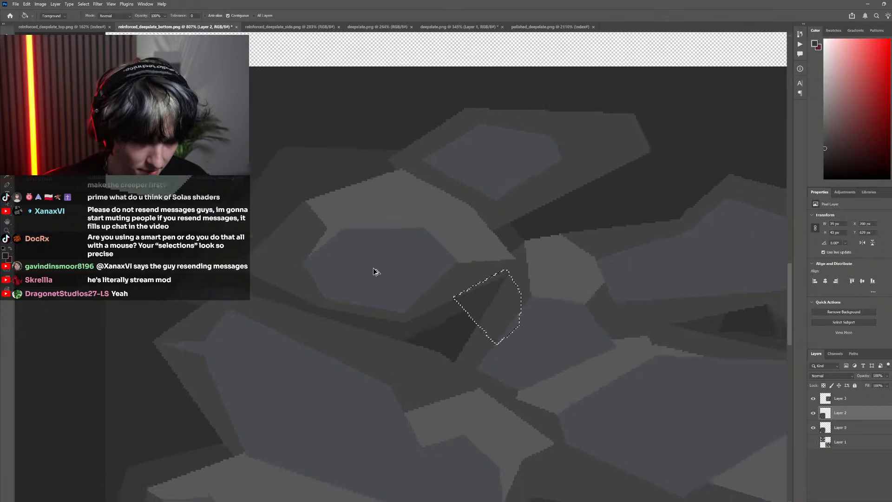
{"action": "key", "text": "m"}
{"action": "scroll", "coordinate": [490, 317], "scroll_direction": "down", "scroll_amount": 3}
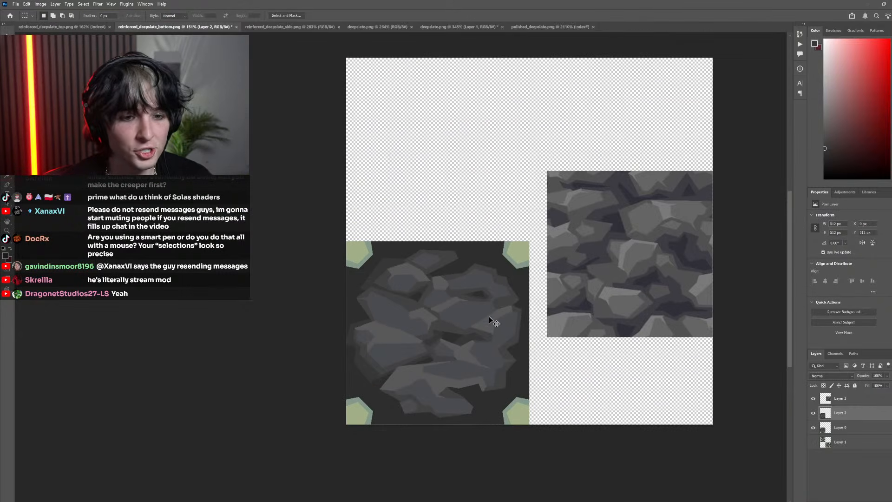
{"action": "scroll", "coordinate": [466, 281], "scroll_direction": "up", "scroll_amount": 3}
{"action": "left_click", "coordinate": [812, 415]}
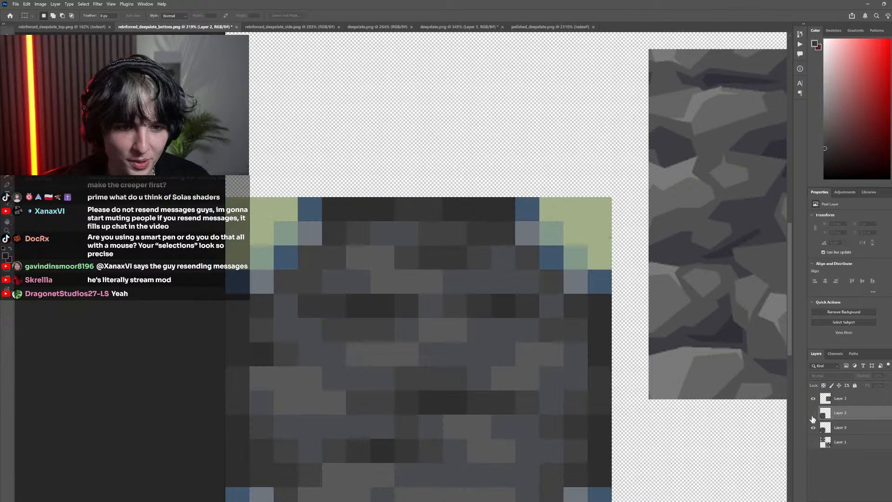
{"action": "left_click", "coordinate": [813, 415]}
{"action": "scroll", "coordinate": [400, 251], "scroll_direction": "up", "scroll_amount": 3}
{"action": "key", "text": "l"}
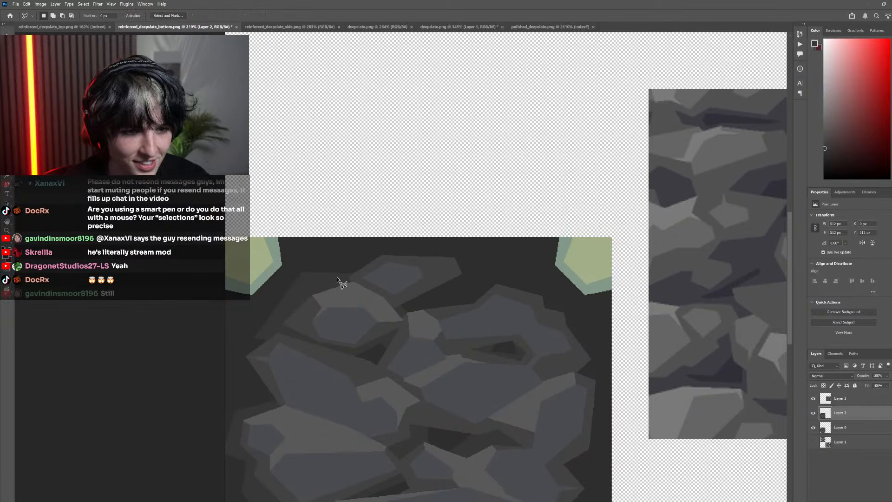
{"action": "left_click", "coordinate": [331, 275]}
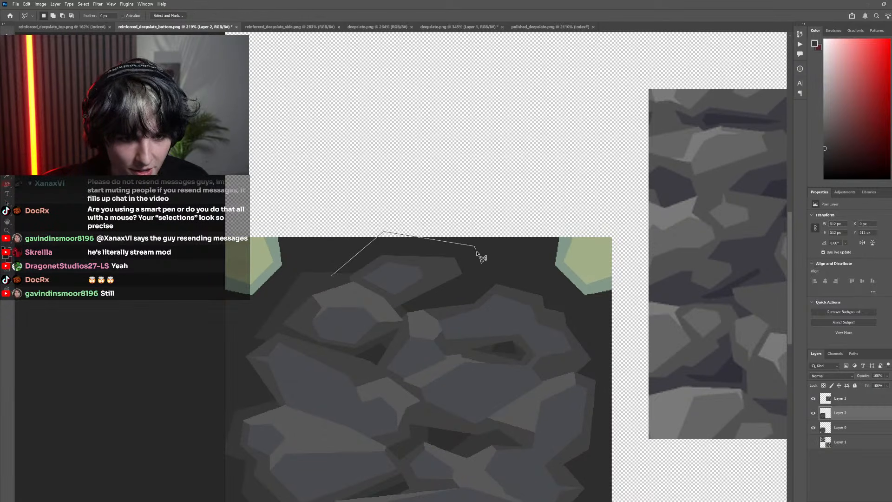
{"action": "left_click", "coordinate": [332, 276]}
{"action": "left_click", "coordinate": [813, 413]}
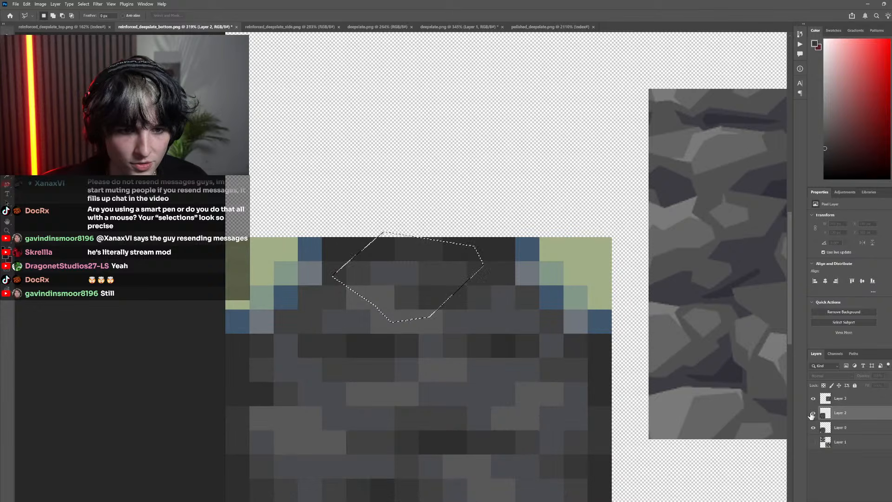
{"action": "left_click", "coordinate": [811, 416]}
{"action": "key", "text": "ctrl+z"}
{"action": "key", "text": "ctrl+shift+z"}
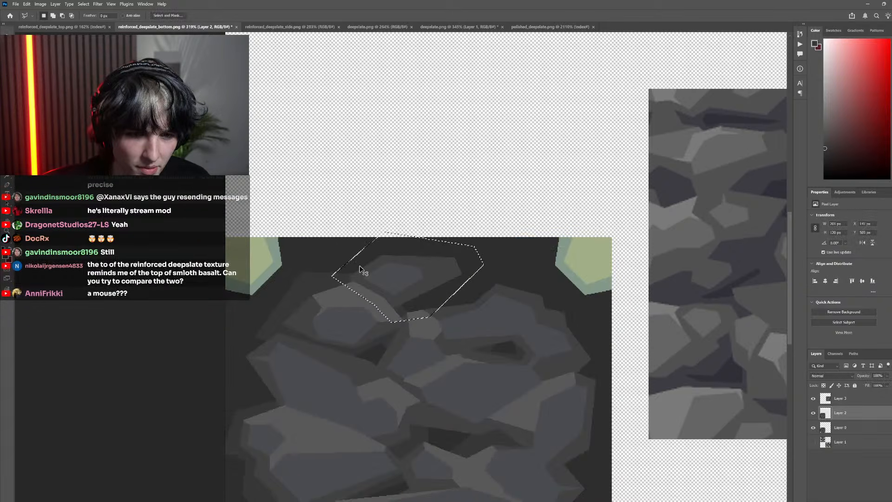
Lasso an angular area around the small top rock, fill the background inside it with the dark gray, and deselect
{"action": "left_click", "coordinate": [328, 282]}
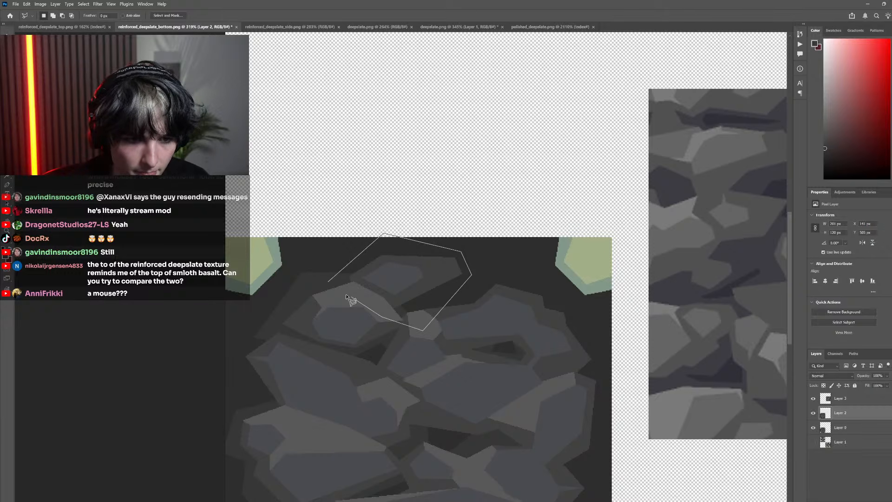
{"action": "left_click", "coordinate": [328, 281]}
{"action": "key", "text": "g"}
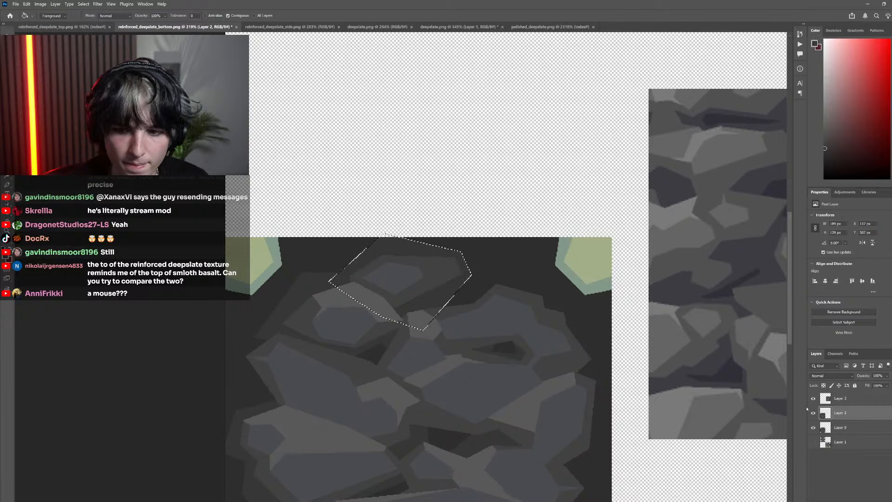
{"action": "left_click", "coordinate": [813, 413]}
{"action": "left_click", "coordinate": [814, 413]}
{"action": "scroll", "coordinate": [602, 361], "scroll_direction": "right", "scroll_amount": 2}
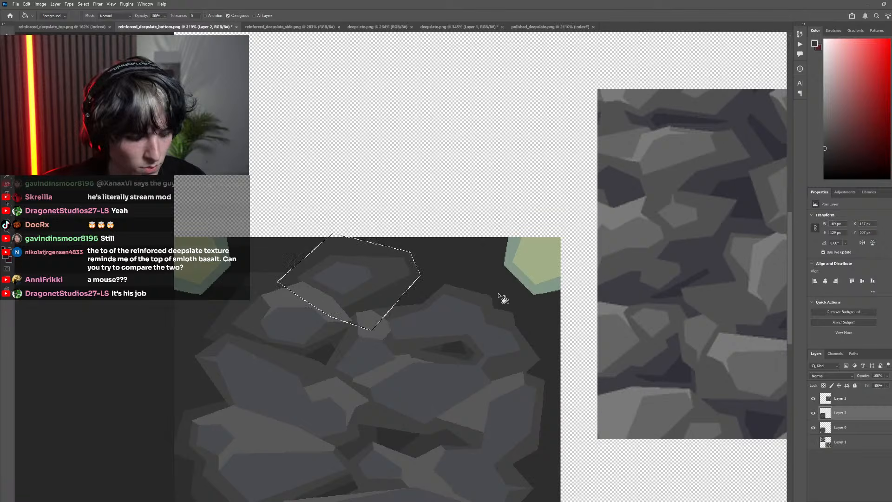
{"action": "key", "text": "l"}
{"action": "key", "text": "ctrl+d"}
Lasso an angular band along the upper-right rock's top and right edges, check it against the original, fill its background with dark gray, and deselect
{"action": "left_click", "coordinate": [407, 262]}
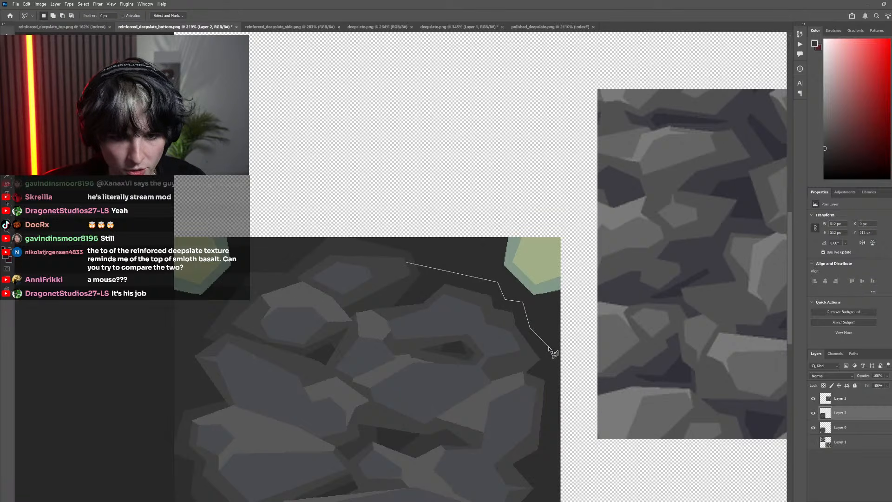
{"action": "left_click", "coordinate": [483, 359]}
{"action": "left_click", "coordinate": [451, 330]}
{"action": "left_click", "coordinate": [411, 321]}
{"action": "left_click", "coordinate": [380, 322]}
{"action": "left_click", "coordinate": [374, 307]}
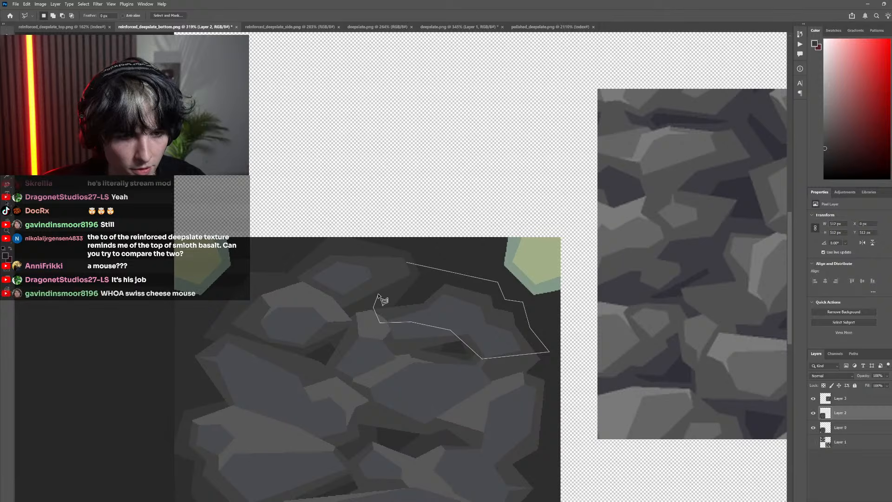
{"action": "left_click", "coordinate": [384, 291]}
{"action": "left_click", "coordinate": [408, 264]}
{"action": "key", "text": "g"}
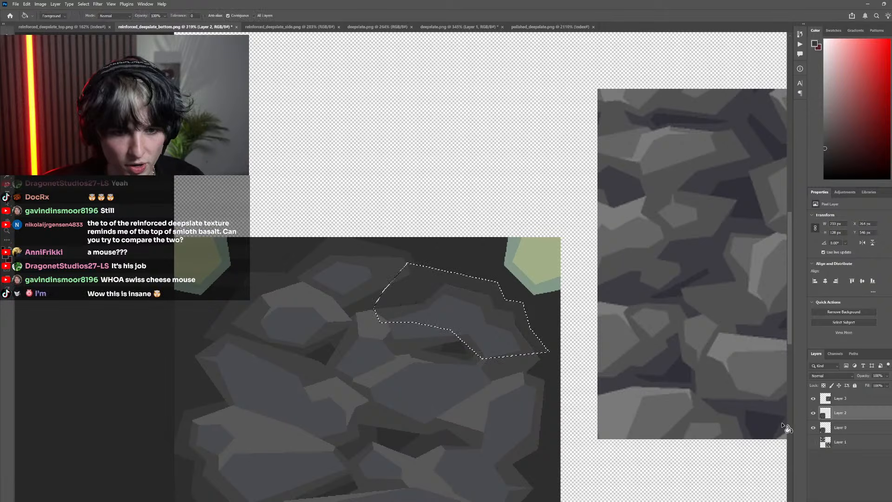
{"action": "left_click", "coordinate": [814, 412]}
{"action": "left_click", "coordinate": [814, 413]}
{"action": "left_click", "coordinate": [813, 412]}
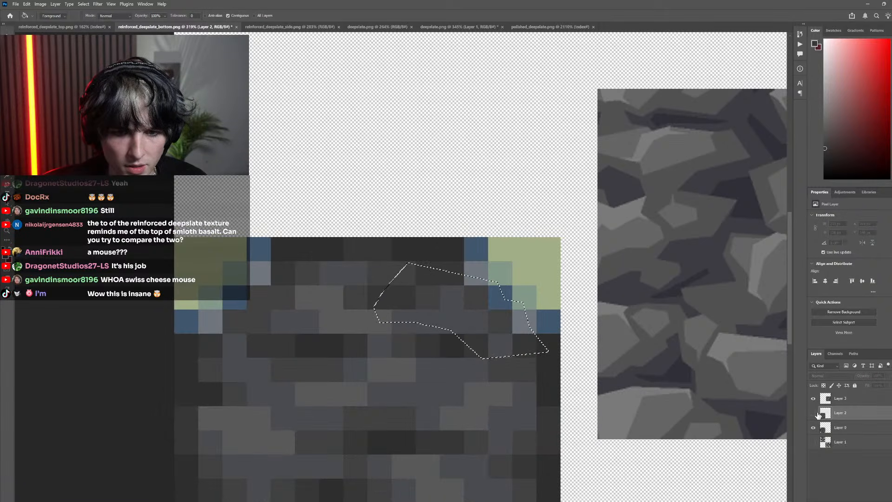
{"action": "left_click", "coordinate": [814, 413]}
{"action": "scroll", "coordinate": [537, 358], "scroll_direction": "up", "scroll_amount": 3}
{"action": "scroll", "coordinate": [556, 354], "scroll_direction": "down", "scroll_amount": 2}
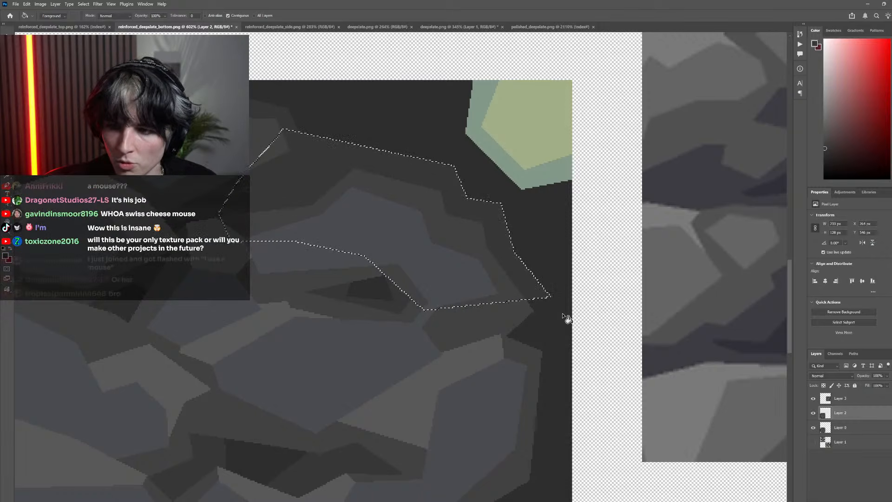
{"action": "key", "text": "l"}
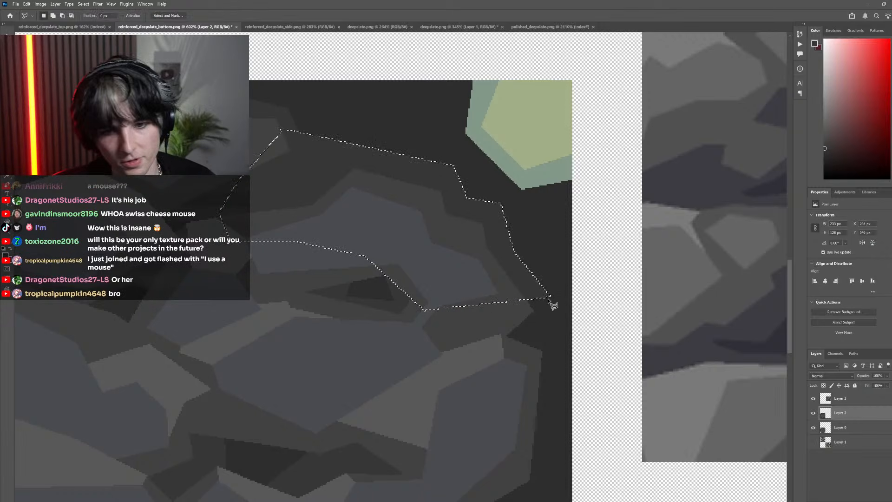
{"action": "left_click", "coordinate": [551, 295]}
{"action": "key", "text": "Escape"}
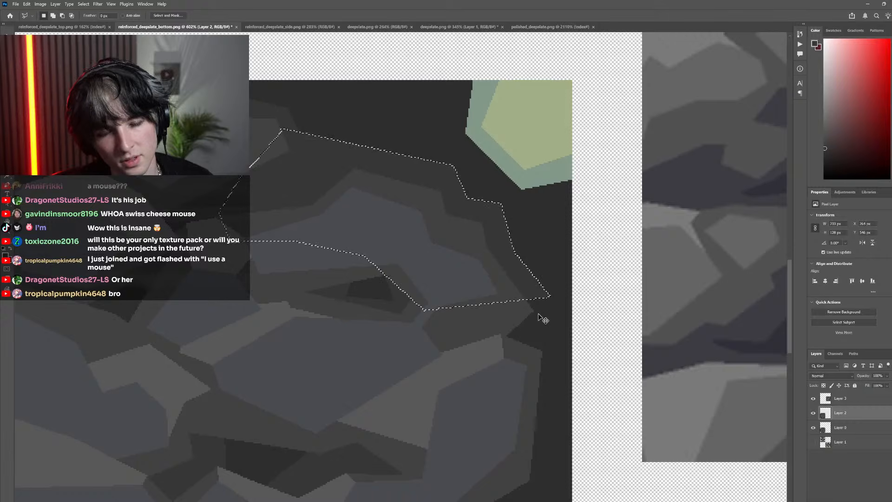
{"action": "scroll", "coordinate": [538, 313], "scroll_direction": "up", "scroll_amount": 6}
{"action": "key", "text": "ctrl+d"}
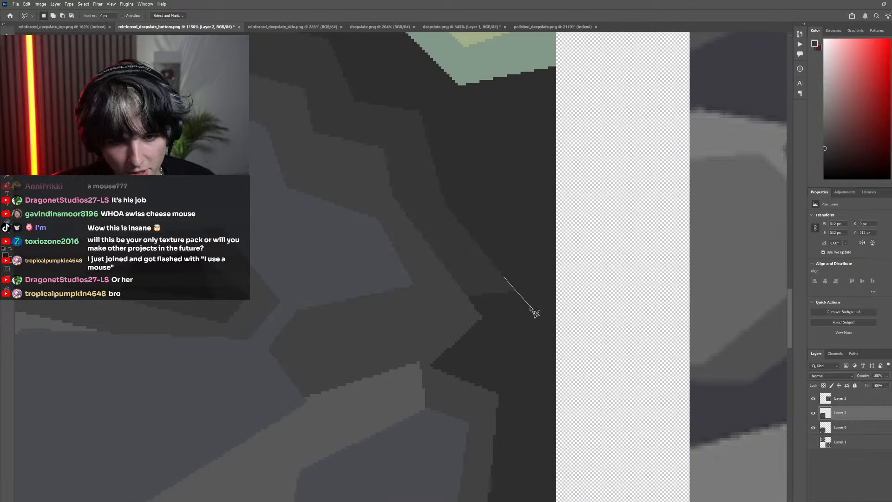
Lasso an angular area around the pointed tip below the upper-right rock, fill its background with the dark gray, and deselect
{"action": "left_click", "coordinate": [378, 353]}
{"action": "left_click", "coordinate": [399, 275]}
{"action": "left_click", "coordinate": [449, 261]}
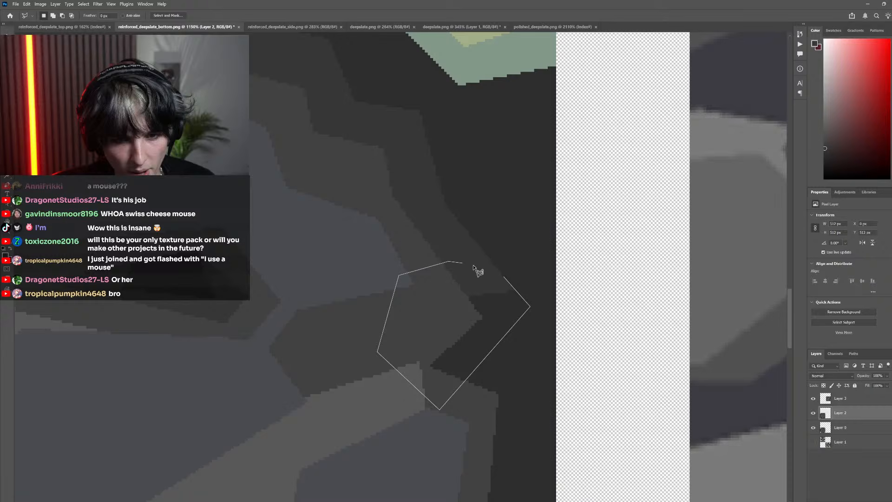
{"action": "double_click", "coordinate": [506, 276]}
{"action": "key", "text": "g"}
{"action": "scroll", "coordinate": [362, 292], "scroll_direction": "down", "scroll_amount": 1}
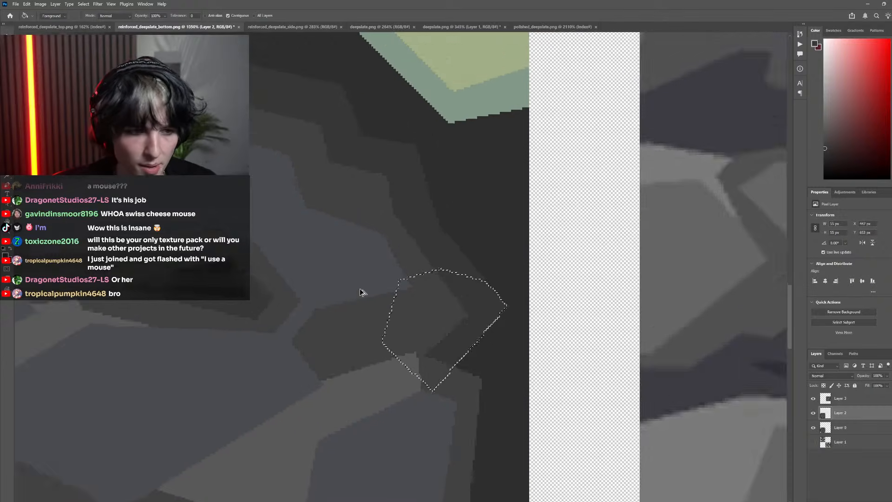
{"action": "scroll", "coordinate": [361, 291], "scroll_direction": "down", "scroll_amount": 8}
{"action": "key", "text": "m"}
{"action": "key", "text": "ctrl+d"}
{"action": "scroll", "coordinate": [344, 264], "scroll_direction": "down", "scroll_amount": 5}
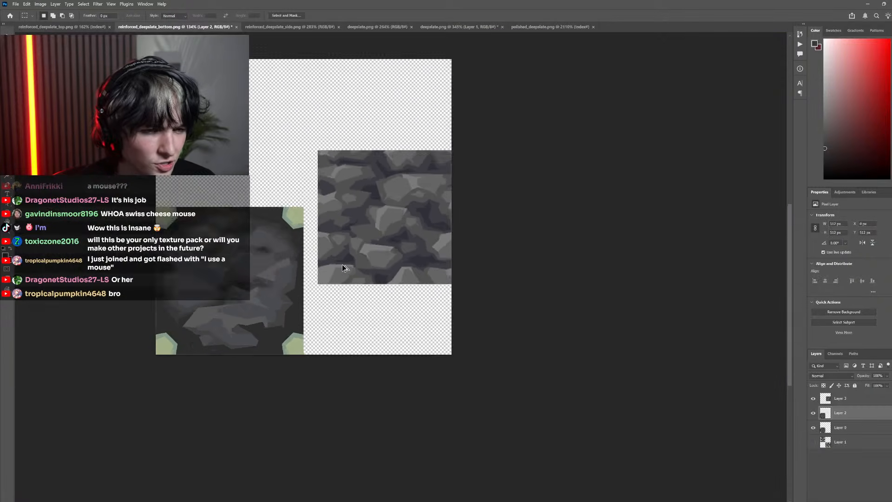
Lasso a thin sliver along the outer edge of the upper-right rock's dark band, trim it with the darker background gray, and deselect
{"action": "scroll", "coordinate": [341, 269], "scroll_direction": "up", "scroll_amount": 8}
{"action": "scroll", "coordinate": [395, 260], "scroll_direction": "up", "scroll_amount": 3}
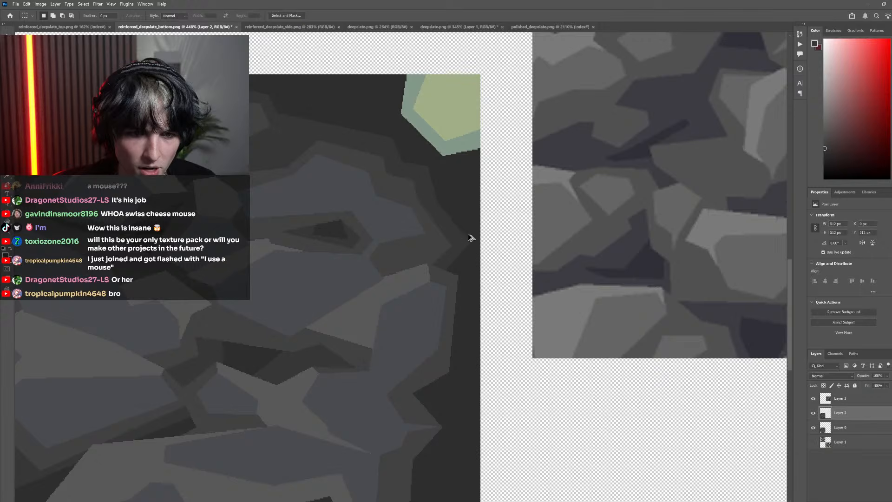
{"action": "scroll", "coordinate": [470, 236], "scroll_direction": "up", "scroll_amount": 4}
{"action": "key", "text": "l"}
{"action": "left_click", "coordinate": [399, 212]}
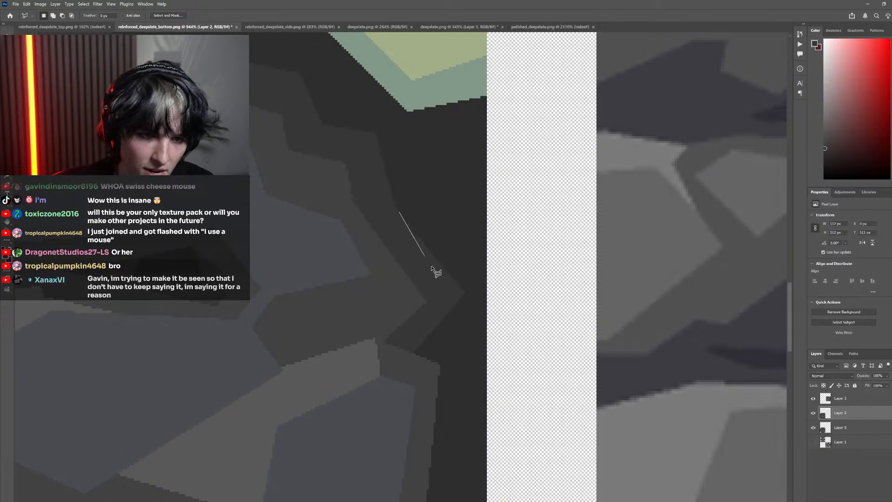
{"action": "left_click", "coordinate": [401, 203]}
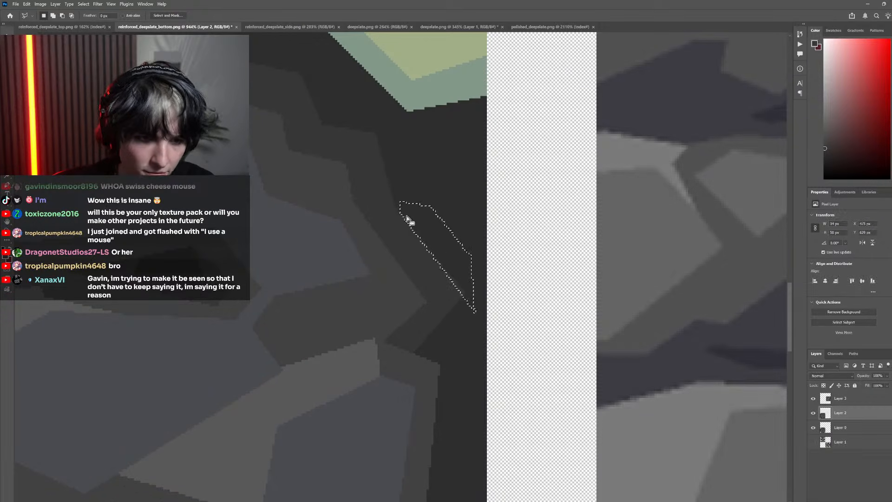
{"action": "key", "text": "g"}
{"action": "scroll", "coordinate": [462, 288], "scroll_direction": "down", "scroll_amount": 3}
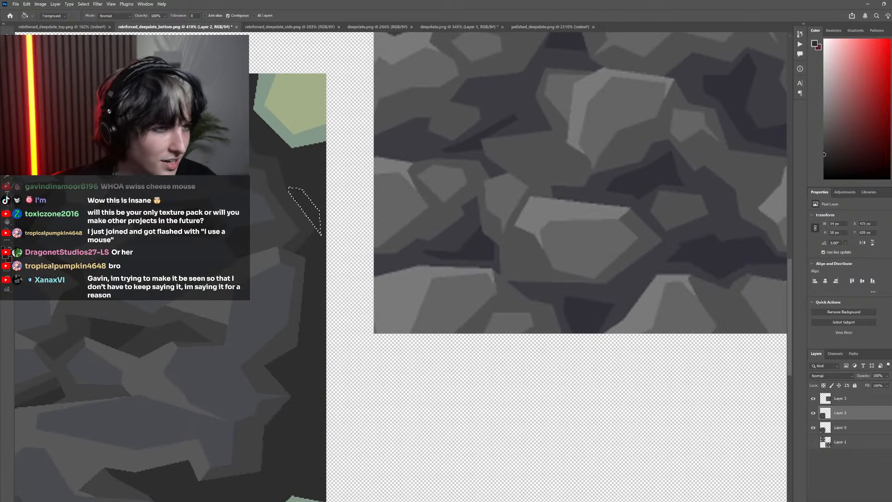
{"action": "key", "text": "m"}
{"action": "scroll", "coordinate": [402, 252], "scroll_direction": "down", "scroll_amount": 5}
Examine the right side's shading bands and compare them with the pixelated original by toggling Layer 2
{"action": "scroll", "coordinate": [404, 257], "scroll_direction": "up", "scroll_amount": 6}
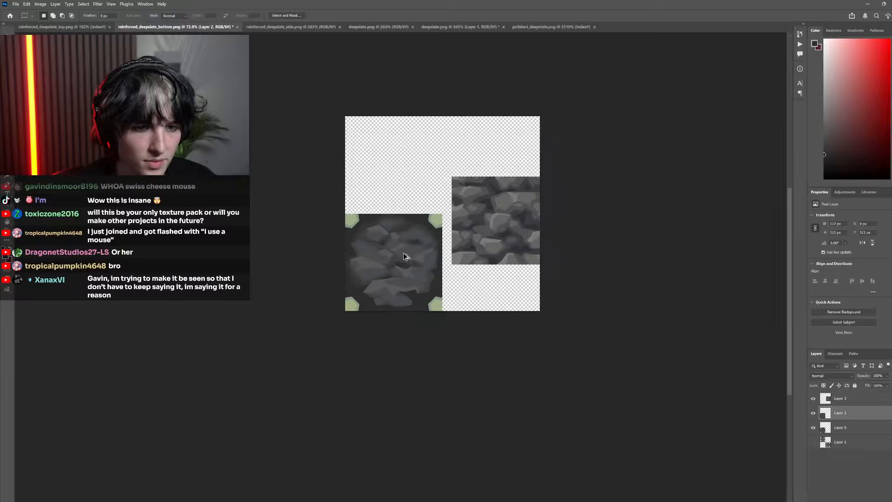
{"action": "scroll", "coordinate": [477, 228], "scroll_direction": "up", "scroll_amount": 4}
{"action": "scroll", "coordinate": [542, 253], "scroll_direction": "down", "scroll_amount": 6}
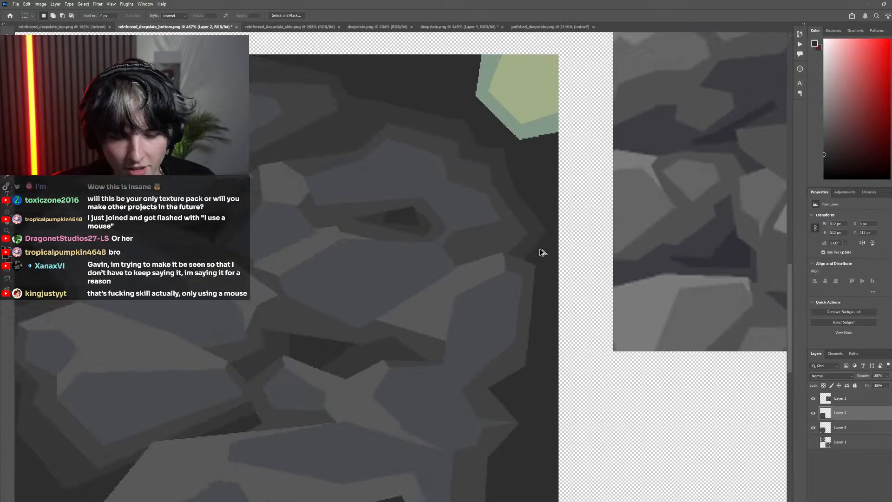
{"action": "left_click", "coordinate": [814, 412]}
{"action": "left_click", "coordinate": [813, 413]}
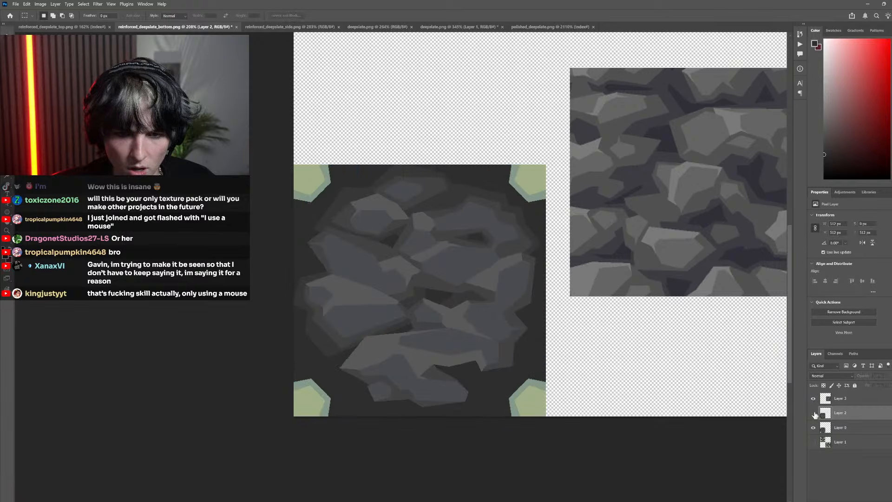
{"action": "scroll", "coordinate": [624, 314], "scroll_direction": "up", "scroll_amount": 3}
{"action": "scroll", "coordinate": [503, 314], "scroll_direction": "up", "scroll_amount": 4}
Lasso an angular area along the right-hand rock's outer edge, sample the lighter dark gray, fill the background inside it, and deselect
{"action": "key", "text": "l"}
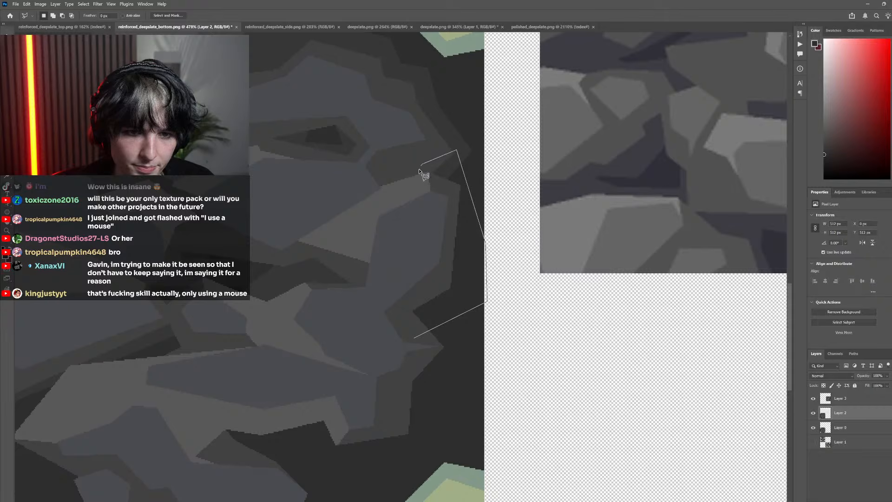
{"action": "left_click", "coordinate": [414, 339]}
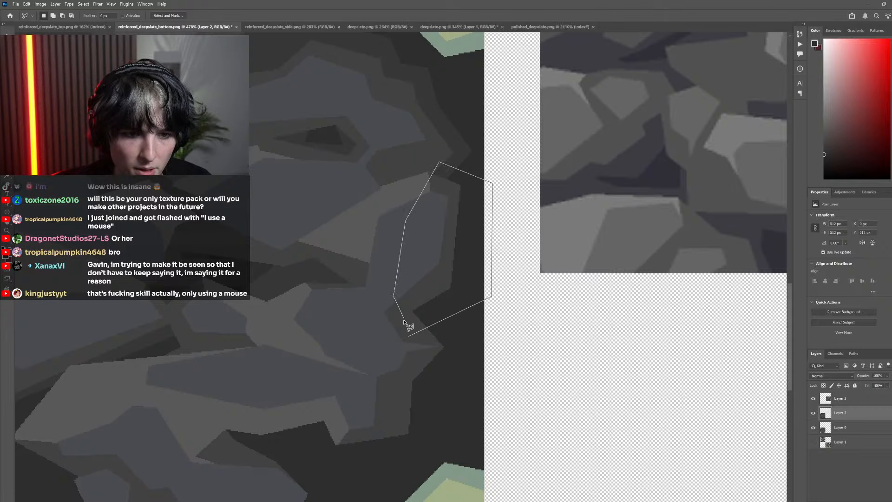
{"action": "left_click", "coordinate": [408, 336]}
{"action": "key", "text": "g"}
{"action": "key", "text": "f"}
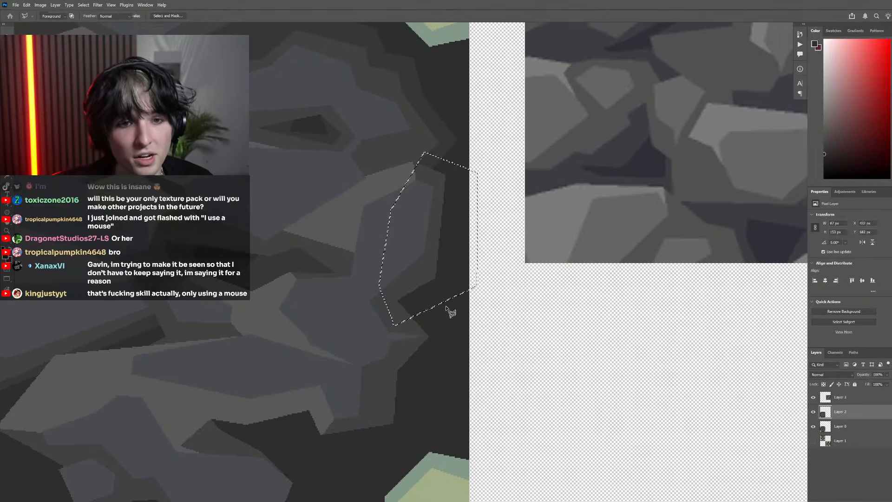
{"action": "key", "text": "f"}
{"action": "key", "text": "f"}
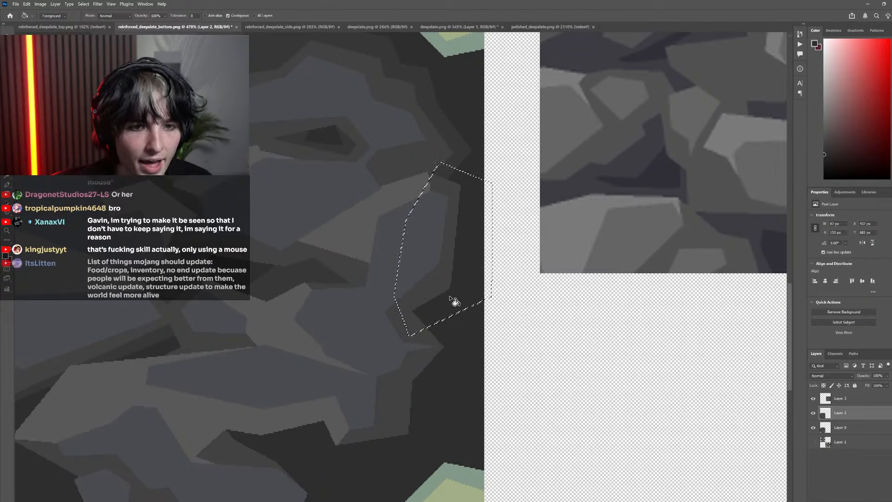
{"action": "left_click", "coordinate": [443, 179], "text": "alt"}
{"action": "left_click", "coordinate": [463, 247]}
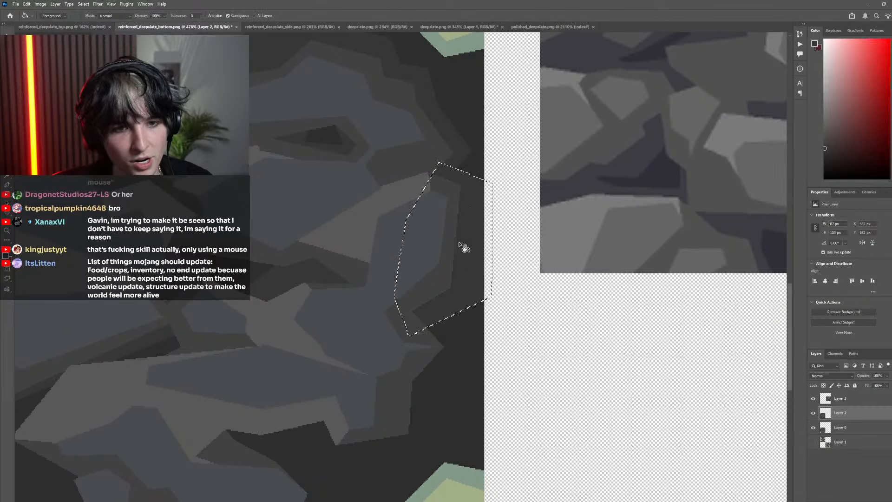
{"action": "scroll", "coordinate": [464, 246], "scroll_direction": "down", "scroll_amount": 4}
{"action": "key", "text": "m"}
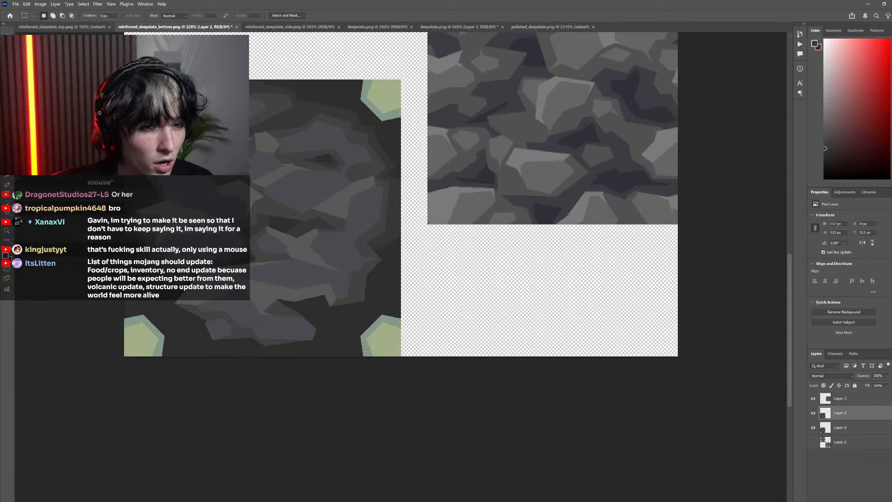
Examine the whole texture and compare the new dark bands around the rocks with the pixelated original by toggling Layer 2
{"action": "scroll", "coordinate": [261, 212], "scroll_direction": "down", "scroll_amount": 5}
{"action": "left_click_drag", "start_coordinate": [225, 226], "coordinate": [315, 226]}
{"action": "scroll", "coordinate": [315, 224], "scroll_direction": "up", "scroll_amount": 4}
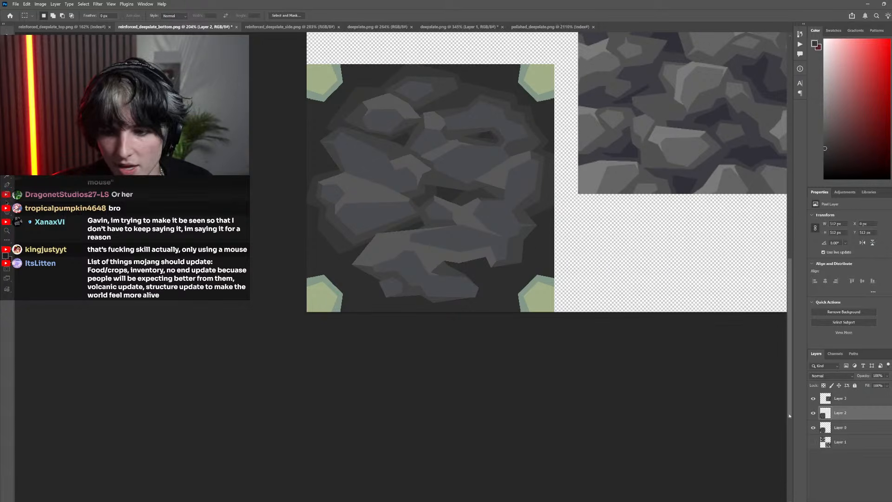
{"action": "left_click", "coordinate": [813, 413]}
{"action": "left_click", "coordinate": [814, 413]}
{"action": "left_click", "coordinate": [813, 413]}
{"action": "left_click", "coordinate": [813, 413]}
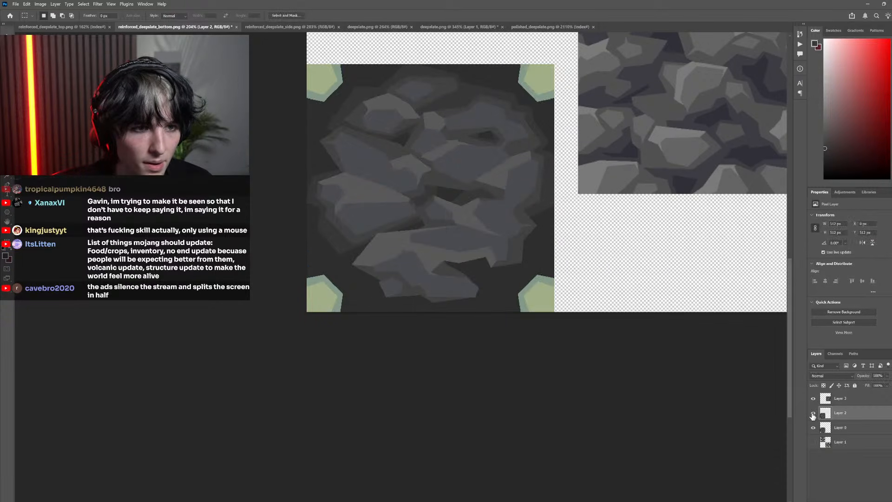
{"action": "left_click", "coordinate": [814, 413]}
{"action": "left_click", "coordinate": [813, 412]}
Lasso an angular area around the left rock's pointed upper-left end, fill its background with the dark gray, and deselect
{"action": "scroll", "coordinate": [317, 250], "scroll_direction": "up", "scroll_amount": 5}
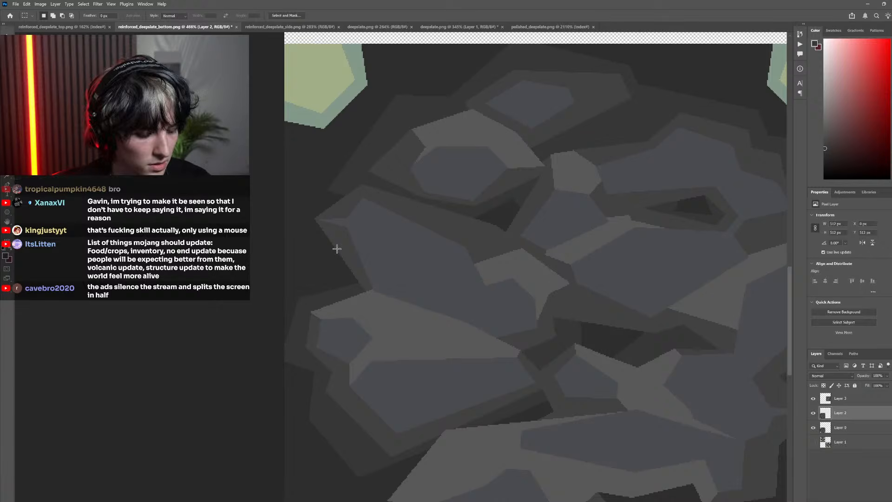
{"action": "key", "text": "l"}
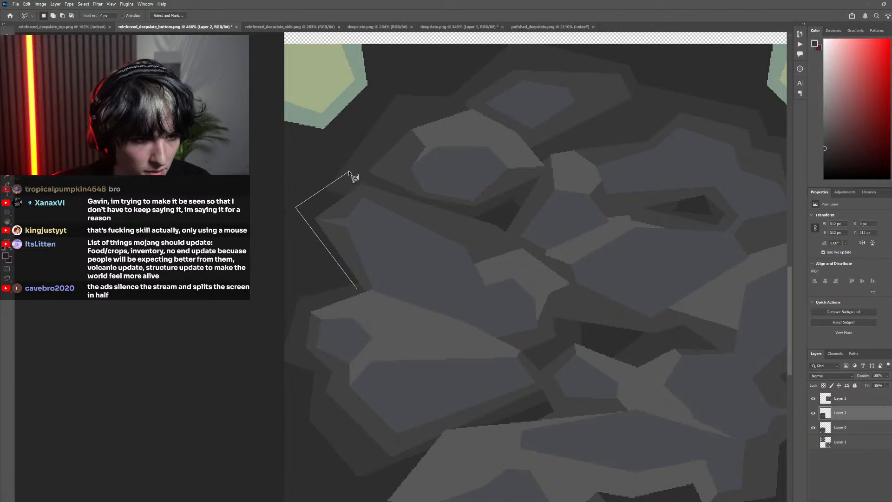
{"action": "left_click", "coordinate": [390, 262]}
{"action": "left_click", "coordinate": [358, 289]}
{"action": "key", "text": "g"}
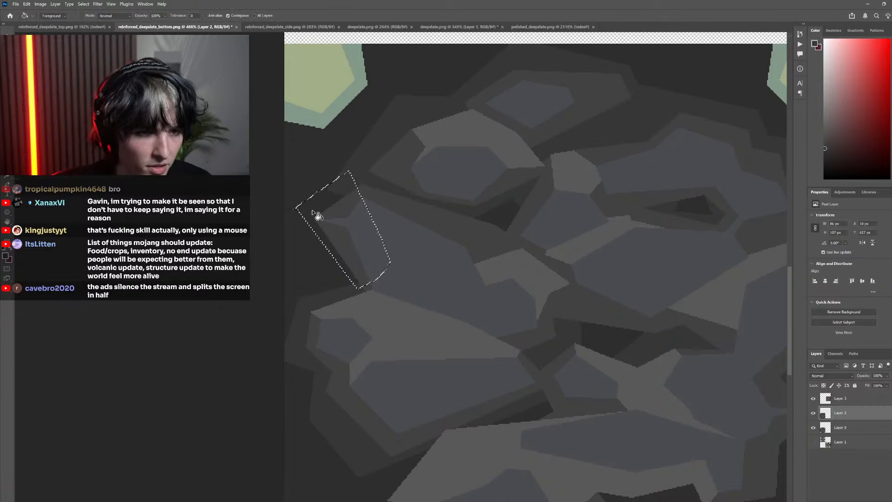
{"action": "scroll", "coordinate": [262, 192], "scroll_direction": "down", "scroll_amount": 5}
{"action": "key", "text": "m"}
{"action": "key", "text": "ctrl+d"}
{"action": "scroll", "coordinate": [318, 255], "scroll_direction": "down", "scroll_amount": 5}
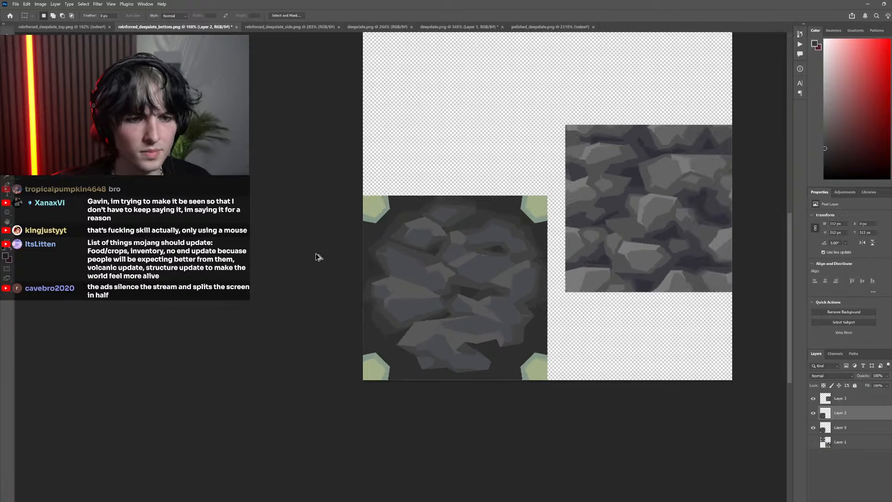
Compare the lower rocks and the background around them with the pixelated original by toggling Layer 2
{"action": "scroll", "coordinate": [439, 313], "scroll_direction": "up", "scroll_amount": 5}
{"action": "left_click", "coordinate": [813, 413]}
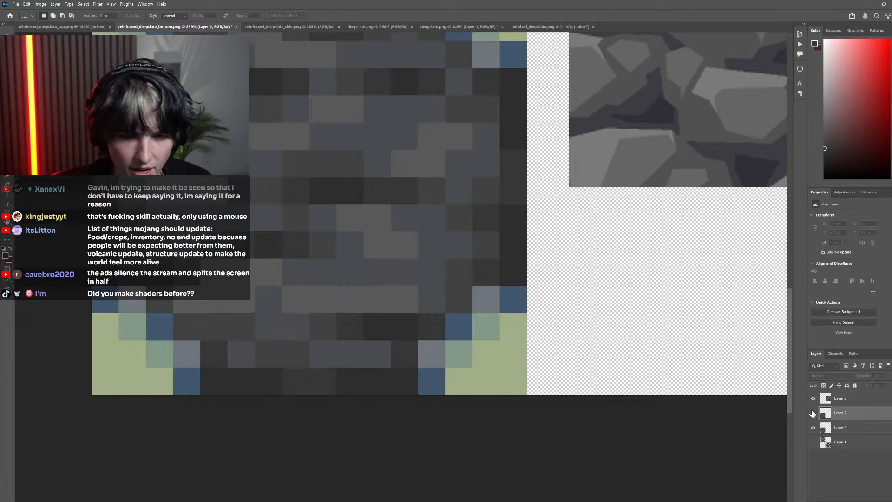
{"action": "left_click", "coordinate": [813, 413]}
{"action": "left_click", "coordinate": [813, 413]}
{"action": "left_click", "coordinate": [813, 413]}
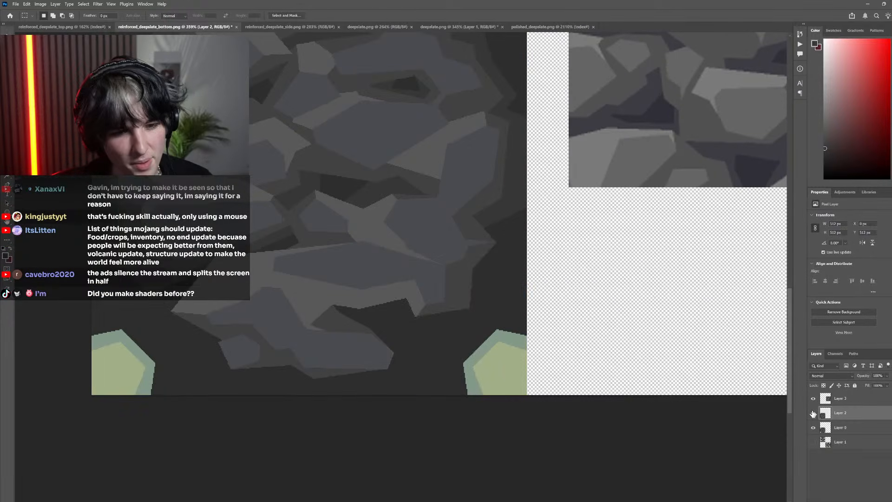
{"action": "left_click", "coordinate": [813, 413]}
{"action": "left_click", "coordinate": [813, 413]}
Lasso around the bottom rock's right end, fill its background with the dark gray, deselect, and check it against the original
{"action": "key", "text": "l"}
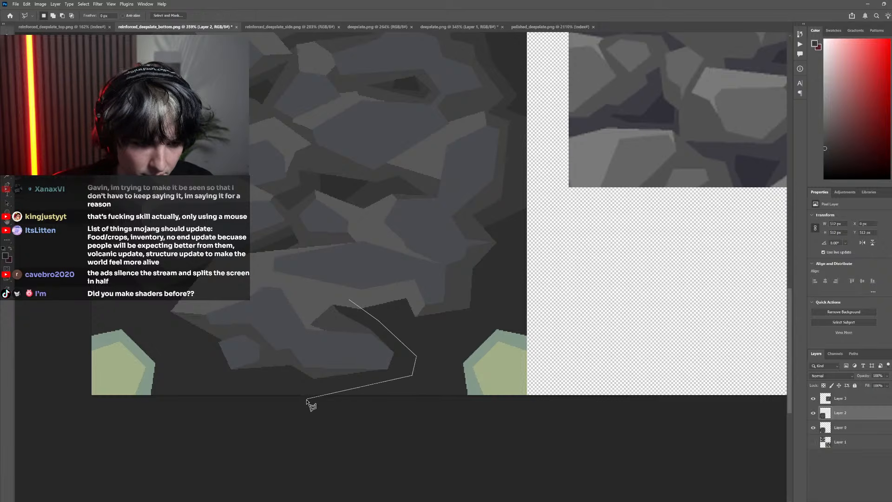
{"action": "left_click", "coordinate": [348, 300]}
{"action": "key", "text": "g"}
{"action": "left_click", "coordinate": [375, 326]}
{"action": "scroll", "coordinate": [254, 258], "scroll_direction": "down", "scroll_amount": 6}
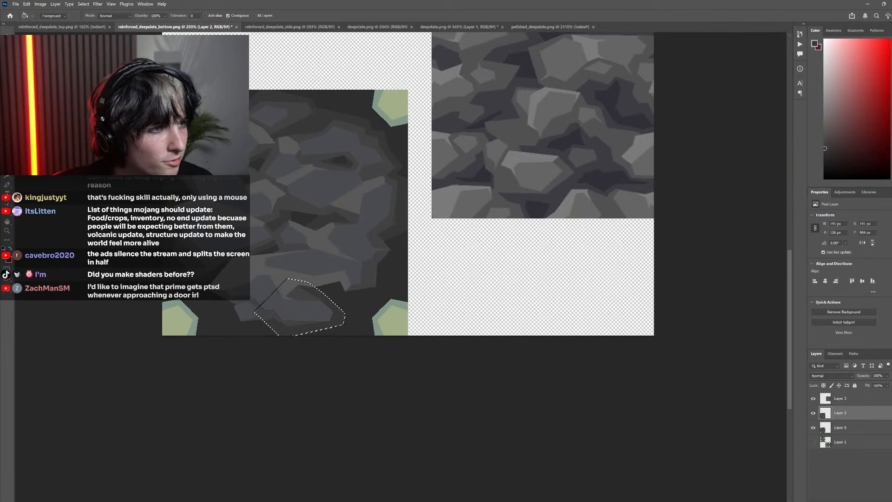
{"action": "key", "text": "m"}
{"action": "left_click", "coordinate": [814, 414]}
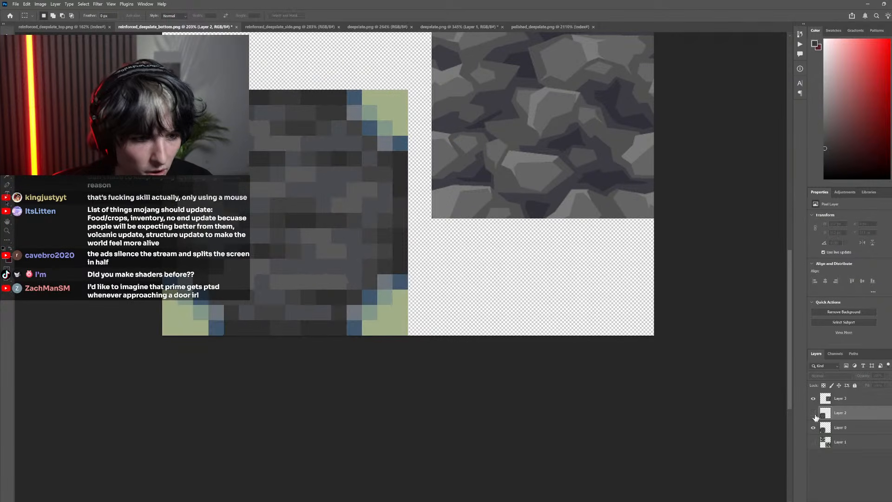
{"action": "left_click", "coordinate": [815, 414]}
{"action": "left_click", "coordinate": [814, 413]}
{"action": "left_click", "coordinate": [814, 414]}
Lasso an angular area around the lower-left end of the bottom rocks, fill its background with the dark gray, and deselect
{"action": "scroll", "coordinate": [285, 319], "scroll_direction": "up", "scroll_amount": 4}
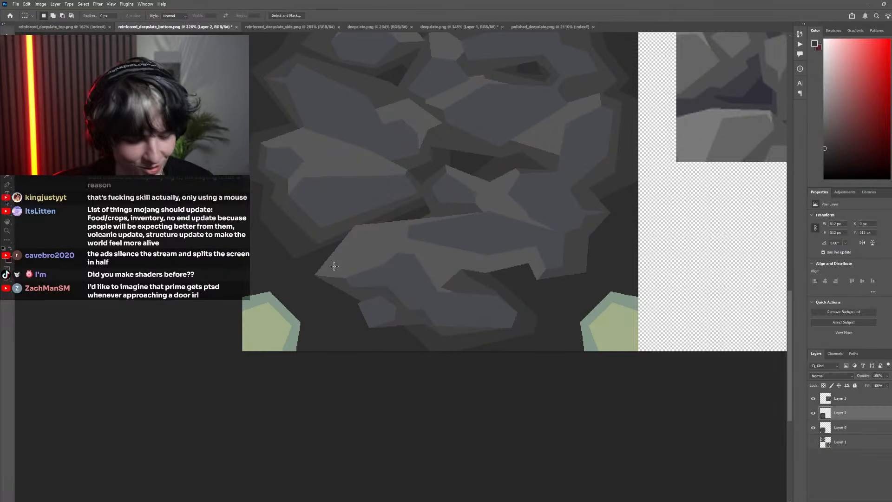
{"action": "key", "text": "l"}
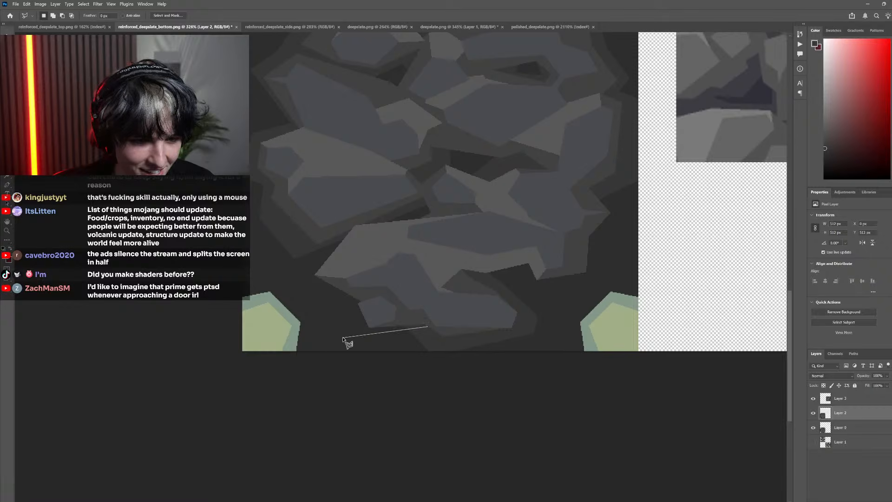
{"action": "left_click", "coordinate": [343, 338]}
{"action": "left_click", "coordinate": [324, 302]}
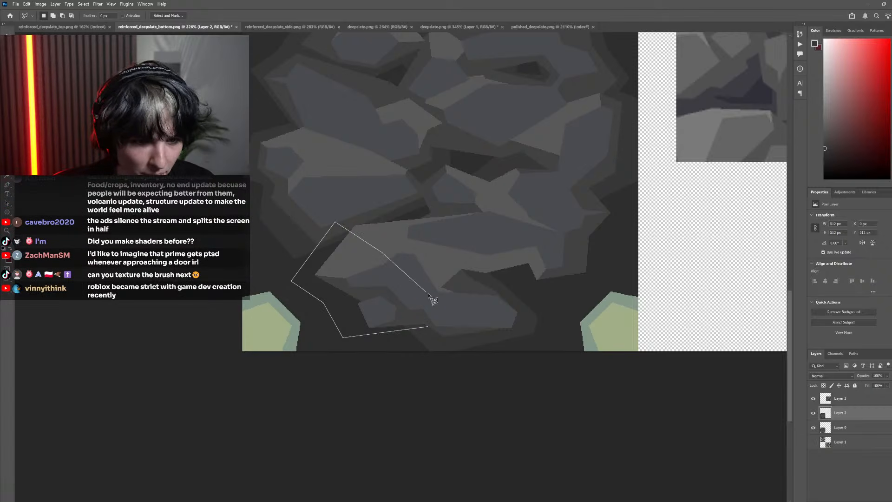
{"action": "left_click", "coordinate": [429, 326]}
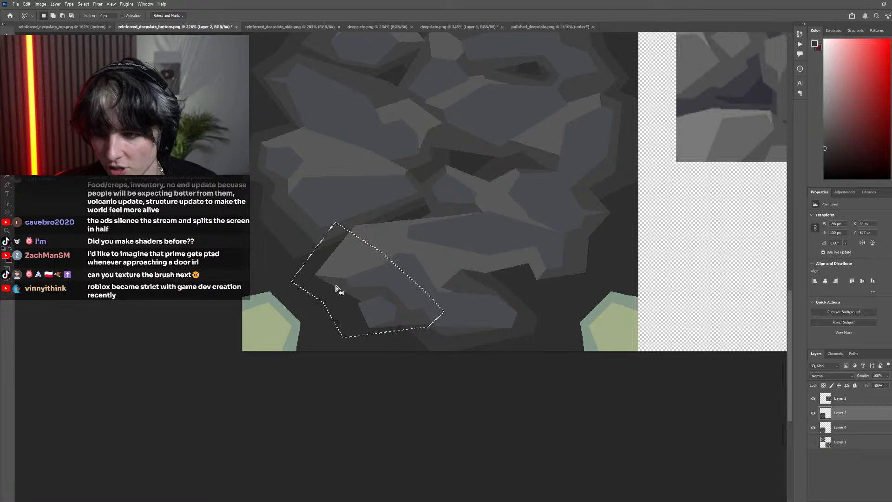
{"action": "key", "text": "g"}
{"action": "left_click", "coordinate": [325, 299]}
{"action": "scroll", "coordinate": [362, 273], "scroll_direction": "down", "scroll_amount": 5}
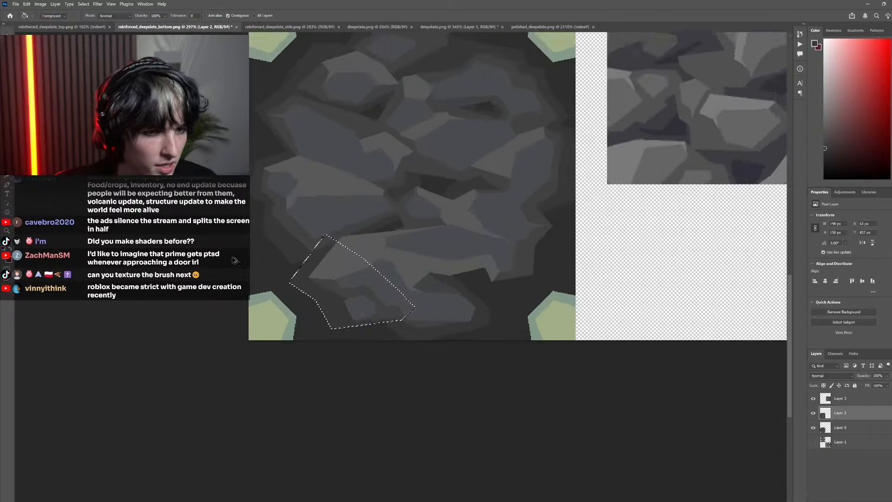
{"action": "key", "text": "m"}
{"action": "scroll", "coordinate": [353, 288], "scroll_direction": "down", "scroll_amount": 3}
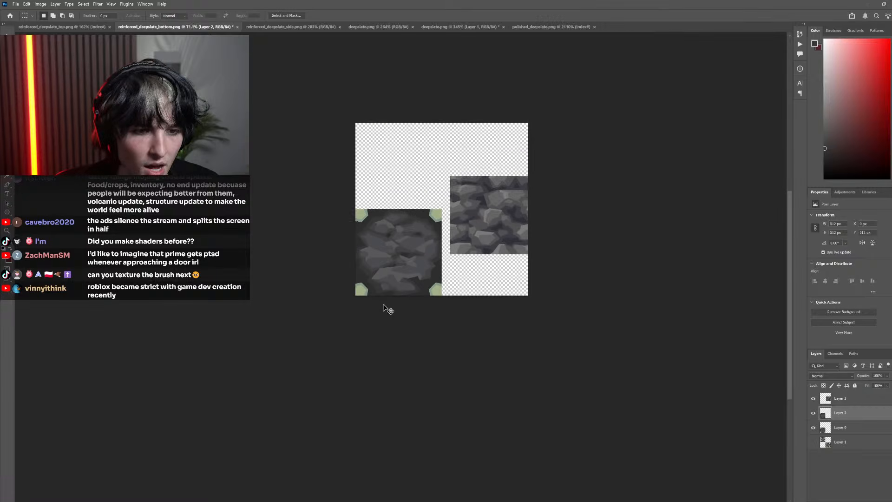
Lasso an angular area around the small stone at the bottom rock's lower left, fill its background with the dark gray, and deselect
{"action": "scroll", "coordinate": [398, 299], "scroll_direction": "up", "scroll_amount": 8}
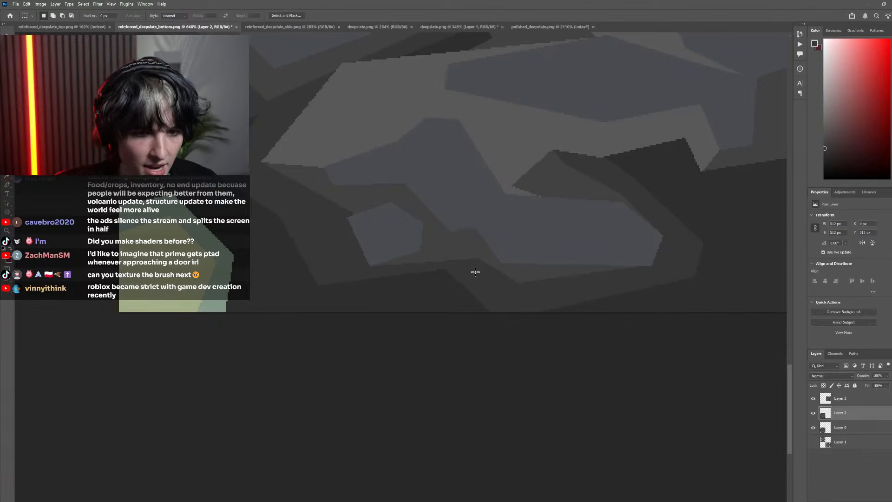
{"action": "key", "text": "l"}
{"action": "left_click", "coordinate": [475, 272]}
{"action": "left_click", "coordinate": [320, 290]}
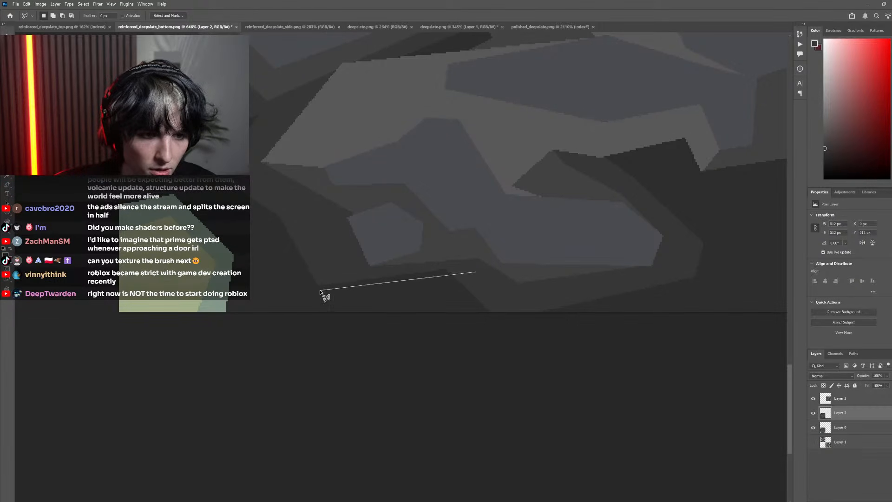
{"action": "left_click", "coordinate": [312, 261]}
{"action": "left_click", "coordinate": [339, 233]}
{"action": "left_click", "coordinate": [436, 231]}
{"action": "left_click", "coordinate": [461, 248]}
{"action": "left_click", "coordinate": [477, 274]}
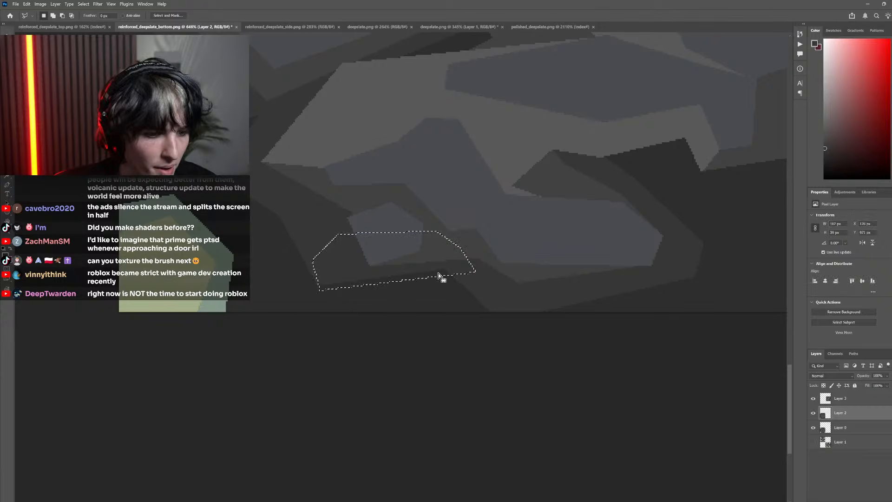
{"action": "key", "text": "g"}
{"action": "scroll", "coordinate": [398, 265], "scroll_direction": "down", "scroll_amount": 3}
{"action": "key", "text": "m"}
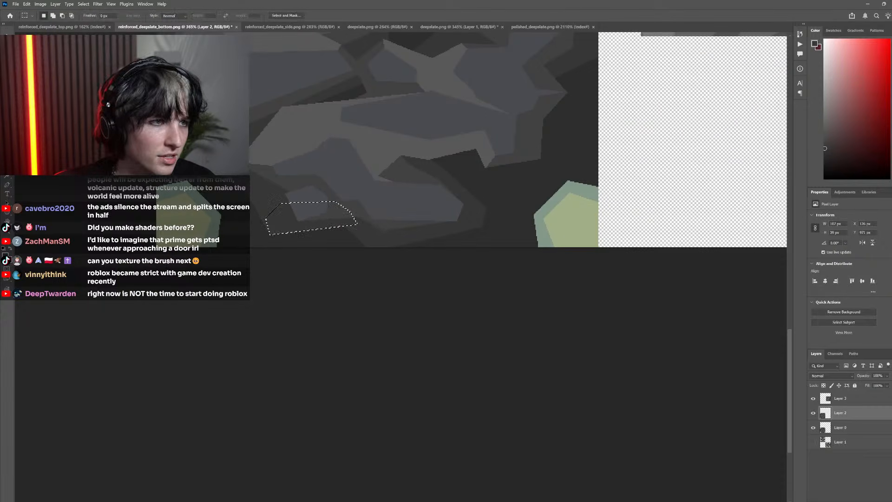
Pencil over stray pixels at the shading band's lower-left corner with the sampled darkest gray, and compare with the original by toggling Layer 2
{"action": "scroll", "coordinate": [311, 237], "scroll_direction": "up", "scroll_amount": 5}
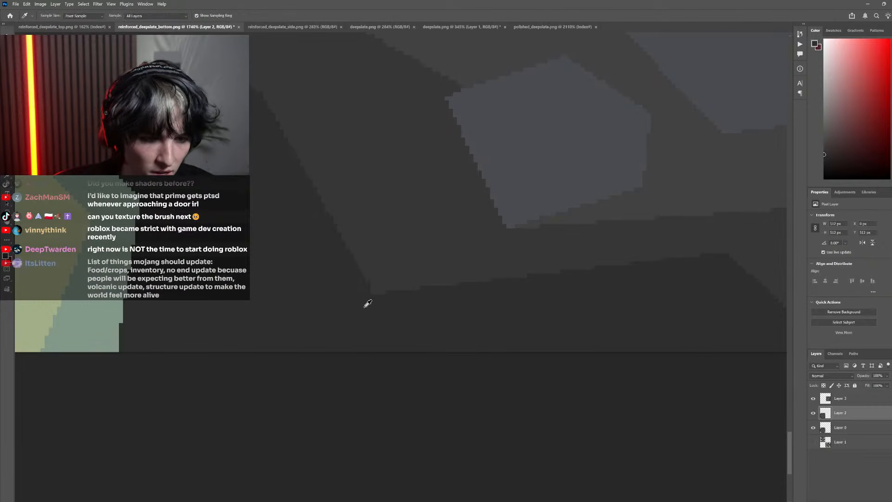
{"action": "key", "text": "b"}
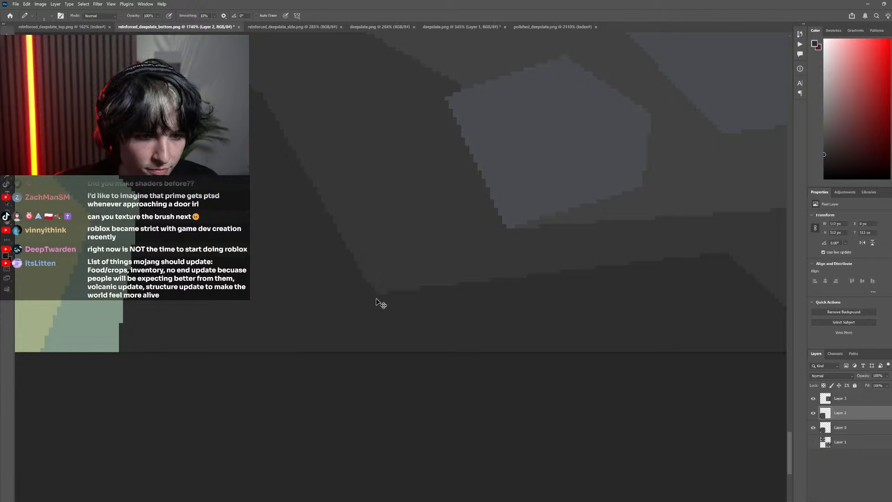
{"action": "scroll", "coordinate": [379, 303], "scroll_direction": "down", "scroll_amount": 8}
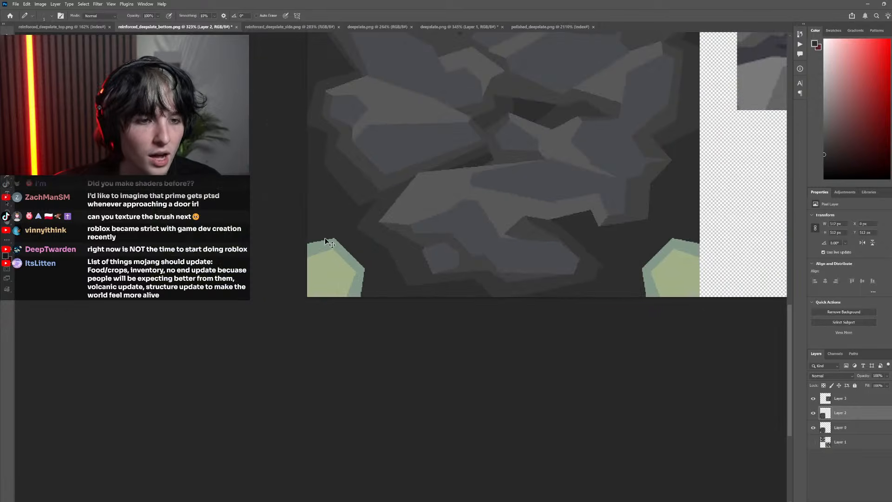
{"action": "scroll", "coordinate": [383, 267], "scroll_direction": "down", "scroll_amount": 4}
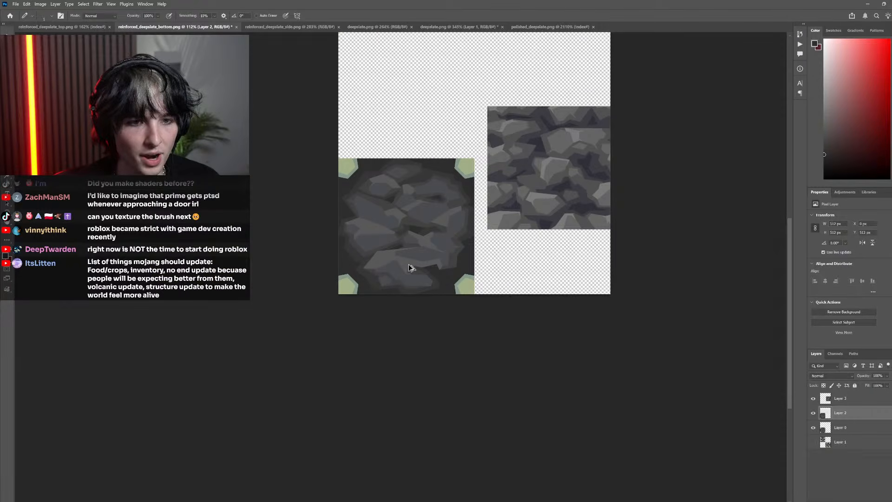
{"action": "scroll", "coordinate": [534, 299], "scroll_direction": "up", "scroll_amount": 2}
{"action": "left_click", "coordinate": [815, 414]}
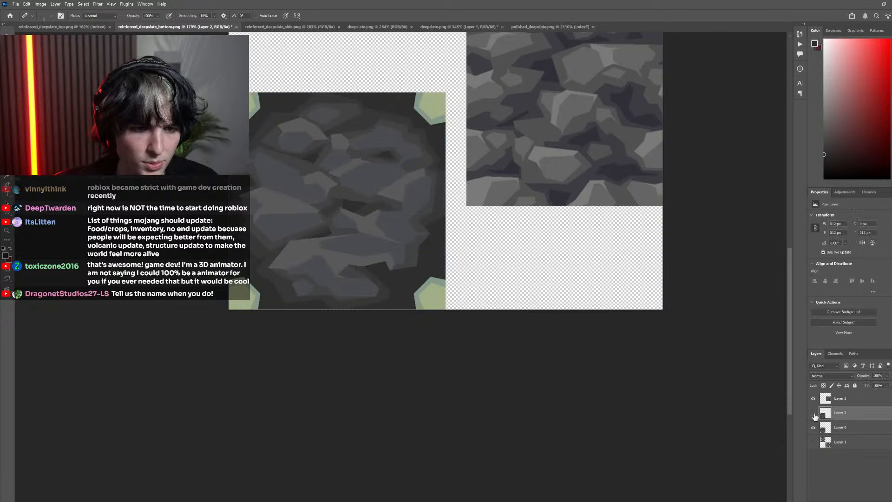
{"action": "left_click", "coordinate": [814, 414]}
{"action": "left_click", "coordinate": [814, 414]}
Lasso an angular area around the lower-right rock's right end, fill its background with the sampled dark band gray, and deselect
{"action": "scroll", "coordinate": [406, 273], "scroll_direction": "up", "scroll_amount": 8}
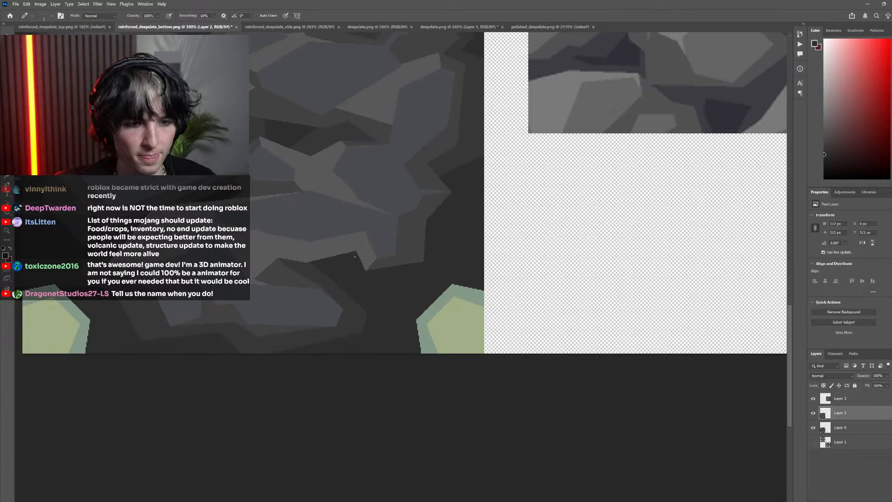
{"action": "key", "text": "l"}
{"action": "left_click", "coordinate": [345, 245]}
{"action": "left_click", "coordinate": [359, 285]}
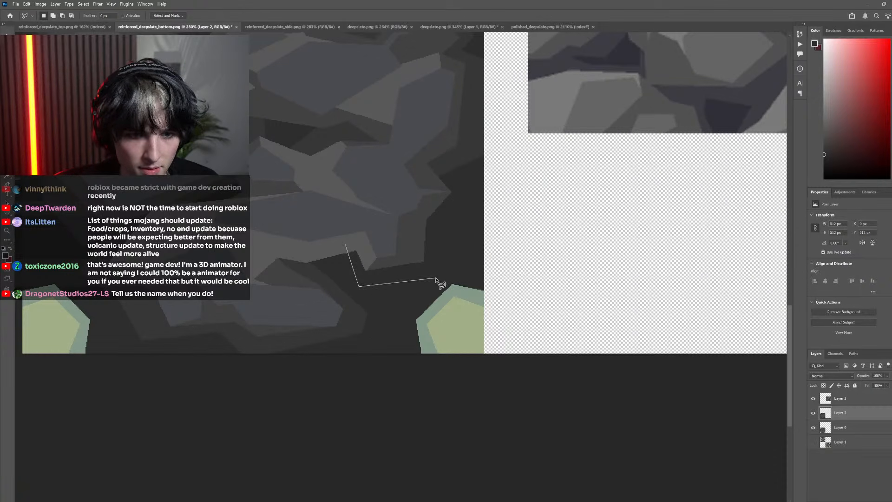
{"action": "left_click", "coordinate": [432, 282]}
{"action": "left_click", "coordinate": [441, 224]}
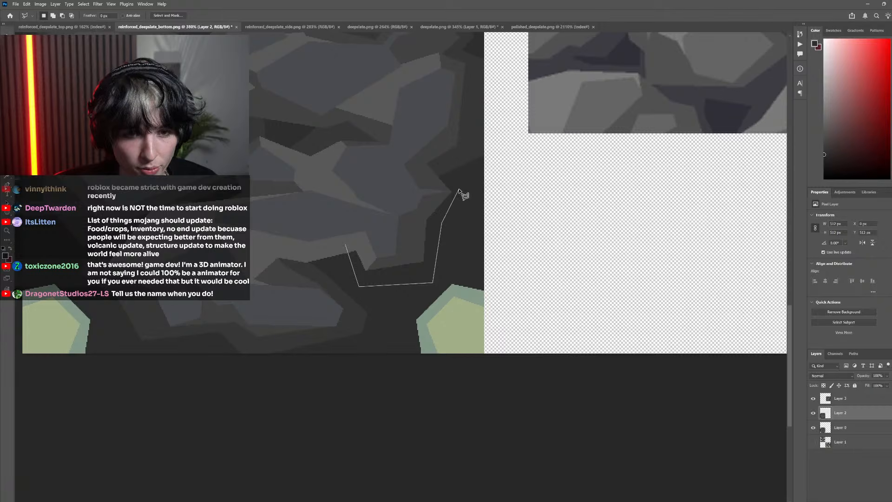
{"action": "left_click", "coordinate": [459, 191]}
{"action": "left_click", "coordinate": [436, 162]}
{"action": "left_click", "coordinate": [364, 165]}
{"action": "left_click", "coordinate": [356, 209]}
{"action": "left_click", "coordinate": [345, 225]}
{"action": "left_click", "coordinate": [346, 245]}
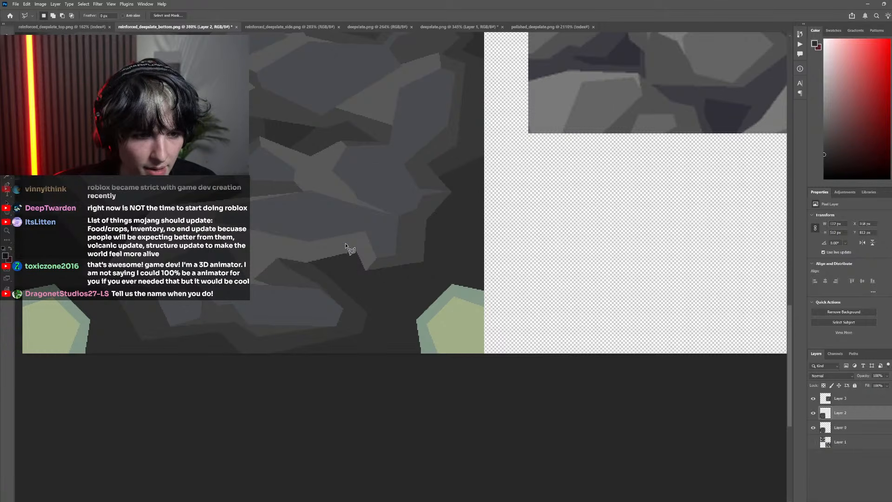
{"action": "key", "text": "g"}
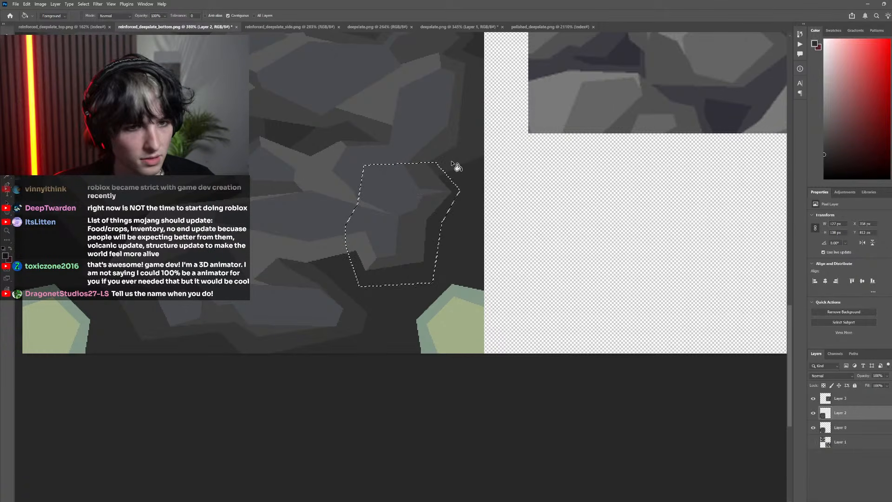
{"action": "left_click", "coordinate": [455, 144], "text": "alt"}
{"action": "left_click", "coordinate": [432, 232]}
{"action": "scroll", "coordinate": [321, 268], "scroll_direction": "down", "scroll_amount": 2}
{"action": "key", "text": "ctrl+z"}
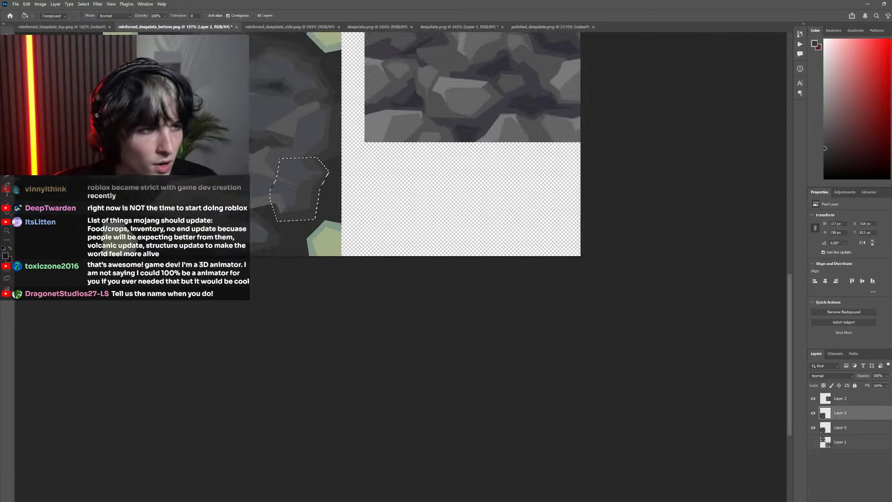
{"action": "scroll", "coordinate": [142, 110], "scroll_direction": "down", "scroll_amount": 10}
{"action": "key", "text": "m"}
{"action": "key", "text": "ctrl+d"}
Examine the whole rock texture at different scales and compare it with the pixelated original by toggling Layer 2
{"action": "scroll", "coordinate": [143, 125], "scroll_direction": "down", "scroll_amount": 8}
{"action": "left_click_drag", "start_coordinate": [143, 126], "coordinate": [266, 129]}
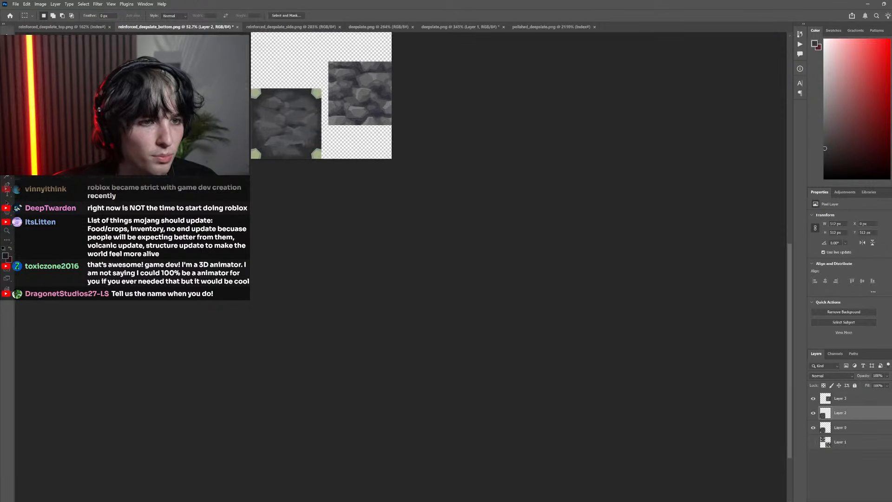
{"action": "scroll", "coordinate": [265, 129], "scroll_direction": "up", "scroll_amount": 8}
{"action": "scroll", "coordinate": [265, 132], "scroll_direction": "left", "scroll_amount": 2}
{"action": "scroll", "coordinate": [312, 154], "scroll_direction": "up", "scroll_amount": 5}
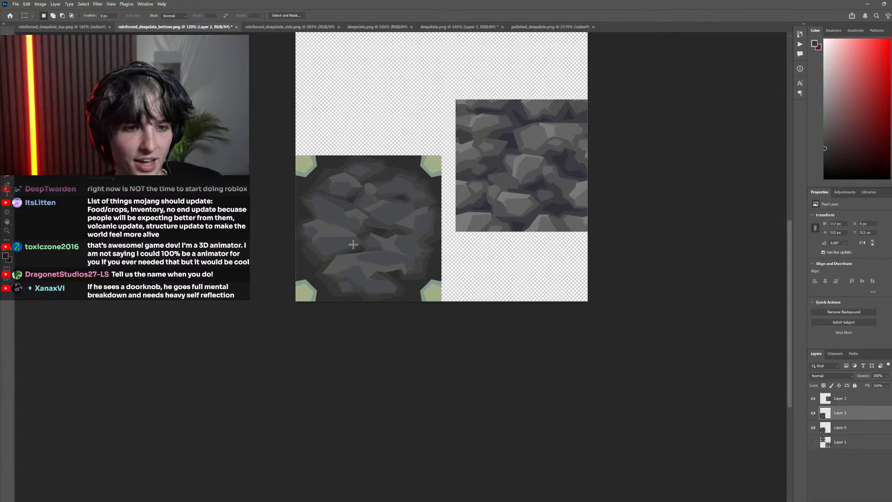
{"action": "scroll", "coordinate": [419, 251], "scroll_direction": "down", "scroll_amount": 3}
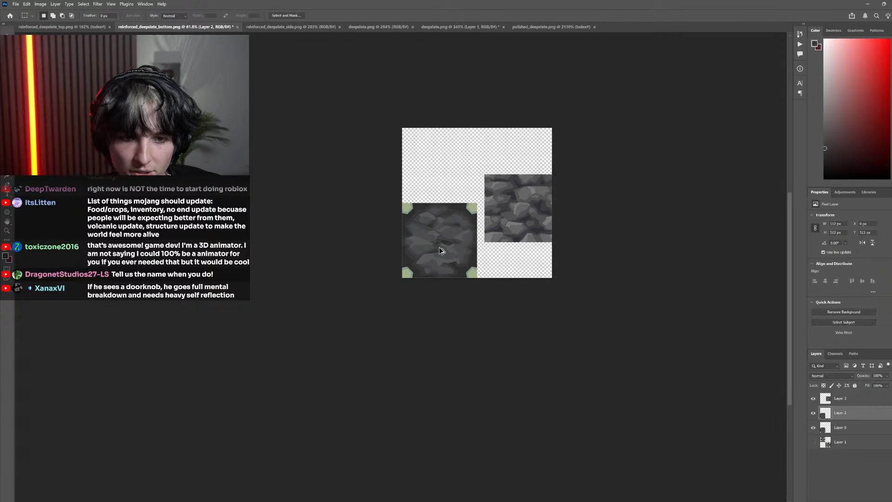
{"action": "scroll", "coordinate": [439, 247], "scroll_direction": "up", "scroll_amount": 5}
{"action": "scroll", "coordinate": [483, 260], "scroll_direction": "up", "scroll_amount": 1}
{"action": "key", "text": "l"}
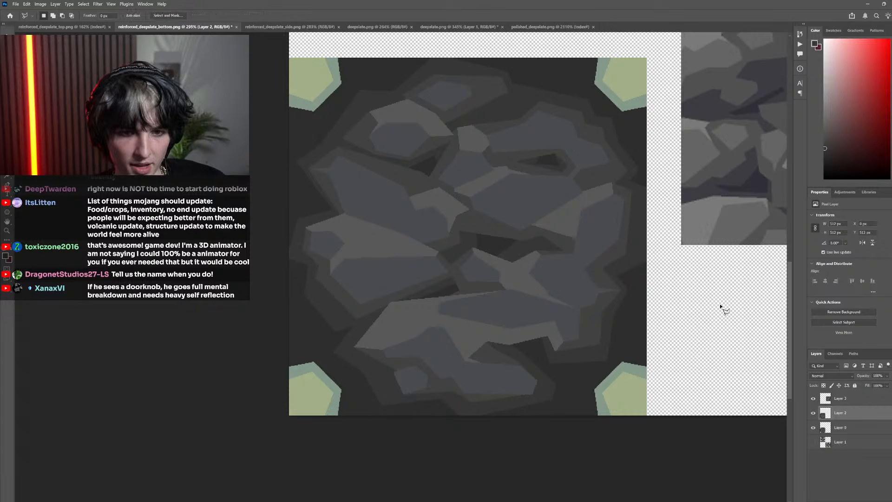
{"action": "left_click", "coordinate": [813, 415]}
{"action": "left_click", "coordinate": [812, 416]}
{"action": "left_click", "coordinate": [812, 416]}
{"action": "left_click", "coordinate": [813, 415]}
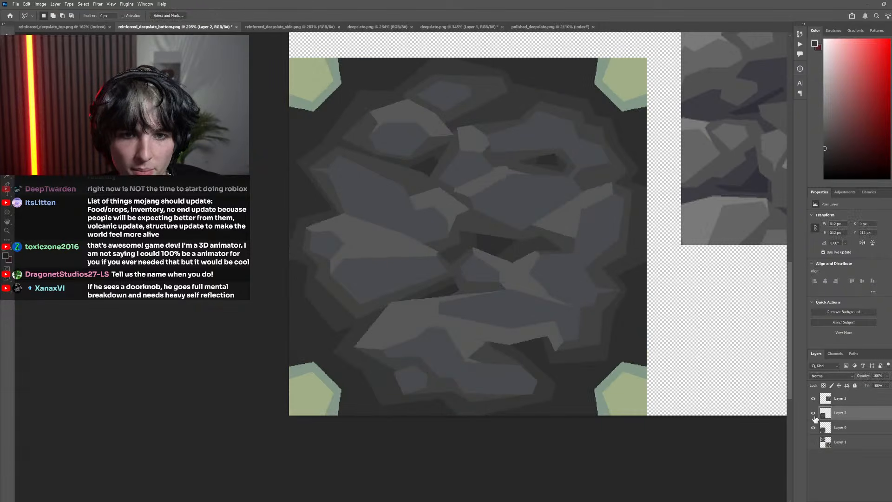
{"action": "scroll", "coordinate": [588, 332], "scroll_direction": "down", "scroll_amount": 3}
Lasso an angular area across the gap beneath the upper-right rock, fill its dark background with the sampled darkest gray, and deselect
{"action": "scroll", "coordinate": [519, 237], "scroll_direction": "up", "scroll_amount": 5}
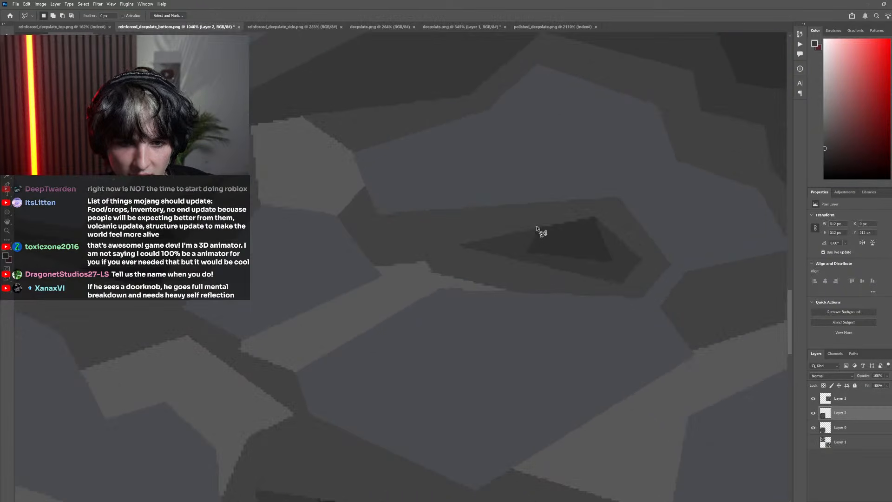
{"action": "left_click", "coordinate": [539, 226]}
{"action": "left_click", "coordinate": [517, 277]}
{"action": "left_click", "coordinate": [574, 292]}
{"action": "left_click", "coordinate": [597, 290]}
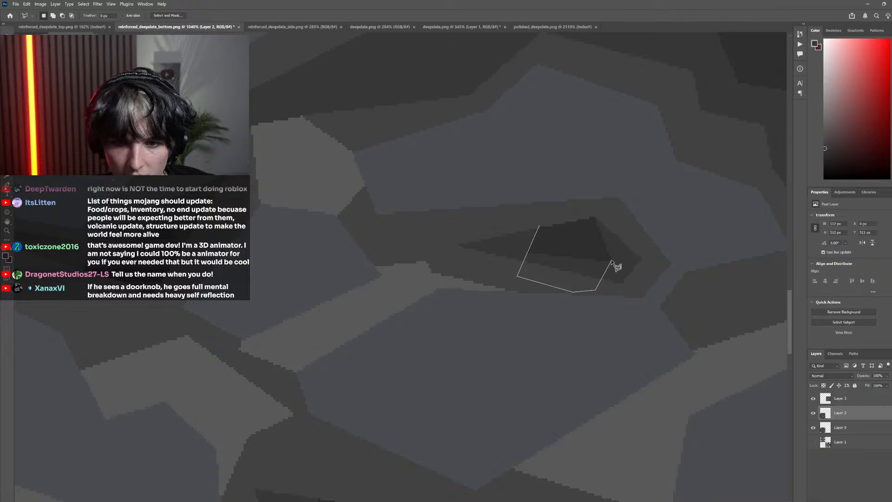
{"action": "left_click", "coordinate": [612, 261]}
{"action": "left_click", "coordinate": [540, 227]}
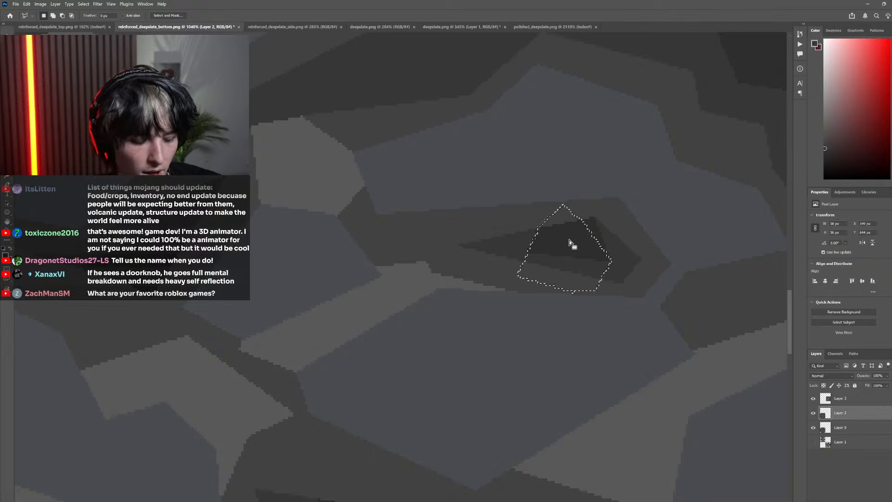
{"action": "key", "text": "g"}
{"action": "left_click", "coordinate": [589, 265]}
{"action": "left_click", "coordinate": [536, 271]}
{"action": "scroll", "coordinate": [540, 272], "scroll_direction": "down", "scroll_amount": 5}
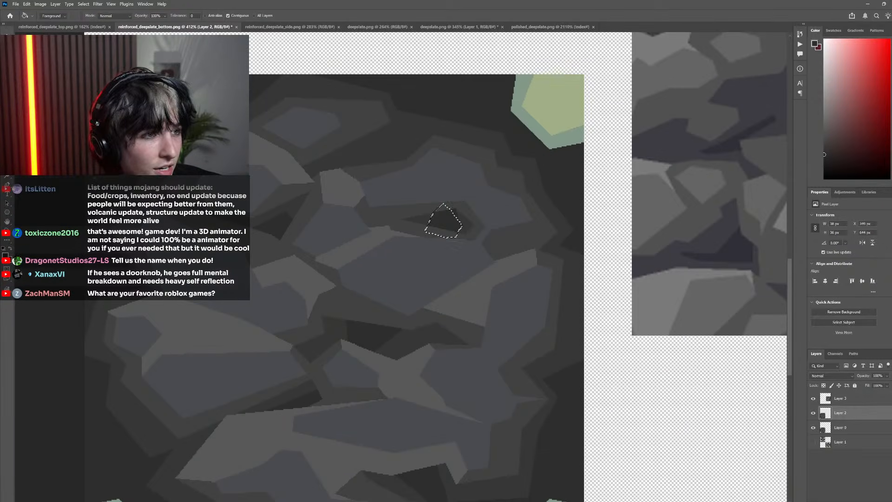
{"action": "key", "text": "m"}
{"action": "key", "text": "ctrl+d"}
{"action": "scroll", "coordinate": [473, 334], "scroll_direction": "down", "scroll_amount": 4}
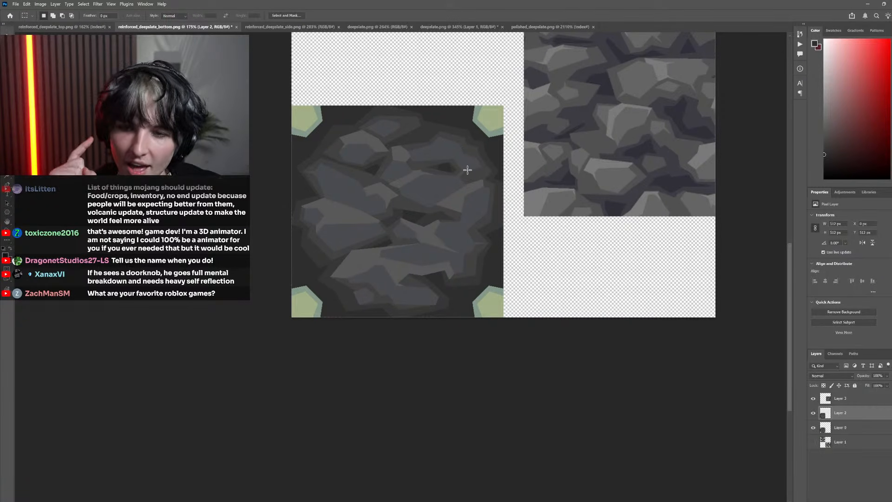
Lasso a slanted strip over the right end of that gap's darkest patch, fill it with the surrounding dark band gray, and deselect
{"action": "scroll", "coordinate": [463, 160], "scroll_direction": "up", "scroll_amount": 5}
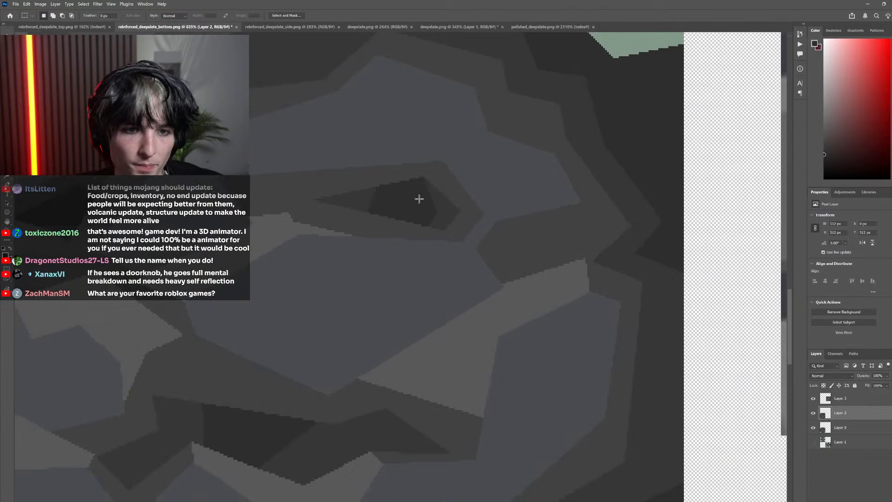
{"action": "key", "text": "l"}
{"action": "left_click", "coordinate": [429, 231]}
{"action": "left_click", "coordinate": [401, 167]}
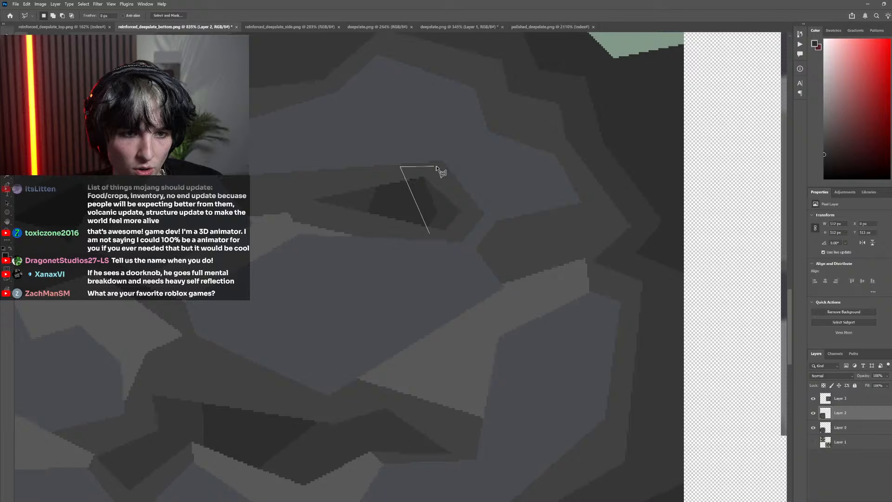
{"action": "left_click", "coordinate": [437, 166]}
{"action": "left_click", "coordinate": [471, 231]}
{"action": "left_click", "coordinate": [429, 232]}
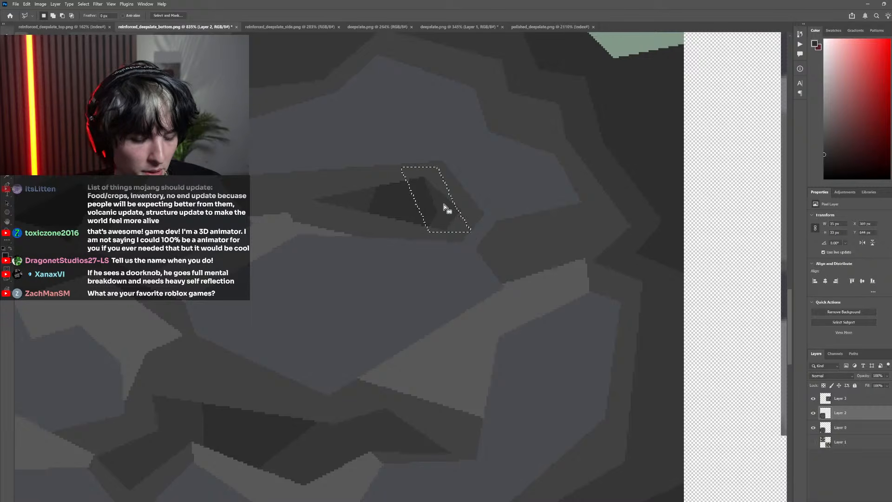
{"action": "key", "text": "g"}
{"action": "scroll", "coordinate": [363, 181], "scroll_direction": "down", "scroll_amount": 4}
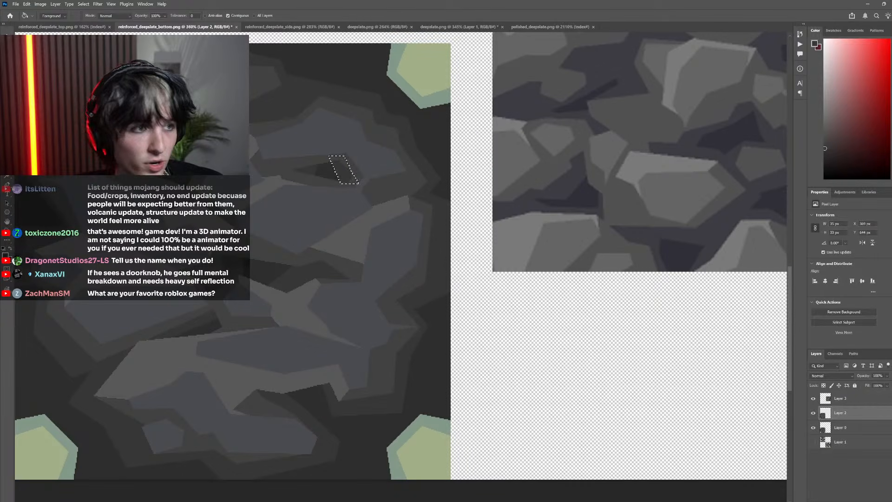
{"action": "key", "text": "m"}
{"action": "key", "text": "ctrl+d"}
{"action": "scroll", "coordinate": [304, 225], "scroll_direction": "down", "scroll_amount": 6}
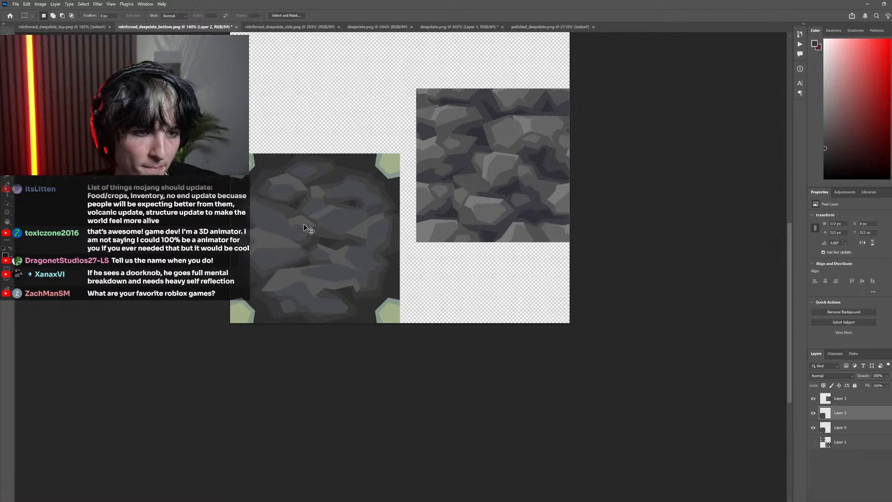
Compare the rocks, gaps and shading bands with the pixelated original by repeatedly toggling Layer 2 at different scales
{"action": "scroll", "coordinate": [375, 229], "scroll_direction": "up", "scroll_amount": 5}
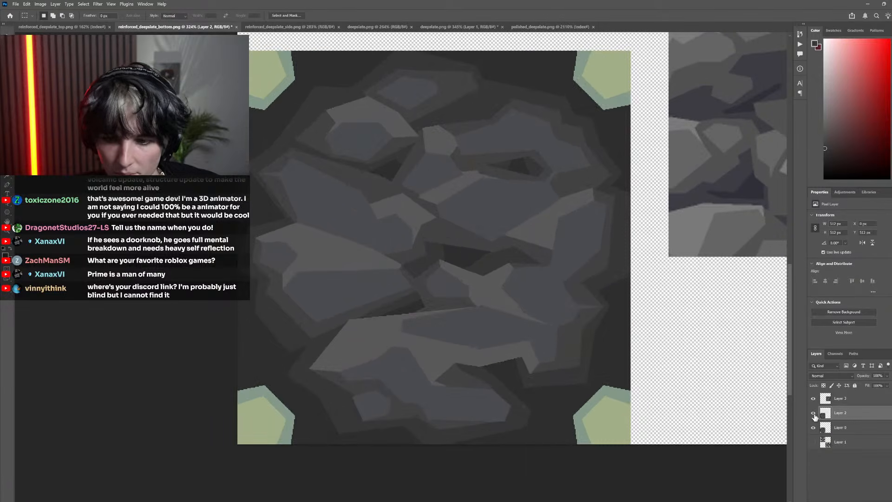
{"action": "left_click", "coordinate": [814, 414]}
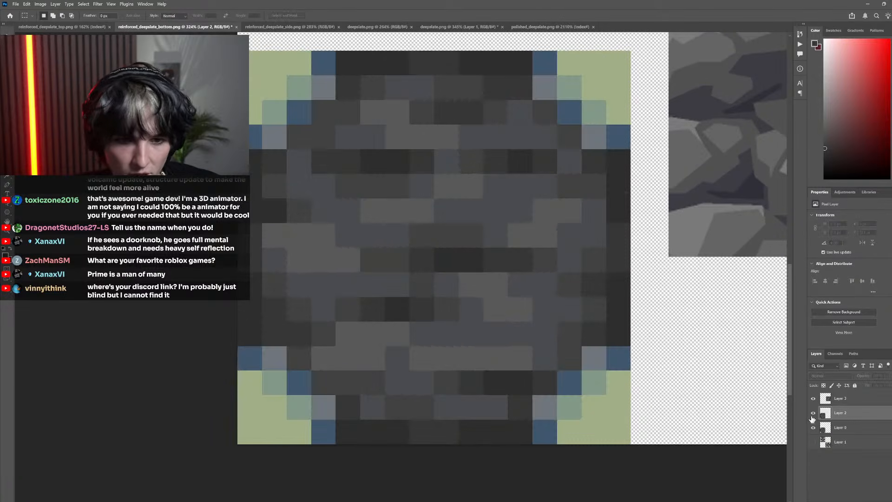
{"action": "left_click", "coordinate": [814, 413]}
{"action": "left_click", "coordinate": [814, 413]}
{"action": "left_click", "coordinate": [814, 414]}
{"action": "scroll", "coordinate": [483, 274], "scroll_direction": "down", "scroll_amount": 4}
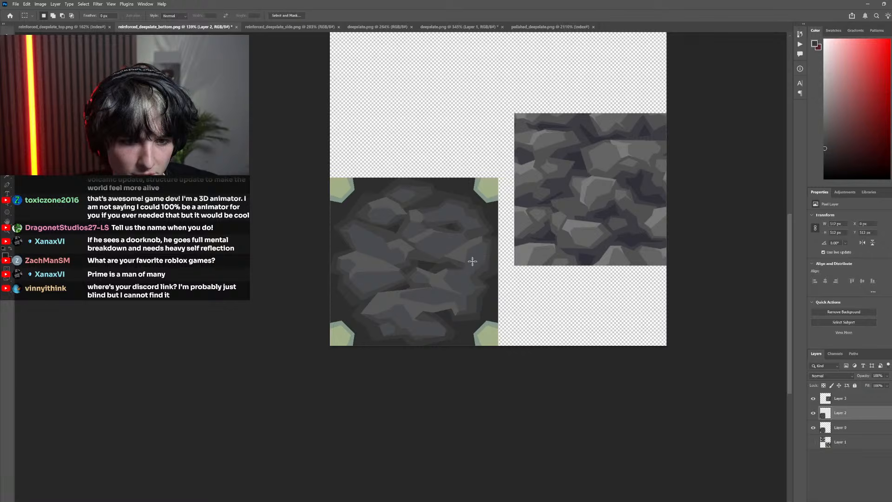
{"action": "scroll", "coordinate": [473, 261], "scroll_direction": "down", "scroll_amount": 1}
{"action": "left_click", "coordinate": [814, 413]}
{"action": "left_click", "coordinate": [814, 414]}
{"action": "left_click", "coordinate": [814, 413]}
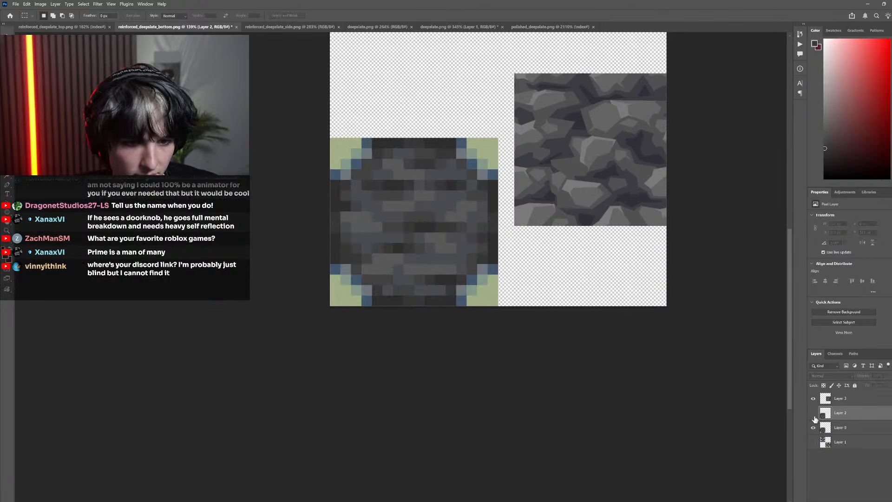
{"action": "left_click", "coordinate": [814, 413]}
{"action": "scroll", "coordinate": [464, 309], "scroll_direction": "up", "scroll_amount": 3}
{"action": "scroll", "coordinate": [450, 299], "scroll_direction": "down", "scroll_amount": 5}
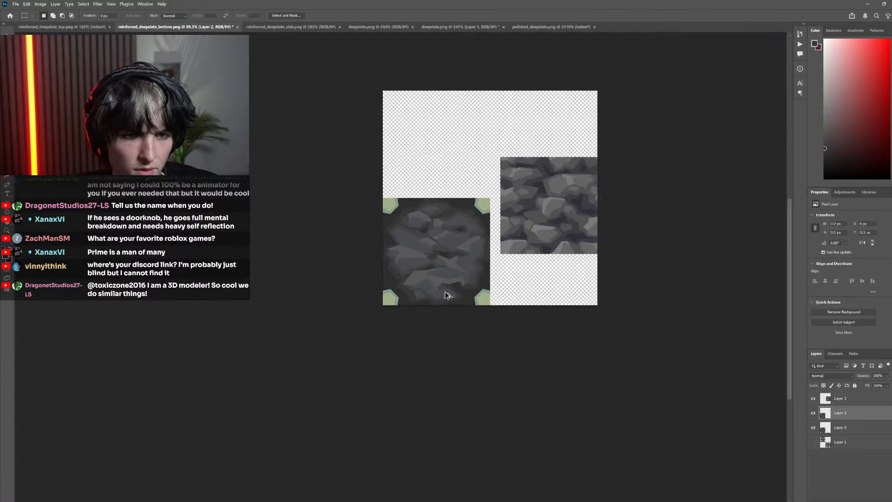
Lasso a small angular area along the lower edge of the left rock's light top facet, fill it with the sampled light gray, and deselect
{"action": "scroll", "coordinate": [449, 293], "scroll_direction": "down", "scroll_amount": 2}
{"action": "scroll", "coordinate": [459, 291], "scroll_direction": "up", "scroll_amount": 5}
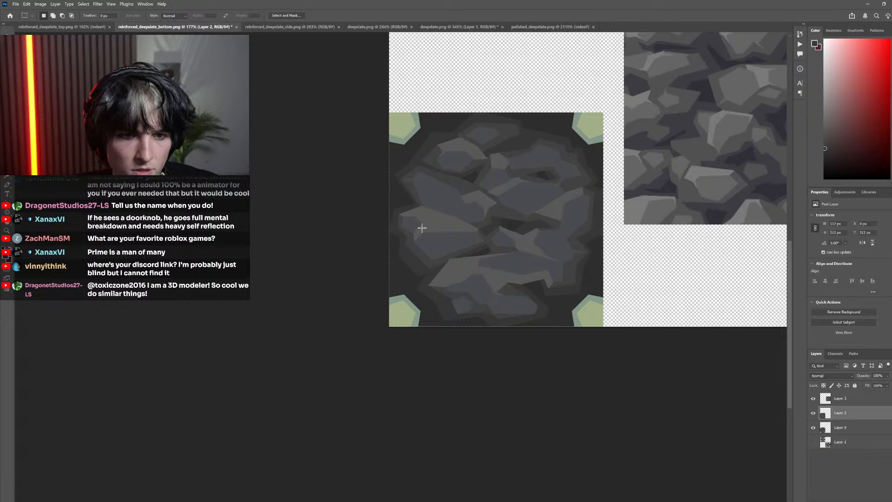
{"action": "scroll", "coordinate": [421, 228], "scroll_direction": "up", "scroll_amount": 3}
{"action": "scroll", "coordinate": [444, 235], "scroll_direction": "down", "scroll_amount": 4}
{"action": "scroll", "coordinate": [434, 243], "scroll_direction": "up", "scroll_amount": 1}
{"action": "scroll", "coordinate": [422, 229], "scroll_direction": "up", "scroll_amount": 3}
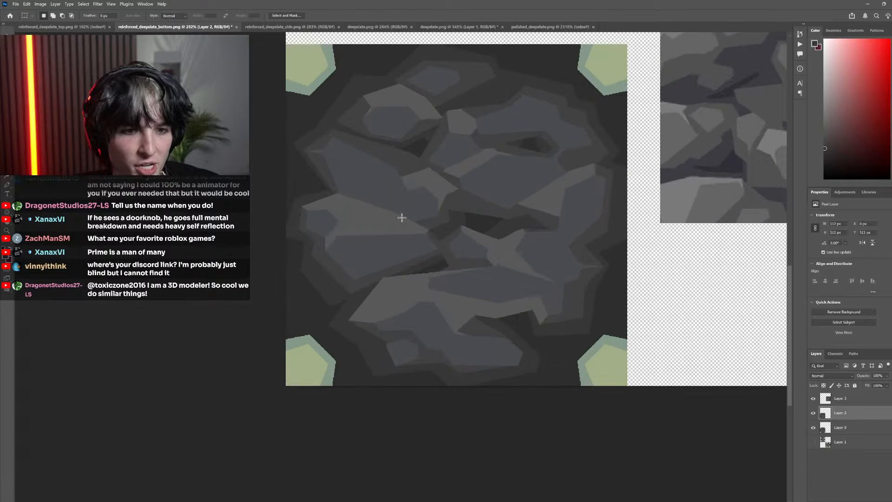
{"action": "key", "text": "l"}
{"action": "mouse_move", "coordinate": [370, 230]}
{"action": "left_mouse_down"}
{"action": "mouse_move", "coordinate": [371, 254]}
{"action": "mouse_move", "coordinate": [372, 231]}
{"action": "left_mouse_up"}
{"action": "key", "text": "i"}
{"action": "left_click", "coordinate": [375, 229]}
{"action": "key", "text": "g"}
{"action": "left_click", "coordinate": [373, 236]}
{"action": "scroll", "coordinate": [258, 197], "scroll_direction": "down", "scroll_amount": 4}
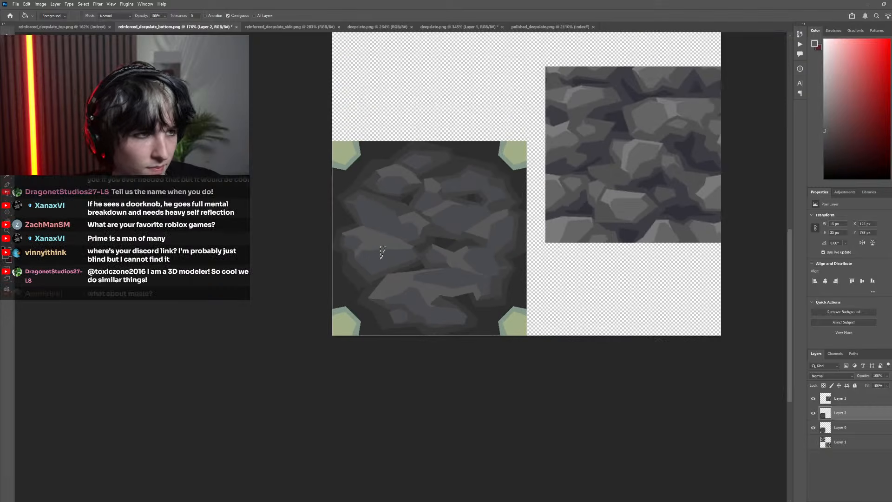
{"action": "key", "text": "m"}
{"action": "key", "text": "ctrl+d"}
Examine the rock facets and central gaps at different scales and compare them with the pixelated original by toggling Layer 2
{"action": "scroll", "coordinate": [470, 387], "scroll_direction": "down", "scroll_amount": 4}
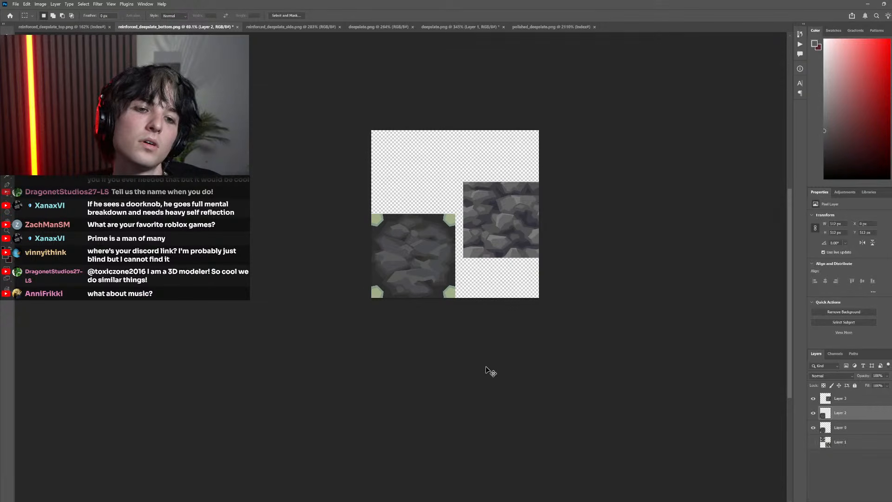
{"action": "scroll", "coordinate": [454, 291], "scroll_direction": "down", "scroll_amount": 2}
{"action": "scroll", "coordinate": [454, 277], "scroll_direction": "up", "scroll_amount": 5}
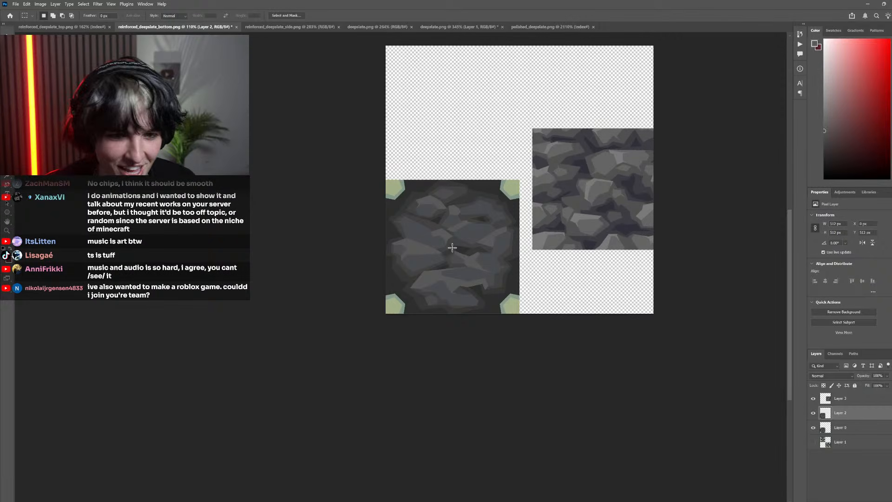
{"action": "scroll", "coordinate": [416, 244], "scroll_direction": "down", "scroll_amount": 4}
{"action": "scroll", "coordinate": [441, 249], "scroll_direction": "up", "scroll_amount": 12}
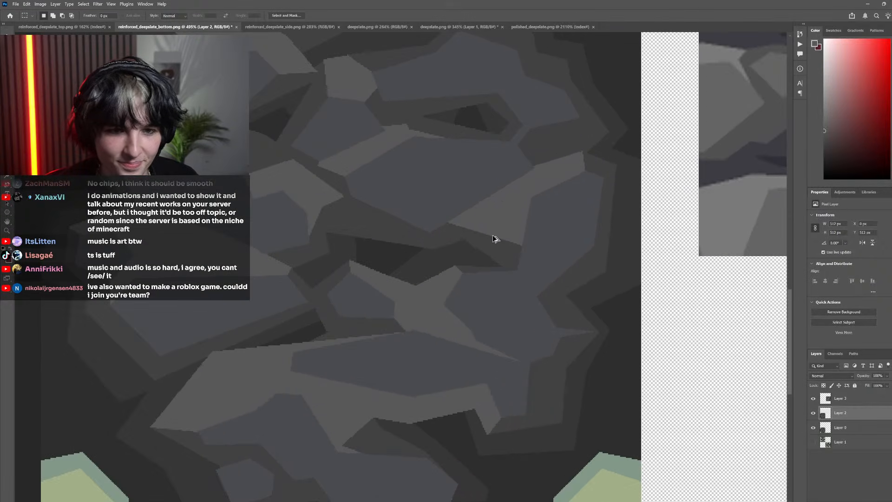
{"action": "scroll", "coordinate": [496, 235], "scroll_direction": "down", "scroll_amount": 1}
{"action": "scroll", "coordinate": [497, 234], "scroll_direction": "down", "scroll_amount": 4}
{"action": "scroll", "coordinate": [514, 255], "scroll_direction": "up", "scroll_amount": 7}
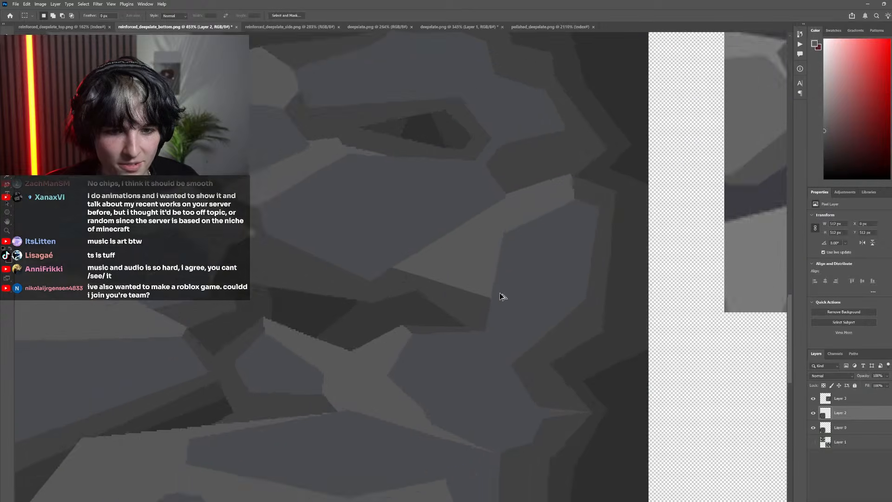
{"action": "scroll", "coordinate": [478, 295], "scroll_direction": "down", "scroll_amount": 6}
{"action": "scroll", "coordinate": [502, 297], "scroll_direction": "up", "scroll_amount": 6}
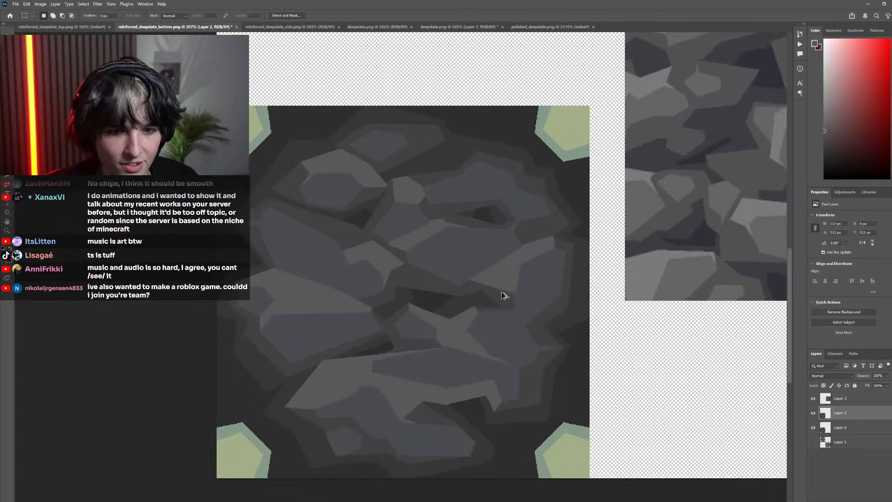
{"action": "scroll", "coordinate": [464, 260], "scroll_direction": "down", "scroll_amount": 8}
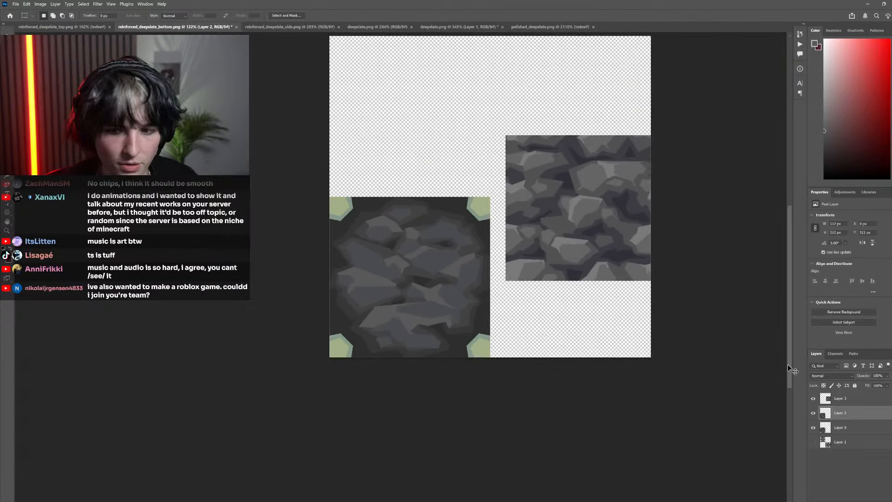
{"action": "left_click", "coordinate": [814, 413]}
{"action": "left_click", "coordinate": [814, 413]}
{"action": "left_click", "coordinate": [814, 413]}
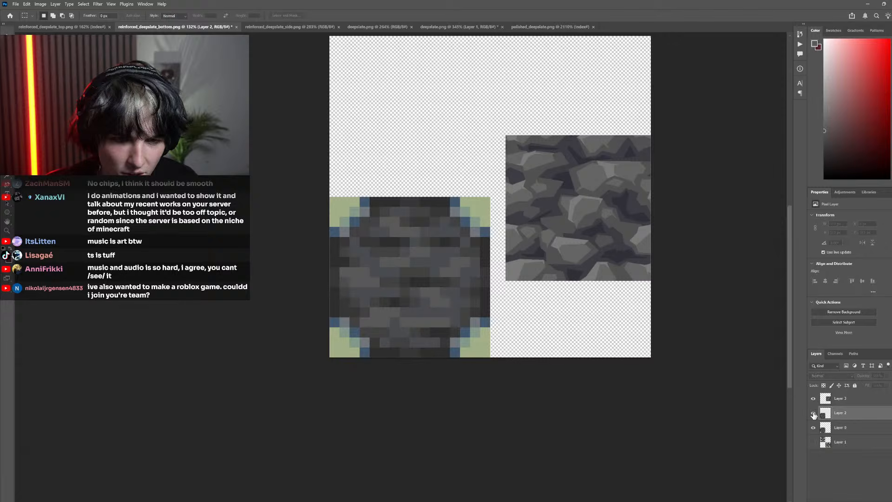
{"action": "left_click", "coordinate": [814, 413]}
Lasso a tapered area over the lower-right tip of the right rock's light facet and the adjoining gap, fill it with blue-gray, and deselect
{"action": "scroll", "coordinate": [466, 283], "scroll_direction": "up", "scroll_amount": 8}
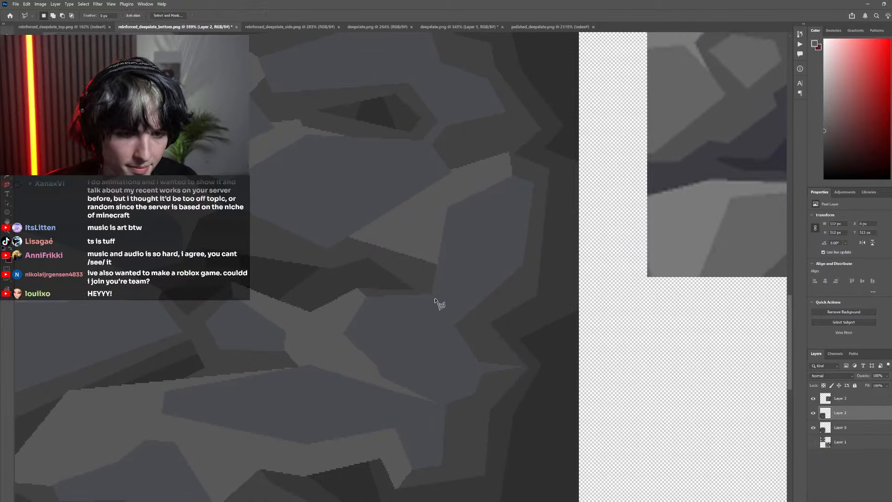
{"action": "left_click", "coordinate": [435, 297]}
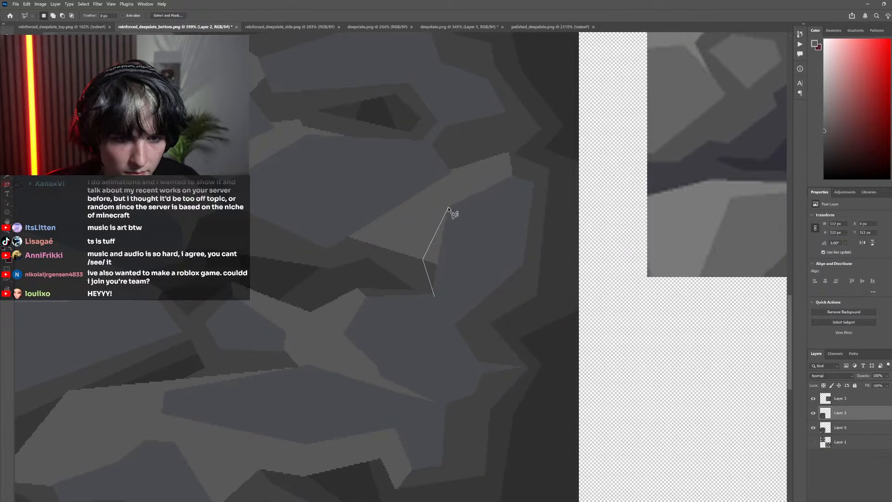
{"action": "left_click", "coordinate": [449, 208]}
{"action": "left_click", "coordinate": [473, 229]}
{"action": "left_click", "coordinate": [435, 296]}
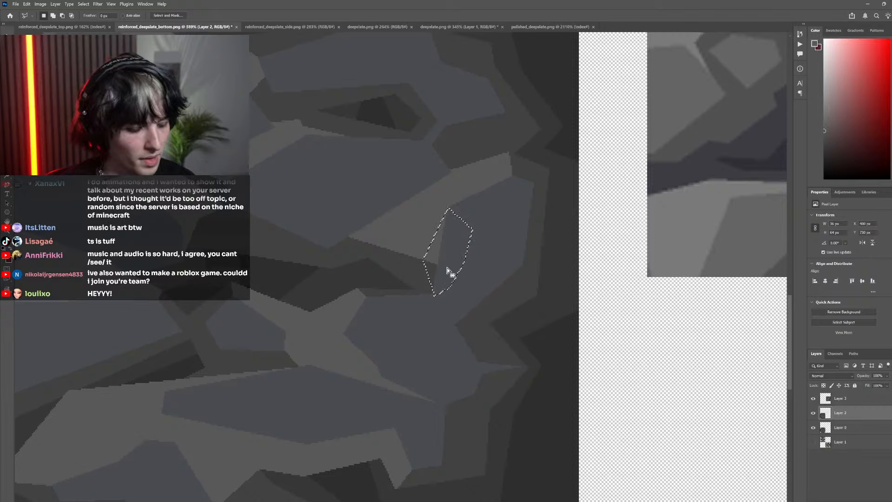
{"action": "key", "text": "g"}
{"action": "scroll", "coordinate": [355, 245], "scroll_direction": "down", "scroll_amount": 4}
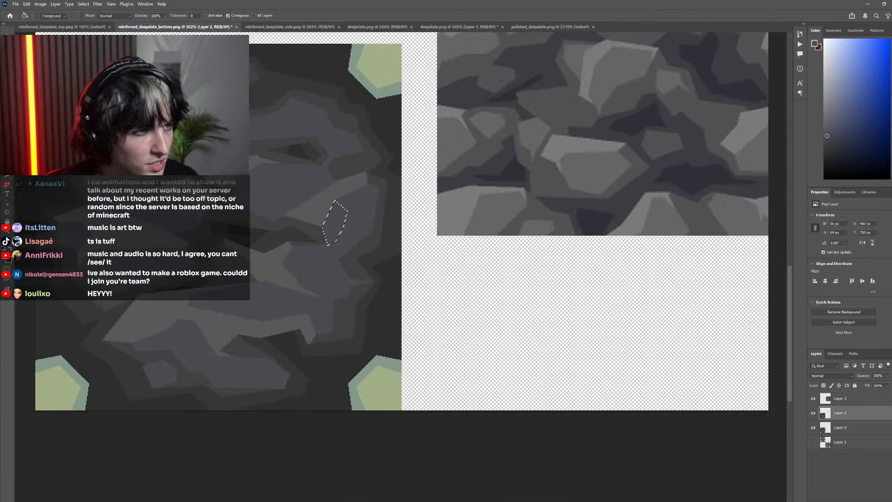
{"action": "key", "text": "m"}
{"action": "scroll", "coordinate": [295, 200], "scroll_direction": "down", "scroll_amount": 8}
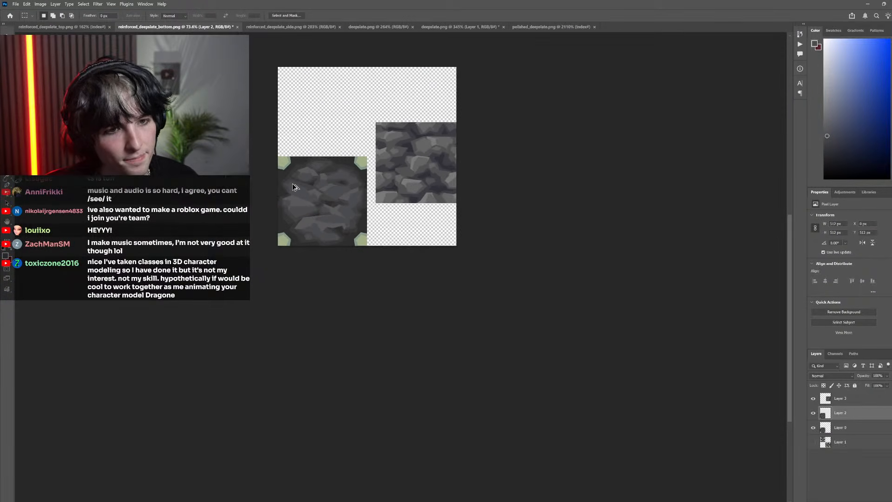
Lasso a narrow downward-pointing sliver at the lower-right tip of that light facet, fill it with the sampled light gray, and deselect
{"action": "scroll", "coordinate": [293, 186], "scroll_direction": "left", "scroll_amount": 3}
{"action": "scroll", "coordinate": [348, 201], "scroll_direction": "up", "scroll_amount": 2}
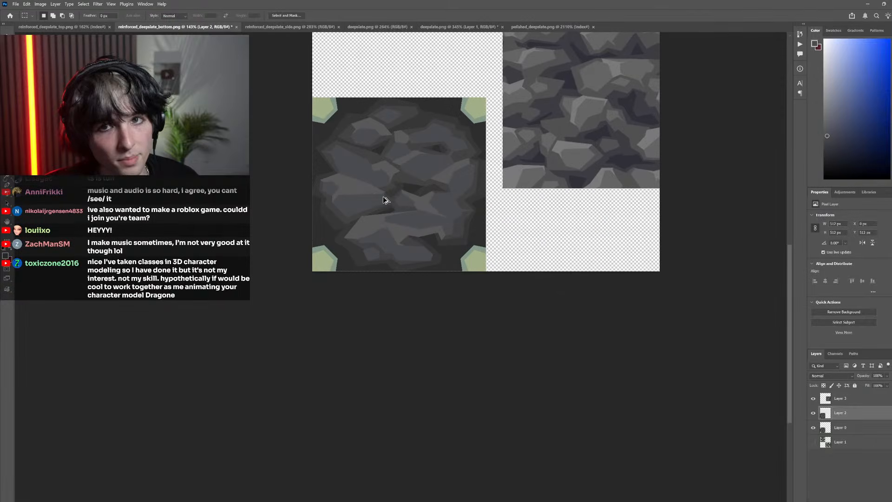
{"action": "scroll", "coordinate": [384, 202], "scroll_direction": "up", "scroll_amount": 6}
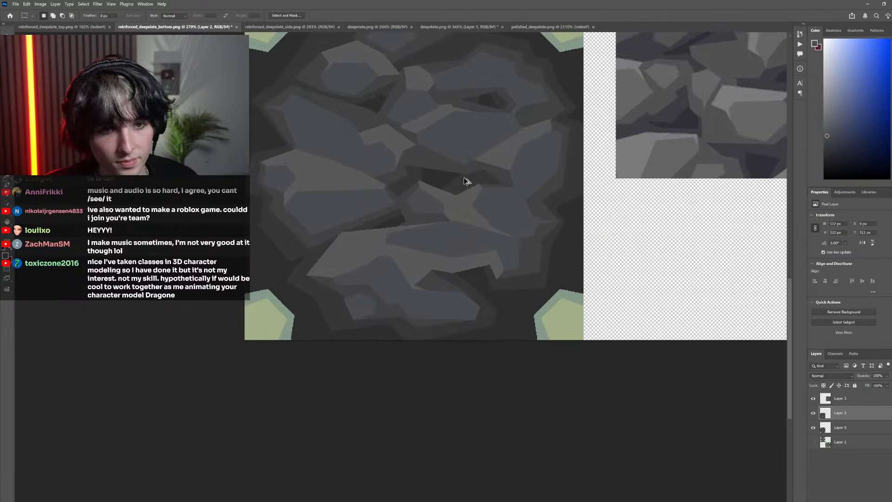
{"action": "scroll", "coordinate": [444, 186], "scroll_direction": "up", "scroll_amount": 8}
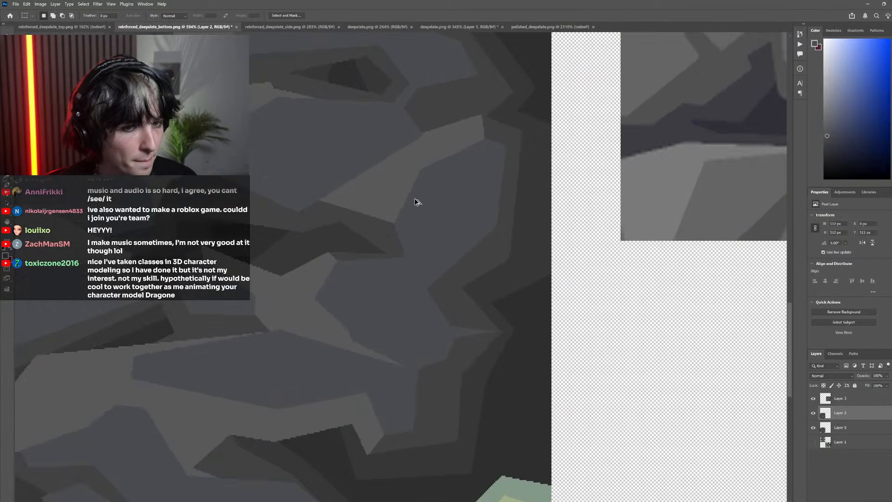
{"action": "key", "text": "l"}
{"action": "left_click", "coordinate": [393, 190]}
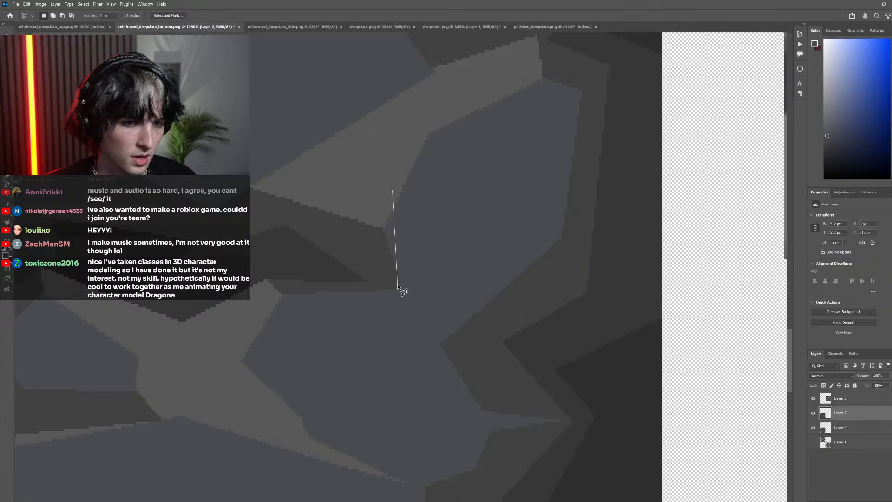
{"action": "left_click", "coordinate": [399, 282]}
{"action": "left_click", "coordinate": [363, 203]}
{"action": "left_click", "coordinate": [377, 190]}
{"action": "left_click", "coordinate": [393, 190]}
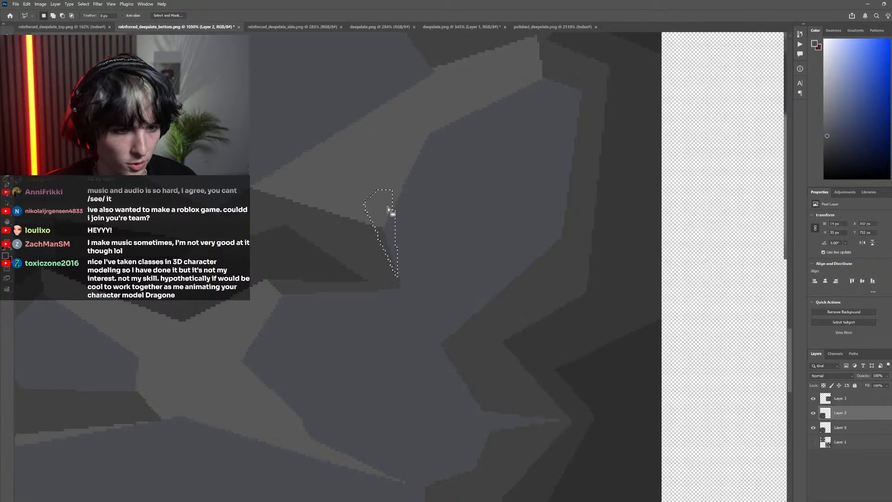
{"action": "key", "text": "i"}
{"action": "left_click", "coordinate": [387, 200]}
{"action": "key", "text": "g"}
{"action": "scroll", "coordinate": [392, 231], "scroll_direction": "down", "scroll_amount": 3}
{"action": "key", "text": "m"}
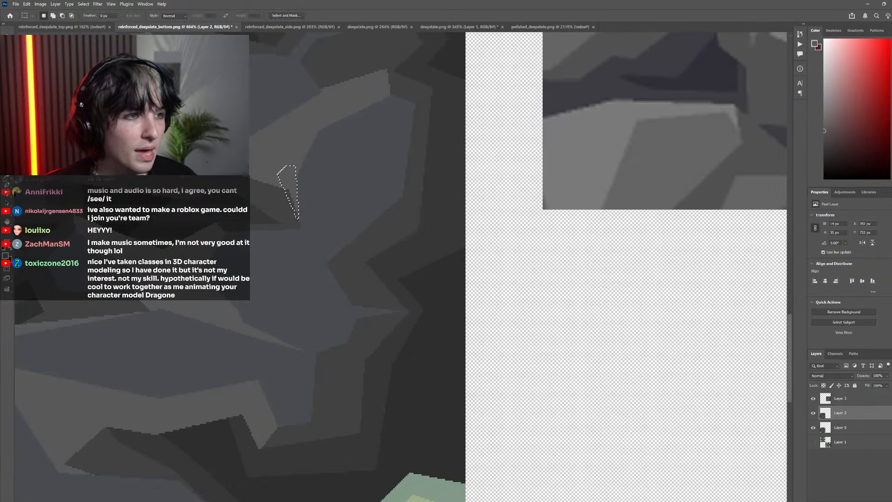
{"action": "left_click", "coordinate": [283, 179]}
Inspect the reshaped right rock within the whole texture at different scales, toggling Layer 2 to check it against the pixelated original
{"action": "scroll", "coordinate": [367, 220], "scroll_direction": "down", "scroll_amount": 8}
{"action": "scroll", "coordinate": [392, 233], "scroll_direction": "down", "scroll_amount": 2}
{"action": "scroll", "coordinate": [379, 183], "scroll_direction": "left", "scroll_amount": 2}
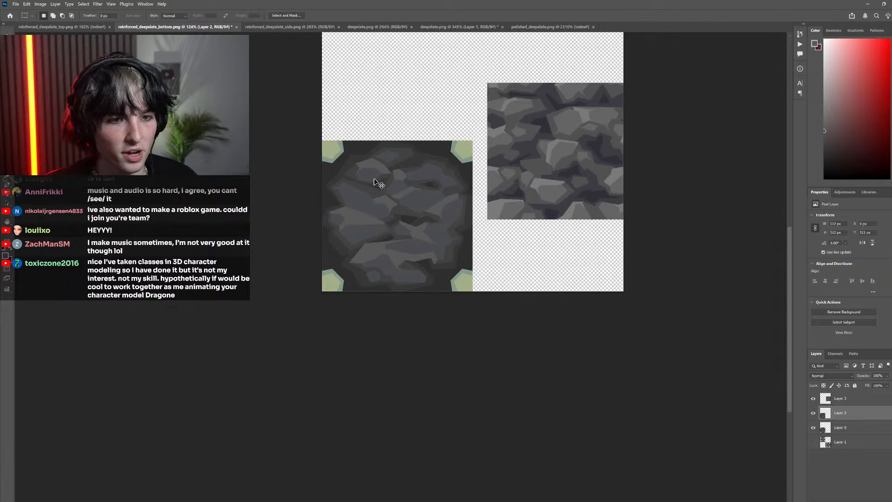
{"action": "scroll", "coordinate": [331, 138], "scroll_direction": "down", "scroll_amount": 3}
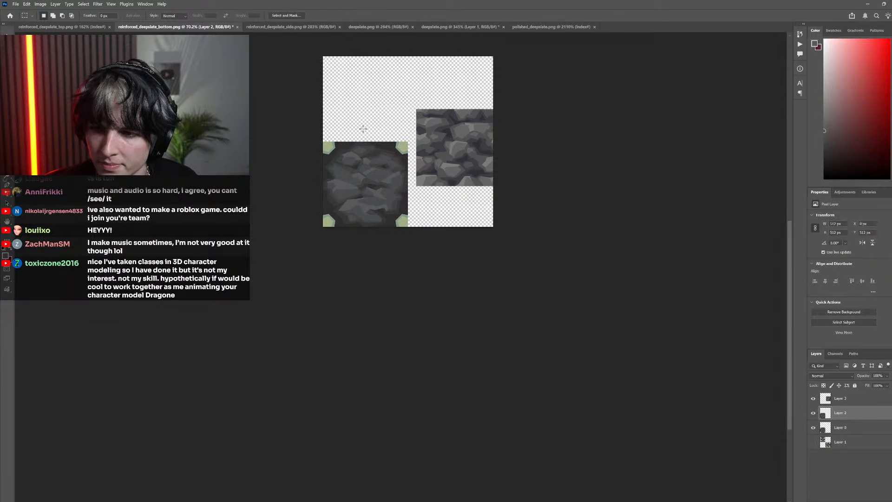
{"action": "scroll", "coordinate": [370, 155], "scroll_direction": "up", "scroll_amount": 3}
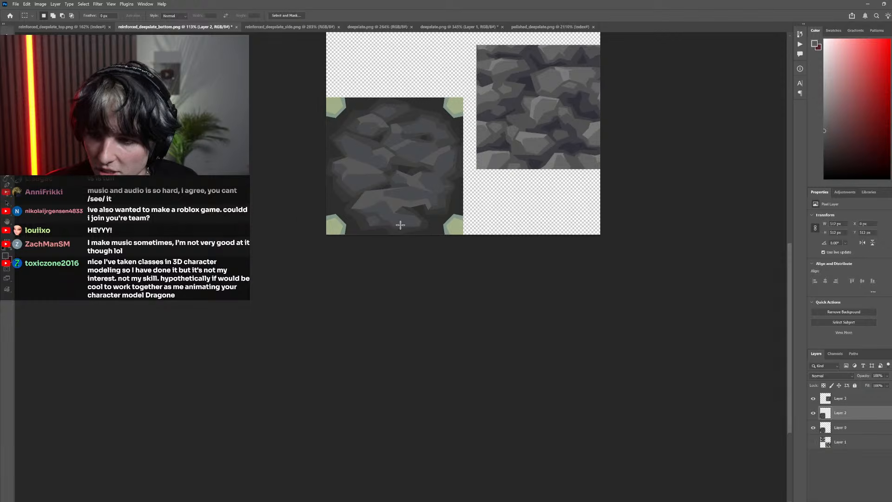
{"action": "scroll", "coordinate": [425, 201], "scroll_direction": "right", "scroll_amount": 1}
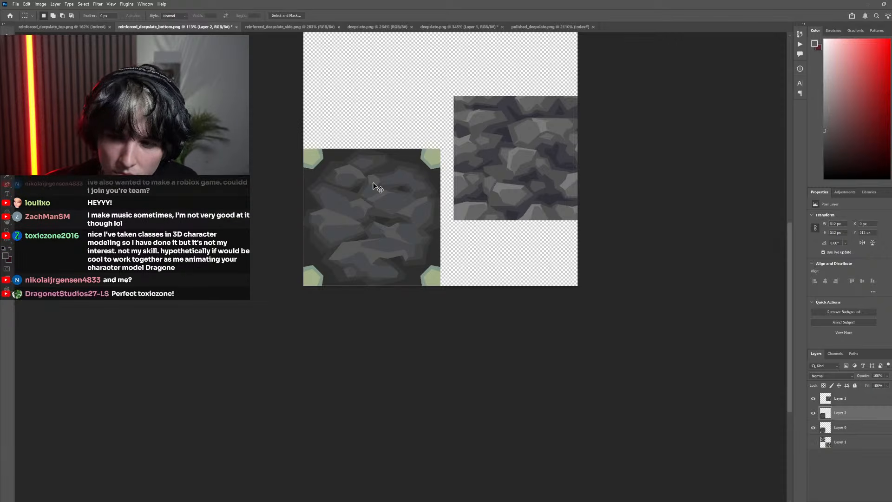
{"action": "scroll", "coordinate": [378, 186], "scroll_direction": "up", "scroll_amount": 3}
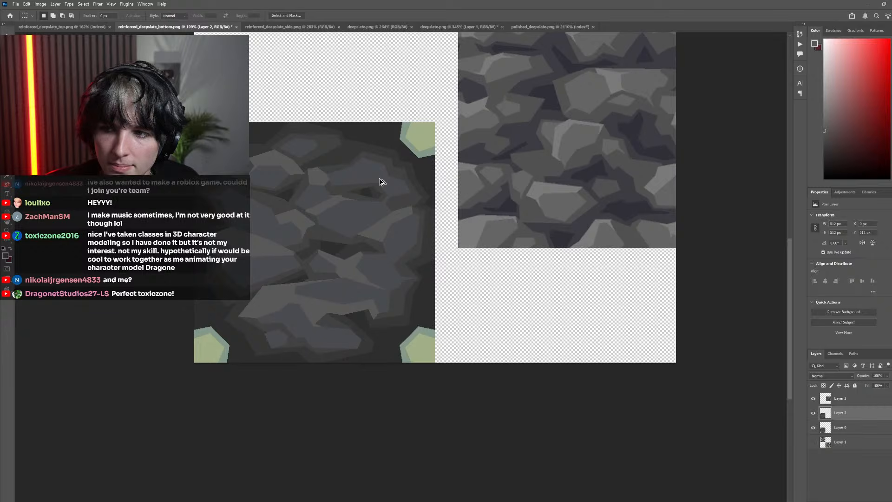
{"action": "scroll", "coordinate": [379, 179], "scroll_direction": "down", "scroll_amount": 4}
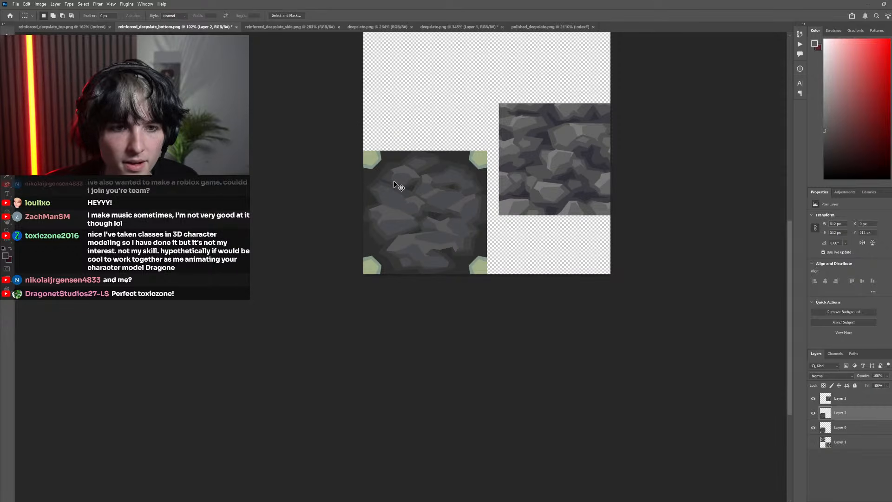
{"action": "scroll", "coordinate": [394, 181], "scroll_direction": "left", "scroll_amount": 4}
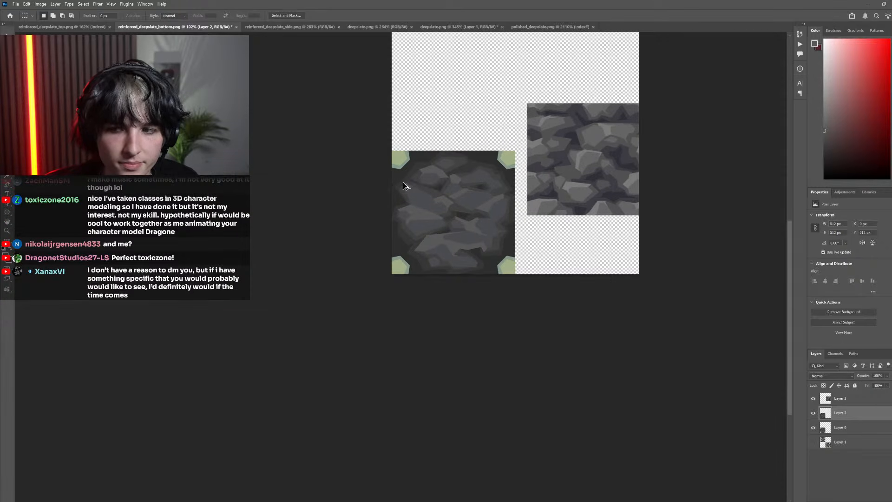
{"action": "scroll", "coordinate": [404, 186], "scroll_direction": "up", "scroll_amount": 3}
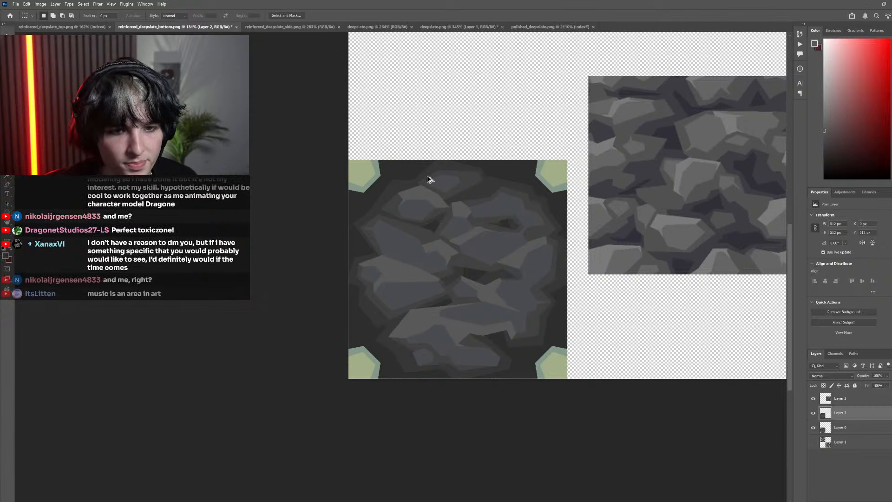
{"action": "scroll", "coordinate": [428, 180], "scroll_direction": "down", "scroll_amount": 2}
{"action": "scroll", "coordinate": [447, 249], "scroll_direction": "up", "scroll_amount": 1}
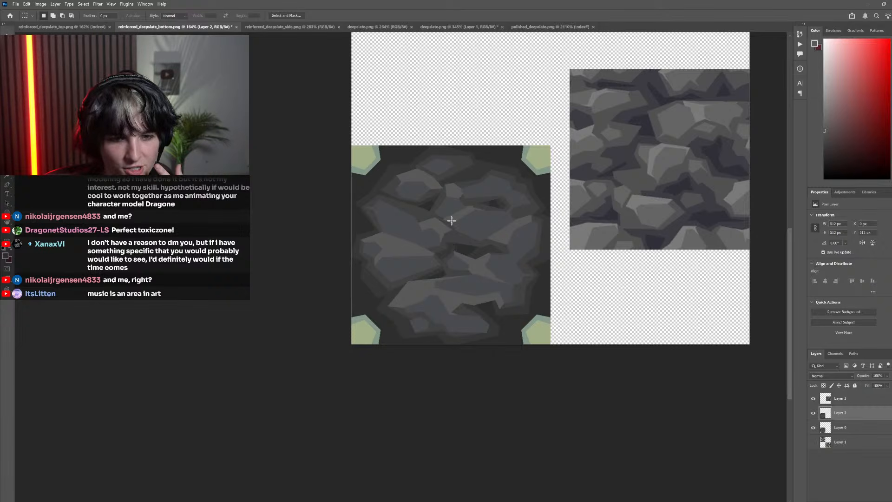
{"action": "left_click", "coordinate": [814, 417]}
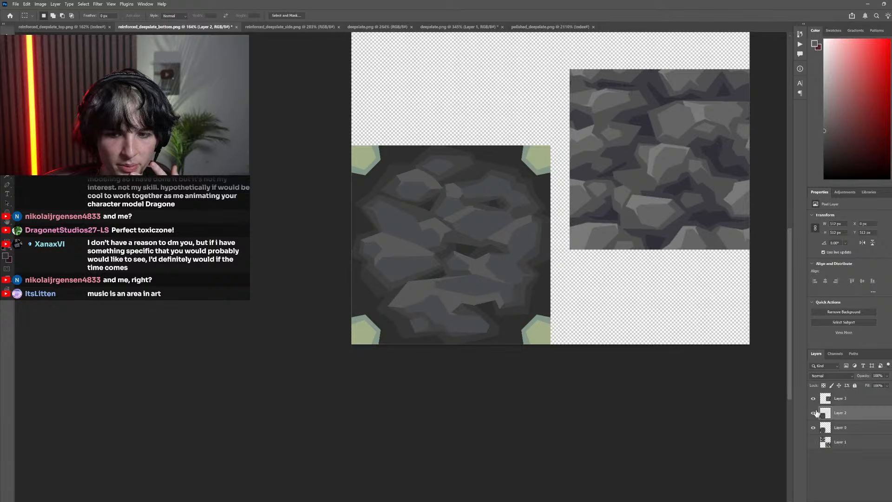
{"action": "left_click", "coordinate": [813, 413]}
{"action": "left_click", "coordinate": [814, 413]}
{"action": "left_click", "coordinate": [814, 412]}
{"action": "left_click", "coordinate": [813, 413]}
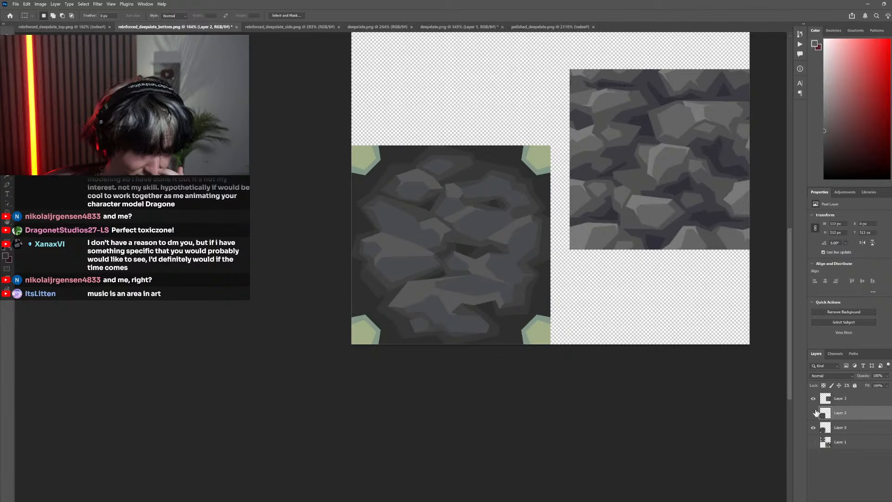
{"action": "left_click", "coordinate": [816, 412]}
{"action": "left_click", "coordinate": [817, 412]}
Show Layer 1 to view the bottom texture together with the other reinforced deepslate textures
{"action": "scroll", "coordinate": [530, 331], "scroll_direction": "down", "scroll_amount": 6}
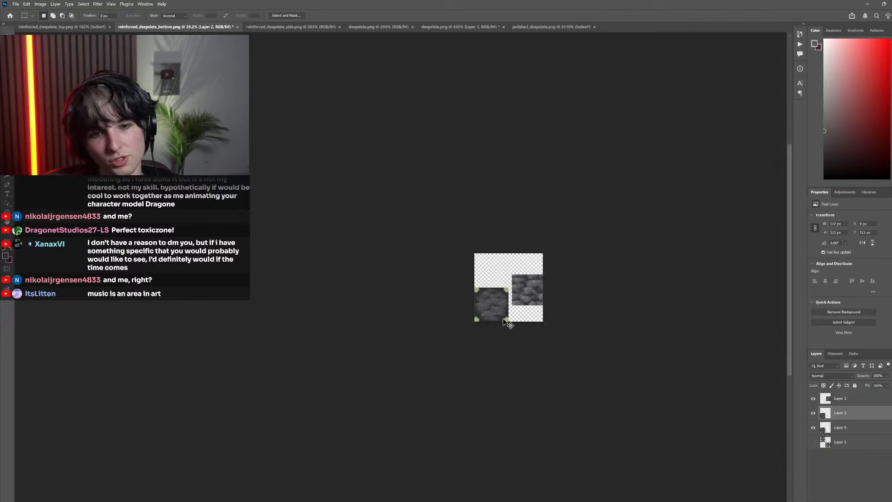
{"action": "scroll", "coordinate": [506, 324], "scroll_direction": "up", "scroll_amount": 5}
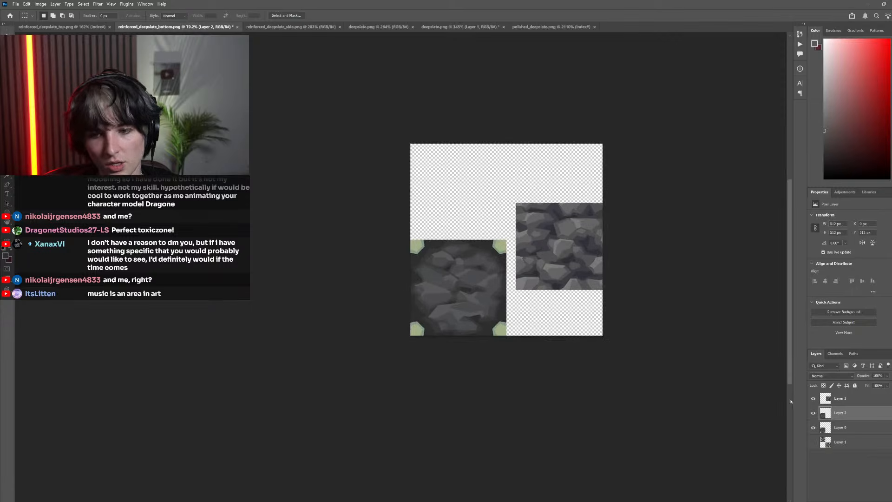
{"action": "left_click", "coordinate": [814, 442]}
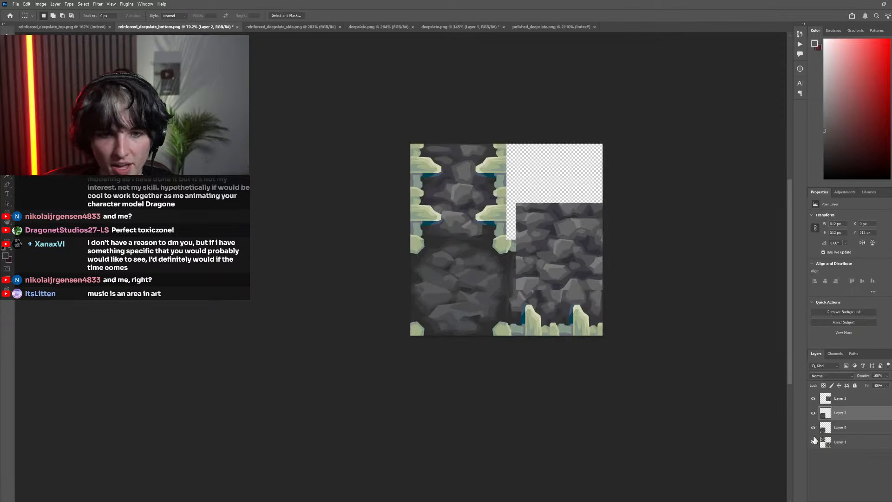
Toggle Layer 2 to compare it with the original, and hide Layer 0 and Layer 3 so only the reworked textures show
{"action": "left_click", "coordinate": [812, 414]}
{"action": "left_click", "coordinate": [812, 414]}
{"action": "left_click", "coordinate": [812, 427]}
{"action": "left_click", "coordinate": [813, 400]}
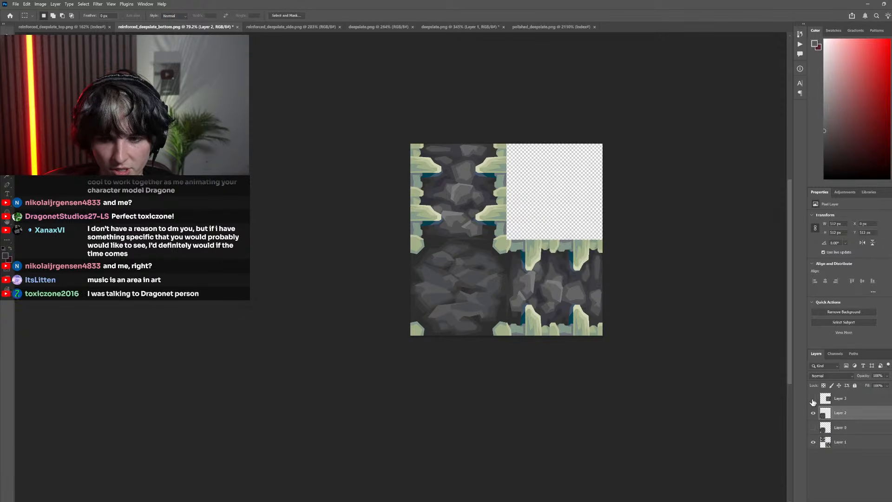
{"action": "scroll", "coordinate": [633, 348], "scroll_direction": "down", "scroll_amount": 3}
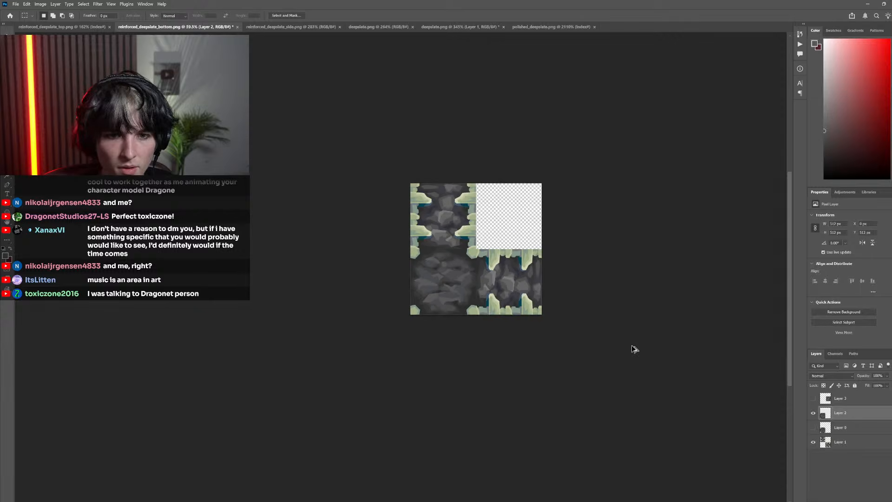
{"action": "scroll", "coordinate": [481, 280], "scroll_direction": "up", "scroll_amount": 2}
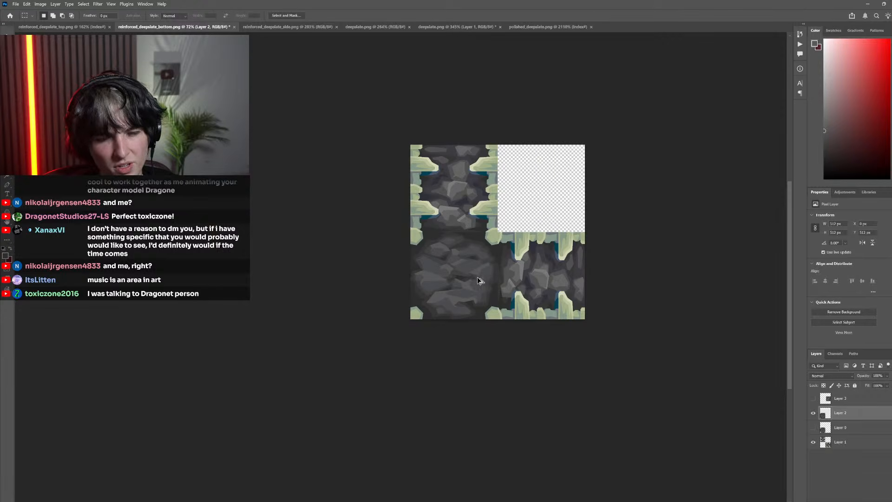
{"action": "scroll", "coordinate": [480, 280], "scroll_direction": "up", "scroll_amount": 10}
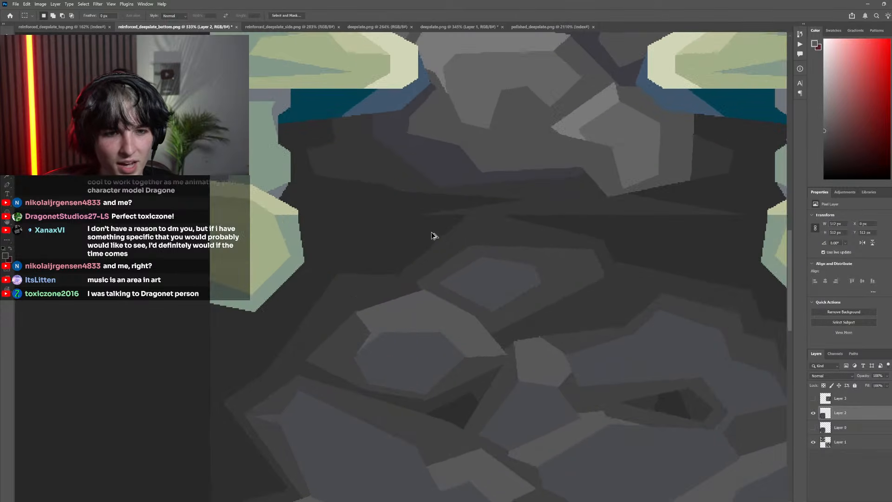
Lasso a small polygon over the thin sliver at the seam above the bottom texture, fill it with the sampled dark gray, and deselect
{"action": "scroll", "coordinate": [448, 231], "scroll_direction": "up", "scroll_amount": 2}
{"action": "key", "text": "l"}
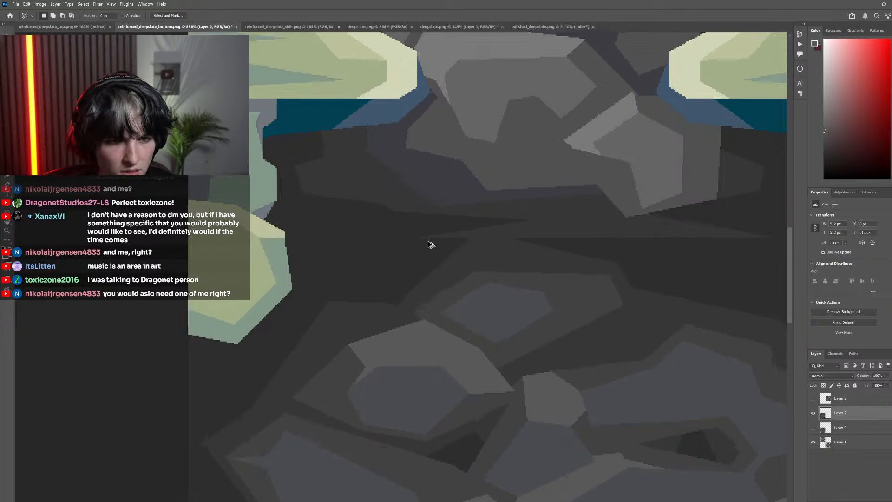
{"action": "scroll", "coordinate": [428, 241], "scroll_direction": "up", "scroll_amount": 3}
{"action": "left_click", "coordinate": [413, 234]}
{"action": "left_click", "coordinate": [510, 279]}
{"action": "left_click", "coordinate": [539, 249]}
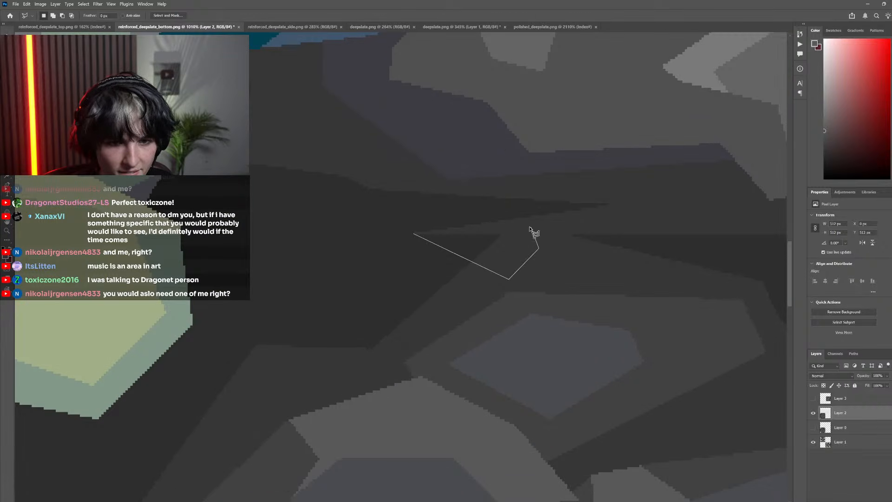
{"action": "left_click", "coordinate": [527, 227]}
{"action": "left_click", "coordinate": [461, 216]}
{"action": "left_click", "coordinate": [432, 216]}
{"action": "left_click", "coordinate": [414, 235]}
{"action": "key", "text": "g"}
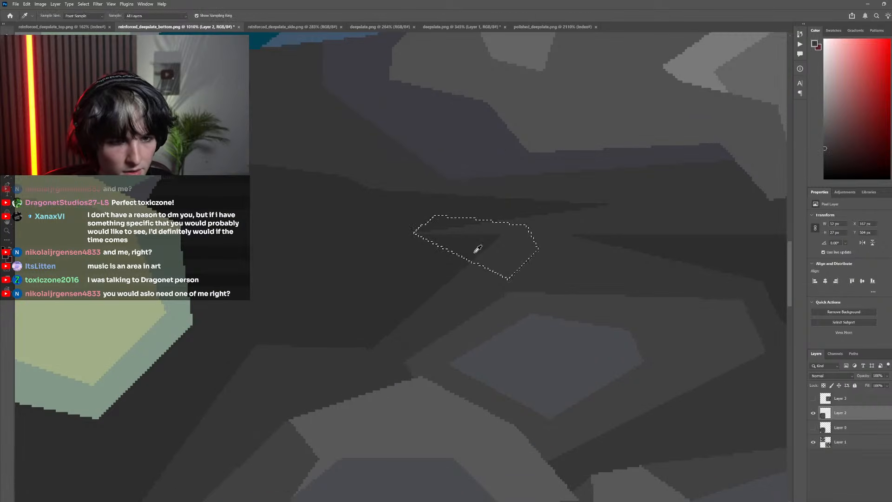
{"action": "scroll", "coordinate": [442, 247], "scroll_direction": "down", "scroll_amount": 5}
{"action": "key", "text": "m"}
{"action": "scroll", "coordinate": [458, 215], "scroll_direction": "down", "scroll_amount": 6}
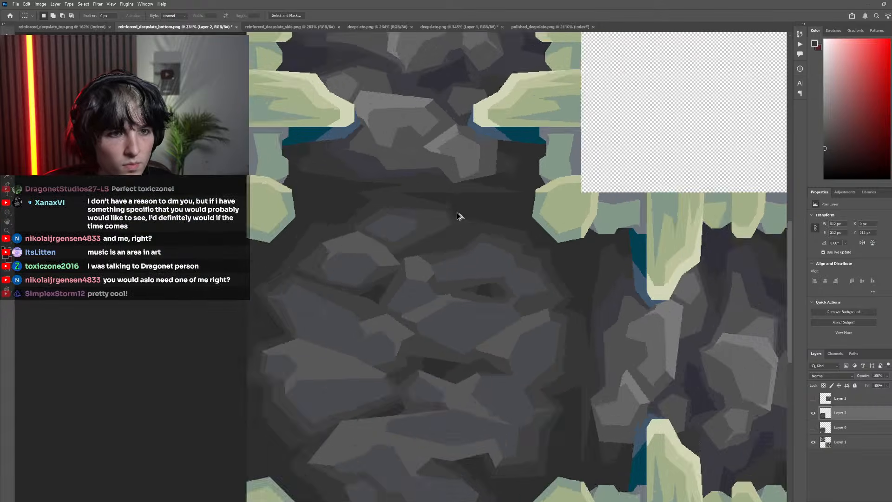
Lasso the long dark wedge farther right along the top seam, fill it with the same dark gray, and deselect
{"action": "scroll", "coordinate": [495, 209], "scroll_direction": "up", "scroll_amount": 8}
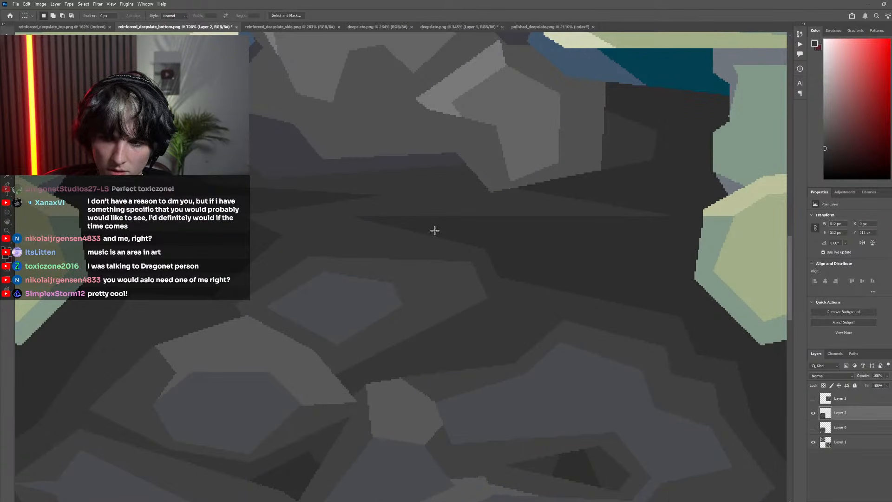
{"action": "key", "text": "l"}
{"action": "left_click", "coordinate": [404, 241]}
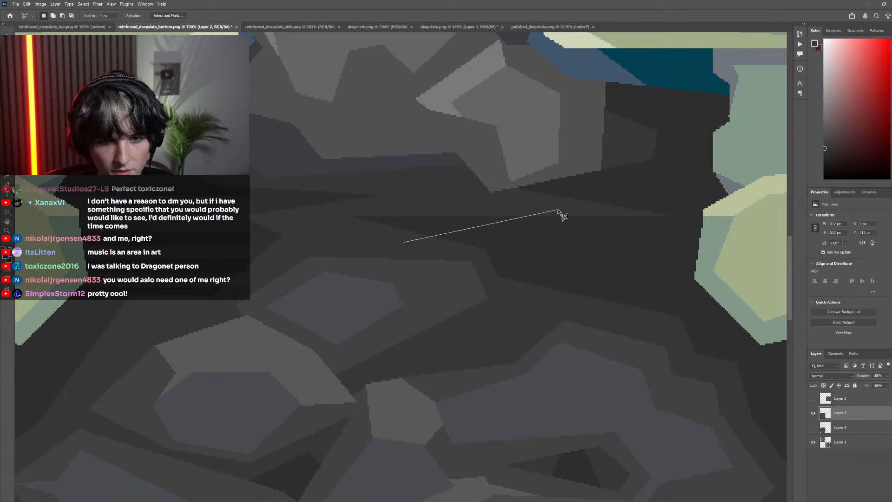
{"action": "left_click", "coordinate": [558, 210]}
{"action": "left_click", "coordinate": [358, 203]}
{"action": "left_click", "coordinate": [331, 214]}
{"action": "left_click", "coordinate": [335, 232]}
{"action": "left_click", "coordinate": [405, 242]}
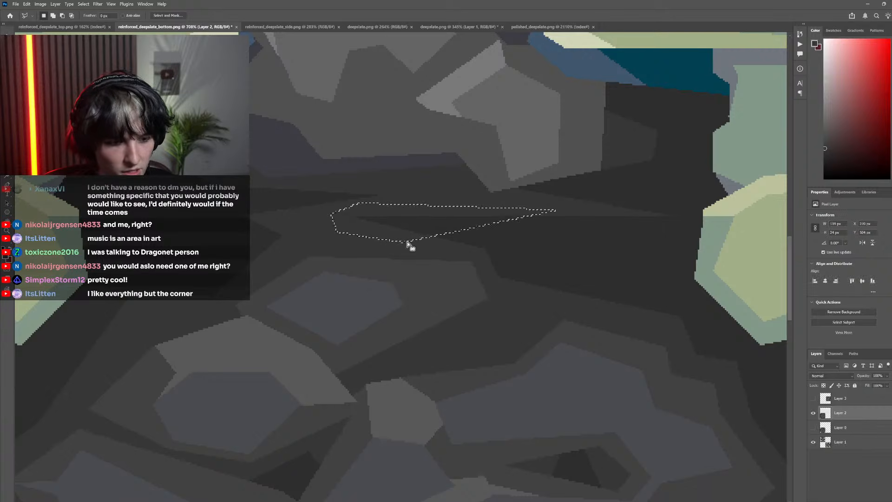
{"action": "key", "text": "g"}
{"action": "scroll", "coordinate": [200, 181], "scroll_direction": "down", "scroll_amount": 3}
{"action": "key", "text": "m"}
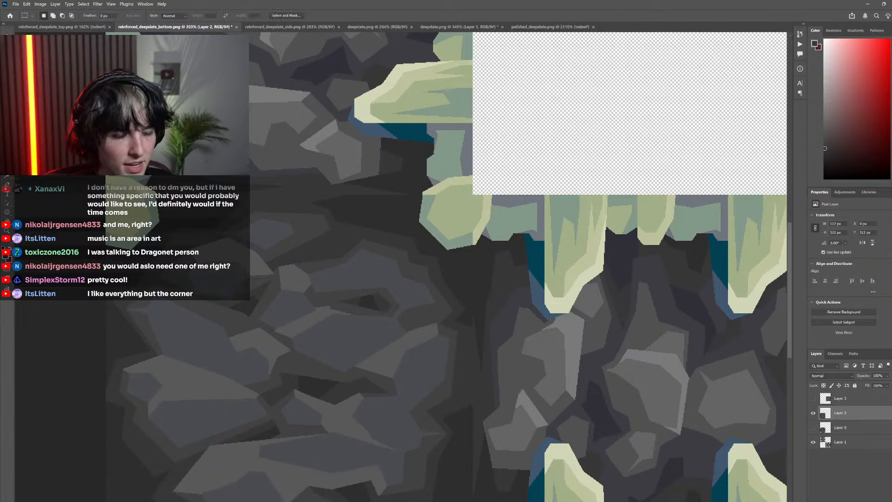
{"action": "scroll", "coordinate": [418, 322], "scroll_direction": "down", "scroll_amount": 6}
{"action": "scroll", "coordinate": [455, 320], "scroll_direction": "up", "scroll_amount": 6}
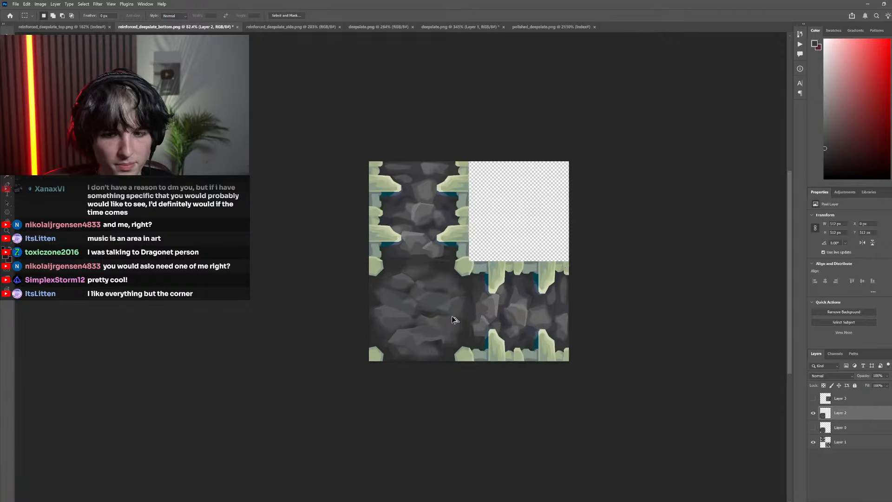
Lasso a small triangle at the bottom texture's right edge beside the neighboring texture, fill it with the dark gray, and deselect
{"action": "scroll", "coordinate": [472, 229], "scroll_direction": "up", "scroll_amount": 7}
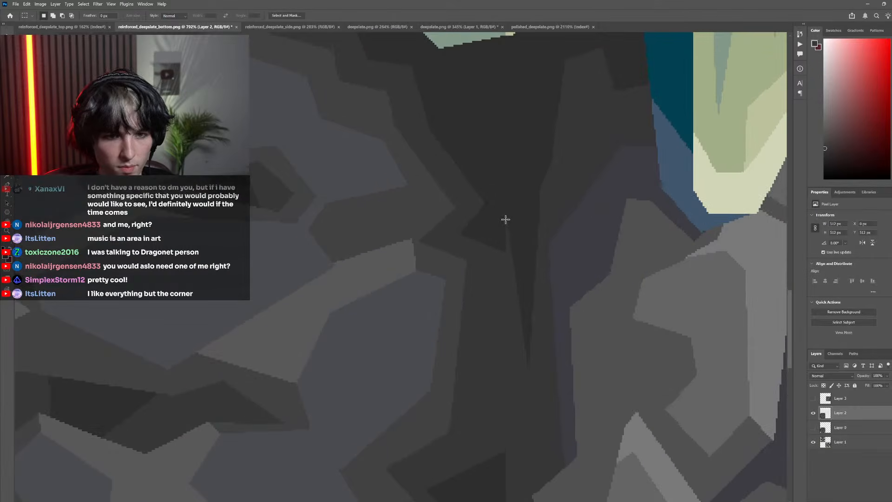
{"action": "key", "text": "l"}
{"action": "left_click", "coordinate": [506, 217]}
{"action": "left_click", "coordinate": [483, 254]}
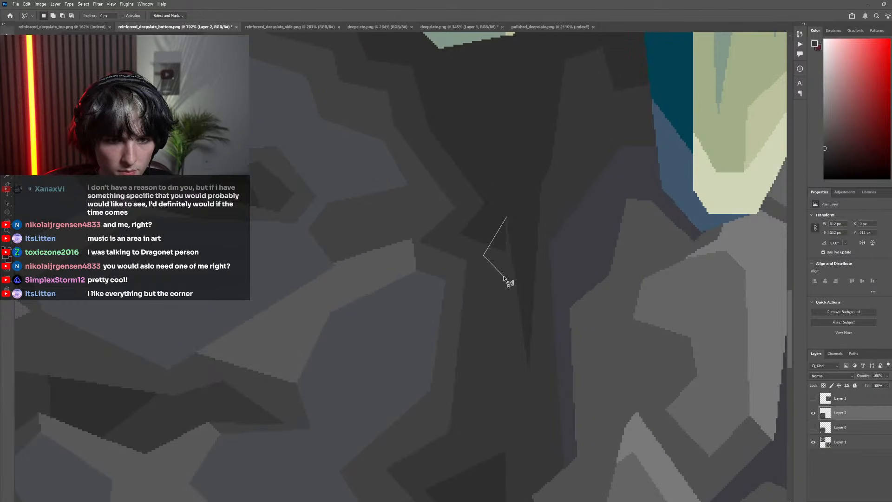
{"action": "left_click", "coordinate": [505, 275]}
{"action": "left_click", "coordinate": [507, 218]}
{"action": "key", "text": "g"}
{"action": "left_click", "coordinate": [504, 246]}
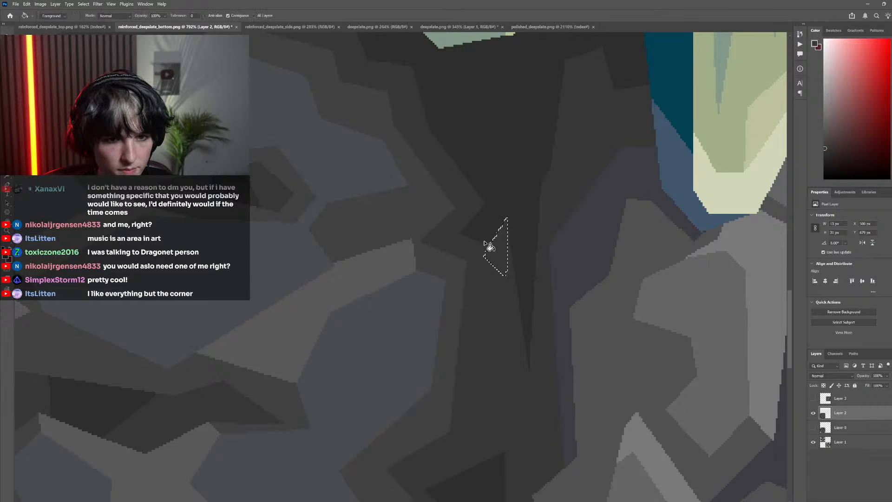
{"action": "scroll", "coordinate": [489, 247], "scroll_direction": "down", "scroll_amount": 4}
{"action": "key", "text": "m"}
{"action": "scroll", "coordinate": [372, 267], "scroll_direction": "down", "scroll_amount": 8}
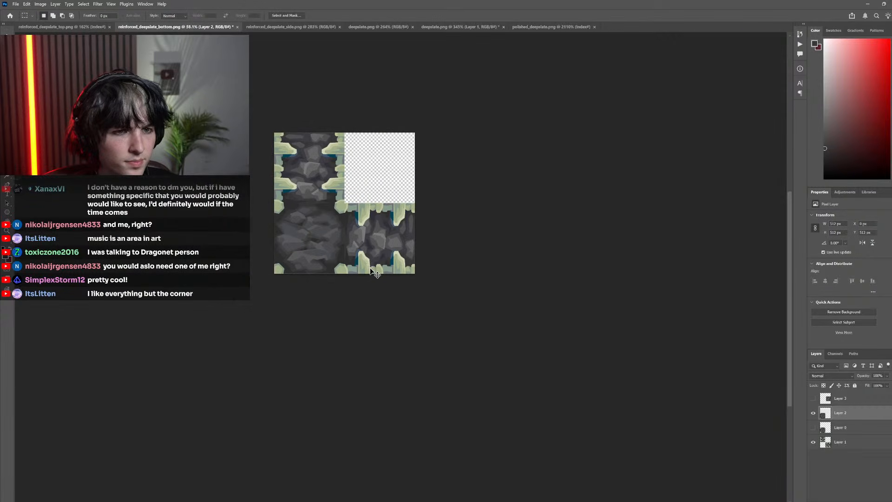
{"action": "scroll", "coordinate": [368, 272], "scroll_direction": "left", "scroll_amount": 2}
Lasso a narrow downward-pointing wedge lower on the seam between the bottom texture and its right neighbor, fill it dark gray, and deselect
{"action": "scroll", "coordinate": [407, 248], "scroll_direction": "up", "scroll_amount": 9}
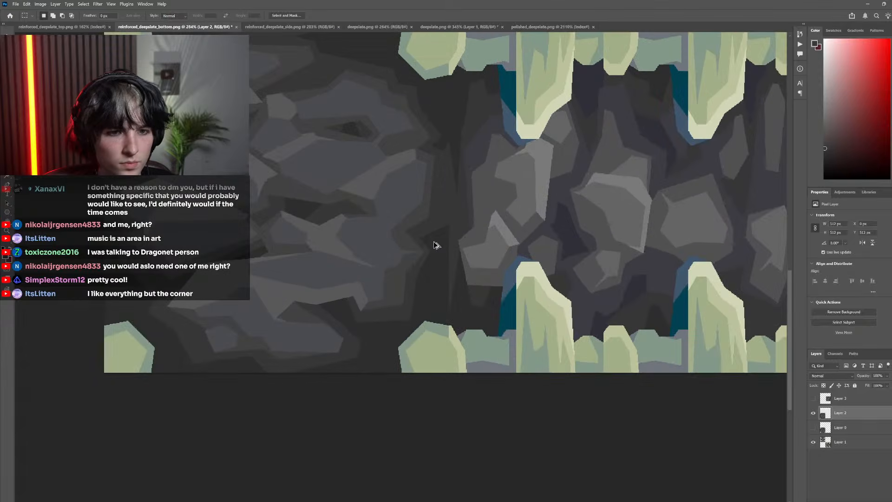
{"action": "key", "text": "l"}
{"action": "left_click", "coordinate": [438, 203]}
{"action": "left_click", "coordinate": [457, 300]}
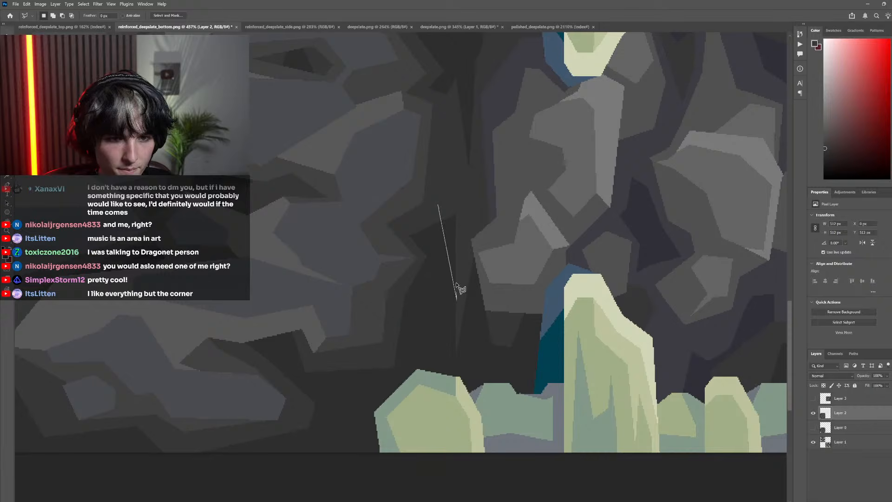
{"action": "left_click", "coordinate": [463, 214]}
{"action": "left_click", "coordinate": [452, 194]}
{"action": "left_click", "coordinate": [438, 203]}
{"action": "scroll", "coordinate": [277, 194], "scroll_direction": "down", "scroll_amount": 5}
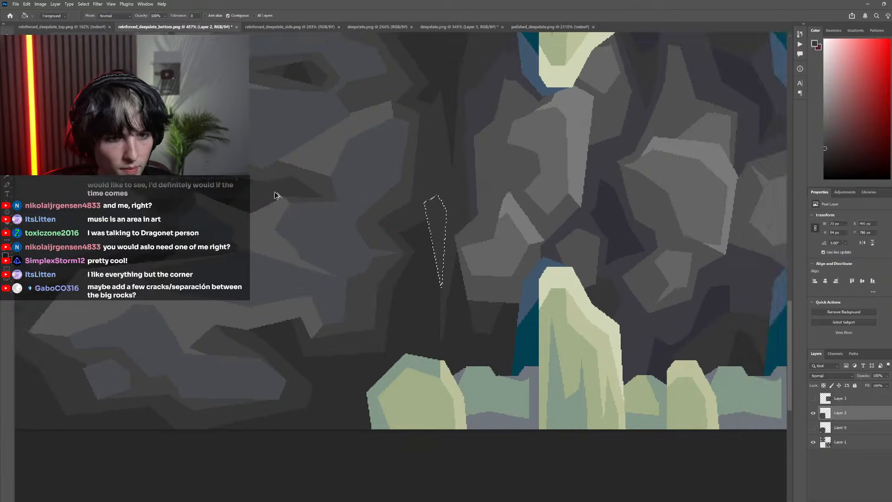
{"action": "key", "text": "m"}
{"action": "key", "text": "ctrl+d"}
{"action": "scroll", "coordinate": [385, 229], "scroll_direction": "down", "scroll_amount": 5}
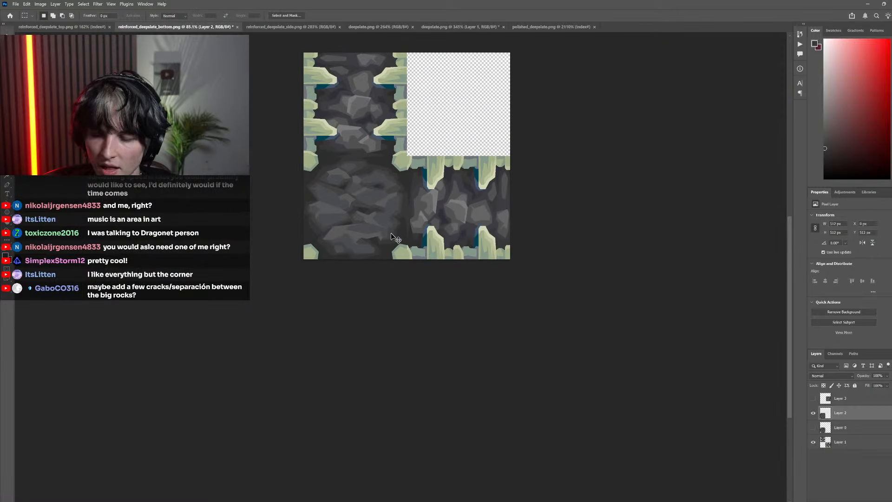
Inspect the bottom texture beside the neighboring textures at different scales, briefly toggling Layer 3 for comparison
{"action": "scroll", "coordinate": [419, 232], "scroll_direction": "left", "scroll_amount": 2}
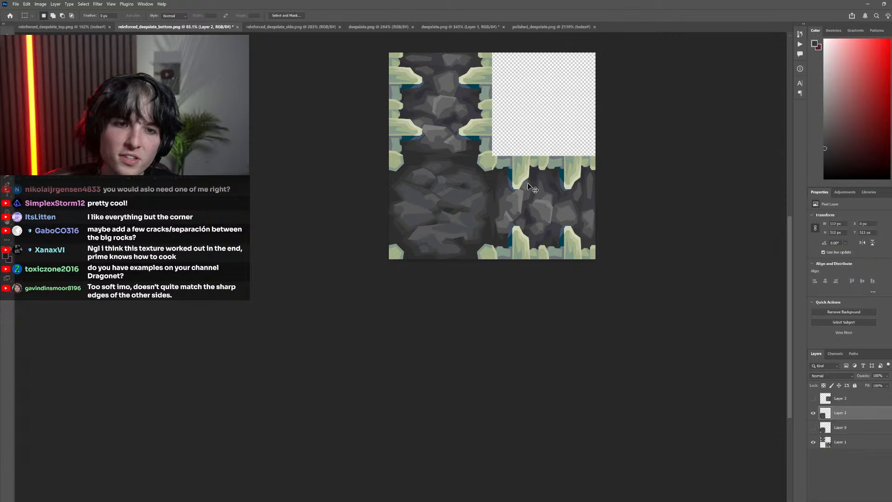
{"action": "scroll", "coordinate": [408, 212], "scroll_direction": "down", "scroll_amount": 5}
{"action": "scroll", "coordinate": [421, 223], "scroll_direction": "up", "scroll_amount": 4}
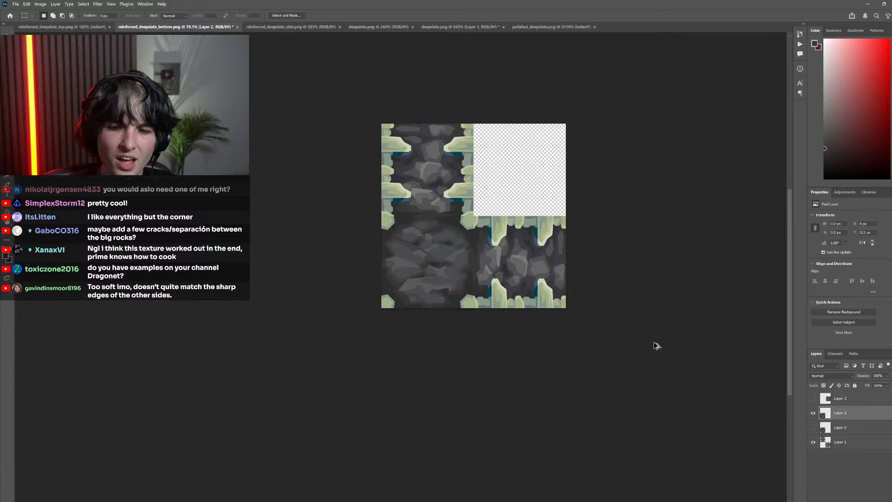
{"action": "left_click", "coordinate": [814, 402]}
{"action": "left_click", "coordinate": [815, 402]}
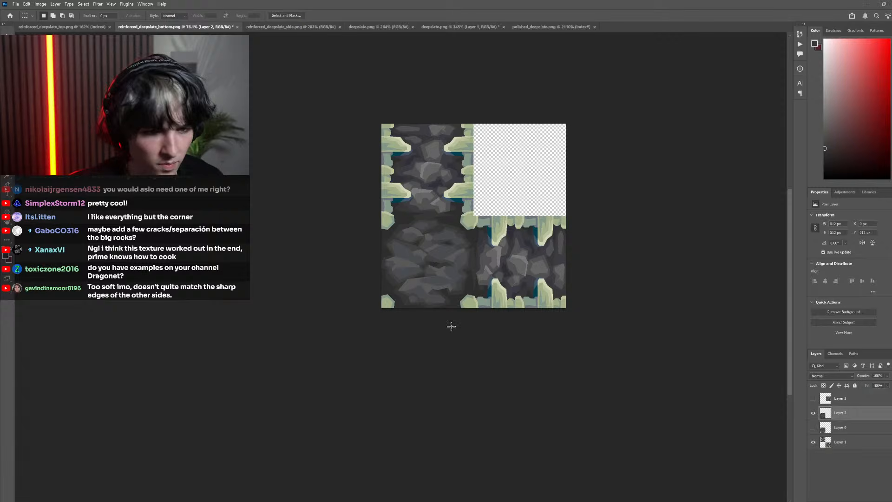
{"action": "left_click_drag", "start_coordinate": [453, 310], "coordinate": [512, 303]}
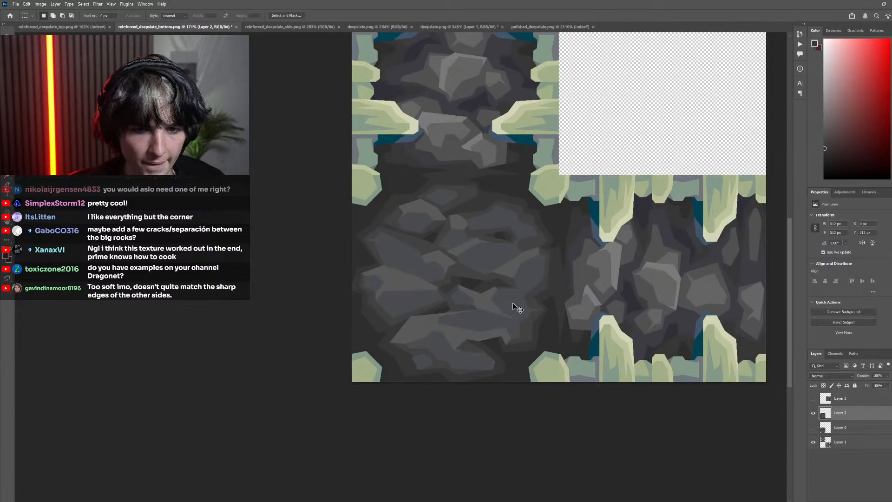
{"action": "scroll", "coordinate": [512, 303], "scroll_direction": "down", "scroll_amount": 5}
{"action": "scroll", "coordinate": [519, 303], "scroll_direction": "right", "scroll_amount": 2}
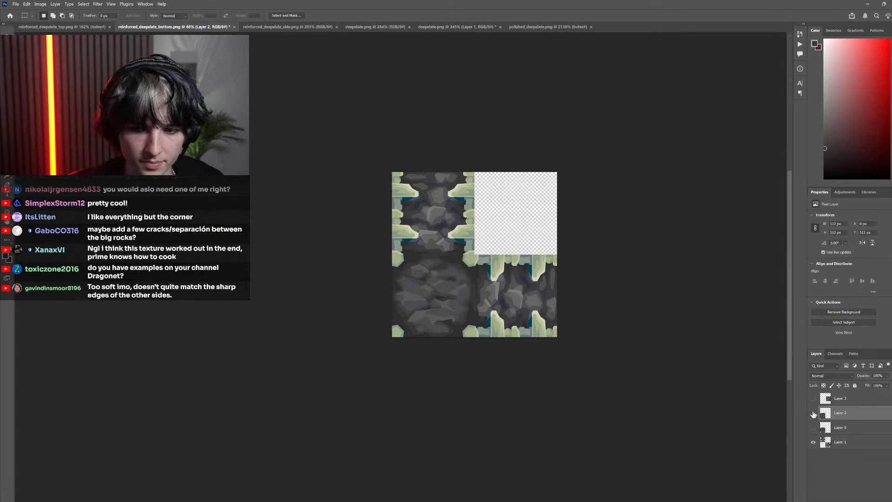
Move the bottom texture on Layer 2 into the empty upper-right quadrant, beside the side texture
{"action": "scroll", "coordinate": [520, 327], "scroll_direction": "down", "scroll_amount": 2}
{"action": "left_click_drag", "start_coordinate": [473, 299], "coordinate": [523, 250]}
{"action": "scroll", "coordinate": [513, 286], "scroll_direction": "up", "scroll_amount": 1}
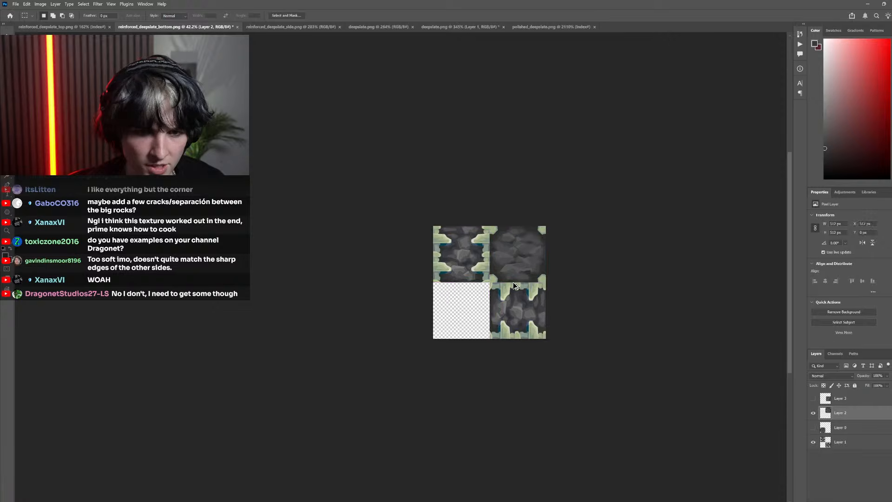
{"action": "scroll", "coordinate": [513, 286], "scroll_direction": "up", "scroll_amount": 4}
{"action": "left_click_drag", "start_coordinate": [515, 316], "coordinate": [439, 329]}
{"action": "key", "text": "ctrl+z"}
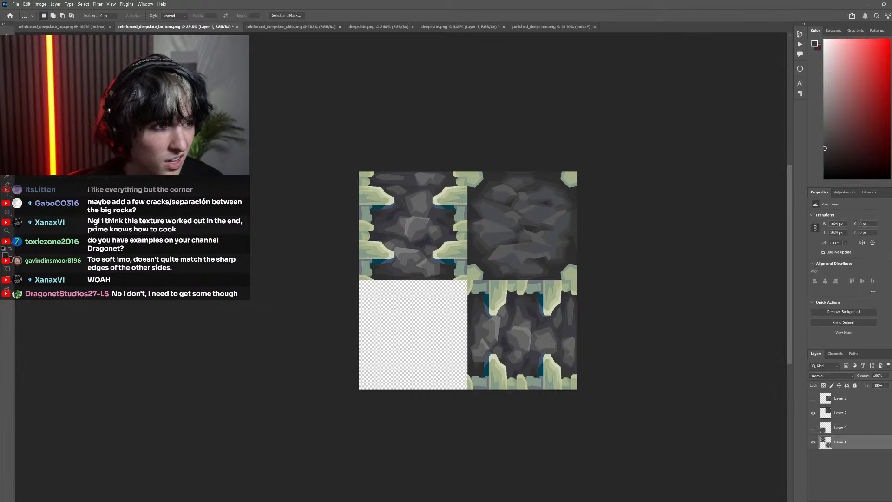
Select the lower-right side texture tile on Layer 1 with a rectangular marquee and cut it to its own layer
{"action": "scroll", "coordinate": [468, 280], "scroll_direction": "up", "scroll_amount": 6}
{"action": "left_click_drag", "start_coordinate": [446, 222], "coordinate": [806, 500]}
{"action": "scroll", "coordinate": [308, 274], "scroll_direction": "down", "scroll_amount": 2}
{"action": "scroll", "coordinate": [310, 279], "scroll_direction": "down", "scroll_amount": 1}
{"action": "scroll", "coordinate": [312, 262], "scroll_direction": "left", "scroll_amount": 7}
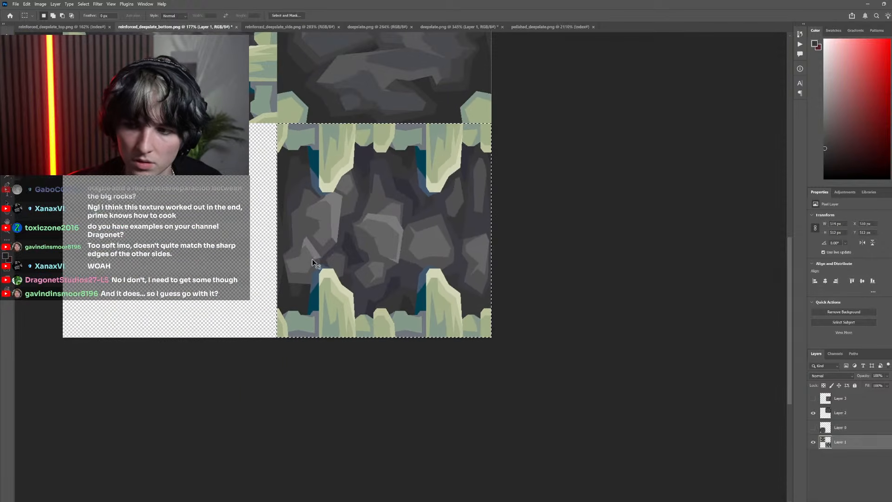
{"action": "scroll", "coordinate": [395, 241], "scroll_direction": "up", "scroll_amount": 3}
{"action": "scroll", "coordinate": [437, 240], "scroll_direction": "up", "scroll_amount": 10}
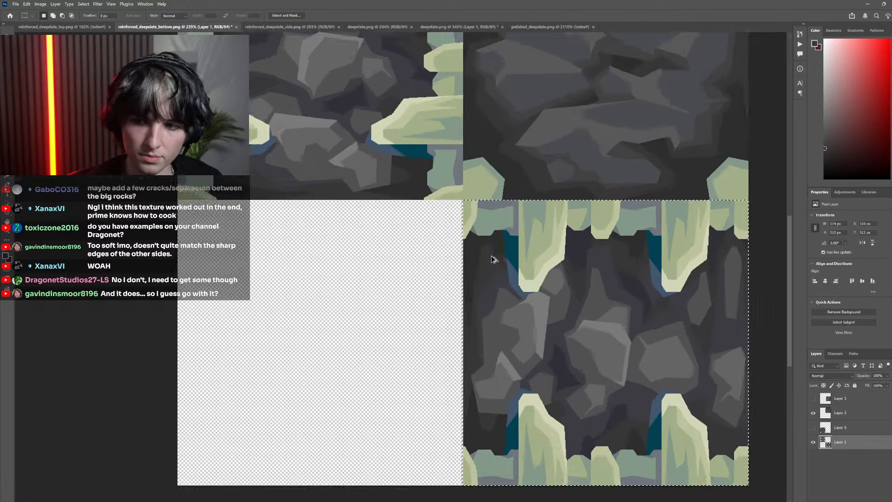
{"action": "scroll", "coordinate": [454, 192], "scroll_direction": "down", "scroll_amount": 10}
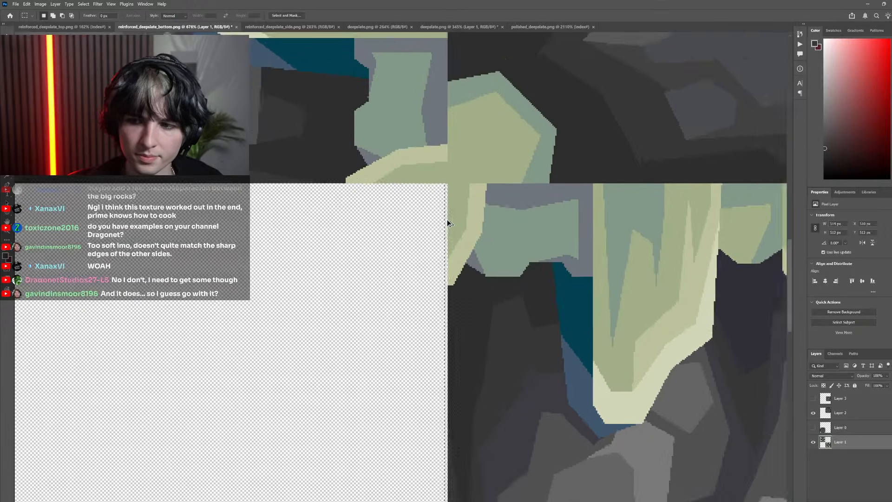
{"action": "right_click", "coordinate": [475, 281]}
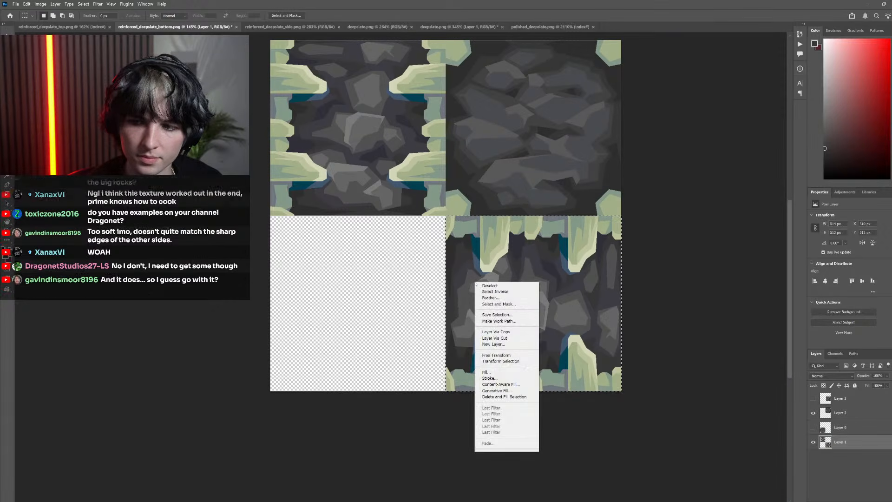
{"action": "left_click", "coordinate": [510, 337]}
{"action": "scroll", "coordinate": [511, 343], "scroll_direction": "down", "scroll_amount": 2}
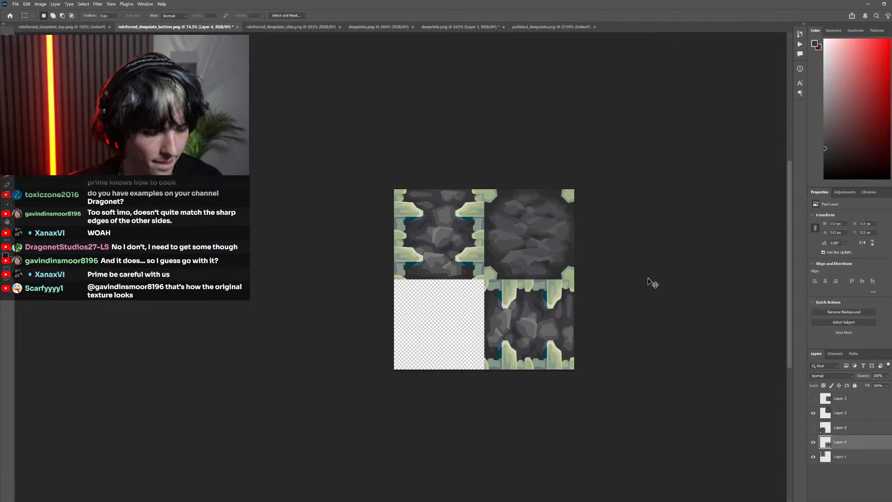
Rotate the separated lower-right tile 90° clockwise, apply the transform, and select Layer 1's upper-left tile
{"action": "key", "text": "ctrl+t"}
{"action": "left_click_drag", "start_coordinate": [653, 283], "coordinate": [584, 385]}
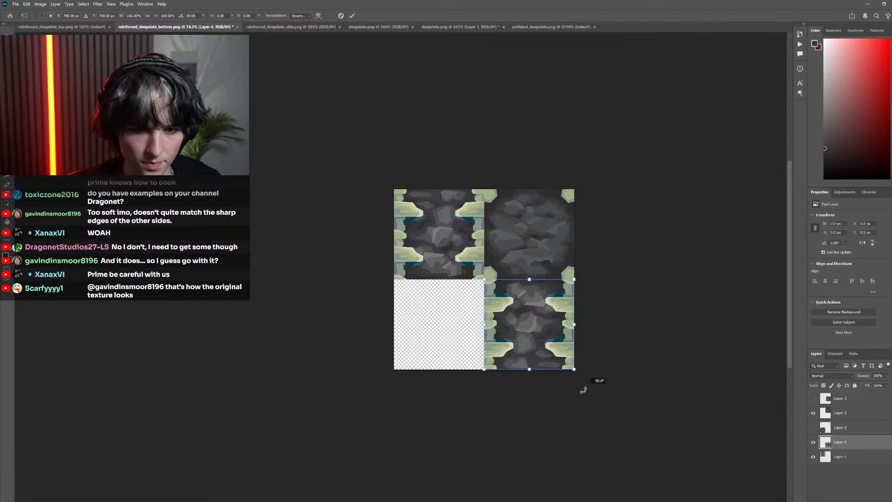
{"action": "left_click", "coordinate": [351, 16]}
{"action": "left_click", "coordinate": [427, 212], "text": "ctrl"}
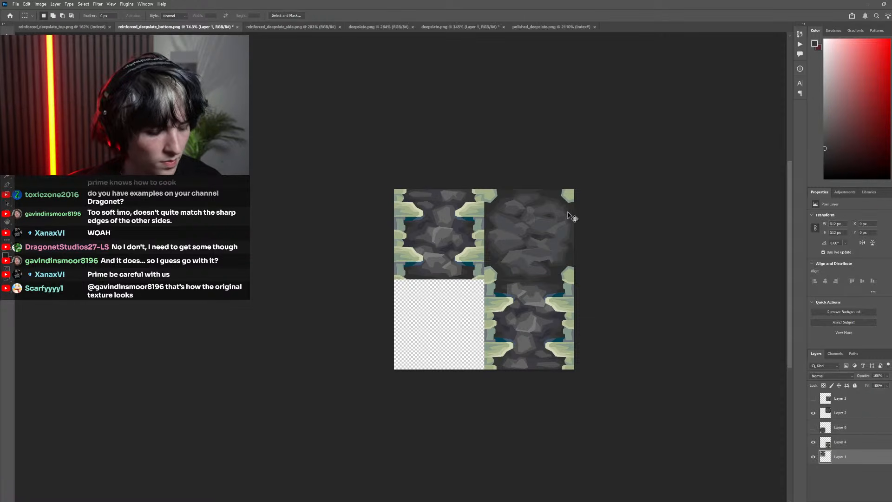
Rotate Layer 1's upper-left side tile 90° counterclockwise and apply the transform
{"action": "key", "text": "ctrl+t"}
{"action": "left_click_drag", "start_coordinate": [567, 183], "coordinate": [398, 116]}
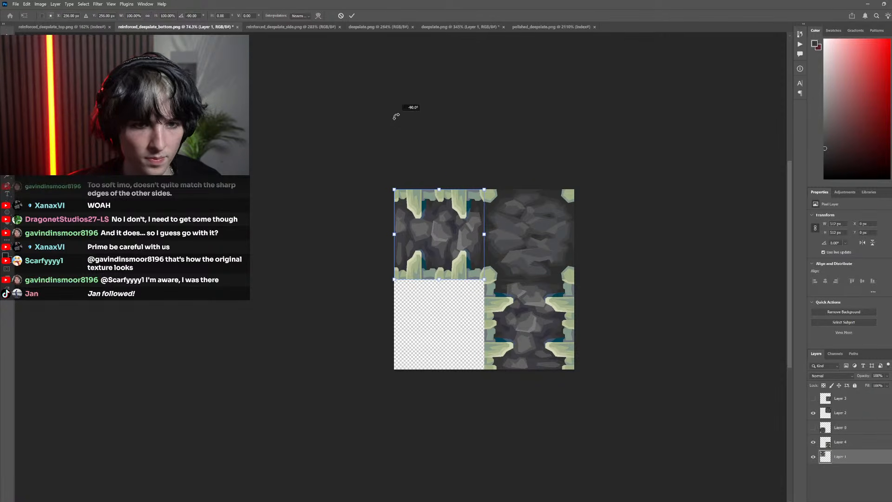
{"action": "left_click", "coordinate": [352, 16]}
On Layer 2, outline a long, thin wedge along the left half of the bottom texture's lower seam with the Polygonal Lasso
{"action": "scroll", "coordinate": [512, 272], "scroll_direction": "up", "scroll_amount": 6}
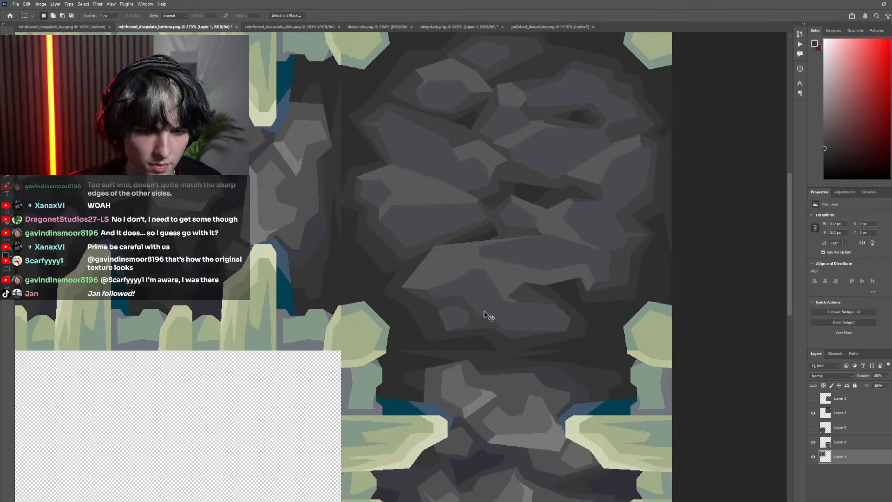
{"action": "scroll", "coordinate": [488, 316], "scroll_direction": "up", "scroll_amount": 3}
{"action": "left_click", "coordinate": [849, 416]}
{"action": "key", "text": "l"}
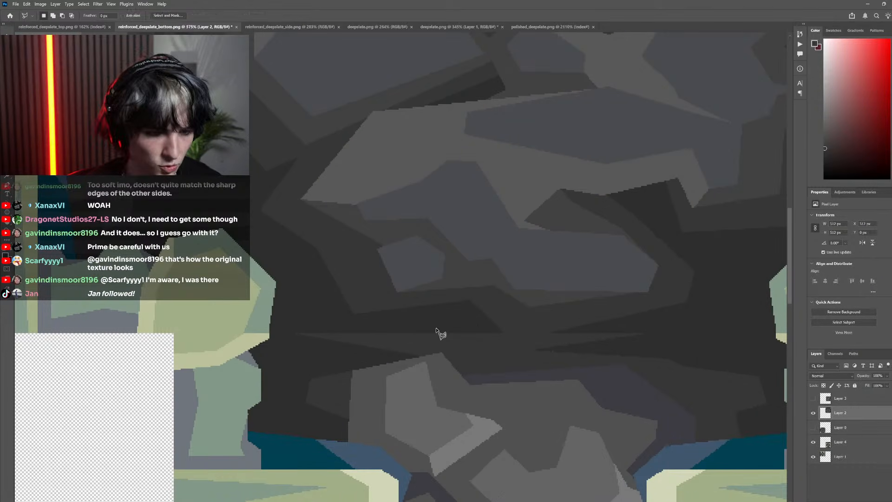
{"action": "left_click", "coordinate": [500, 316]}
{"action": "left_click", "coordinate": [298, 332]}
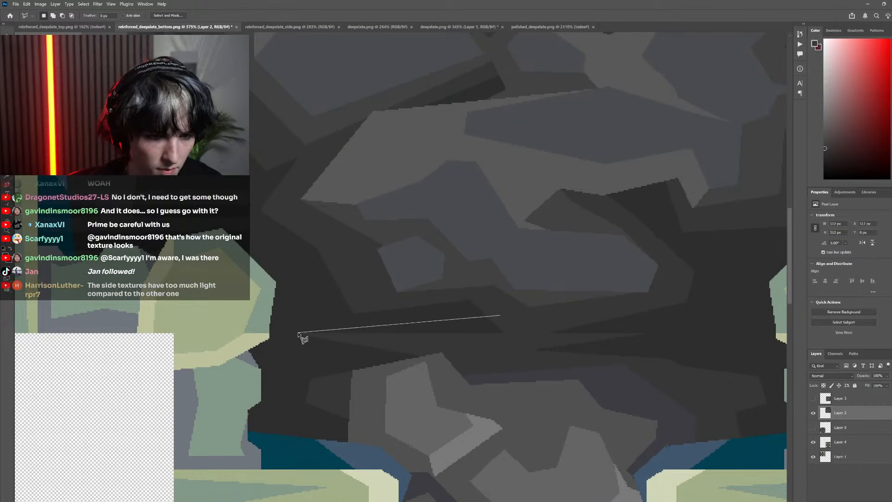
{"action": "left_click", "coordinate": [511, 344]}
{"action": "left_click", "coordinate": [522, 320]}
{"action": "left_click", "coordinate": [502, 316]}
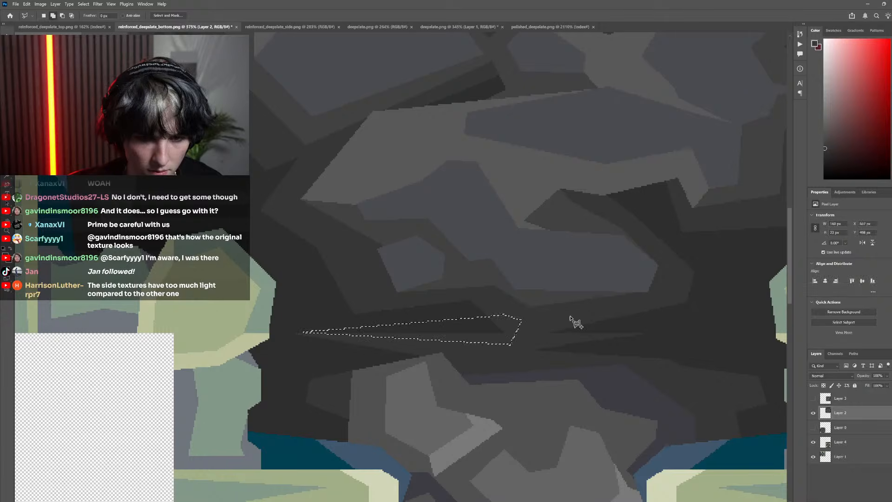
Add a matching right-hand wedge to the lower-seam selection, fill it with the neighboring dark grey, and deselect
{"action": "left_click", "coordinate": [571, 316], "text": "shift"}
{"action": "left_click", "coordinate": [645, 334]}
{"action": "left_click", "coordinate": [517, 355]}
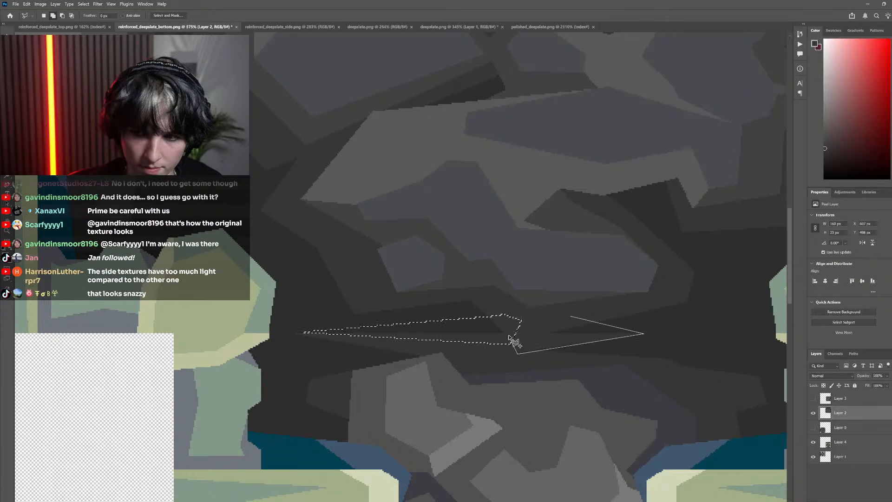
{"action": "left_click", "coordinate": [506, 330]}
{"action": "left_click", "coordinate": [547, 306]}
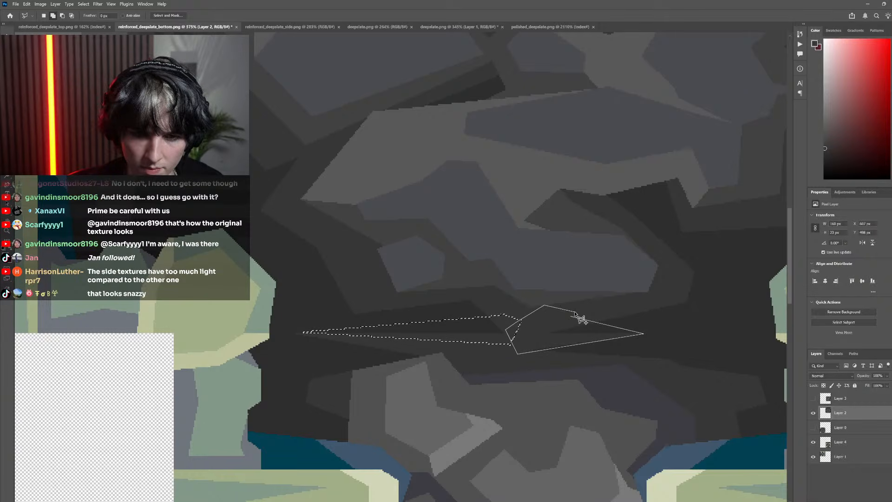
{"action": "left_click", "coordinate": [571, 317]}
{"action": "key", "text": "g"}
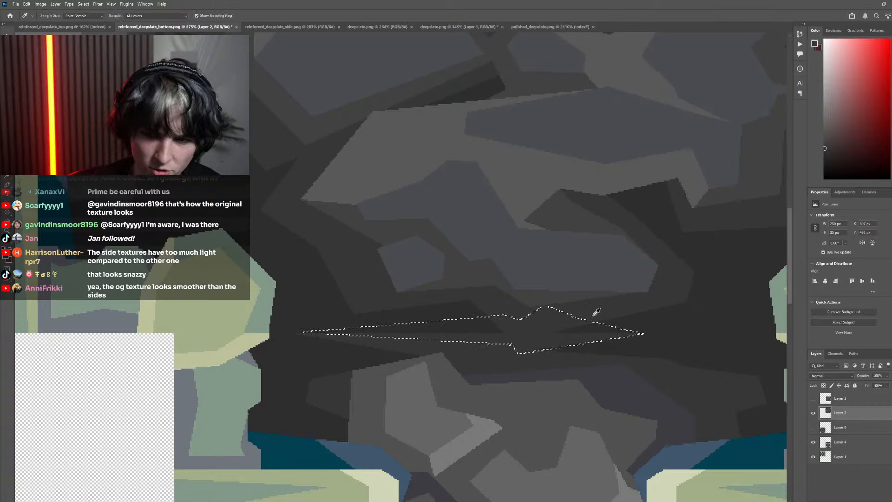
{"action": "scroll", "coordinate": [479, 320], "scroll_direction": "down", "scroll_amount": 5}
{"action": "scroll", "coordinate": [469, 327], "scroll_direction": "down", "scroll_amount": 3}
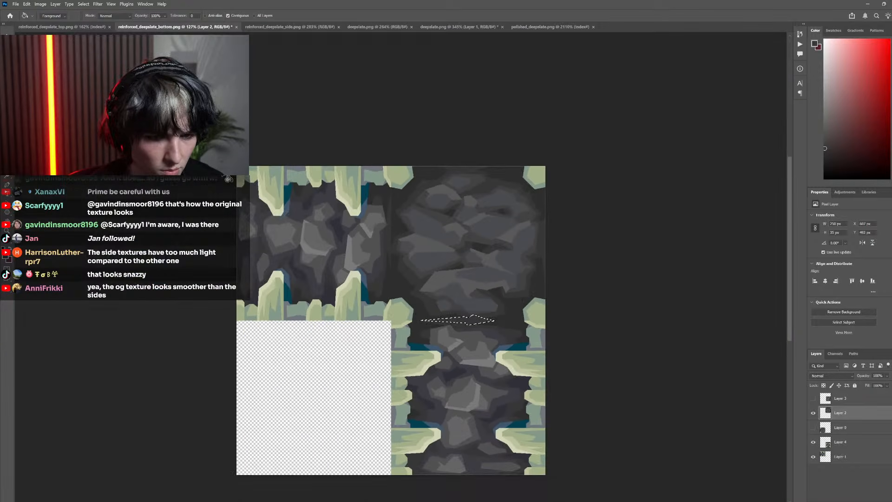
{"action": "key", "text": "m"}
{"action": "key", "text": "ctrl+d"}
Outline a narrow downward-pointing wedge on the bottom texture's left seam, fill it with the dark grey, and deselect
{"action": "scroll", "coordinate": [492, 317], "scroll_direction": "down", "scroll_amount": 2}
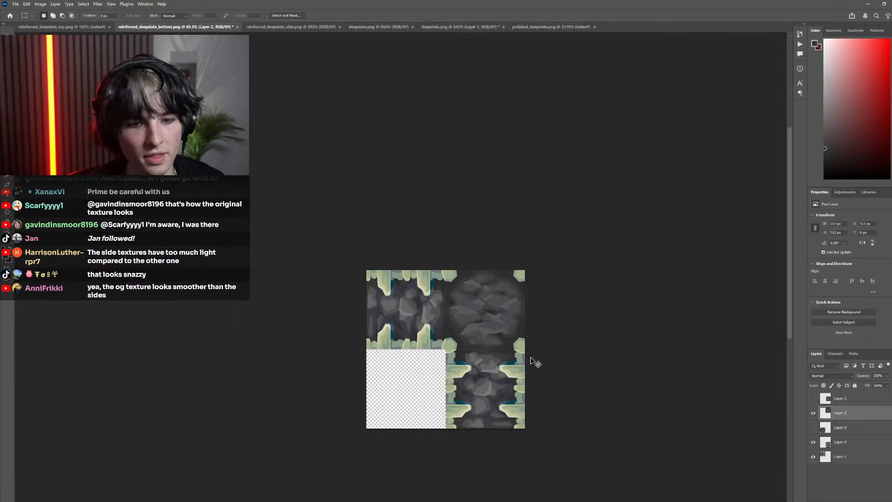
{"action": "scroll", "coordinate": [437, 325], "scroll_direction": "up", "scroll_amount": 8}
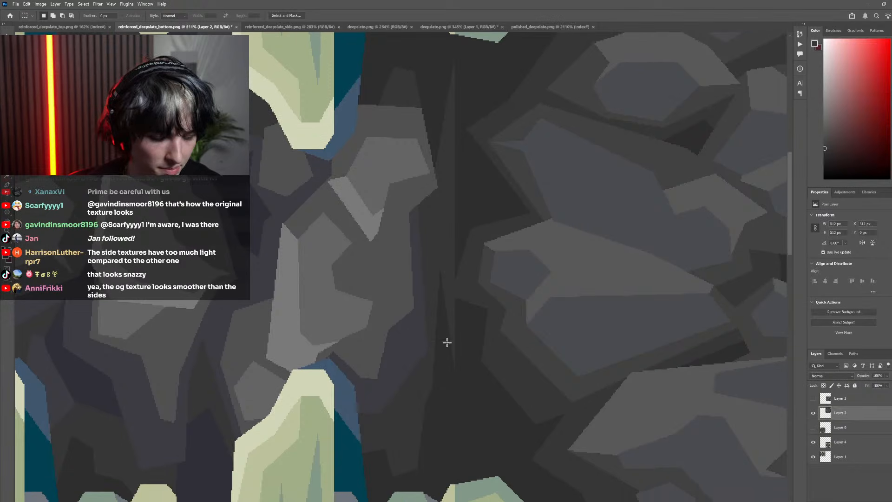
{"action": "key", "text": "l"}
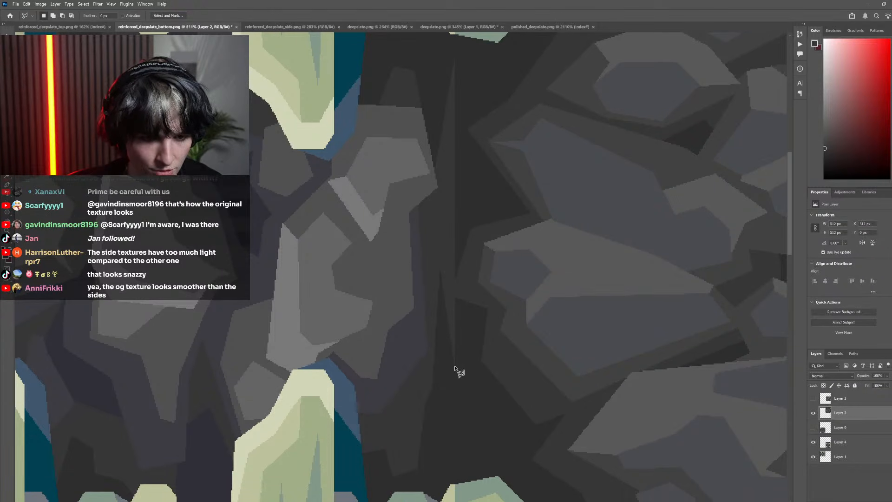
{"action": "left_click_drag", "start_coordinate": [455, 367], "coordinate": [467, 284]}
{"action": "left_click", "coordinate": [450, 300]}
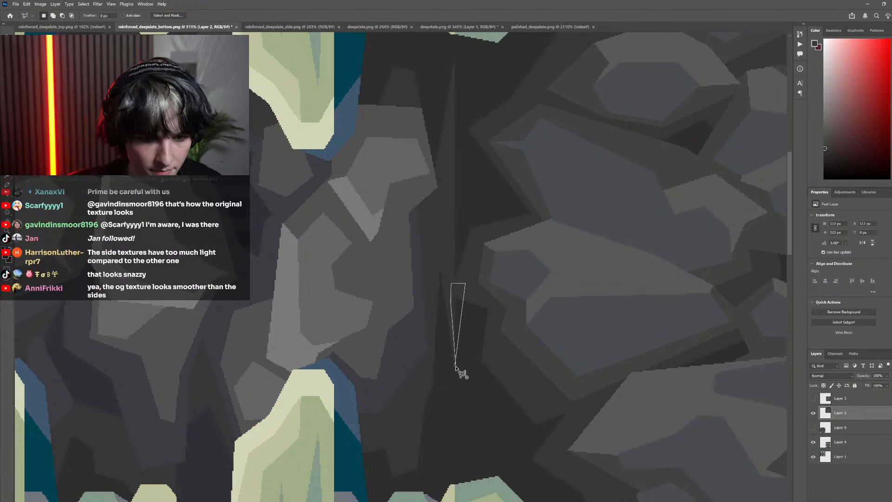
{"action": "left_click", "coordinate": [455, 366]}
{"action": "key", "text": "g"}
{"action": "left_click", "coordinate": [459, 317]}
{"action": "scroll", "coordinate": [466, 324], "scroll_direction": "down", "scroll_amount": 4}
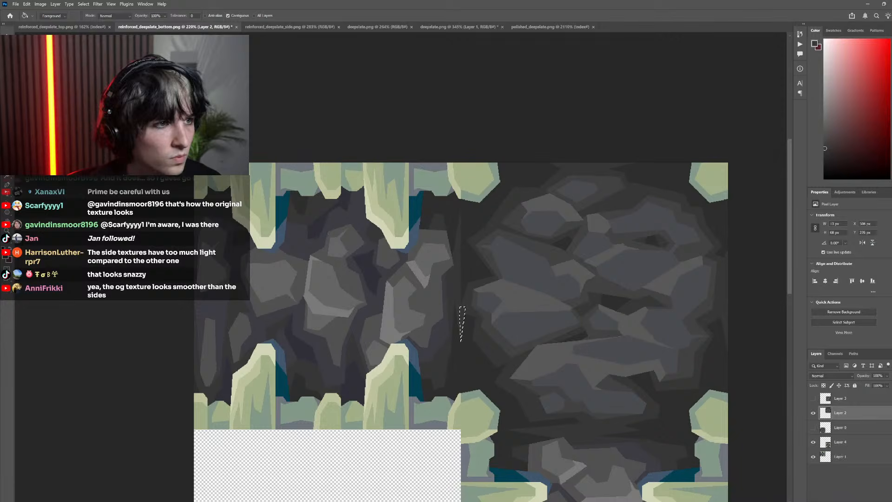
{"action": "key", "text": "m"}
{"action": "key", "text": "ctrl+d"}
Outline a tall diamond-shaped facet higher on the left seam, fill it with grey on Layer 2, and deselect
{"action": "scroll", "coordinate": [350, 249], "scroll_direction": "down", "scroll_amount": 4}
{"action": "scroll", "coordinate": [381, 257], "scroll_direction": "left", "scroll_amount": 1}
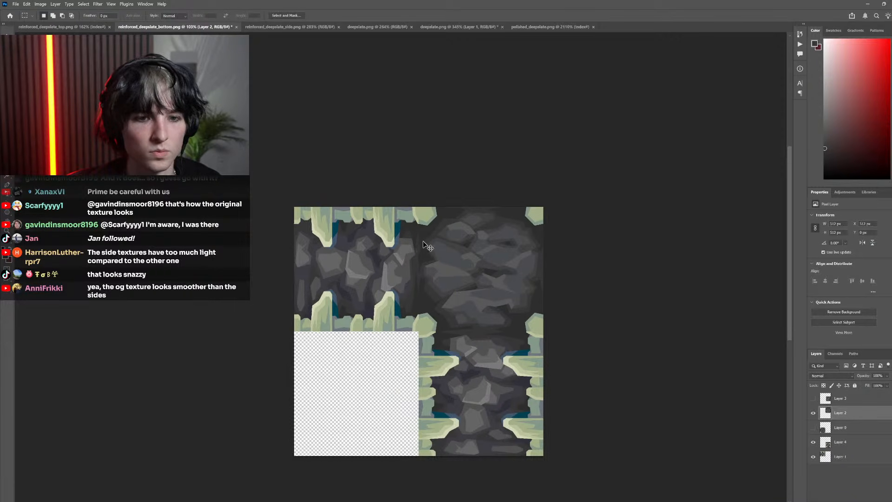
{"action": "scroll", "coordinate": [428, 247], "scroll_direction": "up", "scroll_amount": 6}
{"action": "key", "text": "l"}
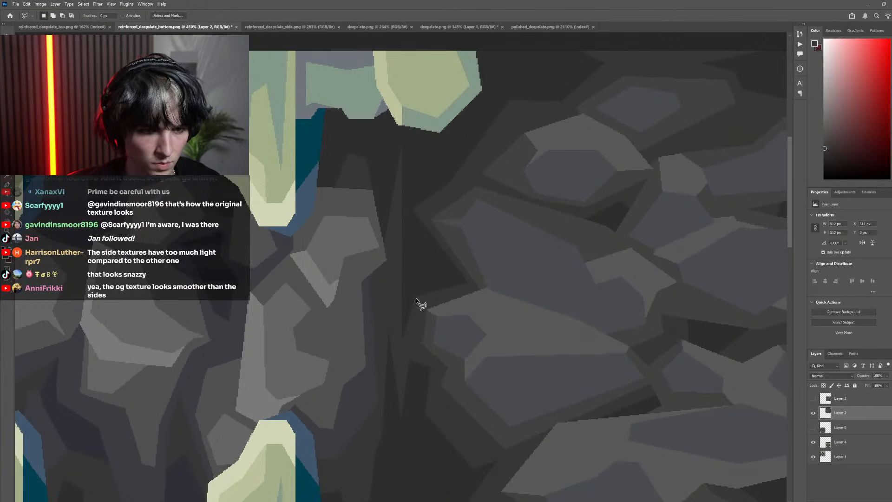
{"action": "left_click", "coordinate": [417, 300]}
{"action": "left_click", "coordinate": [400, 214]}
{"action": "left_click", "coordinate": [390, 319]}
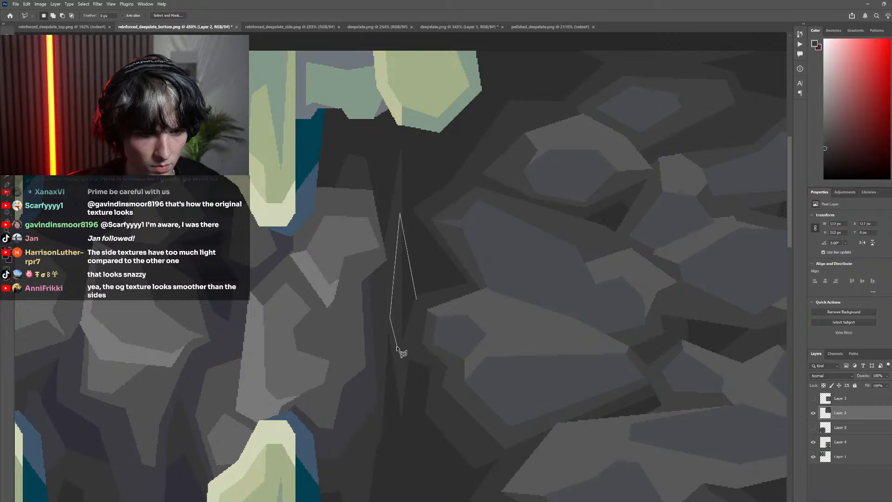
{"action": "left_click", "coordinate": [419, 305]}
{"action": "key", "text": "g"}
{"action": "scroll", "coordinate": [369, 238], "scroll_direction": "down", "scroll_amount": 3}
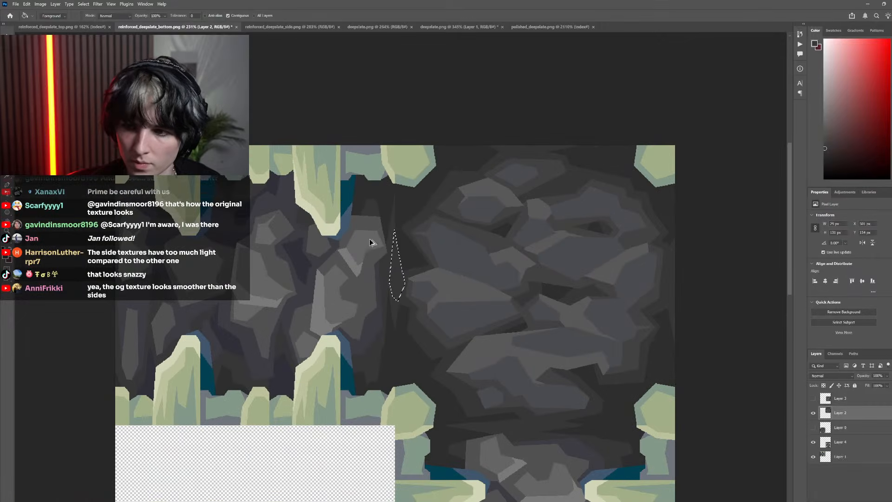
{"action": "key", "text": "m"}
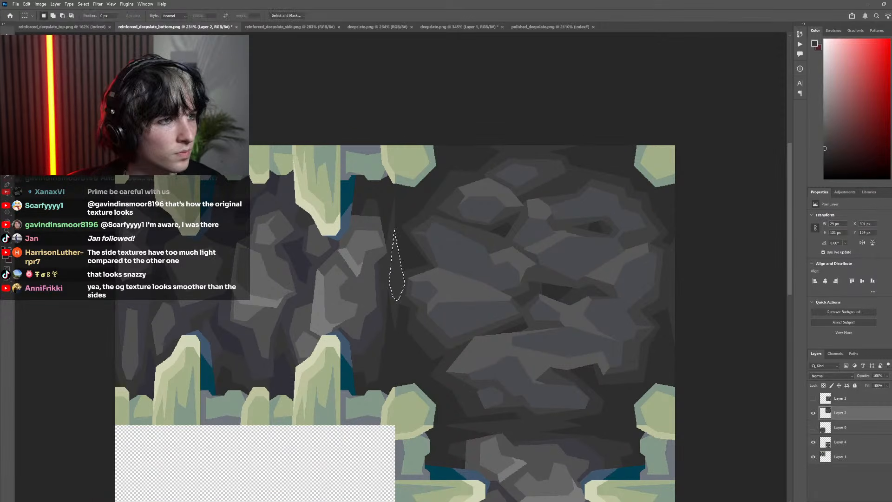
{"action": "scroll", "coordinate": [333, 257], "scroll_direction": "down", "scroll_amount": 5}
{"action": "scroll", "coordinate": [329, 270], "scroll_direction": "left", "scroll_amount": 4}
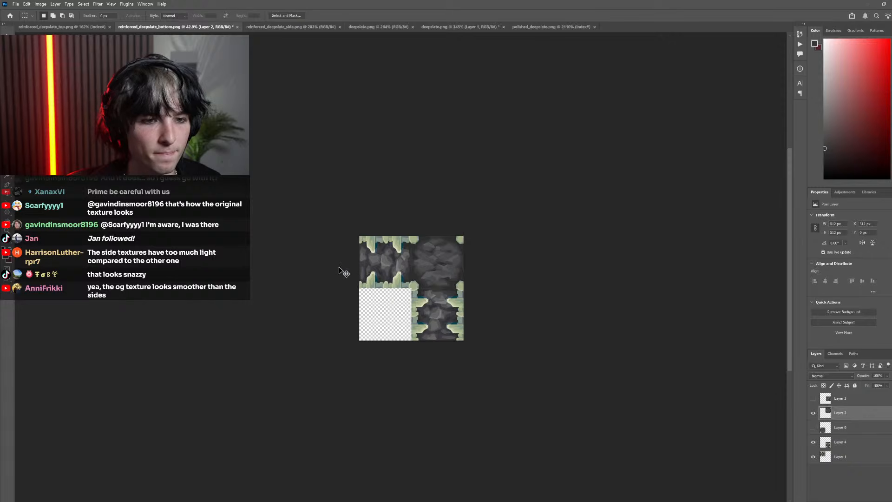
Select the lower-right tile's Layer 4 and extend the canvas upward and rightward to double its width and height
{"action": "scroll", "coordinate": [387, 271], "scroll_direction": "up", "scroll_amount": 6}
{"action": "left_click", "coordinate": [417, 255], "text": "ctrl"}
{"action": "left_click", "coordinate": [493, 341], "text": "ctrl"}
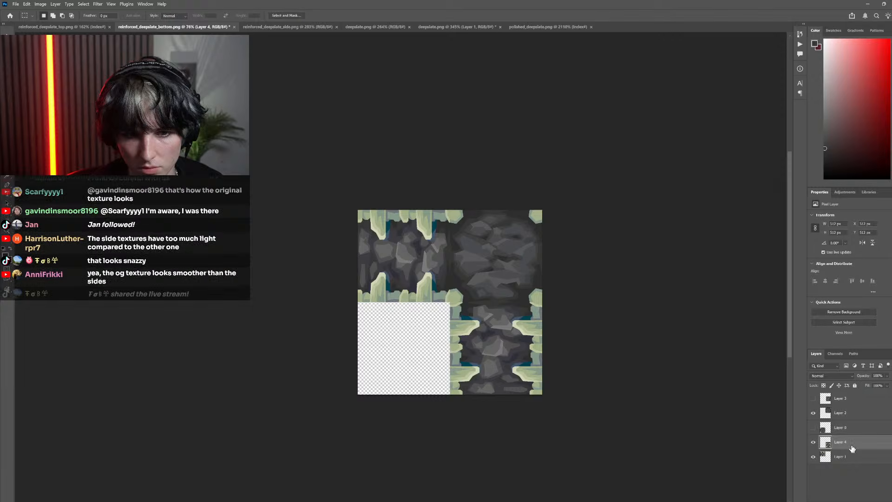
{"action": "scroll", "coordinate": [435, 307], "scroll_direction": "up", "scroll_amount": 5}
{"action": "scroll", "coordinate": [416, 300], "scroll_direction": "up", "scroll_amount": 3}
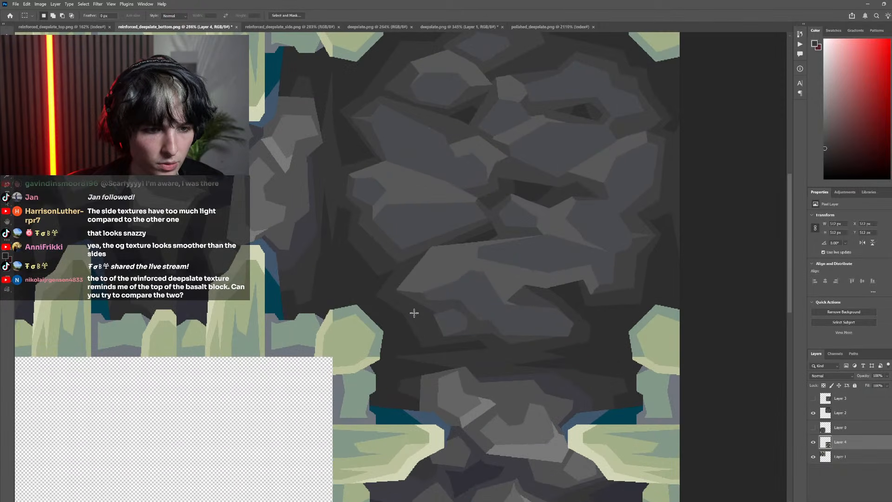
{"action": "scroll", "coordinate": [414, 312], "scroll_direction": "down", "scroll_amount": 7}
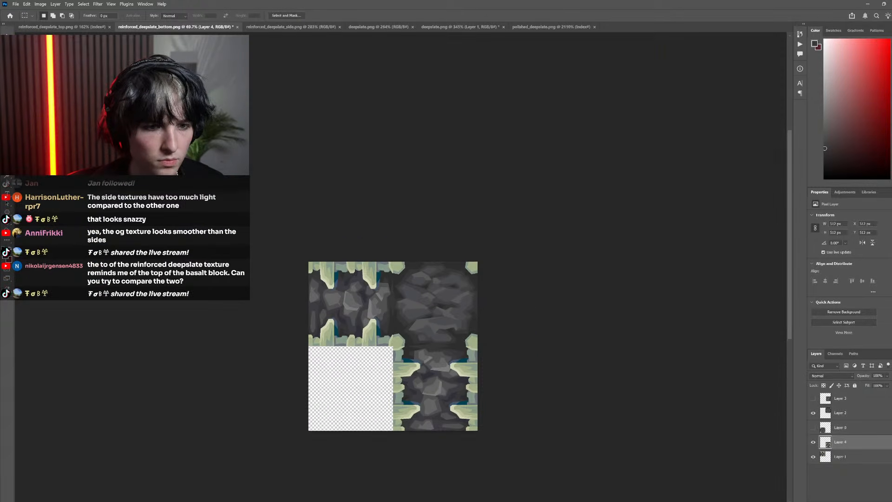
{"action": "left_click", "coordinate": [38, 4]}
{"action": "left_click", "coordinate": [40, 4]}
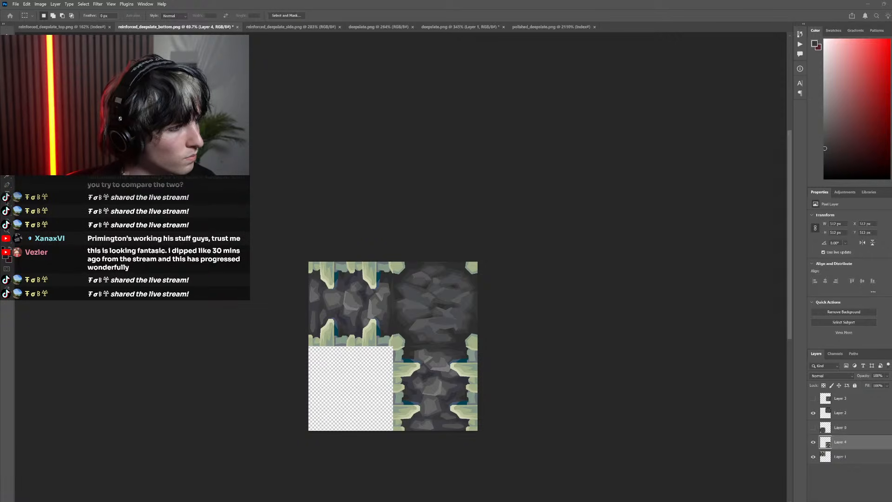
{"action": "key", "text": "ctrl+z"}
{"action": "scroll", "coordinate": [571, 419], "scroll_direction": "down", "scroll_amount": 5}
{"action": "scroll", "coordinate": [521, 400], "scroll_direction": "up", "scroll_amount": 6}
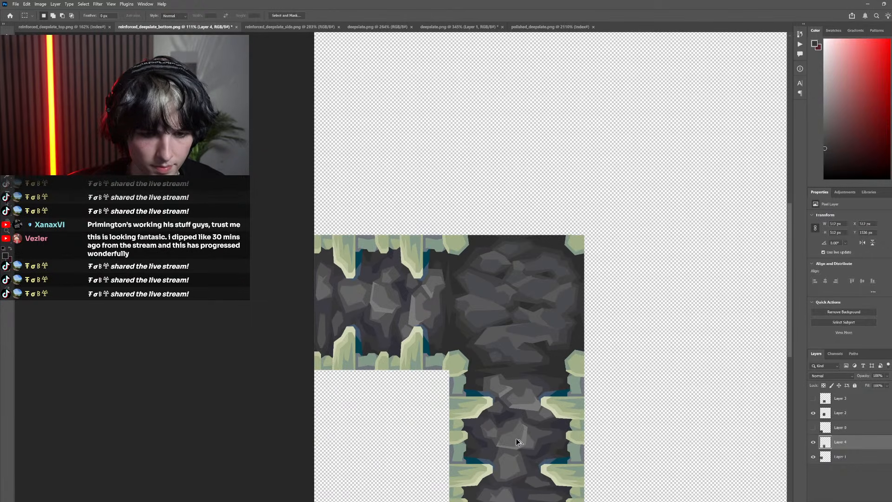
Duplicate Layer 4's side tile, rotate the copy 90° counterclockwise, and align it against the bottom texture's right edge
{"action": "left_click_drag", "start_coordinate": [519, 442], "coordinate": [664, 294]}
{"action": "scroll", "coordinate": [664, 294], "scroll_direction": "down", "scroll_amount": 2}
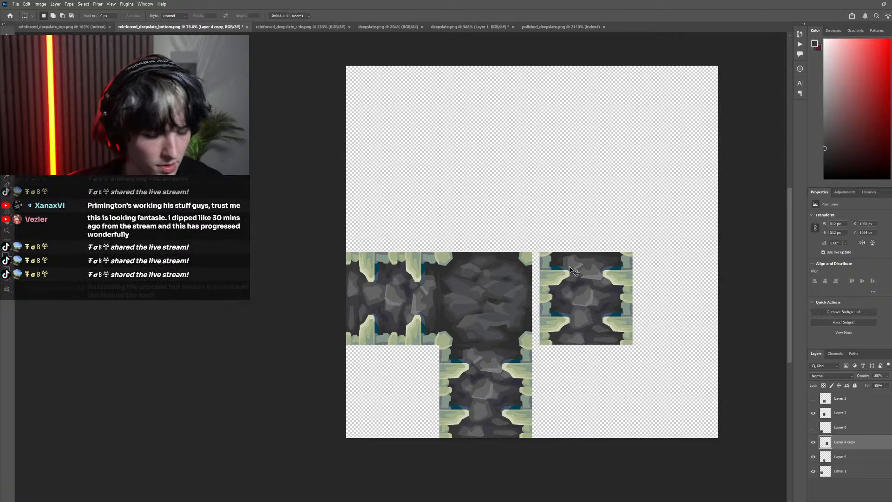
{"action": "key", "text": "ctrl+t"}
{"action": "left_click_drag", "start_coordinate": [646, 233], "coordinate": [542, 233]}
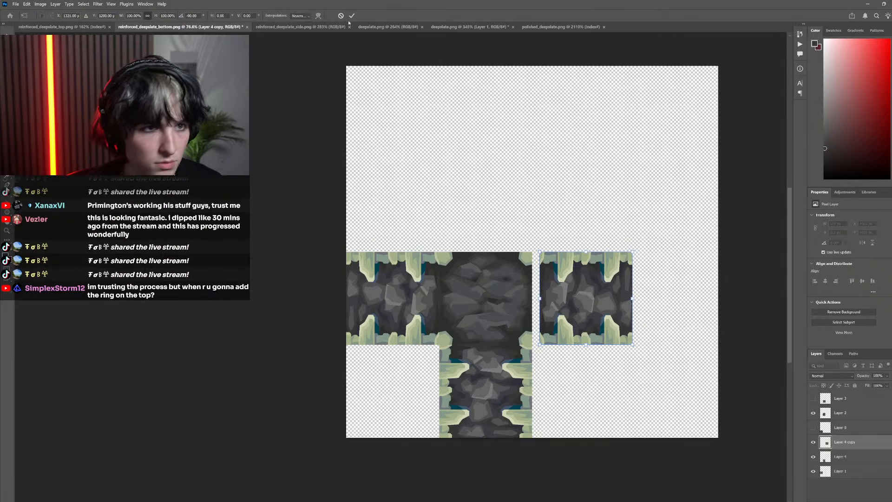
{"action": "left_click", "coordinate": [352, 16]}
{"action": "scroll", "coordinate": [543, 261], "scroll_direction": "up", "scroll_amount": 10}
{"action": "left_click_drag", "start_coordinate": [571, 279], "coordinate": [520, 276]}
{"action": "scroll", "coordinate": [524, 279], "scroll_direction": "down", "scroll_amount": 8}
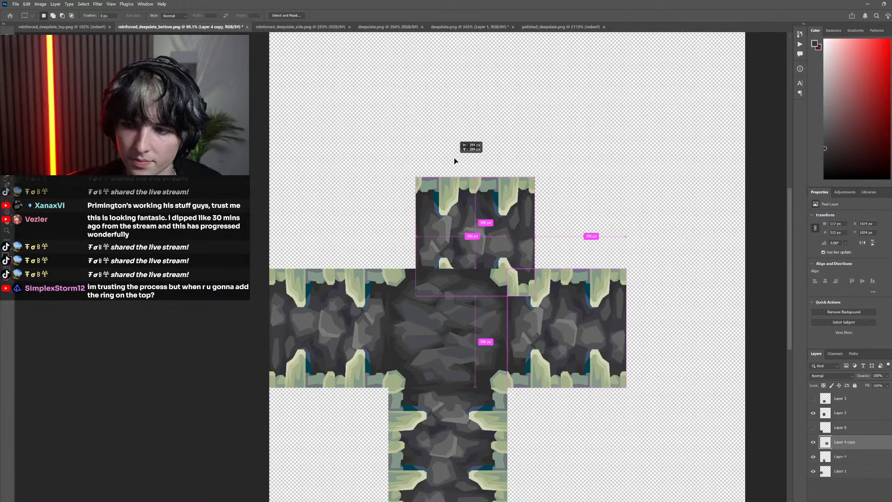
Duplicate the right-hand side tile, rotate the copy 90° counterclockwise, and align it against the bottom texture's upper edge
{"action": "left_click_drag", "start_coordinate": [454, 158], "coordinate": [457, 141]}
{"action": "scroll", "coordinate": [475, 158], "scroll_direction": "down", "scroll_amount": 4}
{"action": "left_click_drag", "start_coordinate": [475, 172], "coordinate": [475, 258]}
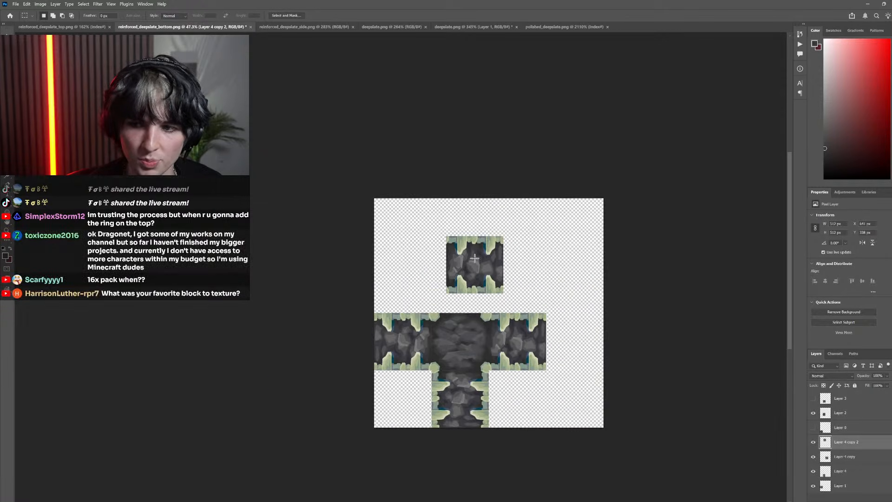
{"action": "scroll", "coordinate": [475, 258], "scroll_direction": "up", "scroll_amount": 2}
{"action": "key", "text": "ctrl+t"}
{"action": "left_click_drag", "start_coordinate": [538, 235], "coordinate": [413, 173]}
{"action": "left_click", "coordinate": [352, 16]}
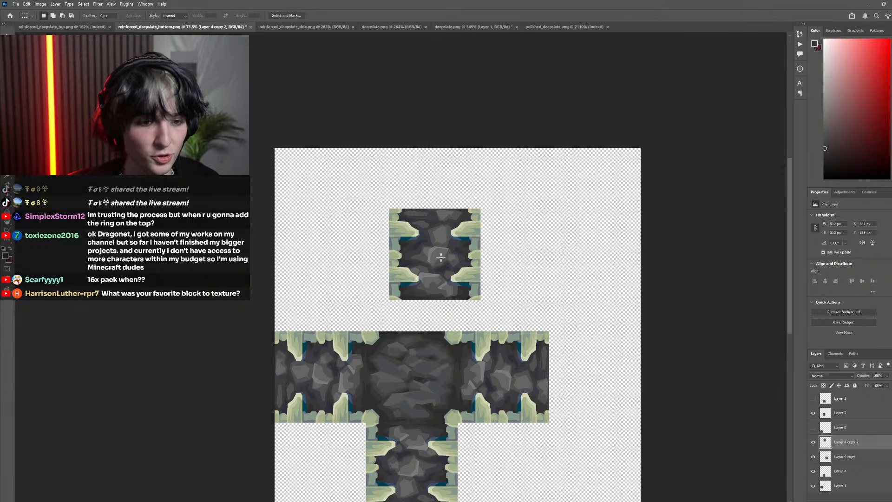
{"action": "left_click_drag", "start_coordinate": [441, 257], "coordinate": [418, 289]}
Make Layer 0 visible and move it into alignment with the central bottom texture, beneath Layer 2
{"action": "scroll", "coordinate": [417, 341], "scroll_direction": "down", "scroll_amount": 2}
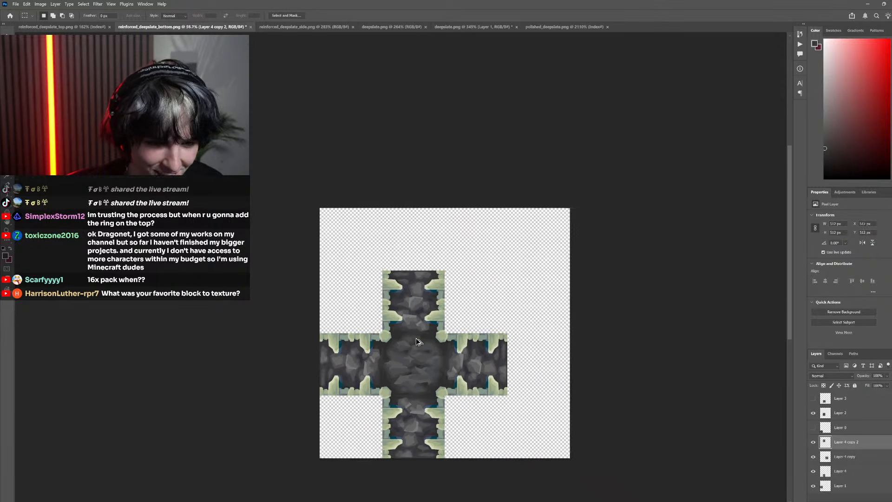
{"action": "scroll", "coordinate": [417, 341], "scroll_direction": "down", "scroll_amount": 2}
{"action": "scroll", "coordinate": [428, 316], "scroll_direction": "up", "scroll_amount": 4}
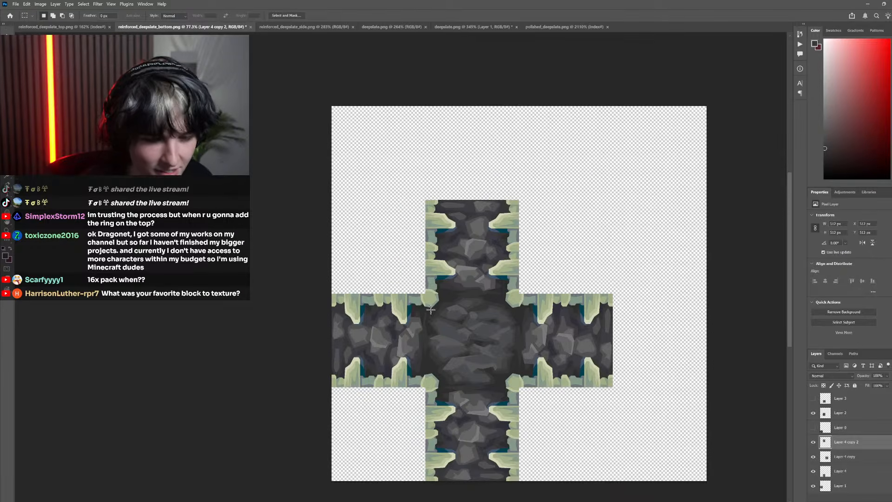
{"action": "scroll", "coordinate": [431, 309], "scroll_direction": "down", "scroll_amount": 2}
{"action": "scroll", "coordinate": [446, 311], "scroll_direction": "up", "scroll_amount": 3}
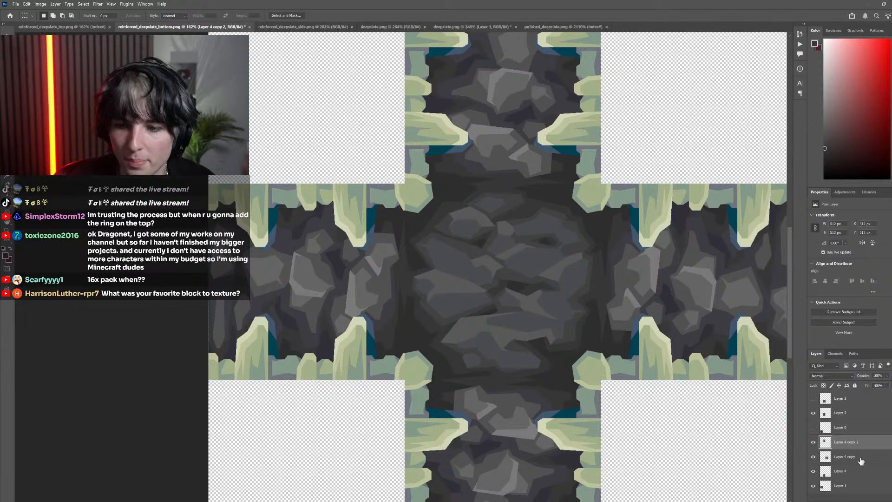
{"action": "left_click", "coordinate": [841, 428]}
{"action": "left_click", "coordinate": [813, 428]}
{"action": "left_click", "coordinate": [813, 428]}
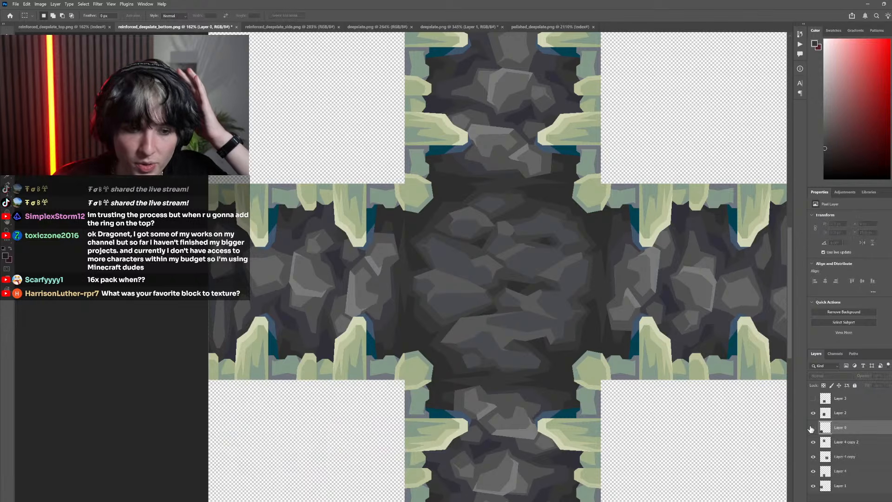
{"action": "left_click", "coordinate": [812, 429]}
{"action": "scroll", "coordinate": [292, 431], "scroll_direction": "down", "scroll_amount": 5}
{"action": "left_click_drag", "start_coordinate": [293, 446], "coordinate": [401, 337]}
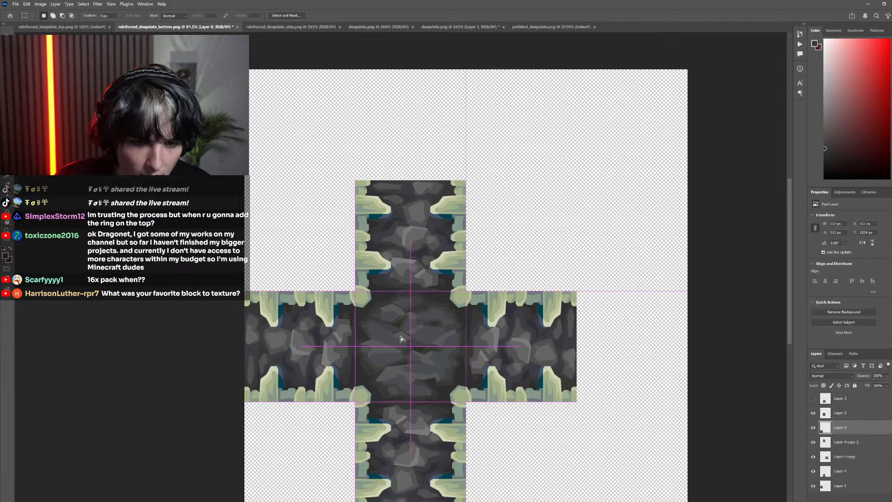
Move Layer 0 above Layer 2 in the layer stack and select Layer 3, leaving it hidden
{"action": "left_click_drag", "start_coordinate": [842, 427], "coordinate": [841, 407]}
{"action": "left_click", "coordinate": [841, 399]}
{"action": "left_click", "coordinate": [813, 398]}
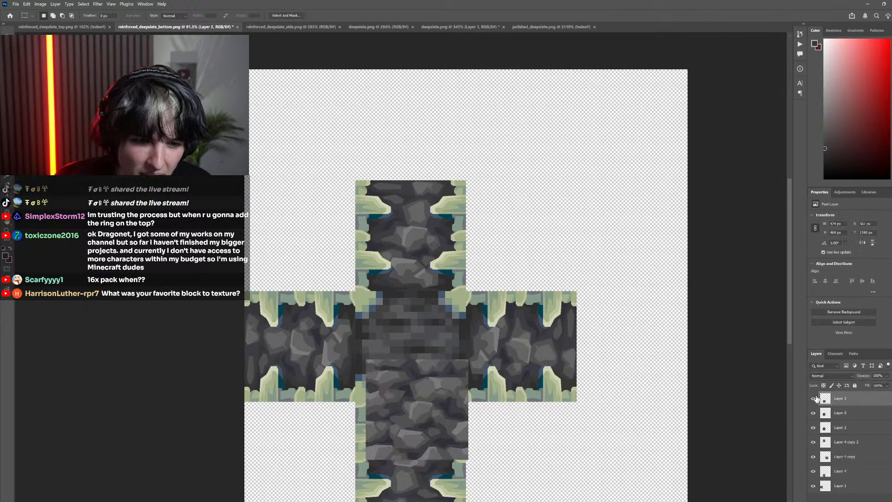
{"action": "left_click", "coordinate": [814, 398]}
Compare the painted bottom texture with the original pixel texture in Layer 0, examining the corners beside the side tiles
{"action": "scroll", "coordinate": [508, 387], "scroll_direction": "down", "scroll_amount": 3}
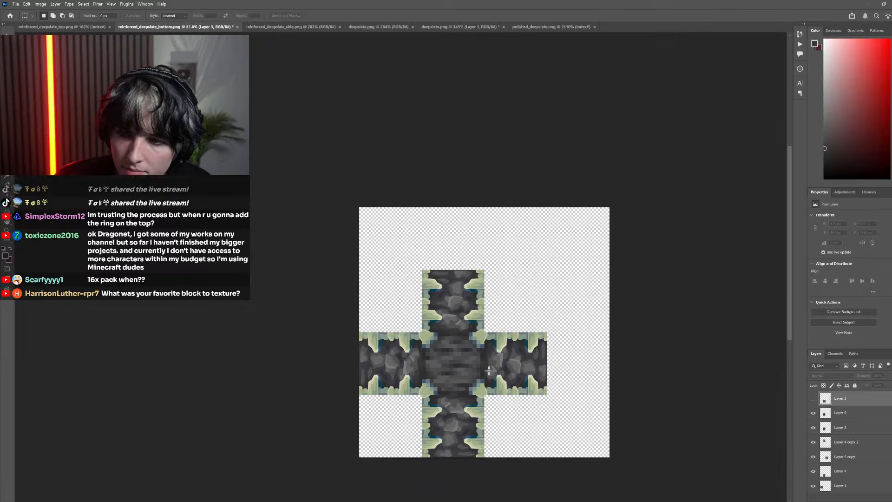
{"action": "scroll", "coordinate": [507, 367], "scroll_direction": "down", "scroll_amount": 3}
{"action": "scroll", "coordinate": [509, 340], "scroll_direction": "left", "scroll_amount": 3}
{"action": "scroll", "coordinate": [509, 312], "scroll_direction": "up", "scroll_amount": 3}
{"action": "scroll", "coordinate": [495, 340], "scroll_direction": "up", "scroll_amount": 2}
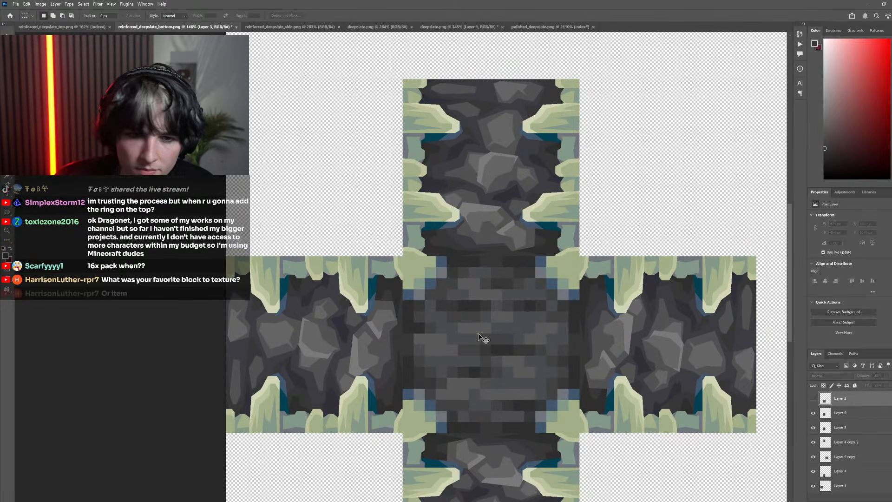
{"action": "scroll", "coordinate": [481, 339], "scroll_direction": "down", "scroll_amount": 4}
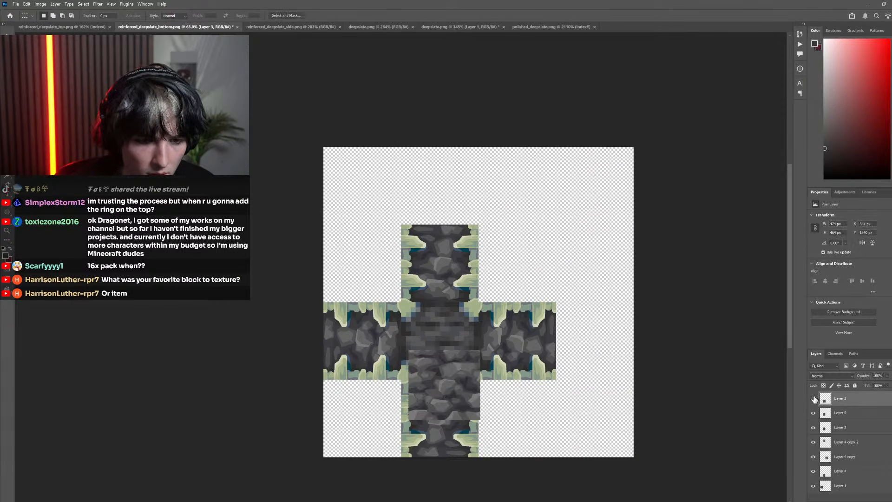
{"action": "left_click", "coordinate": [814, 399]}
{"action": "left_click", "coordinate": [815, 414]}
{"action": "left_click", "coordinate": [814, 414]}
{"action": "left_click", "coordinate": [814, 414]}
{"action": "left_click", "coordinate": [815, 415]}
{"action": "left_click", "coordinate": [815, 414]}
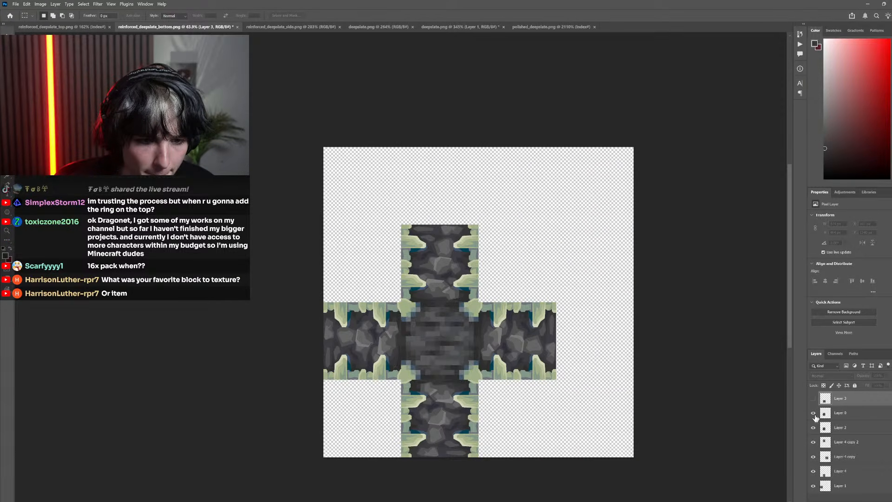
{"action": "left_click", "coordinate": [814, 414]}
{"action": "left_click", "coordinate": [814, 413]}
{"action": "left_click", "coordinate": [814, 414]}
{"action": "left_click", "coordinate": [815, 413]}
{"action": "left_click", "coordinate": [814, 414]}
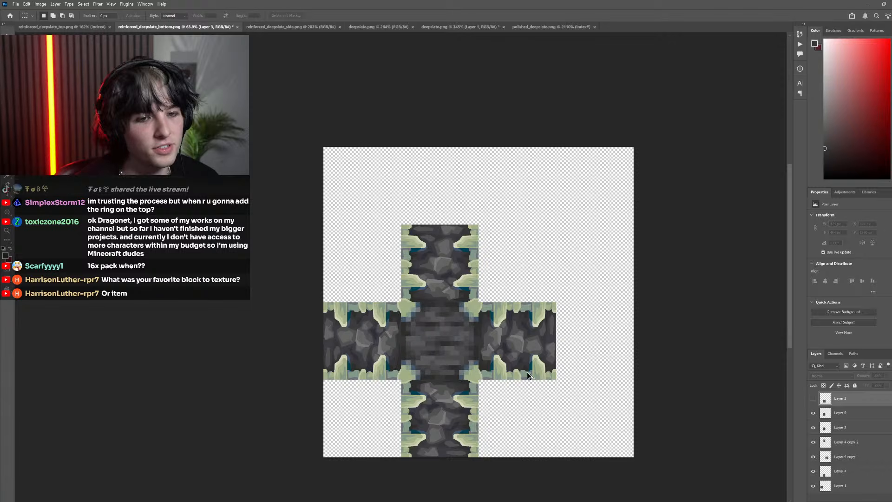
{"action": "scroll", "coordinate": [454, 354], "scroll_direction": "up", "scroll_amount": 3}
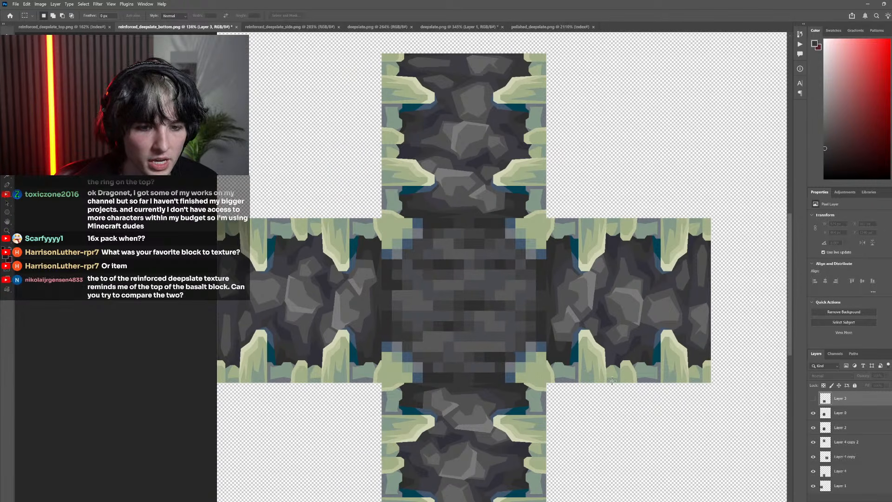
{"action": "left_click", "coordinate": [814, 414]}
{"action": "left_click", "coordinate": [813, 413]}
{"action": "left_click", "coordinate": [813, 414]}
{"action": "left_click", "coordinate": [814, 414]}
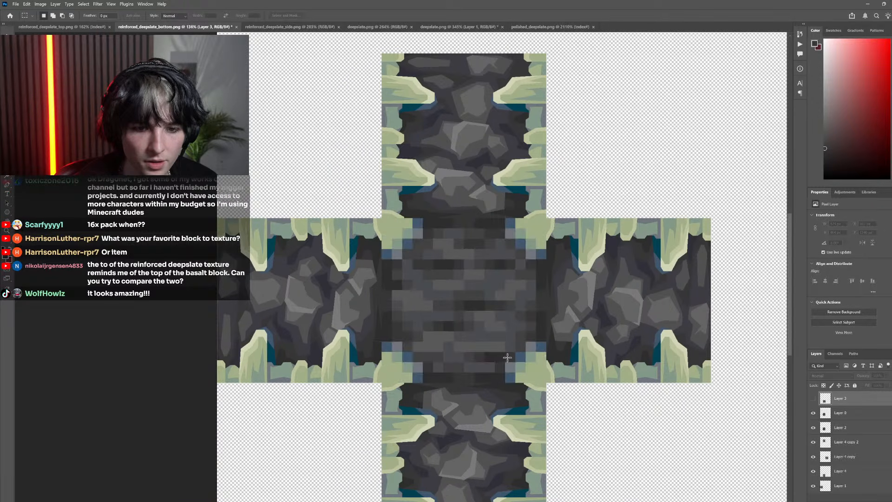
{"action": "left_click", "coordinate": [813, 413]}
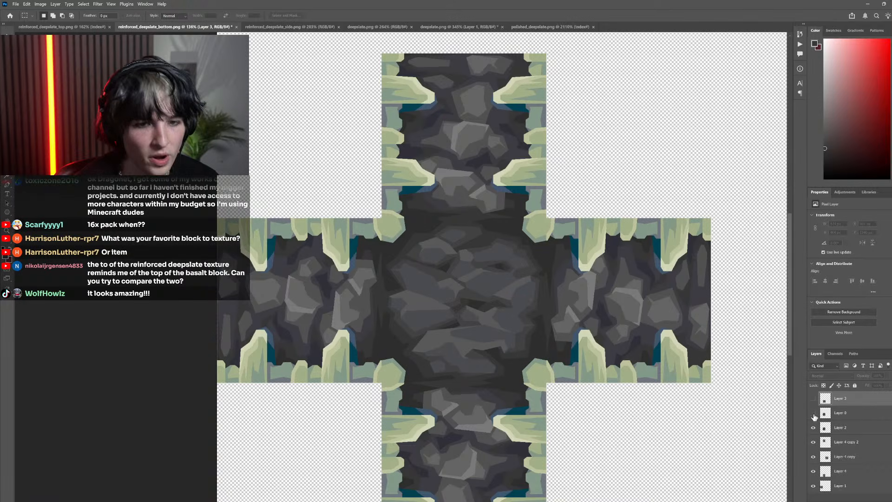
{"action": "left_click", "coordinate": [813, 414]}
{"action": "left_click", "coordinate": [814, 413]}
{"action": "left_click", "coordinate": [813, 414]}
{"action": "left_click", "coordinate": [813, 414]}
{"action": "left_click", "coordinate": [813, 414]}
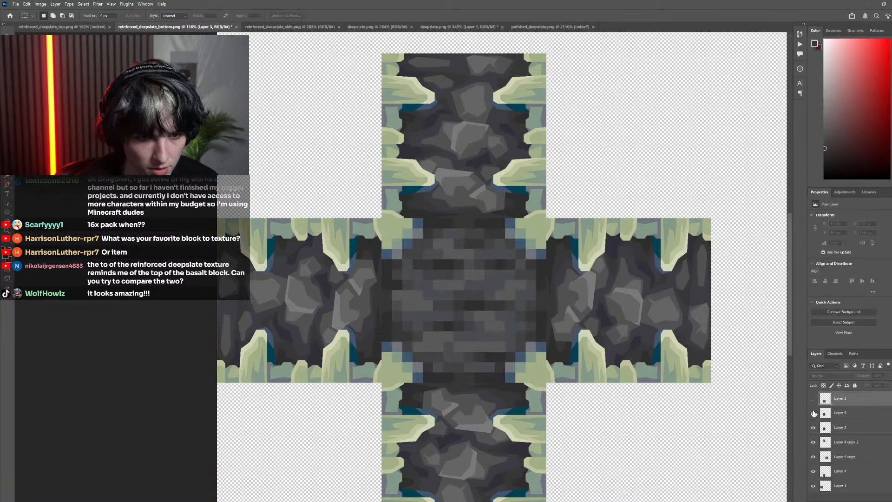
{"action": "left_click", "coordinate": [813, 414]}
{"action": "left_click", "coordinate": [813, 414]}
{"action": "left_click", "coordinate": [813, 414]}
{"action": "left_click", "coordinate": [814, 414]}
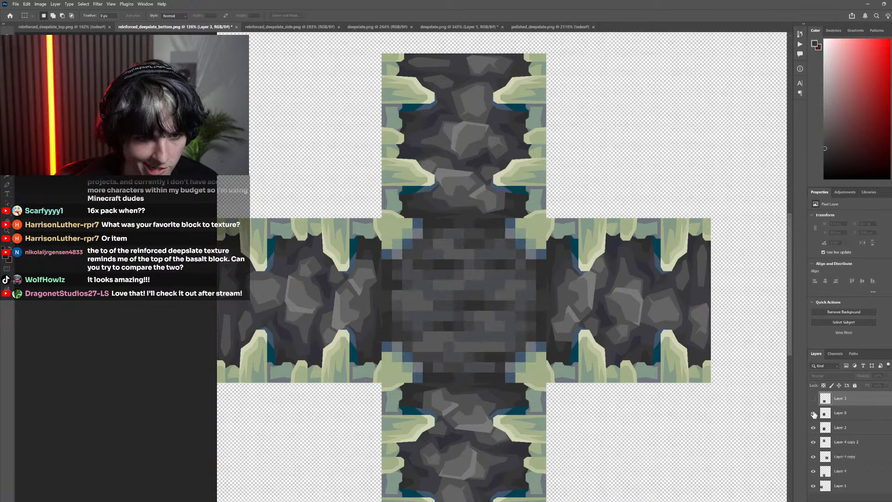
{"action": "left_click", "coordinate": [813, 413]}
{"action": "left_click", "coordinate": [814, 413]}
{"action": "left_click", "coordinate": [813, 414]}
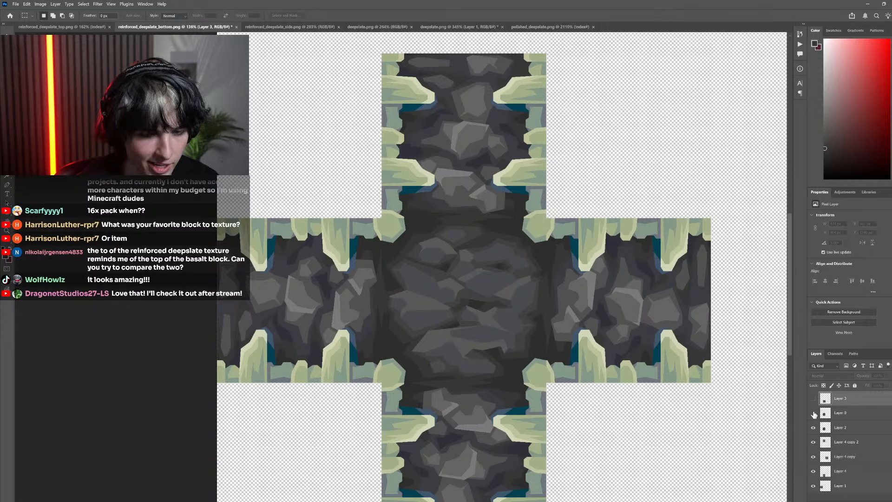
{"action": "left_click", "coordinate": [814, 414]}
{"action": "left_click", "coordinate": [814, 414]}
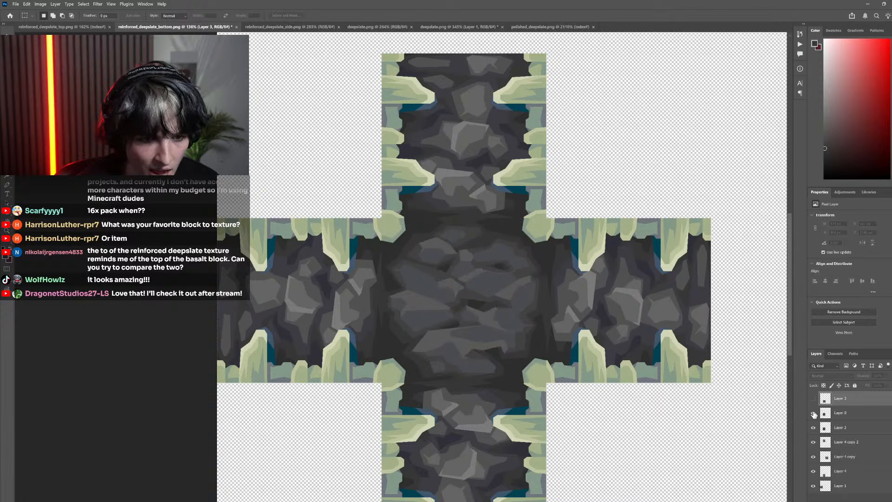
{"action": "left_click", "coordinate": [813, 414]}
{"action": "left_click", "coordinate": [813, 413]}
{"action": "left_click", "coordinate": [814, 413]}
{"action": "left_click", "coordinate": [813, 413]}
{"action": "left_click", "coordinate": [814, 414]}
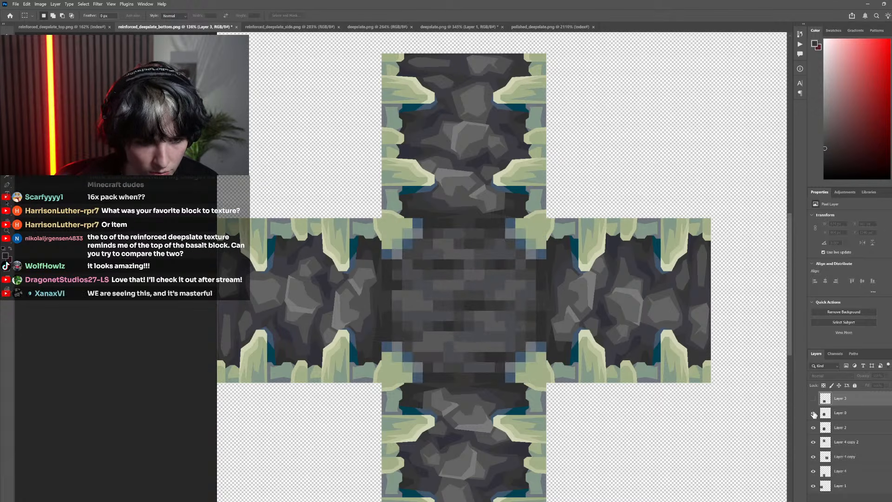
{"action": "left_click", "coordinate": [814, 414]}
{"action": "left_click", "coordinate": [814, 414]}
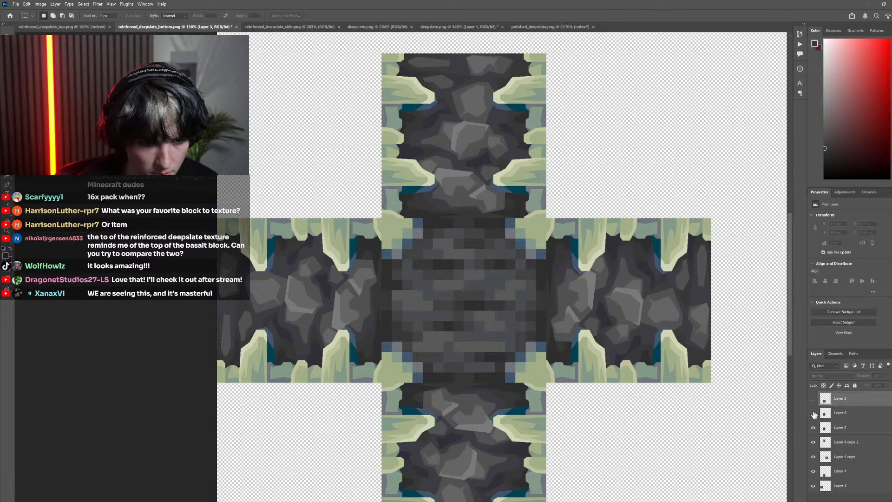
{"action": "left_click", "coordinate": [814, 414]}
{"action": "left_click", "coordinate": [814, 414]}
{"action": "left_click", "coordinate": [813, 414]}
Draw a closed angular Pen path around the green bone corner at the central bottom texture's lower-right, with Layer 0 hidden
{"action": "scroll", "coordinate": [396, 368], "scroll_direction": "up", "scroll_amount": 3}
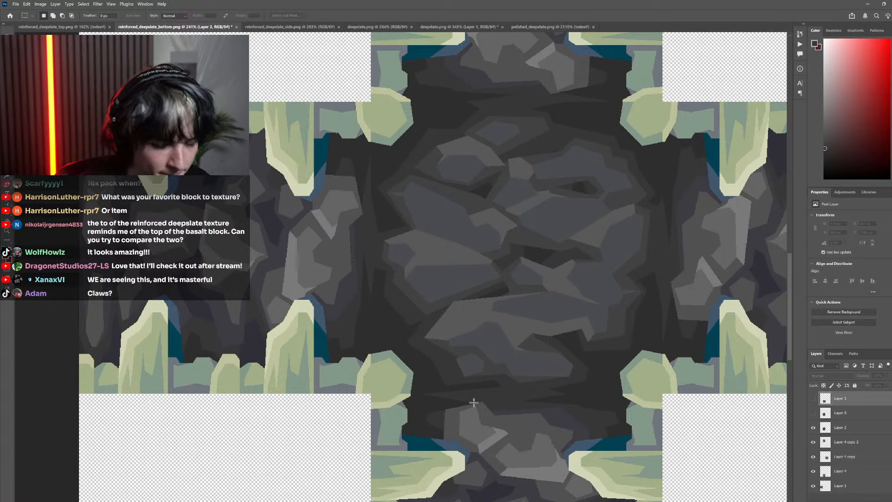
{"action": "key", "text": "l"}
{"action": "scroll", "coordinate": [397, 371], "scroll_direction": "down", "scroll_amount": 1}
{"action": "scroll", "coordinate": [397, 372], "scroll_direction": "down", "scroll_amount": 3}
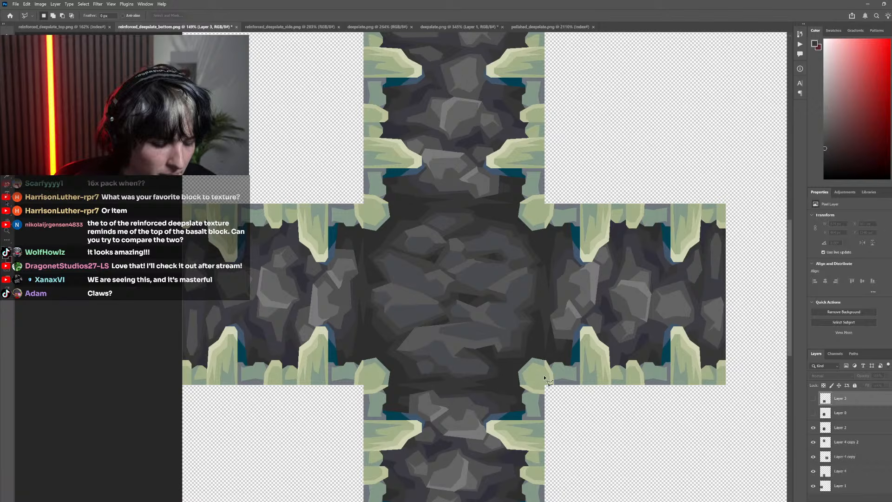
{"action": "key", "text": "p"}
{"action": "left_click", "coordinate": [814, 400]}
{"action": "left_click", "coordinate": [813, 401]}
{"action": "left_click", "coordinate": [813, 413]}
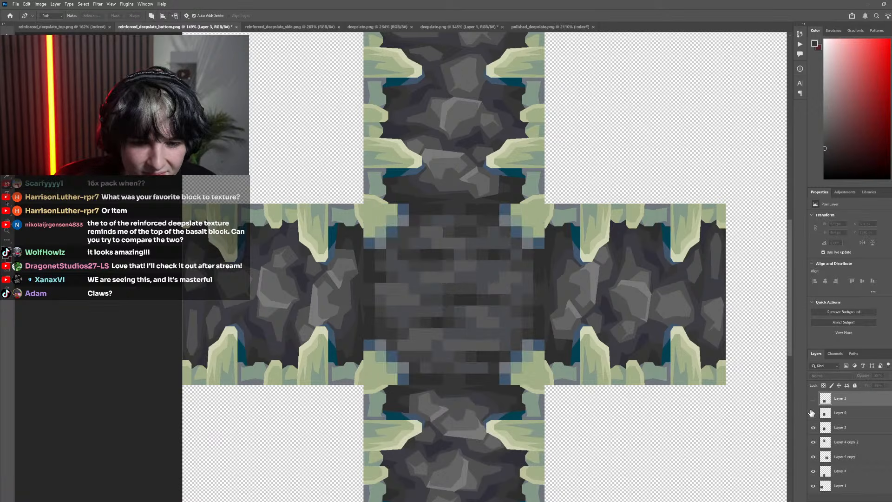
{"action": "left_click", "coordinate": [813, 413]}
{"action": "scroll", "coordinate": [565, 380], "scroll_direction": "up", "scroll_amount": 6}
{"action": "left_click", "coordinate": [449, 396]}
{"action": "left_click", "coordinate": [440, 344]}
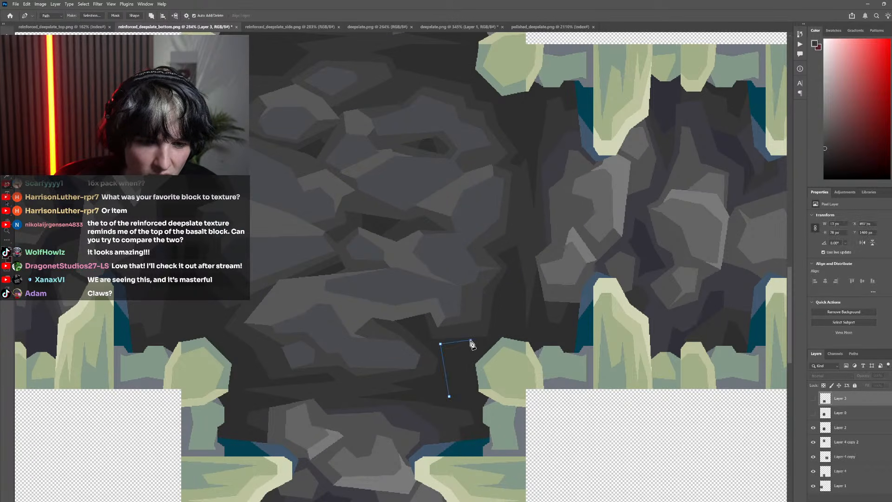
{"action": "left_click", "coordinate": [471, 340]}
{"action": "left_click", "coordinate": [487, 312]}
{"action": "left_click", "coordinate": [543, 323]}
{"action": "left_click", "coordinate": [551, 399]}
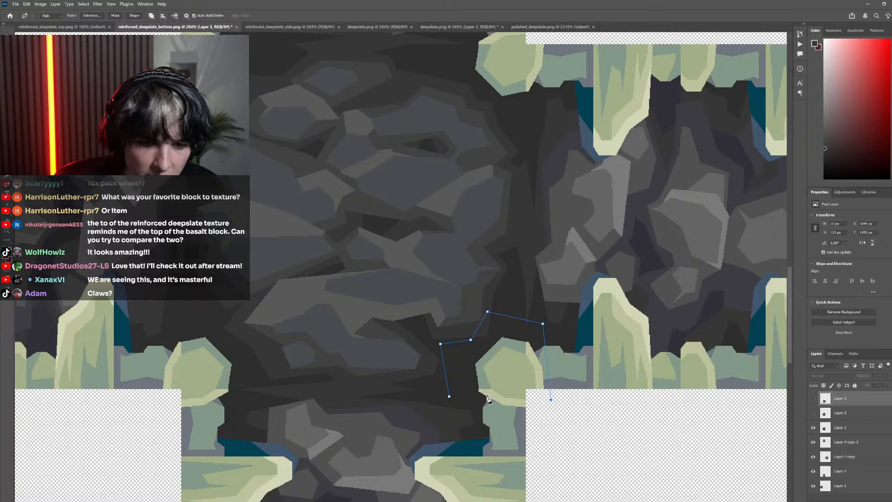
{"action": "left_click", "coordinate": [449, 396]}
{"action": "scroll", "coordinate": [401, 381], "scroll_direction": "down", "scroll_amount": 5}
{"action": "scroll", "coordinate": [454, 342], "scroll_direction": "up", "scroll_amount": 6}
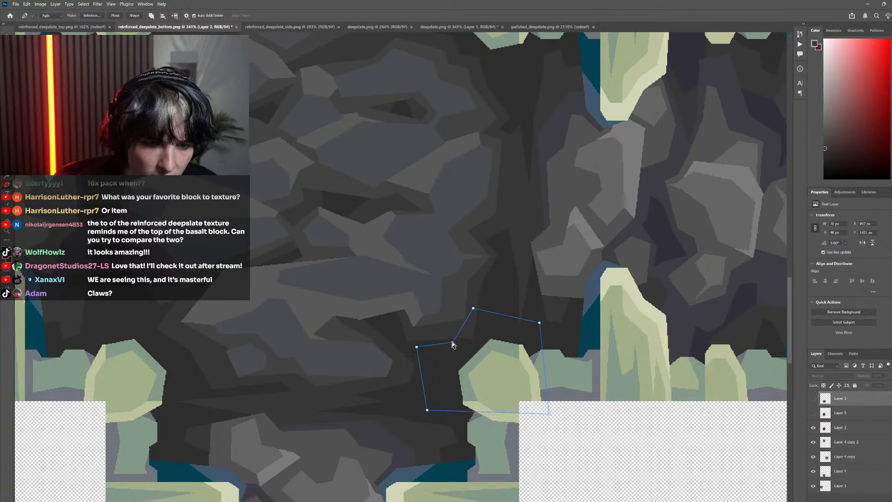
Compare the lower-right corner path with the original pixels in Layer 0 and make Layer 0 visible
{"action": "scroll", "coordinate": [399, 391], "scroll_direction": "down", "scroll_amount": 5}
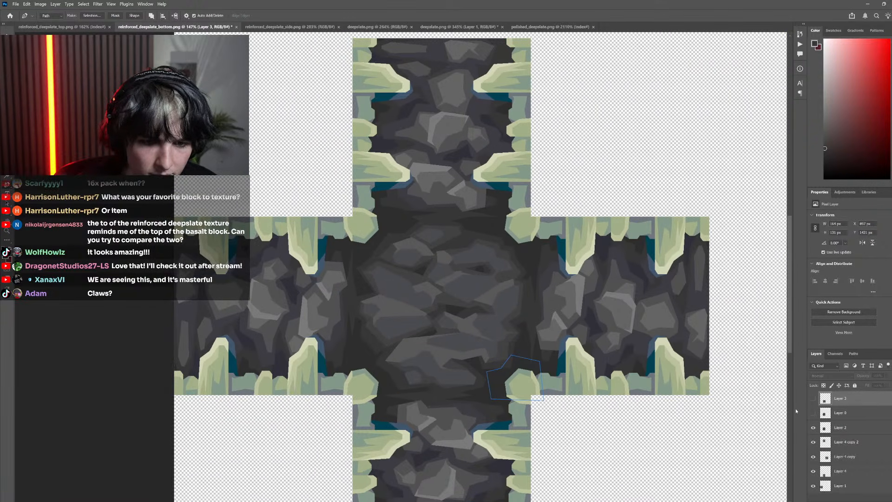
{"action": "left_click", "coordinate": [812, 399]}
{"action": "left_click", "coordinate": [813, 413]}
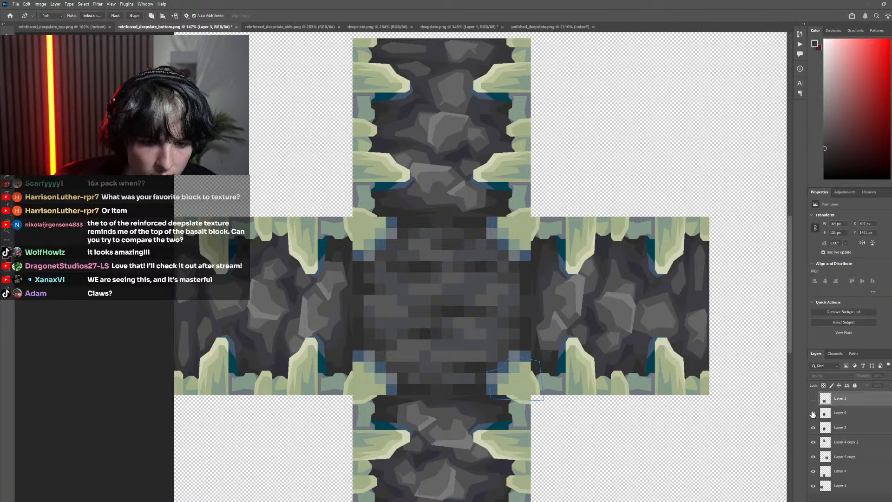
{"action": "left_click", "coordinate": [813, 413]}
{"action": "left_click", "coordinate": [813, 413]}
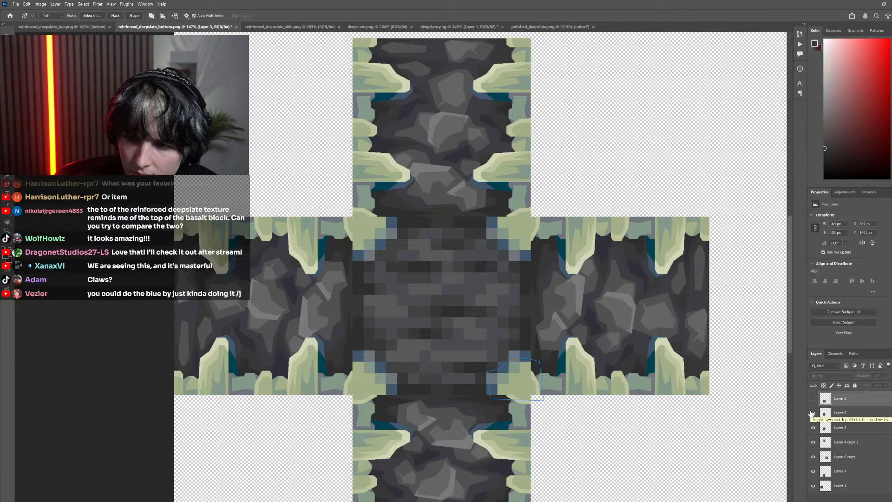
{"action": "left_click", "coordinate": [813, 413]}
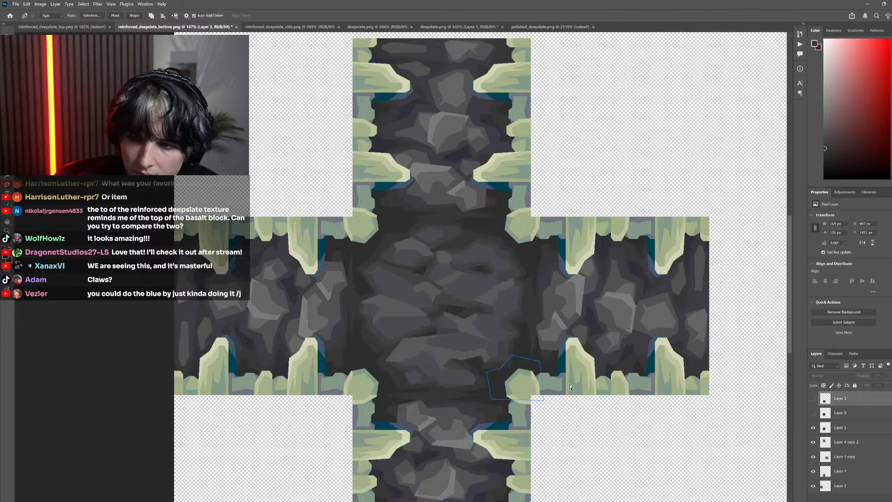
{"action": "scroll", "coordinate": [466, 384], "scroll_direction": "left", "scroll_amount": 7}
{"action": "scroll", "coordinate": [466, 383], "scroll_direction": "right", "scroll_amount": 6}
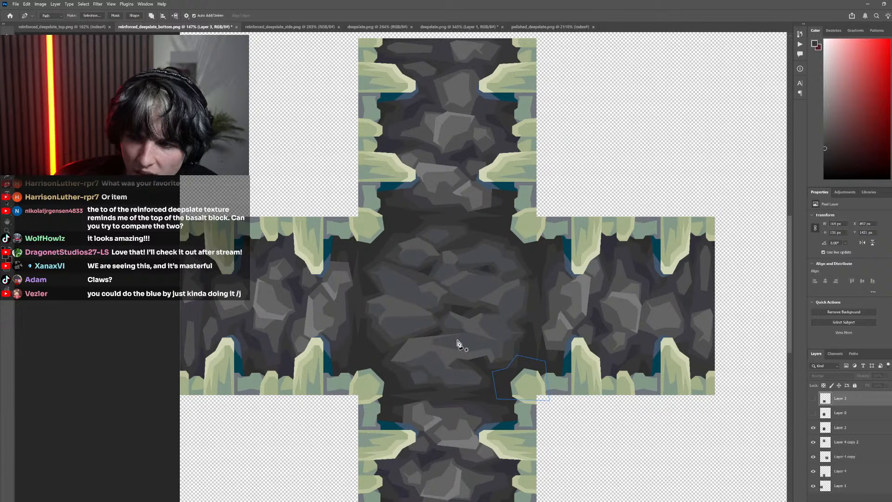
{"action": "scroll", "coordinate": [434, 373], "scroll_direction": "up", "scroll_amount": 3}
{"action": "left_click", "coordinate": [813, 413]}
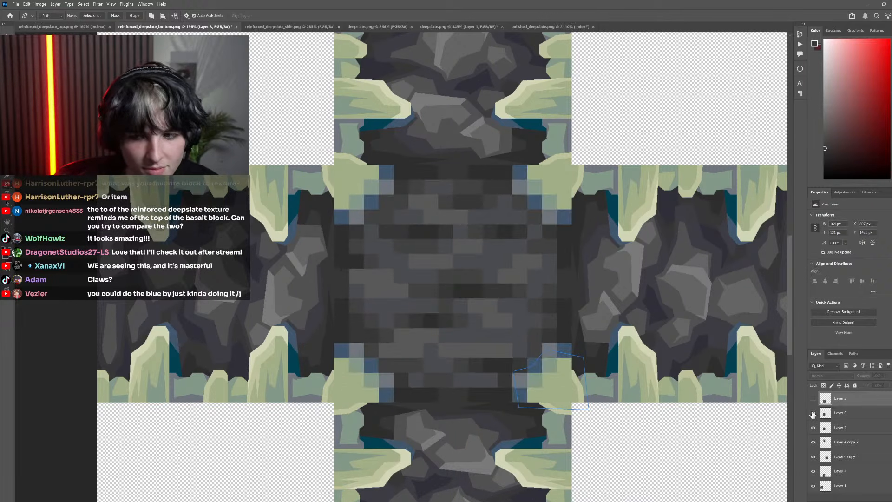
{"action": "left_click", "coordinate": [813, 413]}
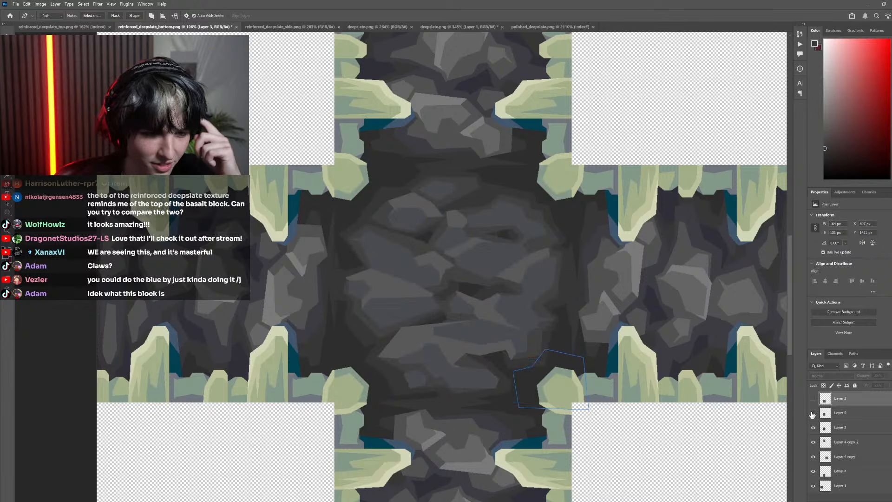
{"action": "left_click", "coordinate": [813, 413]}
{"action": "left_click", "coordinate": [324, 347]}
{"action": "left_click", "coordinate": [361, 338]}
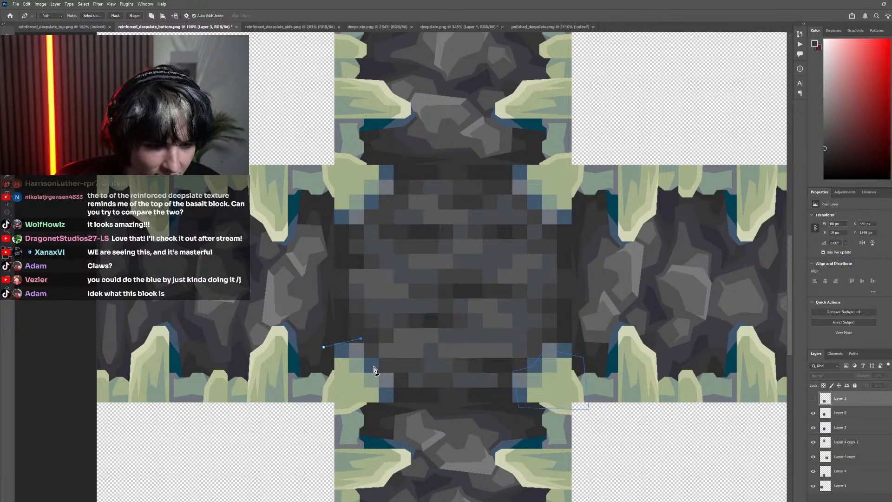
{"action": "key", "text": "ctrl+z"}
{"action": "key", "text": "ctrl+z"}
{"action": "left_click", "coordinate": [325, 346]}
{"action": "key", "text": "ctrl+z"}
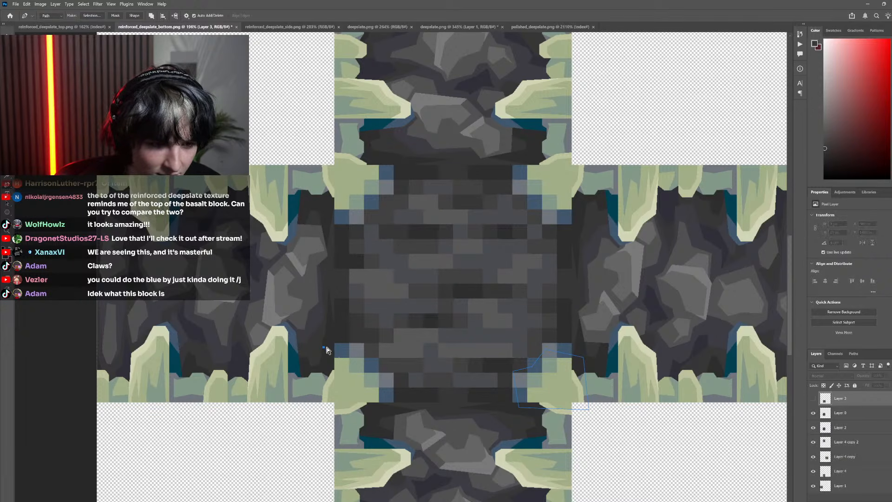
Trace the blue shadow and green bone at the central texture's lower-left corner with a closed Pen path
{"action": "left_click", "coordinate": [325, 345]}
{"action": "left_click", "coordinate": [357, 348]}
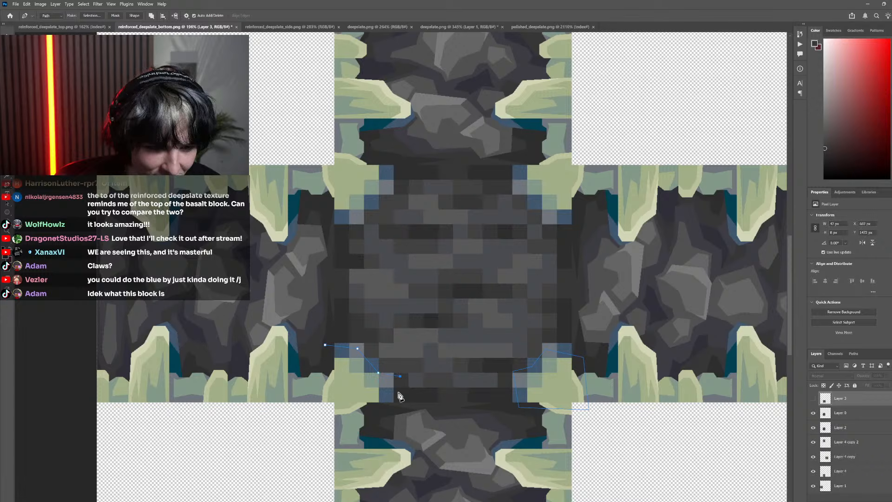
{"action": "left_click", "coordinate": [327, 405]}
{"action": "left_click", "coordinate": [324, 346]}
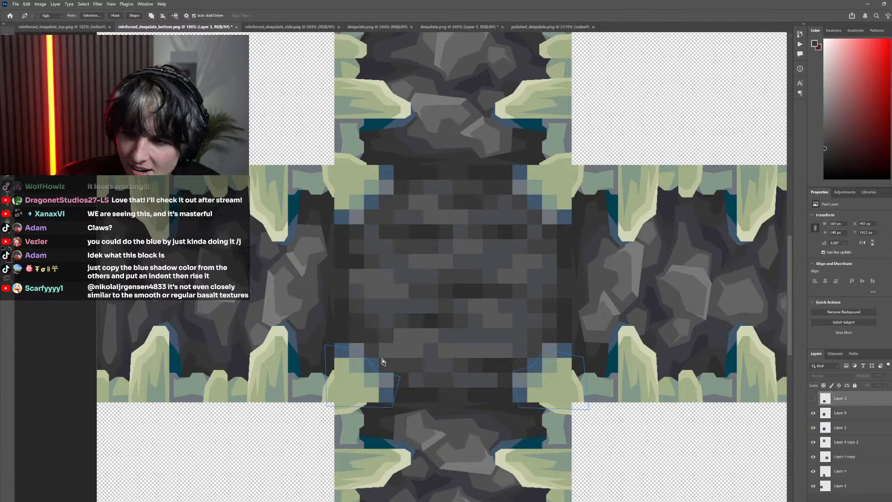
Hide Layer 0 and reposition the inner and upper anchor points of the lower-left corner path to form a stepped angular outline around the bone
{"action": "left_click", "coordinate": [814, 399]}
{"action": "left_click", "coordinate": [814, 399]}
{"action": "left_click", "coordinate": [815, 413]}
{"action": "left_click", "coordinate": [816, 413]}
{"action": "left_click", "coordinate": [815, 413]}
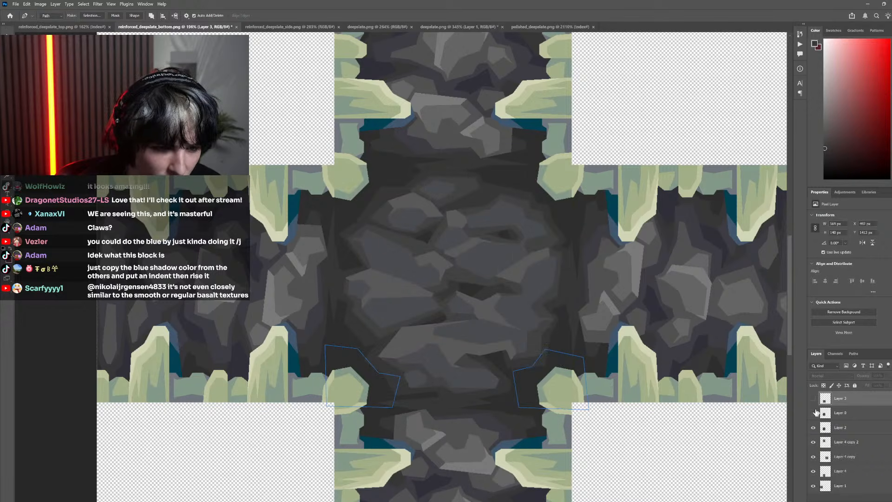
{"action": "scroll", "coordinate": [398, 382], "scroll_direction": "up", "scroll_amount": 3}
{"action": "left_click_drag", "start_coordinate": [400, 371], "coordinate": [392, 369]}
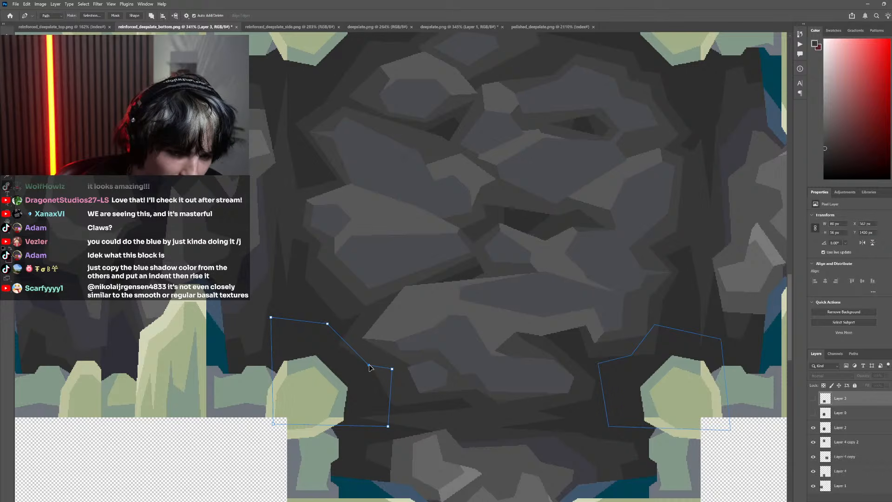
{"action": "left_click_drag", "start_coordinate": [330, 327], "coordinate": [326, 331]}
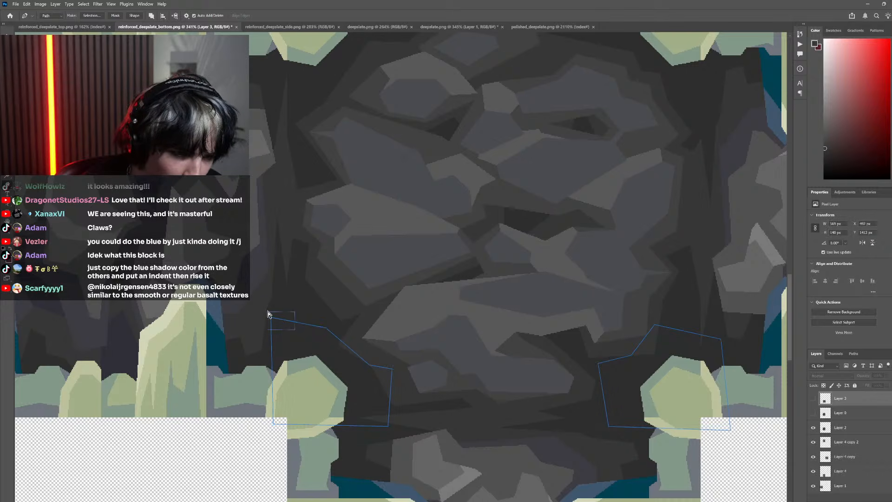
{"action": "scroll", "coordinate": [467, 418], "scroll_direction": "down", "scroll_amount": 5}
{"action": "scroll", "coordinate": [484, 414], "scroll_direction": "up", "scroll_amount": 3}
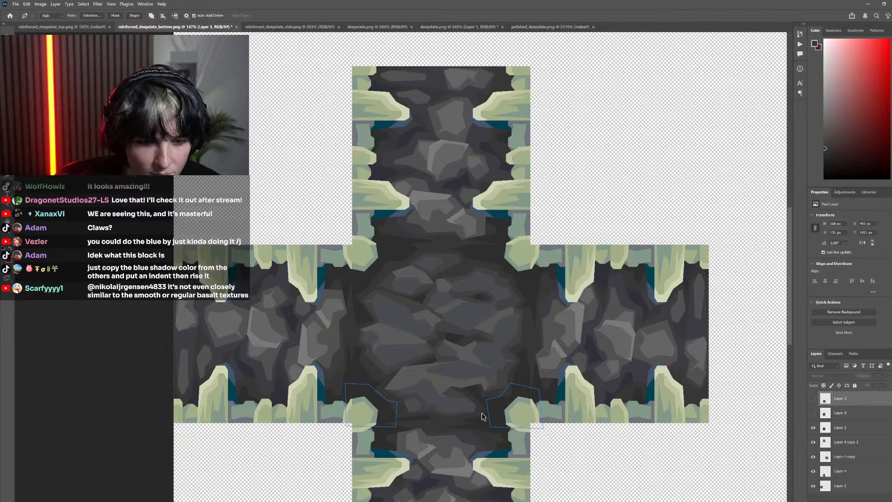
{"action": "left_click_drag", "start_coordinate": [375, 398], "coordinate": [350, 400]}
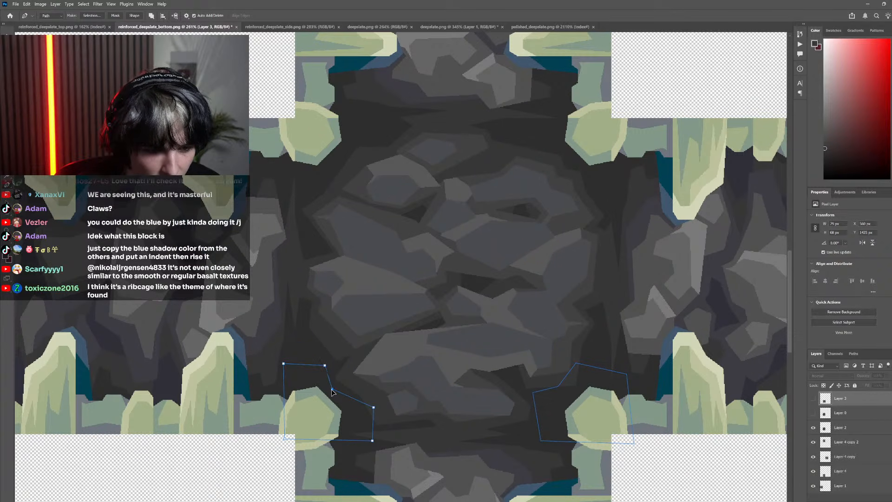
Compare both corner paths with the original pixels in Layer 0, leave that layer hidden, and refine the lower-right path's inner upper anchor
{"action": "scroll", "coordinate": [386, 385], "scroll_direction": "down", "scroll_amount": 3}
{"action": "left_click", "coordinate": [813, 400]}
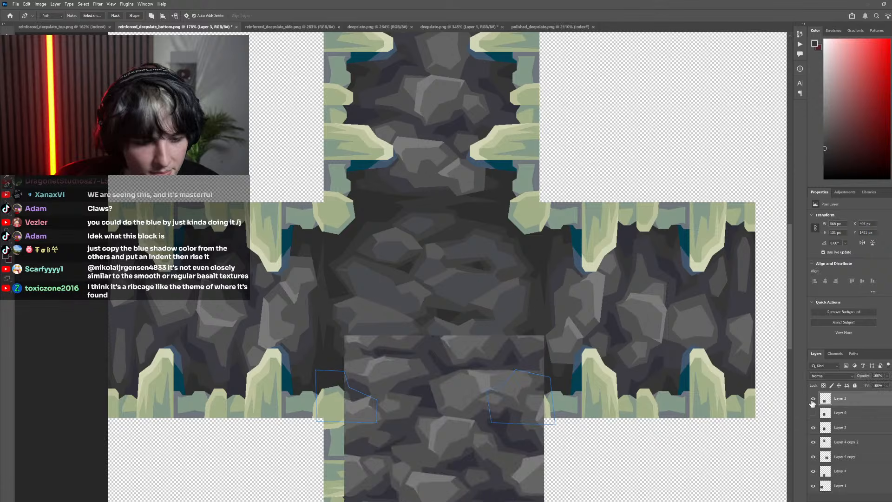
{"action": "left_click", "coordinate": [813, 400]}
{"action": "left_click", "coordinate": [814, 412]}
{"action": "left_click", "coordinate": [815, 412]}
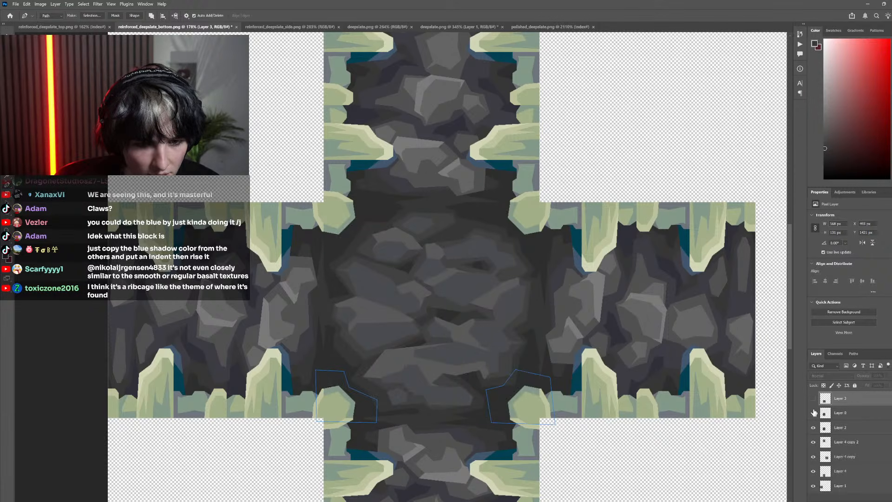
{"action": "scroll", "coordinate": [494, 400], "scroll_direction": "up", "scroll_amount": 5}
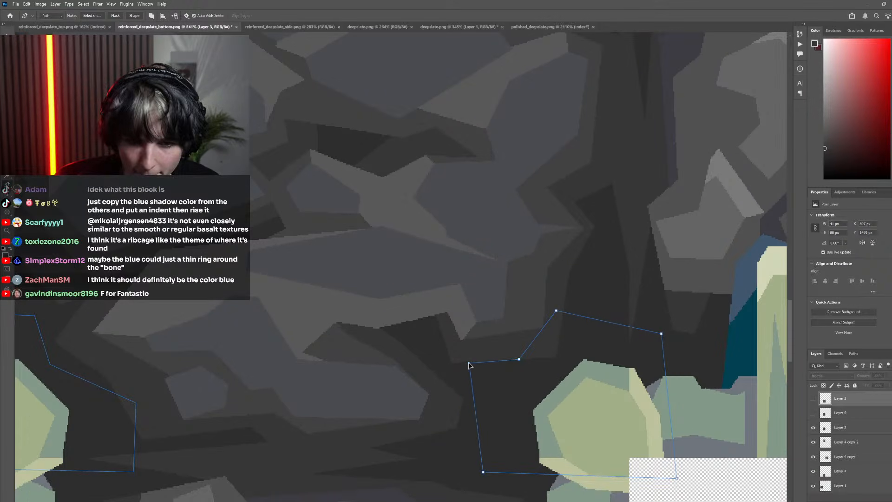
{"action": "scroll", "coordinate": [438, 393], "scroll_direction": "down", "scroll_amount": 4}
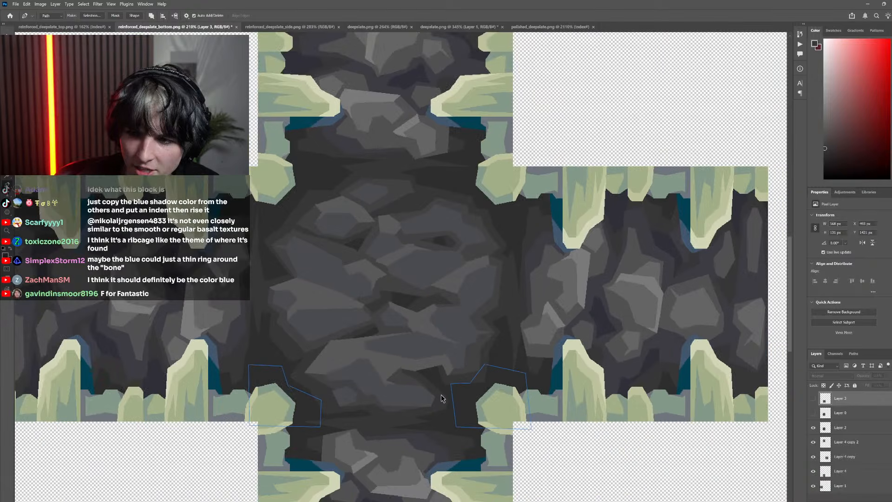
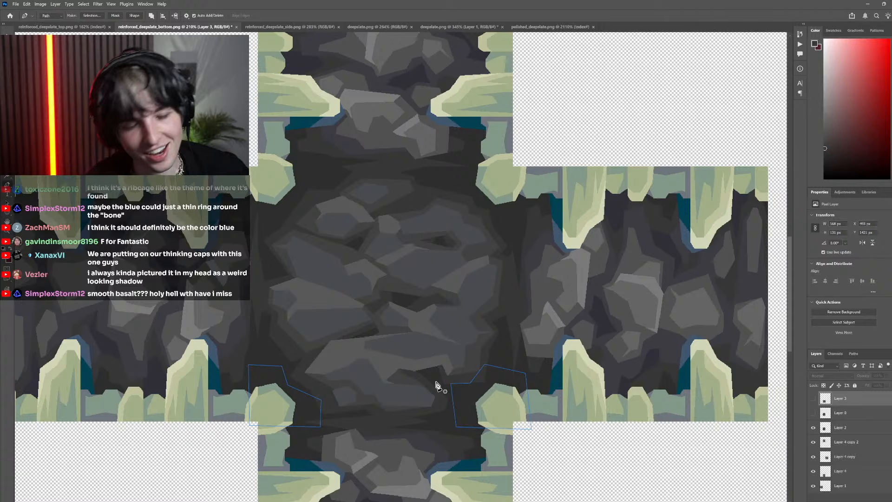
Compare both bottom corner paths with the original pixels in Layer 0 and check the contents of Layer 3
{"action": "left_click", "coordinate": [814, 412]}
{"action": "left_click", "coordinate": [814, 413]}
{"action": "left_click", "coordinate": [814, 412]}
{"action": "left_click", "coordinate": [814, 413]}
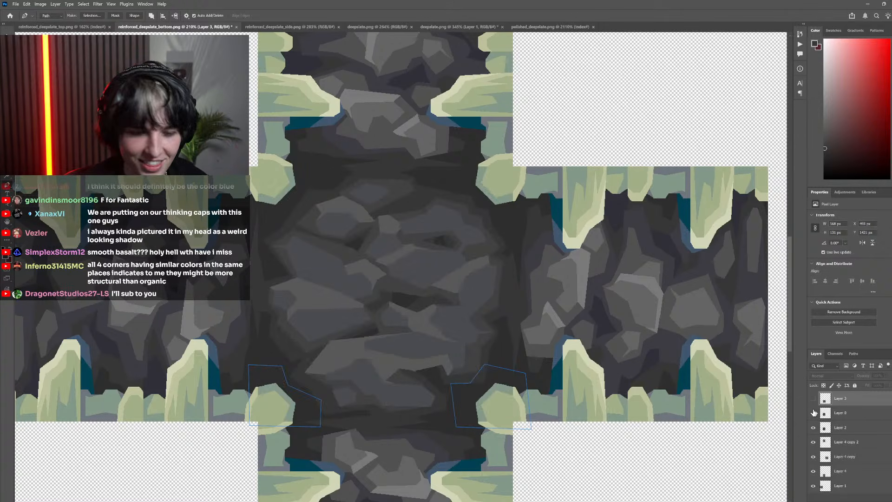
{"action": "left_click", "coordinate": [813, 399]}
{"action": "left_click", "coordinate": [812, 398]}
Review the side tiles and central texture layer by layer, leaving Layer 0 visible and Layer 3 hidden
{"action": "scroll", "coordinate": [471, 381], "scroll_direction": "down", "scroll_amount": 8}
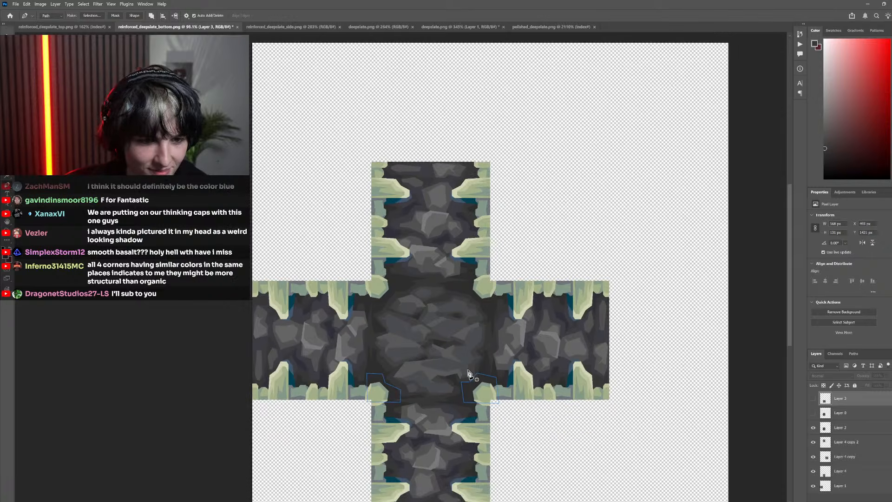
{"action": "scroll", "coordinate": [469, 374], "scroll_direction": "down", "scroll_amount": 1}
{"action": "left_click", "coordinate": [814, 443]}
{"action": "left_click", "coordinate": [814, 457]}
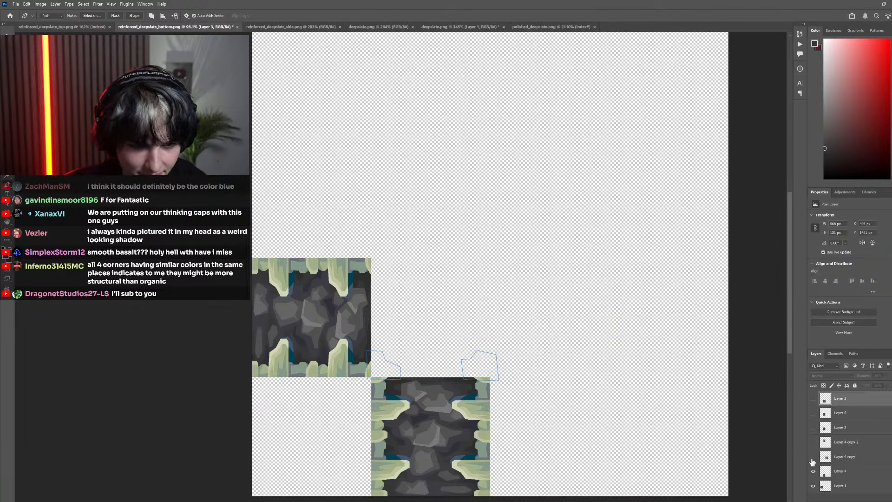
{"action": "left_click", "coordinate": [812, 457]}
{"action": "left_click", "coordinate": [811, 424]}
{"action": "left_click", "coordinate": [812, 443]}
{"action": "left_click", "coordinate": [812, 429]}
{"action": "left_click", "coordinate": [812, 414]}
{"action": "left_click", "coordinate": [813, 400]}
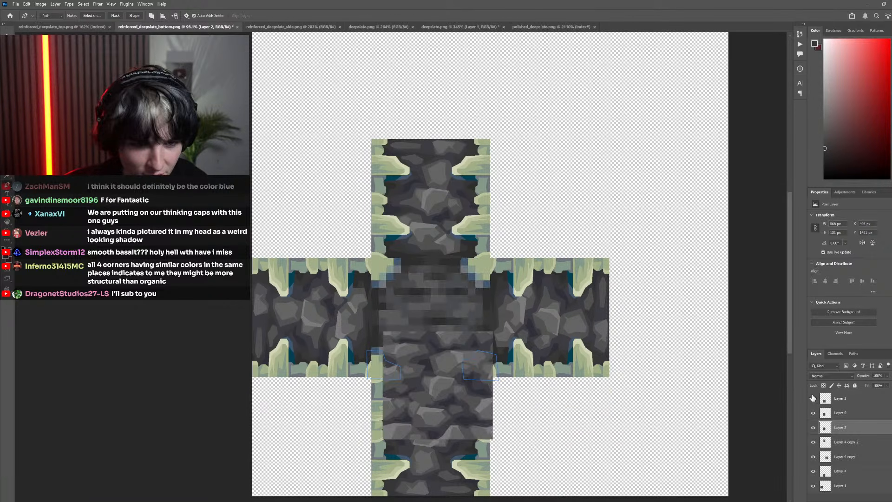
{"action": "left_click", "coordinate": [813, 399]}
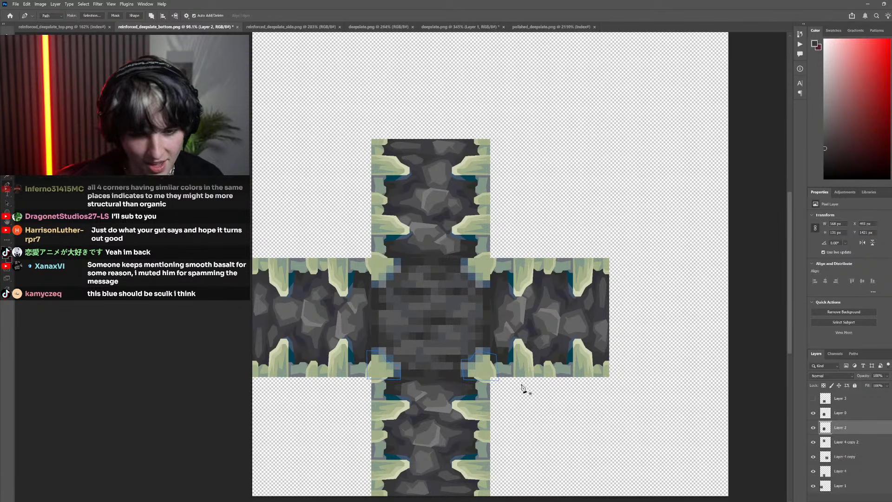
Hide Layer 0 and examine the blue shadows beside the bones on the side tiles against the bare central corners
{"action": "scroll", "coordinate": [464, 348], "scroll_direction": "up", "scroll_amount": 2}
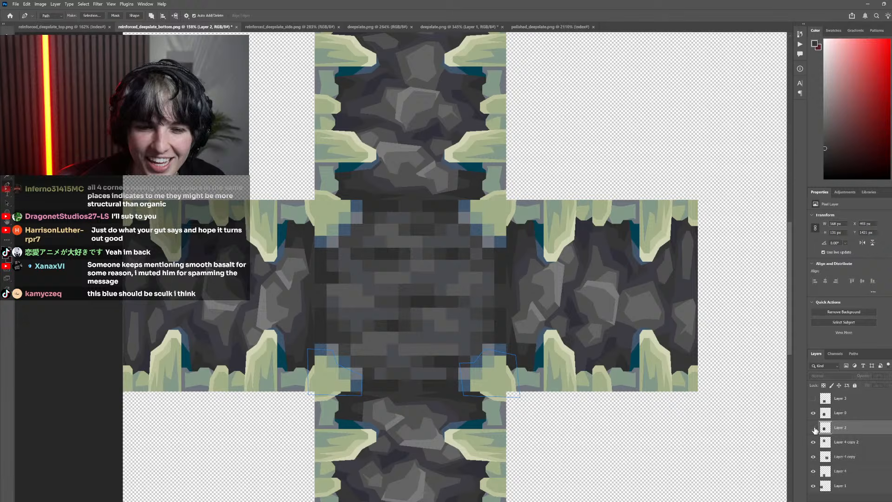
{"action": "left_click", "coordinate": [813, 413]}
{"action": "scroll", "coordinate": [351, 378], "scroll_direction": "up", "scroll_amount": 2}
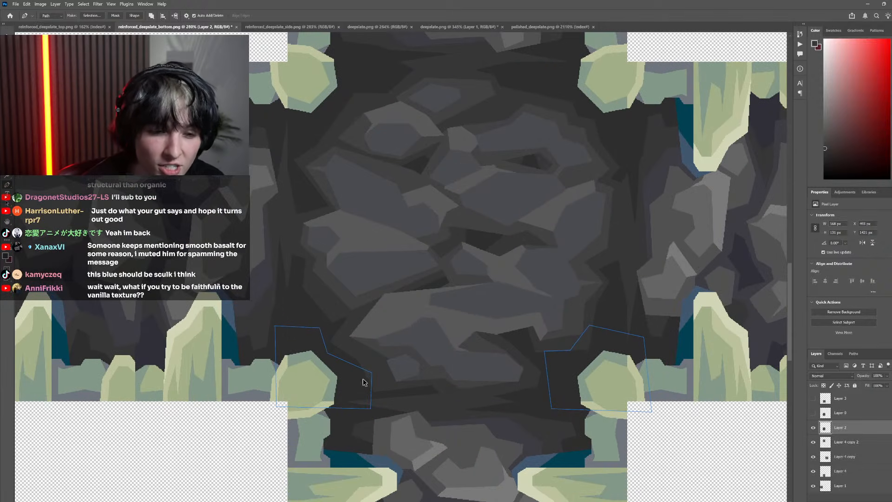
{"action": "scroll", "coordinate": [582, 361], "scroll_direction": "down", "scroll_amount": 2}
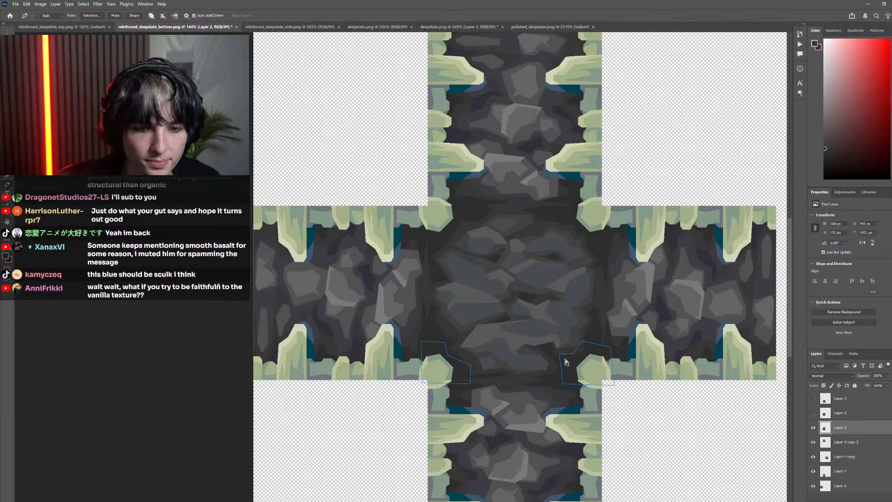
{"action": "scroll", "coordinate": [553, 369], "scroll_direction": "up", "scroll_amount": 1}
{"action": "scroll", "coordinate": [553, 370], "scroll_direction": "down", "scroll_amount": 2}
{"action": "scroll", "coordinate": [436, 265], "scroll_direction": "up", "scroll_amount": 4}
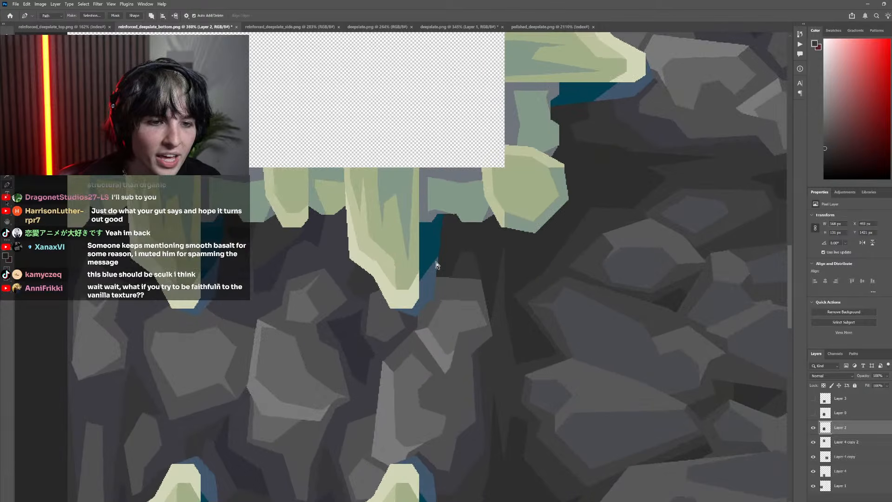
{"action": "scroll", "coordinate": [244, 254], "scroll_direction": "down", "scroll_amount": 5}
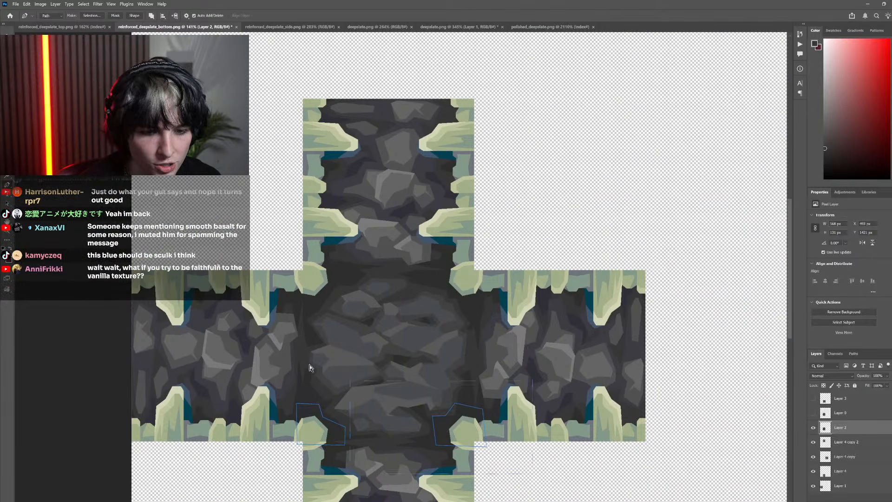
Discard both bottom corner paths and compare the central texture's corners with the original pixels in Layer 0
{"action": "key", "text": "Escape"}
{"action": "scroll", "coordinate": [491, 392], "scroll_direction": "down", "scroll_amount": 2}
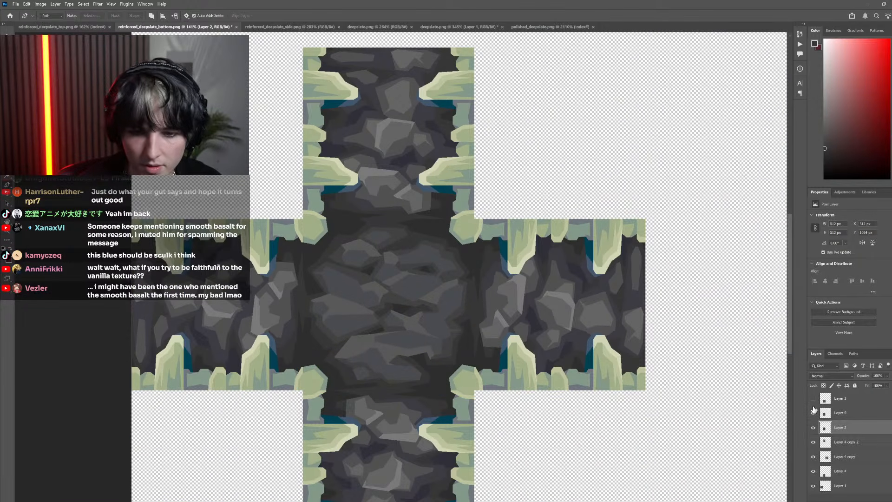
{"action": "left_click", "coordinate": [813, 413]}
{"action": "scroll", "coordinate": [465, 249], "scroll_direction": "left", "scroll_amount": 1}
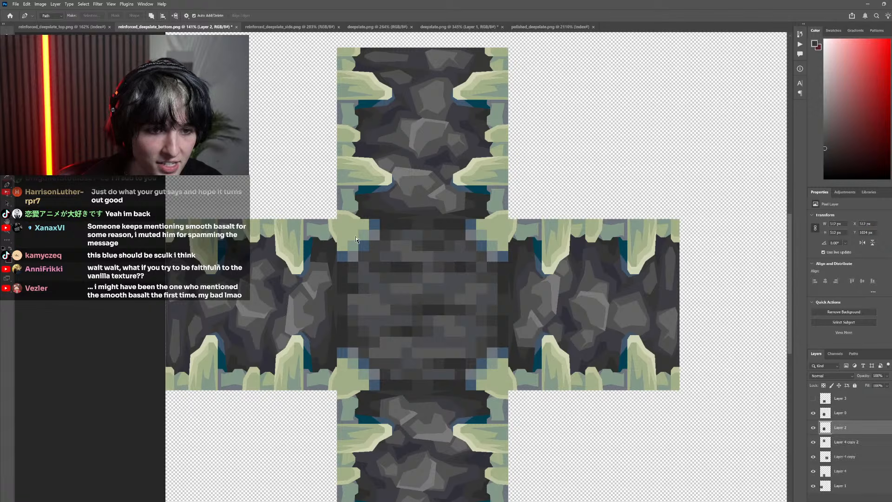
{"action": "scroll", "coordinate": [531, 369], "scroll_direction": "left", "scroll_amount": 1}
{"action": "left_click", "coordinate": [814, 413]}
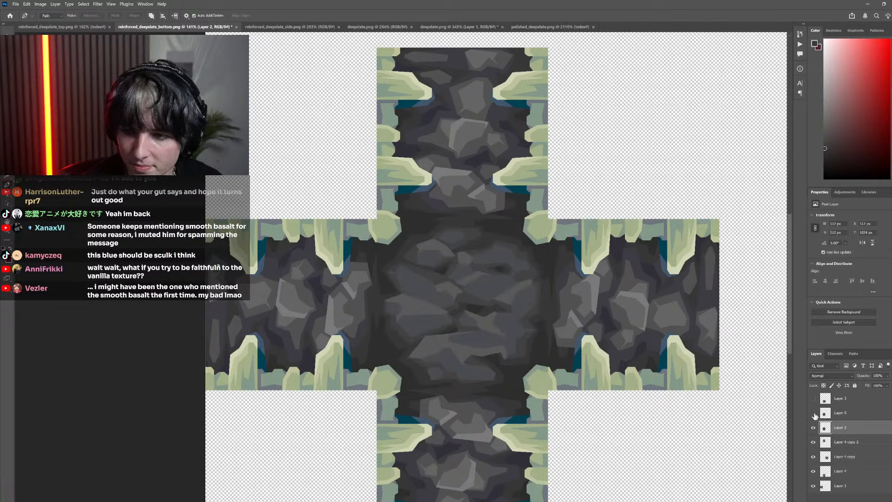
Make Layer 3 the active layer and compare the bone corners with the original pixels, leaving Layer 0 hidden
{"action": "scroll", "coordinate": [518, 355], "scroll_direction": "up", "scroll_amount": 3}
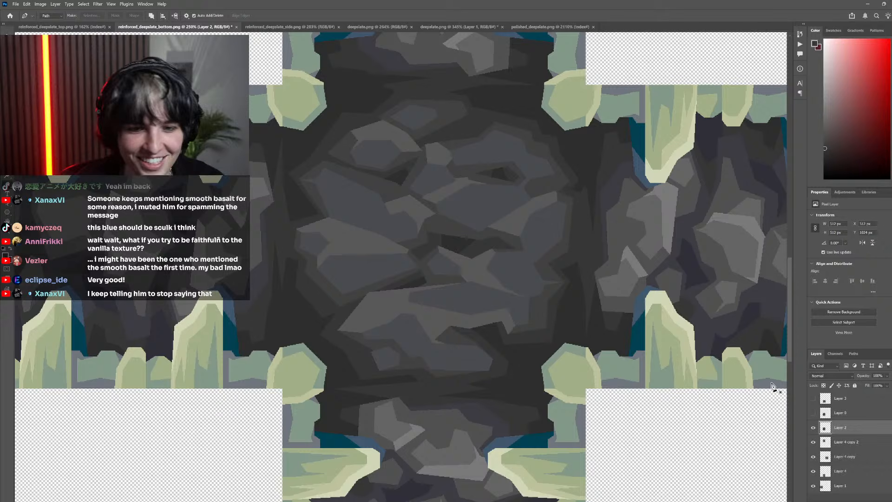
{"action": "left_click", "coordinate": [820, 402]}
{"action": "left_click", "coordinate": [813, 414]}
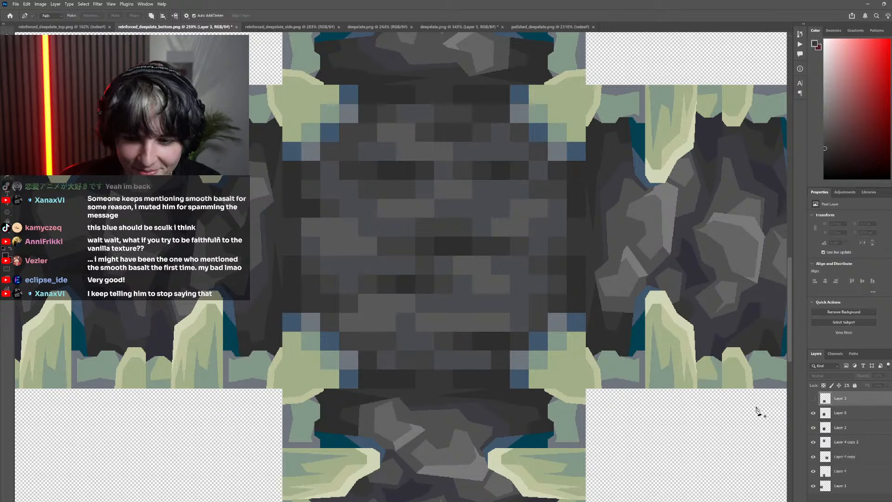
{"action": "left_click", "coordinate": [814, 412]}
{"action": "scroll", "coordinate": [508, 388], "scroll_direction": "up", "scroll_amount": 3}
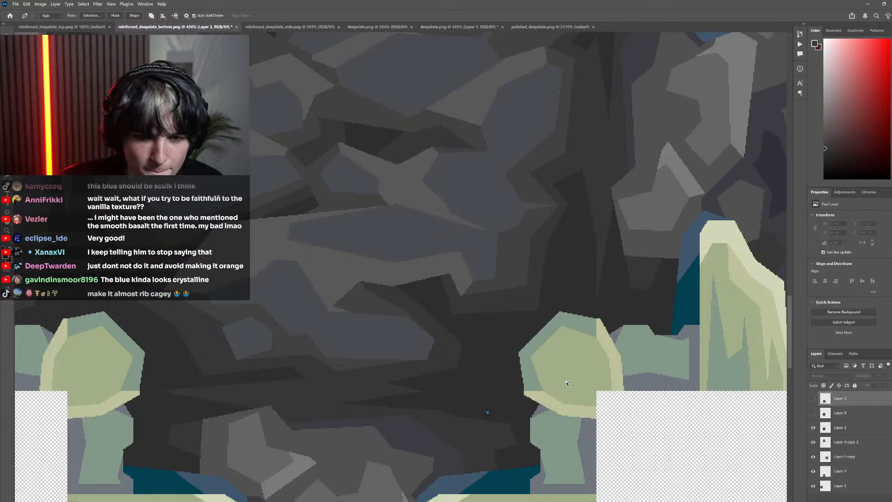
{"action": "scroll", "coordinate": [567, 379], "scroll_direction": "down", "scroll_amount": 4}
{"action": "left_click", "coordinate": [812, 401]}
{"action": "left_click", "coordinate": [813, 401]}
{"action": "left_click", "coordinate": [813, 414]}
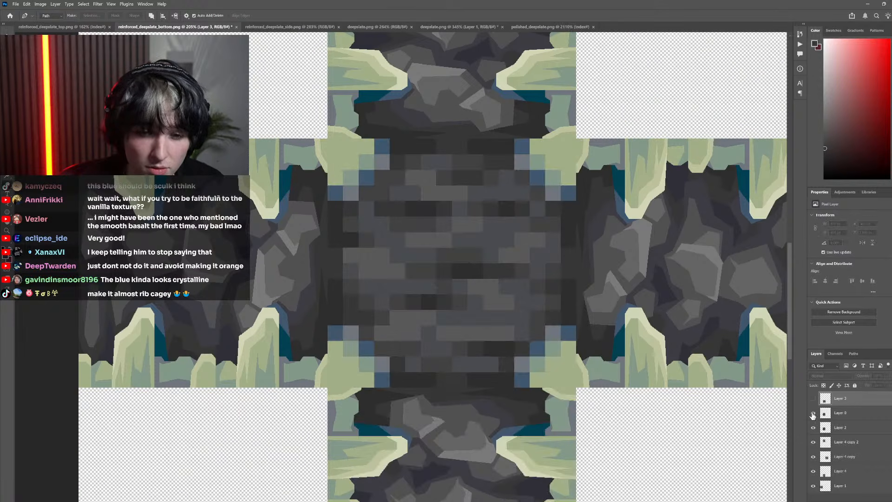
{"action": "left_click", "coordinate": [813, 413]}
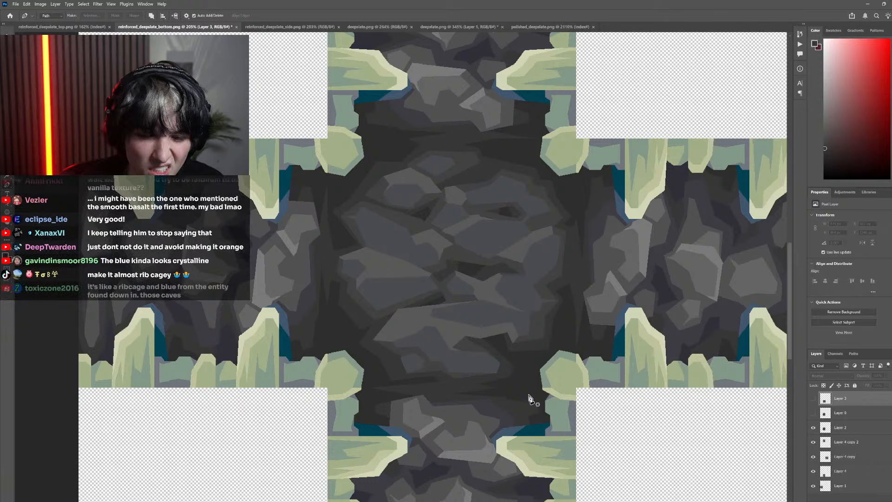
{"action": "left_click_drag", "start_coordinate": [529, 394], "coordinate": [526, 375]}
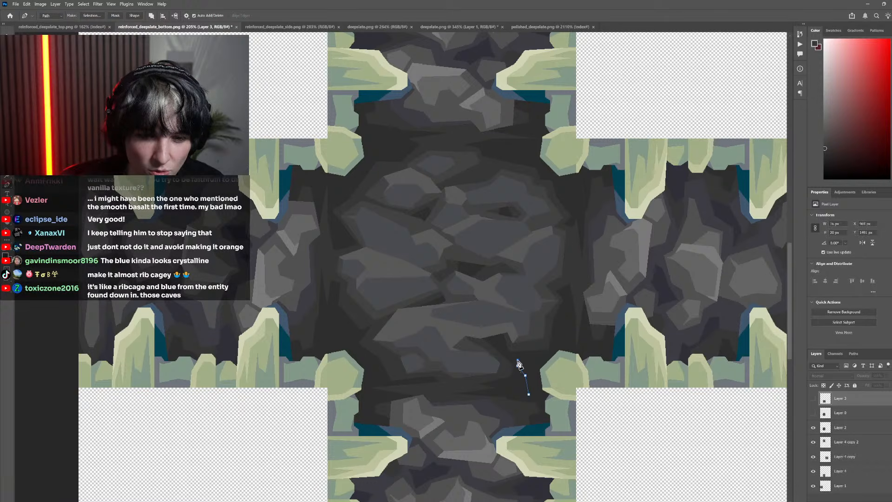
{"action": "left_click", "coordinate": [518, 366]}
{"action": "left_click", "coordinate": [531, 360]}
{"action": "left_click", "coordinate": [544, 346]}
{"action": "left_click_drag", "start_coordinate": [544, 333], "coordinate": [551, 330]}
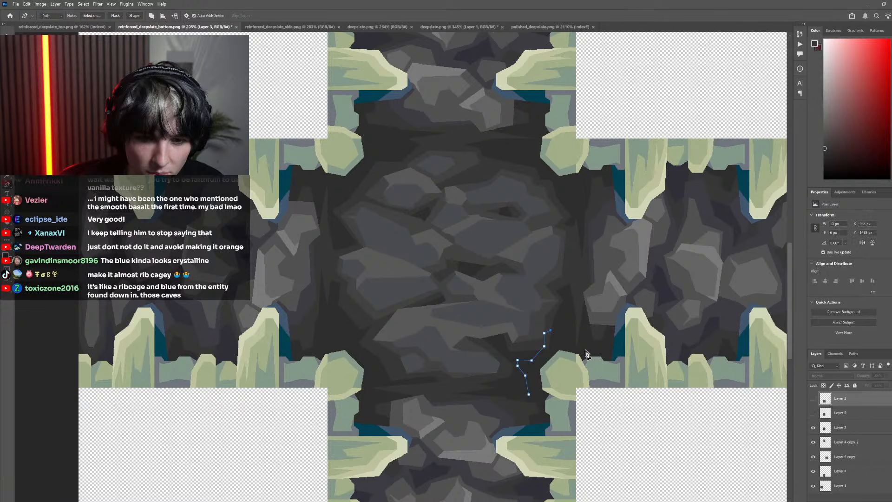
{"action": "key", "text": "ctrl+z"}
{"action": "key", "text": "ctrl+z"}
{"action": "key", "text": "ctrl+z"}
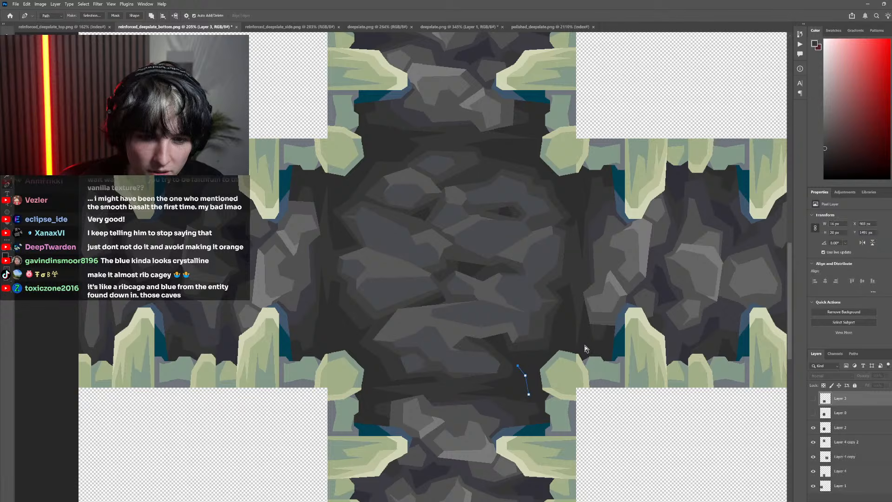
{"action": "key", "text": "ctrl+z"}
{"action": "key", "text": "ctrl+z"}
{"action": "key", "text": "ctrl+z"}
Trace a closed Pen path around the central texture's lower-right bone, with a stepped angular inner edge for the blue shadow
{"action": "left_click", "coordinate": [532, 402]}
{"action": "left_click", "coordinate": [513, 364]}
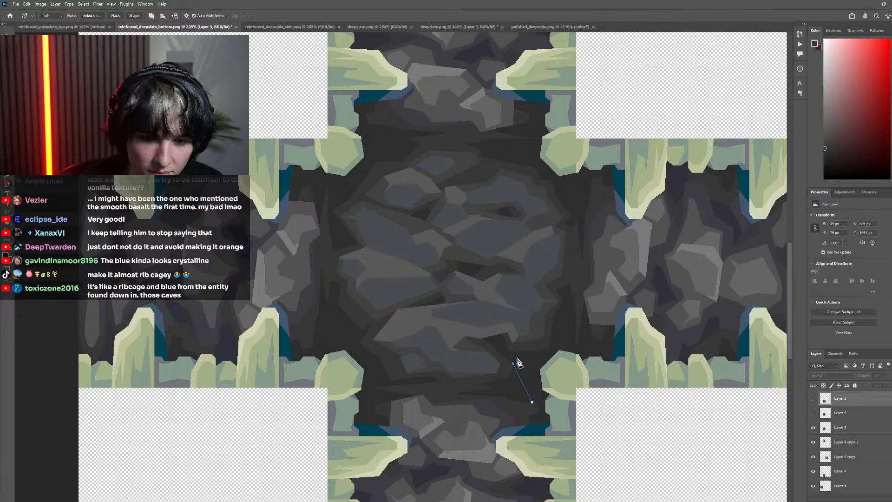
{"action": "left_click", "coordinate": [523, 352]}
{"action": "left_click", "coordinate": [536, 356]}
{"action": "left_click", "coordinate": [546, 344]}
{"action": "left_click", "coordinate": [547, 331]}
{"action": "left_click", "coordinate": [552, 325]}
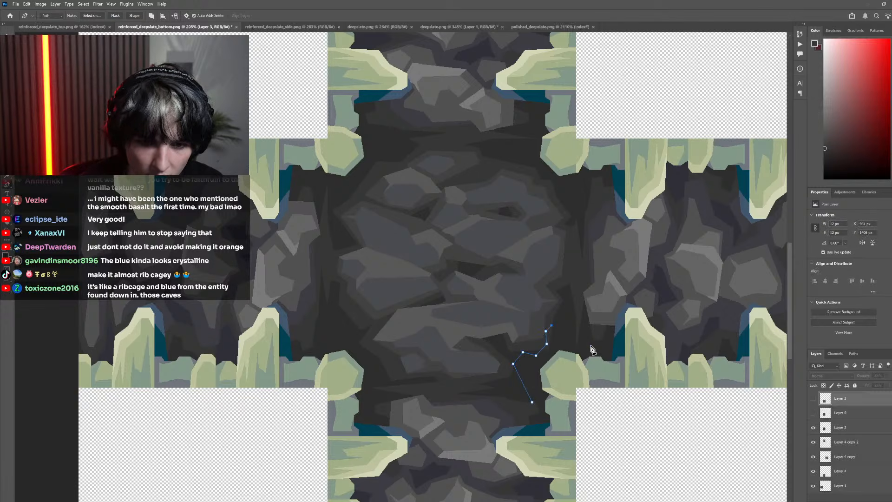
{"action": "left_click", "coordinate": [602, 353]}
{"action": "left_click", "coordinate": [596, 407]}
{"action": "left_click", "coordinate": [532, 402]}
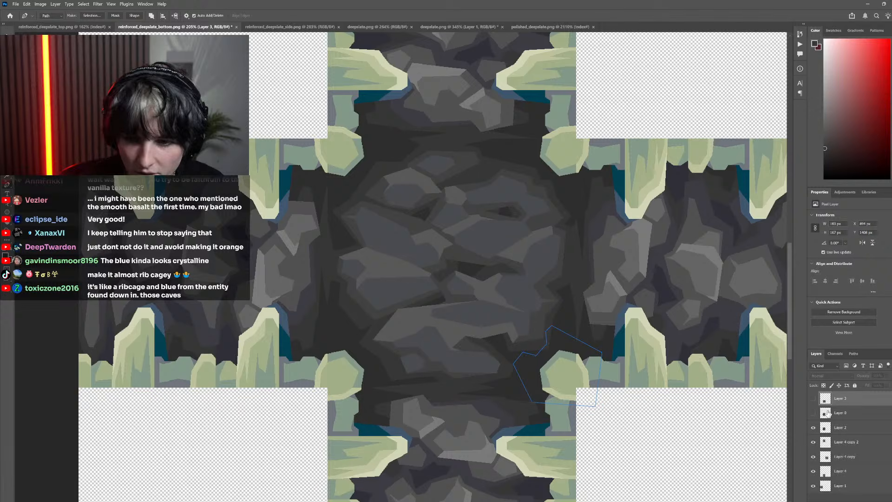
Check the lower-right corner path against Layer 0, pull its inner edge closer to the bone, and remove the surplus anchors for a simpler step
{"action": "left_click", "coordinate": [813, 413]}
{"action": "left_click", "coordinate": [813, 413]}
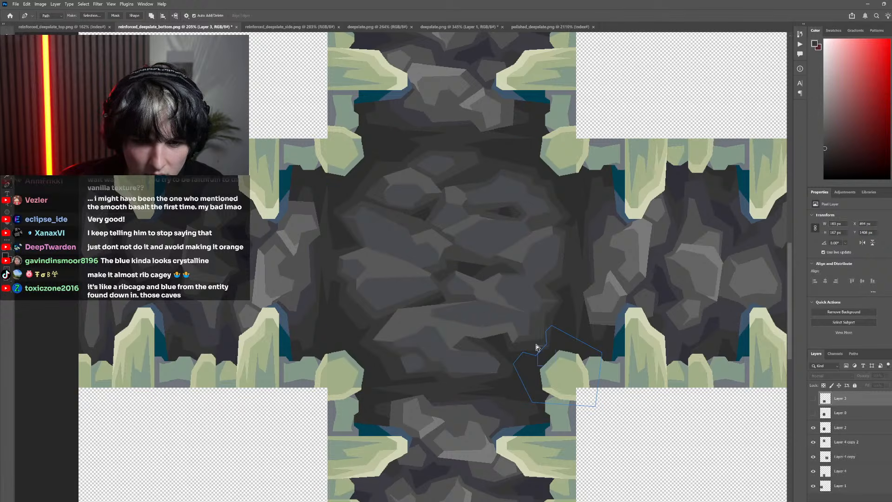
{"action": "mouse_move", "coordinate": [536, 345]}
{"action": "left_mouse_down"}
{"action": "mouse_move", "coordinate": [546, 346]}
{"action": "mouse_move", "coordinate": [522, 351]}
{"action": "left_mouse_up"}
{"action": "mouse_move", "coordinate": [508, 372]}
{"action": "left_mouse_down"}
{"action": "mouse_move", "coordinate": [515, 359]}
{"action": "mouse_move", "coordinate": [523, 369]}
{"action": "mouse_move", "coordinate": [517, 365]}
{"action": "left_mouse_up"}
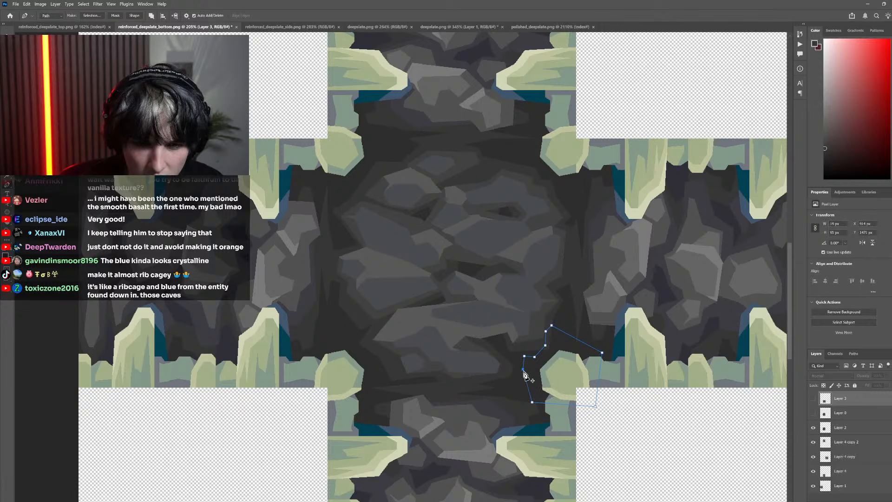
{"action": "left_click", "coordinate": [524, 370]}
{"action": "left_click", "coordinate": [486, 361], "text": "ctrl"}
{"action": "left_click", "coordinate": [553, 330]}
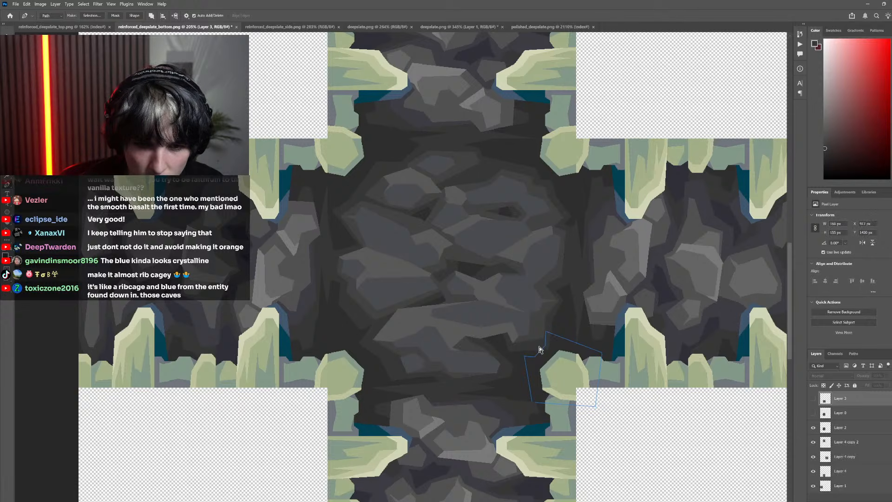
{"action": "left_click_drag", "start_coordinate": [538, 323], "coordinate": [549, 332]}
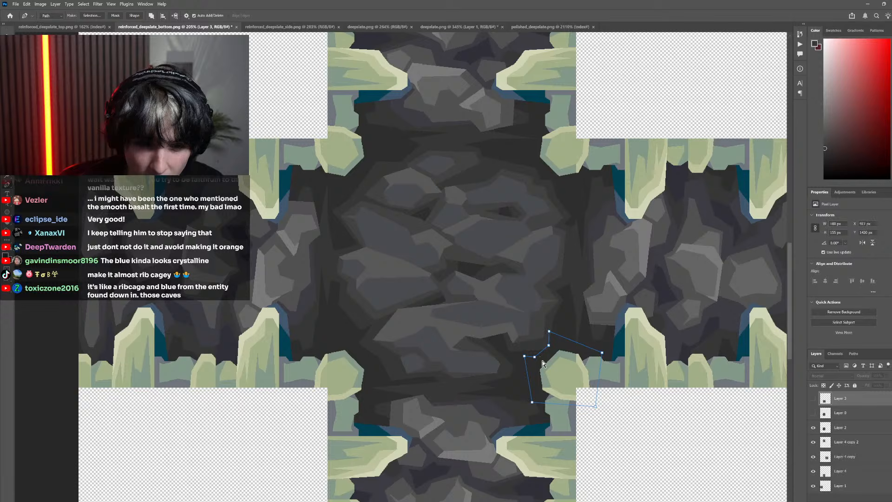
{"action": "left_click", "coordinate": [535, 357]}
{"action": "left_click_drag", "start_coordinate": [537, 359], "coordinate": [535, 357]}
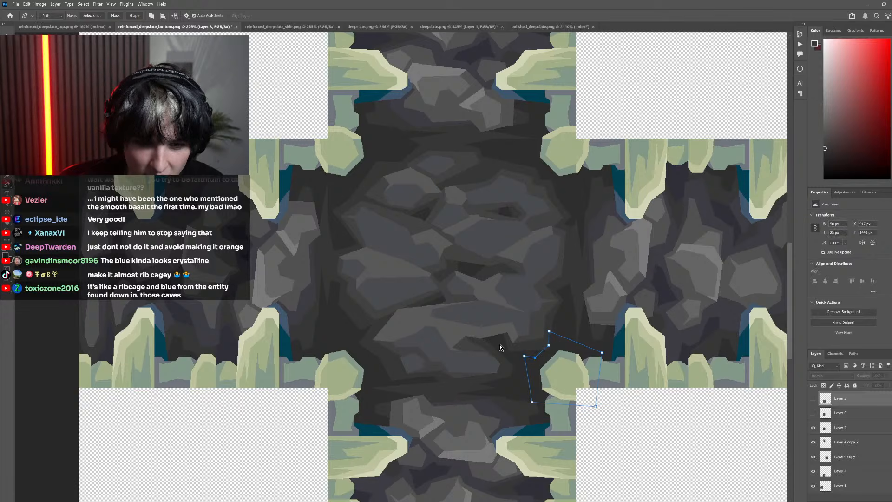
{"action": "left_click", "coordinate": [549, 331], "text": "ctrl"}
Compare the refined lower-right corner path with the original pixels in Layer 0 and leave that layer hidden
{"action": "scroll", "coordinate": [501, 356], "scroll_direction": "right", "scroll_amount": 2}
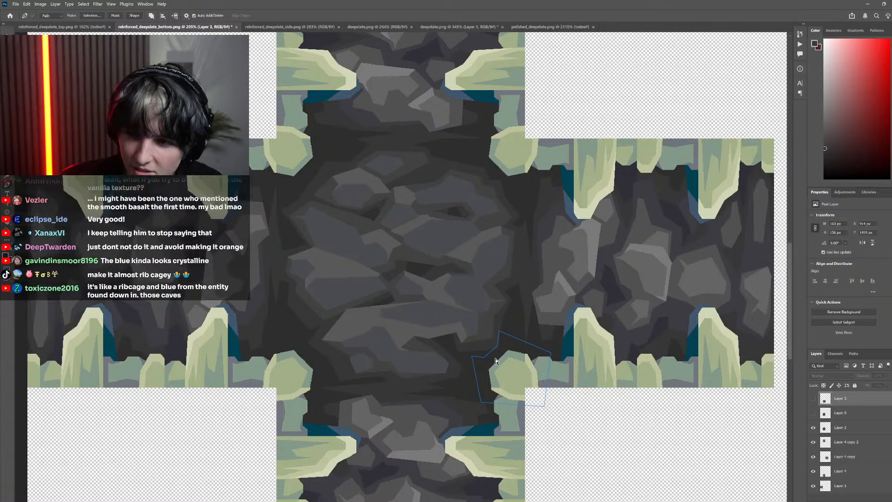
{"action": "scroll", "coordinate": [497, 356], "scroll_direction": "up", "scroll_amount": 4}
{"action": "left_click", "coordinate": [813, 414]}
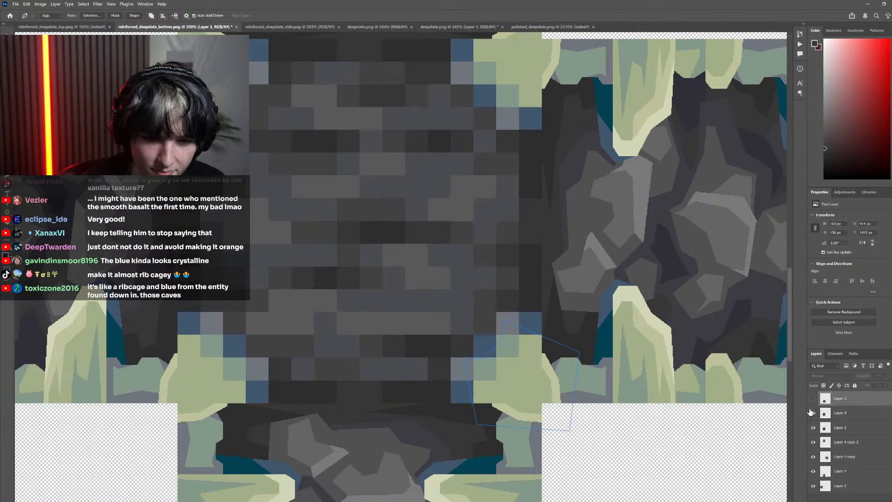
{"action": "left_click", "coordinate": [812, 414]}
{"action": "left_click", "coordinate": [813, 413]}
{"action": "left_click", "coordinate": [813, 413]}
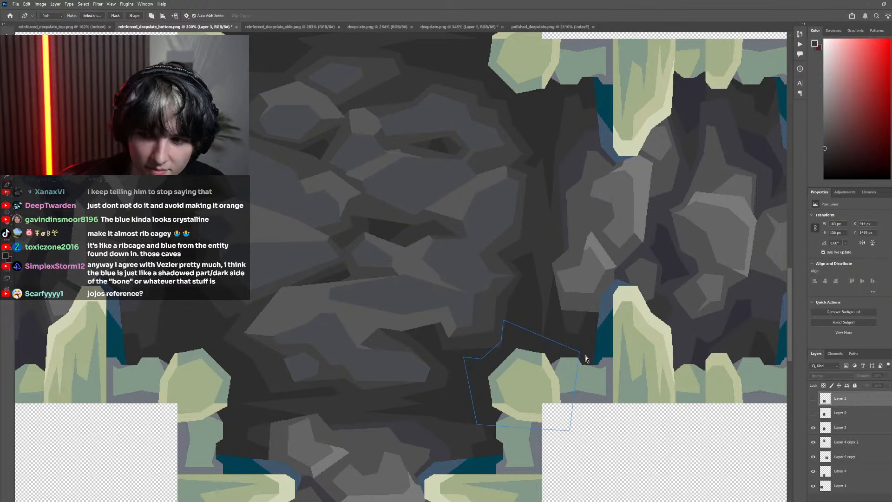
Adjust the stepped anchors of the lower-right corner path and move its inner upper anchor slightly outward from the bone
{"action": "left_click_drag", "start_coordinate": [530, 377], "coordinate": [502, 338]}
{"action": "scroll", "coordinate": [502, 390], "scroll_direction": "down", "scroll_amount": 5}
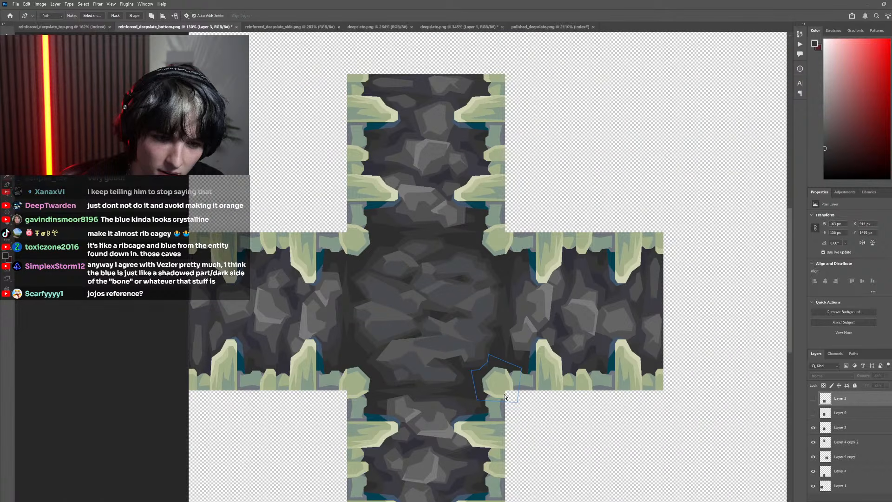
{"action": "scroll", "coordinate": [464, 377], "scroll_direction": "up", "scroll_amount": 7}
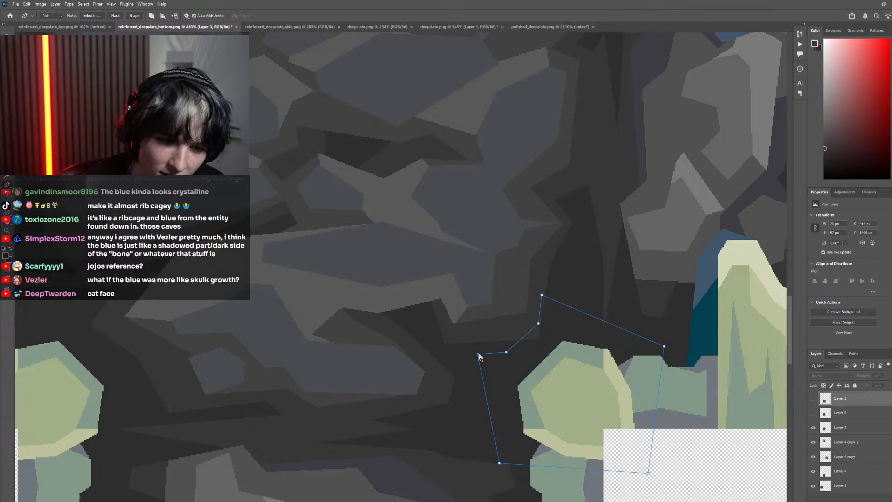
{"action": "left_click_drag", "start_coordinate": [479, 355], "coordinate": [473, 348]}
{"action": "scroll", "coordinate": [525, 366], "scroll_direction": "down", "scroll_amount": 9}
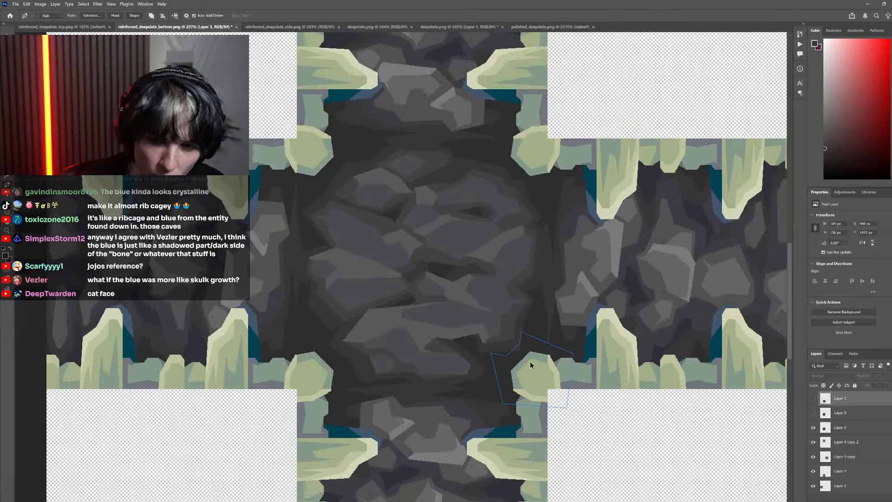
Nudge the left stepped anchor of the lower-right corner path slightly closer to the bone
{"action": "scroll", "coordinate": [600, 356], "scroll_direction": "right", "scroll_amount": 2}
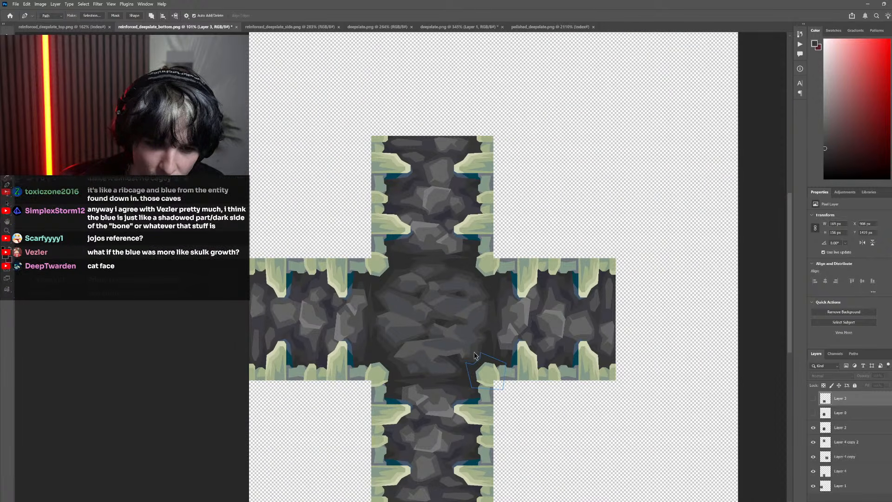
{"action": "scroll", "coordinate": [487, 355], "scroll_direction": "up", "scroll_amount": 4}
{"action": "scroll", "coordinate": [476, 347], "scroll_direction": "down", "scroll_amount": 2}
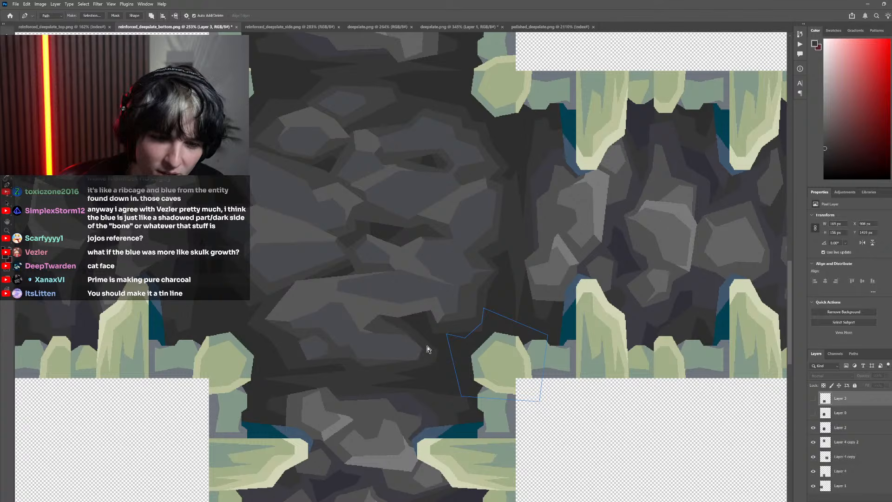
{"action": "left_click", "coordinate": [447, 336], "text": "ctrl"}
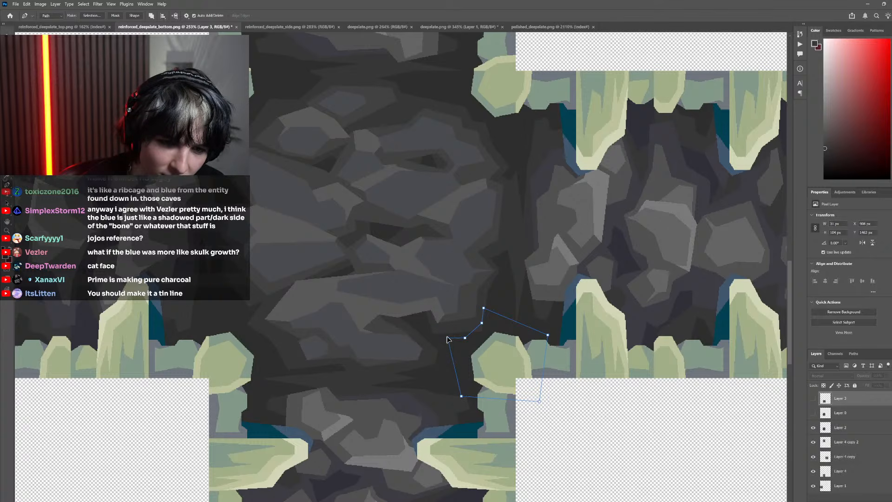
{"action": "left_click_drag", "start_coordinate": [446, 336], "coordinate": [447, 335]}
{"action": "left_click", "coordinate": [441, 312], "text": "ctrl"}
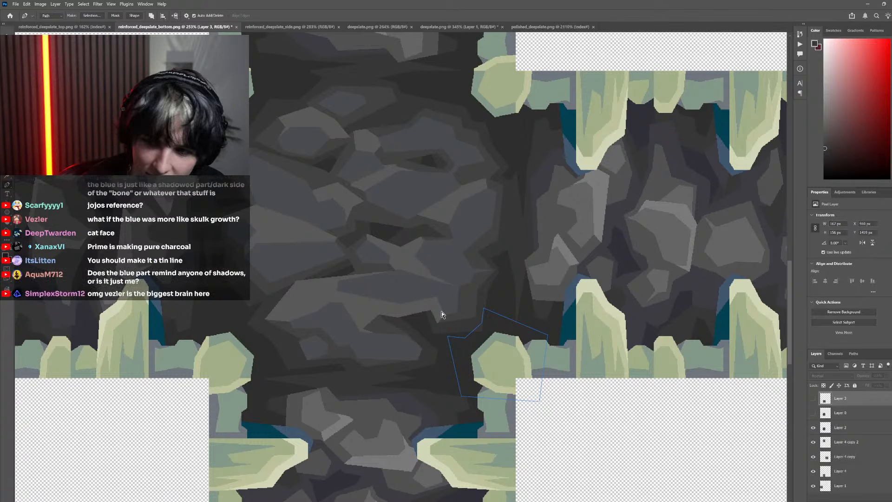
Compare the lower-right corner path with the original pixels in Layer 0, hide that layer, and raise the path's inner upper anchor slightly
{"action": "scroll", "coordinate": [439, 316], "scroll_direction": "down", "scroll_amount": 2}
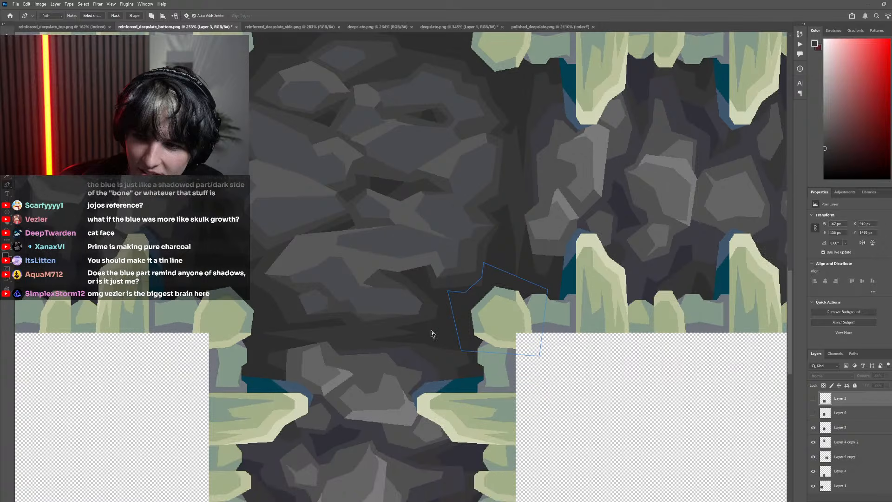
{"action": "scroll", "coordinate": [432, 328], "scroll_direction": "left", "scroll_amount": 2}
{"action": "scroll", "coordinate": [430, 333], "scroll_direction": "down", "scroll_amount": 5}
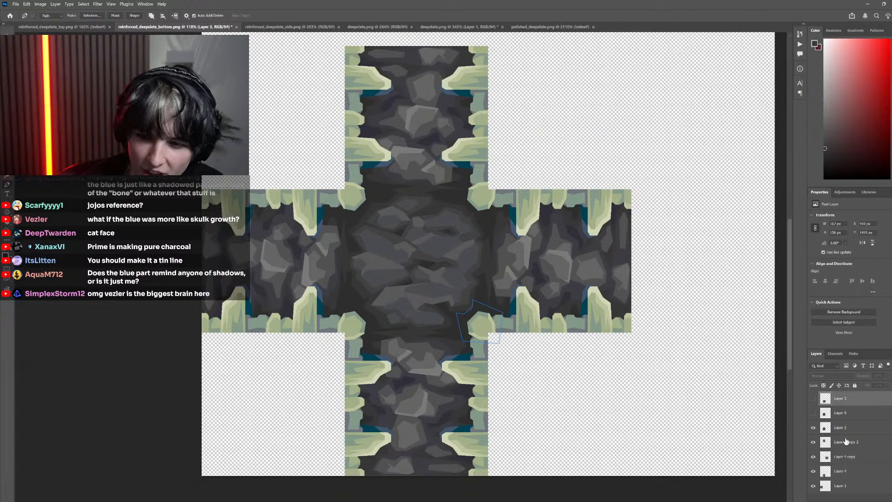
{"action": "left_click", "coordinate": [814, 413]}
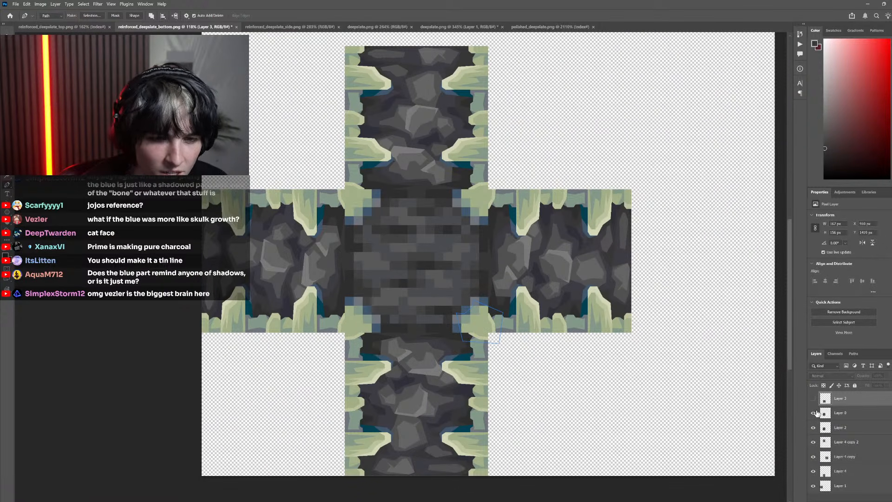
{"action": "left_click", "coordinate": [814, 414]}
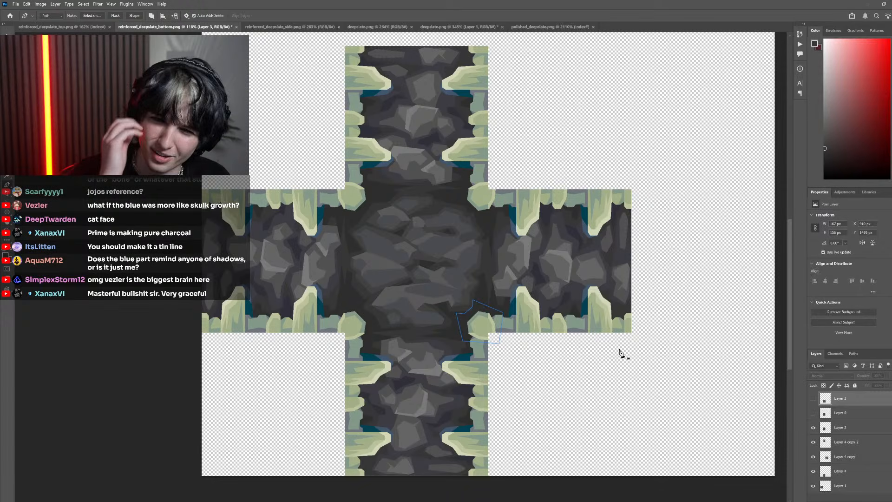
{"action": "scroll", "coordinate": [444, 299], "scroll_direction": "up", "scroll_amount": 6}
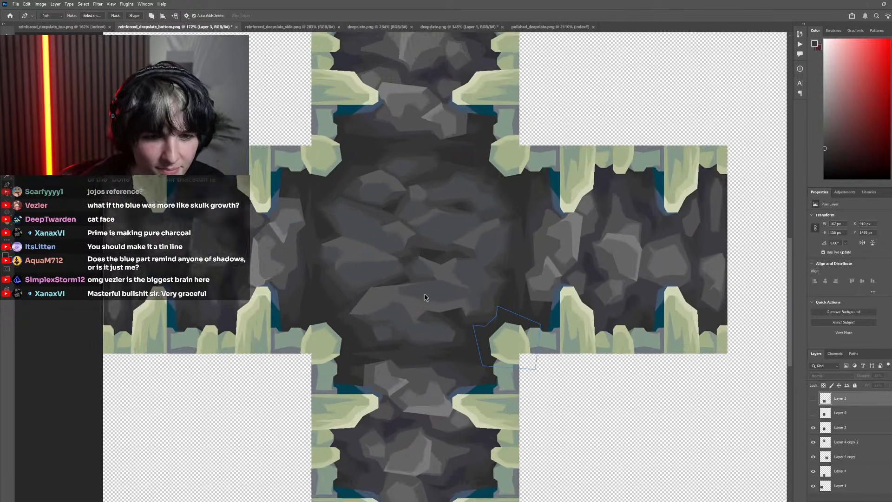
{"action": "left_click", "coordinate": [543, 301]}
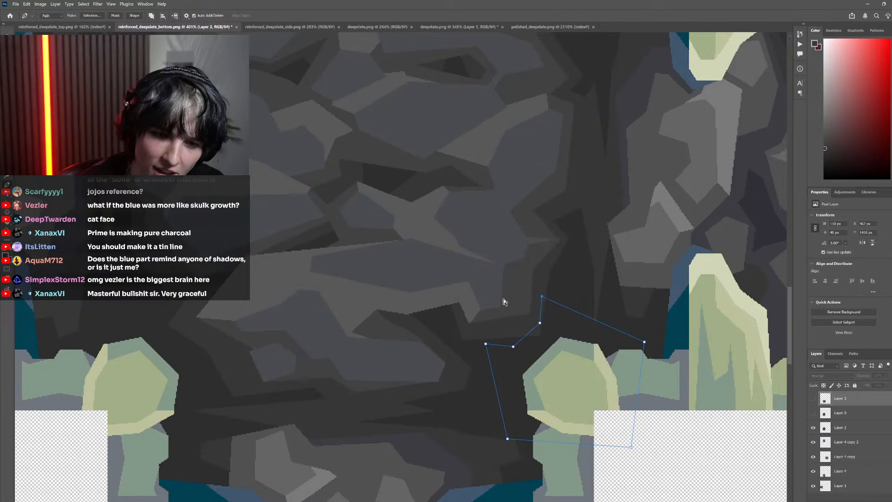
{"action": "scroll", "coordinate": [555, 384], "scroll_direction": "down", "scroll_amount": 4}
{"action": "scroll", "coordinate": [541, 365], "scroll_direction": "up", "scroll_amount": 2}
Convert the lower-right corner path into a selection
{"action": "right_click", "coordinate": [523, 353]}
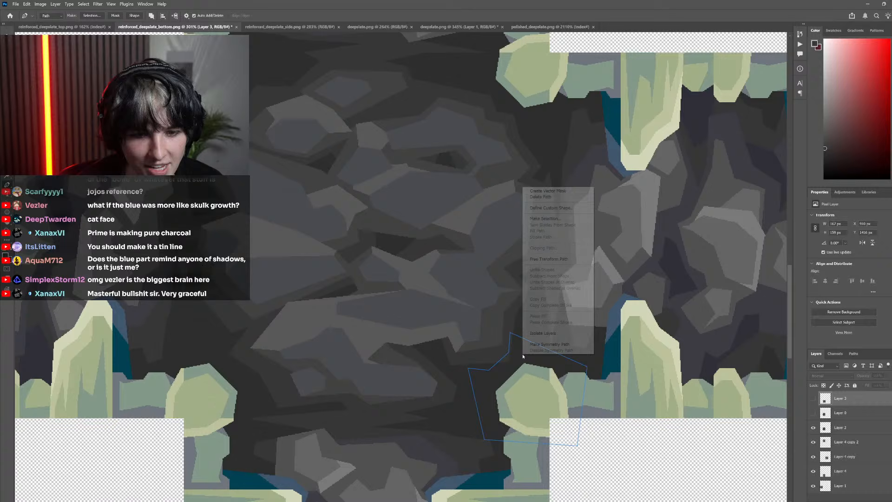
{"action": "left_click", "coordinate": [546, 219]}
{"action": "left_click", "coordinate": [288, 228]}
{"action": "scroll", "coordinate": [562, 321], "scroll_direction": "down", "scroll_amount": 1}
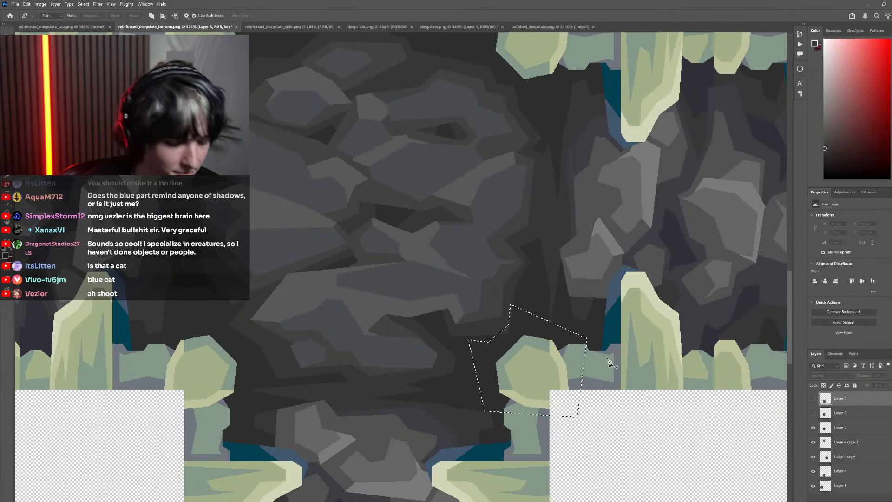
Sample the dark teal of the neighbouring side tile's bone shadow and fill the selected rock around the corner bone with it on Layer 2
{"action": "key", "text": "i"}
{"action": "left_click", "coordinate": [612, 319]}
{"action": "key", "text": "g"}
{"action": "left_click", "coordinate": [537, 327]}
{"action": "left_click", "coordinate": [464, 190]}
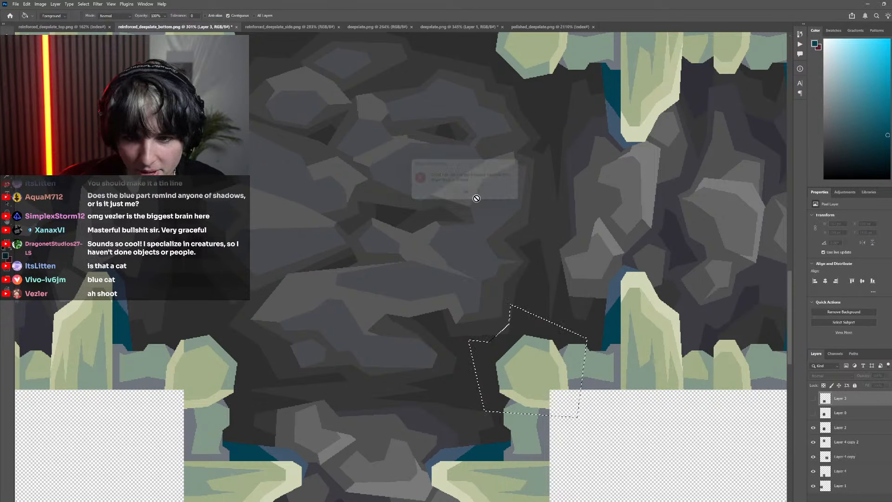
{"action": "left_click", "coordinate": [619, 382], "text": "ctrl"}
{"action": "left_click", "coordinate": [510, 335]}
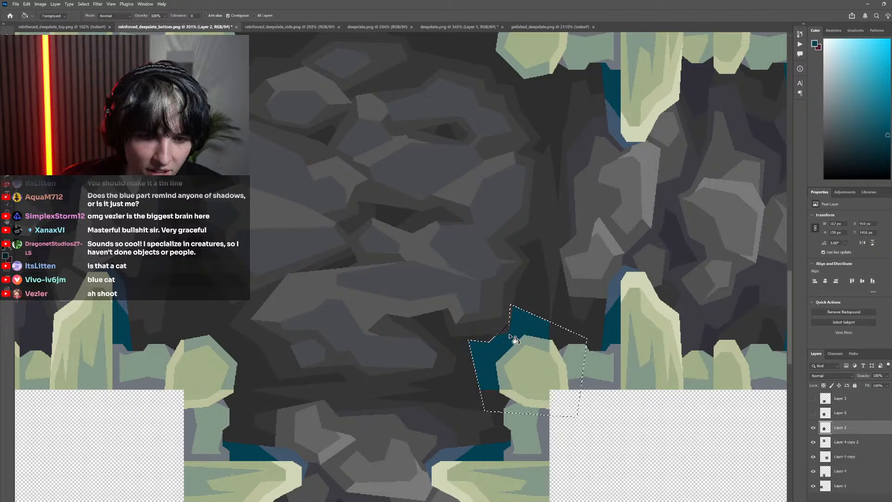
{"action": "key", "text": "ctrl+z"}
{"action": "left_click", "coordinate": [521, 336]}
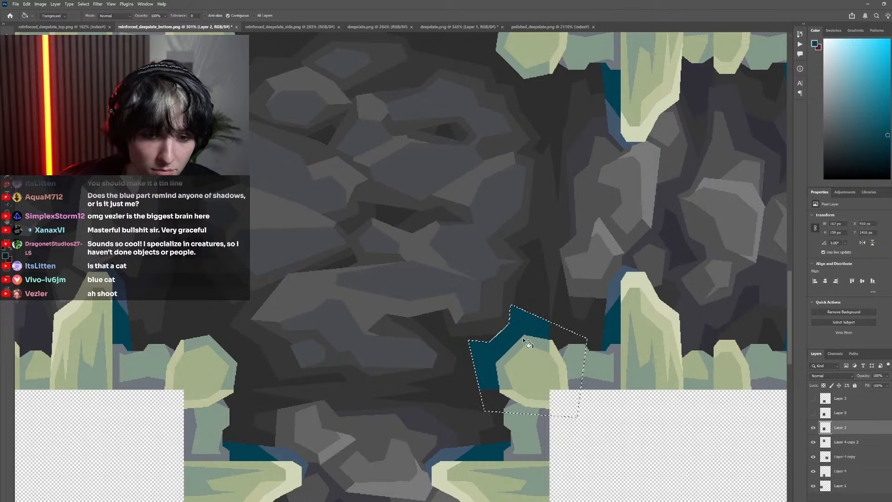
Deselect and compare the teal corner shadow with the surrounding side tiles and the original pixels in Layer 0
{"action": "scroll", "coordinate": [584, 375], "scroll_direction": "down", "scroll_amount": 5}
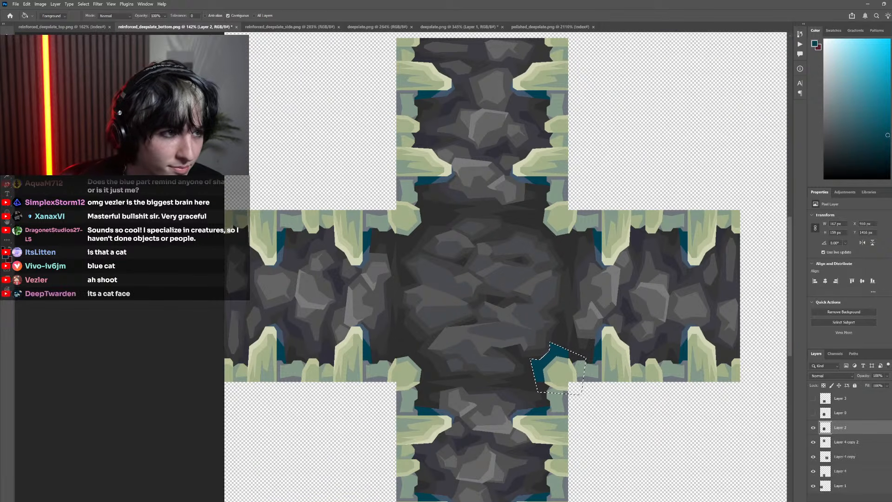
{"action": "key", "text": "m"}
{"action": "key", "text": "ctrl+d"}
{"action": "scroll", "coordinate": [384, 240], "scroll_direction": "down", "scroll_amount": 2}
{"action": "scroll", "coordinate": [384, 243], "scroll_direction": "down", "scroll_amount": 1}
{"action": "scroll", "coordinate": [454, 299], "scroll_direction": "up", "scroll_amount": 5}
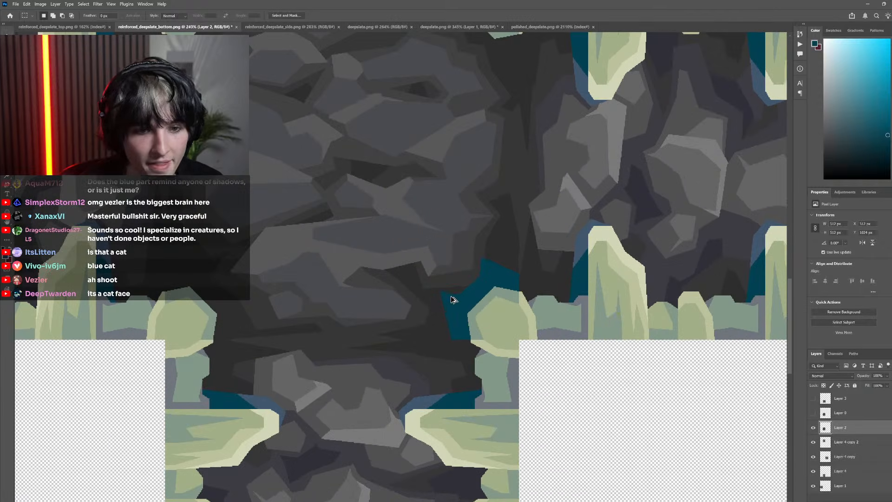
{"action": "left_click", "coordinate": [813, 427]}
{"action": "left_click", "coordinate": [813, 427]}
{"action": "left_click", "coordinate": [814, 427]}
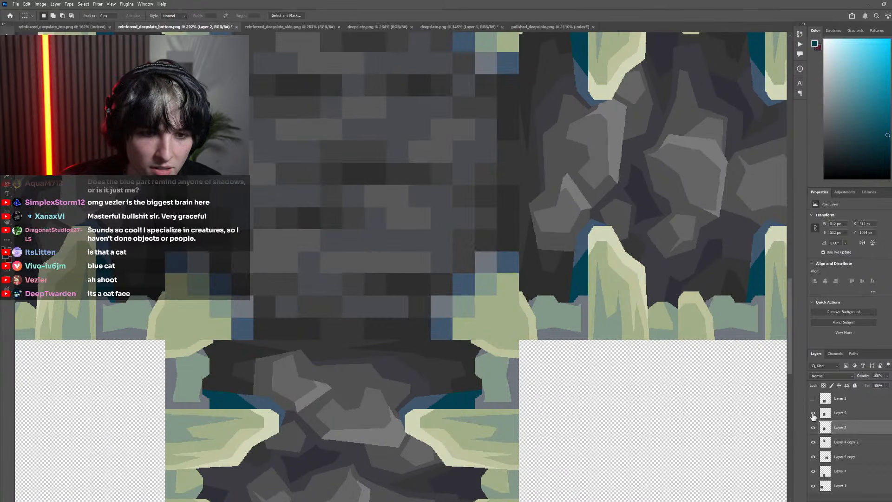
{"action": "left_click", "coordinate": [813, 427]}
Outline the inner middle part of the teal corner shadow with a closed Polygonal Lasso selection reaching onto the bone
{"action": "scroll", "coordinate": [446, 329], "scroll_direction": "up", "scroll_amount": 3}
{"action": "key", "text": "l"}
{"action": "left_click", "coordinate": [498, 331]}
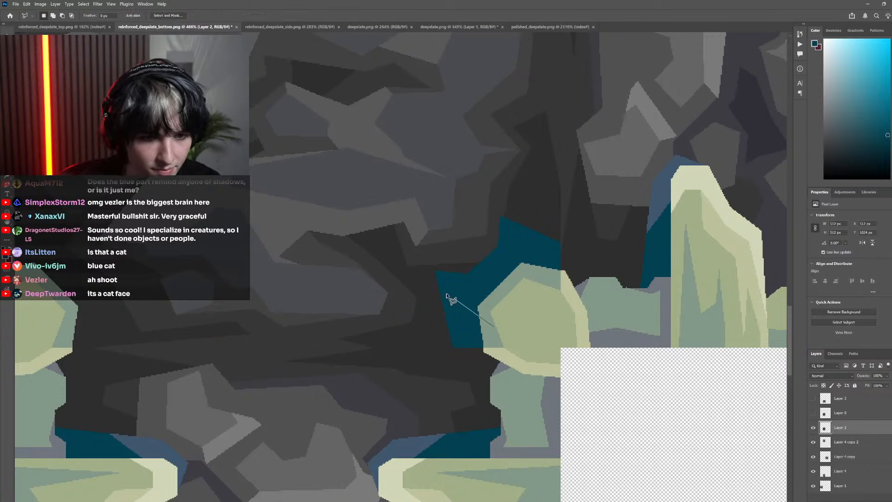
{"action": "left_click", "coordinate": [427, 282]}
{"action": "left_click", "coordinate": [425, 247]}
{"action": "left_click", "coordinate": [466, 210]}
{"action": "left_click", "coordinate": [515, 201]}
{"action": "left_click", "coordinate": [539, 283]}
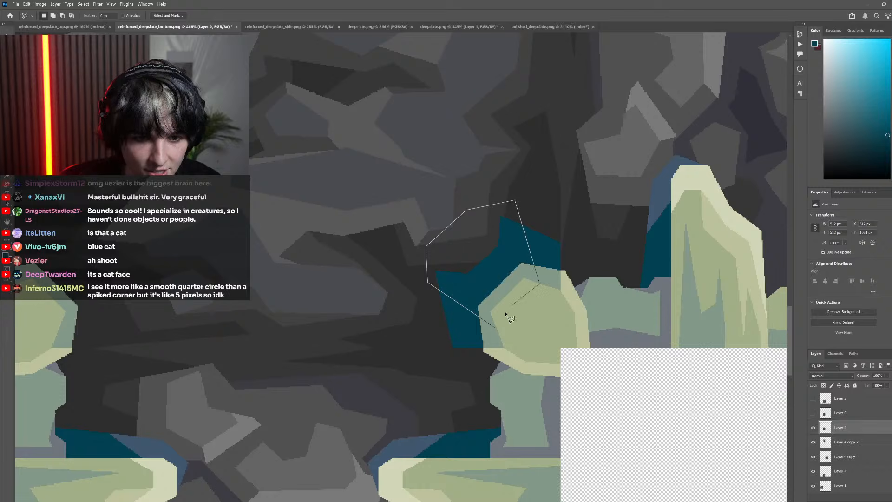
{"action": "left_click", "coordinate": [496, 329]}
Try the side tile's mid blue in the selected shadow part, then fill it with the greyish blue sampled from Layer 0
{"action": "key", "text": "i"}
{"action": "left_click", "coordinate": [662, 208]}
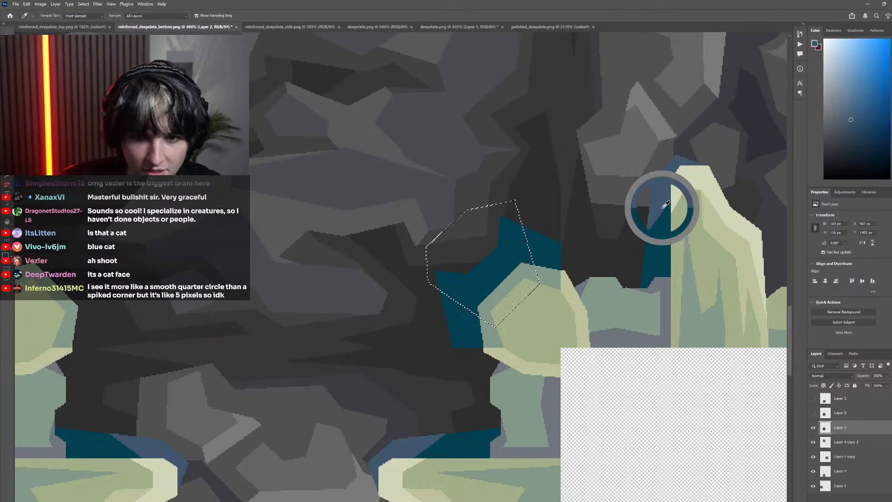
{"action": "key", "text": "g"}
{"action": "left_click", "coordinate": [517, 253]}
{"action": "left_click", "coordinate": [813, 414]}
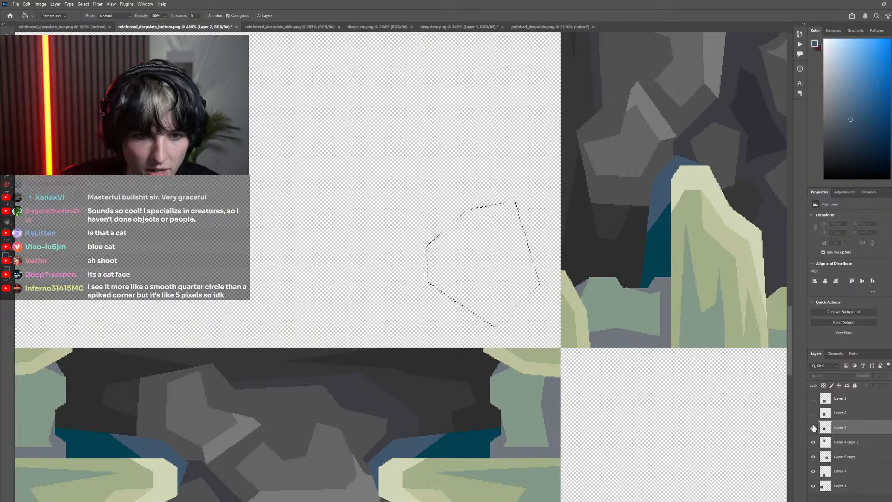
{"action": "key", "text": "i"}
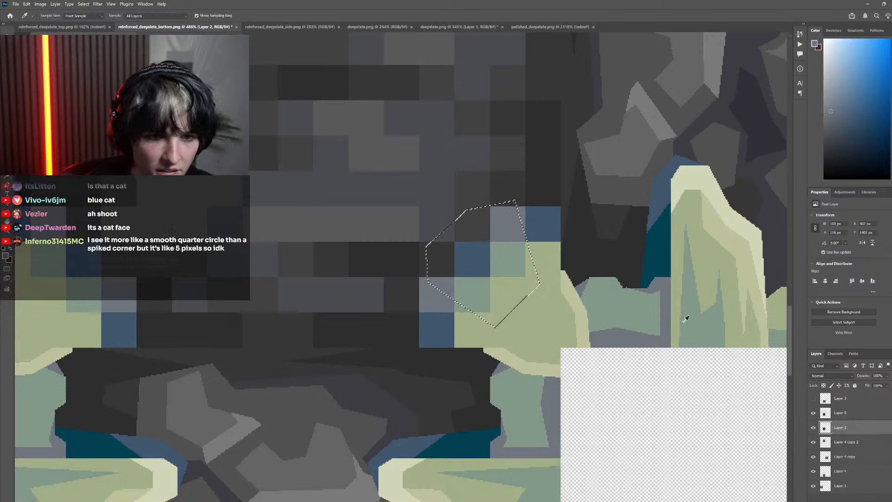
{"action": "left_click", "coordinate": [813, 414]}
{"action": "key", "text": "g"}
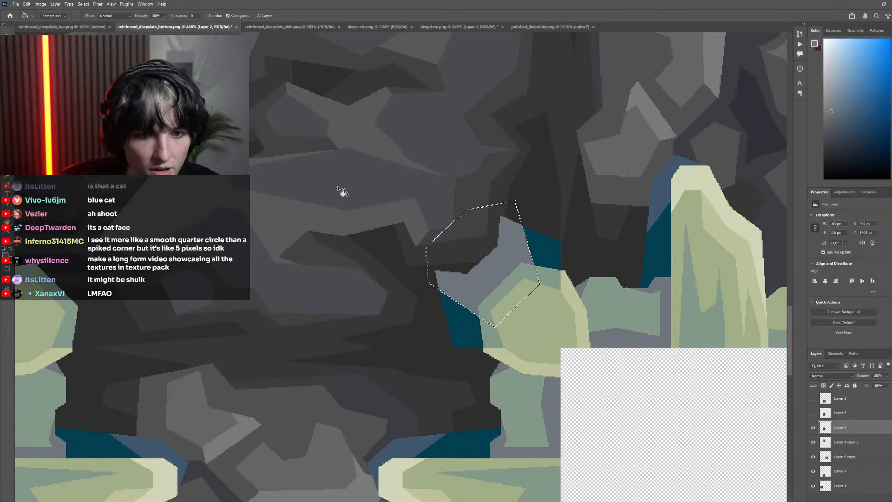
Deselect, sample the darker blue corner pixel from Layer 0, and fill both remaining teal ends of the shadow with it
{"action": "key", "text": "ctrl+d"}
{"action": "key", "text": "m"}
{"action": "left_click", "coordinate": [813, 414]}
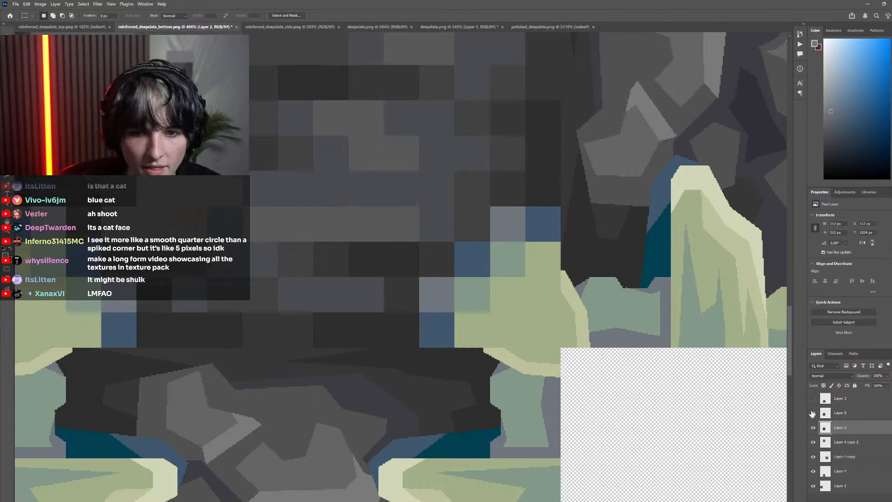
{"action": "key", "text": "i"}
{"action": "left_click", "coordinate": [539, 226]}
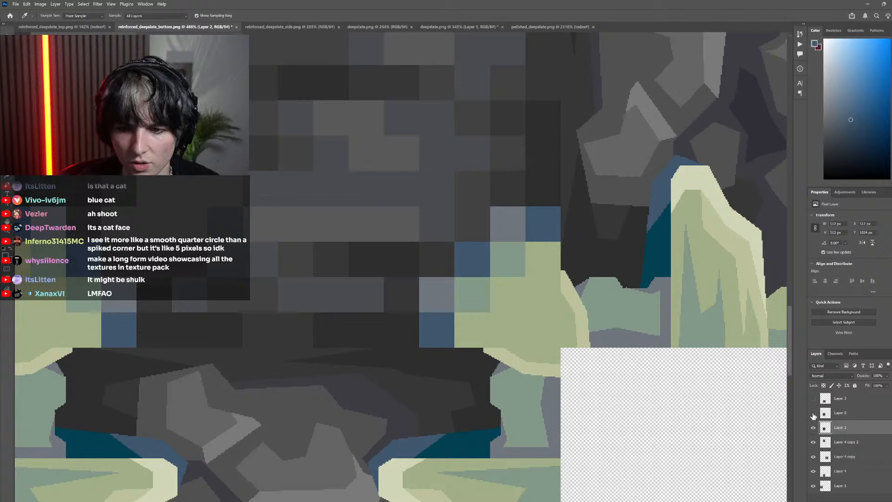
{"action": "left_click", "coordinate": [814, 413]}
{"action": "key", "text": "g"}
{"action": "scroll", "coordinate": [470, 328], "scroll_direction": "down", "scroll_amount": 5}
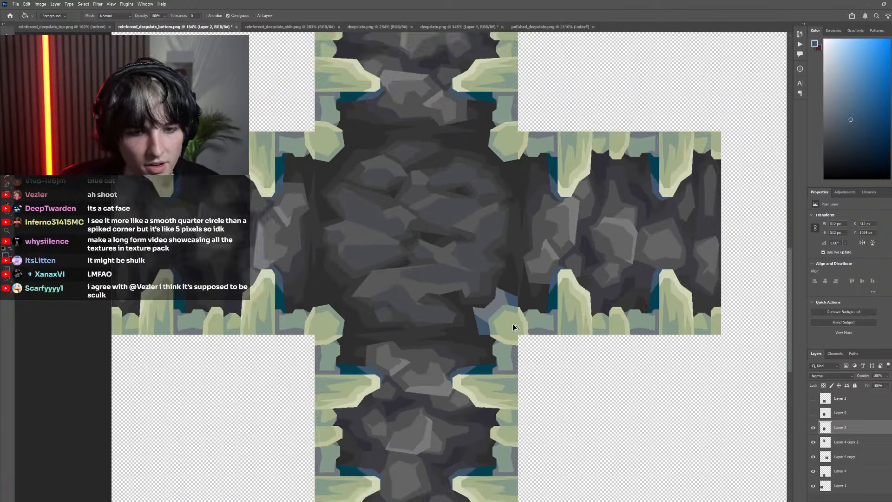
{"action": "scroll", "coordinate": [513, 328], "scroll_direction": "down", "scroll_amount": 2}
{"action": "scroll", "coordinate": [501, 323], "scroll_direction": "up", "scroll_amount": 6}
{"action": "key", "text": "l"}
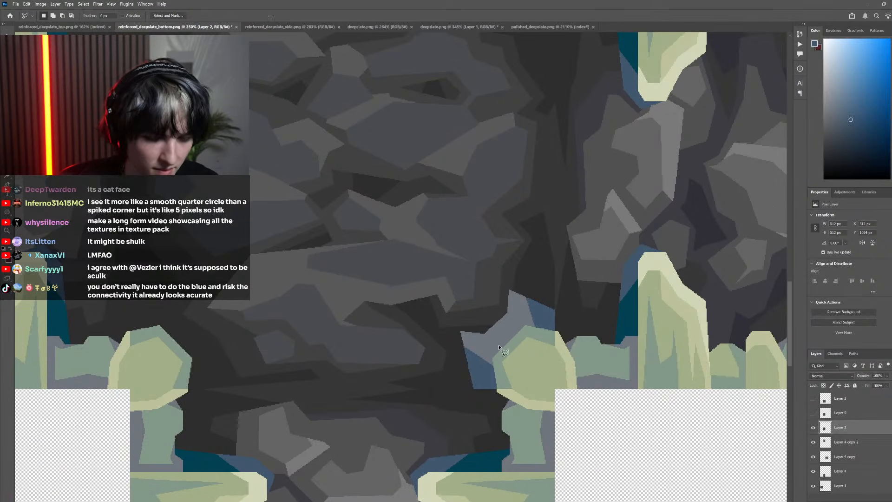
{"action": "left_click", "coordinate": [476, 361]}
{"action": "left_click", "coordinate": [535, 307]}
{"action": "left_click", "coordinate": [547, 341]}
{"action": "left_click", "coordinate": [524, 364]}
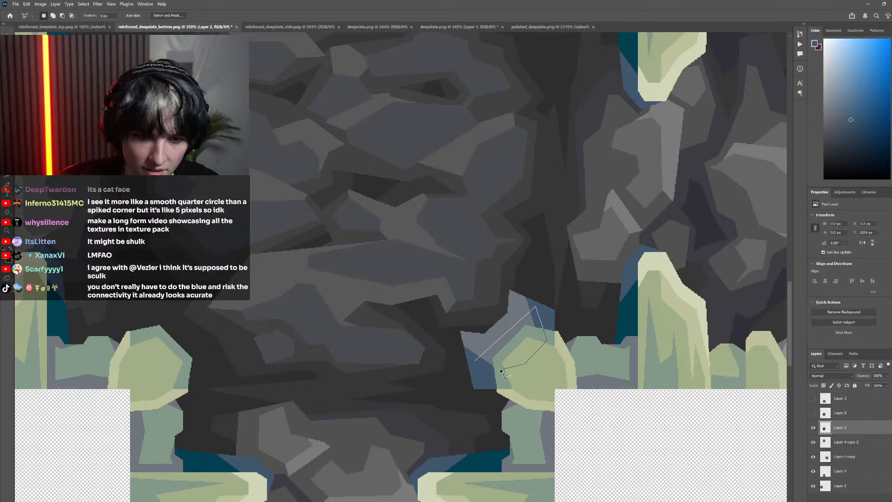
{"action": "key", "text": "Escape"}
Check the recoloured corner against Layer 0, and undo all its shadow fills back to the unfilled path selection
{"action": "scroll", "coordinate": [547, 371], "scroll_direction": "down", "scroll_amount": 4}
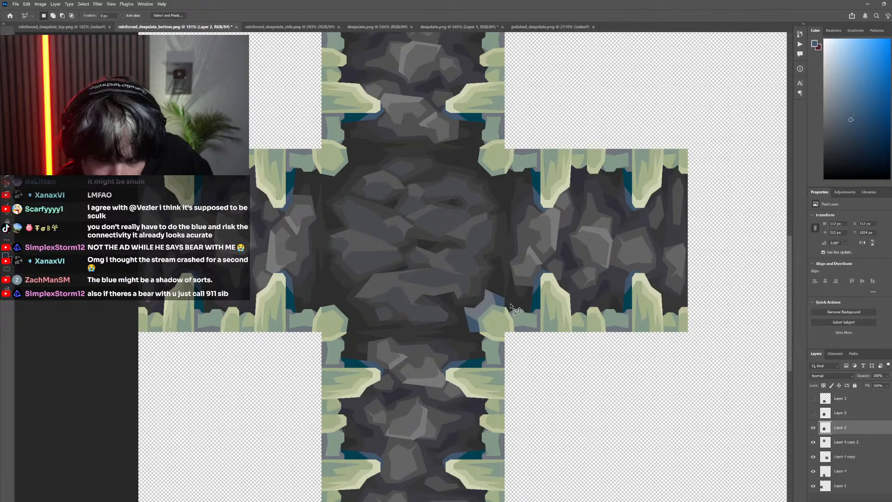
{"action": "left_click", "coordinate": [813, 413]}
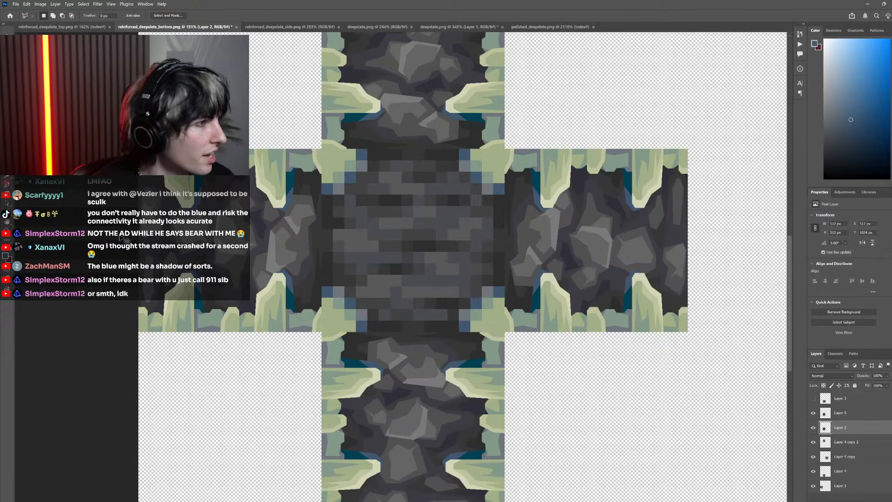
{"action": "left_click", "coordinate": [814, 412]}
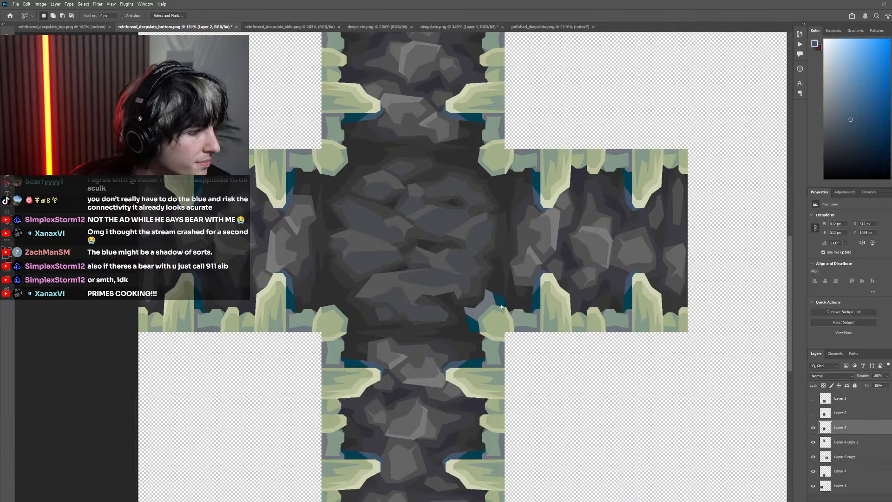
{"action": "key", "text": "ctrl+z"}
{"action": "key", "text": "ctrl+z"}
{"action": "key", "text": "ctrl+z"}
{"action": "key", "text": "ctrl+z"}
{"action": "key", "text": "ctrl+z"}
{"action": "key", "text": "ctrl+z"}
{"action": "key", "text": "ctrl+z"}
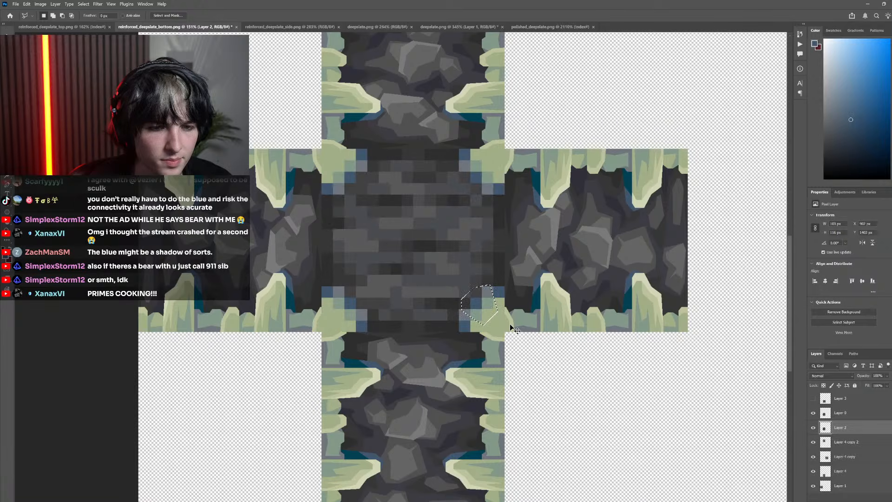
{"action": "key", "text": "ctrl+z"}
{"action": "key", "text": "ctrl+z"}
{"action": "key", "text": "ctrl+z"}
{"action": "key", "text": "ctrl+z"}
{"action": "key", "text": "ctrl+z"}
{"action": "key", "text": "ctrl+z"}
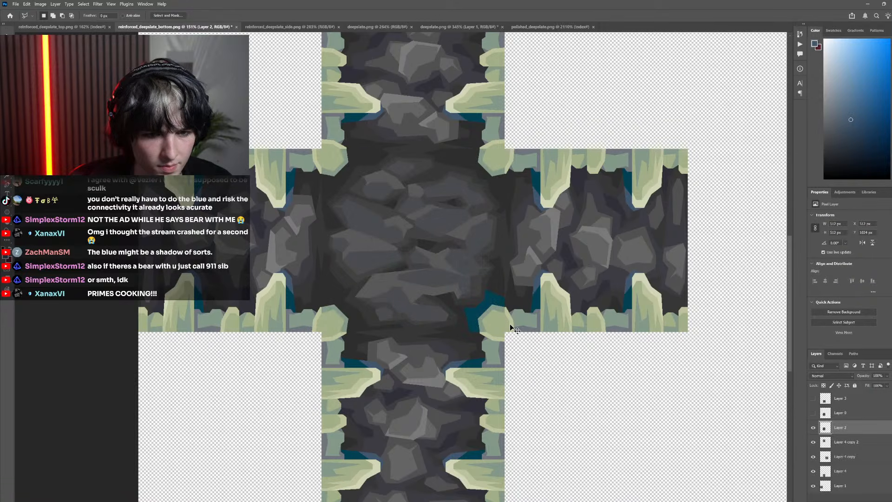
{"action": "key", "text": "ctrl+z"}
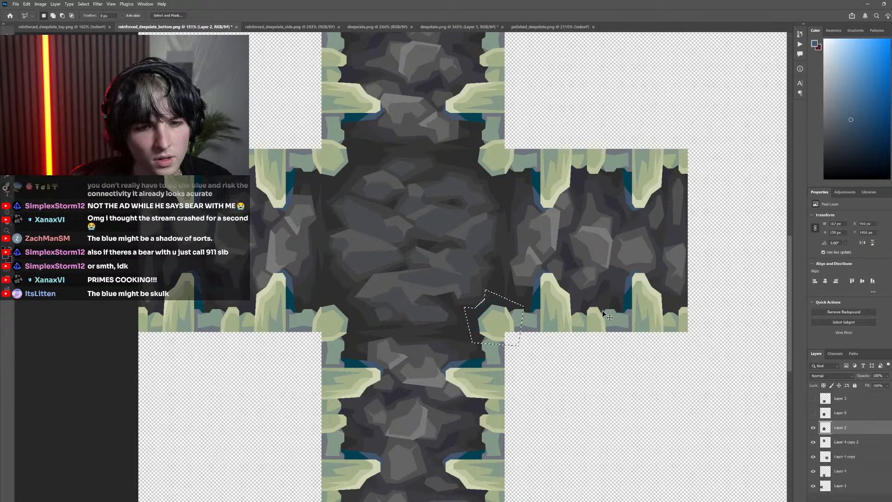
Compare the bone corner with the original pixels on Layer 0, clearing the old selection and hiding Layer 0 again
{"action": "scroll", "coordinate": [496, 310], "scroll_direction": "up", "scroll_amount": 2}
{"action": "left_click", "coordinate": [616, 291]}
{"action": "key", "text": "Escape"}
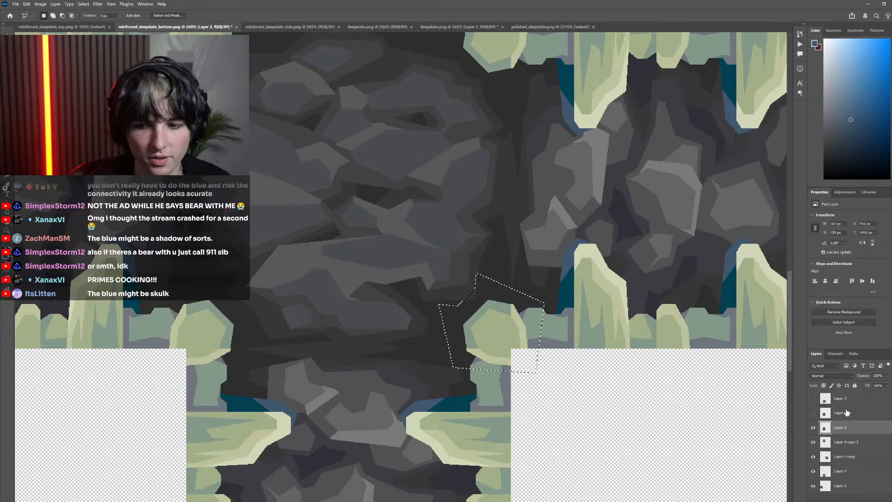
{"action": "left_click", "coordinate": [813, 413]}
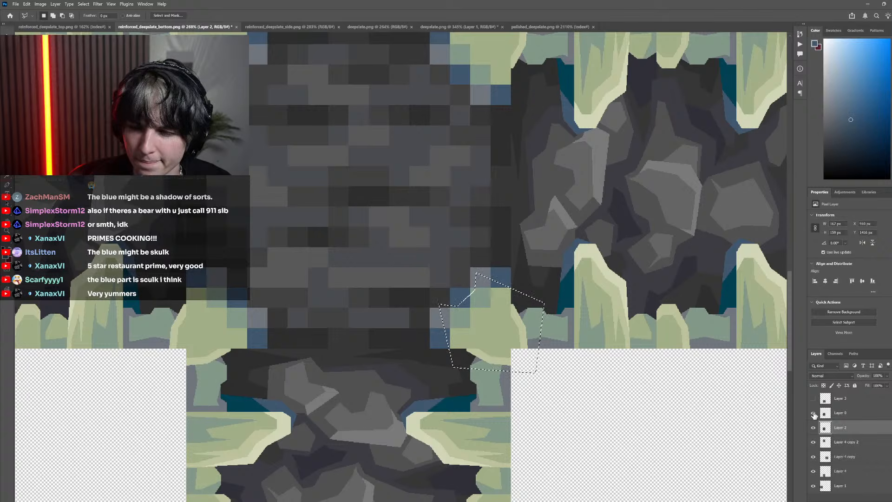
{"action": "left_click", "coordinate": [814, 415]}
{"action": "left_click", "coordinate": [814, 415]}
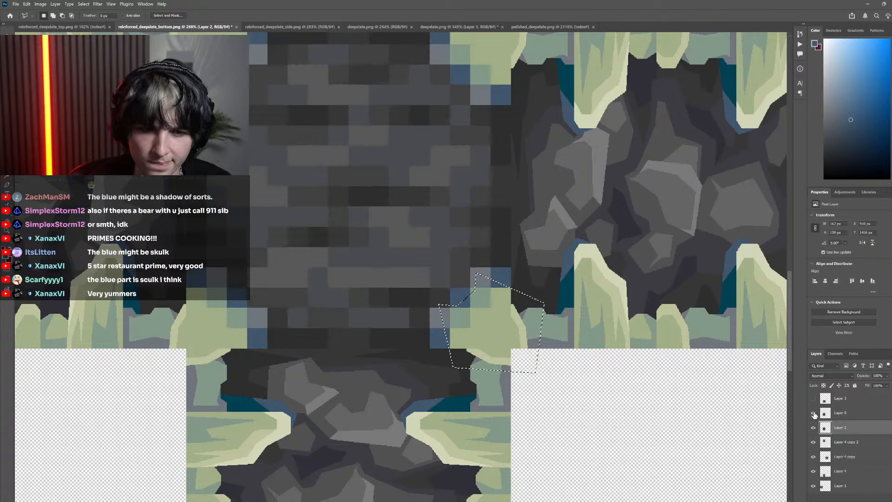
{"action": "key", "text": "m"}
{"action": "key", "text": "ctrl+d"}
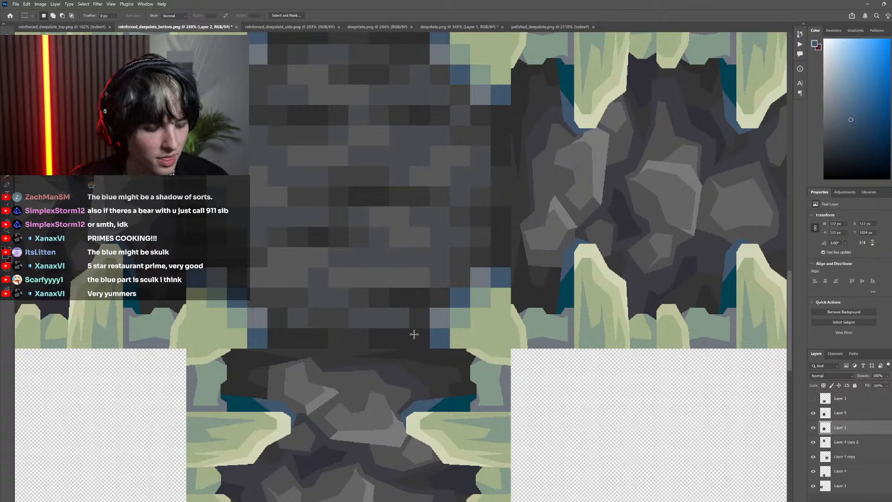
{"action": "key", "text": "p"}
{"action": "mouse_move", "coordinate": [478, 338]}
{"action": "left_mouse_down"}
{"action": "mouse_move", "coordinate": [439, 339]}
{"action": "mouse_move", "coordinate": [467, 348]}
{"action": "left_mouse_up"}
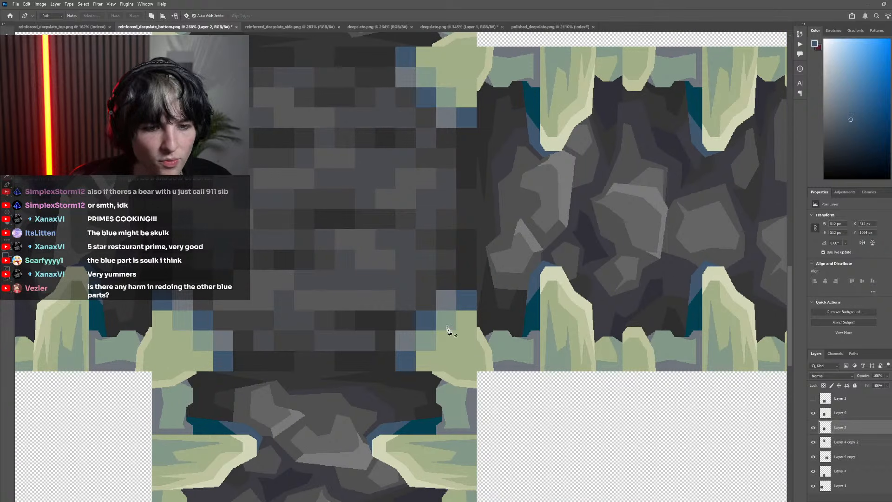
{"action": "left_click", "coordinate": [814, 415]}
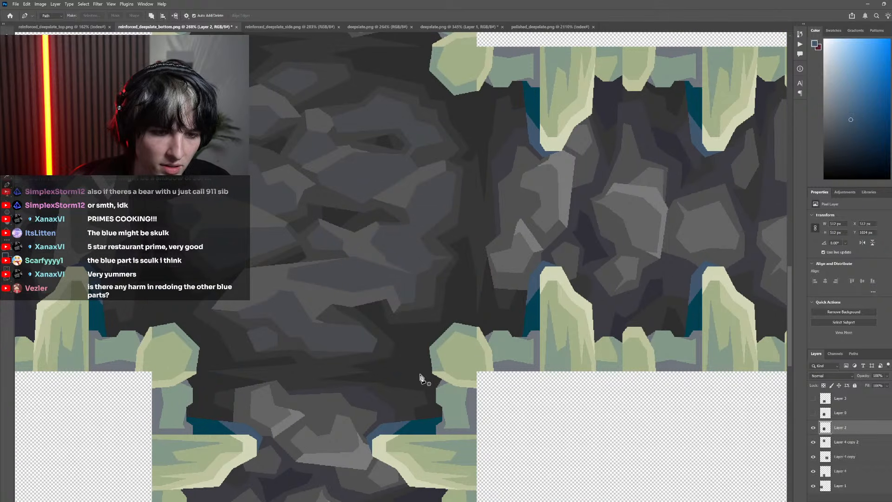
Draw a closed five-point Pen path loosely around the central tile's lower-right corner bone, adjusting its lower-left and top points
{"action": "left_click", "coordinate": [420, 374]}
{"action": "left_click", "coordinate": [414, 336]}
{"action": "left_click", "coordinate": [449, 305]}
{"action": "left_click", "coordinate": [495, 318]}
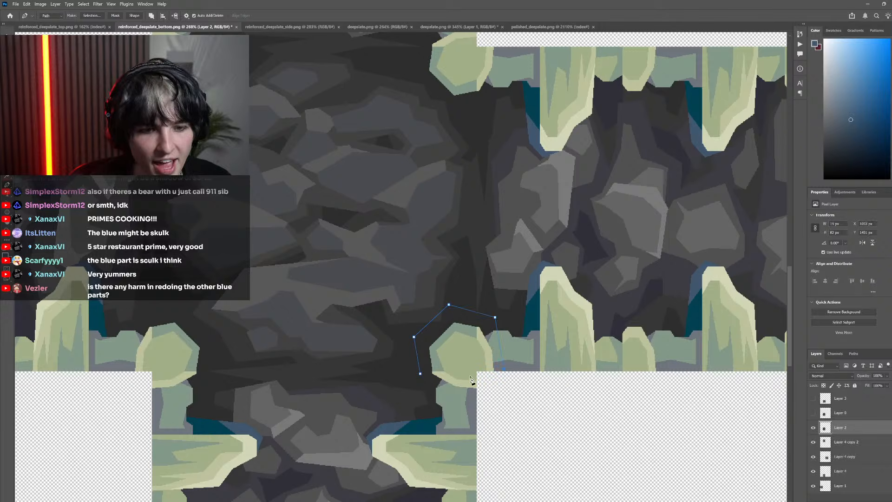
{"action": "left_click", "coordinate": [421, 376]}
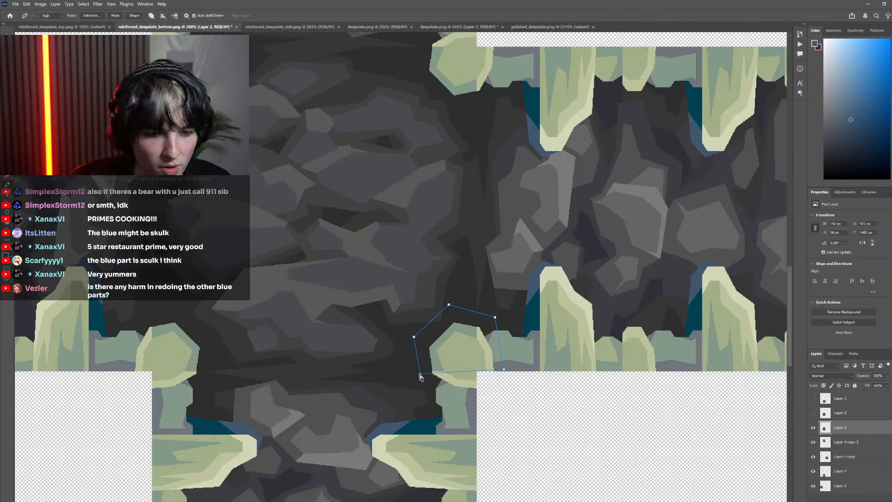
{"action": "left_click_drag", "start_coordinate": [420, 374], "coordinate": [417, 382]}
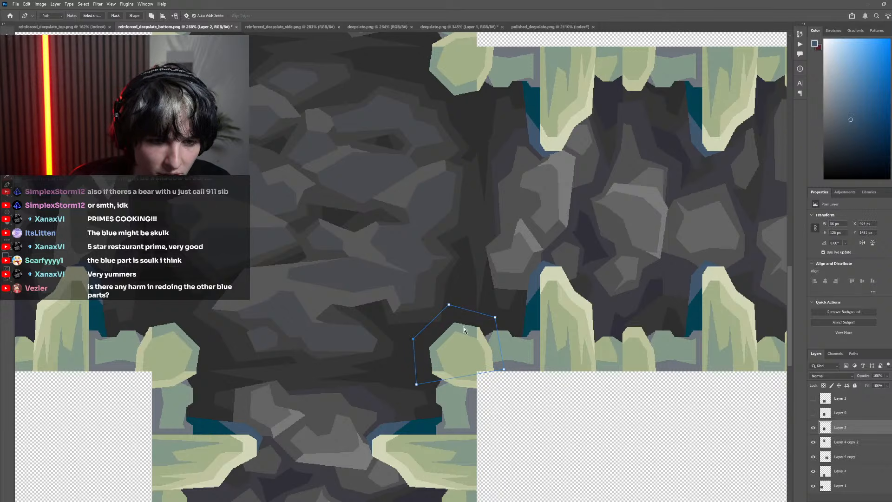
{"action": "left_click_drag", "start_coordinate": [450, 305], "coordinate": [454, 308]}
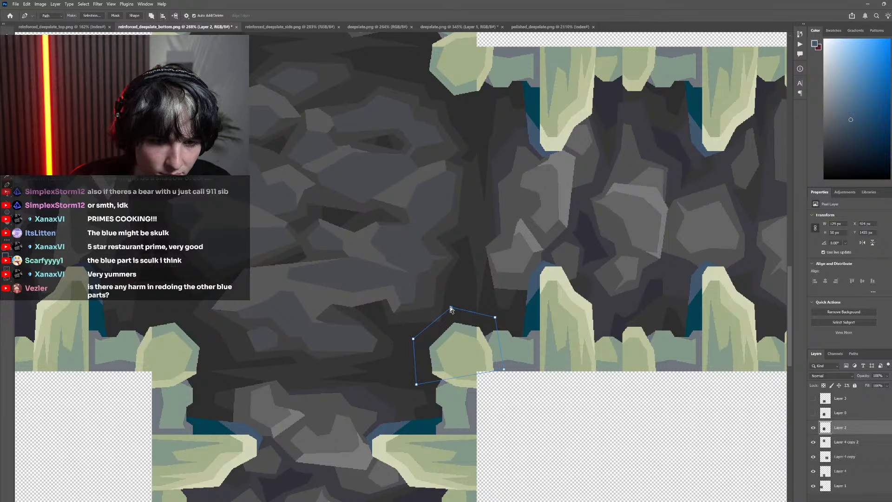
Hide Layer 4 copy, Layer 4 copy 2 and Layer 4, keeping Layer 2 and Layer 1 visible
{"action": "key", "text": "ctrl+0"}
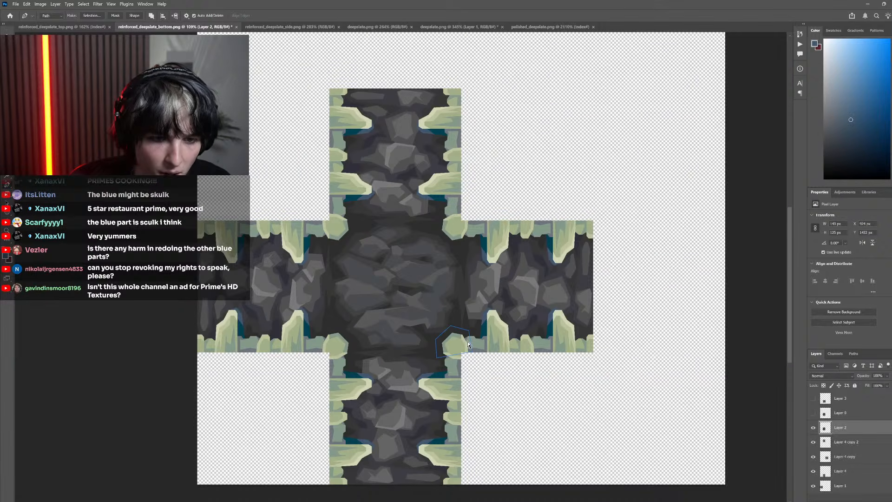
{"action": "scroll", "coordinate": [489, 335], "scroll_direction": "up", "scroll_amount": 3}
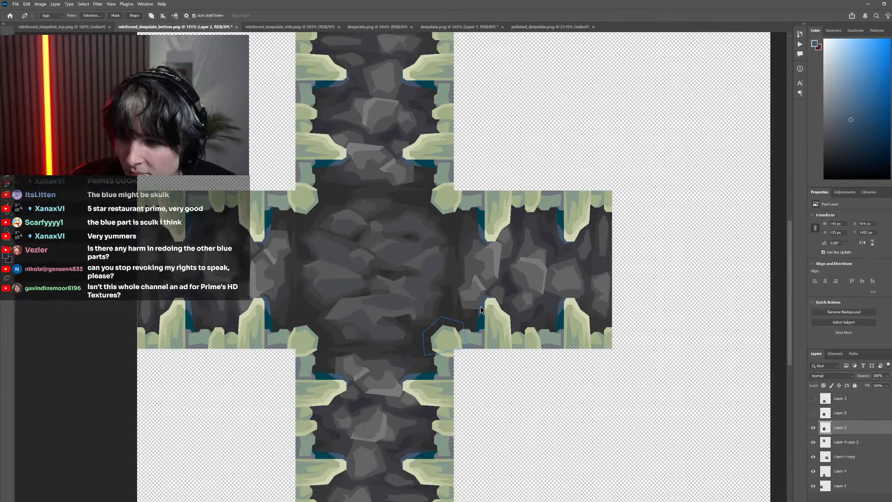
{"action": "scroll", "coordinate": [481, 307], "scroll_direction": "down", "scroll_amount": 3}
{"action": "scroll", "coordinate": [441, 302], "scroll_direction": "up", "scroll_amount": 4}
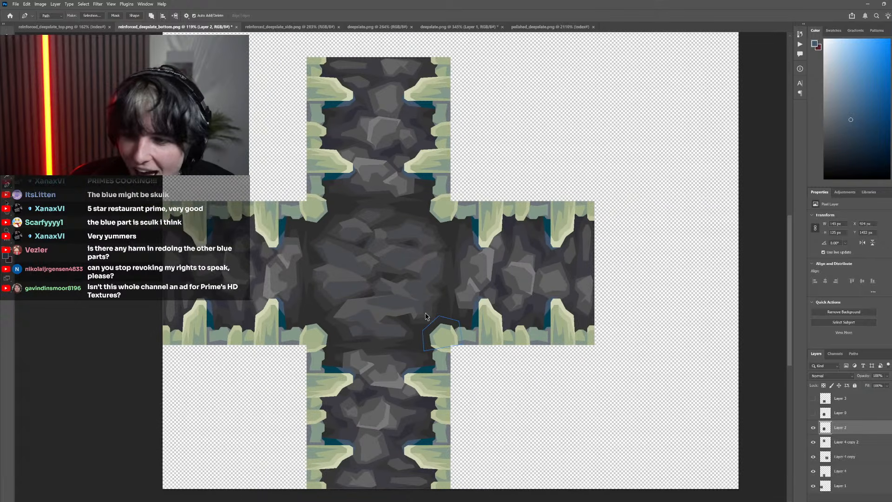
{"action": "scroll", "coordinate": [522, 344], "scroll_direction": "down", "scroll_amount": 3}
{"action": "scroll", "coordinate": [458, 370], "scroll_direction": "up", "scroll_amount": 5}
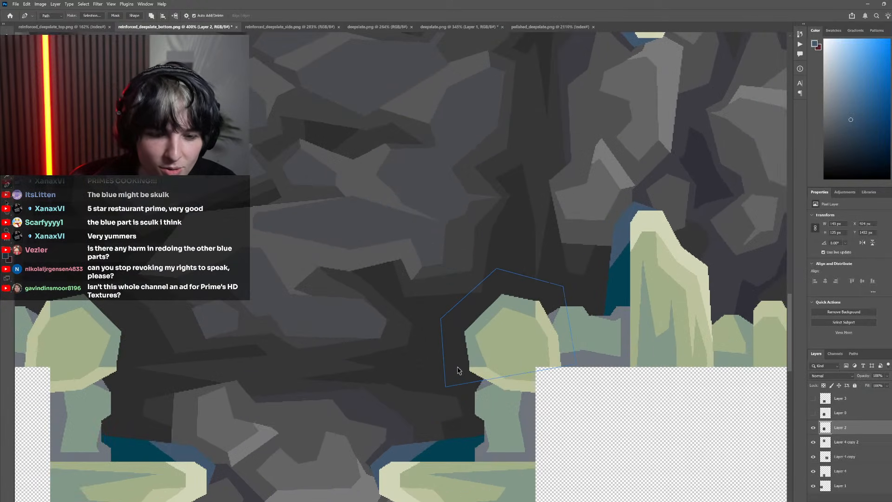
{"action": "left_click", "coordinate": [813, 457]}
{"action": "left_click", "coordinate": [814, 444]}
{"action": "left_click", "coordinate": [814, 471]}
{"action": "left_click", "coordinate": [813, 487]}
{"action": "left_click", "coordinate": [813, 486]}
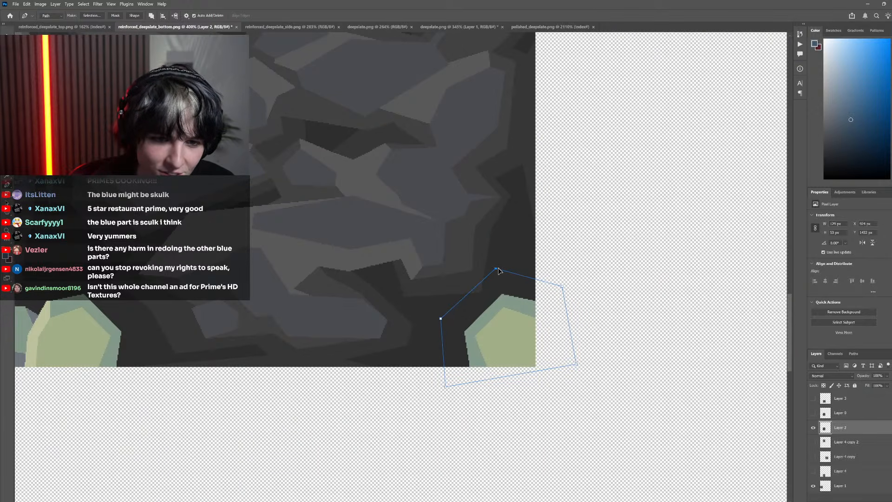
Refine the top edge of the corner path and convert the path into a new selection
{"action": "right_click", "coordinate": [482, 294]}
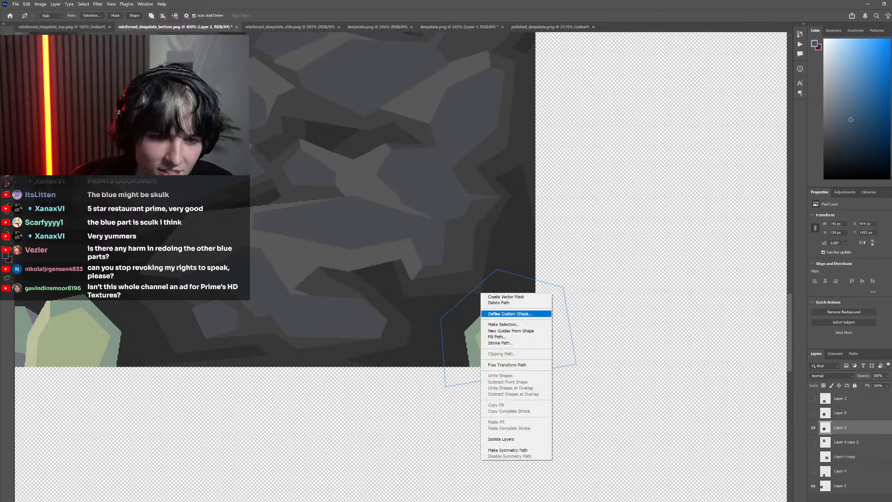
{"action": "left_click", "coordinate": [466, 301]}
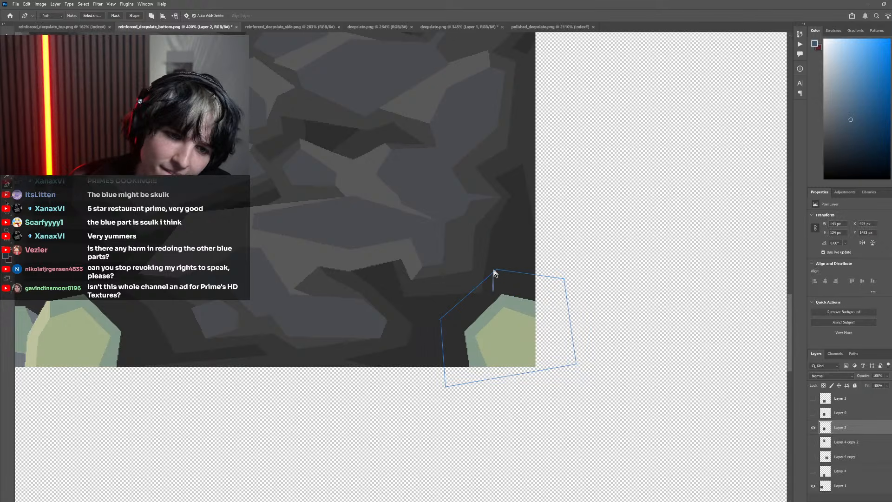
{"action": "left_click_drag", "start_coordinate": [498, 272], "coordinate": [496, 274]}
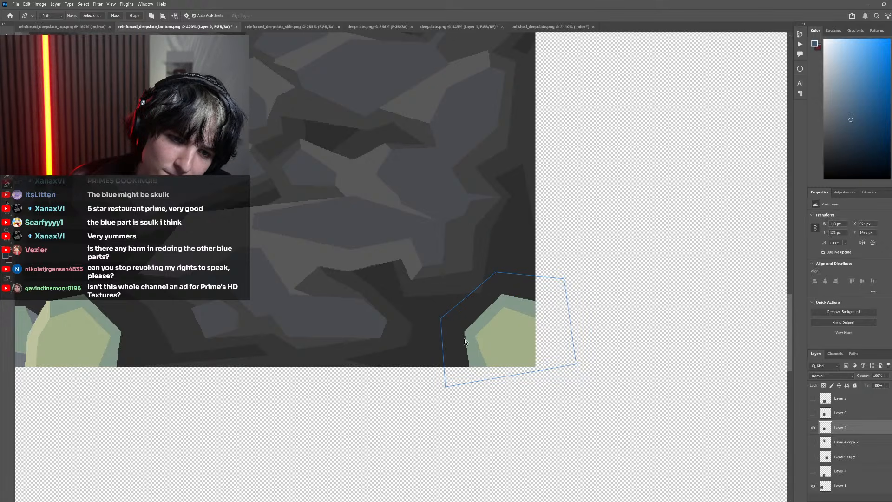
{"action": "scroll", "coordinate": [435, 321], "scroll_direction": "down", "scroll_amount": 3}
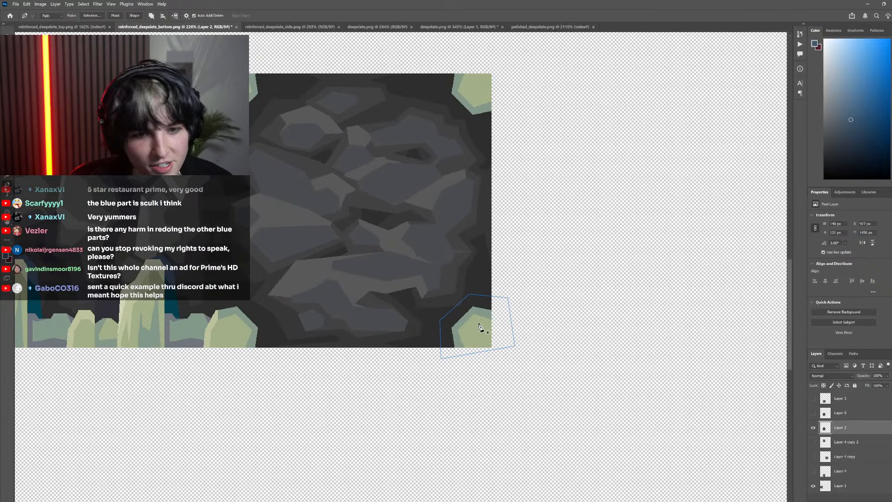
{"action": "right_click", "coordinate": [481, 301]}
{"action": "left_click", "coordinate": [507, 322]}
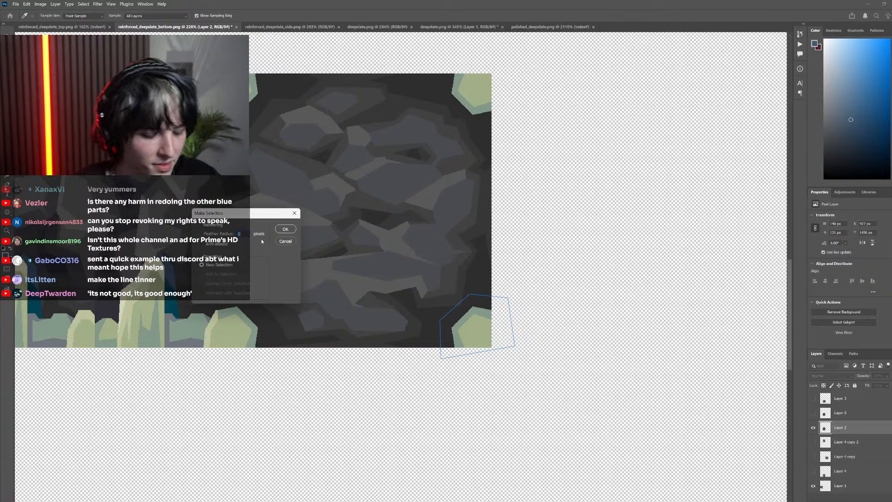
{"action": "left_click", "coordinate": [286, 229]}
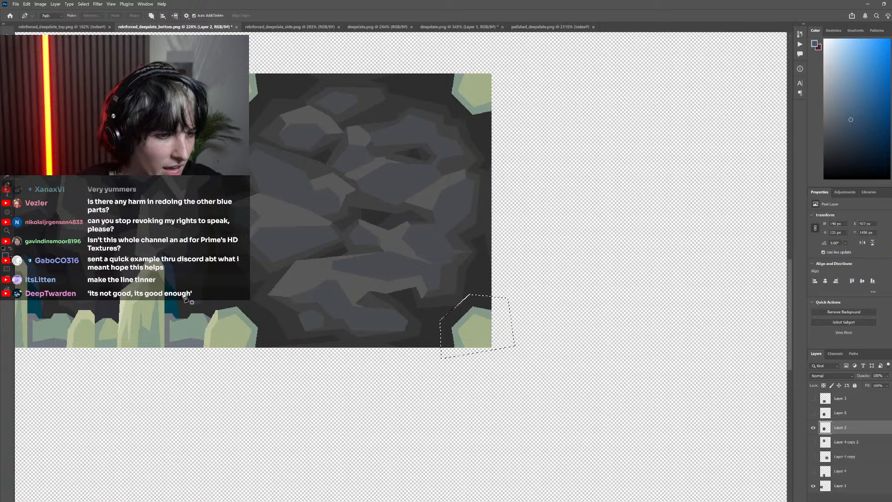
Sample the side tile's dark teal as the foreground colour and clear the corner selection
{"action": "left_click", "coordinate": [176, 290]}
{"action": "key", "text": "h"}
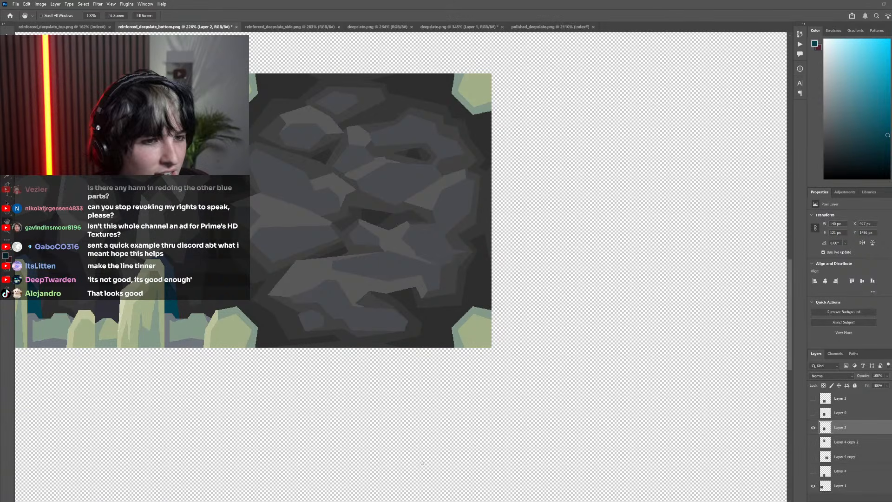
{"action": "left_click_drag", "start_coordinate": [338, 345], "coordinate": [283, 326]}
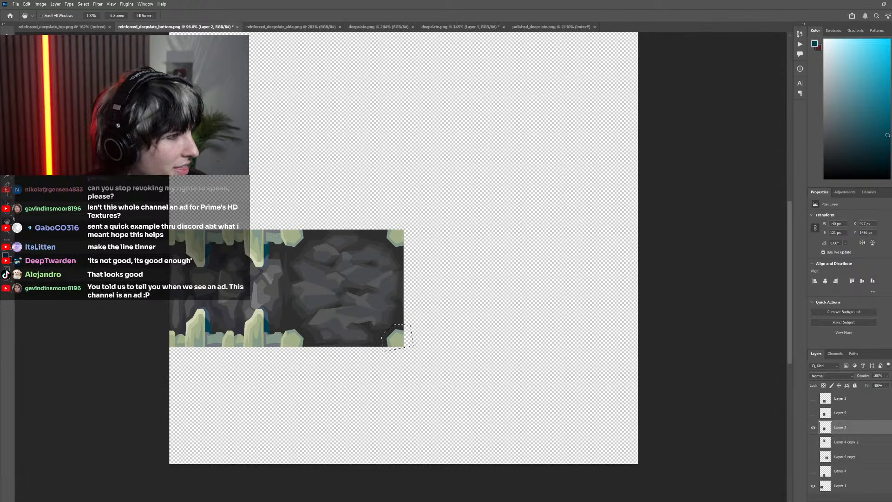
{"action": "key", "text": "ctrl+d"}
Outline a narrow wedge about 36 by 32 px where two bluish stones meet near the central tile's right edge
{"action": "scroll", "coordinate": [337, 263], "scroll_direction": "up", "scroll_amount": 2}
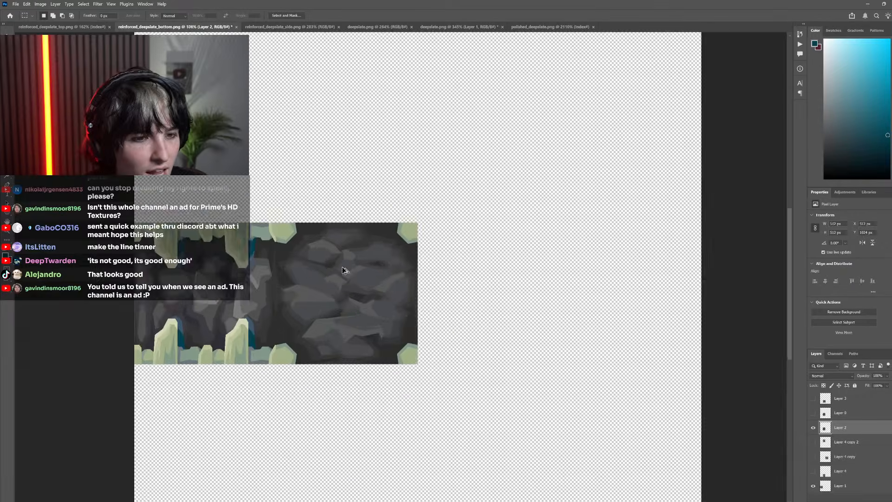
{"action": "scroll", "coordinate": [343, 270], "scroll_direction": "up", "scroll_amount": 9}
{"action": "key", "text": "l"}
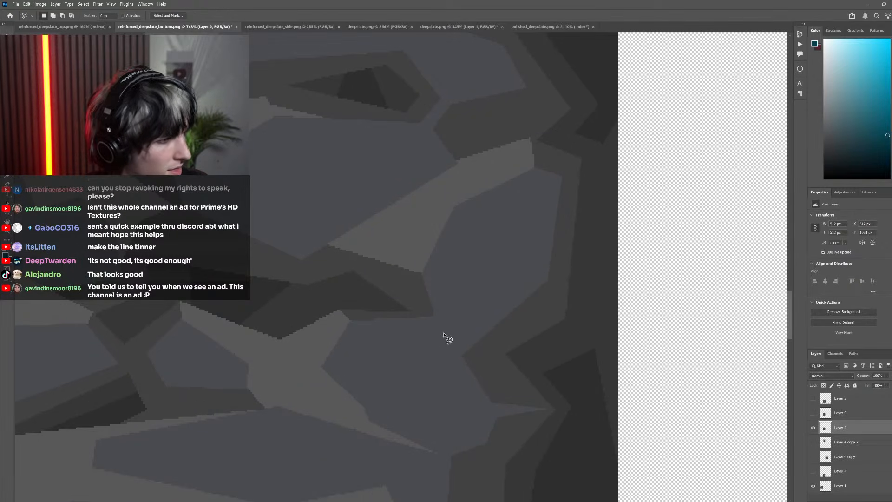
{"action": "left_click", "coordinate": [463, 356]}
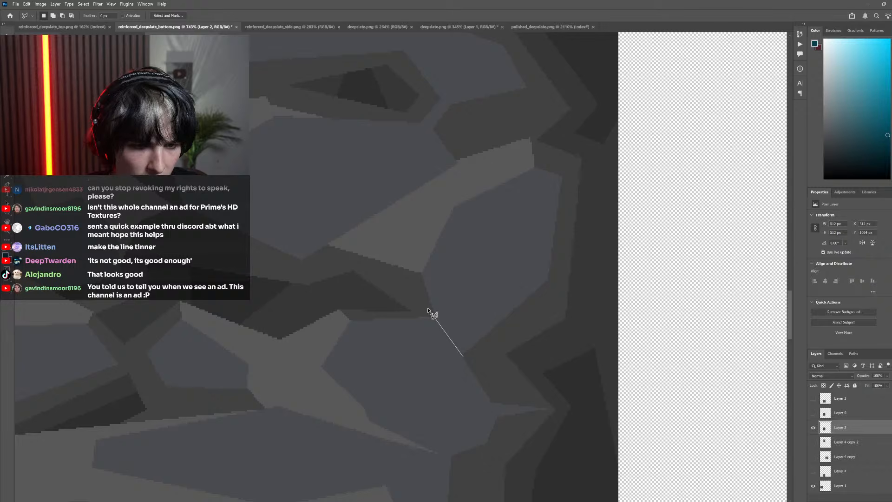
{"action": "left_click", "coordinate": [428, 308]}
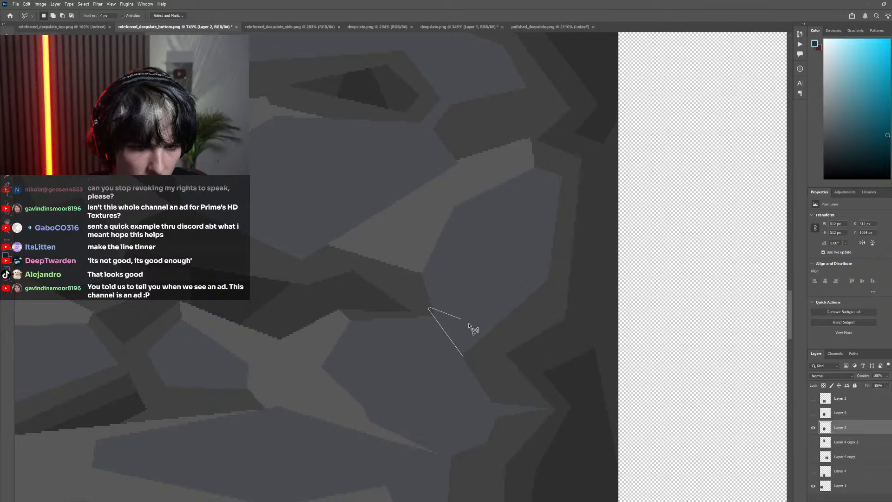
{"action": "left_click", "coordinate": [491, 353]}
{"action": "left_click", "coordinate": [463, 356]}
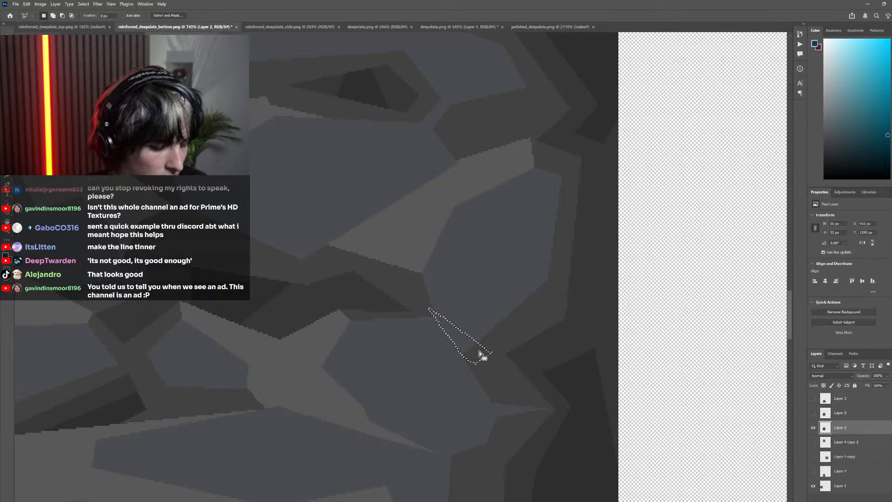
{"action": "key", "text": "o"}
{"action": "left_click_drag", "start_coordinate": [462, 344], "coordinate": [490, 342]}
{"action": "key", "text": "ctrl+z"}
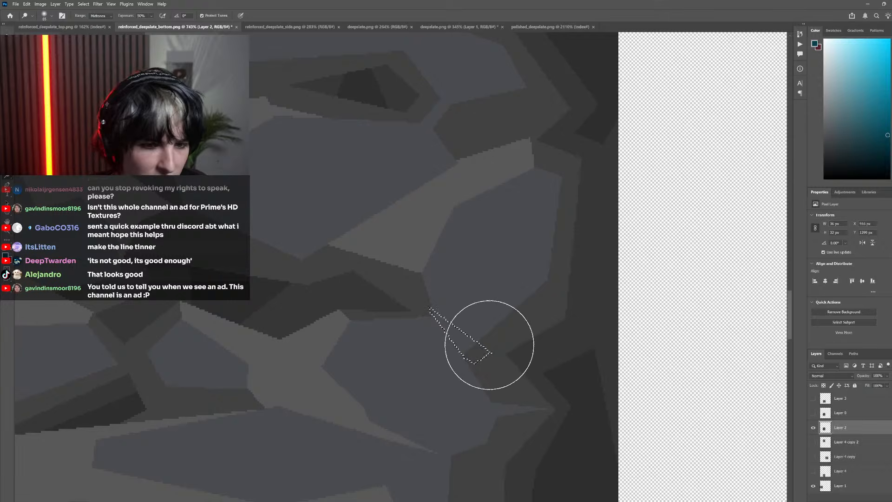
Try filling the wedge between the two bluish stones with the dark grey sampled beside it, and clear the selection
{"action": "key", "text": "i"}
{"action": "left_click", "coordinate": [486, 350]}
{"action": "key", "text": "g"}
{"action": "left_click", "coordinate": [475, 357]}
{"action": "scroll", "coordinate": [174, 182], "scroll_direction": "down", "scroll_amount": 7}
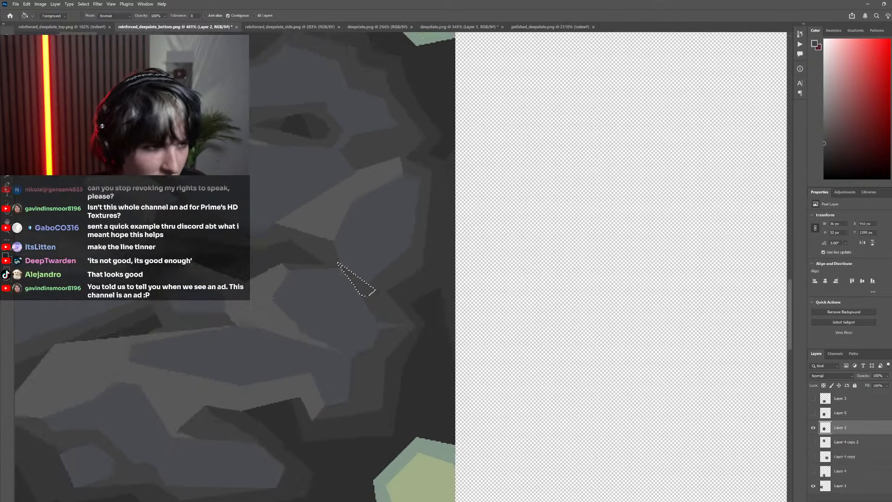
{"action": "key", "text": "m"}
{"action": "scroll", "coordinate": [302, 216], "scroll_direction": "down", "scroll_amount": 5}
{"action": "scroll", "coordinate": [347, 229], "scroll_direction": "up", "scroll_amount": 4}
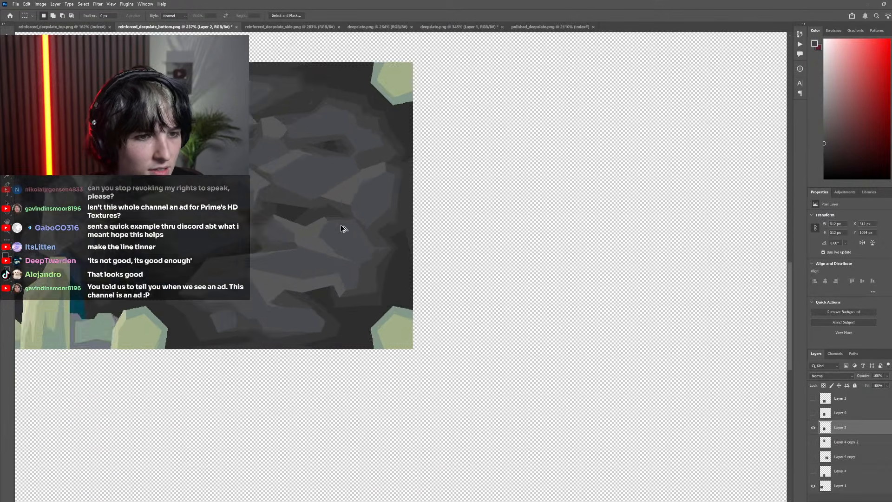
Outline the junction of the two bluish stones again with a closed Polygonal Lasso wedge about 34 by 33 px
{"action": "scroll", "coordinate": [397, 215], "scroll_direction": "up", "scroll_amount": 2}
{"action": "left_click", "coordinate": [364, 227]}
{"action": "scroll", "coordinate": [346, 274], "scroll_direction": "up", "scroll_amount": 6}
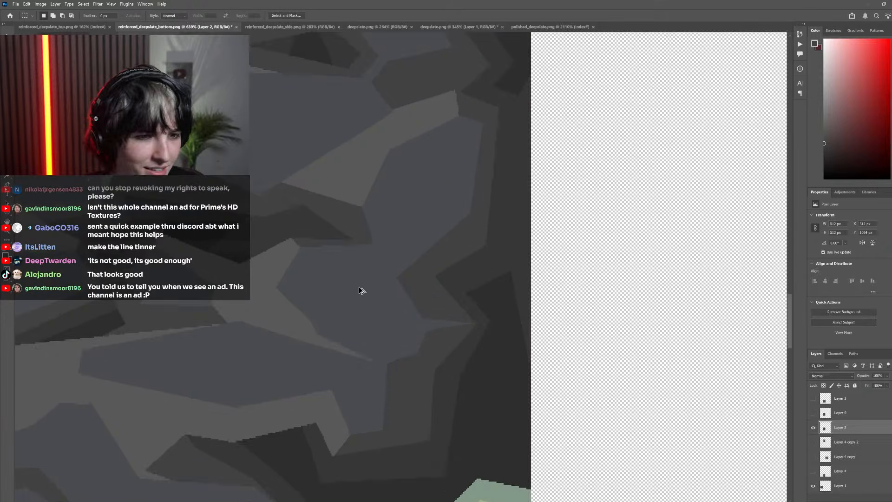
{"action": "scroll", "coordinate": [361, 290], "scroll_direction": "up", "scroll_amount": 1}
{"action": "key", "text": "l"}
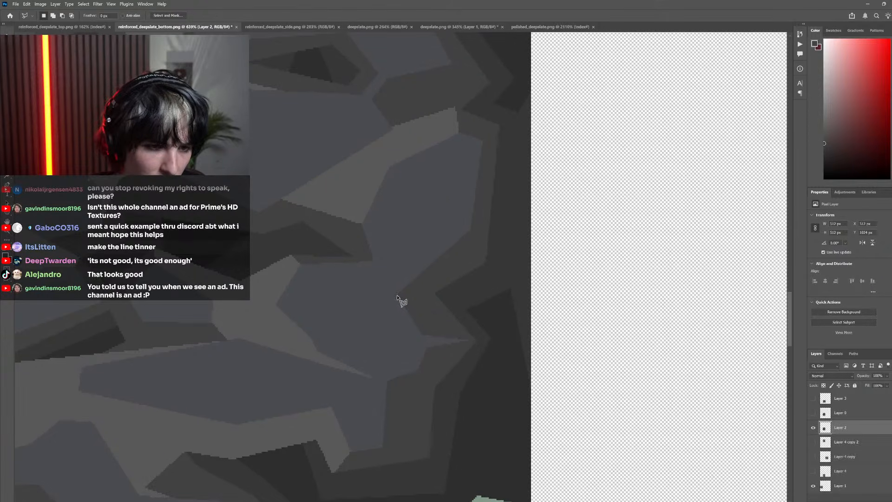
{"action": "left_click", "coordinate": [397, 295]}
{"action": "left_click", "coordinate": [369, 246]}
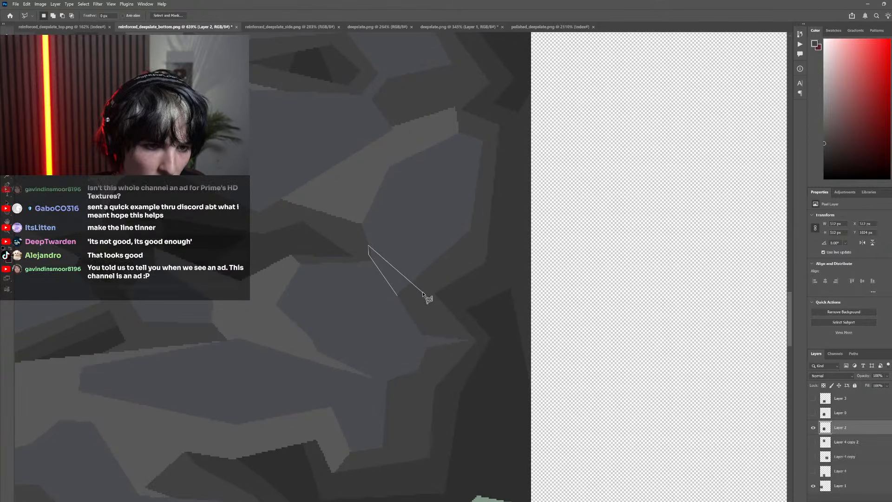
{"action": "left_click", "coordinate": [419, 292]}
{"action": "left_click", "coordinate": [398, 296]}
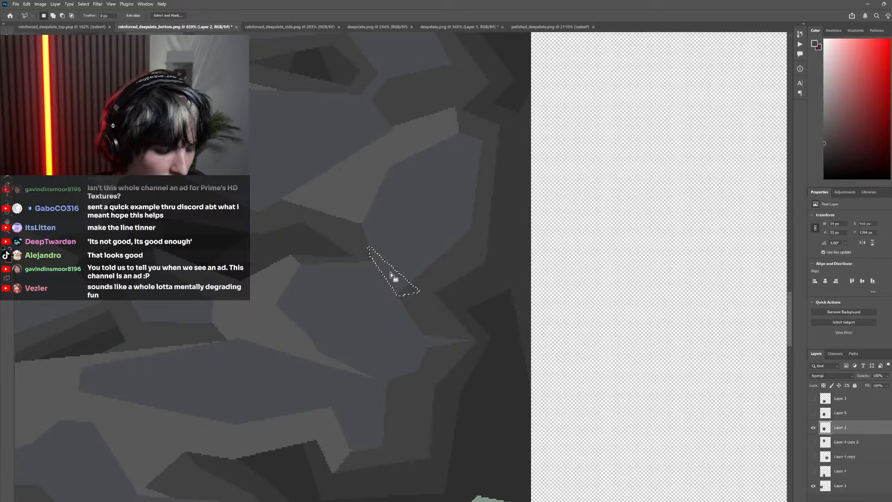
Fill the wedge between the two bluish stones with the adjacent dark grey and clear the selection
{"action": "key", "text": "g"}
{"action": "scroll", "coordinate": [399, 281], "scroll_direction": "down", "scroll_amount": 4}
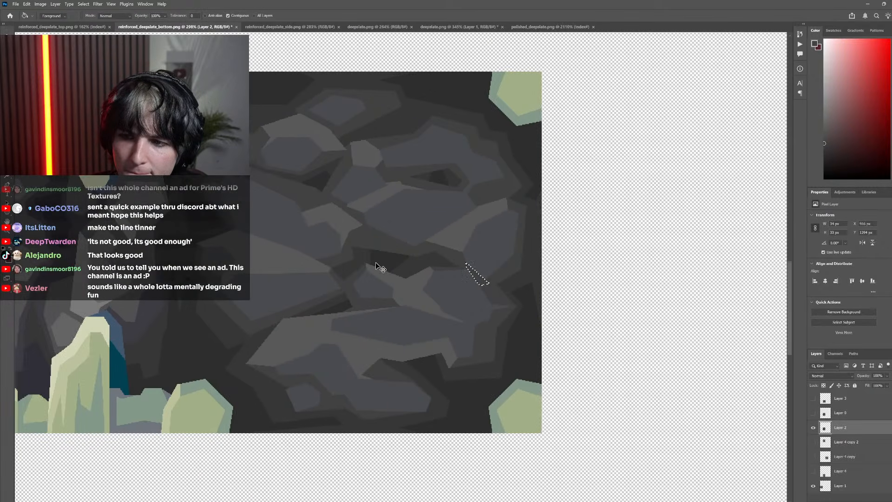
{"action": "scroll", "coordinate": [376, 262], "scroll_direction": "left", "scroll_amount": 3}
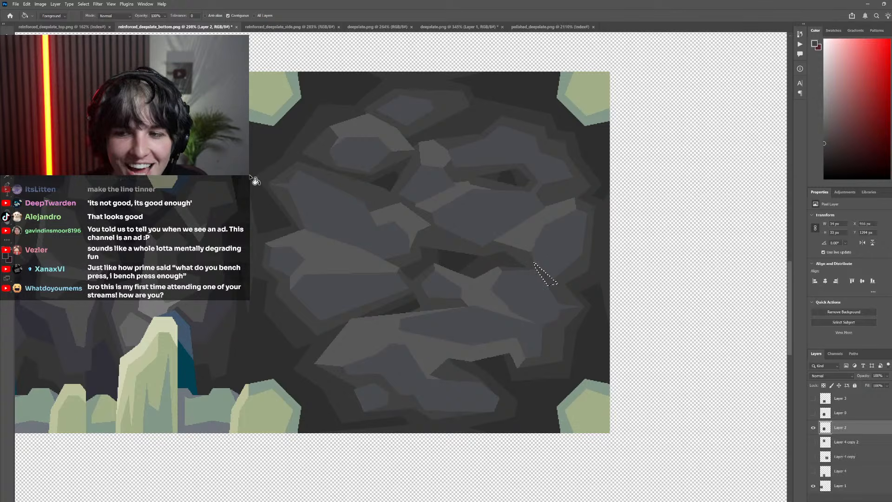
{"action": "key", "text": "m"}
{"action": "key", "text": "ctrl+d"}
{"action": "scroll", "coordinate": [429, 323], "scroll_direction": "down", "scroll_amount": 5}
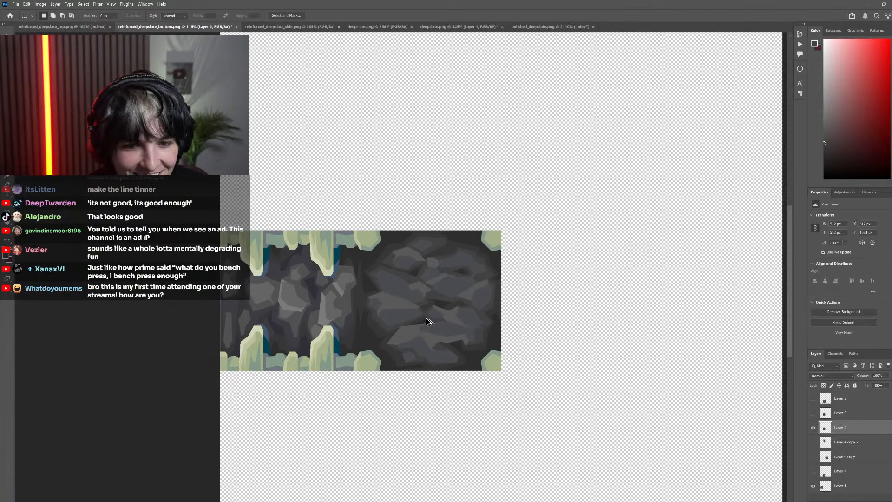
Outline a closed Polygonal Lasso wedge about 71 by 42 px where the left bluish stone meets the lighter grey stone below it
{"action": "scroll", "coordinate": [471, 310], "scroll_direction": "right", "scroll_amount": 2}
{"action": "scroll", "coordinate": [439, 309], "scroll_direction": "up", "scroll_amount": 4}
{"action": "scroll", "coordinate": [433, 314], "scroll_direction": "up", "scroll_amount": 8}
{"action": "scroll", "coordinate": [427, 316], "scroll_direction": "down", "scroll_amount": 9}
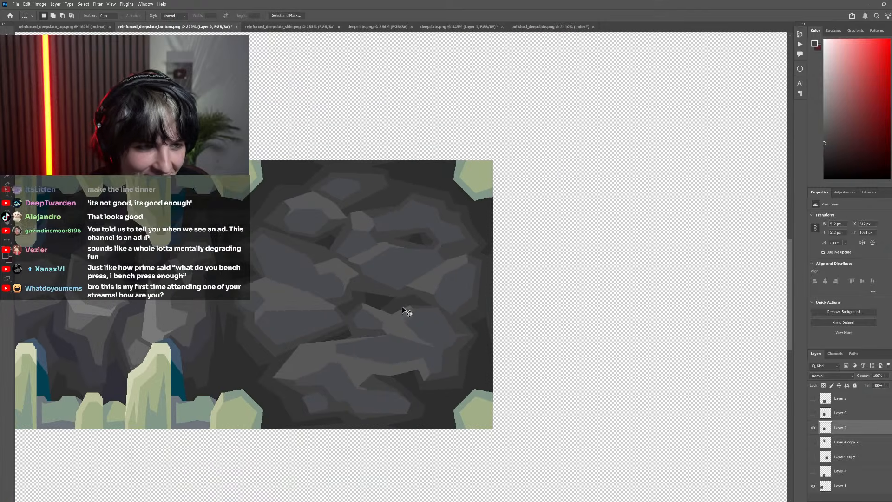
{"action": "scroll", "coordinate": [381, 307], "scroll_direction": "left", "scroll_amount": 3}
{"action": "scroll", "coordinate": [367, 305], "scroll_direction": "up", "scroll_amount": 1}
{"action": "scroll", "coordinate": [373, 301], "scroll_direction": "up", "scroll_amount": 4}
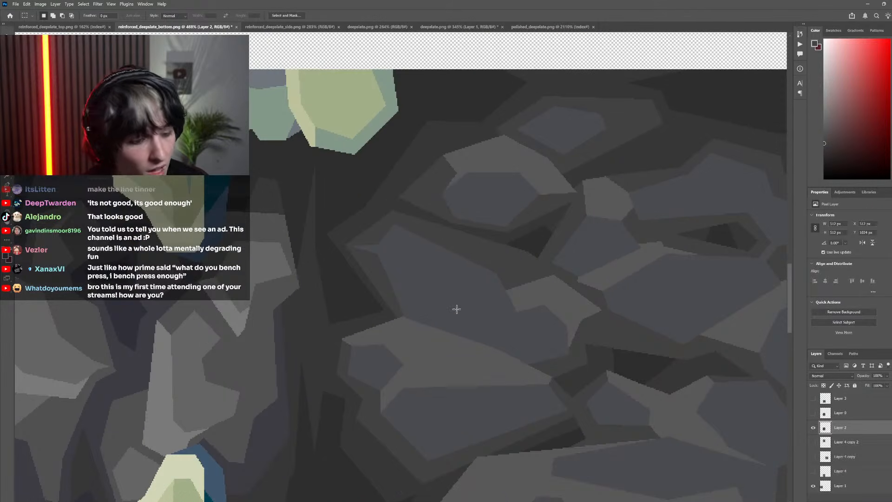
{"action": "key", "text": "l"}
{"action": "scroll", "coordinate": [386, 318], "scroll_direction": "right", "scroll_amount": 2}
{"action": "scroll", "coordinate": [360, 333], "scroll_direction": "up", "scroll_amount": 4}
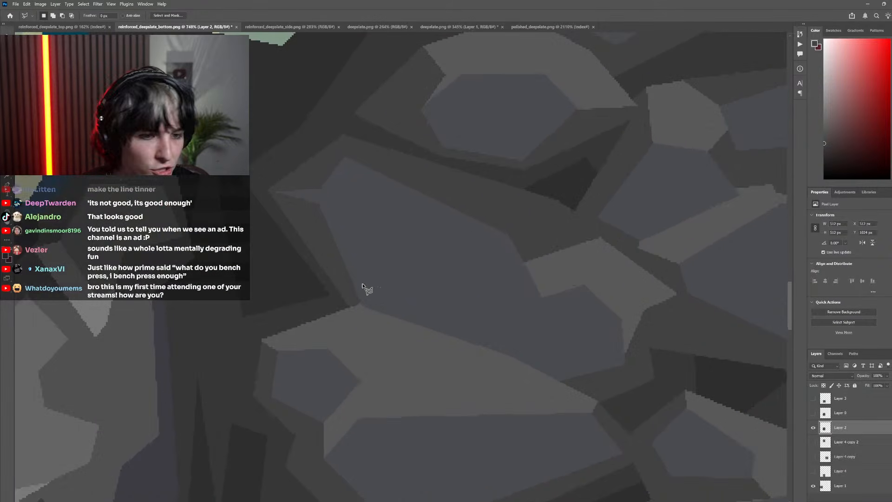
{"action": "left_click", "coordinate": [339, 268]}
{"action": "left_click", "coordinate": [465, 342]}
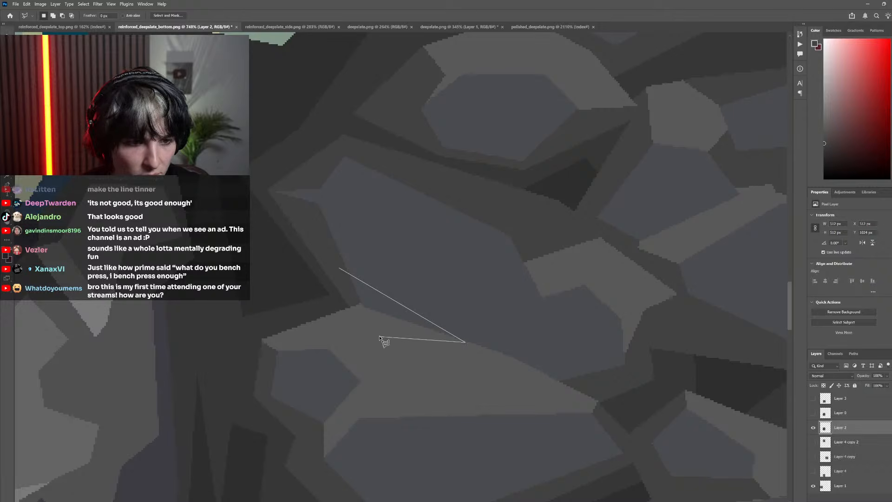
{"action": "left_click", "coordinate": [379, 336]}
{"action": "left_click", "coordinate": [349, 315]}
{"action": "left_click", "coordinate": [340, 268]}
{"action": "scroll", "coordinate": [360, 326], "scroll_direction": "down", "scroll_amount": 4}
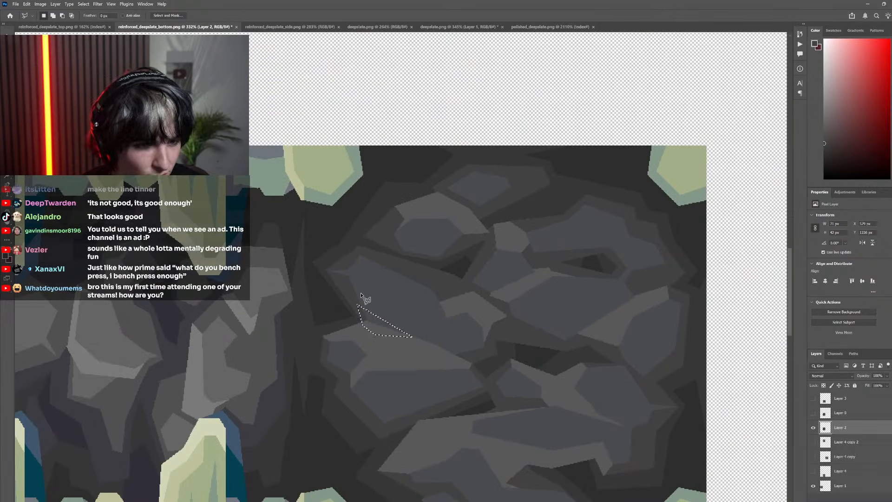
Fill the wedge below the left bluish stone with the surrounding dark grey and clear the selection
{"action": "key", "text": "i"}
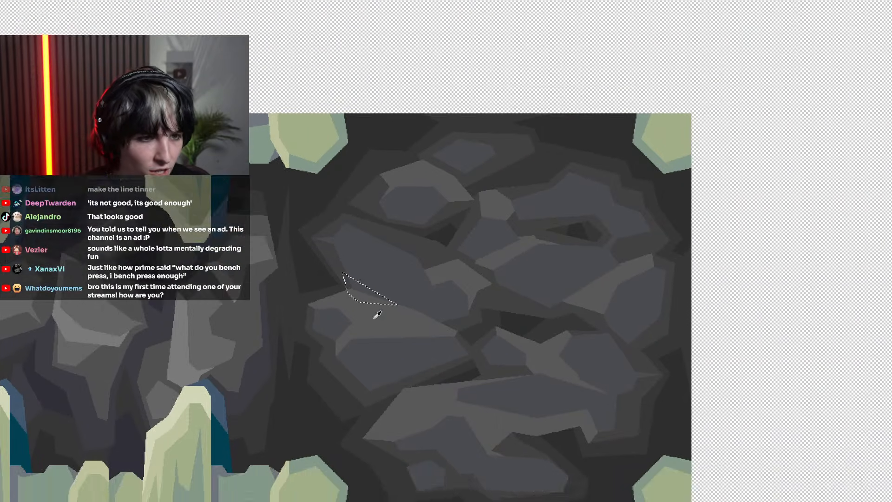
{"action": "key", "text": "g"}
{"action": "scroll", "coordinate": [382, 365], "scroll_direction": "down", "scroll_amount": 4}
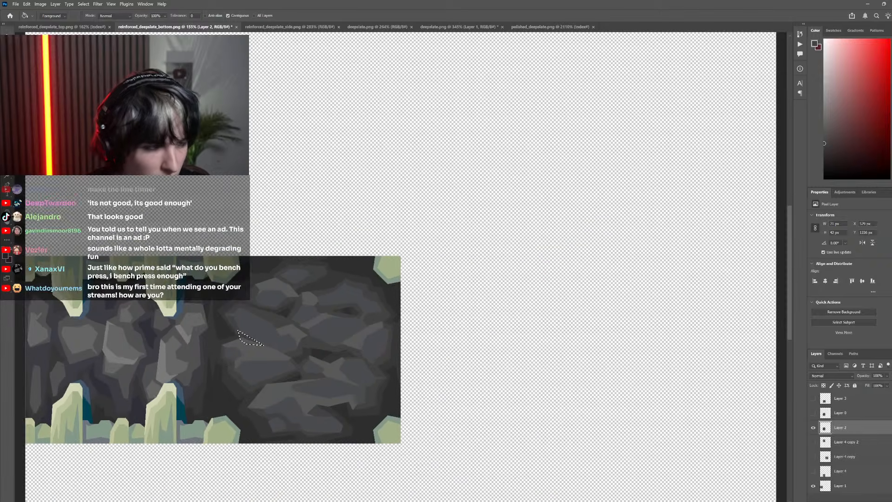
{"action": "key", "text": "m"}
{"action": "key", "text": "ctrl+d"}
{"action": "scroll", "coordinate": [345, 314], "scroll_direction": "down", "scroll_amount": 2}
{"action": "scroll", "coordinate": [355, 325], "scroll_direction": "left", "scroll_amount": 3}
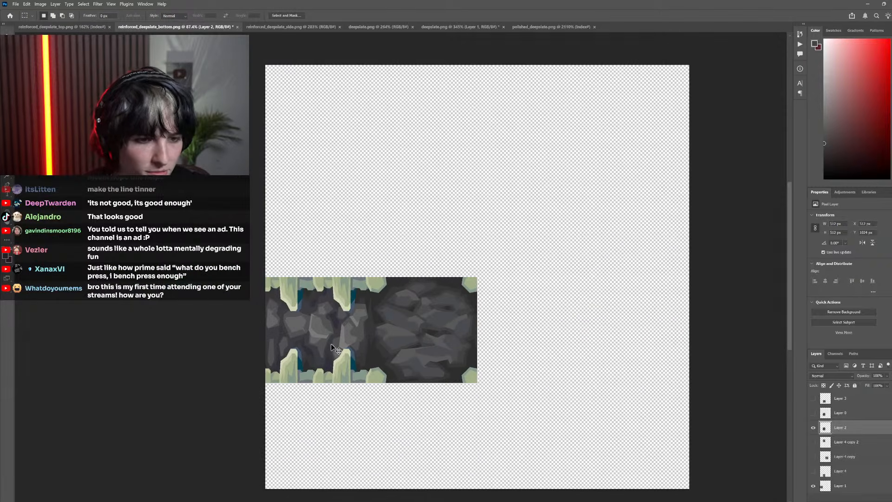
Compare the central tile's stone shapes with the side tiles, both close up and from afar, briefly showing Layer 4 copy 2
{"action": "scroll", "coordinate": [362, 349], "scroll_direction": "up", "scroll_amount": 1}
{"action": "scroll", "coordinate": [363, 349], "scroll_direction": "up", "scroll_amount": 3}
{"action": "scroll", "coordinate": [439, 339], "scroll_direction": "down", "scroll_amount": 4}
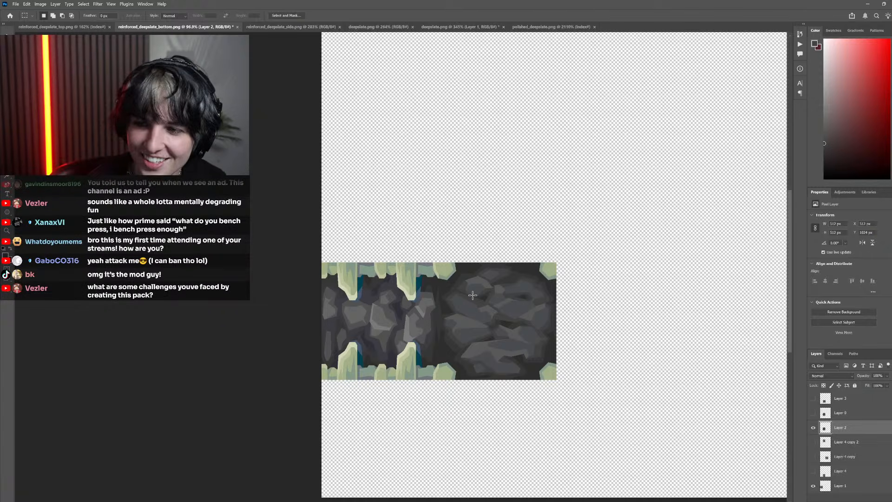
{"action": "scroll", "coordinate": [419, 300], "scroll_direction": "down", "scroll_amount": 5}
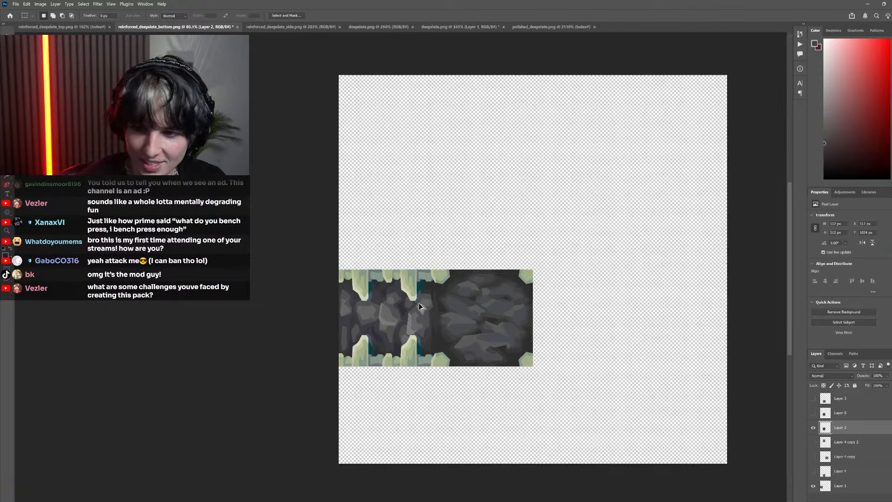
{"action": "scroll", "coordinate": [428, 329], "scroll_direction": "up", "scroll_amount": 4}
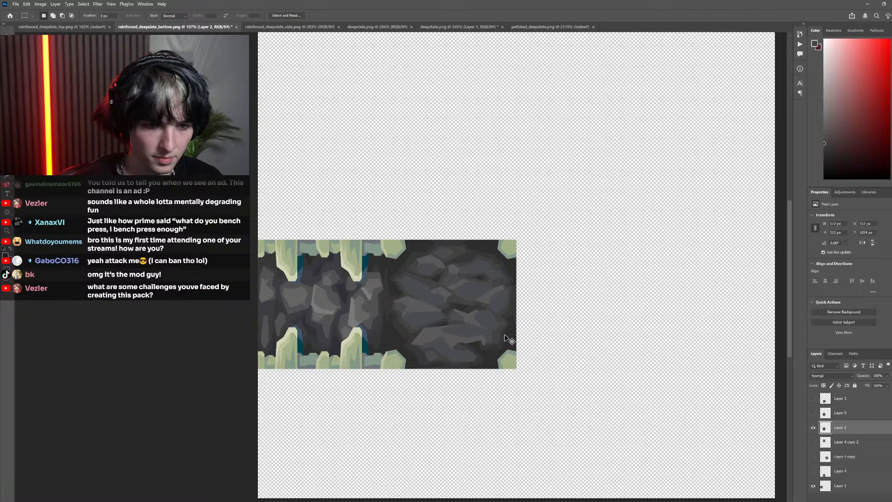
{"action": "scroll", "coordinate": [368, 293], "scroll_direction": "up", "scroll_amount": 10}
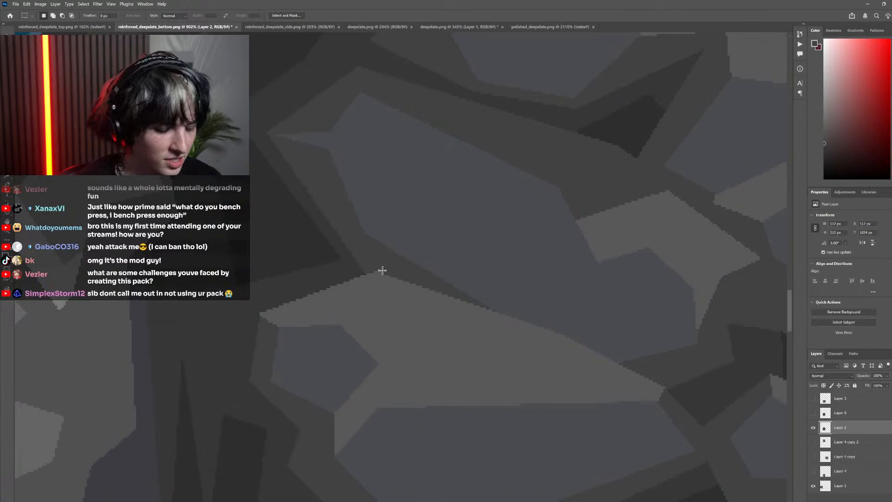
{"action": "key", "text": "b"}
{"action": "key", "text": "shift+b"}
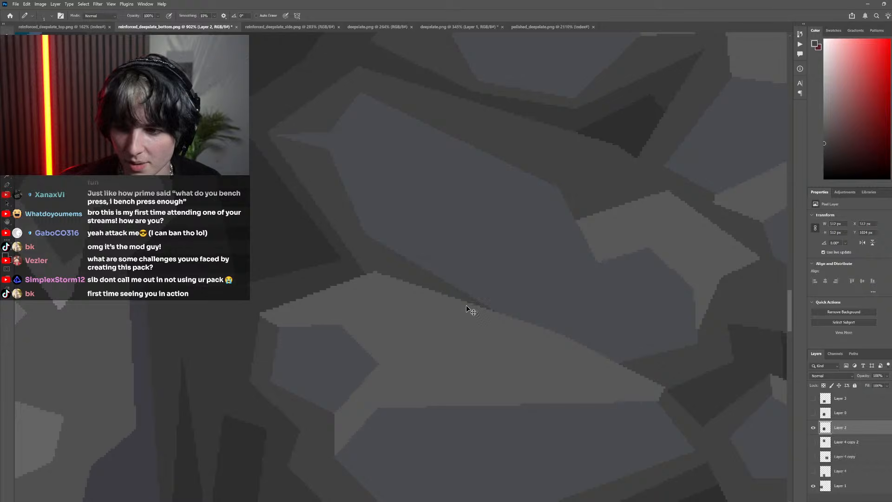
{"action": "scroll", "coordinate": [466, 306], "scroll_direction": "down", "scroll_amount": 10}
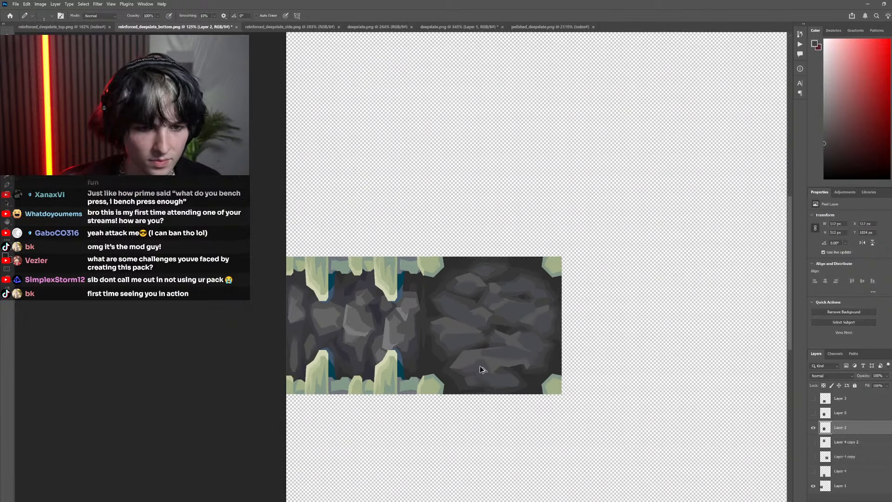
{"action": "scroll", "coordinate": [482, 370], "scroll_direction": "down", "scroll_amount": 3}
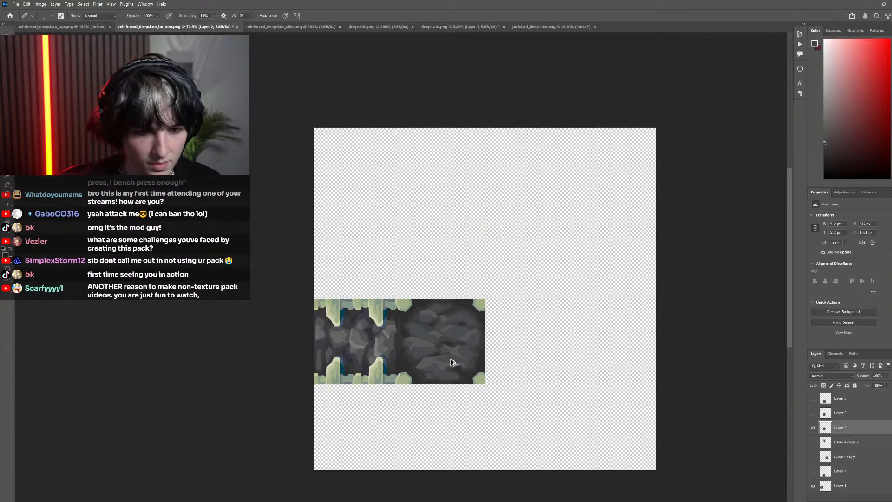
{"action": "scroll", "coordinate": [423, 344], "scroll_direction": "up", "scroll_amount": 8}
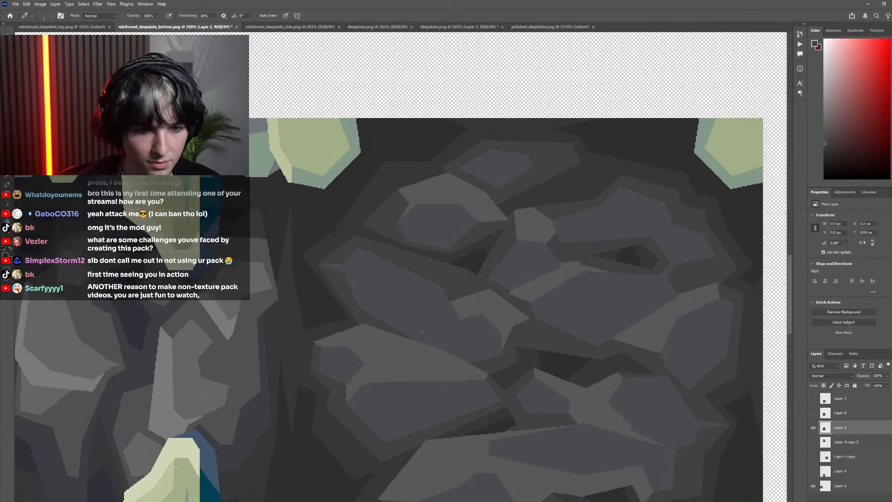
{"action": "scroll", "coordinate": [422, 342], "scroll_direction": "down", "scroll_amount": 3}
{"action": "scroll", "coordinate": [422, 342], "scroll_direction": "left", "scroll_amount": 2}
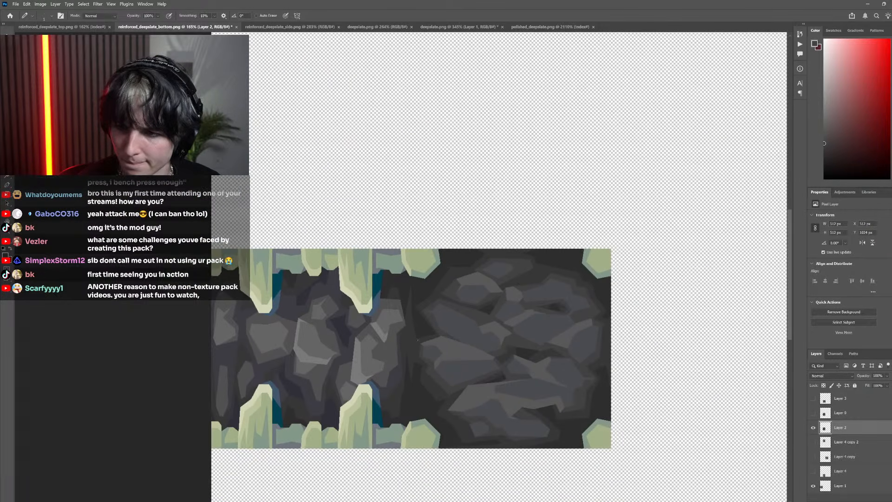
{"action": "scroll", "coordinate": [424, 343], "scroll_direction": "down", "scroll_amount": 2}
{"action": "scroll", "coordinate": [424, 343], "scroll_direction": "right", "scroll_amount": 1}
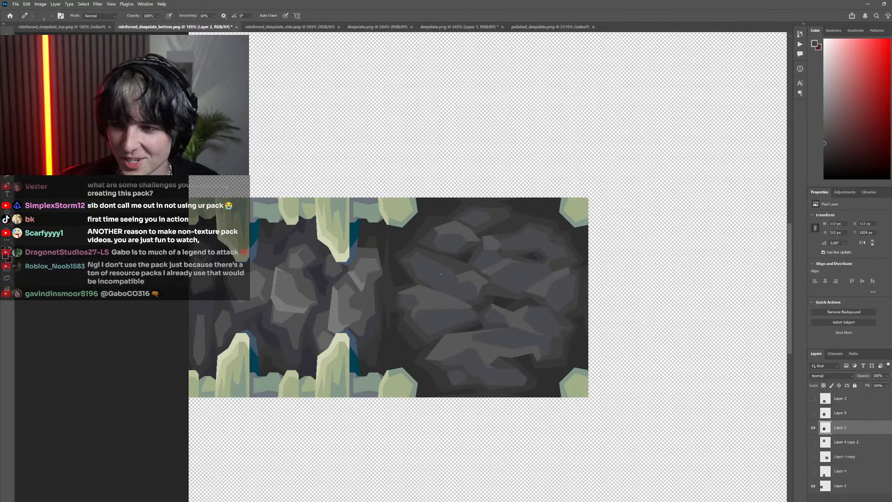
{"action": "scroll", "coordinate": [441, 278], "scroll_direction": "down", "scroll_amount": 4}
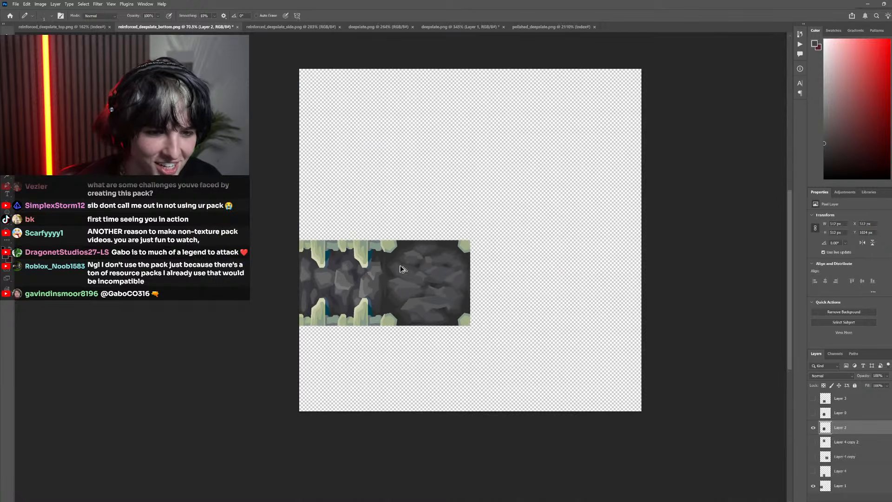
{"action": "scroll", "coordinate": [395, 272], "scroll_direction": "up", "scroll_amount": 5}
{"action": "scroll", "coordinate": [438, 278], "scroll_direction": "down", "scroll_amount": 4}
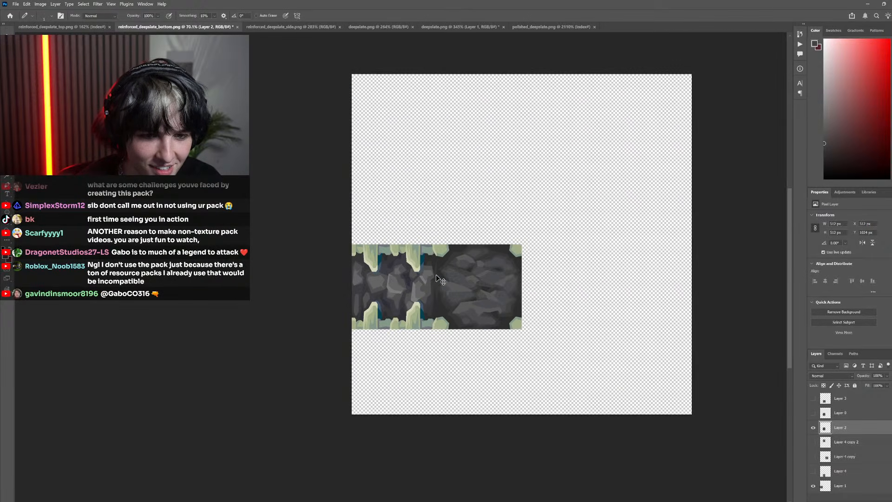
{"action": "scroll", "coordinate": [430, 277], "scroll_direction": "up", "scroll_amount": 6}
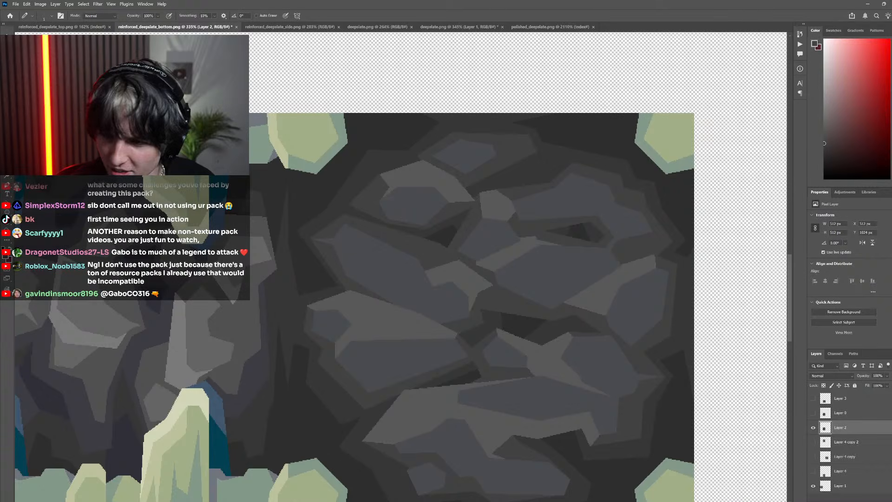
{"action": "scroll", "coordinate": [558, 356], "scroll_direction": "down", "scroll_amount": 4}
{"action": "scroll", "coordinate": [539, 358], "scroll_direction": "up", "scroll_amount": 6}
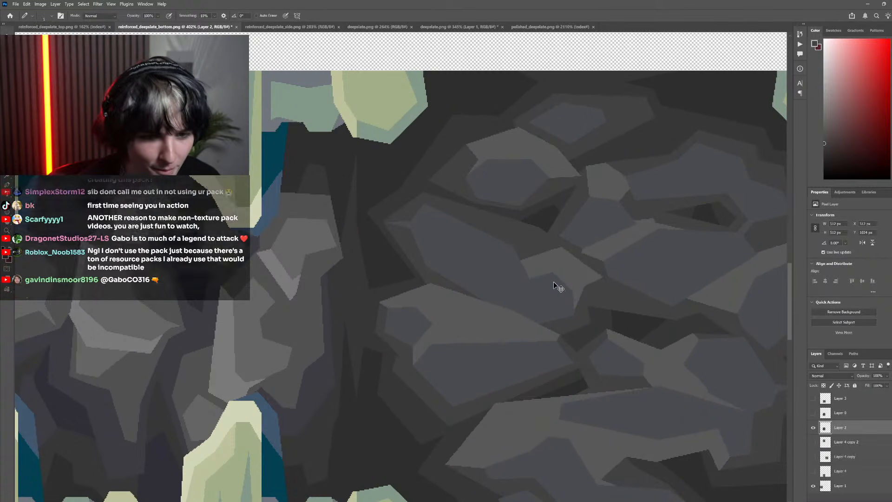
{"action": "scroll", "coordinate": [557, 287], "scroll_direction": "down", "scroll_amount": 4}
{"action": "left_click", "coordinate": [813, 443]}
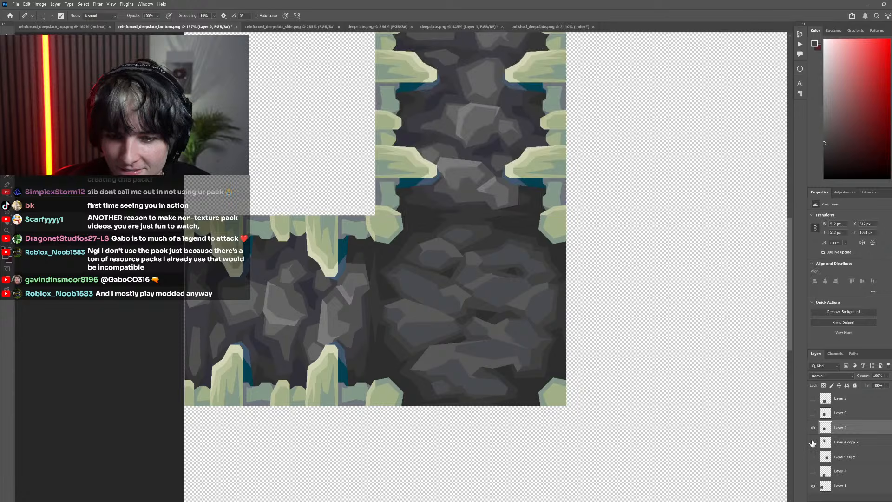
{"action": "left_click", "coordinate": [813, 443]}
Draw a closed five-point Pen path about 153 by 127 px around the bone in the central tile's lower-right corner
{"action": "scroll", "coordinate": [532, 362], "scroll_direction": "up", "scroll_amount": 3}
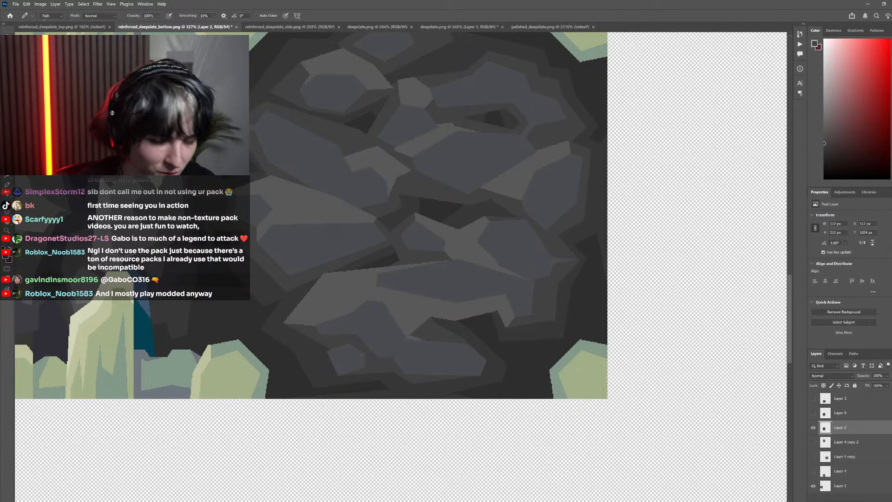
{"action": "key", "text": "p"}
{"action": "left_click", "coordinate": [813, 413]}
{"action": "left_click", "coordinate": [814, 413]}
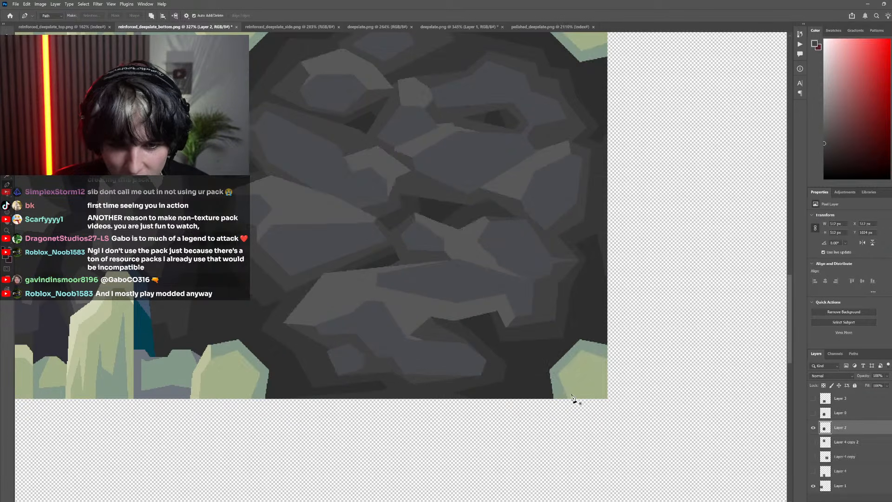
{"action": "left_click", "coordinate": [533, 403]}
{"action": "left_click", "coordinate": [524, 355]}
{"action": "left_click", "coordinate": [573, 319]}
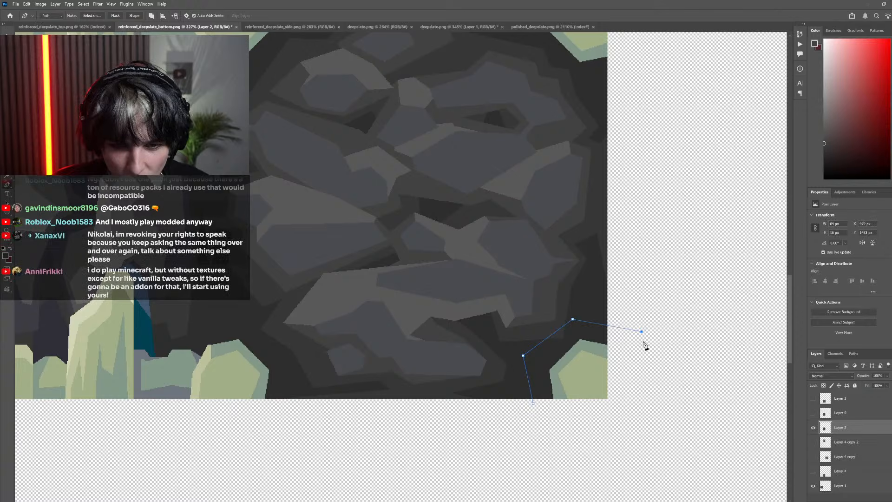
{"action": "left_click", "coordinate": [642, 332]}
{"action": "left_click", "coordinate": [617, 417]}
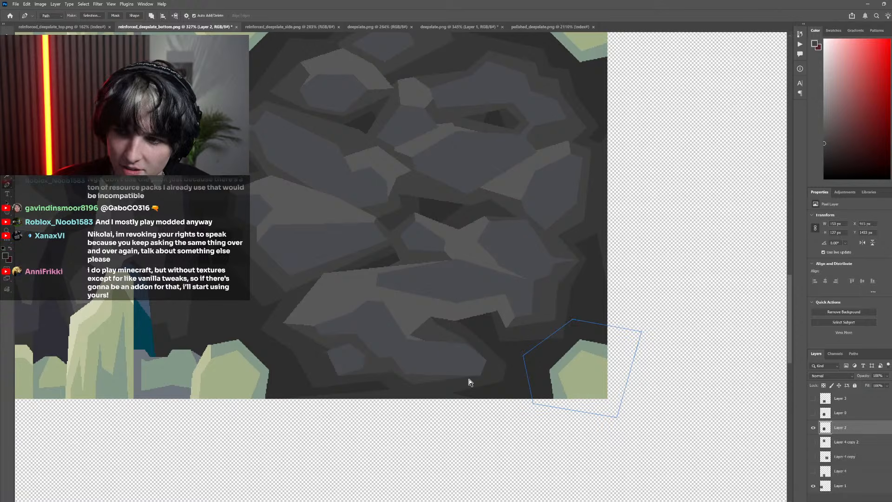
Reshape the path around the bone corner by moving its left and right points slightly inward and its lower-left point outward
{"action": "left_click_drag", "start_coordinate": [474, 374], "coordinate": [552, 331]}
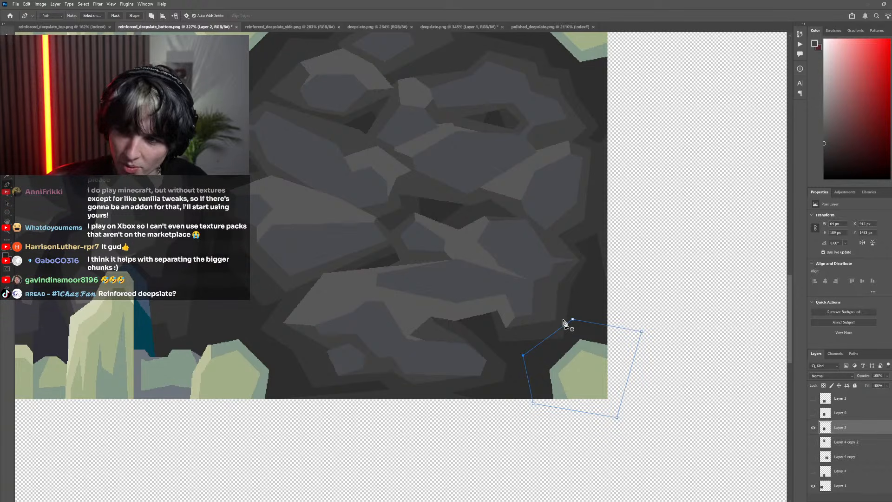
{"action": "scroll", "coordinate": [478, 303], "scroll_direction": "down", "scroll_amount": 2}
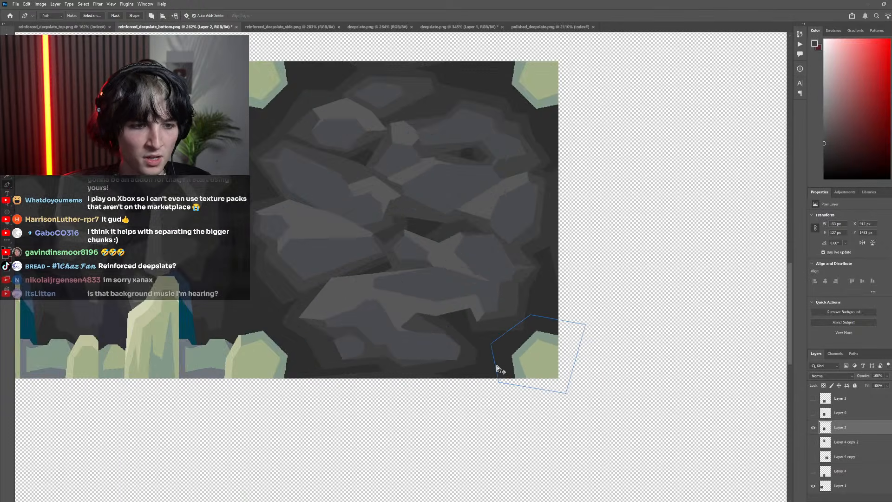
{"action": "scroll", "coordinate": [497, 369], "scroll_direction": "up", "scroll_amount": 3}
{"action": "left_click_drag", "start_coordinate": [473, 322], "coordinate": [481, 326]}
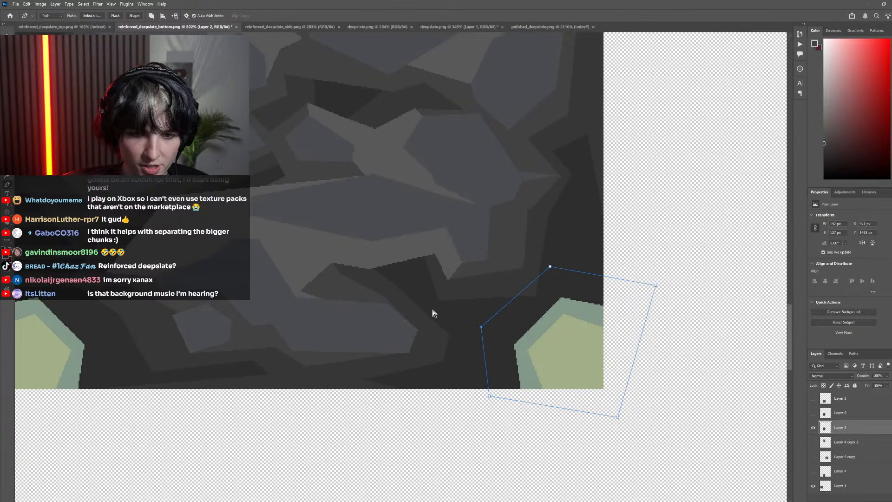
{"action": "left_click_drag", "start_coordinate": [657, 285], "coordinate": [647, 295]}
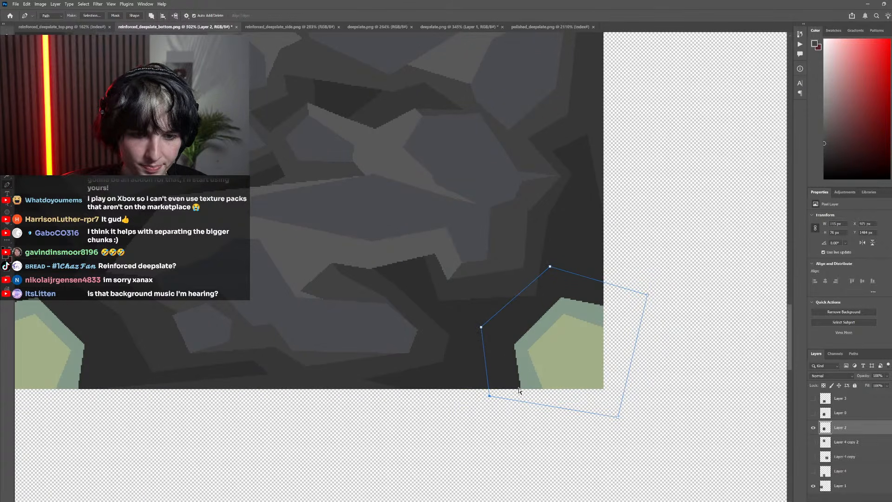
{"action": "left_click_drag", "start_coordinate": [490, 397], "coordinate": [478, 395]}
{"action": "scroll", "coordinate": [470, 401], "scroll_direction": "down", "scroll_amount": 5}
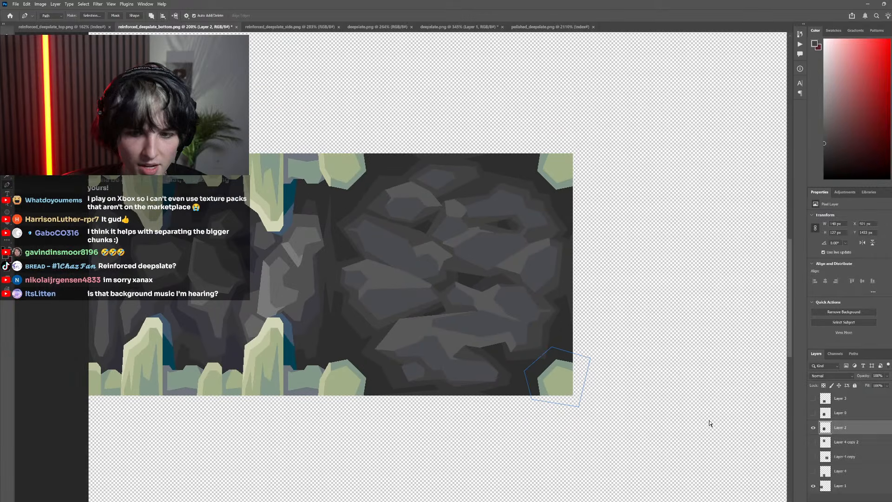
Check the bone-corner path against the original pixel texture layer and convert the path into a selection
{"action": "left_click", "coordinate": [814, 414]}
{"action": "left_click", "coordinate": [814, 413]}
{"action": "left_click", "coordinate": [815, 413]}
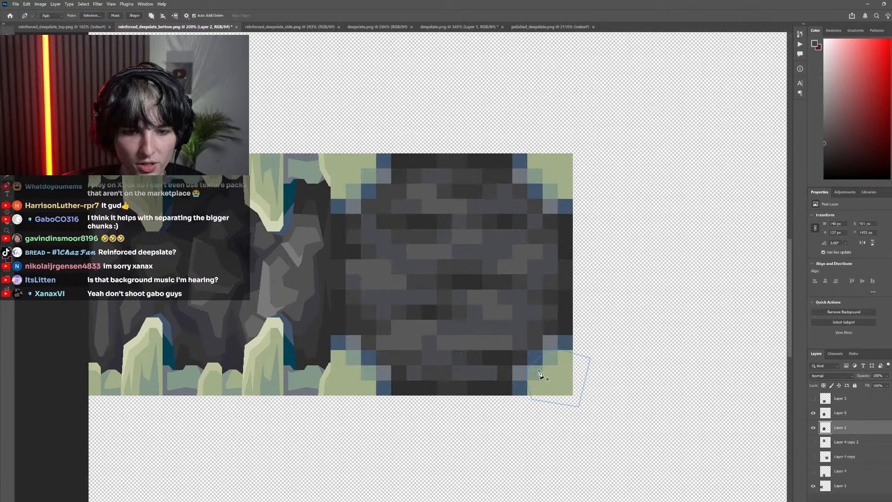
{"action": "scroll", "coordinate": [537, 374], "scroll_direction": "up", "scroll_amount": 3}
{"action": "left_click", "coordinate": [814, 413]}
{"action": "scroll", "coordinate": [592, 390], "scroll_direction": "down", "scroll_amount": 4}
{"action": "right_click", "coordinate": [590, 380]}
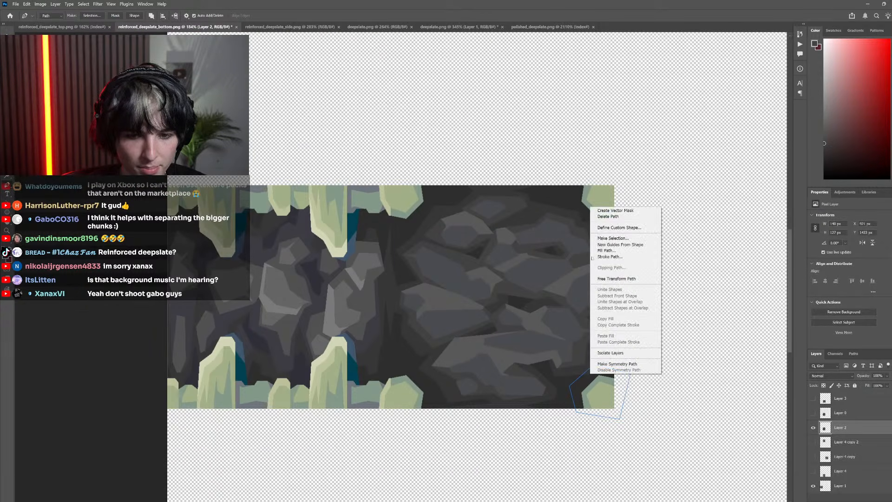
{"action": "left_click", "coordinate": [606, 238]}
{"action": "left_click", "coordinate": [285, 228]}
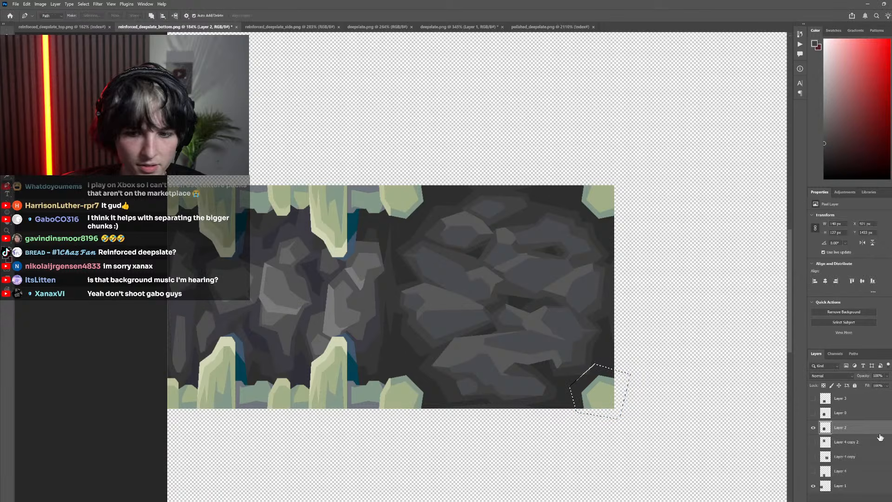
Sample the dark blue from the pixel texture layer, fill the selected area around the lower-right bone on Layer 2, and clear the selection
{"action": "left_click", "coordinate": [814, 428]}
{"action": "left_click", "coordinate": [813, 427]}
{"action": "left_click", "coordinate": [813, 413]}
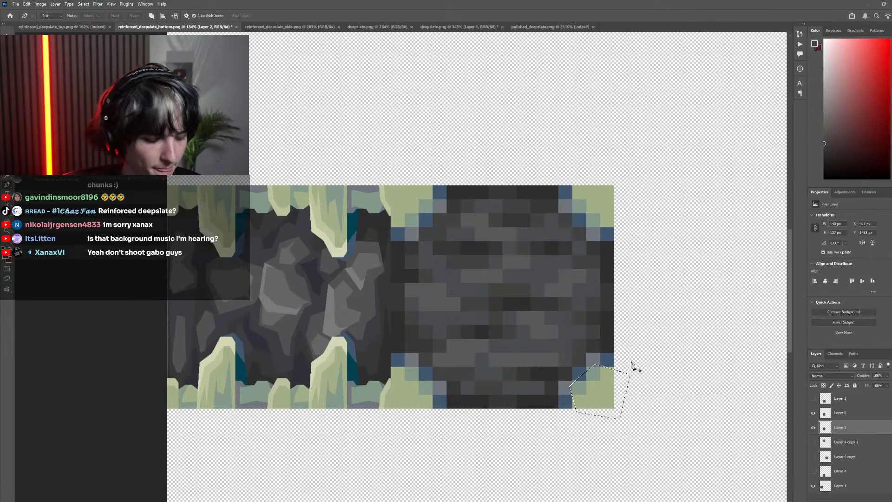
{"action": "key", "text": "i"}
{"action": "left_click", "coordinate": [611, 358]}
{"action": "left_click_drag", "start_coordinate": [814, 413], "coordinate": [814, 427]}
{"action": "key", "text": "g"}
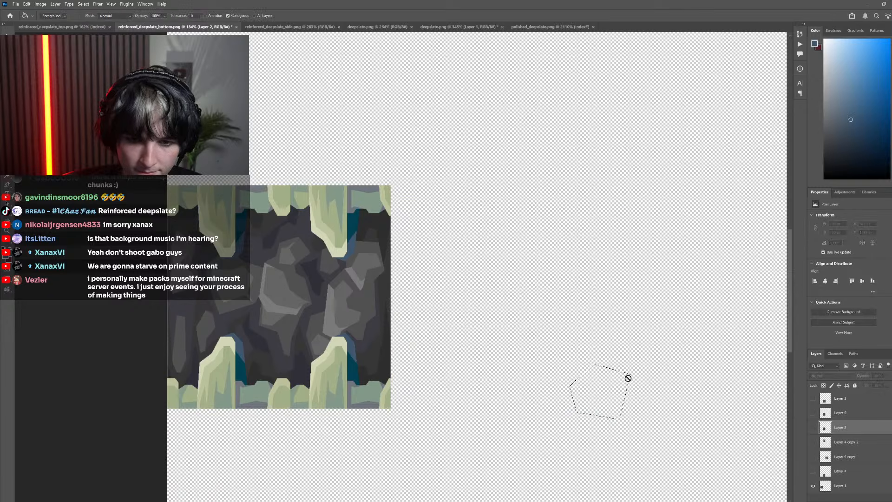
{"action": "left_click", "coordinate": [813, 427]}
{"action": "left_click", "coordinate": [583, 379]}
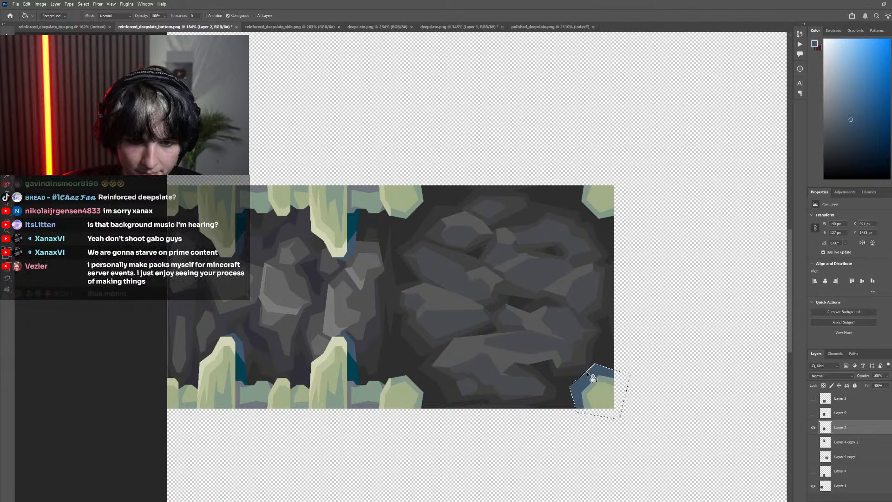
{"action": "key", "text": "m"}
{"action": "key", "text": "ctrl+d"}
Lasso the blue rim's outer upper-left strip, fill it with the bluish grey sampled from the pixel texture layer, and clear the selection
{"action": "scroll", "coordinate": [490, 343], "scroll_direction": "down", "scroll_amount": 5}
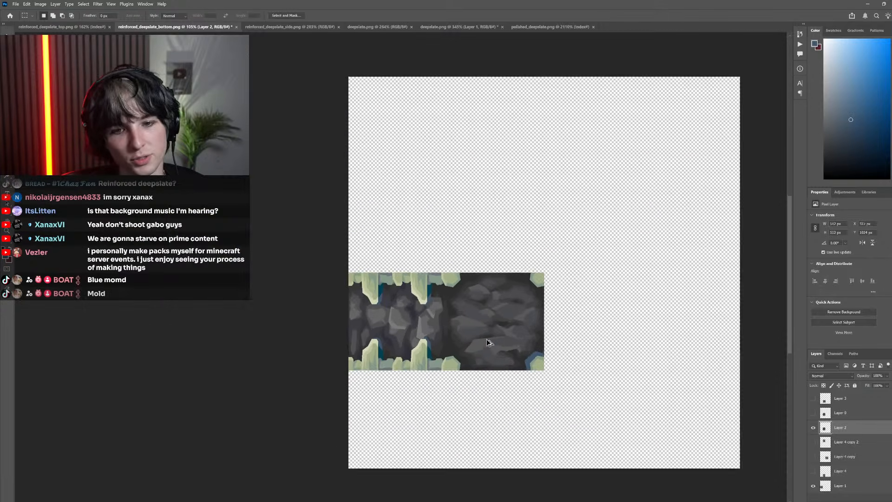
{"action": "scroll", "coordinate": [493, 368], "scroll_direction": "up", "scroll_amount": 8}
{"action": "scroll", "coordinate": [487, 348], "scroll_direction": "up", "scroll_amount": 3}
{"action": "key", "text": "l"}
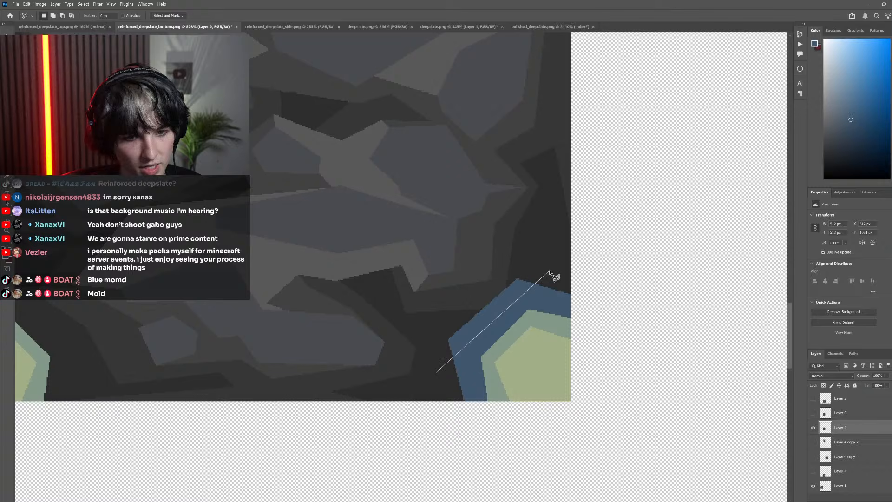
{"action": "left_click", "coordinate": [436, 372]}
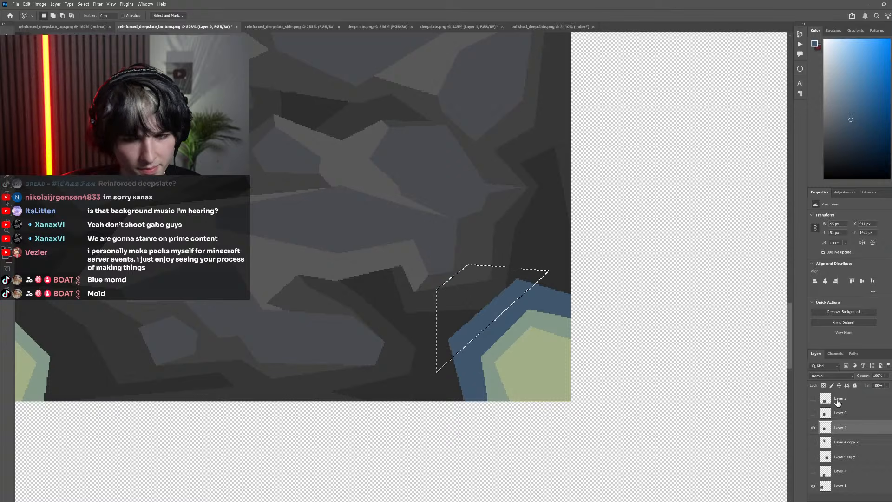
{"action": "left_click", "coordinate": [814, 413]}
{"action": "key", "text": "i"}
{"action": "left_click", "coordinate": [521, 270]}
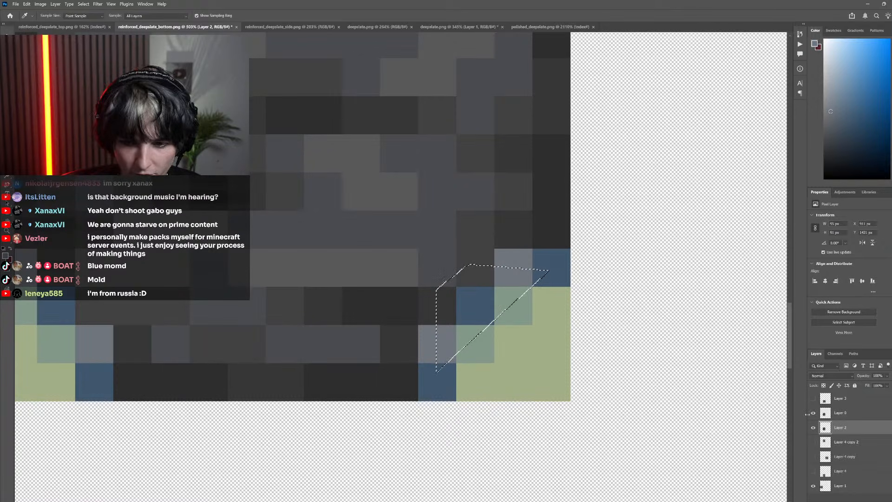
{"action": "left_click", "coordinate": [814, 413]}
{"action": "key", "text": "g"}
{"action": "left_click", "coordinate": [517, 295]}
{"action": "scroll", "coordinate": [521, 311], "scroll_direction": "down", "scroll_amount": 5}
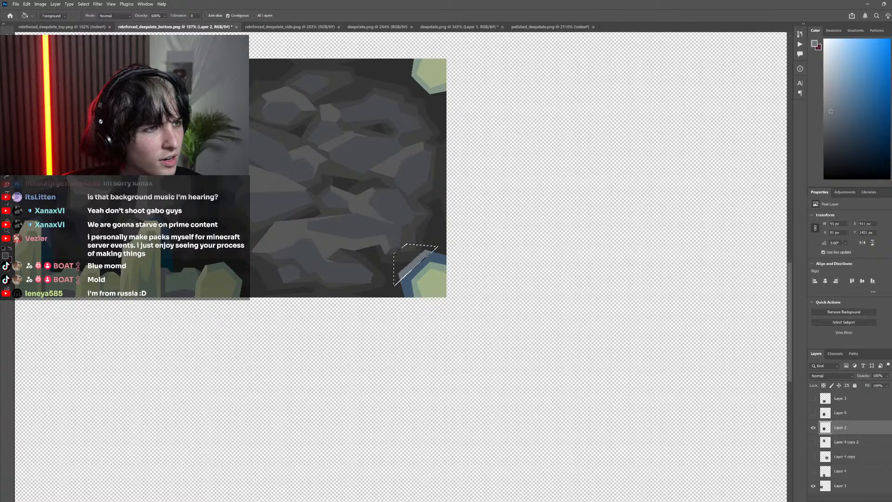
{"action": "key", "text": "m"}
{"action": "key", "text": "ctrl+d"}
Compare the new blue and grey rim with the side tile's bones up close and from afar, leaving nothing selected
{"action": "scroll", "coordinate": [488, 274], "scroll_direction": "down", "scroll_amount": 4}
{"action": "scroll", "coordinate": [484, 288], "scroll_direction": "up", "scroll_amount": 3}
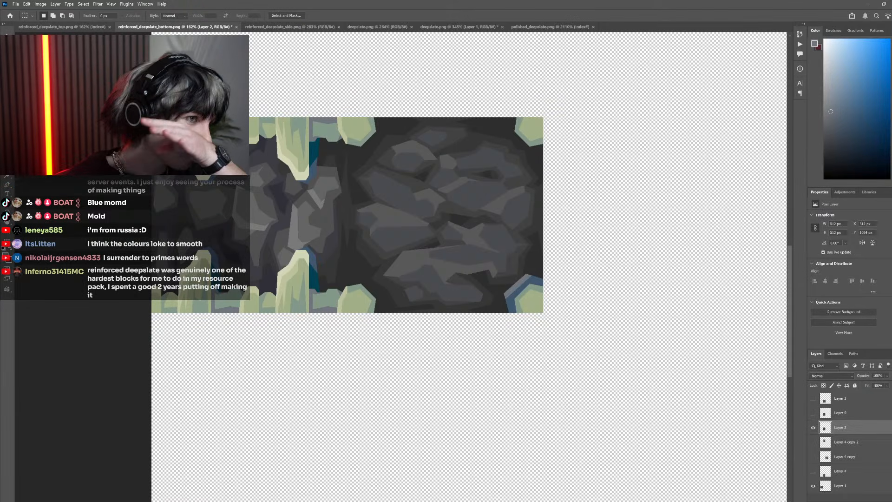
{"action": "key", "text": "w"}
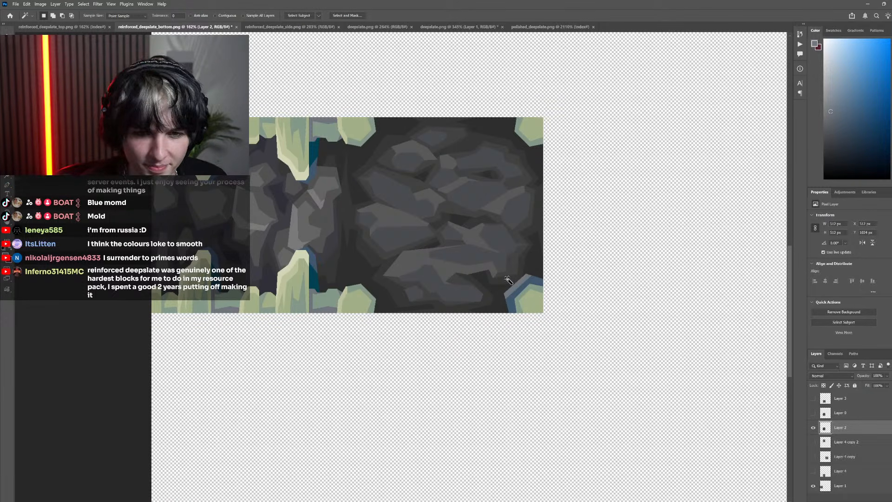
{"action": "scroll", "coordinate": [508, 280], "scroll_direction": "up", "scroll_amount": 5}
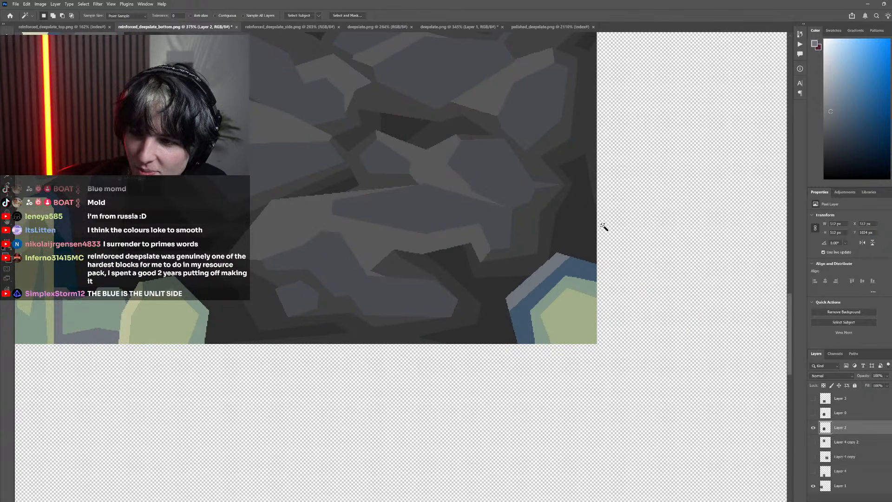
{"action": "scroll", "coordinate": [604, 237], "scroll_direction": "down", "scroll_amount": 3}
{"action": "scroll", "coordinate": [647, 288], "scroll_direction": "up", "scroll_amount": 4}
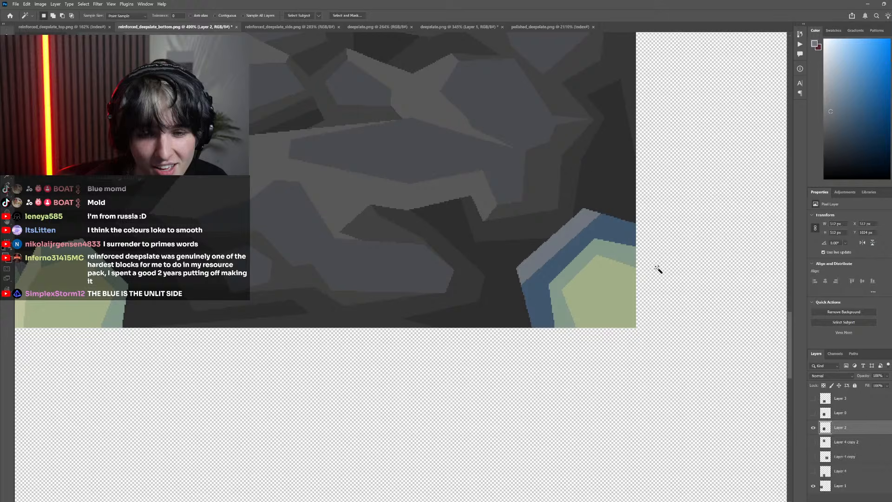
{"action": "left_click", "coordinate": [594, 229]}
{"action": "scroll", "coordinate": [519, 264], "scroll_direction": "down", "scroll_amount": 3}
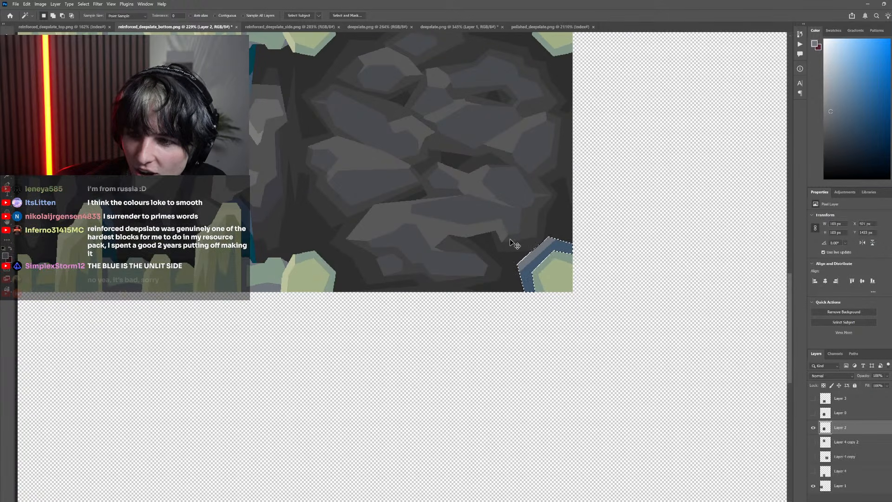
{"action": "scroll", "coordinate": [509, 235], "scroll_direction": "down", "scroll_amount": 3}
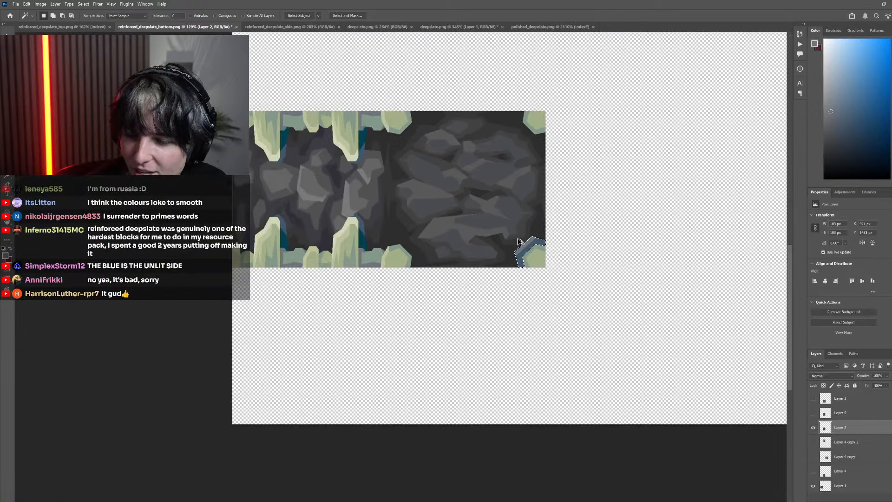
{"action": "scroll", "coordinate": [477, 230], "scroll_direction": "left", "scroll_amount": 1}
{"action": "scroll", "coordinate": [480, 224], "scroll_direction": "up", "scroll_amount": 5}
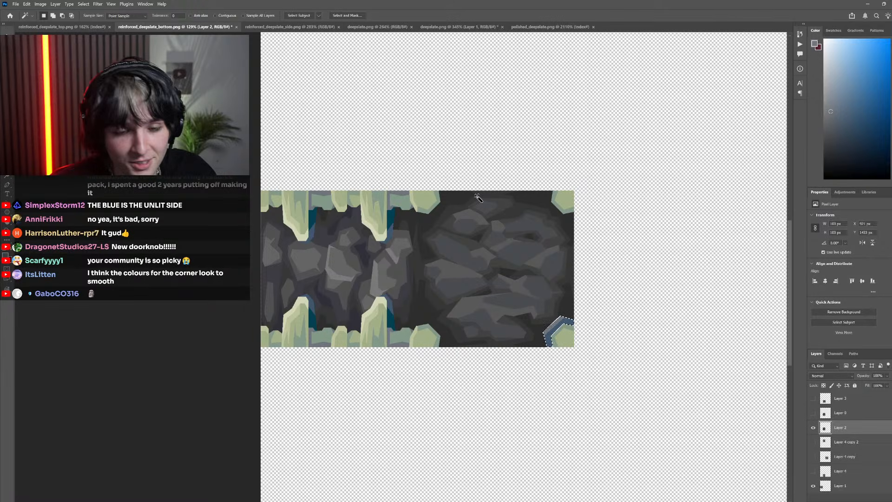
{"action": "scroll", "coordinate": [374, 339], "scroll_direction": "up", "scroll_amount": 5}
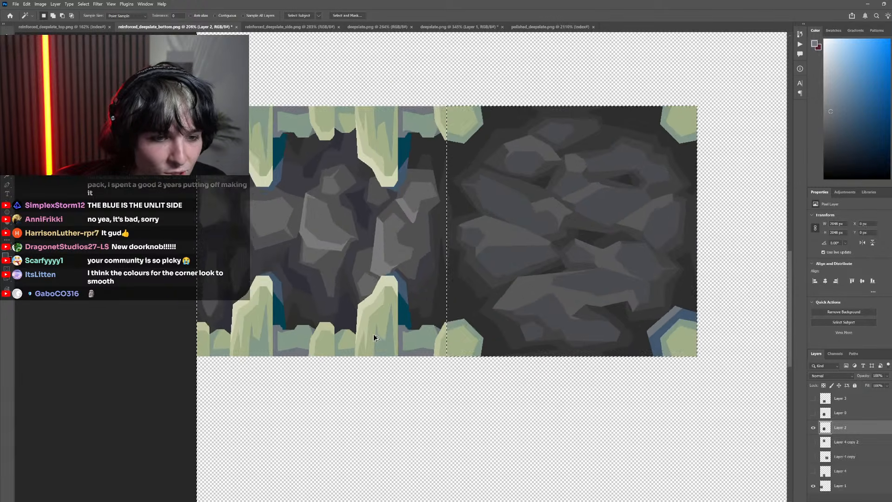
{"action": "scroll", "coordinate": [384, 322], "scroll_direction": "down", "scroll_amount": 3}
{"action": "key", "text": "m"}
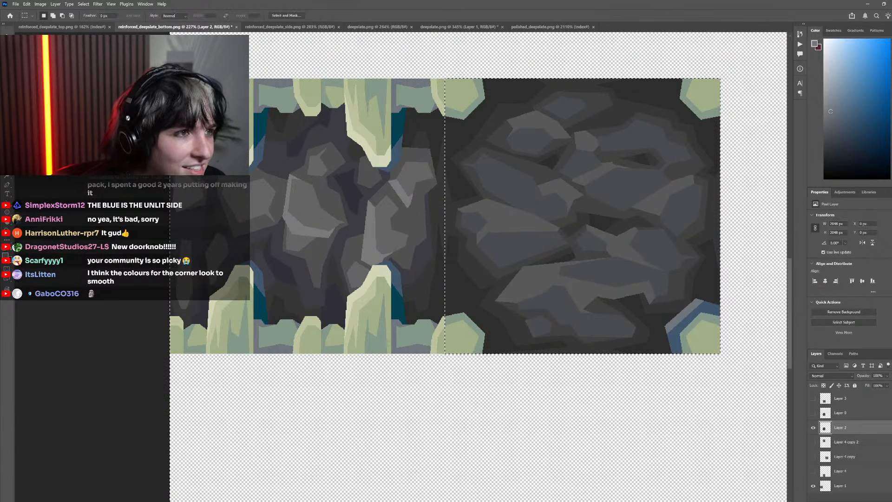
{"action": "scroll", "coordinate": [381, 322], "scroll_direction": "right", "scroll_amount": 1}
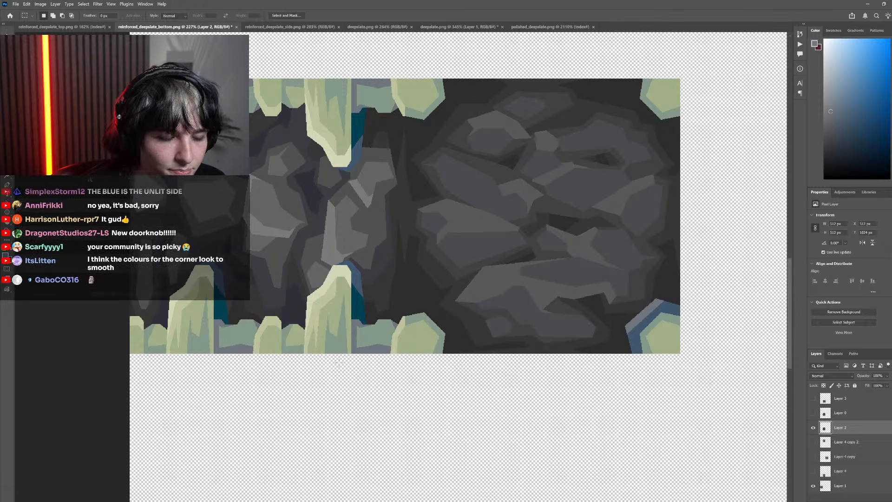
Check the corner against the pixel texture layer and fill the lower-right bone's grey-green band with the bone's light green
{"action": "left_click", "coordinate": [813, 413]}
{"action": "left_click", "coordinate": [813, 414]}
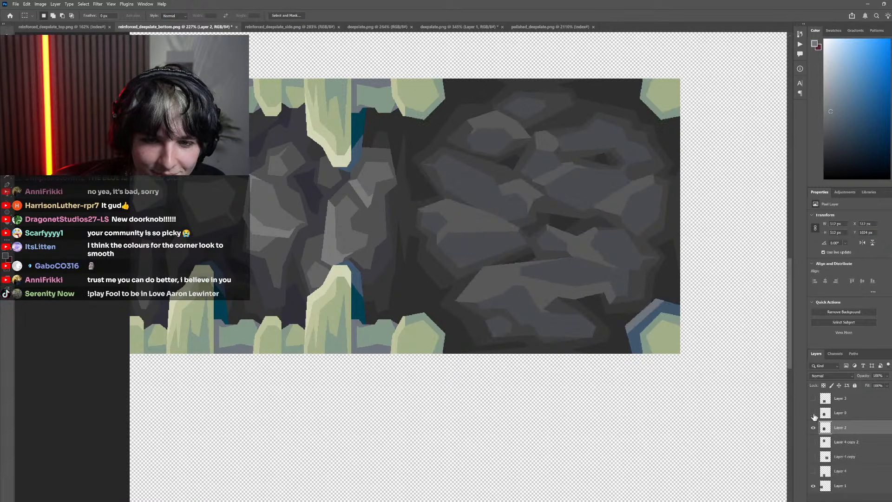
{"action": "left_click", "coordinate": [814, 413]}
{"action": "left_click", "coordinate": [814, 413]}
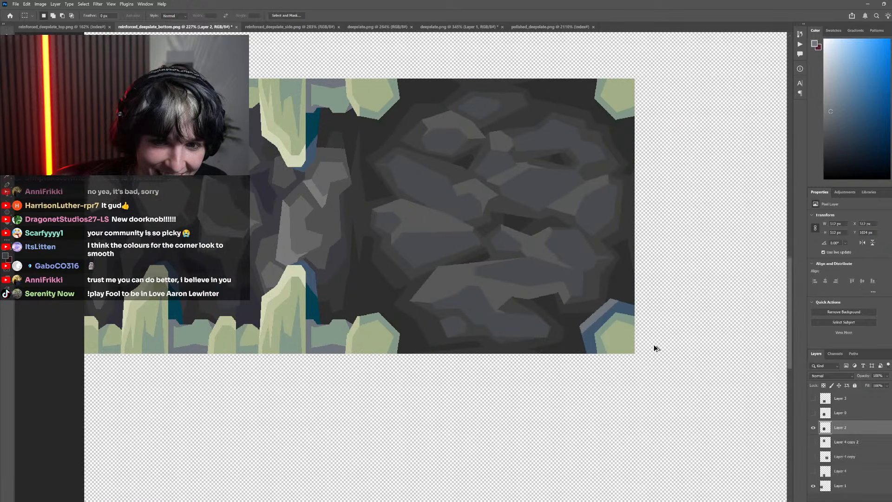
{"action": "scroll", "coordinate": [651, 344], "scroll_direction": "up", "scroll_amount": 4}
{"action": "key", "text": "i"}
{"action": "left_click", "coordinate": [598, 324]}
{"action": "key", "text": "g"}
{"action": "left_click", "coordinate": [600, 296]}
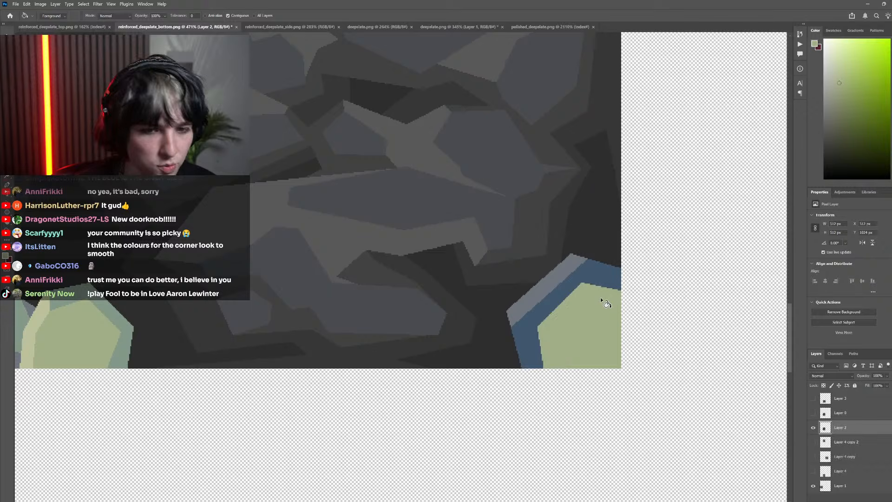
Lasso a thinner, angular band along the lower-right bone's outer edge, fill it with the lower-left bone's grey-green, and clear the selection
{"action": "key", "text": "l"}
{"action": "left_click", "coordinate": [609, 282]}
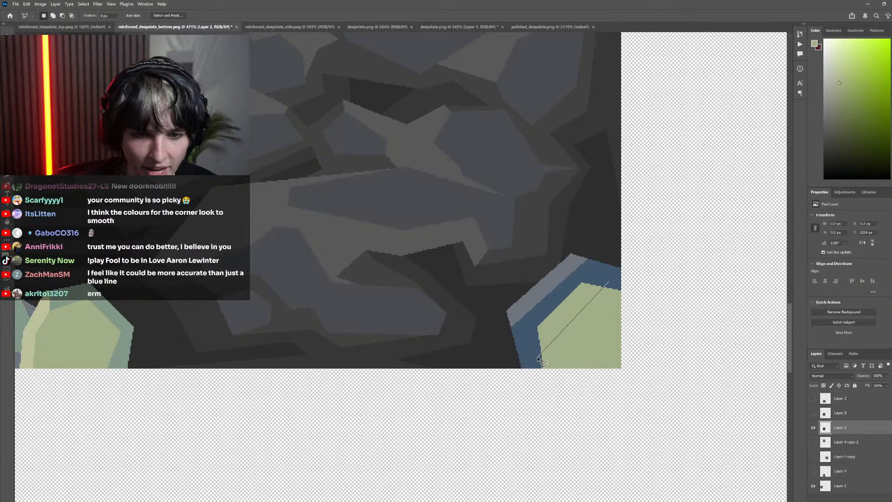
{"action": "left_click", "coordinate": [554, 332]}
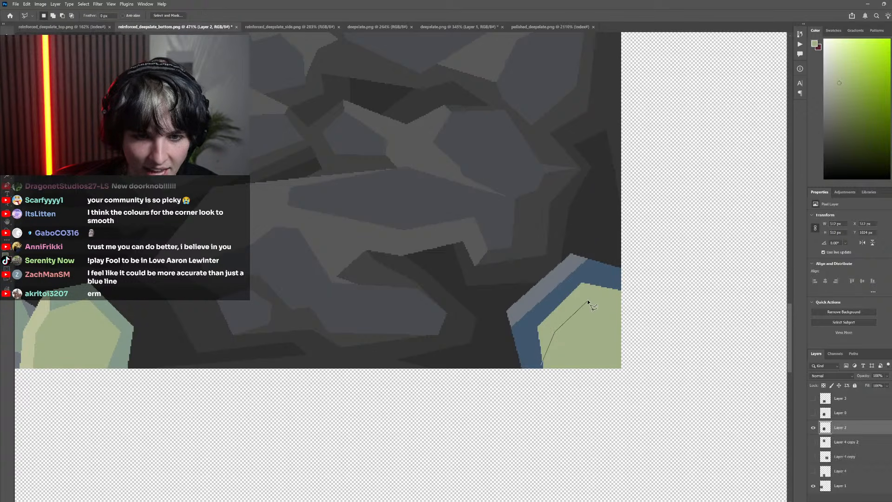
{"action": "left_click", "coordinate": [591, 296]}
{"action": "left_click", "coordinate": [623, 288]}
{"action": "left_click", "coordinate": [588, 278]}
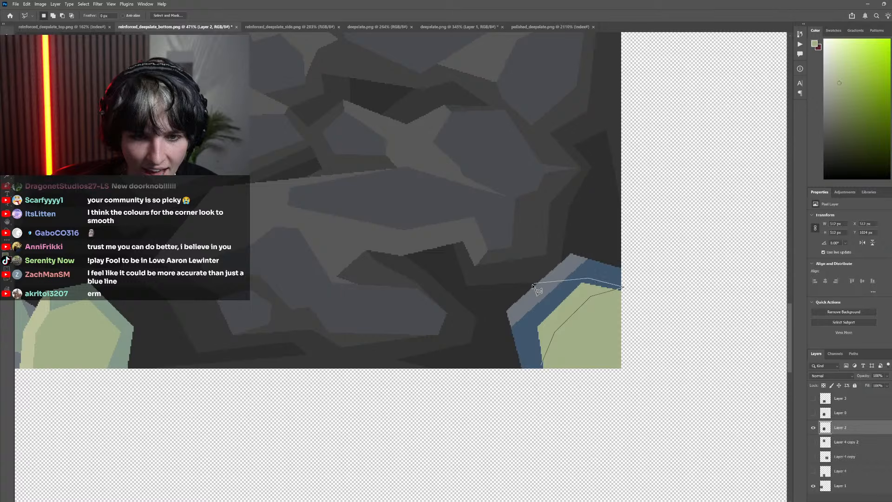
{"action": "left_click", "coordinate": [533, 284]}
{"action": "left_click", "coordinate": [519, 329]}
{"action": "left_click", "coordinate": [542, 367]}
{"action": "scroll", "coordinate": [544, 367], "scroll_direction": "down", "scroll_amount": 4}
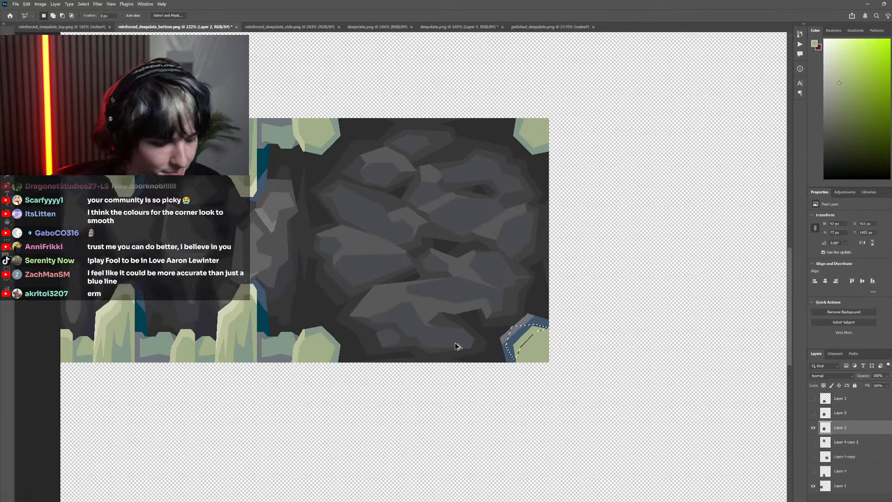
{"action": "key", "text": "i"}
{"action": "left_click", "coordinate": [324, 362]}
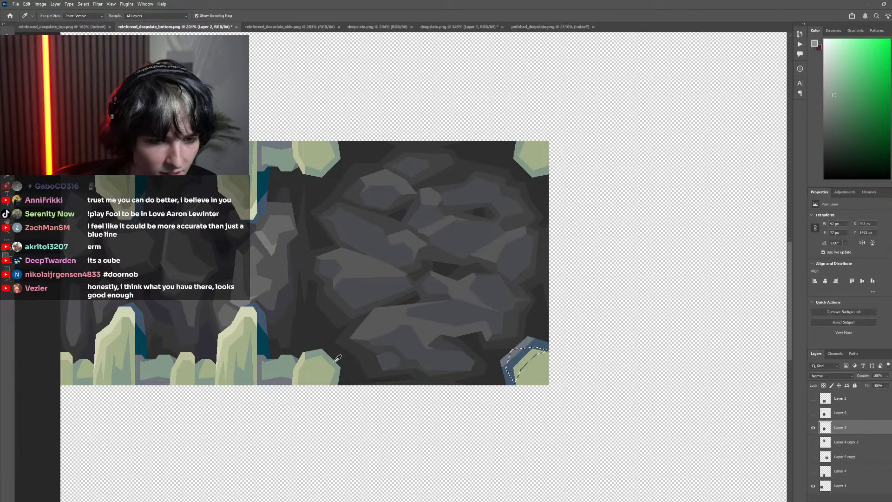
{"action": "key", "text": "g"}
{"action": "scroll", "coordinate": [305, 265], "scroll_direction": "down", "scroll_amount": 2}
{"action": "key", "text": "ctrl+d"}
{"action": "key", "text": "m"}
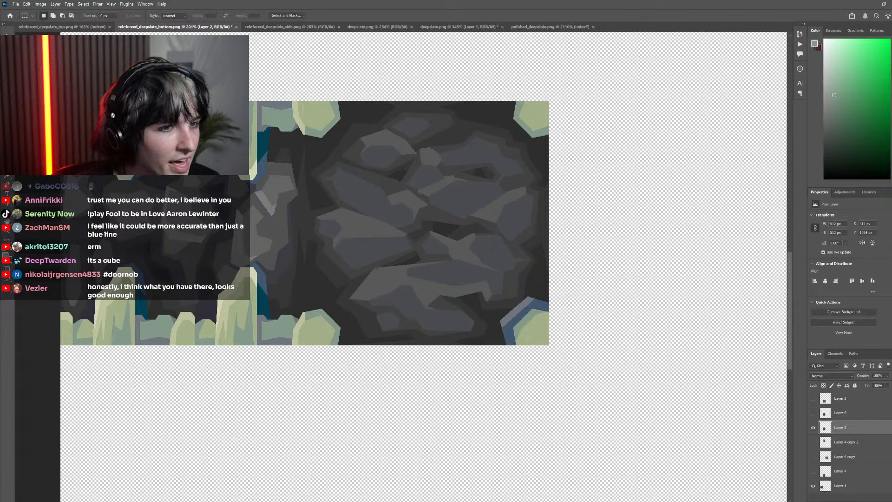
Lasso pointed spikes reaching from the lower-right bone's grey-green band into its light green centre, fill them grey-green, and clear the selection
{"action": "scroll", "coordinate": [256, 283], "scroll_direction": "down", "scroll_amount": 2}
{"action": "scroll", "coordinate": [241, 297], "scroll_direction": "up", "scroll_amount": 7}
{"action": "scroll", "coordinate": [205, 281], "scroll_direction": "down", "scroll_amount": 3}
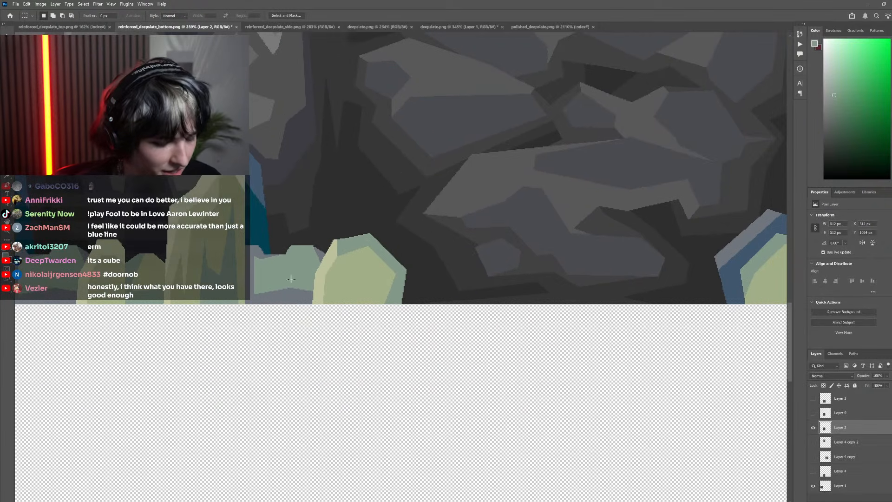
{"action": "key", "text": "l"}
{"action": "scroll", "coordinate": [546, 295], "scroll_direction": "right", "scroll_amount": 2}
{"action": "scroll", "coordinate": [554, 289], "scroll_direction": "up", "scroll_amount": 4}
{"action": "scroll", "coordinate": [556, 295], "scroll_direction": "down", "scroll_amount": 3}
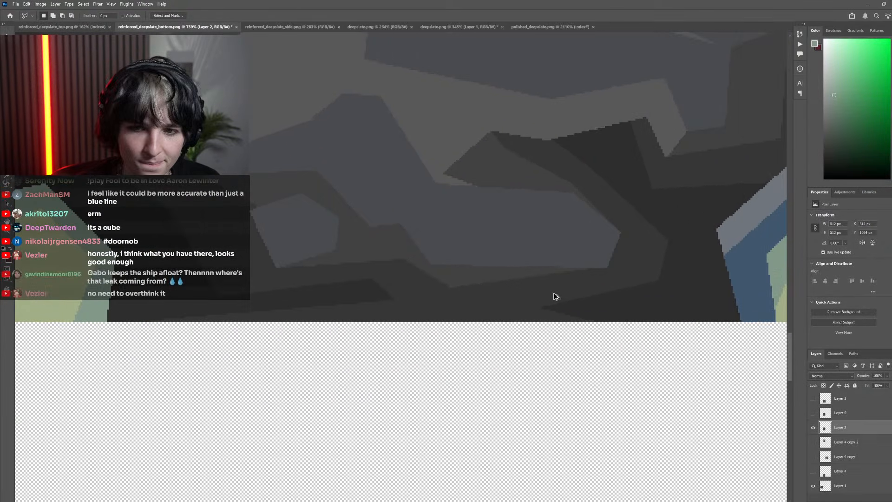
{"action": "scroll", "coordinate": [578, 285], "scroll_direction": "up", "scroll_amount": 3}
{"action": "left_click", "coordinate": [537, 276]}
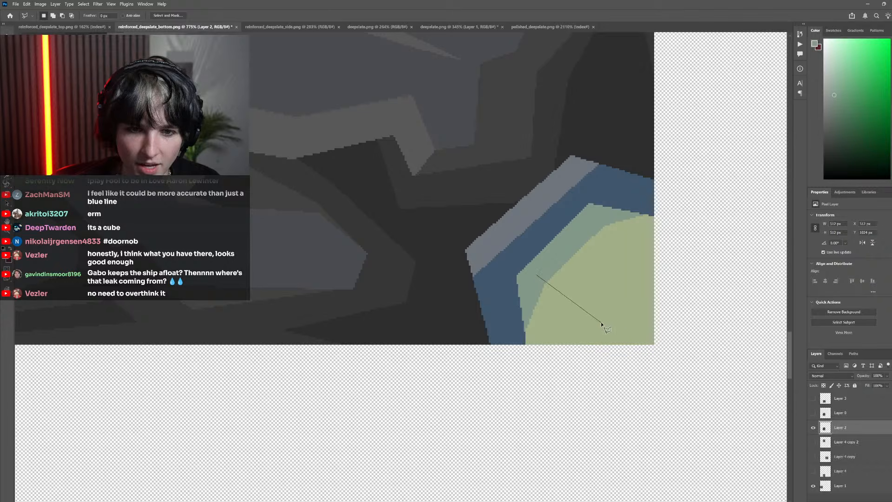
{"action": "left_click", "coordinate": [601, 322]}
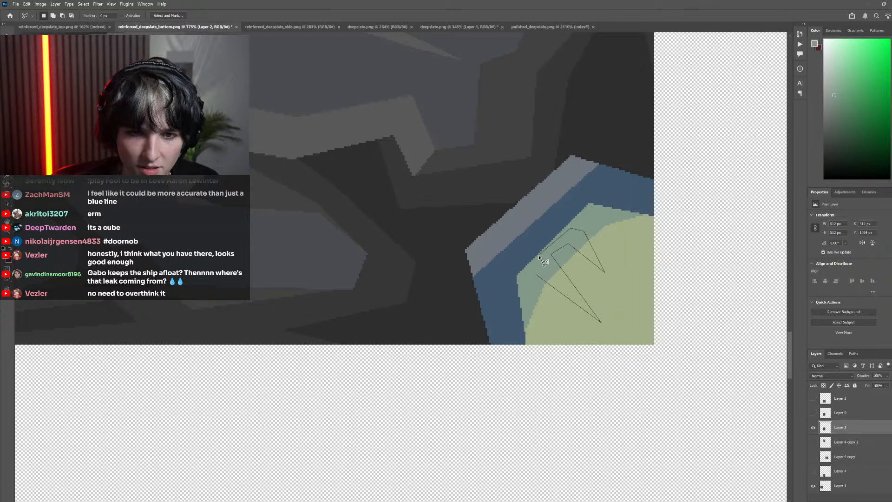
{"action": "left_click", "coordinate": [536, 274]}
{"action": "key", "text": "g"}
{"action": "scroll", "coordinate": [553, 286], "scroll_direction": "down", "scroll_amount": 5}
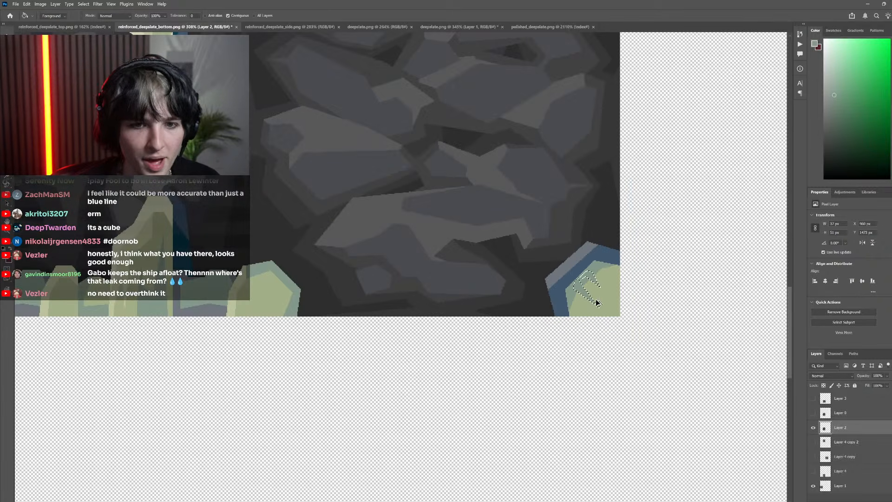
{"action": "key", "text": "m"}
{"action": "key", "text": "ctrl+d"}
Lasso the outer edge of the blue rim's vertical side on the lower-right bone and fill it with the rim's bluish grey
{"action": "scroll", "coordinate": [362, 253], "scroll_direction": "down", "scroll_amount": 4}
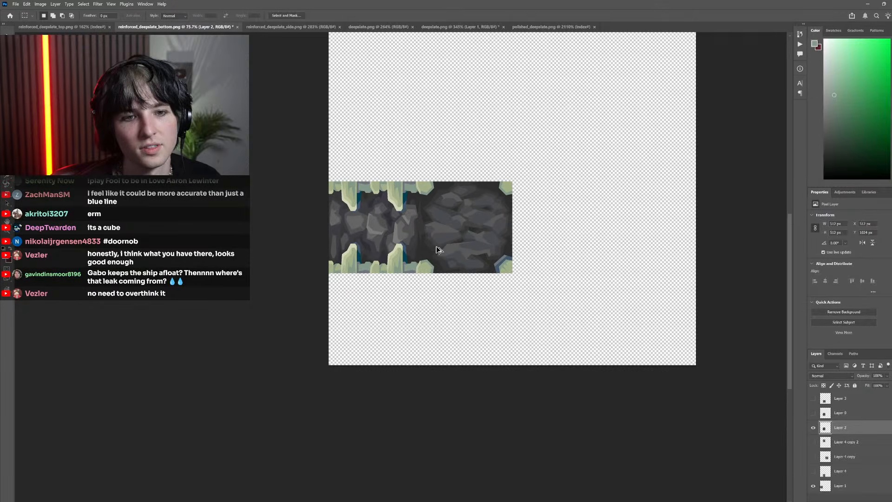
{"action": "scroll", "coordinate": [448, 242], "scroll_direction": "up", "scroll_amount": 4}
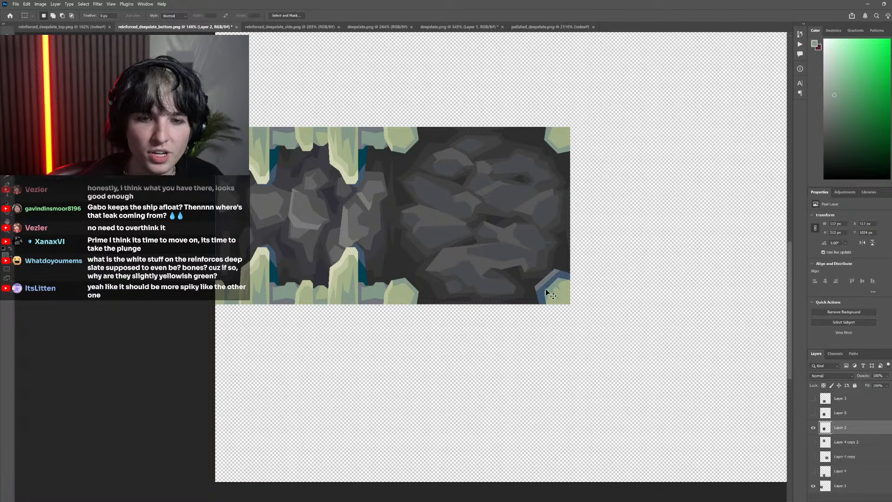
{"action": "scroll", "coordinate": [319, 289], "scroll_direction": "up", "scroll_amount": 1}
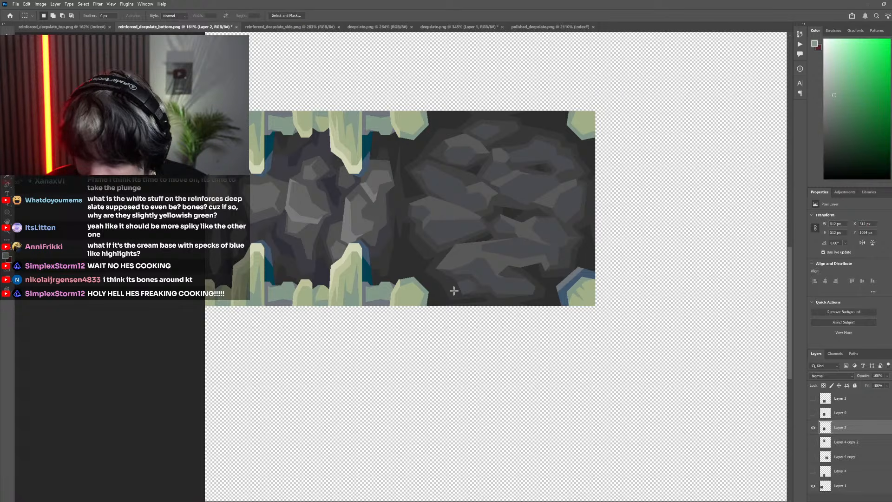
{"action": "scroll", "coordinate": [506, 274], "scroll_direction": "right", "scroll_amount": 1}
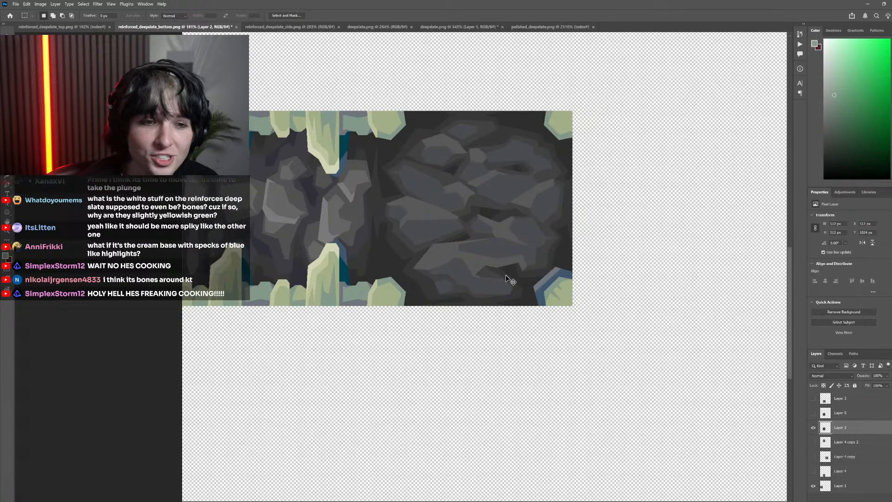
{"action": "scroll", "coordinate": [585, 280], "scroll_direction": "up", "scroll_amount": 8}
{"action": "scroll", "coordinate": [446, 316], "scroll_direction": "down", "scroll_amount": 1}
{"action": "scroll", "coordinate": [446, 317], "scroll_direction": "right", "scroll_amount": 1}
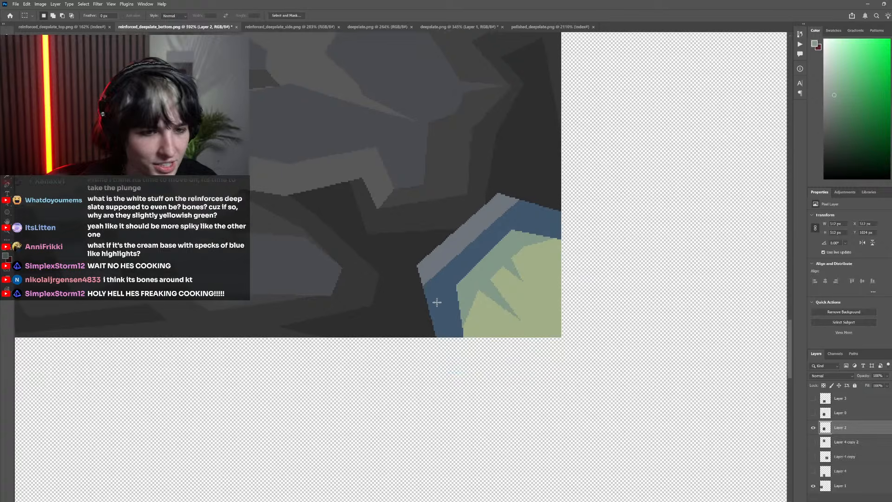
{"action": "key", "text": "l"}
{"action": "left_click", "coordinate": [438, 260]}
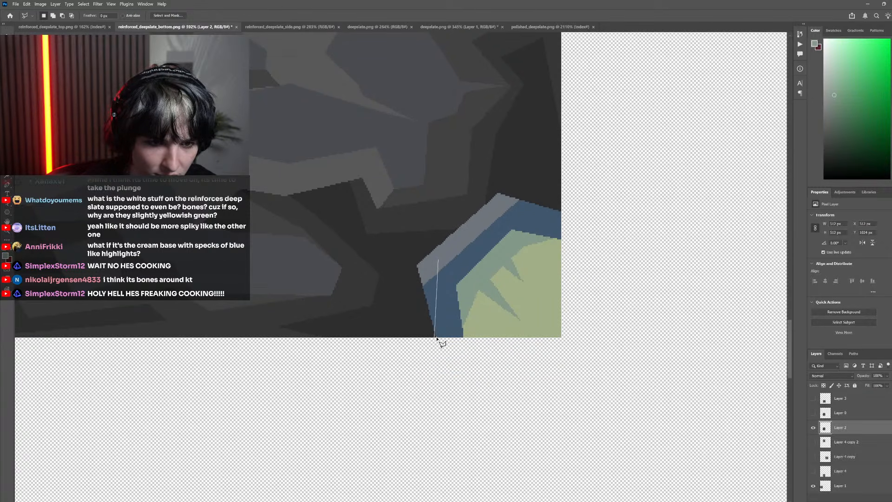
{"action": "left_click", "coordinate": [435, 343]}
{"action": "left_click", "coordinate": [405, 295]}
{"action": "left_click", "coordinate": [403, 255]}
{"action": "left_click", "coordinate": [438, 261]}
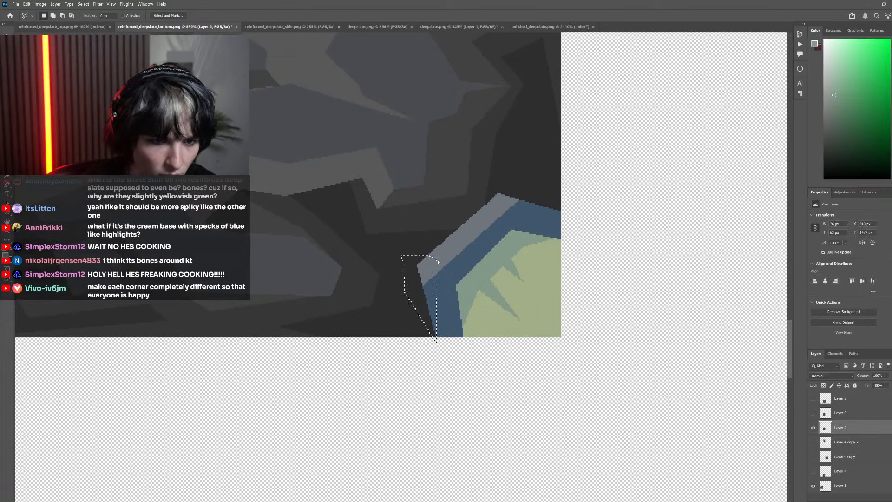
{"action": "scroll", "coordinate": [432, 297], "scroll_direction": "up", "scroll_amount": 1}
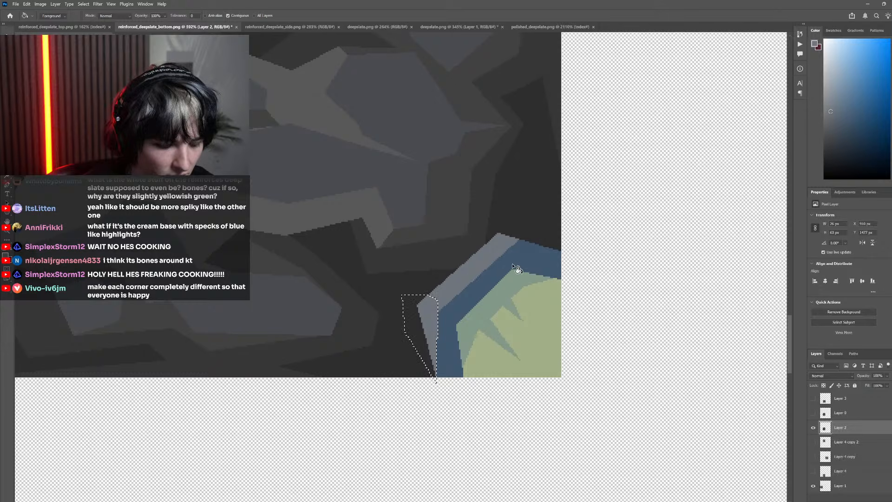
Lasso the outer strip along the blue rim's top edge, fill it with the same bluish grey, and clear the selection
{"action": "left_click", "coordinate": [484, 261]}
{"action": "left_click", "coordinate": [573, 252]}
{"action": "left_click", "coordinate": [522, 229]}
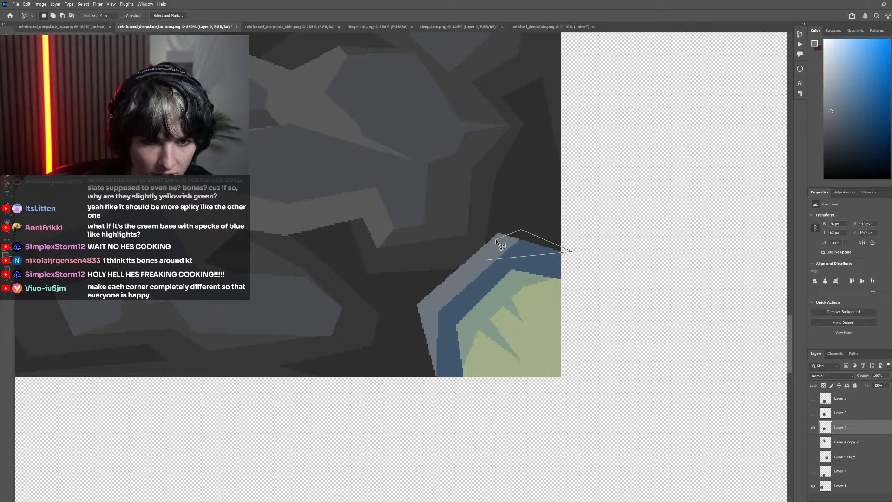
{"action": "key", "text": "g"}
{"action": "left_click", "coordinate": [530, 254]}
{"action": "scroll", "coordinate": [512, 251], "scroll_direction": "down", "scroll_amount": 5}
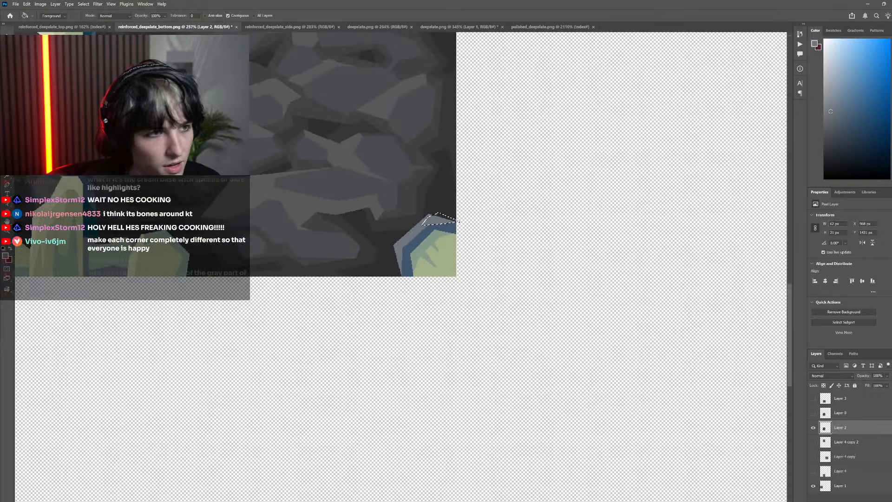
{"action": "key", "text": "m"}
{"action": "key", "text": "ctrl+d"}
Try adding a narrow blue scratch across the peak of the lower-right bone's grey rim, leaving nothing selected
{"action": "scroll", "coordinate": [488, 273], "scroll_direction": "down", "scroll_amount": 5}
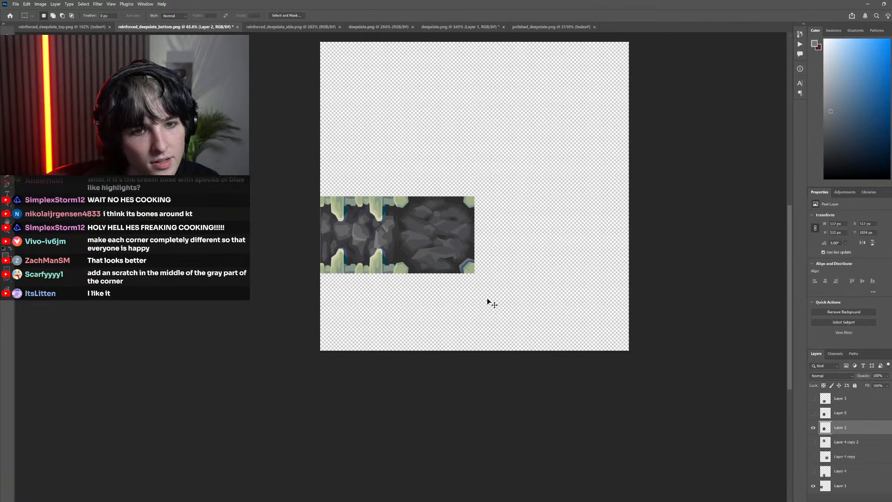
{"action": "scroll", "coordinate": [492, 273], "scroll_direction": "up", "scroll_amount": 6}
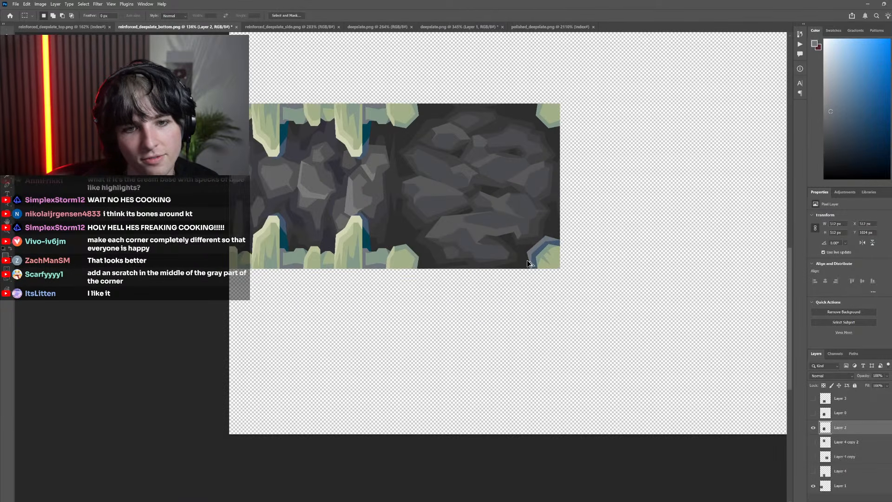
{"action": "scroll", "coordinate": [515, 268], "scroll_direction": "down", "scroll_amount": 4}
{"action": "scroll", "coordinate": [514, 258], "scroll_direction": "up", "scroll_amount": 1}
{"action": "scroll", "coordinate": [502, 254], "scroll_direction": "up", "scroll_amount": 4}
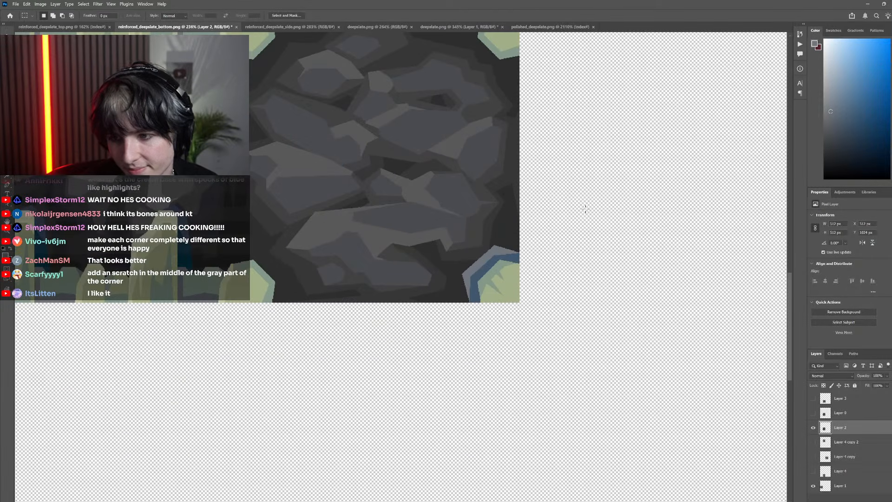
{"action": "scroll", "coordinate": [532, 243], "scroll_direction": "up", "scroll_amount": 4}
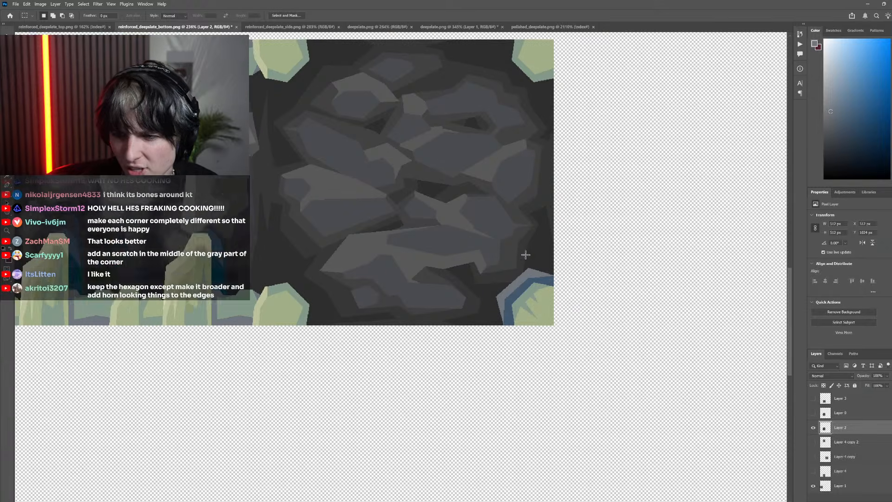
{"action": "key", "text": "l"}
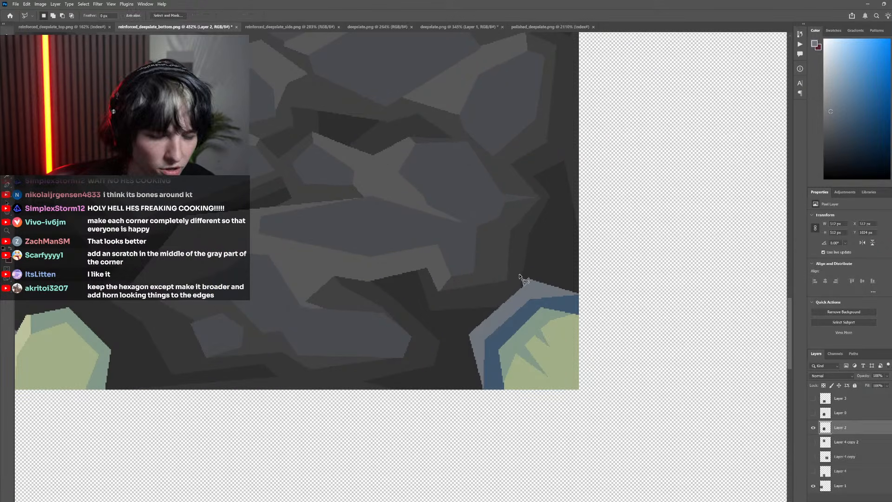
{"action": "left_click", "coordinate": [536, 272]}
{"action": "left_click", "coordinate": [537, 307]}
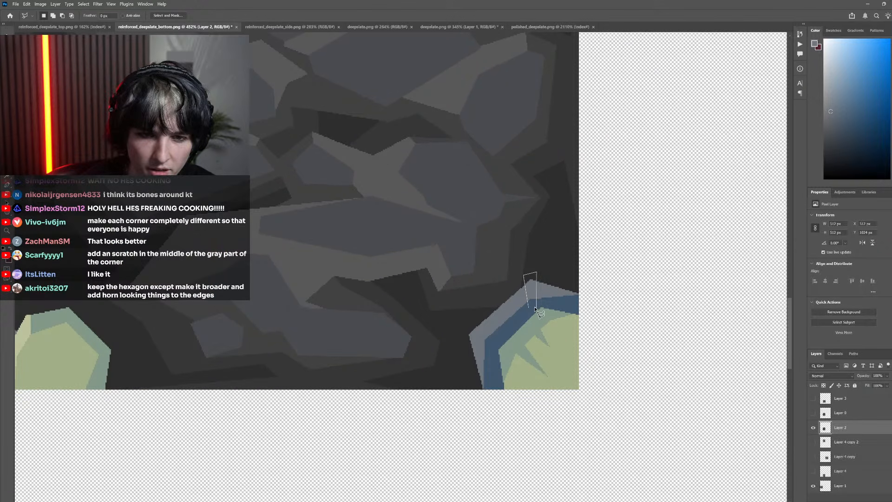
{"action": "left_click", "coordinate": [528, 307]}
{"action": "key", "text": "g"}
{"action": "scroll", "coordinate": [307, 230], "scroll_direction": "down", "scroll_amount": 4}
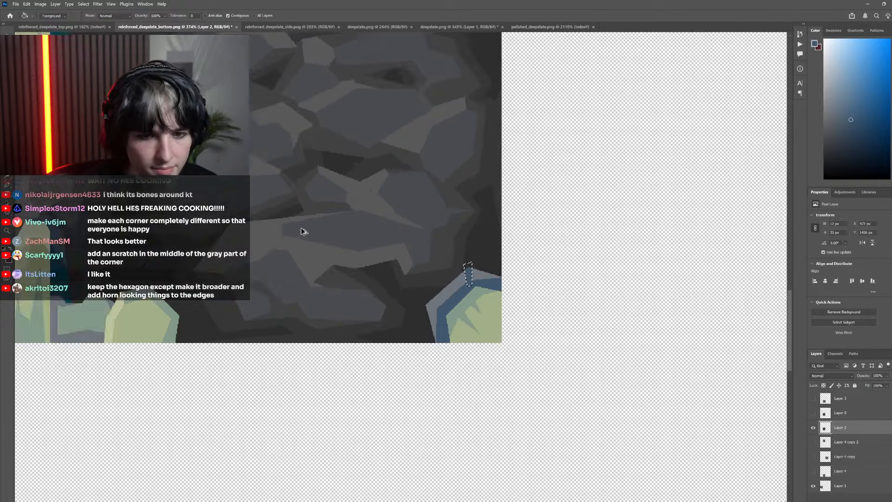
{"action": "key", "text": "m"}
{"action": "scroll", "coordinate": [246, 233], "scroll_direction": "down", "scroll_amount": 4}
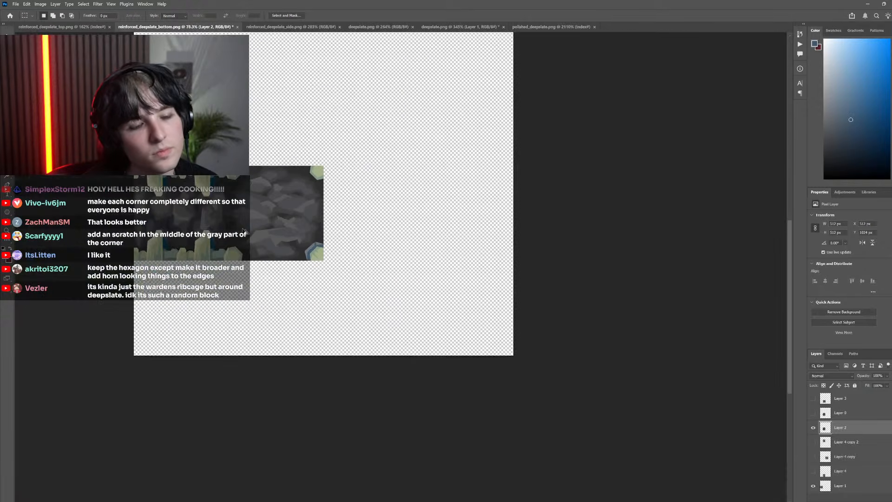
{"action": "scroll", "coordinate": [237, 227], "scroll_direction": "left", "scroll_amount": 3}
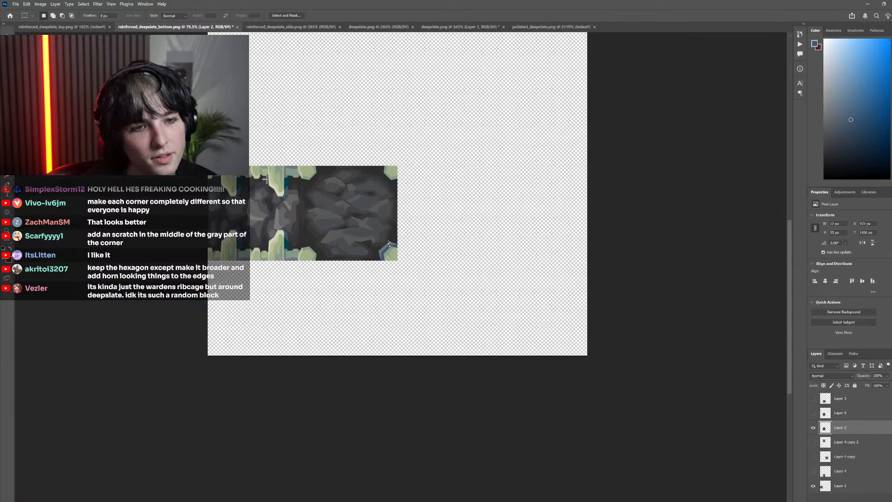
{"action": "key", "text": "ctrl+d"}
{"action": "scroll", "coordinate": [420, 282], "scroll_direction": "left", "scroll_amount": 2}
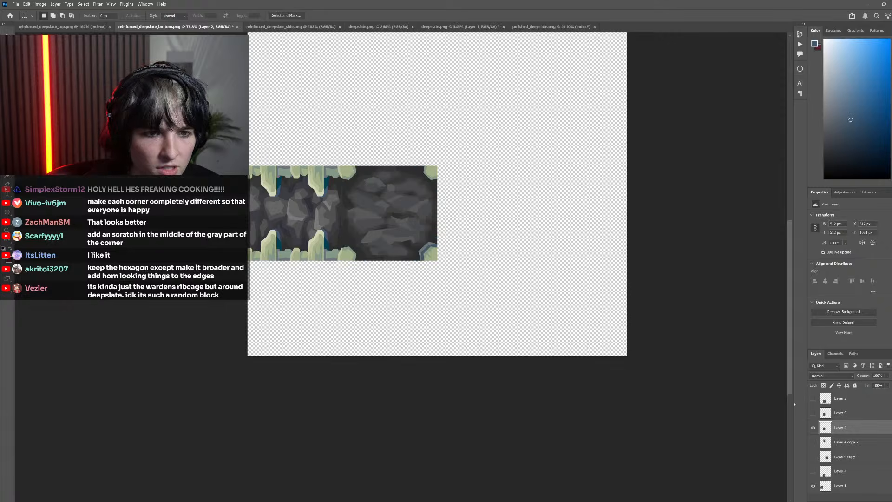
Fill the lower-right bone's entire grey outer rim with the adjoining blue
{"action": "scroll", "coordinate": [421, 257], "scroll_direction": "up", "scroll_amount": 6}
{"action": "scroll", "coordinate": [421, 257], "scroll_direction": "up", "scroll_amount": 1}
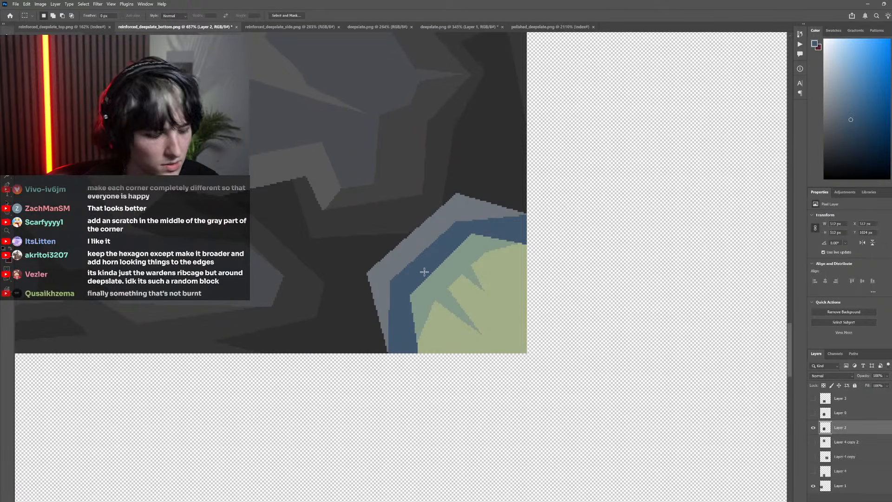
{"action": "key", "text": "g"}
{"action": "left_click", "coordinate": [386, 329]}
Lasso two separate angular areas overlapping the blue rim's outer left and top corners, combining them into one selection
{"action": "key", "text": "l"}
{"action": "left_click", "coordinate": [379, 350]}
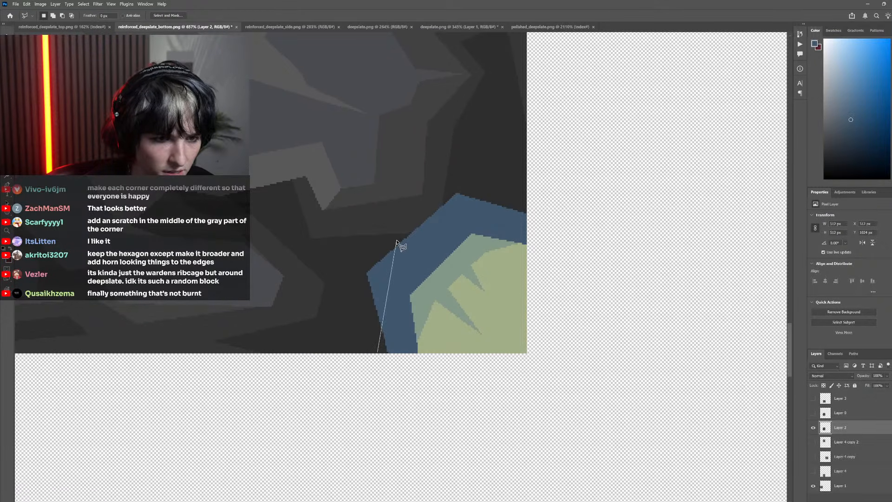
{"action": "left_click", "coordinate": [398, 233]}
{"action": "left_click", "coordinate": [350, 235]}
{"action": "left_click", "coordinate": [346, 298]}
{"action": "left_click", "coordinate": [358, 331]}
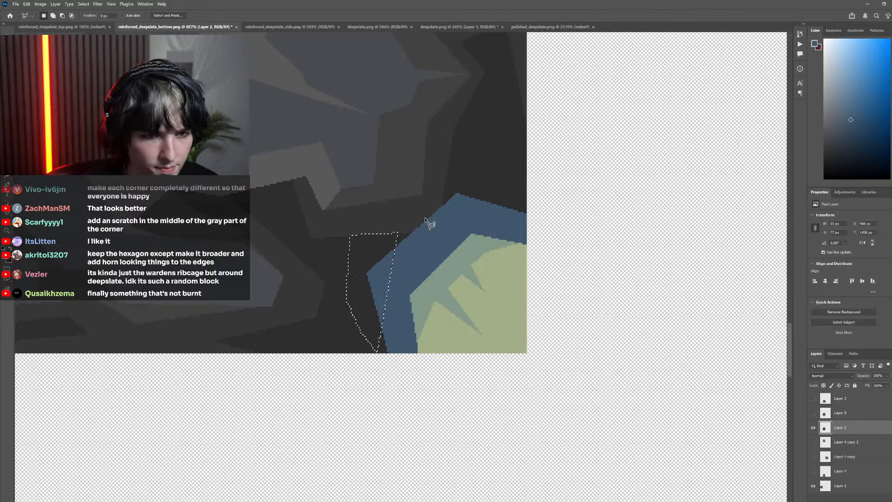
{"action": "left_click", "coordinate": [408, 221]}
{"action": "left_click", "coordinate": [527, 205]}
{"action": "left_click", "coordinate": [482, 178]}
{"action": "left_click", "coordinate": [408, 221]}
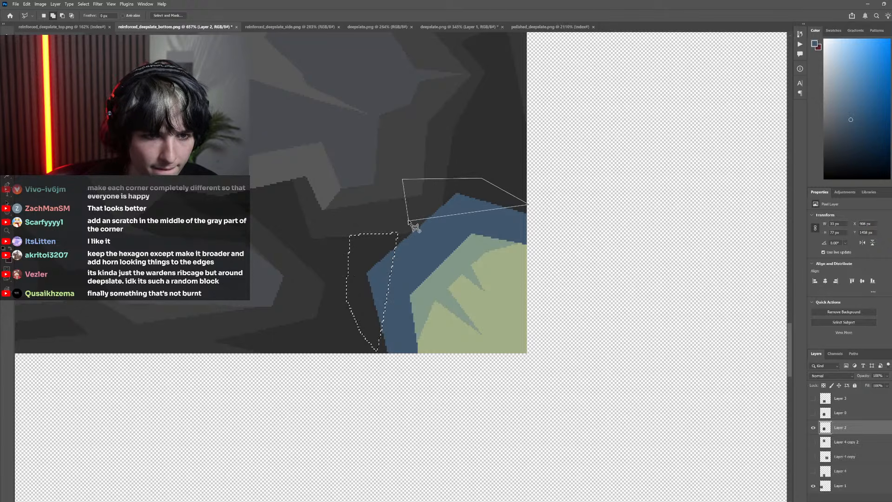
Sample the bluish grey from the pixel texture layer's lower-right corner, compare it with the painted layer, and hide the pixel texture again
{"action": "scroll", "coordinate": [369, 265], "scroll_direction": "down", "scroll_amount": 5}
{"action": "scroll", "coordinate": [336, 260], "scroll_direction": "left", "scroll_amount": 3}
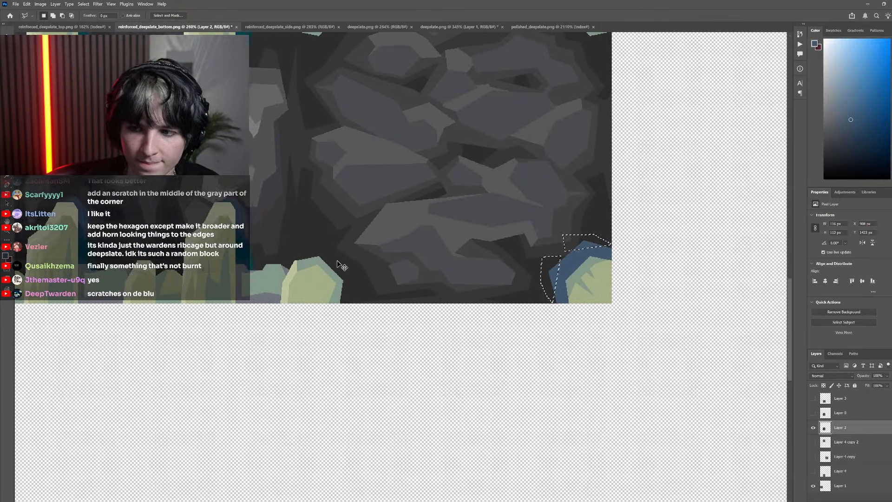
{"action": "key", "text": "g"}
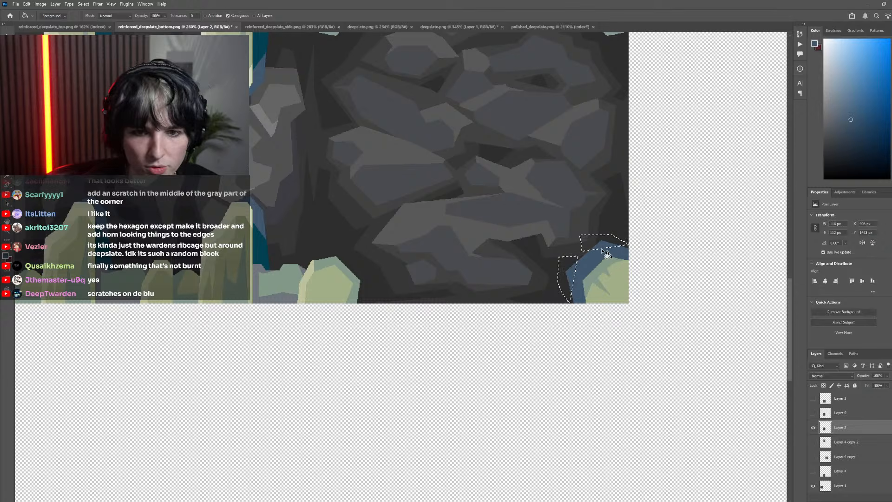
{"action": "scroll", "coordinate": [561, 285], "scroll_direction": "right", "scroll_amount": 2}
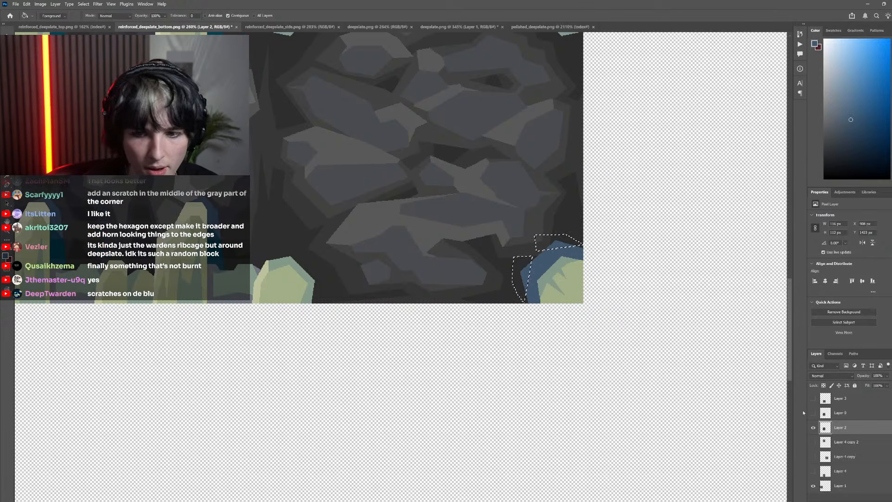
{"action": "left_click", "coordinate": [813, 413]}
{"action": "key", "text": "i"}
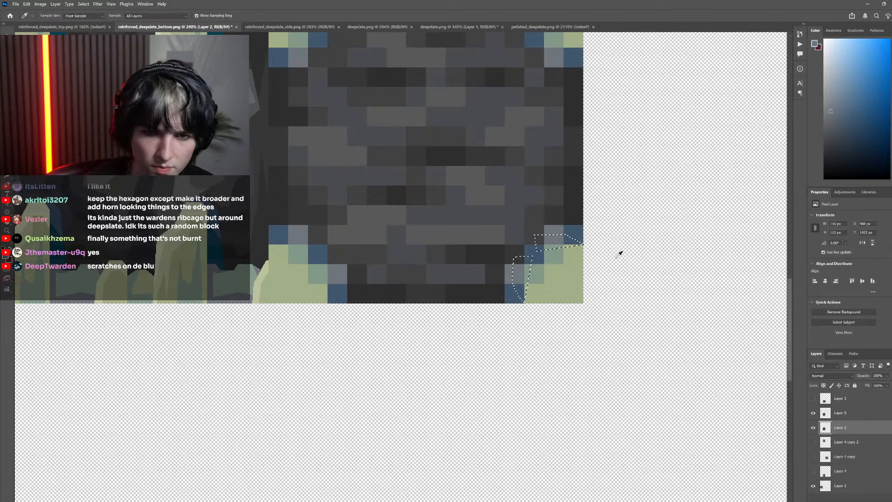
{"action": "left_click", "coordinate": [814, 427]}
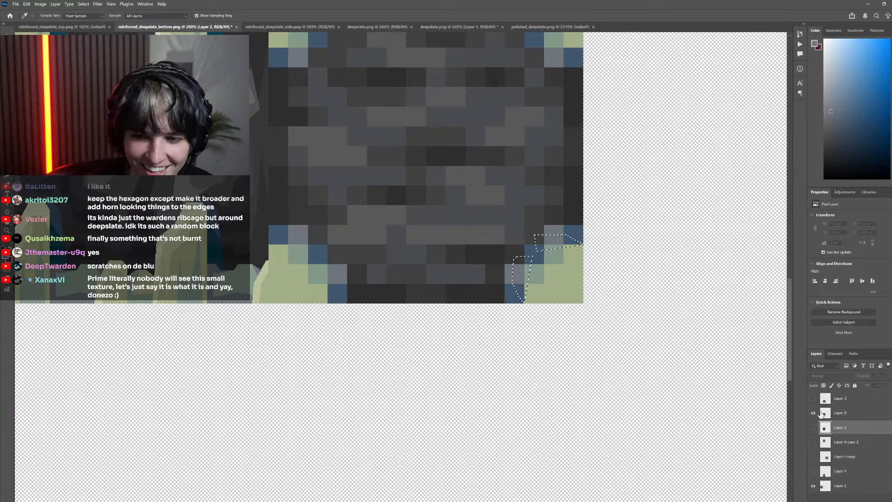
{"action": "left_click", "coordinate": [814, 427]}
{"action": "left_click", "coordinate": [813, 413]}
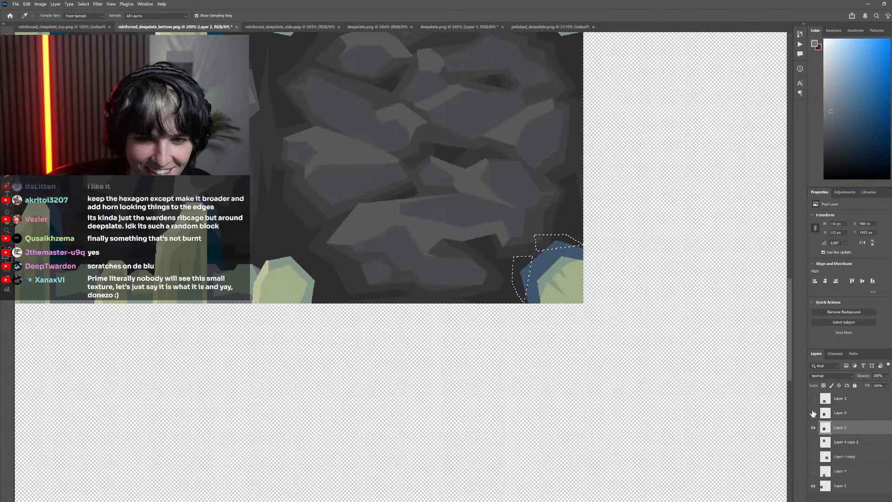
Fill the two selected areas beside the lower-right bone's blue rim with the sampled bluish grey and clear the selection
{"action": "key", "text": "g"}
{"action": "scroll", "coordinate": [514, 274], "scroll_direction": "down", "scroll_amount": 3}
{"action": "key", "text": "ctrl+d"}
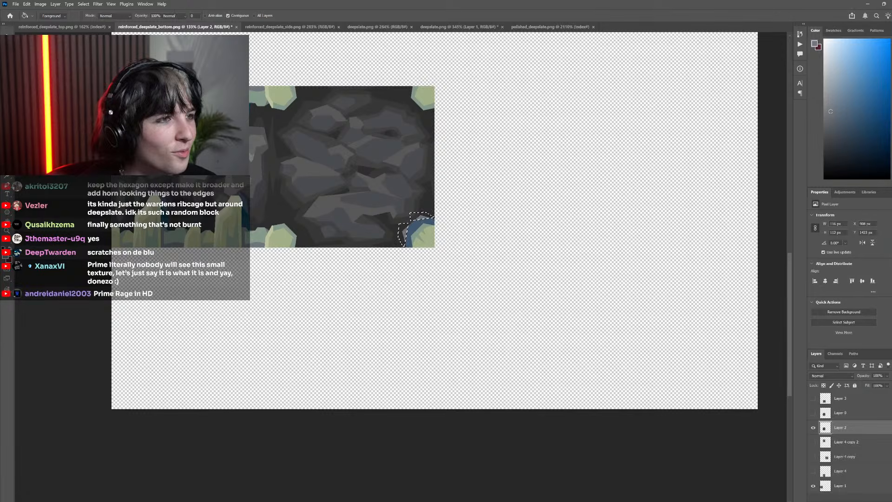
{"action": "key", "text": "m"}
{"action": "scroll", "coordinate": [465, 240], "scroll_direction": "down", "scroll_amount": 3}
{"action": "scroll", "coordinate": [468, 241], "scroll_direction": "up", "scroll_amount": 8}
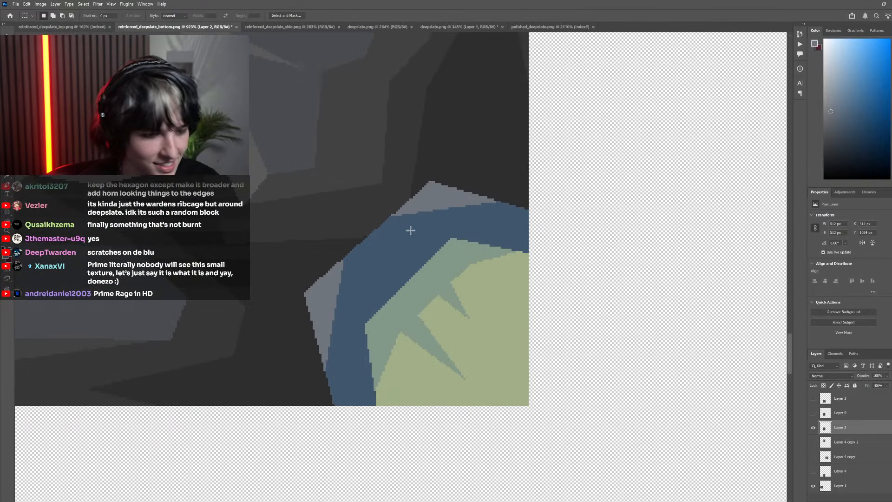
Try filling a small triangular lassoed area across the blue rim's upper-left edge on the lower-right bone, then undo the fill
{"action": "key", "text": "l"}
{"action": "left_click", "coordinate": [413, 215]}
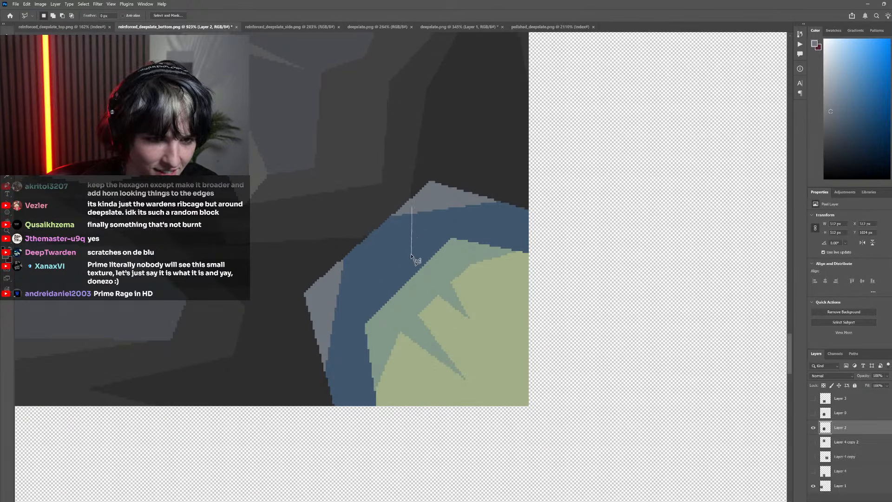
{"action": "left_click", "coordinate": [408, 258]}
{"action": "left_click", "coordinate": [336, 213]}
{"action": "left_click", "coordinate": [370, 198]}
{"action": "left_click", "coordinate": [413, 213]}
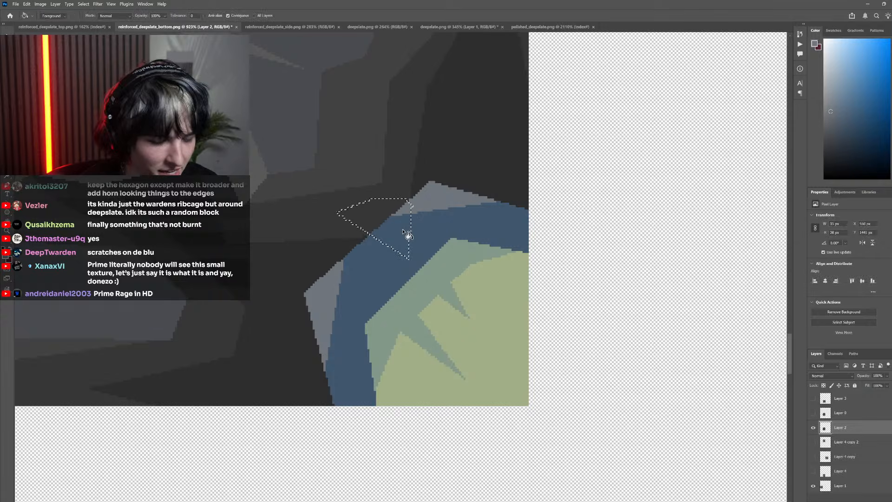
{"action": "scroll", "coordinate": [295, 194], "scroll_direction": "down", "scroll_amount": 5}
{"action": "key", "text": "m"}
{"action": "scroll", "coordinate": [327, 199], "scroll_direction": "down", "scroll_amount": 7}
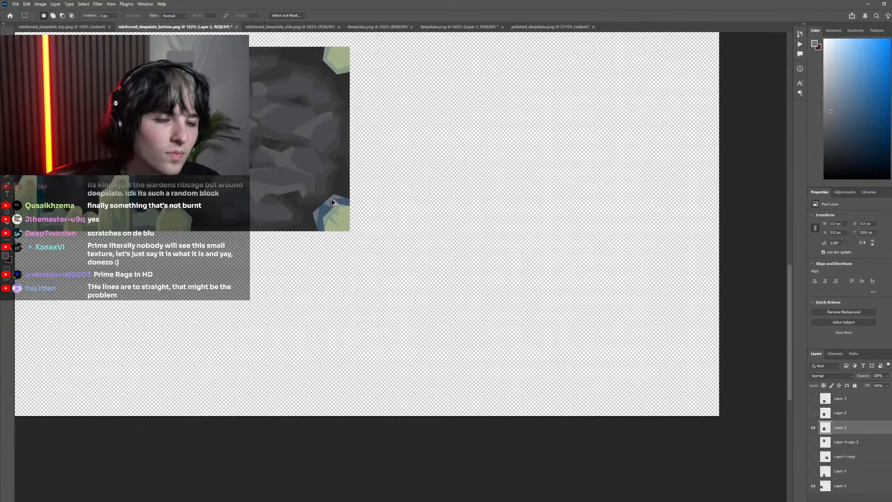
{"action": "scroll", "coordinate": [228, 186], "scroll_direction": "left", "scroll_amount": 5}
{"action": "scroll", "coordinate": [220, 191], "scroll_direction": "left", "scroll_amount": 1}
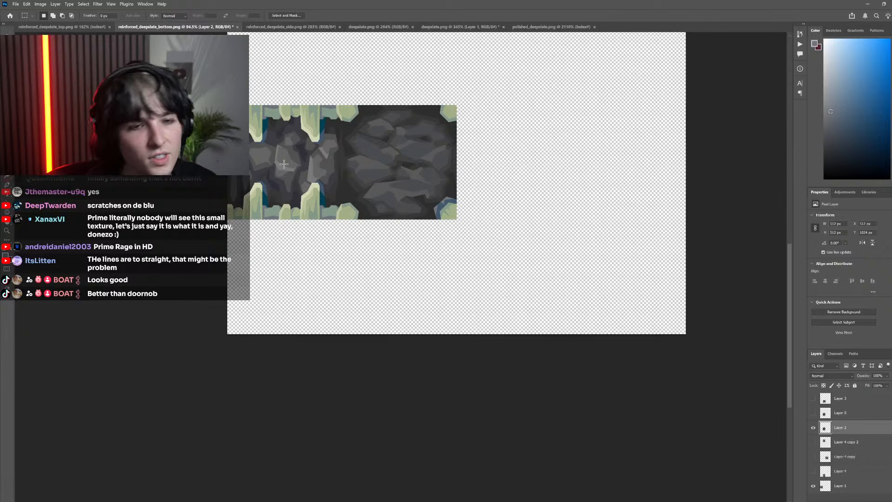
{"action": "scroll", "coordinate": [418, 213], "scroll_direction": "up", "scroll_amount": 12}
{"action": "key", "text": "ctrl+z"}
{"action": "key", "text": "ctrl+z"}
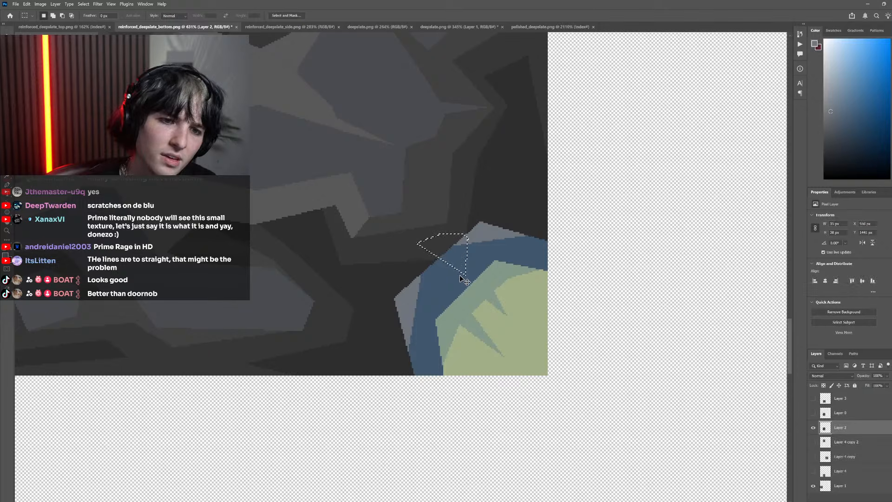
Lasso the angular gap between the lower-right bone's two bluish grey pieces, fill it with the same bluish grey, and deselect
{"action": "key", "text": "l"}
{"action": "left_click", "coordinate": [488, 233]}
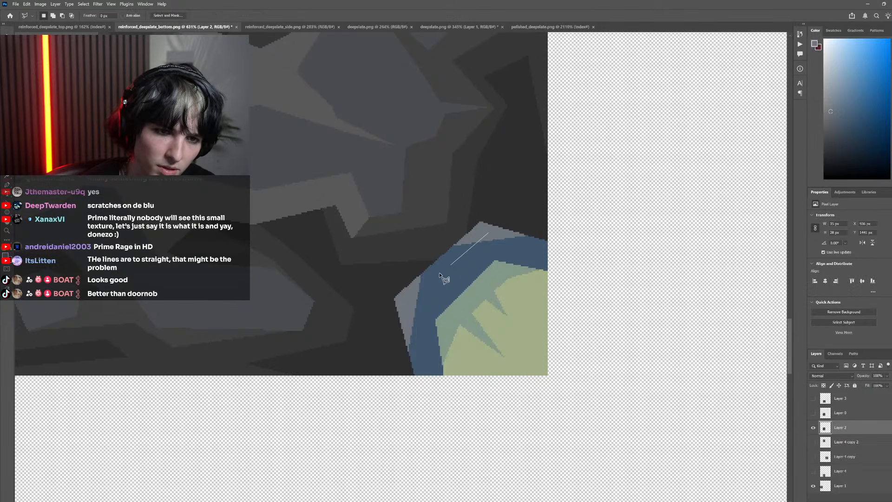
{"action": "left_click", "coordinate": [405, 311]}
{"action": "left_click", "coordinate": [385, 264]}
{"action": "left_click", "coordinate": [430, 230]}
{"action": "left_click", "coordinate": [475, 227]}
{"action": "left_click", "coordinate": [489, 233]}
{"action": "key", "text": "m"}
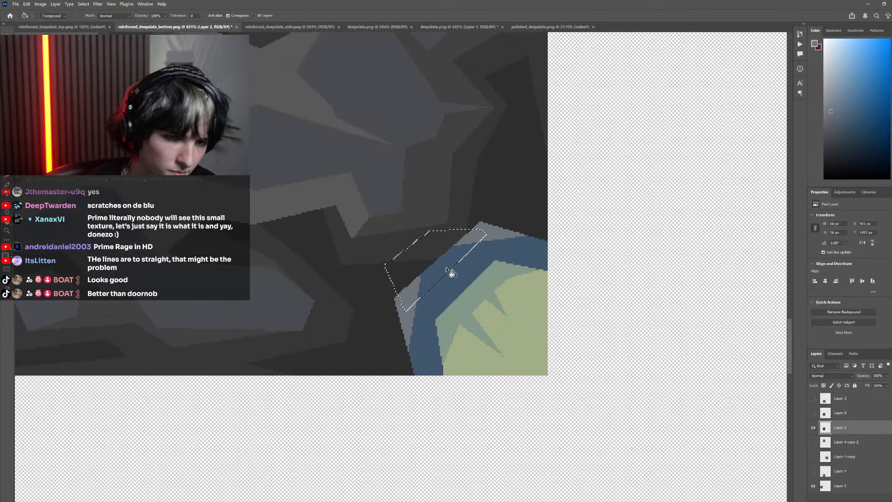
{"action": "scroll", "coordinate": [368, 251], "scroll_direction": "down", "scroll_amount": 5}
{"action": "key", "text": "ctrl+d"}
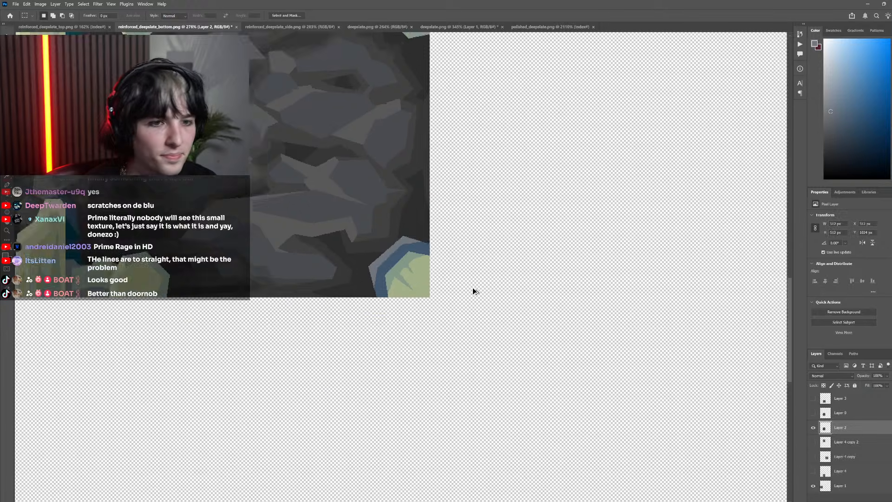
{"action": "scroll", "coordinate": [472, 292], "scroll_direction": "down", "scroll_amount": 3}
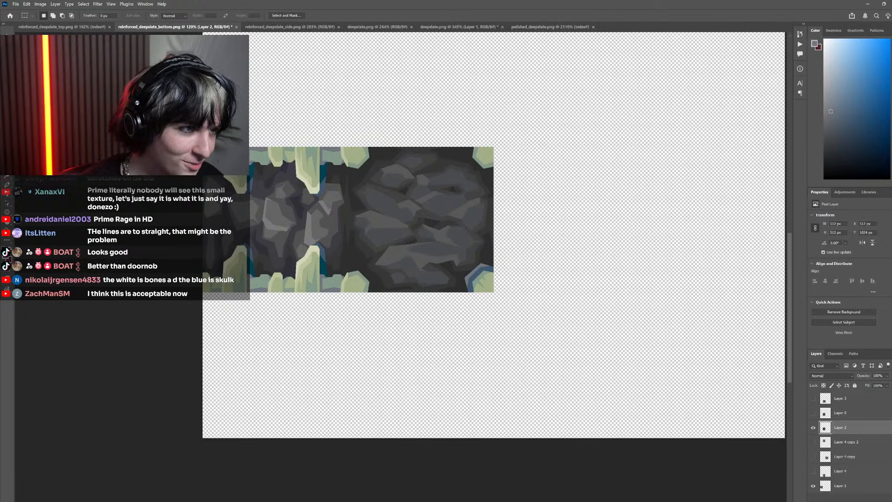
{"action": "scroll", "coordinate": [459, 284], "scroll_direction": "up", "scroll_amount": 6}
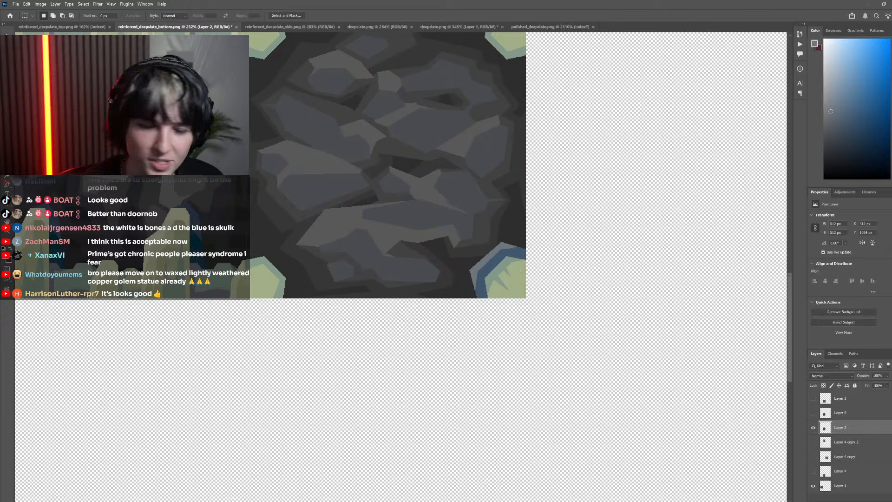
Select the tile's bone shapes by colour and limit the selection to the finished lower-right bone
{"action": "key", "text": "c"}
{"action": "key", "text": "w"}
{"action": "scroll", "coordinate": [377, 240], "scroll_direction": "left", "scroll_amount": 2}
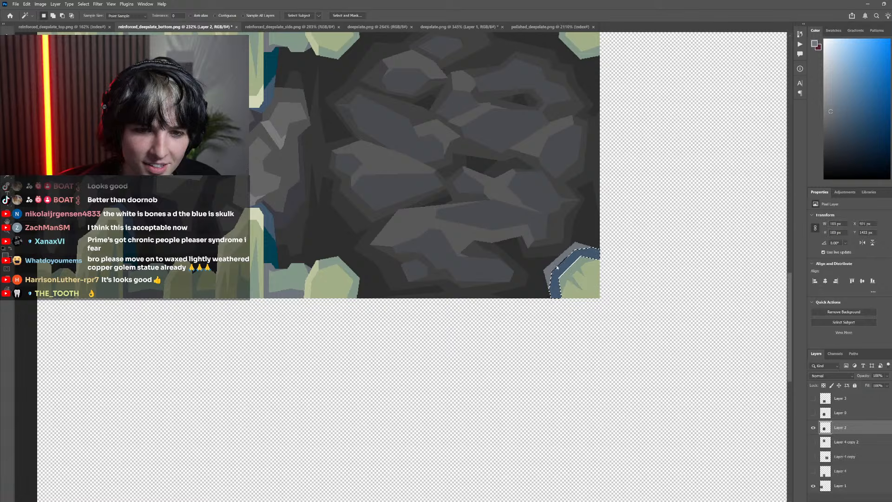
{"action": "left_click", "coordinate": [571, 275]}
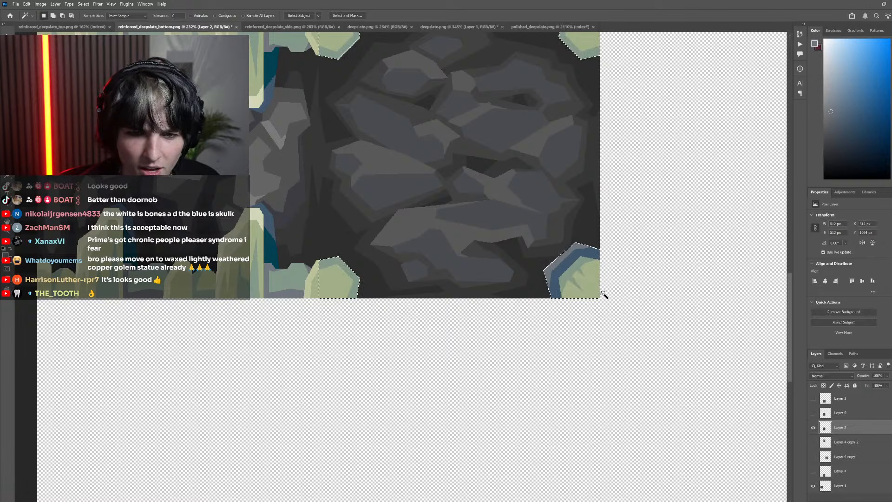
{"action": "scroll", "coordinate": [575, 293], "scroll_direction": "down", "scroll_amount": 3}
{"action": "scroll", "coordinate": [572, 293], "scroll_direction": "up", "scroll_amount": 3}
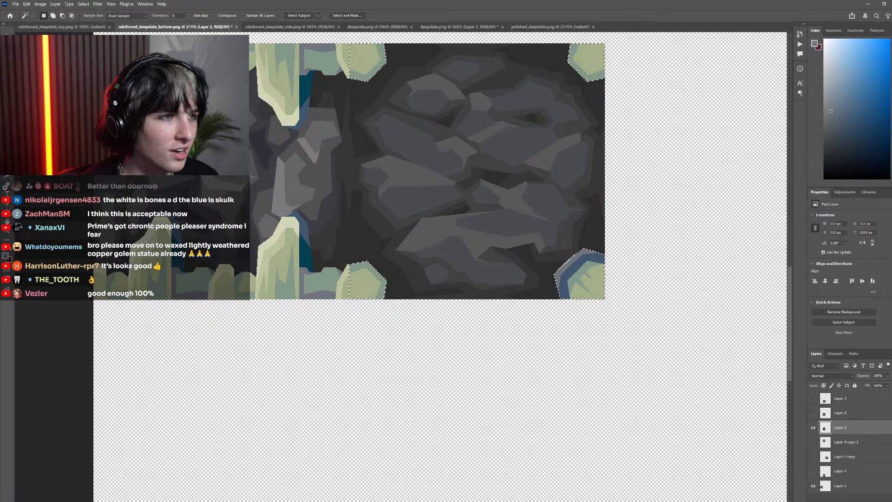
{"action": "key", "text": "m"}
{"action": "scroll", "coordinate": [370, 340], "scroll_direction": "down", "scroll_amount": 3}
{"action": "left_click_drag", "start_coordinate": [386, 355], "coordinate": [269, 116], "text": "alt"}
{"action": "left_click_drag", "start_coordinate": [456, 240], "coordinate": [501, 151], "text": "alt"}
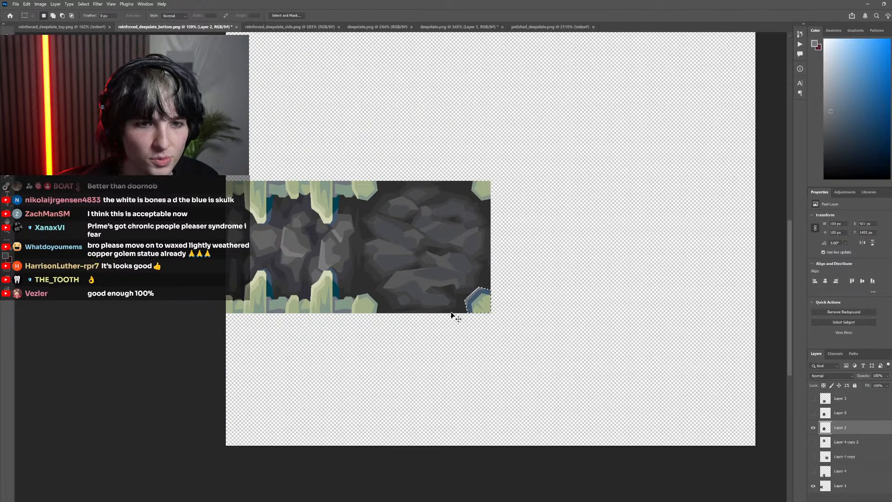
Duplicate the finished lower-right bone leftward along the tile's lower edge and flip the copy horizontally
{"action": "scroll", "coordinate": [437, 318], "scroll_direction": "up", "scroll_amount": 3}
{"action": "scroll", "coordinate": [533, 302], "scroll_direction": "up", "scroll_amount": 3}
{"action": "left_click_drag", "start_coordinate": [508, 278], "coordinate": [293, 274], "text": "ctrl+alt"}
{"action": "scroll", "coordinate": [279, 261], "scroll_direction": "left", "scroll_amount": 2}
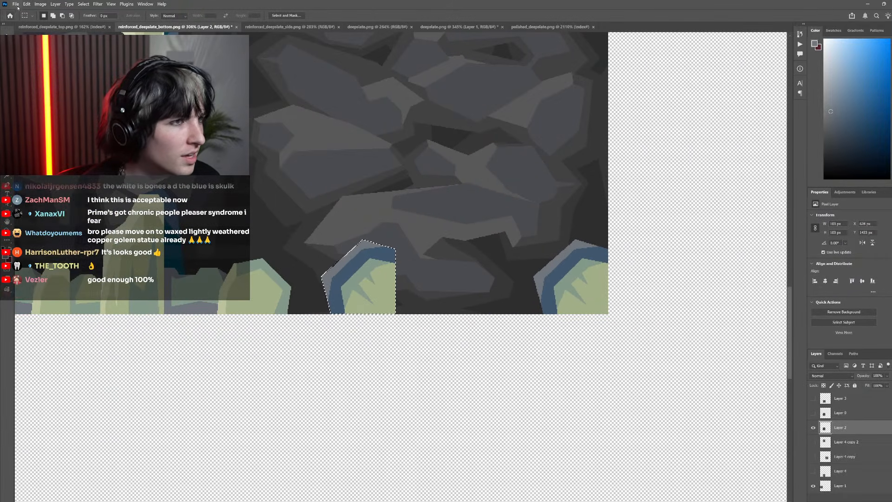
{"action": "left_click", "coordinate": [27, 4]}
{"action": "mouse_move", "coordinate": [56, 174]}
{"action": "left_click", "coordinate": [132, 299]}
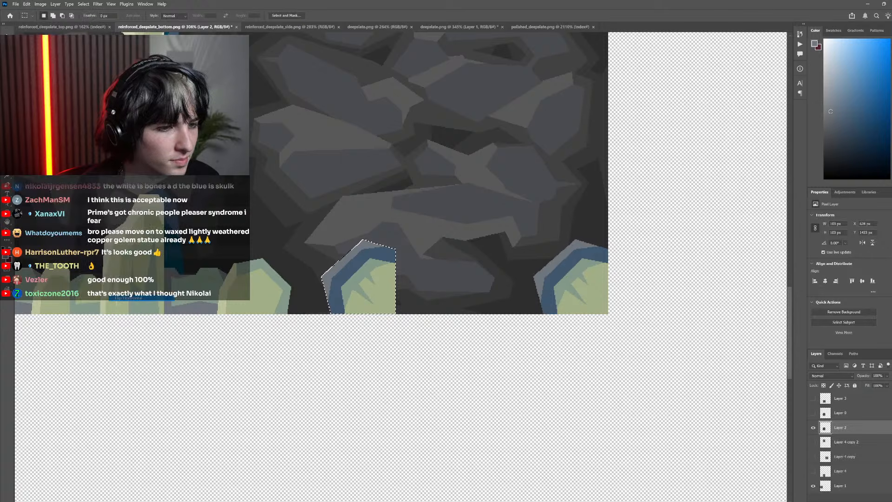
Move the mirrored bone copy into the tile's lower-left corner, flush with the tile's edges
{"action": "scroll", "coordinate": [431, 282], "scroll_direction": "left", "scroll_amount": 2}
{"action": "left_click_drag", "start_coordinate": [446, 286], "coordinate": [383, 278], "text": "ctrl"}
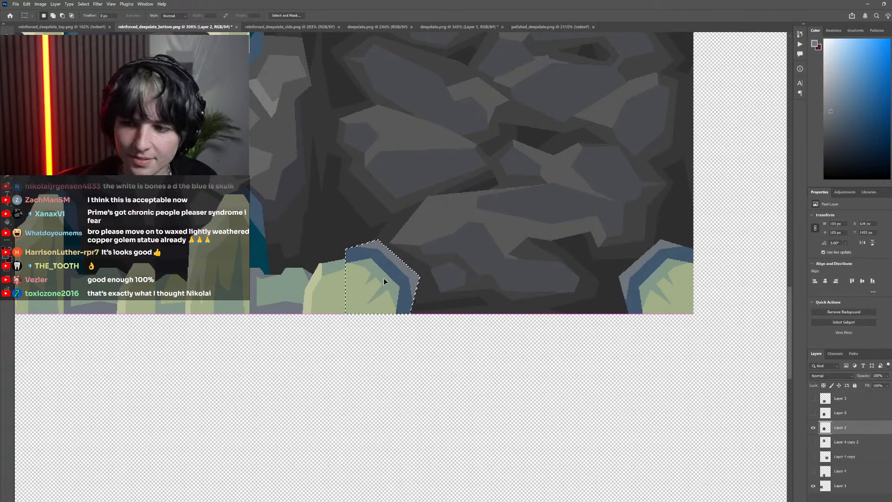
{"action": "scroll", "coordinate": [379, 284], "scroll_direction": "left", "scroll_amount": 2}
{"action": "scroll", "coordinate": [428, 272], "scroll_direction": "up", "scroll_amount": 7}
{"action": "left_click_drag", "start_coordinate": [482, 266], "coordinate": [405, 267], "text": "ctrl"}
{"action": "scroll", "coordinate": [412, 280], "scroll_direction": "down", "scroll_amount": 10}
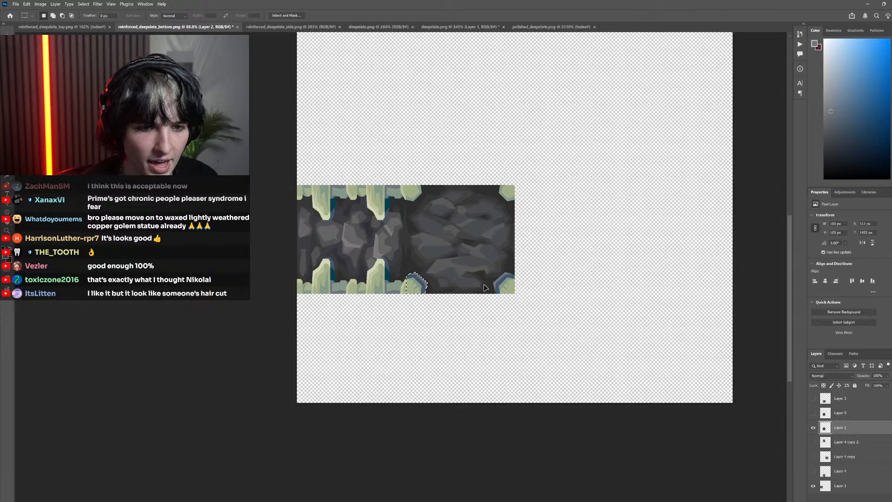
Select the tile's bone corners by colour and limit the selection to the two lower ones
{"action": "scroll", "coordinate": [493, 283], "scroll_direction": "up", "scroll_amount": 4}
{"action": "key", "text": "w"}
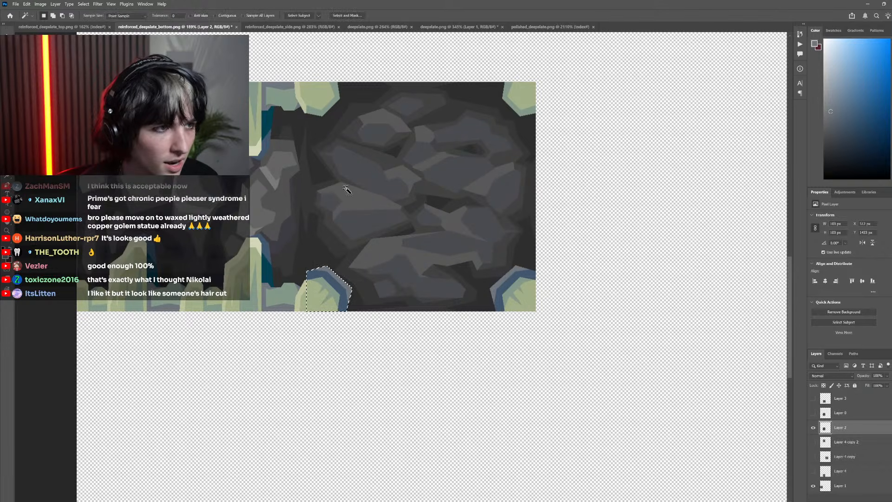
{"action": "left_click", "coordinate": [508, 285], "text": "shift"}
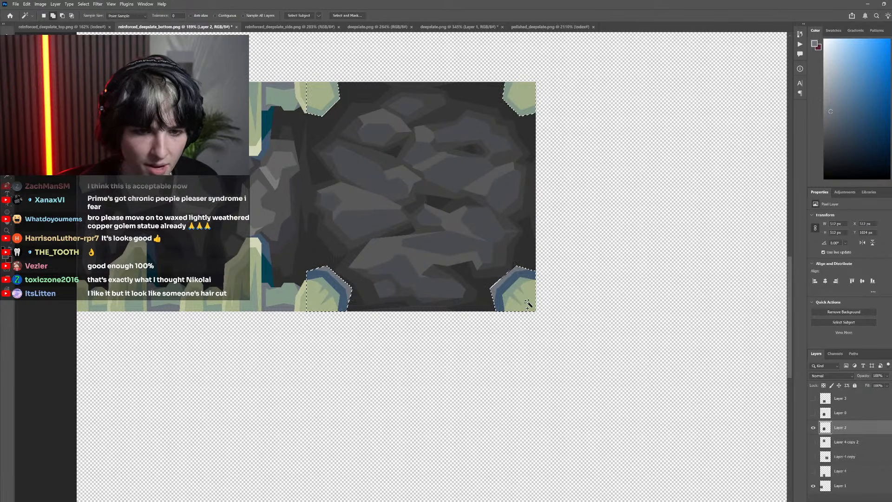
{"action": "scroll", "coordinate": [499, 294], "scroll_direction": "down", "scroll_amount": 3}
{"action": "left_click_drag", "start_coordinate": [507, 302], "coordinate": [507, 237], "text": "ctrl"}
{"action": "key", "text": "ctrl+z"}
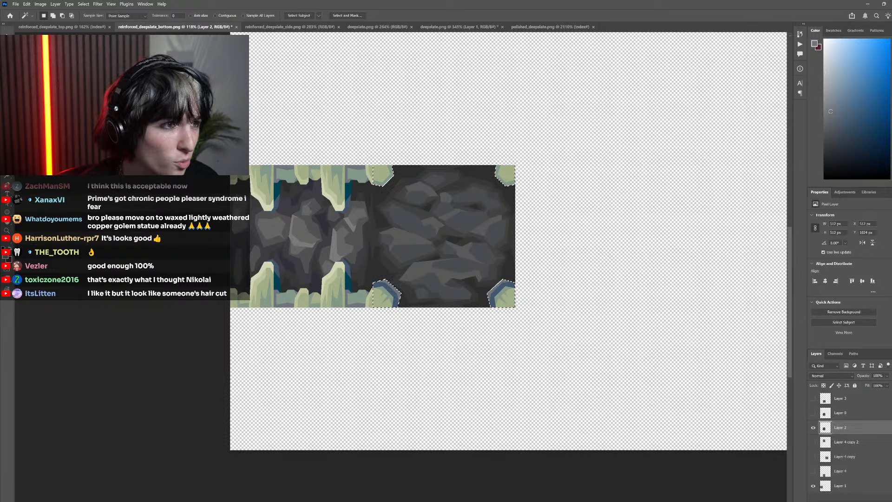
{"action": "key", "text": "m"}
{"action": "left_click_drag", "start_coordinate": [326, 191], "coordinate": [634, 108], "text": "alt"}
Duplicate the two lower bones upward, flip the copies vertically, place them over the tile's upper corners, and deselect
{"action": "left_click_drag", "start_coordinate": [514, 295], "coordinate": [517, 214], "text": "ctrl+alt"}
{"action": "left_click", "coordinate": [26, 3]}
{"action": "mouse_move", "coordinate": [51, 174]}
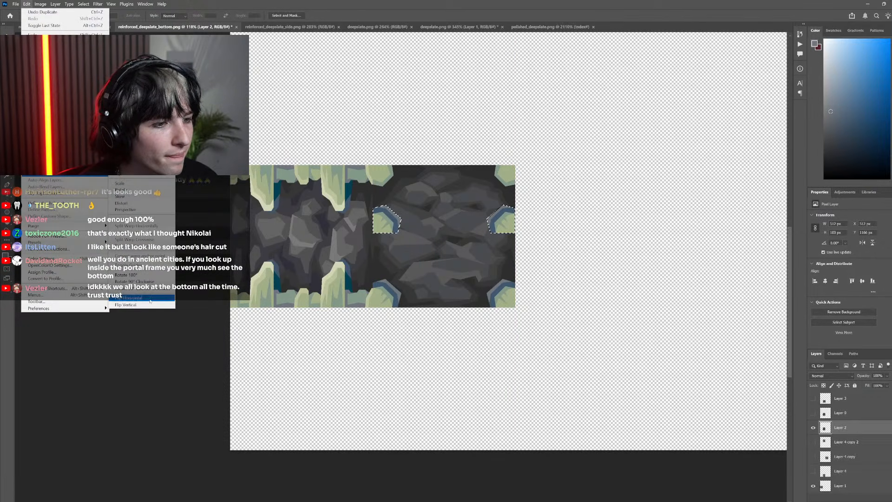
{"action": "left_click", "coordinate": [132, 305]}
{"action": "left_click_drag", "start_coordinate": [390, 217], "coordinate": [391, 176], "text": "ctrl"}
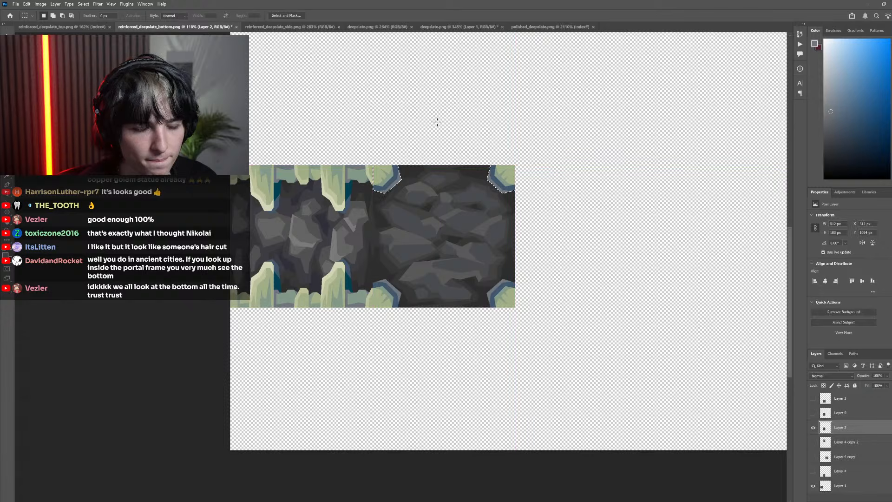
{"action": "left_click", "coordinate": [437, 124]}
{"action": "scroll", "coordinate": [478, 255], "scroll_direction": "down", "scroll_amount": 5}
{"action": "scroll", "coordinate": [470, 255], "scroll_direction": "up", "scroll_amount": 3}
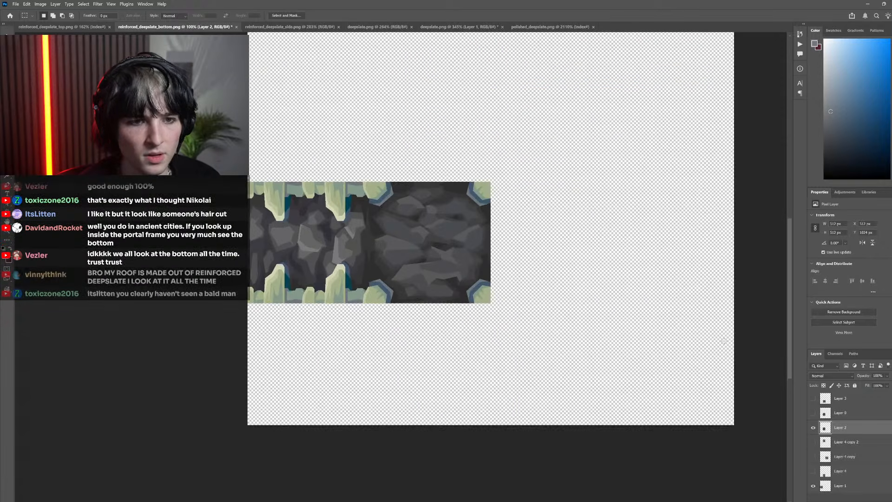
Hide the layer with the surrounding side tiles so that only the painted tile is shown
{"action": "left_click", "coordinate": [814, 428]}
{"action": "left_click", "coordinate": [813, 428]}
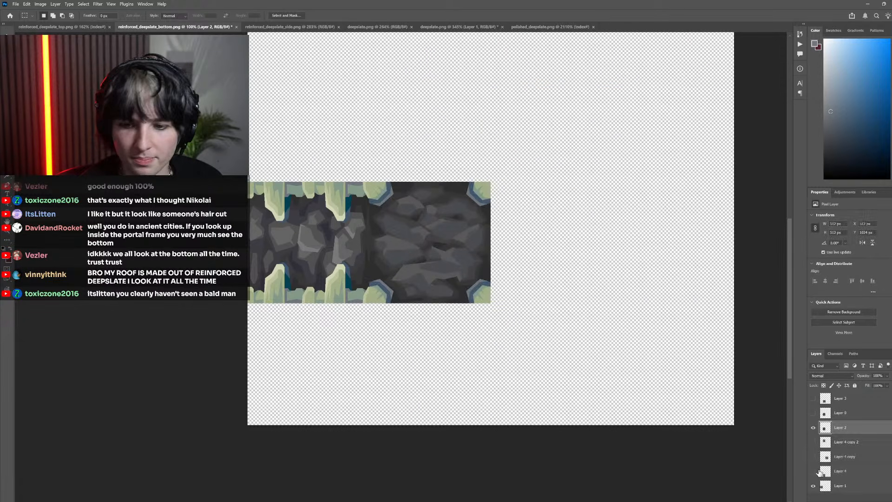
{"action": "left_click", "coordinate": [813, 487]}
Compare the painted tile with the pixel texture by repeatedly showing and hiding the pixel layer, leaving the pixel layer hidden
{"action": "left_click", "coordinate": [812, 413]}
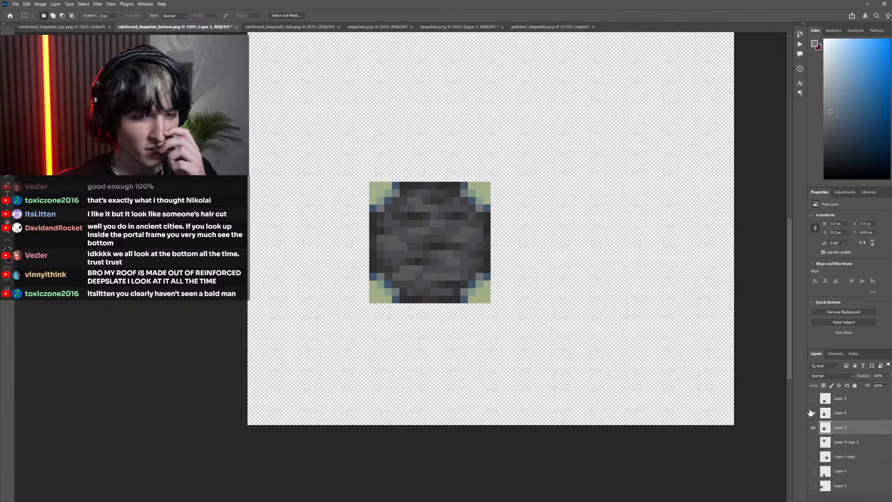
{"action": "left_click", "coordinate": [812, 413]}
{"action": "left_click", "coordinate": [812, 413]}
{"action": "left_click", "coordinate": [812, 413]}
{"action": "left_click", "coordinate": [812, 413]}
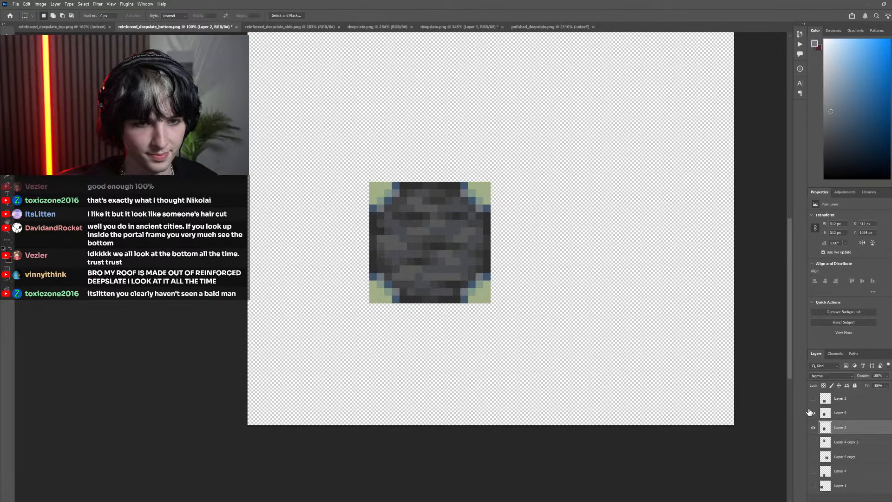
{"action": "left_click", "coordinate": [812, 413]}
{"action": "left_click", "coordinate": [812, 413]}
{"action": "left_click", "coordinate": [812, 413]}
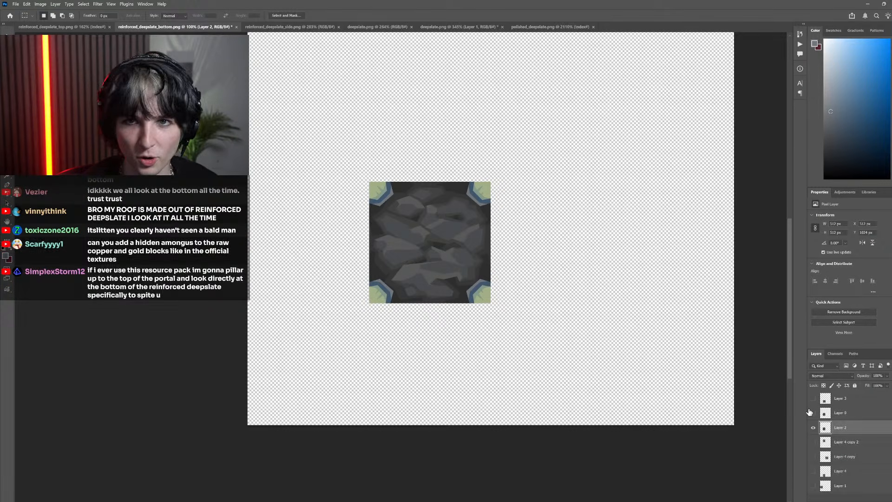
{"action": "left_click", "coordinate": [812, 414]}
{"action": "left_click", "coordinate": [812, 414]}
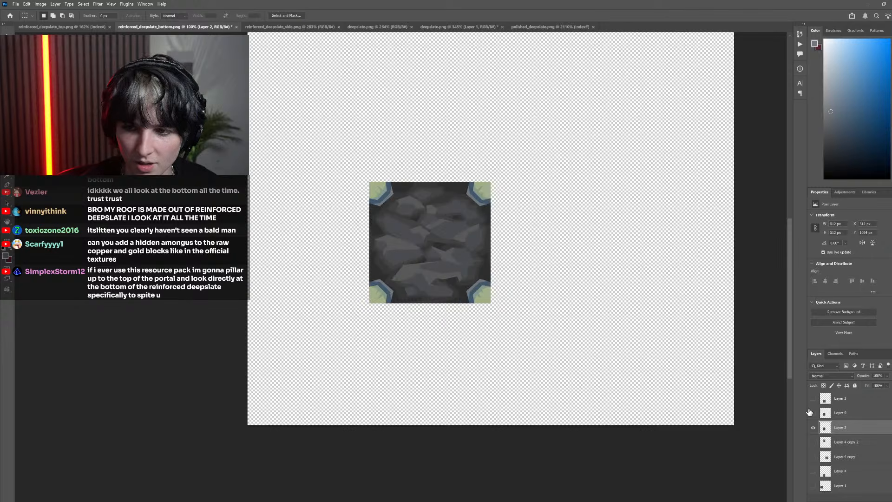
{"action": "left_click", "coordinate": [811, 413]}
{"action": "left_click", "coordinate": [812, 413]}
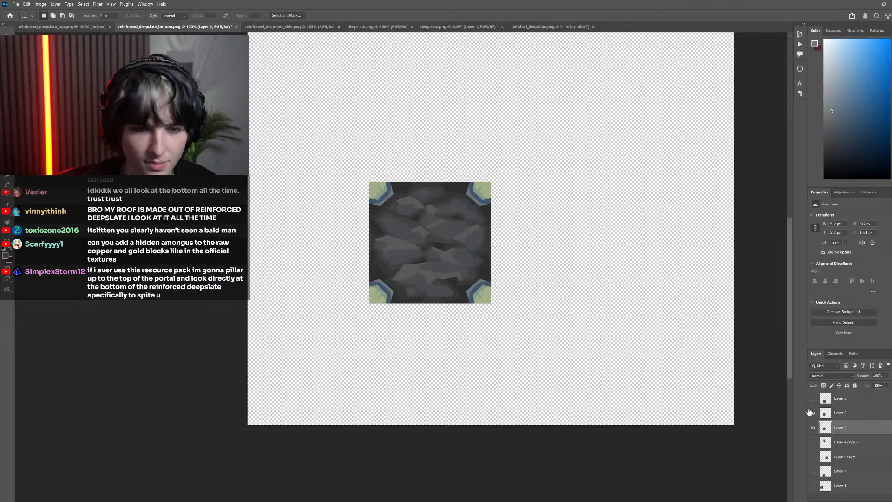
{"action": "left_click", "coordinate": [811, 412]}
{"action": "left_click", "coordinate": [811, 413]}
{"action": "left_click", "coordinate": [811, 413]}
{"action": "left_click", "coordinate": [811, 413]}
{"action": "left_click", "coordinate": [811, 413]}
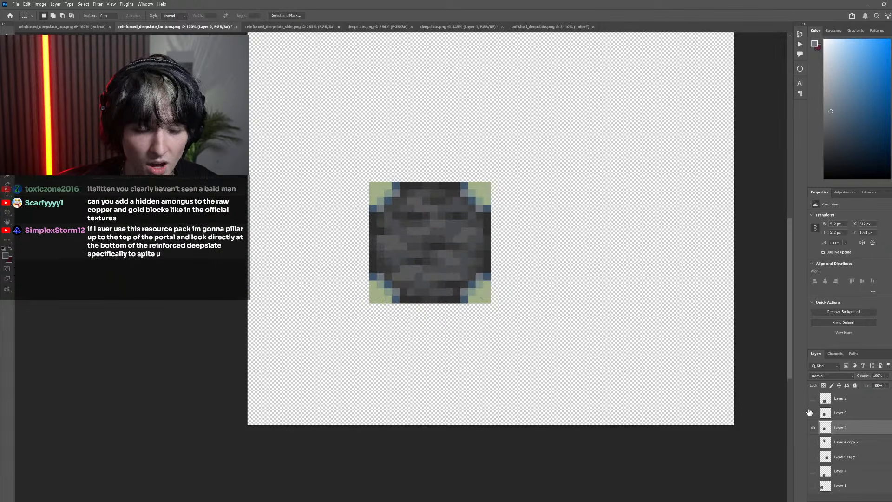
{"action": "left_click", "coordinate": [811, 412]}
{"action": "left_click", "coordinate": [811, 413]}
{"action": "left_click", "coordinate": [811, 413]}
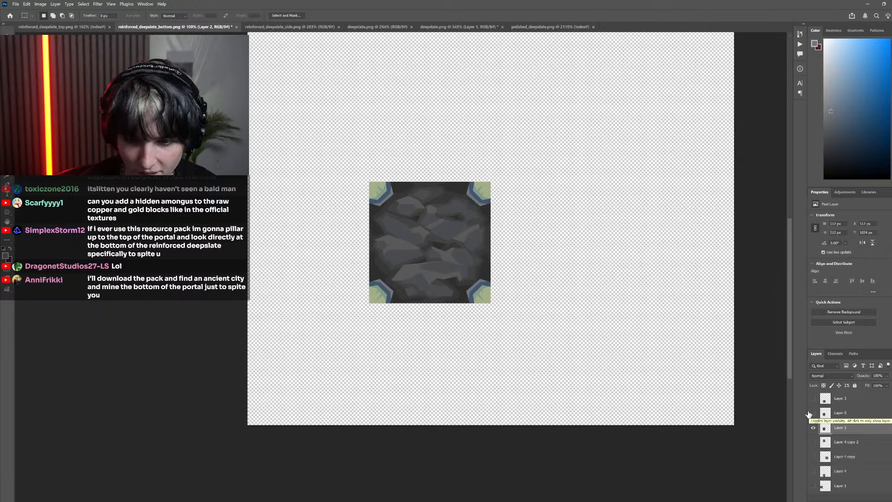
{"action": "left_click", "coordinate": [812, 413]}
{"action": "left_click", "coordinate": [812, 413]}
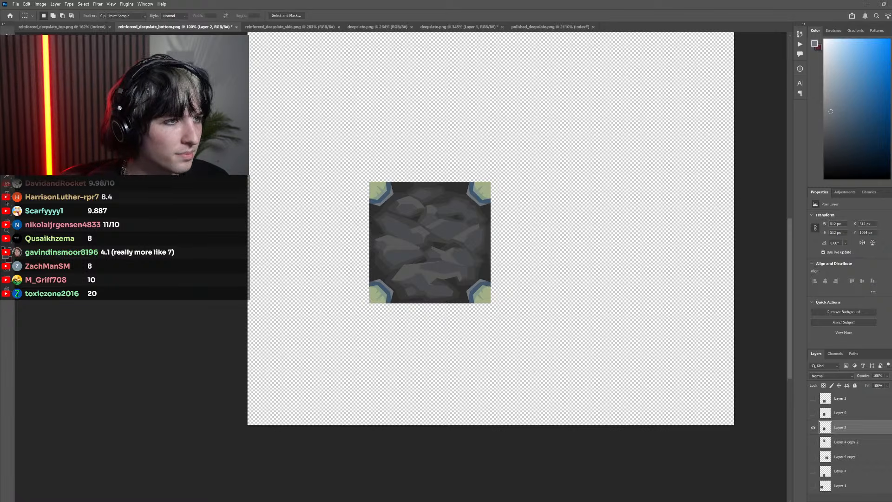
Select the painted tile by picking and inverting the empty area around it, crop the canvas to it, and deselect
{"action": "key", "text": "w"}
{"action": "scroll", "coordinate": [518, 258], "scroll_direction": "down", "scroll_amount": 6}
{"action": "left_click", "coordinate": [523, 172]}
{"action": "key", "text": "ctrl+shift+i"}
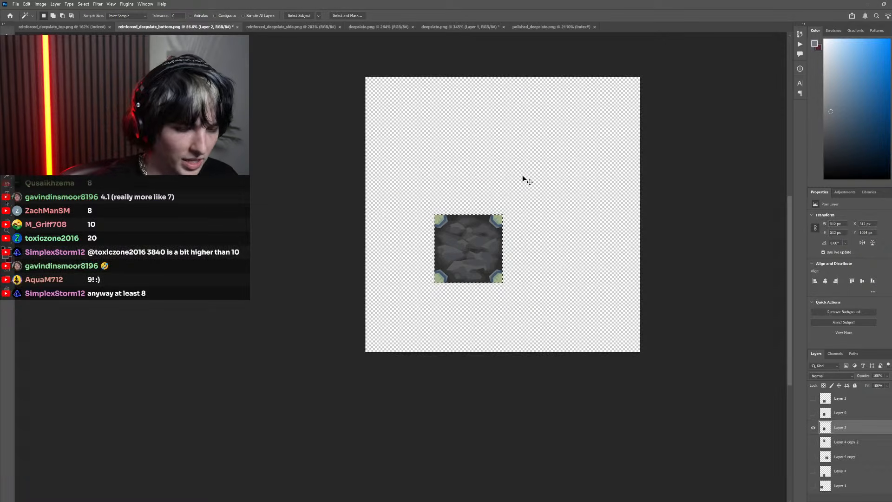
{"action": "left_click", "coordinate": [40, 4]}
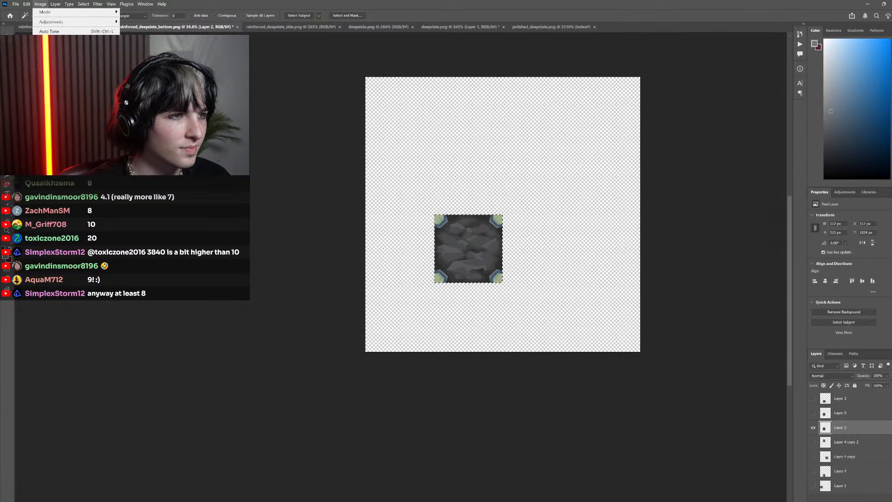
{"action": "left_click", "coordinate": [45, 78]}
{"action": "left_click_drag", "start_coordinate": [378, 194], "coordinate": [383, 228]}
{"action": "key", "text": "ctrl+d"}
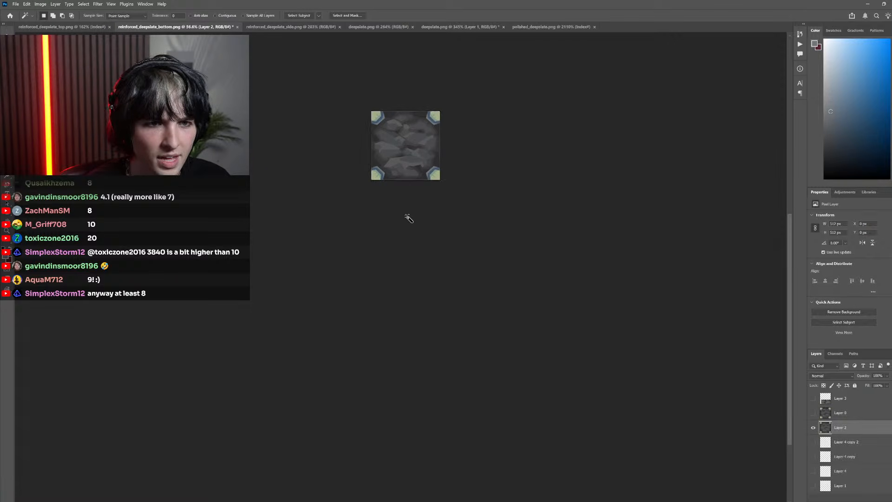
Delete every layer except the painted tile layer, Layer 2, and save the texture file
{"action": "scroll", "coordinate": [409, 219], "scroll_direction": "up", "scroll_amount": 8}
{"action": "left_click", "coordinate": [851, 442]}
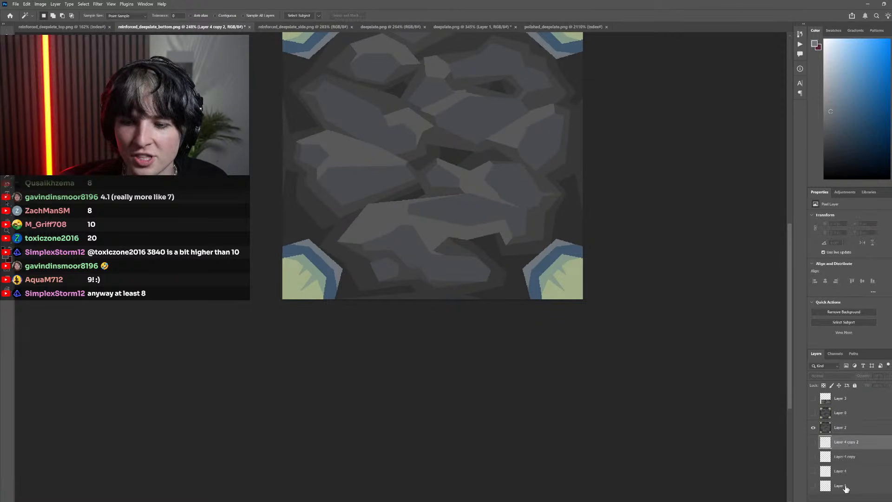
{"action": "left_click", "coordinate": [846, 487], "text": "shift"}
{"action": "left_click", "coordinate": [844, 414], "text": "ctrl"}
{"action": "left_click", "coordinate": [845, 401], "text": "ctrl"}
{"action": "key", "text": "Delete"}
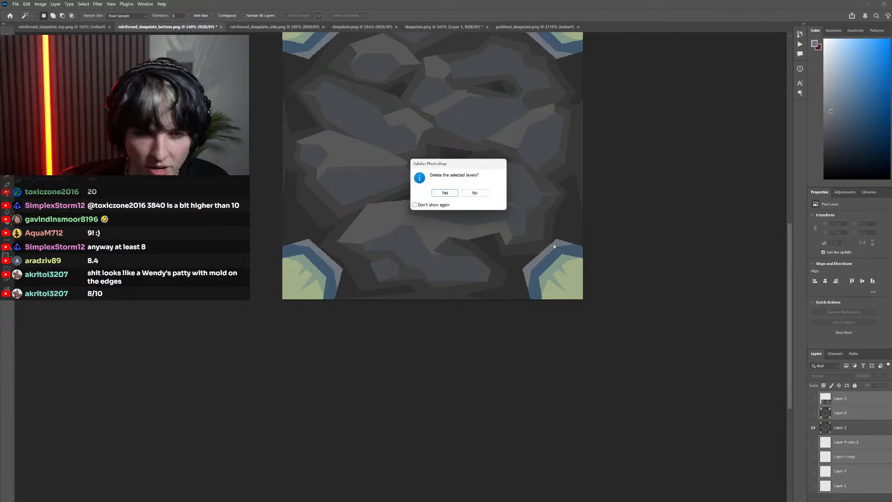
{"action": "left_click", "coordinate": [448, 190]}
{"action": "scroll", "coordinate": [384, 308], "scroll_direction": "down", "scroll_amount": 3}
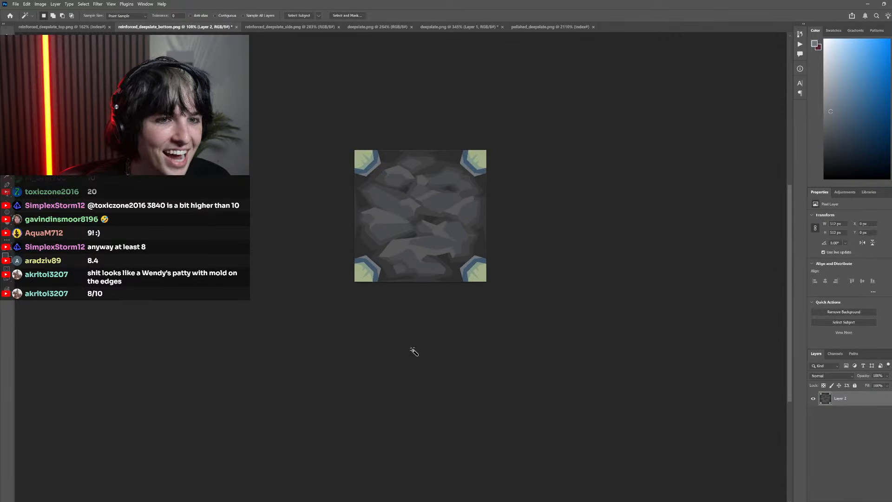
{"action": "scroll", "coordinate": [412, 353], "scroll_direction": "up", "scroll_amount": 2}
{"action": "key", "text": "ctrl+s"}
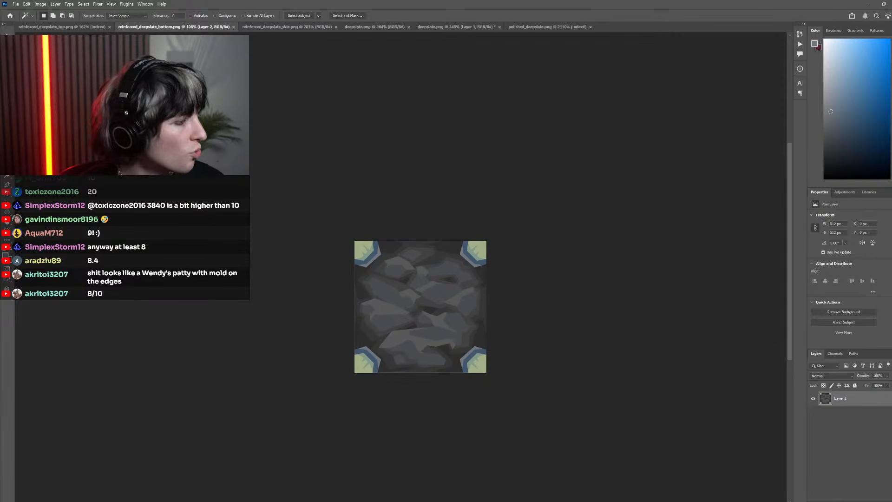
Switch to Minecraft and reload the resource packs to load the saved texture
{"action": "key", "text": "alt+Tab"}
{"action": "left_click", "coordinate": [552, 169]}
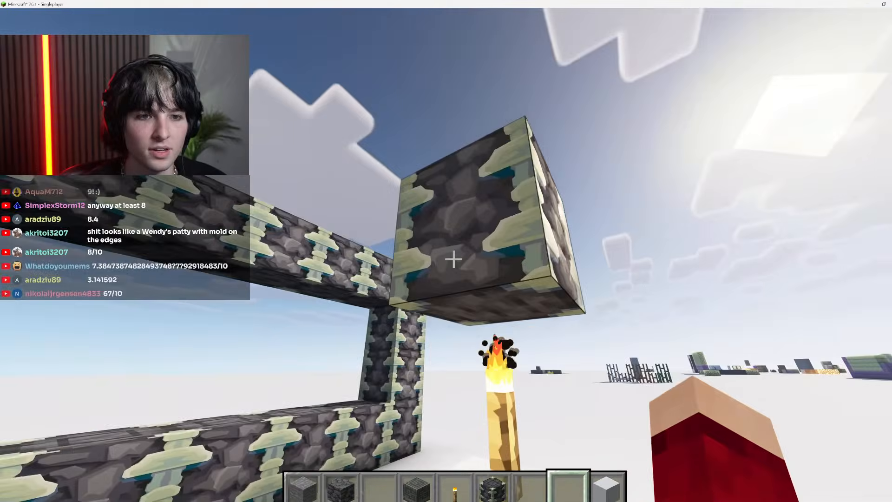
{"action": "key", "text": "F3+t"}
{"action": "key", "text": "F3+t"}
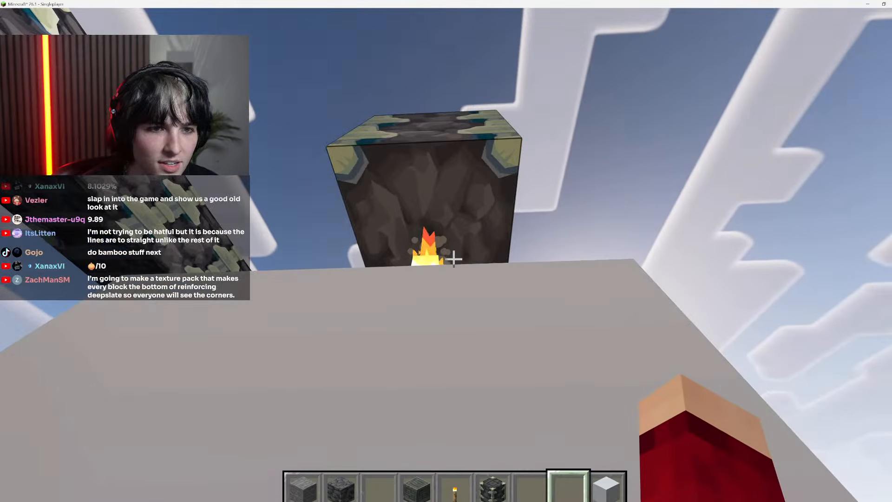
Hide the game's interface overlay and lower the field of view for a close-up of the reinforced deepslate block
{"action": "key", "text": "F1"}
{"action": "key", "text": "Escape"}
{"action": "left_click", "coordinate": [395, 301]}
{"action": "left_click_drag", "start_coordinate": [342, 93], "coordinate": [261, 86]}
{"action": "key", "text": "Escape"}
{"action": "key", "text": "Escape"}
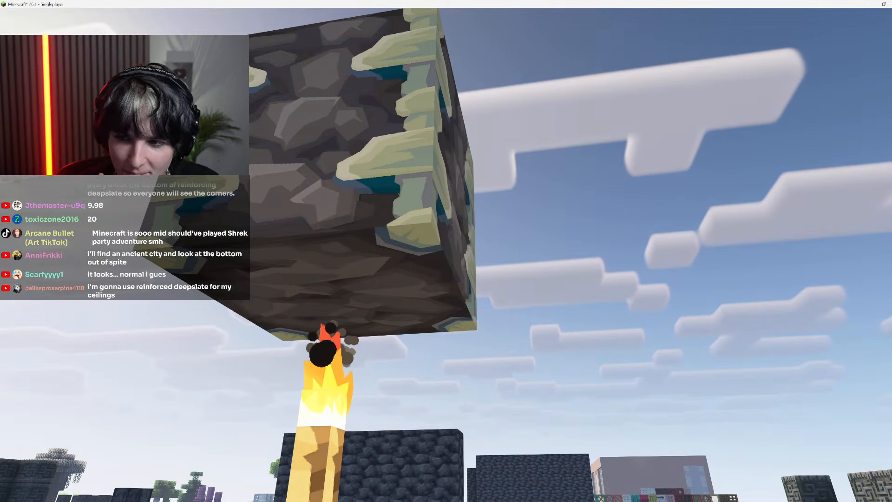
Examine the floating reinforced deepslate block from below, checking how its bottom corners meet the bones on the sides
{"action": "key", "text": "a"}
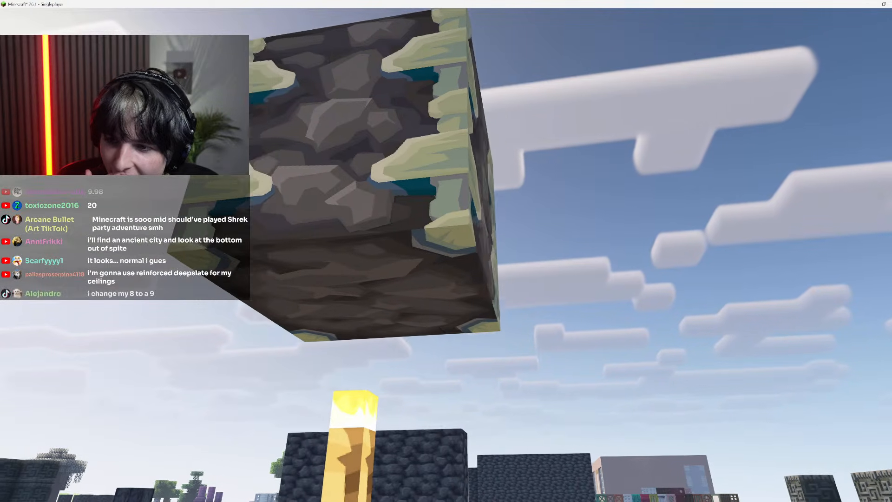
{"action": "key", "text": "a"}
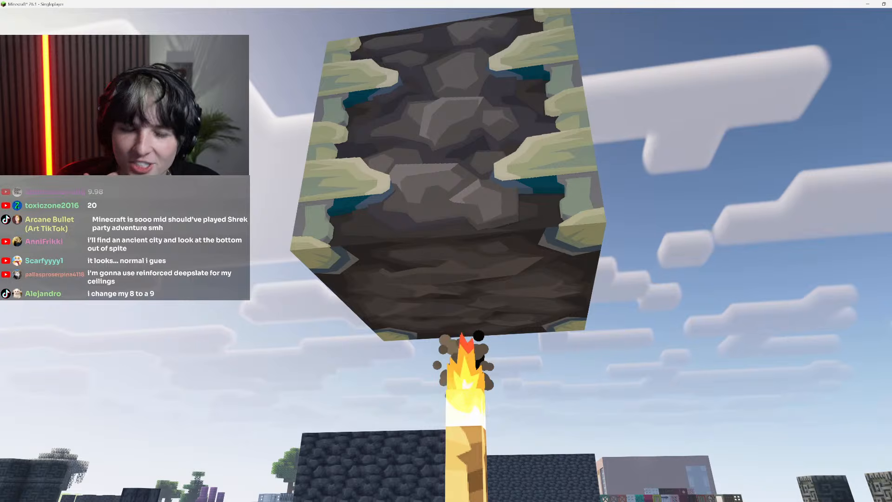
{"action": "key", "text": "space"}
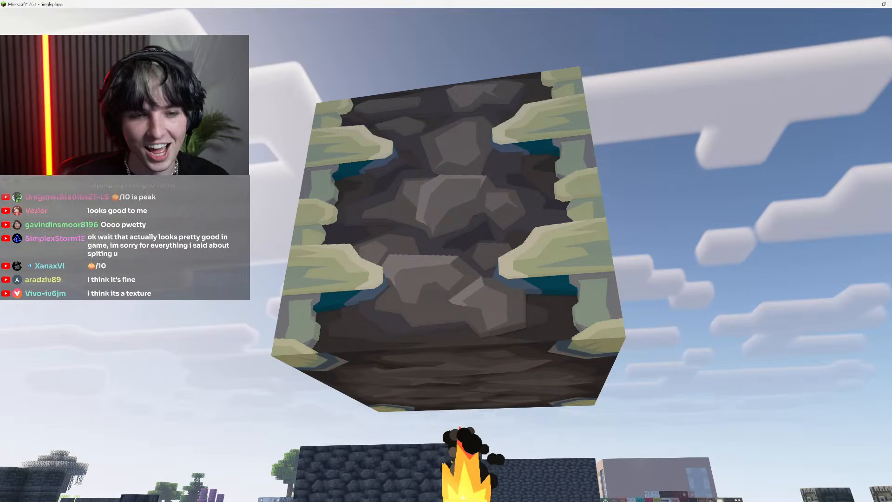
{"action": "key", "text": "d"}
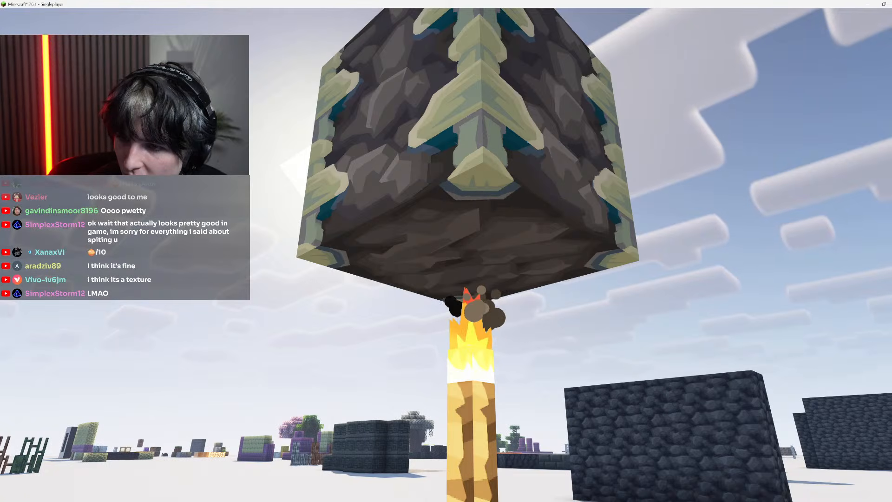
{"action": "key", "text": "s"}
{"action": "key", "text": "space"}
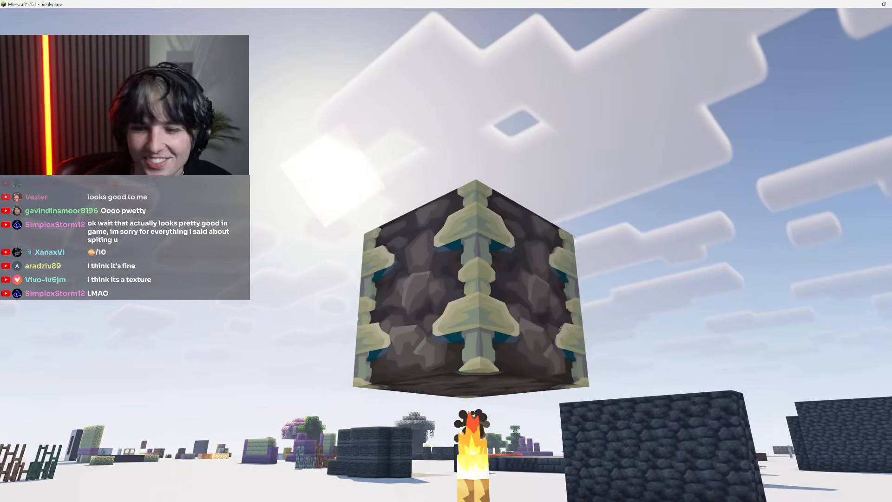
{"action": "key", "text": "s"}
{"action": "key", "text": "w"}
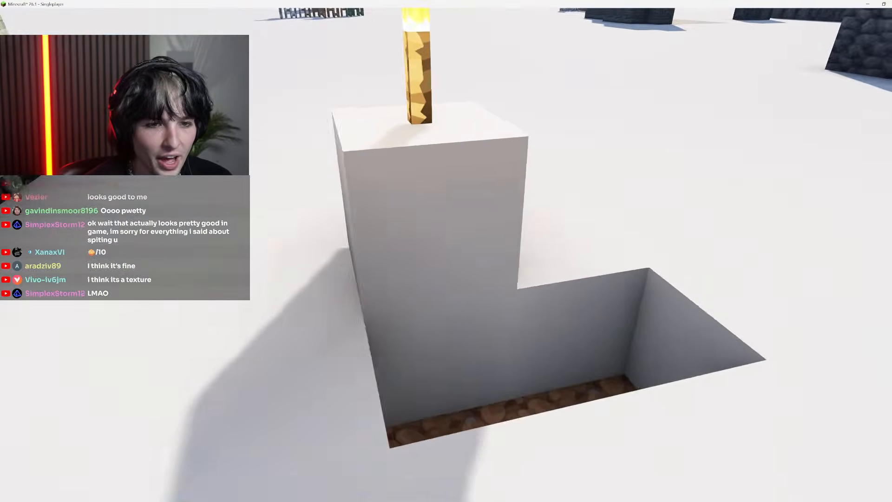
Show the interface overlay again and fill the hole beside the torch pedestal with white concrete
{"action": "key", "text": "F1"}
{"action": "scroll", "coordinate": [454, 259], "scroll_direction": "down", "scroll_amount": 1}
{"action": "right_click", "coordinate": [453, 259]}
{"action": "right_click", "coordinate": [453, 259]}
{"action": "left_click", "coordinate": [454, 259]}
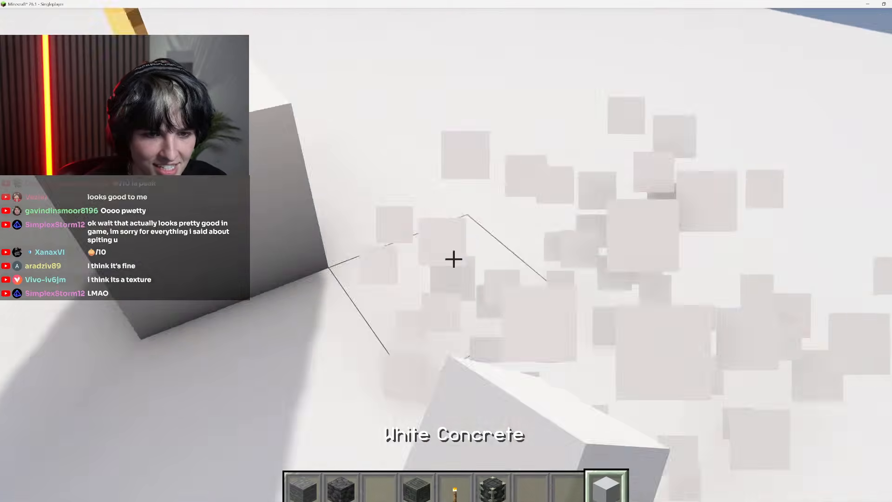
Raise the field of view again in the game's options and resume playing
{"action": "key", "text": "space"}
{"action": "key", "text": "Escape"}
{"action": "left_click", "coordinate": [418, 299]}
{"action": "left_click_drag", "start_coordinate": [258, 82], "coordinate": [308, 82]}
{"action": "key", "text": "Escape"}
{"action": "key", "text": "Escape"}
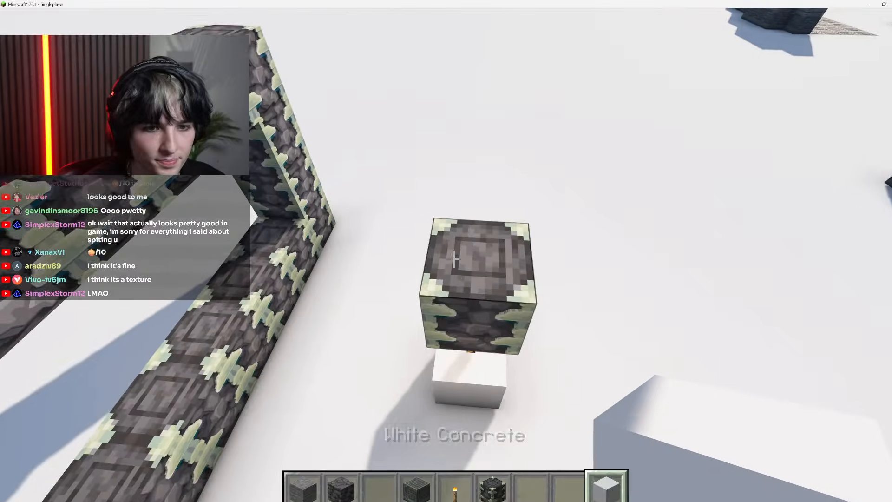
Examine the reinforced deepslate block from above, from underneath and from its sides
{"action": "key", "text": "w"}
{"action": "key", "text": "d"}
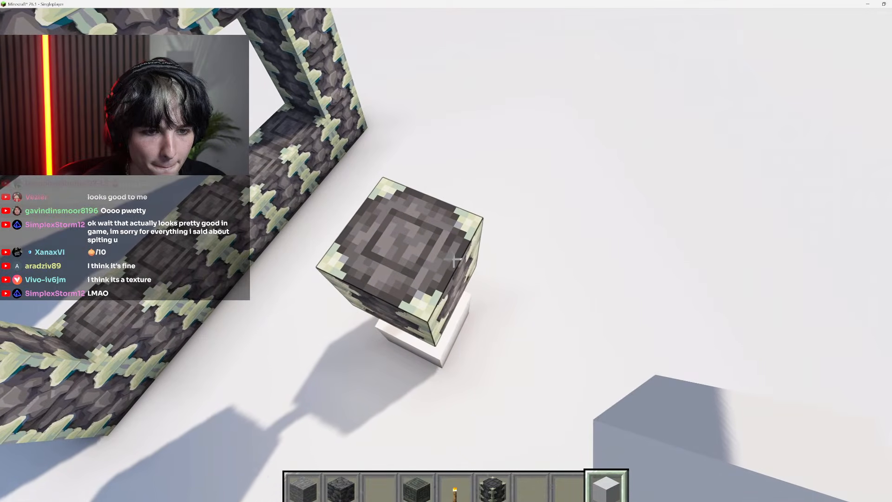
{"action": "key", "text": "shift"}
{"action": "left_click", "coordinate": [454, 259]}
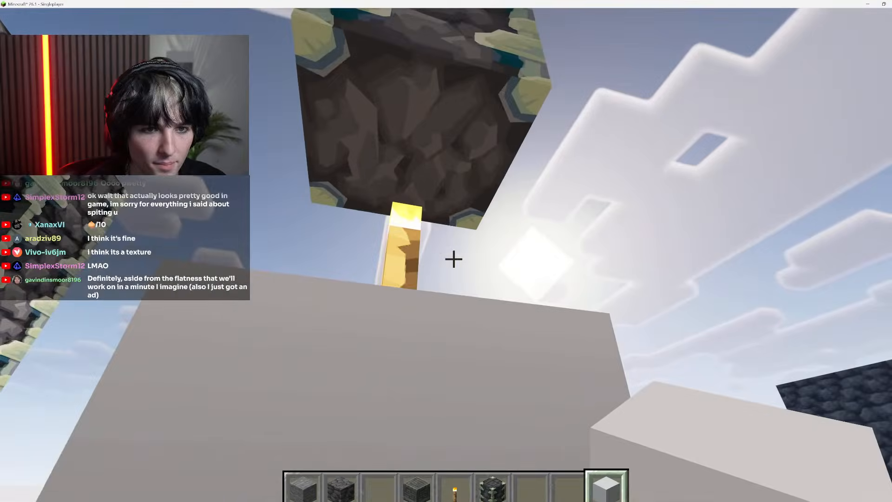
{"action": "key", "text": "space"}
{"action": "key", "text": "s"}
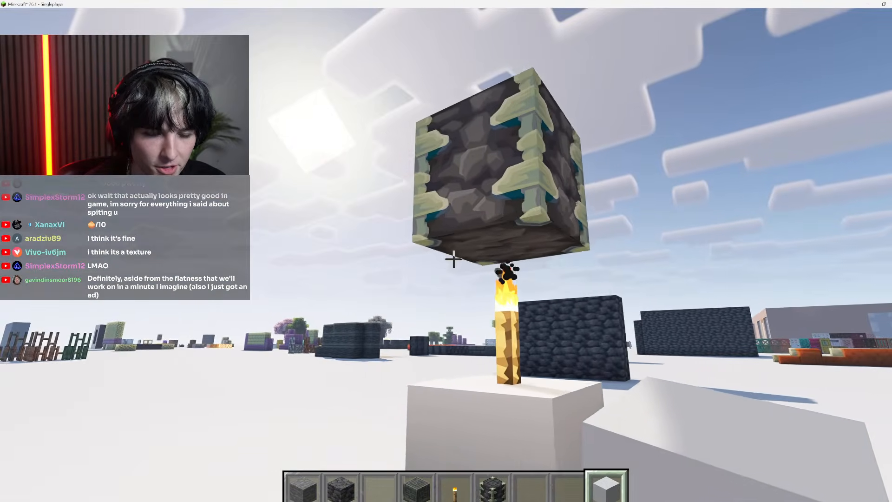
{"action": "key", "text": "a"}
{"action": "key", "text": "d"}
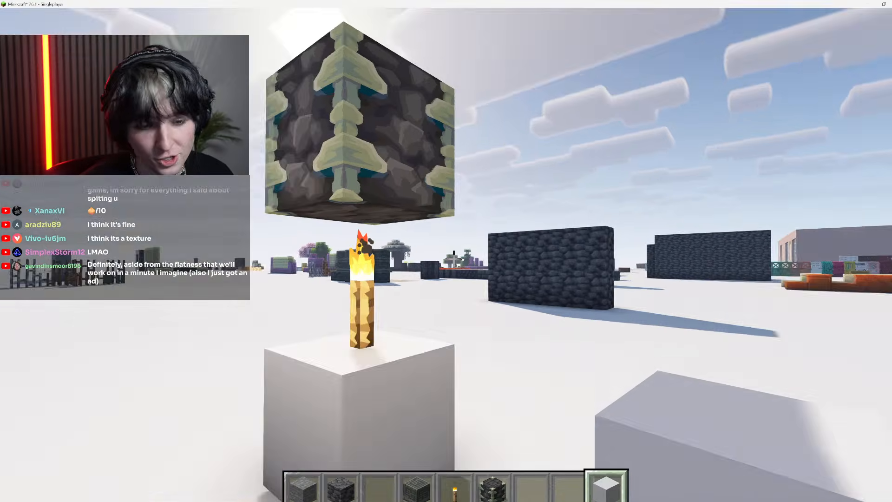
{"action": "left_click", "coordinate": [447, 254]}
Search the creative inventory for "sign" and put the oak sign in the first hotbar slot
{"action": "key", "text": "e"}
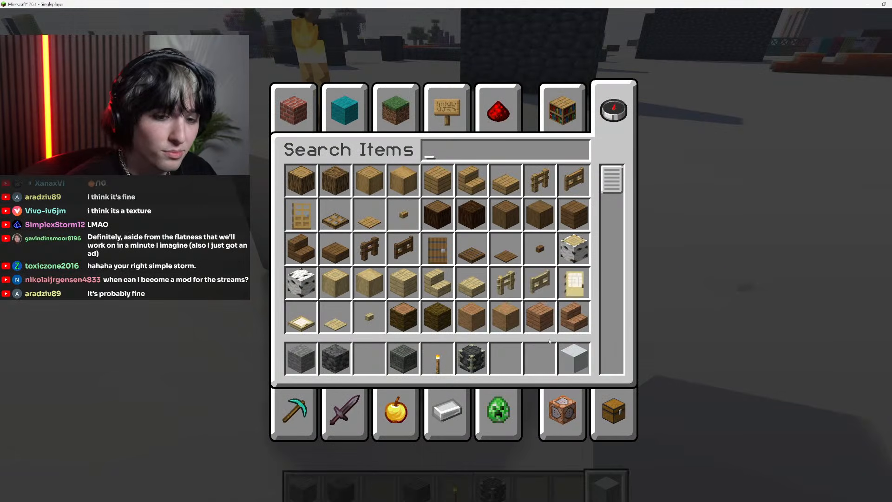
{"action": "left_click", "coordinate": [613, 411]}
{"action": "key", "text": "e"}
{"action": "key", "text": "e"}
{"action": "left_click", "coordinate": [616, 110]}
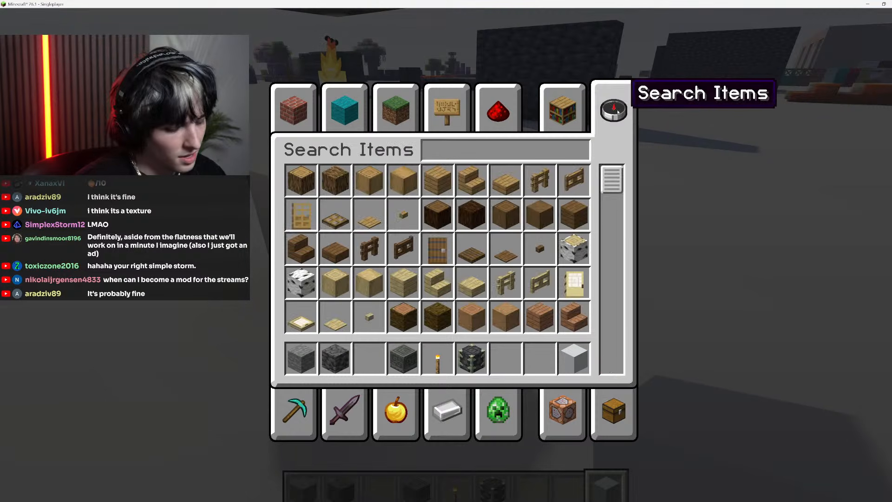
{"action": "type", "text": "sig"}
{"action": "left_click", "coordinate": [298, 178]}
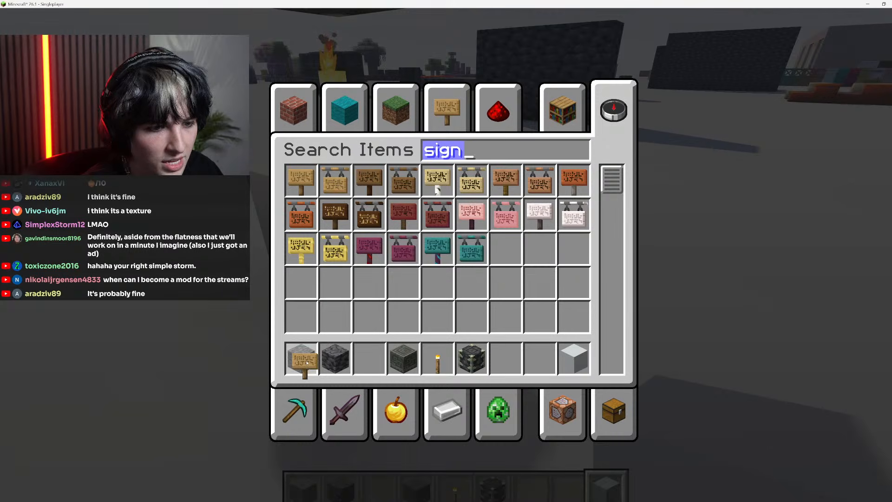
{"action": "left_click", "coordinate": [302, 360]}
Clear the remaining blocks and the torch from the hotbar and close the inventory
{"action": "left_click", "coordinate": [403, 360], "text": "shift"}
{"action": "left_click", "coordinate": [437, 358], "text": "shift"}
{"action": "left_click", "coordinate": [472, 358], "text": "shift"}
{"action": "left_click", "coordinate": [335, 357], "text": "shift"}
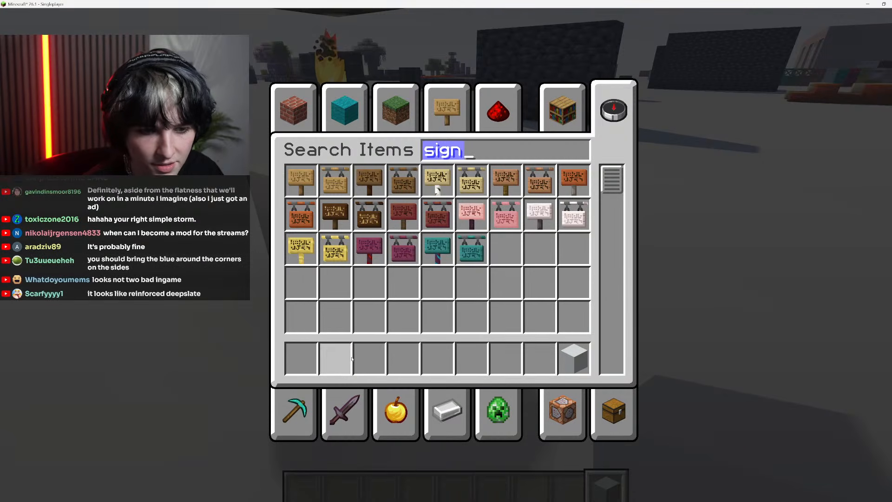
{"action": "left_click", "coordinate": [574, 358], "text": "shift"}
{"action": "key", "text": "Escape"}
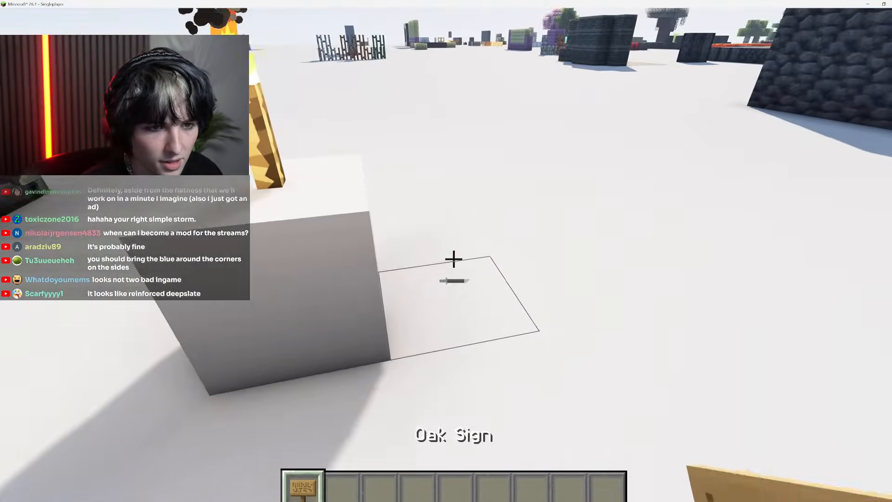
Place the oak sign on the ground near the pedestal and write "BRB :)" on it
{"action": "right_click", "coordinate": [453, 259]}
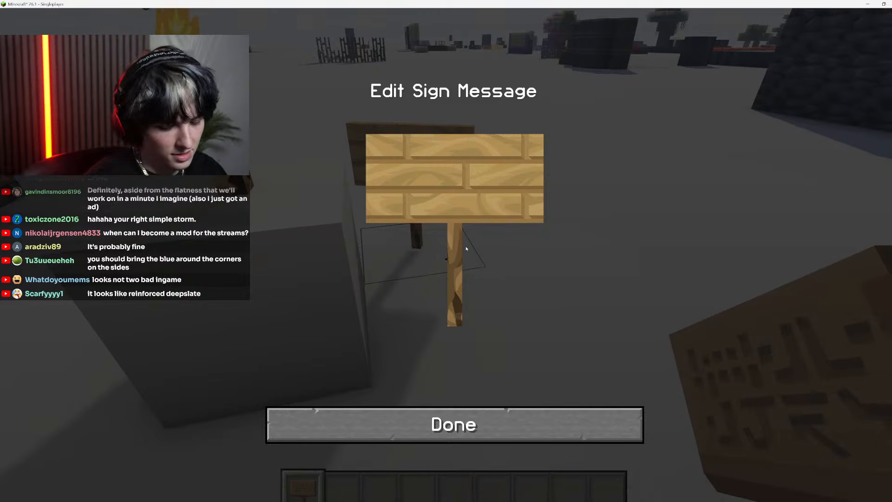
{"action": "key", "text": "Caps_Lock"}
{"action": "type", "text": "BRB"}
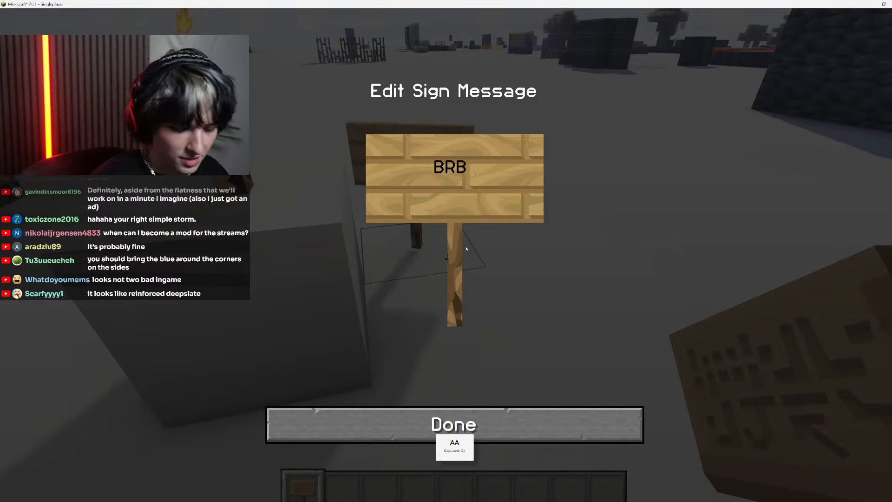
{"action": "type", "text": " :)"}
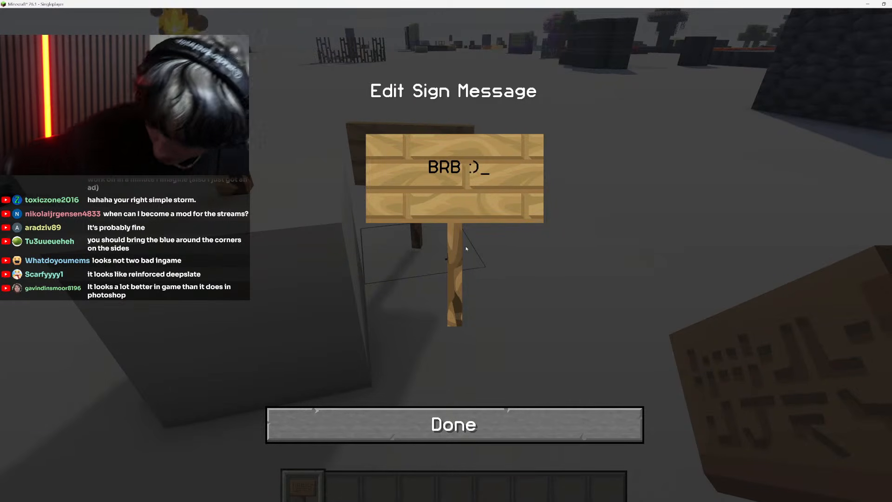
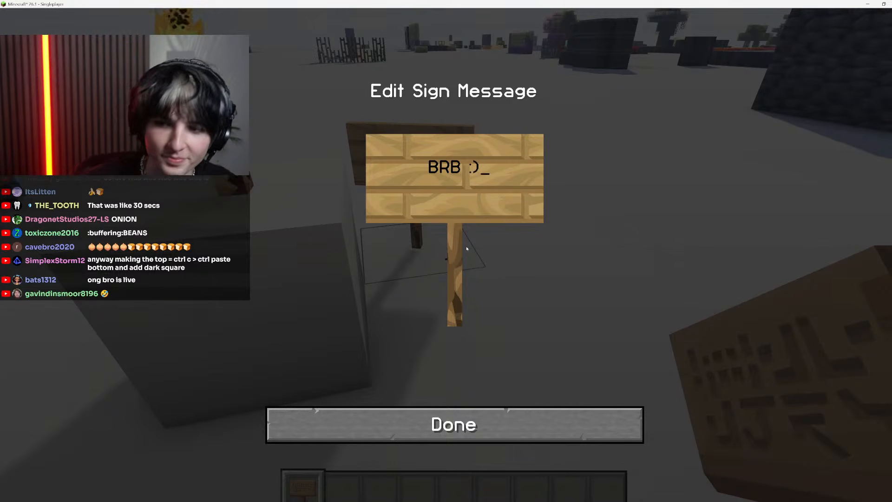
Finish editing the "BRB :)" sign, remove it from the world, and destroy the sign item in the inventory
{"action": "left_click", "coordinate": [496, 432]}
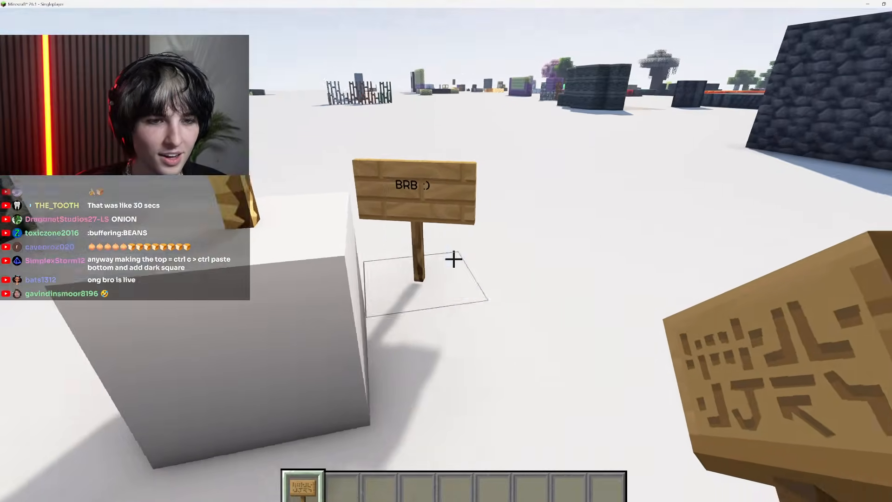
{"action": "left_click", "coordinate": [453, 259]}
{"action": "key", "text": "e"}
{"action": "left_click", "coordinate": [614, 399]}
{"action": "left_click", "coordinate": [619, 357], "text": "shift"}
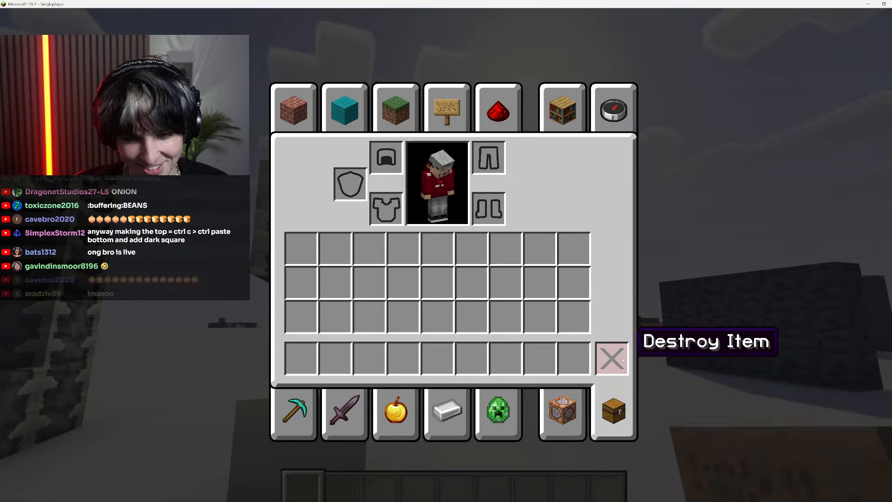
{"action": "key", "text": "e"}
{"action": "key", "text": "s"}
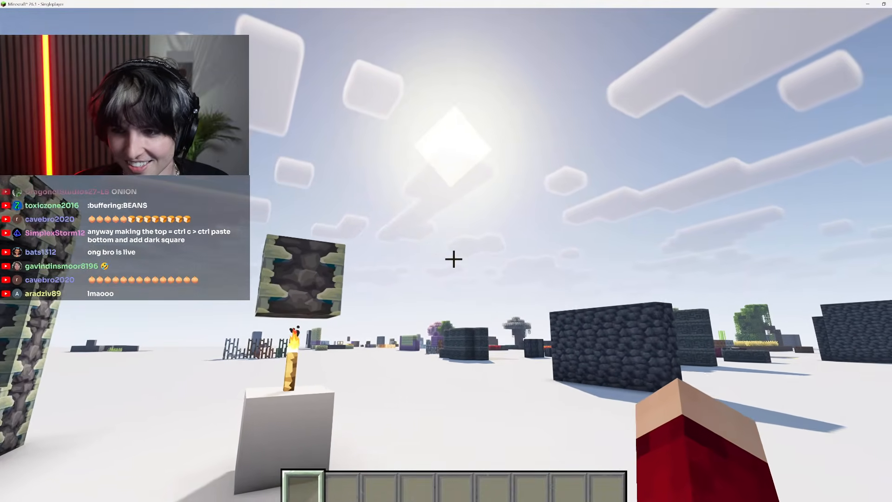
{"action": "key", "text": "w"}
{"action": "key", "text": "s"}
{"action": "key", "text": "space"}
{"action": "key", "text": "space"}
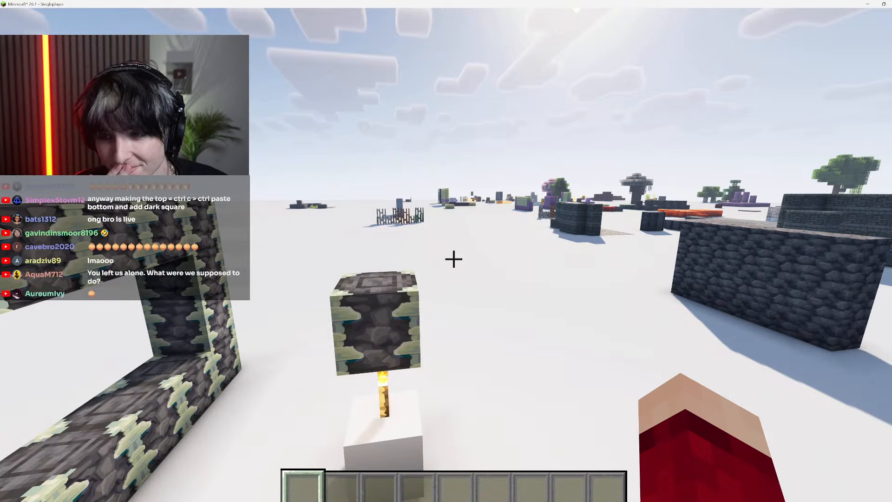
{"action": "key", "text": "Escape"}
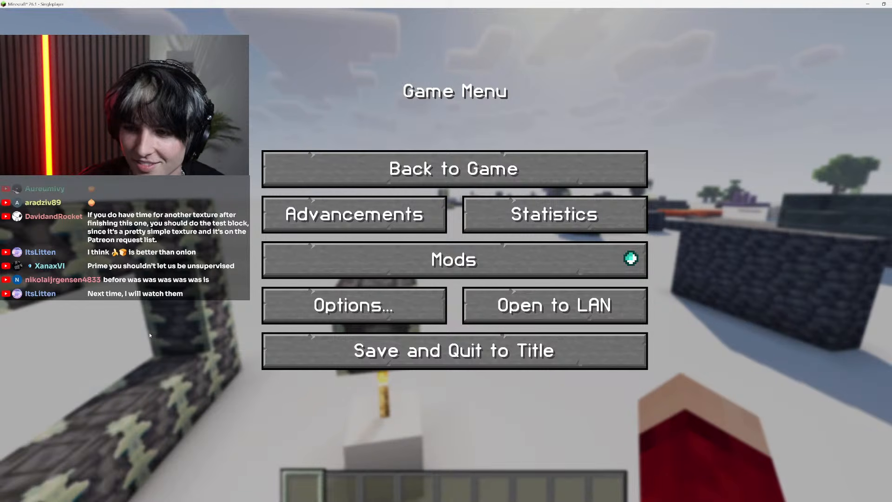
{"action": "key", "text": "Escape"}
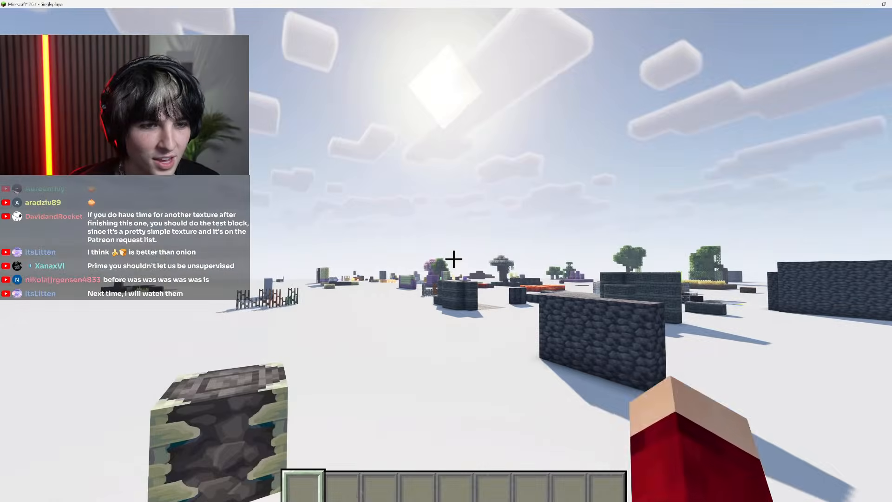
Examine the reinforced deepslate frame and the floating block above the torch from the sides, below and above
{"action": "key", "text": "shift"}
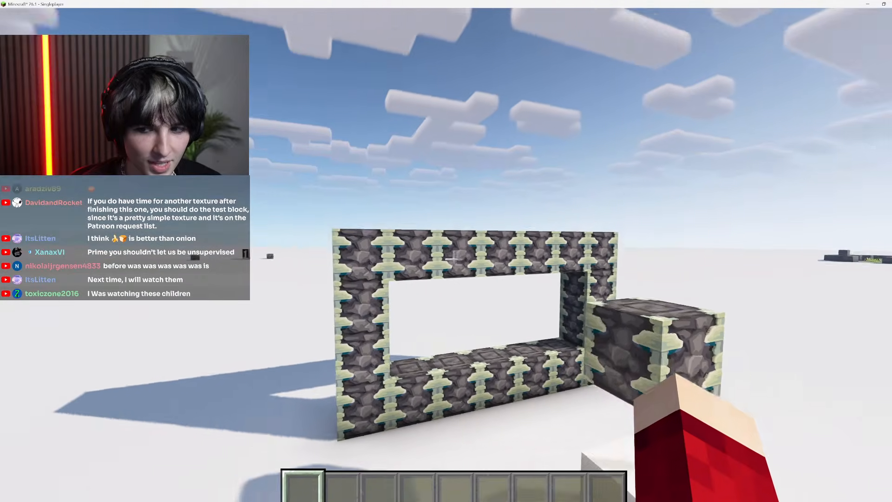
{"action": "key", "text": "w"}
{"action": "key", "text": "w"}
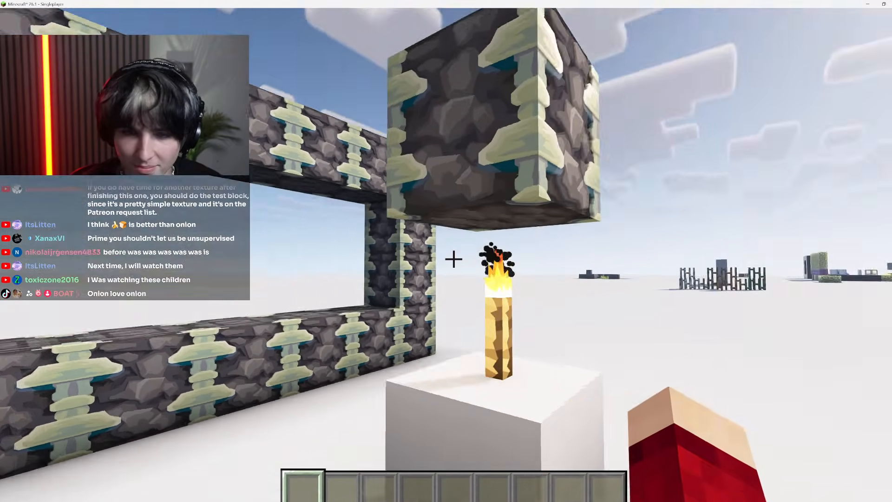
{"action": "key", "text": "w"}
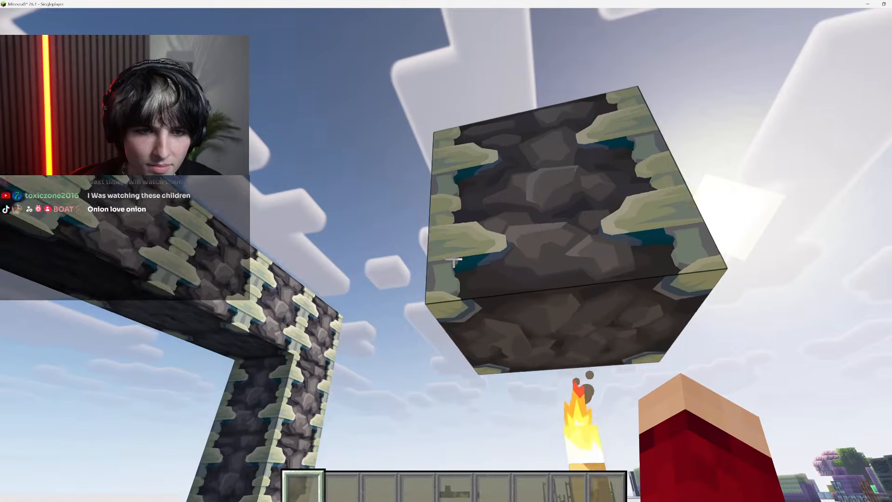
{"action": "key", "text": "s"}
{"action": "key", "text": "space"}
{"action": "key", "text": "d"}
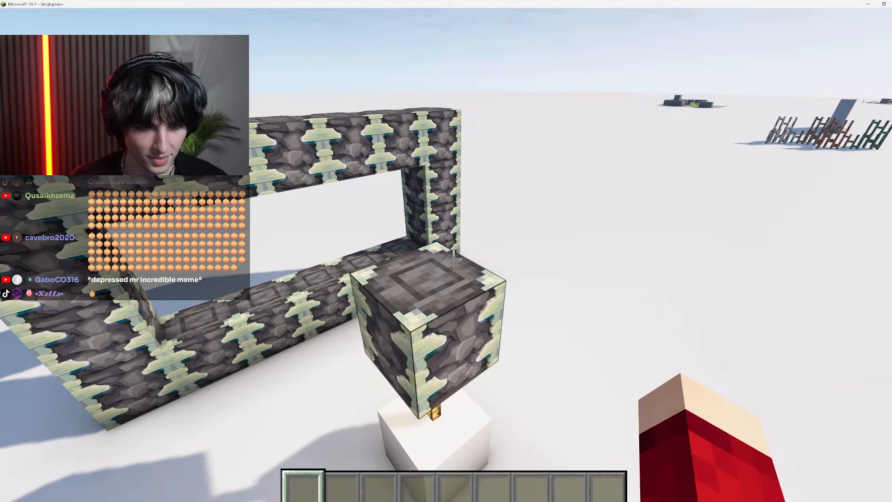
{"action": "key", "text": "shift"}
{"action": "key", "text": "w"}
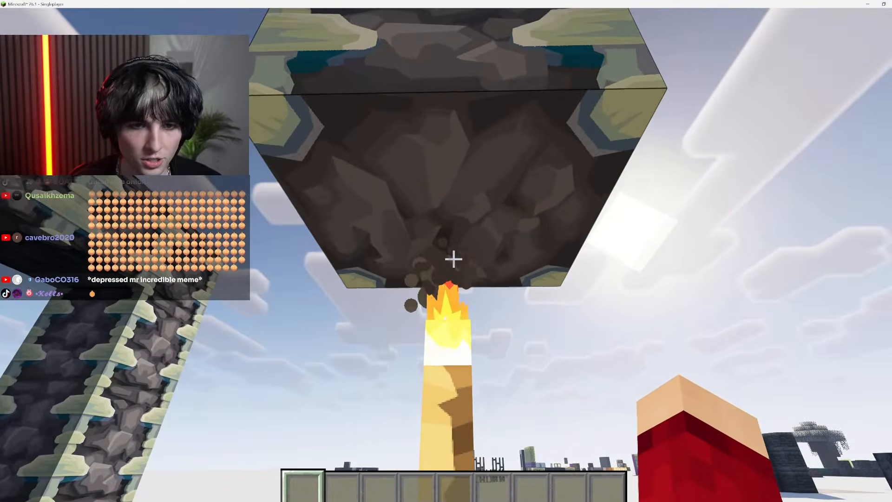
{"action": "key", "text": "space"}
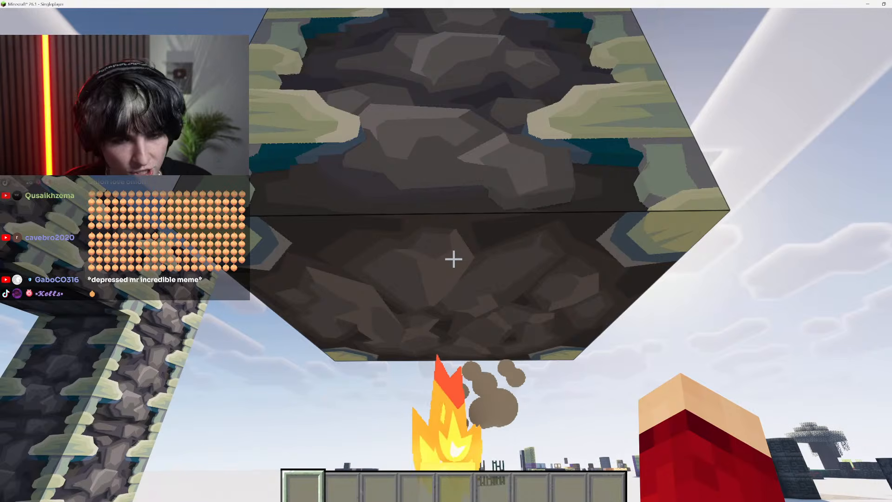
{"action": "key", "text": "s"}
{"action": "key", "text": "w"}
{"action": "key", "text": "space"}
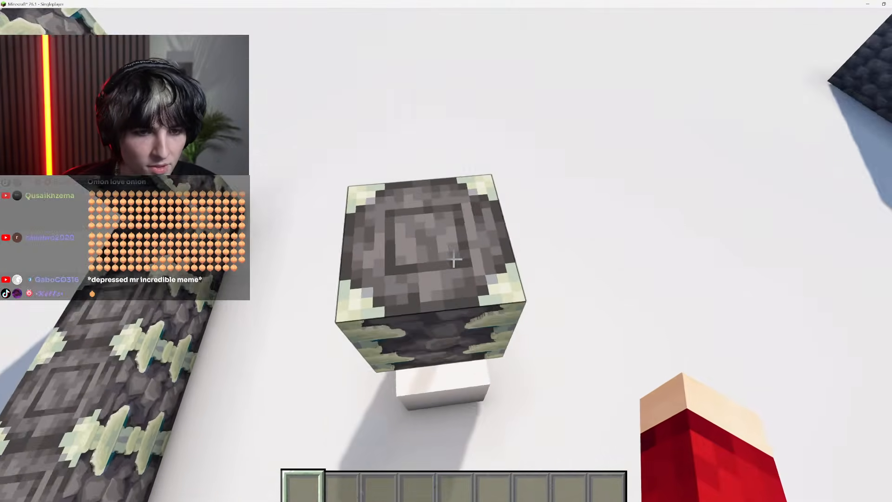
Pick the floating reinforced deepslate block and place a copy of it on the ground beside the torch pedestal
{"action": "middle_click", "coordinate": [454, 259]}
{"action": "right_click", "coordinate": [454, 259]}
{"action": "scroll", "coordinate": [454, 259], "scroll_direction": "down", "scroll_amount": 3}
Switch to Photoshop and copy the whole texture from reinforced_deepslate_bottom.png
{"action": "key", "text": "Escape"}
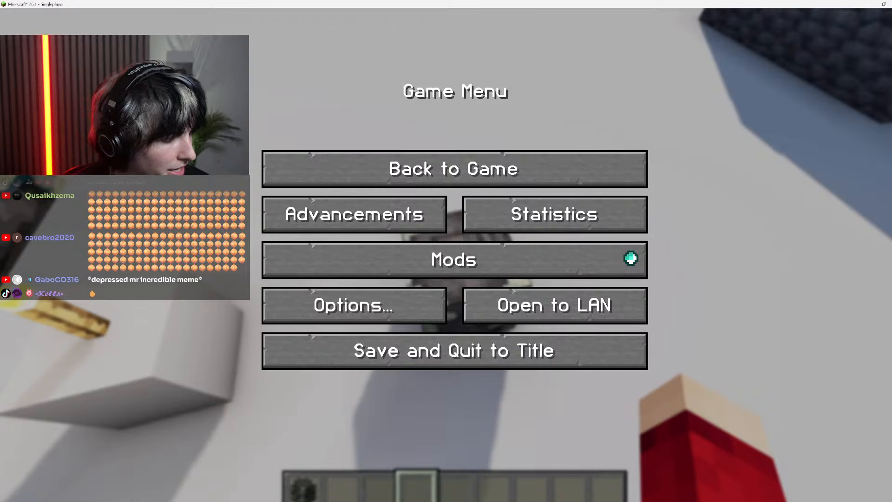
{"action": "key", "text": "alt+Tab"}
{"action": "left_click", "coordinate": [286, 26]}
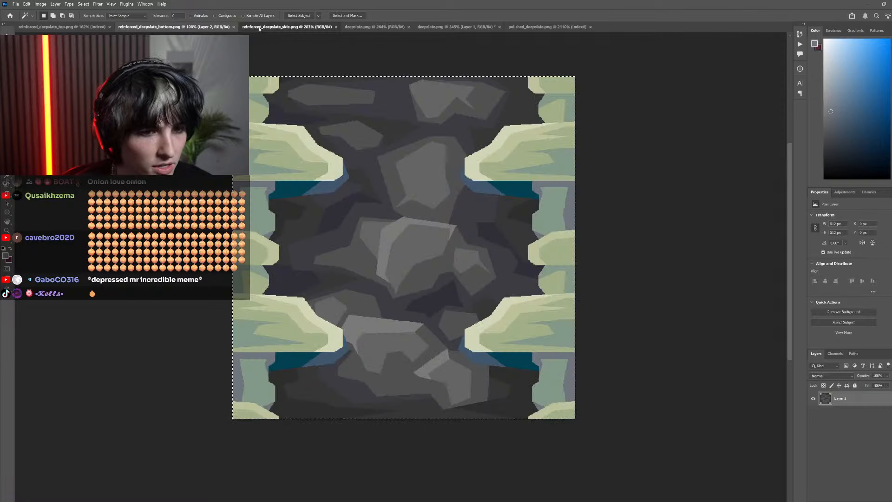
{"action": "left_click", "coordinate": [374, 26]}
{"action": "left_click", "coordinate": [62, 27]}
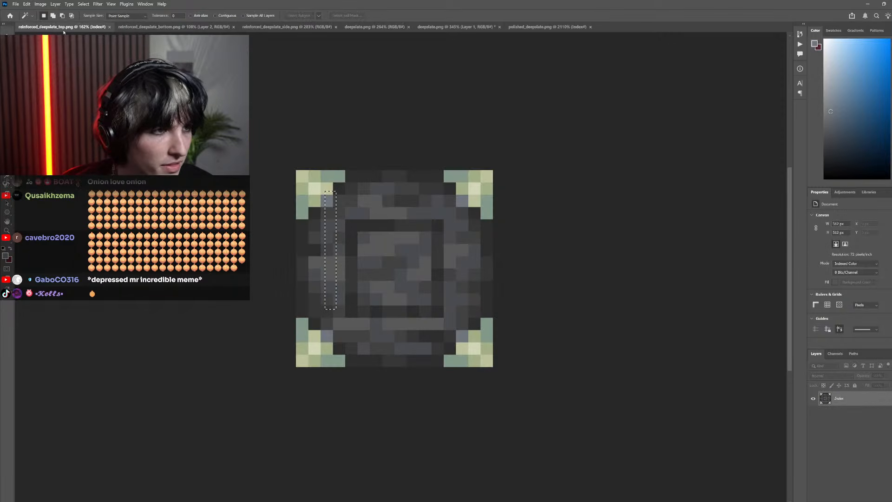
{"action": "key", "text": "ctrl+Tab"}
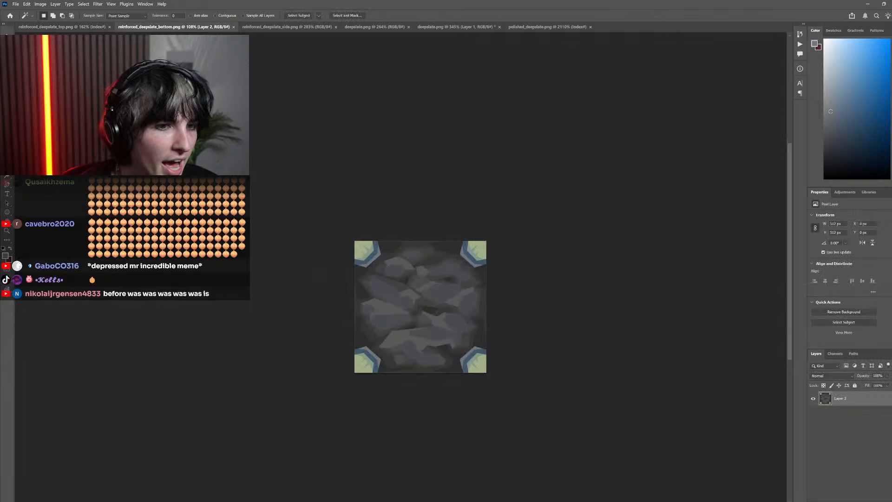
Paste the copied texture into reinforced_deepslate_top.png in Indexed Color mode, save it, and reload the resource packs in Minecraft
{"action": "key", "text": "ctrl+shift+Tab"}
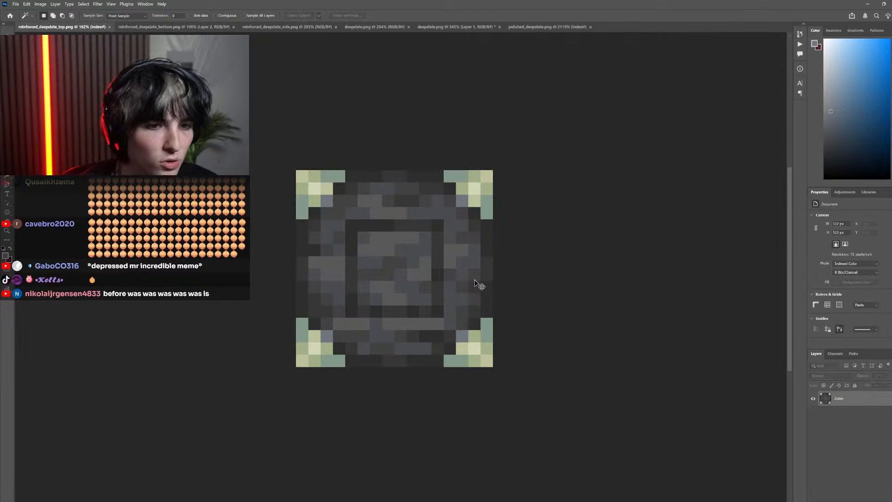
{"action": "key", "text": "ctrl+s"}
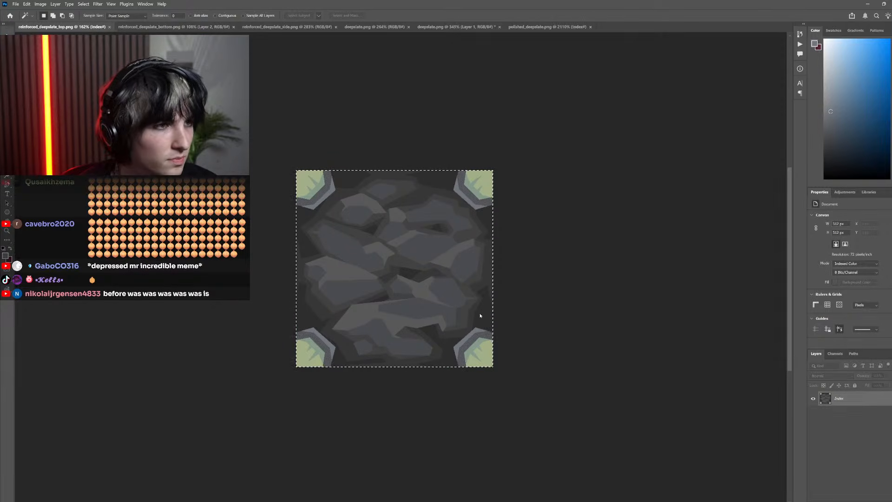
{"action": "key", "text": "alt+Tab"}
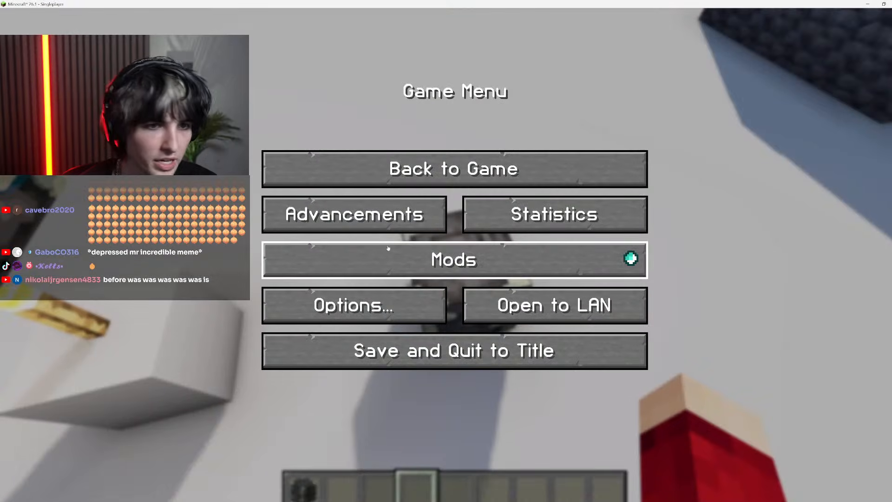
{"action": "key", "text": "Escape"}
{"action": "key", "text": "F3+t"}
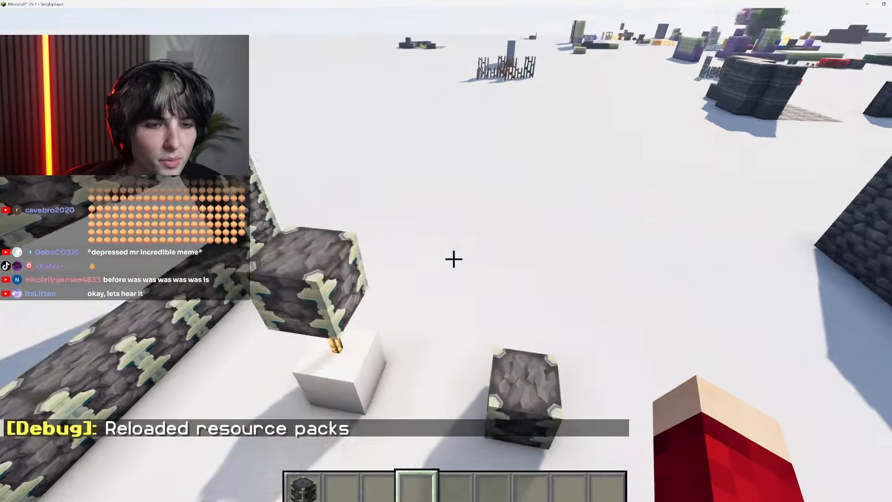
Break the floating block above the torch and extend the ground block into a 3-by-2 patch of reinforced deepslate
{"action": "left_click", "coordinate": [454, 260]}
{"action": "key", "text": "1"}
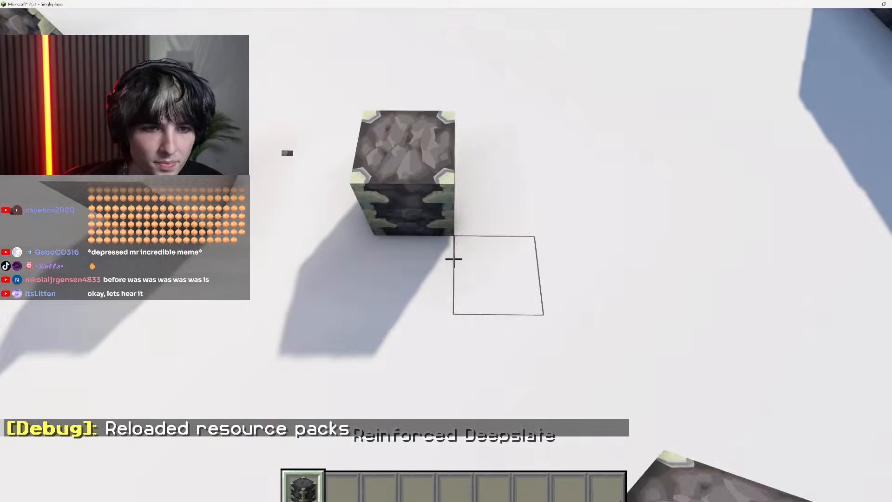
{"action": "right_click", "coordinate": [454, 259]}
{"action": "right_click", "coordinate": [454, 259]}
{"action": "right_click", "coordinate": [453, 260]}
{"action": "right_click", "coordinate": [453, 259]}
{"action": "right_click", "coordinate": [454, 260]}
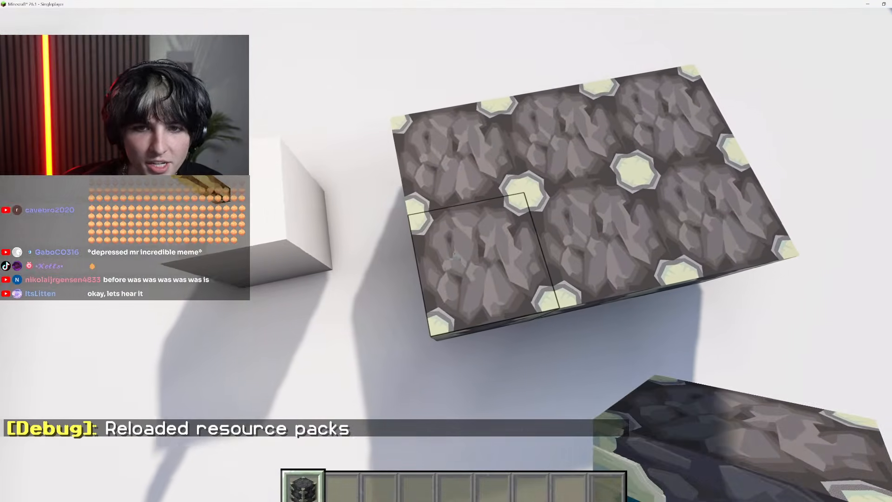
{"action": "key", "text": "a"}
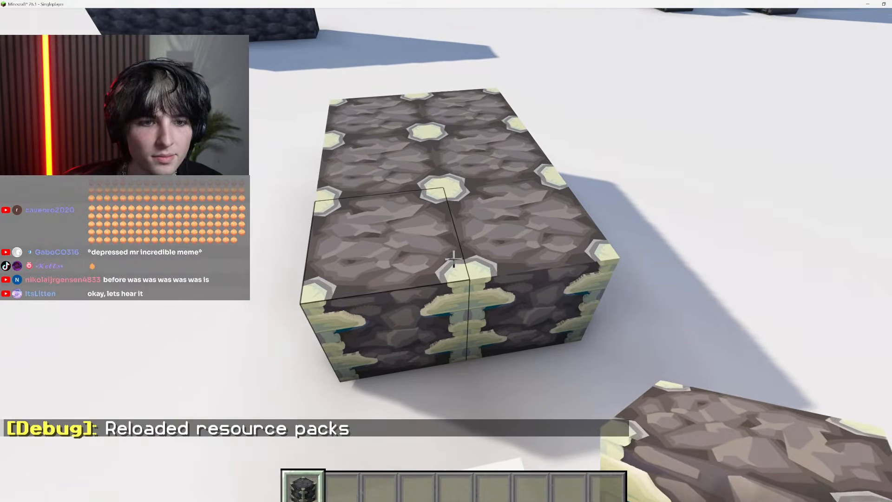
Switch to Photoshop, undo the paste in reinforced_deepslate_top.png, and convert the image to RGB Color mode
{"action": "key", "text": "Escape"}
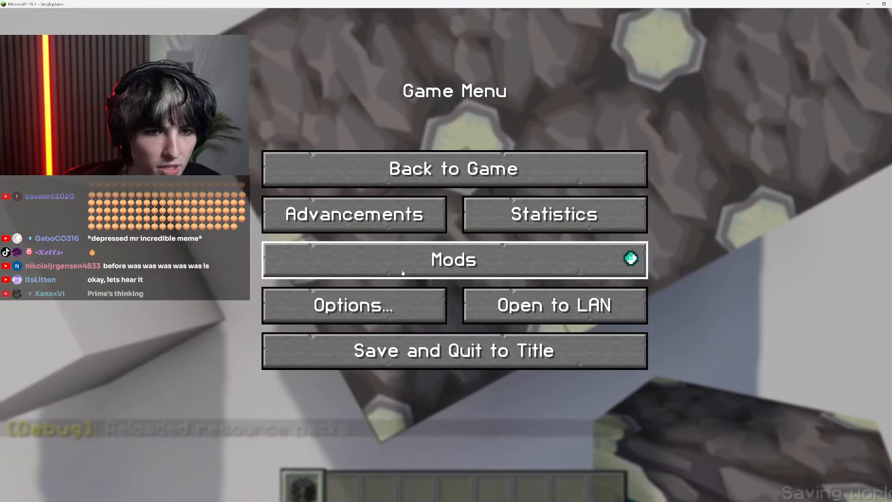
{"action": "key", "text": "alt+Tab"}
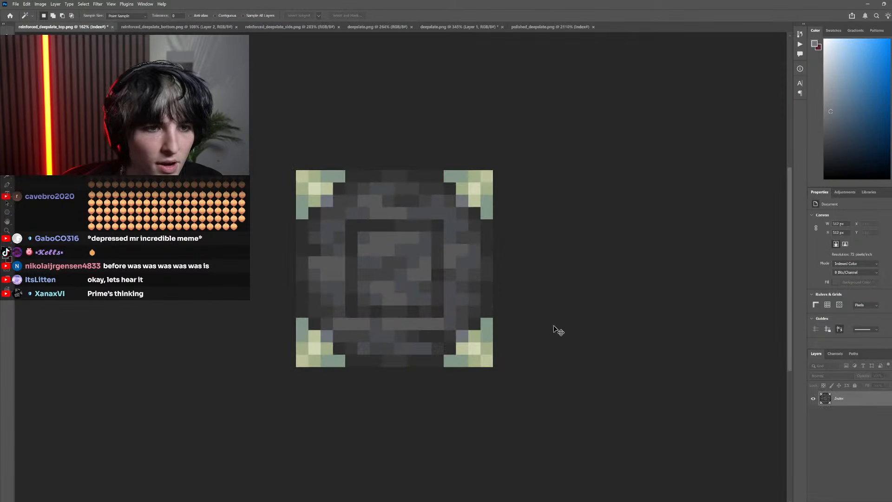
{"action": "left_click", "coordinate": [41, 3]}
{"action": "mouse_move", "coordinate": [51, 12]}
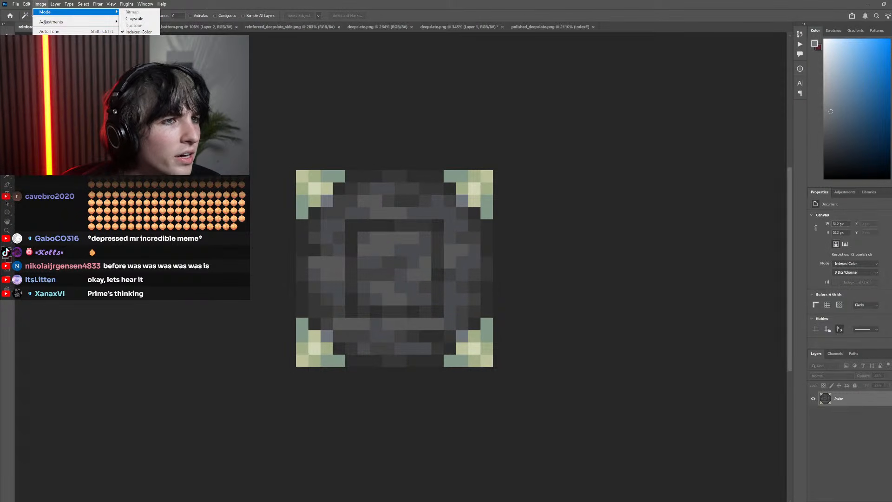
{"action": "left_click", "coordinate": [135, 39]}
Paste the copied bottom texture into reinforced_deepslate_top.png and merge it into the background layer
{"action": "key", "text": "ctrl+v"}
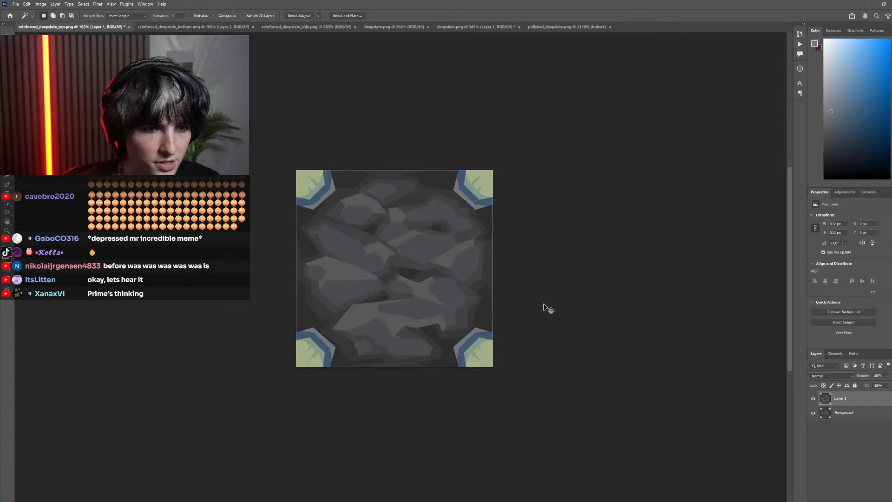
{"action": "right_click", "coordinate": [867, 403]}
{"action": "left_click", "coordinate": [856, 267]}
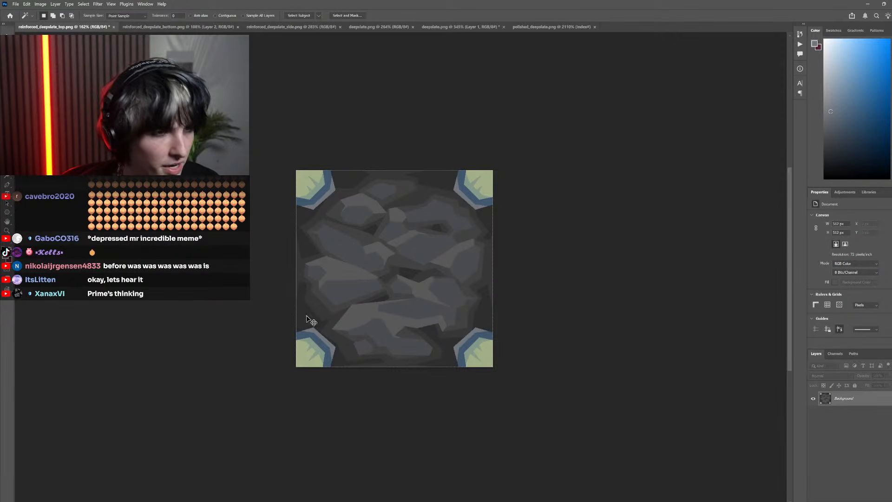
Save reinforced_deepslate_top.png, switch to Minecraft, and reload the resource packs
{"action": "key", "text": "alt+Tab"}
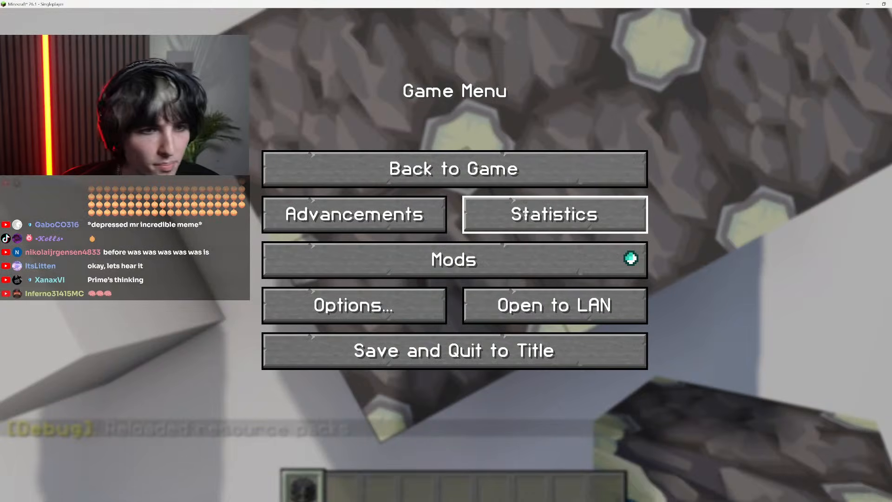
{"action": "key", "text": "Escape"}
{"action": "key", "text": "F3+t"}
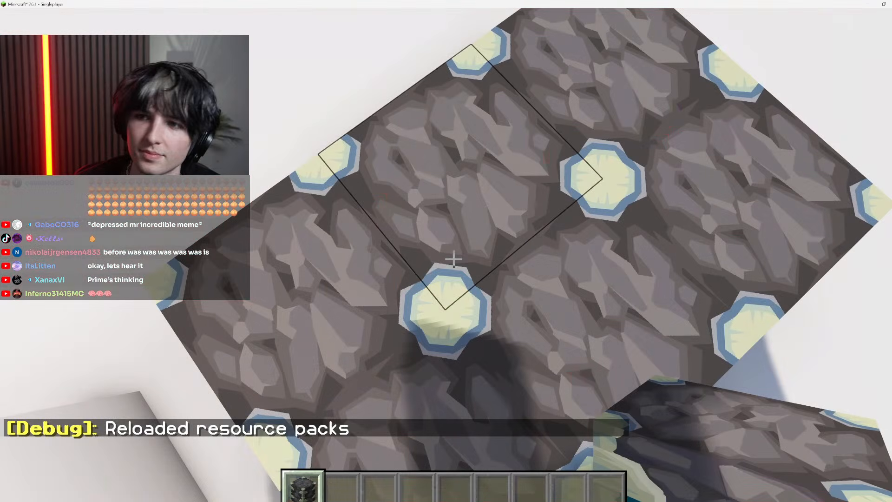
Examine the tiling of the top texture on the reinforced deepslate patch from several angles with the HUD hidden
{"action": "key", "text": "space"}
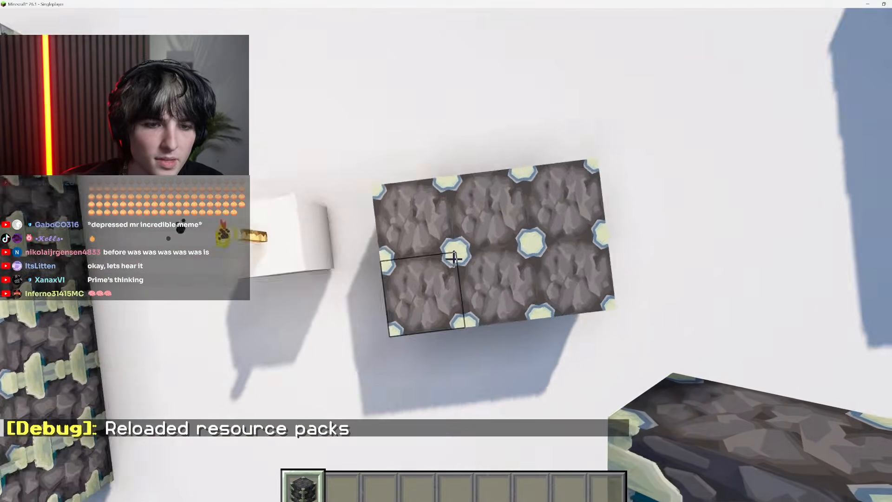
{"action": "key", "text": "F1"}
{"action": "key", "text": "d"}
{"action": "key", "text": "shift"}
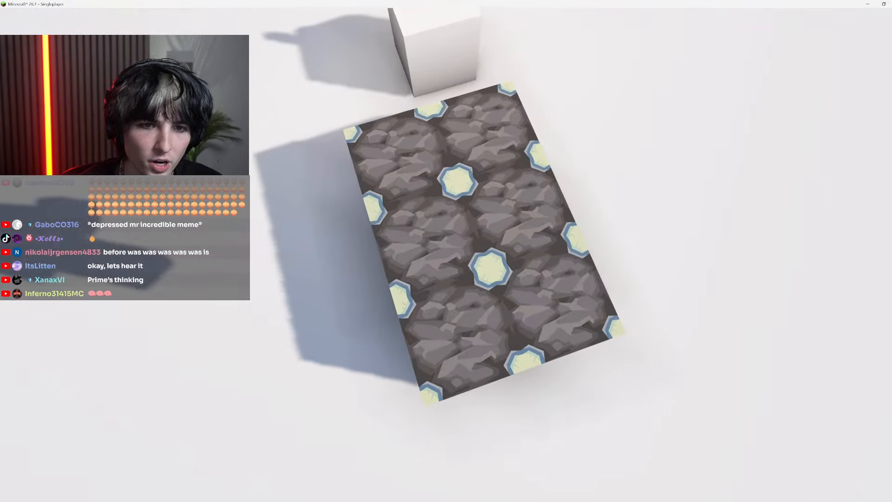
{"action": "key", "text": "a"}
{"action": "key", "text": "s"}
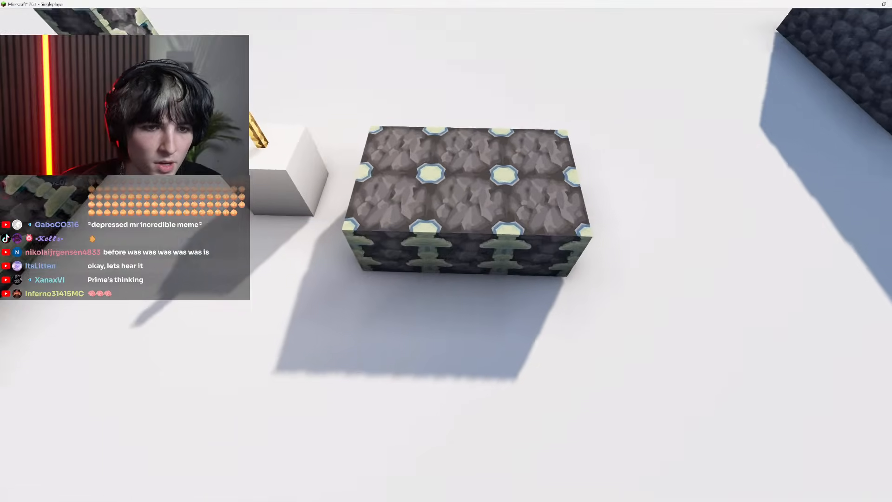
{"action": "key", "text": "F1"}
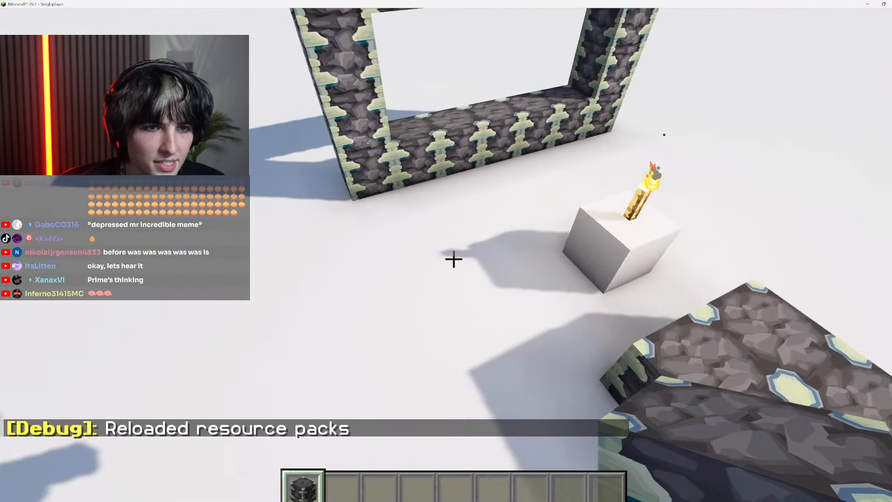
Examine the reinforced deepslate patch up close in the world and pause the game
{"action": "key", "text": "3"}
{"action": "key", "text": "w"}
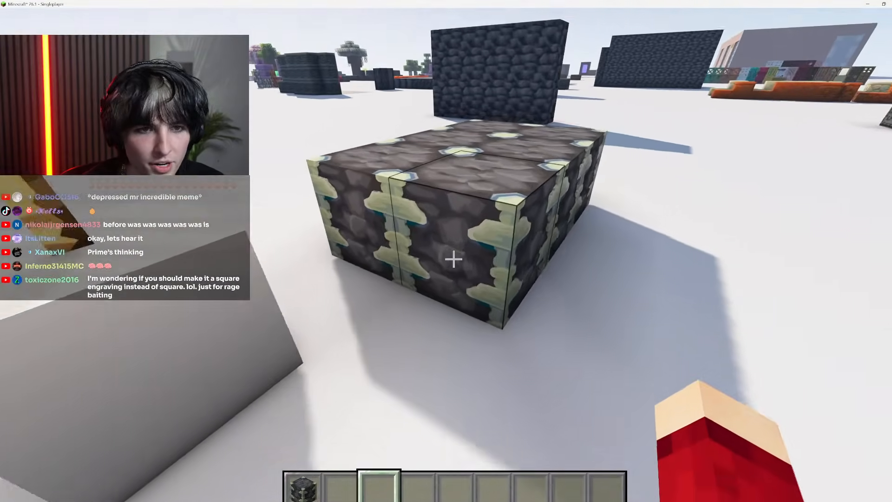
{"action": "key", "text": "Escape"}
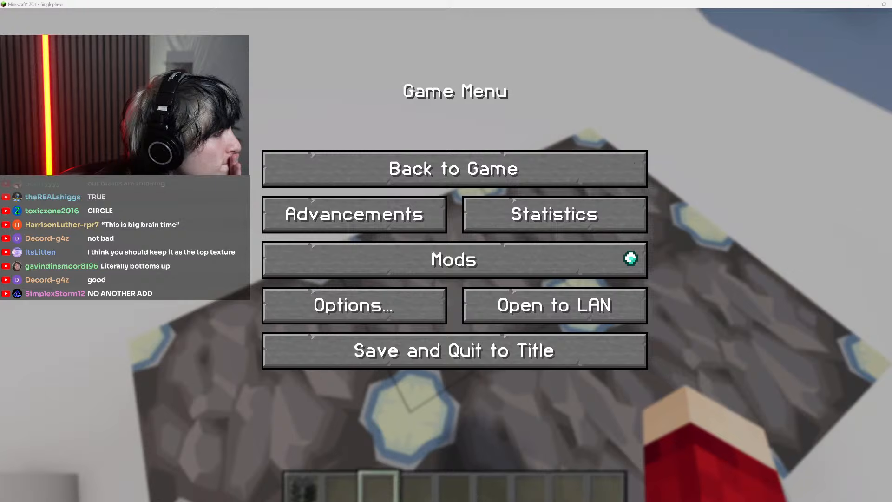
Switch to Photoshop and examine the normal map in reinforced_deepslate_side_n.png
{"action": "key", "text": "alt+Tab"}
{"action": "scroll", "coordinate": [373, 283], "scroll_direction": "up", "scroll_amount": 3}
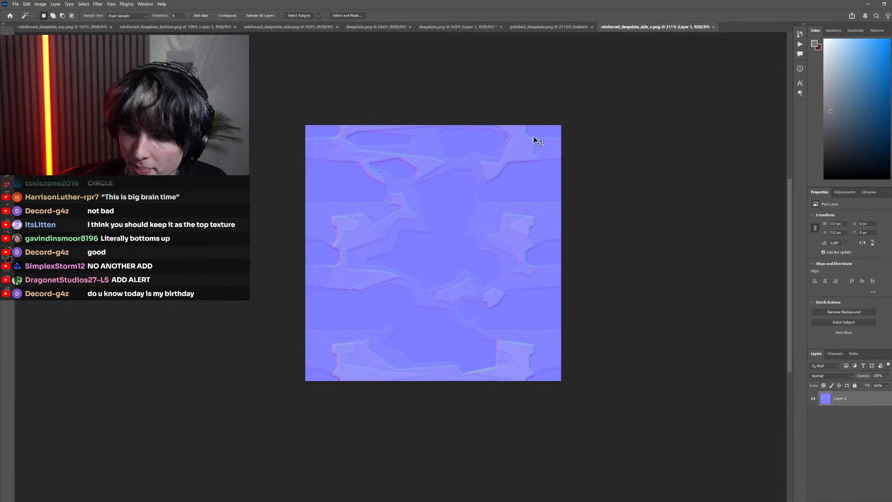
{"action": "scroll", "coordinate": [467, 192], "scroll_direction": "right", "scroll_amount": 4}
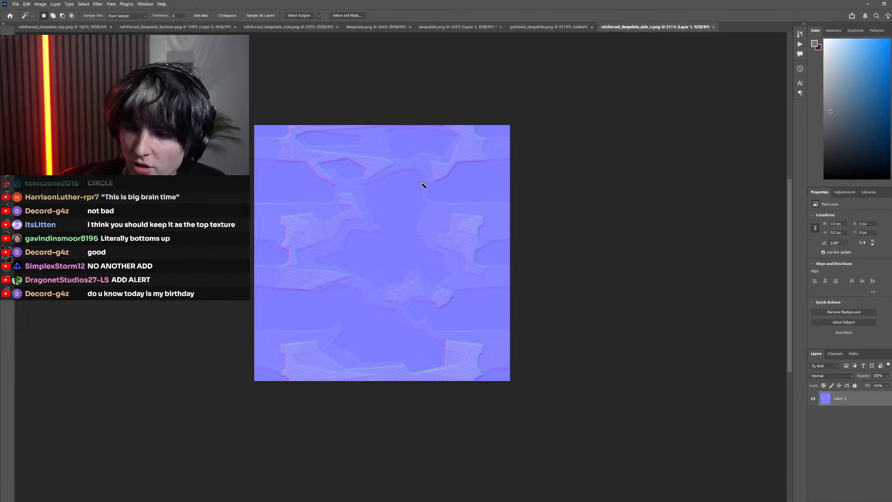
{"action": "scroll", "coordinate": [409, 192], "scroll_direction": "down", "scroll_amount": 2}
{"action": "scroll", "coordinate": [428, 195], "scroll_direction": "left", "scroll_amount": 3}
{"action": "scroll", "coordinate": [421, 182], "scroll_direction": "right", "scroll_amount": 3}
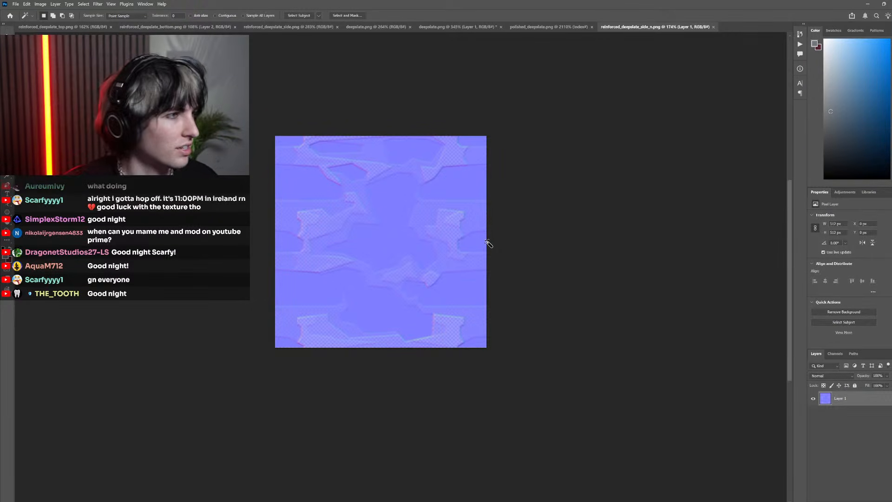
{"action": "scroll", "coordinate": [401, 270], "scroll_direction": "down", "scroll_amount": 4}
{"action": "scroll", "coordinate": [444, 266], "scroll_direction": "up", "scroll_amount": 8}
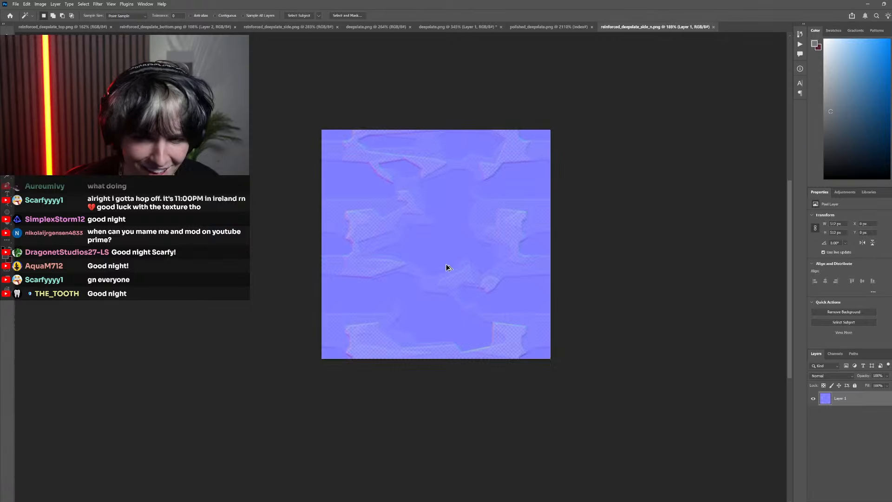
{"action": "scroll", "coordinate": [242, 209], "scroll_direction": "down", "scroll_amount": 4}
{"action": "scroll", "coordinate": [283, 194], "scroll_direction": "left", "scroll_amount": 3}
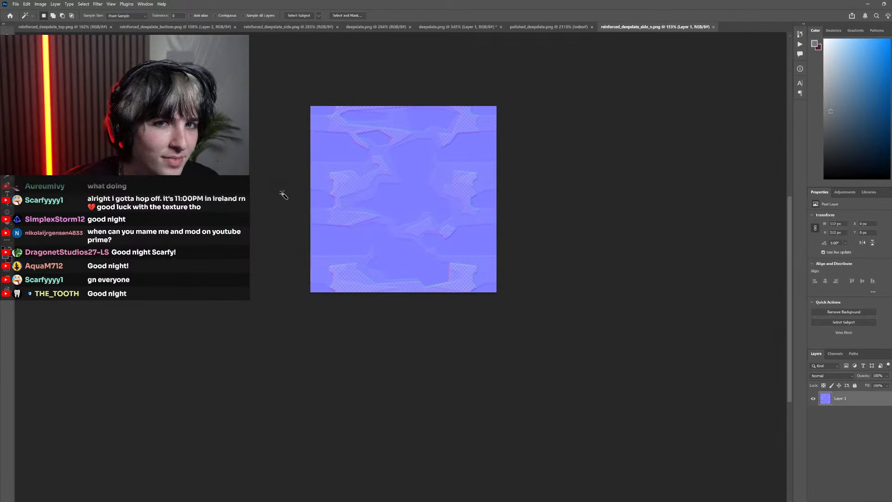
{"action": "scroll", "coordinate": [358, 219], "scroll_direction": "up", "scroll_amount": 2}
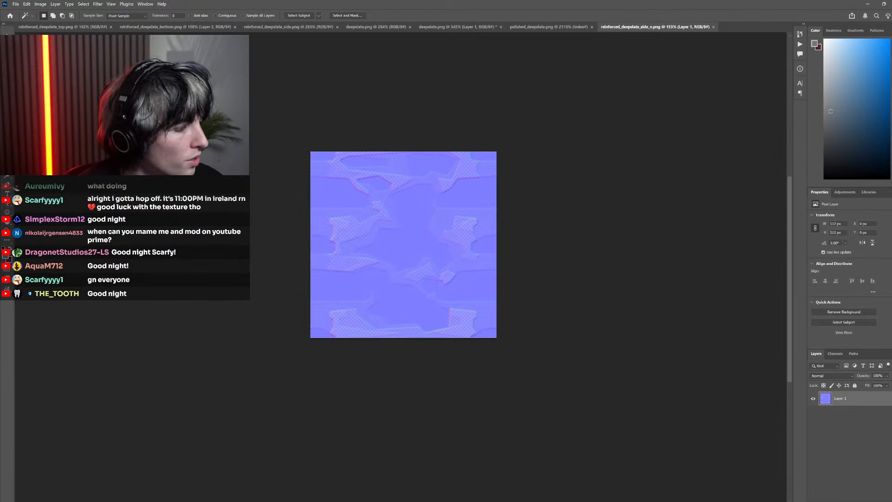
Check the reinforced deepslate frame and patch in Minecraft, then return to Photoshop
{"action": "key", "text": "alt+Tab"}
{"action": "key", "text": "Escape"}
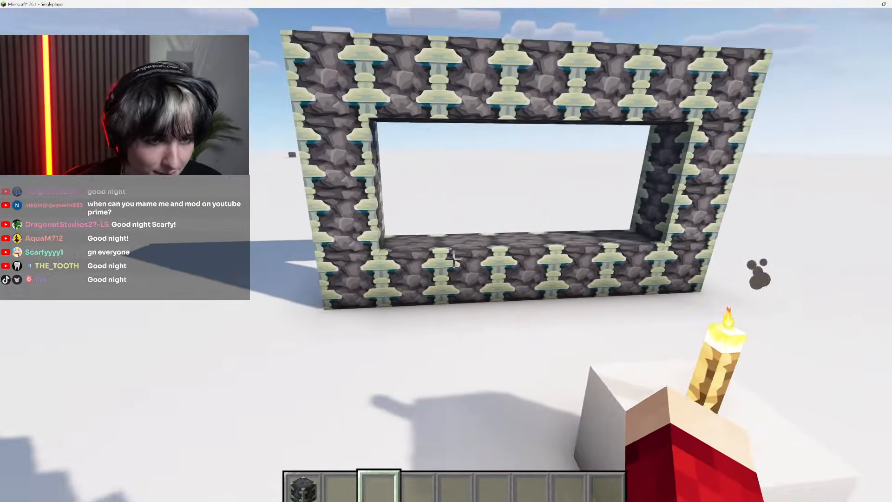
{"action": "key", "text": "Escape"}
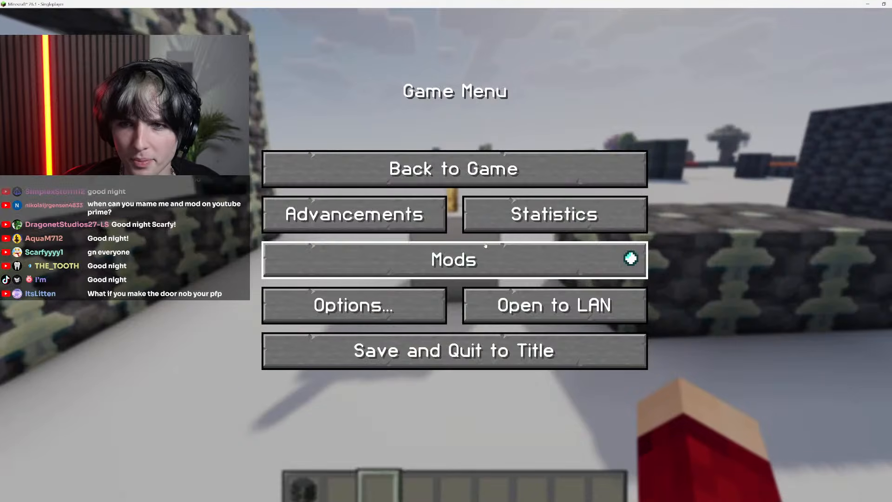
{"action": "key", "text": "alt+Tab"}
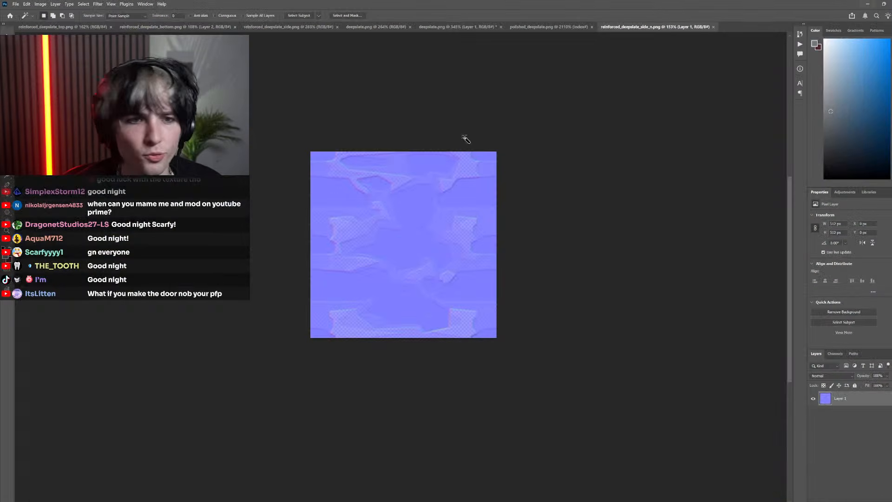
Turn the transparency of Layer 1 in reinforced_deepslate_side_n.png into a layer mask and display the mask alone on the canvas
{"action": "left_click", "coordinate": [40, 4]}
{"action": "mouse_move", "coordinate": [110, 22]}
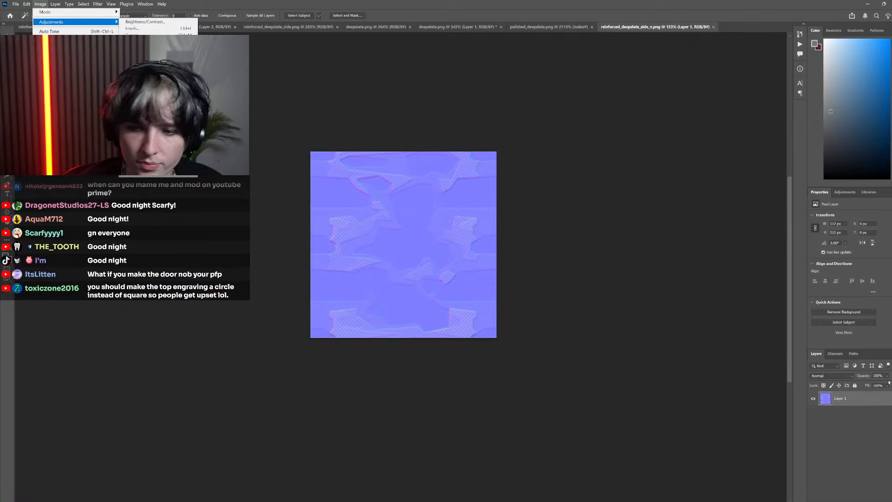
{"action": "right_click", "coordinate": [853, 399]}
{"action": "left_click", "coordinate": [854, 399]}
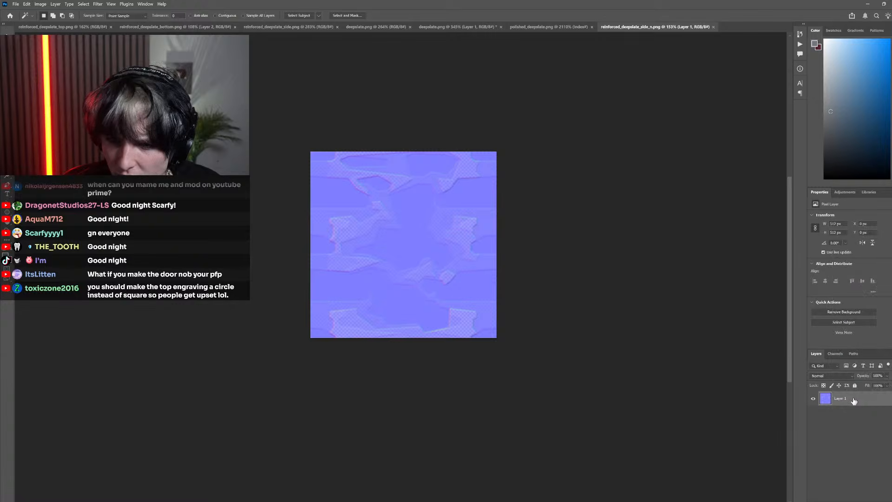
{"action": "left_click", "coordinate": [56, 4]}
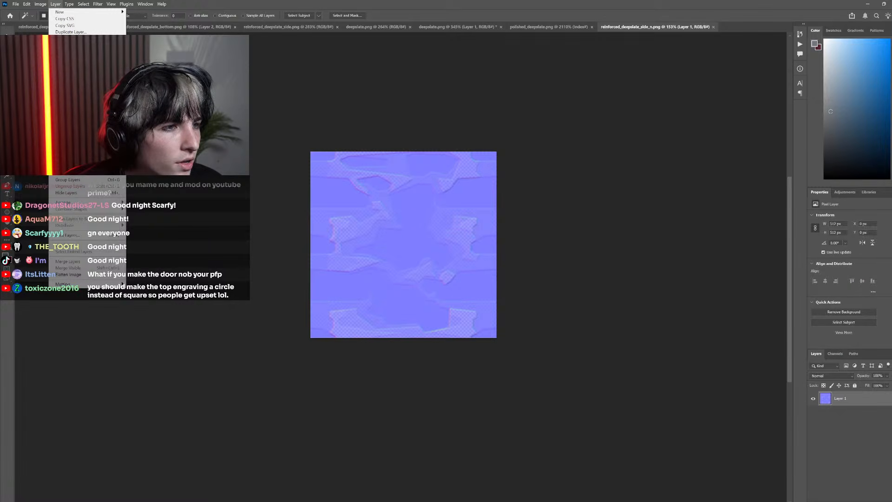
{"action": "left_click", "coordinate": [149, 139]}
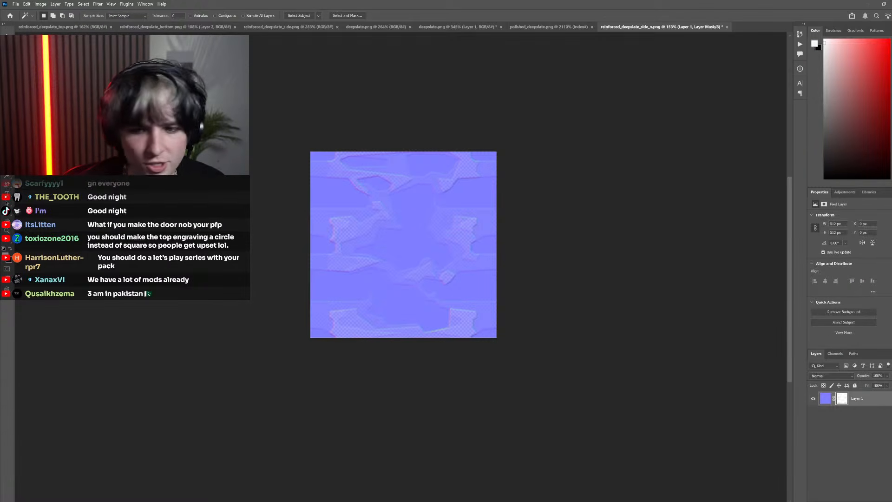
{"action": "left_click", "coordinate": [842, 399], "text": "alt"}
{"action": "scroll", "coordinate": [404, 225], "scroll_direction": "up", "scroll_amount": 3}
{"action": "scroll", "coordinate": [417, 269], "scroll_direction": "down", "scroll_amount": 3}
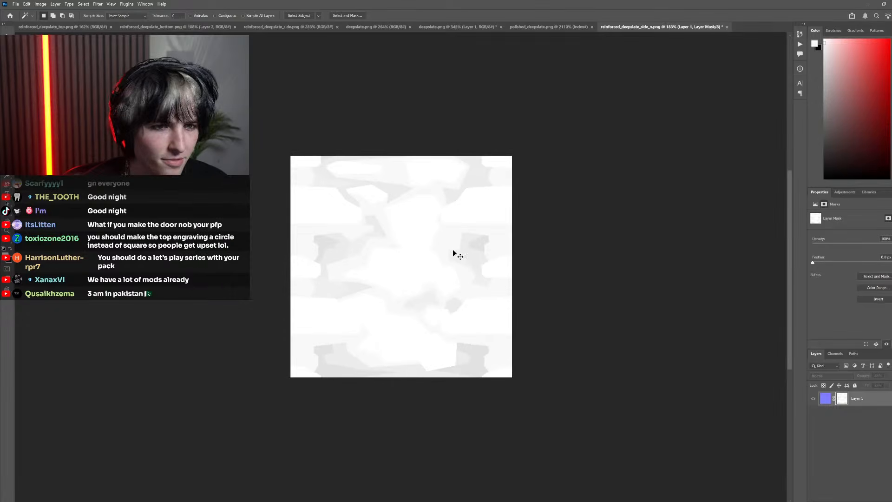
Look over the bottom and side textures and open another copy of reinforced_deepslate_top.png as a separate document
{"action": "left_click", "coordinate": [126, 27]}
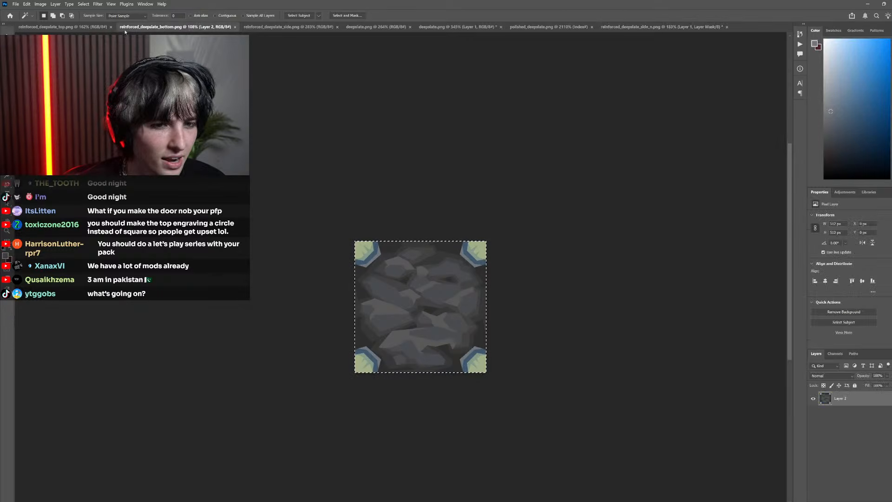
{"action": "left_click", "coordinate": [251, 28]}
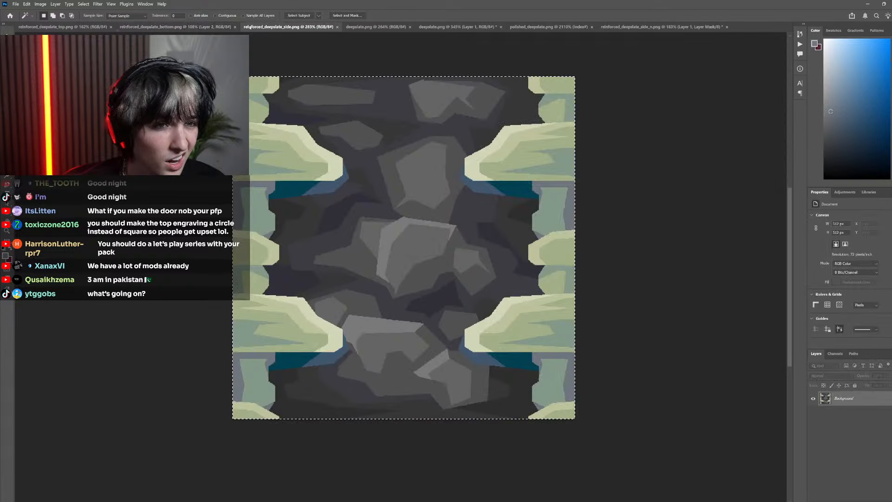
{"action": "left_click", "coordinate": [194, 27]}
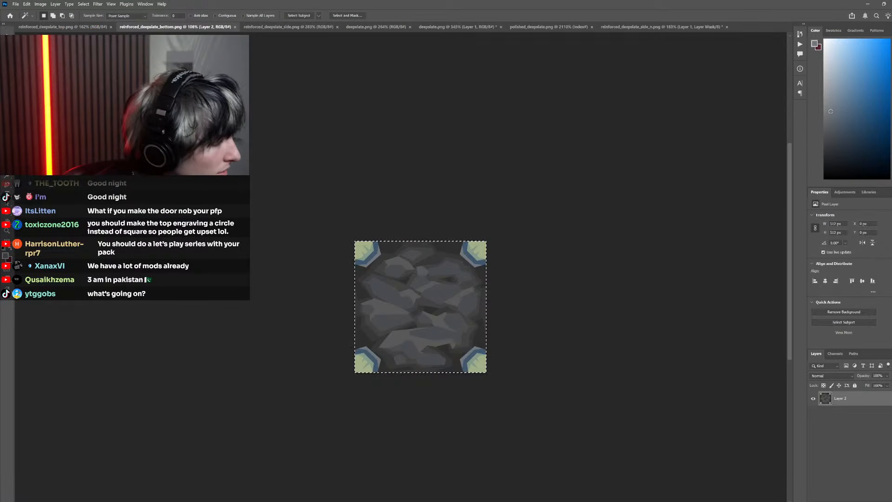
{"action": "key", "text": "alt+Tab"}
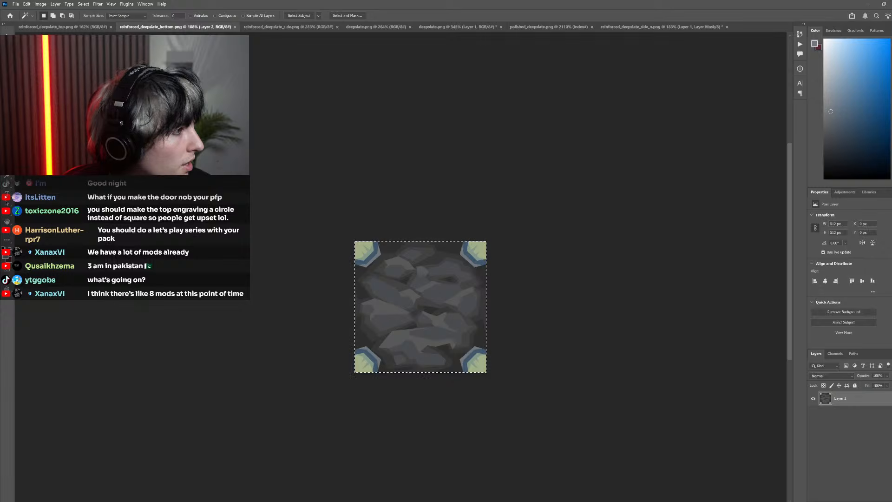
{"action": "key", "text": "alt+Tab"}
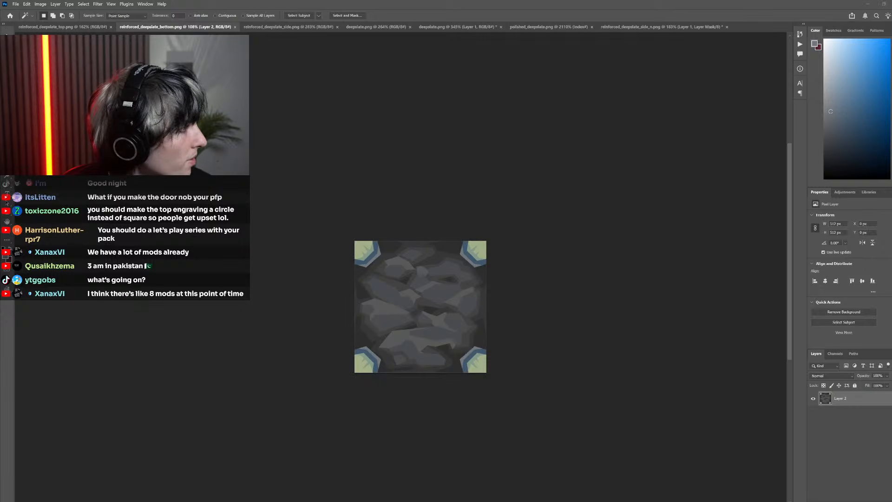
{"action": "scroll", "coordinate": [456, 110], "scroll_direction": "up", "scroll_amount": 3}
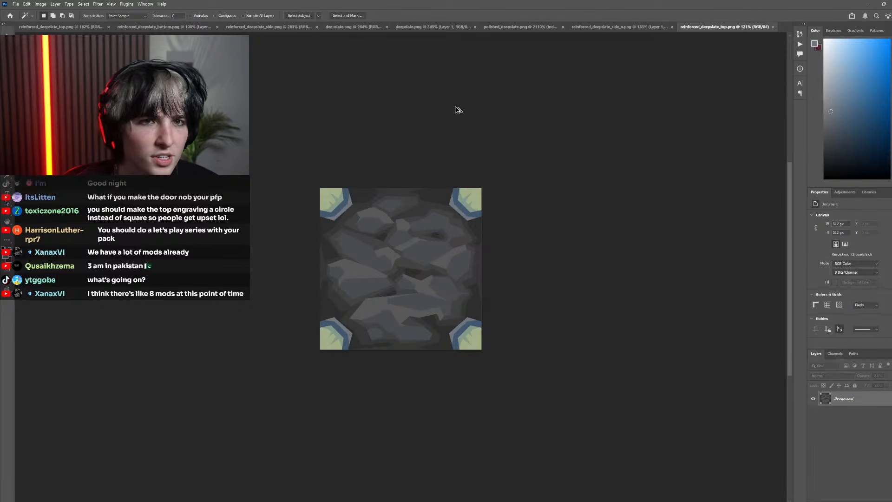
Copy the entire layer mask from reinforced_deepslate_side_n.png and paste it as a layer into the newly opened reinforced_deepslate_top.png
{"action": "left_click", "coordinate": [357, 27]}
{"action": "left_click", "coordinate": [275, 26]}
{"action": "left_click", "coordinate": [425, 27]}
{"action": "left_click", "coordinate": [526, 27]}
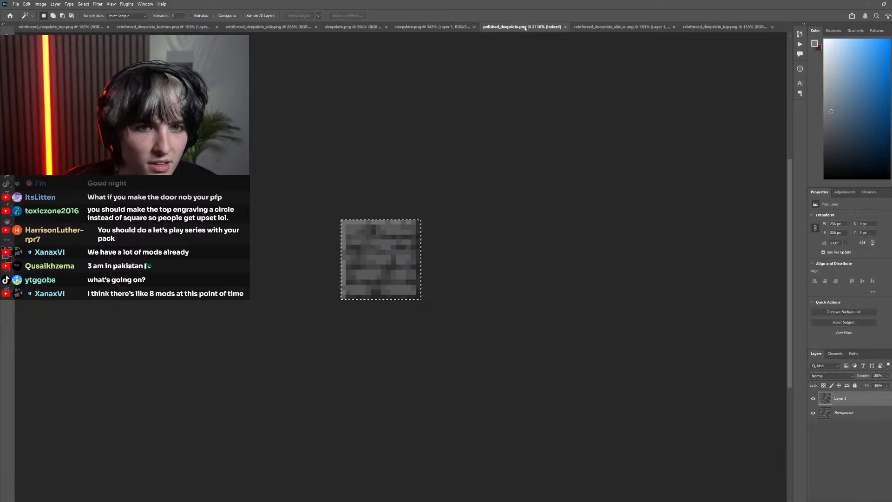
{"action": "left_click", "coordinate": [164, 27]}
{"action": "left_click", "coordinate": [653, 28]}
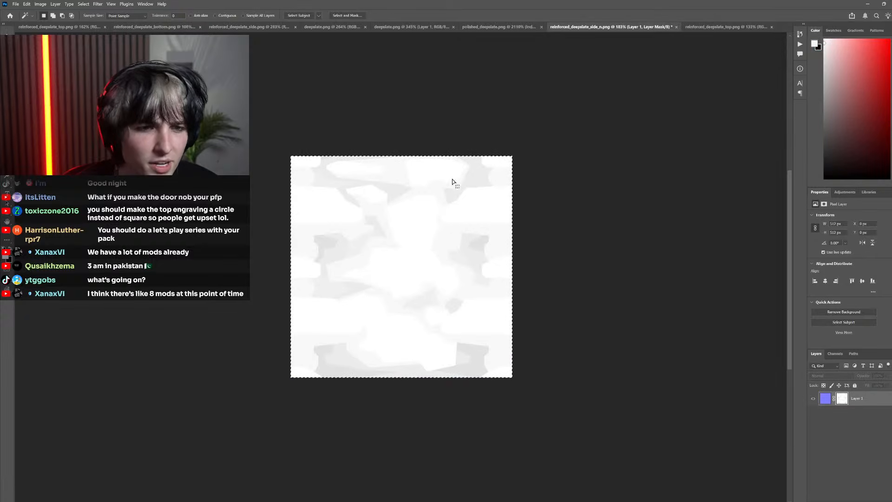
{"action": "left_click", "coordinate": [685, 29]}
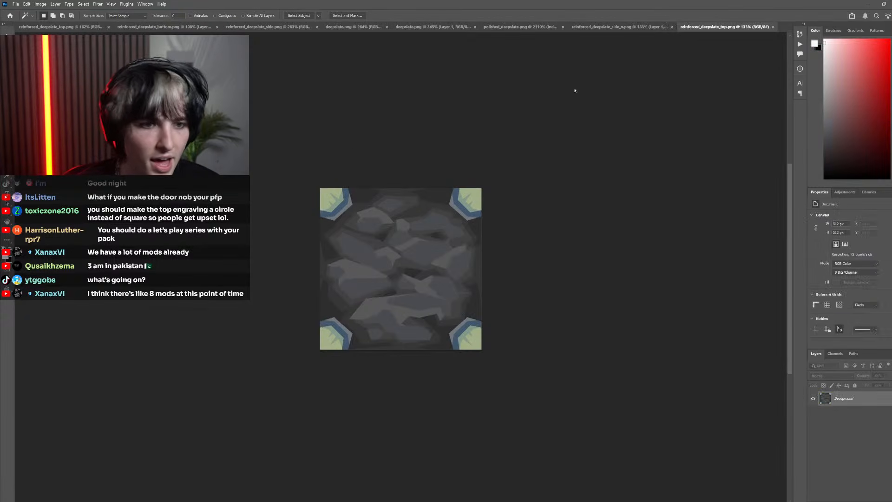
{"action": "key", "text": "ctrl+v"}
{"action": "scroll", "coordinate": [379, 239], "scroll_direction": "up", "scroll_amount": 3}
{"action": "scroll", "coordinate": [378, 240], "scroll_direction": "up", "scroll_amount": 2}
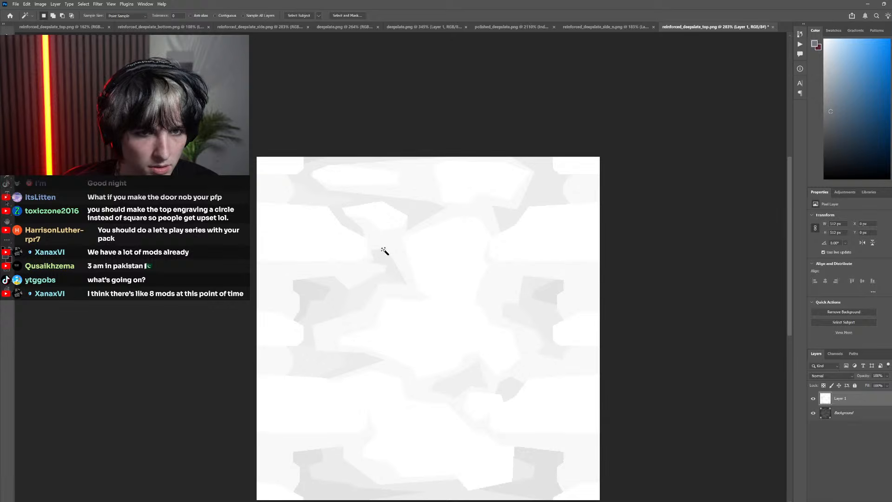
Fill all blue-grey stone faces on the Background layer with the white sampled from the mask layer, with Contiguous off
{"action": "key", "text": "i"}
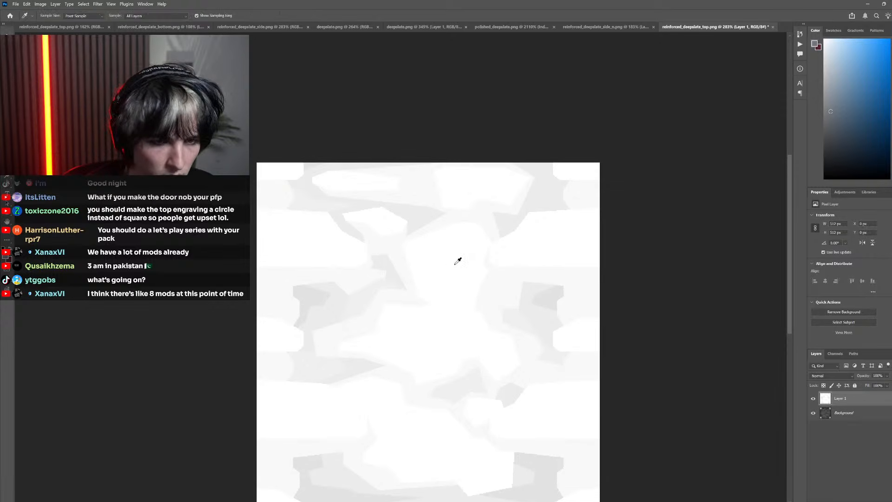
{"action": "left_click", "coordinate": [455, 256]}
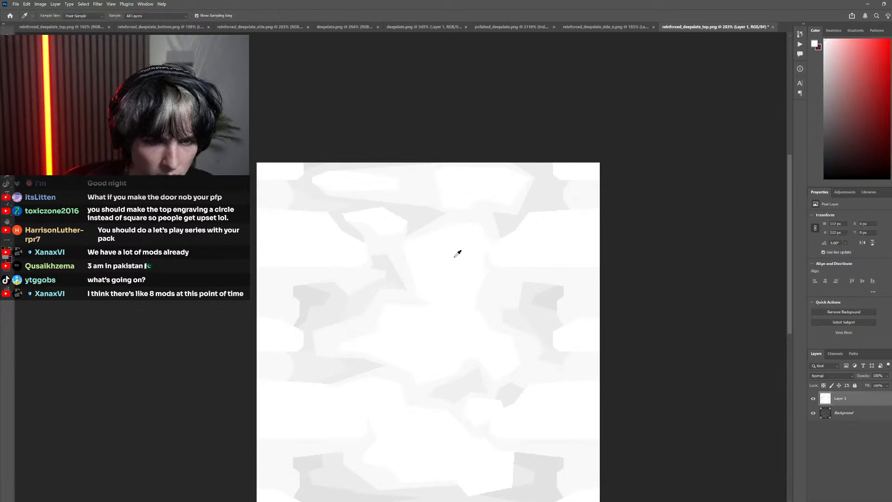
{"action": "left_click", "coordinate": [812, 401]}
{"action": "left_click", "coordinate": [842, 413]}
{"action": "key", "text": "g"}
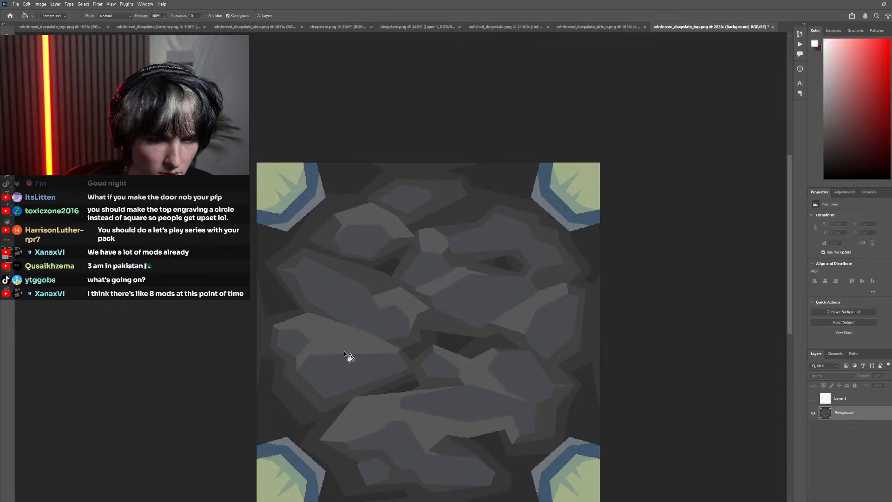
{"action": "left_click", "coordinate": [358, 369]}
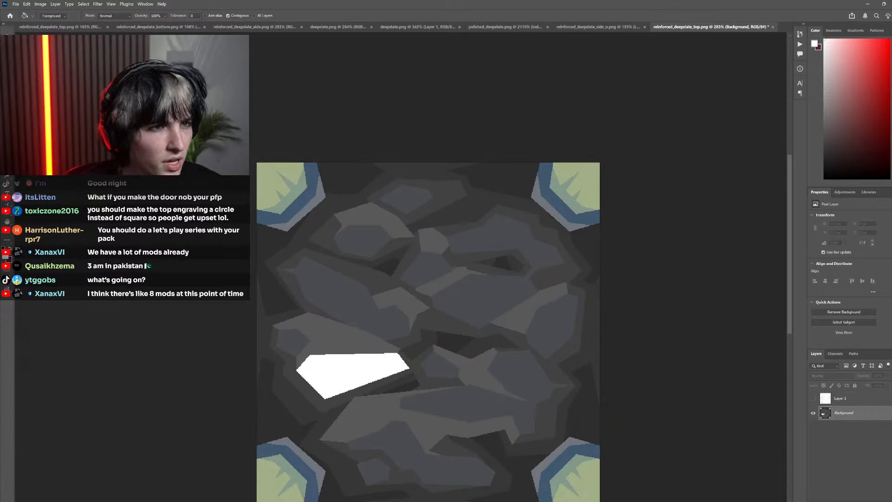
{"action": "key", "text": "ctrl+z"}
{"action": "left_click", "coordinate": [357, 376]}
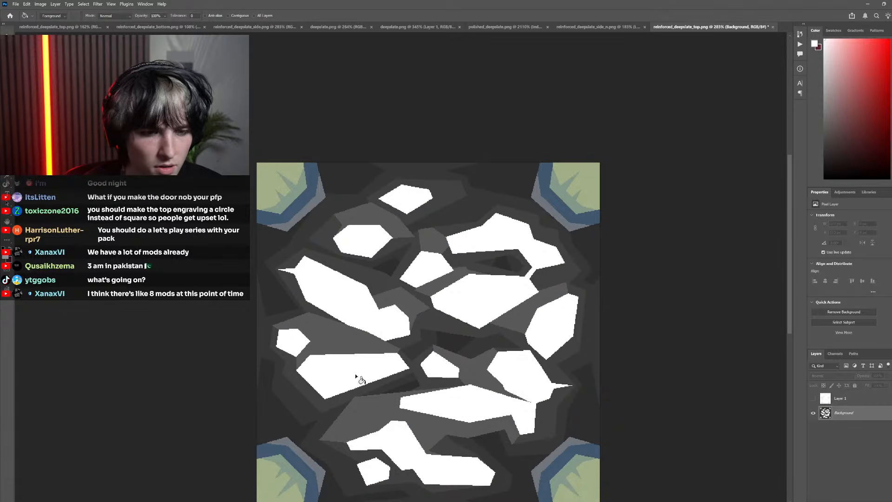
Sample the edge ornament's shade from the mask layer and fill the pale green corner areas on the Background layer with it
{"action": "left_click", "coordinate": [814, 399]}
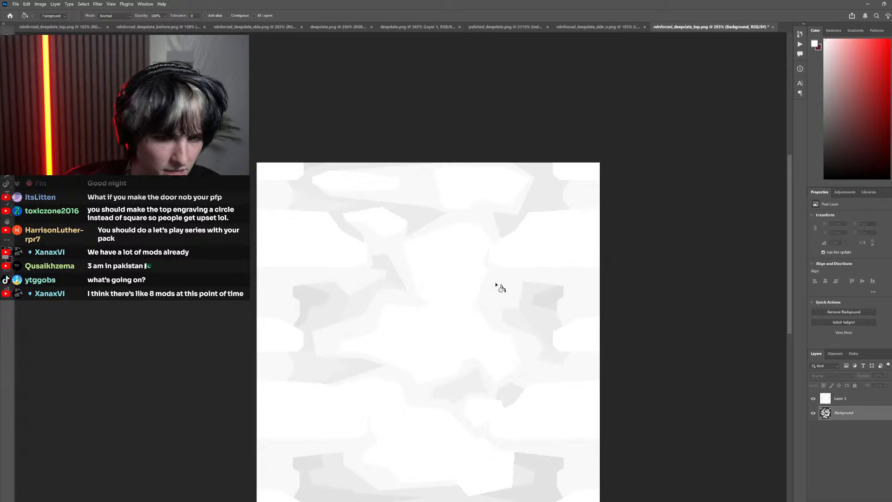
{"action": "key", "text": "i"}
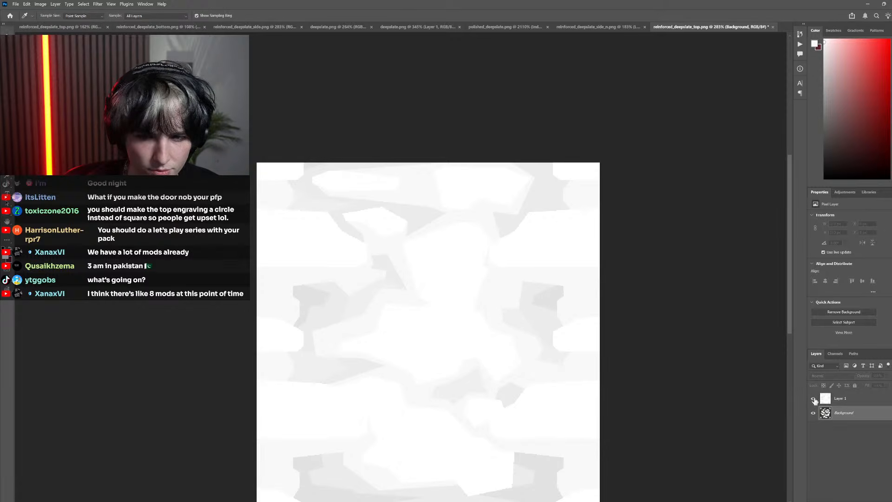
{"action": "left_click", "coordinate": [575, 249]}
{"action": "left_click", "coordinate": [814, 398]}
{"action": "key", "text": "g"}
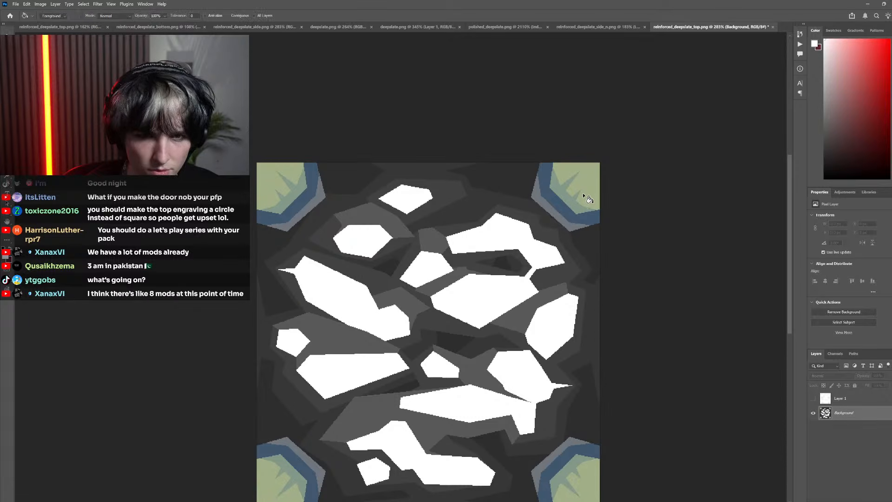
{"action": "left_click", "coordinate": [587, 199]}
Fill the green corner insides and the dark grey band around the stones on the Background layer with light shades from the mask layer
{"action": "scroll", "coordinate": [630, 307], "scroll_direction": "down", "scroll_amount": 1}
{"action": "left_click", "coordinate": [813, 399]}
{"action": "key", "text": "i"}
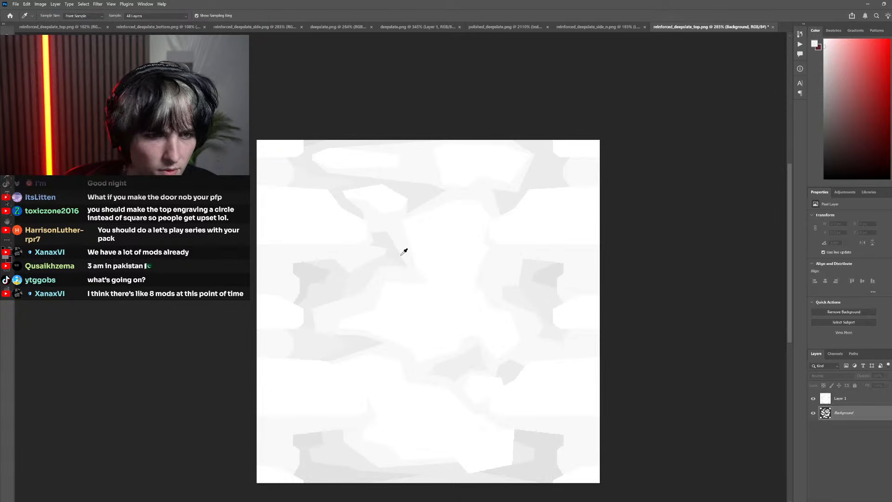
{"action": "left_click", "coordinate": [813, 398]}
{"action": "key", "text": "g"}
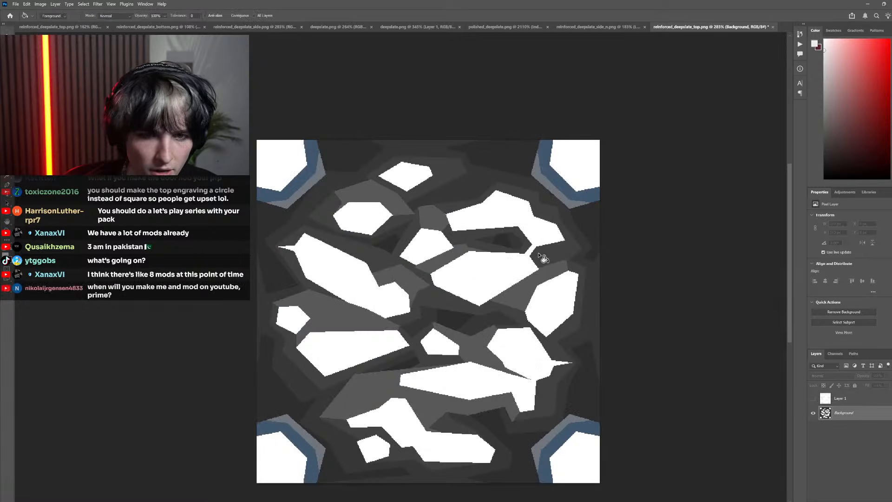
{"action": "left_click", "coordinate": [510, 244]}
Sample a light grey from the mask layer's recessed area and fill the outer dark patches along the Background texture's edges
{"action": "left_click", "coordinate": [813, 398]}
{"action": "key", "text": "i"}
{"action": "left_click", "coordinate": [335, 285]}
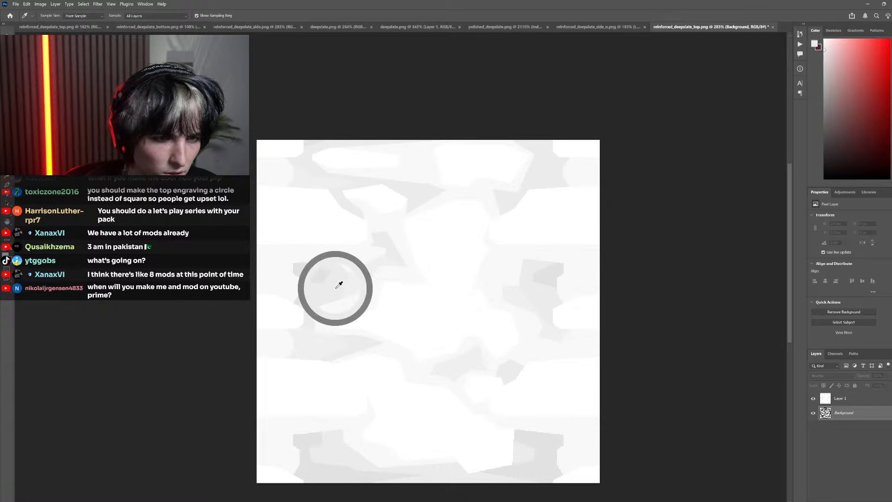
{"action": "left_click", "coordinate": [813, 398]}
{"action": "key", "text": "g"}
{"action": "left_click", "coordinate": [586, 348]}
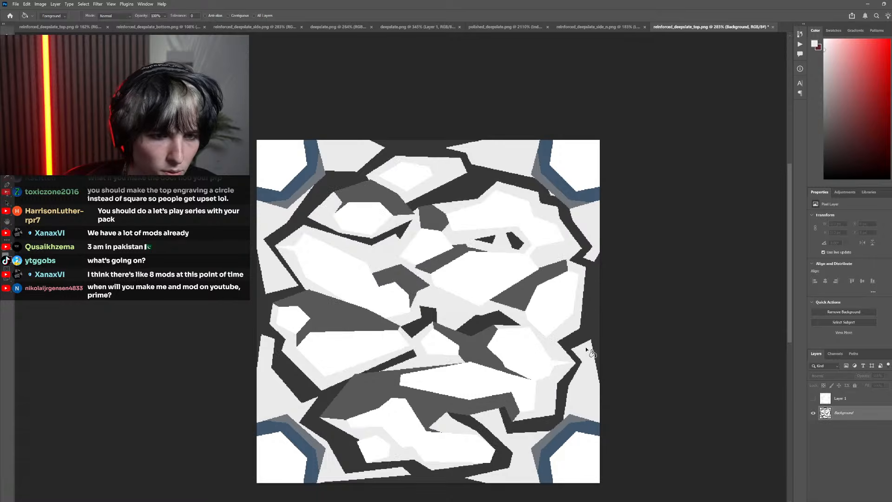
Fill the mid-grey stone highlights on the Background layer with a near-white shade from the mask layer and compare both layers
{"action": "left_click", "coordinate": [814, 398]}
{"action": "key", "text": "i"}
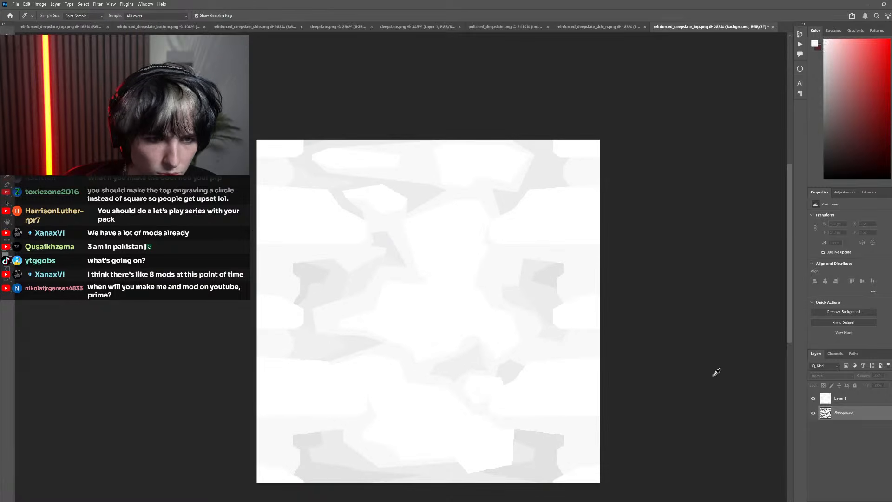
{"action": "left_click", "coordinate": [813, 398]}
{"action": "key", "text": "g"}
{"action": "left_click", "coordinate": [413, 341]}
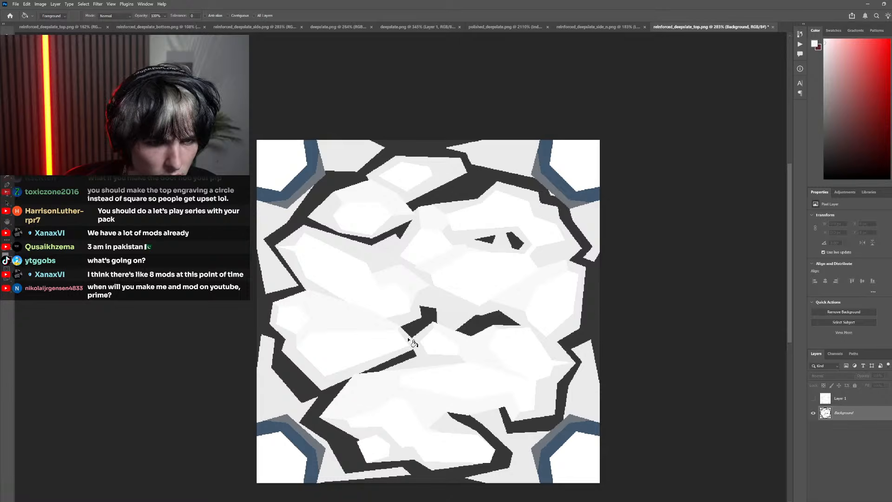
{"action": "left_click", "coordinate": [813, 399]}
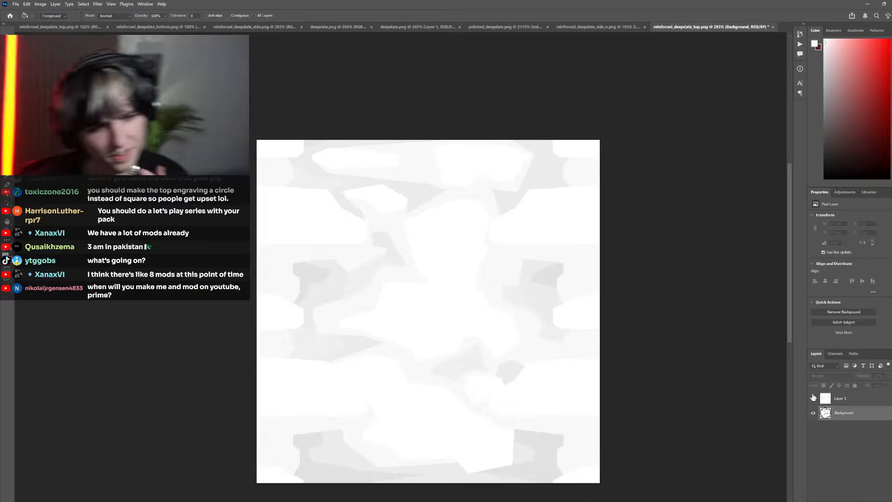
{"action": "left_click", "coordinate": [813, 399]}
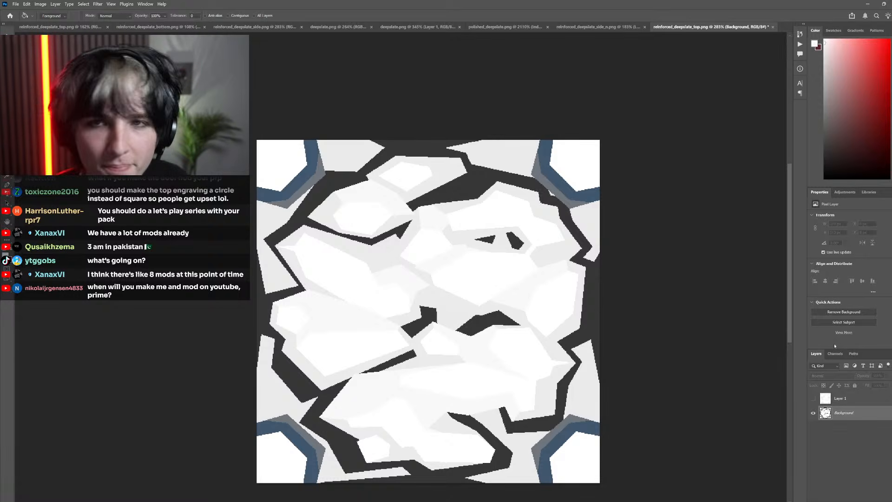
Undo all the mask-shade fills on the Background layer, back to the original coloured texture
{"action": "key", "text": "ctrl+z"}
{"action": "key", "text": "ctrl+z"}
{"action": "key", "text": "ctrl+z"}
{"action": "key", "text": "ctrl+z"}
{"action": "key", "text": "ctrl+z"}
{"action": "key", "text": "ctrl+z"}
{"action": "key", "text": "ctrl+z"}
{"action": "key", "text": "ctrl+z"}
{"action": "key", "text": "ctrl+z"}
{"action": "key", "text": "ctrl+z"}
{"action": "key", "text": "ctrl+z"}
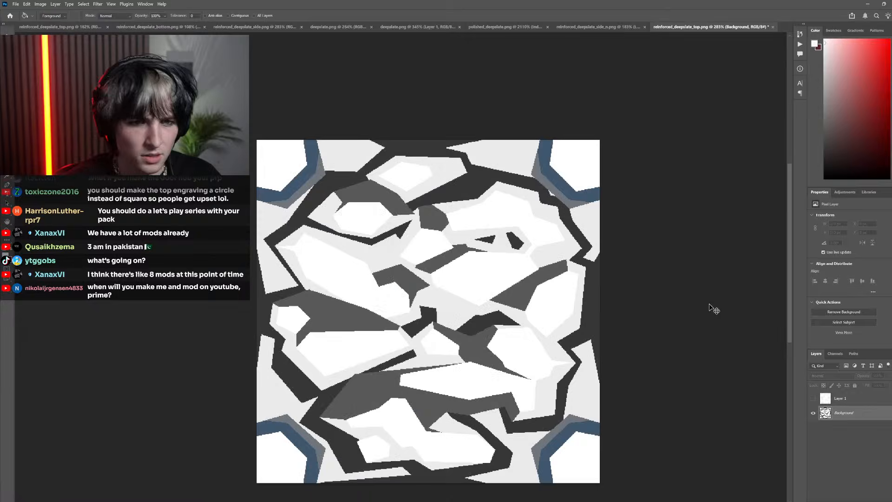
{"action": "key", "text": "ctrl+z"}
{"action": "key", "text": "ctrl+z"}
{"action": "key", "text": "ctrl+z"}
{"action": "key", "text": "ctrl+z"}
{"action": "key", "text": "ctrl+z"}
{"action": "key", "text": "ctrl+z"}
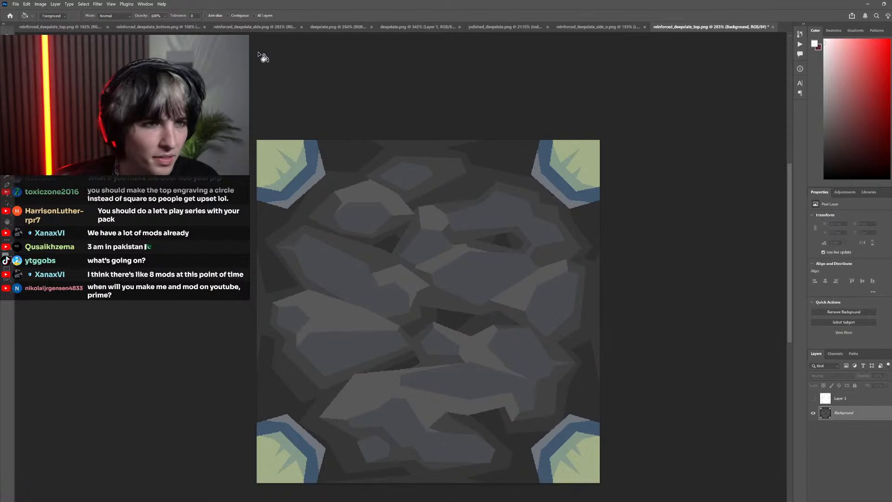
Place the reinforced_deepslate_side.png document beside the reinforced_deepslate_top.png being masked and look over the side texture
{"action": "left_click", "coordinate": [255, 26]}
{"action": "left_click", "coordinate": [148, 29]}
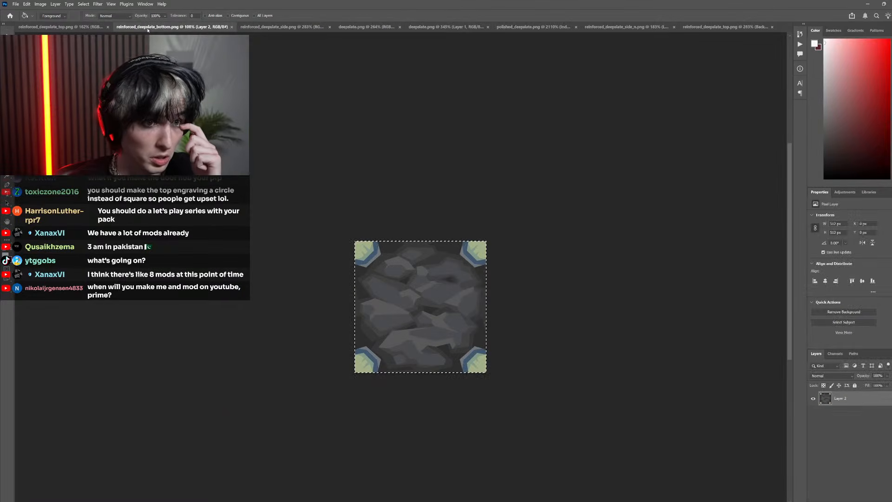
{"action": "left_click_drag", "start_coordinate": [271, 30], "coordinate": [636, 28]}
{"action": "left_click", "coordinate": [702, 27]}
{"action": "left_click", "coordinate": [584, 27]}
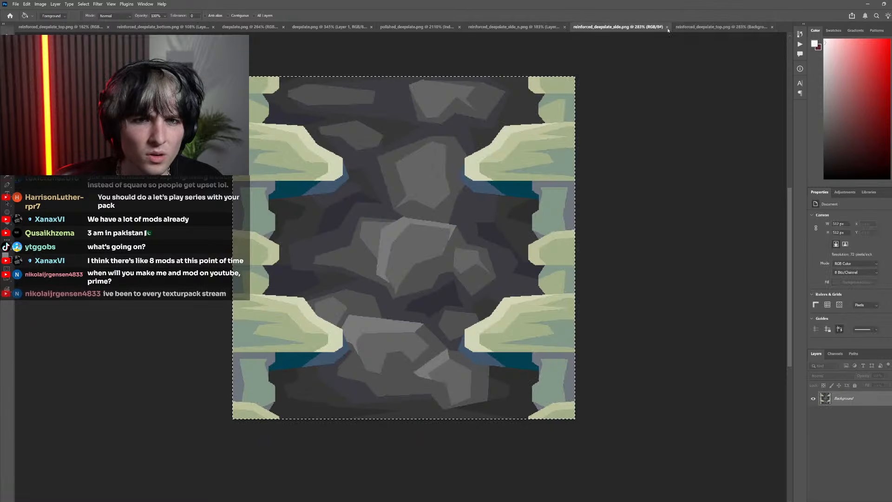
{"action": "left_click", "coordinate": [693, 26]}
Compare the pasted mask layer's shading with the coloured Background texture by repeatedly showing and hiding the mask layer
{"action": "left_click", "coordinate": [814, 400]}
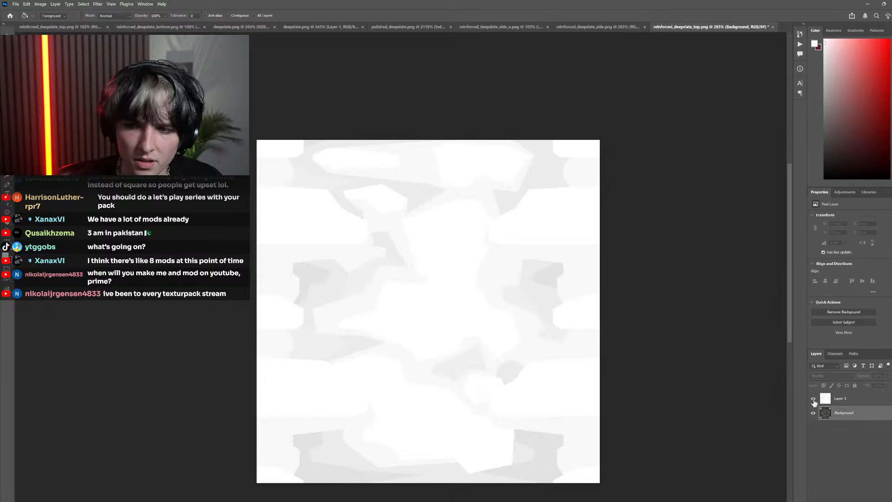
{"action": "scroll", "coordinate": [567, 323], "scroll_direction": "right", "scroll_amount": 2}
{"action": "scroll", "coordinate": [555, 315], "scroll_direction": "down", "scroll_amount": 1}
{"action": "scroll", "coordinate": [533, 310], "scroll_direction": "right", "scroll_amount": 5}
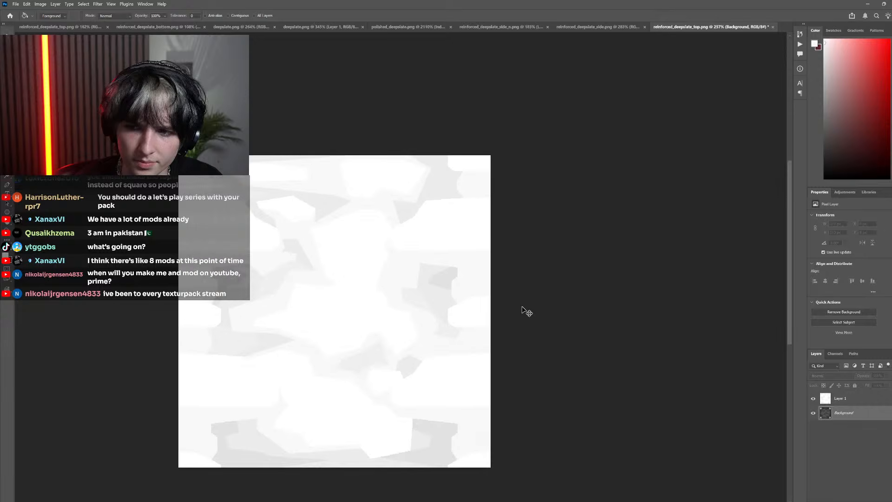
{"action": "scroll", "coordinate": [481, 268], "scroll_direction": "left", "scroll_amount": 3}
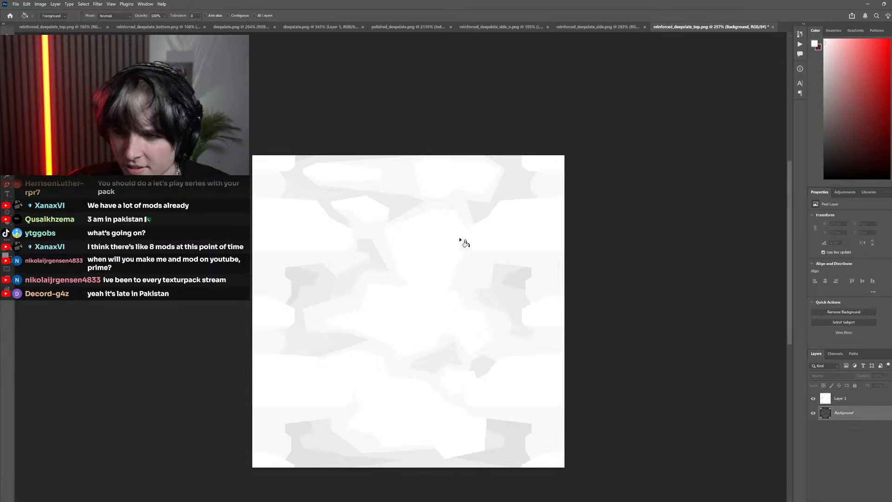
{"action": "left_click", "coordinate": [813, 399]}
{"action": "left_click", "coordinate": [813, 399]}
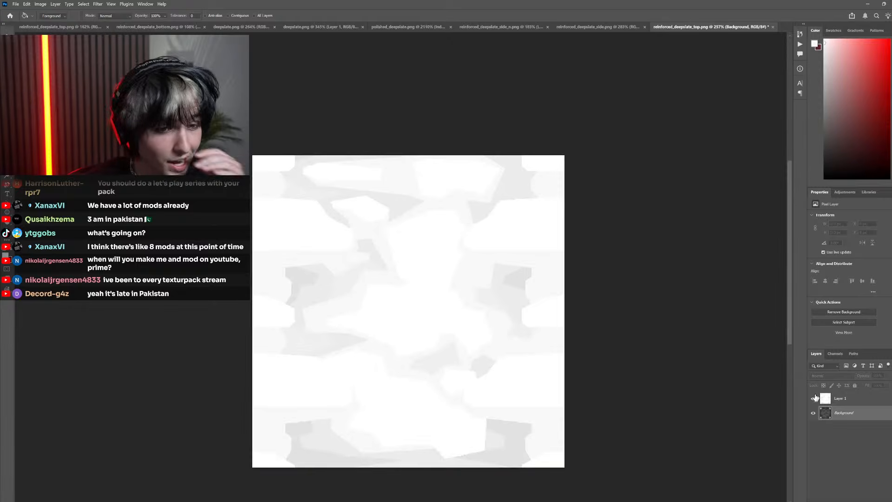
{"action": "left_click", "coordinate": [814, 398]}
{"action": "left_click", "coordinate": [814, 399]}
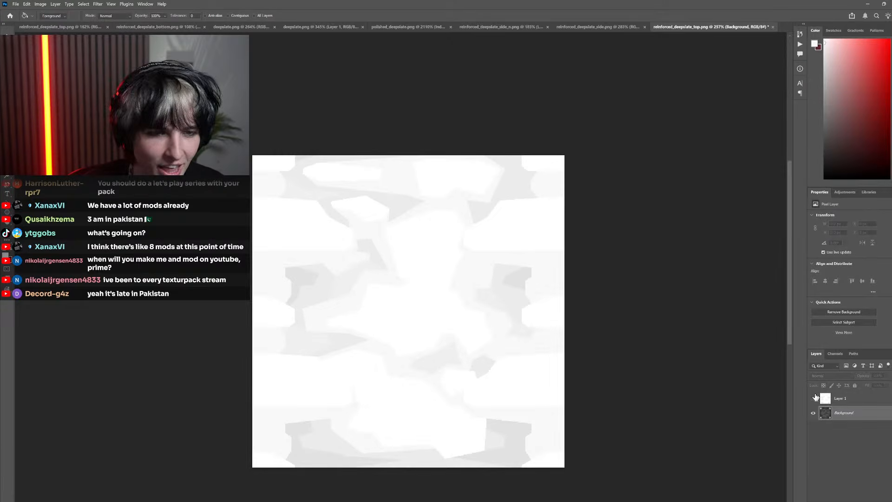
{"action": "left_click", "coordinate": [815, 398]}
{"action": "left_click", "coordinate": [814, 398]}
{"action": "left_click", "coordinate": [814, 398]}
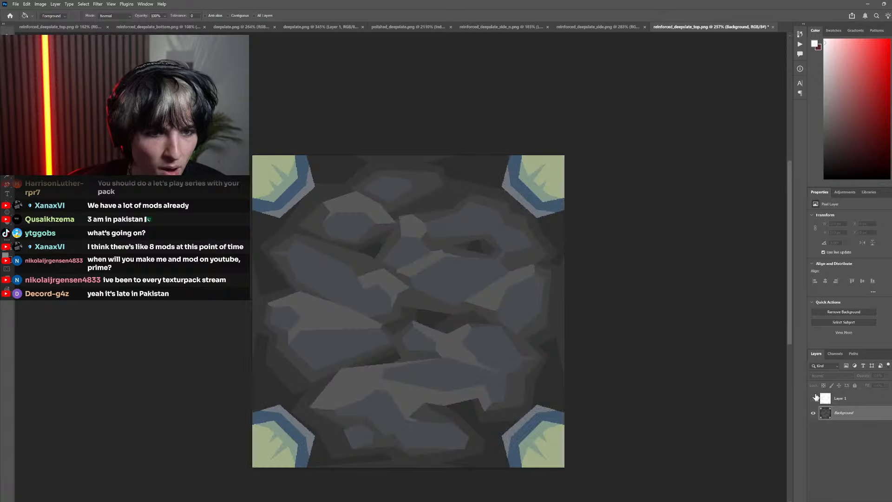
{"action": "left_click", "coordinate": [815, 398]}
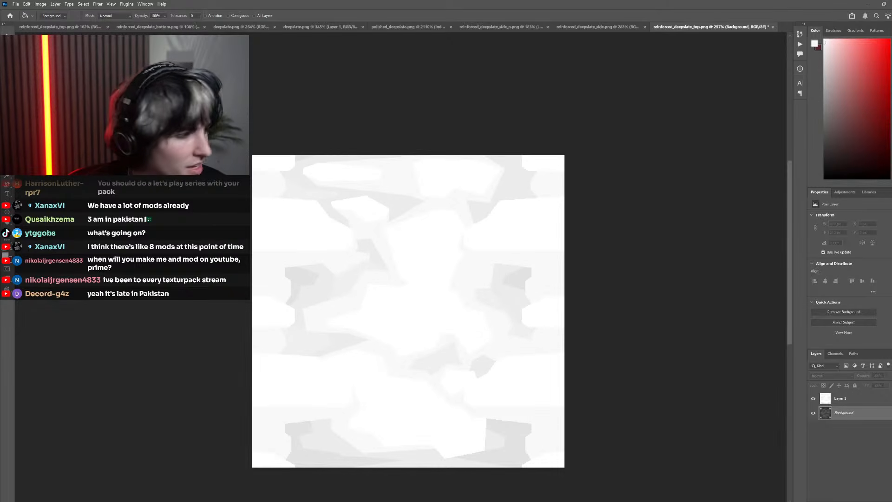
Switch to Minecraft and examine the reinforced deepslate frame up close, placing and breaking reinforced deepslate blocks
{"action": "key", "text": "alt+Tab"}
{"action": "left_click", "coordinate": [474, 169]}
{"action": "key", "text": "w"}
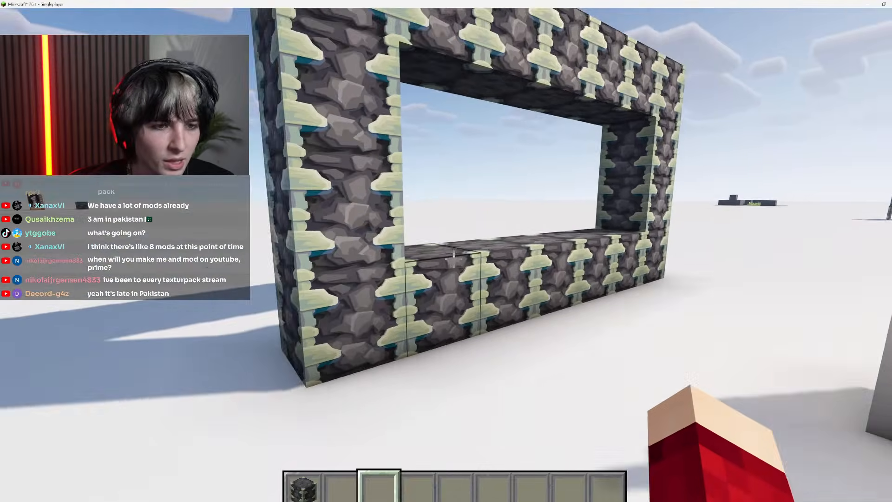
{"action": "key", "text": "1"}
{"action": "right_click", "coordinate": [454, 259]}
{"action": "right_click", "coordinate": [454, 259]}
{"action": "left_click", "coordinate": [454, 259]}
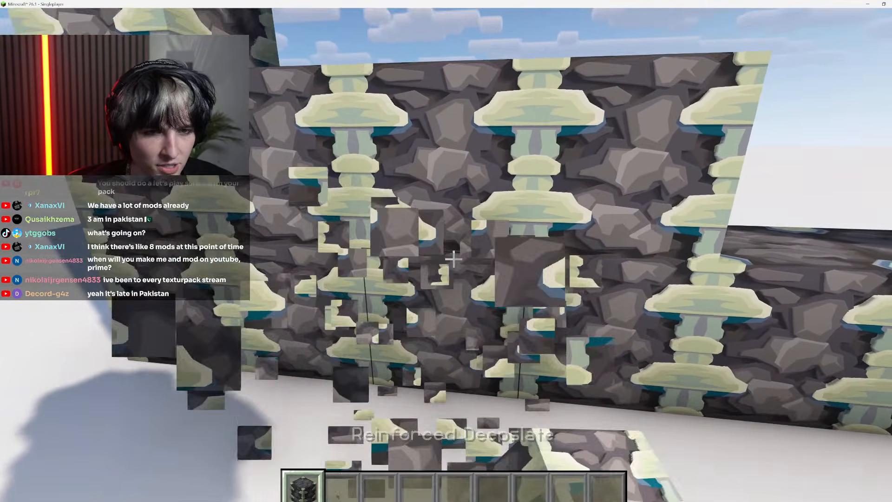
{"action": "key", "text": "w"}
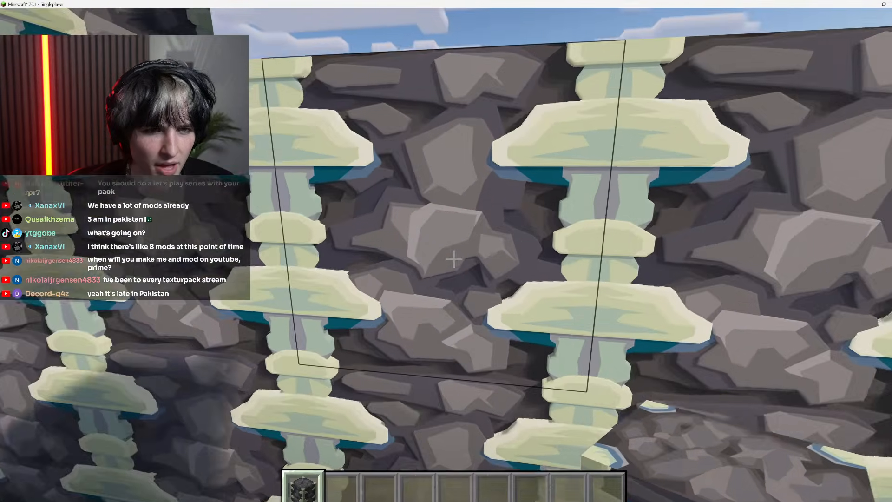
{"action": "key", "text": "s"}
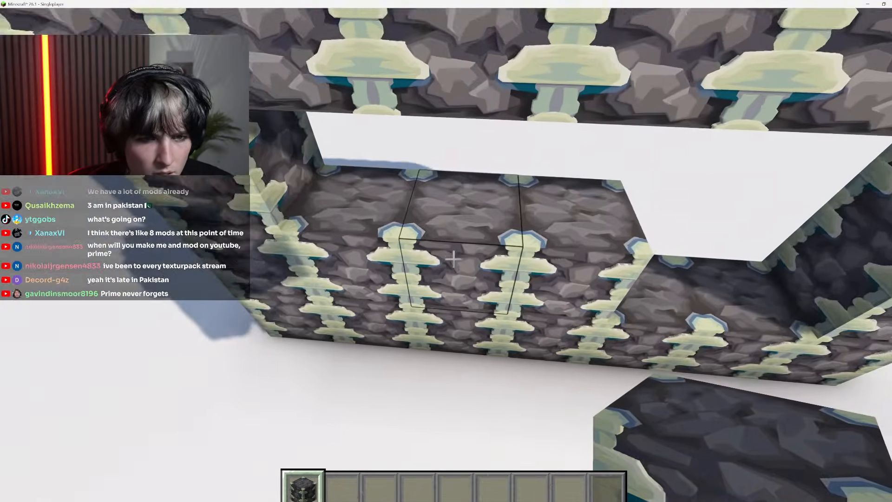
Search the creative inventory for "deepsl", put Deepslate in the second hotbar slot, compare it with the reinforced deepslate, and return to Photoshop
{"action": "key", "text": "e"}
{"action": "left_click", "coordinate": [618, 92]}
{"action": "type", "text": "deepsl"}
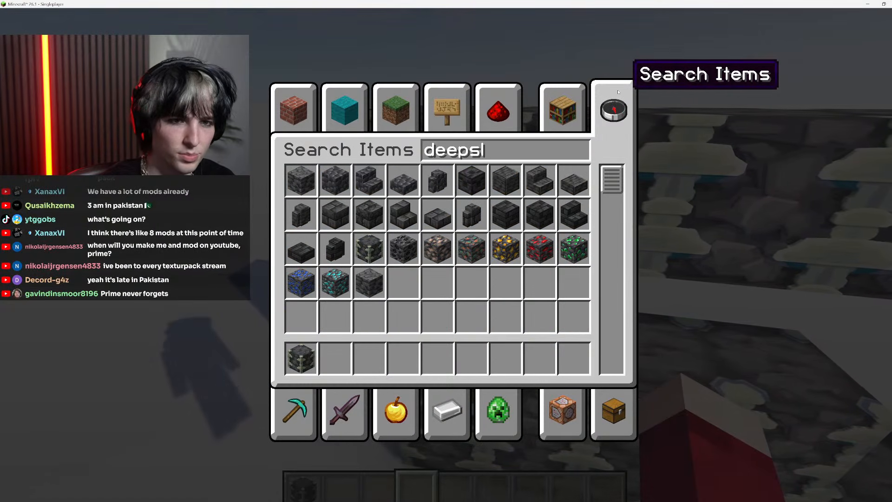
{"action": "left_click", "coordinate": [302, 180]}
{"action": "left_click", "coordinate": [335, 358]}
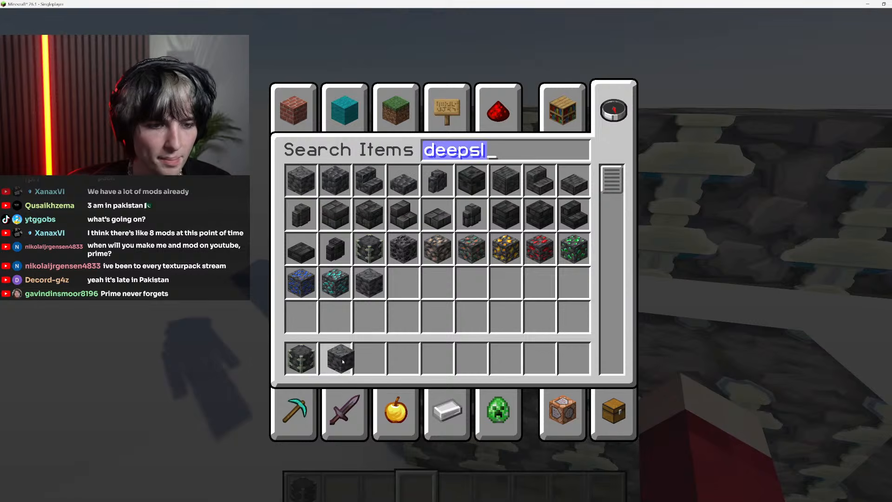
{"action": "key", "text": "Escape"}
{"action": "key", "text": "2"}
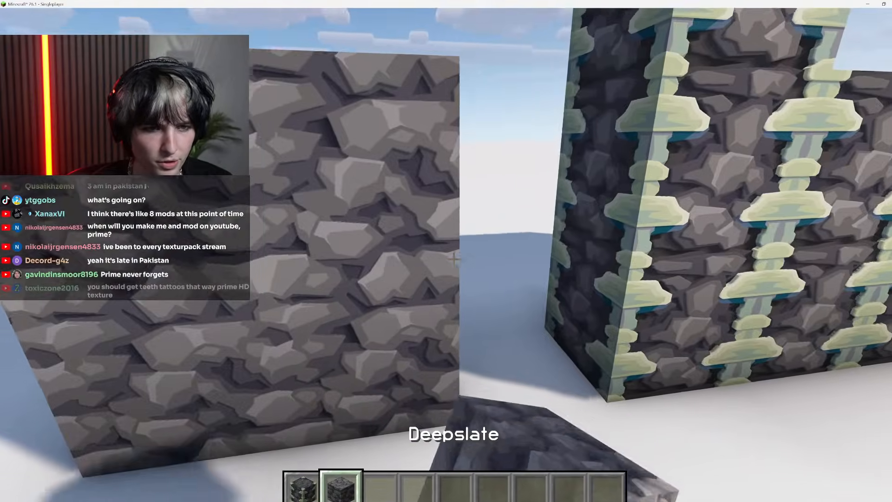
{"action": "key", "text": "7"}
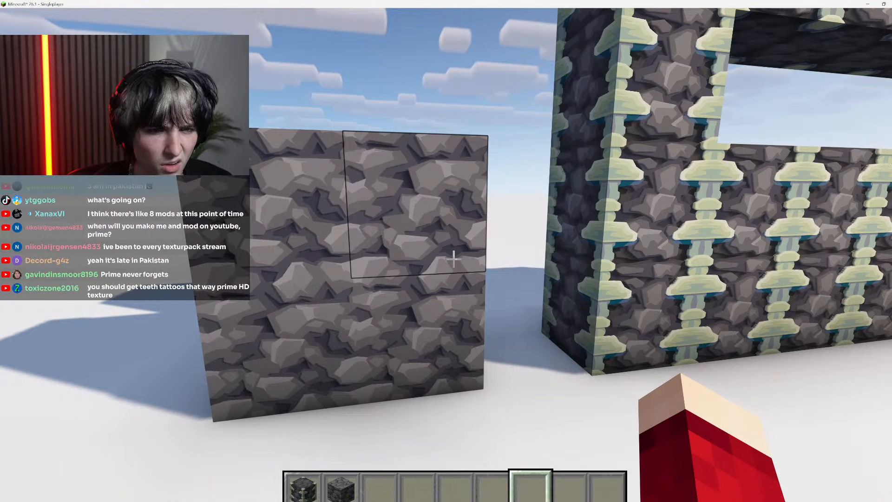
{"action": "key", "text": "Escape"}
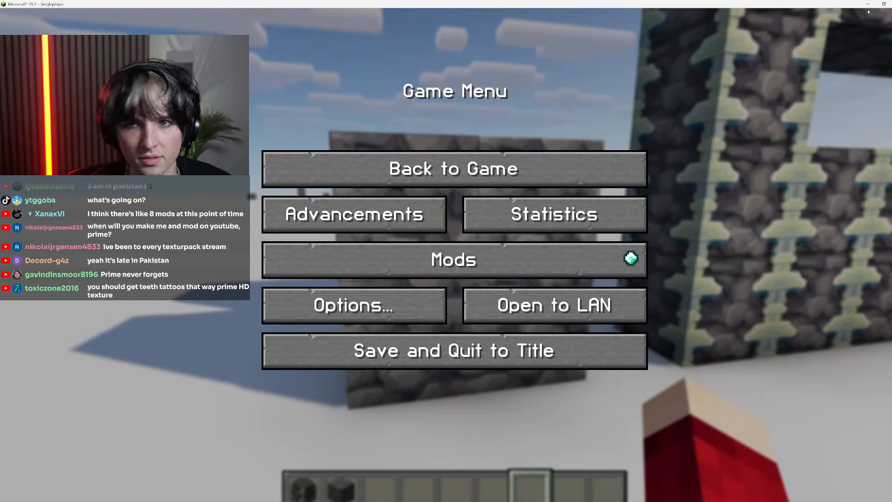
{"action": "left_click", "coordinate": [867, 4]}
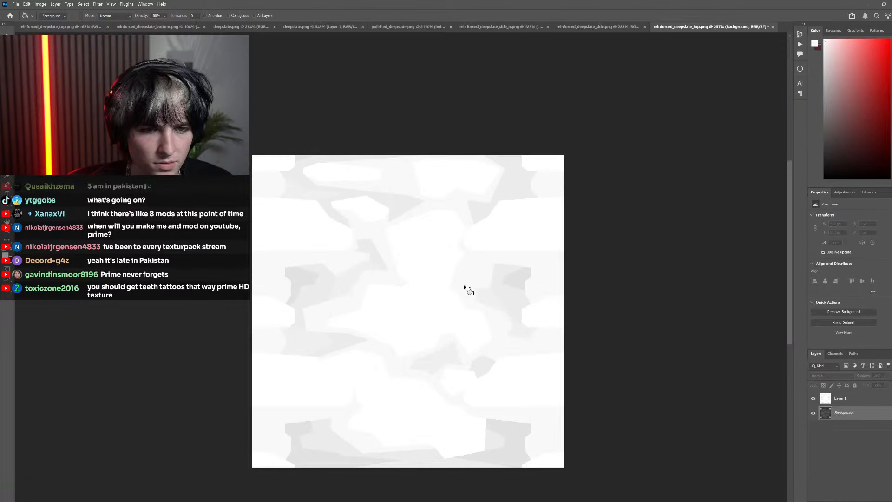
Fill the stone faces, their lighter highlights and the surrounding dark grey band on the Background layer with the mask's white
{"action": "left_click", "coordinate": [814, 398]}
{"action": "left_click", "coordinate": [837, 400]}
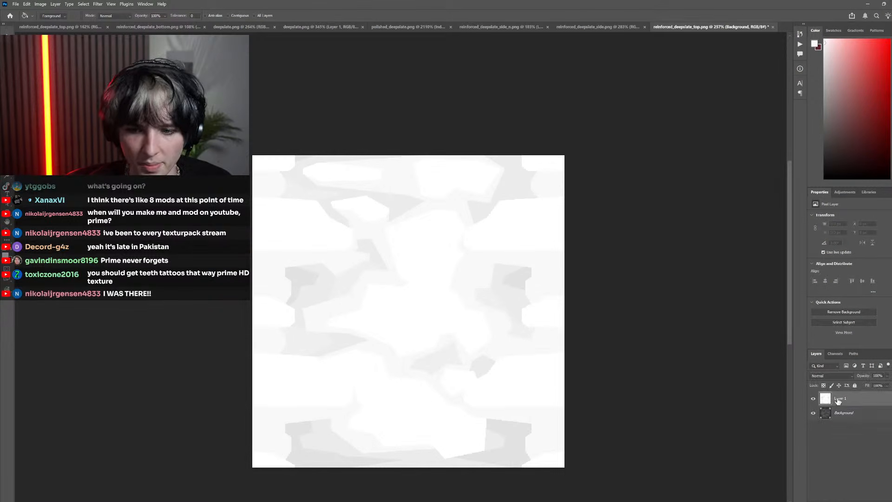
{"action": "key", "text": "i"}
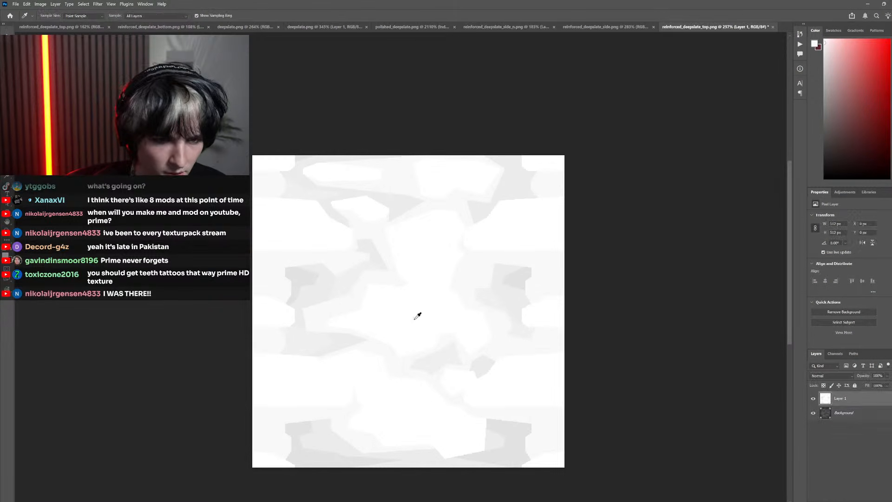
{"action": "left_click", "coordinate": [813, 399]}
{"action": "left_click", "coordinate": [840, 412]}
{"action": "key", "text": "g"}
{"action": "left_click", "coordinate": [366, 300]}
{"action": "left_click", "coordinate": [382, 280]}
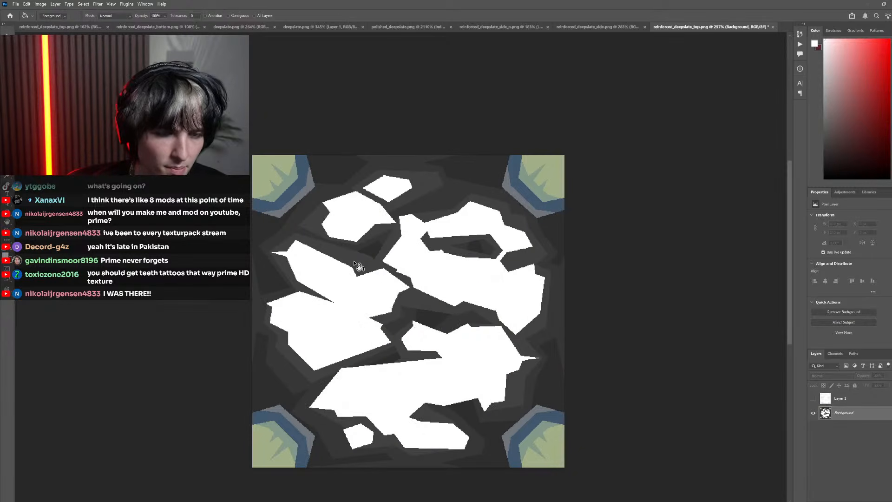
{"action": "left_click", "coordinate": [358, 267]}
Sample a near-white shade beside the mask layer's central stone and fill the dark crevices between the Background's stones with it
{"action": "left_click", "coordinate": [814, 399]}
{"action": "key", "text": "i"}
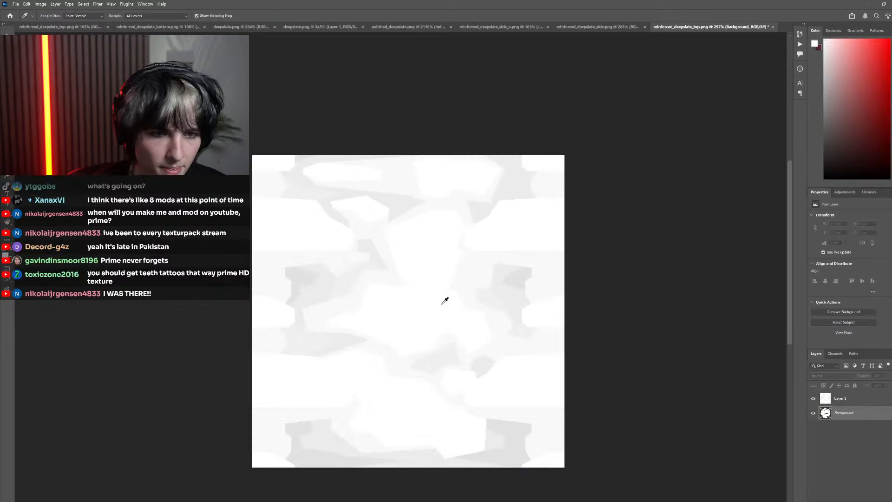
{"action": "left_click", "coordinate": [382, 235]}
{"action": "left_click", "coordinate": [814, 398]}
{"action": "key", "text": "g"}
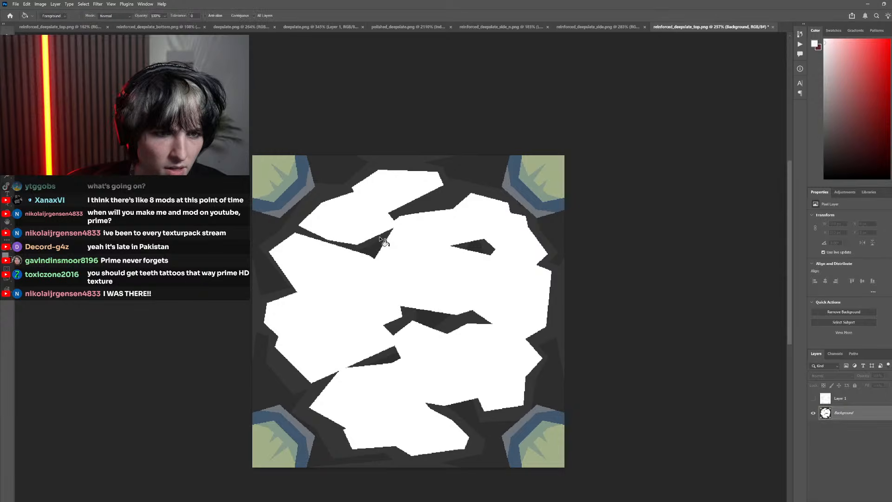
{"action": "left_click", "coordinate": [382, 240]}
Sample a light grey shade from the mask layer and fill the darkest crevices between the Background's stones with it
{"action": "left_click", "coordinate": [813, 398]}
{"action": "key", "text": "i"}
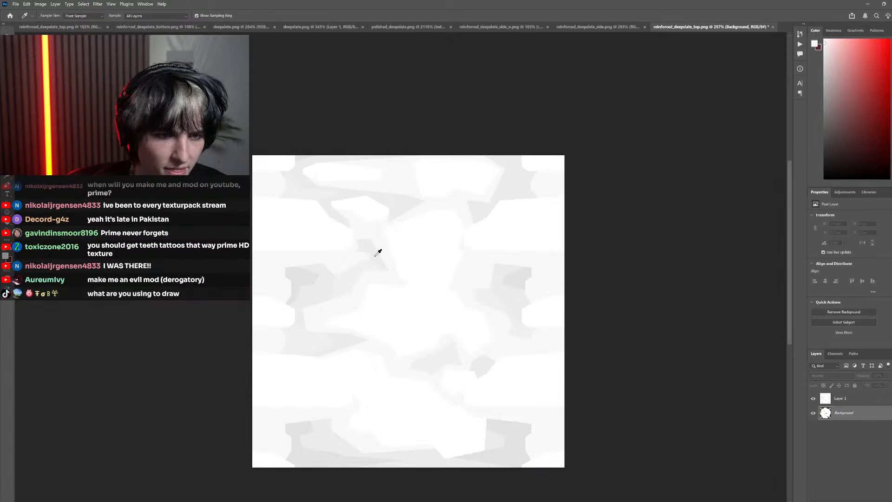
{"action": "left_click", "coordinate": [812, 398]}
{"action": "key", "text": "g"}
{"action": "left_click", "coordinate": [385, 255]}
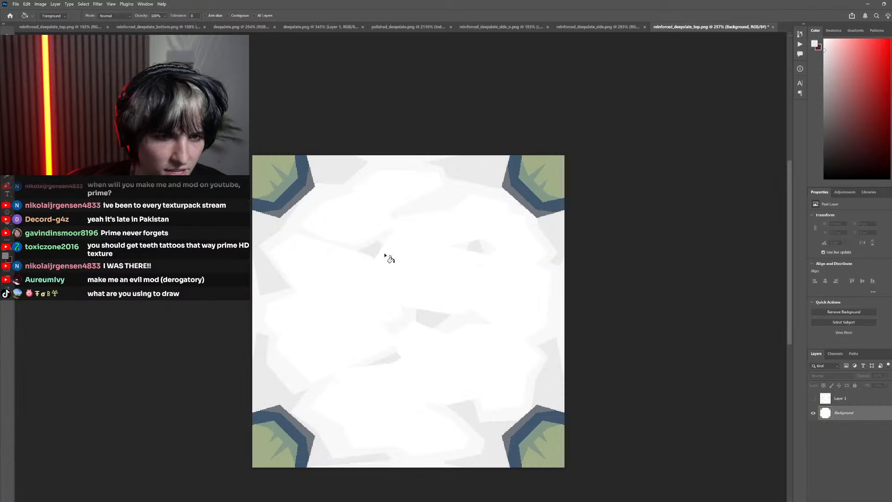
Sample white from the mask layer's side branch and fill the blue, grey and green areas of all four Background corners
{"action": "left_click", "coordinate": [812, 398]}
{"action": "key", "text": "i"}
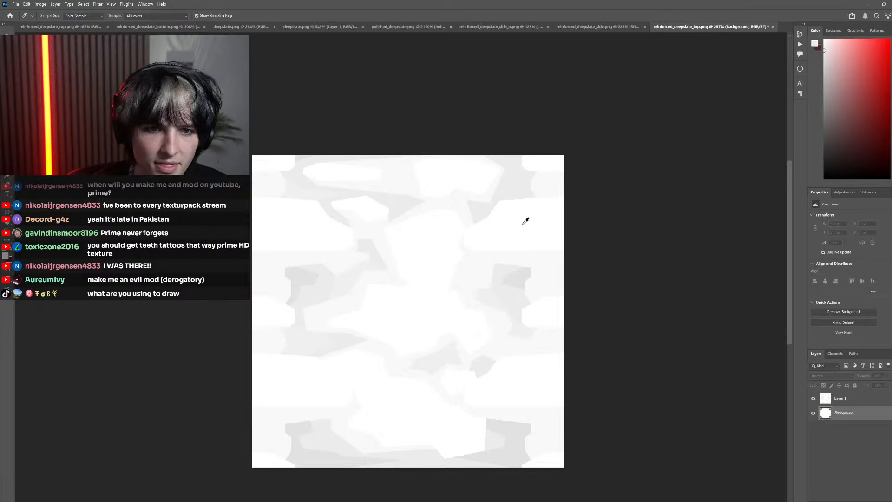
{"action": "left_click", "coordinate": [813, 399]}
{"action": "key", "text": "g"}
{"action": "left_click", "coordinate": [540, 176]}
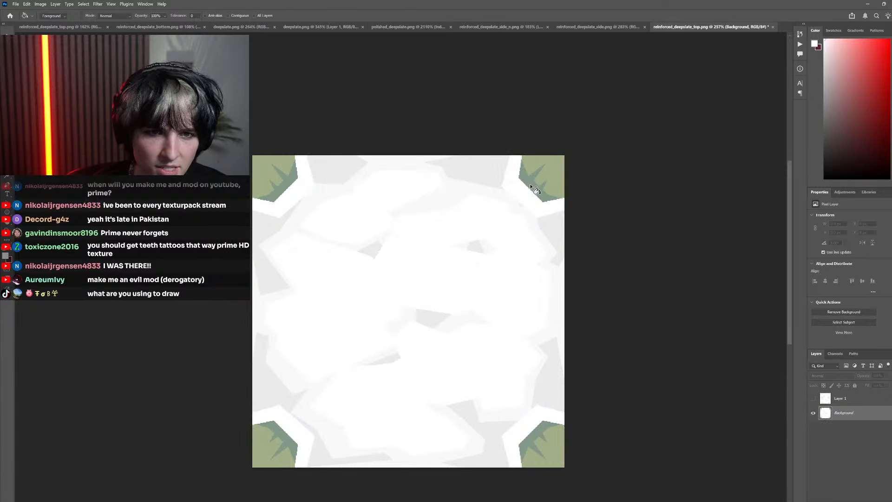
{"action": "left_click", "coordinate": [542, 174]}
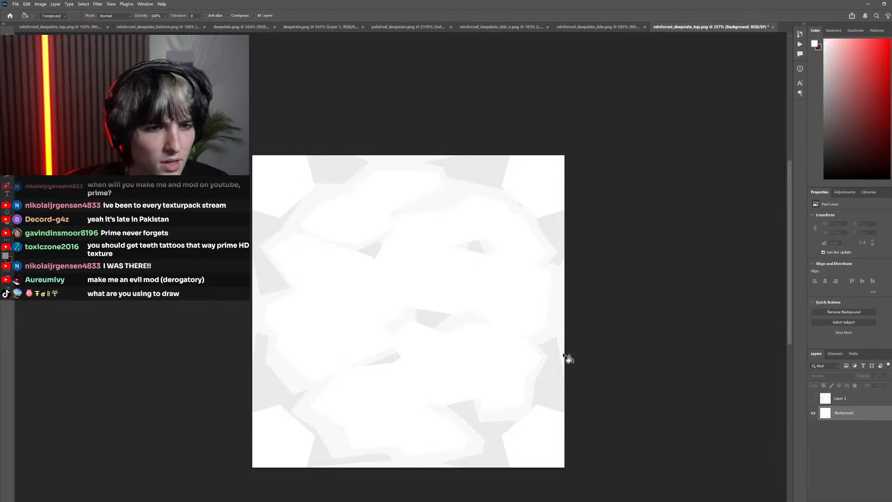
Delete Layer 1 with the side texture's mask and save the finished top mask
{"action": "scroll", "coordinate": [530, 347], "scroll_direction": "down", "scroll_amount": 3}
{"action": "left_click", "coordinate": [857, 403]}
{"action": "left_click", "coordinate": [890, 501]}
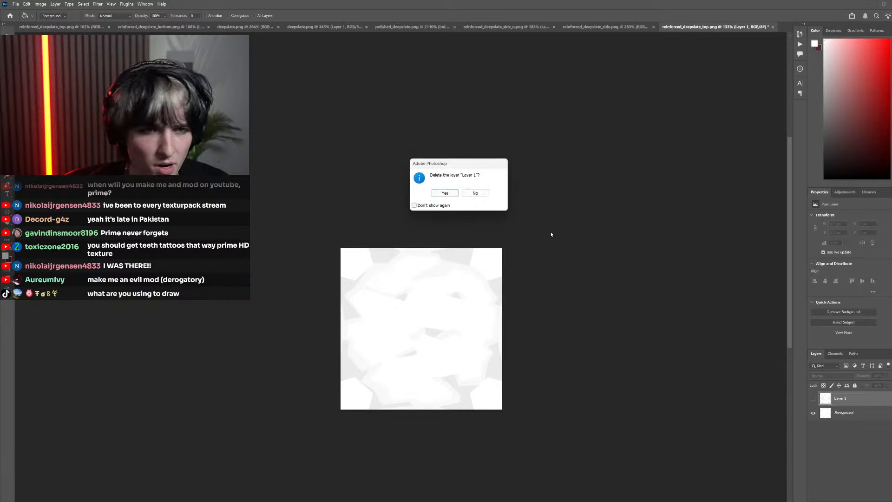
{"action": "key", "text": "Return"}
{"action": "key", "text": "ctrl+s"}
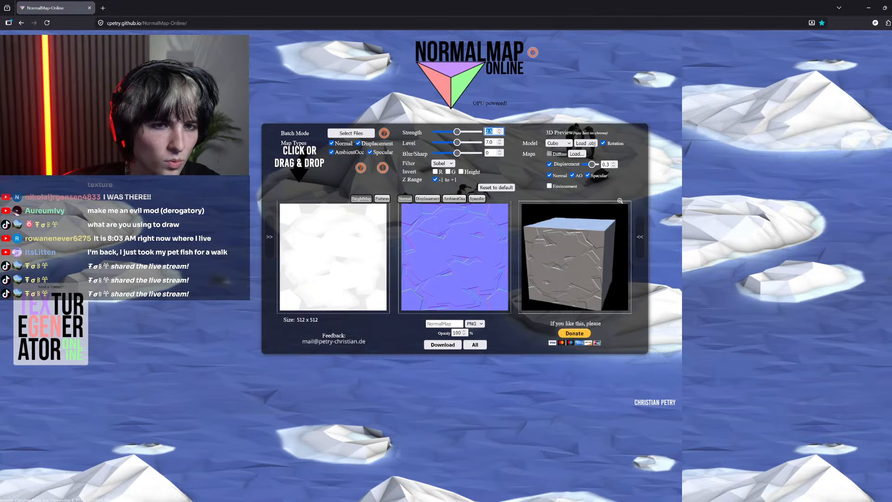
Set the strength to 1 and Blur/Sharp to -3 in NormalMap-Online, download the normal map and move the browser window aside
{"action": "type", "text": "1"}
{"action": "key", "text": "Tab"}
{"action": "key", "text": "Tab"}
{"action": "key", "text": "Tab"}
{"action": "key", "text": "Tab"}
{"action": "key", "text": "Tab"}
{"action": "key", "text": "shift+Tab"}
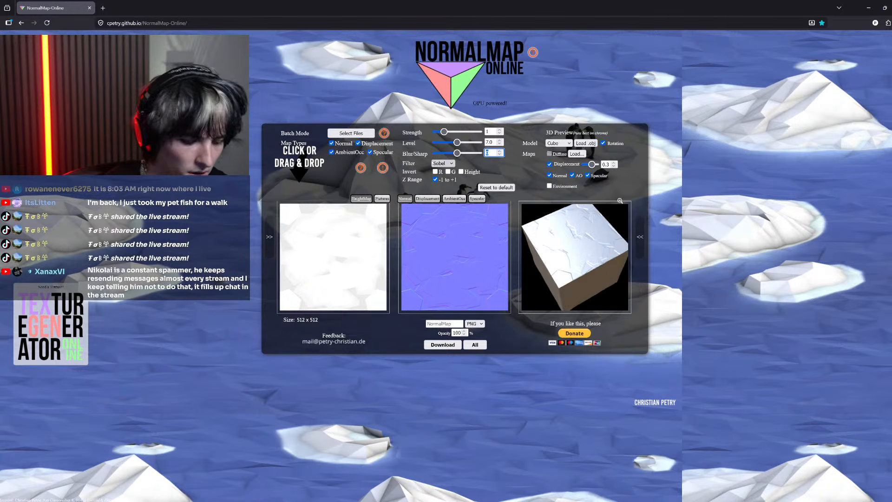
{"action": "type", "text": "-3"}
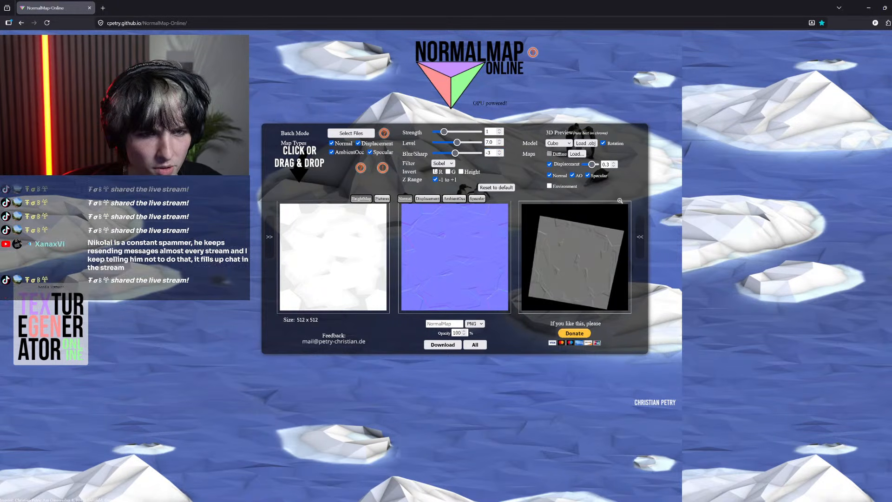
{"action": "left_click", "coordinate": [443, 345]}
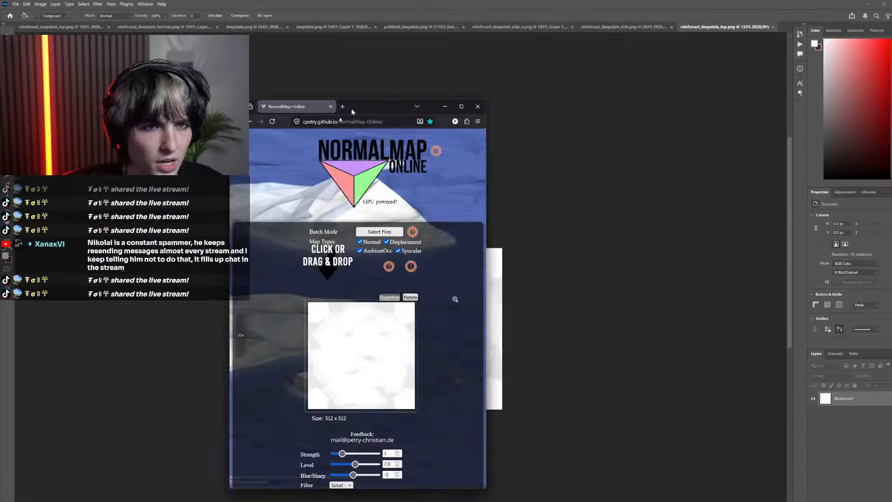
{"action": "left_click_drag", "start_coordinate": [352, 111], "coordinate": [891, 102]}
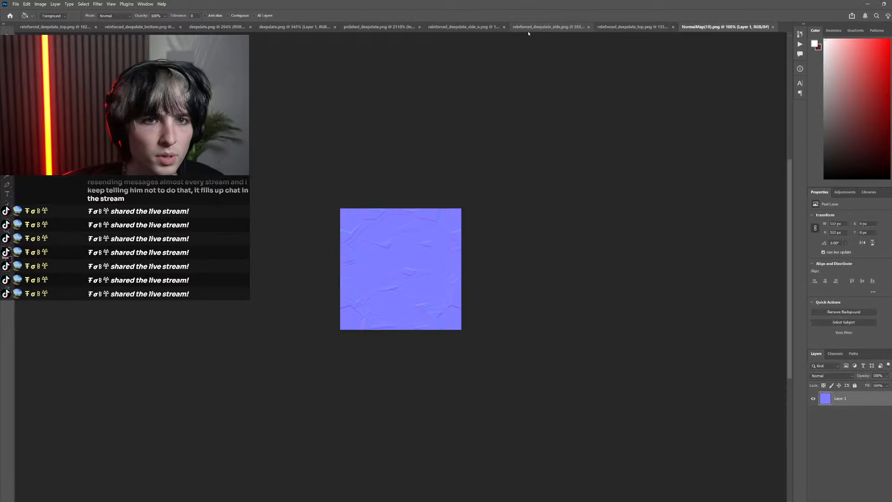
Copy the grayscale reinforced deepslate top mask into a new layer mask on the downloaded normal map and reselect the layer's image
{"action": "left_click", "coordinate": [529, 27]}
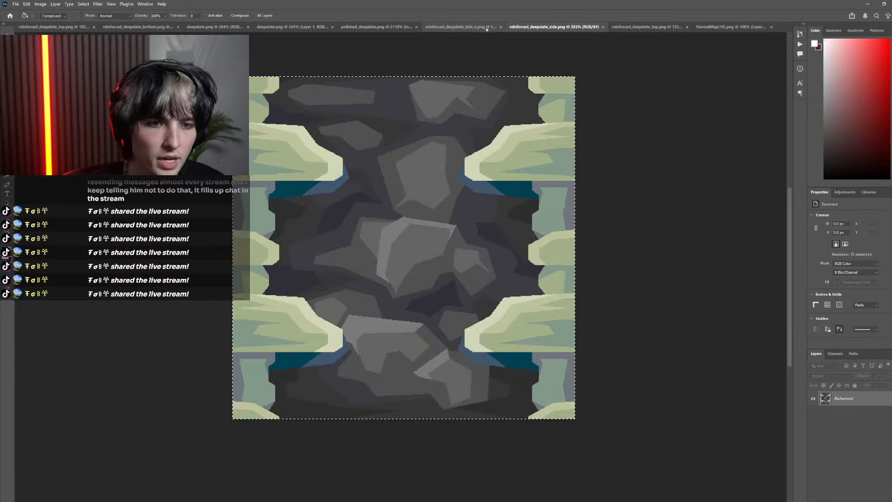
{"action": "left_click", "coordinate": [465, 26]}
{"action": "left_click", "coordinate": [648, 27]}
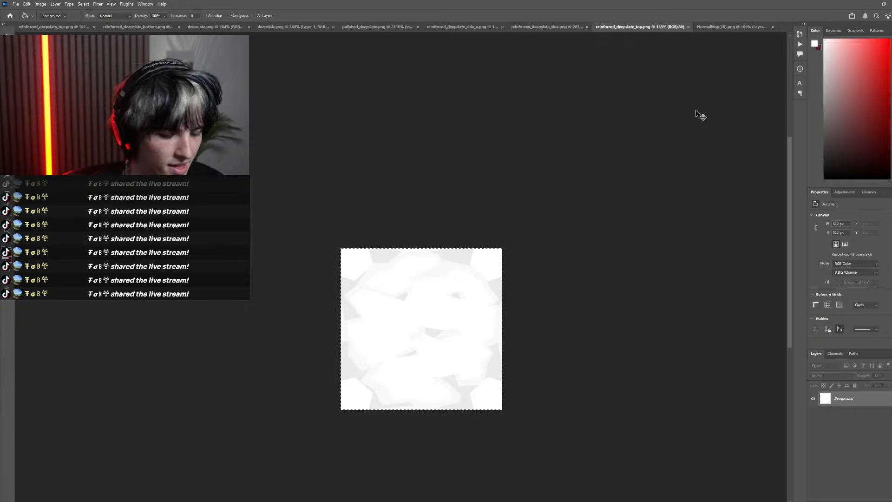
{"action": "left_click", "coordinate": [733, 28]}
{"action": "left_click", "coordinate": [854, 498]}
{"action": "left_click", "coordinate": [845, 402], "text": "alt"}
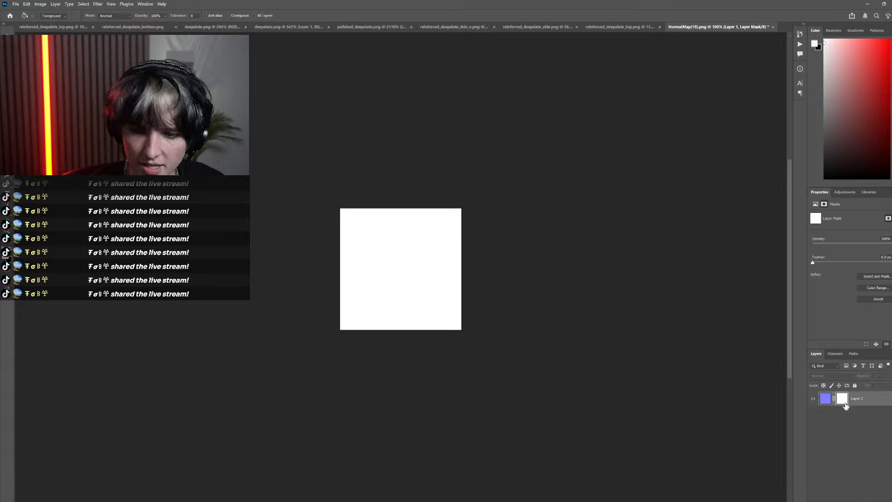
{"action": "left_click", "coordinate": [828, 403], "text": "ctrl"}
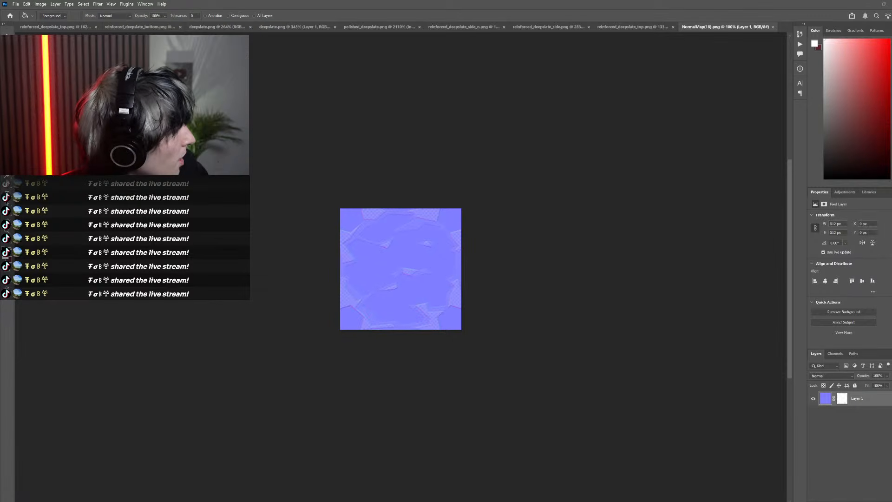
Go through the texture folder in the file explorer, switch to Minecraft and reload the resource packs
{"action": "key", "text": "alt+Tab"}
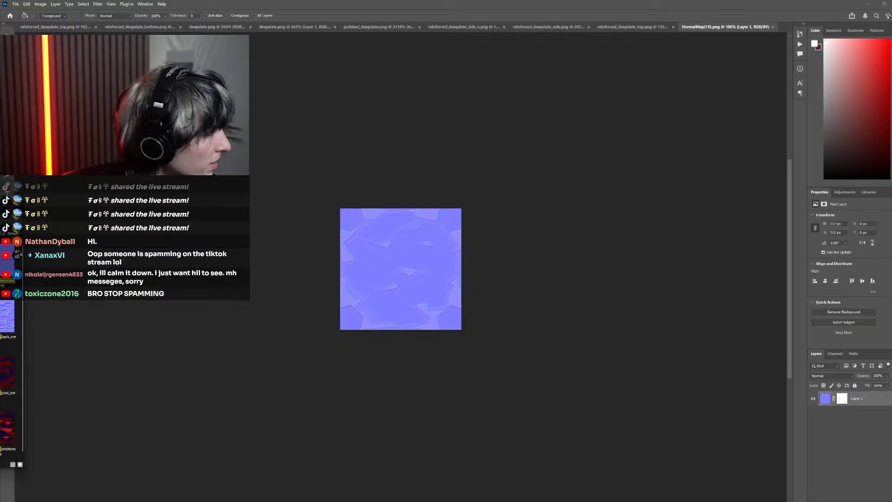
{"action": "key", "text": "BackSpace"}
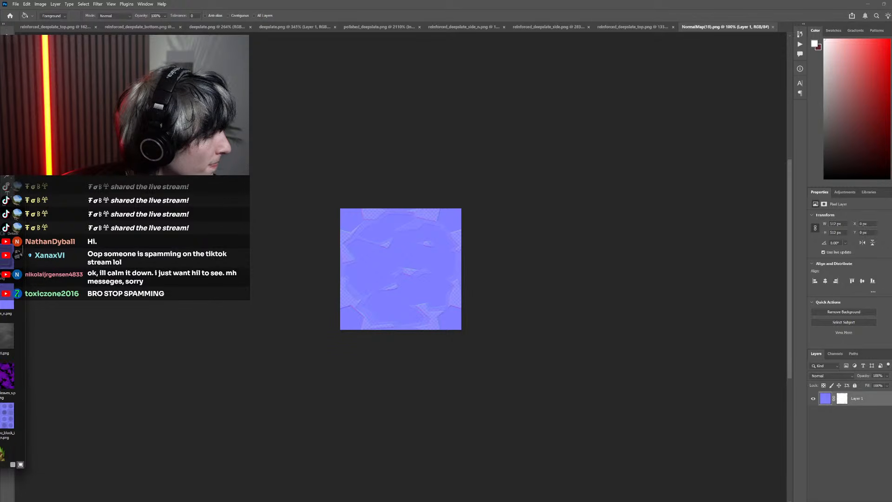
{"action": "key", "text": "End"}
{"action": "left_click", "coordinate": [491, 179]}
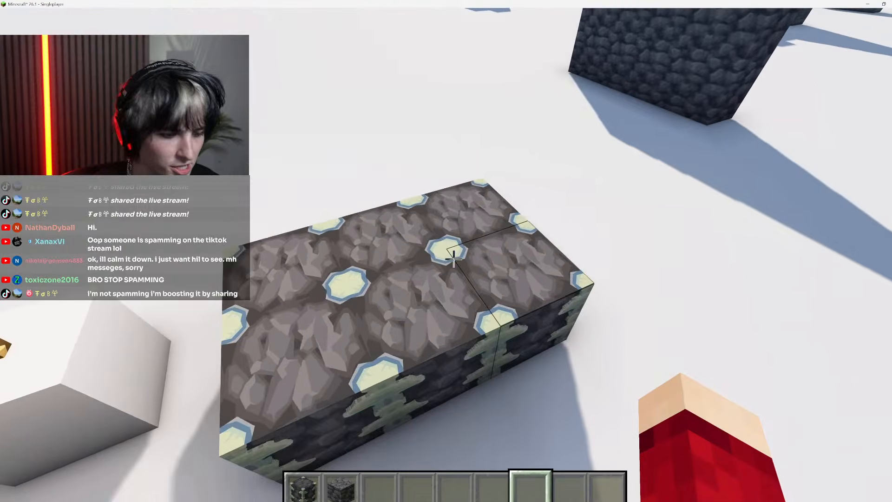
{"action": "key", "text": "F3+t"}
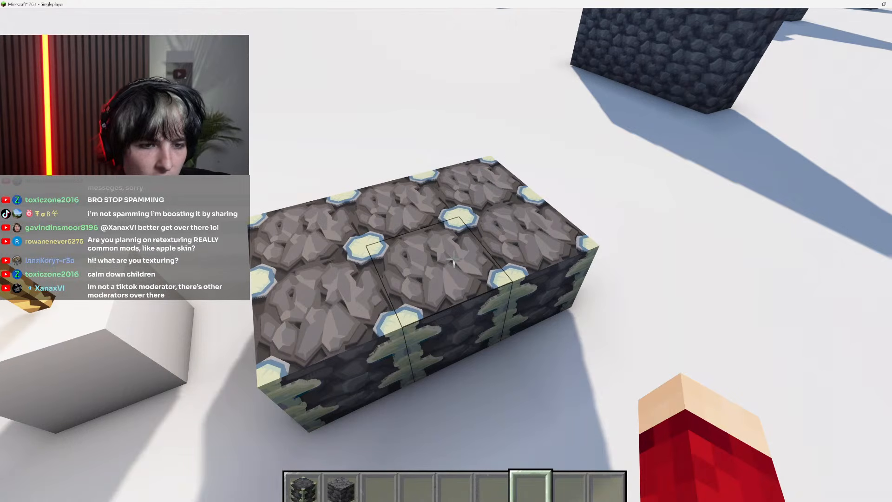
Examine the reinforced deepslate platform's top faces from several sides and compare them with the frame's side faces
{"action": "key", "text": "a"}
{"action": "key", "text": "space"}
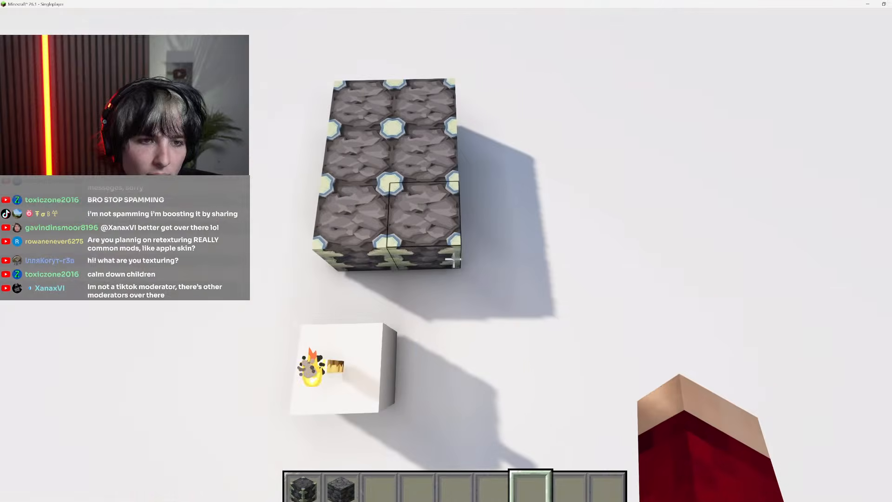
{"action": "key", "text": "a"}
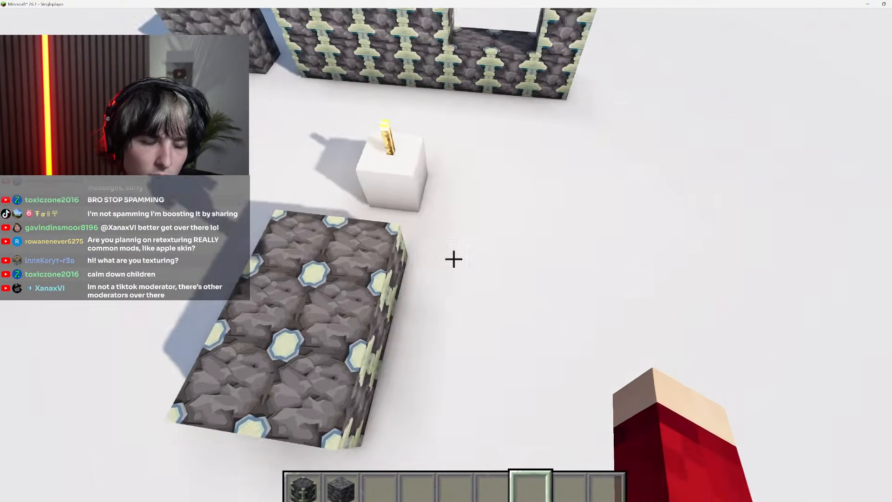
{"action": "key", "text": "a"}
{"action": "key", "text": "shift"}
{"action": "key", "text": "space"}
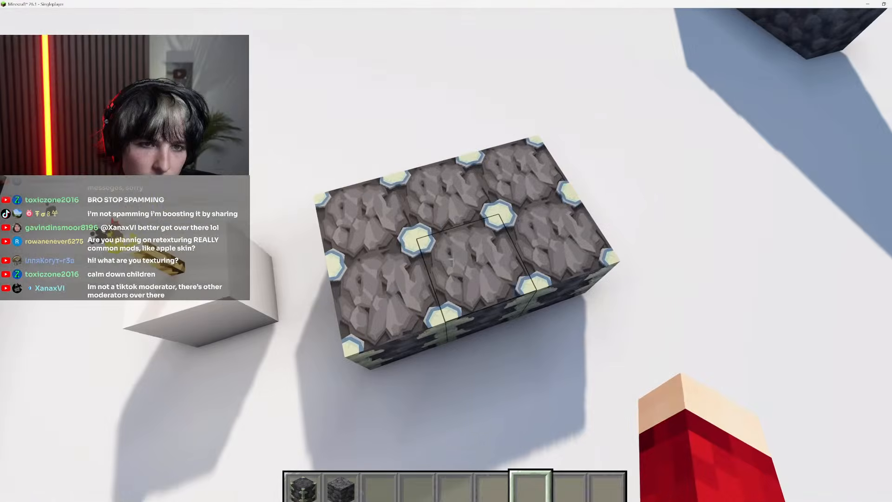
{"action": "key", "text": "shift"}
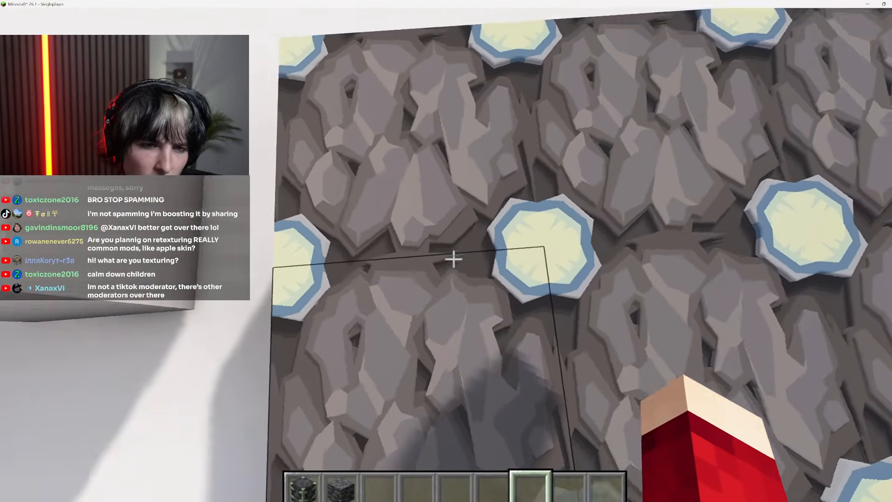
{"action": "key", "text": "w"}
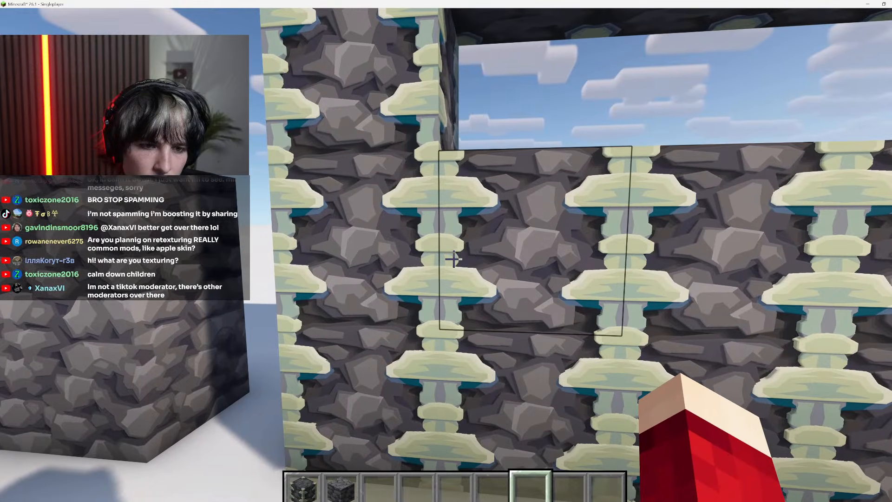
{"action": "key", "text": "w"}
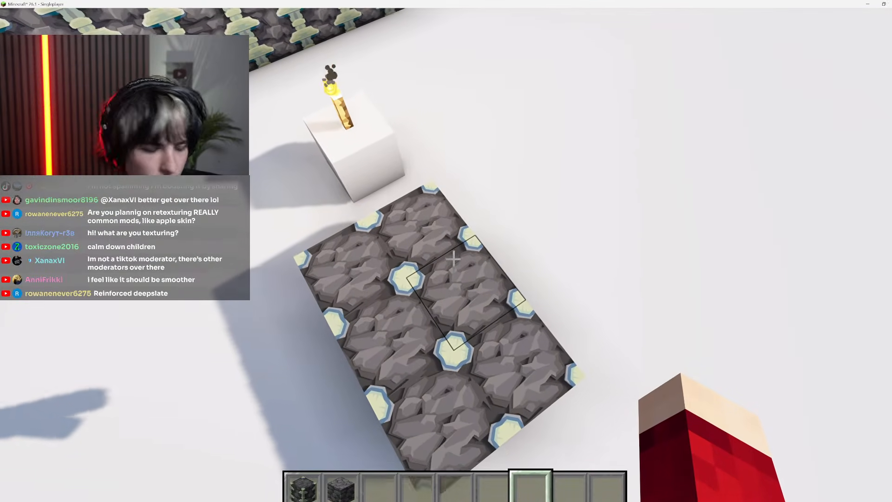
Examine how the top texture and its corner pieces tile across the platform, both from high above and up close
{"action": "key", "text": "space"}
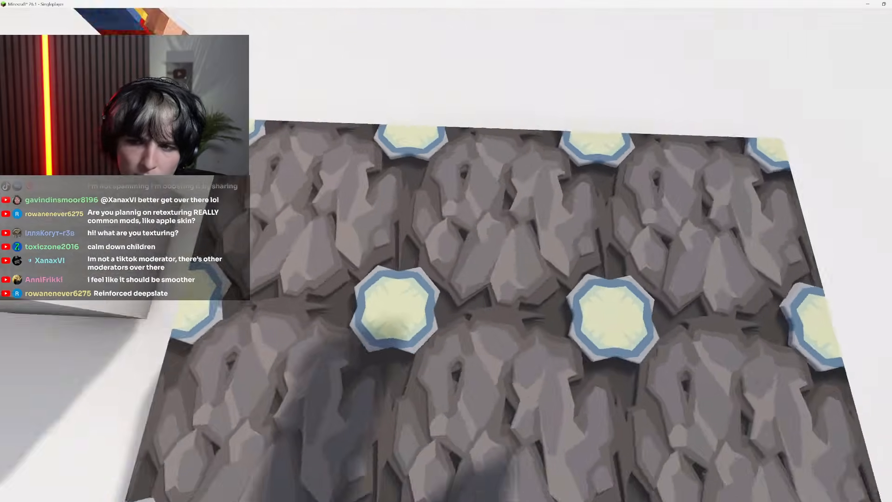
{"action": "key", "text": "s"}
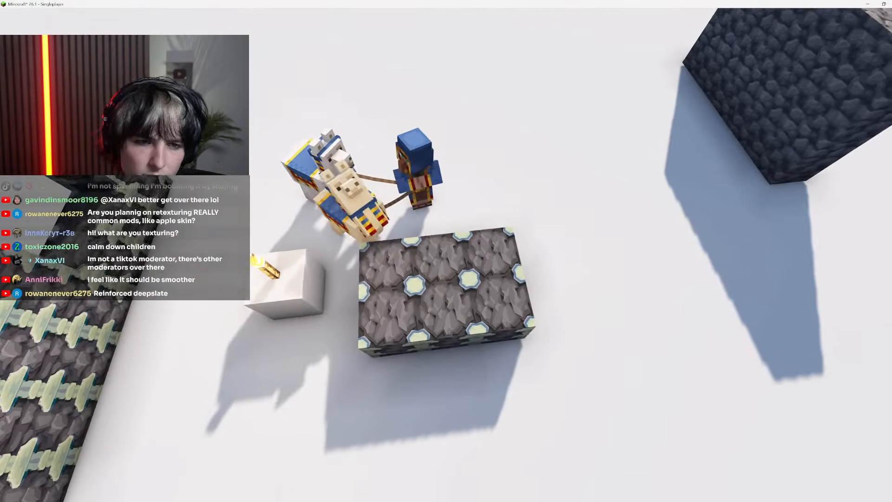
{"action": "key", "text": "w"}
{"action": "key", "text": "shift"}
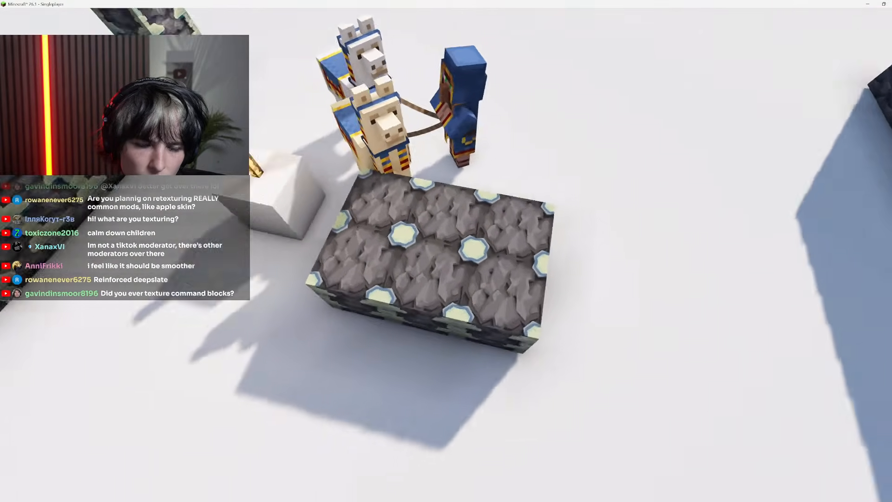
{"action": "key", "text": "w"}
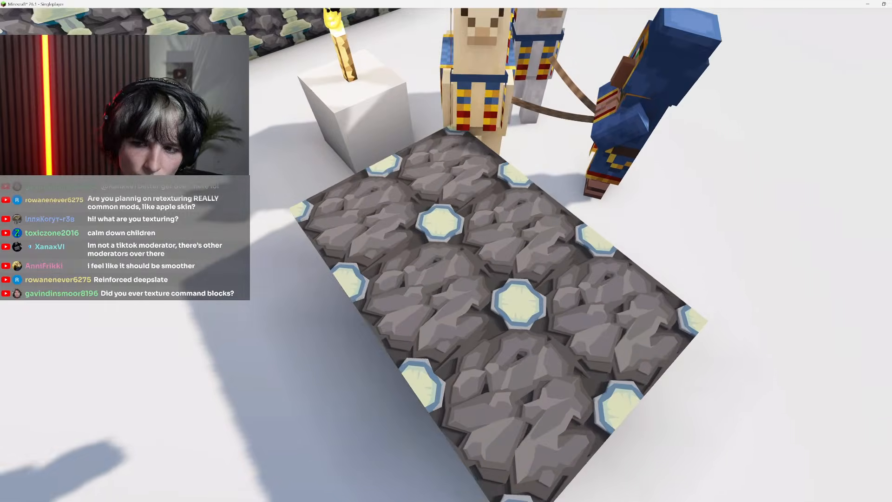
{"action": "key", "text": "shift"}
{"action": "key", "text": "d"}
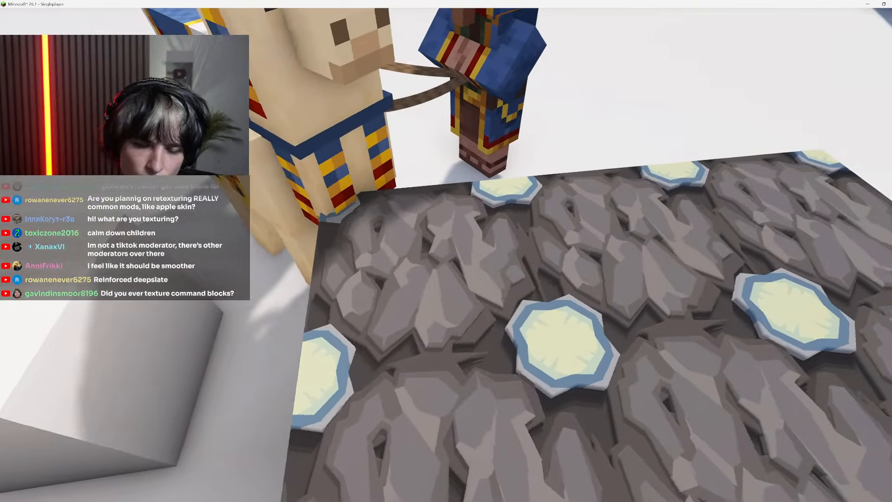
{"action": "key", "text": "space"}
{"action": "key", "text": "space"}
{"action": "key", "text": "d"}
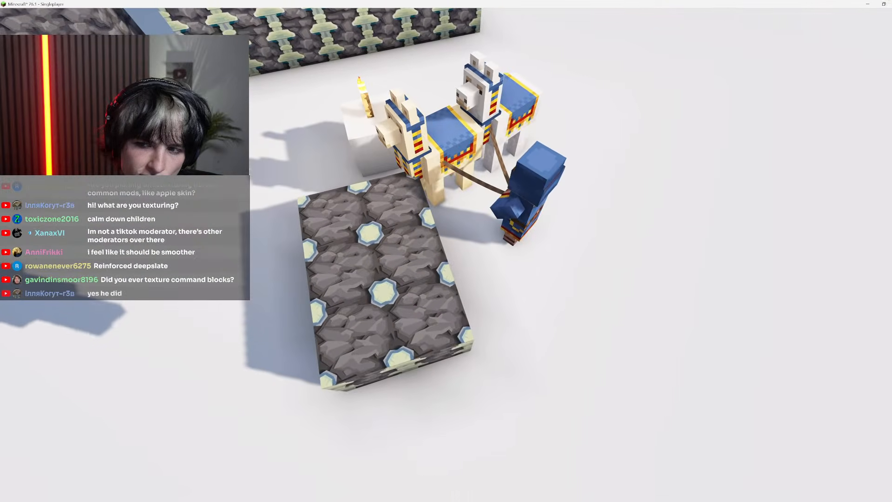
Show the interface, place a single reinforced deepslate block beside the platform and select the empty third hotbar slot
{"action": "key", "text": "F1"}
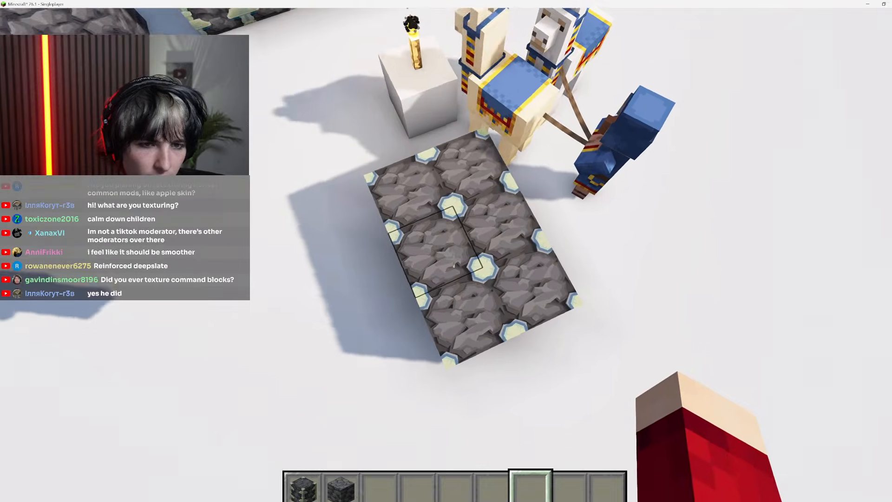
{"action": "key", "text": "1"}
{"action": "right_click", "coordinate": [454, 259]}
{"action": "key", "text": "s"}
{"action": "key", "text": "shift"}
{"action": "key", "text": "3"}
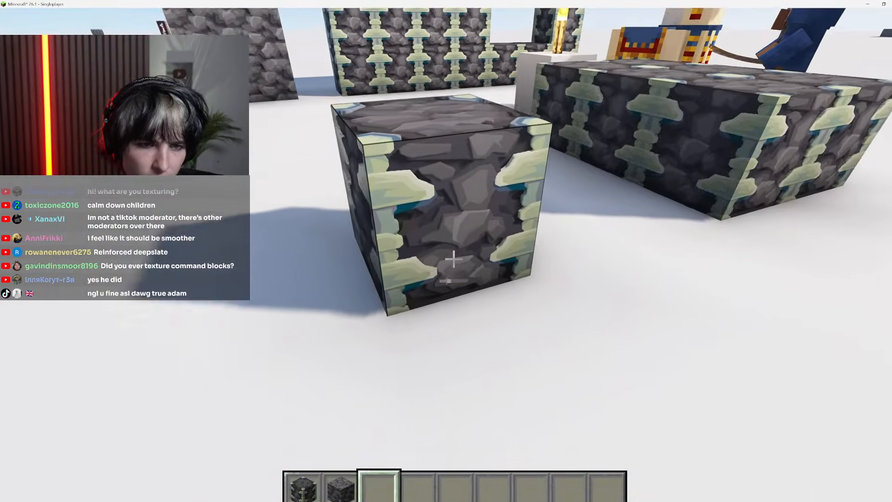
Hide the interface and examine how the single block's top and side textures meet at the edges
{"action": "key", "text": "F1"}
{"action": "key", "text": "w"}
{"action": "key", "text": "space"}
{"action": "key", "text": "d"}
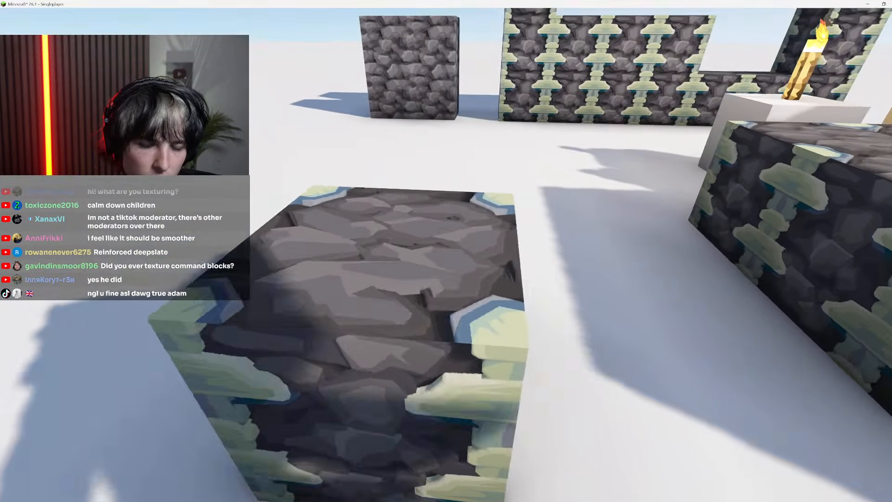
{"action": "key", "text": "shift"}
{"action": "key", "text": "space"}
{"action": "key", "text": "a"}
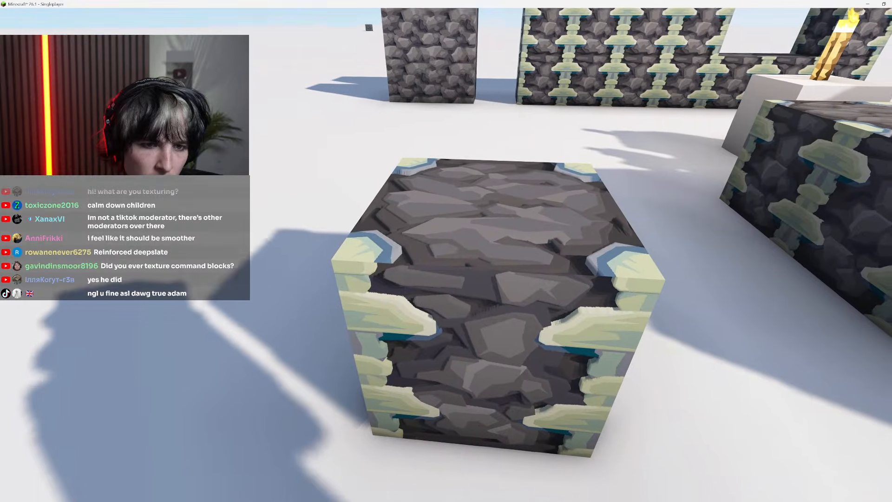
Examine the single reinforced deepslate block and the platform from several sides, checking how the top corners meet the side faces
{"action": "key", "text": "w"}
{"action": "key", "text": "a"}
{"action": "key", "text": "s"}
{"action": "key", "text": "shift"}
{"action": "key", "text": "a"}
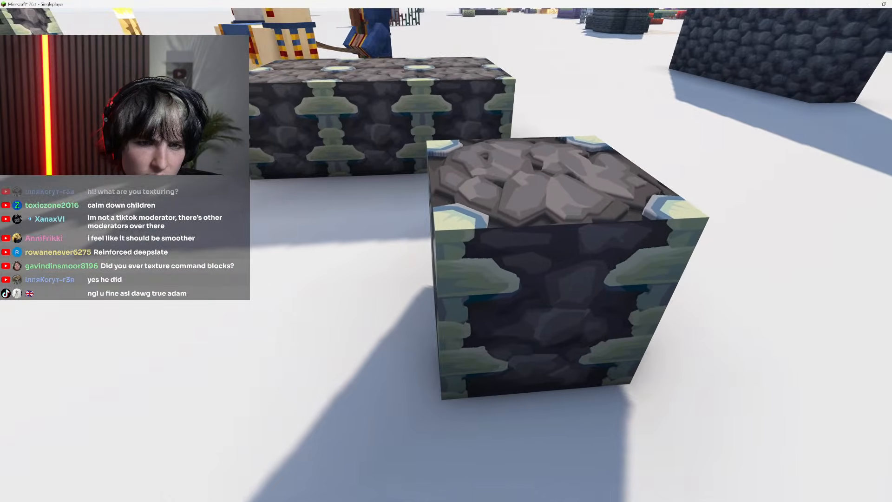
{"action": "key", "text": "space"}
{"action": "key", "text": "s"}
{"action": "key", "text": "w"}
{"action": "key", "text": "d"}
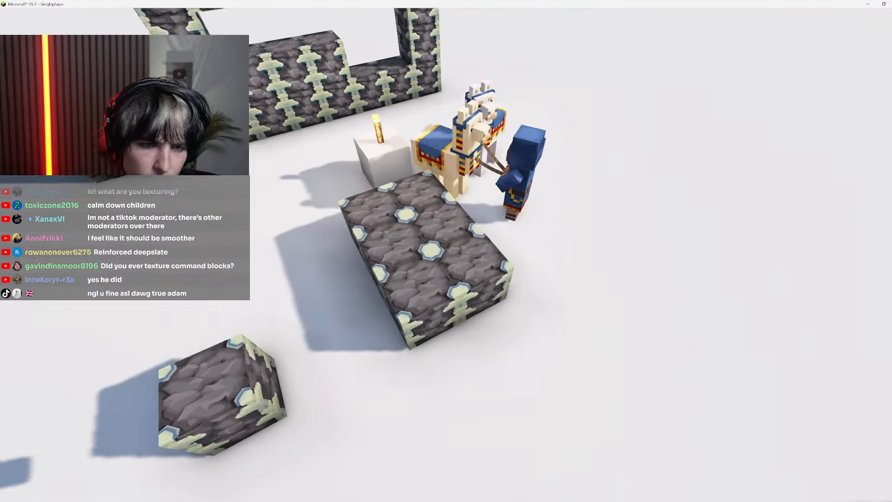
{"action": "key", "text": "shift"}
{"action": "key", "text": "space"}
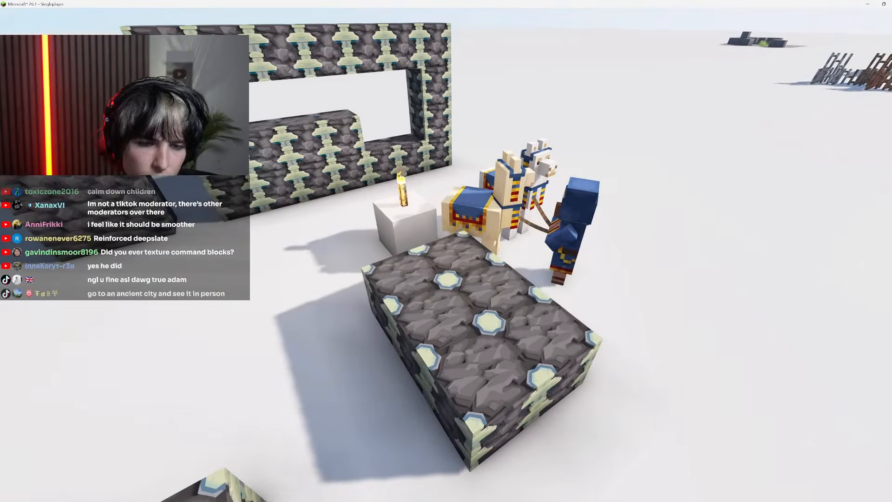
{"action": "key", "text": "shift"}
{"action": "key", "text": "space"}
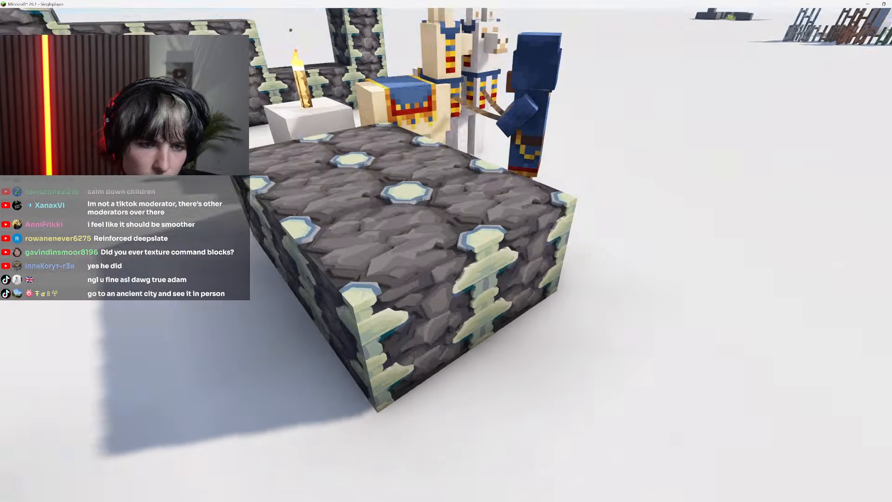
{"action": "key", "text": "a"}
{"action": "key", "text": "a"}
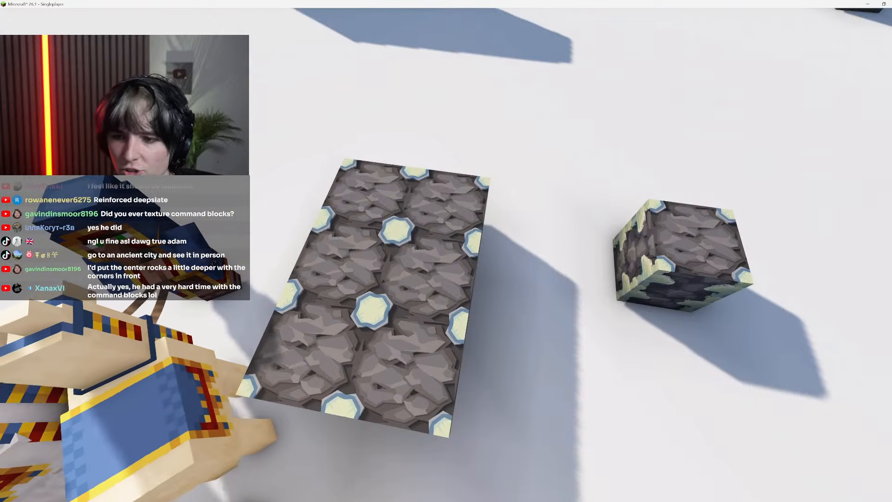
Show the interface and break the single reinforced deepslate block beside the platform
{"action": "key", "text": "F1"}
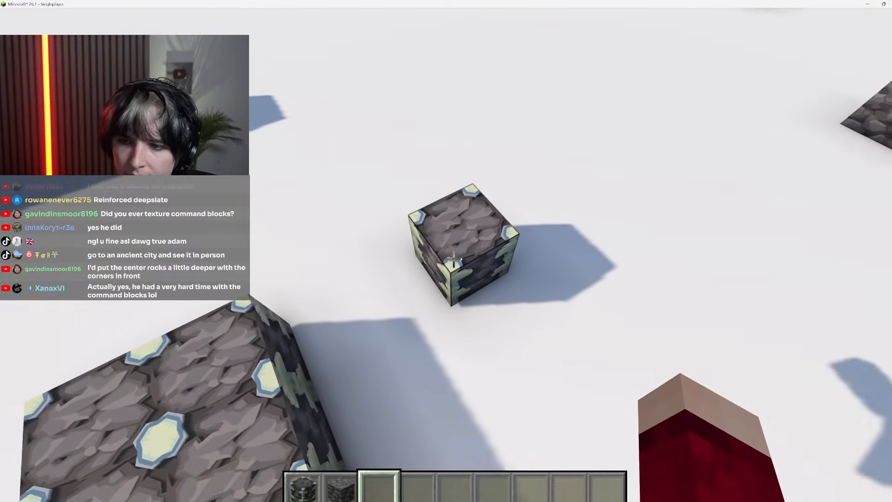
{"action": "left_click", "coordinate": [453, 260]}
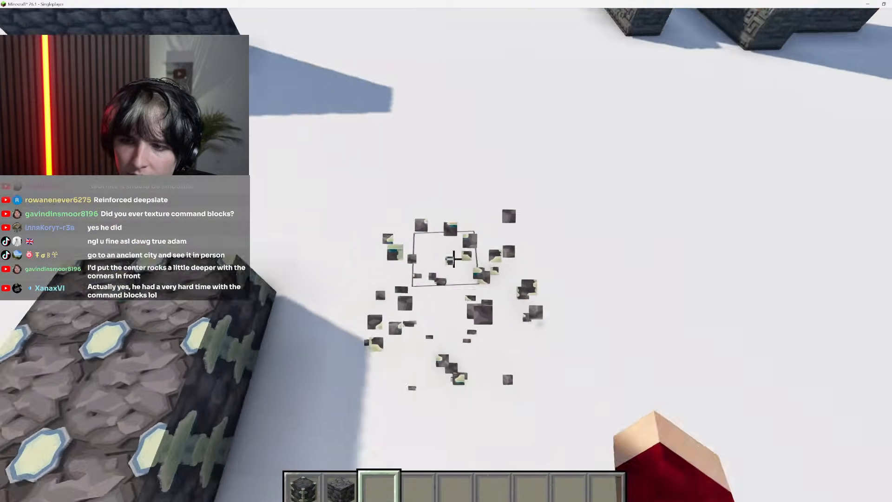
Look over the other block builds across the showcase world, returning to the reinforced deepslate frame and platform
{"action": "key", "text": "space"}
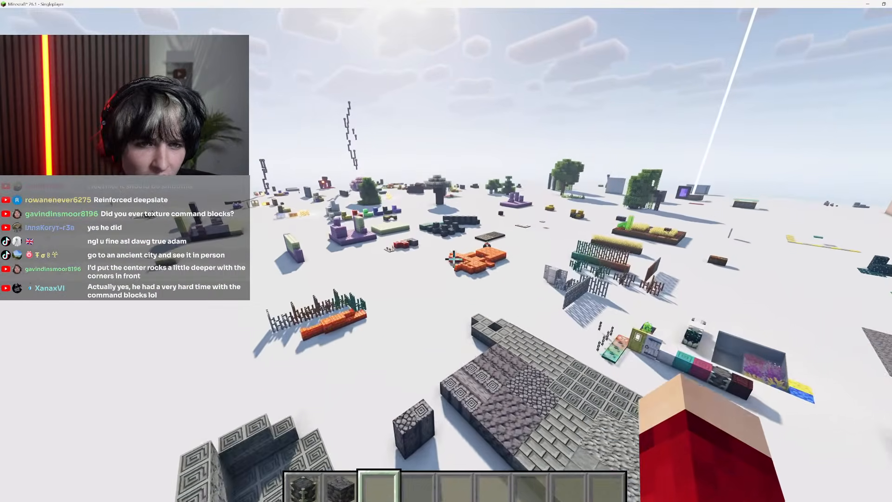
{"action": "key", "text": "w"}
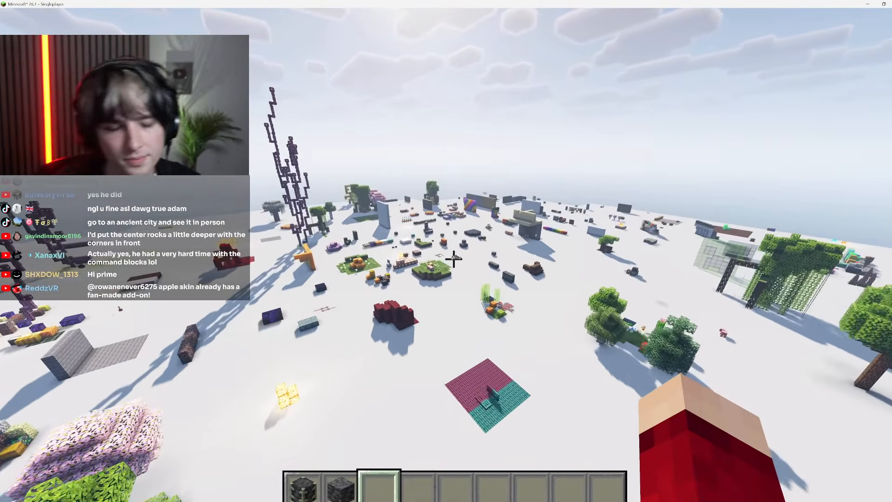
{"action": "key", "text": "Escape"}
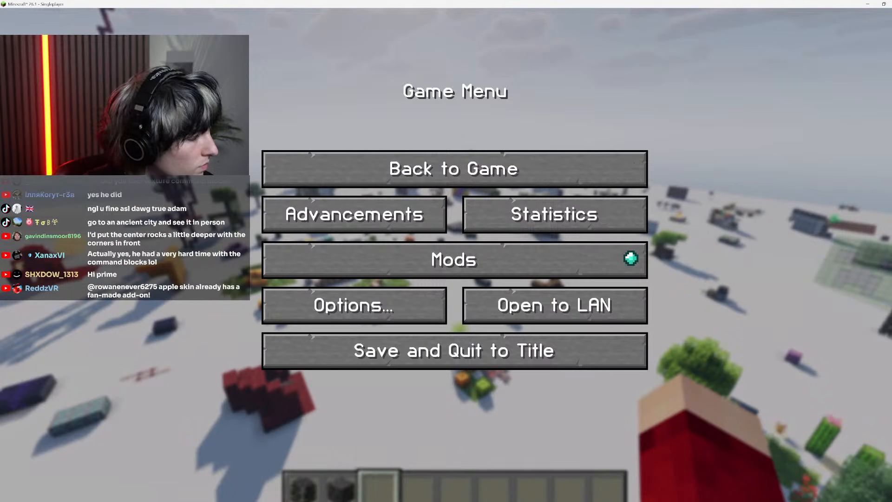
{"action": "left_click", "coordinate": [500, 164]}
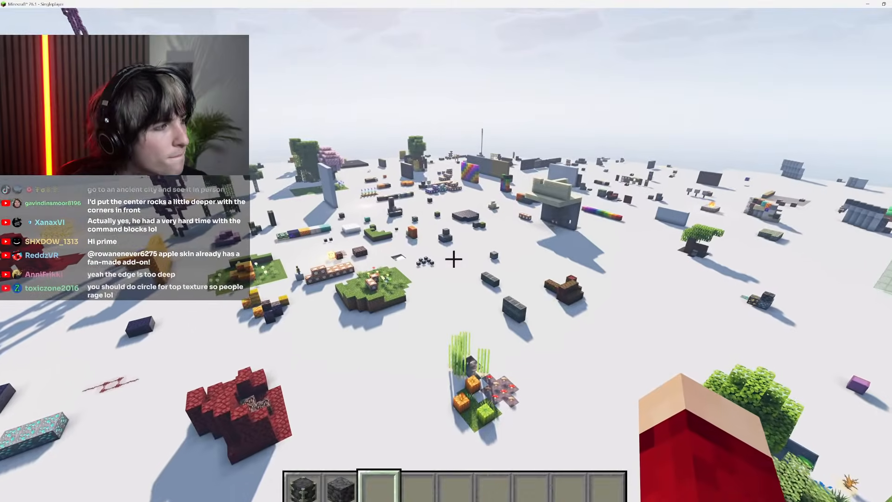
{"action": "key", "text": "w"}
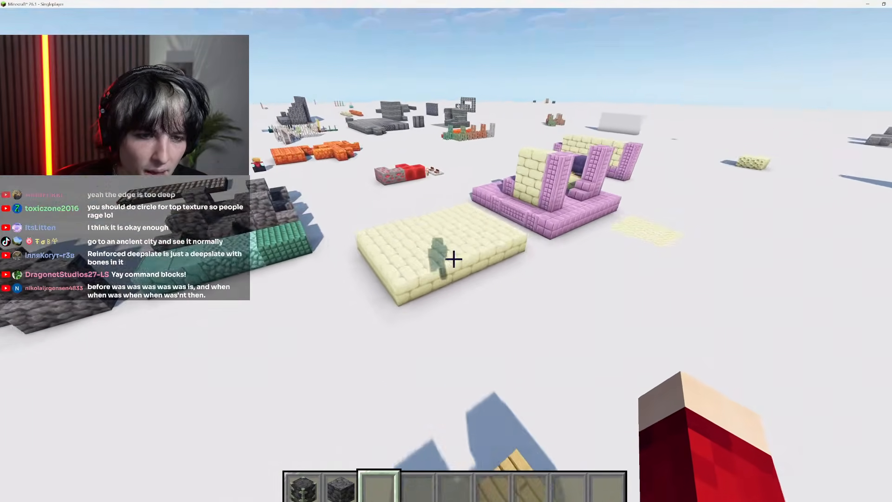
{"action": "key", "text": "w"}
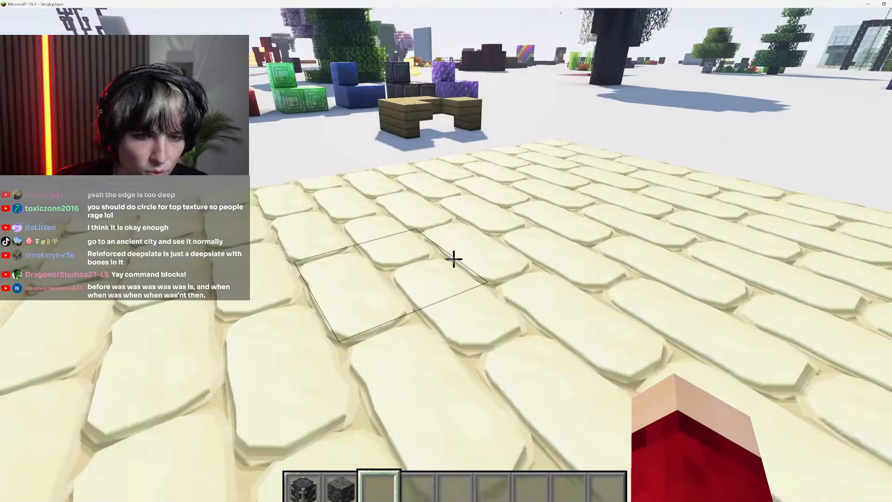
{"action": "key", "text": "d"}
{"action": "key", "text": "w"}
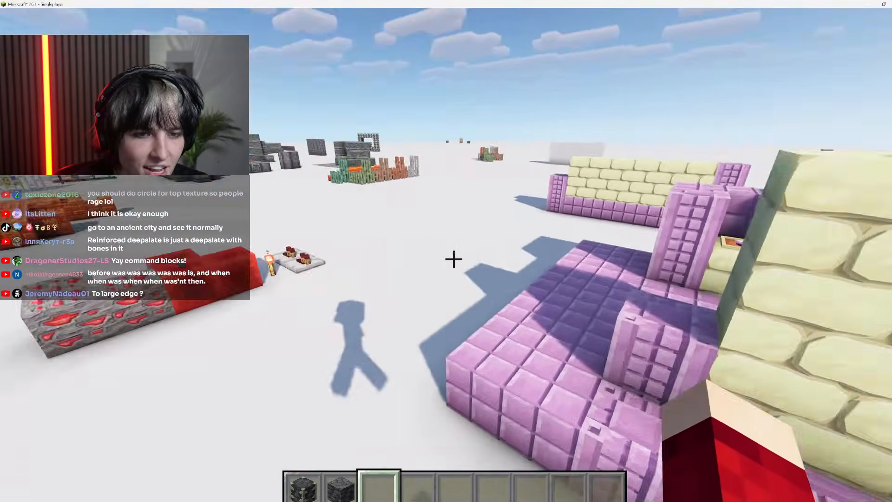
{"action": "key", "text": "w"}
{"action": "key", "text": "space"}
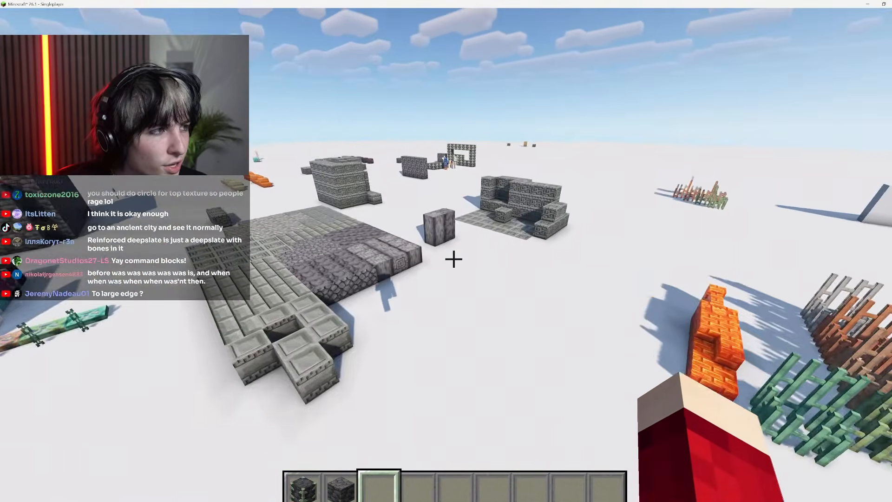
{"action": "key", "text": "w"}
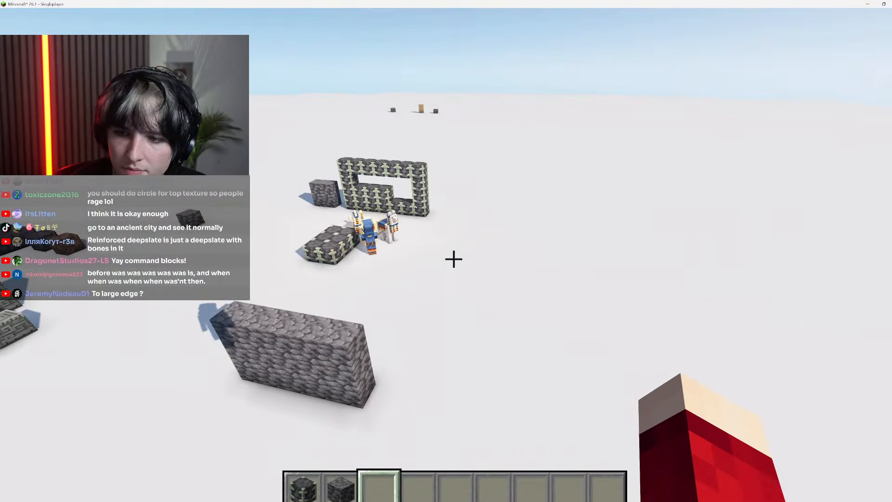
{"action": "key", "text": "w"}
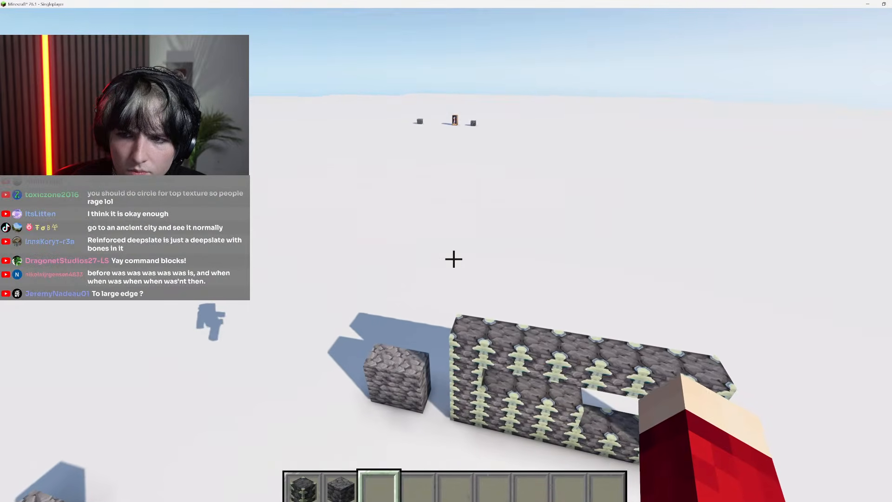
{"action": "key", "text": "s"}
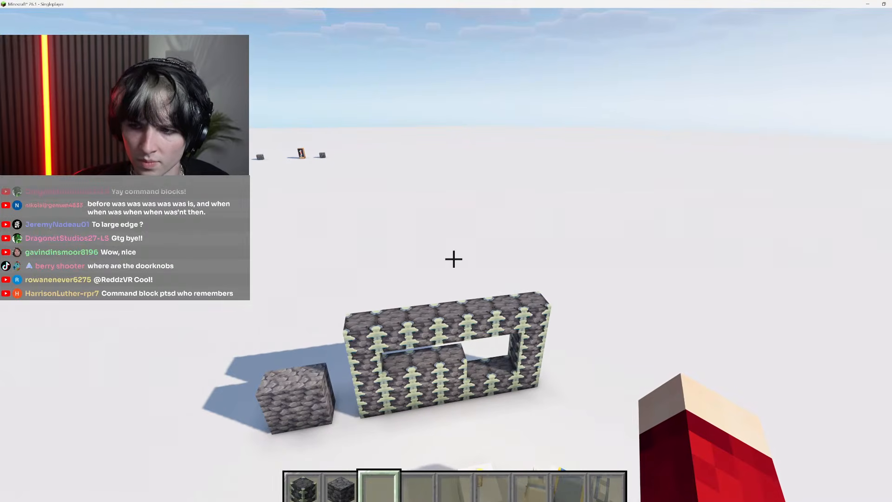
{"action": "key", "text": "shift"}
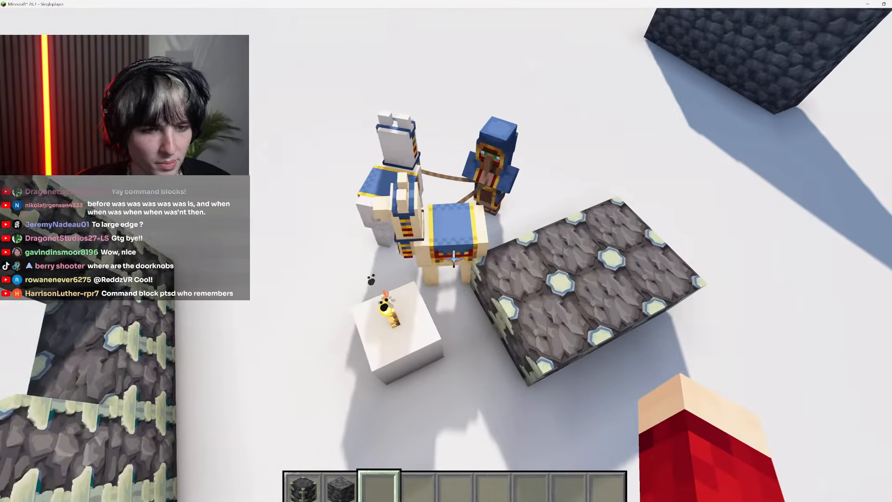
Approach the wandering trader beside the reinforced deepslate platform and try to hit it with an empty hand
{"action": "key", "text": "shift"}
{"action": "key", "text": "w"}
{"action": "key", "text": "space"}
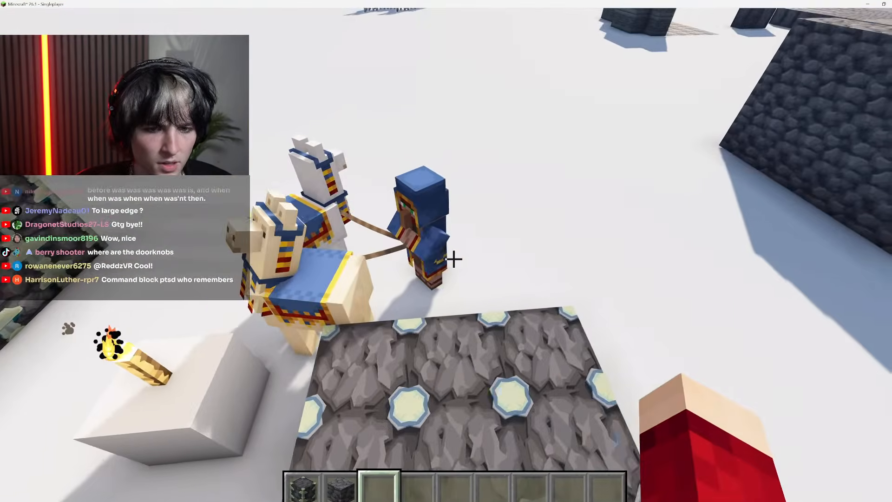
{"action": "key", "text": "w"}
{"action": "key", "text": "shift"}
{"action": "left_click", "coordinate": [453, 259]}
{"action": "left_click", "coordinate": [453, 259]}
{"action": "left_click", "coordinate": [453, 259]}
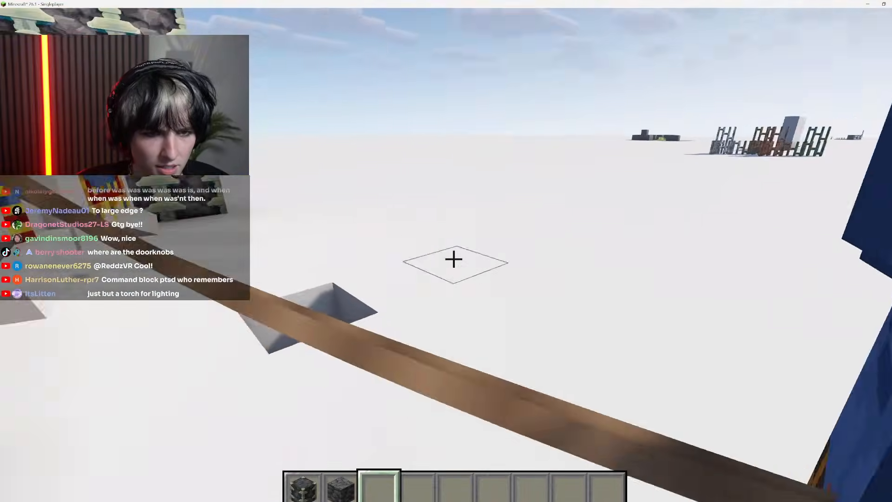
{"action": "middle_click", "coordinate": [454, 259]}
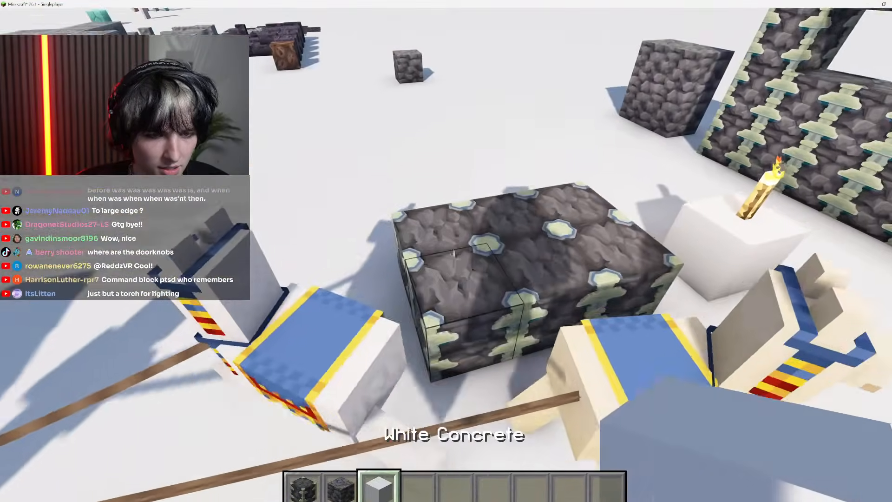
Clear the inventory, add a mace from the combat items to the fourth hotbar slot and equip it
{"action": "key", "text": "e"}
{"action": "left_click", "coordinate": [613, 411]}
{"action": "left_click", "coordinate": [351, 417]}
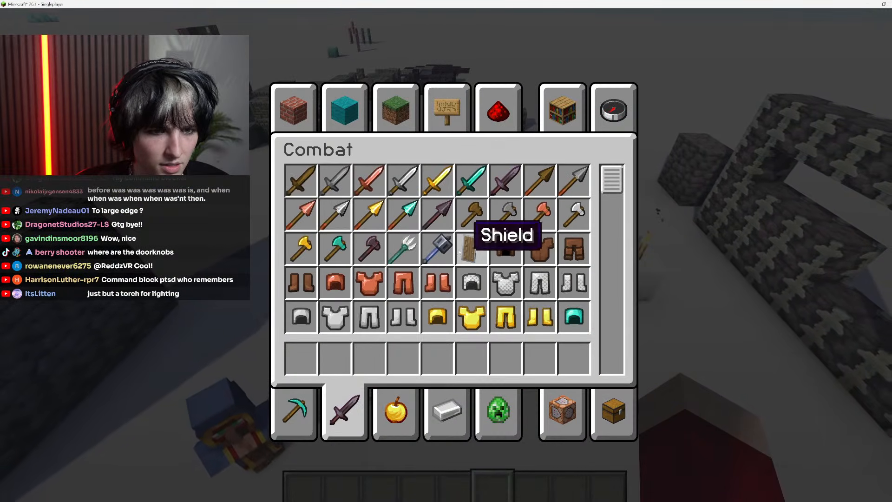
{"action": "key", "text": "e"}
{"action": "key", "text": "4"}
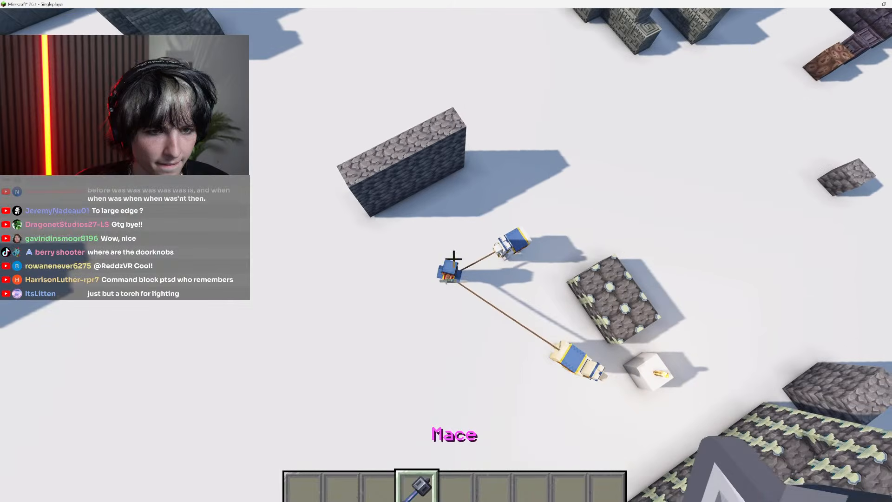
Kill the wandering trader and its llamas with the mace, collecting the items they drop
{"action": "left_click", "coordinate": [453, 258]}
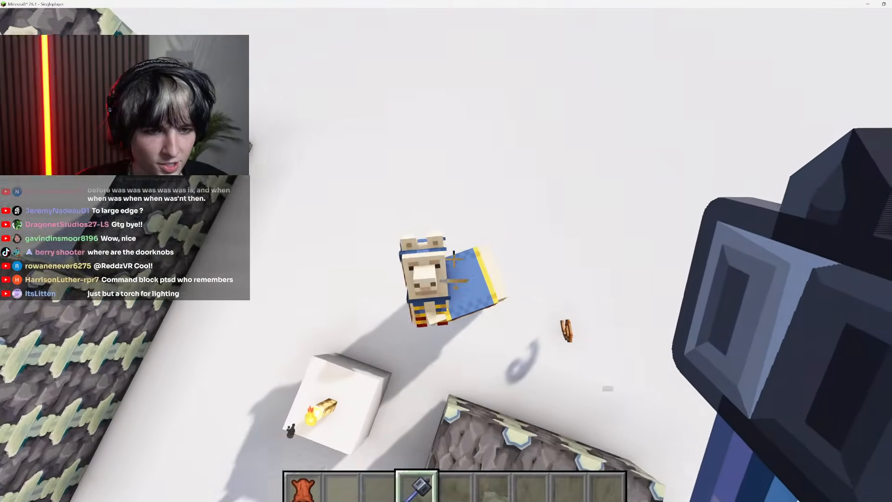
{"action": "left_click", "coordinate": [454, 258]}
{"action": "key", "text": "1"}
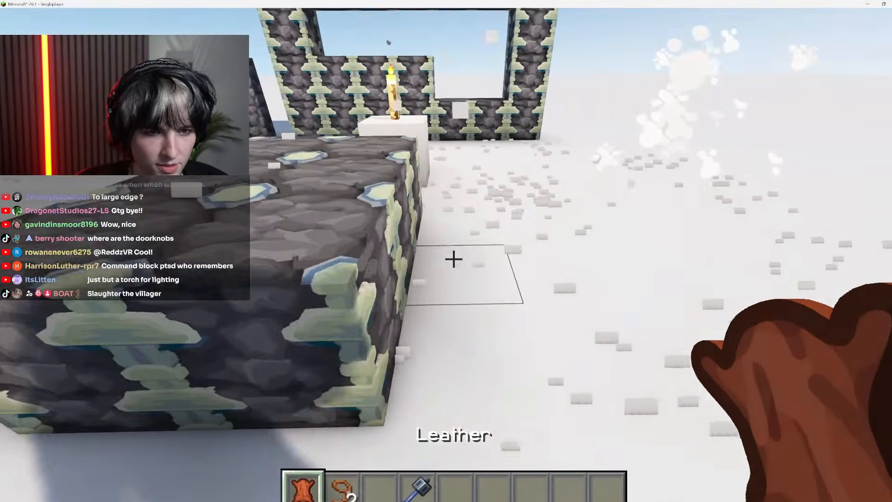
Select the seventh hotbar slot and clear the mace and the collected drops from the creative inventory
{"action": "scroll", "coordinate": [454, 259], "scroll_direction": "up", "scroll_amount": 3}
{"action": "key", "text": "e"}
{"action": "left_click_drag", "start_coordinate": [611, 180], "coordinate": [613, 404]}
{"action": "left_click", "coordinate": [612, 404]}
{"action": "left_click", "coordinate": [612, 357], "text": "shift"}
{"action": "key", "text": "e"}
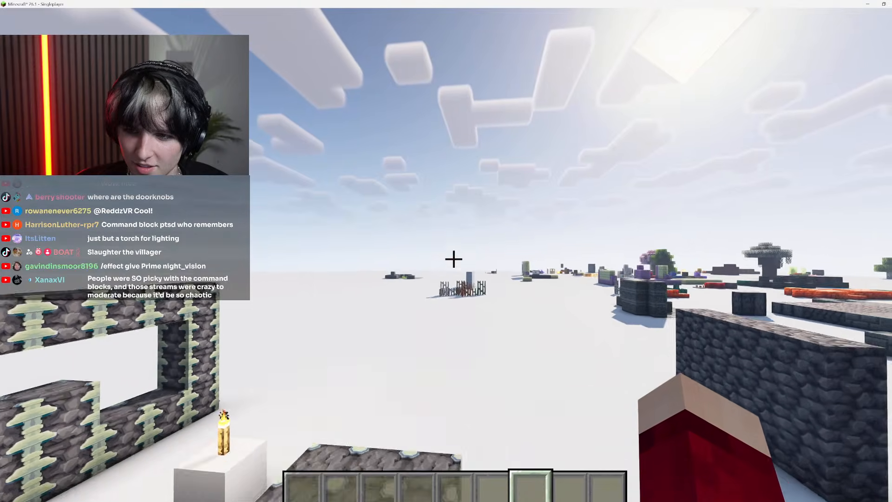
Examine the reinforced deepslate platform's top texture from above and from its corners in the daylight
{"action": "key", "text": "w"}
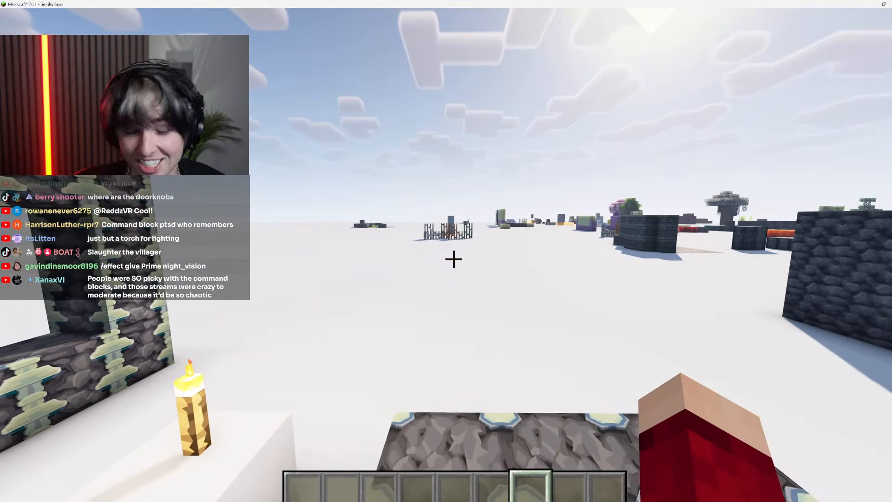
{"action": "key", "text": "s"}
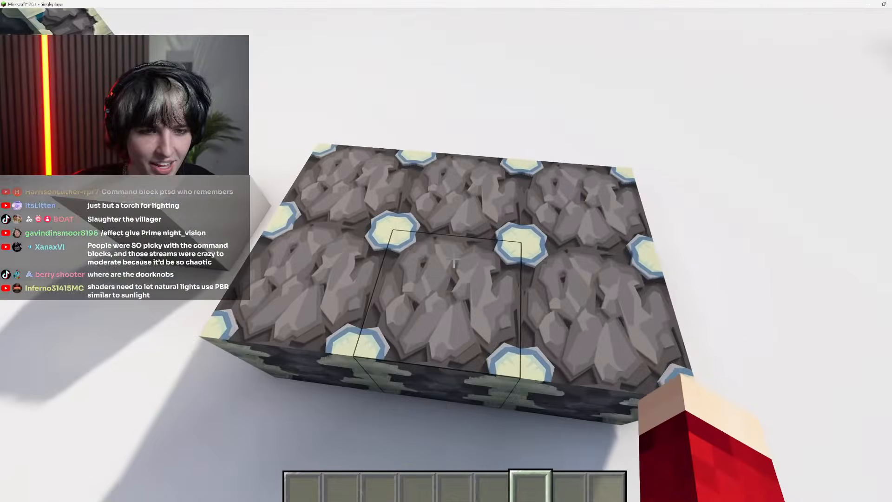
{"action": "key", "text": "s"}
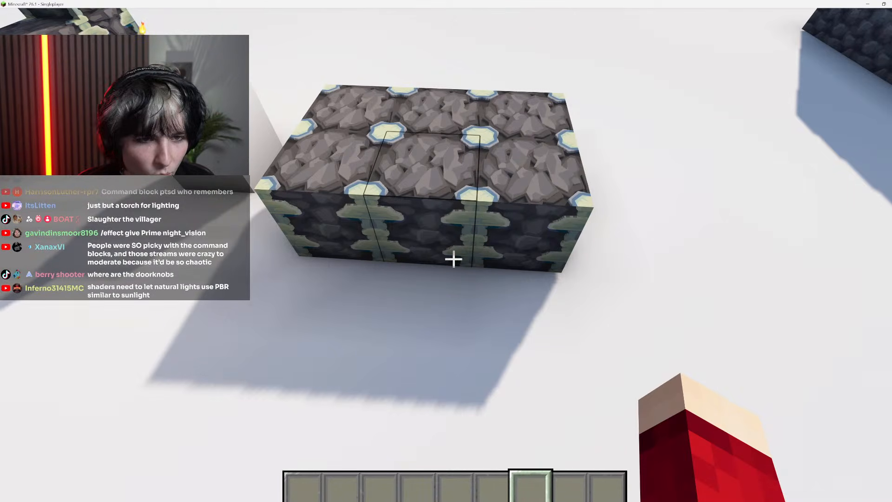
{"action": "key", "text": "w"}
{"action": "key", "text": "a"}
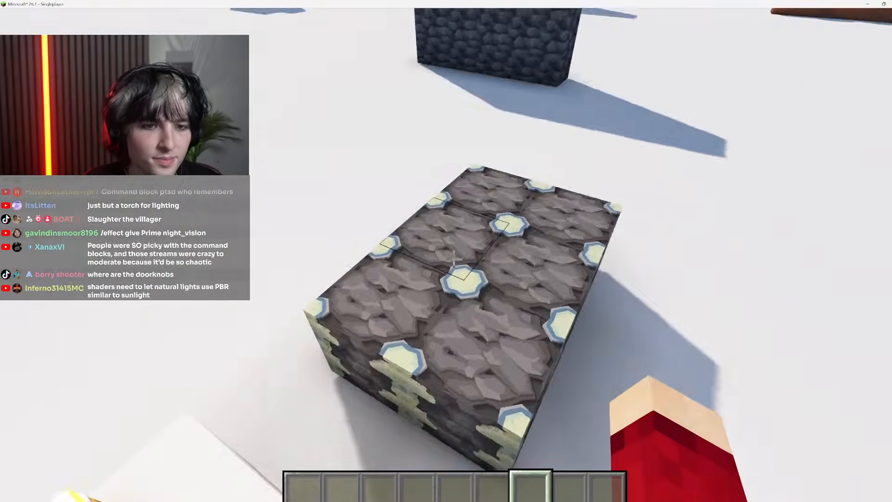
Pause the game, switch to Photoshop and quit it, discarding the unsaved changes in deepslate.png and the other modified documents
{"action": "key", "text": "Escape"}
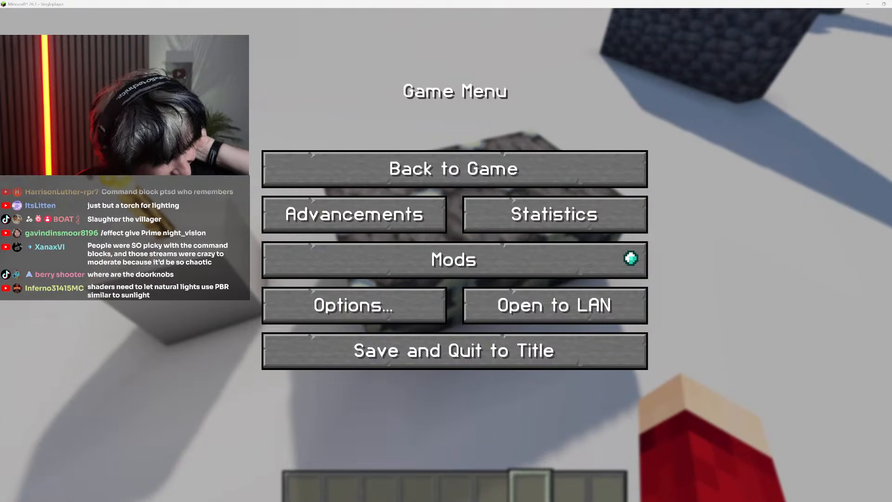
{"action": "key", "text": "alt+Tab"}
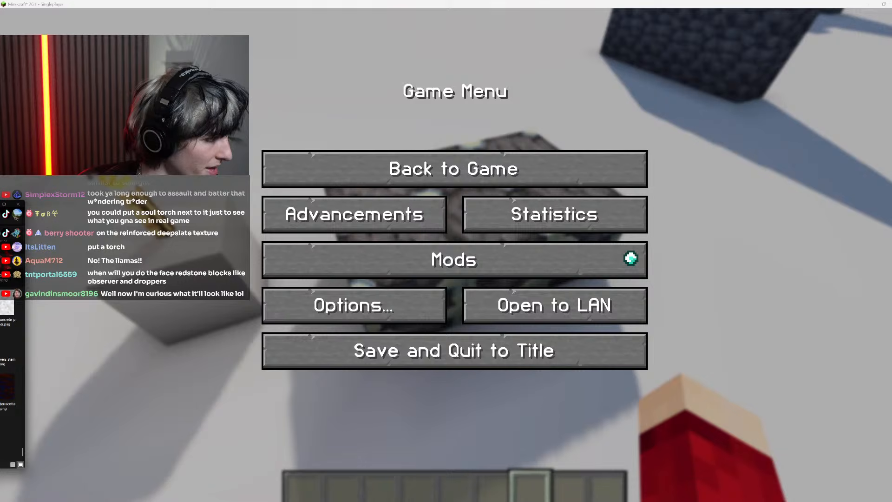
{"action": "key", "text": "alt+Tab"}
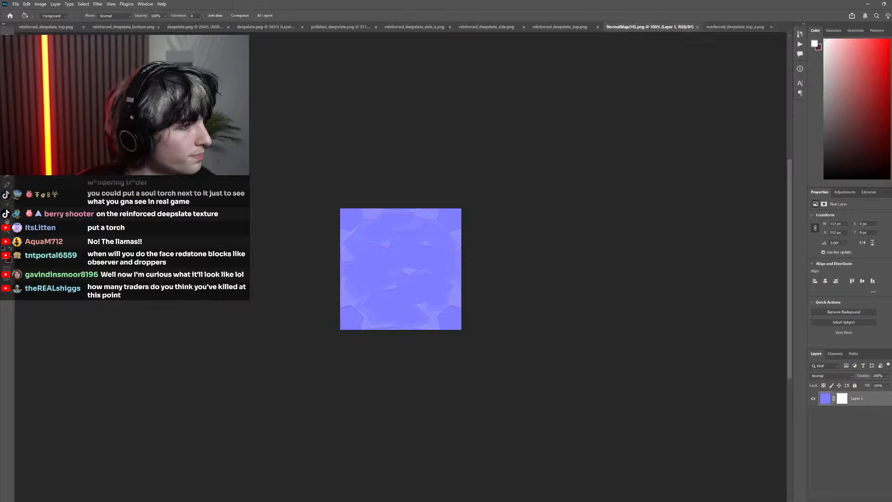
{"action": "key", "text": "ctrl+q"}
{"action": "left_click", "coordinate": [474, 192]}
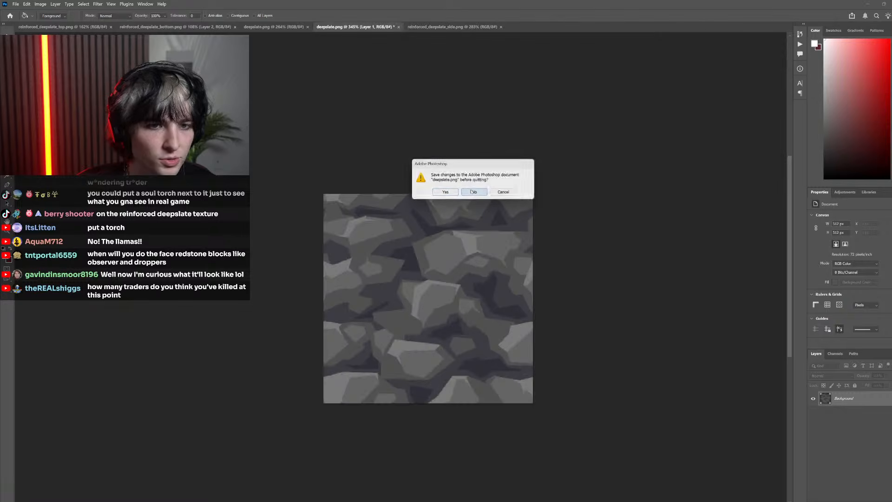
{"action": "left_click", "coordinate": [478, 192]}
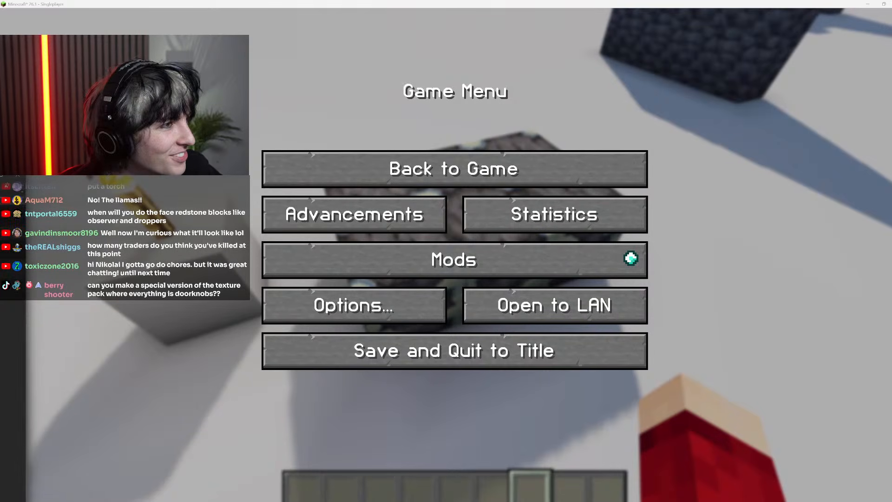
Switch to Photoshop, maximize its window, check both open side maps and close reinforced_deepslate_side_n.png
{"action": "key", "text": "alt+Tab"}
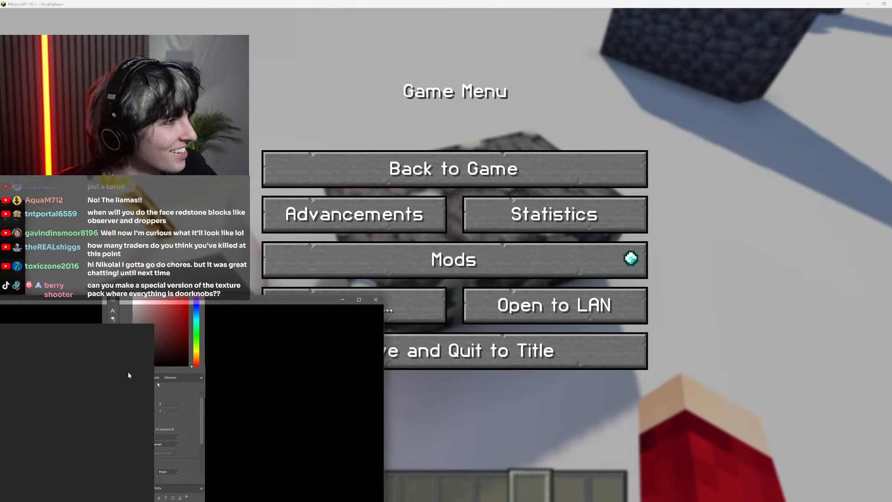
{"action": "left_click_drag", "start_coordinate": [127, 372], "coordinate": [300, 2]}
{"action": "left_click_drag", "start_coordinate": [300, 102], "coordinate": [301, 104]}
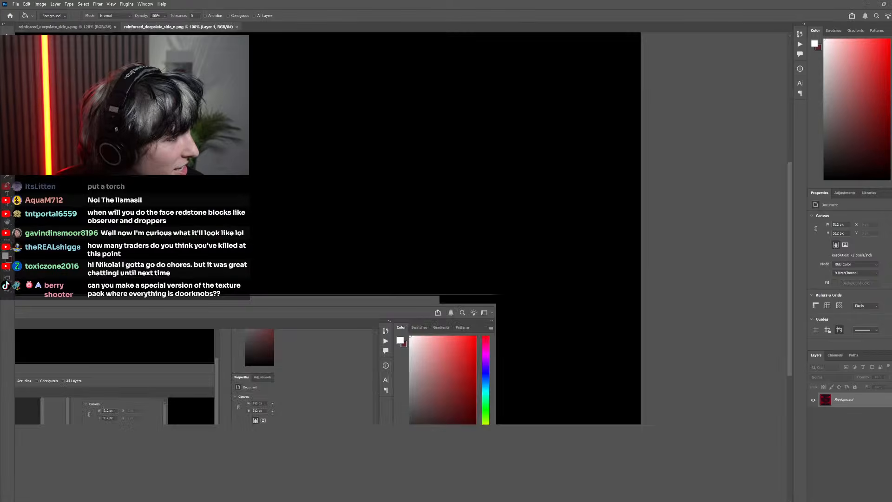
{"action": "scroll", "coordinate": [426, 277], "scroll_direction": "up", "scroll_amount": 6}
{"action": "scroll", "coordinate": [400, 289], "scroll_direction": "down", "scroll_amount": 5}
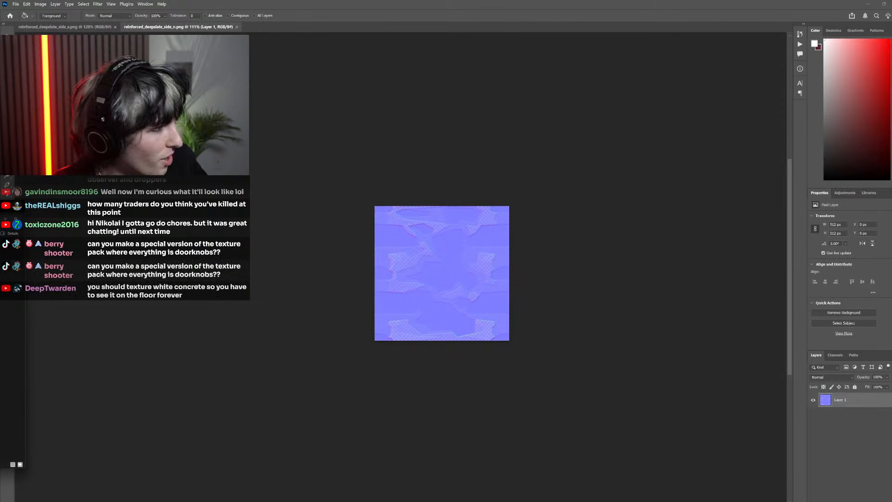
{"action": "left_click", "coordinate": [101, 27]}
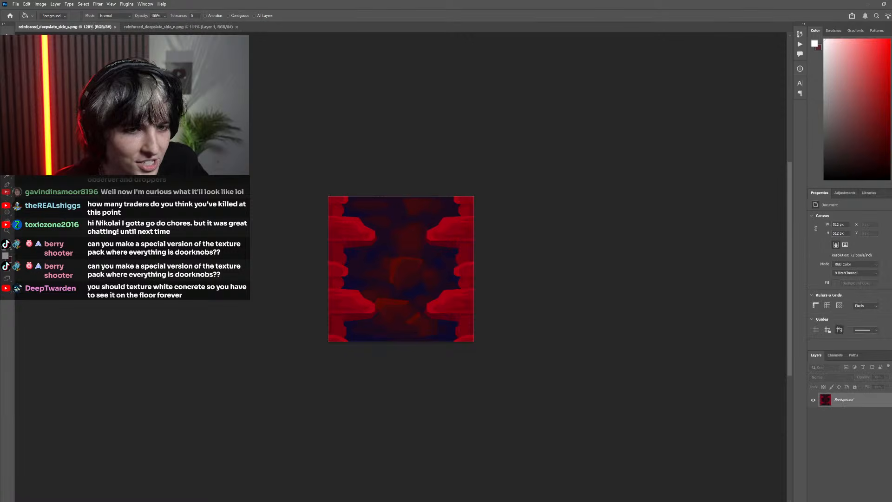
{"action": "left_click", "coordinate": [230, 27]}
{"action": "left_click", "coordinate": [236, 27]}
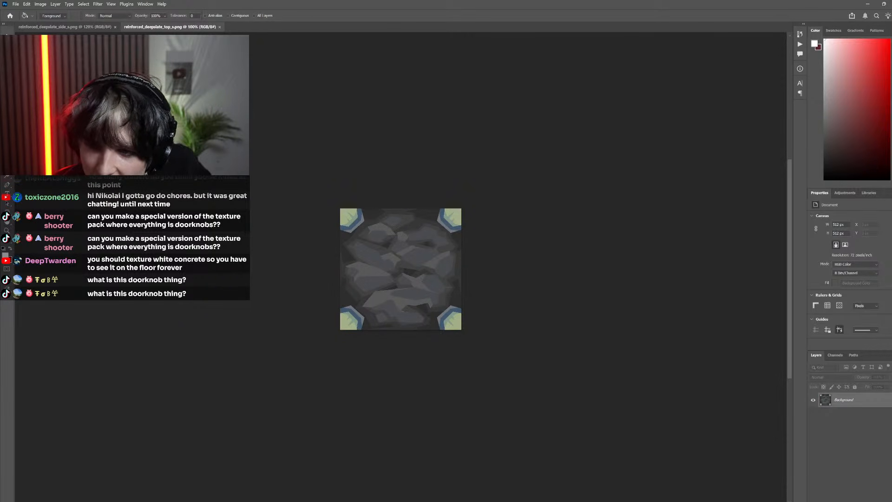
Fill the light green corner pieces in reinforced_deepslate_top_s.png with the bright red sampled from the frame in reinforced_deepslate_side_s.png
{"action": "key", "text": "ctrl+Tab"}
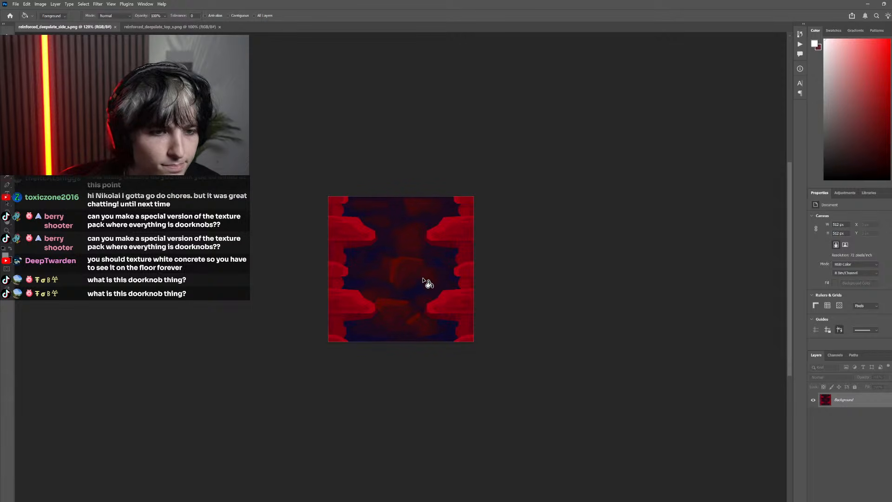
{"action": "scroll", "coordinate": [386, 268], "scroll_direction": "up", "scroll_amount": 3}
{"action": "scroll", "coordinate": [387, 269], "scroll_direction": "down", "scroll_amount": 3}
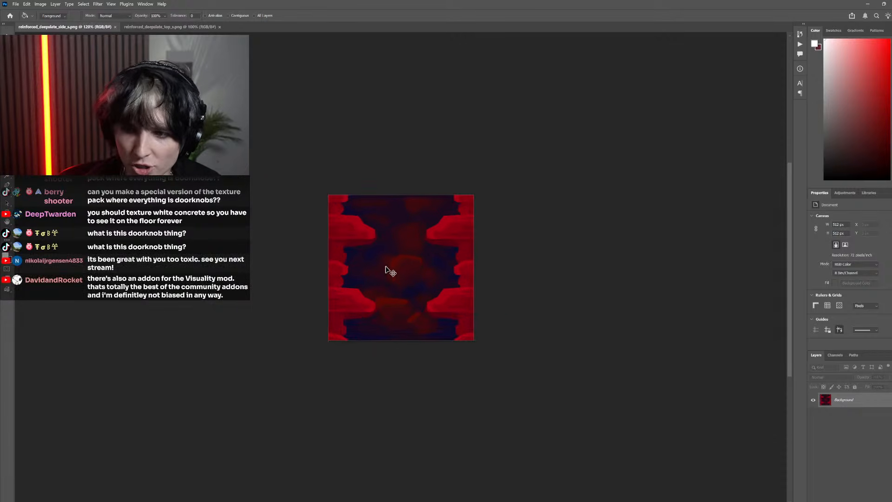
{"action": "left_click_drag", "start_coordinate": [389, 268], "coordinate": [429, 267]}
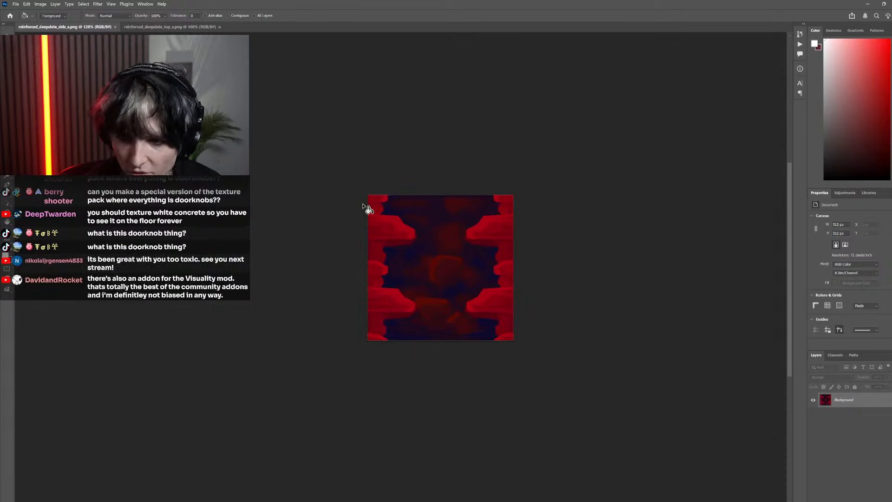
{"action": "left_click", "coordinate": [166, 27]}
{"action": "scroll", "coordinate": [413, 270], "scroll_direction": "up", "scroll_amount": 2}
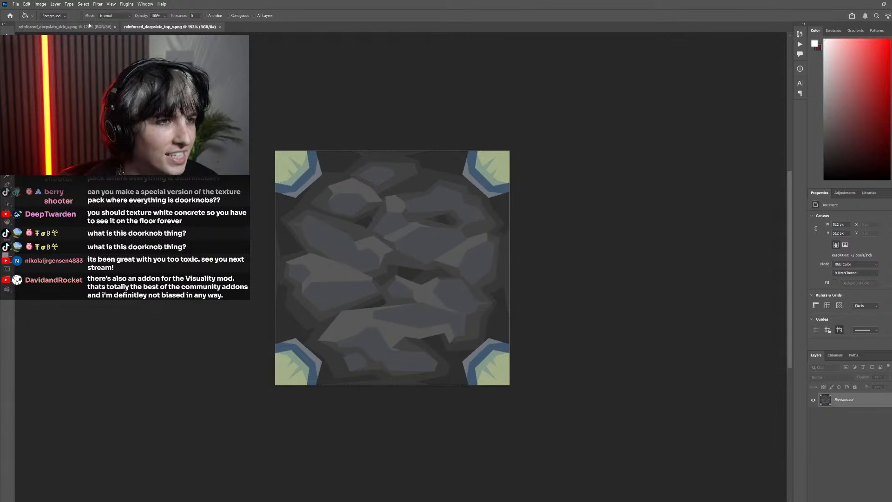
{"action": "key", "text": "ctrl+Tab"}
{"action": "scroll", "coordinate": [439, 231], "scroll_direction": "up", "scroll_amount": 3}
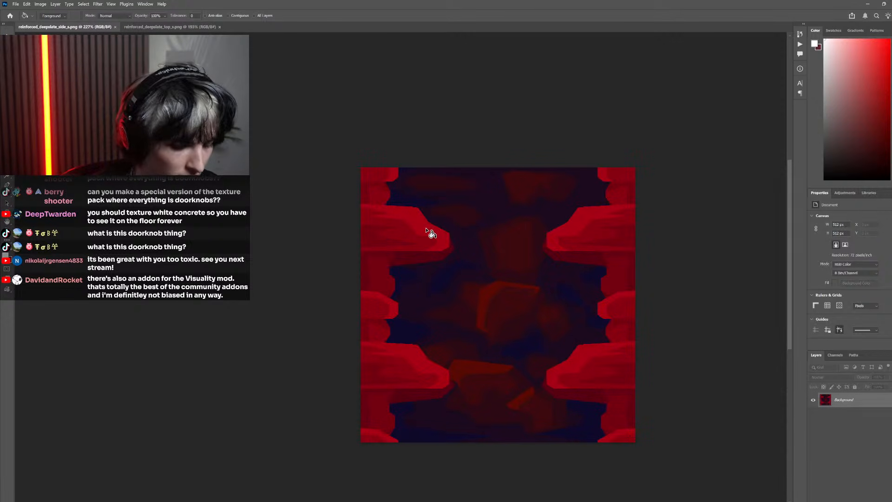
{"action": "key", "text": "i"}
{"action": "left_click", "coordinate": [426, 228]}
{"action": "left_click", "coordinate": [156, 26]}
{"action": "key", "text": "g"}
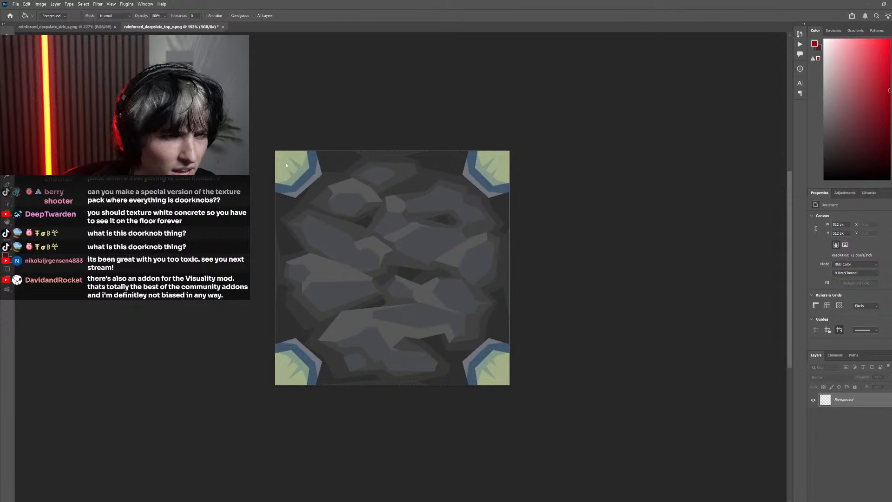
{"action": "left_click", "coordinate": [287, 166]}
Recolour the corner pieces' remaining green shading and blue bands in the top specular map with darker reds sampled from the side map
{"action": "left_click", "coordinate": [87, 26]}
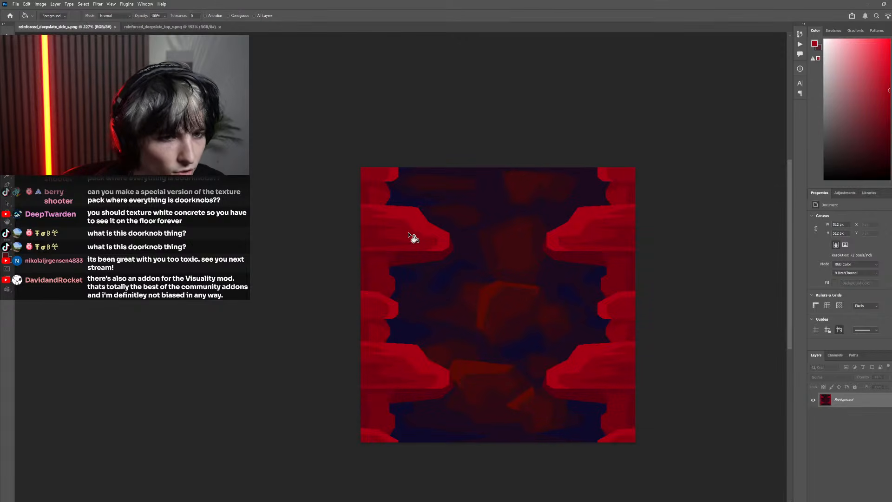
{"action": "key", "text": "ctrl+Tab"}
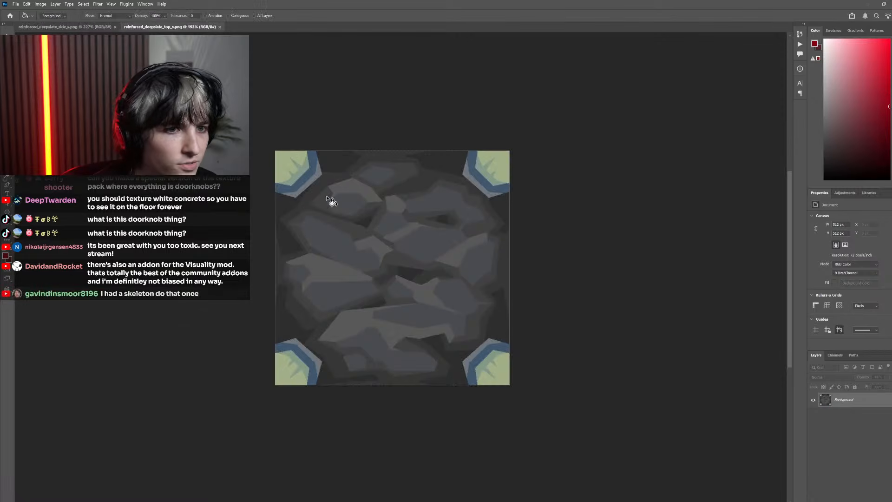
{"action": "left_click", "coordinate": [288, 166]}
{"action": "key", "text": "ctrl+Tab"}
{"action": "key", "text": "i"}
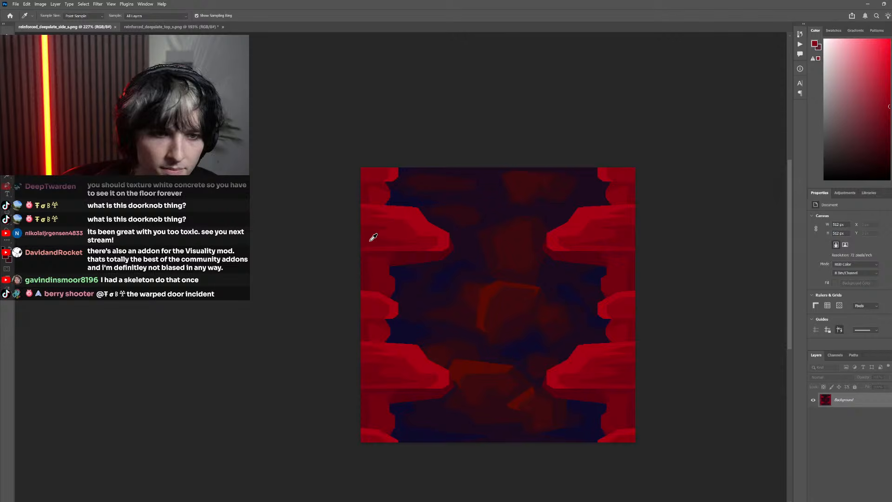
{"action": "key", "text": "g"}
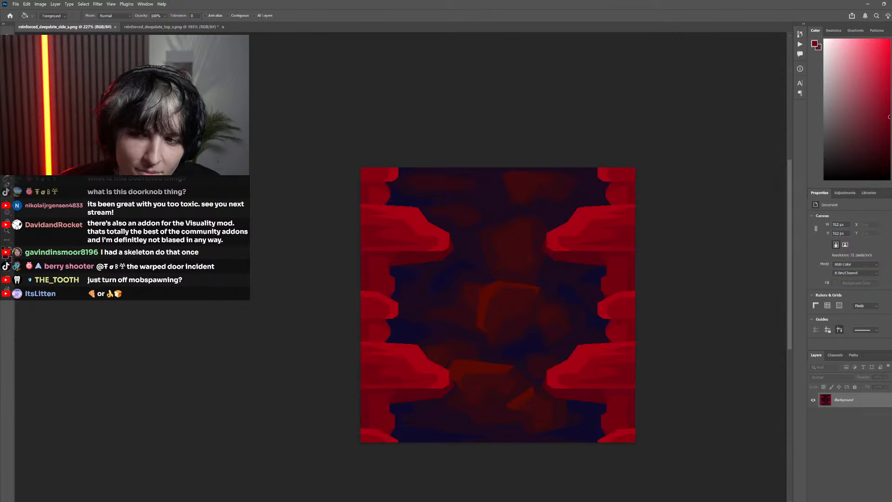
{"action": "left_click", "coordinate": [198, 26]}
{"action": "key", "text": "ctrl+z"}
Fill the grey outer rims of the corner pieces with a dark red sampled from the side map's frame
{"action": "left_click", "coordinate": [64, 26]}
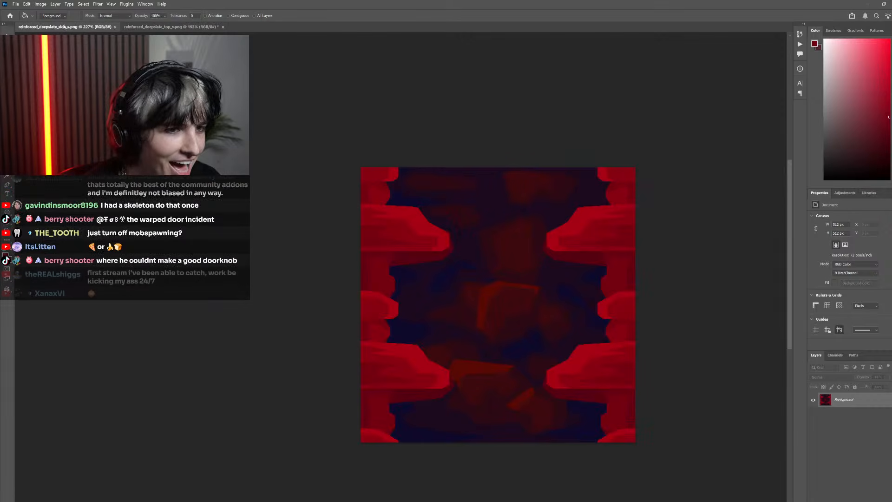
{"action": "key", "text": "i"}
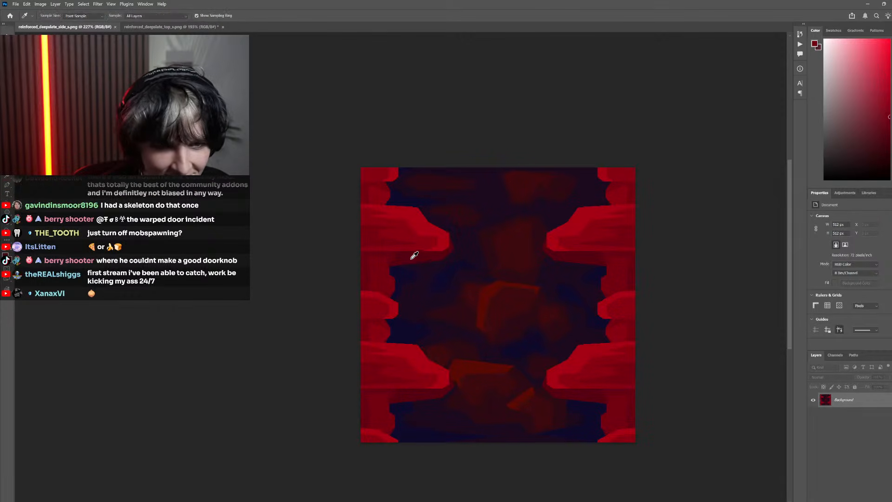
{"action": "left_click", "coordinate": [198, 27]}
{"action": "key", "text": "g"}
{"action": "left_click", "coordinate": [304, 181]}
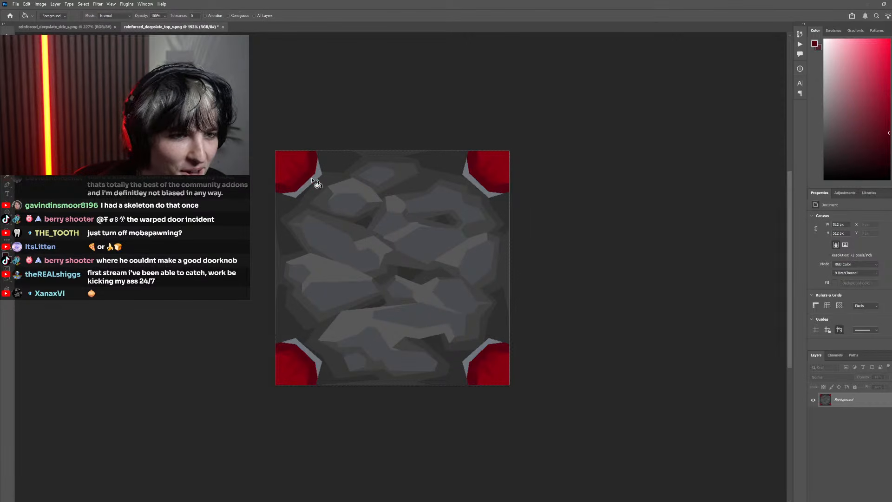
Fill the blue-grey stone faces in the top specular map with the dark red sampled from the side map's central stones
{"action": "key", "text": "ctrl+Tab"}
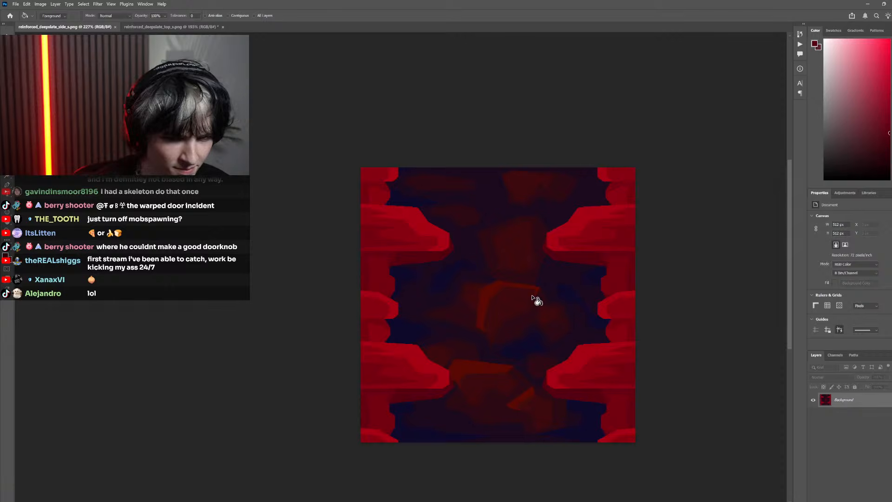
{"action": "key", "text": "i"}
{"action": "left_click", "coordinate": [481, 275]}
{"action": "left_click", "coordinate": [155, 26]}
{"action": "key", "text": "g"}
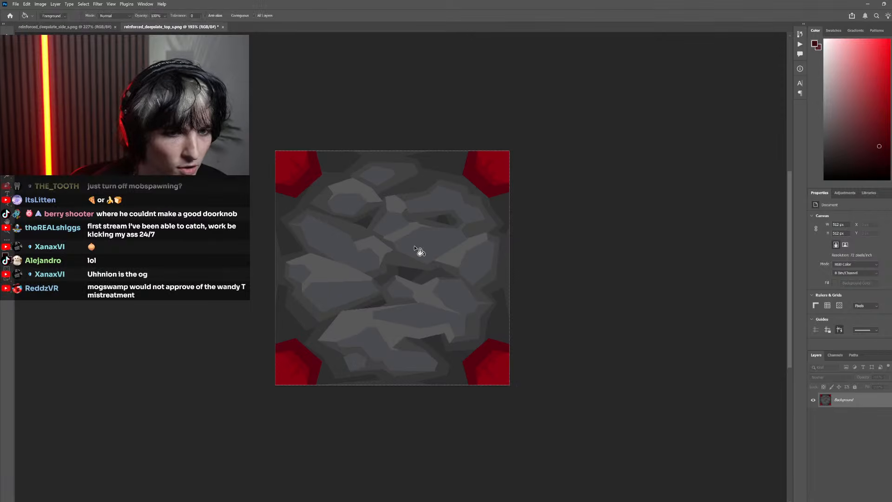
{"action": "left_click", "coordinate": [418, 250]}
Fill the lighter grey stone highlights in the top specular map with the orange-red sampled from the side map's central stone edge
{"action": "key", "text": "ctrl+Tab"}
{"action": "key", "text": "i"}
{"action": "left_click", "coordinate": [492, 289]}
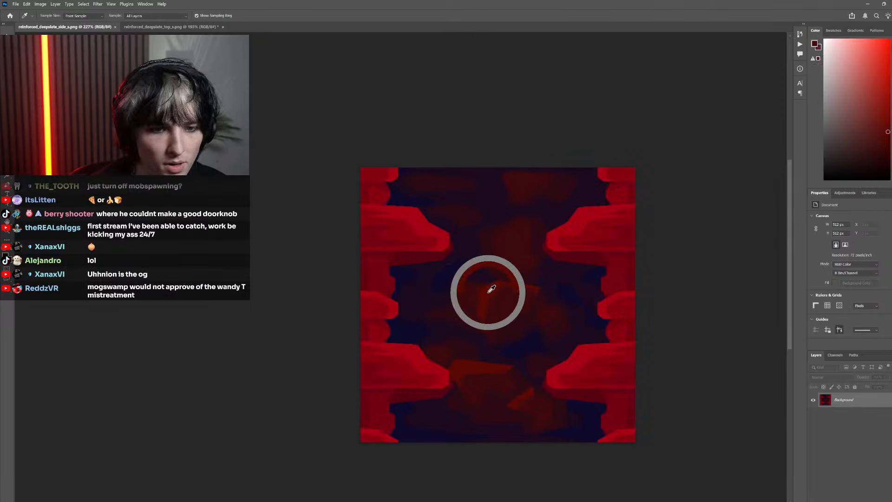
{"action": "left_click", "coordinate": [158, 28]}
{"action": "key", "text": "g"}
{"action": "left_click", "coordinate": [425, 237]}
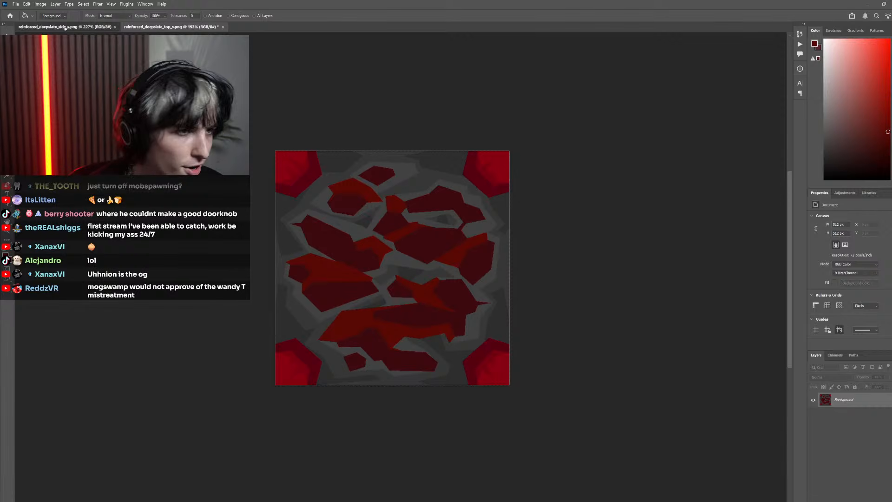
Fill the grey shading band directly around the stones with a dark maroon sampled from the side map
{"action": "key", "text": "ctrl+Tab"}
{"action": "key", "text": "i"}
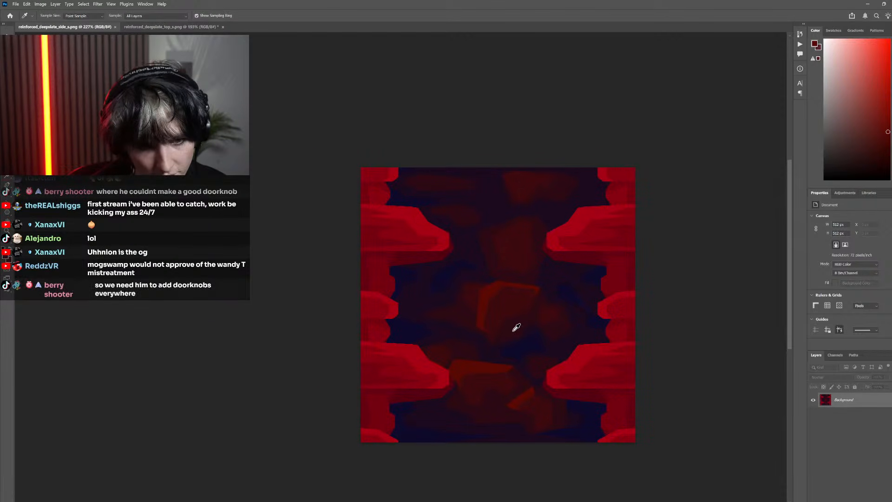
{"action": "key", "text": "ctrl+Tab"}
{"action": "key", "text": "g"}
{"action": "left_click", "coordinate": [384, 259]}
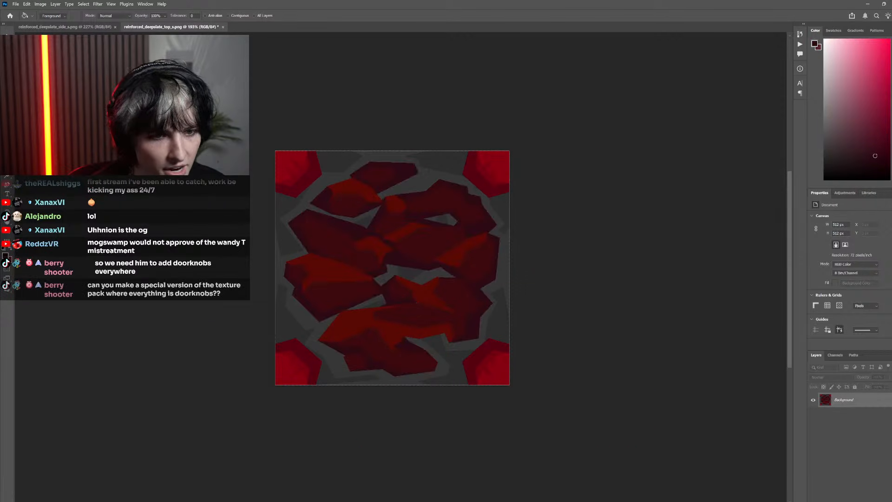
Fill the outer shadow band around the stones with the dark purple sampled from the side map's background
{"action": "left_click", "coordinate": [84, 26]}
{"action": "key", "text": "i"}
{"action": "left_click", "coordinate": [451, 290]}
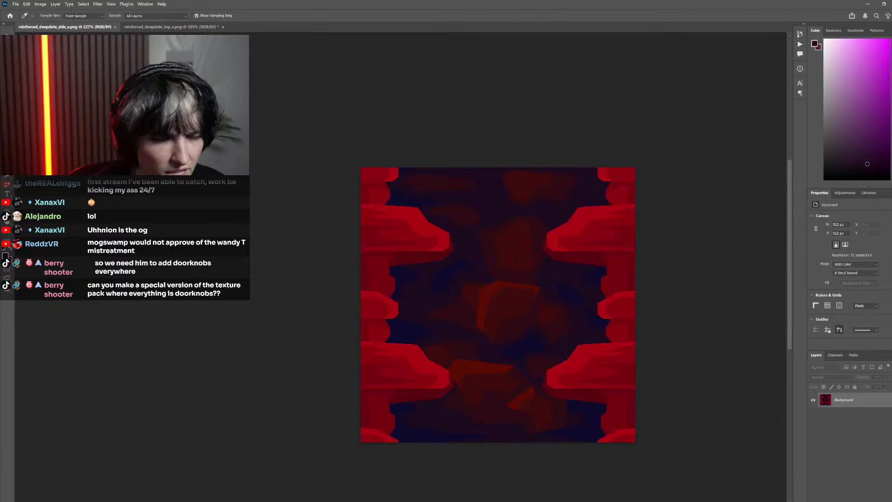
{"action": "key", "text": "ctrl+Tab"}
{"action": "key", "text": "g"}
{"action": "left_click", "coordinate": [295, 258]}
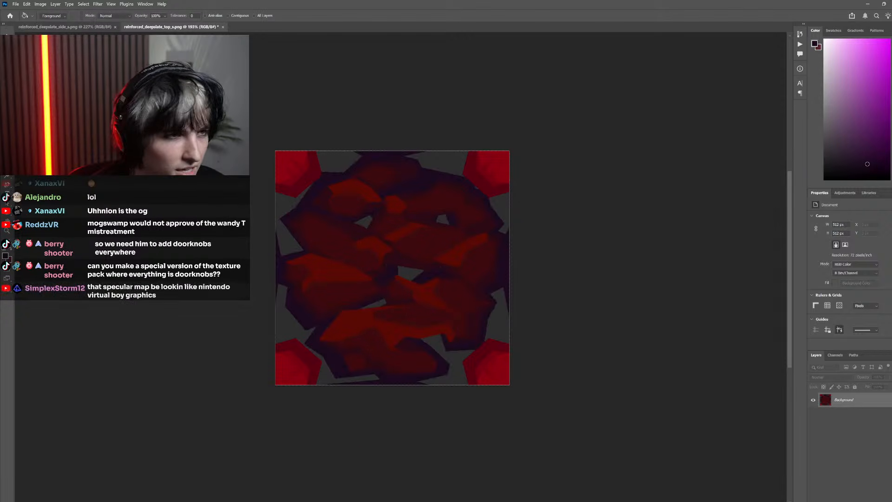
Fill the remaining grey gaps between the stones with the side map's dark blue and save reinforced_deepslate_top_s.png
{"action": "key", "text": "ctrl+Tab"}
{"action": "key", "text": "i"}
{"action": "left_click", "coordinate": [405, 266]}
{"action": "left_click", "coordinate": [182, 30]}
{"action": "key", "text": "g"}
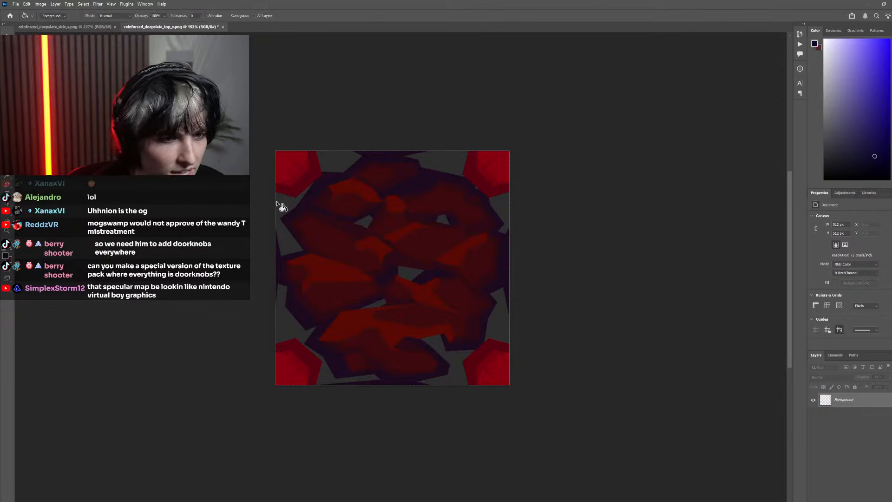
{"action": "left_click", "coordinate": [283, 203]}
{"action": "scroll", "coordinate": [462, 294], "scroll_direction": "down", "scroll_amount": 4}
{"action": "key", "text": "ctrl+s"}
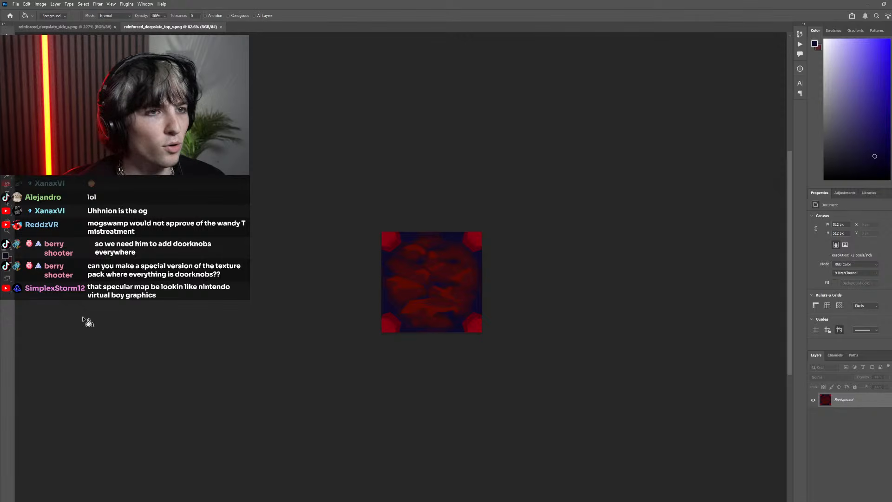
Switch to Minecraft, resume the game, move around the reinforced deepslate platform and reload the resource packs
{"action": "key", "text": "alt+Tab"}
{"action": "key", "text": "Escape"}
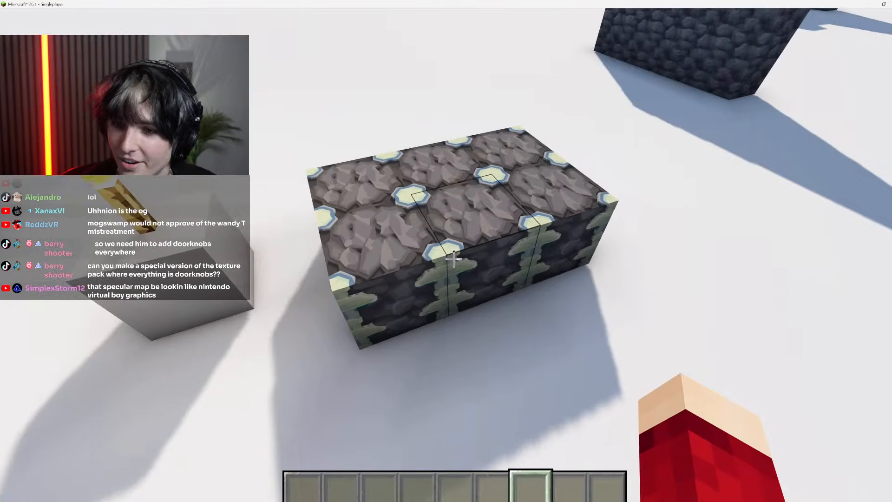
{"action": "left_click", "coordinate": [454, 259]}
{"action": "key", "text": "space"}
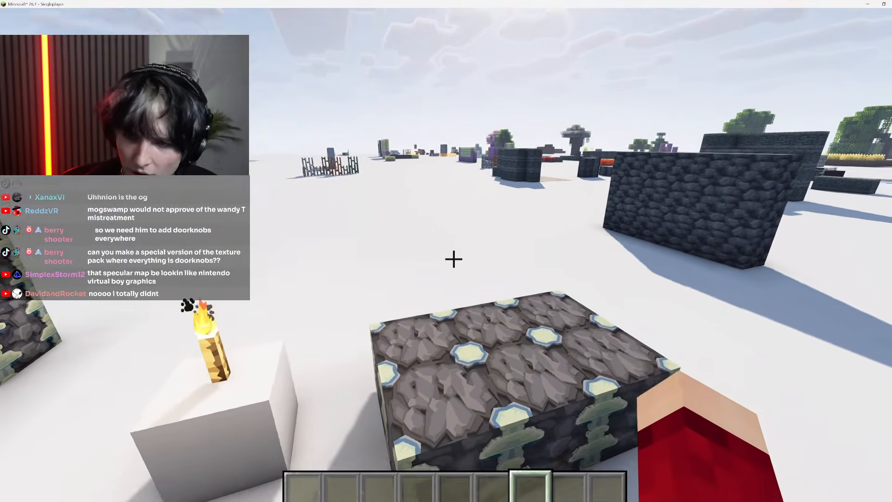
{"action": "key", "text": "a"}
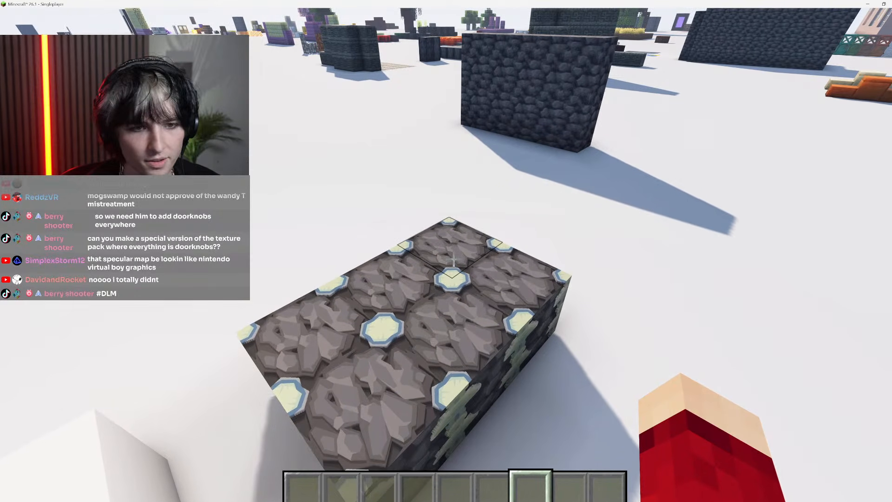
{"action": "key", "text": "F3+t"}
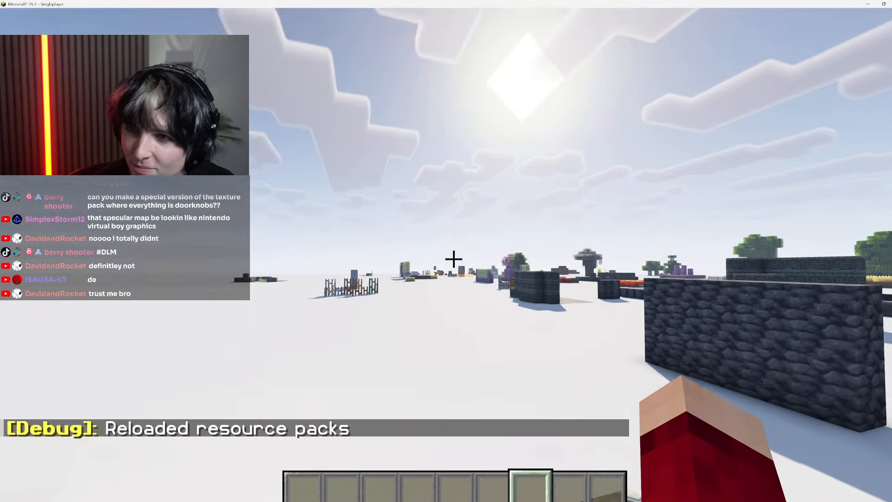
Examine the reinforced deepslate platform's top surface in the sunlight with the reloaded specular map
{"action": "key", "text": "s"}
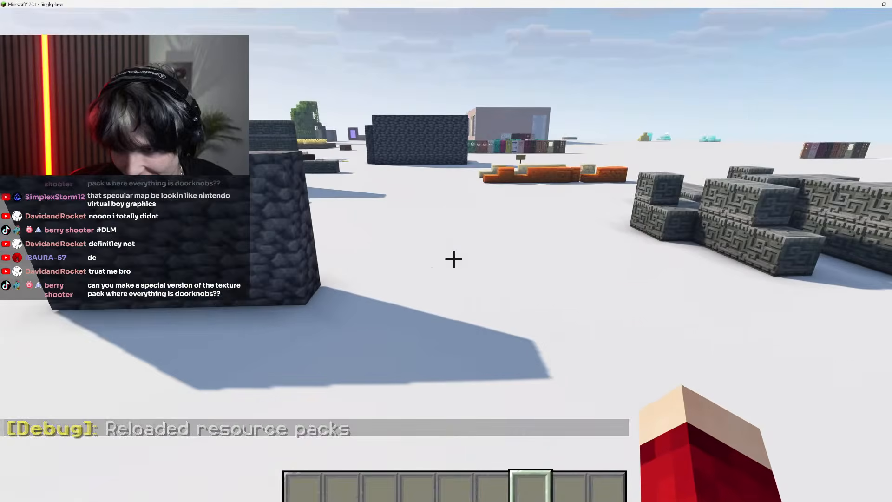
{"action": "key", "text": "Escape"}
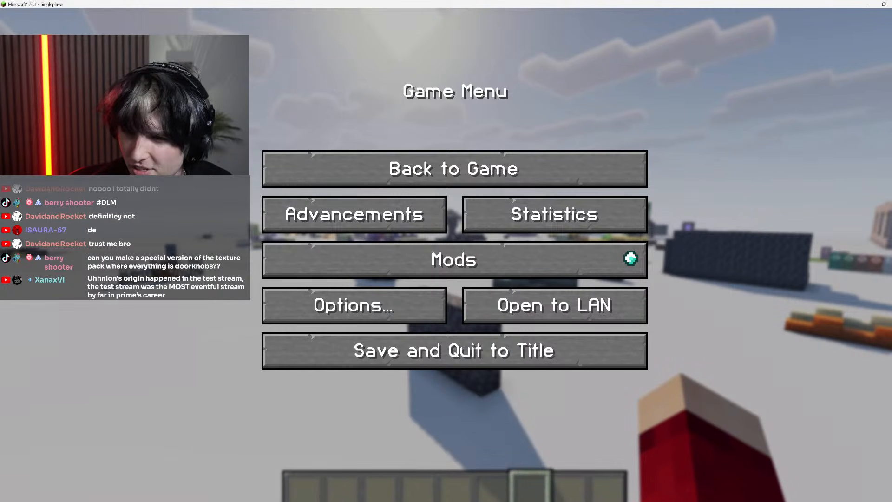
{"action": "key", "text": "Escape"}
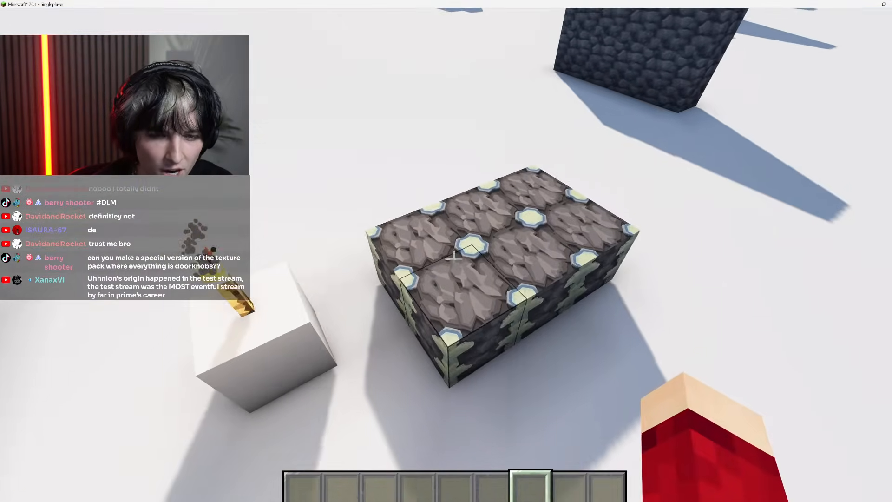
Pick the reinforced deepslate block from the platform and place more of it to extend the platform
{"action": "middle_click", "coordinate": [454, 259]}
{"action": "right_click", "coordinate": [454, 259]}
{"action": "right_click", "coordinate": [454, 259]}
{"action": "right_click", "coordinate": [454, 259]}
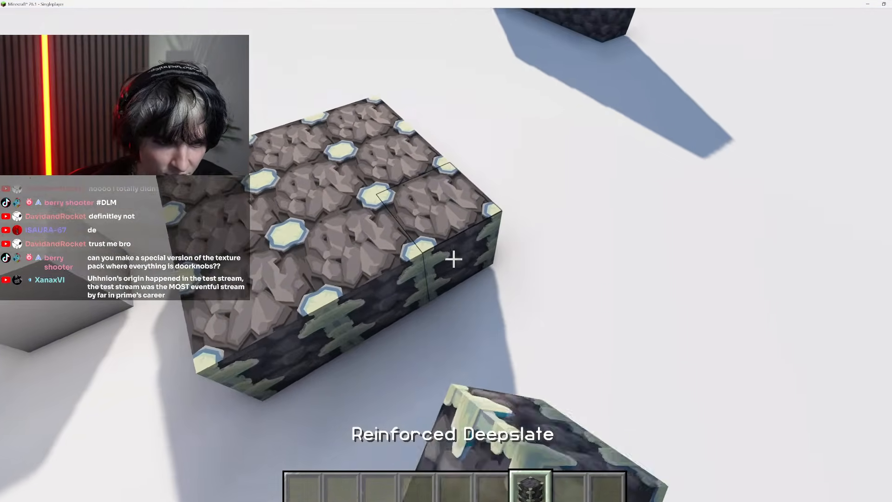
{"action": "scroll", "coordinate": [454, 259], "scroll_direction": "up", "scroll_amount": 3}
{"action": "scroll", "coordinate": [454, 259], "scroll_direction": "down", "scroll_amount": 3}
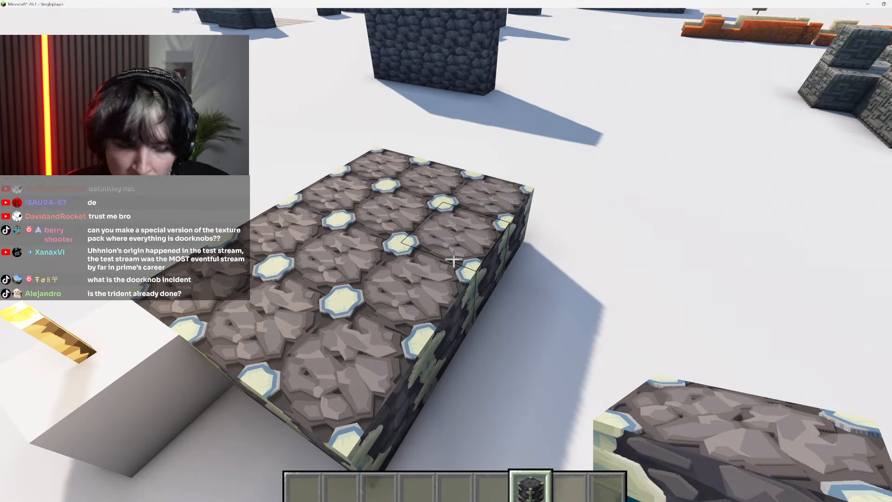
Examine the extended platform's top surface and its edges with the side texture from several angles
{"action": "key", "text": "a"}
{"action": "key", "text": "d"}
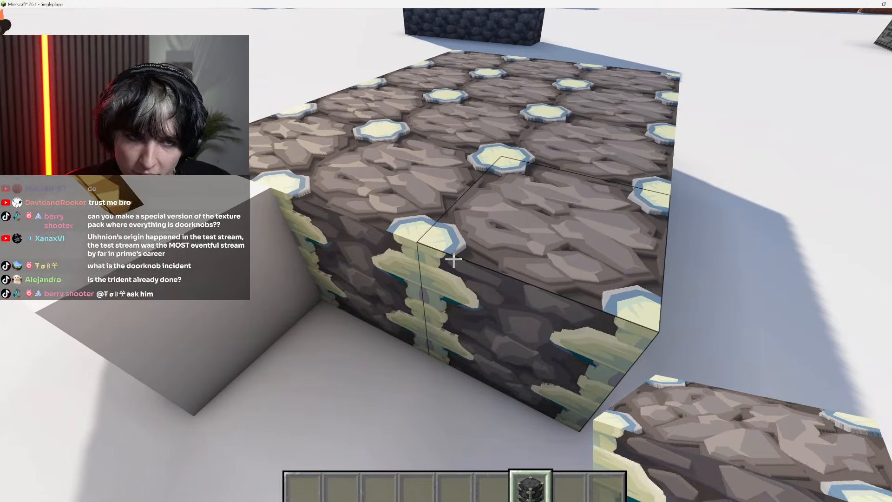
{"action": "key", "text": "a"}
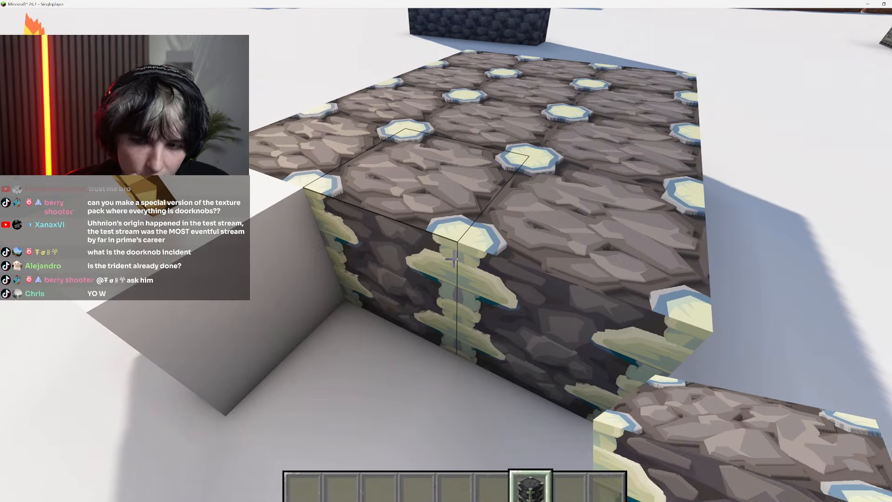
{"action": "key", "text": "d"}
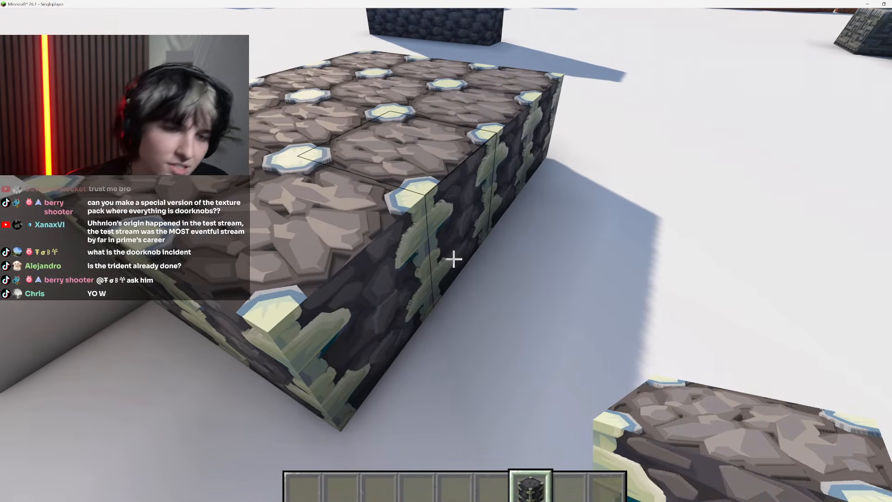
{"action": "key", "text": "space"}
{"action": "key", "text": "d"}
{"action": "key", "text": "shift"}
{"action": "key", "text": "a"}
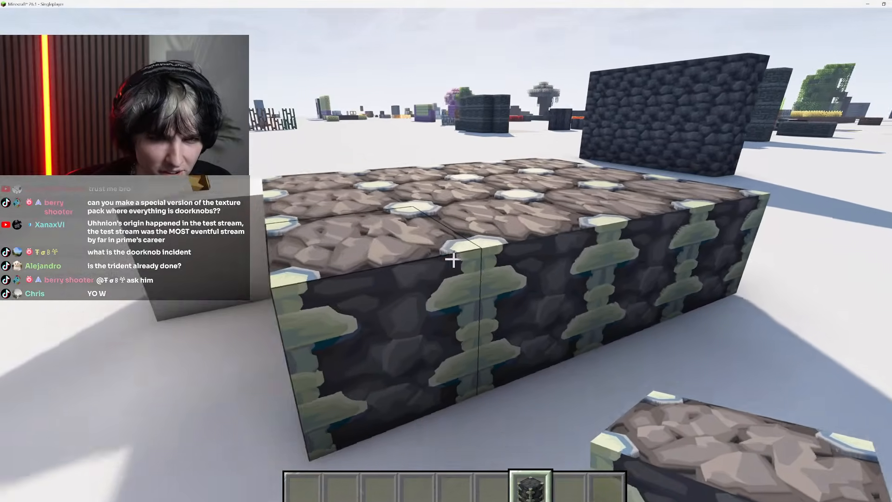
Build a reinforced deepslate wall two blocks high along one edge of the platform
{"action": "right_click", "coordinate": [453, 259]}
{"action": "key", "text": "space"}
{"action": "key", "text": "d"}
{"action": "key", "text": "shift"}
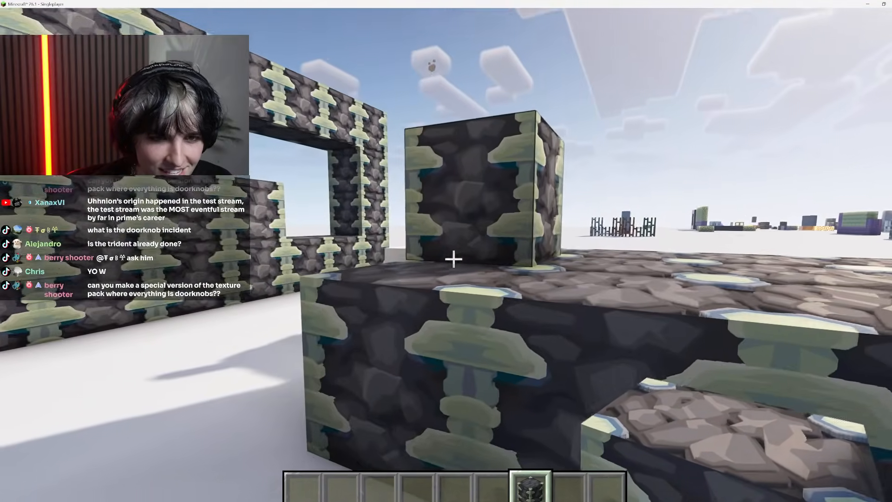
{"action": "right_click", "coordinate": [453, 259]}
{"action": "key", "text": "space"}
{"action": "right_click", "coordinate": [454, 260]}
{"action": "right_click", "coordinate": [453, 260]}
{"action": "key", "text": "s"}
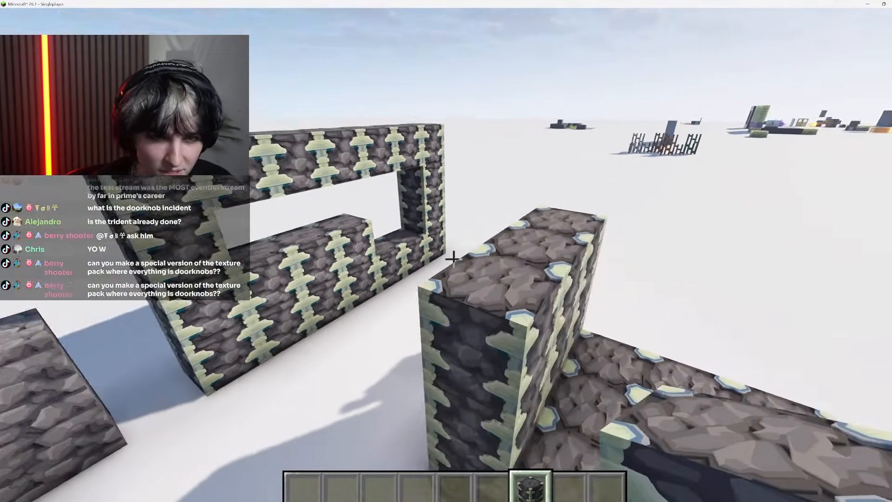
Examine how the wall's side texture meets the platform's top texture, facing the sun and from close up
{"action": "key", "text": "shift"}
{"action": "key", "text": "w"}
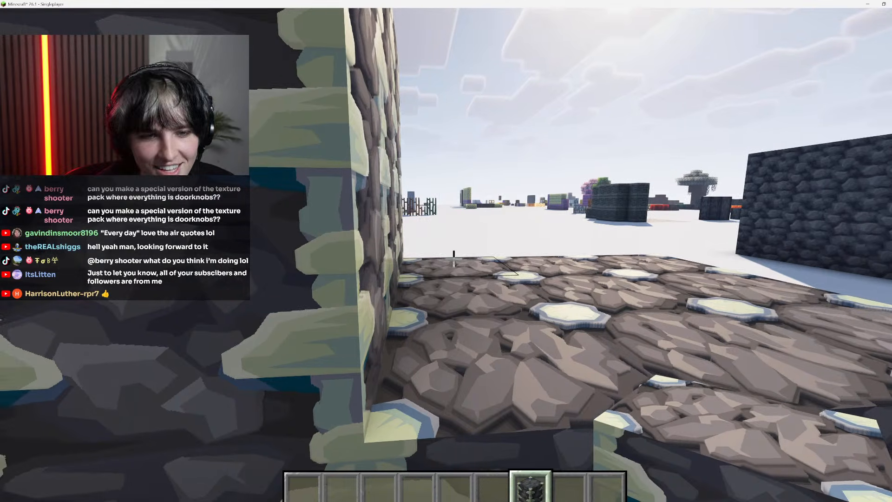
{"action": "key", "text": "space"}
{"action": "key", "text": "s"}
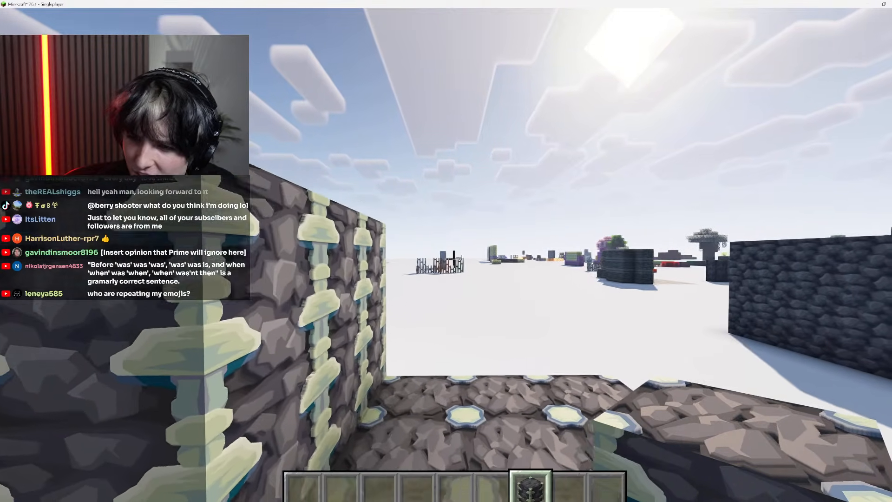
{"action": "key", "text": "d"}
{"action": "key", "text": "shift"}
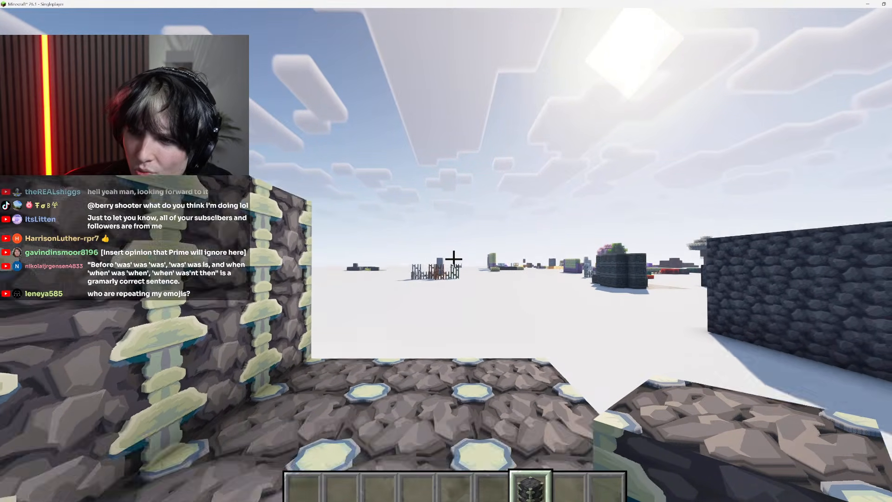
{"action": "key", "text": "space"}
{"action": "key", "text": "s"}
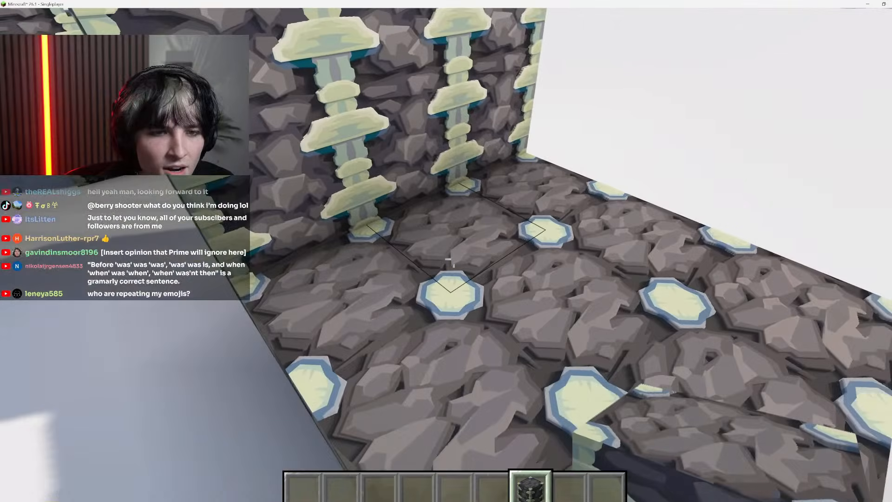
Break all the wall blocks standing on the platform and step back to face the flat platform
{"action": "key", "text": "space"}
{"action": "left_click", "coordinate": [454, 259]}
{"action": "left_click", "coordinate": [453, 258]}
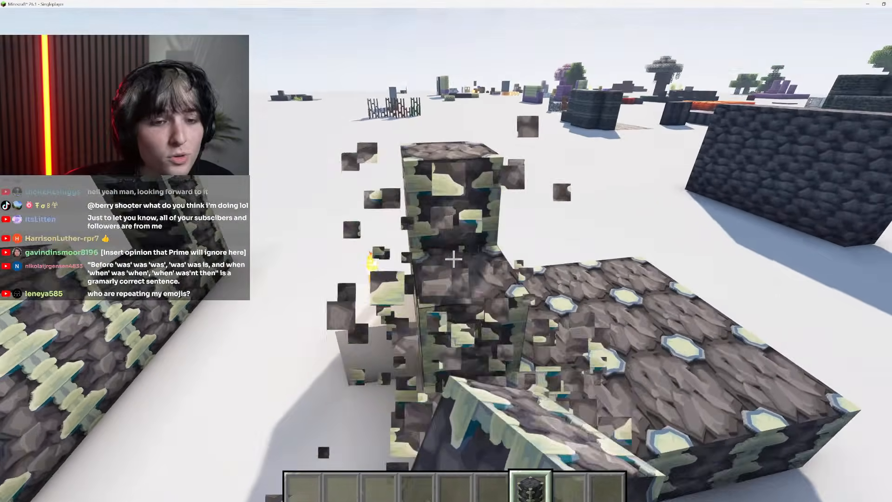
{"action": "left_click", "coordinate": [454, 259]}
{"action": "left_click", "coordinate": [454, 259]}
{"action": "key", "text": "shift"}
{"action": "key", "text": "w"}
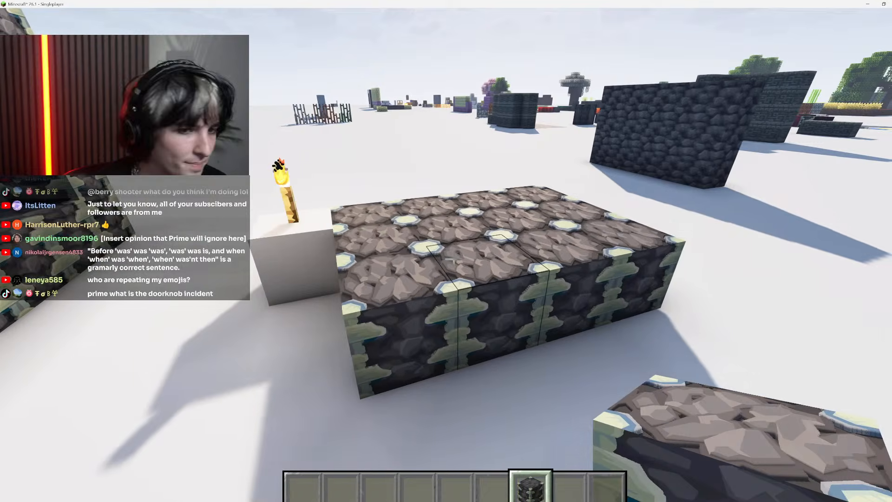
Pause the game to open the file explorer, and return to Minecraft to reload the resource packs
{"action": "key", "text": "Escape"}
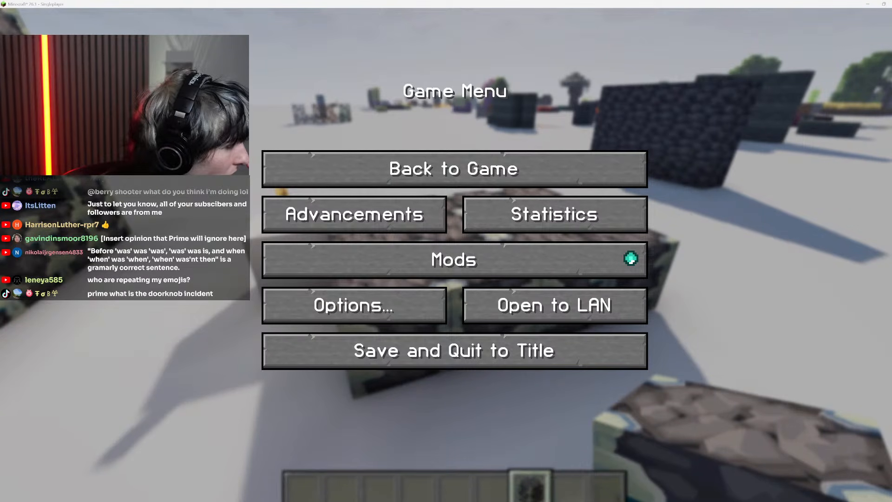
{"action": "key", "text": "super+e"}
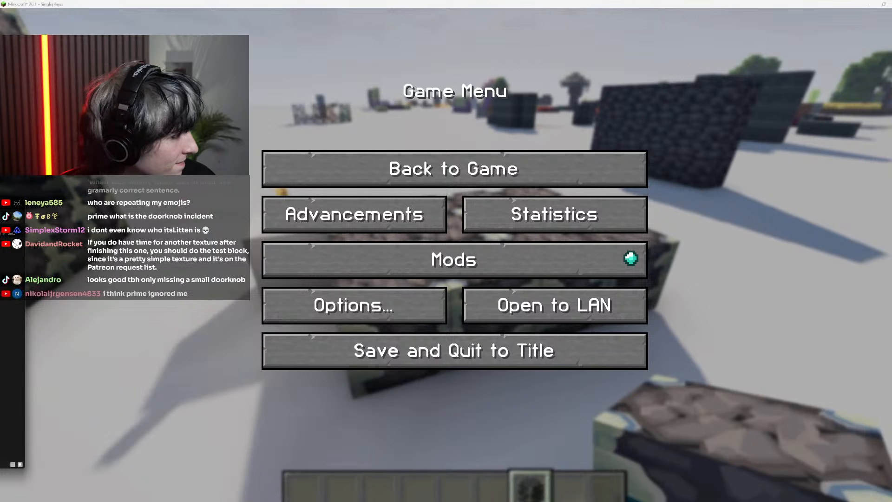
{"action": "key", "text": "Escape"}
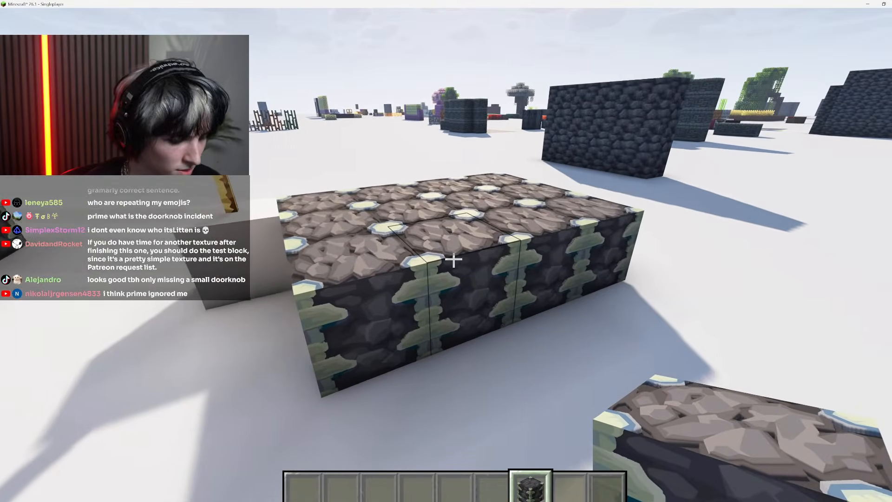
{"action": "key", "text": "F3+t"}
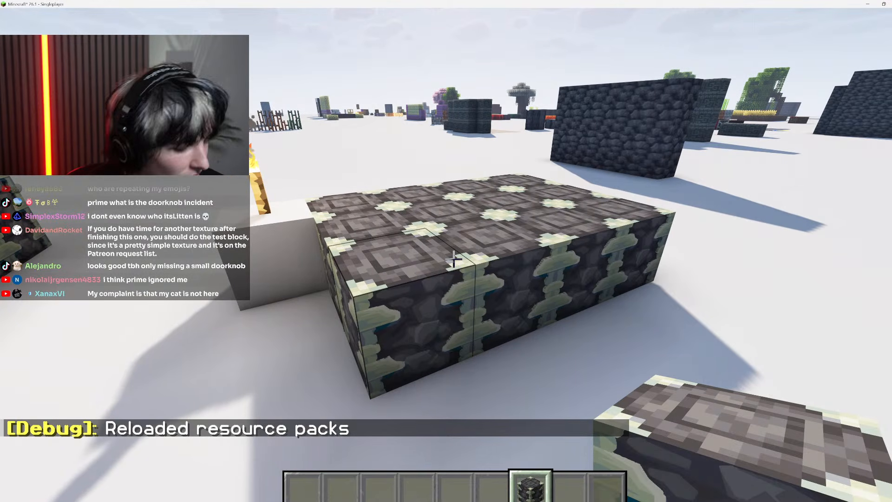
{"action": "key", "text": "Escape"}
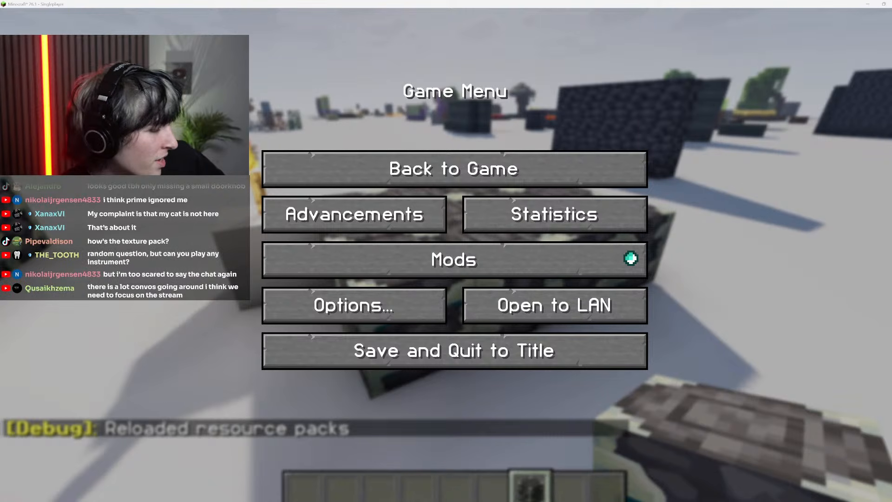
{"action": "key", "text": "Escape"}
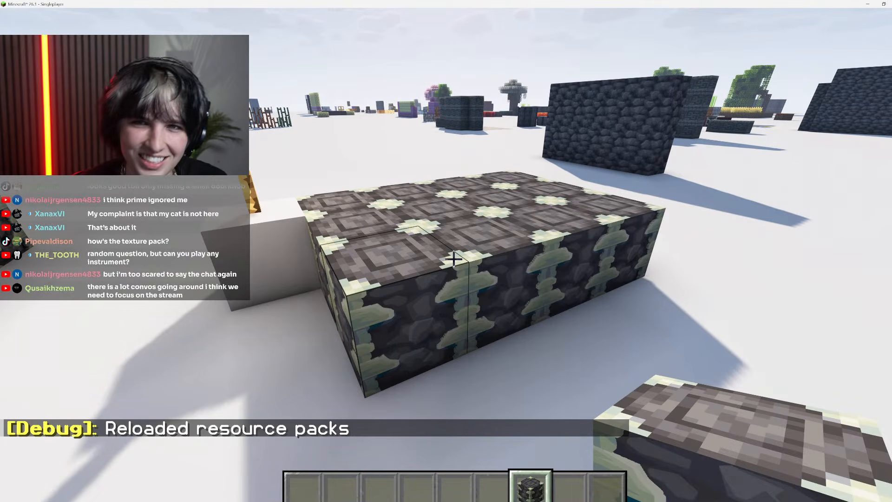
Leave a single reinforced deepslate block floating above the platform and examine its underside texture
{"action": "key", "text": "2"}
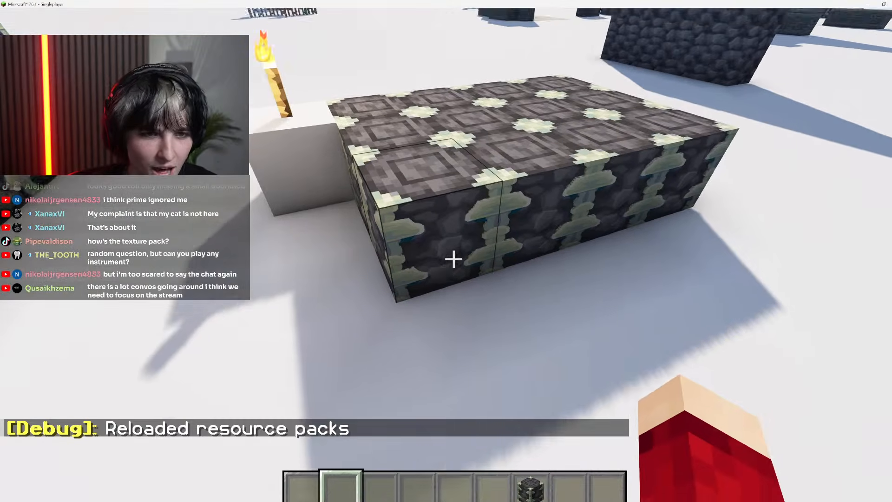
{"action": "key", "text": "7"}
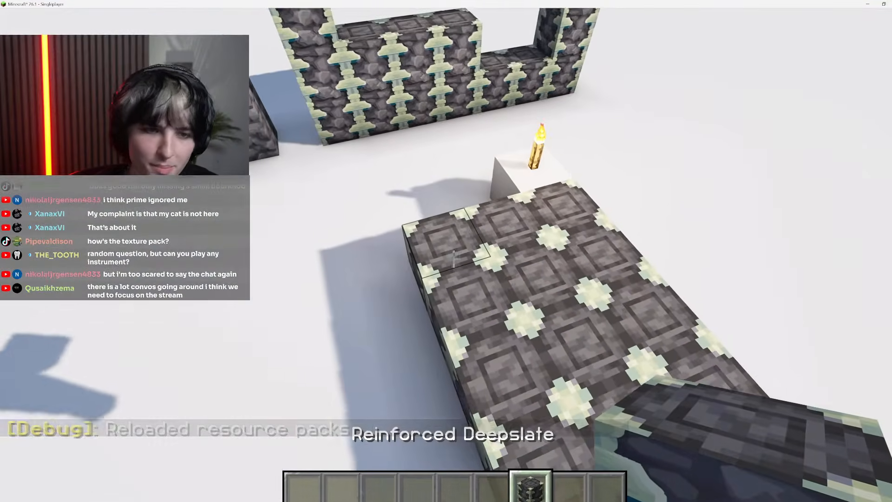
{"action": "right_click", "coordinate": [453, 258]}
{"action": "key", "text": "space"}
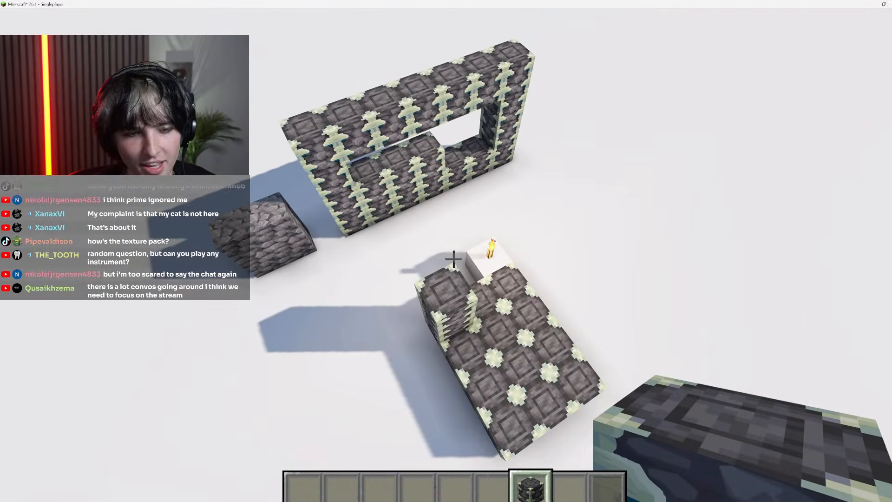
{"action": "right_click", "coordinate": [454, 258]}
{"action": "left_click", "coordinate": [454, 259]}
{"action": "left_click", "coordinate": [454, 259]}
{"action": "key", "text": "w"}
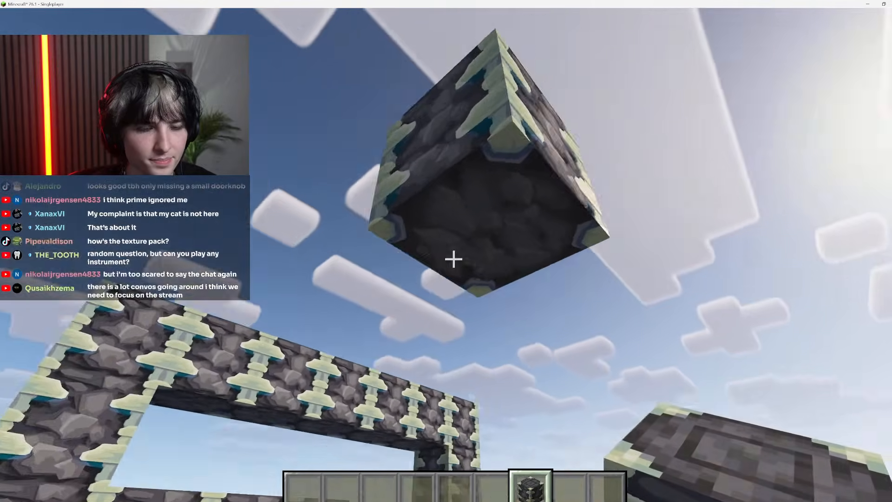
{"action": "key", "text": "s"}
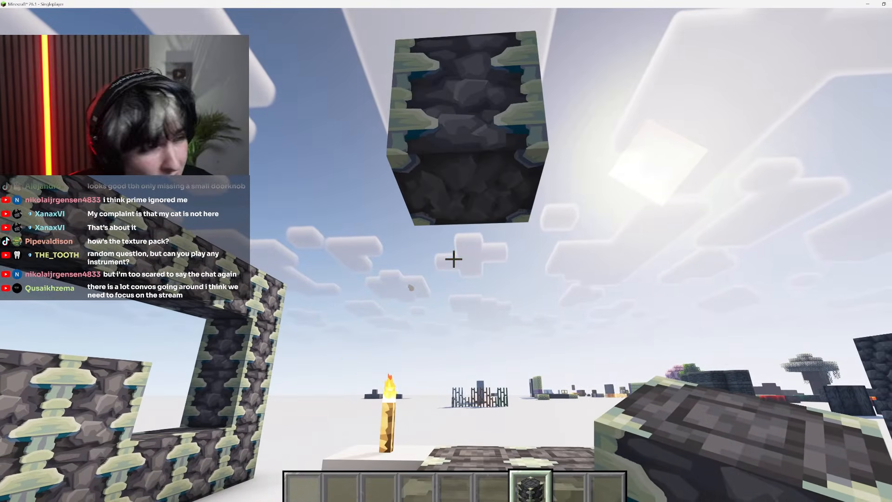
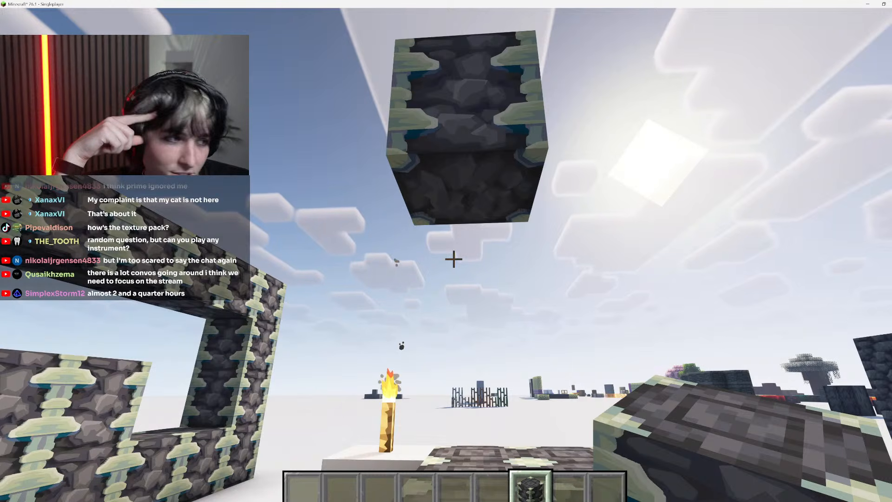
Examine the floating reinforced deepslate block's side and underside textures from a distance and from close up
{"action": "key", "text": "Escape"}
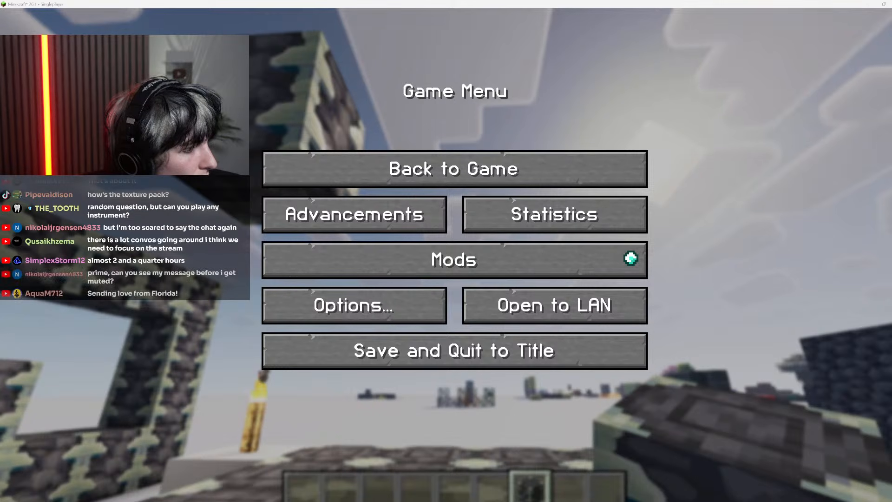
{"action": "left_click", "coordinate": [454, 169]}
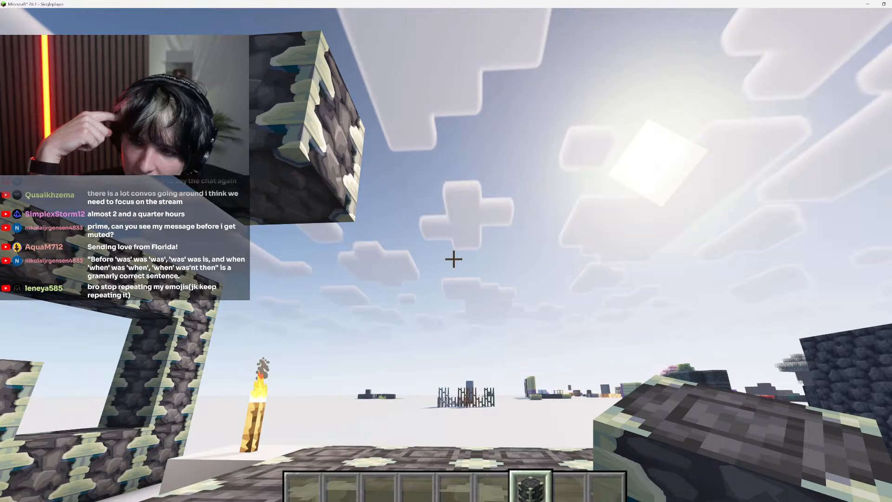
{"action": "key", "text": "a"}
{"action": "key", "text": "s"}
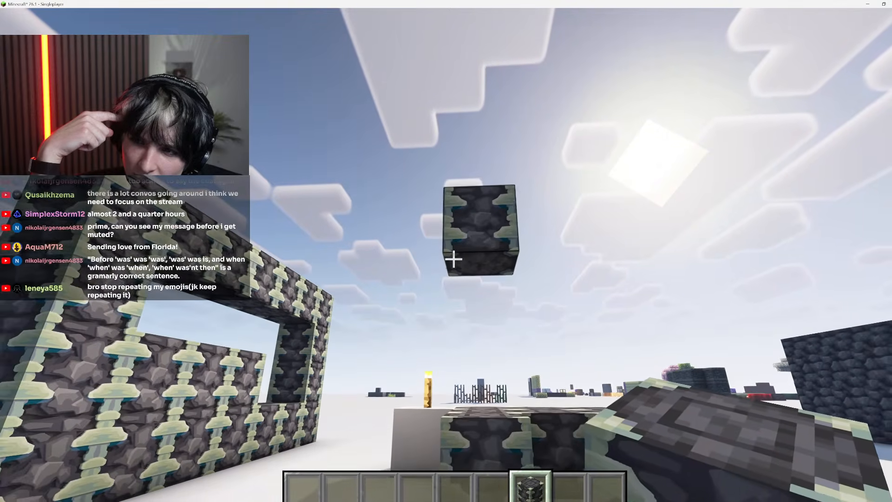
{"action": "key", "text": "w"}
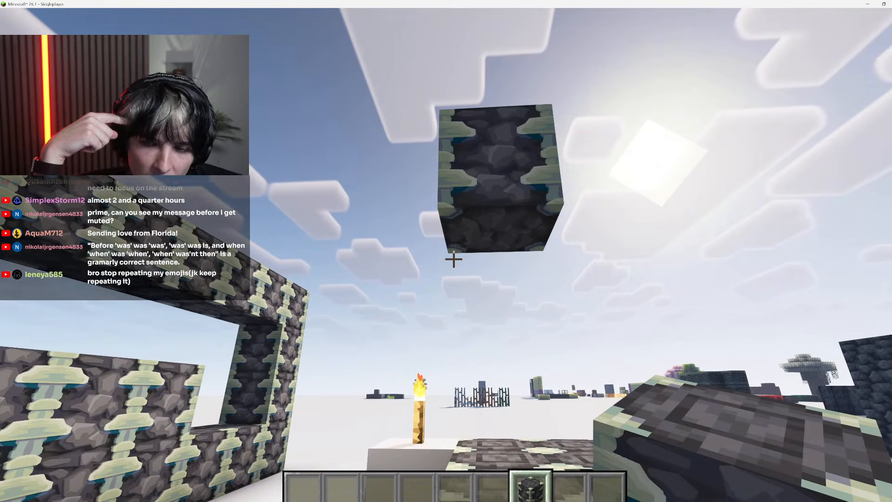
{"action": "key", "text": "space"}
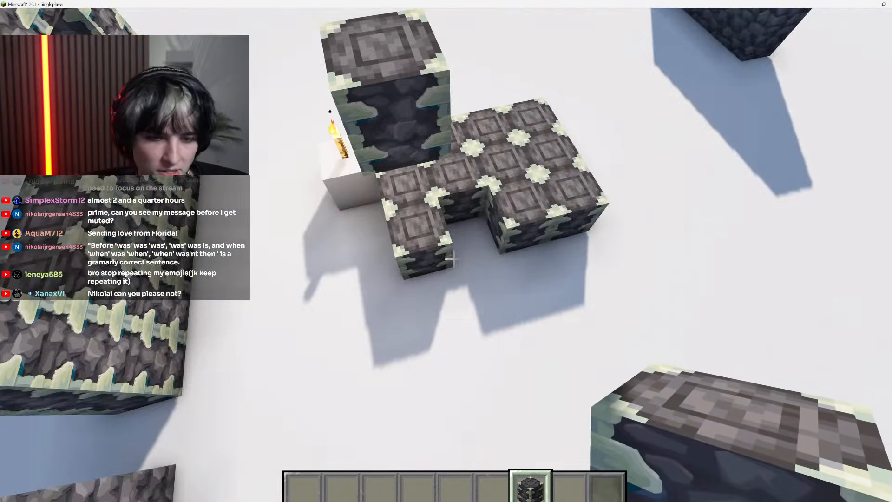
Break the floating reinforced deepslate block and face the platform's top texture from above
{"action": "right_click", "coordinate": [454, 259]}
{"action": "left_click", "coordinate": [453, 259]}
{"action": "right_click", "coordinate": [453, 259]}
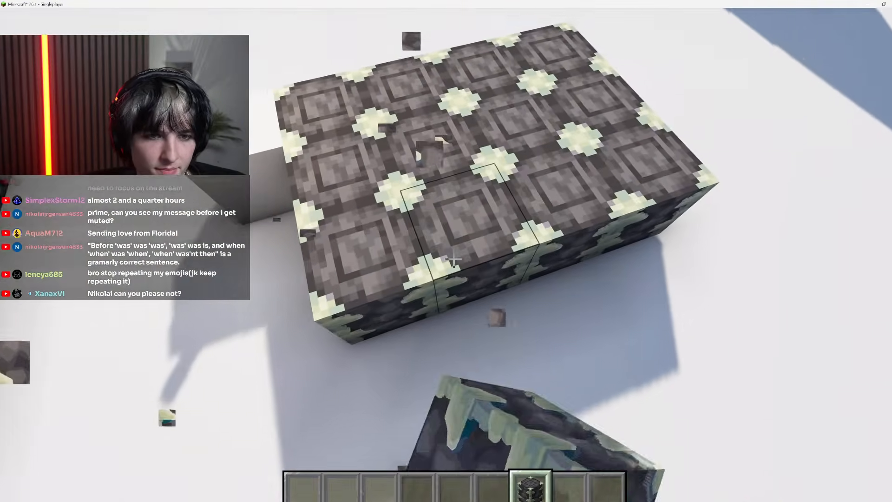
Pause the game, switch to Photoshop and close the reinforced_deepslate_side_s and reinforced_deepslate_top_s documents
{"action": "key", "text": "Escape"}
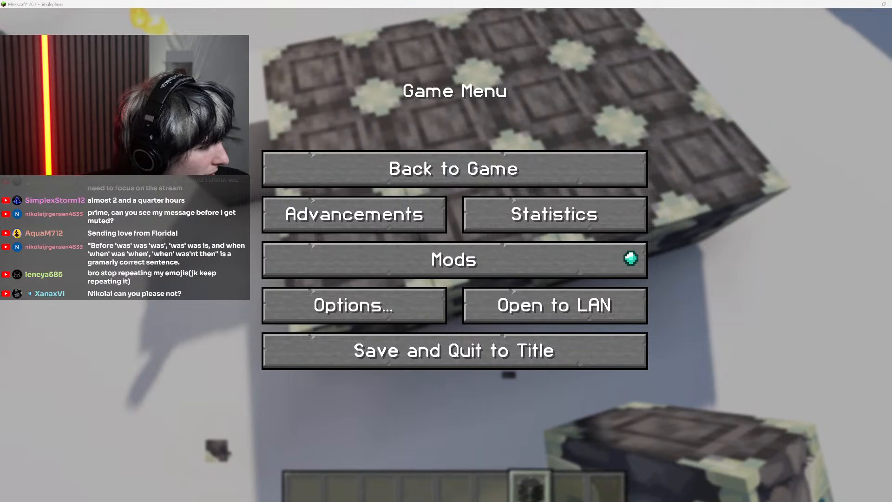
{"action": "key", "text": "alt+Tab"}
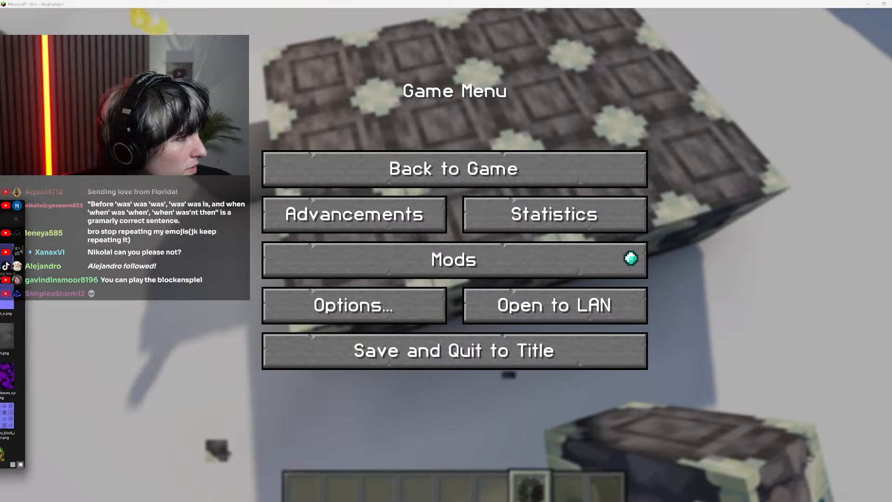
{"action": "key", "text": "End"}
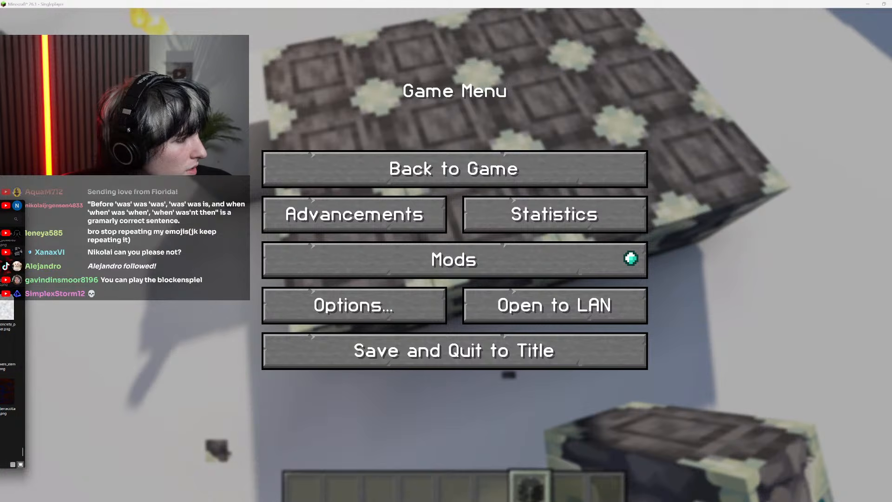
{"action": "key", "text": "alt+Tab"}
{"action": "scroll", "coordinate": [400, 267], "scroll_direction": "up", "scroll_amount": 15}
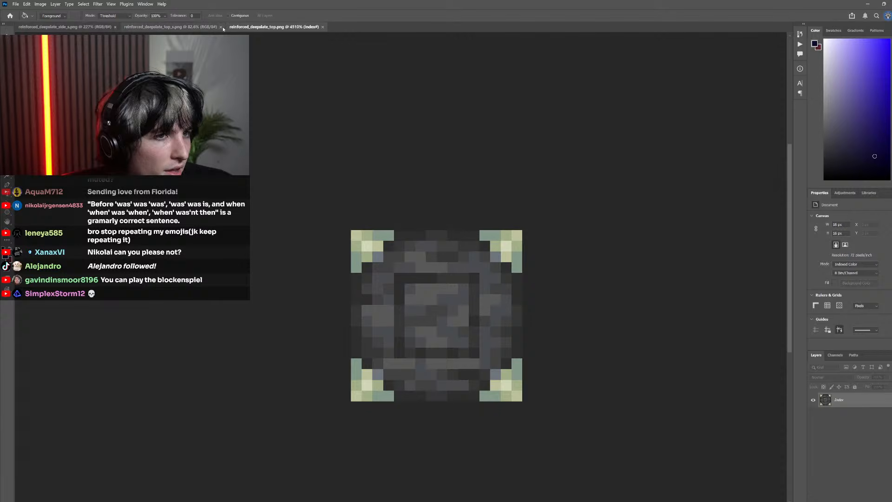
{"action": "left_click", "coordinate": [115, 26]}
{"action": "left_click", "coordinate": [115, 27]}
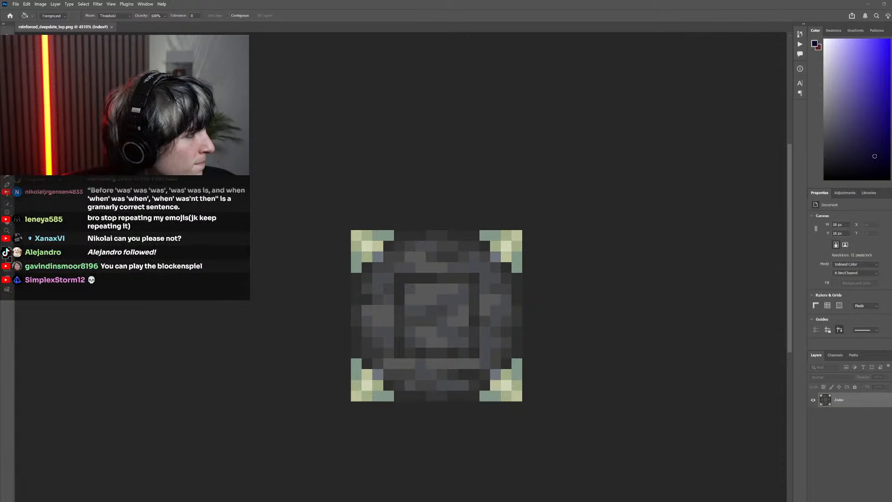
With reinforced_deepslate_bottom.png also open, resize reinforced_deepslate_top.png to 512 x 512 px using Nearest Neighbor resampling
{"action": "left_click", "coordinate": [60, 26]}
{"action": "left_click", "coordinate": [41, 4]}
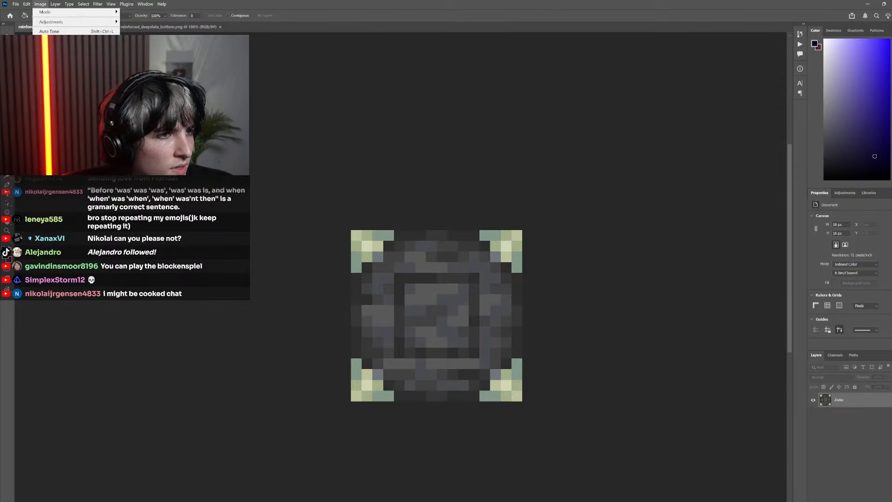
{"action": "left_click", "coordinate": [52, 56]}
{"action": "type", "text": "512"}
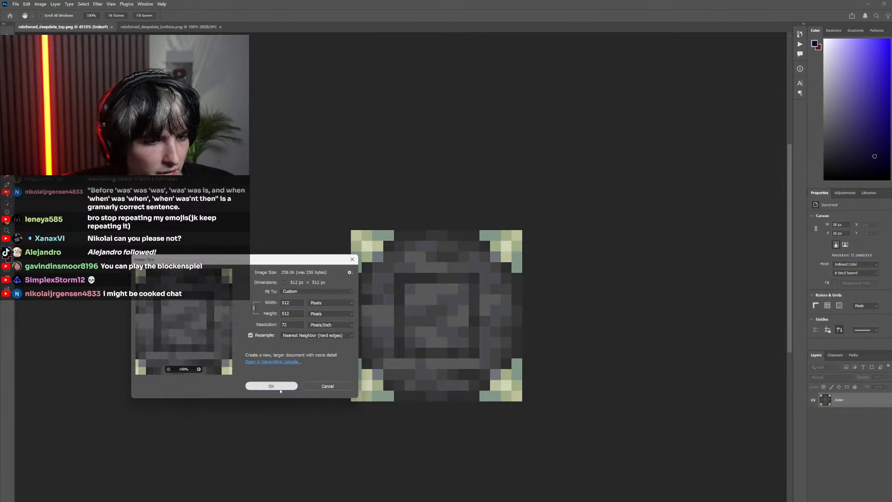
{"action": "left_click", "coordinate": [279, 385]}
Examine the enlarged top texture's pixel pattern, its square frame and its corner pieces
{"action": "scroll", "coordinate": [311, 311], "scroll_direction": "down", "scroll_amount": 10}
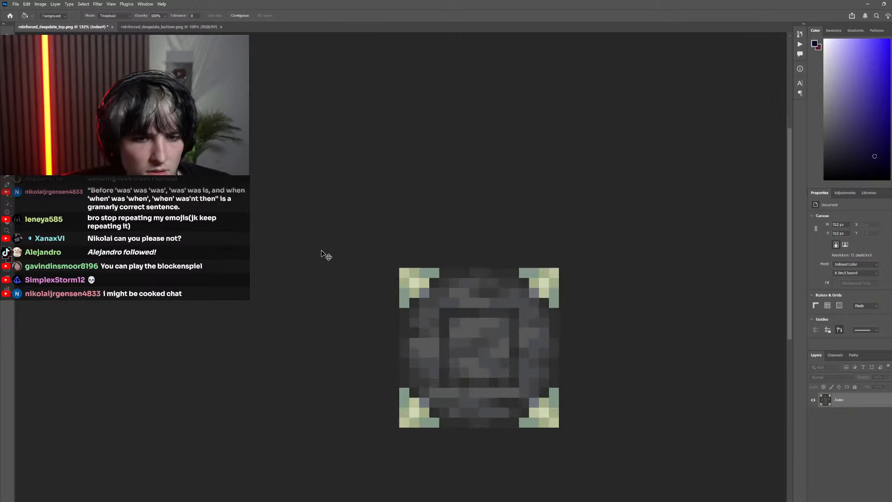
{"action": "scroll", "coordinate": [460, 337], "scroll_direction": "up", "scroll_amount": 4}
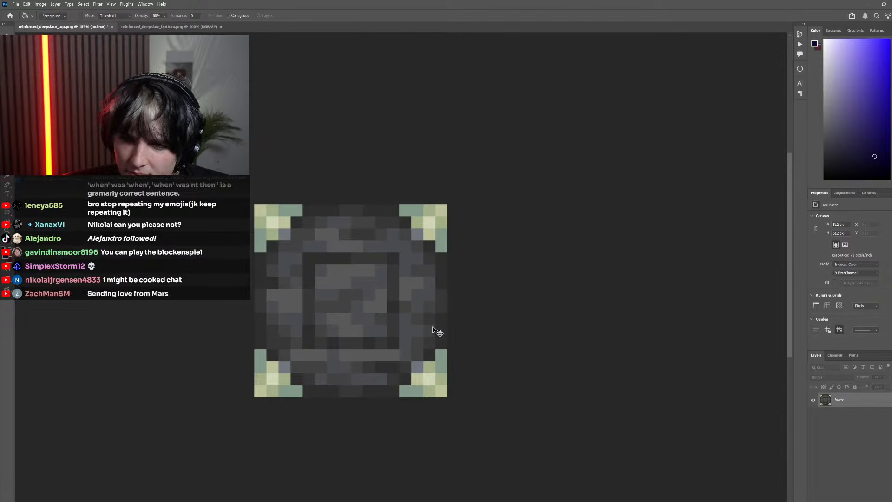
{"action": "scroll", "coordinate": [402, 325], "scroll_direction": "up", "scroll_amount": 1}
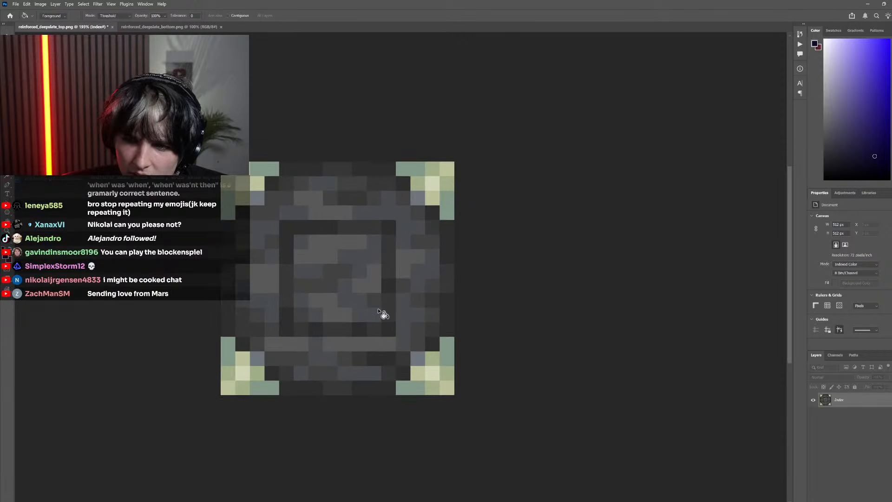
{"action": "scroll", "coordinate": [346, 300], "scroll_direction": "left", "scroll_amount": 4}
{"action": "scroll", "coordinate": [350, 304], "scroll_direction": "down", "scroll_amount": 1}
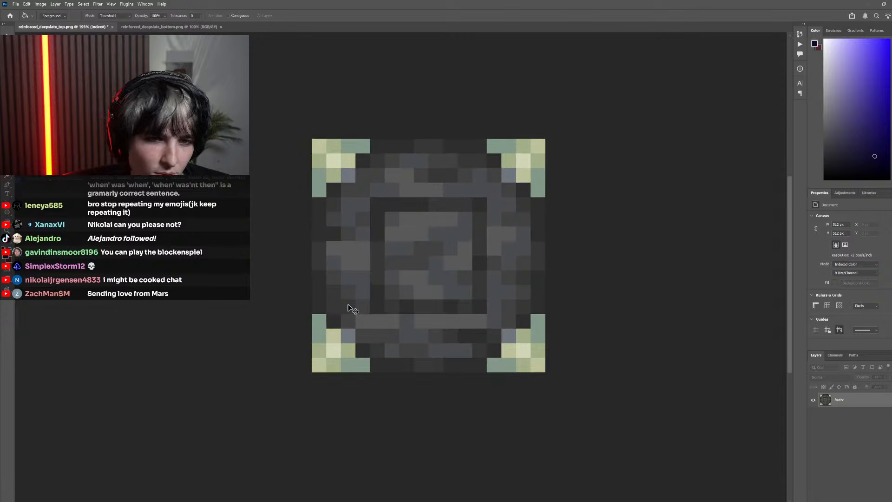
{"action": "scroll", "coordinate": [372, 311], "scroll_direction": "right", "scroll_amount": 2}
{"action": "scroll", "coordinate": [402, 320], "scroll_direction": "up", "scroll_amount": 6}
{"action": "scroll", "coordinate": [394, 320], "scroll_direction": "up", "scroll_amount": 2}
{"action": "scroll", "coordinate": [395, 321], "scroll_direction": "down", "scroll_amount": 3}
{"action": "scroll", "coordinate": [372, 313], "scroll_direction": "up", "scroll_amount": 1}
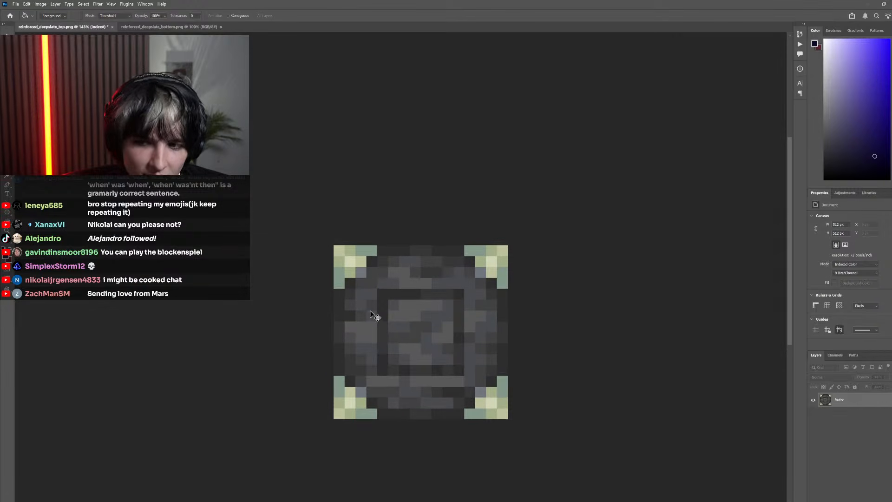
{"action": "scroll", "coordinate": [374, 314], "scroll_direction": "down", "scroll_amount": 1}
Convert the top texture to RGB color mode and turn its locked background into a regular layer
{"action": "left_click", "coordinate": [36, 5]}
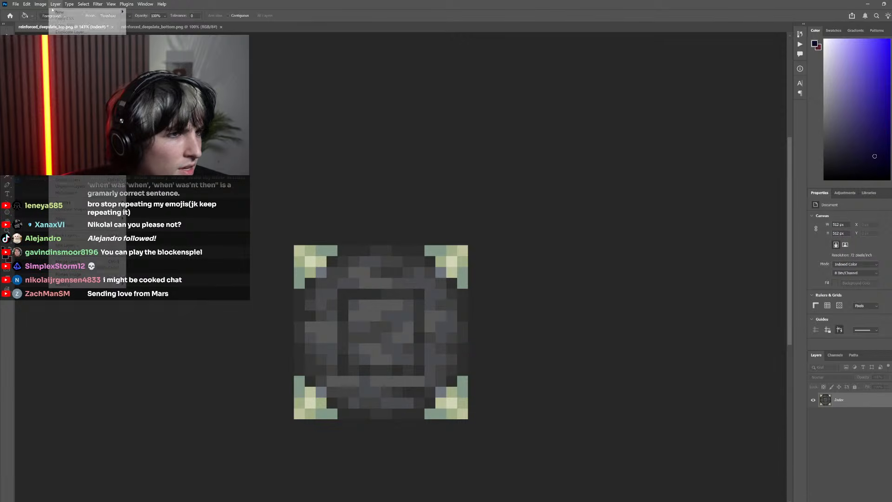
{"action": "mouse_move", "coordinate": [51, 14]}
{"action": "left_click", "coordinate": [134, 39]}
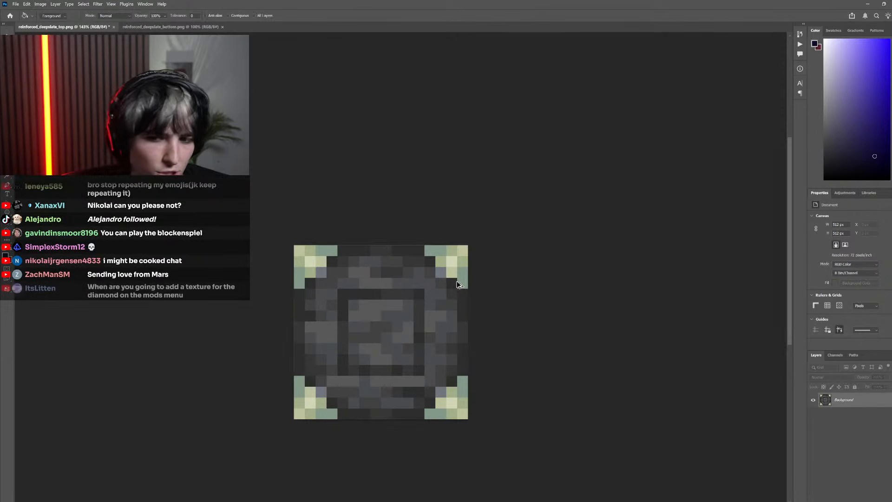
{"action": "scroll", "coordinate": [432, 281], "scroll_direction": "down", "scroll_amount": 2}
{"action": "left_click", "coordinate": [533, 254]}
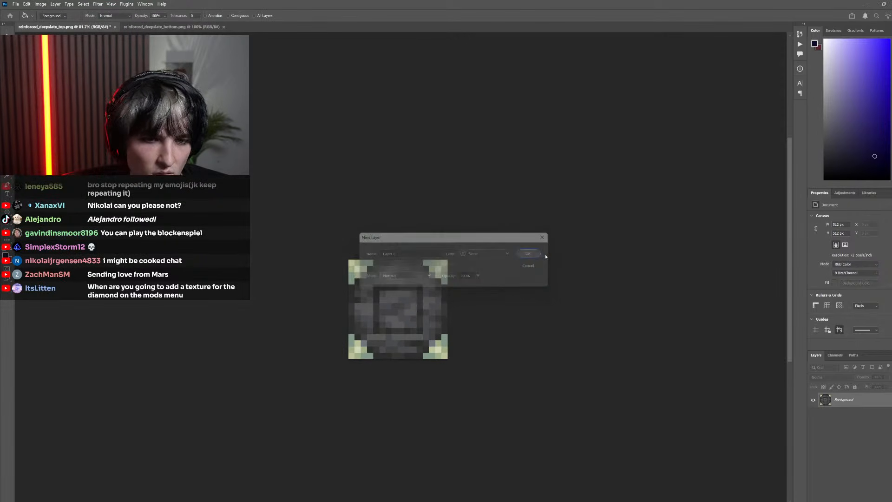
Copy the whole reinforced_deepslate_bottom.png image and paste it as a new layer into reinforced_deepslate_top.png
{"action": "left_click", "coordinate": [172, 27]}
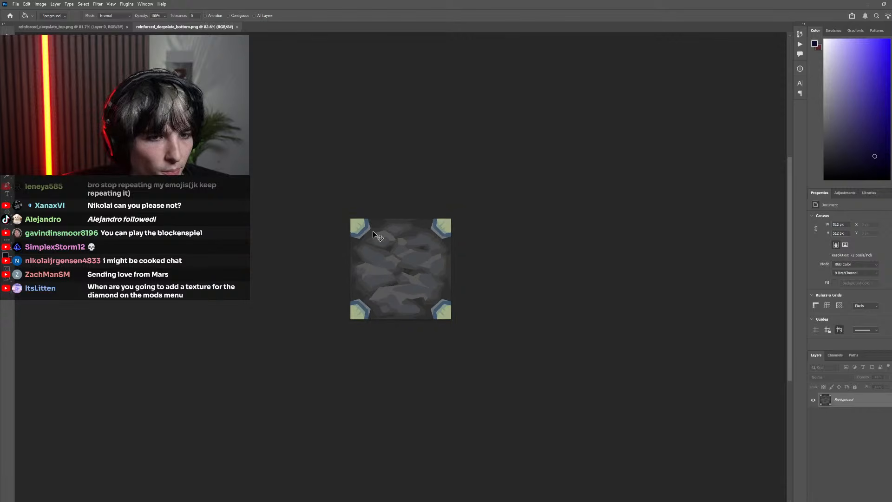
{"action": "scroll", "coordinate": [373, 231], "scroll_direction": "up", "scroll_amount": 3}
{"action": "key", "text": "ctrl+a"}
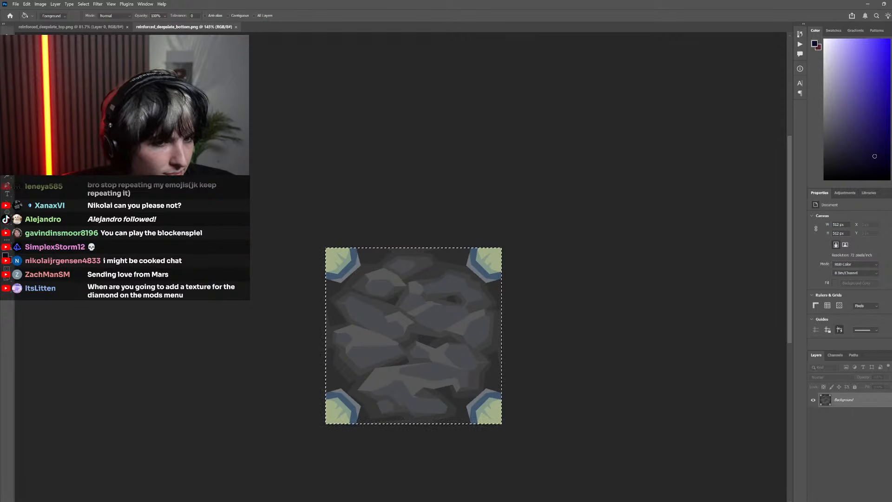
{"action": "key", "text": "ctrl+c"}
{"action": "key", "text": "ctrl+Tab"}
{"action": "key", "text": "ctrl+v"}
{"action": "scroll", "coordinate": [455, 335], "scroll_direction": "up", "scroll_amount": 3}
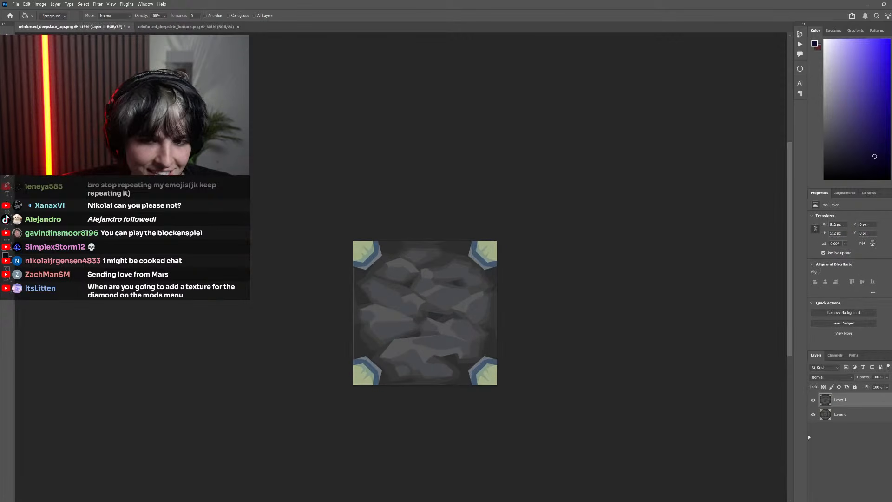
Compare the pasted bottom texture with the pixel top texture beneath by repeatedly toggling the pasted layer's visibility
{"action": "left_click", "coordinate": [813, 400]}
{"action": "left_click", "coordinate": [813, 400]}
{"action": "left_click", "coordinate": [813, 400]}
{"action": "left_click", "coordinate": [813, 400]}
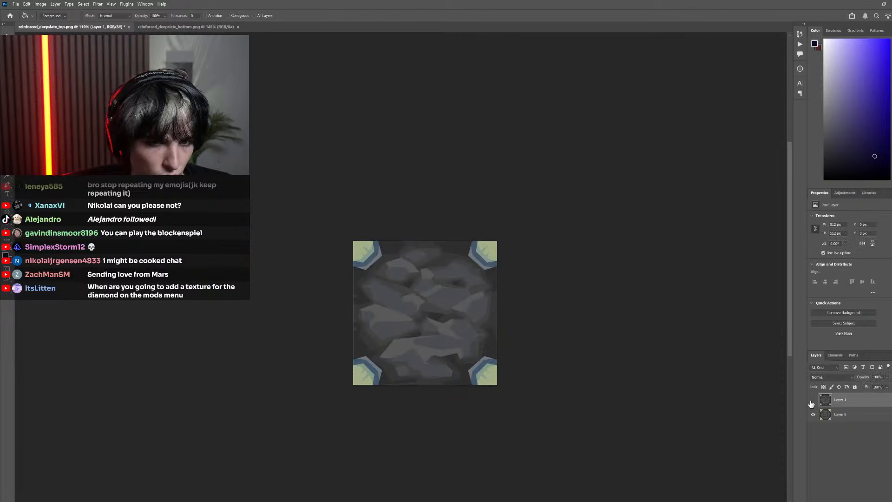
{"action": "left_click", "coordinate": [813, 400]}
{"action": "left_click", "coordinate": [813, 401]}
{"action": "left_click", "coordinate": [813, 400]}
{"action": "left_click", "coordinate": [813, 400]}
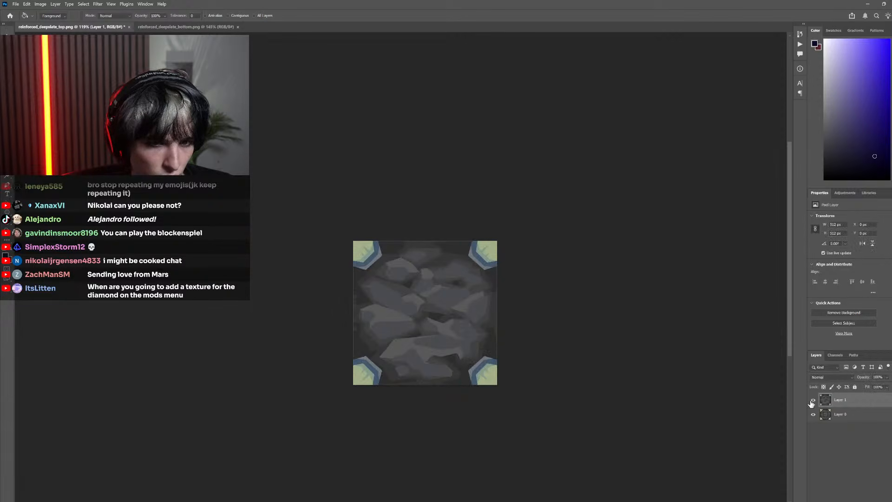
{"action": "left_click", "coordinate": [813, 400]}
{"action": "left_click", "coordinate": [813, 400]}
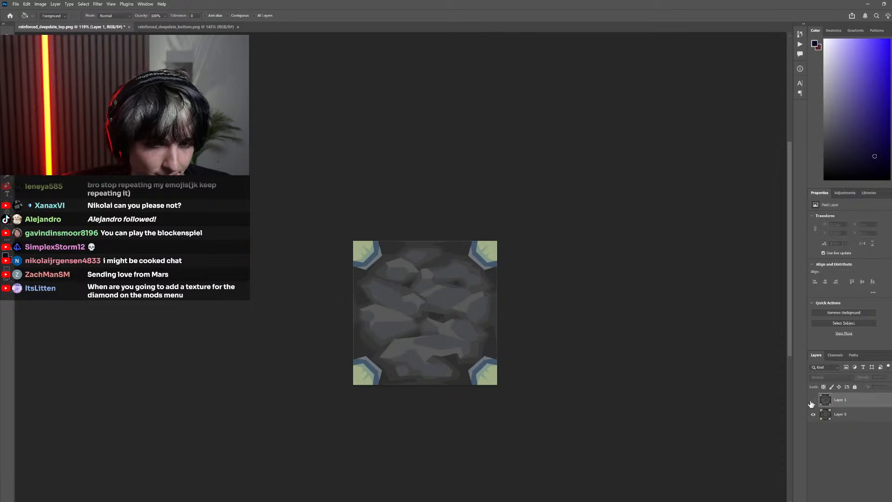
{"action": "left_click", "coordinate": [813, 400]}
{"action": "left_click", "coordinate": [813, 400]}
{"action": "left_click", "coordinate": [813, 401]}
{"action": "left_click", "coordinate": [813, 400]}
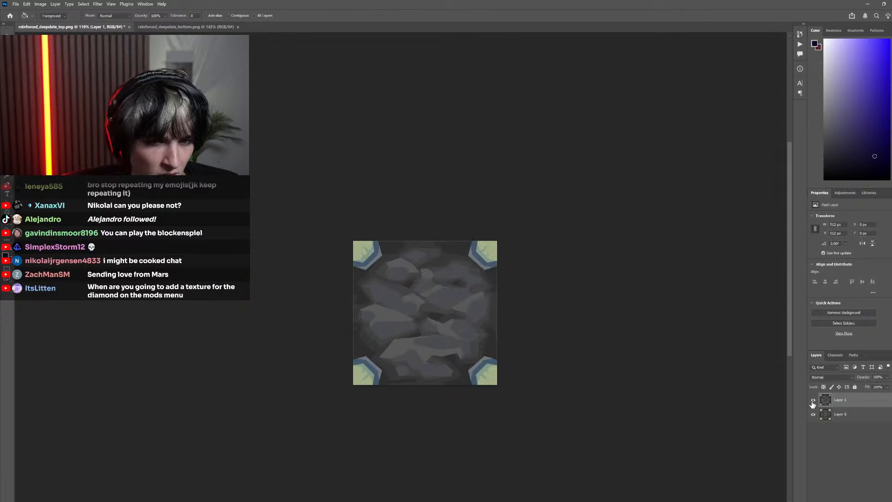
{"action": "left_click", "coordinate": [813, 400]}
{"action": "left_click", "coordinate": [813, 400]}
{"action": "left_click", "coordinate": [812, 400]}
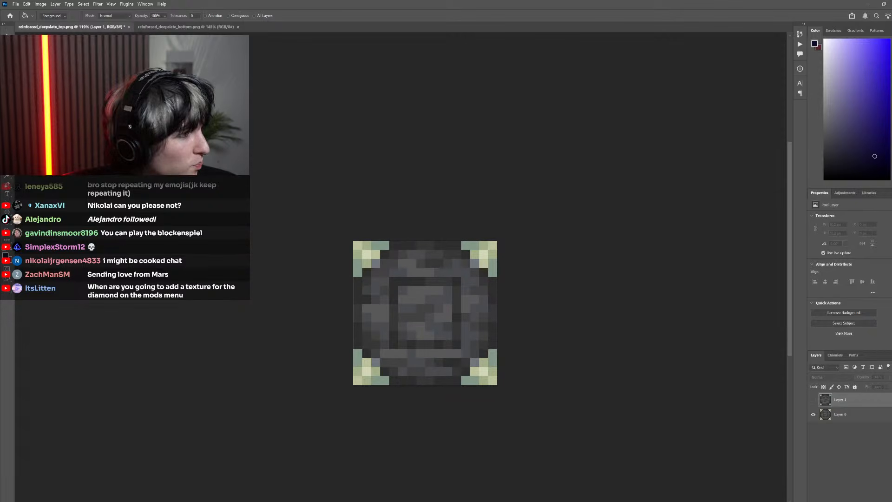
Open reinforced_deepslate_side.png as another document and return to the reinforced_deepslate_top.png document
{"action": "left_click_drag", "start_coordinate": [0, 464], "coordinate": [11, 463]}
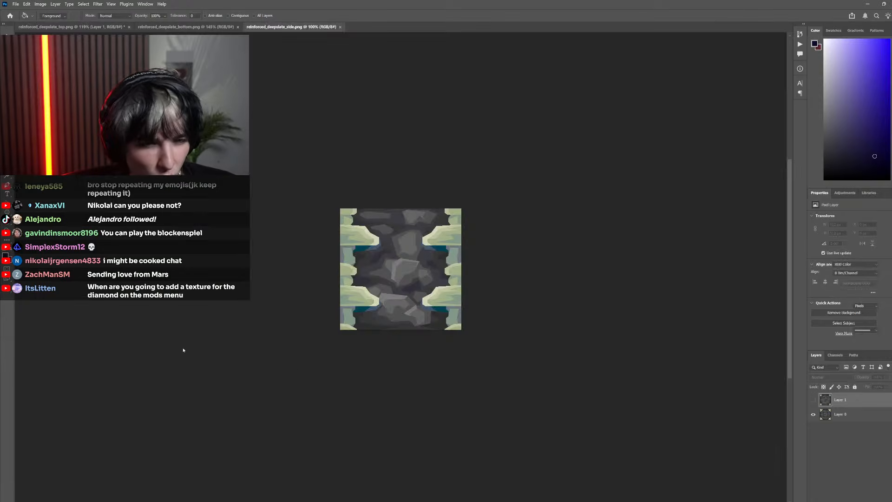
{"action": "scroll", "coordinate": [330, 308], "scroll_direction": "up", "scroll_amount": 8}
{"action": "key", "text": "ctrl+Tab"}
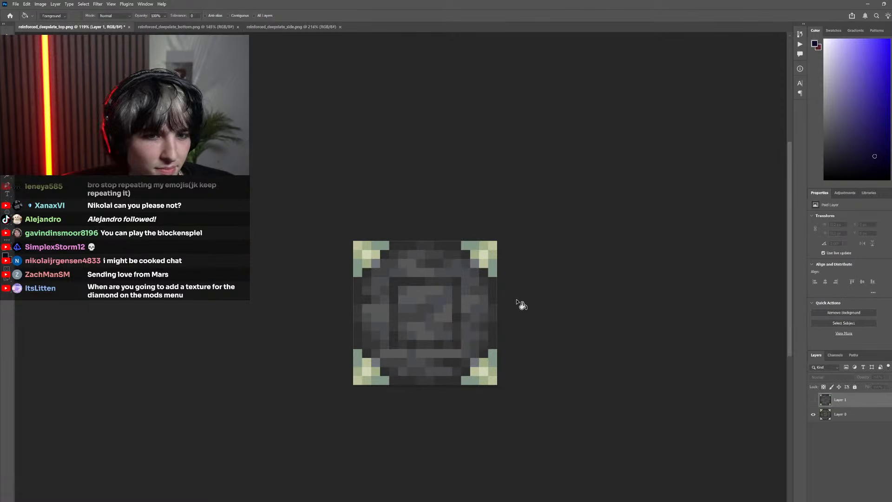
Show the pasted stone layer and sample the dark gray beside its top-right corner piece as the foreground color
{"action": "scroll", "coordinate": [516, 302], "scroll_direction": "up", "scroll_amount": 5}
{"action": "left_click", "coordinate": [816, 401]}
{"action": "scroll", "coordinate": [515, 325], "scroll_direction": "up", "scroll_amount": 4}
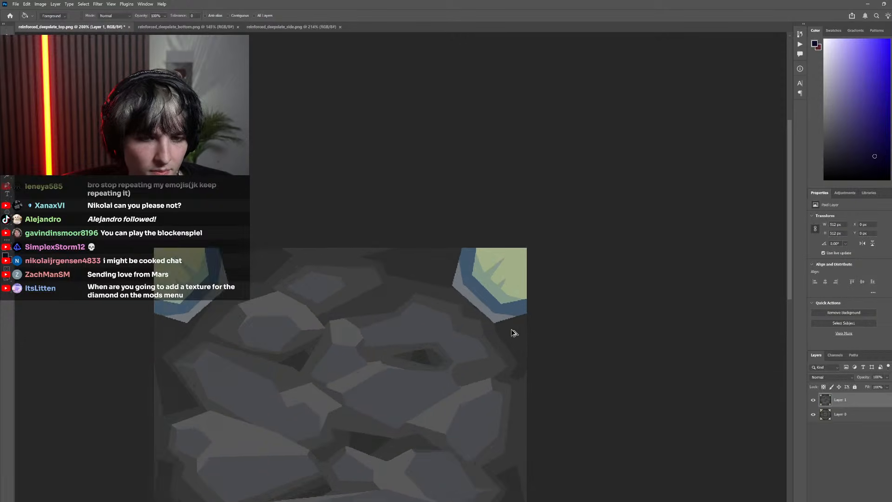
{"action": "left_click", "coordinate": [510, 336], "text": "alt"}
Try to fill the outer edge bands of the corner pieces with the sampled dark gray
{"action": "left_click", "coordinate": [473, 301]}
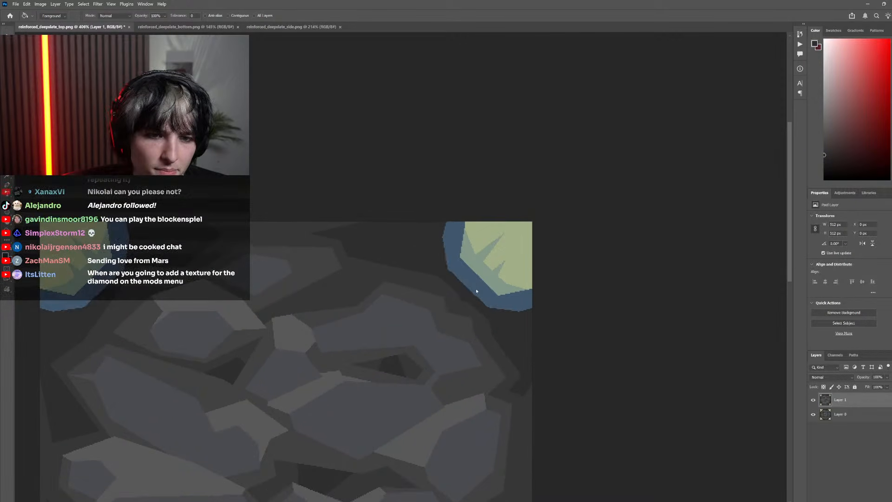
{"action": "left_click", "coordinate": [475, 290]}
{"action": "key", "text": "ctrl+z"}
{"action": "key", "text": "ctrl+z"}
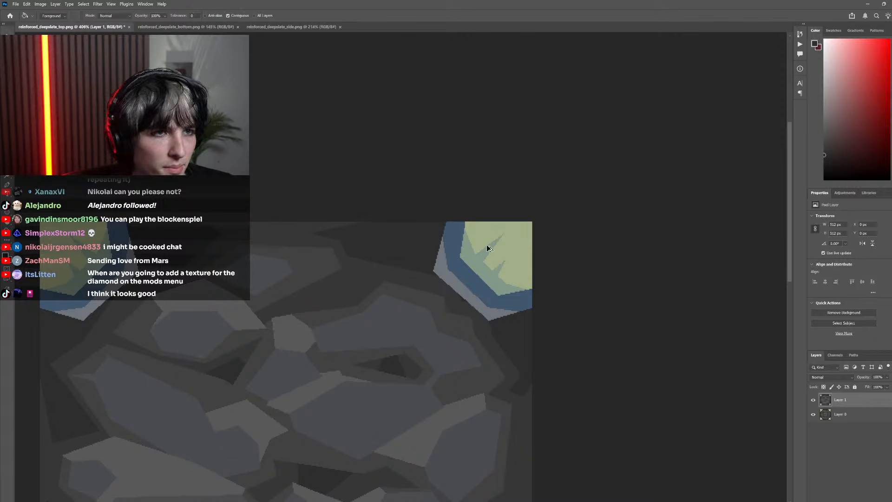
Try to cover the whole top-right corner piece with the sampled dark gray, using fill and an enlarged pencil tip
{"action": "scroll", "coordinate": [488, 270], "scroll_direction": "down", "scroll_amount": 4}
{"action": "left_click", "coordinate": [488, 285]}
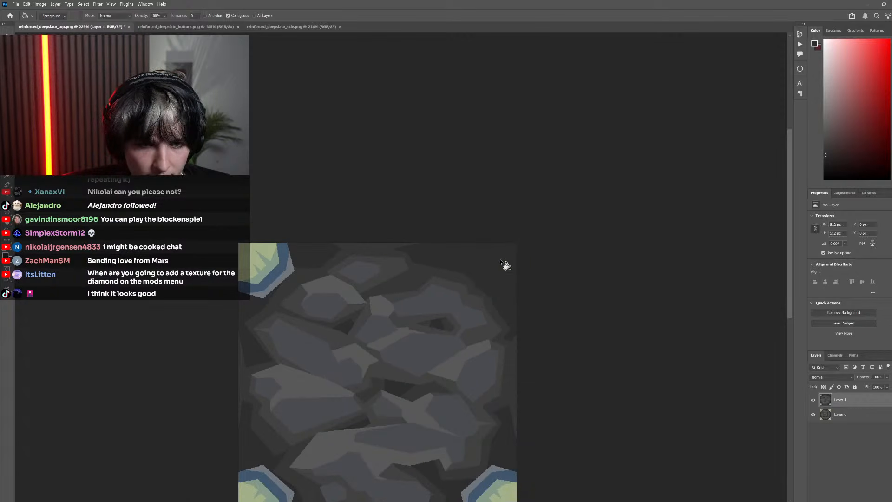
{"action": "scroll", "coordinate": [503, 276], "scroll_direction": "up", "scroll_amount": 5}
{"action": "key", "text": "b"}
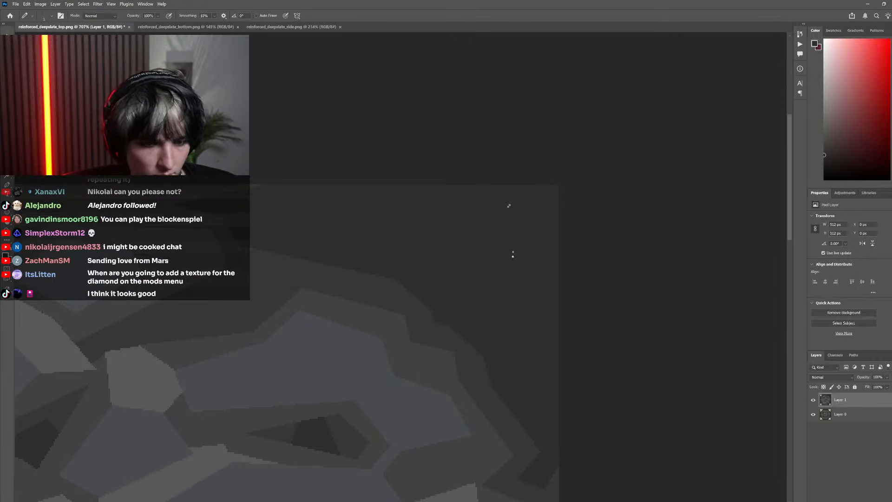
{"action": "key", "text": "bracketright"}
{"action": "key", "text": "bracketright"}
{"action": "key", "text": "bracketright"}
{"action": "key", "text": "bracketright"}
{"action": "key", "text": "bracketright"}
{"action": "key", "text": "bracketright"}
{"action": "key", "text": "bracketright"}
{"action": "key", "text": "bracketright"}
{"action": "key", "text": "bracketright"}
{"action": "left_click_drag", "start_coordinate": [514, 257], "coordinate": [516, 189]}
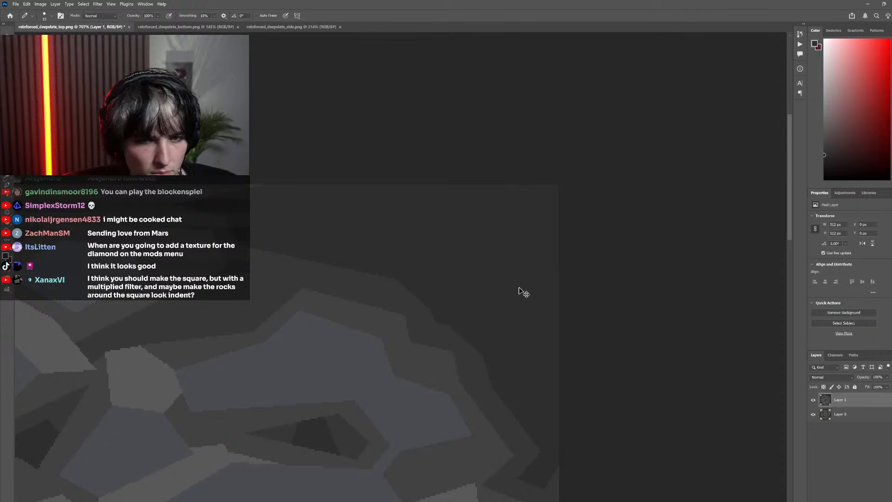
Undo the last fill over the light green corner shape and pencil dark gray over its inner part, rounding its edge
{"action": "scroll", "coordinate": [502, 291], "scroll_direction": "down", "scroll_amount": 4}
{"action": "key", "text": "ctrl+z"}
{"action": "key", "text": "ctrl+z"}
{"action": "scroll", "coordinate": [522, 301], "scroll_direction": "up", "scroll_amount": 5}
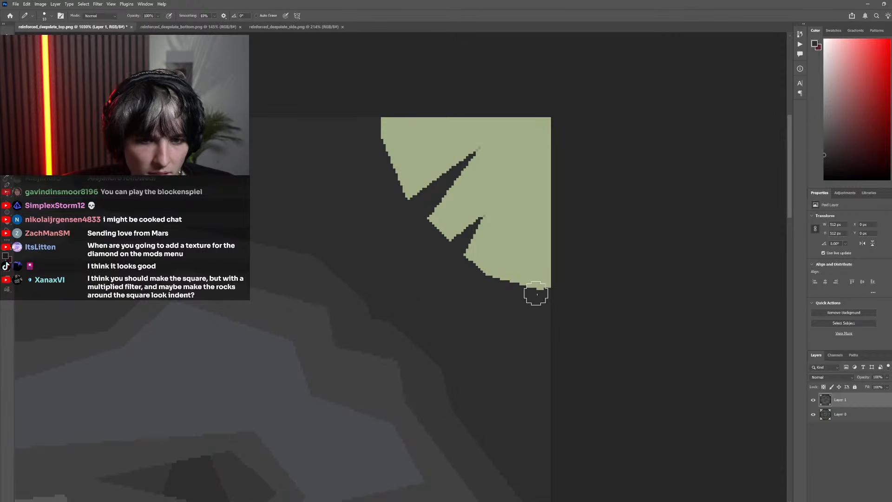
{"action": "mouse_move", "coordinate": [536, 294]}
{"action": "left_mouse_down"}
{"action": "mouse_move", "coordinate": [526, 187]}
{"action": "mouse_move", "coordinate": [498, 155]}
{"action": "mouse_move", "coordinate": [376, 136]}
{"action": "mouse_move", "coordinate": [468, 267]}
{"action": "mouse_move", "coordinate": [481, 216]}
{"action": "mouse_move", "coordinate": [416, 158]}
{"action": "mouse_move", "coordinate": [413, 220]}
{"action": "mouse_move", "coordinate": [500, 268]}
{"action": "mouse_move", "coordinate": [505, 240]}
{"action": "mouse_move", "coordinate": [491, 197]}
{"action": "mouse_move", "coordinate": [490, 211]}
{"action": "mouse_move", "coordinate": [499, 168]}
{"action": "mouse_move", "coordinate": [507, 182]}
{"action": "mouse_move", "coordinate": [480, 158]}
{"action": "mouse_move", "coordinate": [405, 150]}
{"action": "left_mouse_up"}
{"action": "scroll", "coordinate": [450, 243], "scroll_direction": "down", "scroll_amount": 3}
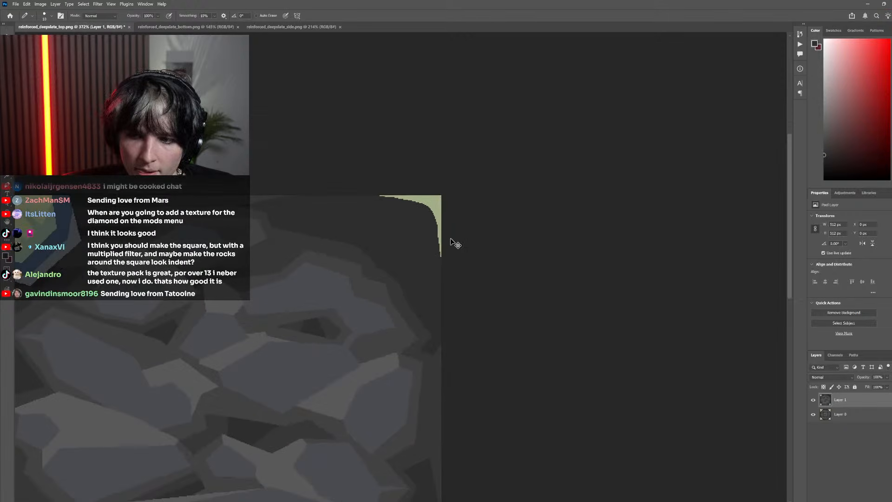
Compare the painted top-right corner with the pixel top texture beneath by toggling the pasted stone layer's visibility
{"action": "scroll", "coordinate": [450, 239], "scroll_direction": "down", "scroll_amount": 2}
{"action": "scroll", "coordinate": [426, 244], "scroll_direction": "left", "scroll_amount": 5}
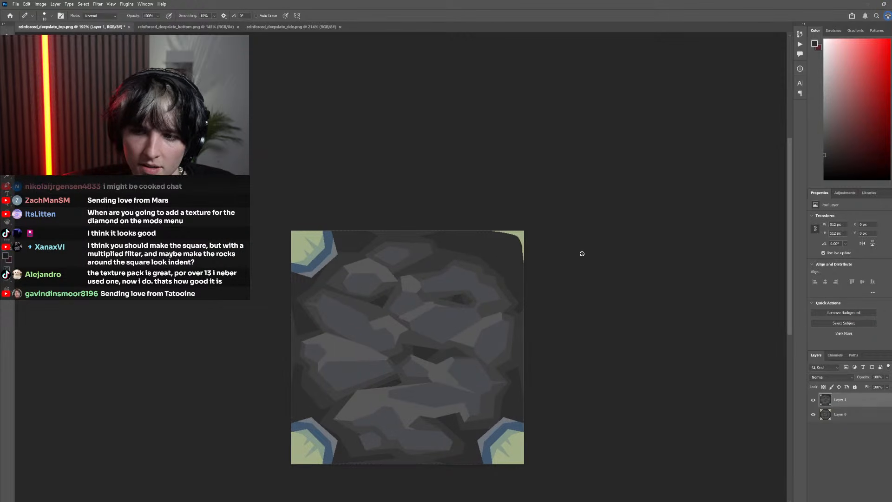
{"action": "key", "text": "p"}
{"action": "scroll", "coordinate": [672, 345], "scroll_direction": "down", "scroll_amount": 2}
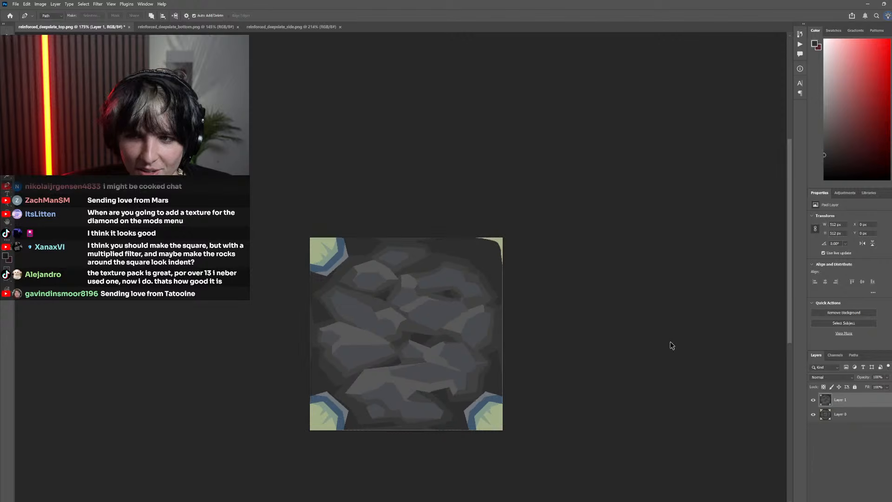
{"action": "scroll", "coordinate": [607, 316], "scroll_direction": "left", "scroll_amount": 3}
{"action": "scroll", "coordinate": [600, 298], "scroll_direction": "right", "scroll_amount": 1}
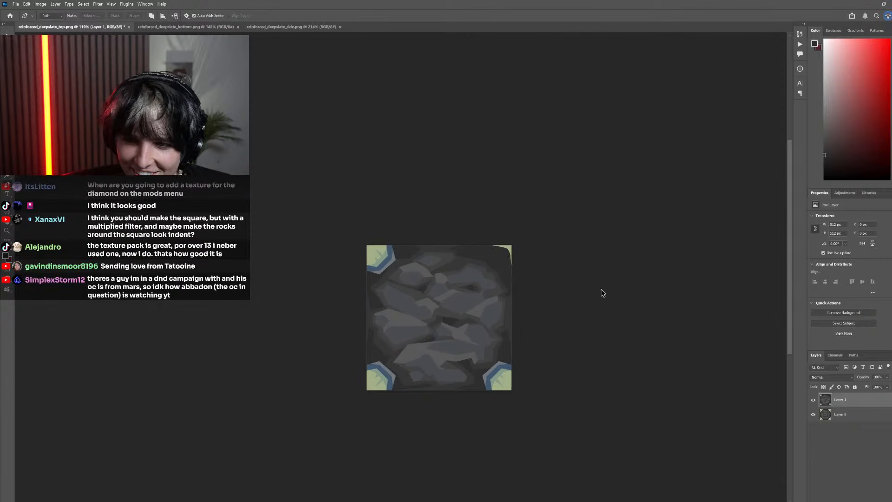
{"action": "scroll", "coordinate": [588, 298], "scroll_direction": "up", "scroll_amount": 2}
{"action": "scroll", "coordinate": [578, 299], "scroll_direction": "right", "scroll_amount": 3}
{"action": "left_click", "coordinate": [813, 400]}
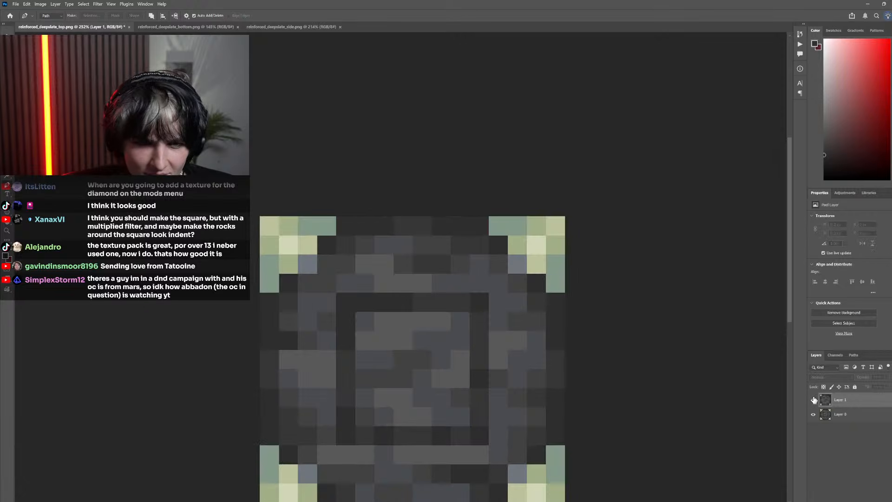
{"action": "left_click", "coordinate": [814, 400]}
{"action": "left_click", "coordinate": [813, 400]}
{"action": "left_click", "coordinate": [813, 400]}
Place a first Pen path point beside the top-right corner, check the other texture documents and return to reinforced_deepslate_top.png
{"action": "scroll", "coordinate": [604, 299], "scroll_direction": "up", "scroll_amount": 2}
{"action": "left_click", "coordinate": [611, 235]}
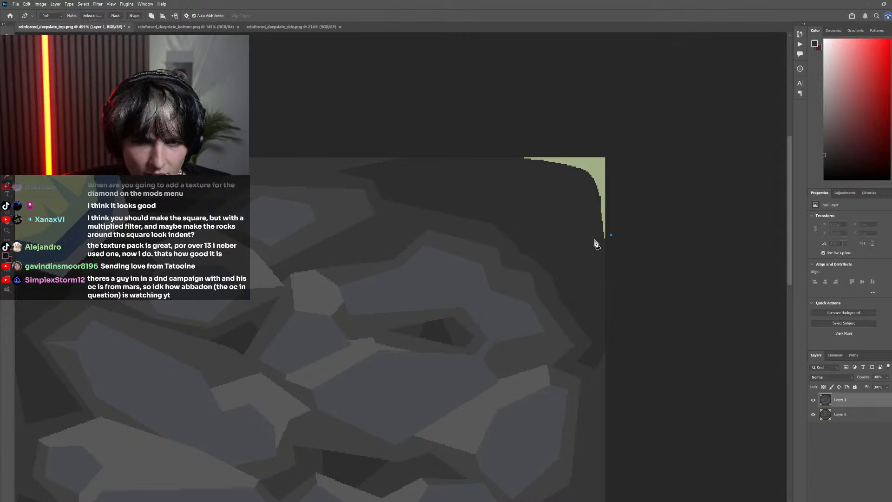
{"action": "key", "text": "ctrl+Tab"}
{"action": "key", "text": "ctrl+Tab"}
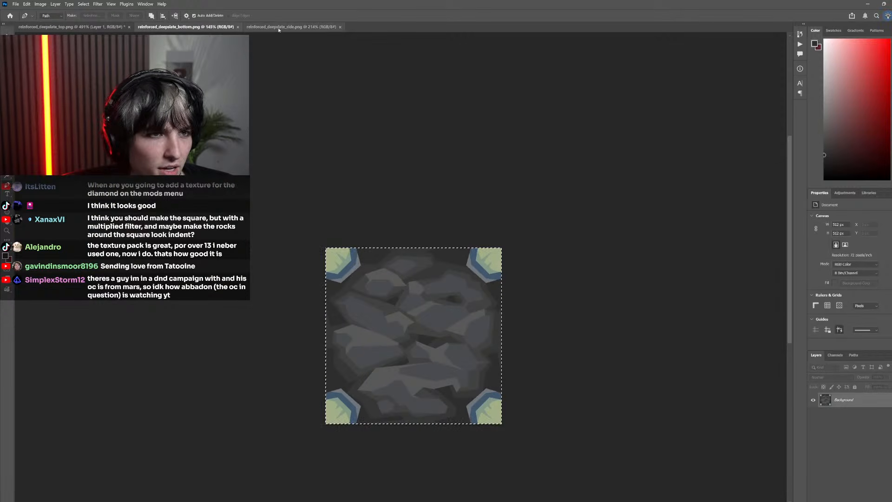
{"action": "key", "text": "ctrl+Tab"}
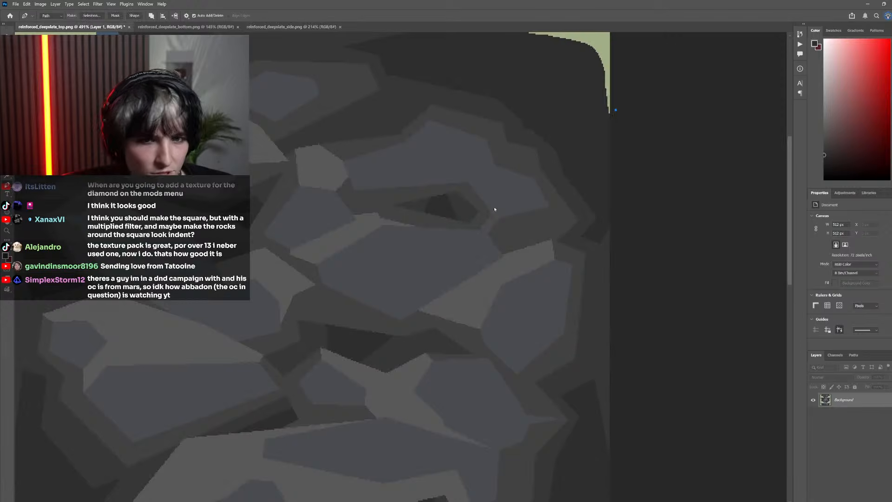
{"action": "scroll", "coordinate": [582, 232], "scroll_direction": "down", "scroll_amount": 3}
{"action": "scroll", "coordinate": [625, 252], "scroll_direction": "up", "scroll_amount": 3}
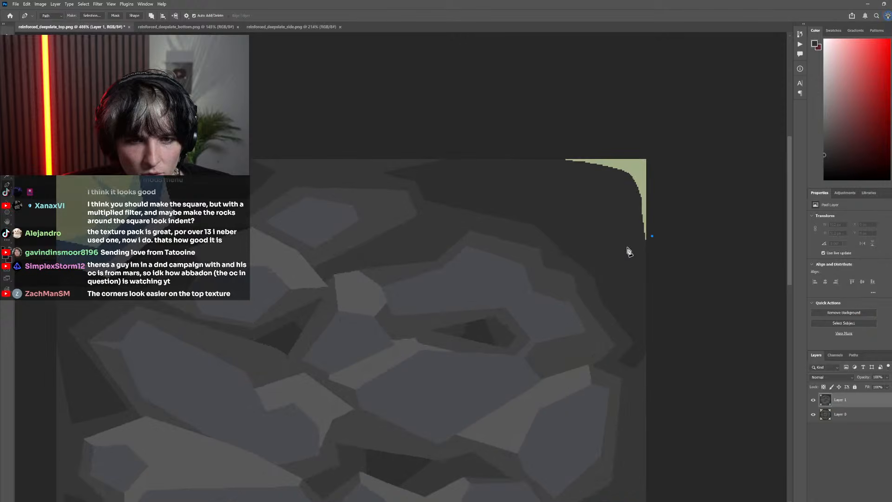
Outline a jagged corner shape around the top-right corner with a closed Pen path and try adjusting its lower points
{"action": "left_click", "coordinate": [621, 250]}
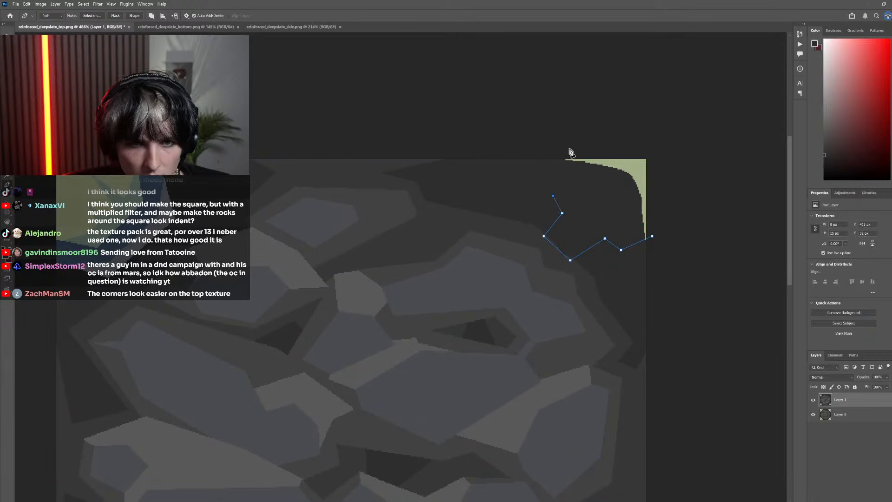
{"action": "left_click", "coordinate": [813, 401]}
{"action": "left_click", "coordinate": [814, 400]}
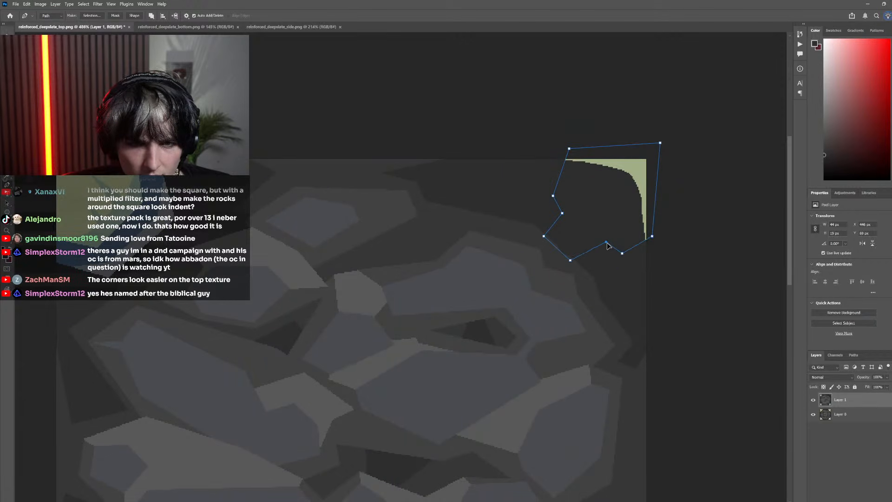
{"action": "key", "text": "ctrl+z"}
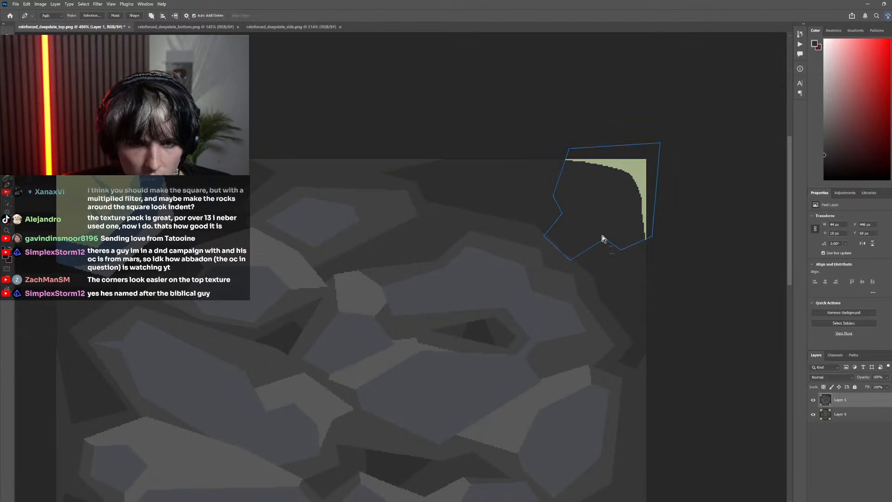
{"action": "left_click_drag", "start_coordinate": [603, 238], "coordinate": [608, 246]}
{"action": "left_click_drag", "start_coordinate": [688, 325], "coordinate": [443, 54]}
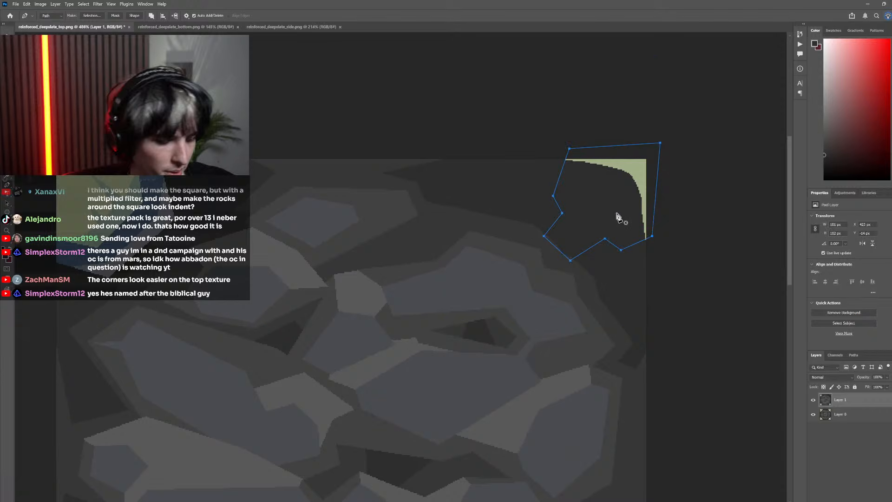
Undo the jagged path and the dark gray painting on the top-right corner piece, back to its original bands
{"action": "key", "text": "Delete"}
{"action": "key", "text": "ctrl+z"}
{"action": "key", "text": "ctrl+z"}
{"action": "key", "text": "ctrl+z"}
{"action": "key", "text": "ctrl+z"}
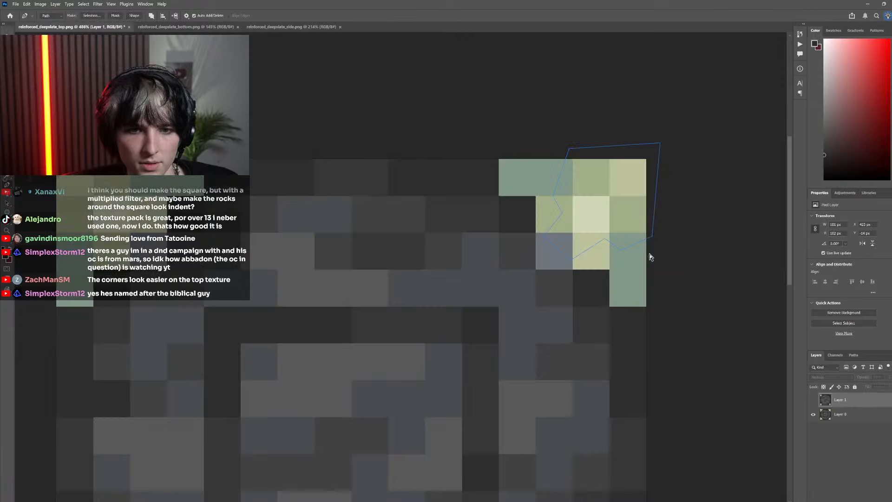
{"action": "scroll", "coordinate": [627, 277], "scroll_direction": "down", "scroll_amount": 7}
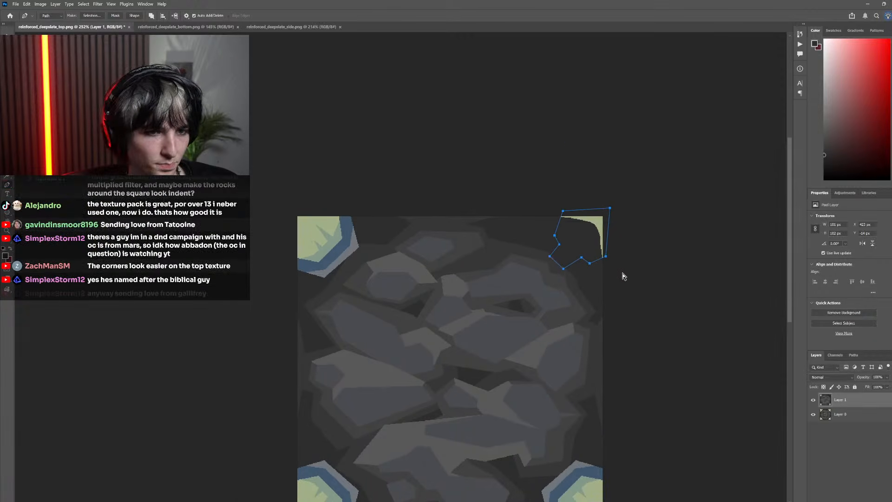
{"action": "key", "text": "ctrl+z"}
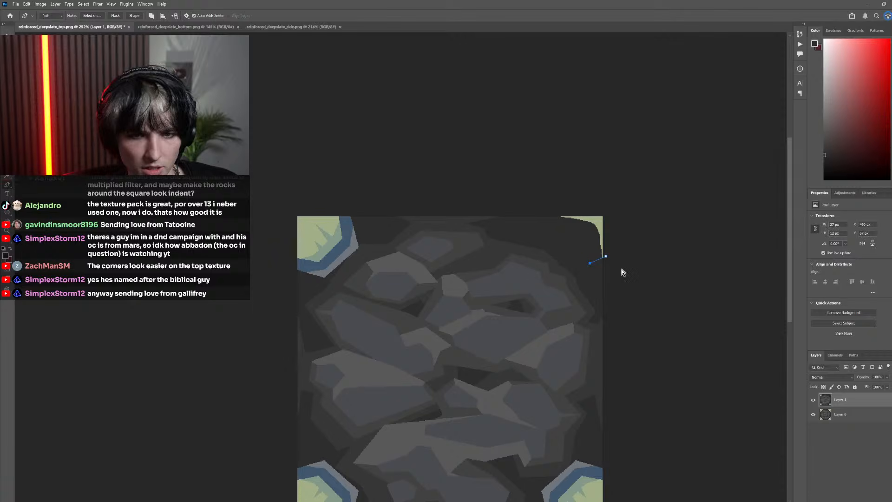
{"action": "key", "text": "ctrl+z"}
{"action": "key", "text": "ctrl+z"}
{"action": "key", "text": "ctrl+z"}
{"action": "key", "text": "ctrl+z"}
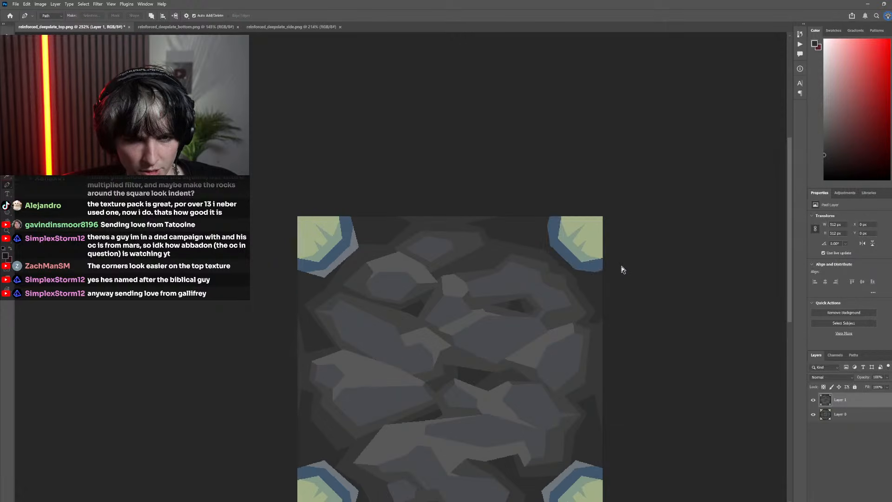
Fill the top-right corner piece's gray and blue bands with dark gray, and its teal band with the sampled light green
{"action": "scroll", "coordinate": [599, 279], "scroll_direction": "up", "scroll_amount": 7}
{"action": "key", "text": "g"}
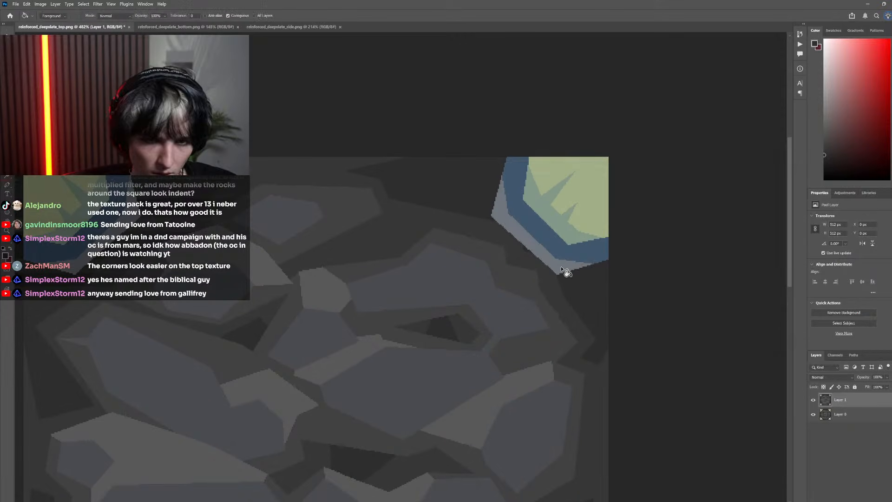
{"action": "left_click", "coordinate": [561, 268]}
{"action": "left_click", "coordinate": [569, 255]}
{"action": "left_click", "coordinate": [591, 207], "text": "alt"}
{"action": "left_click", "coordinate": [568, 224]}
{"action": "key", "text": "b"}
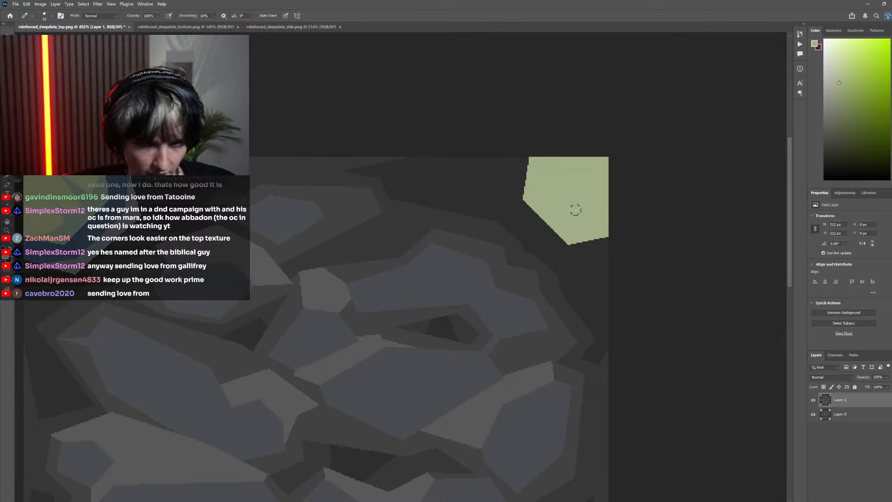
Draw a Pen path slightly outside the light green shape in the top-right corner, extending beyond the canvas edges
{"action": "key", "text": "p"}
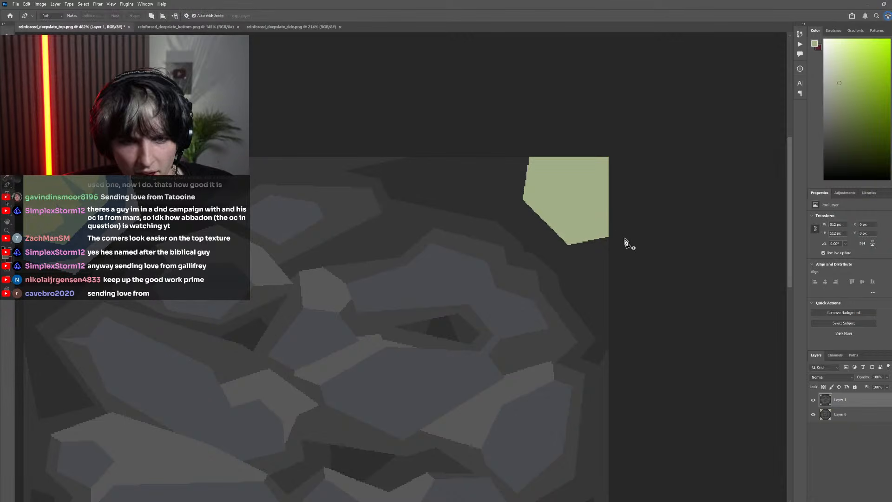
{"action": "left_click", "coordinate": [814, 399]}
{"action": "left_click", "coordinate": [813, 399]}
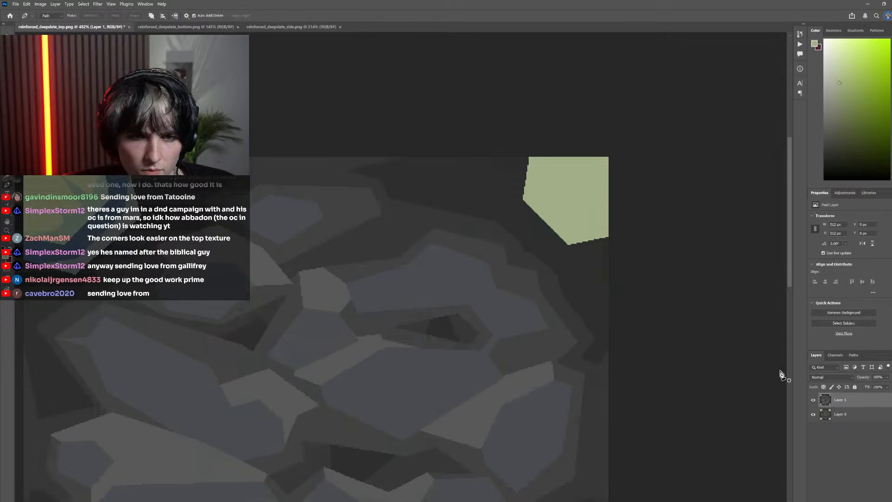
{"action": "left_click", "coordinate": [615, 236]}
{"action": "left_click", "coordinate": [572, 251]}
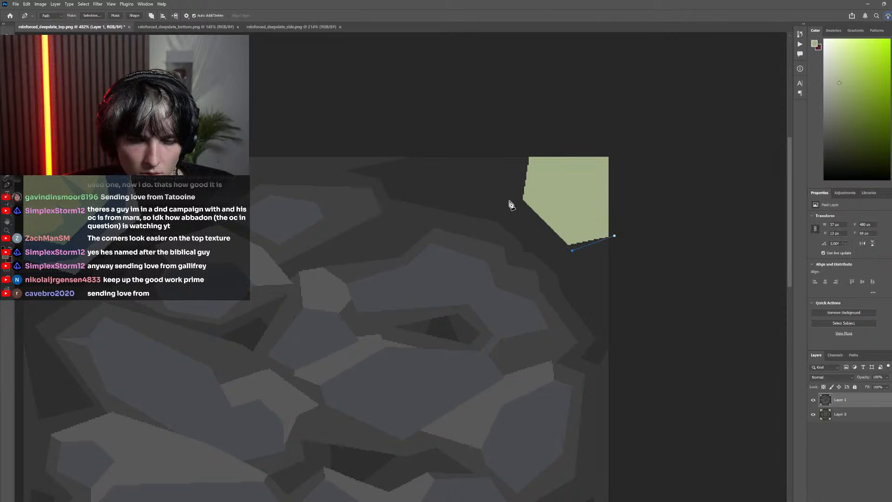
{"action": "left_click", "coordinate": [524, 143]}
{"action": "left_click", "coordinate": [649, 161]}
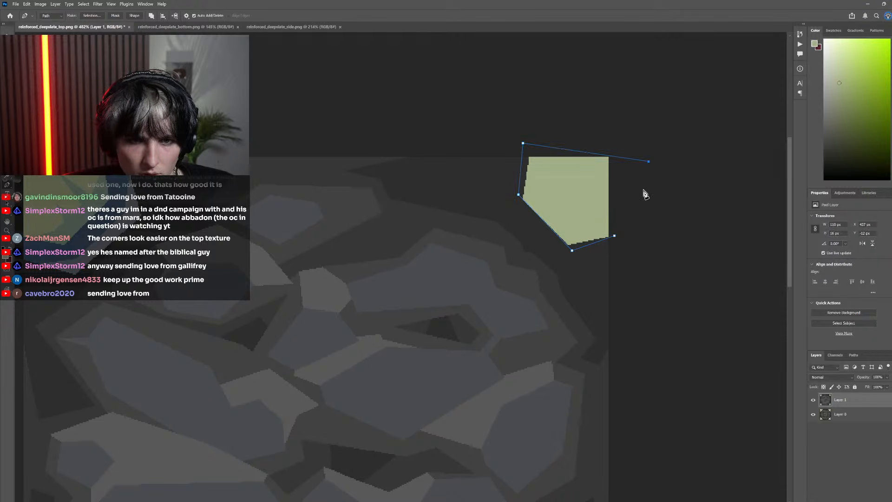
Close the path and shift its points to leave a slightly wider margin around the light green shape
{"action": "scroll", "coordinate": [579, 256], "scroll_direction": "up", "scroll_amount": 2}
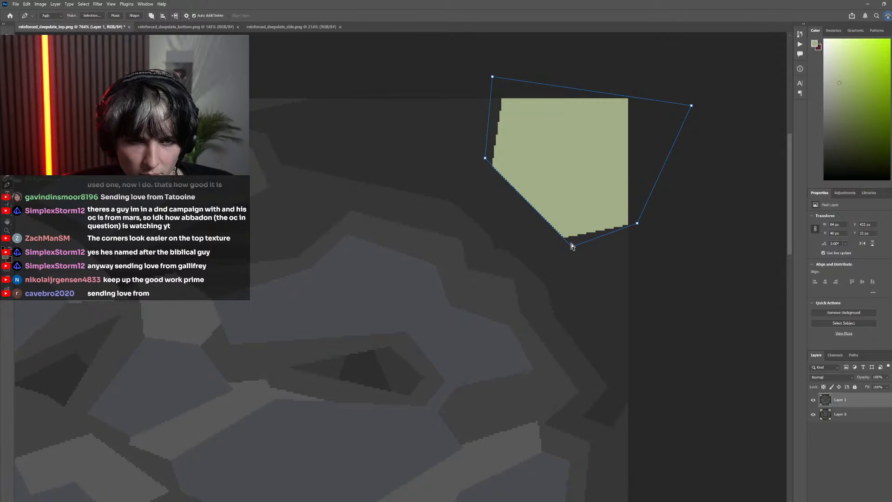
{"action": "scroll", "coordinate": [576, 226], "scroll_direction": "down", "scroll_amount": 5}
{"action": "scroll", "coordinate": [591, 239], "scroll_direction": "up", "scroll_amount": 3}
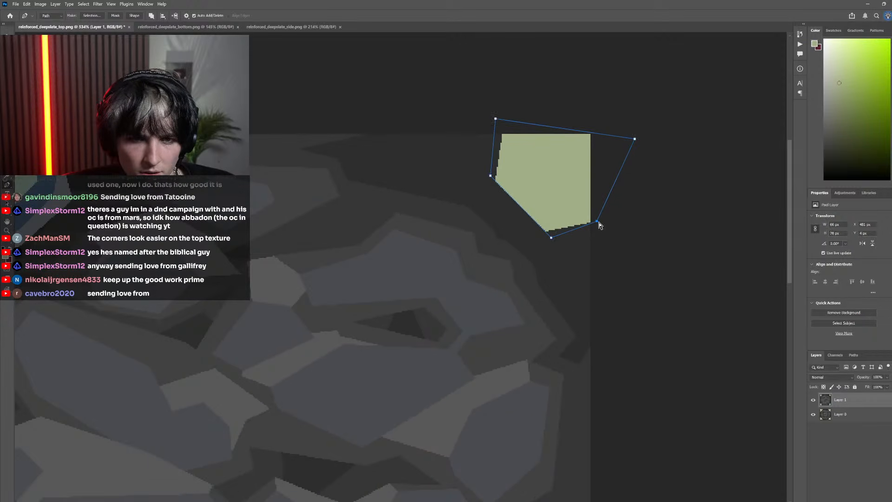
{"action": "left_click_drag", "start_coordinate": [599, 225], "coordinate": [601, 228]}
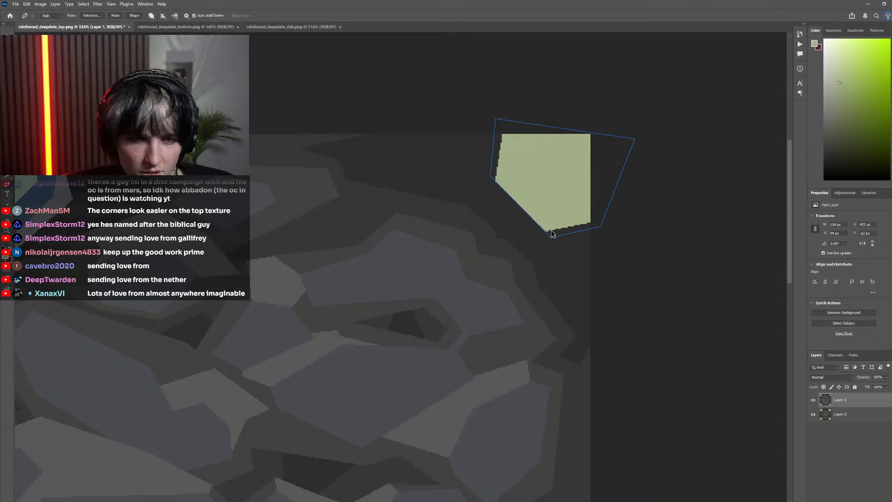
{"action": "scroll", "coordinate": [552, 233], "scroll_direction": "up", "scroll_amount": 2}
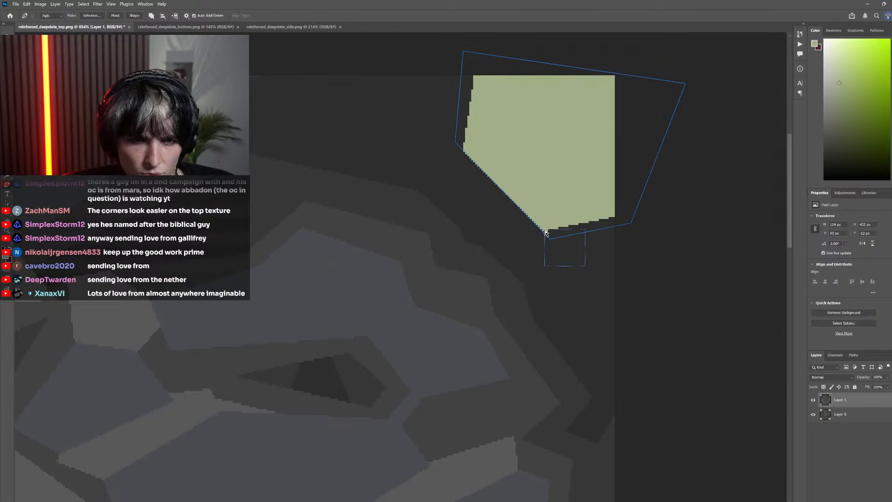
{"action": "left_click", "coordinate": [455, 142]}
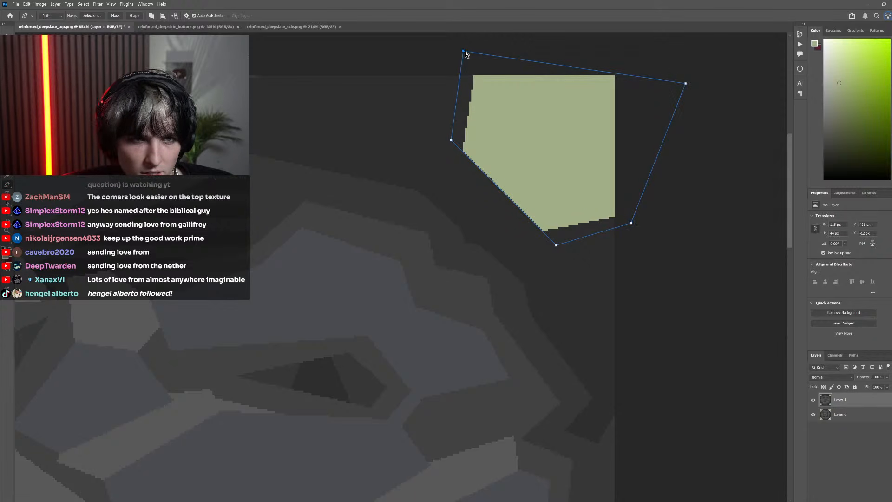
{"action": "left_click_drag", "start_coordinate": [465, 51], "coordinate": [469, 54]}
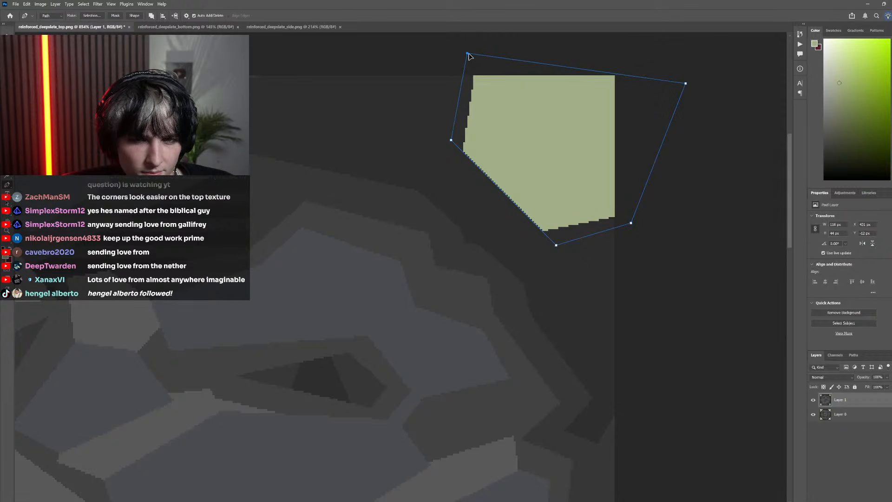
Convert the path around the top-right corner shape to a selection, fill it with the light green, and deselect
{"action": "scroll", "coordinate": [529, 169], "scroll_direction": "down", "scroll_amount": 6}
{"action": "left_click_drag", "start_coordinate": [559, 179], "coordinate": [487, 206]}
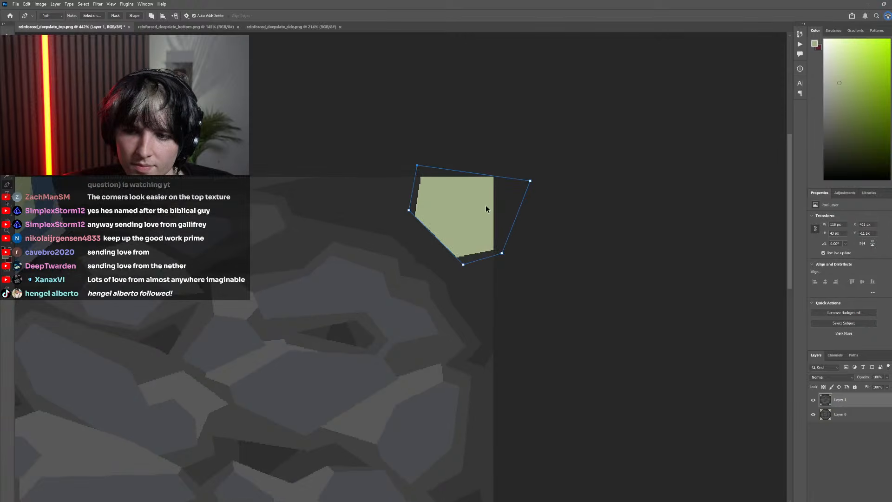
{"action": "scroll", "coordinate": [474, 206], "scroll_direction": "up", "scroll_amount": 8}
{"action": "right_click", "coordinate": [439, 192]}
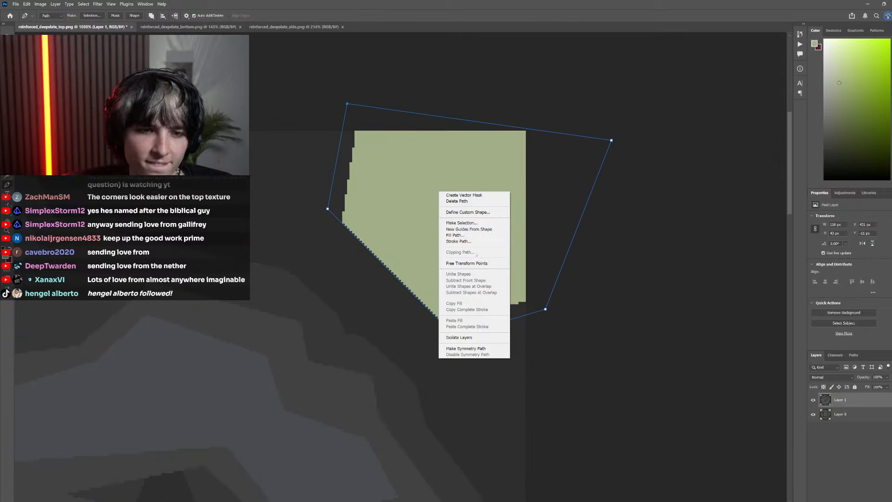
{"action": "left_click", "coordinate": [461, 223]}
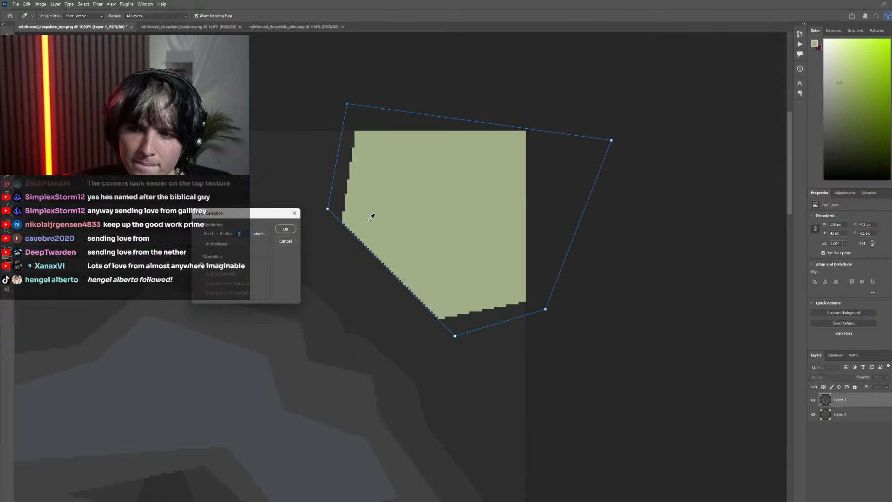
{"action": "left_click", "coordinate": [285, 228]}
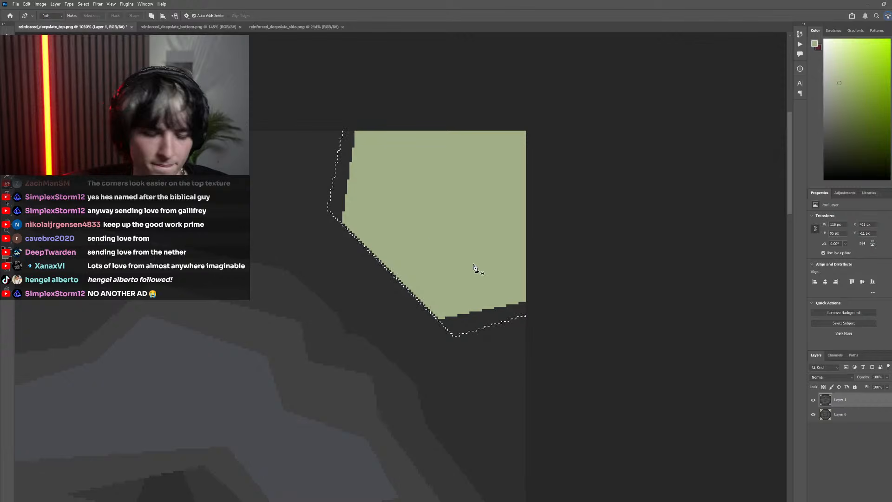
{"action": "key", "text": "g"}
{"action": "left_click", "coordinate": [363, 232]}
{"action": "scroll", "coordinate": [427, 313], "scroll_direction": "down", "scroll_amount": 1}
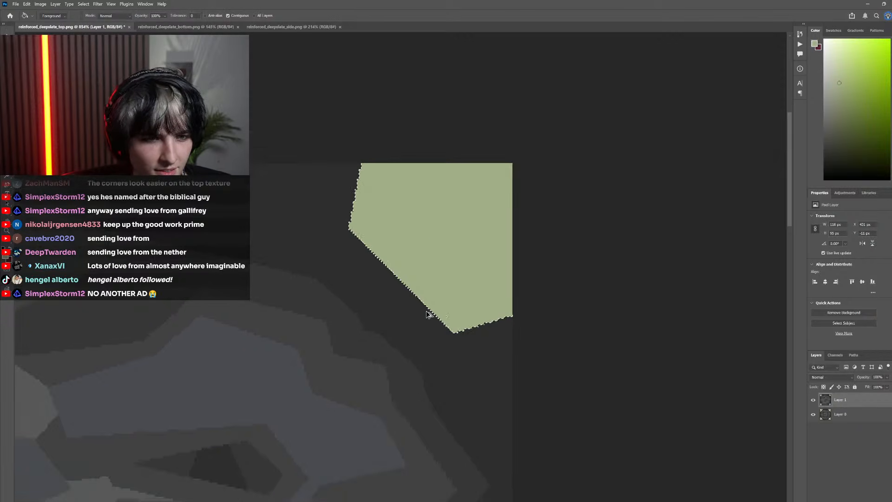
{"action": "key", "text": "ctrl+d"}
{"action": "key", "text": "m"}
{"action": "scroll", "coordinate": [458, 295], "scroll_direction": "down", "scroll_amount": 5}
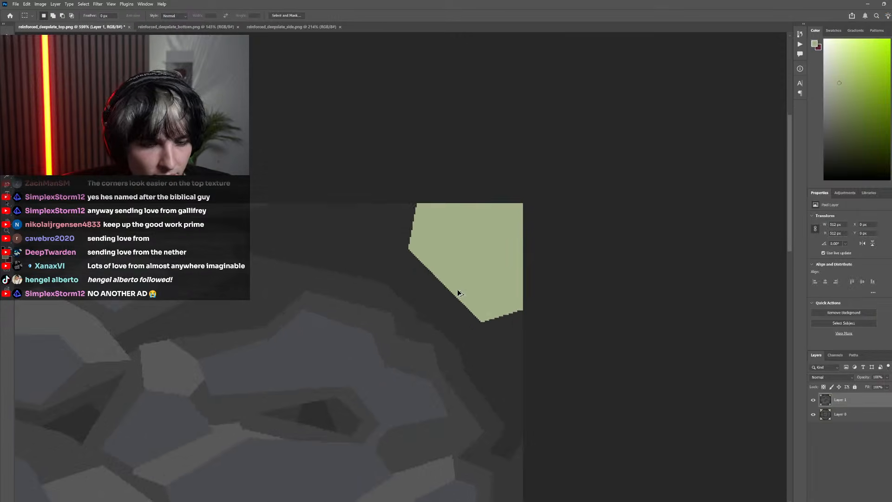
Compare the enlarged top-right corner shape with the pixel original by toggling the visibility of Layer 1
{"action": "scroll", "coordinate": [449, 312], "scroll_direction": "up", "scroll_amount": 3}
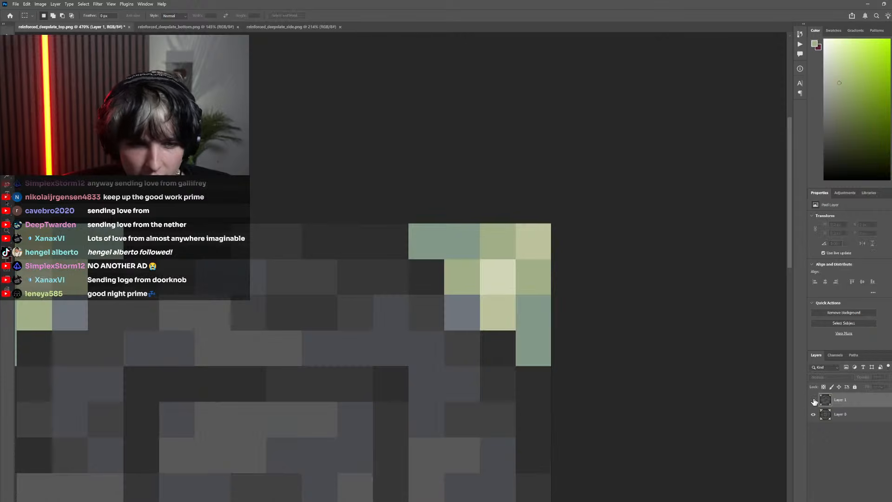
{"action": "left_click", "coordinate": [813, 400]}
{"action": "left_click", "coordinate": [813, 401]}
{"action": "left_click", "coordinate": [814, 400]}
{"action": "left_click", "coordinate": [814, 400]}
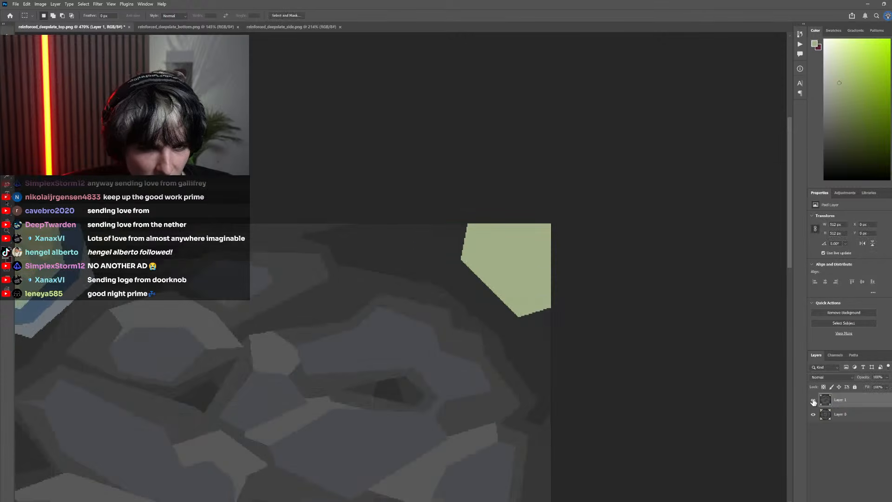
{"action": "scroll", "coordinate": [480, 328], "scroll_direction": "down", "scroll_amount": 2}
{"action": "scroll", "coordinate": [480, 328], "scroll_direction": "left", "scroll_amount": 2}
{"action": "scroll", "coordinate": [536, 330], "scroll_direction": "up", "scroll_amount": 3}
{"action": "left_click", "coordinate": [814, 401]}
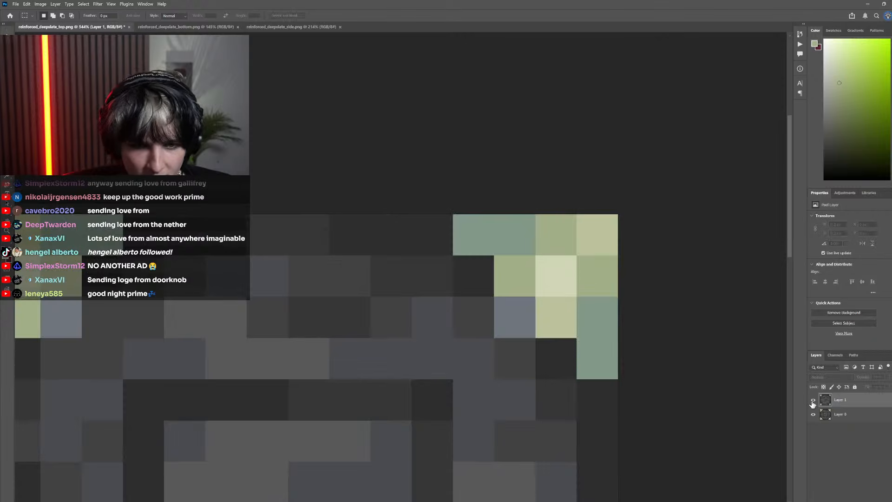
{"action": "left_click", "coordinate": [813, 401]}
Draw a closed four-point Pen path, about 57 by 57 px, protruding diagonally from the light green shape's inner edge toward the stones
{"action": "scroll", "coordinate": [560, 324], "scroll_direction": "right", "scroll_amount": 1}
{"action": "scroll", "coordinate": [560, 324], "scroll_direction": "up", "scroll_amount": 1}
{"action": "key", "text": "p"}
{"action": "scroll", "coordinate": [539, 309], "scroll_direction": "up", "scroll_amount": 2}
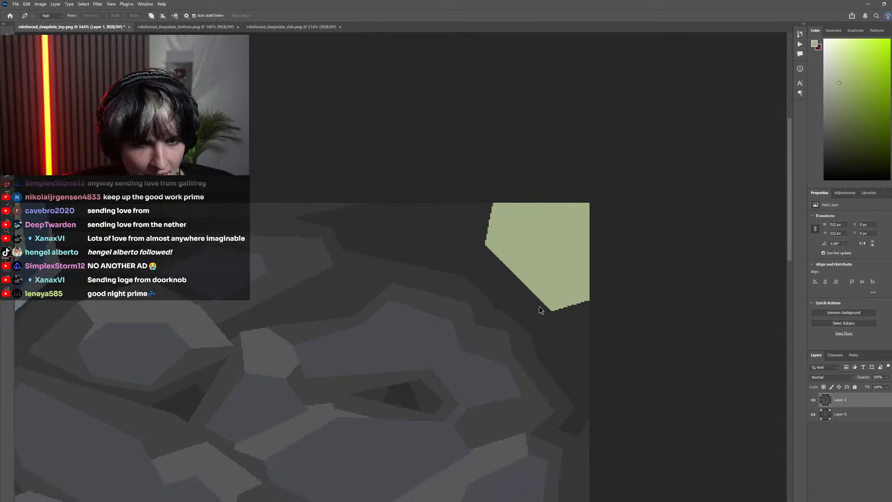
{"action": "left_click", "coordinate": [559, 290]}
{"action": "left_click", "coordinate": [477, 341]}
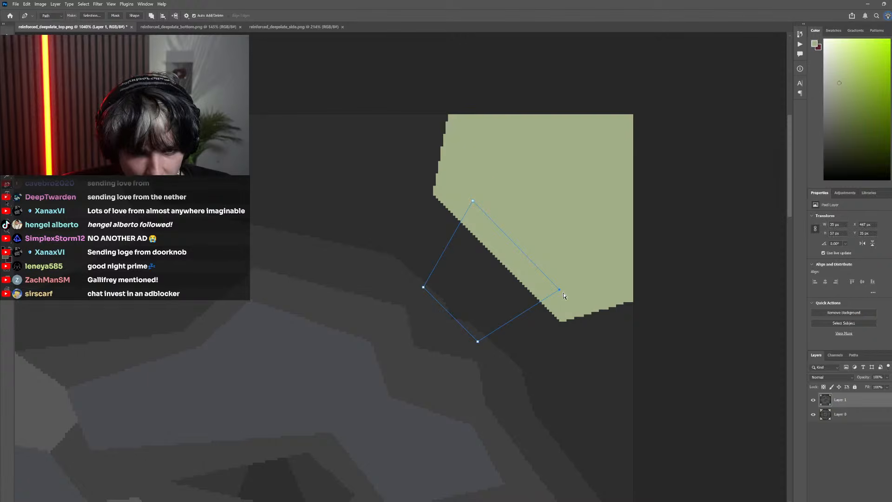
Fine-tune the four path points against the pixel original, bringing the protruding shape to about 57 by 58 px
{"action": "left_click_drag", "start_coordinate": [517, 357], "coordinate": [470, 336]}
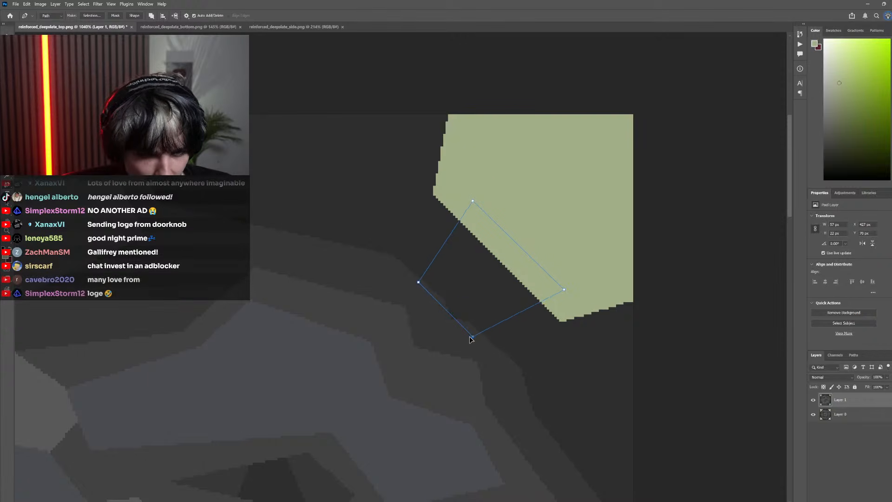
{"action": "key", "text": "ctrl+z"}
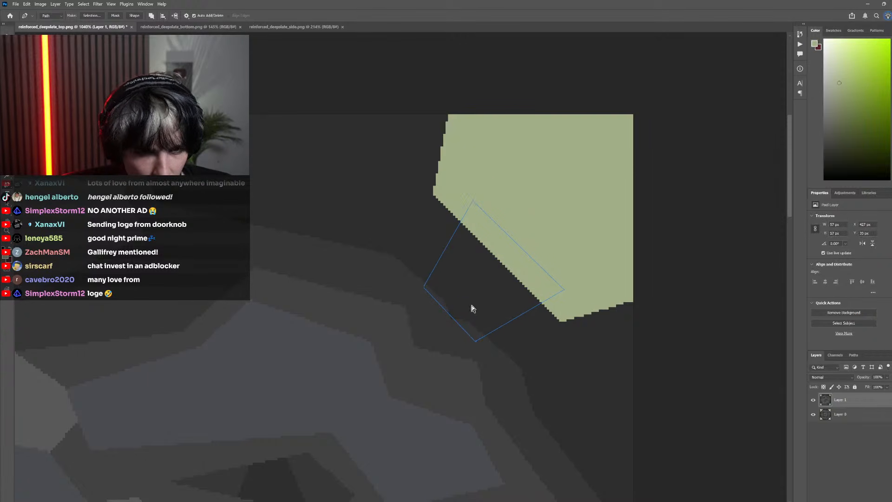
{"action": "left_click", "coordinate": [815, 401]}
{"action": "left_click", "coordinate": [815, 401]}
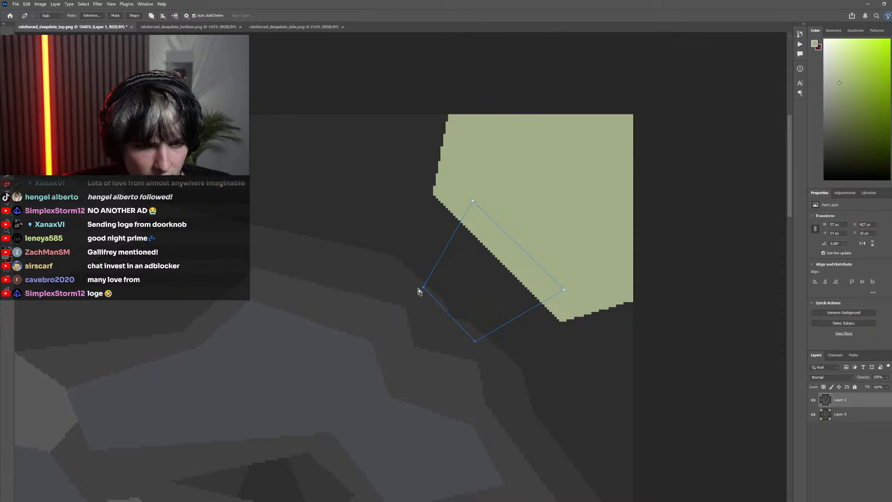
{"action": "left_click_drag", "start_coordinate": [424, 292], "coordinate": [419, 293]}
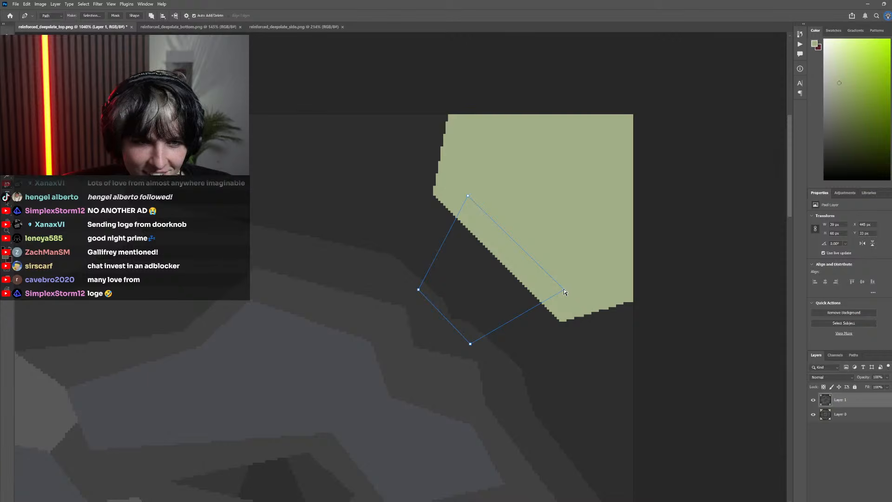
{"action": "left_click_drag", "start_coordinate": [630, 400], "coordinate": [494, 299]}
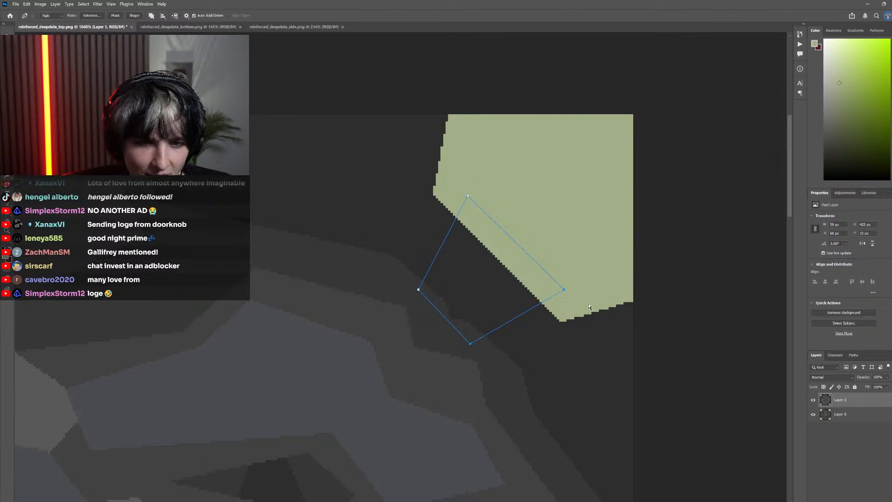
{"action": "left_click_drag", "start_coordinate": [566, 292], "coordinate": [561, 289]}
{"action": "scroll", "coordinate": [590, 348], "scroll_direction": "down", "scroll_amount": 3}
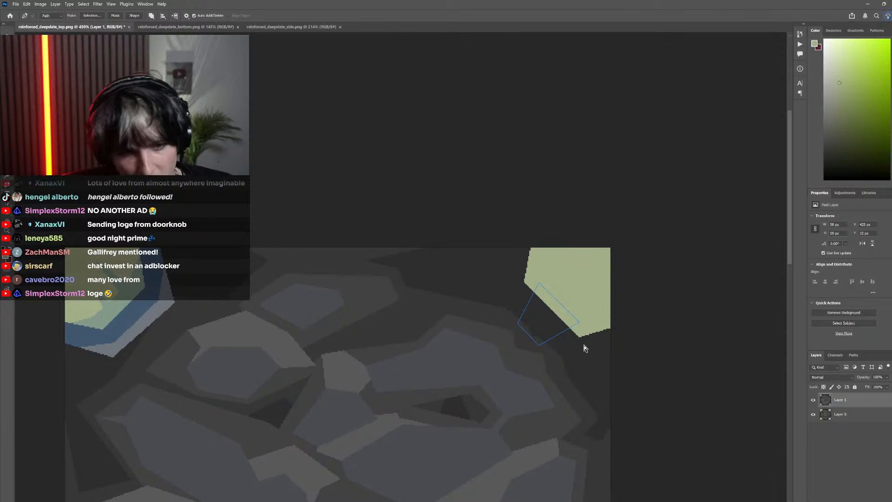
{"action": "scroll", "coordinate": [585, 349], "scroll_direction": "up", "scroll_amount": 3}
{"action": "left_click_drag", "start_coordinate": [570, 308], "coordinate": [573, 303]}
{"action": "scroll", "coordinate": [590, 335], "scroll_direction": "down", "scroll_amount": 3}
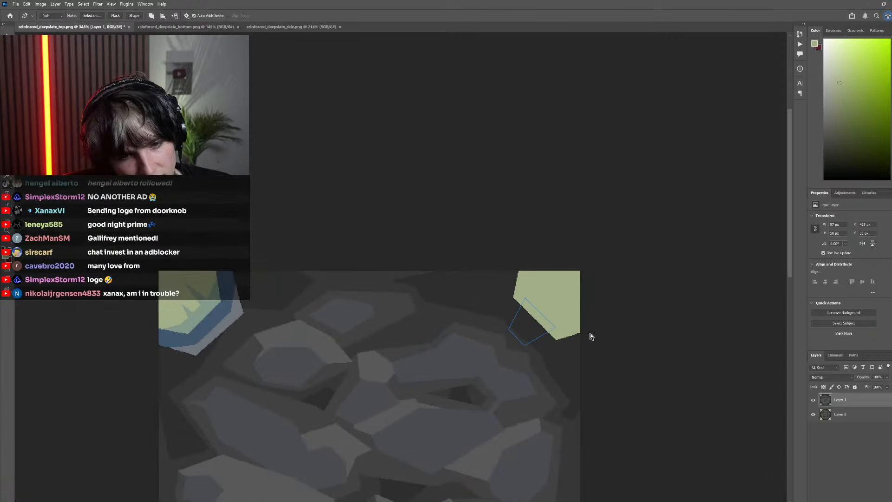
{"action": "scroll", "coordinate": [551, 326], "scroll_direction": "up", "scroll_amount": 3}
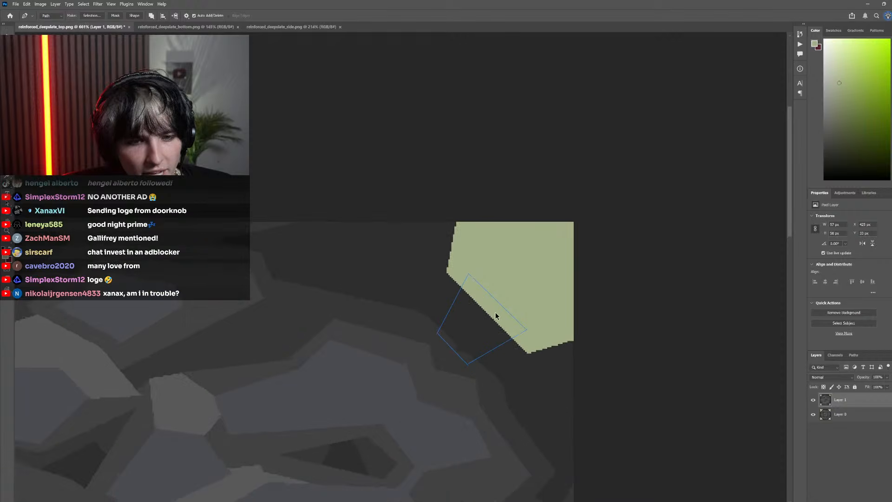
Make a selection from the protruding path, fill it with the same light green, and deselect
{"action": "right_click", "coordinate": [496, 314]}
{"action": "left_click", "coordinate": [496, 357]}
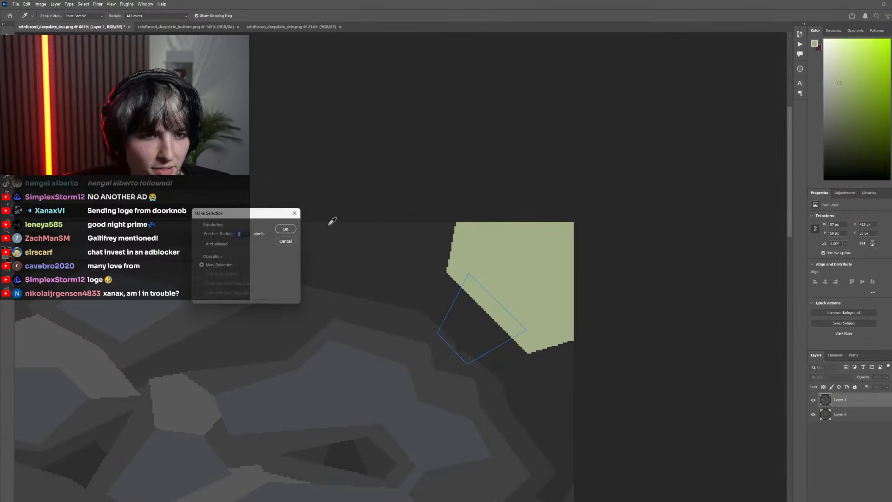
{"action": "left_click", "coordinate": [285, 229]}
{"action": "key", "text": "g"}
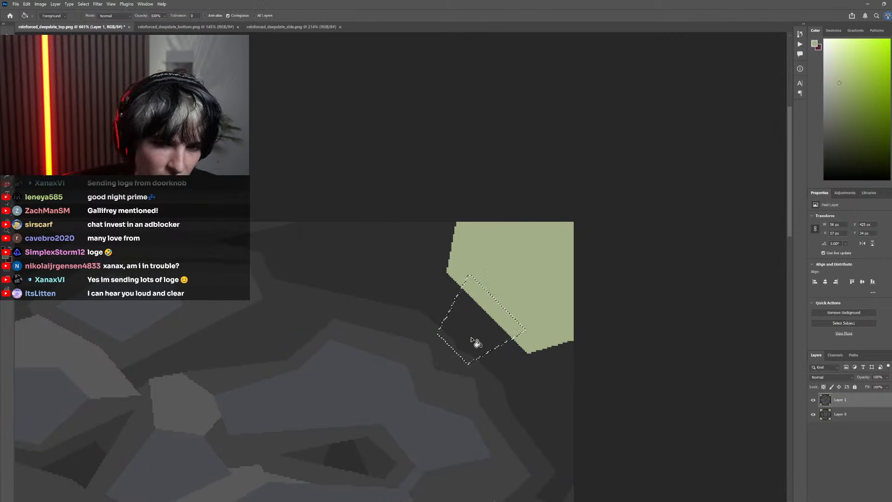
{"action": "left_click", "coordinate": [470, 362]}
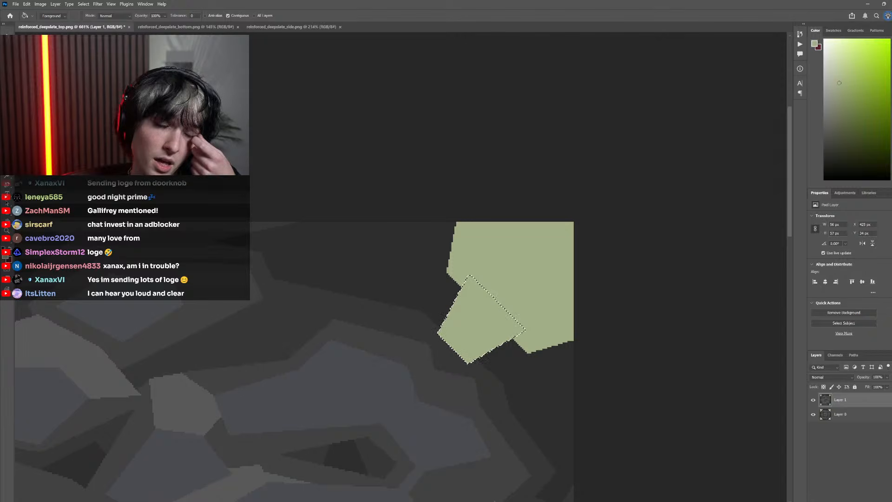
{"action": "key", "text": "m"}
{"action": "key", "text": "ctrl+d"}
{"action": "scroll", "coordinate": [379, 283], "scroll_direction": "down", "scroll_amount": 10}
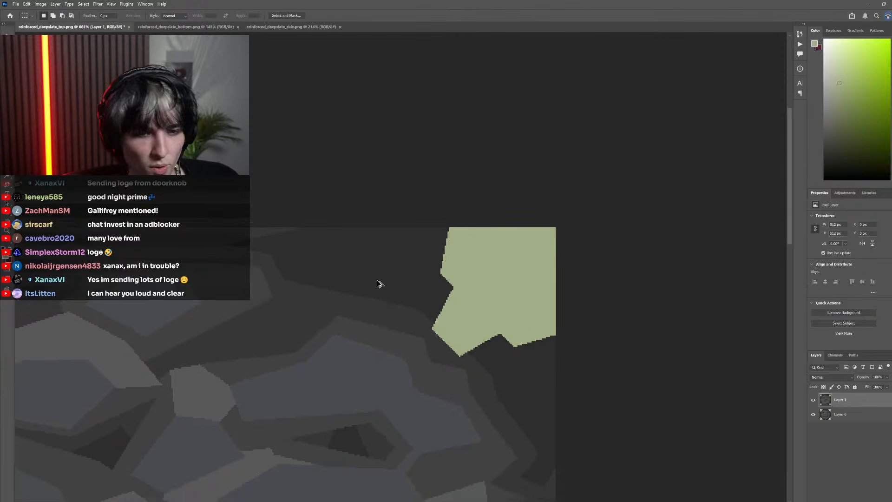
Inspect the outline and notches of the combined light green corner shape, checking it against the pixel original beneath Layer 1
{"action": "scroll", "coordinate": [397, 280], "scroll_direction": "up", "scroll_amount": 5}
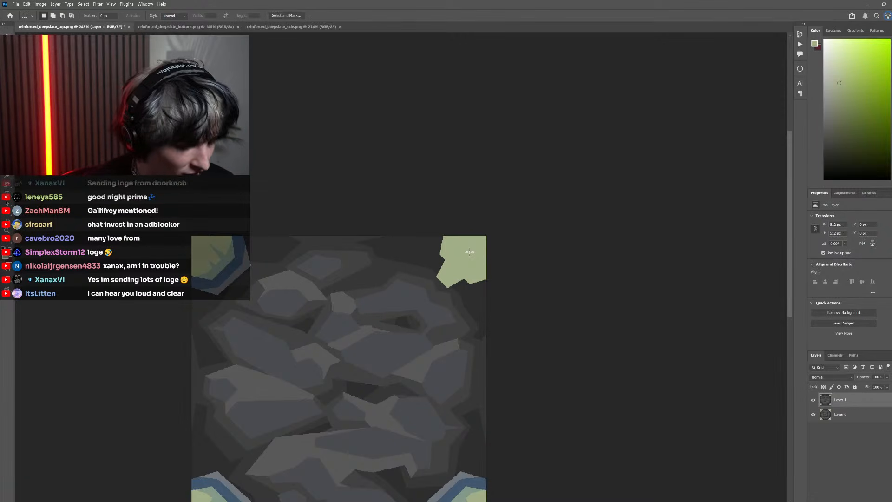
{"action": "scroll", "coordinate": [498, 254], "scroll_direction": "up", "scroll_amount": 10}
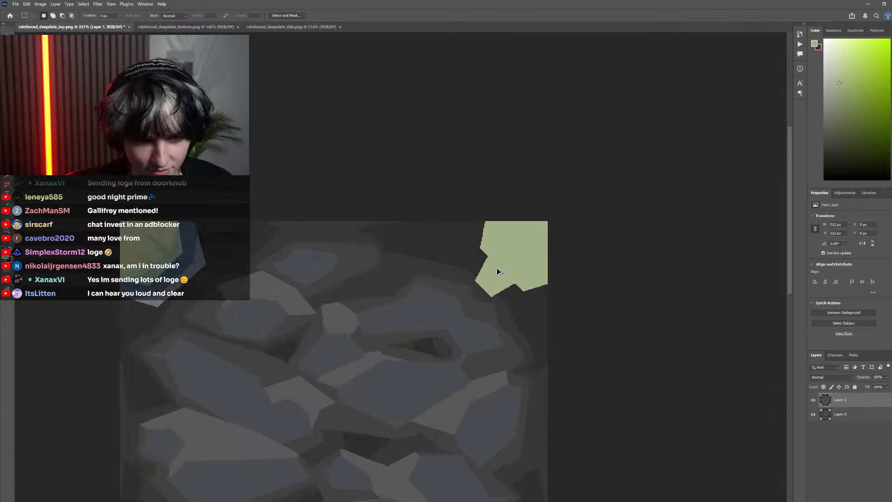
{"action": "key", "text": "i"}
{"action": "key", "text": "b"}
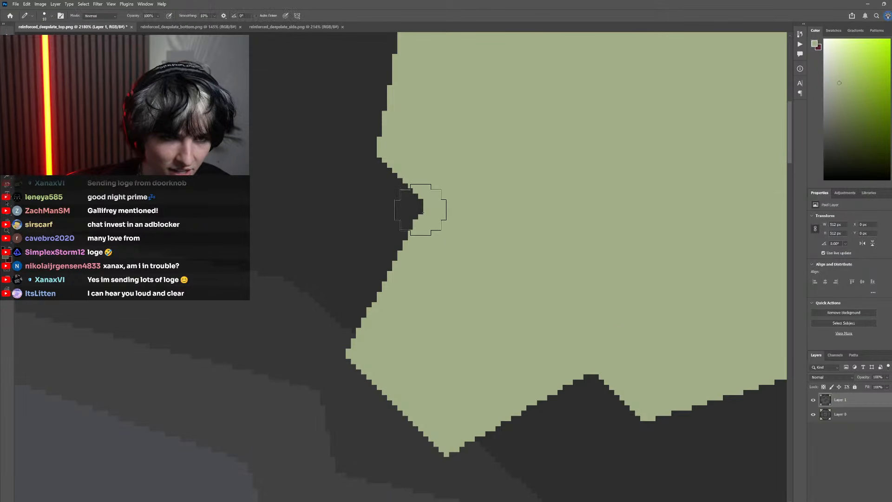
{"action": "scroll", "coordinate": [595, 349], "scroll_direction": "down", "scroll_amount": 7}
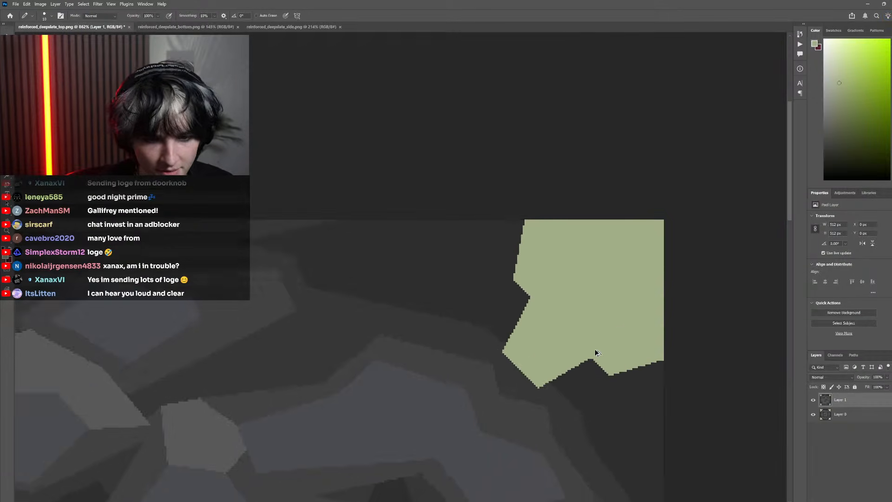
{"action": "left_click", "coordinate": [813, 400]}
{"action": "left_click", "coordinate": [814, 400]}
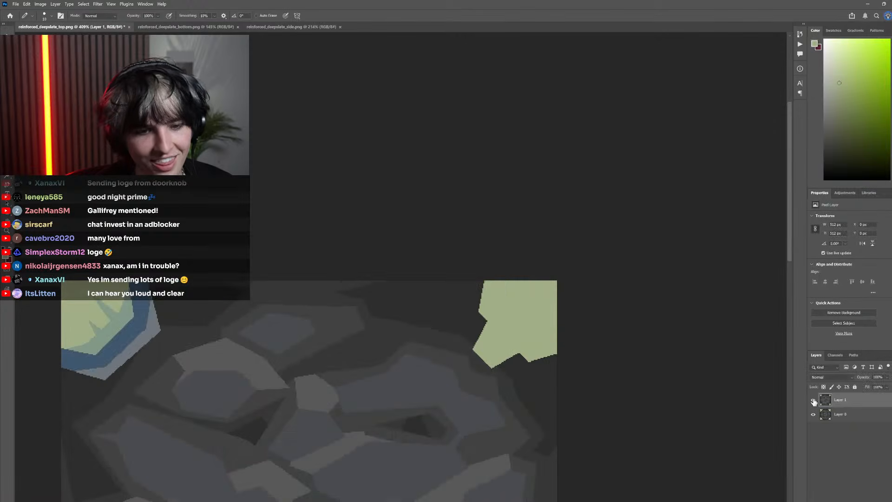
{"action": "left_click", "coordinate": [813, 400]}
{"action": "left_click", "coordinate": [813, 400]}
{"action": "scroll", "coordinate": [437, 316], "scroll_direction": "down", "scroll_amount": 2}
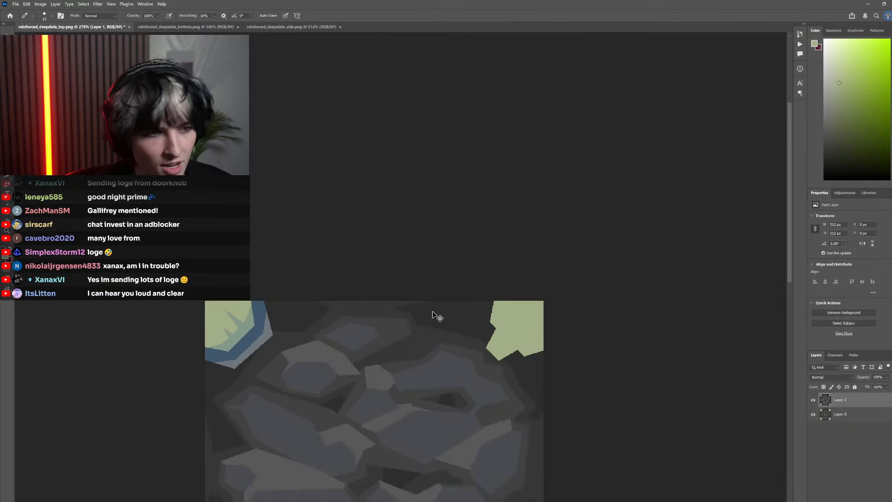
View the bottom and side texture documents for reference and return to the top texture's light green corner
{"action": "left_click", "coordinate": [187, 28]}
{"action": "left_click", "coordinate": [261, 26]}
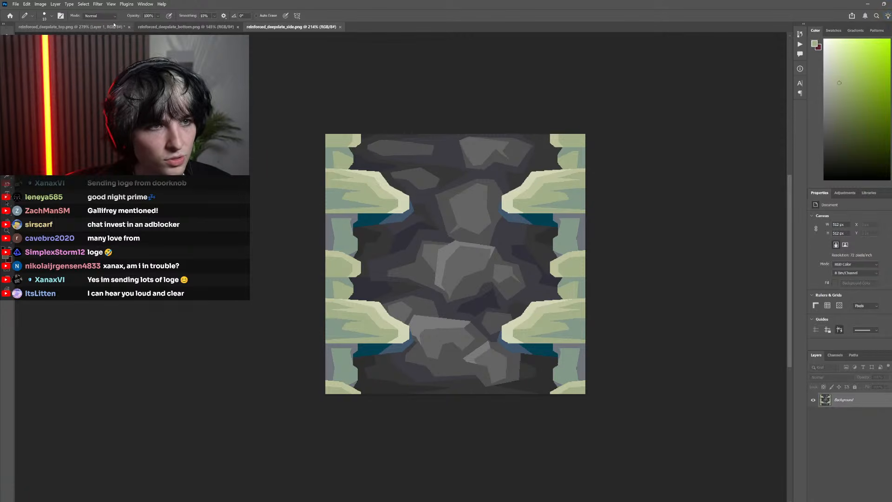
{"action": "left_click", "coordinate": [79, 27]}
{"action": "scroll", "coordinate": [438, 211], "scroll_direction": "up", "scroll_amount": 5}
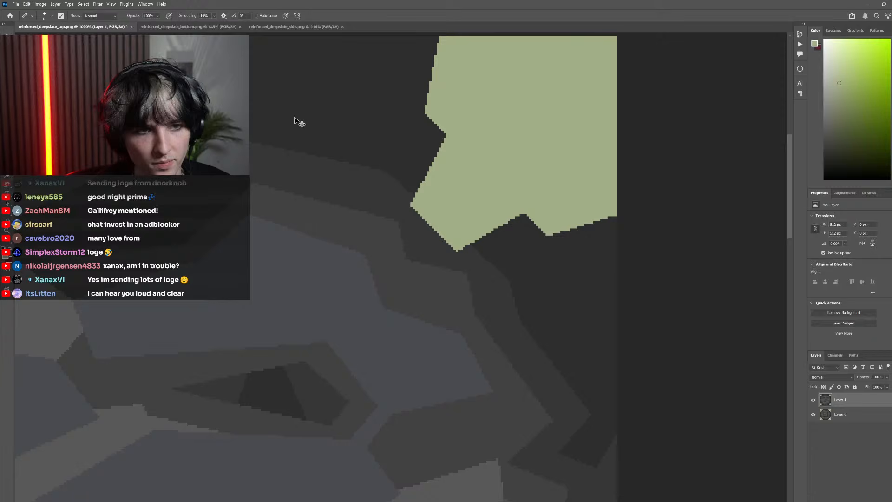
Reorder the open documents so the side texture comes directly after the top texture, and return to the top texture
{"action": "left_click", "coordinate": [196, 26]}
{"action": "left_click_drag", "start_coordinate": [296, 27], "coordinate": [179, 26]}
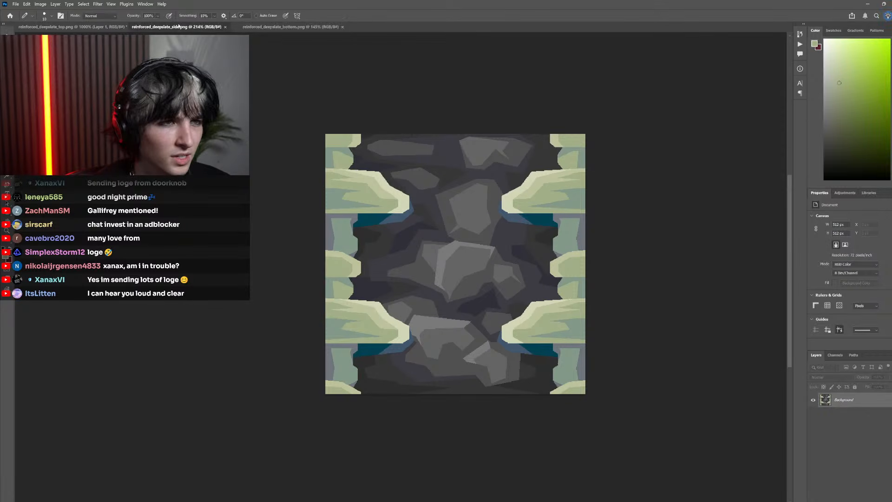
{"action": "left_click", "coordinate": [72, 27]}
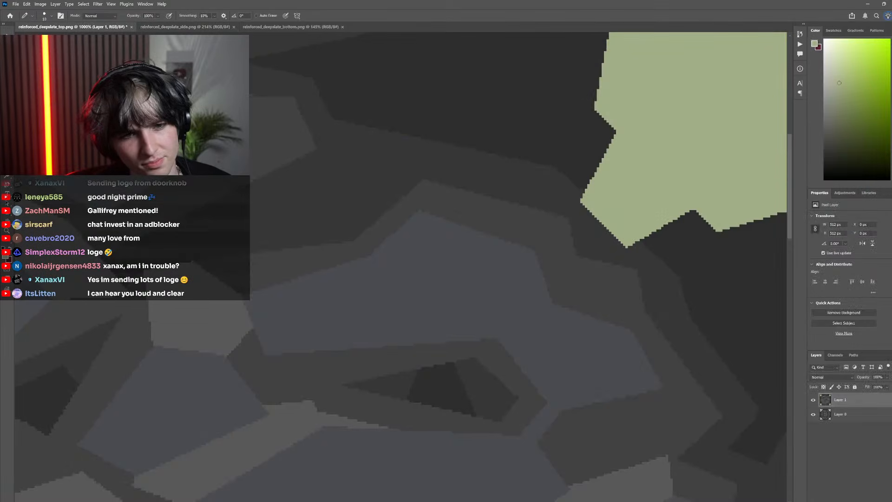
Toggle Layer 1 and leave it hidden to examine the pixel original's color layout in the top-right corner
{"action": "scroll", "coordinate": [572, 229], "scroll_direction": "down", "scroll_amount": 3}
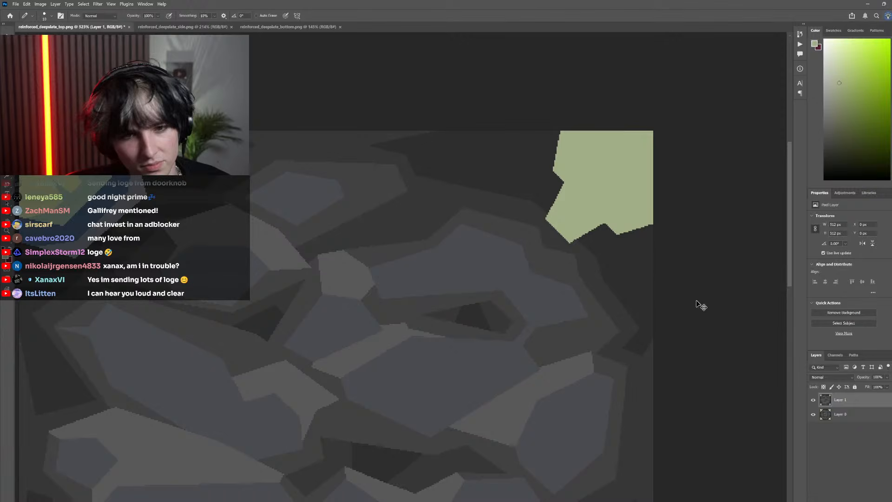
{"action": "left_click", "coordinate": [813, 400]}
{"action": "left_click", "coordinate": [813, 400]}
{"action": "left_click", "coordinate": [812, 400]}
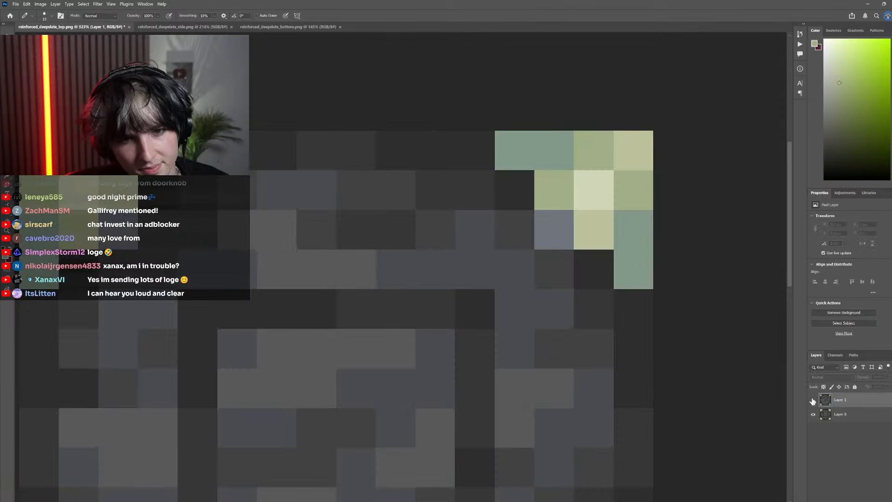
Show Layer 1 again and compare the light green corner shape with the pixel original beneath it
{"action": "left_click", "coordinate": [813, 400]}
{"action": "key", "text": "ctrl+comma"}
{"action": "scroll", "coordinate": [593, 233], "scroll_direction": "down", "scroll_amount": 1}
{"action": "key", "text": "ctrl+comma"}
{"action": "scroll", "coordinate": [589, 233], "scroll_direction": "right", "scroll_amount": 2}
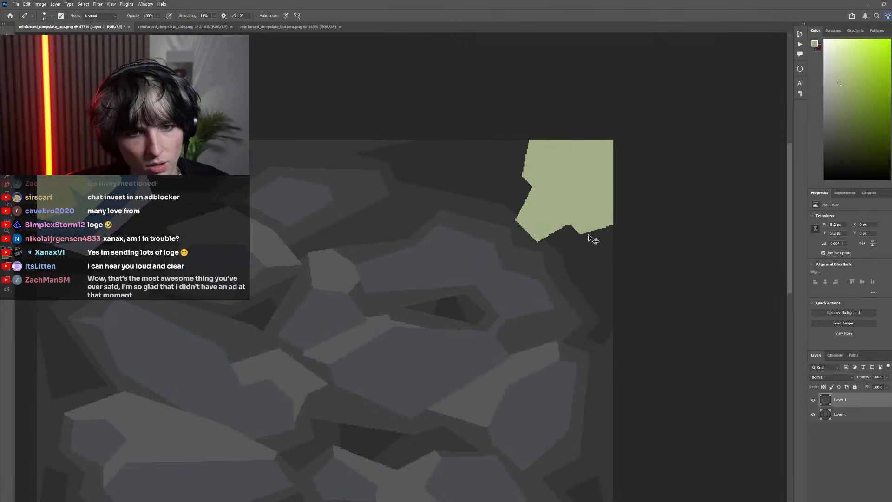
Try to replace the whole light green top-right corner shape by filling it with the surrounding dark stone color
{"action": "scroll", "coordinate": [578, 264], "scroll_direction": "up", "scroll_amount": 3}
{"action": "scroll", "coordinate": [559, 244], "scroll_direction": "up", "scroll_amount": 2}
{"action": "key", "text": "g"}
{"action": "left_click", "coordinate": [564, 265], "text": "alt"}
{"action": "left_click", "coordinate": [558, 201]}
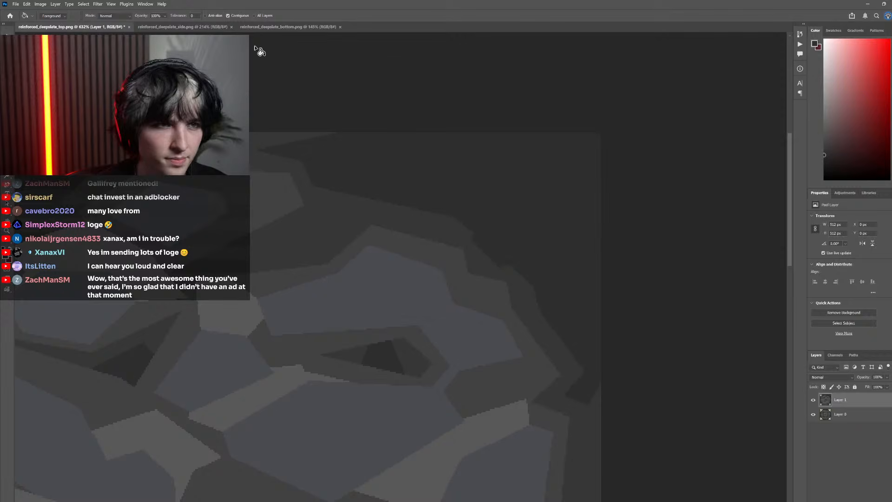
View the bottom and side textures for reference, return to the top texture and undo the dark fill of the corner shape
{"action": "left_click", "coordinate": [263, 28]}
{"action": "left_click", "coordinate": [179, 28]}
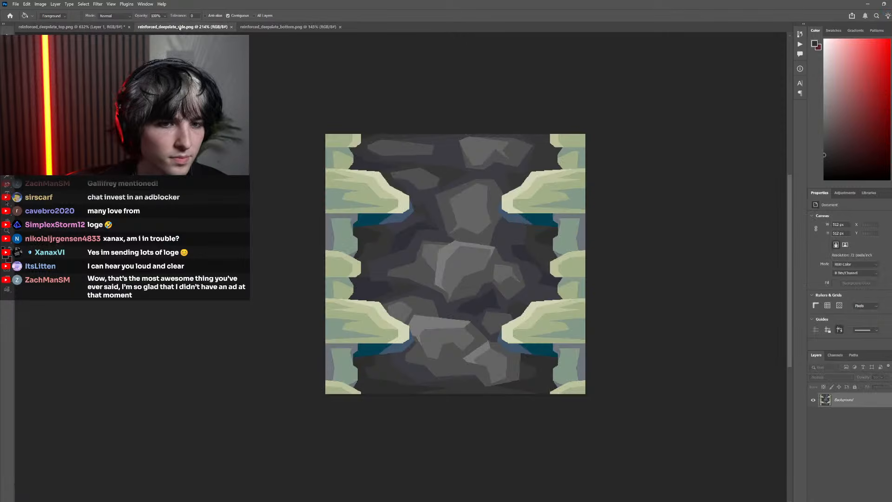
{"action": "left_click", "coordinate": [101, 27]}
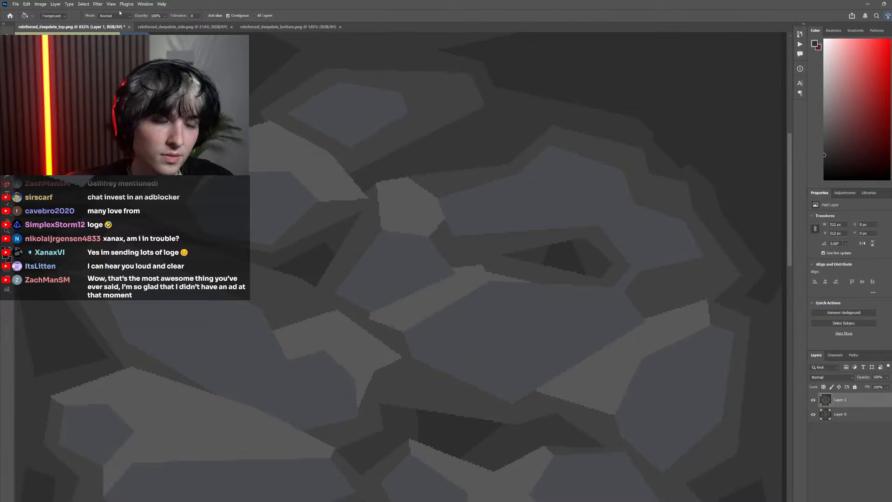
{"action": "scroll", "coordinate": [338, 216], "scroll_direction": "down", "scroll_amount": 5}
{"action": "scroll", "coordinate": [387, 193], "scroll_direction": "right", "scroll_amount": 1}
{"action": "scroll", "coordinate": [386, 192], "scroll_direction": "up", "scroll_amount": 1}
{"action": "key", "text": "ctrl+z"}
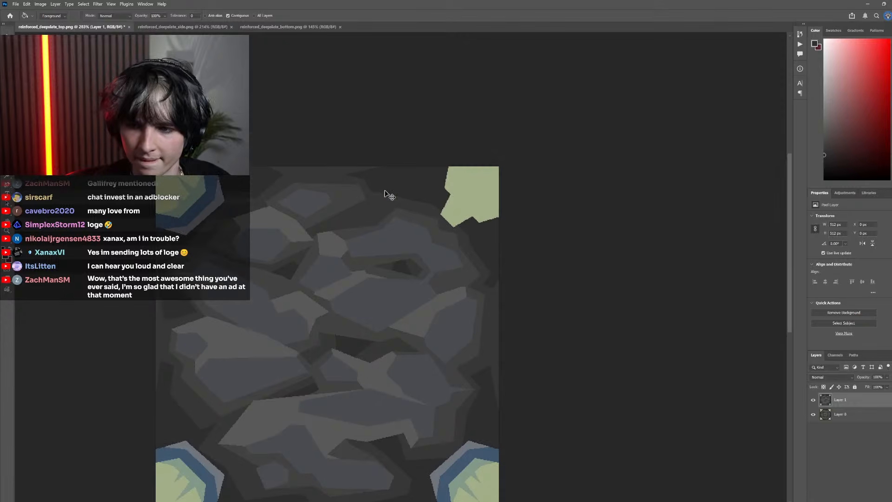
Fill a 128 × 114 px selection over the green corner shape with dark stone color, leaving thin green strips at the canvas edges, and deselect
{"action": "key", "text": "ctrl+comma"}
{"action": "key", "text": "ctrl+comma"}
{"action": "scroll", "coordinate": [440, 224], "scroll_direction": "up", "scroll_amount": 4}
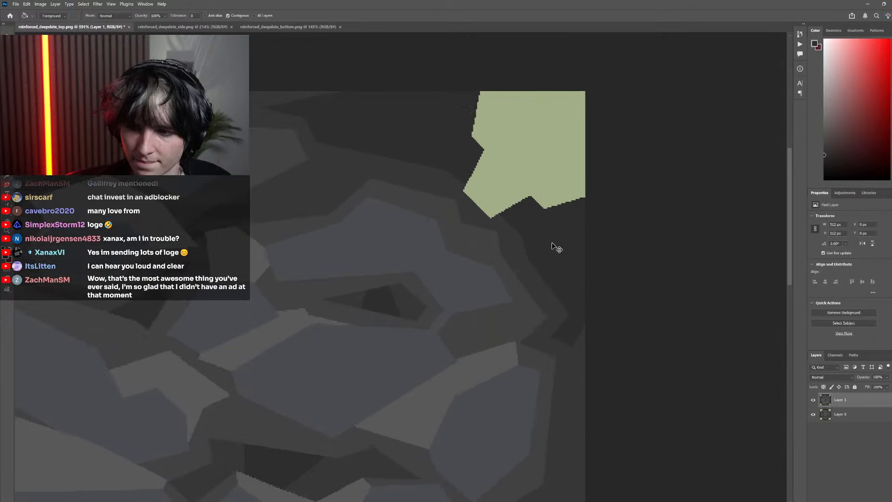
{"action": "scroll", "coordinate": [539, 251], "scroll_direction": "up", "scroll_amount": 2}
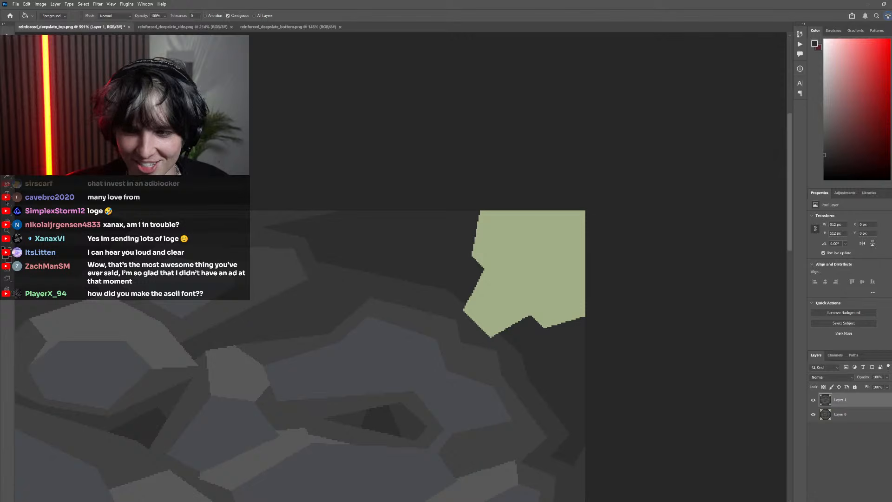
{"action": "key", "text": "m"}
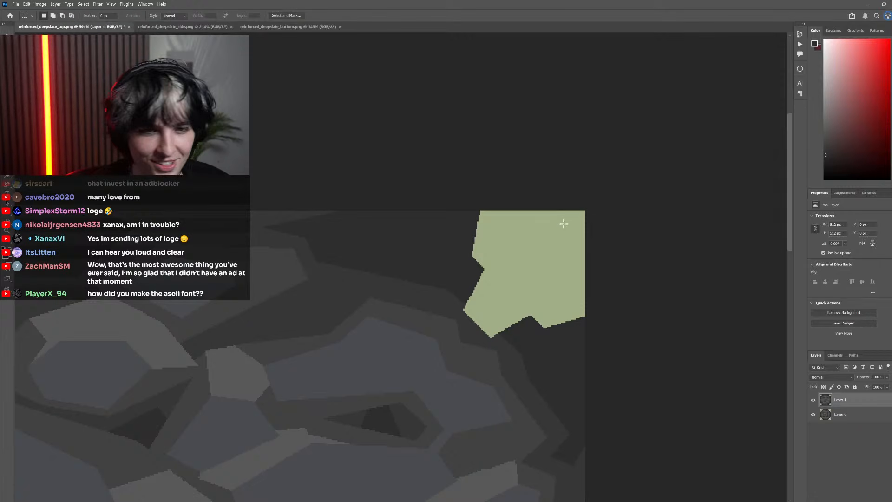
{"action": "mouse_move", "coordinate": [579, 218]}
{"action": "left_mouse_down"}
{"action": "mouse_move", "coordinate": [419, 328]}
{"action": "mouse_move", "coordinate": [401, 377]}
{"action": "left_mouse_up"}
{"action": "key", "text": "g"}
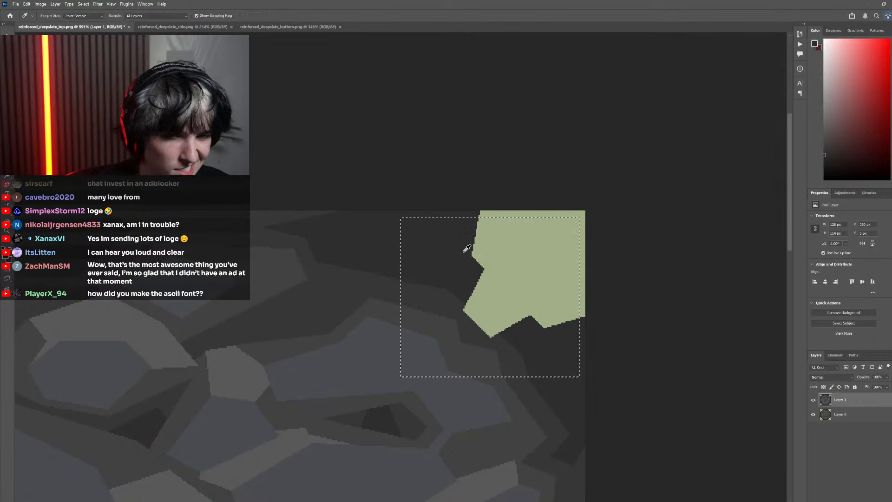
{"action": "left_click", "coordinate": [481, 249]}
{"action": "key", "text": "ctrl+d"}
{"action": "key", "text": "m"}
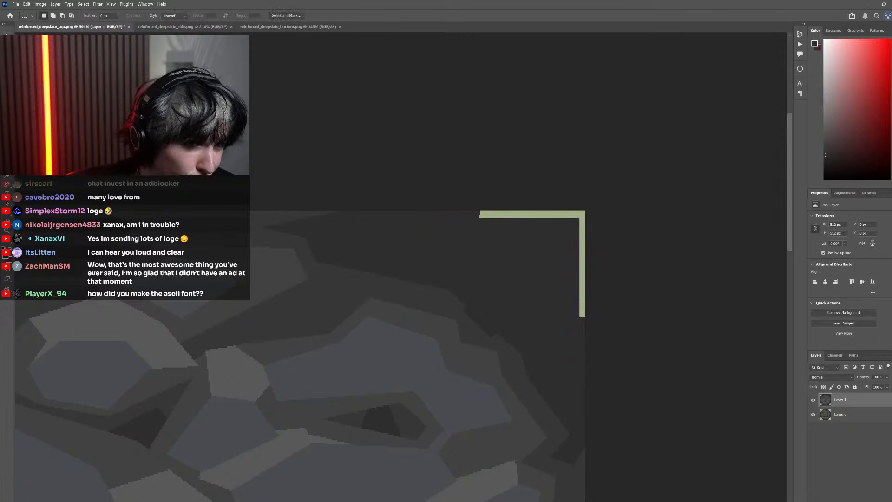
Draw a closed five-point Pen path around the top-right corner, using the pixel original as reference and the green strips as end marks
{"action": "scroll", "coordinate": [465, 281], "scroll_direction": "down", "scroll_amount": 5}
{"action": "scroll", "coordinate": [500, 302], "scroll_direction": "left", "scroll_amount": 2}
{"action": "key", "text": "p"}
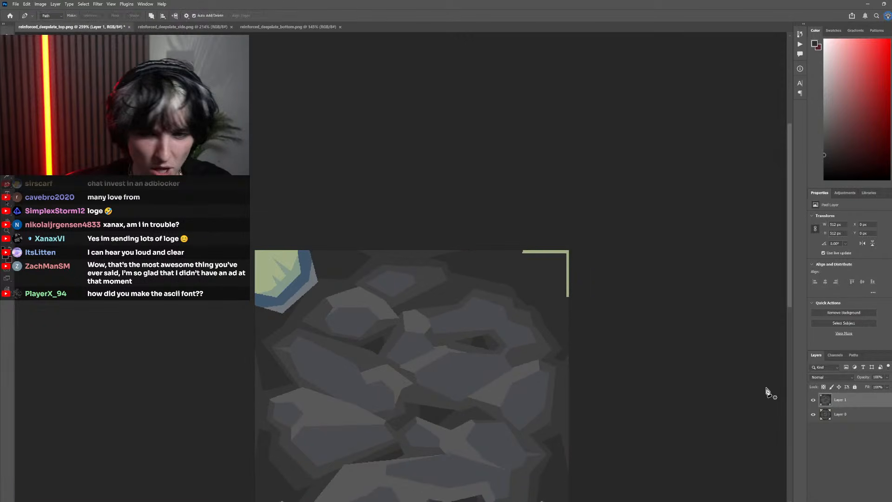
{"action": "left_click", "coordinate": [814, 399]}
{"action": "scroll", "coordinate": [545, 300], "scroll_direction": "up", "scroll_amount": 3}
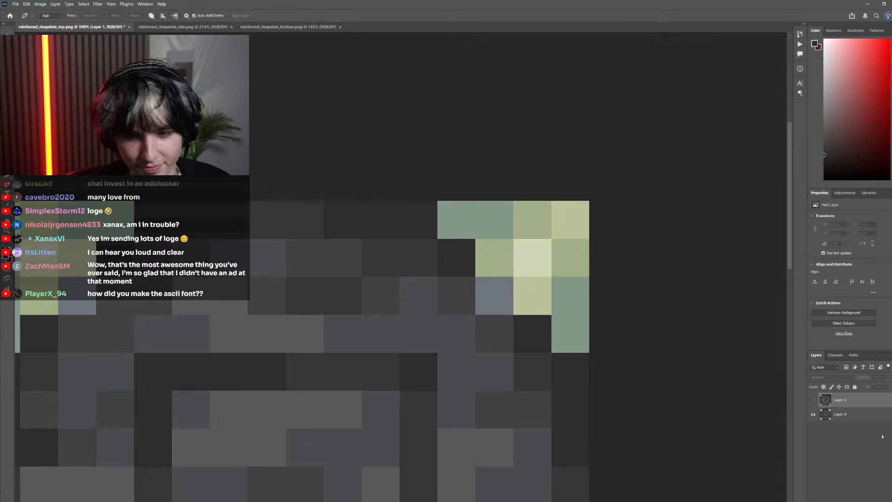
{"action": "left_click", "coordinate": [814, 400]}
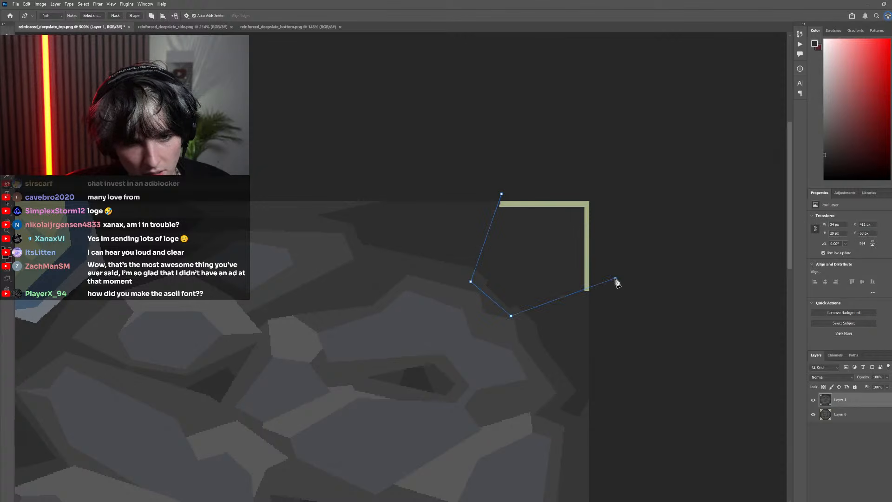
{"action": "left_click", "coordinate": [501, 193]}
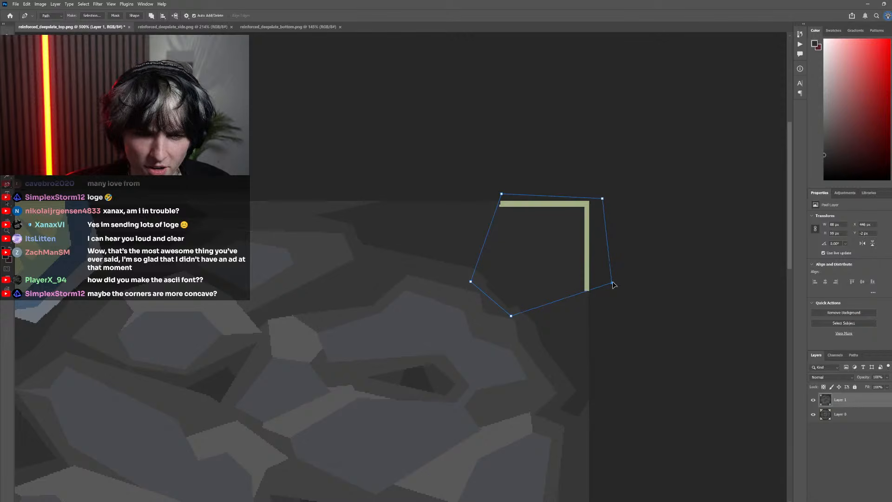
{"action": "left_click", "coordinate": [504, 194]}
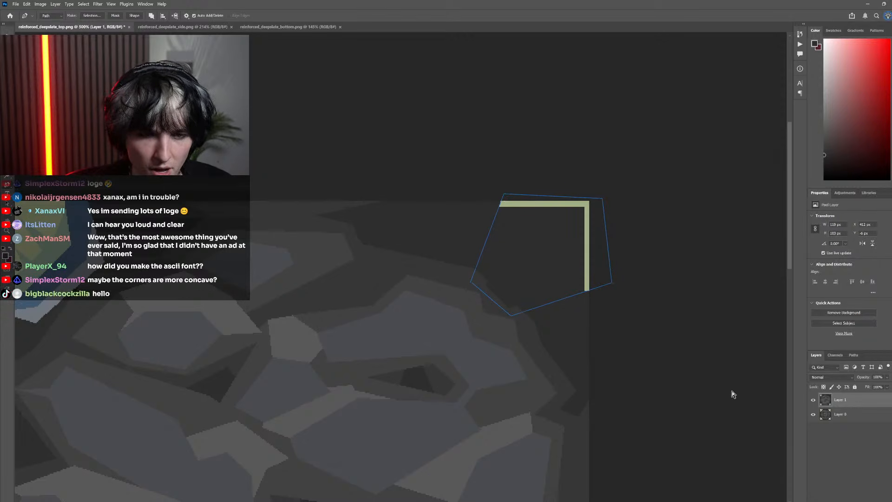
Move the path's two lower-left anchor points slightly inward, checking against the pixel original, for an outline of about 111 × 102 px
{"action": "left_click", "coordinate": [812, 400]}
{"action": "left_click", "coordinate": [813, 400]}
{"action": "left_click_drag", "start_coordinate": [549, 339], "coordinate": [519, 312]}
{"action": "left_click", "coordinate": [471, 281], "text": "ctrl"}
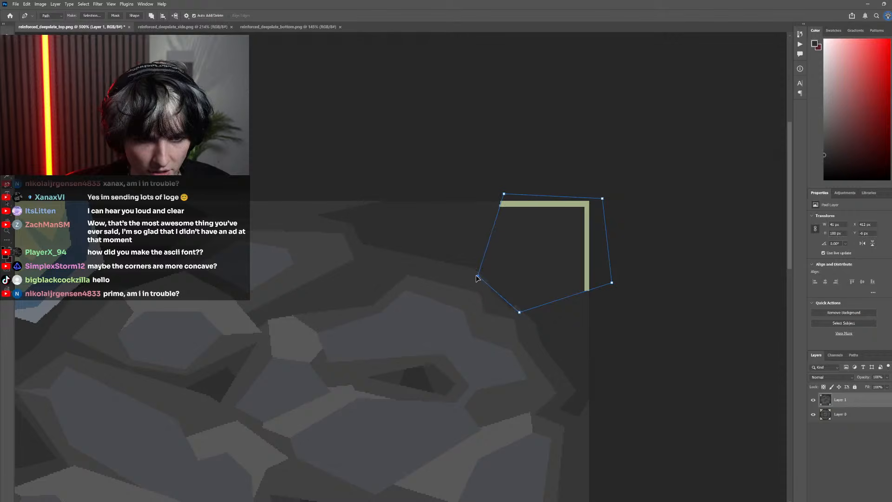
{"action": "left_click", "coordinate": [814, 400]}
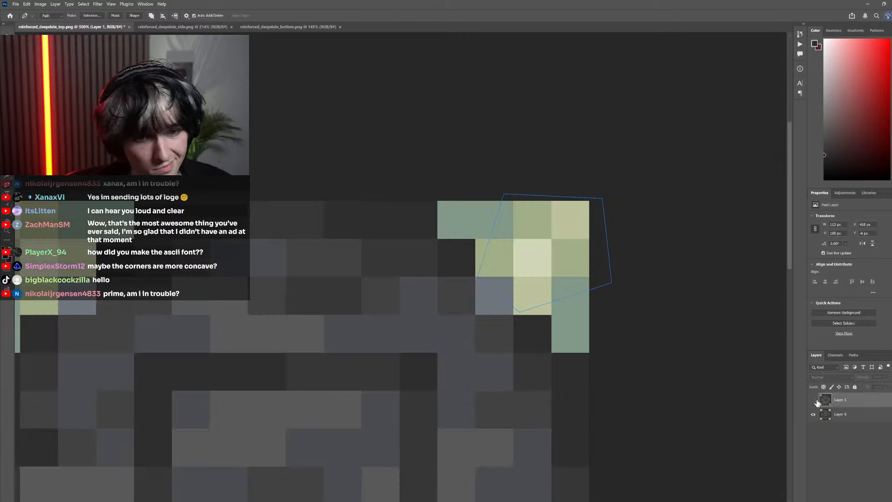
{"action": "left_click", "coordinate": [814, 401]}
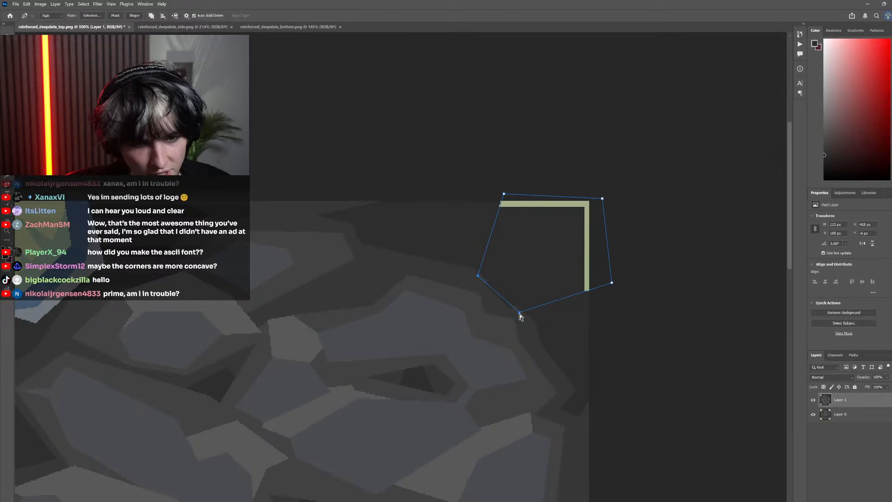
{"action": "left_click_drag", "start_coordinate": [520, 316], "coordinate": [522, 318]}
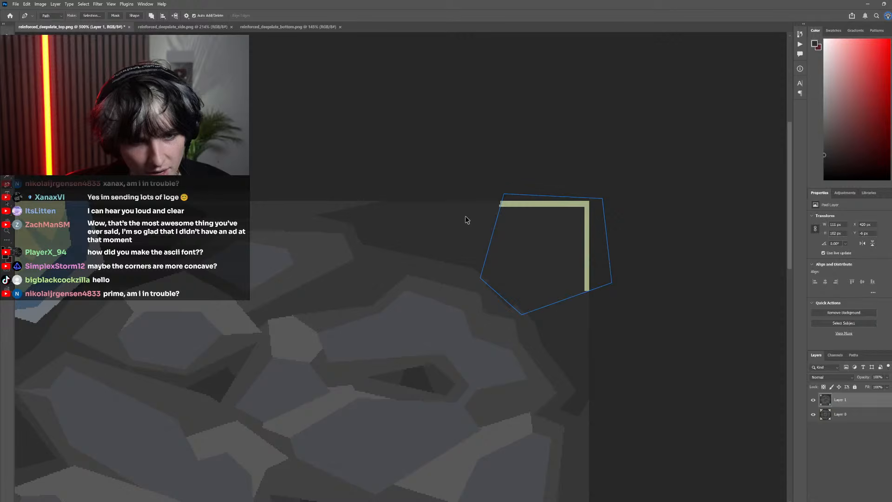
Check the five-sided path against the pixel original and convert it into a selection with a 0 px feather
{"action": "scroll", "coordinate": [496, 252], "scroll_direction": "down", "scroll_amount": 6}
{"action": "left_click", "coordinate": [813, 400]}
{"action": "left_click", "coordinate": [814, 400]}
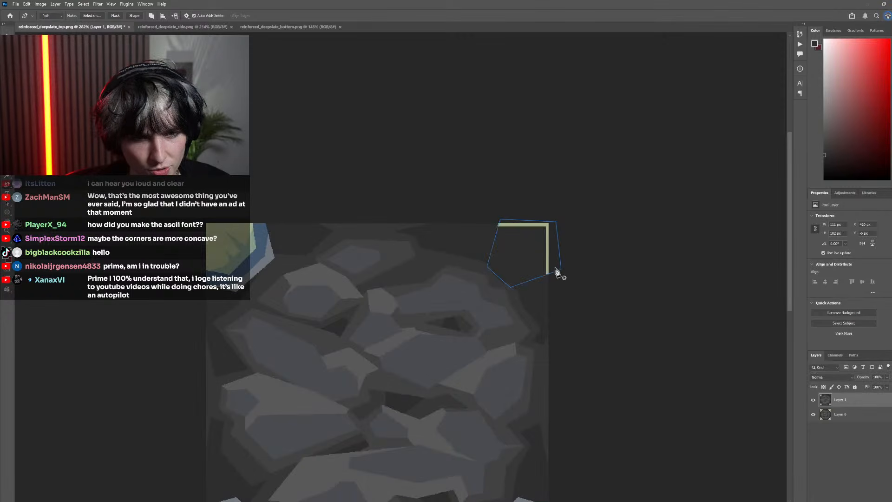
{"action": "right_click", "coordinate": [523, 247]}
{"action": "left_click", "coordinate": [551, 289]}
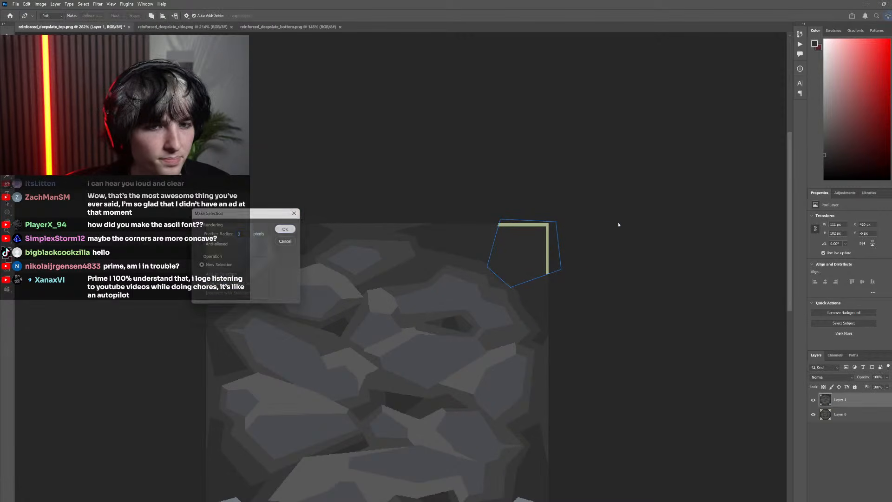
{"action": "key", "text": "Return"}
Sample the light green from the edge strip, fill the five-sided corner selection with it and deselect
{"action": "scroll", "coordinate": [581, 219], "scroll_direction": "up", "scroll_amount": 7}
{"action": "key", "text": "i"}
{"action": "left_click", "coordinate": [578, 199]}
{"action": "key", "text": "g"}
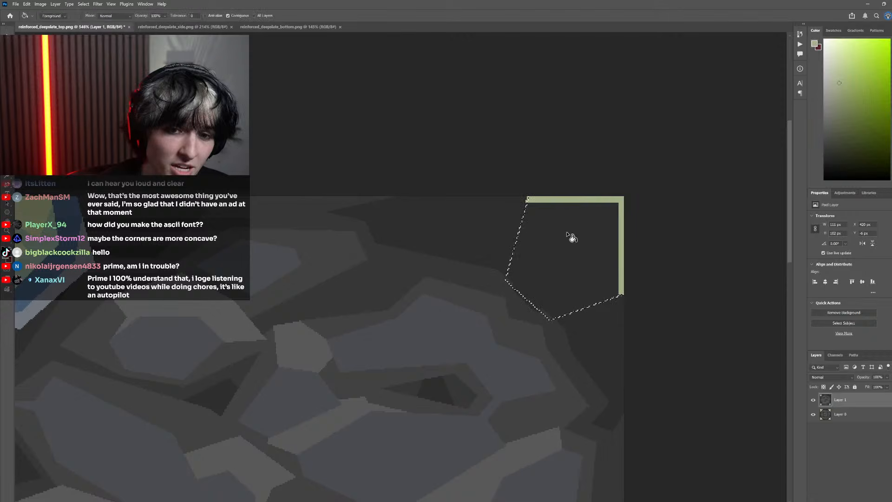
{"action": "left_click", "coordinate": [572, 237]}
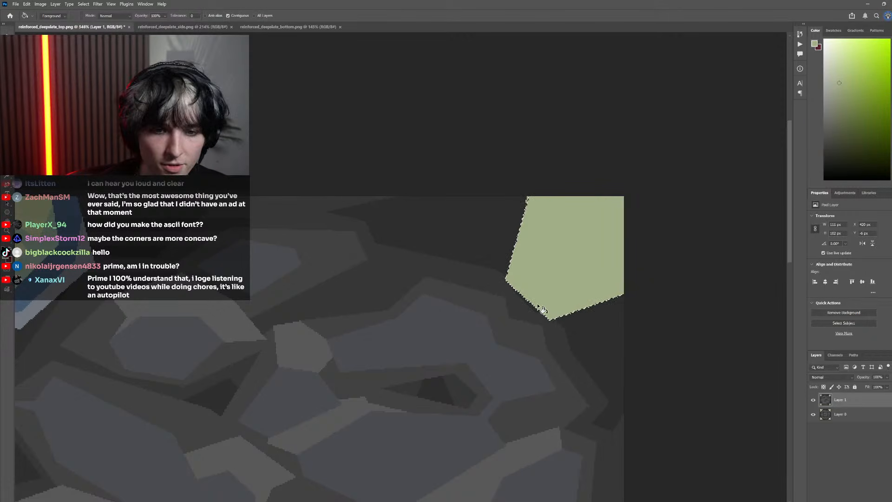
{"action": "key", "text": "b"}
{"action": "key", "text": "ctrl+d"}
Clean up around the green corner shape, filling the leftover dark sliver along its lower-left edge with the neighboring stone gray
{"action": "left_click", "coordinate": [499, 203], "text": "alt"}
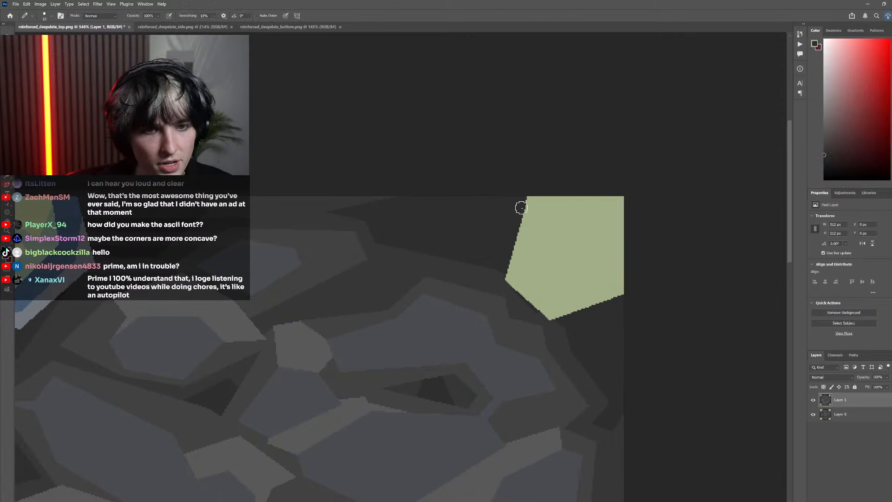
{"action": "scroll", "coordinate": [522, 208], "scroll_direction": "up", "scroll_amount": 5}
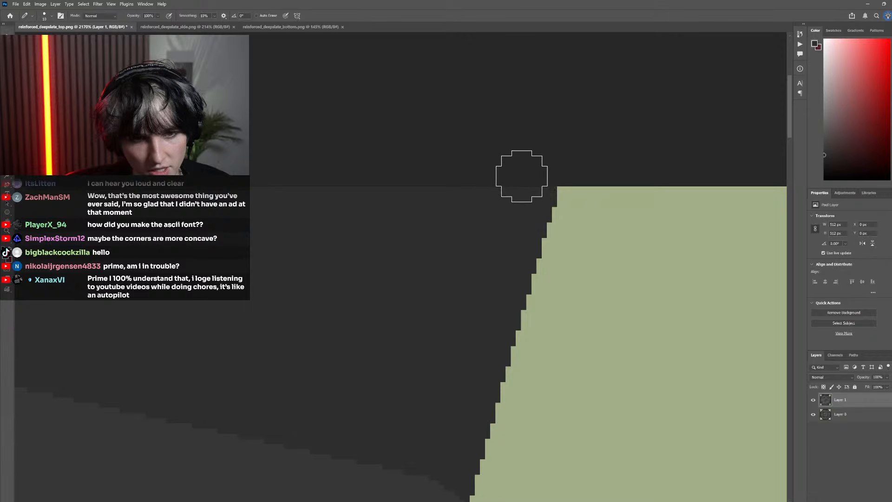
{"action": "scroll", "coordinate": [522, 176], "scroll_direction": "down", "scroll_amount": 5}
{"action": "scroll", "coordinate": [496, 196], "scroll_direction": "up", "scroll_amount": 3}
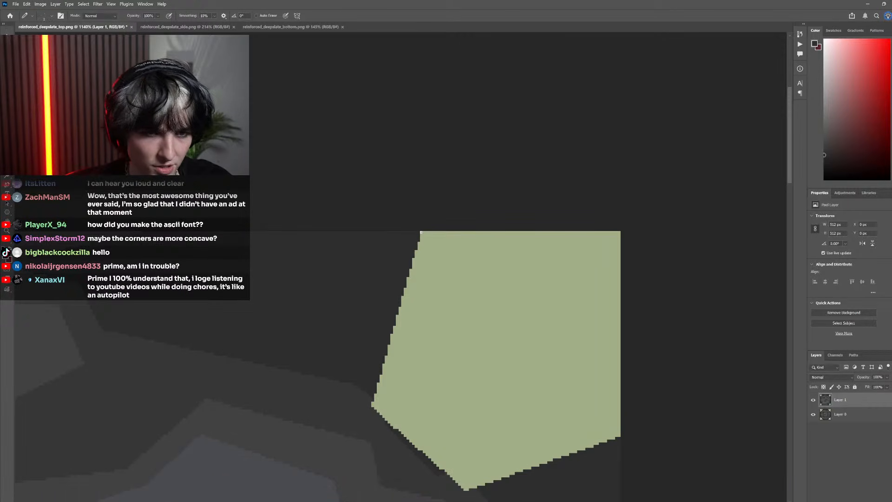
{"action": "scroll", "coordinate": [456, 338], "scroll_direction": "down", "scroll_amount": 4}
{"action": "scroll", "coordinate": [420, 313], "scroll_direction": "up", "scroll_amount": 6}
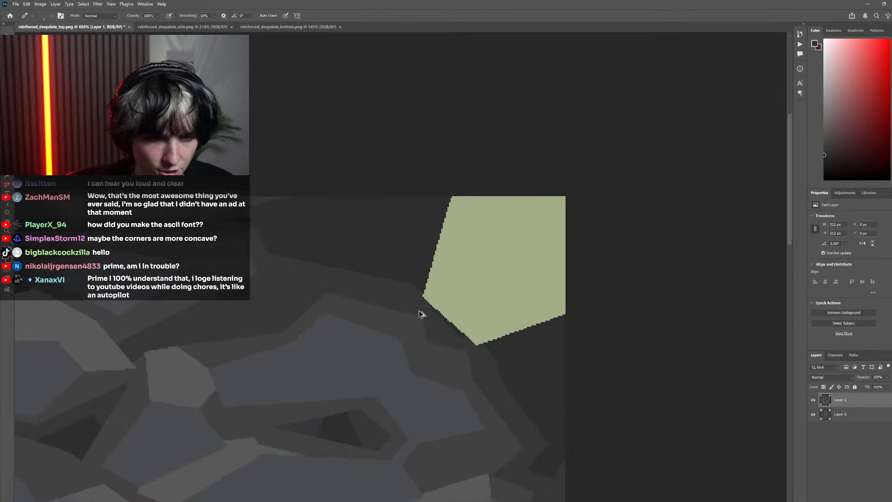
{"action": "key", "text": "g"}
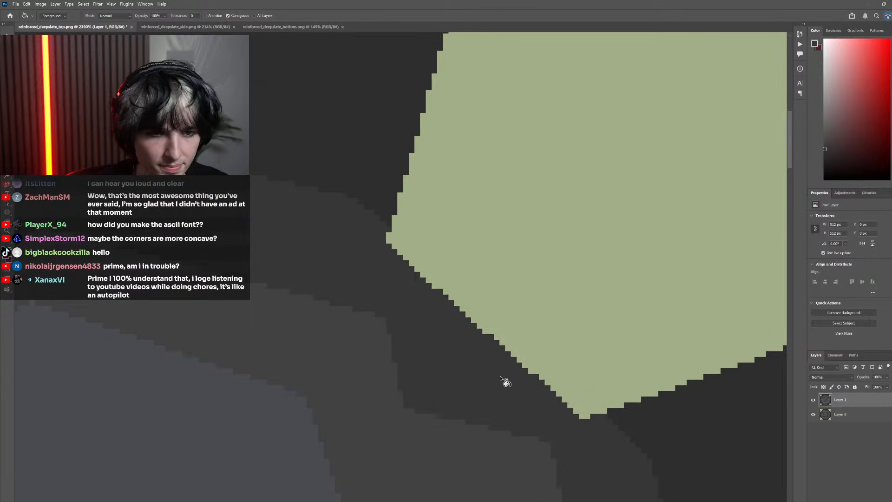
{"action": "scroll", "coordinate": [500, 376], "scroll_direction": "down", "scroll_amount": 6}
{"action": "scroll", "coordinate": [489, 342], "scroll_direction": "down", "scroll_amount": 3}
{"action": "scroll", "coordinate": [578, 356], "scroll_direction": "up", "scroll_amount": 9}
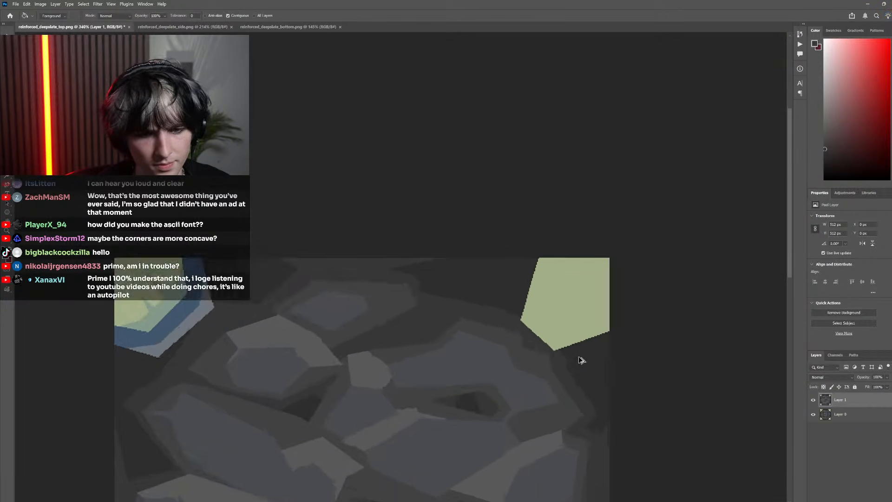
Straighten the green shape's lower-left edge by lassoing the strip beside it, filling it with the sampled light green and deselecting
{"action": "key", "text": "l"}
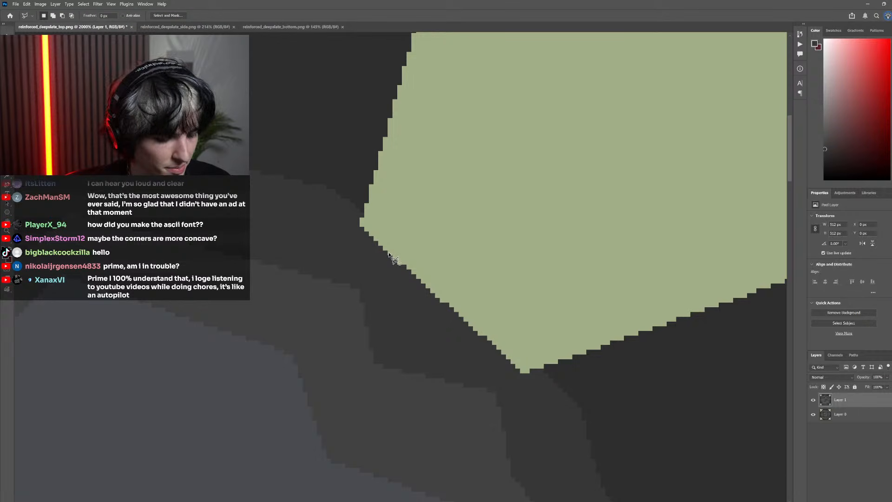
{"action": "left_click", "coordinate": [389, 254]}
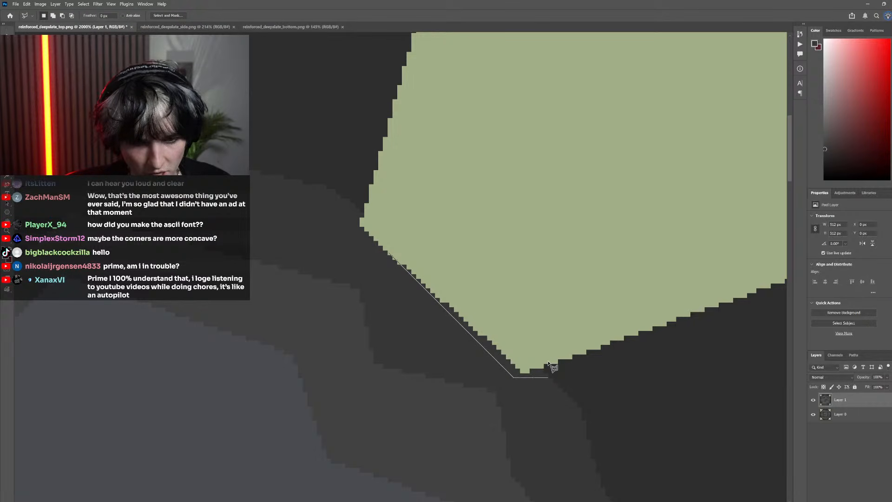
{"action": "left_click", "coordinate": [390, 253]}
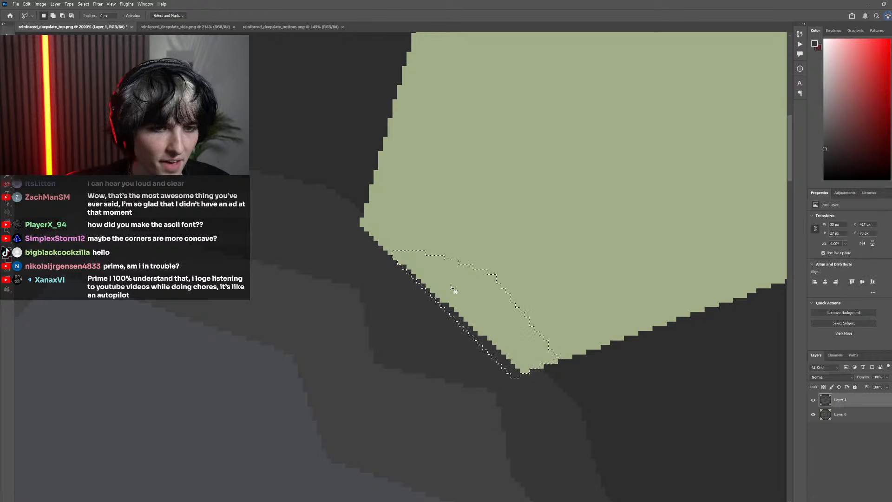
{"action": "key", "text": "i"}
{"action": "left_click", "coordinate": [490, 327]}
{"action": "key", "text": "g"}
{"action": "left_click", "coordinate": [476, 337]}
{"action": "scroll", "coordinate": [382, 299], "scroll_direction": "down", "scroll_amount": 5}
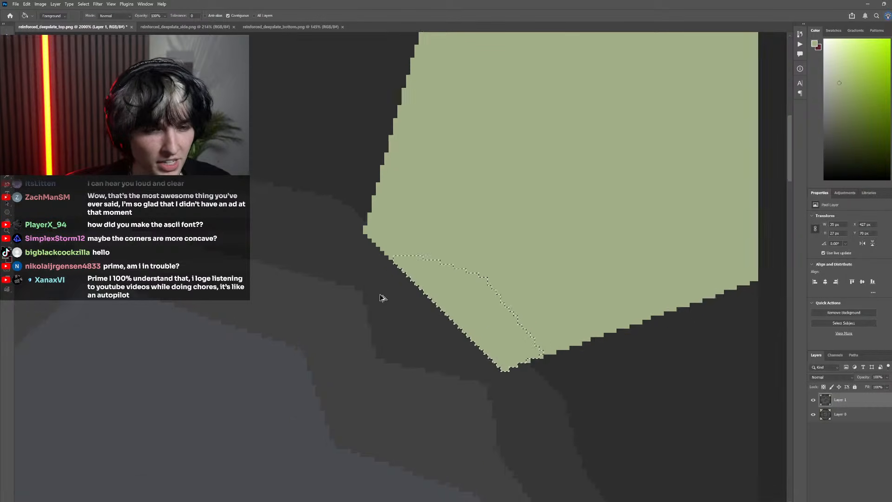
{"action": "key", "text": "m"}
{"action": "key", "text": "ctrl+d"}
{"action": "scroll", "coordinate": [372, 237], "scroll_direction": "down", "scroll_amount": 8}
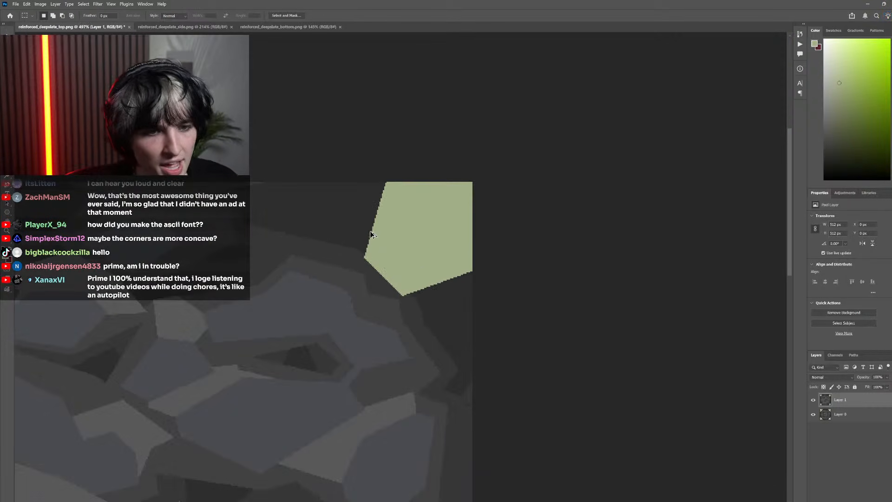
{"action": "scroll", "coordinate": [402, 291], "scroll_direction": "left", "scroll_amount": 3}
{"action": "scroll", "coordinate": [463, 292], "scroll_direction": "up", "scroll_amount": 4}
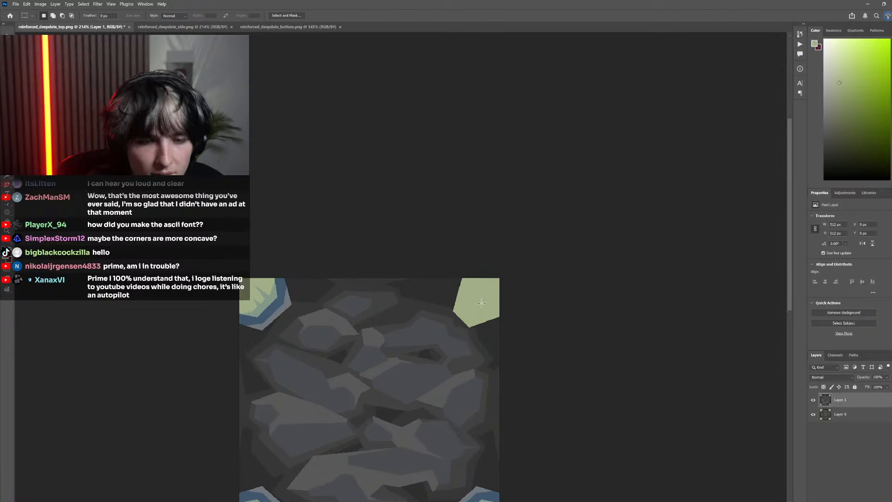
Compare the light green corner shape with the pixel original by toggling the visibility of Layer 1
{"action": "left_click", "coordinate": [814, 399]}
{"action": "left_click", "coordinate": [814, 400]}
{"action": "left_click", "coordinate": [815, 400]}
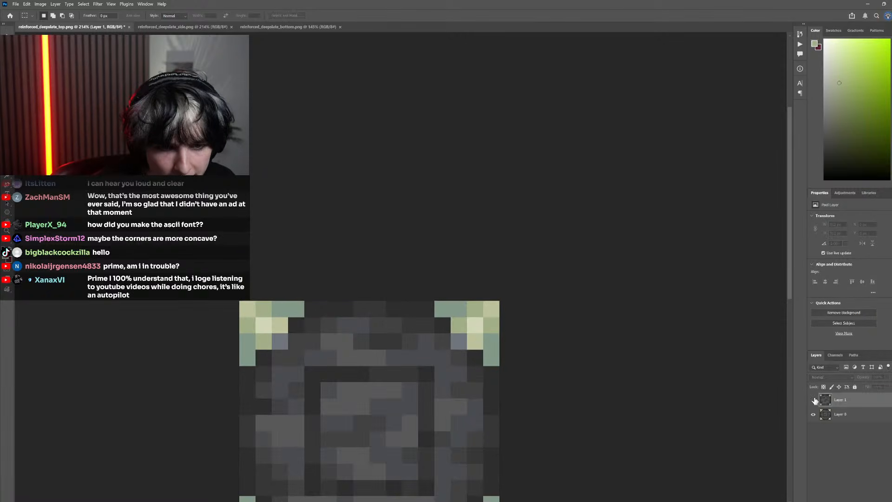
{"action": "left_click", "coordinate": [814, 400]}
{"action": "scroll", "coordinate": [513, 298], "scroll_direction": "up", "scroll_amount": 3}
{"action": "scroll", "coordinate": [511, 296], "scroll_direction": "down", "scroll_amount": 1}
{"action": "key", "text": "l"}
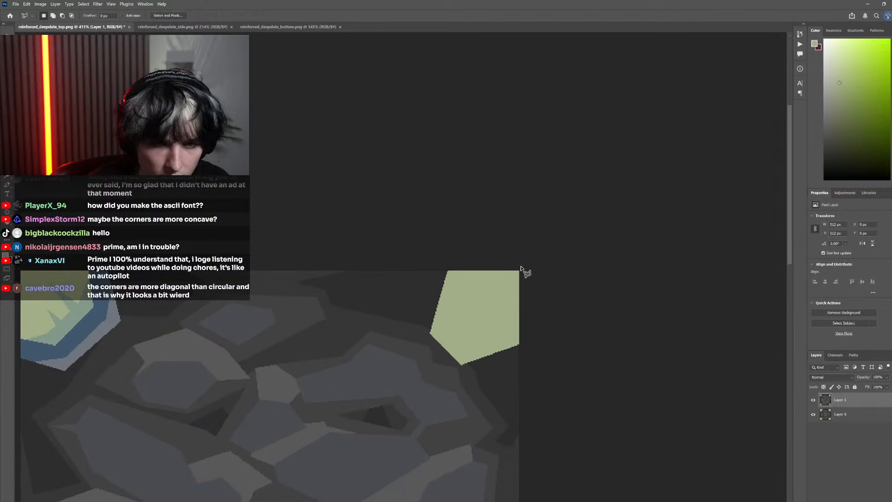
{"action": "left_click", "coordinate": [520, 270]}
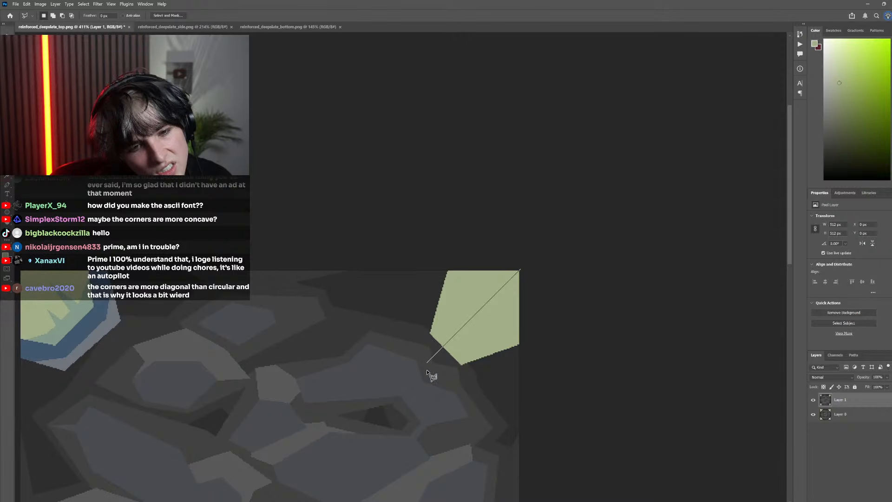
{"action": "key", "text": "Escape"}
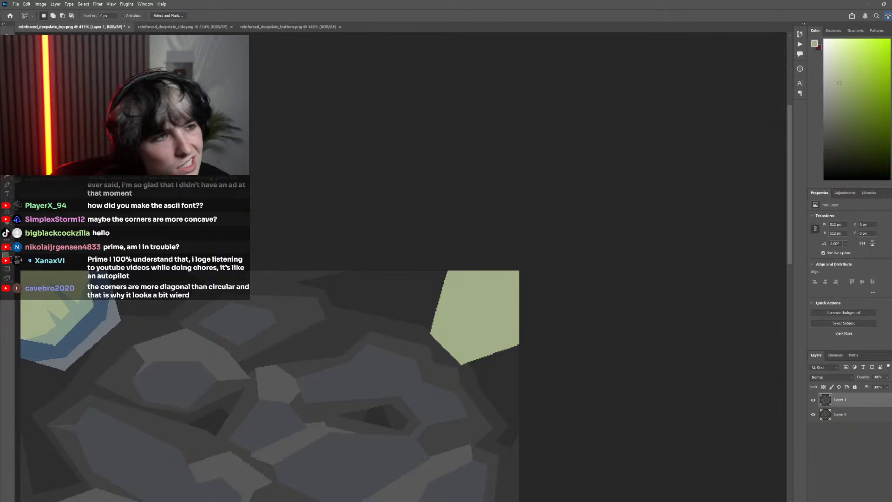
Select the light green areas and subtract the corner shape's lower-right half with a diagonal polygonal lasso from the canvas corner
{"action": "key", "text": "w"}
{"action": "left_click", "coordinate": [482, 279]}
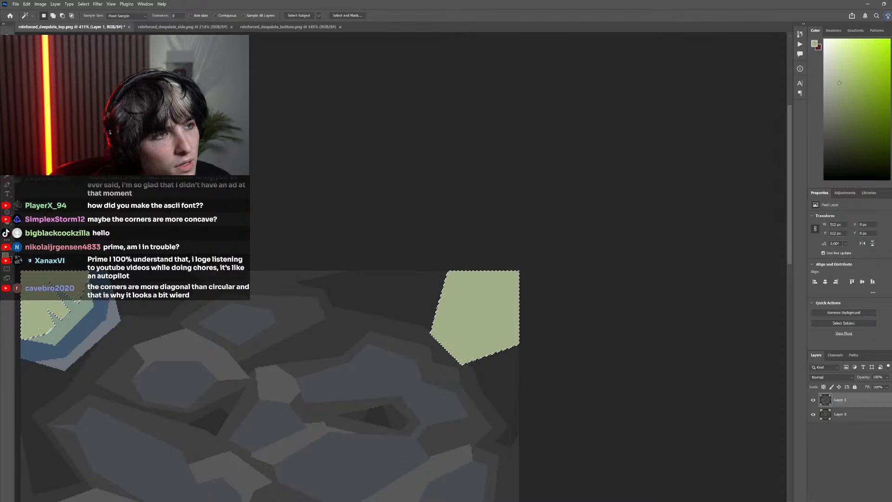
{"action": "key", "text": "l"}
{"action": "scroll", "coordinate": [460, 258], "scroll_direction": "up", "scroll_amount": 4}
{"action": "scroll", "coordinate": [460, 258], "scroll_direction": "up", "scroll_amount": 2}
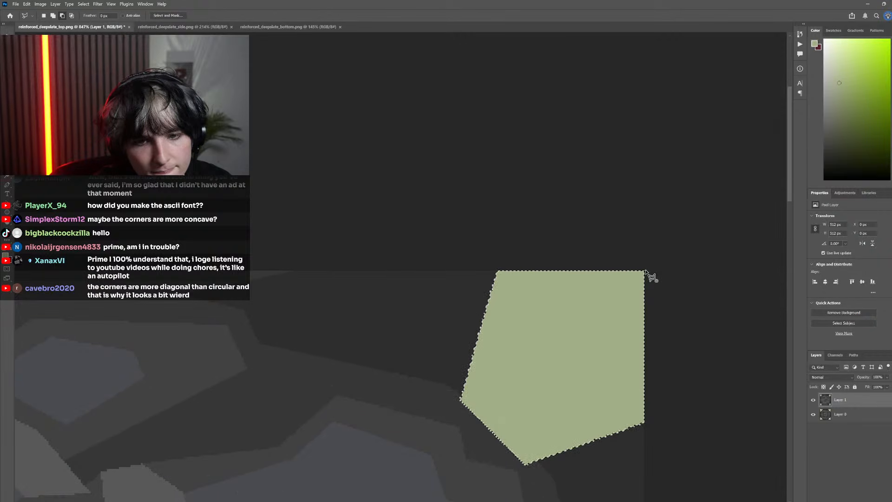
{"action": "left_click", "coordinate": [443, 471], "text": "shift"}
{"action": "left_click", "coordinate": [593, 500]}
{"action": "left_click", "coordinate": [681, 412]}
{"action": "left_click", "coordinate": [681, 258]}
{"action": "left_click", "coordinate": [656, 238]}
{"action": "left_click", "coordinate": [645, 245]}
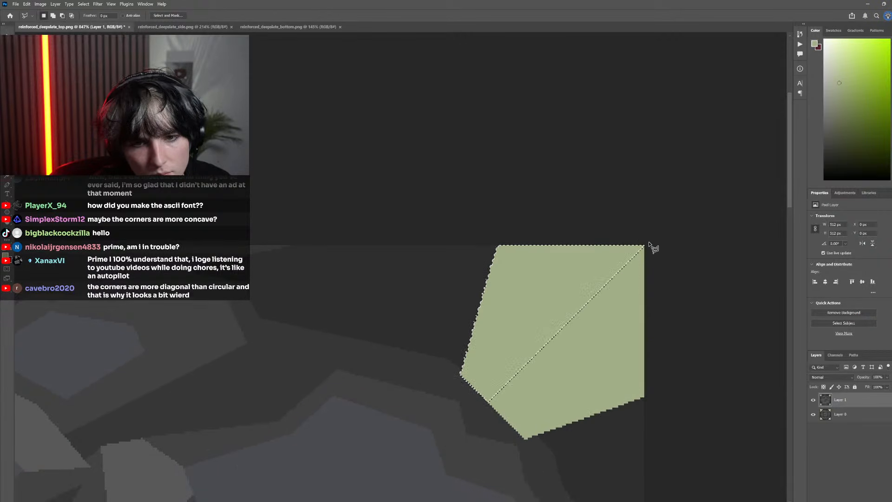
Fill the selected upper-left half of the corner shape with a light neutral gray
{"action": "left_click", "coordinate": [837, 96]}
{"action": "key", "text": "g"}
{"action": "left_click", "coordinate": [520, 325]}
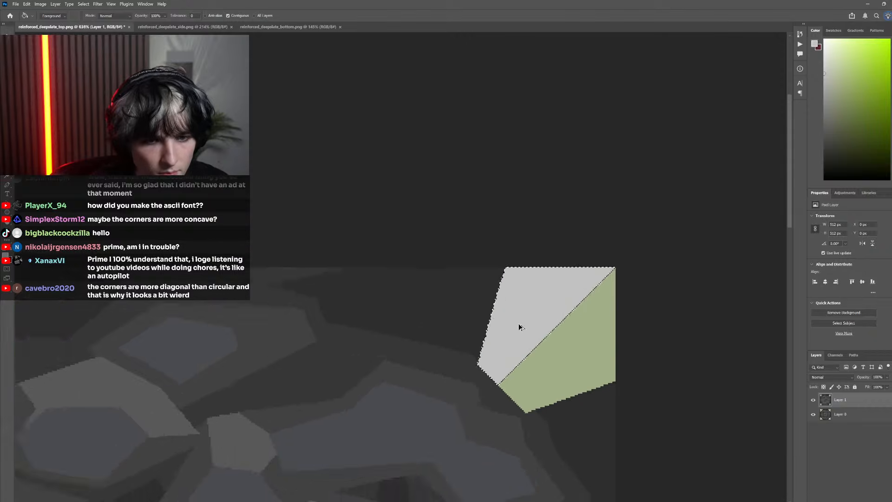
{"action": "scroll", "coordinate": [528, 331], "scroll_direction": "down", "scroll_amount": 3}
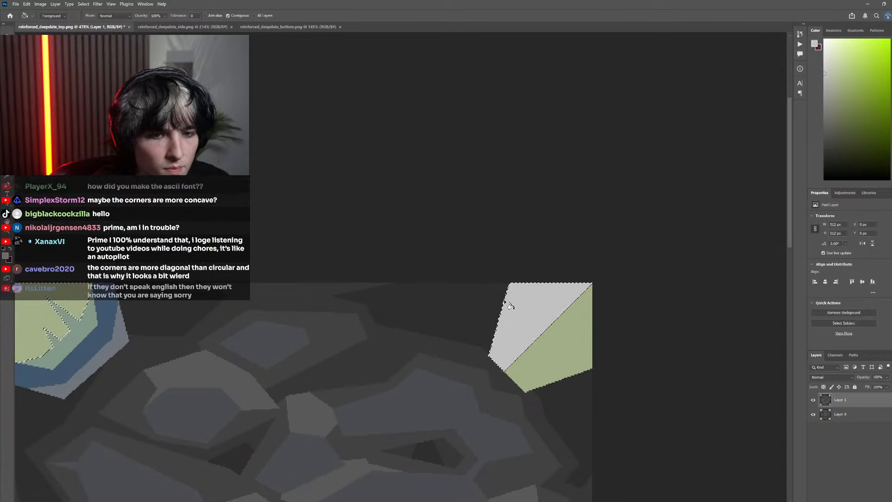
{"action": "key", "text": "w"}
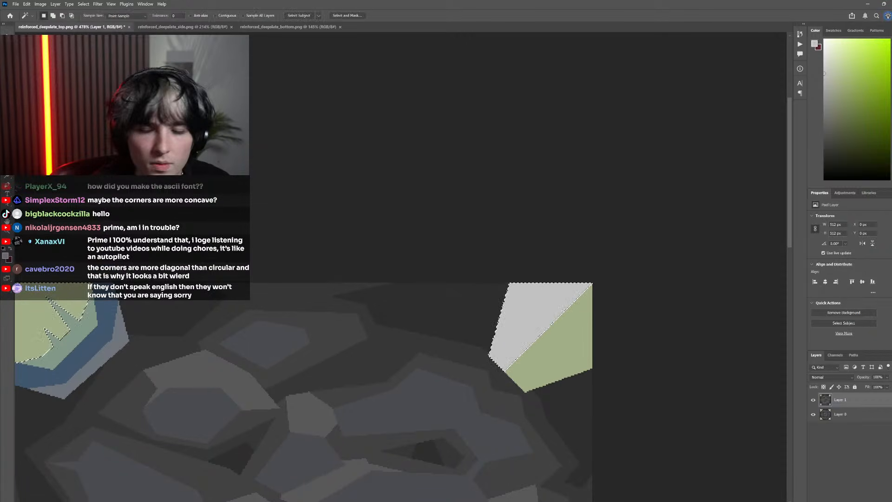
{"action": "left_click", "coordinate": [488, 331]}
{"action": "scroll", "coordinate": [498, 342], "scroll_direction": "down", "scroll_amount": 2}
{"action": "scroll", "coordinate": [450, 345], "scroll_direction": "right", "scroll_amount": 2}
{"action": "scroll", "coordinate": [444, 347], "scroll_direction": "up", "scroll_amount": 4}
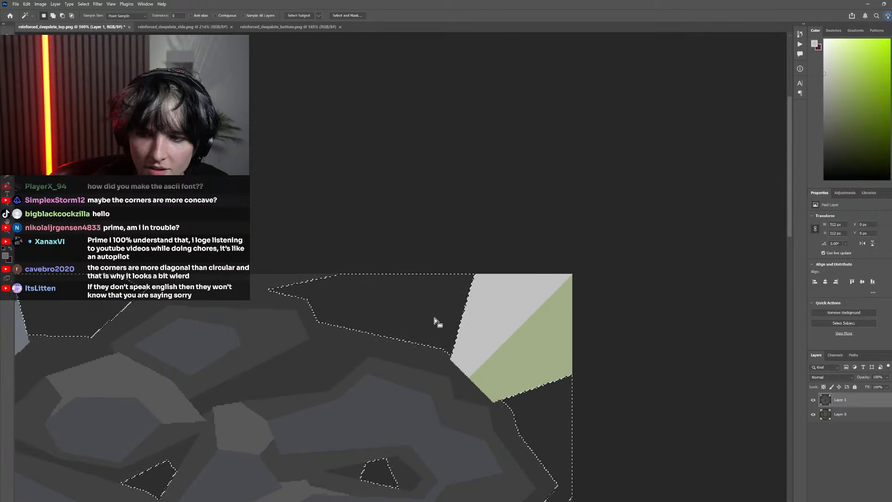
{"action": "key", "text": "ctrl+d"}
Select the light gray half of the corner shape and copy it to a new layer
{"action": "scroll", "coordinate": [463, 326], "scroll_direction": "right", "scroll_amount": 1}
{"action": "left_click", "coordinate": [466, 308]}
{"action": "scroll", "coordinate": [454, 311], "scroll_direction": "down", "scroll_amount": 1}
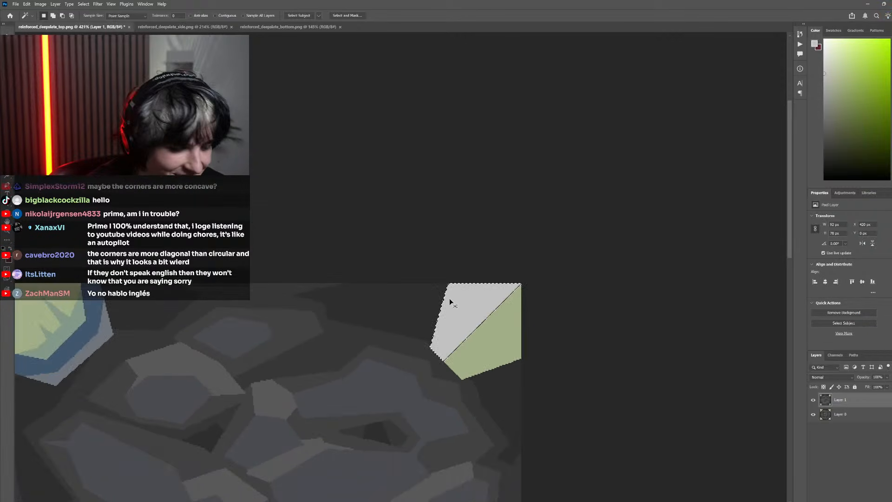
{"action": "key", "text": "ctrl+j"}
Try rotating the copied gray half 180° and moving it below the corner shape
{"action": "left_click", "coordinate": [26, 4]}
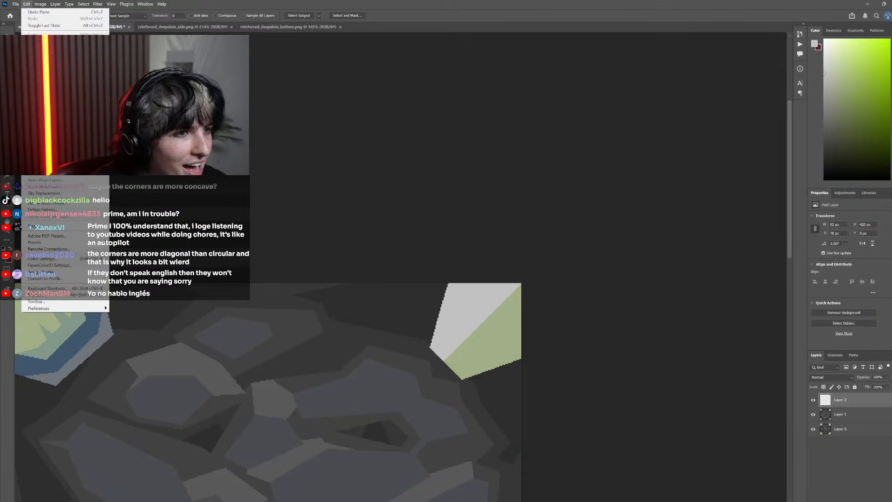
{"action": "mouse_move", "coordinate": [58, 178]}
{"action": "left_click", "coordinate": [157, 276]}
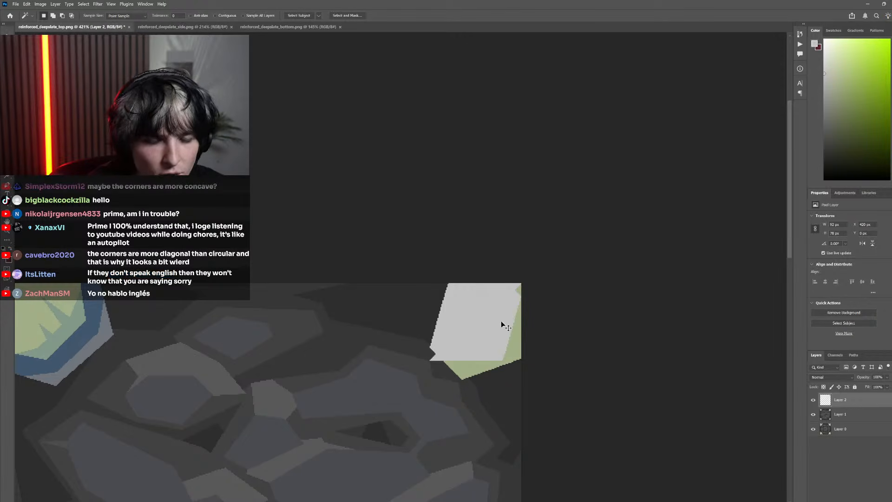
{"action": "left_click_drag", "start_coordinate": [501, 321], "coordinate": [481, 371]}
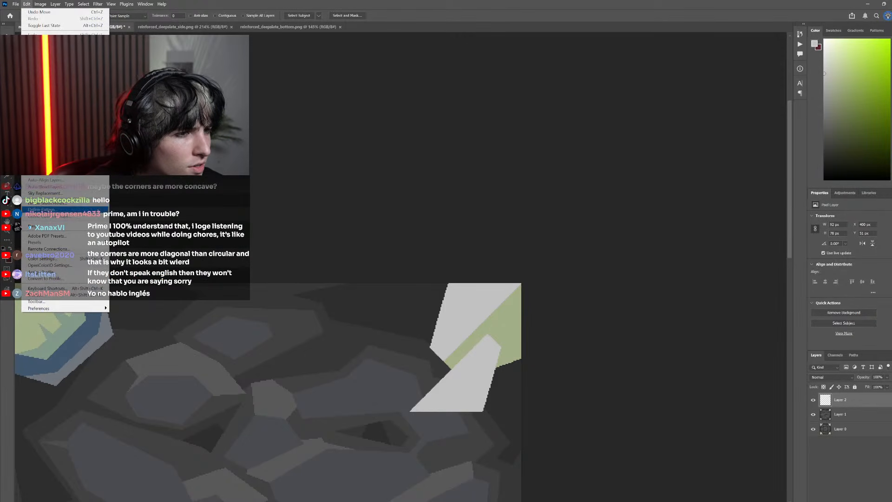
{"action": "key", "text": "ctrl+z"}
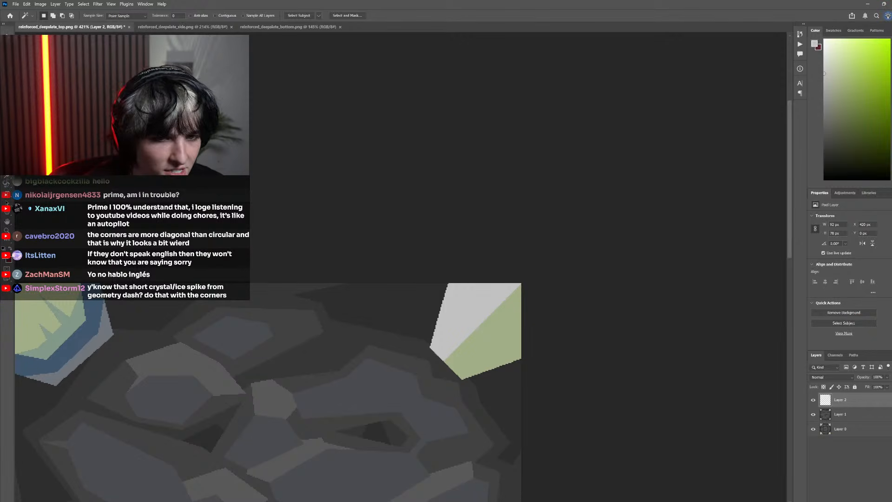
Move the gray copy down and away from the corner, flip it horizontally and rotate it 90° clockwise
{"action": "left_click_drag", "start_coordinate": [484, 328], "coordinate": [401, 447]}
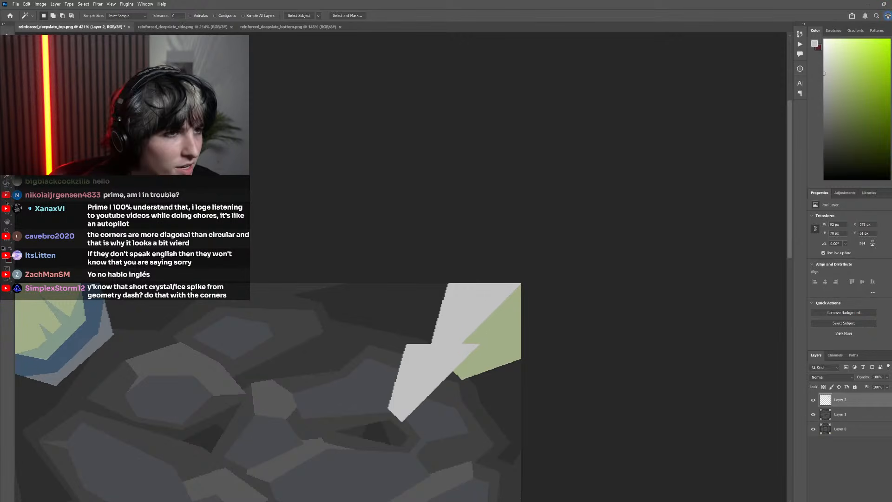
{"action": "left_click", "coordinate": [27, 5]}
{"action": "left_click", "coordinate": [44, 160]}
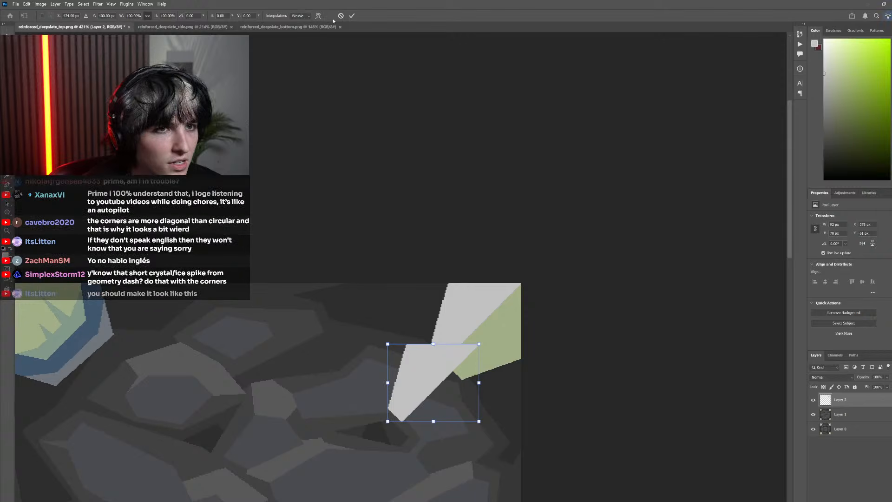
{"action": "left_click", "coordinate": [341, 16]}
{"action": "left_click", "coordinate": [27, 4]}
{"action": "mouse_move", "coordinate": [85, 175]}
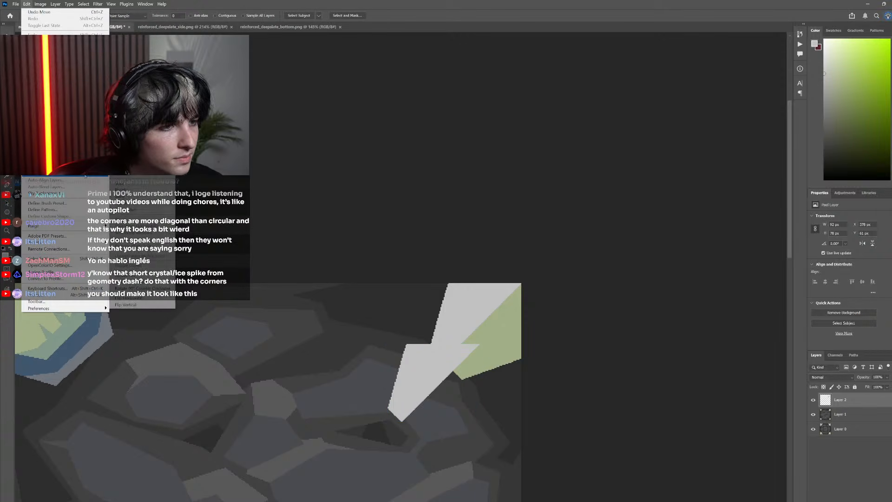
{"action": "left_click", "coordinate": [128, 298]}
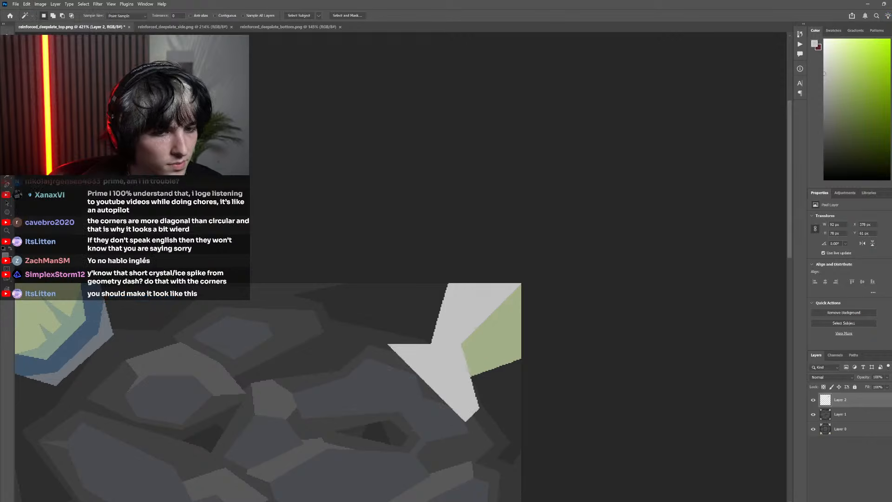
{"action": "left_click", "coordinate": [27, 4]}
{"action": "mouse_move", "coordinate": [85, 176]}
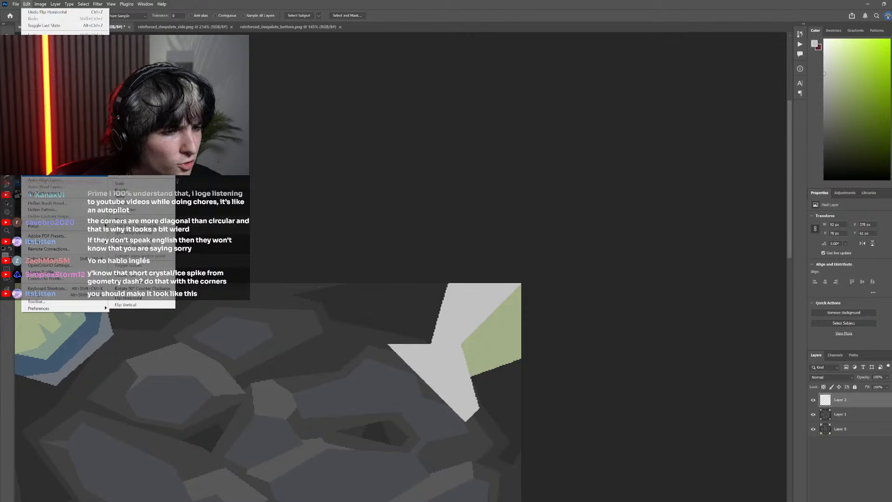
{"action": "left_click", "coordinate": [139, 281]}
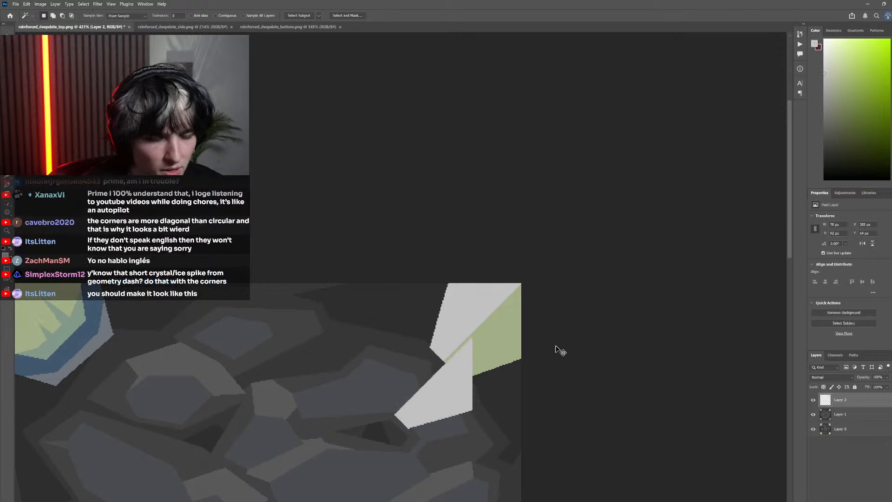
Place the rotated gray copy flush in the canvas's top-right corner to complete the symmetric shape, and merge it into Layer 1
{"action": "left_click_drag", "start_coordinate": [504, 355], "coordinate": [518, 329]}
{"action": "scroll", "coordinate": [513, 331], "scroll_direction": "up", "scroll_amount": 7}
{"action": "left_click_drag", "start_coordinate": [518, 270], "coordinate": [506, 293]}
{"action": "scroll", "coordinate": [499, 311], "scroll_direction": "down", "scroll_amount": 9}
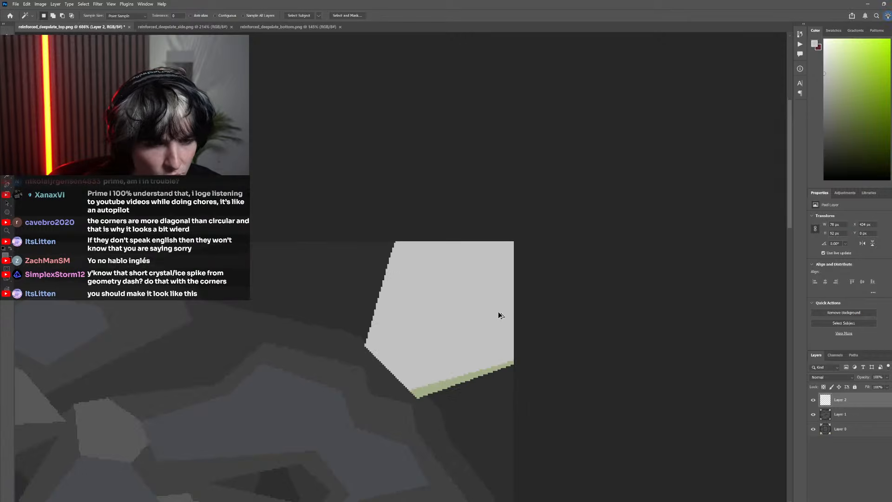
{"action": "scroll", "coordinate": [505, 354], "scroll_direction": "up", "scroll_amount": 7}
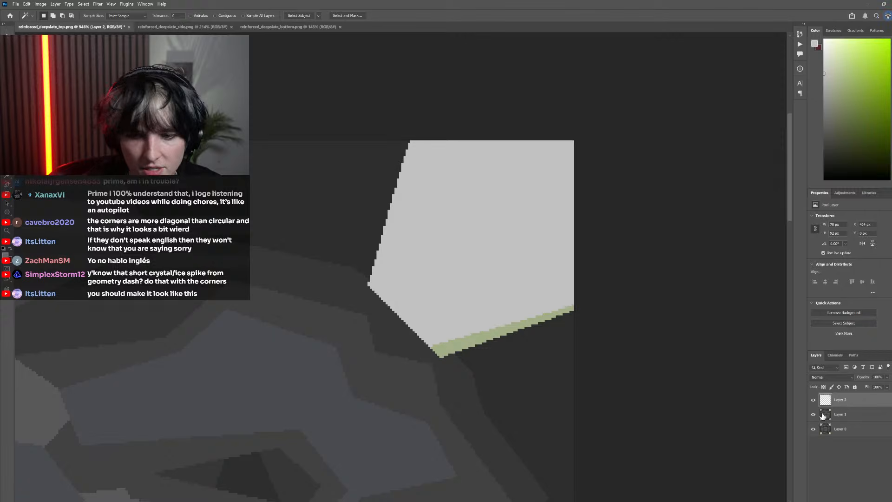
{"action": "right_click", "coordinate": [824, 416]}
{"action": "left_click", "coordinate": [855, 263]}
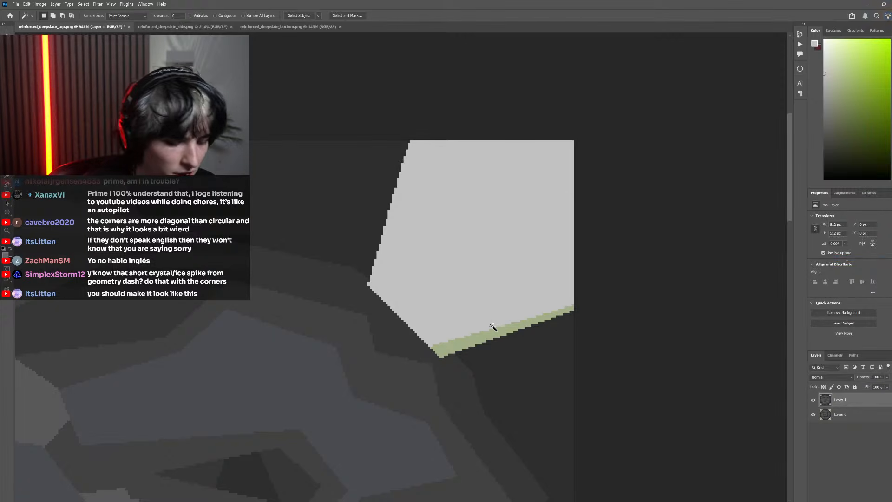
Fill the leftover light green sliver below the gray shape with the dark background color sampled beside it
{"action": "key", "text": "i"}
{"action": "left_click", "coordinate": [516, 365]}
{"action": "key", "text": "g"}
{"action": "left_click", "coordinate": [486, 338]}
Lasso the area around the gray shape's lower tip, fill the dark notch there with the neighboring stone gray and deselect
{"action": "key", "text": "l"}
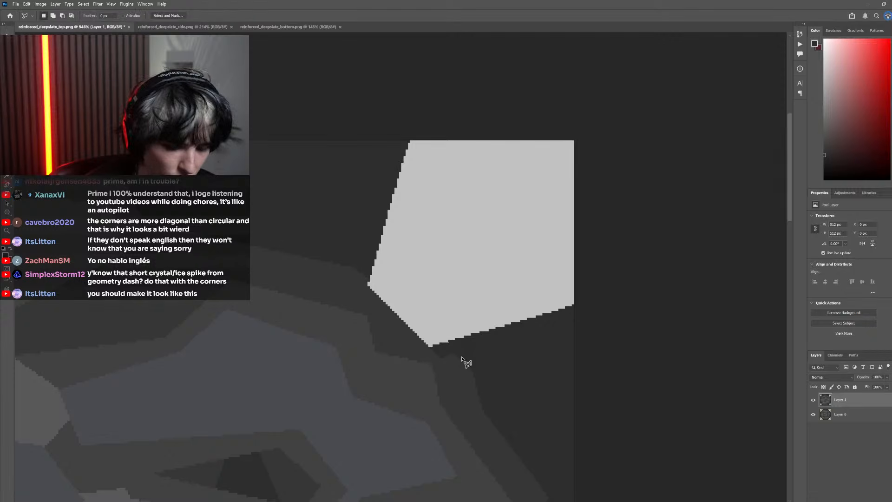
{"action": "scroll", "coordinate": [465, 363], "scroll_direction": "up", "scroll_amount": 4}
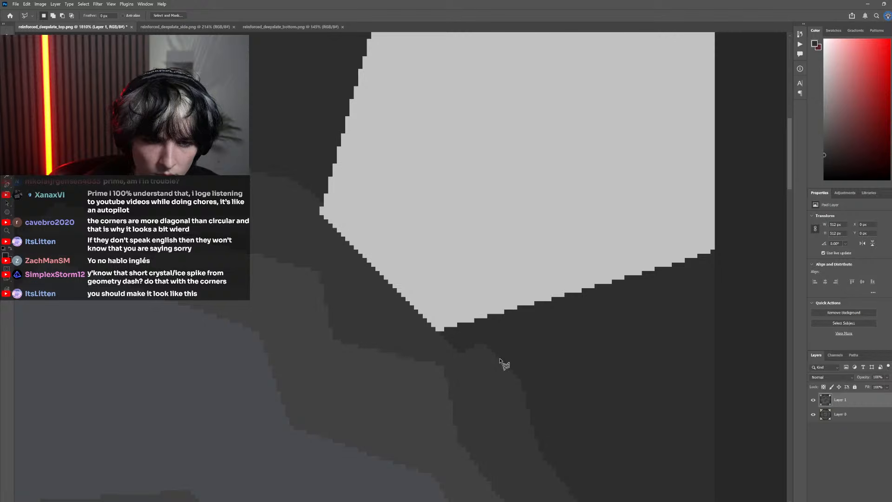
{"action": "left_click", "coordinate": [500, 359]}
{"action": "left_click", "coordinate": [421, 286]}
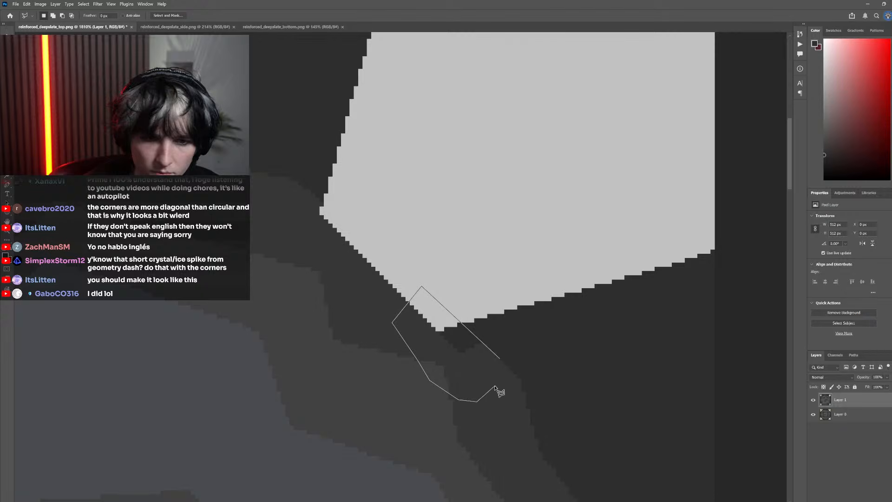
{"action": "left_click", "coordinate": [500, 359]}
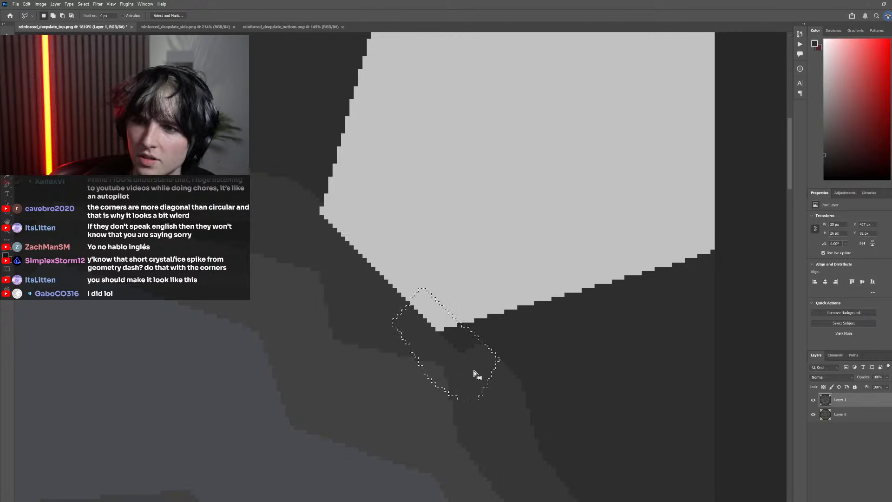
{"action": "key", "text": "g"}
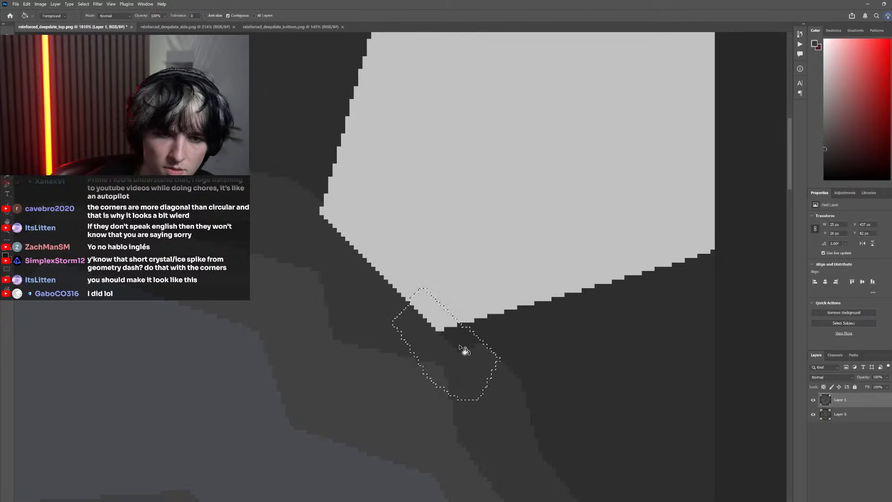
{"action": "scroll", "coordinate": [489, 380], "scroll_direction": "down", "scroll_amount": 3}
{"action": "key", "text": "m"}
{"action": "key", "text": "ctrl+d"}
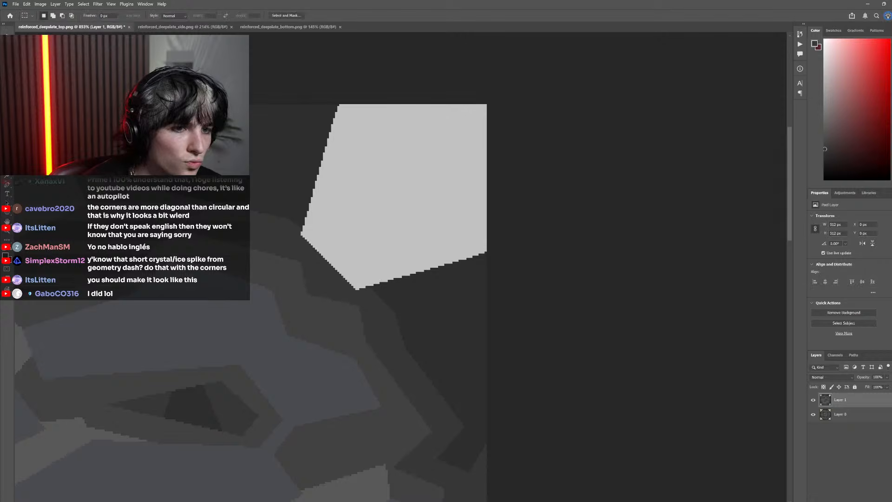
Compare the gray five-sided corner with the pixel original and with the corners of reinforced_deepslate_bottom.png
{"action": "scroll", "coordinate": [383, 342], "scroll_direction": "down", "scroll_amount": 10}
{"action": "scroll", "coordinate": [395, 355], "scroll_direction": "left", "scroll_amount": 1}
{"action": "scroll", "coordinate": [395, 355], "scroll_direction": "left", "scroll_amount": 1}
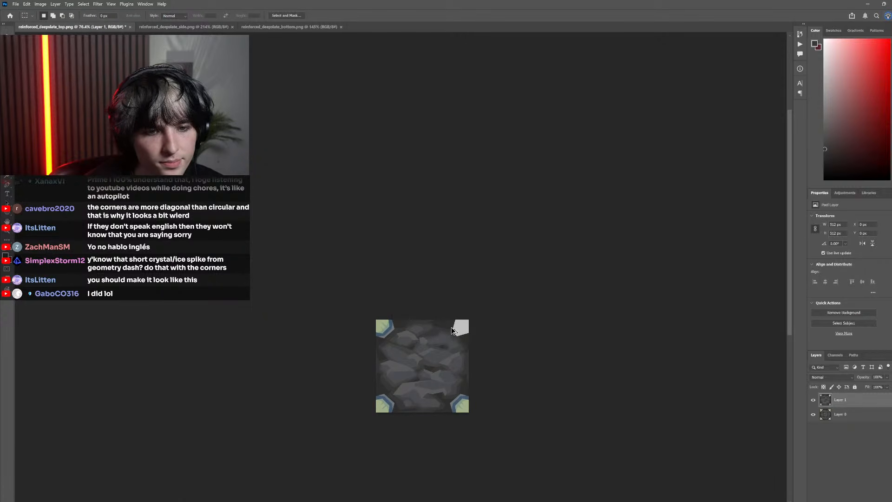
{"action": "scroll", "coordinate": [452, 330], "scroll_direction": "up", "scroll_amount": 6}
{"action": "scroll", "coordinate": [468, 331], "scroll_direction": "up", "scroll_amount": 2}
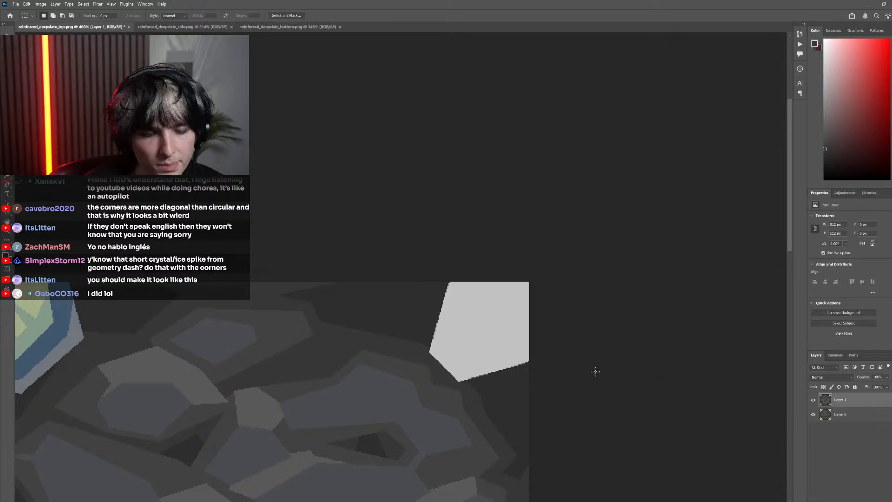
{"action": "left_click", "coordinate": [814, 400]}
{"action": "left_click", "coordinate": [814, 400]}
{"action": "left_click", "coordinate": [814, 400]}
{"action": "left_click", "coordinate": [814, 400]}
{"action": "left_click", "coordinate": [814, 400]}
{"action": "left_click", "coordinate": [814, 400]}
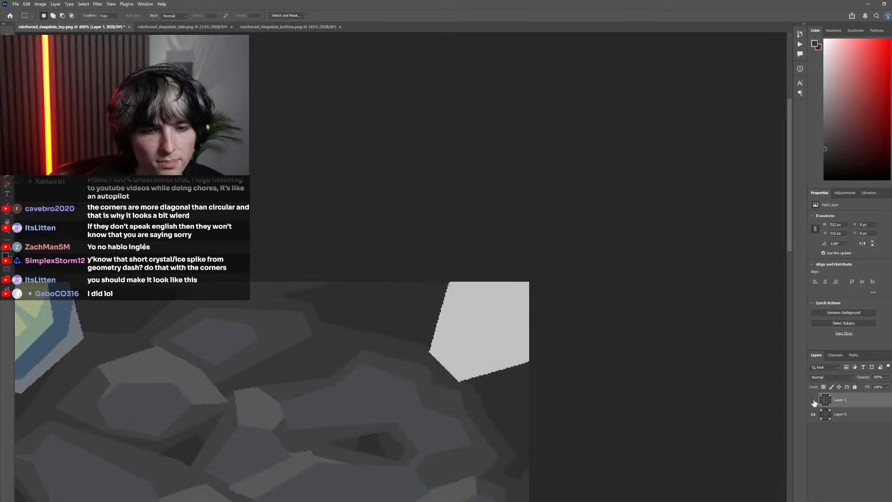
{"action": "left_click", "coordinate": [814, 402]}
{"action": "left_click", "coordinate": [814, 402]}
{"action": "scroll", "coordinate": [403, 279], "scroll_direction": "down", "scroll_amount": 3}
{"action": "left_click", "coordinate": [271, 27]}
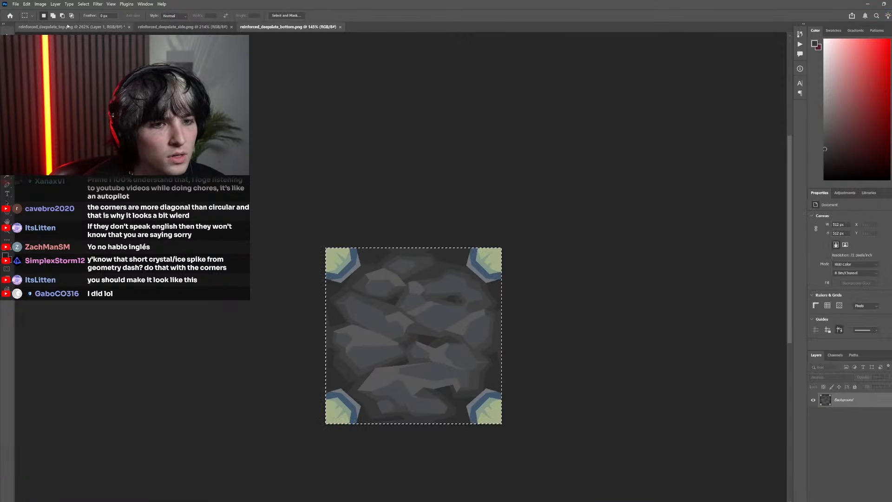
Switch back to reinforced_deepslate_top.png and compare its gray top-right corner shape with the pixel original beneath Layer 1
{"action": "key", "text": "ctrl+shift+Tab"}
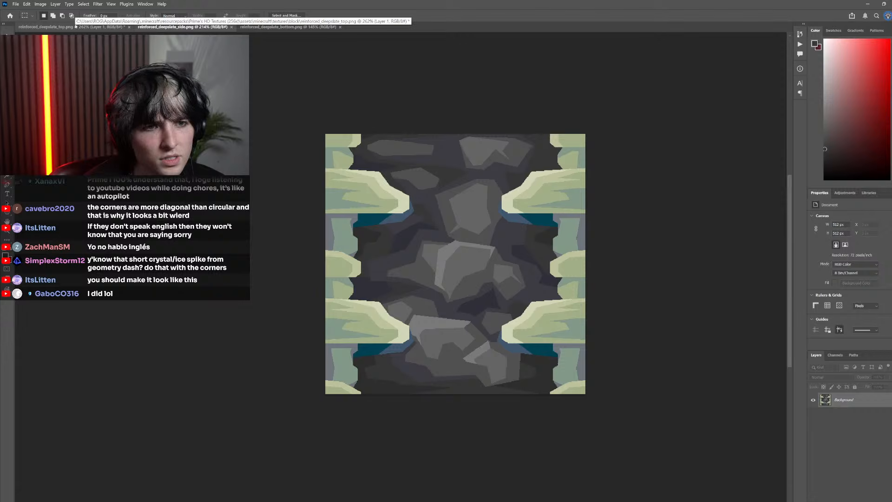
{"action": "left_click", "coordinate": [76, 27]}
{"action": "left_click", "coordinate": [814, 401]}
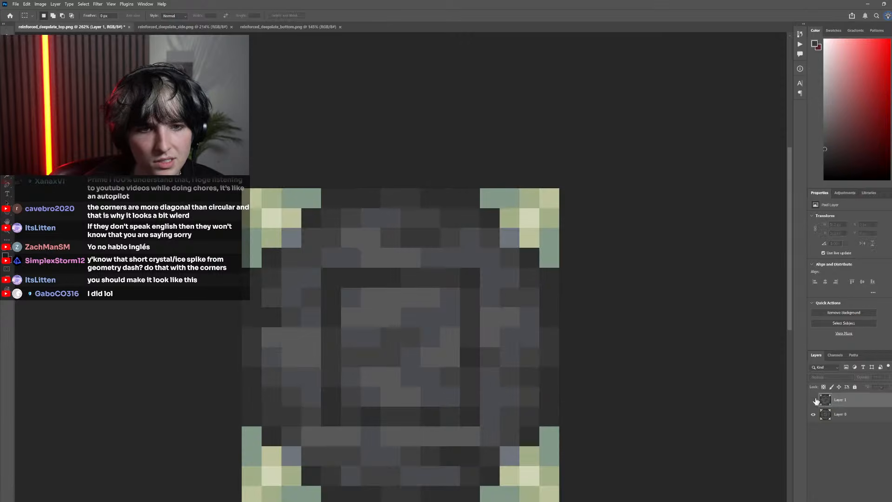
{"action": "left_click", "coordinate": [814, 401]}
Lasso a band along the gray shape's lower-left edge, fill it with pale yellow-green sampled from the pixel original, and deselect
{"action": "scroll", "coordinate": [511, 301], "scroll_direction": "up", "scroll_amount": 6}
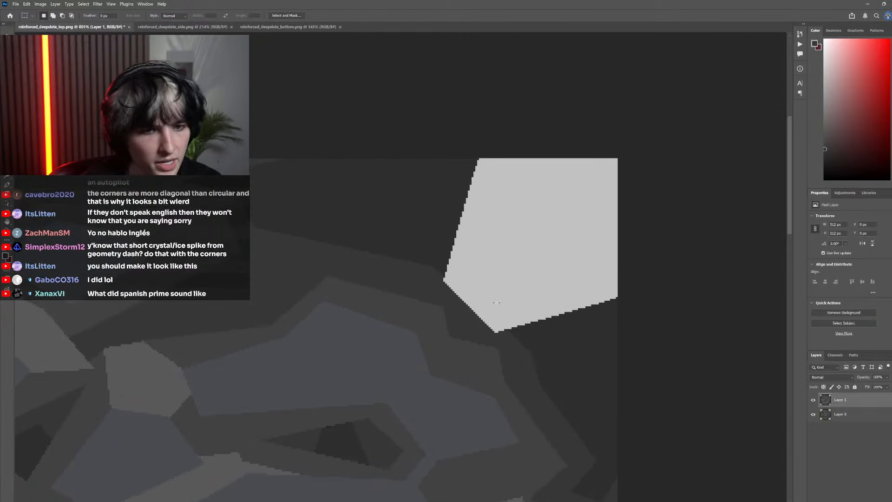
{"action": "key", "text": "l"}
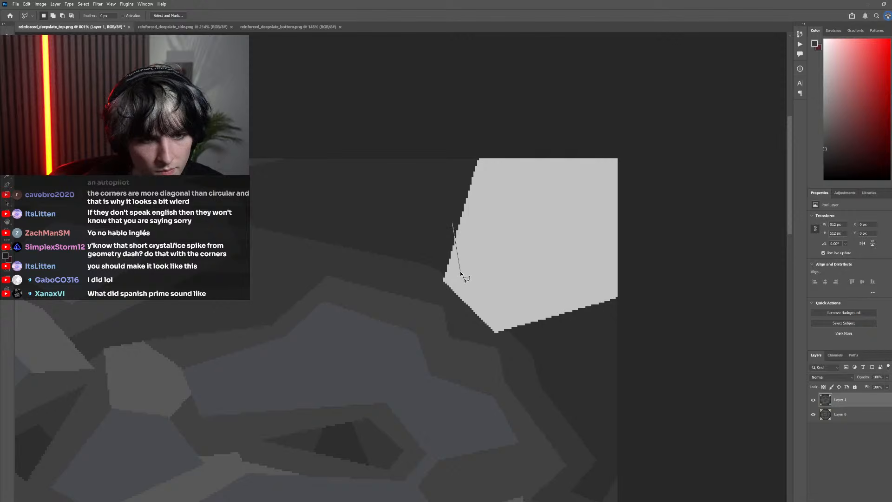
{"action": "mouse_move", "coordinate": [594, 321]}
{"action": "left_mouse_down"}
{"action": "mouse_move", "coordinate": [470, 353]}
{"action": "mouse_move", "coordinate": [428, 293]}
{"action": "left_mouse_up"}
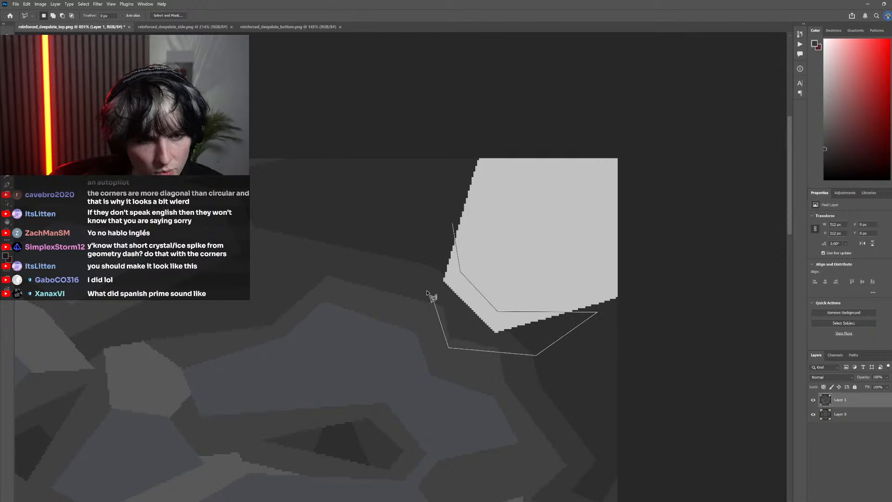
{"action": "left_click", "coordinate": [452, 226]}
{"action": "left_click", "coordinate": [814, 400]}
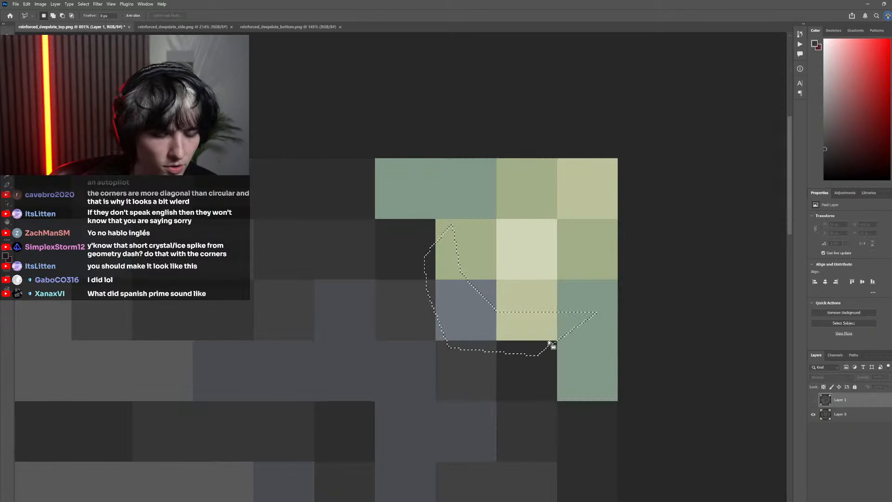
{"action": "key", "text": "i"}
{"action": "left_click", "coordinate": [537, 323]}
{"action": "left_click", "coordinate": [813, 400]}
{"action": "key", "text": "g"}
{"action": "left_click", "coordinate": [503, 317]}
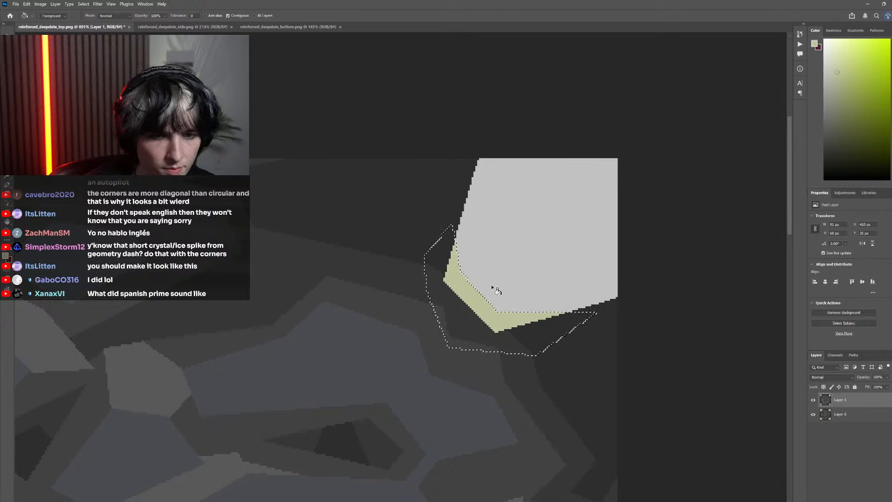
{"action": "key", "text": "l"}
{"action": "key", "text": "ctrl+d"}
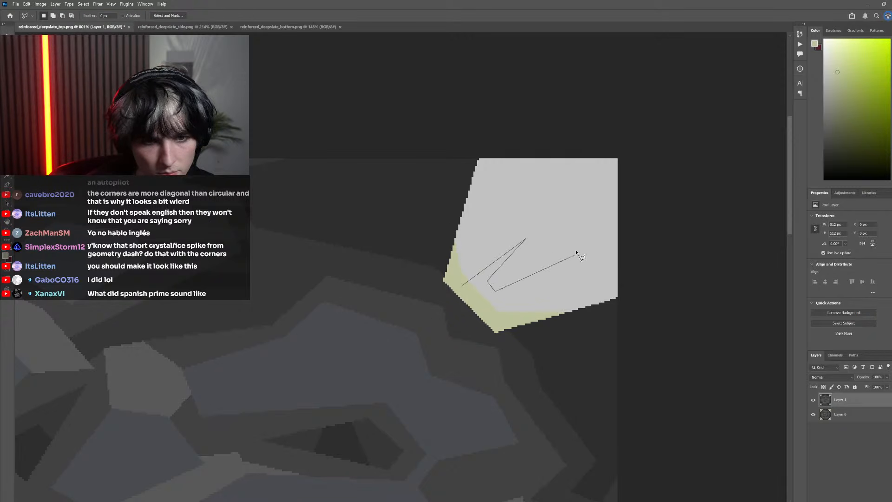
Lasso a two-pronged highlight rising diagonally from the shape's tip, fill it with the original's lightest cream color, and deselect
{"action": "left_click", "coordinate": [607, 213]}
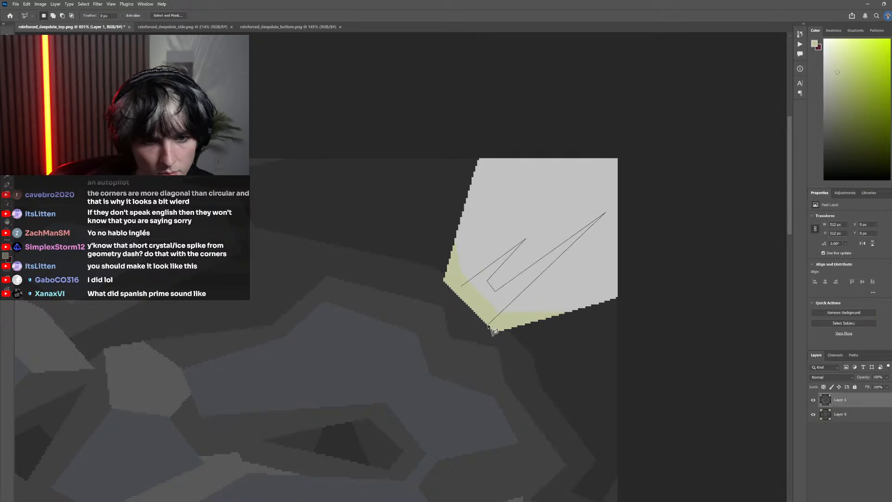
{"action": "left_click", "coordinate": [467, 293]}
{"action": "left_click", "coordinate": [813, 400]}
{"action": "key", "text": "i"}
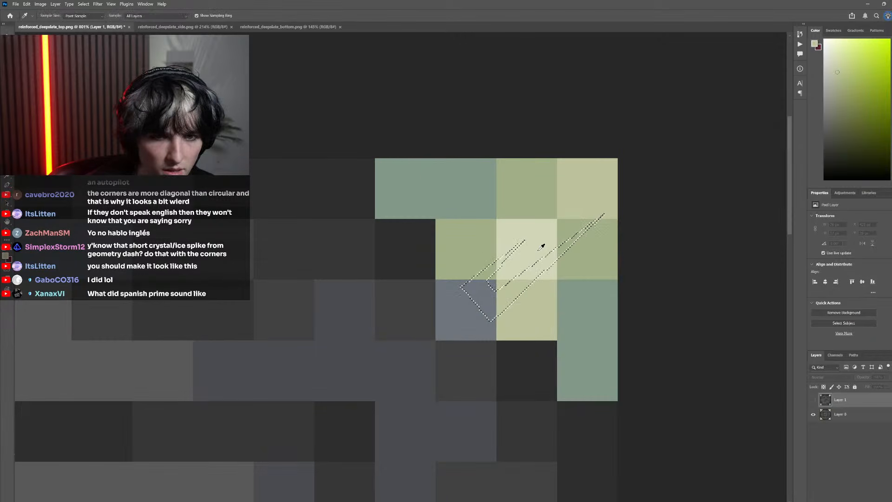
{"action": "key", "text": "u"}
{"action": "left_click", "coordinate": [484, 299]}
{"action": "left_click", "coordinate": [274, 400]}
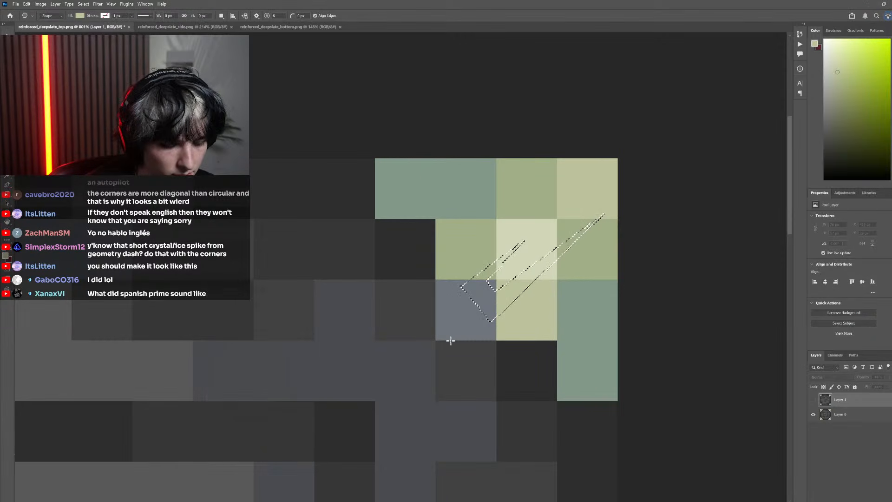
{"action": "key", "text": "i"}
{"action": "left_click", "coordinate": [543, 253]}
{"action": "left_click", "coordinate": [814, 401]}
{"action": "key", "text": "g"}
{"action": "left_click", "coordinate": [522, 280]}
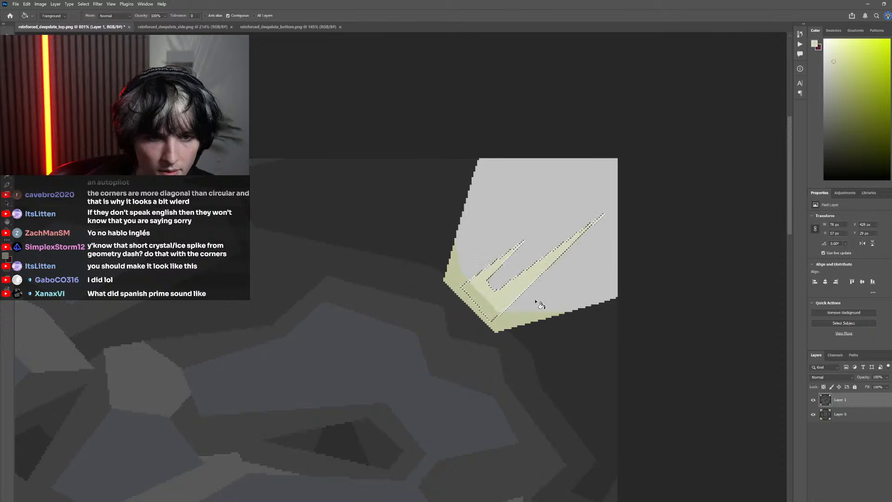
{"action": "key", "text": "m"}
{"action": "key", "text": "ctrl+d"}
Compare the highlighted top-right corner with the other corners and with the pixel original on Layer 0
{"action": "scroll", "coordinate": [568, 283], "scroll_direction": "down", "scroll_amount": 5}
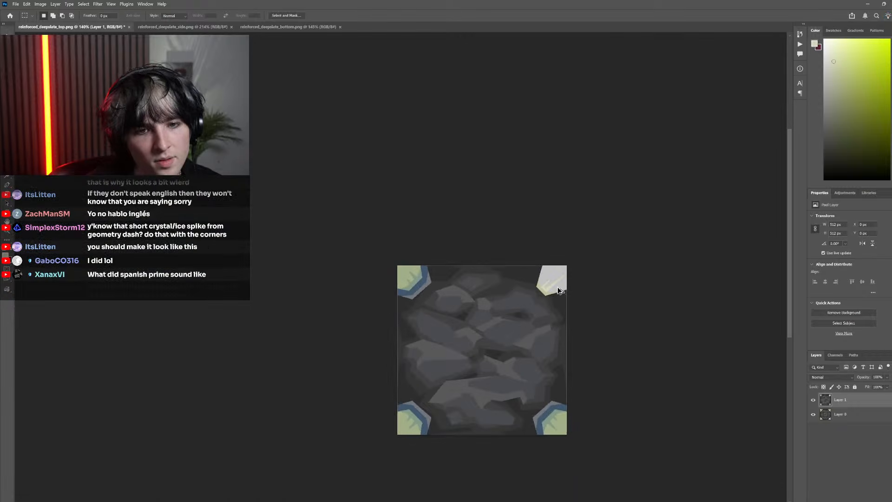
{"action": "scroll", "coordinate": [544, 279], "scroll_direction": "up", "scroll_amount": 3}
{"action": "left_click", "coordinate": [813, 400]}
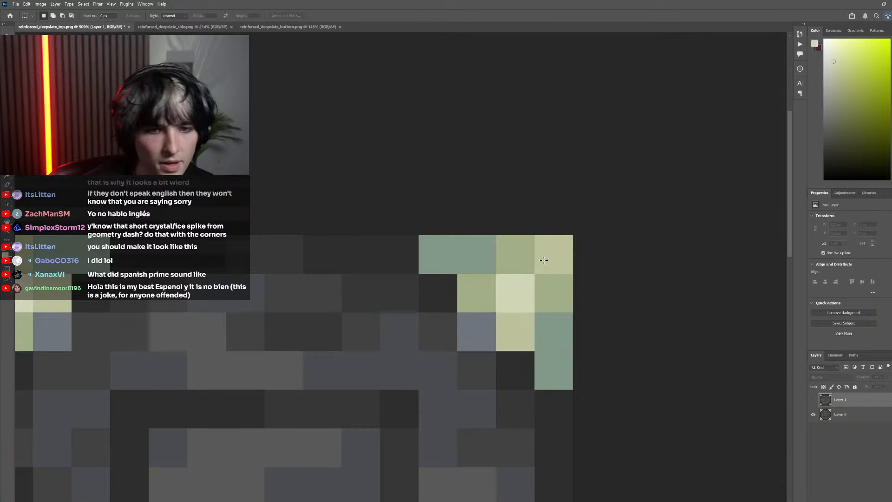
{"action": "key", "text": "g"}
{"action": "left_click", "coordinate": [814, 400]}
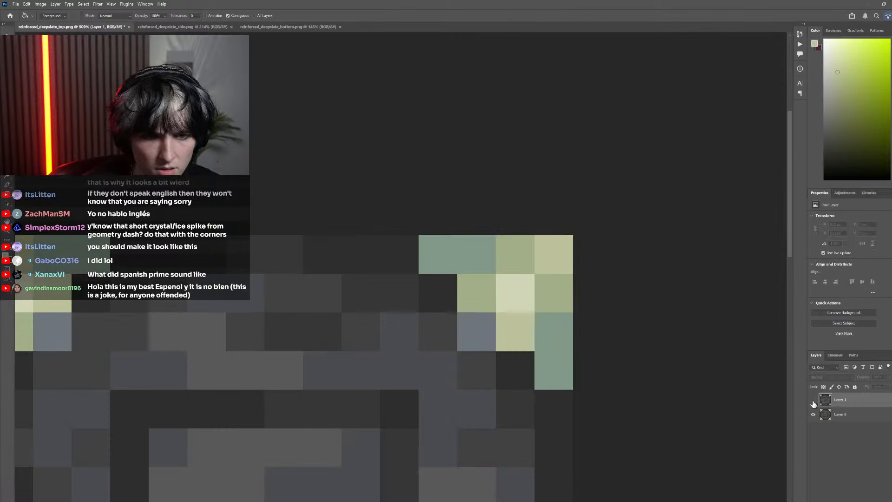
{"action": "left_click", "coordinate": [814, 401]}
{"action": "left_click", "coordinate": [815, 401]}
{"action": "left_click", "coordinate": [816, 401]}
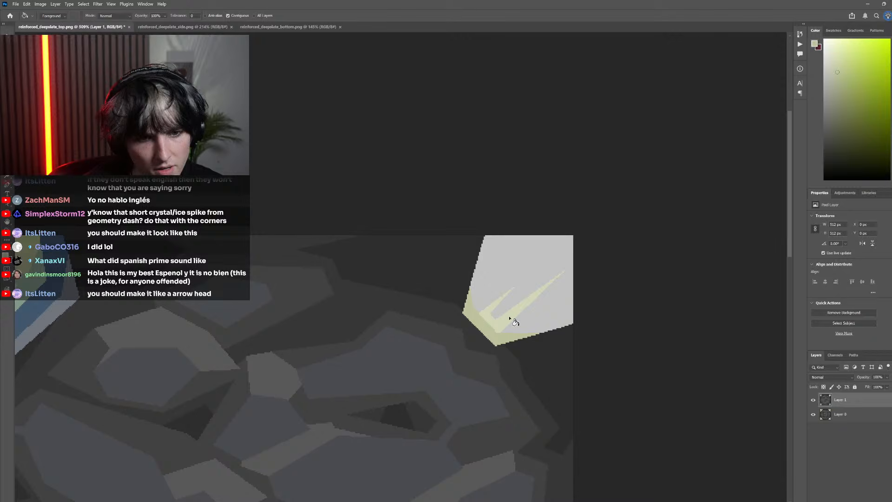
Refill the yellow-green edge band with the light gray sampled from the corner shape
{"action": "key", "text": "b"}
{"action": "left_click", "coordinate": [478, 305], "text": "alt"}
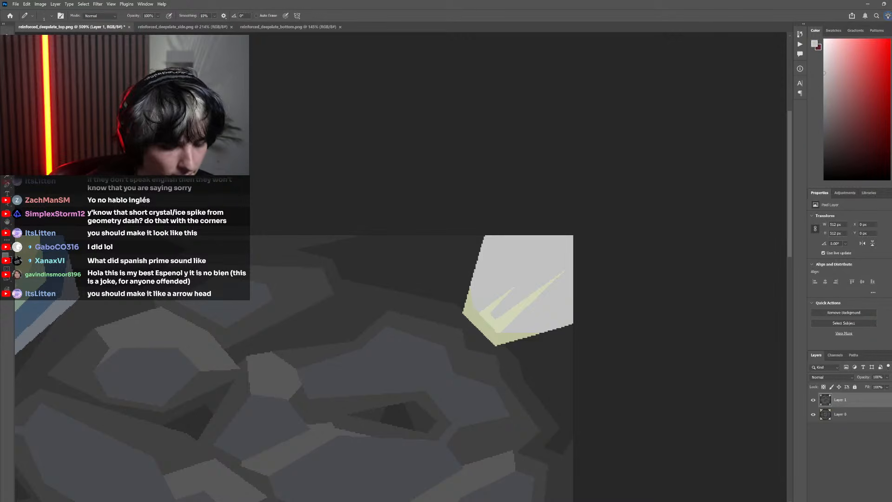
{"action": "key", "text": "g"}
{"action": "left_click", "coordinate": [482, 324]}
Lasso a central facet from the shape's tip to the canvas corner and fill its gray with the original corner pixel's yellow-green
{"action": "key", "text": "l"}
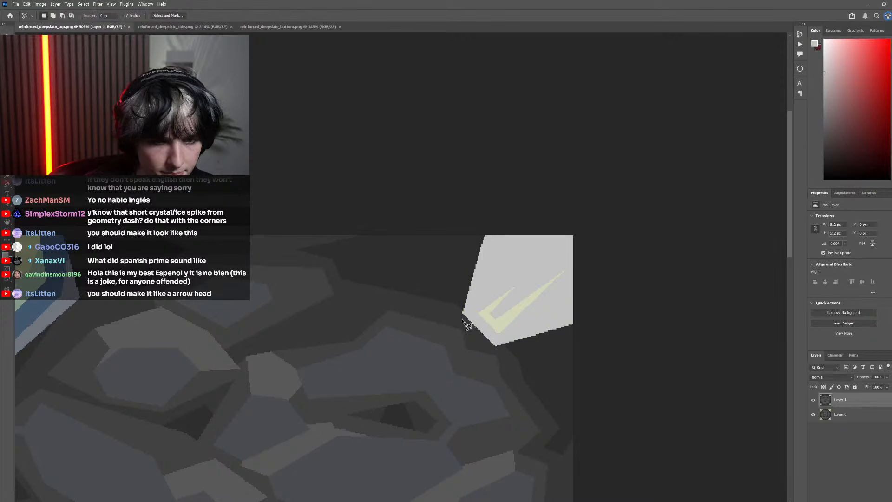
{"action": "left_click", "coordinate": [462, 320]}
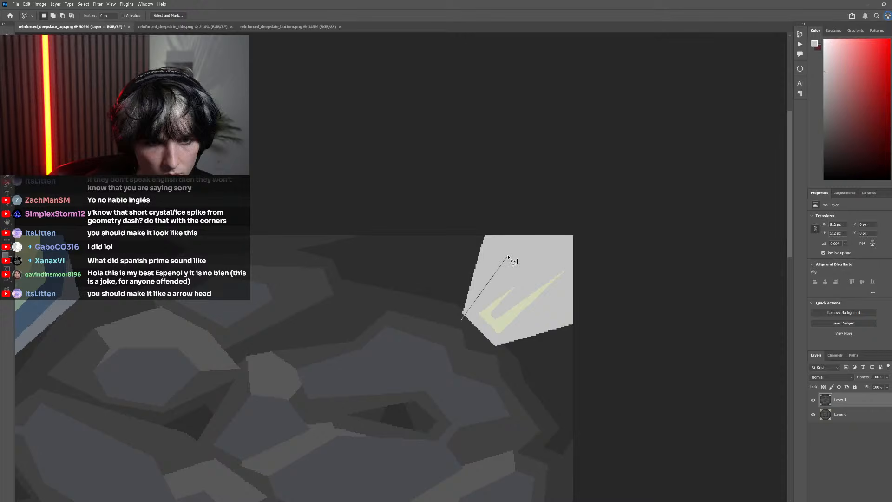
{"action": "left_click", "coordinate": [509, 255]}
{"action": "left_click", "coordinate": [570, 228]}
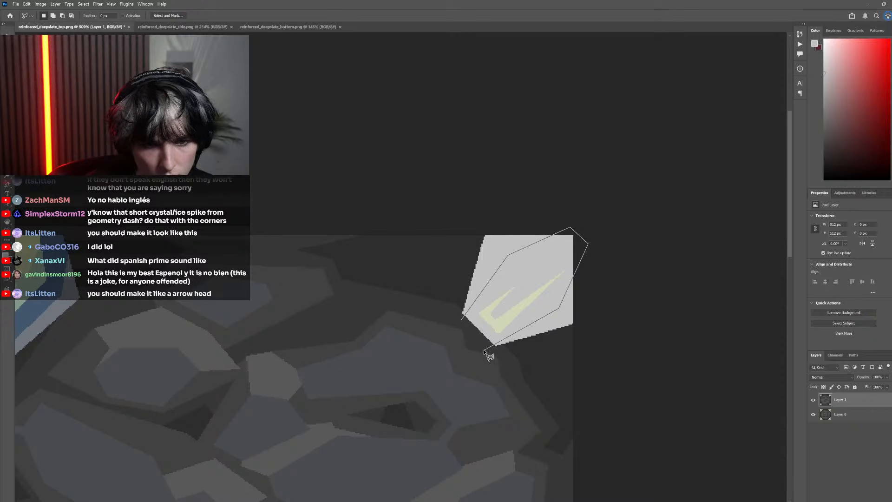
{"action": "left_click", "coordinate": [462, 320]}
{"action": "key", "text": "ctrl+comma"}
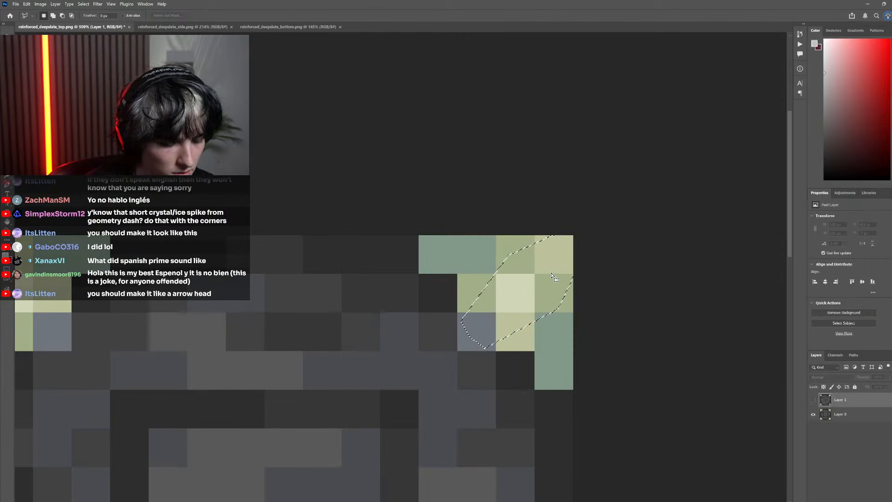
{"action": "key", "text": "i"}
{"action": "left_click", "coordinate": [562, 259]}
{"action": "left_click", "coordinate": [814, 400]}
{"action": "key", "text": "g"}
{"action": "left_click", "coordinate": [529, 311]}
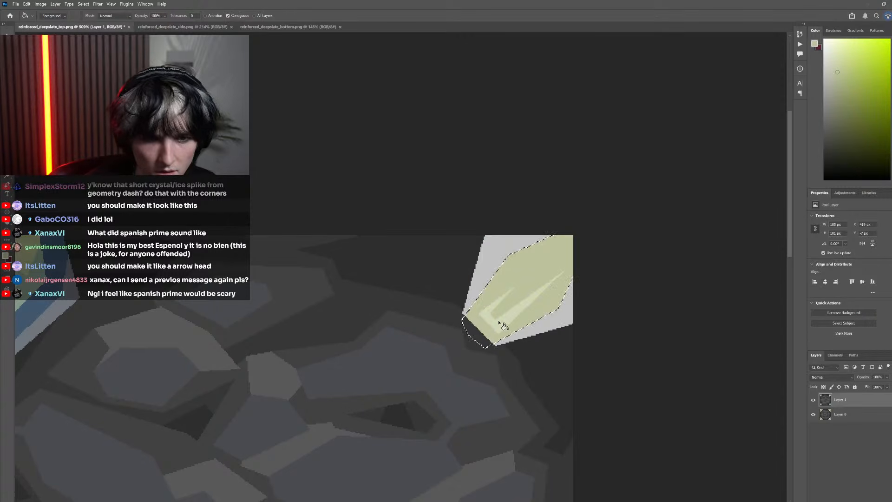
{"action": "key", "text": "m"}
{"action": "key", "text": "ctrl+d"}
Lasso the tip of the shape below the highlight and fill it with the highlight's light cream color
{"action": "scroll", "coordinate": [567, 354], "scroll_direction": "down", "scroll_amount": 4}
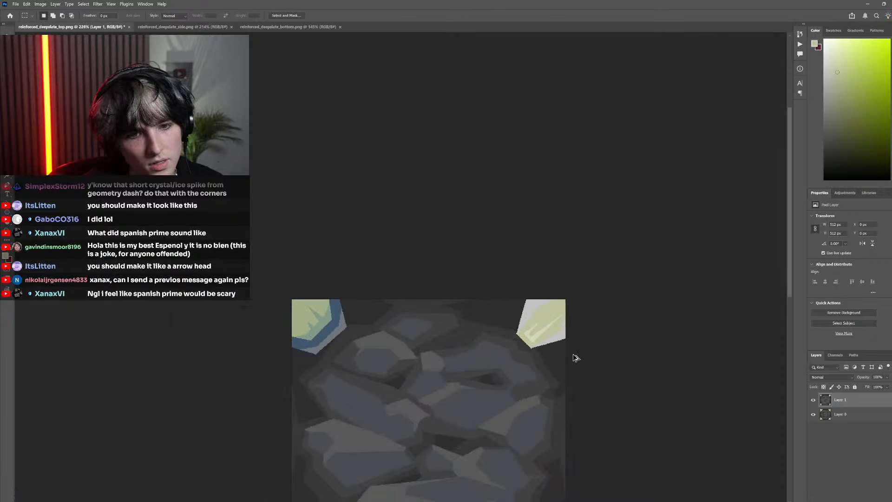
{"action": "scroll", "coordinate": [577, 358], "scroll_direction": "down", "scroll_amount": 3}
{"action": "scroll", "coordinate": [458, 309], "scroll_direction": "up", "scroll_amount": 9}
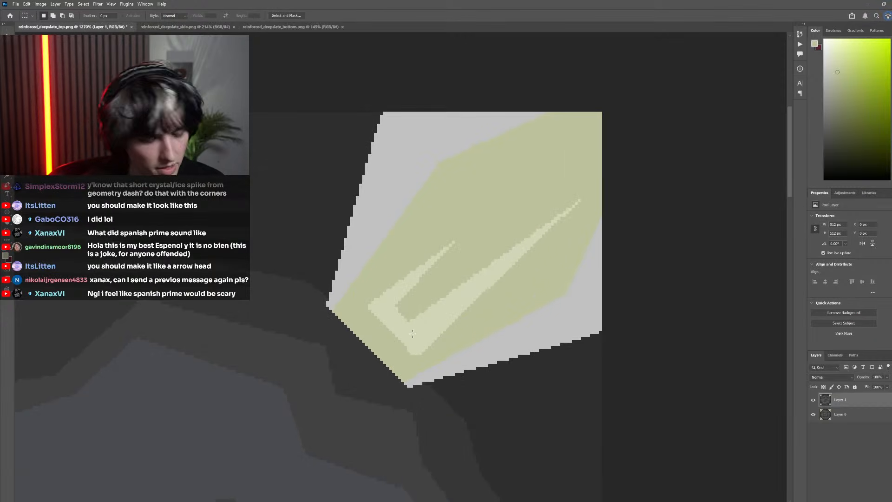
{"action": "key", "text": "l"}
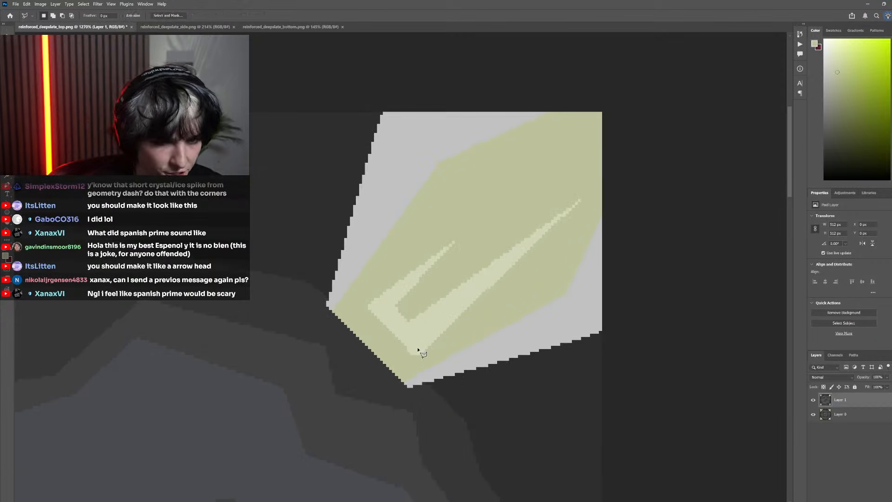
{"action": "left_click", "coordinate": [408, 390]}
{"action": "left_click", "coordinate": [353, 356]}
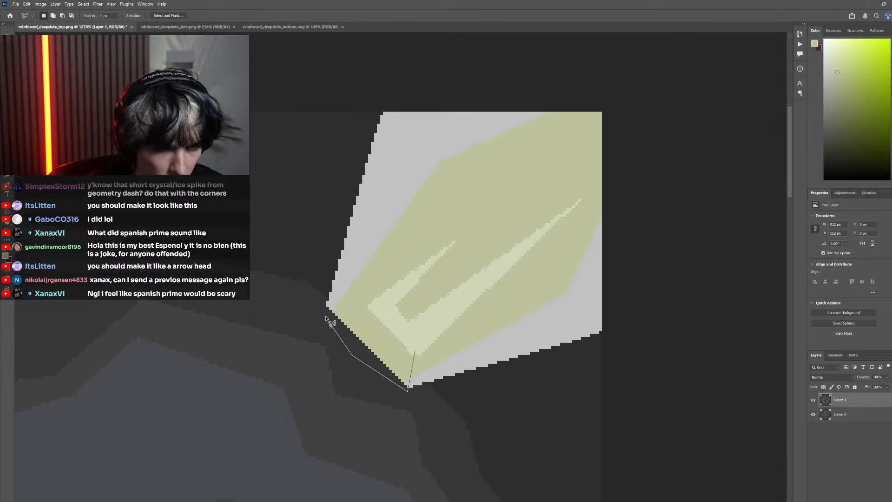
{"action": "left_click", "coordinate": [416, 351]}
{"action": "key", "text": "b"}
{"action": "left_click", "coordinate": [403, 329], "text": "alt"}
{"action": "key", "text": "g"}
{"action": "left_click", "coordinate": [390, 355]}
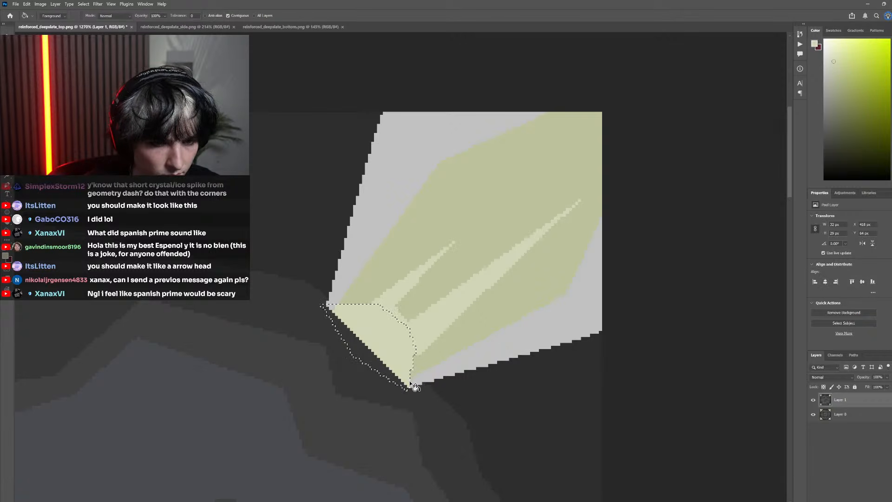
{"action": "scroll", "coordinate": [348, 313], "scroll_direction": "down", "scroll_amount": 8}
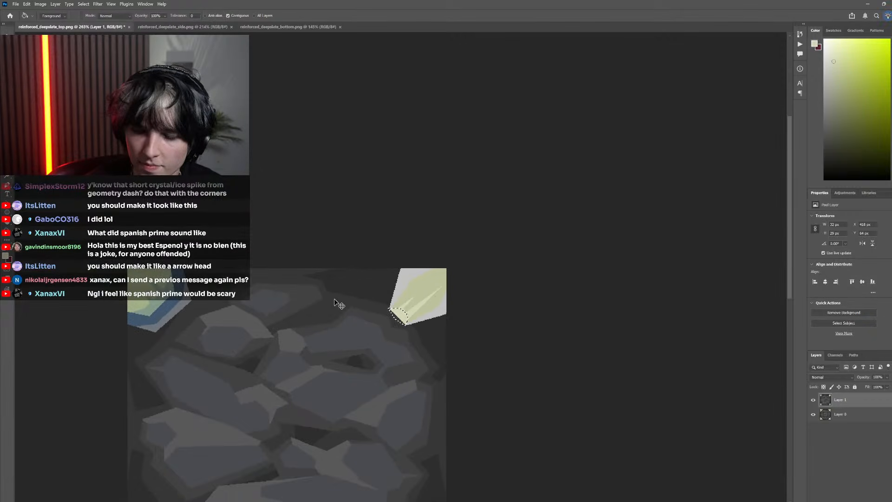
{"action": "left_click_drag", "start_coordinate": [335, 303], "coordinate": [346, 269]}
{"action": "key", "text": "m"}
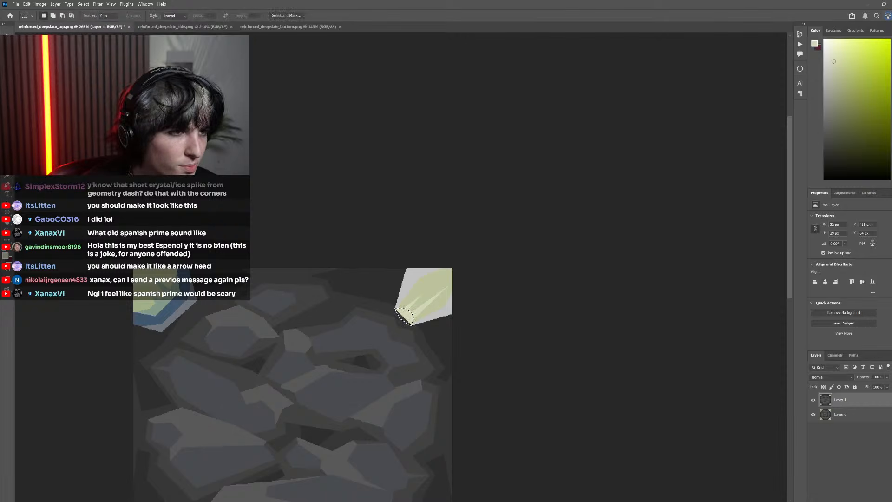
Fill the two remaining gray side facets of the corner shape with the darker green sampled from the pixel original
{"action": "scroll", "coordinate": [397, 204], "scroll_direction": "up", "scroll_amount": 4}
{"action": "left_click", "coordinate": [814, 400]}
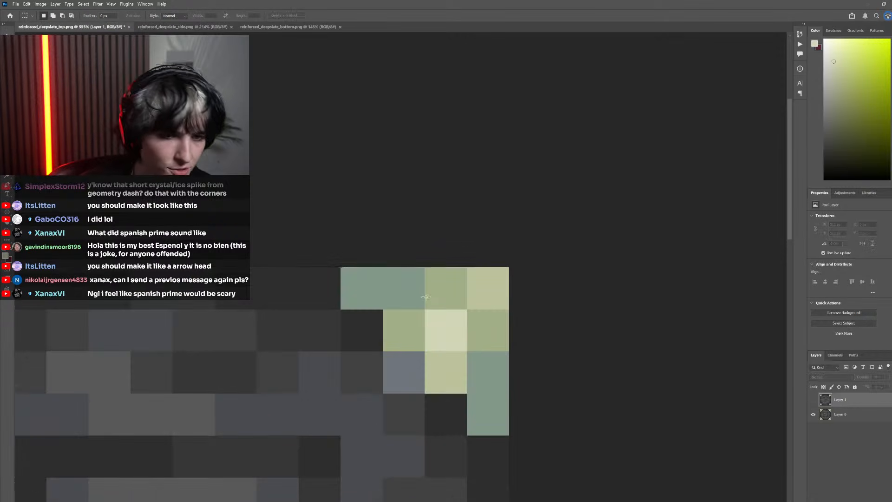
{"action": "key", "text": "i"}
{"action": "left_click", "coordinate": [438, 284]}
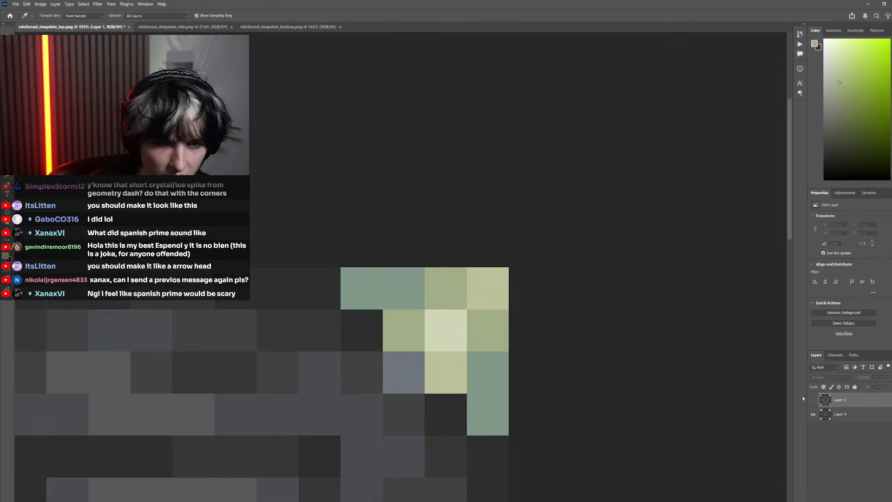
{"action": "left_click", "coordinate": [813, 400]}
{"action": "key", "text": "g"}
{"action": "left_click", "coordinate": [434, 299]}
{"action": "left_click", "coordinate": [504, 364]}
Compare the recolored top-right crystal with the other corners and with the pixel original on Layer 0
{"action": "scroll", "coordinate": [530, 376], "scroll_direction": "down", "scroll_amount": 7}
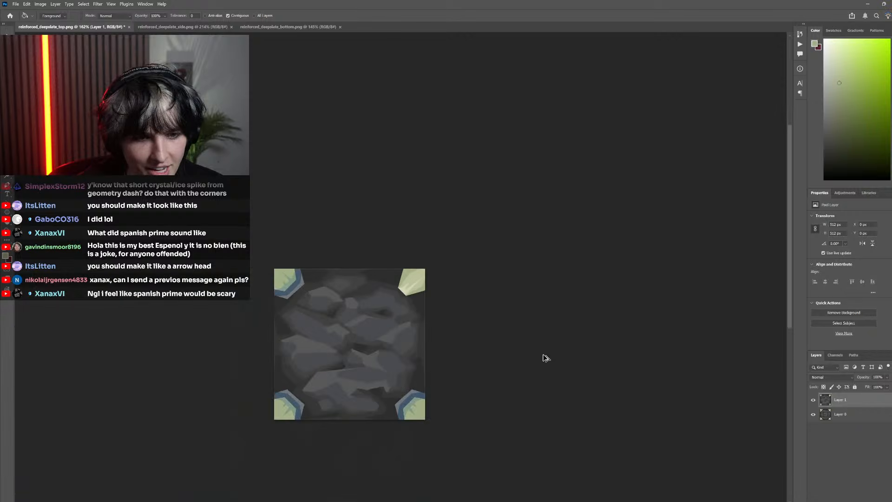
{"action": "scroll", "coordinate": [546, 358], "scroll_direction": "down", "scroll_amount": 3}
{"action": "scroll", "coordinate": [508, 344], "scroll_direction": "up", "scroll_amount": 5}
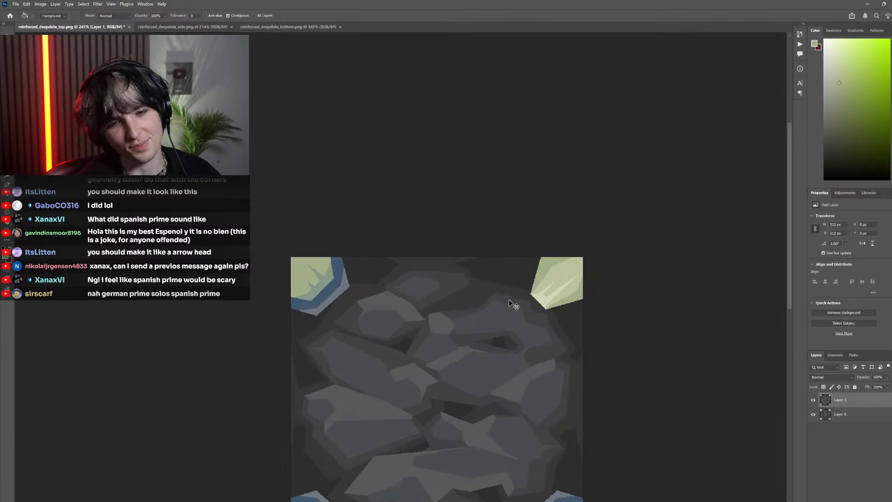
{"action": "scroll", "coordinate": [510, 302], "scroll_direction": "right", "scroll_amount": 3}
{"action": "scroll", "coordinate": [519, 309], "scroll_direction": "up", "scroll_amount": 4}
{"action": "scroll", "coordinate": [520, 373], "scroll_direction": "up", "scroll_amount": 5}
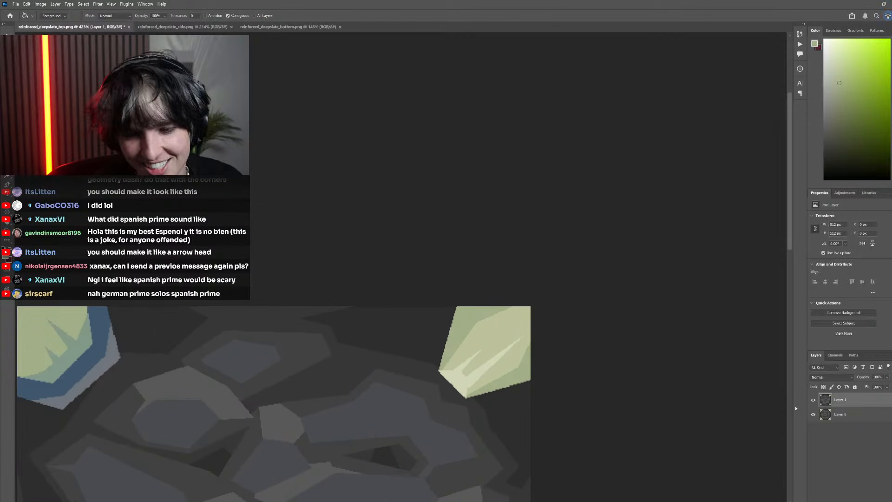
{"action": "left_click", "coordinate": [813, 400]}
{"action": "left_click", "coordinate": [813, 400]}
{"action": "left_click", "coordinate": [813, 400]}
{"action": "left_click", "coordinate": [813, 400]}
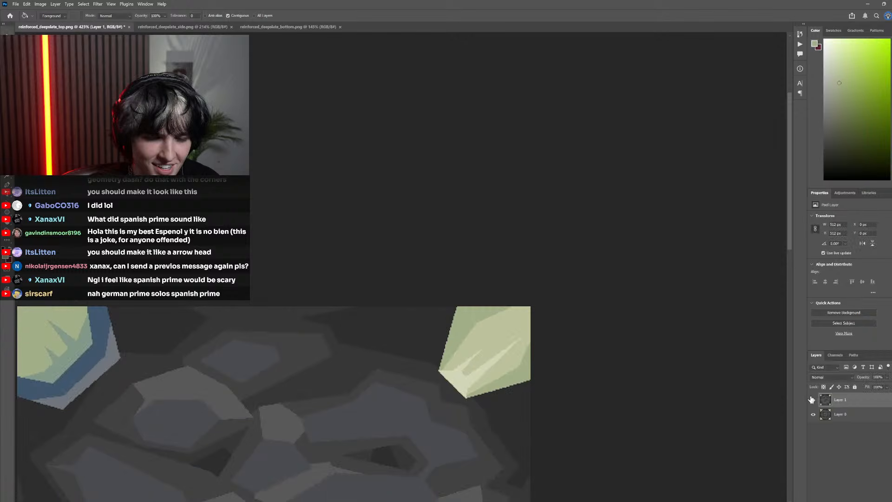
Try to add a thin darker-green streak running from the top edge into the top-right crystal's central facet, using a lasso selection and fill
{"action": "scroll", "coordinate": [520, 338], "scroll_direction": "up", "scroll_amount": 4}
{"action": "key", "text": "l"}
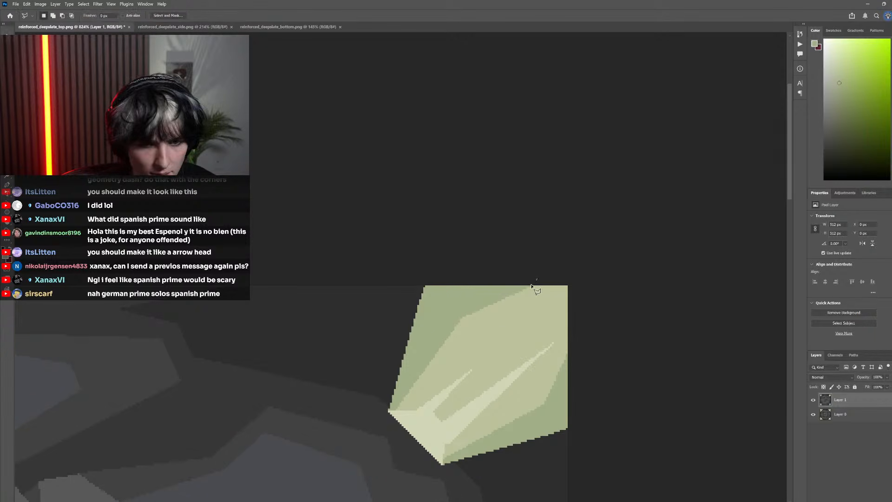
{"action": "left_click", "coordinate": [538, 279]}
{"action": "left_click", "coordinate": [474, 346]}
{"action": "left_click", "coordinate": [591, 273]}
{"action": "left_click", "coordinate": [553, 267]}
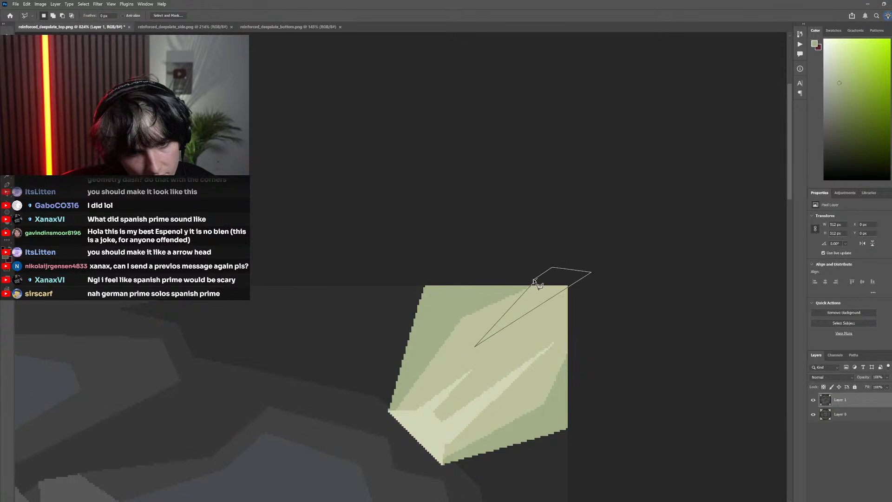
{"action": "left_click", "coordinate": [538, 280]}
{"action": "key", "text": "g"}
{"action": "left_click", "coordinate": [533, 315]}
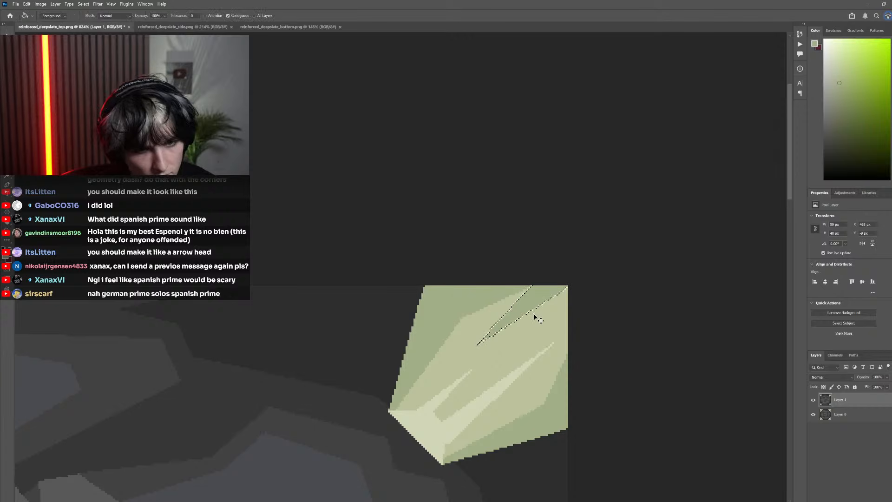
{"action": "scroll", "coordinate": [533, 315], "scroll_direction": "down", "scroll_amount": 2}
{"action": "key", "text": "ctrl+d"}
{"action": "key", "text": "m"}
{"action": "scroll", "coordinate": [412, 255], "scroll_direction": "down", "scroll_amount": 8}
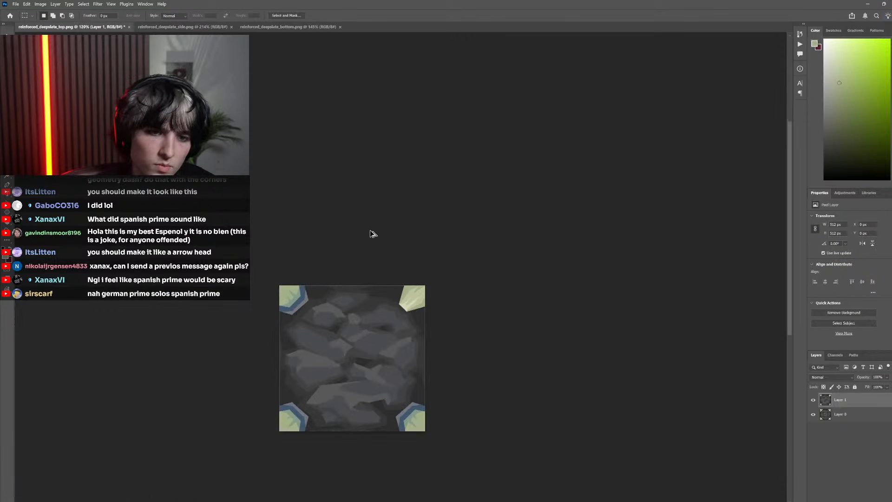
Examine the top-right crystal at several scales against the other corners and the side texture's crystals
{"action": "scroll", "coordinate": [367, 234], "scroll_direction": "left", "scroll_amount": 1}
{"action": "scroll", "coordinate": [473, 265], "scroll_direction": "up", "scroll_amount": 5}
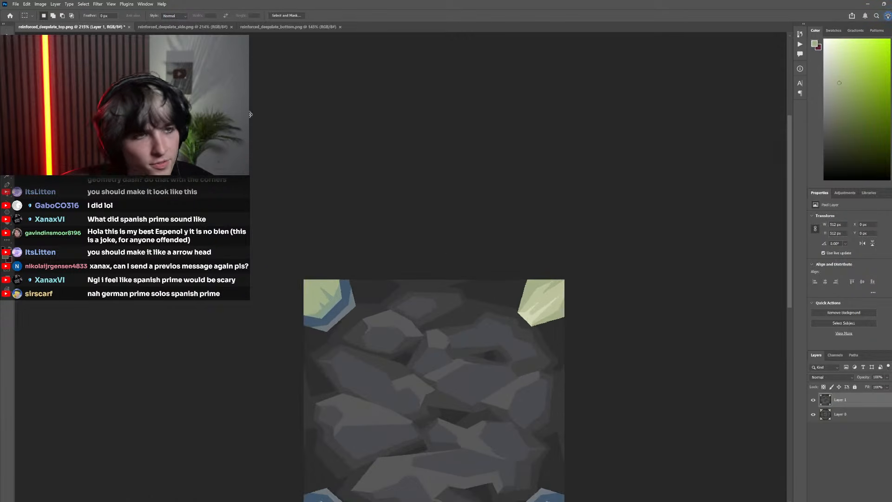
{"action": "key", "text": "ctrl+Tab"}
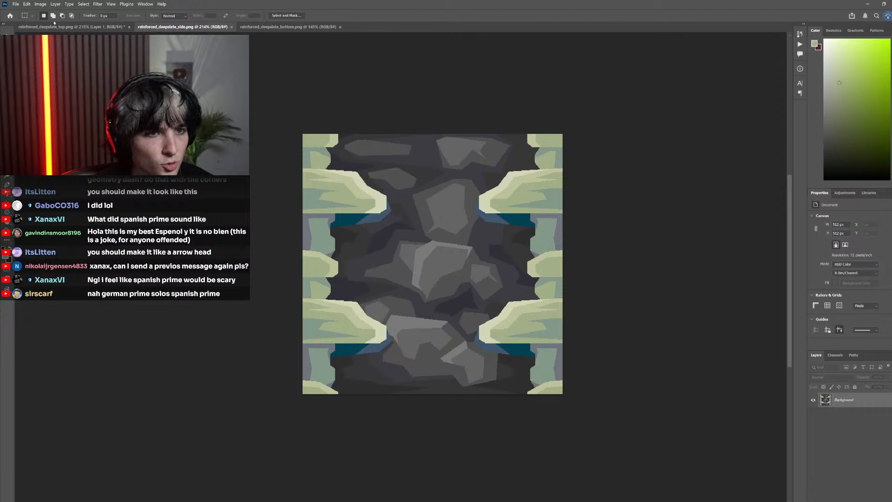
{"action": "key", "text": "ctrl+shift+Tab"}
{"action": "scroll", "coordinate": [303, 199], "scroll_direction": "right", "scroll_amount": 2}
{"action": "scroll", "coordinate": [305, 197], "scroll_direction": "down", "scroll_amount": 4}
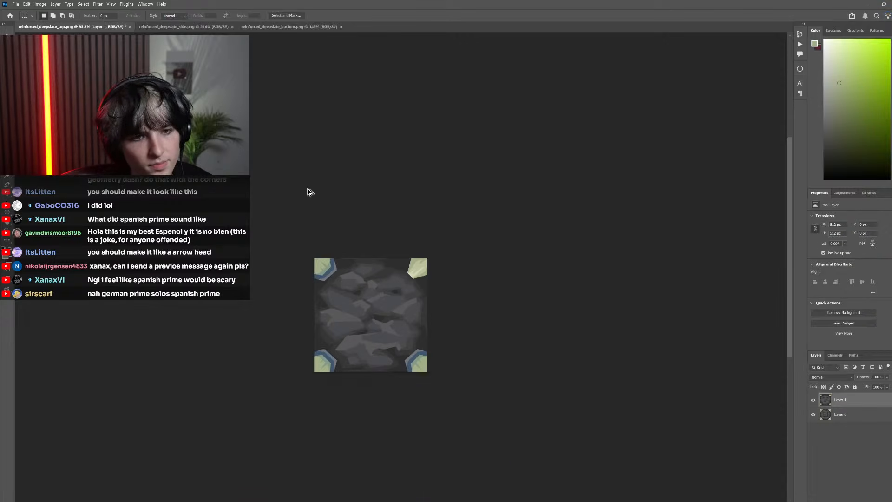
{"action": "scroll", "coordinate": [420, 265], "scroll_direction": "up", "scroll_amount": 4}
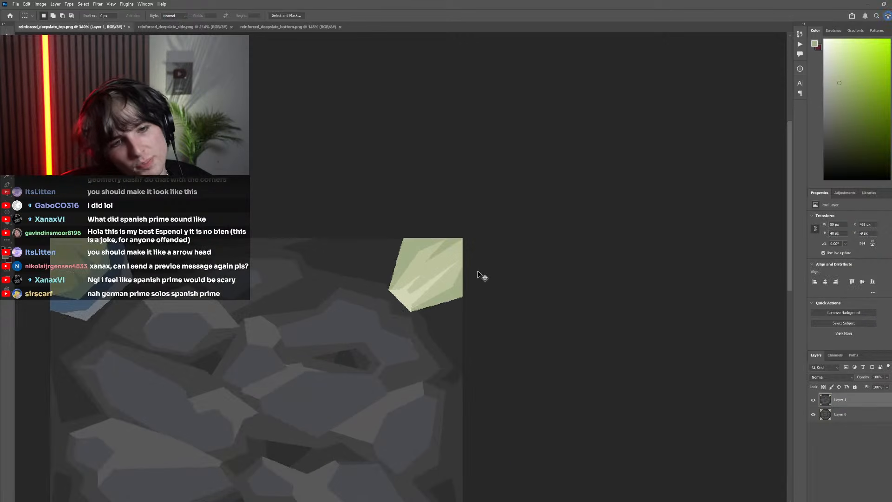
{"action": "scroll", "coordinate": [473, 254], "scroll_direction": "down", "scroll_amount": 2}
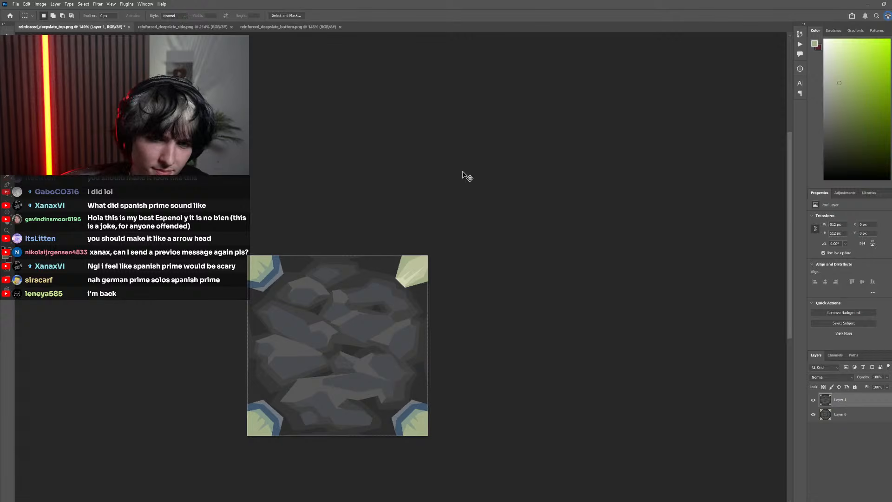
{"action": "scroll", "coordinate": [414, 258], "scroll_direction": "up", "scroll_amount": 6}
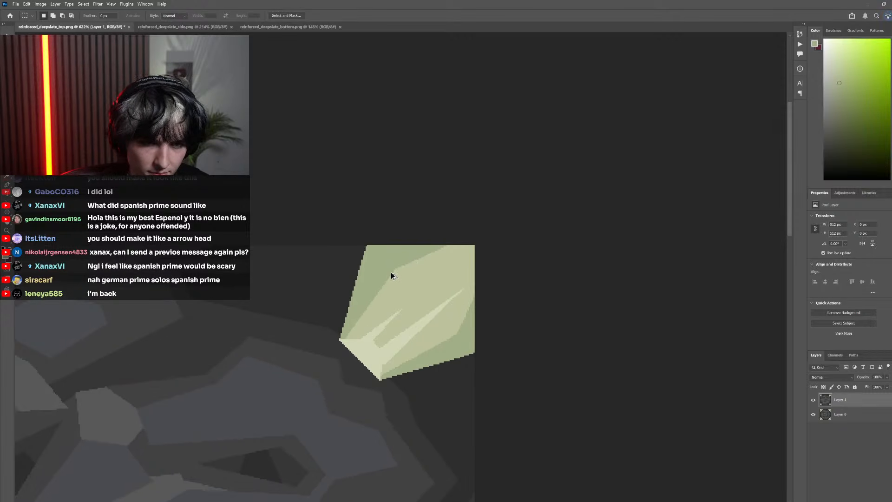
{"action": "scroll", "coordinate": [417, 280], "scroll_direction": "down", "scroll_amount": 8}
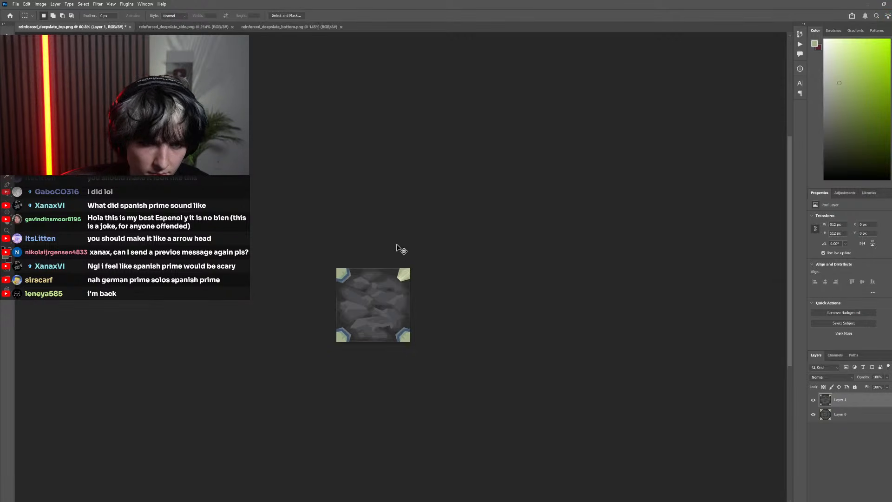
{"action": "scroll", "coordinate": [446, 268], "scroll_direction": "up", "scroll_amount": 3}
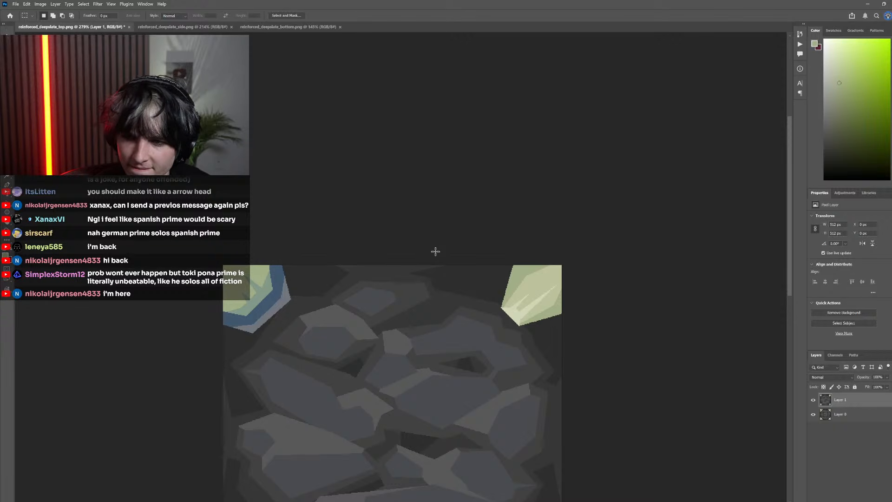
{"action": "scroll", "coordinate": [435, 252], "scroll_direction": "down", "scroll_amount": 2}
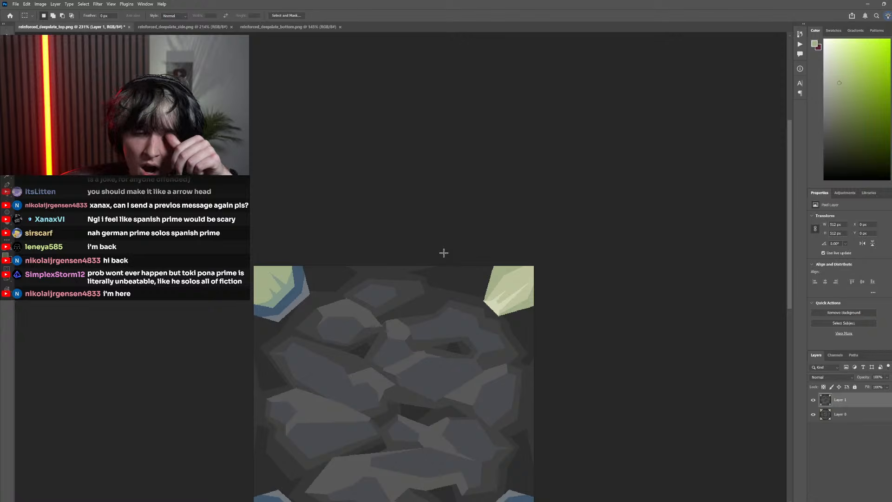
Compare the painted top texture with the pixel original on Layer 0 and with the bottom and side textures
{"action": "left_click", "coordinate": [814, 400]}
{"action": "left_click", "coordinate": [814, 401]}
{"action": "left_click", "coordinate": [813, 400]}
{"action": "left_click", "coordinate": [814, 401]}
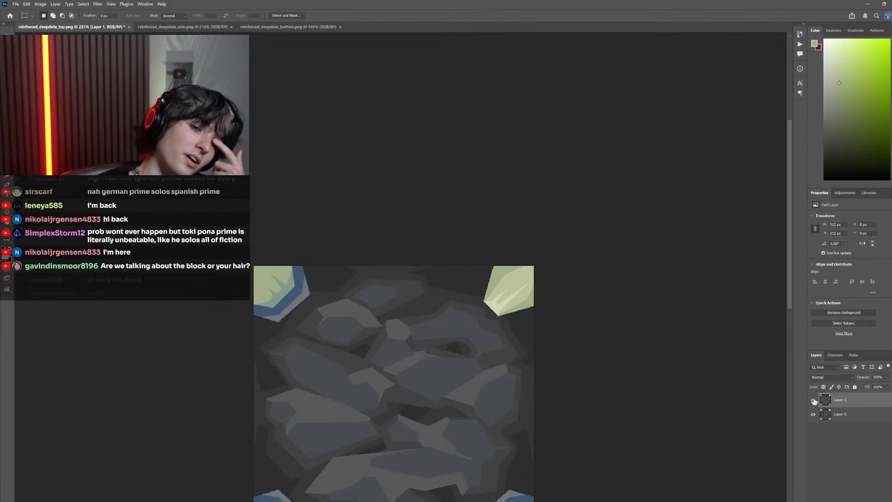
{"action": "left_click", "coordinate": [814, 400]}
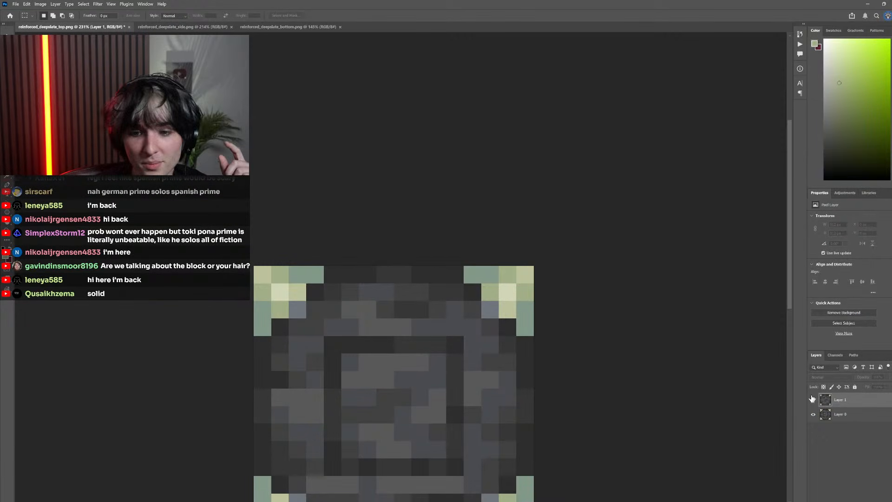
{"action": "left_click", "coordinate": [814, 400]}
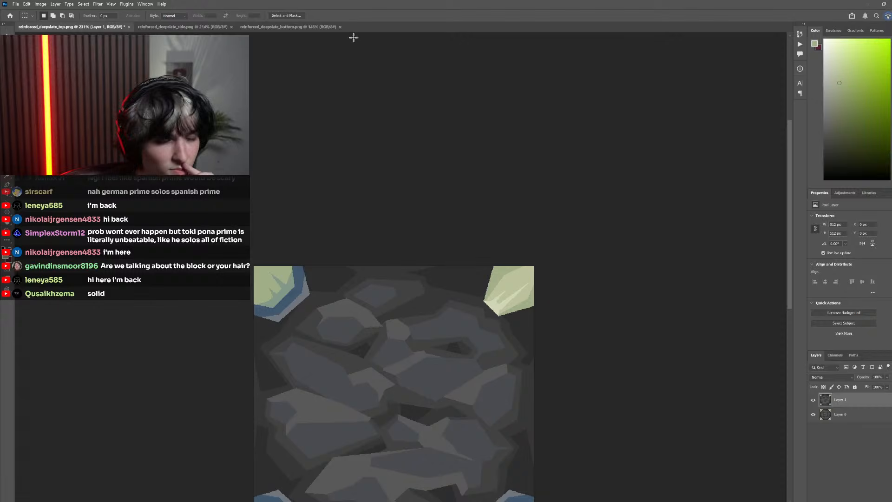
{"action": "left_click", "coordinate": [289, 26]}
{"action": "left_click", "coordinate": [183, 26]}
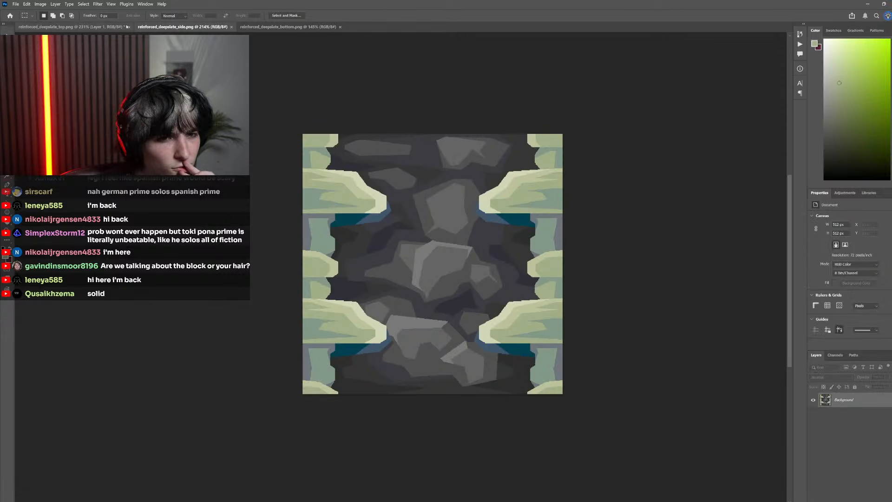
{"action": "left_click", "coordinate": [67, 27]}
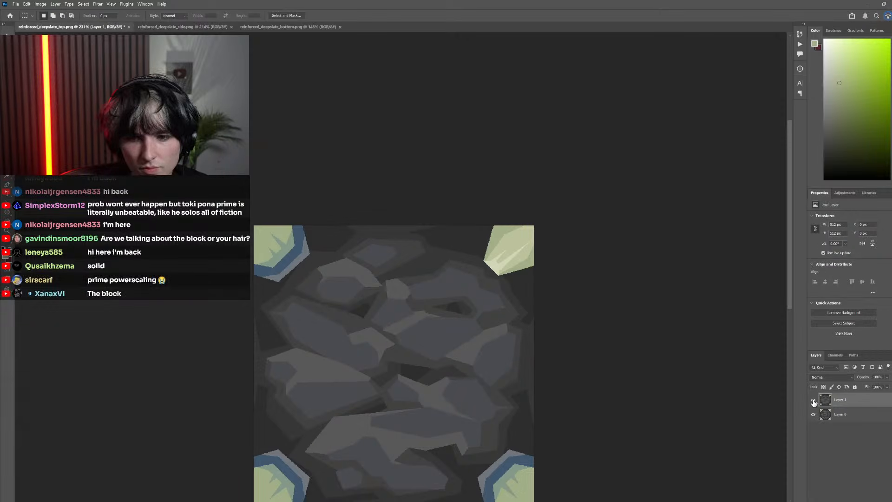
{"action": "left_click", "coordinate": [814, 400]}
{"action": "left_click", "coordinate": [814, 399]}
Lasso a small facet below the top-right crystal along the canvas edge and fill it with the gray-teal sampled from the pixel original
{"action": "scroll", "coordinate": [516, 263], "scroll_direction": "up", "scroll_amount": 3}
{"action": "scroll", "coordinate": [519, 283], "scroll_direction": "down", "scroll_amount": 1}
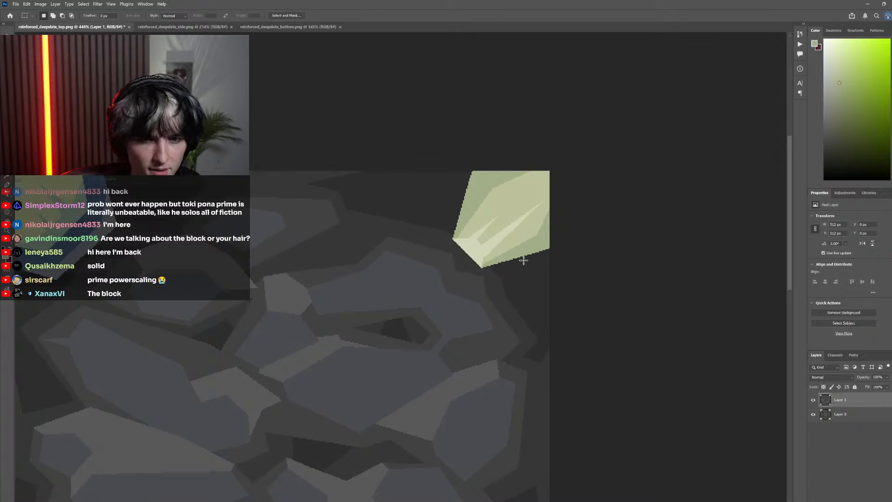
{"action": "key", "text": "l"}
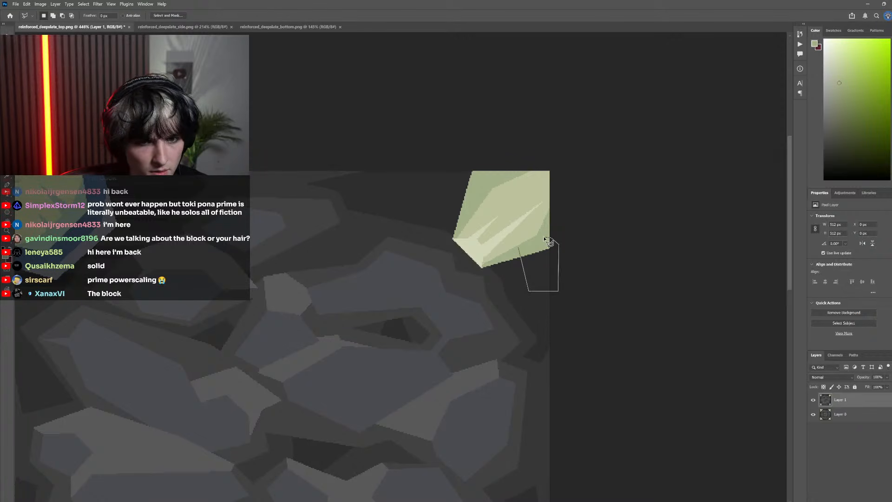
{"action": "left_click", "coordinate": [519, 250]}
{"action": "left_click", "coordinate": [814, 400]}
{"action": "key", "text": "i"}
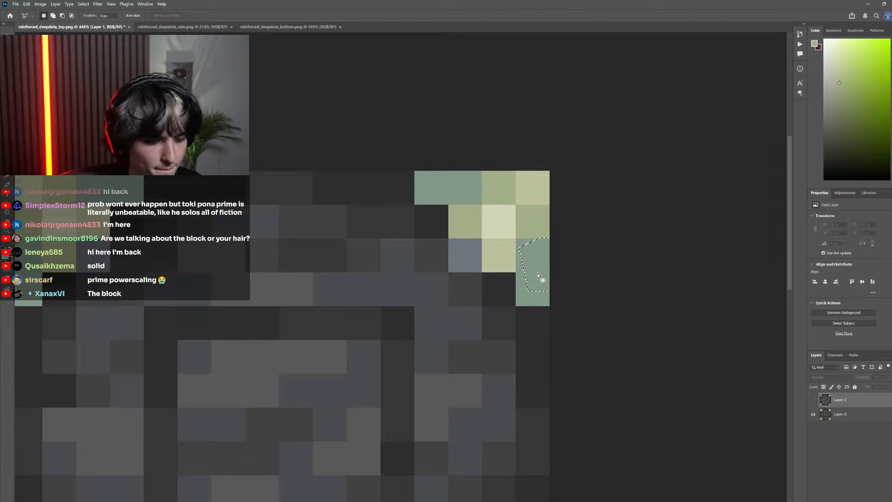
{"action": "left_click", "coordinate": [547, 270]}
{"action": "left_click", "coordinate": [814, 399]}
{"action": "key", "text": "g"}
{"action": "left_click", "coordinate": [546, 273]}
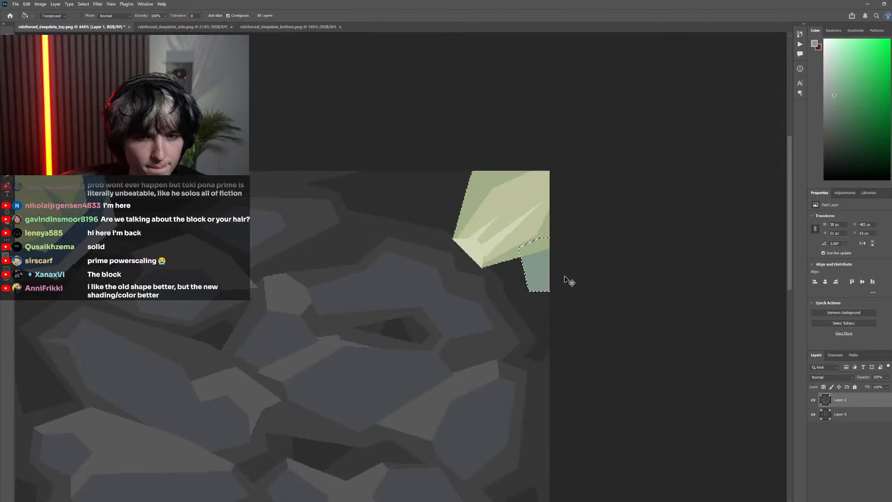
{"action": "scroll", "coordinate": [569, 281], "scroll_direction": "down", "scroll_amount": 3}
{"action": "key", "text": "m"}
{"action": "key", "text": "ctrl+d"}
{"action": "scroll", "coordinate": [405, 248], "scroll_direction": "down", "scroll_amount": 9}
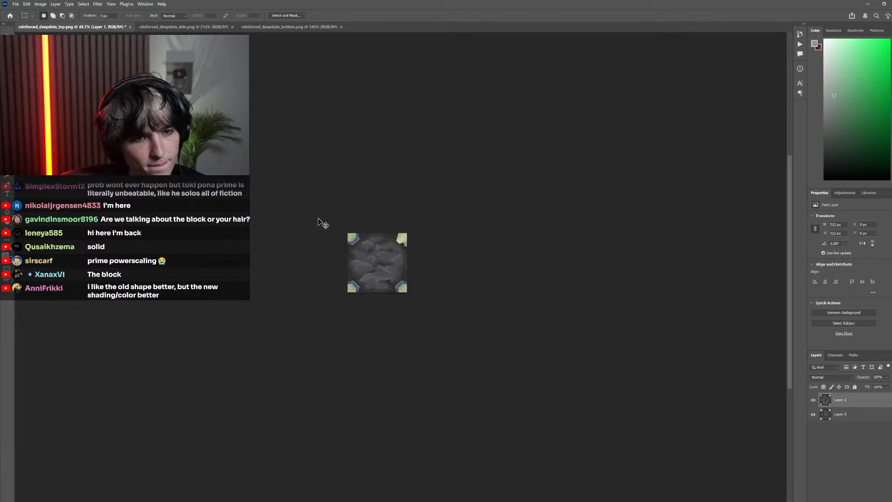
Trim the teal facet's lower edge to a slant by lassoing a wedge and filling it with the dark gray sampled from the surrounding stone
{"action": "scroll", "coordinate": [435, 254], "scroll_direction": "up", "scroll_amount": 5}
{"action": "scroll", "coordinate": [478, 241], "scroll_direction": "up", "scroll_amount": 10}
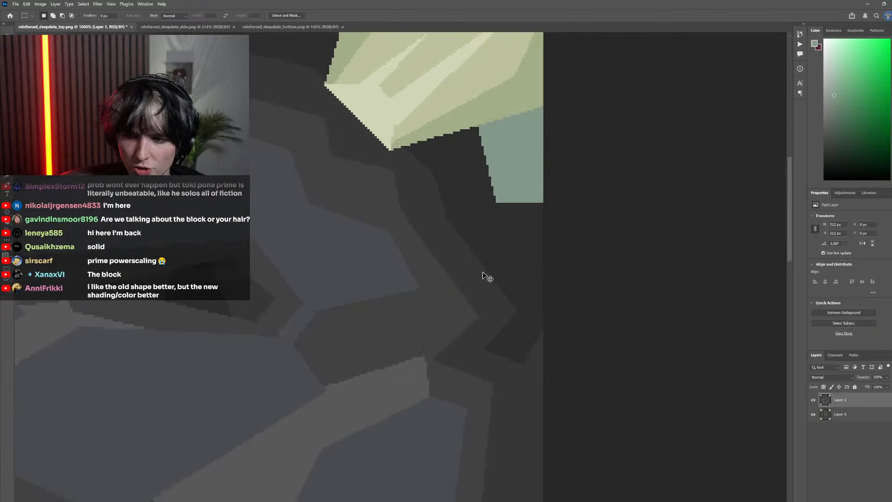
{"action": "scroll", "coordinate": [472, 284], "scroll_direction": "down", "scroll_amount": 4}
{"action": "scroll", "coordinate": [465, 279], "scroll_direction": "up", "scroll_amount": 3}
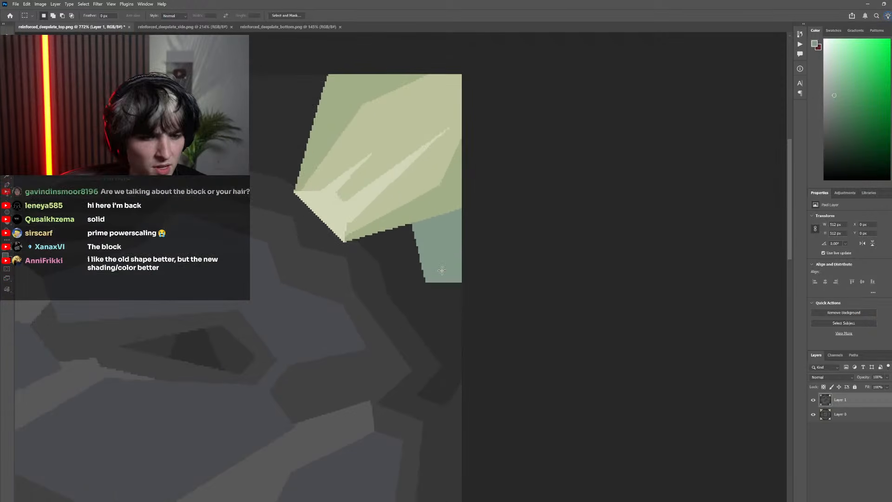
{"action": "key", "text": "l"}
{"action": "left_click", "coordinate": [465, 282]}
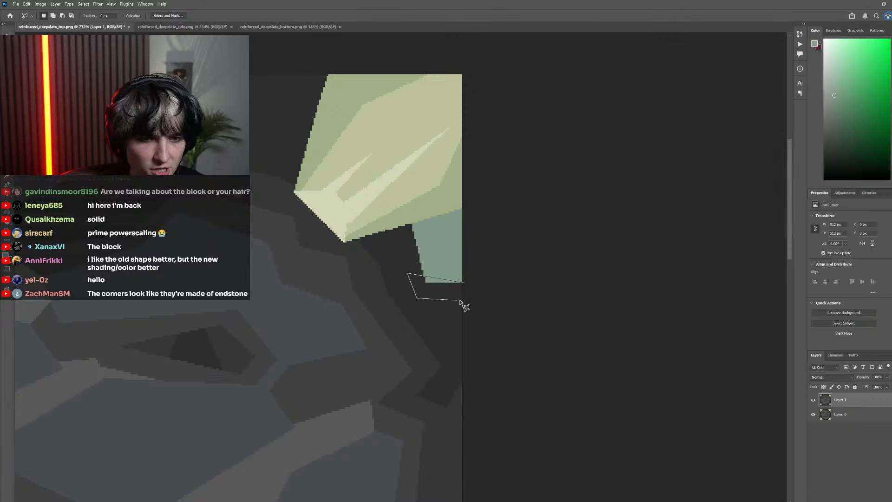
{"action": "left_click", "coordinate": [466, 285]}
{"action": "key", "text": "i"}
{"action": "left_click", "coordinate": [438, 290]}
{"action": "key", "text": "g"}
{"action": "left_click", "coordinate": [434, 281]}
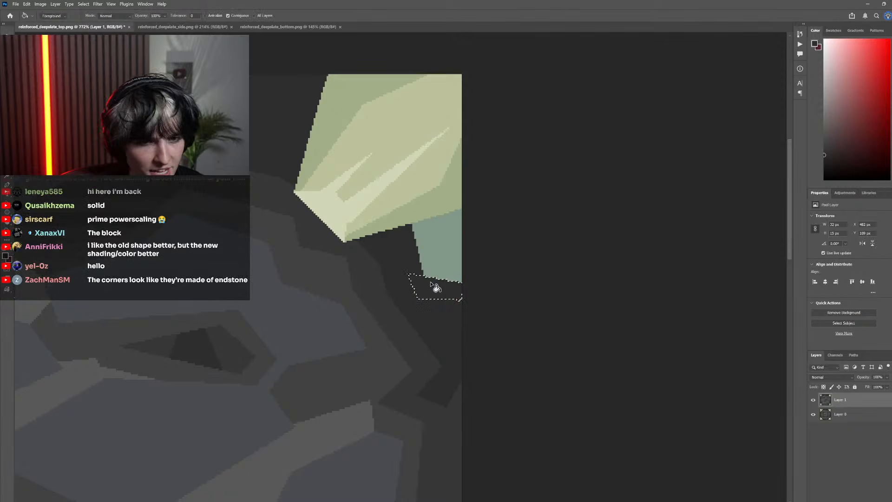
{"action": "scroll", "coordinate": [143, 136], "scroll_direction": "down", "scroll_amount": 2}
{"action": "key", "text": "m"}
{"action": "key", "text": "ctrl+d"}
{"action": "scroll", "coordinate": [375, 267], "scroll_direction": "down", "scroll_amount": 6}
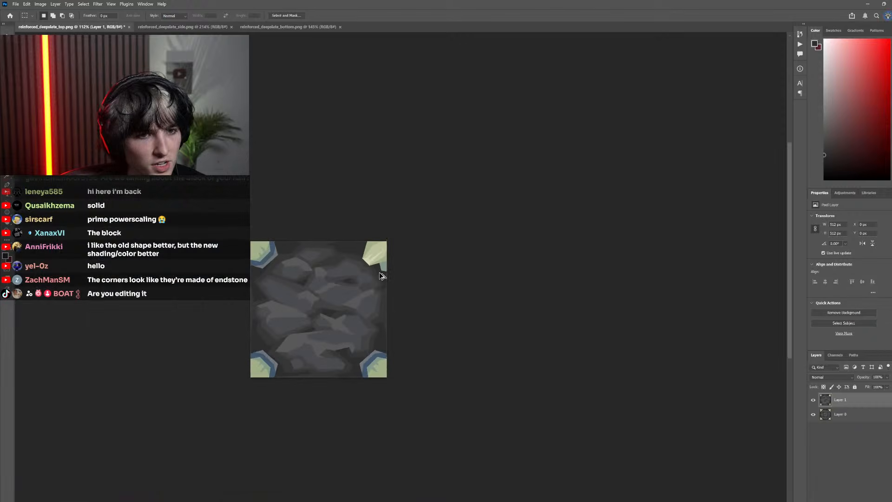
Compare the corner with its added teal facet against the pixel original on Layer 0
{"action": "scroll", "coordinate": [327, 278], "scroll_direction": "left", "scroll_amount": 3}
{"action": "left_click", "coordinate": [813, 400]}
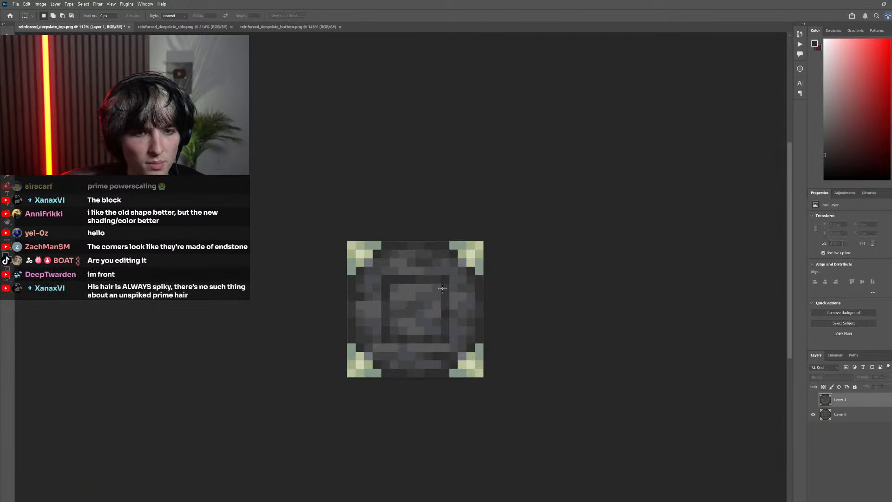
{"action": "left_click", "coordinate": [813, 400]}
{"action": "scroll", "coordinate": [464, 275], "scroll_direction": "down", "scroll_amount": 2}
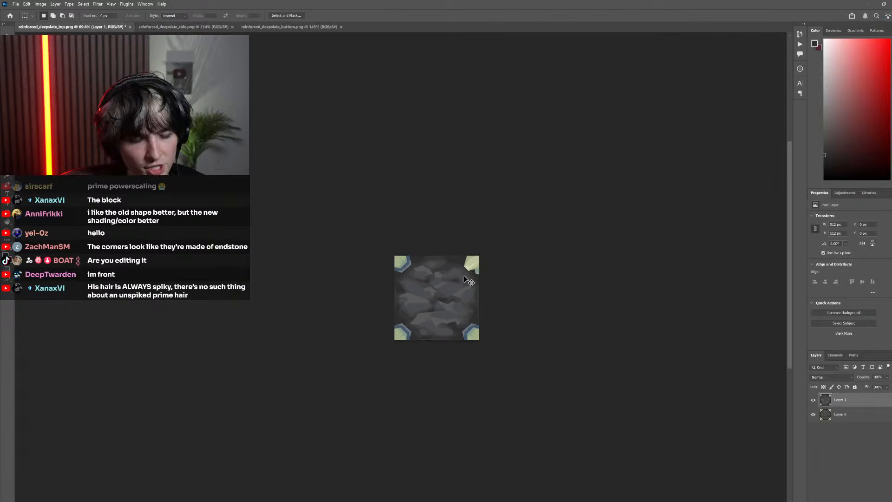
Select the teal of the top-right crystal's lower facet by color and remove the bottom corner areas from the selection
{"action": "scroll", "coordinate": [468, 274], "scroll_direction": "up", "scroll_amount": 5}
{"action": "key", "text": "w"}
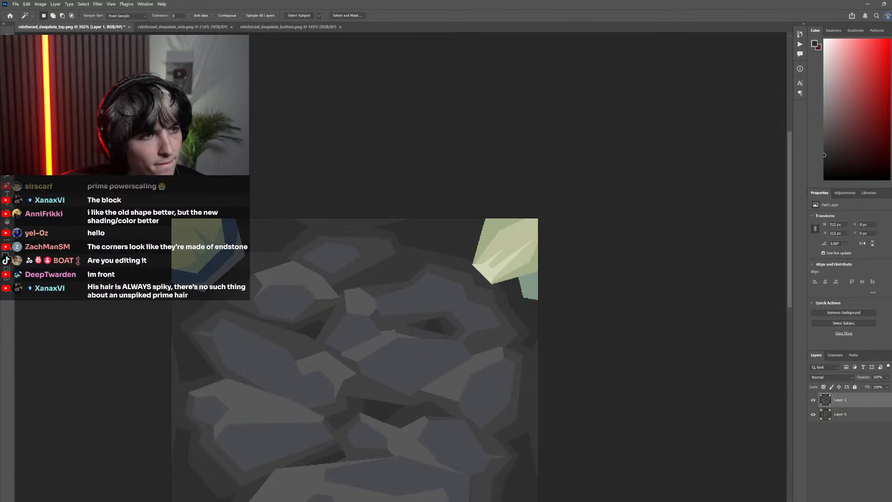
{"action": "left_click", "coordinate": [535, 288]}
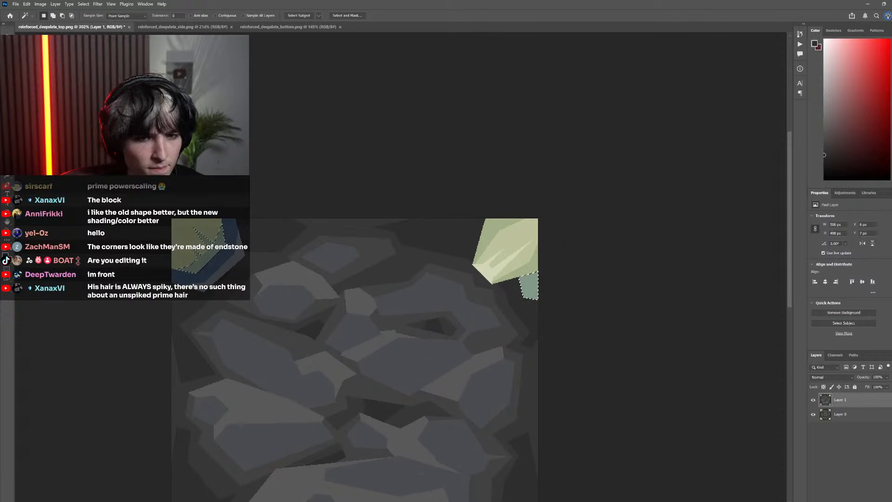
{"action": "key", "text": "m"}
{"action": "scroll", "coordinate": [421, 316], "scroll_direction": "down", "scroll_amount": 3}
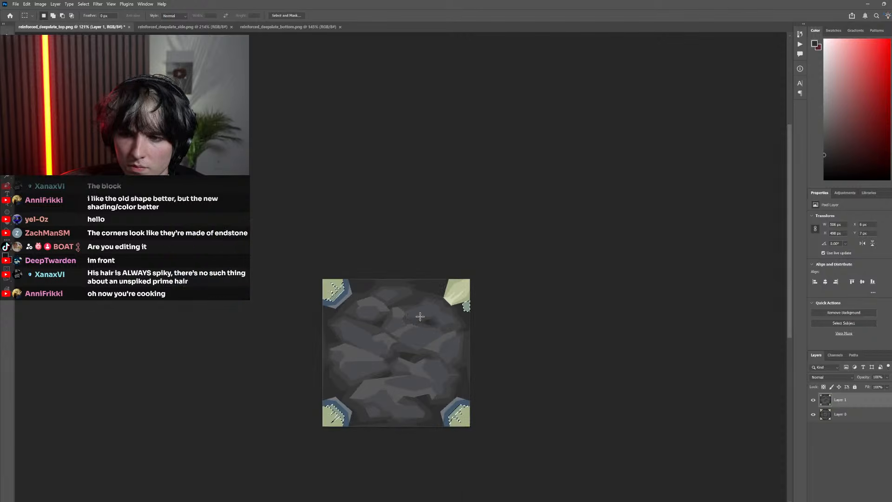
{"action": "scroll", "coordinate": [420, 316], "scroll_direction": "down", "scroll_amount": 2}
{"action": "scroll", "coordinate": [347, 411], "scroll_direction": "right", "scroll_amount": 2}
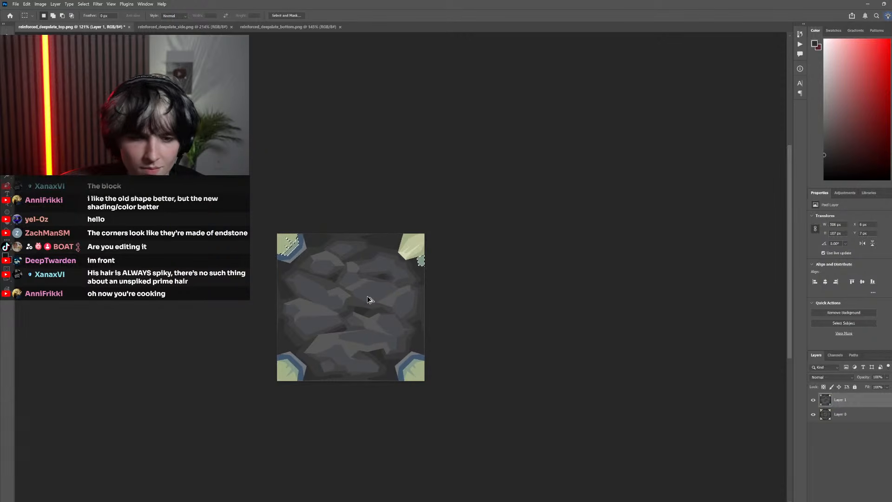
{"action": "scroll", "coordinate": [367, 296], "scroll_direction": "up", "scroll_amount": 5}
{"action": "scroll", "coordinate": [422, 291], "scroll_direction": "up", "scroll_amount": 2}
{"action": "scroll", "coordinate": [432, 312], "scroll_direction": "right", "scroll_amount": 2}
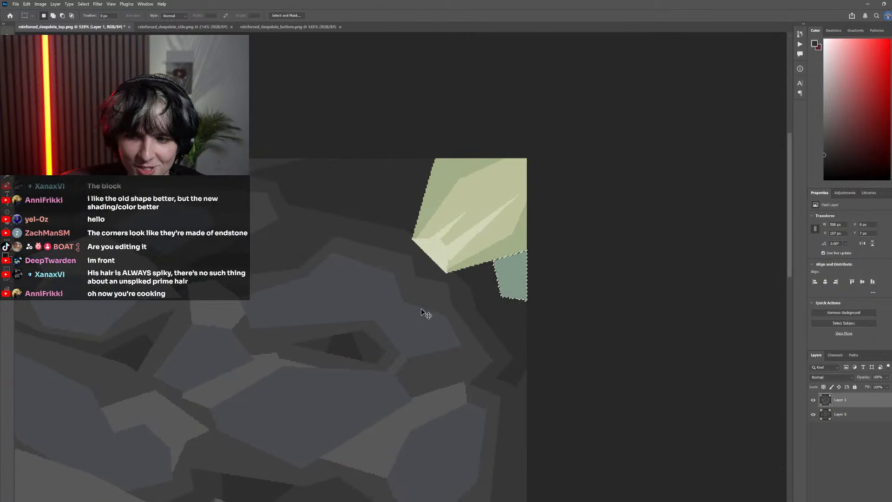
Try duplicating the selected teal facet, rotating the copy 90° clockwise and moving it onto the top-right crystal
{"action": "scroll", "coordinate": [422, 309], "scroll_direction": "up", "scroll_amount": 2}
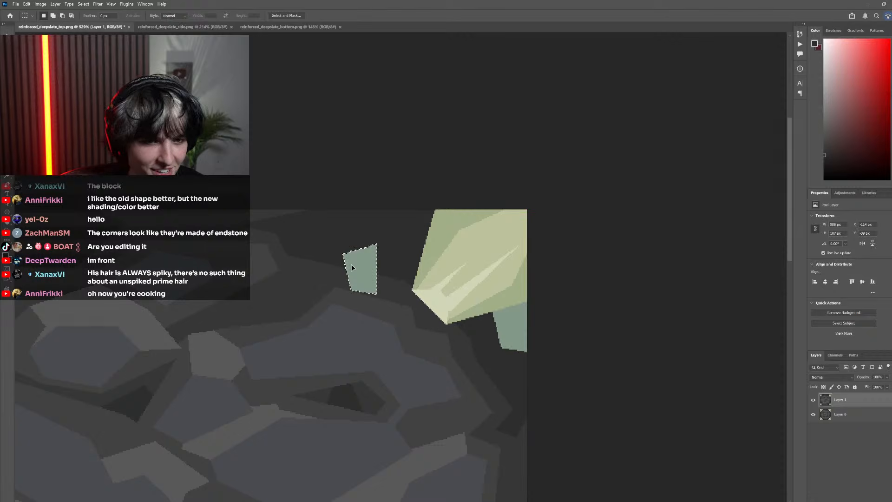
{"action": "left_click", "coordinate": [27, 5]}
{"action": "mouse_move", "coordinate": [70, 174]}
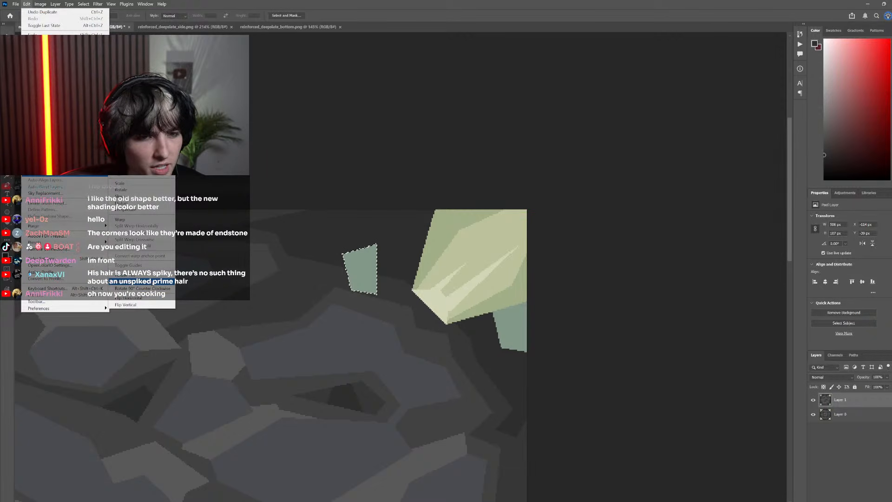
{"action": "left_click", "coordinate": [152, 282]}
{"action": "scroll", "coordinate": [329, 309], "scroll_direction": "down", "scroll_amount": 8}
{"action": "left_click_drag", "start_coordinate": [279, 348], "coordinate": [353, 300]}
{"action": "scroll", "coordinate": [361, 295], "scroll_direction": "up", "scroll_amount": 7}
Try to flip the rotated teal copy vertically, and undo back to the original facet selection
{"action": "left_click", "coordinate": [26, 4]}
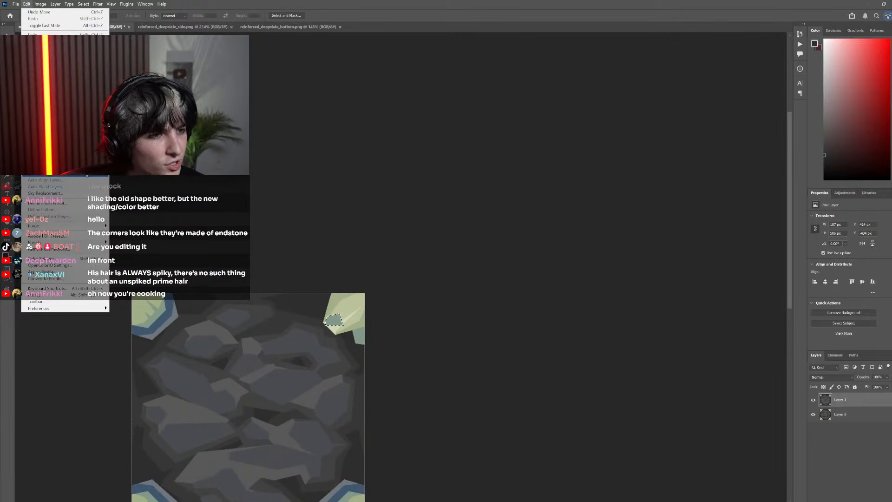
{"action": "key", "text": "Escape"}
{"action": "scroll", "coordinate": [354, 312], "scroll_direction": "up", "scroll_amount": 10}
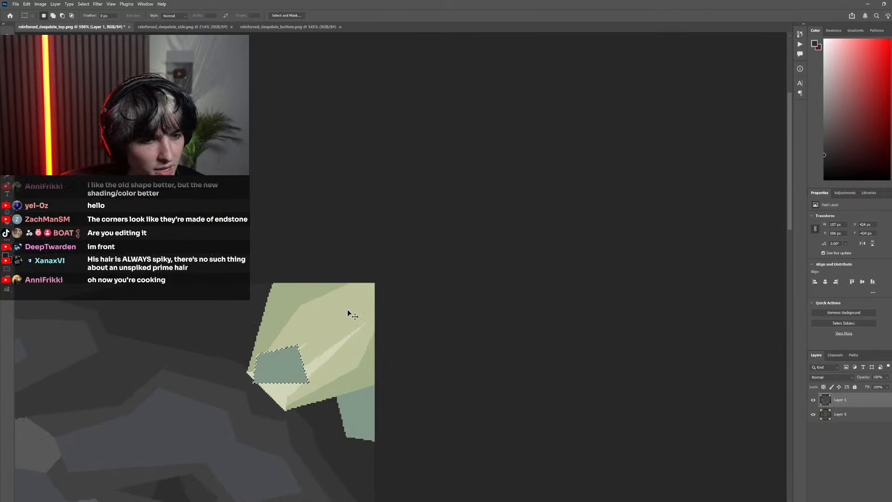
{"action": "scroll", "coordinate": [347, 309], "scroll_direction": "down", "scroll_amount": 10}
{"action": "scroll", "coordinate": [347, 308], "scroll_direction": "up", "scroll_amount": 8}
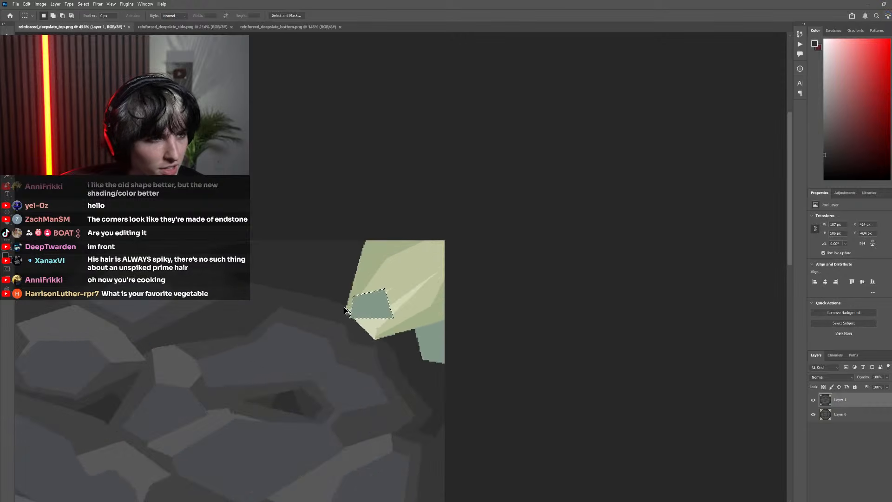
{"action": "scroll", "coordinate": [309, 283], "scroll_direction": "down", "scroll_amount": 3}
{"action": "left_click", "coordinate": [27, 4]}
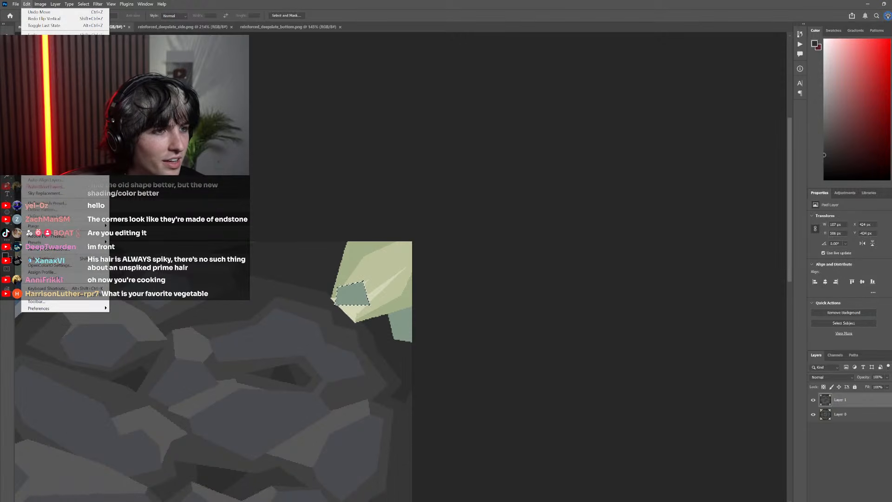
{"action": "mouse_move", "coordinate": [67, 175]}
{"action": "left_click", "coordinate": [138, 305]}
{"action": "scroll", "coordinate": [293, 296], "scroll_direction": "down", "scroll_amount": 5}
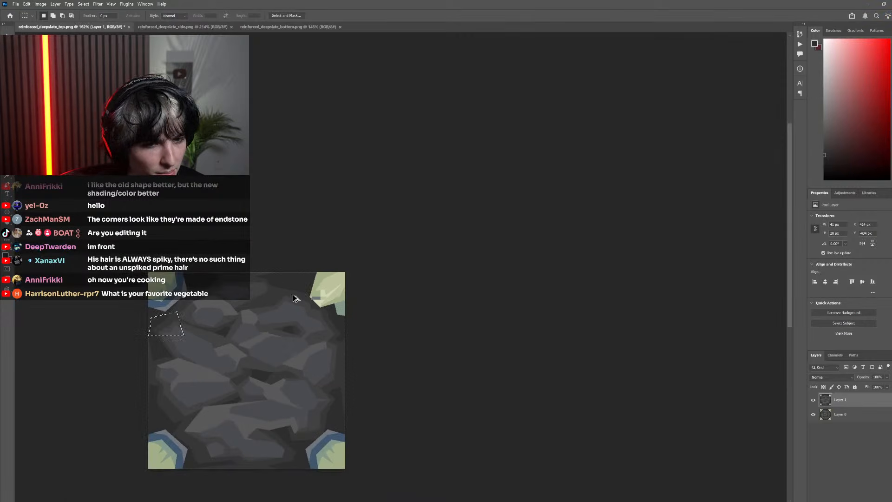
{"action": "key", "text": "ctrl+z"}
{"action": "key", "text": "ctrl+z"}
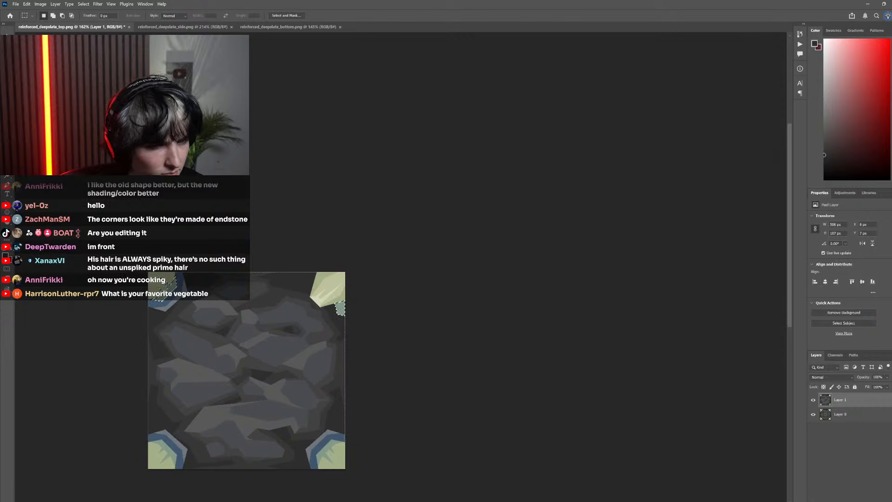
Remove the top-left corner from the selection, copy the teal facet to a new layer and flip the copy vertically
{"action": "left_click_drag", "start_coordinate": [194, 321], "coordinate": [92, 214], "text": "alt"}
{"action": "key", "text": "ctrl+j"}
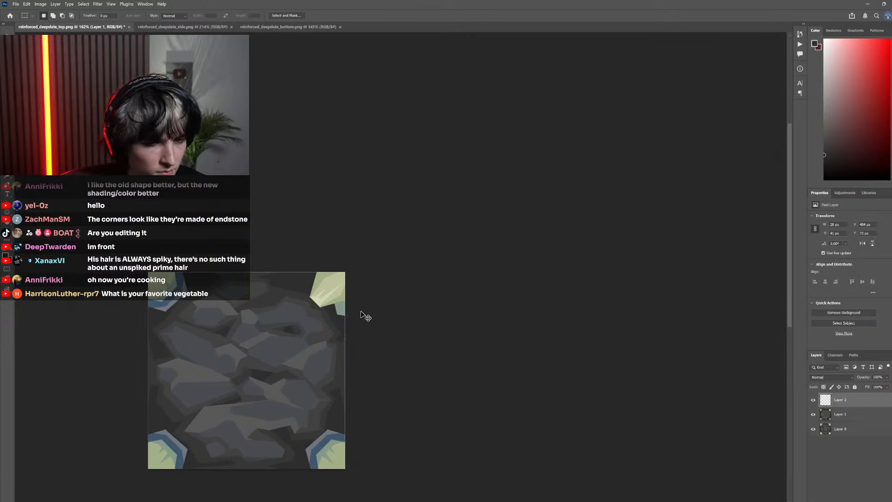
{"action": "left_click", "coordinate": [26, 3]}
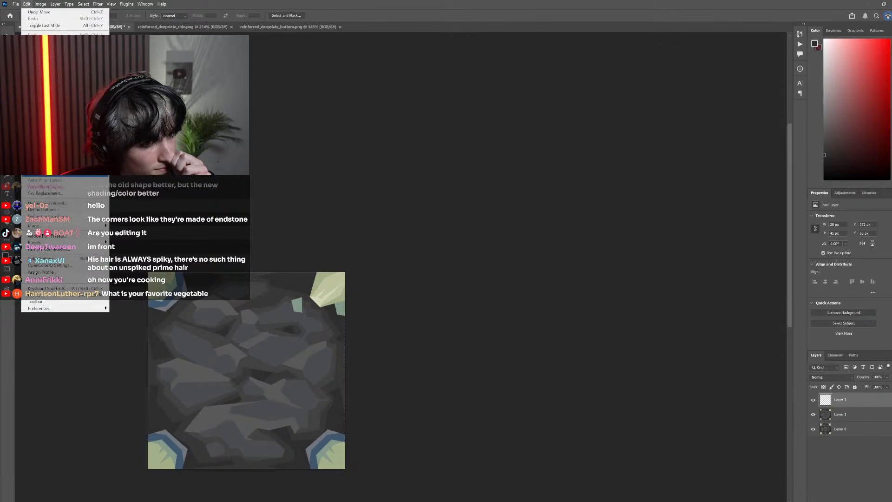
{"action": "mouse_move", "coordinate": [68, 175]}
{"action": "left_click", "coordinate": [156, 305]}
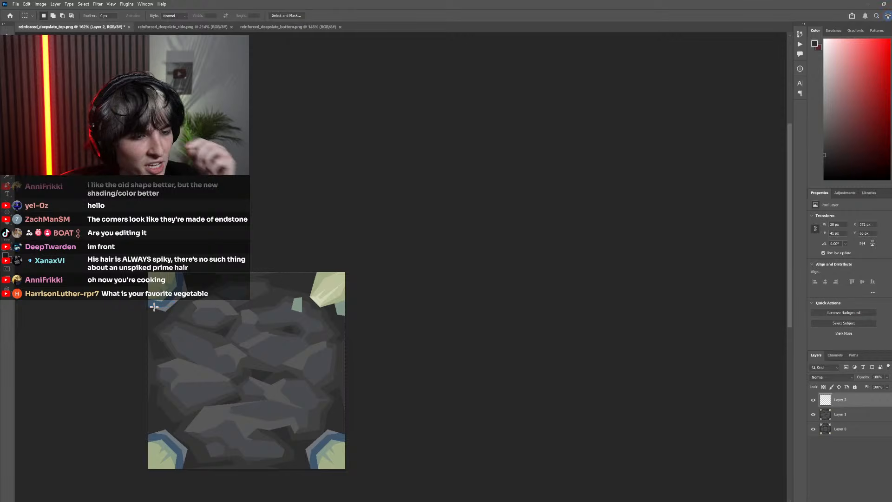
Rotate the teal copy 90° counterclockwise and place it along the canvas's top edge against the crystal's left side
{"action": "left_click", "coordinate": [26, 4]}
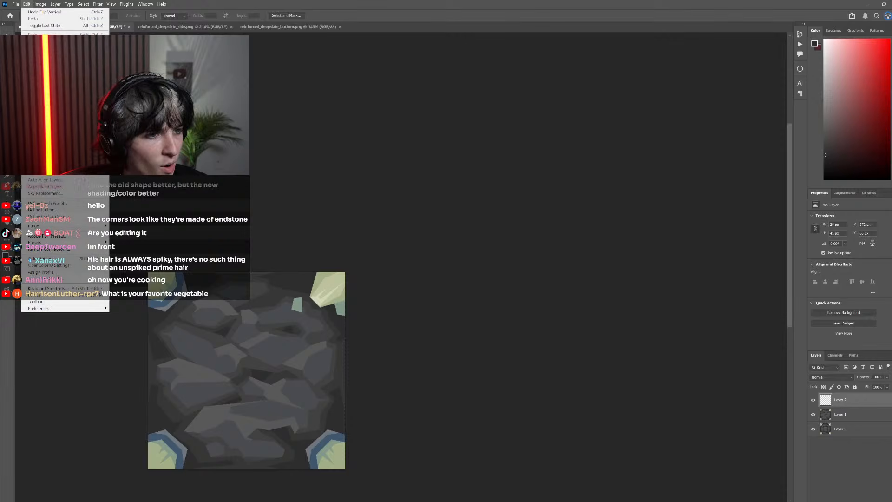
{"action": "mouse_move", "coordinate": [82, 174]}
{"action": "left_click", "coordinate": [140, 288]}
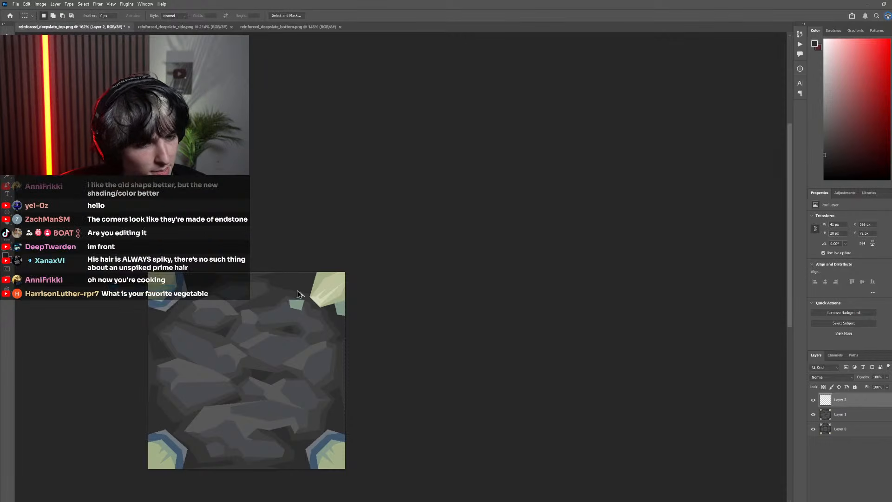
{"action": "scroll", "coordinate": [297, 296], "scroll_direction": "up", "scroll_amount": 5}
{"action": "left_click_drag", "start_coordinate": [298, 336], "coordinate": [342, 241]}
{"action": "scroll", "coordinate": [352, 234], "scroll_direction": "up", "scroll_amount": 6}
{"action": "scroll", "coordinate": [350, 226], "scroll_direction": "up", "scroll_amount": 5}
{"action": "scroll", "coordinate": [358, 234], "scroll_direction": "down", "scroll_amount": 5}
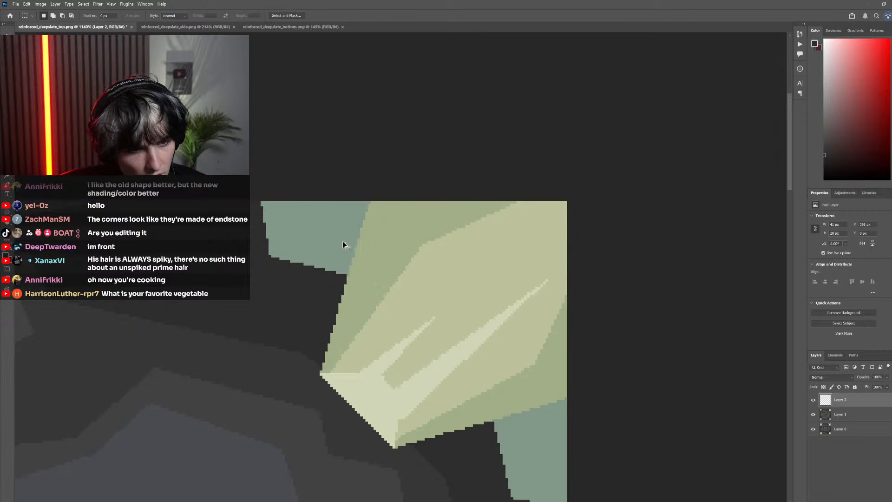
Check the copied teal facet by toggling its layer's visibility and merge it down into Layer 1
{"action": "scroll", "coordinate": [341, 241], "scroll_direction": "down", "scroll_amount": 10}
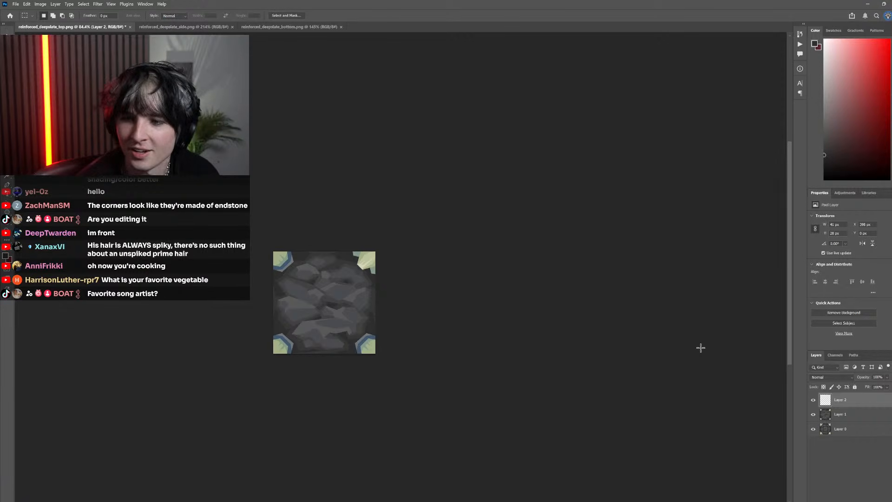
{"action": "scroll", "coordinate": [592, 319], "scroll_direction": "left", "scroll_amount": 4}
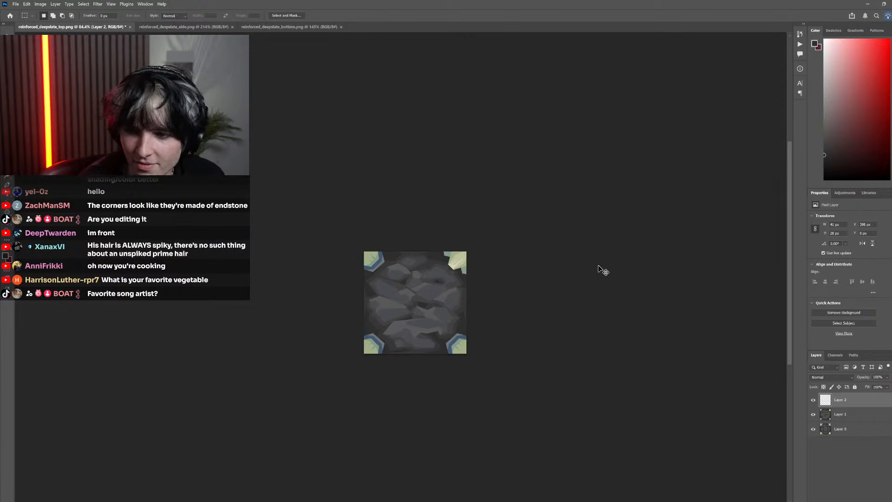
{"action": "scroll", "coordinate": [603, 271], "scroll_direction": "up", "scroll_amount": 10}
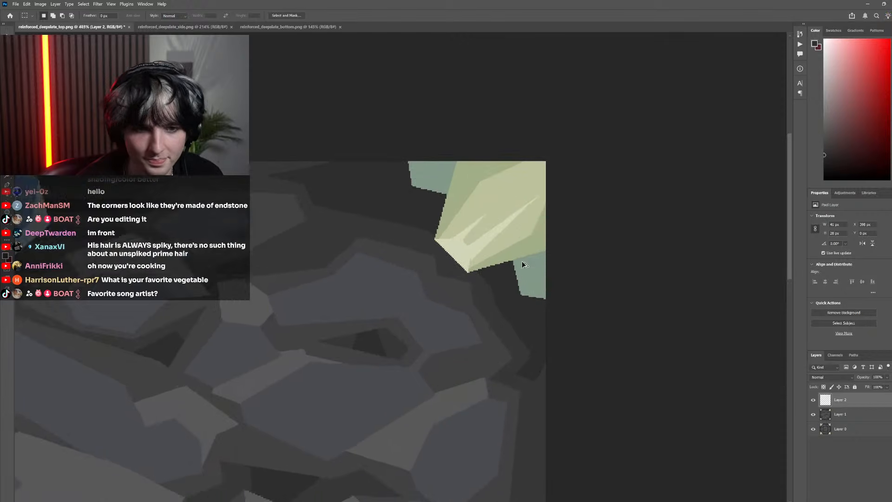
{"action": "left_click", "coordinate": [813, 401]}
{"action": "left_click", "coordinate": [813, 416]}
{"action": "left_click", "coordinate": [814, 415]}
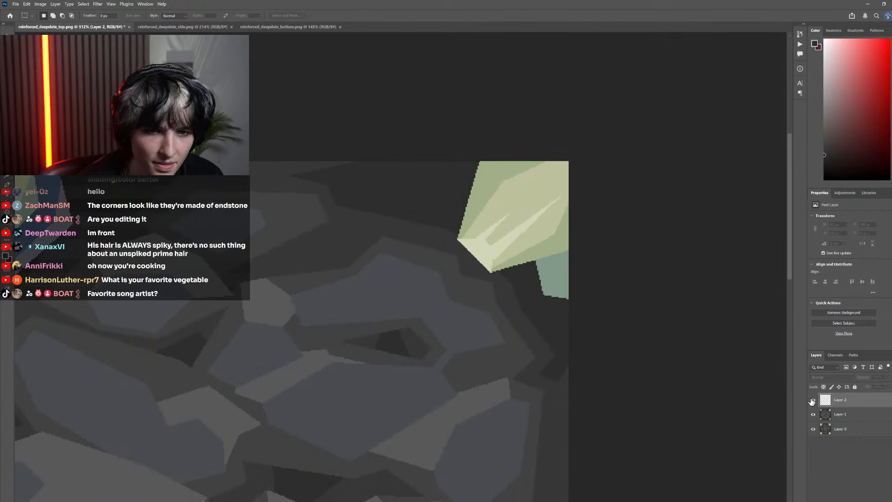
{"action": "left_click", "coordinate": [813, 402]}
{"action": "right_click", "coordinate": [845, 401]}
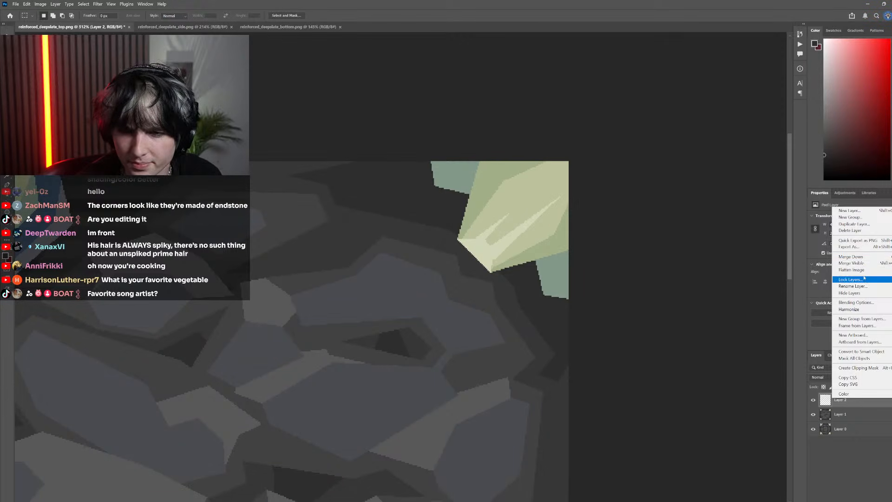
{"action": "left_click", "coordinate": [851, 257]}
Draw a closed five-point Pen path around the top-right crystal's lower tip, overlapping both teal facets
{"action": "scroll", "coordinate": [629, 322], "scroll_direction": "down", "scroll_amount": 4}
{"action": "scroll", "coordinate": [469, 284], "scroll_direction": "up", "scroll_amount": 1}
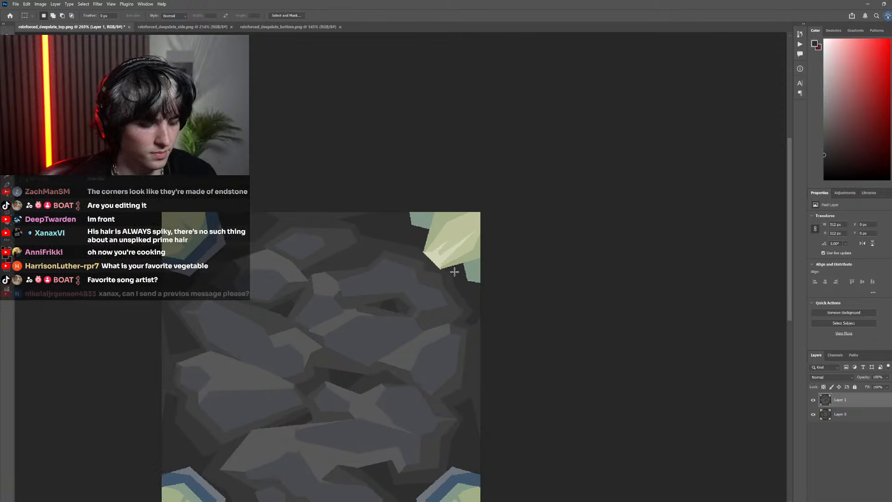
{"action": "key", "text": "p"}
{"action": "scroll", "coordinate": [452, 245], "scroll_direction": "up", "scroll_amount": 5}
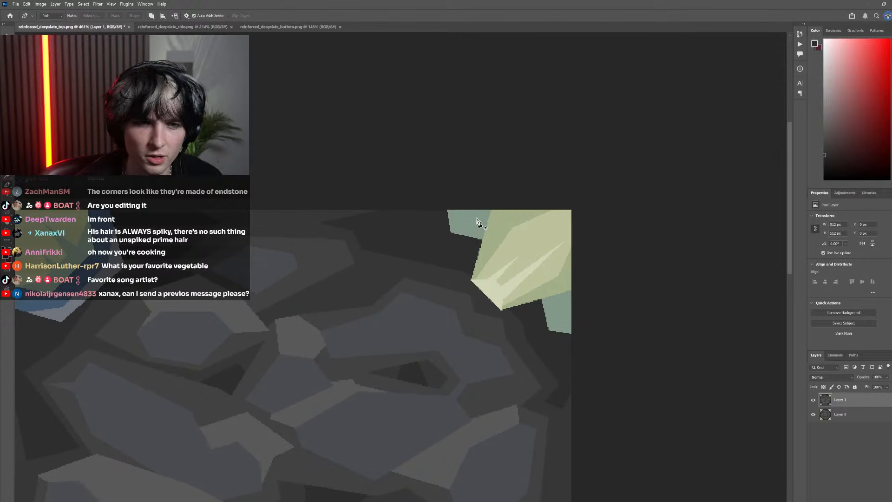
{"action": "left_click", "coordinate": [471, 226]}
{"action": "left_click", "coordinate": [459, 281]}
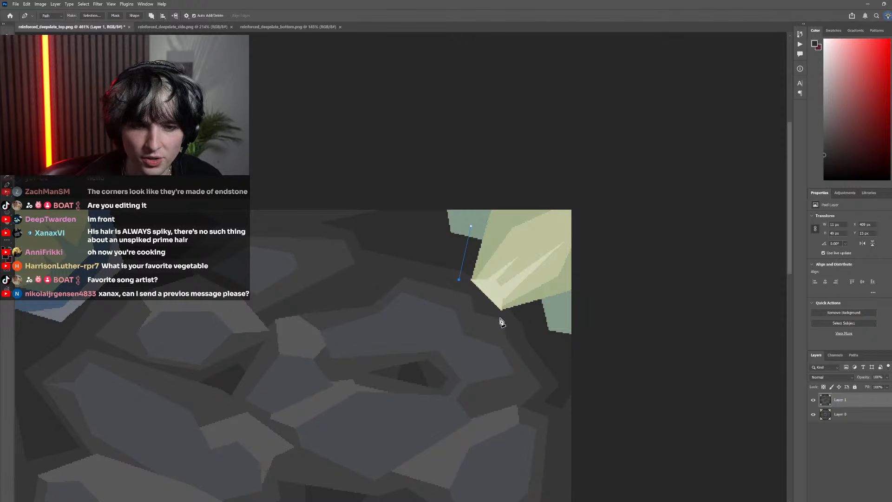
{"action": "left_click", "coordinate": [563, 313]}
{"action": "left_click", "coordinate": [545, 240]}
{"action": "left_click", "coordinate": [471, 226]}
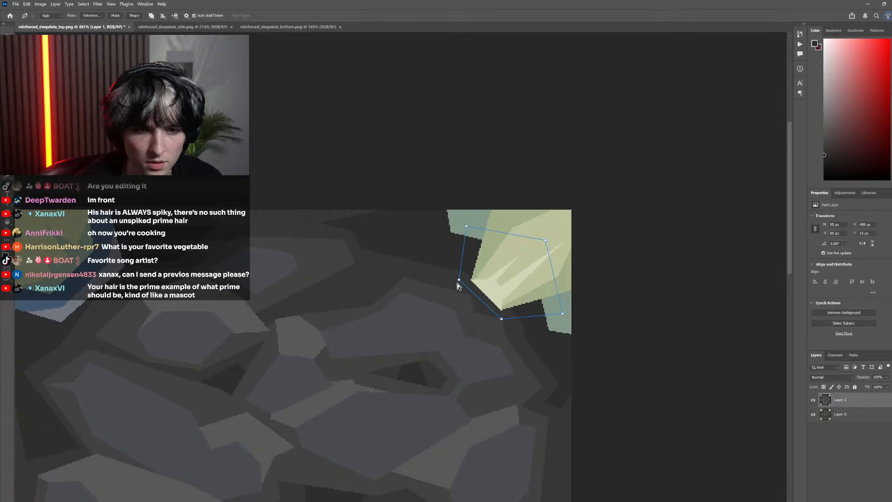
Convert the path into a selection and sample the blue-gray beside the crystal from the pixel original on Layer 0
{"action": "scroll", "coordinate": [513, 285], "scroll_direction": "down", "scroll_amount": 5}
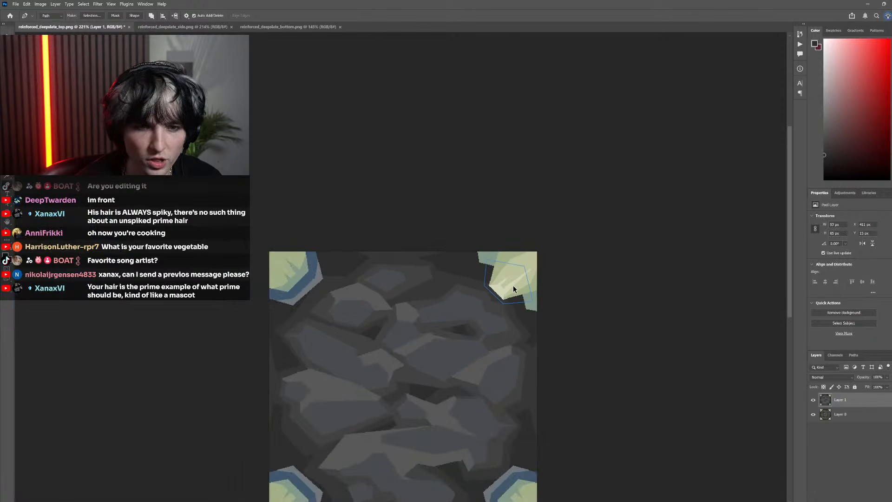
{"action": "scroll", "coordinate": [501, 278], "scroll_direction": "up", "scroll_amount": 4}
{"action": "right_click", "coordinate": [496, 272]}
{"action": "left_click", "coordinate": [533, 302]}
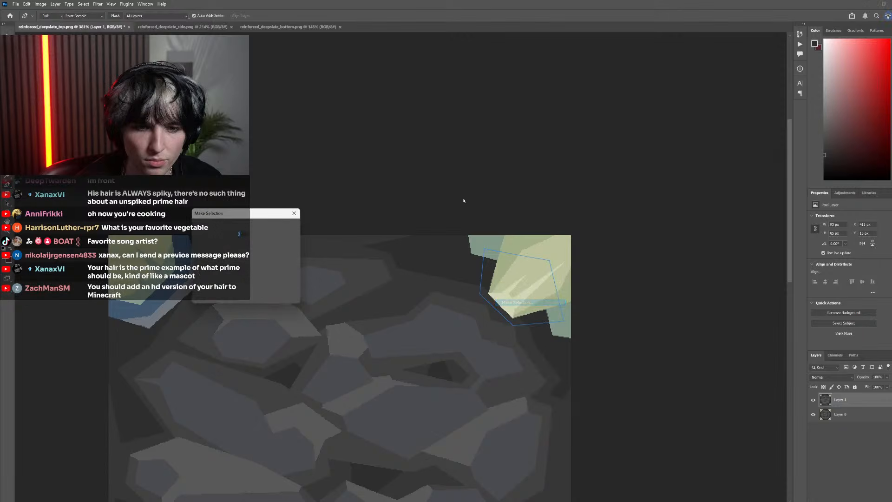
{"action": "key", "text": "Return"}
{"action": "key", "text": "ctrl+comma"}
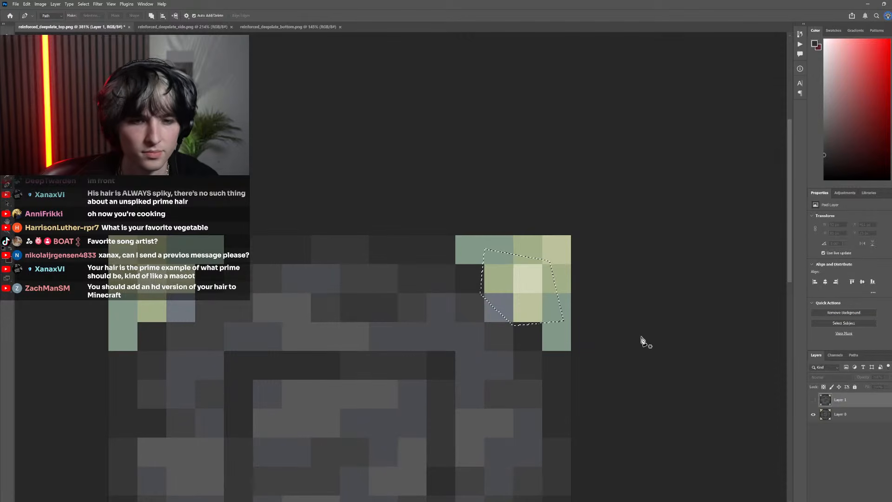
{"action": "key", "text": "i"}
{"action": "left_click", "coordinate": [500, 302]}
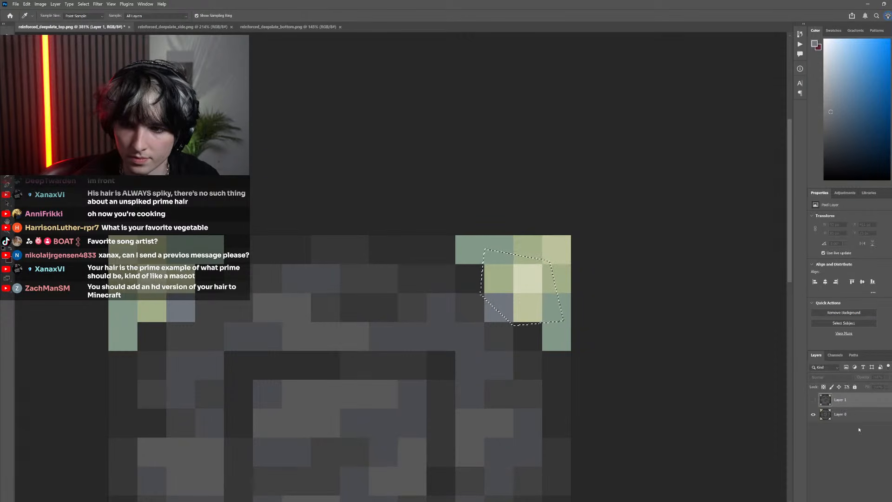
Fill the dark stone areas around the crystal's tip inside the selection with the sampled blue-gray on Layer 1, and deselect
{"action": "left_click", "coordinate": [813, 400]}
{"action": "key", "text": "g"}
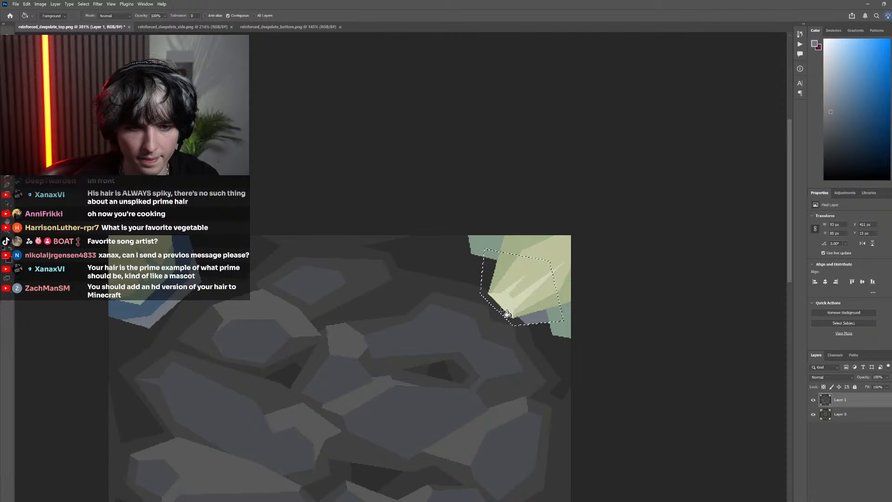
{"action": "left_click", "coordinate": [487, 291]}
{"action": "scroll", "coordinate": [519, 301], "scroll_direction": "down", "scroll_amount": 3}
{"action": "scroll", "coordinate": [520, 301], "scroll_direction": "left", "scroll_amount": 1}
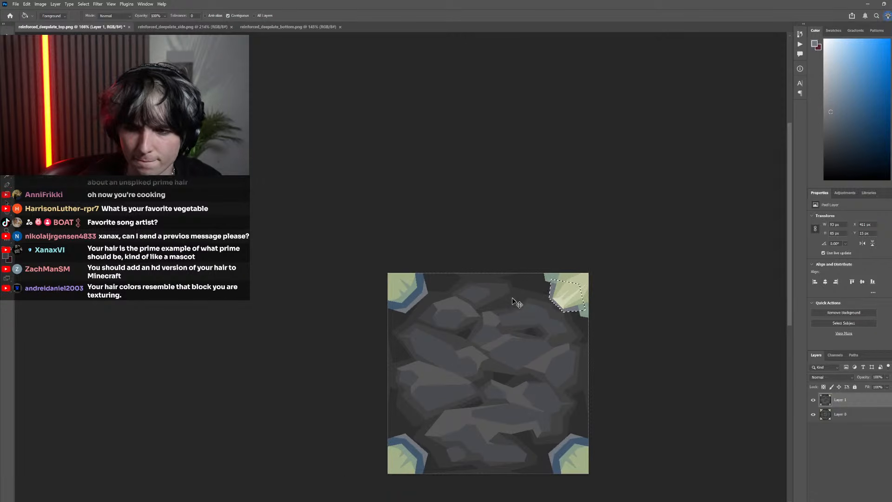
{"action": "scroll", "coordinate": [518, 302], "scroll_direction": "right", "scroll_amount": 1}
{"action": "key", "text": "m"}
{"action": "key", "text": "ctrl+d"}
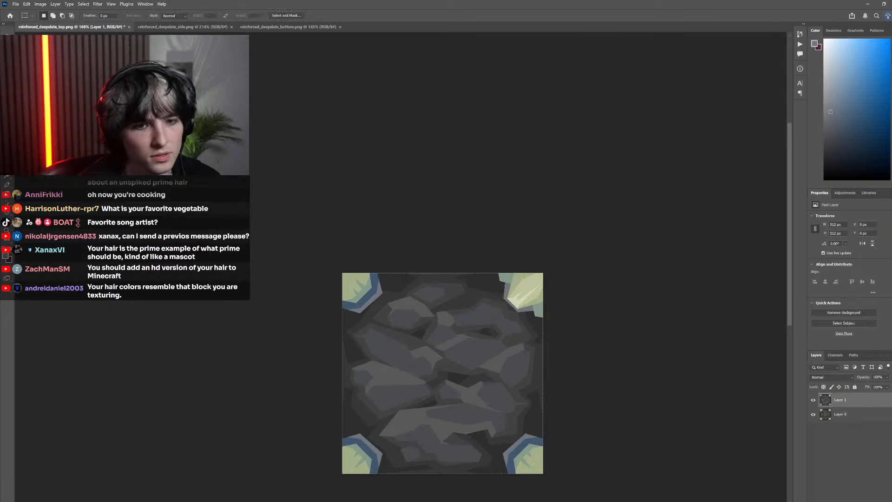
Compare the top texture's reworked top-right corner with the pixel original on Layer 0
{"action": "scroll", "coordinate": [484, 350], "scroll_direction": "down", "scroll_amount": 3}
{"action": "scroll", "coordinate": [492, 350], "scroll_direction": "up", "scroll_amount": 3}
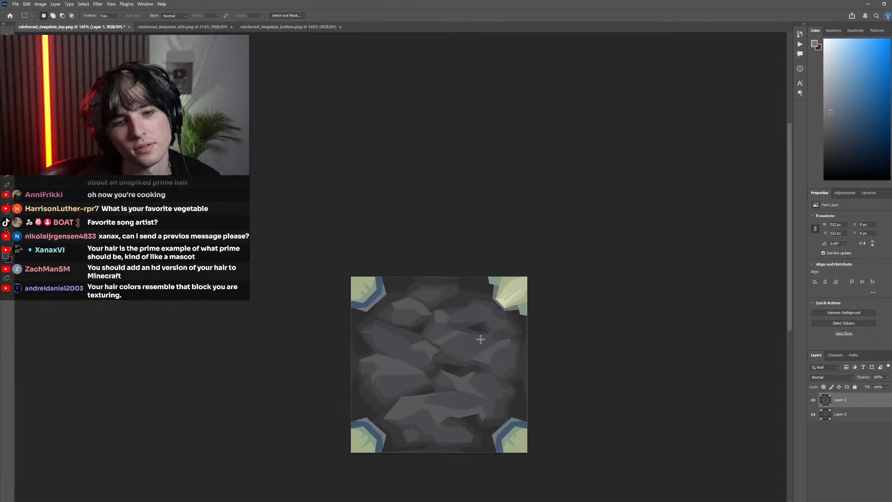
{"action": "left_click", "coordinate": [813, 400]}
{"action": "left_click", "coordinate": [814, 401]}
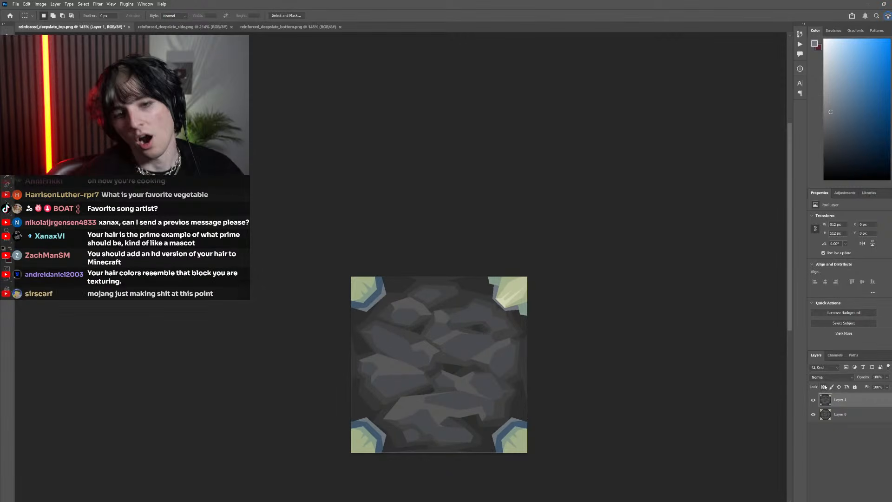
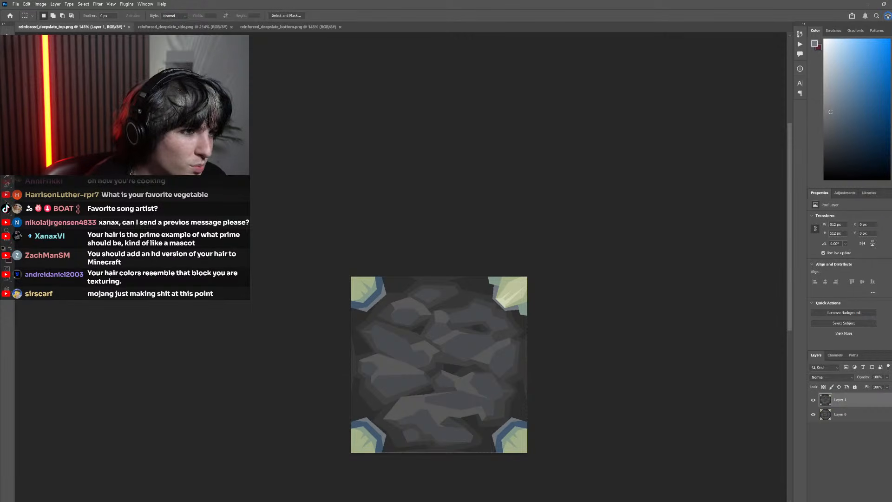
Sample the dark stone color and fill the old bottom-left crystal and its rims with it on Layer 1
{"action": "key", "text": "i"}
{"action": "scroll", "coordinate": [320, 450], "scroll_direction": "up", "scroll_amount": 3}
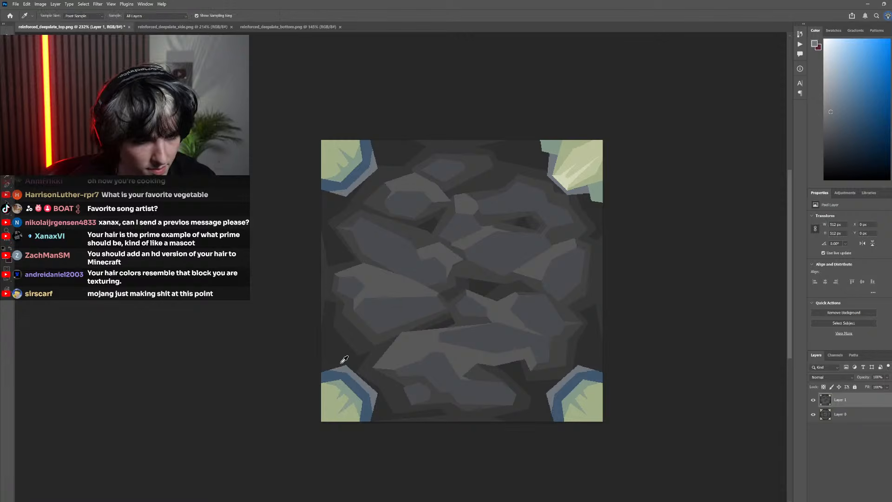
{"action": "left_click", "coordinate": [344, 359]}
{"action": "key", "text": "g"}
{"action": "left_click", "coordinate": [364, 393]}
{"action": "left_click", "coordinate": [344, 409]}
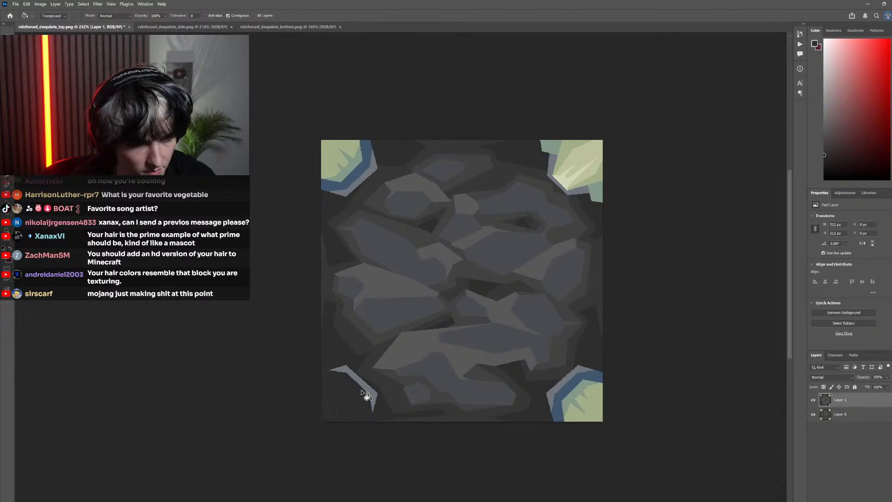
{"action": "left_click", "coordinate": [371, 394]}
{"action": "key", "text": "b"}
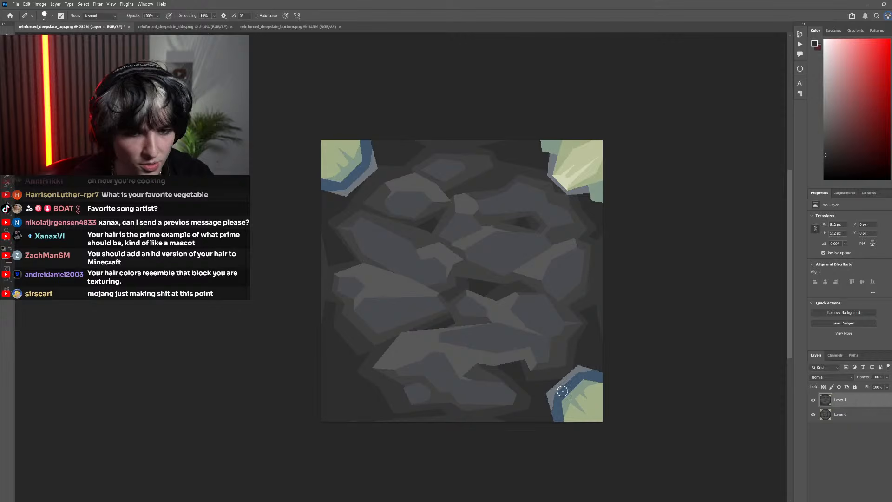
Fill the old bottom-right crystal and its rims with the same dark stone color
{"action": "key", "text": "g"}
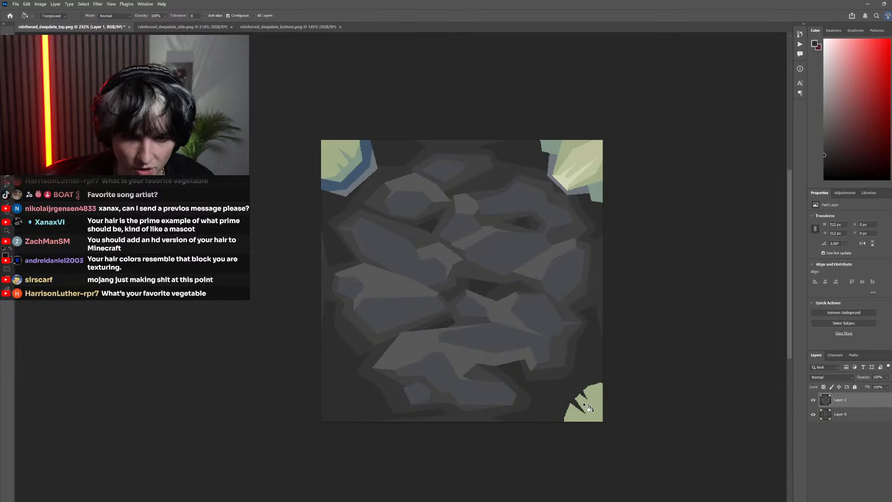
{"action": "left_click", "coordinate": [582, 402]}
{"action": "key", "text": "b"}
{"action": "scroll", "coordinate": [414, 221], "scroll_direction": "up", "scroll_amount": 1}
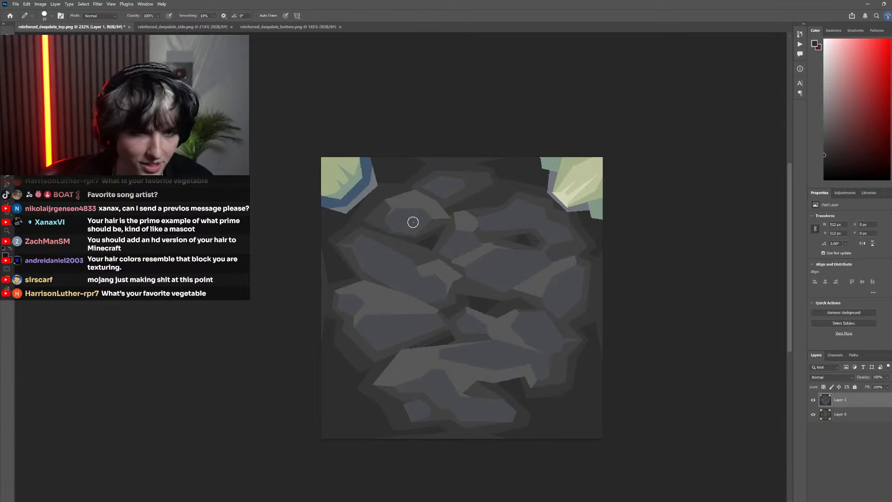
Cover the old top-left crystal and all its facets with the dark stone color
{"action": "scroll", "coordinate": [354, 186], "scroll_direction": "up", "scroll_amount": 5}
{"action": "scroll", "coordinate": [341, 210], "scroll_direction": "up", "scroll_amount": 1}
{"action": "key", "text": "g"}
{"action": "left_click", "coordinate": [381, 256]}
{"action": "left_click", "coordinate": [393, 268]}
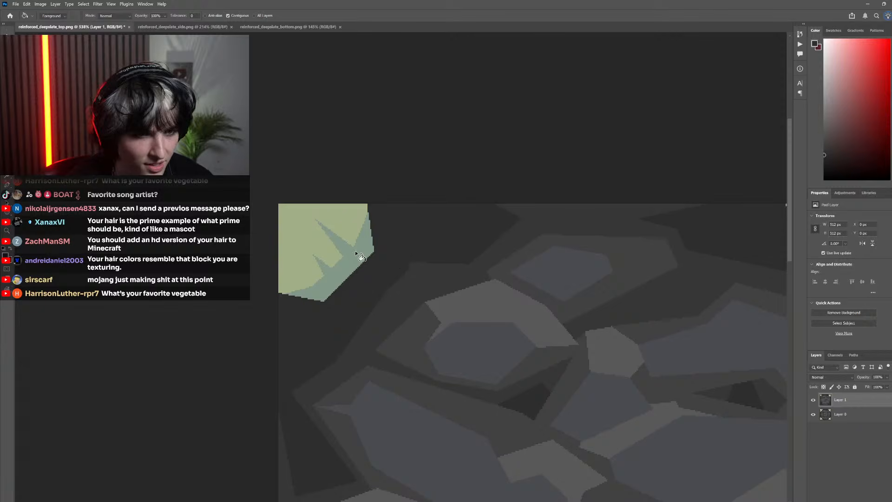
{"action": "left_click", "coordinate": [355, 254]}
{"action": "left_click", "coordinate": [322, 249]}
{"action": "key", "text": "b"}
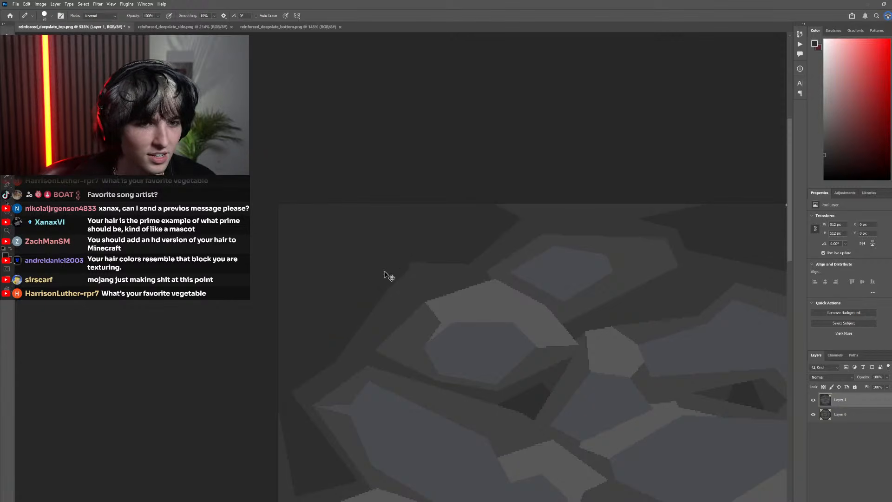
{"action": "scroll", "coordinate": [390, 274], "scroll_direction": "down", "scroll_amount": 3}
{"action": "key", "text": "w"}
{"action": "scroll", "coordinate": [493, 269], "scroll_direction": "up", "scroll_amount": 2}
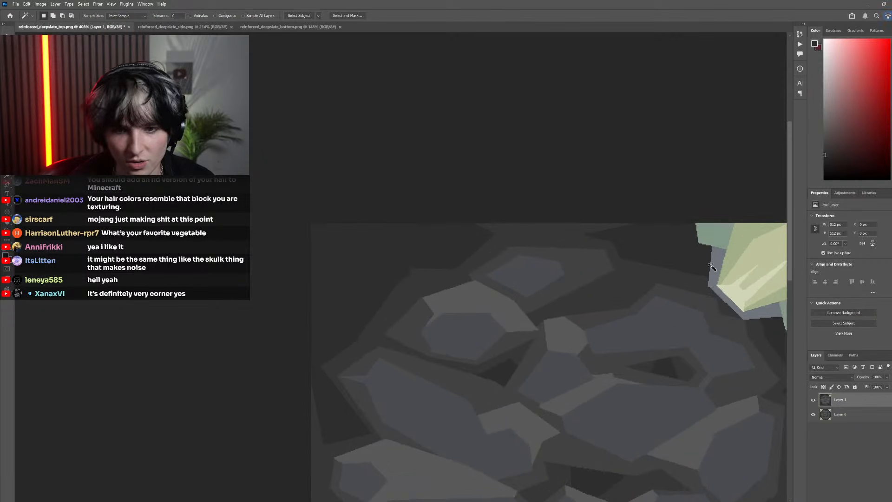
{"action": "scroll", "coordinate": [657, 285], "scroll_direction": "right", "scroll_amount": 2}
{"action": "left_click", "coordinate": [643, 272]}
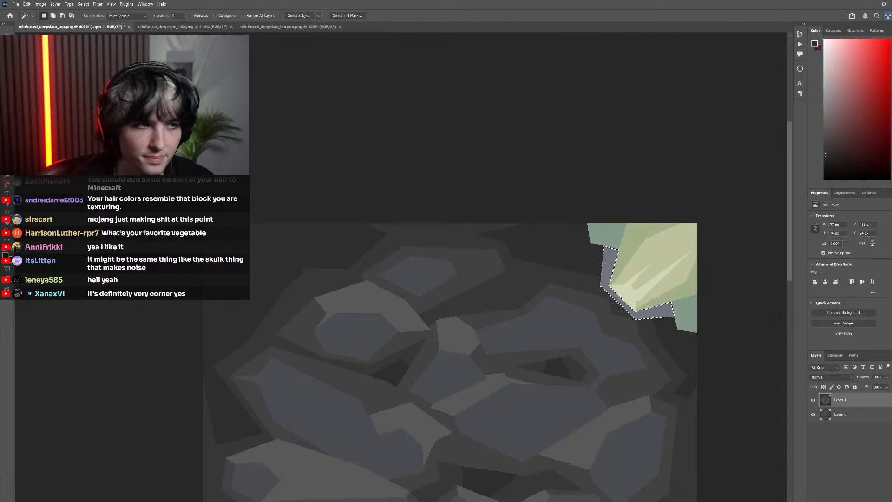
{"action": "key", "text": "m"}
{"action": "key", "text": "ctrl+d"}
Touch up the jagged lower-left edge of the top-right crystal's rim with a small Pencil tip in the sampled blue-gray
{"action": "scroll", "coordinate": [429, 237], "scroll_direction": "right", "scroll_amount": 2}
{"action": "scroll", "coordinate": [538, 288], "scroll_direction": "up", "scroll_amount": 2}
{"action": "scroll", "coordinate": [542, 288], "scroll_direction": "right", "scroll_amount": 3}
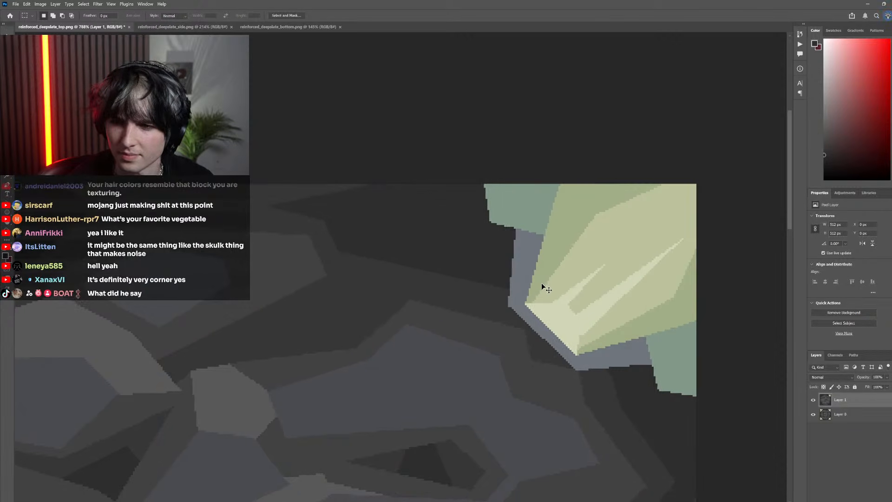
{"action": "scroll", "coordinate": [489, 293], "scroll_direction": "down", "scroll_amount": 1}
{"action": "key", "text": "b"}
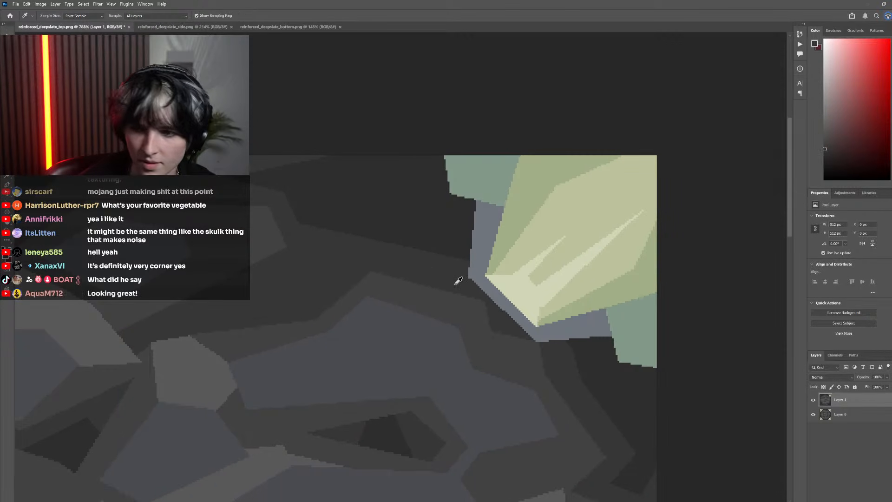
{"action": "scroll", "coordinate": [511, 283], "scroll_direction": "up", "scroll_amount": 2}
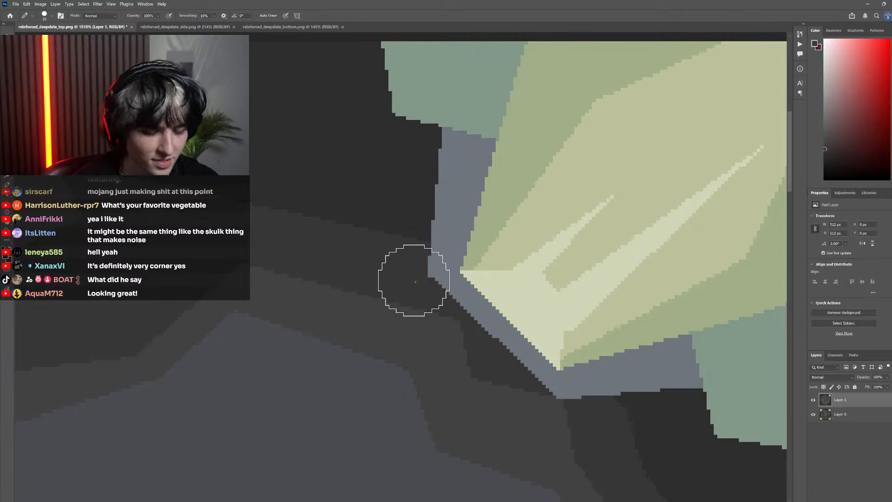
{"action": "key", "text": "bracketleft"}
{"action": "key", "text": "bracketleft"}
{"action": "key", "text": "bracketleft"}
{"action": "key", "text": "bracketleft"}
{"action": "key", "text": "bracketleft"}
{"action": "key", "text": "bracketleft"}
{"action": "key", "text": "bracketleft"}
{"action": "key", "text": "bracketleft"}
{"action": "key", "text": "bracketleft"}
{"action": "scroll", "coordinate": [583, 387], "scroll_direction": "down", "scroll_amount": 5}
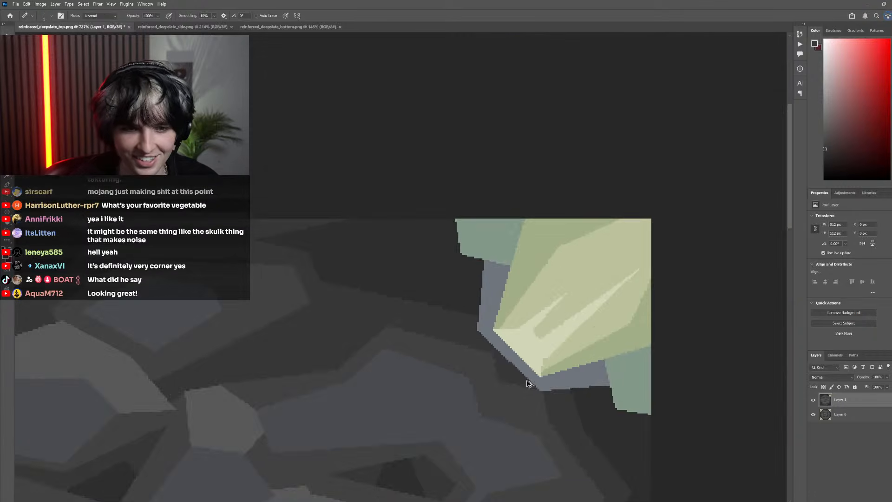
{"action": "scroll", "coordinate": [527, 367], "scroll_direction": "up", "scroll_amount": 6}
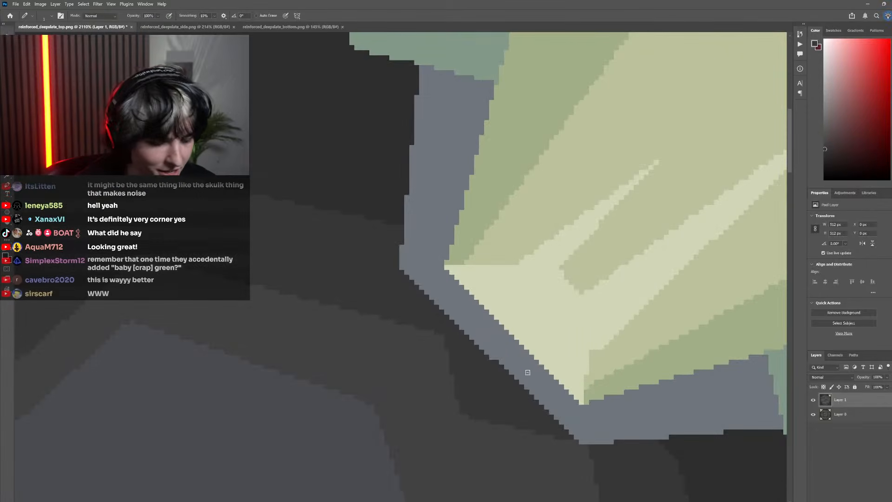
{"action": "left_click", "coordinate": [528, 373], "text": "alt"}
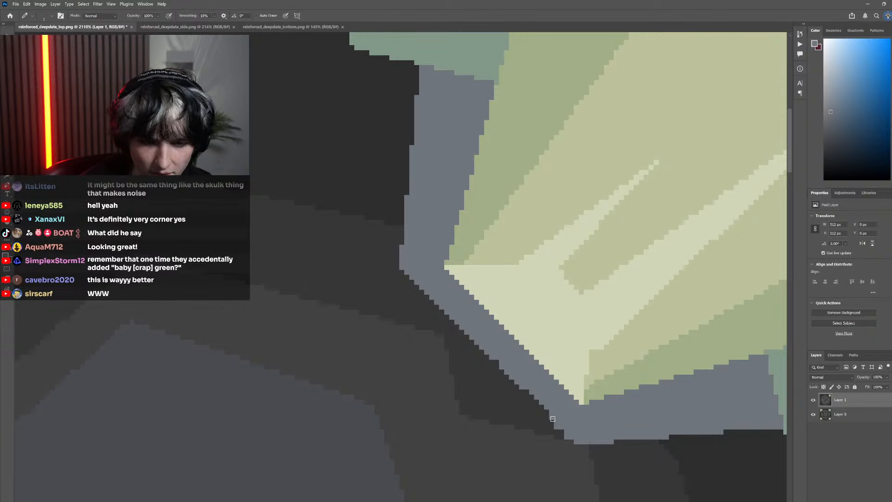
{"action": "key", "text": "ctrl+z"}
{"action": "scroll", "coordinate": [548, 408], "scroll_direction": "right", "scroll_amount": 1}
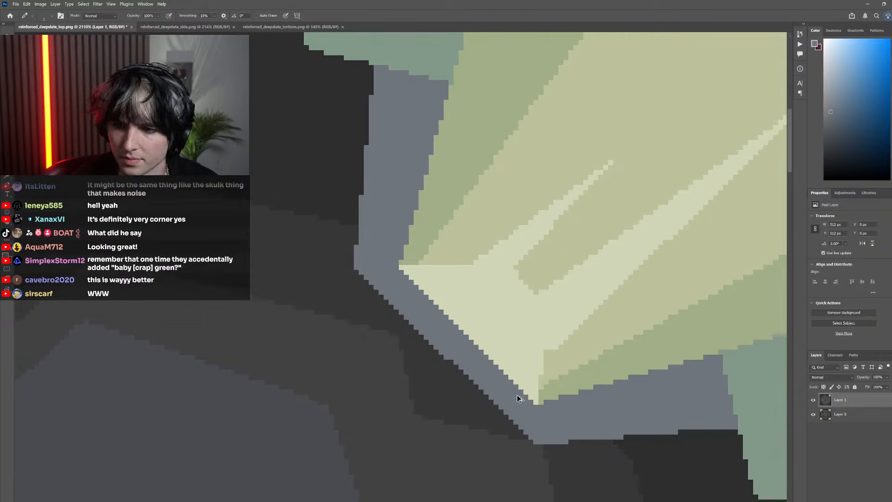
{"action": "scroll", "coordinate": [520, 400], "scroll_direction": "up", "scroll_amount": 1}
{"action": "scroll", "coordinate": [508, 404], "scroll_direction": "down", "scroll_amount": 2}
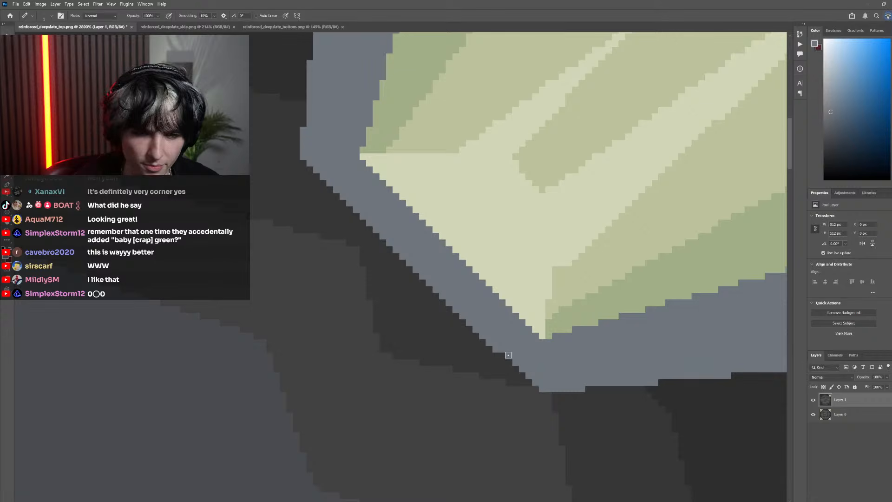
Select the whole top-right crystal with the Magic Wand, including its blue-gray rim and teal facets
{"action": "scroll", "coordinate": [497, 363], "scroll_direction": "down", "scroll_amount": 3}
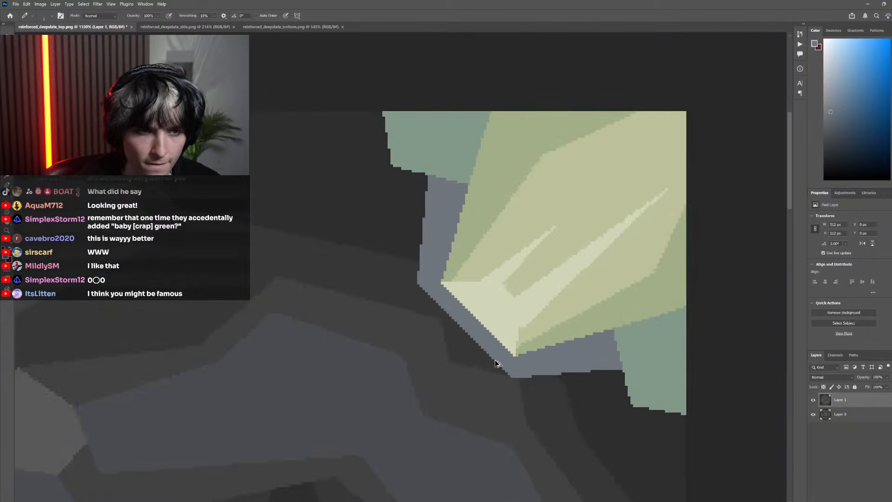
{"action": "scroll", "coordinate": [498, 363], "scroll_direction": "down", "scroll_amount": 6}
{"action": "scroll", "coordinate": [381, 297], "scroll_direction": "down", "scroll_amount": 2}
{"action": "scroll", "coordinate": [379, 296], "scroll_direction": "left", "scroll_amount": 5}
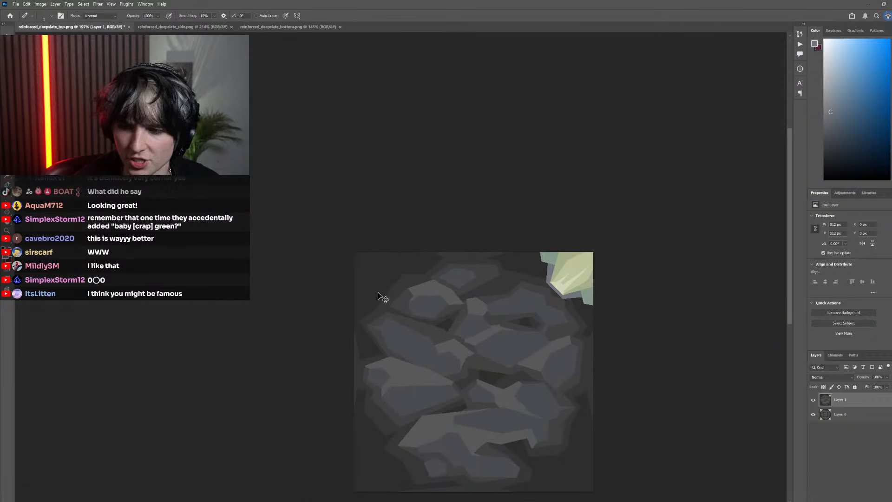
{"action": "key", "text": "w"}
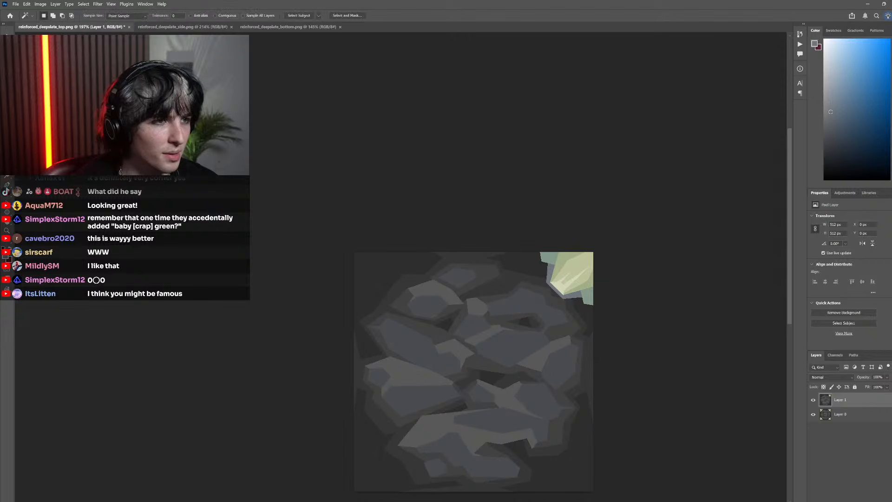
{"action": "left_click", "coordinate": [568, 296]}
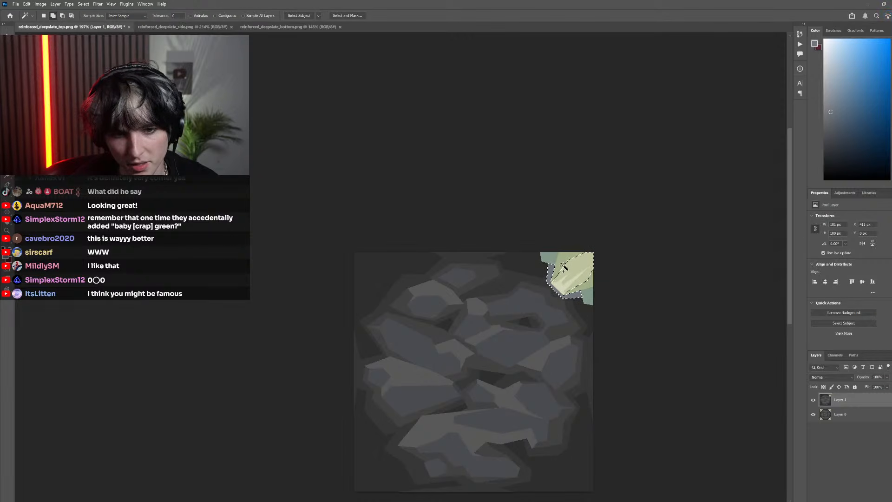
{"action": "scroll", "coordinate": [561, 275], "scroll_direction": "down", "scroll_amount": 2}
{"action": "scroll", "coordinate": [559, 273], "scroll_direction": "up", "scroll_amount": 5}
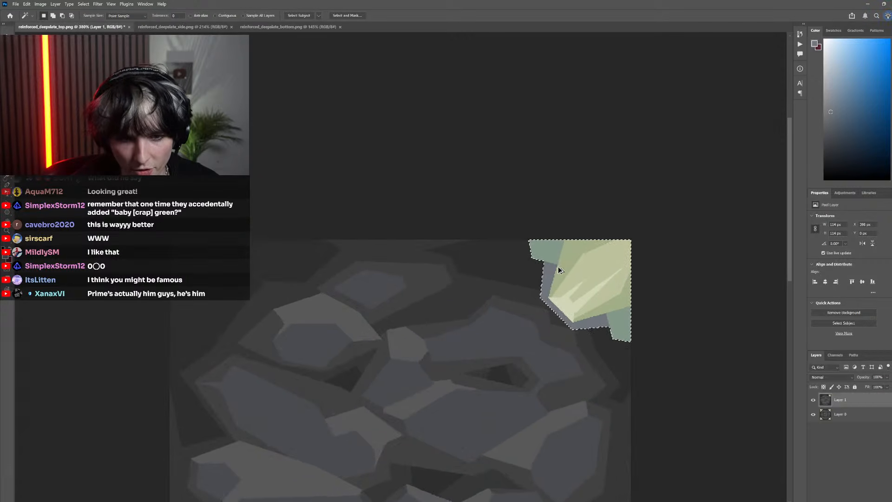
Duplicate the selected crystal, flip the copy horizontally and move it into the texture's top-left corner
{"action": "left_click_drag", "start_coordinate": [568, 278], "coordinate": [348, 264]}
{"action": "left_click", "coordinate": [26, 4]}
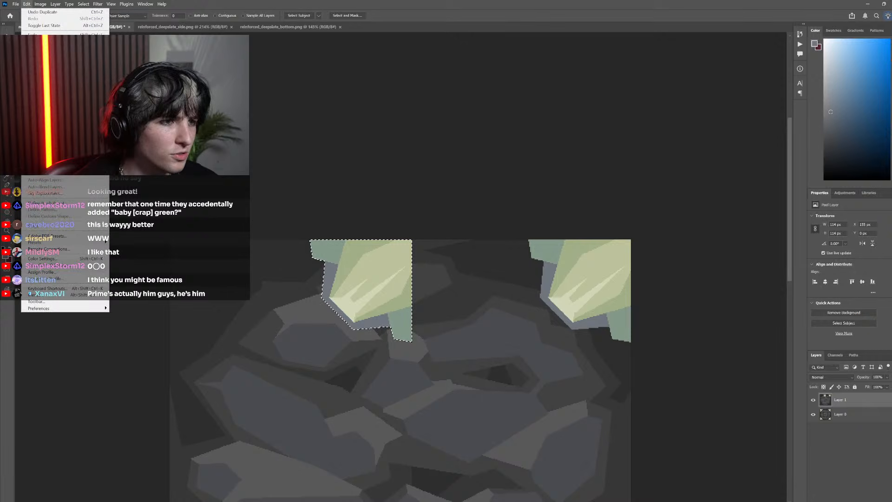
{"action": "key", "text": "Escape"}
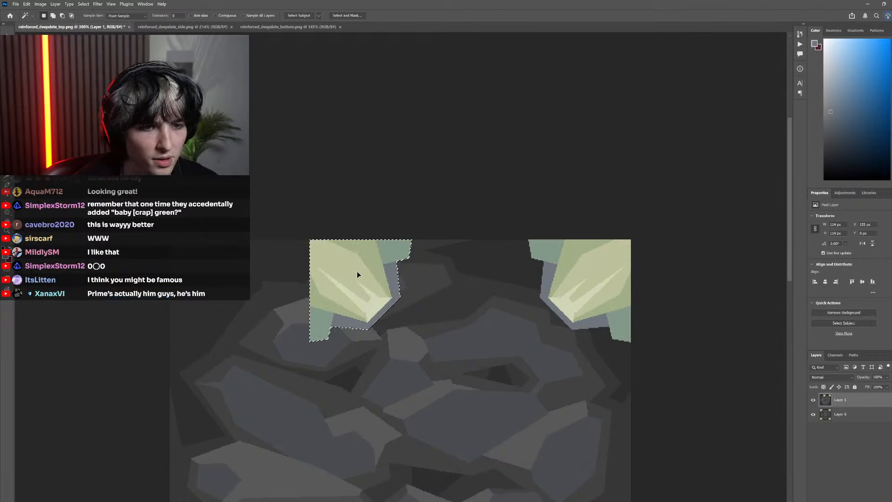
{"action": "left_click_drag", "start_coordinate": [358, 273], "coordinate": [214, 272]}
{"action": "scroll", "coordinate": [304, 271], "scroll_direction": "down", "scroll_amount": 3}
{"action": "scroll", "coordinate": [390, 280], "scroll_direction": "up", "scroll_amount": 3}
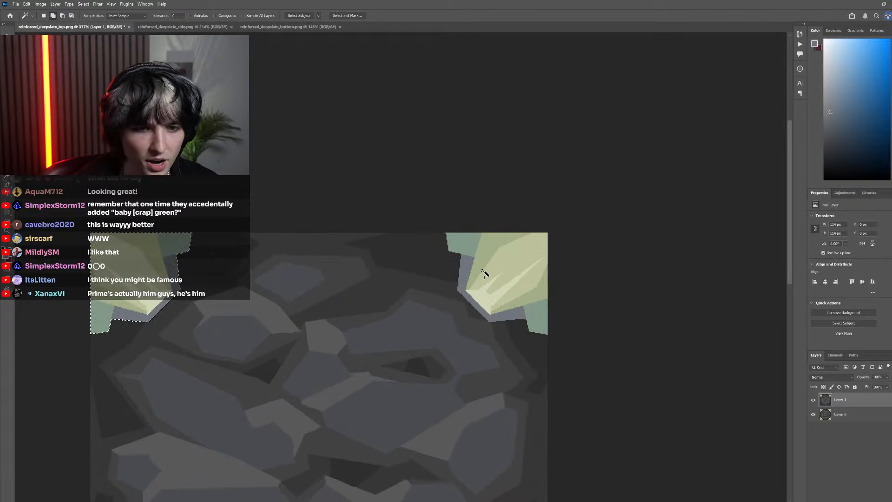
Add the top-right crystal to the selection so both upper crystals are selected on Layer 1
{"action": "left_click", "coordinate": [465, 269], "text": "shift"}
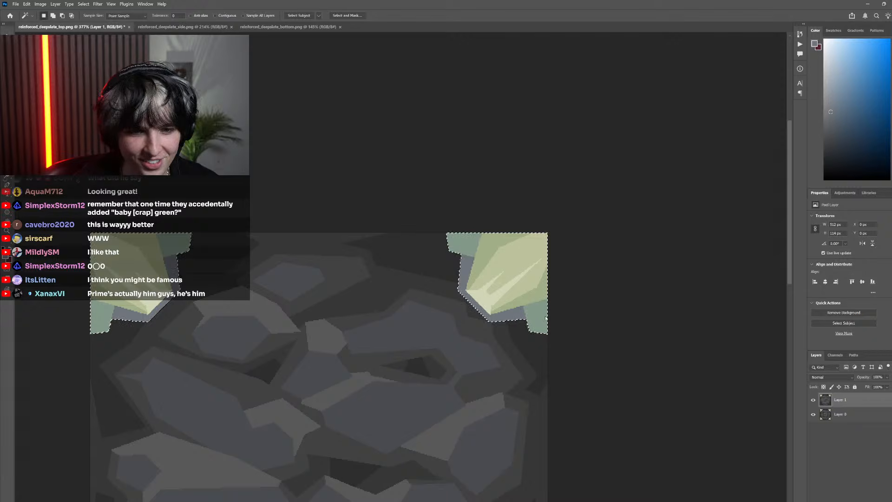
{"action": "scroll", "coordinate": [489, 308], "scroll_direction": "down", "scroll_amount": 3}
{"action": "left_click_drag", "start_coordinate": [516, 307], "coordinate": [512, 305]}
{"action": "left_click", "coordinate": [547, 278]}
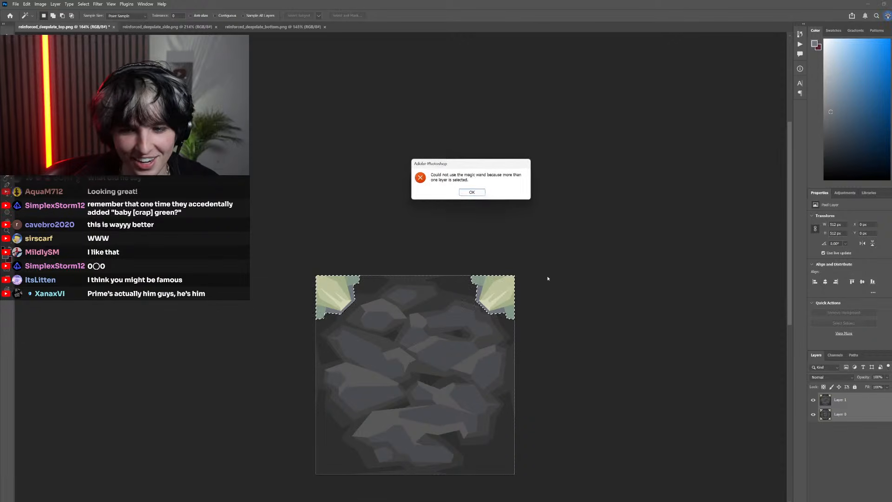
{"action": "left_click", "coordinate": [472, 193]}
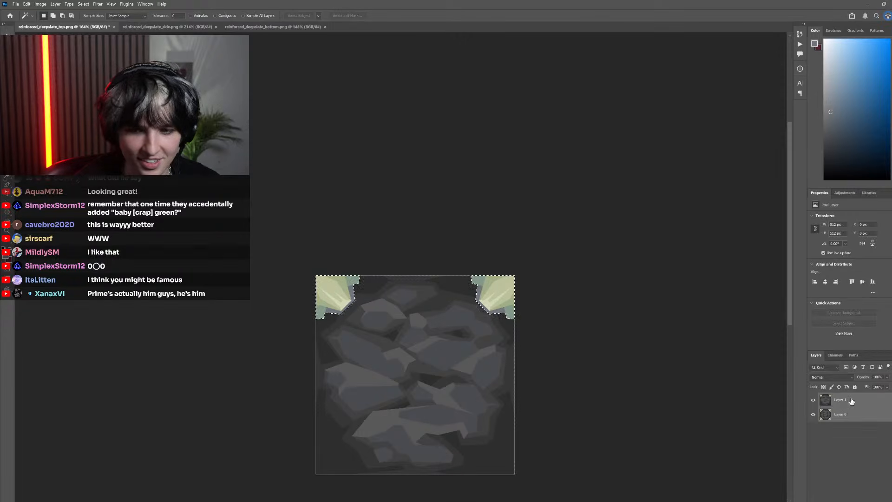
Duplicate both upper crystals straight downward and flip the copied pair vertically
{"action": "left_click_drag", "start_coordinate": [498, 289], "coordinate": [499, 384]}
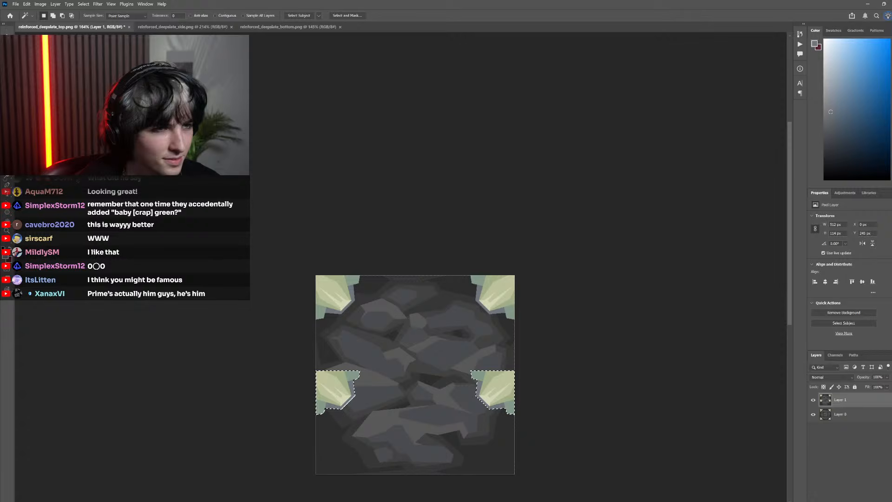
{"action": "left_click", "coordinate": [27, 3]}
{"action": "mouse_move", "coordinate": [58, 174]}
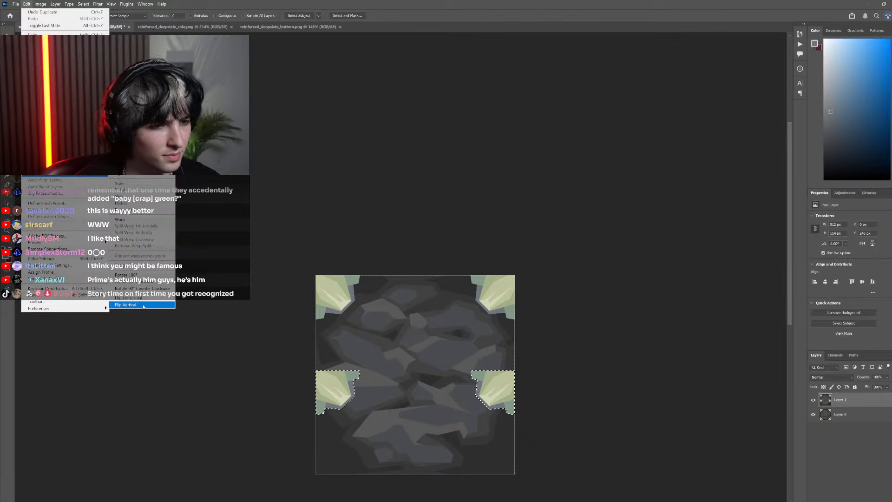
{"action": "left_click", "coordinate": [145, 305]}
Move the flipped crystal pair straight down into the texture's two bottom corners and deselect
{"action": "scroll", "coordinate": [587, 269], "scroll_direction": "down", "scroll_amount": 1}
{"action": "scroll", "coordinate": [585, 274], "scroll_direction": "down", "scroll_amount": 3}
{"action": "scroll", "coordinate": [581, 293], "scroll_direction": "up", "scroll_amount": 4}
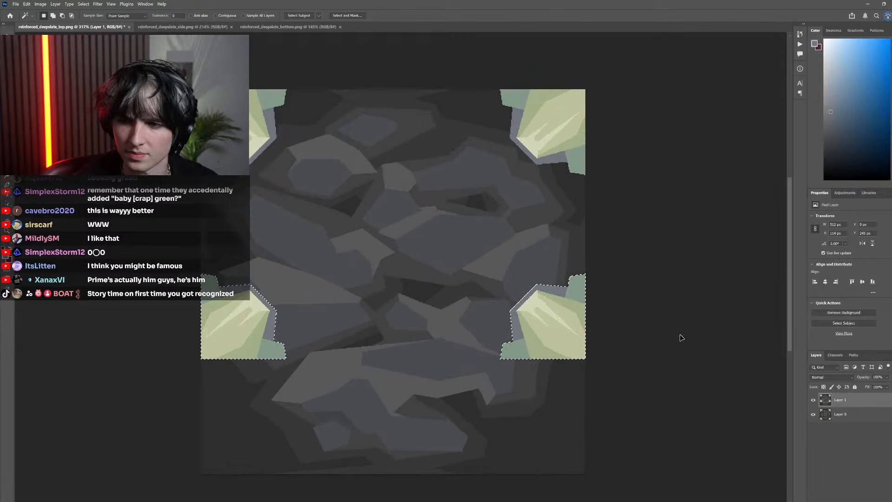
{"action": "scroll", "coordinate": [650, 327], "scroll_direction": "right", "scroll_amount": 2}
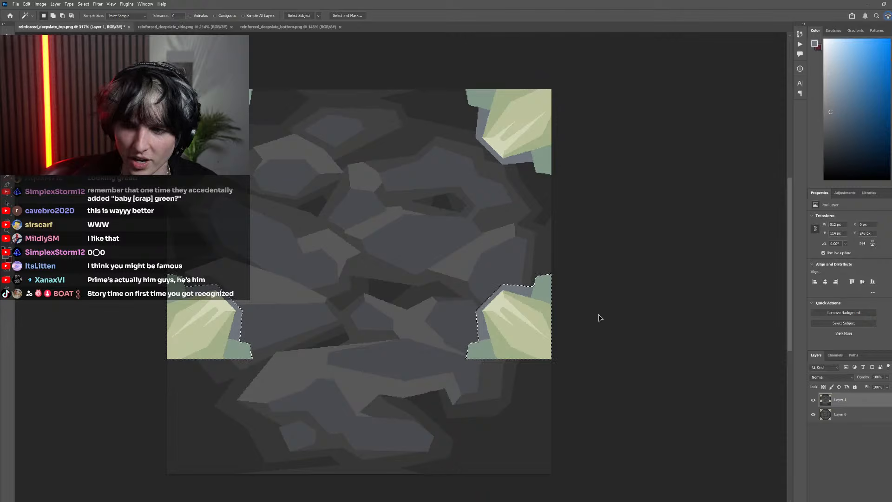
{"action": "left_click_drag", "start_coordinate": [544, 320], "coordinate": [539, 431]}
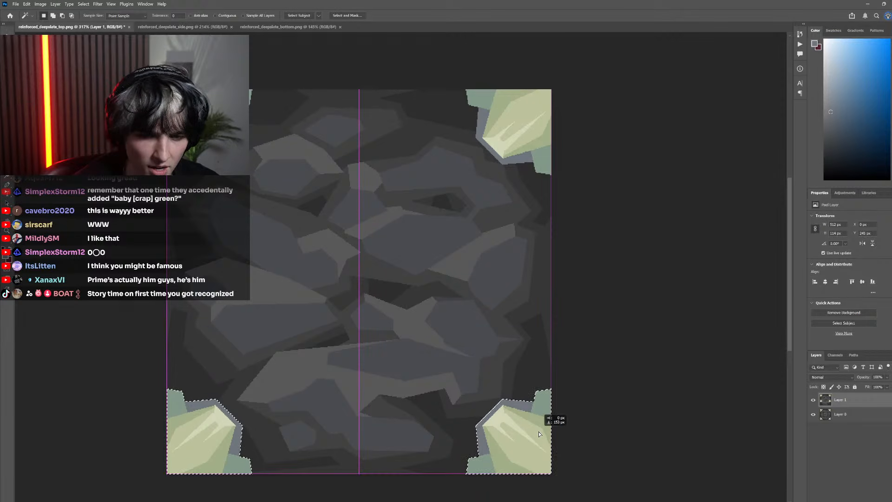
{"action": "scroll", "coordinate": [465, 372], "scroll_direction": "down", "scroll_amount": 5}
{"action": "scroll", "coordinate": [451, 372], "scroll_direction": "left", "scroll_amount": 2}
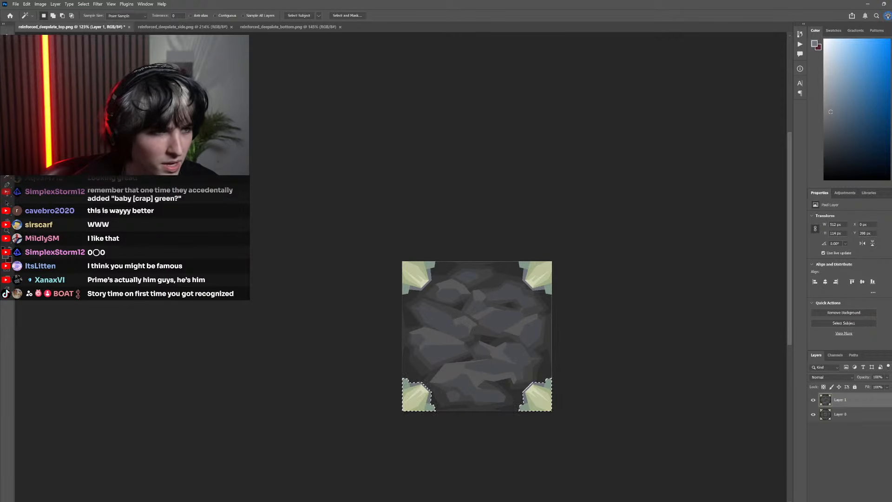
{"action": "key", "text": "m"}
{"action": "key", "text": "ctrl+d"}
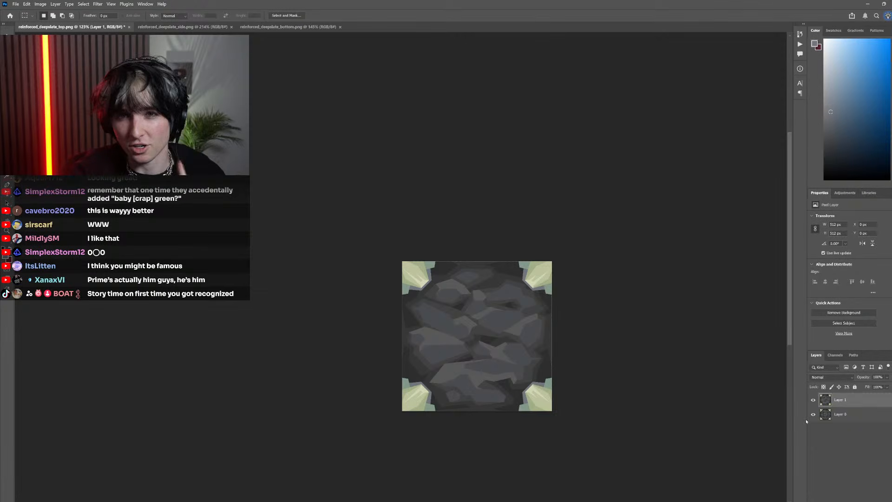
Compare the mirrored corner crystals on Layer 1 with the original pixel corners and inspect the texture close up and at reduced size
{"action": "left_click", "coordinate": [813, 400]}
{"action": "left_click", "coordinate": [814, 401]}
{"action": "left_click", "coordinate": [813, 401]}
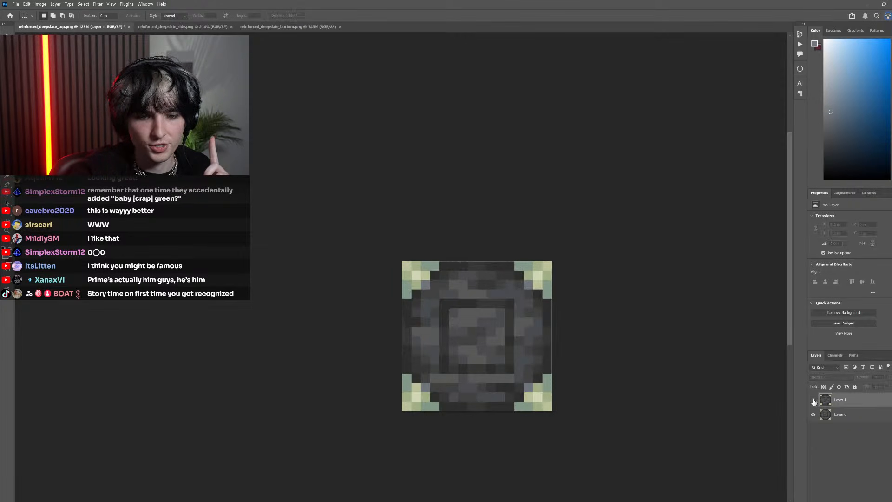
{"action": "left_click", "coordinate": [814, 400]}
{"action": "left_click", "coordinate": [814, 401]}
{"action": "left_click", "coordinate": [814, 401]}
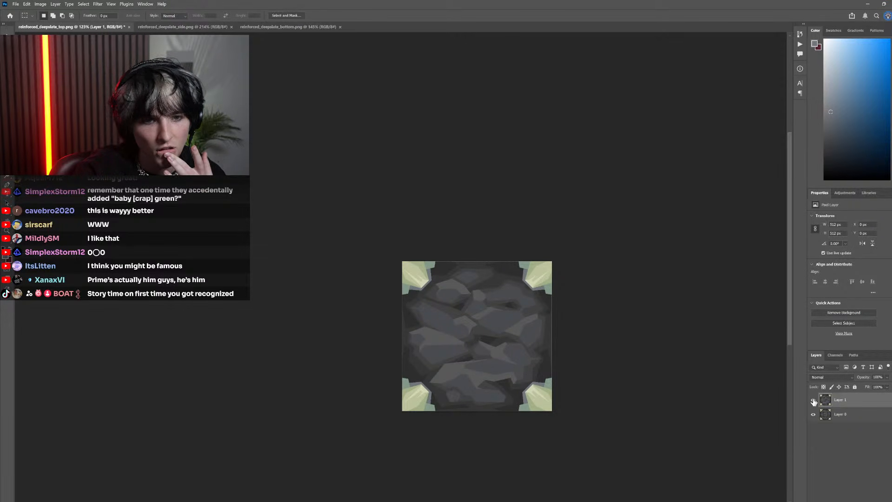
{"action": "left_click", "coordinate": [814, 401]}
{"action": "left_click", "coordinate": [814, 400]}
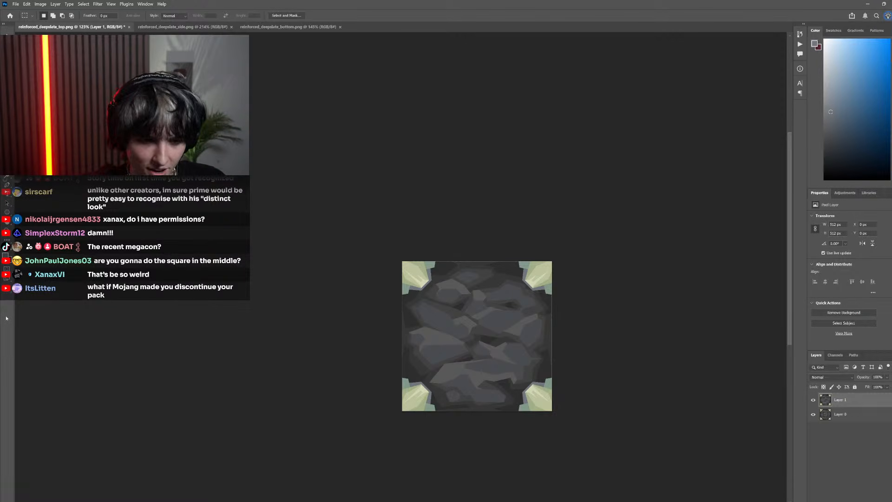
{"action": "scroll", "coordinate": [481, 393], "scroll_direction": "up", "scroll_amount": 8}
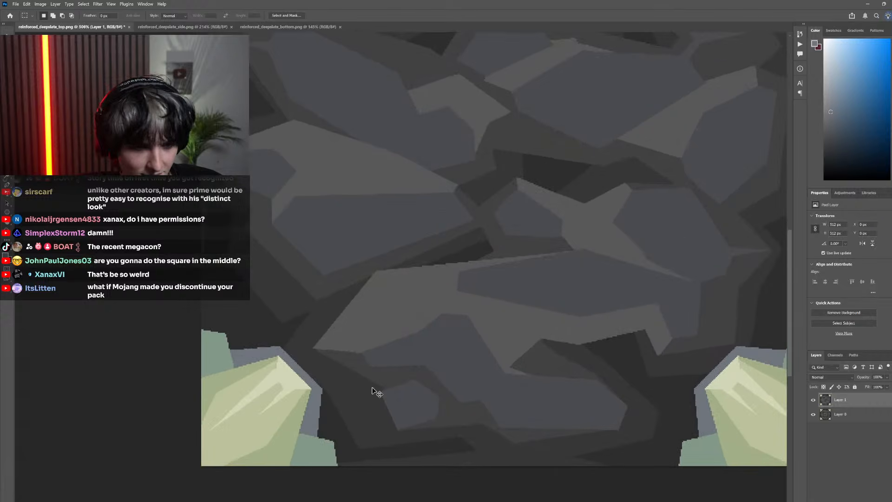
{"action": "scroll", "coordinate": [376, 395], "scroll_direction": "left", "scroll_amount": 2}
{"action": "scroll", "coordinate": [403, 383], "scroll_direction": "down", "scroll_amount": 7}
{"action": "scroll", "coordinate": [414, 368], "scroll_direction": "down", "scroll_amount": 5}
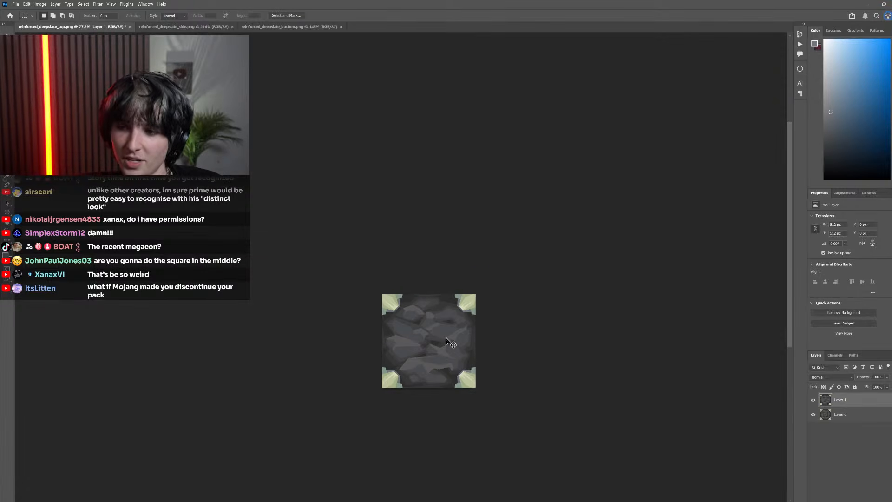
{"action": "scroll", "coordinate": [582, 408], "scroll_direction": "left", "scroll_amount": 3}
{"action": "scroll", "coordinate": [582, 408], "scroll_direction": "up", "scroll_amount": 3}
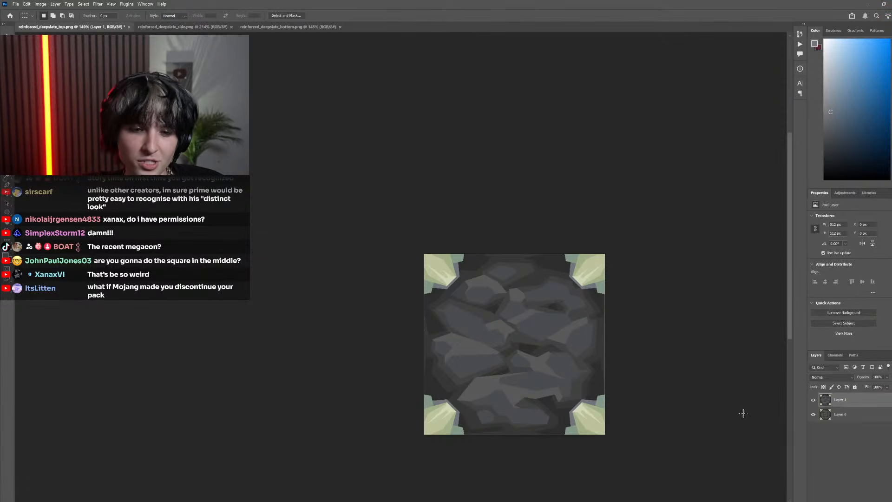
Examine how Layer 1's stone centre differs from the square frame in the original pixel texture on Layer 0
{"action": "left_click", "coordinate": [814, 400]}
{"action": "left_click", "coordinate": [814, 399]}
{"action": "left_click", "coordinate": [814, 400]}
{"action": "left_click", "coordinate": [814, 400]}
{"action": "left_click", "coordinate": [814, 400]}
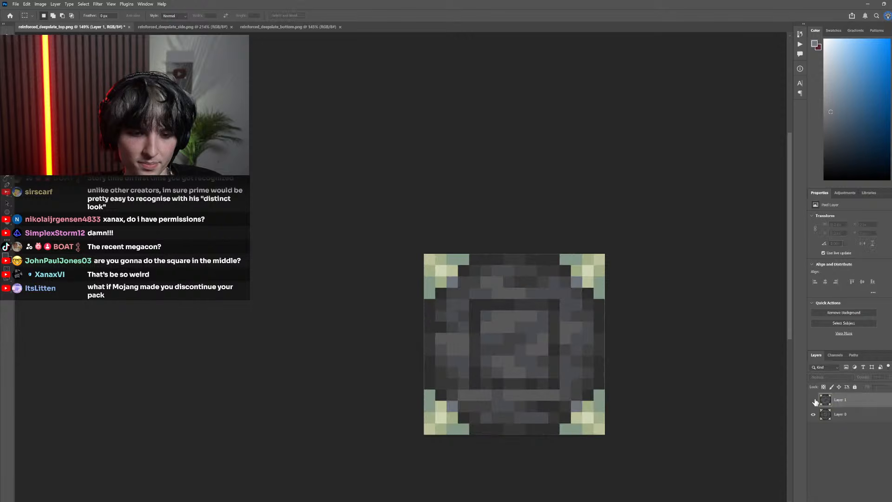
{"action": "left_click", "coordinate": [814, 400]}
{"action": "left_click", "coordinate": [813, 400]}
{"action": "left_click", "coordinate": [814, 400]}
{"action": "scroll", "coordinate": [534, 399], "scroll_direction": "down", "scroll_amount": 3}
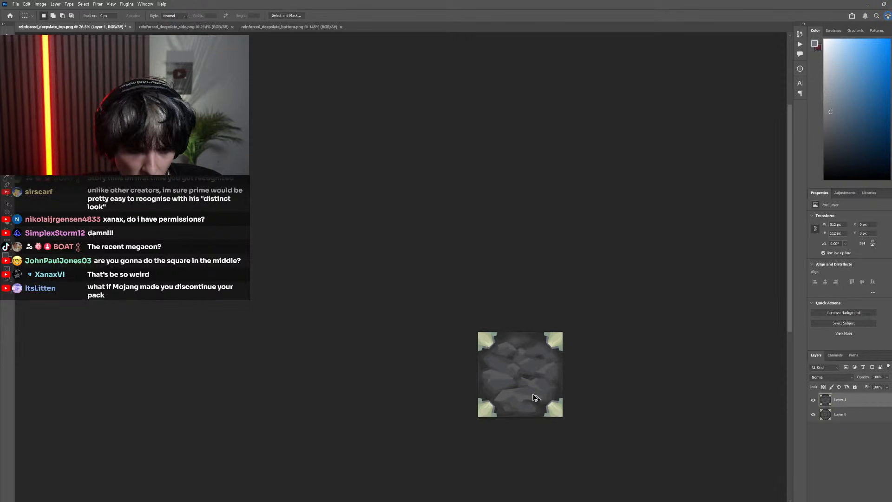
{"action": "scroll", "coordinate": [519, 397], "scroll_direction": "up", "scroll_amount": 3}
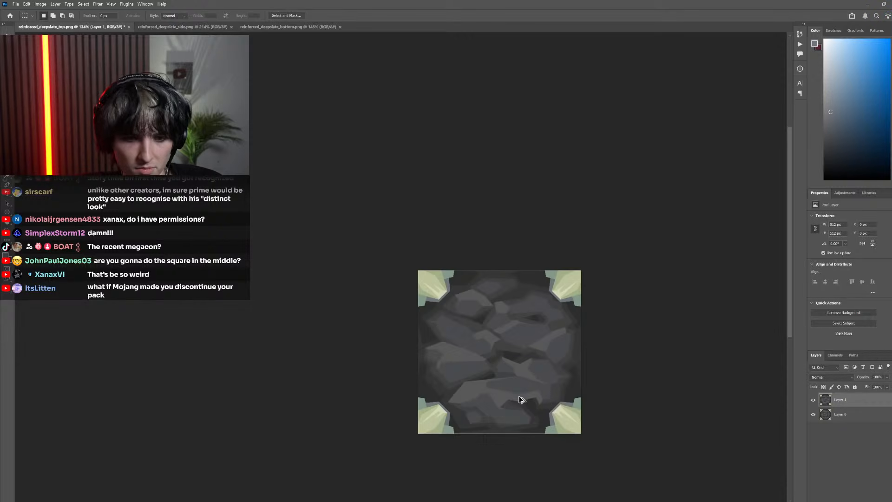
{"action": "left_click", "coordinate": [814, 400]}
{"action": "left_click", "coordinate": [813, 400]}
{"action": "left_click", "coordinate": [813, 400]}
{"action": "left_click", "coordinate": [813, 401]}
{"action": "left_click", "coordinate": [813, 400]}
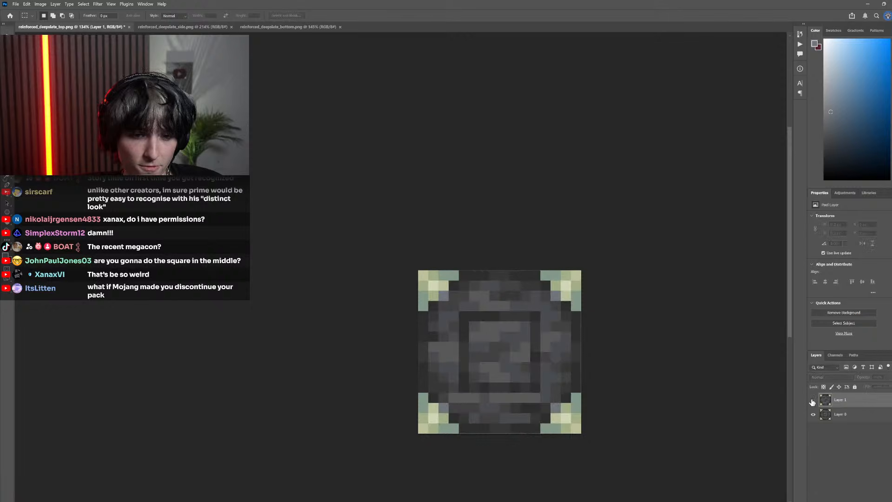
Set the Magic Wand to contiguous selection for use on Layer 0, with Layer 1 hidden
{"action": "left_click", "coordinate": [813, 400]}
{"action": "left_click", "coordinate": [813, 400]}
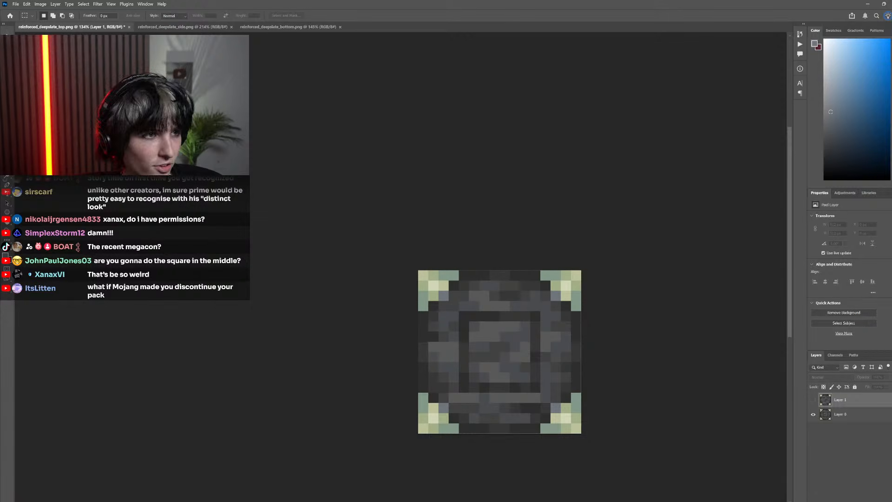
{"action": "key", "text": "w"}
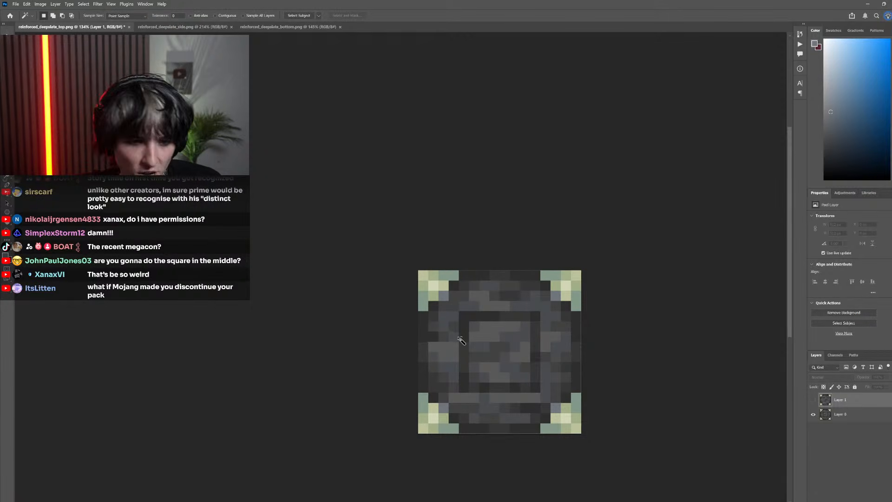
{"action": "left_click", "coordinate": [466, 355]}
{"action": "key", "text": "alt+bracketleft"}
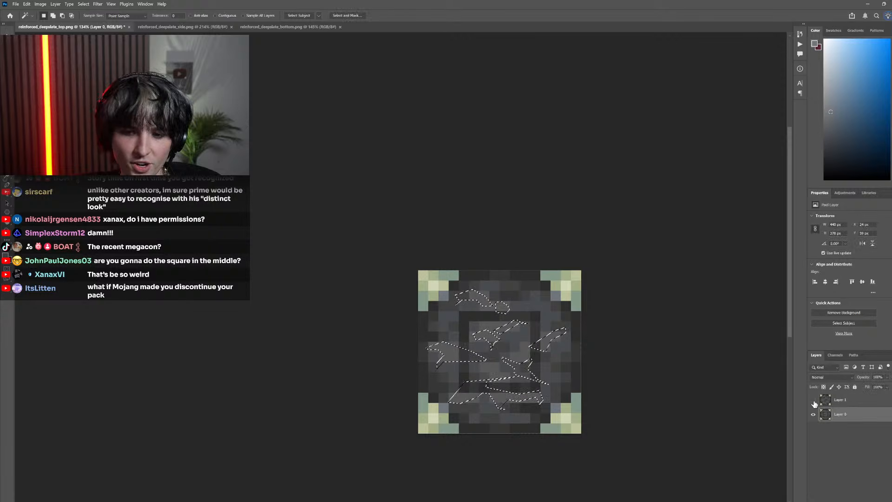
{"action": "scroll", "coordinate": [446, 350], "scroll_direction": "up", "scroll_amount": 3}
{"action": "scroll", "coordinate": [477, 354], "scroll_direction": "up", "scroll_amount": 2}
{"action": "left_click", "coordinate": [475, 325]}
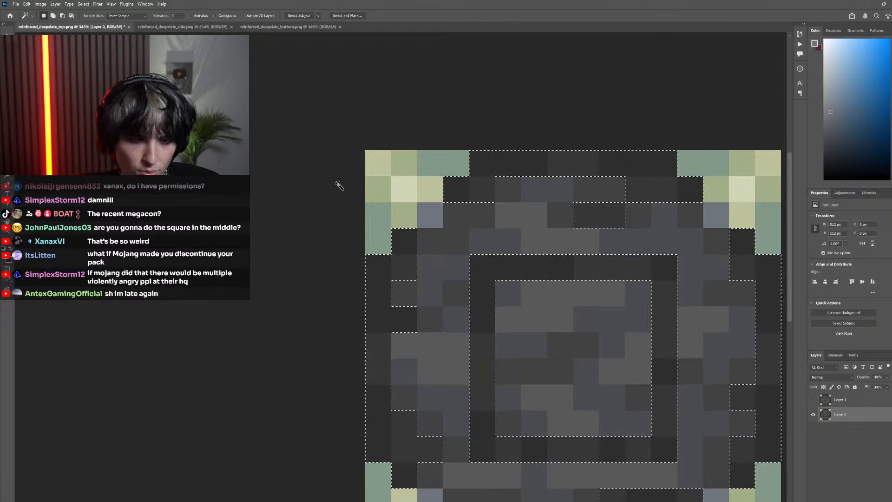
{"action": "left_click", "coordinate": [216, 15]}
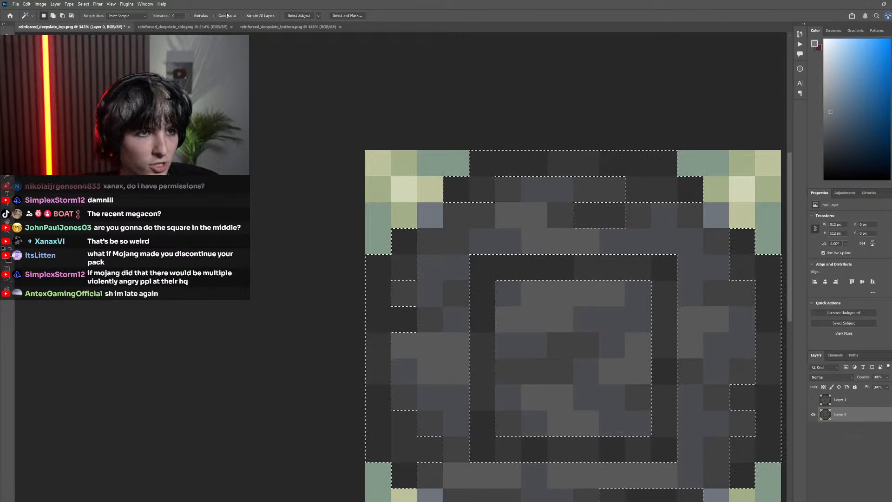
Select the entire dark square frame around the centre of Layer 0, adding each of its differently shaded segments to the selection
{"action": "left_click", "coordinate": [482, 335]}
{"action": "left_click", "coordinate": [534, 267], "text": "shift"}
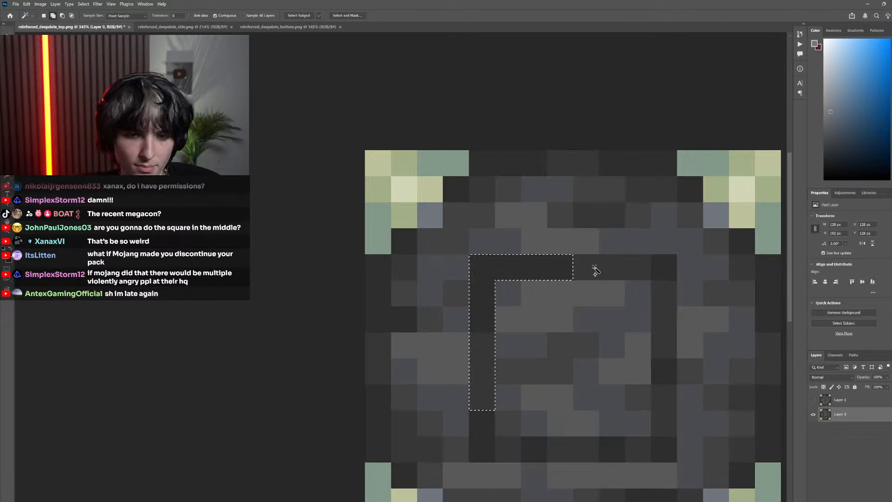
{"action": "left_click", "coordinate": [672, 372]}
{"action": "left_click", "coordinate": [670, 413]}
{"action": "left_click", "coordinate": [663, 448]}
{"action": "left_click", "coordinate": [636, 452]}
{"action": "left_click", "coordinate": [611, 451]}
{"action": "left_click", "coordinate": [573, 451]}
{"action": "left_click", "coordinate": [534, 451]}
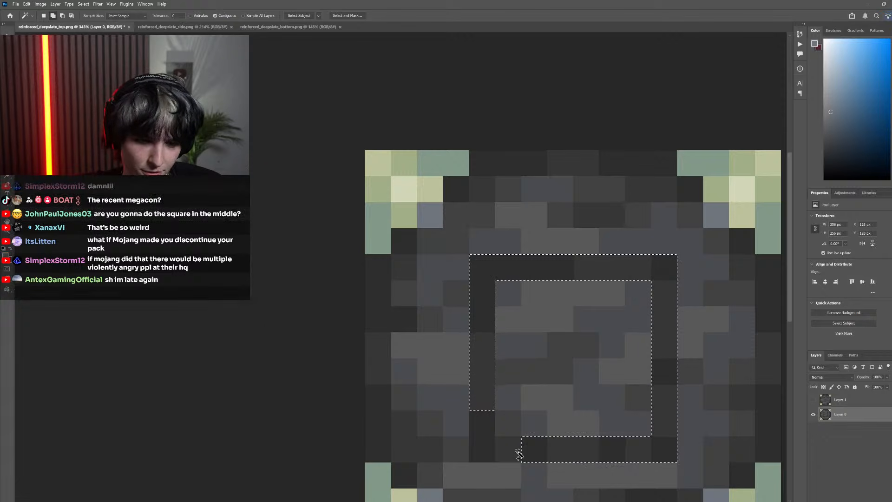
{"action": "left_click", "coordinate": [508, 449], "text": "shift"}
{"action": "left_click", "coordinate": [481, 443], "text": "shift"}
Sample the frame's dark grey as the foreground colour, and show Layer 1 as the active layer
{"action": "scroll", "coordinate": [507, 372], "scroll_direction": "down", "scroll_amount": 8}
{"action": "scroll", "coordinate": [501, 367], "scroll_direction": "right", "scroll_amount": 2}
{"action": "scroll", "coordinate": [490, 345], "scroll_direction": "up", "scroll_amount": 8}
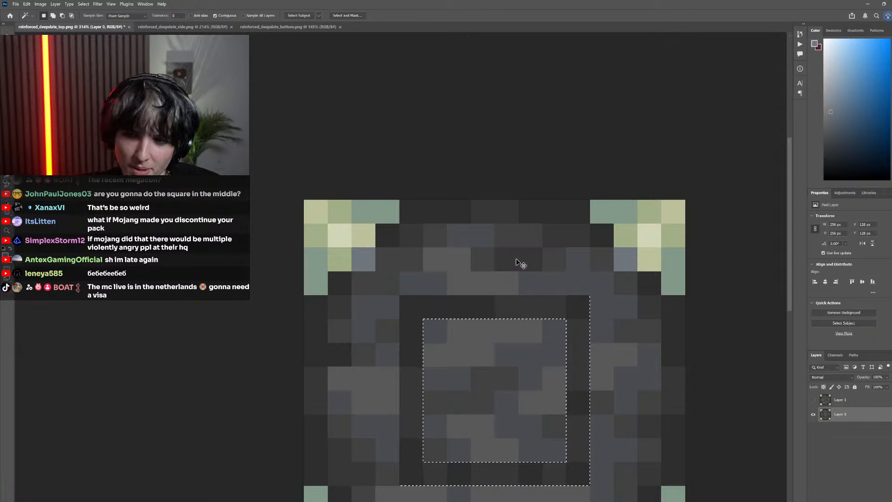
{"action": "scroll", "coordinate": [526, 284], "scroll_direction": "right", "scroll_amount": 2}
{"action": "key", "text": "i"}
{"action": "left_click", "coordinate": [437, 304]}
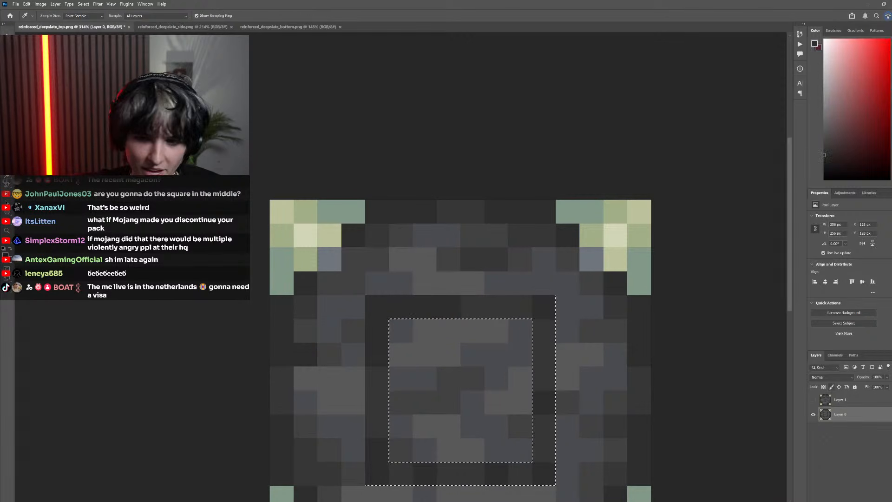
{"action": "left_click", "coordinate": [813, 401]}
{"action": "left_click", "coordinate": [833, 403]}
Fill the whole square frame selection on Layer 1 with the sampled dark grey using a non-contiguous Paint Bucket, and deselect
{"action": "key", "text": "g"}
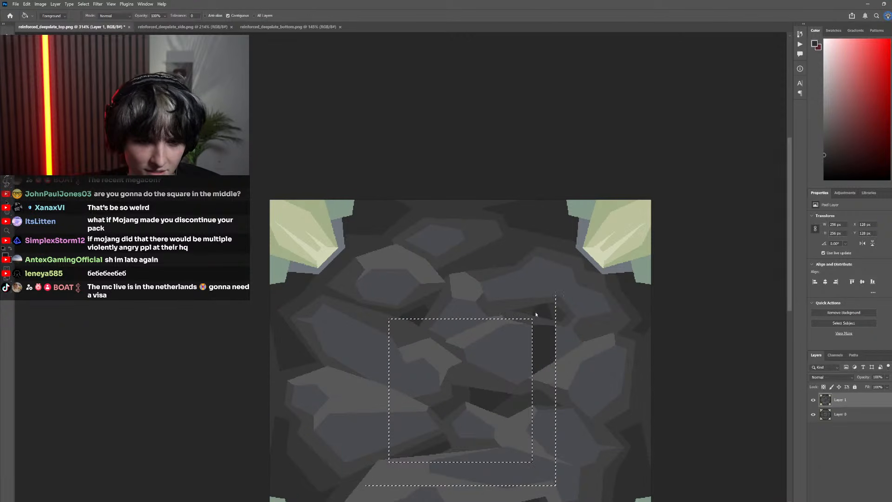
{"action": "scroll", "coordinate": [521, 323], "scroll_direction": "up", "scroll_amount": 12}
{"action": "scroll", "coordinate": [492, 323], "scroll_direction": "down", "scroll_amount": 5}
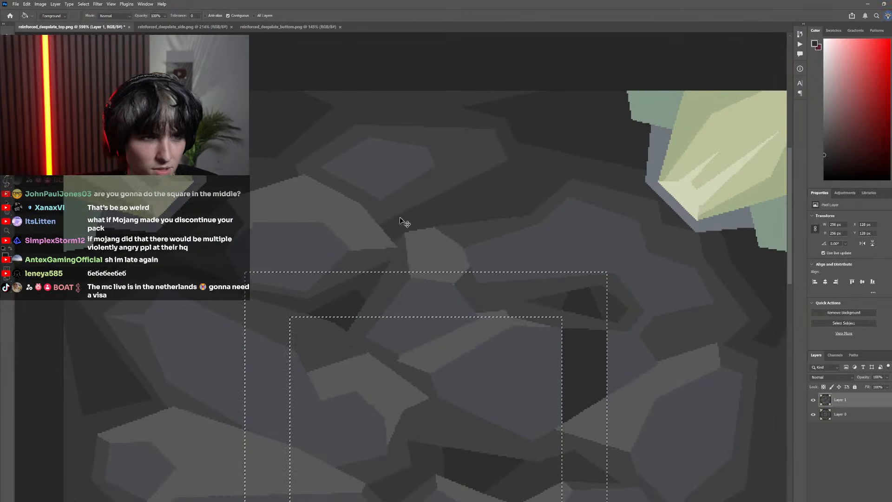
{"action": "left_click", "coordinate": [233, 17]}
{"action": "scroll", "coordinate": [309, 247], "scroll_direction": "down", "scroll_amount": 6}
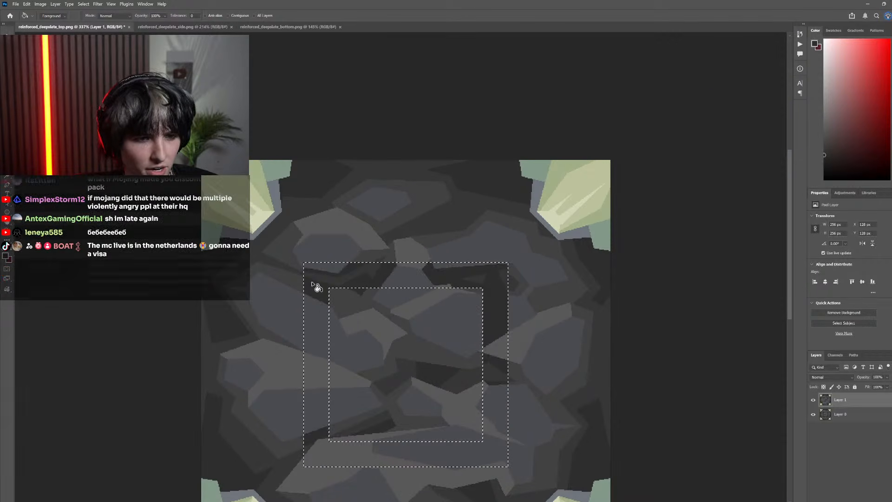
{"action": "left_click", "coordinate": [331, 275]}
{"action": "left_click", "coordinate": [421, 266]}
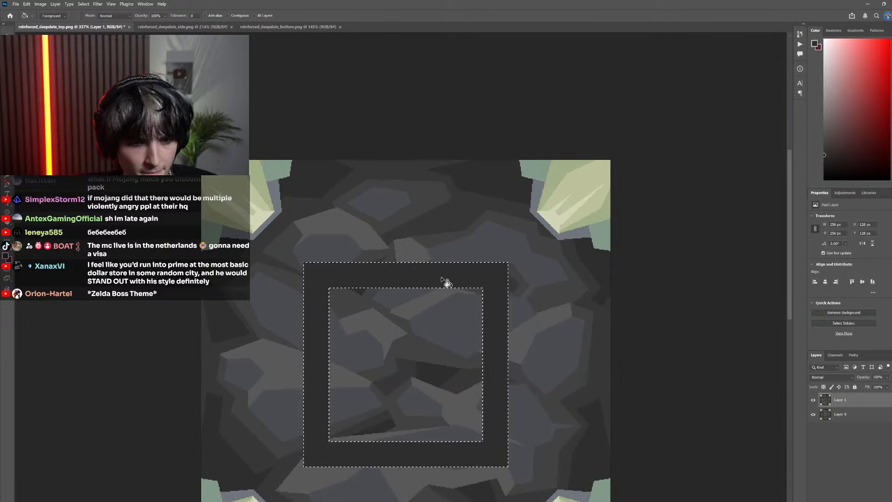
{"action": "scroll", "coordinate": [453, 302], "scroll_direction": "down", "scroll_amount": 6}
{"action": "scroll", "coordinate": [459, 324], "scroll_direction": "left", "scroll_amount": 3}
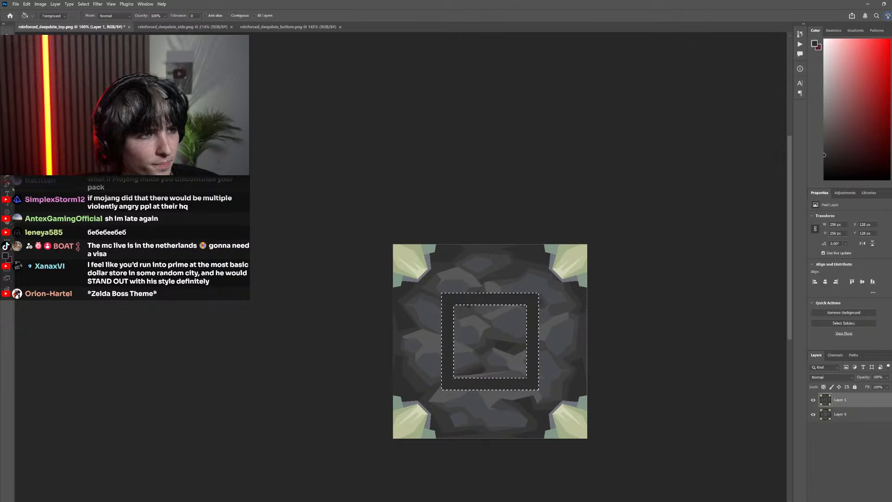
{"action": "key", "text": "m"}
Inspect the new dark frame at several zoom levels and compare Layer 1 with the original pixel texture
{"action": "scroll", "coordinate": [503, 405], "scroll_direction": "down", "scroll_amount": 5}
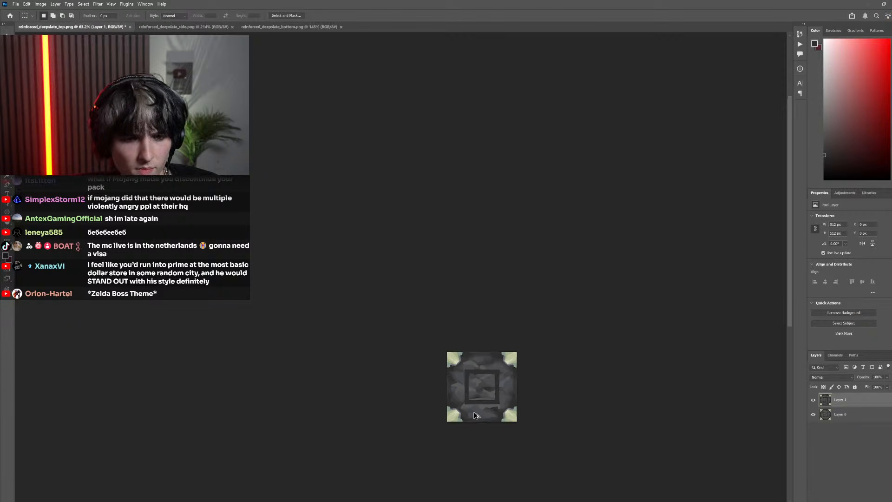
{"action": "scroll", "coordinate": [483, 363], "scroll_direction": "up", "scroll_amount": 2}
{"action": "scroll", "coordinate": [489, 352], "scroll_direction": "up", "scroll_amount": 4}
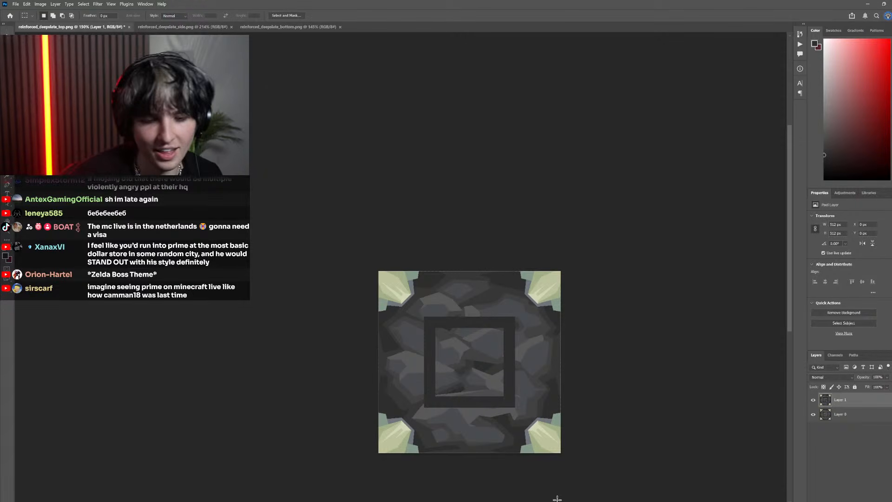
{"action": "scroll", "coordinate": [611, 362], "scroll_direction": "down", "scroll_amount": 5}
{"action": "scroll", "coordinate": [622, 385], "scroll_direction": "up", "scroll_amount": 4}
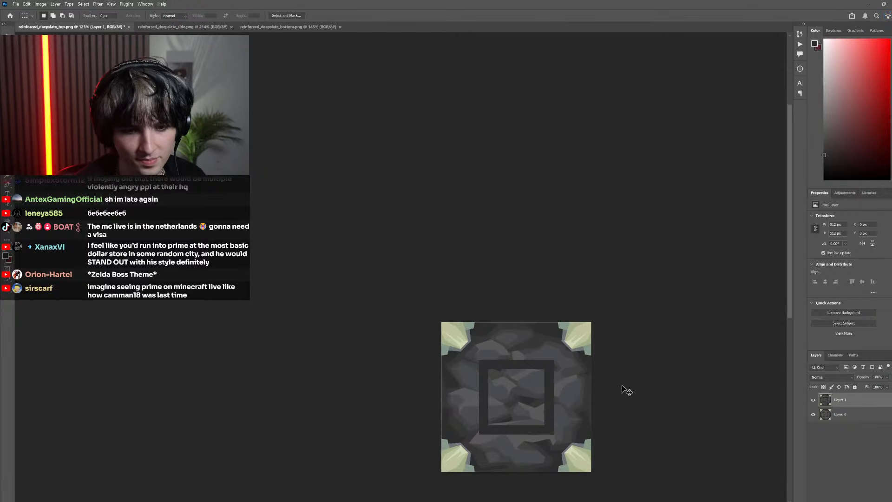
{"action": "left_click", "coordinate": [814, 399]}
{"action": "left_click", "coordinate": [814, 399]}
{"action": "left_click", "coordinate": [814, 399]}
{"action": "left_click", "coordinate": [814, 399]}
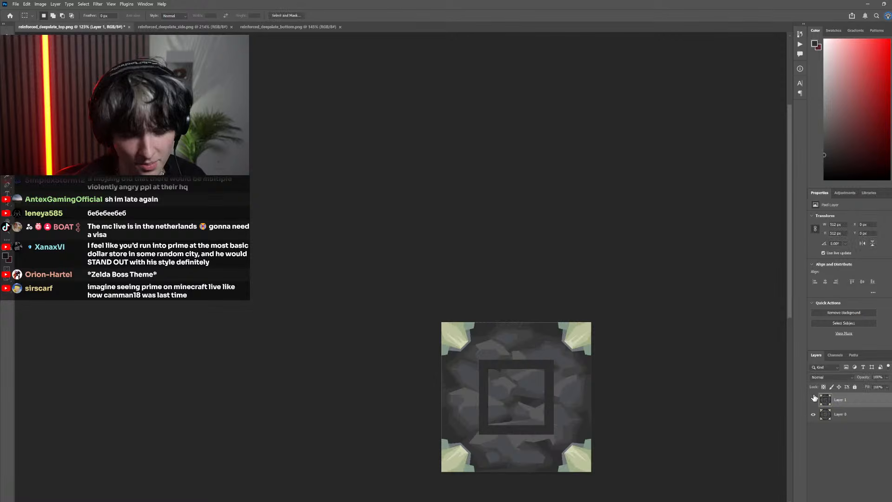
{"action": "left_click", "coordinate": [814, 400]}
{"action": "left_click", "coordinate": [814, 399]}
{"action": "left_click", "coordinate": [814, 399]}
{"action": "left_click", "coordinate": [814, 400]}
{"action": "left_click", "coordinate": [814, 399]}
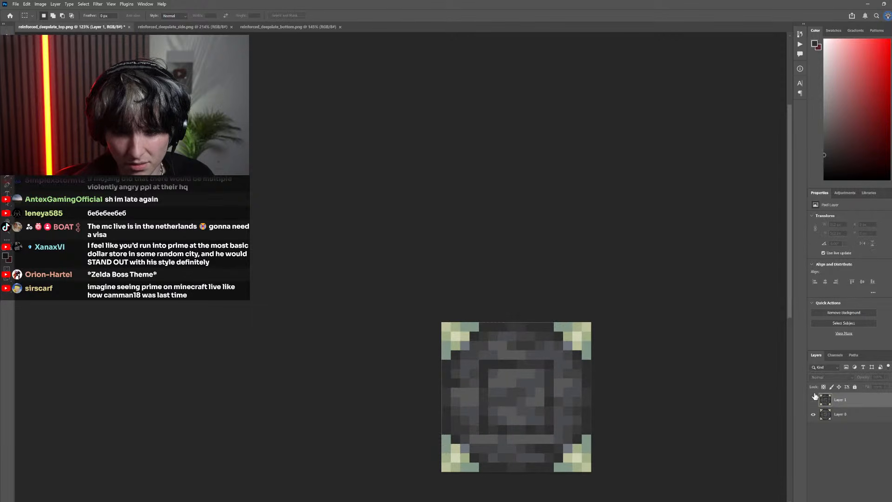
{"action": "left_click", "coordinate": [814, 399]}
{"action": "left_click", "coordinate": [813, 399]}
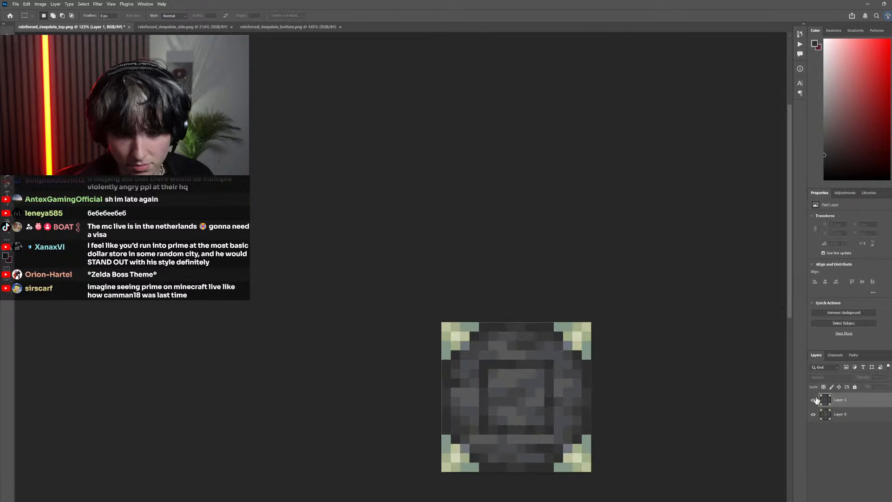
{"action": "left_click", "coordinate": [813, 399]}
{"action": "left_click", "coordinate": [814, 399]}
{"action": "left_click", "coordinate": [814, 399]}
{"action": "scroll", "coordinate": [502, 382], "scroll_direction": "down", "scroll_amount": 3}
{"action": "scroll", "coordinate": [502, 382], "scroll_direction": "up", "scroll_amount": 4}
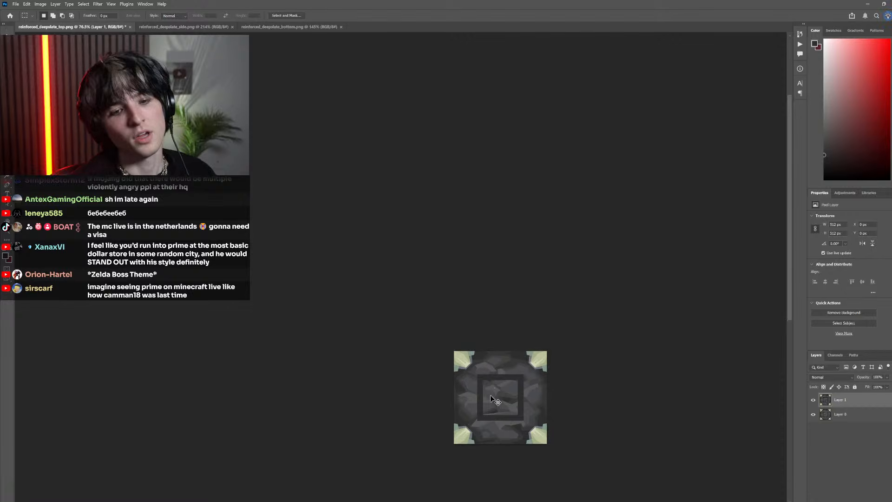
{"action": "scroll", "coordinate": [460, 407], "scroll_direction": "down", "scroll_amount": 5}
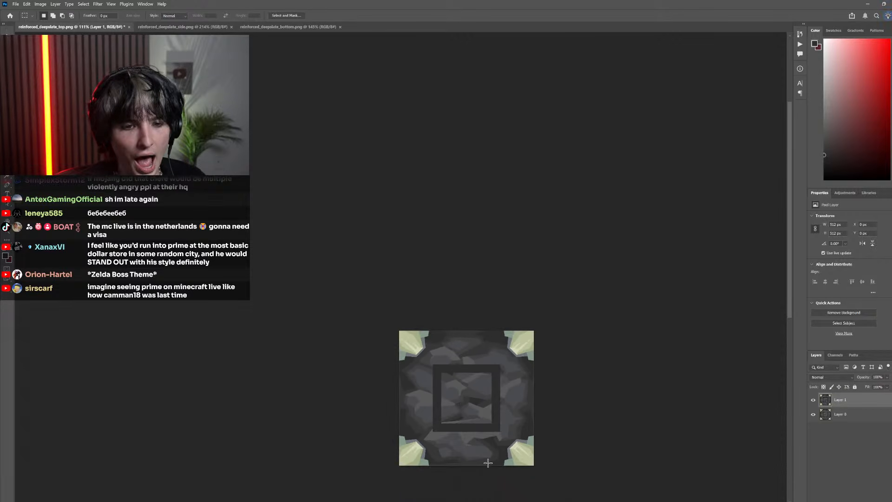
{"action": "scroll", "coordinate": [488, 462], "scroll_direction": "down", "scroll_amount": 2}
{"action": "scroll", "coordinate": [458, 464], "scroll_direction": "up", "scroll_amount": 4}
Check the area inside the dark frame on Layer 1 against the pixel square on Layer 0 once more
{"action": "left_click_drag", "start_coordinate": [642, 478], "coordinate": [296, 189]}
{"action": "scroll", "coordinate": [433, 342], "scroll_direction": "down", "scroll_amount": 5}
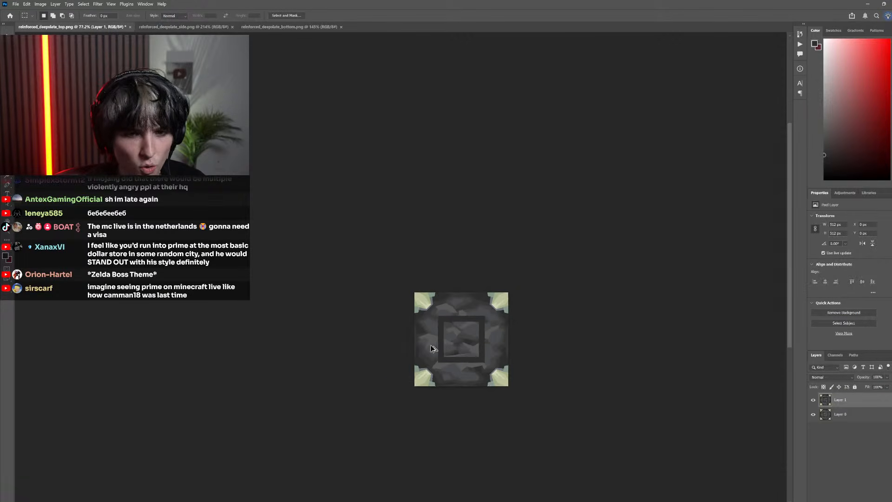
{"action": "left_click", "coordinate": [412, 344]}
{"action": "scroll", "coordinate": [447, 325], "scroll_direction": "up", "scroll_amount": 4}
{"action": "left_click_drag", "start_coordinate": [505, 289], "coordinate": [427, 223]}
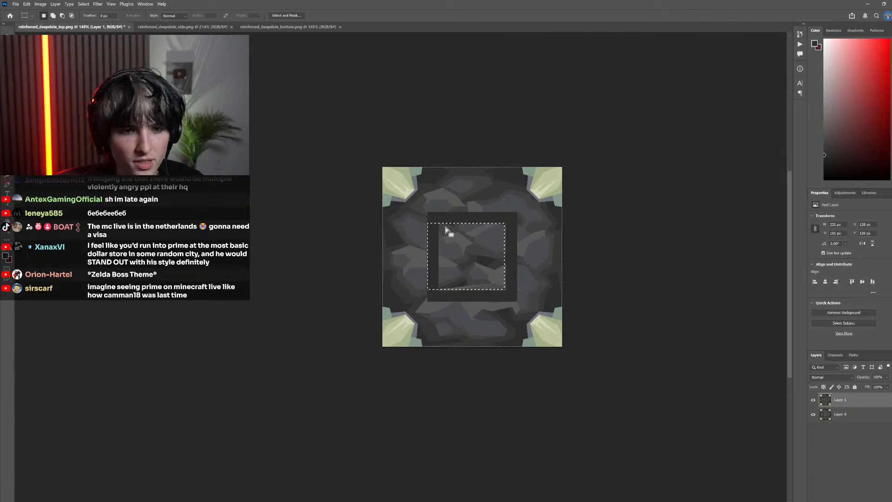
{"action": "left_click", "coordinate": [813, 401]}
{"action": "left_click", "coordinate": [813, 401]}
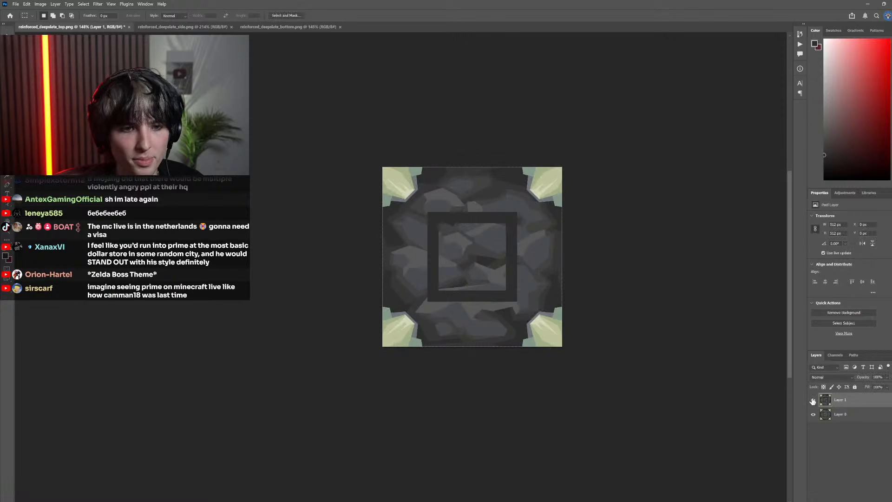
Roughly marquee part of the interior of the dark frame and compare that area between Layer 1 and Layer 0
{"action": "scroll", "coordinate": [423, 245], "scroll_direction": "up", "scroll_amount": 4}
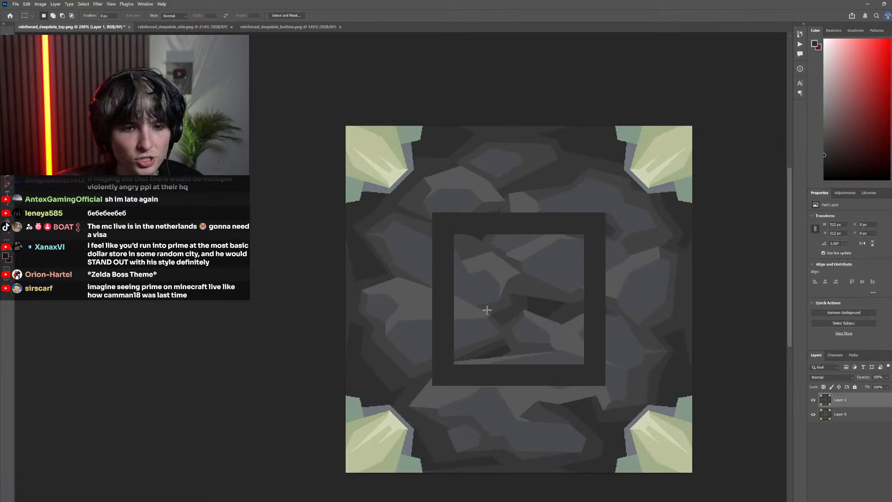
{"action": "left_click_drag", "start_coordinate": [541, 324], "coordinate": [467, 241]}
{"action": "left_click", "coordinate": [813, 401]}
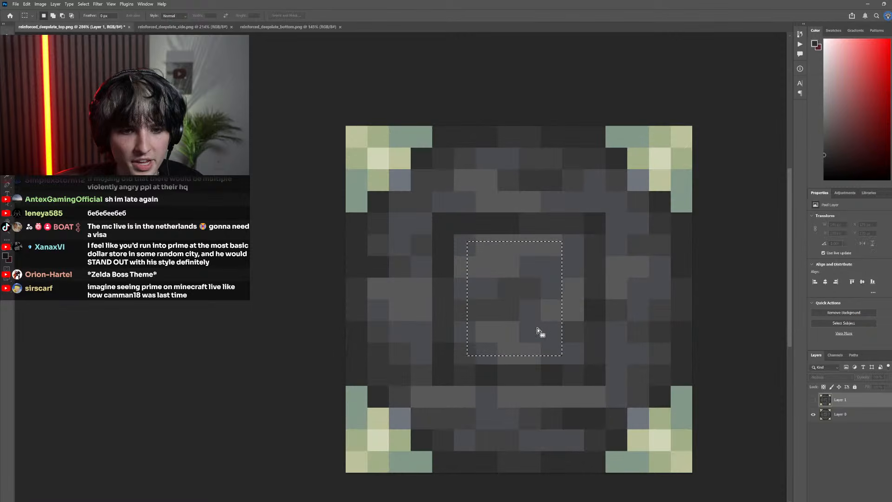
{"action": "left_click", "coordinate": [812, 401]}
{"action": "left_click", "coordinate": [812, 400]}
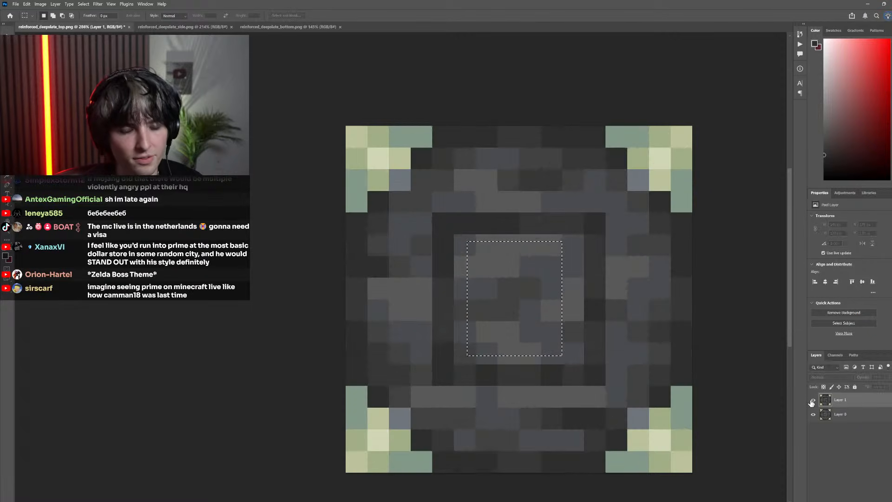
{"action": "left_click", "coordinate": [812, 400]}
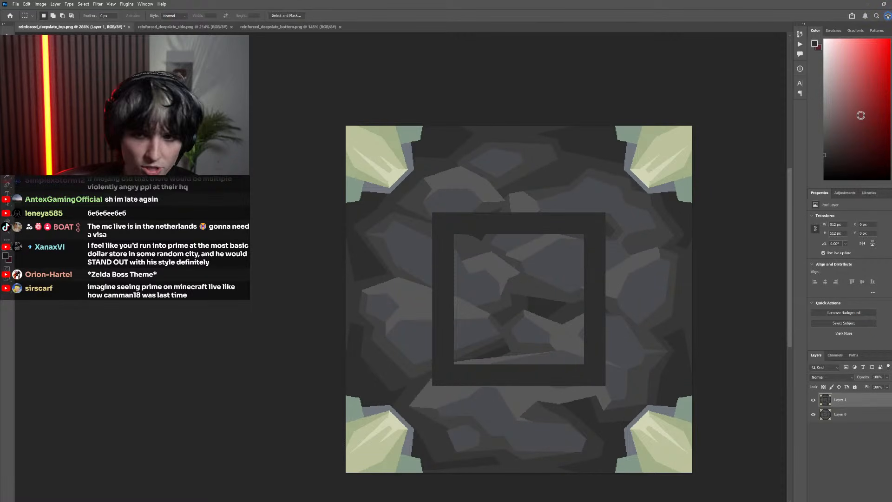
Choose a muted red as the foreground colour and compare the frame's interior with the original pixel texture
{"action": "key", "text": "g"}
{"action": "key", "text": "m"}
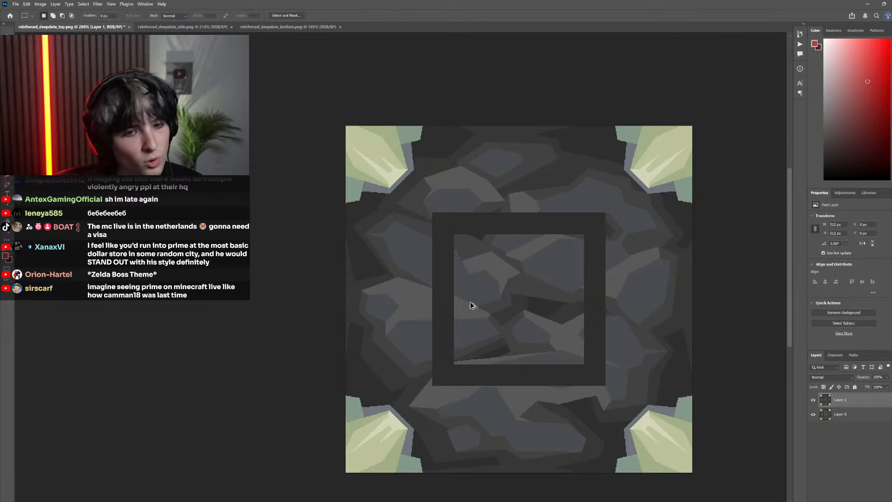
{"action": "scroll", "coordinate": [556, 352], "scroll_direction": "up", "scroll_amount": 4}
{"action": "scroll", "coordinate": [727, 403], "scroll_direction": "down", "scroll_amount": 4}
{"action": "left_click", "coordinate": [813, 400]}
{"action": "scroll", "coordinate": [484, 319], "scroll_direction": "right", "scroll_amount": 1}
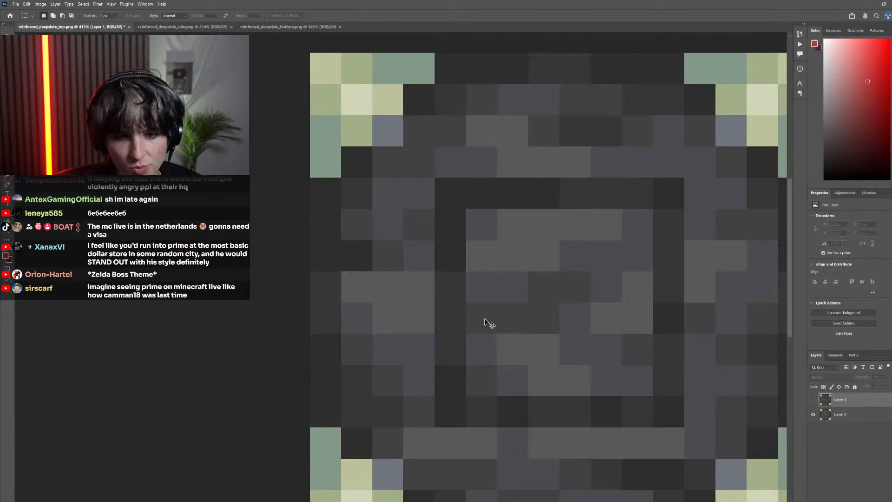
{"action": "left_click", "coordinate": [814, 400]}
{"action": "scroll", "coordinate": [502, 315], "scroll_direction": "right", "scroll_amount": 1}
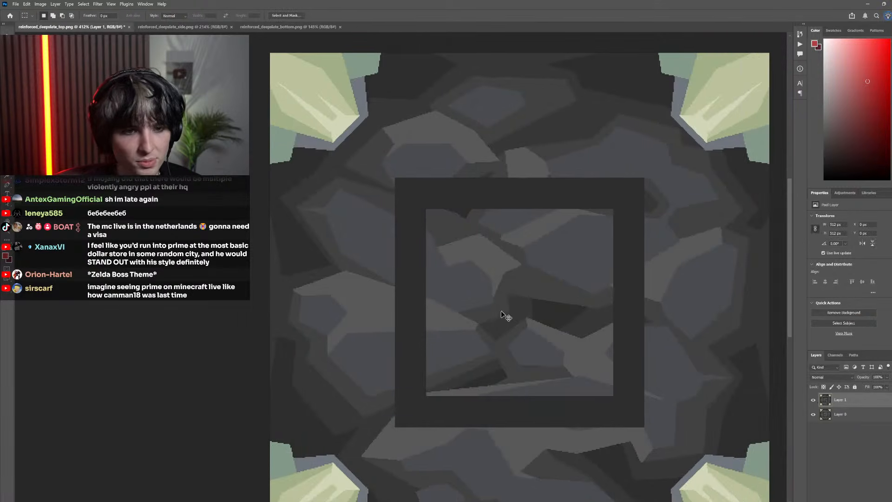
Select the 192 × 192 px square area enclosed by the dark frame on Layer 1
{"action": "scroll", "coordinate": [496, 316], "scroll_direction": "up", "scroll_amount": 3}
{"action": "scroll", "coordinate": [483, 318], "scroll_direction": "right", "scroll_amount": 2}
{"action": "scroll", "coordinate": [458, 329], "scroll_direction": "down", "scroll_amount": 2}
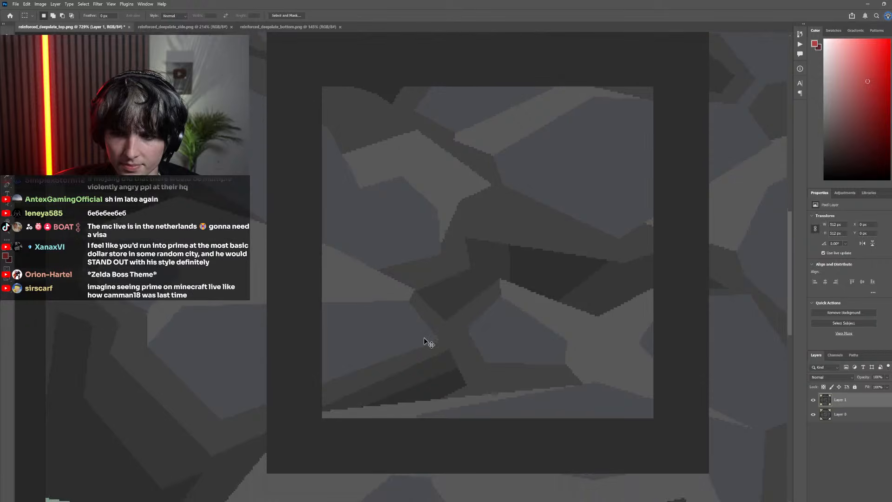
{"action": "scroll", "coordinate": [422, 344], "scroll_direction": "down", "scroll_amount": 2}
{"action": "scroll", "coordinate": [417, 356], "scroll_direction": "left", "scroll_amount": 1}
{"action": "scroll", "coordinate": [417, 357], "scroll_direction": "up", "scroll_amount": 2}
{"action": "scroll", "coordinate": [428, 378], "scroll_direction": "up", "scroll_amount": 2}
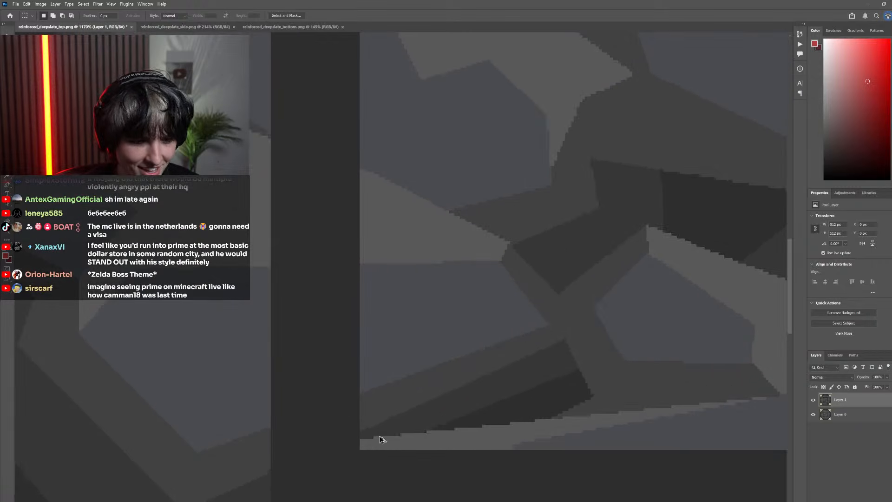
{"action": "left_click_drag", "start_coordinate": [388, 410], "coordinate": [586, 251]}
{"action": "scroll", "coordinate": [530, 330], "scroll_direction": "down", "scroll_amount": 6}
{"action": "scroll", "coordinate": [520, 332], "scroll_direction": "down", "scroll_amount": 2}
Fill every rock shade inside the selected square with the muted red using the Paint Bucket, and deselect
{"action": "key", "text": "g"}
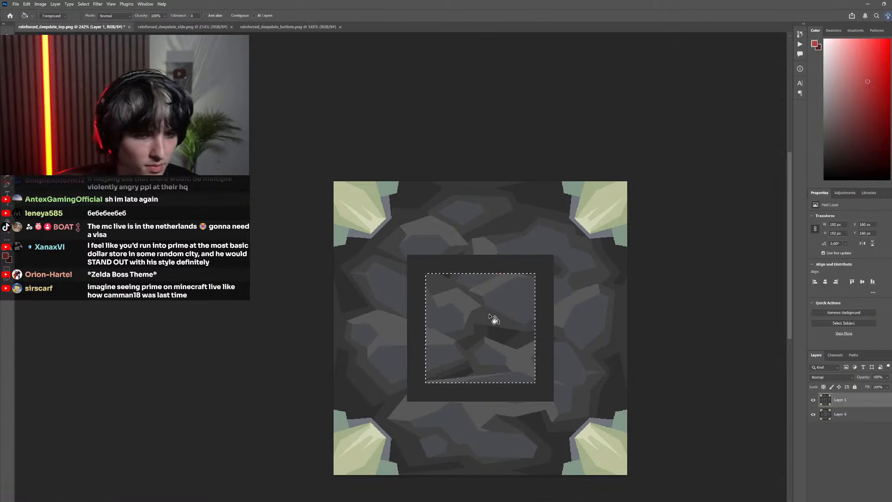
{"action": "left_click", "coordinate": [496, 321]}
{"action": "left_click", "coordinate": [469, 309]}
{"action": "left_click", "coordinate": [484, 326]}
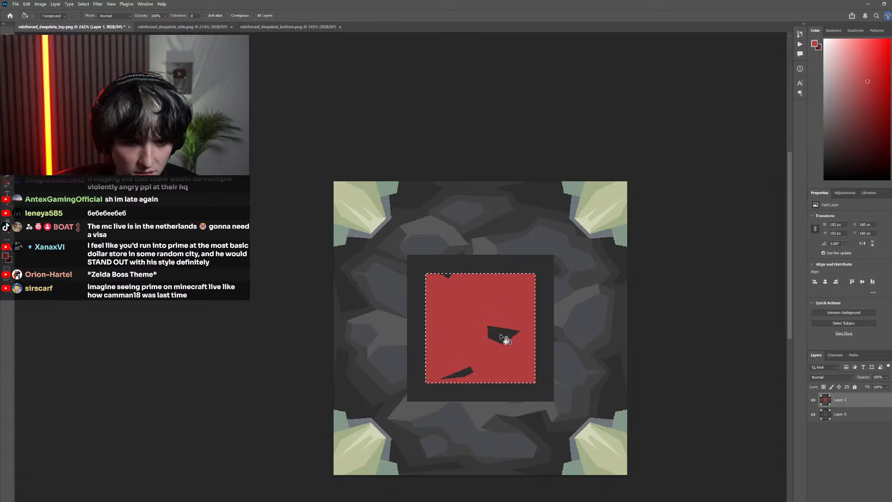
{"action": "left_click", "coordinate": [504, 339]}
{"action": "scroll", "coordinate": [482, 351], "scroll_direction": "down", "scroll_amount": 3}
{"action": "key", "text": "m"}
{"action": "key", "text": "ctrl+d"}
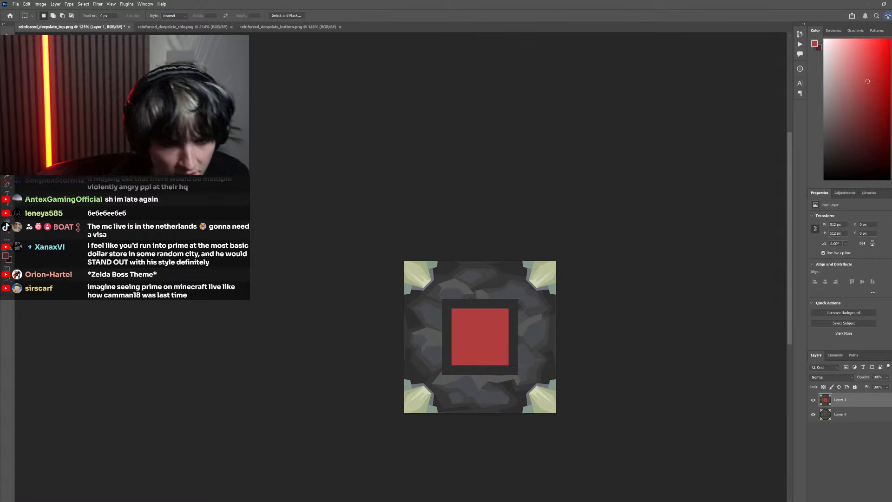
Inspect the red centre square and the rocks around the frame against the original pixel texture on Layer 0
{"action": "scroll", "coordinate": [511, 352], "scroll_direction": "up", "scroll_amount": 6}
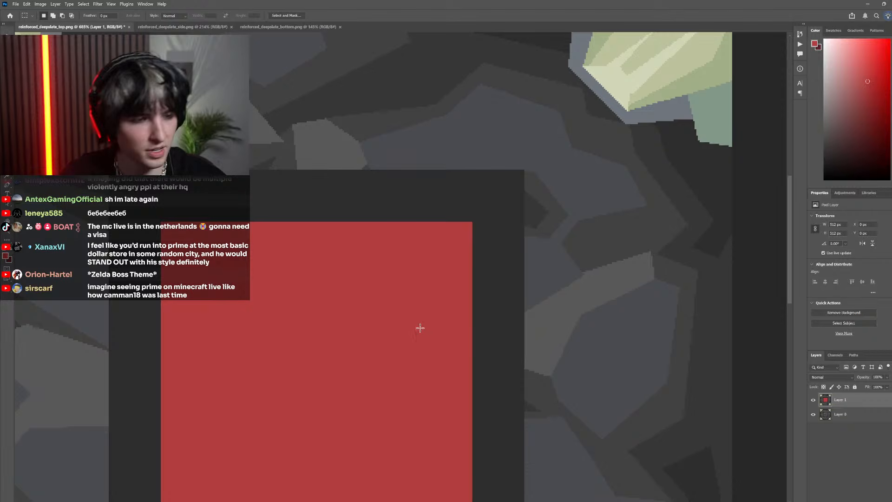
{"action": "scroll", "coordinate": [417, 314], "scroll_direction": "down", "scroll_amount": 6}
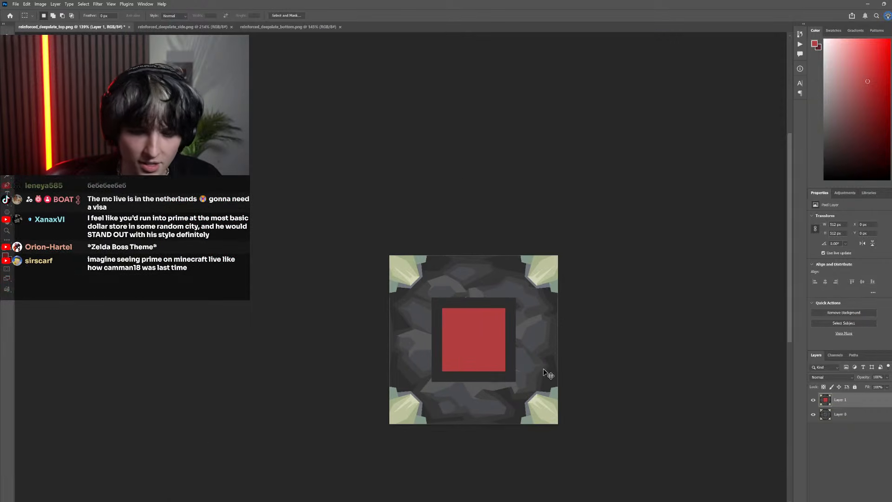
{"action": "scroll", "coordinate": [548, 373], "scroll_direction": "up", "scroll_amount": 2}
{"action": "left_click", "coordinate": [814, 400]}
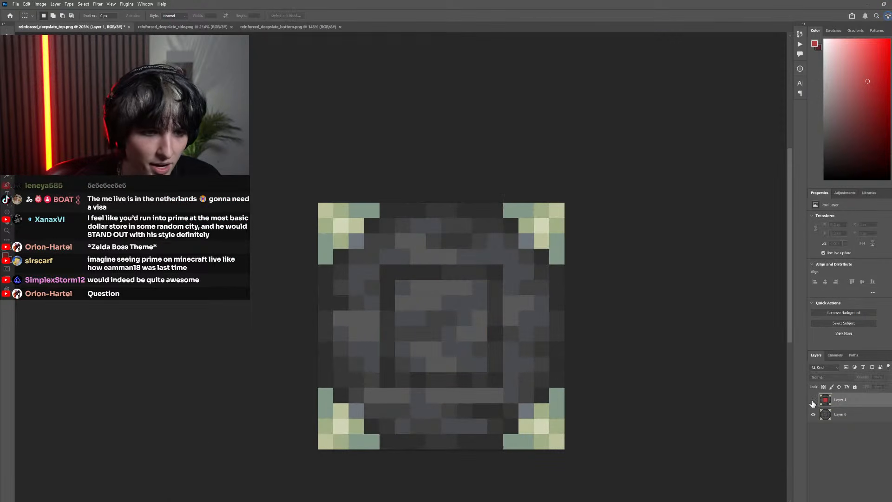
{"action": "left_click", "coordinate": [813, 400]}
{"action": "scroll", "coordinate": [325, 297], "scroll_direction": "up", "scroll_amount": 4}
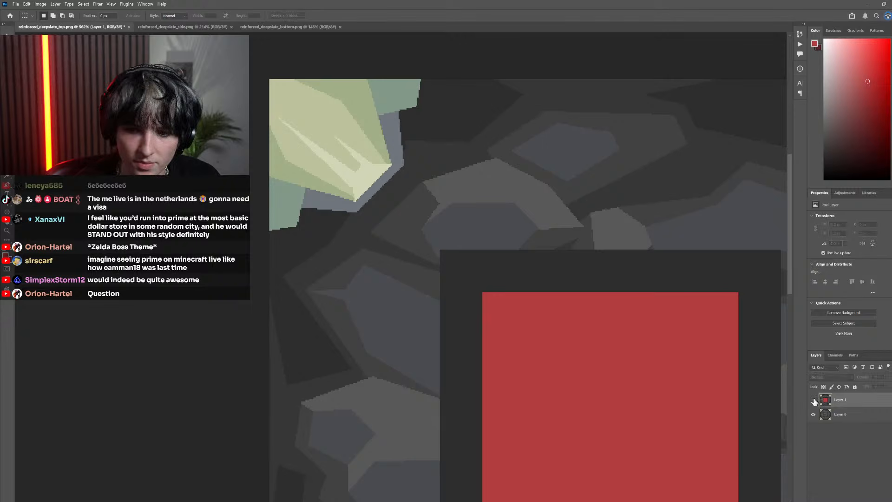
{"action": "scroll", "coordinate": [498, 358], "scroll_direction": "down", "scroll_amount": 1}
Outline a small polygon across the frame's left edge over the blue-grey stone, and sample the surrounding dark grey as the foreground colour
{"action": "key", "text": "l"}
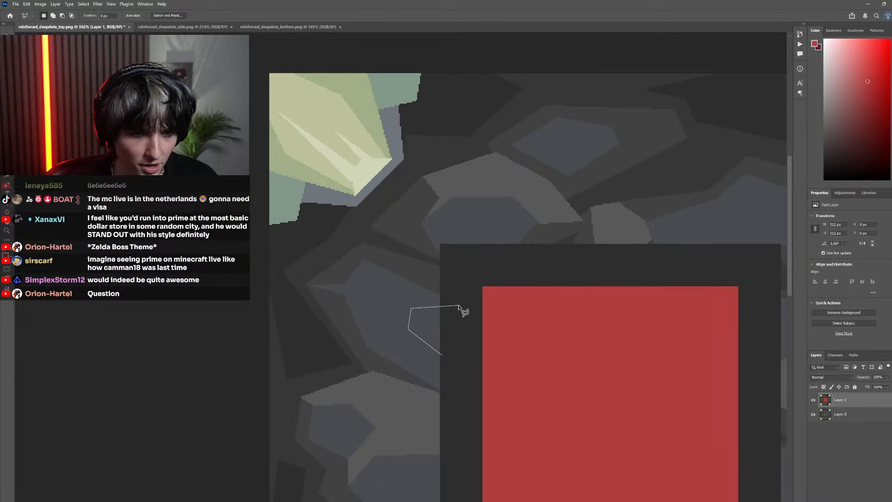
{"action": "key", "text": "i"}
{"action": "left_click", "coordinate": [420, 270]}
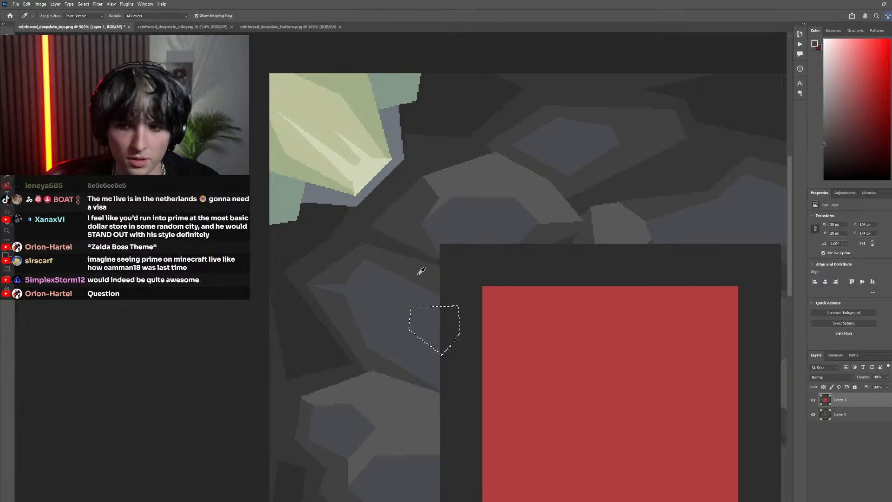
Try filling the polygon over the blue-grey stone with the sampled dark grey, and clear the selection
{"action": "key", "text": "g"}
{"action": "left_click", "coordinate": [425, 334]}
{"action": "scroll", "coordinate": [428, 381], "scroll_direction": "down", "scroll_amount": 4}
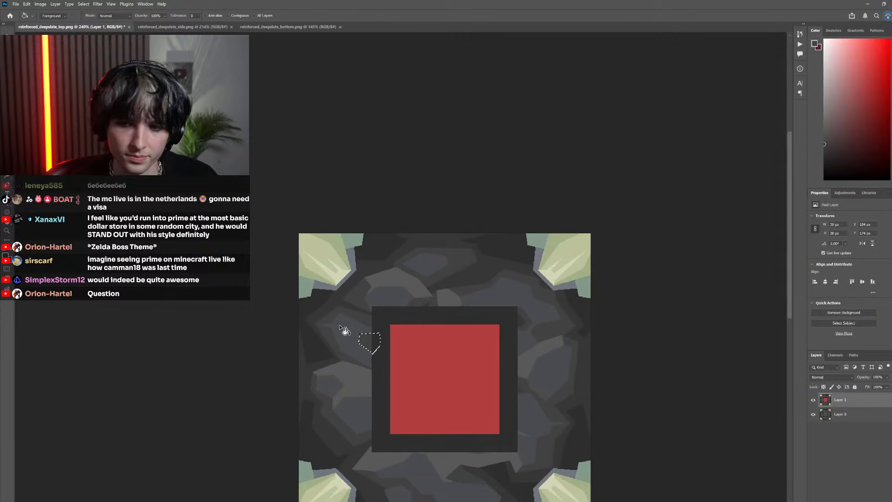
{"action": "key", "text": "m"}
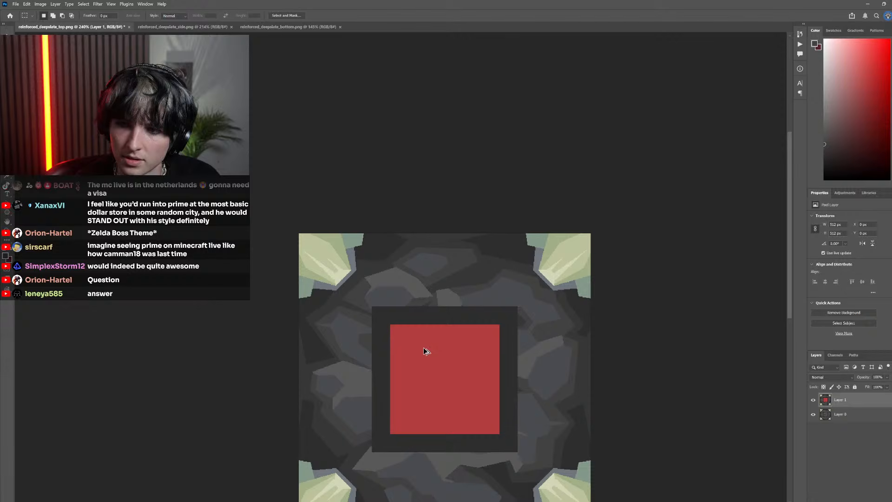
{"action": "scroll", "coordinate": [427, 351], "scroll_direction": "down", "scroll_amount": 5}
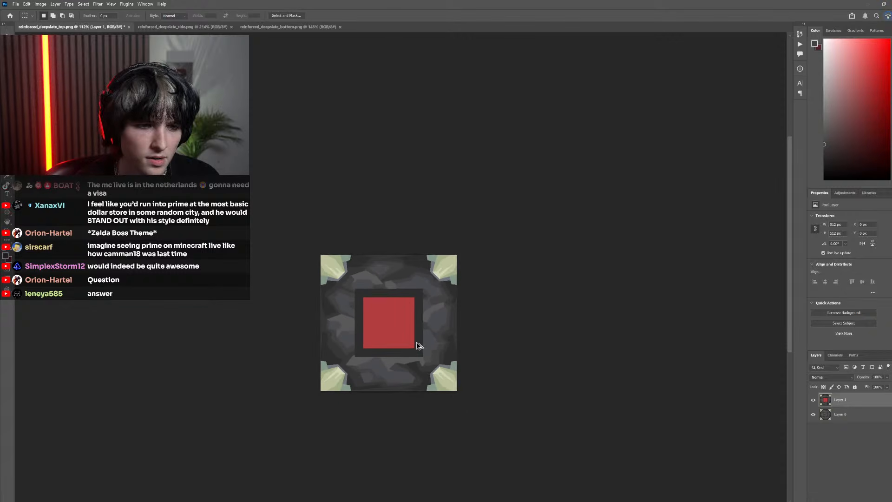
{"action": "scroll", "coordinate": [418, 345], "scroll_direction": "up", "scroll_amount": 5}
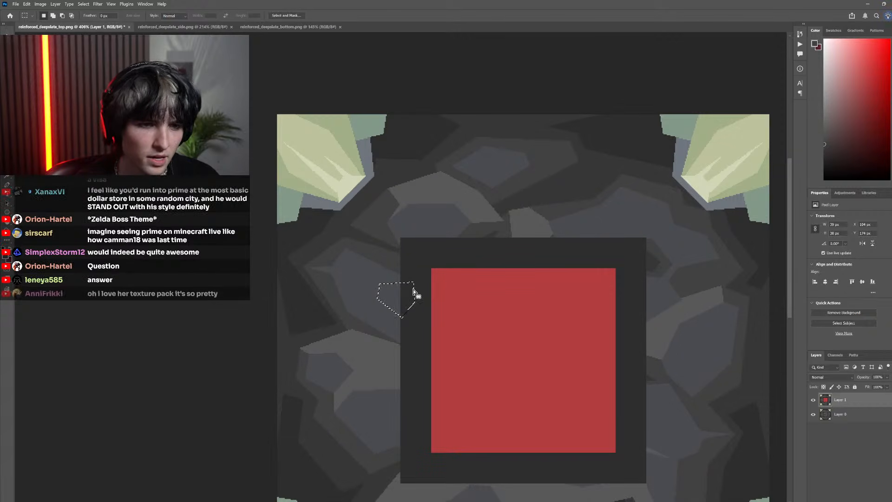
{"action": "left_click", "coordinate": [415, 292]}
Try cutting a bent crack about 37 px high into the blue-grey stone beside the frame's upper left side, filled with the sampled grey
{"action": "scroll", "coordinate": [408, 326], "scroll_direction": "up", "scroll_amount": 3}
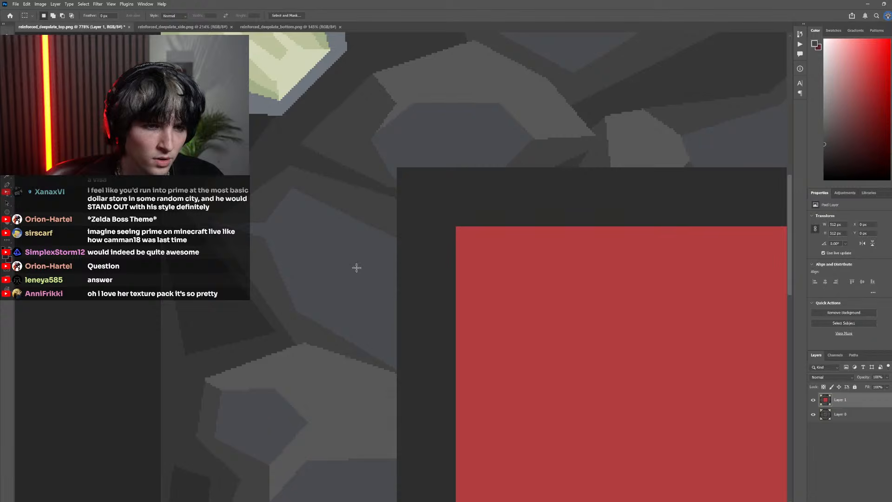
{"action": "left_click", "coordinate": [814, 400]}
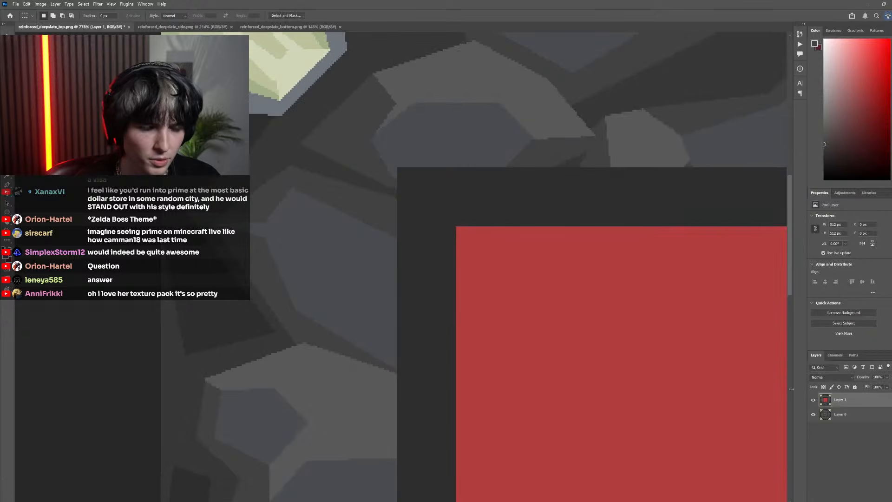
{"action": "key", "text": "l"}
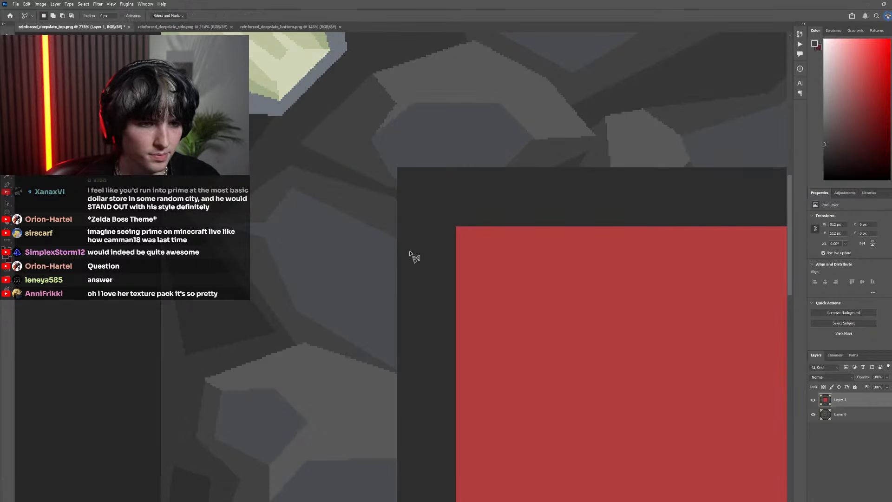
{"action": "left_click", "coordinate": [363, 247]}
{"action": "left_click", "coordinate": [340, 290]}
{"action": "left_click", "coordinate": [352, 233]}
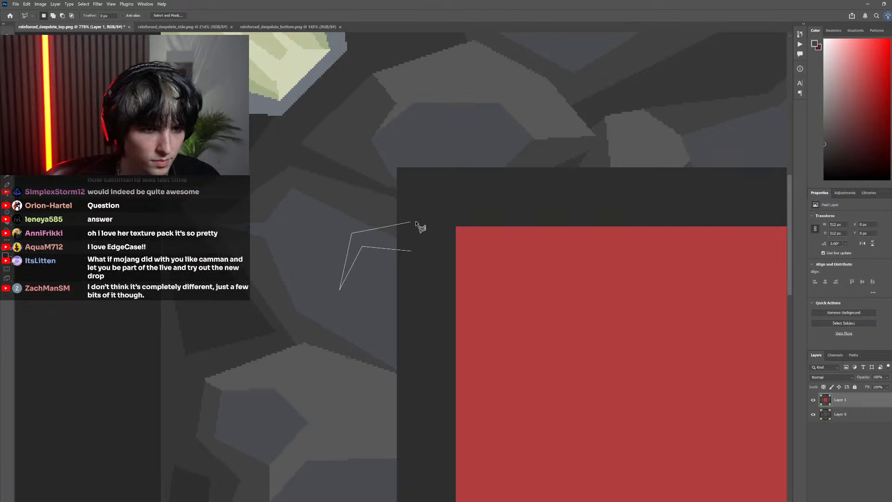
{"action": "left_click", "coordinate": [415, 250]}
{"action": "key", "text": "g"}
{"action": "key", "text": "ctrl+0"}
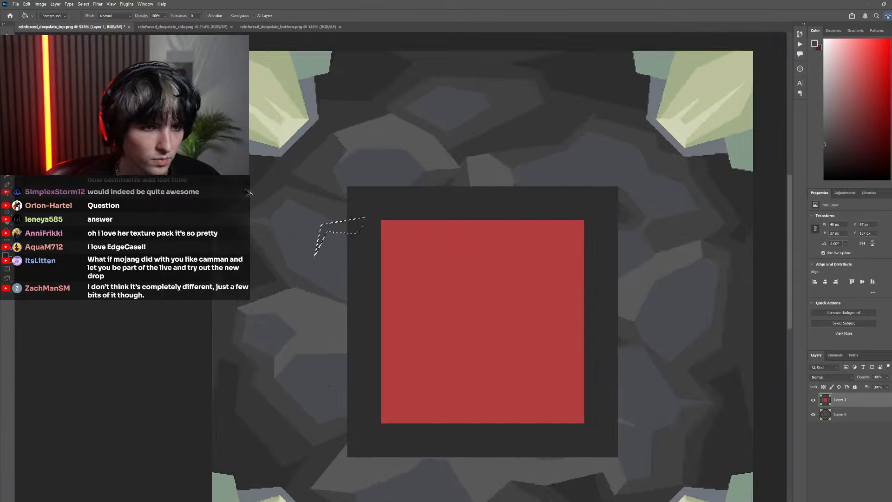
{"action": "key", "text": "ctrl+d"}
{"action": "key", "text": "m"}
{"action": "scroll", "coordinate": [365, 260], "scroll_direction": "down", "scroll_amount": 5}
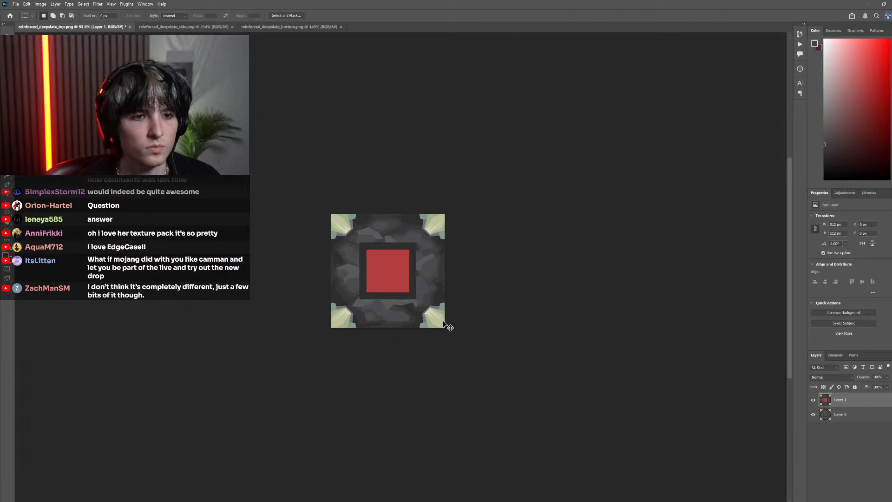
{"action": "scroll", "coordinate": [438, 323], "scroll_direction": "left", "scroll_amount": 2}
{"action": "scroll", "coordinate": [404, 255], "scroll_direction": "up", "scroll_amount": 10}
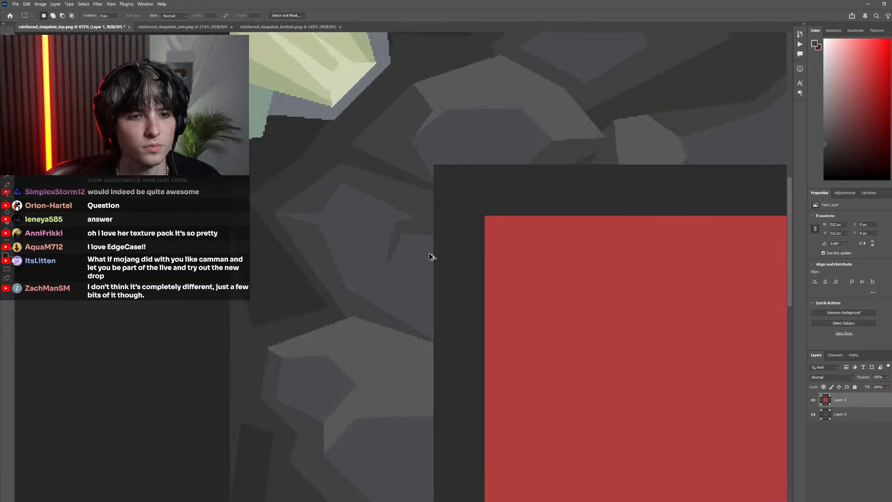
{"action": "scroll", "coordinate": [432, 256], "scroll_direction": "down", "scroll_amount": 6}
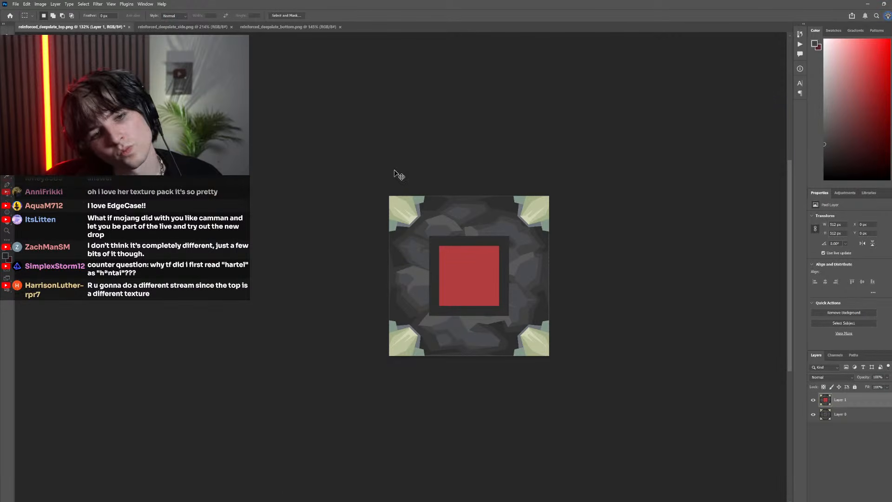
Cut a thin wedge about 27 px high into the blue-grey stone at the frame's upper left side, filled with the sampled grey, and deselect
{"action": "scroll", "coordinate": [454, 287], "scroll_direction": "up", "scroll_amount": 4}
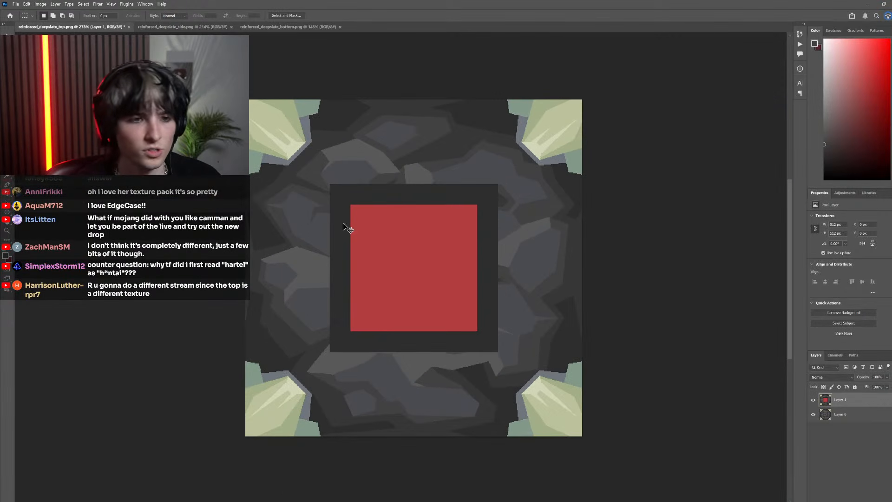
{"action": "scroll", "coordinate": [334, 221], "scroll_direction": "up", "scroll_amount": 3}
{"action": "key", "text": "l"}
{"action": "left_click", "coordinate": [343, 204]}
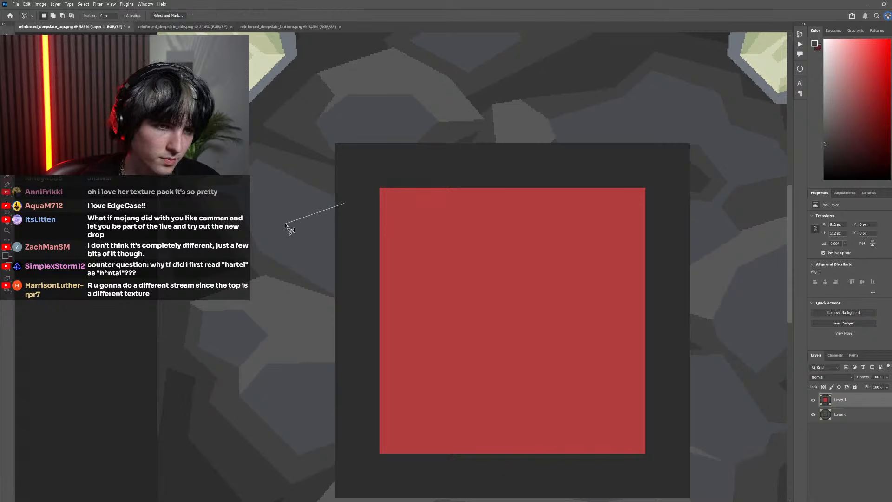
{"action": "left_click", "coordinate": [354, 194]}
{"action": "left_click", "coordinate": [344, 203]}
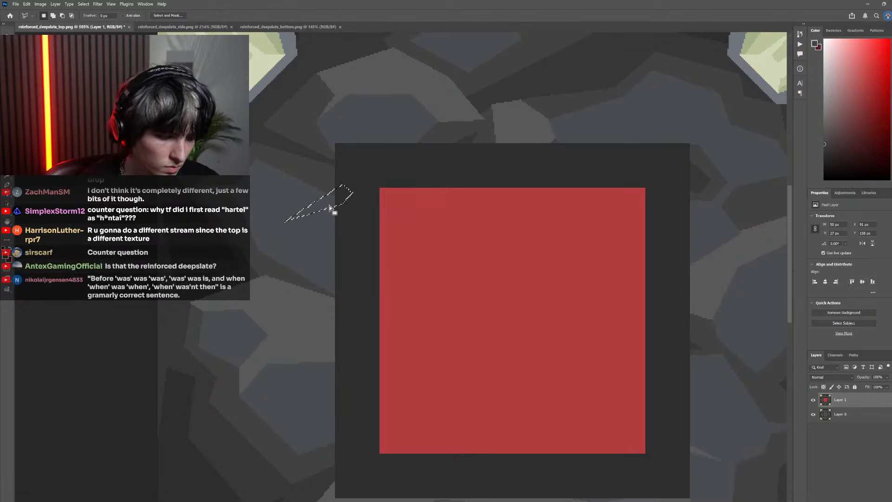
{"action": "key", "text": "g"}
{"action": "left_click", "coordinate": [330, 204]}
{"action": "scroll", "coordinate": [279, 210], "scroll_direction": "down", "scroll_amount": 3}
{"action": "key", "text": "ctrl+d"}
{"action": "key", "text": "m"}
{"action": "scroll", "coordinate": [383, 220], "scroll_direction": "down", "scroll_amount": 3}
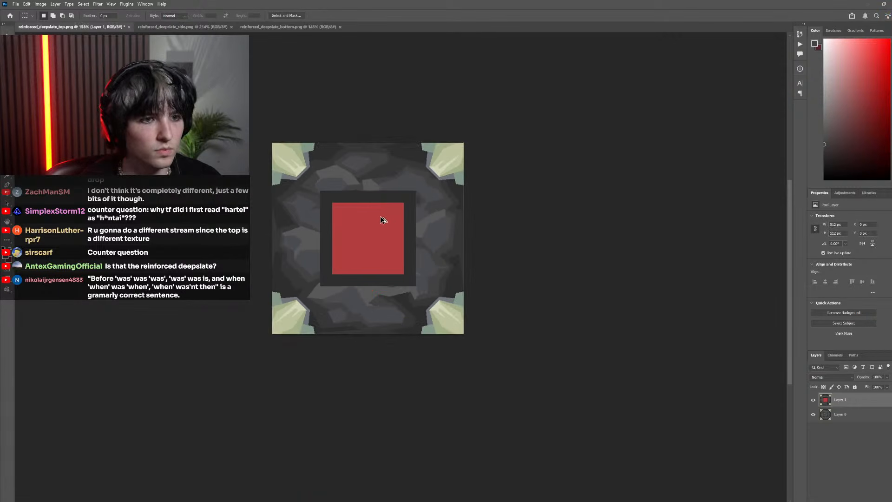
{"action": "scroll", "coordinate": [451, 255], "scroll_direction": "up", "scroll_amount": 3}
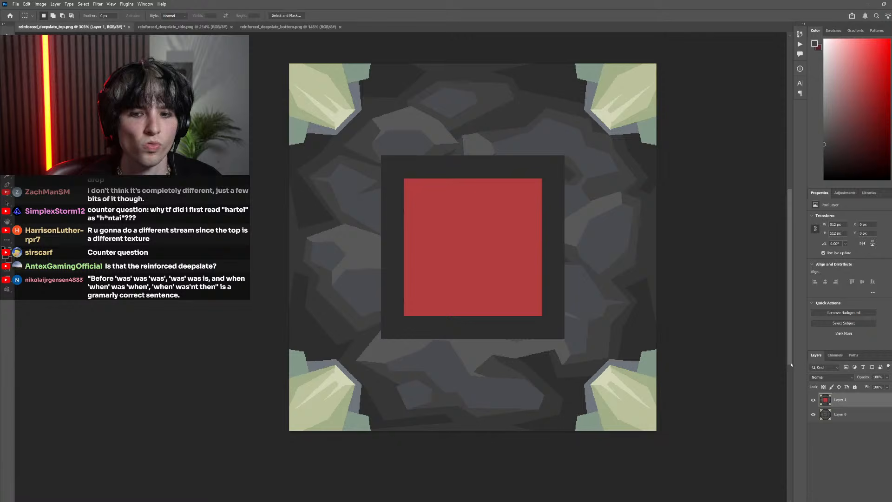
Compare the drawn Layer 1 with the pixelated base layer beneath it, and examine the stones along the frame's lower edge
{"action": "left_click", "coordinate": [814, 399]}
{"action": "left_click", "coordinate": [814, 399]}
{"action": "left_click", "coordinate": [814, 400]}
{"action": "left_click", "coordinate": [813, 400]}
{"action": "left_click", "coordinate": [814, 399]}
{"action": "left_click", "coordinate": [814, 399]}
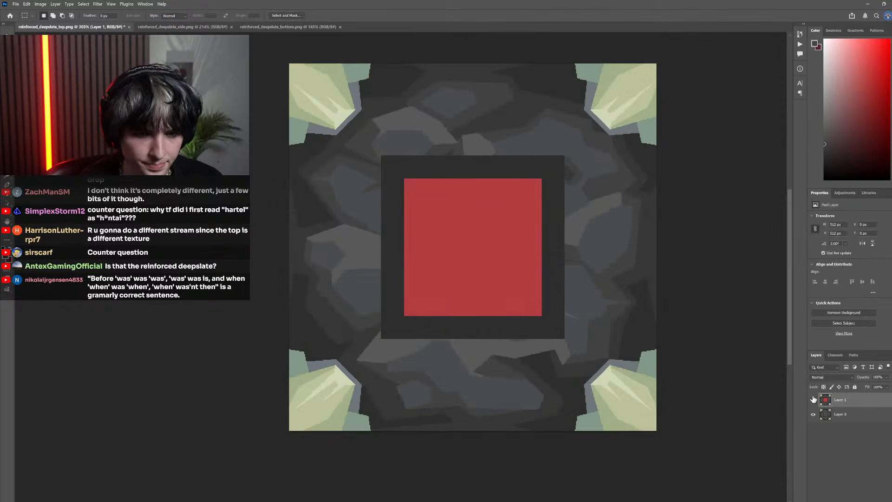
{"action": "left_click", "coordinate": [813, 399]}
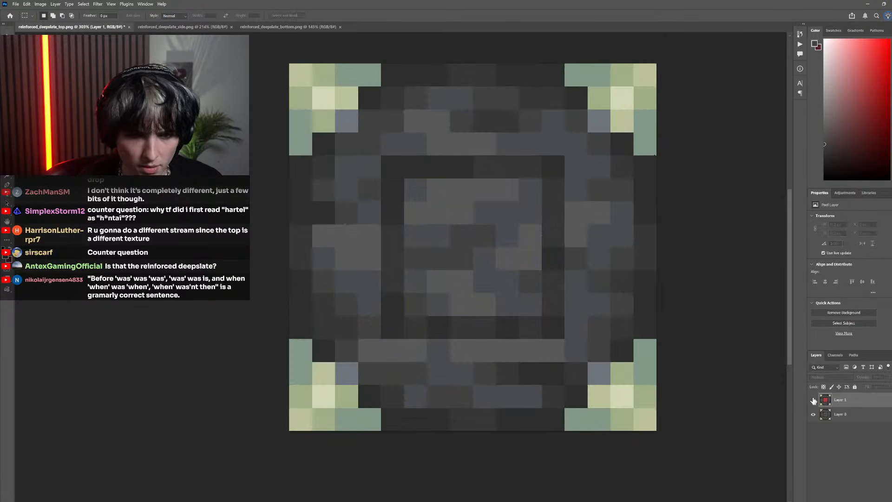
{"action": "left_click", "coordinate": [814, 400]}
{"action": "scroll", "coordinate": [512, 344], "scroll_direction": "up", "scroll_amount": 5}
{"action": "key", "text": "g"}
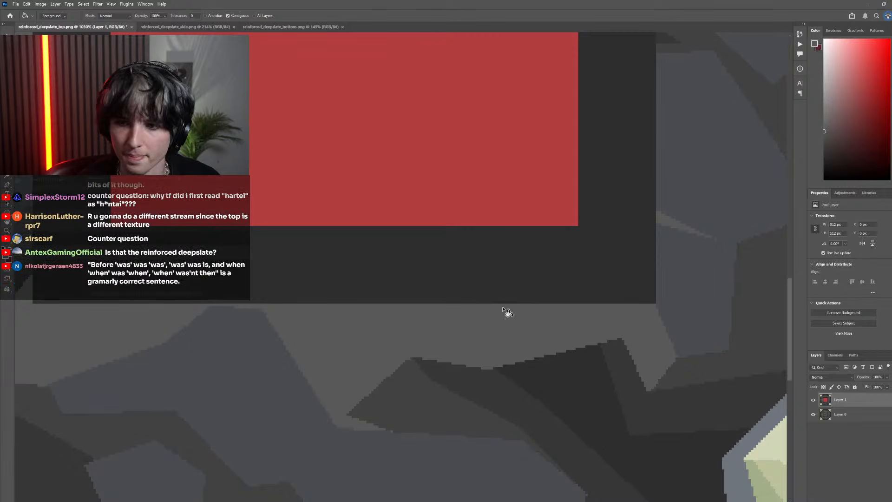
{"action": "scroll", "coordinate": [535, 312], "scroll_direction": "down", "scroll_amount": 4}
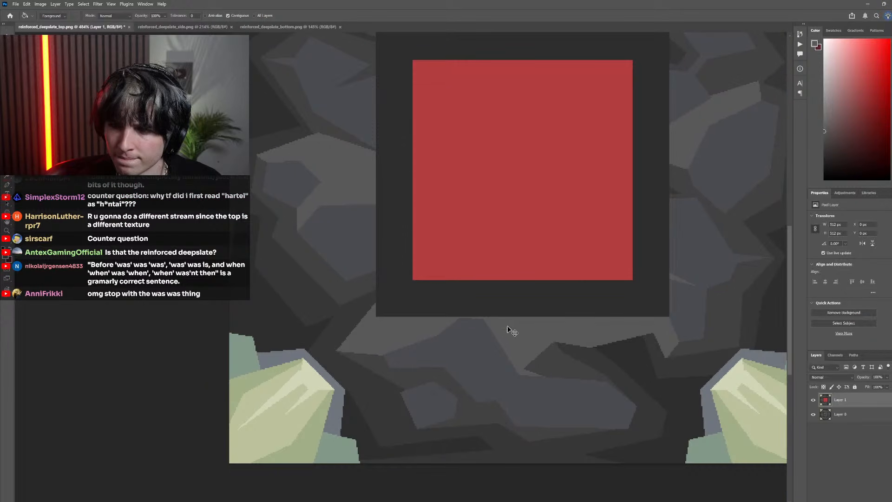
{"action": "scroll", "coordinate": [512, 332], "scroll_direction": "up", "scroll_amount": 3}
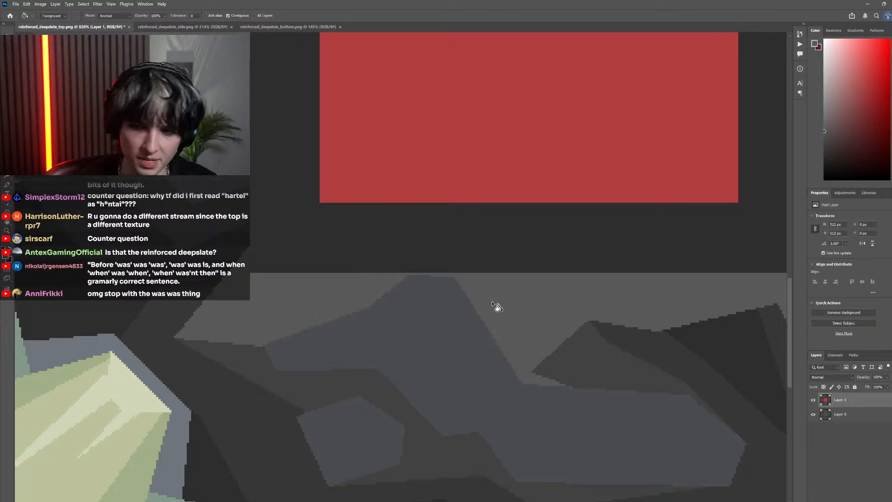
Extend the blue-grey stone's peak up to the frame's lower edge by filling a polygon about 36 by 24 px with its sampled colour, and deselect
{"action": "key", "text": "l"}
{"action": "scroll", "coordinate": [396, 285], "scroll_direction": "up", "scroll_amount": 2}
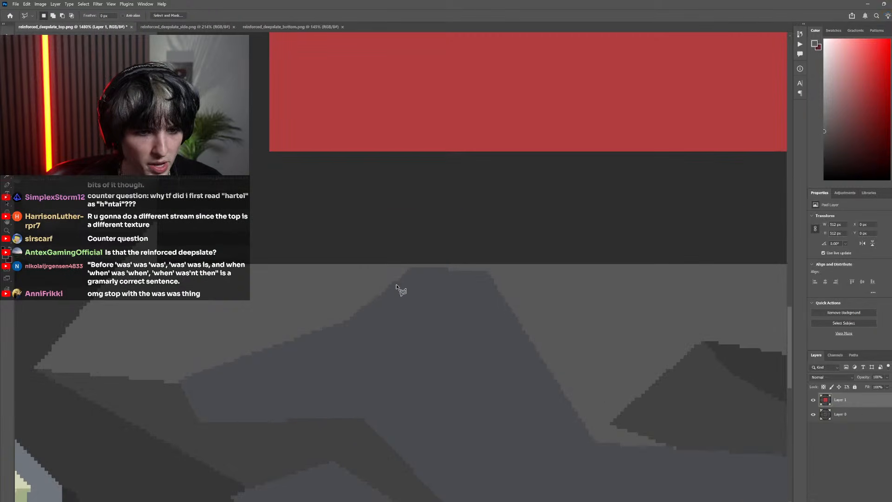
{"action": "left_click", "coordinate": [430, 247]}
{"action": "left_click", "coordinate": [479, 254]}
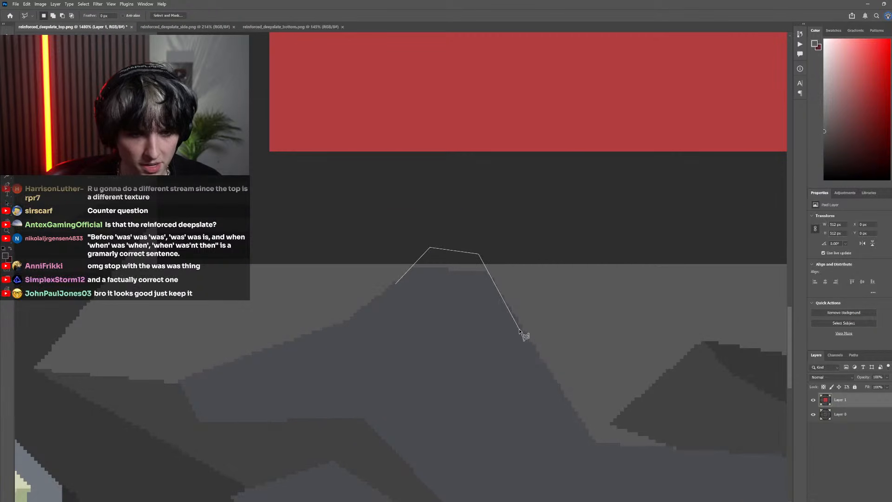
{"action": "left_click", "coordinate": [396, 285]}
{"action": "key", "text": "i"}
{"action": "left_click", "coordinate": [467, 293]}
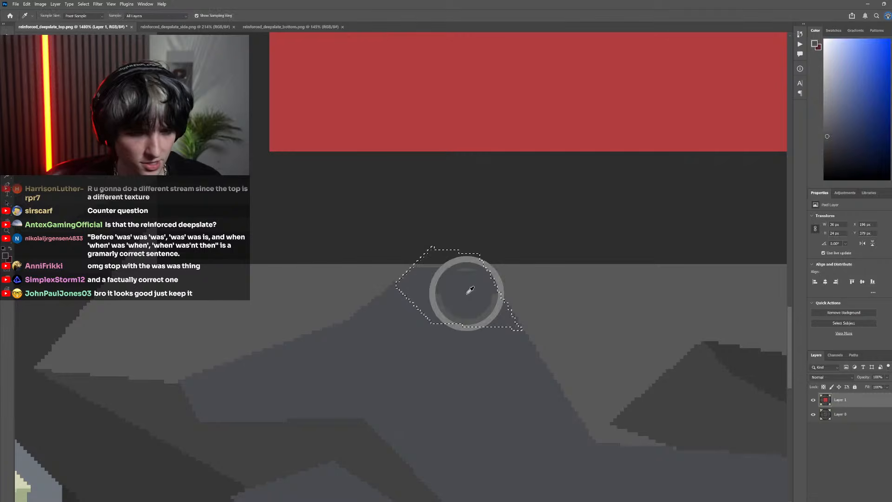
{"action": "key", "text": "g"}
{"action": "left_click", "coordinate": [469, 269]}
{"action": "scroll", "coordinate": [211, 186], "scroll_direction": "down", "scroll_amount": 3}
{"action": "scroll", "coordinate": [362, 261], "scroll_direction": "down", "scroll_amount": 4}
{"action": "key", "text": "m"}
{"action": "key", "text": "ctrl+d"}
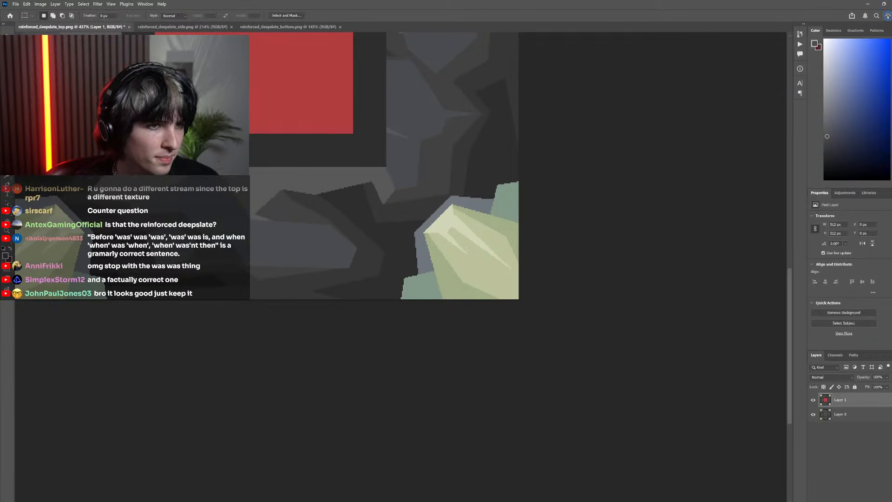
Recolour the thin grey sliver in the stone beside the frame's lower right side with the surrounding blue-grey, including leftover pixels
{"action": "scroll", "coordinate": [361, 262], "scroll_direction": "down", "scroll_amount": 4}
{"action": "scroll", "coordinate": [364, 264], "scroll_direction": "up", "scroll_amount": 4}
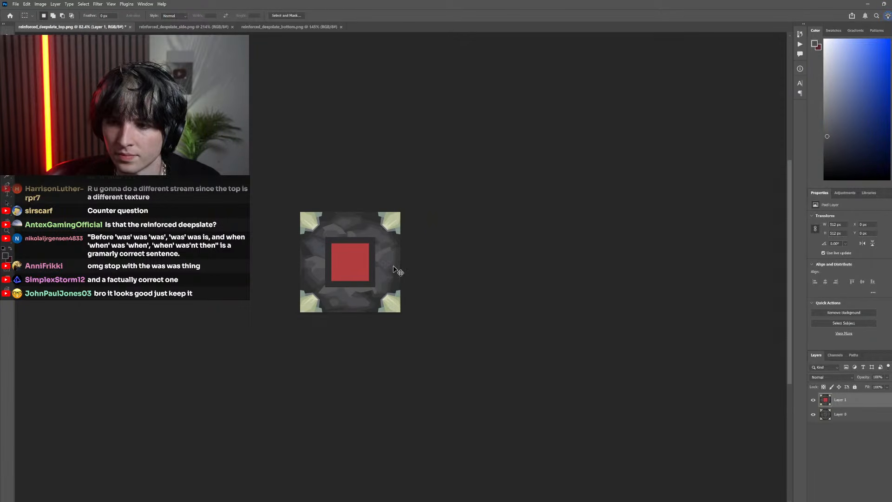
{"action": "scroll", "coordinate": [421, 278], "scroll_direction": "up", "scroll_amount": 5}
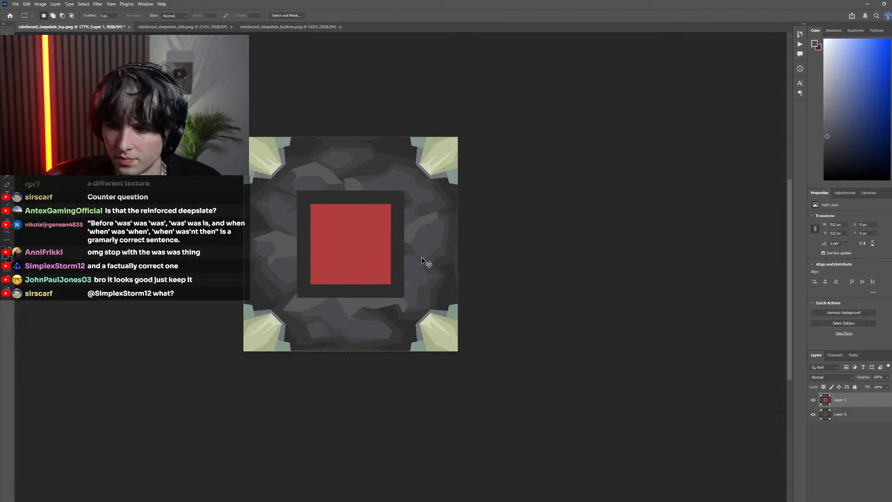
{"action": "left_click", "coordinate": [813, 400]}
{"action": "left_click", "coordinate": [814, 400]}
{"action": "scroll", "coordinate": [440, 259], "scroll_direction": "up", "scroll_amount": 4}
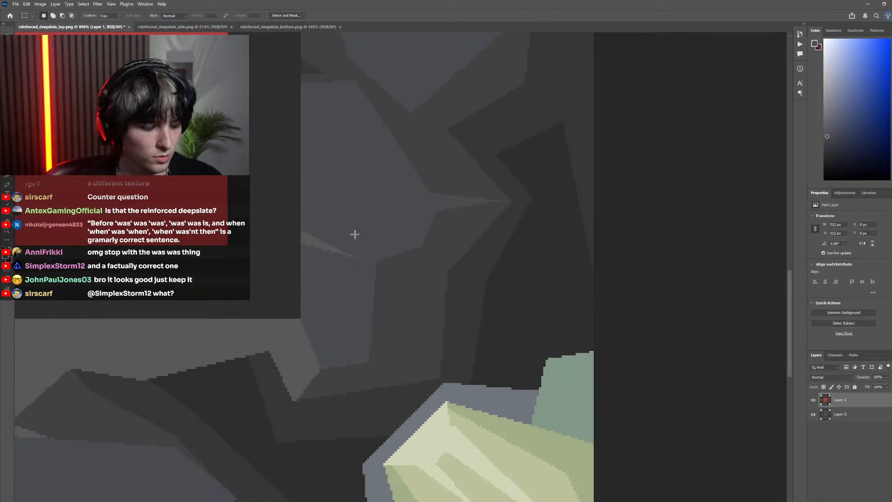
{"action": "key", "text": "g"}
{"action": "key", "text": "b"}
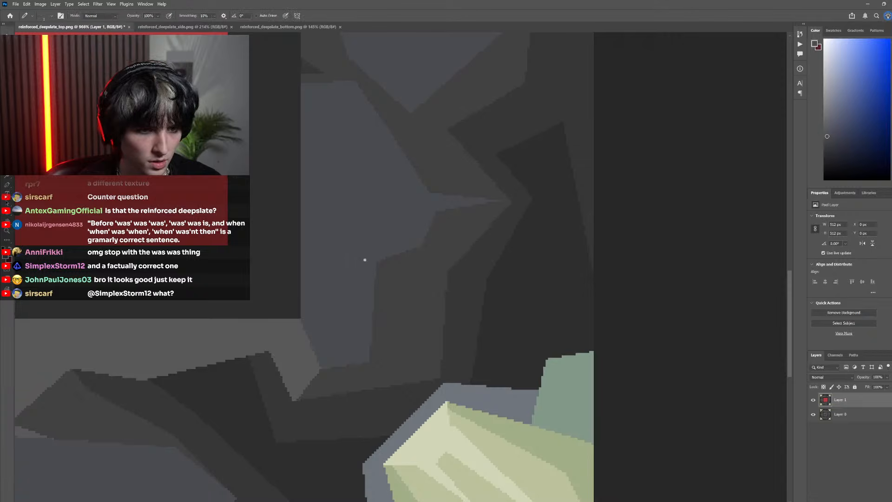
{"action": "scroll", "coordinate": [345, 257], "scroll_direction": "down", "scroll_amount": 7}
{"action": "scroll", "coordinate": [349, 283], "scroll_direction": "up", "scroll_amount": 2}
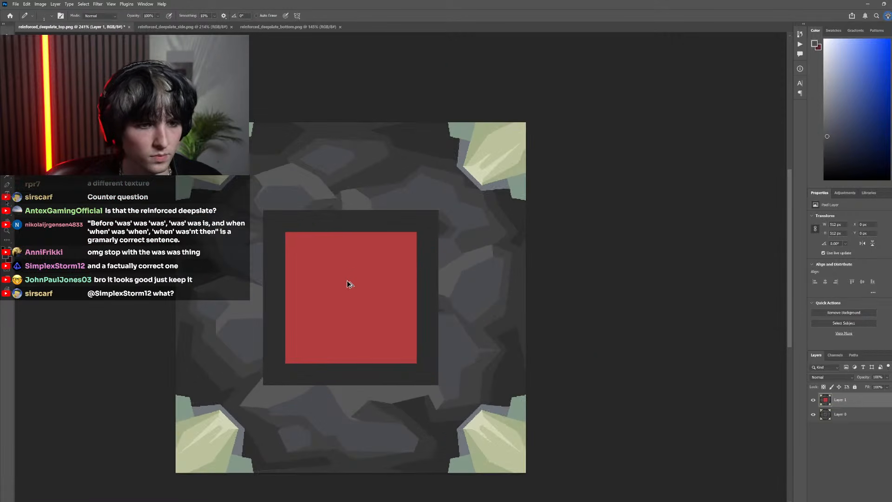
Sample the dark grey of the gap between the stones at the frame's right side, and compare Layer 1 with the pixelated base
{"action": "left_click", "coordinate": [814, 400]}
{"action": "left_click", "coordinate": [814, 400]}
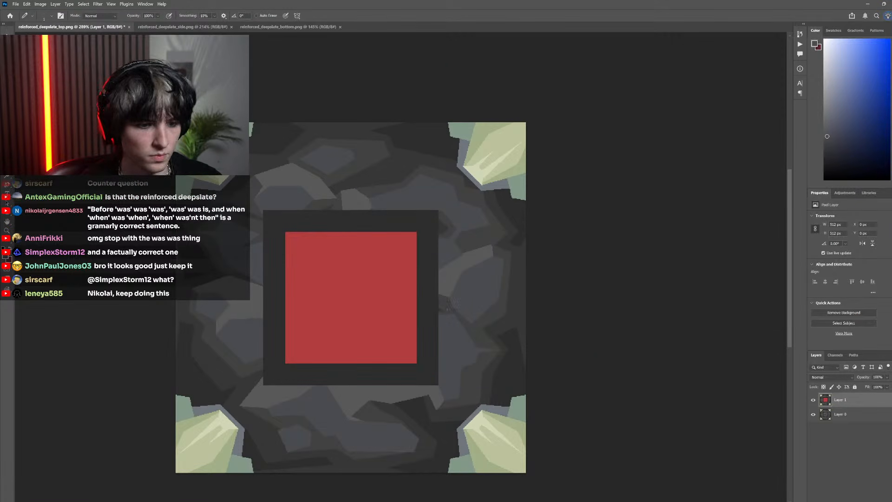
{"action": "left_click", "coordinate": [446, 303], "text": "alt"}
{"action": "key", "text": "g"}
{"action": "left_click", "coordinate": [813, 401]}
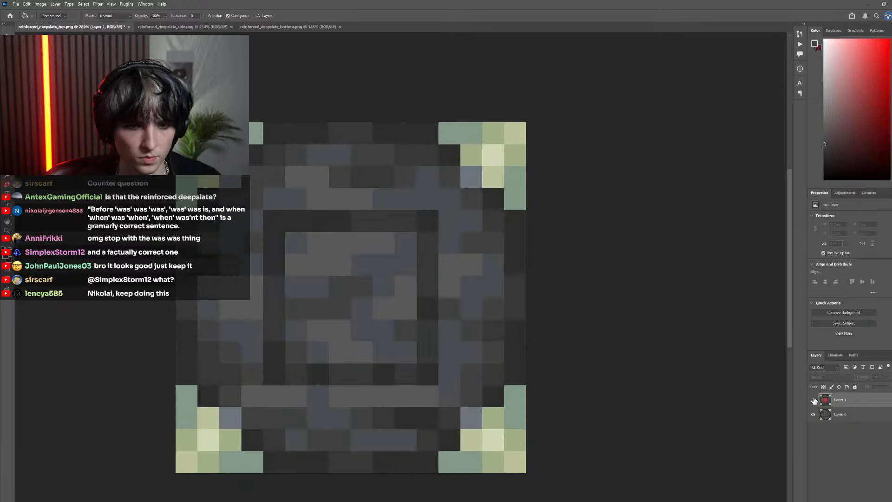
{"action": "left_click", "coordinate": [813, 400]}
{"action": "left_click", "coordinate": [813, 400]}
{"action": "left_click", "coordinate": [813, 400]}
Sample the blue-grey of the stone beside the frame's upper right corner as the foreground colour, and check Layer 1 against the base
{"action": "scroll", "coordinate": [470, 213], "scroll_direction": "up", "scroll_amount": 3}
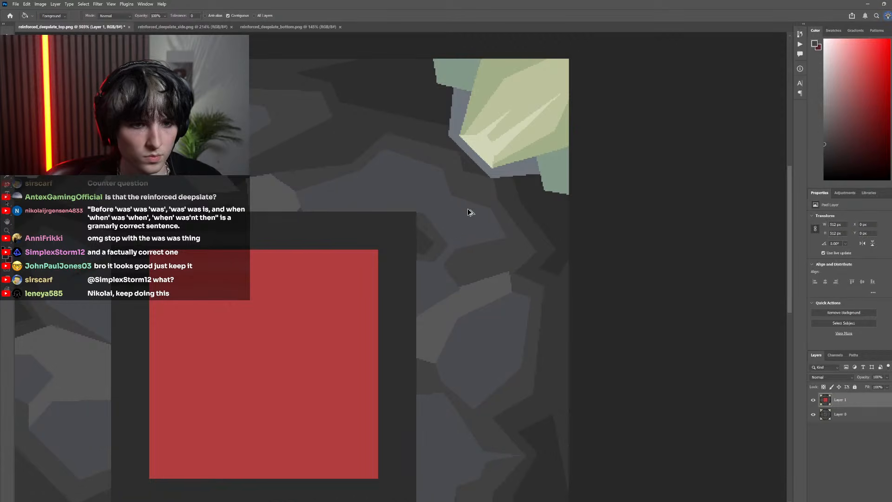
{"action": "left_click", "coordinate": [458, 234], "text": "alt"}
{"action": "scroll", "coordinate": [418, 260], "scroll_direction": "down", "scroll_amount": 3}
{"action": "scroll", "coordinate": [408, 279], "scroll_direction": "up", "scroll_amount": 3}
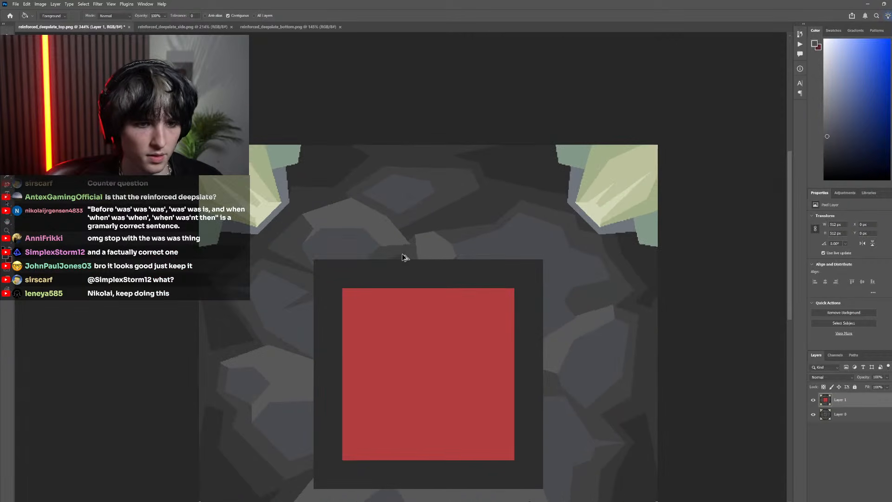
{"action": "left_click", "coordinate": [813, 401]}
{"action": "left_click", "coordinate": [813, 400]}
Join the two light grey stones above the frame by filling the dark gap between them with their sampled grey, and touch up leftover pixels
{"action": "scroll", "coordinate": [404, 243], "scroll_direction": "up", "scroll_amount": 5}
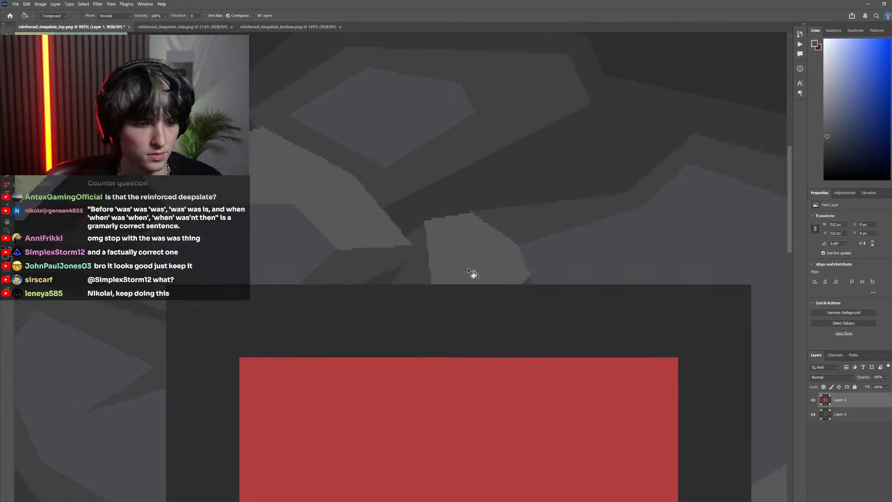
{"action": "left_click", "coordinate": [479, 261], "text": "alt"}
{"action": "left_click", "coordinate": [407, 268]}
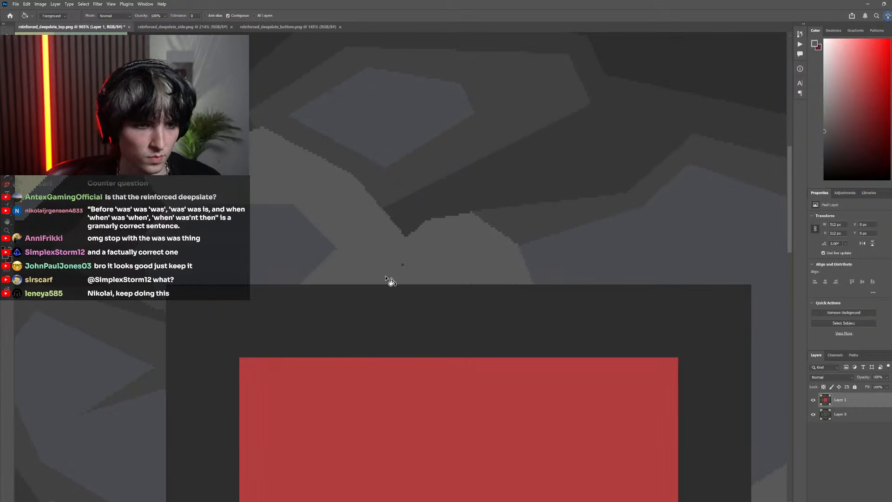
{"action": "key", "text": "b"}
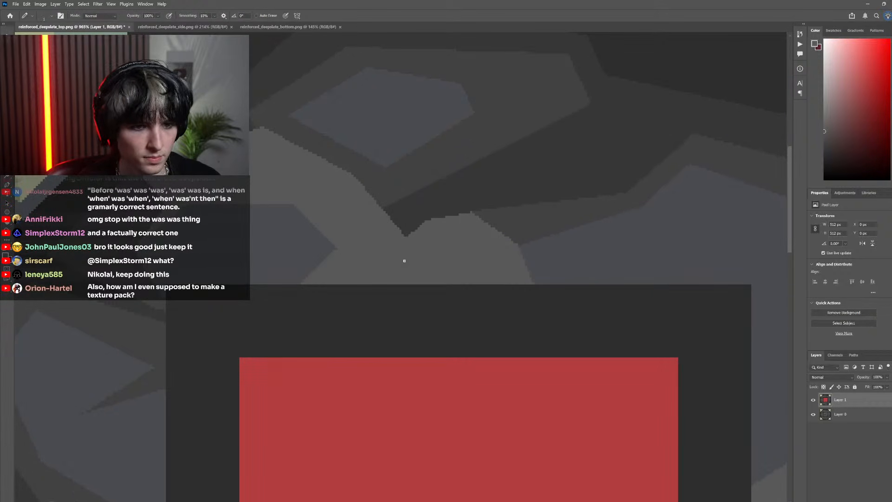
Compare the joined light grey stones with the pixelated base, and examine the whole top texture at reduced size
{"action": "scroll", "coordinate": [460, 279], "scroll_direction": "down", "scroll_amount": 5}
{"action": "left_click", "coordinate": [813, 400]}
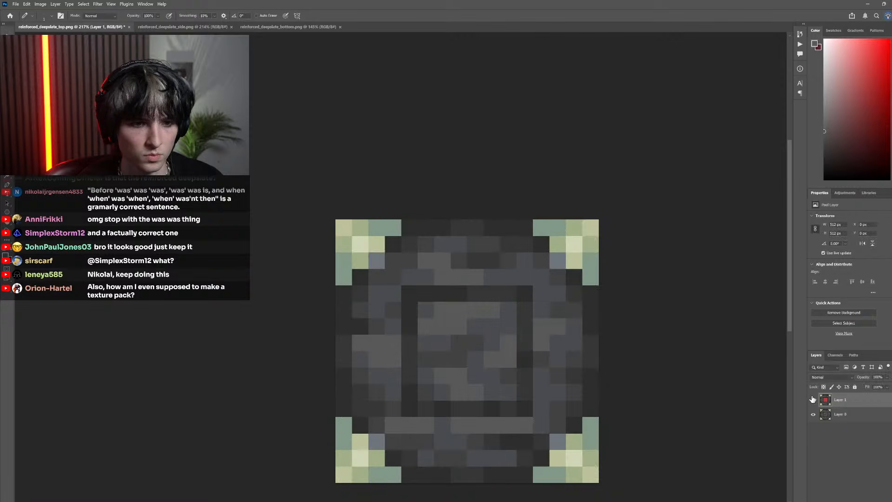
{"action": "left_click", "coordinate": [813, 400]}
{"action": "left_click", "coordinate": [813, 399]}
{"action": "left_click", "coordinate": [813, 400]}
{"action": "left_click", "coordinate": [813, 400]}
{"action": "left_click", "coordinate": [813, 400]}
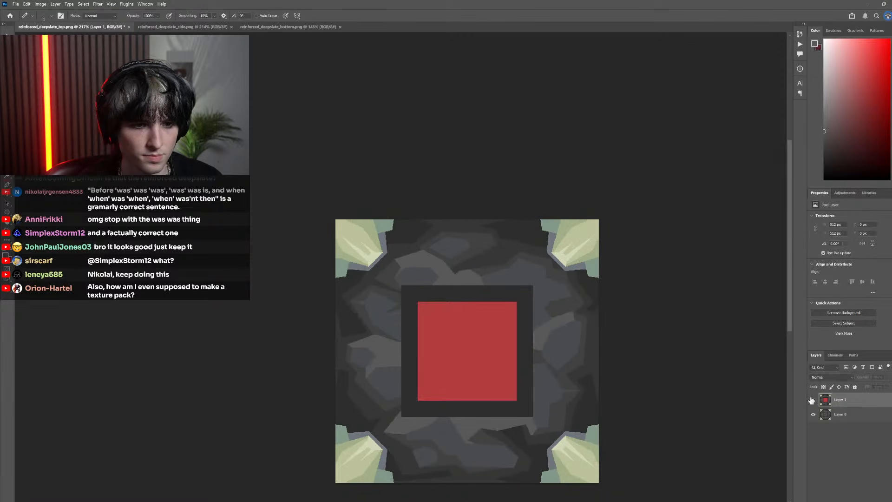
{"action": "left_click", "coordinate": [813, 399]}
{"action": "left_click", "coordinate": [812, 399]}
{"action": "scroll", "coordinate": [467, 306], "scroll_direction": "down", "scroll_amount": 5}
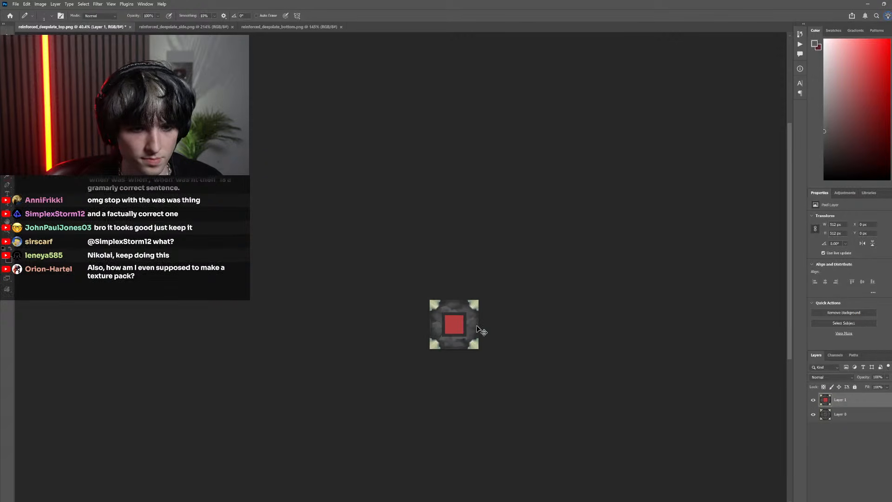
{"action": "scroll", "coordinate": [465, 326], "scroll_direction": "up", "scroll_amount": 4}
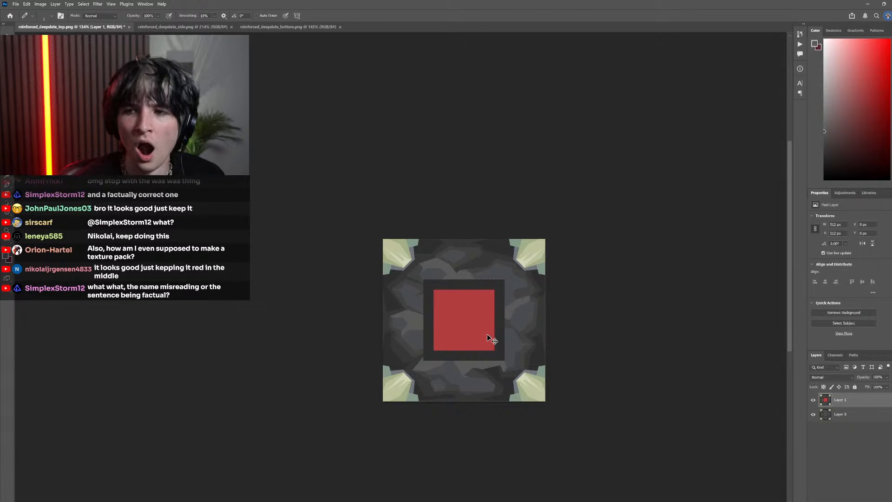
{"action": "scroll", "coordinate": [514, 294], "scroll_direction": "up", "scroll_amount": 2}
{"action": "scroll", "coordinate": [511, 321], "scroll_direction": "up", "scroll_amount": 1}
{"action": "scroll", "coordinate": [482, 295], "scroll_direction": "down", "scroll_amount": 3}
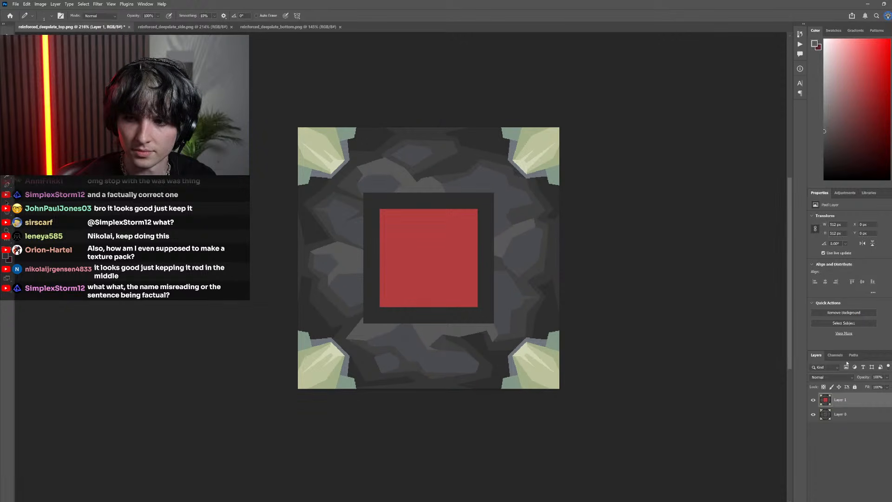
Switch Layer 1 off and on repeatedly to compare the full drawn texture with the pixelated original
{"action": "left_click", "coordinate": [814, 401]}
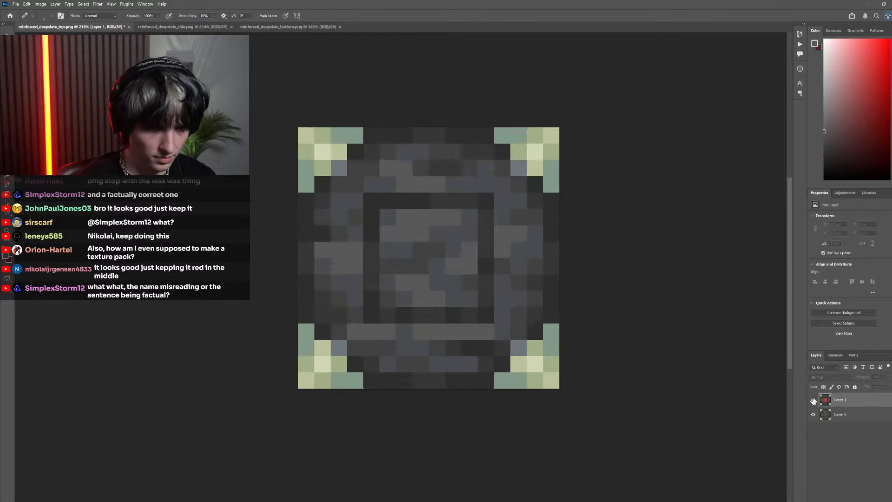
{"action": "left_click", "coordinate": [814, 400]}
{"action": "left_click", "coordinate": [813, 401]}
{"action": "left_click", "coordinate": [813, 401]}
{"action": "left_click", "coordinate": [814, 401]}
{"action": "left_click", "coordinate": [813, 400]}
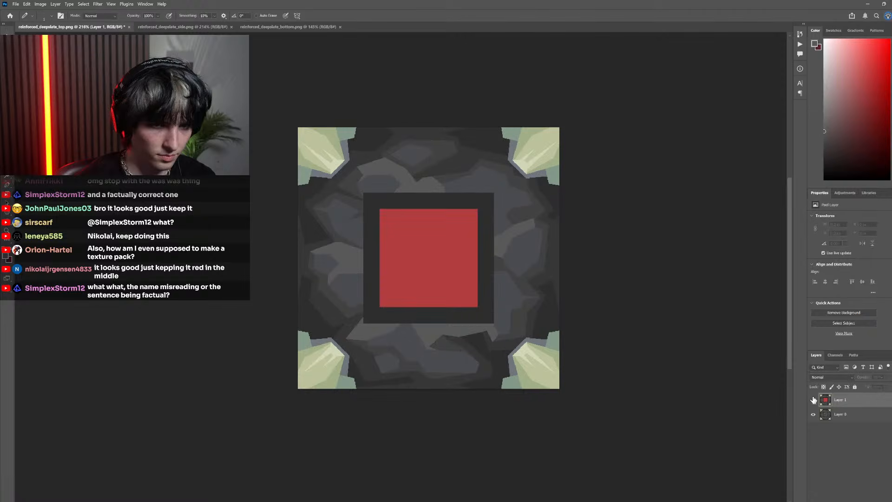
{"action": "left_click", "coordinate": [814, 399]}
{"action": "left_click", "coordinate": [813, 400]}
{"action": "left_click", "coordinate": [814, 400]}
{"action": "left_click", "coordinate": [814, 400]}
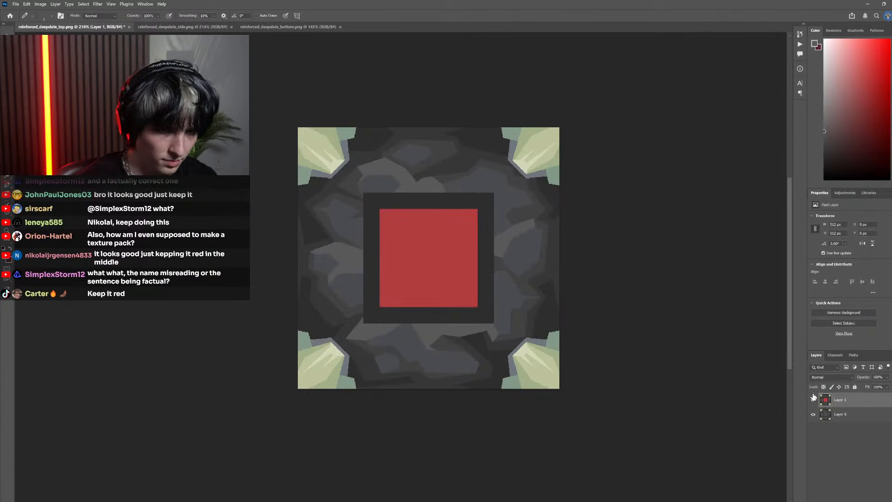
Hide Layer 1, sample the dark grey of the pixelated frame's left side as the foreground colour, and show Layer 1 again
{"action": "left_click", "coordinate": [814, 399]}
{"action": "scroll", "coordinate": [400, 311], "scroll_direction": "up", "scroll_amount": 3}
{"action": "scroll", "coordinate": [488, 381], "scroll_direction": "up", "scroll_amount": 1}
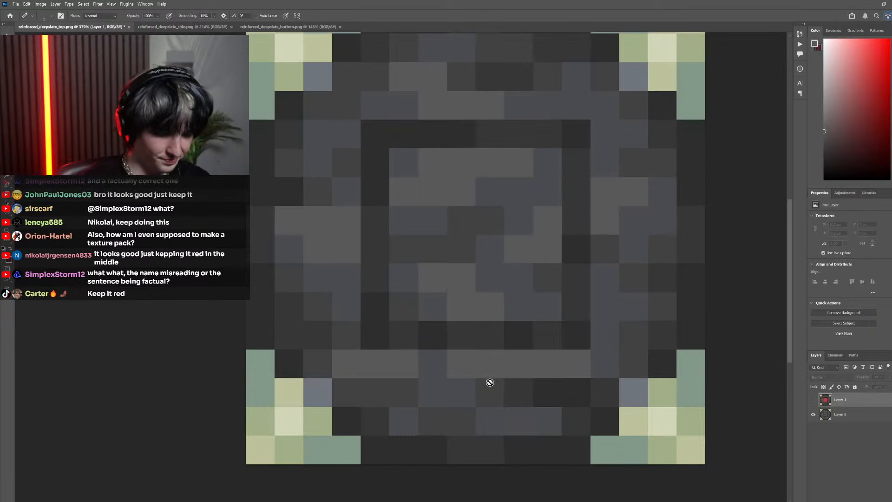
{"action": "key", "text": "l"}
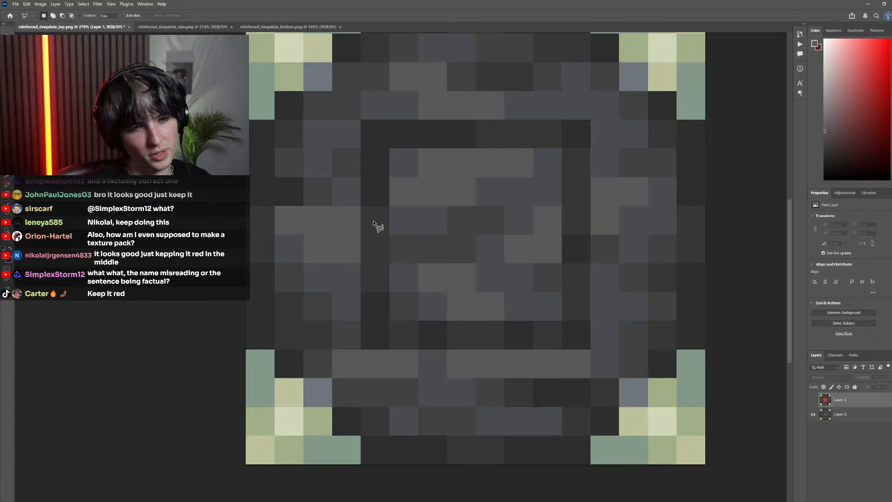
{"action": "key", "text": "i"}
{"action": "left_click", "coordinate": [370, 249]}
{"action": "left_click", "coordinate": [814, 400]}
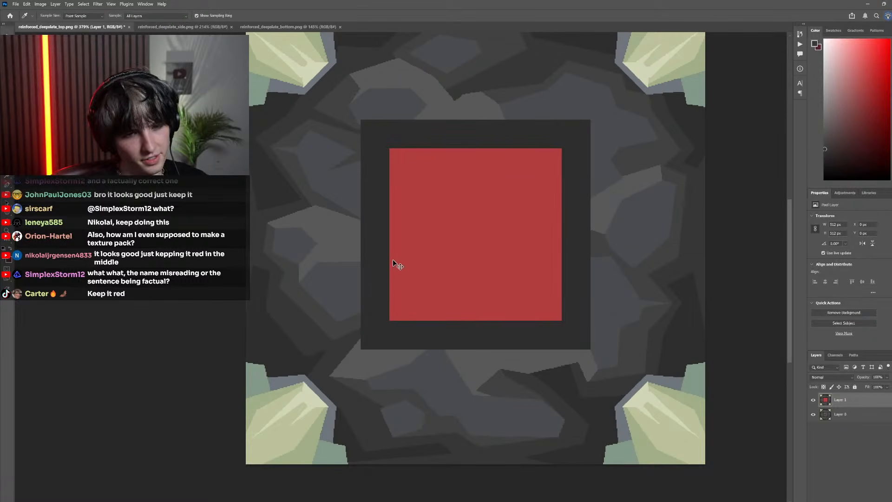
Examine the red-marked centre against the pixelated pattern inside the frame by alternating Layer 1's visibility
{"action": "scroll", "coordinate": [394, 258], "scroll_direction": "down", "scroll_amount": 3}
{"action": "scroll", "coordinate": [375, 265], "scroll_direction": "up", "scroll_amount": 2}
{"action": "key", "text": "l"}
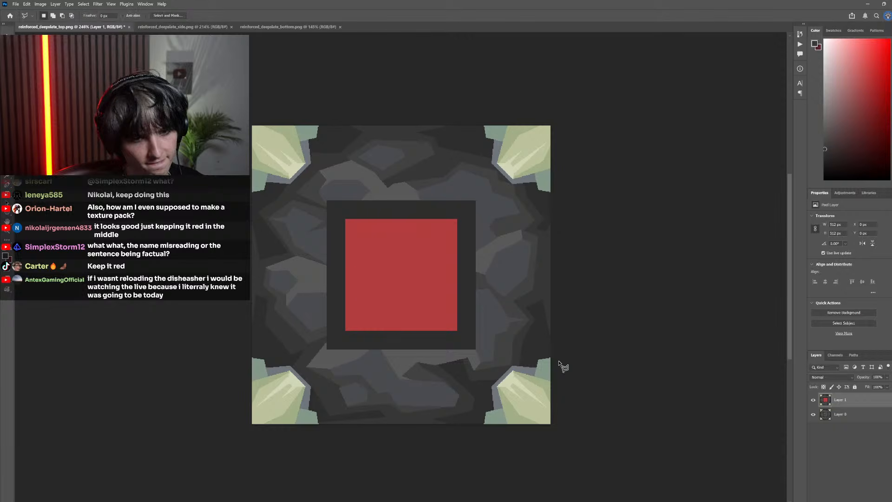
{"action": "left_click", "coordinate": [814, 401]}
{"action": "left_click", "coordinate": [813, 400]}
{"action": "left_click", "coordinate": [813, 400]}
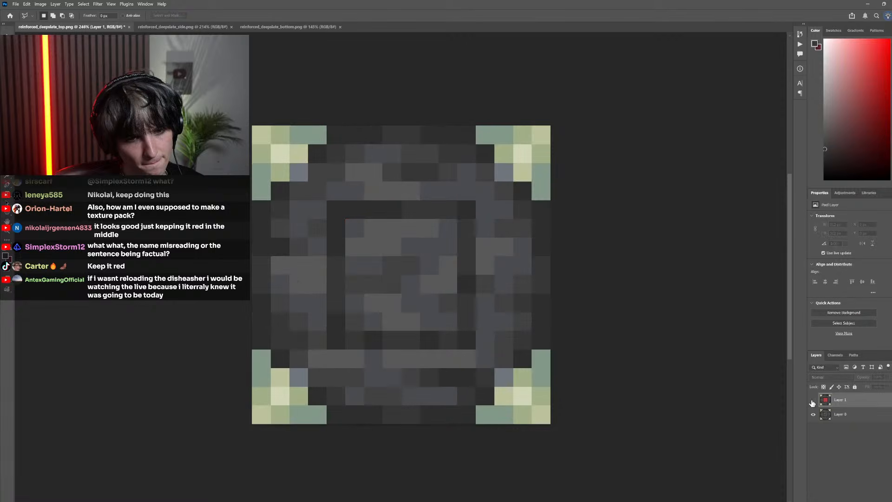
{"action": "left_click", "coordinate": [813, 400]}
{"action": "left_click", "coordinate": [813, 401]}
{"action": "left_click", "coordinate": [814, 401]}
{"action": "left_click", "coordinate": [814, 401]}
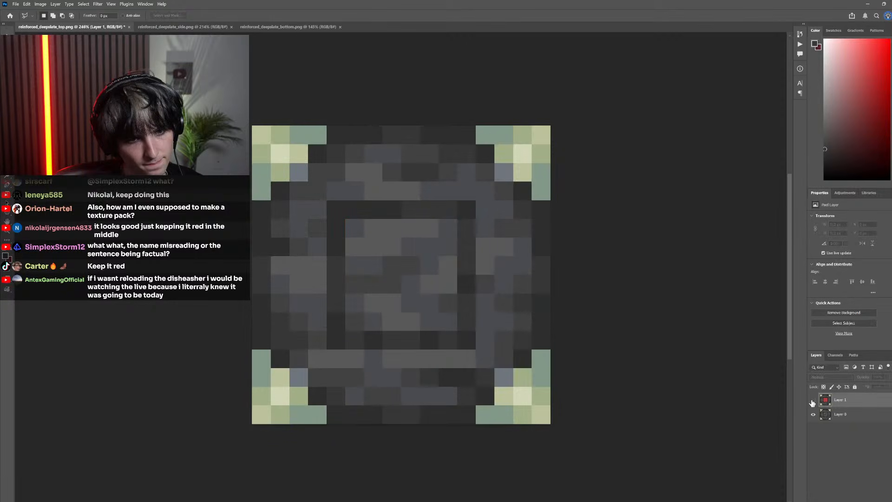
Compare the drawn rocks and red centre with the pixelated original by alternating Layer 1's visibility at several zoom levels
{"action": "left_click", "coordinate": [813, 401]}
{"action": "left_click", "coordinate": [814, 401]}
{"action": "left_click", "coordinate": [813, 401]}
{"action": "left_click", "coordinate": [813, 400]}
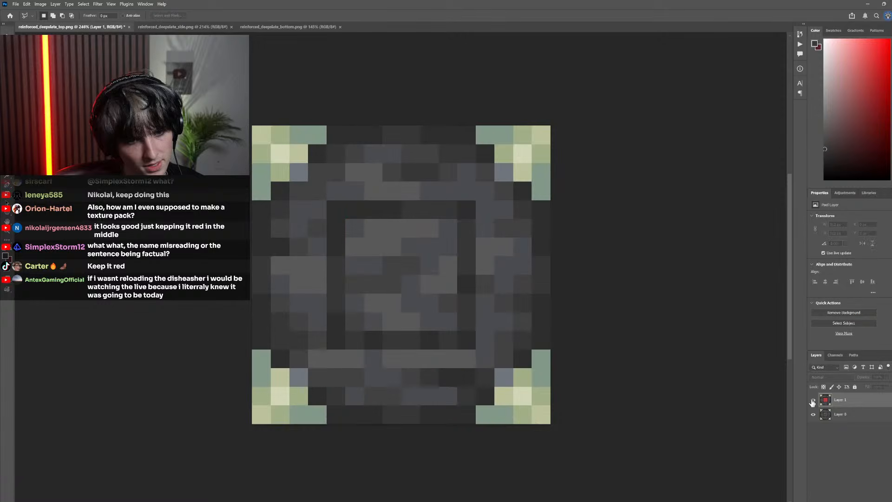
{"action": "left_click", "coordinate": [813, 401]}
{"action": "left_click", "coordinate": [813, 401]}
{"action": "left_click", "coordinate": [813, 400]}
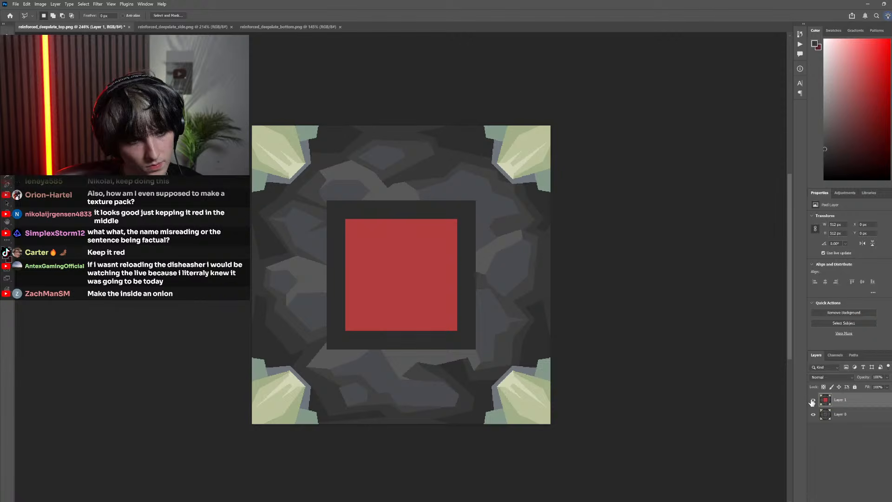
{"action": "scroll", "coordinate": [627, 370], "scroll_direction": "down", "scroll_amount": 5}
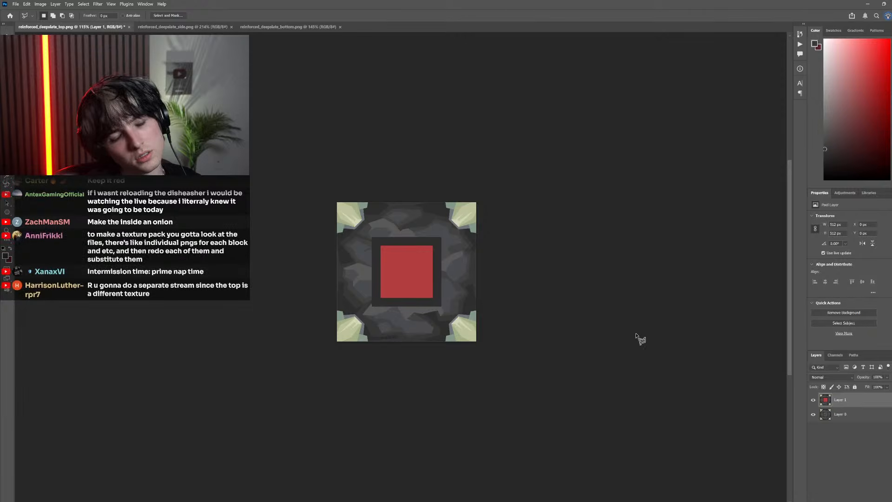
{"action": "scroll", "coordinate": [426, 273], "scroll_direction": "up", "scroll_amount": 1}
{"action": "scroll", "coordinate": [426, 273], "scroll_direction": "up", "scroll_amount": 4}
{"action": "left_click", "coordinate": [813, 400]}
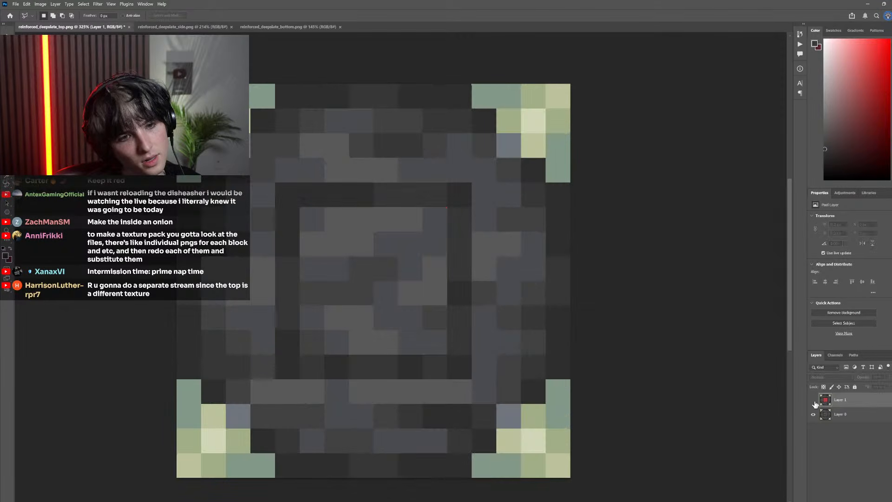
{"action": "left_click", "coordinate": [813, 400]}
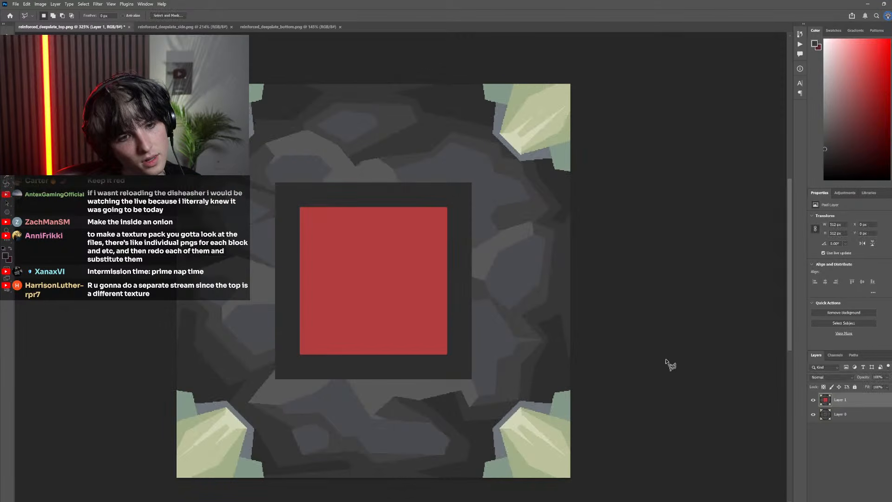
Hide Layer 1 and outline a closed pen path across the upper-right corner of the pixelated frame
{"action": "key", "text": "p"}
{"action": "left_click", "coordinate": [813, 400]}
{"action": "left_click", "coordinate": [486, 286]}
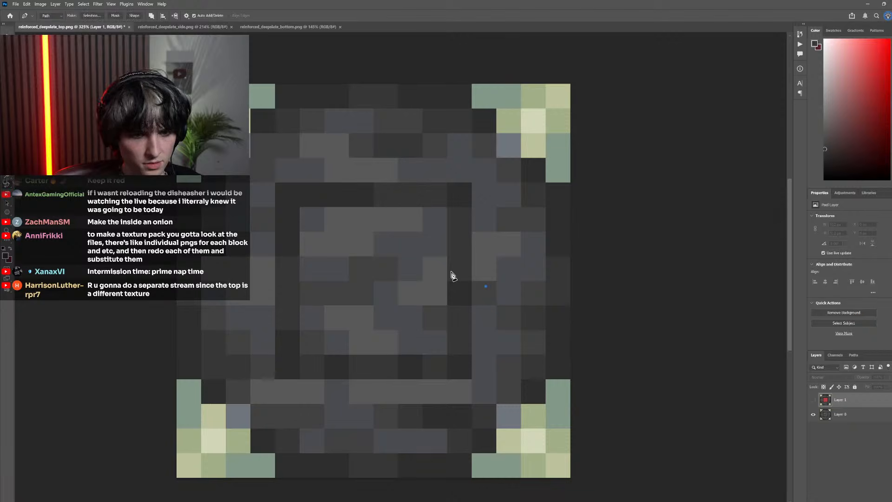
{"action": "left_click", "coordinate": [389, 247]}
{"action": "left_click", "coordinate": [366, 174]}
{"action": "left_click", "coordinate": [411, 169]}
{"action": "left_click", "coordinate": [495, 232]}
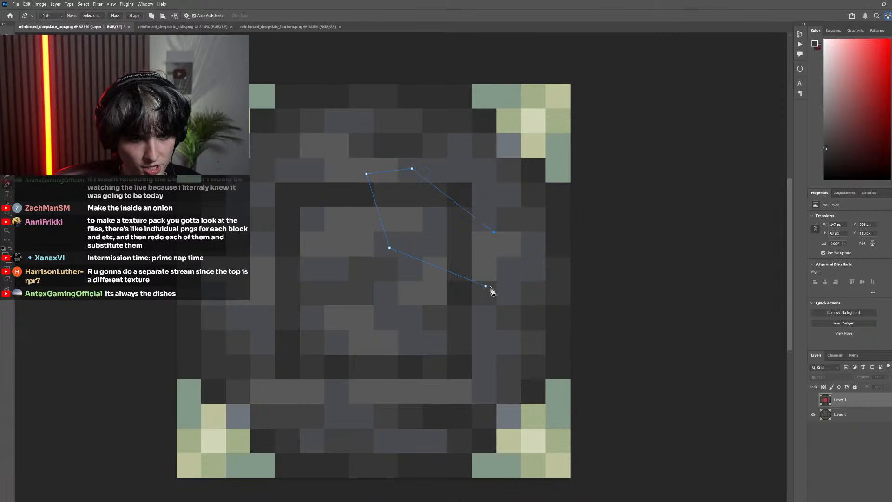
{"action": "left_click", "coordinate": [485, 286]}
Outline two more pen paths, one across the frame's lower-right corner and one around the middle of its lower side
{"action": "left_click", "coordinate": [480, 336]}
{"action": "left_click", "coordinate": [429, 386]}
{"action": "left_click", "coordinate": [415, 386]}
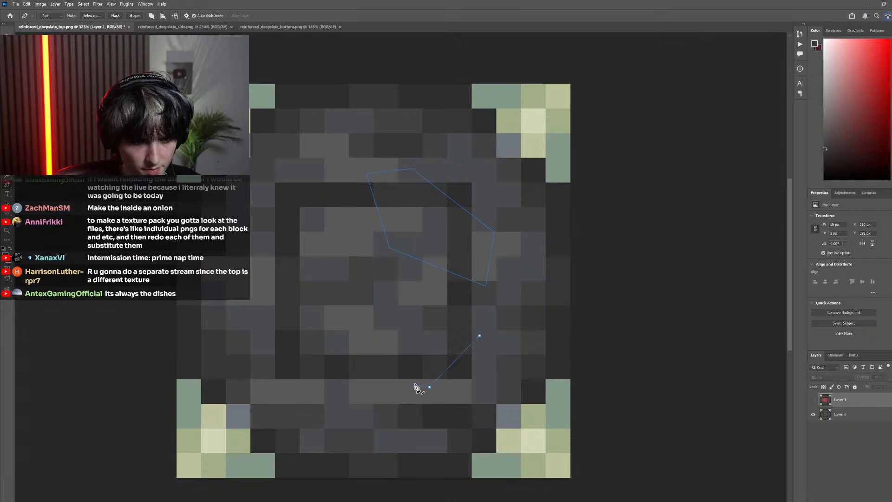
{"action": "left_click", "coordinate": [414, 348]}
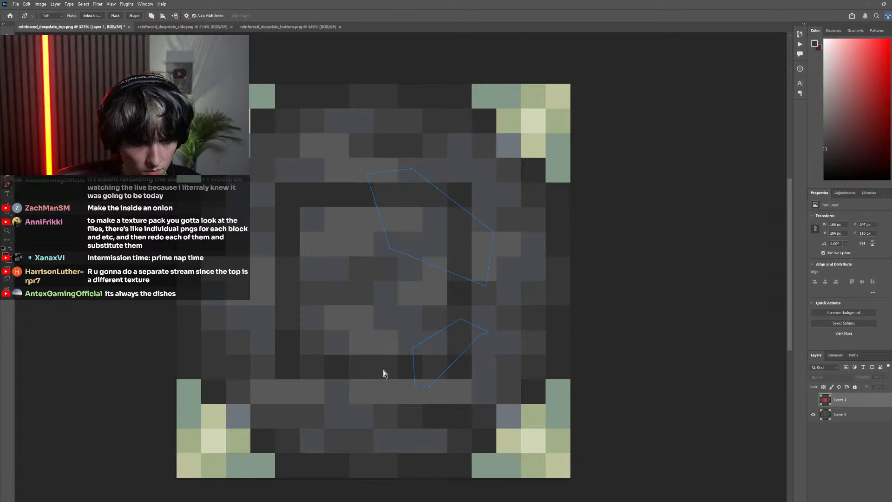
{"action": "left_click", "coordinate": [393, 393]}
{"action": "left_click", "coordinate": [349, 386]}
{"action": "left_click", "coordinate": [342, 362]}
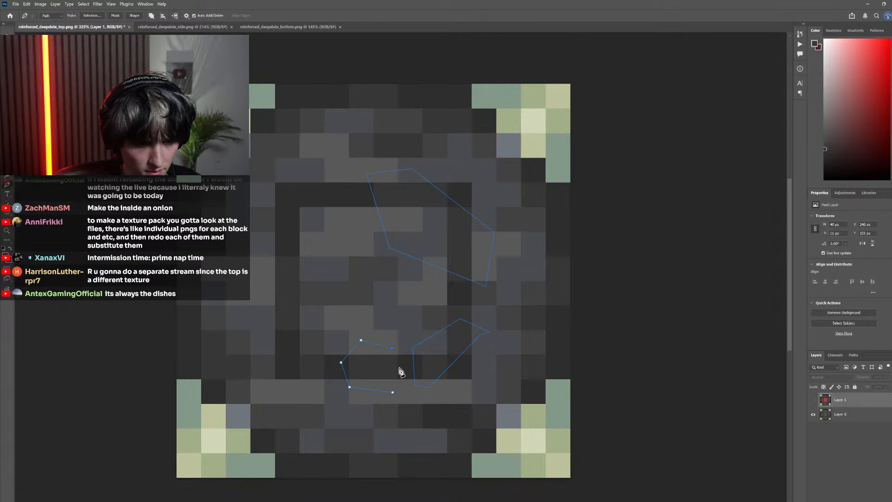
Outline a small pen path at the frame's lower-left corner and a larger one over the middle of its left side
{"action": "left_click", "coordinate": [318, 390]}
{"action": "left_click", "coordinate": [296, 380]}
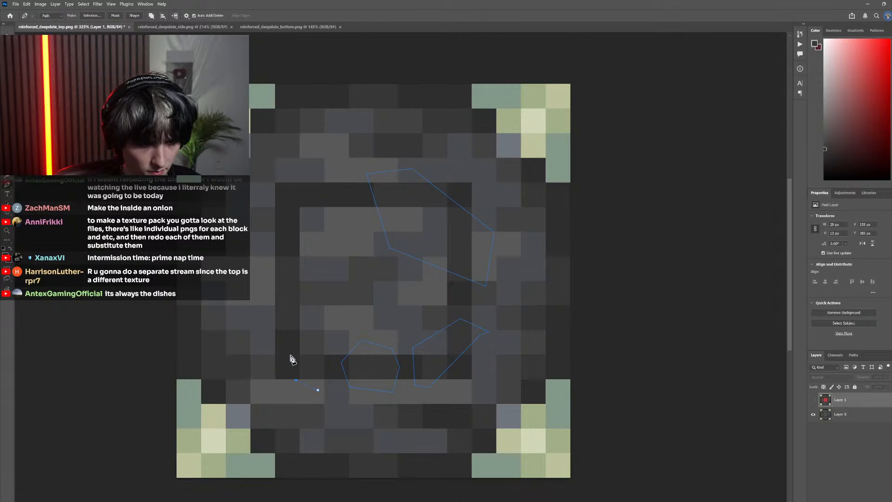
{"action": "left_click", "coordinate": [291, 356]}
{"action": "left_click", "coordinate": [317, 342]}
{"action": "left_click", "coordinate": [319, 391]}
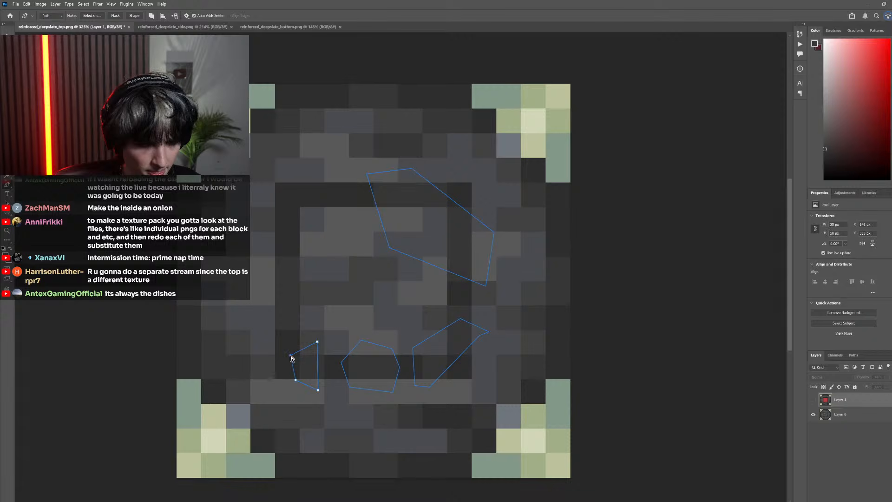
{"action": "left_click", "coordinate": [266, 338]}
{"action": "left_click", "coordinate": [303, 316]}
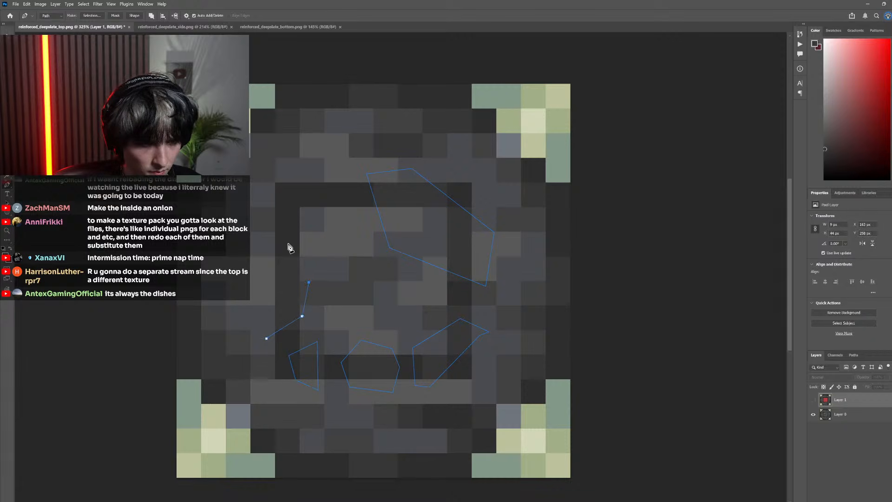
{"action": "left_click", "coordinate": [266, 339]}
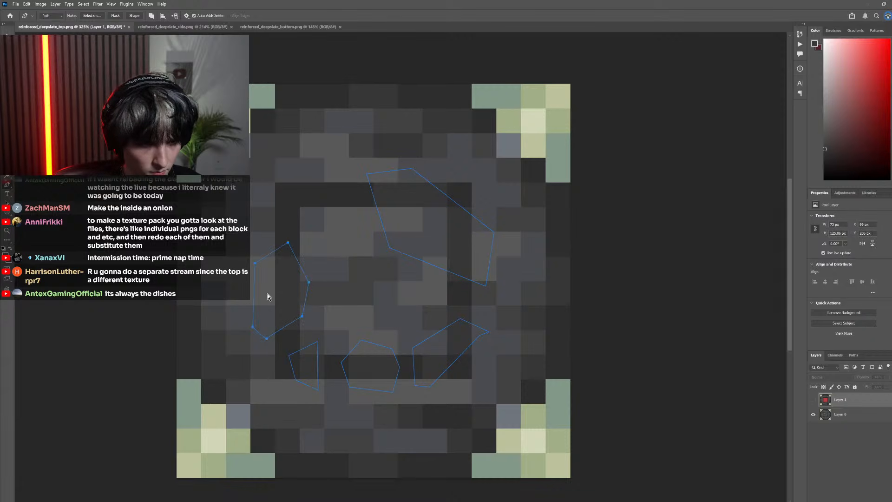
Show Layer 1 again and convert the five pen paths into a selection
{"action": "left_click", "coordinate": [813, 399]}
{"action": "scroll", "coordinate": [488, 339], "scroll_direction": "down", "scroll_amount": 3}
{"action": "right_click", "coordinate": [440, 249]}
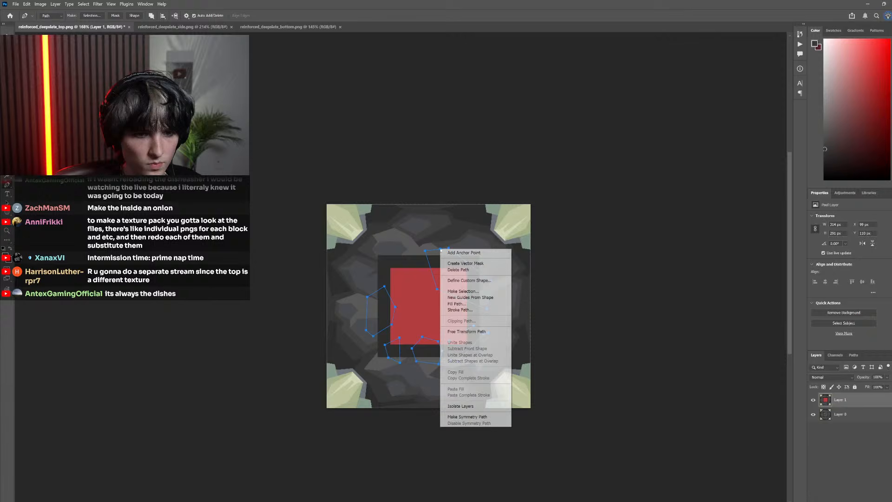
{"action": "left_click", "coordinate": [469, 291]}
{"action": "left_click", "coordinate": [286, 229]}
Fill the selected parts of the dark frame with a slightly lighter grey, leaving the red centre untouched, and deselect
{"action": "key", "text": "i"}
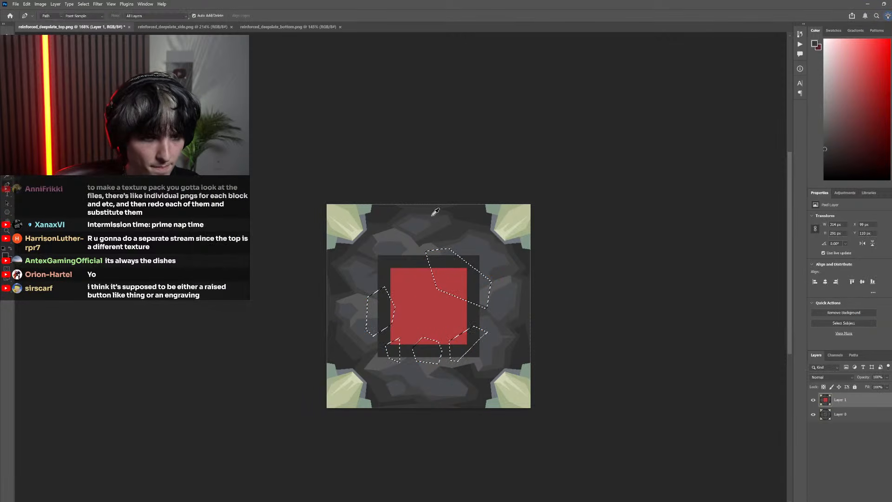
{"action": "key", "text": "g"}
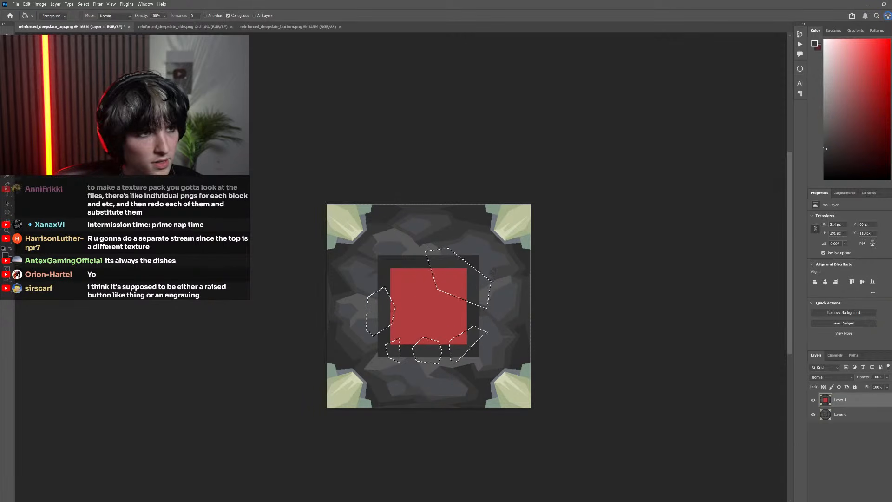
{"action": "key", "text": "m"}
{"action": "key", "text": "ctrl+d"}
{"action": "scroll", "coordinate": [456, 309], "scroll_direction": "down", "scroll_amount": 4}
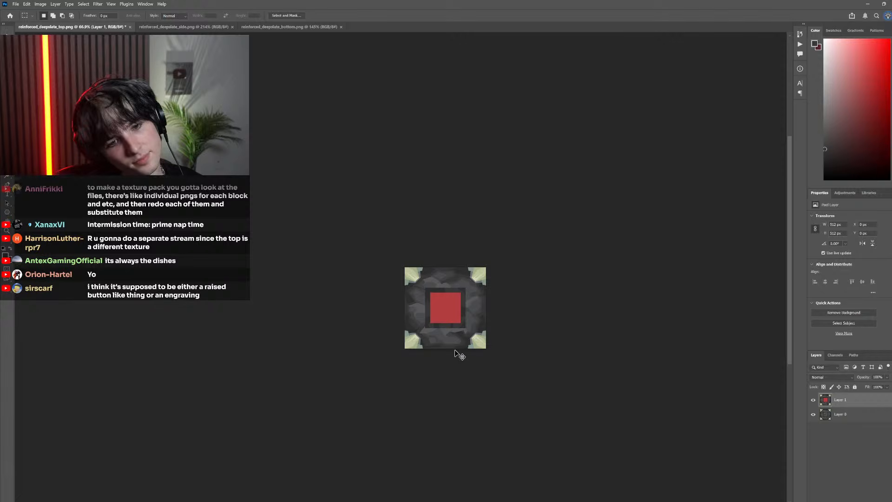
Sample the frame's darker grey and fill over the small lighter patch at the frame's lower-left corner
{"action": "scroll", "coordinate": [456, 349], "scroll_direction": "up", "scroll_amount": 6}
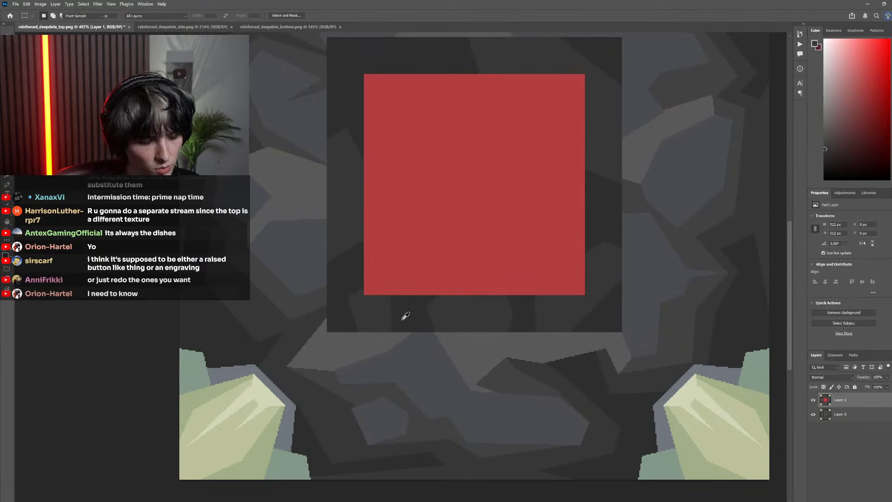
{"action": "key", "text": "g"}
{"action": "scroll", "coordinate": [442, 321], "scroll_direction": "down", "scroll_amount": 5}
{"action": "scroll", "coordinate": [400, 309], "scroll_direction": "down", "scroll_amount": 3}
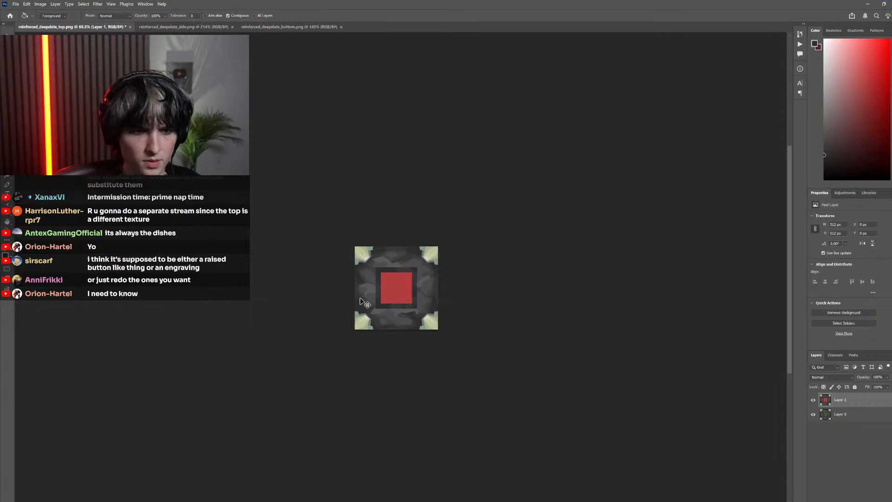
{"action": "scroll", "coordinate": [426, 302], "scroll_direction": "up", "scroll_amount": 5}
{"action": "scroll", "coordinate": [426, 305], "scroll_direction": "up", "scroll_amount": 3}
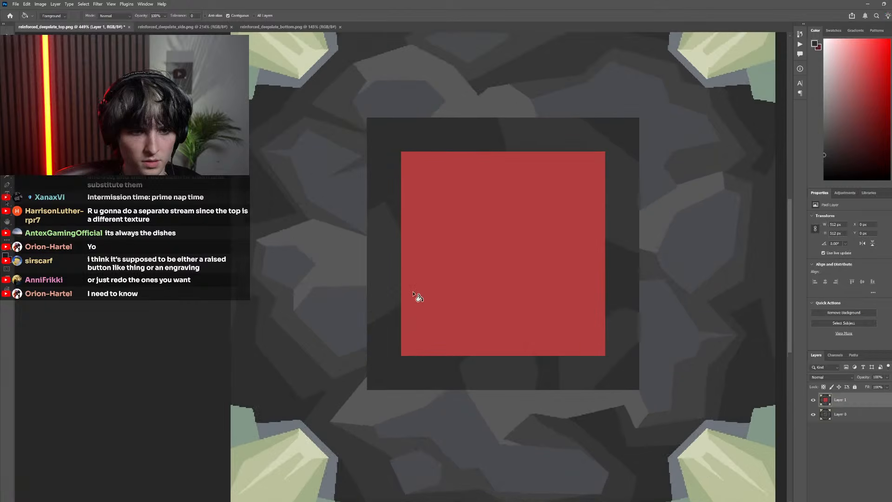
Lasso an area about 37 by 42 px beside the frame's left patch, fill its frame part with the lighter grey, and deselect
{"action": "key", "text": "l"}
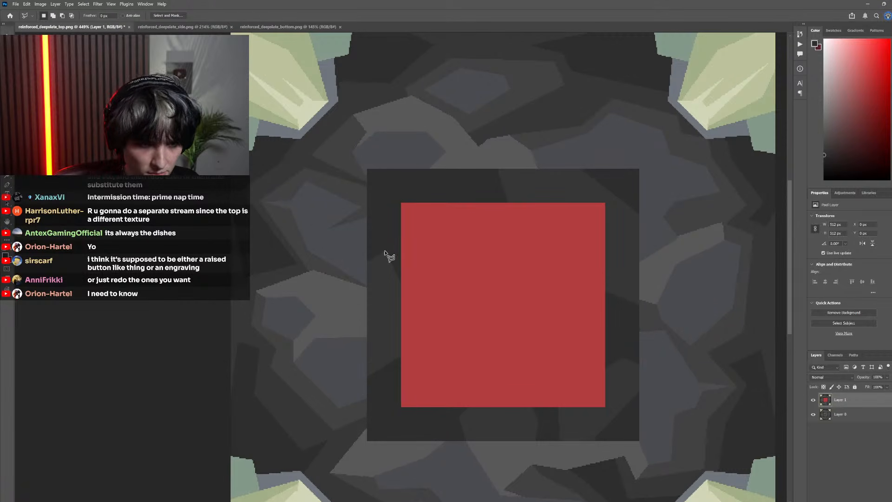
{"action": "left_click", "coordinate": [425, 266]}
{"action": "left_click", "coordinate": [405, 295]}
{"action": "left_click", "coordinate": [385, 287]}
{"action": "left_click", "coordinate": [385, 251]}
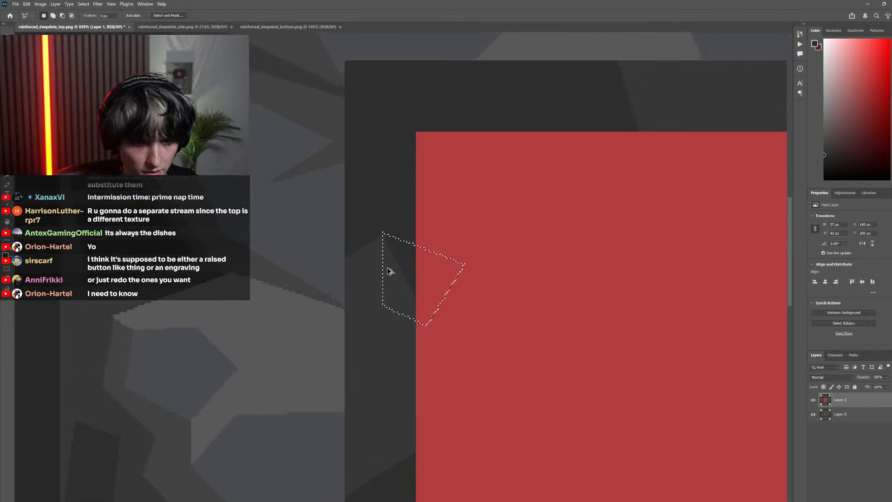
{"action": "scroll", "coordinate": [392, 281], "scroll_direction": "up", "scroll_amount": 3}
{"action": "key", "text": "g"}
{"action": "scroll", "coordinate": [400, 262], "scroll_direction": "down", "scroll_amount": 5}
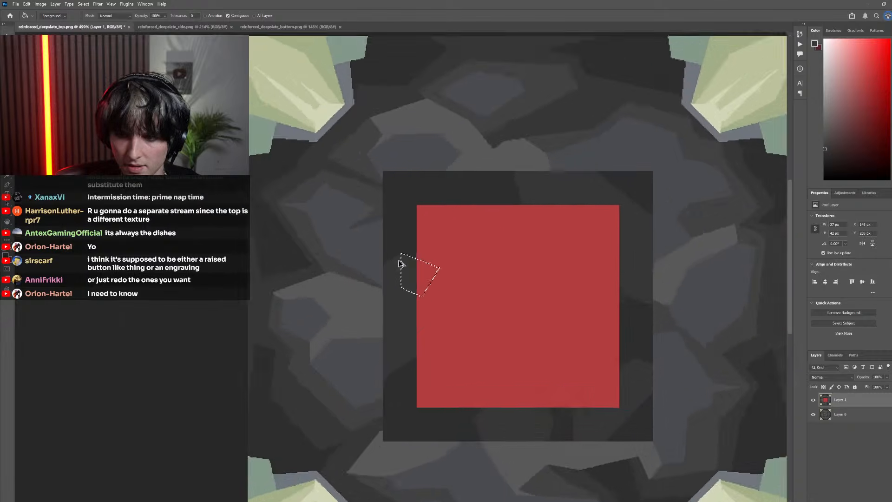
{"action": "scroll", "coordinate": [329, 258], "scroll_direction": "right", "scroll_amount": 2}
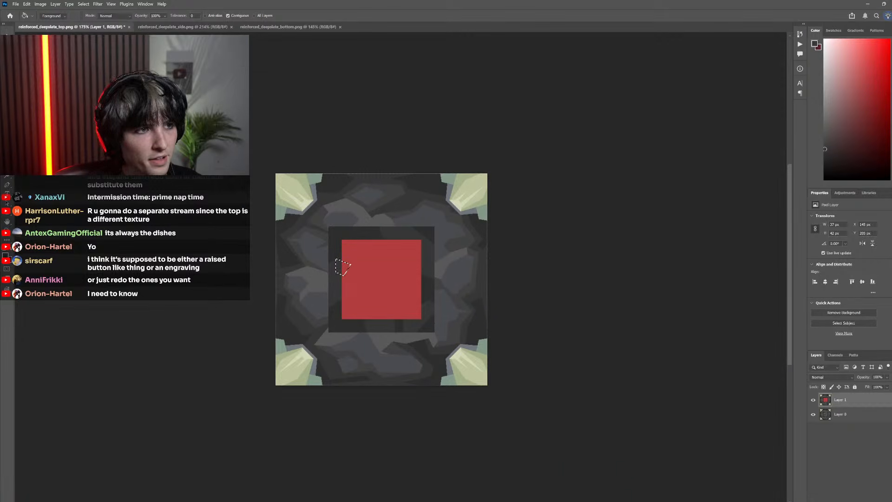
{"action": "key", "text": "m"}
{"action": "key", "text": "ctrl+d"}
{"action": "scroll", "coordinate": [403, 269], "scroll_direction": "down", "scroll_amount": 4}
{"action": "scroll", "coordinate": [297, 228], "scroll_direction": "left", "scroll_amount": 2}
{"action": "scroll", "coordinate": [417, 278], "scroll_direction": "up", "scroll_amount": 5}
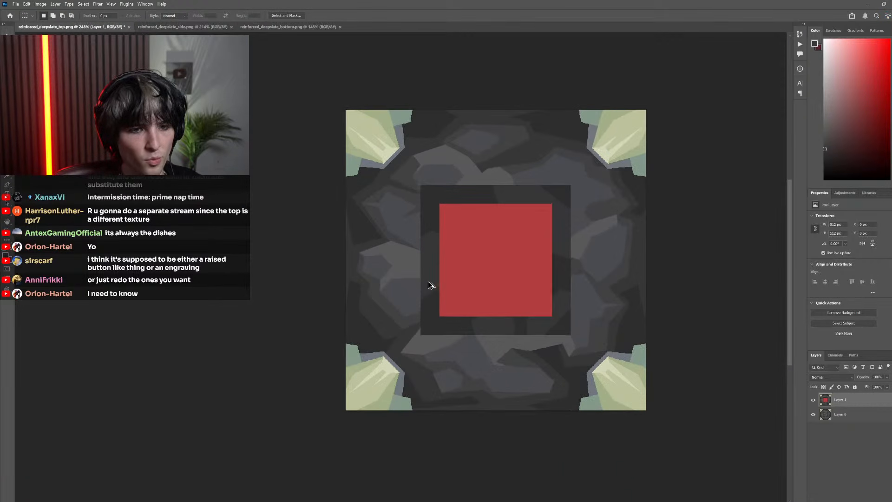
{"action": "scroll", "coordinate": [460, 293], "scroll_direction": "up", "scroll_amount": 5}
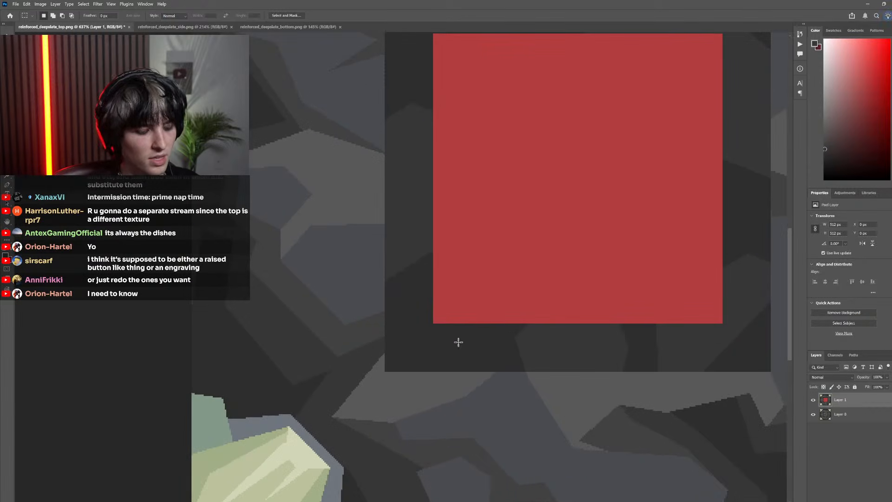
{"action": "key", "text": "l"}
{"action": "left_click", "coordinate": [409, 317]}
{"action": "left_click", "coordinate": [468, 302]}
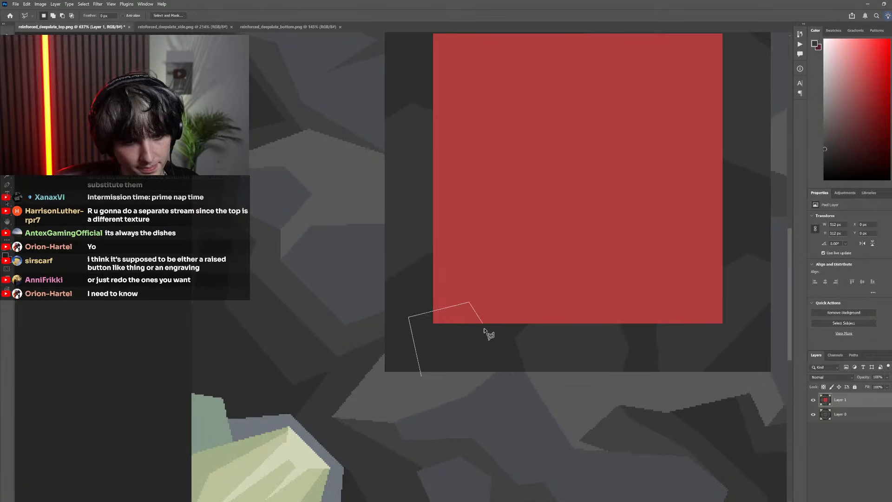
{"action": "key", "text": "Escape"}
Lasso a polygon about 59 by 66 px around the frame's lower-left corner, fill its frame part with the lighter grey, and deselect
{"action": "left_click", "coordinate": [424, 387]}
{"action": "left_click", "coordinate": [404, 322]}
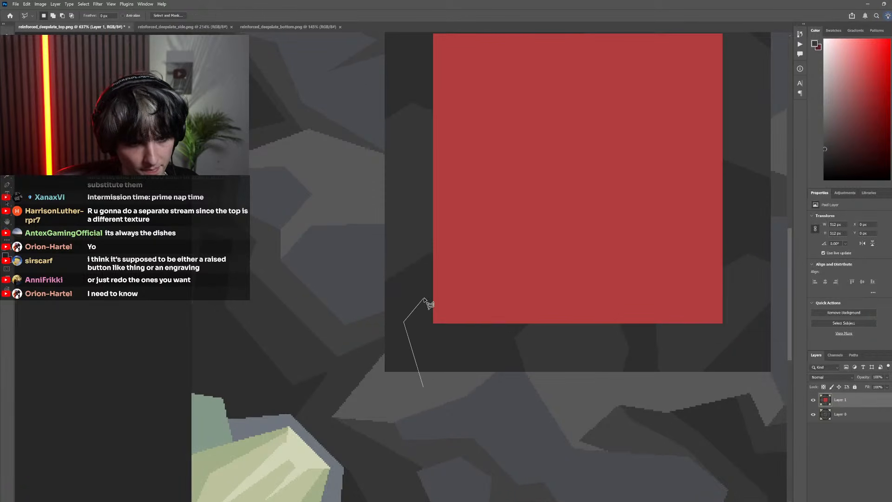
{"action": "left_click", "coordinate": [494, 314]}
{"action": "left_click", "coordinate": [492, 351]}
{"action": "left_click", "coordinate": [425, 388]}
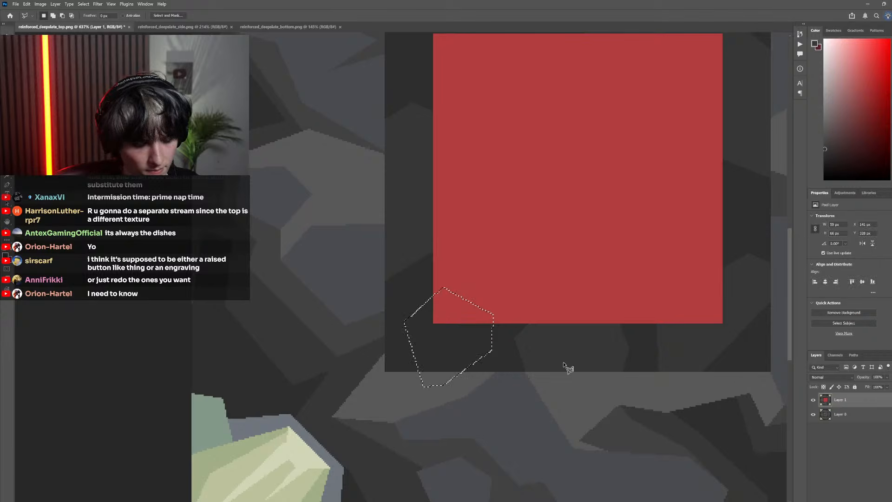
{"action": "key", "text": "g"}
{"action": "scroll", "coordinate": [379, 255], "scroll_direction": "down", "scroll_amount": 3}
{"action": "key", "text": "m"}
{"action": "key", "text": "ctrl+d"}
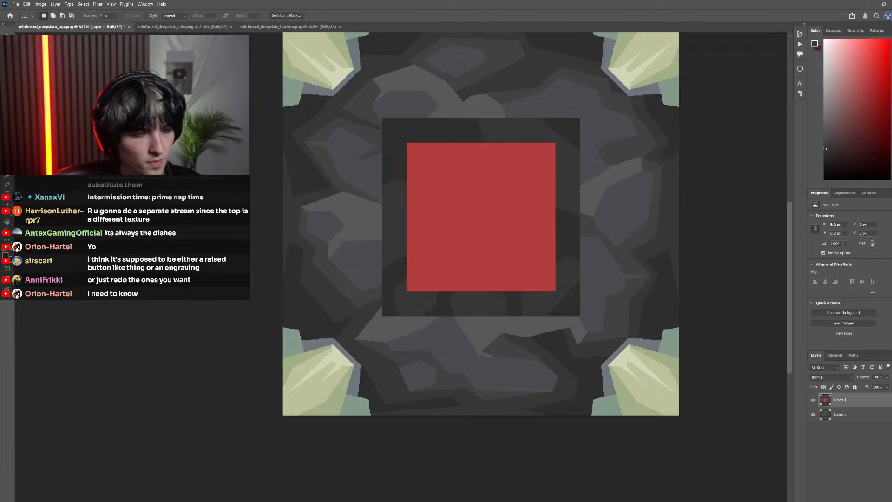
Examine the patched frame around the red centre at reduced and enlarged size
{"action": "scroll", "coordinate": [449, 263], "scroll_direction": "down", "scroll_amount": 6}
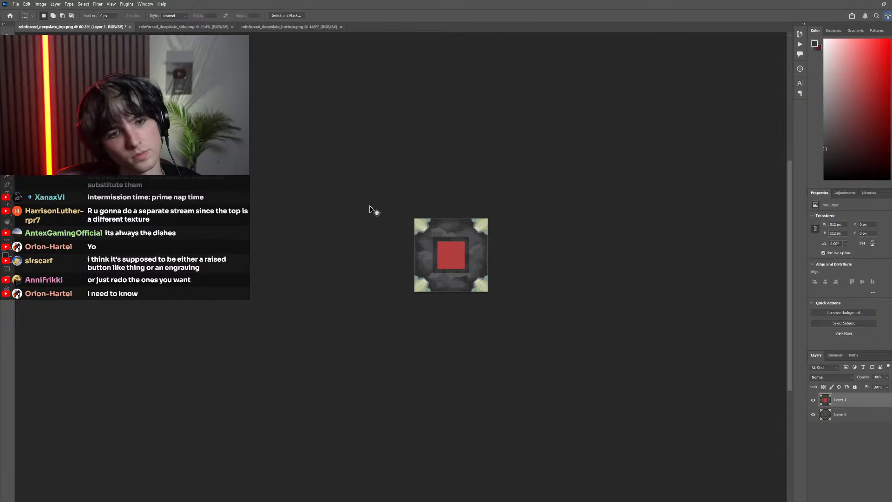
{"action": "scroll", "coordinate": [452, 251], "scroll_direction": "up", "scroll_amount": 6}
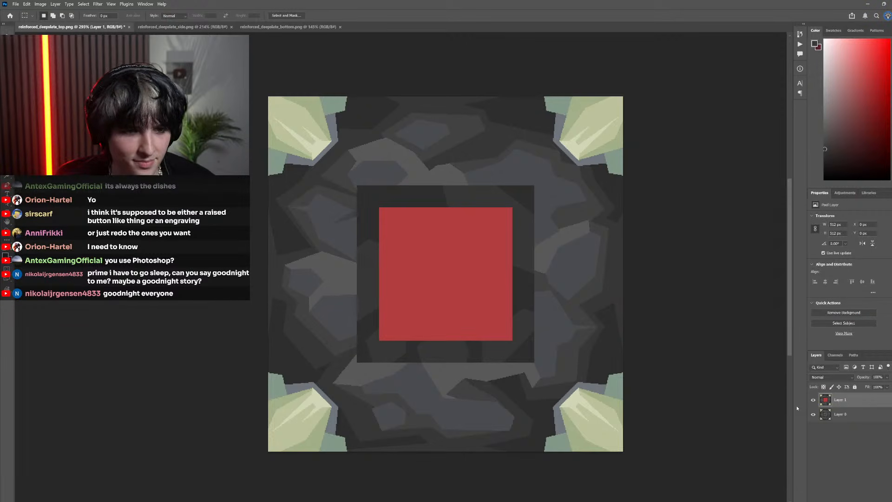
{"action": "scroll", "coordinate": [564, 369], "scroll_direction": "down", "scroll_amount": 2}
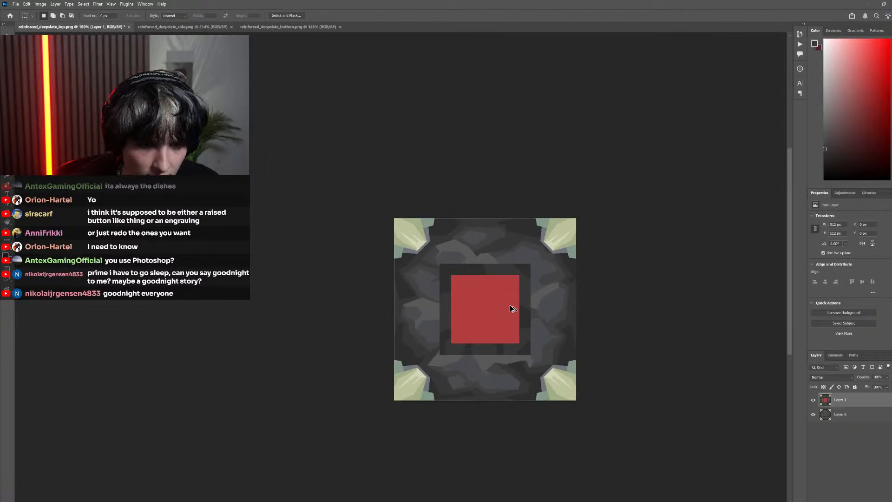
{"action": "scroll", "coordinate": [514, 307], "scroll_direction": "up", "scroll_amount": 5}
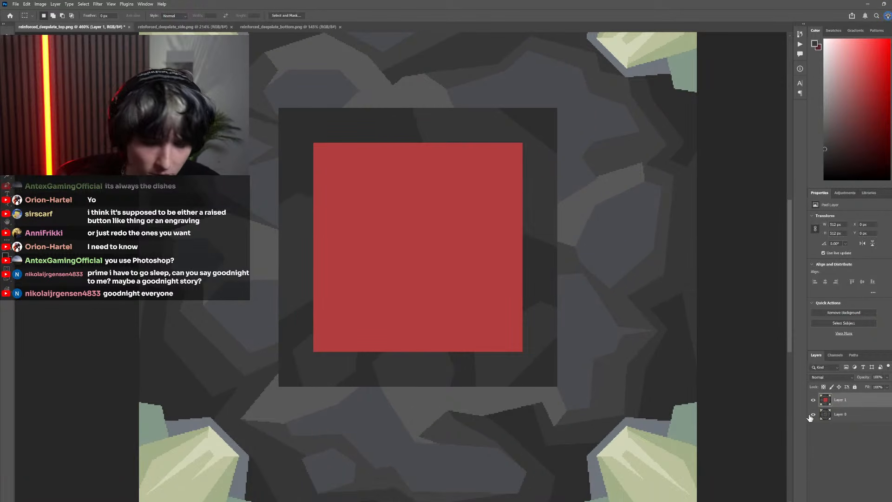
Compare the painted Layer 1 with the original pixel texture beneath it, checking the centre square and frame at several magnifications
{"action": "left_click", "coordinate": [814, 400]}
{"action": "left_click", "coordinate": [814, 399]}
{"action": "left_click", "coordinate": [813, 400]}
{"action": "scroll", "coordinate": [435, 289], "scroll_direction": "down", "scroll_amount": 3}
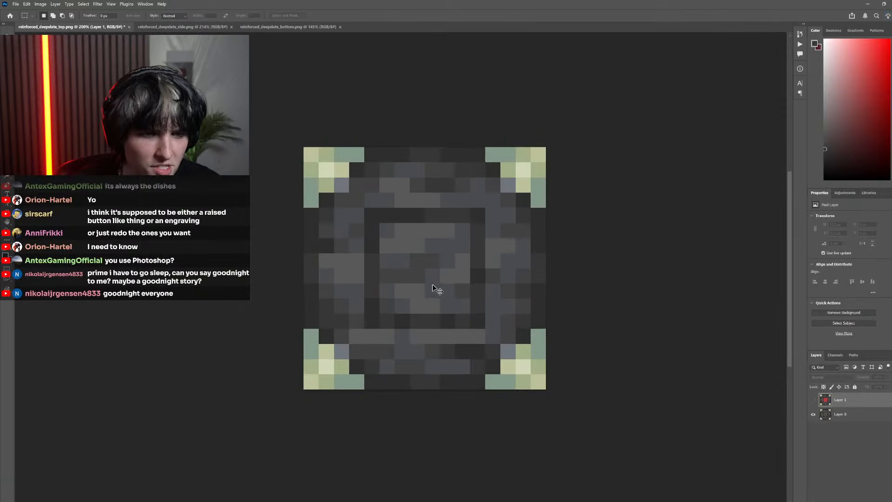
{"action": "scroll", "coordinate": [432, 288], "scroll_direction": "up", "scroll_amount": 2}
{"action": "left_click", "coordinate": [814, 400]}
{"action": "scroll", "coordinate": [575, 321], "scroll_direction": "down", "scroll_amount": 2}
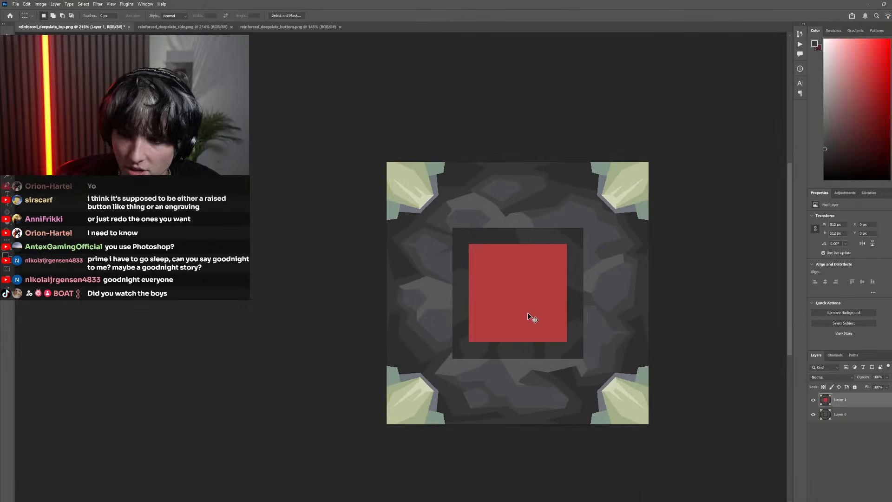
{"action": "scroll", "coordinate": [511, 298], "scroll_direction": "up", "scroll_amount": 2}
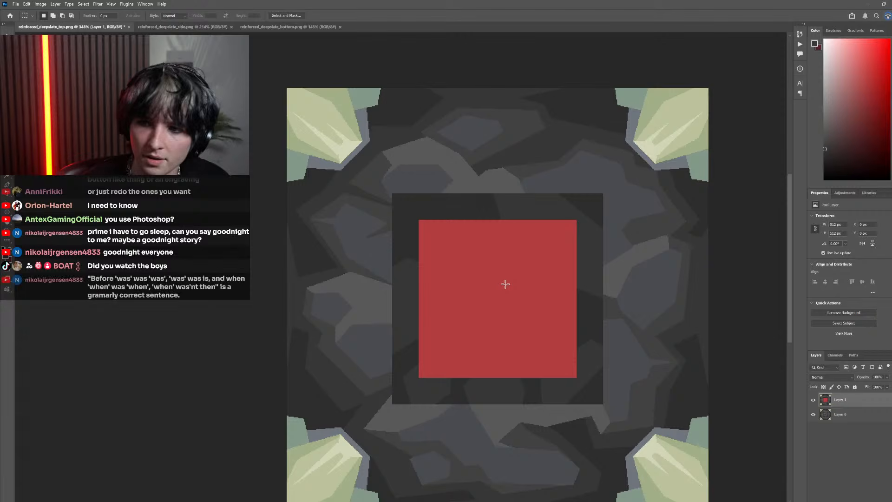
{"action": "scroll", "coordinate": [515, 309], "scroll_direction": "down", "scroll_amount": 3}
{"action": "scroll", "coordinate": [474, 324], "scroll_direction": "right", "scroll_amount": 2}
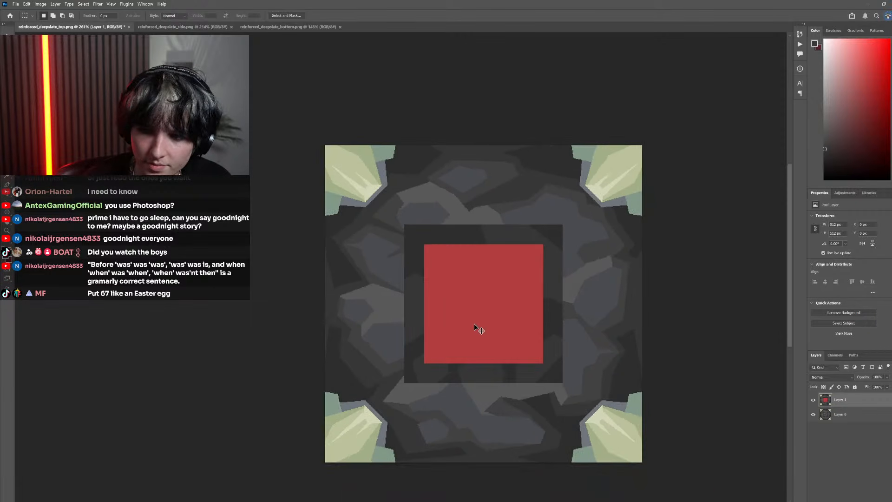
{"action": "scroll", "coordinate": [472, 324], "scroll_direction": "up", "scroll_amount": 5}
{"action": "left_click", "coordinate": [813, 402]}
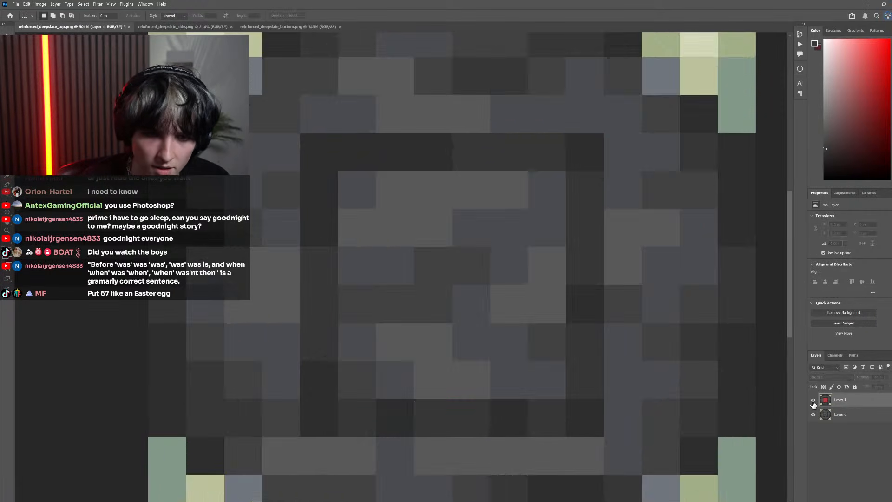
{"action": "left_click", "coordinate": [813, 403]}
{"action": "left_click", "coordinate": [813, 403]}
{"action": "left_click", "coordinate": [814, 403]}
{"action": "left_click", "coordinate": [814, 402]}
{"action": "left_click", "coordinate": [813, 403]}
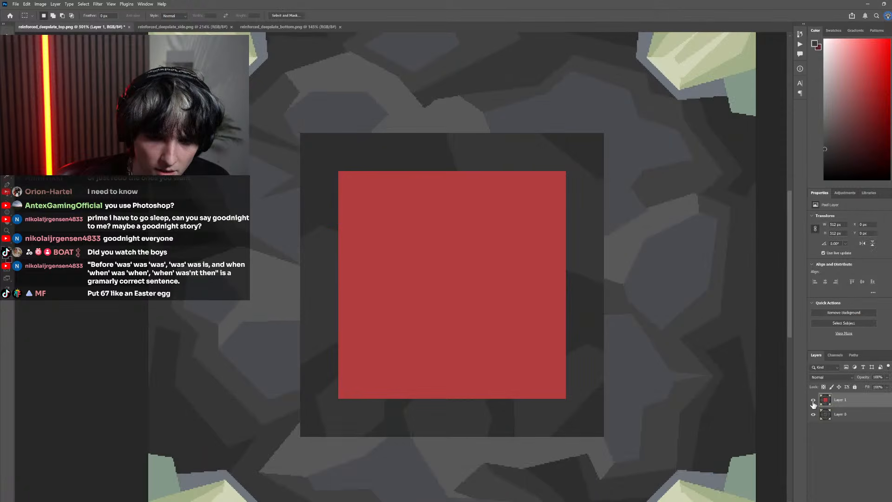
{"action": "left_click", "coordinate": [813, 403]}
{"action": "left_click", "coordinate": [813, 403]}
{"action": "left_click", "coordinate": [813, 403]}
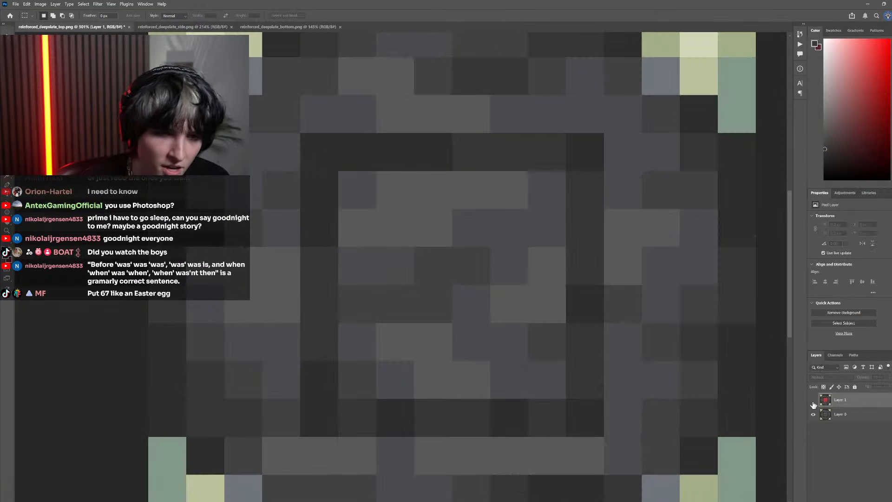
{"action": "left_click", "coordinate": [813, 403]}
{"action": "left_click", "coordinate": [814, 403]}
{"action": "scroll", "coordinate": [612, 358], "scroll_direction": "down", "scroll_amount": 3}
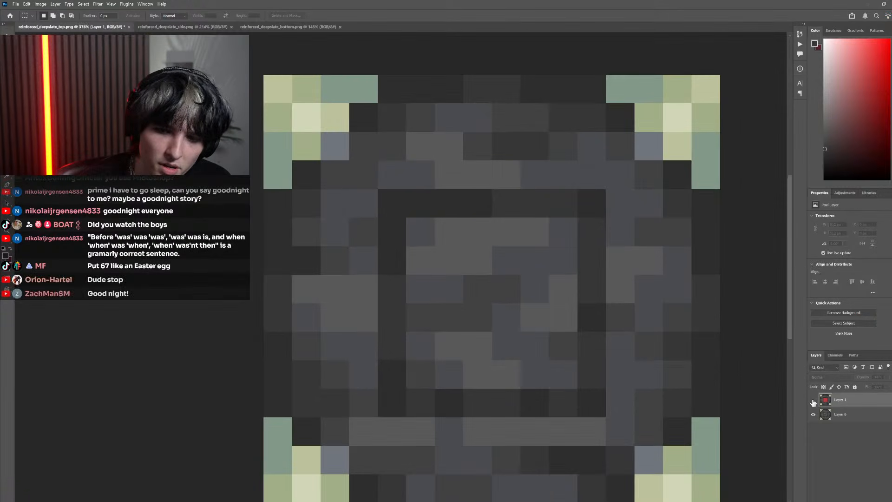
{"action": "left_click", "coordinate": [813, 401]}
Fill the red centre square on Layer 1 with black, select that area, and delete it to expose the original pixels
{"action": "key", "text": "g"}
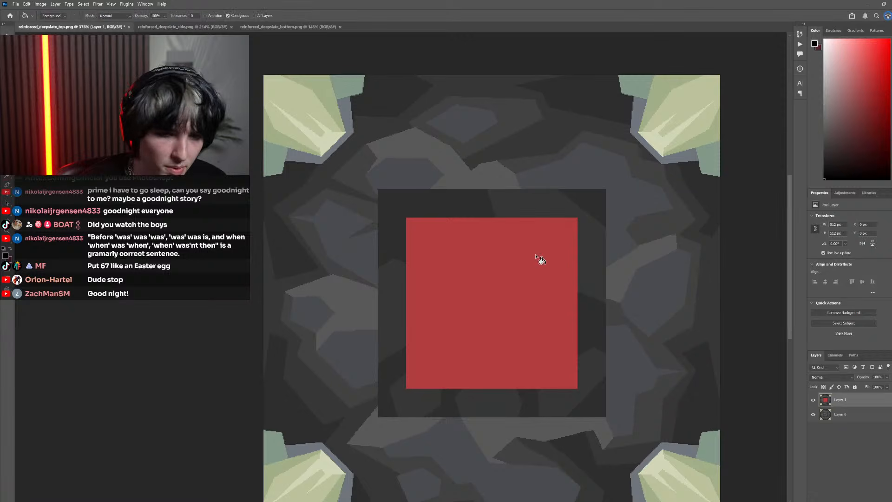
{"action": "left_click", "coordinate": [542, 270]}
{"action": "left_click", "coordinate": [7, 73]}
{"action": "left_click", "coordinate": [442, 277]}
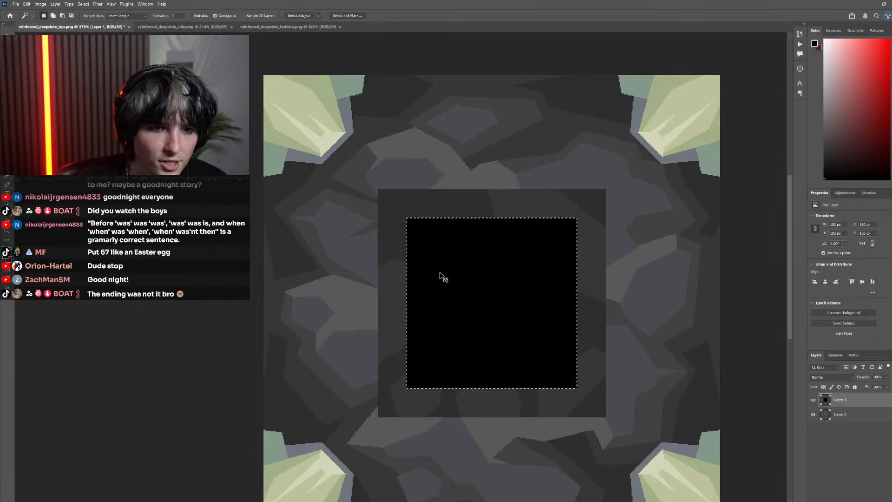
{"action": "key", "text": "Delete"}
Add a new layer between Layer 1 and Layer 0, choose a muted red, and switch to the pencil for sketching
{"action": "key", "text": "ctrl+shift+alt+n"}
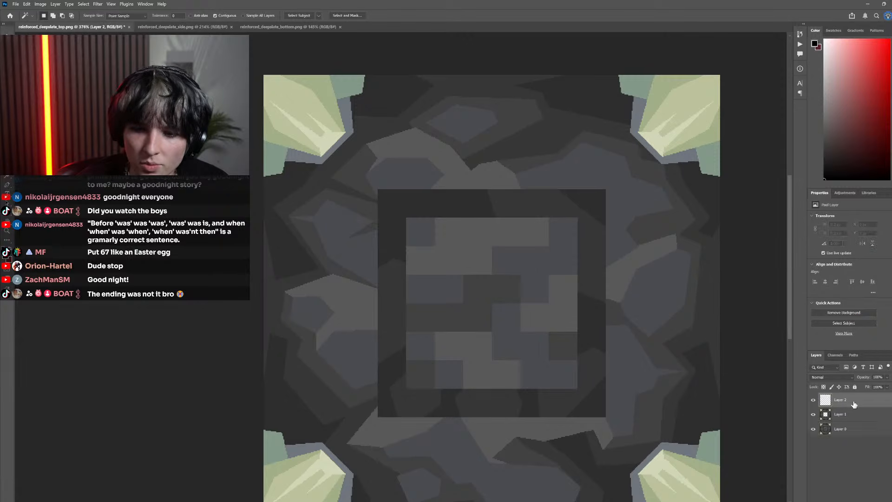
{"action": "left_click_drag", "start_coordinate": [854, 404], "coordinate": [850, 422]}
{"action": "left_click", "coordinate": [868, 82]}
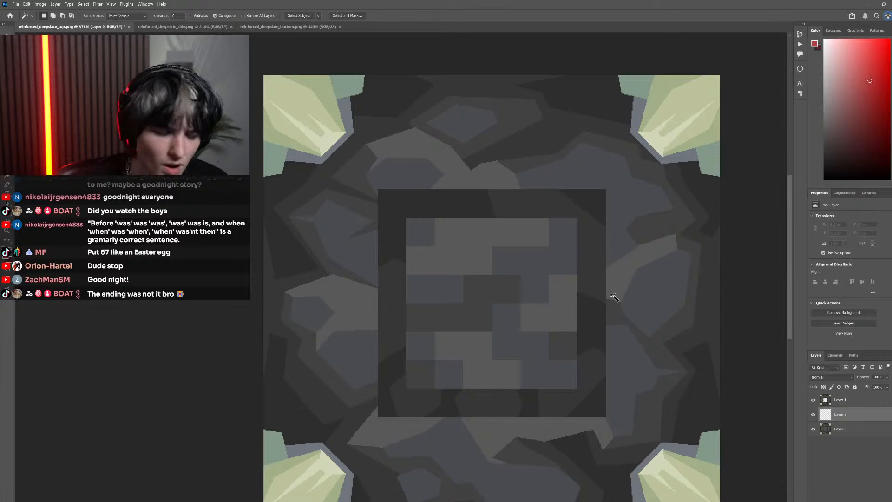
{"action": "key", "text": "b"}
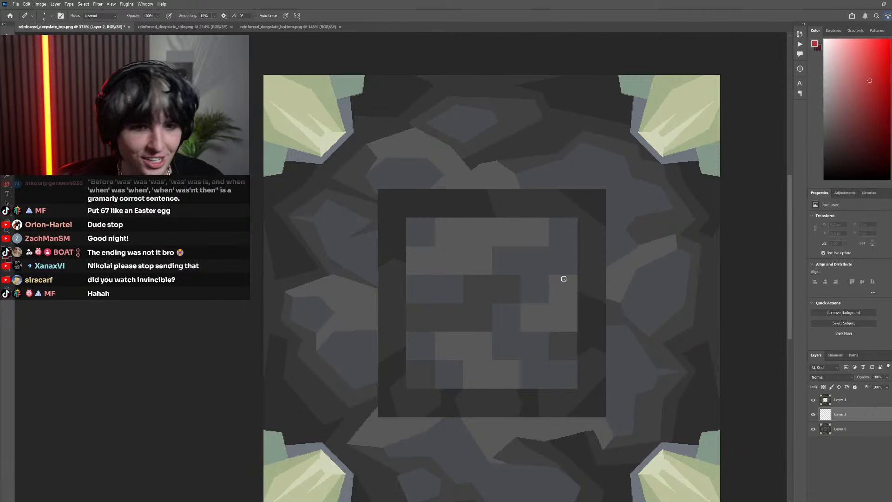
{"action": "key", "text": "ctrl+z"}
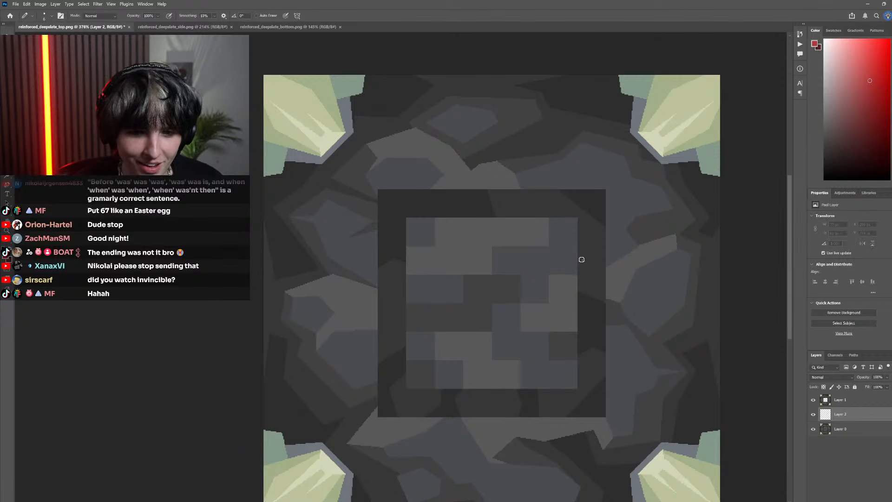
{"action": "mouse_move", "coordinate": [528, 299]}
{"action": "left_mouse_down"}
{"action": "mouse_move", "coordinate": [501, 268]}
{"action": "mouse_move", "coordinate": [523, 237]}
{"action": "mouse_move", "coordinate": [514, 283]}
{"action": "mouse_move", "coordinate": [531, 303]}
{"action": "left_mouse_up"}
{"action": "key", "text": "ctrl+z"}
{"action": "key", "text": "ctrl+z"}
{"action": "key", "text": "ctrl+z"}
{"action": "mouse_move", "coordinate": [490, 262]}
{"action": "left_mouse_down"}
{"action": "mouse_move", "coordinate": [521, 290]}
{"action": "mouse_move", "coordinate": [544, 292]}
{"action": "left_mouse_up"}
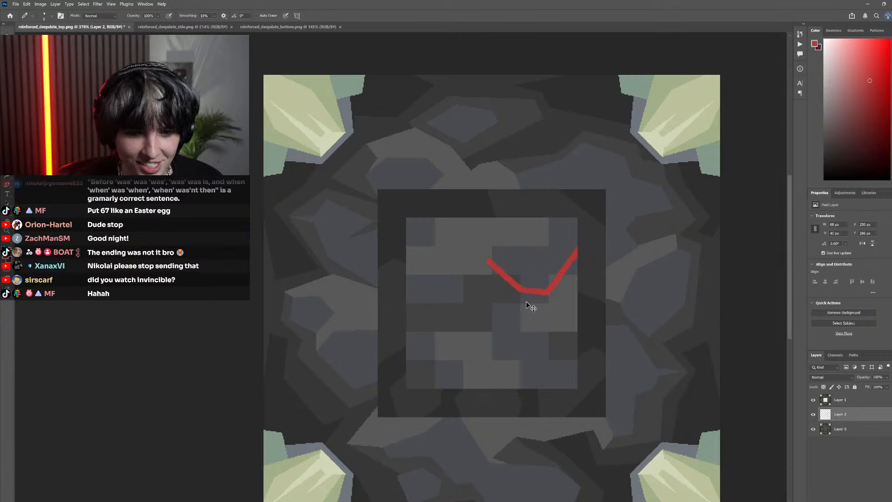
{"action": "key", "text": "ctrl+z"}
{"action": "left_click_drag", "start_coordinate": [587, 255], "coordinate": [528, 299]}
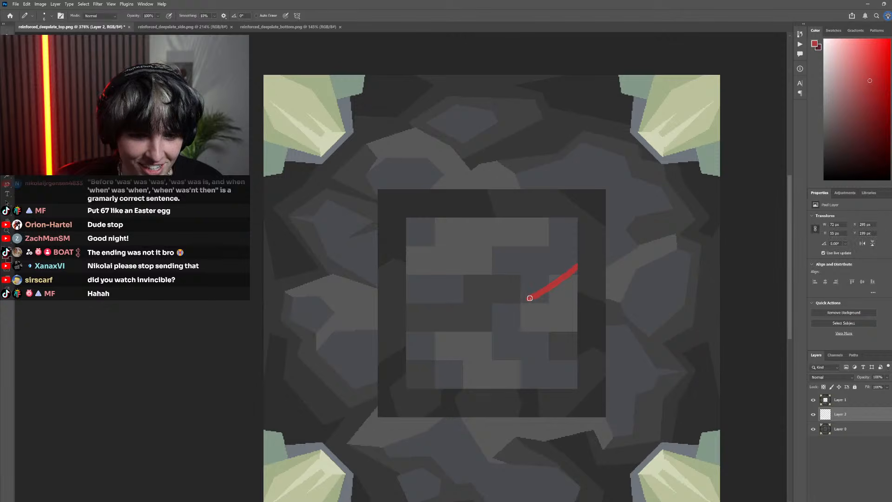
{"action": "key", "text": "ctrl+z"}
Sketch red outlines around the stones in the centre square's upper-left corner, at its left edge and at its upper right
{"action": "mouse_move", "coordinate": [583, 257]}
{"action": "left_mouse_down"}
{"action": "mouse_move", "coordinate": [544, 297]}
{"action": "mouse_move", "coordinate": [523, 298]}
{"action": "mouse_move", "coordinate": [512, 283]}
{"action": "left_mouse_up"}
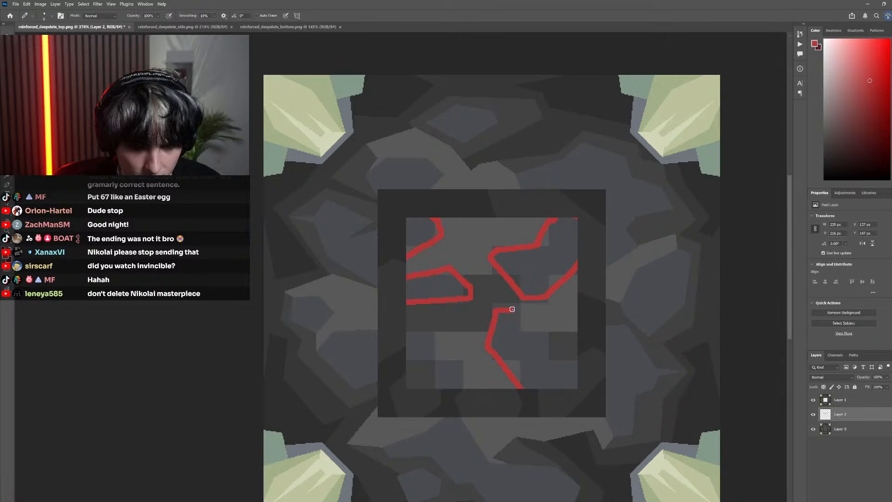
Try outlining the stones in the centre square's lower half in red, and undo those strokes along with the left-edge outline
{"action": "left_click_drag", "start_coordinate": [513, 312], "coordinate": [590, 370]}
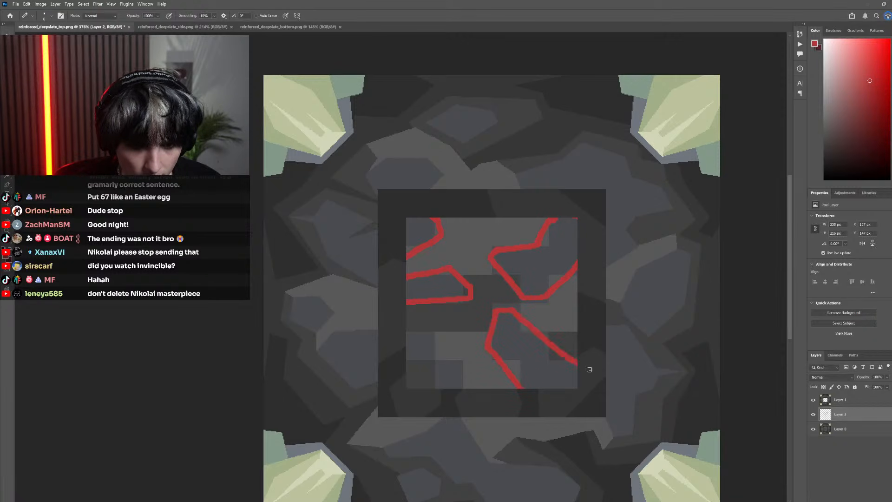
{"action": "key", "text": "ctrl+z"}
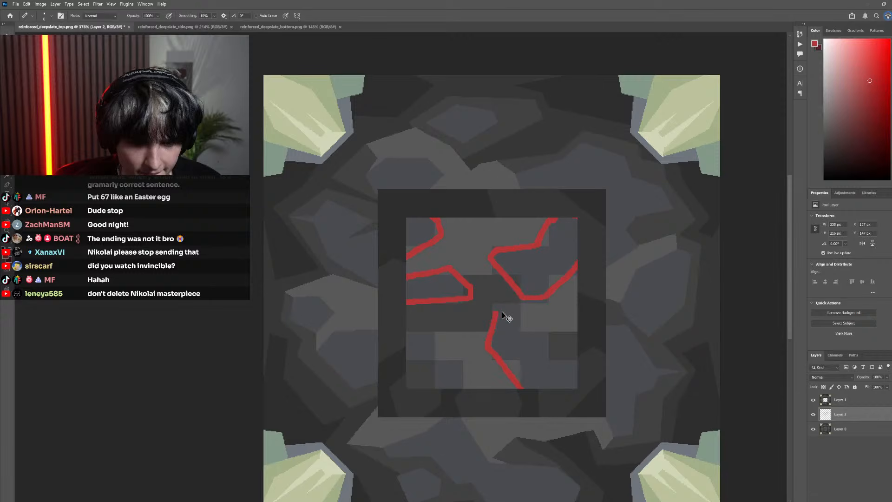
{"action": "left_click_drag", "start_coordinate": [494, 310], "coordinate": [536, 329]}
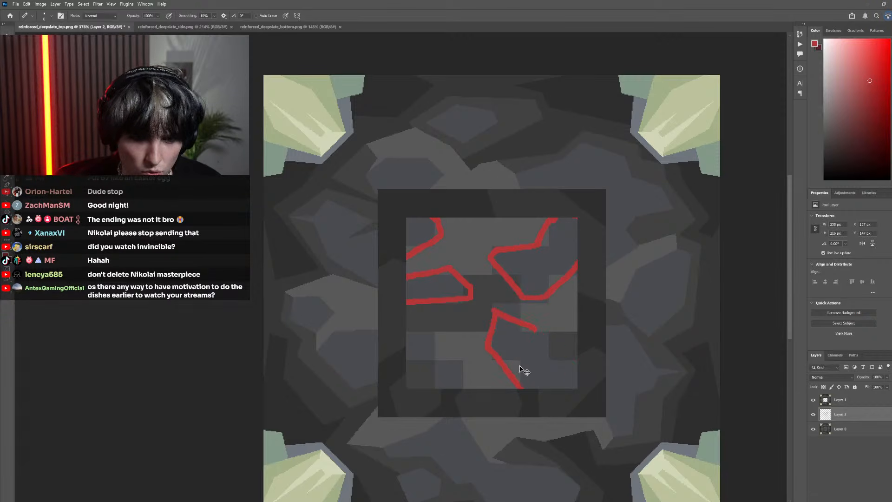
{"action": "left_click_drag", "start_coordinate": [509, 309], "coordinate": [636, 373]}
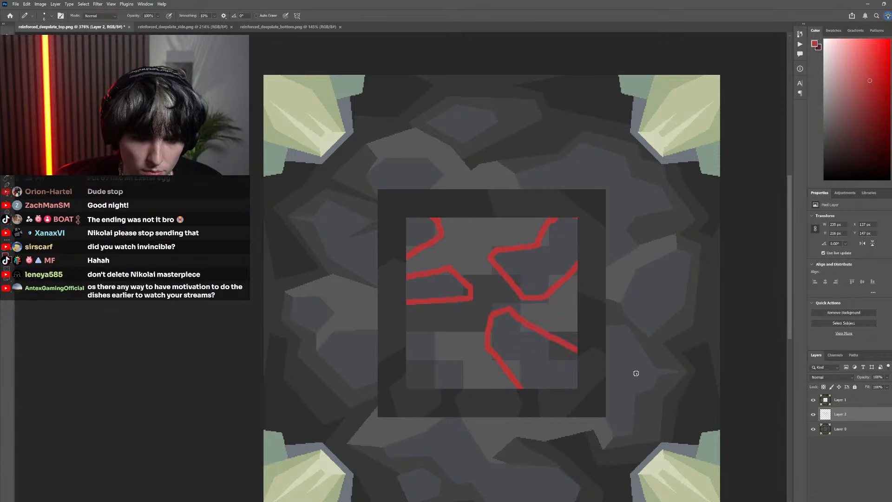
{"action": "left_click_drag", "start_coordinate": [450, 398], "coordinate": [385, 346]}
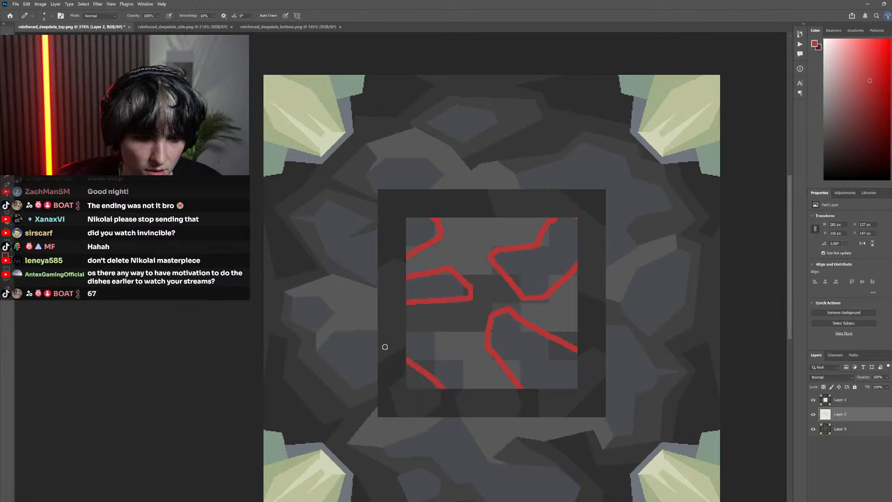
{"action": "left_click_drag", "start_coordinate": [449, 352], "coordinate": [468, 396]}
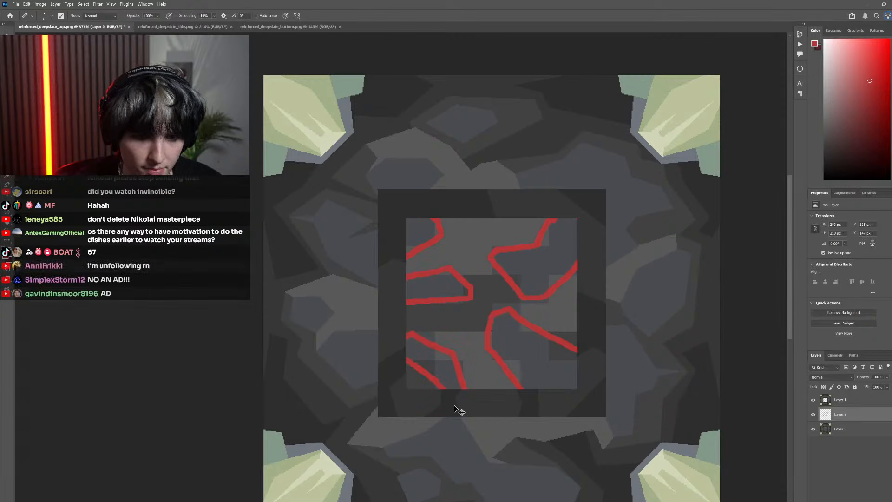
{"action": "scroll", "coordinate": [463, 405], "scroll_direction": "down", "scroll_amount": 10}
{"action": "scroll", "coordinate": [464, 404], "scroll_direction": "up", "scroll_amount": 9}
{"action": "scroll", "coordinate": [463, 403], "scroll_direction": "left", "scroll_amount": 2}
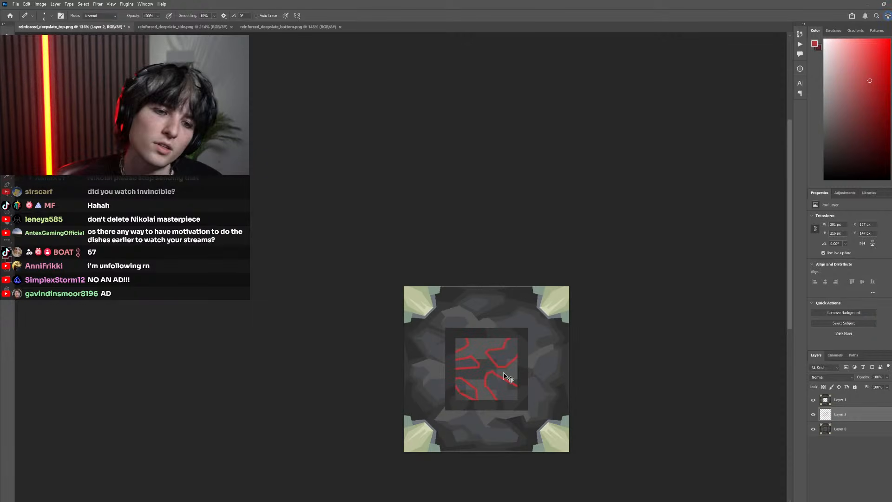
{"action": "key", "text": "ctrl+z"}
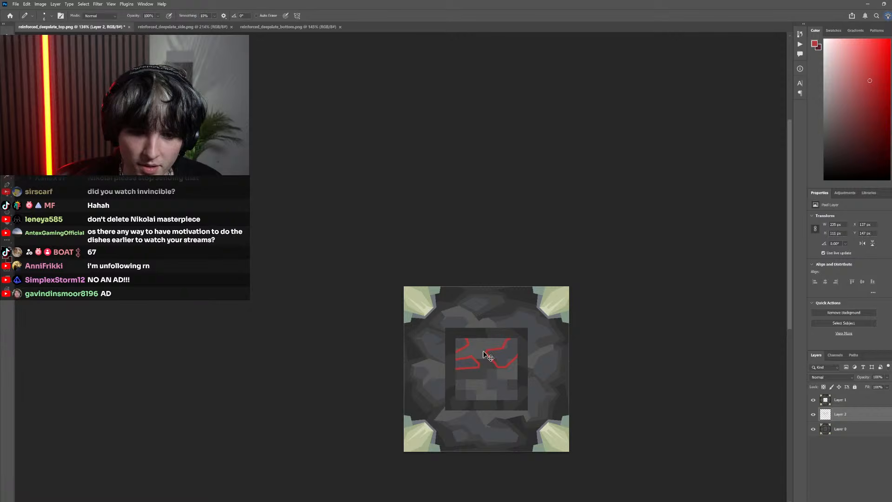
Outline the bluish stone at the middle of the centre square's left edge with a closed, angular red shape
{"action": "scroll", "coordinate": [483, 356], "scroll_direction": "up", "scroll_amount": 5}
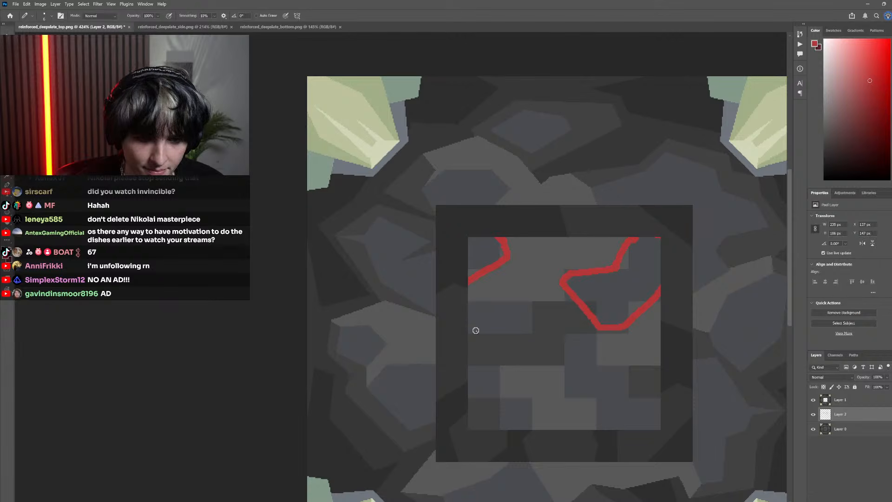
{"action": "left_click_drag", "start_coordinate": [487, 339], "coordinate": [468, 316]}
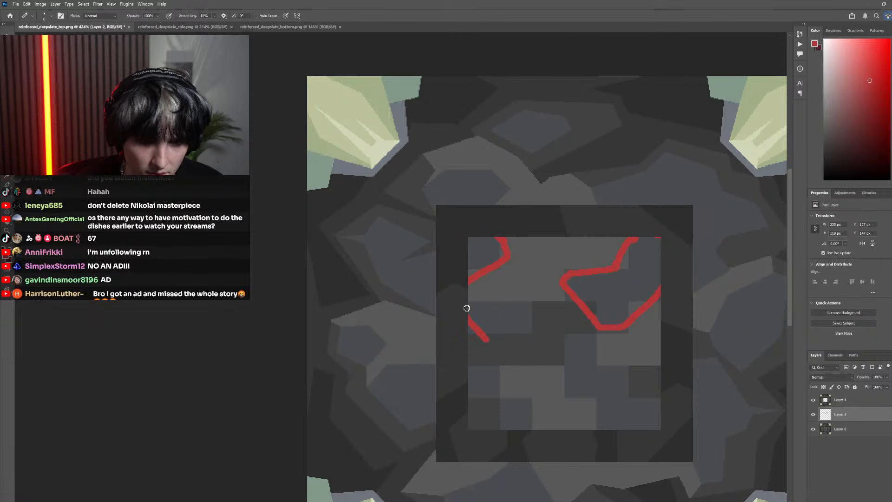
{"action": "left_click_drag", "start_coordinate": [543, 318], "coordinate": [486, 339]}
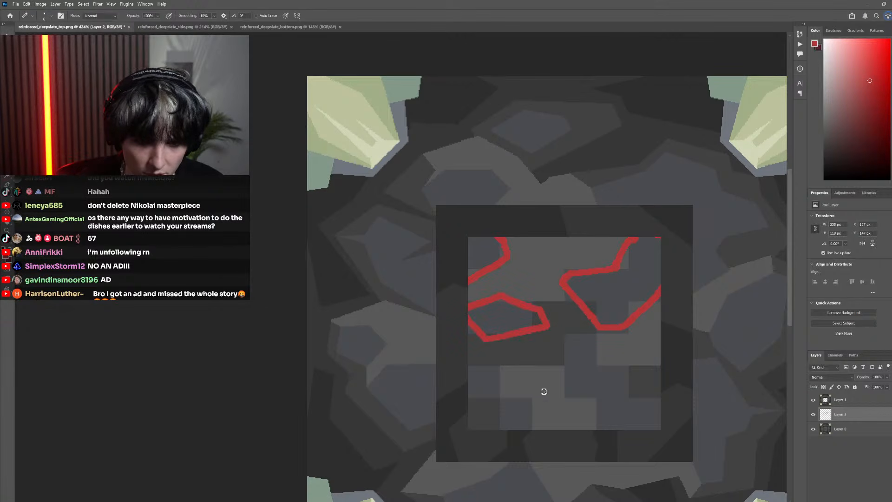
Outline the large stone in the centre square's lower-right part in red, running its edges out to the square's right and lower borders
{"action": "left_click_drag", "start_coordinate": [565, 376], "coordinate": [566, 349]}
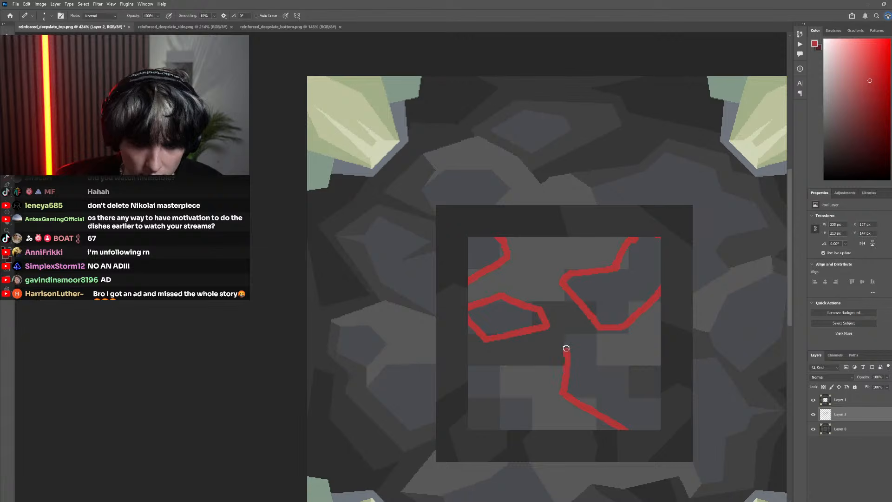
{"action": "key", "text": "ctrl+z"}
{"action": "left_click_drag", "start_coordinate": [563, 388], "coordinate": [560, 342]}
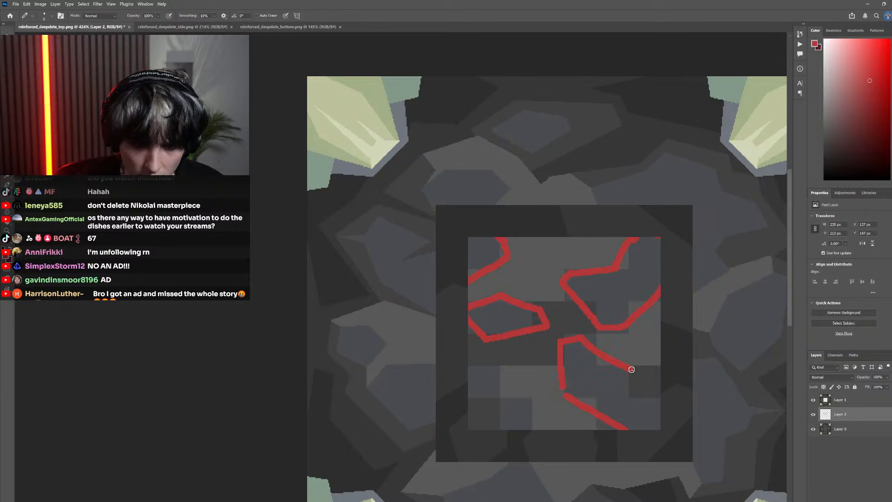
{"action": "left_click_drag", "start_coordinate": [632, 369], "coordinate": [668, 418]}
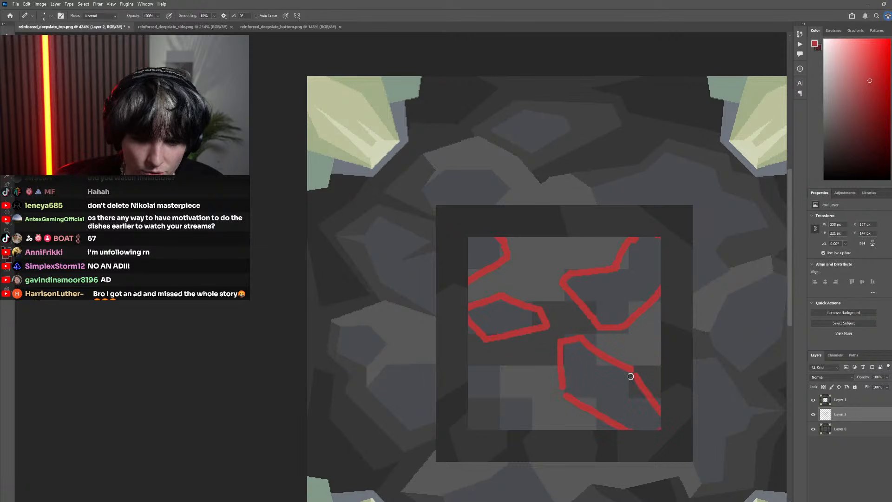
Outline the stone in the centre square's lower-left corner in red and check the whole sketch at reduced size
{"action": "scroll", "coordinate": [502, 408], "scroll_direction": "down", "scroll_amount": 6}
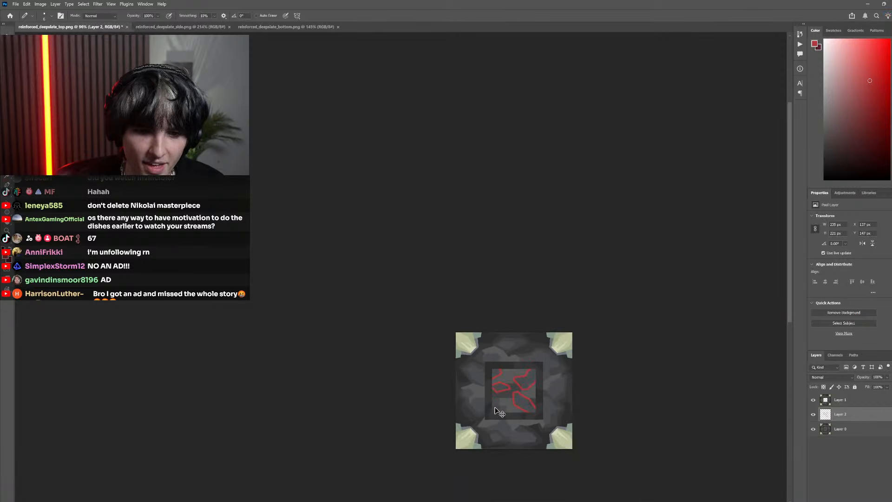
{"action": "scroll", "coordinate": [501, 407], "scroll_direction": "up", "scroll_amount": 5}
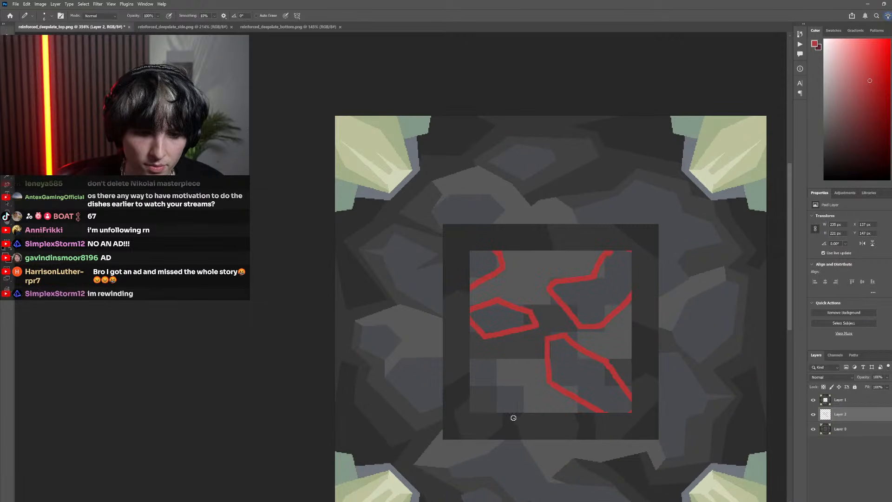
{"action": "left_click_drag", "start_coordinate": [514, 413], "coordinate": [481, 397]}
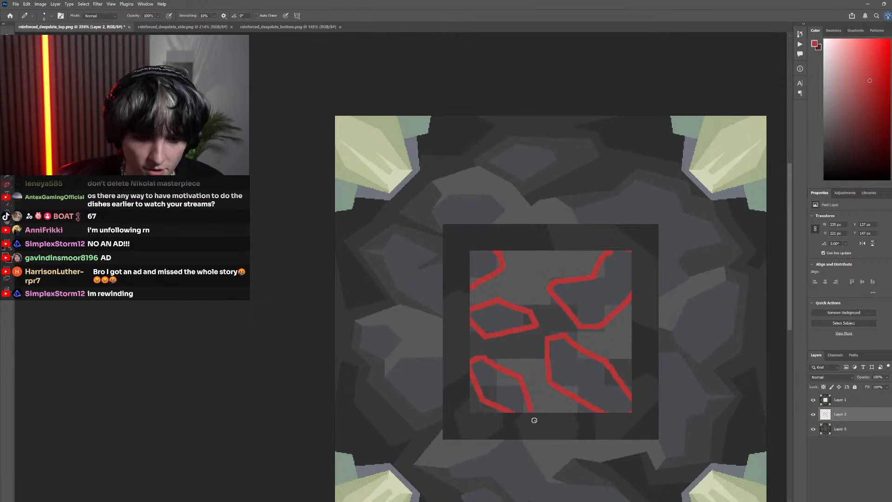
{"action": "scroll", "coordinate": [510, 412], "scroll_direction": "down", "scroll_amount": 5}
{"action": "scroll", "coordinate": [509, 409], "scroll_direction": "up", "scroll_amount": 4}
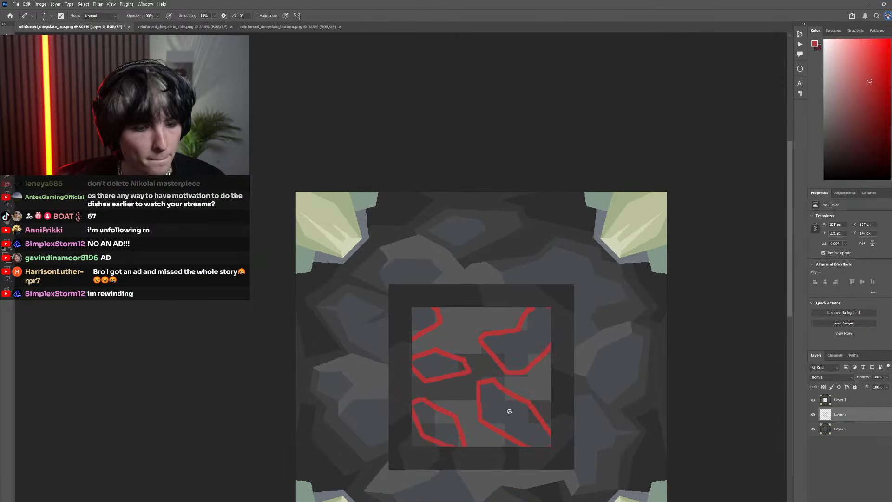
{"action": "key", "text": "g"}
{"action": "left_click", "coordinate": [510, 420]}
{"action": "key", "text": "ctrl+z"}
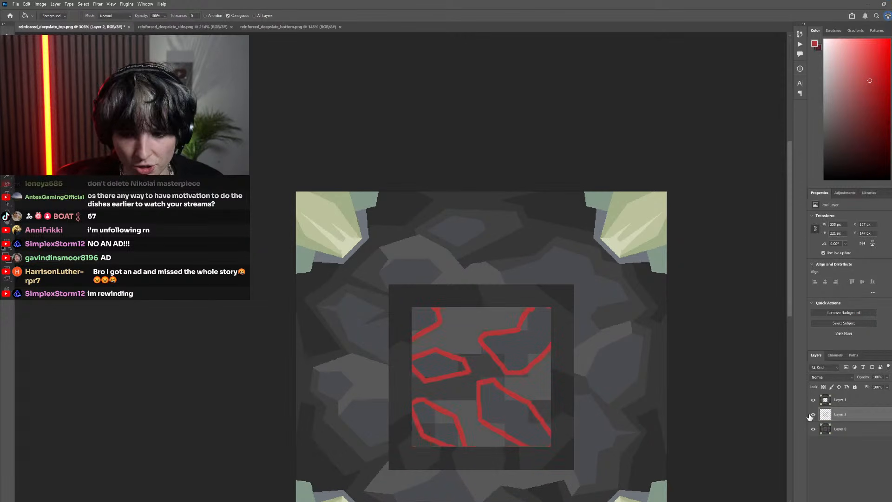
Hide Layer 1 and fill all five stone outlines in the centre square with the red
{"action": "left_click", "coordinate": [814, 400]}
{"action": "scroll", "coordinate": [520, 462], "scroll_direction": "up", "scroll_amount": 3}
{"action": "key", "text": "b"}
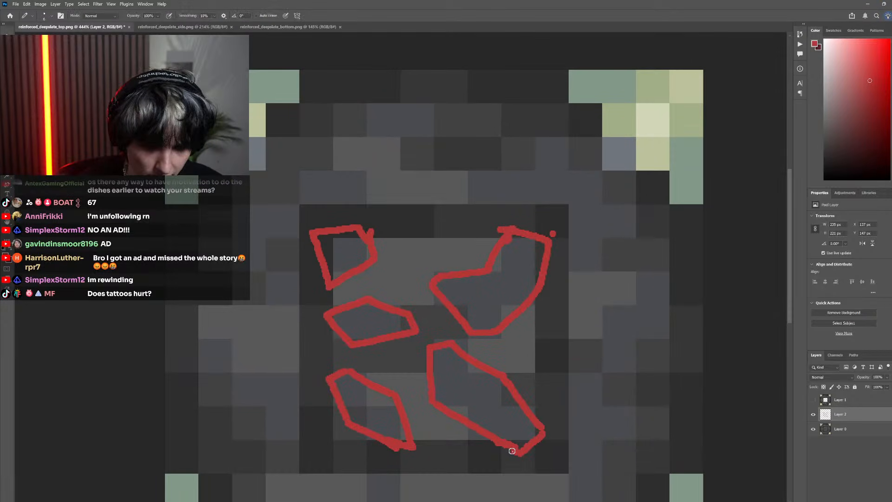
{"action": "key", "text": "g"}
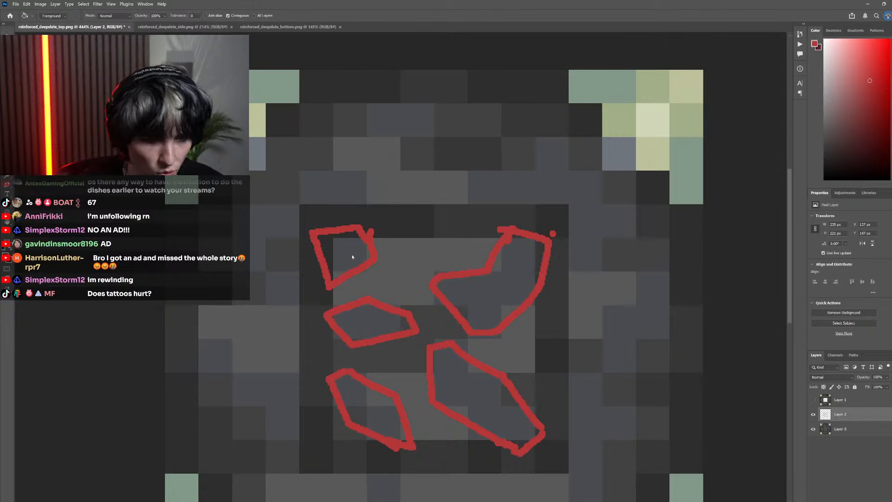
{"action": "left_click", "coordinate": [353, 252]}
{"action": "left_click", "coordinate": [516, 270]}
{"action": "left_click", "coordinate": [374, 331]}
{"action": "left_click", "coordinate": [470, 386]}
{"action": "left_click", "coordinate": [390, 409]}
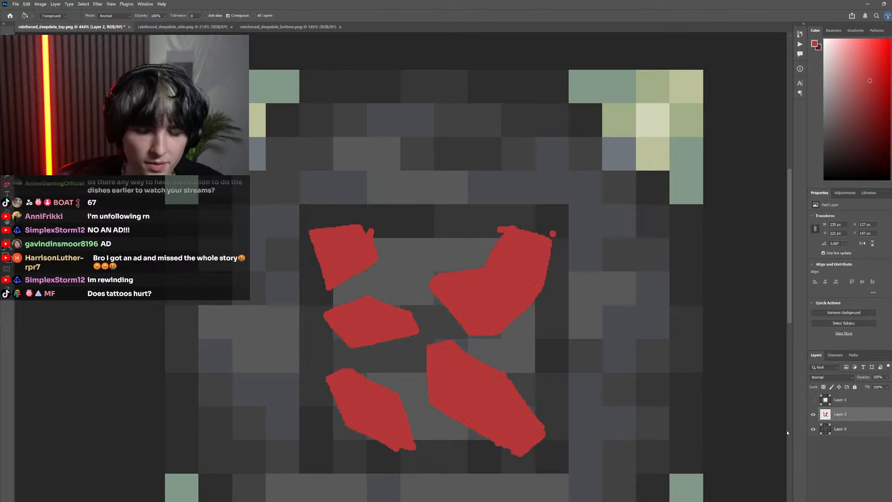
Show Layer 1 again and check the filled red stones at reduced size and up close
{"action": "left_click", "coordinate": [813, 400]}
{"action": "scroll", "coordinate": [618, 420], "scroll_direction": "down", "scroll_amount": 6}
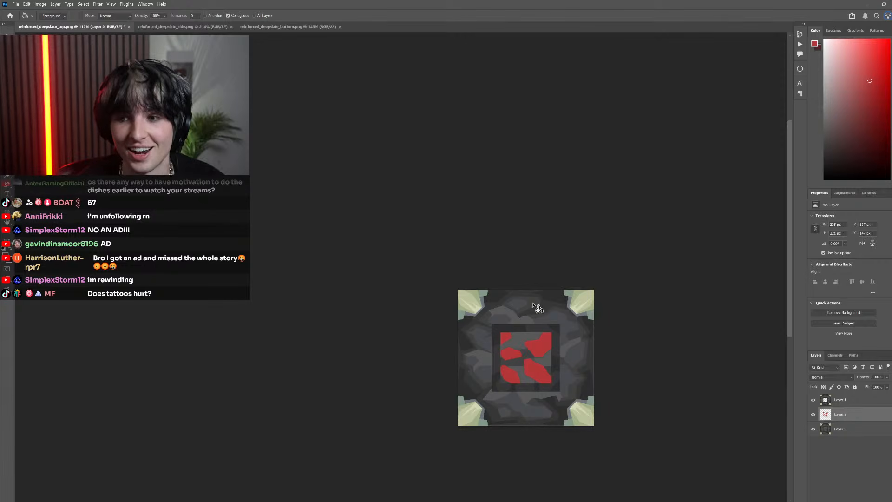
{"action": "scroll", "coordinate": [414, 283], "scroll_direction": "down", "scroll_amount": 2}
{"action": "scroll", "coordinate": [425, 336], "scroll_direction": "up", "scroll_amount": 3}
{"action": "scroll", "coordinate": [480, 327], "scroll_direction": "up", "scroll_amount": 6}
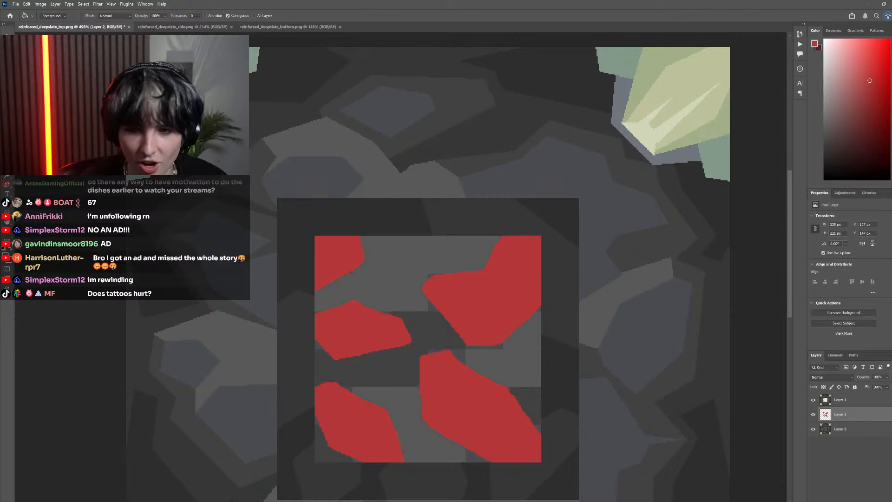
{"action": "scroll", "coordinate": [377, 309], "scroll_direction": "down", "scroll_amount": 1}
{"action": "scroll", "coordinate": [435, 311], "scroll_direction": "up", "scroll_amount": 2}
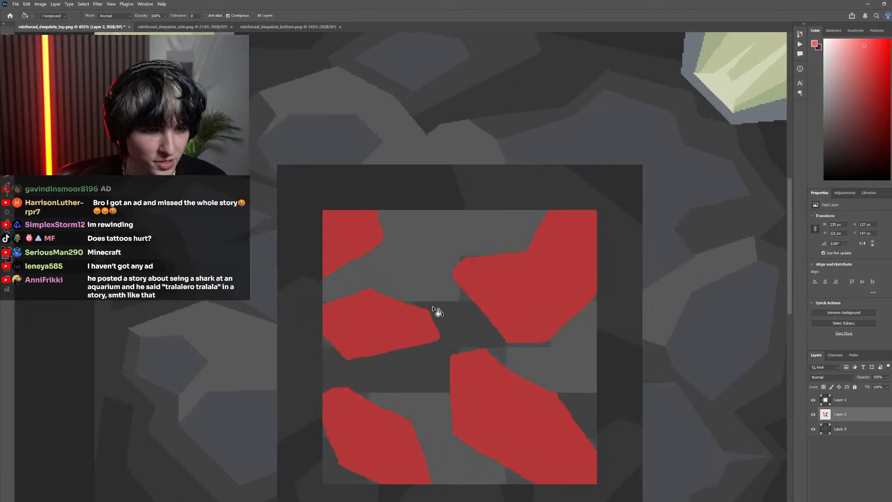
Compare the centre square with the red sketch layer switched off and on
{"action": "key", "text": "b"}
{"action": "left_click_drag", "start_coordinate": [424, 308], "coordinate": [445, 298]}
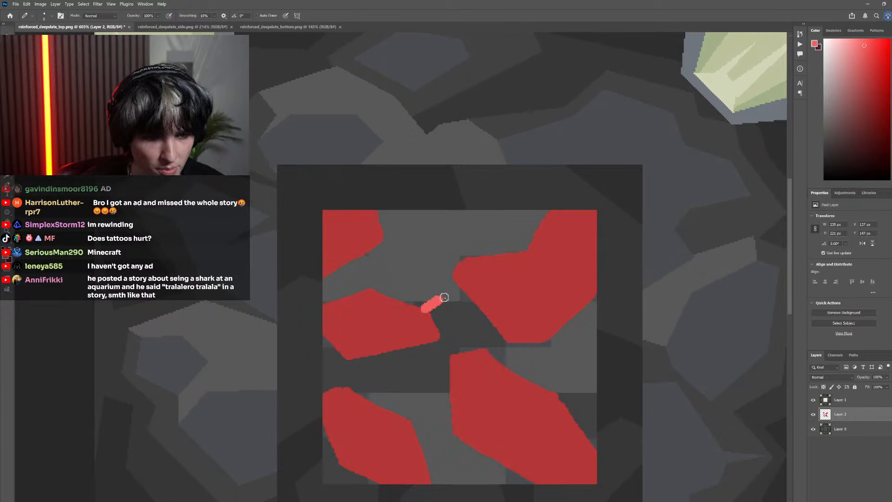
{"action": "left_click", "coordinate": [813, 414]}
{"action": "left_click", "coordinate": [813, 414]}
{"action": "scroll", "coordinate": [469, 379], "scroll_direction": "down", "scroll_amount": 3}
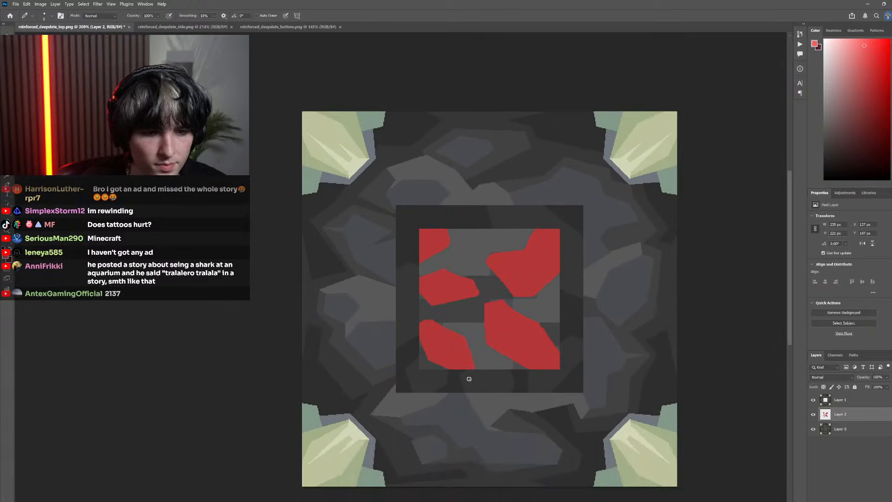
Draw a lighter red line above and around the lower-left stone, from the square's left border to its lower border
{"action": "scroll", "coordinate": [469, 379], "scroll_direction": "up", "scroll_amount": 4}
{"action": "mouse_move", "coordinate": [343, 261]}
{"action": "left_mouse_down"}
{"action": "mouse_move", "coordinate": [387, 250]}
{"action": "mouse_move", "coordinate": [377, 254]}
{"action": "mouse_move", "coordinate": [507, 271]}
{"action": "mouse_move", "coordinate": [543, 357]}
{"action": "mouse_move", "coordinate": [530, 405]}
{"action": "left_mouse_up"}
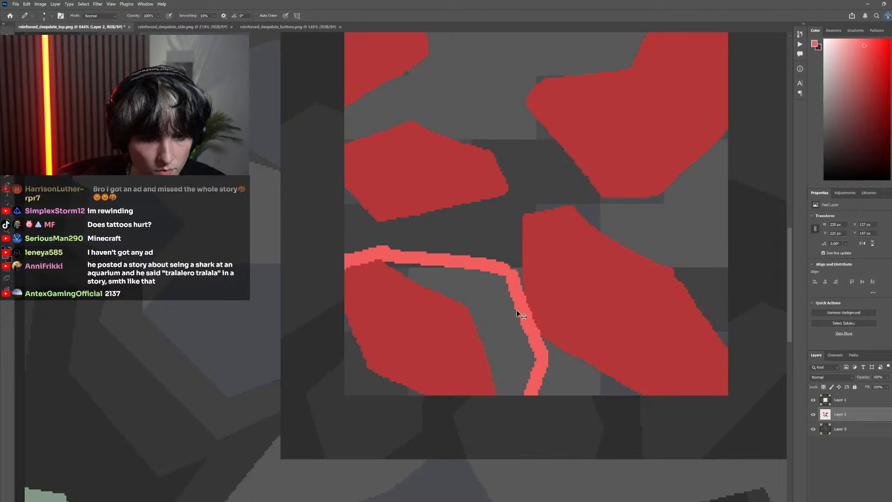
{"action": "key", "text": "g"}
{"action": "left_click", "coordinate": [501, 333]}
{"action": "key", "text": "ctrl+z"}
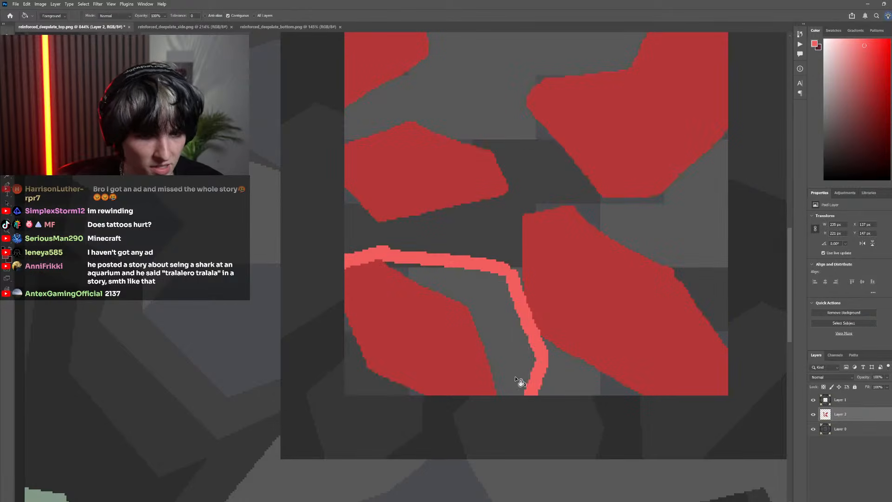
Close the lighter red outline along the square's lower border, fill the area around the lower-left stone, and compare it with the layers toggled
{"action": "key", "text": "b"}
{"action": "left_click_drag", "start_coordinate": [522, 389], "coordinate": [502, 393]}
{"action": "key", "text": "g"}
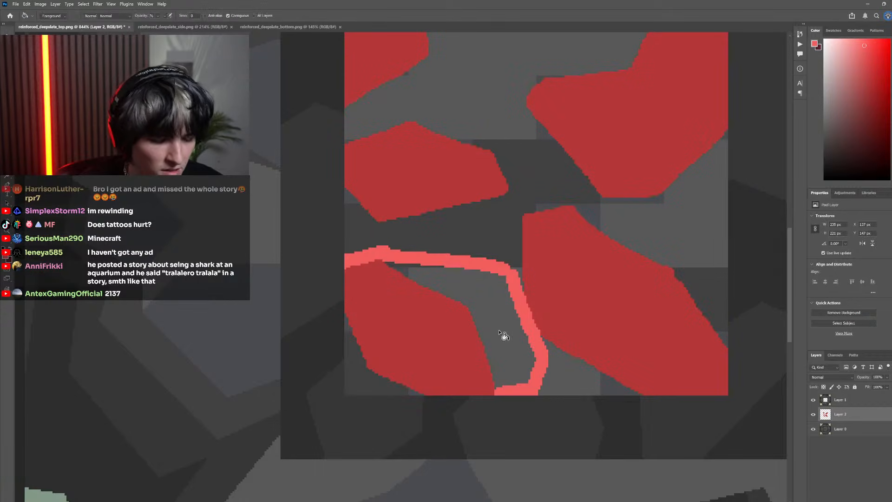
{"action": "left_click", "coordinate": [503, 334]}
{"action": "scroll", "coordinate": [515, 355], "scroll_direction": "down", "scroll_amount": 3}
{"action": "scroll", "coordinate": [513, 357], "scroll_direction": "down", "scroll_amount": 2}
{"action": "scroll", "coordinate": [482, 346], "scroll_direction": "up", "scroll_amount": 3}
{"action": "scroll", "coordinate": [441, 367], "scroll_direction": "up", "scroll_amount": 1}
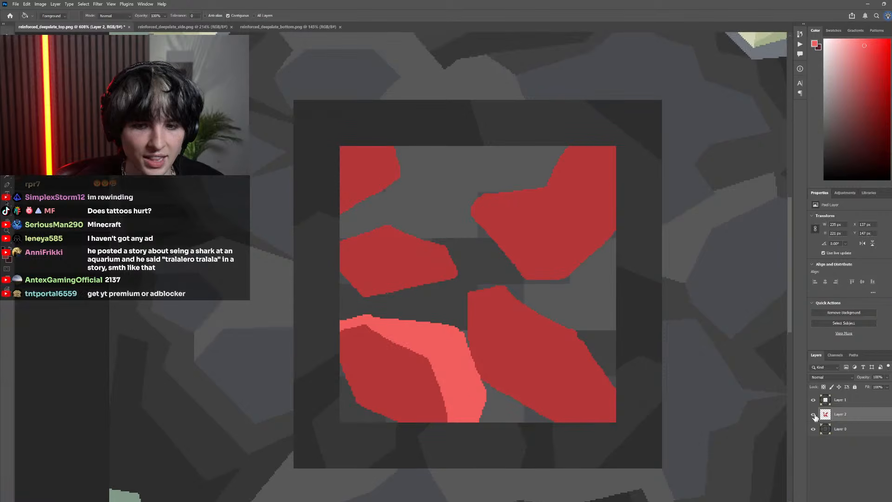
{"action": "left_click", "coordinate": [813, 400]}
{"action": "left_click", "coordinate": [813, 401]}
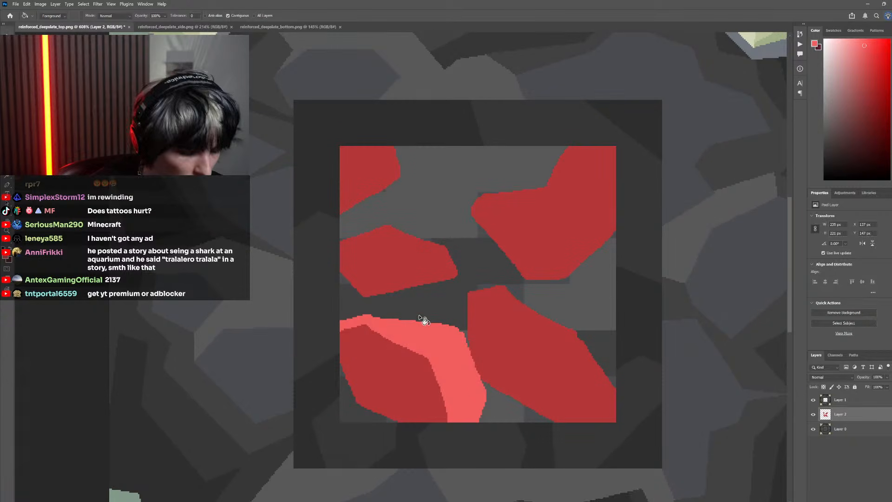
Paint lighter red along the left and lower-left edges of the lower-right stone, out to the square's lower border
{"action": "key", "text": "i"}
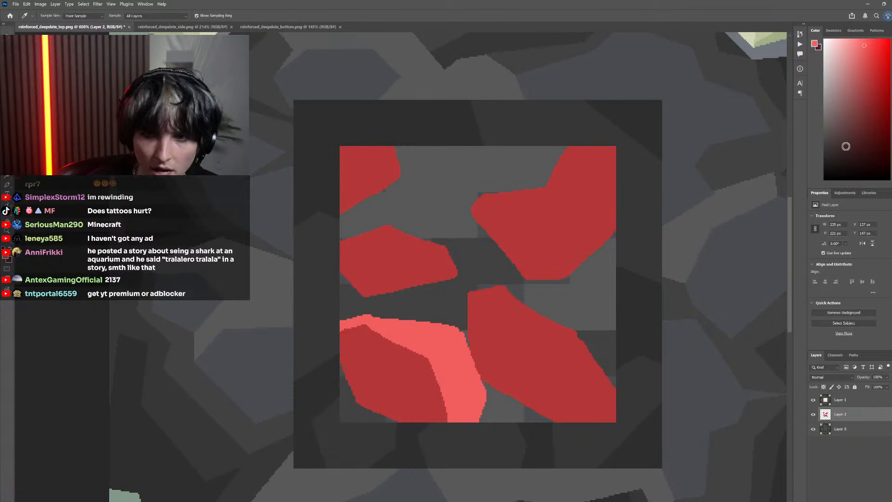
{"action": "key", "text": "b"}
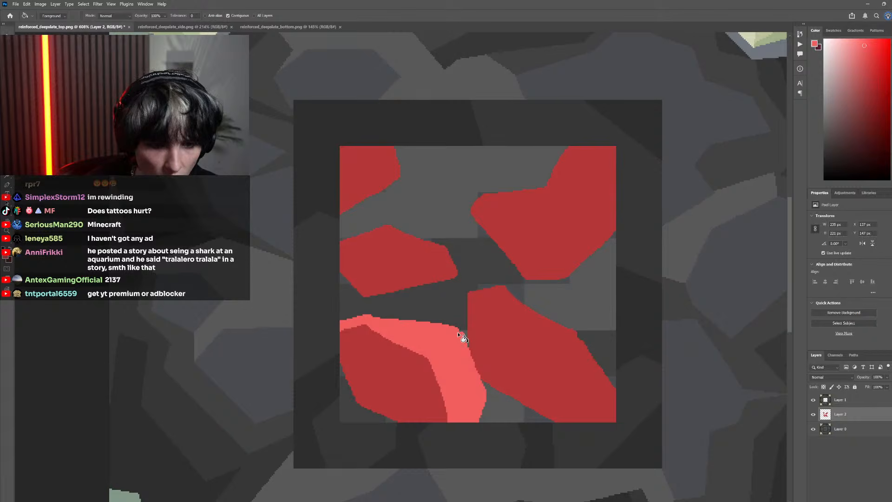
{"action": "left_click_drag", "start_coordinate": [457, 332], "coordinate": [470, 296]}
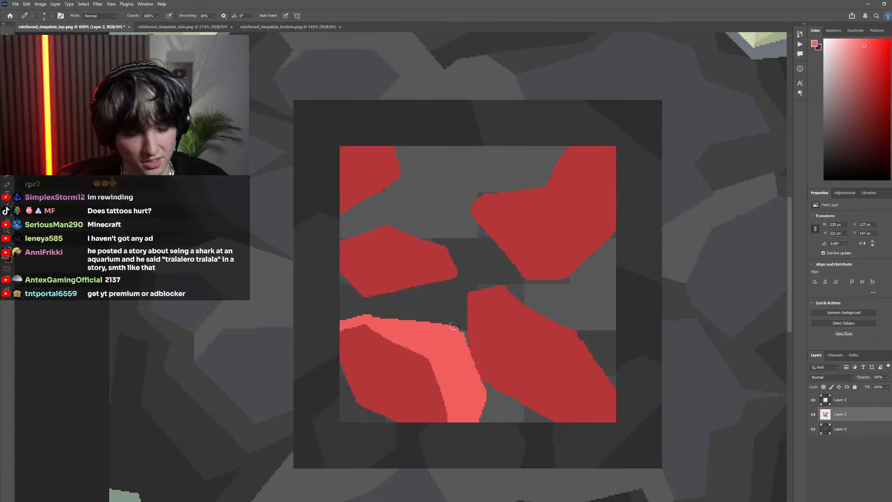
{"action": "left_click_drag", "start_coordinate": [466, 353], "coordinate": [467, 301]}
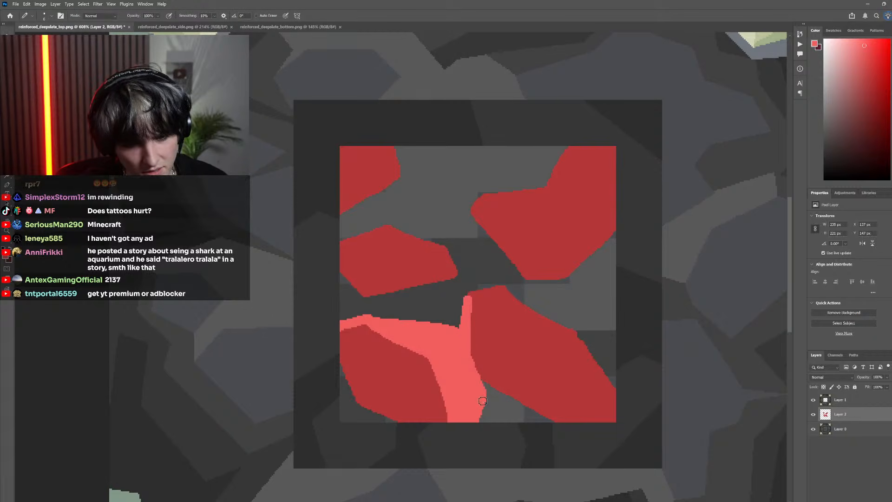
{"action": "mouse_move", "coordinate": [483, 401]}
{"action": "left_mouse_down"}
{"action": "mouse_move", "coordinate": [552, 425]}
{"action": "mouse_move", "coordinate": [478, 386]}
{"action": "mouse_move", "coordinate": [532, 416]}
{"action": "left_mouse_up"}
Paint lighter red beneath the upper-right stone and along the top of the middle-left stone, joining the two areas
{"action": "scroll", "coordinate": [521, 306], "scroll_direction": "up", "scroll_amount": 2}
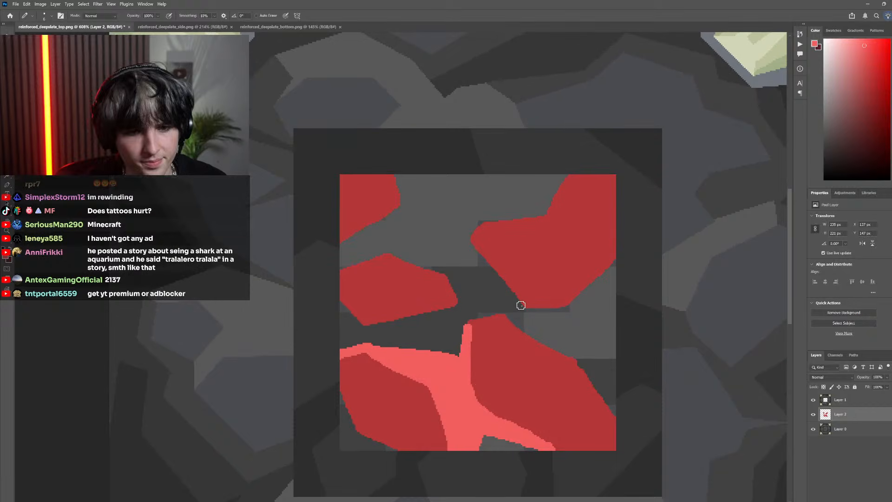
{"action": "mouse_move", "coordinate": [525, 309]}
{"action": "left_mouse_down"}
{"action": "mouse_move", "coordinate": [515, 318]}
{"action": "mouse_move", "coordinate": [593, 347]}
{"action": "mouse_move", "coordinate": [615, 326]}
{"action": "mouse_move", "coordinate": [581, 300]}
{"action": "mouse_move", "coordinate": [581, 316]}
{"action": "mouse_move", "coordinate": [604, 325]}
{"action": "mouse_move", "coordinate": [591, 344]}
{"action": "mouse_move", "coordinate": [523, 324]}
{"action": "mouse_move", "coordinate": [558, 317]}
{"action": "left_mouse_up"}
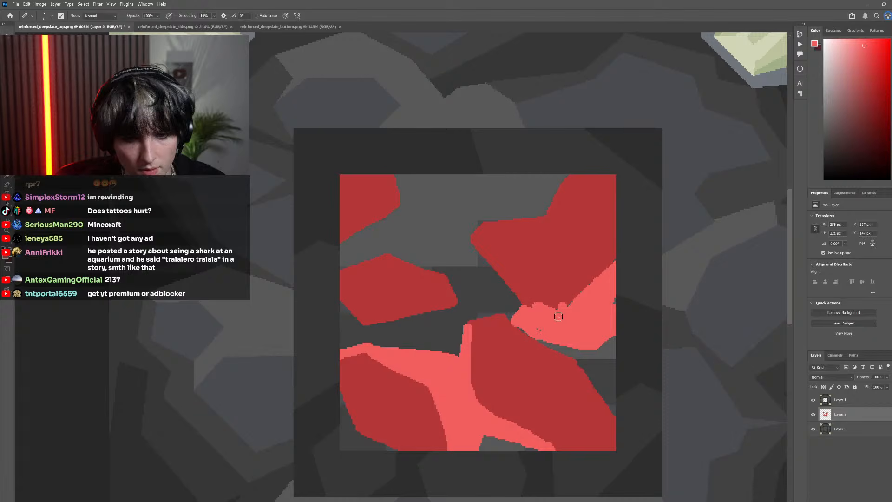
{"action": "mouse_move", "coordinate": [447, 276]}
{"action": "left_mouse_down"}
{"action": "mouse_move", "coordinate": [454, 293]}
{"action": "mouse_move", "coordinate": [444, 277]}
{"action": "mouse_move", "coordinate": [450, 263]}
{"action": "mouse_move", "coordinate": [385, 229]}
{"action": "mouse_move", "coordinate": [334, 246]}
{"action": "mouse_move", "coordinate": [348, 258]}
{"action": "mouse_move", "coordinate": [381, 243]}
{"action": "mouse_move", "coordinate": [429, 269]}
{"action": "mouse_move", "coordinate": [436, 267]}
{"action": "mouse_move", "coordinate": [377, 234]}
{"action": "mouse_move", "coordinate": [437, 250]}
{"action": "mouse_move", "coordinate": [463, 240]}
{"action": "mouse_move", "coordinate": [442, 241]}
{"action": "mouse_move", "coordinate": [524, 304]}
{"action": "mouse_move", "coordinate": [468, 252]}
{"action": "mouse_move", "coordinate": [492, 267]}
{"action": "left_mouse_up"}
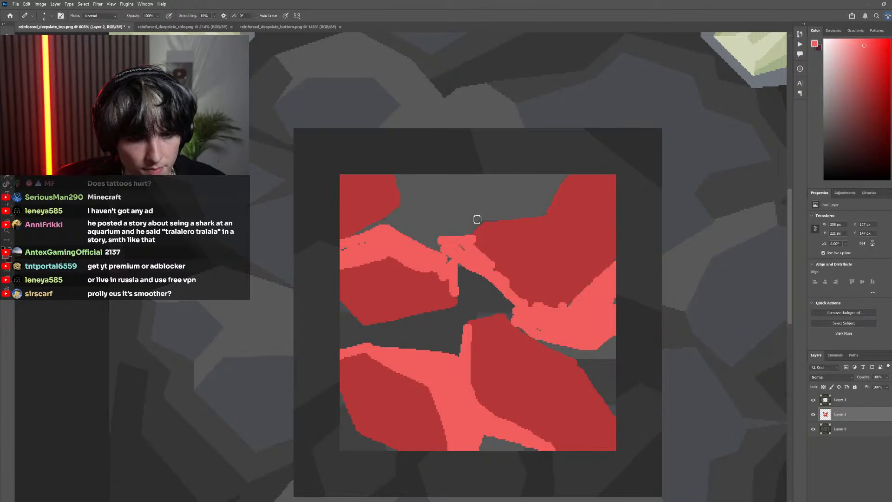
Draw lighter red along the square's upper border and fill the area between the two upper stones
{"action": "left_click_drag", "start_coordinate": [338, 176], "coordinate": [416, 175]}
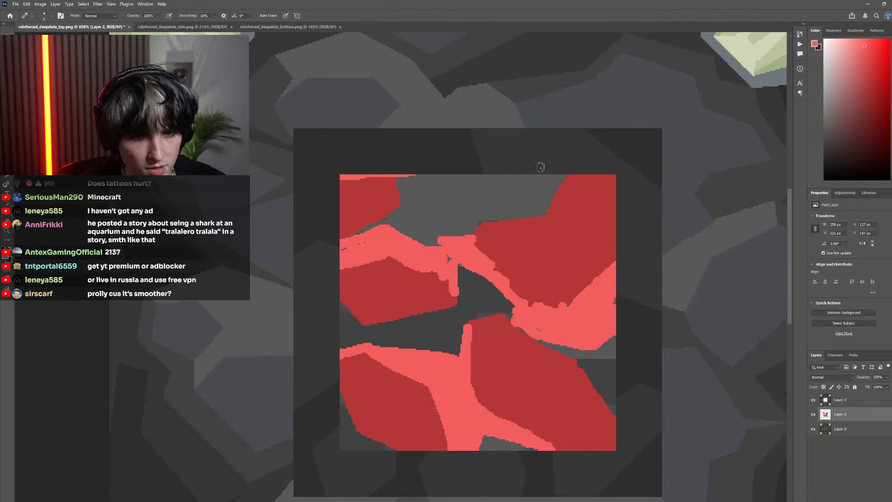
{"action": "left_click_drag", "start_coordinate": [573, 172], "coordinate": [530, 175]}
{"action": "key", "text": "g"}
{"action": "left_click", "coordinate": [477, 200]}
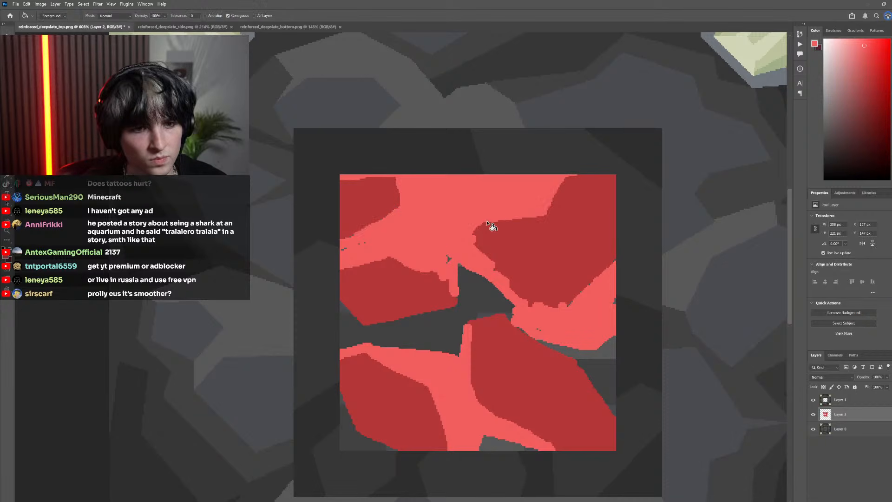
Check the two-tone red sketch at reduced size with layers toggled, leaving Layer 1 hidden
{"action": "scroll", "coordinate": [534, 305], "scroll_direction": "down", "scroll_amount": 10}
{"action": "scroll", "coordinate": [546, 326], "scroll_direction": "up", "scroll_amount": 4}
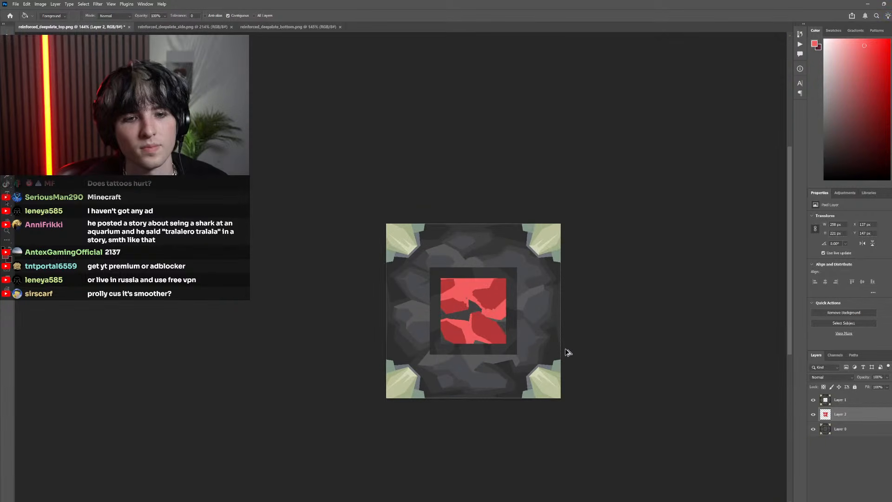
{"action": "left_click_drag", "start_coordinate": [814, 402], "coordinate": [812, 415]}
{"action": "left_click", "coordinate": [813, 417]}
{"action": "left_click", "coordinate": [813, 417]}
{"action": "left_click", "coordinate": [813, 417]}
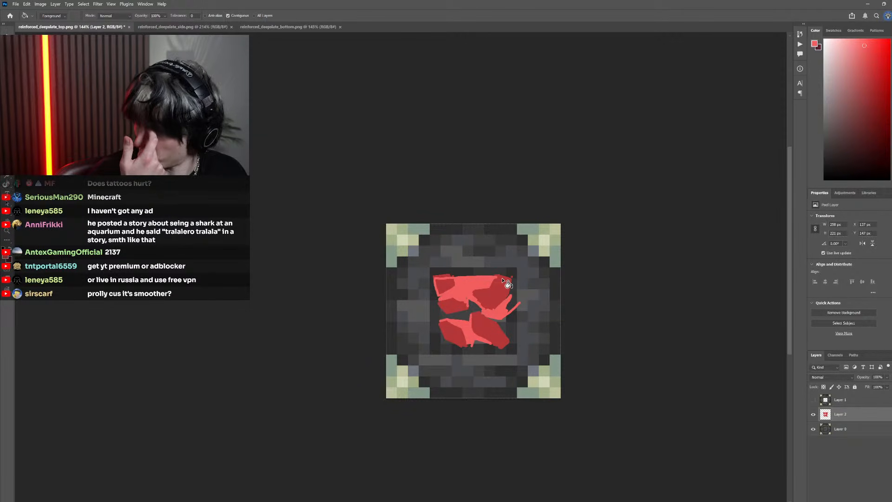
Trace the dark red lower-left stone with a closed, straight-sided Pen tool path
{"action": "scroll", "coordinate": [497, 349], "scroll_direction": "up", "scroll_amount": 5}
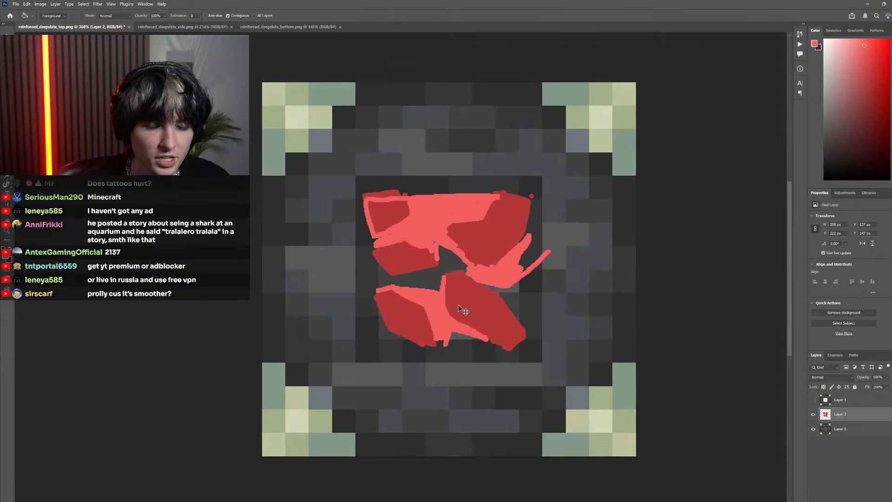
{"action": "scroll", "coordinate": [458, 304], "scroll_direction": "left", "scroll_amount": 1}
{"action": "scroll", "coordinate": [454, 306], "scroll_direction": "up", "scroll_amount": 1}
{"action": "key", "text": "p"}
{"action": "scroll", "coordinate": [475, 363], "scroll_direction": "up", "scroll_amount": 1}
{"action": "scroll", "coordinate": [455, 392], "scroll_direction": "up", "scroll_amount": 1}
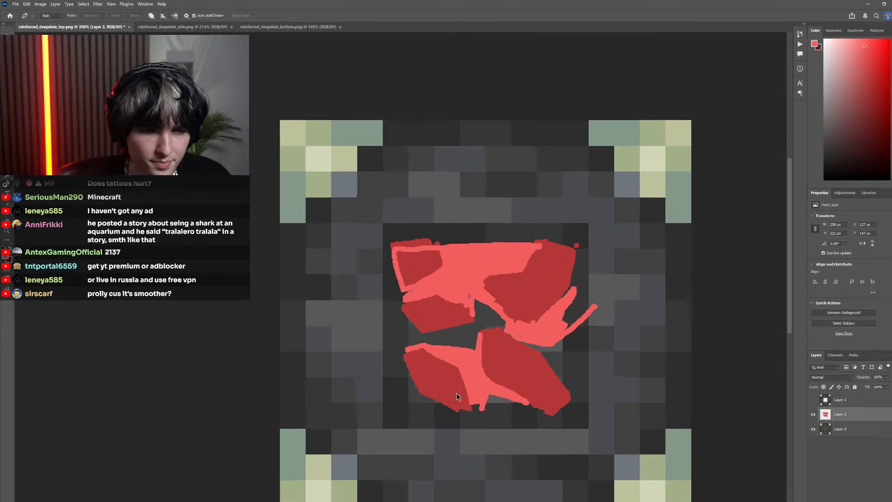
{"action": "scroll", "coordinate": [457, 393], "scroll_direction": "up", "scroll_amount": 3}
{"action": "left_click", "coordinate": [481, 415]}
{"action": "left_click", "coordinate": [457, 417]}
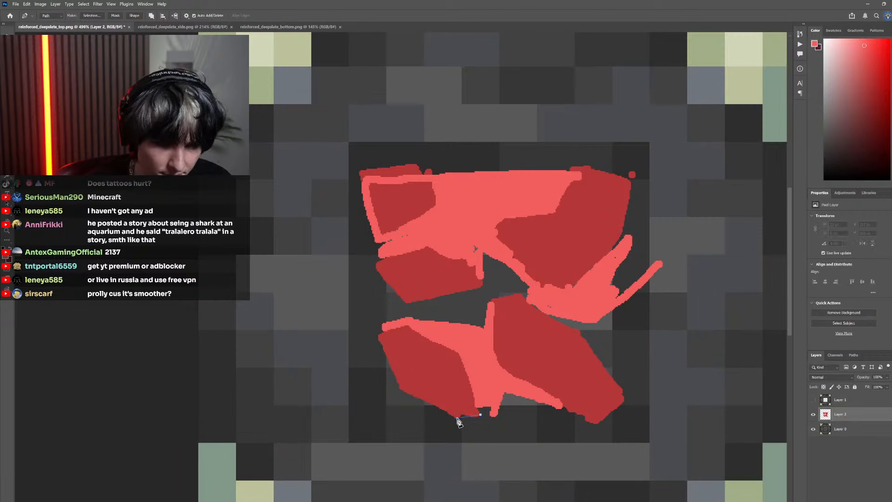
{"action": "left_click", "coordinate": [400, 388]}
{"action": "left_click", "coordinate": [405, 328]}
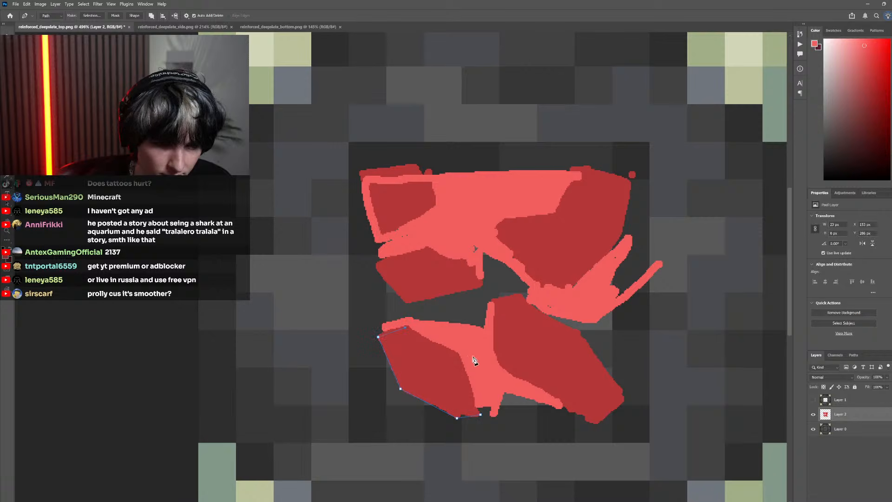
{"action": "left_click", "coordinate": [457, 353]}
{"action": "left_click", "coordinate": [481, 416]}
Trace the dark red lower-right stone with a closed, straight-sided Pen tool path
{"action": "left_click", "coordinate": [596, 423]}
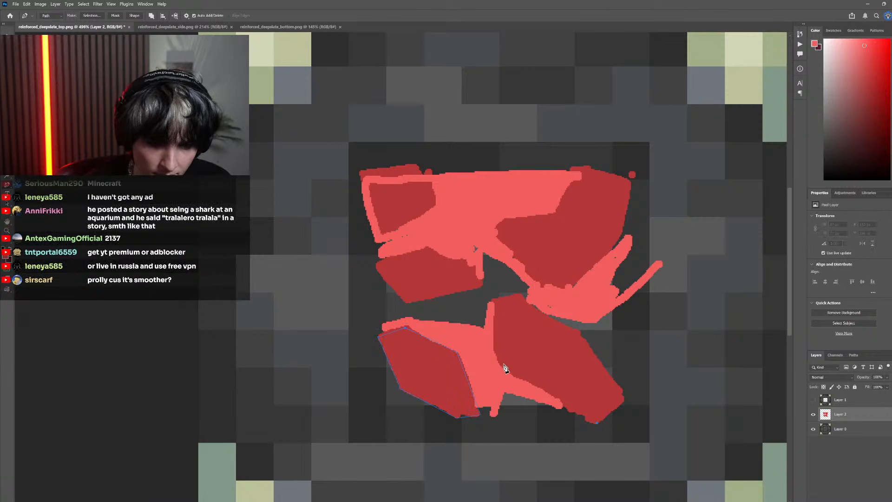
{"action": "left_click", "coordinate": [497, 362]}
{"action": "left_click", "coordinate": [493, 301]}
{"action": "left_click", "coordinate": [520, 296]}
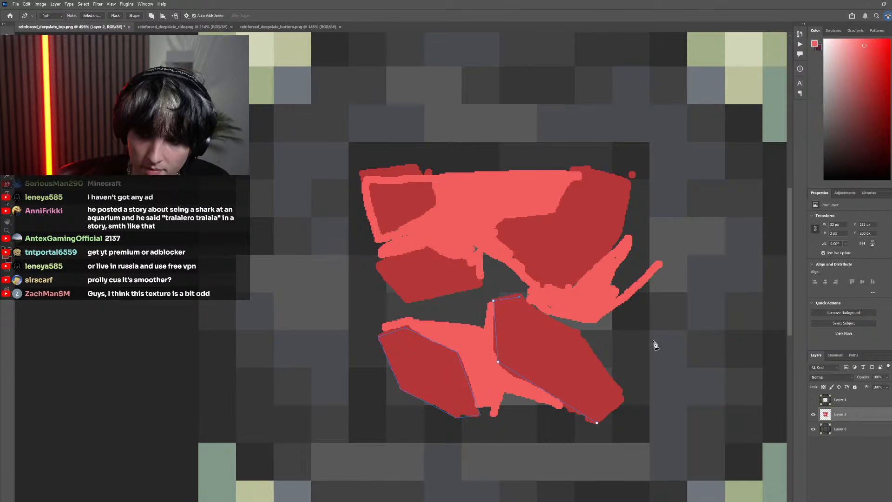
{"action": "left_click", "coordinate": [580, 333]}
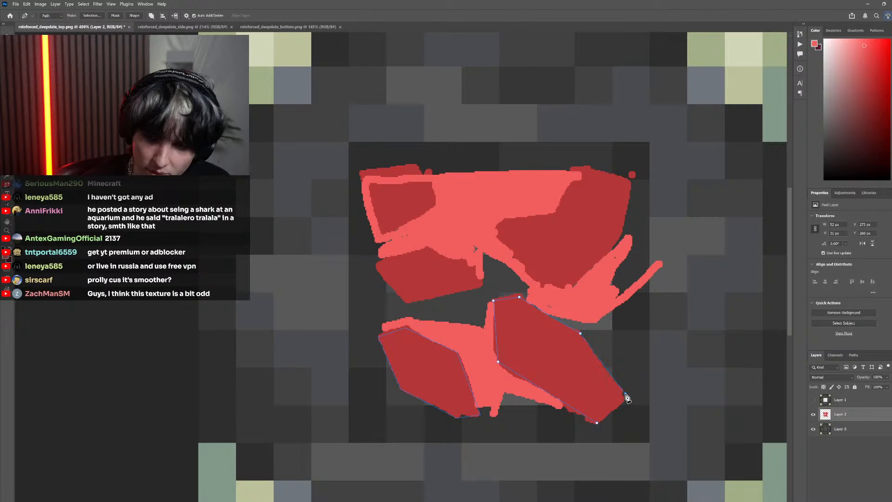
{"action": "left_click", "coordinate": [597, 424]}
Trace the dark red upper-right stone with a closed, straight-sided Pen tool path that overshoots its outer edge
{"action": "scroll", "coordinate": [542, 358], "scroll_direction": "up", "scroll_amount": 2}
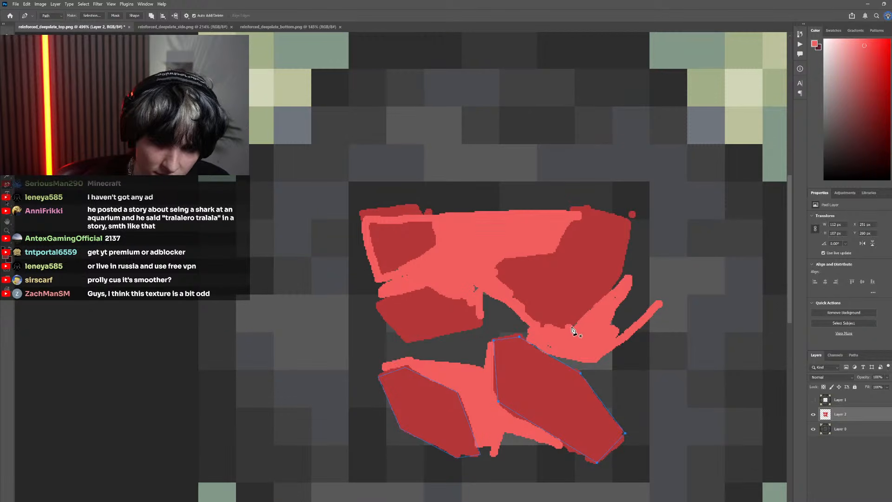
{"action": "left_click", "coordinate": [573, 325]}
{"action": "left_click", "coordinate": [536, 324]}
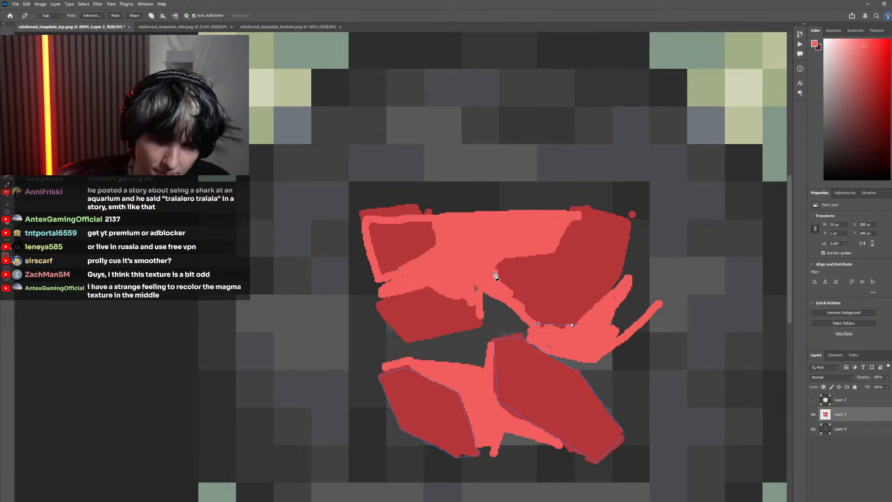
{"action": "left_click", "coordinate": [587, 202]}
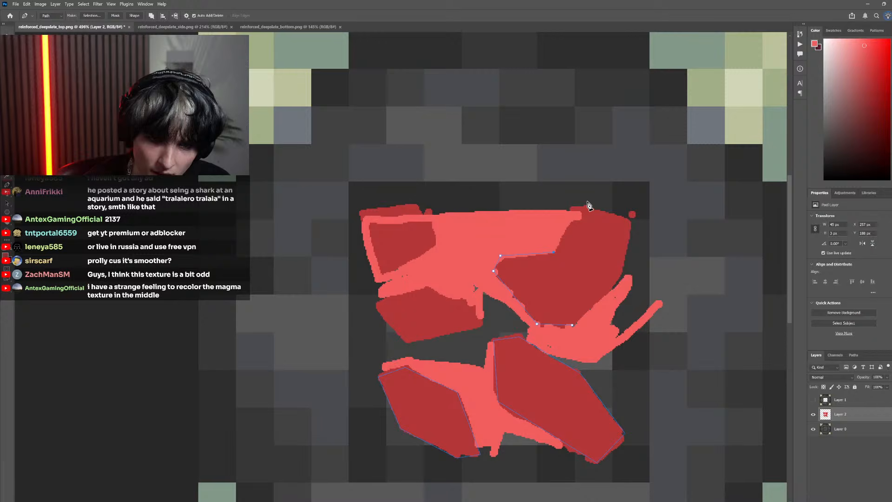
{"action": "left_click", "coordinate": [641, 211]}
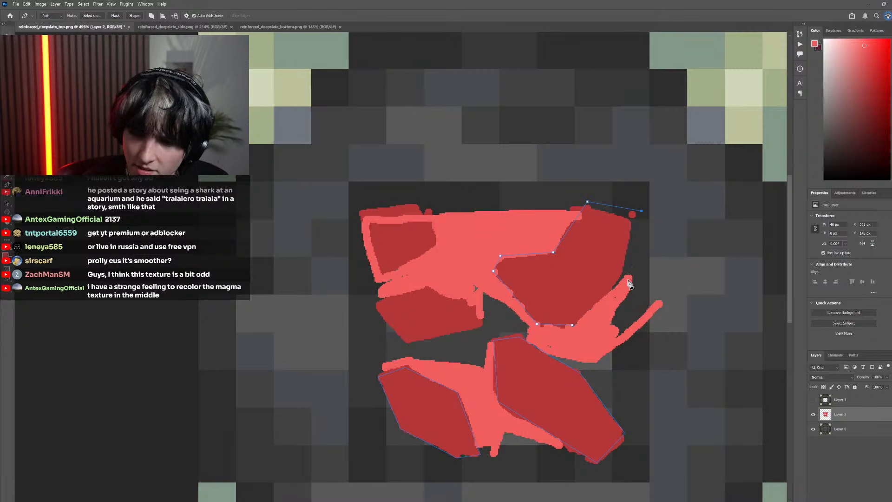
{"action": "left_click", "coordinate": [640, 267]}
{"action": "left_click", "coordinate": [574, 327]}
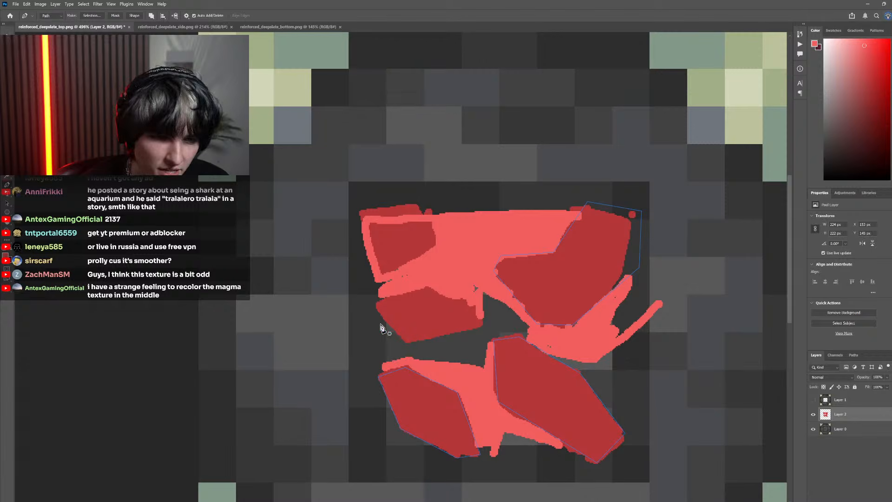
Trace the dark red middle-left and upper-left stones with closed, straight-sided Pen tool paths
{"action": "left_click", "coordinate": [368, 305]}
{"action": "left_click", "coordinate": [426, 288]}
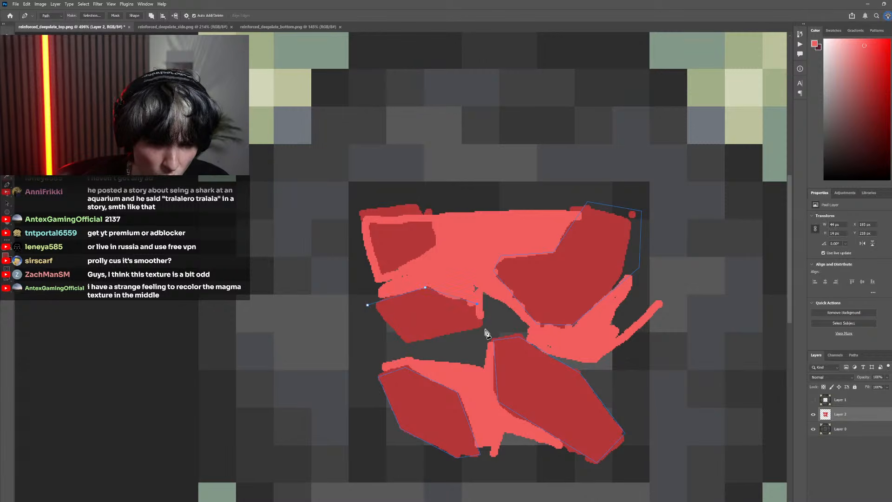
{"action": "left_click", "coordinate": [367, 305]}
{"action": "left_click", "coordinate": [382, 275]}
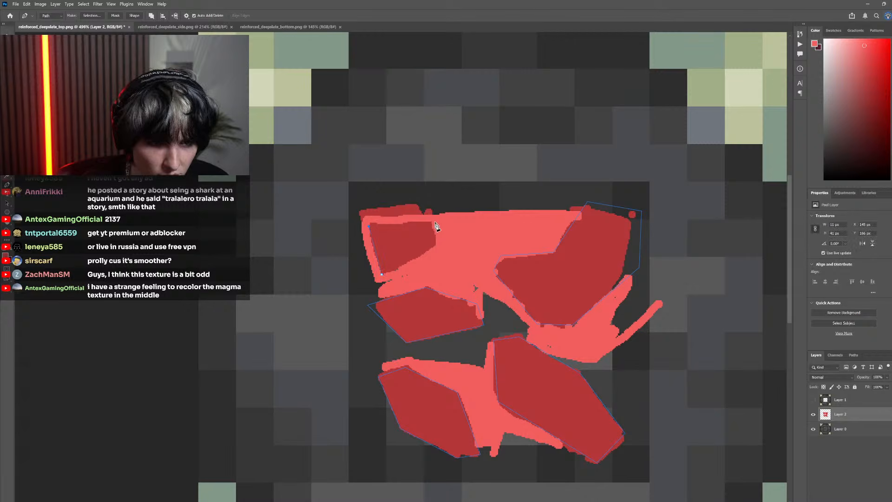
{"action": "left_click", "coordinate": [360, 213]}
{"action": "left_click", "coordinate": [415, 204]}
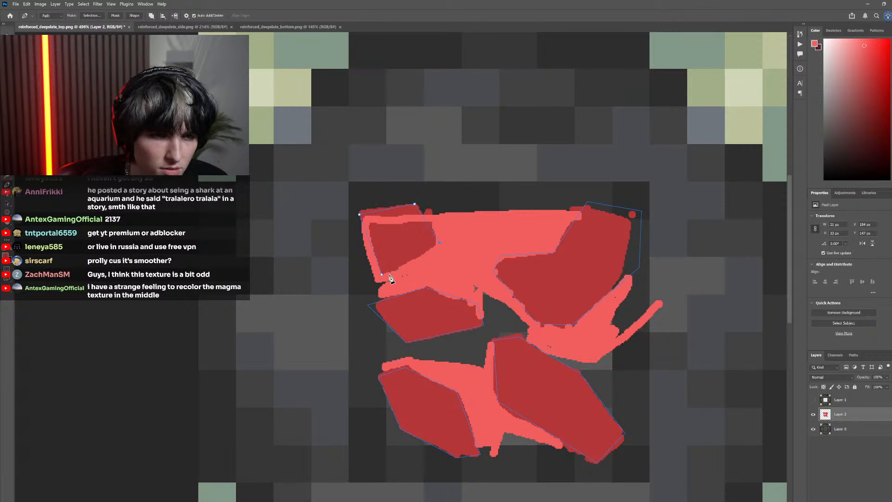
{"action": "left_click", "coordinate": [430, 252]}
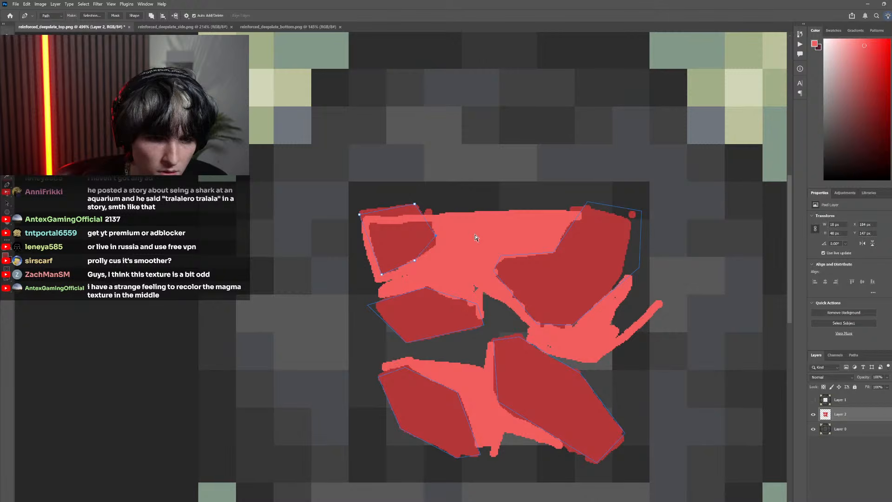
Hide the red sketch layer, show Layer 1, sample the blue-grey stone colour and convert the stone paths into a selection
{"action": "scroll", "coordinate": [475, 237], "scroll_direction": "down", "scroll_amount": 3}
{"action": "left_click", "coordinate": [813, 414]}
{"action": "left_click", "coordinate": [819, 399]}
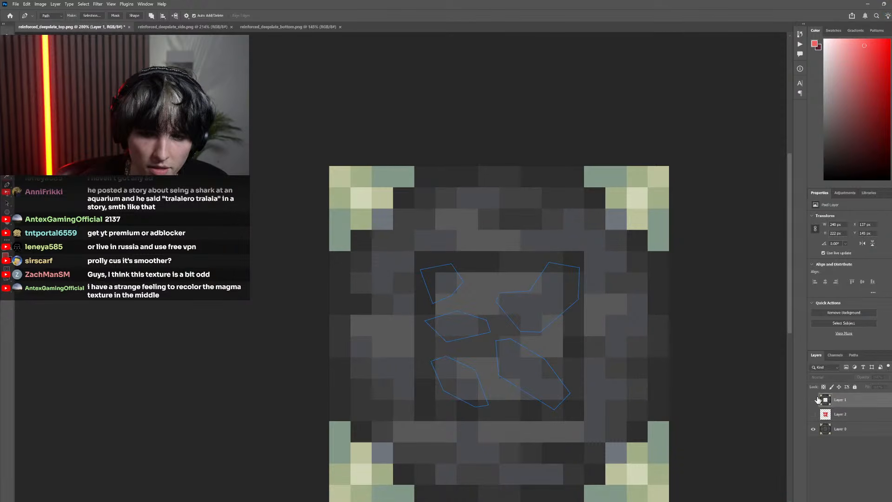
{"action": "left_click", "coordinate": [814, 400]}
{"action": "right_click", "coordinate": [526, 295]}
{"action": "left_click", "coordinate": [556, 327]}
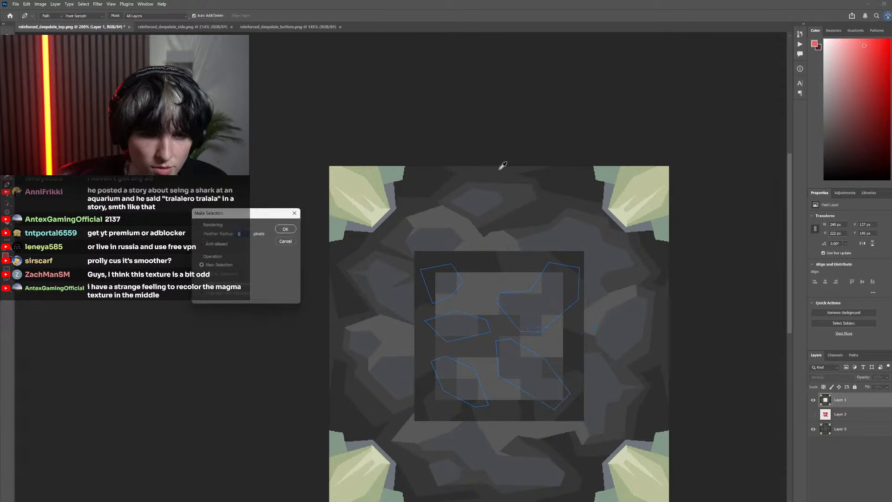
{"action": "left_click", "coordinate": [539, 304]}
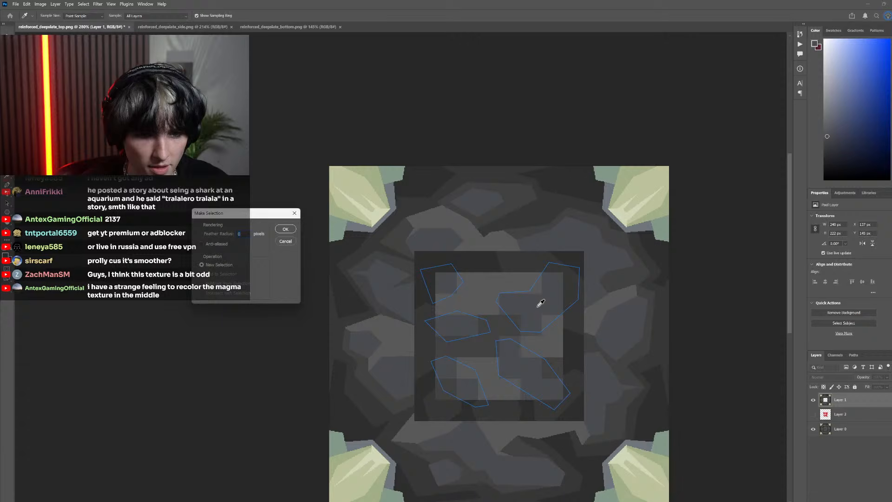
{"action": "left_click", "coordinate": [289, 230]}
Fill the selected stones on Layer 1 with the sampled blue-grey and deselect
{"action": "key", "text": "g"}
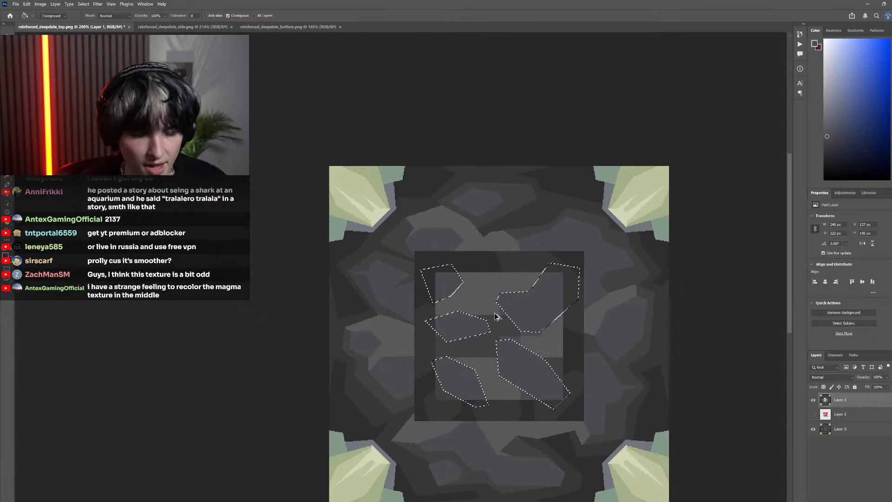
{"action": "scroll", "coordinate": [495, 317], "scroll_direction": "down", "scroll_amount": 3}
{"action": "key", "text": "m"}
{"action": "key", "text": "ctrl+d"}
{"action": "scroll", "coordinate": [469, 294], "scroll_direction": "up", "scroll_amount": 4}
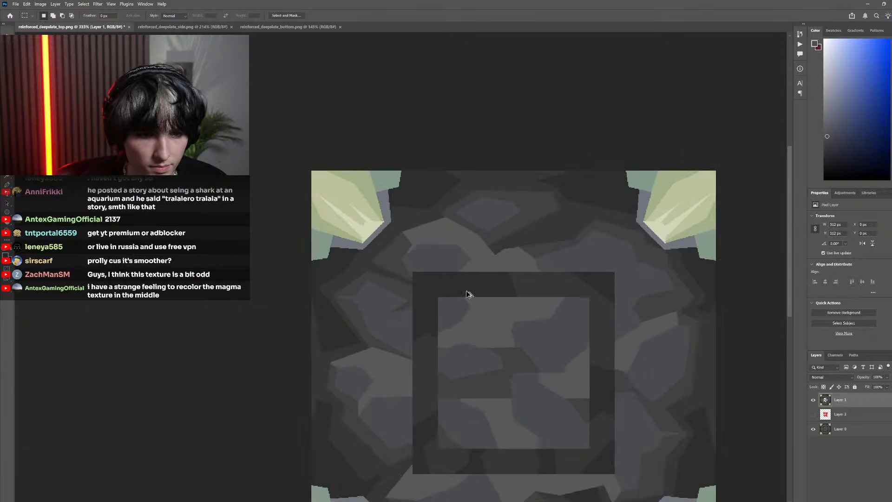
Show the red sketch layer again and run a Pen tool path along the lower edge of the upper light red area
{"action": "scroll", "coordinate": [542, 366], "scroll_direction": "up", "scroll_amount": 3}
{"action": "left_click", "coordinate": [813, 414]}
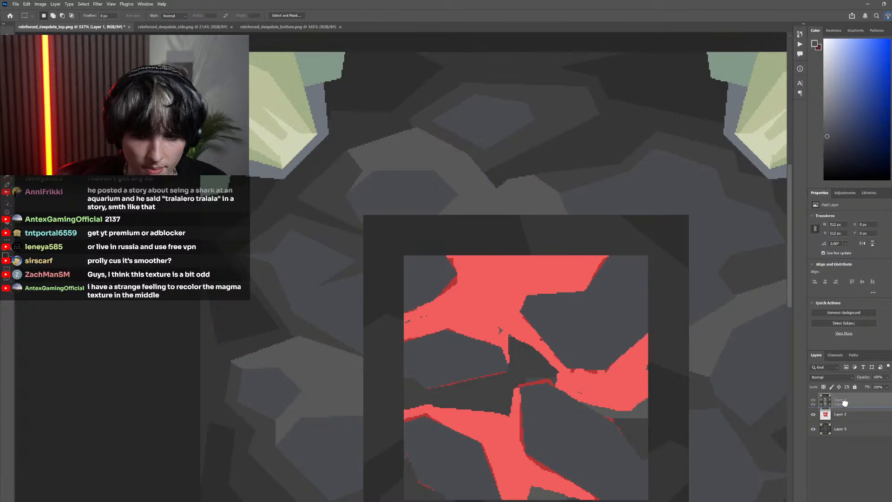
{"action": "scroll", "coordinate": [564, 373], "scroll_direction": "right", "scroll_amount": 3}
{"action": "scroll", "coordinate": [561, 373], "scroll_direction": "down", "scroll_amount": 2}
{"action": "key", "text": "p"}
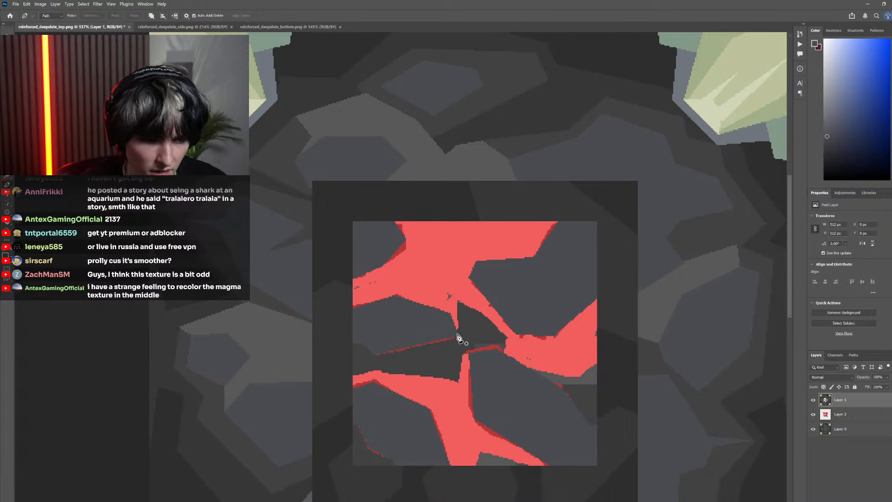
{"action": "left_click", "coordinate": [456, 335]}
{"action": "left_click", "coordinate": [506, 337]}
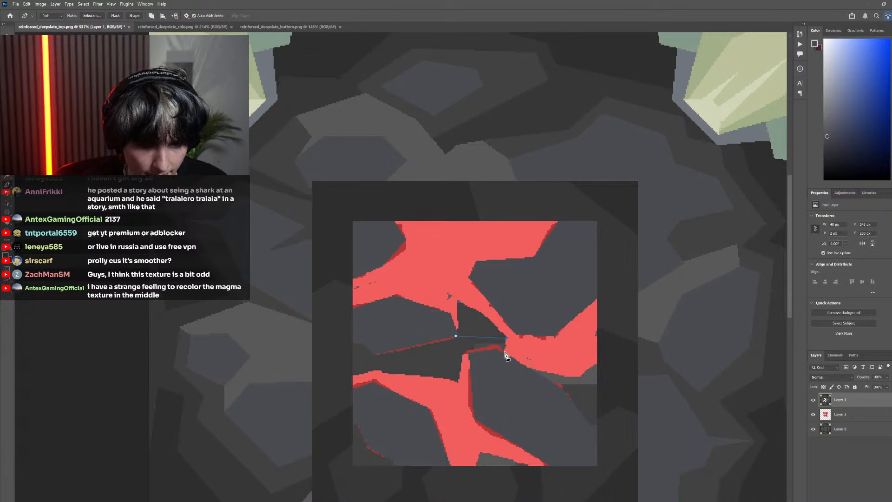
{"action": "key", "text": "ctrl+z"}
{"action": "left_click", "coordinate": [458, 299]}
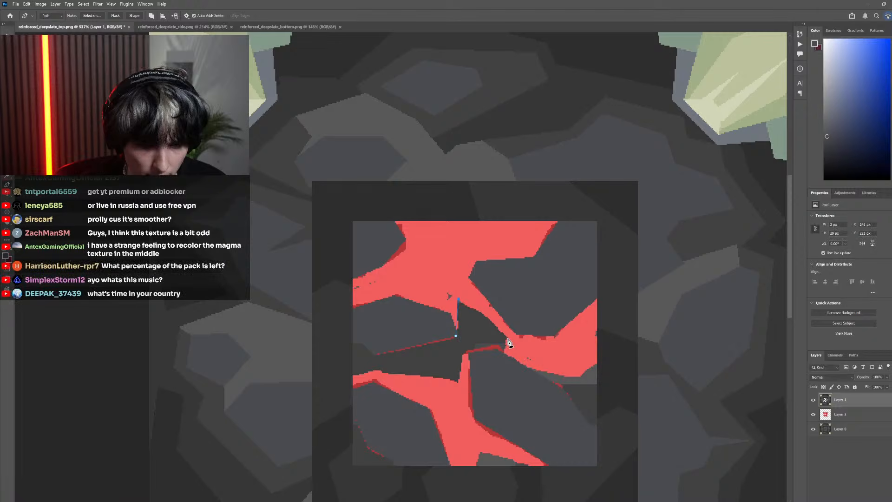
{"action": "left_click", "coordinate": [608, 353]}
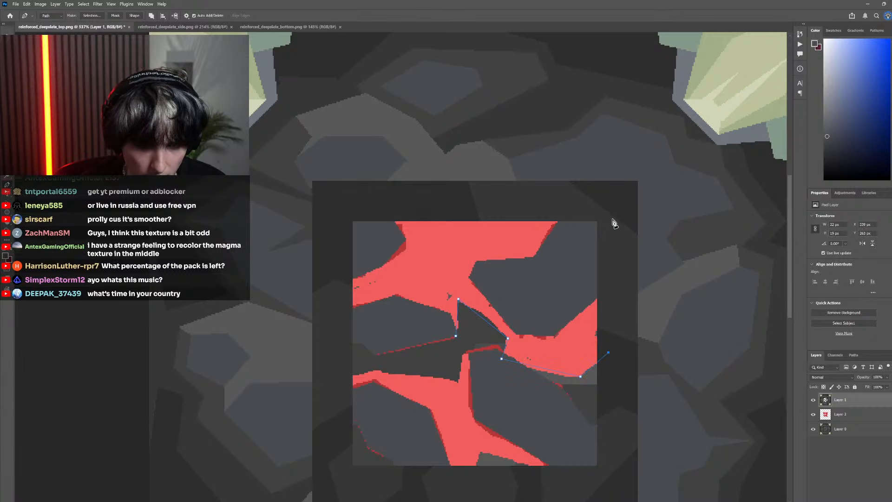
Close the path around the outside of the inner square and back through the middle-left stone
{"action": "left_click", "coordinate": [613, 209]}
{"action": "left_click", "coordinate": [326, 204]}
{"action": "left_click", "coordinate": [323, 287]}
{"action": "left_click", "coordinate": [334, 327]}
{"action": "left_click", "coordinate": [387, 329]}
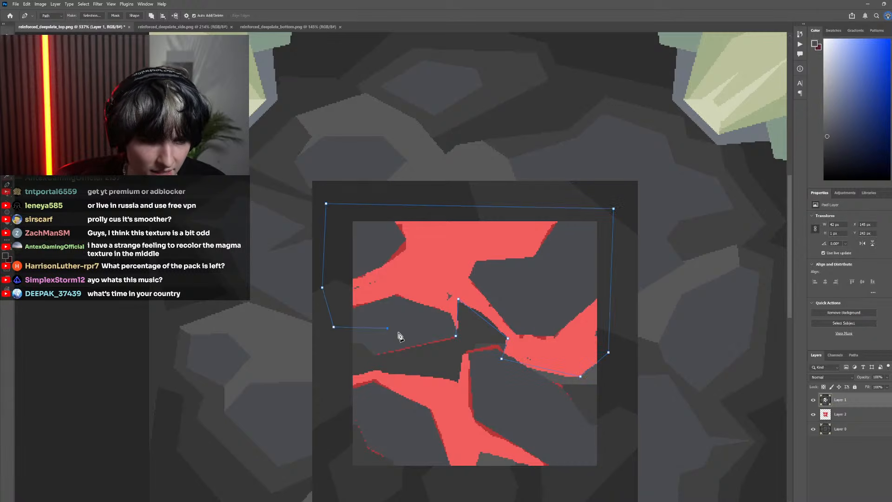
{"action": "left_click", "coordinate": [456, 337]}
Convert the path to a selection, fill the upper light red area with the lighter stone grey and deselect
{"action": "right_click", "coordinate": [418, 257]}
{"action": "left_click", "coordinate": [437, 303]}
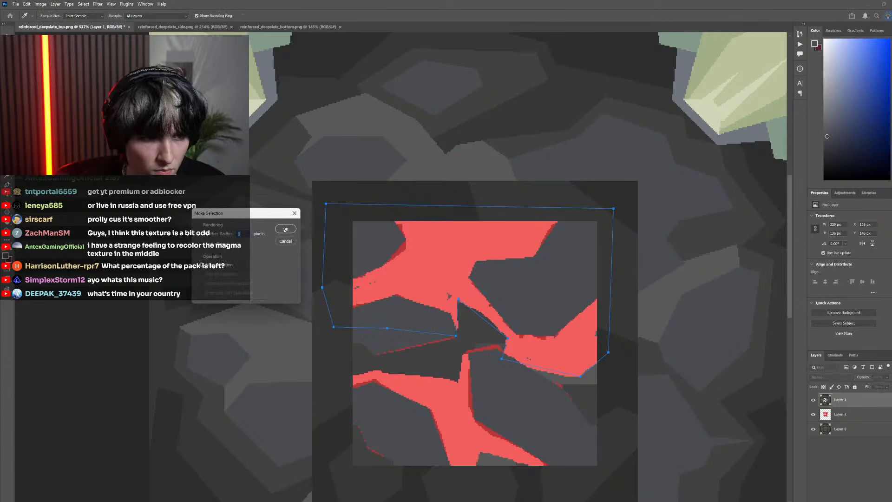
{"action": "left_click", "coordinate": [285, 230]}
{"action": "key", "text": "g"}
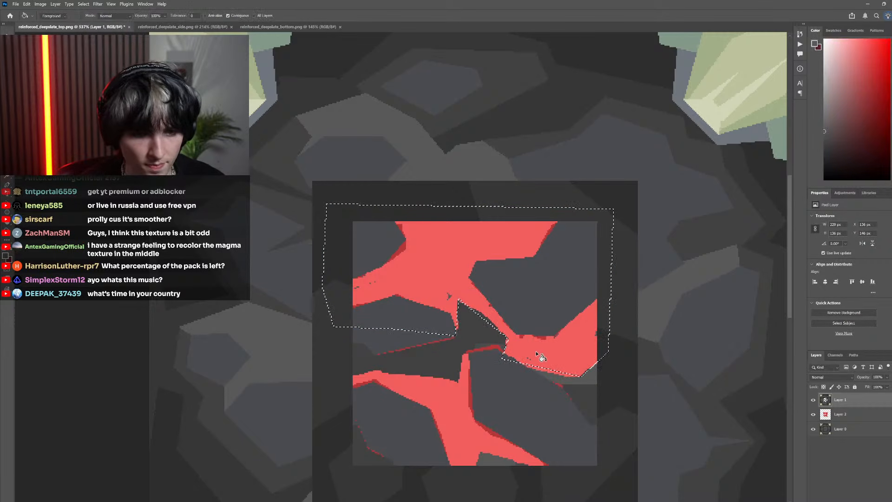
{"action": "left_click", "coordinate": [540, 357]}
{"action": "scroll", "coordinate": [372, 265], "scroll_direction": "down", "scroll_amount": 5}
{"action": "key", "text": "m"}
{"action": "key", "text": "ctrl+d"}
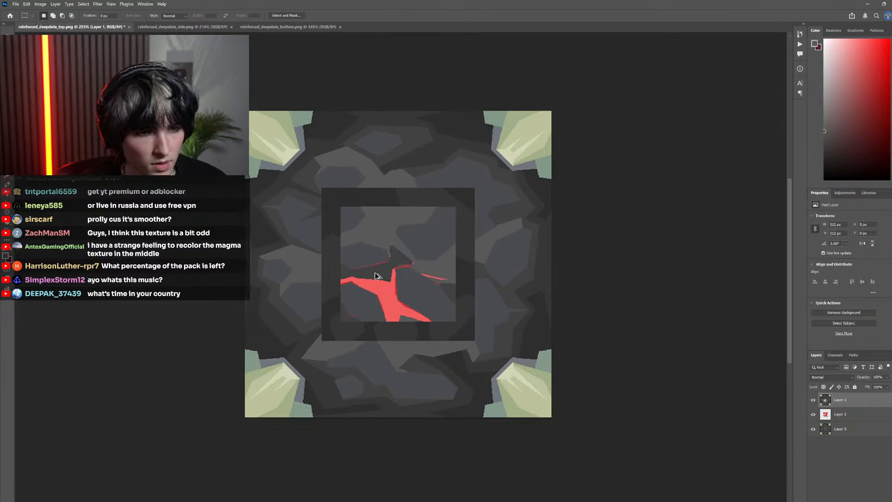
Trace the lower light red area between the two bottom stones with a closed Pen tool path
{"action": "scroll", "coordinate": [377, 276], "scroll_direction": "up", "scroll_amount": 4}
{"action": "key", "text": "p"}
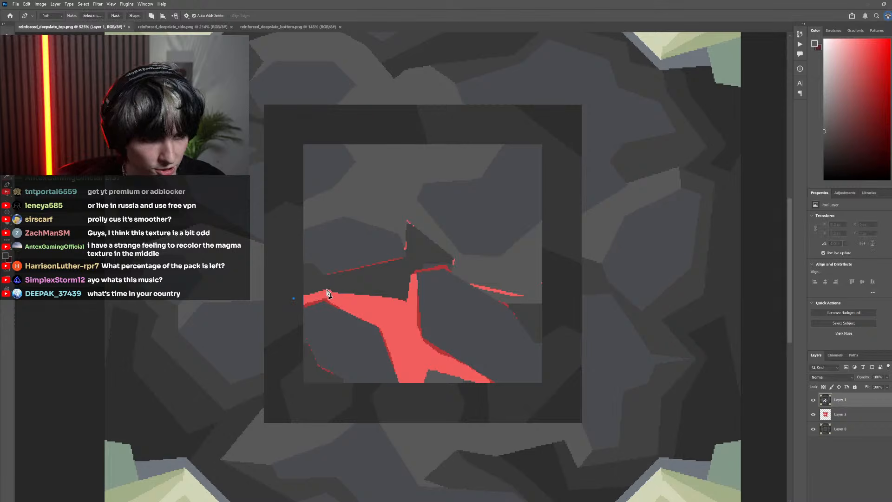
{"action": "left_click", "coordinate": [327, 291]}
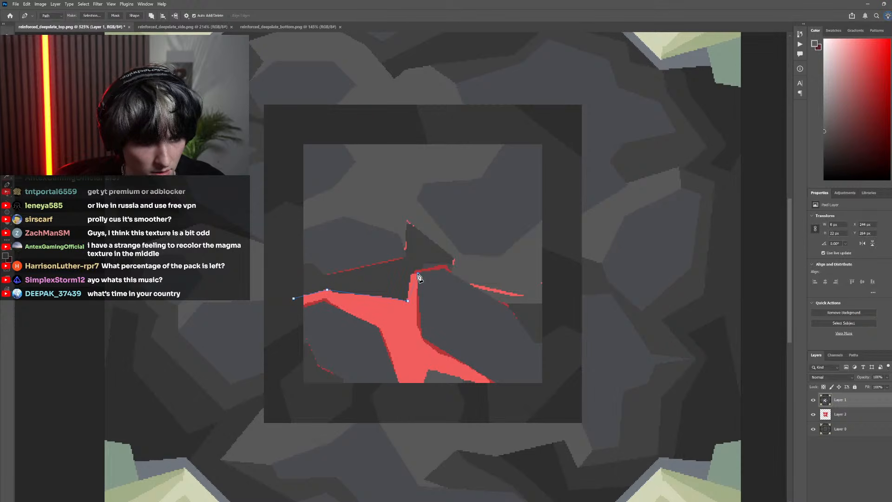
{"action": "left_click", "coordinate": [475, 351]}
{"action": "left_click", "coordinate": [520, 380]}
{"action": "left_click", "coordinate": [477, 410]}
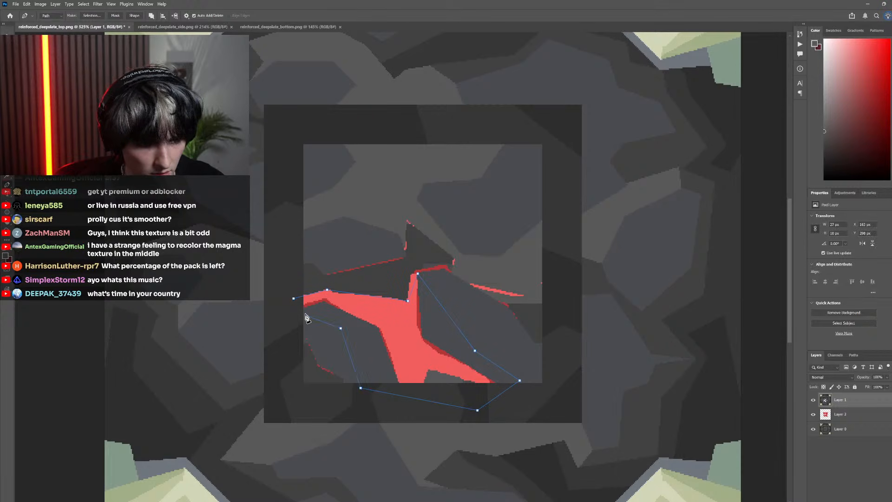
{"action": "left_click", "coordinate": [307, 317]}
{"action": "left_click", "coordinate": [293, 298]}
Convert the path to a selection, fill the lower light red area with the same lighter grey and deselect
{"action": "right_click", "coordinate": [370, 301]}
{"action": "left_click", "coordinate": [394, 334]}
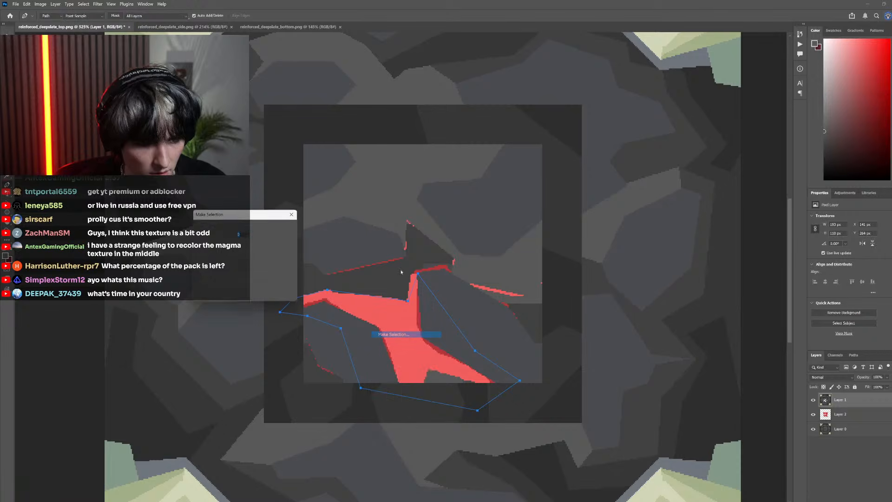
{"action": "left_click", "coordinate": [286, 230]}
{"action": "key", "text": "g"}
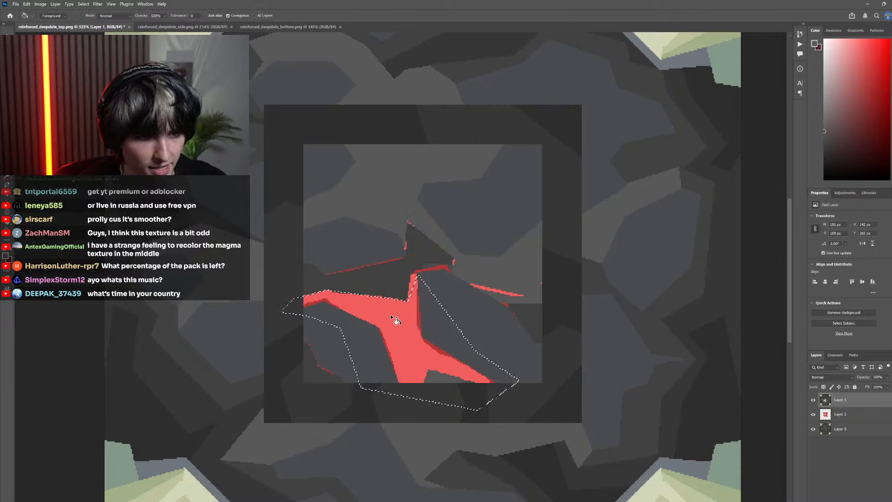
{"action": "left_click", "coordinate": [396, 321]}
{"action": "key", "text": "m"}
{"action": "left_click", "coordinate": [337, 208]}
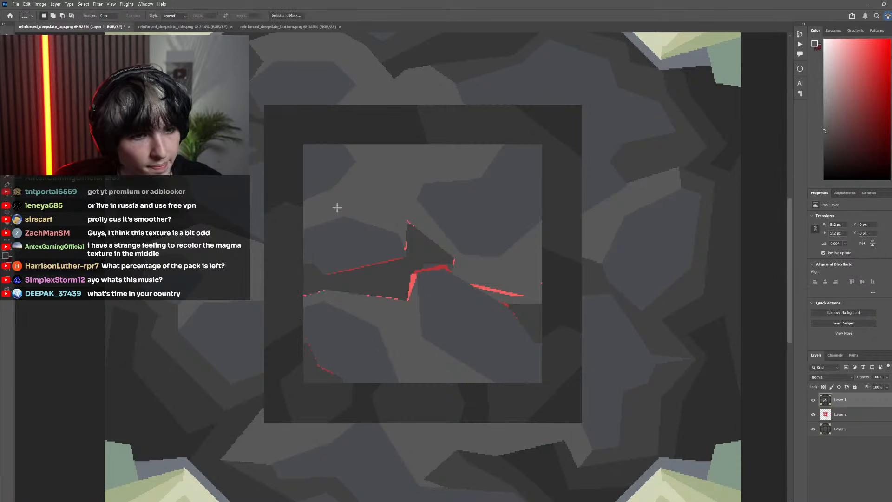
Sample the dark grey between the stones and fill the central gap, right-hand gap and lower-left corner of the inner square
{"action": "key", "text": "i"}
{"action": "left_click", "coordinate": [386, 275]}
{"action": "key", "text": "g"}
{"action": "left_click", "coordinate": [389, 276]}
{"action": "left_click", "coordinate": [529, 311]}
{"action": "left_click", "coordinate": [332, 379]}
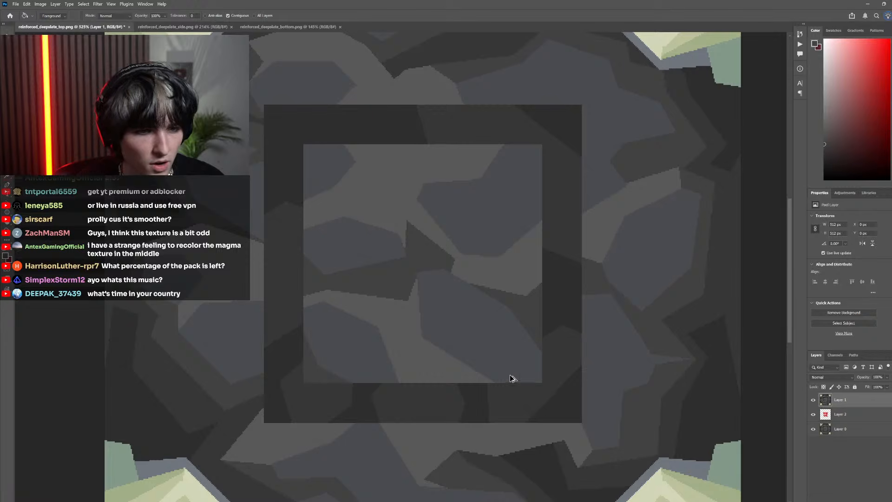
Delete the red sketch layer, Layer 2
{"action": "scroll", "coordinate": [511, 378], "scroll_direction": "down", "scroll_amount": 5}
{"action": "scroll", "coordinate": [514, 390], "scroll_direction": "up", "scroll_amount": 4}
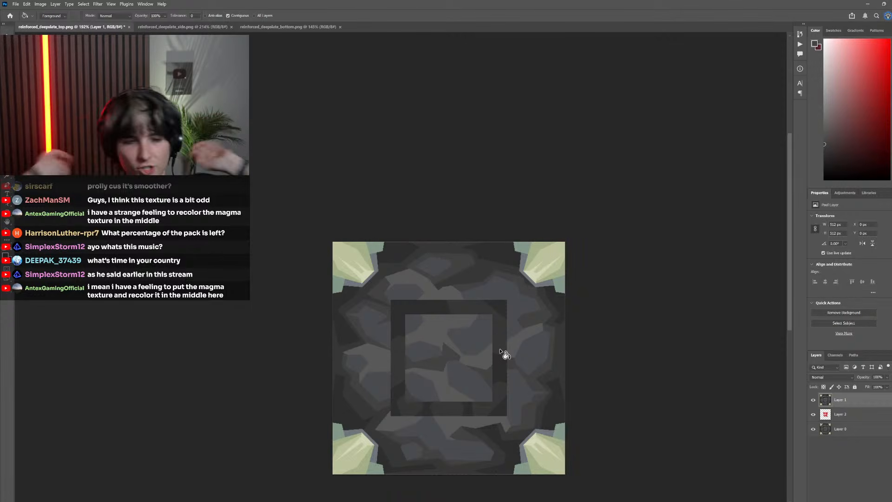
{"action": "left_click", "coordinate": [854, 414]}
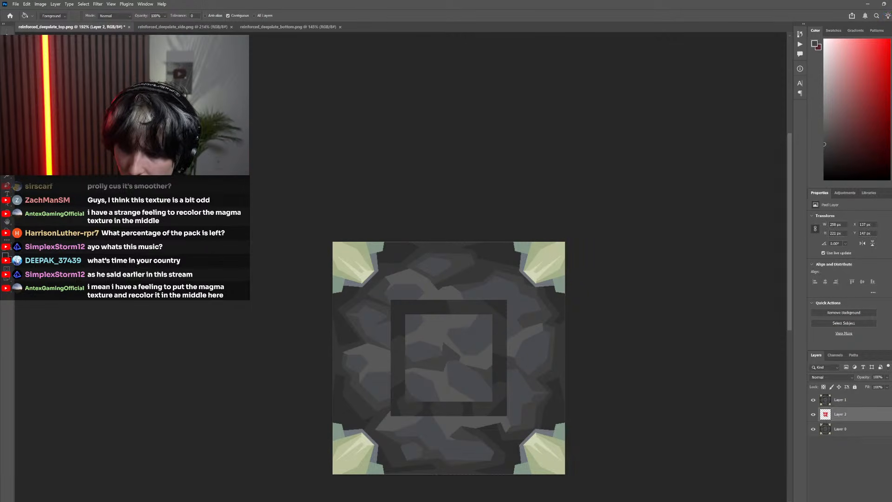
{"action": "key", "text": "Delete"}
{"action": "left_click", "coordinate": [445, 192]}
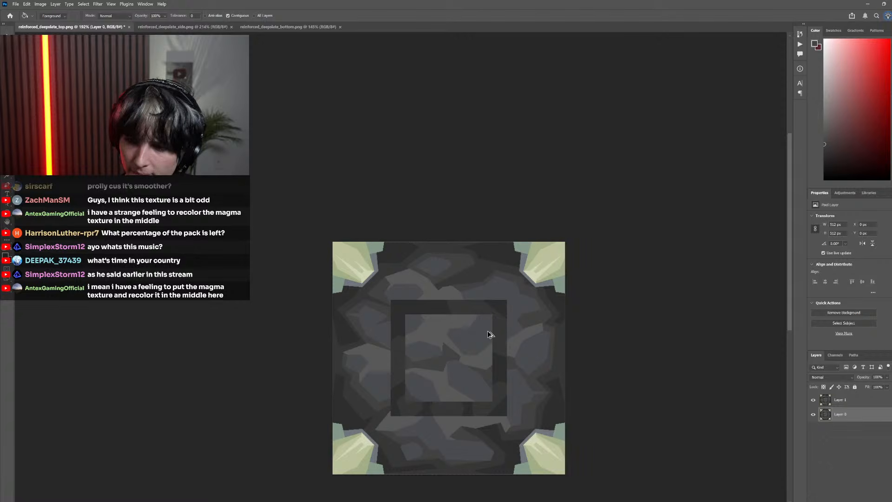
{"action": "scroll", "coordinate": [460, 349], "scroll_direction": "down", "scroll_amount": 3}
{"action": "scroll", "coordinate": [456, 352], "scroll_direction": "right", "scroll_amount": 3}
{"action": "scroll", "coordinate": [384, 359], "scroll_direction": "left", "scroll_amount": 5}
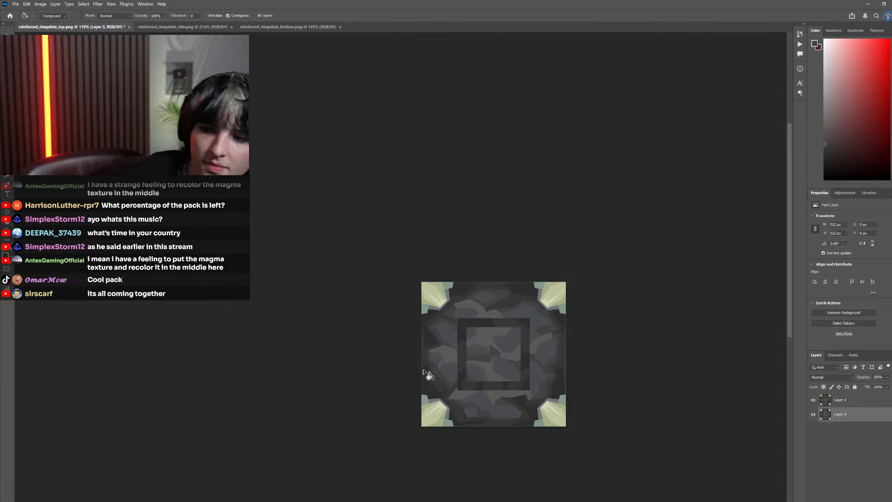
{"action": "scroll", "coordinate": [426, 341], "scroll_direction": "down", "scroll_amount": 6}
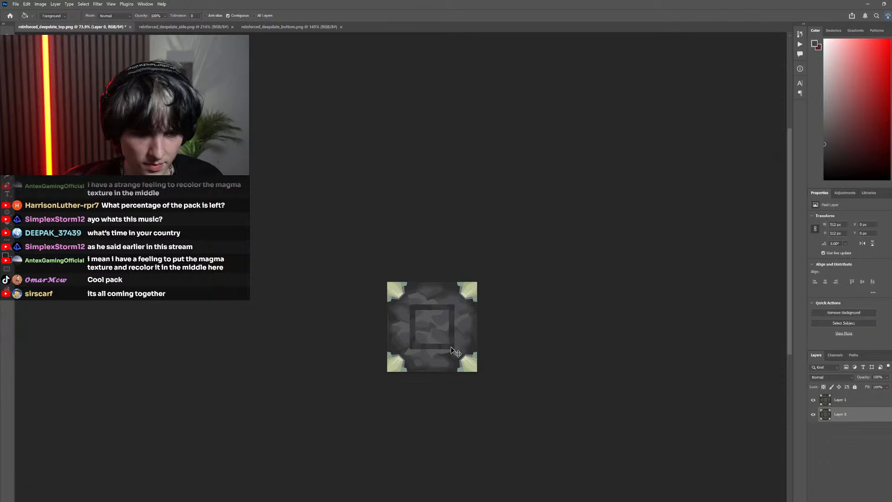
Outline a thin triangular lasso selection, about 45 by 9 px, across the upper edge of the upper-right blue-grey stone in the inner square
{"action": "scroll", "coordinate": [450, 337], "scroll_direction": "up", "scroll_amount": 12}
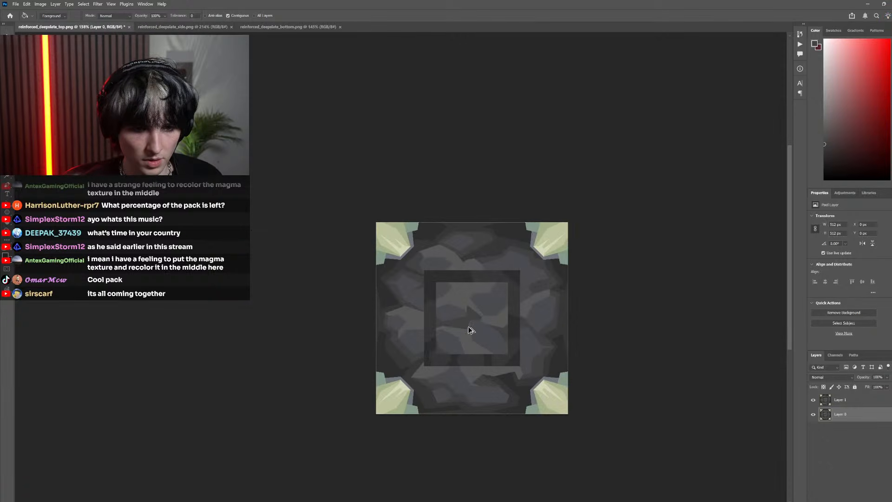
{"action": "key", "text": "l"}
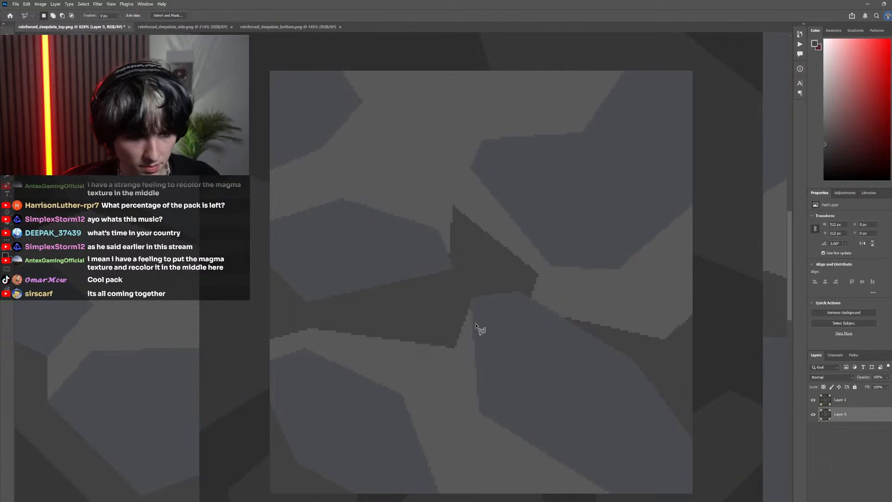
{"action": "key", "text": "Escape"}
{"action": "scroll", "coordinate": [511, 288], "scroll_direction": "down", "scroll_amount": 3}
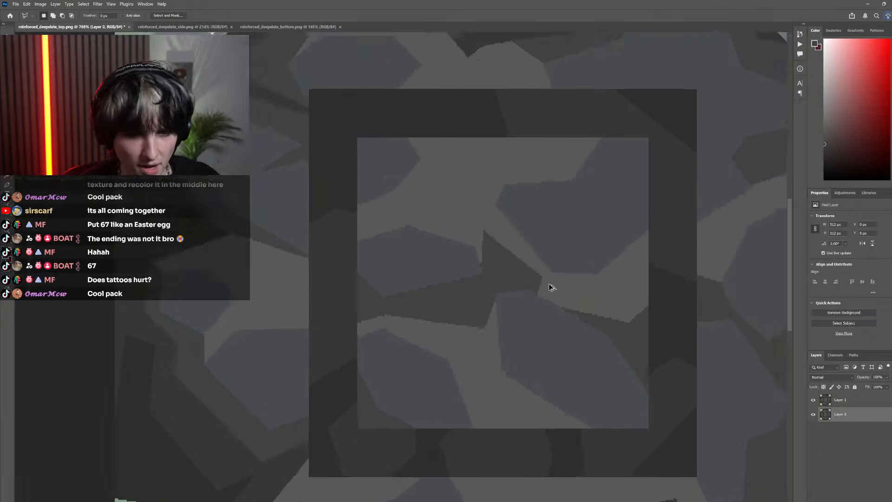
{"action": "scroll", "coordinate": [482, 245], "scroll_direction": "up", "scroll_amount": 2}
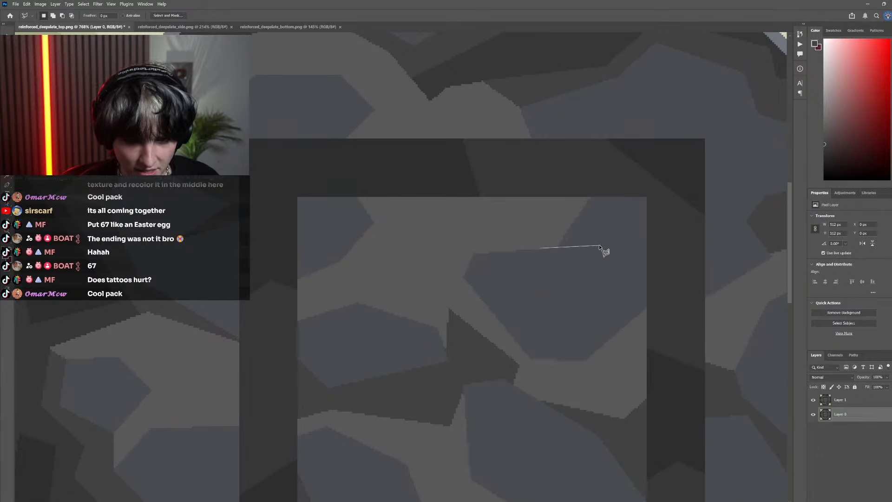
{"action": "left_click", "coordinate": [611, 243]}
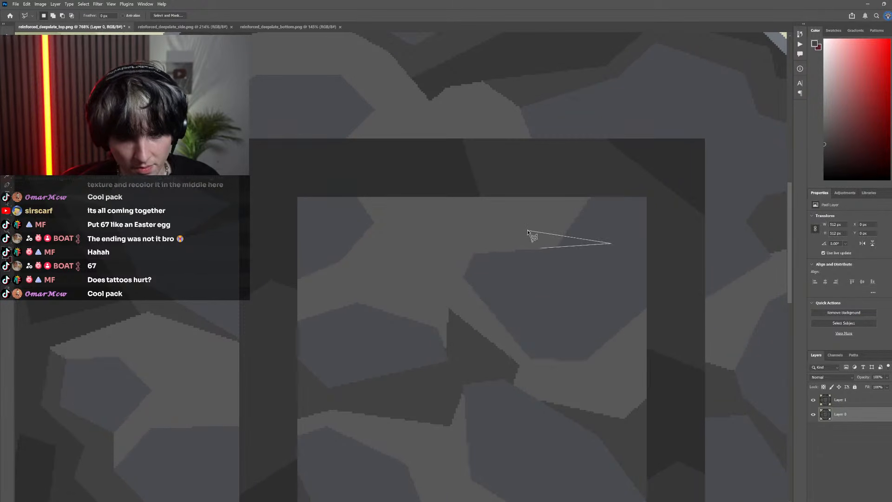
{"action": "double_click", "coordinate": [548, 249]}
Sample the lighter grey above the upper-right stone, fill the thin selection with it on Layer 1 and deselect
{"action": "key", "text": "g"}
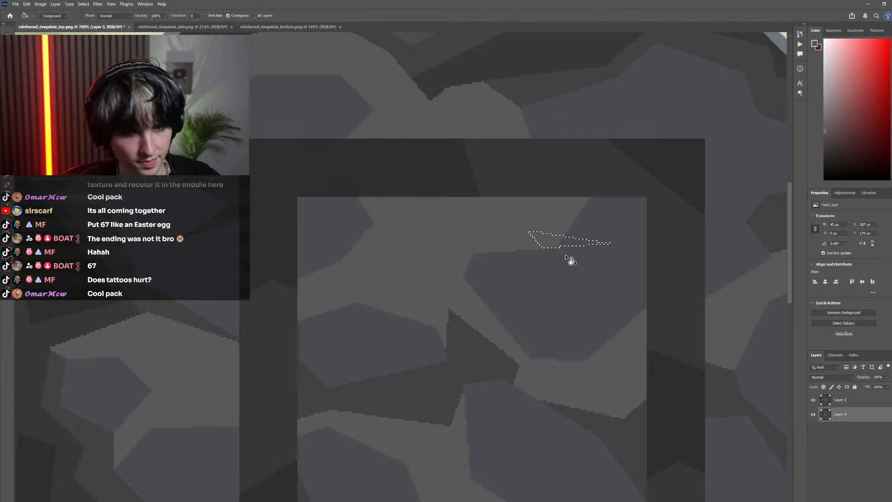
{"action": "left_click", "coordinate": [852, 401]}
{"action": "left_click", "coordinate": [545, 224], "text": "alt"}
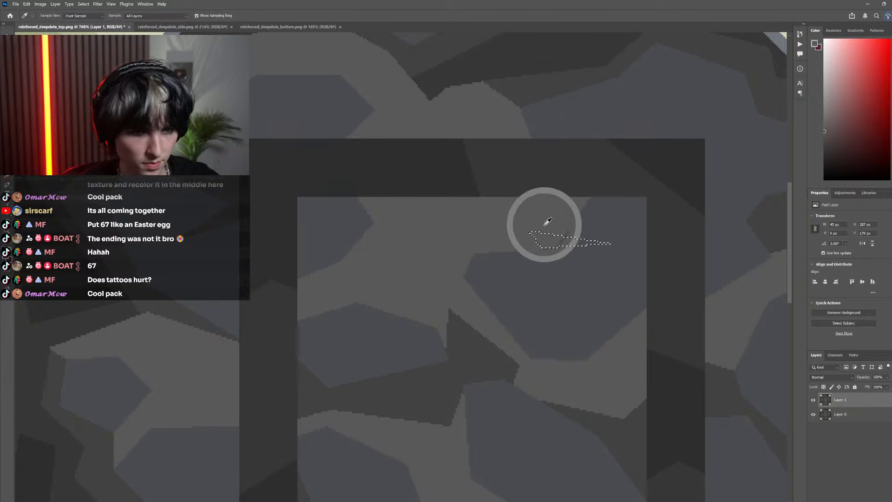
{"action": "left_click", "coordinate": [572, 243]}
{"action": "scroll", "coordinate": [73, 134], "scroll_direction": "down", "scroll_amount": 1}
{"action": "key", "text": "m"}
{"action": "key", "text": "ctrl+d"}
Toggle Layer 1's visibility to compare the reworked centre square with the layer beneath at full-texture view
{"action": "scroll", "coordinate": [526, 366], "scroll_direction": "down", "scroll_amount": 8}
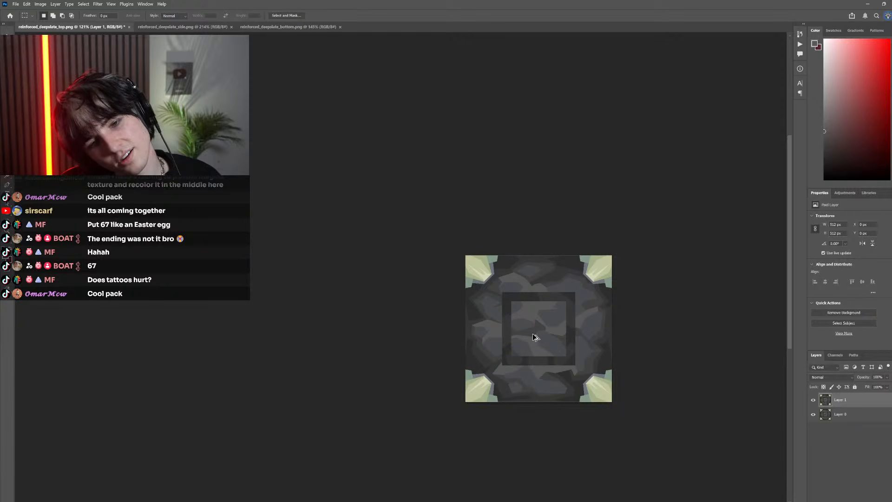
{"action": "scroll", "coordinate": [534, 339], "scroll_direction": "down", "scroll_amount": 3}
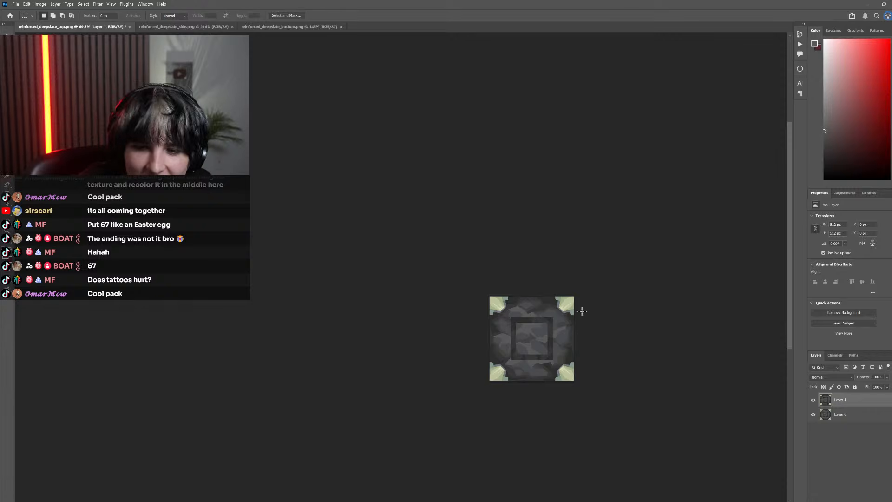
{"action": "left_click", "coordinate": [814, 399]}
{"action": "left_click", "coordinate": [813, 400]}
{"action": "left_click", "coordinate": [813, 400]}
{"action": "left_click", "coordinate": [813, 399]}
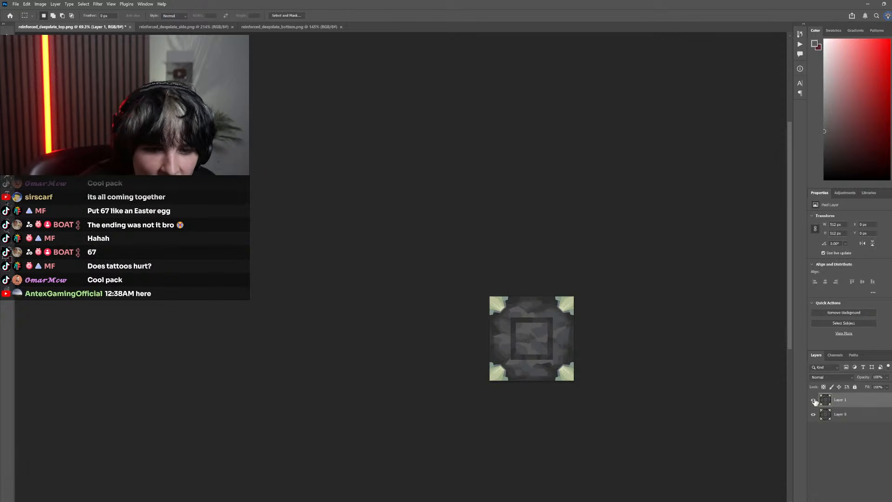
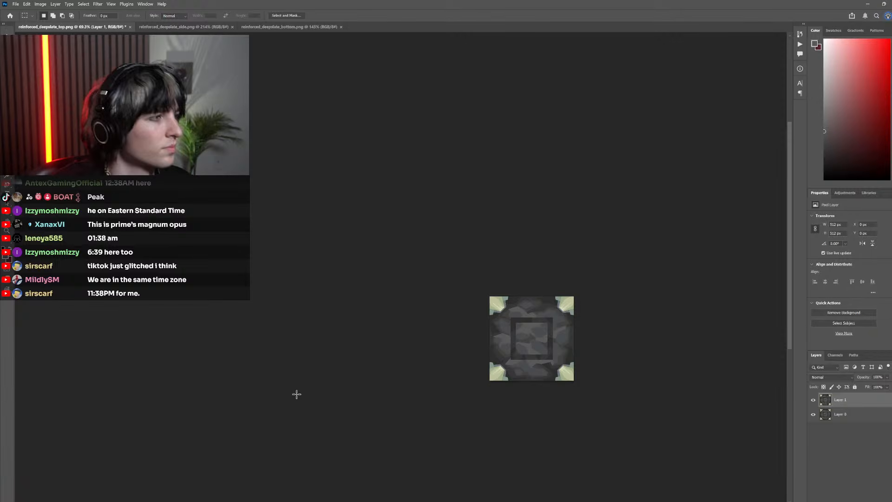
Toggle Layer 1's visibility repeatedly to check the smooth stone shapes against the pixelated original texture
{"action": "scroll", "coordinate": [546, 352], "scroll_direction": "up", "scroll_amount": 5}
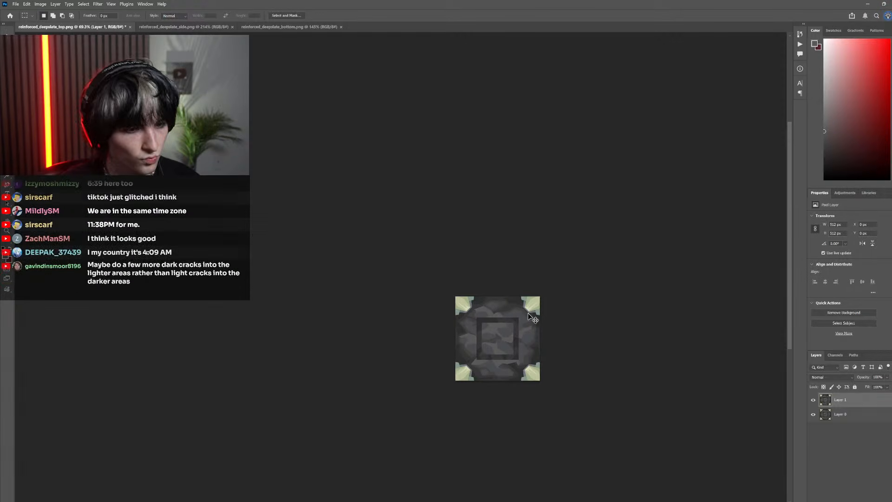
{"action": "scroll", "coordinate": [502, 357], "scroll_direction": "left", "scroll_amount": 3}
{"action": "scroll", "coordinate": [515, 344], "scroll_direction": "right", "scroll_amount": 3}
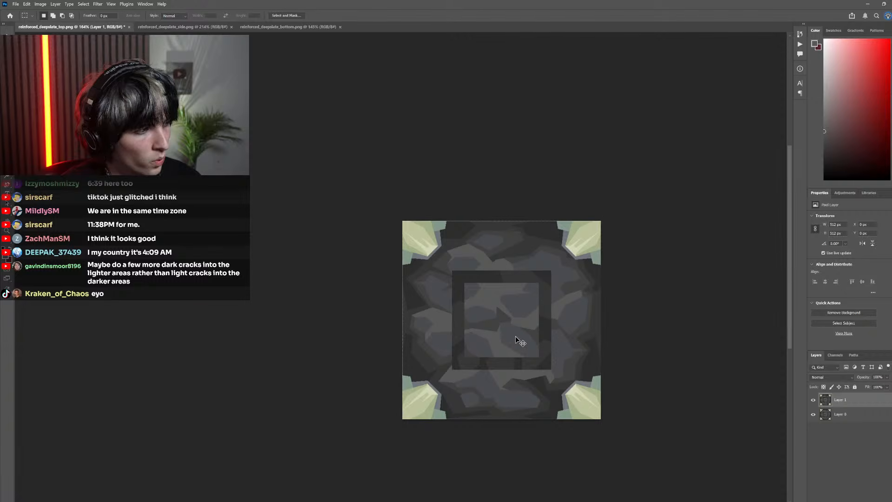
{"action": "scroll", "coordinate": [516, 337], "scroll_direction": "right", "scroll_amount": 1}
{"action": "left_click", "coordinate": [814, 400]}
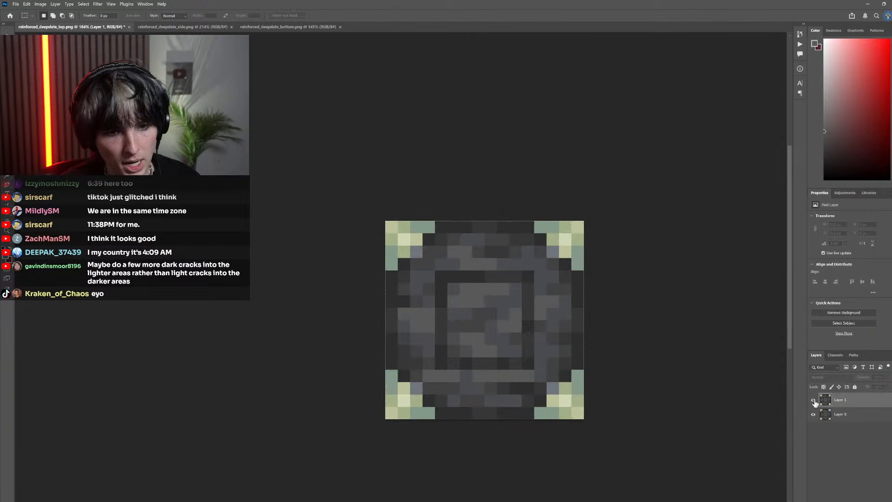
{"action": "left_click", "coordinate": [813, 400]}
{"action": "left_click", "coordinate": [814, 400]}
{"action": "left_click", "coordinate": [814, 401]}
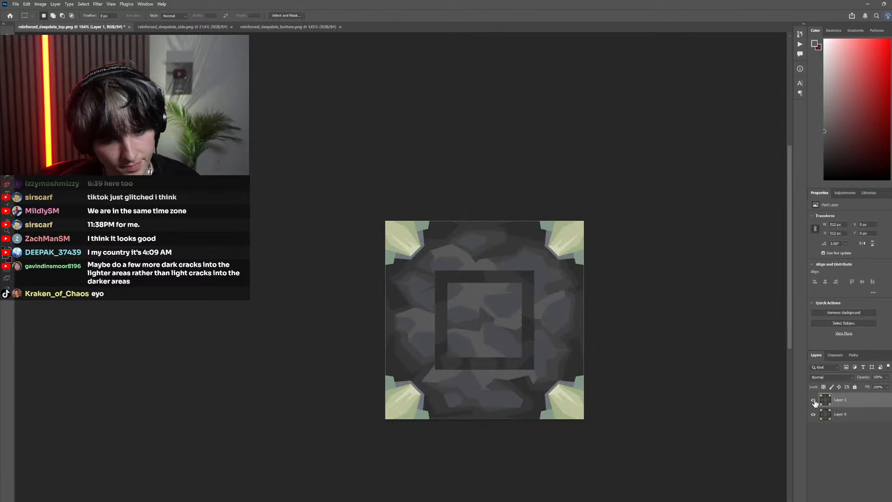
{"action": "left_click", "coordinate": [814, 400]}
{"action": "left_click", "coordinate": [814, 400]}
{"action": "left_click", "coordinate": [814, 401]}
{"action": "left_click", "coordinate": [814, 400]}
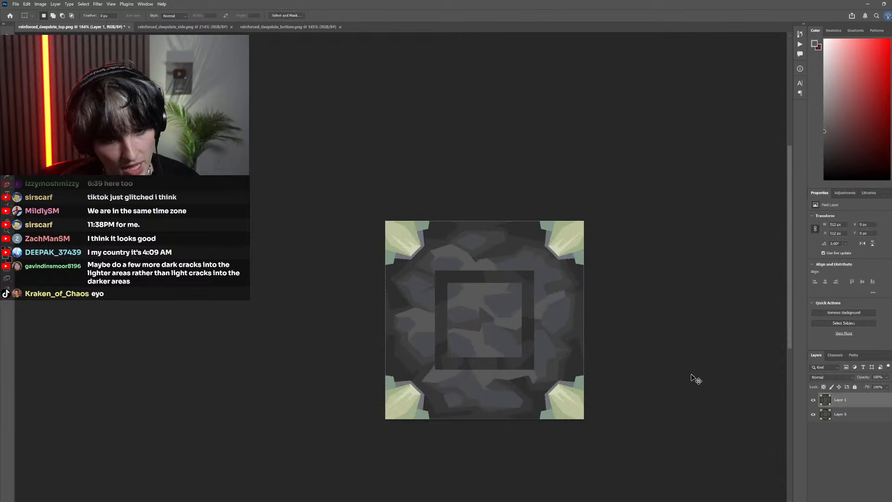
Examine the centre square's stones both close up and at full-texture view for spots needing dark cracks
{"action": "scroll", "coordinate": [582, 365], "scroll_direction": "down", "scroll_amount": 3}
{"action": "scroll", "coordinate": [481, 352], "scroll_direction": "up", "scroll_amount": 2}
{"action": "scroll", "coordinate": [481, 352], "scroll_direction": "up", "scroll_amount": 3}
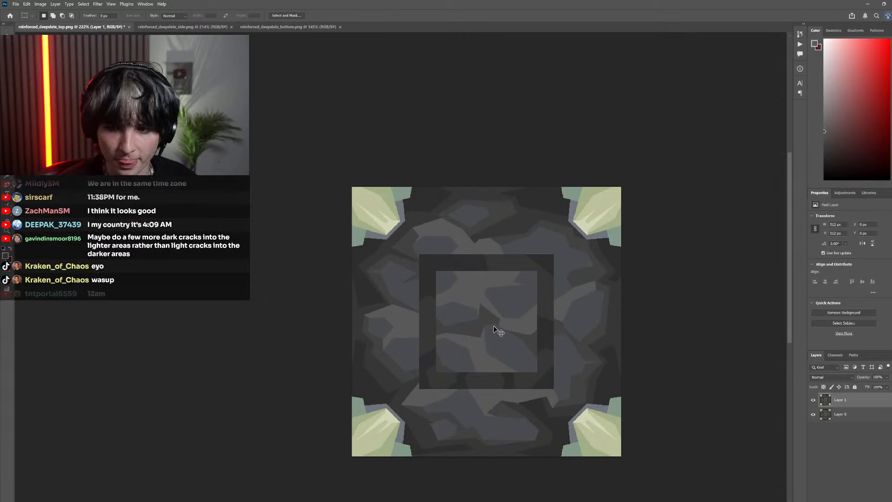
{"action": "scroll", "coordinate": [494, 326], "scroll_direction": "right", "scroll_amount": 1}
{"action": "scroll", "coordinate": [494, 327], "scroll_direction": "down", "scroll_amount": 2}
{"action": "scroll", "coordinate": [494, 326], "scroll_direction": "right", "scroll_amount": 3}
{"action": "scroll", "coordinate": [493, 330], "scroll_direction": "down", "scroll_amount": 7}
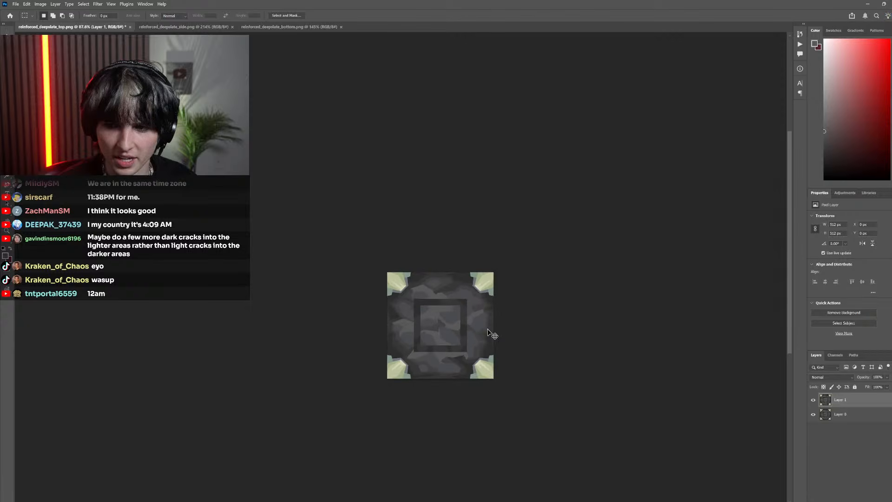
{"action": "scroll", "coordinate": [506, 335], "scroll_direction": "left", "scroll_amount": 4}
{"action": "scroll", "coordinate": [520, 336], "scroll_direction": "up", "scroll_amount": 1}
{"action": "scroll", "coordinate": [532, 329], "scroll_direction": "up", "scroll_amount": 4}
{"action": "scroll", "coordinate": [533, 328], "scroll_direction": "up", "scroll_amount": 2}
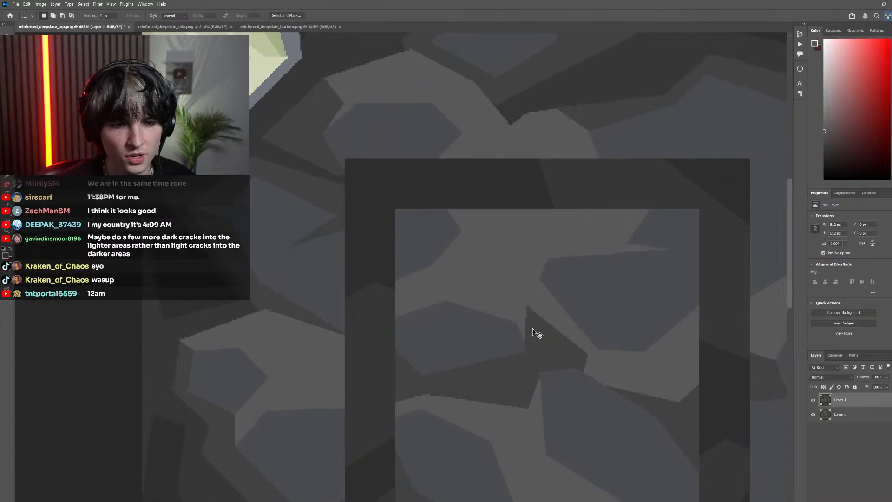
{"action": "scroll", "coordinate": [529, 329], "scroll_direction": "down", "scroll_amount": 3}
{"action": "scroll", "coordinate": [528, 331], "scroll_direction": "down", "scroll_amount": 3}
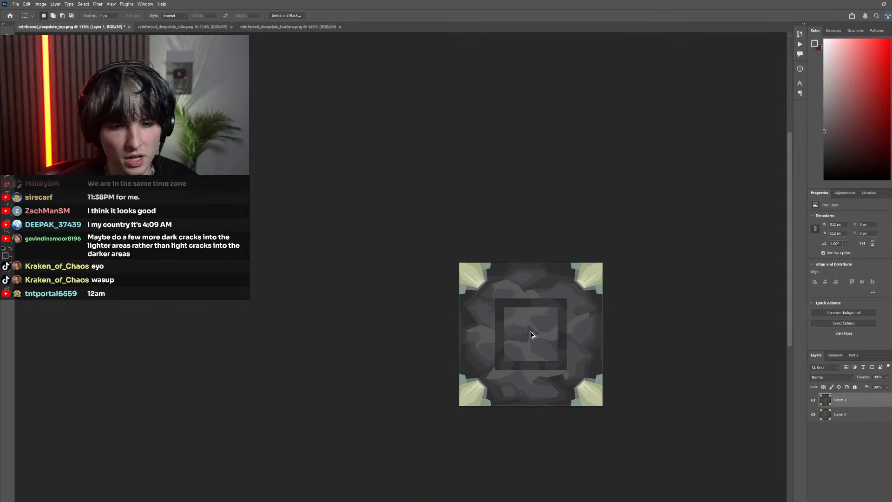
Try a slanted triangular crack, about 25 by 42 px, at the inner square's upper edge, filled with sampled darker grey
{"action": "scroll", "coordinate": [529, 330], "scroll_direction": "up", "scroll_amount": 3}
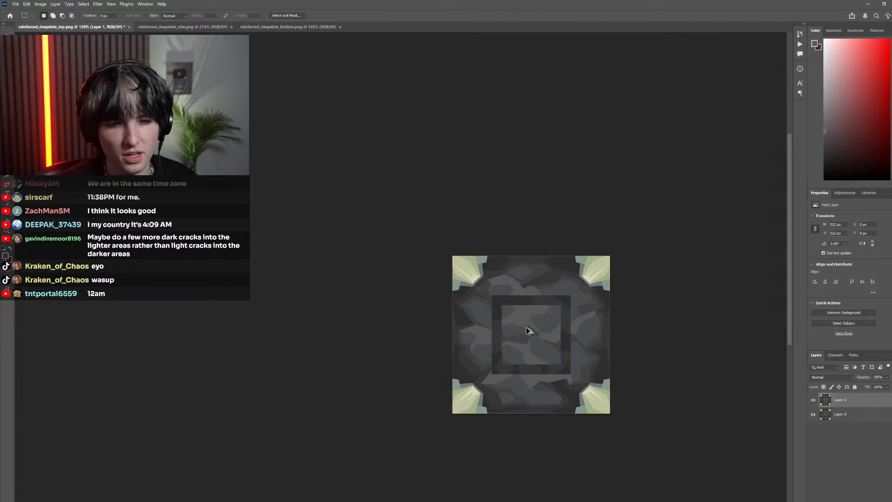
{"action": "key", "text": "l"}
{"action": "left_click", "coordinate": [514, 278]}
{"action": "left_click", "coordinate": [510, 302]}
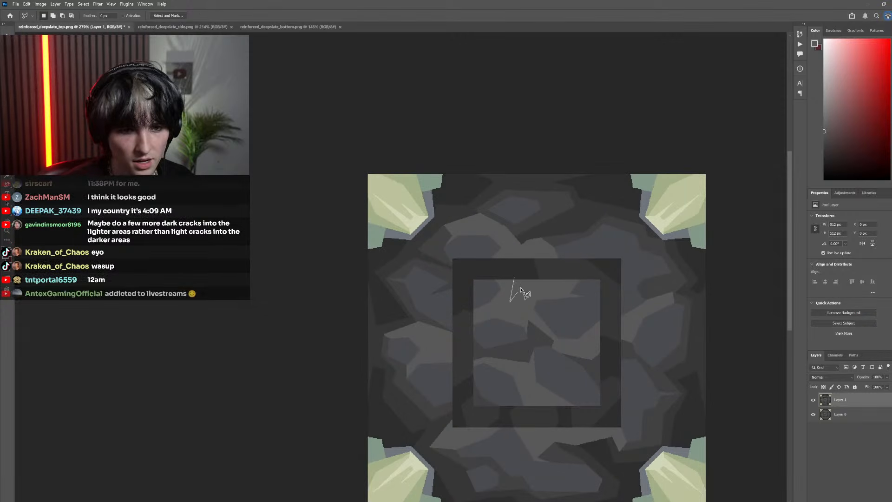
{"action": "left_click", "coordinate": [527, 275]}
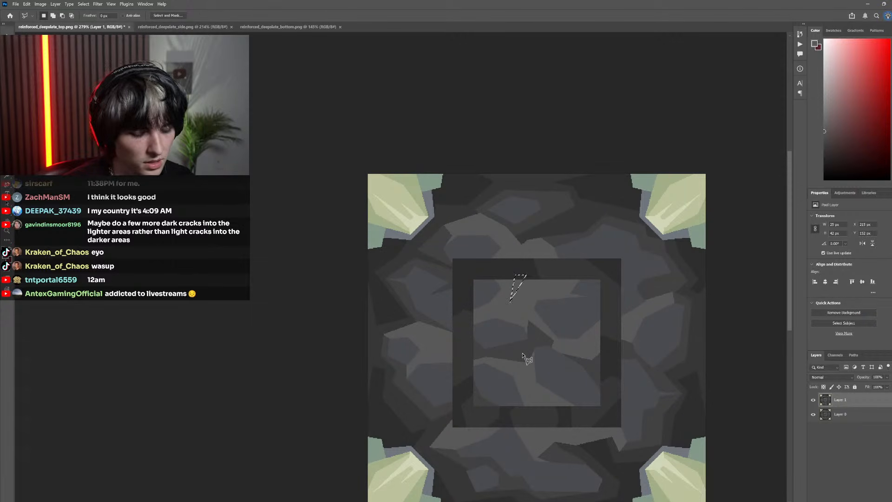
{"action": "key", "text": "g"}
{"action": "key", "text": "m"}
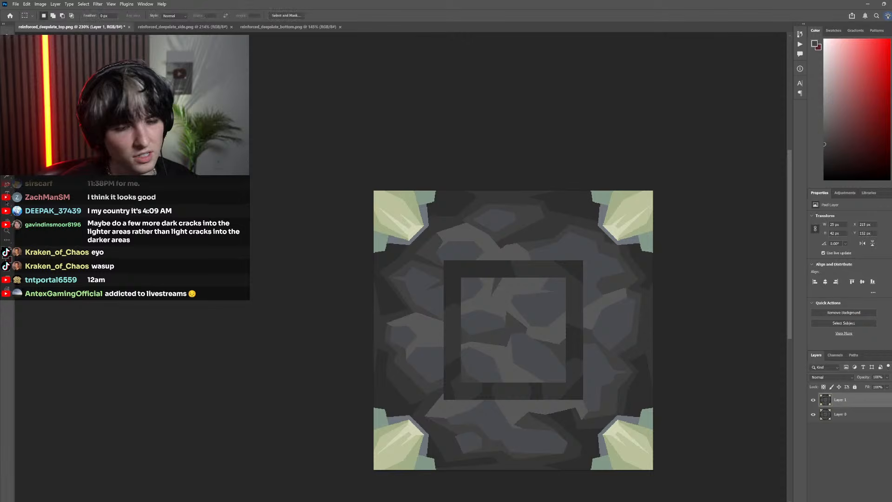
{"action": "scroll", "coordinate": [460, 271], "scroll_direction": "down", "scroll_amount": 6}
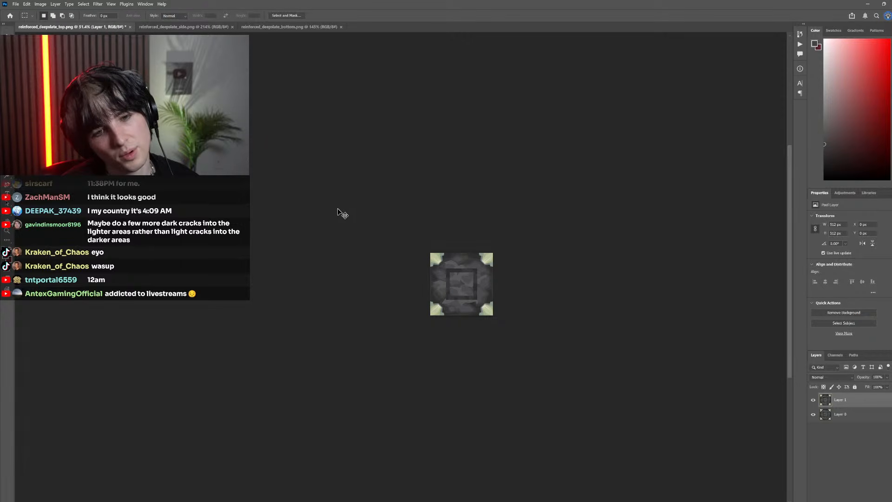
{"action": "scroll", "coordinate": [458, 274], "scroll_direction": "up", "scroll_amount": 8}
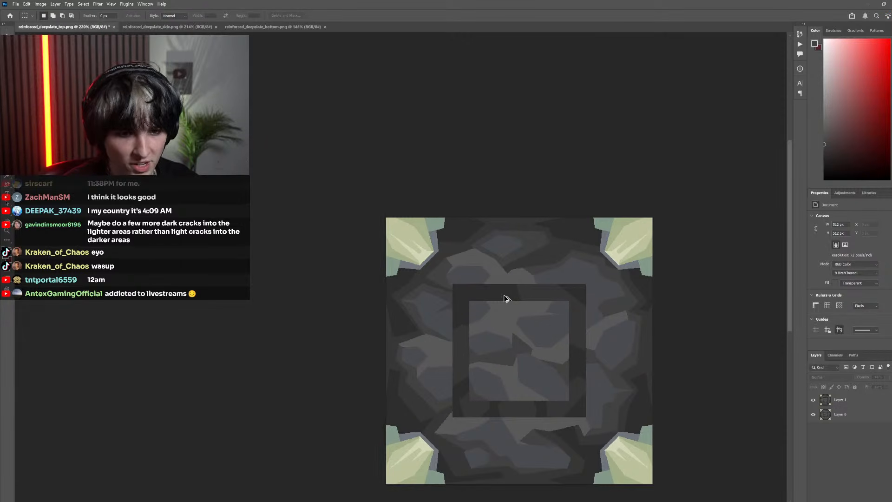
Lasso a narrow downward-pointing triangle, about 16 by 36 px, at the inner square's upper edge, fill it darker grey on Layer 1 and deselect
{"action": "key", "text": "l"}
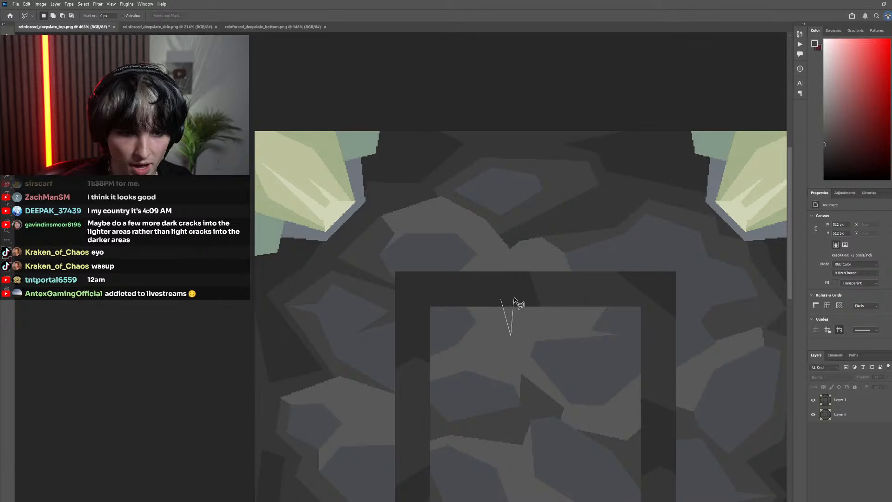
{"action": "key", "text": "g"}
{"action": "left_click", "coordinate": [511, 321]}
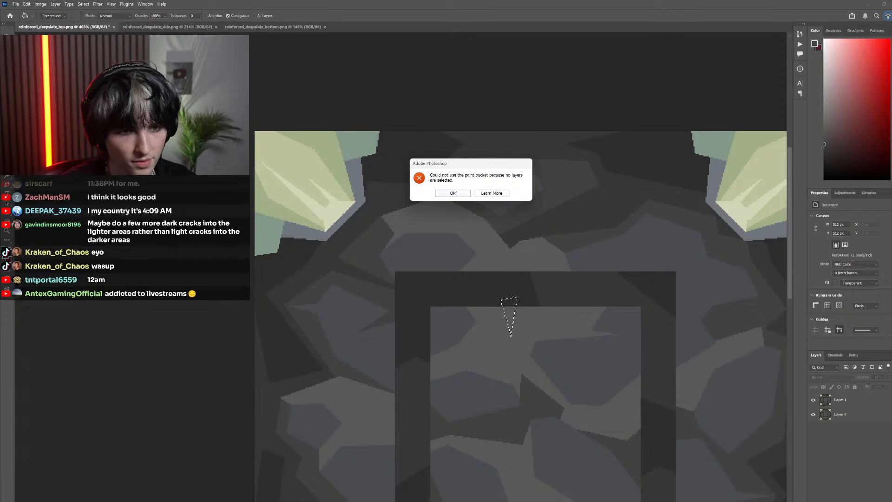
{"action": "left_click", "coordinate": [453, 193]}
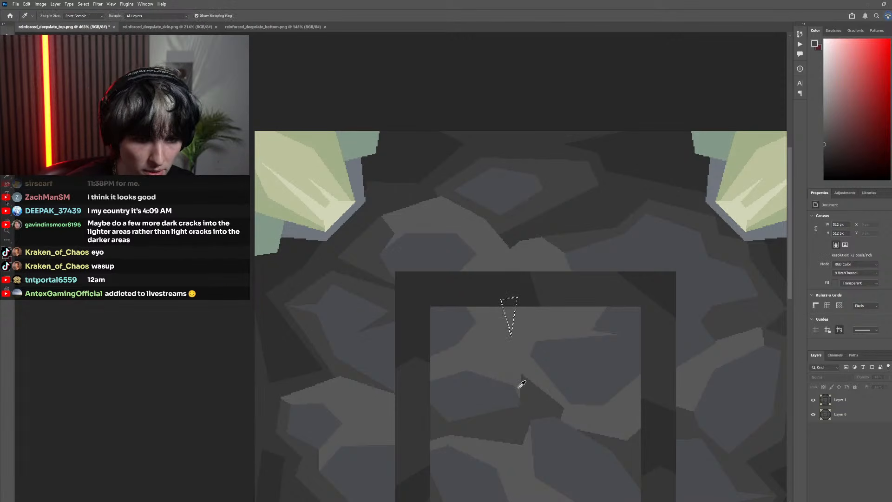
{"action": "left_click", "coordinate": [541, 333]}
{"action": "left_click", "coordinate": [452, 193]}
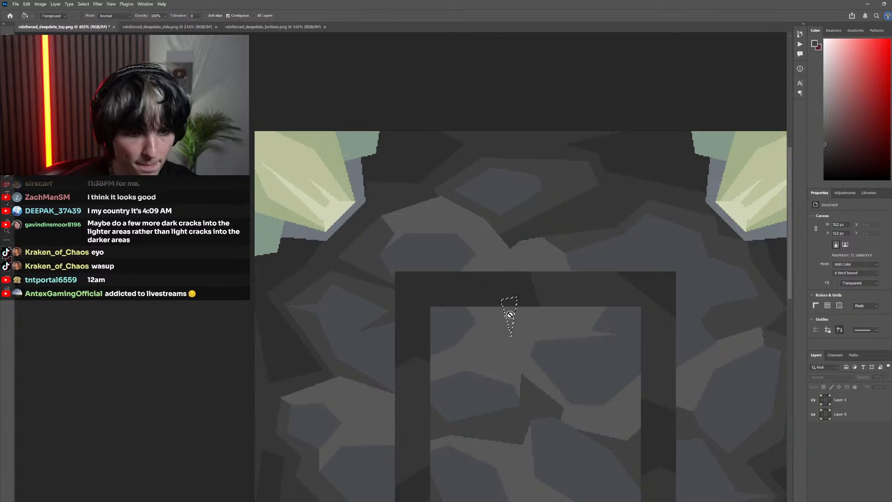
{"action": "left_click", "coordinate": [837, 400]}
{"action": "scroll", "coordinate": [508, 309], "scroll_direction": "down", "scroll_amount": 1}
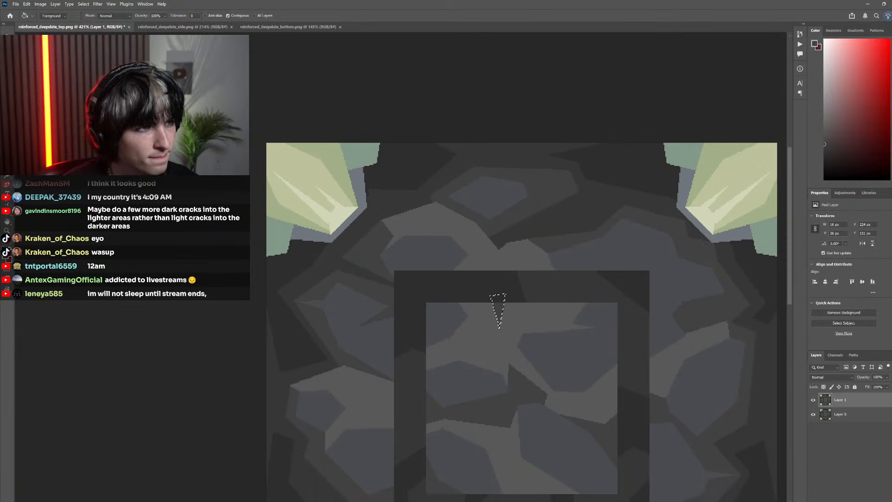
{"action": "key", "text": "m"}
{"action": "scroll", "coordinate": [368, 253], "scroll_direction": "down", "scroll_amount": 10}
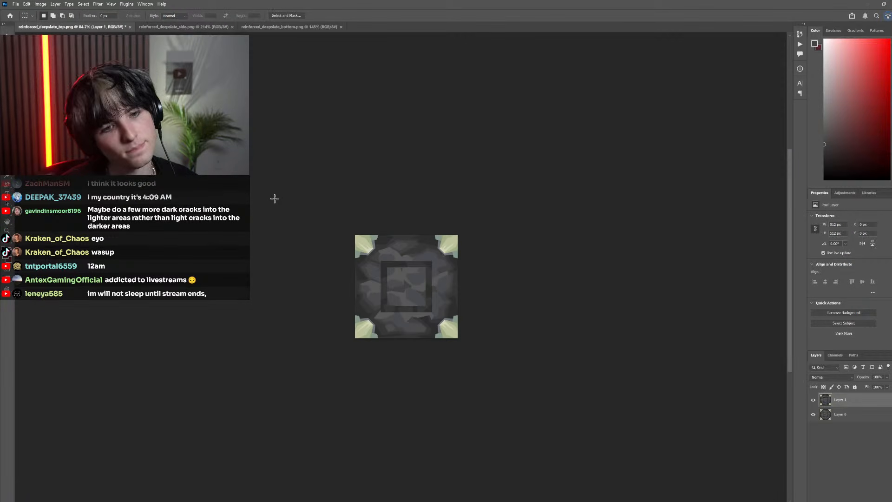
Try a thin triangular crack, about 14 by 25 px, filled darker grey in the lower-right blue-grey stone at the inner square's lower edge
{"action": "scroll", "coordinate": [483, 263], "scroll_direction": "up", "scroll_amount": 4}
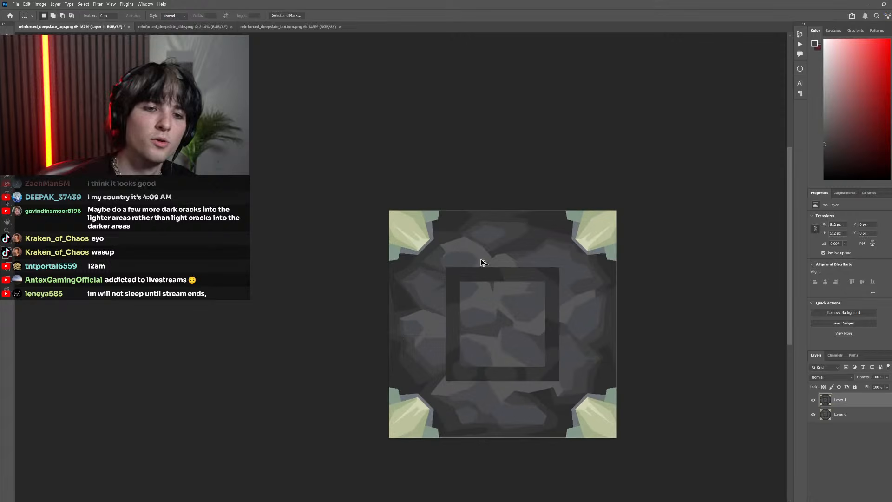
{"action": "scroll", "coordinate": [554, 376], "scroll_direction": "up", "scroll_amount": 7}
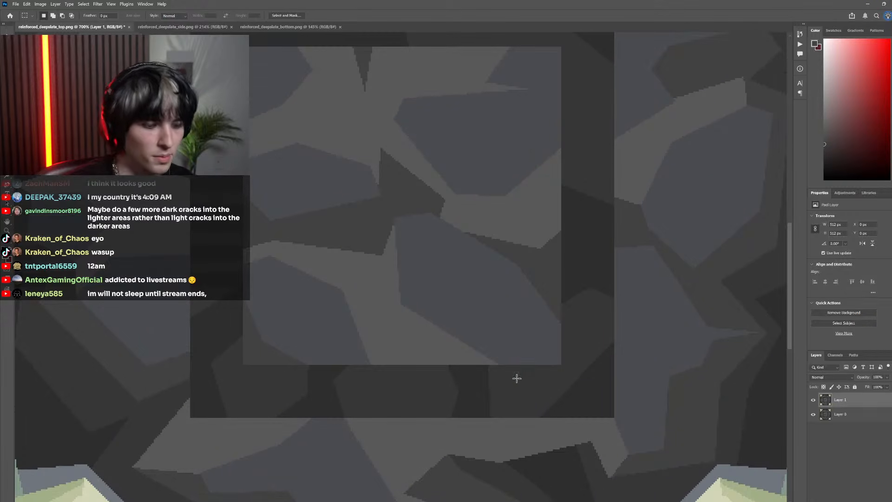
{"action": "key", "text": "l"}
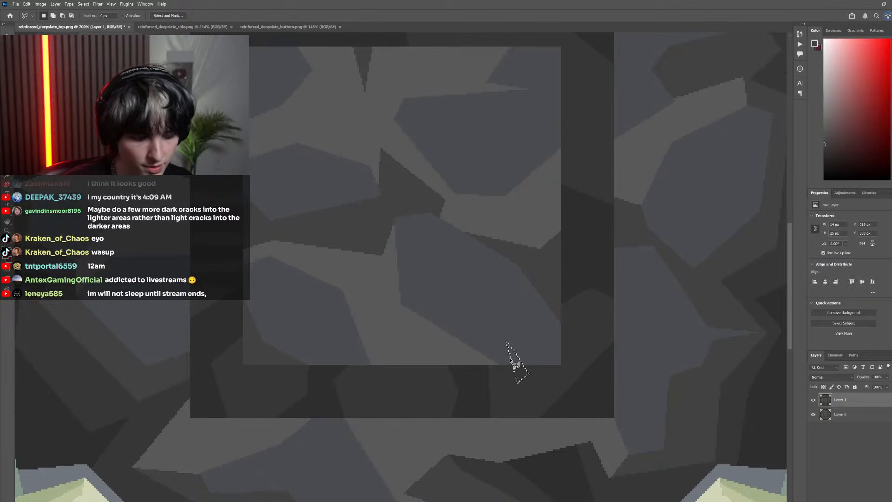
{"action": "key", "text": "g"}
{"action": "scroll", "coordinate": [325, 263], "scroll_direction": "down", "scroll_amount": 3}
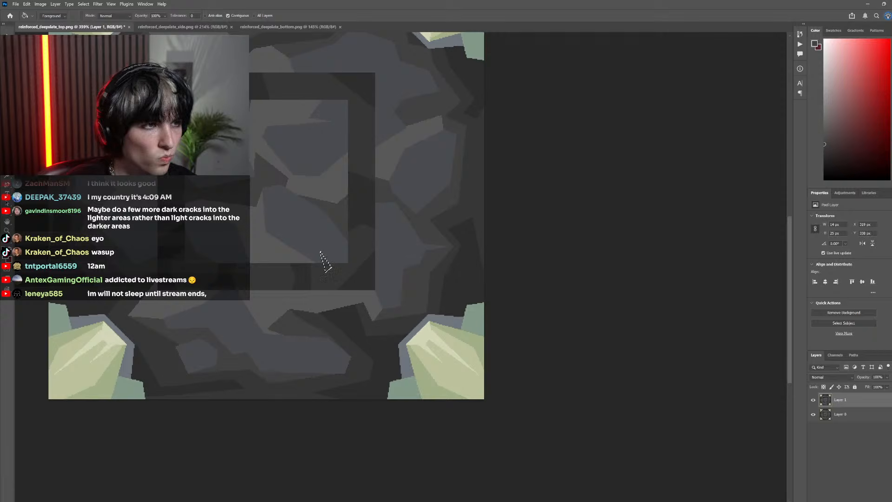
{"action": "key", "text": "m"}
{"action": "scroll", "coordinate": [275, 243], "scroll_direction": "down", "scroll_amount": 4}
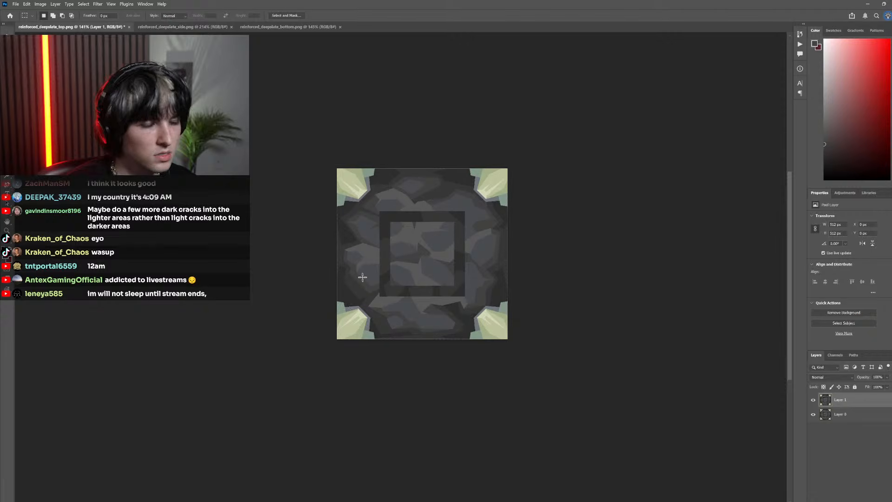
{"action": "scroll", "coordinate": [340, 265], "scroll_direction": "down", "scroll_amount": 2}
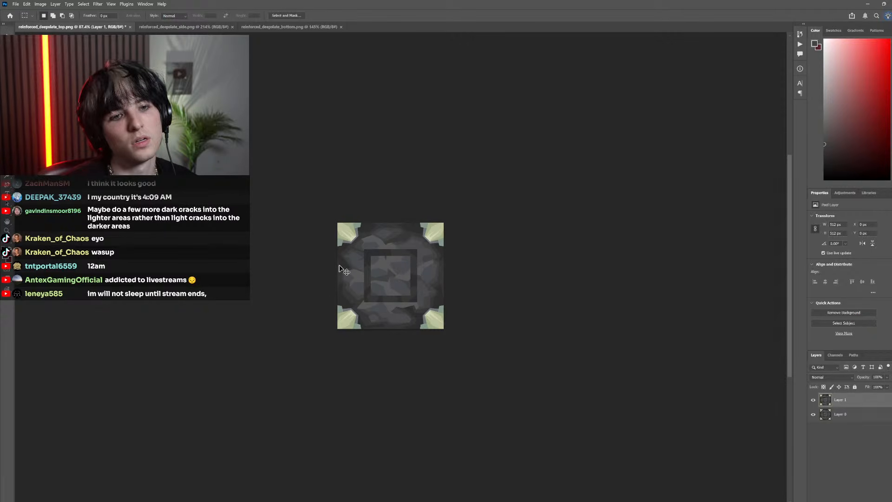
{"action": "scroll", "coordinate": [378, 286], "scroll_direction": "up", "scroll_amount": 8}
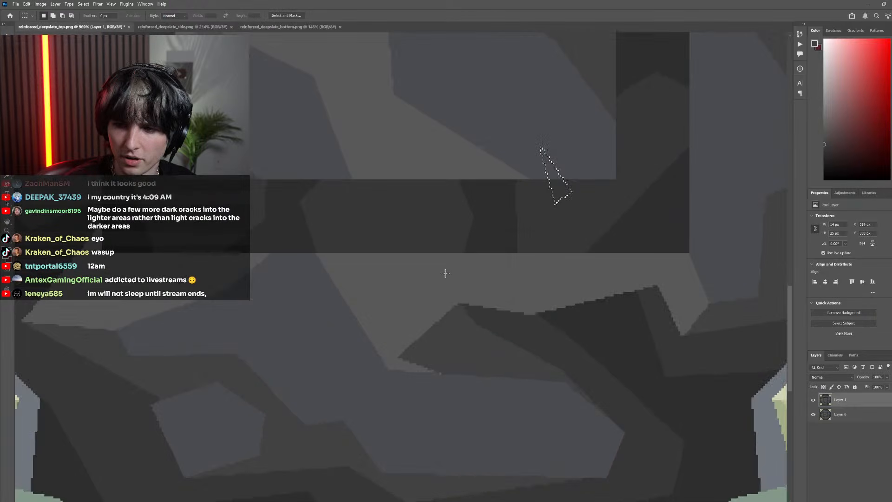
{"action": "scroll", "coordinate": [466, 276], "scroll_direction": "down", "scroll_amount": 5}
Lasso a wider triangular crack, about 22 by 26 px, at the lower-right stone's bottom edge, fill it darker grey and deselect
{"action": "scroll", "coordinate": [462, 325], "scroll_direction": "up", "scroll_amount": 4}
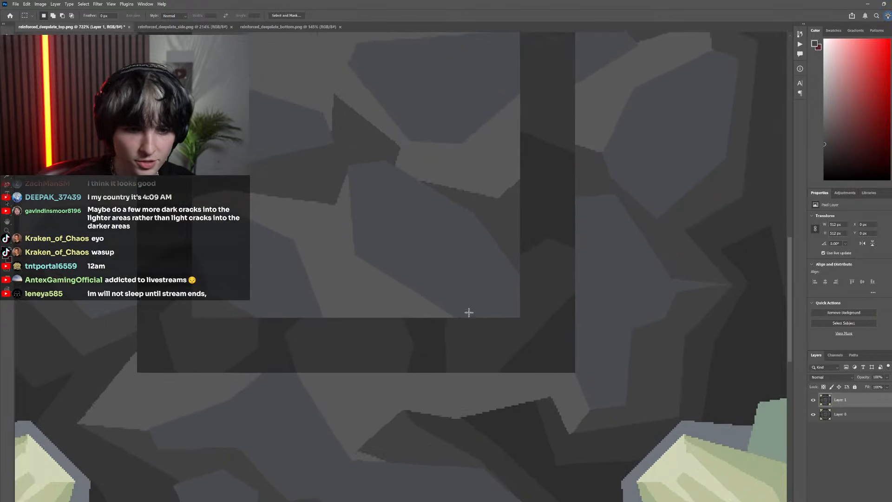
{"action": "key", "text": "l"}
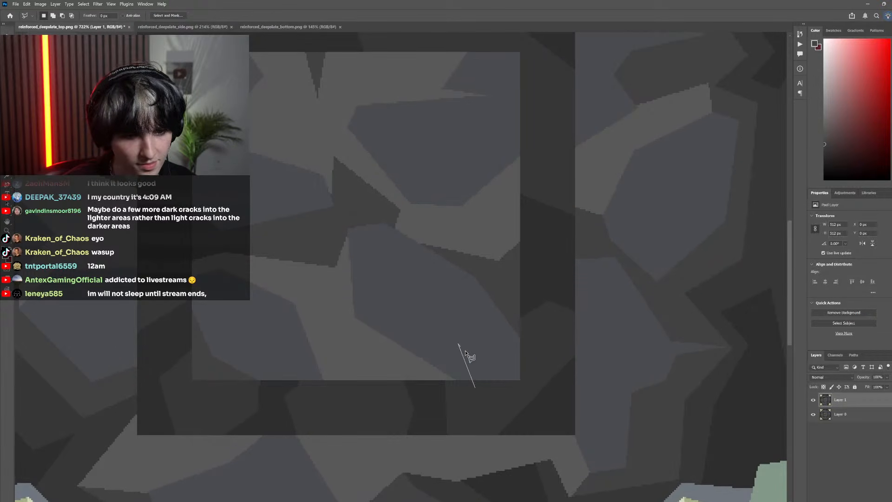
{"action": "double_click", "coordinate": [475, 388]}
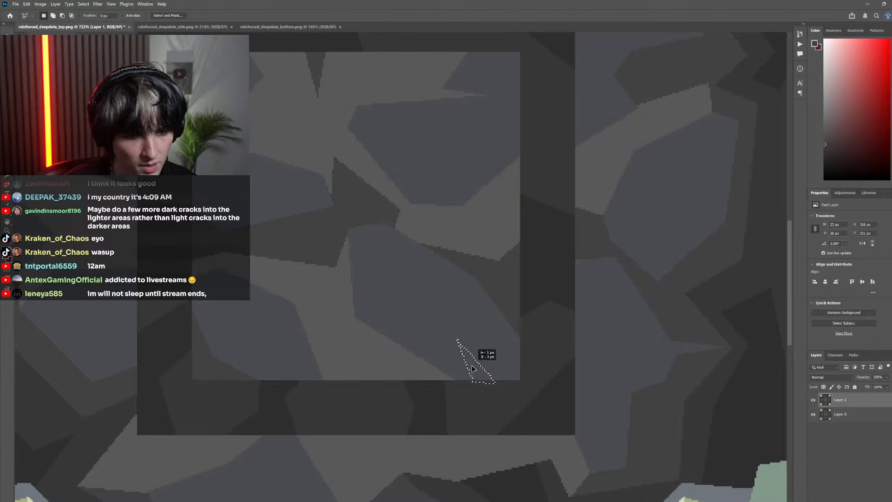
{"action": "scroll", "coordinate": [436, 354], "scroll_direction": "down", "scroll_amount": 1}
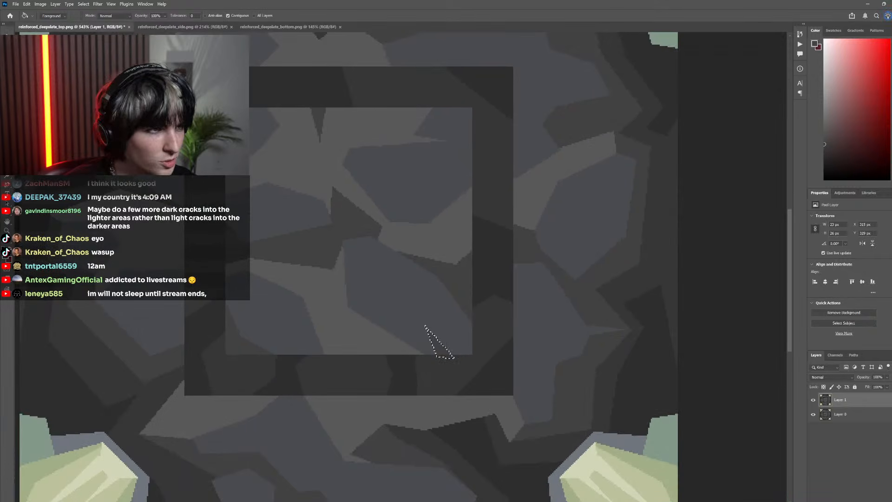
{"action": "key", "text": "m"}
{"action": "scroll", "coordinate": [372, 225], "scroll_direction": "down", "scroll_amount": 6}
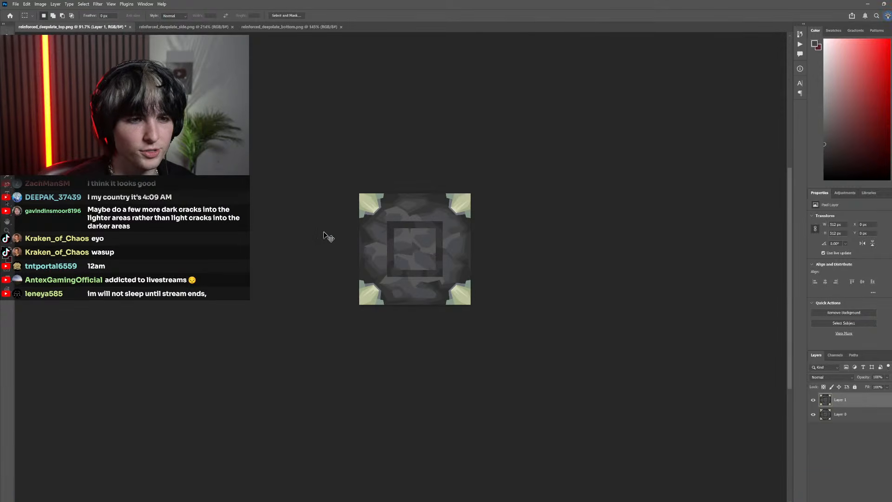
{"action": "scroll", "coordinate": [316, 221], "scroll_direction": "down", "scroll_amount": 1}
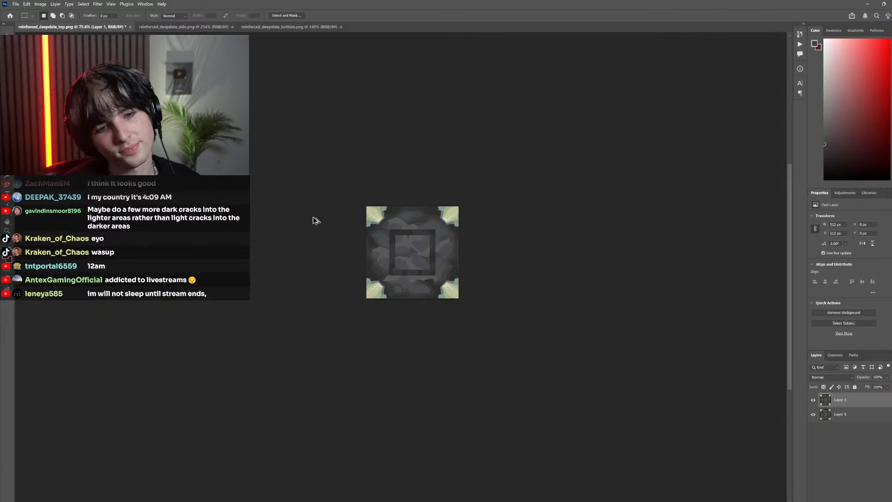
{"action": "scroll", "coordinate": [416, 237], "scroll_direction": "up", "scroll_amount": 6}
{"action": "scroll", "coordinate": [416, 253], "scroll_direction": "down", "scroll_amount": 5}
{"action": "scroll", "coordinate": [416, 254], "scroll_direction": "left", "scroll_amount": 1}
{"action": "scroll", "coordinate": [418, 253], "scroll_direction": "up", "scroll_amount": 5}
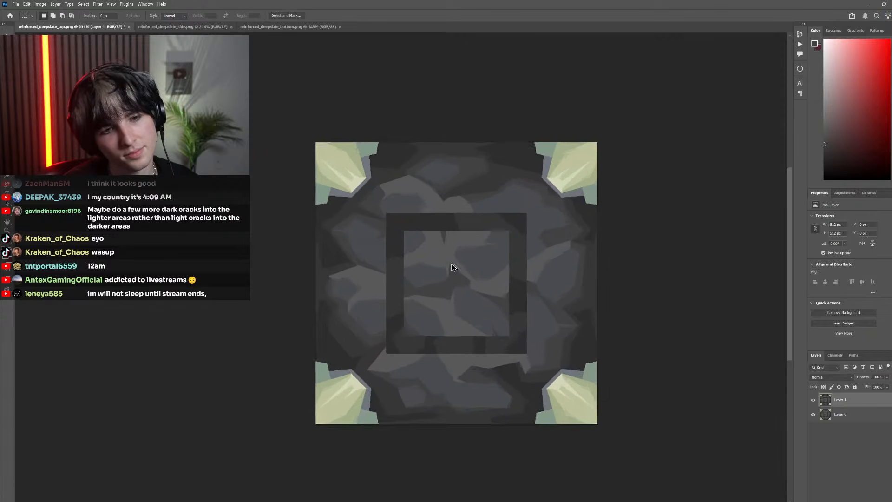
Toggle Layer 1's visibility at a reduced zoom to compare the cracked top texture with the version beneath it
{"action": "key", "text": "g"}
{"action": "scroll", "coordinate": [449, 303], "scroll_direction": "down", "scroll_amount": 3}
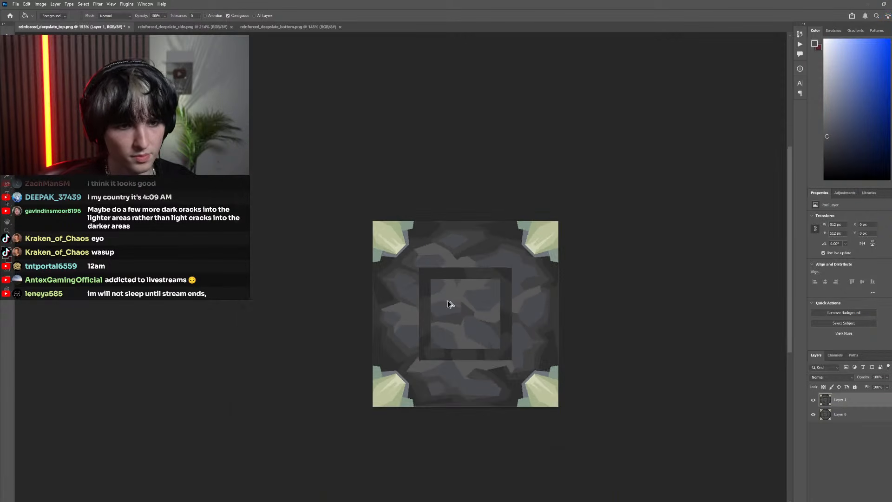
{"action": "scroll", "coordinate": [379, 235], "scroll_direction": "down", "scroll_amount": 2}
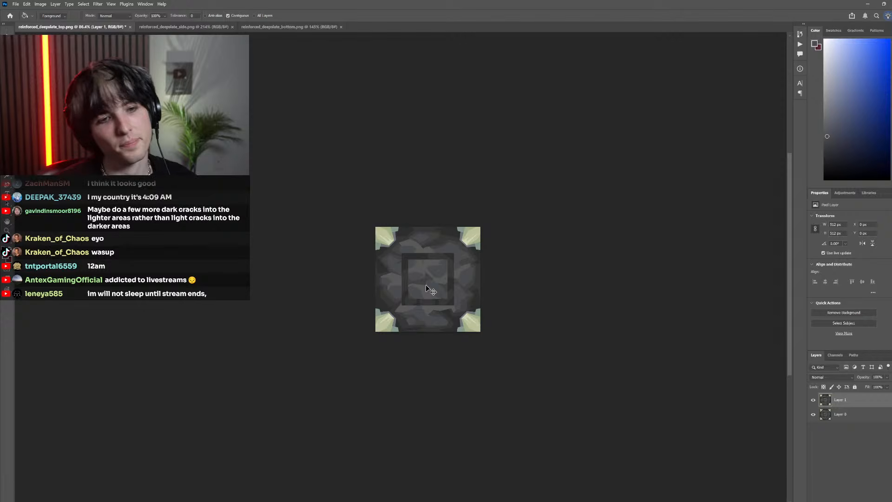
{"action": "scroll", "coordinate": [426, 286], "scroll_direction": "up", "scroll_amount": 2}
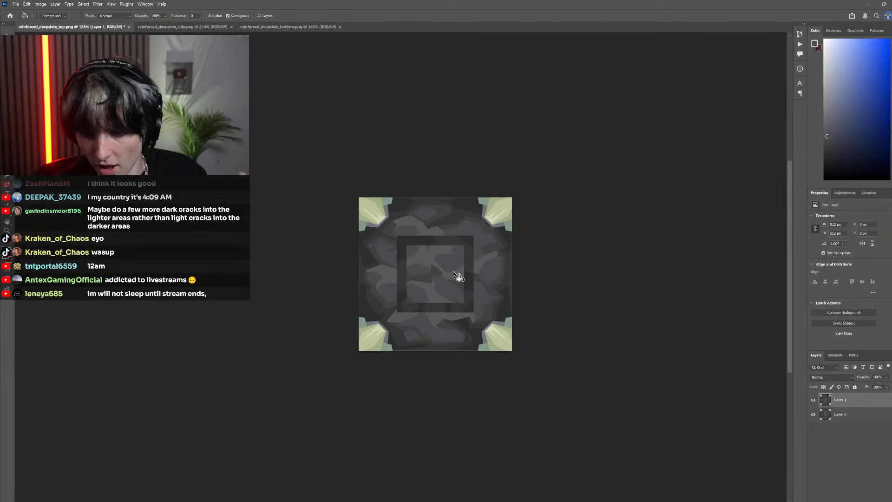
{"action": "left_click", "coordinate": [814, 401]}
{"action": "left_click", "coordinate": [814, 401]}
{"action": "left_click", "coordinate": [814, 400]}
{"action": "left_click", "coordinate": [814, 401]}
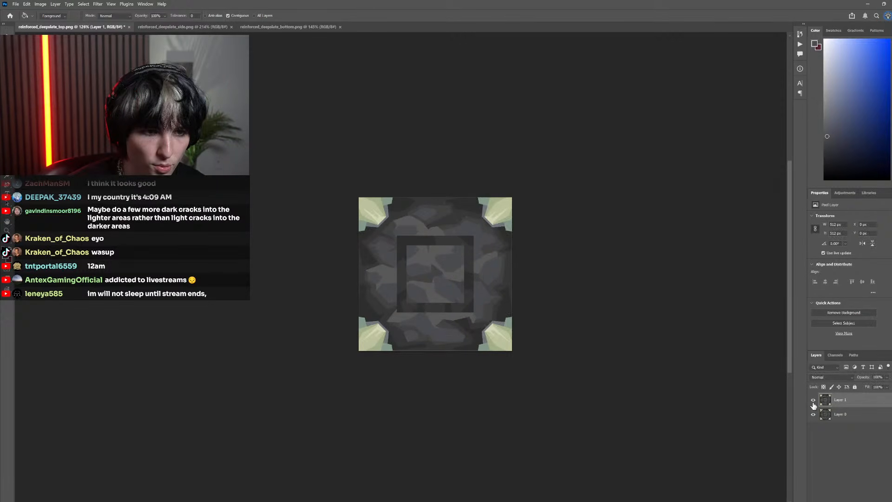
{"action": "left_click", "coordinate": [814, 401]}
{"action": "left_click", "coordinate": [813, 401]}
Delete Layer 0 from reinforced_deepslate_top.png and save the file
{"action": "left_click", "coordinate": [847, 414]}
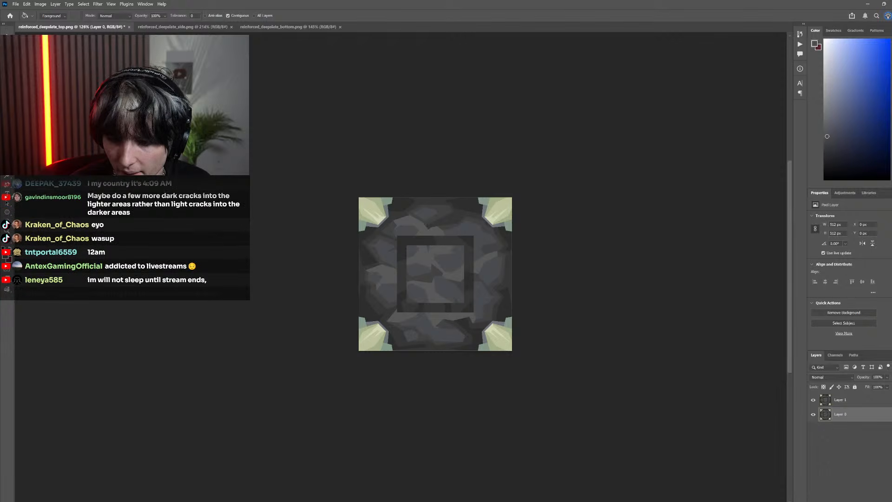
{"action": "left_click", "coordinate": [887, 500]}
{"action": "left_click", "coordinate": [445, 193]}
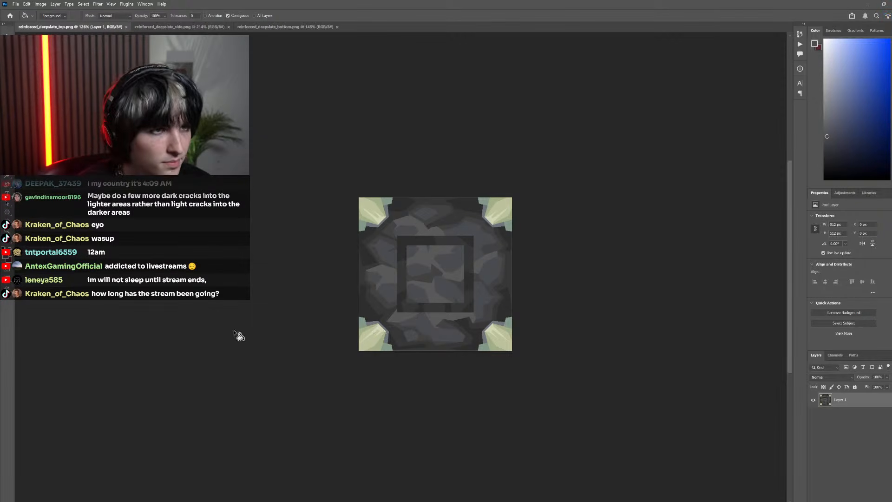
Switch to Minecraft, resume the game and reload the resource packs
{"action": "key", "text": "alt+Tab"}
{"action": "key", "text": "Escape"}
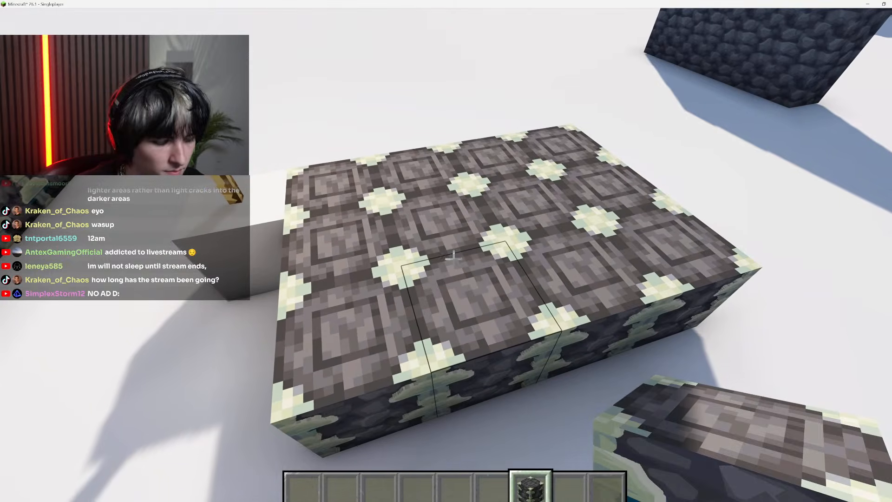
{"action": "key", "text": "F3+t"}
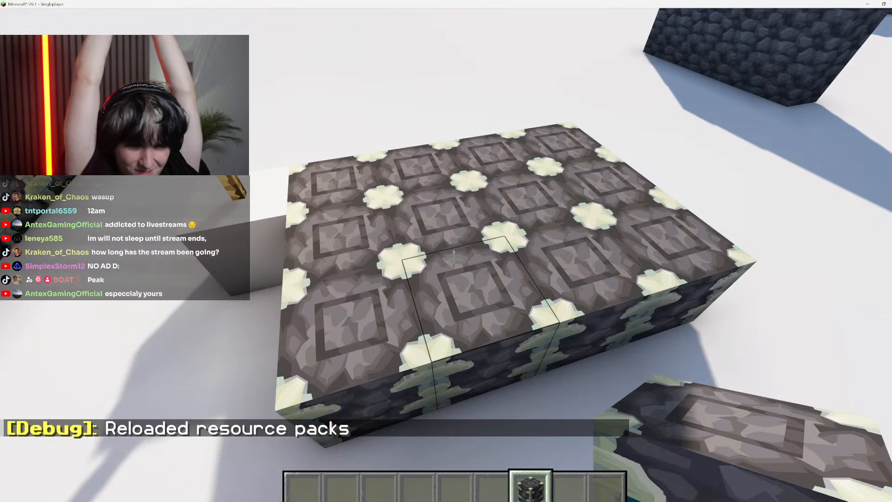
Fly over the reinforced deepslate platform to examine how the updated top texture tiles from above
{"action": "key", "text": "space"}
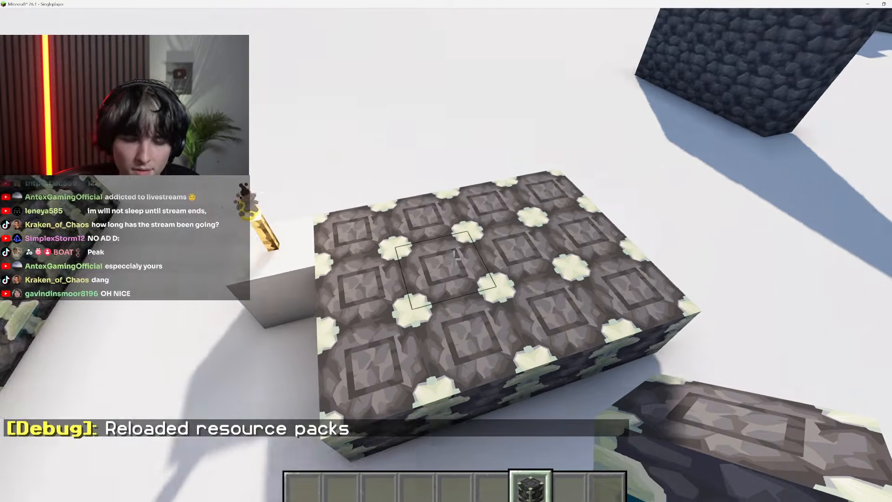
{"action": "key", "text": "shift"}
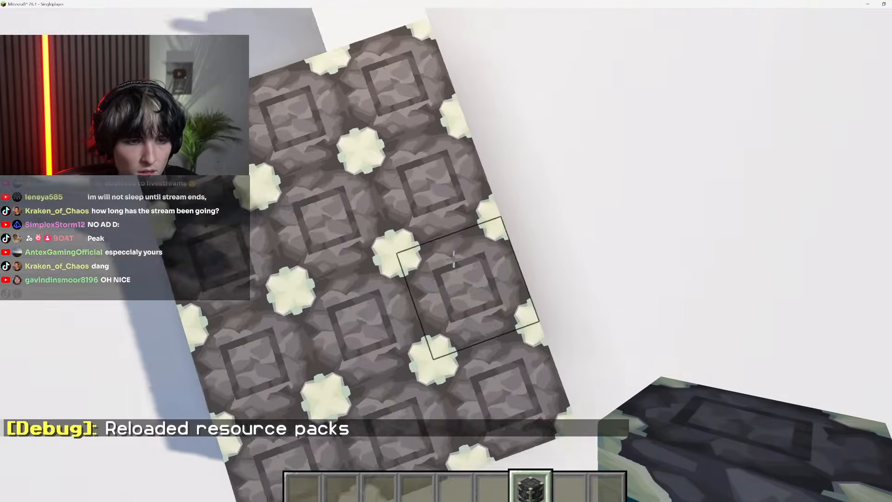
{"action": "key", "text": "space"}
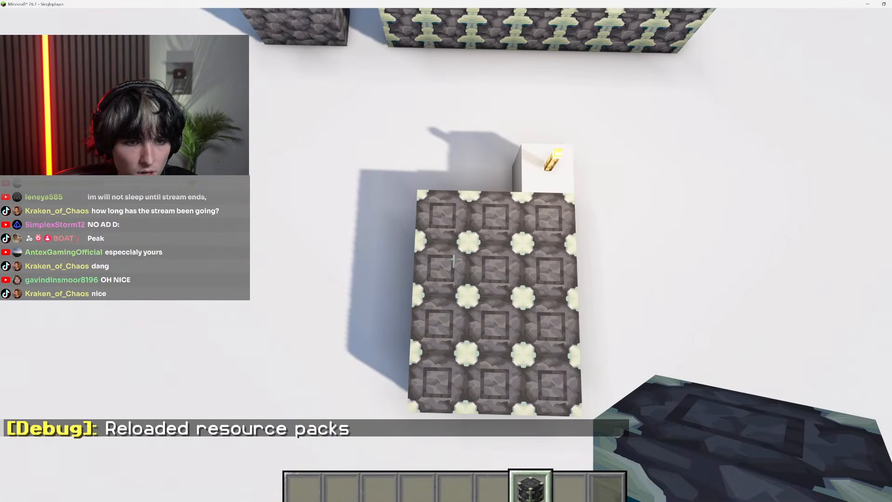
{"action": "key", "text": "shift"}
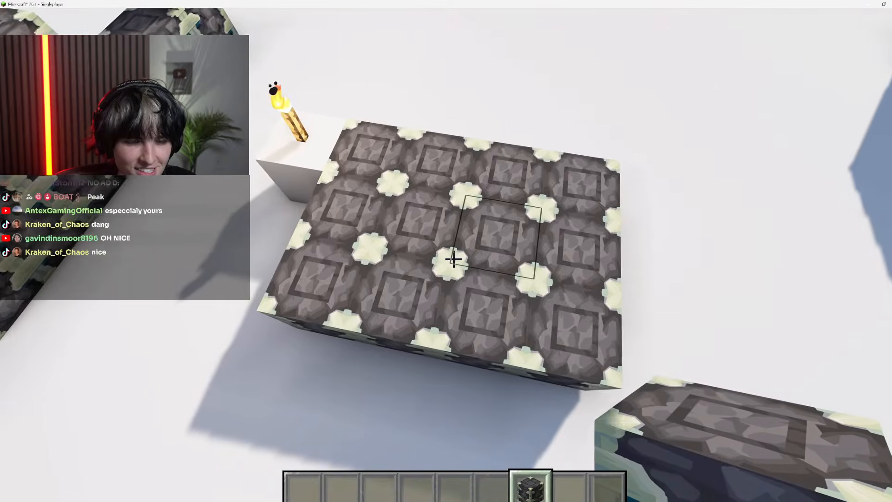
Break the blocks of the reinforced deepslate test platform and the extra ones beside the larger structure
{"action": "left_click", "coordinate": [454, 259]}
{"action": "left_click", "coordinate": [453, 260]}
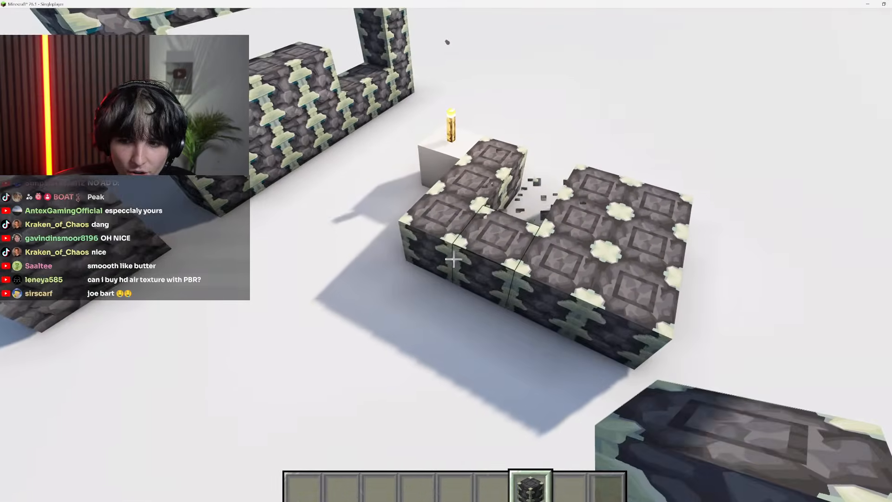
{"action": "left_click", "coordinate": [454, 259]}
{"action": "left_click", "coordinate": [454, 260]}
{"action": "left_click", "coordinate": [454, 259]}
{"action": "left_click", "coordinate": [453, 260]}
{"action": "left_click", "coordinate": [453, 259]}
{"action": "left_click", "coordinate": [454, 259]}
{"action": "left_click", "coordinate": [454, 260]}
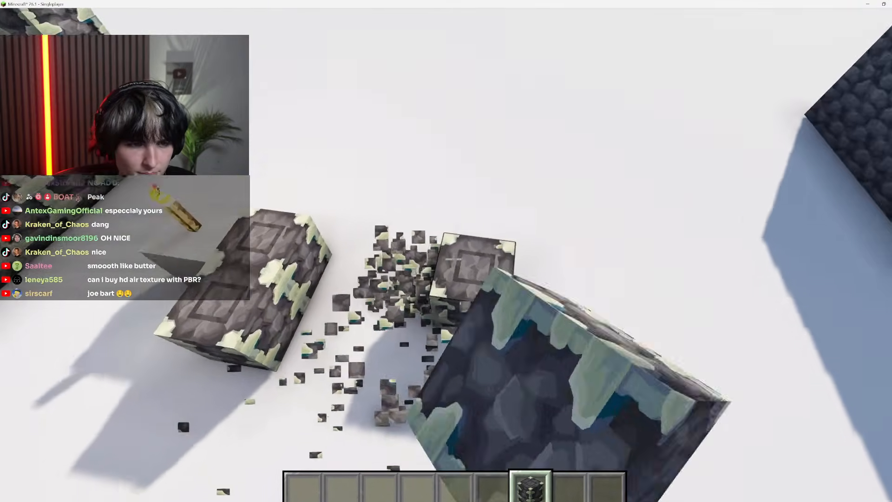
{"action": "left_click", "coordinate": [454, 259]}
{"action": "left_click", "coordinate": [453, 259]}
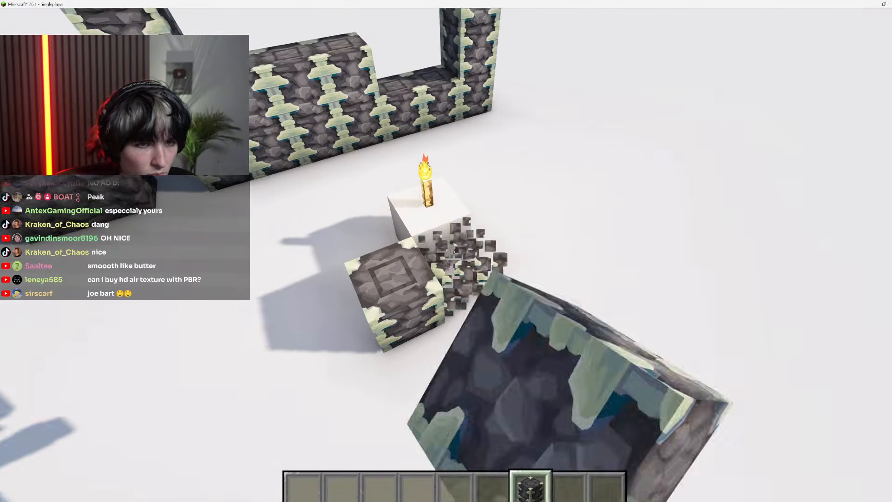
{"action": "left_click", "coordinate": [453, 259]}
{"action": "left_click", "coordinate": [454, 260]}
{"action": "left_click", "coordinate": [453, 259]}
{"action": "left_click", "coordinate": [454, 260]}
{"action": "left_click", "coordinate": [454, 260]}
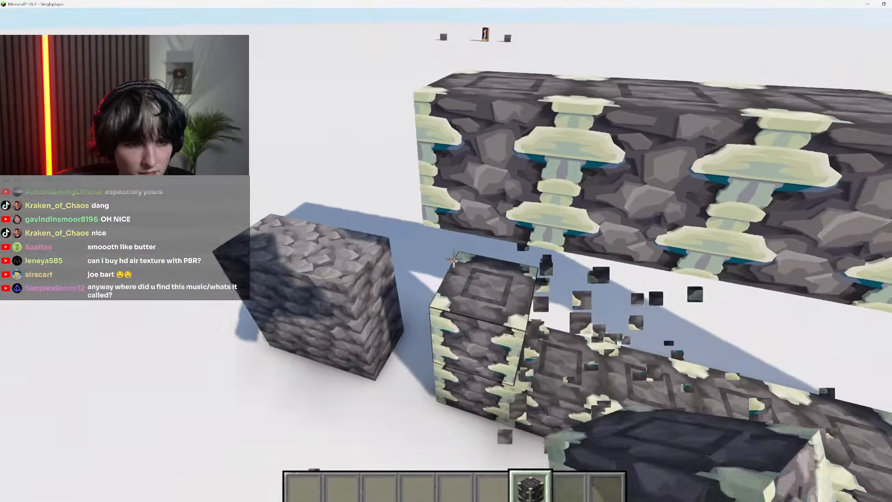
Place a single reinforced deepslate block on the open snow and hide the HUD
{"action": "right_click", "coordinate": [453, 259]}
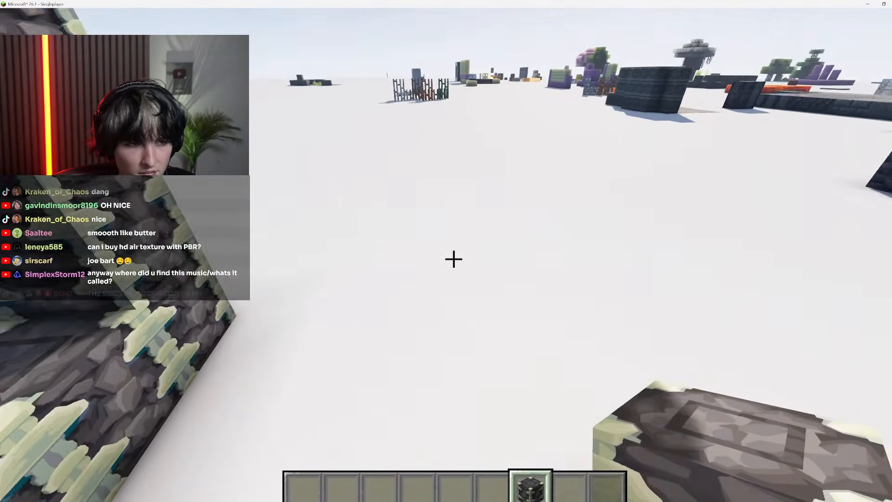
{"action": "right_click", "coordinate": [453, 260]}
{"action": "key", "text": "w"}
{"action": "key", "text": "F1"}
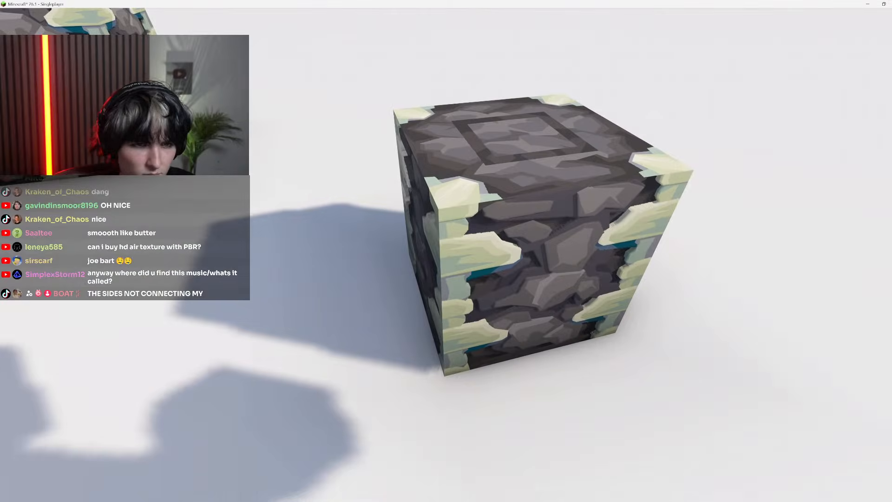
Examine the single block's top and side textures up close, checking how they meet along the edges
{"action": "key", "text": "s"}
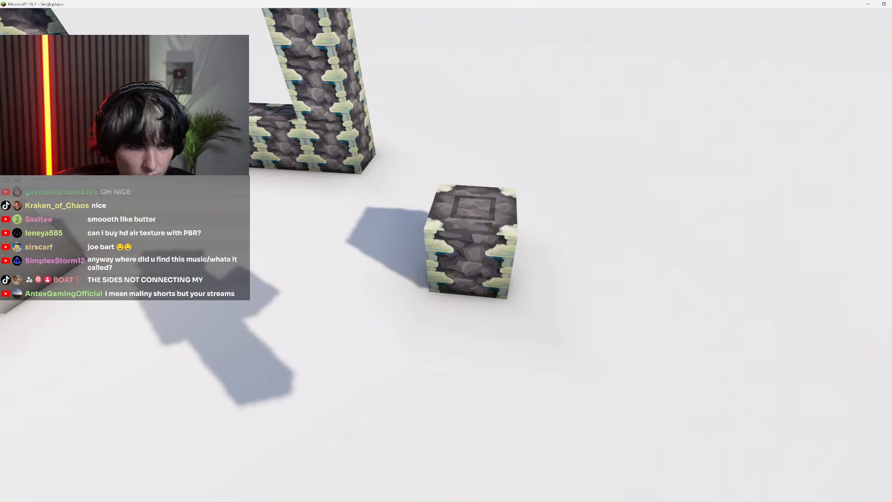
{"action": "key", "text": "w"}
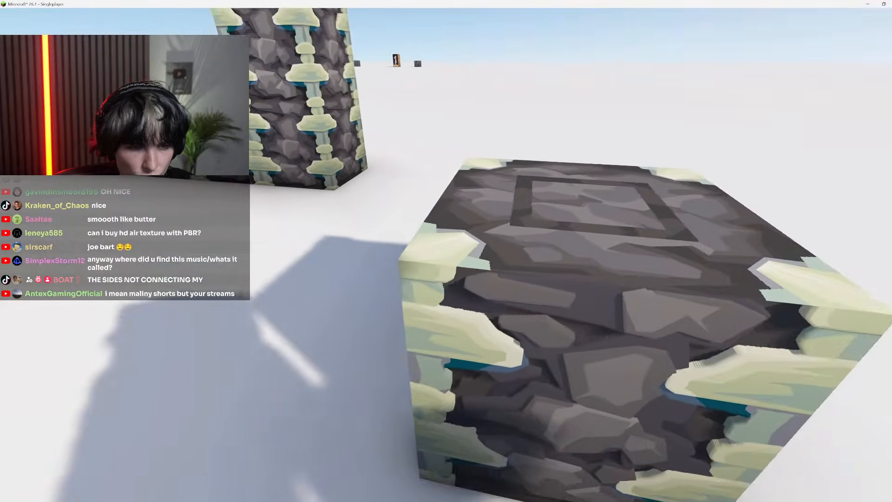
{"action": "key", "text": "s"}
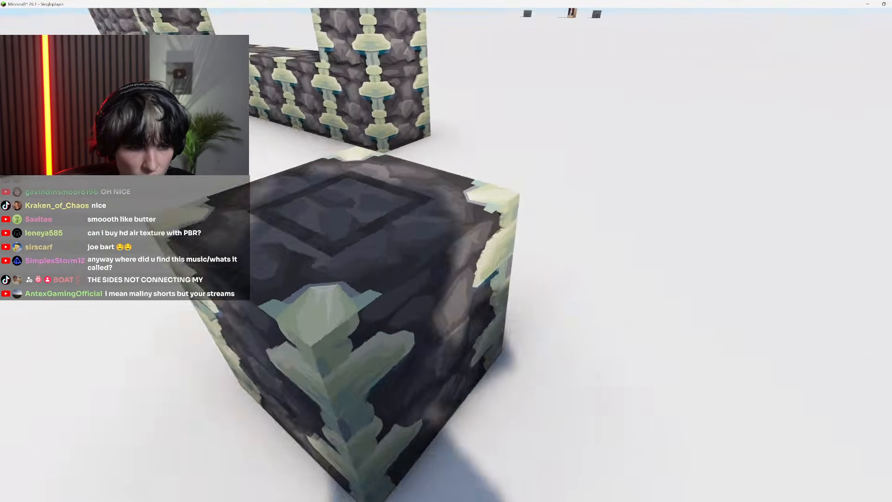
{"action": "key", "text": "a"}
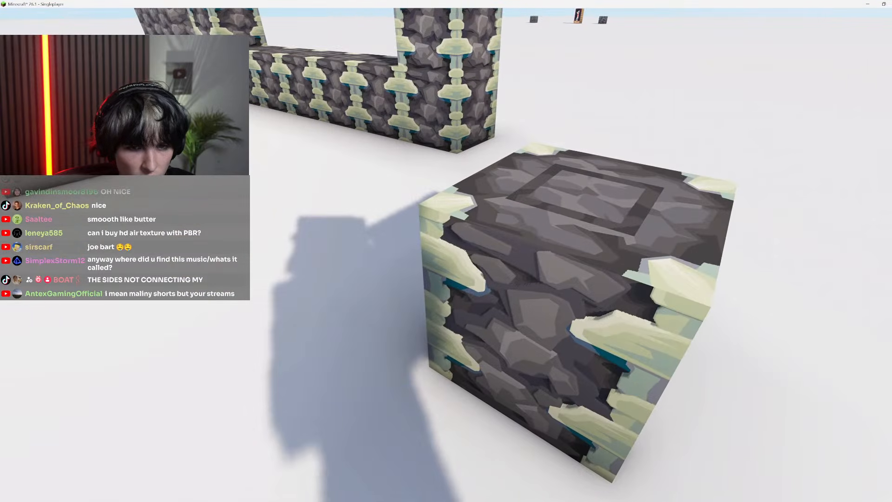
{"action": "key", "text": "a"}
{"action": "key", "text": "w"}
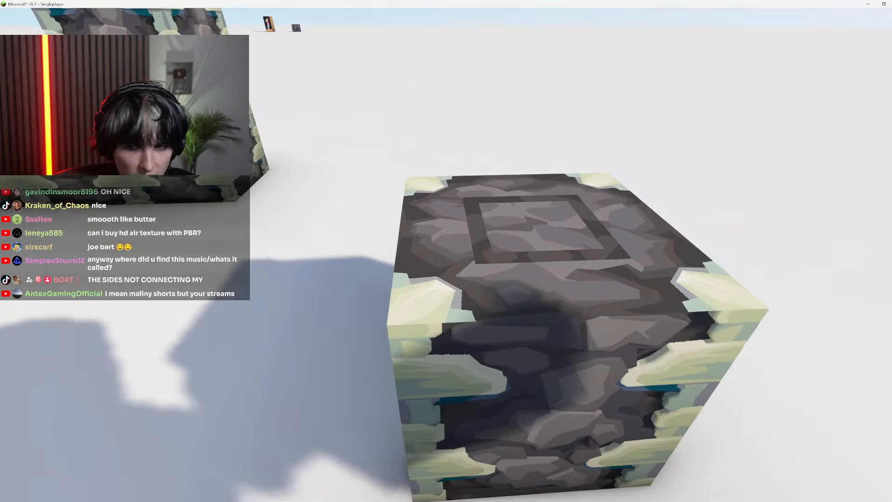
{"action": "key", "text": "w"}
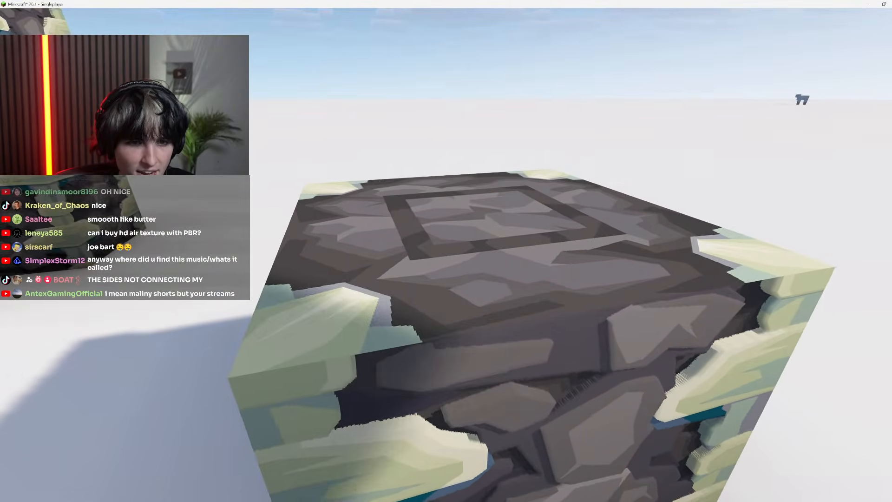
Circle the single block from above and from a distance to examine its top and all sides together
{"action": "key", "text": "s"}
{"action": "key", "text": "space"}
{"action": "key", "text": "a"}
{"action": "key", "text": "w"}
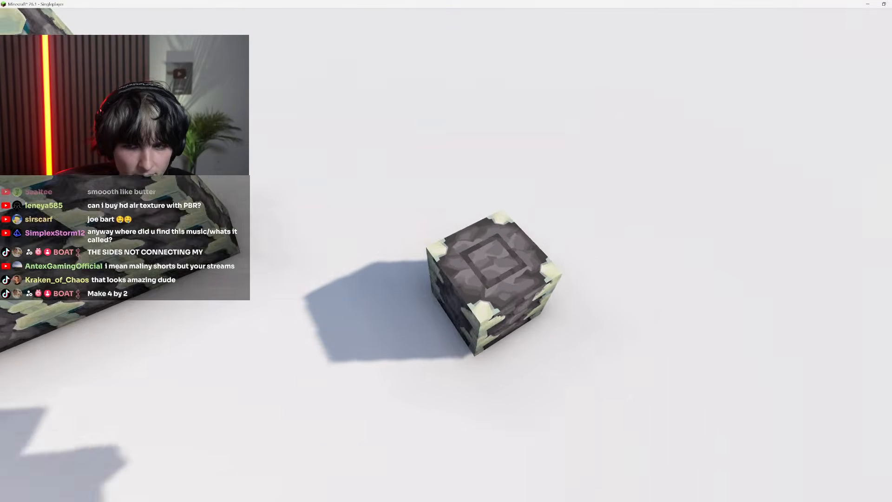
{"action": "key", "text": "s"}
{"action": "key", "text": "d"}
{"action": "key", "text": "d"}
{"action": "key", "text": "s"}
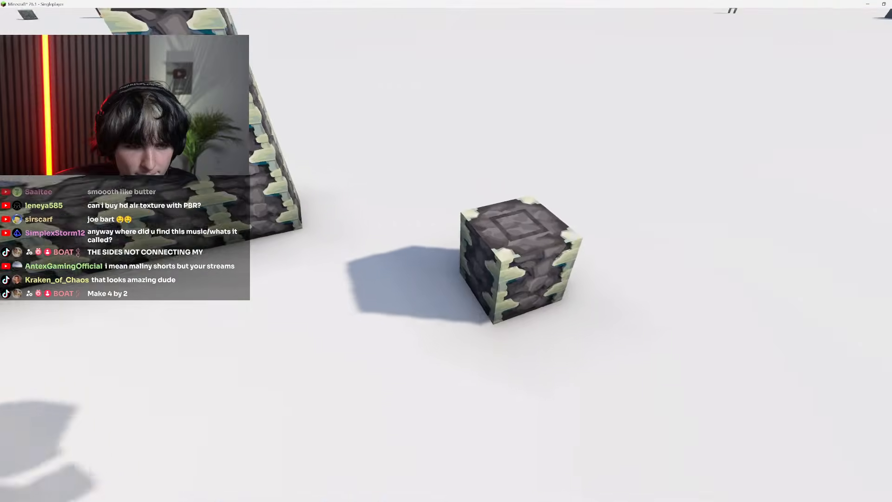
{"action": "key", "text": "d"}
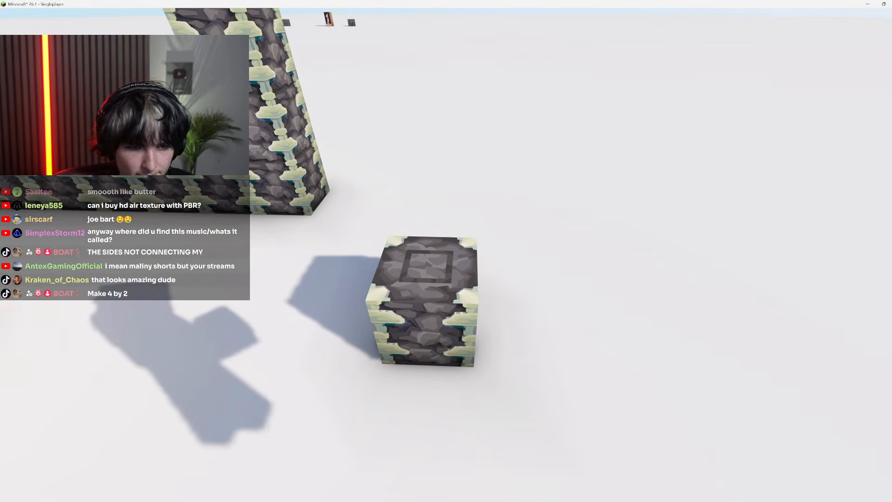
{"action": "key", "text": "a"}
{"action": "key", "text": "w"}
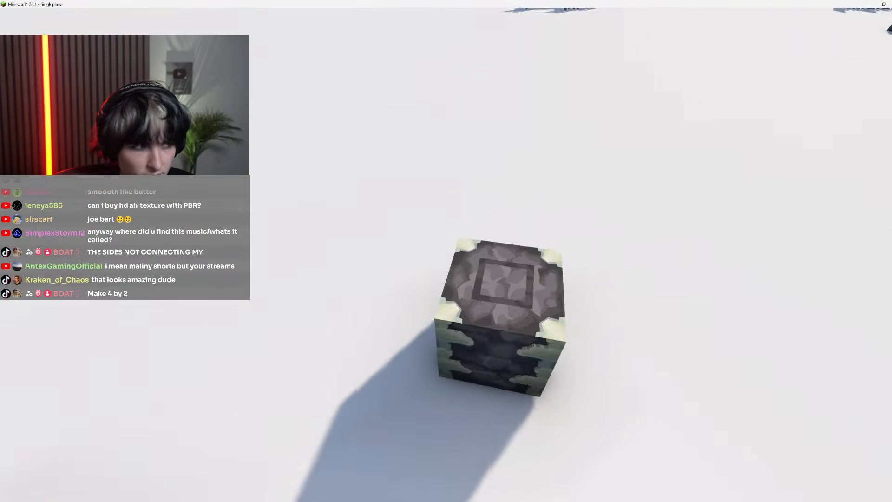
{"action": "key", "text": "d"}
{"action": "key", "text": "shift"}
{"action": "key", "text": "d"}
{"action": "key", "text": "w"}
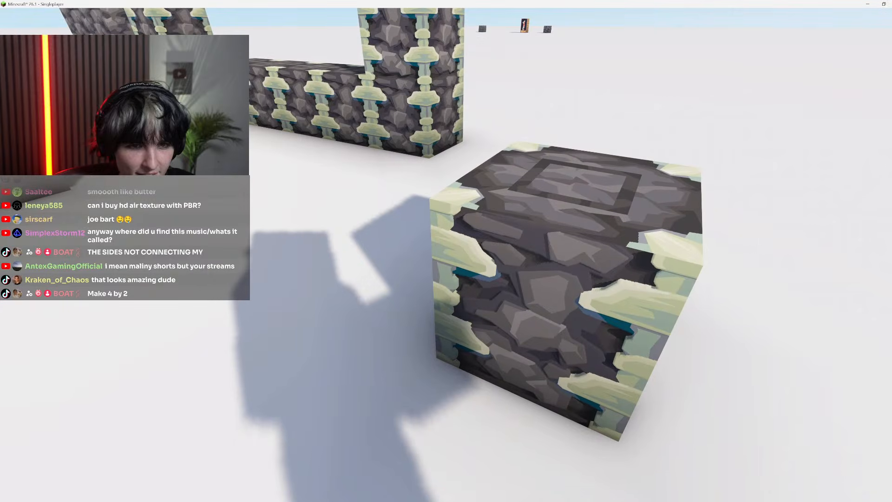
Show the HUD again and lower the field of view in the game options
{"action": "key", "text": "space"}
{"action": "key", "text": "shift"}
{"action": "key", "text": "F1"}
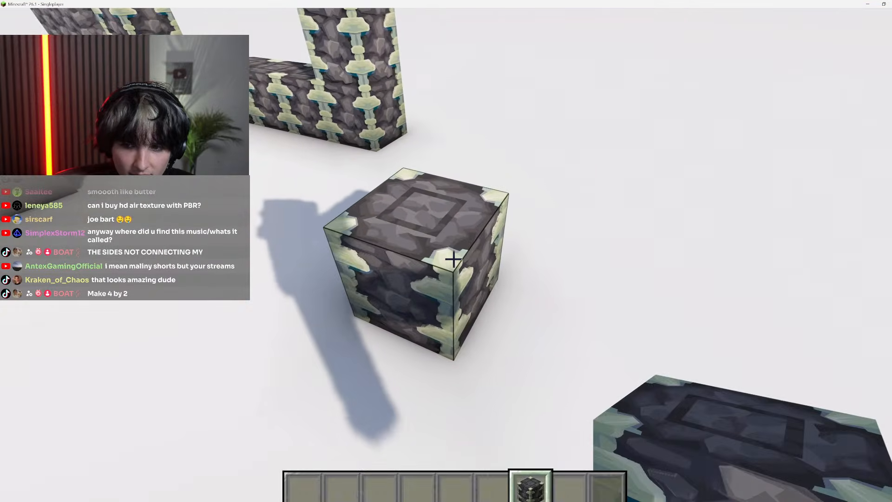
{"action": "key", "text": "Escape"}
{"action": "left_click", "coordinate": [427, 298]}
{"action": "left_click_drag", "start_coordinate": [307, 82], "coordinate": [169, 82]}
{"action": "key", "text": "Escape"}
{"action": "key", "text": "Escape"}
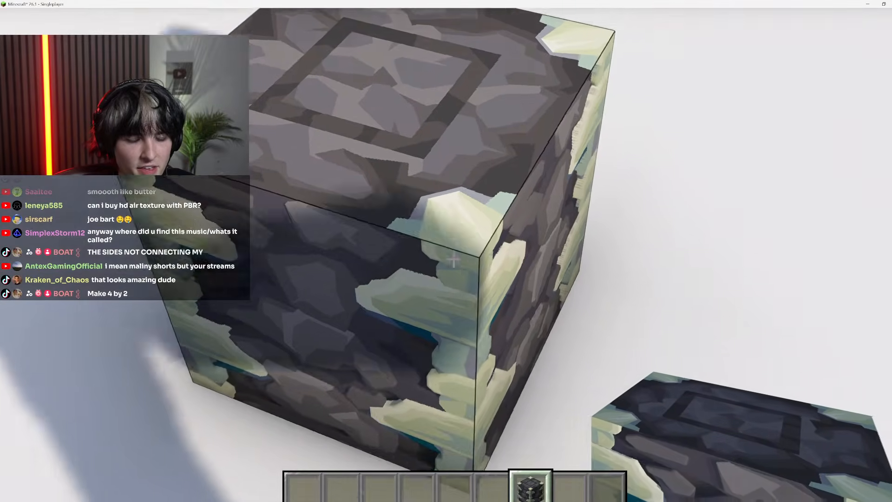
Examine the block's upper edge and corner at close range with the narrower field of view
{"action": "key", "text": "a"}
{"action": "key", "text": "w"}
{"action": "key", "text": "s"}
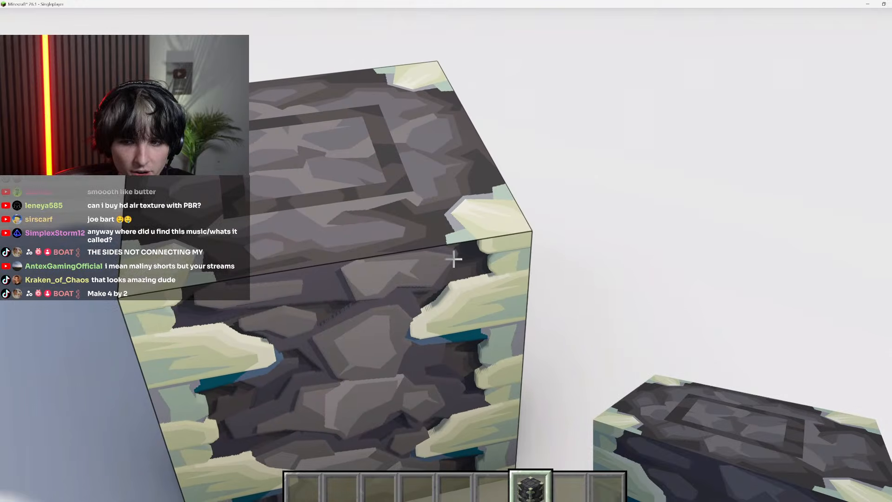
{"action": "key", "text": "w"}
{"action": "key", "text": "s"}
{"action": "key", "text": "w"}
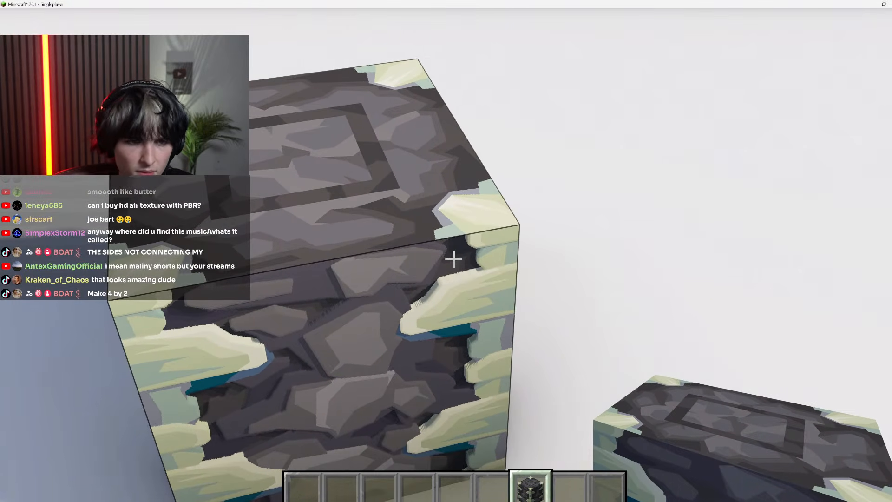
Break the inspected block and place a reinforced deepslate block on the snow again
{"action": "left_click", "coordinate": [454, 259]}
{"action": "key", "text": "s"}
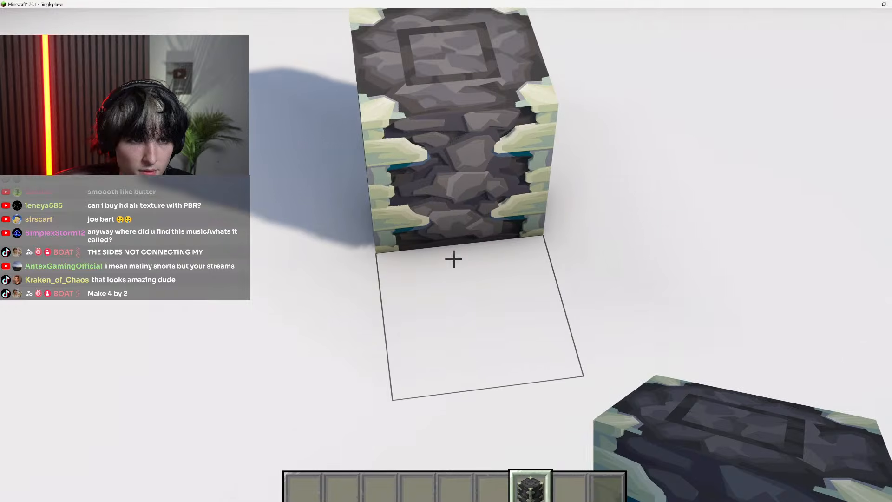
{"action": "right_click", "coordinate": [454, 259]}
{"action": "key", "text": "w"}
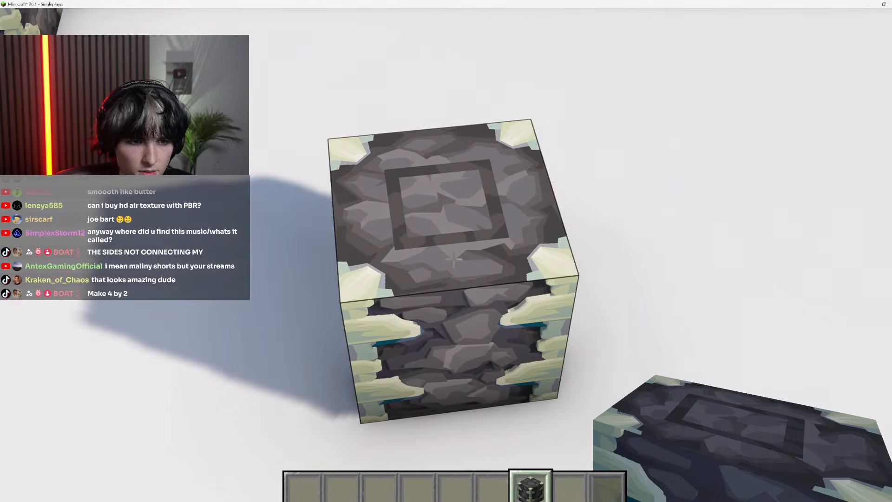
Examine the placed block's top and front from above at close range and from farther away
{"action": "key", "text": "w"}
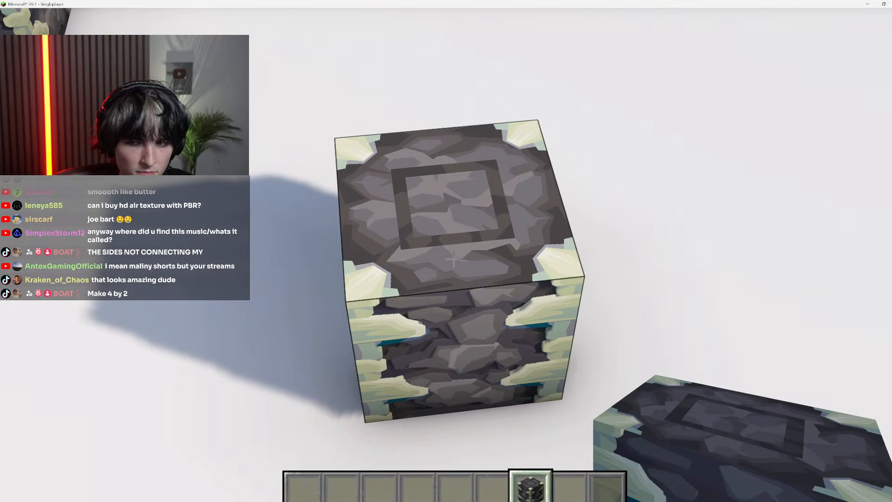
{"action": "key", "text": "s"}
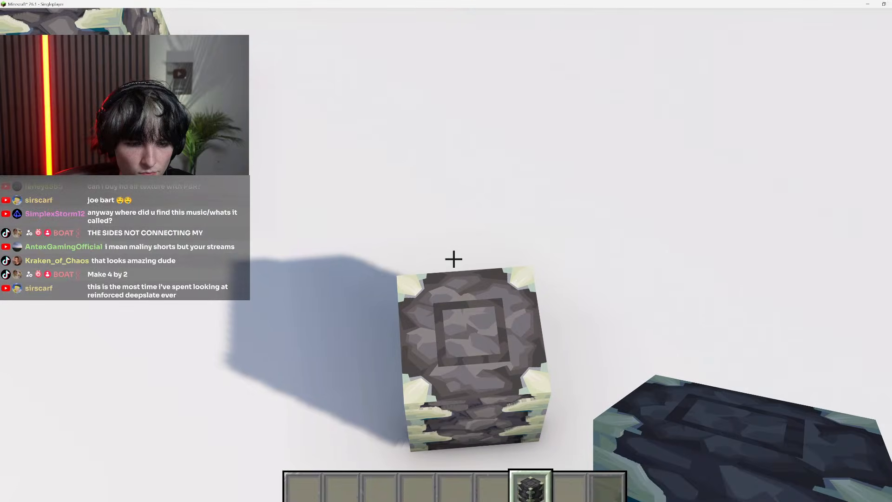
{"action": "key", "text": "Escape"}
Switch to Photoshop and try filling the teal patch below the top texture's upper-right crystal with the dark stone colour
{"action": "key", "text": "alt+Tab"}
{"action": "scroll", "coordinate": [580, 215], "scroll_direction": "down", "scroll_amount": 2}
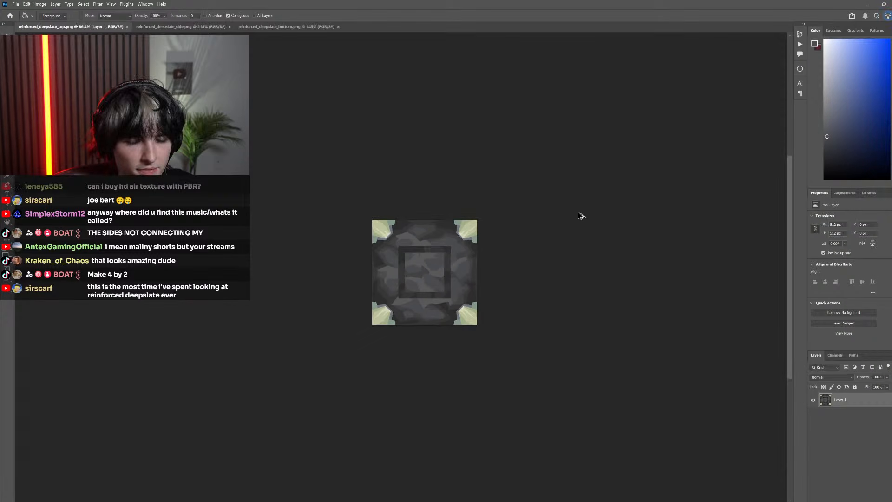
{"action": "scroll", "coordinate": [467, 243], "scroll_direction": "up", "scroll_amount": 10}
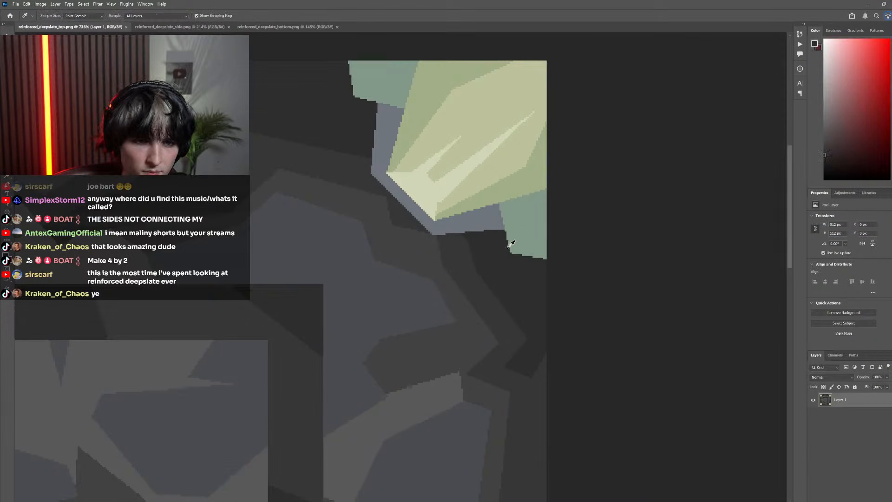
{"action": "key", "text": "g"}
{"action": "left_click", "coordinate": [526, 238]}
Try extending the grey-blue shadow under the upper-right crystal to the texture's edge with a polygonal selection and fill
{"action": "key", "text": "l"}
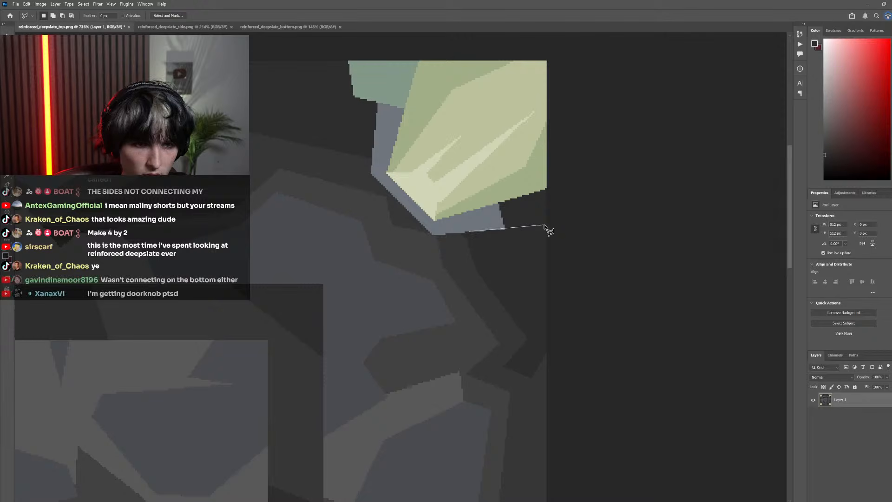
{"action": "left_click", "coordinate": [564, 226]}
{"action": "left_click", "coordinate": [563, 164]}
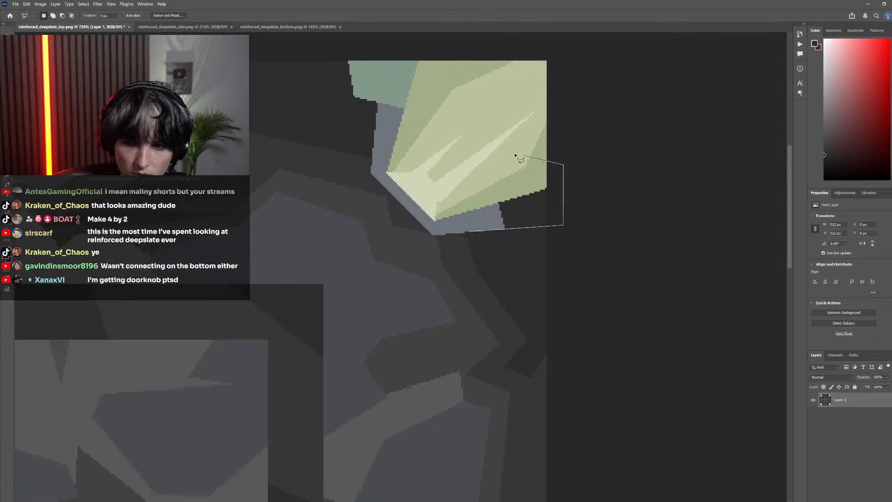
{"action": "left_click", "coordinate": [470, 232]}
{"action": "key", "text": "i"}
{"action": "left_click", "coordinate": [505, 216]}
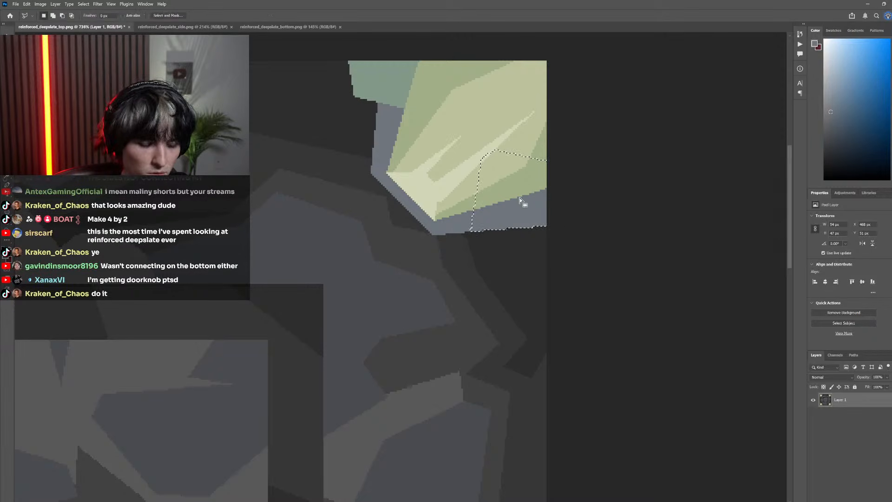
Try adding a tapered teal prong below the upper-right crystal, set in from the texture's edge, and sample the dark stone colour
{"action": "left_click", "coordinate": [528, 186]}
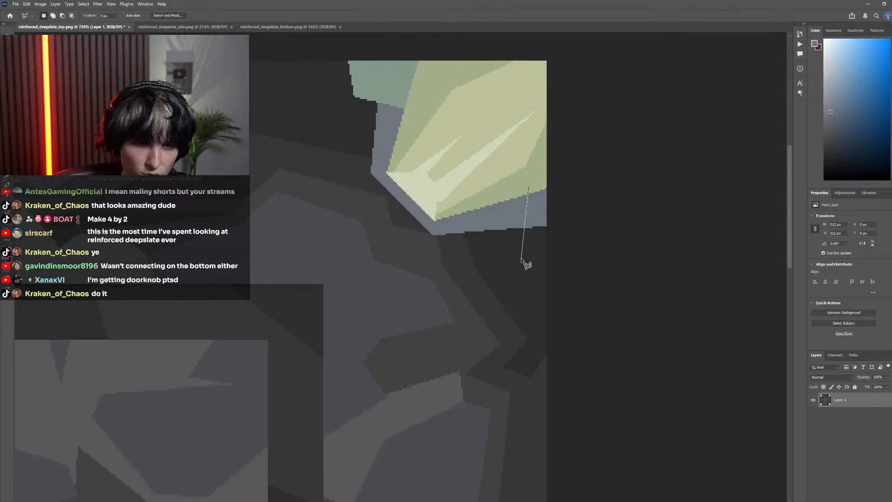
{"action": "key", "text": "Escape"}
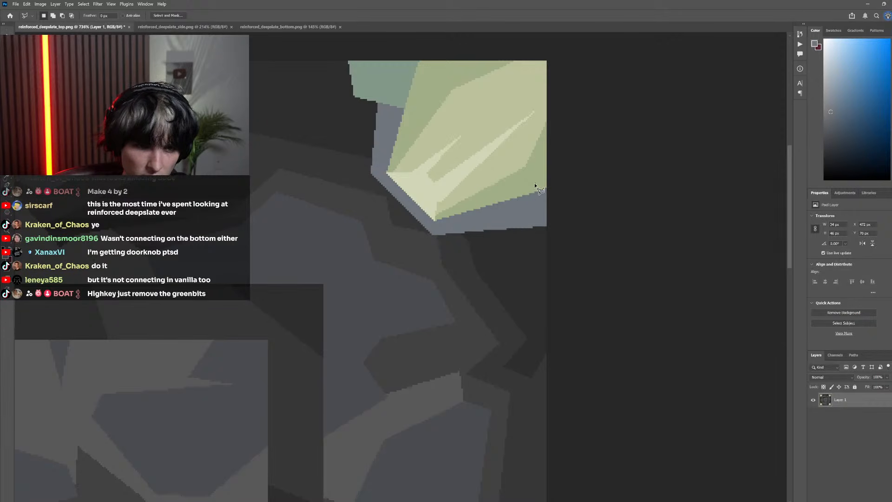
{"action": "left_click", "coordinate": [402, 89]}
{"action": "key", "text": "g"}
{"action": "left_click", "coordinate": [510, 260]}
{"action": "scroll", "coordinate": [509, 261], "scroll_direction": "down", "scroll_amount": 3}
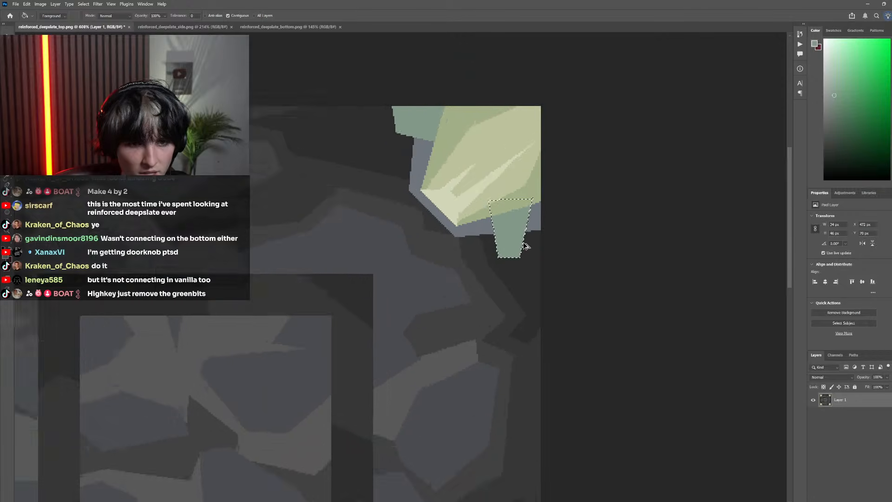
{"action": "key", "text": "g"}
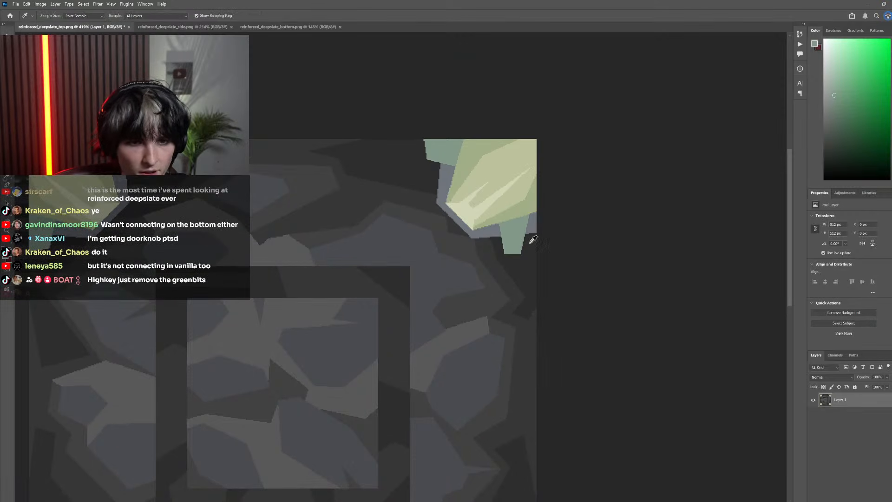
{"action": "key", "text": "x"}
{"action": "scroll", "coordinate": [540, 235], "scroll_direction": "down", "scroll_amount": 5}
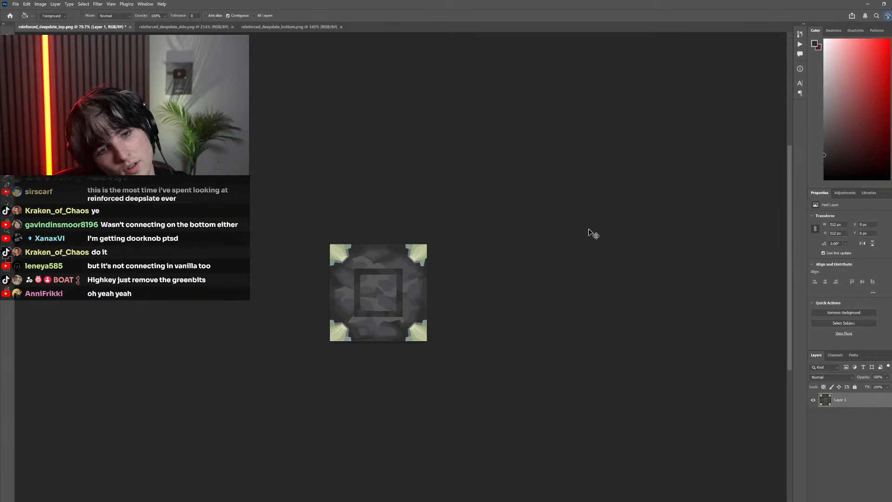
Return to the Minecraft world and examine the block's top corners from above
{"action": "left_click", "coordinate": [867, 4]}
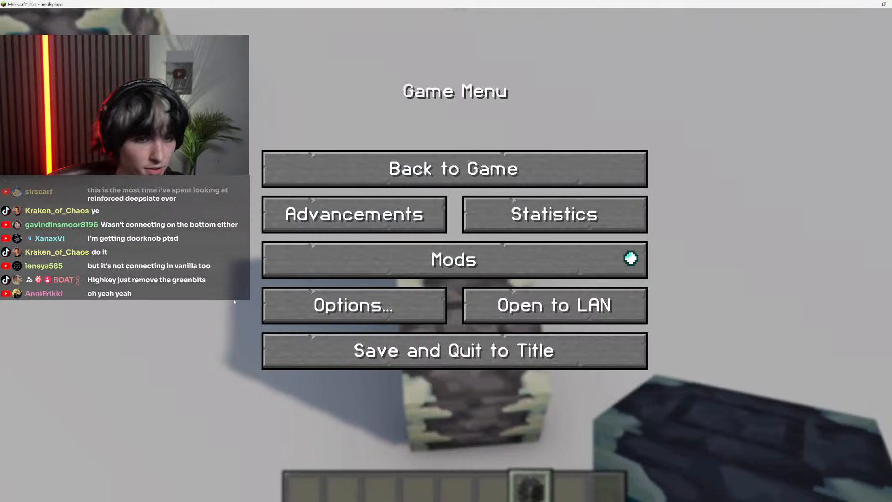
{"action": "left_click", "coordinate": [488, 170]}
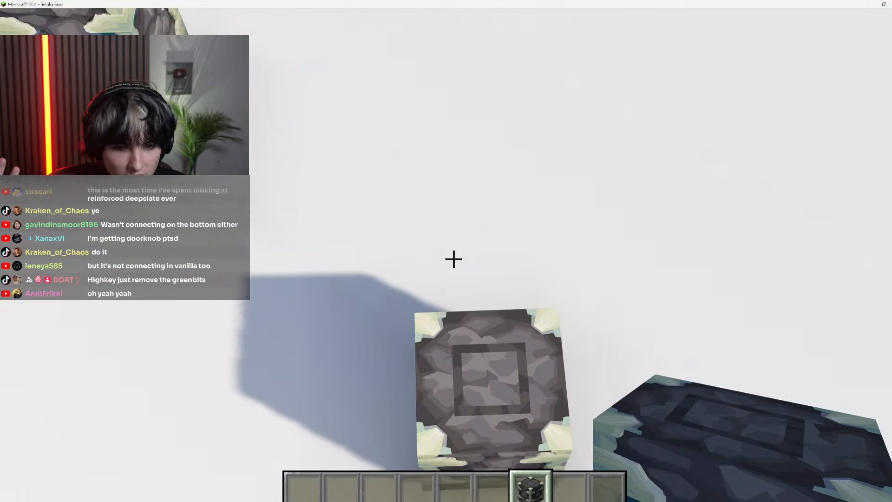
{"action": "key", "text": "shift"}
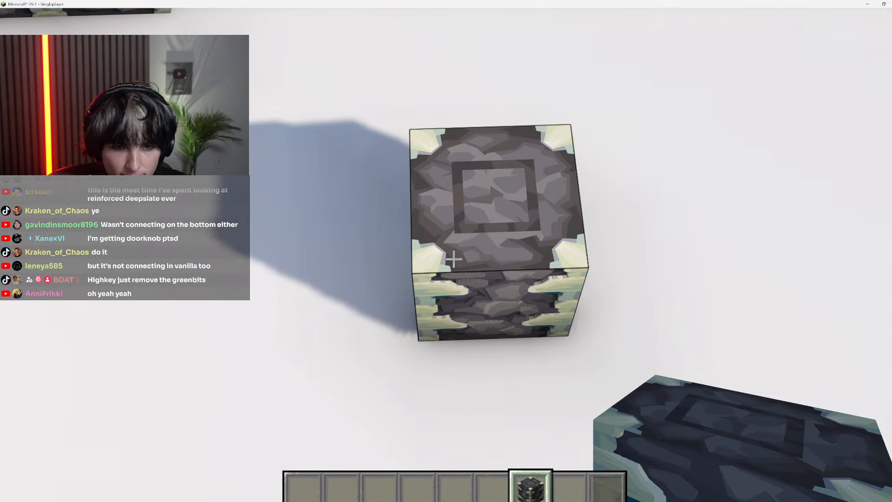
{"action": "key", "text": "Escape"}
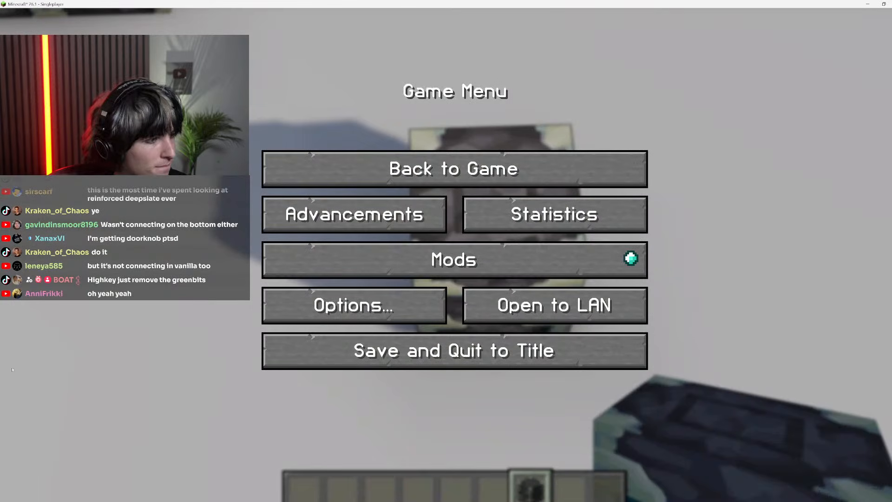
Check the whole top texture in Photoshop and reload the resource packs in Minecraft
{"action": "key", "text": "alt+Tab"}
{"action": "scroll", "coordinate": [430, 267], "scroll_direction": "up", "scroll_amount": 4}
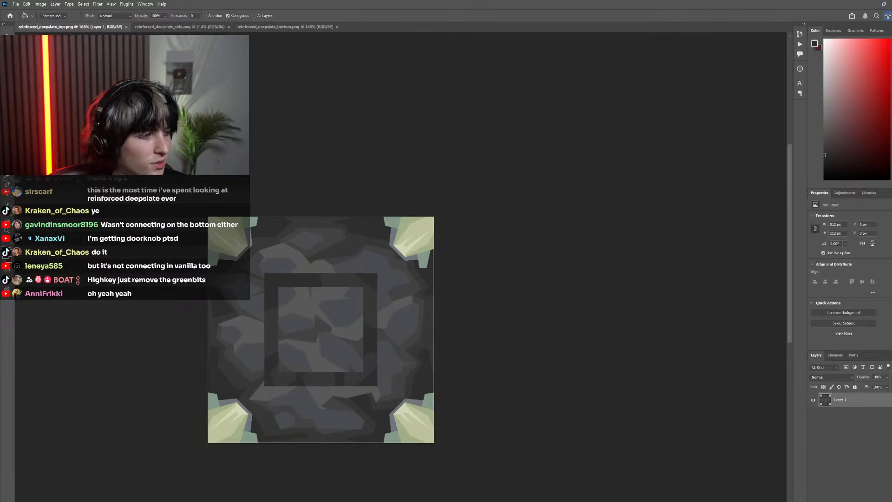
{"action": "key", "text": "alt+Tab"}
{"action": "key", "text": "Escape"}
{"action": "key", "text": "F3+t"}
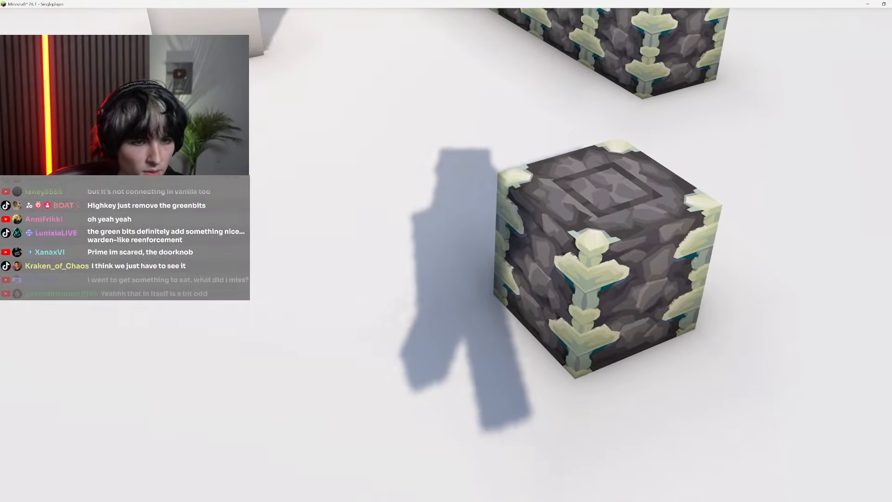
Move around and close to the single block to examine the top corners and how they meet the sides
{"action": "key", "text": "Escape"}
{"action": "left_click", "coordinate": [428, 290]}
{"action": "key", "text": "Escape"}
{"action": "key", "text": "d"}
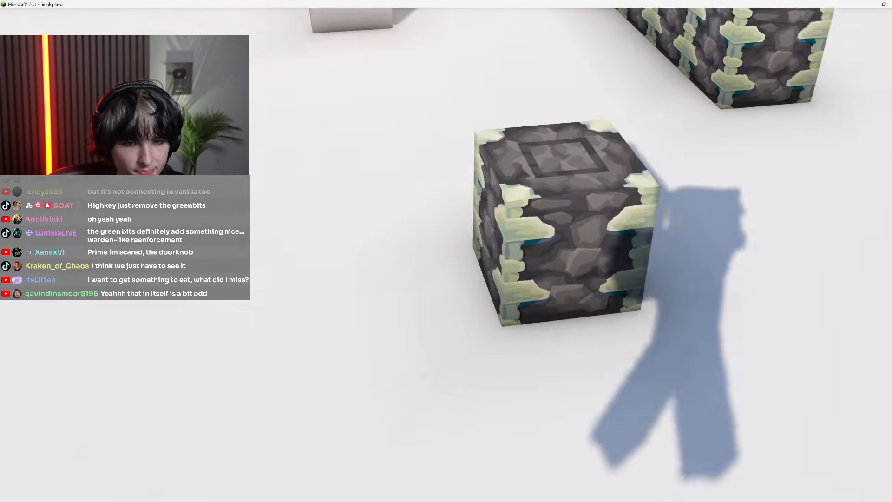
{"action": "key", "text": "w"}
{"action": "key", "text": "space"}
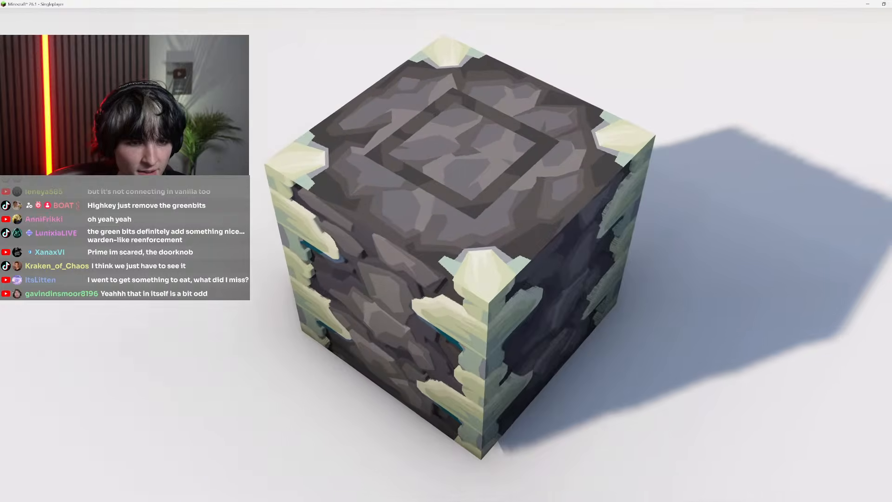
{"action": "key", "text": "F1"}
{"action": "key", "text": "a"}
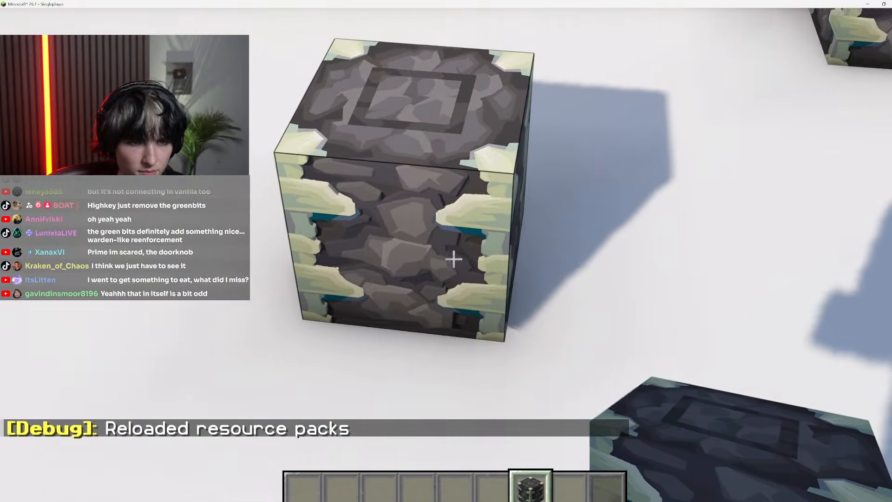
Hide the HUD and examine the block from several sides and distances
{"action": "key", "text": "F1"}
{"action": "key", "text": "w"}
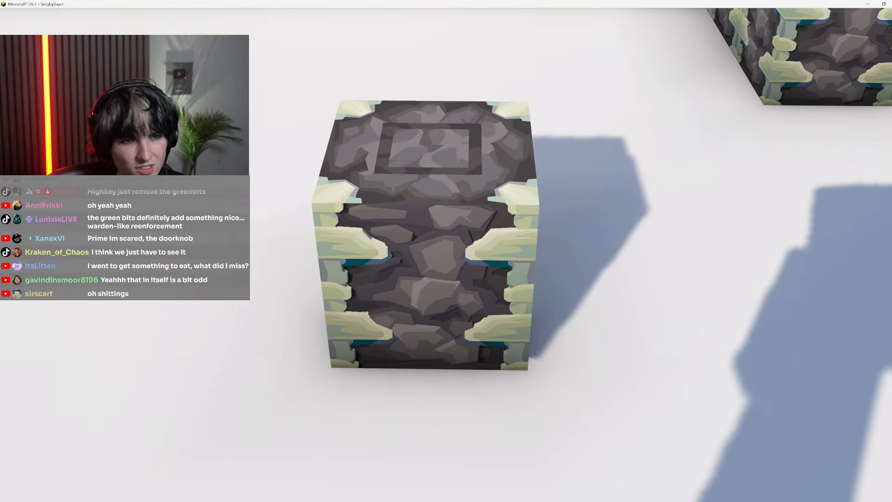
{"action": "key", "text": "space"}
{"action": "key", "text": "a"}
{"action": "key", "text": "s"}
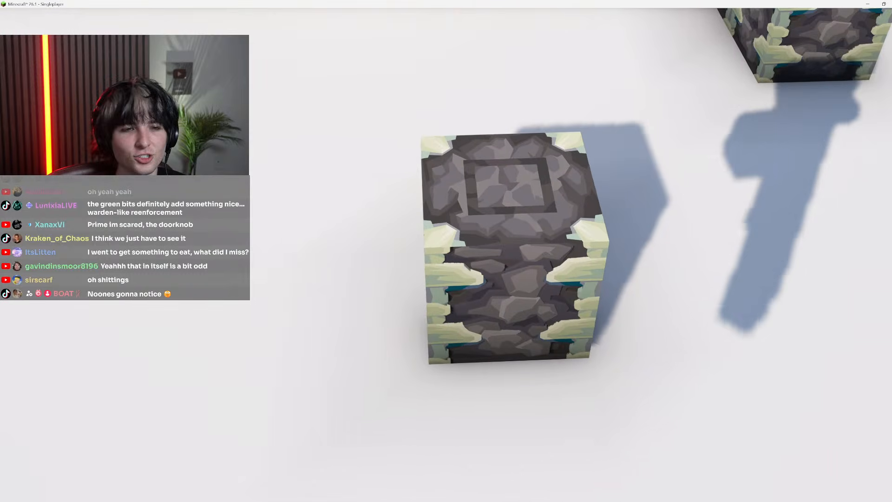
{"action": "key", "text": "shift"}
{"action": "key", "text": "d"}
{"action": "key", "text": "w"}
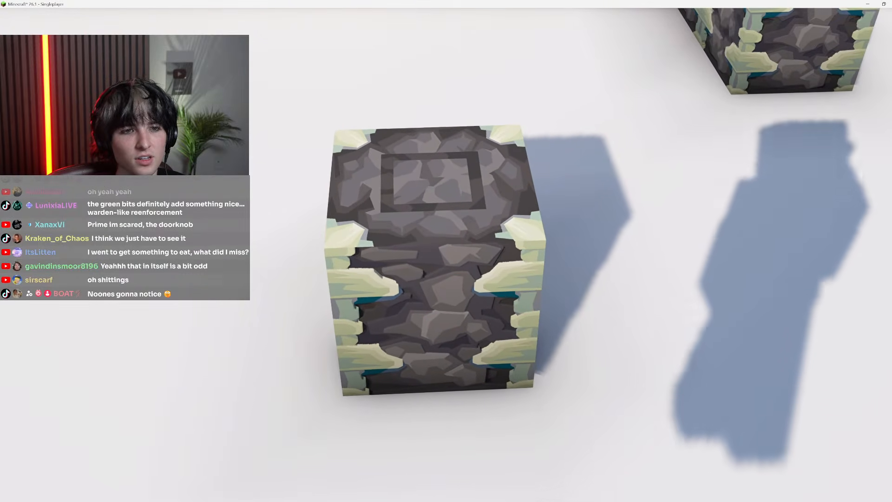
{"action": "key", "text": "s"}
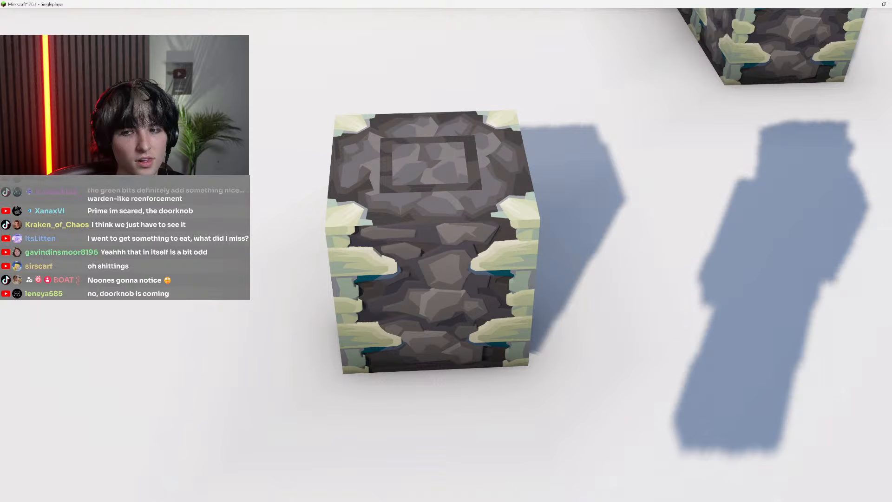
{"action": "key", "text": "a"}
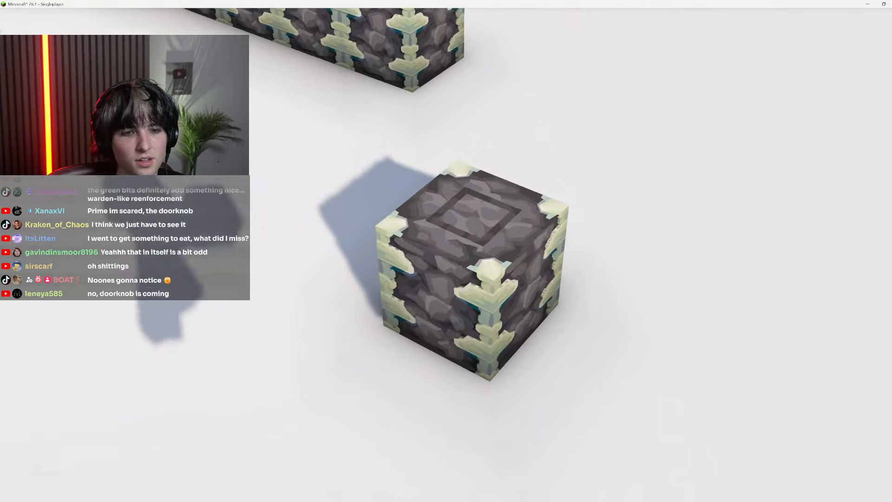
{"action": "key", "text": "d"}
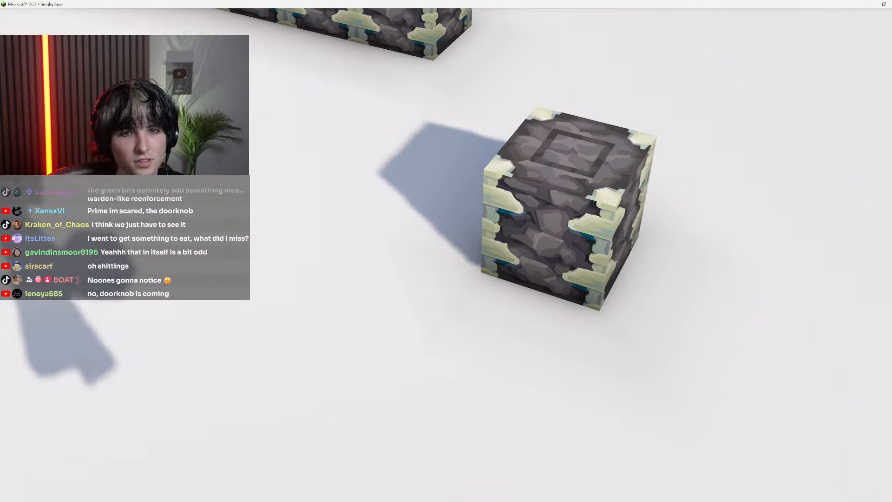
Switch to Photoshop and trim the outer lower corner of the teal patch below the upper-right crystal
{"action": "key", "text": "Escape"}
{"action": "key", "text": "alt+Tab"}
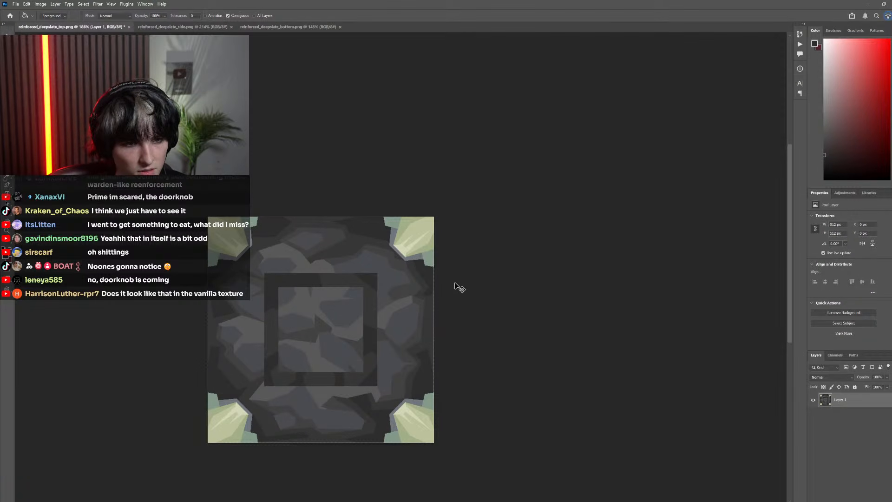
{"action": "scroll", "coordinate": [442, 274], "scroll_direction": "up", "scroll_amount": 5}
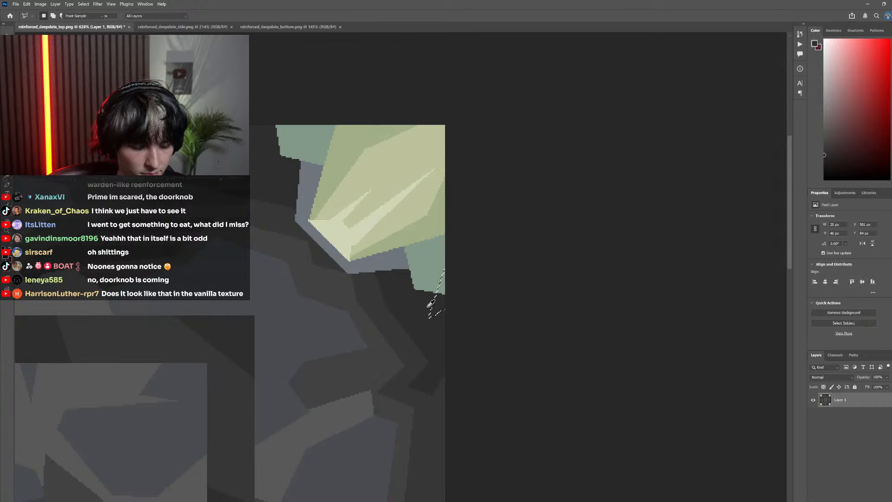
{"action": "scroll", "coordinate": [393, 279], "scroll_direction": "down", "scroll_amount": 1}
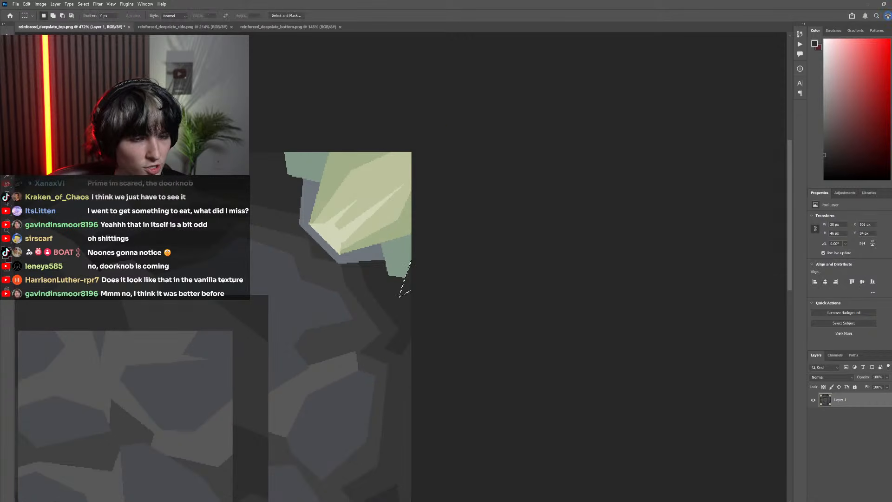
Trim the outer upper corner of the teal patch beside the upper-right crystal with a polygonal selection and dark stone fill
{"action": "left_click", "coordinate": [275, 126]}
{"action": "scroll", "coordinate": [369, 184], "scroll_direction": "down", "scroll_amount": 5}
{"action": "scroll", "coordinate": [390, 188], "scroll_direction": "up", "scroll_amount": 5}
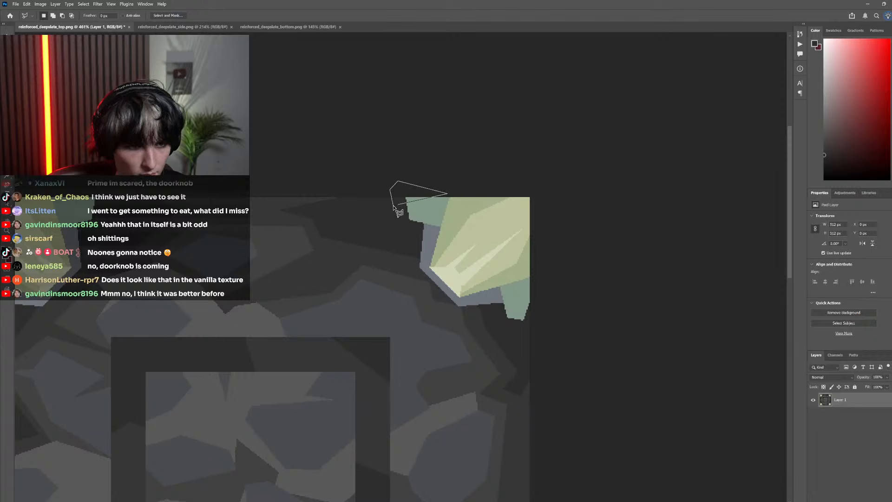
{"action": "scroll", "coordinate": [397, 204], "scroll_direction": "down", "scroll_amount": 3}
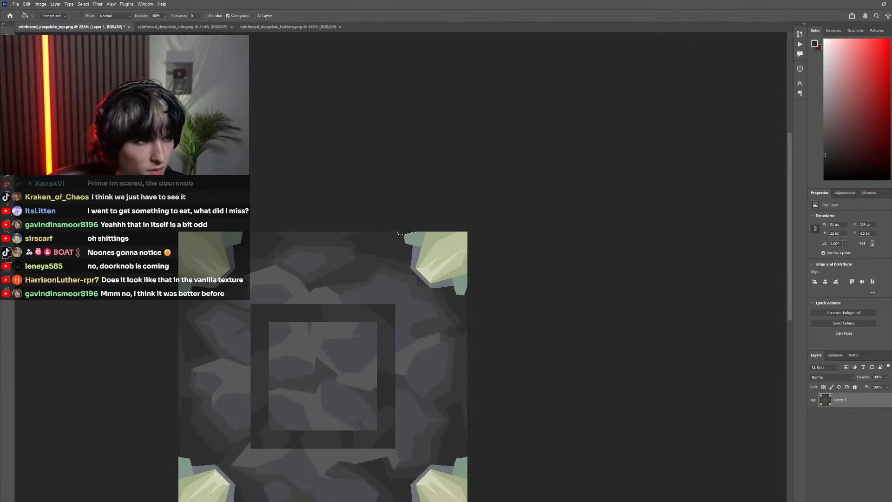
{"action": "key", "text": "ctrl+d"}
{"action": "scroll", "coordinate": [401, 269], "scroll_direction": "down", "scroll_amount": 3}
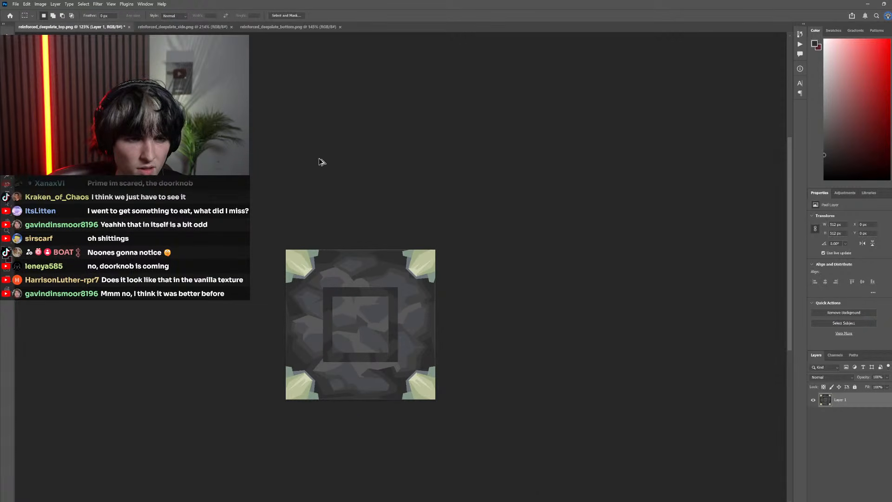
{"action": "scroll", "coordinate": [463, 240], "scroll_direction": "up", "scroll_amount": 5}
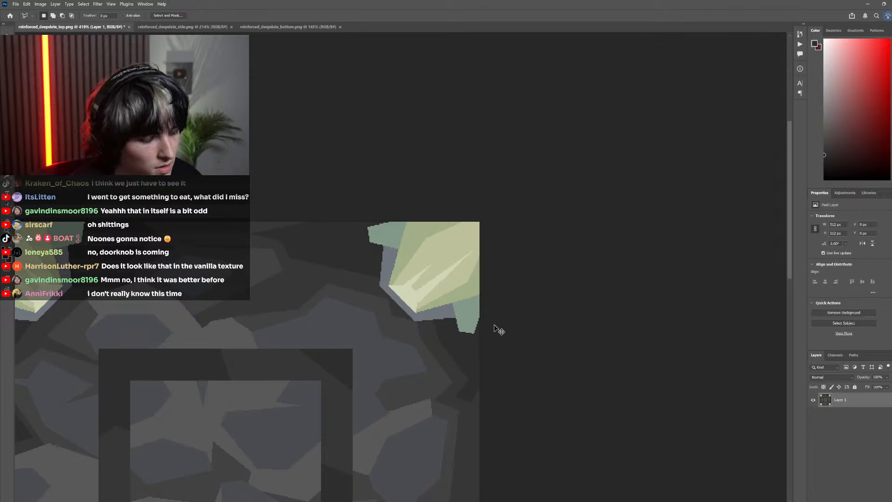
Switch to Minecraft, resume the game and reload the resource packs to load the edited top texture
{"action": "key", "text": "alt+Tab"}
{"action": "key", "text": "Escape"}
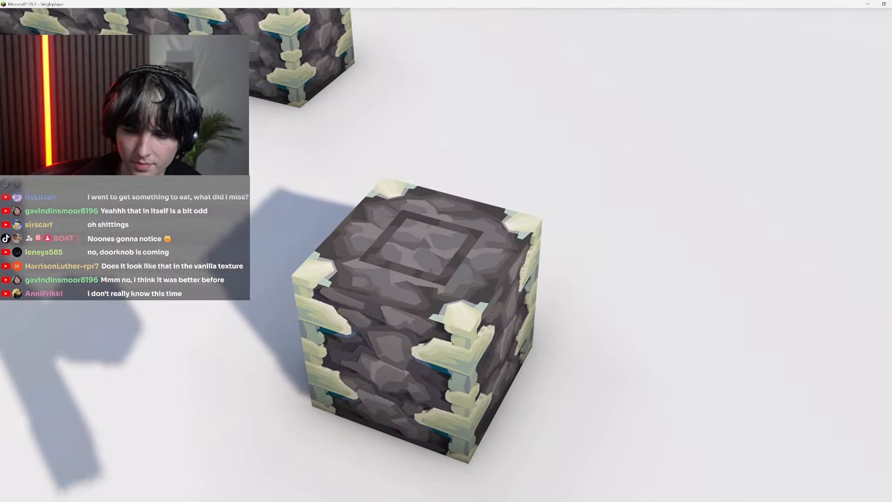
{"action": "key", "text": "F3+t"}
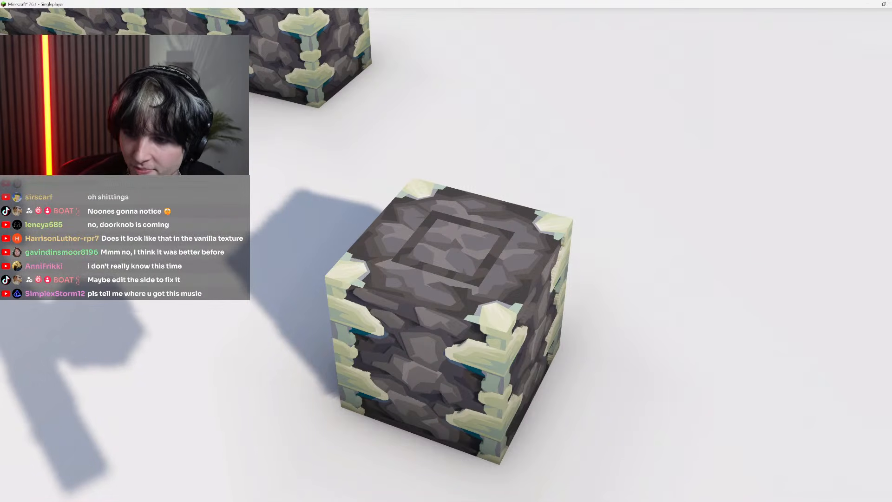
{"action": "key", "text": "d"}
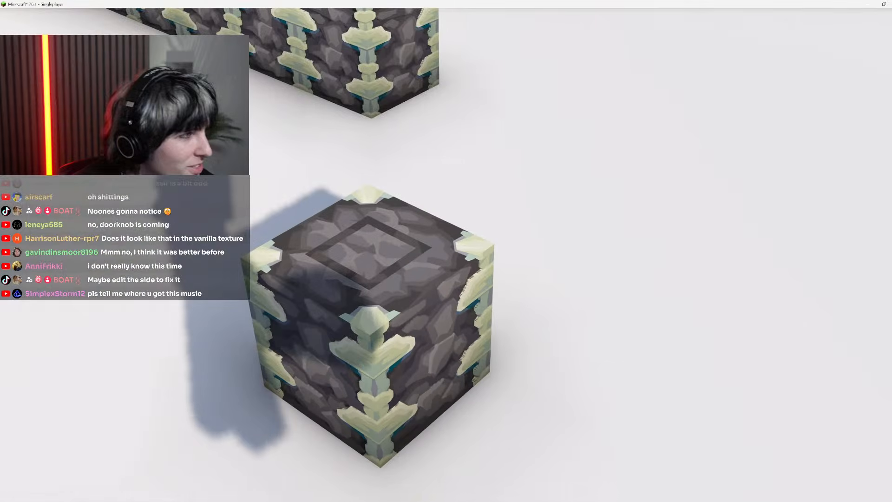
Circle the single block, briefly bringing back the HUD, and examine how its top corners meet the side crystals
{"action": "key", "text": "F1"}
{"action": "left_click", "coordinate": [454, 259]}
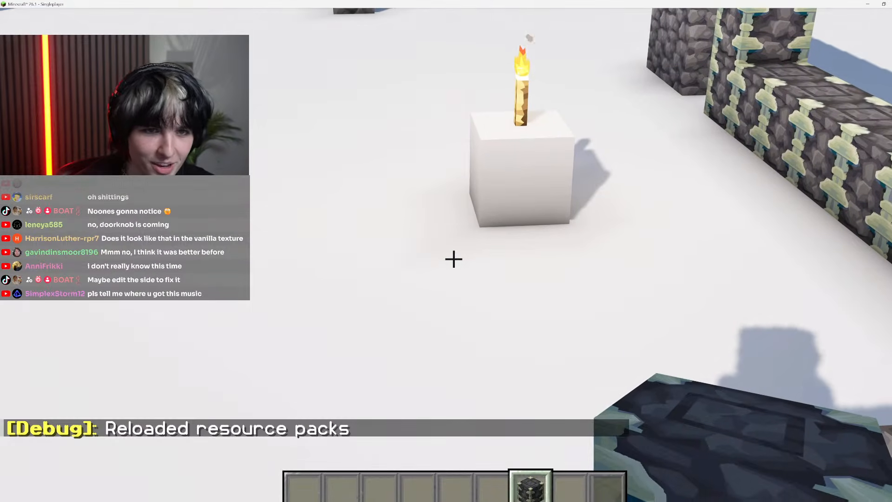
{"action": "key", "text": "w"}
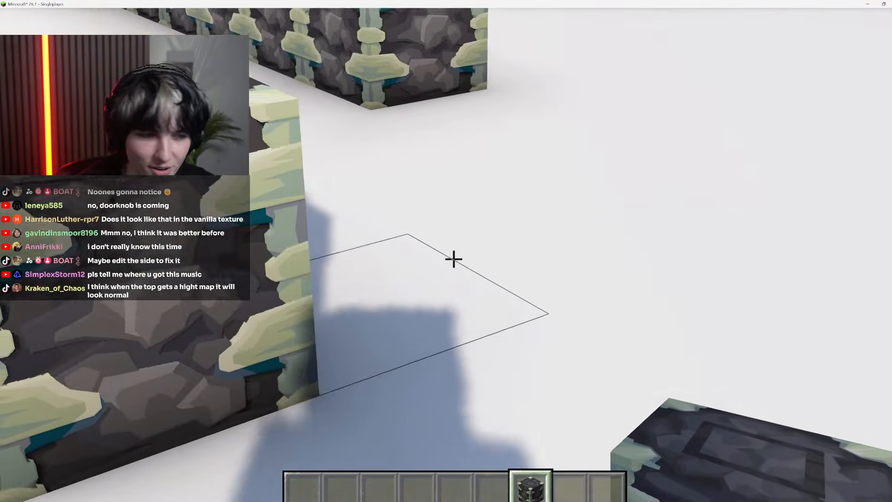
{"action": "right_click", "coordinate": [454, 259]}
{"action": "key", "text": "a"}
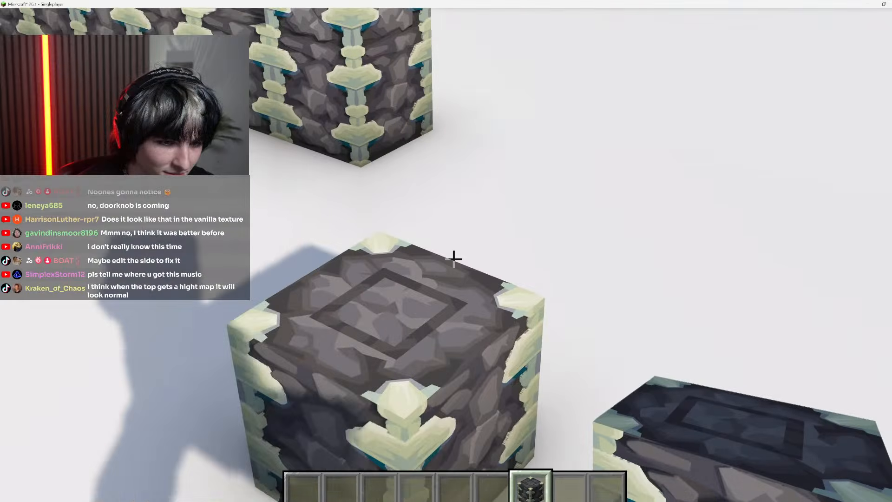
{"action": "key", "text": "d"}
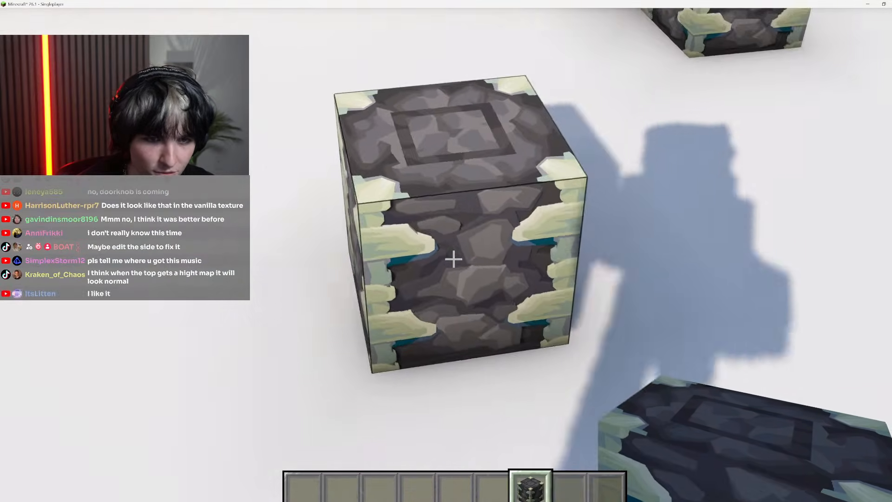
{"action": "key", "text": "F1"}
{"action": "key", "text": "d"}
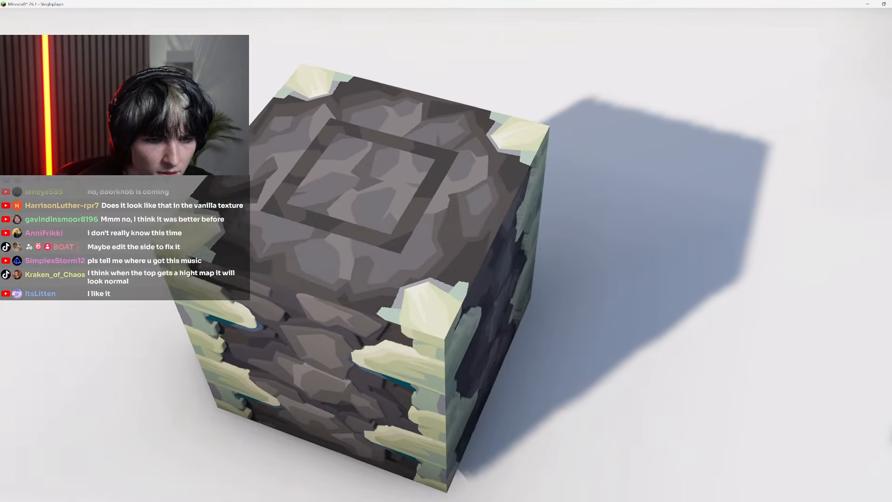
{"action": "key", "text": "s"}
{"action": "key", "text": "a"}
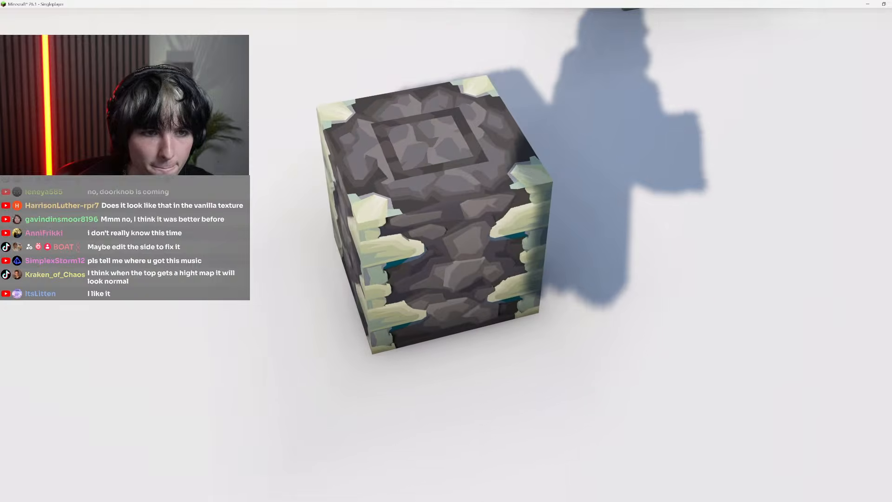
{"action": "key", "text": "a"}
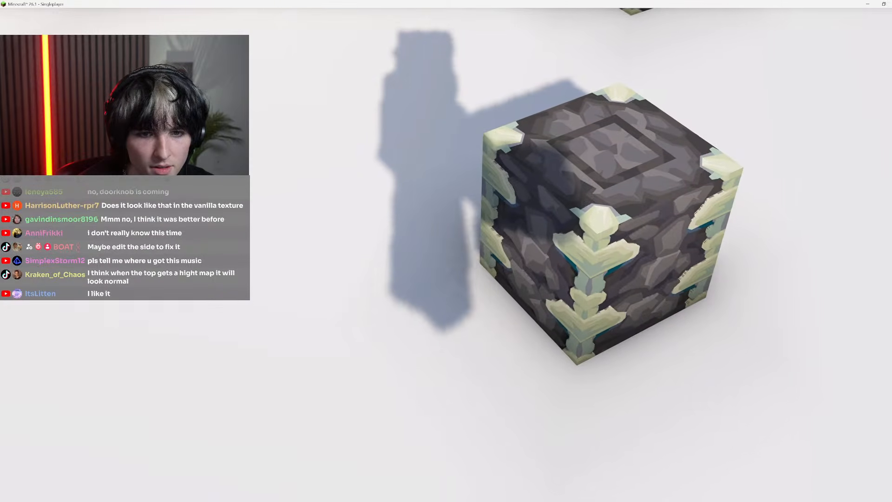
{"action": "key", "text": "d"}
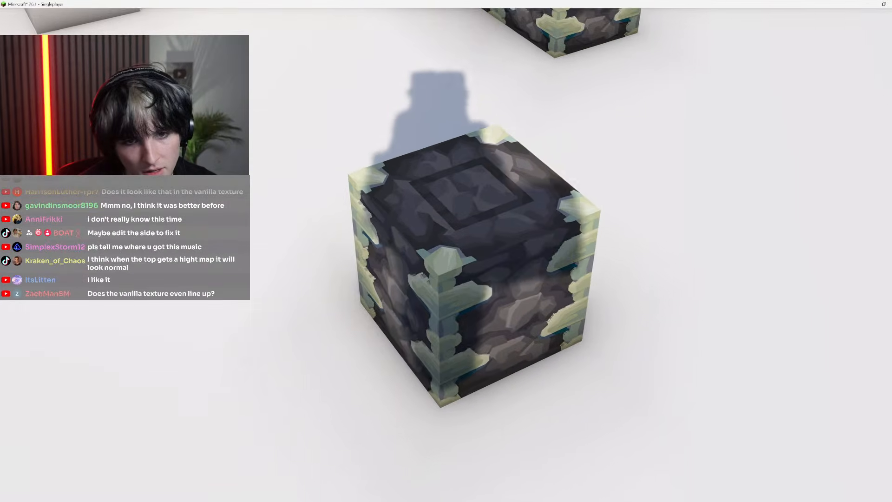
{"action": "key", "text": "a"}
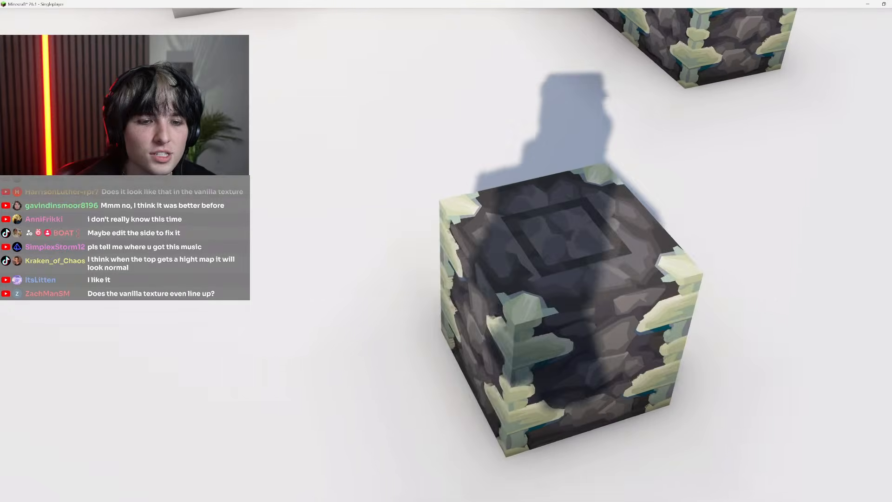
{"action": "key", "text": "a"}
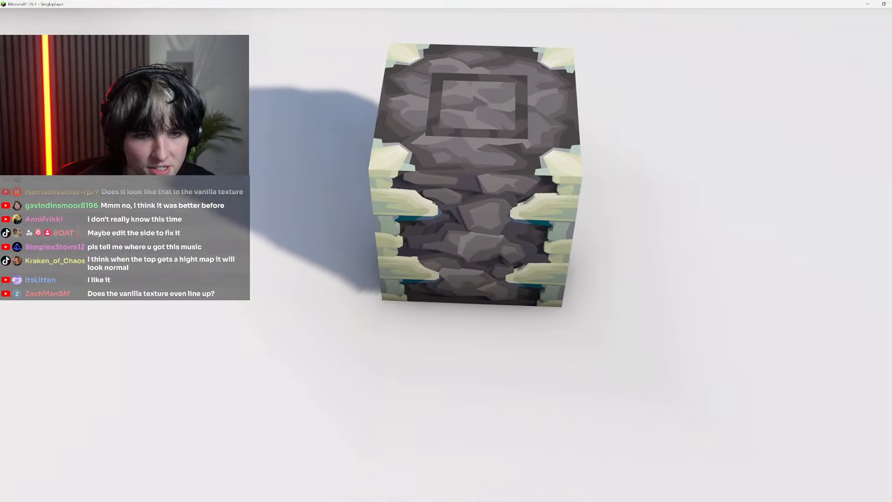
{"action": "key", "text": "d"}
{"action": "key", "text": "w"}
{"action": "key", "text": "a"}
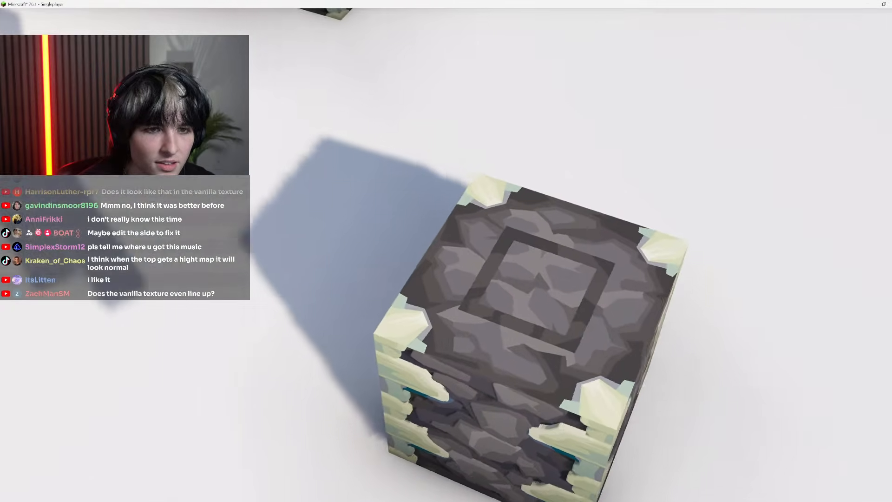
Look down onto the block's top face and view it from several angles to compare the trimmed corner with the others
{"action": "key", "text": "a"}
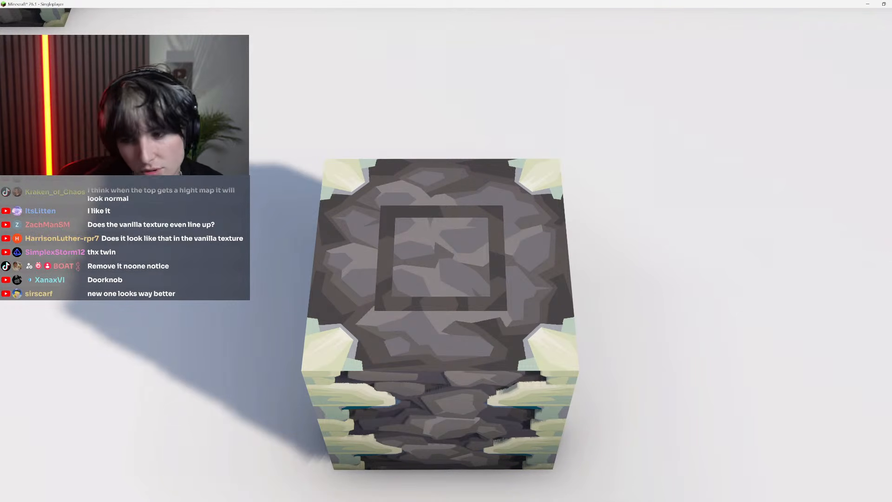
{"action": "key", "text": "d"}
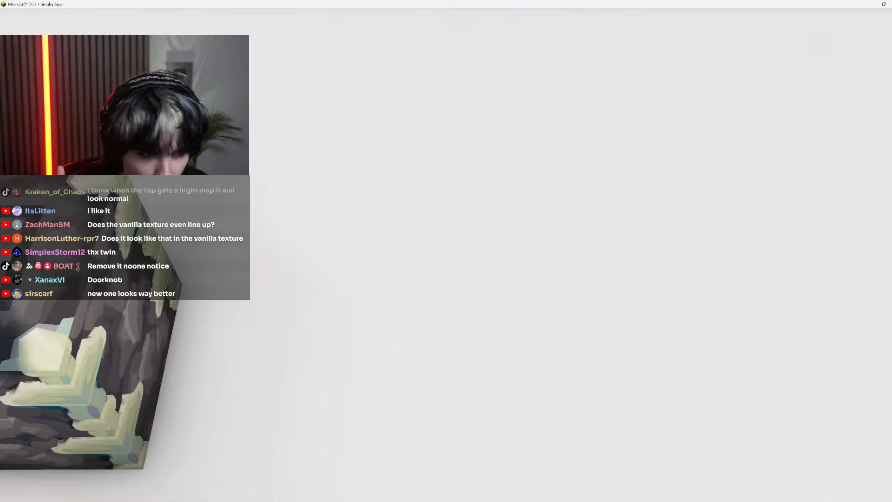
{"action": "key", "text": "d"}
{"action": "key", "text": "s"}
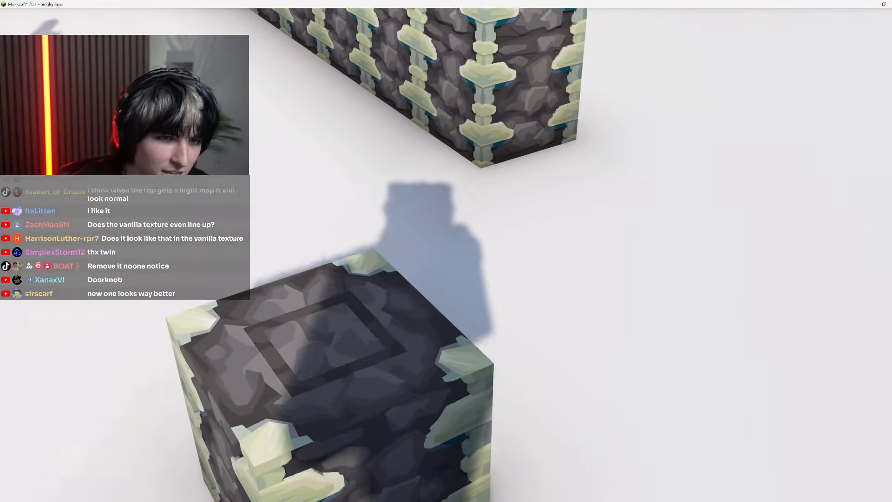
{"action": "key", "text": "a"}
{"action": "key", "text": "d"}
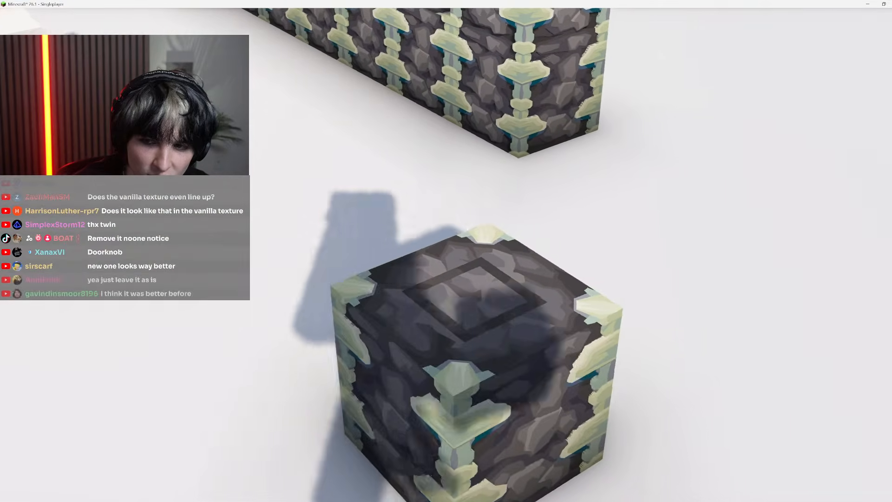
{"action": "key", "text": "a"}
{"action": "key", "text": "space"}
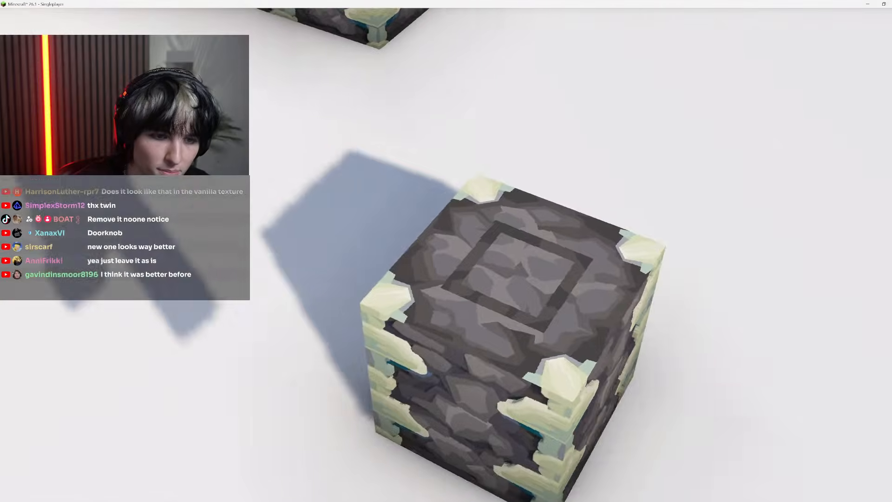
{"action": "key", "text": "d"}
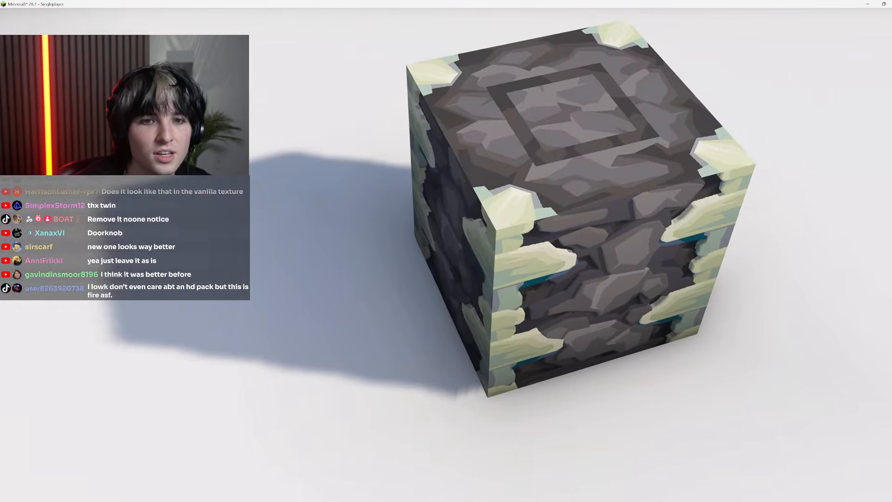
{"action": "key", "text": "s"}
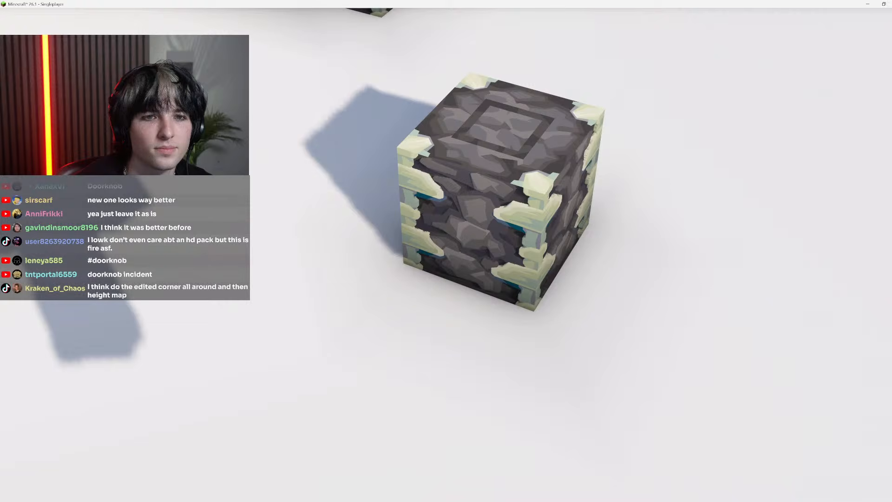
Switch to Photoshop, undo the trims of the teal patches around the upper-right crystal, clear the selection and save the top texture
{"action": "key", "text": "Escape"}
{"action": "key", "text": "alt+Tab"}
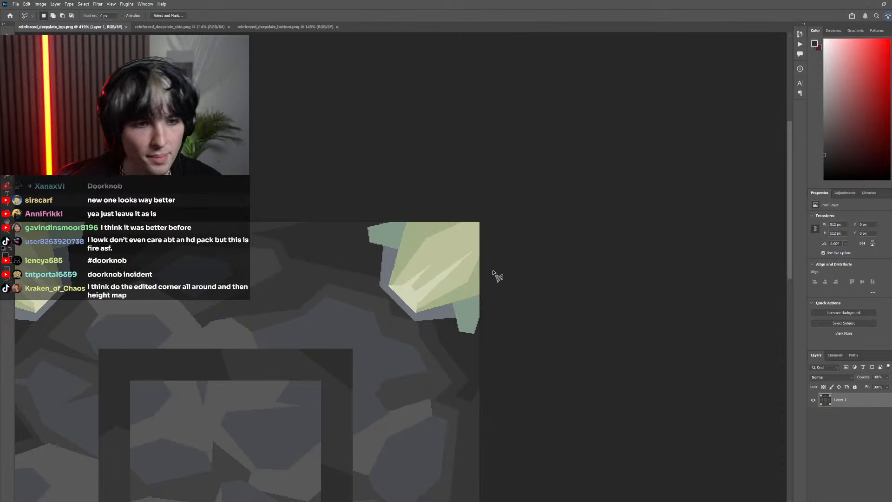
{"action": "key", "text": "ctrl+z"}
{"action": "key", "text": "ctrl+z"}
{"action": "key", "text": "ctrl+z"}
{"action": "key", "text": "ctrl+z"}
{"action": "scroll", "coordinate": [504, 307], "scroll_direction": "down", "scroll_amount": 6}
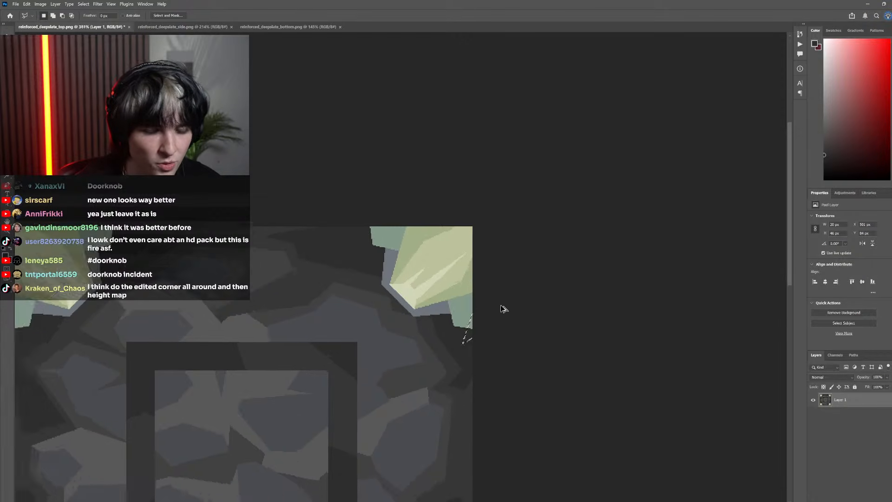
{"action": "key", "text": "ctrl+d"}
{"action": "key", "text": "m"}
{"action": "scroll", "coordinate": [322, 268], "scroll_direction": "down", "scroll_amount": 8}
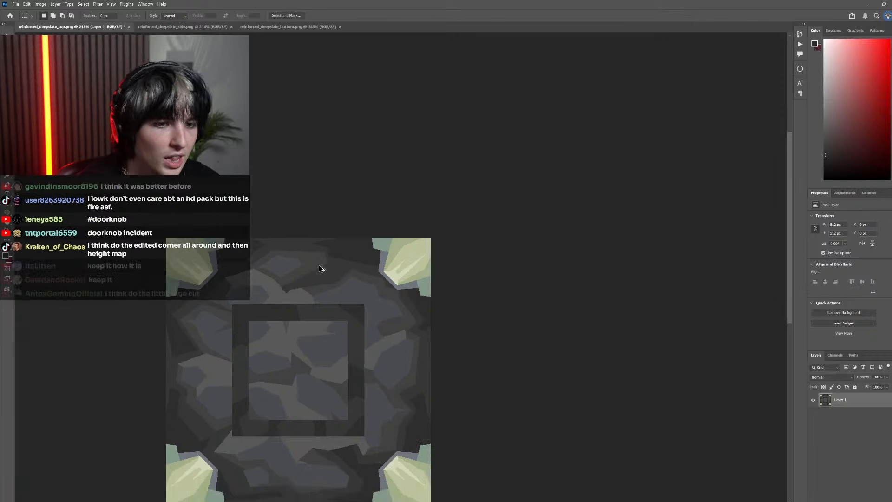
{"action": "scroll", "coordinate": [342, 312], "scroll_direction": "left", "scroll_amount": 3}
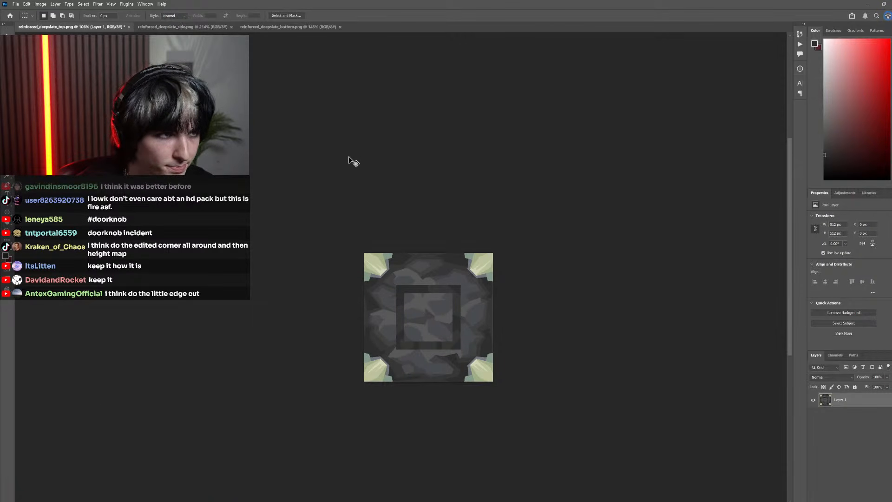
{"action": "key", "text": "ctrl+s"}
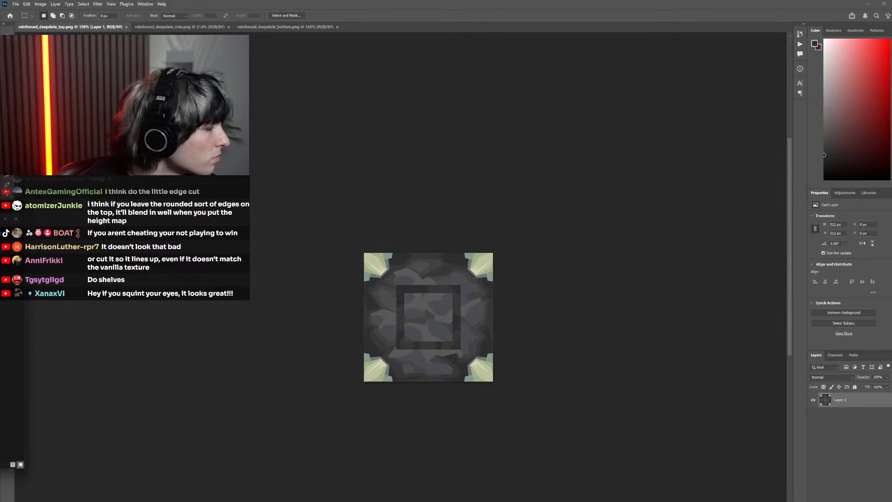
Open another reinforced_deepslate_top.png and the reinforced_deepslate_bottom_n.png normal map, closing reinforced_deepslate_side_n.png
{"action": "left_click", "coordinate": [168, 27]}
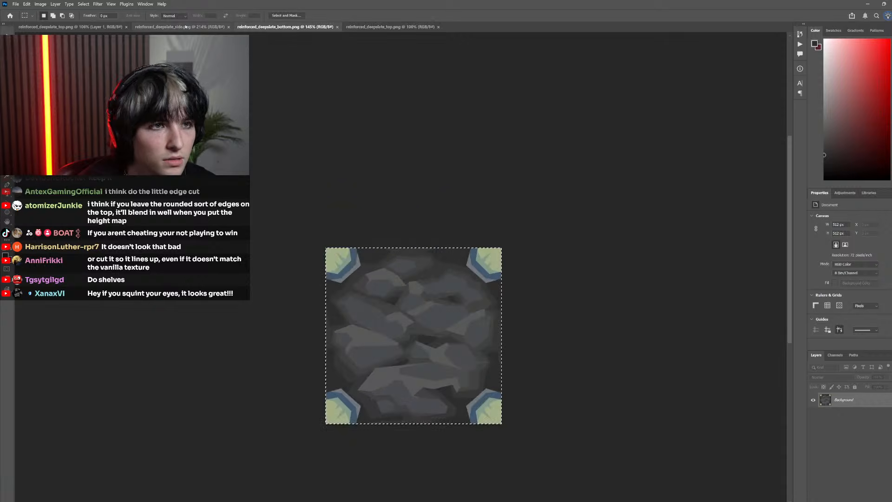
{"action": "key", "text": "alt+Tab"}
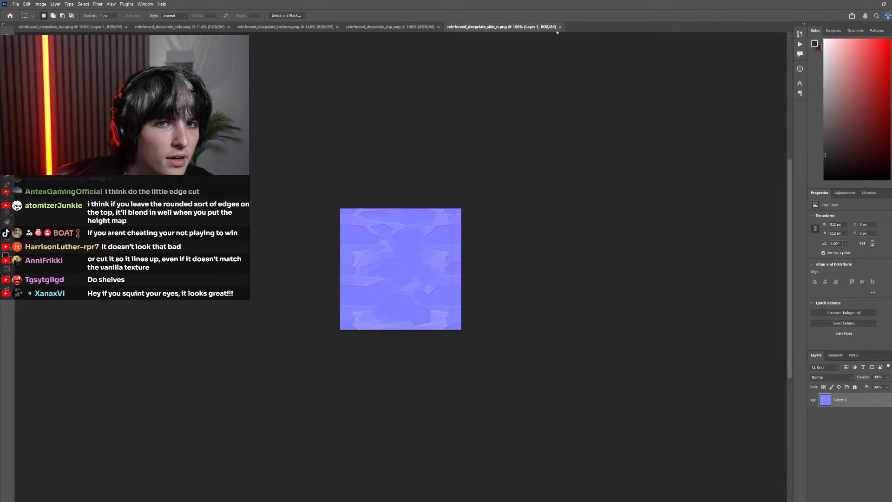
{"action": "left_click", "coordinate": [560, 27]}
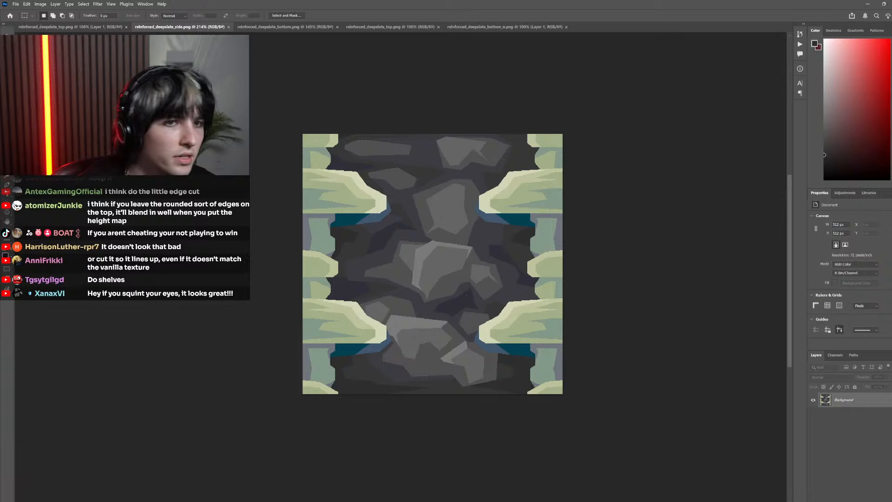
{"action": "scroll", "coordinate": [392, 339], "scroll_direction": "up", "scroll_amount": 4}
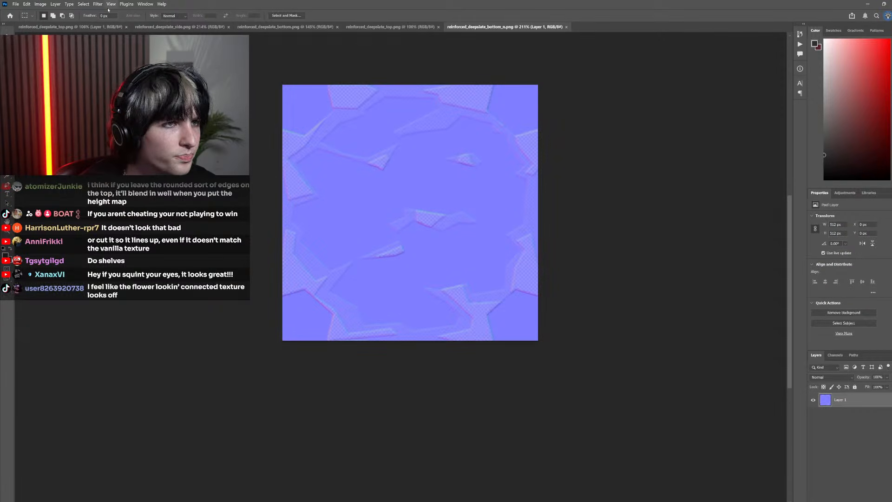
Convert the transparency of reinforced_deepslate_bottom_n.png into a layer mask, display the mask and copy its entire contents
{"action": "left_click", "coordinate": [61, 6]}
{"action": "left_click", "coordinate": [149, 144]}
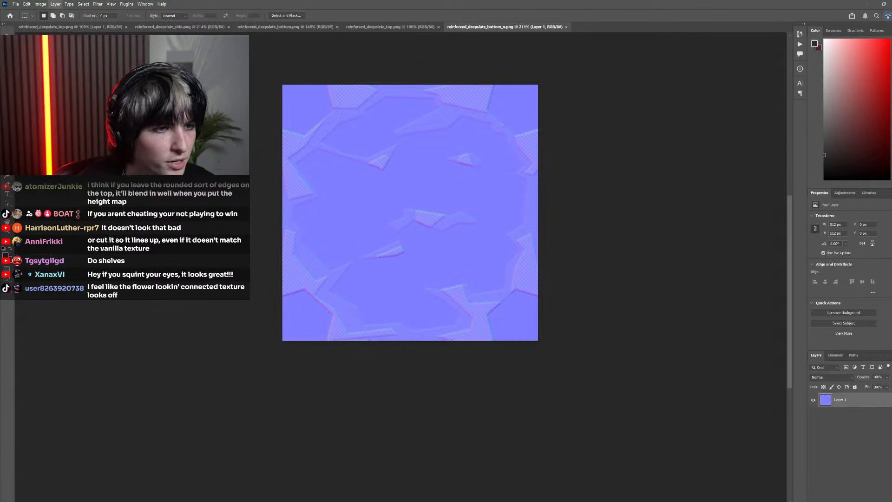
{"action": "left_click", "coordinate": [843, 403], "text": "alt"}
{"action": "scroll", "coordinate": [465, 306], "scroll_direction": "up", "scroll_amount": 2}
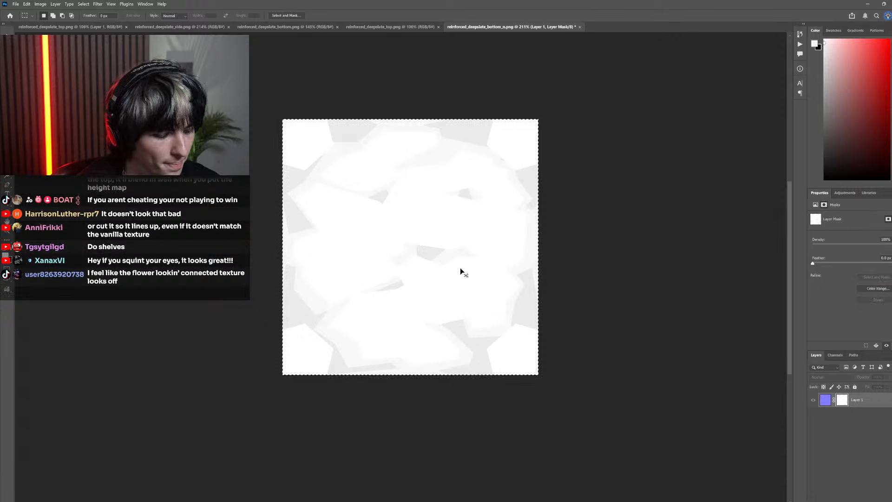
Paste the copied height mask as a new layer in the newly opened reinforced_deepslate_top.png and compare it with the texture beneath
{"action": "left_click", "coordinate": [271, 27]}
{"action": "left_click", "coordinate": [391, 26]}
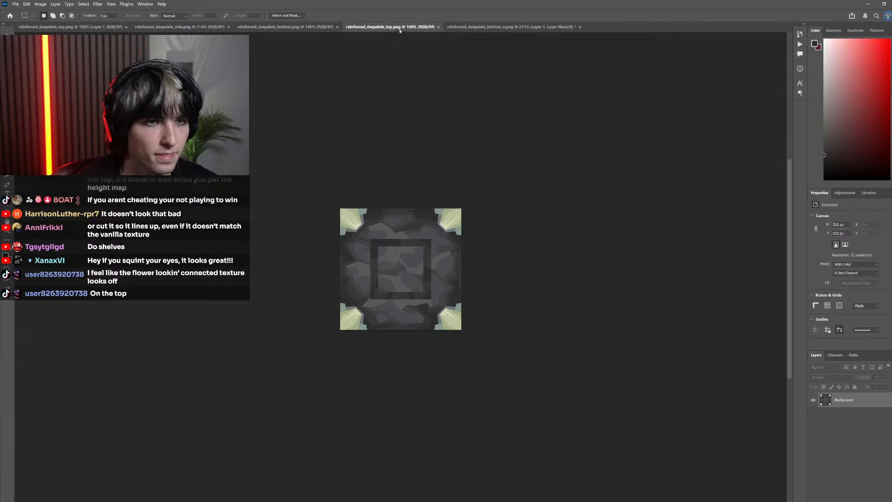
{"action": "key", "text": "ctrl+v"}
{"action": "scroll", "coordinate": [404, 293], "scroll_direction": "down", "scroll_amount": 2}
{"action": "left_click_drag", "start_coordinate": [403, 294], "coordinate": [453, 293]}
{"action": "scroll", "coordinate": [492, 291], "scroll_direction": "up", "scroll_amount": 2}
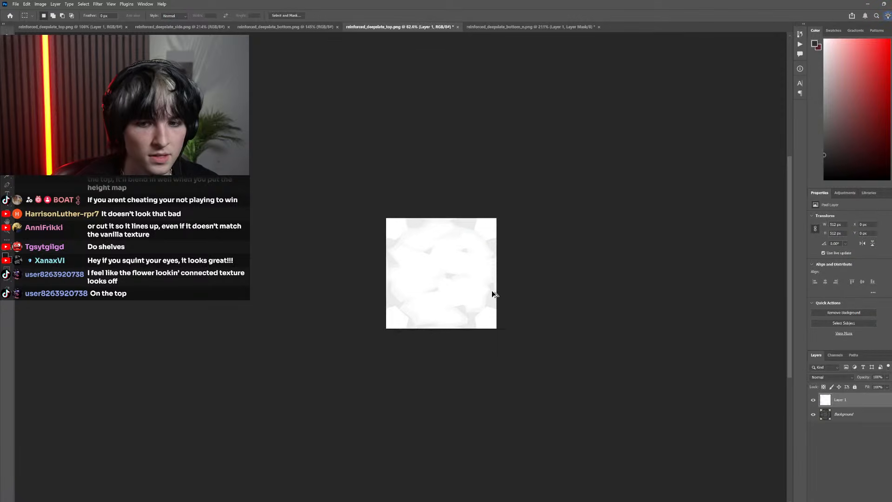
{"action": "left_click", "coordinate": [815, 402]}
{"action": "scroll", "coordinate": [464, 307], "scroll_direction": "up", "scroll_amount": 5}
{"action": "left_click", "coordinate": [814, 400]}
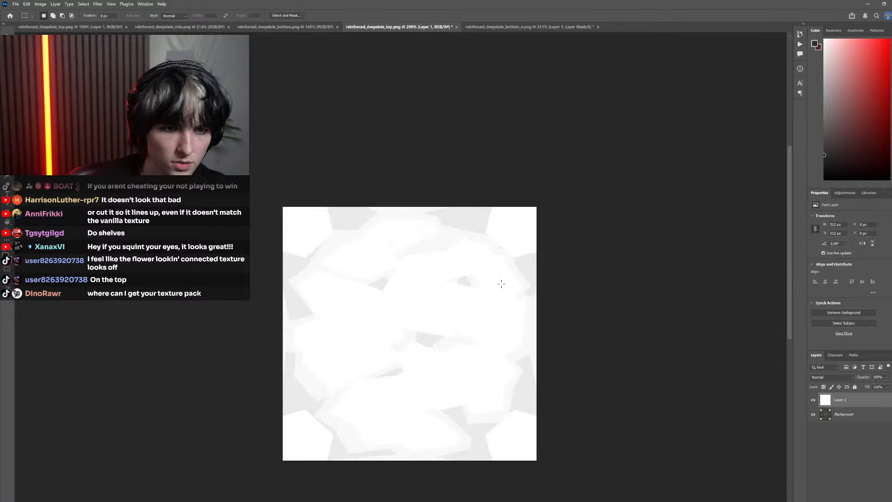
Sample the corner white from the pasted height mask, hide the mask layer, and fill the upper-right crystal on the Background layer with it
{"action": "key", "text": "i"}
{"action": "left_click", "coordinate": [511, 229]}
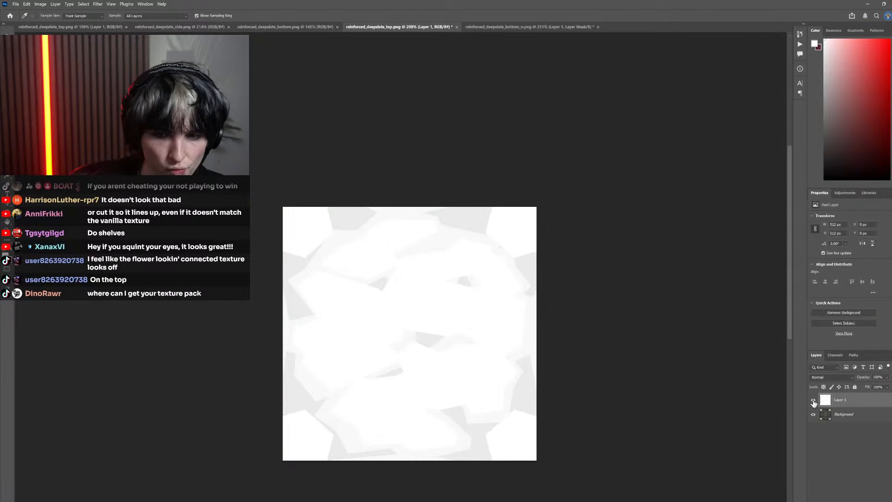
{"action": "left_click", "coordinate": [814, 402]}
{"action": "left_click", "coordinate": [842, 414]}
{"action": "key", "text": "g"}
{"action": "left_click", "coordinate": [504, 219]}
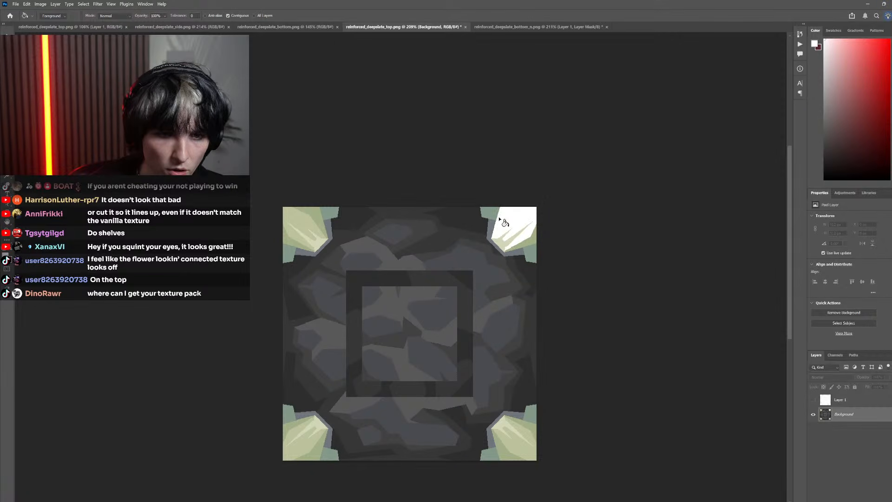
{"action": "left_click", "coordinate": [494, 216]}
{"action": "left_click", "coordinate": [510, 241]}
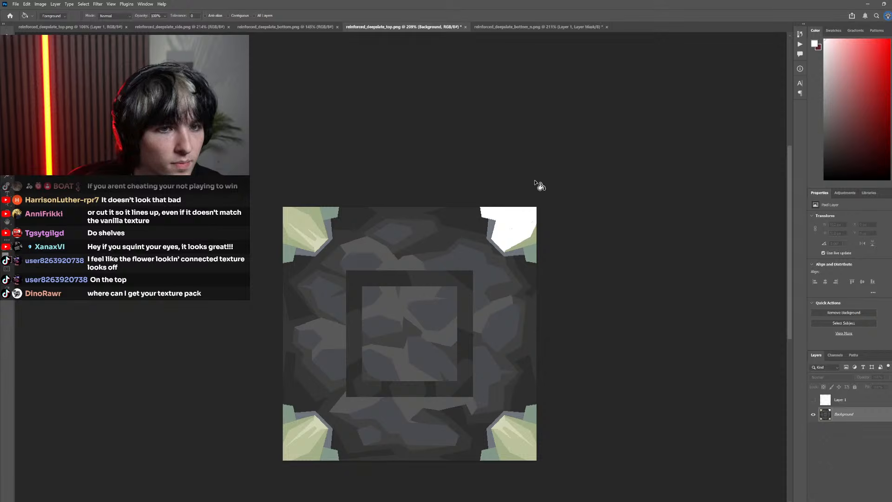
Undo the last two fills and recolour the remaining crystal and teal shades in all four corners white, using non-contiguous Paint Bucket fills
{"action": "left_click", "coordinate": [520, 257]}
{"action": "left_click", "coordinate": [532, 251]}
{"action": "key", "text": "ctrl+z"}
{"action": "key", "text": "ctrl+z"}
{"action": "left_click", "coordinate": [517, 253]}
{"action": "left_click", "coordinate": [531, 252]}
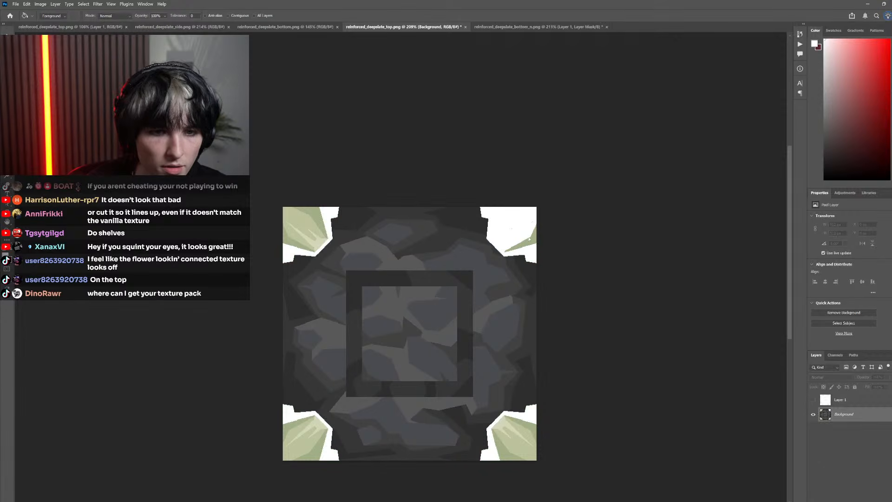
{"action": "left_click", "coordinate": [530, 412]}
{"action": "left_click", "coordinate": [532, 410]}
{"action": "left_click", "coordinate": [517, 429]}
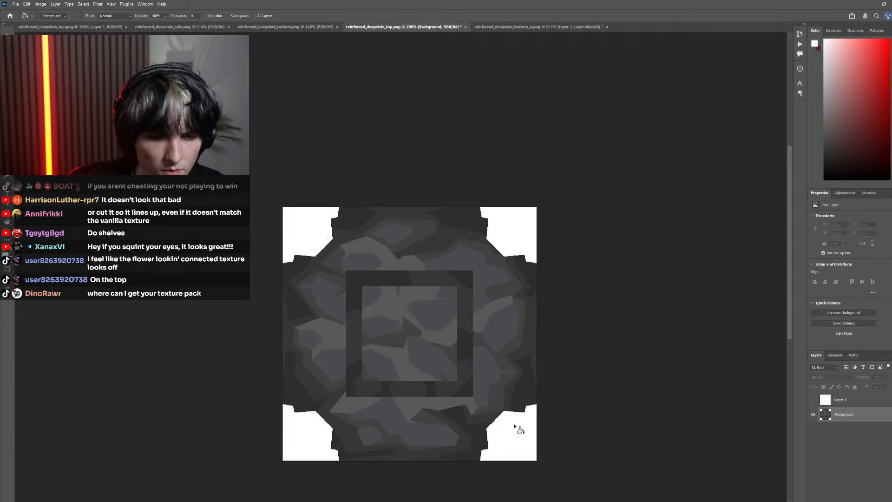
Sample the raised stone's height colour from the mask layer and fill the lighter stone shades and inner square on the Background layer
{"action": "left_click", "coordinate": [812, 401]}
{"action": "key", "text": "i"}
{"action": "left_click", "coordinate": [424, 298]}
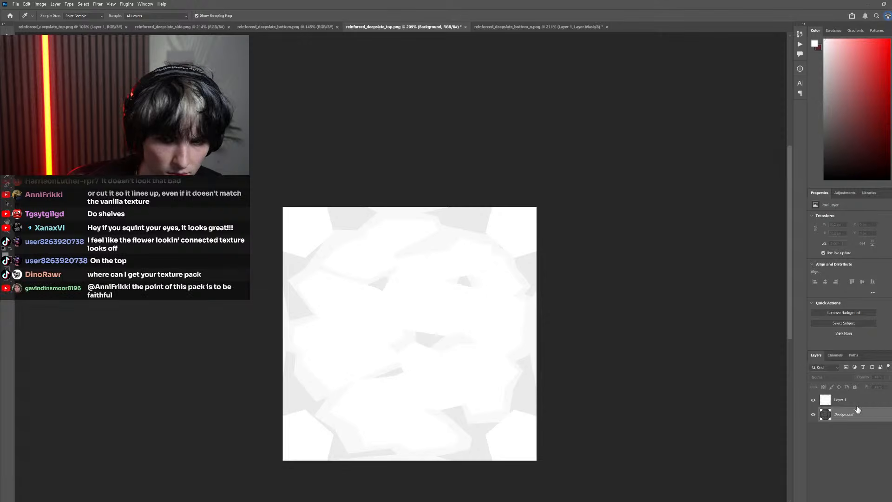
{"action": "left_click", "coordinate": [813, 401]}
{"action": "key", "text": "g"}
{"action": "left_click", "coordinate": [389, 414]}
{"action": "left_click", "coordinate": [363, 411]}
{"action": "left_click", "coordinate": [382, 429]}
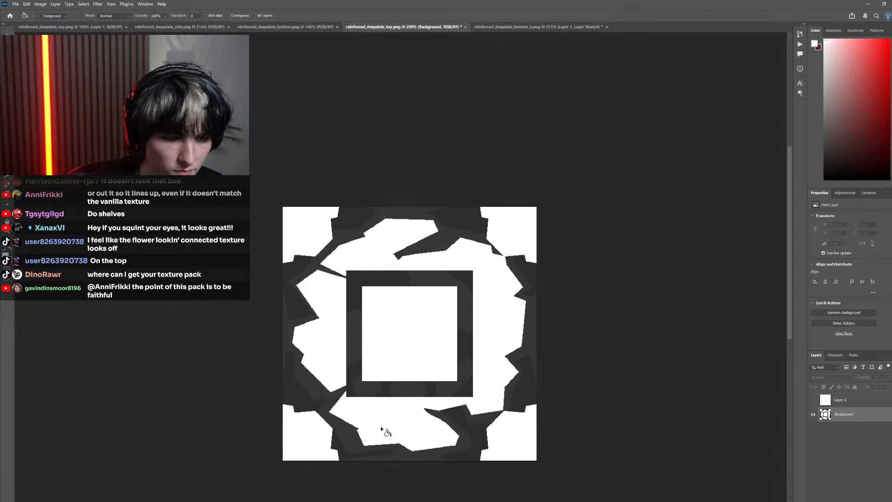
Sample the very light grey of the stone edges from the mask and fill the matching mid-dark stone shade on the Background
{"action": "left_click", "coordinate": [813, 400]}
{"action": "key", "text": "i"}
{"action": "left_click", "coordinate": [460, 428]}
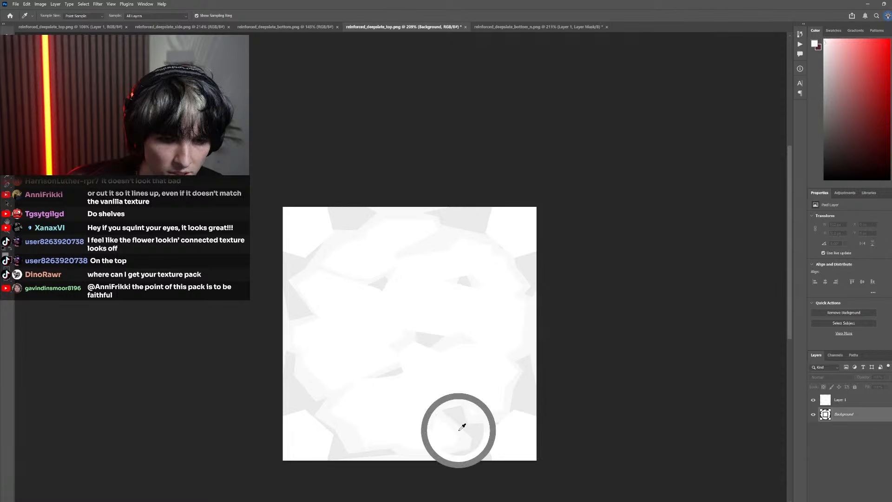
{"action": "left_click", "coordinate": [813, 400]}
{"action": "key", "text": "g"}
{"action": "left_click", "coordinate": [467, 443]}
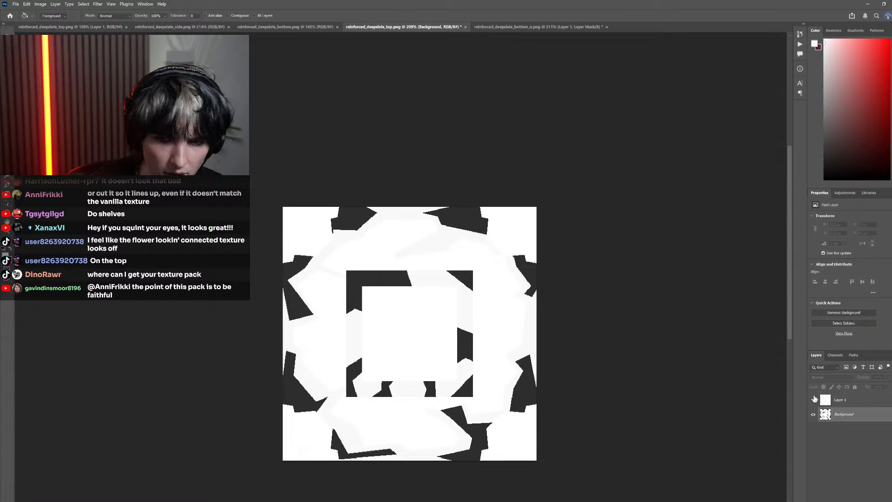
Sample the crack grey from the mask layer, hide the mask, and fill the darkest crack areas on the Background with it
{"action": "left_click", "coordinate": [814, 399]}
{"action": "key", "text": "i"}
{"action": "left_click", "coordinate": [812, 400]}
{"action": "key", "text": "g"}
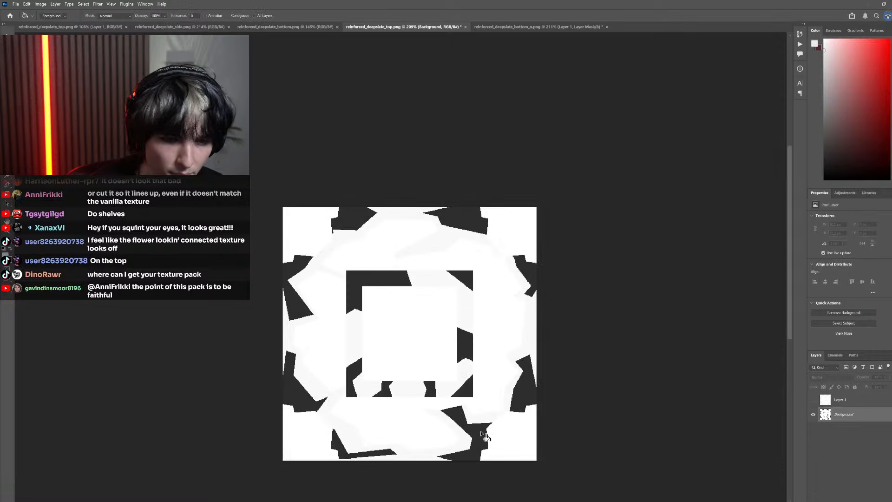
{"action": "left_click", "coordinate": [475, 433]}
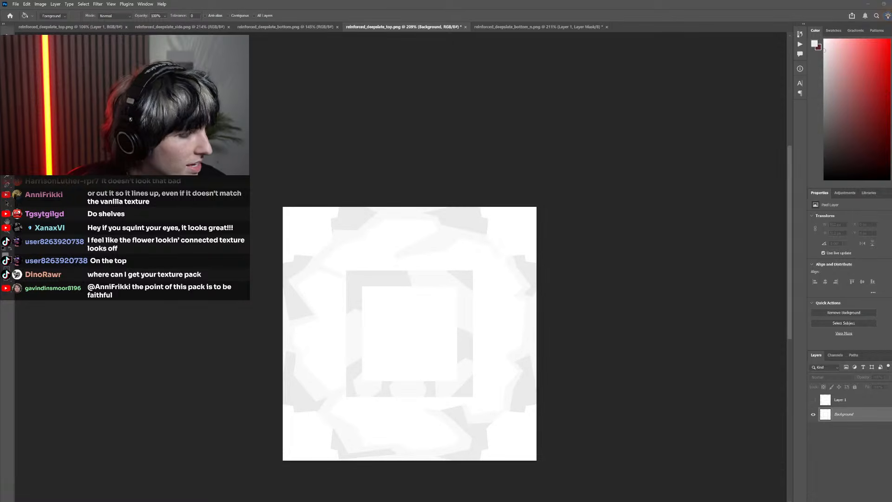
Switch to Minecraft, widen the field of view in the game options and return to the world
{"action": "key", "text": "alt+Tab"}
{"action": "key", "text": "Escape"}
{"action": "key", "text": "Escape"}
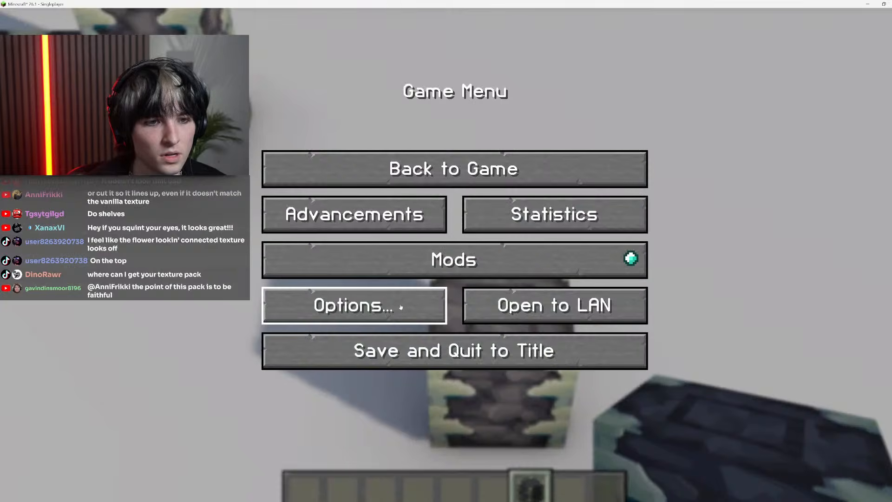
{"action": "left_click", "coordinate": [401, 306]}
{"action": "left_click_drag", "start_coordinate": [358, 94], "coordinate": [372, 92]}
{"action": "key", "text": "Escape"}
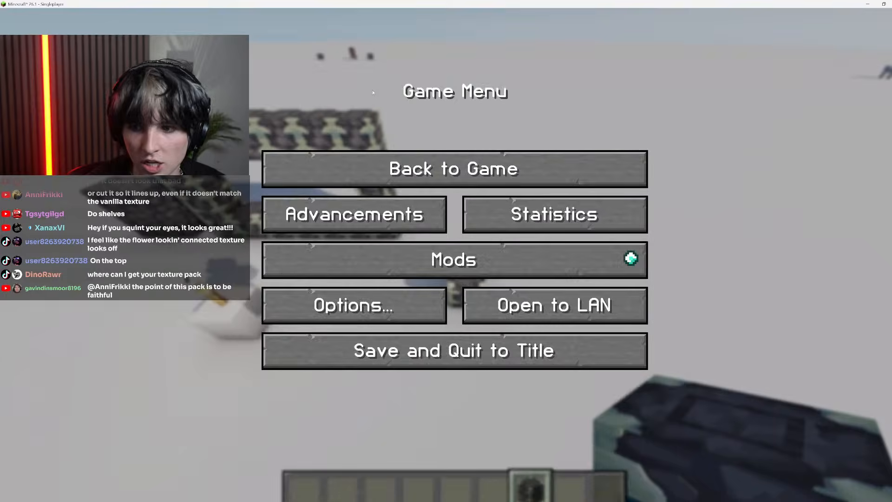
{"action": "key", "text": "Escape"}
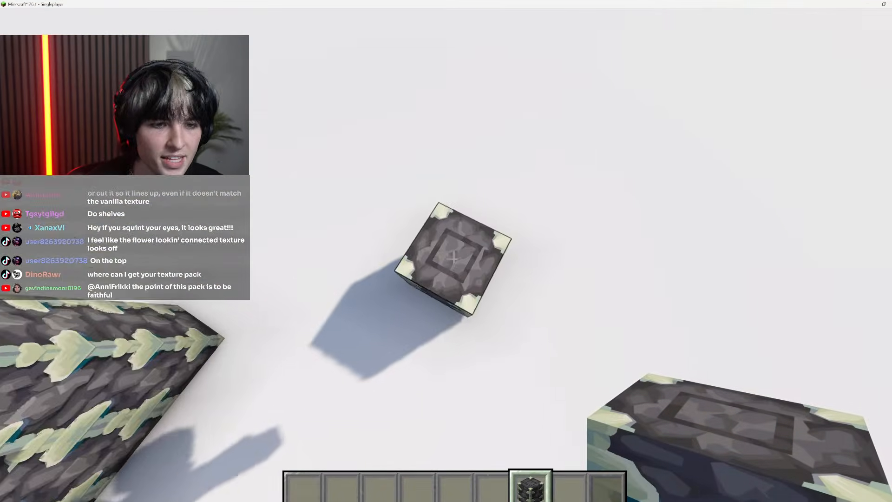
Inspect the reinforced deepslate block's top carving and crystal corners up close, breaking the block and placing it again
{"action": "key", "text": "w"}
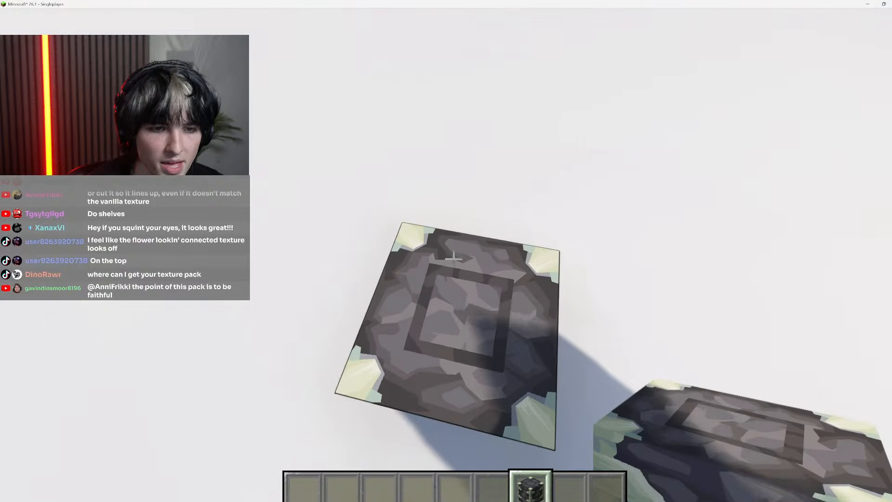
{"action": "key", "text": "d"}
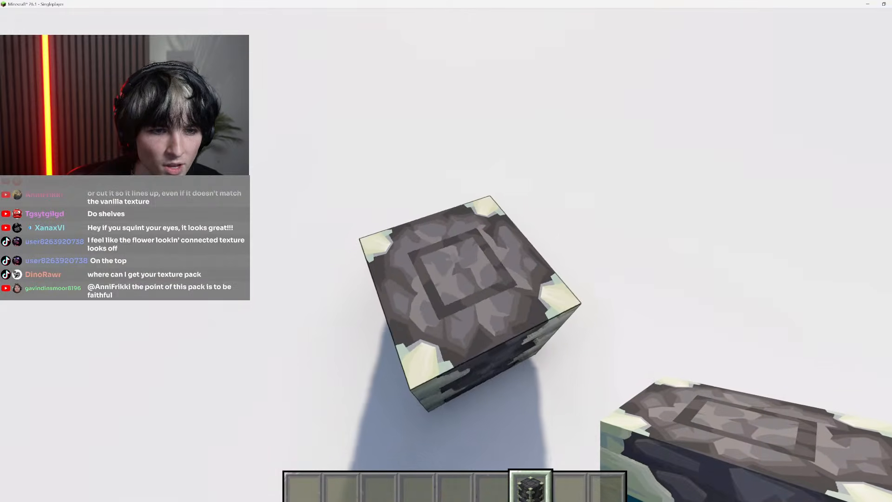
{"action": "key", "text": "shift"}
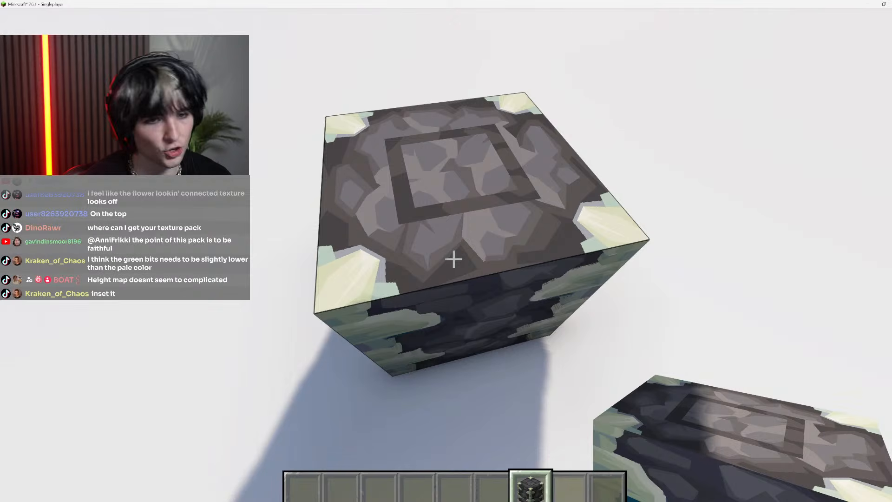
{"action": "key", "text": "space"}
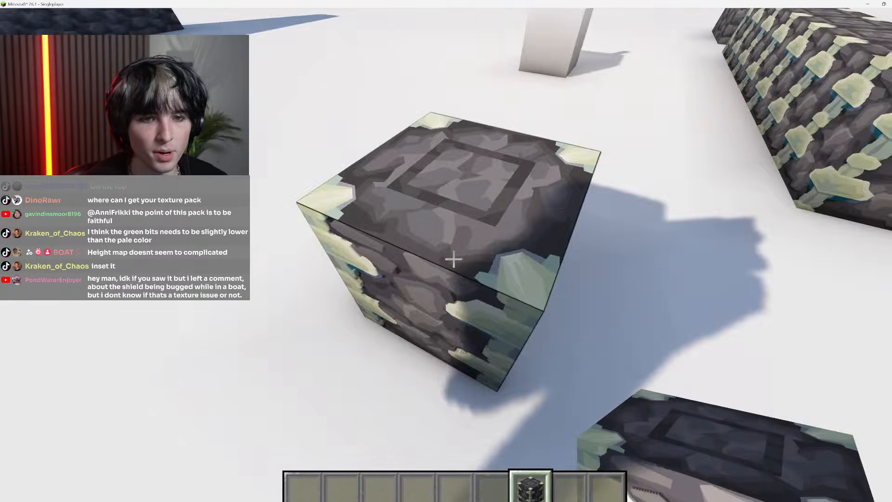
{"action": "key", "text": "space"}
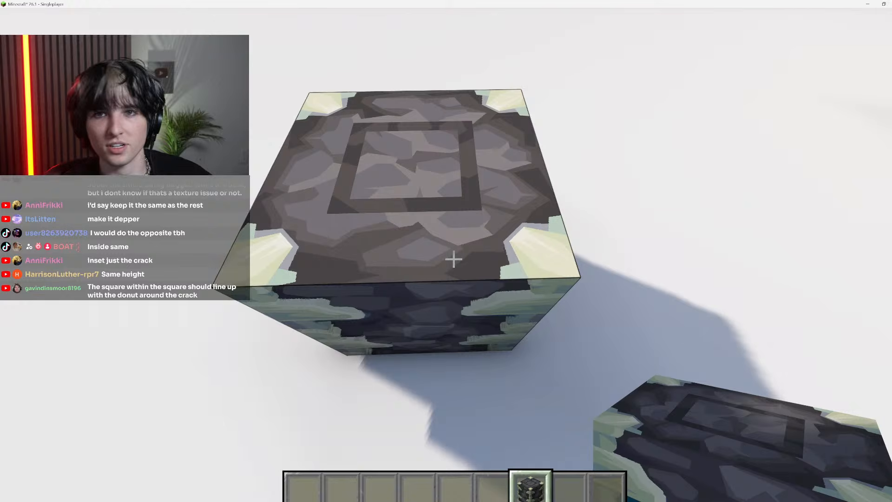
{"action": "left_click", "coordinate": [454, 259]}
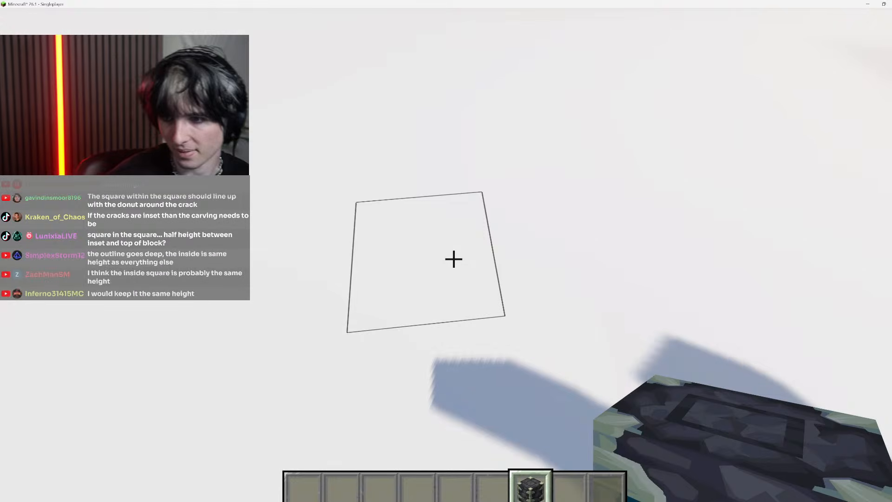
{"action": "right_click", "coordinate": [454, 259]}
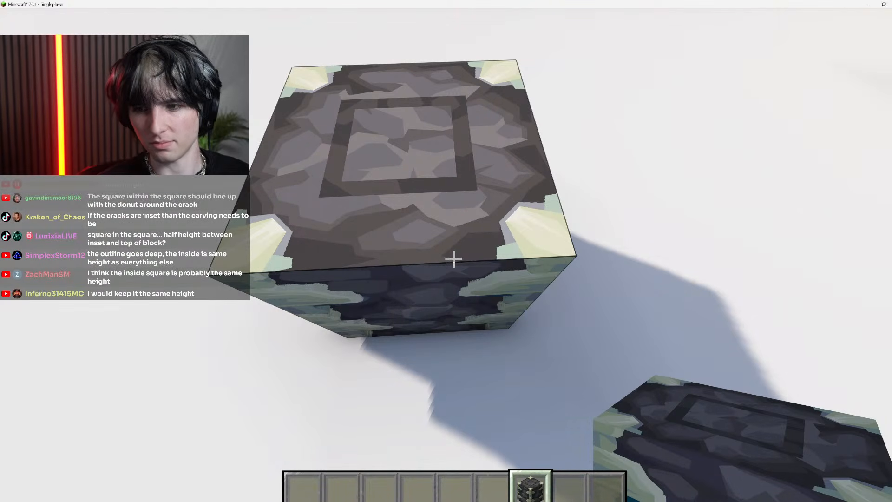
Fly around the re-placed reinforced deepslate block to examine how its top carving and crystals meet the sides
{"action": "key", "text": "space"}
{"action": "key", "text": "s"}
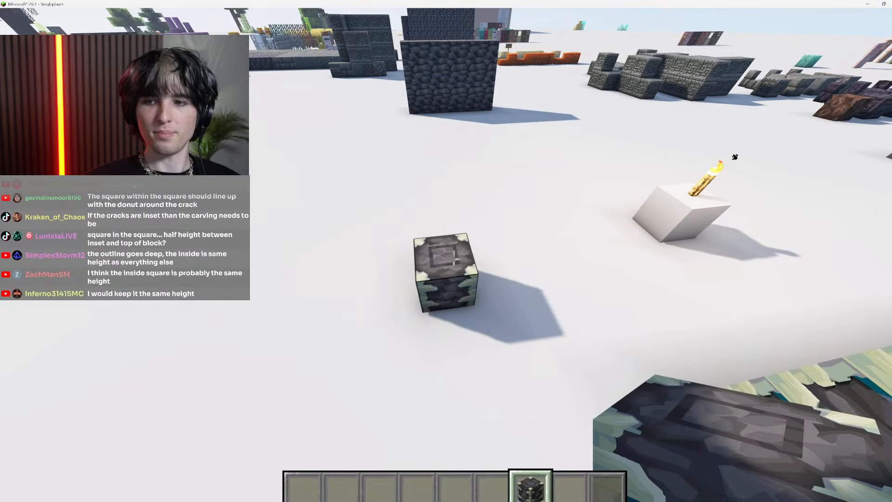
{"action": "key", "text": "w"}
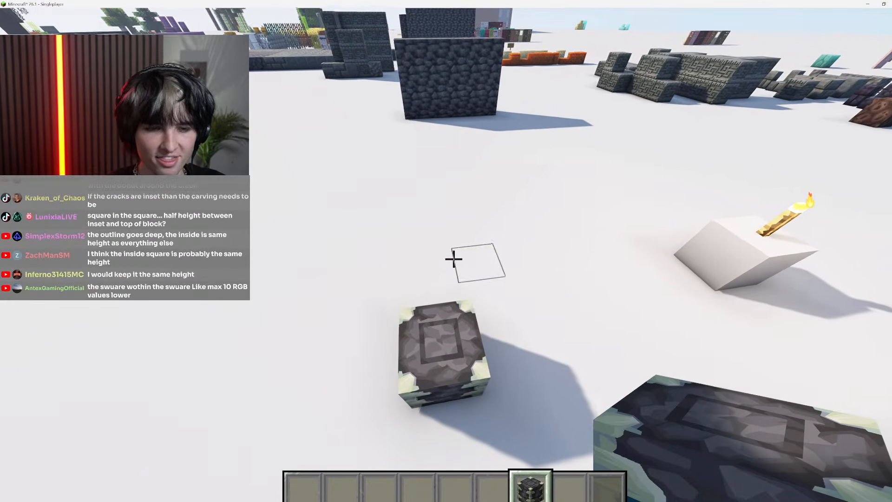
{"action": "key", "text": "shift"}
{"action": "key", "text": "a"}
{"action": "key", "text": "s"}
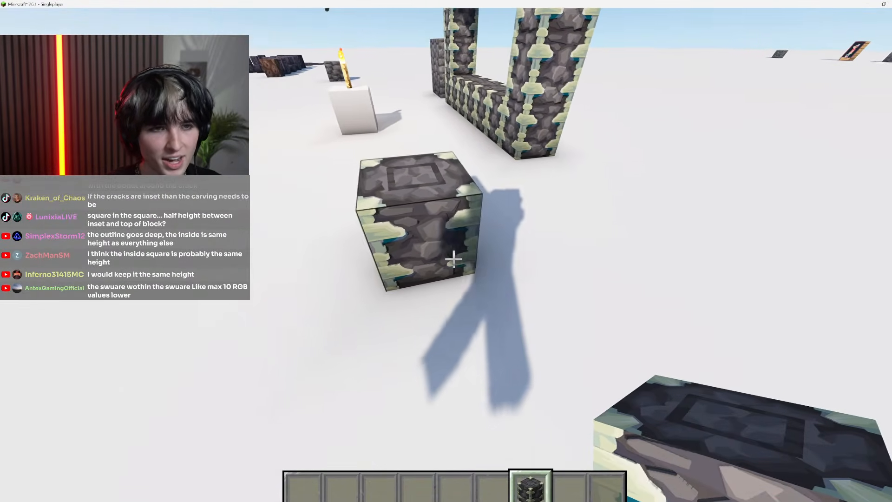
{"action": "key", "text": "a"}
{"action": "key", "text": "w"}
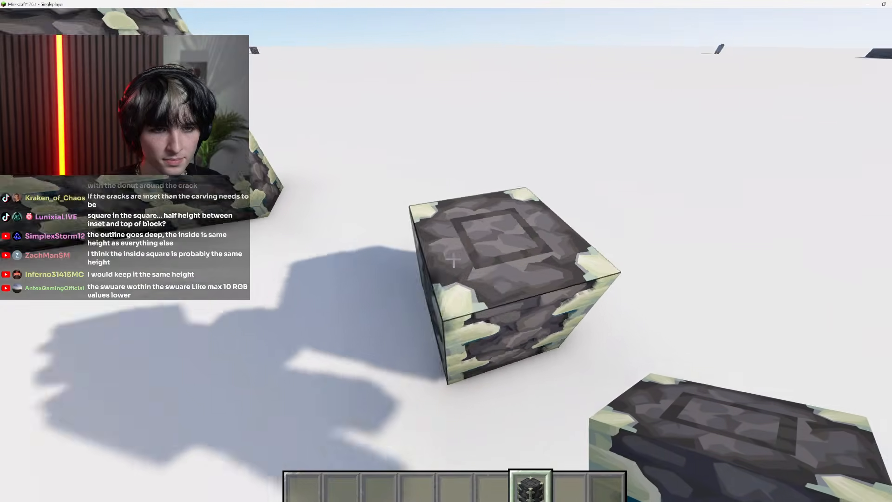
{"action": "key", "text": "s"}
{"action": "key", "text": "space"}
{"action": "key", "text": "shift"}
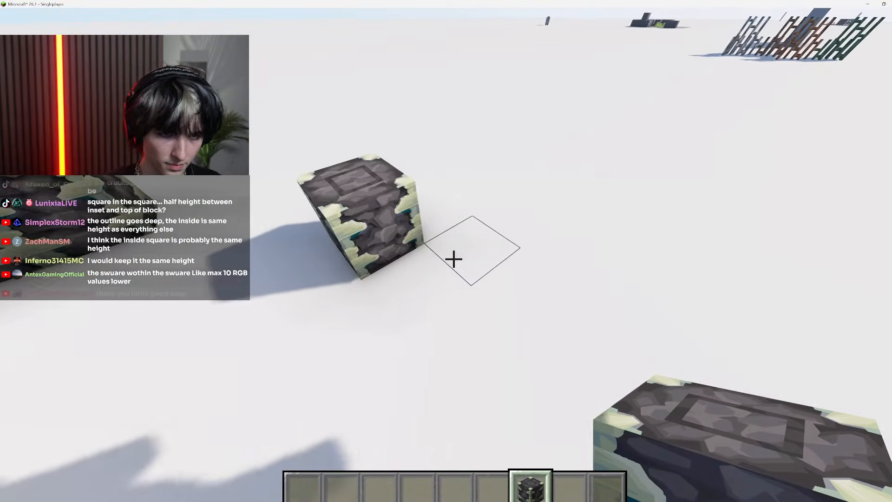
{"action": "key", "text": "Escape"}
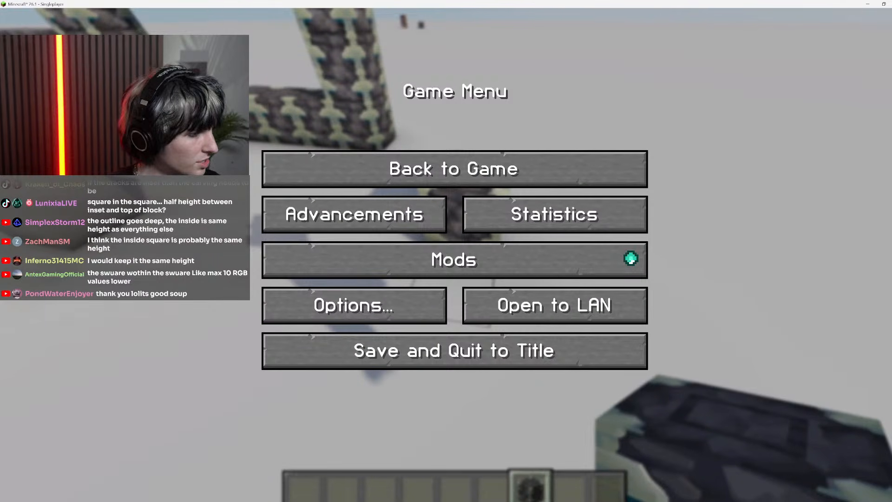
{"action": "left_click", "coordinate": [544, 182]}
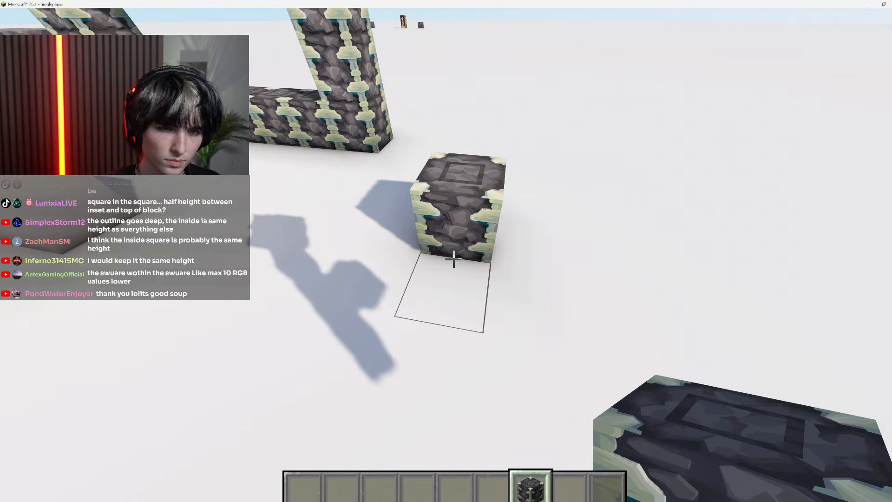
{"action": "key", "text": "Escape"}
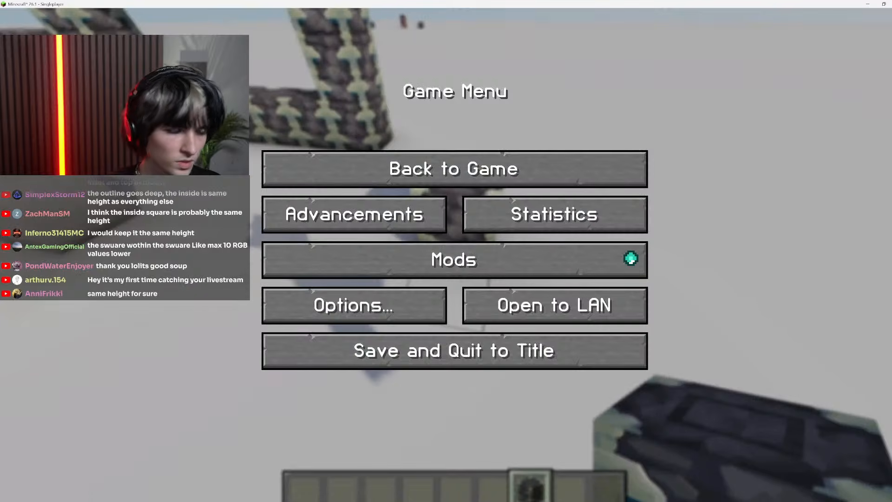
Switch back to Photoshop, compare the filled Background with the height mask layer, and delete the mask layer Layer 1
{"action": "key", "text": "alt+Tab"}
{"action": "scroll", "coordinate": [420, 286], "scroll_direction": "down", "scroll_amount": 7}
{"action": "scroll", "coordinate": [416, 315], "scroll_direction": "left", "scroll_amount": 4}
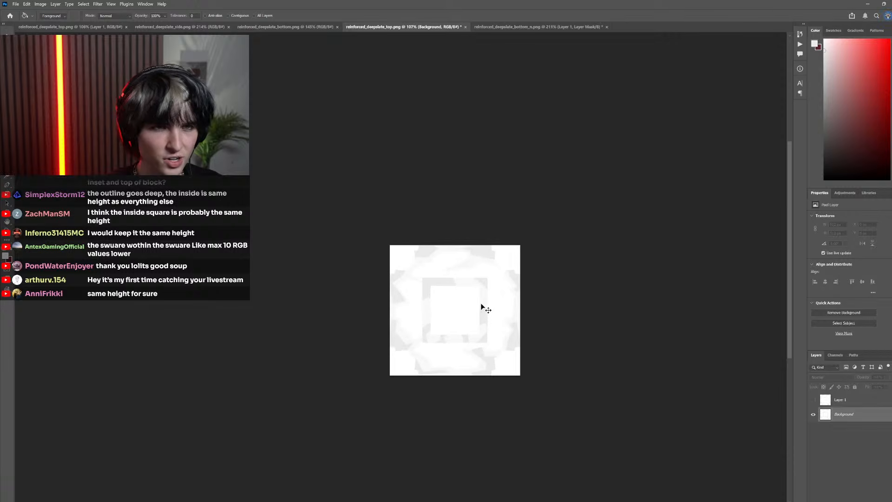
{"action": "scroll", "coordinate": [497, 313], "scroll_direction": "up", "scroll_amount": 5}
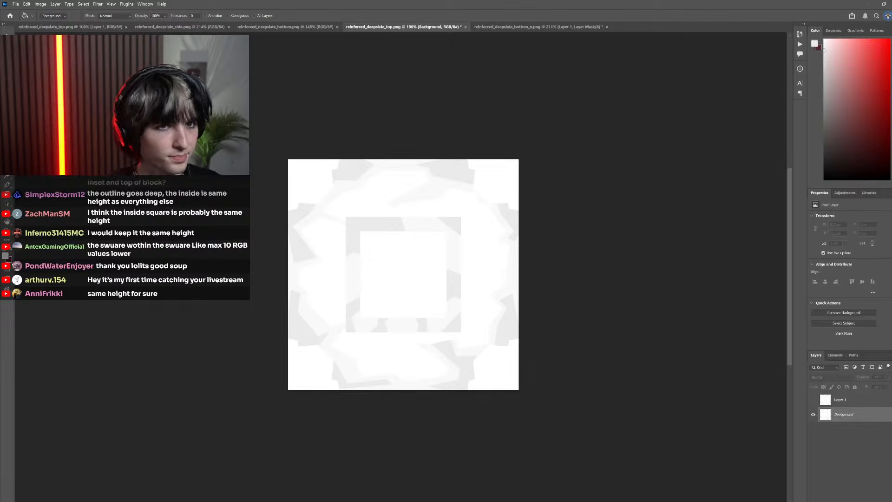
{"action": "key", "text": "ctrl+shift+s"}
{"action": "key", "text": "Escape"}
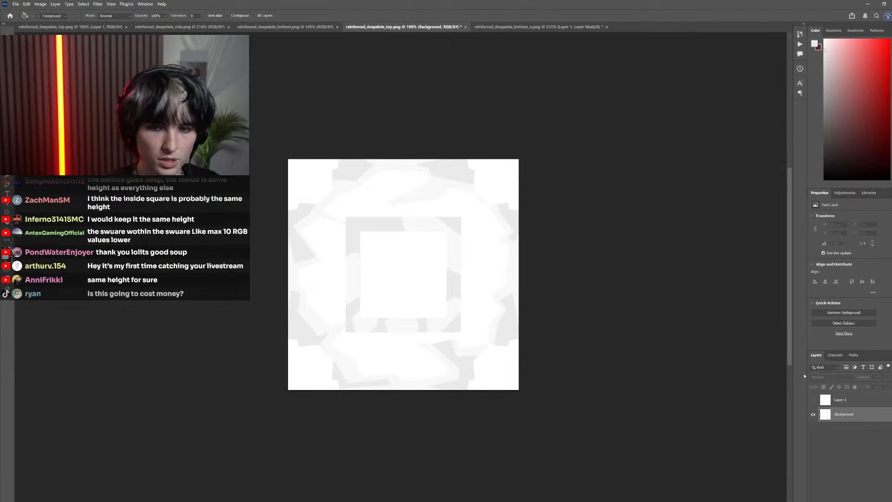
{"action": "left_click", "coordinate": [813, 401]}
{"action": "left_click", "coordinate": [813, 401]}
{"action": "left_click", "coordinate": [858, 404]}
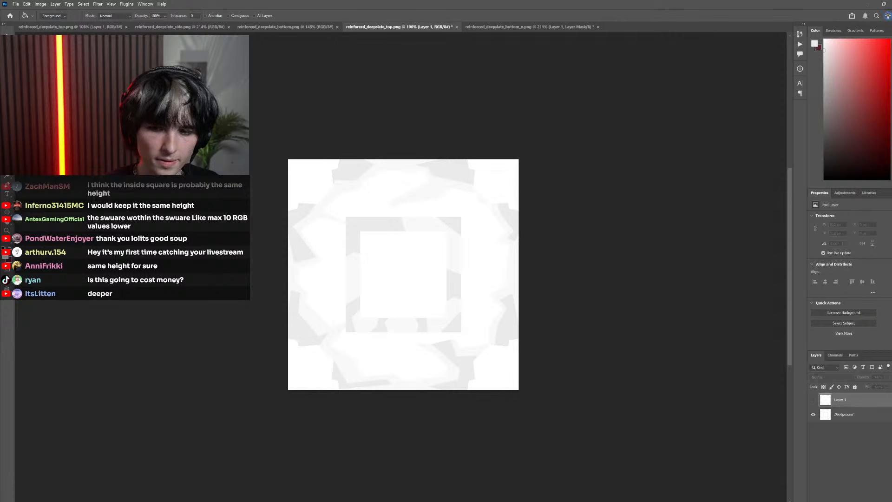
{"action": "left_click", "coordinate": [887, 500]}
{"action": "key", "text": "Return"}
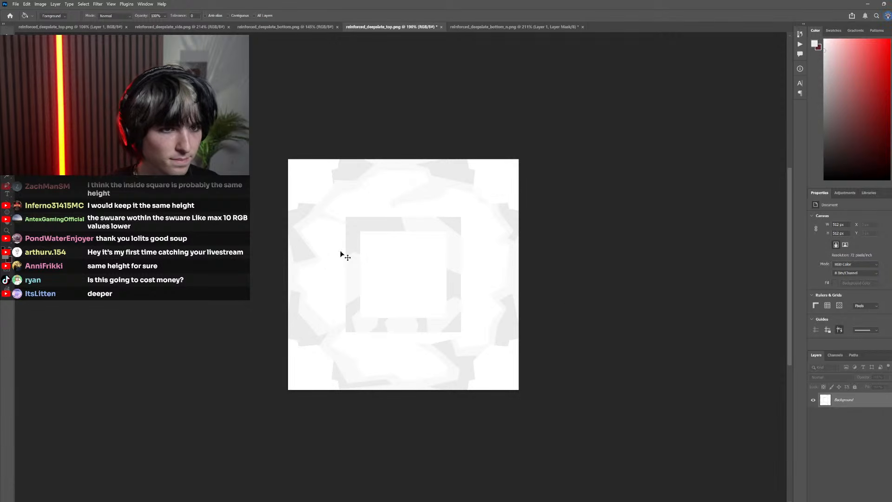
Fill the carved frame around the inner square with one uniform light grey, limiting fills to contiguous areas, and save the height map
{"action": "key", "text": "i"}
{"action": "key", "text": "g"}
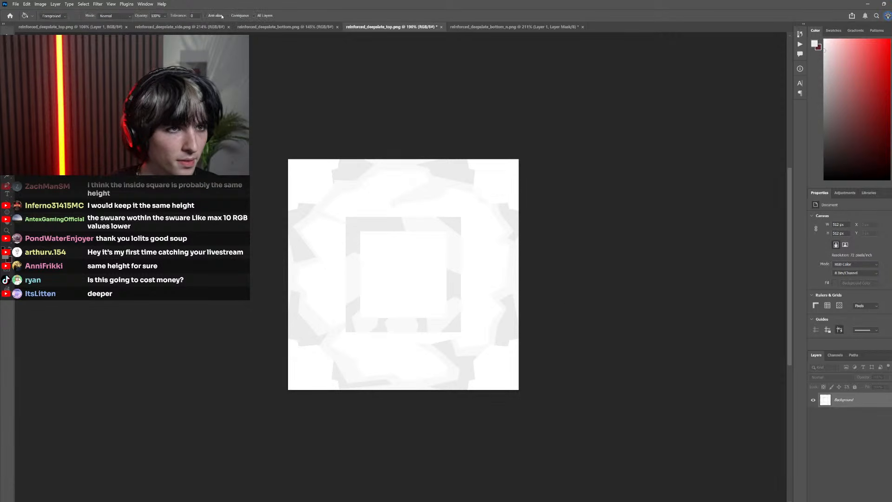
{"action": "left_click", "coordinate": [371, 321]}
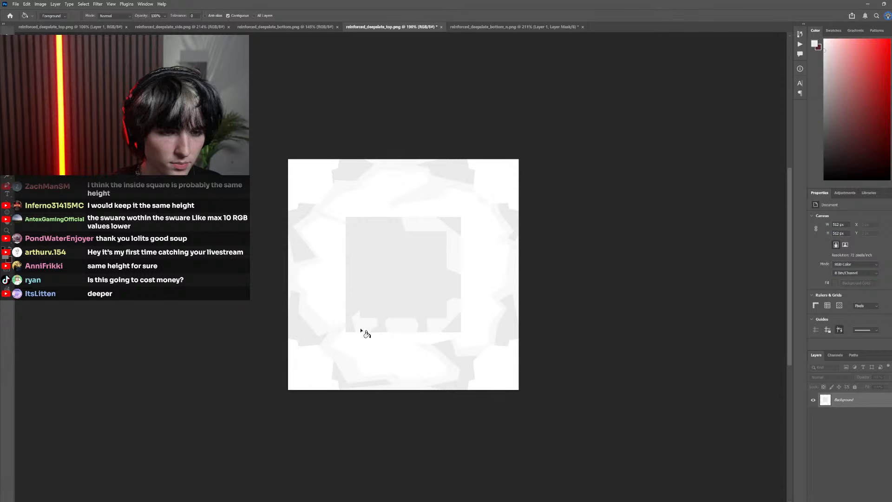
{"action": "key", "text": "ctrl+z"}
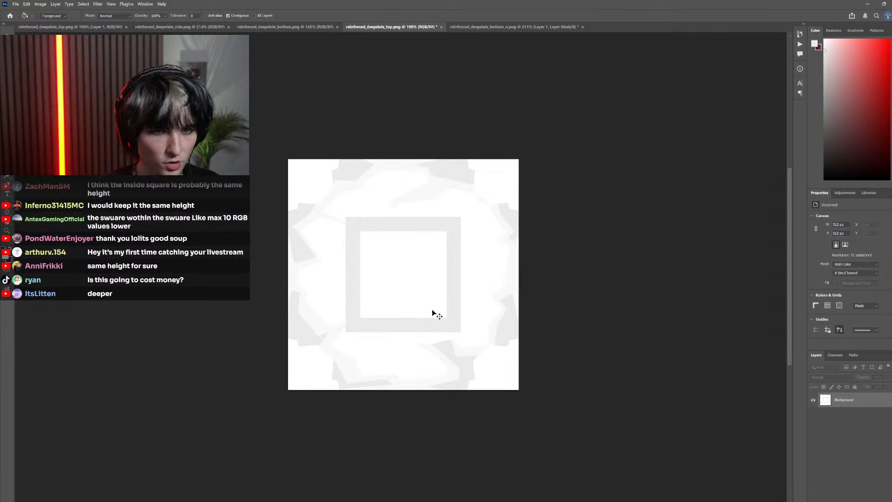
{"action": "scroll", "coordinate": [431, 308], "scroll_direction": "down", "scroll_amount": 3}
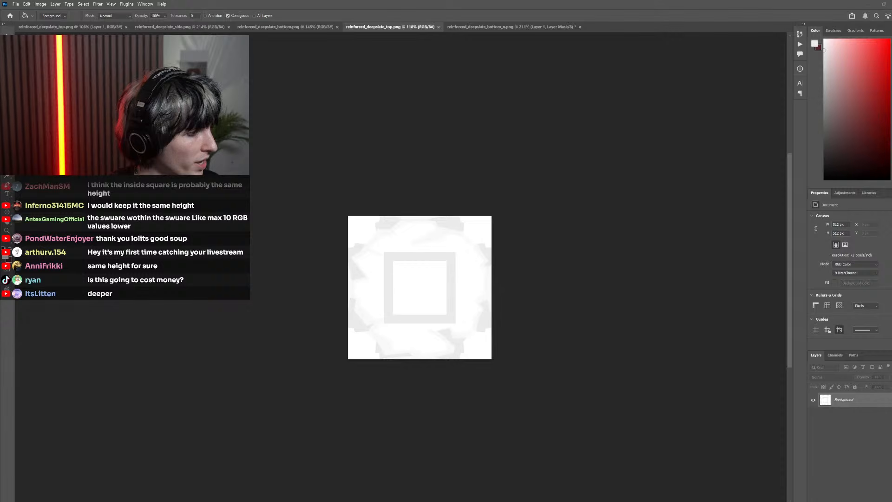
Open the top texture's normal map, reinforced_deepslate_top_n.png, alongside the other texture documents
{"action": "key", "text": "ctrl+o"}
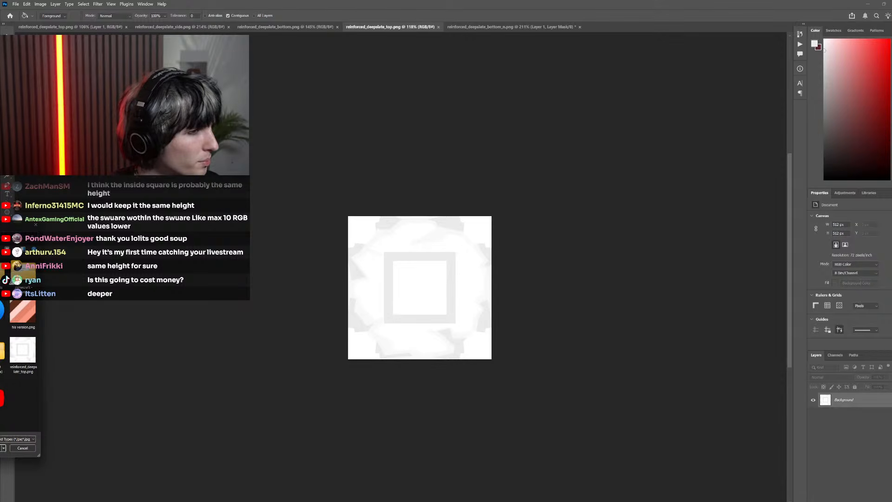
{"action": "key", "text": "Escape"}
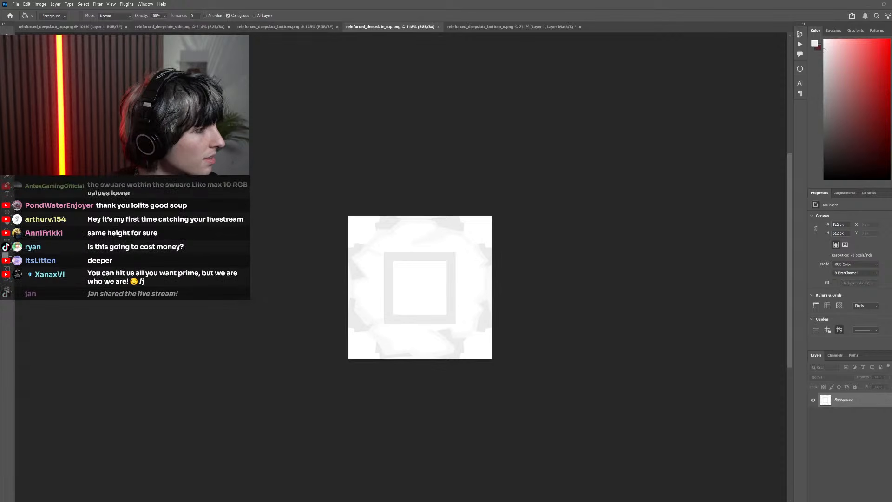
{"action": "key", "text": "alt+Tab"}
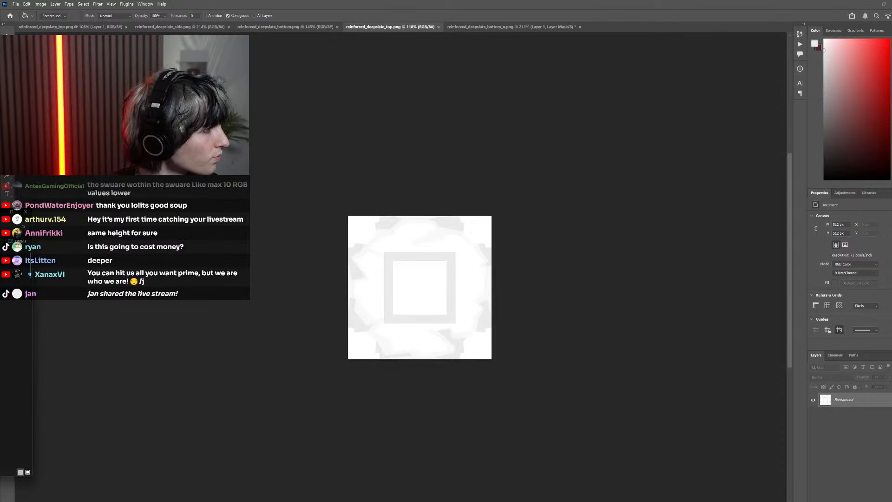
{"action": "key", "text": "alt+Tab"}
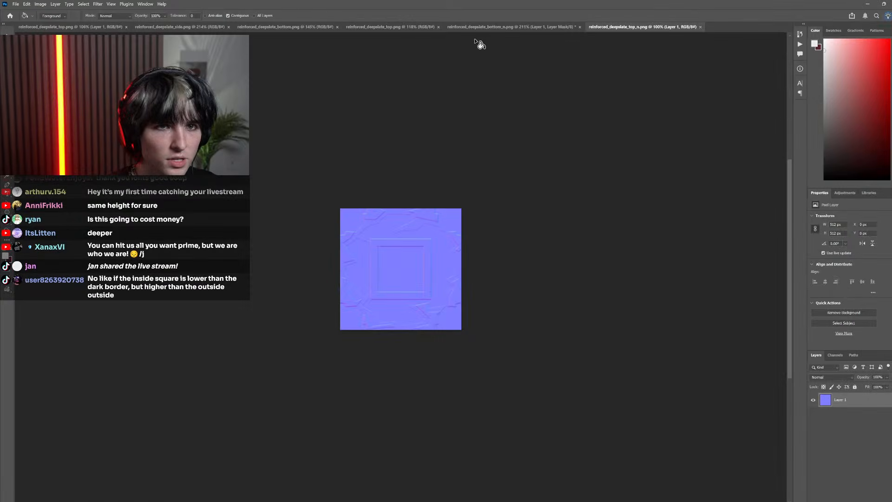
Add a layer mask to Layer 1 of reinforced_deepslate_top_n.png, paste the top height map into it and save the file
{"action": "left_click", "coordinate": [480, 27]}
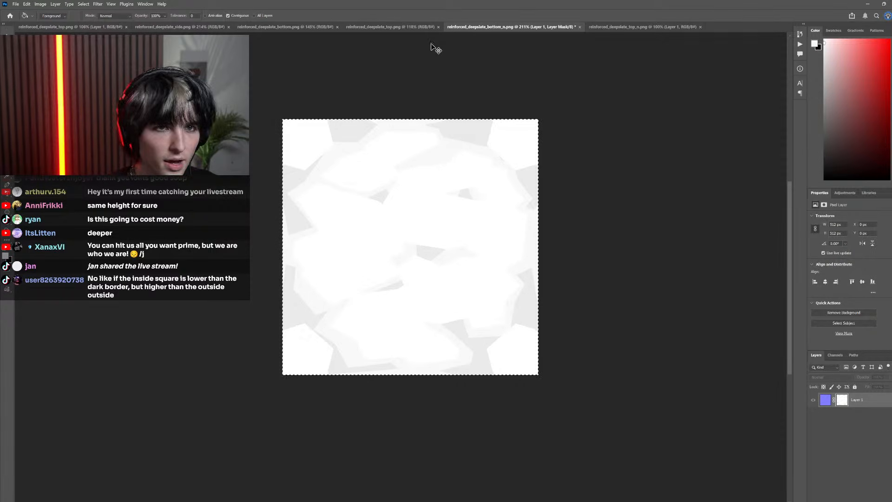
{"action": "left_click", "coordinate": [409, 27]}
{"action": "left_click", "coordinate": [689, 27]}
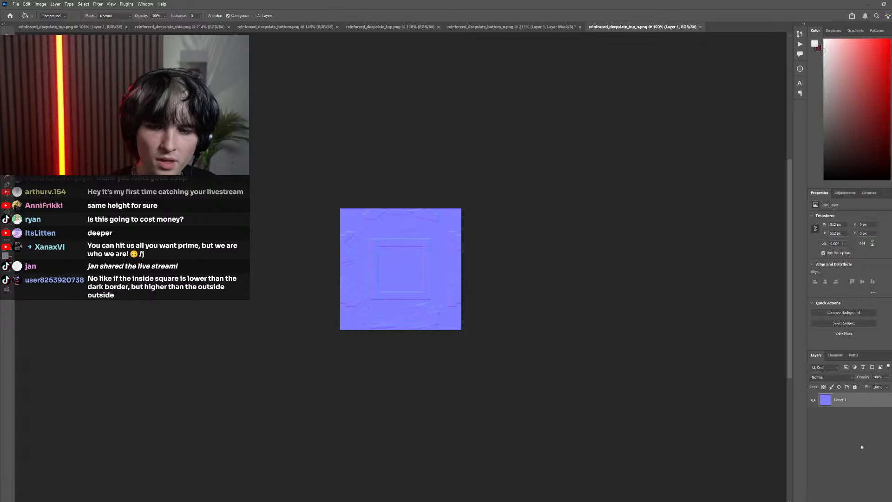
{"action": "left_click", "coordinate": [850, 501]}
{"action": "left_click", "coordinate": [842, 400], "text": "alt"}
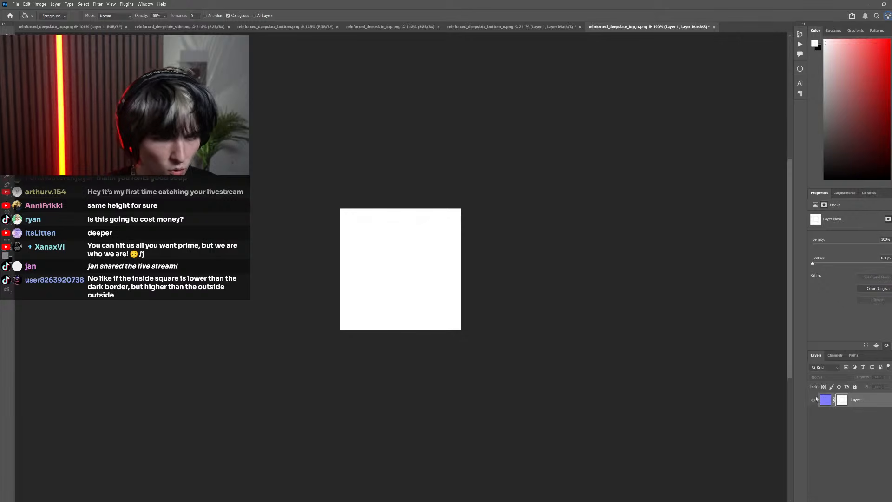
{"action": "left_click", "coordinate": [815, 399]}
{"action": "key", "text": "ctrl+s"}
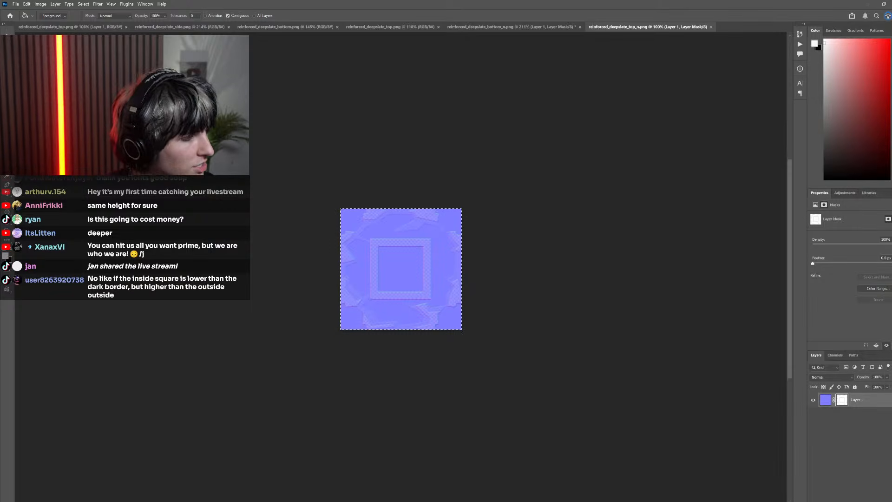
Switch to Minecraft, return to the world and reload the resource packs
{"action": "key", "text": "alt+Tab"}
{"action": "key", "text": "Escape"}
{"action": "key", "text": "w"}
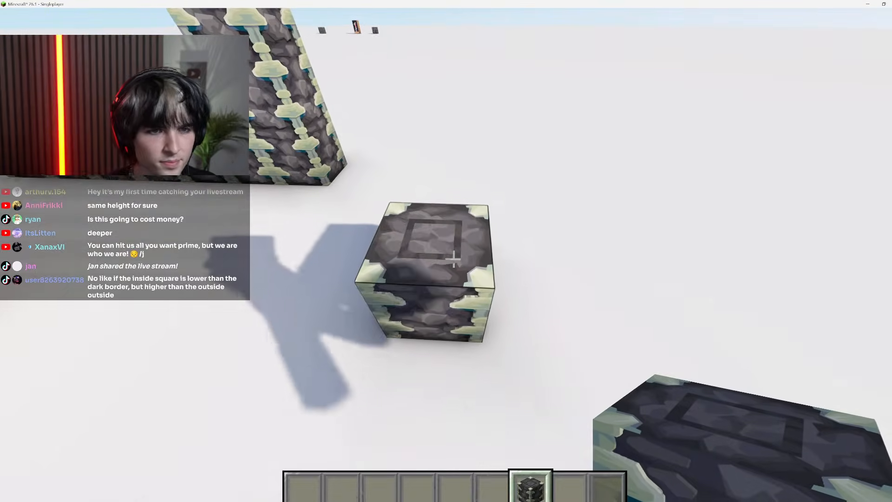
{"action": "key", "text": "F3+t"}
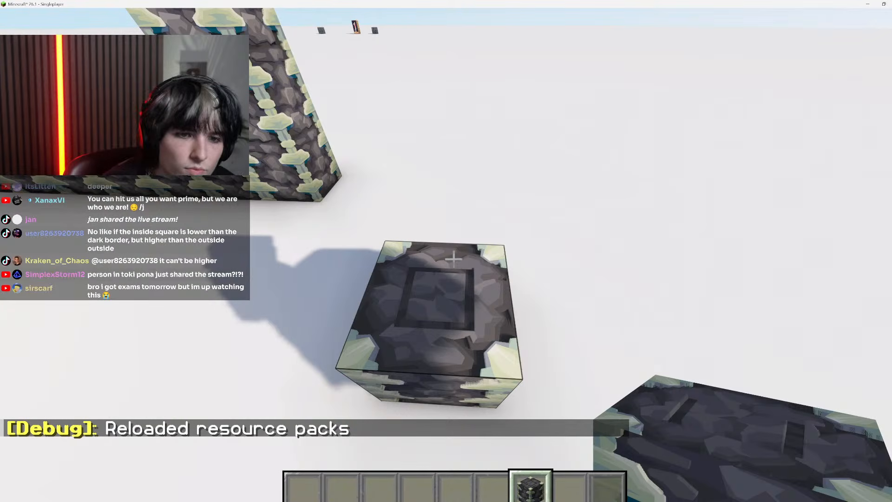
Circle the single reinforced deepslate block with the interface hidden to examine the relief of its top and sides
{"action": "key", "text": "a"}
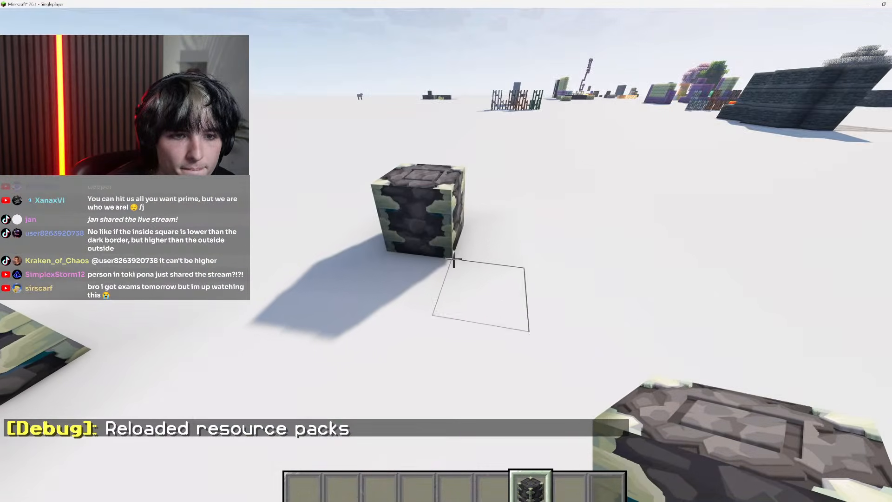
{"action": "key", "text": "a"}
{"action": "key", "text": "w"}
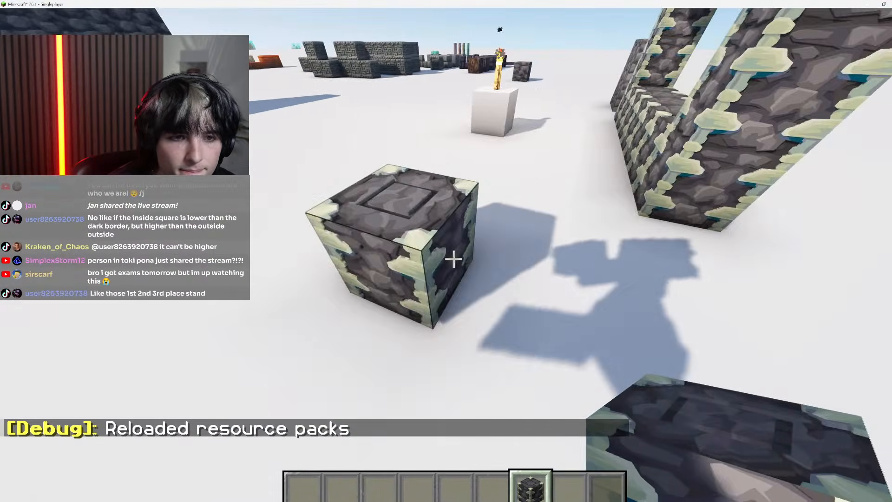
{"action": "key", "text": "w"}
{"action": "key", "text": "F1"}
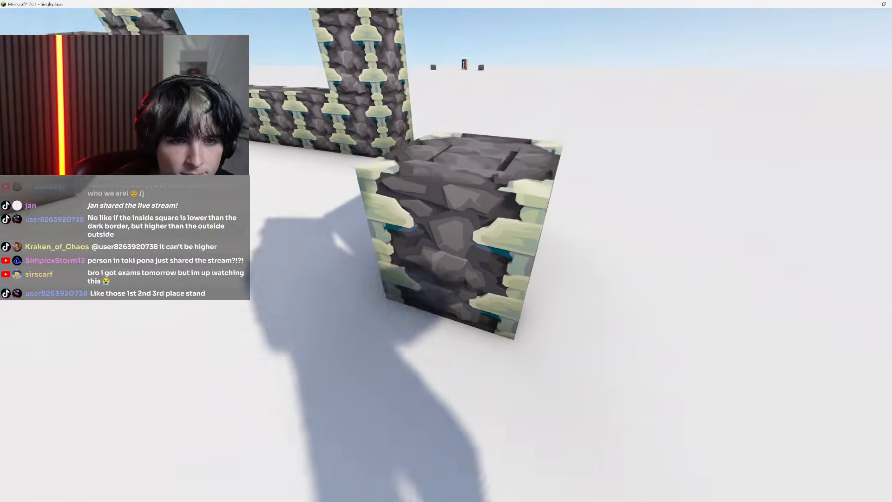
{"action": "key", "text": "s"}
{"action": "key", "text": "space"}
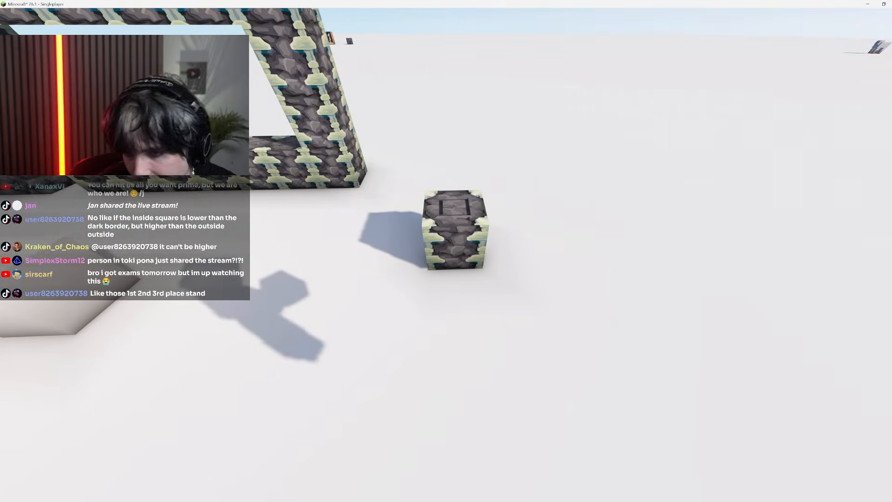
{"action": "key", "text": "w"}
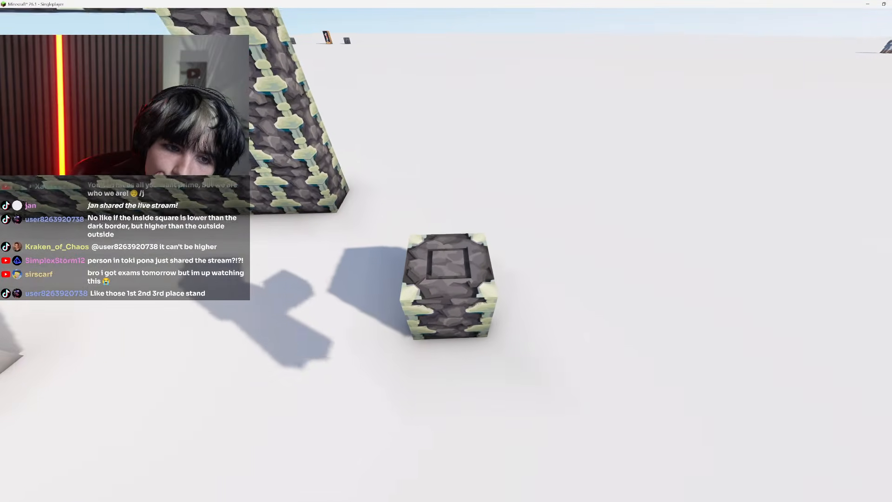
Compare the block's top carving from a distance and from above with the tops in the reinforced deepslate portal frame
{"action": "key", "text": "shift"}
{"action": "key", "text": "s"}
{"action": "key", "text": "space"}
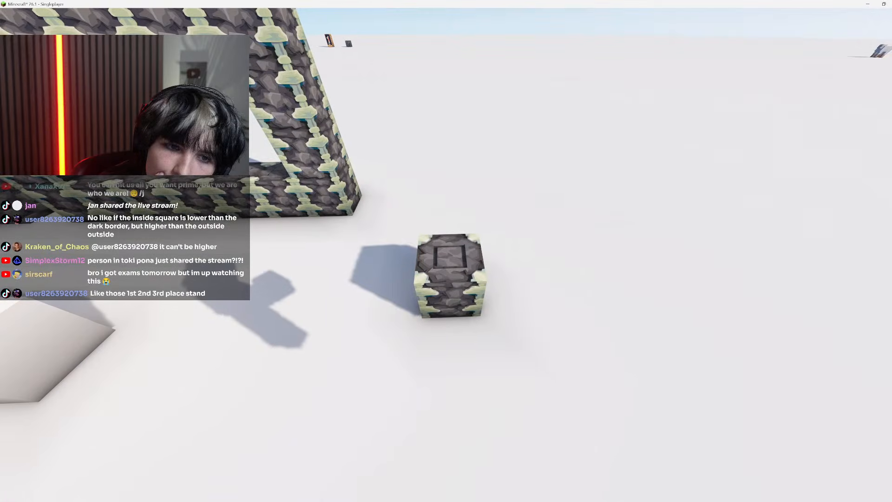
{"action": "key", "text": "a"}
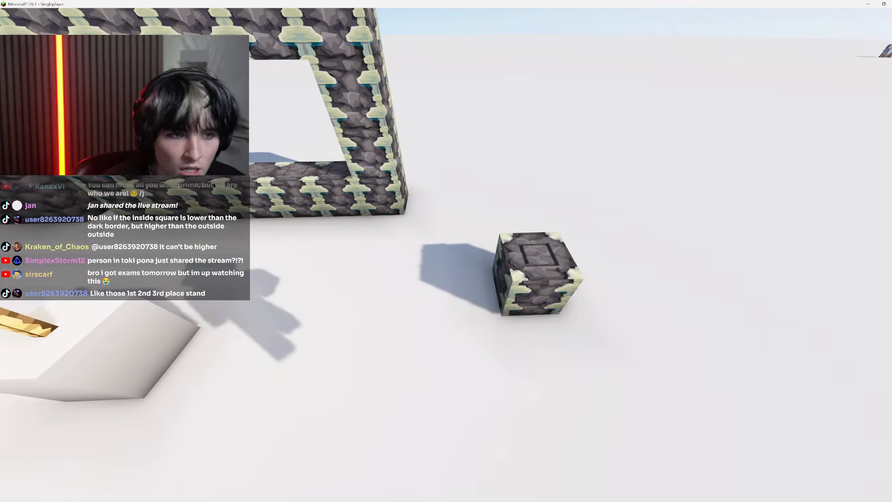
{"action": "key", "text": "w"}
{"action": "key", "text": "w"}
{"action": "key", "text": "space"}
{"action": "key", "text": "s"}
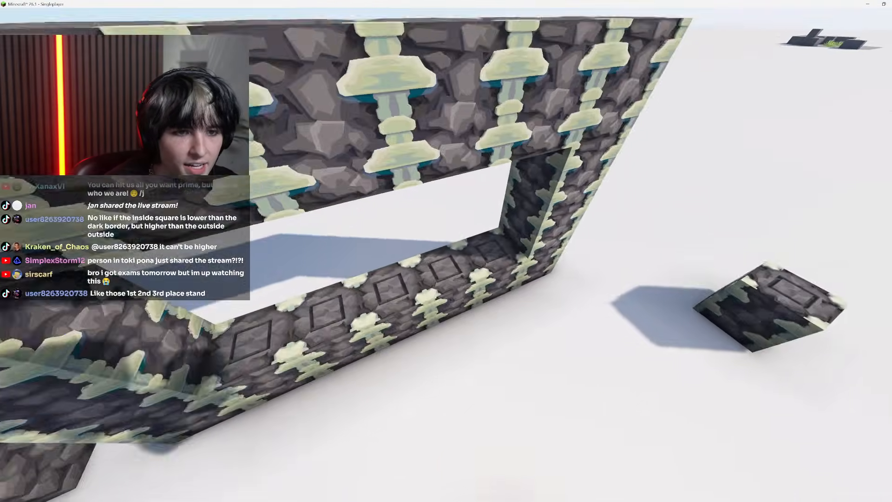
{"action": "key", "text": "w"}
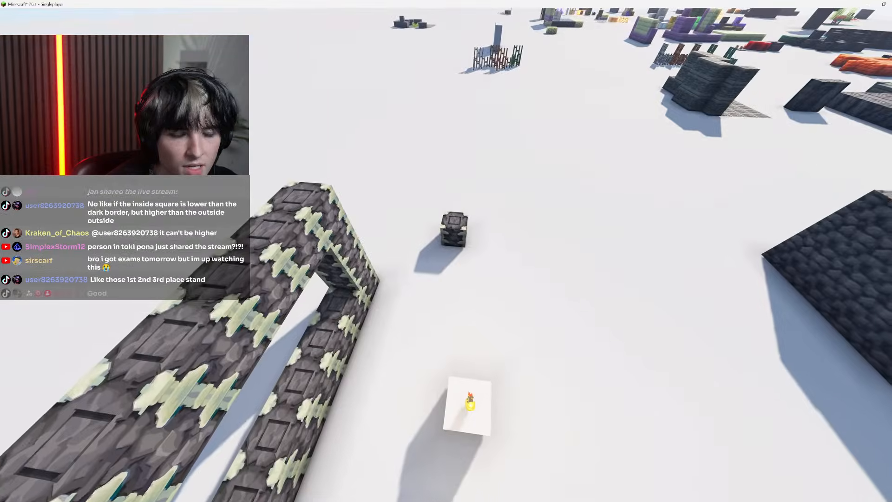
{"action": "key", "text": "space"}
Examine the two-by-two group of reinforced deepslate blocks up close for the depth of the carved squares and joined crystals
{"action": "key", "text": "F1"}
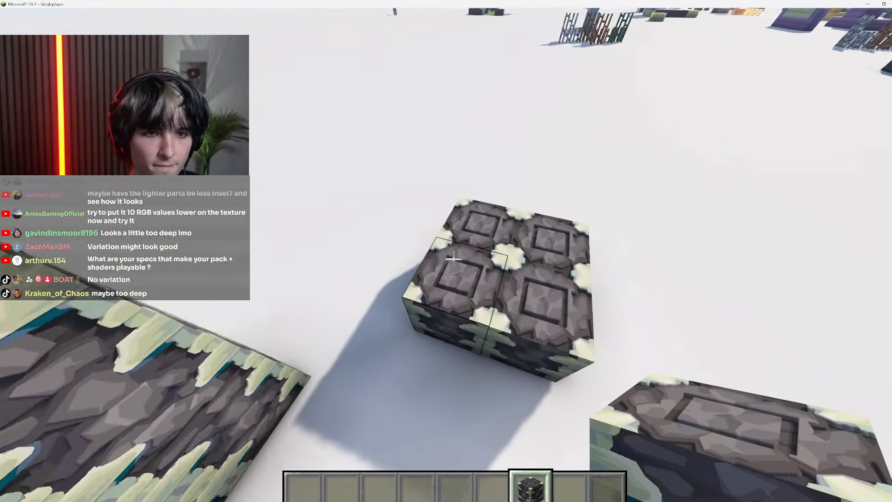
{"action": "key", "text": "F1"}
{"action": "key", "text": "w"}
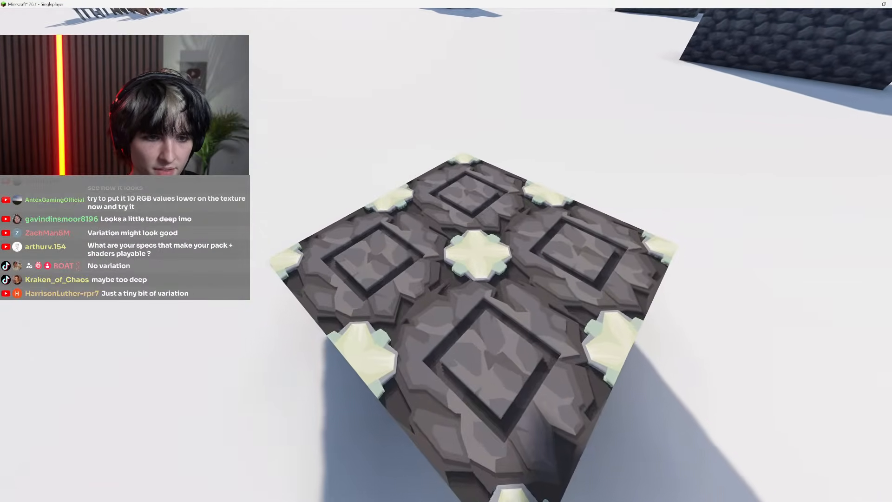
{"action": "key", "text": "Escape"}
{"action": "key", "text": "Escape"}
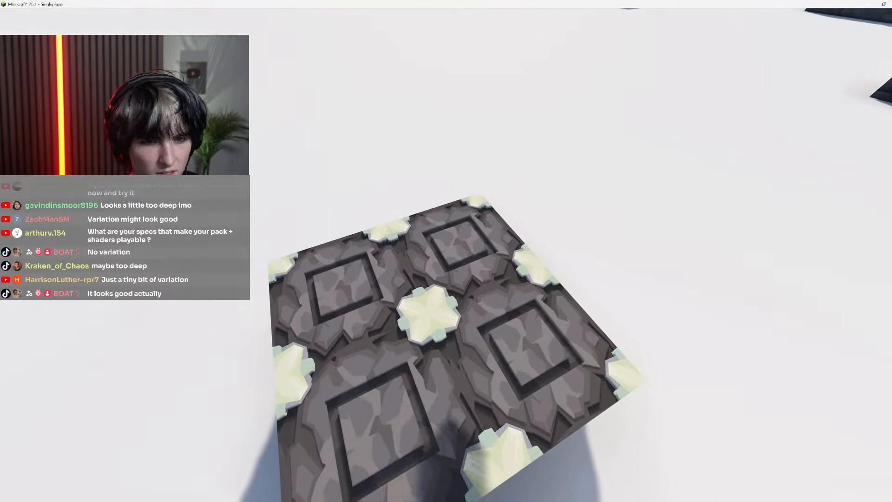
{"action": "key", "text": "F1"}
Switch back to Photoshop and paste the coloured reinforced_deepslate_top.png texture as a new layer above the height map's Background
{"action": "key", "text": "Escape"}
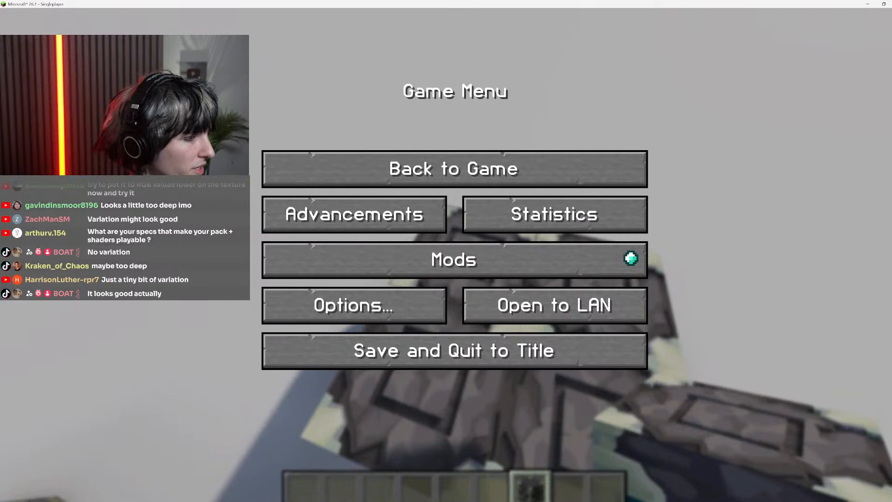
{"action": "key", "text": "alt+Tab"}
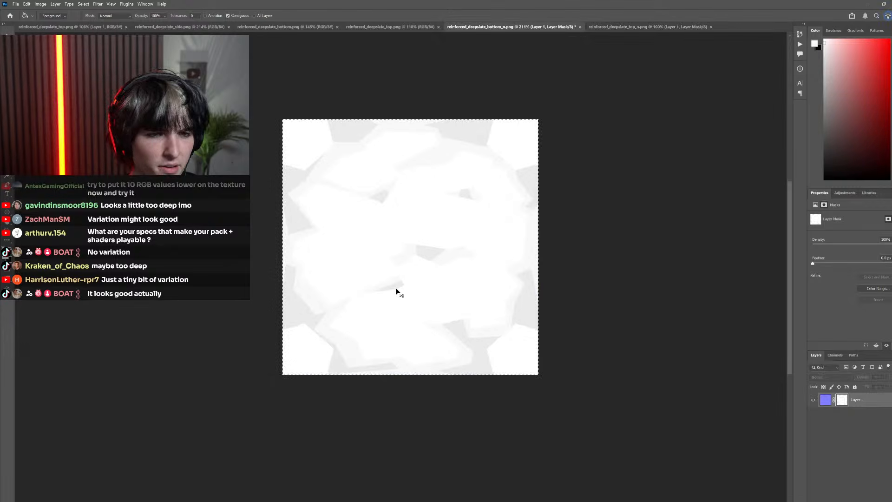
{"action": "left_click", "coordinate": [391, 28]}
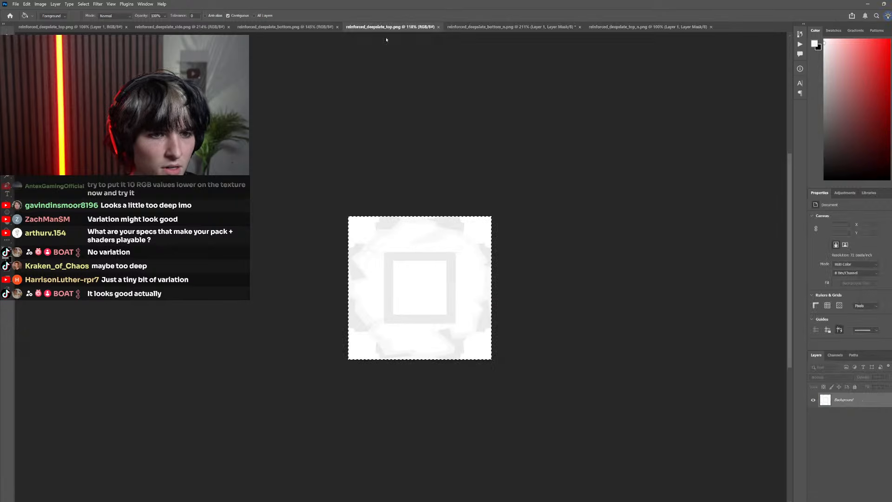
{"action": "left_click", "coordinate": [284, 27]}
{"action": "left_click", "coordinate": [179, 27]}
{"action": "left_click", "coordinate": [74, 28]}
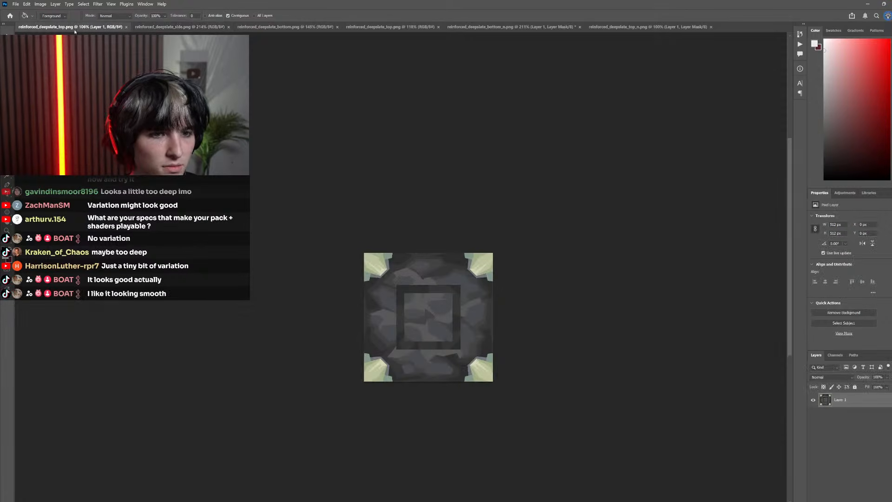
{"action": "left_click", "coordinate": [390, 27]}
{"action": "scroll", "coordinate": [417, 283], "scroll_direction": "up", "scroll_amount": 6}
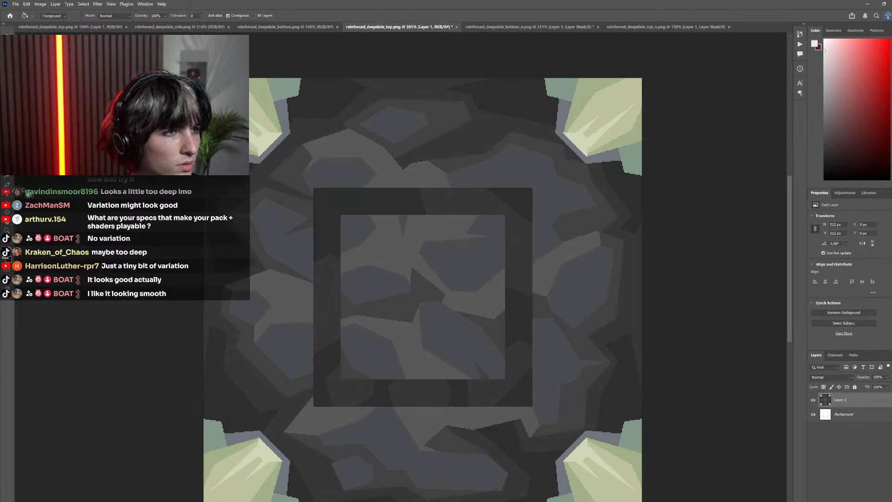
Select the dark crack areas inside the inner square on Layer 1 with the Magic Wand
{"action": "key", "text": "w"}
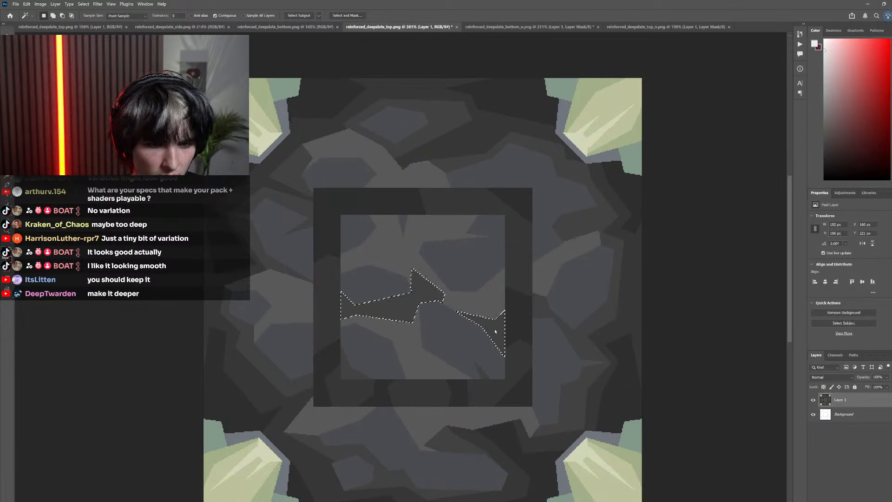
{"action": "scroll", "coordinate": [480, 374], "scroll_direction": "up", "scroll_amount": 8}
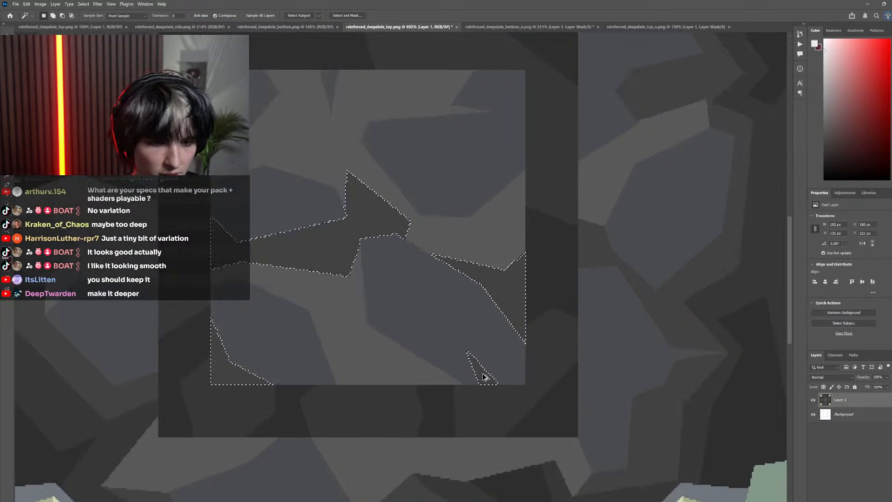
{"action": "left_click", "coordinate": [452, 320], "text": "shift"}
{"action": "scroll", "coordinate": [536, 393], "scroll_direction": "down", "scroll_amount": 6}
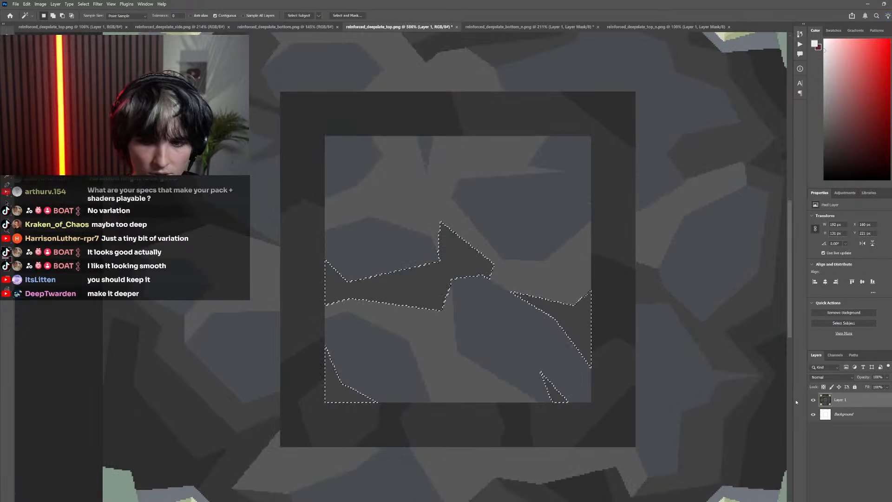
Hide Layer 1, fill the selected cracks on the Background height map with the light foreground colour, and deselect
{"action": "left_click", "coordinate": [813, 400]}
{"action": "left_click", "coordinate": [833, 415]}
{"action": "scroll", "coordinate": [695, 374], "scroll_direction": "down", "scroll_amount": 3}
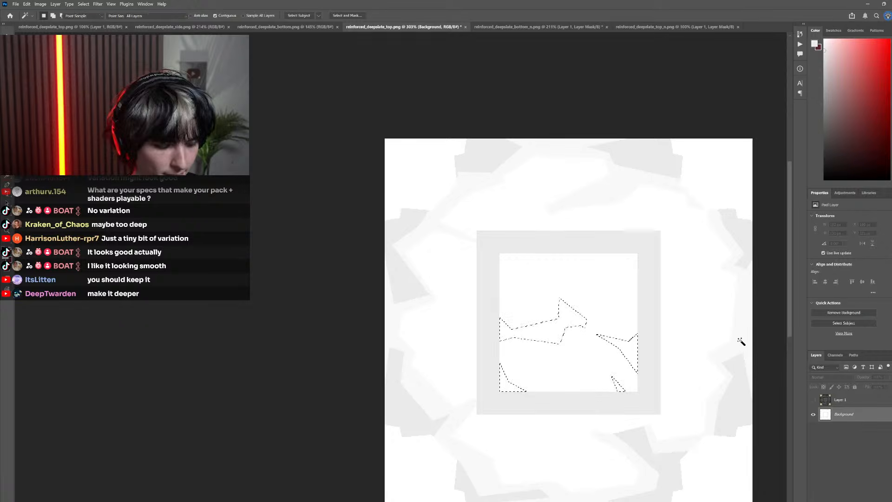
{"action": "scroll", "coordinate": [561, 386], "scroll_direction": "down", "scroll_amount": 3}
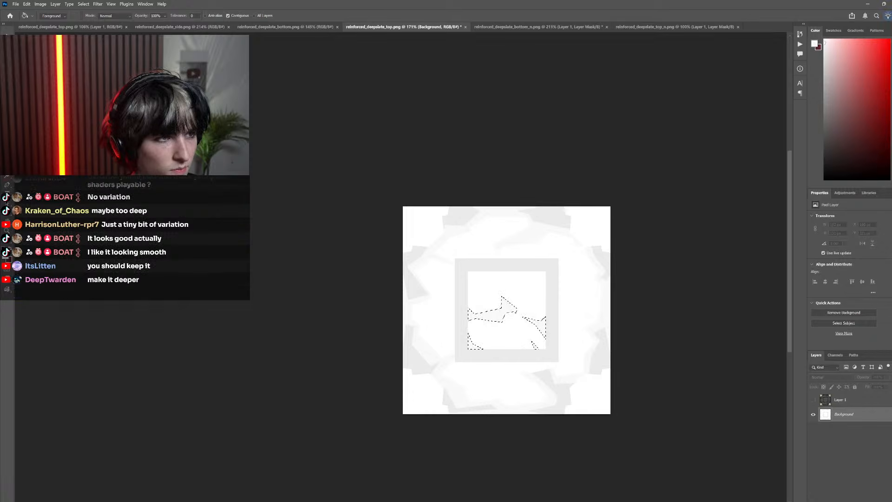
{"action": "key", "text": "ctrl+d"}
{"action": "scroll", "coordinate": [421, 288], "scroll_direction": "down", "scroll_amount": 5}
{"action": "scroll", "coordinate": [452, 293], "scroll_direction": "up", "scroll_amount": 6}
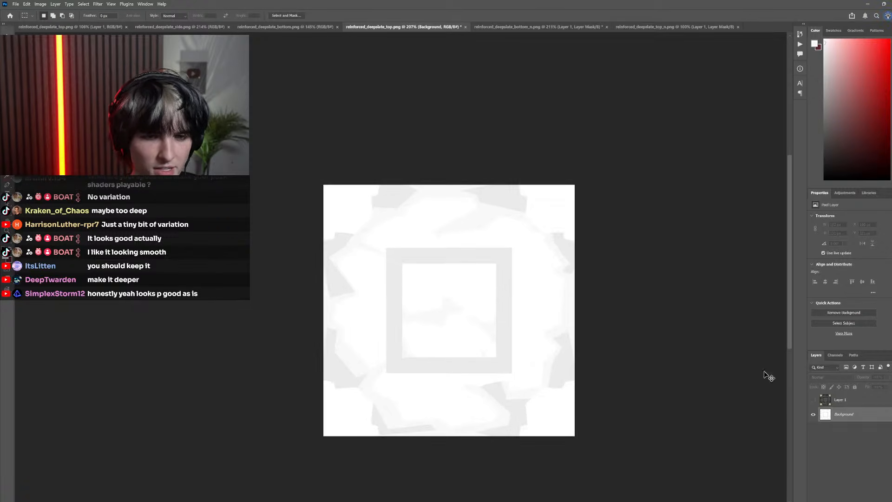
Paste the updated height map into the layer mask of reinforced_deepslate_top_n.png, return to the colour layer and save the file
{"action": "left_click", "coordinate": [626, 26]}
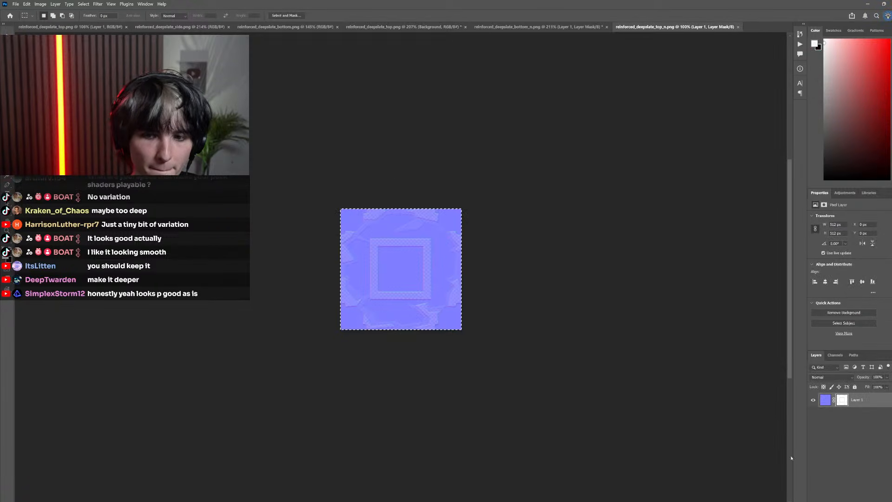
{"action": "left_click", "coordinate": [841, 400], "text": "alt"}
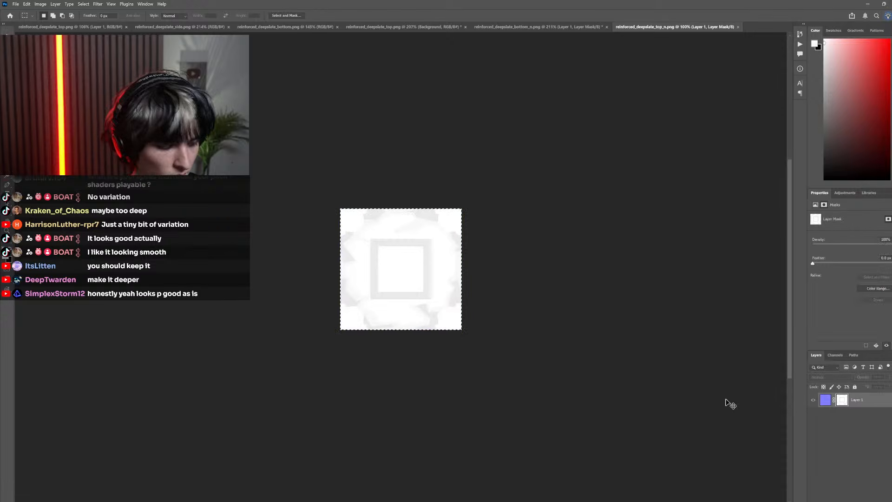
{"action": "left_click", "coordinate": [825, 400]}
{"action": "key", "text": "ctrl+s"}
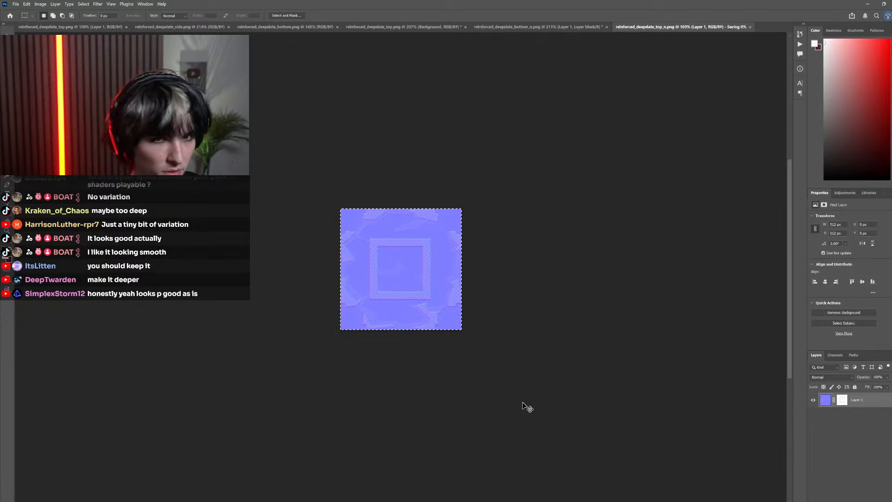
Switch to Minecraft, resume the game and reload the resource packs
{"action": "key", "text": "alt+Tab"}
{"action": "key", "text": "Escape"}
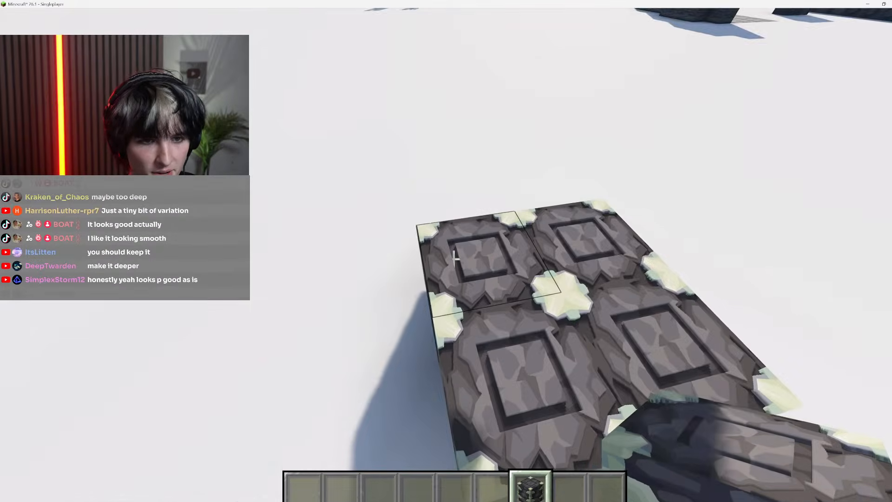
{"action": "key", "text": "F3+t"}
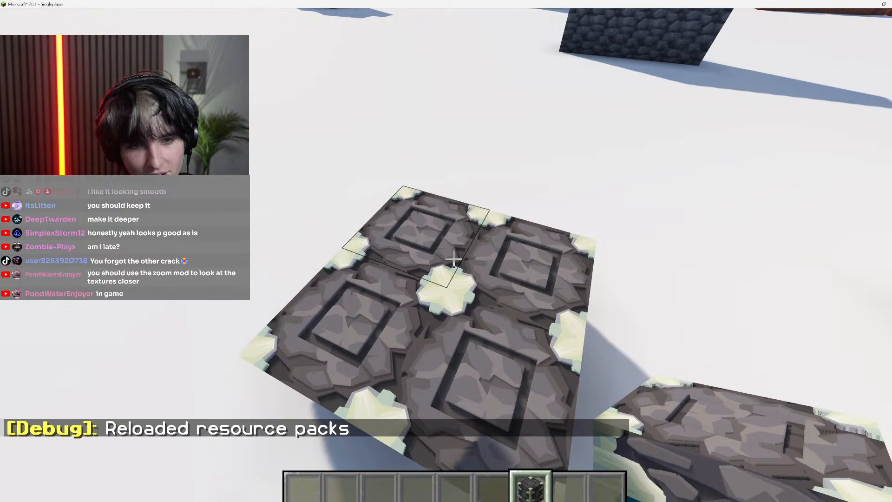
Circle the two-by-two group of reinforced deepslate to examine the cracks in the carved inner squares from several heights
{"action": "key", "text": "s"}
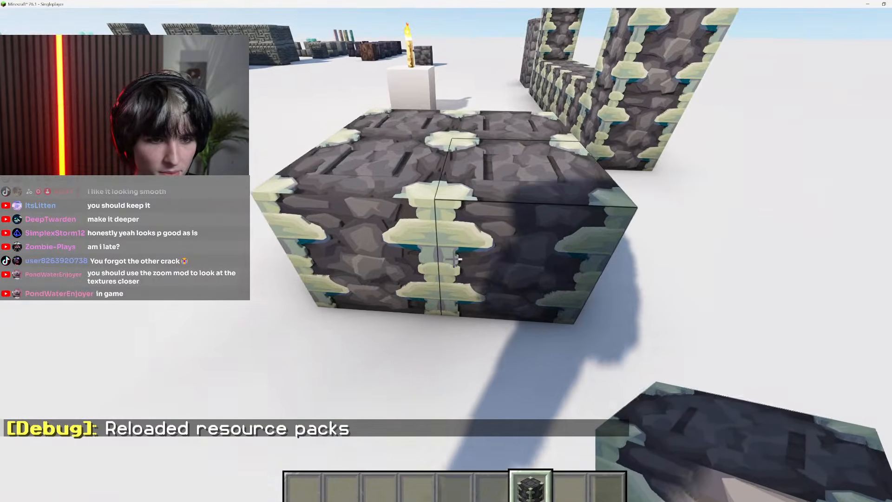
{"action": "key", "text": "w"}
{"action": "key", "text": "space"}
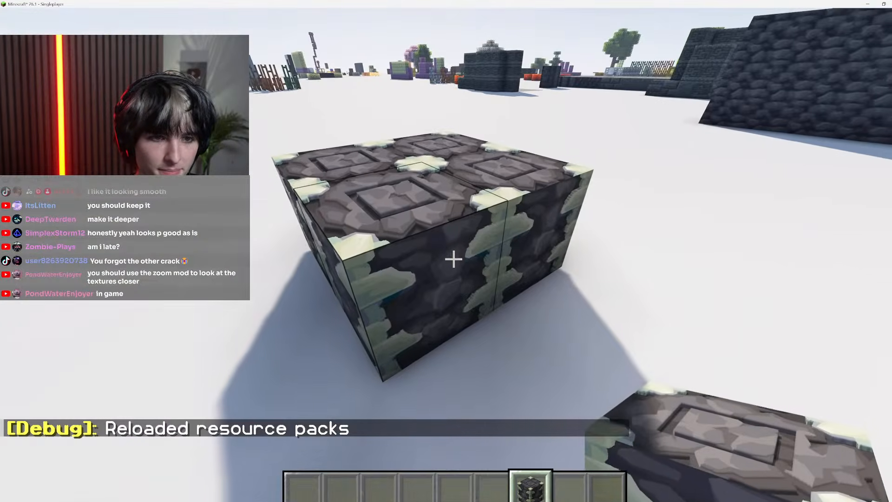
{"action": "key", "text": "d"}
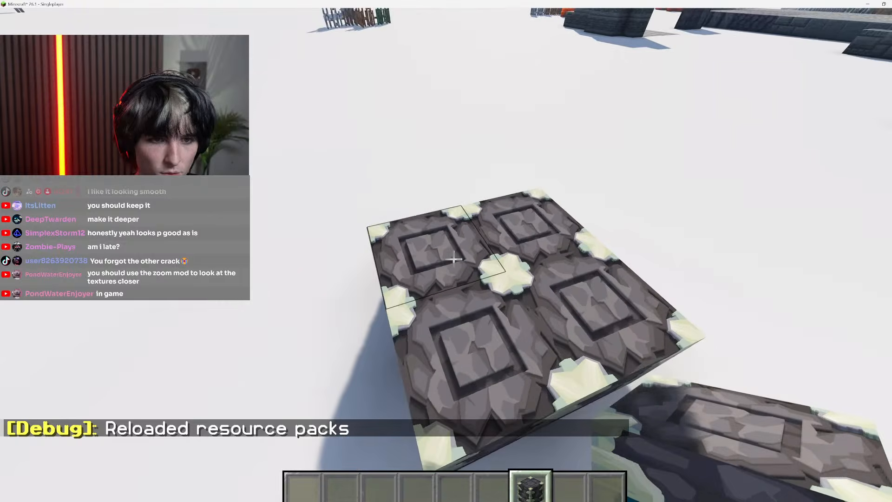
{"action": "key", "text": "s"}
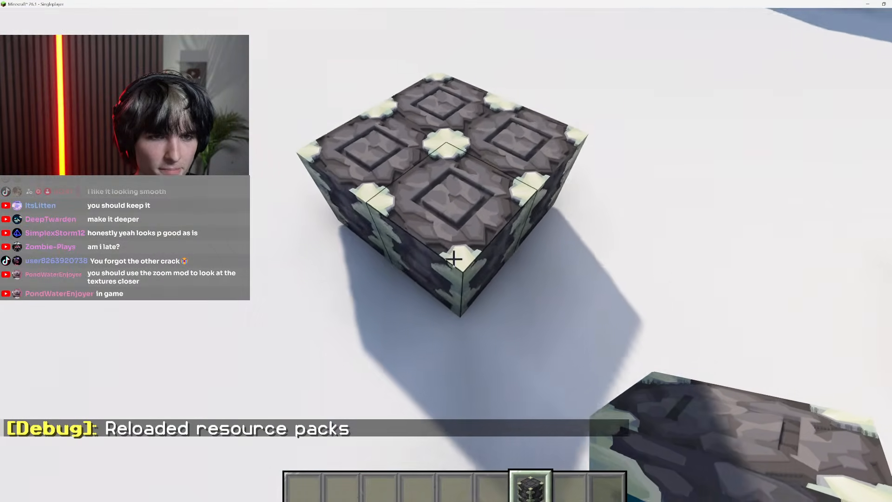
{"action": "key", "text": "space"}
{"action": "key", "text": "shift"}
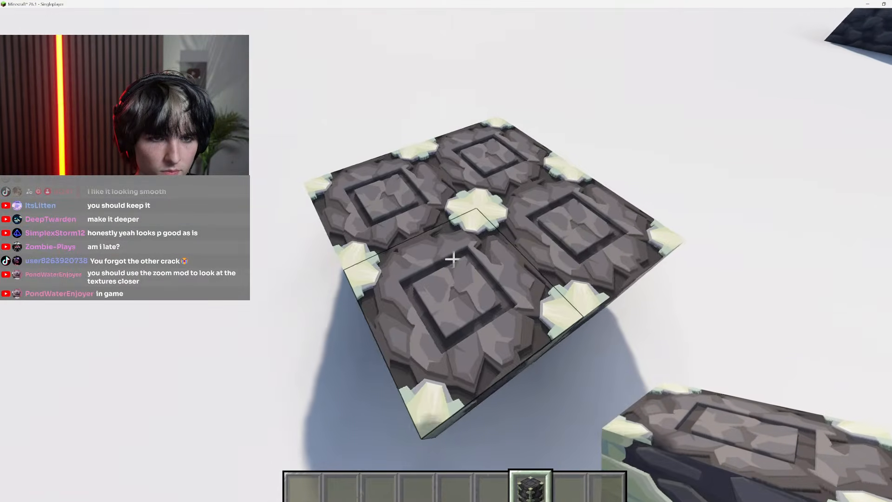
{"action": "key", "text": "d"}
{"action": "key", "text": "a"}
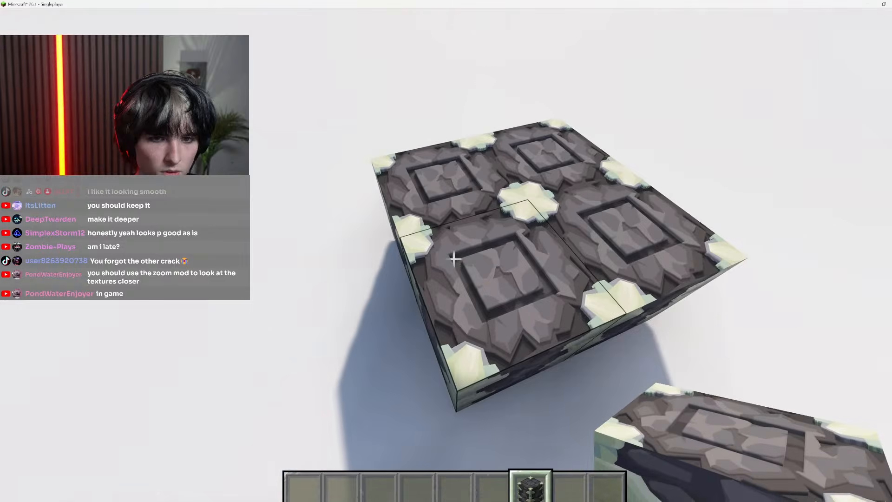
{"action": "key", "text": "space"}
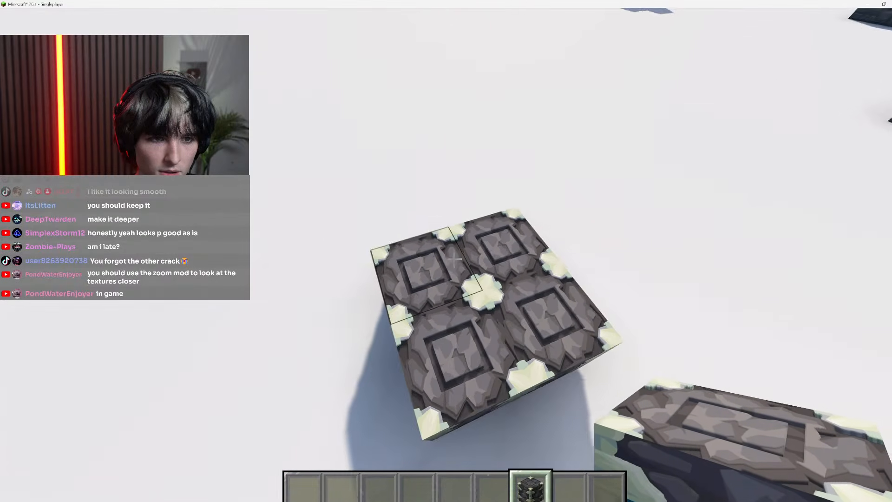
{"action": "key", "text": "shift"}
{"action": "key", "text": "a"}
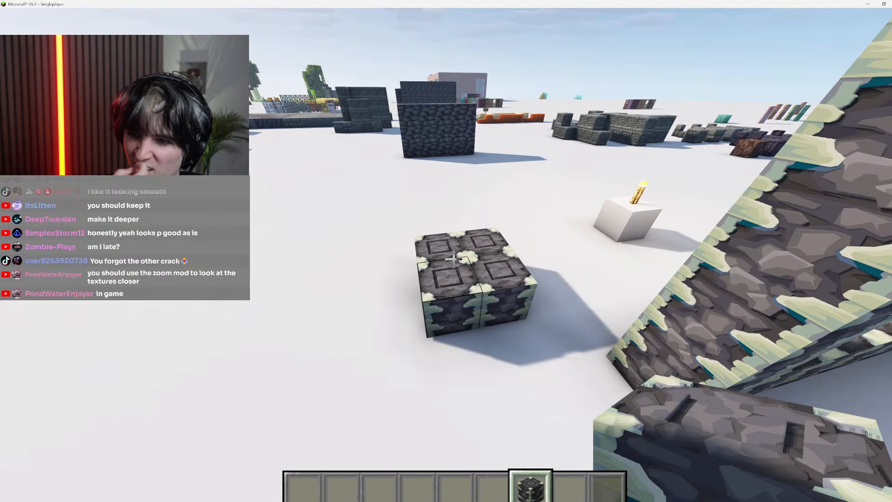
Lower the field of view to 30 and examine the tops of the two-by-two group in close-up
{"action": "key", "text": "Escape"}
{"action": "left_click", "coordinate": [352, 293]}
{"action": "left_click_drag", "start_coordinate": [319, 84], "coordinate": [165, 85]}
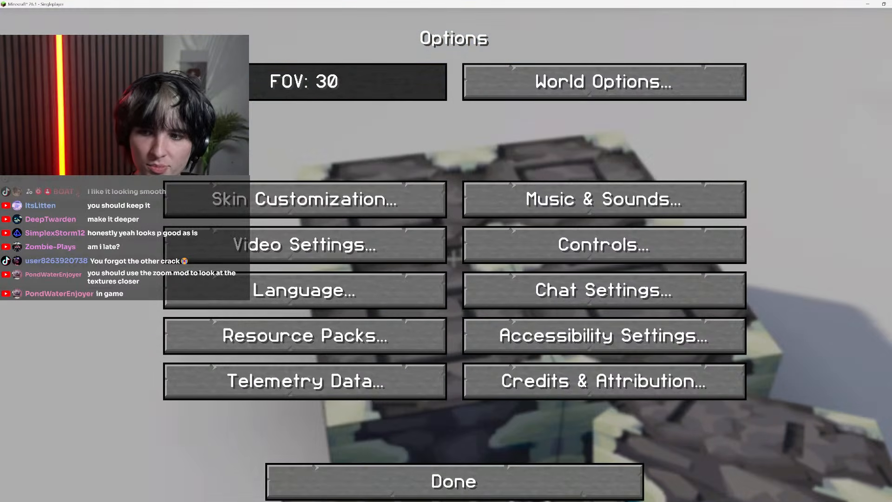
{"action": "key", "text": "Escape"}
{"action": "key", "text": "Escape"}
{"action": "key", "text": "a"}
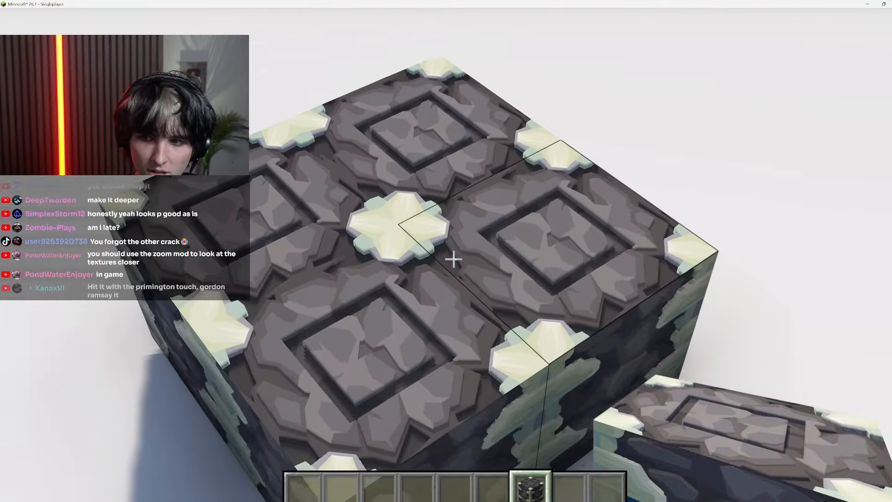
{"action": "key", "text": "d"}
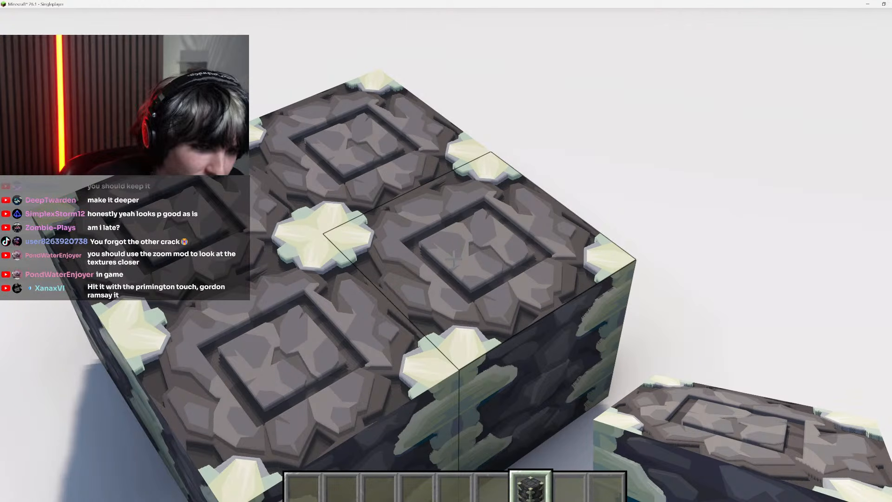
{"action": "key", "text": "s"}
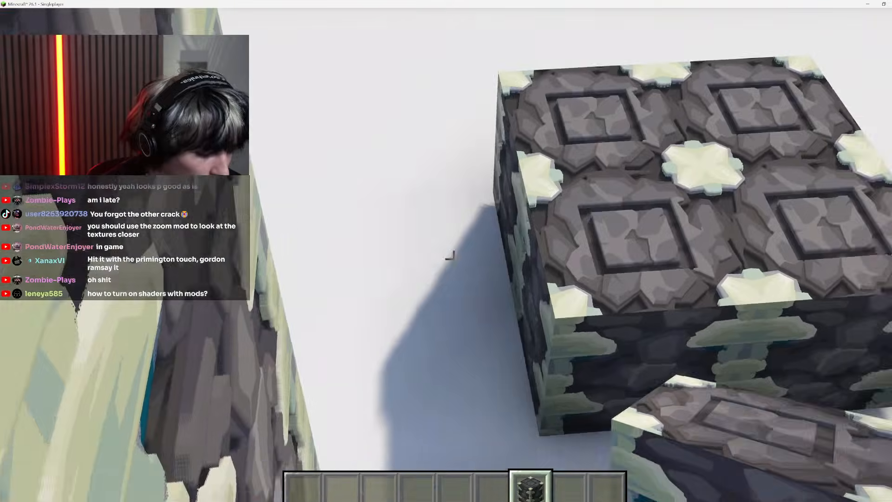
Select an empty hotbar slot and widen the field of view again in the game options
{"action": "scroll", "coordinate": [454, 259], "scroll_direction": "up", "scroll_amount": 1}
{"action": "key", "text": "Escape"}
{"action": "left_click", "coordinate": [405, 298]}
{"action": "left_click", "coordinate": [371, 79]}
{"action": "key", "text": "Escape"}
{"action": "key", "text": "Escape"}
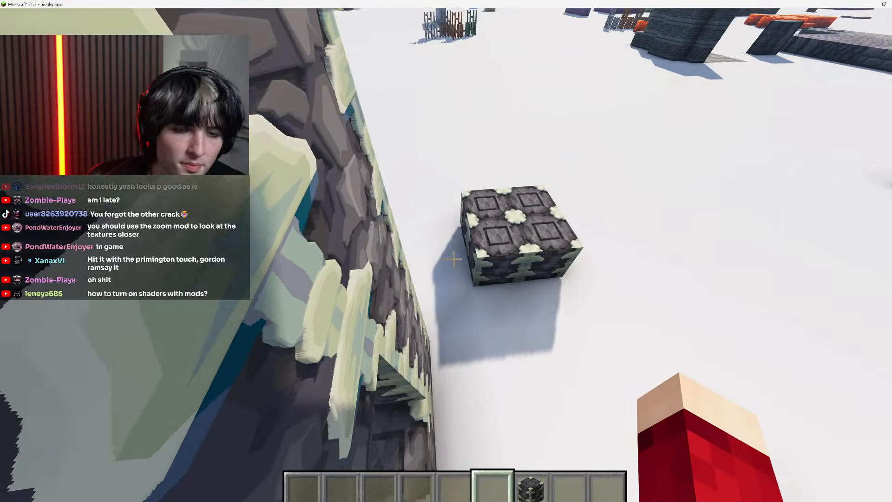
Fly around the two-by-two group empty-handed and compare the top relief from close above and from a distance
{"action": "key", "text": "w"}
{"action": "key", "text": "shift"}
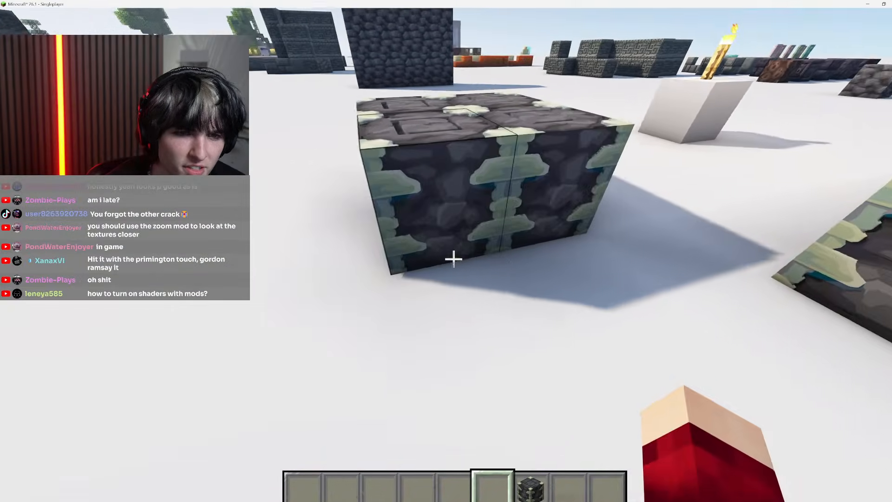
{"action": "key", "text": "space"}
{"action": "key", "text": "w"}
{"action": "key", "text": "shift"}
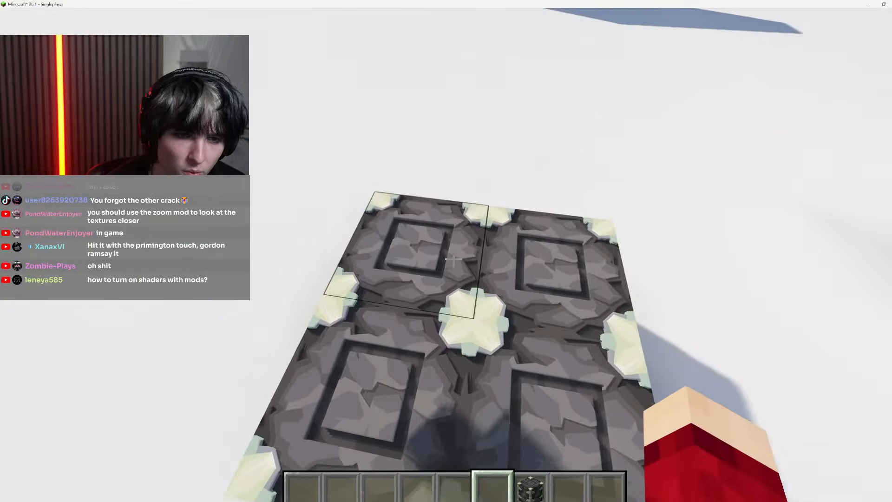
{"action": "key", "text": "space"}
{"action": "key", "text": "s"}
{"action": "key", "text": "shift"}
{"action": "key", "text": "w"}
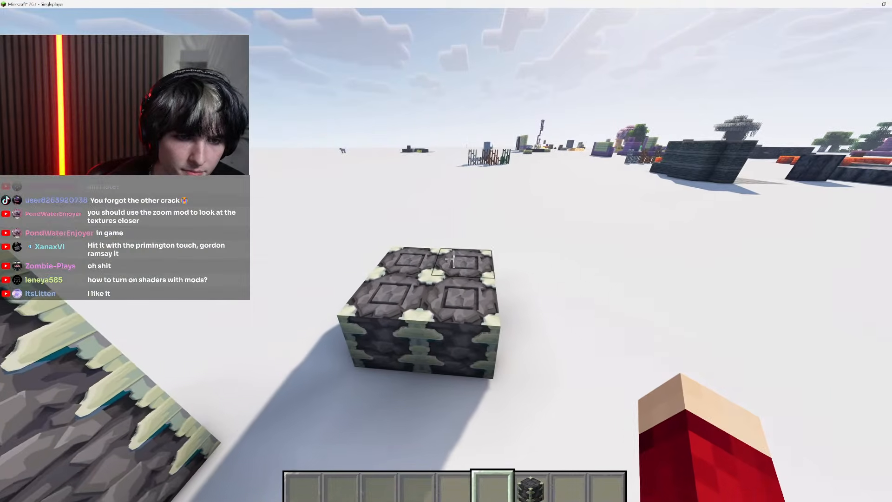
{"action": "key", "text": "w"}
{"action": "key", "text": "a"}
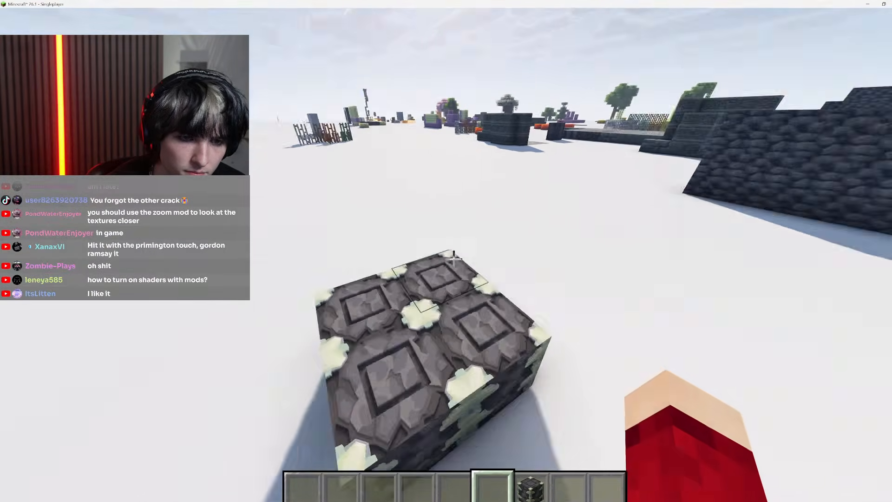
Place several more reinforced deepslate blocks on the snow beside the two-by-two group
{"action": "key", "text": "s"}
{"action": "scroll", "coordinate": [453, 259], "scroll_direction": "down", "scroll_amount": 1}
{"action": "right_click", "coordinate": [453, 258]}
{"action": "right_click", "coordinate": [454, 259]}
{"action": "right_click", "coordinate": [453, 259]}
{"action": "right_click", "coordinate": [454, 258]}
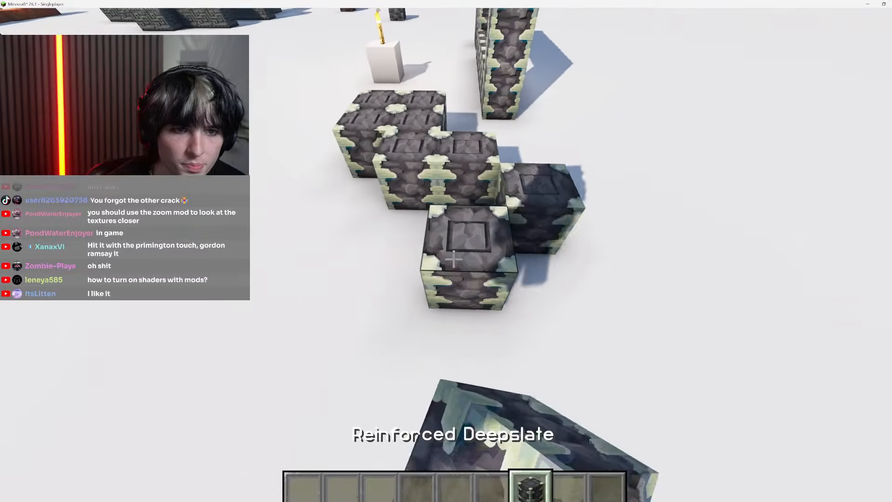
Examine the tops and sides of the reinforced deepslate portal frame along its upper beam and its base row
{"action": "key", "text": "a"}
{"action": "key", "text": "w"}
{"action": "key", "text": "space"}
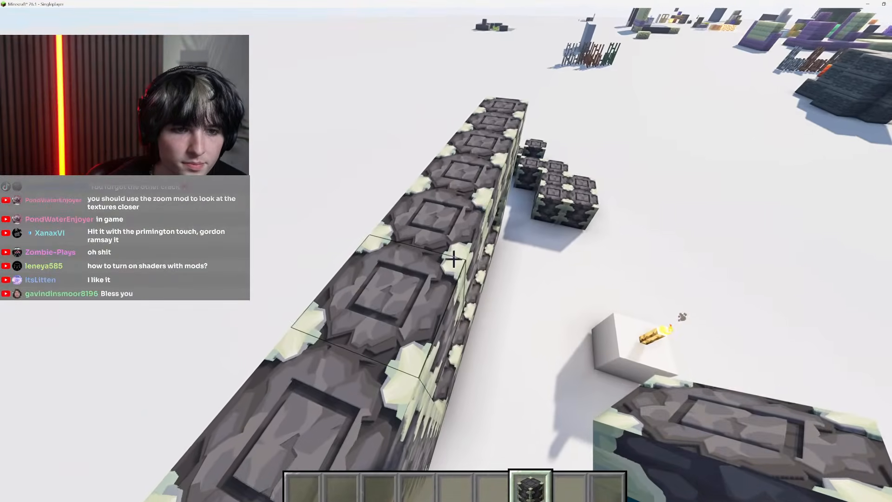
{"action": "key", "text": "w"}
{"action": "key", "text": "a"}
{"action": "key", "text": "d"}
{"action": "key", "text": "shift"}
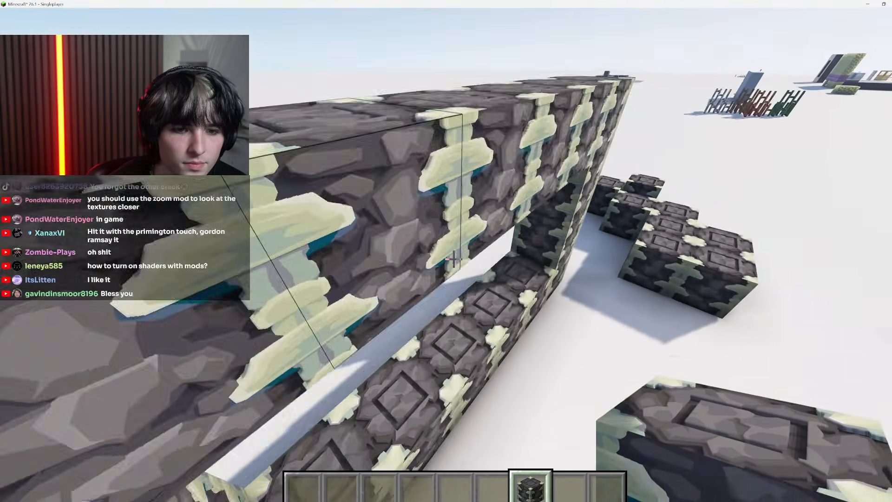
{"action": "key", "text": "shift"}
{"action": "key", "text": "w"}
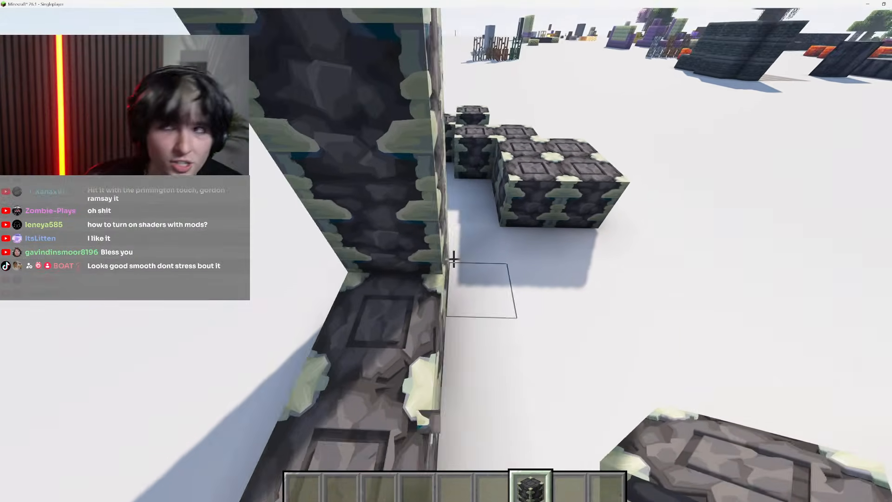
{"action": "key", "text": "w"}
{"action": "key", "text": "shift"}
Break some of the reinforced deepslate blocks in the group and place new ones to rearrange it
{"action": "left_click", "coordinate": [454, 259]}
{"action": "left_click", "coordinate": [454, 259]}
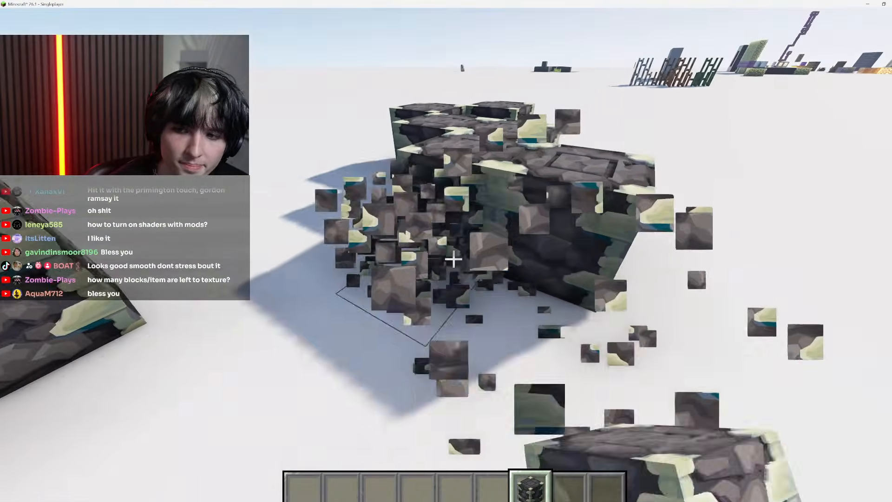
{"action": "key", "text": "w"}
{"action": "left_click", "coordinate": [454, 259]}
{"action": "left_click", "coordinate": [453, 259]}
{"action": "right_click", "coordinate": [454, 259]}
{"action": "right_click", "coordinate": [454, 259]}
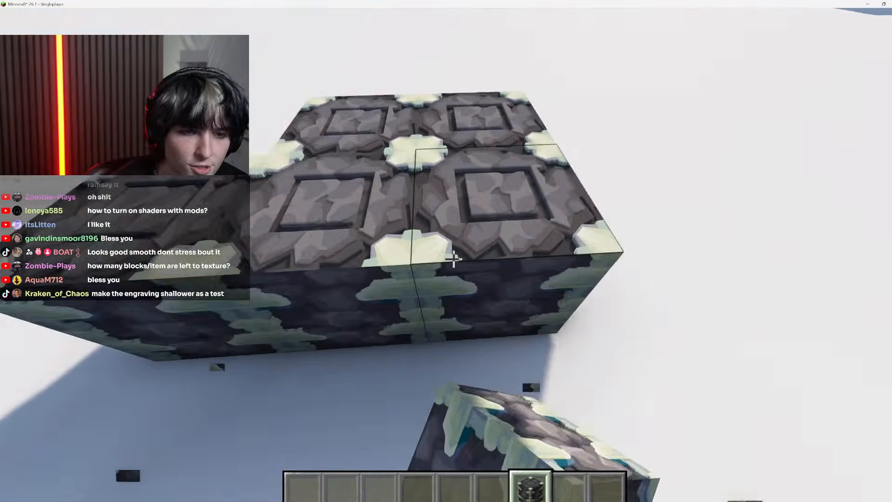
Back away from the block group, pause the game and switch away from Minecraft
{"action": "key", "text": "s"}
{"action": "key", "text": "Escape"}
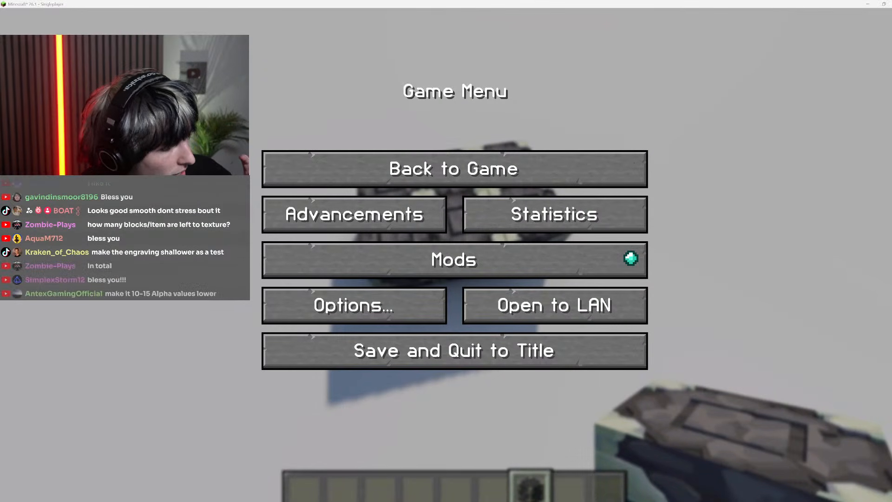
{"action": "key", "text": "alt+Tab"}
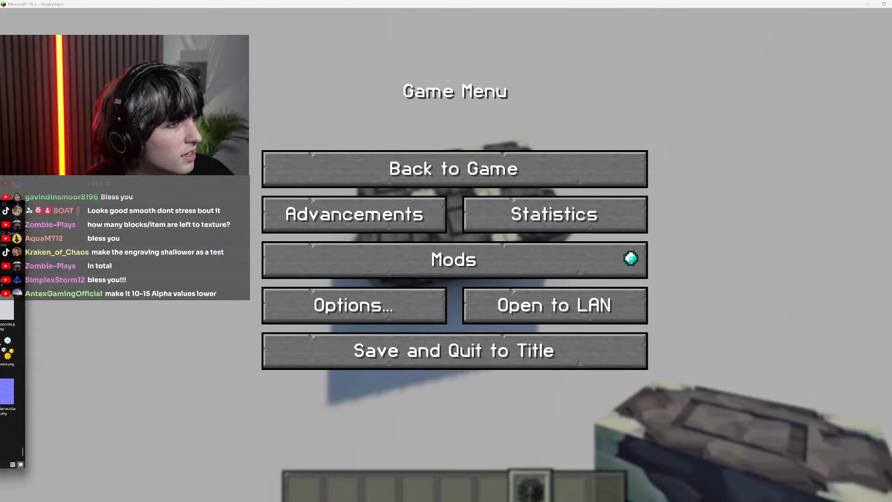
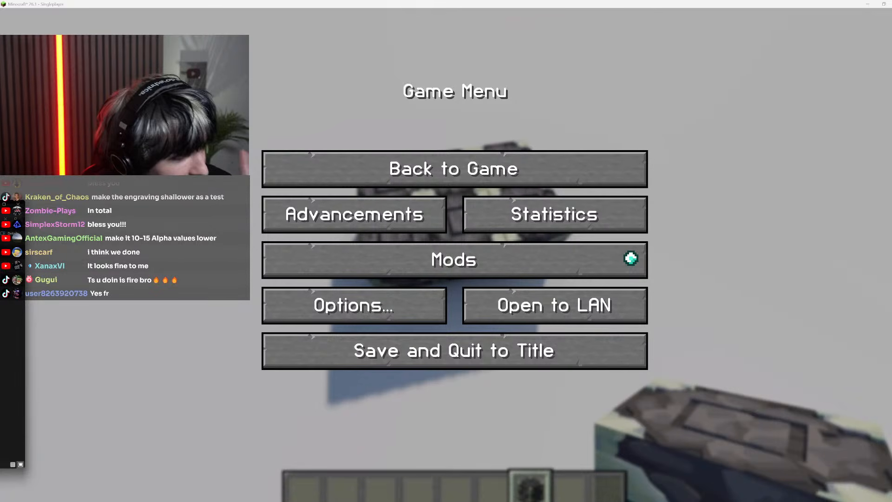
Switch to Photoshop and sample the corner red from reinforced_deepslate_bottom_s.png
{"action": "key", "text": "alt+Tab"}
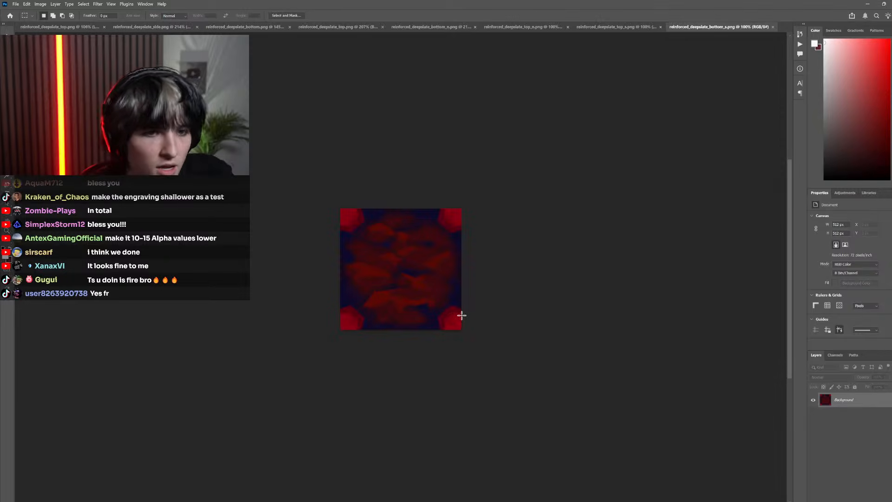
{"action": "scroll", "coordinate": [464, 213], "scroll_direction": "up", "scroll_amount": 5}
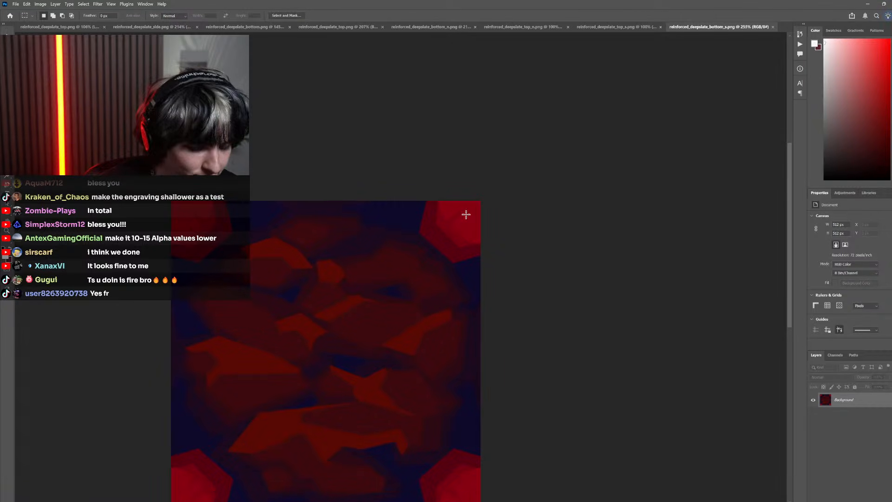
{"action": "key", "text": "i"}
{"action": "left_click", "coordinate": [466, 214]}
{"action": "left_click", "coordinate": [620, 28]}
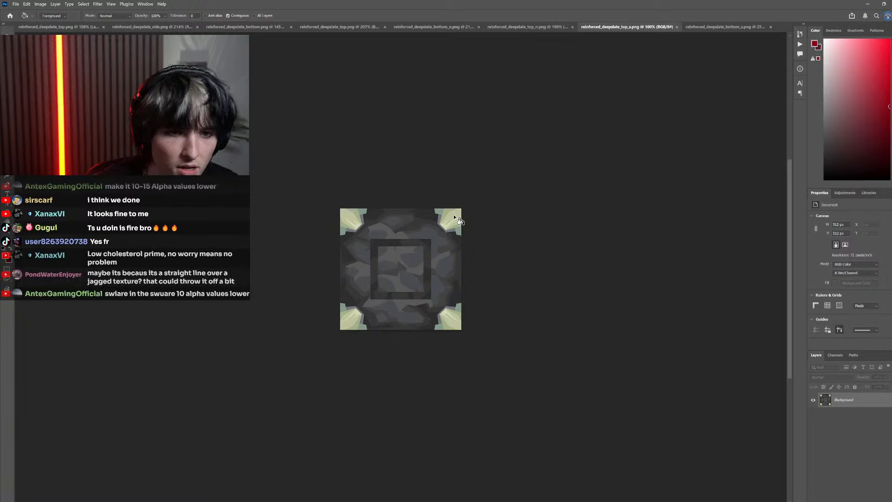
Open reinforced_deepslate_side_s.png and place it between the top_s and bottom_s documents
{"action": "left_click", "coordinate": [719, 27]}
{"action": "key", "text": "g"}
{"action": "scroll", "coordinate": [528, 94], "scroll_direction": "left", "scroll_amount": 1}
{"action": "left_click", "coordinate": [597, 27]}
{"action": "left_click", "coordinate": [538, 28]}
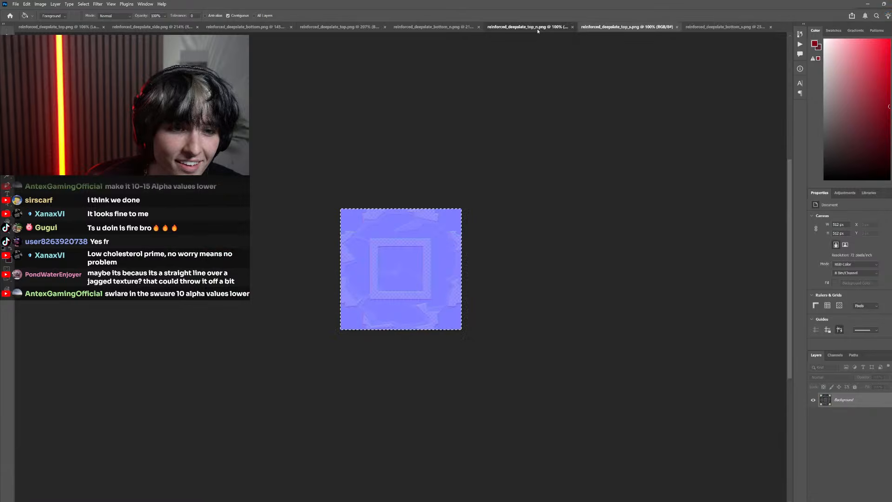
{"action": "left_click", "coordinate": [449, 27]}
{"action": "left_click", "coordinate": [641, 27]}
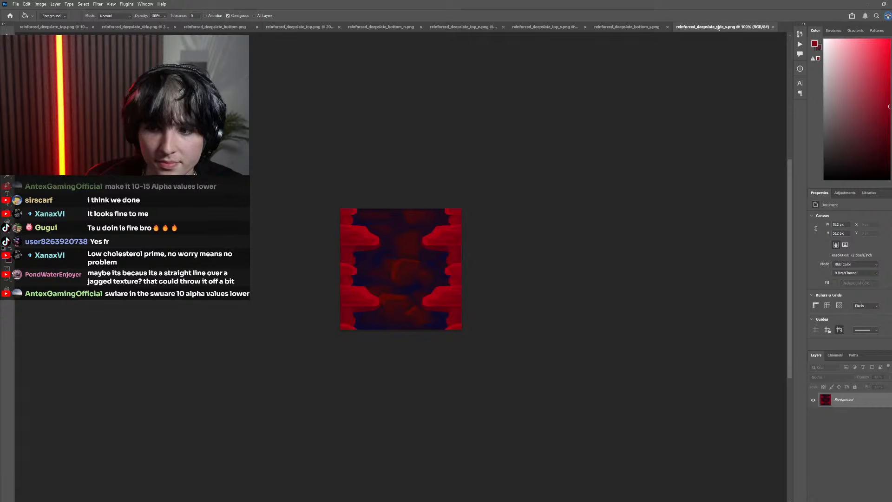
{"action": "left_click_drag", "start_coordinate": [719, 28], "coordinate": [636, 28]}
{"action": "scroll", "coordinate": [537, 205], "scroll_direction": "left", "scroll_amount": 1}
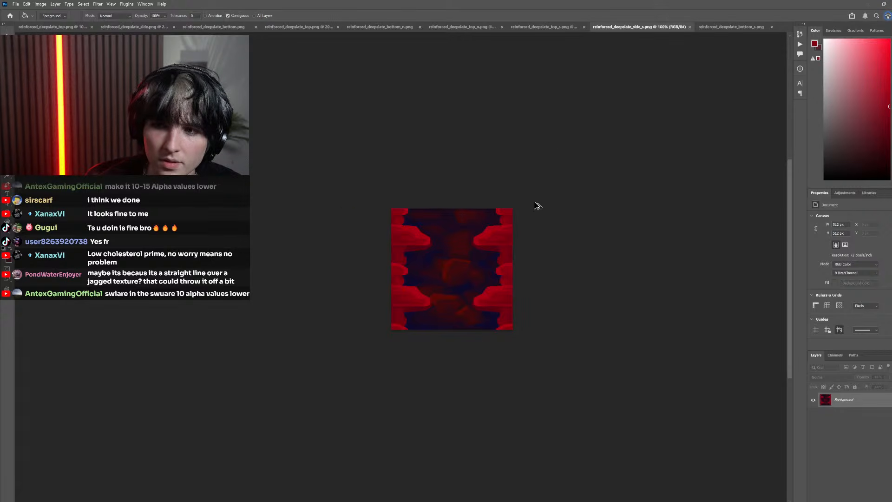
Sample a bright red from the side bands of reinforced_deepslate_side_s.png and return to the top_s texture
{"action": "scroll", "coordinate": [536, 205], "scroll_direction": "up", "scroll_amount": 3}
{"action": "left_click", "coordinate": [576, 26]}
{"action": "left_click", "coordinate": [633, 28]}
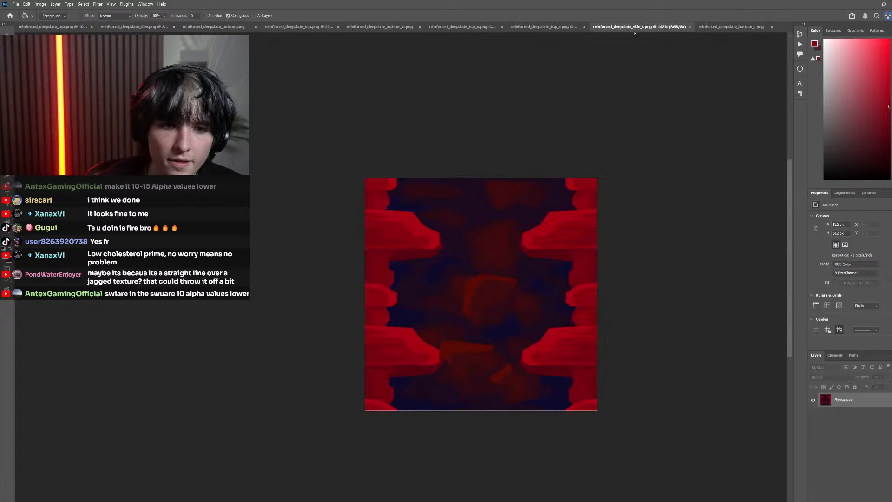
{"action": "left_click", "coordinate": [553, 26]}
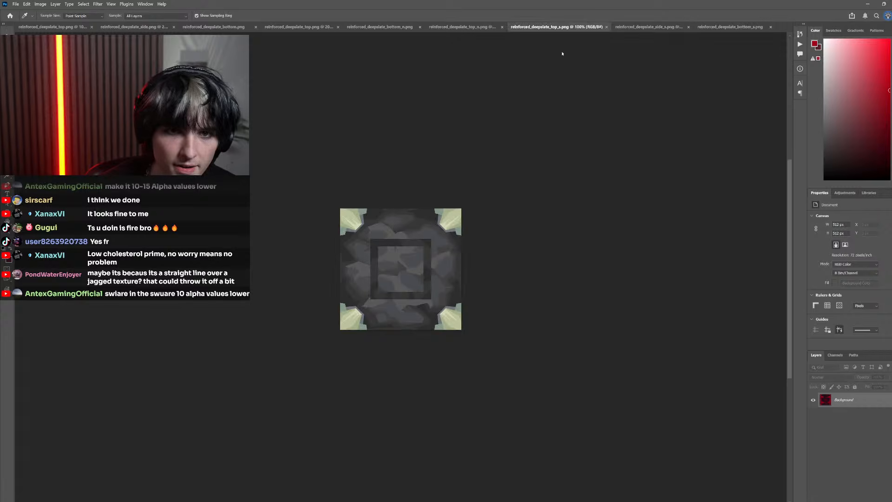
With Contiguous turned off, fill the narrow inner slivers in all four corners of the top_s texture with the sampled red
{"action": "left_click", "coordinate": [448, 229]}
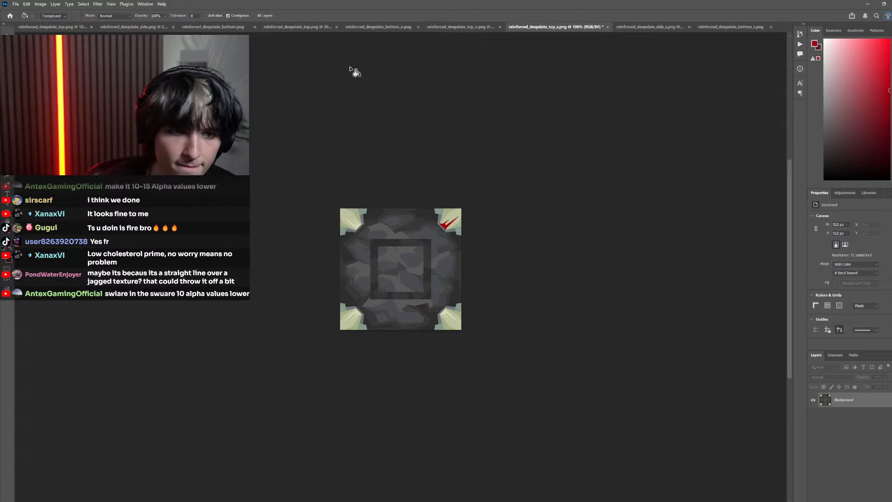
{"action": "key", "text": "ctrl+z"}
{"action": "left_click", "coordinate": [246, 16]}
{"action": "scroll", "coordinate": [444, 225], "scroll_direction": "up", "scroll_amount": 5}
{"action": "left_click", "coordinate": [449, 227]}
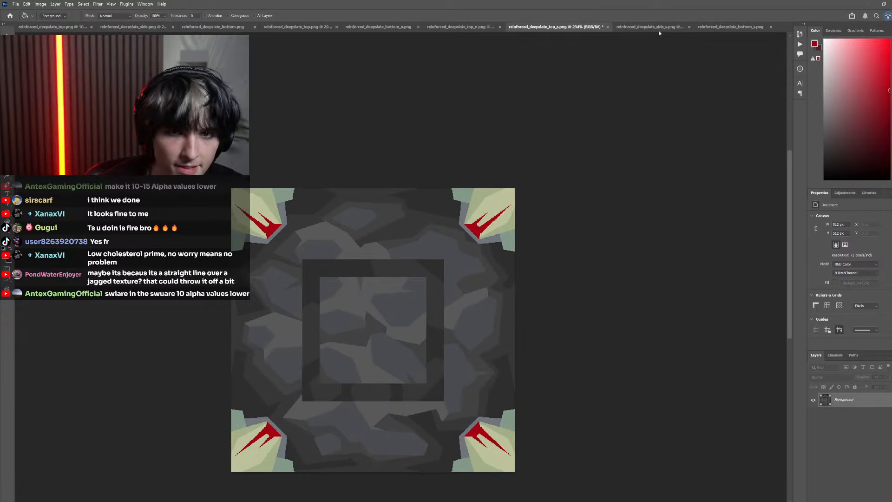
Sample further reds from the side_s bands and fill the remaining pale yellow-green corner shades of the top_s texture
{"action": "left_click", "coordinate": [656, 27]}
{"action": "key", "text": "i"}
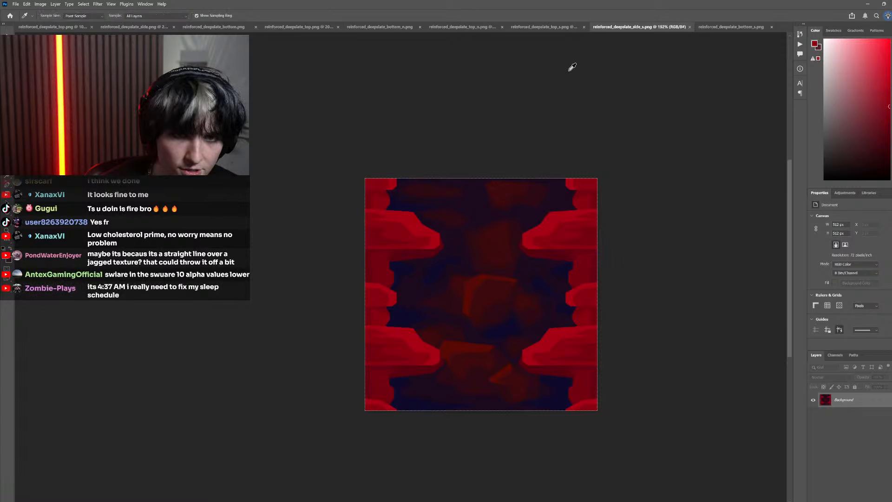
{"action": "key", "text": "ctrl+shift+Tab"}
{"action": "key", "text": "g"}
{"action": "left_click", "coordinate": [640, 27]}
{"action": "key", "text": "i"}
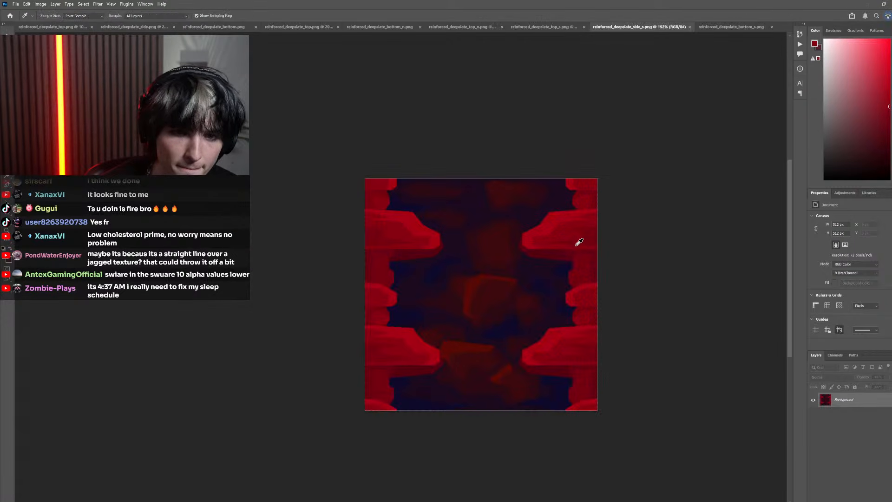
{"action": "left_click", "coordinate": [592, 236]}
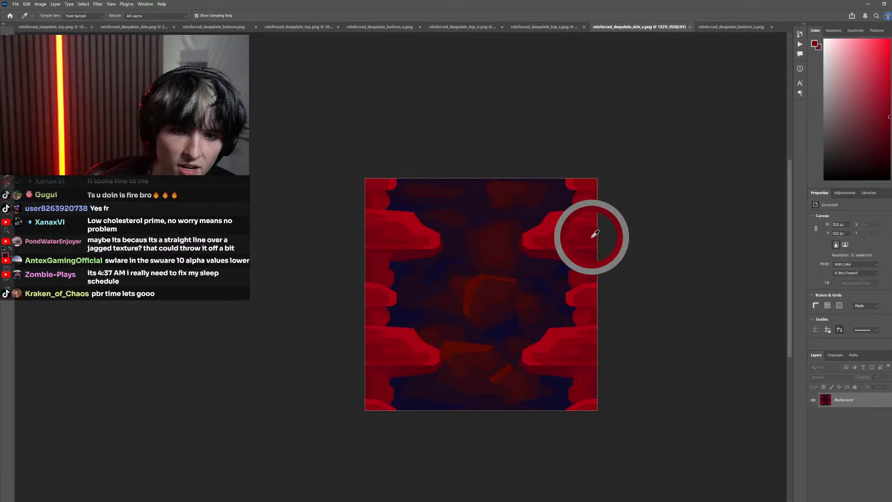
{"action": "left_click", "coordinate": [549, 27]}
{"action": "key", "text": "g"}
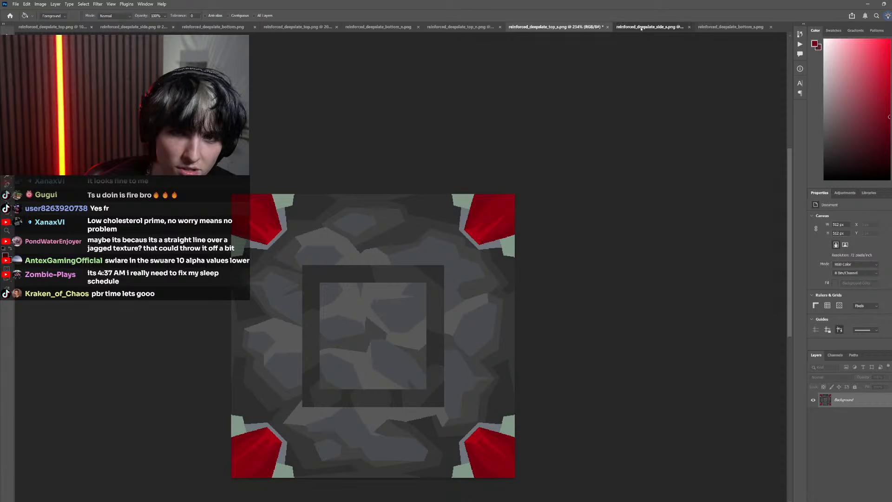
Sample a darker red from the side_s bands and fill the light green corner tips of the top_s texture with it
{"action": "left_click", "coordinate": [642, 27]}
{"action": "key", "text": "i"}
{"action": "left_click", "coordinate": [553, 27]}
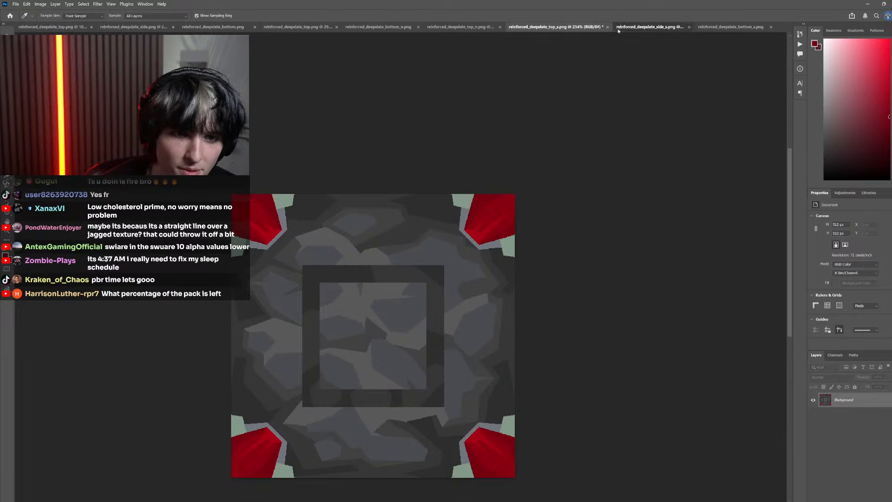
{"action": "left_click", "coordinate": [619, 29]}
{"action": "left_click", "coordinate": [583, 274]}
{"action": "left_click", "coordinate": [543, 28]}
{"action": "key", "text": "g"}
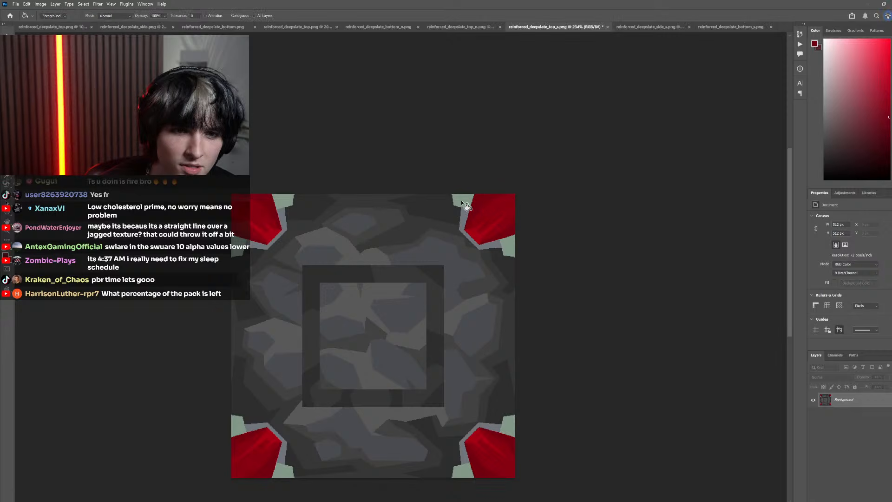
{"action": "left_click", "coordinate": [463, 202]}
Sample the darkest band red from side_s and fill the grey edging around the top_s corner pieces with it
{"action": "left_click", "coordinate": [641, 27]}
{"action": "key", "text": "i"}
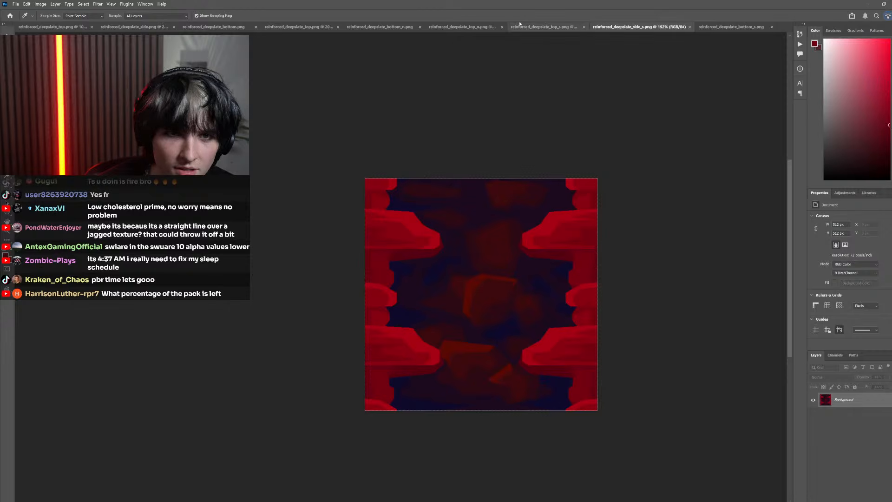
{"action": "left_click", "coordinate": [520, 25]}
{"action": "key", "text": "g"}
{"action": "left_click", "coordinate": [464, 220]}
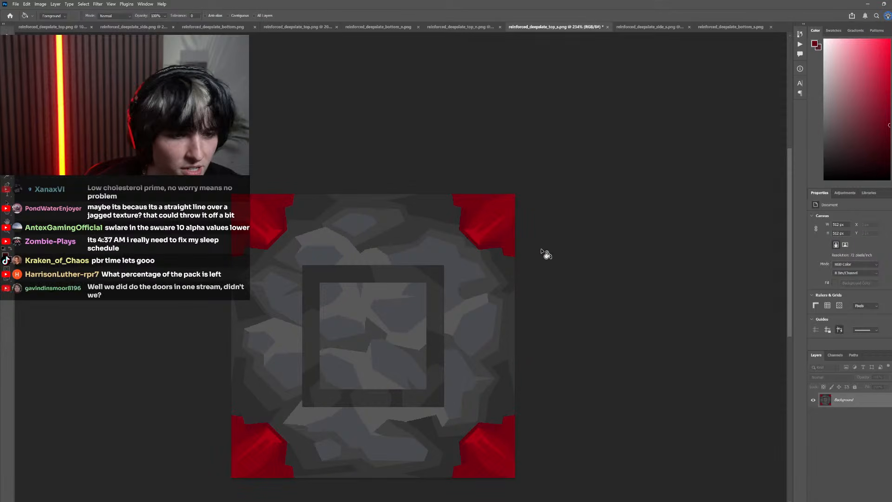
Sample a dark orange-red from the side_s rocks and fill the lightest grey stone patches of the top_s texture with it
{"action": "scroll", "coordinate": [512, 219], "scroll_direction": "down", "scroll_amount": 2}
{"action": "left_click", "coordinate": [651, 27]}
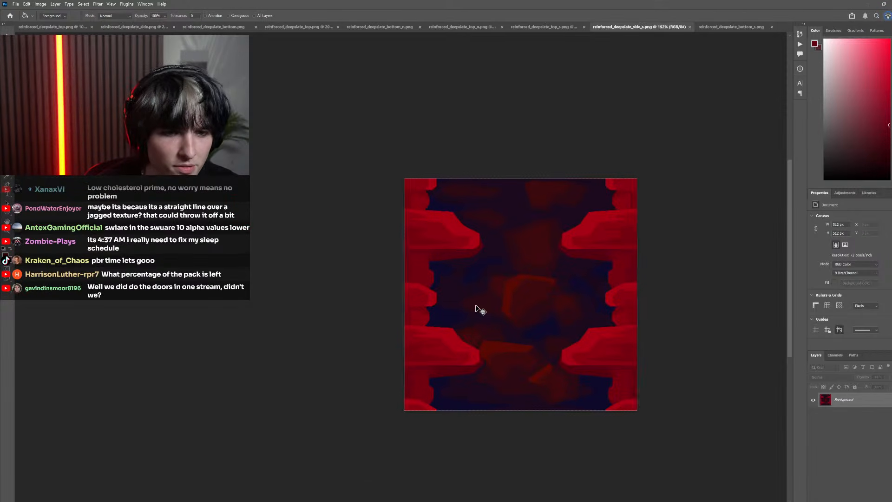
{"action": "scroll", "coordinate": [514, 280], "scroll_direction": "up", "scroll_amount": 2}
{"action": "key", "text": "i"}
{"action": "left_click", "coordinate": [514, 222]}
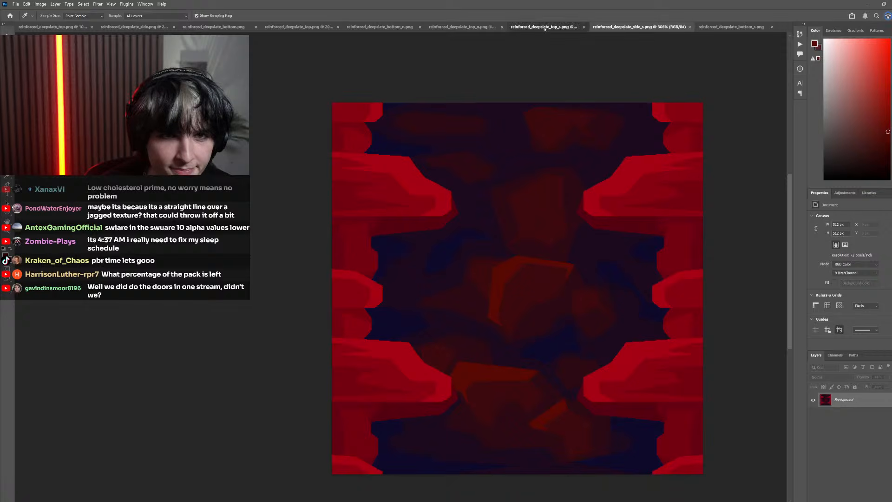
{"action": "left_click", "coordinate": [545, 27]}
{"action": "key", "text": "g"}
Sample a deeper rock red from side_s and fill the blue-grey stone faces of the top_s texture with it
{"action": "left_click", "coordinate": [648, 26]}
{"action": "key", "text": "i"}
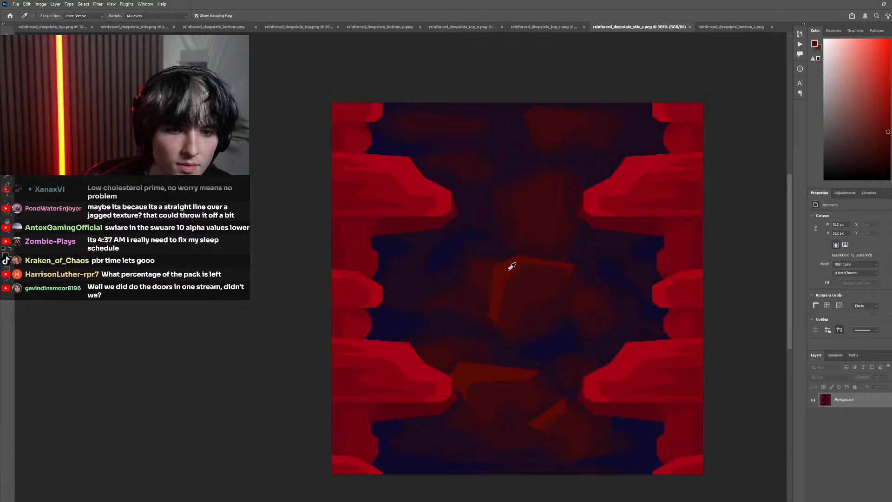
{"action": "left_click", "coordinate": [512, 261]}
{"action": "left_click", "coordinate": [529, 29]}
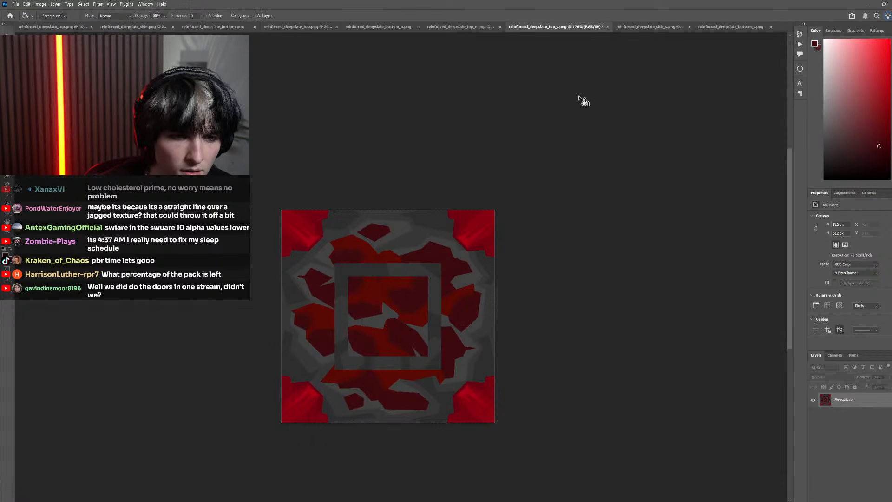
Try filling the dark stone outlines of the top_s texture with a dark purple sampled from side_s
{"action": "left_click", "coordinate": [648, 27]}
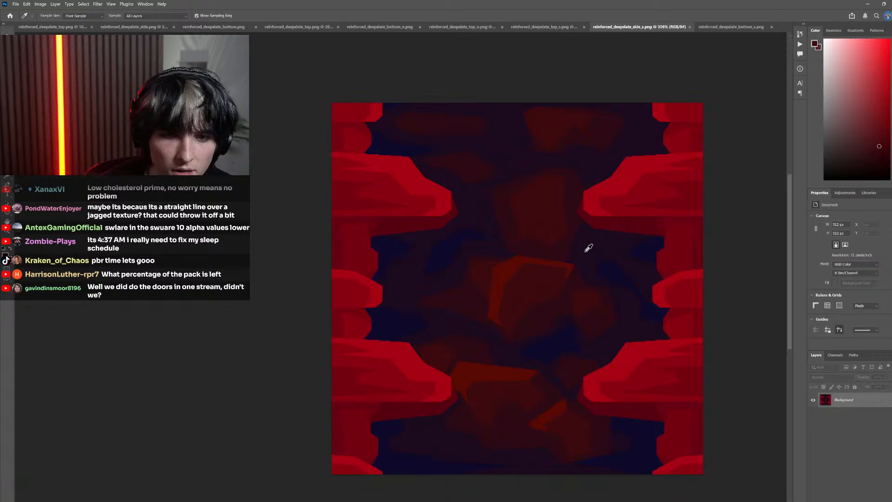
{"action": "left_click", "coordinate": [529, 27]}
{"action": "key", "text": "g"}
{"action": "left_click", "coordinate": [391, 318]}
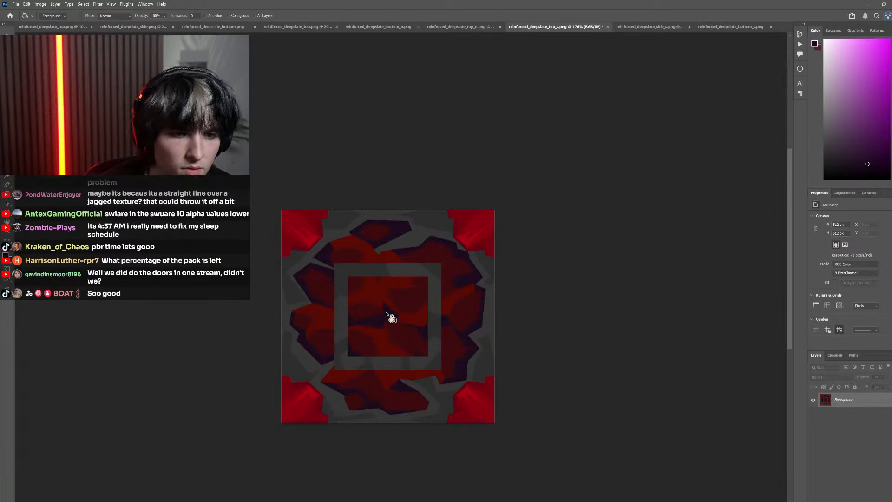
Try filling the grey background between the top_s stones with dark purple from side_s, and undo the purple fills
{"action": "left_click", "coordinate": [650, 26]}
{"action": "key", "text": "i"}
{"action": "left_click", "coordinate": [617, 267]}
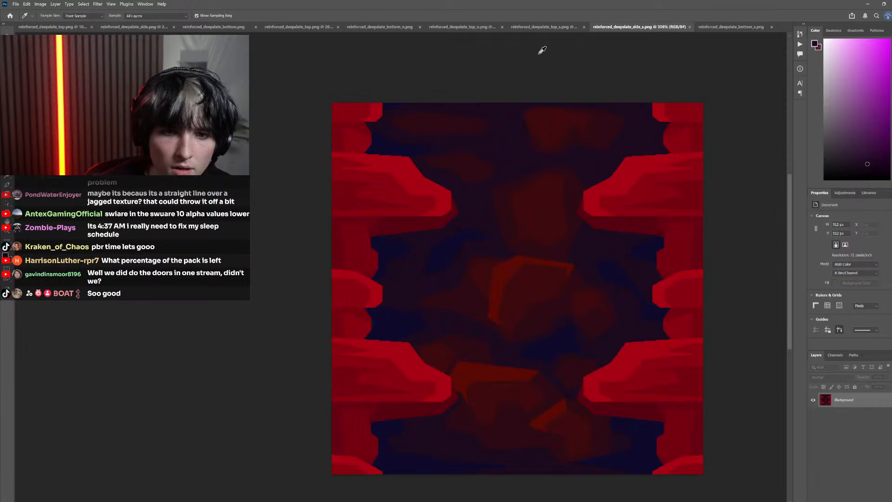
{"action": "left_click", "coordinate": [541, 26]}
{"action": "key", "text": "g"}
{"action": "left_click", "coordinate": [386, 277]}
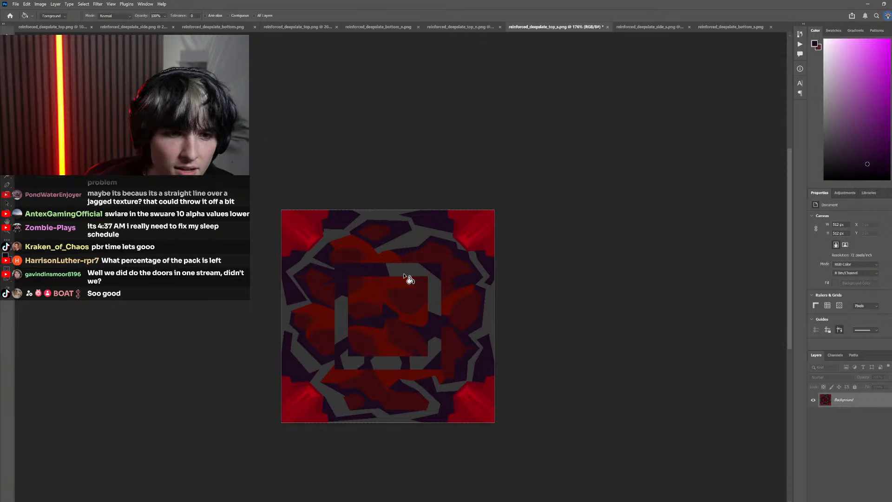
{"action": "key", "text": "ctrl+z"}
{"action": "left_click", "coordinate": [404, 275]}
{"action": "key", "text": "ctrl+z"}
{"action": "key", "text": "ctrl+z"}
Sample a dark maroon from the bottom_s rocks and fill a matching dark shade in the side_s texture with it
{"action": "left_click", "coordinate": [708, 28]}
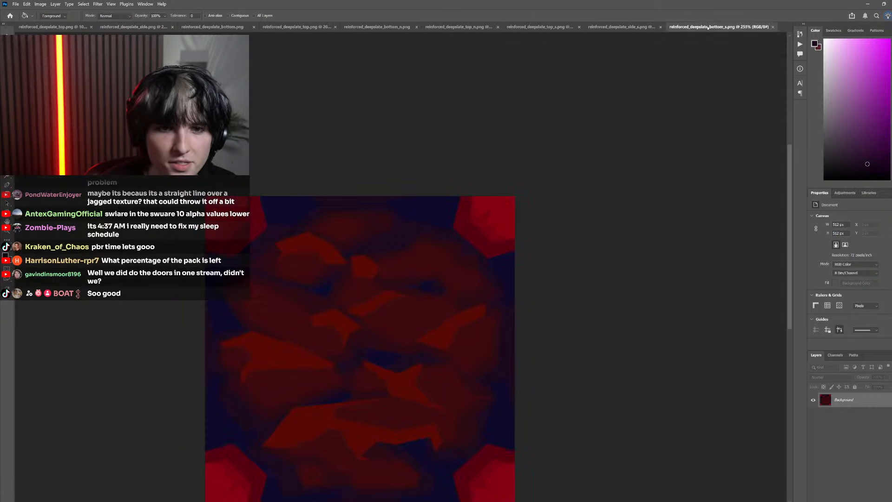
{"action": "key", "text": "b"}
{"action": "key", "text": "i"}
{"action": "left_click", "coordinate": [383, 257]}
{"action": "left_click", "coordinate": [612, 27]}
{"action": "key", "text": "g"}
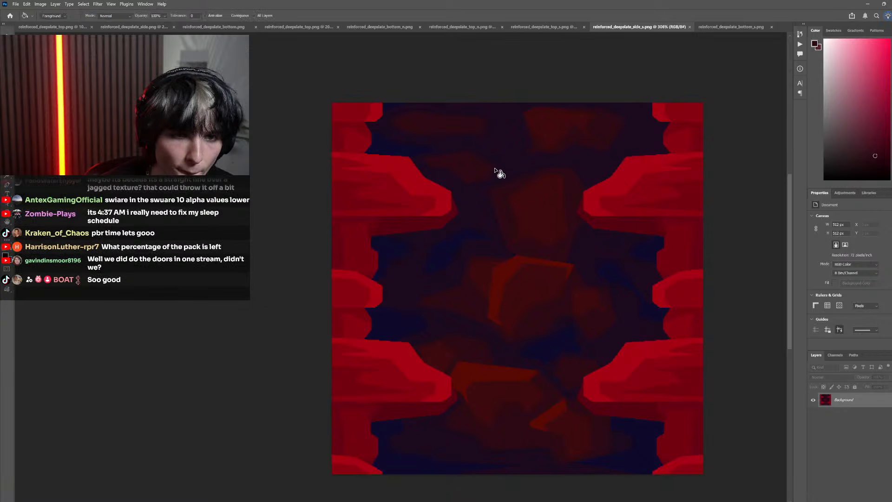
{"action": "left_click", "coordinate": [507, 215]}
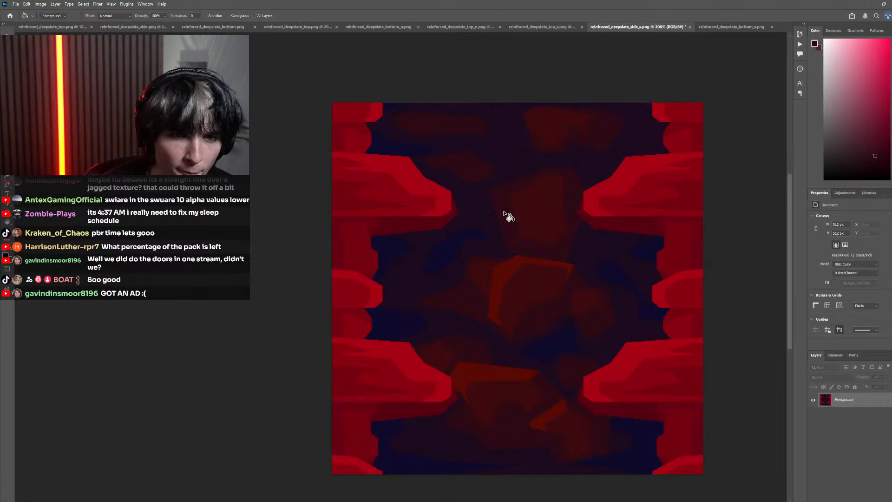
{"action": "key", "text": "i"}
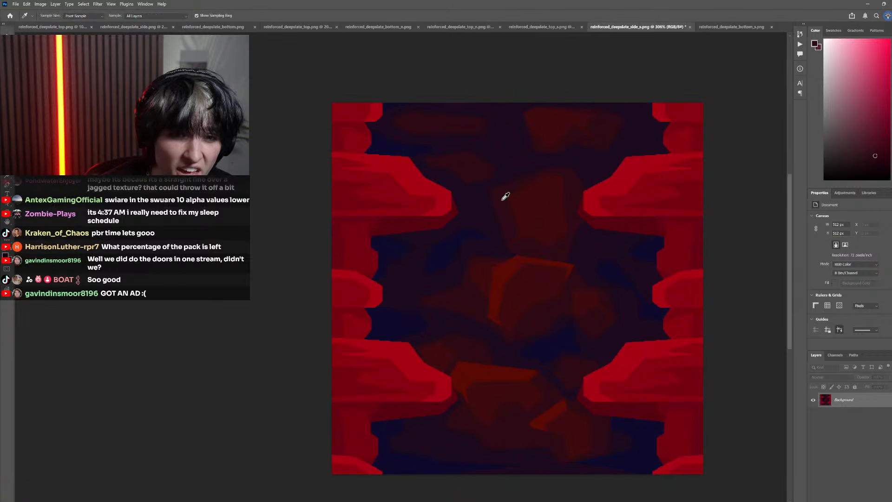
Fill the dark stone outlines of the top_s texture with the dark maroon sampled from the bottom_s rocks
{"action": "left_click", "coordinate": [713, 27]}
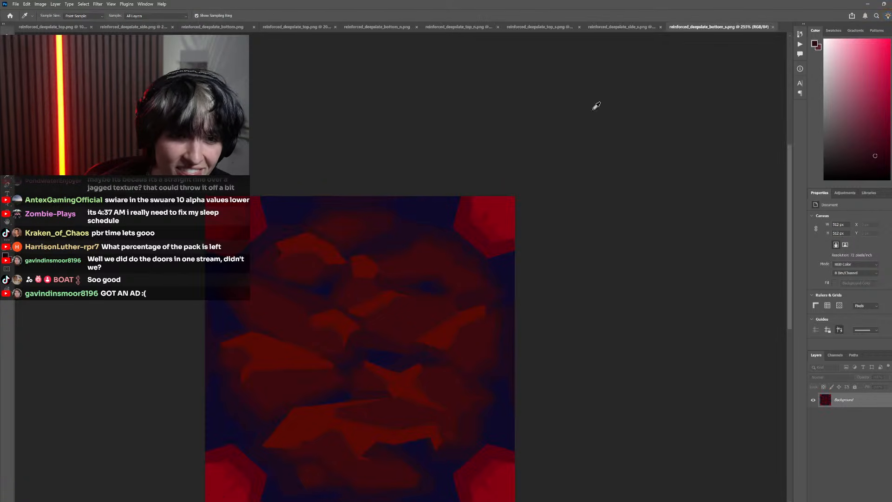
{"action": "left_click", "coordinate": [557, 27]}
{"action": "key", "text": "g"}
{"action": "left_click", "coordinate": [394, 278]}
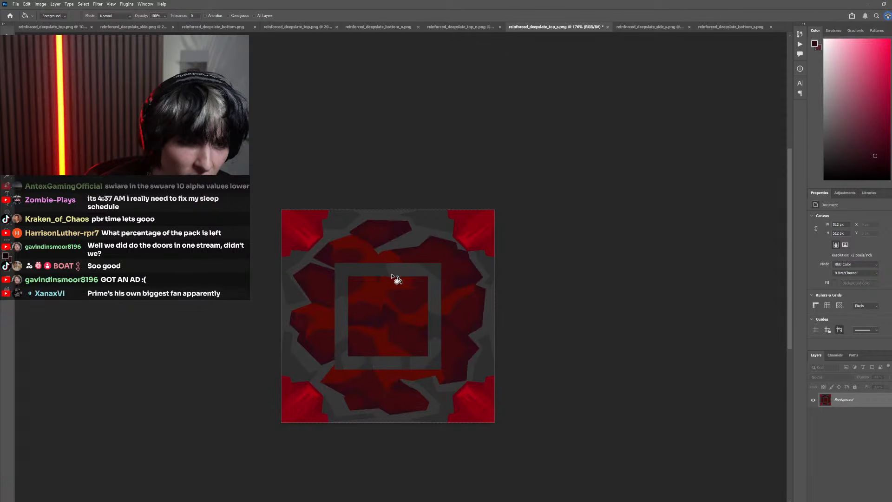
Sample a dark purple from side_s and fill the darker grey areas surrounding the top_s stones with it
{"action": "left_click", "coordinate": [637, 27]}
{"action": "key", "text": "i"}
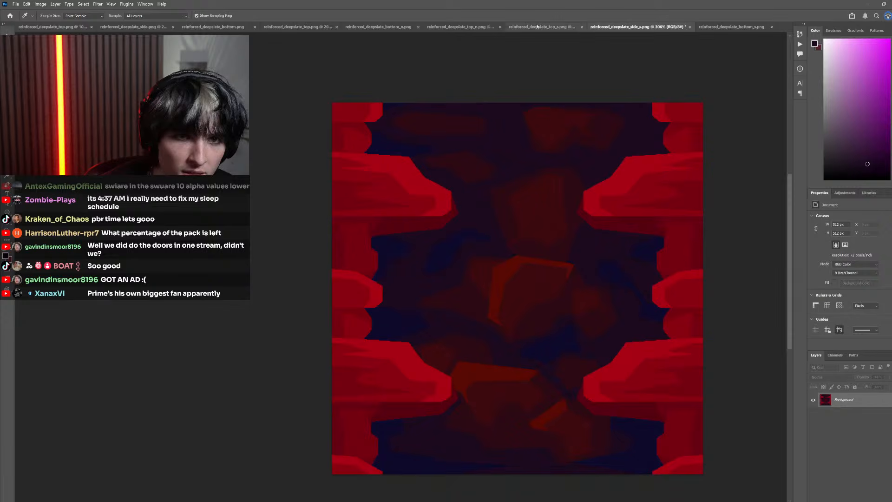
{"action": "left_click", "coordinate": [537, 26]}
{"action": "key", "text": "g"}
{"action": "left_click", "coordinate": [399, 273]}
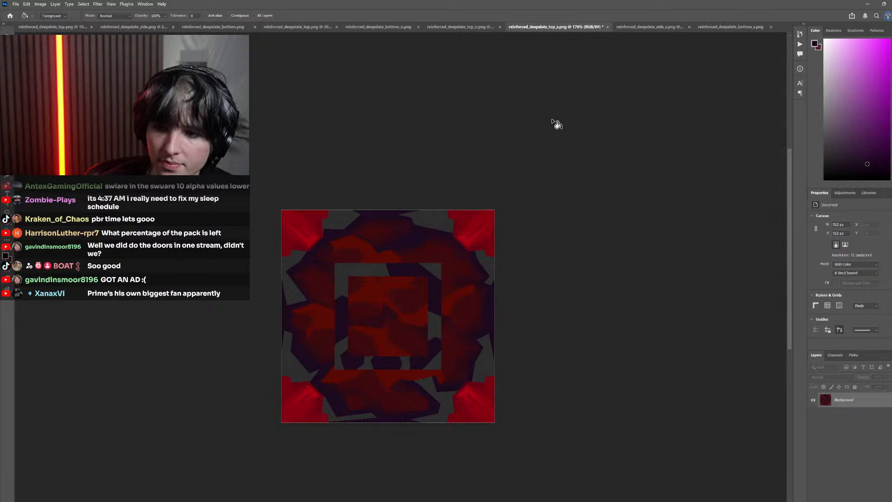
{"action": "left_click", "coordinate": [620, 25]}
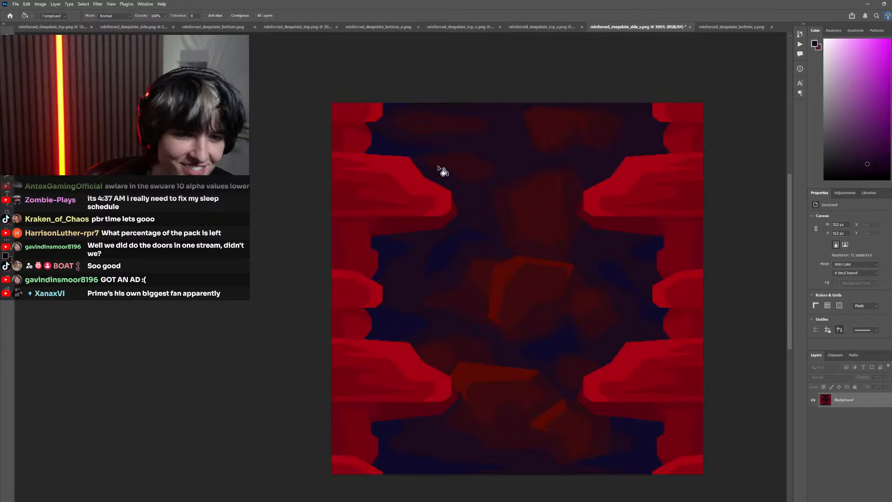
Sample a dark navy from the side_s texture and fill the remaining grey areas of the top_s texture with it
{"action": "key", "text": "i"}
{"action": "left_click", "coordinate": [455, 239]}
{"action": "key", "text": "ctrl+shift+Tab"}
{"action": "key", "text": "g"}
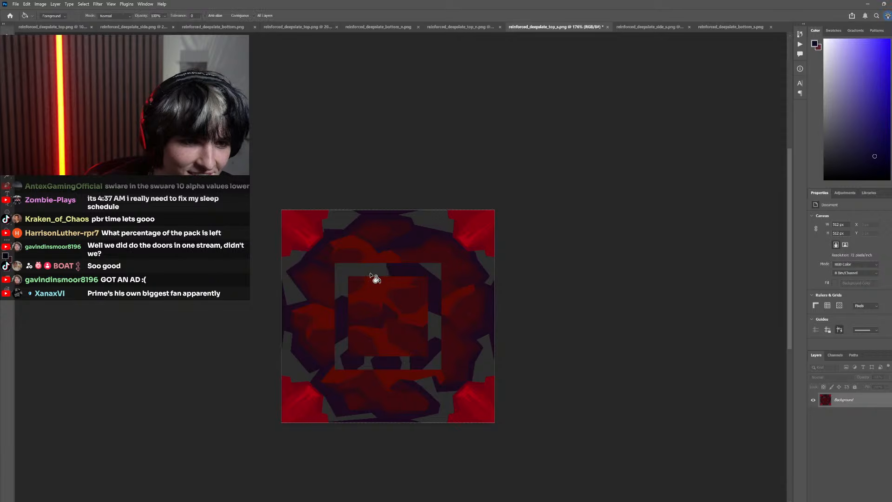
{"action": "left_click", "coordinate": [372, 272]}
{"action": "scroll", "coordinate": [581, 299], "scroll_direction": "down", "scroll_amount": 8}
{"action": "scroll", "coordinate": [509, 304], "scroll_direction": "up", "scroll_amount": 8}
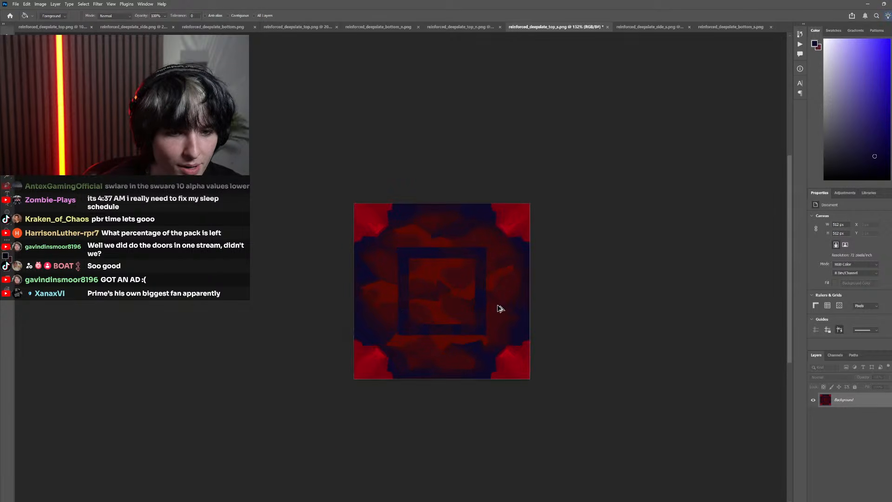
{"action": "scroll", "coordinate": [461, 319], "scroll_direction": "left", "scroll_amount": 2}
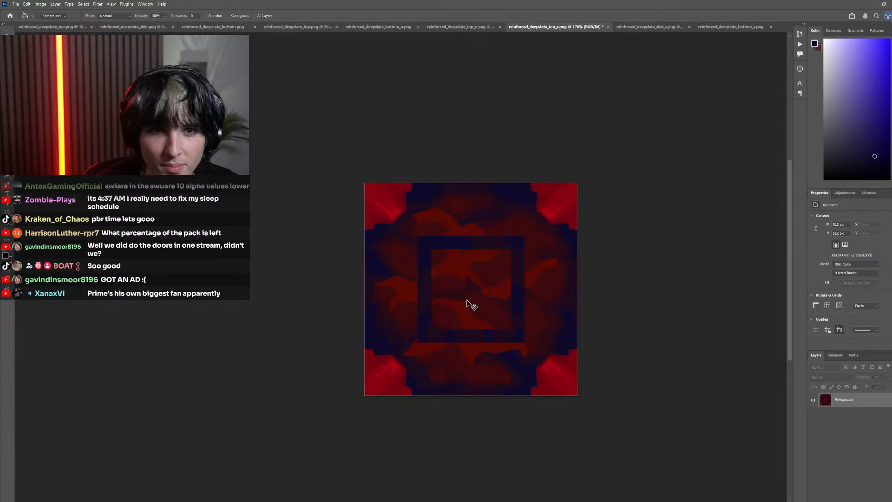
Save the top_s texture, switch to Minecraft and reload the resource packs
{"action": "key", "text": "ctrl+s"}
{"action": "key", "text": "alt+Tab"}
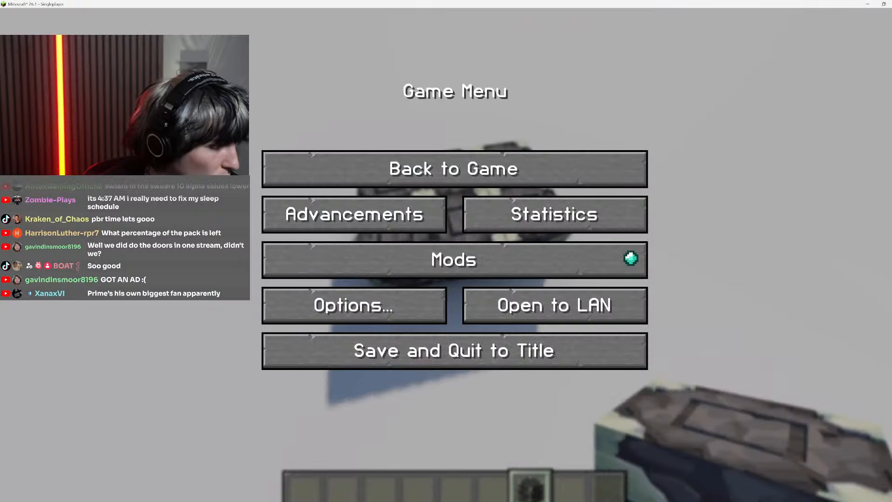
{"action": "key", "text": "Escape"}
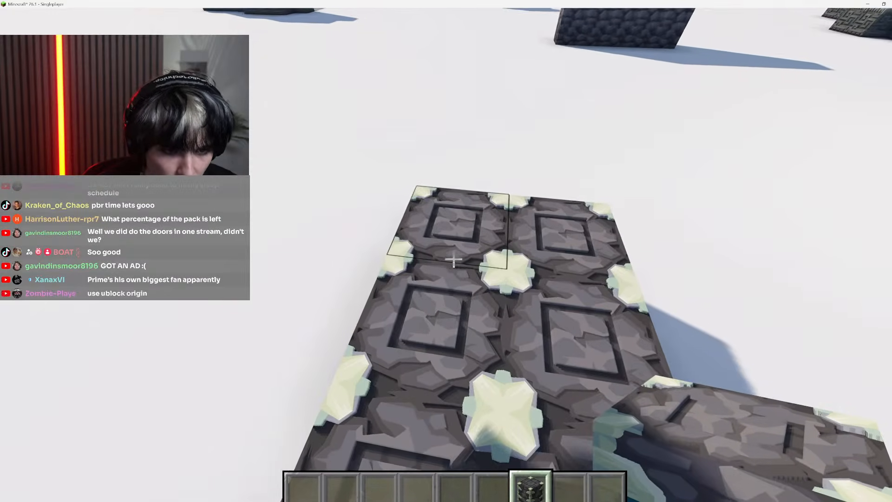
{"action": "key", "text": "s"}
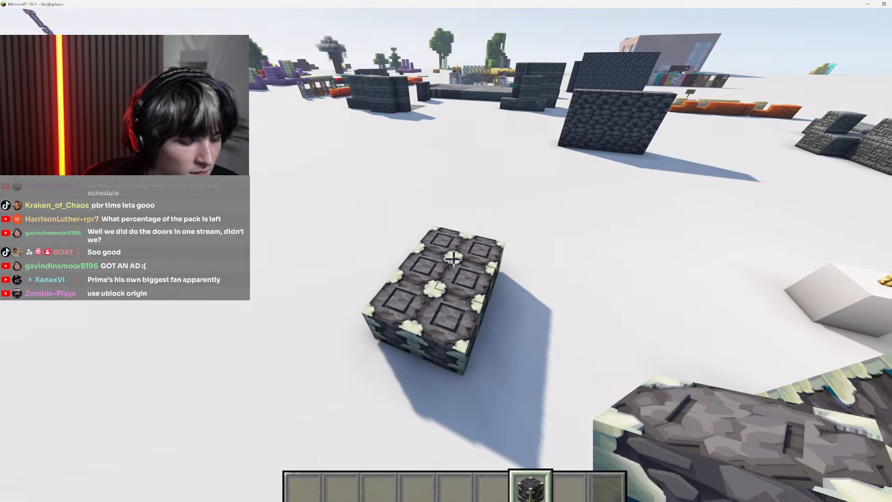
{"action": "key", "text": "F3+t"}
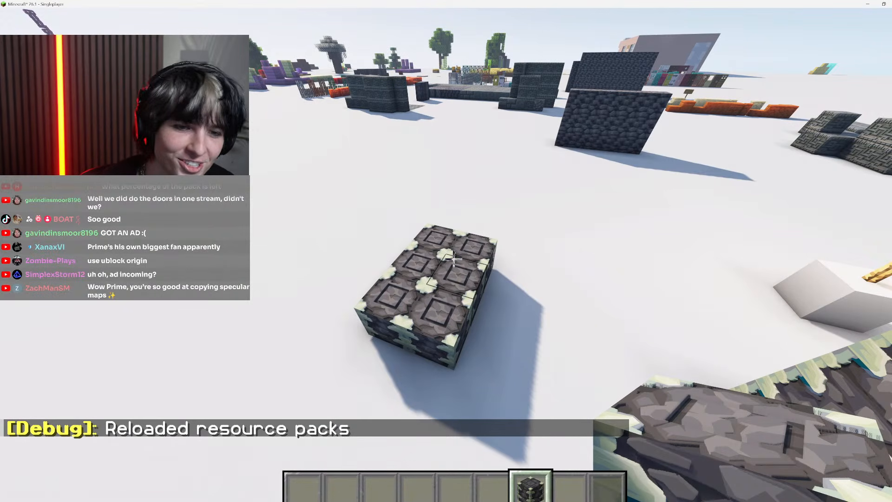
Extend the reinforced deepslate platform into a four-by-four square of blocks
{"action": "key", "text": "w"}
{"action": "right_click", "coordinate": [454, 258]}
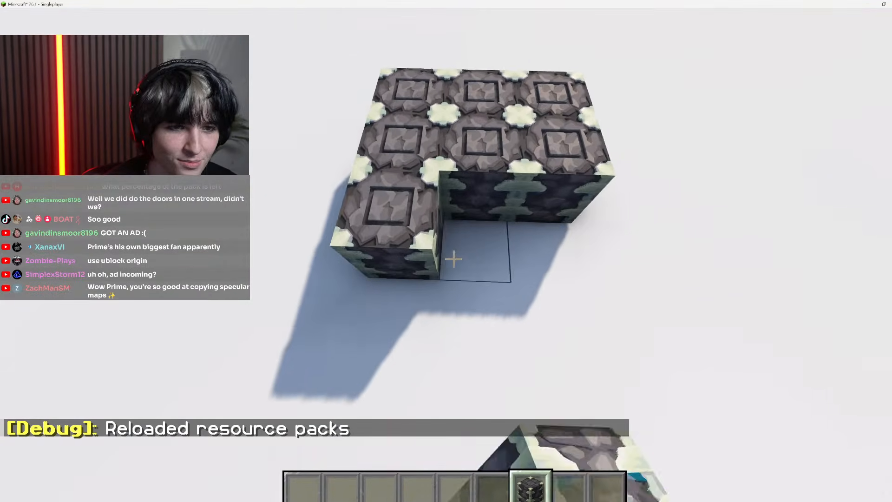
{"action": "right_click", "coordinate": [454, 258]}
{"action": "right_click", "coordinate": [453, 258]}
{"action": "key", "text": "a"}
{"action": "right_click", "coordinate": [454, 259]}
{"action": "right_click", "coordinate": [454, 259]}
{"action": "right_click", "coordinate": [454, 259]}
{"action": "right_click", "coordinate": [454, 259]}
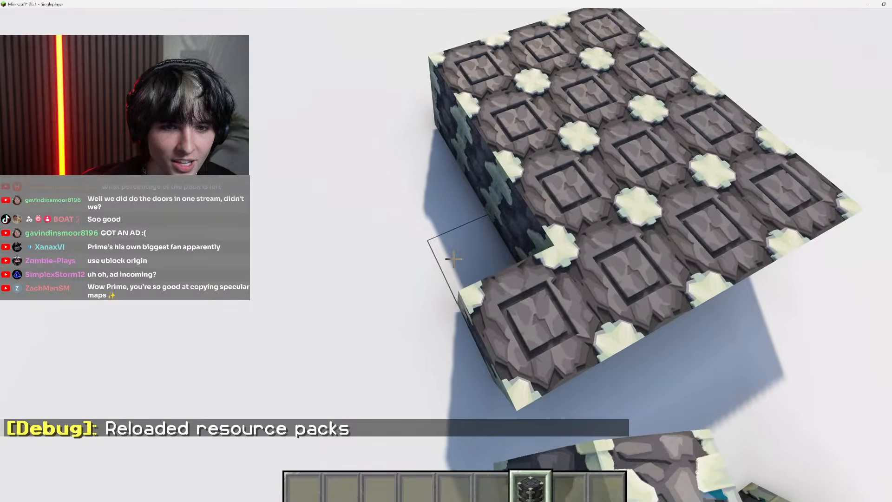
{"action": "right_click", "coordinate": [453, 259]}
{"action": "right_click", "coordinate": [454, 259]}
{"action": "right_click", "coordinate": [453, 259]}
{"action": "key", "text": "s"}
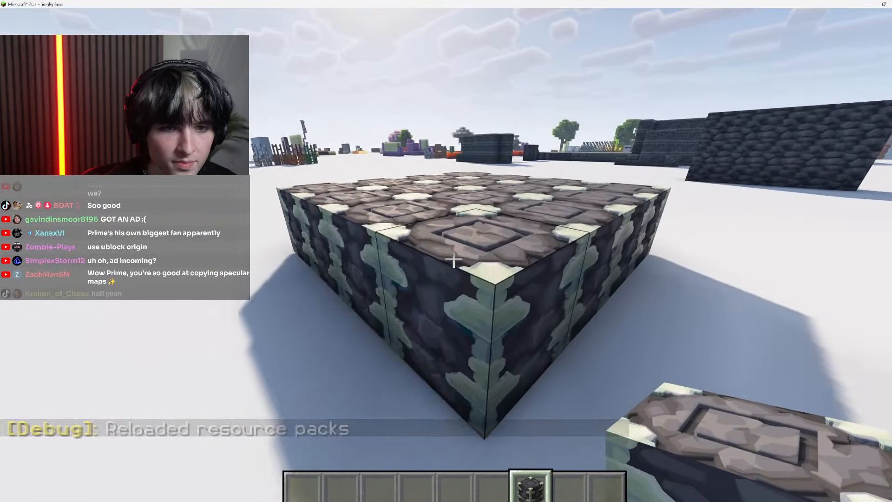
View the reinforced deepslate platform from above and break most of its blocks
{"action": "key", "text": "d"}
{"action": "key", "text": "w"}
{"action": "key", "text": "space"}
{"action": "key", "text": "space"}
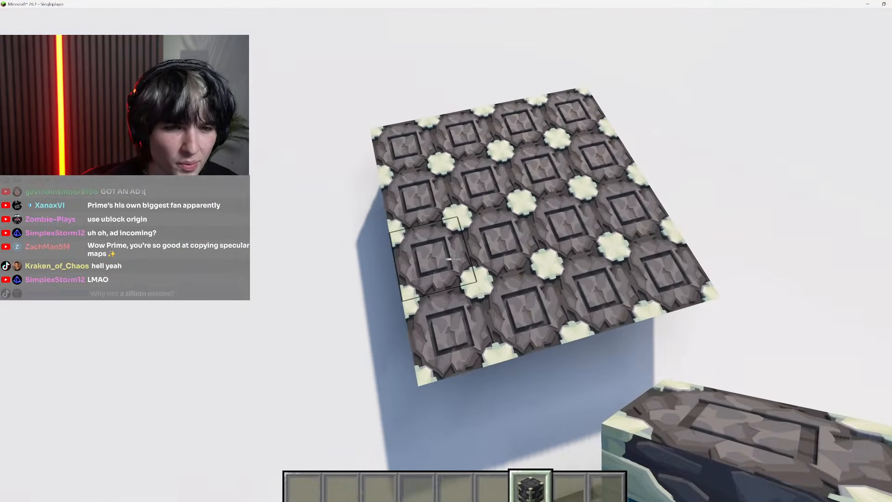
{"action": "left_click", "coordinate": [454, 259]}
{"action": "left_click", "coordinate": [454, 259]}
{"action": "left_click", "coordinate": [454, 259]}
{"action": "left_click", "coordinate": [454, 259]}
{"action": "left_click", "coordinate": [454, 259]}
{"action": "left_click", "coordinate": [453, 259]}
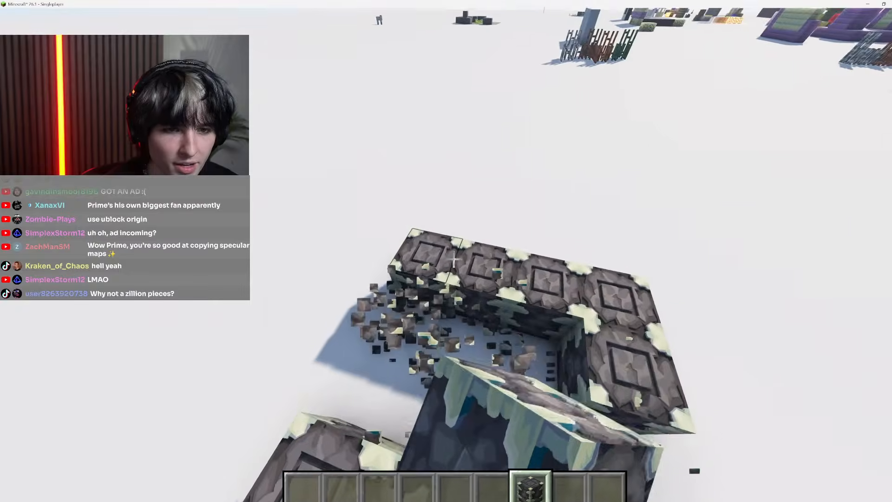
{"action": "left_click", "coordinate": [453, 259]}
{"action": "left_click", "coordinate": [454, 259]}
{"action": "left_click", "coordinate": [453, 259]}
{"action": "left_click", "coordinate": [454, 259]}
Clear the remaining platform blocks beside the large frame and place a single reinforced deepslate block on the ground
{"action": "key", "text": "w"}
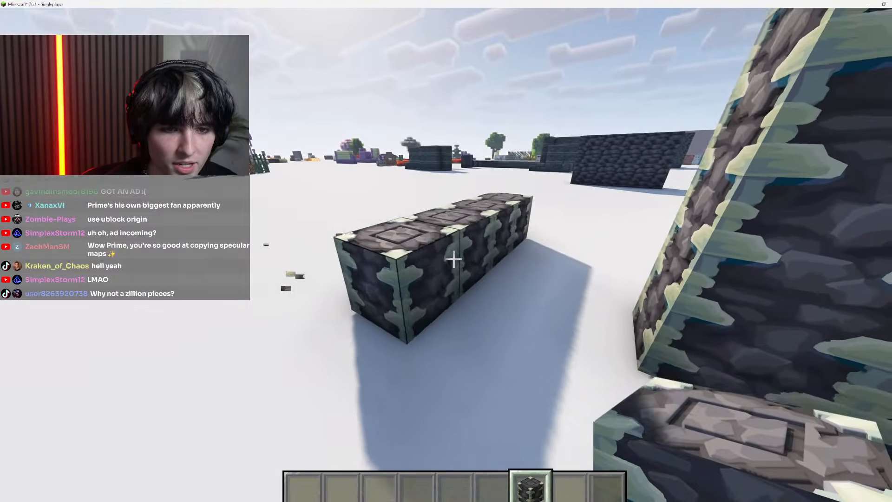
{"action": "key", "text": "d"}
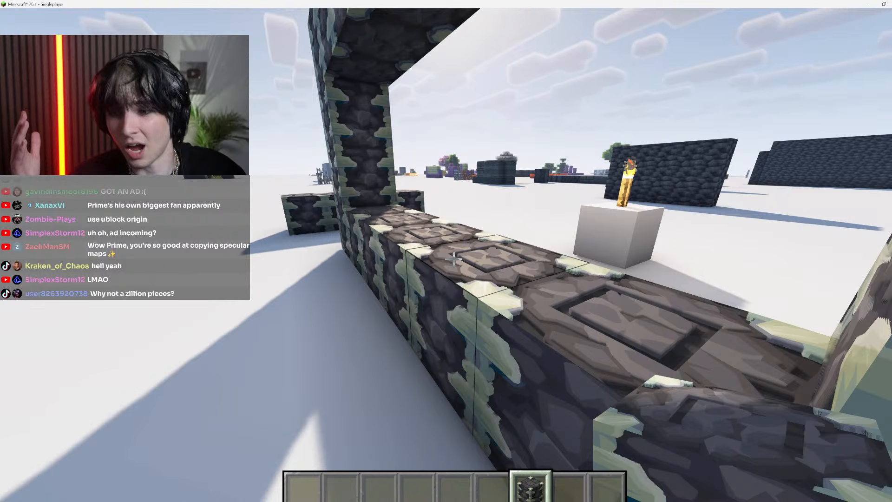
{"action": "key", "text": "w"}
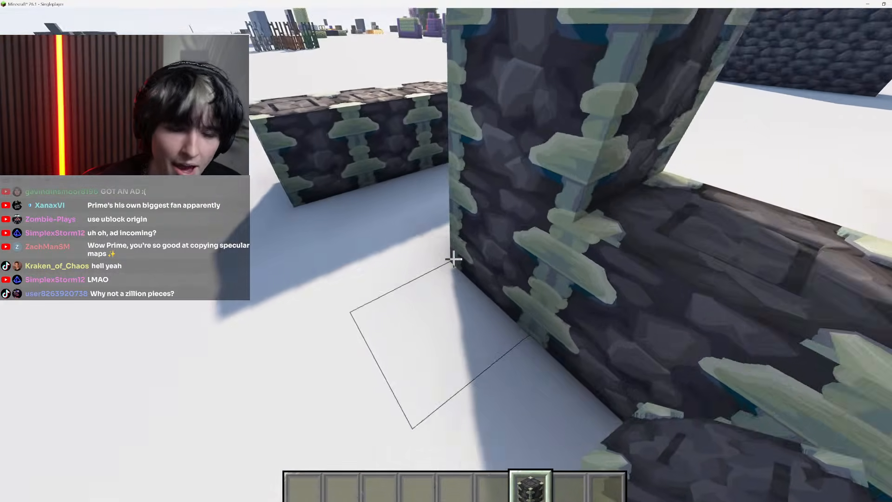
{"action": "key", "text": "w"}
{"action": "left_click", "coordinate": [454, 260]}
{"action": "left_click", "coordinate": [453, 259]}
{"action": "left_click", "coordinate": [454, 259]}
{"action": "left_click", "coordinate": [454, 259]}
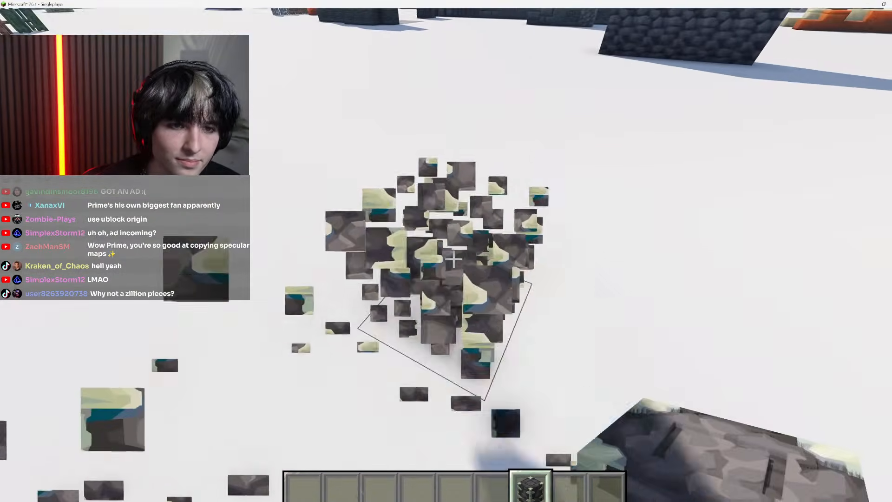
{"action": "right_click", "coordinate": [453, 260]}
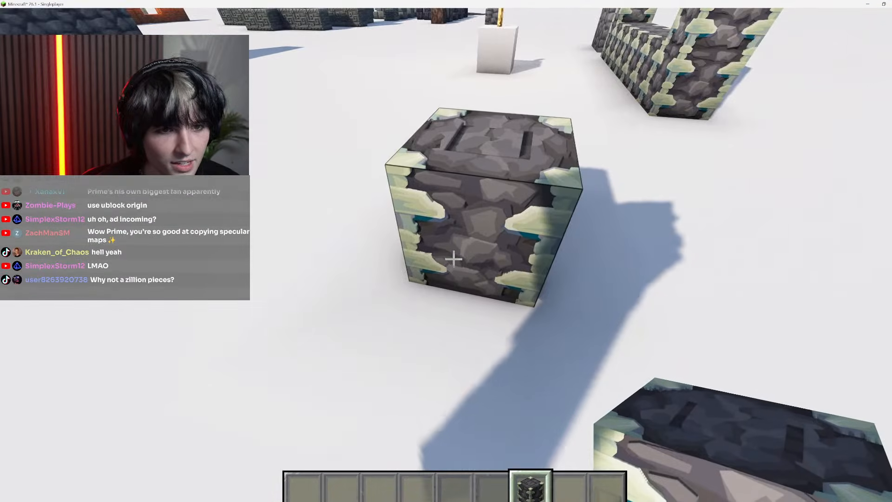
Lower the field of view and hide the HUD for a close look at the single reinforced deepslate block
{"action": "key", "text": "Escape"}
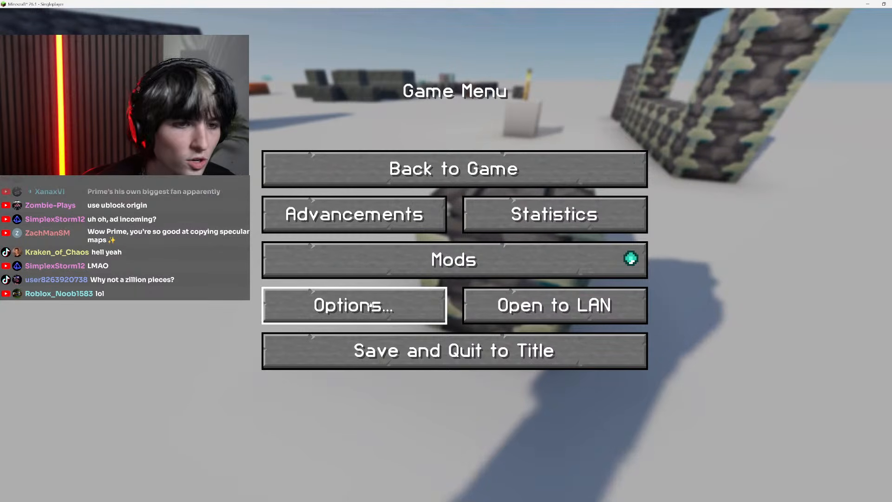
{"action": "left_click", "coordinate": [349, 304]}
{"action": "left_click_drag", "start_coordinate": [371, 82], "coordinate": [167, 82]}
{"action": "key", "text": "Escape"}
{"action": "key", "text": "Escape"}
{"action": "key", "text": "F1"}
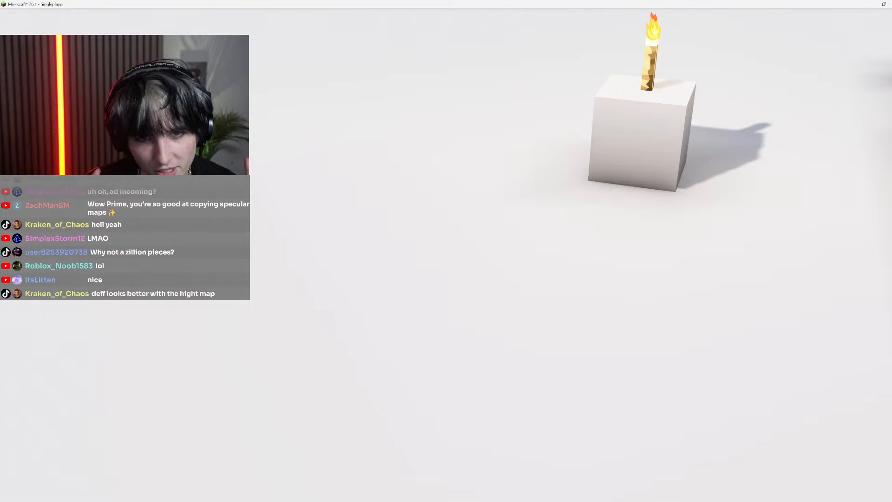
Widen the field of view again and bring the HUD back
{"action": "key", "text": "Escape"}
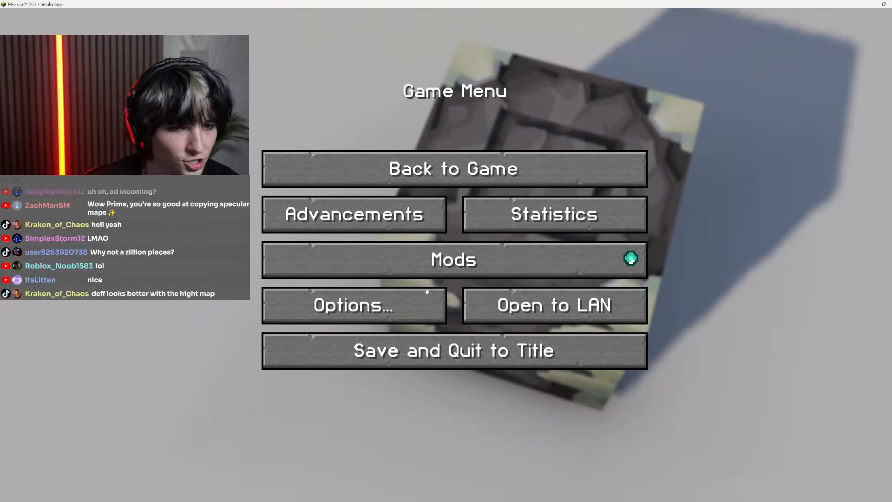
{"action": "left_click", "coordinate": [427, 291]}
{"action": "left_click_drag", "start_coordinate": [361, 81], "coordinate": [372, 82]}
{"action": "key", "text": "Escape"}
{"action": "key", "text": "Escape"}
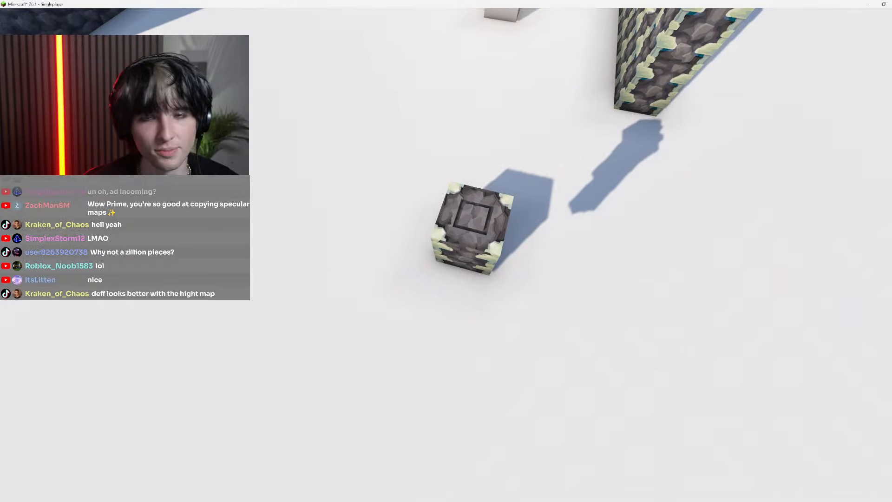
{"action": "key", "text": "F1"}
Examine the top and sides of the single reinforced deepslate block with the HUD hidden
{"action": "key", "text": "w"}
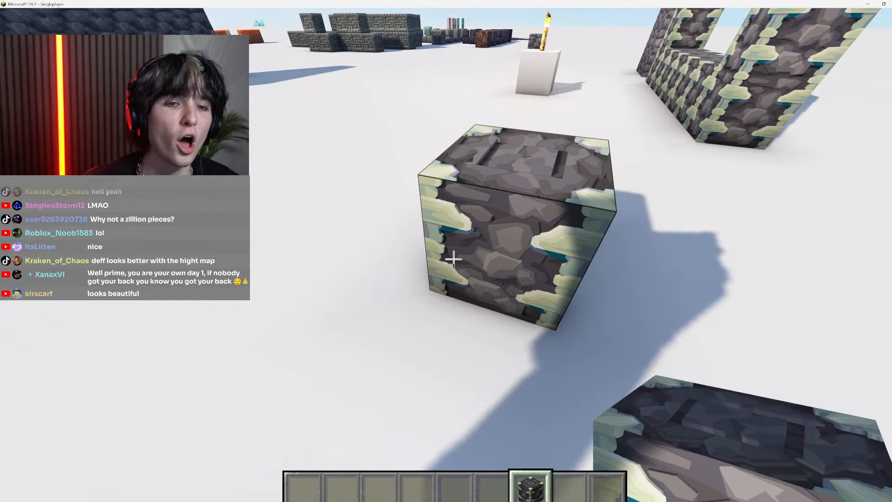
{"action": "key", "text": "F1"}
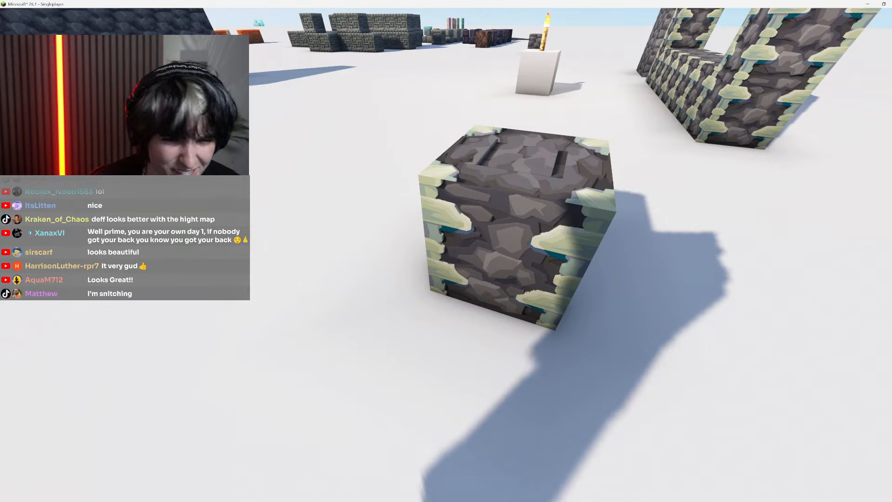
{"action": "key", "text": "space"}
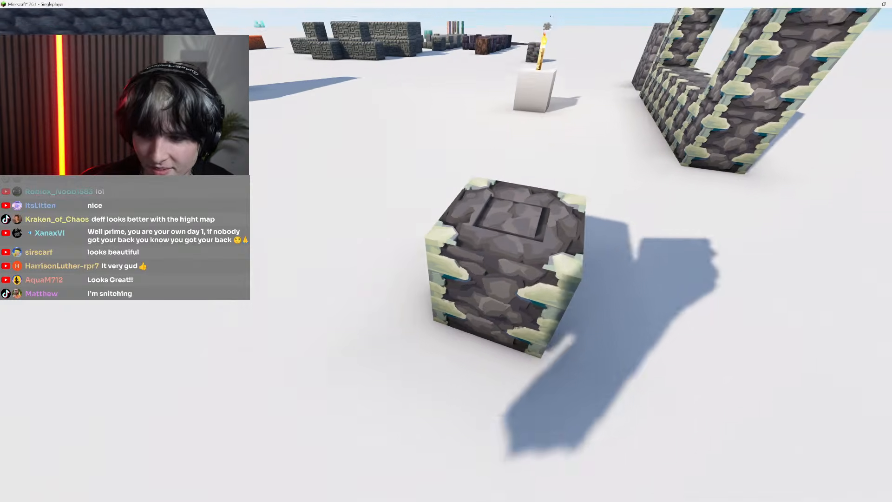
{"action": "key", "text": "d"}
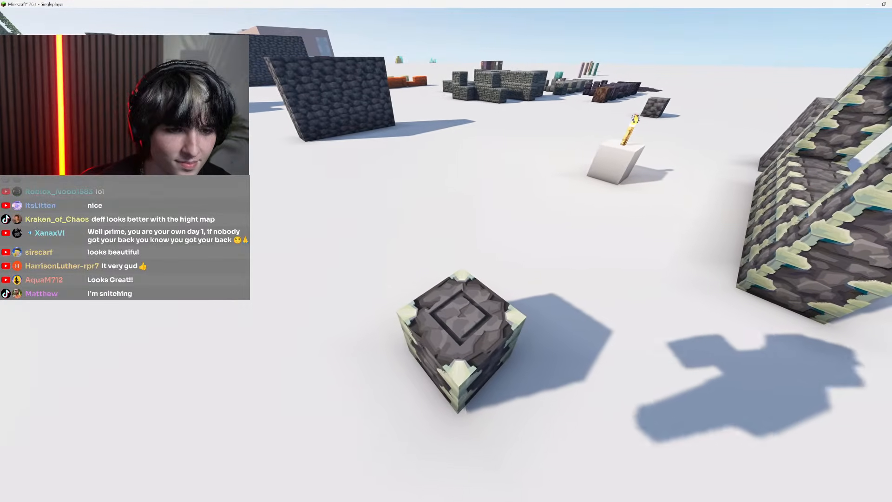
{"action": "key", "text": "F1"}
Place a small cluster of reinforced deepslate blocks around the single one and break it up again
{"action": "right_click", "coordinate": [454, 259]}
{"action": "right_click", "coordinate": [454, 259]}
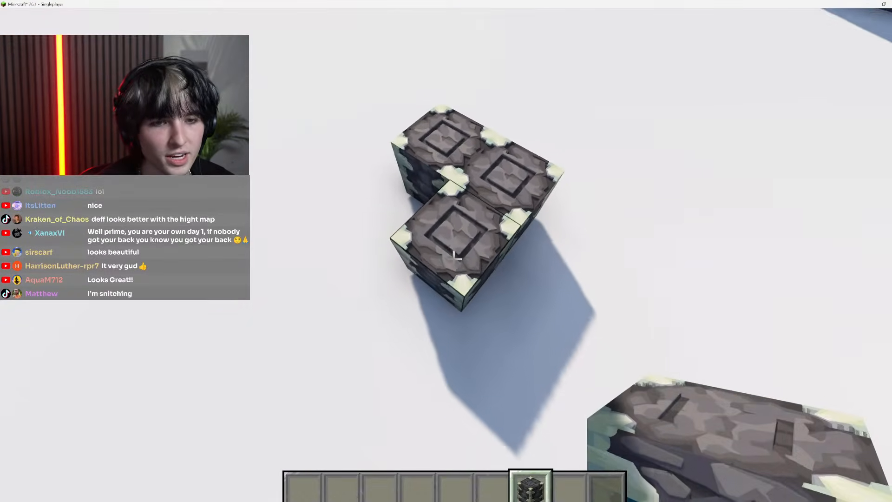
{"action": "right_click", "coordinate": [454, 259]}
{"action": "left_click", "coordinate": [454, 259]}
{"action": "right_click", "coordinate": [454, 259]}
{"action": "right_click", "coordinate": [454, 258]}
{"action": "right_click", "coordinate": [454, 259]}
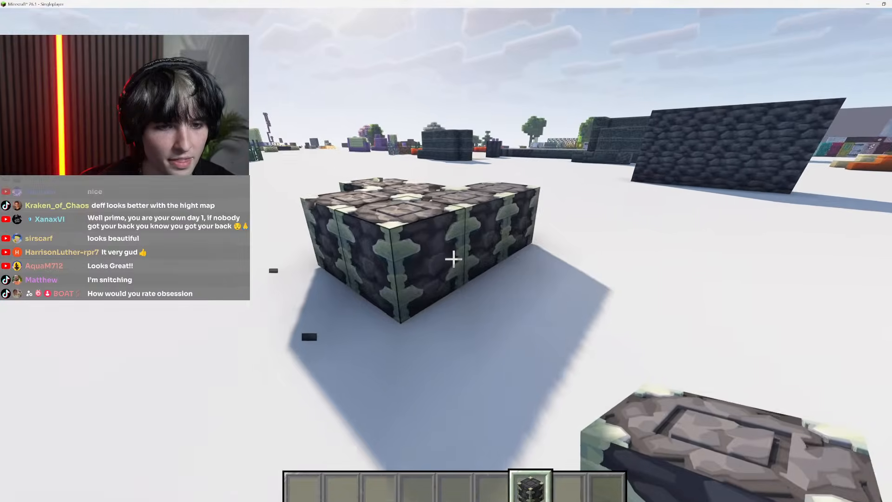
{"action": "left_click", "coordinate": [455, 259]}
{"action": "left_click", "coordinate": [455, 259]}
{"action": "left_click", "coordinate": [455, 259]}
{"action": "left_click", "coordinate": [454, 259]}
{"action": "left_click", "coordinate": [454, 259]}
{"action": "left_click", "coordinate": [454, 259]}
Break the plain deepslate blocks standing at the end of the reinforced deepslate frame
{"action": "scroll", "coordinate": [454, 259], "scroll_direction": "down", "scroll_amount": 5}
{"action": "key", "text": "space"}
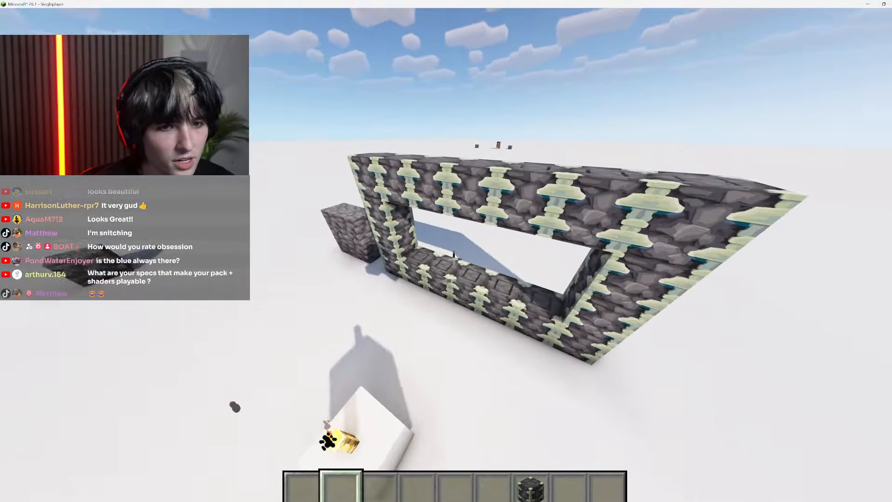
{"action": "key", "text": "s"}
{"action": "key", "text": "shift"}
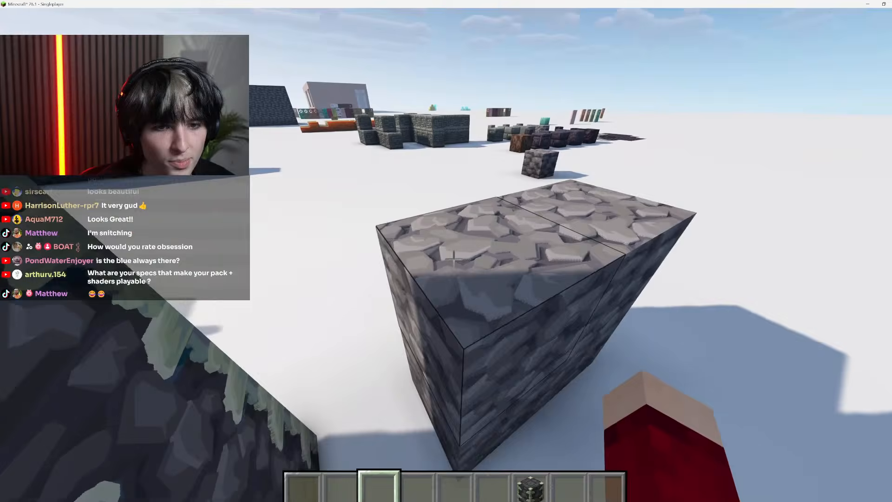
{"action": "left_click", "coordinate": [454, 259]}
{"action": "left_click", "coordinate": [455, 258]}
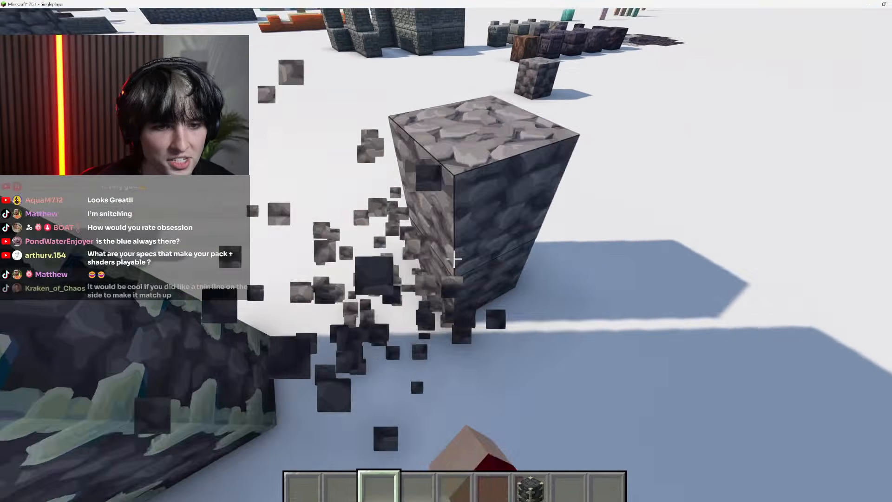
{"action": "left_click", "coordinate": [454, 258]}
{"action": "left_click", "coordinate": [454, 259]}
Examine how the top and side textures line up along the reinforced deepslate frame
{"action": "key", "text": "w"}
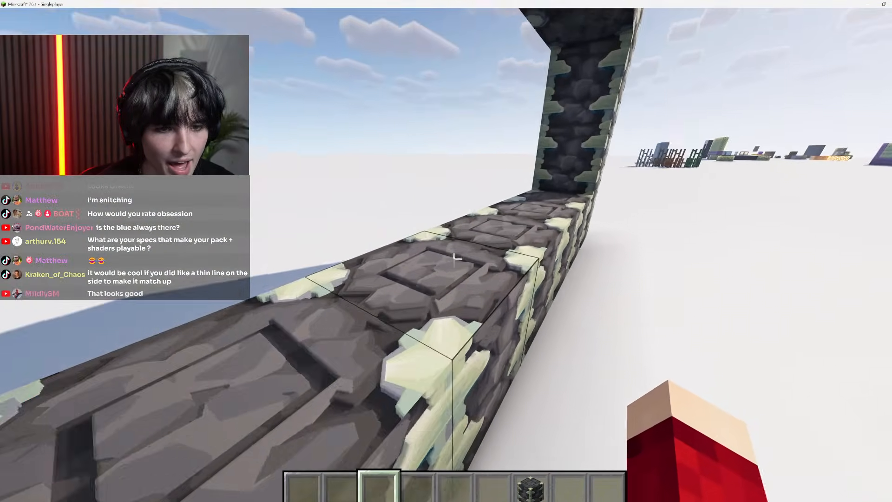
{"action": "key", "text": "space"}
{"action": "key", "text": "space"}
{"action": "key", "text": "a"}
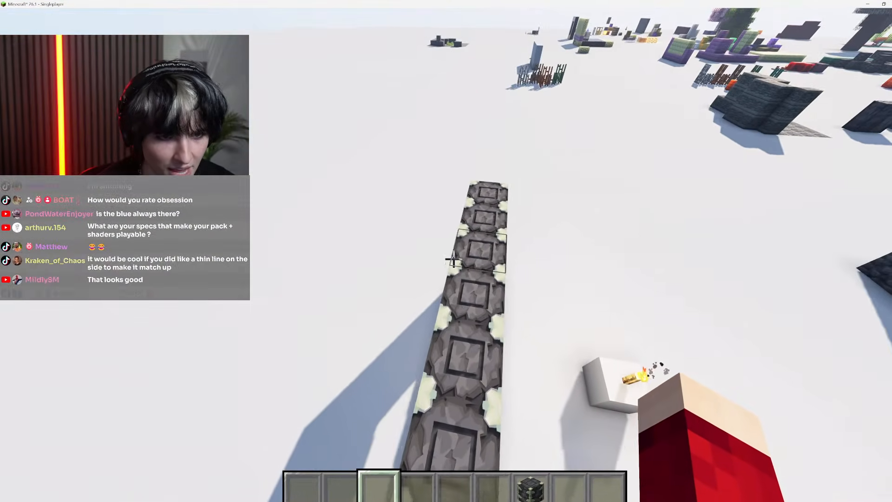
{"action": "key", "text": "shift"}
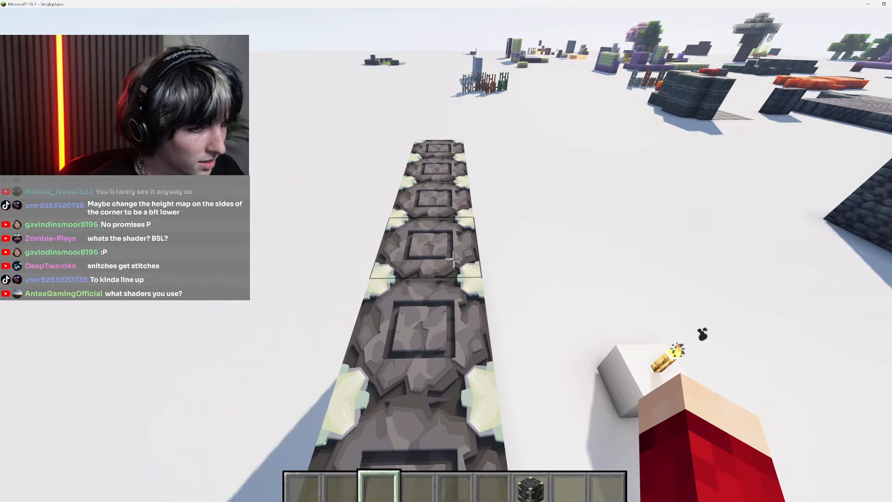
{"action": "key", "text": "Escape"}
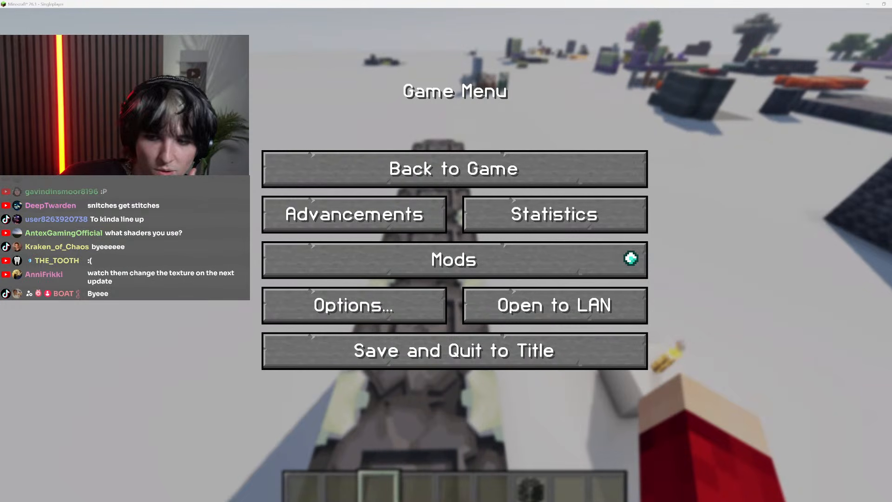
{"action": "left_click", "coordinate": [453, 169]}
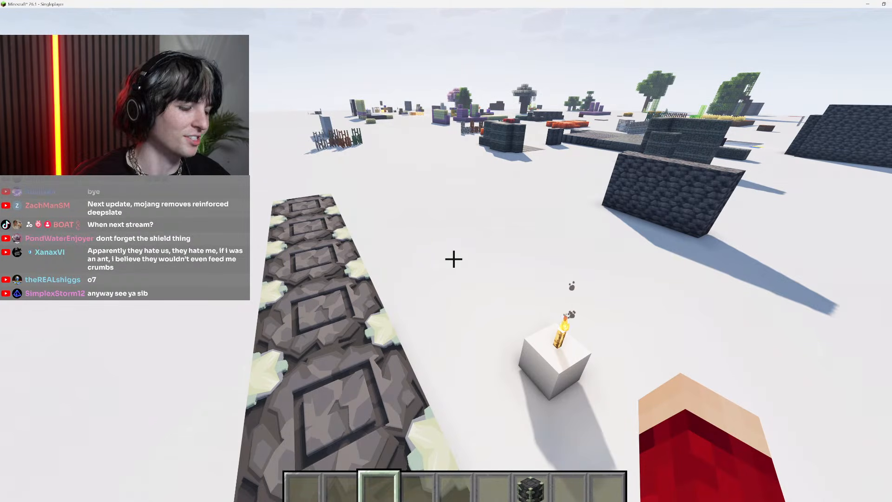
{"action": "key", "text": "Escape"}
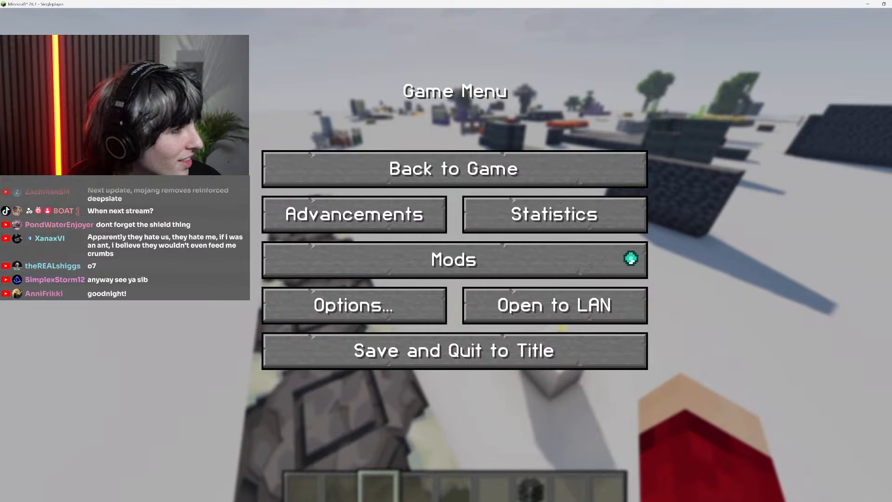